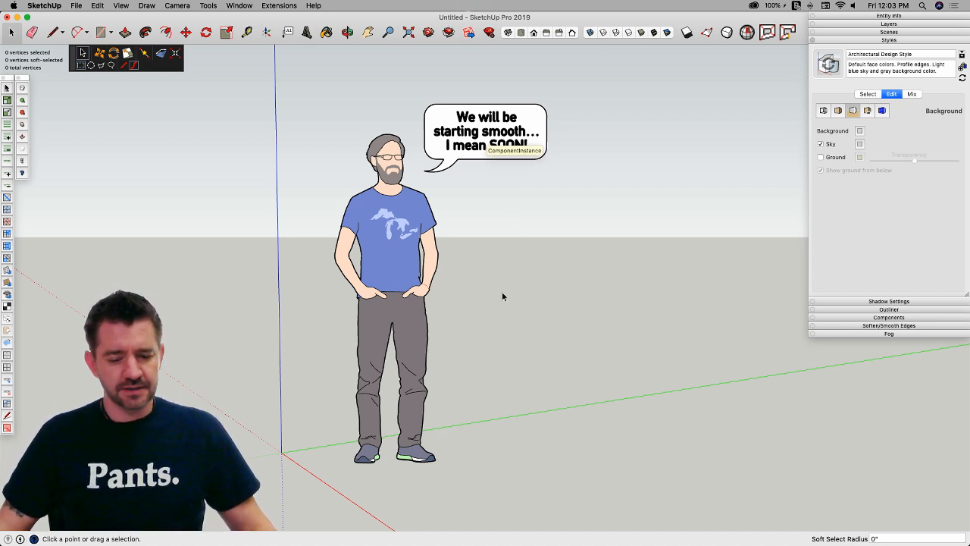
Step: Erase the scale figure with its speech bubble from the empty model
{"action": "middle_click_drag", "start_coordinate": [498, 280], "coordinate": [309, 256]}
{"action": "scroll", "coordinate": [316, 257], "scroll_direction": "up", "scroll_amount": 2}
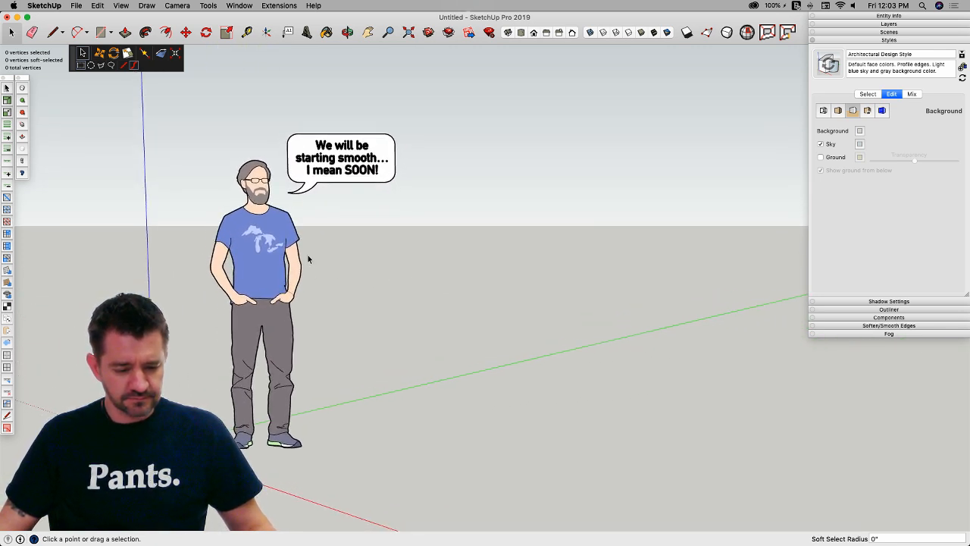
{"action": "key", "text": "e"}
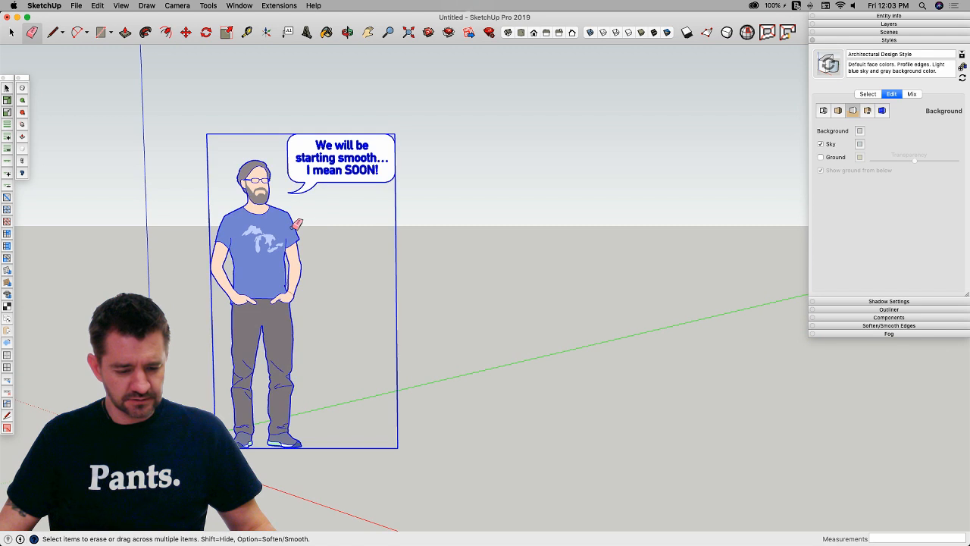
{"action": "left_click", "coordinate": [399, 219]}
{"action": "mouse_move", "coordinate": [400, 219]}
{"action": "middle_mouse_down"}
{"action": "mouse_move", "coordinate": [250, 389]}
{"action": "mouse_move", "coordinate": [270, 329]}
{"action": "mouse_move", "coordinate": [302, 297]}
{"action": "middle_mouse_up"}
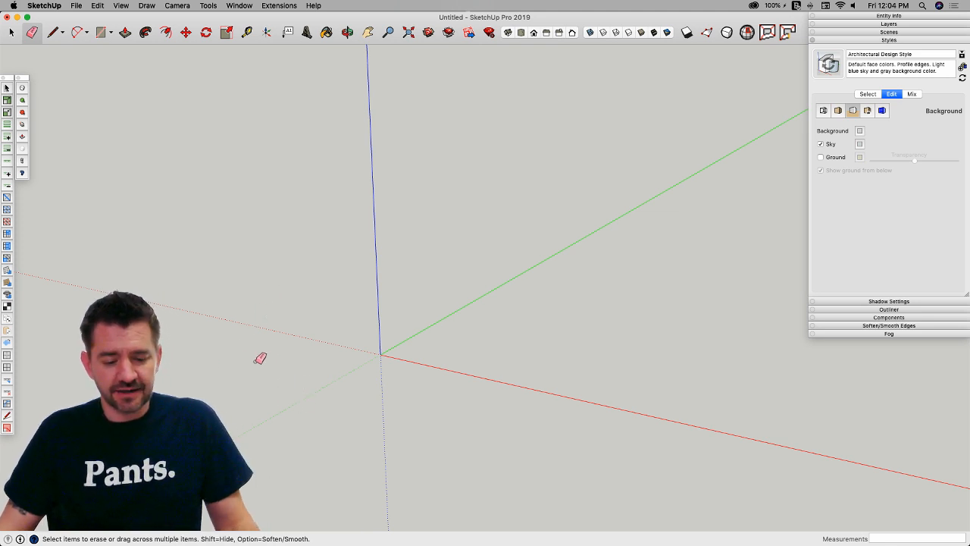
Step: Draw an 8-sided polygon centred on the origin, with an inscribed radius of about 5' 2" along the red axis
{"action": "middle_click_drag", "start_coordinate": [457, 411], "coordinate": [455, 412]}
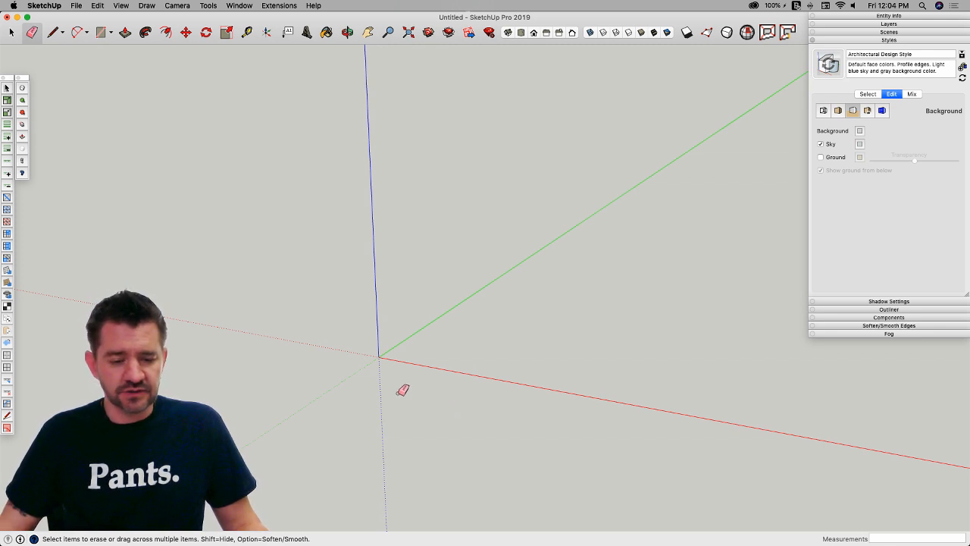
{"action": "middle_click_drag", "start_coordinate": [401, 389], "coordinate": [393, 368]}
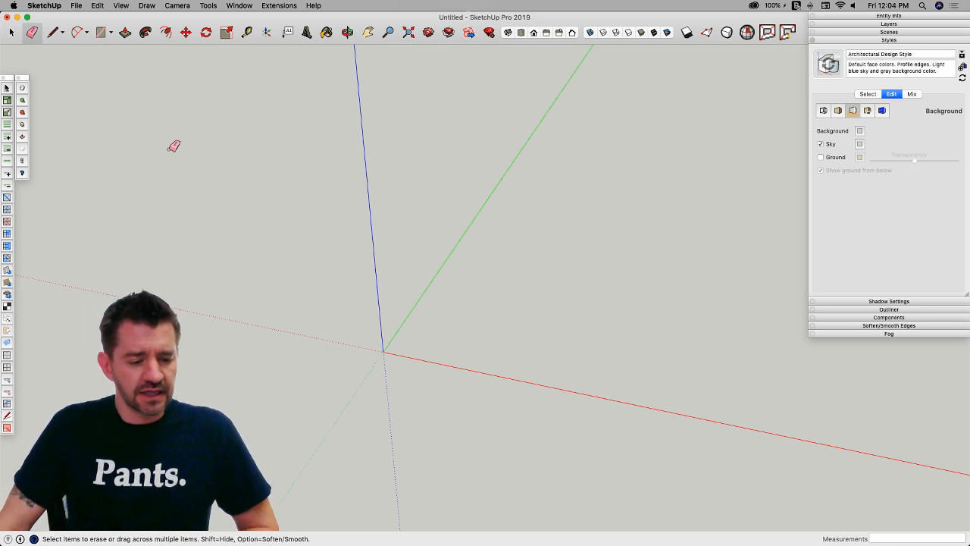
{"action": "left_click", "coordinate": [110, 33]}
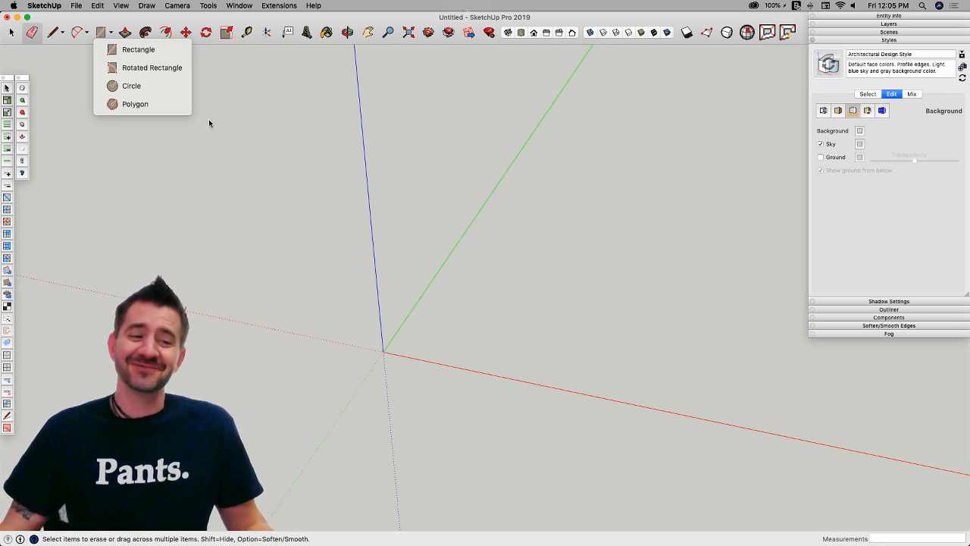
{"action": "left_click", "coordinate": [160, 110]}
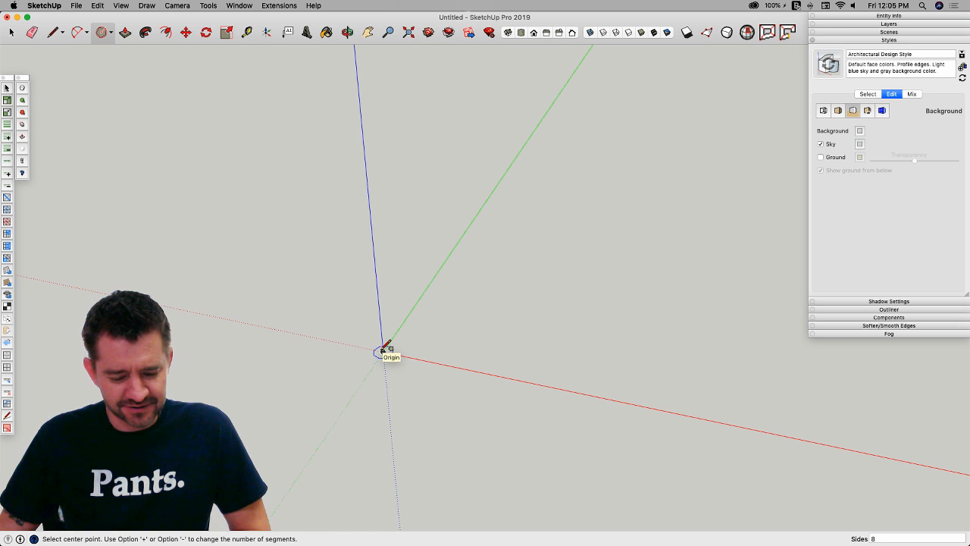
{"action": "left_click", "coordinate": [383, 351]}
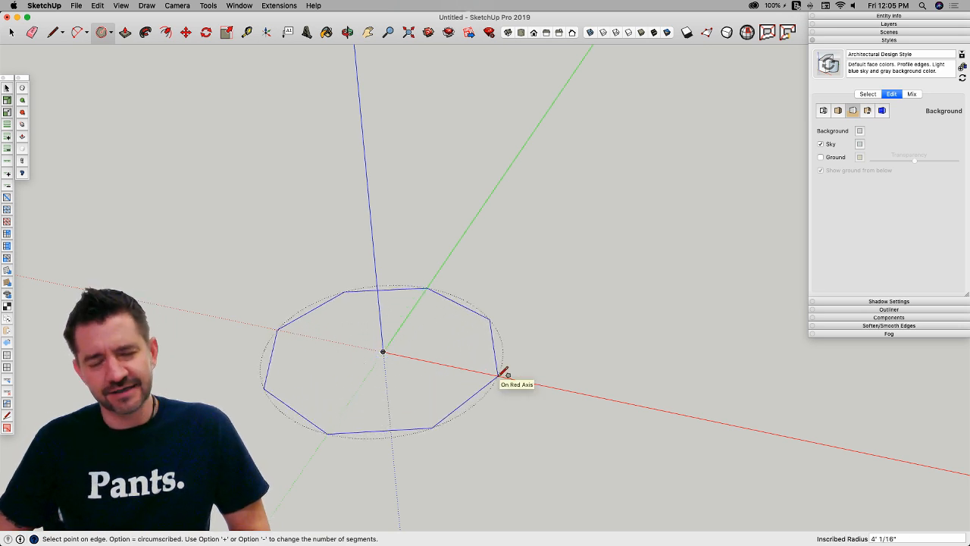
{"action": "middle_click_drag", "start_coordinate": [500, 375], "coordinate": [502, 375]}
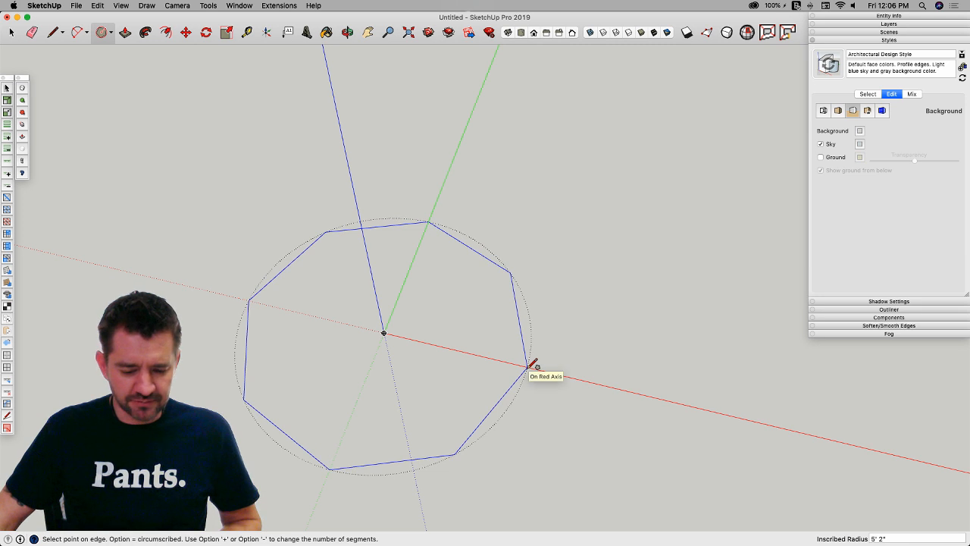
{"action": "left_click", "coordinate": [530, 366]}
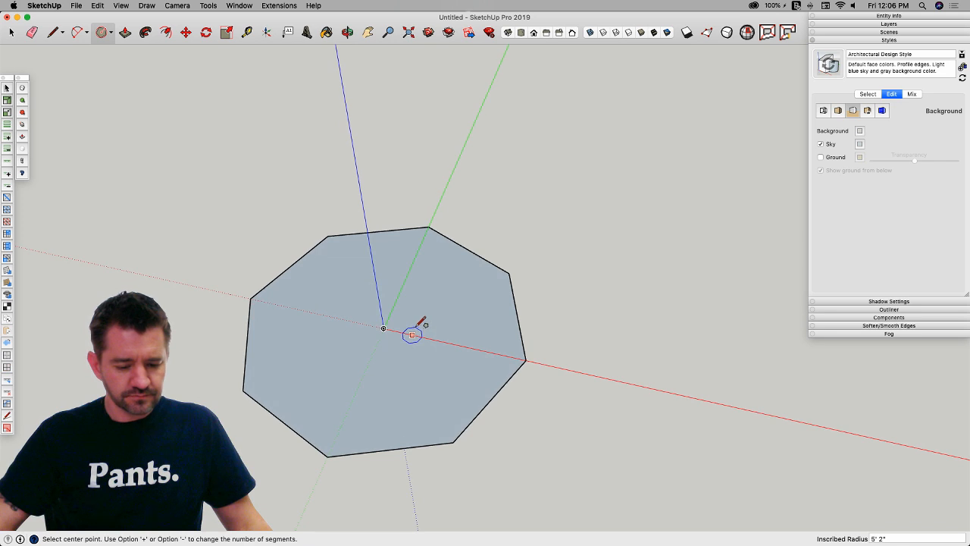
Step: Rotate the octagon face 22.5 degrees about the origin so its edges square up with the axes
{"action": "key", "text": "space"}
{"action": "left_click", "coordinate": [447, 306]}
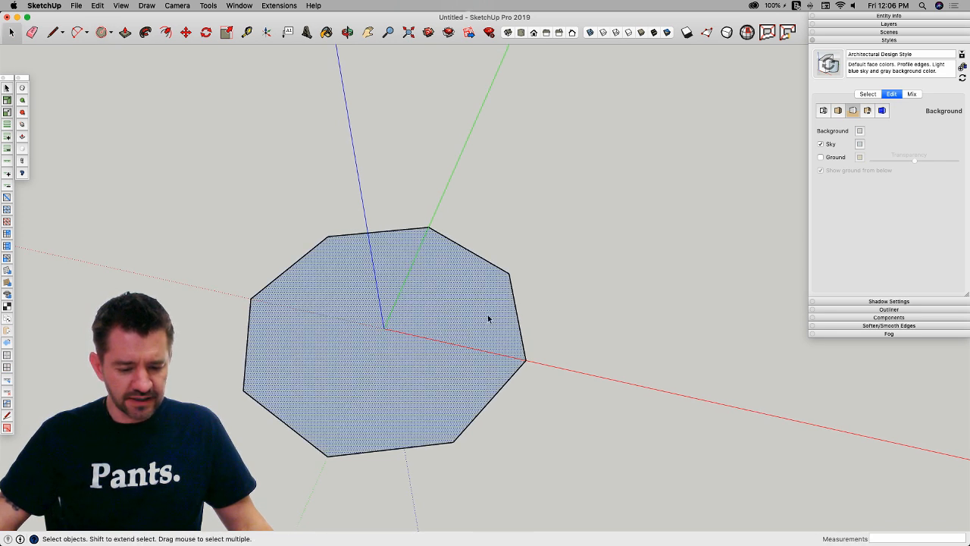
{"action": "key", "text": "q"}
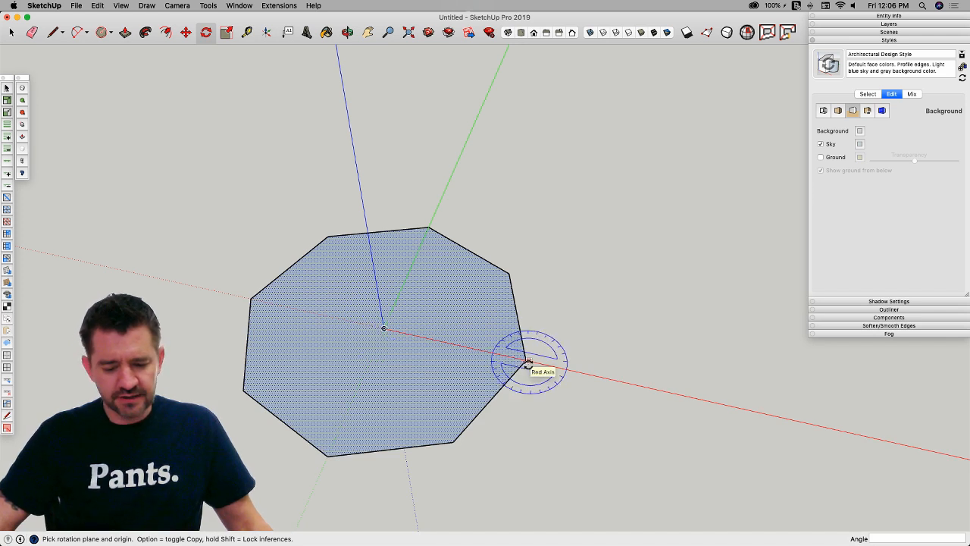
{"action": "left_click", "coordinate": [386, 327]}
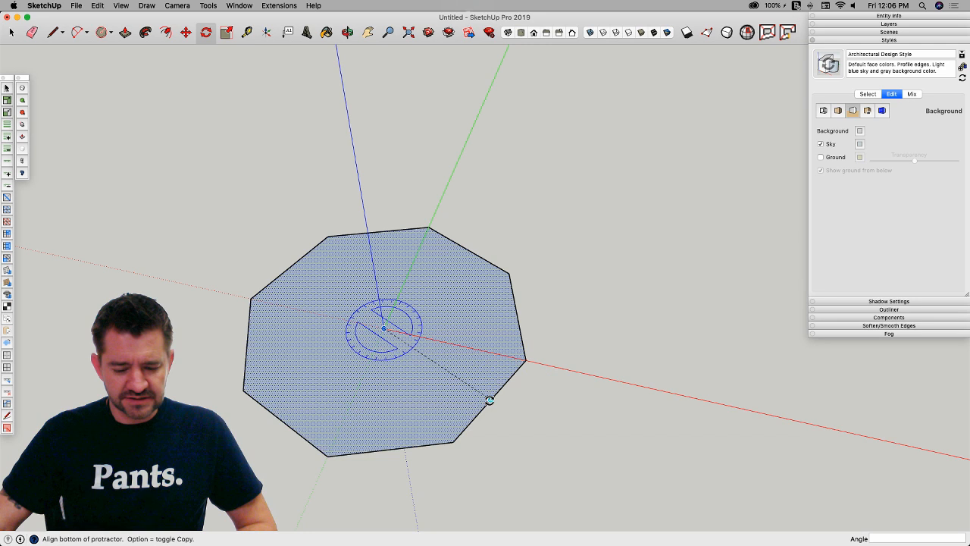
{"action": "left_click", "coordinate": [489, 400]}
{"action": "left_click", "coordinate": [522, 359]}
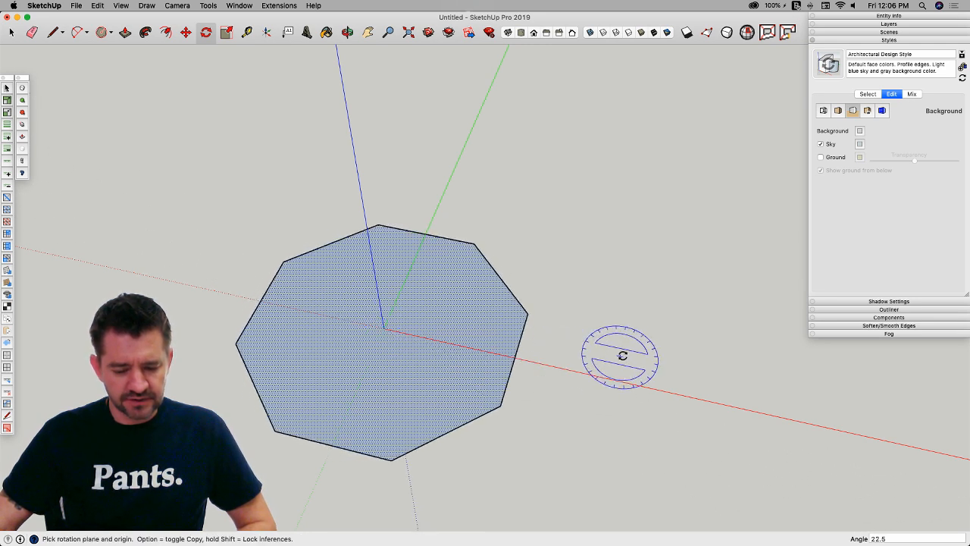
{"action": "key", "text": "space"}
Step: Push/Pull the octagon upward into a solid prism and undo the extrusion
{"action": "middle_click_drag", "start_coordinate": [573, 325], "coordinate": [403, 324]}
{"action": "key", "text": "p"}
{"action": "left_click_drag", "start_coordinate": [405, 333], "coordinate": [399, 232]}
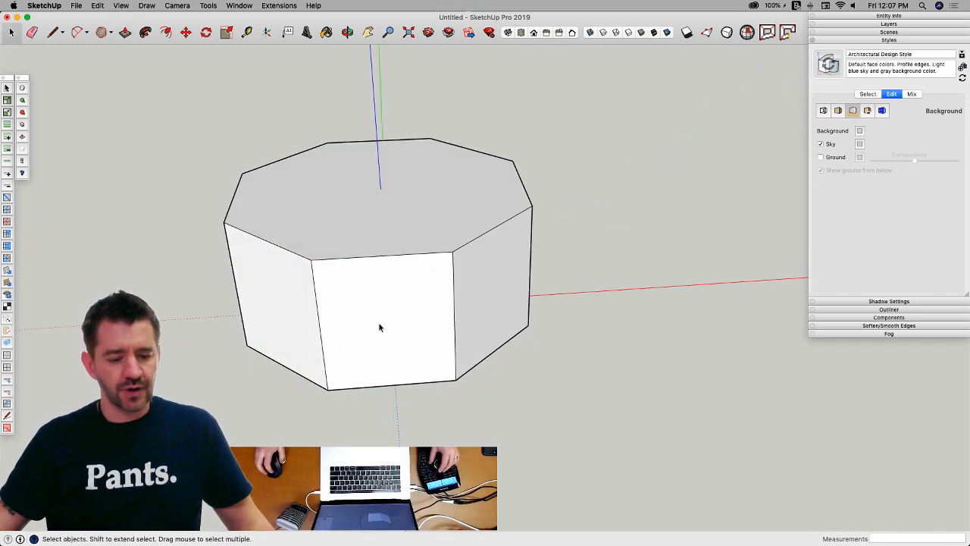
{"action": "middle_click_drag", "start_coordinate": [378, 322], "coordinate": [366, 282]}
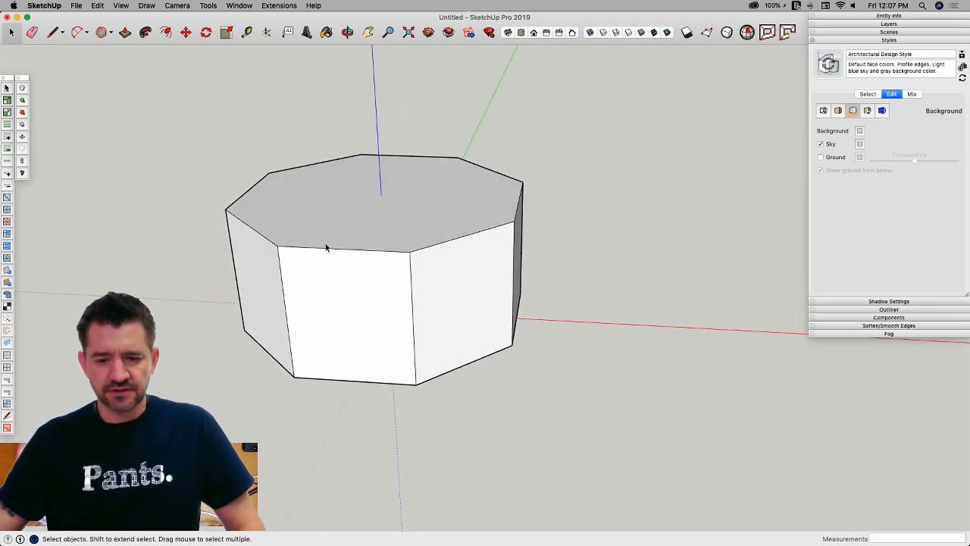
{"action": "key", "text": "super+z"}
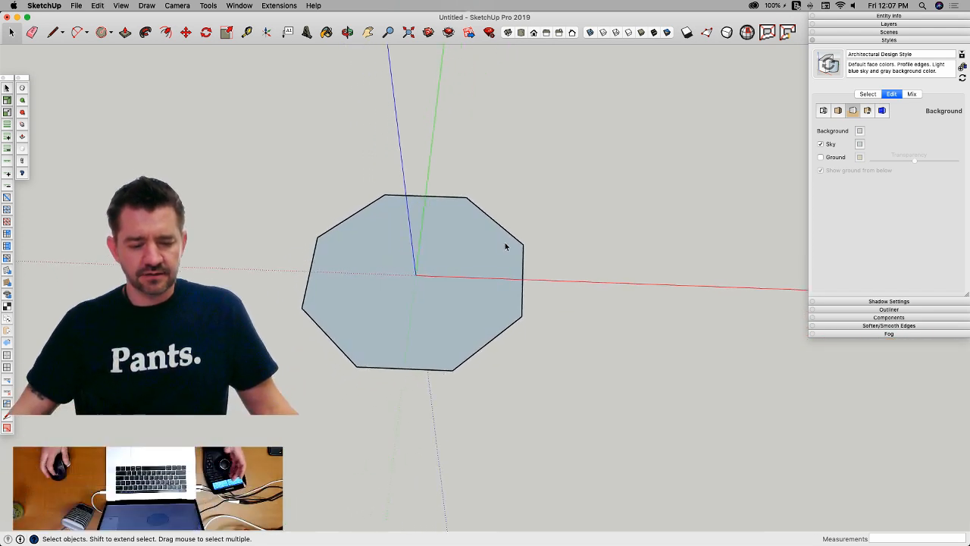
Step: Split the octagon with a line along the green axis and erase the half on the negative red side
{"action": "key", "text": "l"}
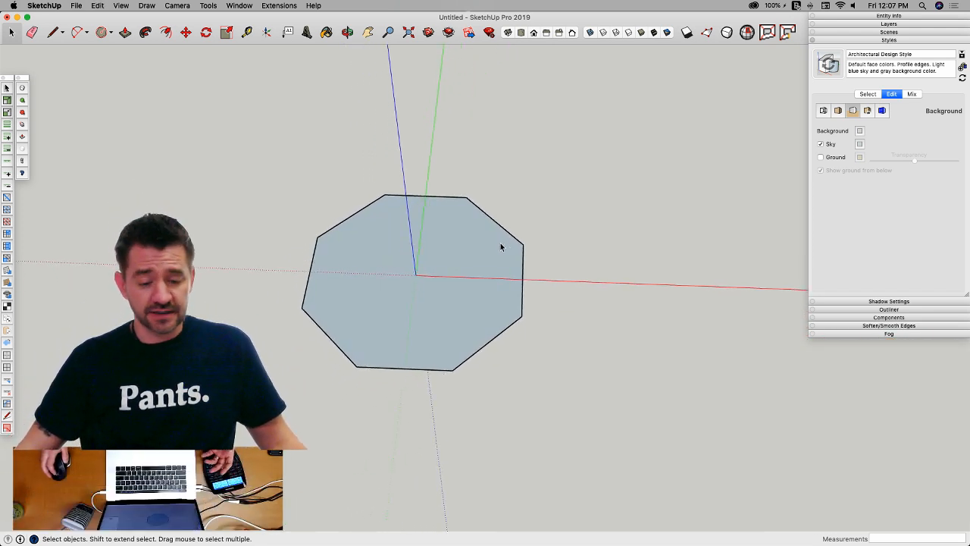
{"action": "left_click", "coordinate": [425, 196]}
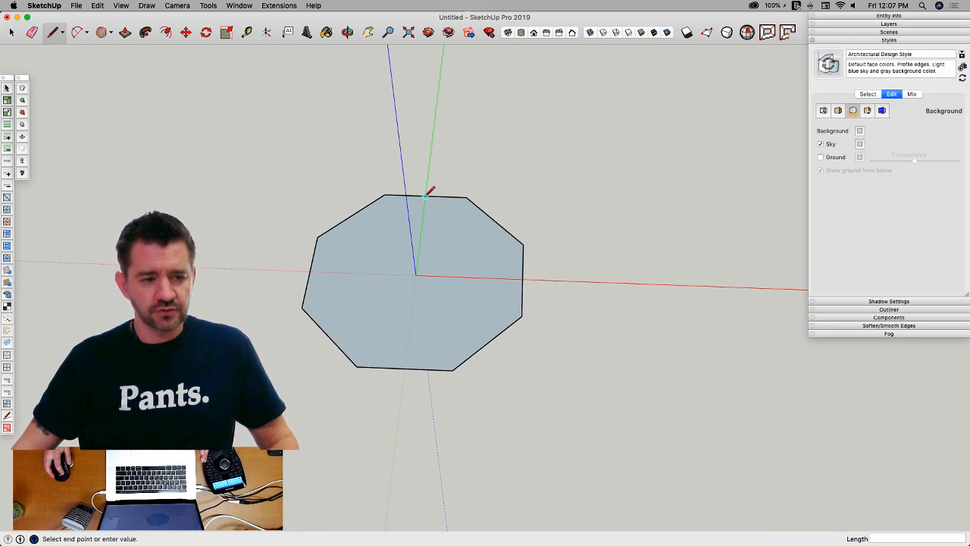
{"action": "left_click", "coordinate": [403, 368]}
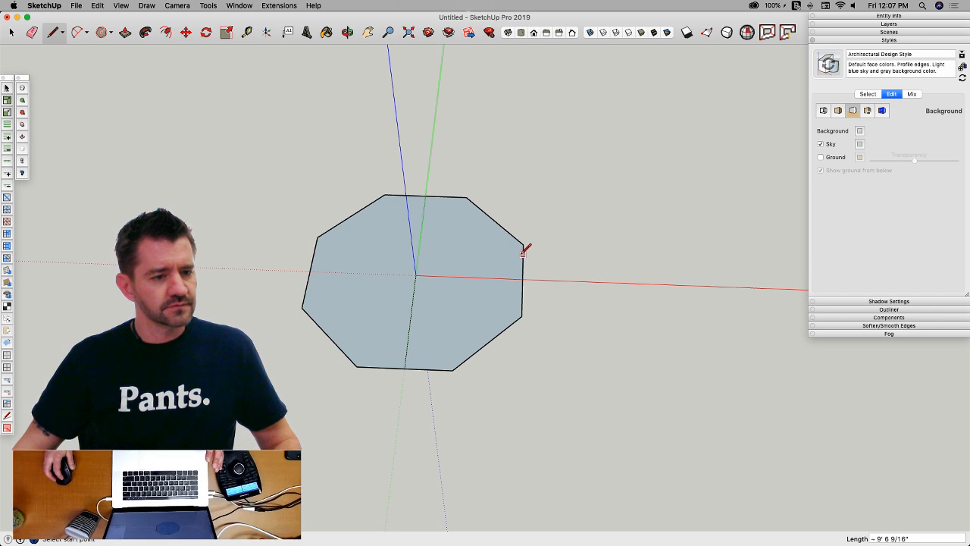
{"action": "key", "text": "e"}
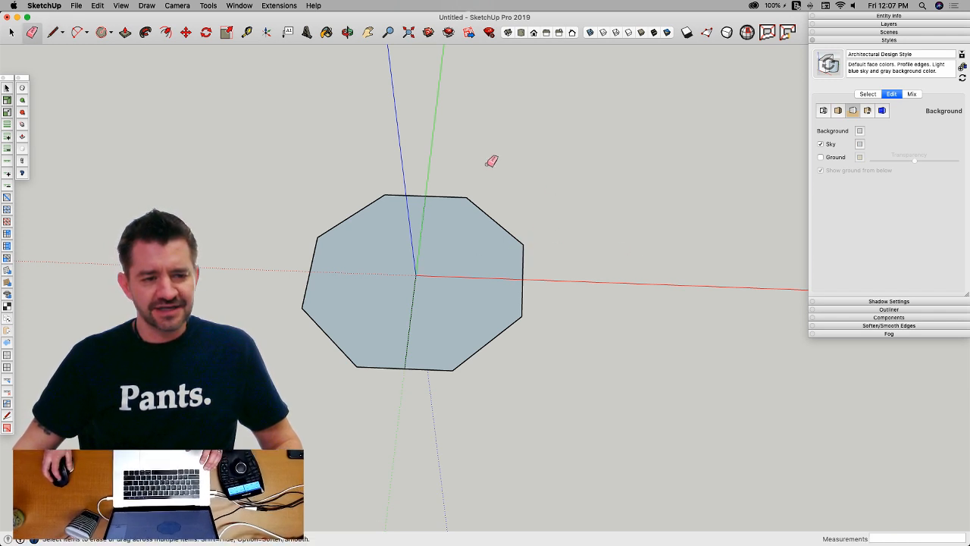
{"action": "left_click", "coordinate": [405, 196]}
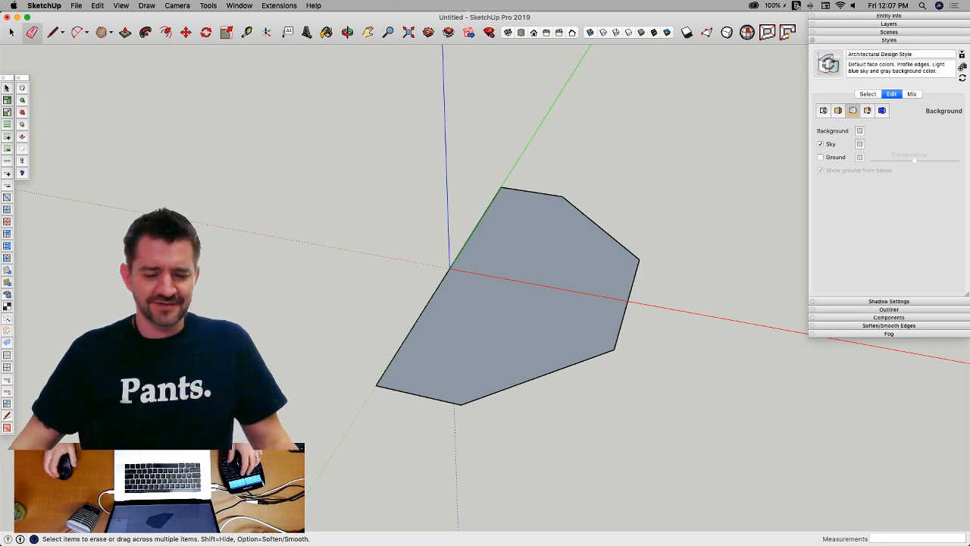
Step: Make the remaining half-octagon face and its edges a component named Half
{"action": "key", "text": "space"}
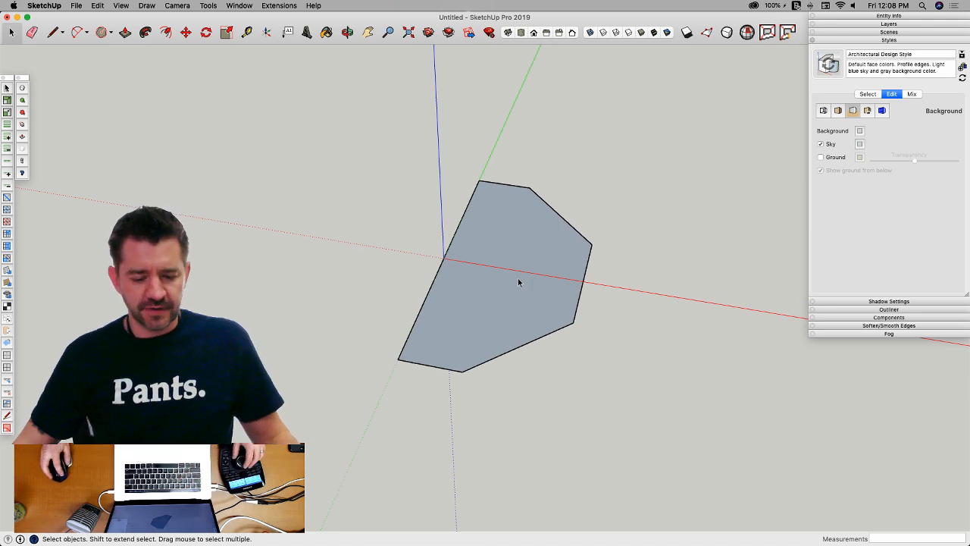
{"action": "double_click", "coordinate": [518, 279]}
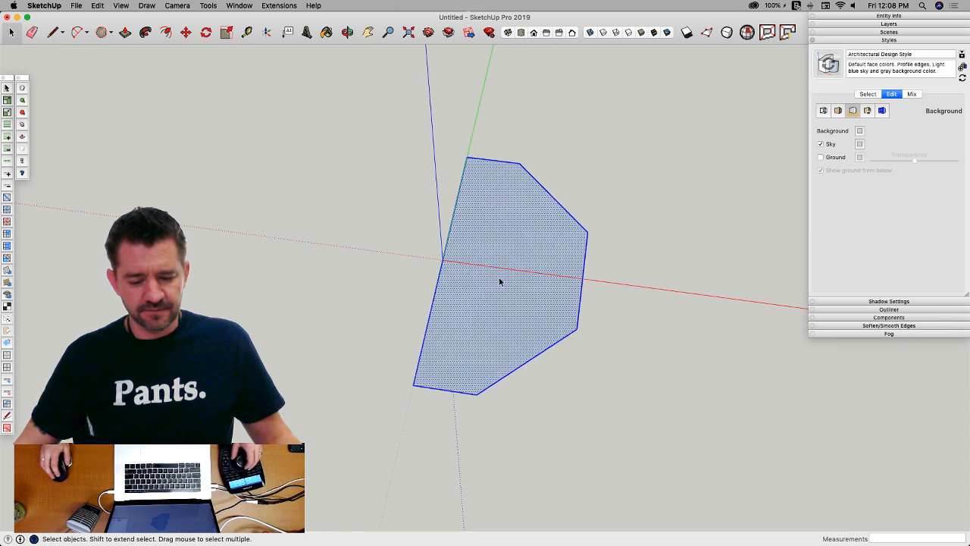
{"action": "right_click", "coordinate": [500, 279]}
{"action": "left_click", "coordinate": [541, 346]}
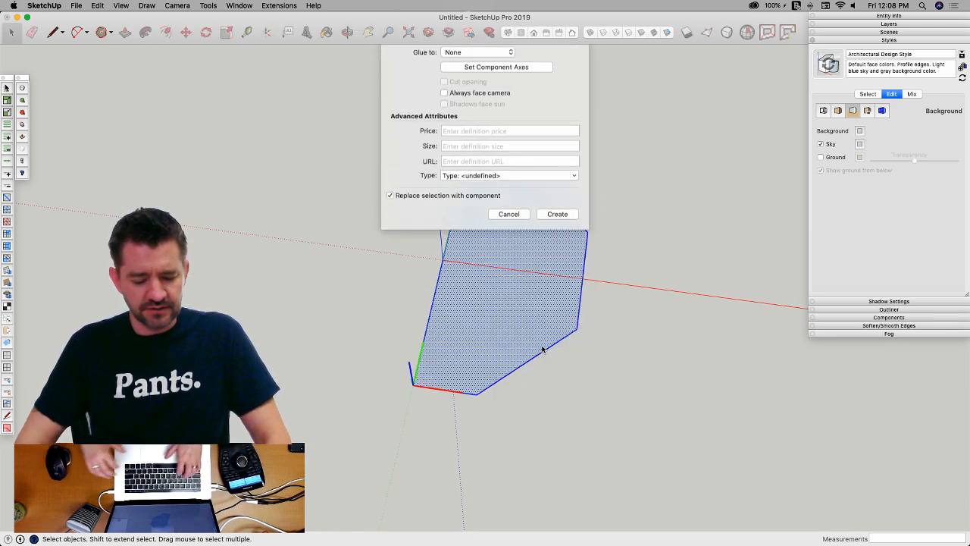
{"action": "type", "text": "Half"}
{"action": "key", "text": "Return"}
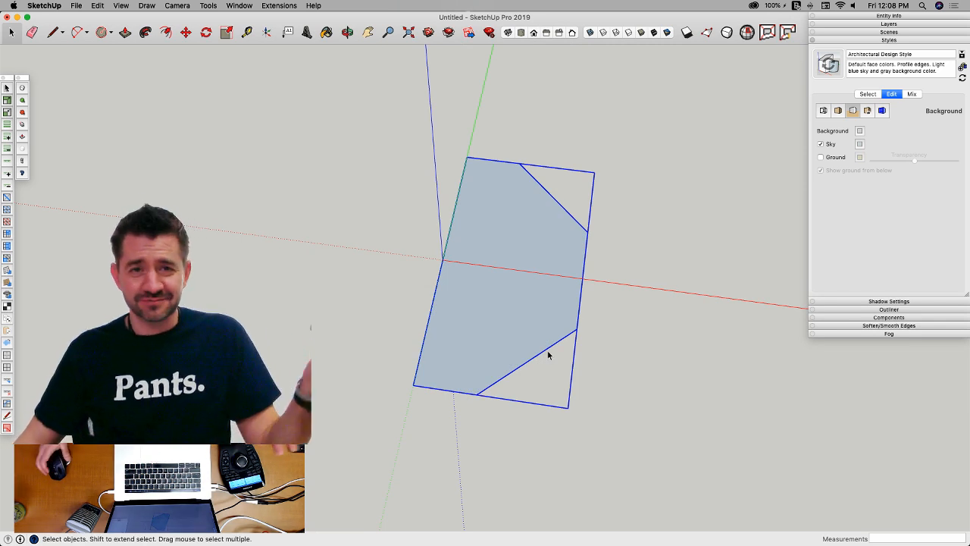
Step: Rotate a copy of the half component 180 degrees about the origin and delete that copy
{"action": "key", "text": "q"}
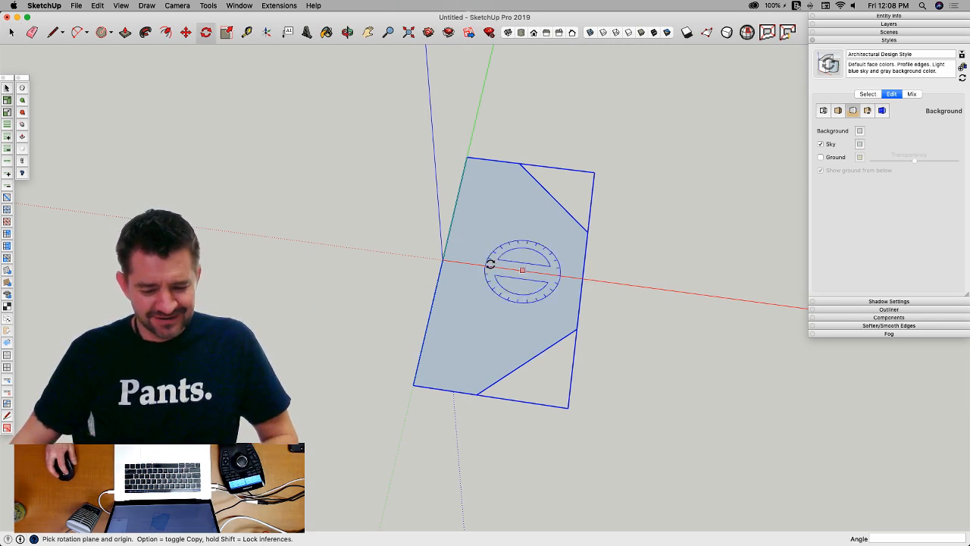
{"action": "left_click", "coordinate": [442, 259]}
{"action": "left_click", "coordinate": [506, 270]}
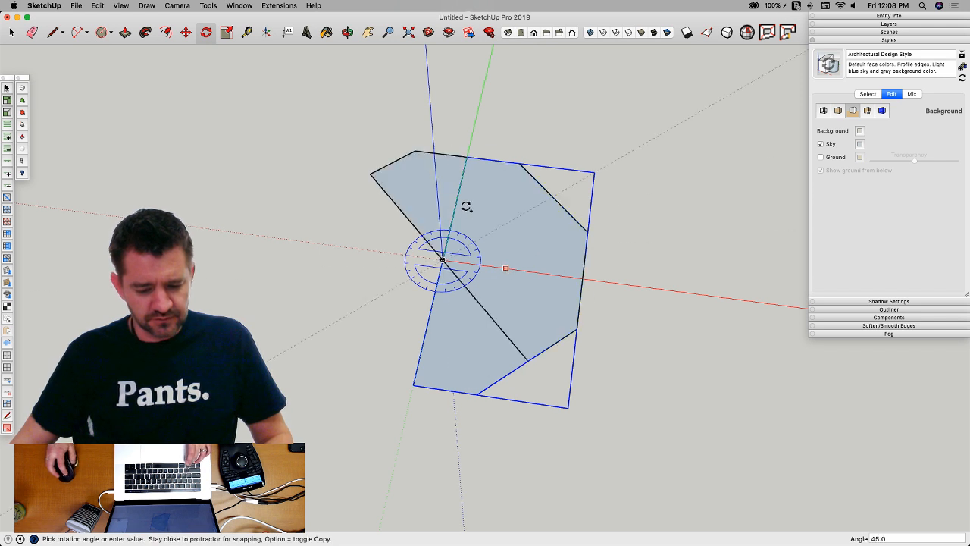
{"action": "left_click", "coordinate": [344, 248]}
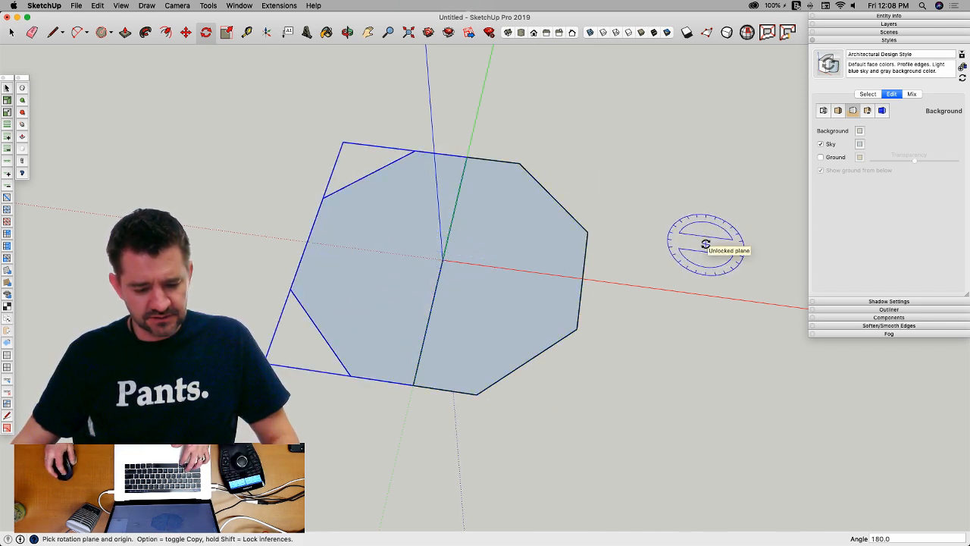
{"action": "key", "text": "Delete"}
{"action": "key", "text": "space"}
{"action": "middle_click_drag", "start_coordinate": [629, 273], "coordinate": [582, 276]}
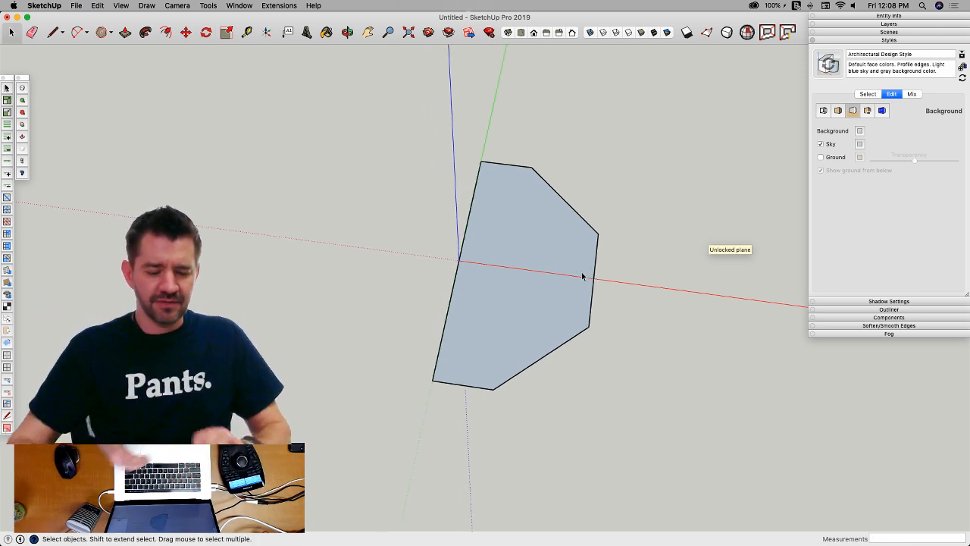
Step: Copy the half component about 7' 4 7/8" along the negative red axis and mirror the copy about its centre with Scale
{"action": "key", "text": "m"}
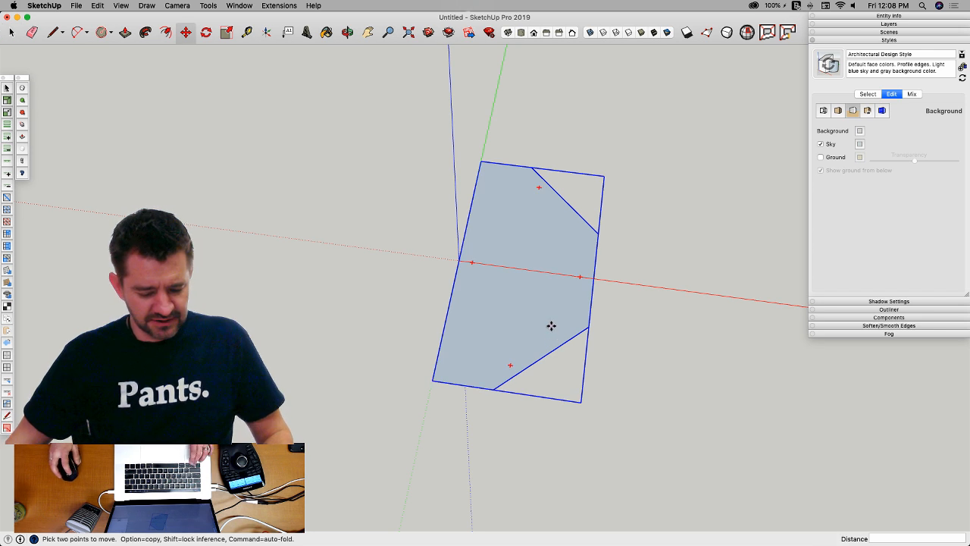
{"action": "left_click", "coordinate": [551, 326], "text": "alt"}
{"action": "left_click", "coordinate": [336, 295]}
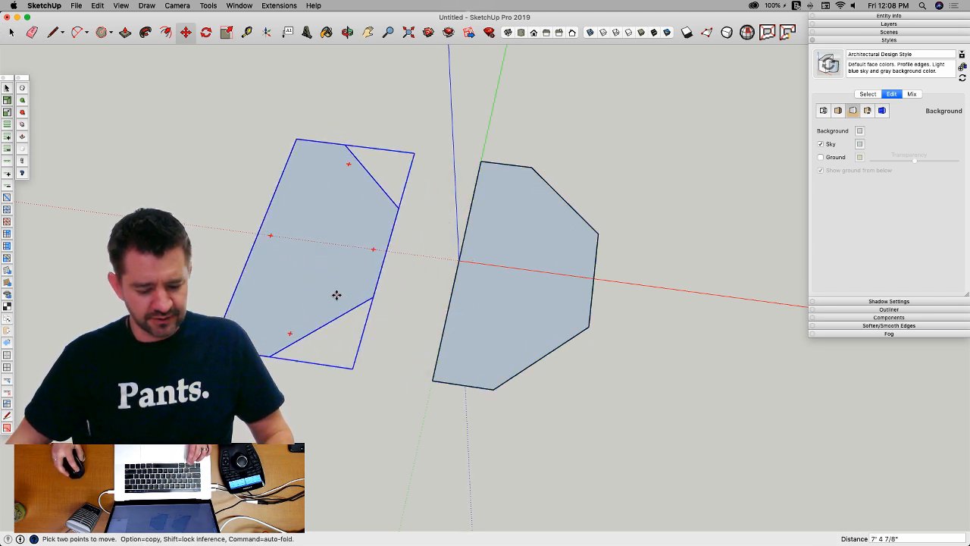
{"action": "key", "text": "s"}
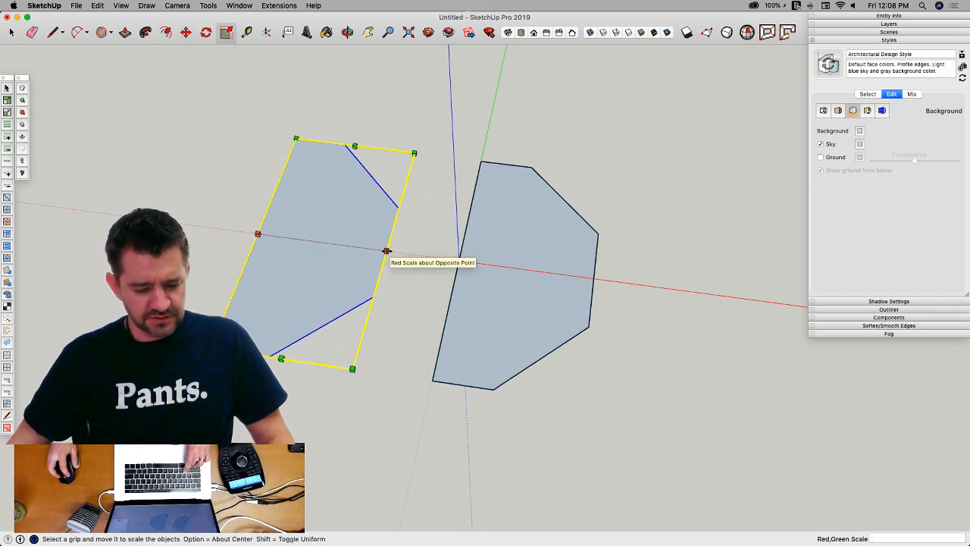
{"action": "left_click", "coordinate": [387, 251]}
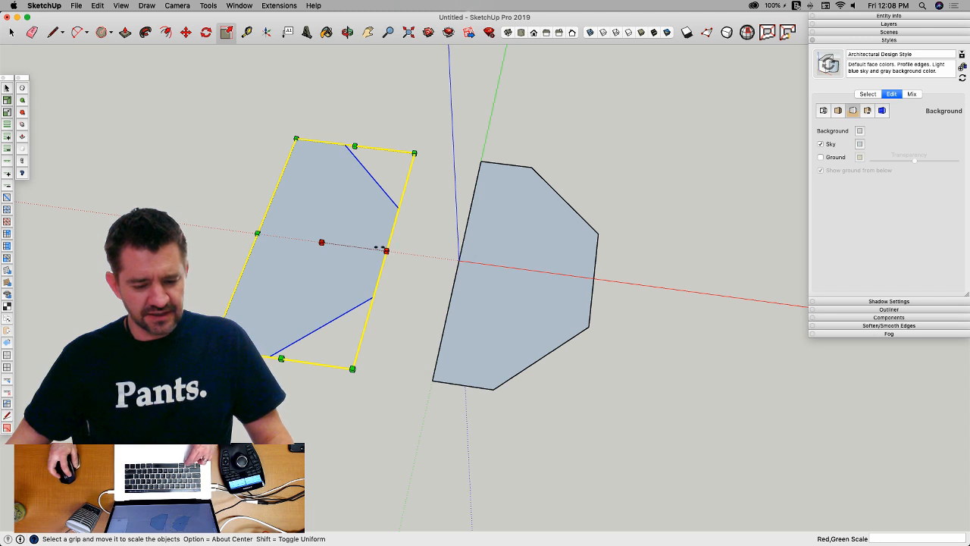
{"action": "left_click", "coordinate": [265, 229]}
Step: Move the mirrored half by its cut-edge corner onto the matching corner of the original half so both form a full octagon
{"action": "key", "text": "m"}
{"action": "left_click", "coordinate": [350, 370]}
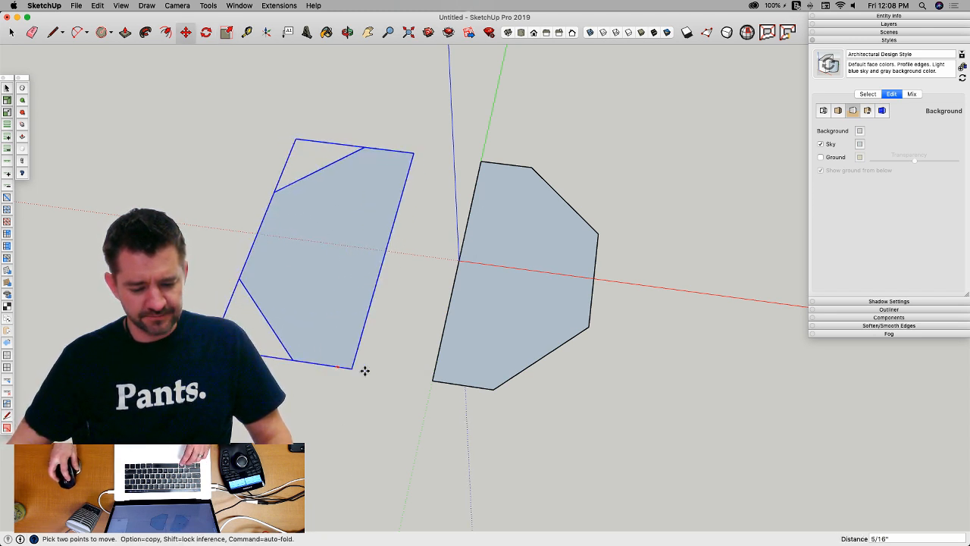
{"action": "left_click", "coordinate": [432, 380]}
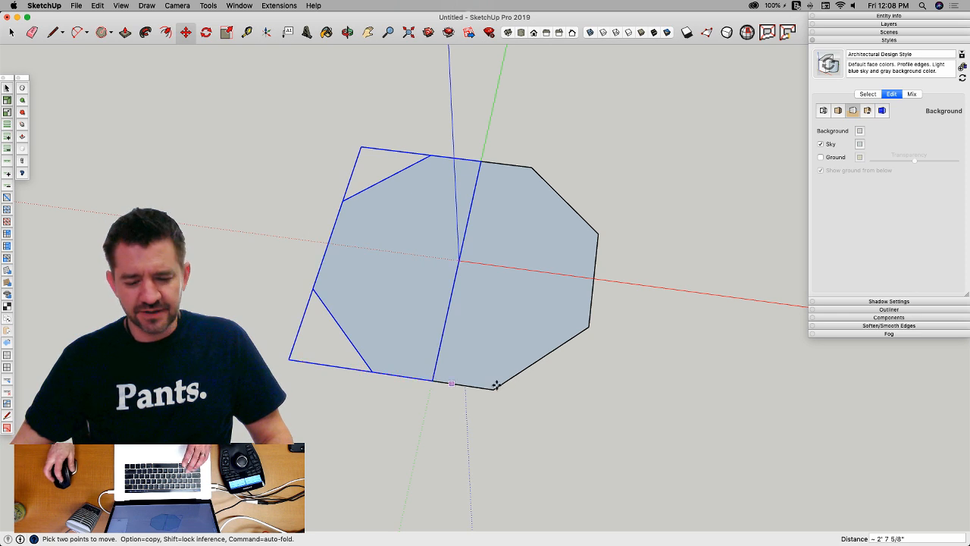
Step: Open the original half component for editing and push/pull its face up about 1' 1 9/16"
{"action": "middle_click_drag", "start_coordinate": [599, 426], "coordinate": [593, 391]}
{"action": "key", "text": "space"}
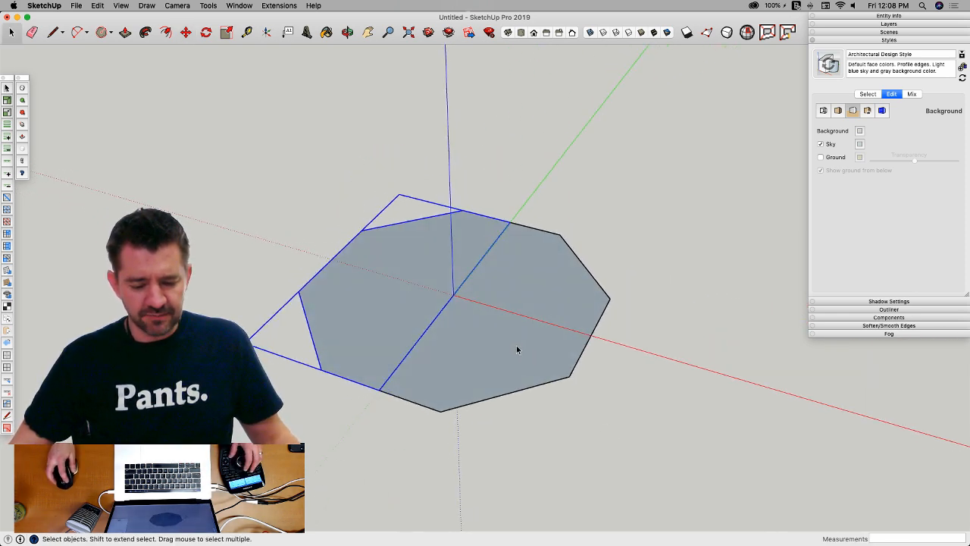
{"action": "mouse_move", "coordinate": [515, 349]}
{"action": "middle_mouse_down"}
{"action": "mouse_move", "coordinate": [553, 336]}
{"action": "mouse_move", "coordinate": [539, 290]}
{"action": "mouse_move", "coordinate": [522, 308]}
{"action": "mouse_move", "coordinate": [535, 346]}
{"action": "mouse_move", "coordinate": [521, 357]}
{"action": "middle_mouse_up"}
{"action": "key", "text": "p"}
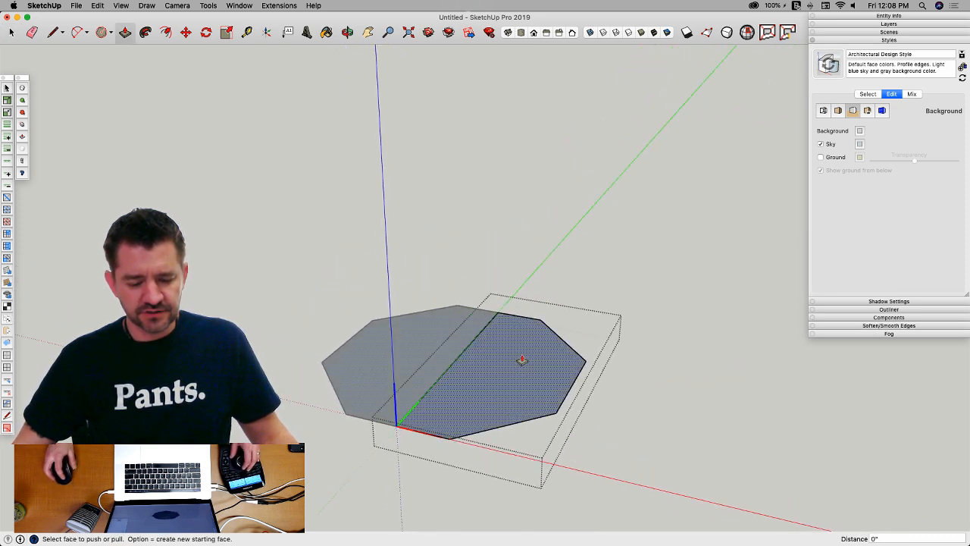
{"action": "left_click", "coordinate": [513, 402]}
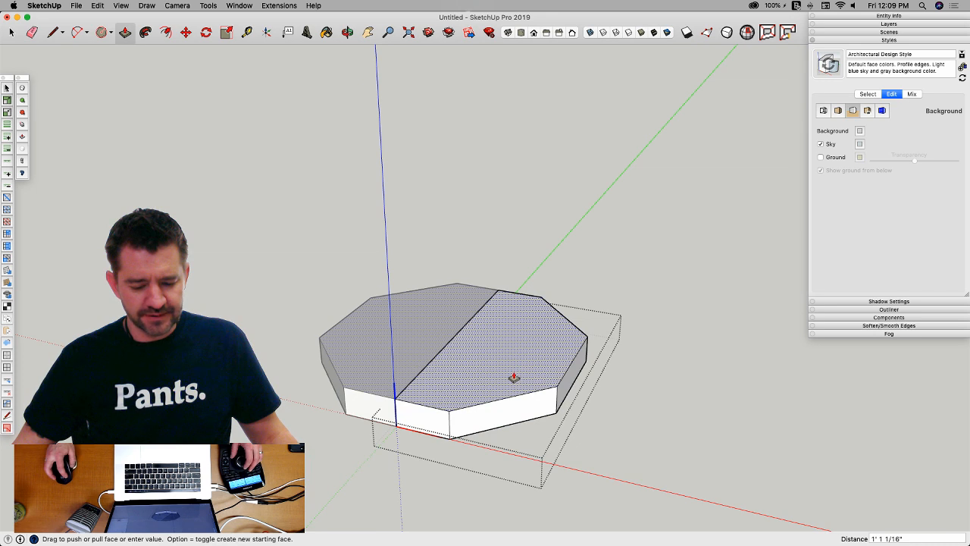
{"action": "left_click", "coordinate": [513, 378]}
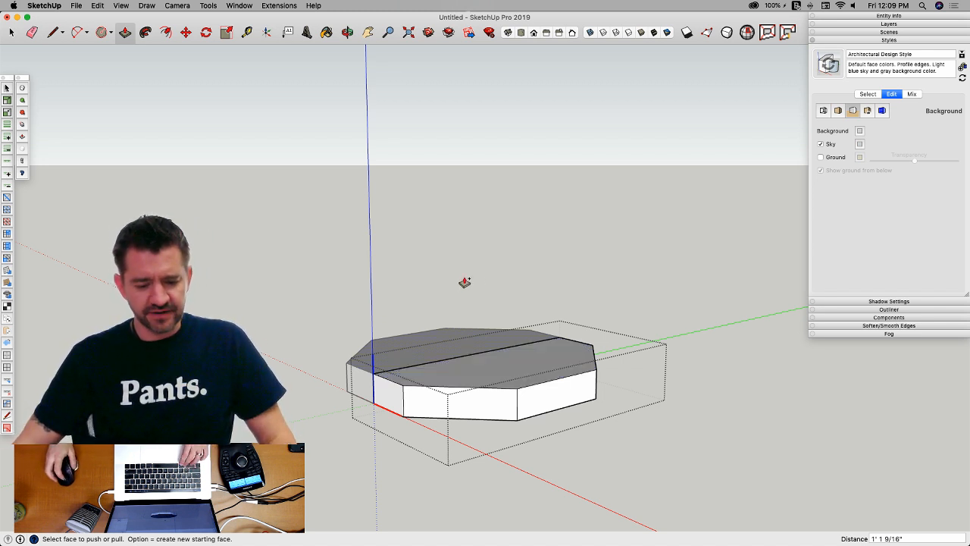
Step: Stack more levels on the half by push/pulling its top face with new starting faces, the last two about 1' 7 13/16" and 1' 4 3/16"
{"action": "left_click_drag", "start_coordinate": [504, 376], "coordinate": [528, 156], "text": "alt"}
{"action": "middle_click_drag", "start_coordinate": [529, 156], "coordinate": [541, 254]}
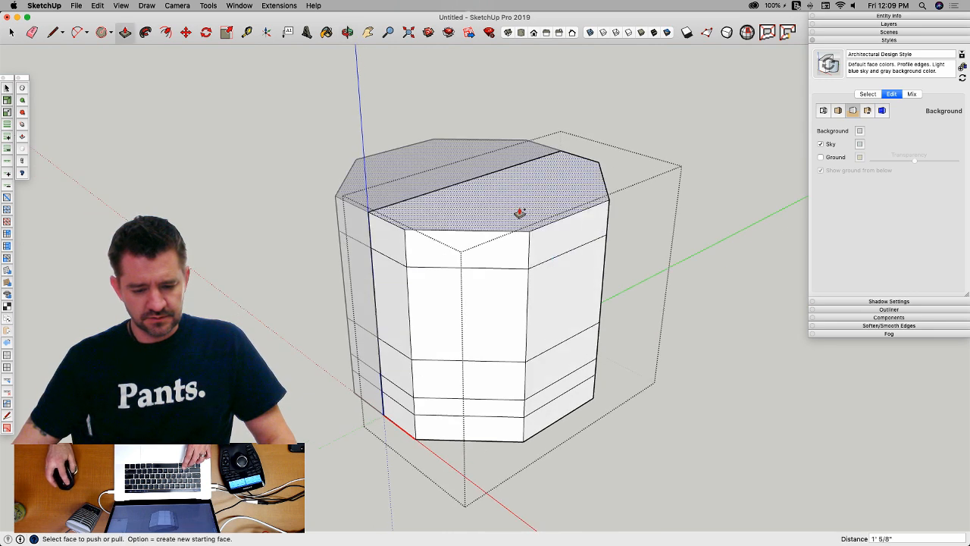
{"action": "left_click_drag", "start_coordinate": [519, 213], "coordinate": [510, 166], "text": "alt"}
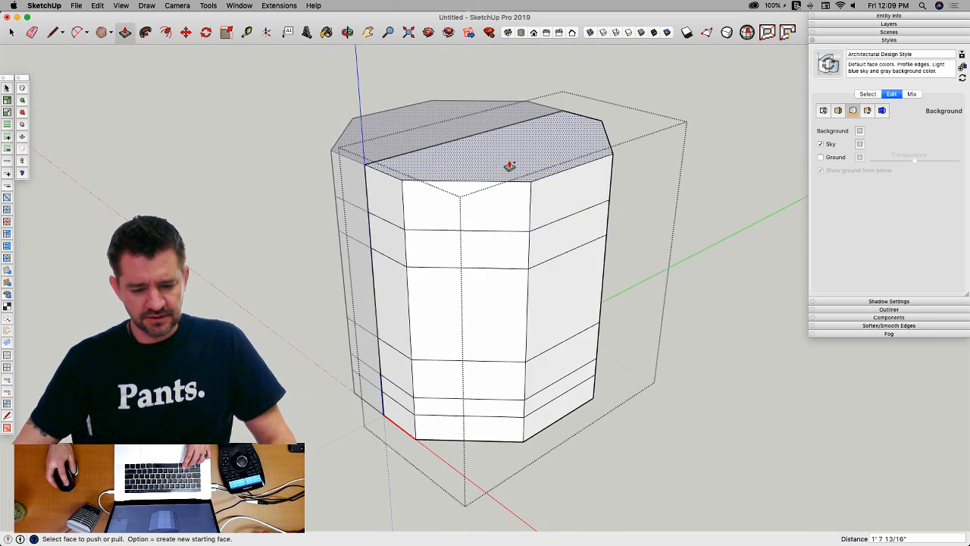
{"action": "middle_click_drag", "start_coordinate": [671, 223], "coordinate": [554, 366]}
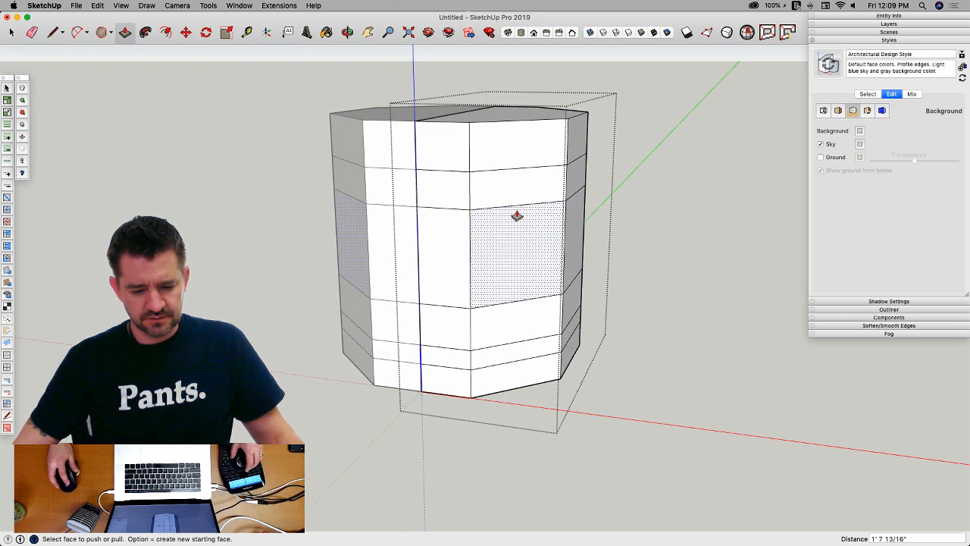
{"action": "middle_click_drag", "start_coordinate": [506, 144], "coordinate": [517, 147]}
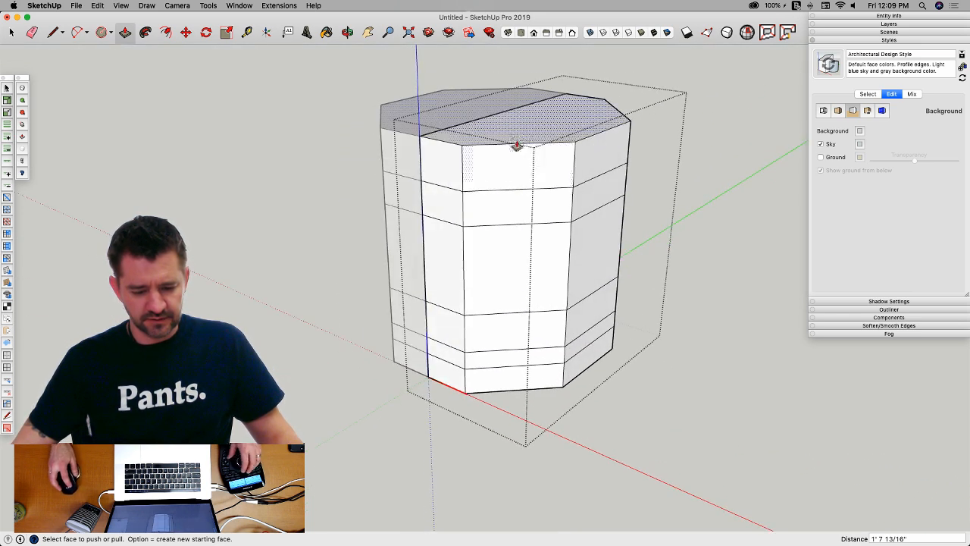
{"action": "left_click_drag", "start_coordinate": [517, 132], "coordinate": [511, 96]}
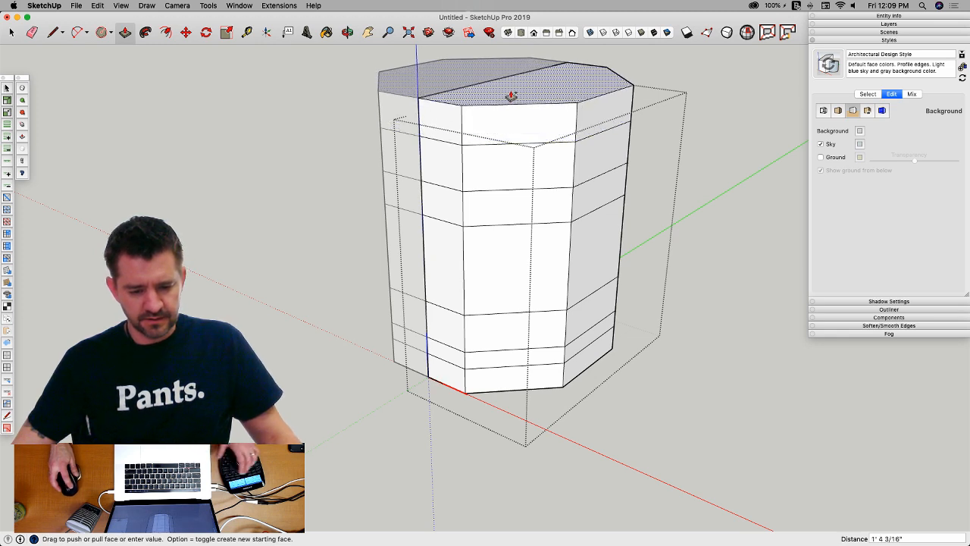
{"action": "left_click", "coordinate": [511, 96]}
Step: Draw two lines across the half's top face, parallel to the red axis, from its outer corners to the centre edge
{"action": "key", "text": "l"}
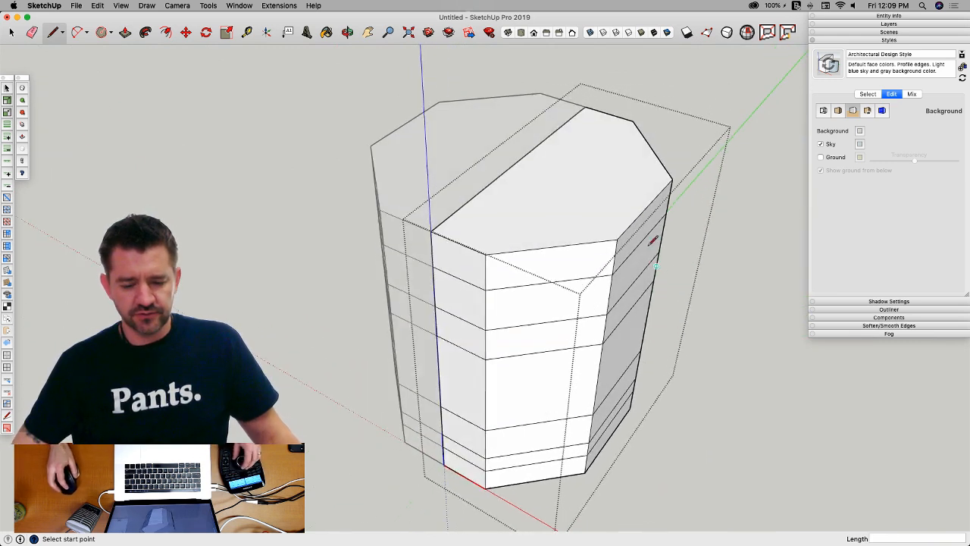
{"action": "left_click", "coordinate": [616, 239]}
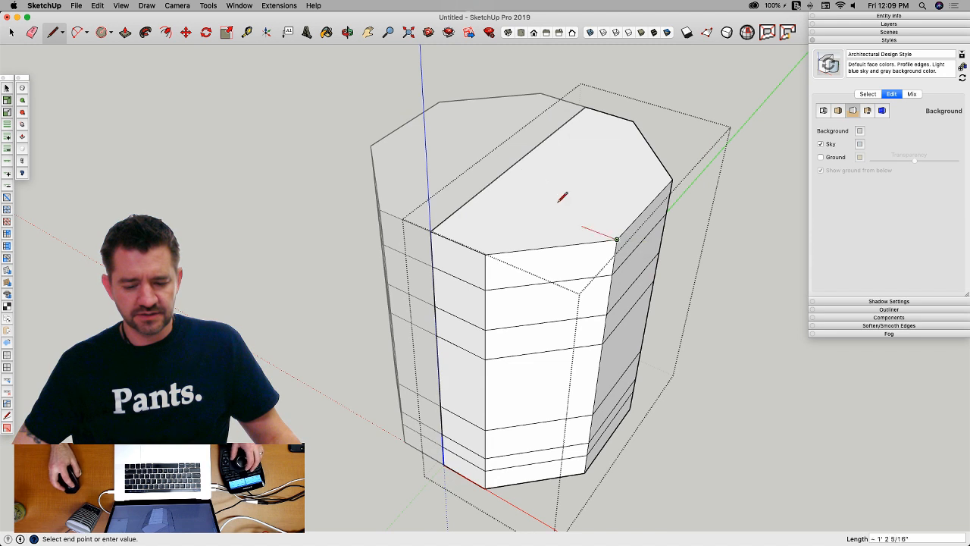
{"action": "left_click", "coordinate": [488, 189]}
{"action": "left_click", "coordinate": [672, 179]}
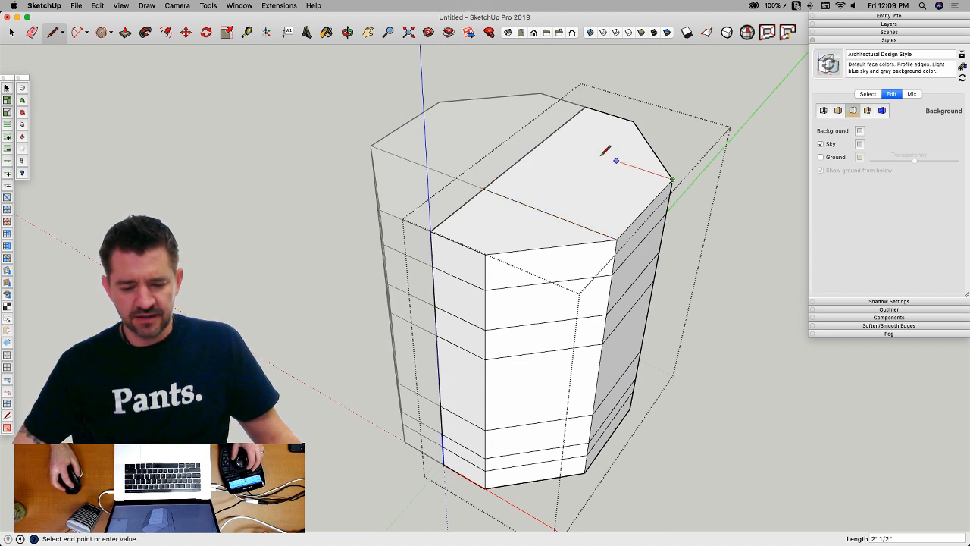
{"action": "left_click", "coordinate": [547, 136]}
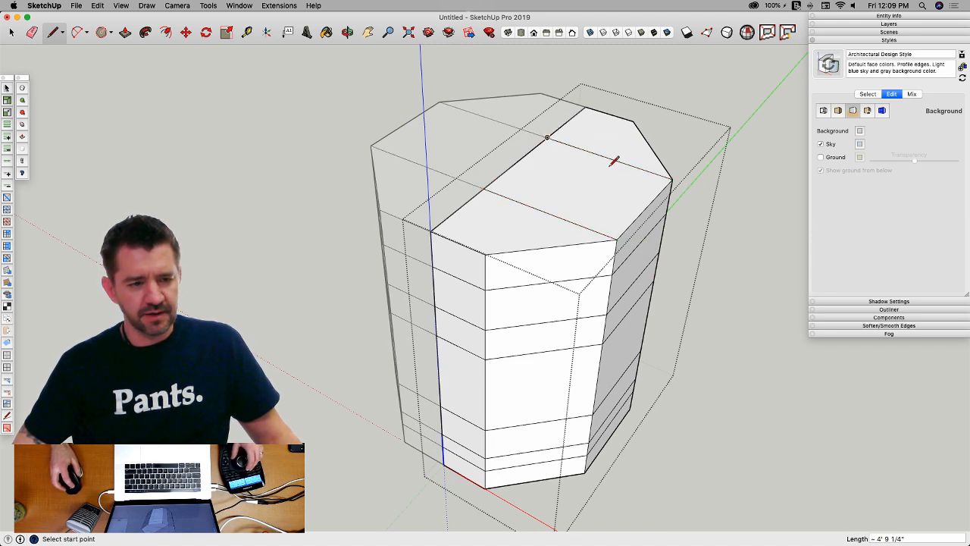
{"action": "key", "text": "space"}
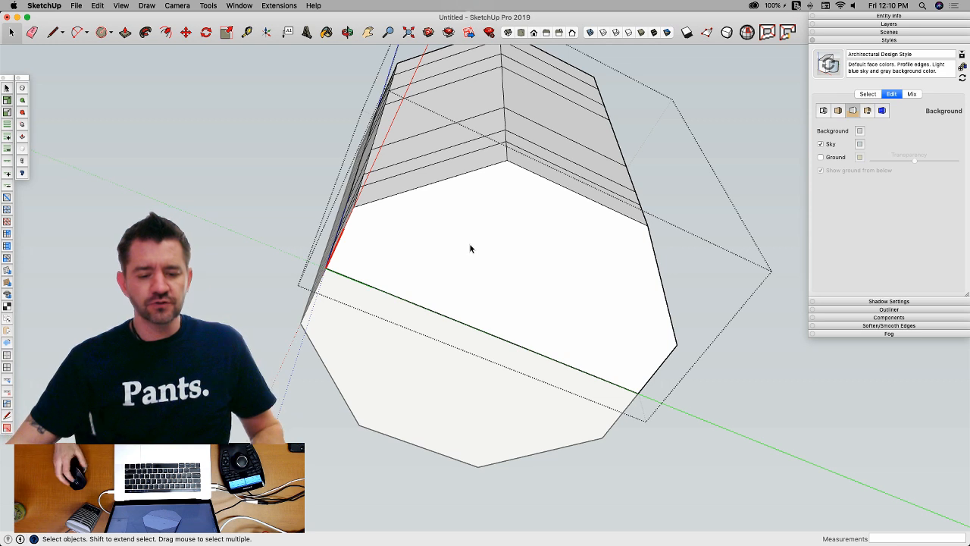
Step: Draw two matching lines across the half's bottom face, from its outer corners straight to the centre edge
{"action": "middle_click_drag", "start_coordinate": [443, 219], "coordinate": [362, 206]}
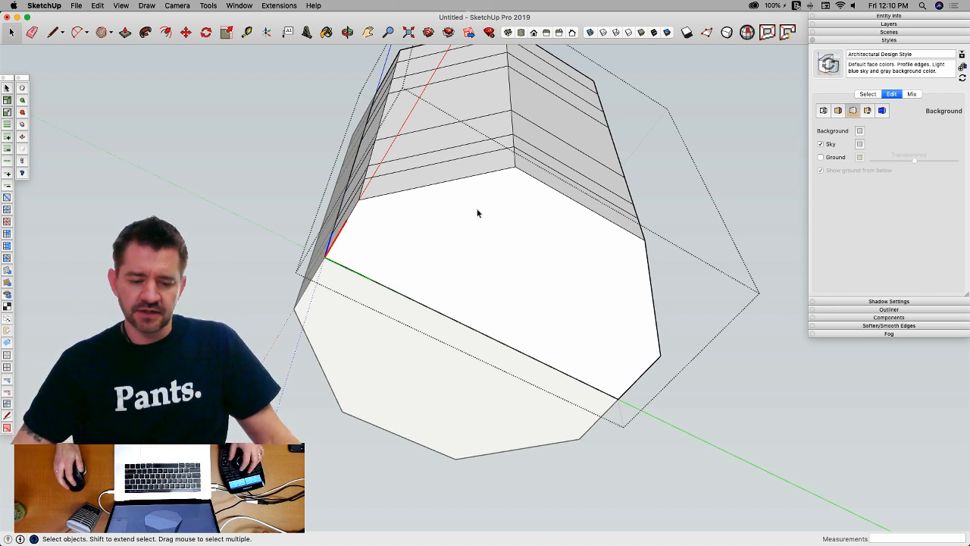
{"action": "key", "text": "l"}
{"action": "left_click", "coordinate": [514, 166]}
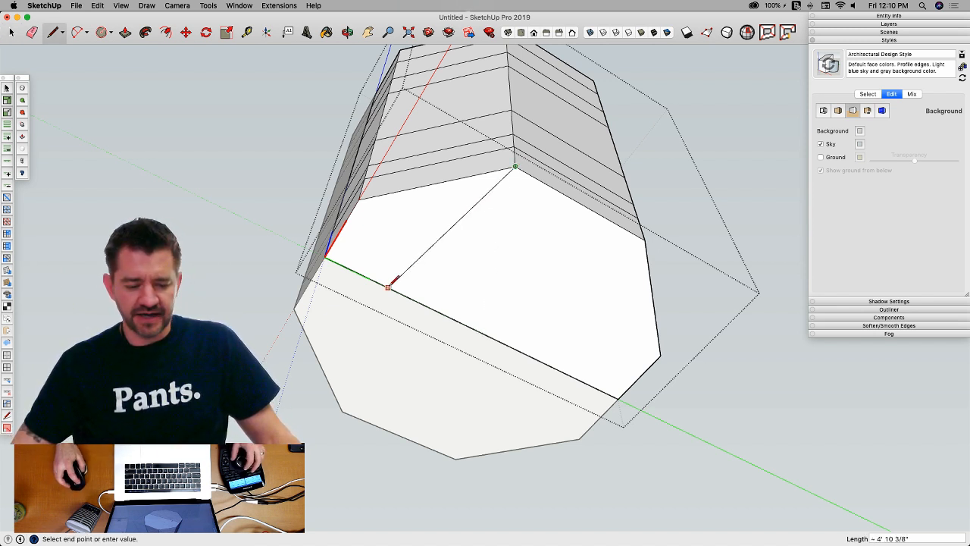
{"action": "left_click", "coordinate": [422, 301]}
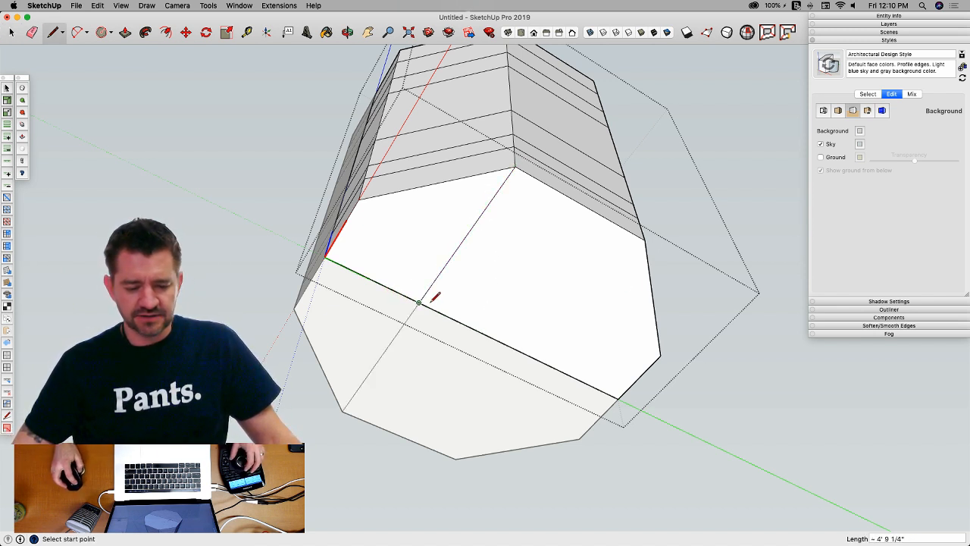
{"action": "left_click", "coordinate": [644, 240]}
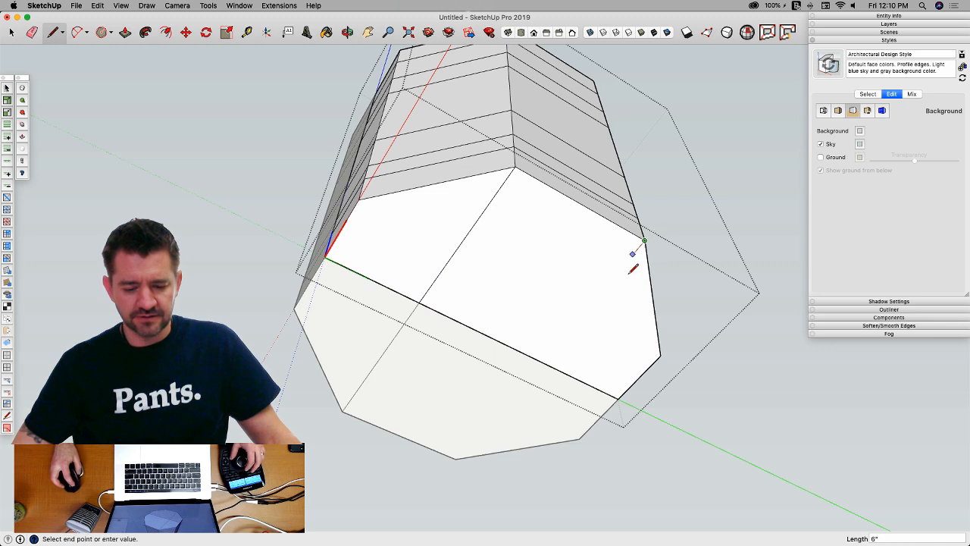
{"action": "left_click", "coordinate": [540, 360]}
{"action": "middle_click_drag", "start_coordinate": [546, 355], "coordinate": [364, 152]}
{"action": "key", "text": "space"}
Step: Hide similar components while the half component is being edited
{"action": "left_click", "coordinate": [96, 6]}
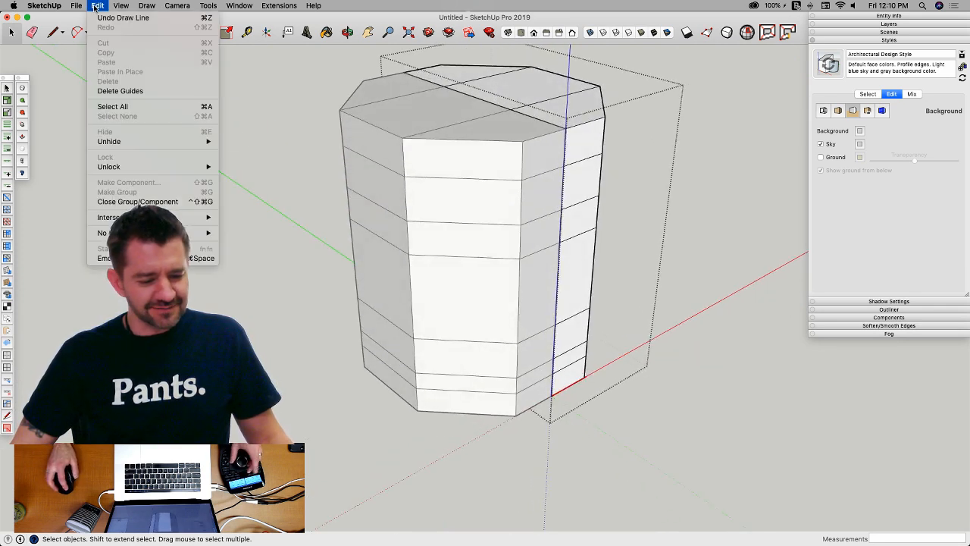
{"action": "mouse_move", "coordinate": [120, 6]}
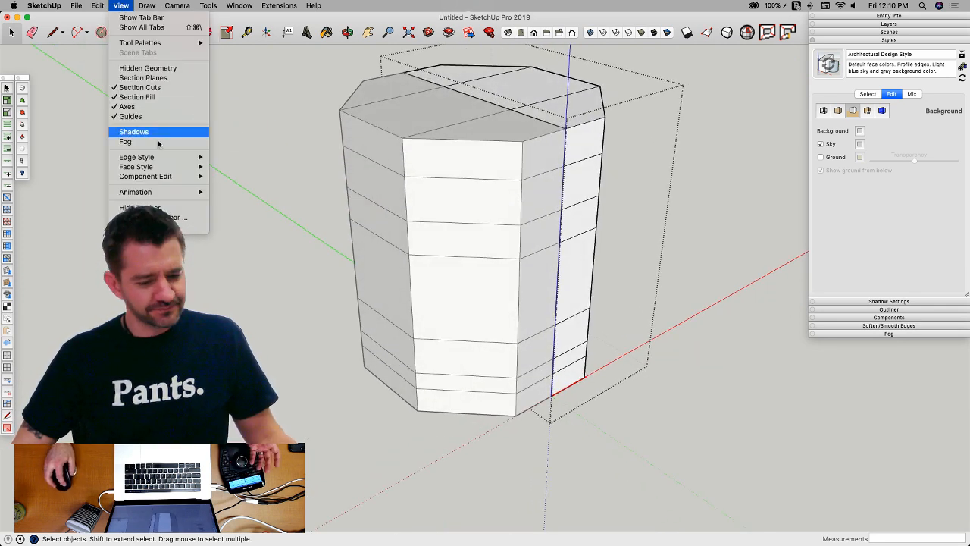
{"action": "mouse_move", "coordinate": [164, 178]}
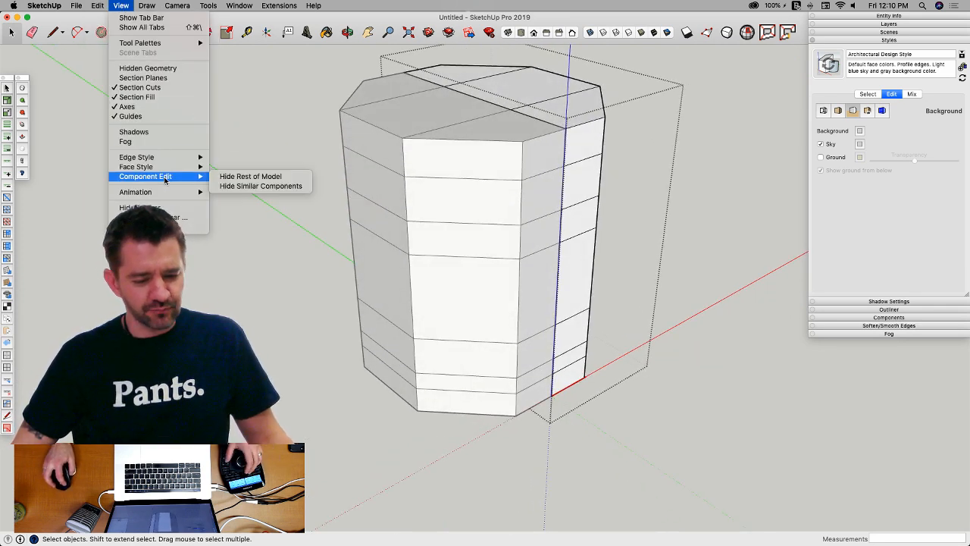
{"action": "left_click", "coordinate": [260, 187]}
Step: Erase the horizontal edges across the half's inner centre face and delete that face to leave the seam side open
{"action": "mouse_move", "coordinate": [261, 187]}
{"action": "middle_mouse_down"}
{"action": "mouse_move", "coordinate": [488, 157]}
{"action": "mouse_move", "coordinate": [475, 124]}
{"action": "middle_mouse_up"}
{"action": "key", "text": "e"}
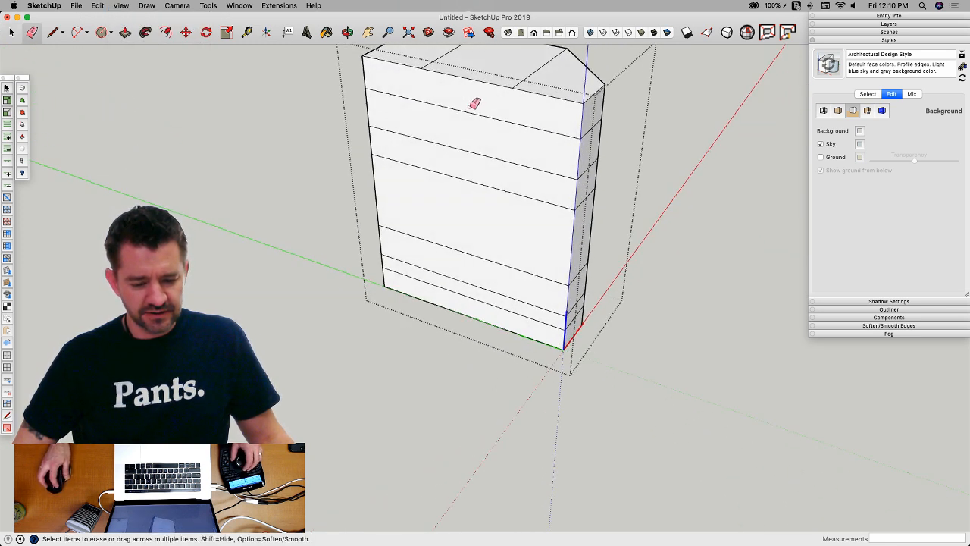
{"action": "left_click_drag", "start_coordinate": [474, 104], "coordinate": [485, 297]}
{"action": "key", "text": "space"}
{"action": "left_click", "coordinate": [477, 242]}
{"action": "key", "text": "Delete"}
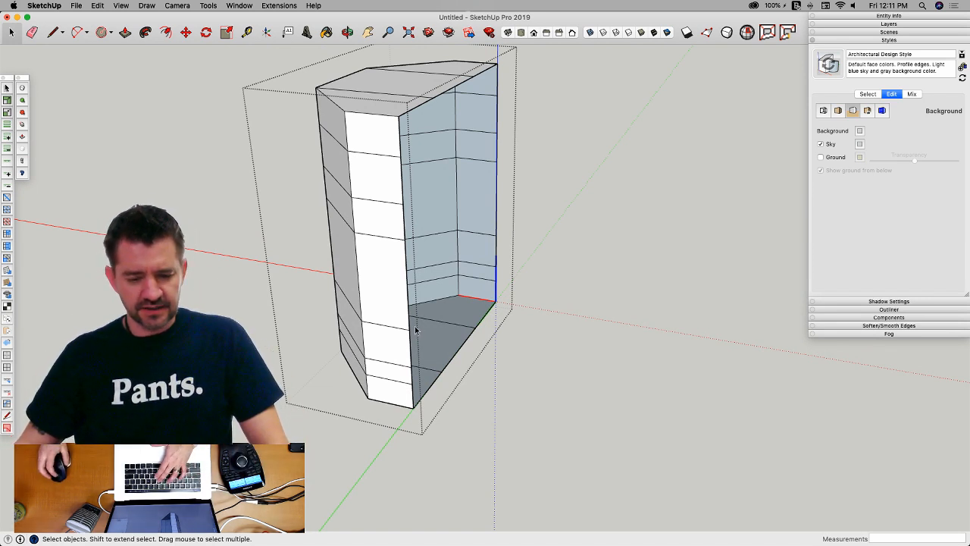
Step: Try subdivision smoothing on the open half component to preview the rounded form, and undo it
{"action": "key", "text": "y"}
{"action": "key", "text": "y"}
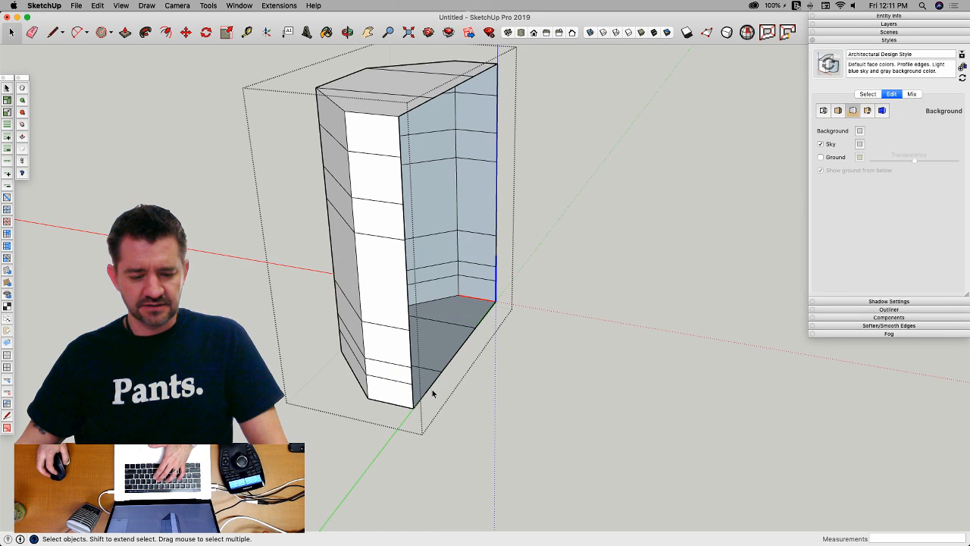
{"action": "key", "text": "y"}
{"action": "middle_click_drag", "start_coordinate": [310, 360], "coordinate": [385, 314]}
{"action": "key", "text": "y"}
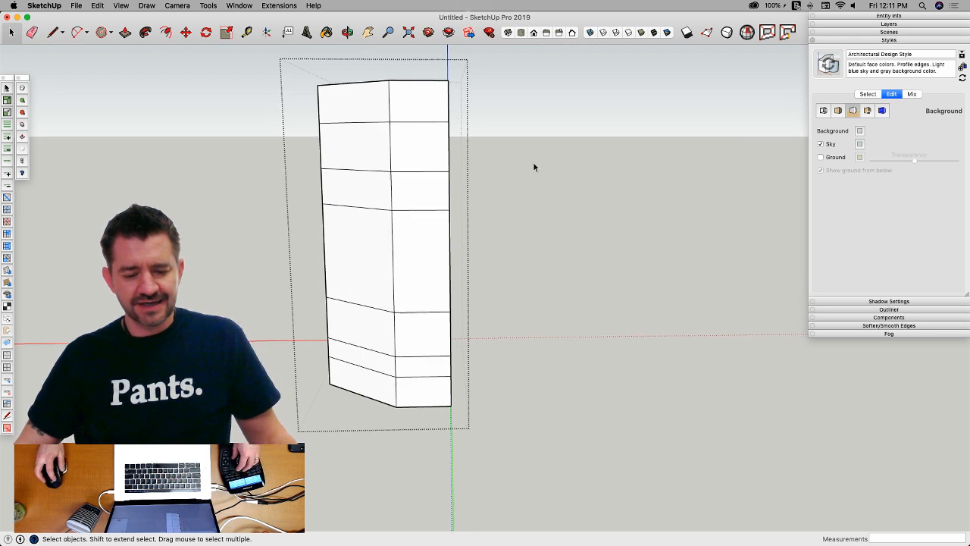
{"action": "middle_click_drag", "start_coordinate": [533, 167], "coordinate": [457, 449]}
{"action": "left_click", "coordinate": [485, 216]}
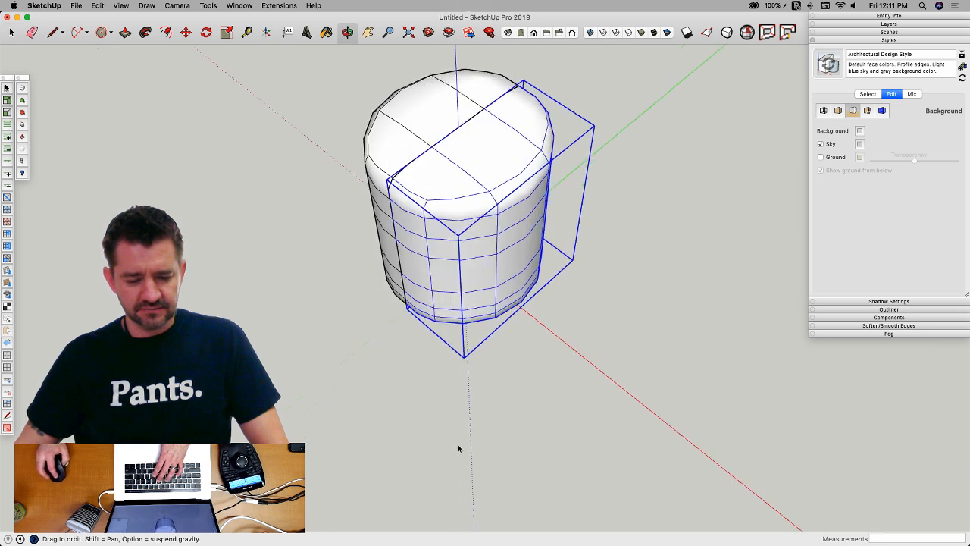
{"action": "key", "text": "super+z"}
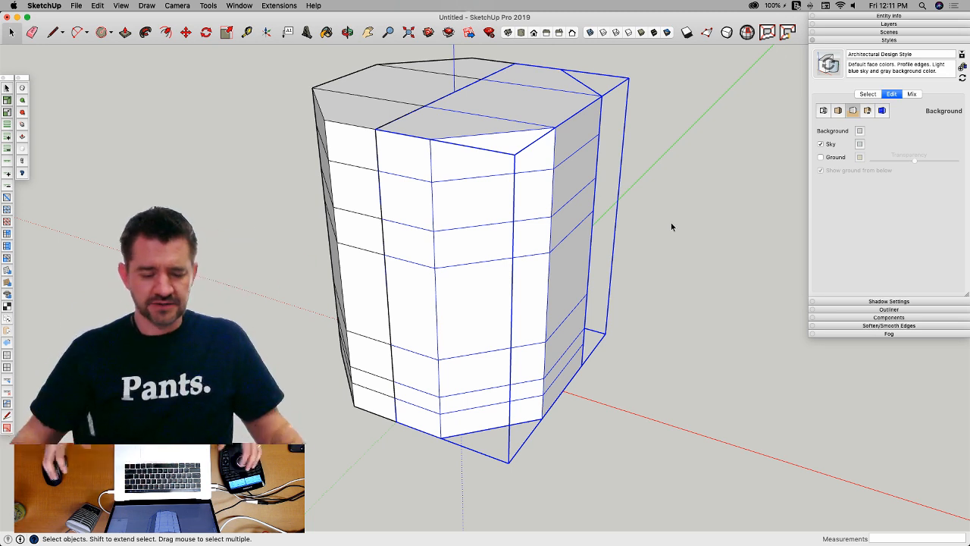
Step: Reopen the half component for editing and turn off the hiding of similar components
{"action": "middle_click_drag", "start_coordinate": [666, 220], "coordinate": [667, 158]}
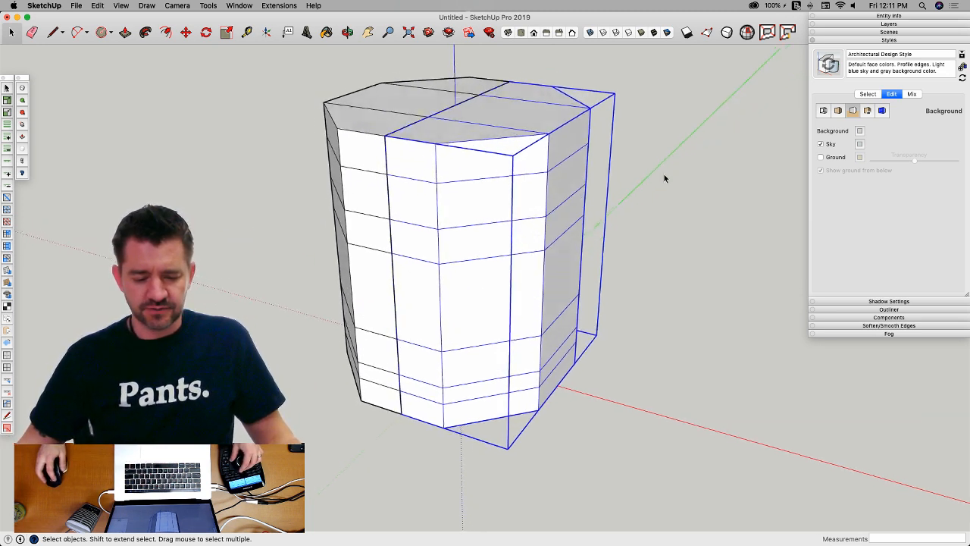
{"action": "double_click", "coordinate": [503, 210]}
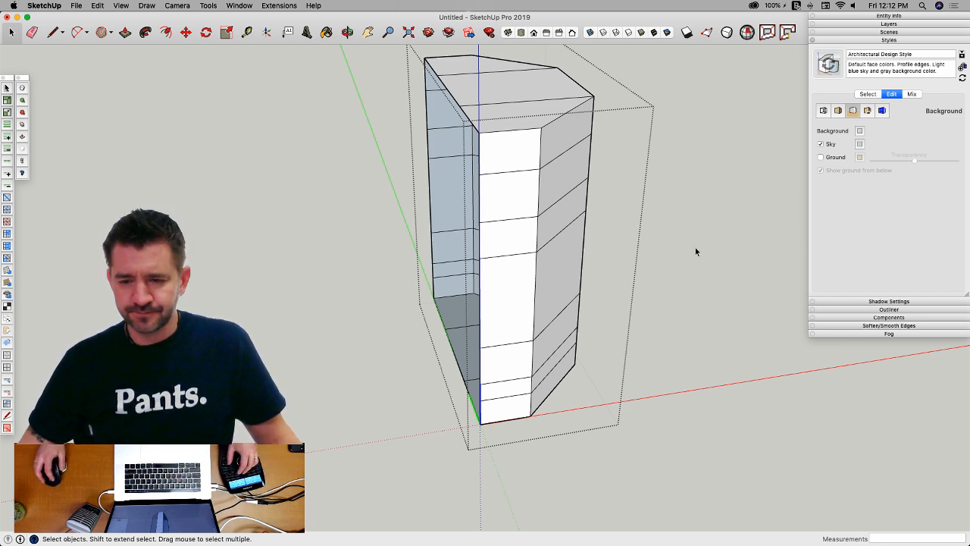
{"action": "left_click", "coordinate": [119, 5]}
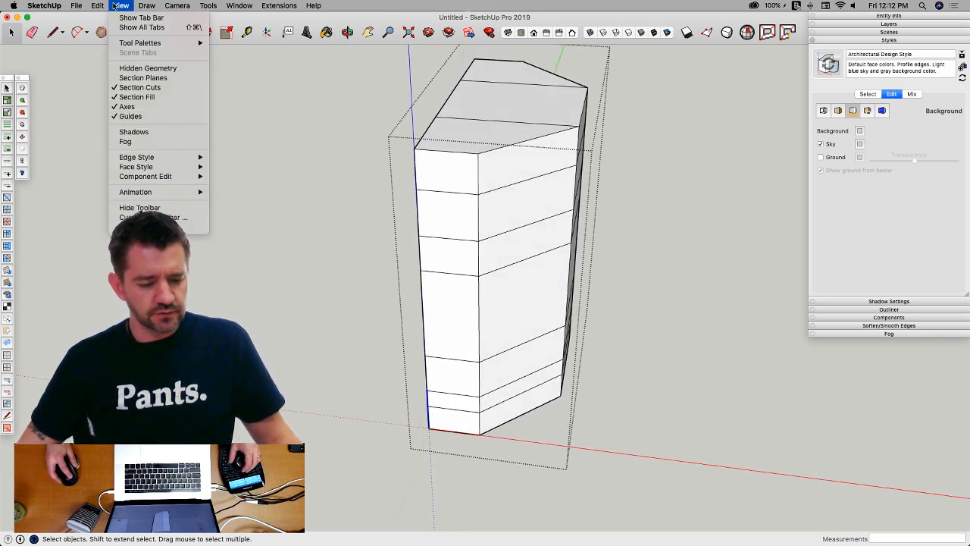
{"action": "mouse_move", "coordinate": [199, 177]}
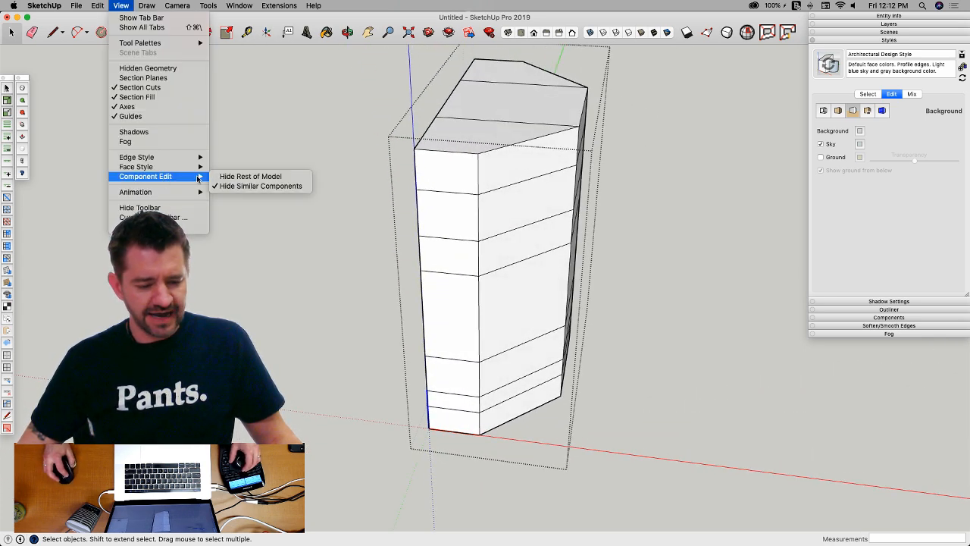
{"action": "left_click", "coordinate": [238, 186]}
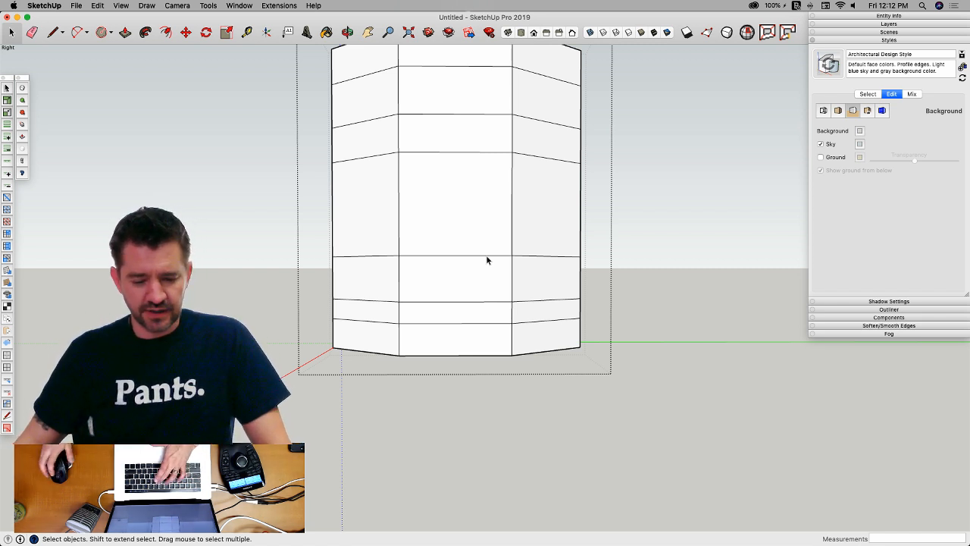
Step: Turn on subdivision smoothing for the half component being edited
{"action": "key", "text": "y"}
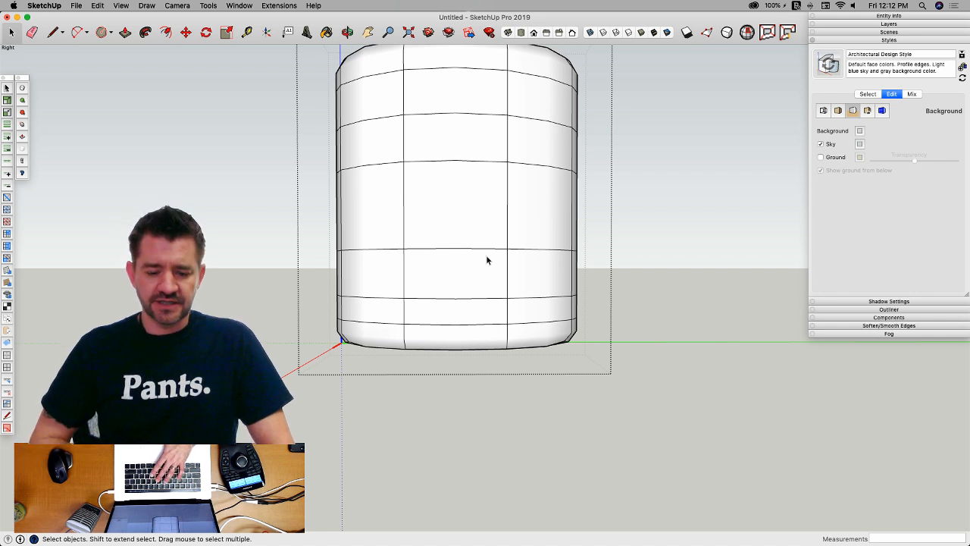
Step: Turn off subdivision smoothing and select the horizontal edge loop just above the base of the half component
{"action": "key", "text": "y"}
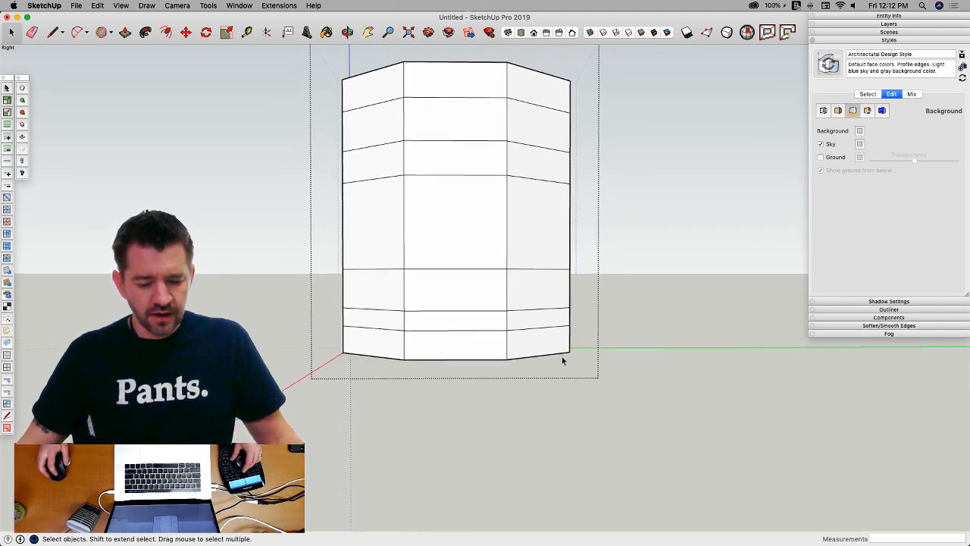
{"action": "left_click_drag", "start_coordinate": [324, 315], "coordinate": [598, 345]}
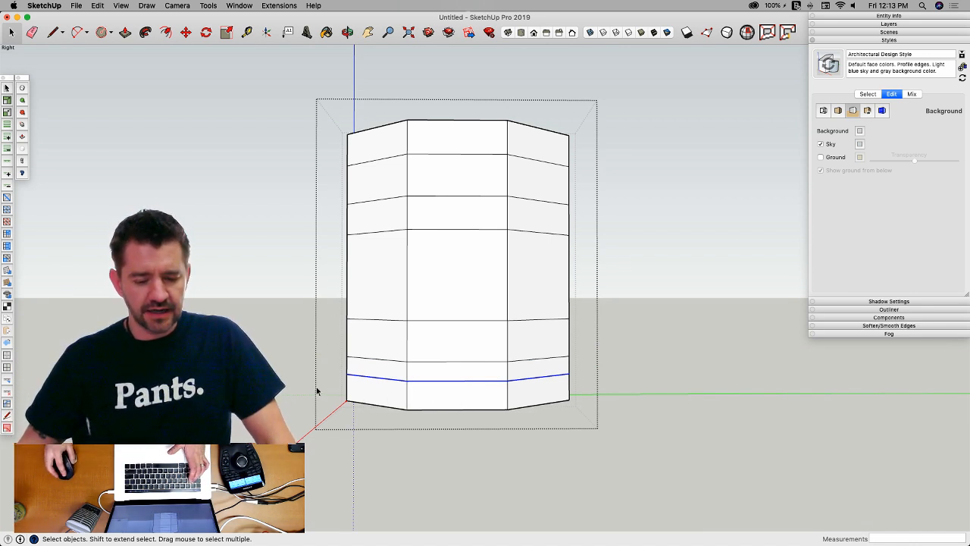
{"action": "middle_click_drag", "start_coordinate": [316, 391], "coordinate": [308, 361]}
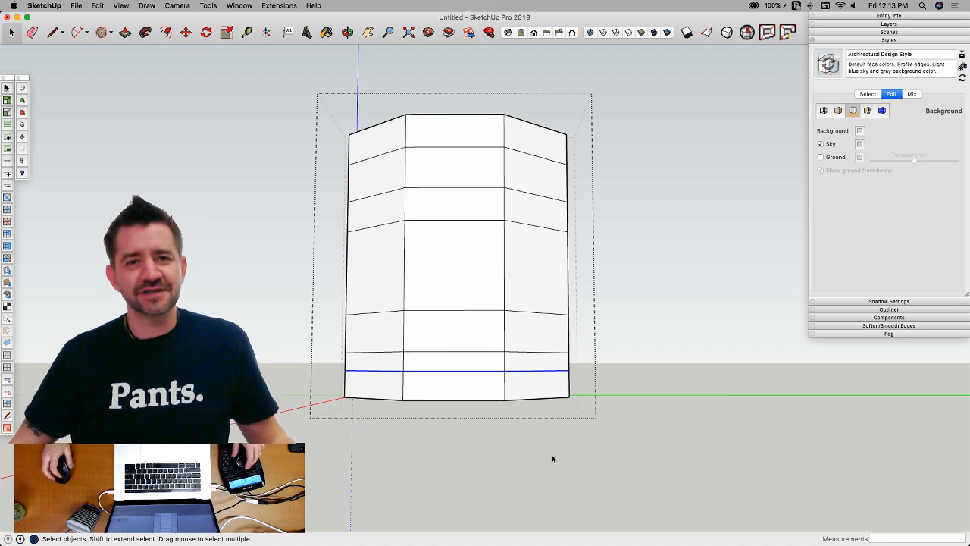
{"action": "mouse_move", "coordinate": [550, 460]}
{"action": "middle_mouse_down"}
{"action": "mouse_move", "coordinate": [535, 447]}
{"action": "mouse_move", "coordinate": [702, 409]}
{"action": "mouse_move", "coordinate": [534, 450]}
{"action": "middle_mouse_up"}
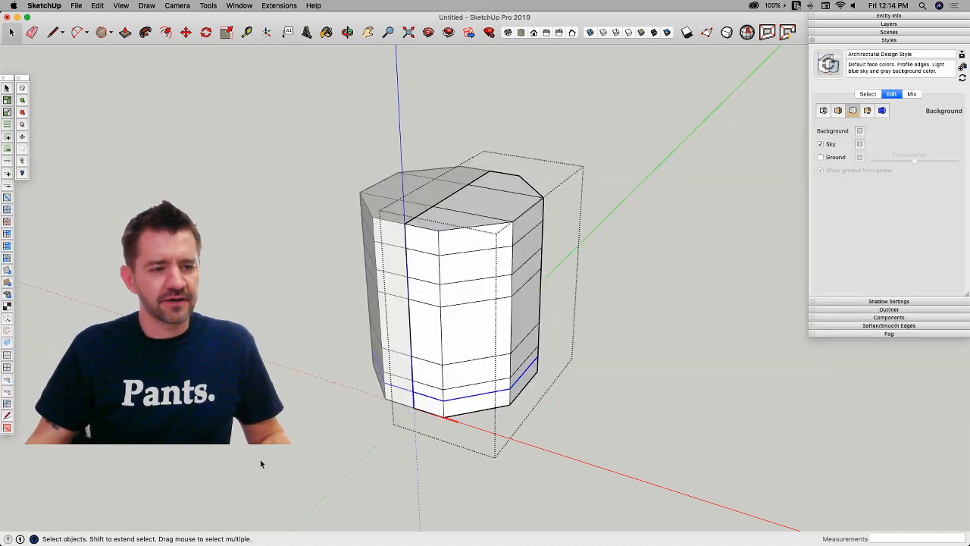
{"action": "mouse_move", "coordinate": [1, 523]}
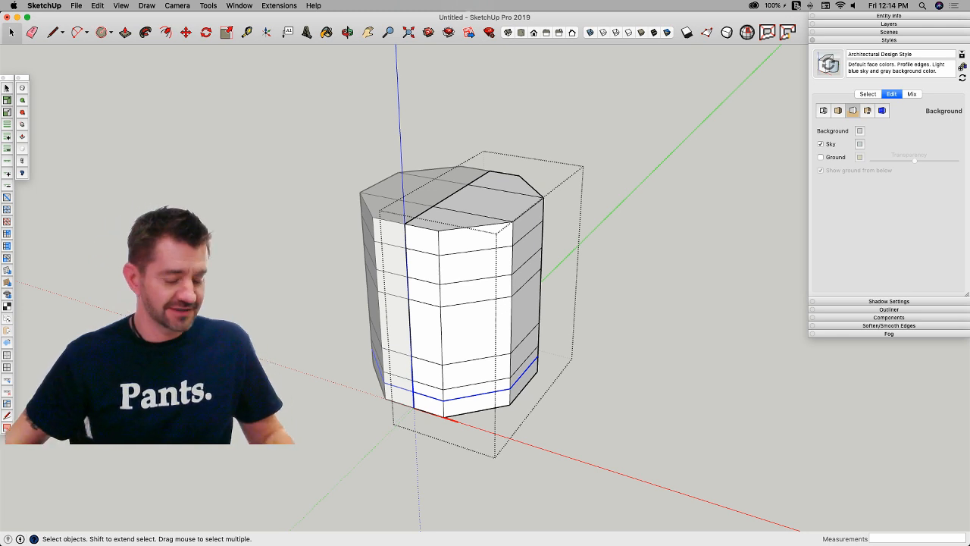
{"action": "mouse_move", "coordinate": [452, 435]}
{"action": "middle_mouse_down"}
{"action": "mouse_move", "coordinate": [579, 444]}
{"action": "mouse_move", "coordinate": [531, 364]}
{"action": "mouse_move", "coordinate": [540, 404]}
{"action": "mouse_move", "coordinate": [531, 385]}
{"action": "mouse_move", "coordinate": [379, 379]}
{"action": "mouse_move", "coordinate": [338, 396]}
{"action": "middle_mouse_up"}
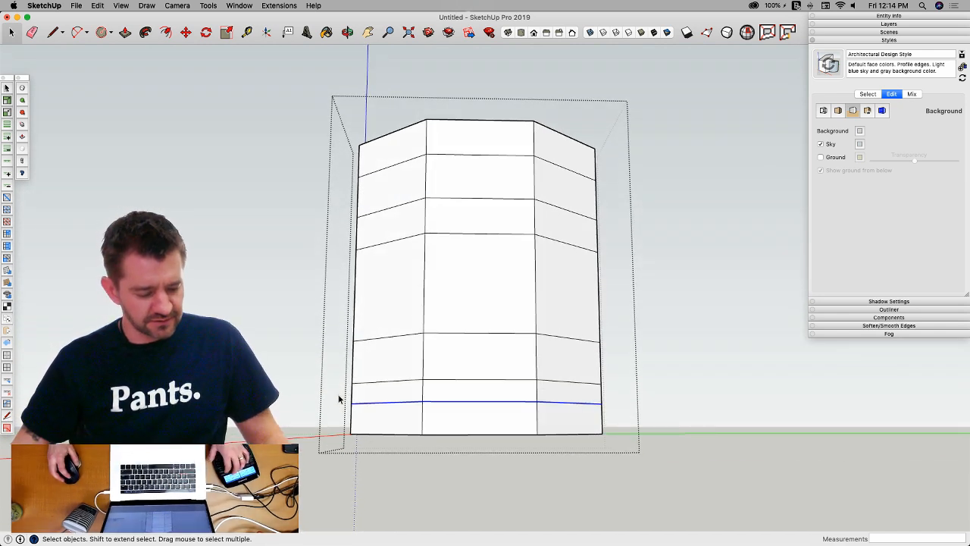
Step: With Vertex Tools, scale the selected lower ring of vertices to about 0.56 in width and the ring above it to about 0.88
{"action": "key", "text": "v"}
{"action": "middle_click_drag", "start_coordinate": [347, 421], "coordinate": [434, 433]}
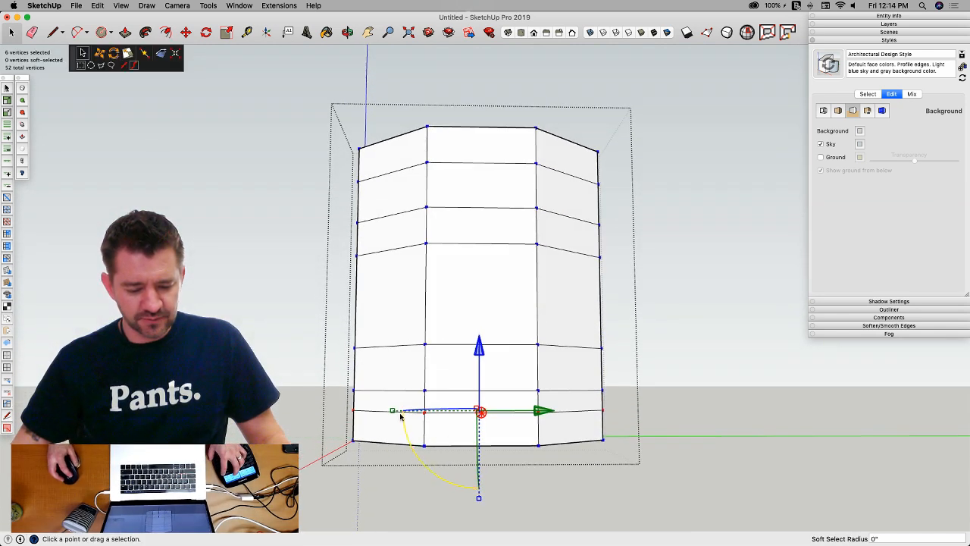
{"action": "left_click_drag", "start_coordinate": [412, 413], "coordinate": [433, 418]}
{"action": "middle_click_drag", "start_coordinate": [703, 422], "coordinate": [281, 147]}
{"action": "middle_click_drag", "start_coordinate": [294, 328], "coordinate": [307, 380]}
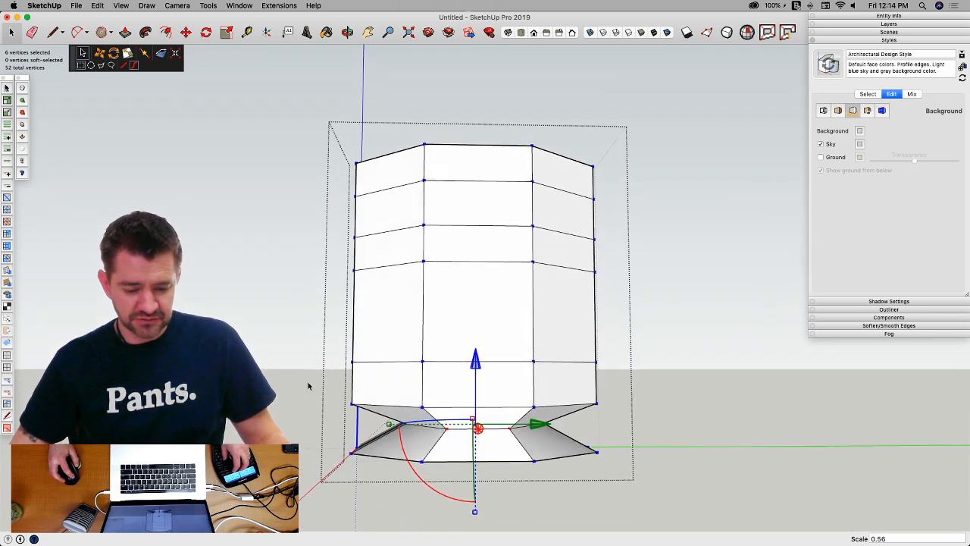
{"action": "left_click_drag", "start_coordinate": [307, 381], "coordinate": [614, 420]}
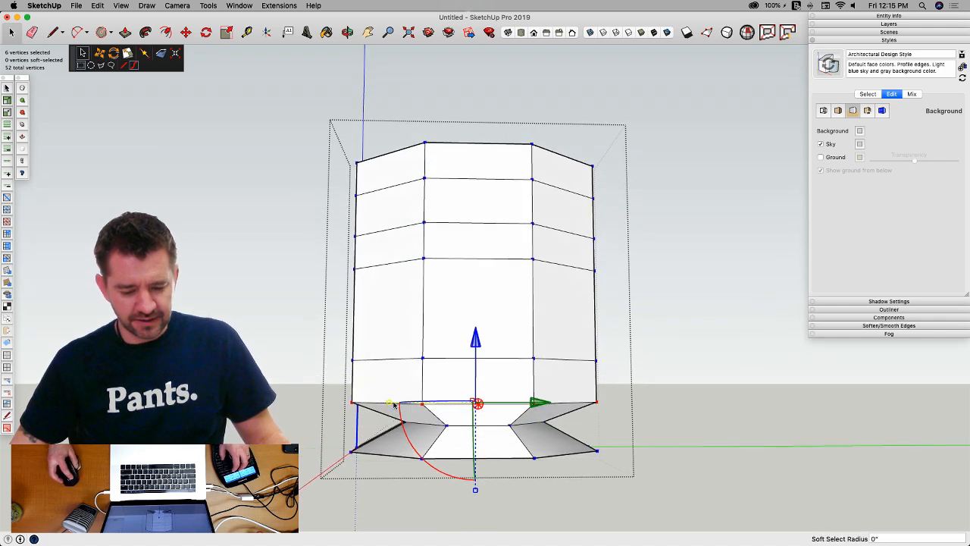
{"action": "left_click_drag", "start_coordinate": [388, 404], "coordinate": [398, 406]}
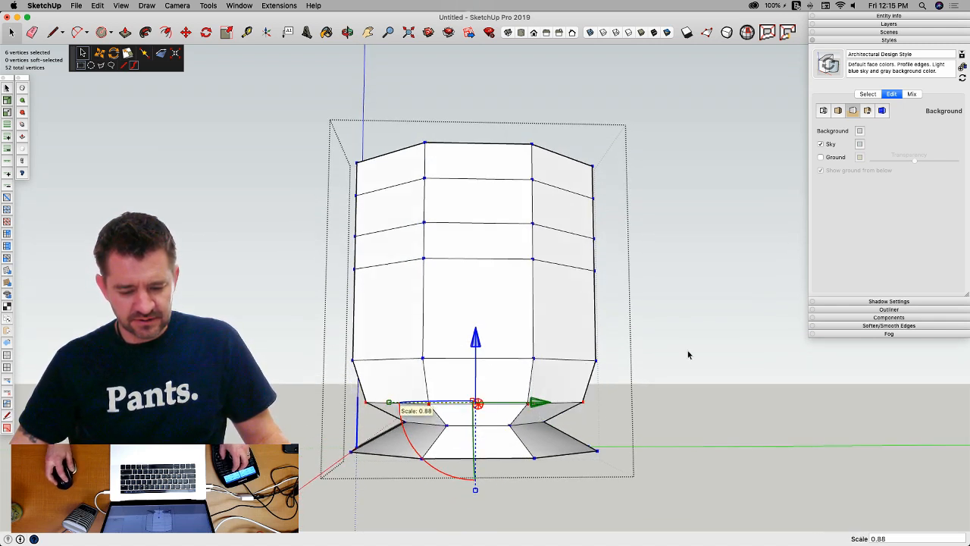
Step: Taper the upper body by narrowing the top four rings of vertices, scaling the top three to about 0.85 and the top two to about 0.81
{"action": "middle_click_drag", "start_coordinate": [259, 367], "coordinate": [285, 187]}
{"action": "left_click_drag", "start_coordinate": [285, 156], "coordinate": [653, 325]}
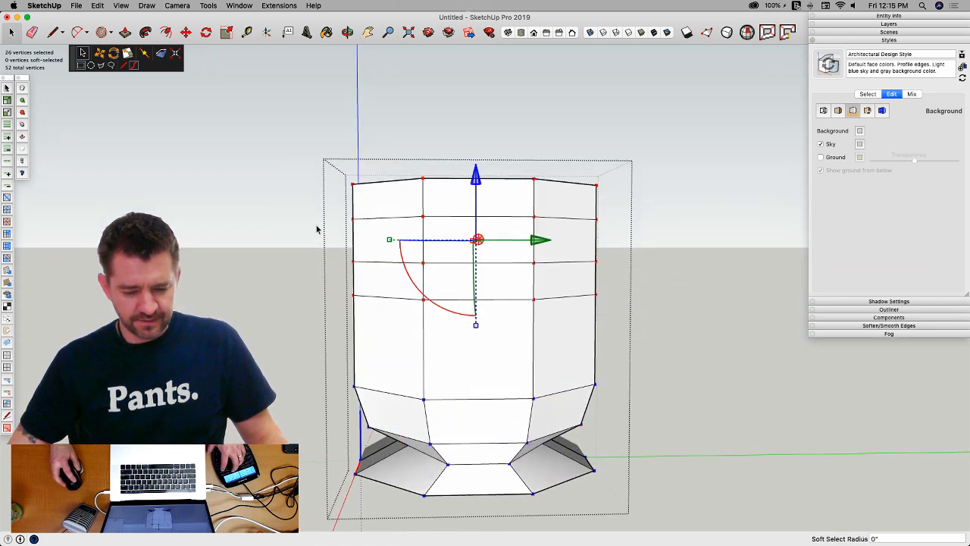
{"action": "left_click", "coordinate": [388, 241]}
{"action": "left_click", "coordinate": [329, 169]}
{"action": "left_click_drag", "start_coordinate": [306, 146], "coordinate": [634, 281]}
{"action": "left_click_drag", "start_coordinate": [388, 224], "coordinate": [401, 225]}
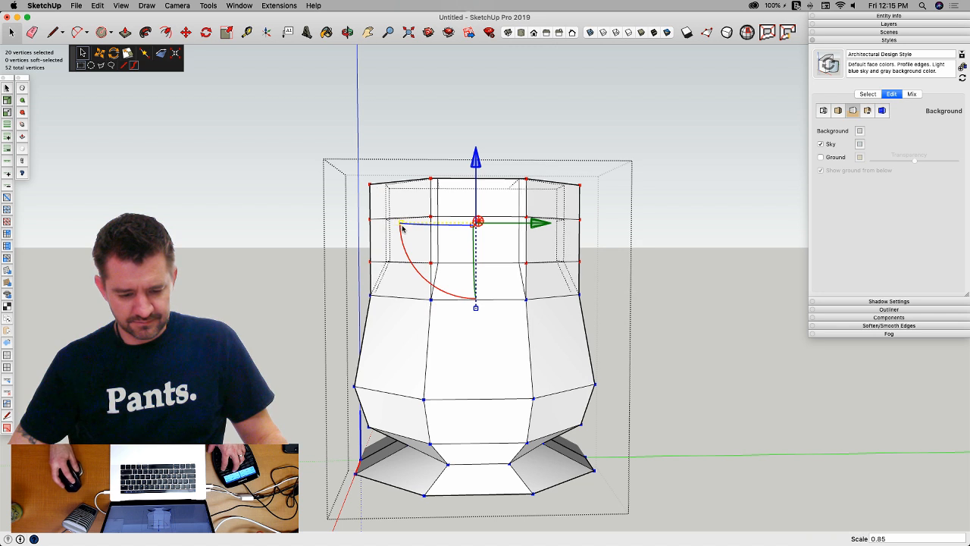
{"action": "left_click_drag", "start_coordinate": [569, 261], "coordinate": [589, 246]}
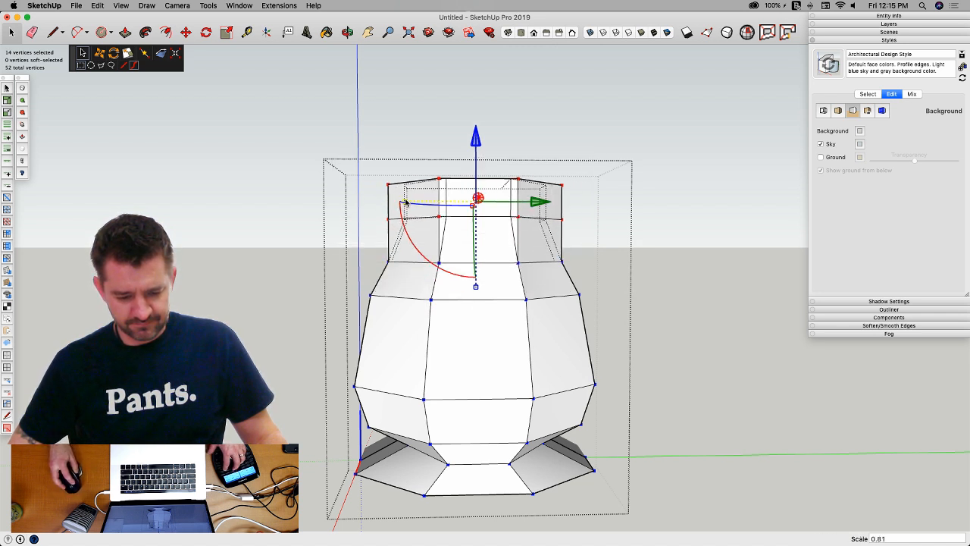
{"action": "left_click", "coordinate": [646, 306]}
Step: Move the outer vertices of the pinched lower ring about 1' 4 3/8" toward the seam along the red axis
{"action": "middle_click_drag", "start_coordinate": [646, 306], "coordinate": [507, 386]}
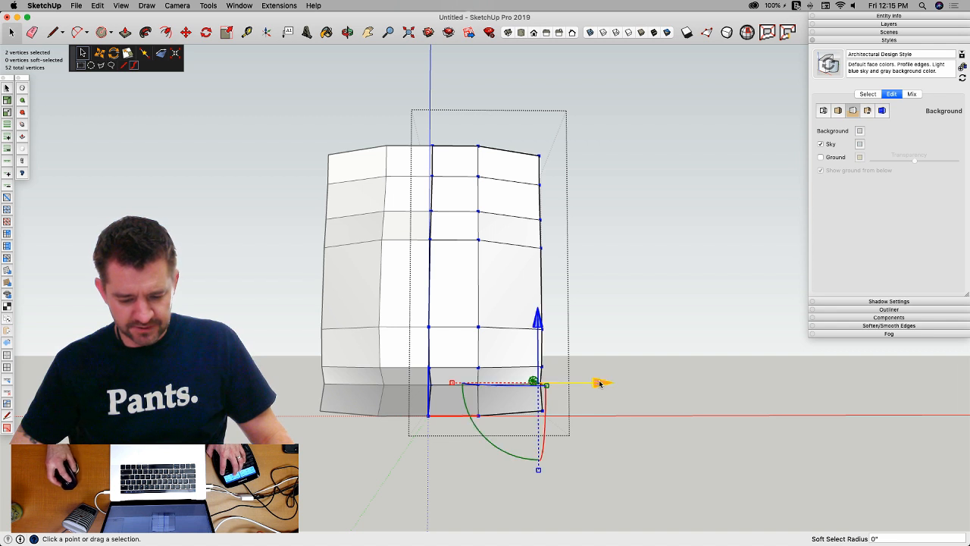
{"action": "left_click_drag", "start_coordinate": [599, 383], "coordinate": [570, 383]}
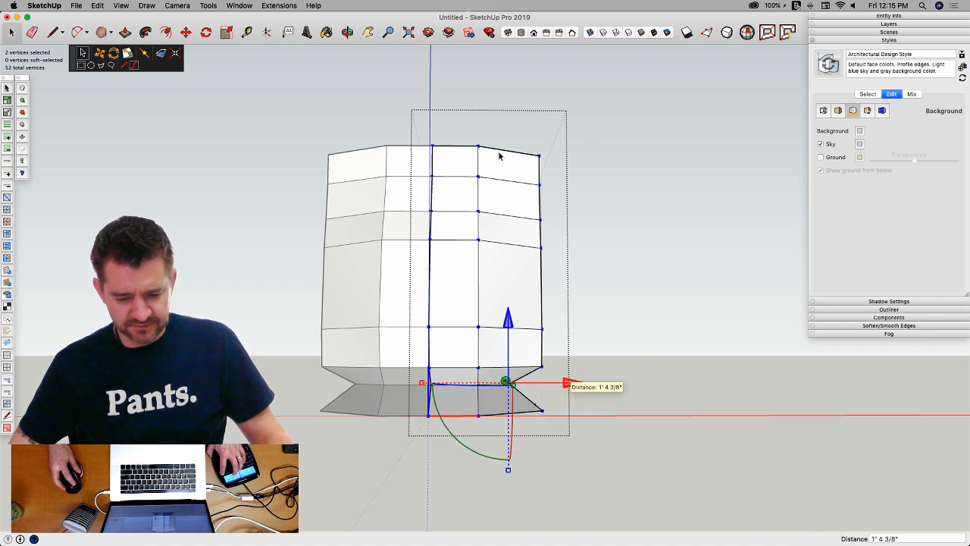
Step: Pull the upper body's outer vertices toward the seam, moving those of the top three rings about 1' 1/4" along the red axis
{"action": "left_click_drag", "start_coordinate": [559, 288], "coordinate": [567, 265]}
{"action": "left_click_drag", "start_coordinate": [601, 205], "coordinate": [563, 234]}
{"action": "left_click_drag", "start_coordinate": [588, 197], "coordinate": [632, 202]}
{"action": "key", "text": "super+3"}
{"action": "middle_click_drag", "start_coordinate": [603, 145], "coordinate": [523, 122]}
{"action": "left_click_drag", "start_coordinate": [523, 121], "coordinate": [575, 229]}
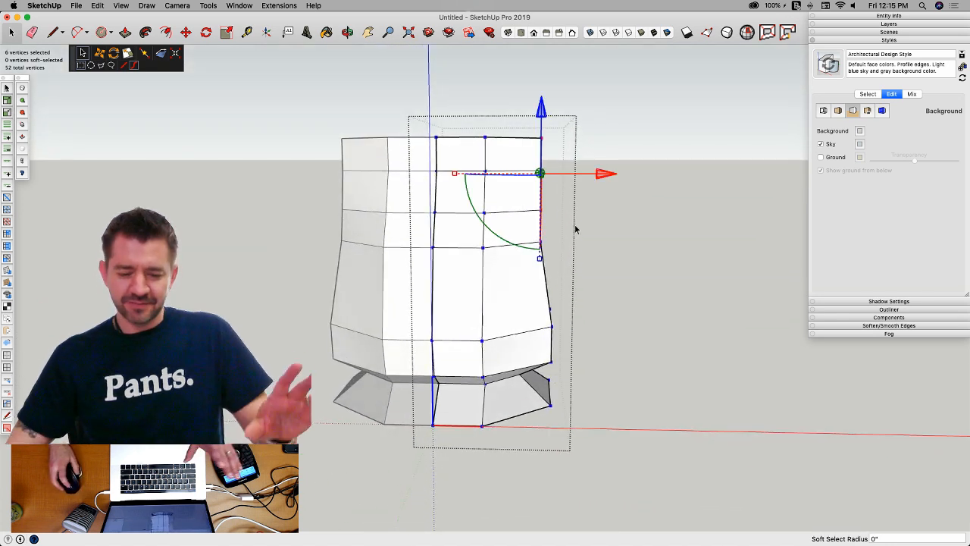
{"action": "mouse_move", "coordinate": [607, 176]}
{"action": "left_mouse_down"}
{"action": "mouse_move", "coordinate": [583, 177]}
{"action": "mouse_move", "coordinate": [601, 178]}
{"action": "left_mouse_up"}
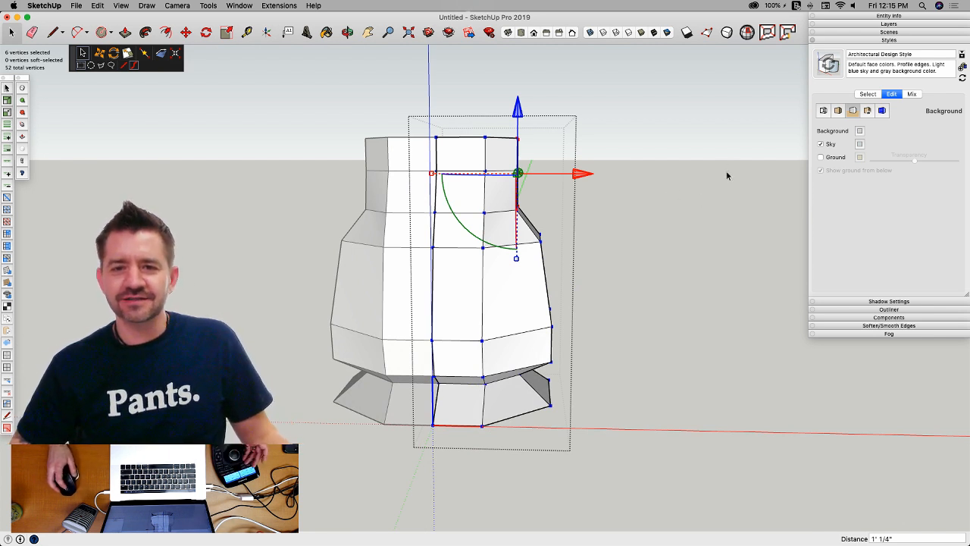
{"action": "left_click", "coordinate": [701, 163]}
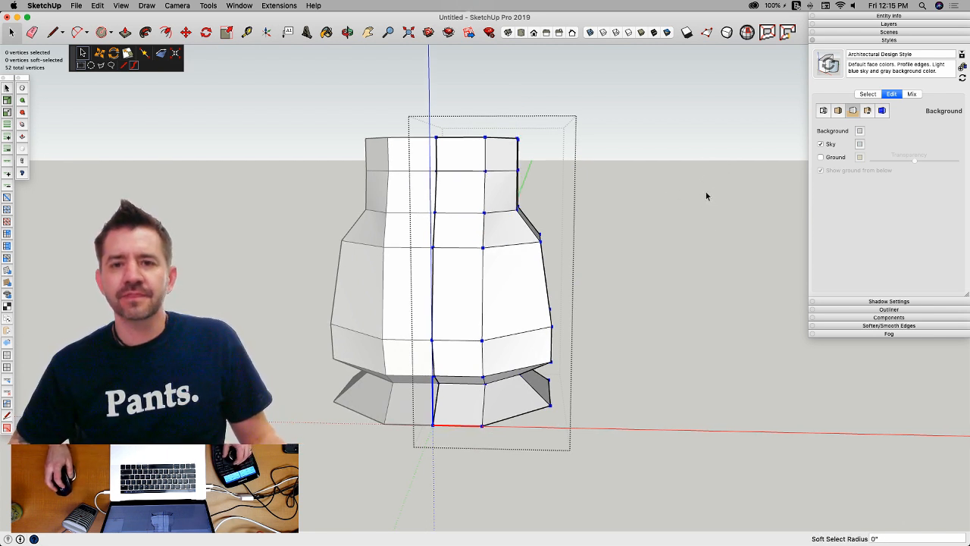
Step: Move the two outer vertices of the topmost ring about 6 7/16" toward the seam along the red axis
{"action": "middle_click_drag", "start_coordinate": [705, 192], "coordinate": [684, 176]}
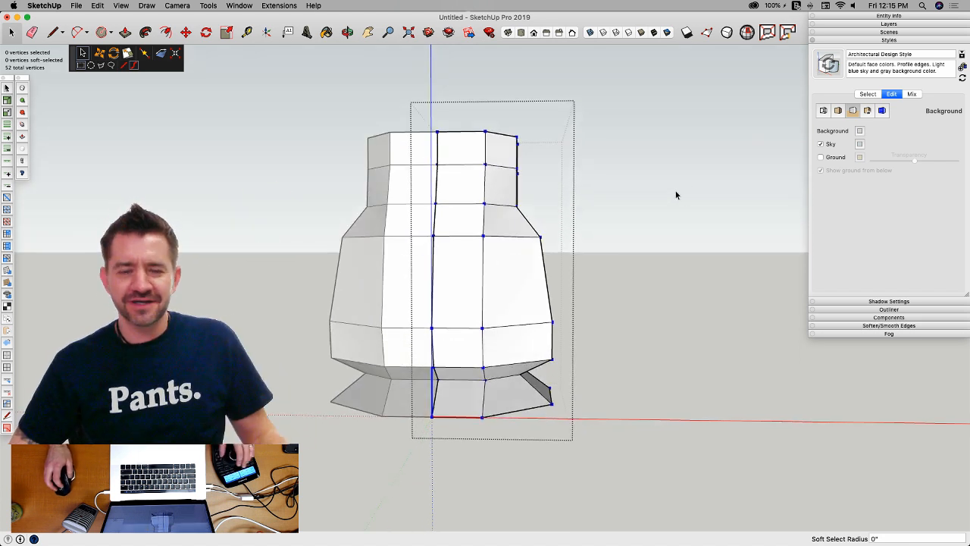
{"action": "middle_click_drag", "start_coordinate": [533, 132], "coordinate": [510, 116]}
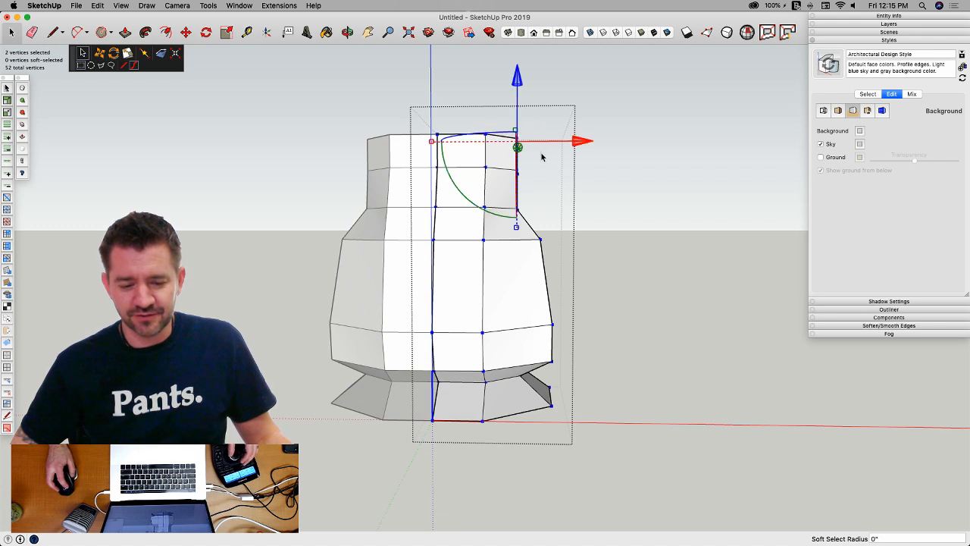
{"action": "left_click_drag", "start_coordinate": [567, 143], "coordinate": [562, 143]}
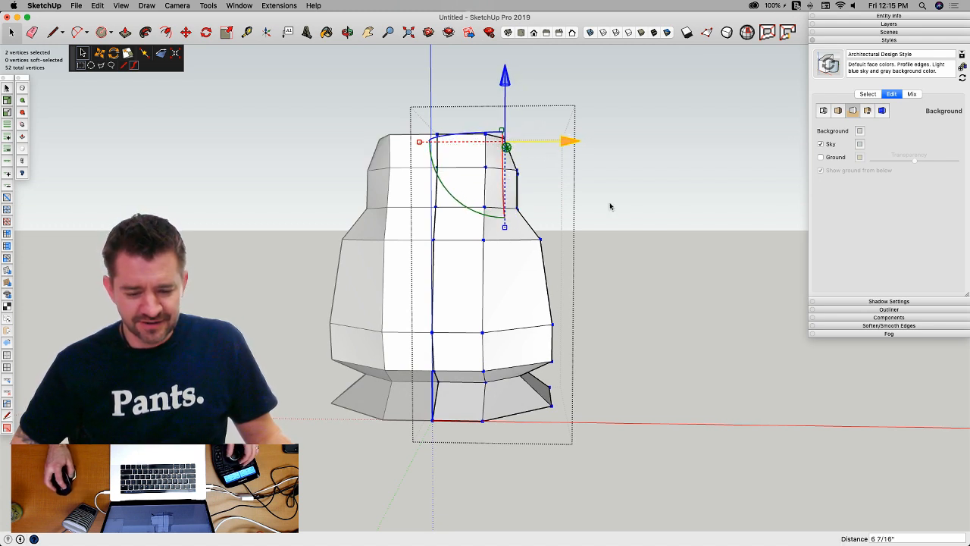
{"action": "left_click", "coordinate": [640, 215]}
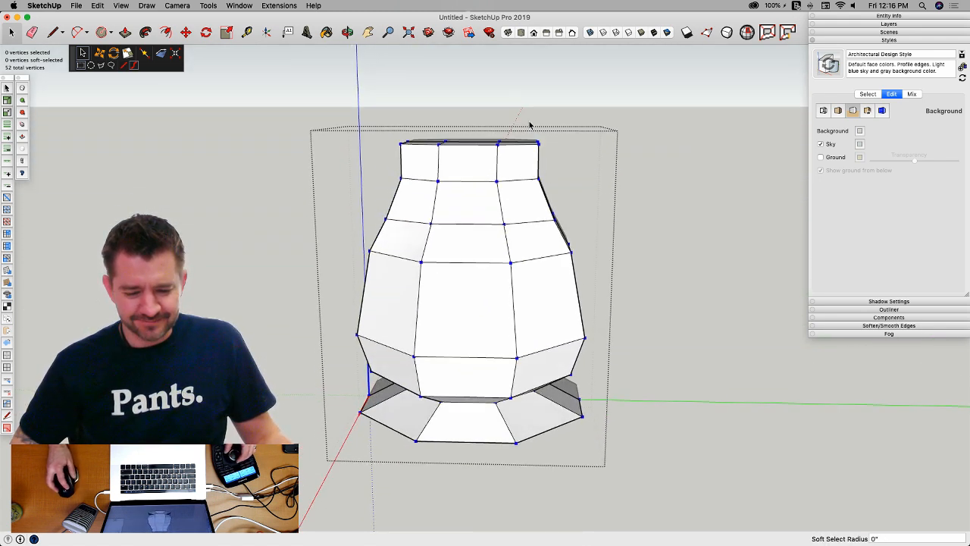
Step: Move the topmost ring's corner vertices inward along the green axis on both sides, the first side by about 9 3/16"
{"action": "left_click_drag", "start_coordinate": [530, 125], "coordinate": [557, 175]}
{"action": "left_click_drag", "start_coordinate": [597, 144], "coordinate": [580, 143]}
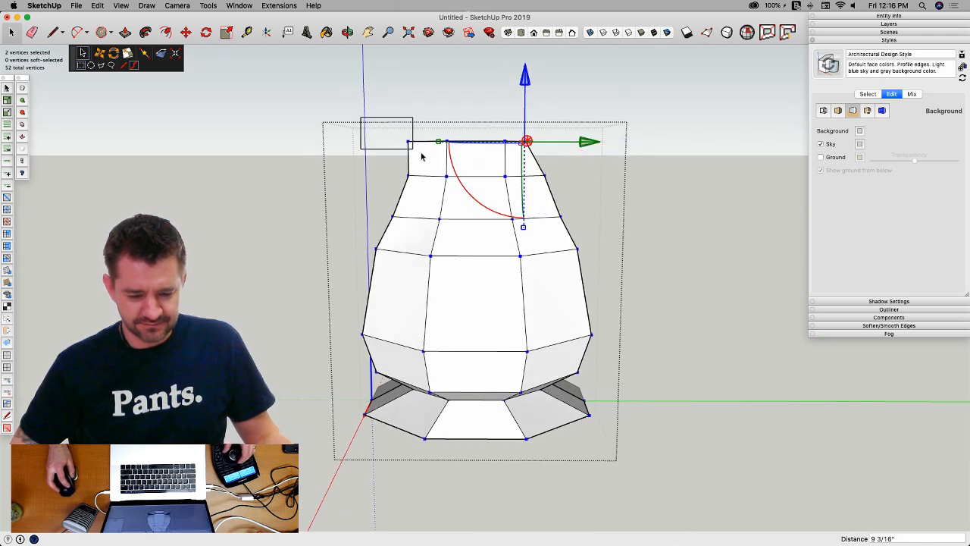
{"action": "left_click_drag", "start_coordinate": [422, 156], "coordinate": [402, 150]}
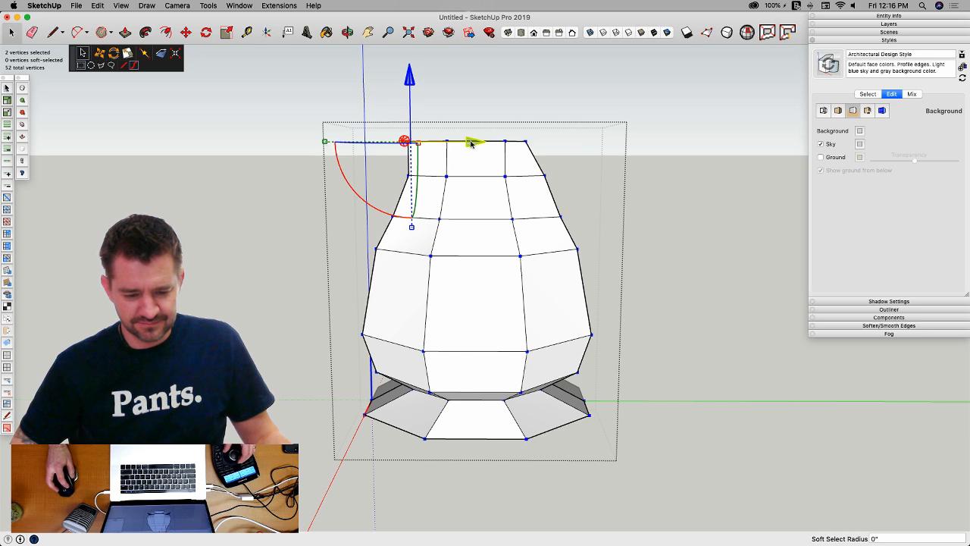
{"action": "left_click_drag", "start_coordinate": [471, 143], "coordinate": [490, 143]}
{"action": "left_click", "coordinate": [781, 250]}
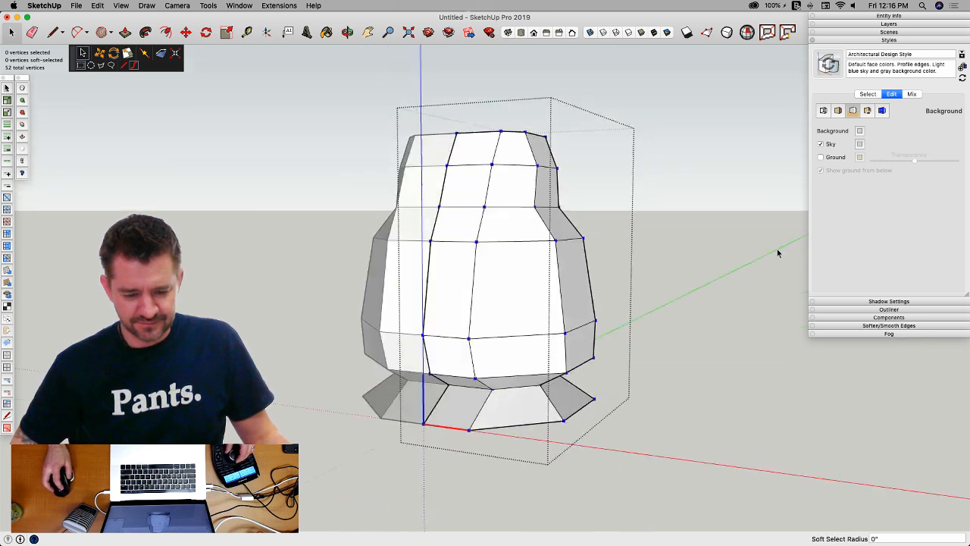
Step: Move the vertices of the top three rings toward the seam to make the neck slimmer, leaving the seam vertices in place
{"action": "left_click_drag", "start_coordinate": [498, 114], "coordinate": [573, 227]}
{"action": "left_click_drag", "start_coordinate": [606, 188], "coordinate": [567, 184]}
{"action": "left_click", "coordinate": [641, 245]}
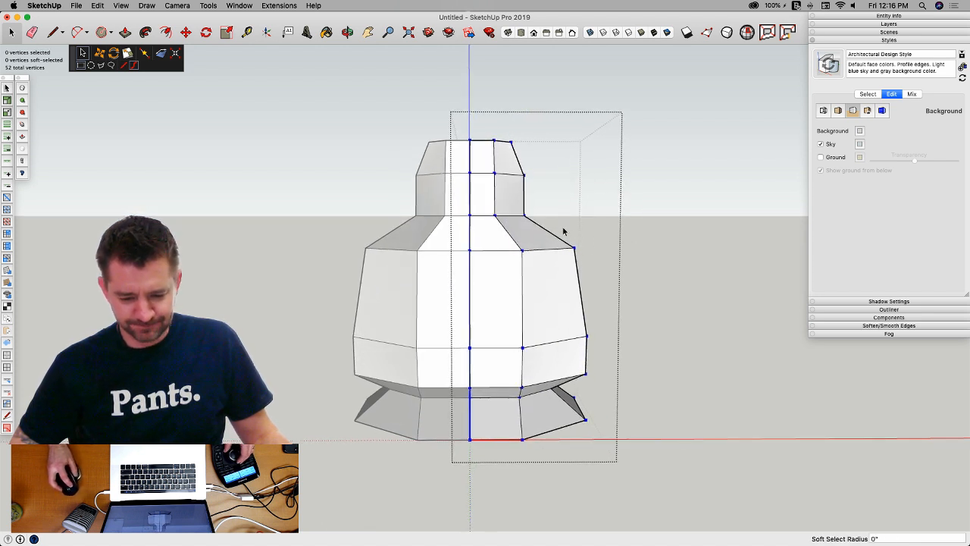
Step: Move the shoulder ring's outer vertices about 8 5/8" and its inner column's vertices about 5 1/4" toward the seam
{"action": "left_click_drag", "start_coordinate": [561, 223], "coordinate": [615, 282]}
{"action": "left_click_drag", "start_coordinate": [628, 246], "coordinate": [610, 250]}
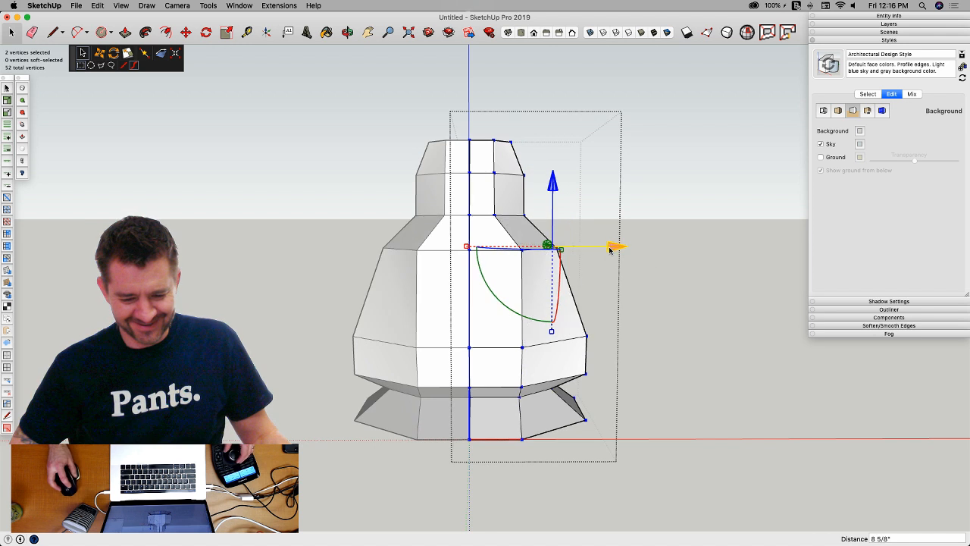
{"action": "left_click_drag", "start_coordinate": [531, 266], "coordinate": [563, 248]}
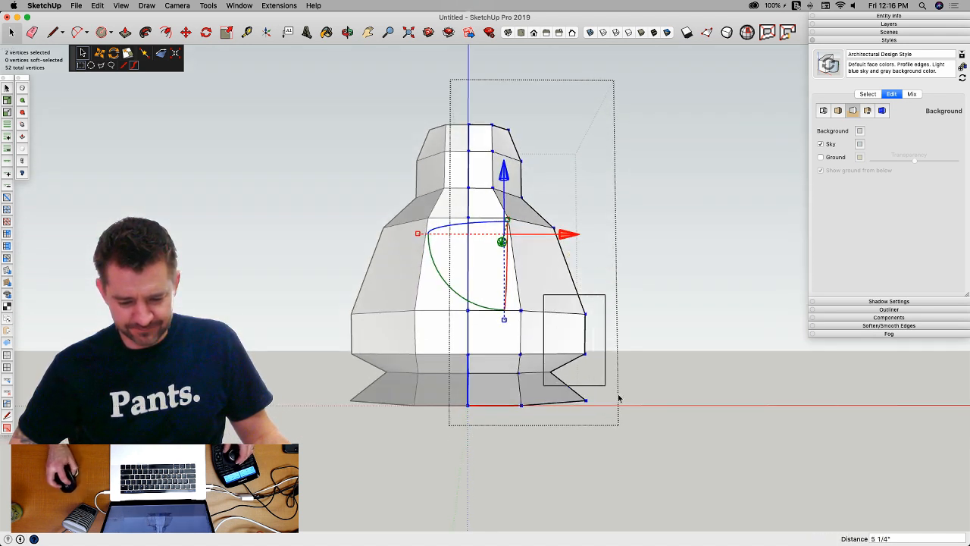
Step: Move all the lower body's vertices except those on the seam about 7 7/8" toward the seam along the red axis
{"action": "left_click_drag", "start_coordinate": [643, 438], "coordinate": [622, 440]}
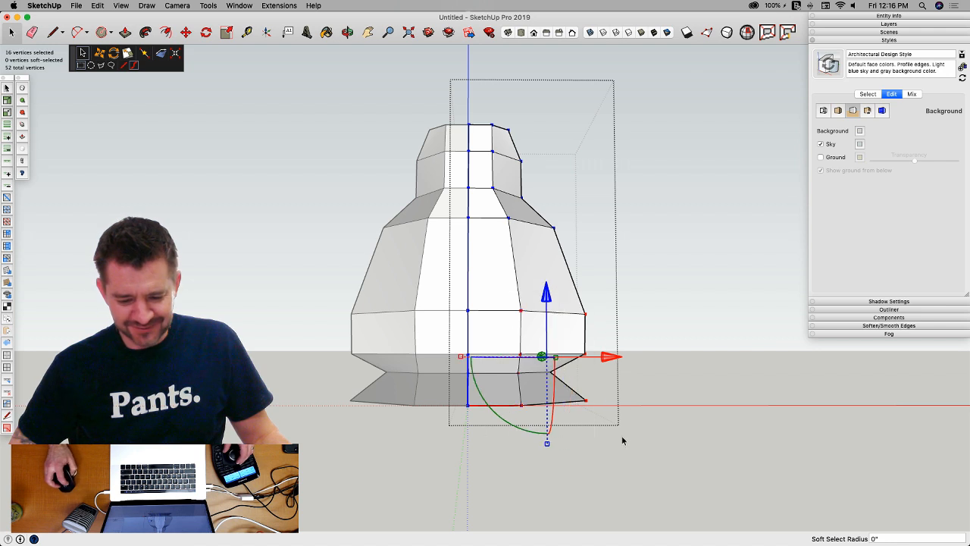
{"action": "left_click_drag", "start_coordinate": [604, 359], "coordinate": [589, 358]}
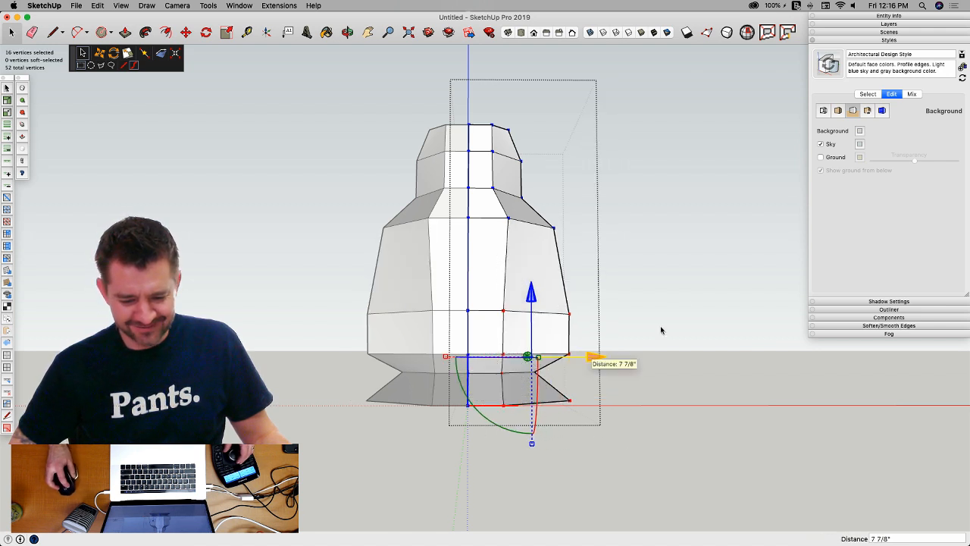
{"action": "left_click", "coordinate": [645, 304]}
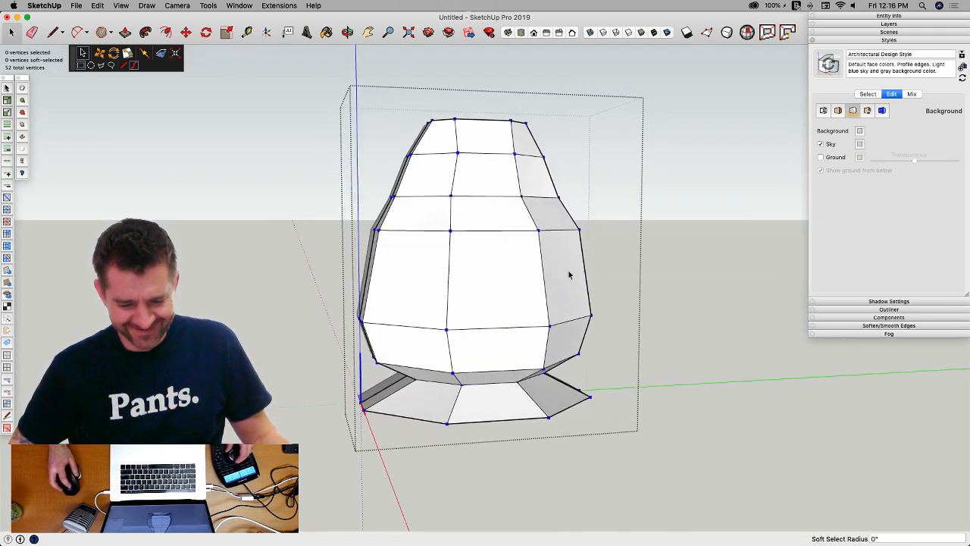
Step: Select all vertices of the half component and scale them to about 0.88 in width along the green axis
{"action": "left_click_drag", "start_coordinate": [313, 98], "coordinate": [683, 488]}
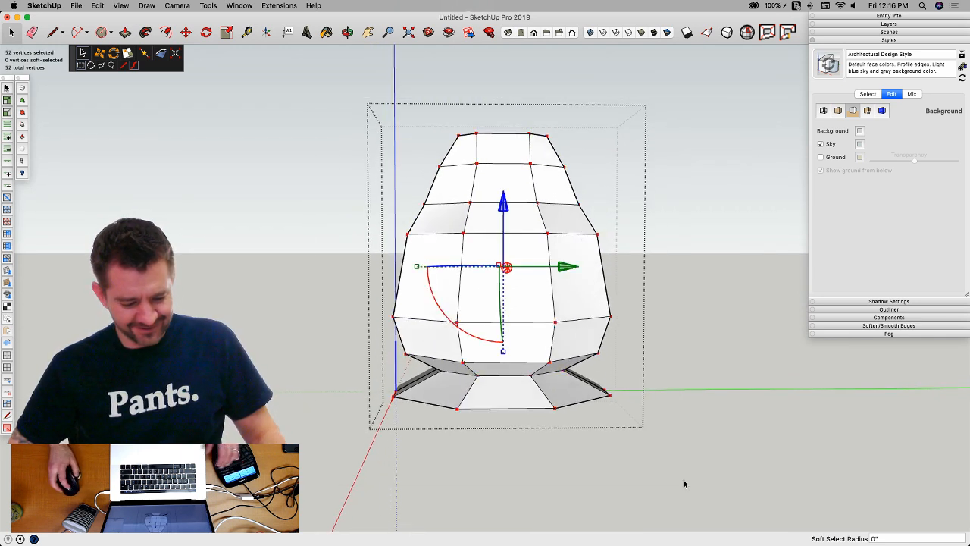
{"action": "left_click", "coordinate": [682, 465]}
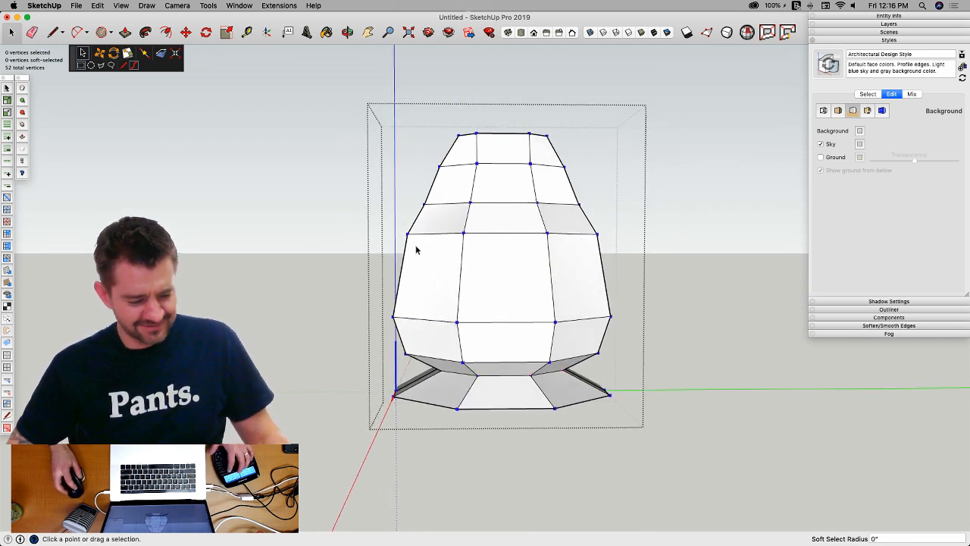
{"action": "left_click_drag", "start_coordinate": [300, 100], "coordinate": [791, 478]}
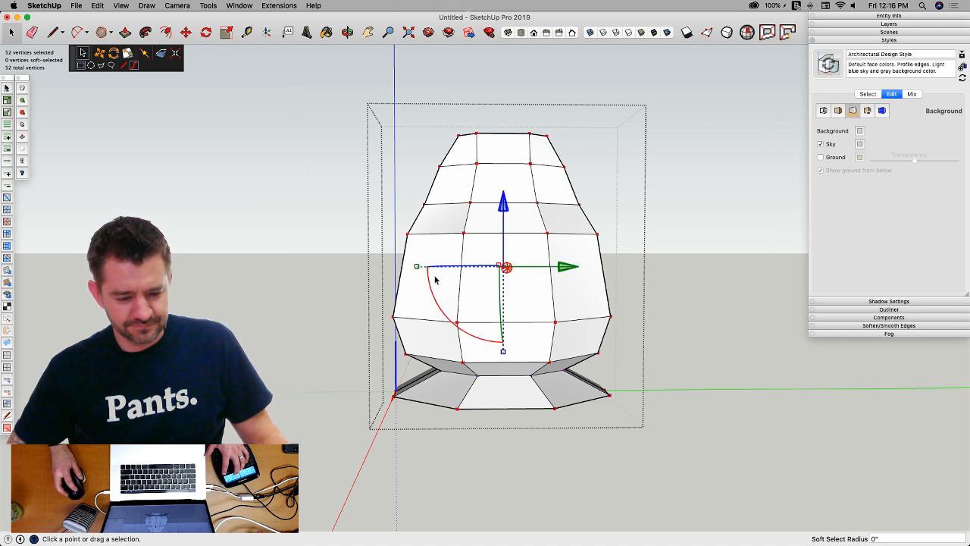
{"action": "left_click_drag", "start_coordinate": [415, 267], "coordinate": [489, 351]}
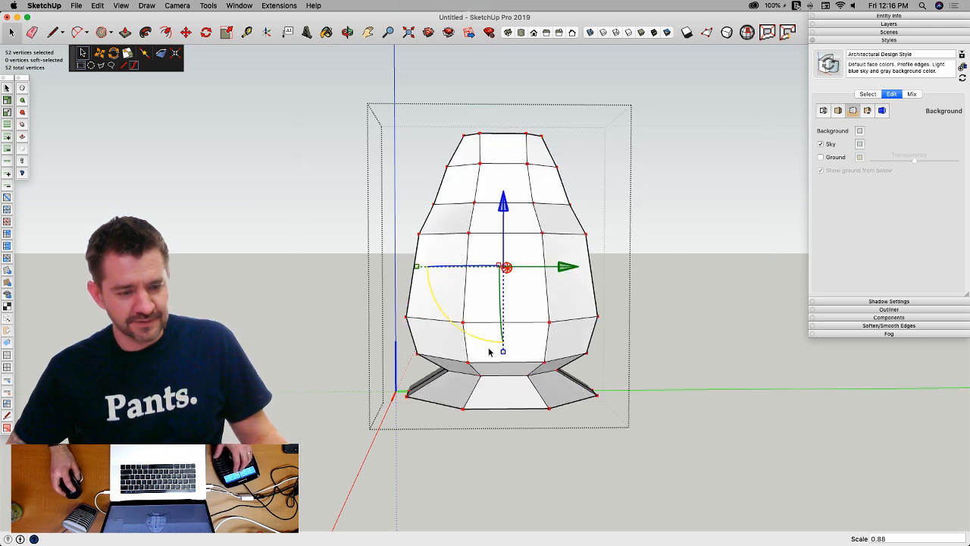
Step: Preview the body with subdivision smoothing, dismiss the error report, and return to the unsmoothed mesh
{"action": "left_click", "coordinate": [689, 449]}
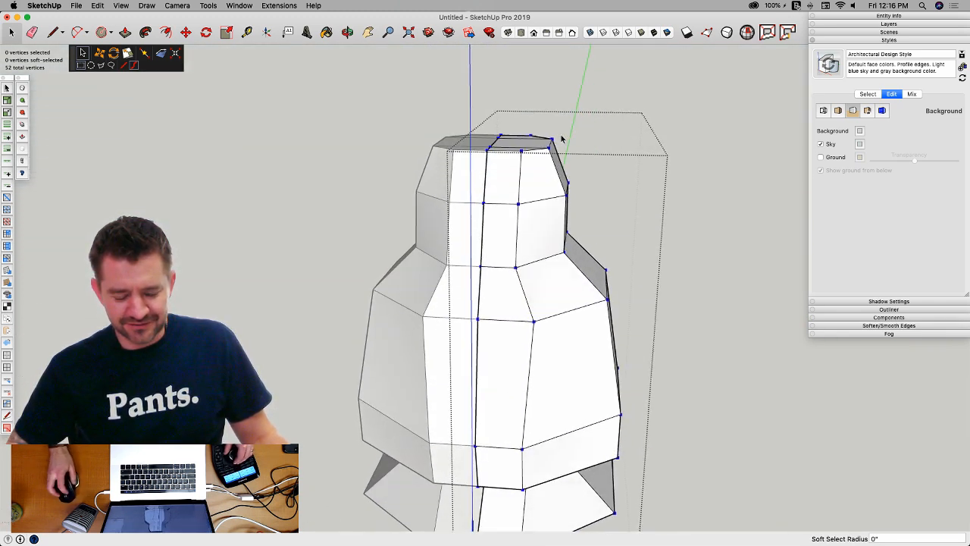
{"action": "key", "text": "s"}
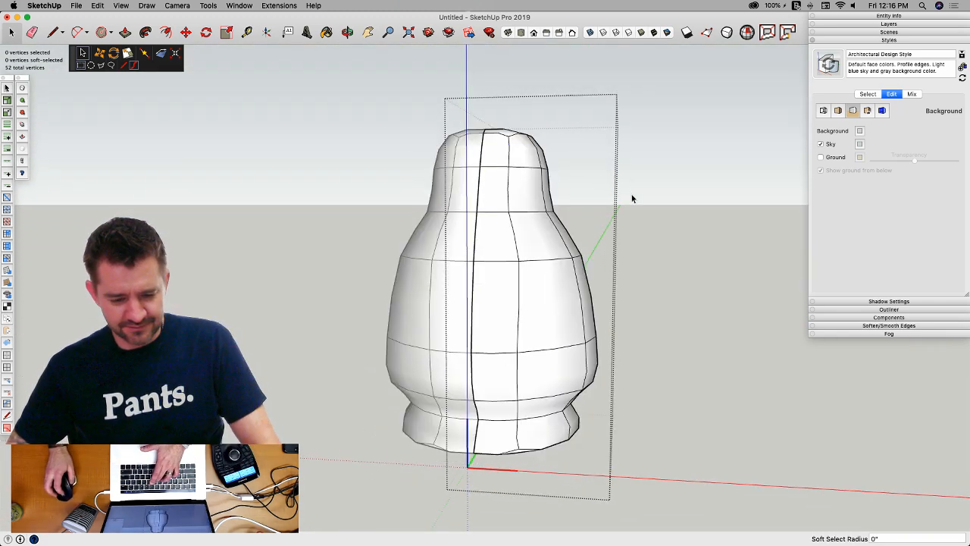
{"action": "middle_click_drag", "start_coordinate": [643, 316], "coordinate": [513, 336]}
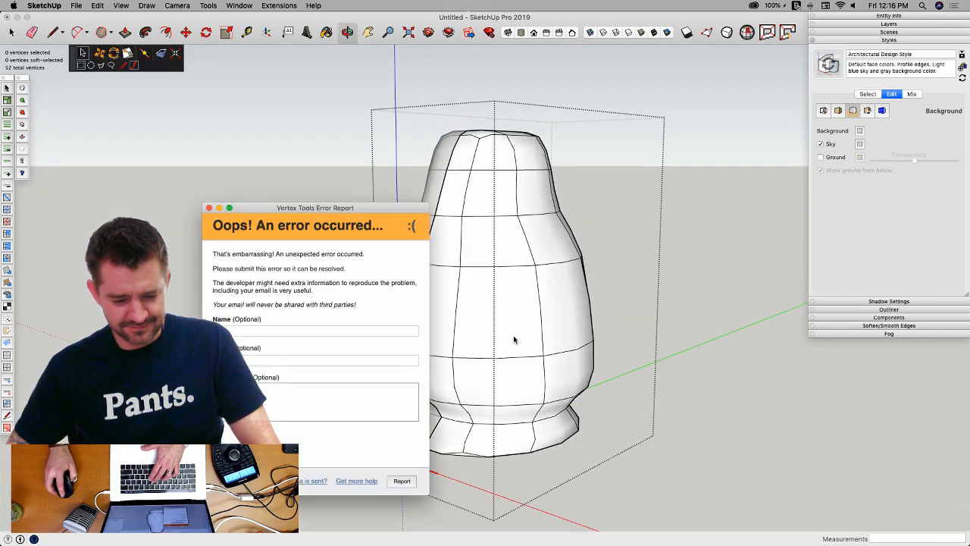
{"action": "left_click", "coordinate": [209, 208]}
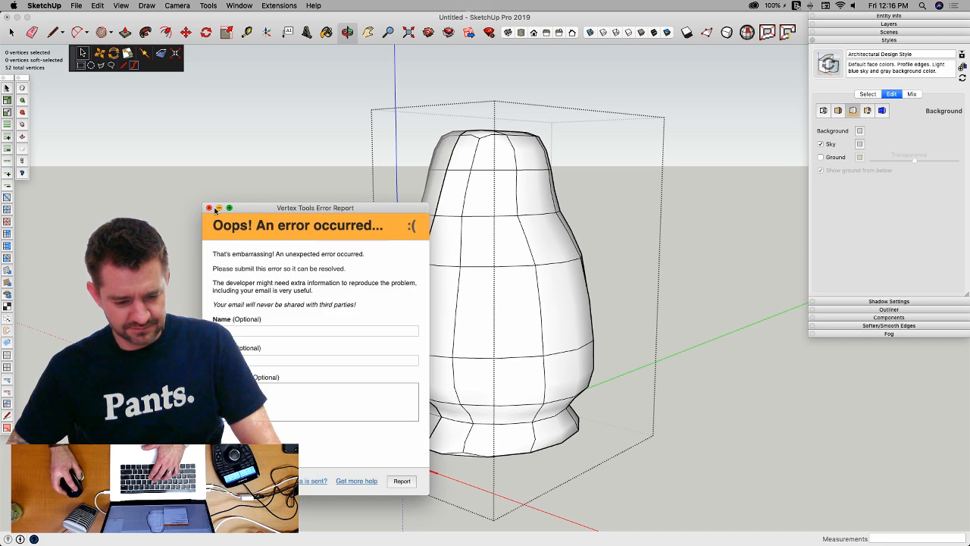
{"action": "left_click_drag", "start_coordinate": [213, 208], "coordinate": [212, 208]}
{"action": "left_click", "coordinate": [209, 209]}
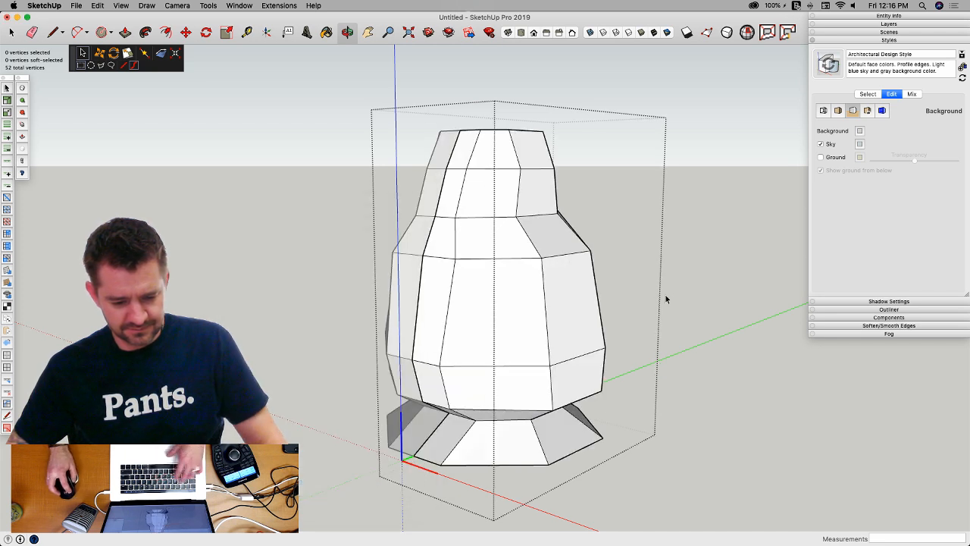
{"action": "key", "text": "space"}
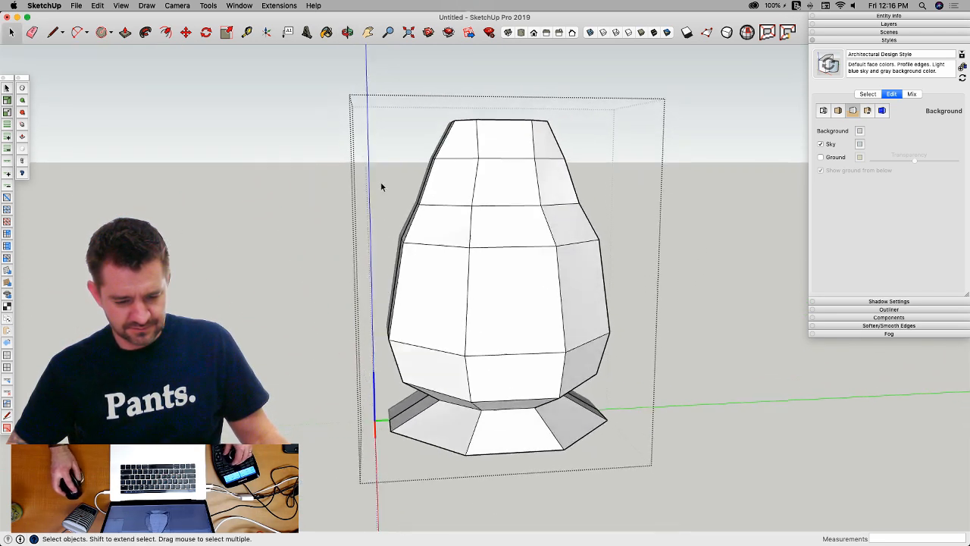
Step: Move the third ring's two front vertices about 5 3/16" and its two rear vertices about 6 5/8" inward along the green axis
{"action": "key", "text": "v"}
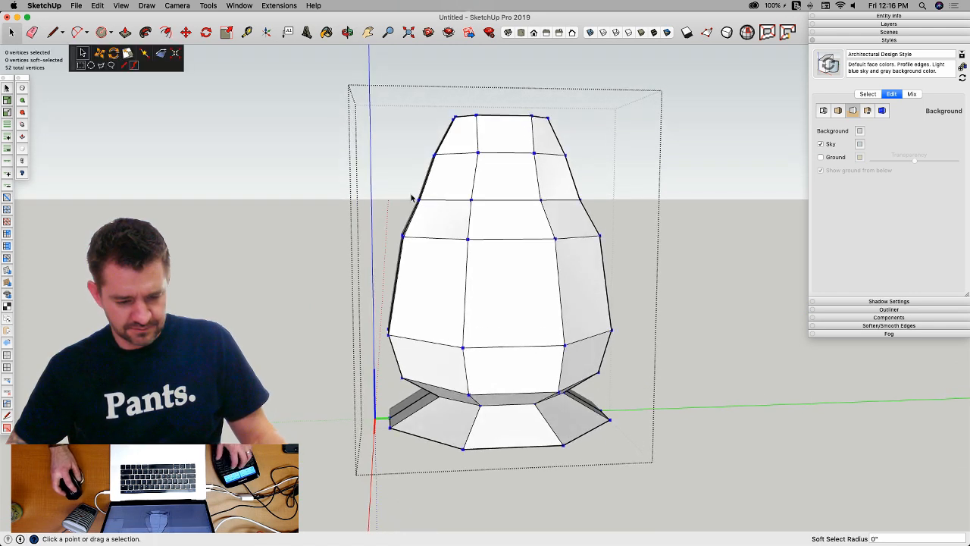
{"action": "left_click_drag", "start_coordinate": [398, 177], "coordinate": [547, 187]}
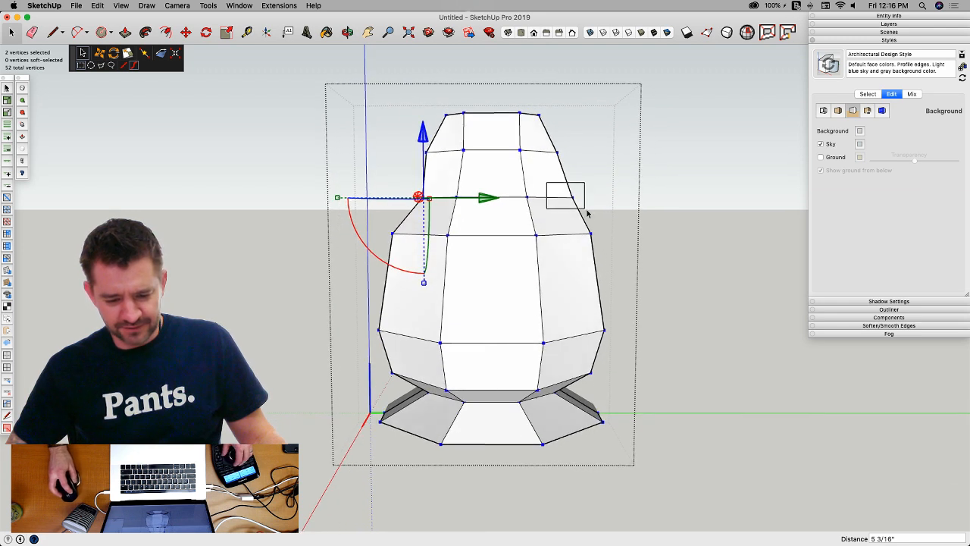
{"action": "left_click_drag", "start_coordinate": [588, 214], "coordinate": [617, 199]}
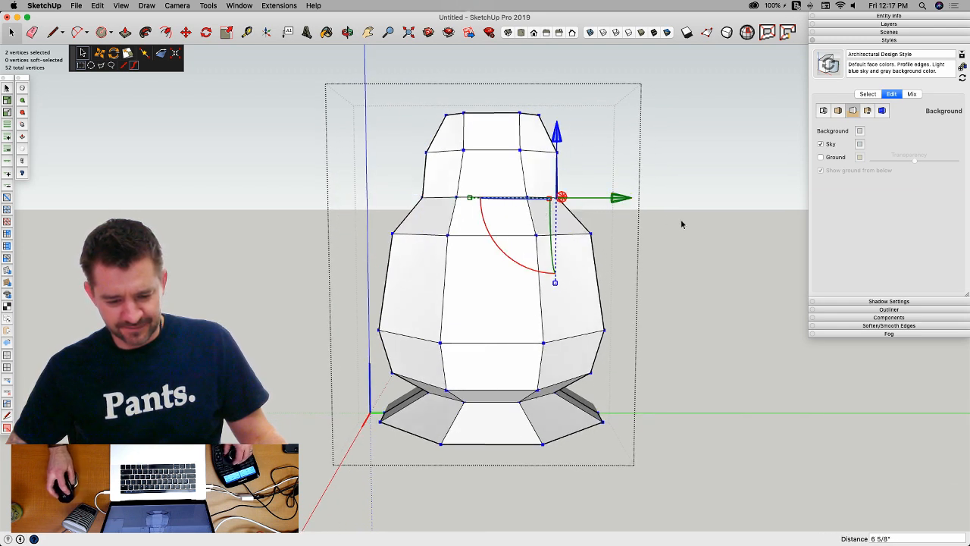
{"action": "left_click", "coordinate": [697, 317]}
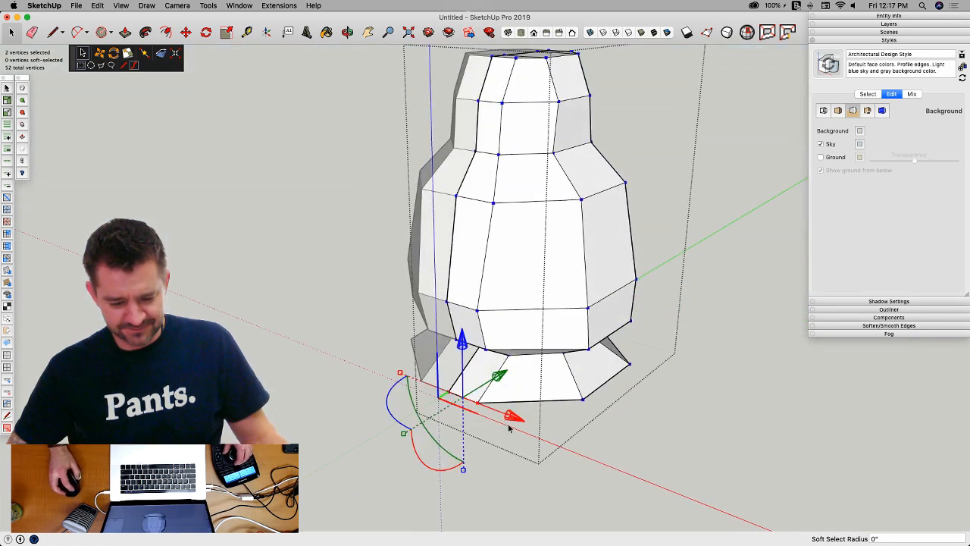
Step: Pull the bottom ring's front vertices about 1' 7/8" forward and bring its rear and outer side vertices inward, the side ones about 6 5/8"
{"action": "left_click_drag", "start_coordinate": [500, 377], "coordinate": [474, 394]}
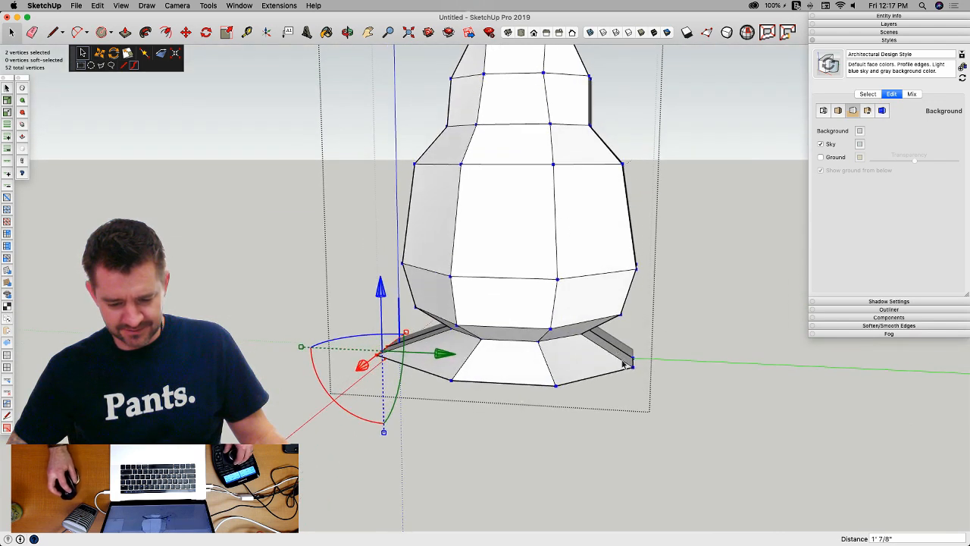
{"action": "left_click", "coordinate": [628, 364]}
{"action": "left_click_drag", "start_coordinate": [692, 367], "coordinate": [673, 367]}
{"action": "left_click", "coordinate": [672, 436]}
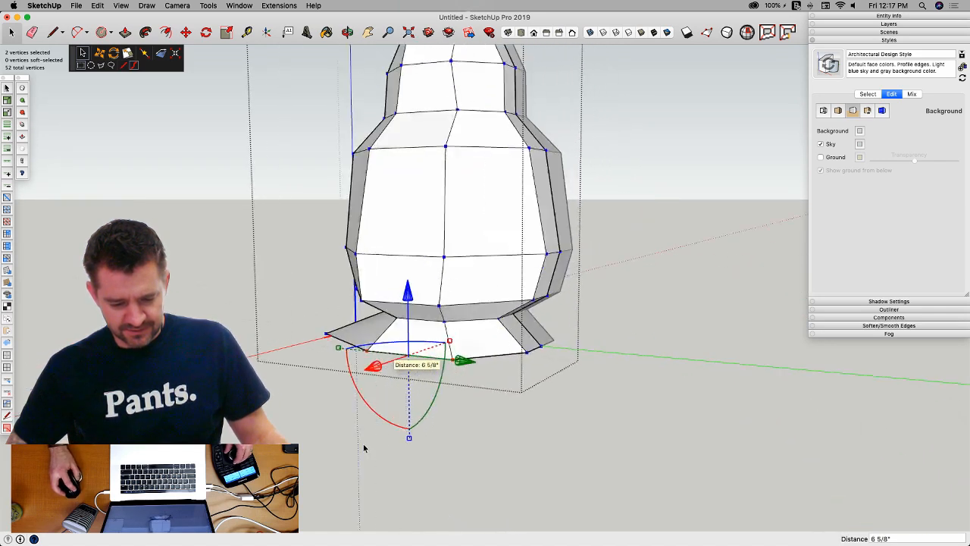
{"action": "left_click", "coordinate": [715, 443]}
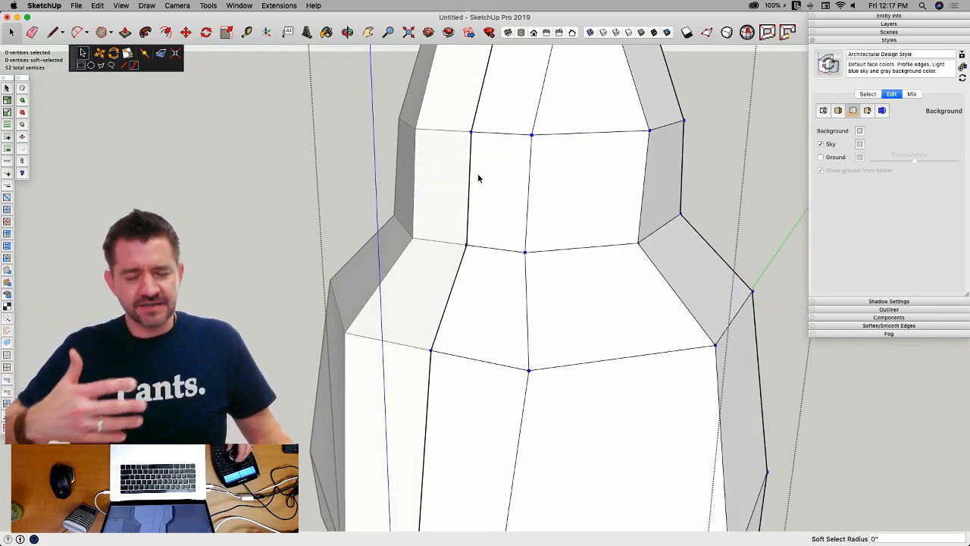
Step: Offset the upper, outer and lower edges of the front neck face beside the seam about 4 1/4" inward
{"action": "key", "text": "space"}
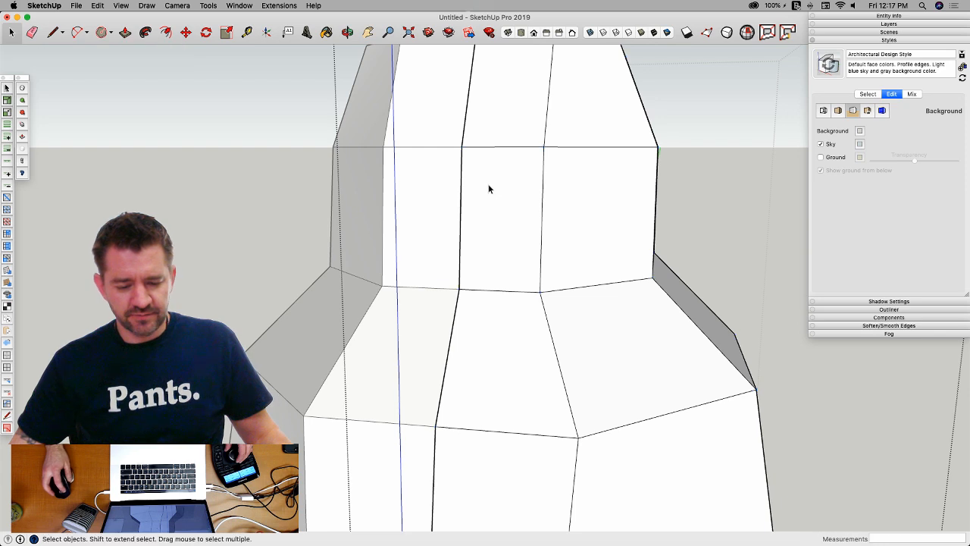
{"action": "left_click", "coordinate": [493, 193]}
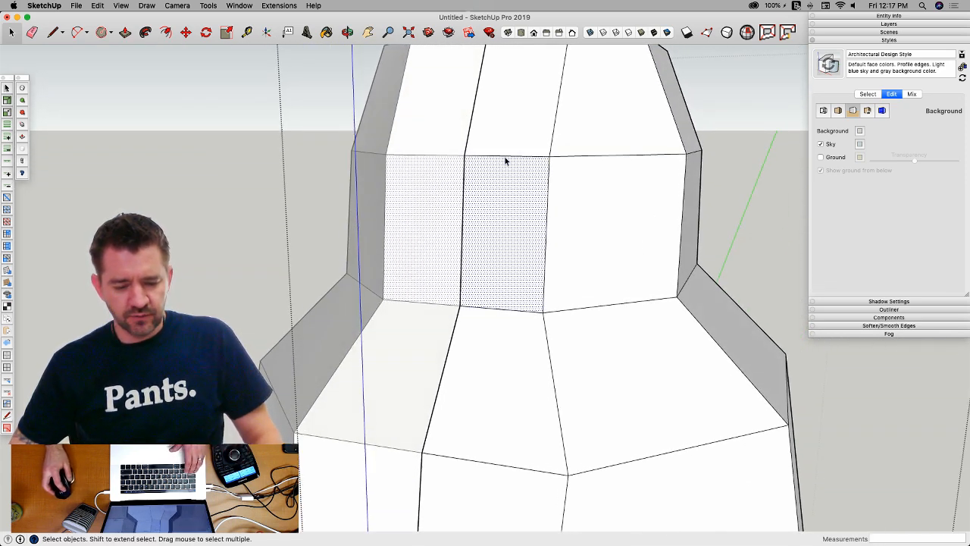
{"action": "left_click", "coordinate": [505, 156]}
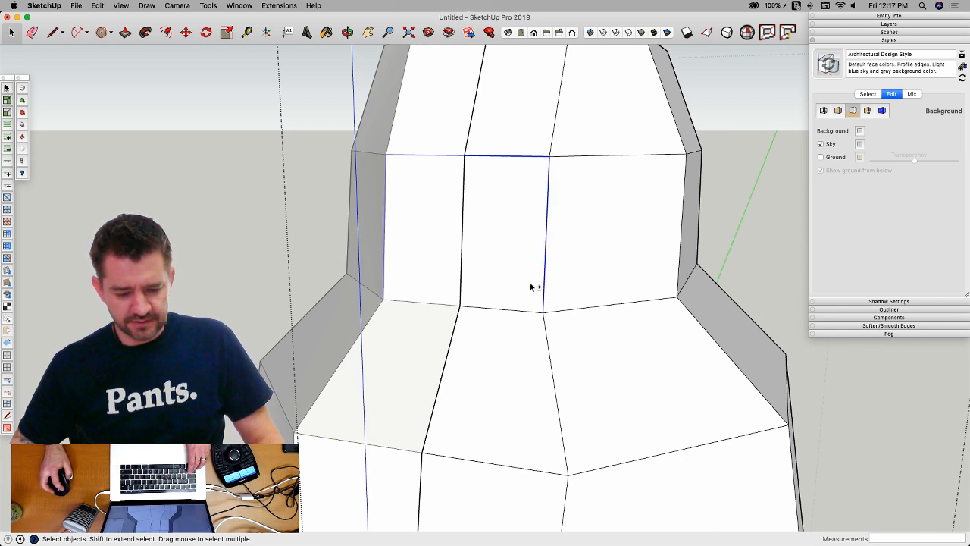
{"action": "left_click", "coordinate": [509, 311], "text": "shift"}
{"action": "key", "text": "f"}
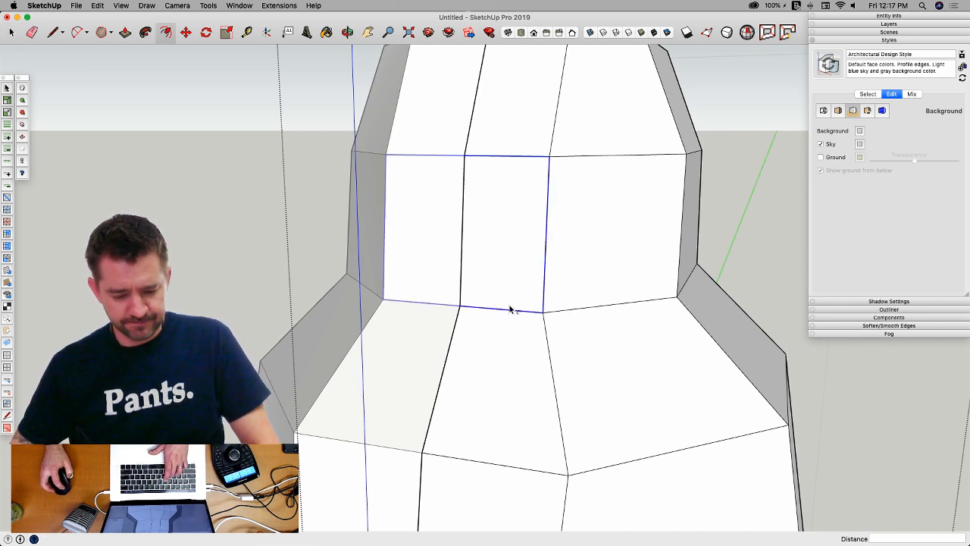
{"action": "left_click", "coordinate": [508, 311]}
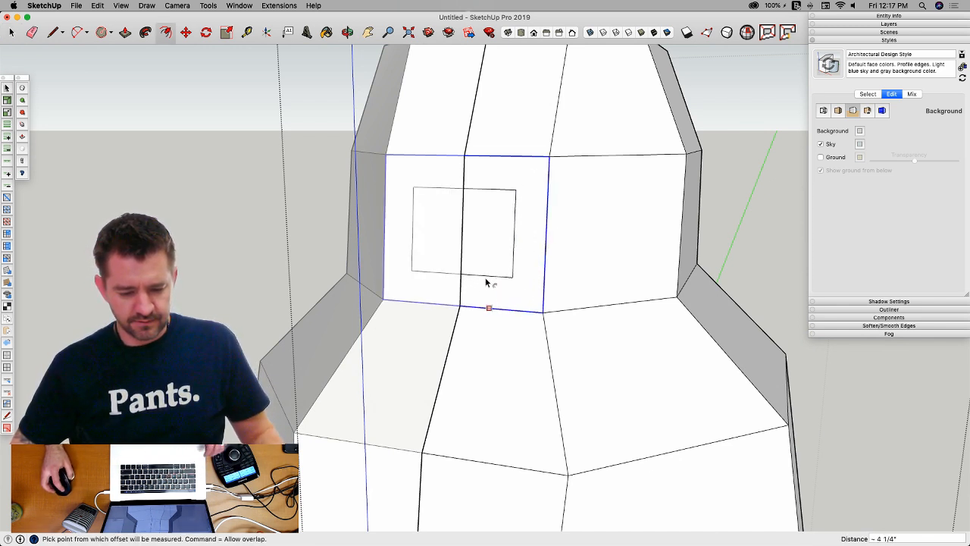
{"action": "left_click", "coordinate": [489, 282]}
Step: Push/Pull the offset face on the neck about 1' 10 9/16" forward to form a beak
{"action": "key", "text": "p"}
{"action": "middle_click_drag", "start_coordinate": [485, 232], "coordinate": [493, 234]}
{"action": "left_click", "coordinate": [493, 234]}
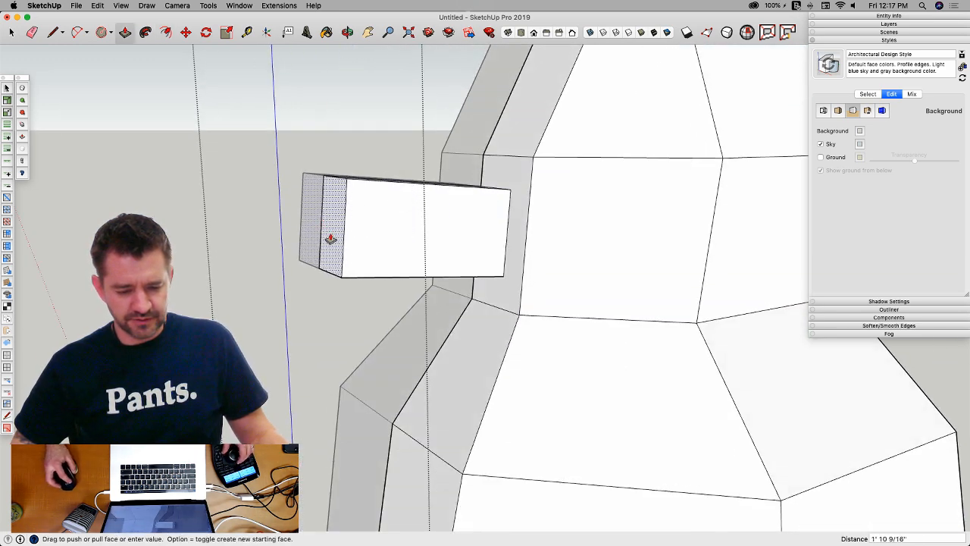
{"action": "left_click", "coordinate": [310, 241]}
{"action": "key", "text": "space"}
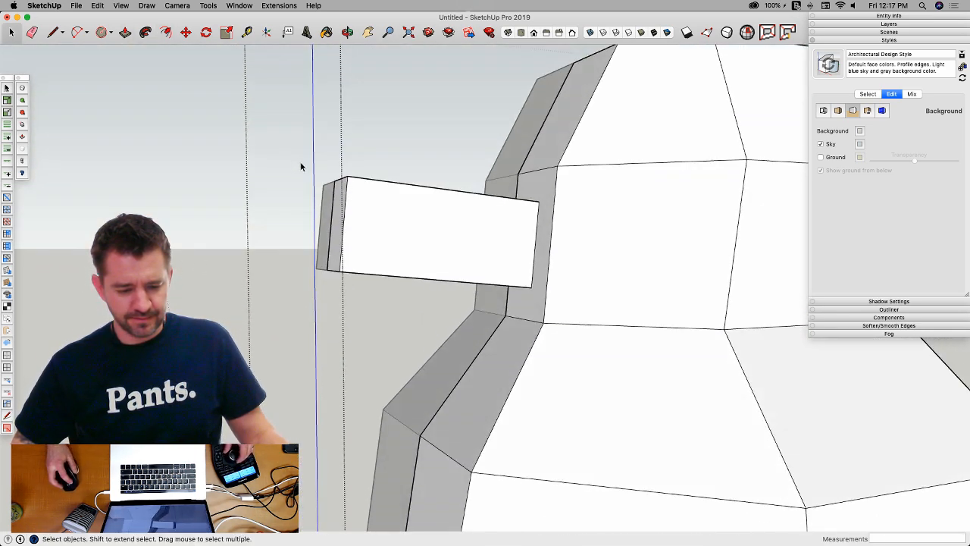
Step: Lower the two vertices of the beak tip's upper edge about 4 3/4" along the blue axis
{"action": "left_click_drag", "start_coordinate": [379, 216], "coordinate": [381, 214]}
{"action": "middle_click_drag", "start_coordinate": [381, 214], "coordinate": [419, 210]}
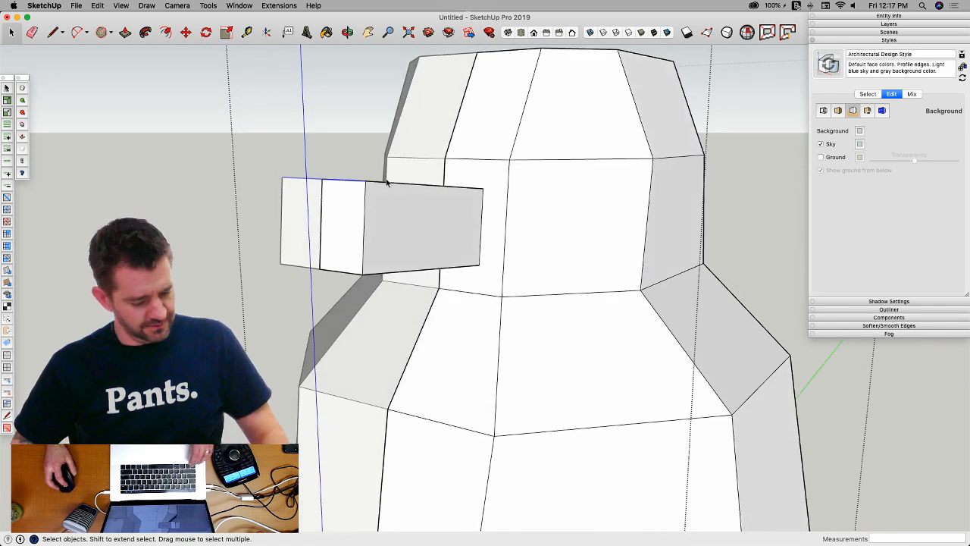
{"action": "key", "text": "v"}
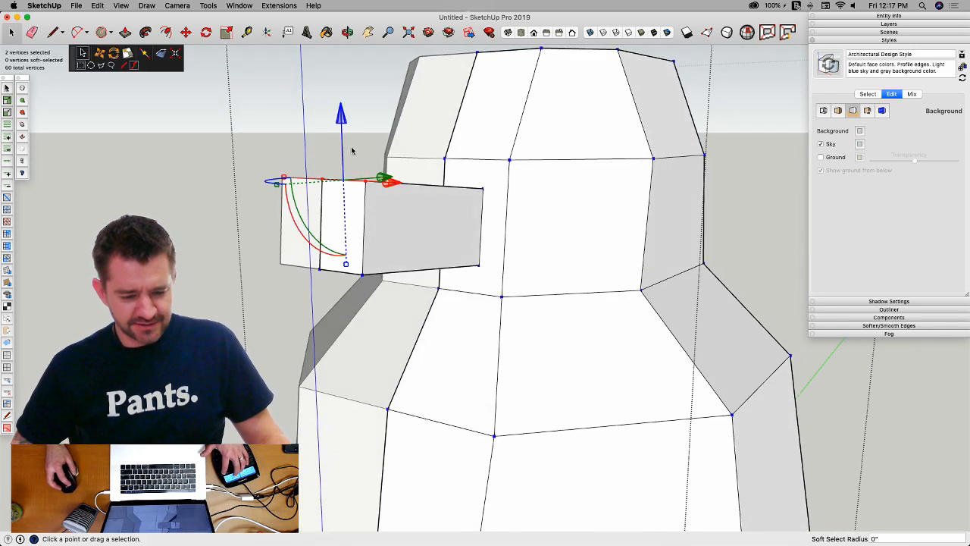
{"action": "left_click_drag", "start_coordinate": [341, 110], "coordinate": [341, 156]}
Step: Narrow the beak tip toward the seam and move its upper vertices about 8 1/8" back toward the head
{"action": "middle_click_drag", "start_coordinate": [386, 158], "coordinate": [553, 111]}
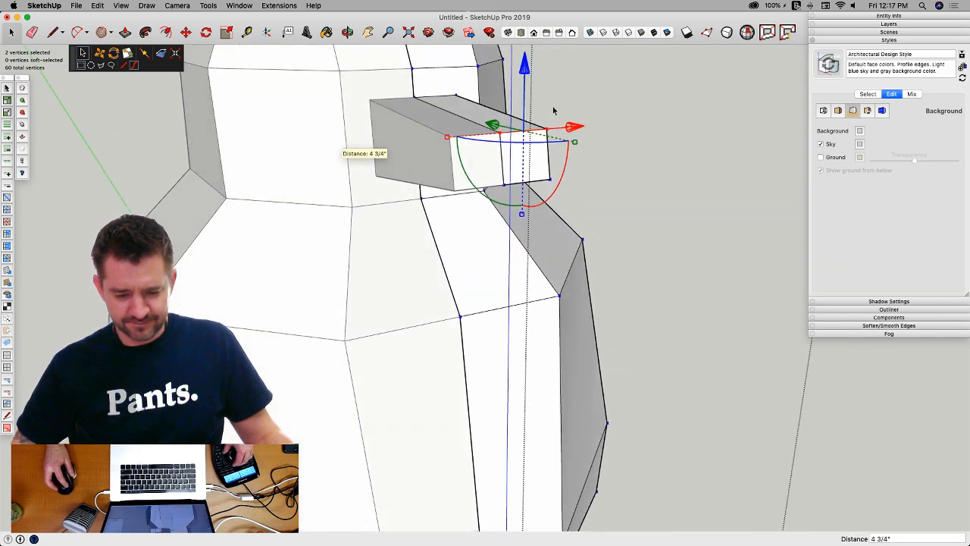
{"action": "left_click_drag", "start_coordinate": [569, 203], "coordinate": [572, 159]}
{"action": "middle_click_drag", "start_coordinate": [572, 159], "coordinate": [388, 102]}
{"action": "left_click_drag", "start_coordinate": [388, 102], "coordinate": [520, 181]}
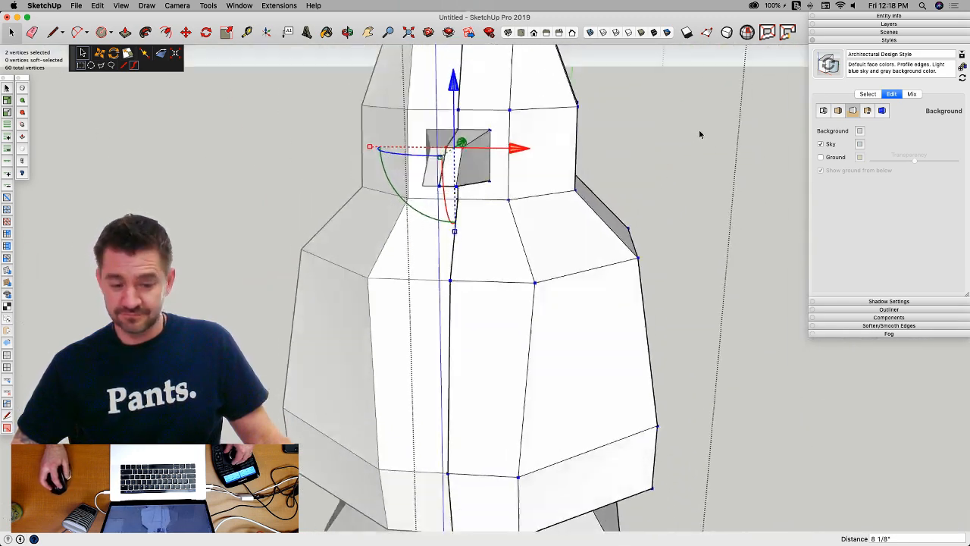
Step: Clear the vertex selection, subdivide the body to check its smoothed beak and feet, and undo the subdivision
{"action": "left_click", "coordinate": [698, 131]}
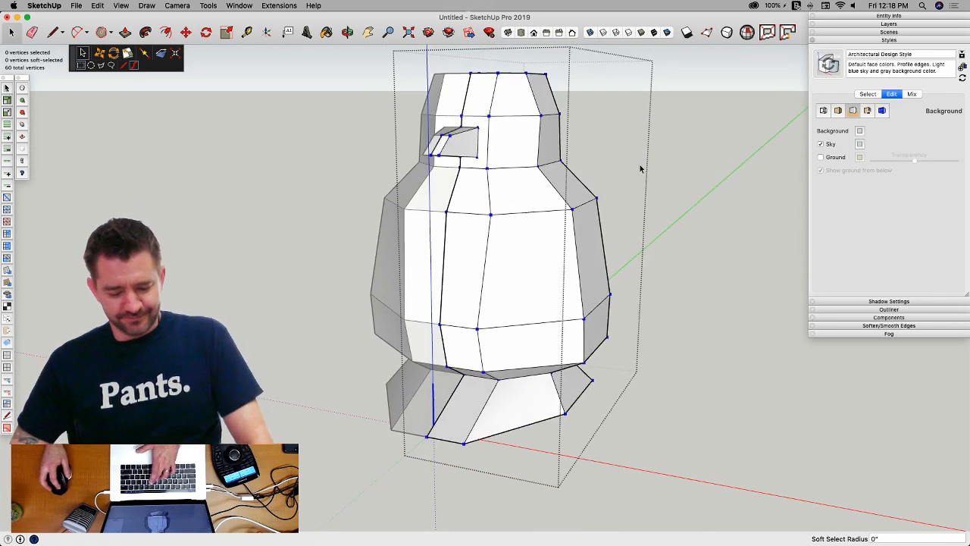
{"action": "key", "text": "y"}
{"action": "key", "text": "super+z"}
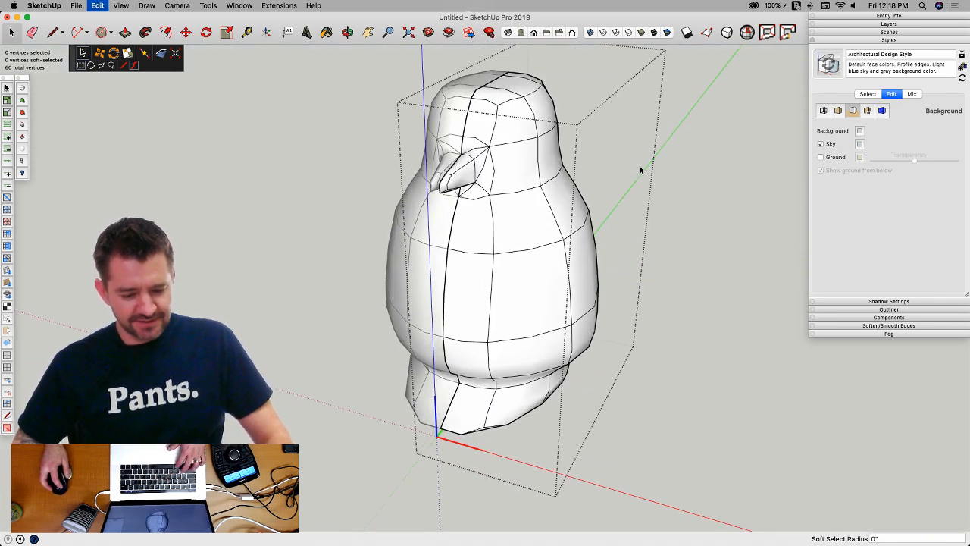
Step: Hide similar components during component editing so only the edited half is displayed
{"action": "left_click", "coordinate": [76, 7]}
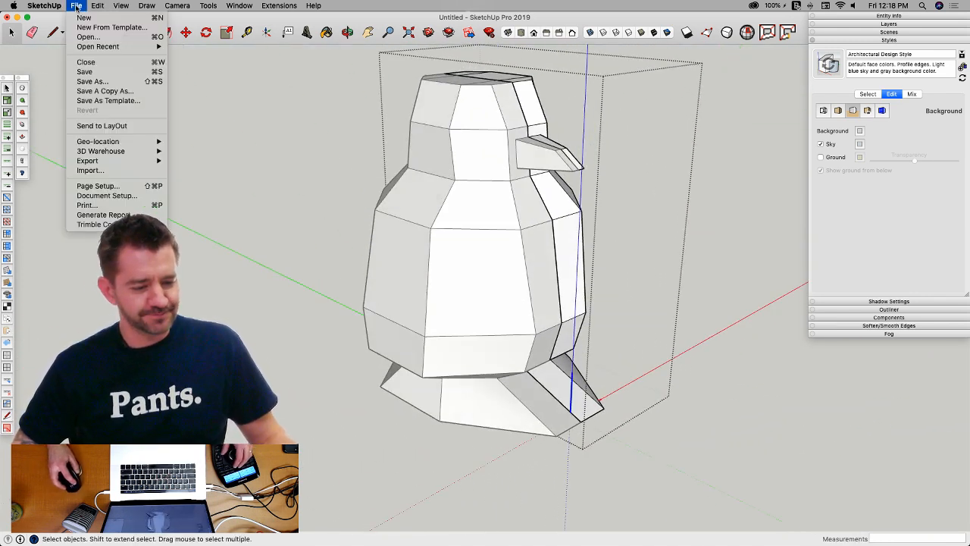
{"action": "mouse_move", "coordinate": [107, 8]}
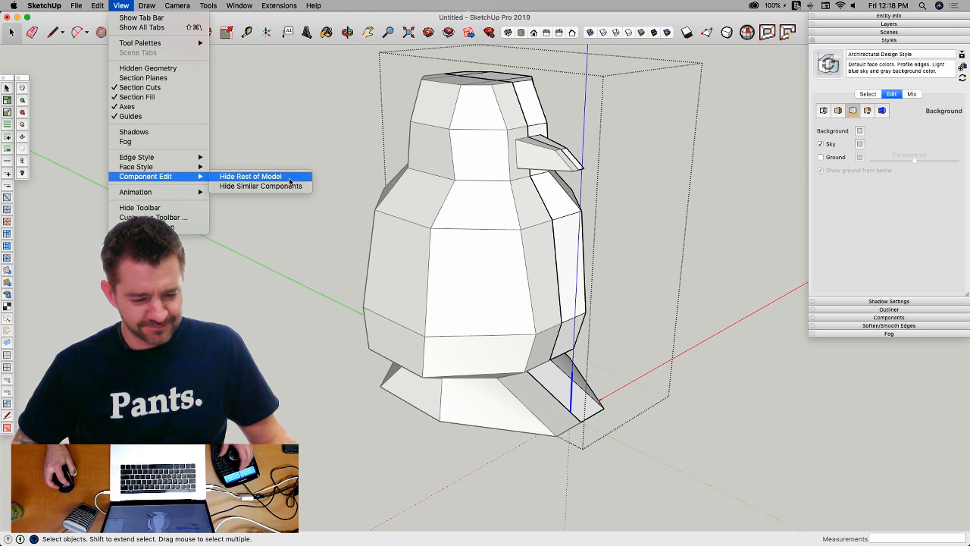
{"action": "left_click", "coordinate": [292, 186]}
{"action": "mouse_move", "coordinate": [292, 186]}
{"action": "middle_mouse_down"}
{"action": "mouse_move", "coordinate": [554, 127]}
{"action": "mouse_move", "coordinate": [641, 156]}
{"action": "mouse_move", "coordinate": [644, 182]}
{"action": "mouse_move", "coordinate": [466, 168]}
{"action": "mouse_move", "coordinate": [658, 212]}
{"action": "middle_mouse_up"}
Step: Preview the subdivision on the isolated half component and undo it
{"action": "key", "text": "e"}
{"action": "key", "text": "space"}
{"action": "scroll", "coordinate": [591, 260], "scroll_direction": "down", "scroll_amount": 3}
{"action": "scroll", "coordinate": [424, 168], "scroll_direction": "up", "scroll_amount": 3}
{"action": "middle_click_drag", "start_coordinate": [467, 113], "coordinate": [333, 129]}
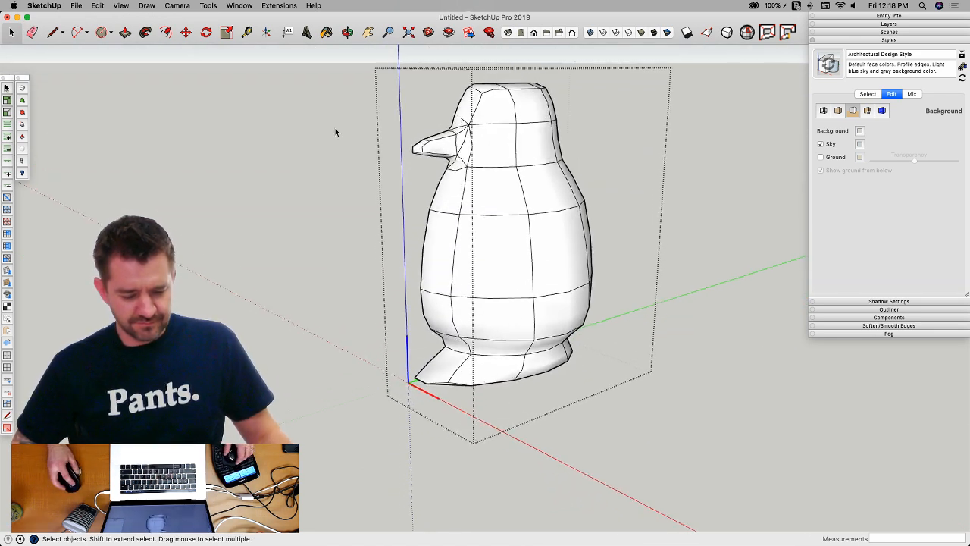
{"action": "key", "text": "super+z"}
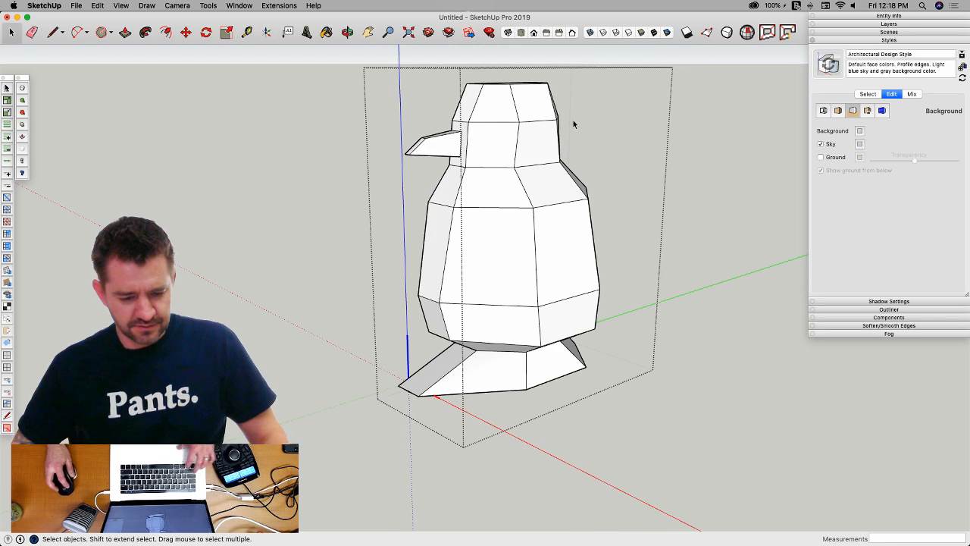
Step: Offset the outline of the tall side face between the shoulder and lower body rings about 6 7/16" inward
{"action": "middle_click_drag", "start_coordinate": [508, 112], "coordinate": [511, 161]}
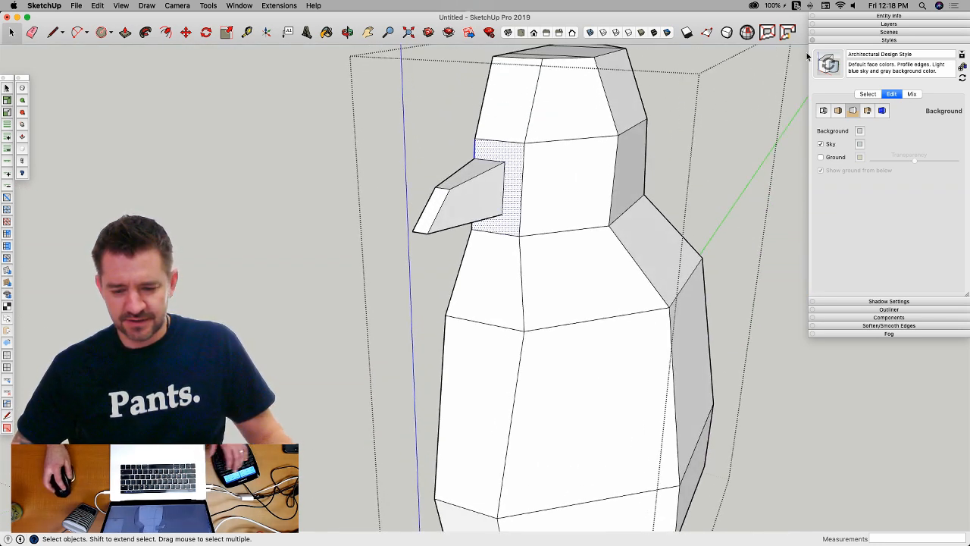
{"action": "scroll", "coordinate": [717, 212], "scroll_direction": "down", "scroll_amount": 3}
{"action": "scroll", "coordinate": [639, 255], "scroll_direction": "up", "scroll_amount": 6}
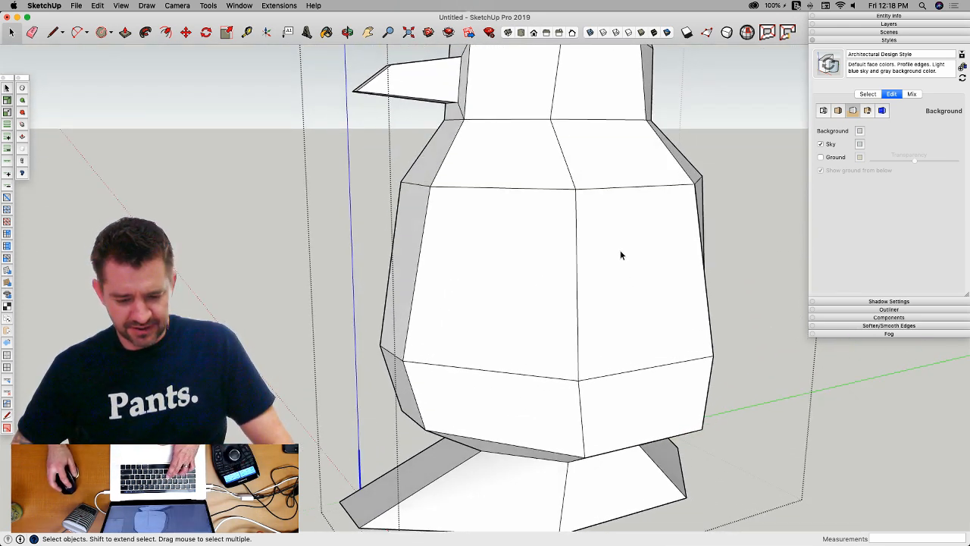
{"action": "key", "text": "f"}
{"action": "left_click", "coordinate": [604, 223]}
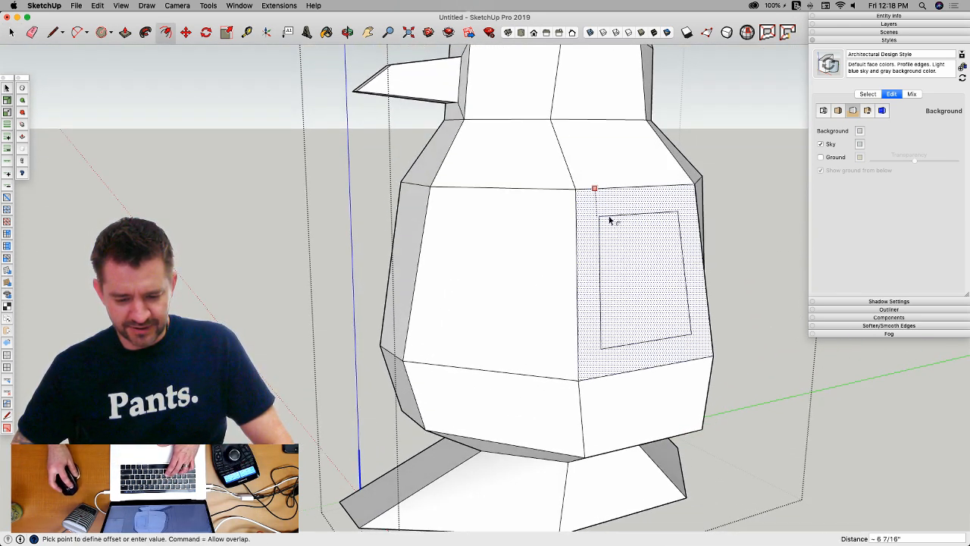
{"action": "left_click", "coordinate": [609, 221]}
Step: Push/Pull the offset side face about 1' 10 1/4" outward to form a wing
{"action": "key", "text": "p"}
{"action": "left_click", "coordinate": [631, 263]}
{"action": "left_click", "coordinate": [698, 276]}
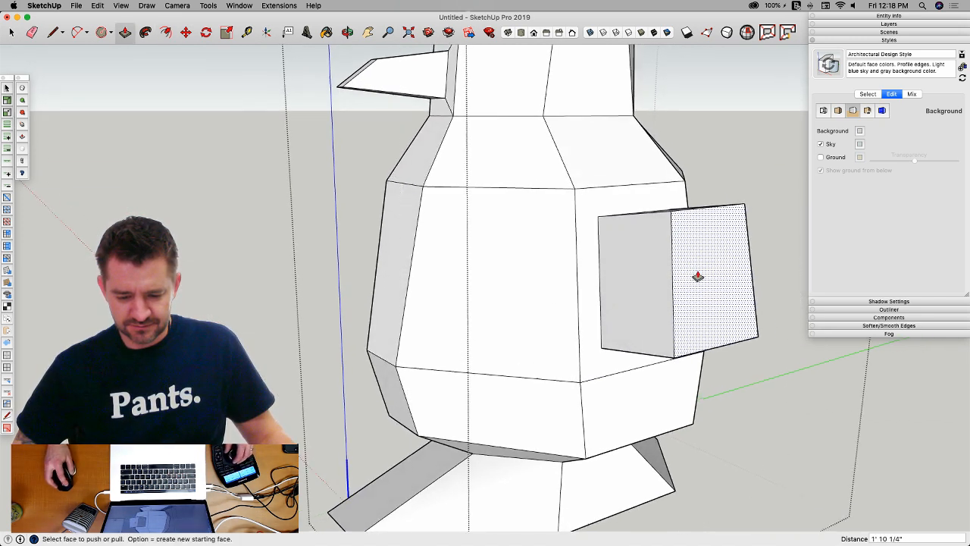
{"action": "key", "text": "space"}
{"action": "middle_click_drag", "start_coordinate": [698, 276], "coordinate": [724, 222]}
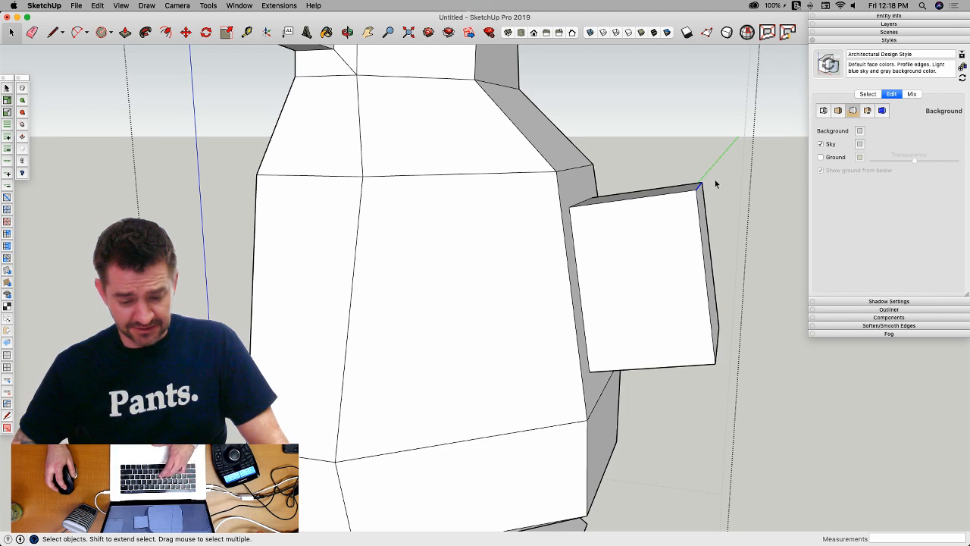
Step: Move the wing's two upper outer vertices about 1' 2" in toward the body and about 8 3/8" down
{"action": "key", "text": "v"}
{"action": "left_click_drag", "start_coordinate": [773, 191], "coordinate": [700, 190]}
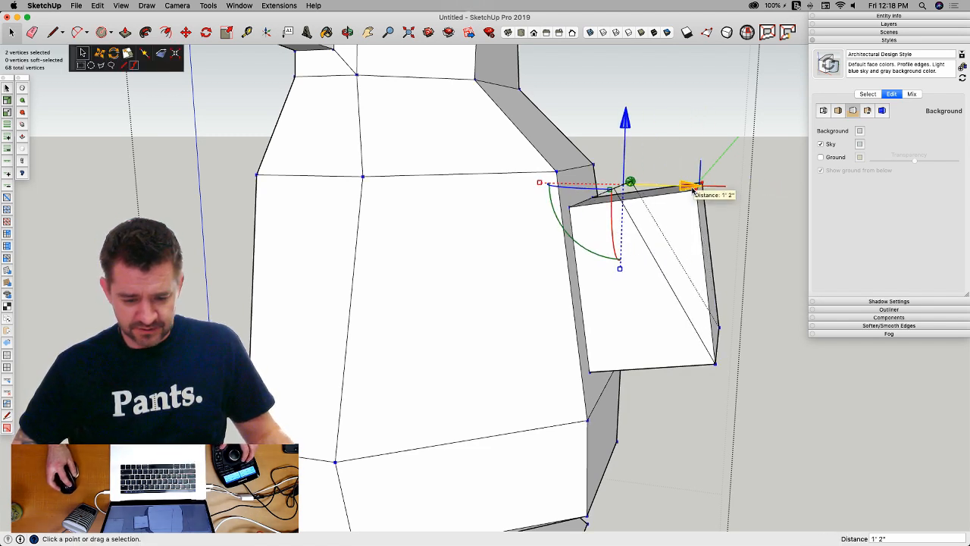
{"action": "left_click_drag", "start_coordinate": [634, 130], "coordinate": [630, 162]}
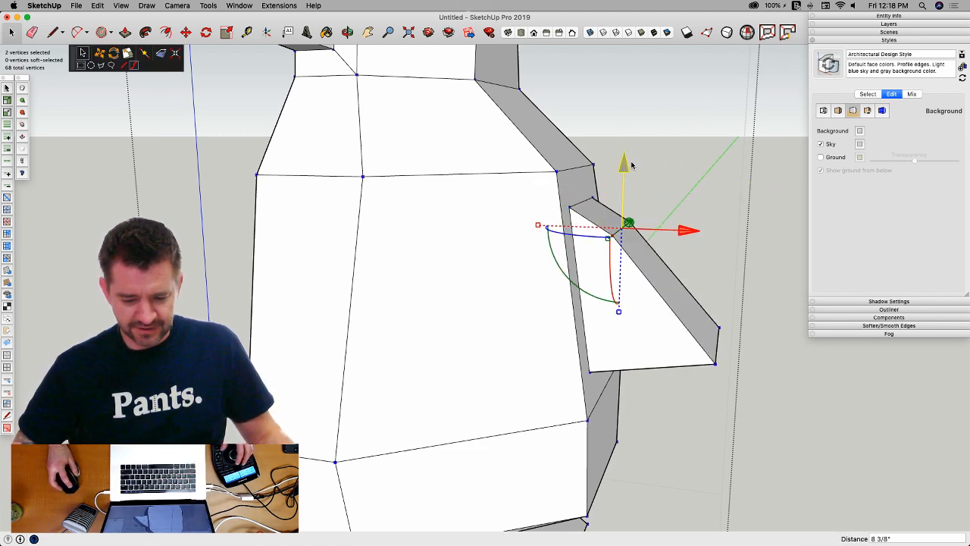
Step: Move the wing's two lower outer vertices about 1' 1 1/4" in toward the body
{"action": "middle_click_drag", "start_coordinate": [629, 162], "coordinate": [781, 324]}
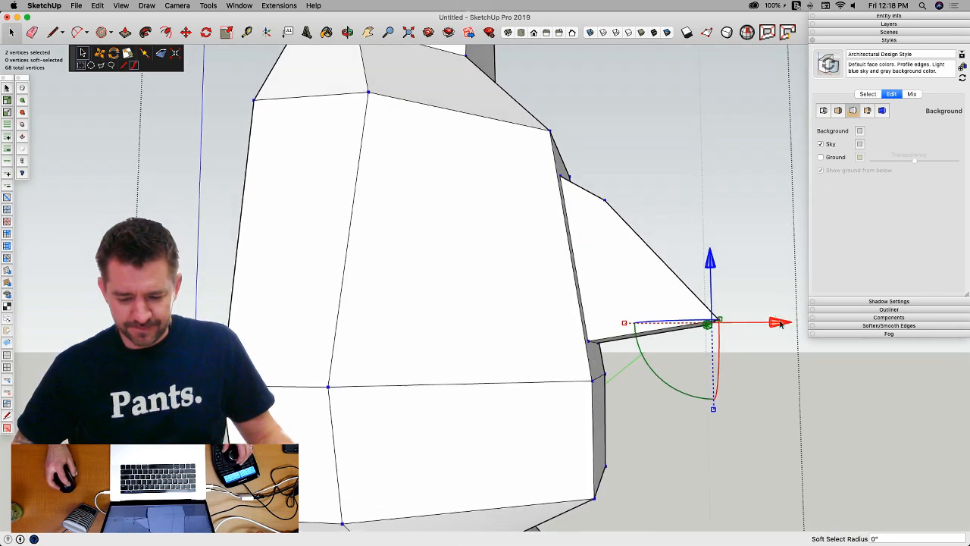
{"action": "left_click_drag", "start_coordinate": [769, 322], "coordinate": [715, 325]}
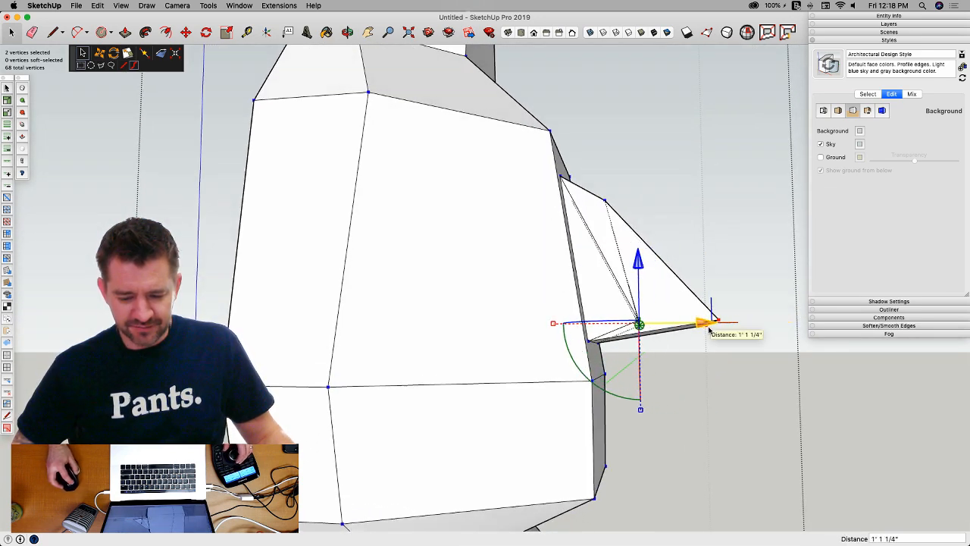
{"action": "middle_click_drag", "start_coordinate": [714, 325], "coordinate": [624, 271]}
{"action": "key", "text": "space"}
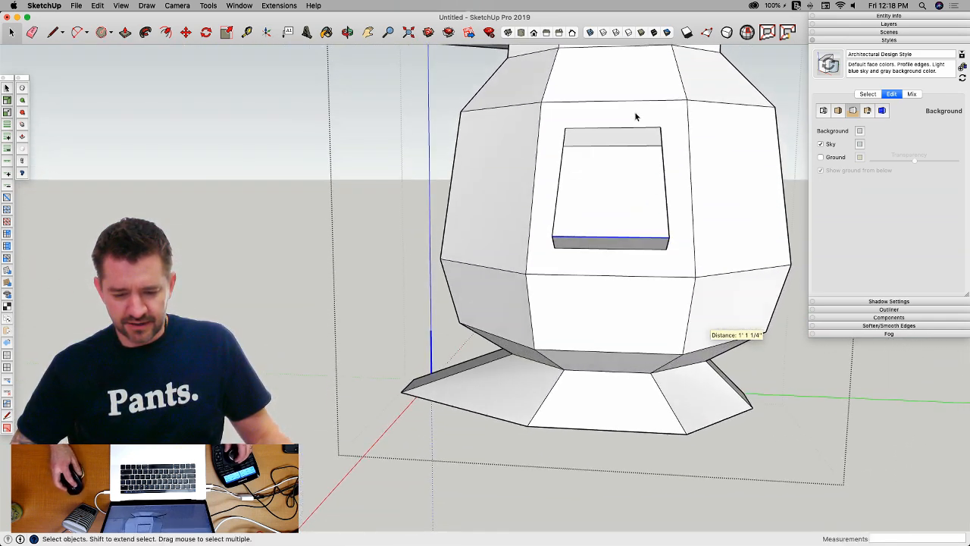
Step: Select all the wing's geometry and narrow it along the green axis to a scale of about 0.53
{"action": "left_click_drag", "start_coordinate": [681, 286], "coordinate": [674, 277]}
{"action": "middle_click_drag", "start_coordinate": [674, 277], "coordinate": [564, 114]}
{"action": "left_click_drag", "start_coordinate": [564, 113], "coordinate": [698, 267]}
{"action": "middle_click_drag", "start_coordinate": [699, 266], "coordinate": [698, 255]}
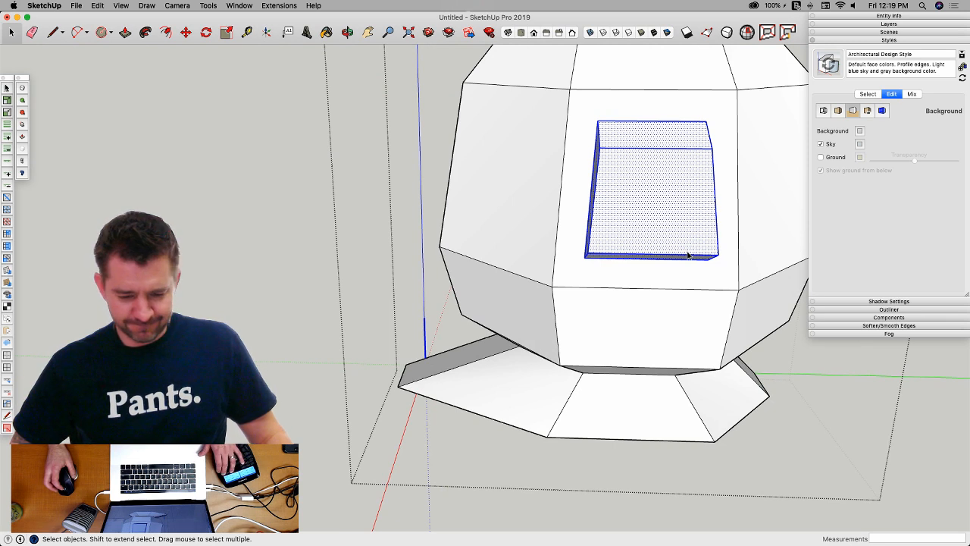
{"action": "key", "text": "v"}
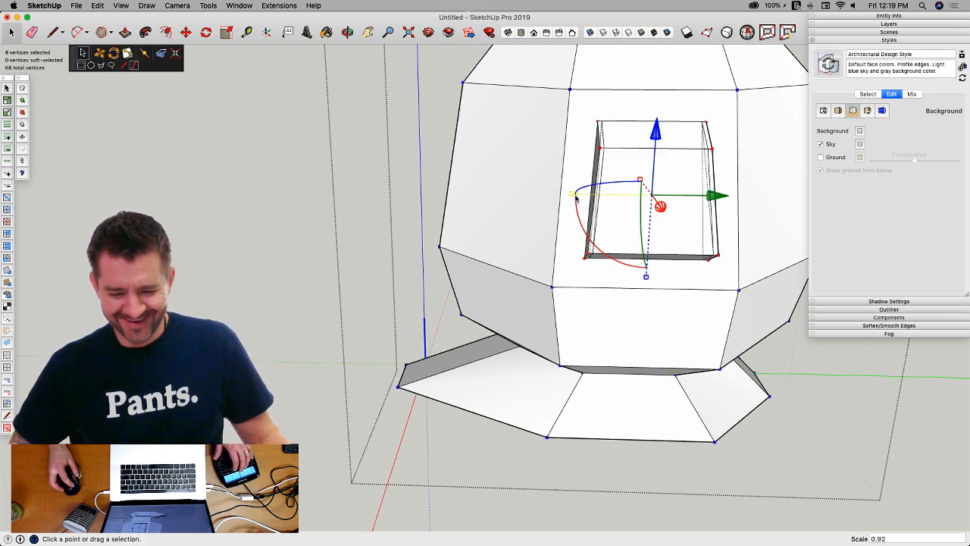
{"action": "left_click_drag", "start_coordinate": [576, 197], "coordinate": [608, 204]}
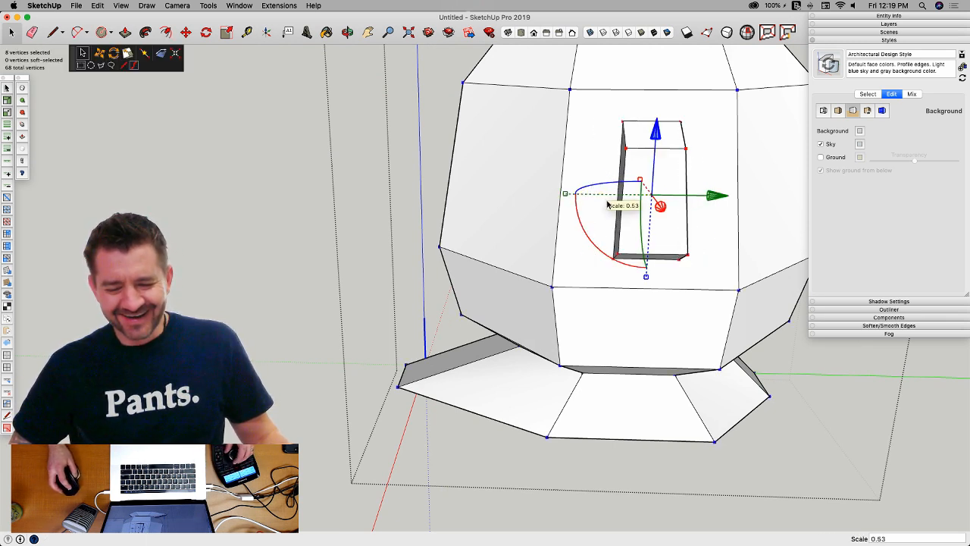
{"action": "left_click", "coordinate": [749, 338]}
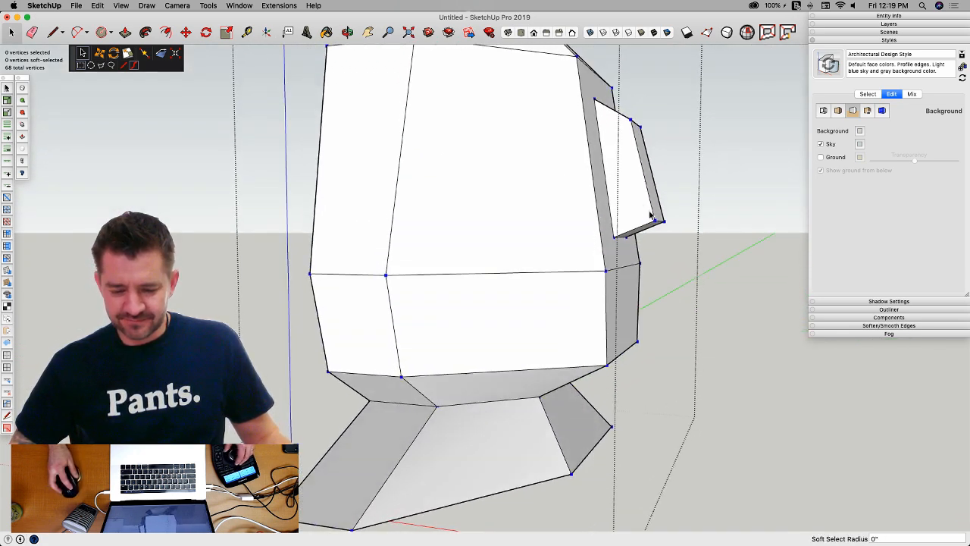
Step: Move the wing tip's two outer vertices slightly outward and down, with a final lowering of about 3 3/4"
{"action": "left_click_drag", "start_coordinate": [712, 264], "coordinate": [716, 267]}
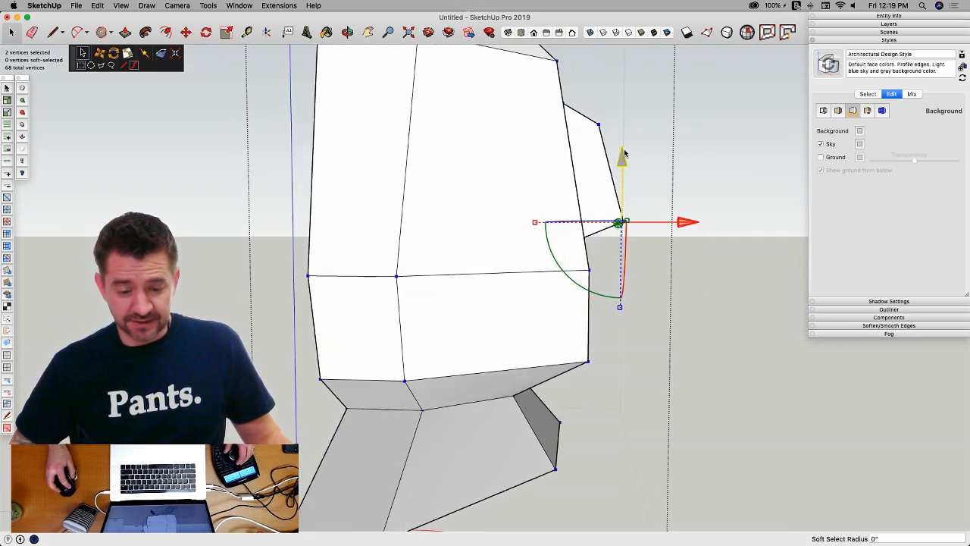
{"action": "left_click_drag", "start_coordinate": [623, 154], "coordinate": [713, 274]}
{"action": "left_click_drag", "start_coordinate": [651, 219], "coordinate": [652, 233]}
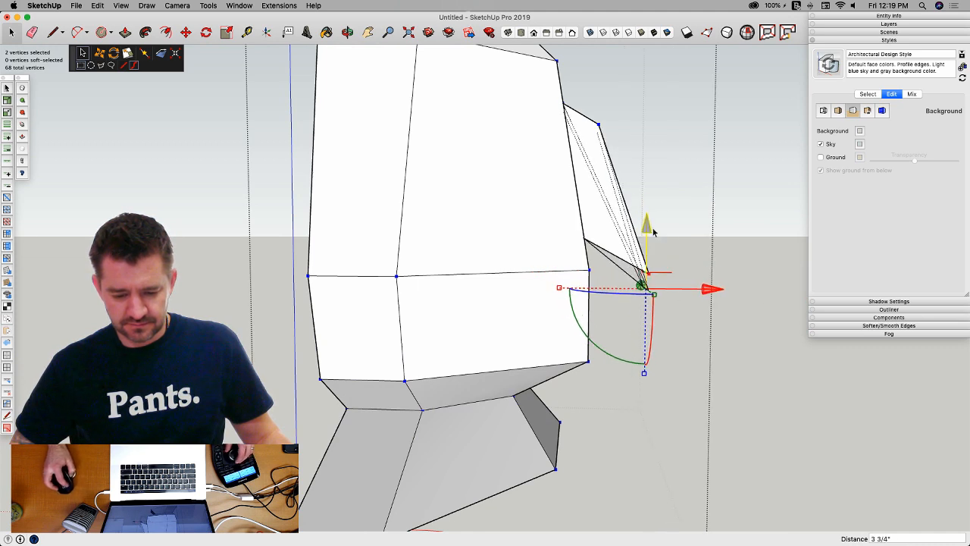
{"action": "left_click", "coordinate": [709, 227]}
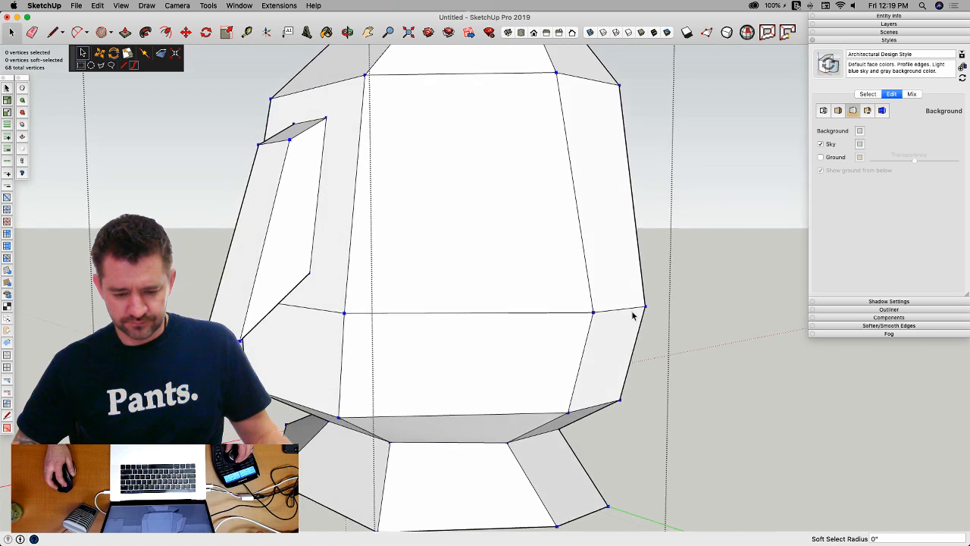
Step: Pull the lower body ring's back centre vertices about 1' 11/16" backward to form a tail
{"action": "left_click_drag", "start_coordinate": [678, 342], "coordinate": [678, 341]}
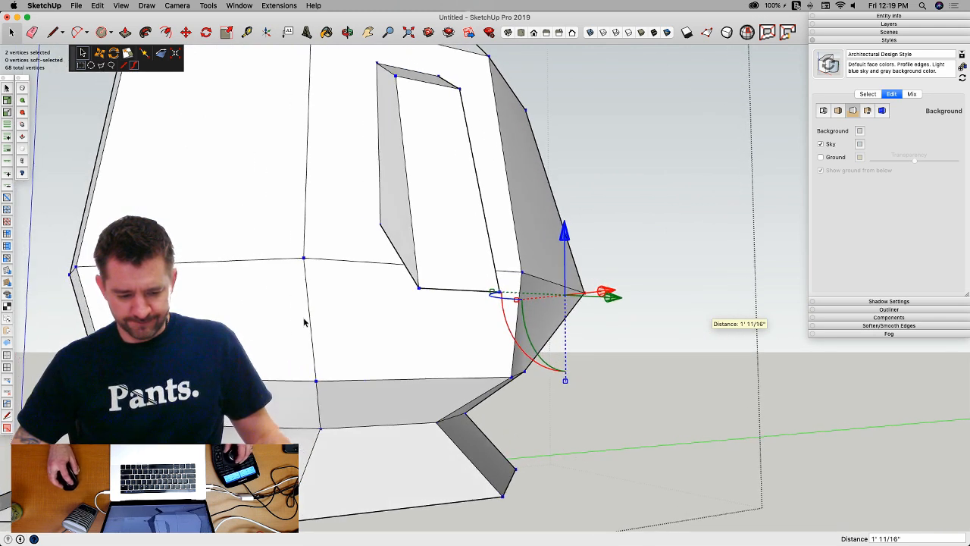
{"action": "left_click", "coordinate": [306, 320]}
{"action": "key", "text": "space"}
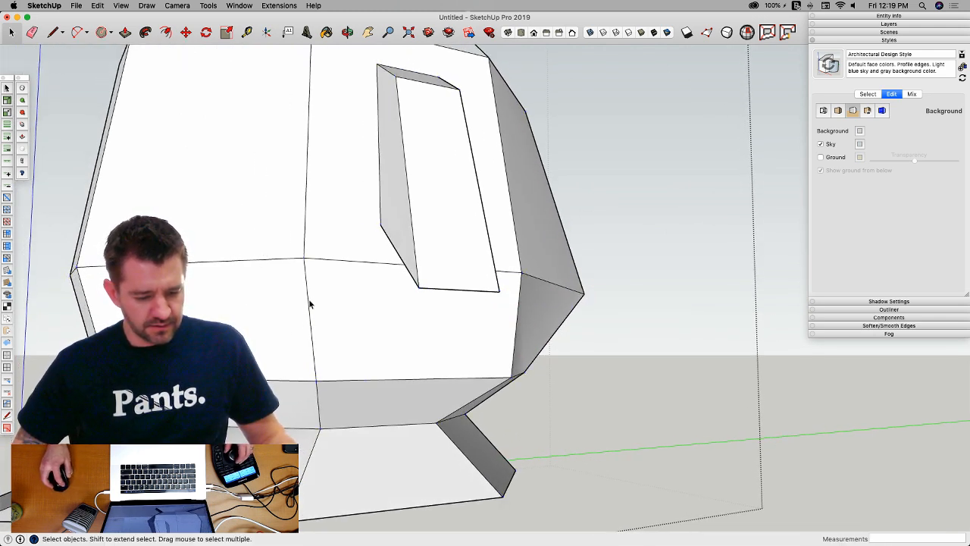
Step: Insert an edge loop around the body band below the tail and move its back centre vertices inward
{"action": "left_click", "coordinate": [309, 303]}
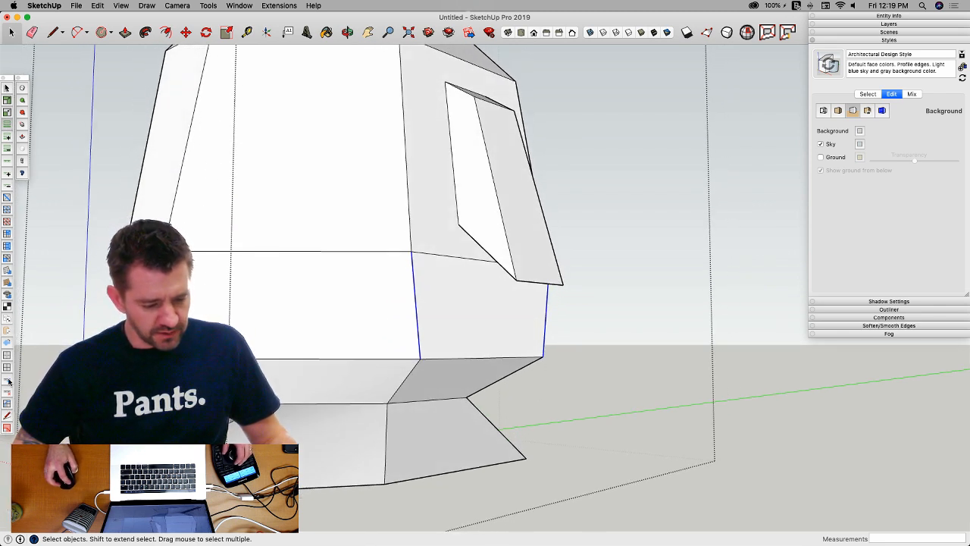
{"action": "left_click", "coordinate": [695, 325]}
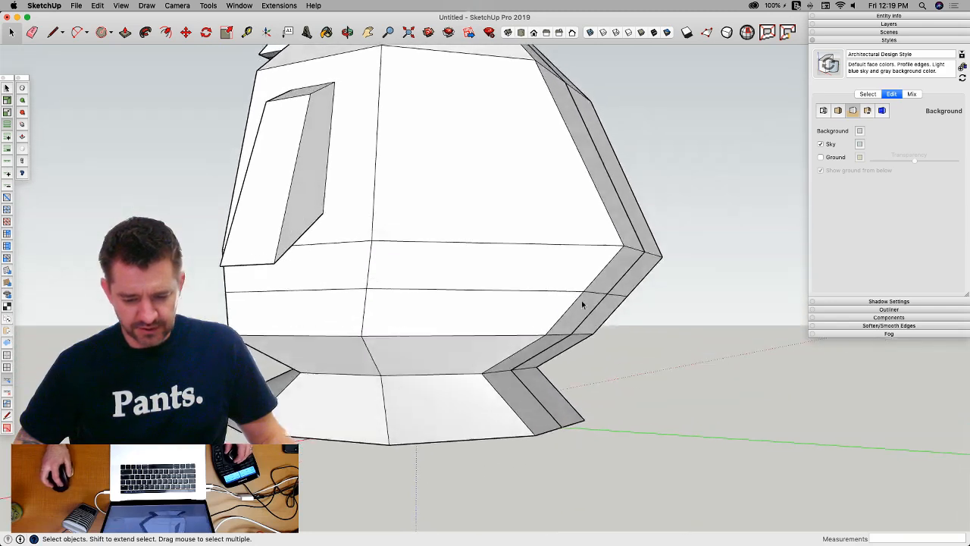
{"action": "left_click_drag", "start_coordinate": [563, 282], "coordinate": [615, 328]}
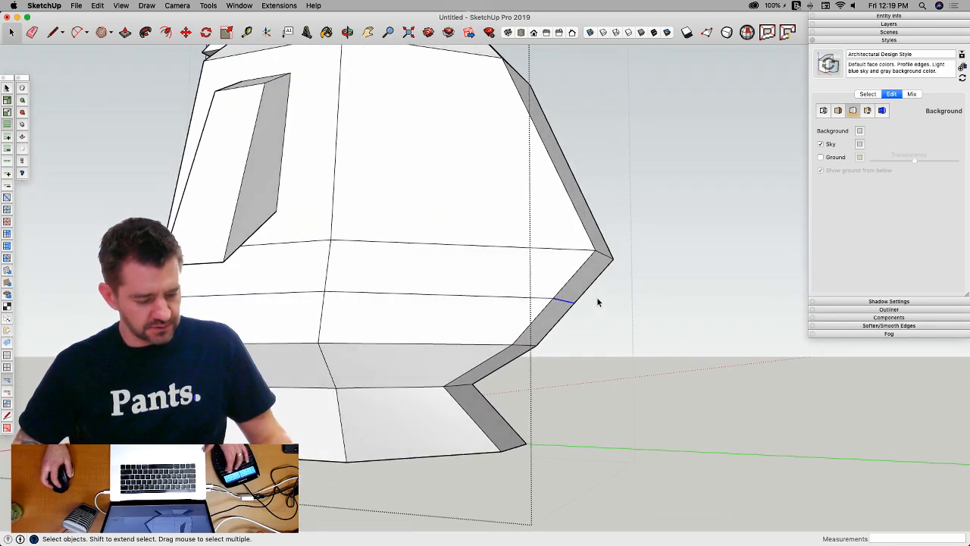
{"action": "key", "text": "v"}
{"action": "left_click_drag", "start_coordinate": [626, 302], "coordinate": [589, 301]}
Step: Lower the tail tip vertices about 9 1/2", and the six back vertices of the tail and underside about 5 15/16"
{"action": "left_click_drag", "start_coordinate": [571, 219], "coordinate": [637, 294]}
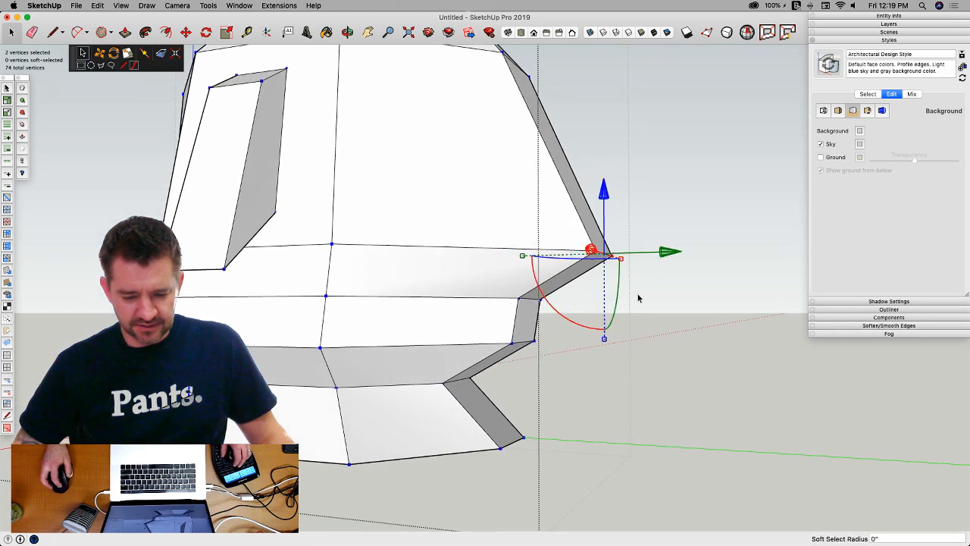
{"action": "left_click_drag", "start_coordinate": [604, 193], "coordinate": [598, 234]}
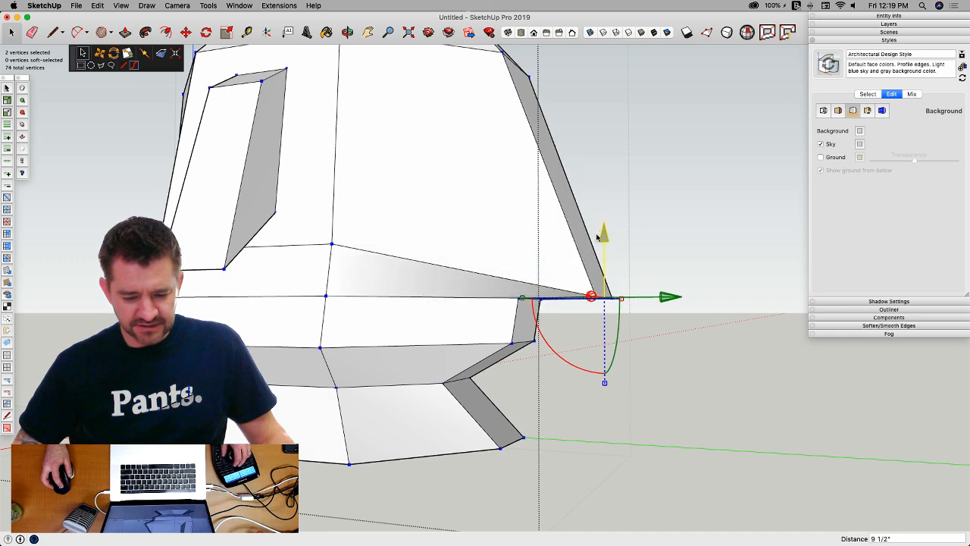
{"action": "middle_click_drag", "start_coordinate": [669, 411], "coordinate": [332, 238]}
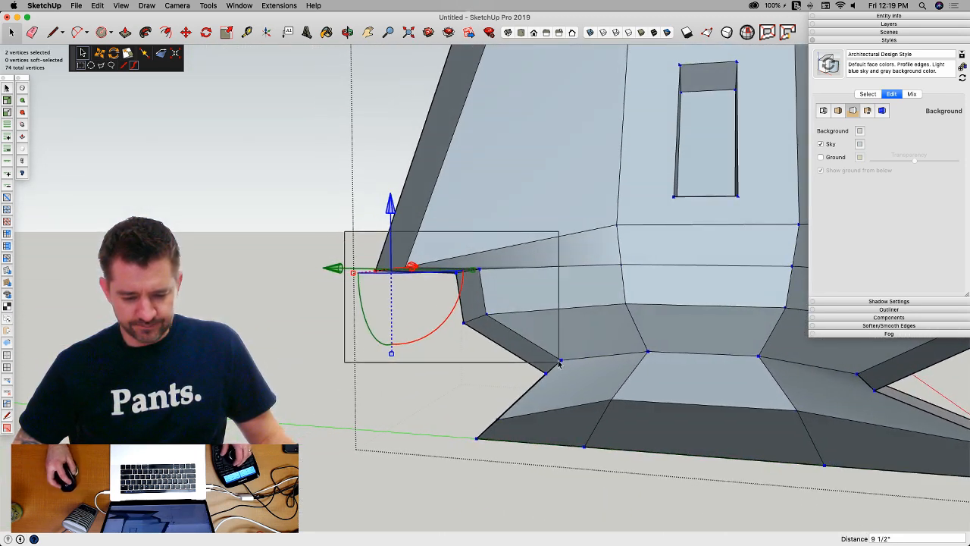
{"action": "left_click_drag", "start_coordinate": [559, 362], "coordinate": [532, 340]}
{"action": "left_click_drag", "start_coordinate": [438, 235], "coordinate": [405, 354]}
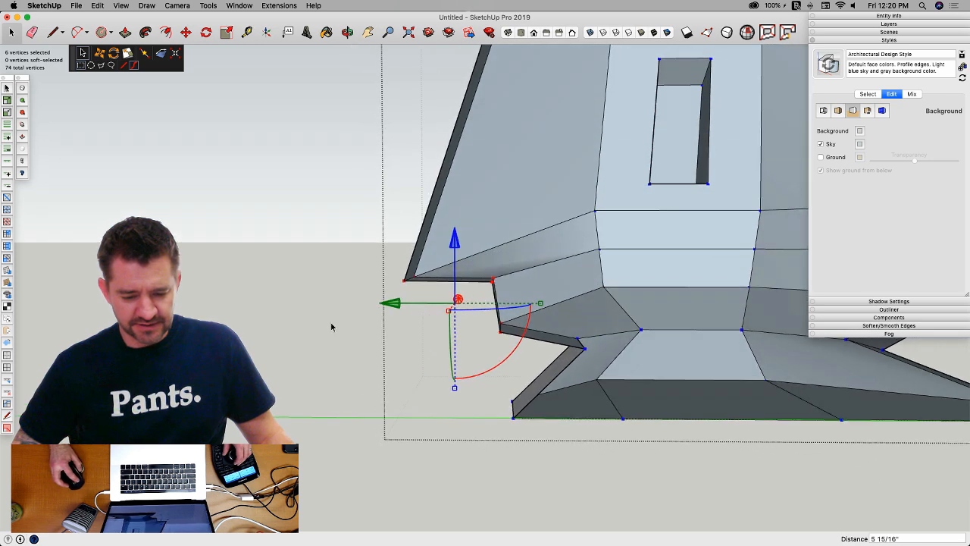
{"action": "left_click", "coordinate": [332, 324]}
Step: Move the two lower back vertices between the tail's underside and the feet slightly inward
{"action": "left_click_drag", "start_coordinate": [463, 316], "coordinate": [565, 362]}
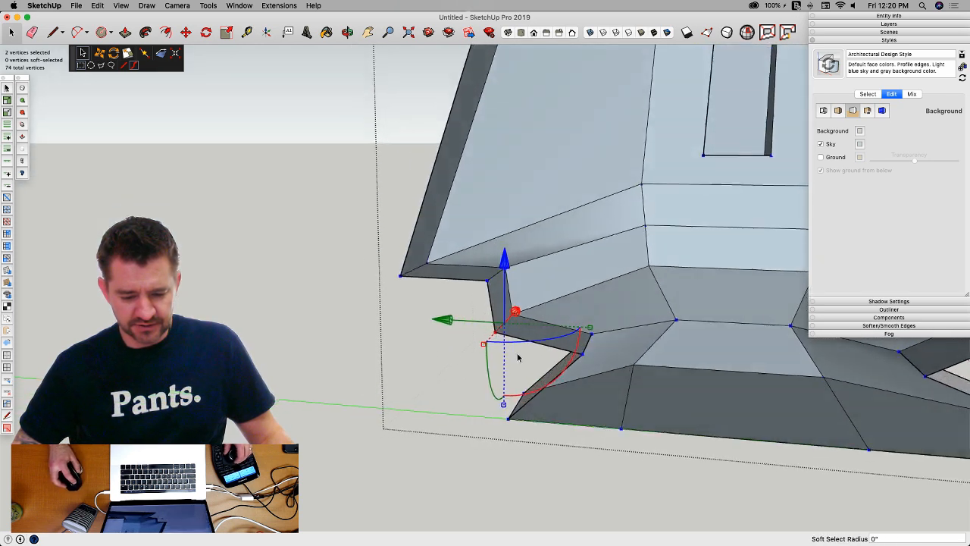
{"action": "left_click_drag", "start_coordinate": [466, 324], "coordinate": [472, 326]}
{"action": "left_click", "coordinate": [382, 342]}
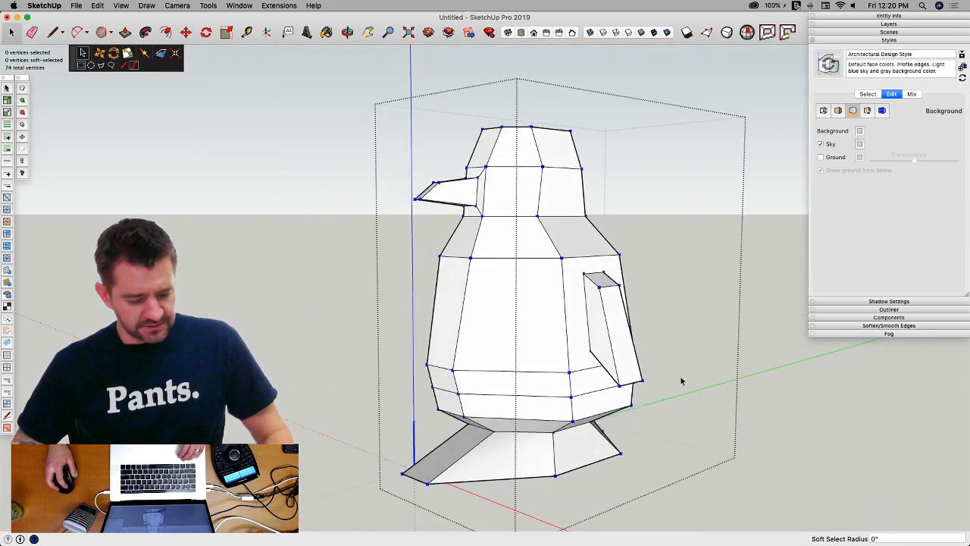
Step: Stop hiding similar components during component editing so the mirrored half is displayed too
{"action": "left_click", "coordinate": [125, 6]}
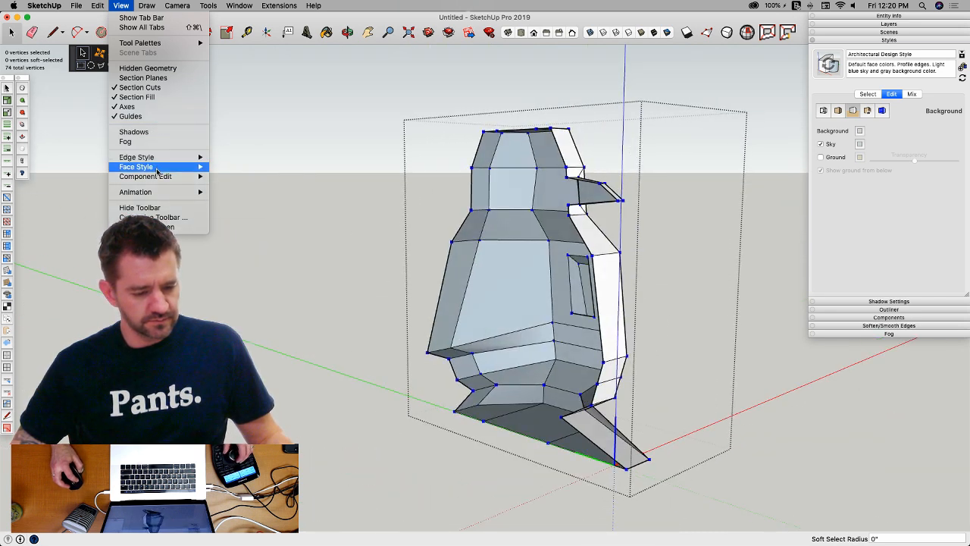
{"action": "mouse_move", "coordinate": [174, 176]}
{"action": "left_click", "coordinate": [260, 187]}
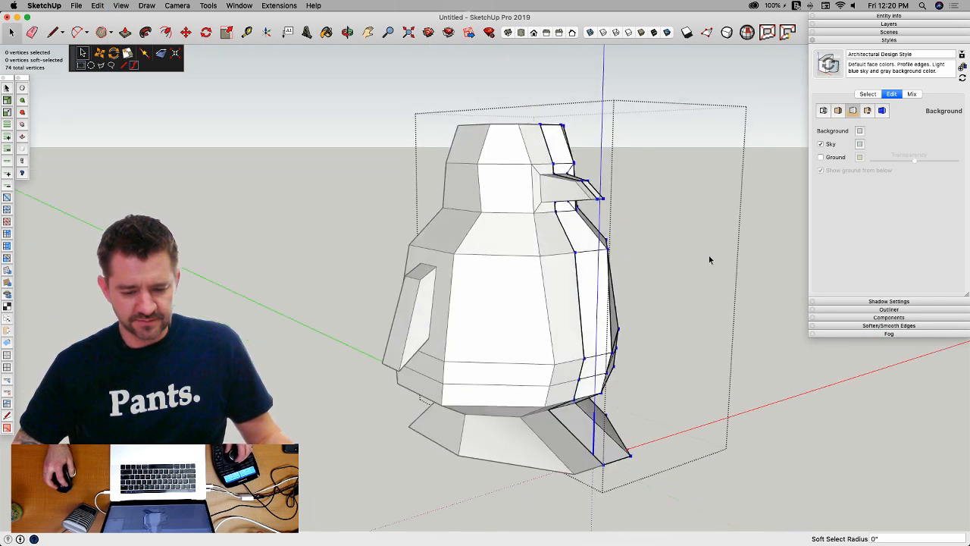
Step: Preview the subdivision of the penguin and switch back to the low-poly mesh
{"action": "key", "text": "u"}
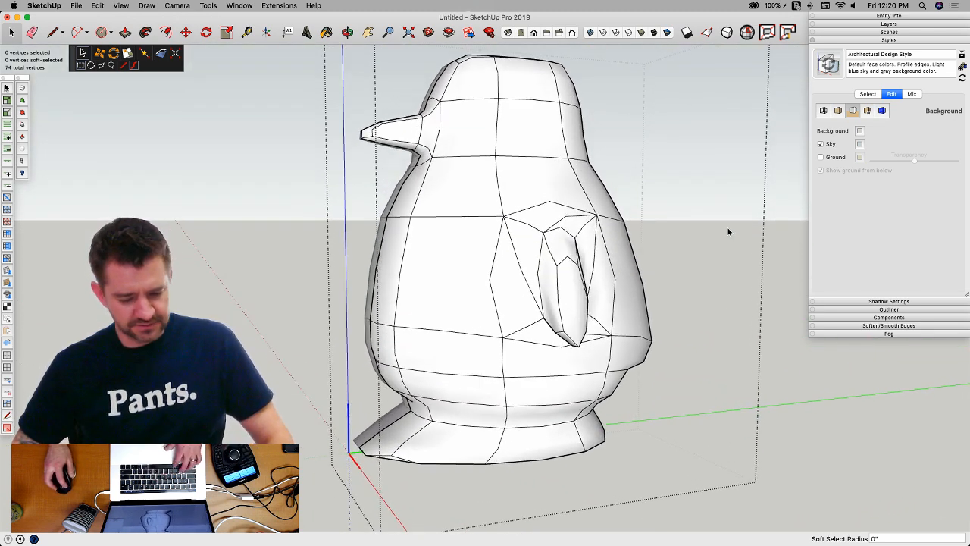
{"action": "key", "text": "u"}
{"action": "key", "text": "space"}
{"action": "left_click", "coordinate": [555, 219]}
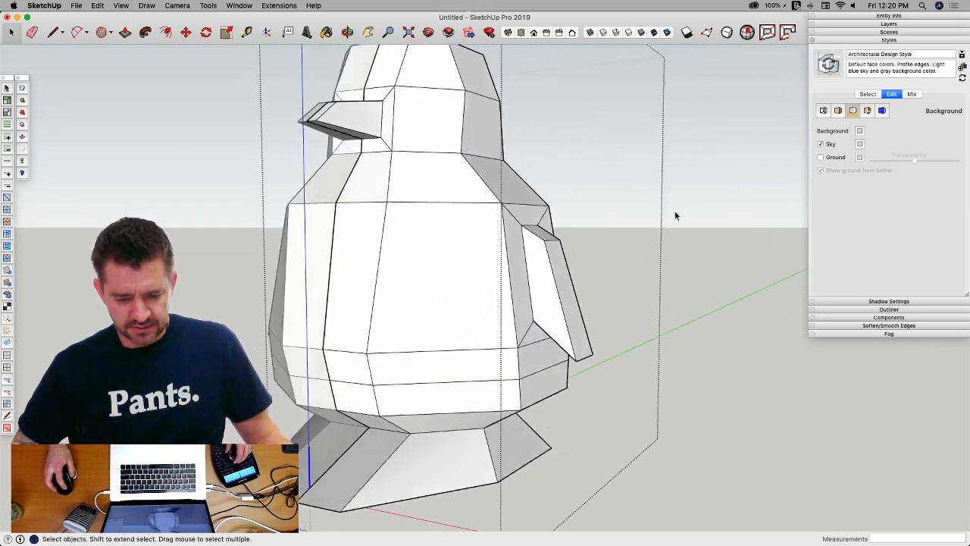
Step: Subdivide the penguin and crease the edges around the base of the beak to a sharpness of 1.00
{"action": "key", "text": "u"}
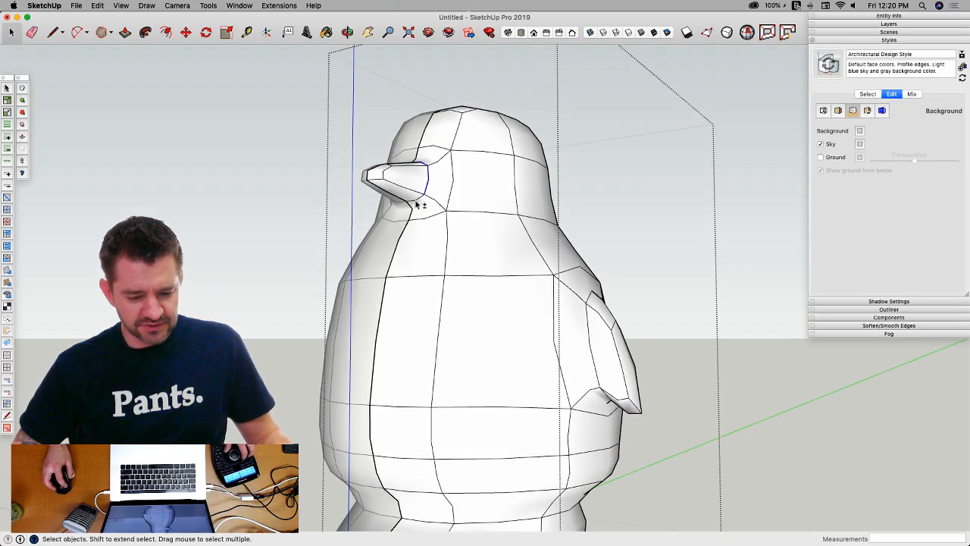
{"action": "left_click", "coordinate": [23, 123]}
{"action": "left_click_drag", "start_coordinate": [435, 164], "coordinate": [435, 157]}
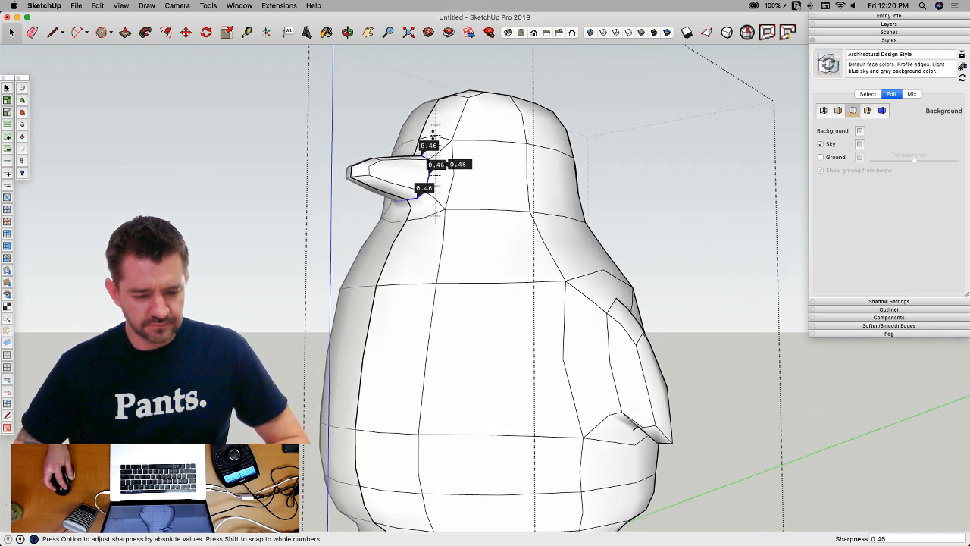
{"action": "key", "text": "space"}
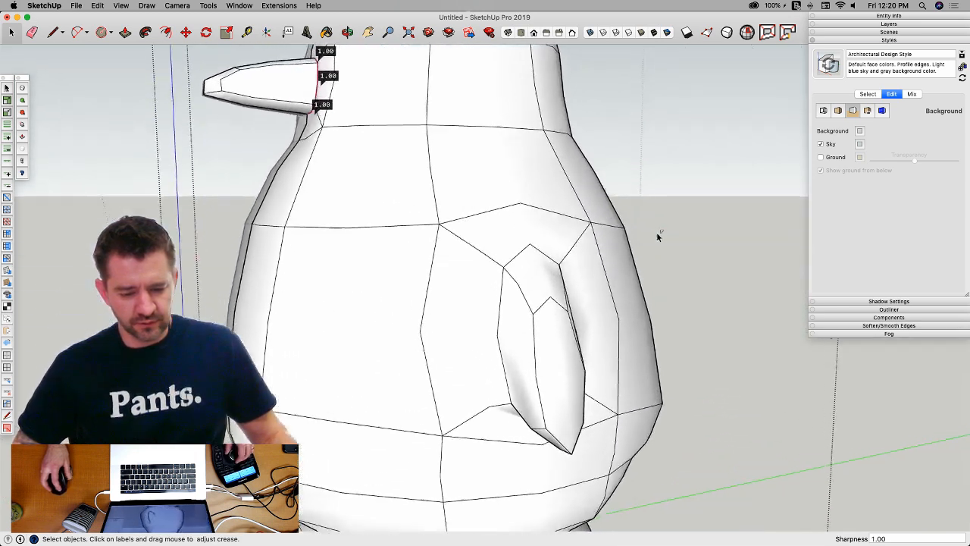
Step: Crease the edges where the wing joins the body to a sharpness of 1.00
{"action": "left_click", "coordinate": [537, 241]}
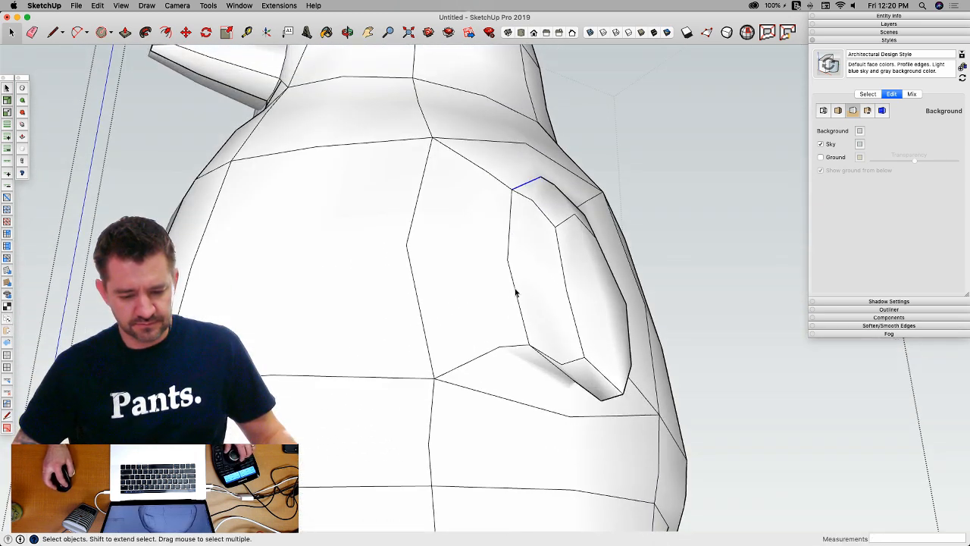
{"action": "left_click", "coordinate": [515, 291]}
{"action": "left_click", "coordinate": [540, 322]}
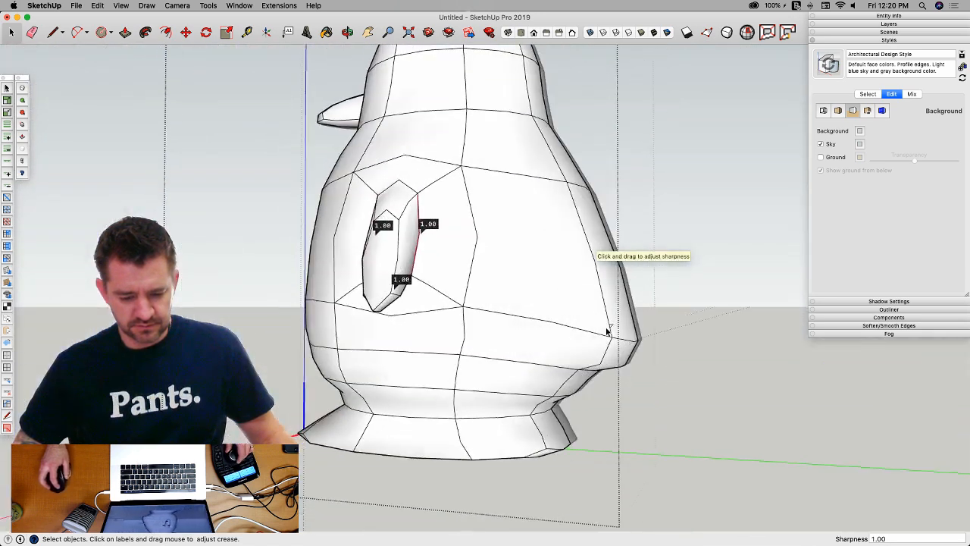
Step: Try to crease the edges around the tail and an edge across the lower body
{"action": "middle_click_drag", "start_coordinate": [607, 331], "coordinate": [579, 364]}
{"action": "scroll", "coordinate": [578, 364], "scroll_direction": "up", "scroll_amount": 3}
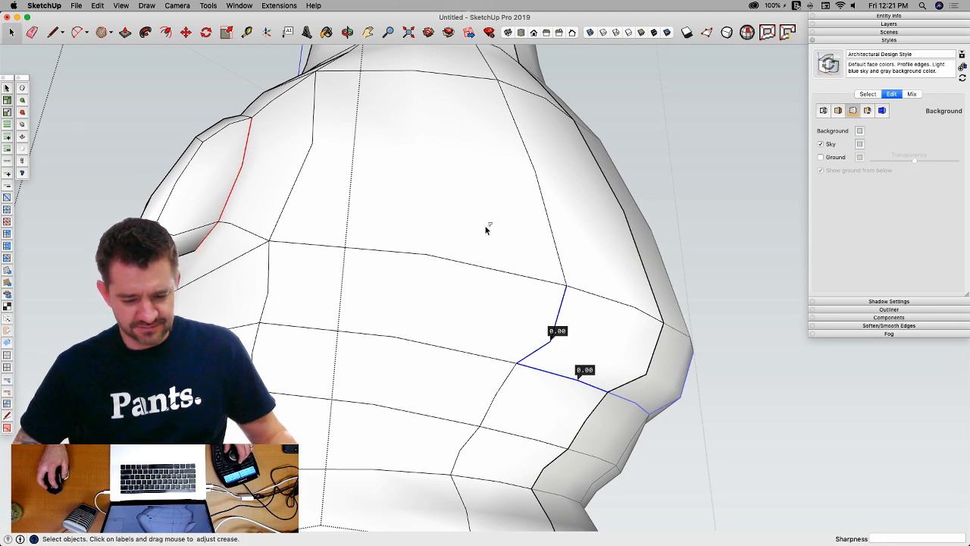
{"action": "left_click_drag", "start_coordinate": [561, 325], "coordinate": [542, 350]}
{"action": "left_click", "coordinate": [284, 258]}
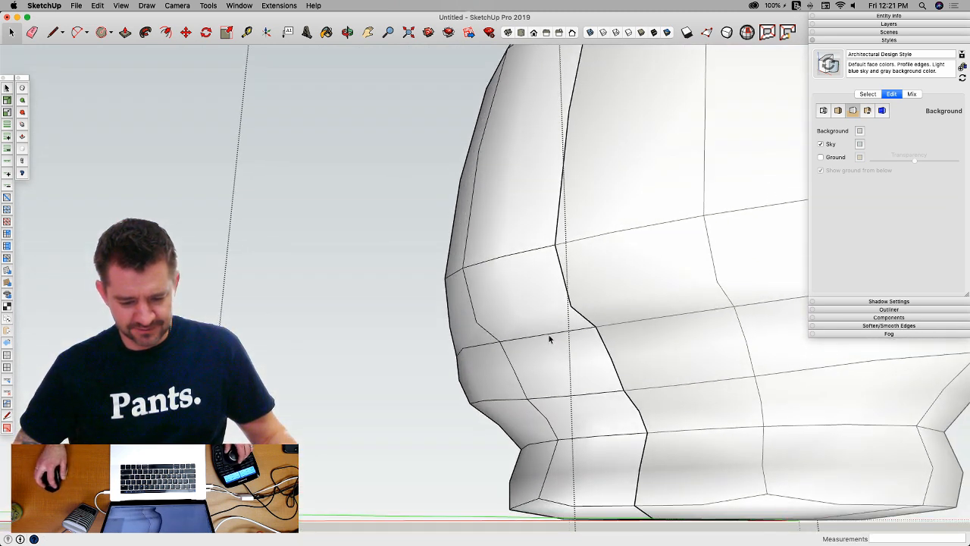
{"action": "left_click", "coordinate": [548, 334]}
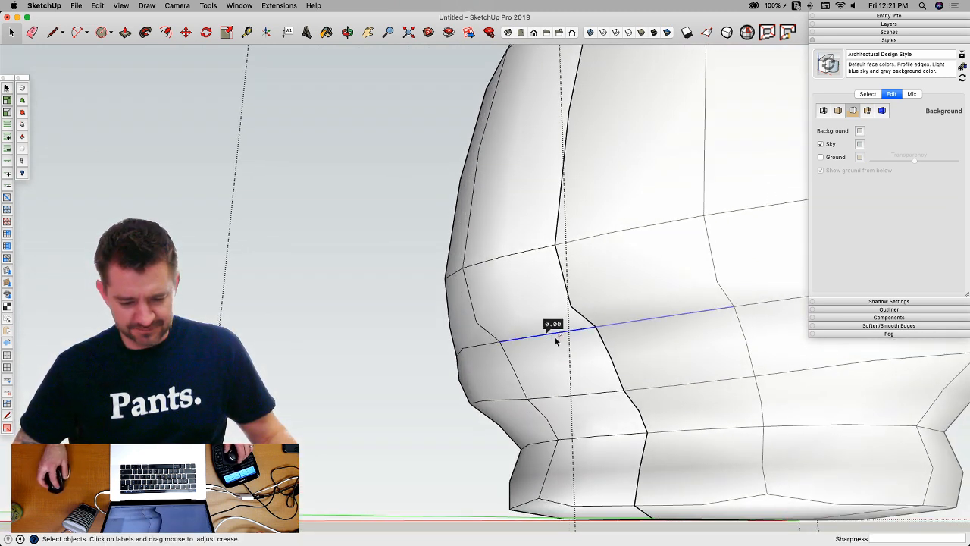
{"action": "left_click_drag", "start_coordinate": [557, 322], "coordinate": [557, 324]}
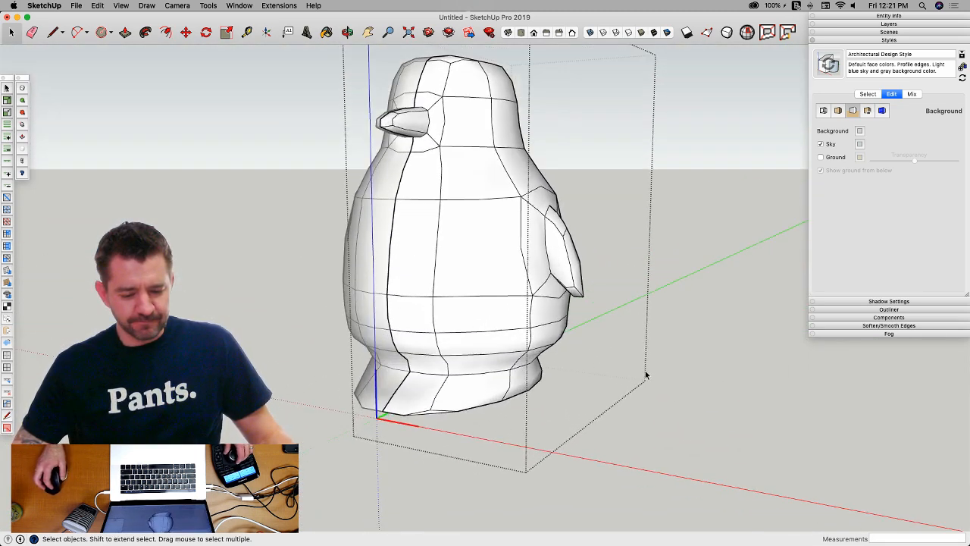
Step: Crease the edge loop where the body meets the foot base to a sharpness of 1.00
{"action": "left_click", "coordinate": [385, 410]}
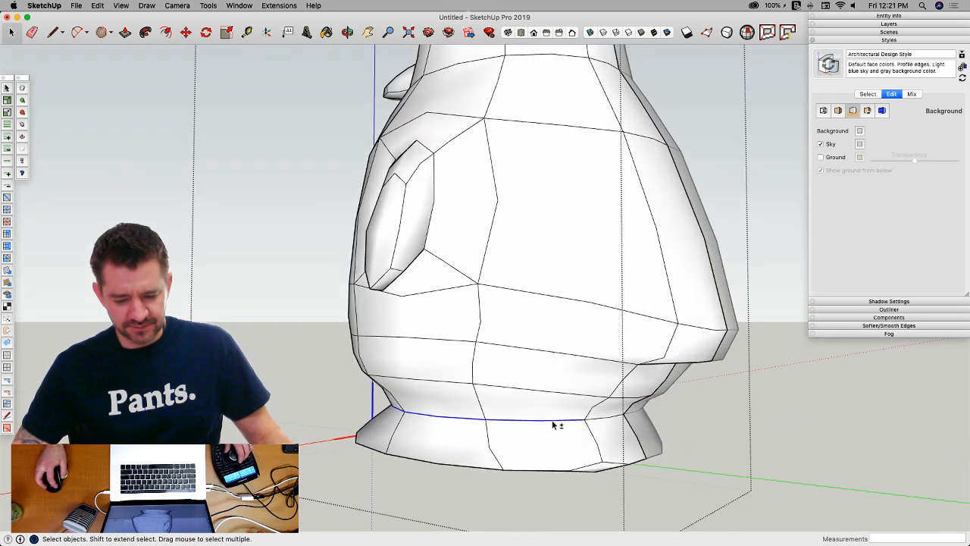
{"action": "left_click", "coordinate": [22, 125]}
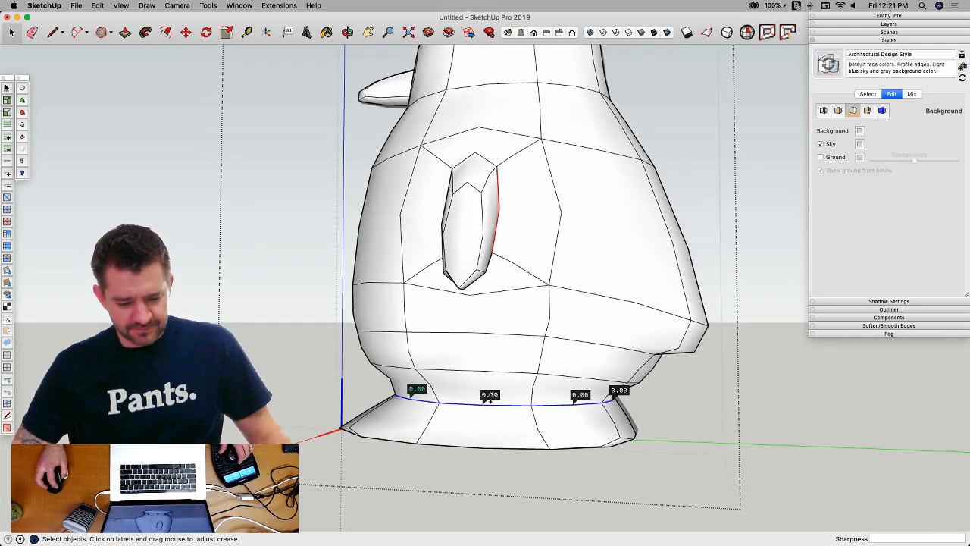
{"action": "left_click_drag", "start_coordinate": [489, 400], "coordinate": [488, 324]}
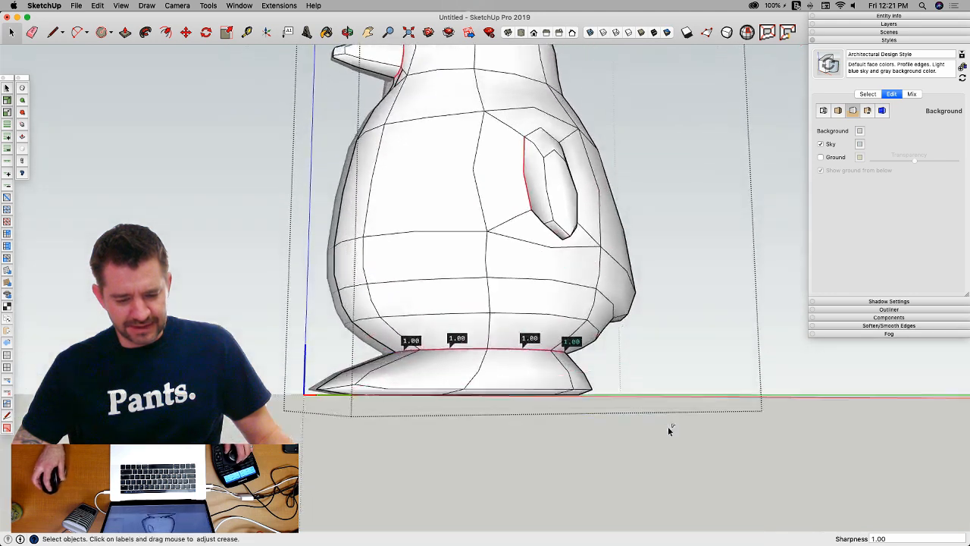
{"action": "key", "text": "space"}
Step: Select the underside faces of the foot base together with their edges and crease them to a sharpness of 1.00
{"action": "middle_click_drag", "start_coordinate": [544, 402], "coordinate": [447, 353]}
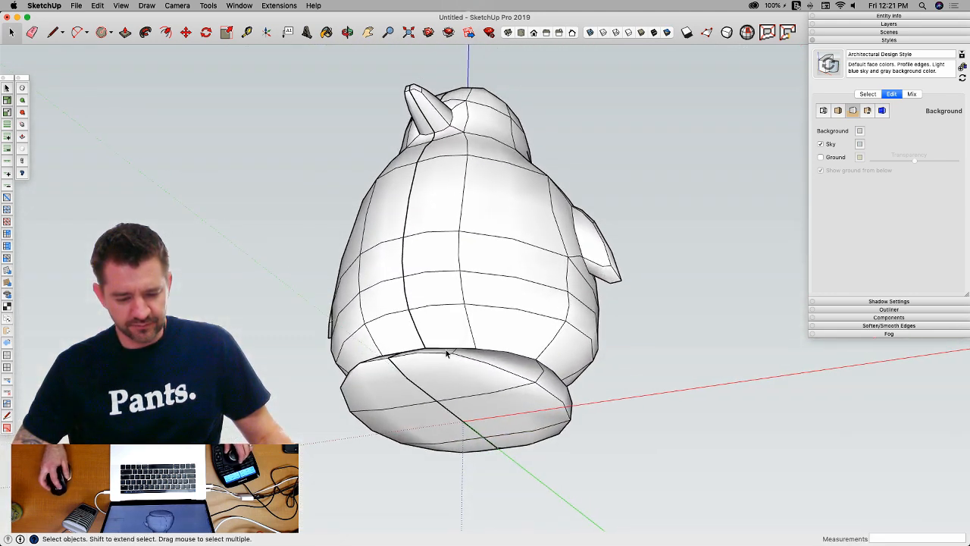
{"action": "left_click", "coordinate": [452, 379]}
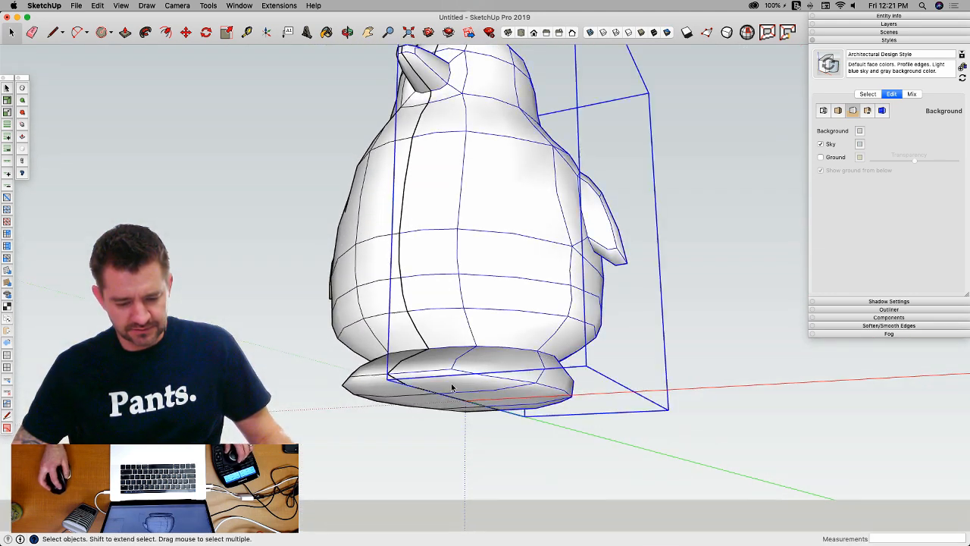
{"action": "double_click", "coordinate": [452, 387]}
{"action": "left_click", "coordinate": [498, 422]}
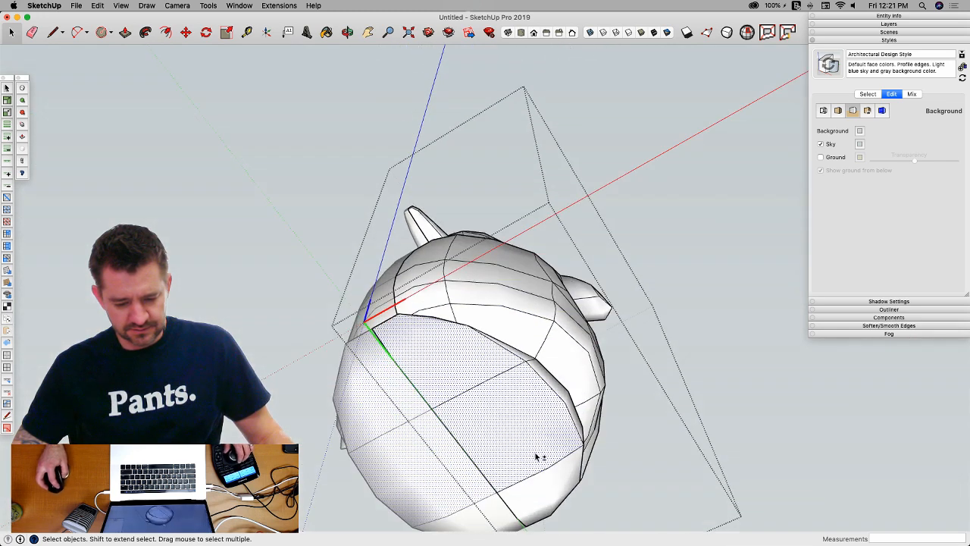
{"action": "middle_click_drag", "start_coordinate": [543, 500], "coordinate": [186, 263]}
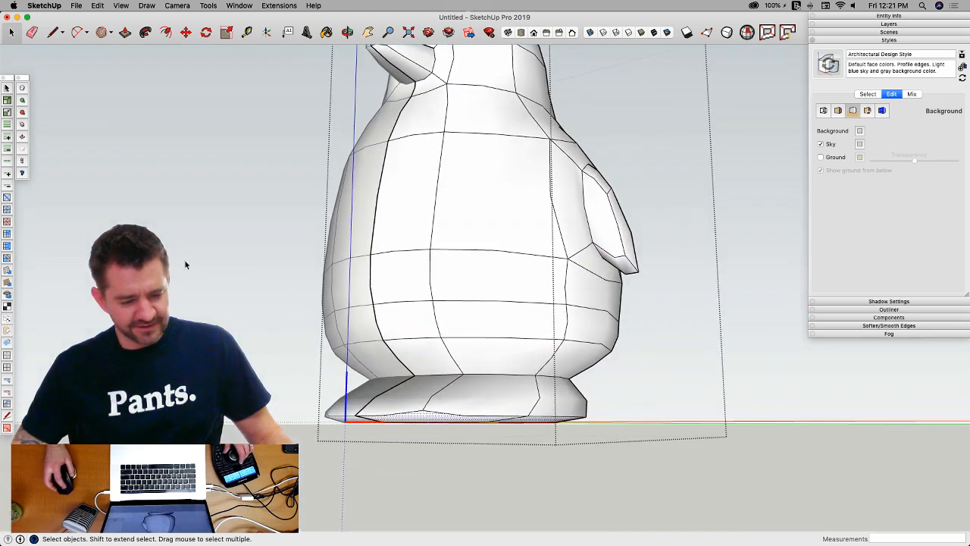
{"action": "left_click", "coordinate": [20, 125]}
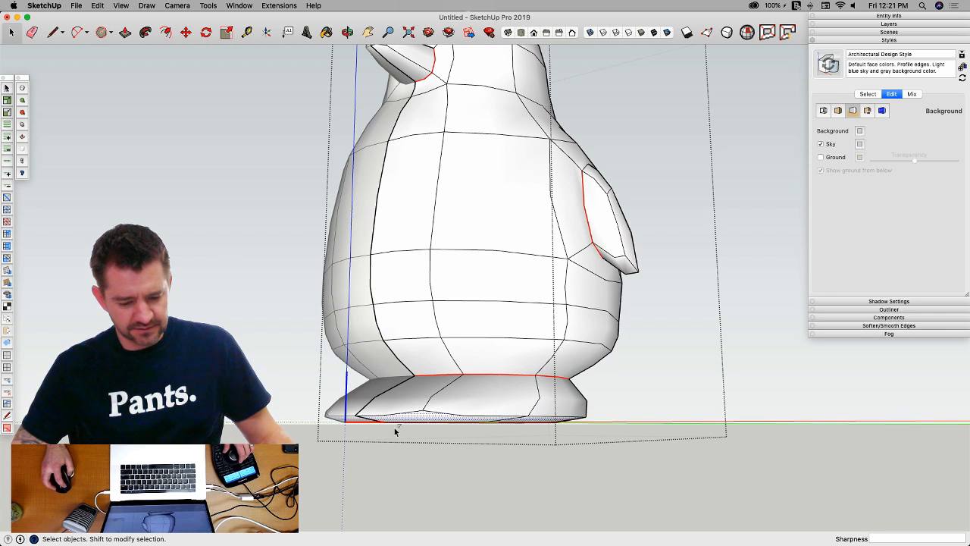
{"action": "middle_click_drag", "start_coordinate": [401, 417], "coordinate": [441, 368]}
{"action": "key", "text": "space"}
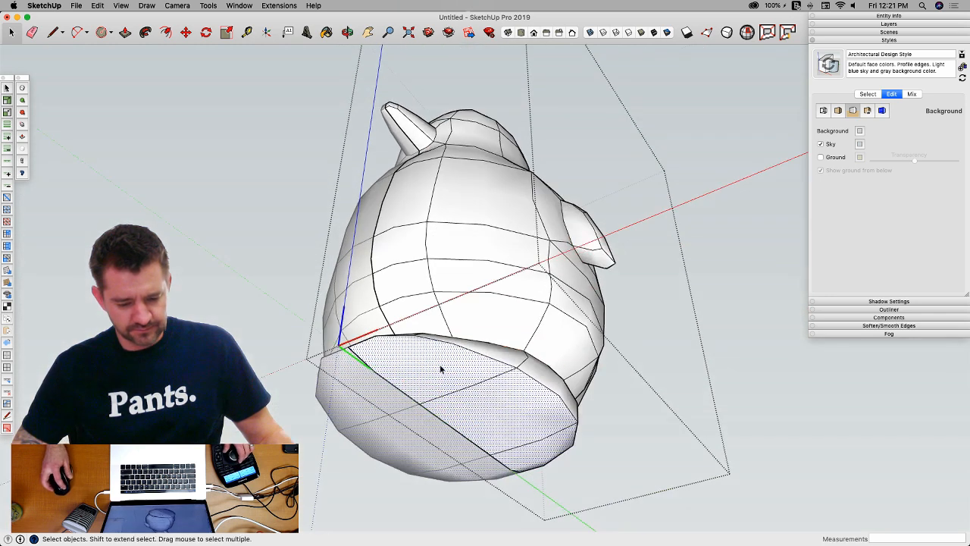
{"action": "double_click", "coordinate": [442, 368]}
{"action": "middle_click_drag", "start_coordinate": [546, 462], "coordinate": [288, 273]}
{"action": "left_click", "coordinate": [22, 124]}
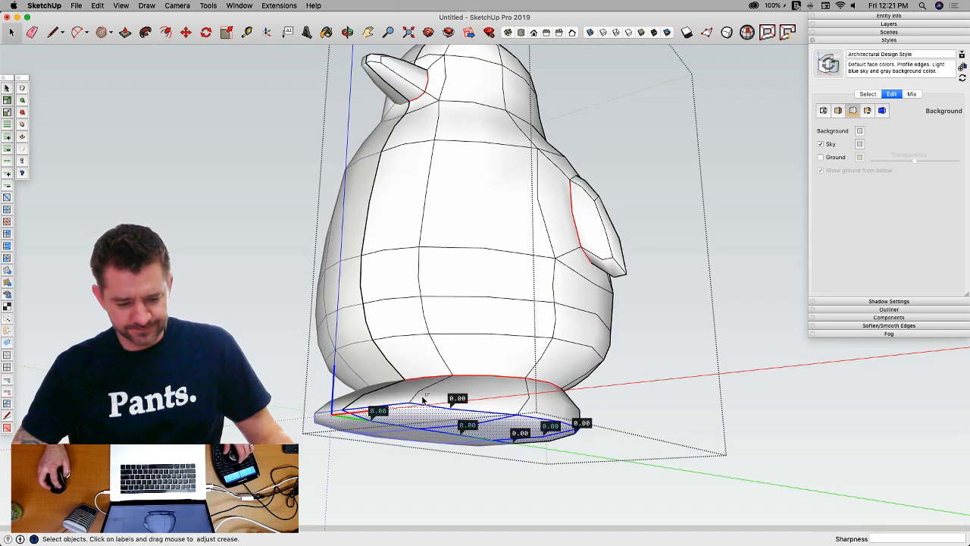
{"action": "left_click_drag", "start_coordinate": [457, 397], "coordinate": [455, 309]}
{"action": "scroll", "coordinate": [713, 487], "scroll_direction": "up", "scroll_amount": 3}
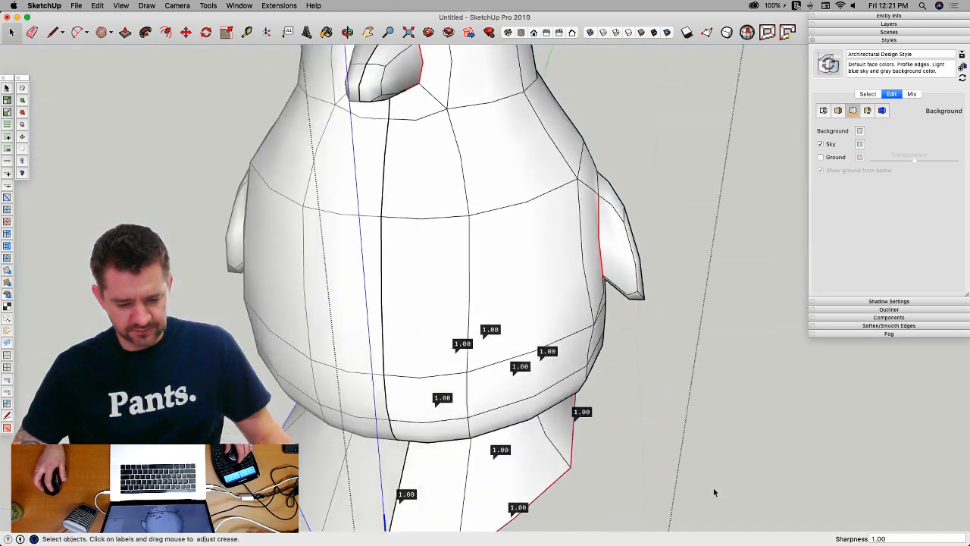
{"action": "key", "text": "space"}
{"action": "left_click", "coordinate": [691, 486]}
Step: Lower the crease sharpness of the two edges crossing the underside of the foot base and leave the component
{"action": "middle_click_drag", "start_coordinate": [692, 485], "coordinate": [496, 363]}
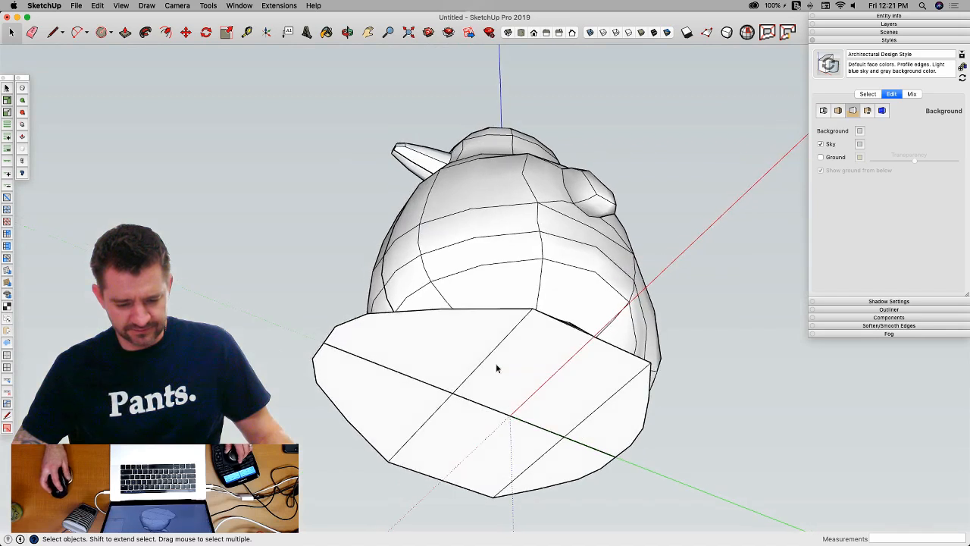
{"action": "left_click", "coordinate": [493, 351]}
{"action": "double_click", "coordinate": [495, 353]}
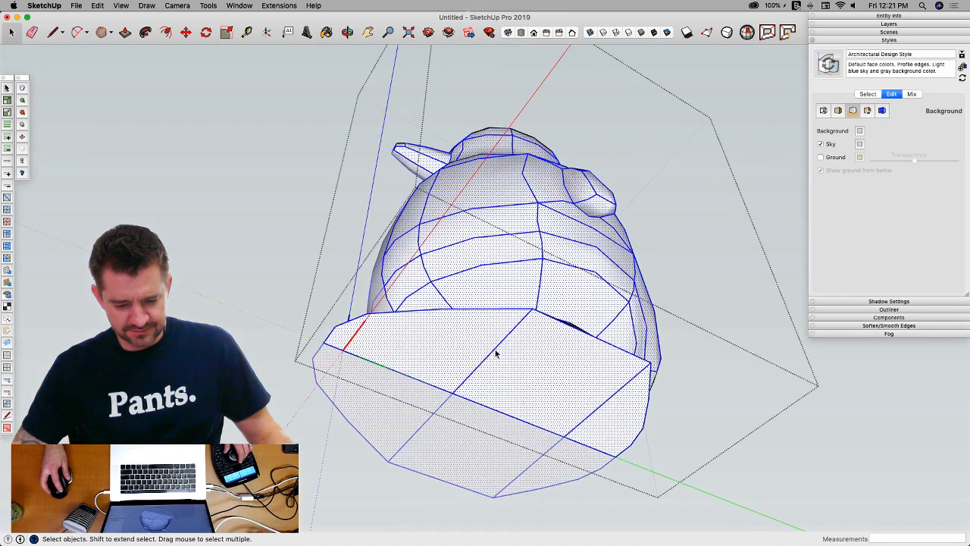
{"action": "left_click", "coordinate": [599, 407]}
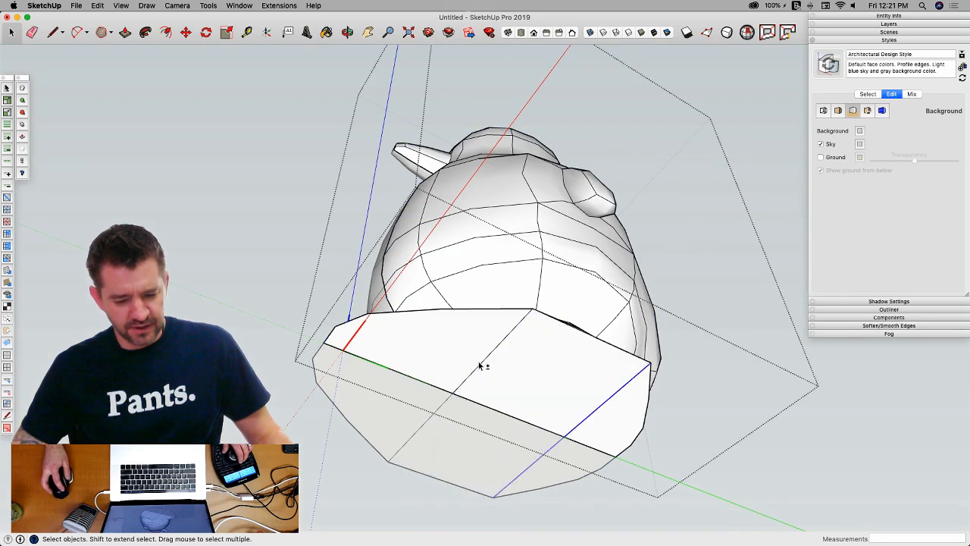
{"action": "left_click", "coordinate": [23, 125]}
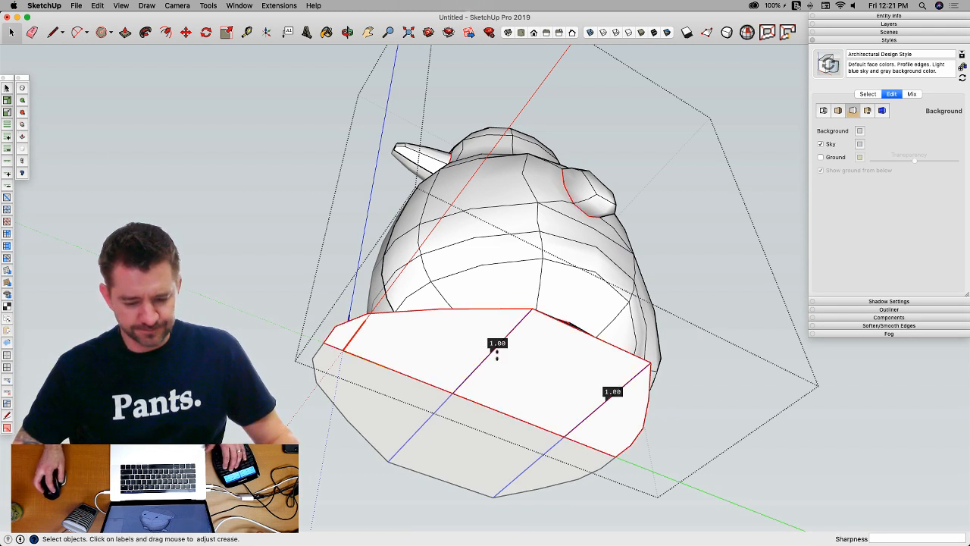
{"action": "left_click_drag", "start_coordinate": [496, 349], "coordinate": [459, 541]}
{"action": "key", "text": "space"}
{"action": "key", "text": "Escape"}
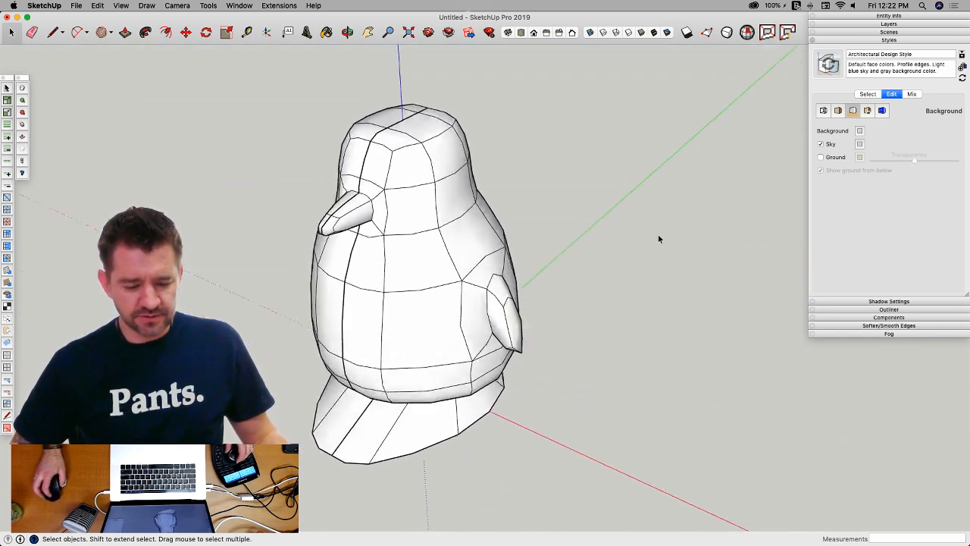
Step: Subdivide the penguin and increase its subdivision level by one
{"action": "middle_click_drag", "start_coordinate": [679, 178], "coordinate": [740, 97]}
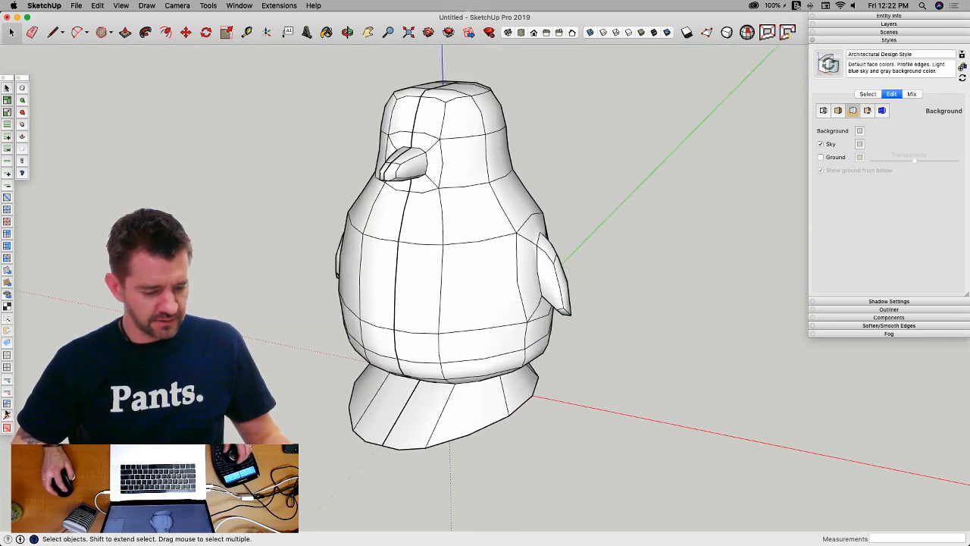
{"action": "left_click", "coordinate": [21, 152]}
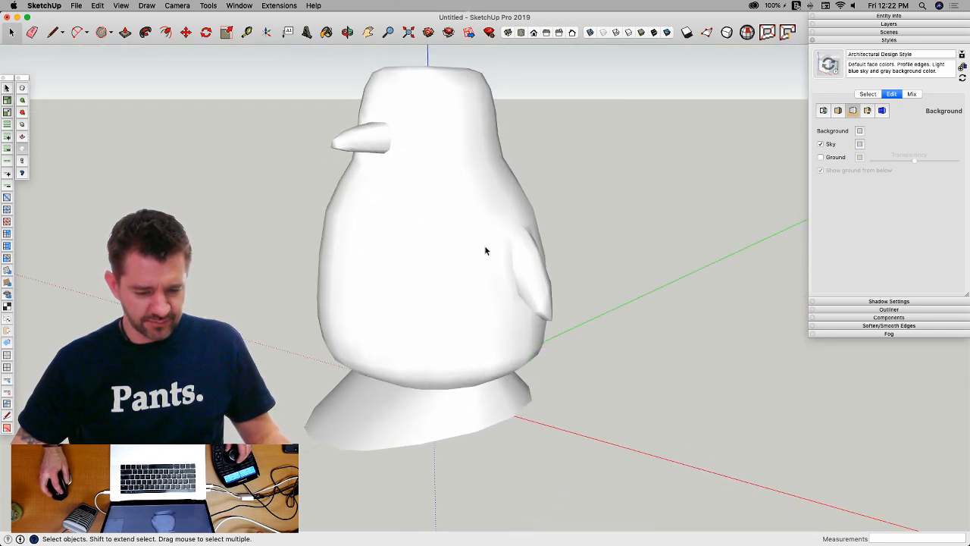
{"action": "left_click", "coordinate": [485, 250]}
{"action": "left_click", "coordinate": [22, 101]}
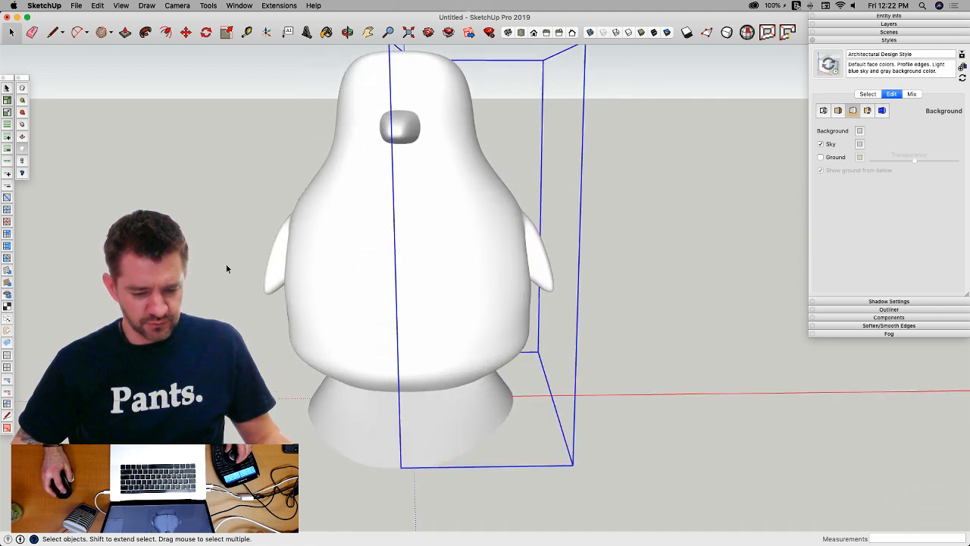
{"action": "left_click", "coordinate": [222, 259]}
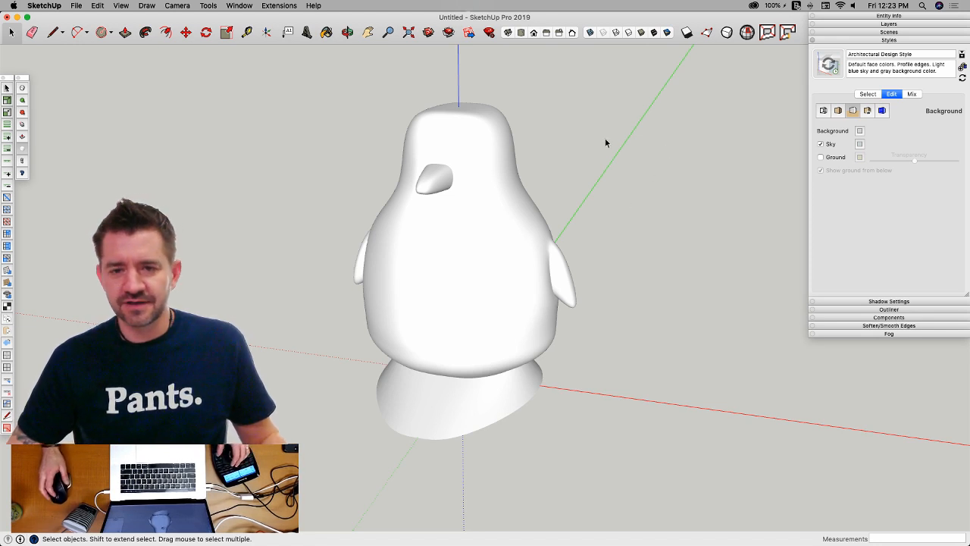
{"action": "scroll", "coordinate": [646, 138], "scroll_direction": "down", "scroll_amount": 1}
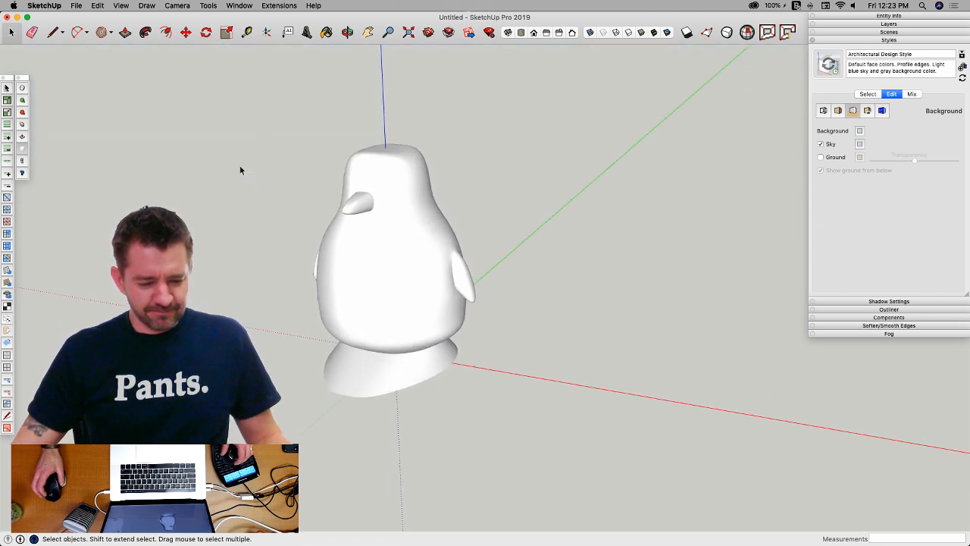
Step: Start a new model
{"action": "left_click", "coordinate": [76, 7]}
{"action": "left_click", "coordinate": [92, 19]}
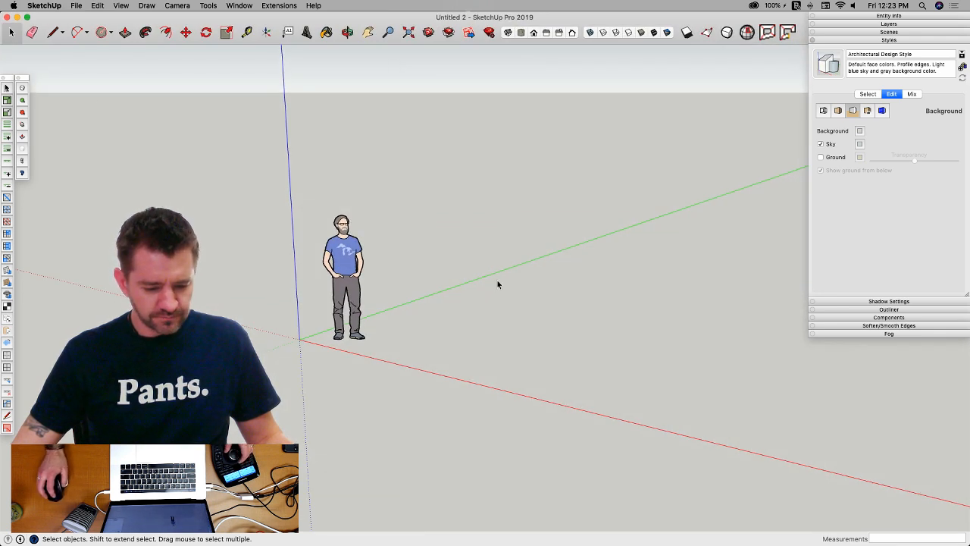
{"action": "scroll", "coordinate": [498, 285], "scroll_direction": "up", "scroll_amount": 5}
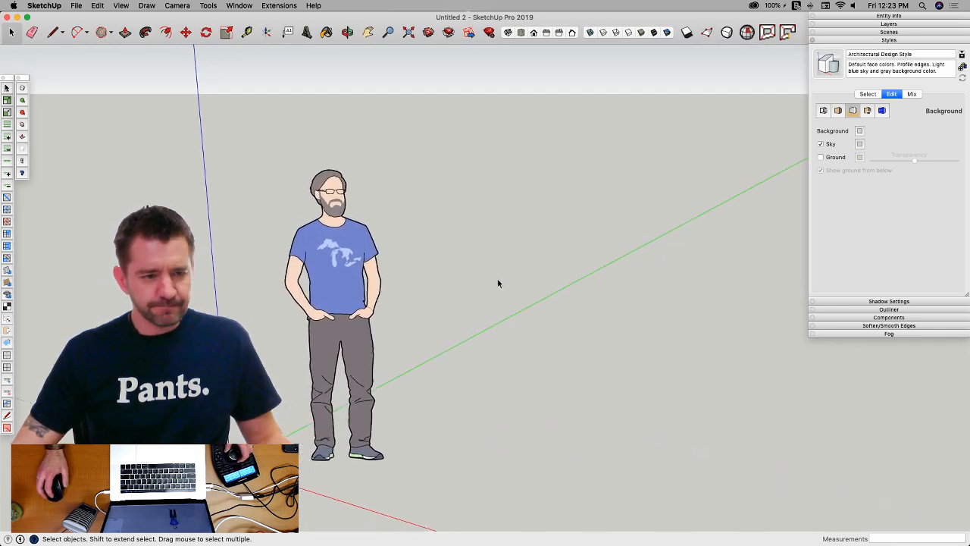
{"action": "scroll", "coordinate": [498, 285], "scroll_direction": "down", "scroll_amount": 2}
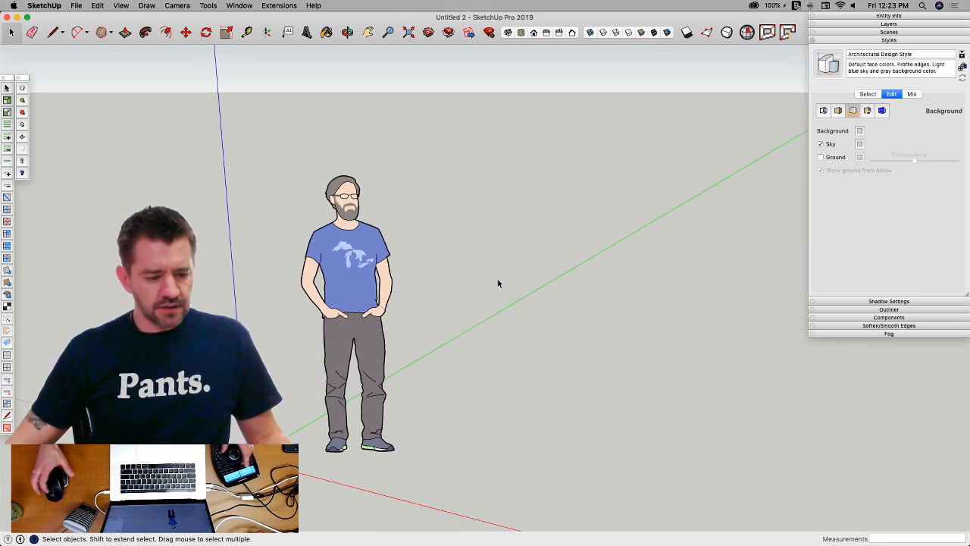
{"action": "mouse_move", "coordinate": [498, 283]}
{"action": "middle_mouse_down"}
{"action": "mouse_move", "coordinate": [420, 192]}
{"action": "mouse_move", "coordinate": [314, 183]}
{"action": "middle_mouse_up"}
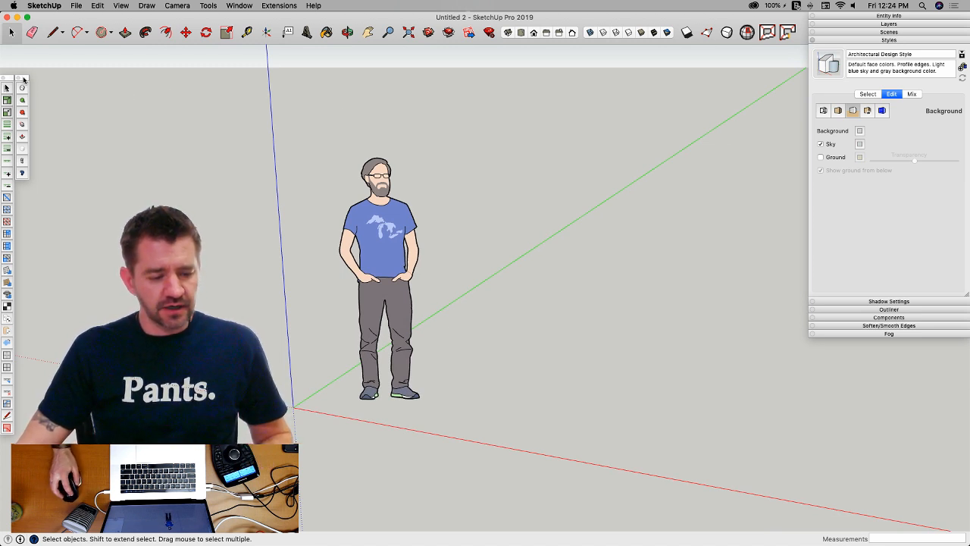
{"action": "left_click_drag", "start_coordinate": [24, 79], "coordinate": [173, 92]}
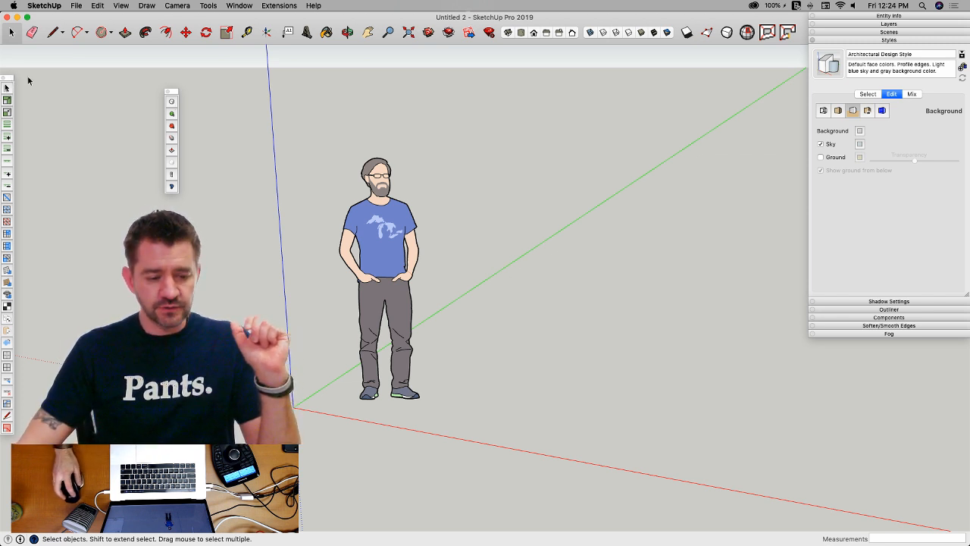
{"action": "left_click_drag", "start_coordinate": [175, 92], "coordinate": [26, 78]}
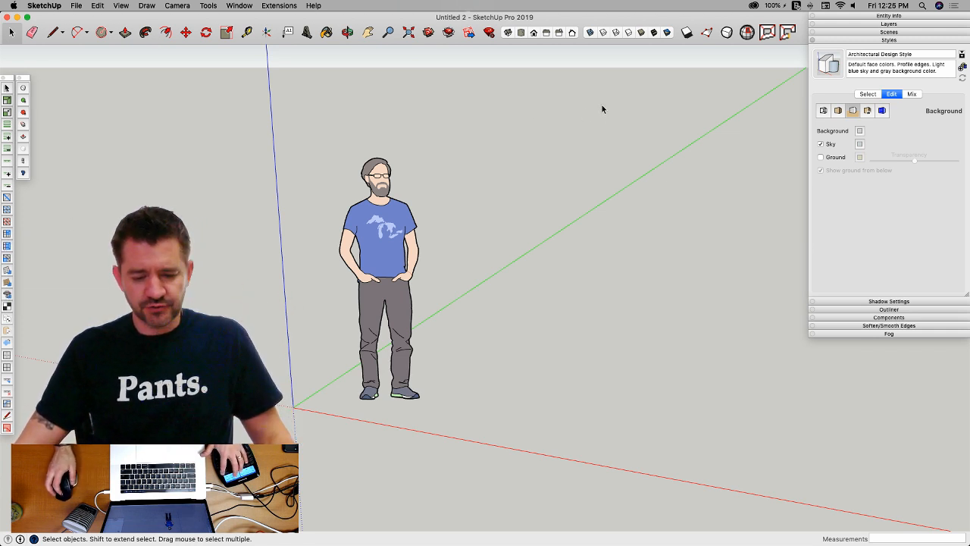
{"action": "key", "text": "v"}
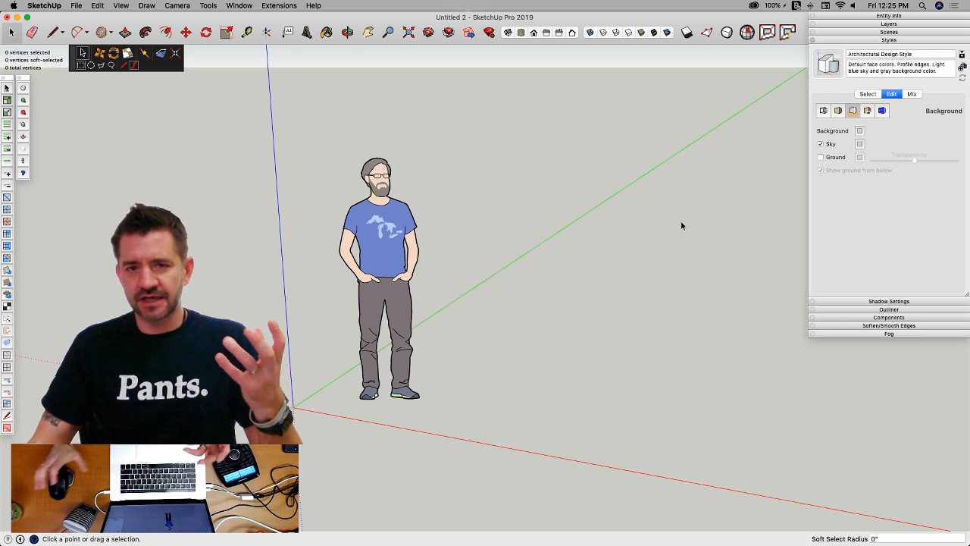
{"action": "scroll", "coordinate": [516, 230], "scroll_direction": "down", "scroll_amount": 3}
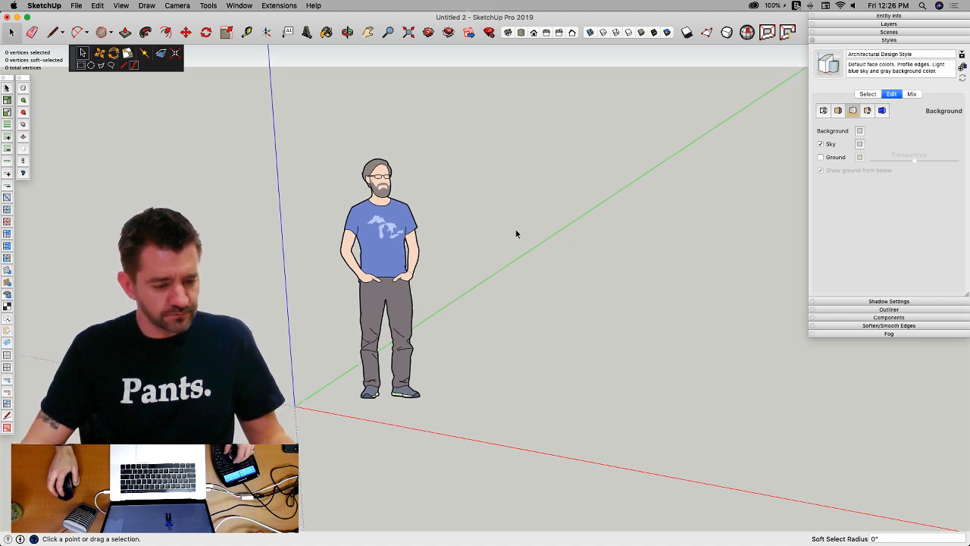
Step: Rotate the octagonal face 22.5 degrees about the origin so that its flat sides face the axes
{"action": "scroll", "coordinate": [514, 232], "scroll_direction": "down", "scroll_amount": 3}
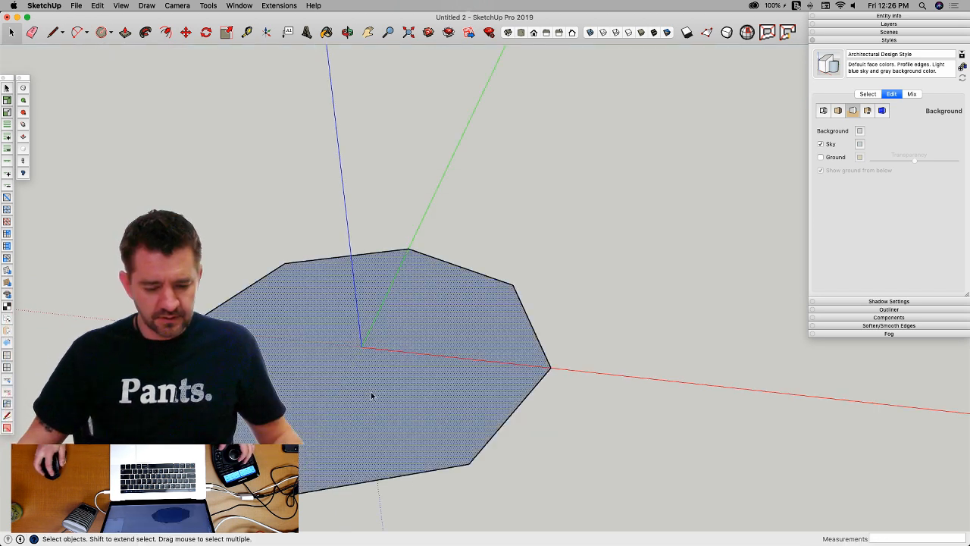
{"action": "key", "text": "q"}
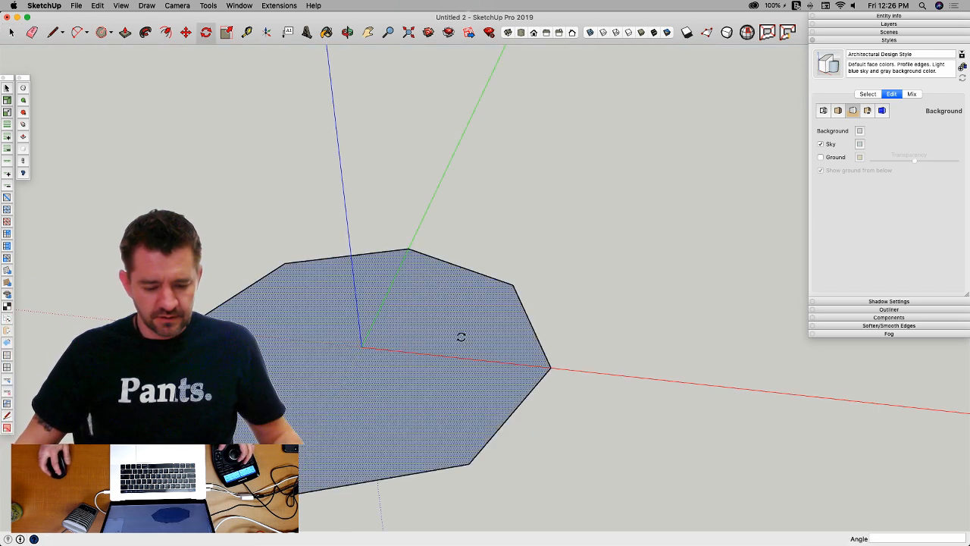
{"action": "left_click", "coordinate": [362, 346]}
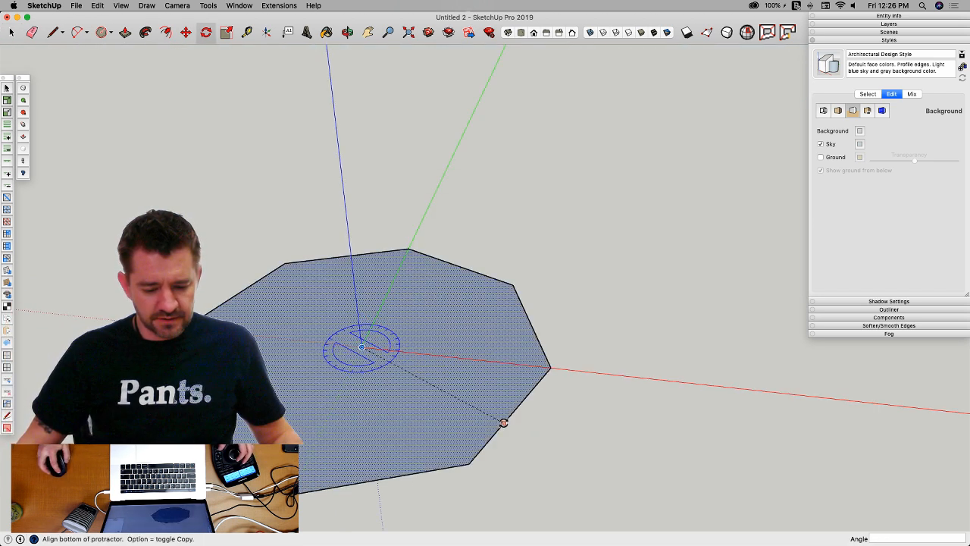
{"action": "left_click", "coordinate": [511, 415]}
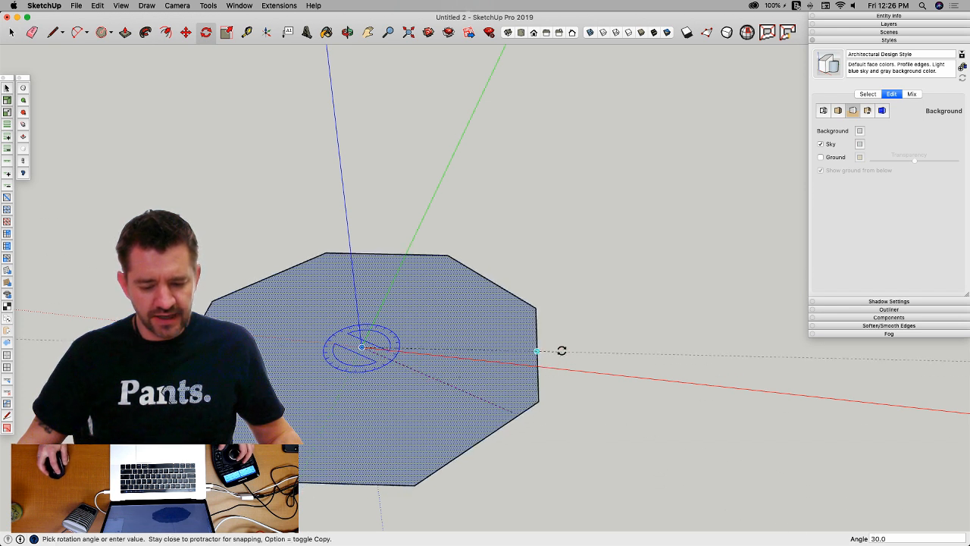
{"action": "left_click", "coordinate": [554, 366]}
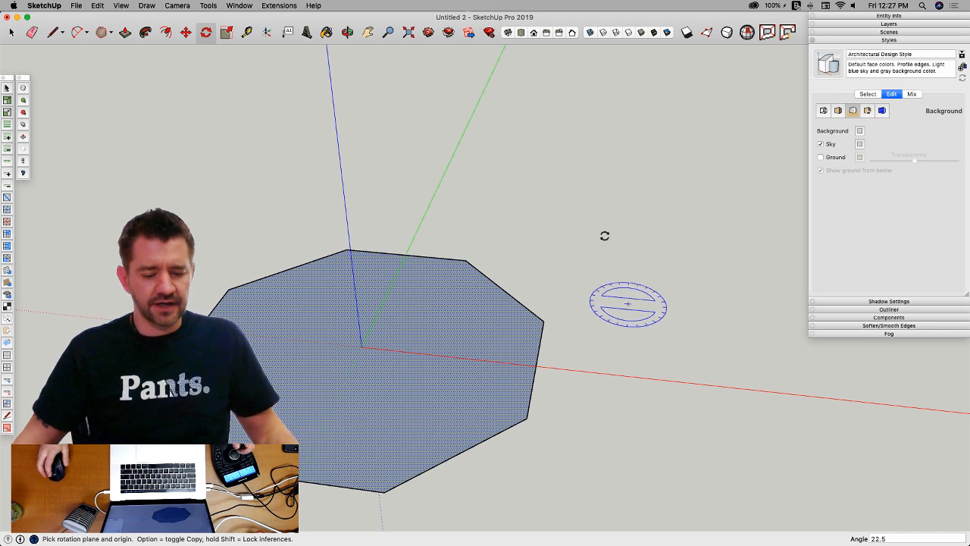
{"action": "middle_click_drag", "start_coordinate": [529, 237], "coordinate": [633, 333]}
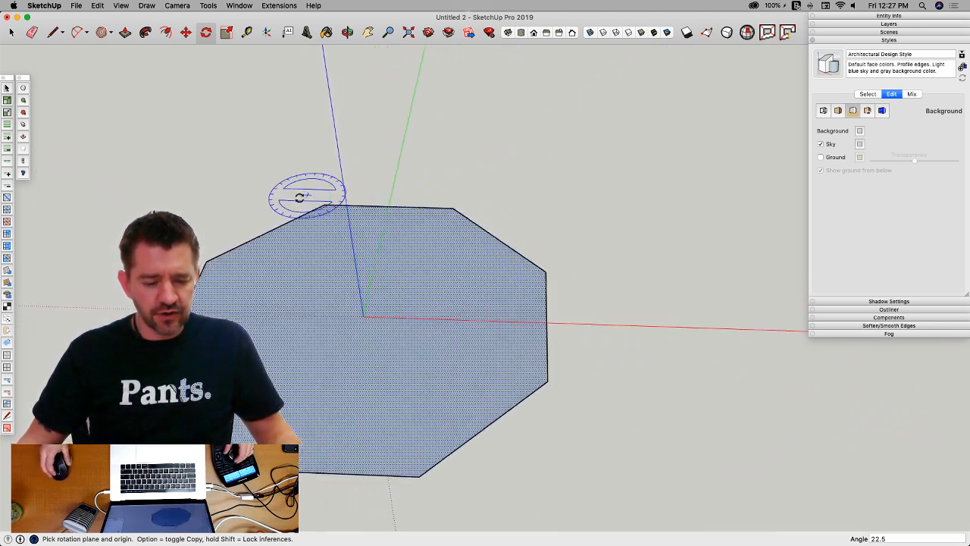
{"action": "key", "text": "space"}
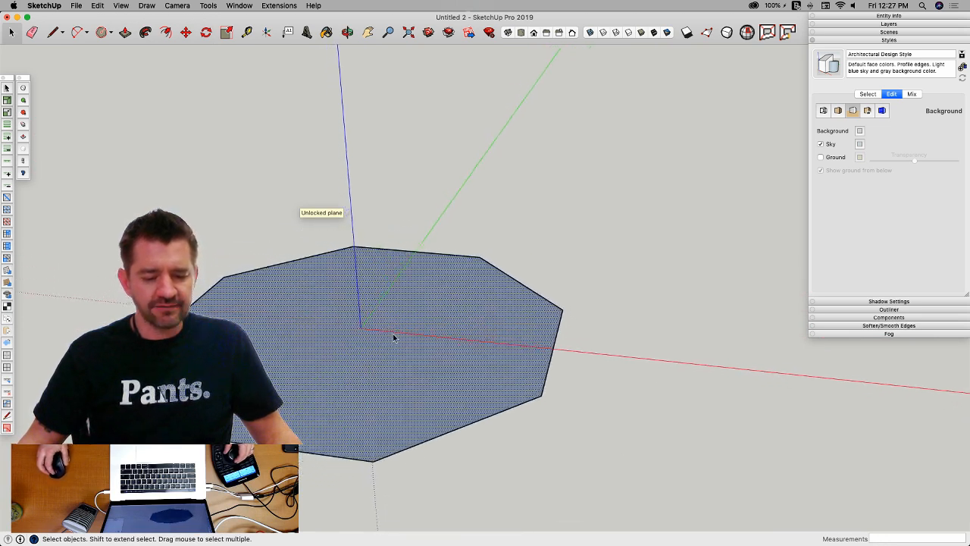
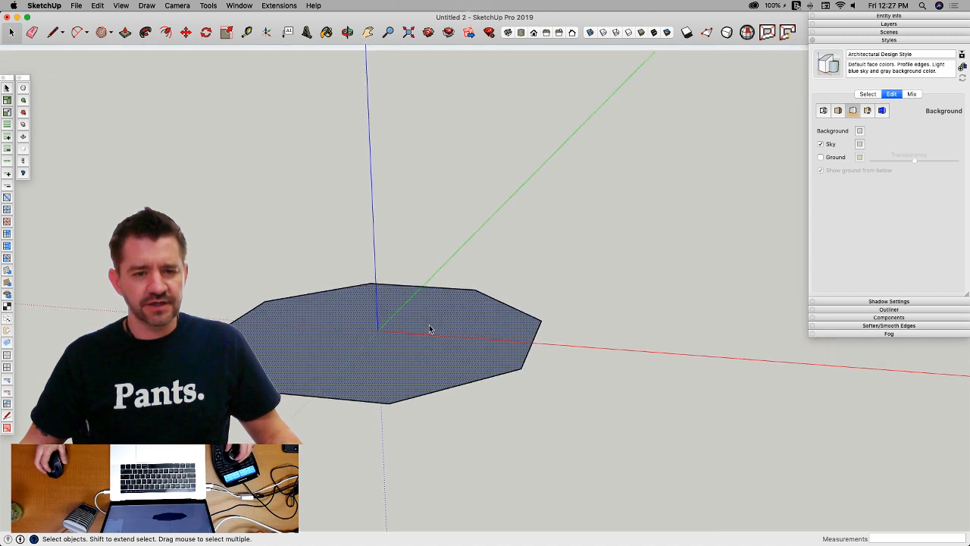
Step: Push/Pull the octagonal face upward into a shallow block and turn on X-ray display
{"action": "key", "text": "p"}
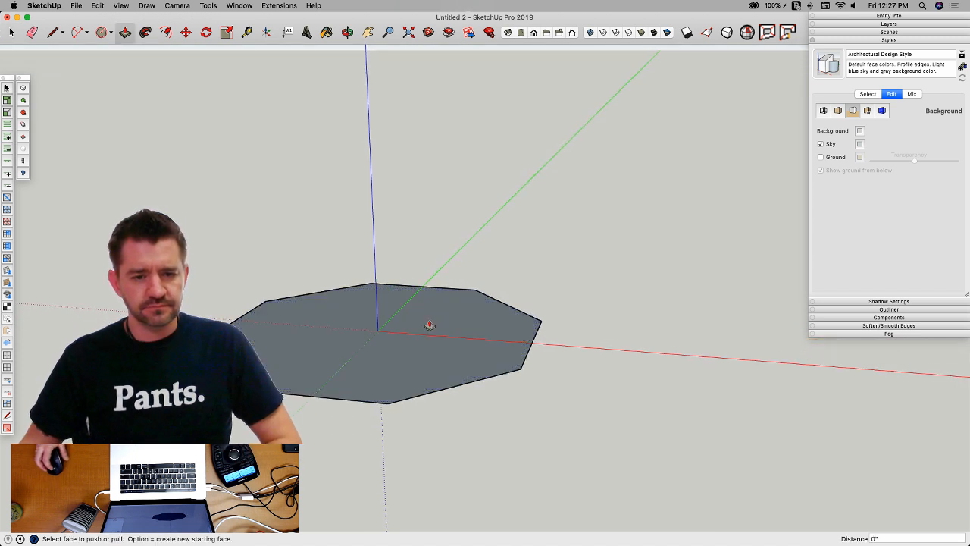
{"action": "left_click_drag", "start_coordinate": [394, 356], "coordinate": [394, 326]}
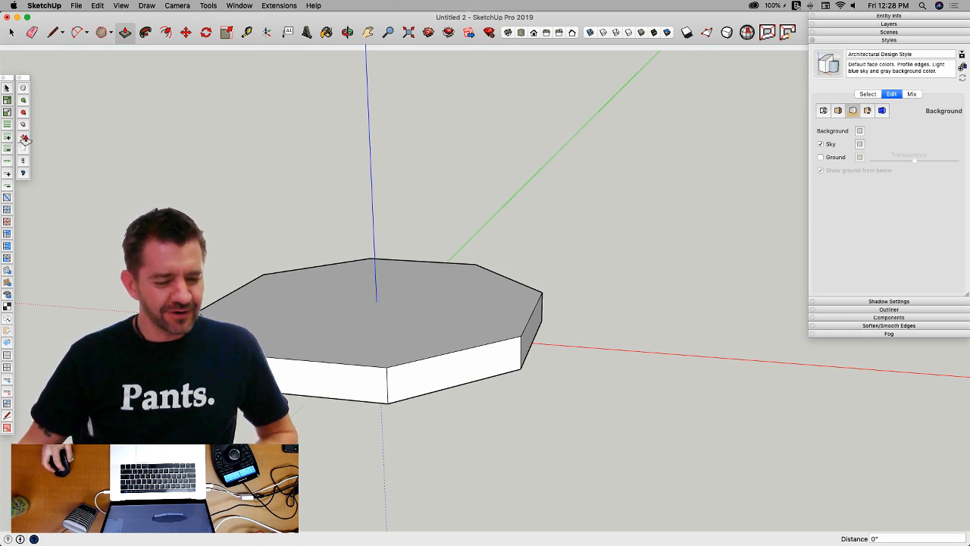
{"action": "left_click", "coordinate": [452, 326]}
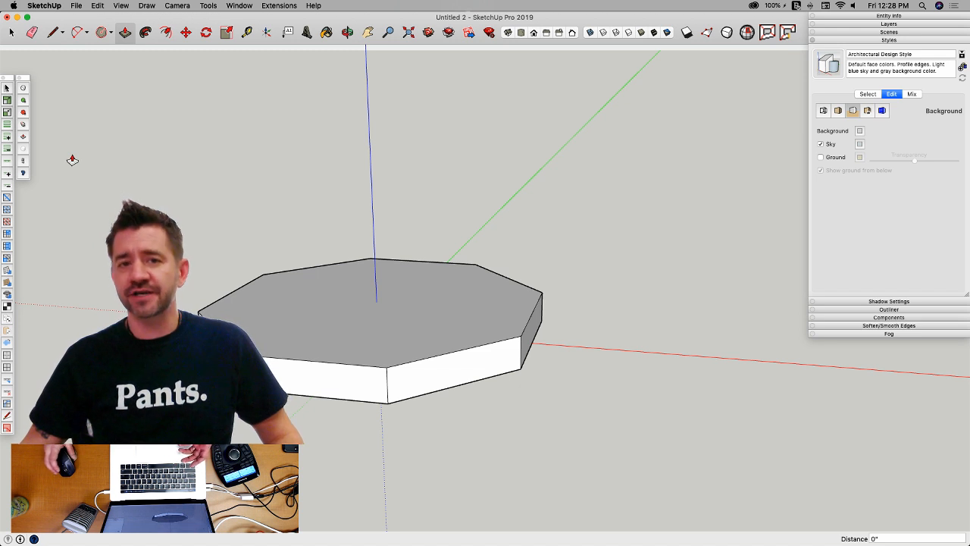
{"action": "key", "text": "space"}
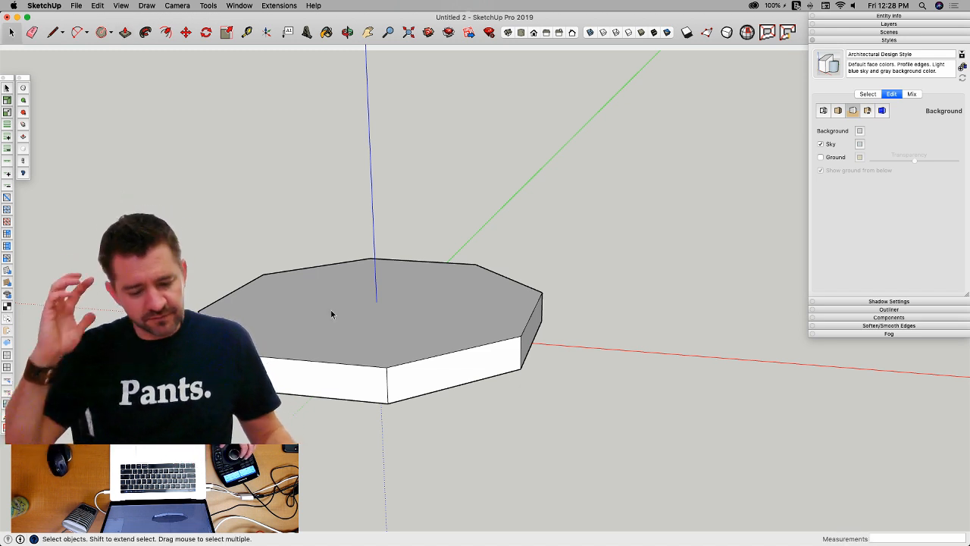
{"action": "left_click", "coordinate": [591, 33]}
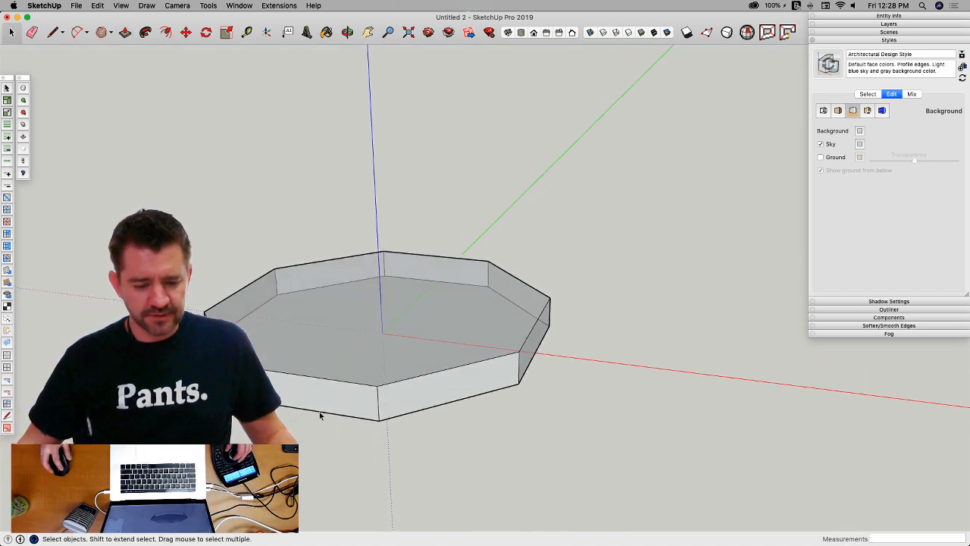
Step: Try stacking a second layer on the octagonal block with Push/Pull from a new starting face, and inspect the inside from below
{"action": "key", "text": "p"}
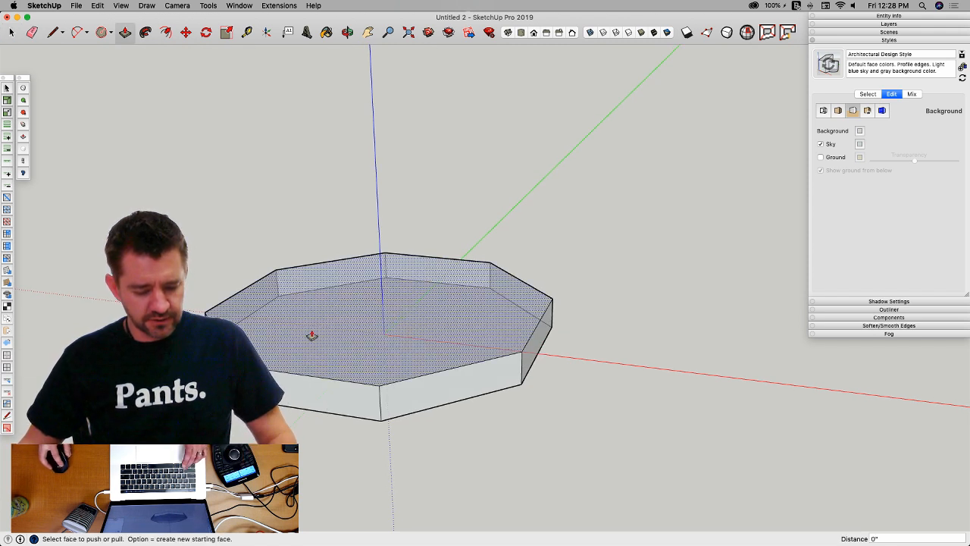
{"action": "left_click", "coordinate": [312, 334]}
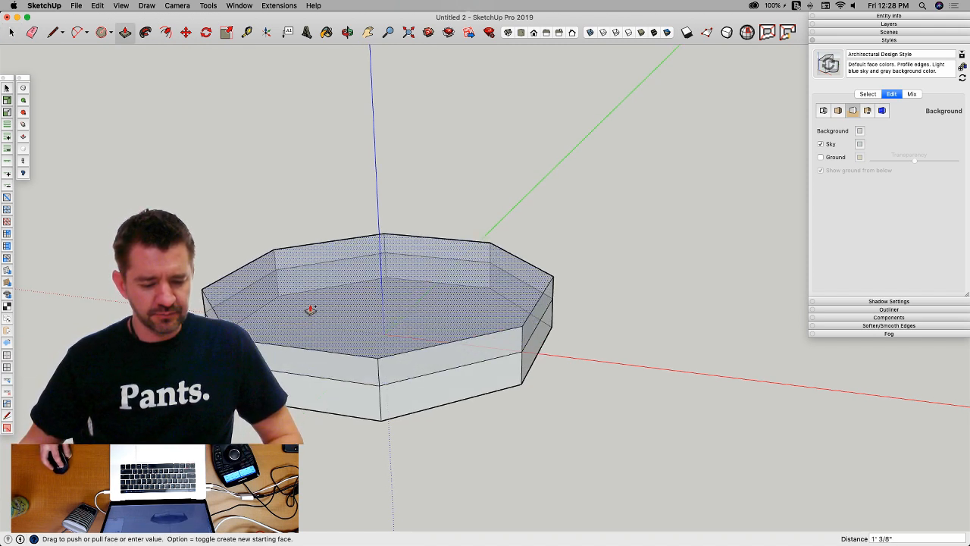
{"action": "left_click", "coordinate": [301, 283]}
{"action": "key", "text": "space"}
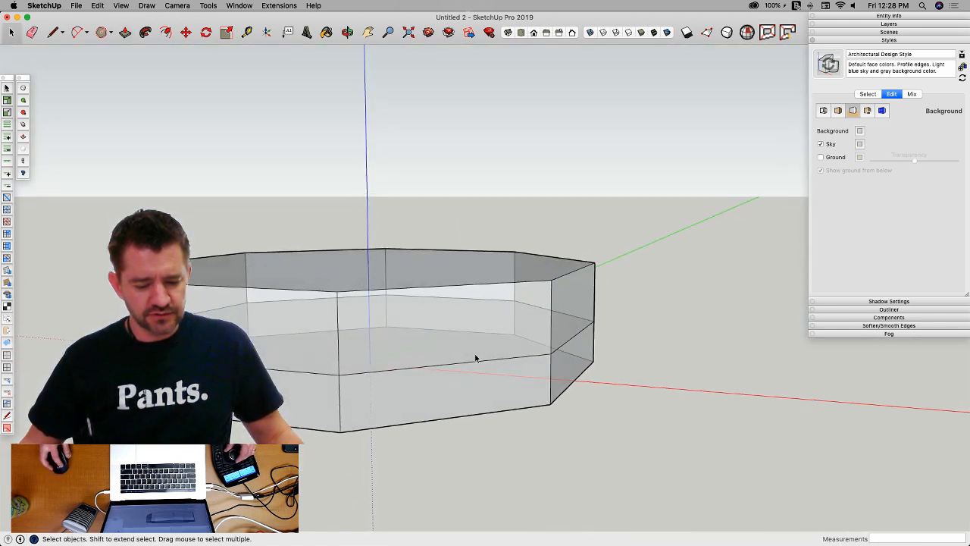
{"action": "middle_click_drag", "start_coordinate": [476, 358], "coordinate": [524, 340]}
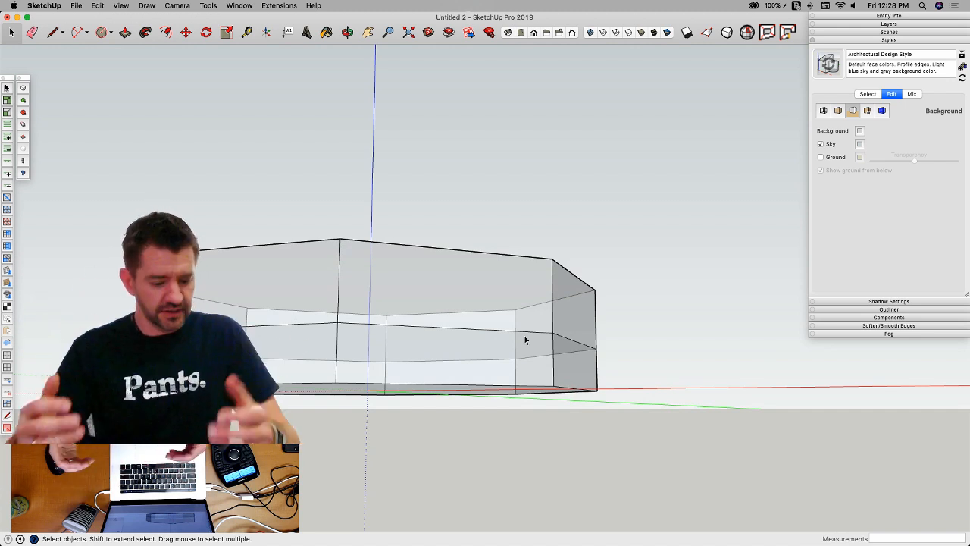
{"action": "middle_click_drag", "start_coordinate": [524, 339], "coordinate": [440, 273]}
{"action": "key", "text": "p"}
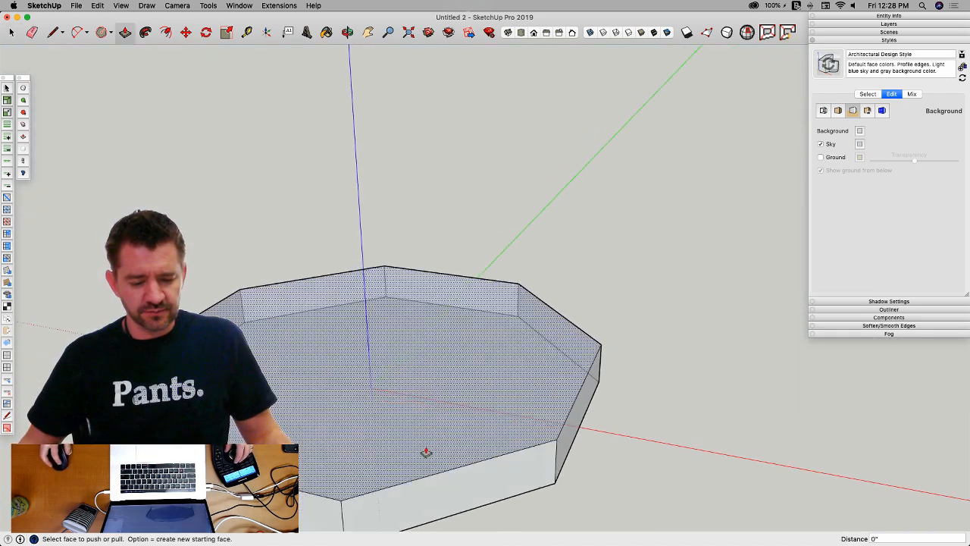
{"action": "left_click_drag", "start_coordinate": [422, 407], "coordinate": [431, 292]}
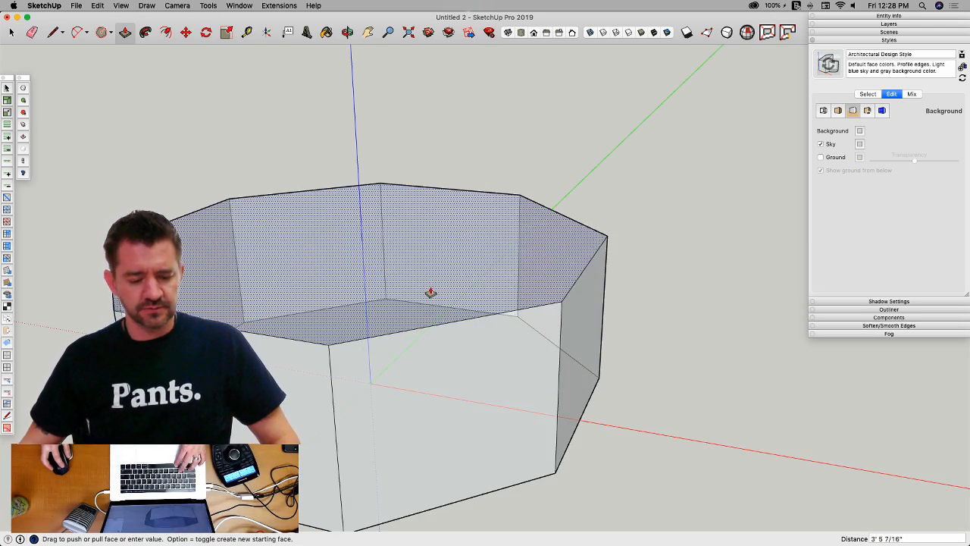
{"action": "key", "text": "Escape"}
{"action": "left_click_drag", "start_coordinate": [394, 355], "coordinate": [99, 250]}
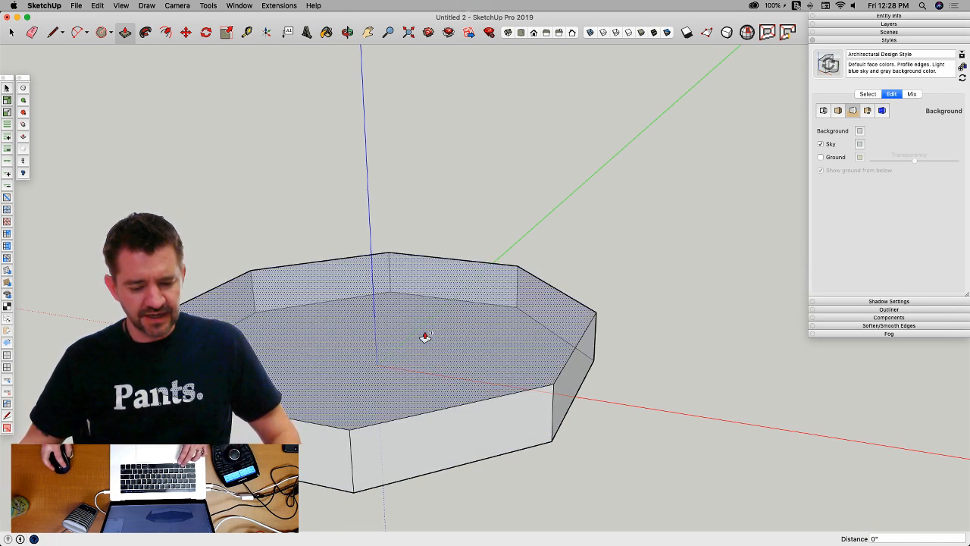
Step: Stack four more layers on the block, each about 1' 3" to 1' 8" high, by pulling its top face upward from new starting faces
{"action": "left_click_drag", "start_coordinate": [425, 337], "coordinate": [417, 258]}
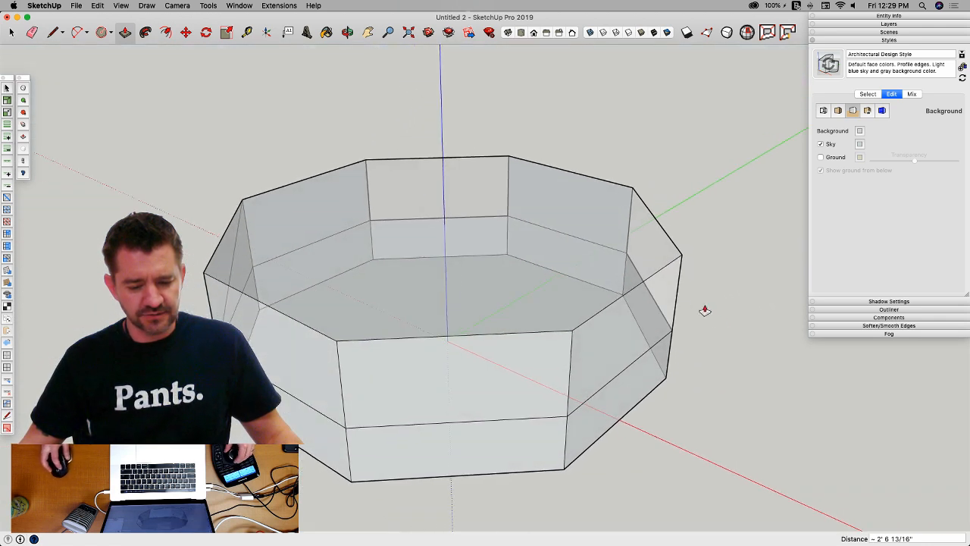
{"action": "left_click", "coordinate": [475, 285]}
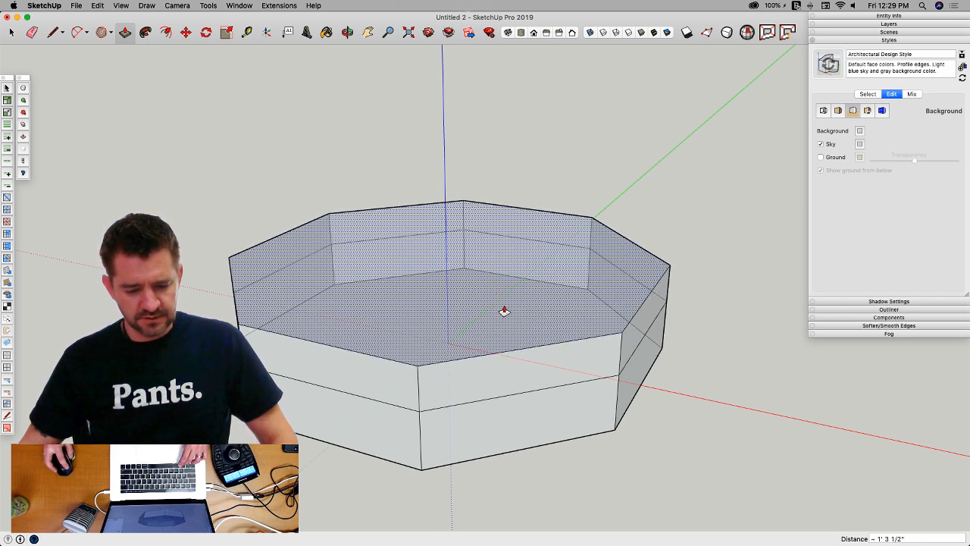
{"action": "left_click", "coordinate": [503, 310]}
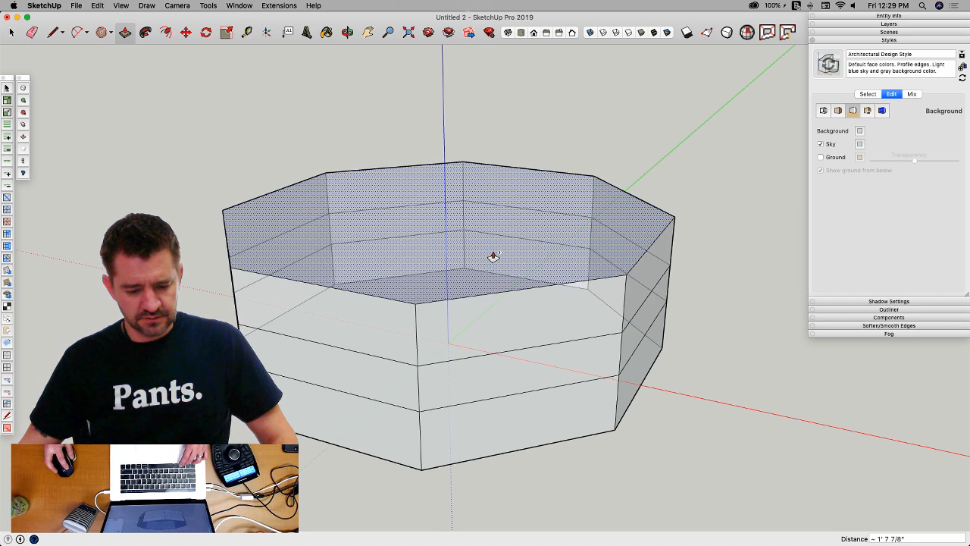
{"action": "left_click", "coordinate": [494, 255]}
{"action": "left_click", "coordinate": [507, 256]}
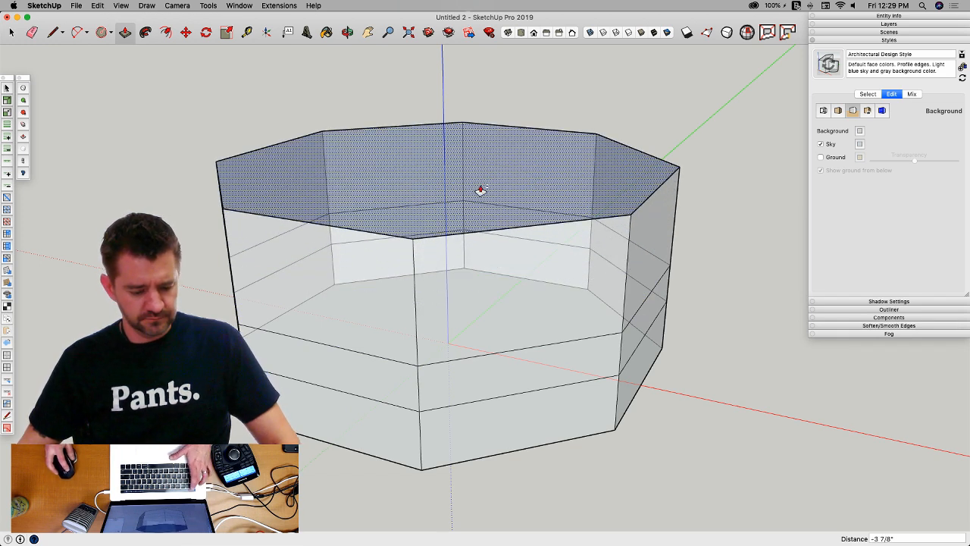
{"action": "left_click", "coordinate": [481, 191]}
{"action": "left_click", "coordinate": [483, 195]}
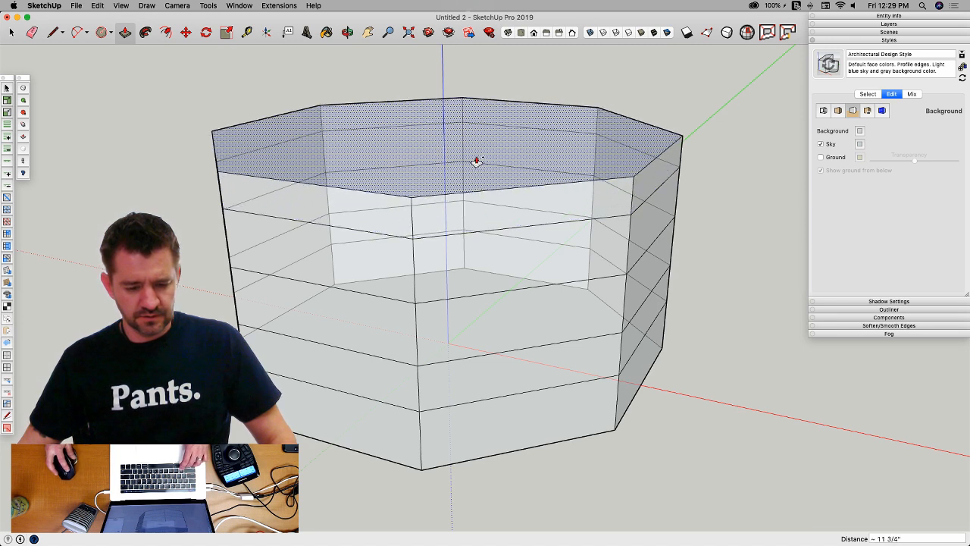
{"action": "left_click", "coordinate": [474, 151]}
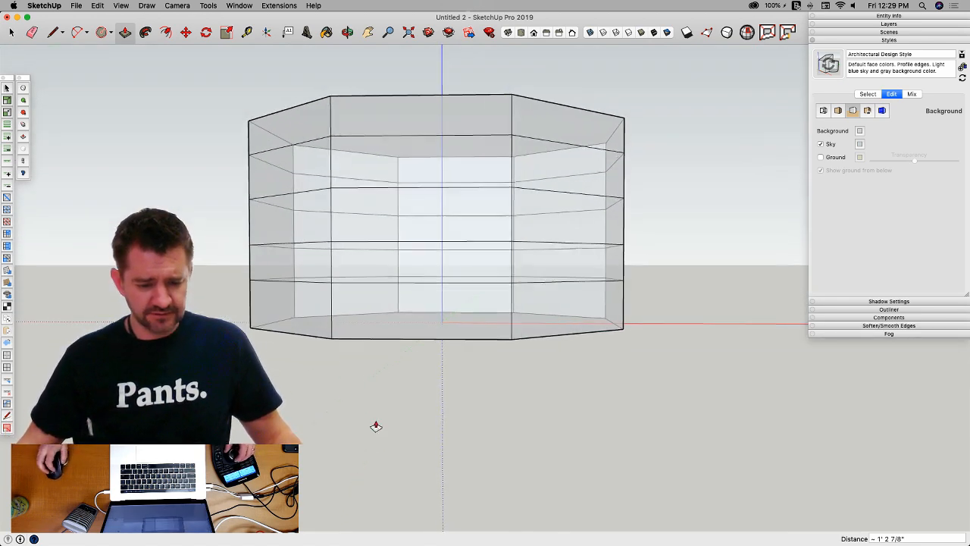
Step: Turn off X-ray display and make all the geometry of the layered octagonal block into a group
{"action": "left_click", "coordinate": [590, 33]}
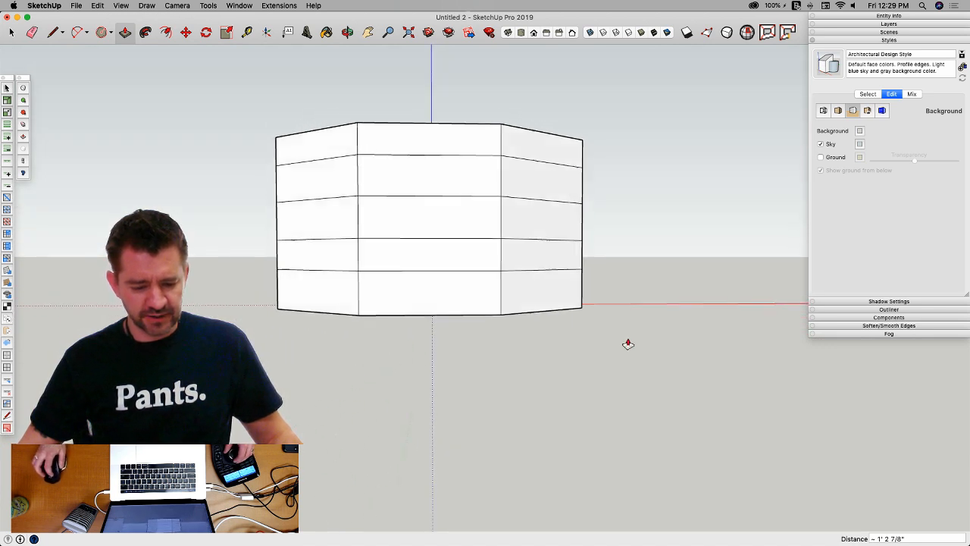
{"action": "key", "text": "space"}
{"action": "triple_click", "coordinate": [436, 185]}
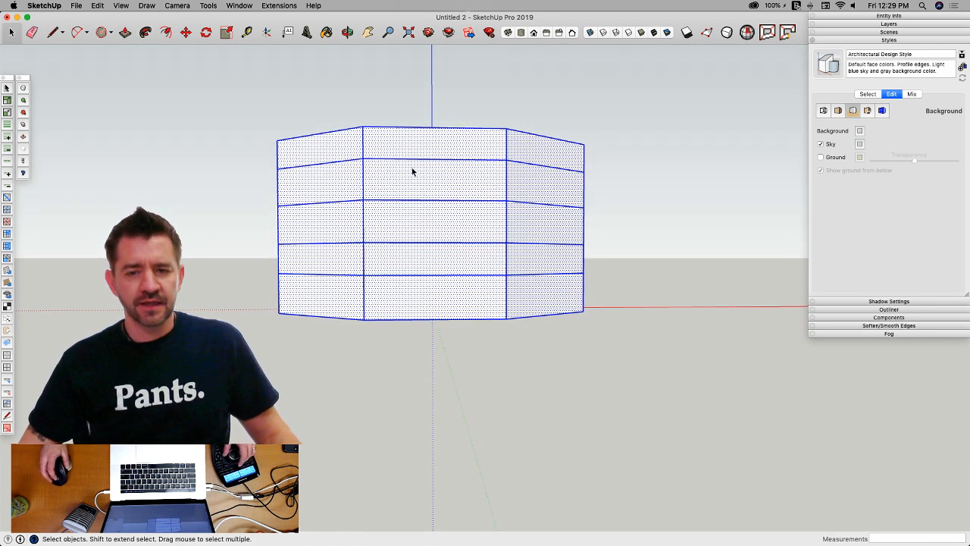
{"action": "right_click", "coordinate": [411, 180]}
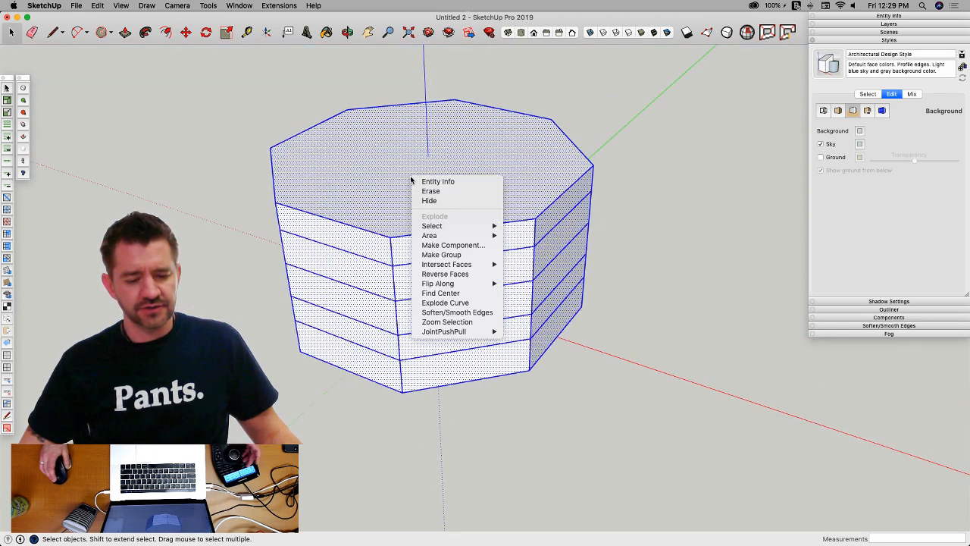
{"action": "mouse_move", "coordinate": [458, 336]}
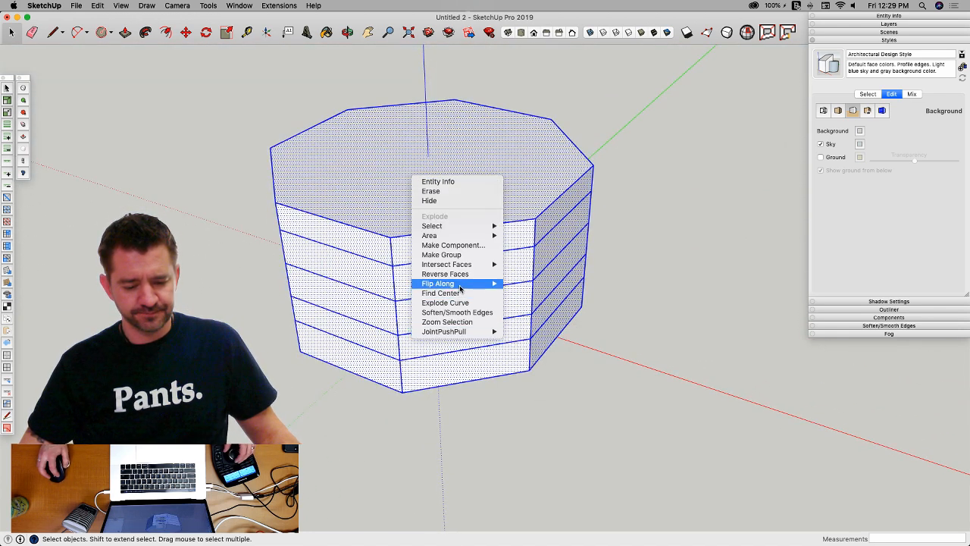
{"action": "left_click", "coordinate": [457, 257]}
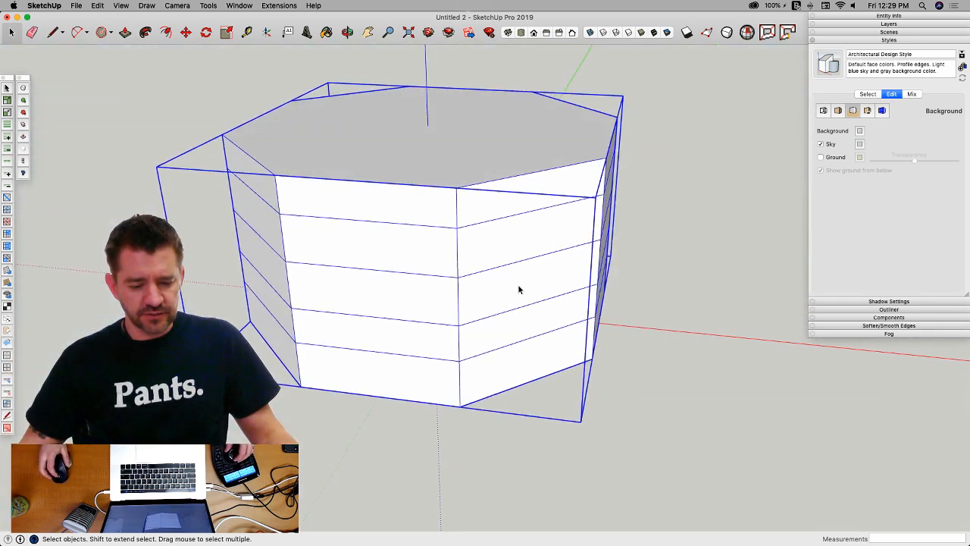
Step: Open the layered octagonal group for editing and try Push/Pull on its bottom face
{"action": "double_click", "coordinate": [512, 301]}
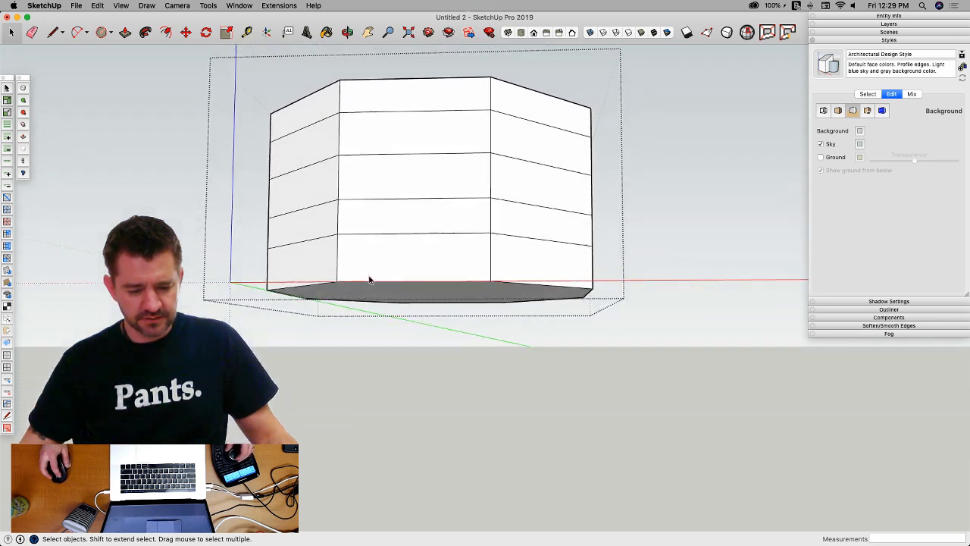
{"action": "left_click", "coordinate": [386, 293]}
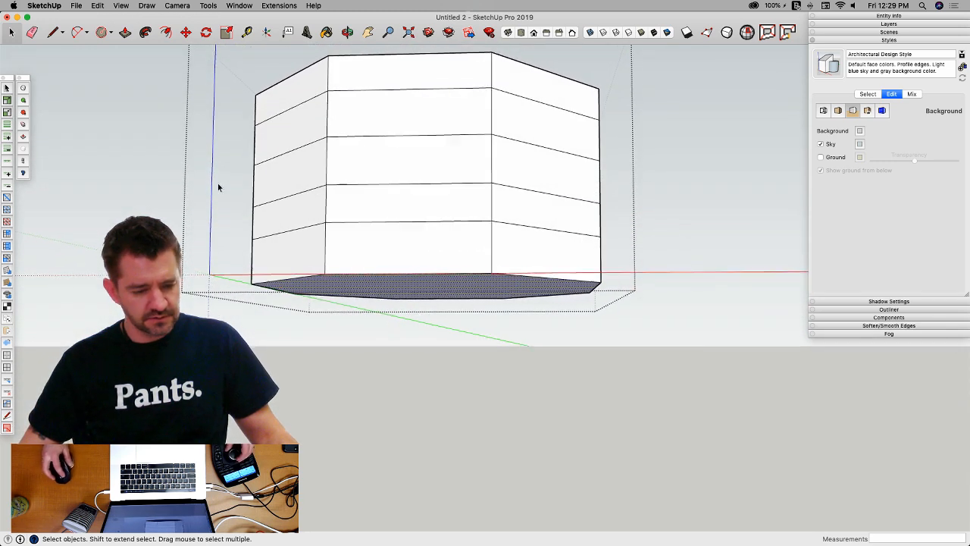
{"action": "key", "text": "m"}
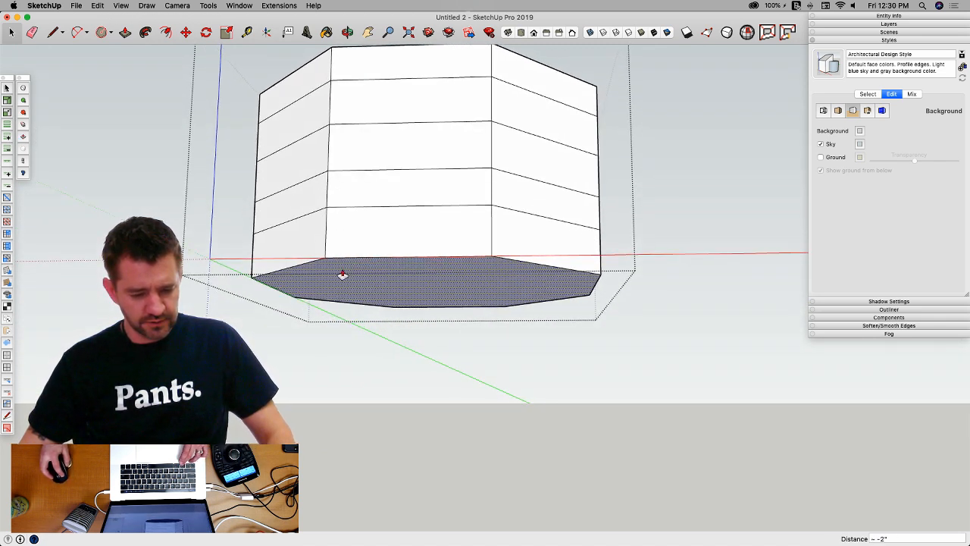
{"action": "key", "text": "space"}
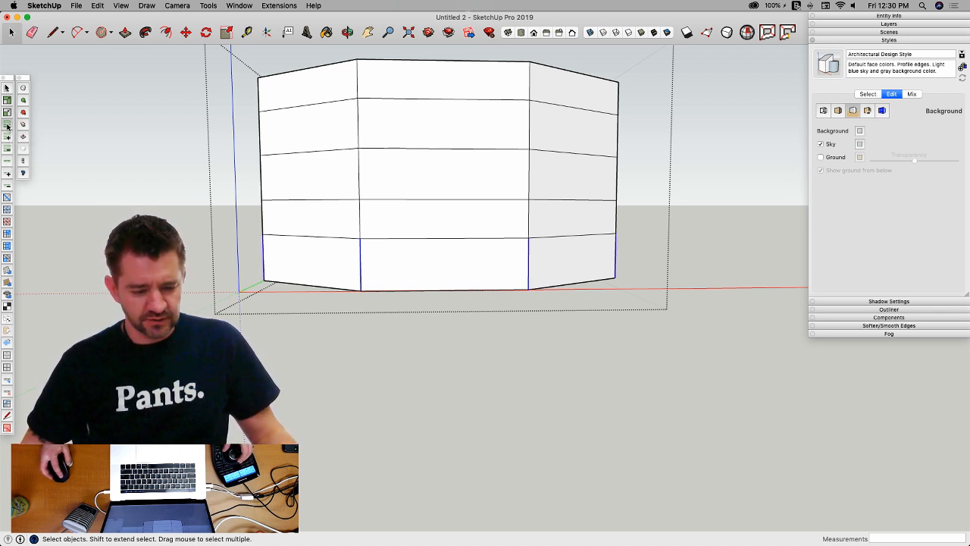
Step: Insert an edge loop around the lowest layer and move its vertices down about 6 7/16" towards the base
{"action": "middle_click_drag", "start_coordinate": [266, 270], "coordinate": [448, 274]}
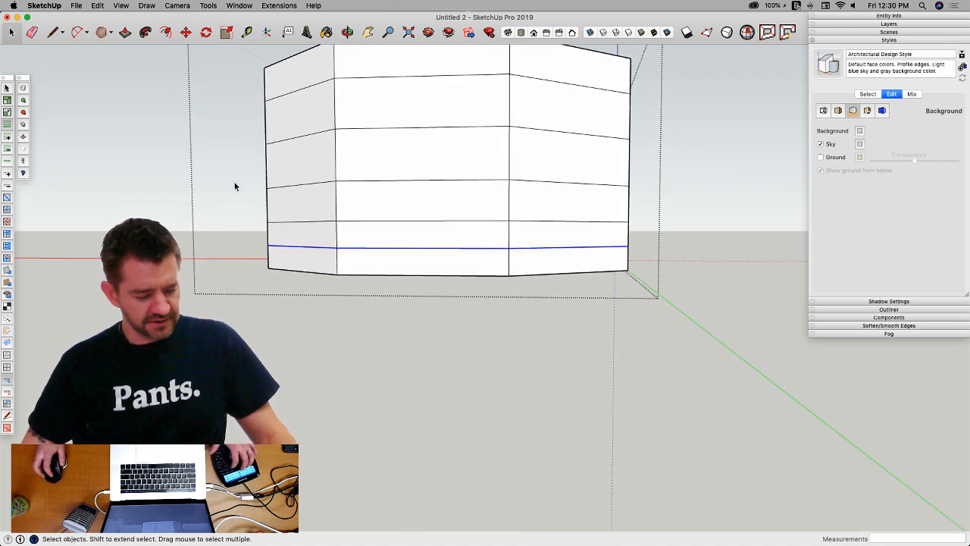
{"action": "key", "text": "v"}
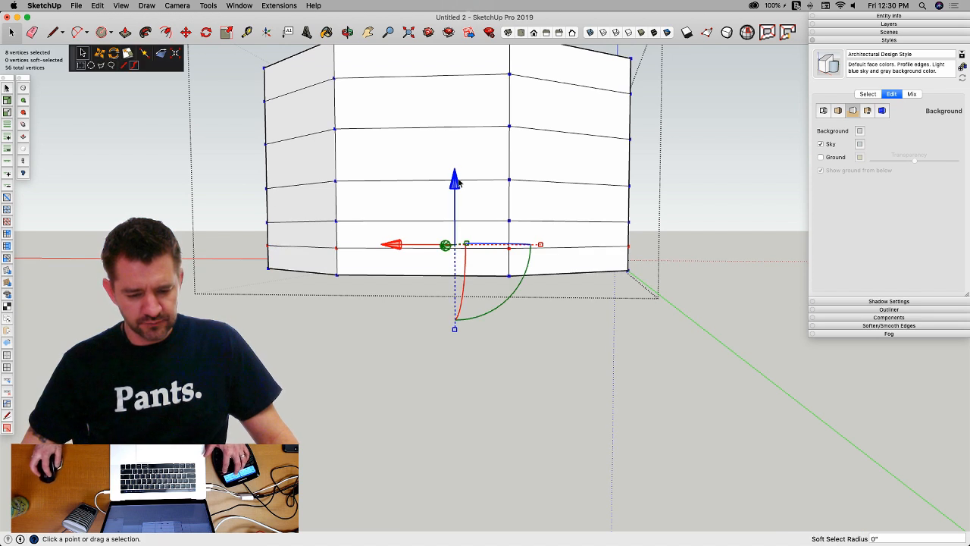
{"action": "left_click_drag", "start_coordinate": [455, 187], "coordinate": [456, 196]}
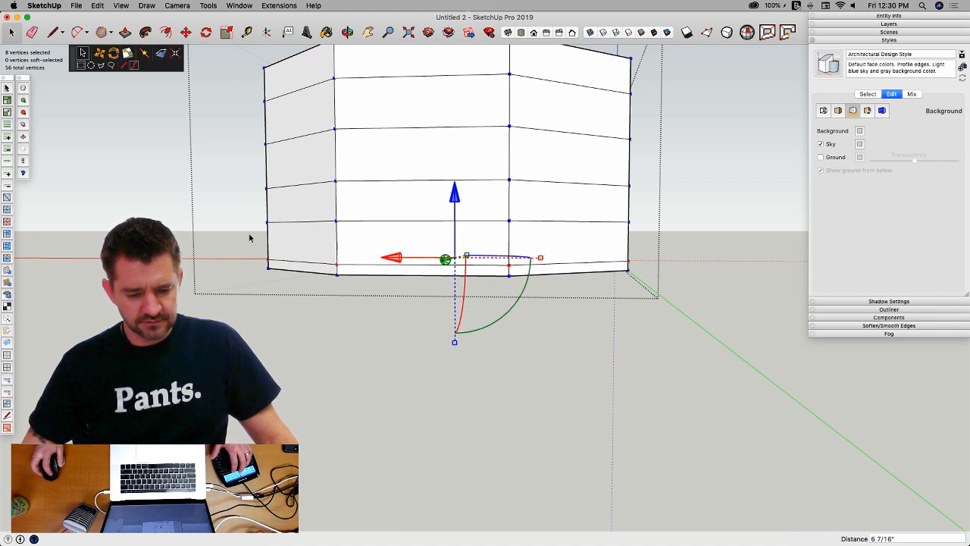
{"action": "key", "text": "space"}
Step: Select the edge loop directly above the inserted one and scale its vertices inward uniformly to about 0.59 to form a waist
{"action": "left_click_drag", "start_coordinate": [222, 200], "coordinate": [674, 243]}
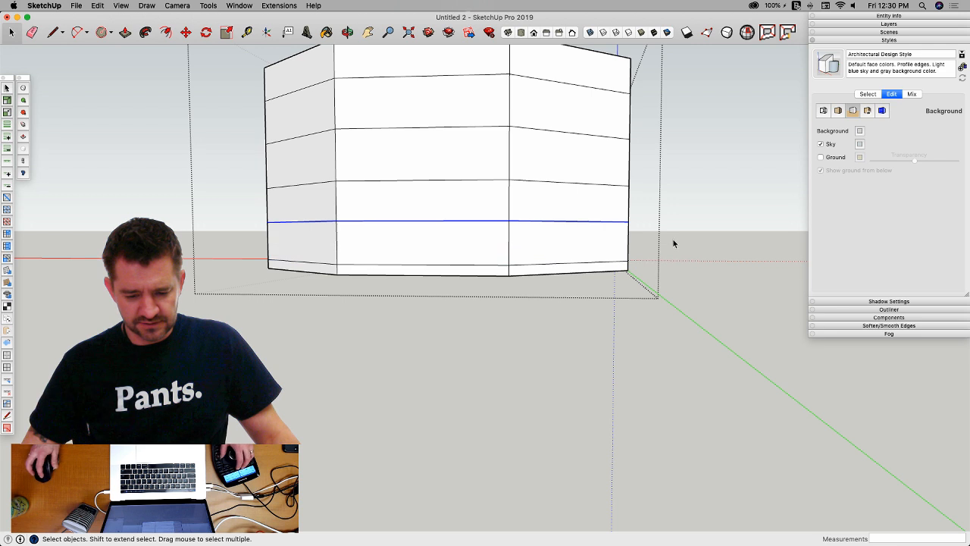
{"action": "middle_click_drag", "start_coordinate": [674, 244], "coordinate": [483, 248]}
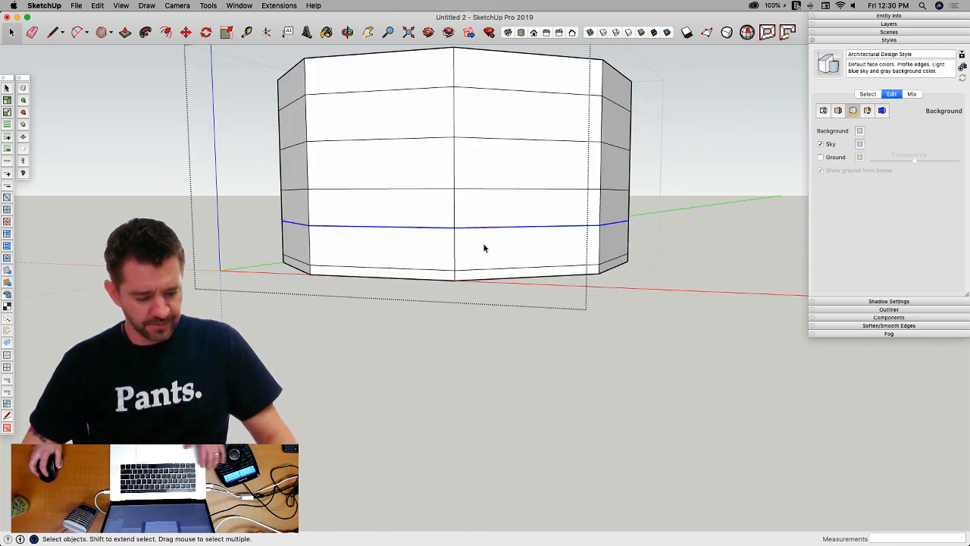
{"action": "key", "text": "v"}
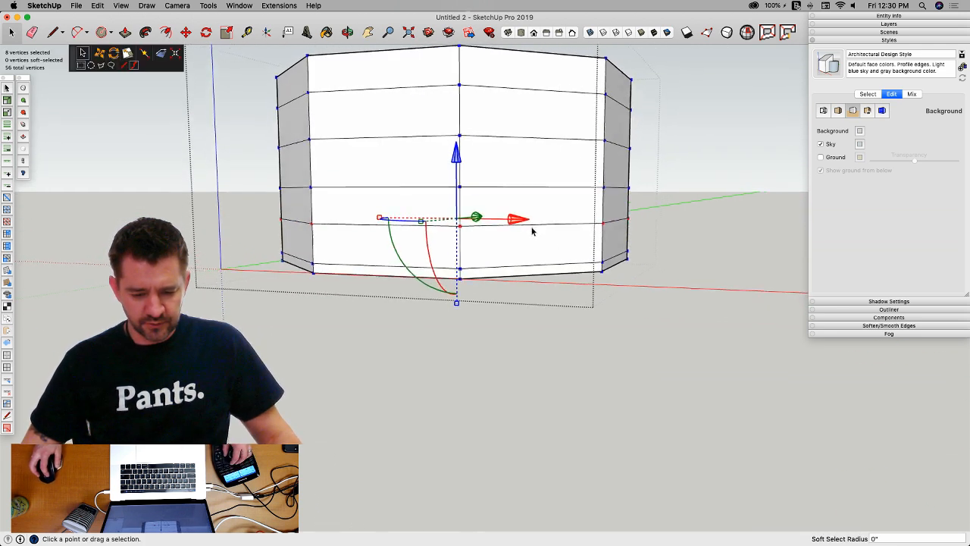
{"action": "middle_click_drag", "start_coordinate": [532, 231], "coordinate": [397, 226]}
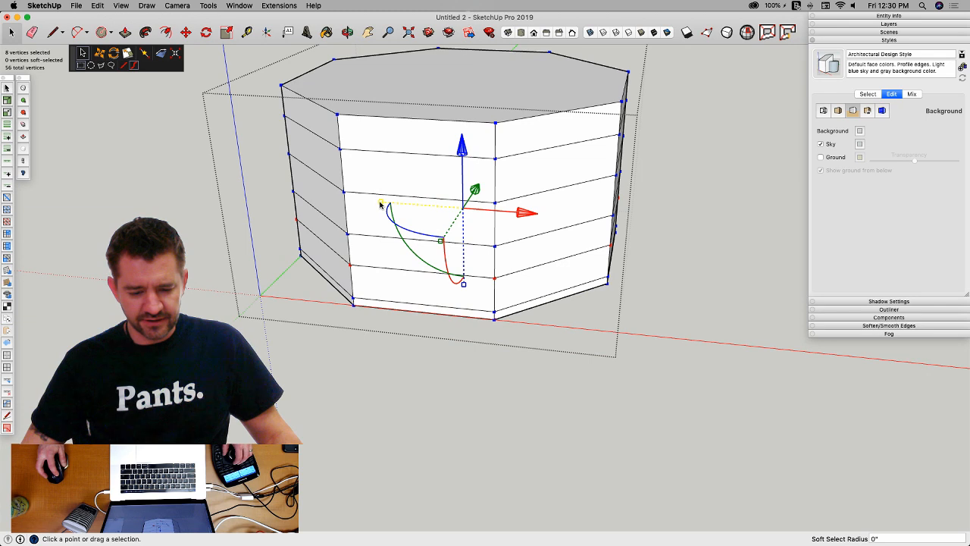
{"action": "middle_click_drag", "start_coordinate": [407, 211], "coordinate": [413, 197]}
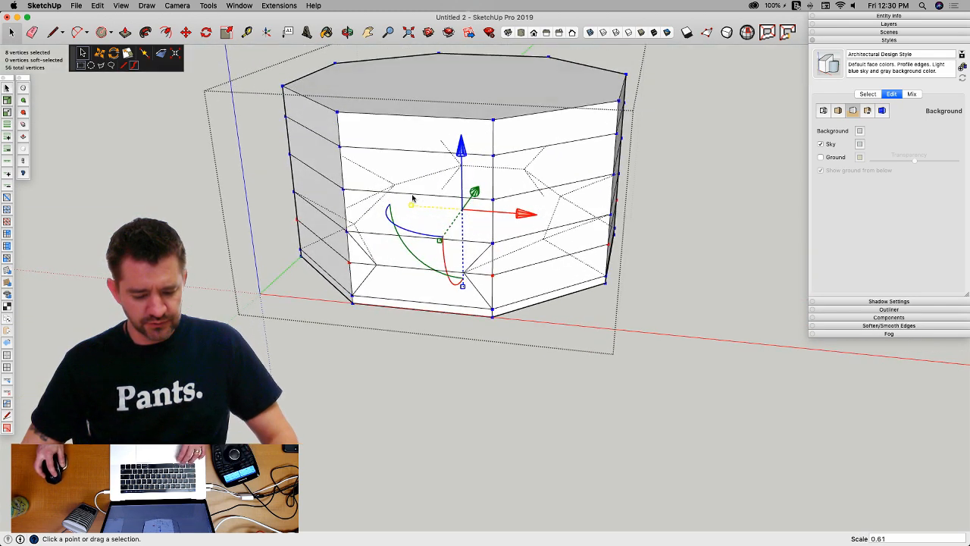
{"action": "left_click_drag", "start_coordinate": [413, 199], "coordinate": [375, 211]}
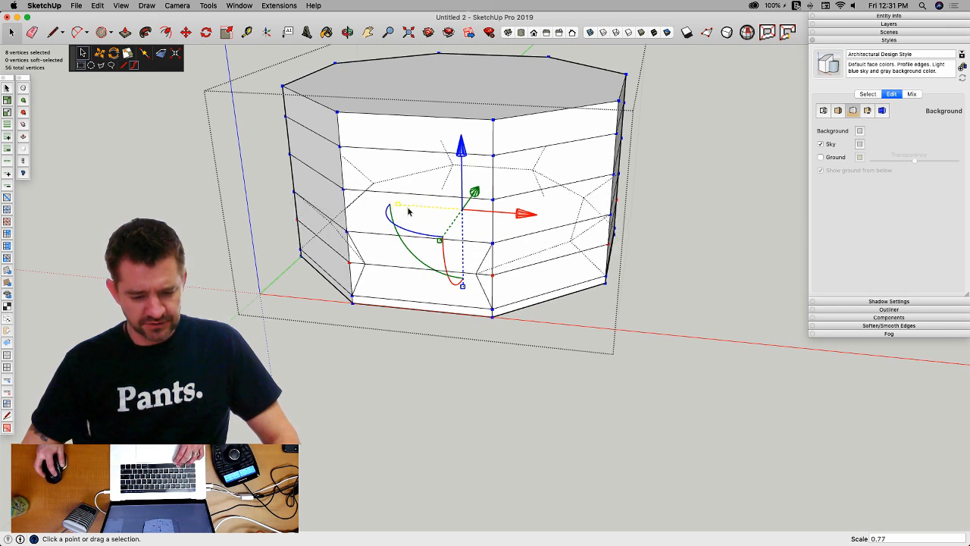
{"action": "left_click_drag", "start_coordinate": [408, 211], "coordinate": [388, 212]}
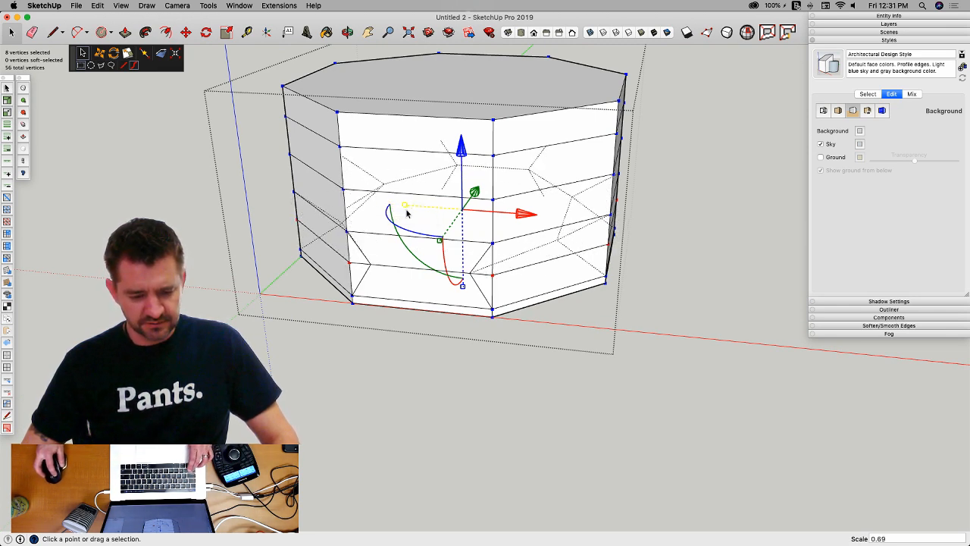
{"action": "left_click_drag", "start_coordinate": [404, 213], "coordinate": [414, 214]}
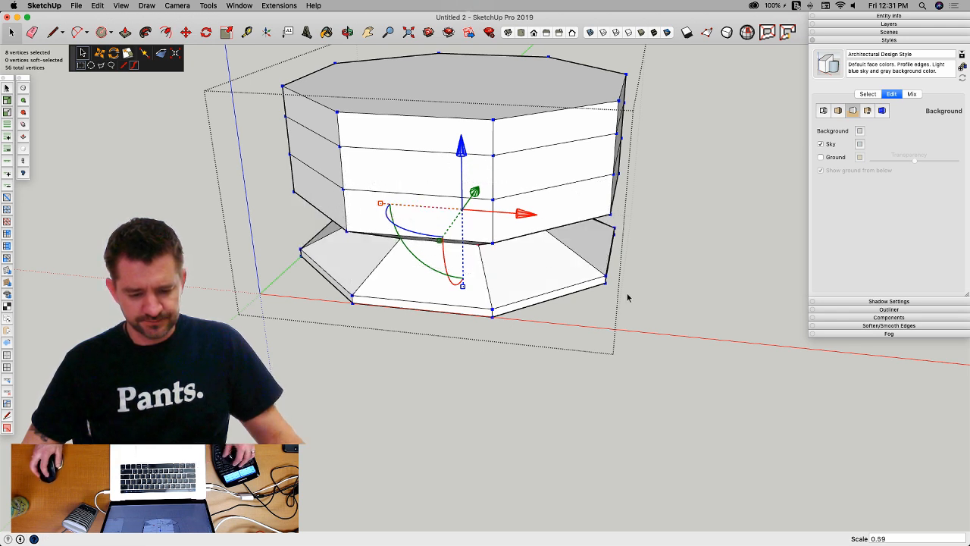
{"action": "key", "text": "super+3"}
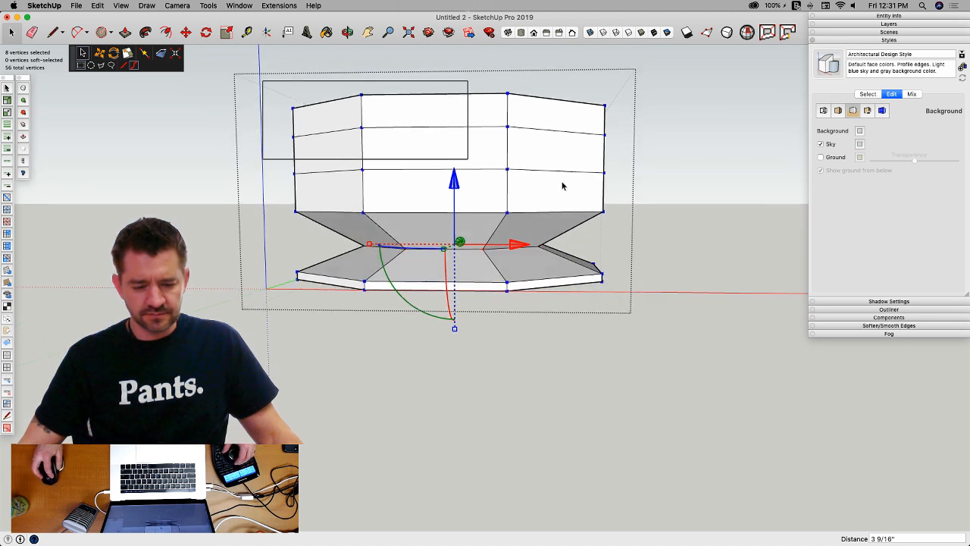
{"action": "left_click_drag", "start_coordinate": [562, 185], "coordinate": [632, 191]}
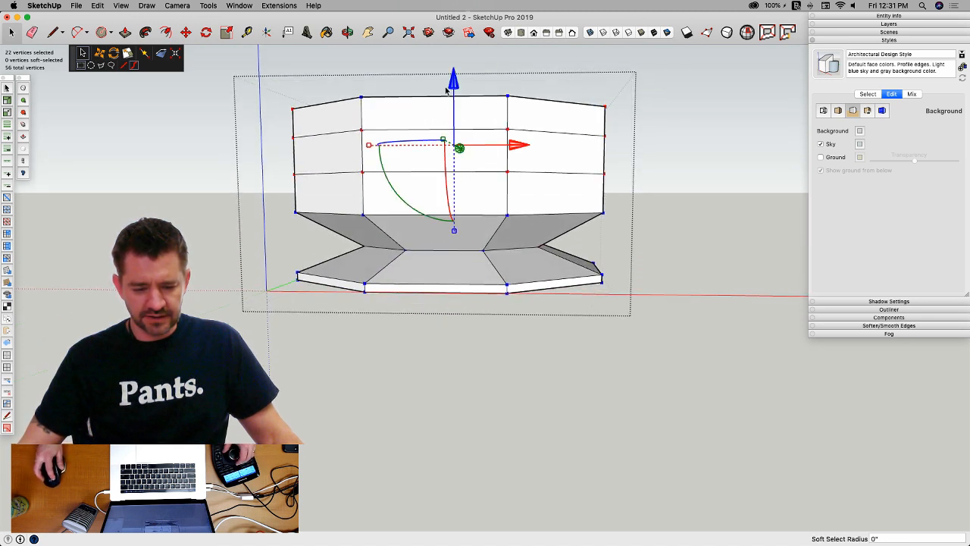
{"action": "left_click_drag", "start_coordinate": [454, 82], "coordinate": [456, 58]}
{"action": "key", "text": "super+z"}
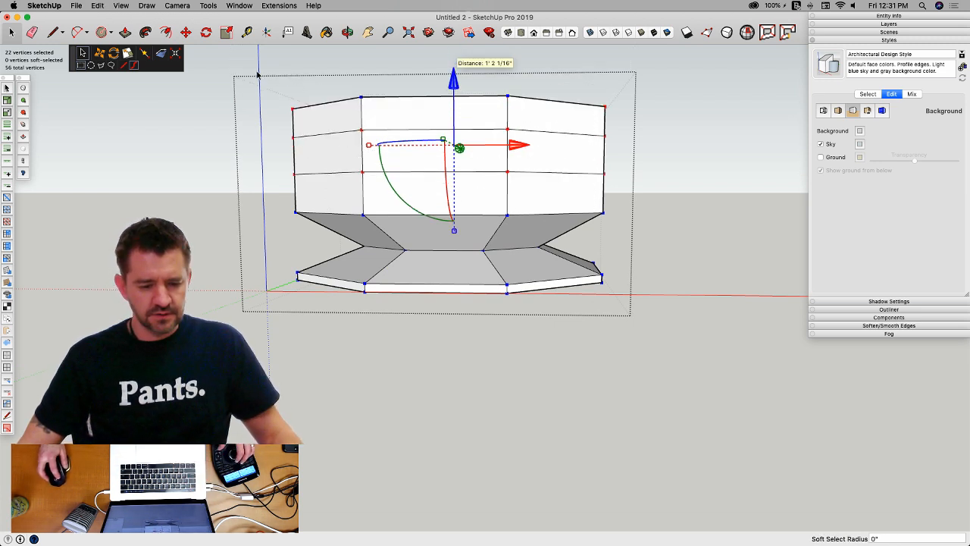
Step: Select all vertices of the three topmost edge loops and raise them in two moves, the first about 2' 7 1/4"
{"action": "left_click_drag", "start_coordinate": [258, 73], "coordinate": [669, 194]}
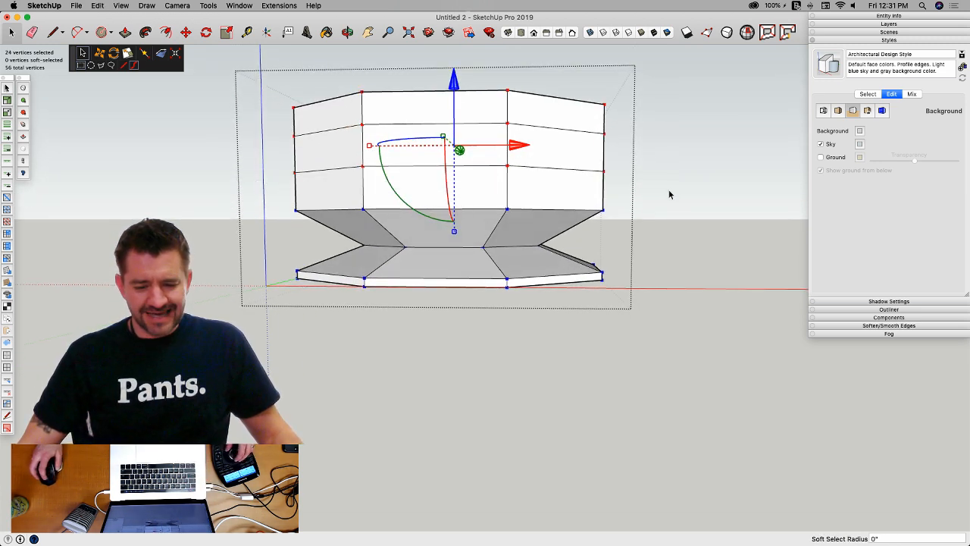
{"action": "middle_click_drag", "start_coordinate": [669, 195], "coordinate": [458, 94]}
{"action": "left_click_drag", "start_coordinate": [458, 94], "coordinate": [465, 85]}
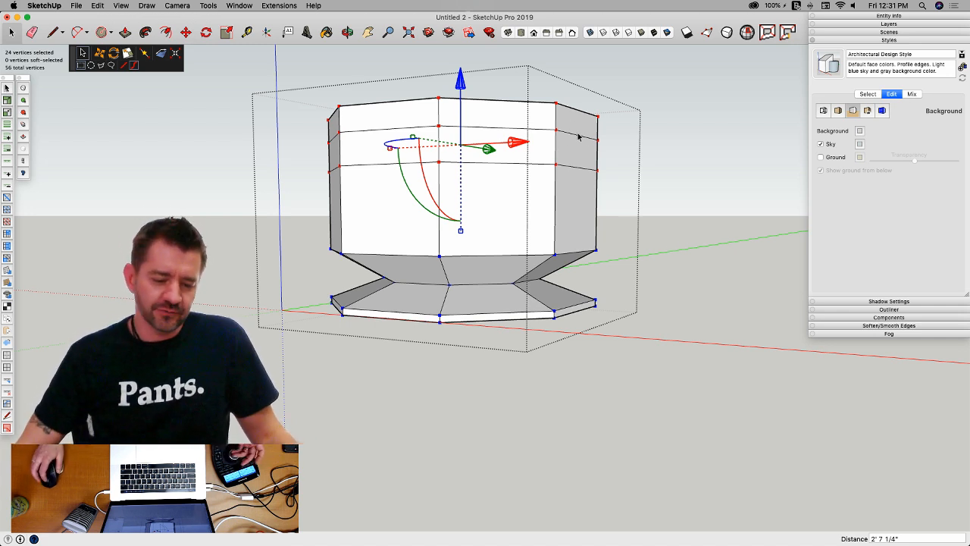
{"action": "middle_click_drag", "start_coordinate": [747, 131], "coordinate": [459, 124]}
{"action": "left_click_drag", "start_coordinate": [460, 125], "coordinate": [460, 101]}
{"action": "left_click", "coordinate": [772, 189]}
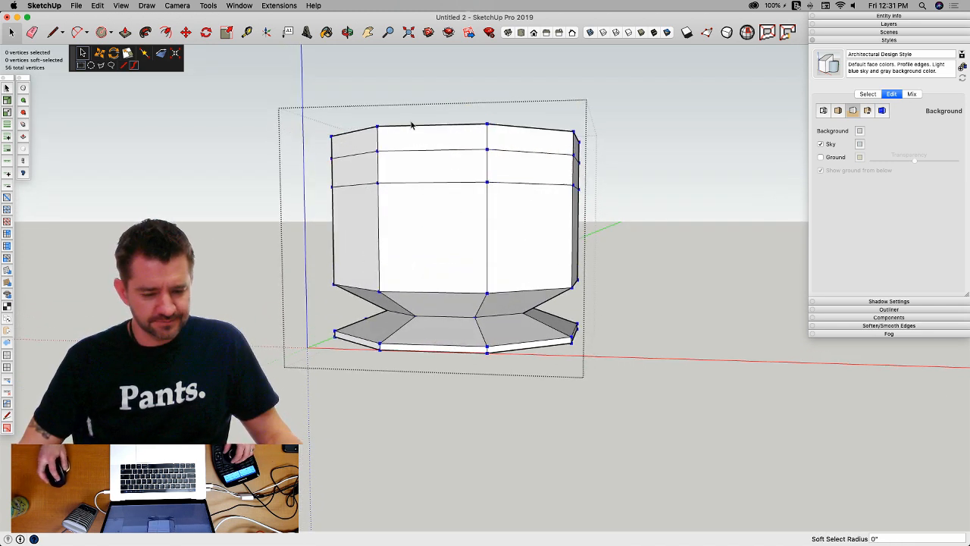
Step: Select the vertices of the two topmost edge loops and scale them inward uniformly to about 0.42 to form a neck
{"action": "left_click_drag", "start_coordinate": [253, 86], "coordinate": [622, 185]}
{"action": "middle_click_drag", "start_coordinate": [663, 303], "coordinate": [381, 166]}
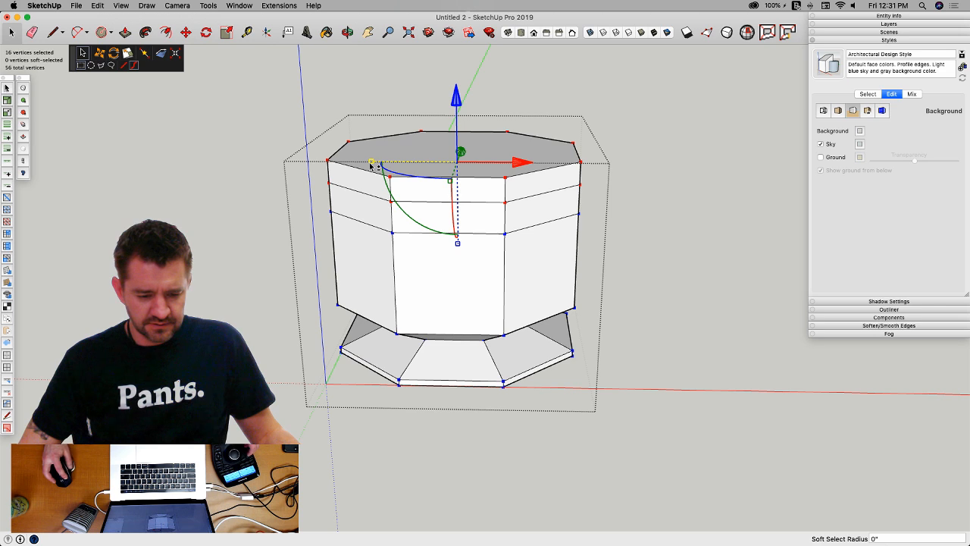
{"action": "left_click_drag", "start_coordinate": [370, 162], "coordinate": [421, 160]}
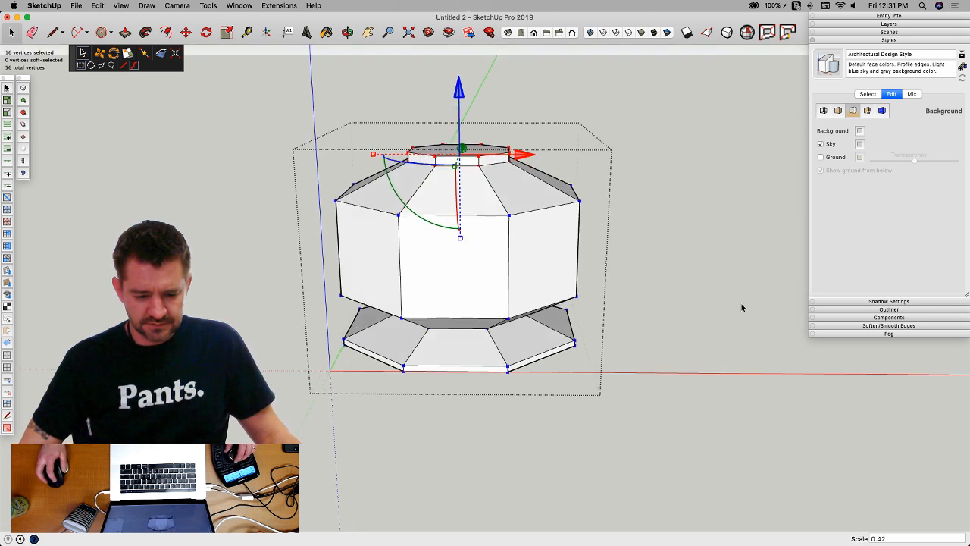
{"action": "middle_click_drag", "start_coordinate": [741, 304], "coordinate": [568, 167]}
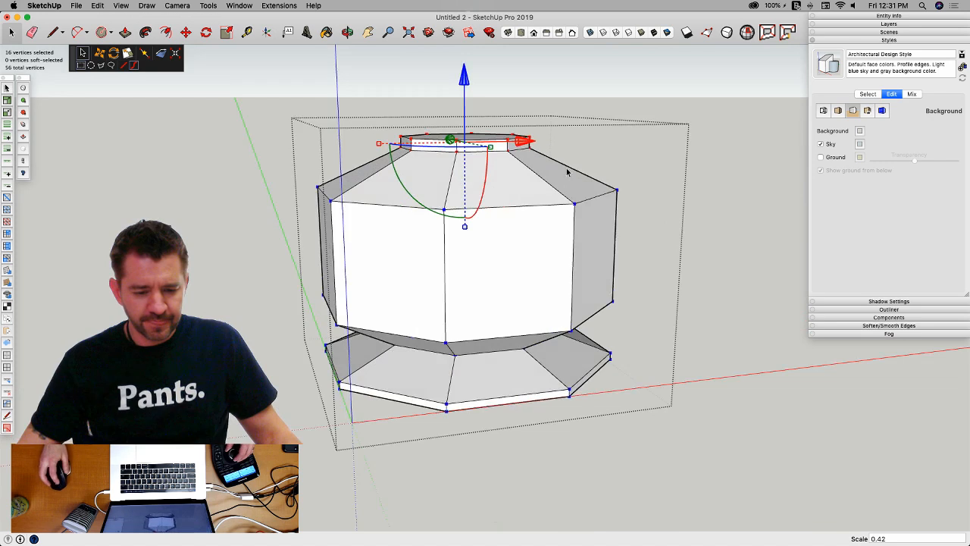
{"action": "scroll", "coordinate": [561, 144], "scroll_direction": "up", "scroll_amount": 5}
{"action": "left_click", "coordinate": [554, 125]}
Step: Offset the outline of the octagonal top face inward by about 1' 8 13/16"
{"action": "scroll", "coordinate": [432, 167], "scroll_direction": "up", "scroll_amount": 5}
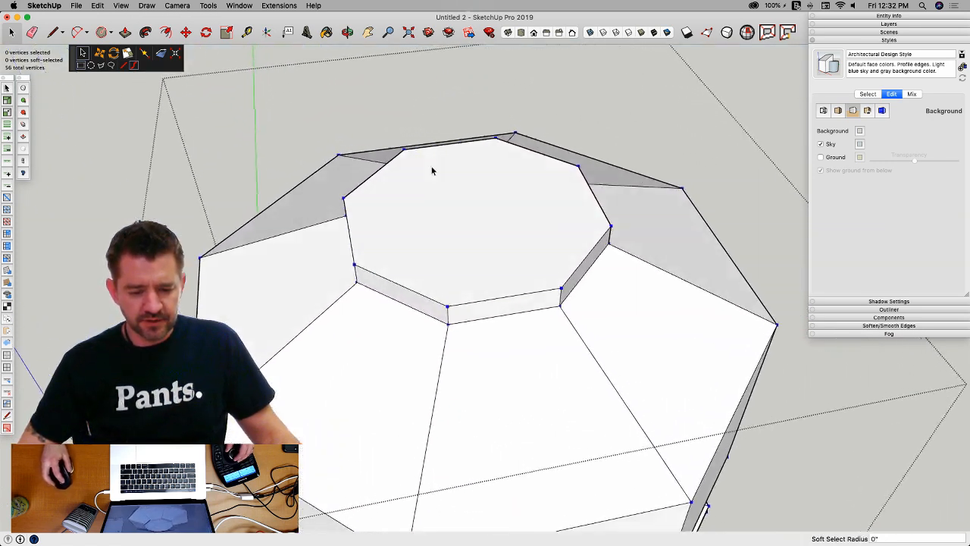
{"action": "middle_click_drag", "start_coordinate": [490, 234], "coordinate": [444, 207]}
{"action": "key", "text": "f"}
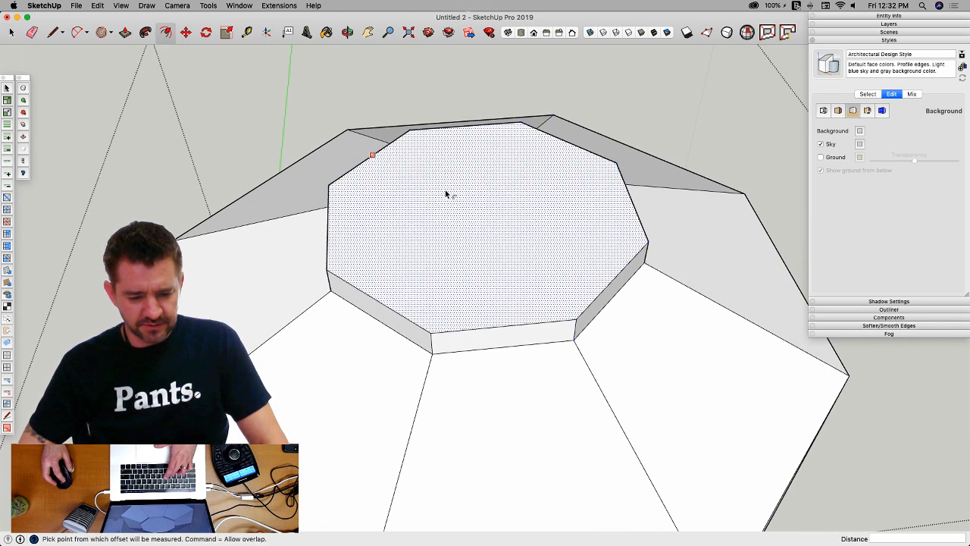
{"action": "left_click", "coordinate": [419, 129]}
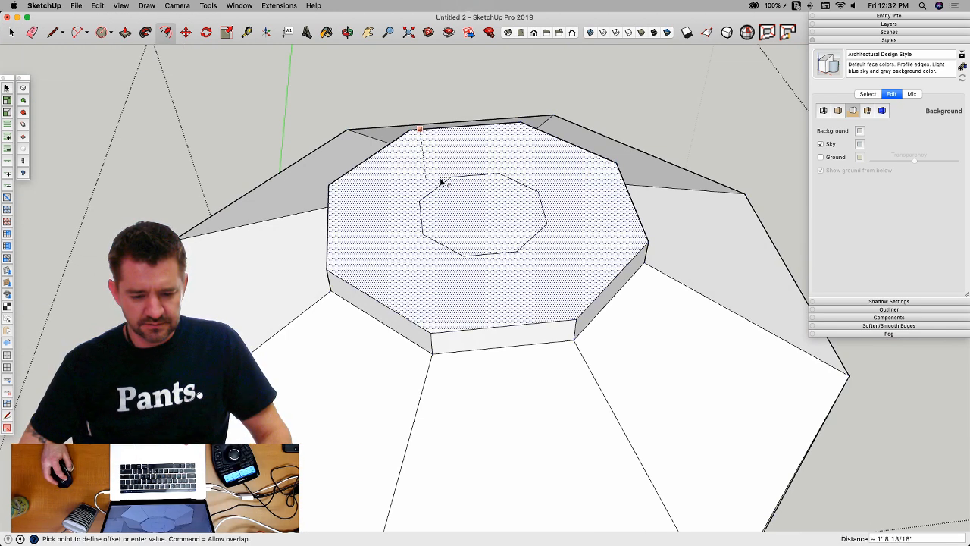
{"action": "left_click", "coordinate": [442, 182]}
Step: Push/Pull the small inner octagon on top upward by about 6 9/16"
{"action": "key", "text": "p"}
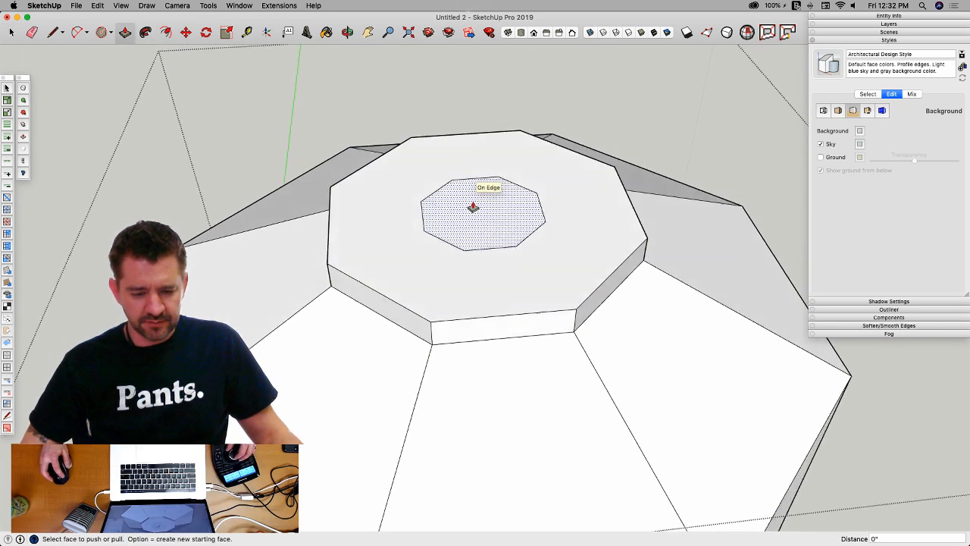
{"action": "left_click", "coordinate": [474, 207]}
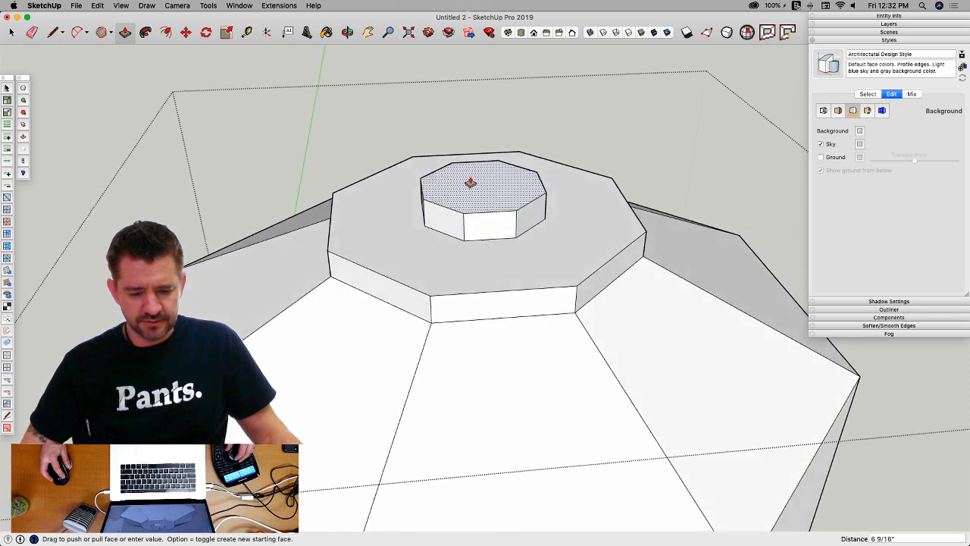
{"action": "left_click", "coordinate": [470, 183]}
{"action": "key", "text": "space"}
Step: Split the ring-shaped face around the raised octagon into quads with SplitDonut
{"action": "middle_click_drag", "start_coordinate": [564, 241], "coordinate": [392, 260]}
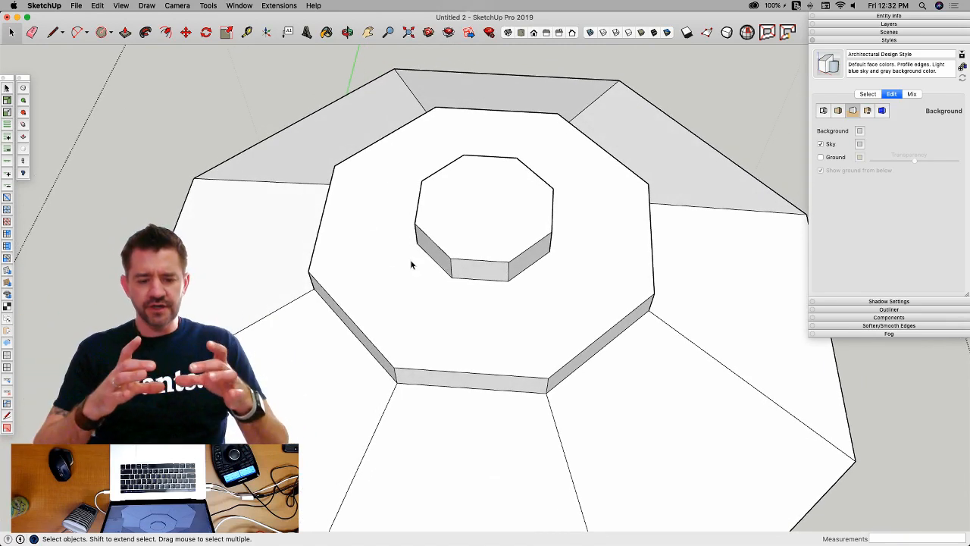
{"action": "middle_click_drag", "start_coordinate": [402, 298], "coordinate": [358, 318]}
{"action": "key", "text": "l"}
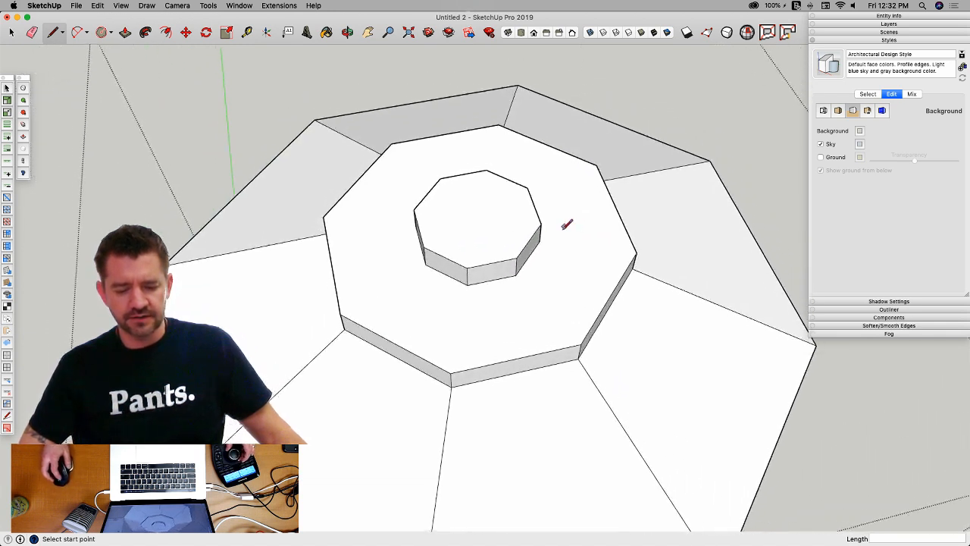
{"action": "key", "text": "space"}
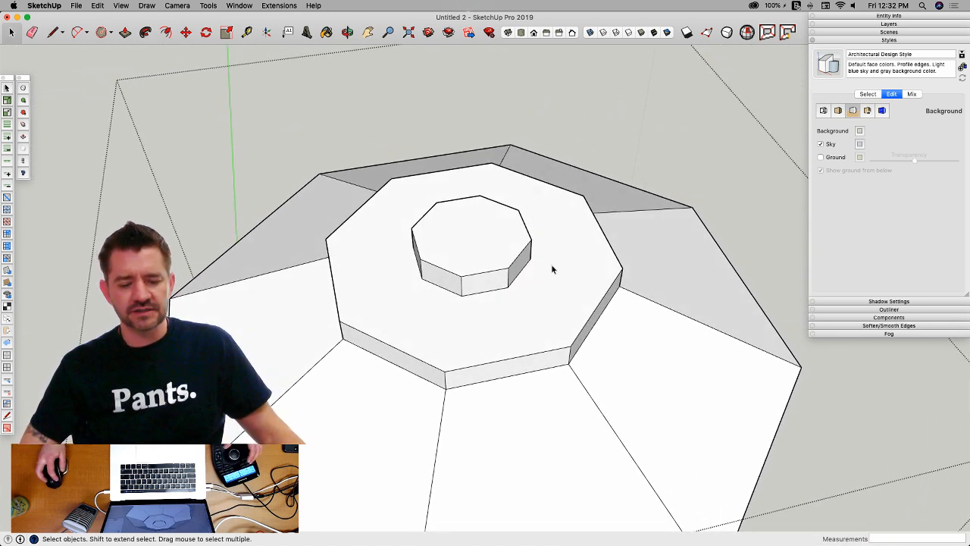
{"action": "left_click", "coordinate": [552, 265]}
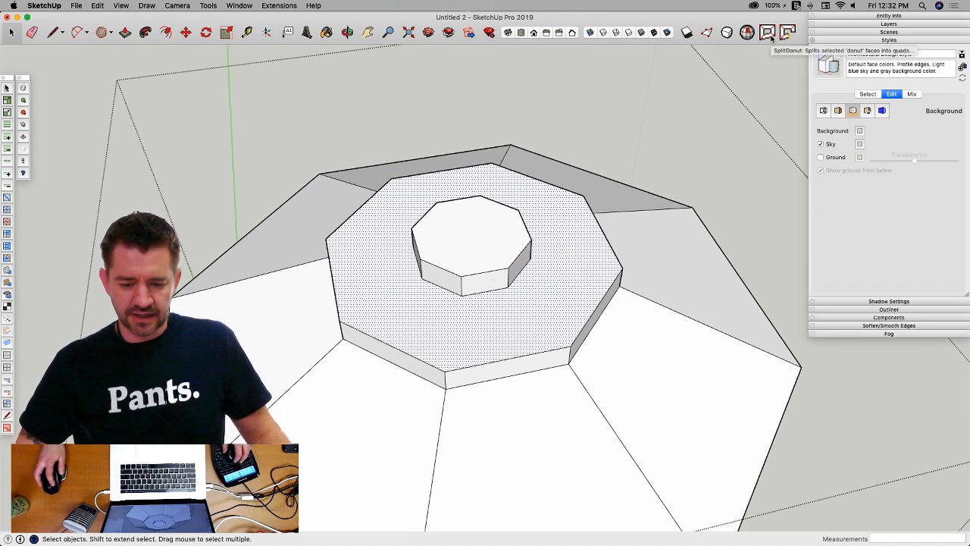
{"action": "left_click", "coordinate": [765, 38]}
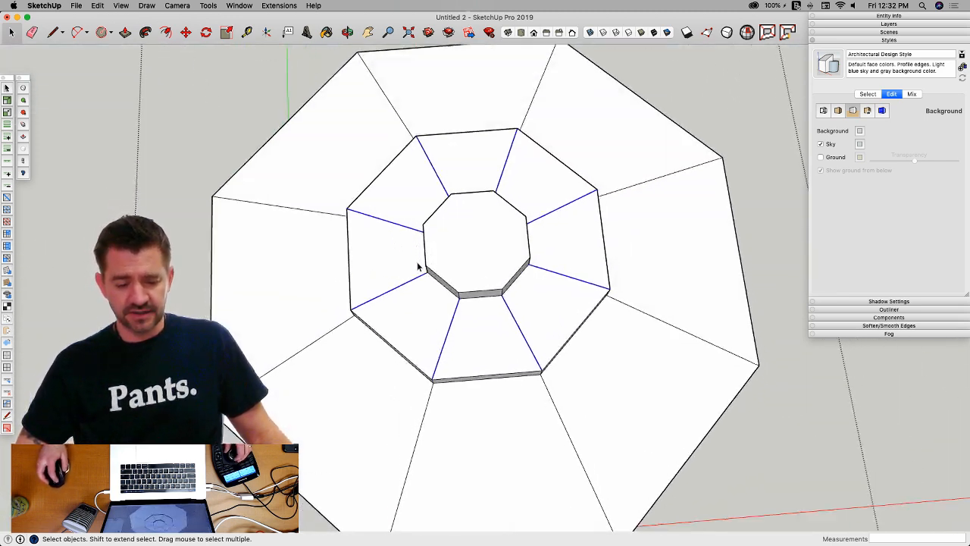
Step: Select the raised inner octagon on top and move its vertices upward by about 4 13/16"
{"action": "left_click_drag", "start_coordinate": [411, 201], "coordinate": [542, 318]}
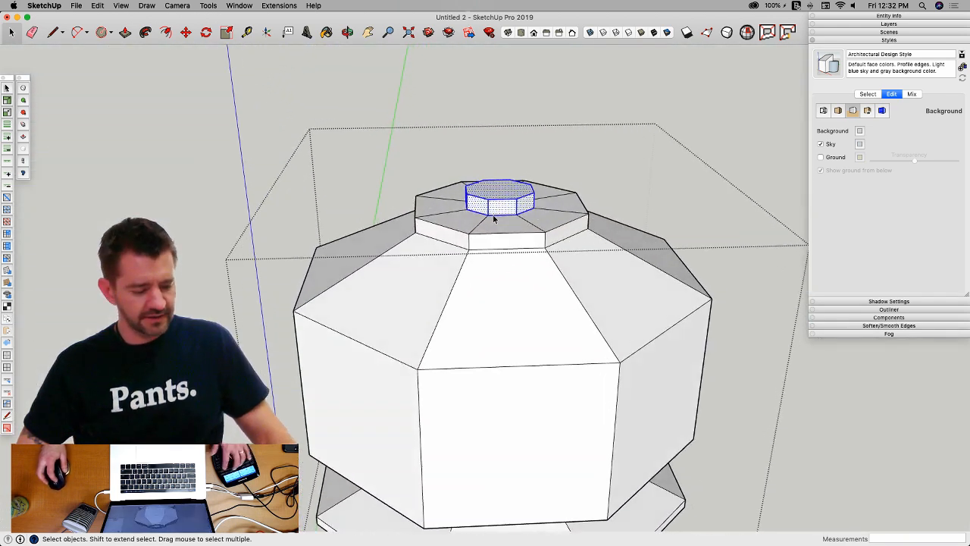
{"action": "key", "text": "v"}
{"action": "left_click_drag", "start_coordinate": [500, 137], "coordinate": [500, 127]}
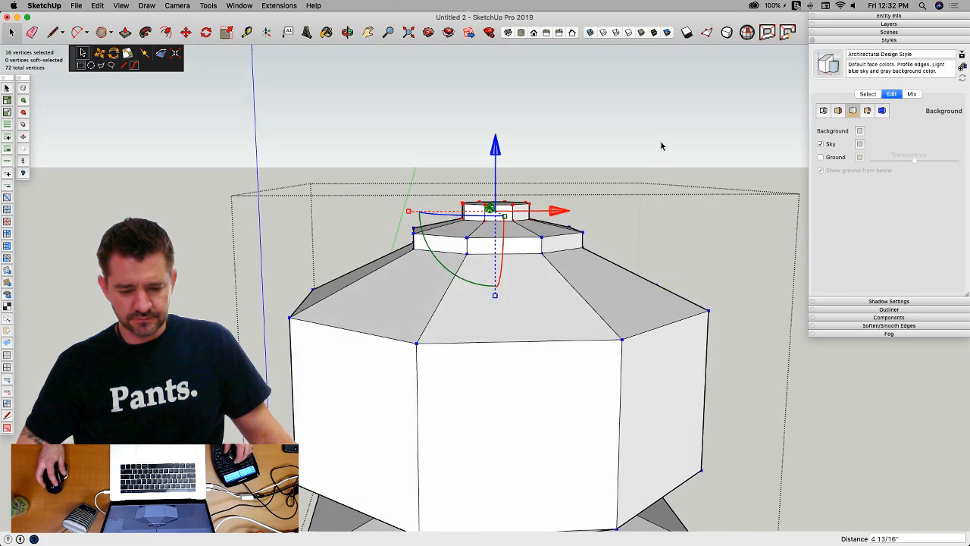
{"action": "left_click", "coordinate": [660, 145]}
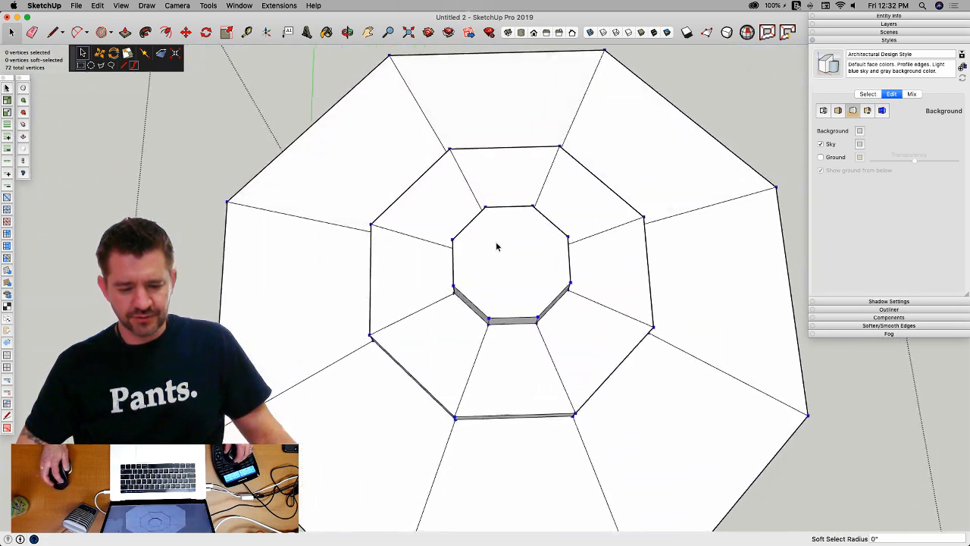
Step: Split the small top octagon into quads with two parallel lines about 2' 3 5/16" long between opposite corners
{"action": "key", "text": "l"}
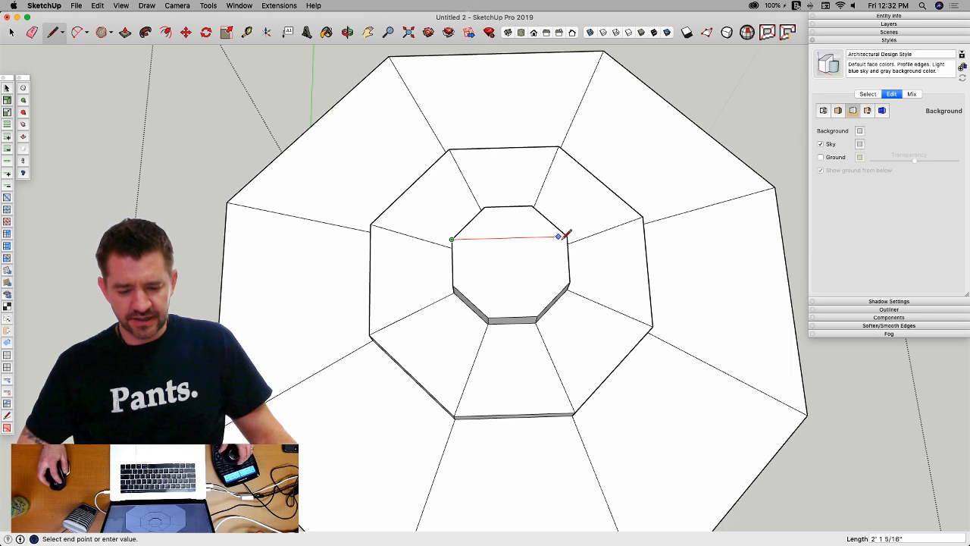
{"action": "left_click", "coordinate": [454, 285]}
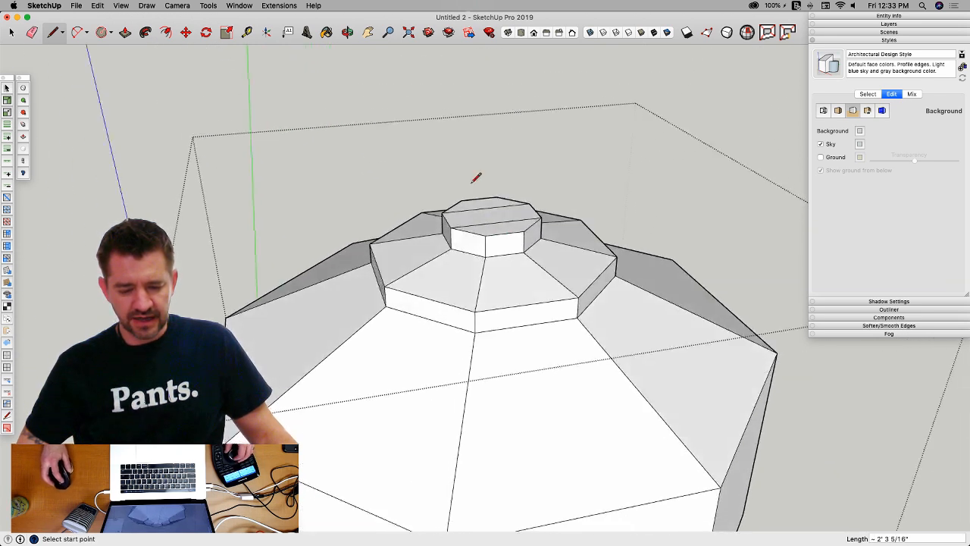
{"action": "key", "text": "space"}
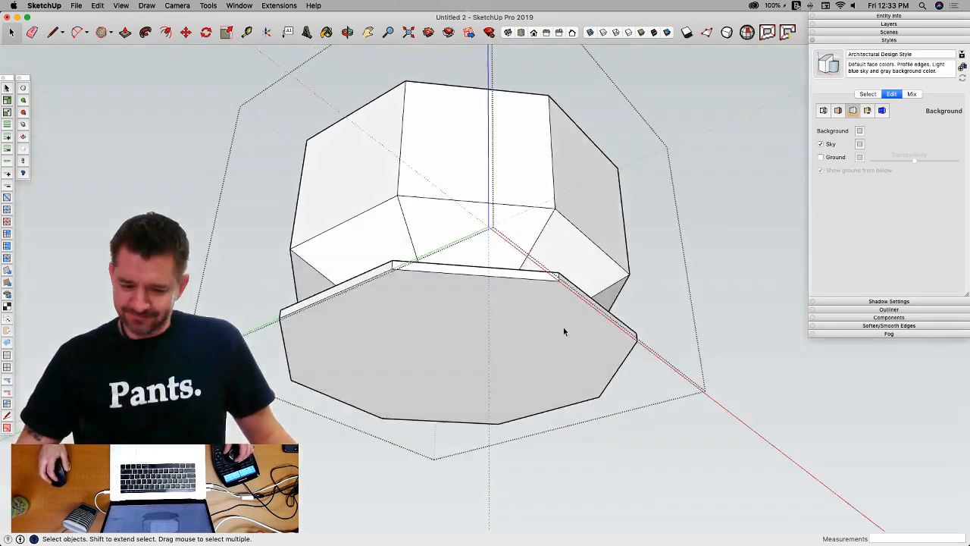
Step: Split the octagonal underside of the base into quads with two parallel lines about 13' 7 5/8" long between corners
{"action": "key", "text": "l"}
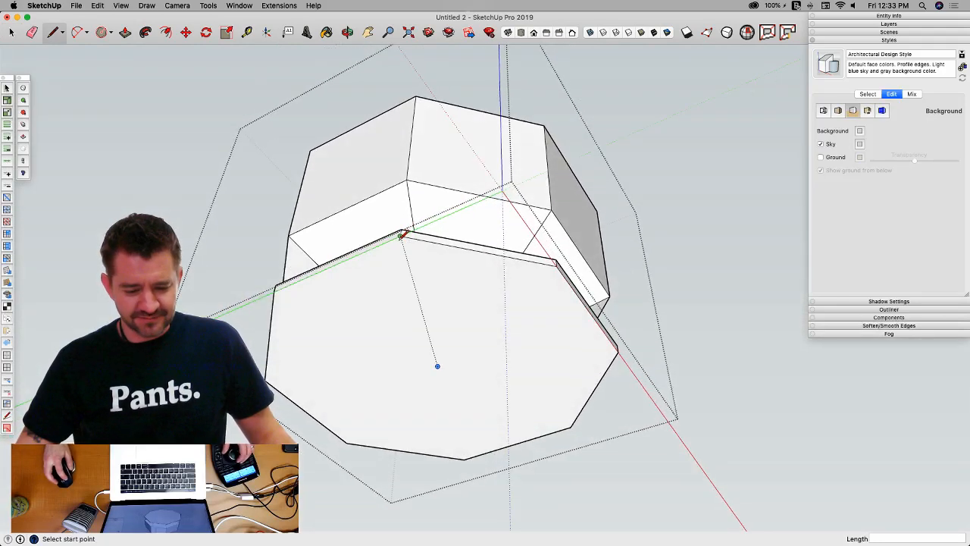
{"action": "left_click", "coordinate": [402, 235]}
{"action": "left_click", "coordinate": [571, 425]}
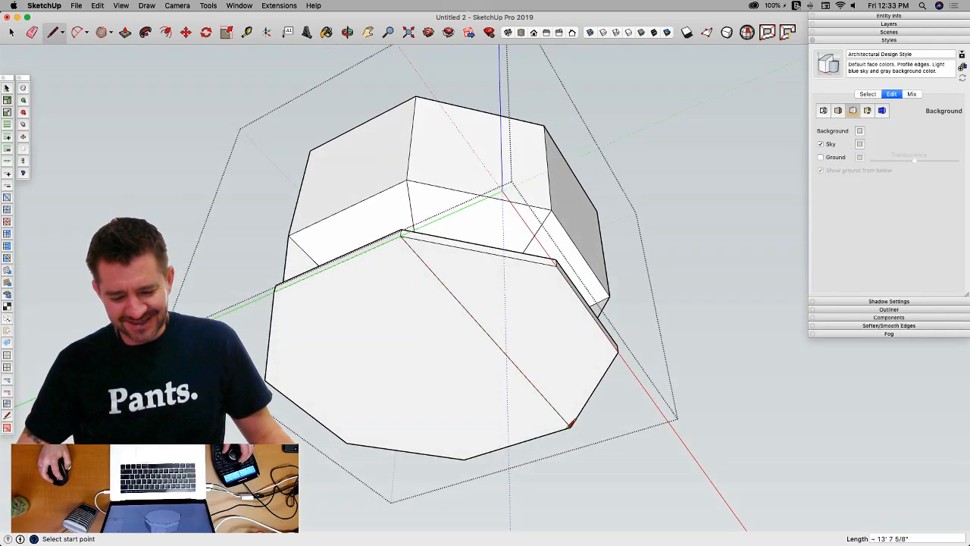
{"action": "left_click", "coordinate": [275, 290]}
{"action": "key", "text": "space"}
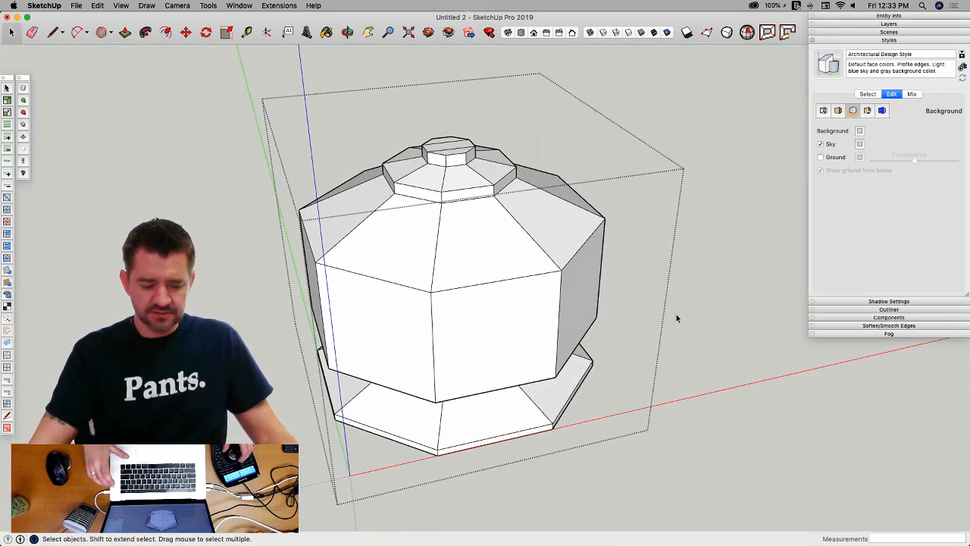
Step: Crease the edge loop where the lid rim meets the sloping shoulder to a sharpness of 1.00
{"action": "key", "text": "shift+s"}
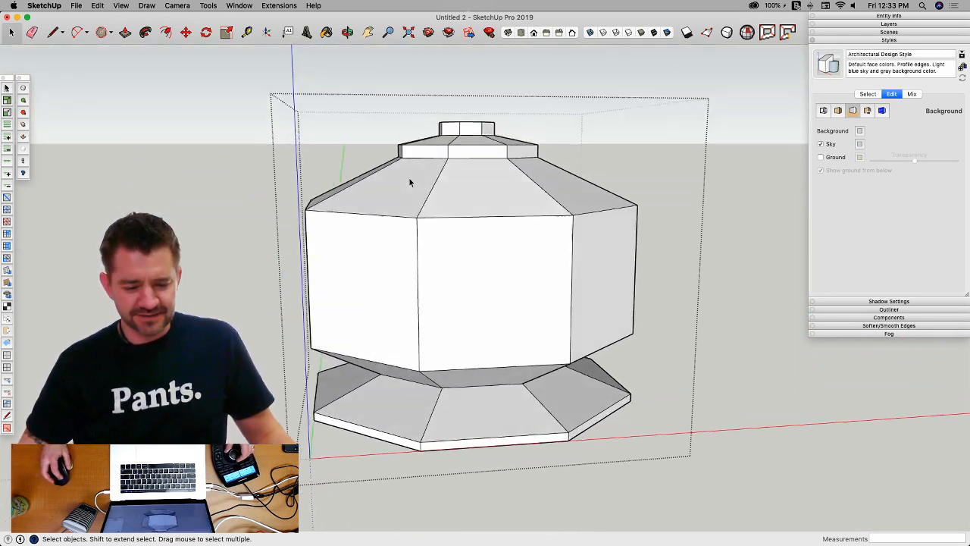
{"action": "left_click", "coordinate": [551, 157]}
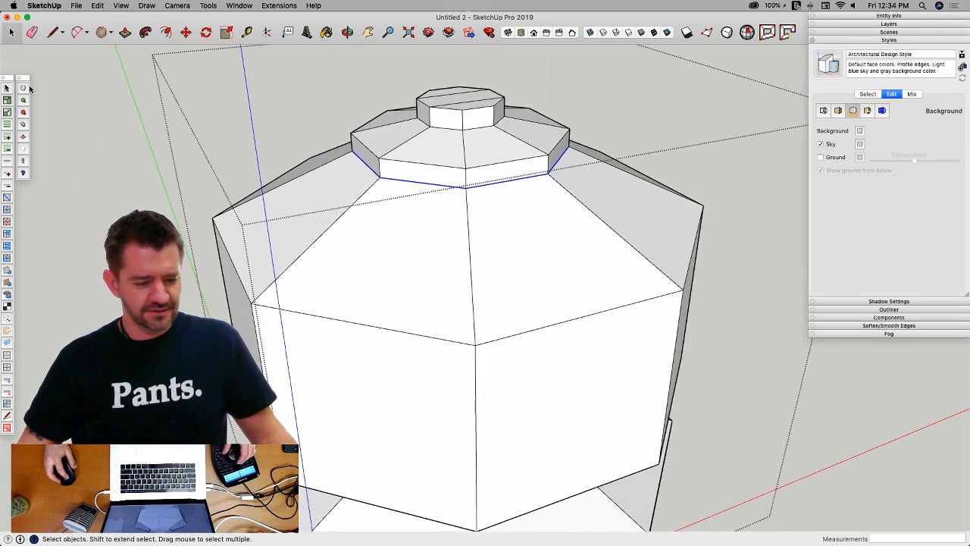
{"action": "left_click", "coordinate": [23, 124]}
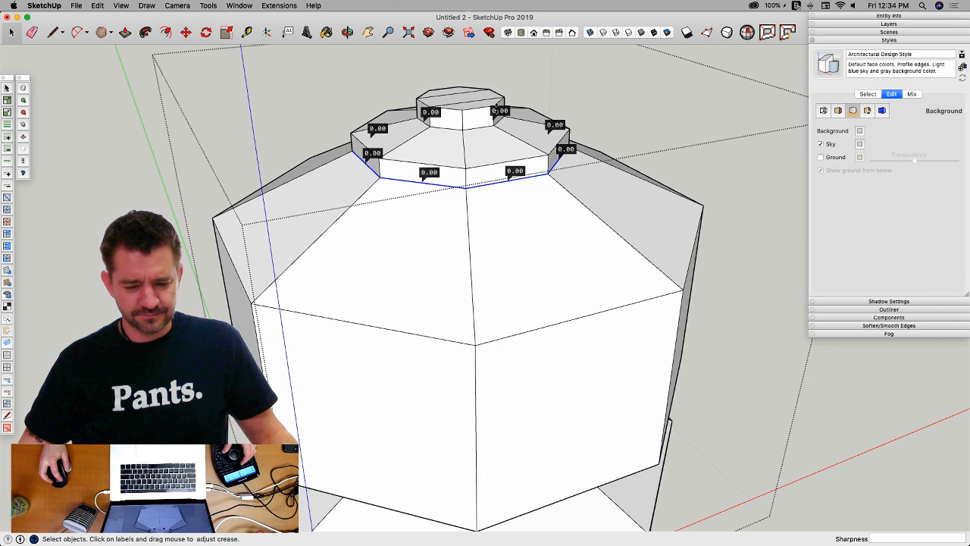
{"action": "left_click_drag", "start_coordinate": [495, 109], "coordinate": [498, 53]}
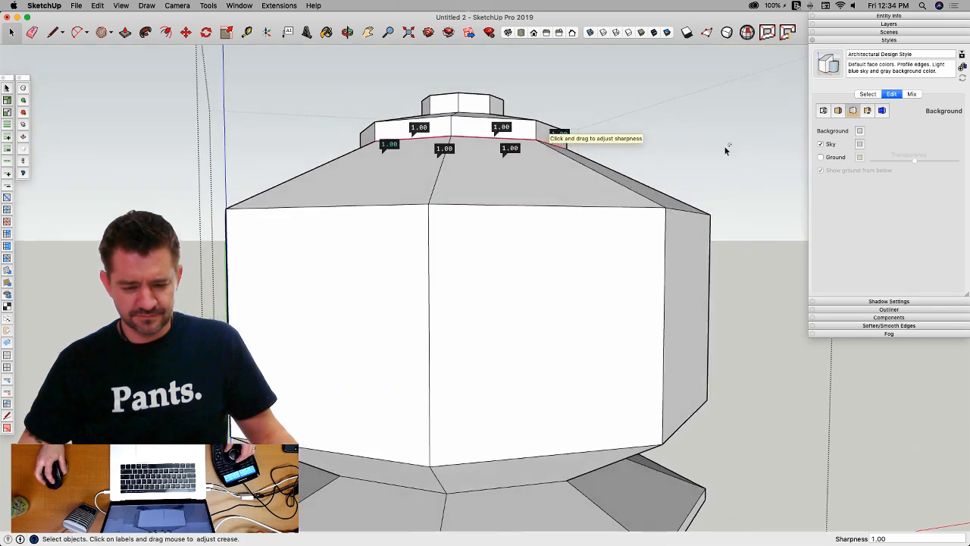
{"action": "key", "text": "space"}
{"action": "left_click", "coordinate": [711, 156]}
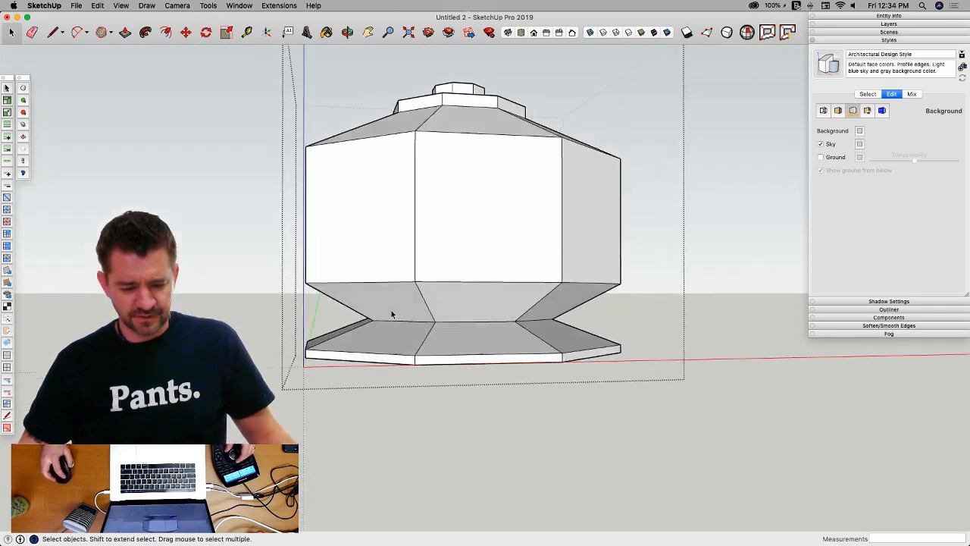
Step: Try to crease the narrow waist edge loop above the base and preview the subdivided shape
{"action": "left_click_drag", "start_coordinate": [336, 300], "coordinate": [610, 329]}
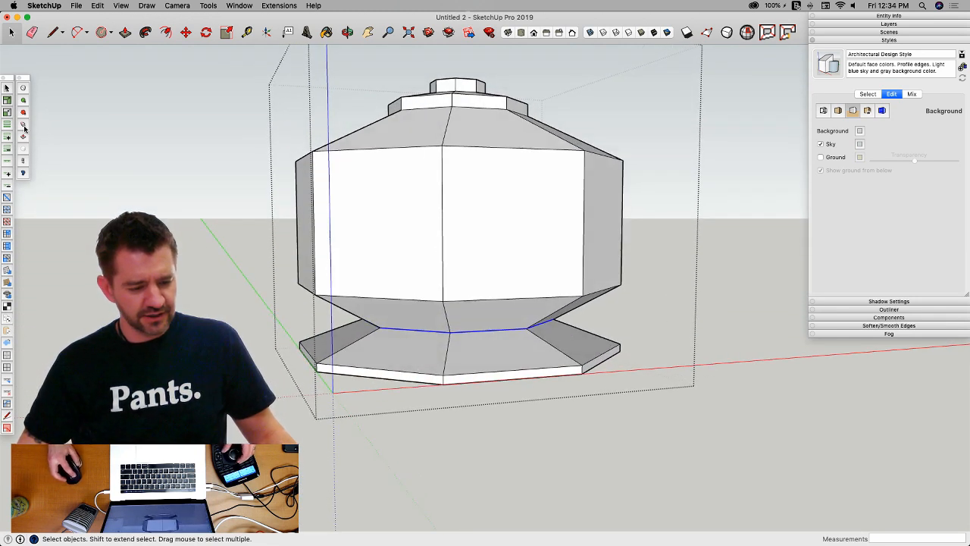
{"action": "left_click", "coordinate": [23, 126]}
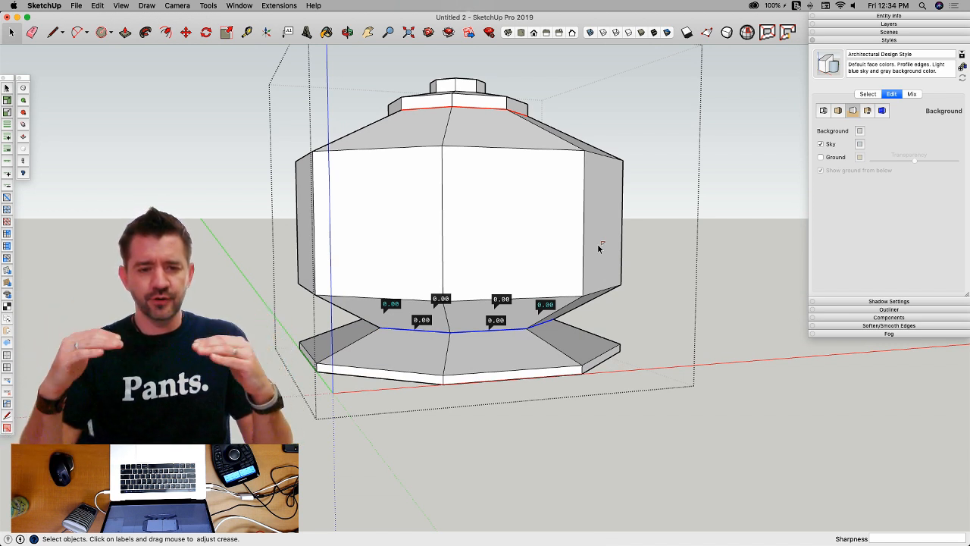
{"action": "scroll", "coordinate": [391, 189], "scroll_direction": "up", "scroll_amount": 10}
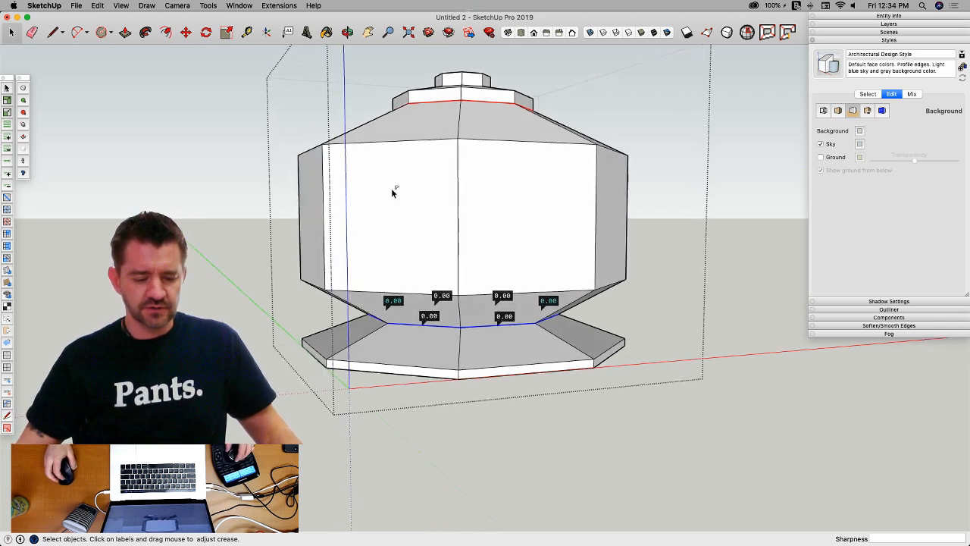
{"action": "scroll", "coordinate": [322, 238], "scroll_direction": "up", "scroll_amount": 2}
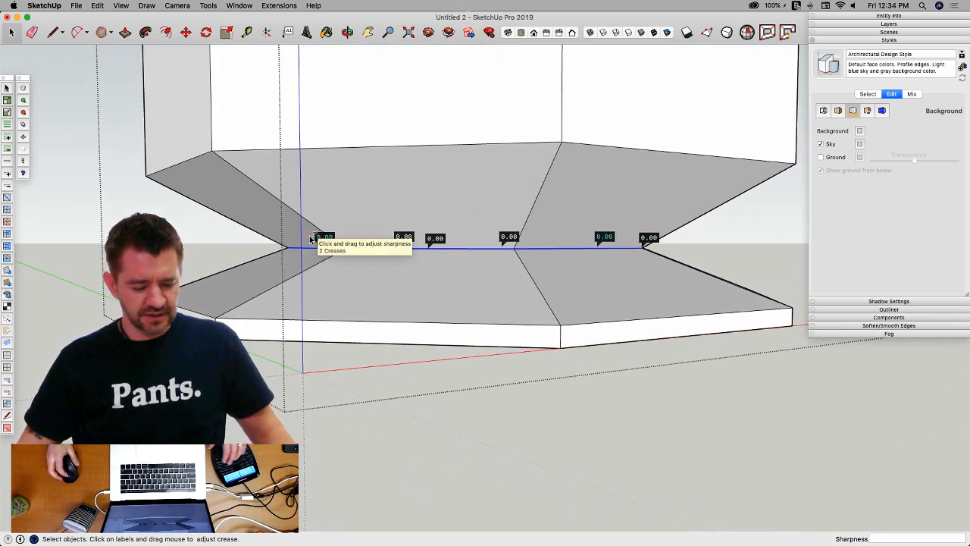
{"action": "key", "text": "space"}
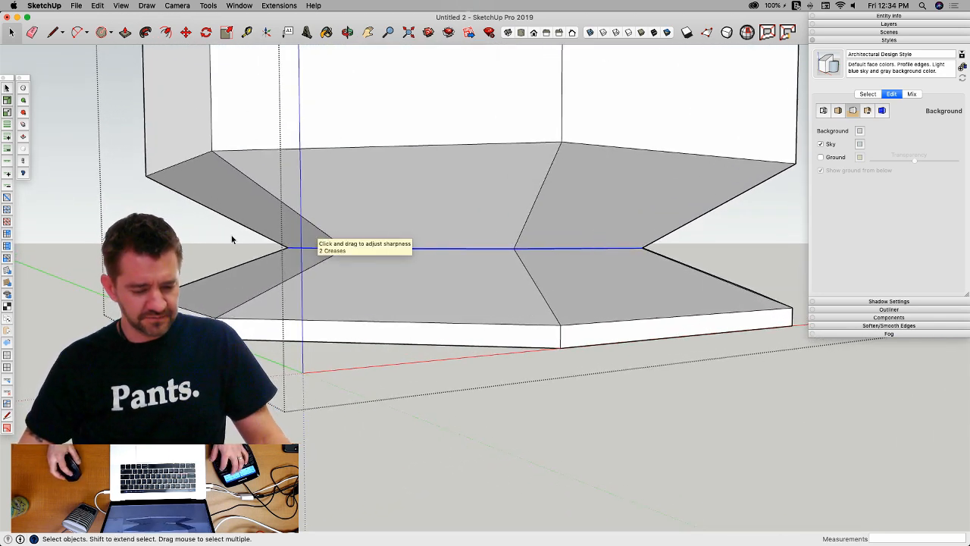
{"action": "key", "text": "t"}
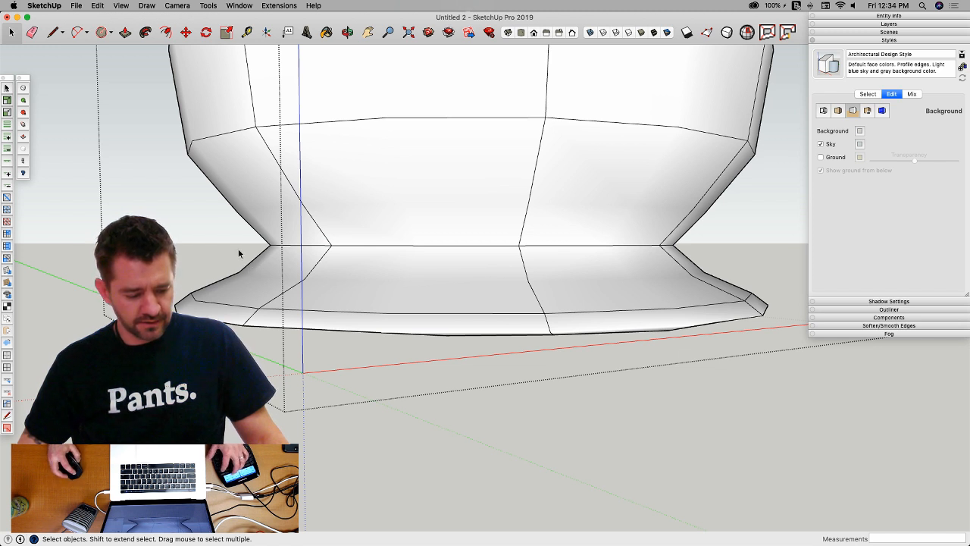
{"action": "key", "text": "super+z"}
Step: Crease the waist edge loop between the body and the base to a sharpness of 1.00 and preview the subdivision
{"action": "left_click_drag", "start_coordinate": [214, 212], "coordinate": [688, 274]}
{"action": "middle_click_drag", "start_coordinate": [629, 265], "coordinate": [492, 242]}
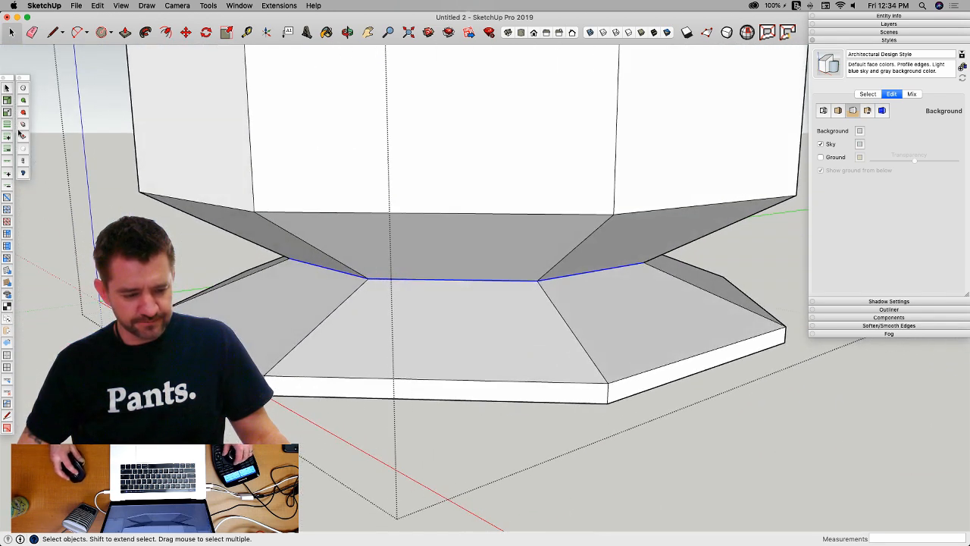
{"action": "left_click", "coordinate": [21, 123]}
{"action": "middle_click_drag", "start_coordinate": [485, 295], "coordinate": [389, 223]}
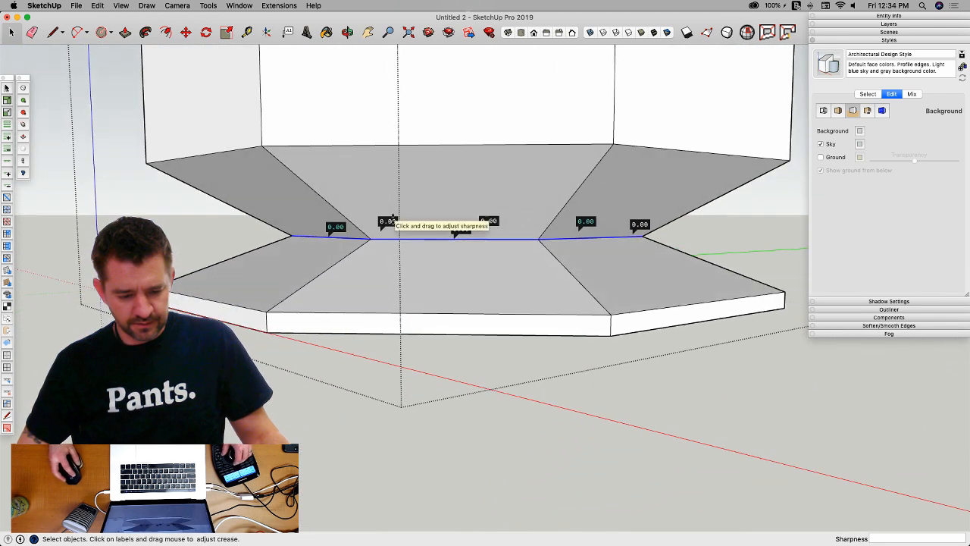
{"action": "left_click_drag", "start_coordinate": [389, 223], "coordinate": [390, 108]}
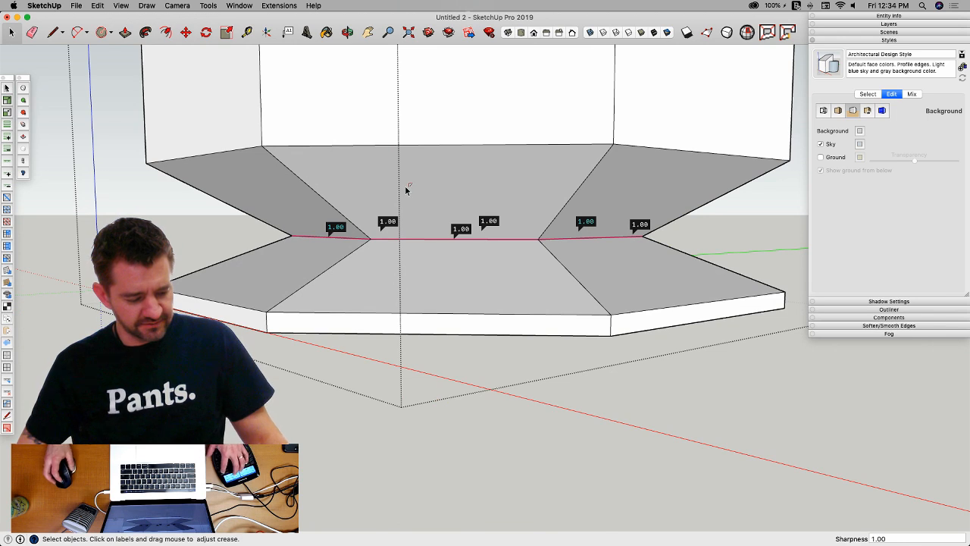
{"action": "key", "text": "s"}
{"action": "middle_click_drag", "start_coordinate": [409, 188], "coordinate": [422, 260]}
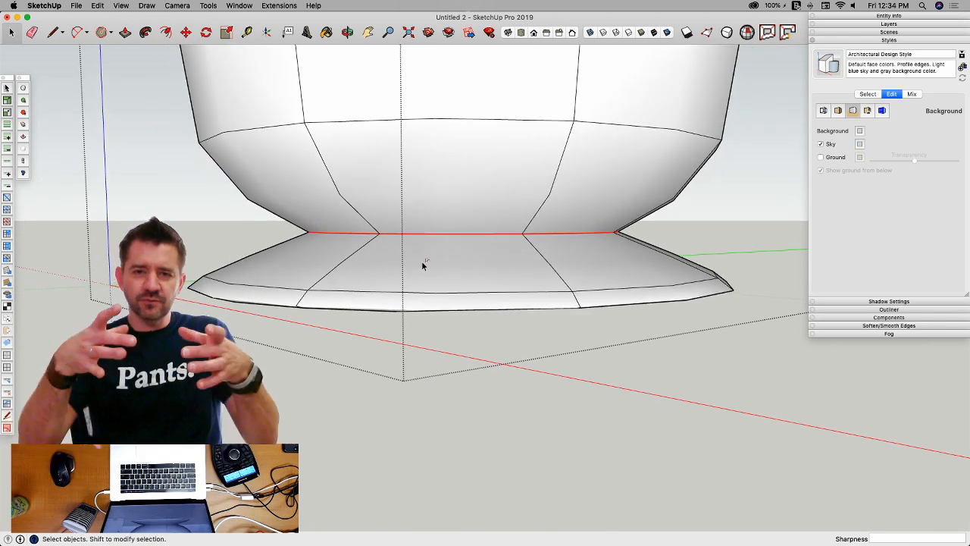
{"action": "middle_click_drag", "start_coordinate": [422, 263], "coordinate": [386, 222]}
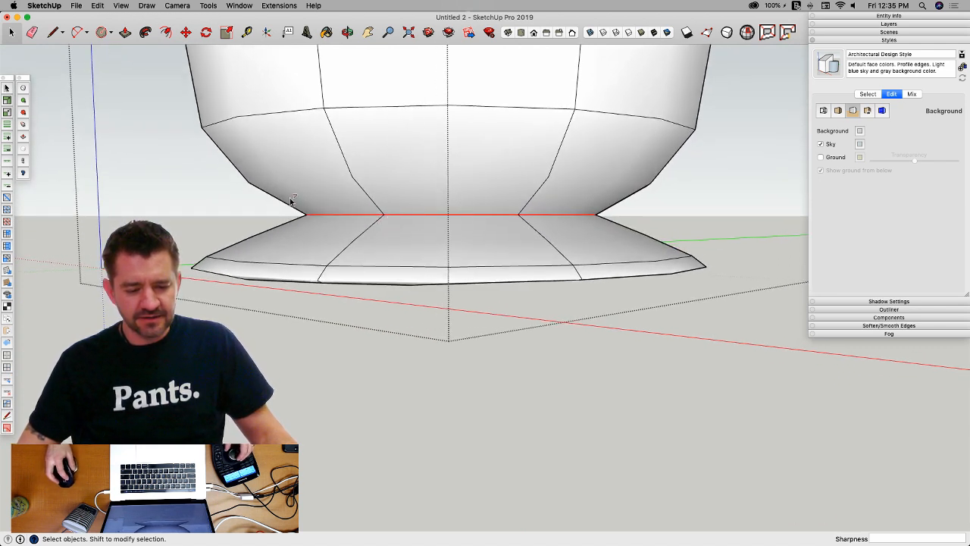
Step: Raise the crease sharpness of the edges running up and down from the waist loop to 1.00
{"action": "key", "text": "space"}
{"action": "left_click_drag", "start_coordinate": [225, 185], "coordinate": [650, 233]}
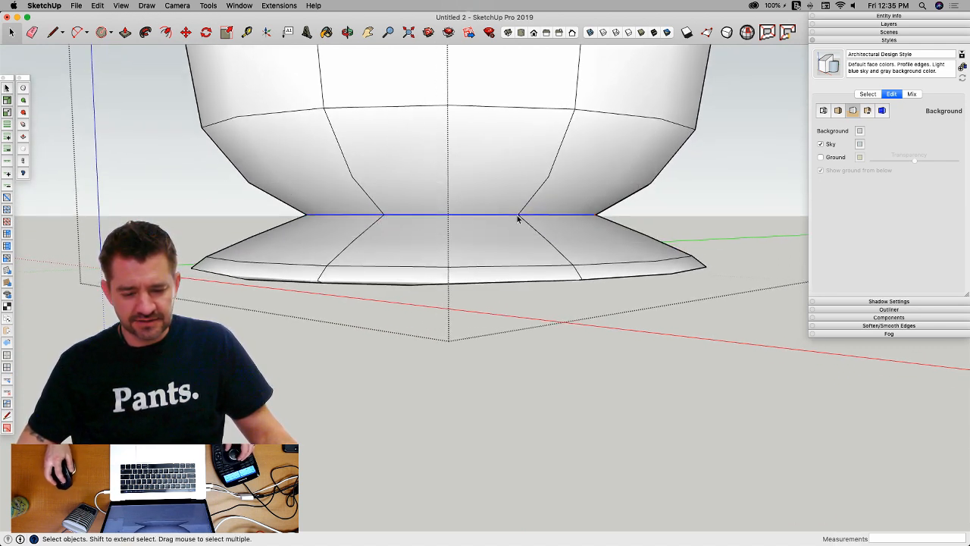
{"action": "left_click", "coordinate": [22, 125]}
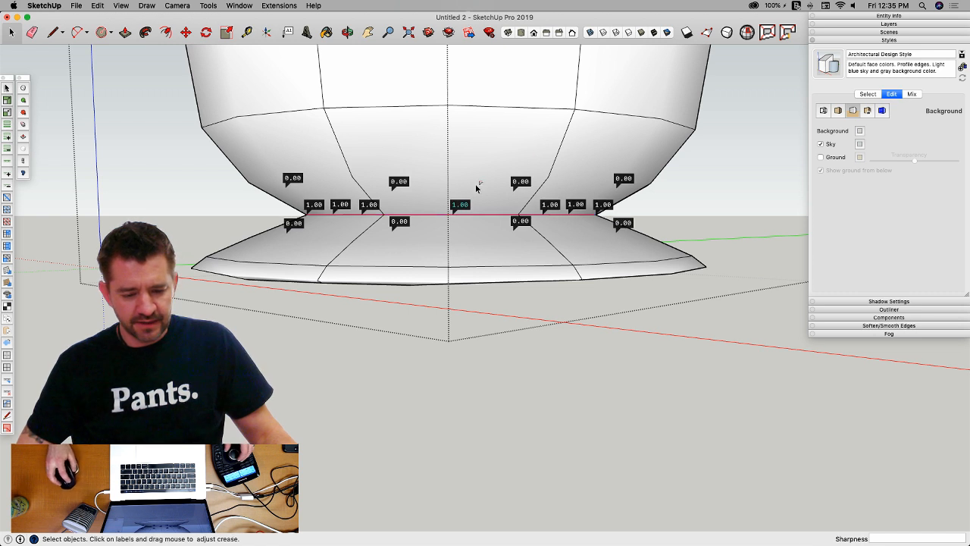
{"action": "left_click", "coordinate": [458, 205]}
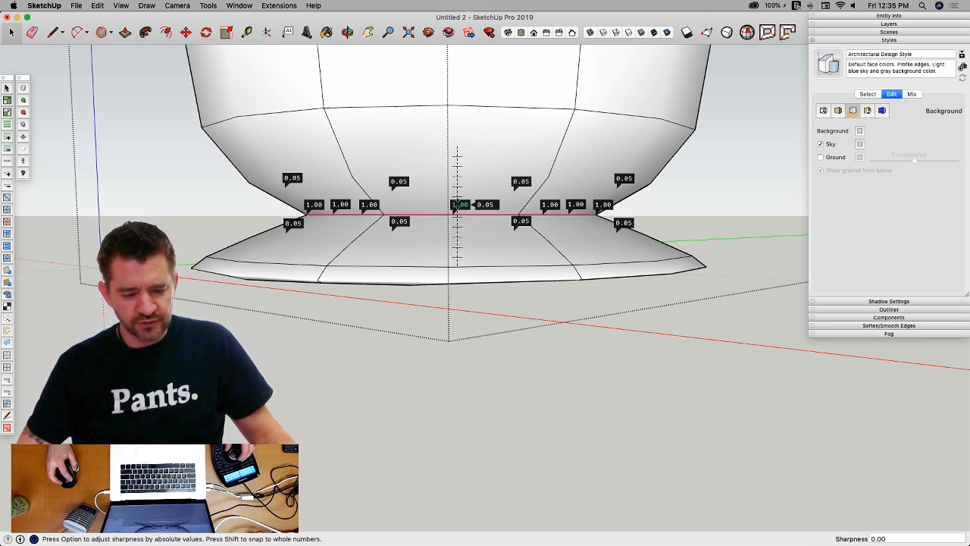
{"action": "left_click_drag", "start_coordinate": [457, 180], "coordinate": [455, 155]}
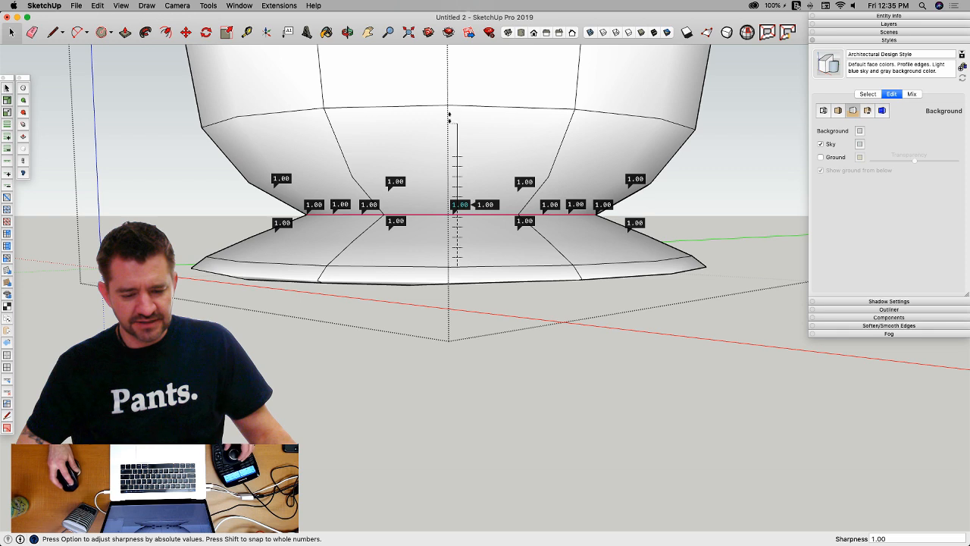
{"action": "left_click_drag", "start_coordinate": [449, 116], "coordinate": [449, 114]}
Step: Readjust the crease sharpness of the waist edges at the front of the subdivided model
{"action": "middle_click_drag", "start_coordinate": [449, 114], "coordinate": [452, 191]}
{"action": "left_click", "coordinate": [438, 196]}
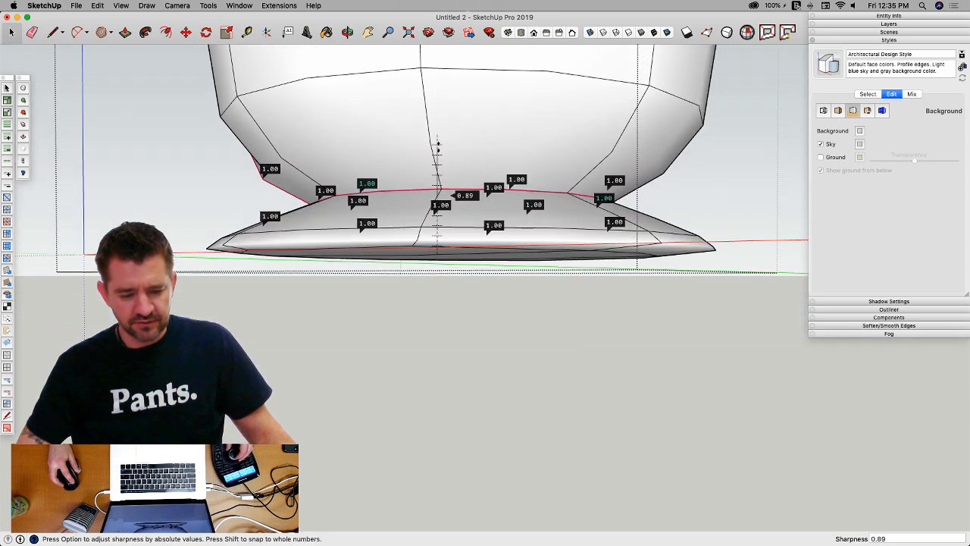
{"action": "left_click_drag", "start_coordinate": [438, 146], "coordinate": [438, 215]}
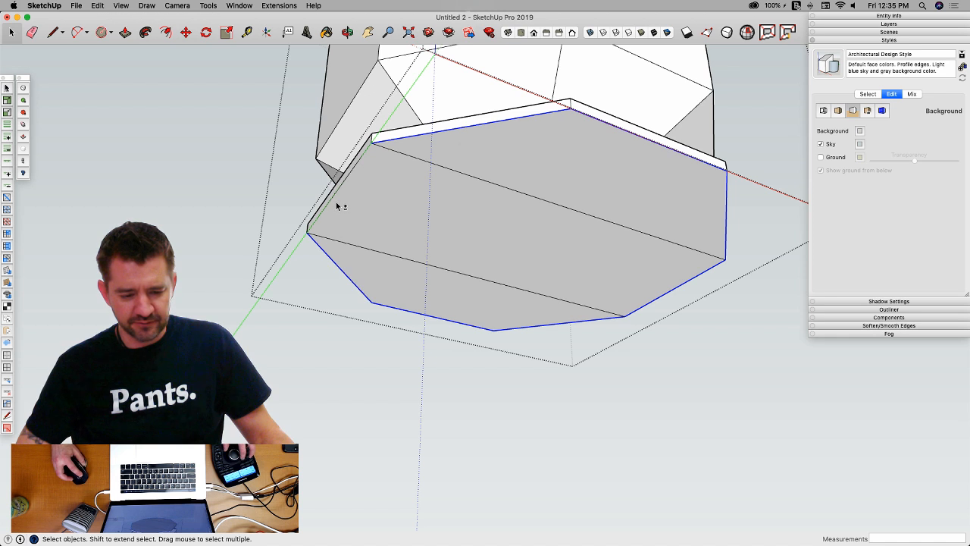
Step: Complete the selection of the base's bottom outline and crease its eight edges to a sharpness of 1.00
{"action": "left_click", "coordinate": [335, 199], "text": "shift"}
{"action": "left_click", "coordinate": [335, 197], "text": "shift"}
{"action": "left_click", "coordinate": [433, 208], "text": "shift"}
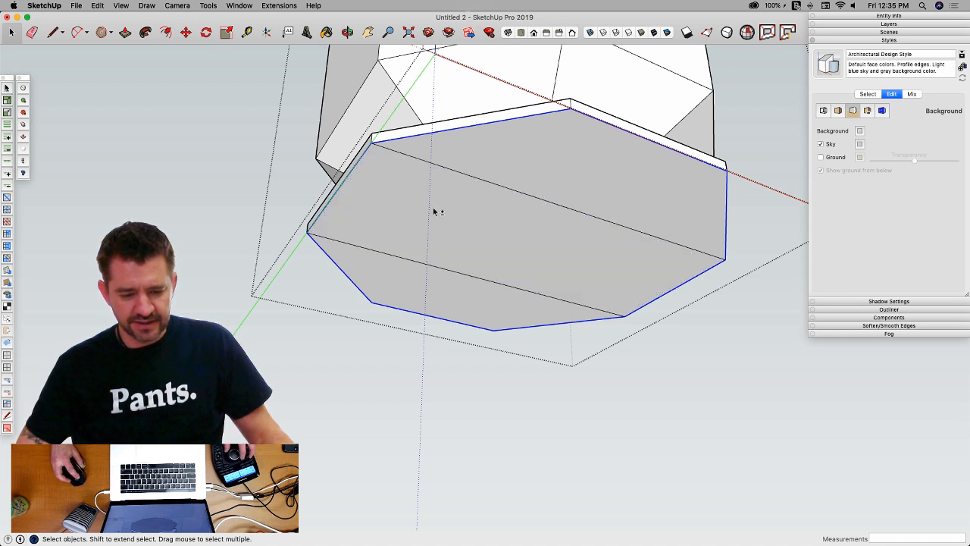
{"action": "left_click", "coordinate": [23, 125]}
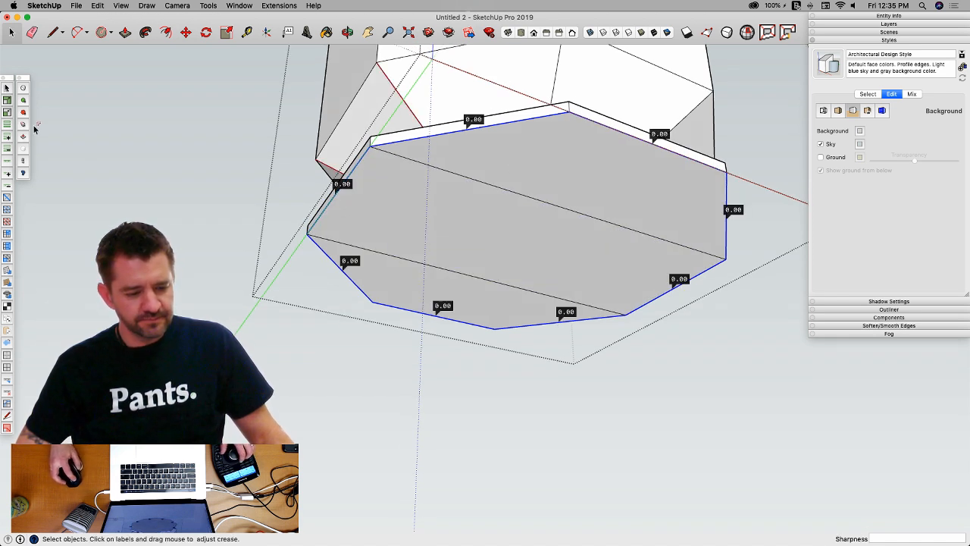
{"action": "left_click_drag", "start_coordinate": [475, 121], "coordinate": [470, 61]}
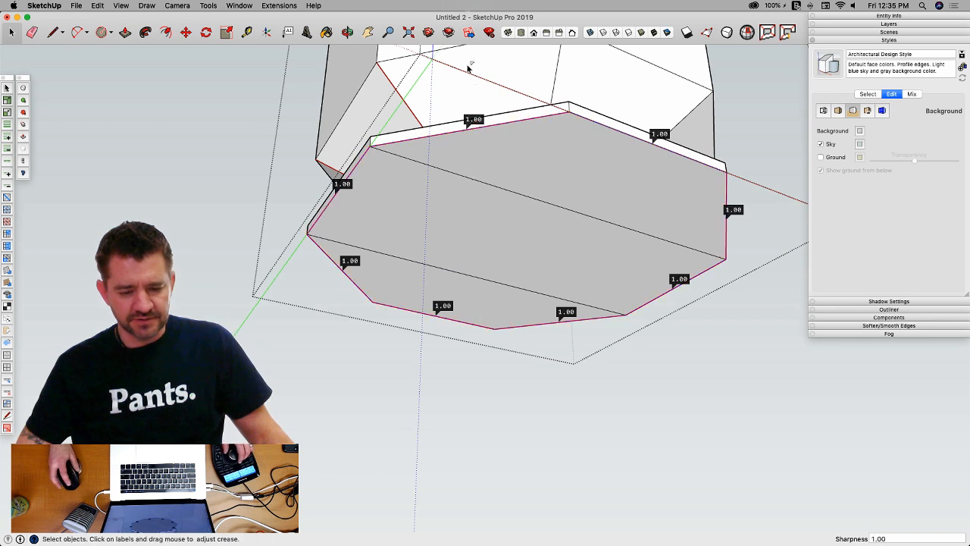
{"action": "key", "text": "space"}
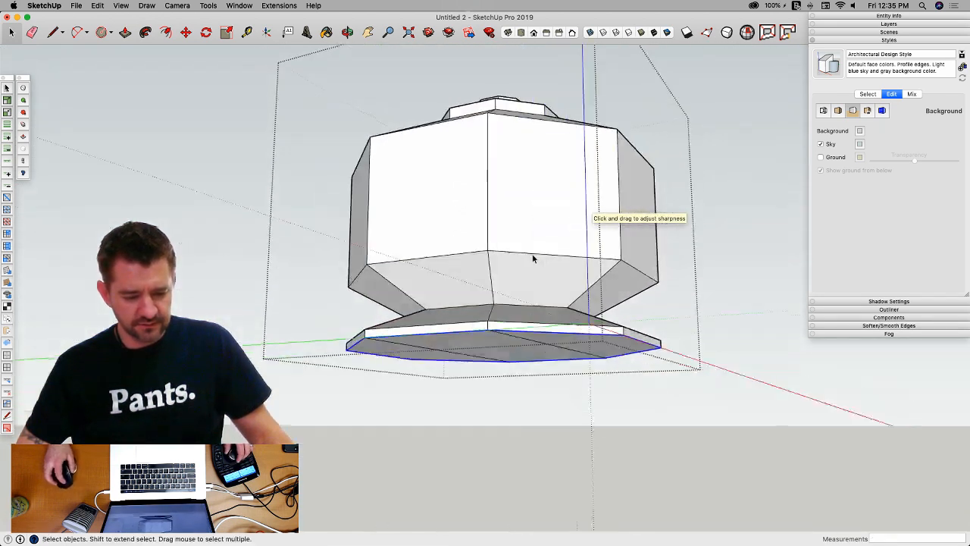
Step: Select the slanted edges running up and down from the waist loop and reset their crease sharpness to 0.00
{"action": "left_click", "coordinate": [22, 137]}
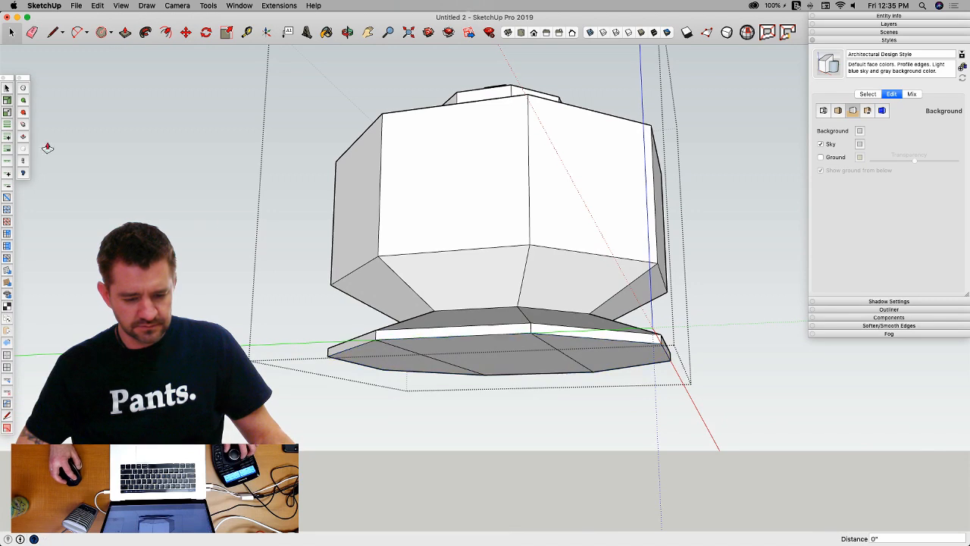
{"action": "left_click", "coordinate": [24, 124]}
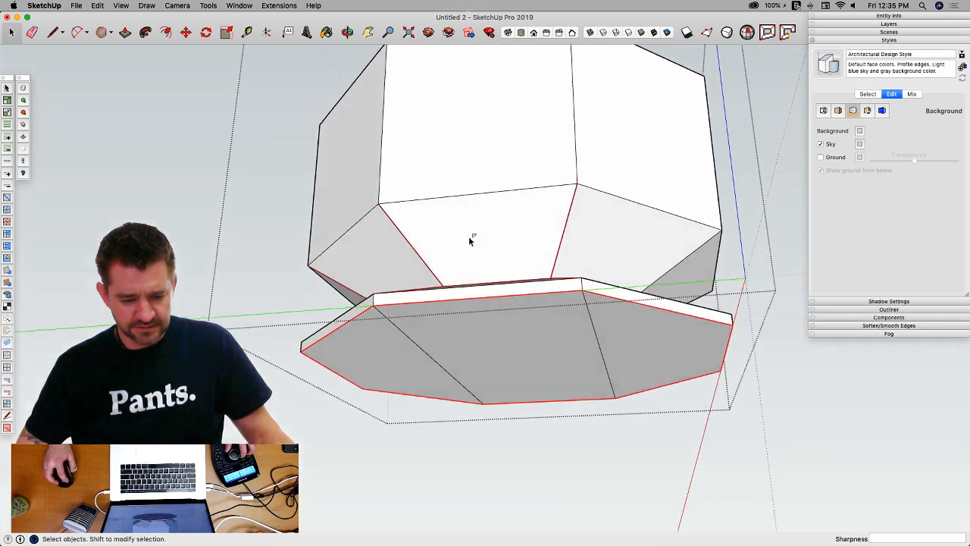
{"action": "key", "text": "space"}
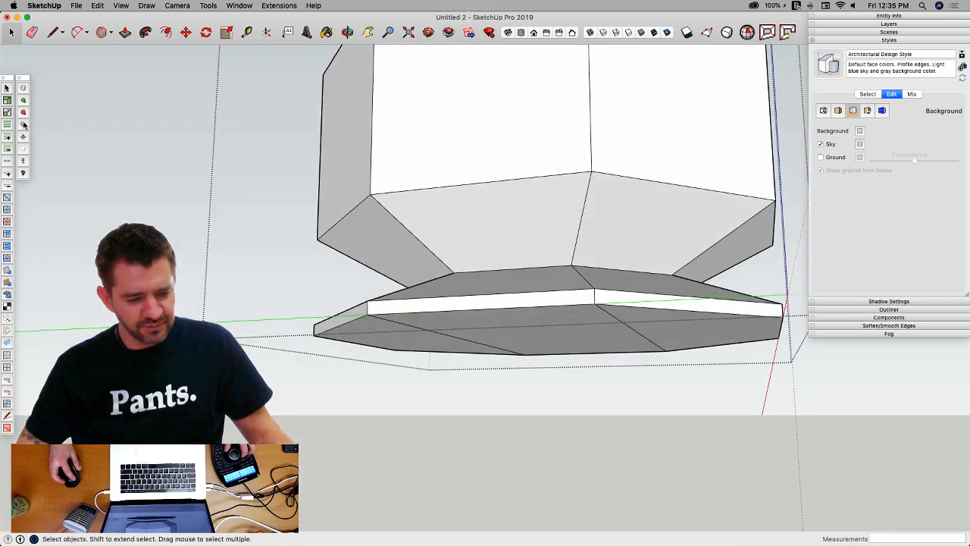
{"action": "left_click", "coordinate": [24, 124]}
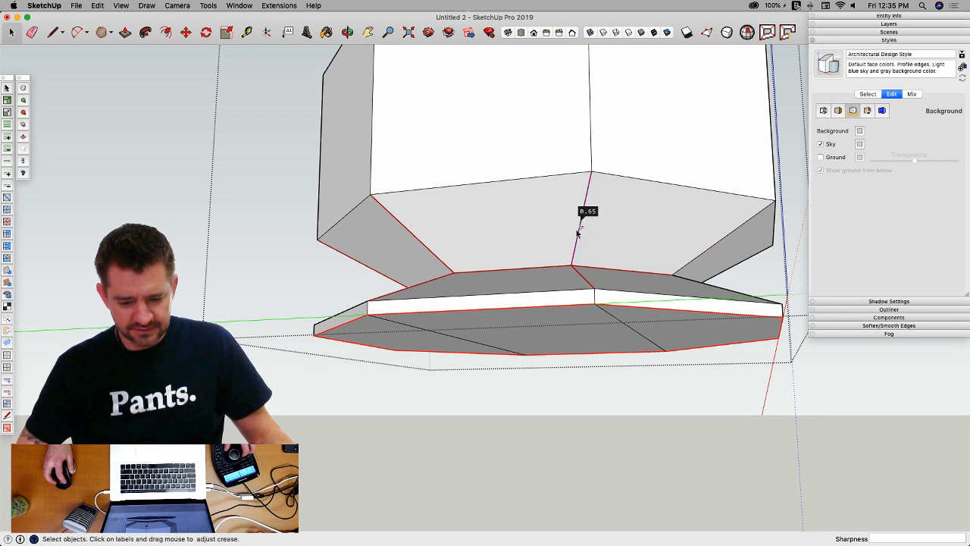
{"action": "left_click", "coordinate": [426, 236]}
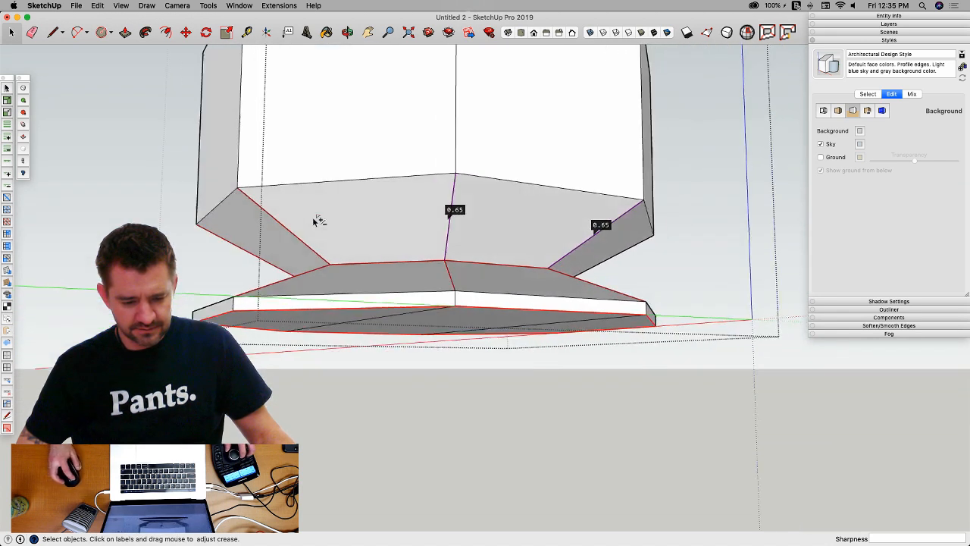
{"action": "left_click", "coordinate": [285, 221]}
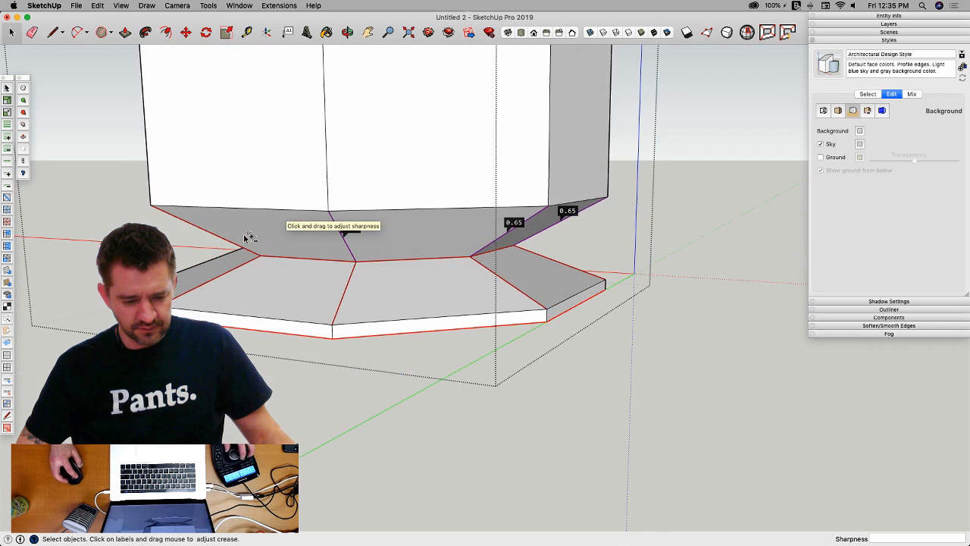
{"action": "left_click", "coordinate": [227, 275]}
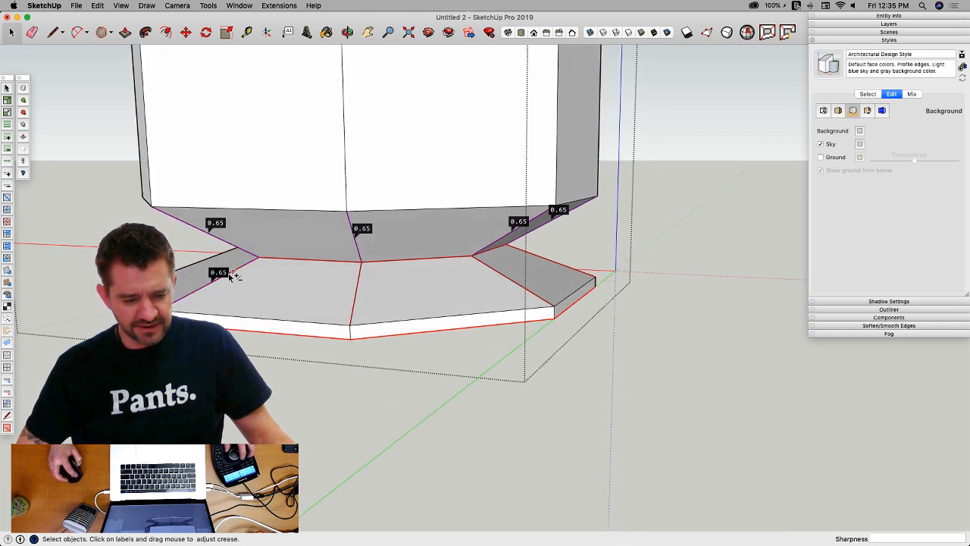
{"action": "left_click", "coordinate": [350, 294]}
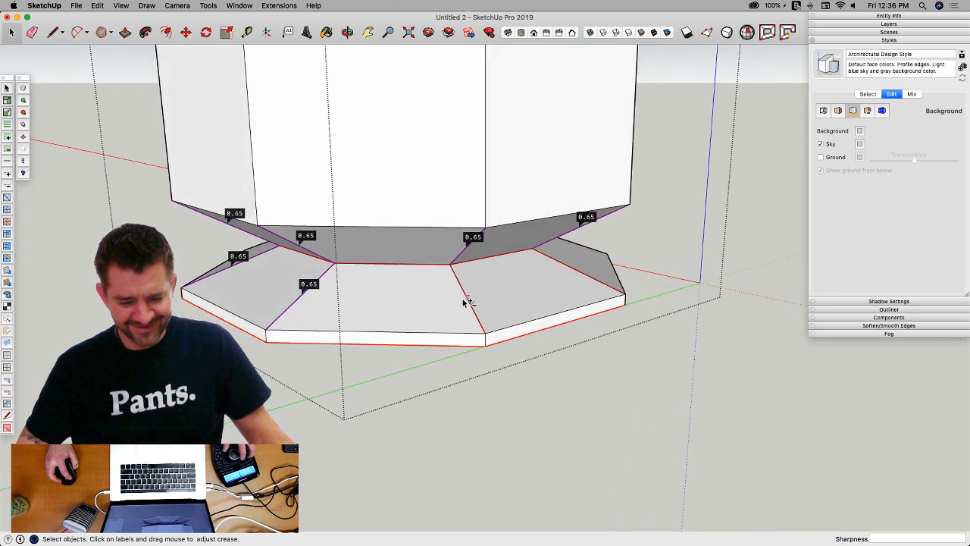
{"action": "left_click", "coordinate": [467, 300]}
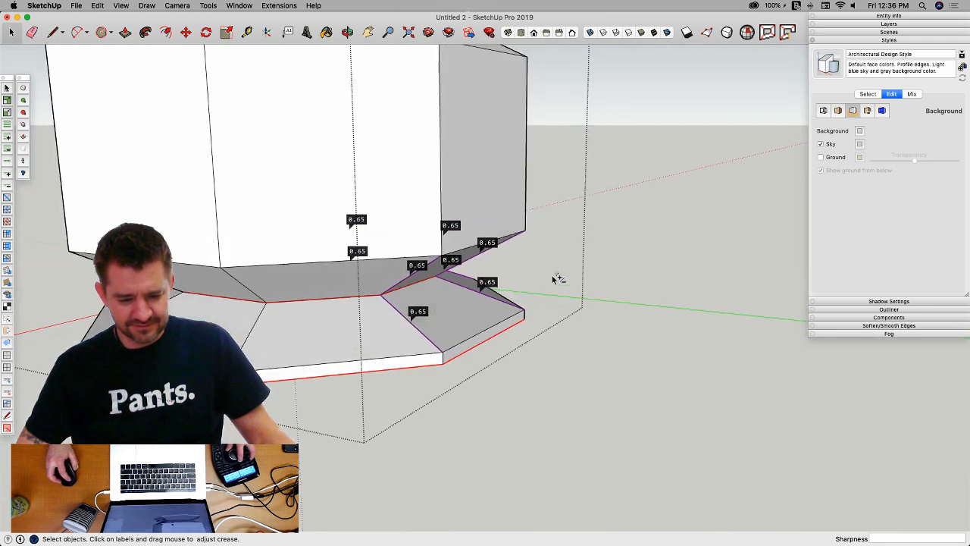
{"action": "left_click_drag", "start_coordinate": [415, 265], "coordinate": [409, 461]}
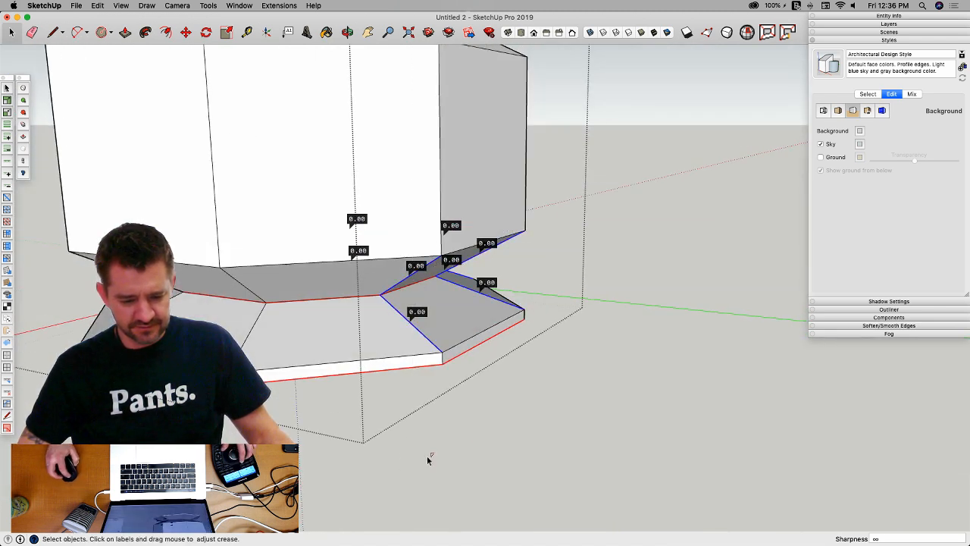
{"action": "left_click", "coordinate": [620, 329]}
{"action": "key", "text": "space"}
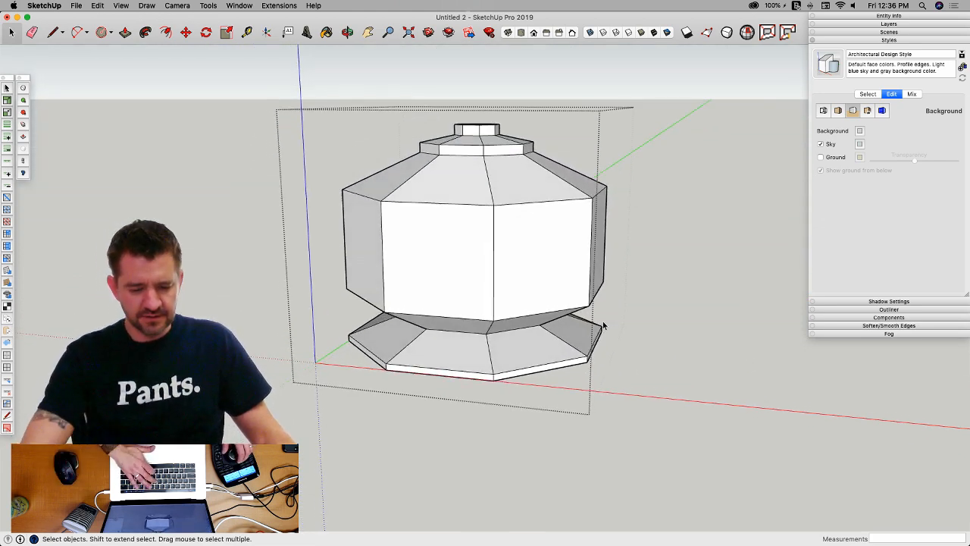
Step: Examine the jar's subdivided form and return it to the control mesh
{"action": "key", "text": "backslash"}
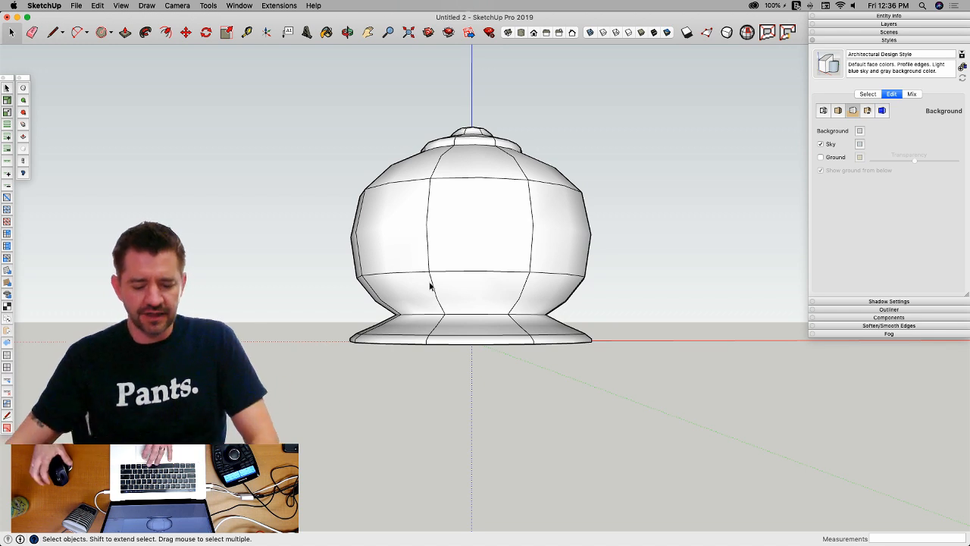
{"action": "left_click", "coordinate": [484, 236]}
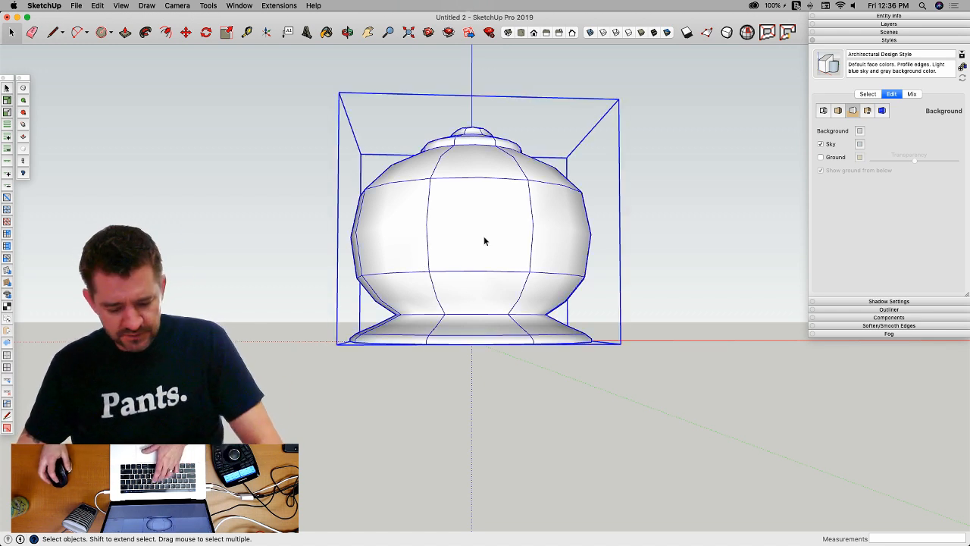
{"action": "key", "text": "t"}
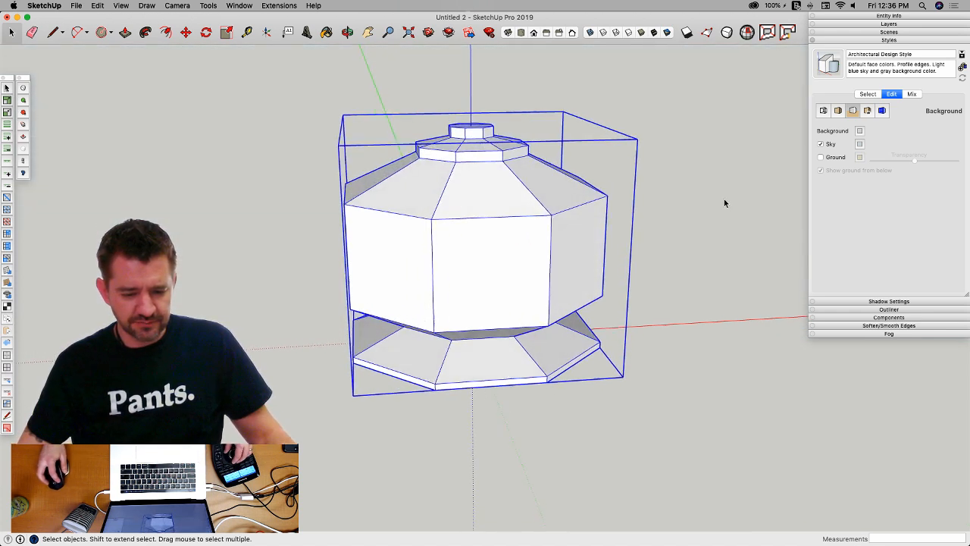
{"action": "left_click", "coordinate": [723, 200]}
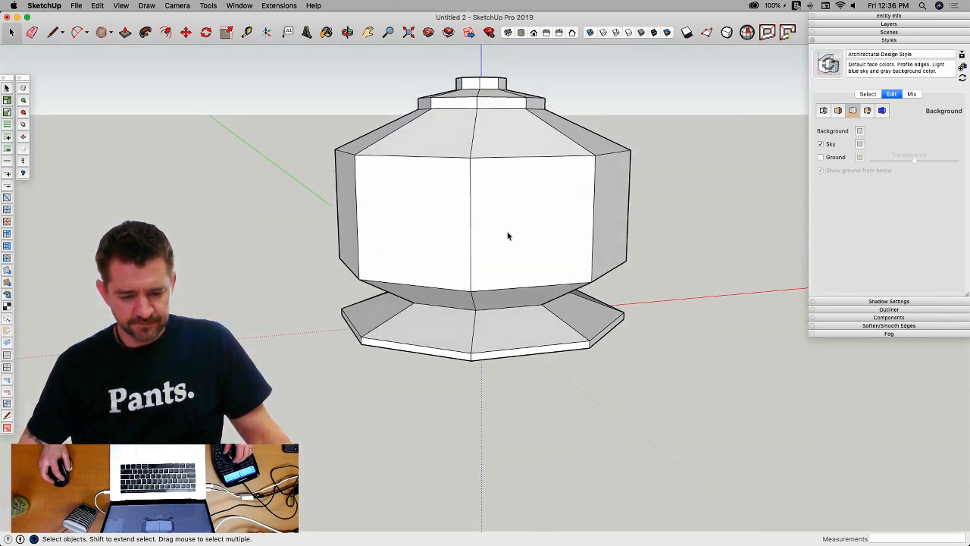
Step: Toggle the jar's subdivision with hidden geometry shown to compare the smoothed mesh with its control mesh
{"action": "left_click", "coordinate": [507, 235]}
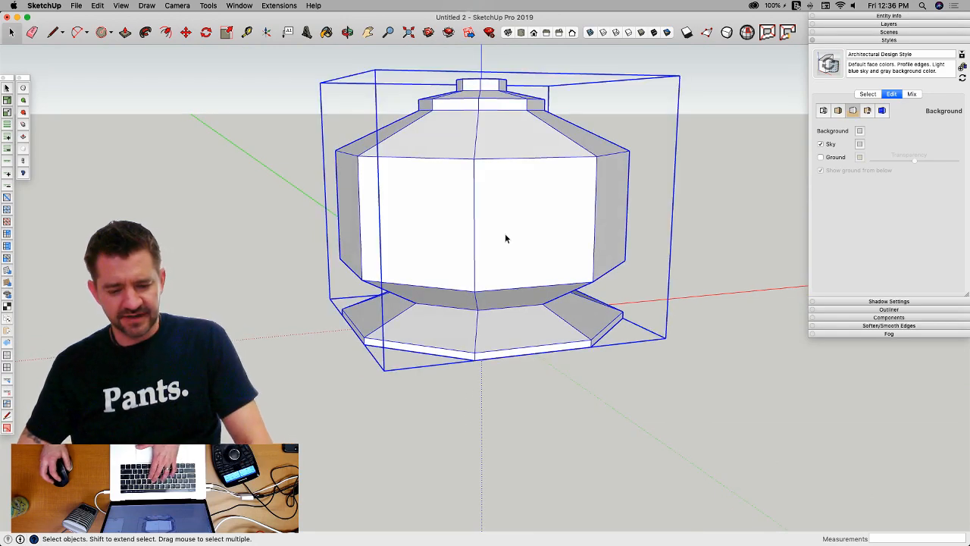
{"action": "key", "text": "y"}
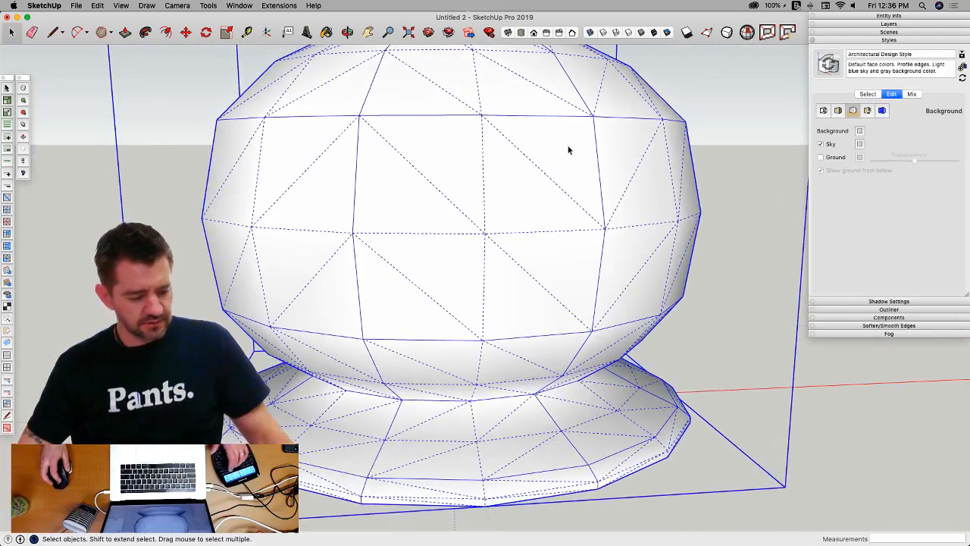
{"action": "key", "text": "y"}
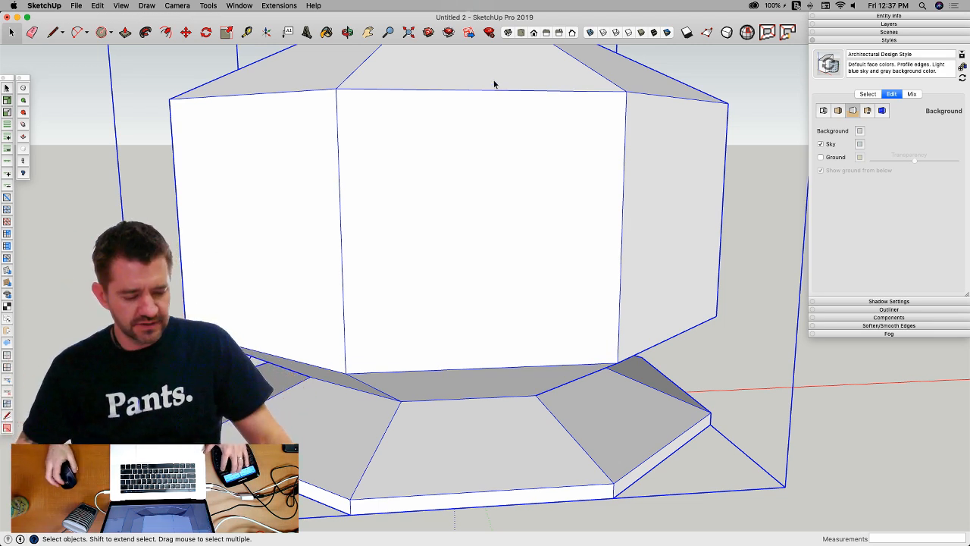
{"action": "key", "text": "d"}
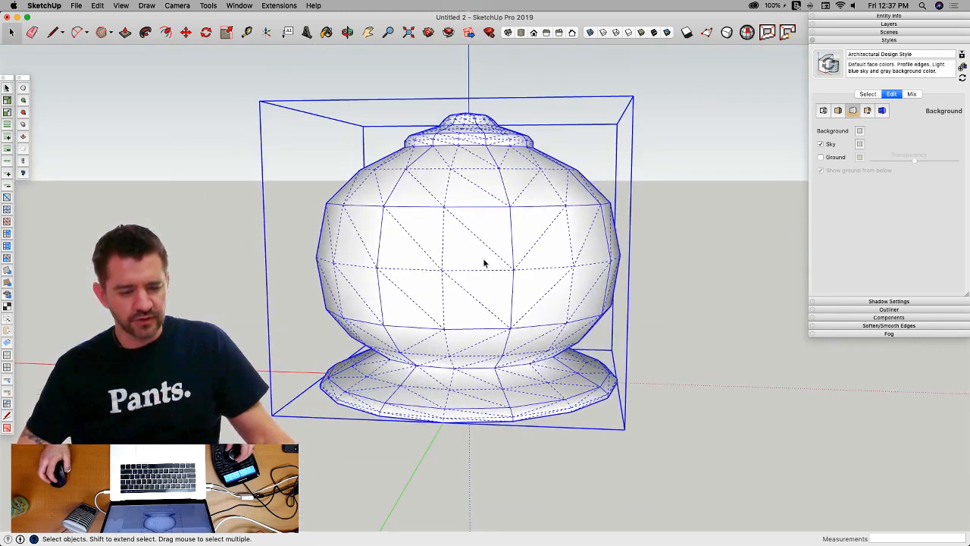
Step: Increase the jar's subdivision by two iterations and turn off the display of hidden geometry
{"action": "left_click", "coordinate": [23, 100]}
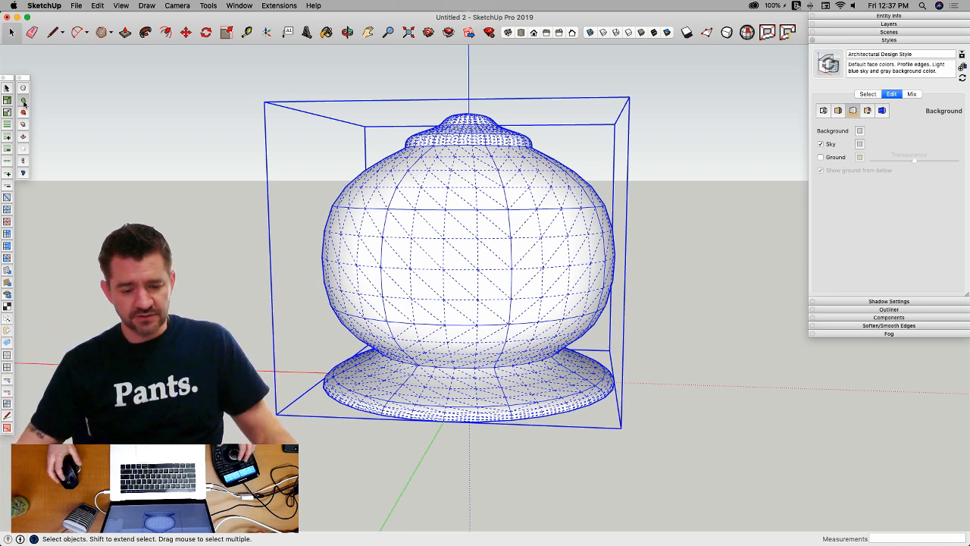
{"action": "middle_click_drag", "start_coordinate": [310, 182], "coordinate": [293, 202]}
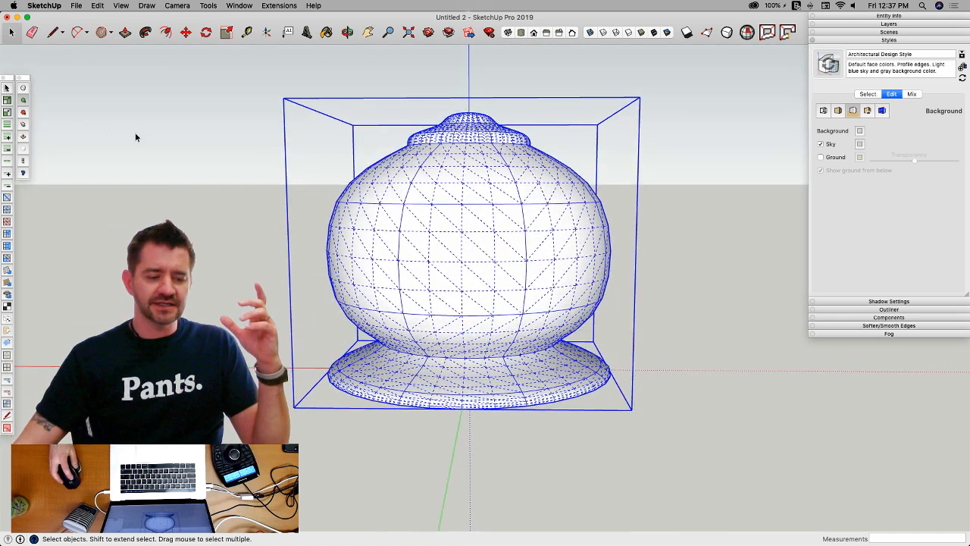
{"action": "left_click", "coordinate": [24, 101]}
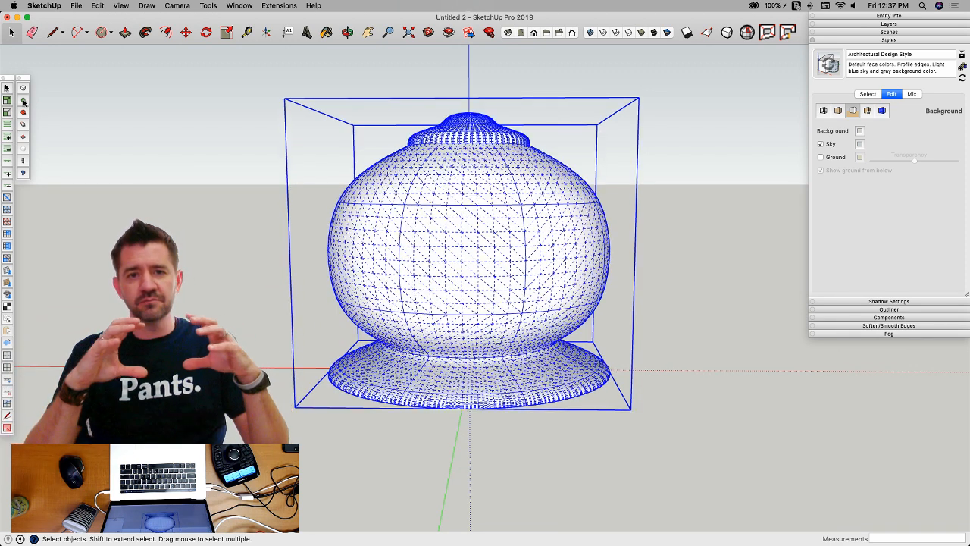
{"action": "middle_click_drag", "start_coordinate": [424, 166], "coordinate": [685, 239]}
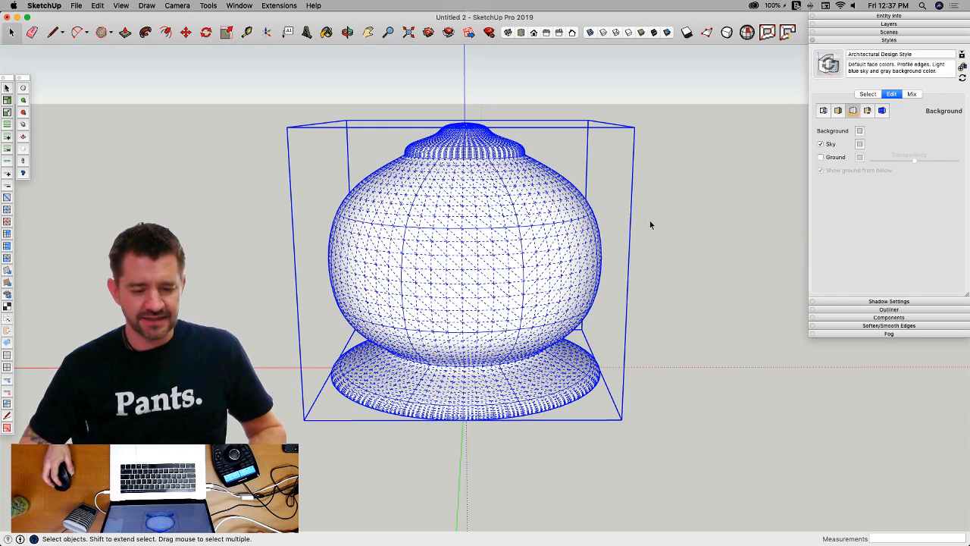
{"action": "left_click", "coordinate": [651, 232]}
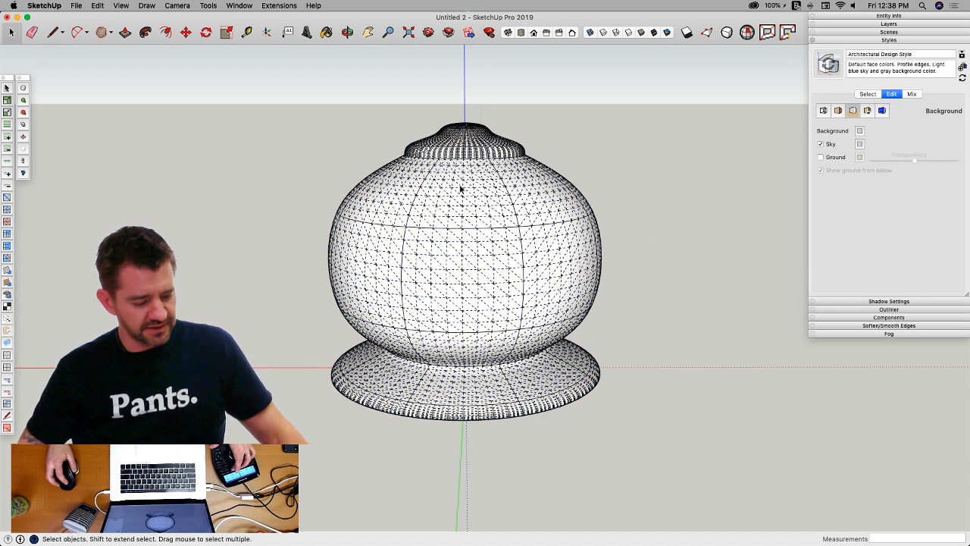
{"action": "key", "text": "alt+h"}
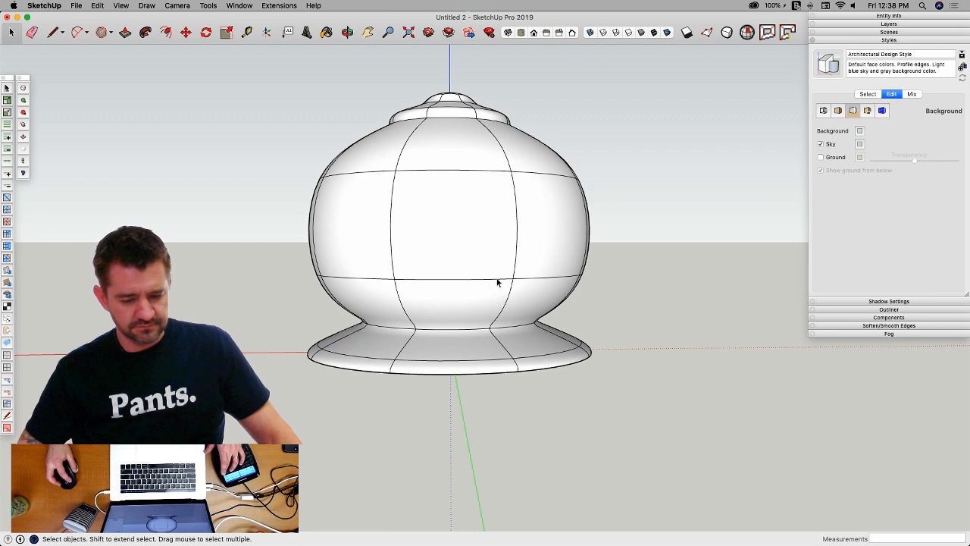
Step: Switch the jar back from the subdivided form to its control mesh and deselect it
{"action": "left_click", "coordinate": [497, 282]}
{"action": "key", "text": "v"}
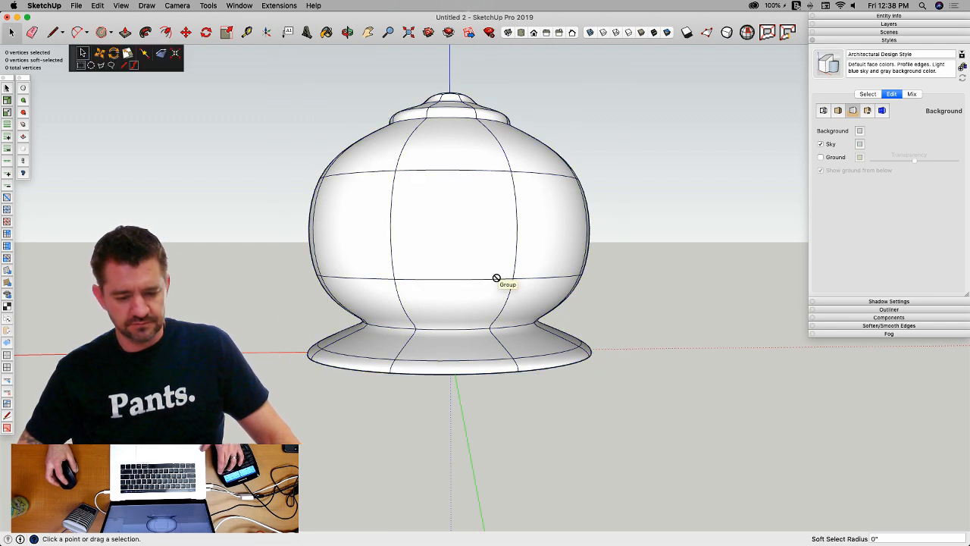
{"action": "key", "text": "space"}
{"action": "left_click", "coordinate": [467, 266]}
{"action": "key", "text": "s"}
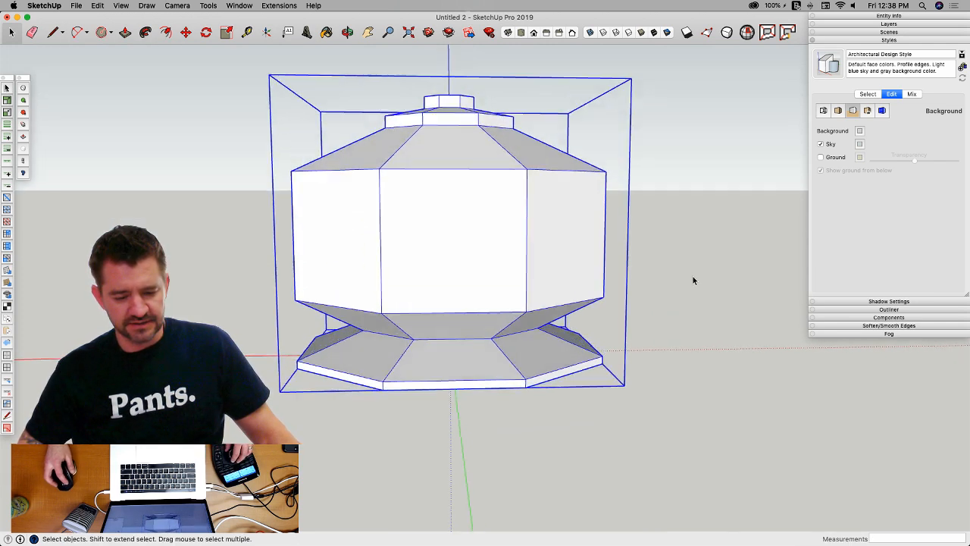
{"action": "left_click", "coordinate": [693, 279]}
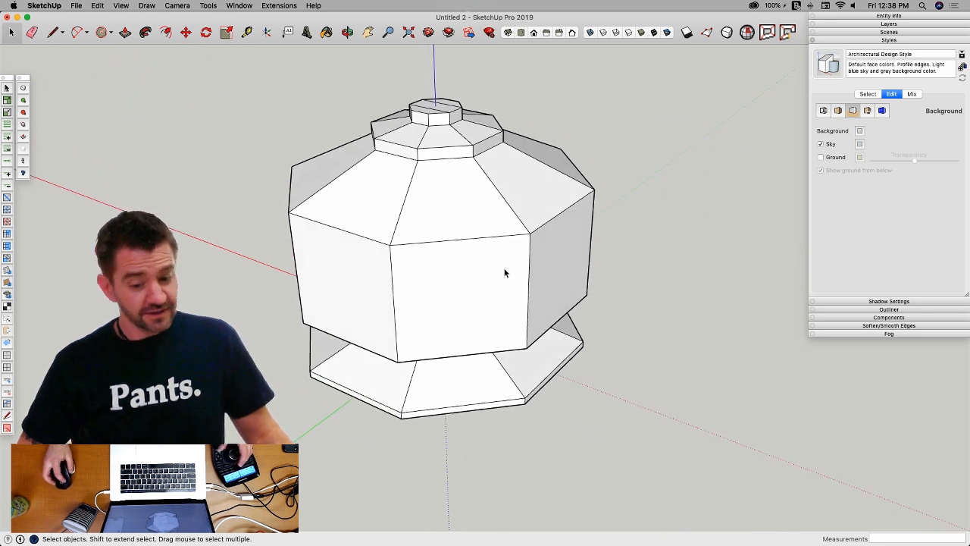
Step: Show the Model Info statistics for the entire model and place the window beside the jar
{"action": "left_click", "coordinate": [240, 6]}
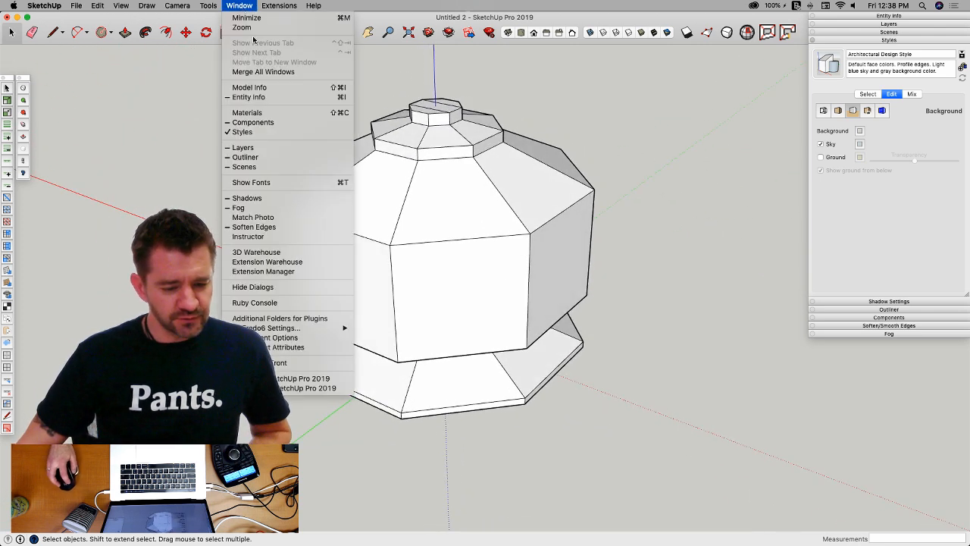
{"action": "left_click", "coordinate": [250, 87]}
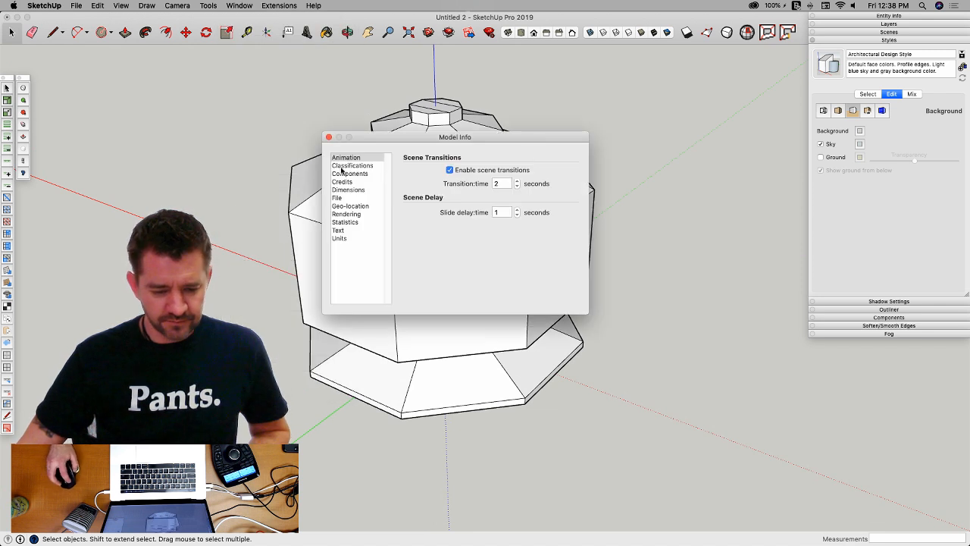
{"action": "left_click", "coordinate": [345, 222]}
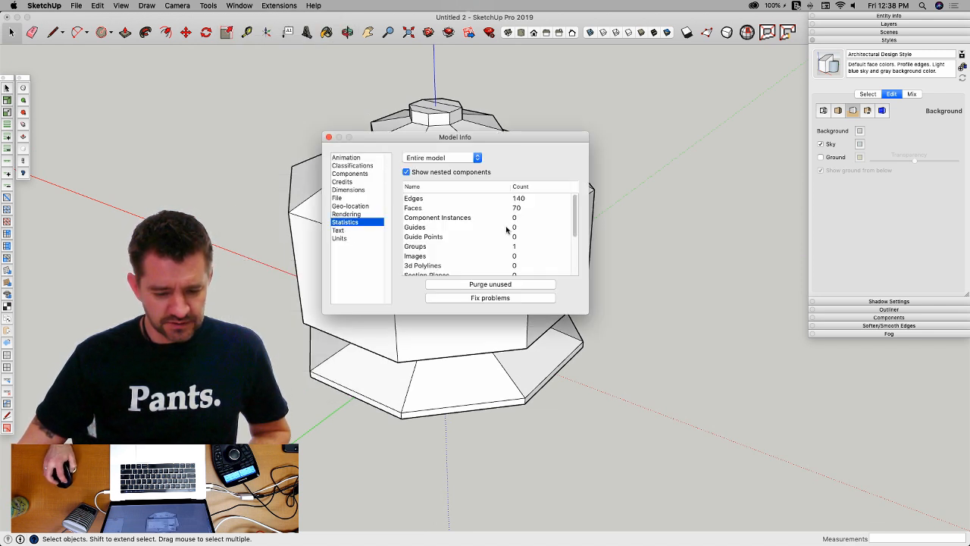
{"action": "left_click_drag", "start_coordinate": [510, 142], "coordinate": [877, 185]}
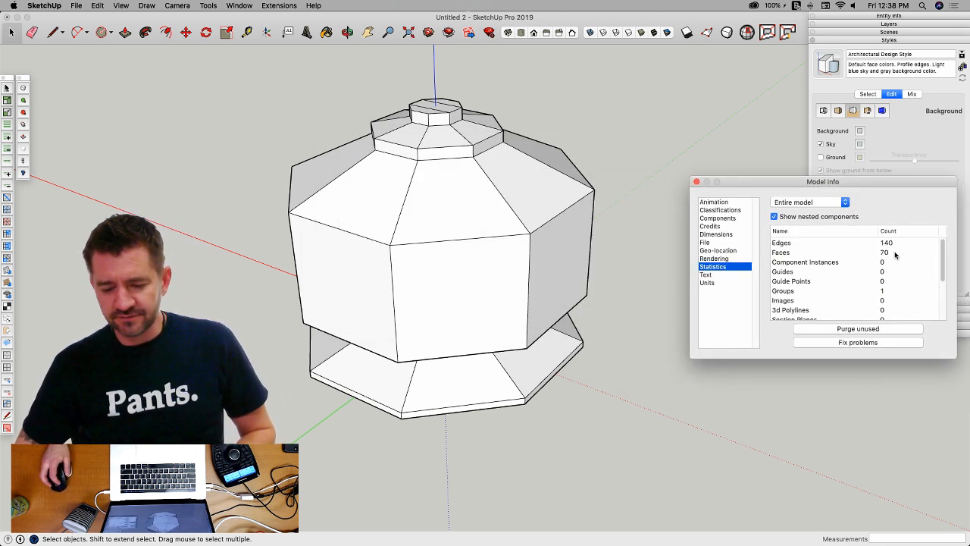
Step: Subdivide the jar to compare its edge and face counts with the control mesh, and undo the subdivision
{"action": "left_click", "coordinate": [446, 282]}
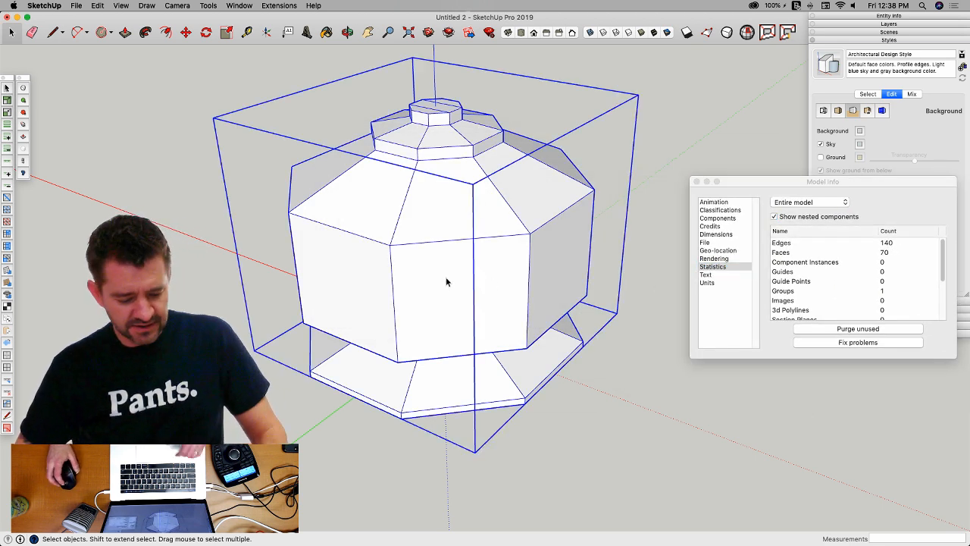
{"action": "key", "text": "super+shift+s"}
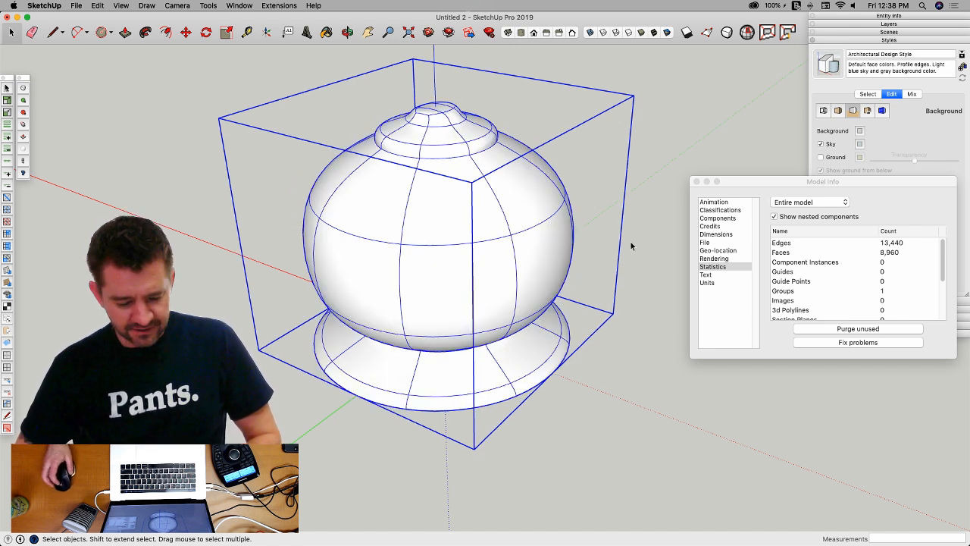
{"action": "key", "text": "super+z"}
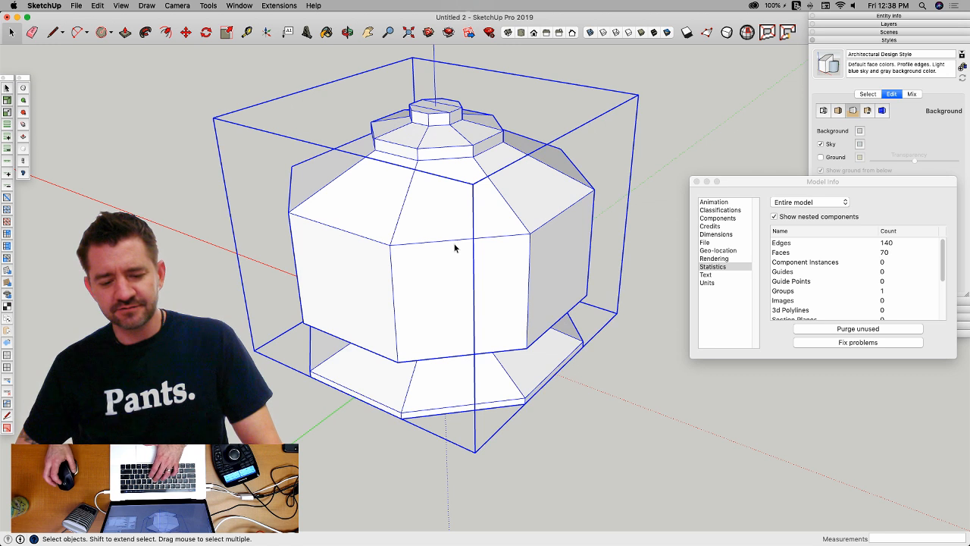
Step: Toggle the jar between its subdivided form and control mesh to compare the geometry statistics, leaving the control mesh active
{"action": "key", "text": "super+shift+z"}
{"action": "key", "text": "super+z"}
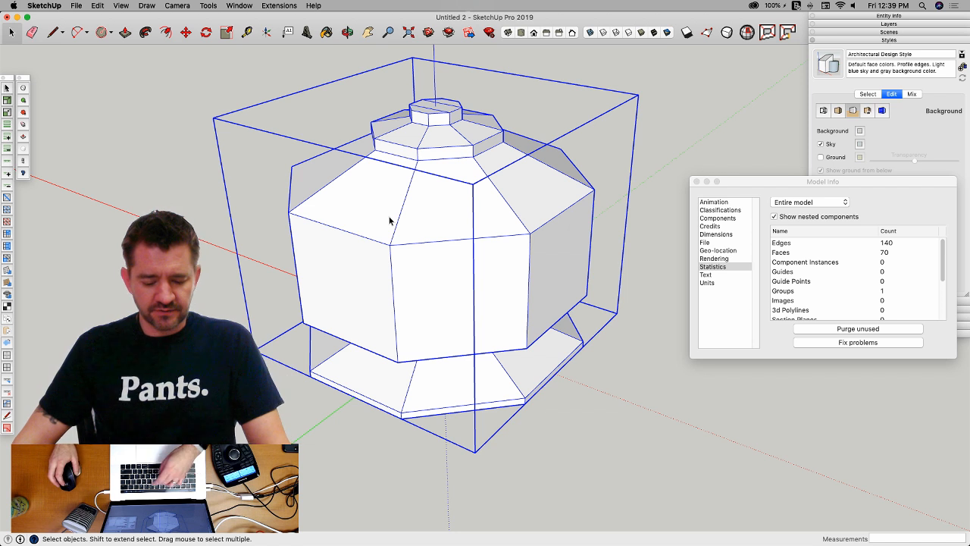
{"action": "key", "text": "y"}
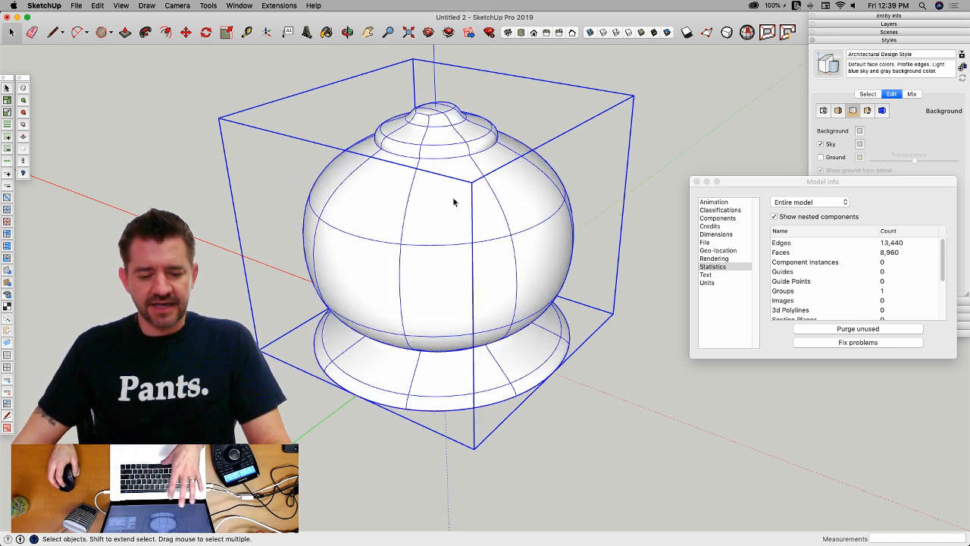
{"action": "right_click", "coordinate": [415, 199]}
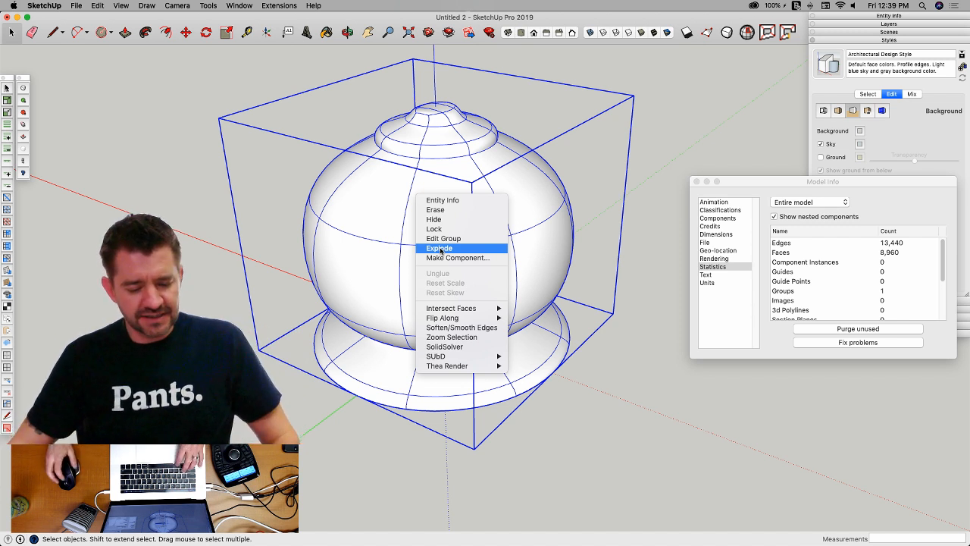
{"action": "key", "text": "z"}
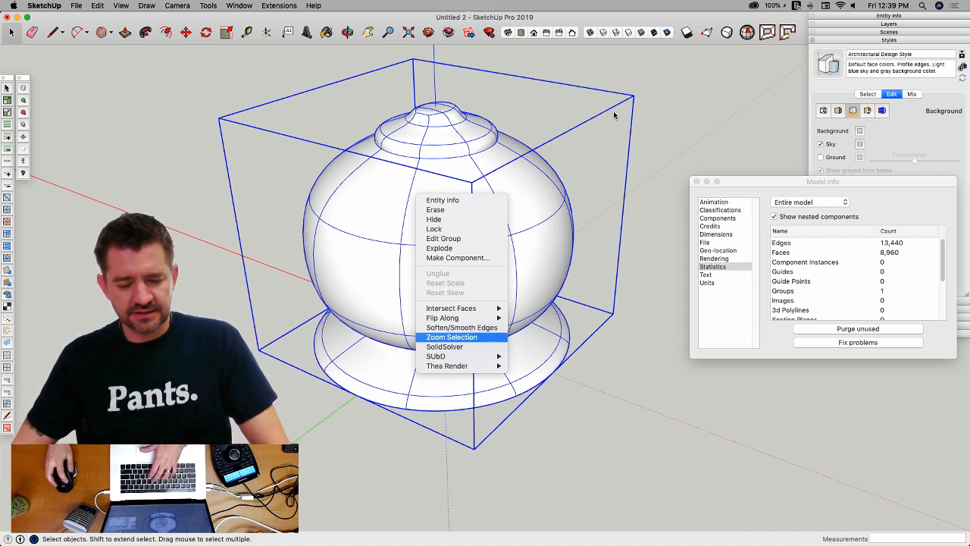
{"action": "left_click", "coordinate": [685, 121]}
{"action": "key", "text": "super+z"}
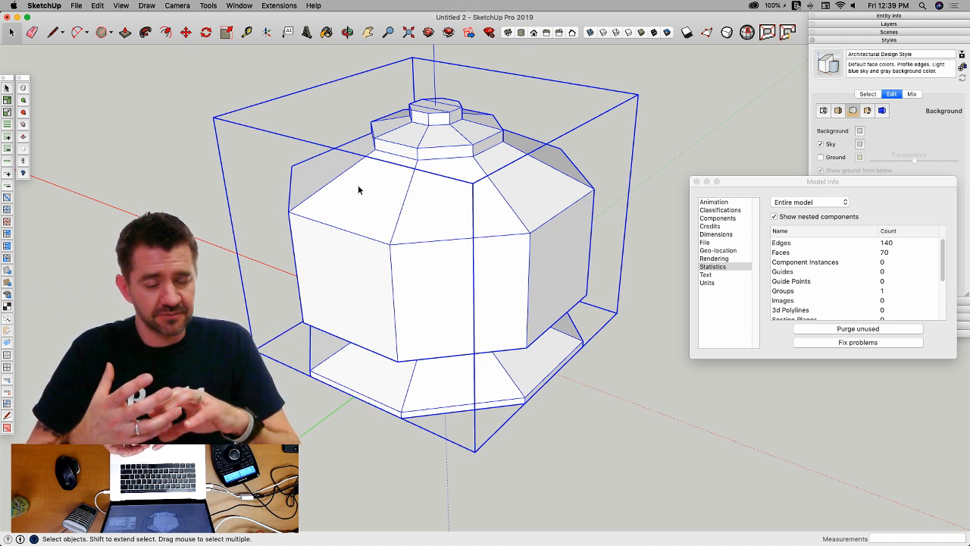
Step: Open the jar group for editing and offset the outline of one side face of the body inward
{"action": "middle_click_drag", "start_coordinate": [359, 190], "coordinate": [481, 280]}
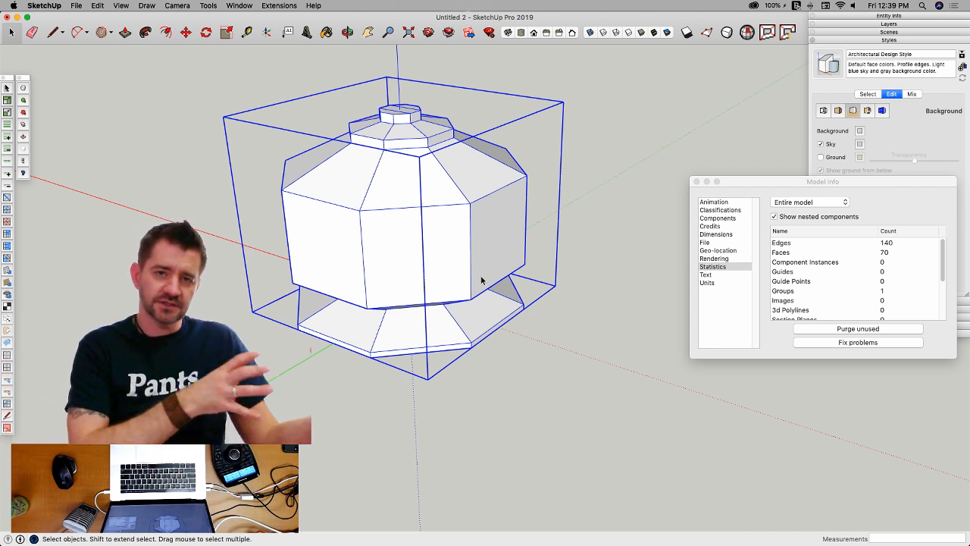
{"action": "middle_click_drag", "start_coordinate": [481, 280], "coordinate": [357, 456]}
{"action": "left_click", "coordinate": [357, 456]}
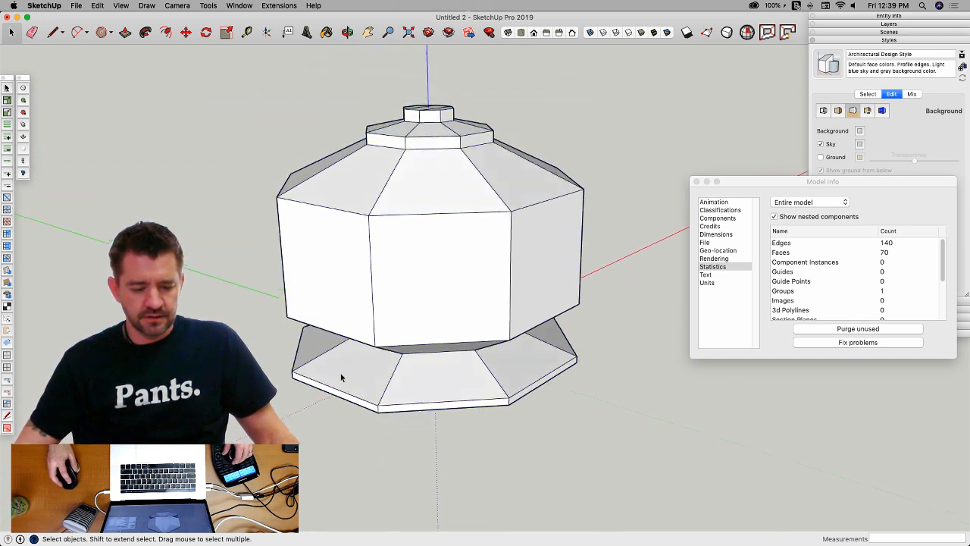
{"action": "middle_click_drag", "start_coordinate": [341, 377], "coordinate": [431, 233]}
{"action": "left_click", "coordinate": [389, 238]}
{"action": "scroll", "coordinate": [391, 239], "scroll_direction": "up", "scroll_amount": 3}
{"action": "scroll", "coordinate": [391, 240], "scroll_direction": "up", "scroll_amount": 2}
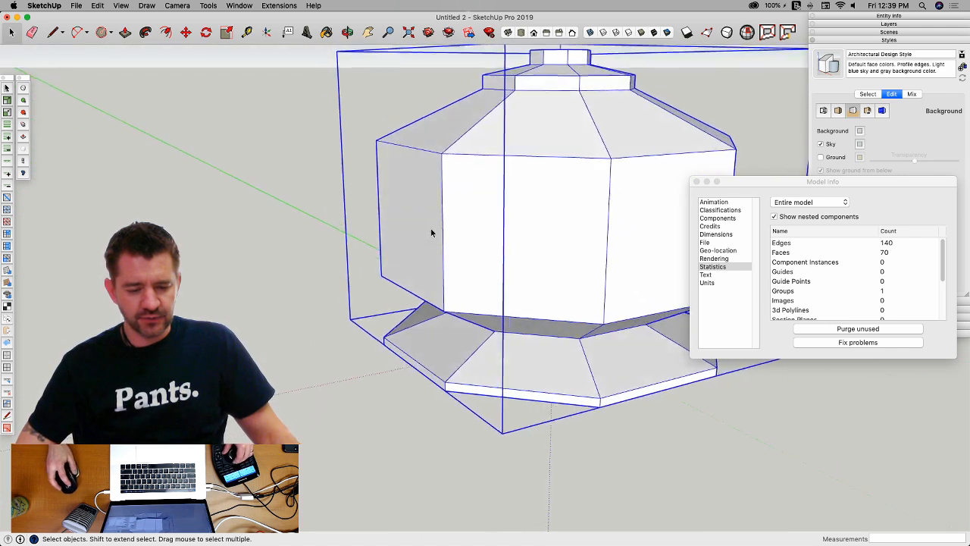
{"action": "double_click", "coordinate": [424, 209]}
{"action": "left_click", "coordinate": [510, 224]}
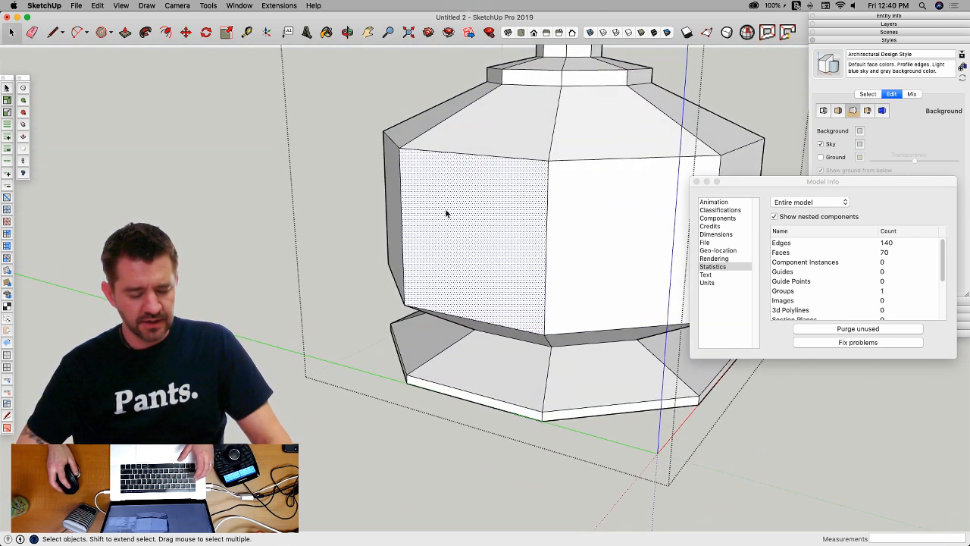
{"action": "key", "text": "f"}
{"action": "left_click", "coordinate": [450, 152]}
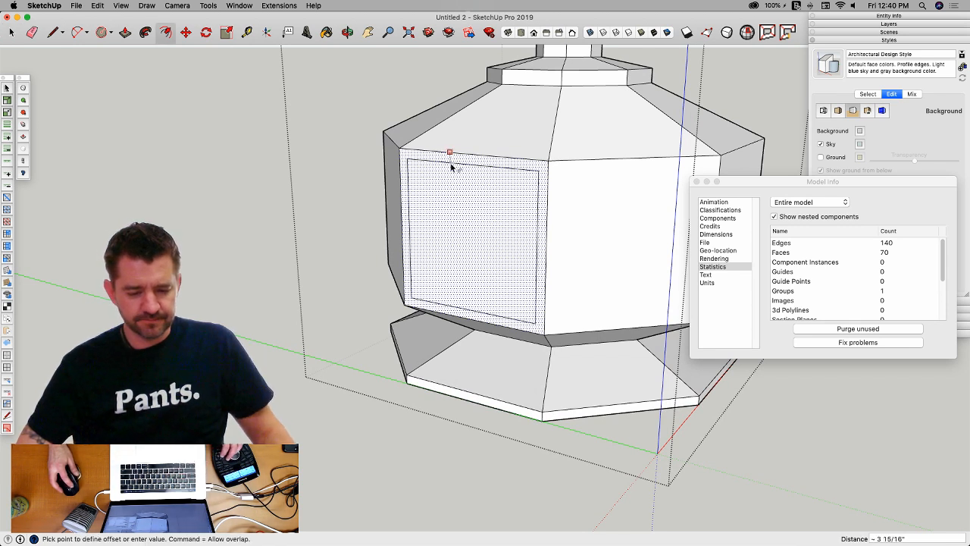
Step: Offset the outline of the selected vessel side face inward and extrude the inner face outward about 4' 8 9/16"
{"action": "left_click", "coordinate": [455, 180]}
{"action": "key", "text": "space"}
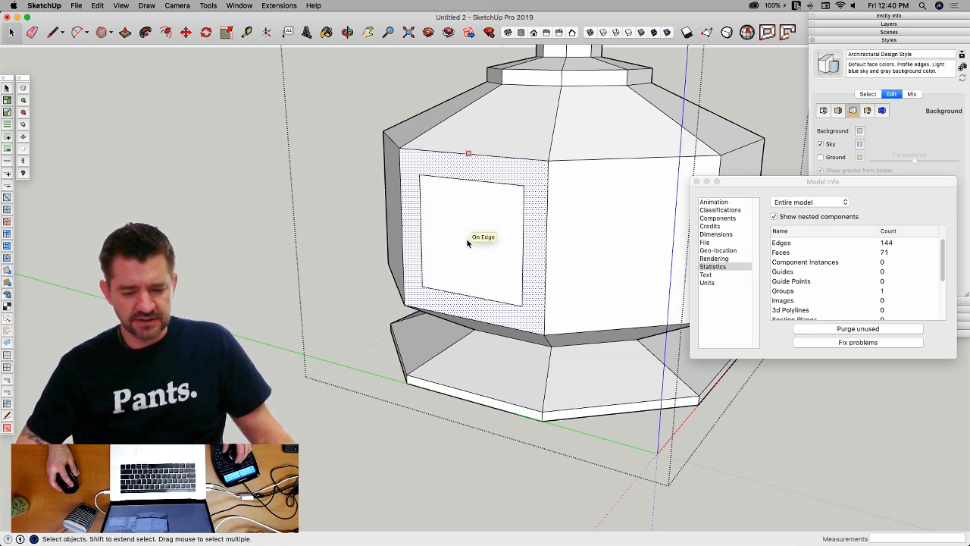
{"action": "left_click", "coordinate": [467, 236]}
{"action": "key", "text": "p"}
{"action": "left_click_drag", "start_coordinate": [465, 230], "coordinate": [384, 251]}
{"action": "left_click", "coordinate": [373, 253]}
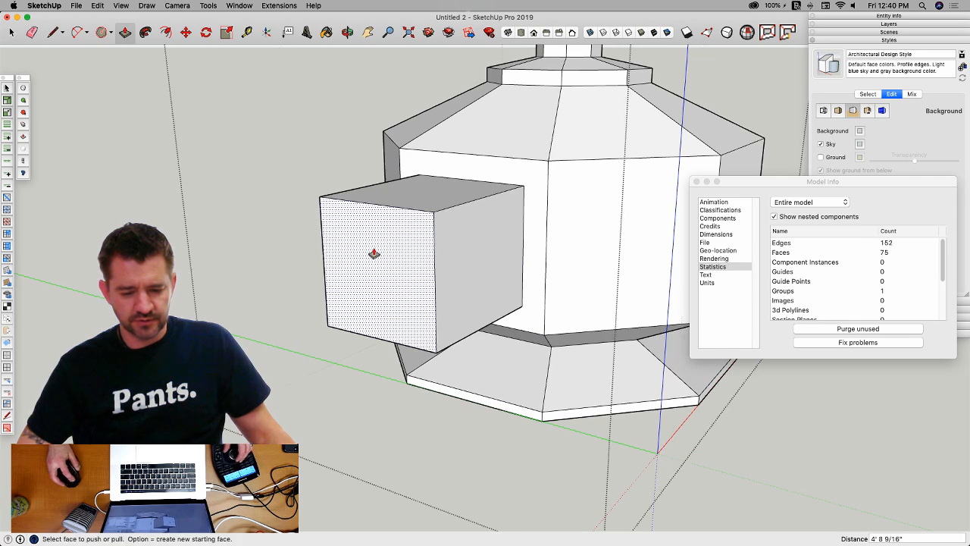
Step: Split the frame-shaped face around the extruded block's base into four faces with diagonal corner edges
{"action": "key", "text": "space"}
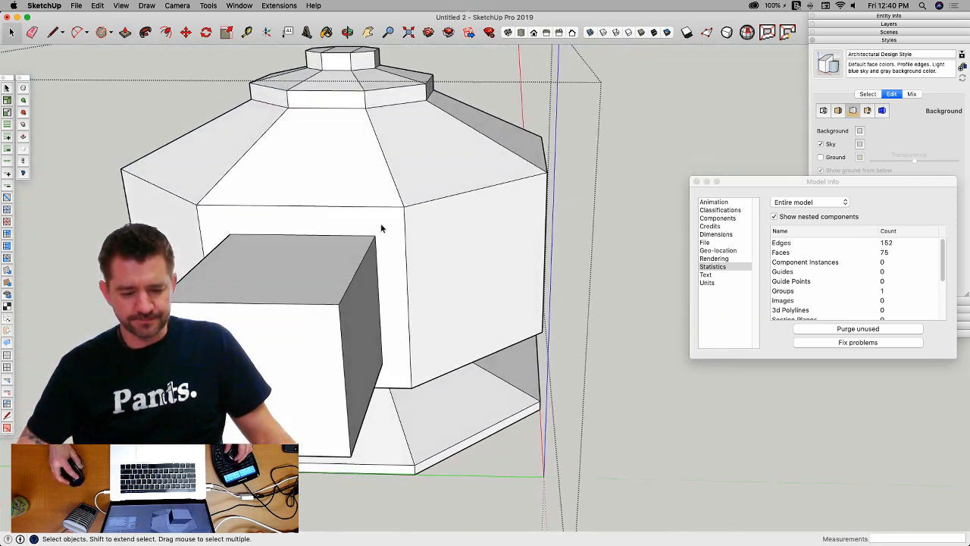
{"action": "left_click", "coordinate": [387, 226]}
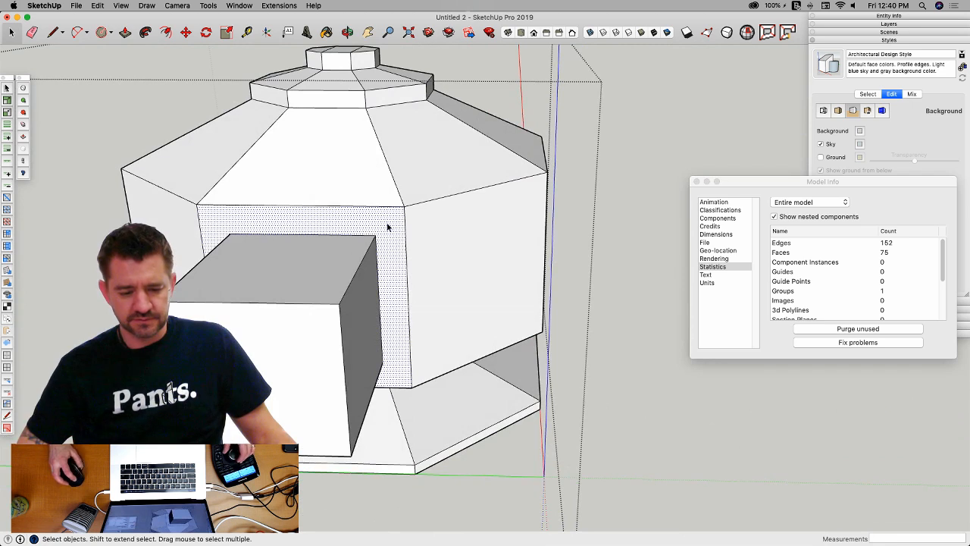
{"action": "left_click", "coordinate": [769, 34]}
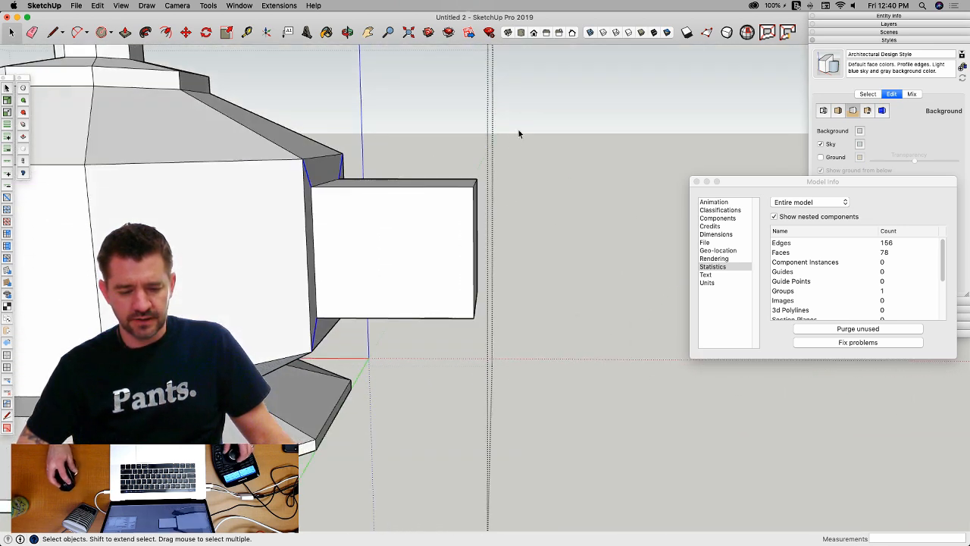
Step: With Vertex Tools, scale the extruded block's vertices to 0.25 in thickness and by 1.21 in height
{"action": "left_click_drag", "start_coordinate": [518, 135], "coordinate": [415, 334]}
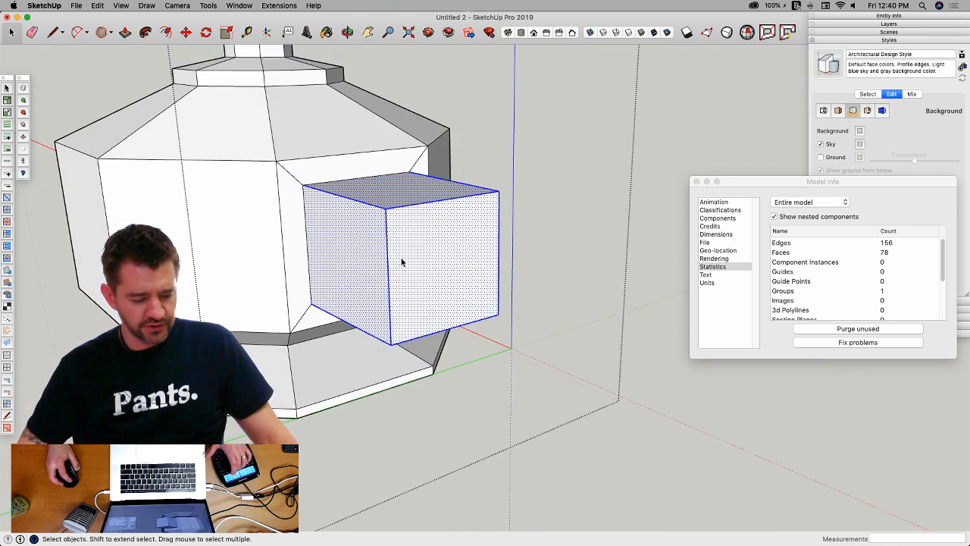
{"action": "key", "text": "v"}
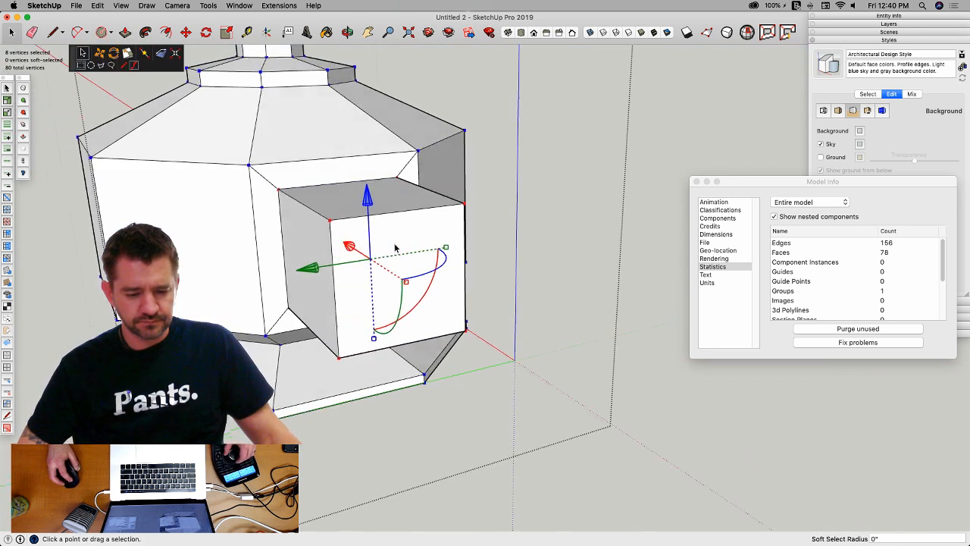
{"action": "left_click_drag", "start_coordinate": [403, 268], "coordinate": [340, 267]}
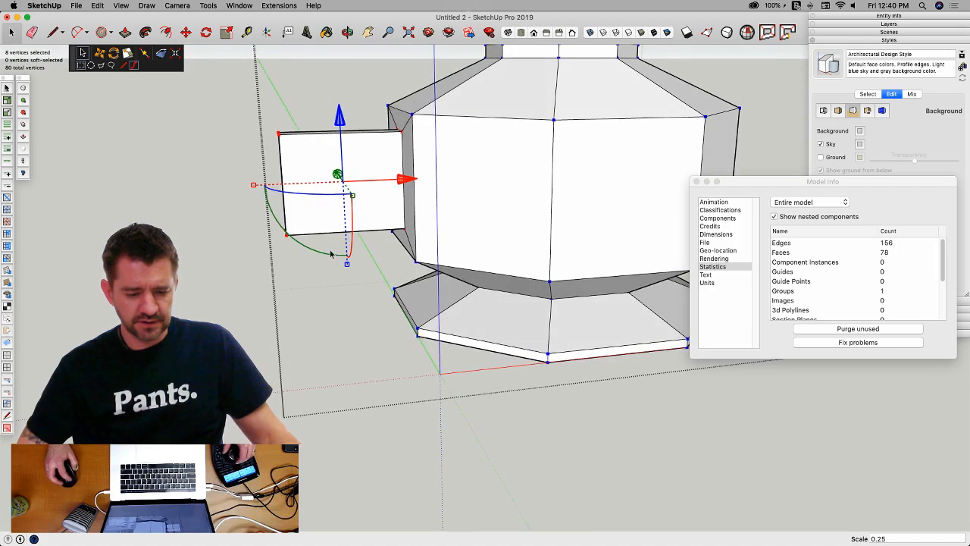
{"action": "left_click_drag", "start_coordinate": [343, 267], "coordinate": [346, 281]}
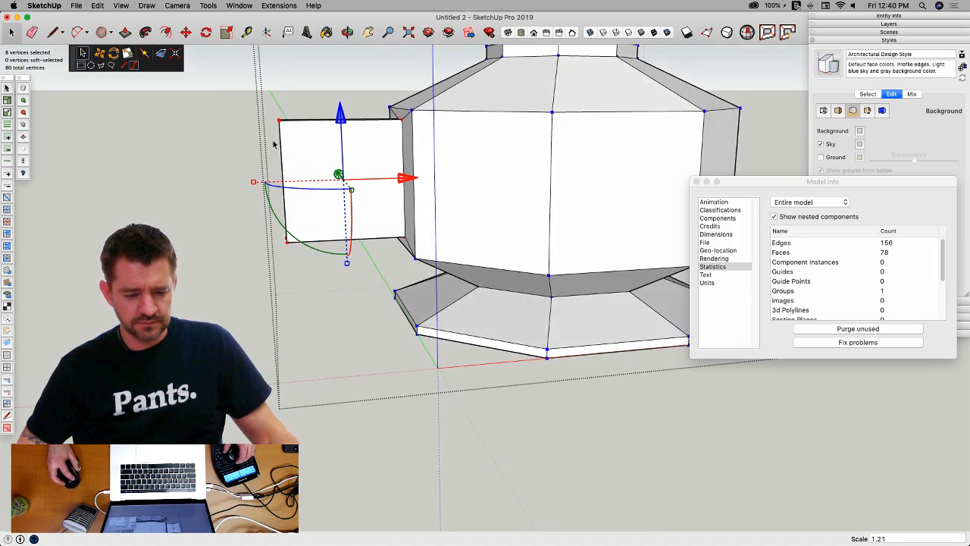
Step: Scale the four vertices at the block's outer end vertically by 1.76 to flare the handle
{"action": "left_click_drag", "start_coordinate": [241, 79], "coordinate": [364, 286]}
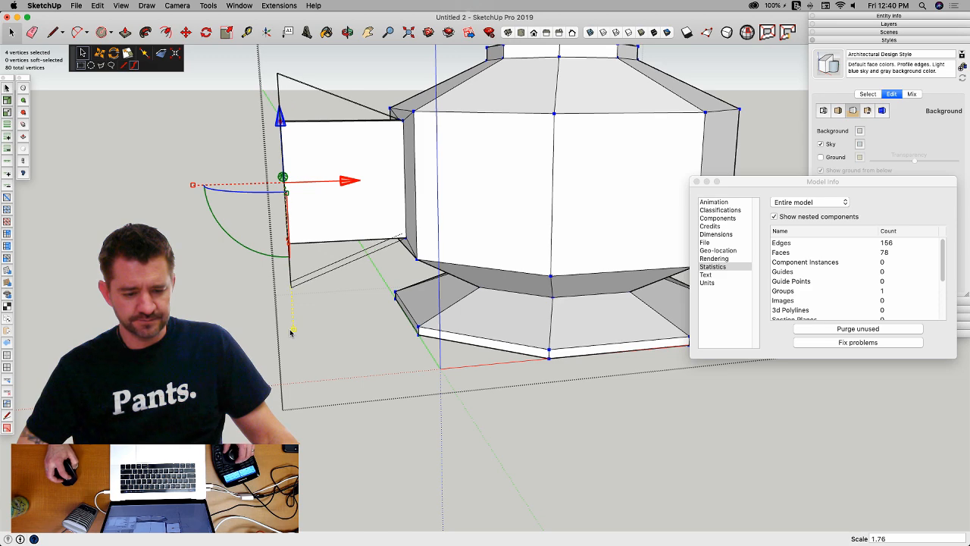
{"action": "left_click_drag", "start_coordinate": [291, 332], "coordinate": [290, 332]}
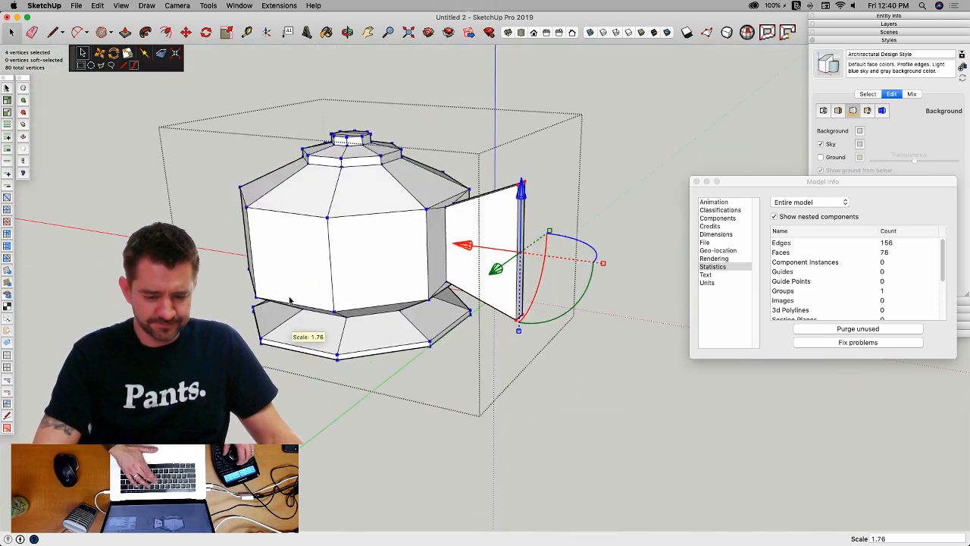
Step: Undo the smooth subdivision preview of the vessel and dismiss the Vertex Tools error report
{"action": "key", "text": "Tab"}
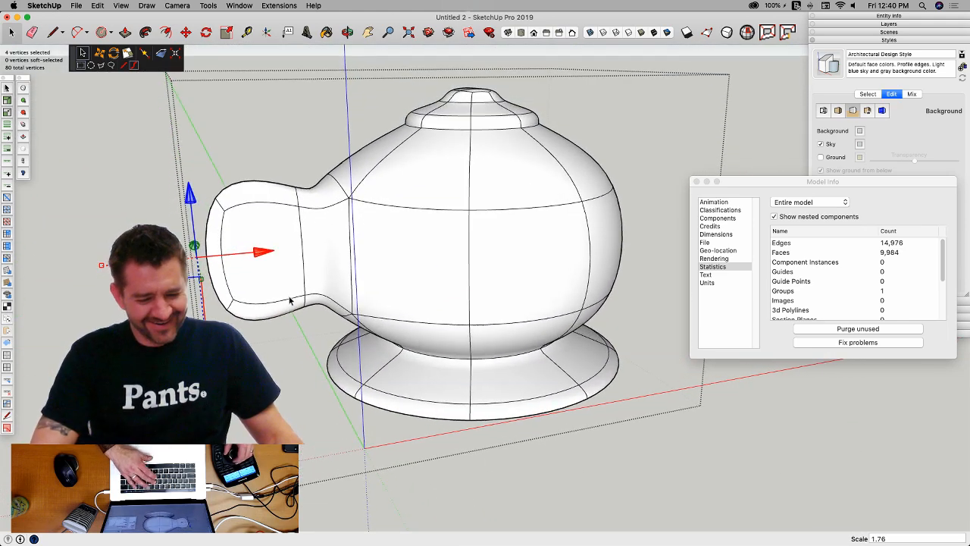
{"action": "key", "text": "super+z"}
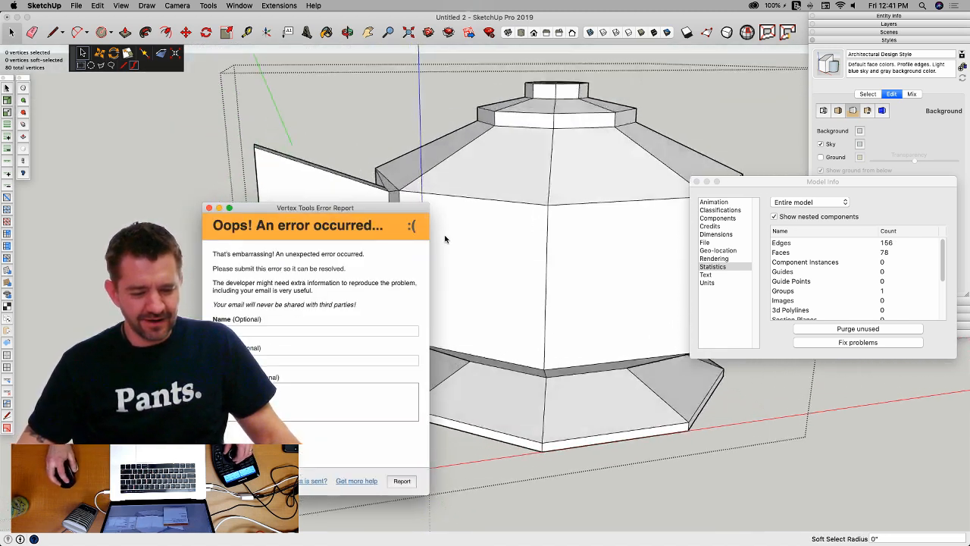
{"action": "left_click", "coordinate": [207, 208]}
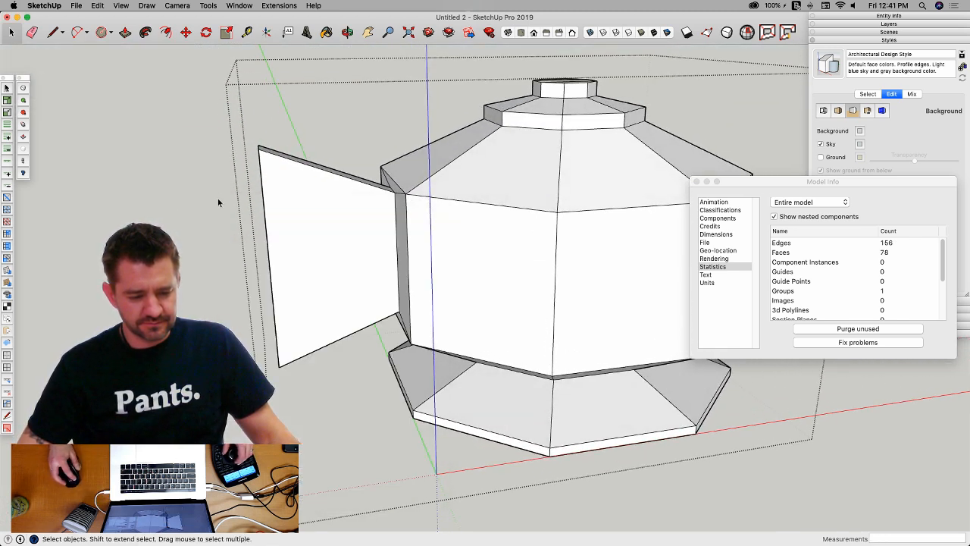
Step: Try to offset the three free edges of the handle panel's side face inward
{"action": "middle_click_drag", "start_coordinate": [288, 180], "coordinate": [324, 173]}
{"action": "left_click", "coordinate": [305, 171]}
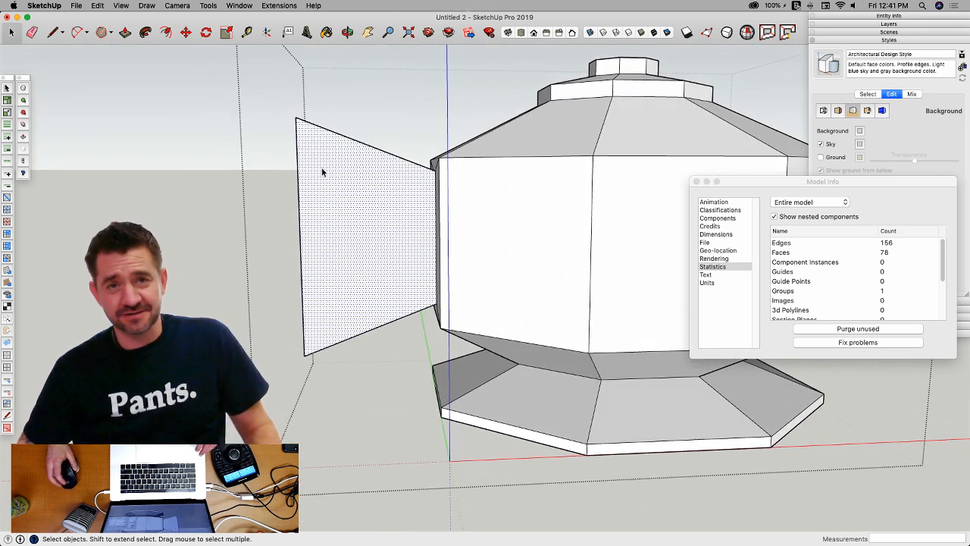
{"action": "left_click", "coordinate": [364, 148]}
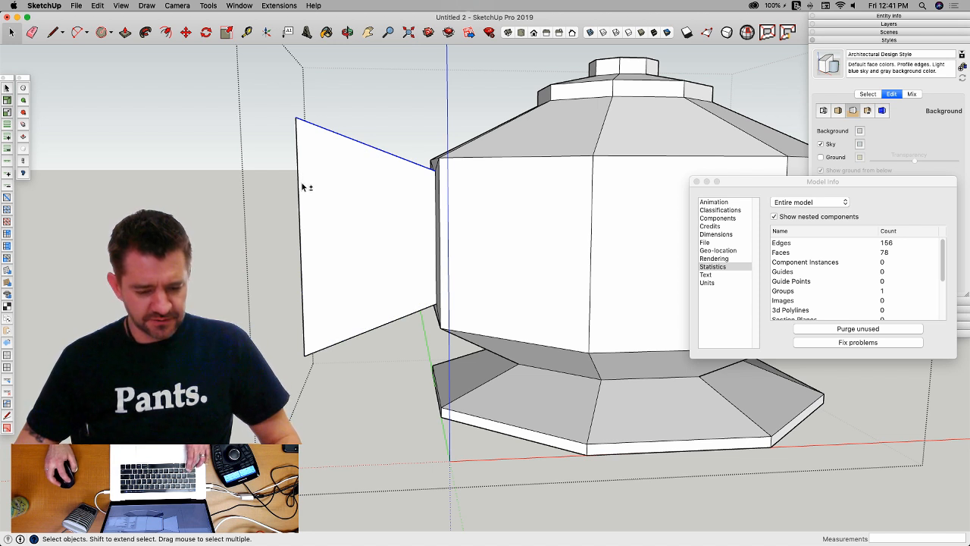
{"action": "left_click", "coordinate": [315, 203], "text": "shift"}
{"action": "left_click", "coordinate": [342, 226], "text": "shift"}
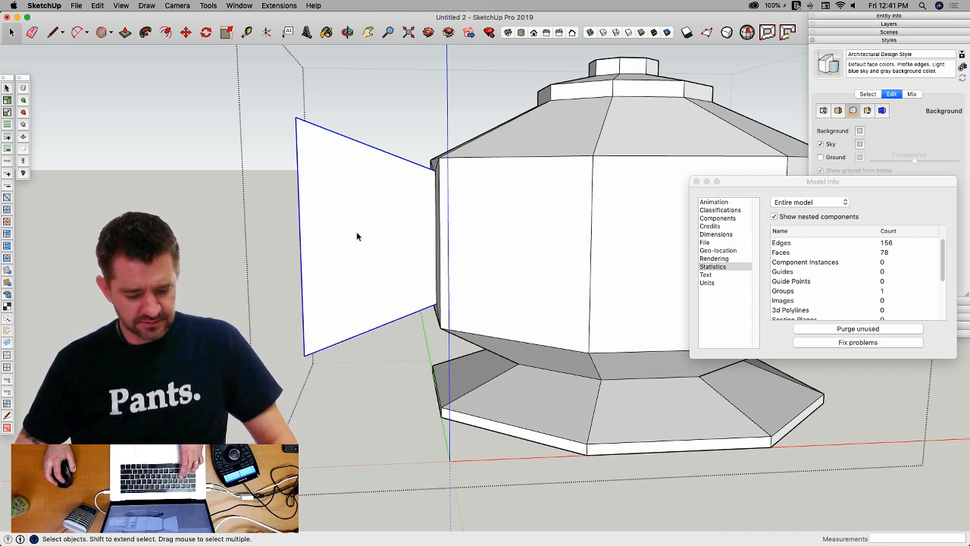
{"action": "key", "text": "f"}
{"action": "left_click", "coordinate": [347, 137]}
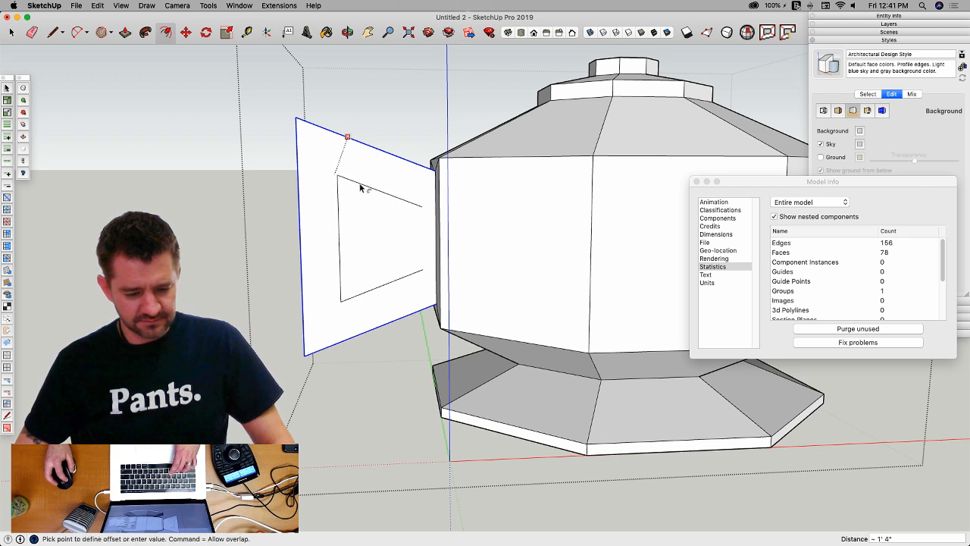
{"action": "left_click", "coordinate": [368, 189]}
Step: Start a line from the upper inner offset edge toward the vessel body, and undo the three-edge offset
{"action": "middle_click_drag", "start_coordinate": [472, 219], "coordinate": [427, 196]}
{"action": "key", "text": "l"}
{"action": "scroll", "coordinate": [427, 195], "scroll_direction": "up", "scroll_amount": 2}
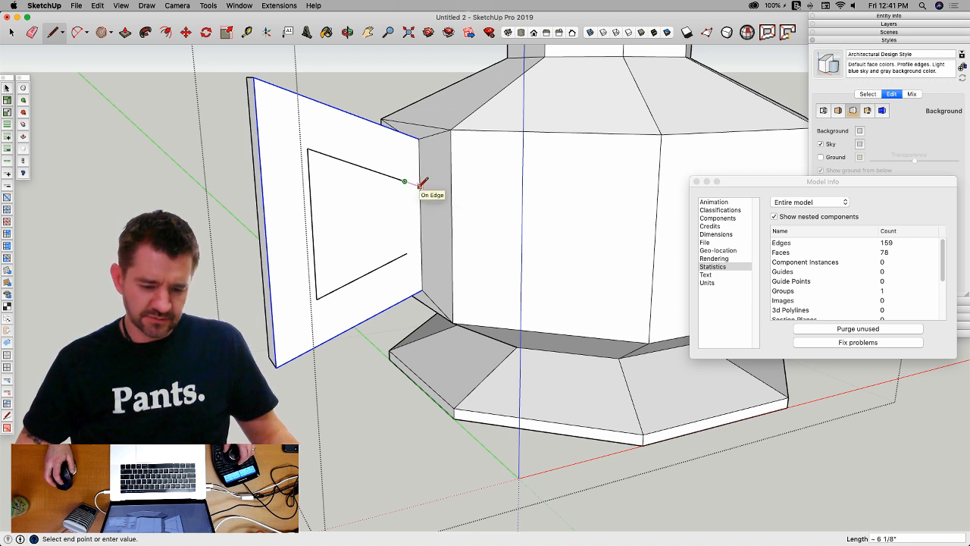
{"action": "scroll", "coordinate": [422, 184], "scroll_direction": "up", "scroll_amount": 1}
{"action": "middle_click_drag", "start_coordinate": [422, 182], "coordinate": [396, 180]}
{"action": "key", "text": "e"}
{"action": "key", "text": "super+z"}
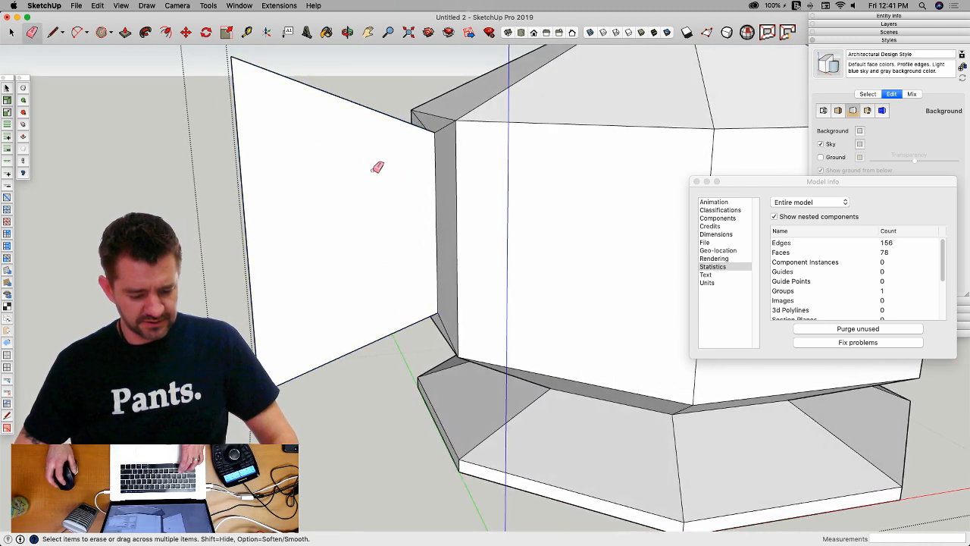
Step: Offset the handle panel's side face inward and push the inner face through about 1' 1/16" to open a hole
{"action": "key", "text": "f"}
{"action": "left_click", "coordinate": [355, 137]}
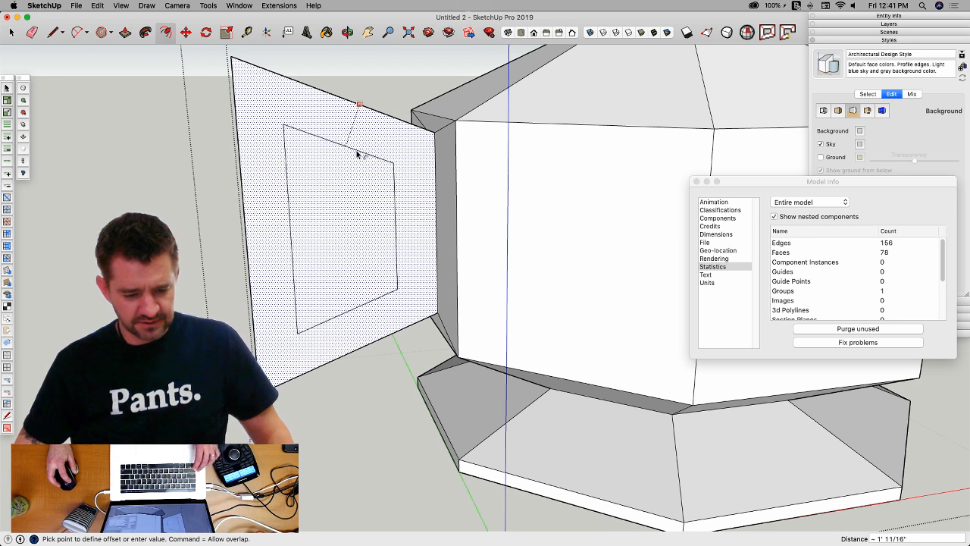
{"action": "left_click", "coordinate": [353, 147]}
{"action": "middle_click_drag", "start_coordinate": [353, 147], "coordinate": [393, 187]}
{"action": "key", "text": "p"}
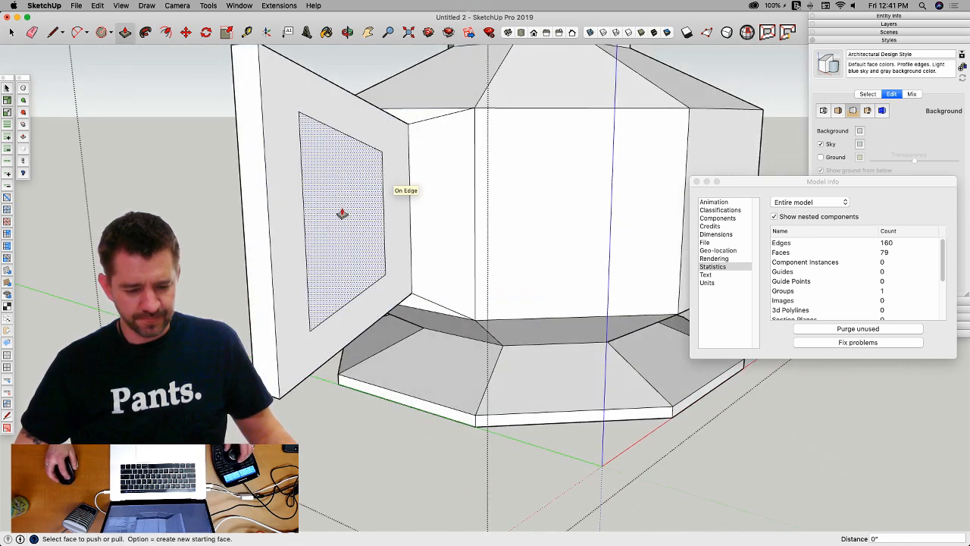
{"action": "left_click", "coordinate": [339, 211]}
{"action": "left_click", "coordinate": [322, 193]}
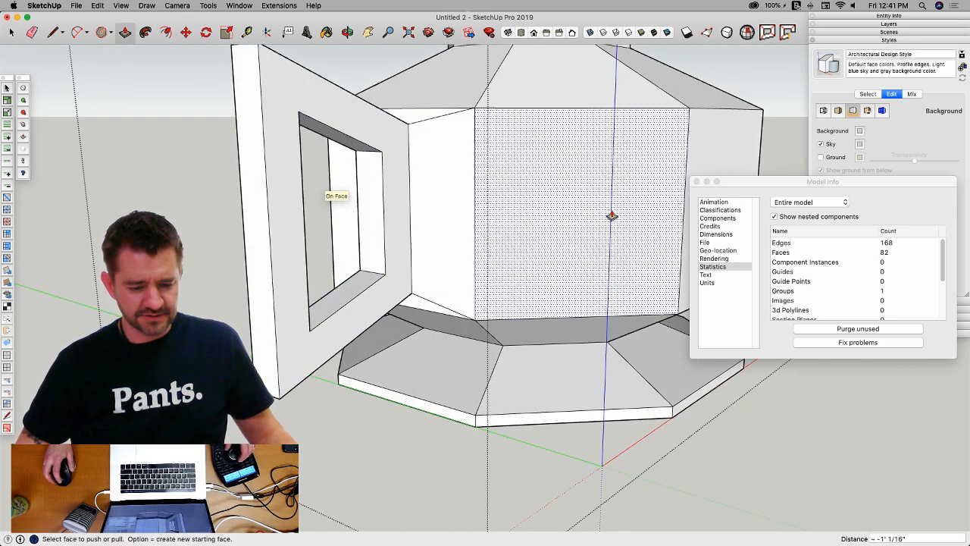
Step: Split the frame-shaped faces on both sides of the handle into four faces each by connecting their corners
{"action": "middle_click_drag", "start_coordinate": [322, 193], "coordinate": [556, 199]}
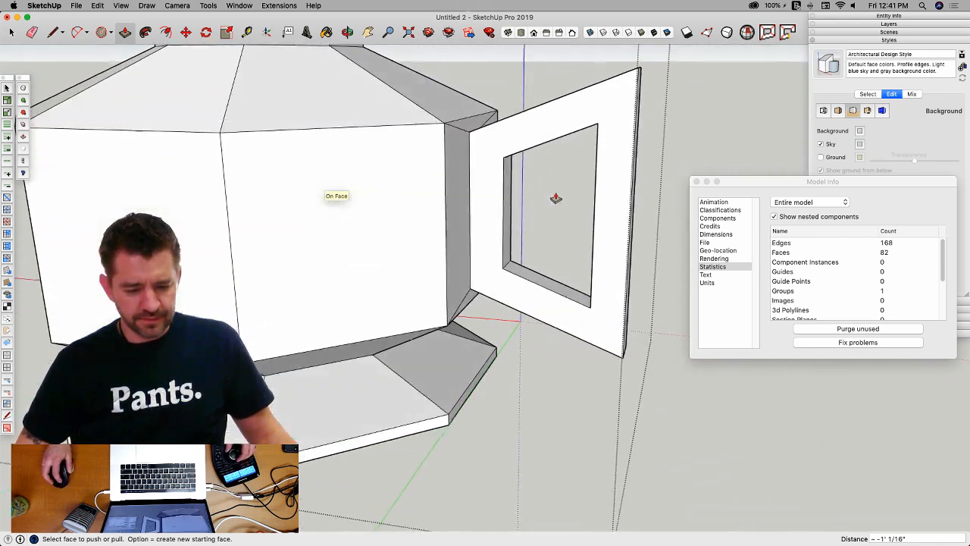
{"action": "key", "text": "space"}
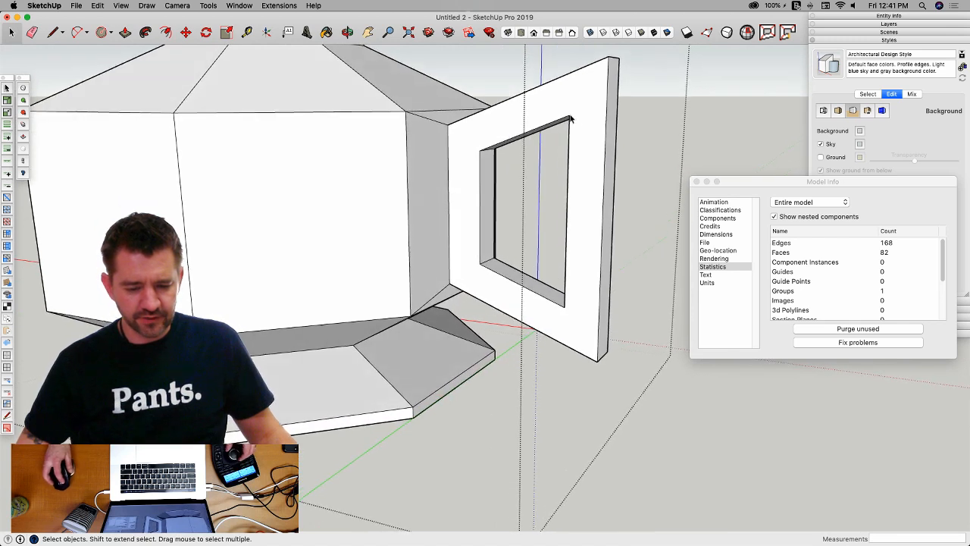
{"action": "left_click", "coordinate": [577, 105]}
{"action": "left_click", "coordinate": [780, 34]}
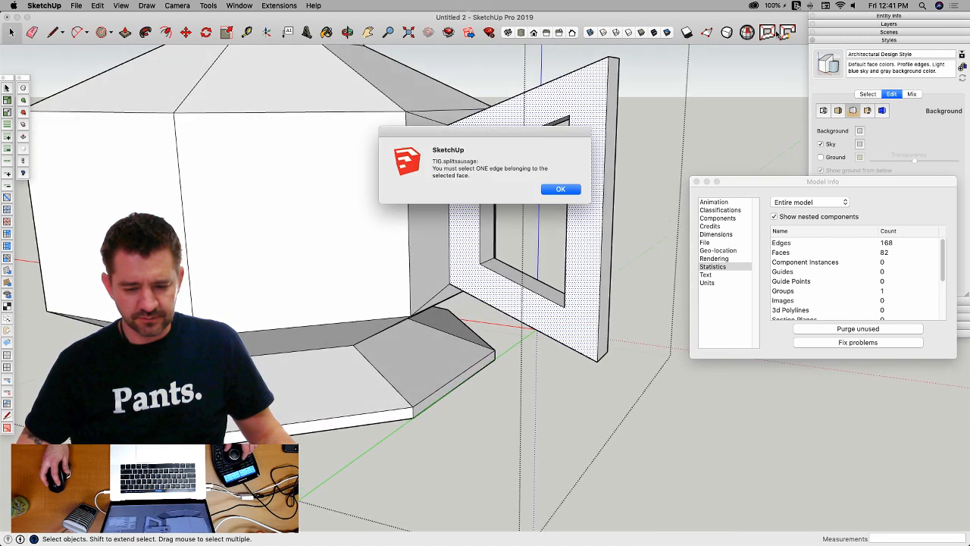
{"action": "left_click", "coordinate": [560, 189]}
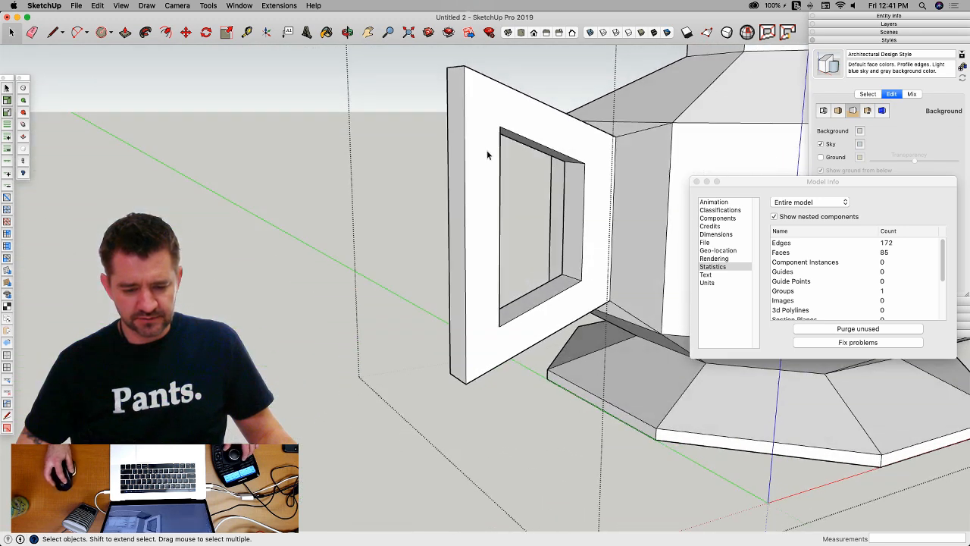
{"action": "left_click", "coordinate": [487, 154]}
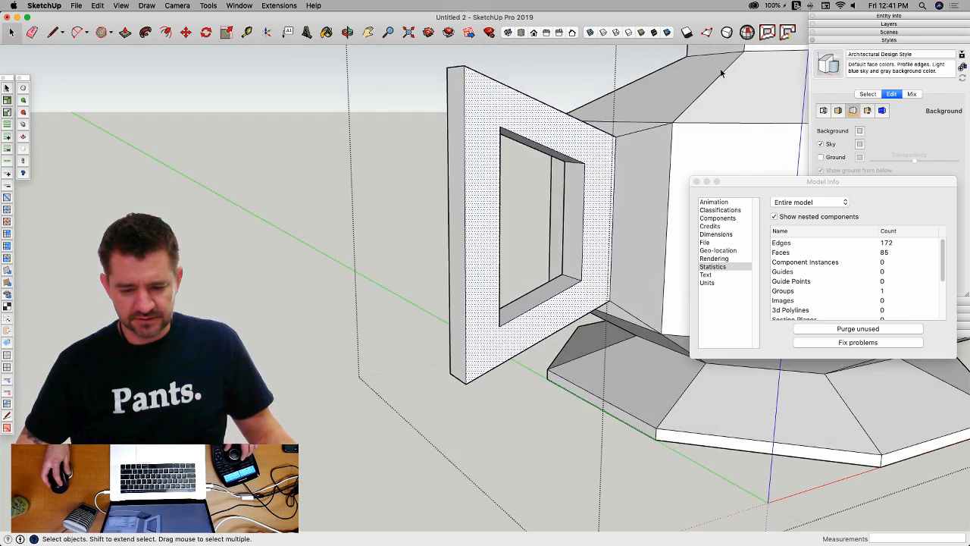
{"action": "left_click", "coordinate": [766, 33]}
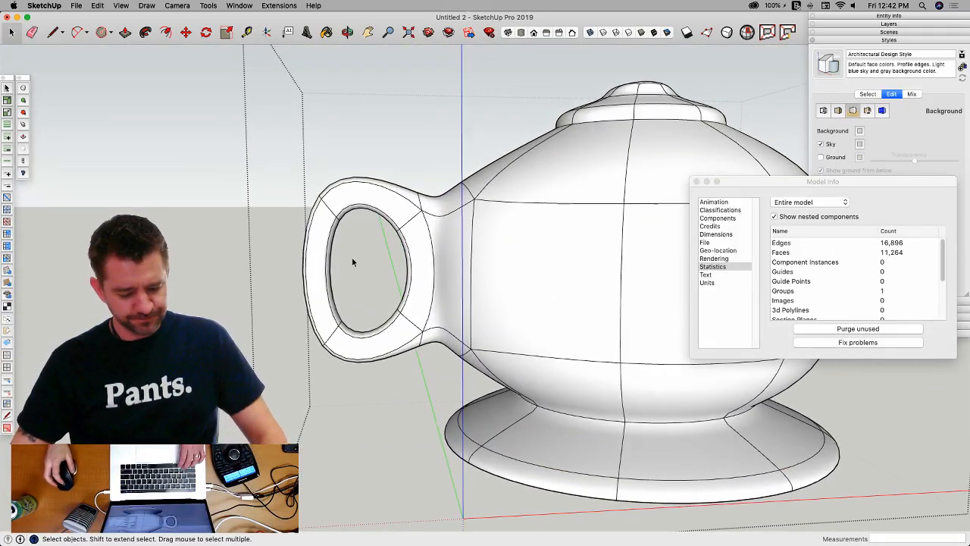
Step: Undo the subdivision and insert an edge loop across the middle of the handle's outer vertical bar
{"action": "key", "text": "super+z"}
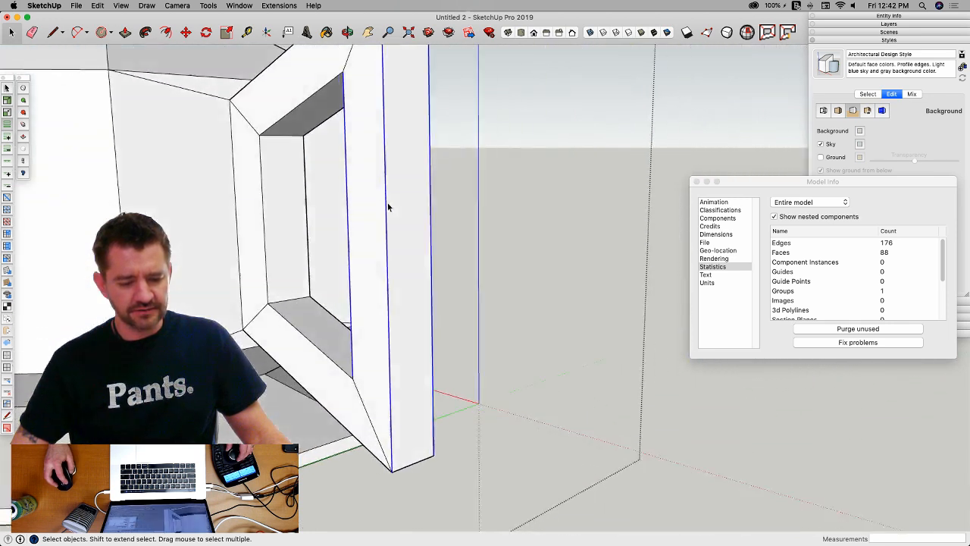
{"action": "left_click", "coordinate": [8, 384]}
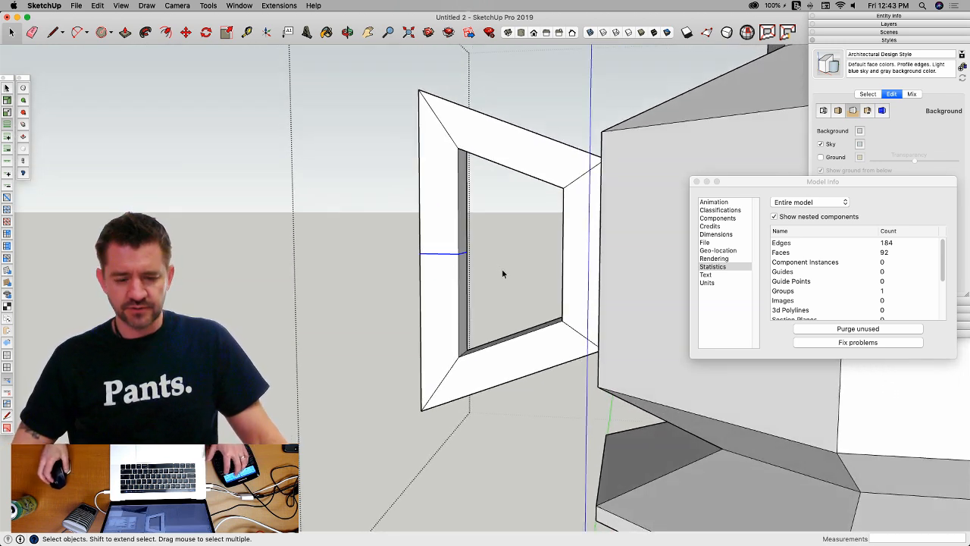
Step: Move the middle loop's four vertices 1' 7 5/16" away from the vessel, and undo the move and the loop
{"action": "key", "text": "v"}
{"action": "left_click_drag", "start_coordinate": [508, 257], "coordinate": [441, 257]}
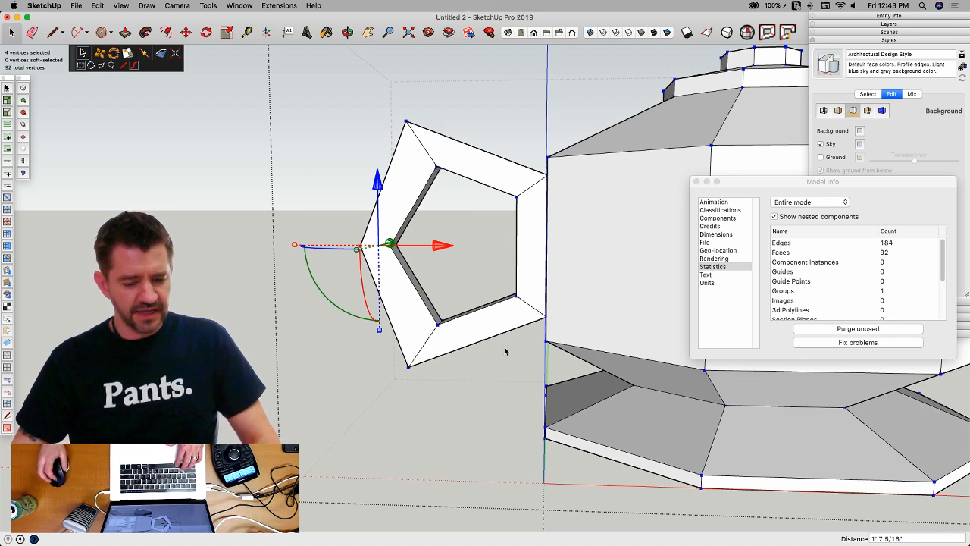
{"action": "key", "text": "super+z"}
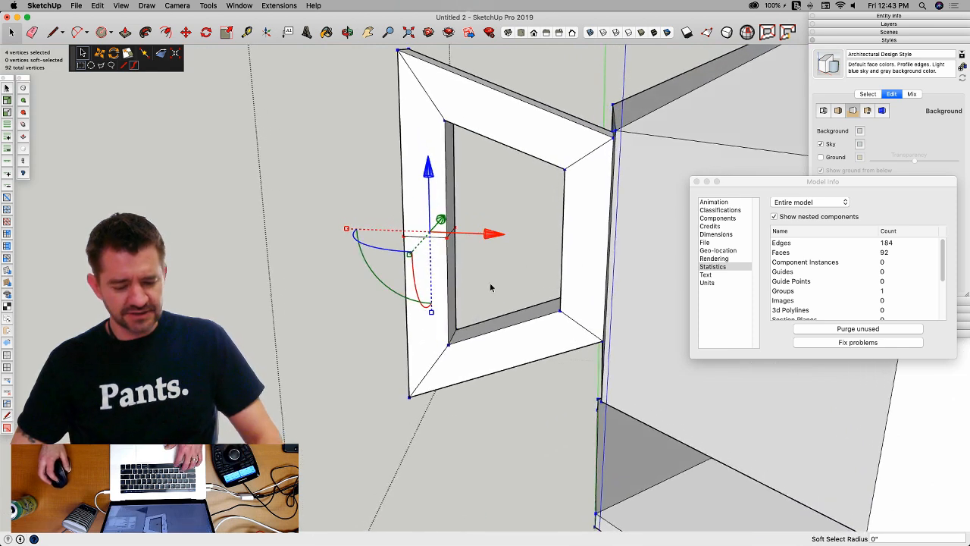
{"action": "key", "text": "super+z"}
{"action": "key", "text": "space"}
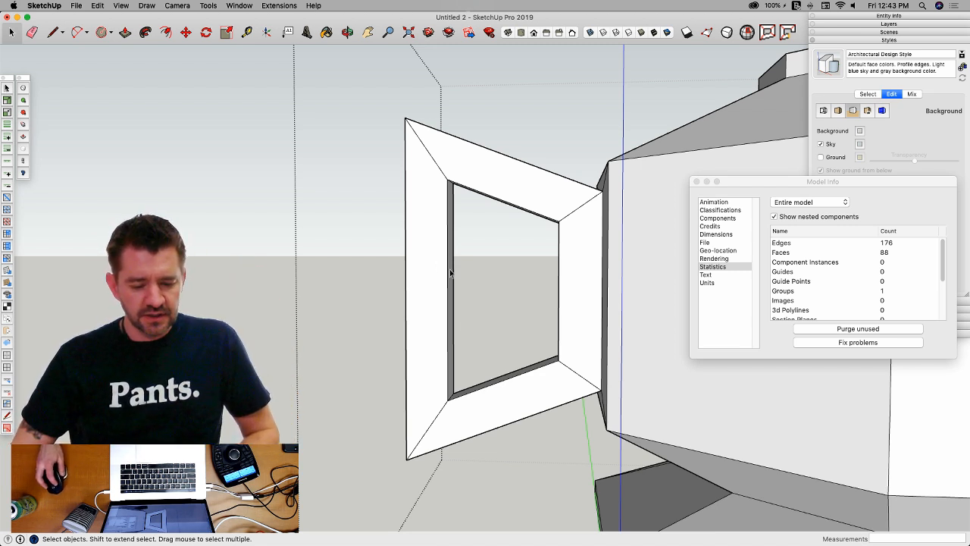
Step: Insert two edge loops across the handle's outer vertical bar with a pinch of 20
{"action": "left_click", "coordinate": [8, 124]}
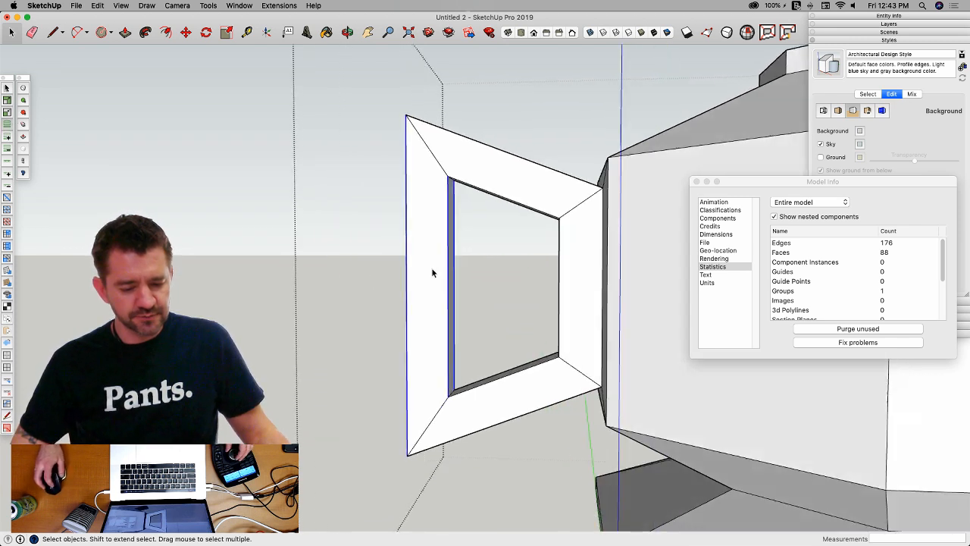
{"action": "left_click", "coordinate": [7, 404]}
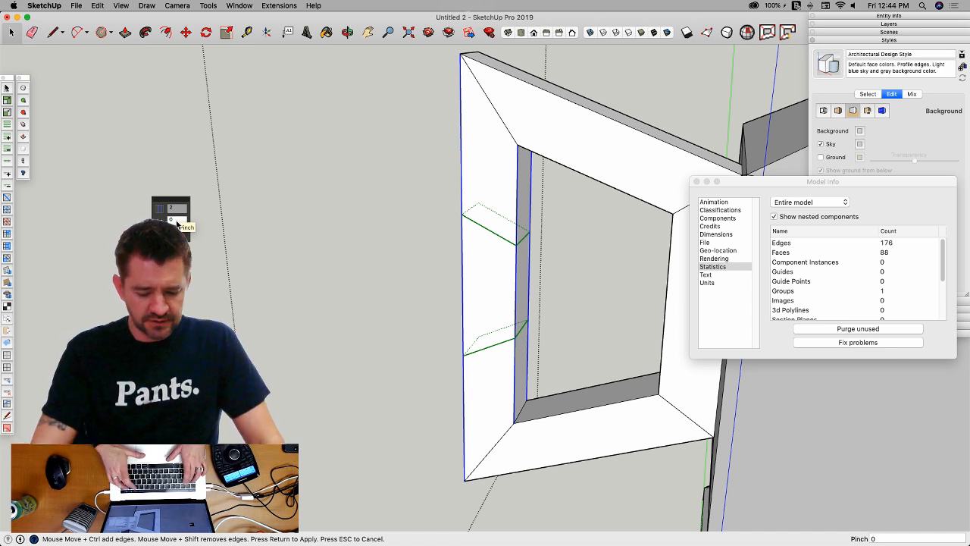
{"action": "type", "text": "10"}
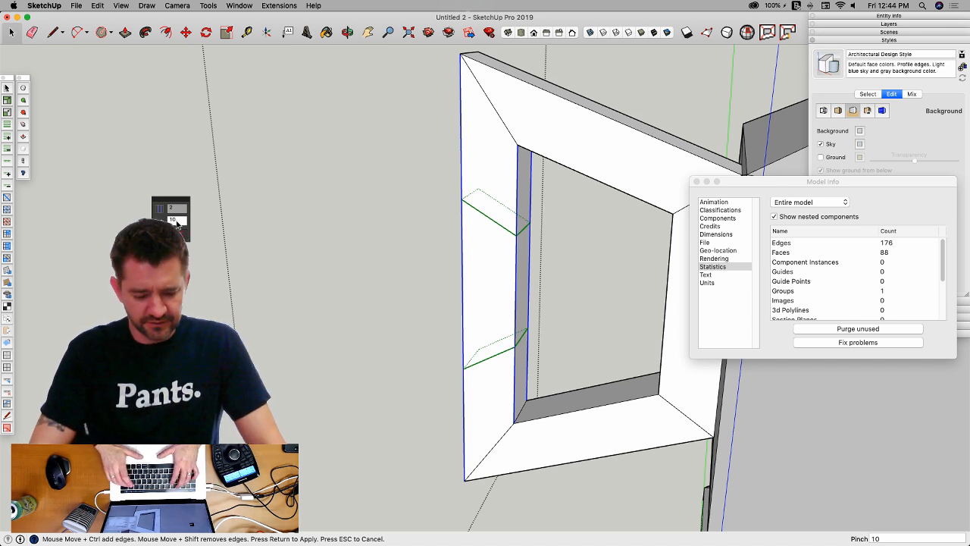
{"action": "type", "text": "30"}
{"action": "key", "text": "Return"}
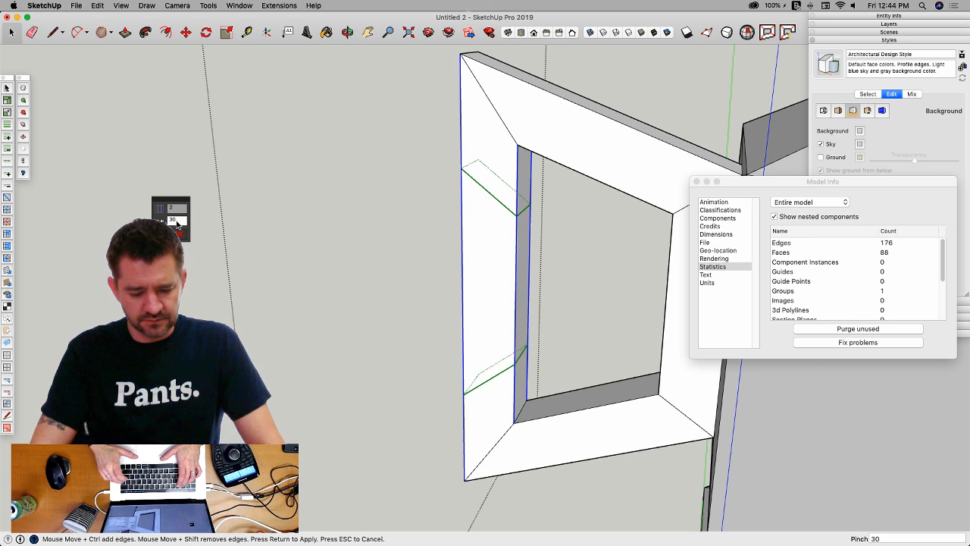
{"action": "type", "text": "20"}
{"action": "key", "text": "Return"}
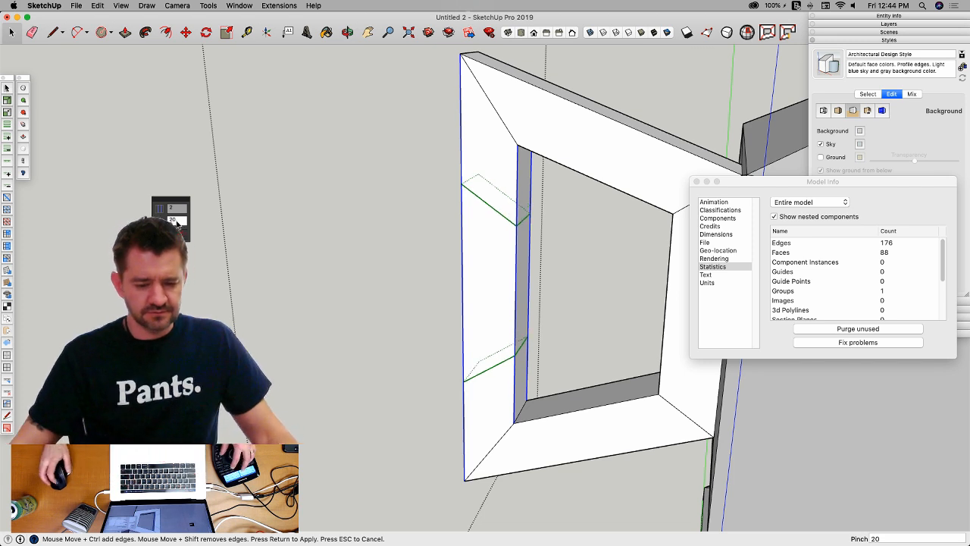
{"action": "middle_click_drag", "start_coordinate": [176, 222], "coordinate": [311, 287]}
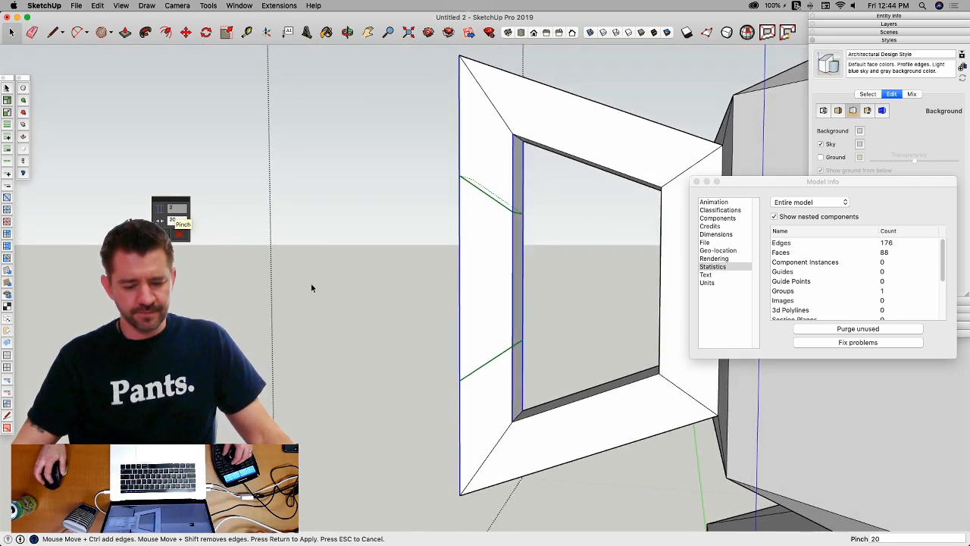
{"action": "key", "text": "Return"}
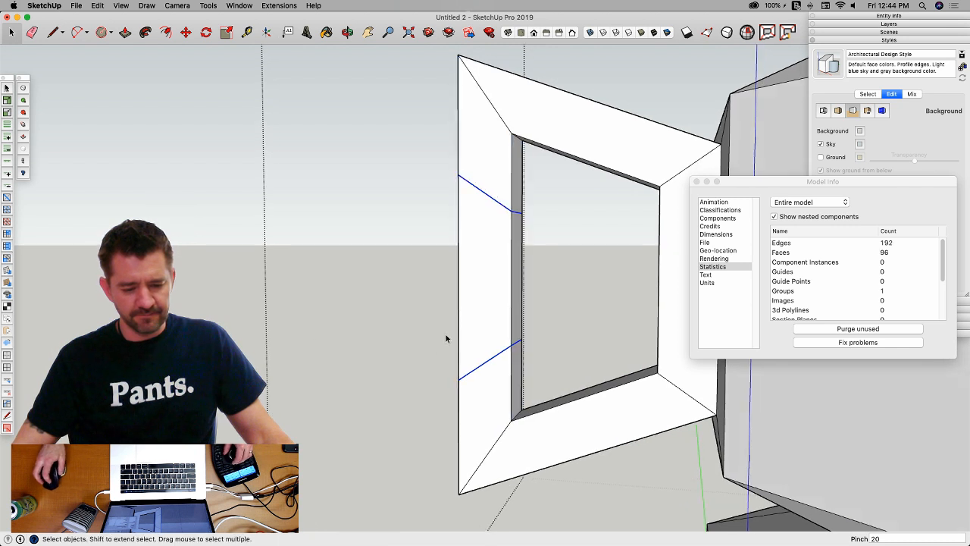
Step: Move the two new loops' eight vertices 2' 9/16" away from the vessel along the red axis
{"action": "middle_click_drag", "start_coordinate": [446, 336], "coordinate": [424, 301]}
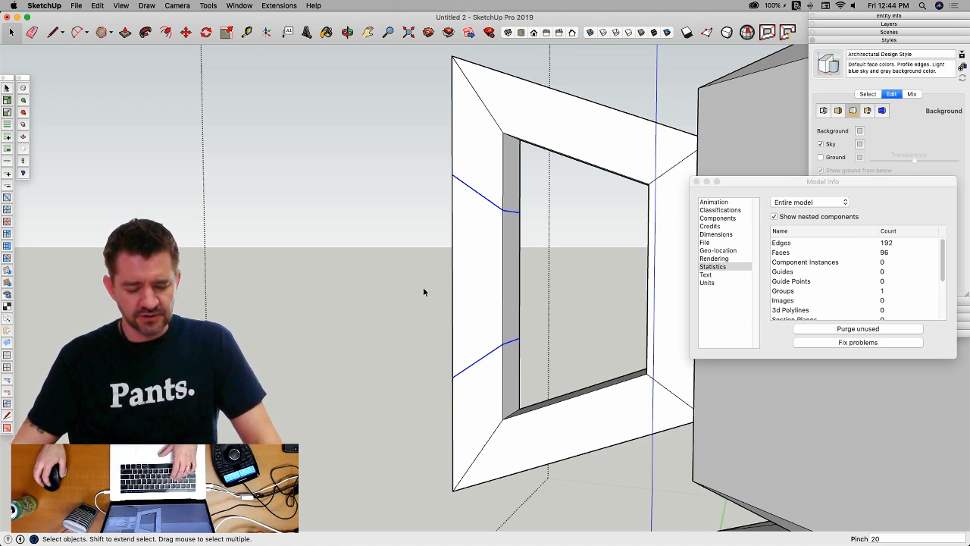
{"action": "key", "text": "v"}
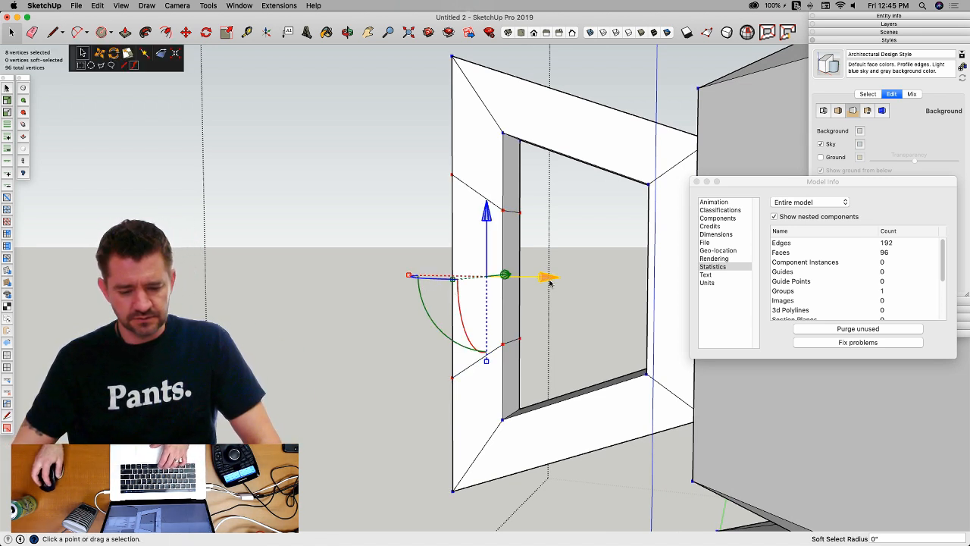
{"action": "left_click_drag", "start_coordinate": [550, 281], "coordinate": [445, 281]}
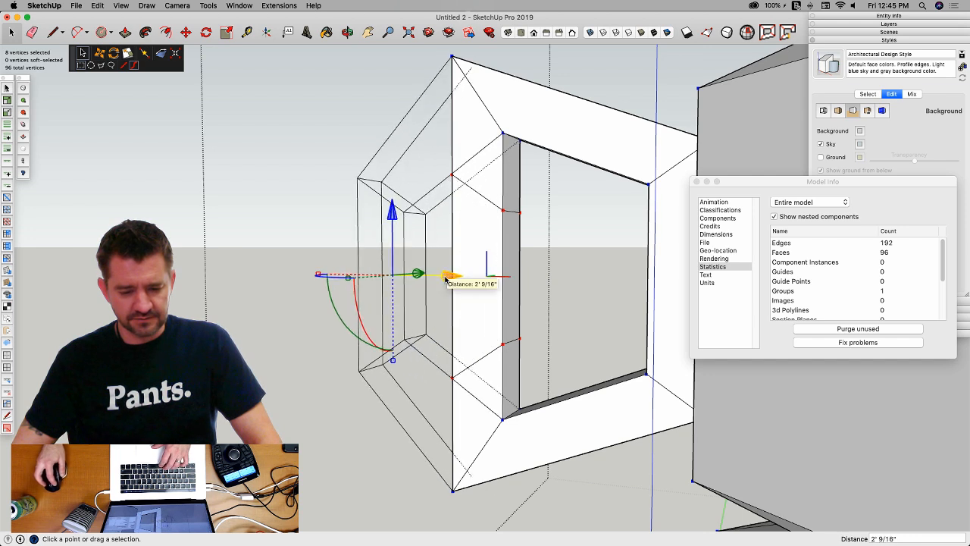
Step: Subdivide the vessel and handle to examine the smoothed form, and undo the subdivision
{"action": "middle_click_drag", "start_coordinate": [445, 280], "coordinate": [342, 376]}
{"action": "scroll", "coordinate": [359, 401], "scroll_direction": "down", "scroll_amount": 5}
{"action": "scroll", "coordinate": [337, 394], "scroll_direction": "up", "scroll_amount": 3}
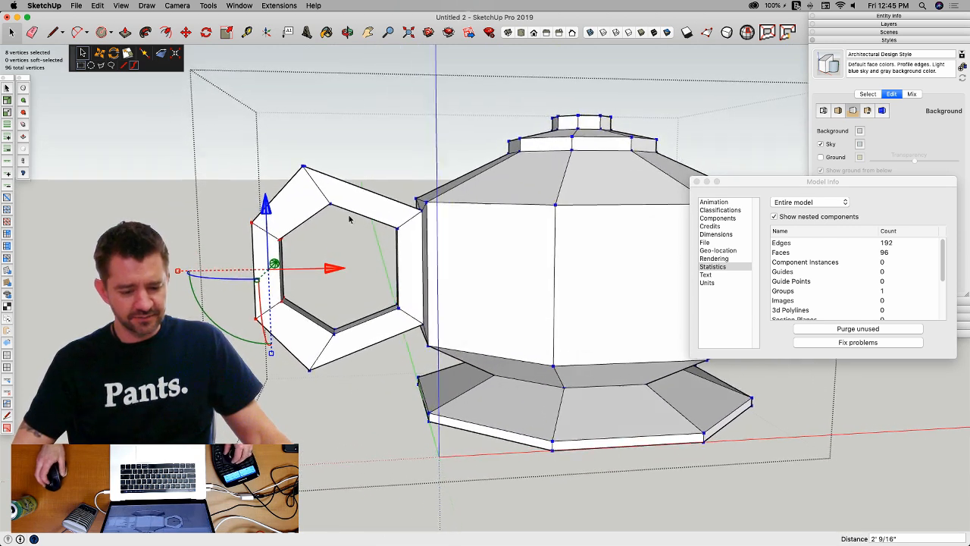
{"action": "middle_click_drag", "start_coordinate": [349, 219], "coordinate": [350, 227]}
{"action": "key", "text": "s"}
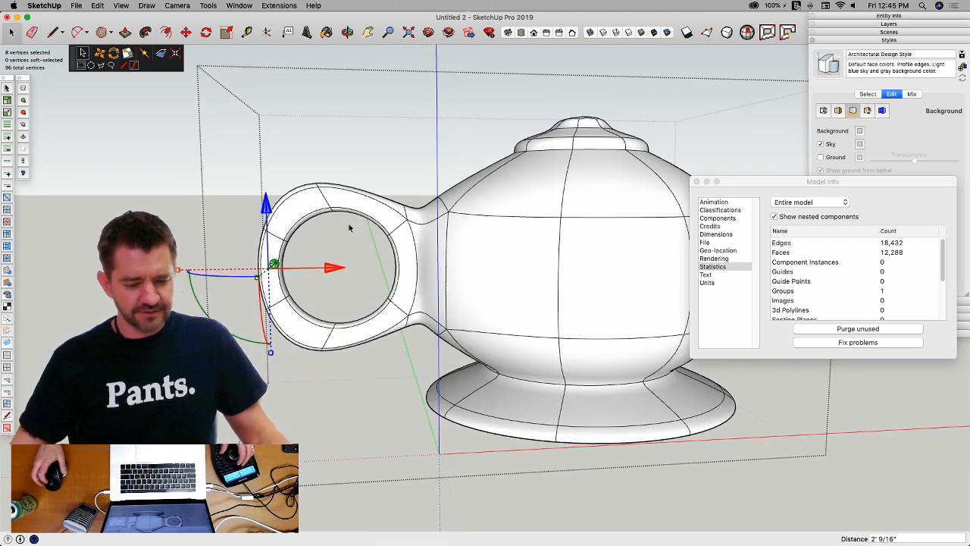
{"action": "middle_click_drag", "start_coordinate": [323, 261], "coordinate": [416, 402]}
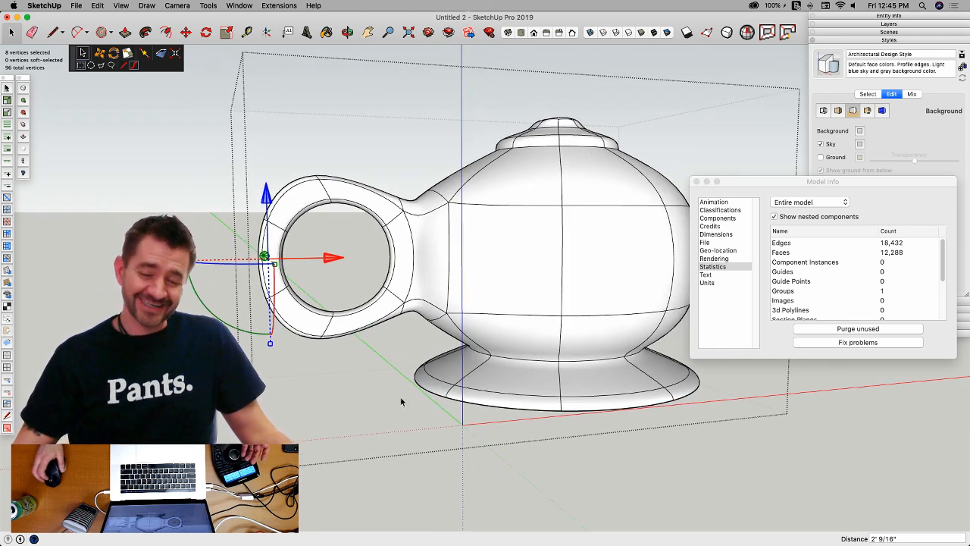
{"action": "middle_click_drag", "start_coordinate": [339, 385], "coordinate": [170, 383]}
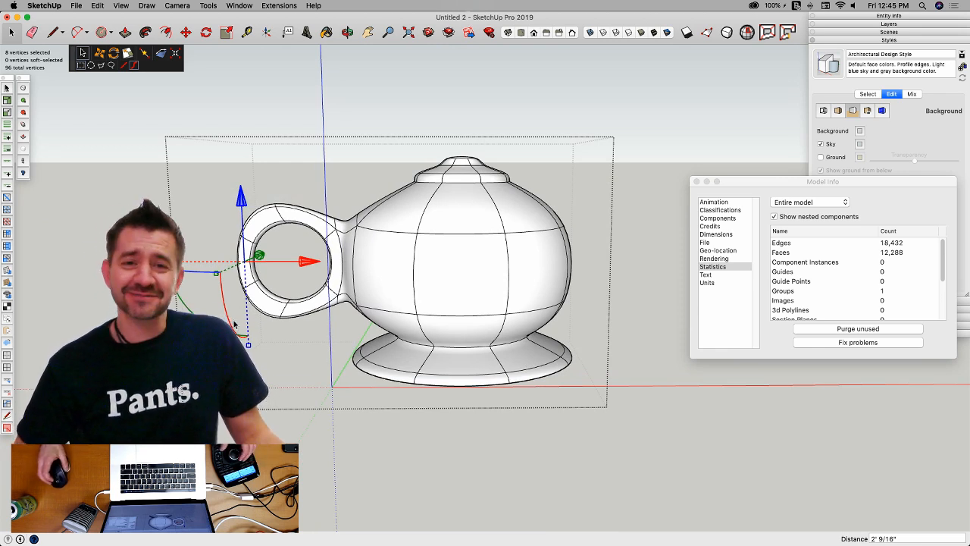
{"action": "scroll", "coordinate": [321, 381], "scroll_direction": "up", "scroll_amount": 4}
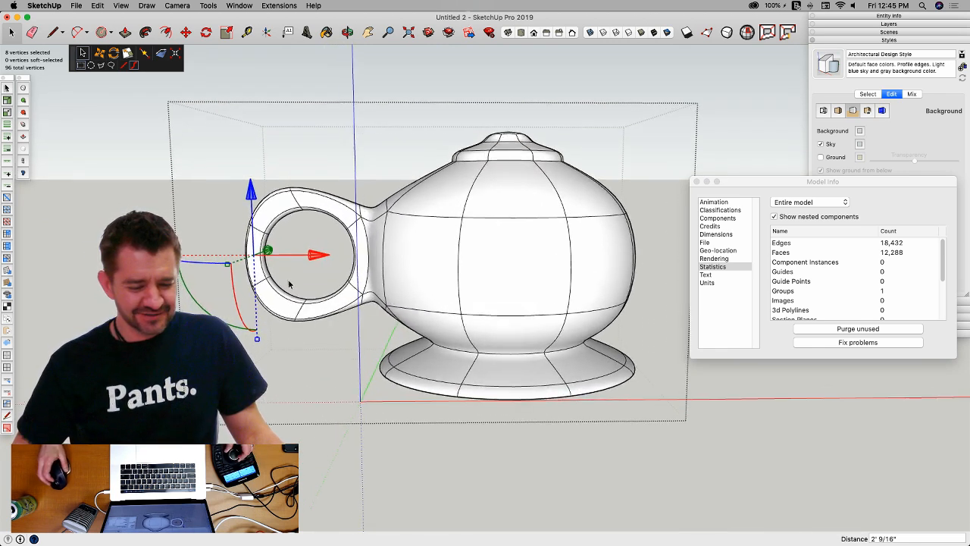
{"action": "scroll", "coordinate": [289, 284], "scroll_direction": "up", "scroll_amount": 3}
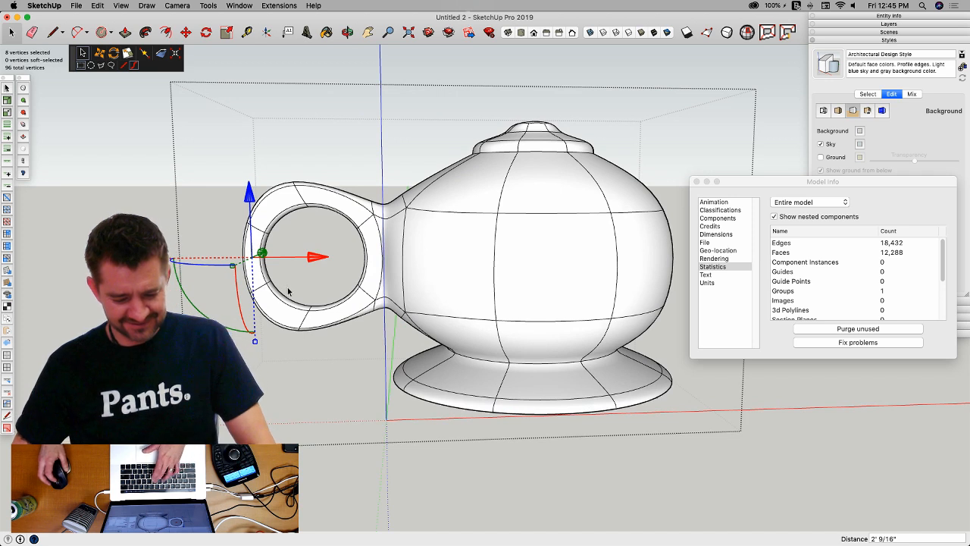
{"action": "key", "text": "super+z"}
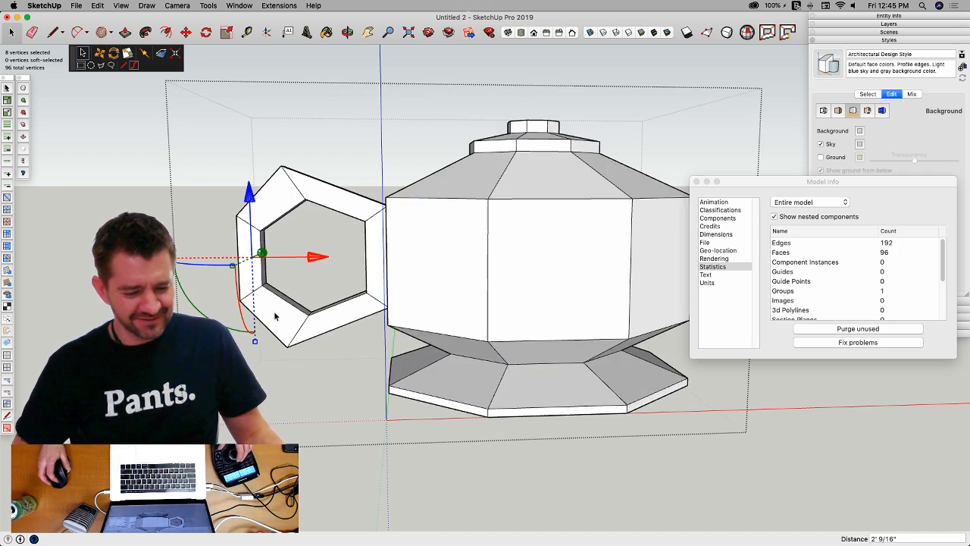
Step: Move the handle's 16 outer vertices 1' 5 9/16" toward the vessel, and shift the hole's upper and lower corner vertices back outward 6 5/16"
{"action": "left_click", "coordinate": [208, 208]}
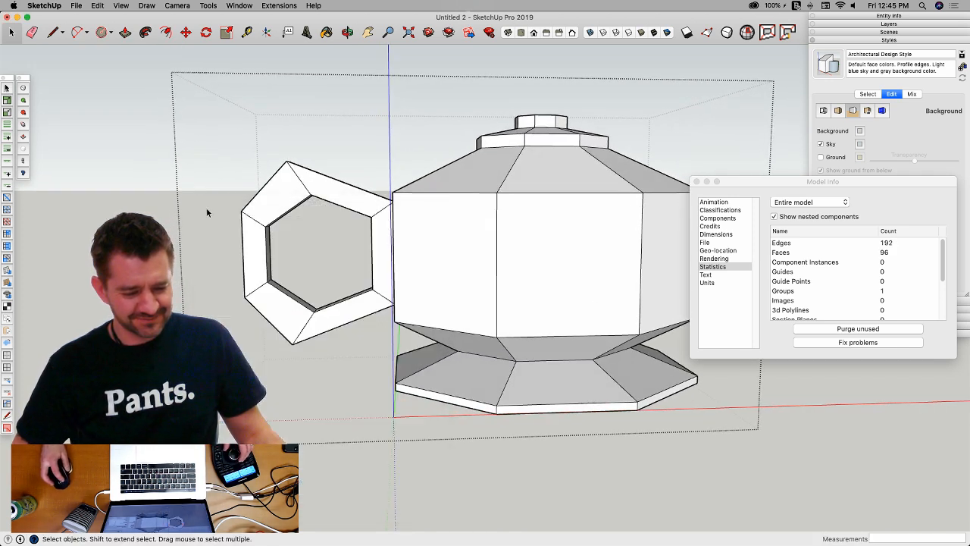
{"action": "middle_click_drag", "start_coordinate": [205, 213], "coordinate": [190, 121]}
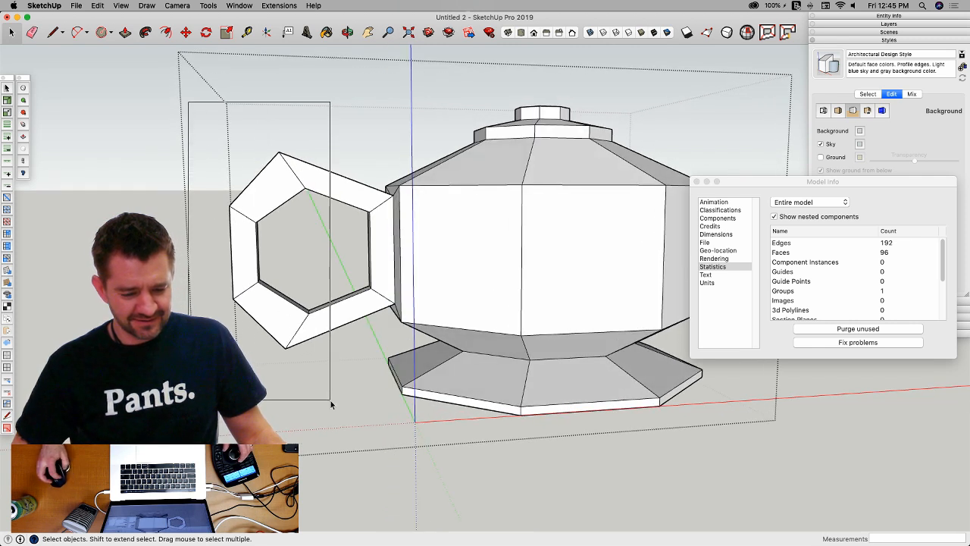
{"action": "left_click", "coordinate": [288, 324]}
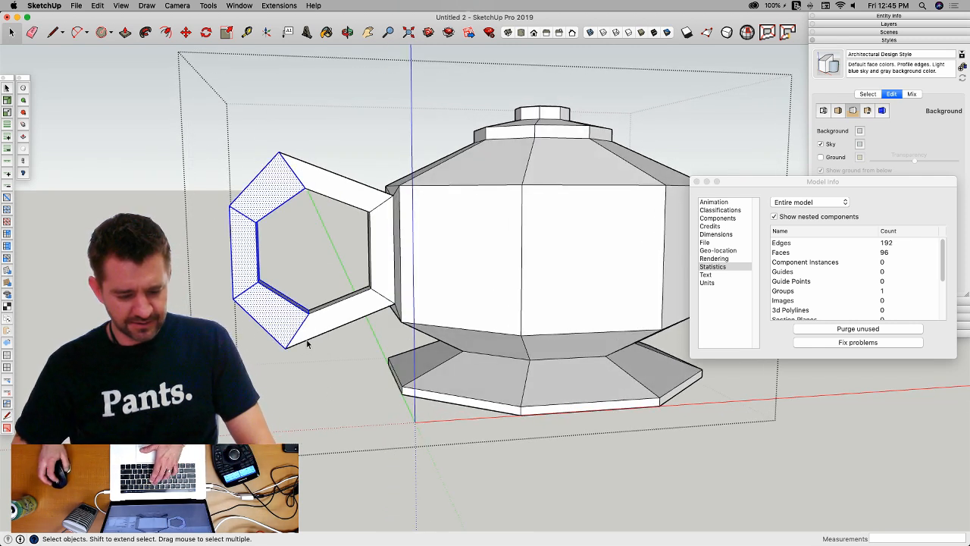
{"action": "key", "text": "v"}
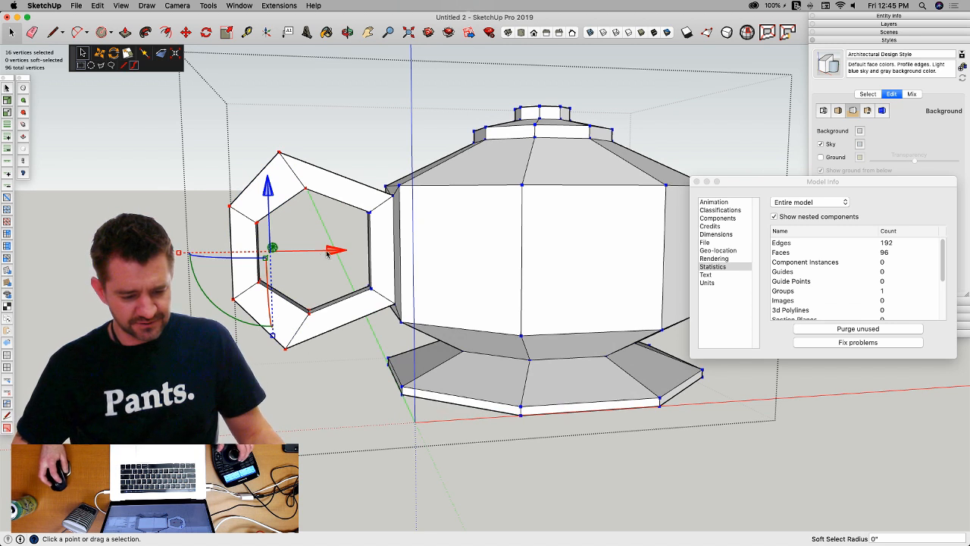
{"action": "left_click_drag", "start_coordinate": [327, 254], "coordinate": [369, 261]}
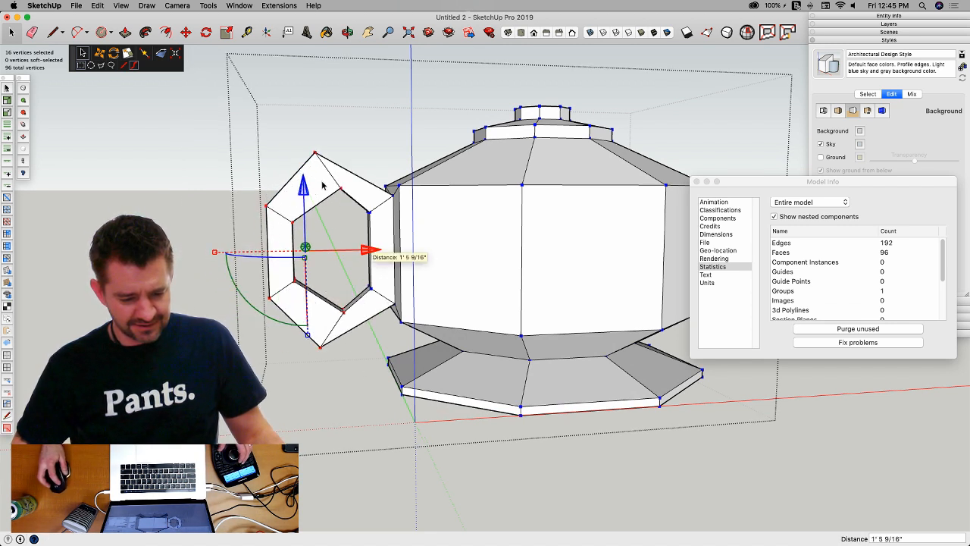
{"action": "left_click", "coordinate": [350, 319]}
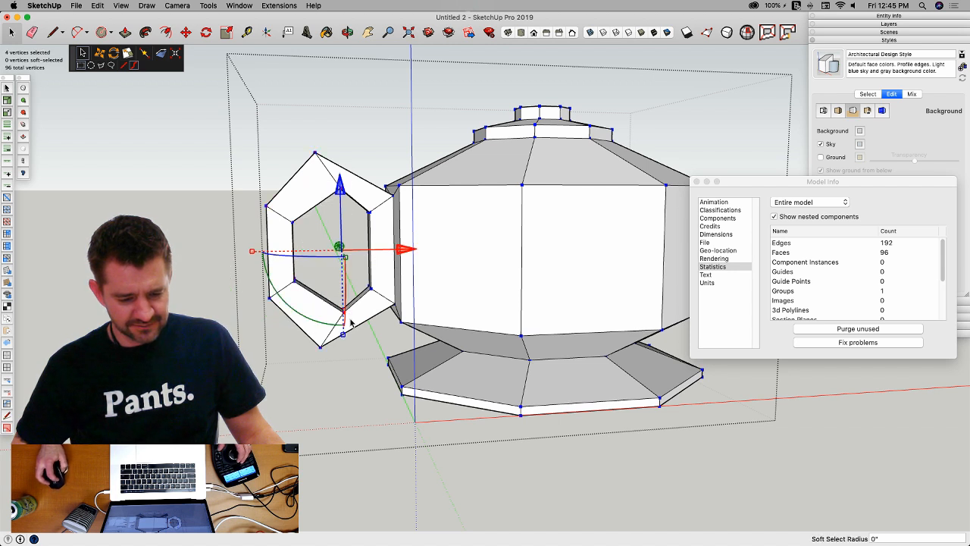
{"action": "left_click_drag", "start_coordinate": [391, 250], "coordinate": [387, 251]}
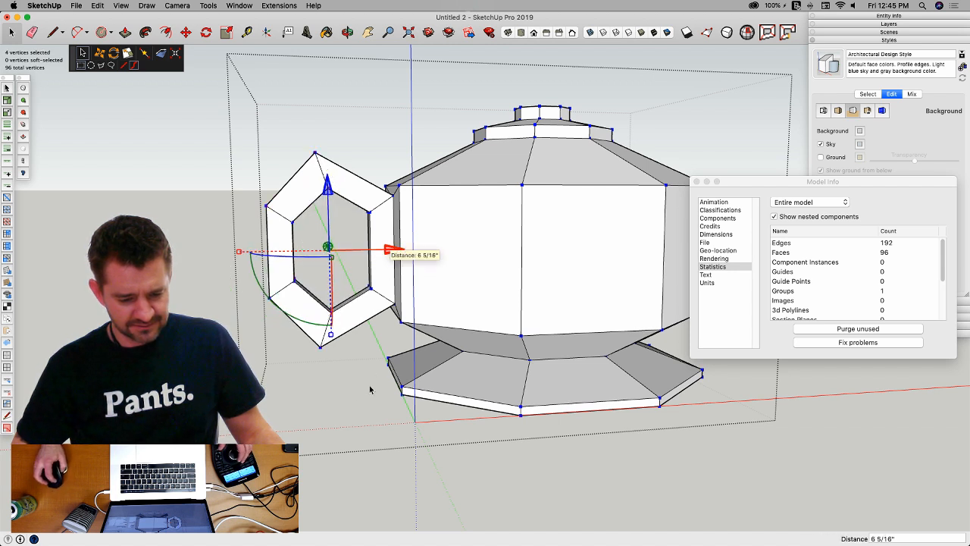
Step: Move the hole's four vertices nearest the vessel closer to its body and scale them vertically by 0.69
{"action": "middle_click_drag", "start_coordinate": [362, 244], "coordinate": [347, 204]}
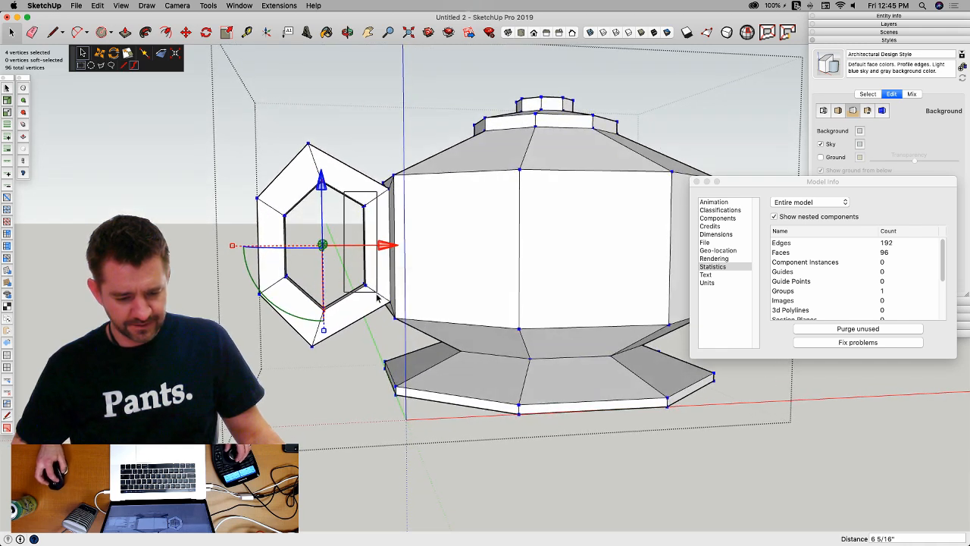
{"action": "middle_click_drag", "start_coordinate": [377, 298], "coordinate": [412, 248]}
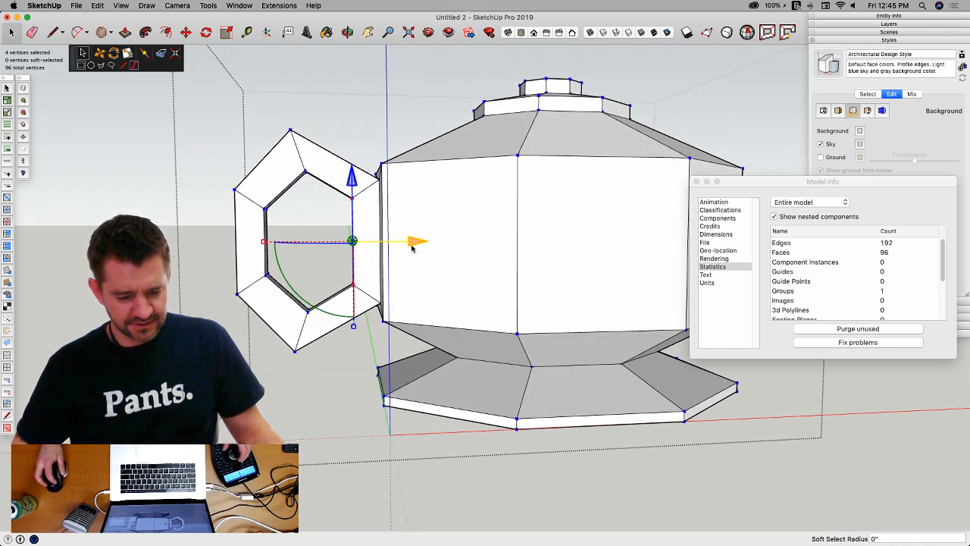
{"action": "left_click_drag", "start_coordinate": [412, 248], "coordinate": [424, 254]}
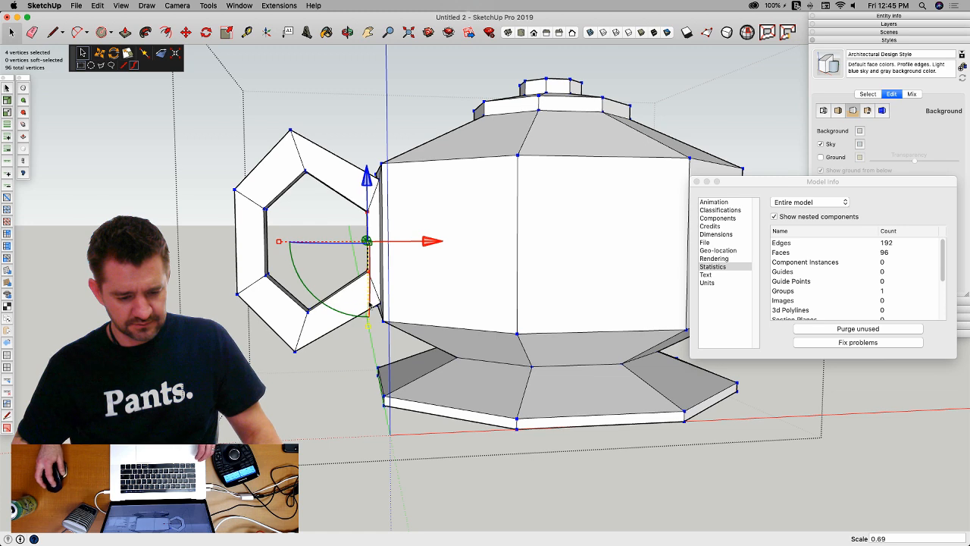
Step: Subdivide the vessel and handle into a smooth form, and lower the subdivision by two levels
{"action": "middle_click_drag", "start_coordinate": [313, 402], "coordinate": [313, 407]}
{"action": "key", "text": "ctrl+shift+s"}
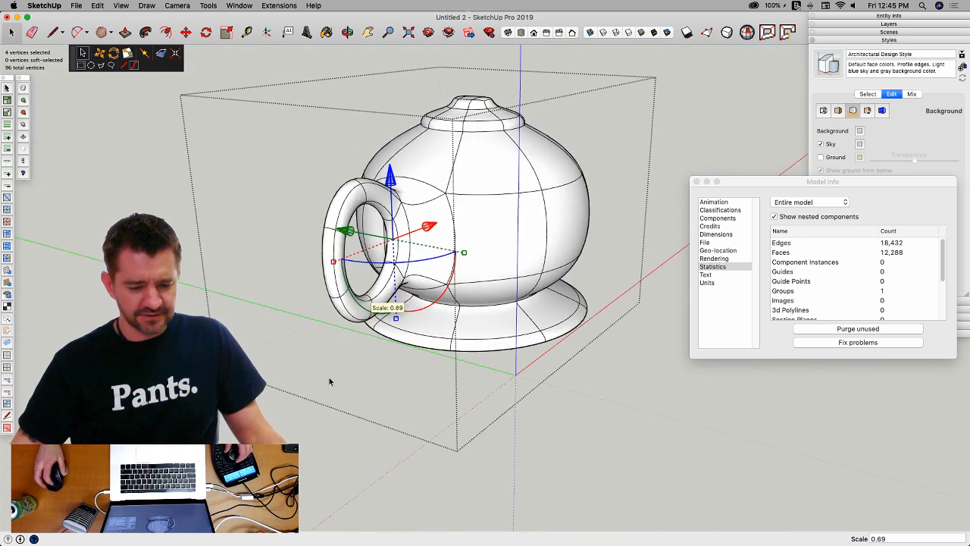
{"action": "middle_click_drag", "start_coordinate": [387, 315], "coordinate": [228, 219]}
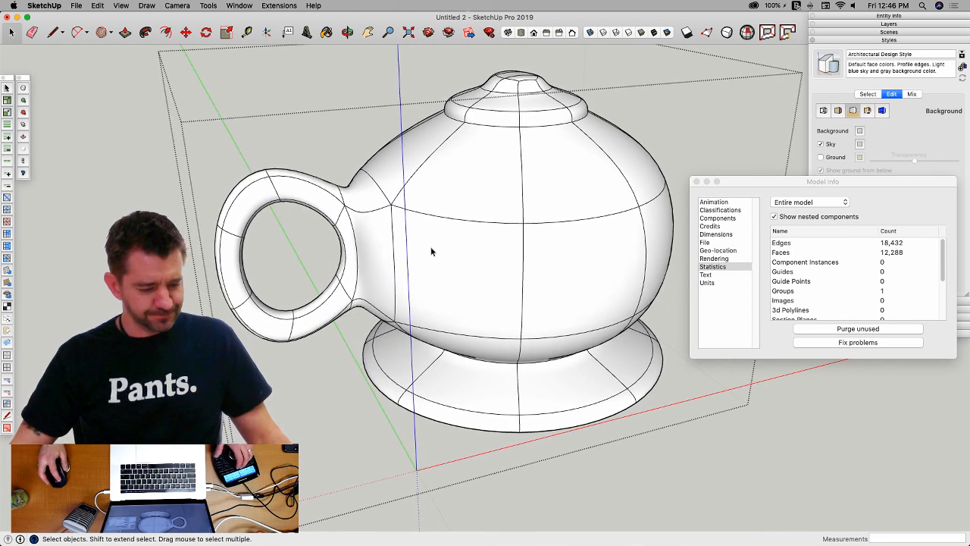
{"action": "left_click", "coordinate": [23, 112]}
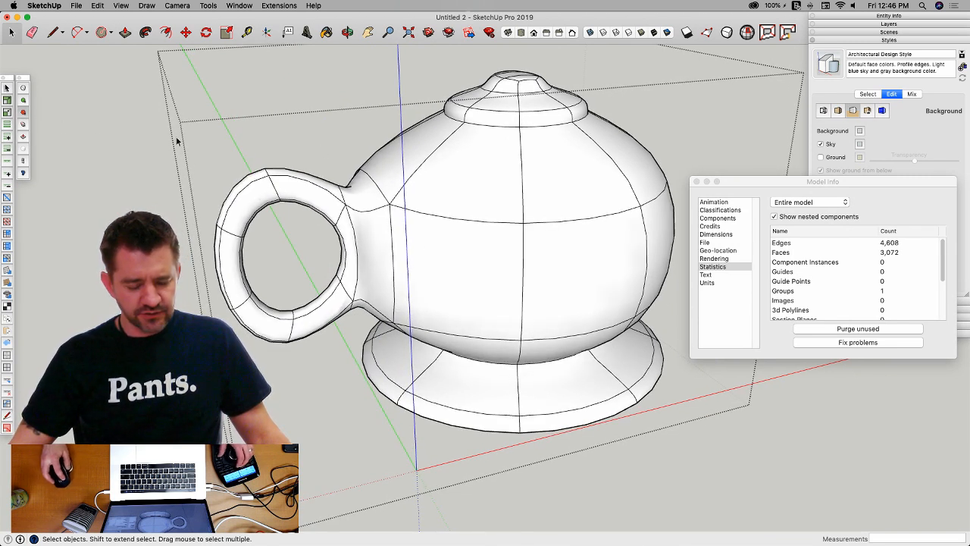
{"action": "left_click", "coordinate": [22, 112]}
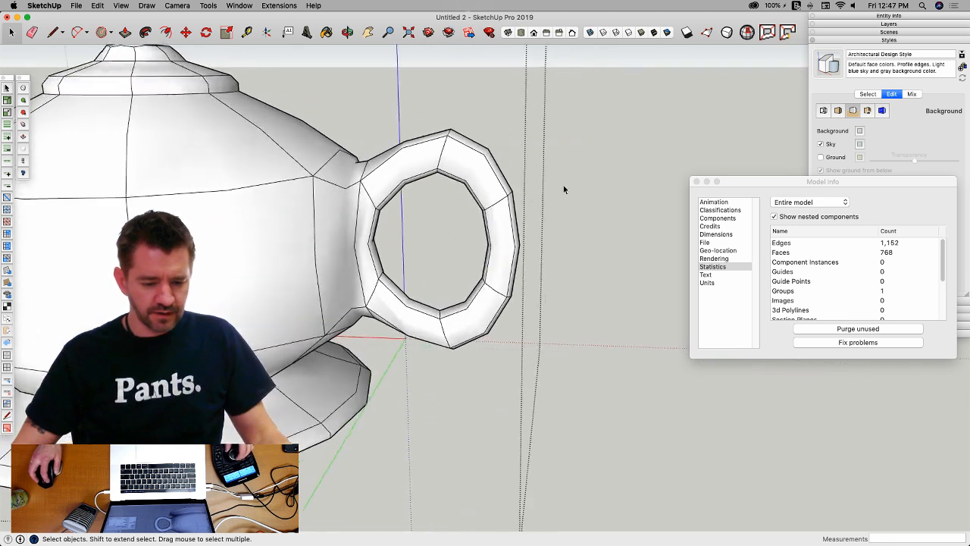
Step: Close the vessel group, turn off its subdivision, and reopen the group for editing its low-poly faces
{"action": "left_click", "coordinate": [563, 185]}
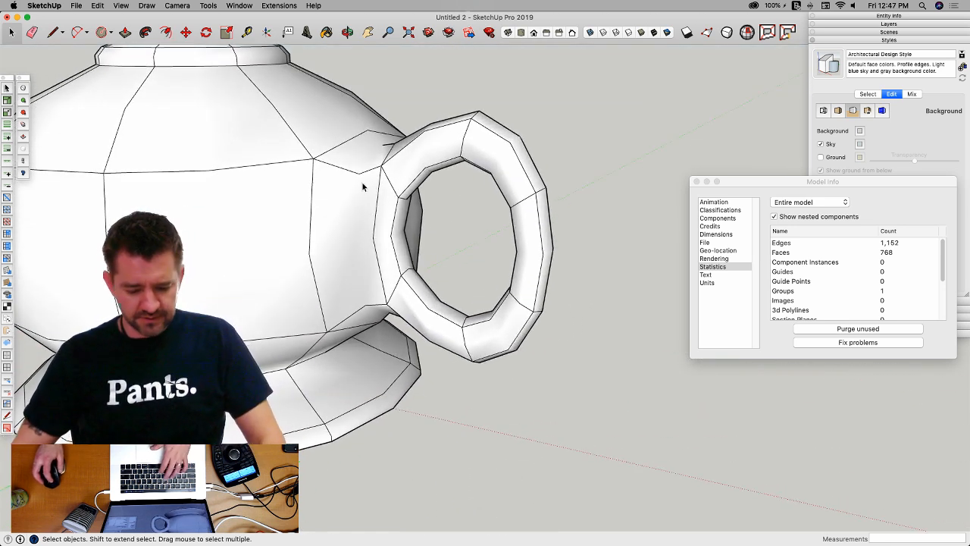
{"action": "left_click", "coordinate": [379, 196]}
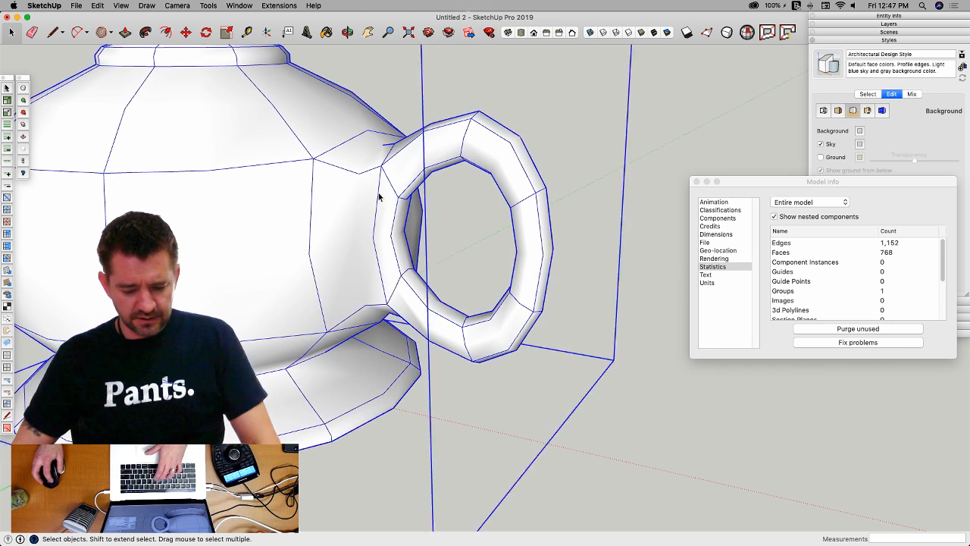
{"action": "key", "text": "u"}
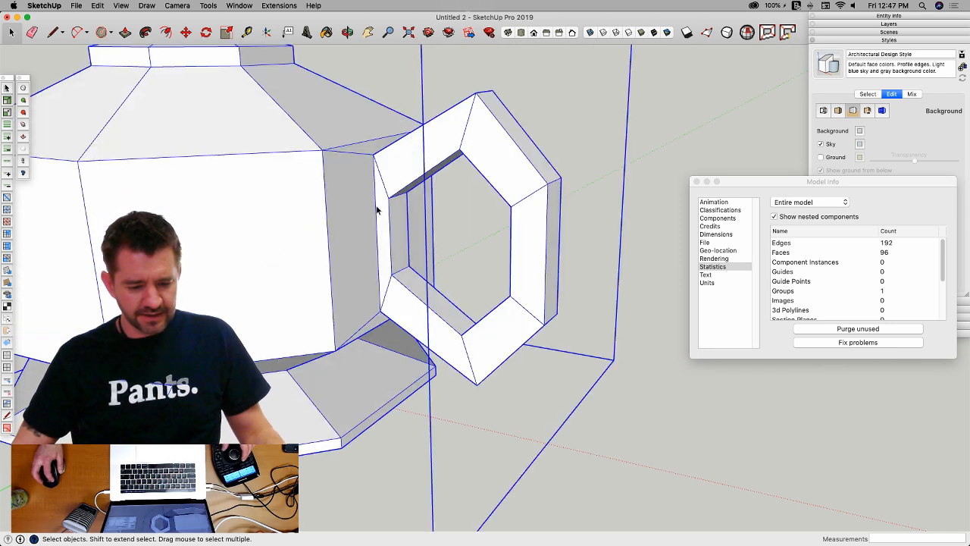
{"action": "double_click", "coordinate": [377, 208]}
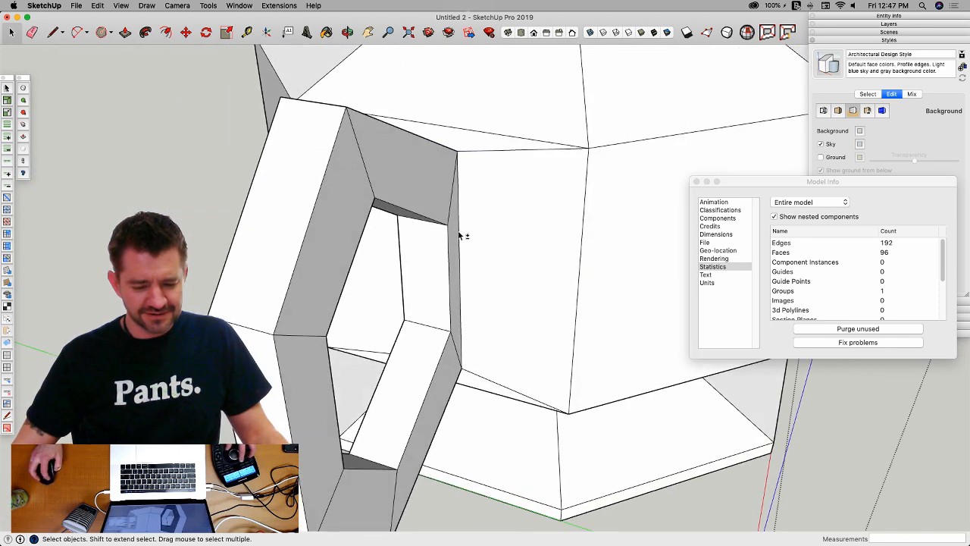
Step: Crease the edges where the handle meets the vessel to a sharpness of 1.00 and turn the subdivision on
{"action": "left_click", "coordinate": [459, 236], "text": "shift"}
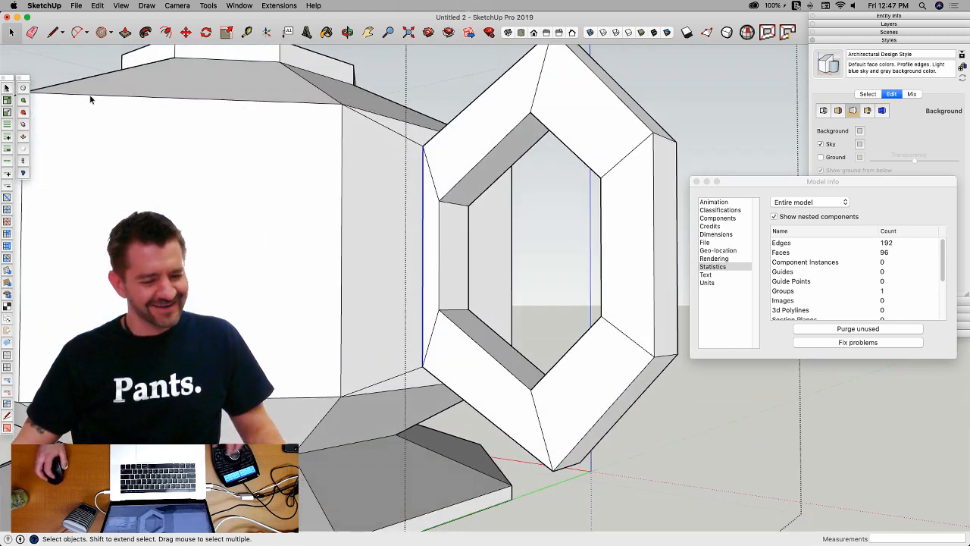
{"action": "left_click", "coordinate": [24, 126]}
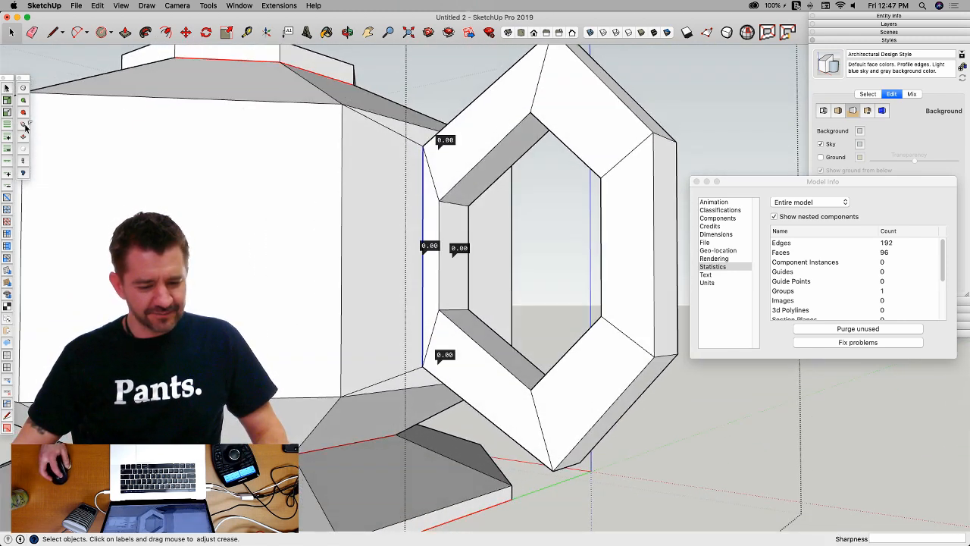
{"action": "left_click_drag", "start_coordinate": [459, 251], "coordinate": [461, 227]}
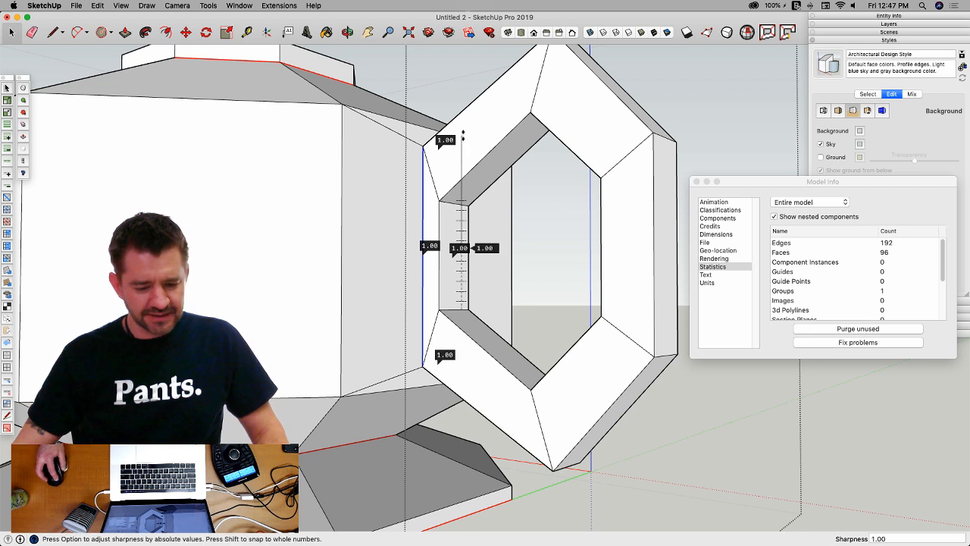
{"action": "left_click_drag", "start_coordinate": [463, 134], "coordinate": [463, 136]}
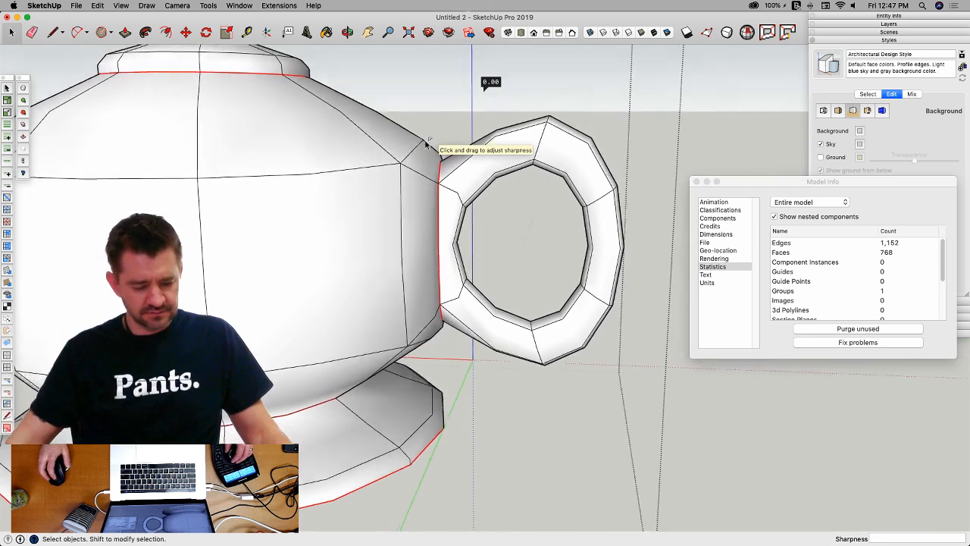
{"action": "key", "text": "space"}
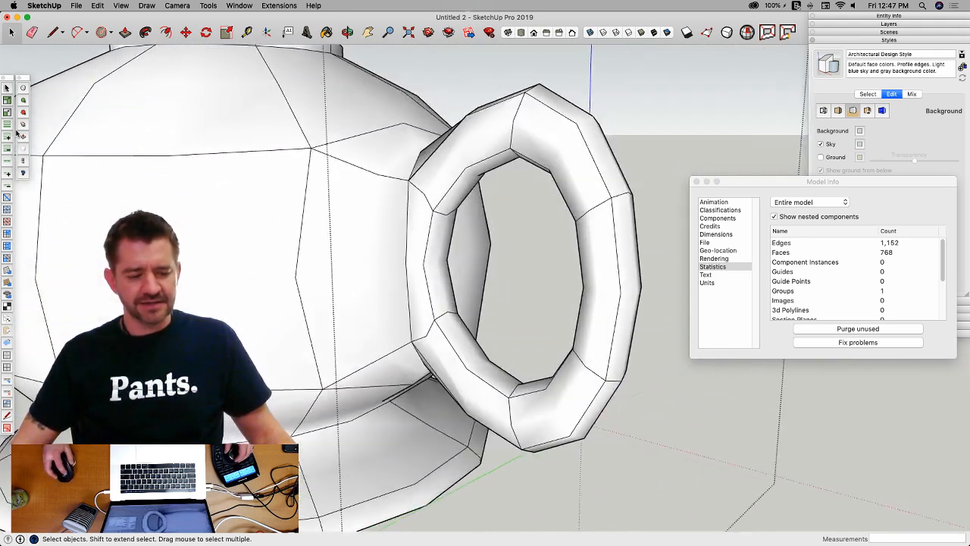
Step: Raise the subdivision by two levels and inspect the creased joint between the handle and the vessel from below and behind
{"action": "left_click", "coordinate": [23, 100]}
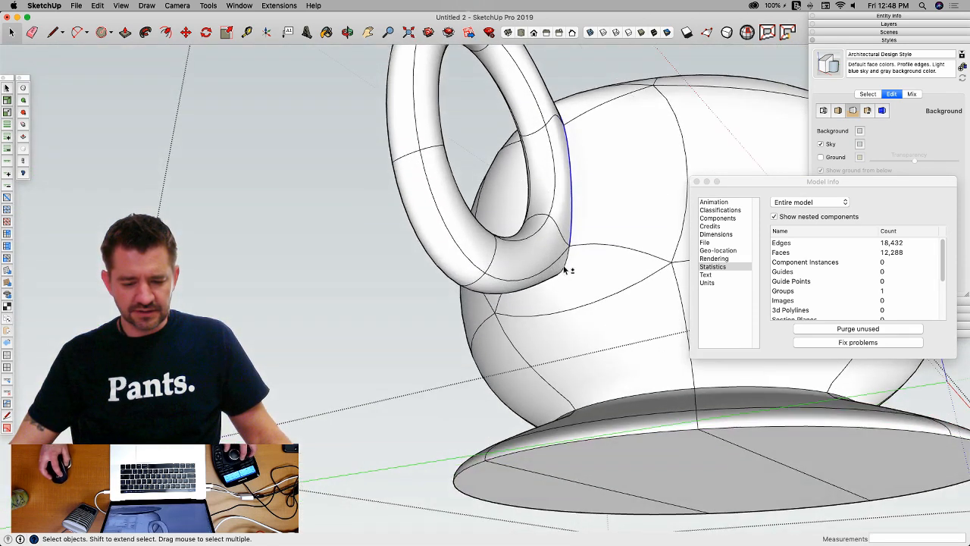
{"action": "left_click", "coordinate": [566, 271]}
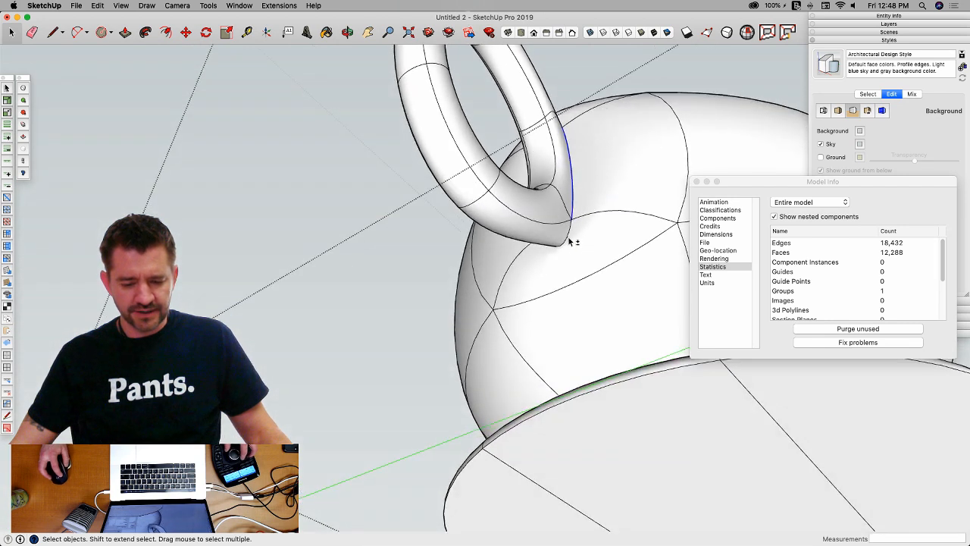
{"action": "scroll", "coordinate": [570, 241], "scroll_direction": "up", "scroll_amount": 4}
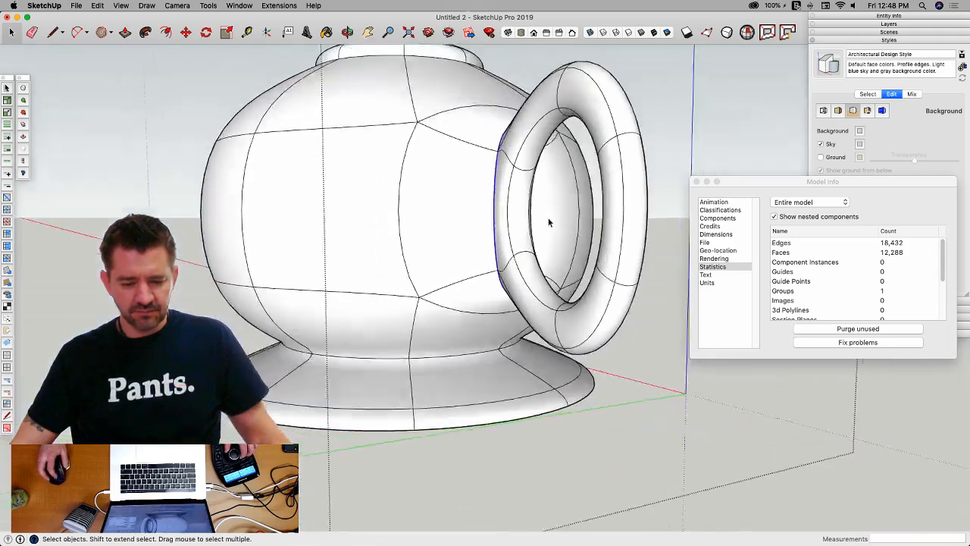
Step: Reset the crease sharpness of the handle-to-vessel joint edges to 0.00 and clear the selection
{"action": "left_click", "coordinate": [22, 126]}
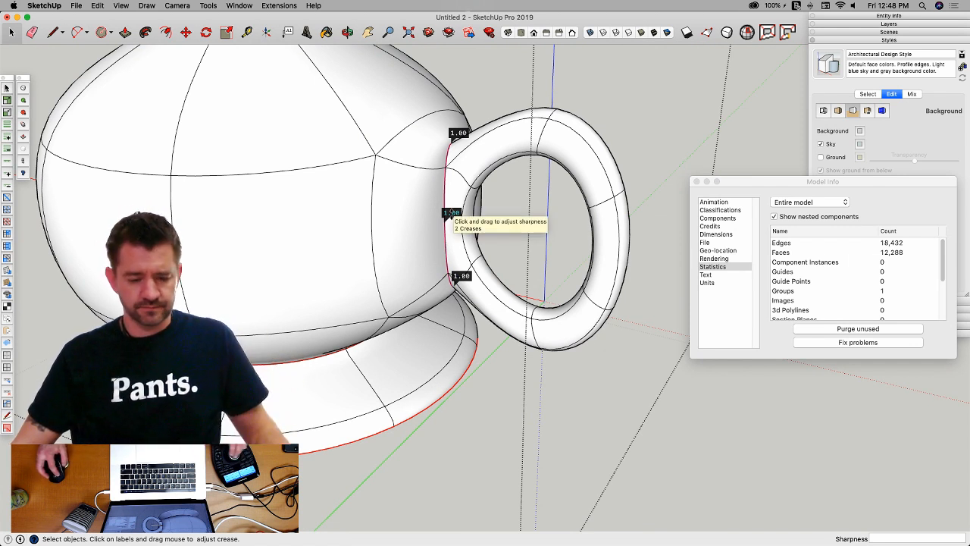
{"action": "left_click_drag", "start_coordinate": [451, 212], "coordinate": [461, 305]}
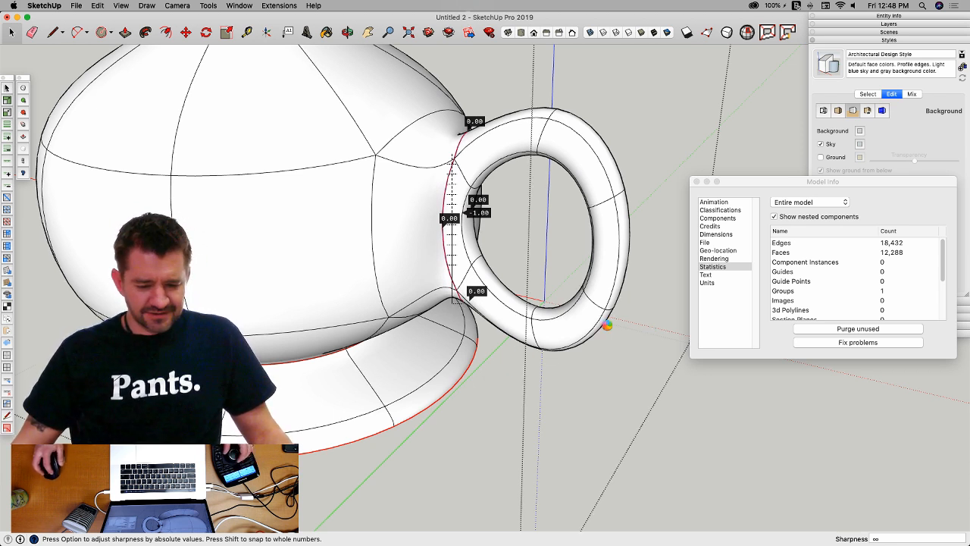
{"action": "key", "text": "space"}
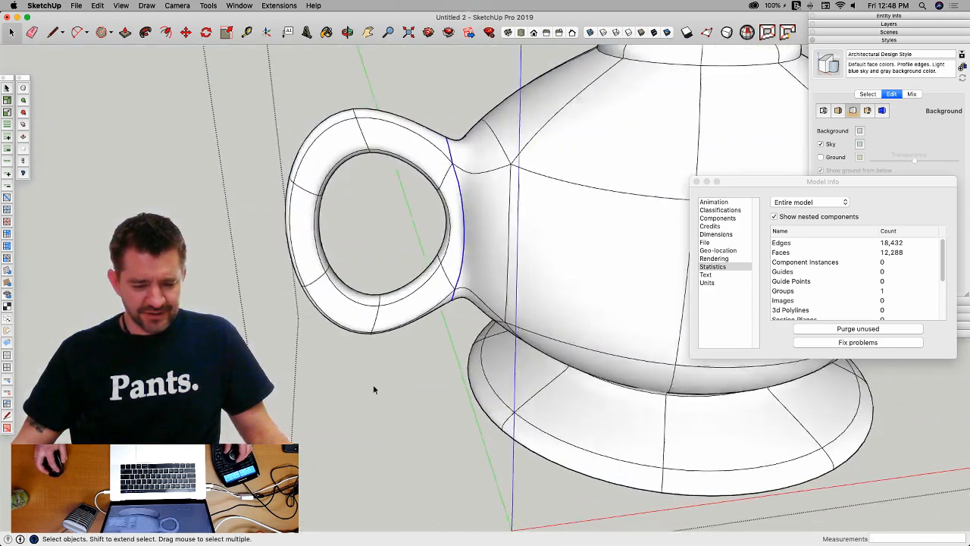
{"action": "left_click", "coordinate": [374, 388]}
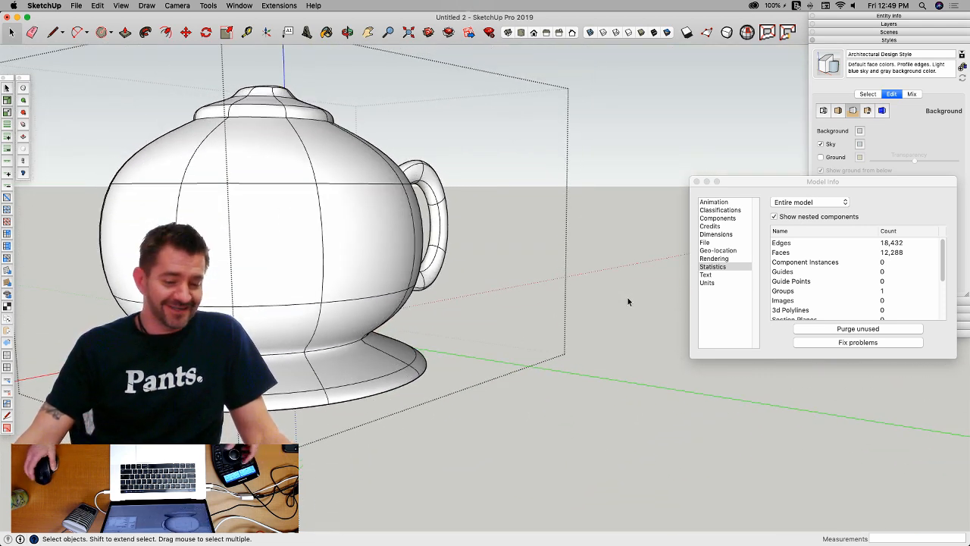
Step: Lower the vessel's subdivision by two levels and turn it off to work on the low-poly faces
{"action": "middle_click_drag", "start_coordinate": [628, 301], "coordinate": [563, 307]}
{"action": "scroll", "coordinate": [564, 302], "scroll_direction": "down", "scroll_amount": 3}
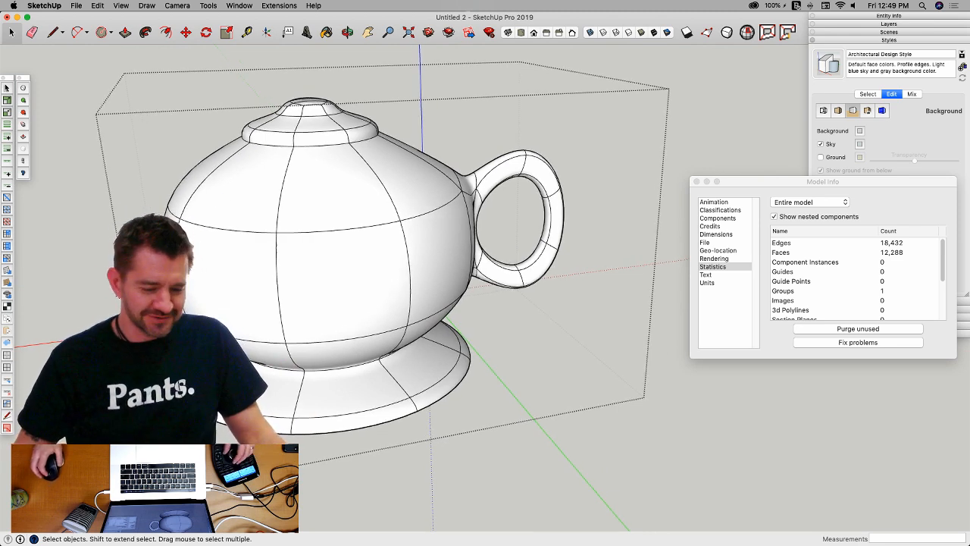
{"action": "middle_click_drag", "start_coordinate": [221, 196], "coordinate": [313, 227]}
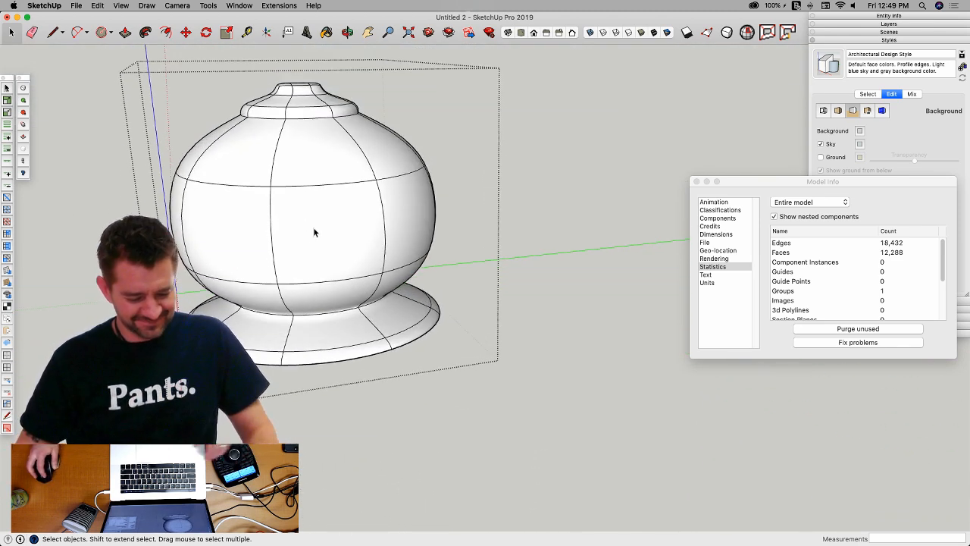
{"action": "left_click", "coordinate": [23, 115]}
{"action": "left_click", "coordinate": [23, 115]}
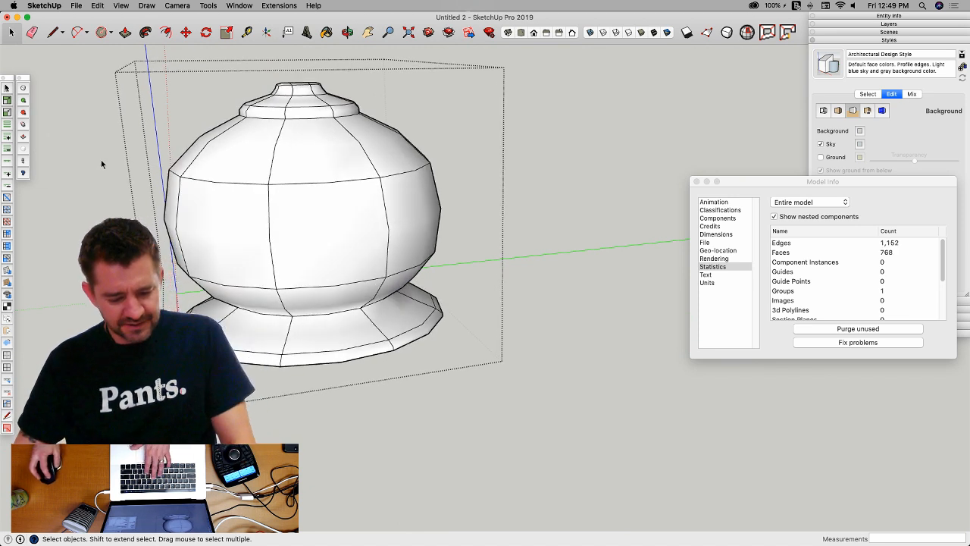
{"action": "key", "text": "y"}
Step: Push/pull the vessel's side face away from the handle outward to form the first block of a spout
{"action": "middle_click_drag", "start_coordinate": [309, 207], "coordinate": [250, 195]}
{"action": "key", "text": "p"}
{"action": "left_click_drag", "start_coordinate": [250, 206], "coordinate": [316, 221]}
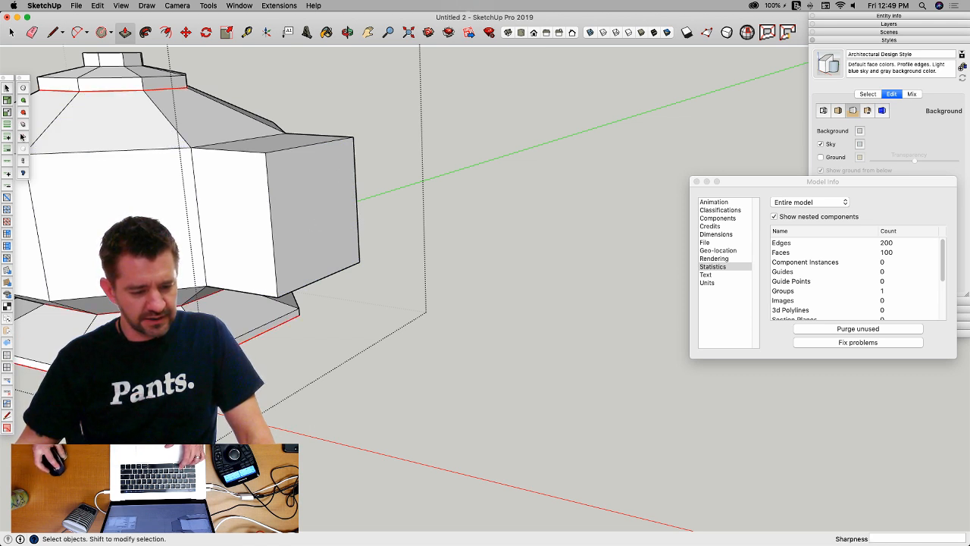
Step: Try to push/pull the spout block's end face outward as a new segment, first by 4' 4" and again by about 3' 3"
{"action": "left_click", "coordinate": [23, 139]}
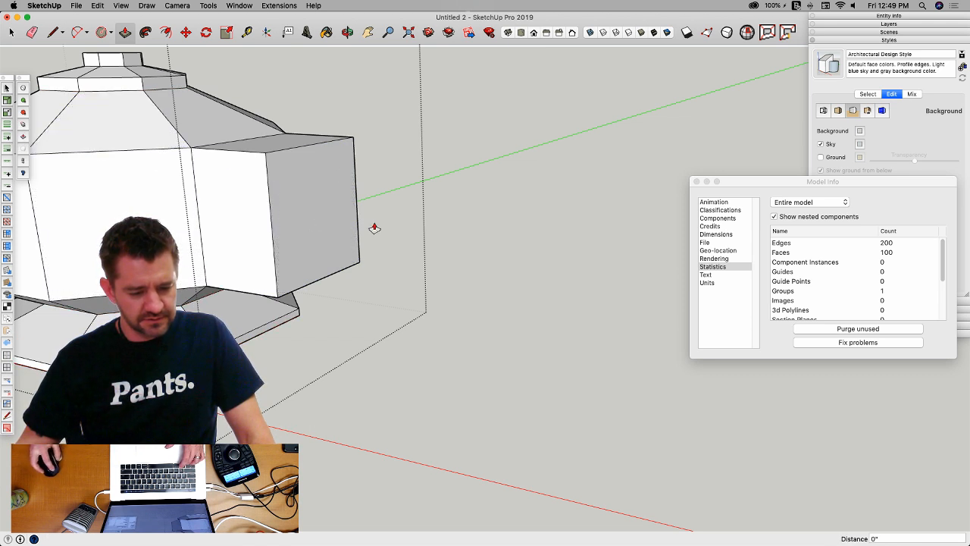
{"action": "left_click", "coordinate": [324, 222]}
{"action": "left_click", "coordinate": [415, 231]}
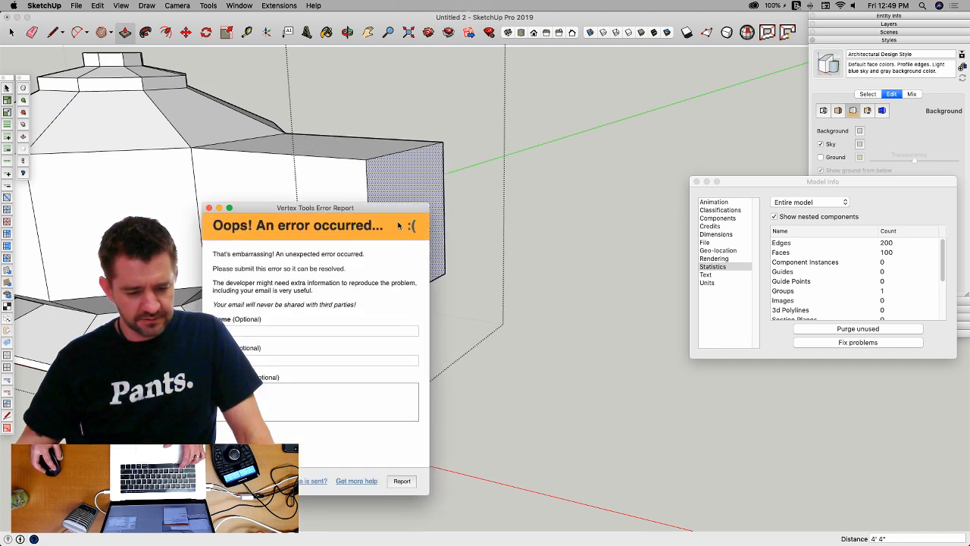
{"action": "left_click", "coordinate": [209, 209]}
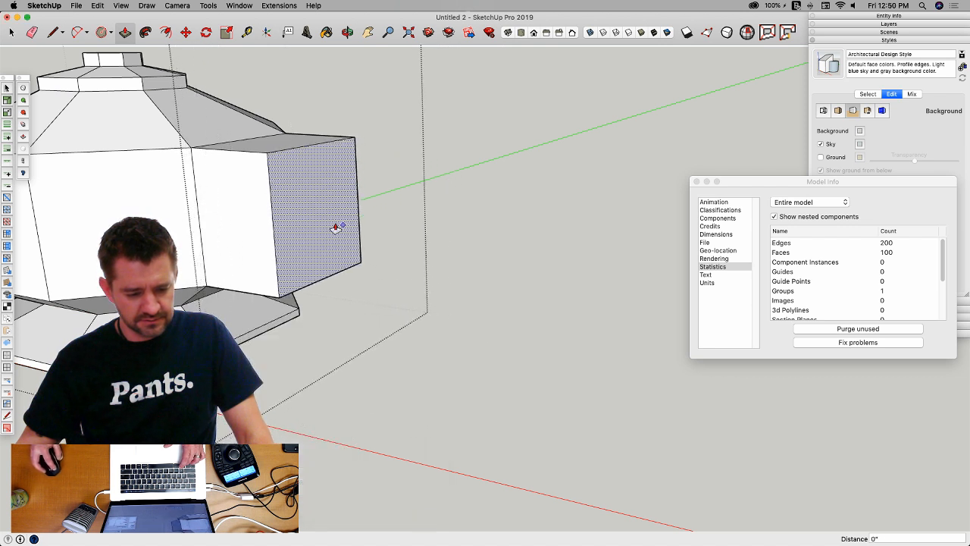
{"action": "left_click", "coordinate": [310, 217]}
{"action": "left_click", "coordinate": [380, 234]}
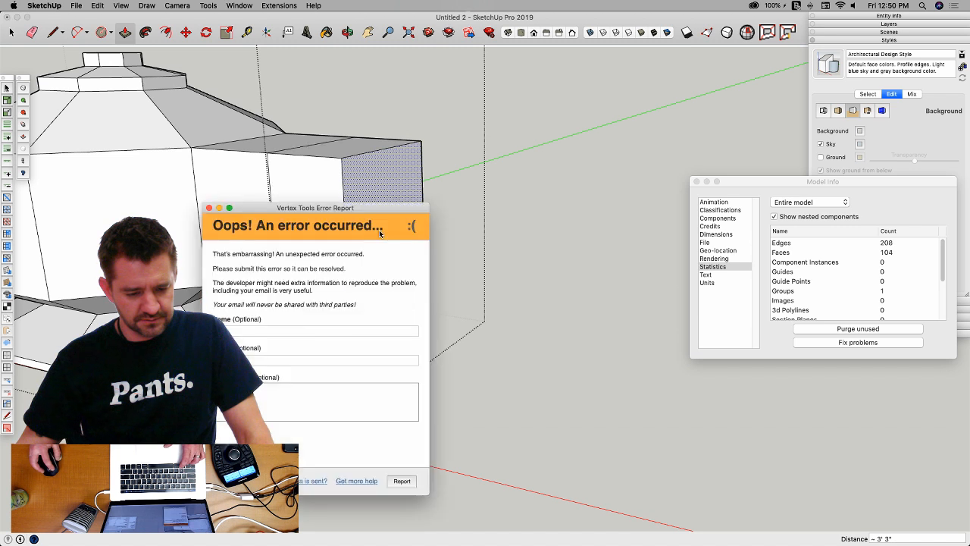
{"action": "left_click", "coordinate": [210, 208]}
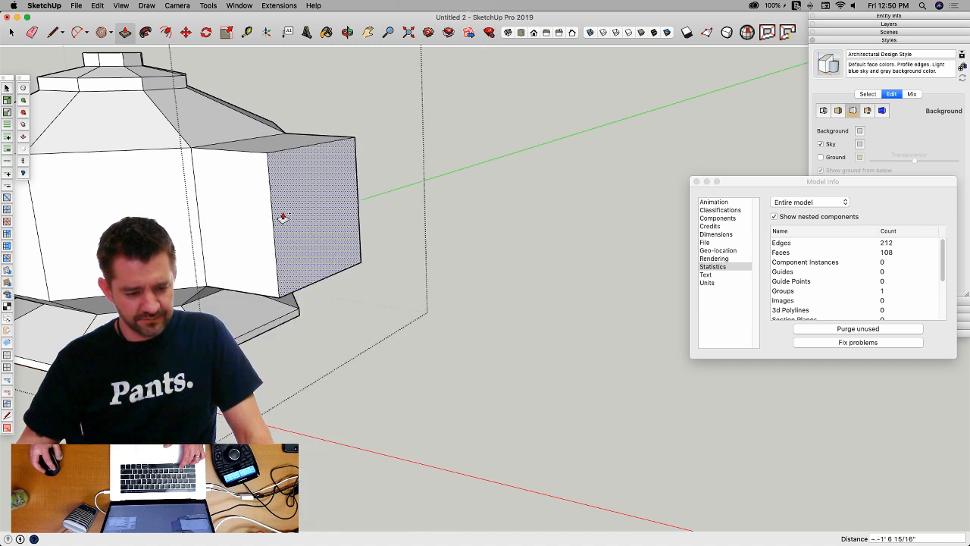
Step: Close and reopen the vessel group, and push/pull the spout block's end face outward about 3' 7 7/8" as a second segment
{"action": "key", "text": "space"}
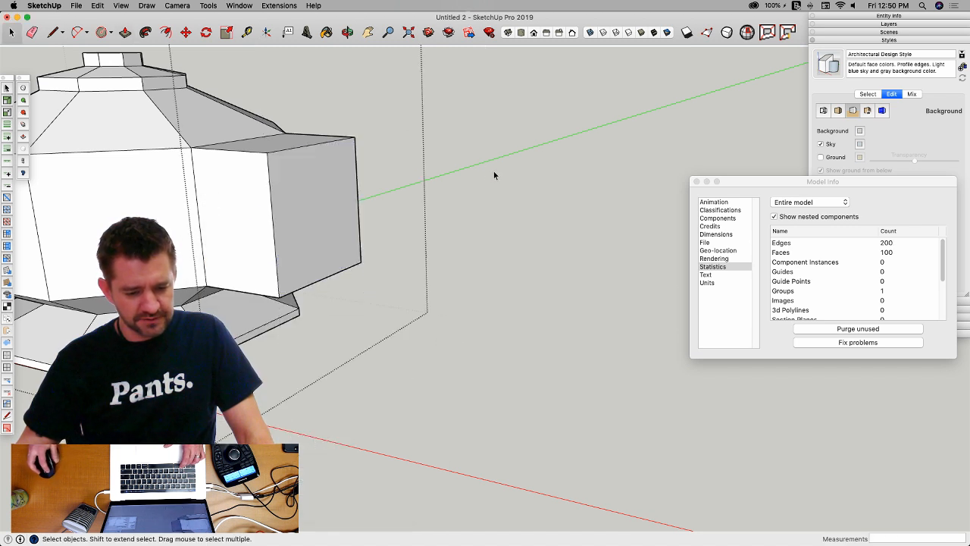
{"action": "left_click", "coordinate": [444, 157]}
{"action": "left_click", "coordinate": [250, 181]}
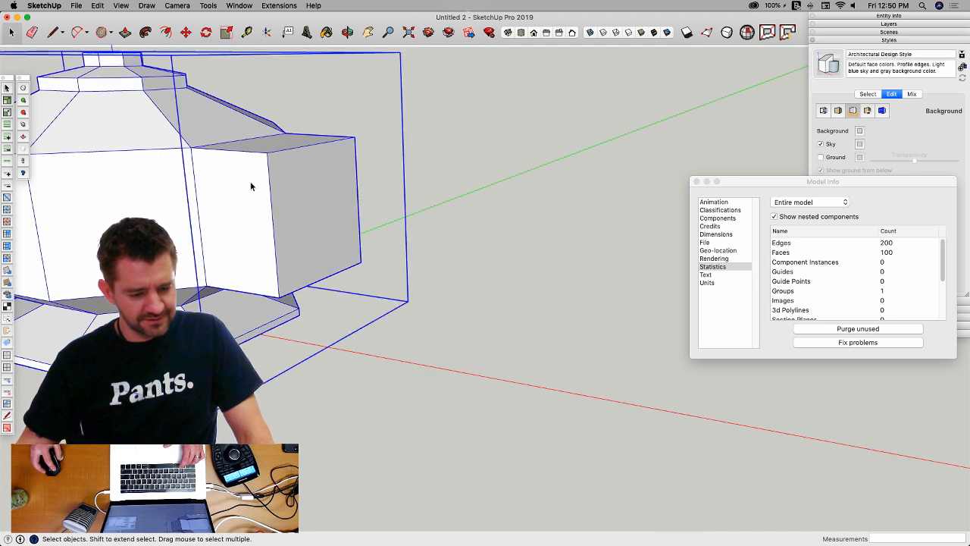
{"action": "double_click", "coordinate": [201, 182]}
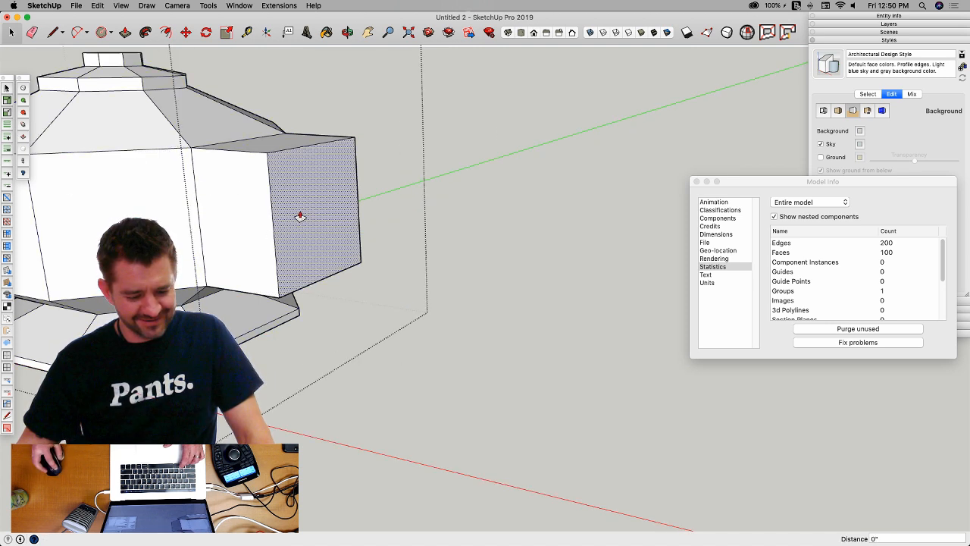
{"action": "left_click_drag", "start_coordinate": [300, 217], "coordinate": [370, 227]}
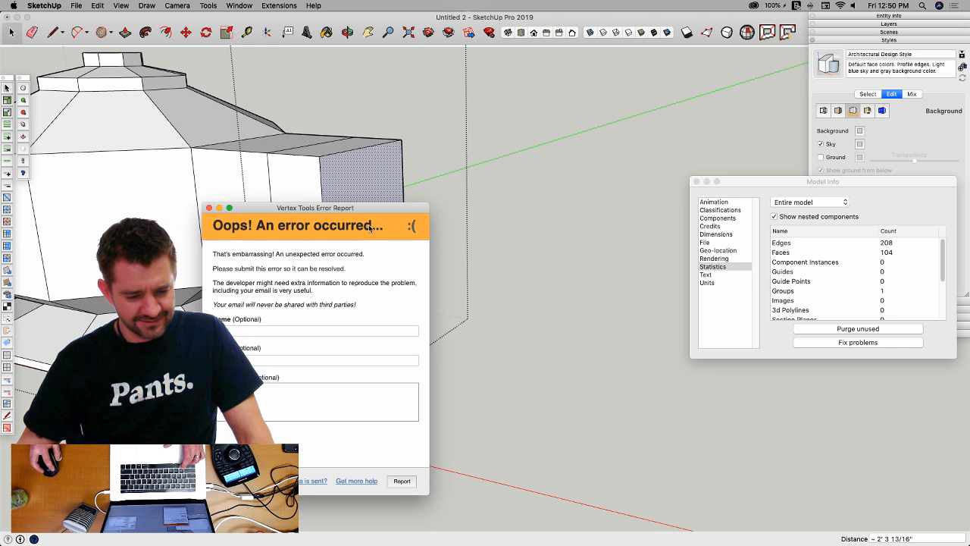
{"action": "left_click", "coordinate": [209, 208]}
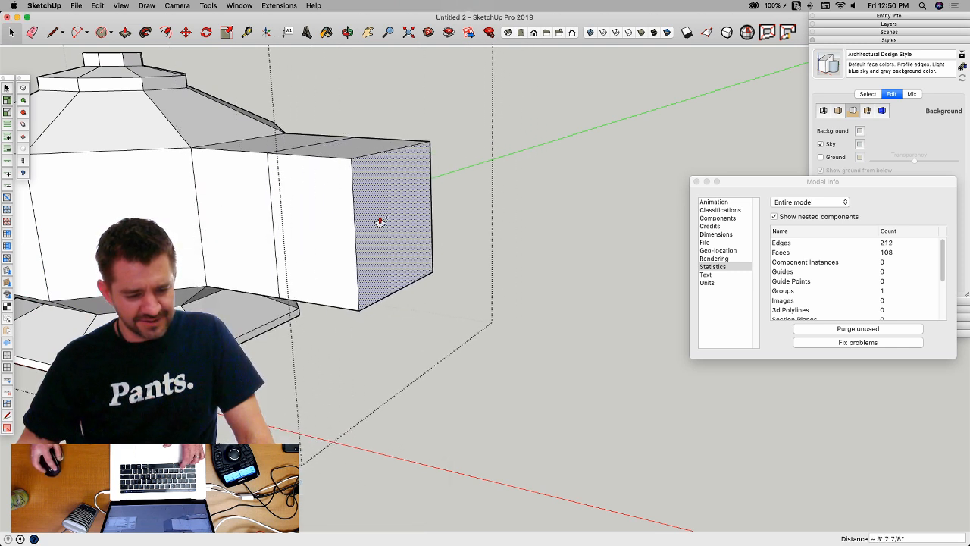
Step: Push/pull the spout's end face outward about 1' 5 3/8" as a third segment and dismiss the error report
{"action": "left_click_drag", "start_coordinate": [385, 223], "coordinate": [413, 227]}
{"action": "left_click", "coordinate": [440, 205]}
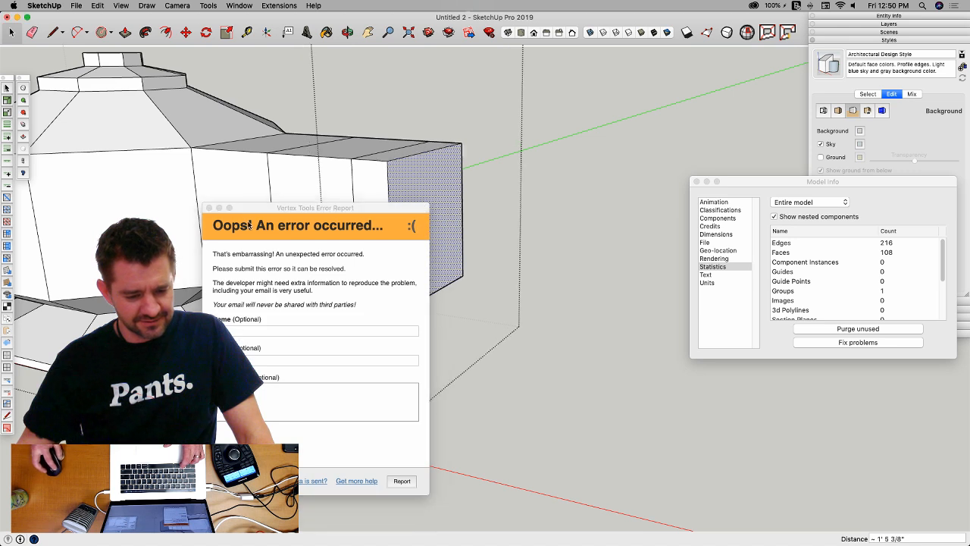
{"action": "left_click", "coordinate": [209, 207]}
Step: Select the spout's six lower vertices beyond its base with the vertex tool and move them up 2' 6 1/16"
{"action": "middle_click_drag", "start_coordinate": [570, 207], "coordinate": [272, 209]}
{"action": "left_click_drag", "start_coordinate": [271, 209], "coordinate": [484, 319]}
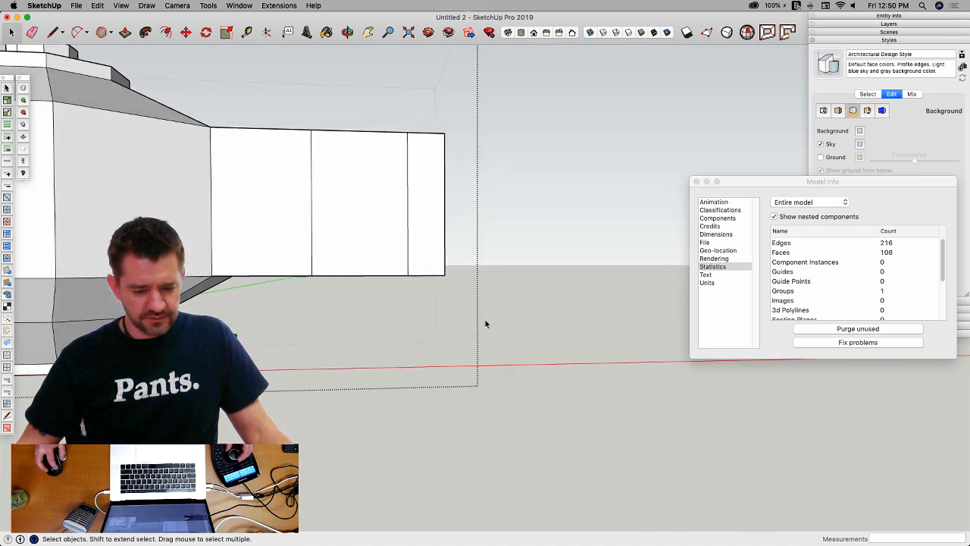
{"action": "middle_click_drag", "start_coordinate": [485, 320], "coordinate": [442, 292]}
{"action": "key", "text": "v"}
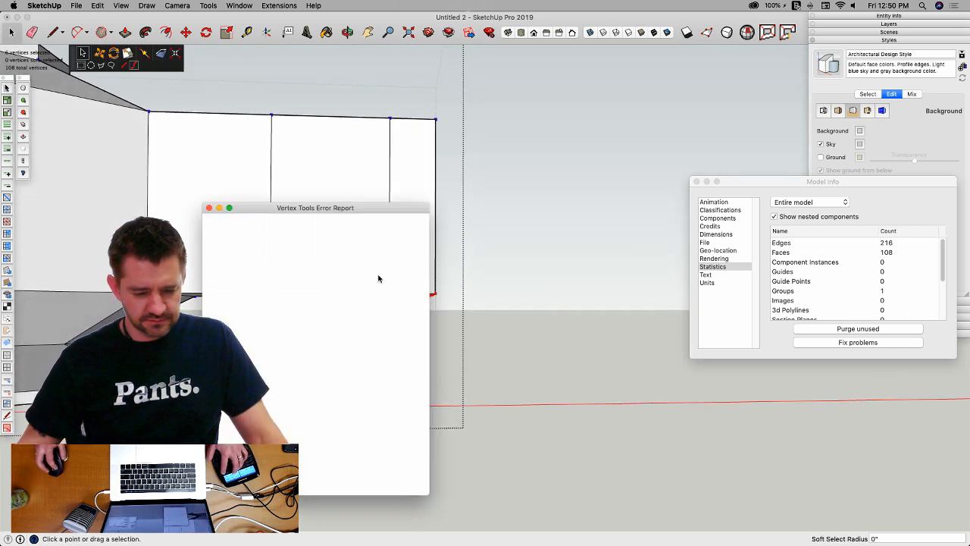
{"action": "left_click", "coordinate": [209, 208]}
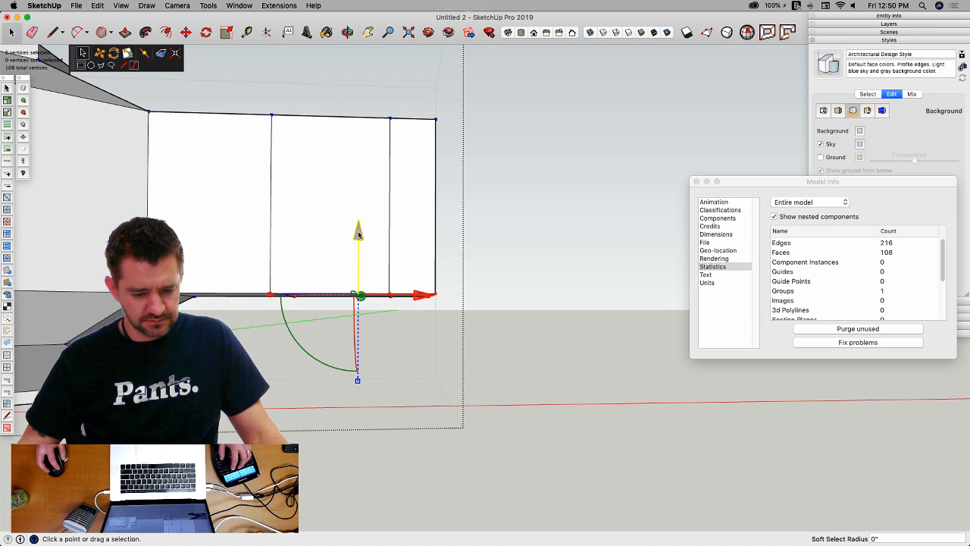
{"action": "left_click_drag", "start_coordinate": [359, 234], "coordinate": [403, 191]}
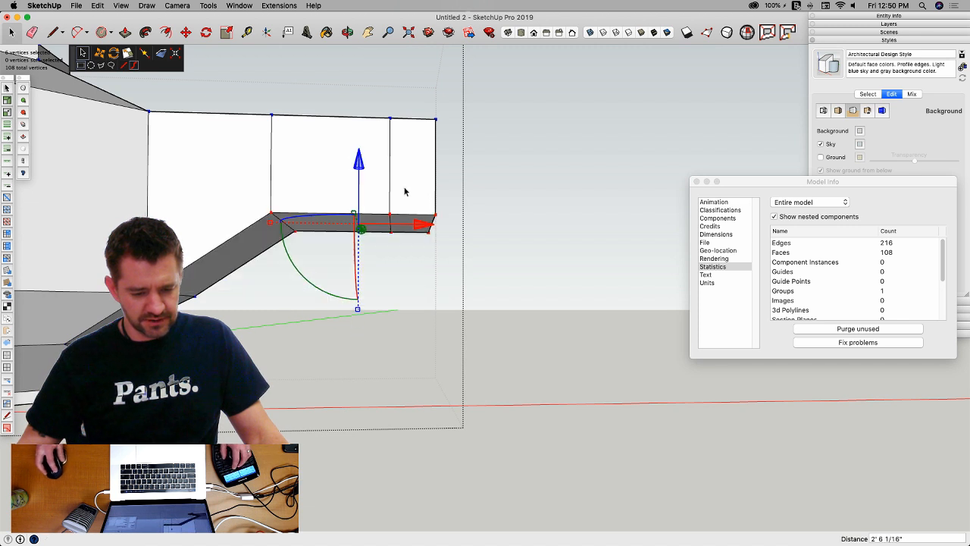
{"action": "left_click", "coordinate": [525, 224]}
Step: Raise the four lower vertices of the spout's outermost segment 11 3/4", and lower the two upper vertices at its first segment joint 8 1/4"
{"action": "left_click_drag", "start_coordinate": [445, 255], "coordinate": [447, 259]}
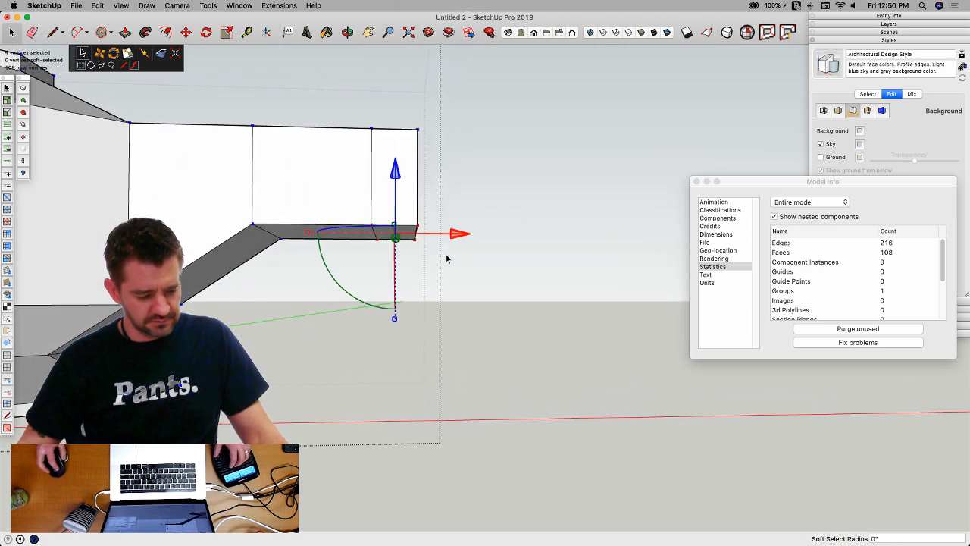
{"action": "left_click_drag", "start_coordinate": [395, 175], "coordinate": [397, 144]}
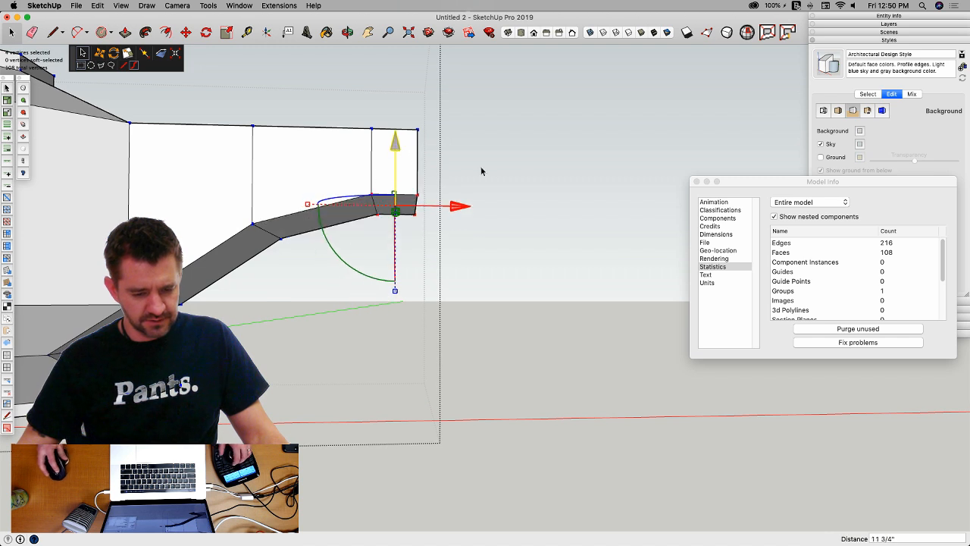
{"action": "left_click_drag", "start_coordinate": [294, 210], "coordinate": [292, 207]}
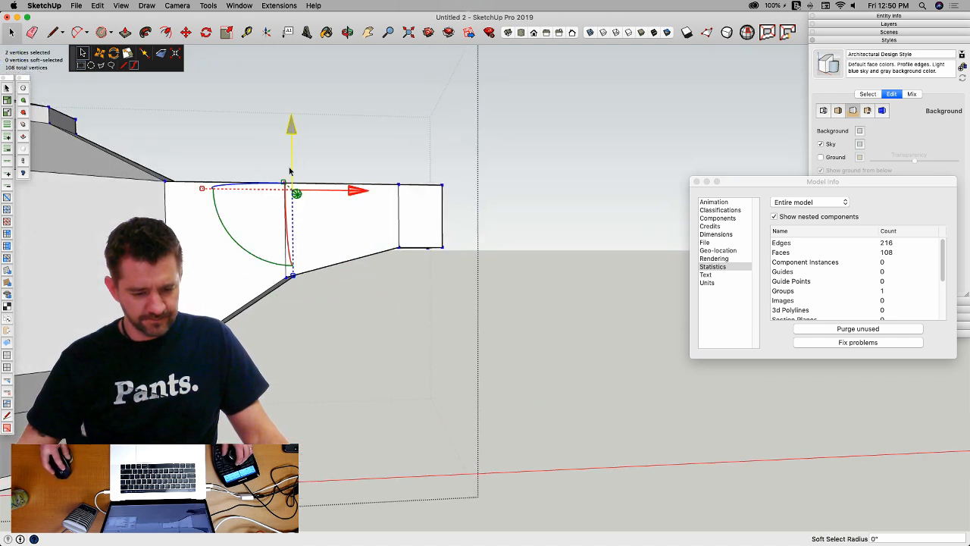
{"action": "left_click_drag", "start_coordinate": [291, 131], "coordinate": [404, 172]}
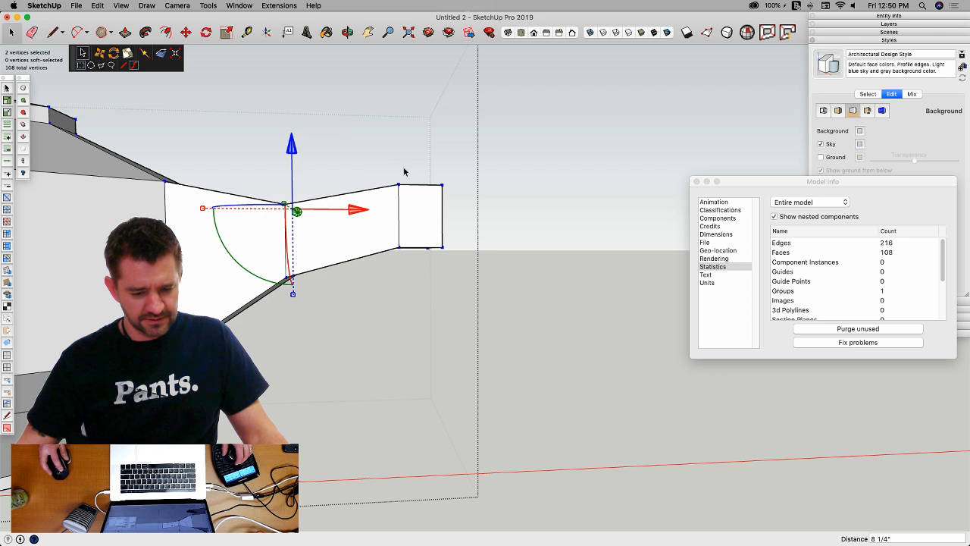
Step: Try to raise the upper vertex at the joint where the spout's outermost segment begins
{"action": "left_click", "coordinate": [399, 185]}
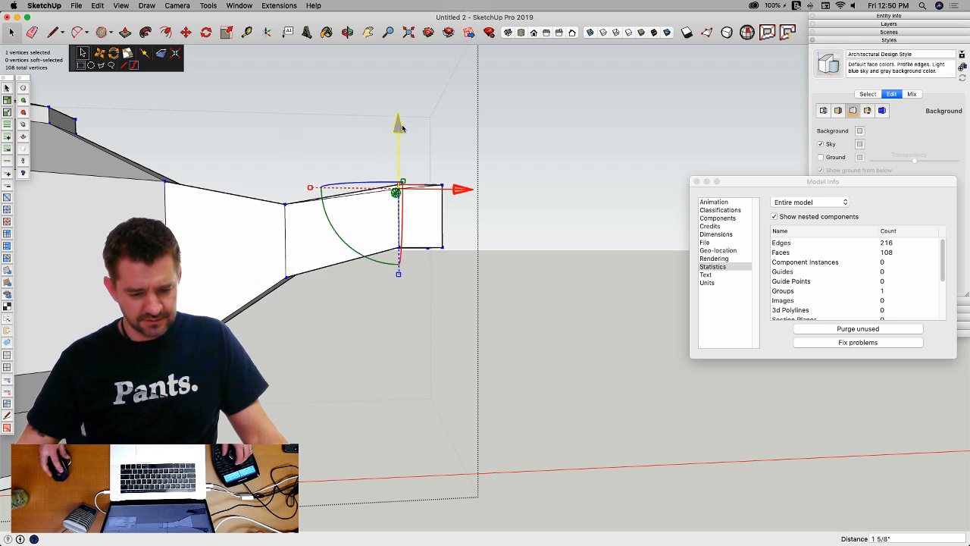
{"action": "left_click_drag", "start_coordinate": [428, 136], "coordinate": [430, 136]}
{"action": "left_click", "coordinate": [488, 156]}
{"action": "middle_click_drag", "start_coordinate": [487, 155], "coordinate": [447, 158]}
{"action": "left_click_drag", "start_coordinate": [417, 159], "coordinate": [454, 207]}
{"action": "left_click_drag", "start_coordinate": [437, 140], "coordinate": [550, 270]}
{"action": "left_click", "coordinate": [541, 281]}
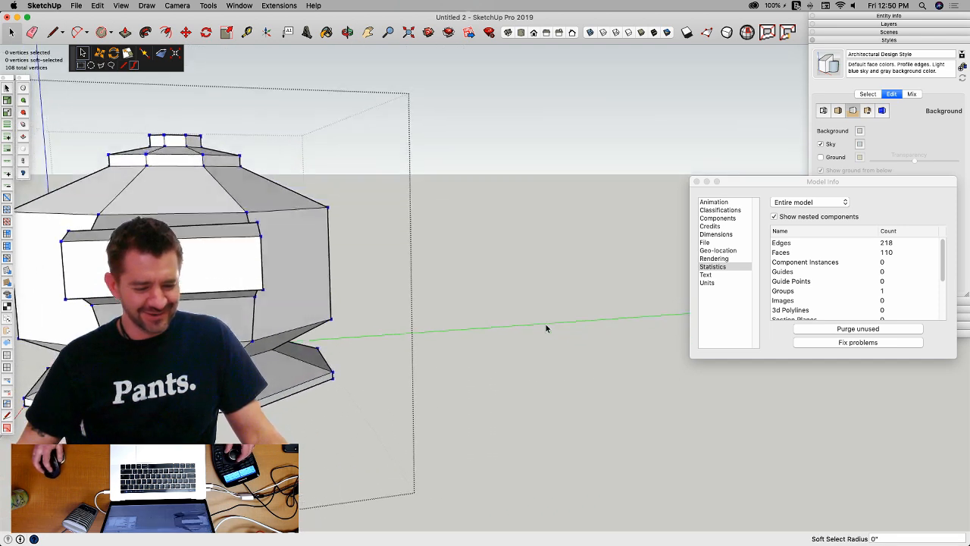
Step: Select the spout's twelve vertices beyond its base segment and scale them across the spout's width to 0.83
{"action": "middle_click_drag", "start_coordinate": [537, 321], "coordinate": [394, 378]}
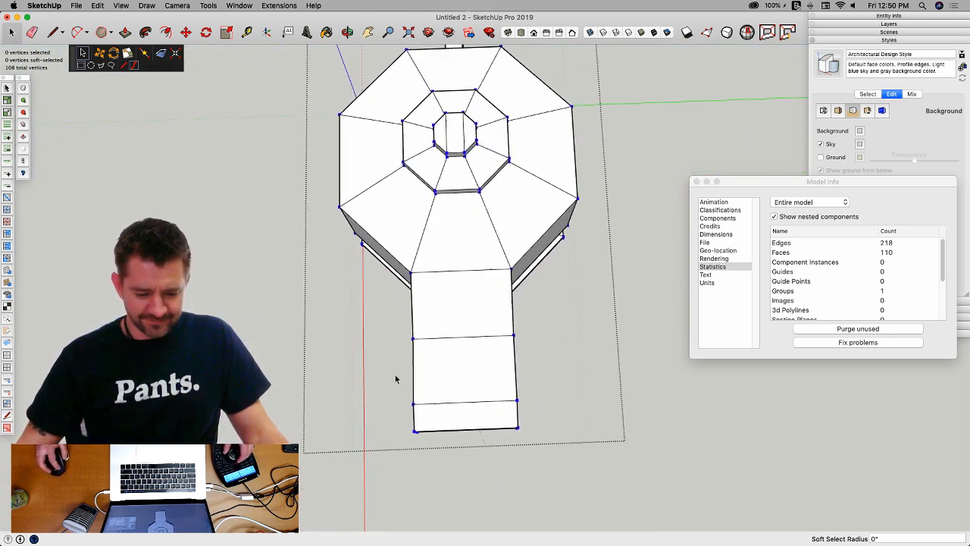
{"action": "left_click_drag", "start_coordinate": [473, 413], "coordinate": [535, 448]}
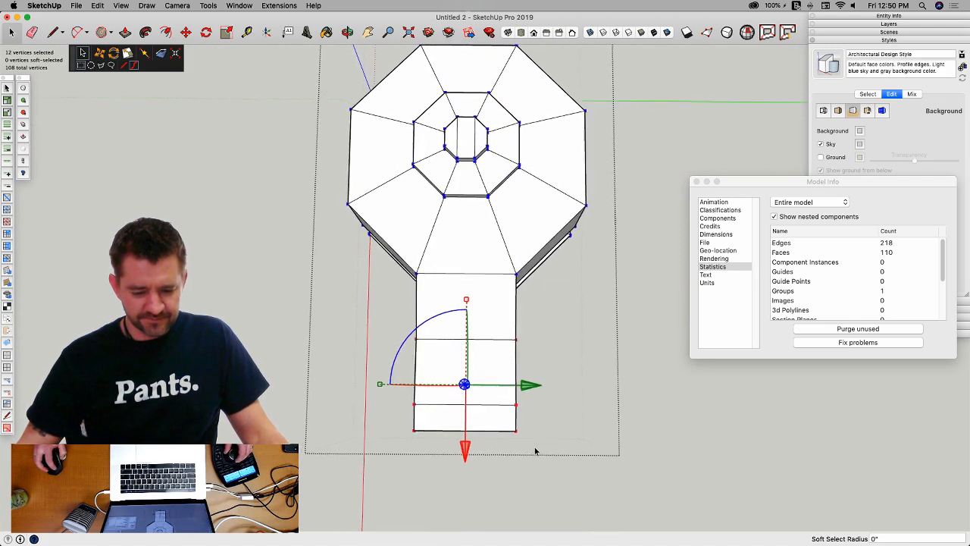
{"action": "middle_click_drag", "start_coordinate": [535, 448], "coordinate": [534, 368]}
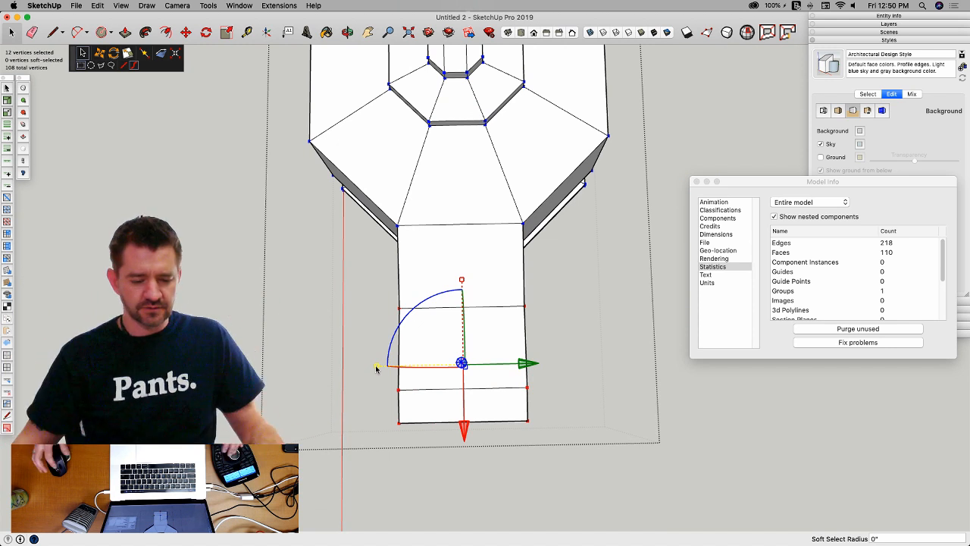
{"action": "left_click_drag", "start_coordinate": [377, 368], "coordinate": [339, 371]}
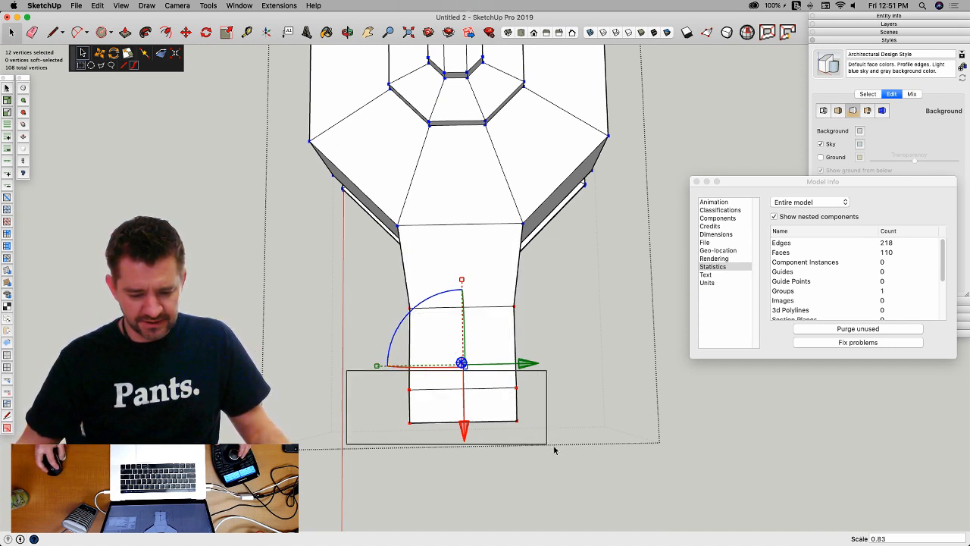
Step: Scale the spout's eight outermost vertices across the width to 0.46 and the four vertices at its first joint to 0.77
{"action": "left_click_drag", "start_coordinate": [554, 450], "coordinate": [554, 450]}
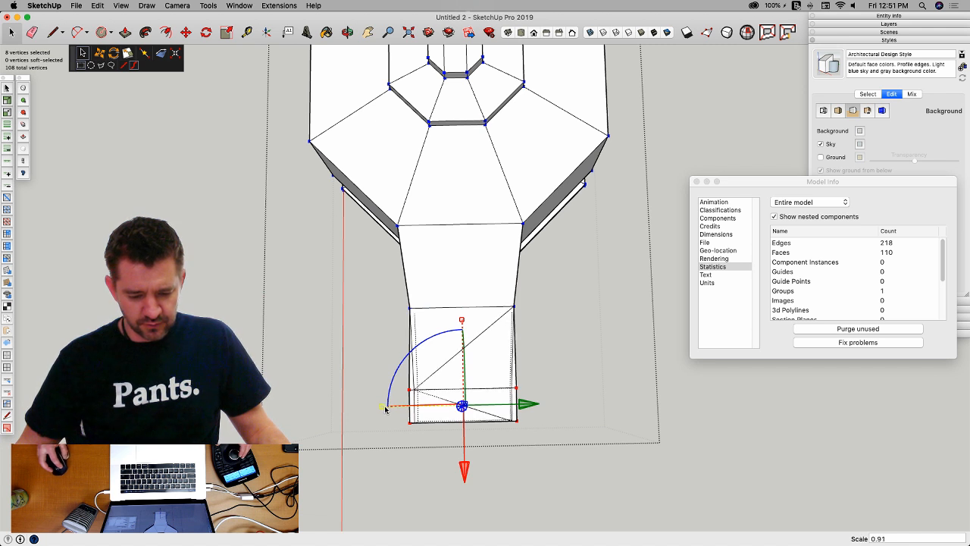
{"action": "left_click_drag", "start_coordinate": [385, 409], "coordinate": [422, 414]}
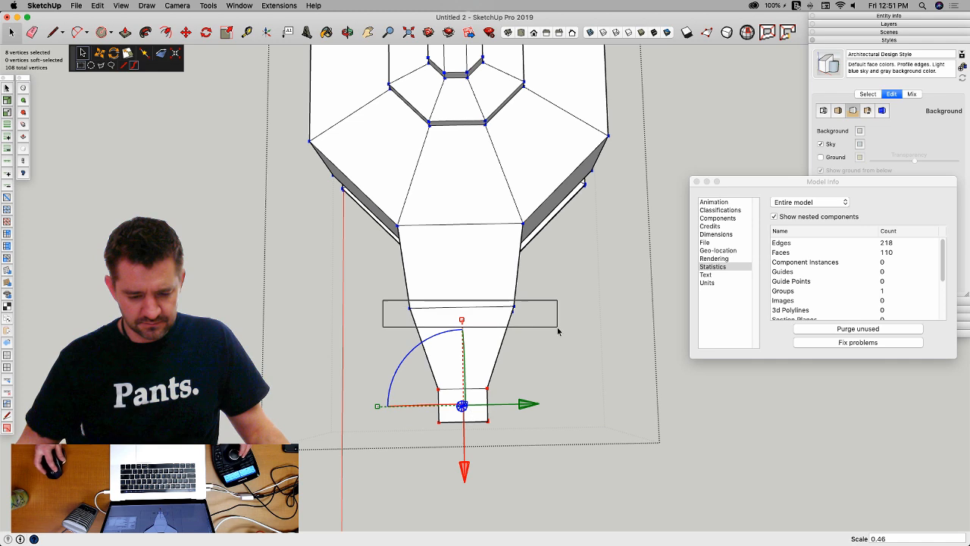
{"action": "left_click_drag", "start_coordinate": [558, 331], "coordinate": [558, 331]}
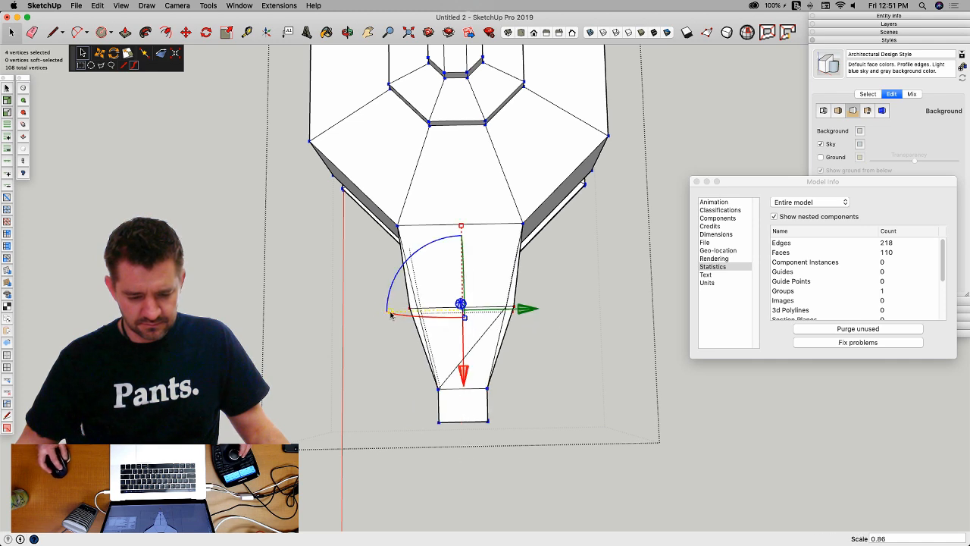
{"action": "left_click_drag", "start_coordinate": [397, 315], "coordinate": [399, 315]}
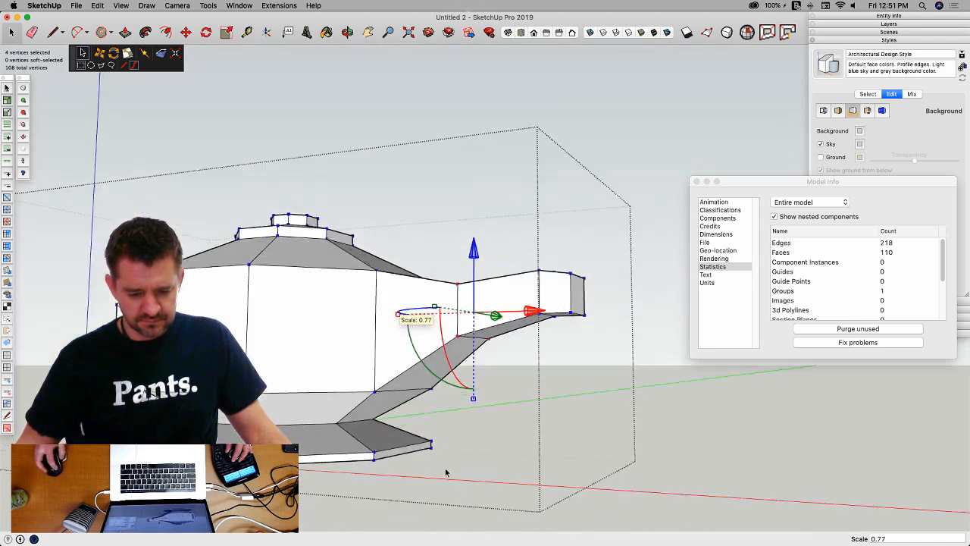
Step: Undo the spout's width scaling and the preceding vertex move at its outer joint
{"action": "left_click", "coordinate": [633, 420]}
{"action": "left_click_drag", "start_coordinate": [421, 232], "coordinate": [300, 336]}
{"action": "key", "text": "super+z"}
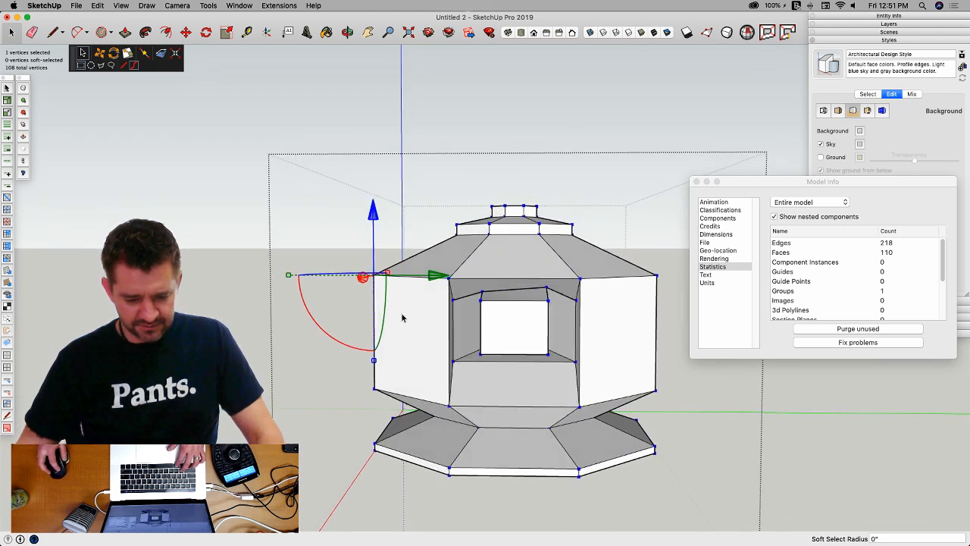
{"action": "key", "text": "super+z"}
{"action": "key", "text": "super+z"}
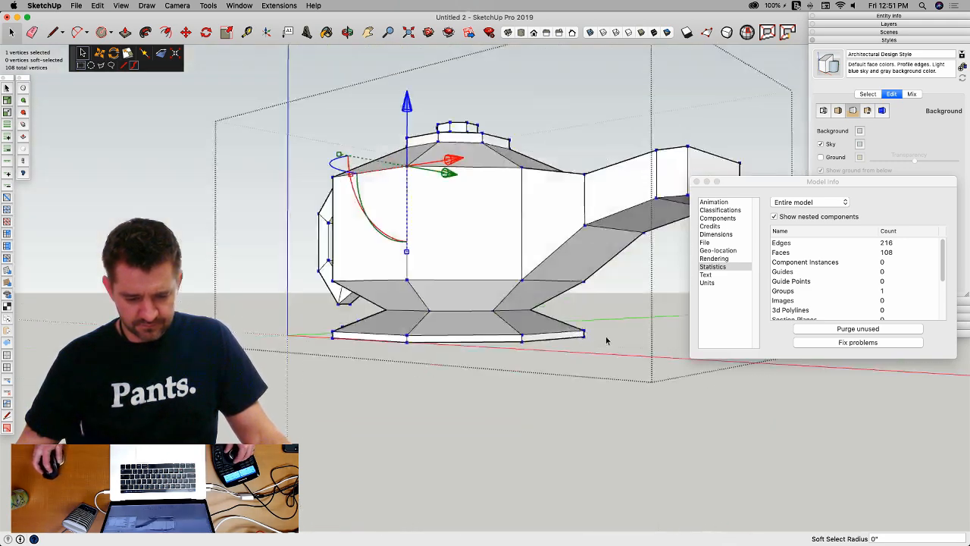
Step: Select the spout's two outer segments and scale their vertices across the width to about half with the vertex tool
{"action": "key", "text": "space"}
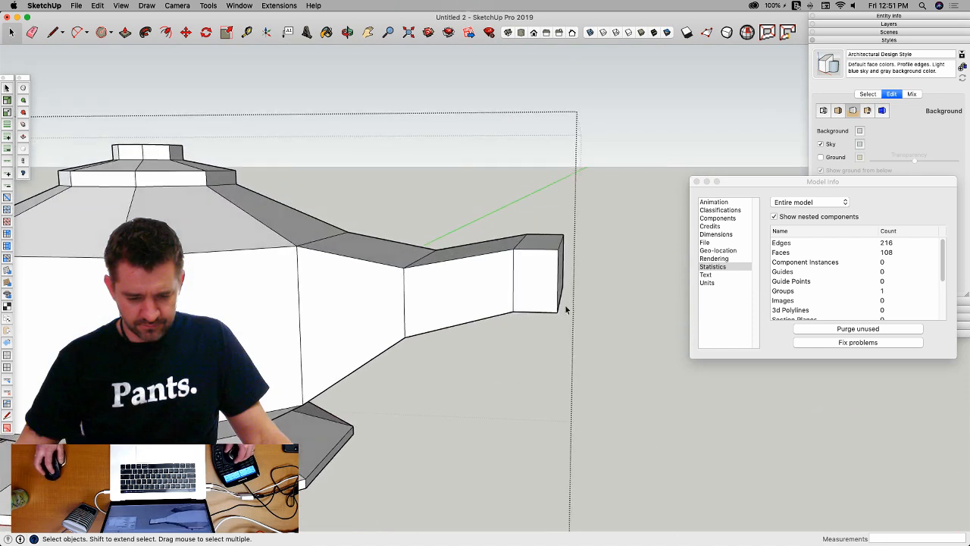
{"action": "left_click_drag", "start_coordinate": [380, 252], "coordinate": [613, 425]}
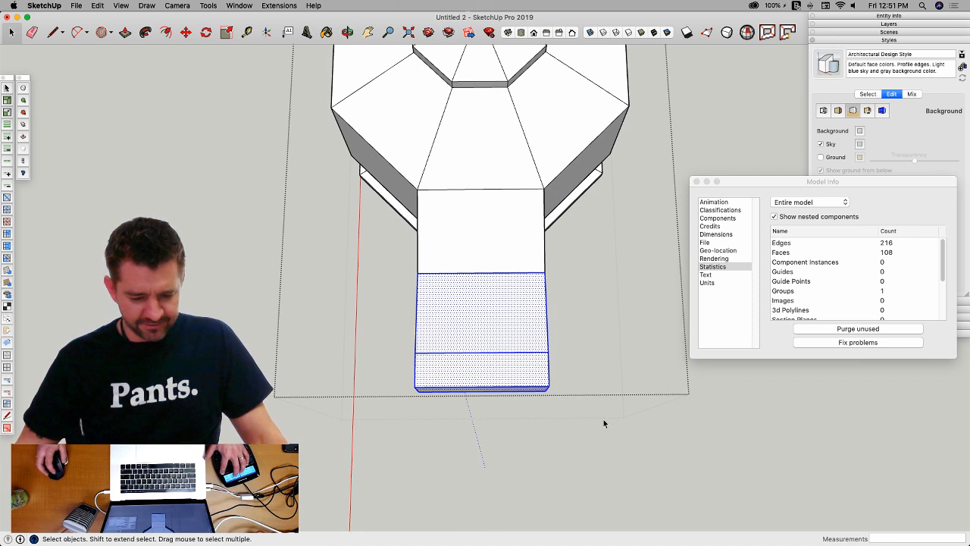
{"action": "key", "text": "v"}
{"action": "left_click_drag", "start_coordinate": [395, 338], "coordinate": [438, 337]}
{"action": "left_click", "coordinate": [409, 346]}
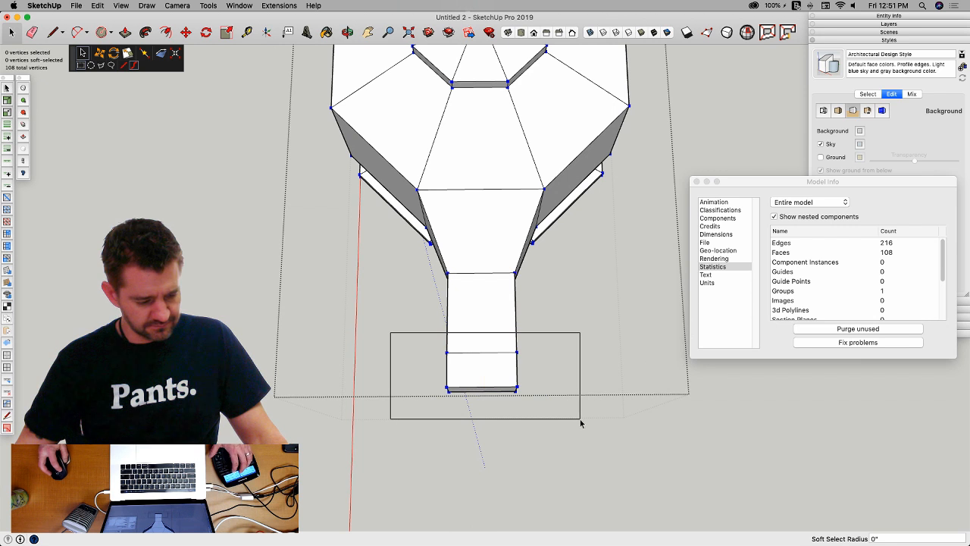
Step: Select the eight vertices of the spout's outermost segment, scale them narrower across the width, and clear the selection
{"action": "left_click_drag", "start_coordinate": [580, 419], "coordinate": [580, 419]}
{"action": "left_click", "coordinate": [399, 374]}
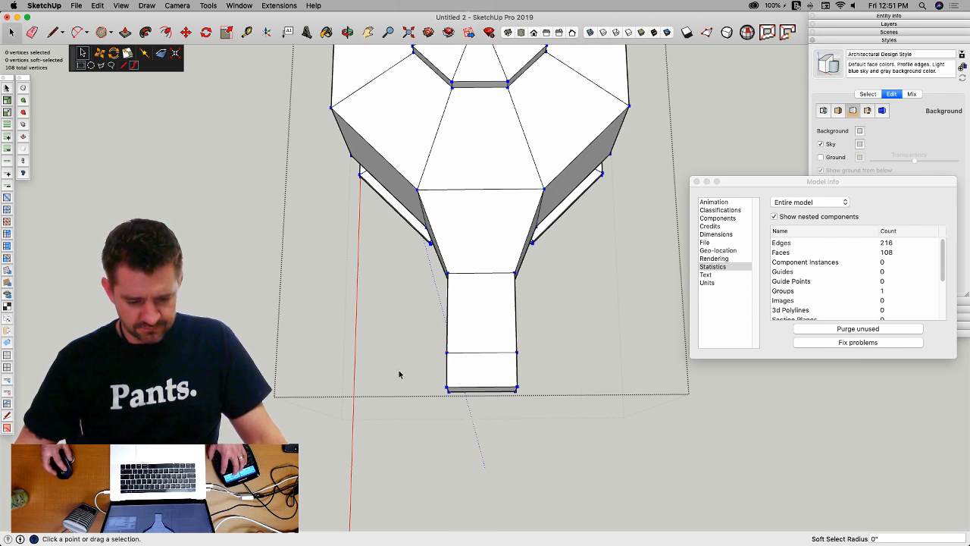
{"action": "left_click_drag", "start_coordinate": [423, 336], "coordinate": [602, 440]}
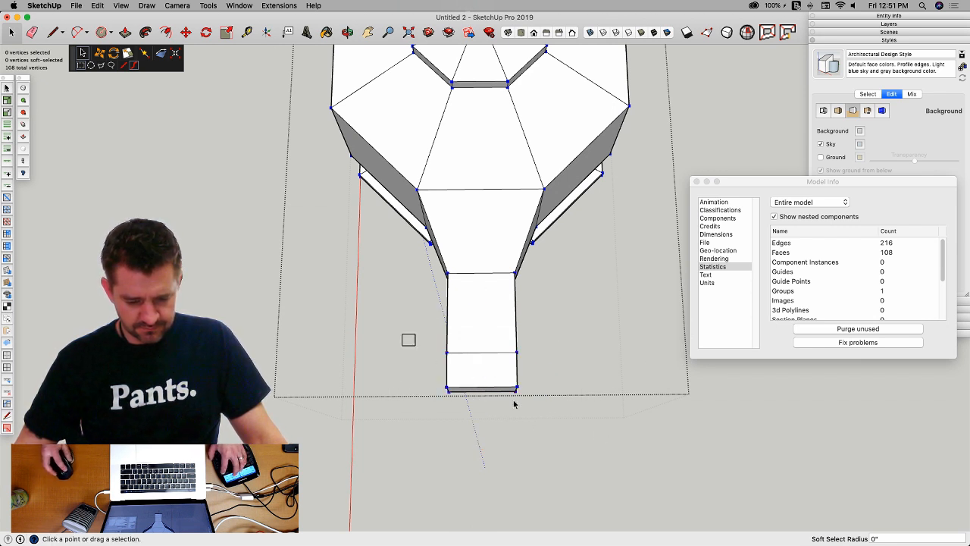
{"action": "left_click_drag", "start_coordinate": [402, 333], "coordinate": [598, 447]}
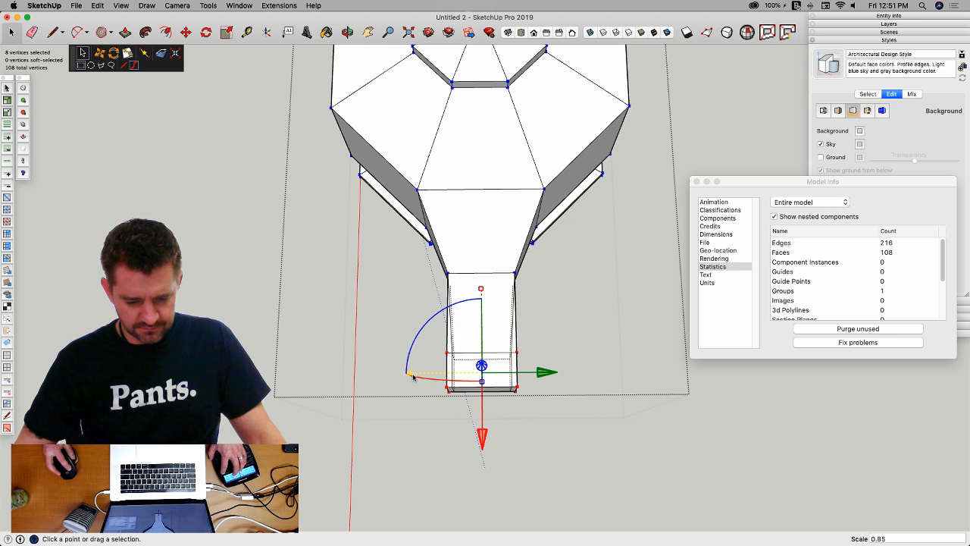
{"action": "middle_click_drag", "start_coordinate": [419, 376], "coordinate": [609, 399]}
{"action": "left_click", "coordinate": [582, 381]}
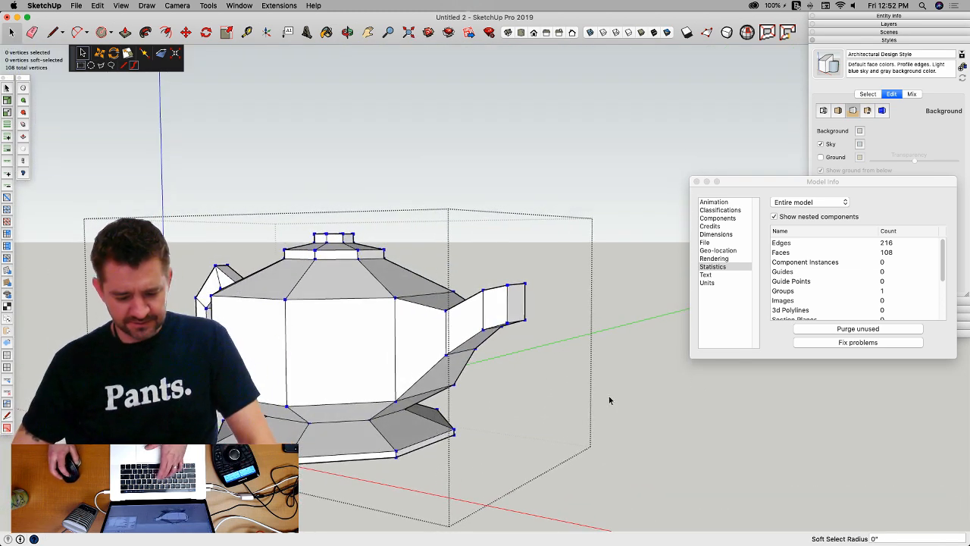
Step: Preview the subdivided teapot, return to the low-poly mesh, and dismiss the Vertex Tools error reports
{"action": "key", "text": "y"}
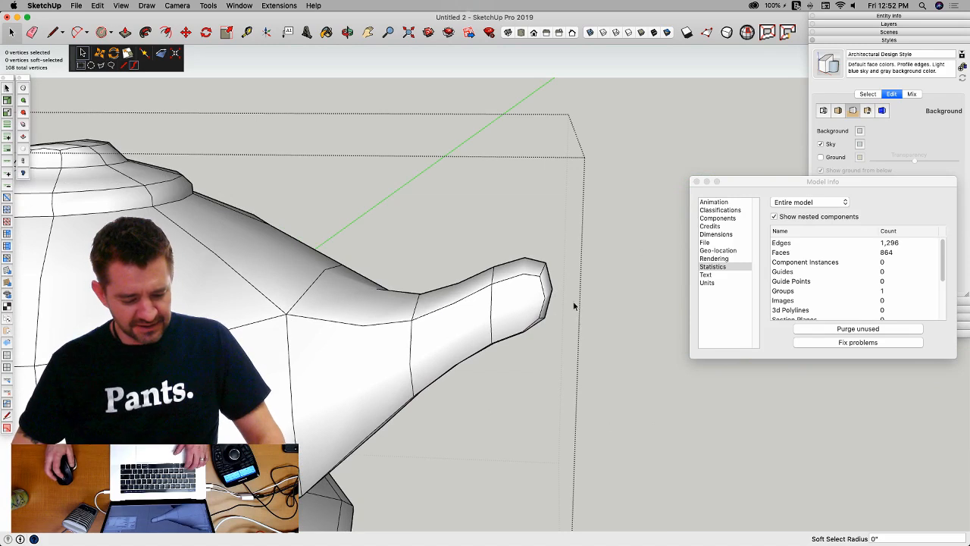
{"action": "key", "text": "y"}
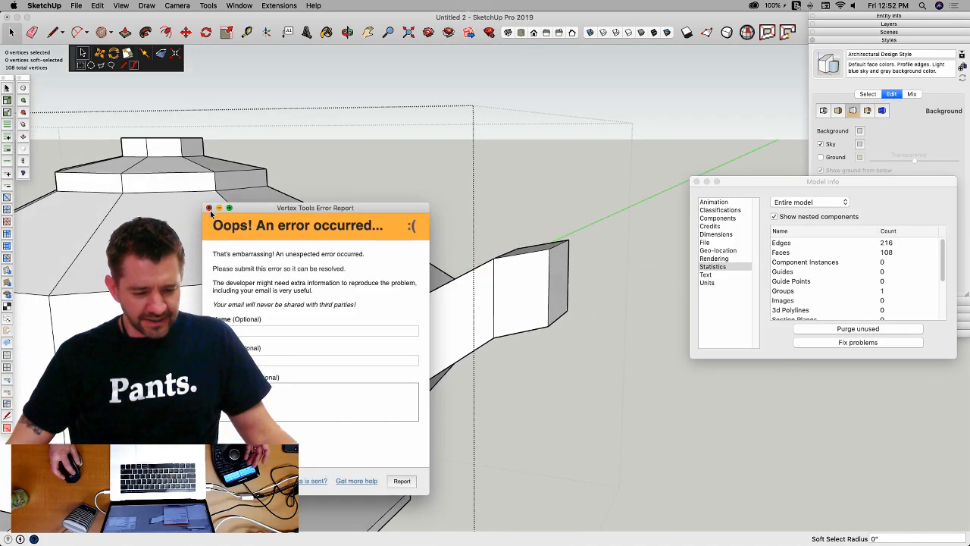
{"action": "left_click", "coordinate": [209, 208]}
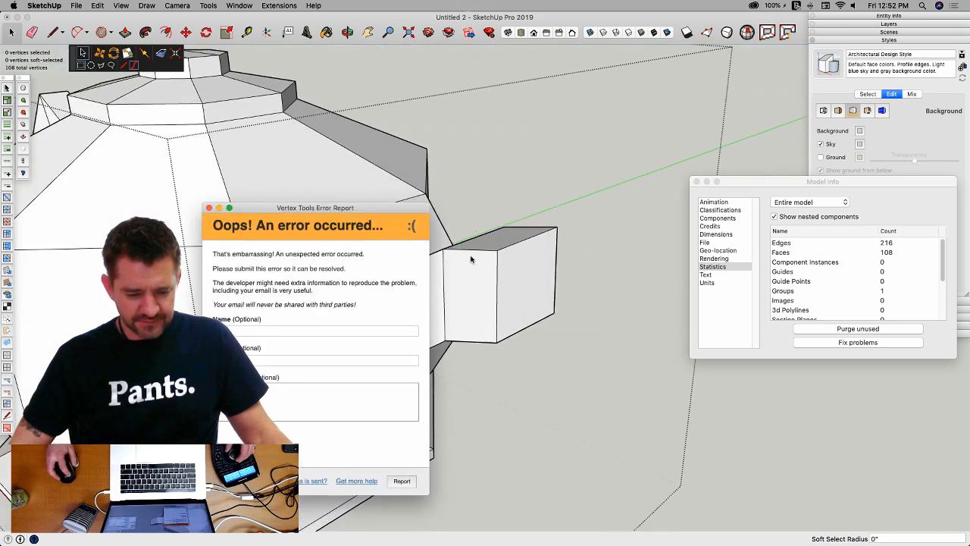
{"action": "left_click", "coordinate": [209, 208]}
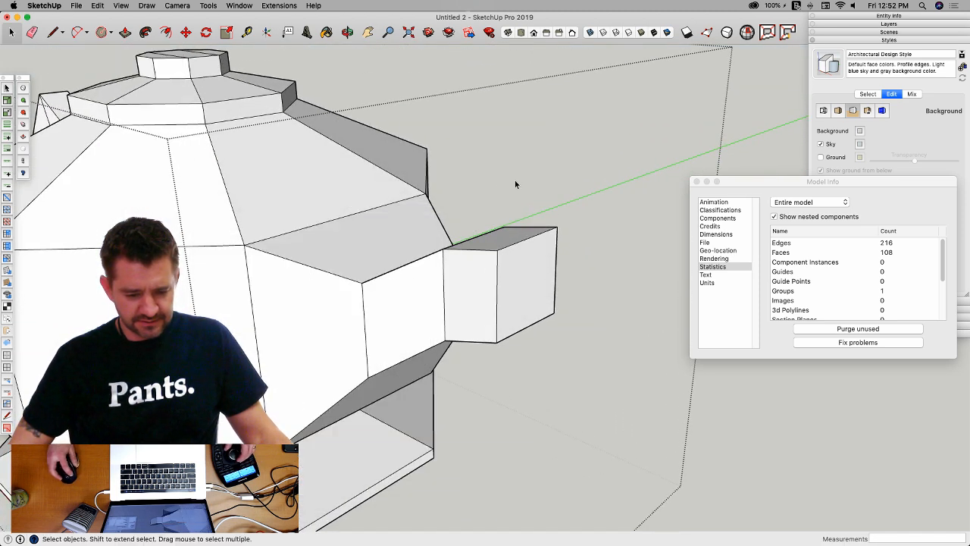
Step: Offset the edges of the spout's end face inward about 5 1/8" and clear the selection
{"action": "left_click", "coordinate": [516, 311]}
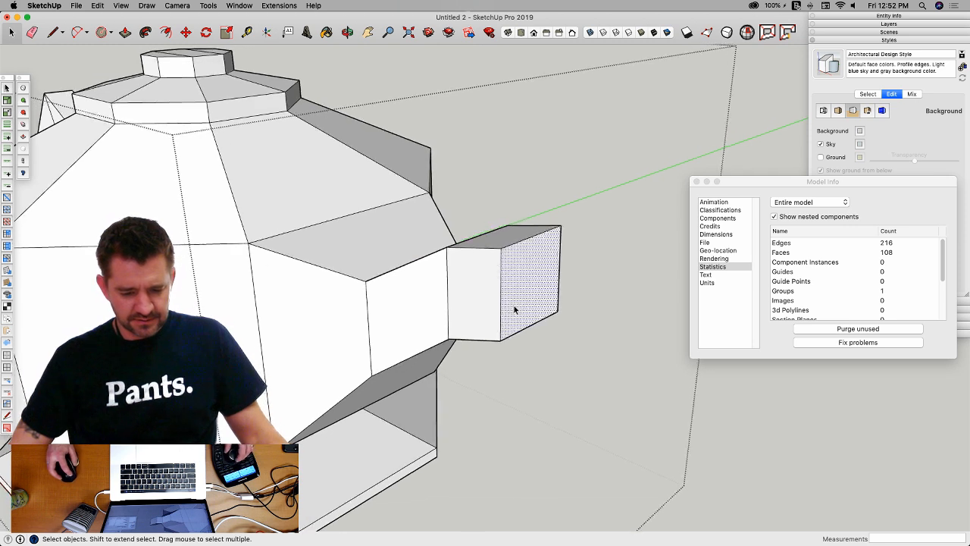
{"action": "key", "text": "f"}
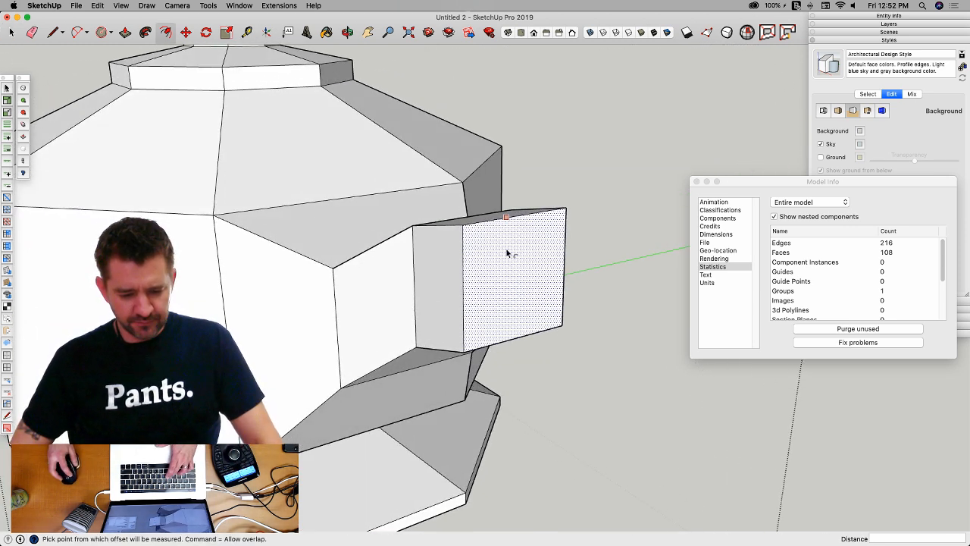
{"action": "left_click", "coordinate": [468, 231]}
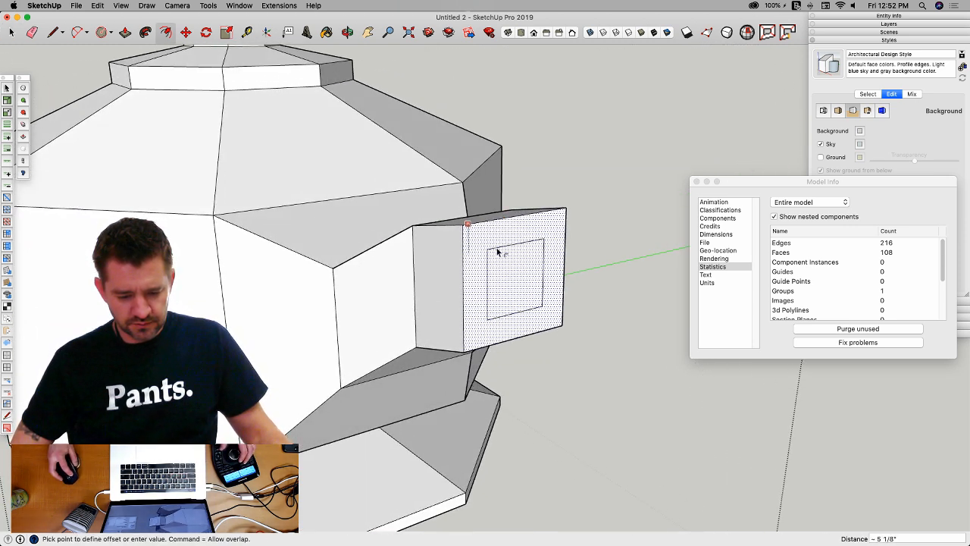
{"action": "left_click", "coordinate": [496, 250]}
{"action": "key", "text": "space"}
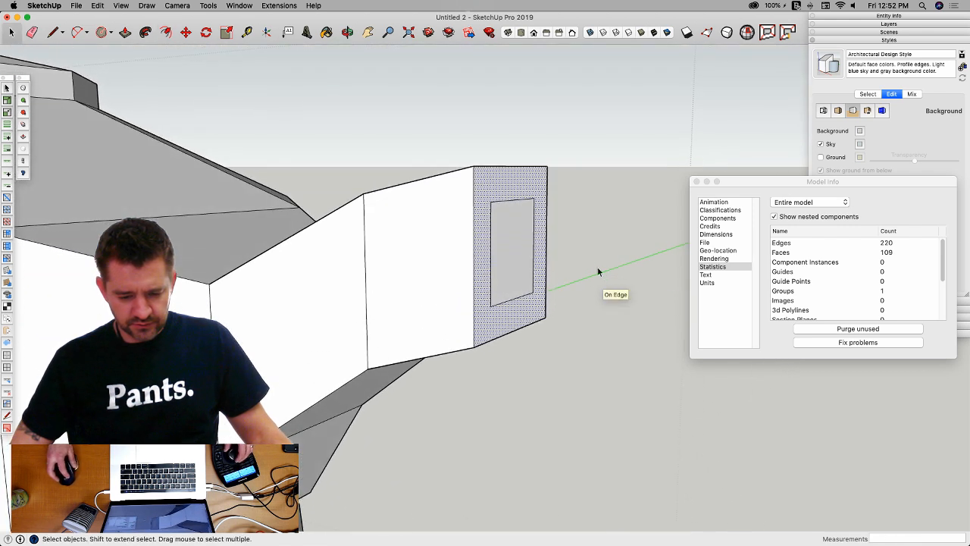
{"action": "left_click", "coordinate": [589, 265]}
Step: Push/pull the inset face at the spout's tip inward about 5 13/16" to form the opening
{"action": "key", "text": "p"}
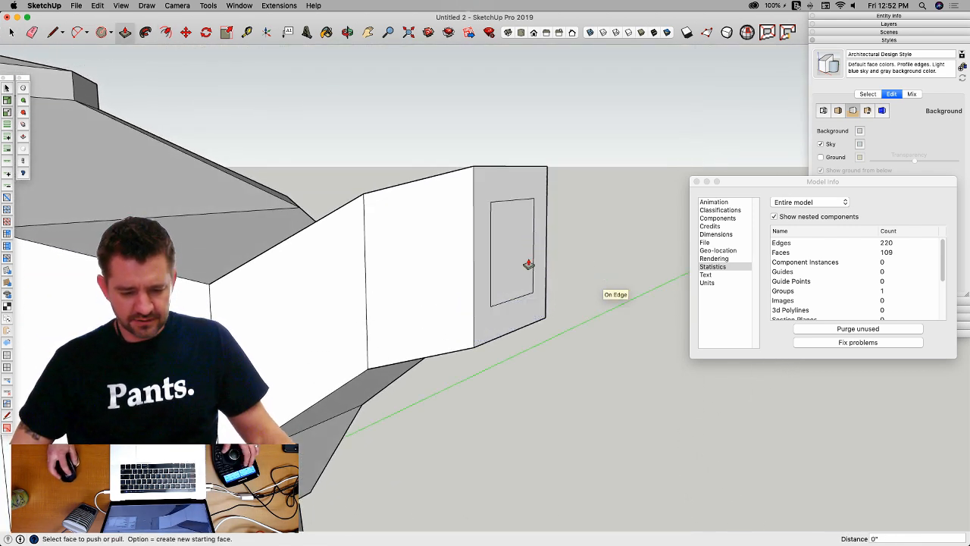
{"action": "key", "text": "space"}
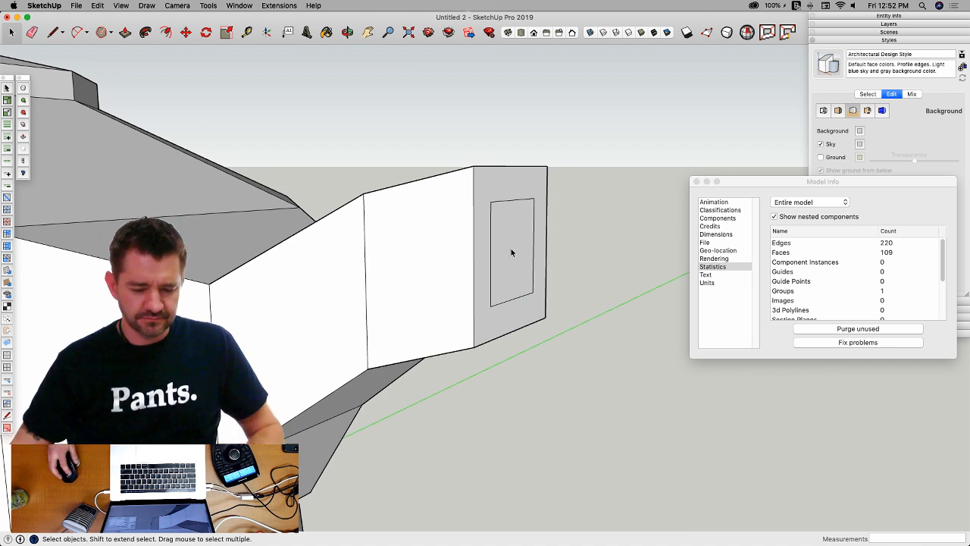
{"action": "key", "text": "p"}
{"action": "key", "text": "space"}
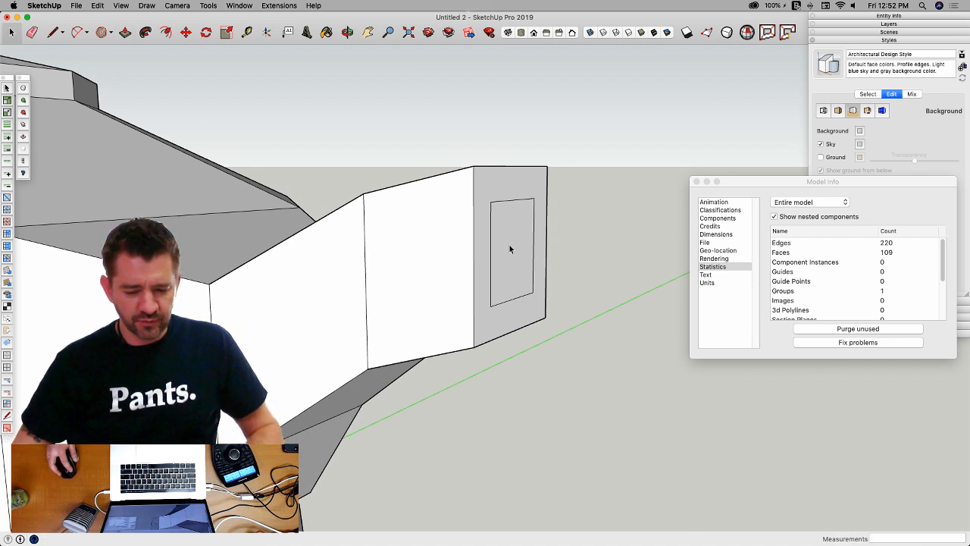
{"action": "key", "text": "super+a"}
{"action": "key", "text": "Escape"}
{"action": "key", "text": "p"}
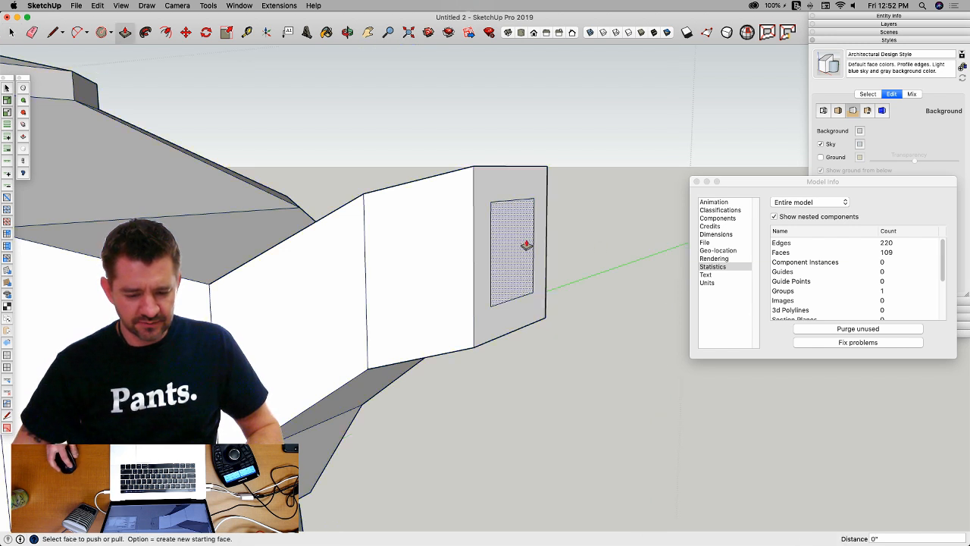
{"action": "left_click_drag", "start_coordinate": [523, 245], "coordinate": [508, 246]}
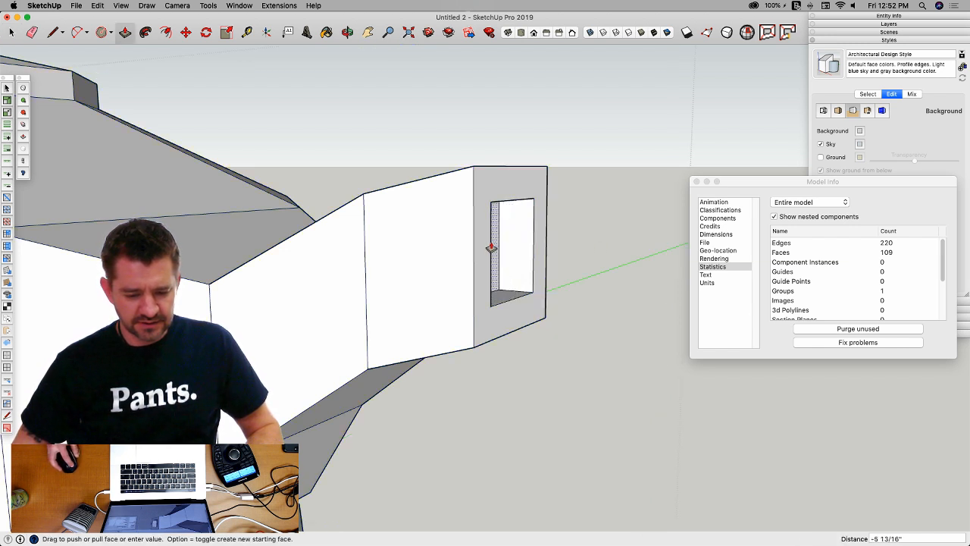
{"action": "left_click", "coordinate": [491, 247]}
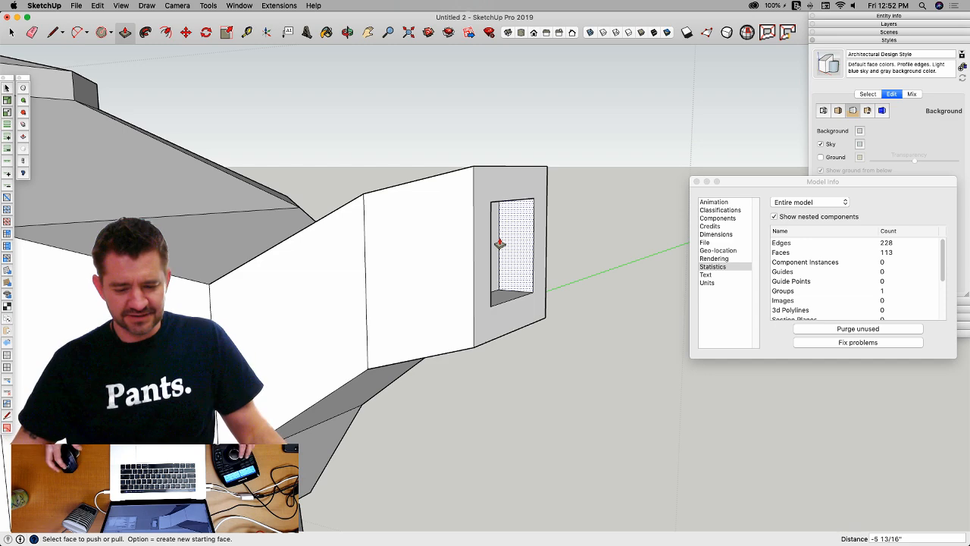
Step: Connect the opening's four corners to the outer corners of the spout's end face, dividing the rim into quads
{"action": "middle_click_drag", "start_coordinate": [500, 244], "coordinate": [743, 79]}
{"action": "key", "text": "space"}
{"action": "left_click", "coordinate": [769, 38]}
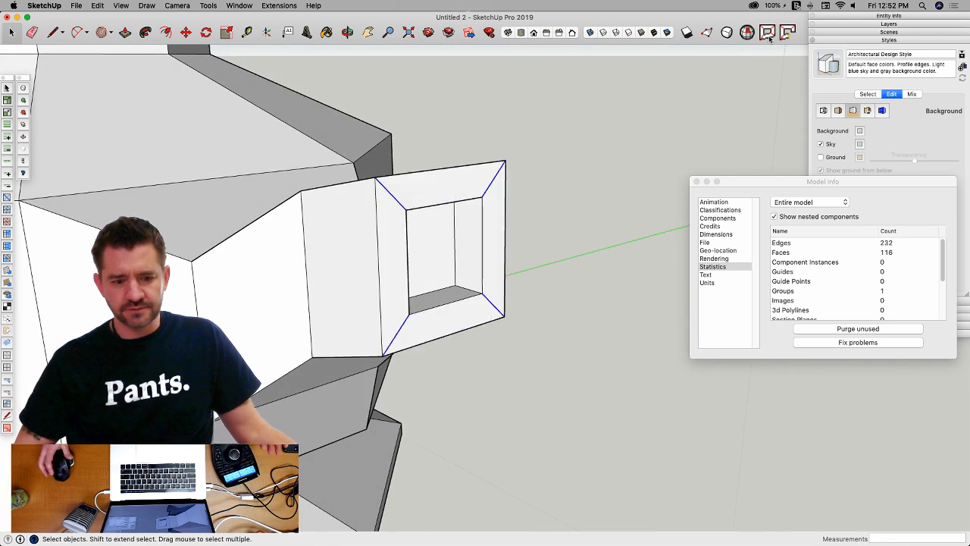
{"action": "middle_click_drag", "start_coordinate": [610, 320], "coordinate": [592, 258]}
{"action": "key", "text": "p"}
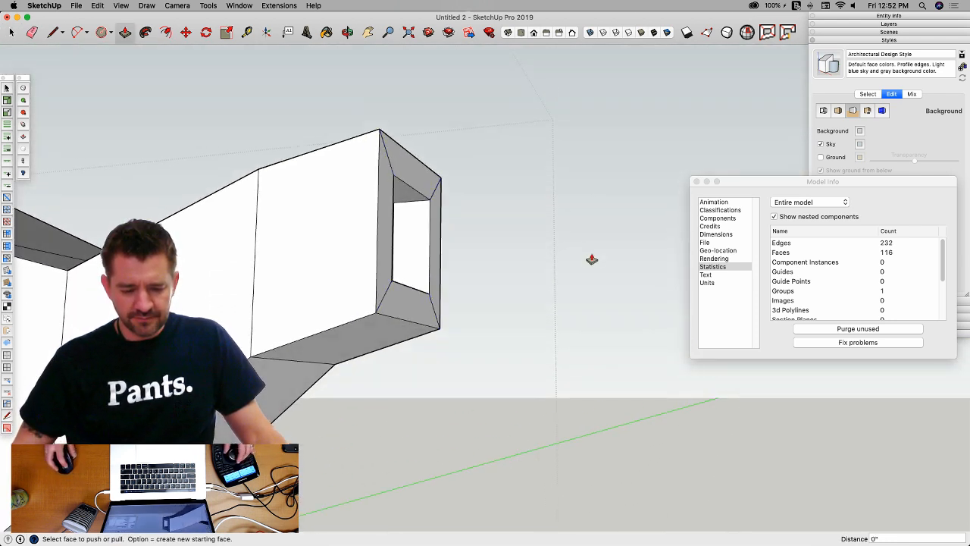
Step: Push/pull the lower rim face at the spout's tip outward about 9 9/16" and add an edge across the lip's side to make quads
{"action": "left_click", "coordinate": [413, 310]}
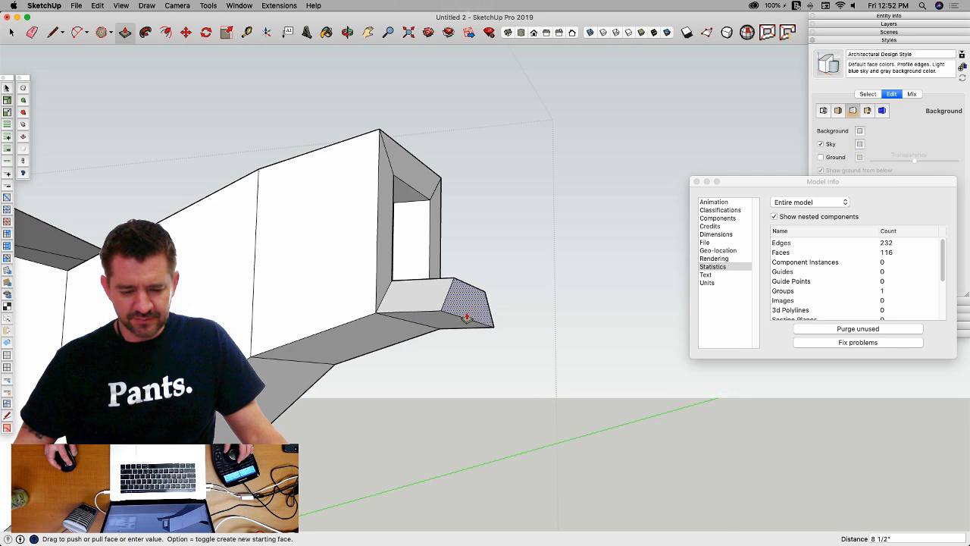
{"action": "left_click", "coordinate": [474, 319]}
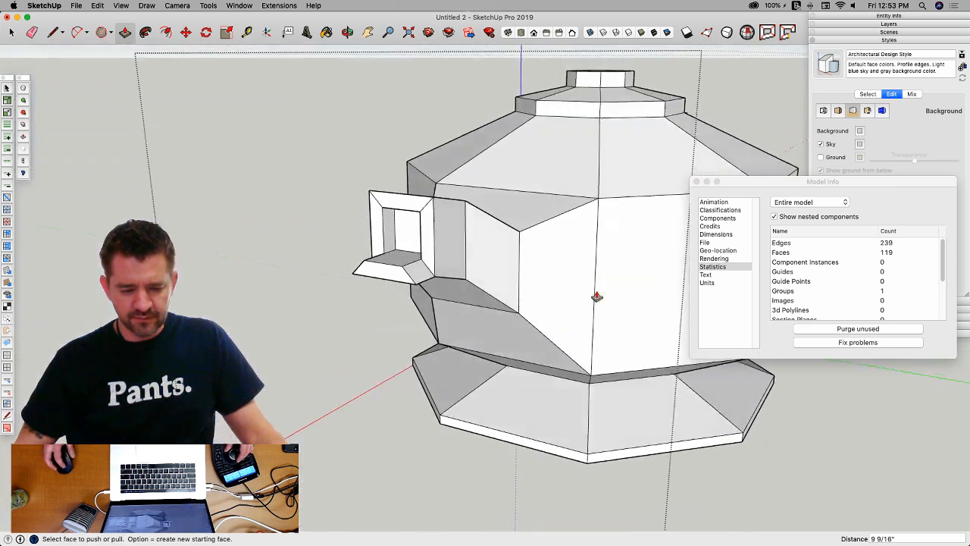
{"action": "mouse_move", "coordinate": [597, 296]}
{"action": "middle_mouse_down"}
{"action": "mouse_move", "coordinate": [360, 230]}
{"action": "mouse_move", "coordinate": [417, 238]}
{"action": "mouse_move", "coordinate": [459, 215]}
{"action": "middle_mouse_up"}
{"action": "key", "text": "l"}
{"action": "left_click", "coordinate": [402, 252]}
{"action": "key", "text": "space"}
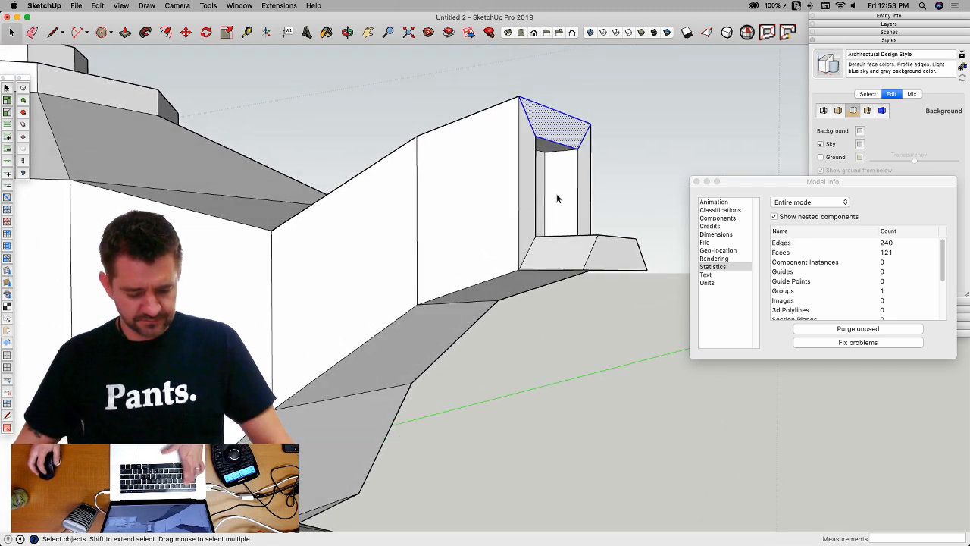
Step: Move the four vertices of the spout's upper rim face back toward the body along the red axis about 1 13/16"
{"action": "key", "text": "v"}
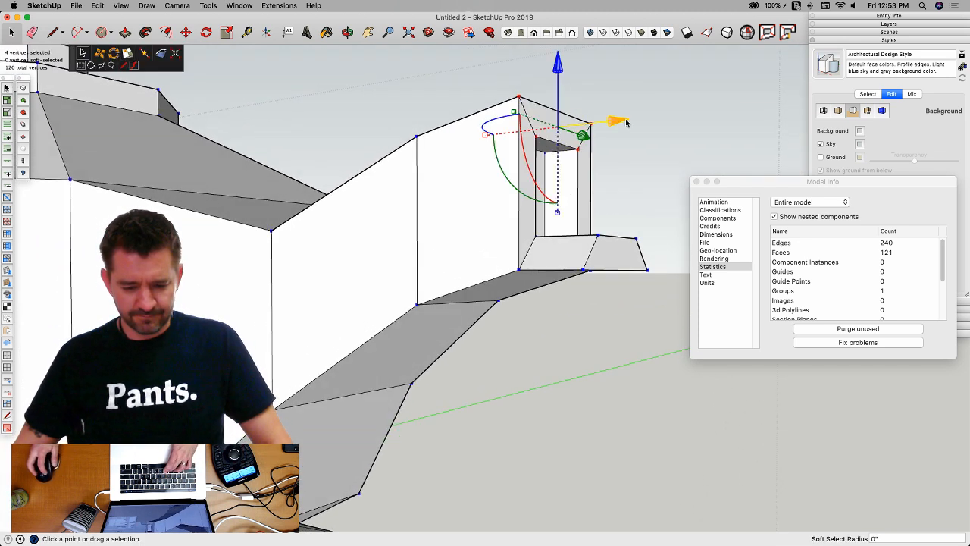
{"action": "left_click_drag", "start_coordinate": [626, 122], "coordinate": [627, 142]}
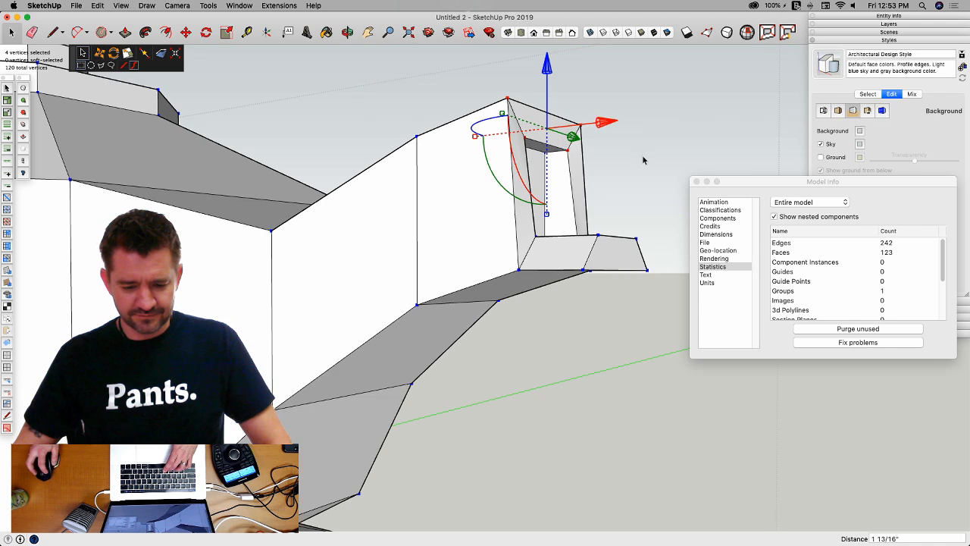
{"action": "left_click", "coordinate": [643, 159]}
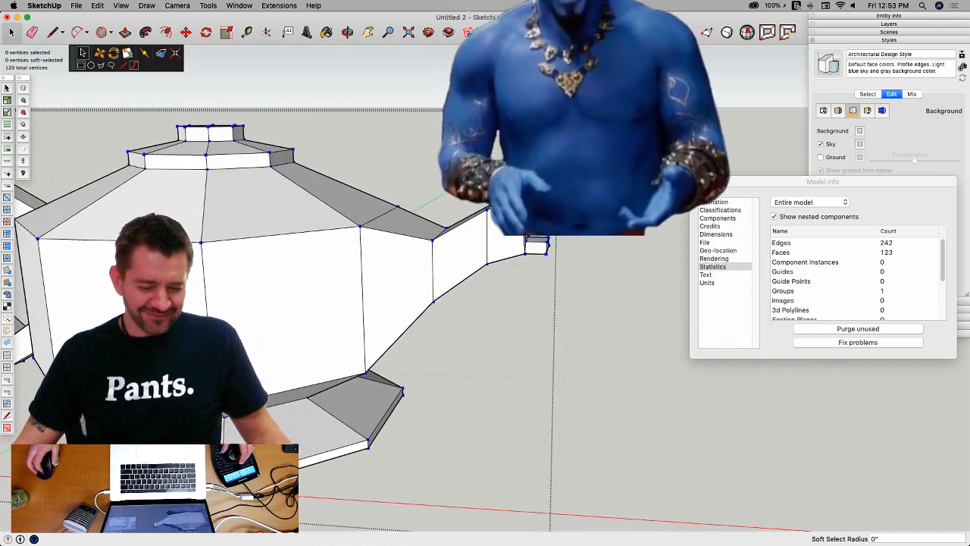
Step: Preview the subdivided teapot with the new pouring lip and return to the low-poly mesh
{"action": "key", "text": "y"}
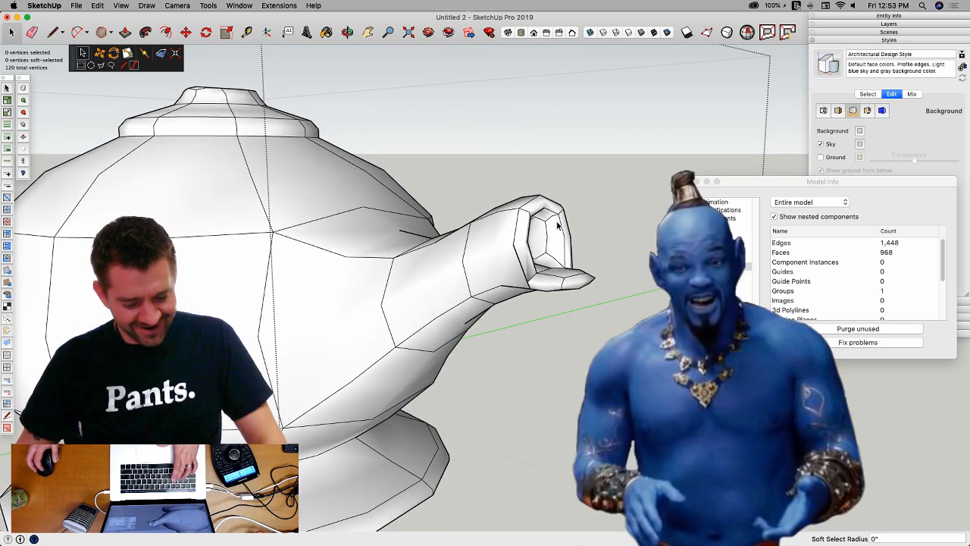
{"action": "key", "text": "u"}
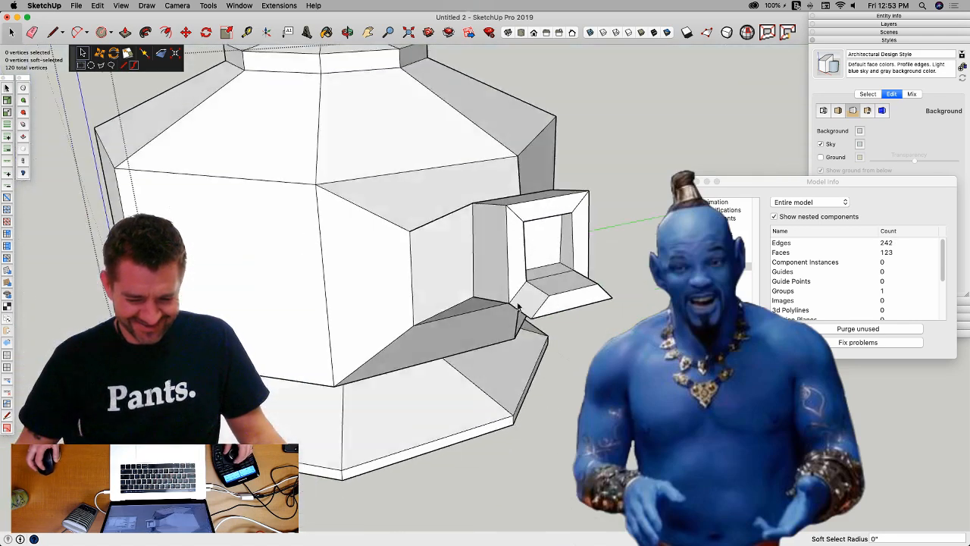
{"action": "key", "text": "space"}
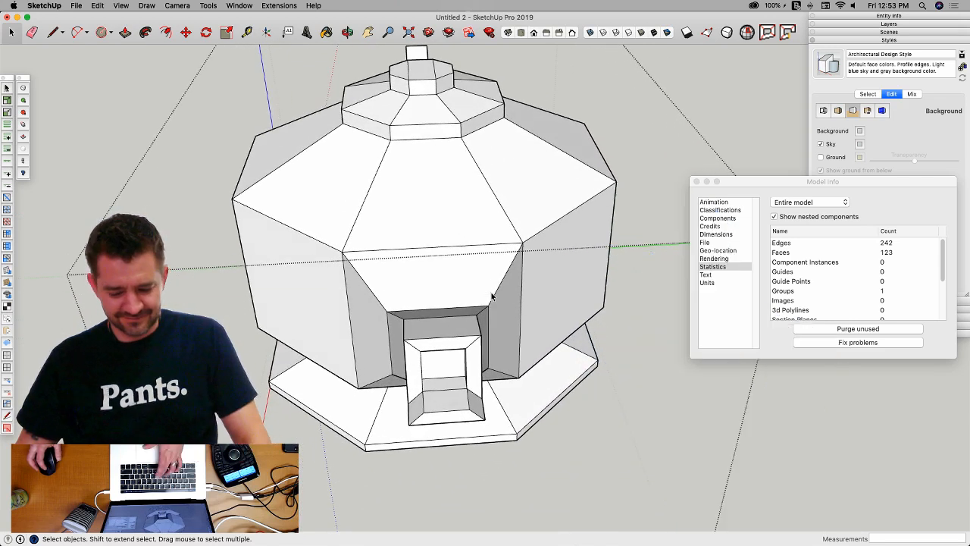
{"action": "key", "text": "y"}
{"action": "key", "text": "y"}
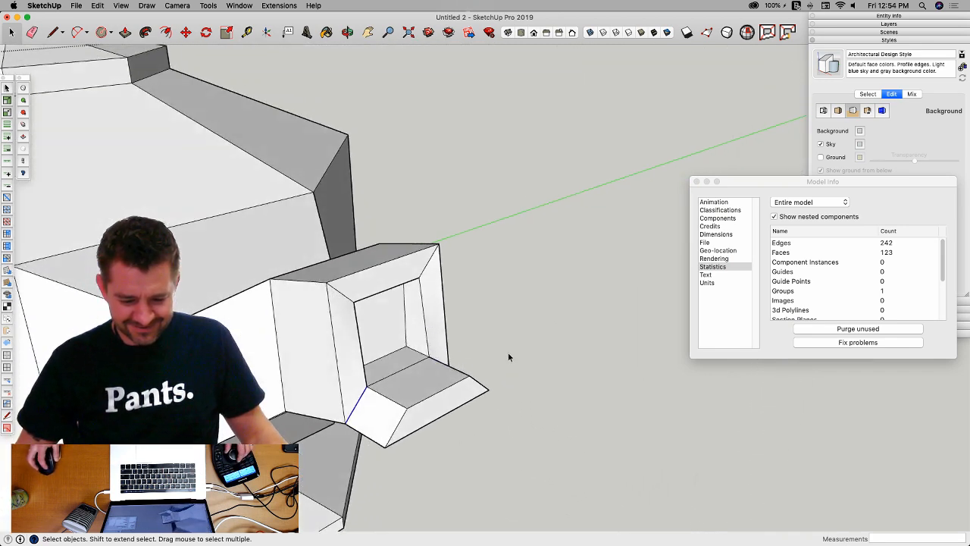
Step: Move the four vertices where the pouring lip meets the spout's rim outward along the red axis and clear the selection
{"action": "key", "text": "v"}
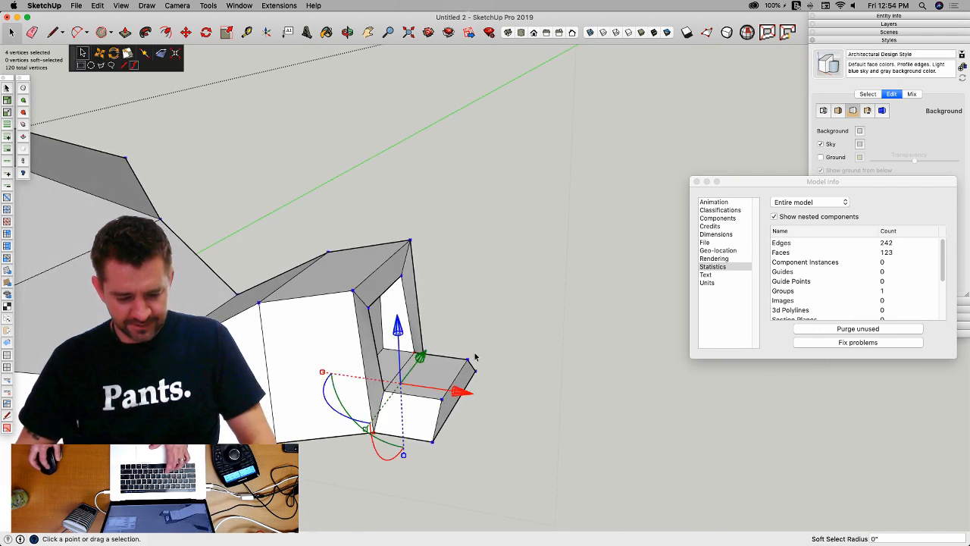
{"action": "left_click_drag", "start_coordinate": [460, 394], "coordinate": [491, 397]}
{"action": "left_click", "coordinate": [580, 430]}
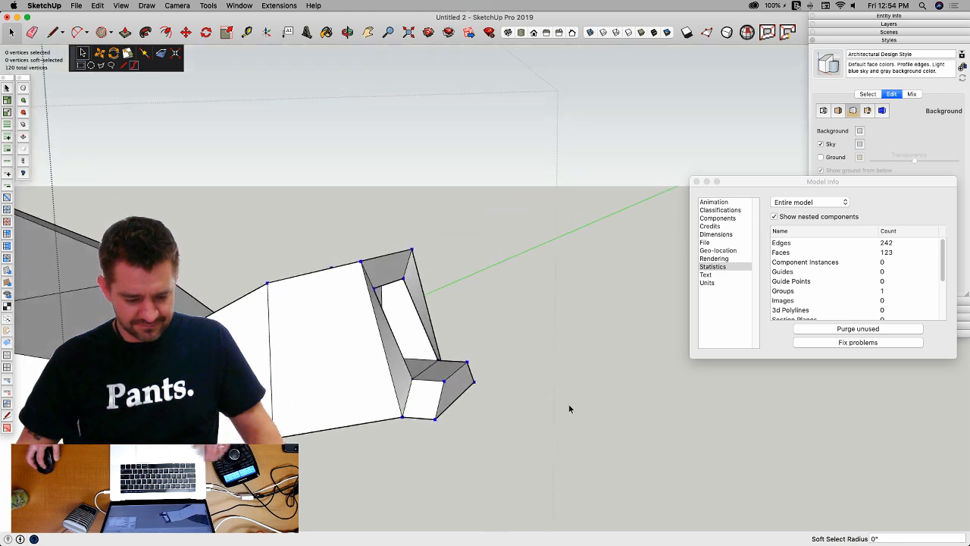
Step: Subdivide the teapot to inspect the spout's opening and lip, dismiss the Vertex Tools error reports, and undo the subdivision
{"action": "key", "text": "y"}
{"action": "middle_click_drag", "start_coordinate": [495, 427], "coordinate": [466, 412]}
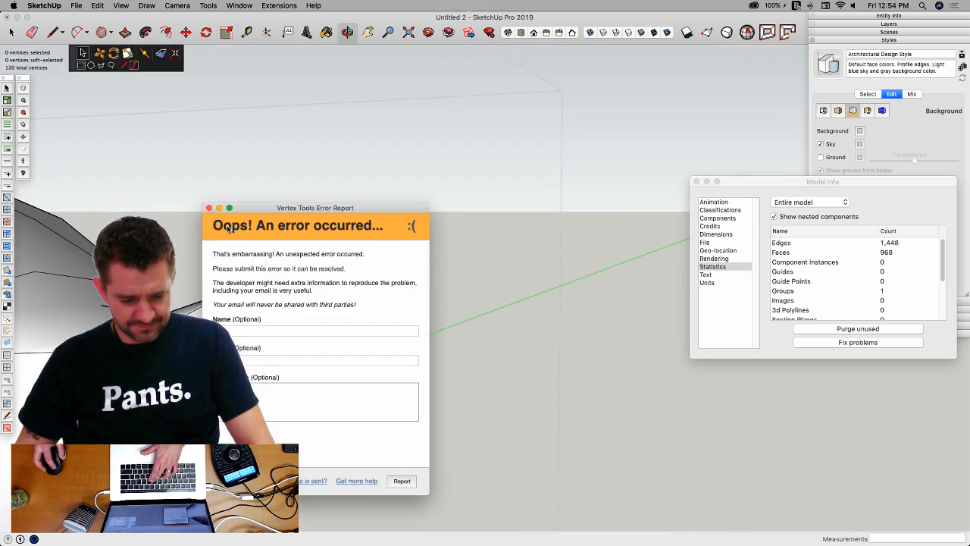
{"action": "left_click_drag", "start_coordinate": [213, 209], "coordinate": [211, 209]}
{"action": "left_click", "coordinate": [208, 208]}
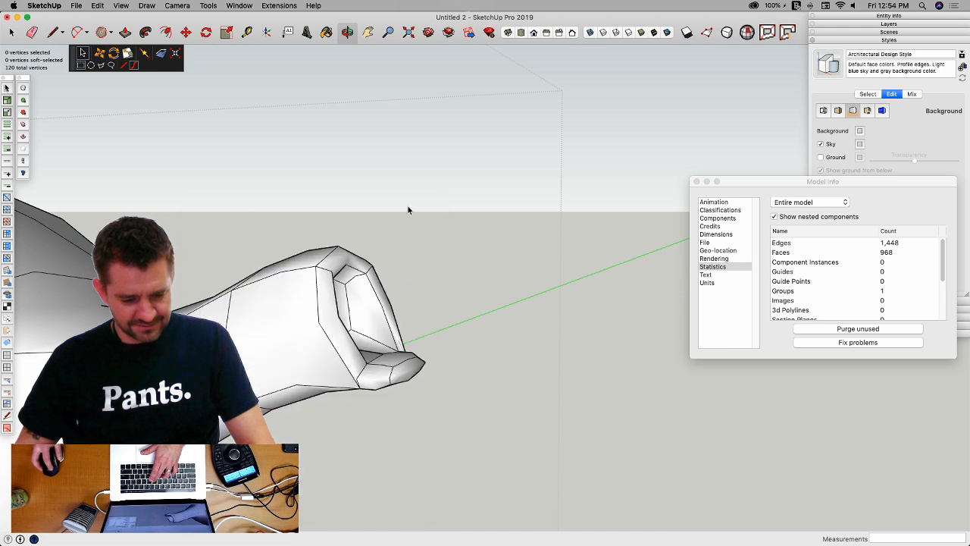
{"action": "middle_click_drag", "start_coordinate": [437, 215], "coordinate": [360, 277]}
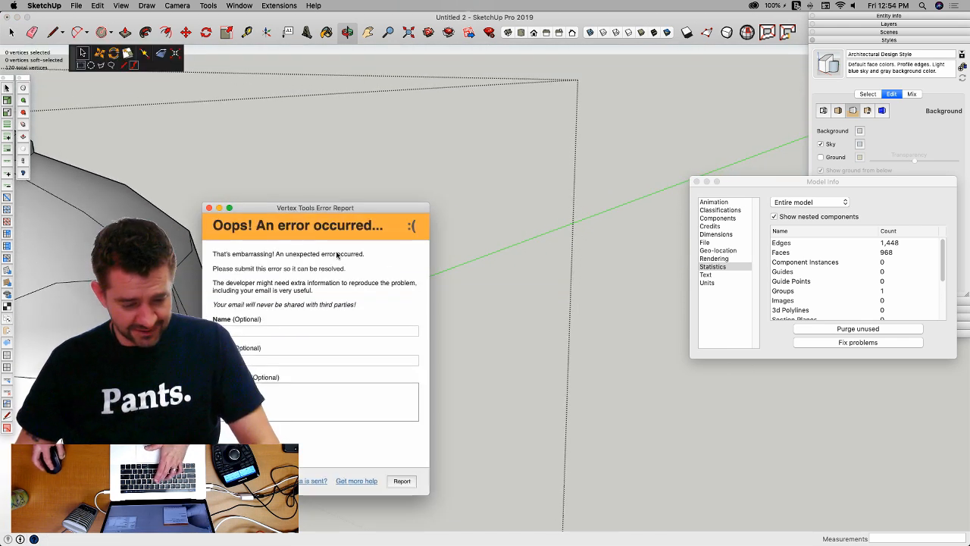
{"action": "left_click", "coordinate": [209, 209]}
{"action": "key", "text": "space"}
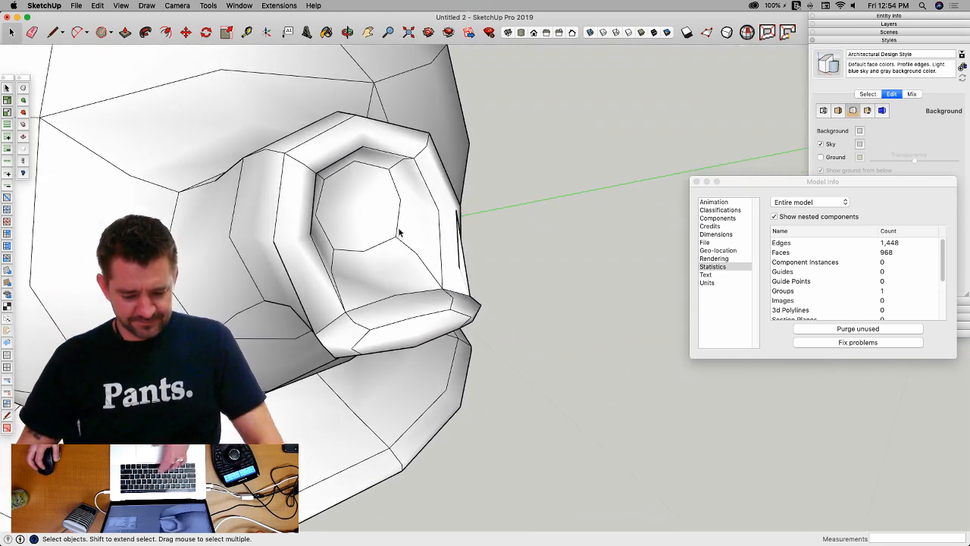
{"action": "key", "text": "super+z"}
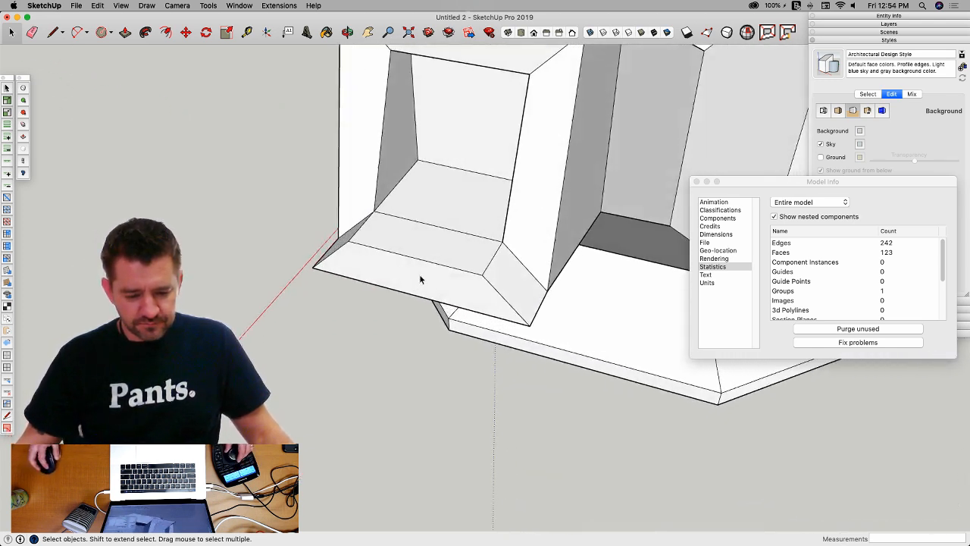
Step: Delete the lip's front face and the hidden internal face behind it, then redraw the lip's lower front edge to restore the front face
{"action": "left_click", "coordinate": [413, 287]}
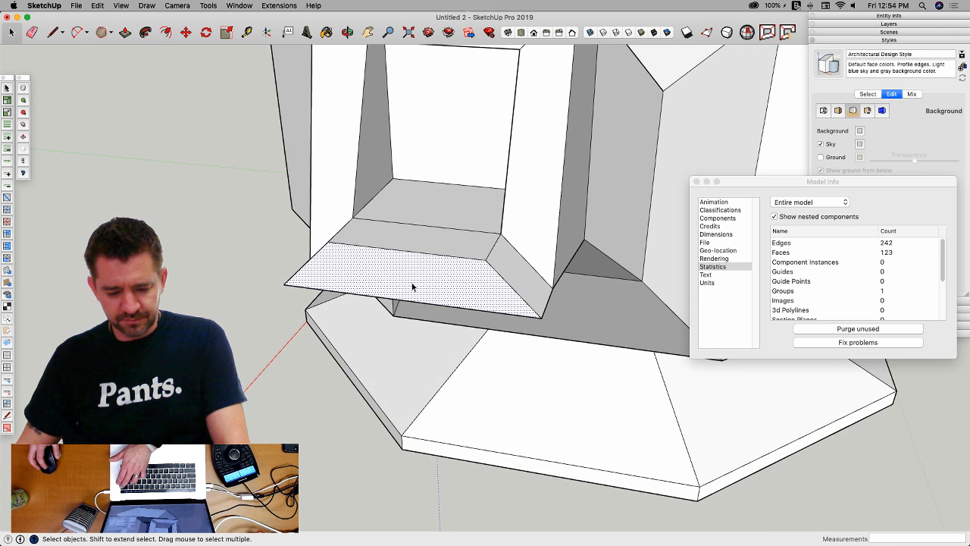
{"action": "key", "text": "Delete"}
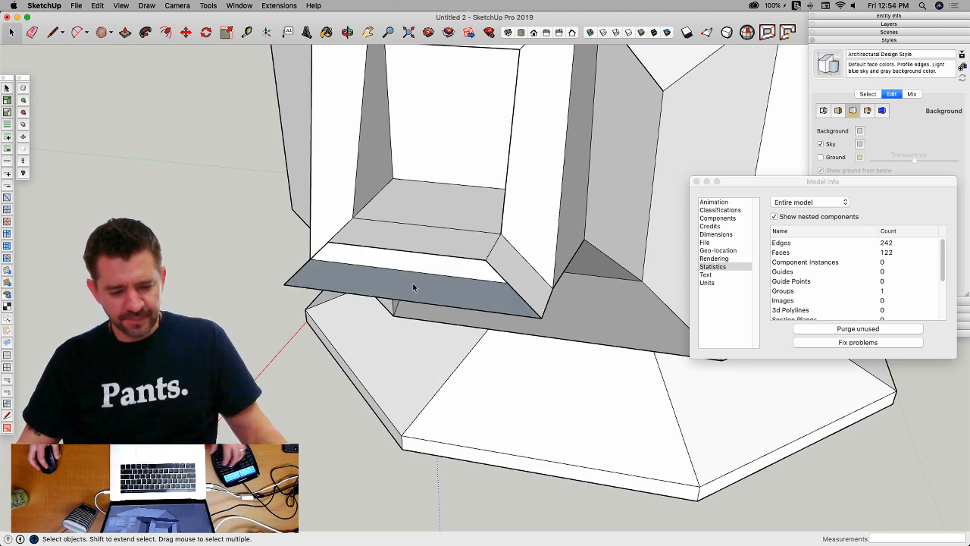
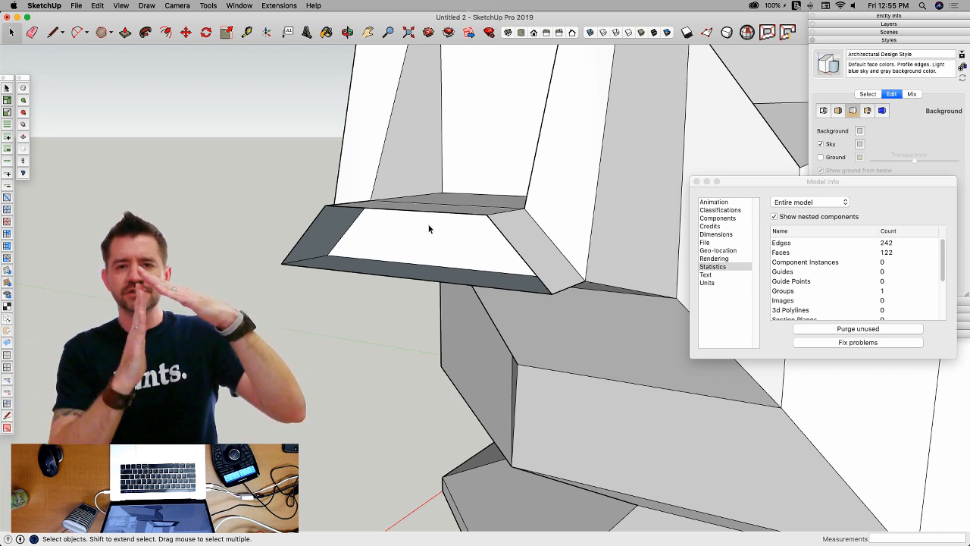
{"action": "left_click", "coordinate": [424, 234]}
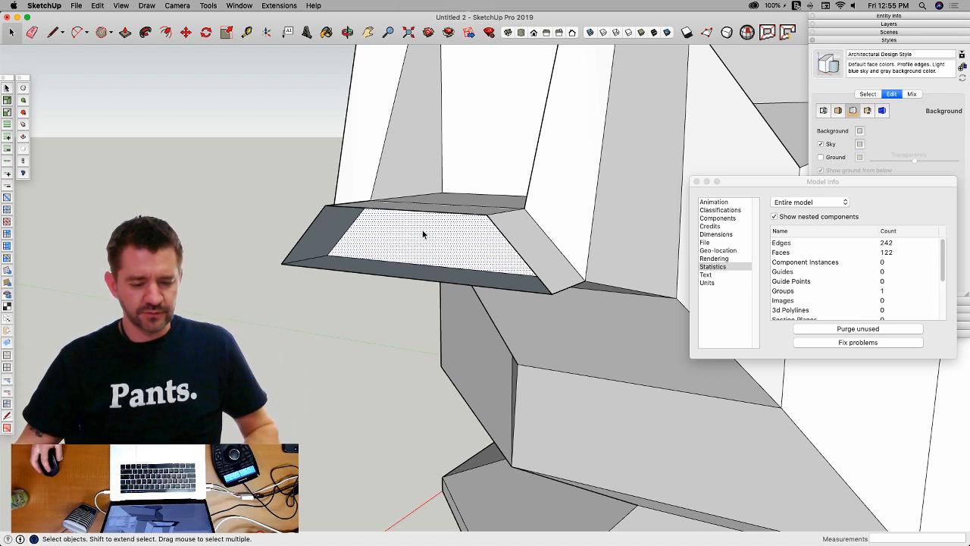
{"action": "key", "text": "Delete"}
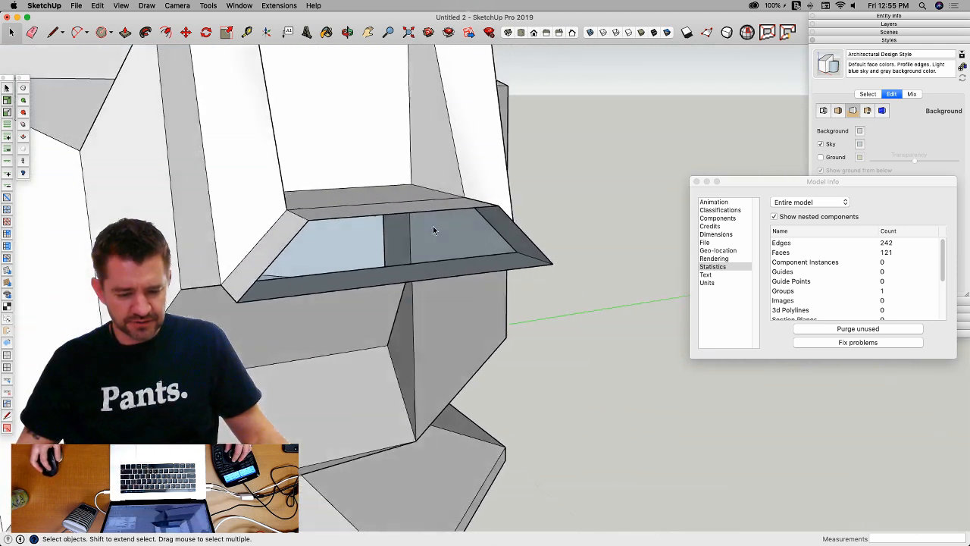
{"action": "key", "text": "l"}
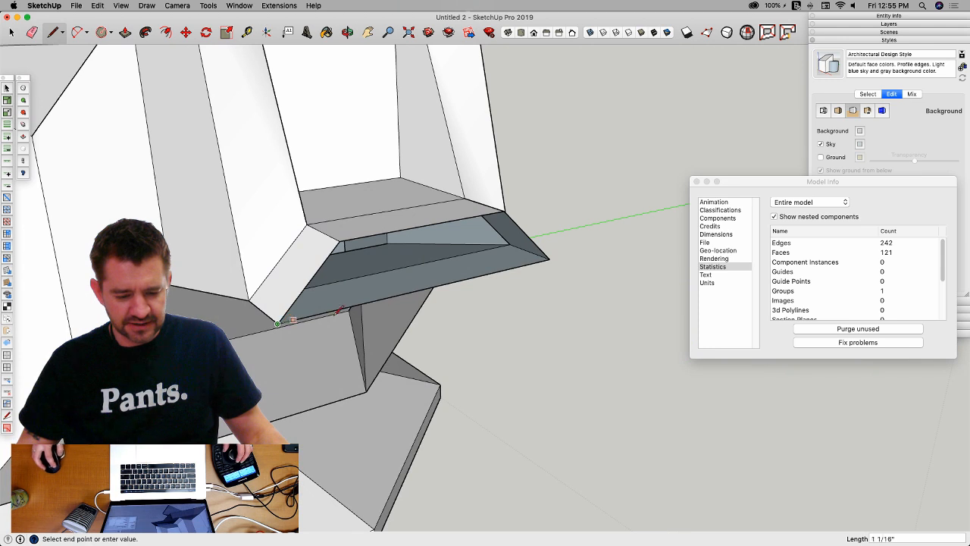
{"action": "left_click", "coordinate": [551, 258]}
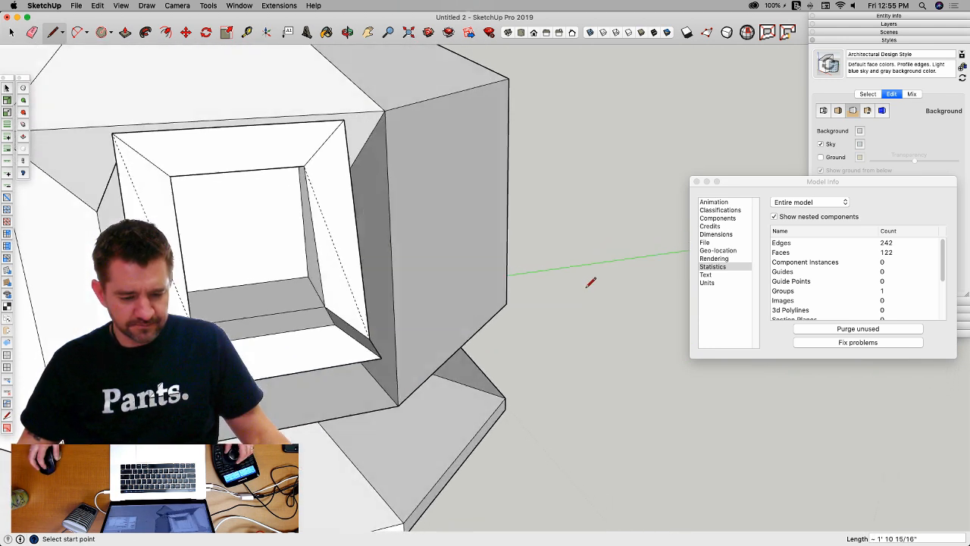
{"action": "key", "text": "space"}
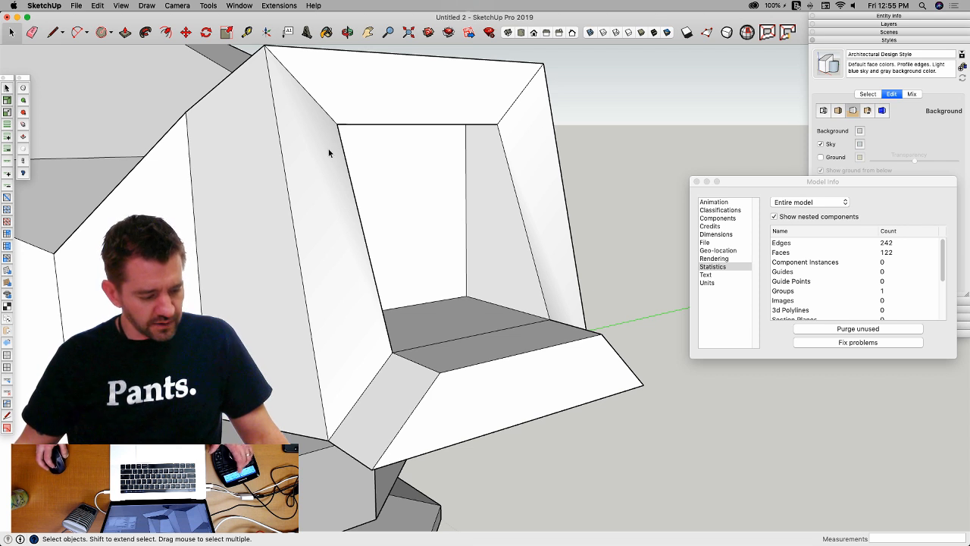
Step: Show hidden geometry, inspect the soft diagonal of the rim's side quad in Entity Info, and close Model Info
{"action": "key", "text": "alt+h"}
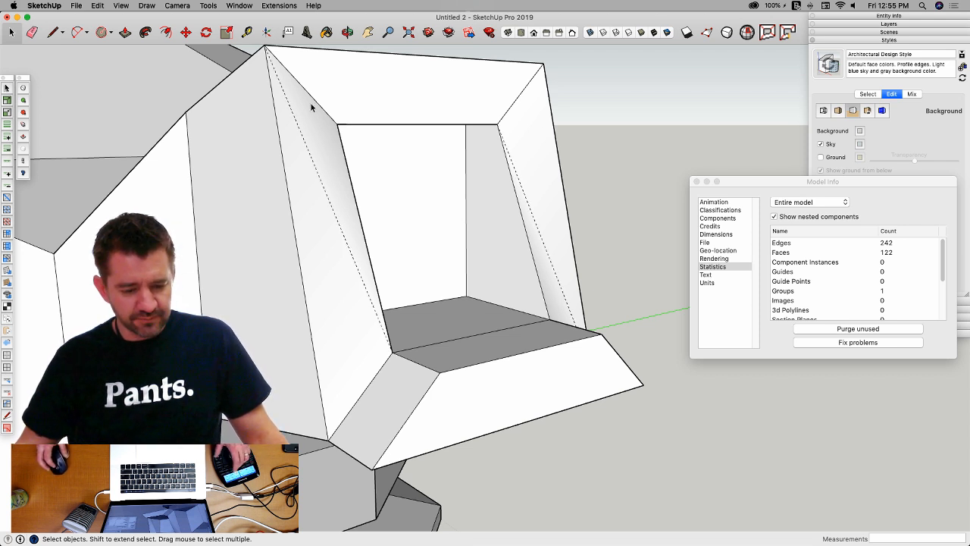
{"action": "left_click", "coordinate": [319, 154]}
{"action": "left_click", "coordinate": [317, 157]}
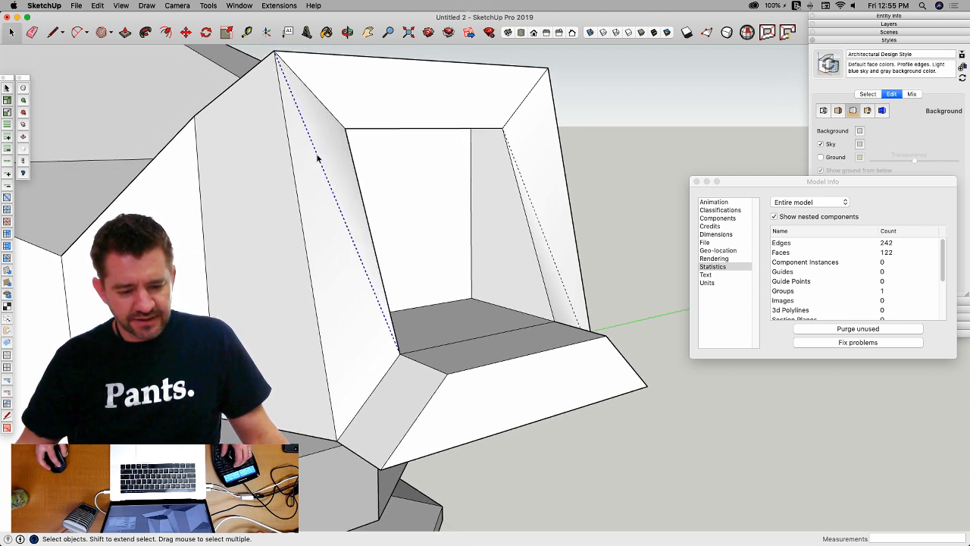
{"action": "left_click", "coordinate": [887, 16]}
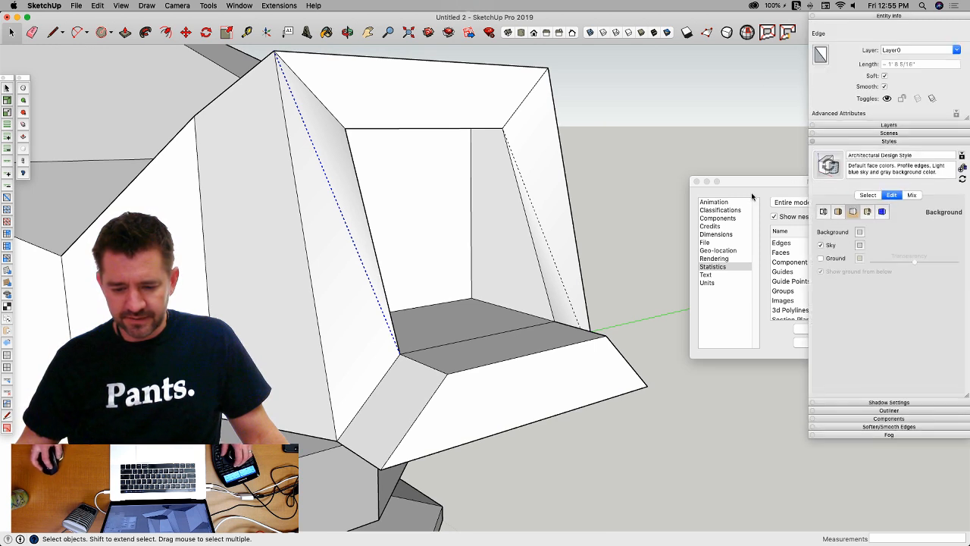
{"action": "left_click", "coordinate": [696, 183]}
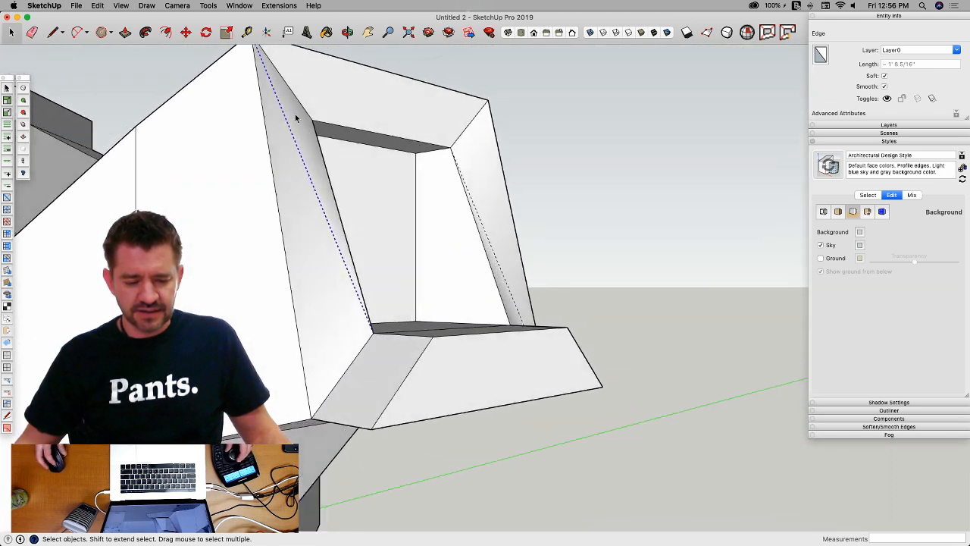
Step: Flip the internal diagonal of the rim's opposite side quad so it mirrors the selected diagonal, and clear the selection
{"action": "middle_click_drag", "start_coordinate": [505, 213], "coordinate": [295, 203]}
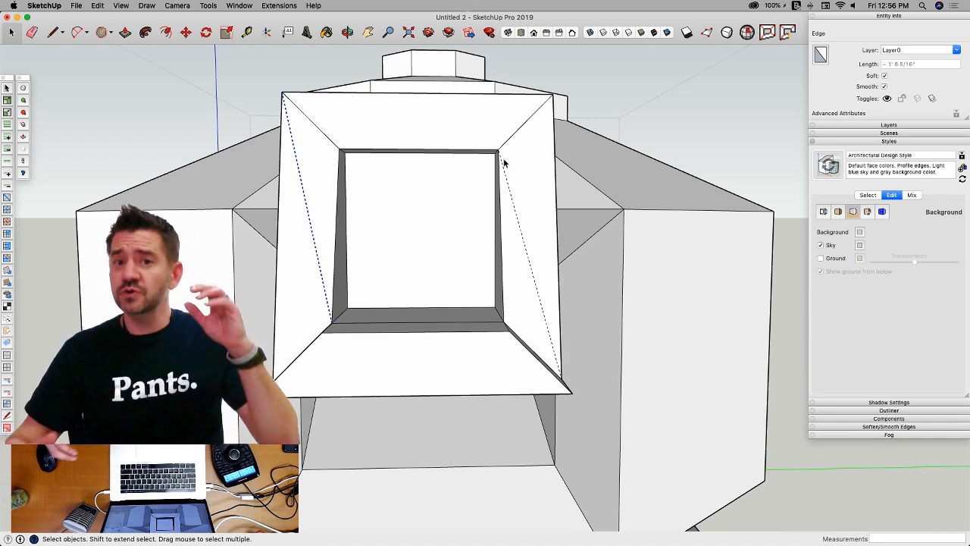
{"action": "middle_click_drag", "start_coordinate": [508, 318], "coordinate": [546, 273]}
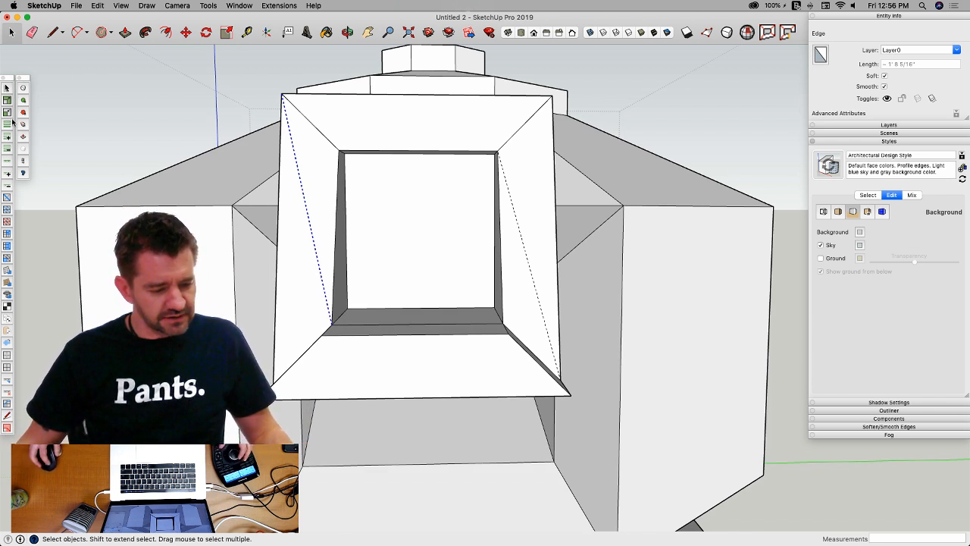
{"action": "left_click", "coordinate": [7, 198]}
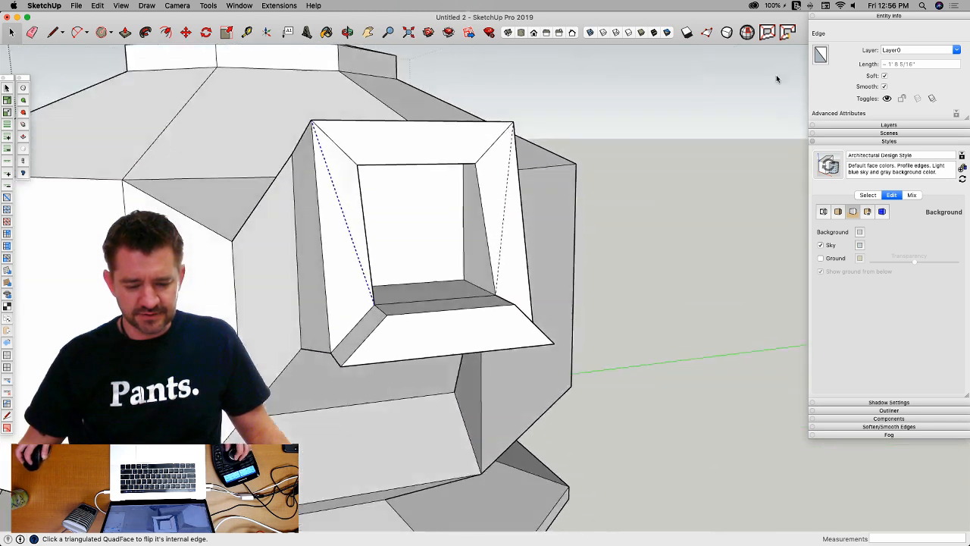
{"action": "key", "text": "space"}
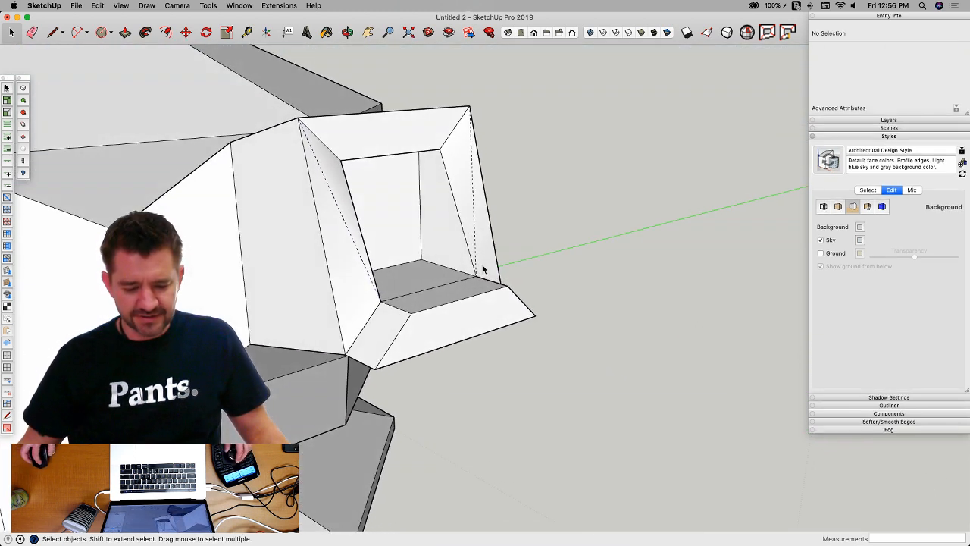
Step: Preview the whole teapot subdivided with hidden geometry shown, and undo the subdivision
{"action": "key", "text": "y"}
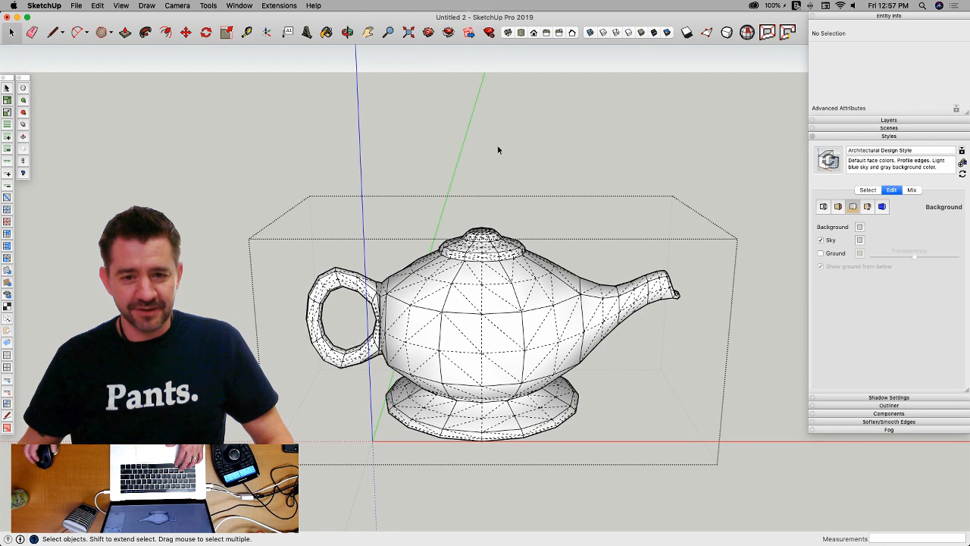
{"action": "key", "text": "super+z"}
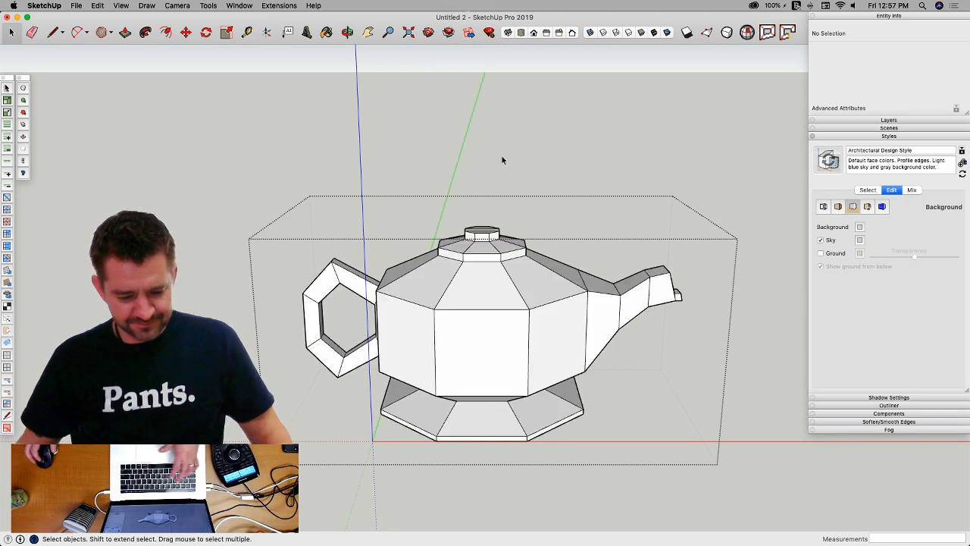
Step: Scale all teapot vertices about 1.58 along the red axis and about 1.19 along the blue axis, and preview the result subdivided
{"action": "key", "text": "super+a"}
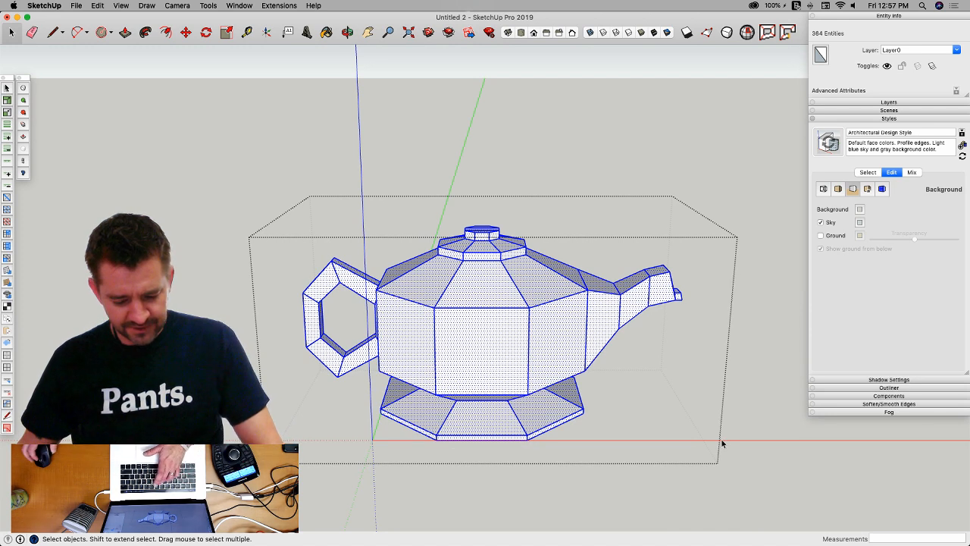
{"action": "key", "text": "v"}
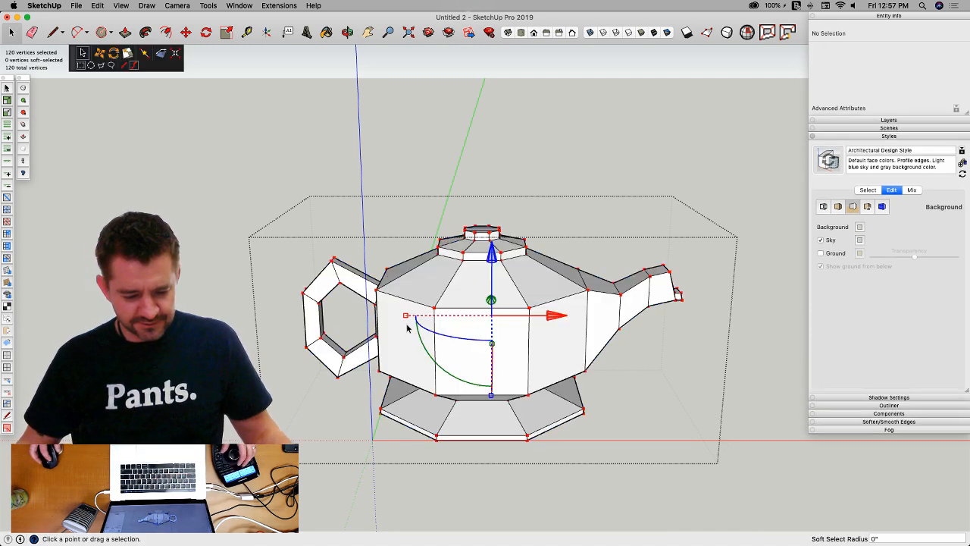
{"action": "left_click_drag", "start_coordinate": [406, 316], "coordinate": [355, 316]}
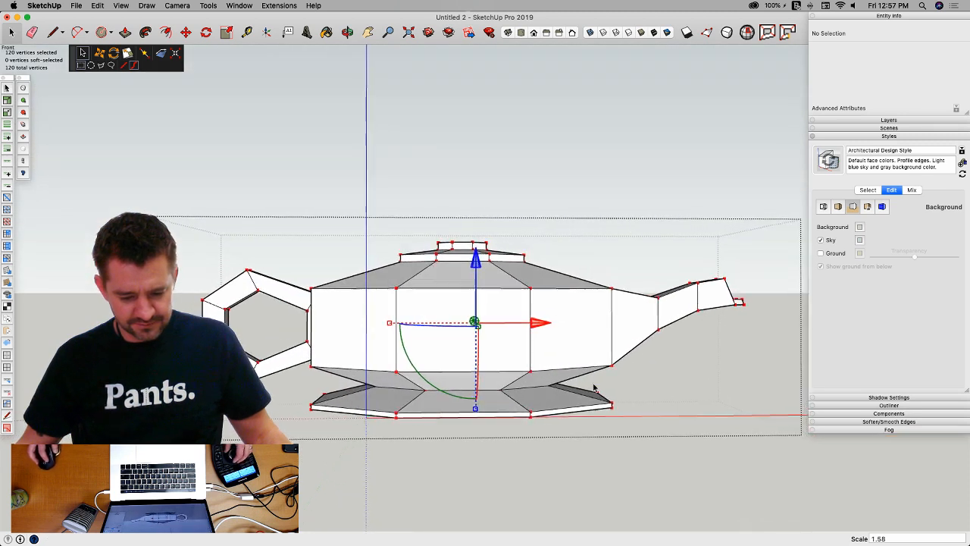
{"action": "middle_click_drag", "start_coordinate": [594, 388], "coordinate": [413, 328]}
{"action": "left_click_drag", "start_coordinate": [470, 264], "coordinate": [472, 244]}
{"action": "left_click_drag", "start_coordinate": [476, 391], "coordinate": [478, 409]}
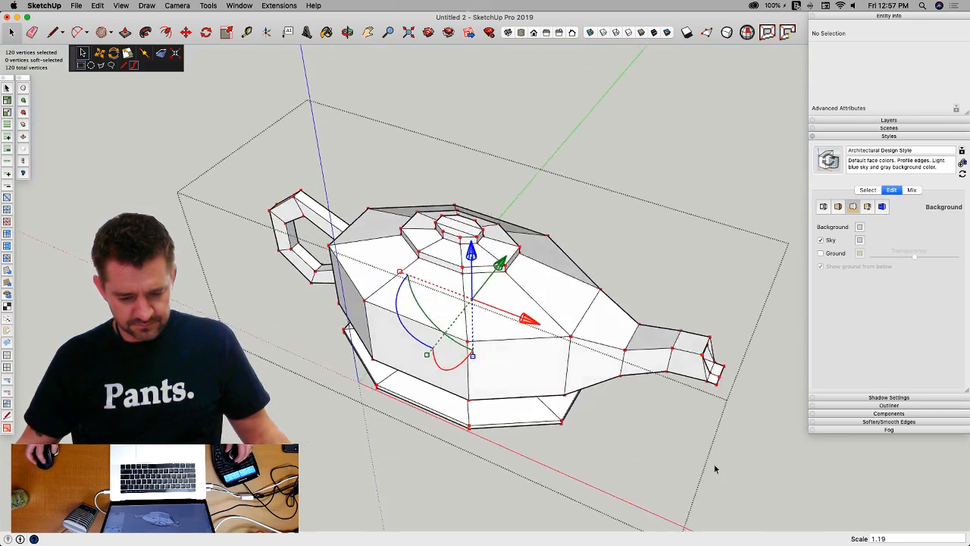
{"action": "key", "text": "y"}
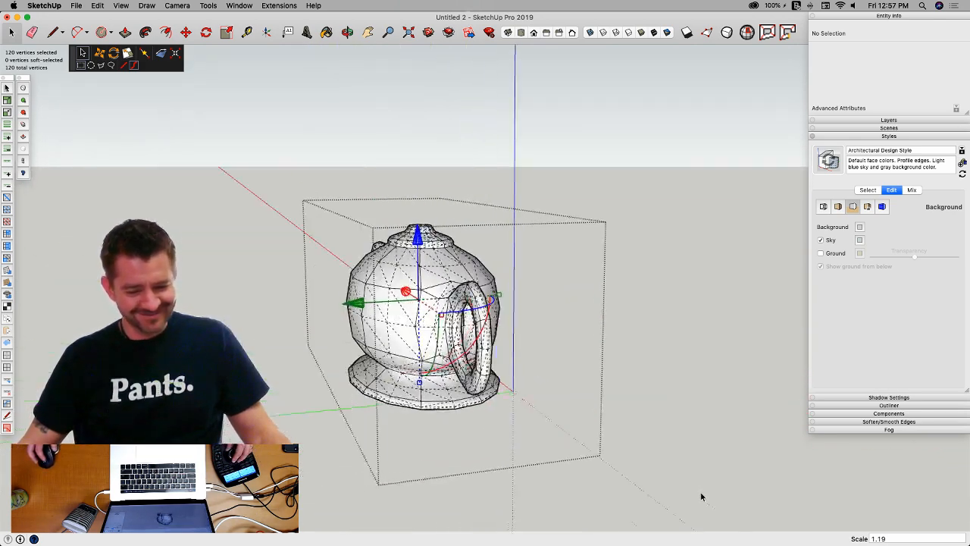
{"action": "key", "text": "y"}
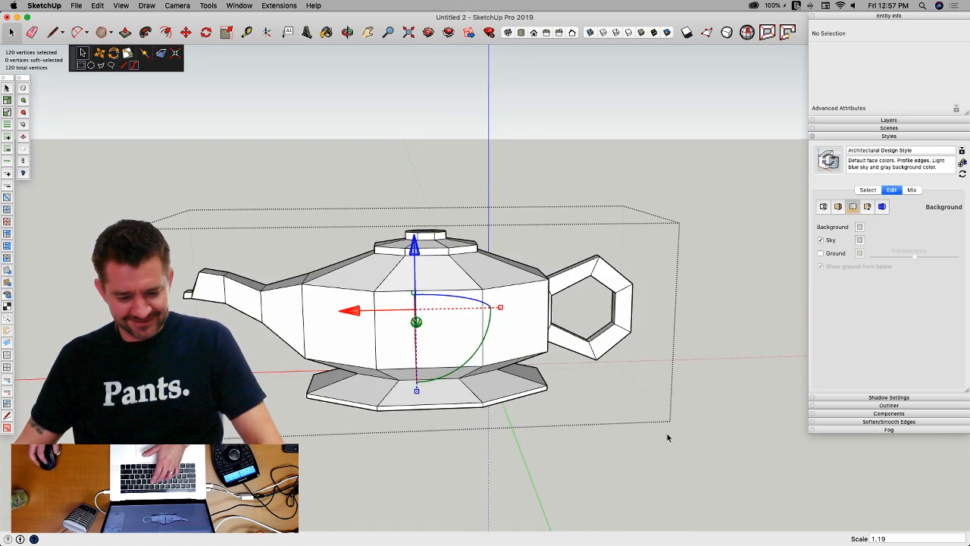
Step: Move the vertices of the handle's upper outer corner away from the body and raise them about 10 1/4"
{"action": "left_click_drag", "start_coordinate": [658, 305], "coordinate": [659, 304]}
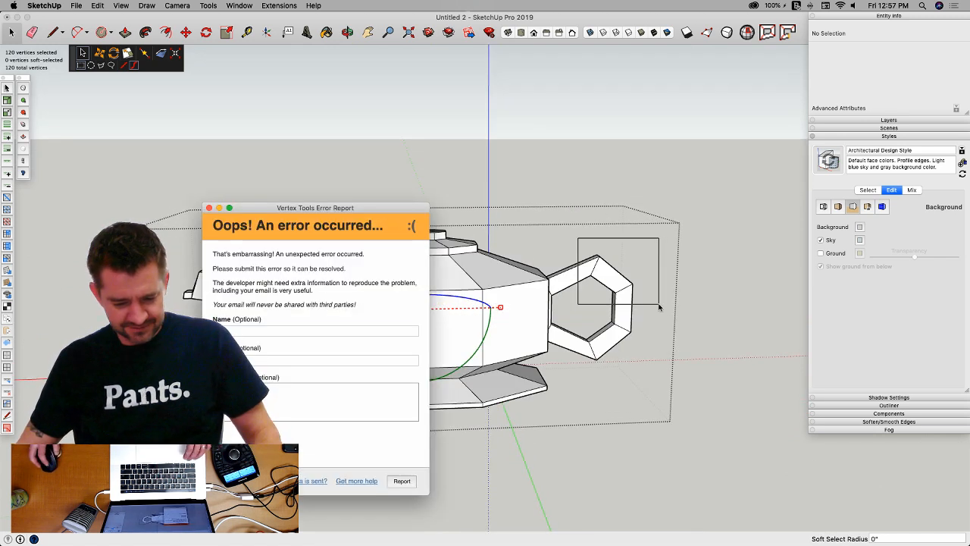
{"action": "left_click", "coordinate": [208, 209]}
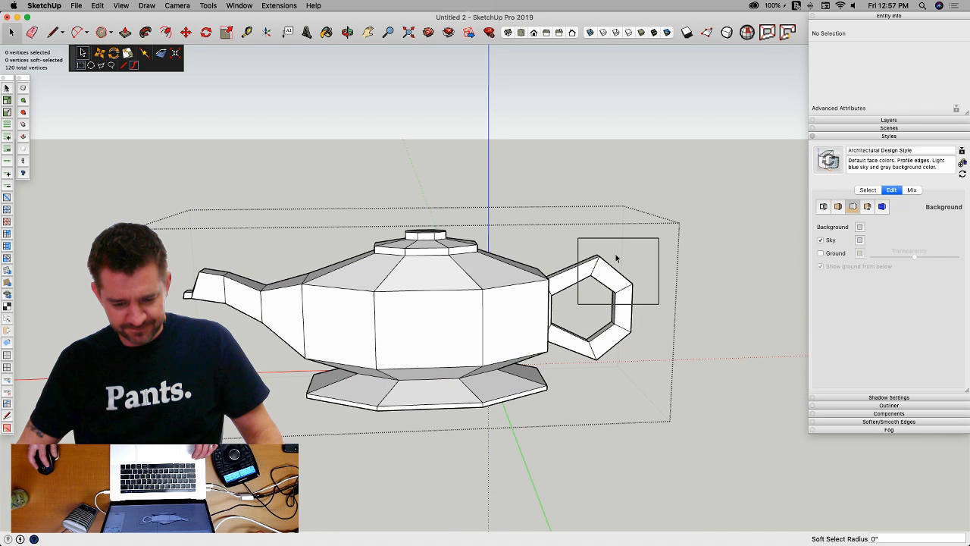
{"action": "key", "text": "space"}
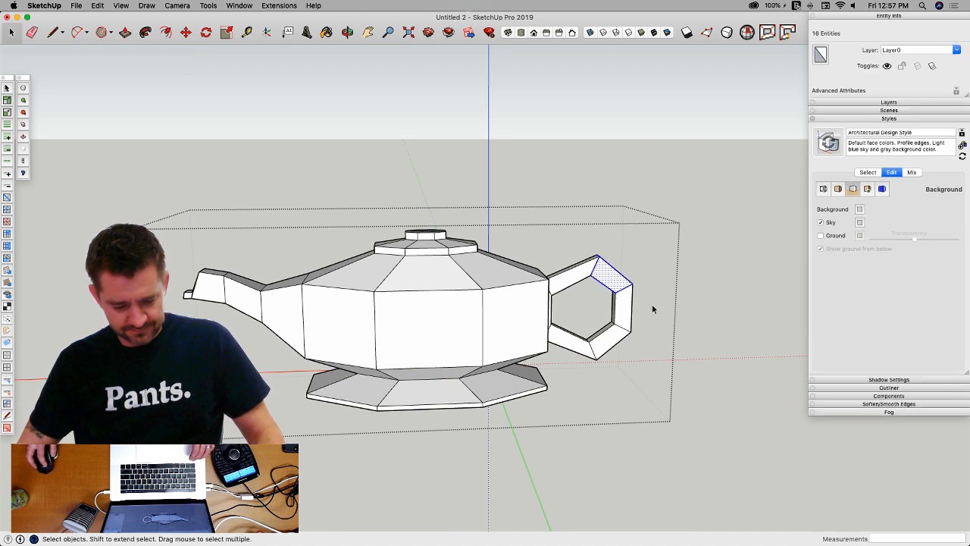
{"action": "key", "text": "v"}
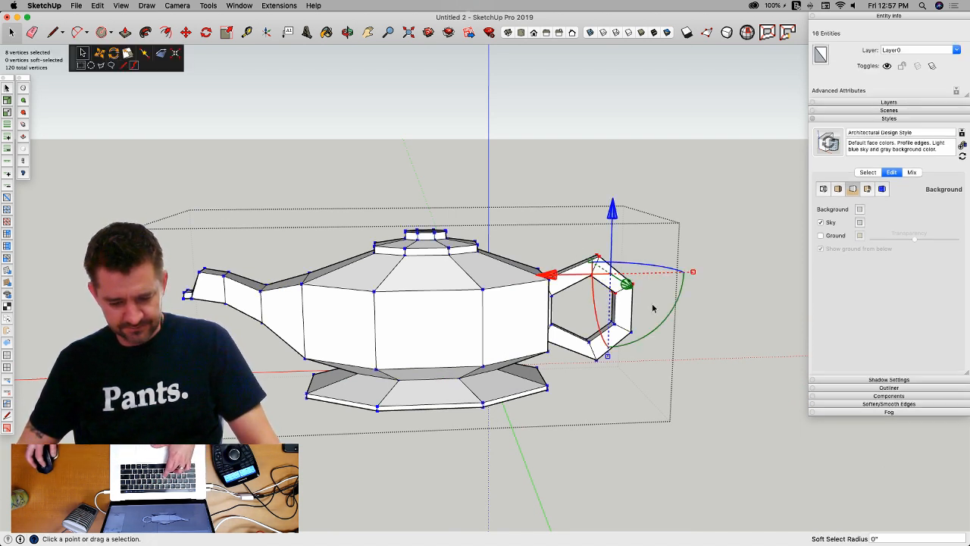
{"action": "left_click_drag", "start_coordinate": [547, 277], "coordinate": [591, 268]}
{"action": "left_click_drag", "start_coordinate": [635, 216], "coordinate": [637, 206]}
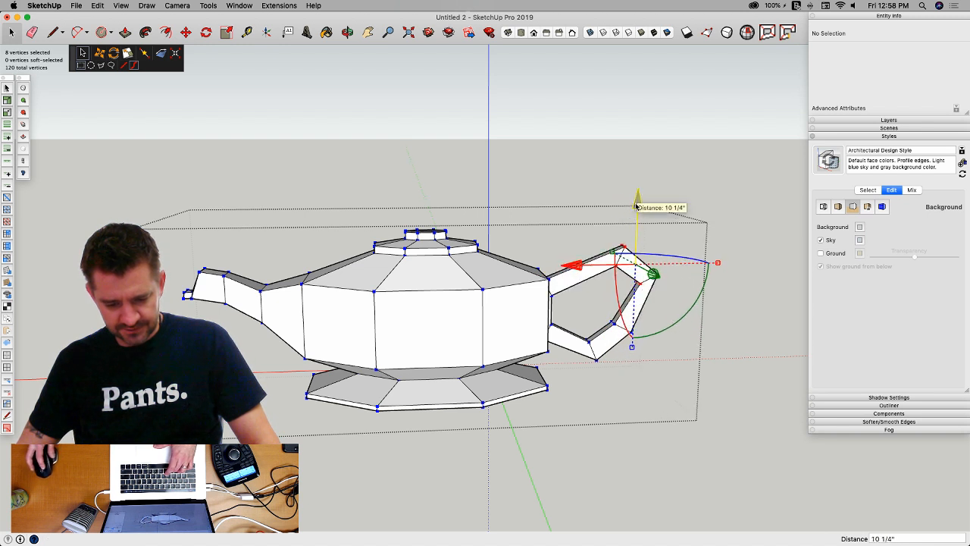
{"action": "left_click", "coordinate": [679, 365]}
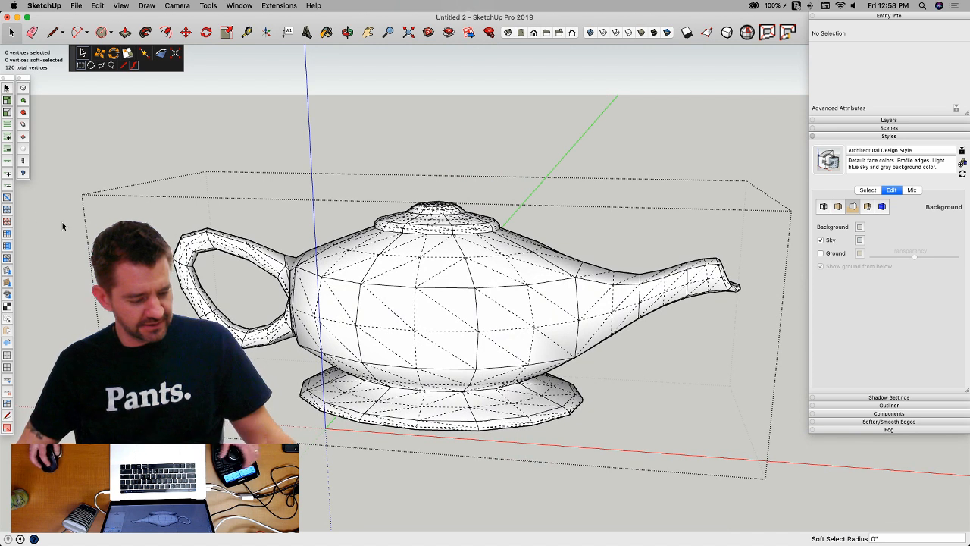
Step: Turn off hidden geometry on the subdivided teapot, hide its mesh edges, and raise the subdivision level
{"action": "key", "text": "alt+h"}
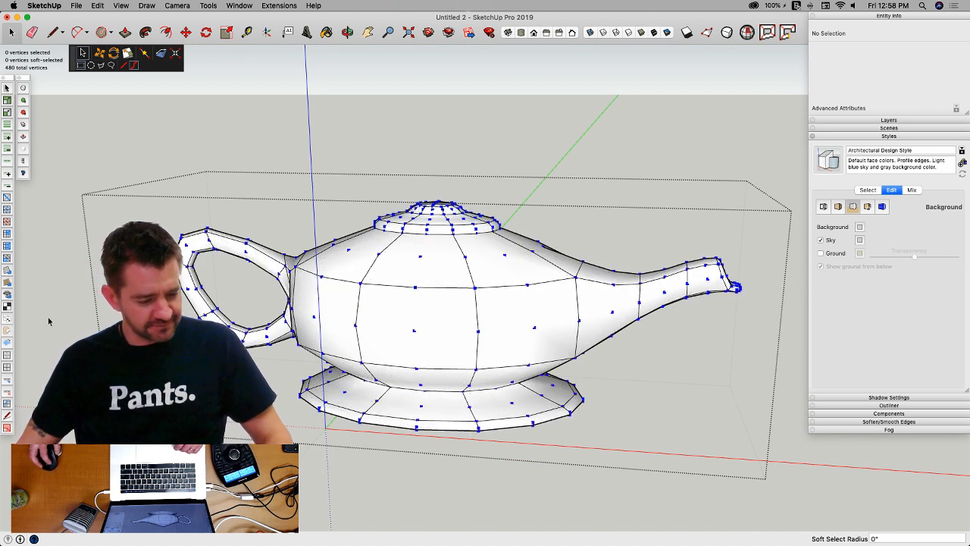
{"action": "key", "text": "space"}
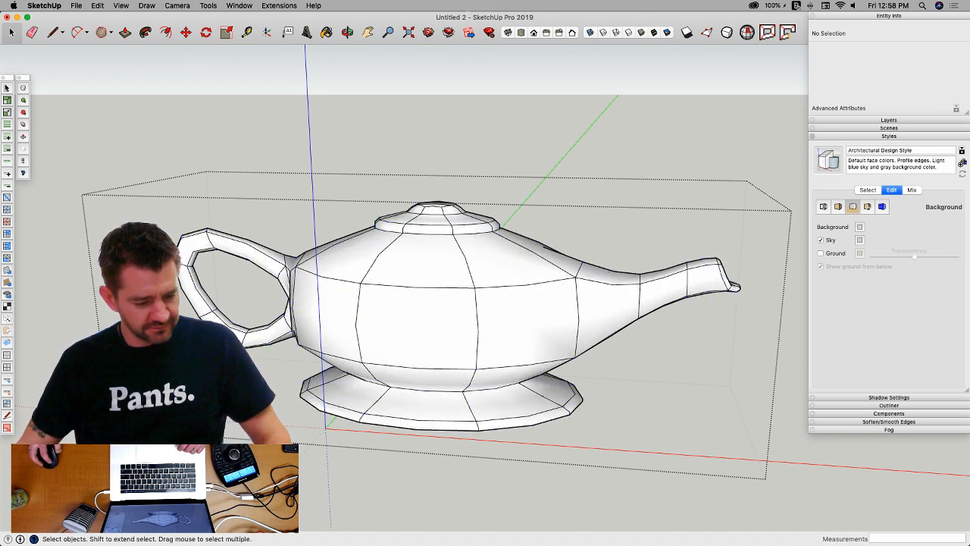
{"action": "left_click", "coordinate": [24, 148]}
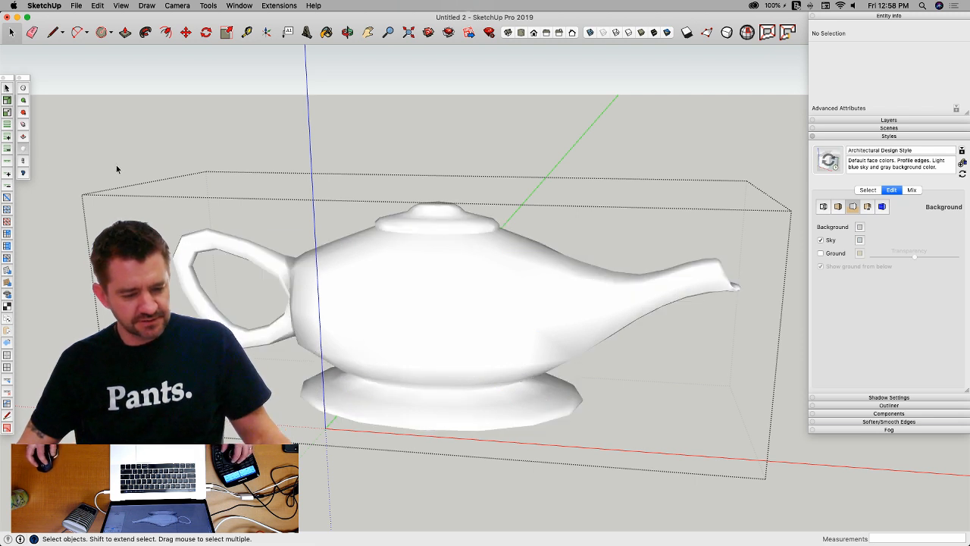
{"action": "left_click", "coordinate": [25, 101]}
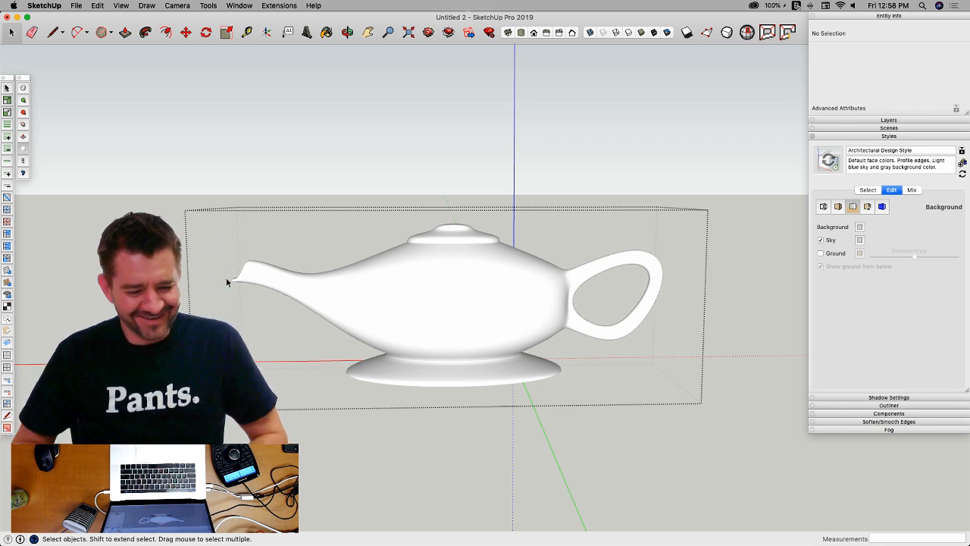
Step: Examine the smooth teapot from several sides and close its group
{"action": "middle_click_drag", "start_coordinate": [226, 277], "coordinate": [324, 301]}
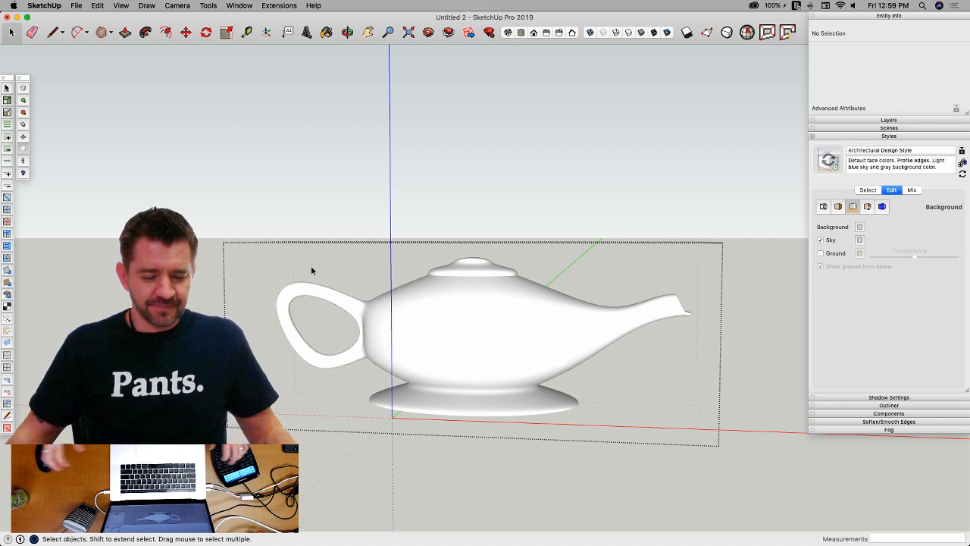
{"action": "middle_click_drag", "start_coordinate": [299, 238], "coordinate": [367, 151]}
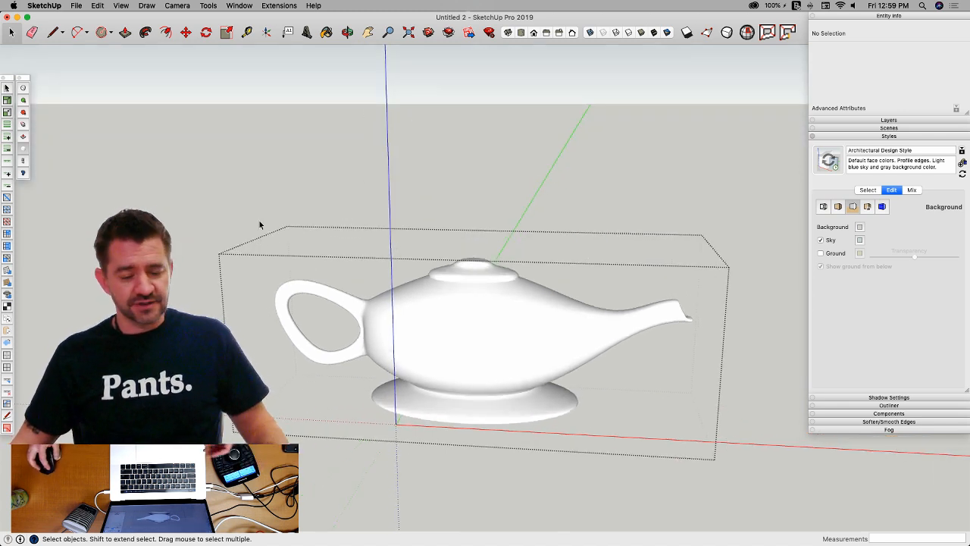
{"action": "left_click", "coordinate": [250, 155]}
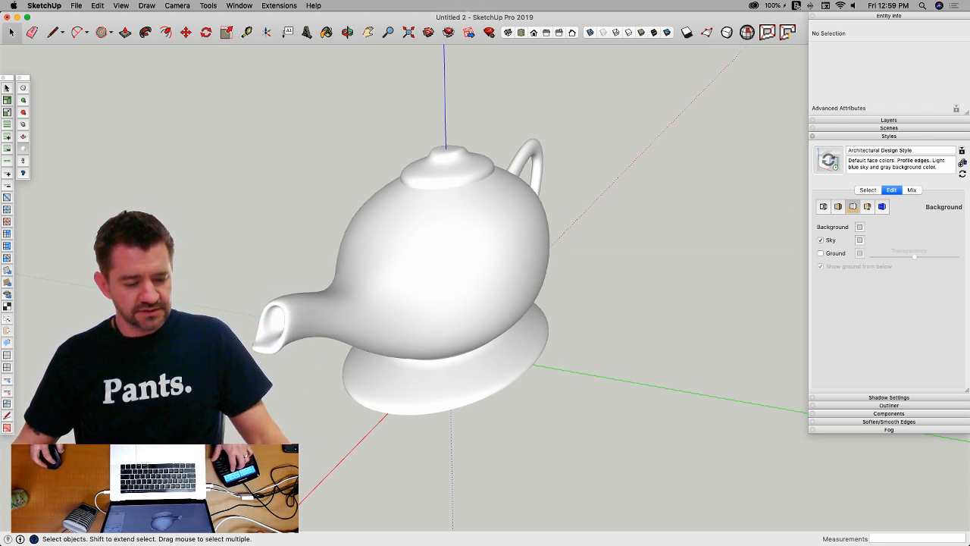
Step: Show the teapot's mesh edges again and examine the dense subdivided mesh around the lid knob up close
{"action": "left_click", "coordinate": [24, 153]}
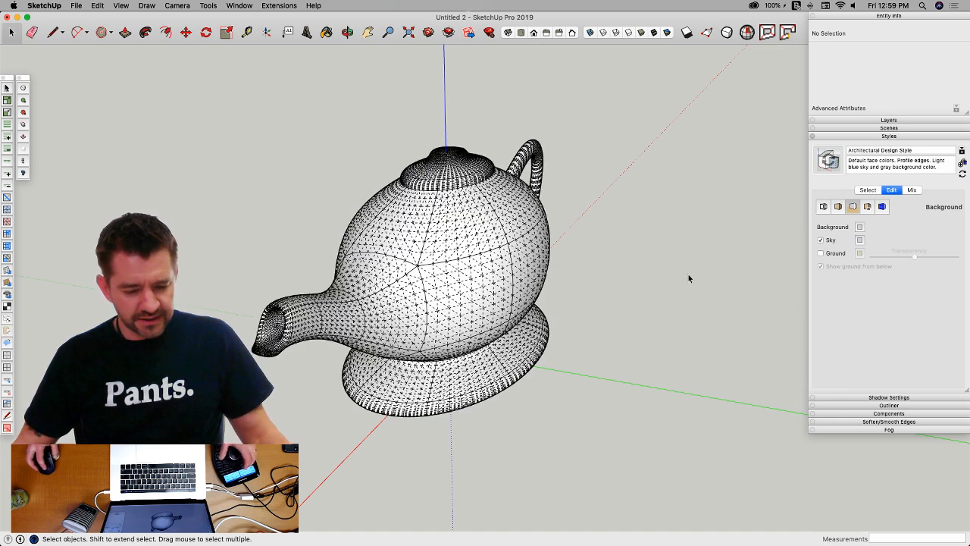
{"action": "middle_click_drag", "start_coordinate": [675, 276], "coordinate": [717, 338]}
{"action": "scroll", "coordinate": [717, 338], "scroll_direction": "up", "scroll_amount": 5}
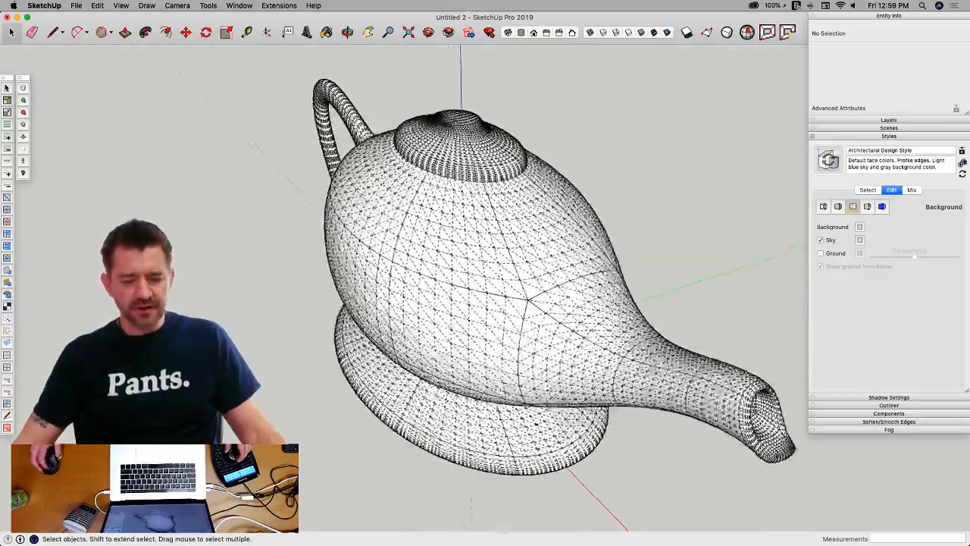
{"action": "scroll", "coordinate": [479, 173], "scroll_direction": "up", "scroll_amount": 8}
{"action": "scroll", "coordinate": [479, 235], "scroll_direction": "up", "scroll_amount": 3}
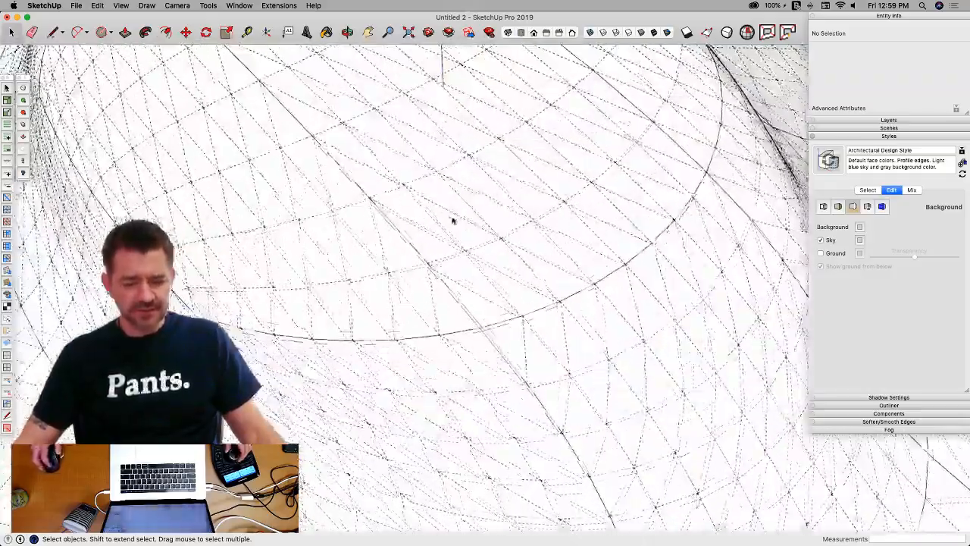
Step: Check the length of one small mesh edge near the lid knob with the Line tool, and cancel the line
{"action": "key", "text": "l"}
{"action": "left_click", "coordinate": [426, 265]}
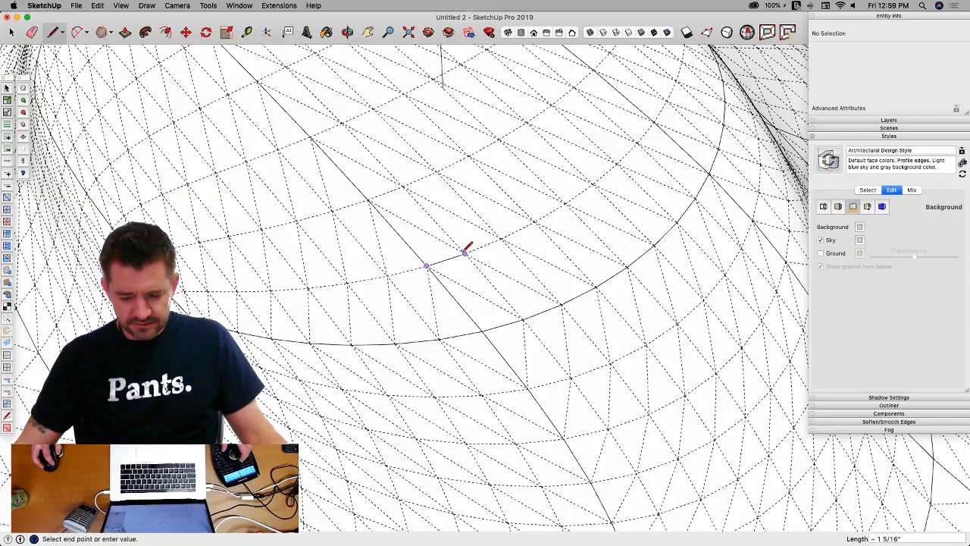
{"action": "scroll", "coordinate": [466, 253], "scroll_direction": "down", "scroll_amount": 10}
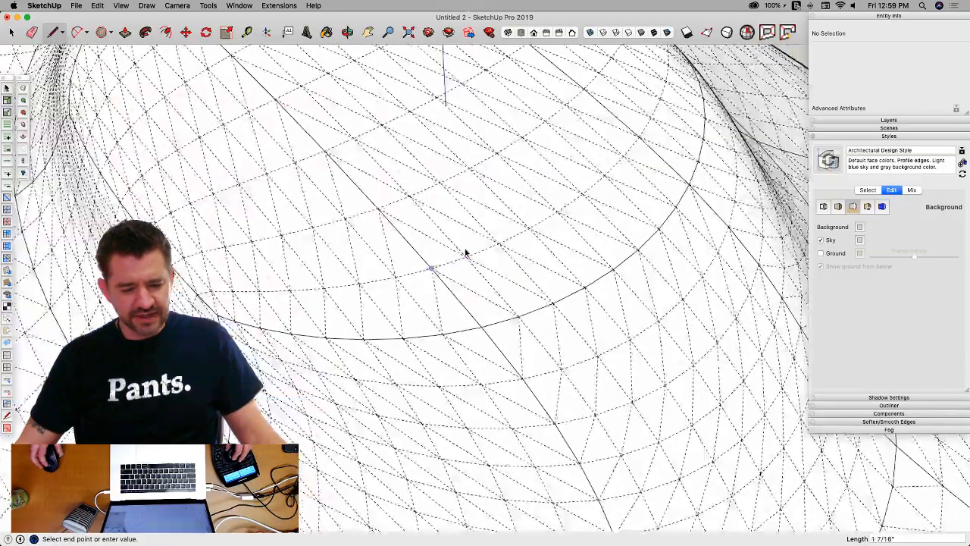
{"action": "key", "text": "space"}
{"action": "scroll", "coordinate": [418, 256], "scroll_direction": "down", "scroll_amount": 8}
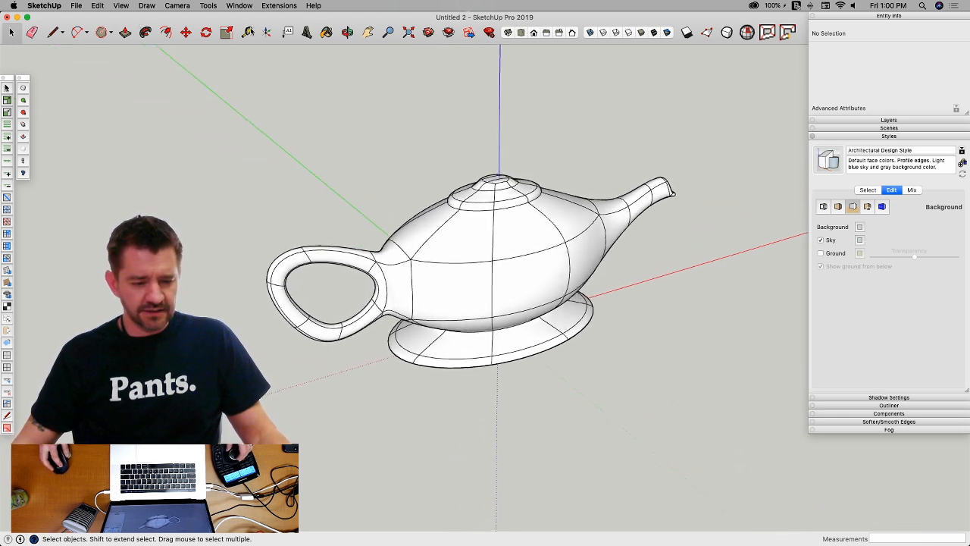
Step: Measure from the handle's outer edge to the spout tip and resize the whole model to make that distance 12"
{"action": "key", "text": "t"}
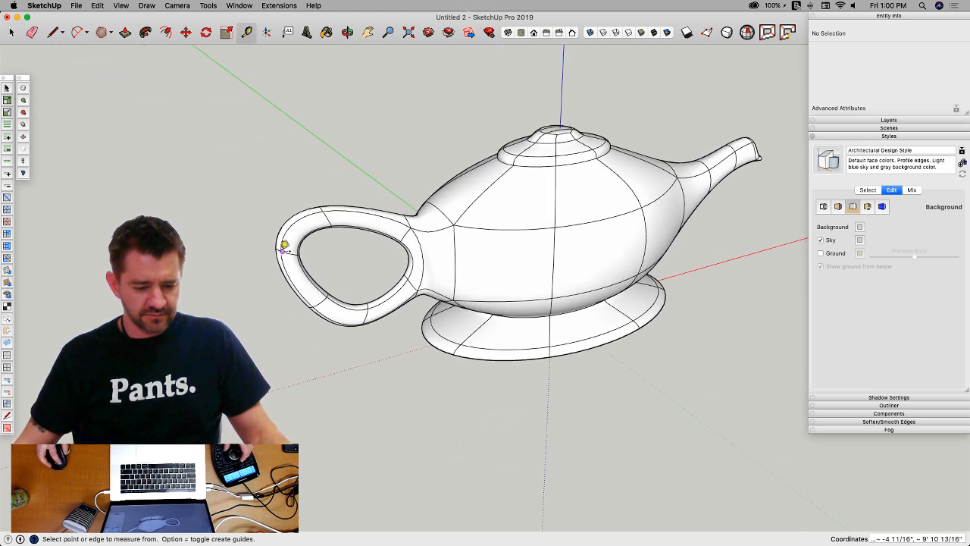
{"action": "left_click", "coordinate": [283, 249]}
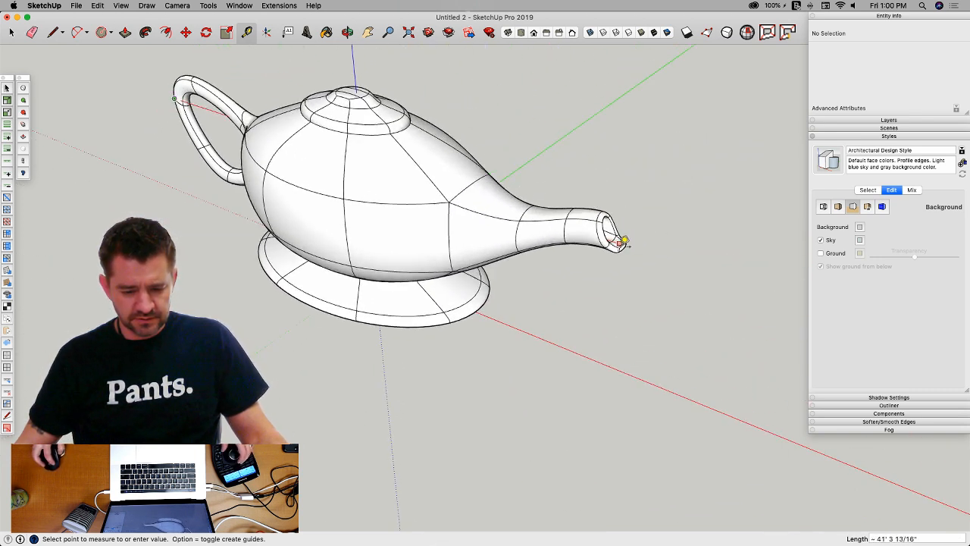
{"action": "left_click", "coordinate": [624, 241]}
{"action": "type", "text": "12"}
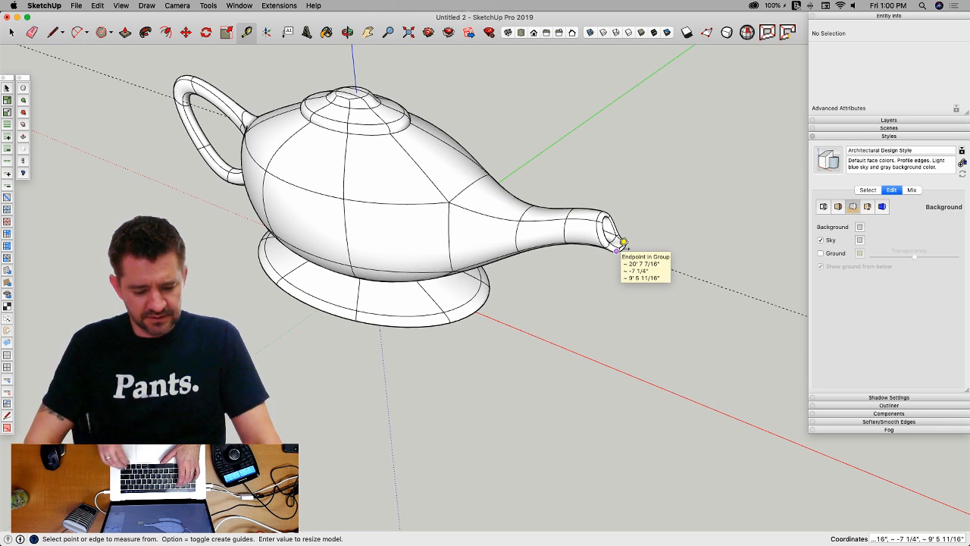
{"action": "key", "text": "Return"}
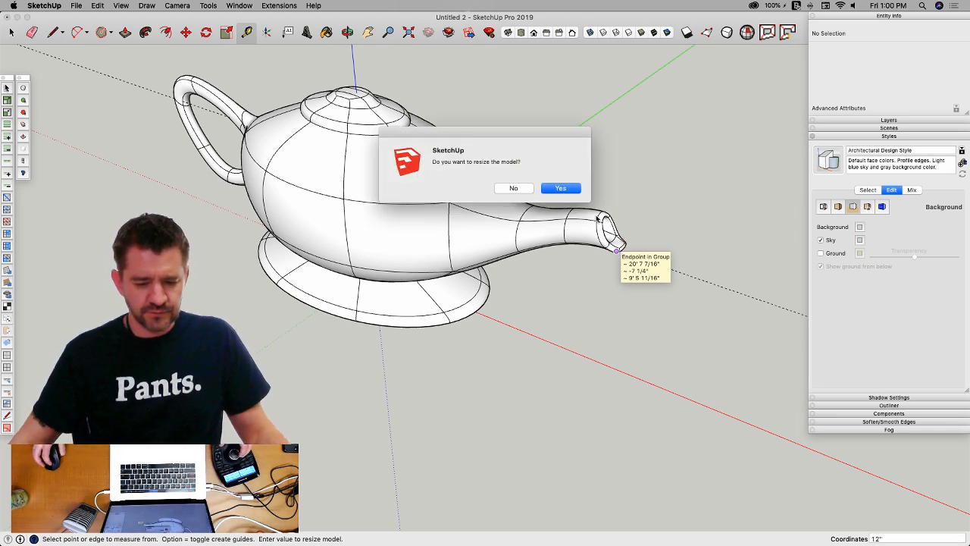
{"action": "left_click", "coordinate": [561, 188]}
Step: Erase the guide line that passes through the handle and the spout tip of the resized teapot
{"action": "scroll", "coordinate": [376, 270], "scroll_direction": "up", "scroll_amount": 5}
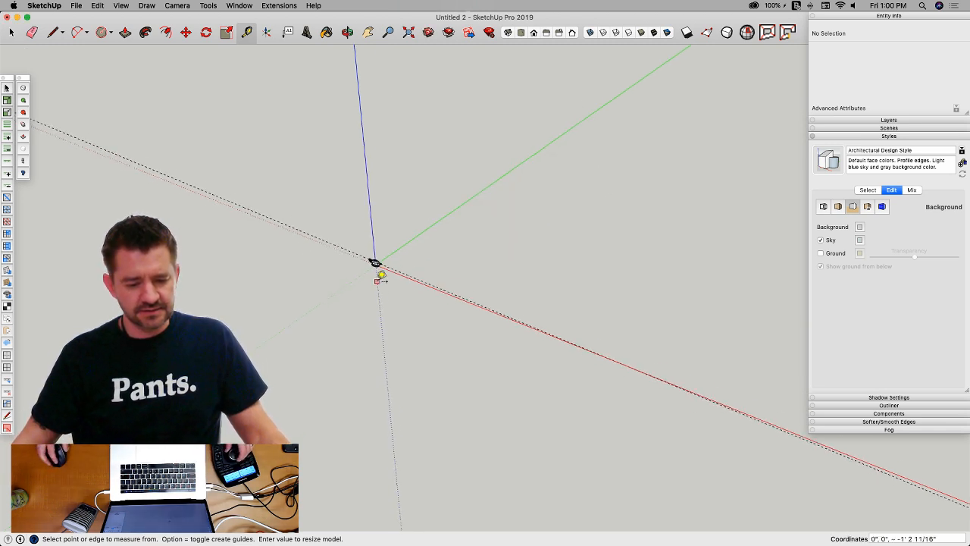
{"action": "key", "text": "e"}
{"action": "scroll", "coordinate": [485, 239], "scroll_direction": "up", "scroll_amount": 8}
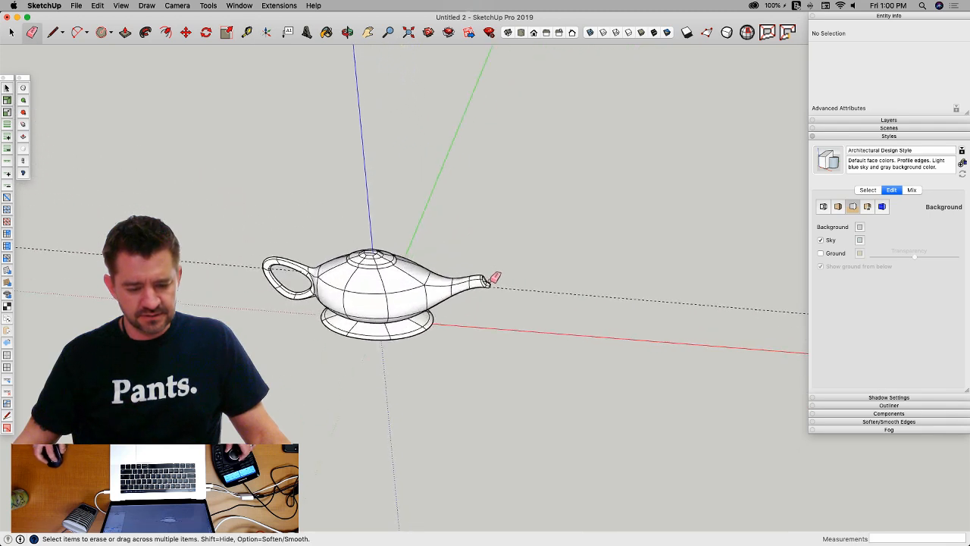
{"action": "mouse_move", "coordinate": [578, 303]}
{"action": "middle_mouse_down"}
{"action": "mouse_move", "coordinate": [593, 294]}
{"action": "mouse_move", "coordinate": [594, 280]}
{"action": "mouse_move", "coordinate": [548, 263]}
{"action": "mouse_move", "coordinate": [510, 270]}
{"action": "middle_mouse_up"}
{"action": "scroll", "coordinate": [573, 274], "scroll_direction": "down", "scroll_amount": 5}
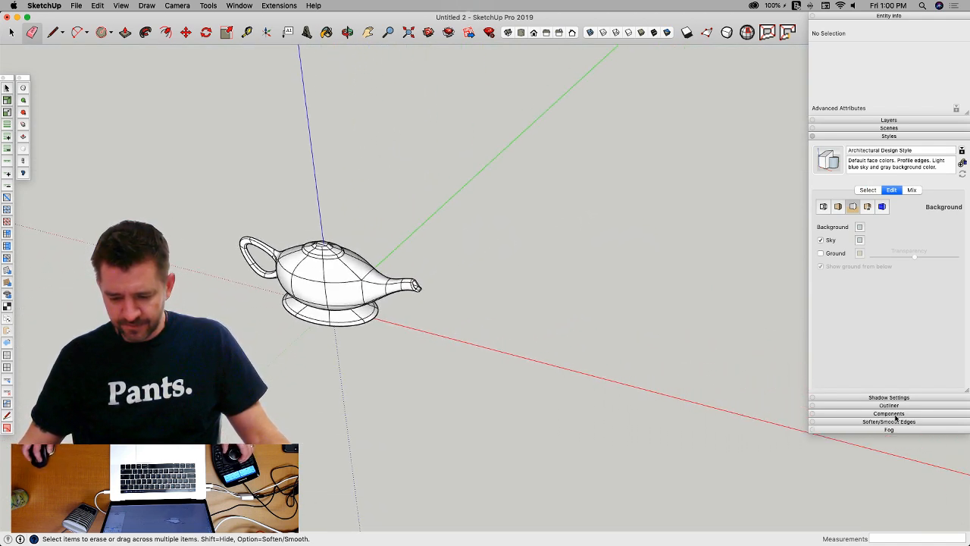
Step: Insert the Marc figure component beside the teapot and compare their sizes
{"action": "left_click", "coordinate": [889, 413]}
{"action": "left_click", "coordinate": [835, 510]}
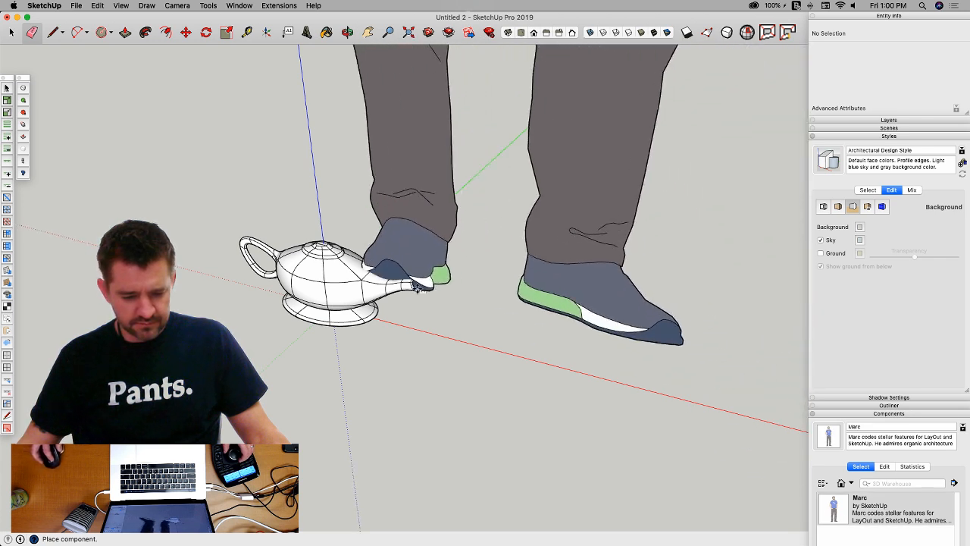
{"action": "left_click", "coordinate": [436, 241]}
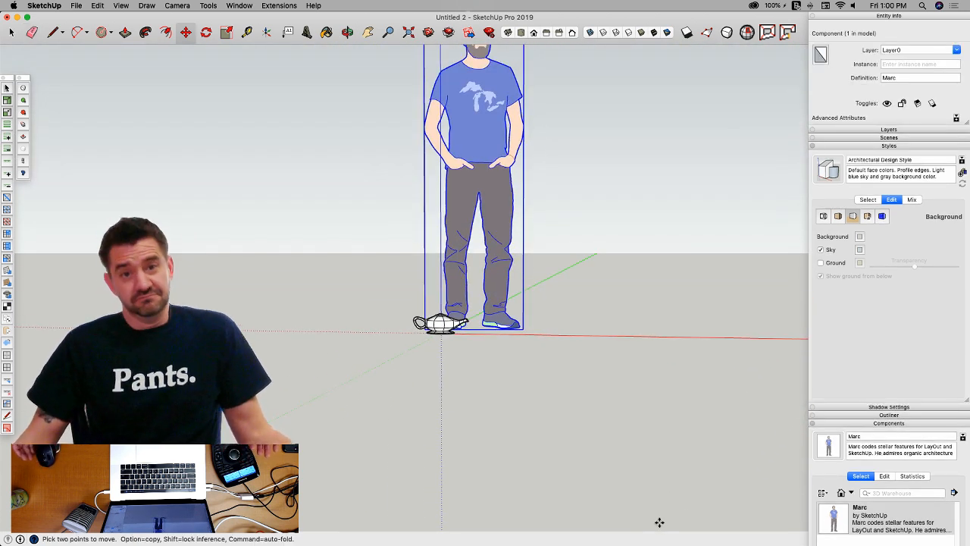
{"action": "scroll", "coordinate": [600, 329], "scroll_direction": "up", "scroll_amount": 3}
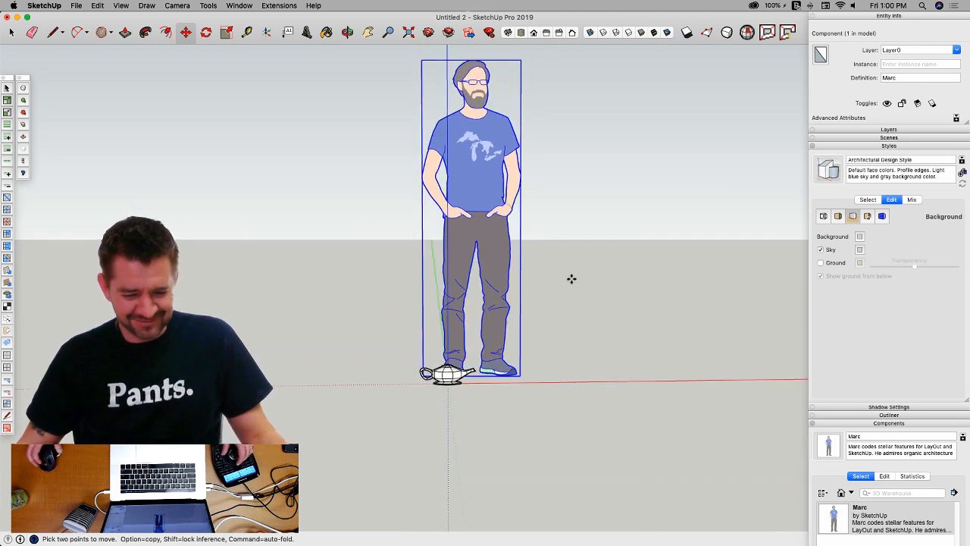
Step: Show the hidden geometry of the teapot's mesh with the teapot in close view beside the figure's feet
{"action": "scroll", "coordinate": [572, 279], "scroll_direction": "up", "scroll_amount": 8}
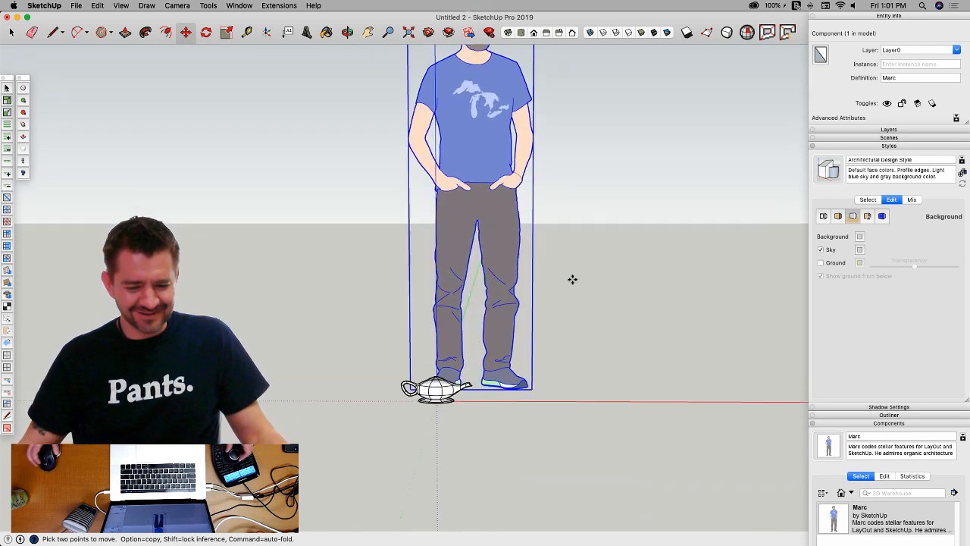
{"action": "scroll", "coordinate": [541, 400], "scroll_direction": "up", "scroll_amount": 3}
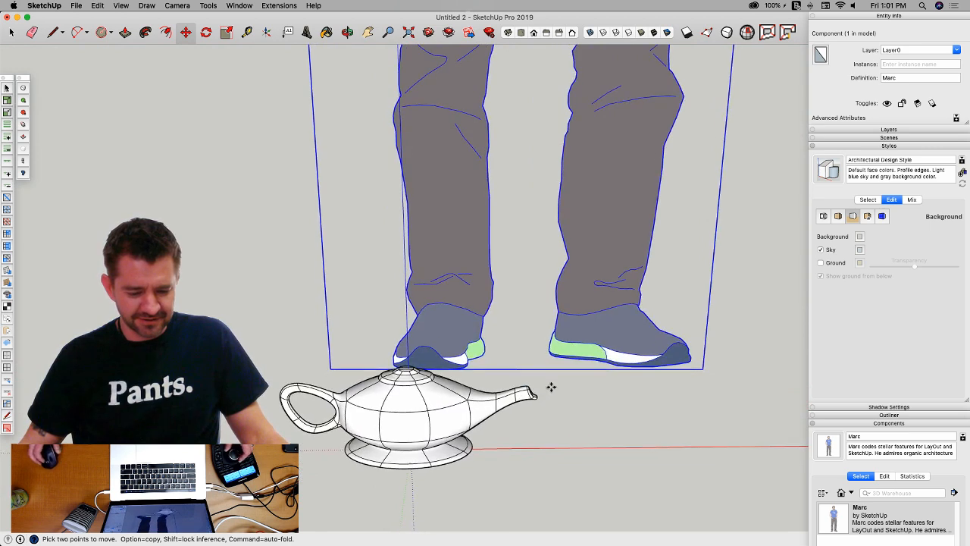
{"action": "scroll", "coordinate": [563, 375], "scroll_direction": "down", "scroll_amount": 6}
{"action": "scroll", "coordinate": [515, 398], "scroll_direction": "up", "scroll_amount": 8}
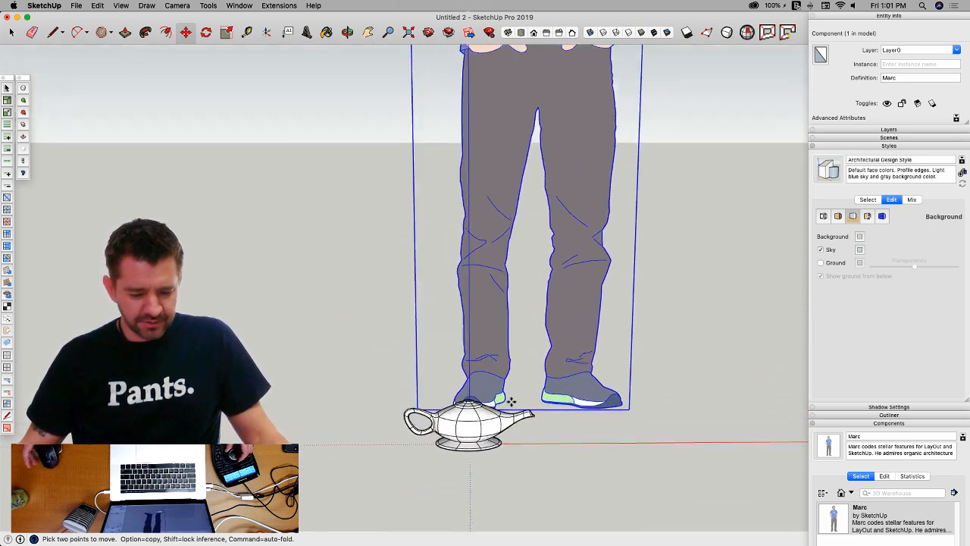
{"action": "key", "text": "space"}
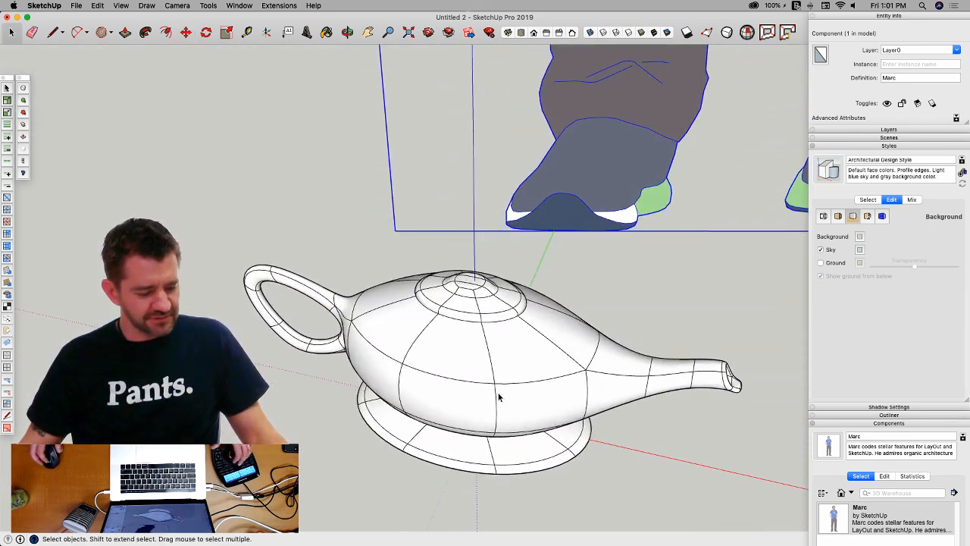
{"action": "key", "text": "alt+h"}
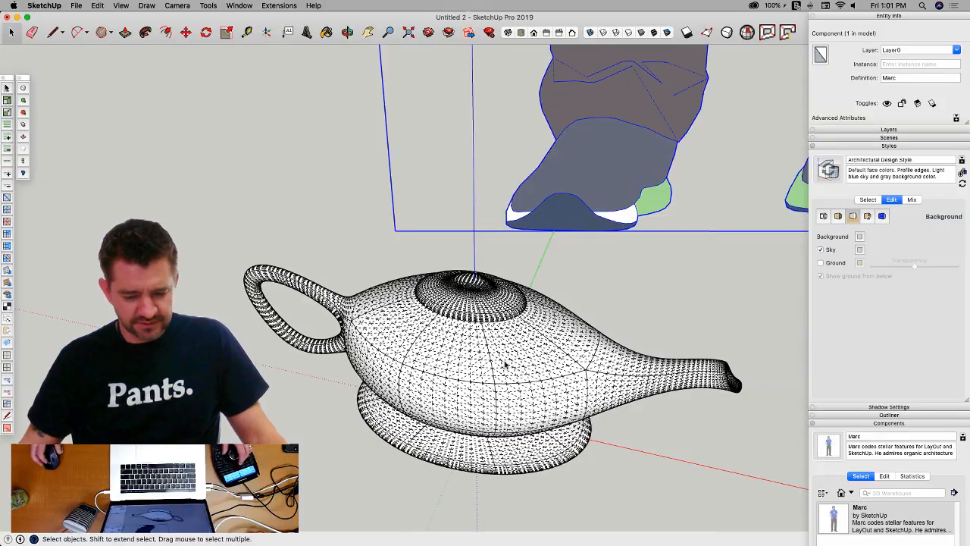
Step: Measure the small mesh edges on top of the lid knob with the Line tool, and cancel the line
{"action": "scroll", "coordinate": [489, 273], "scroll_direction": "up", "scroll_amount": 8}
{"action": "scroll", "coordinate": [469, 284], "scroll_direction": "up", "scroll_amount": 8}
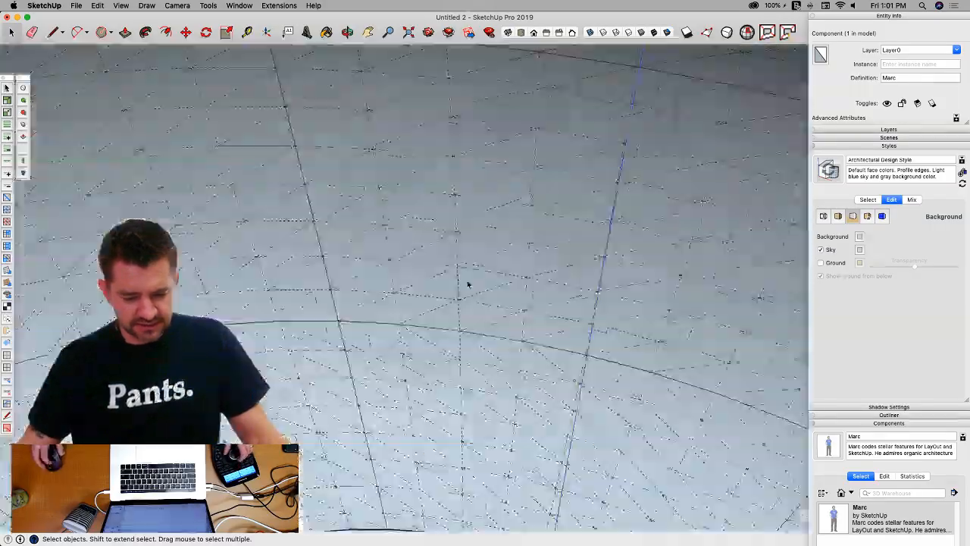
{"action": "scroll", "coordinate": [472, 278], "scroll_direction": "down", "scroll_amount": 5}
{"action": "key", "text": "l"}
{"action": "left_click", "coordinate": [485, 284]}
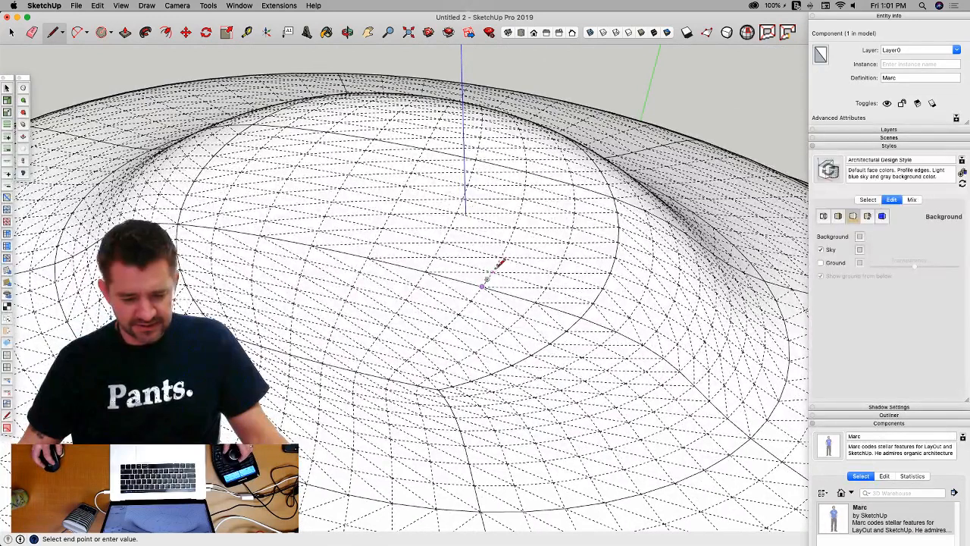
{"action": "left_click", "coordinate": [857, 424]}
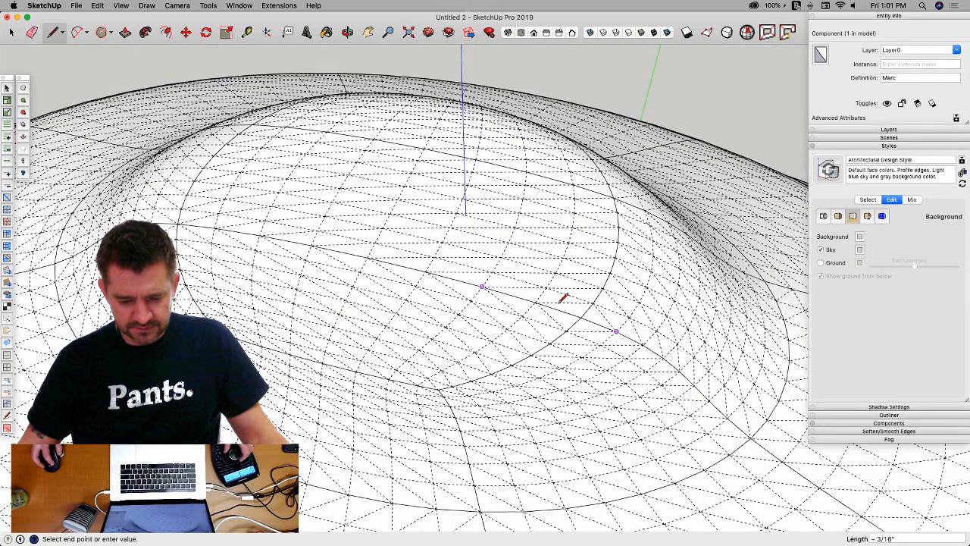
{"action": "scroll", "coordinate": [489, 271], "scroll_direction": "up", "scroll_amount": 2}
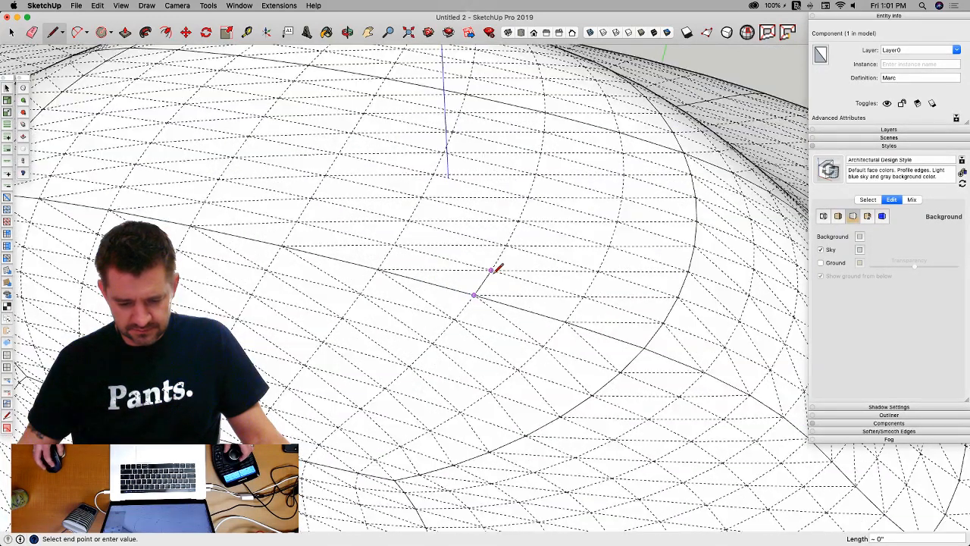
{"action": "scroll", "coordinate": [493, 269], "scroll_direction": "down", "scroll_amount": 5}
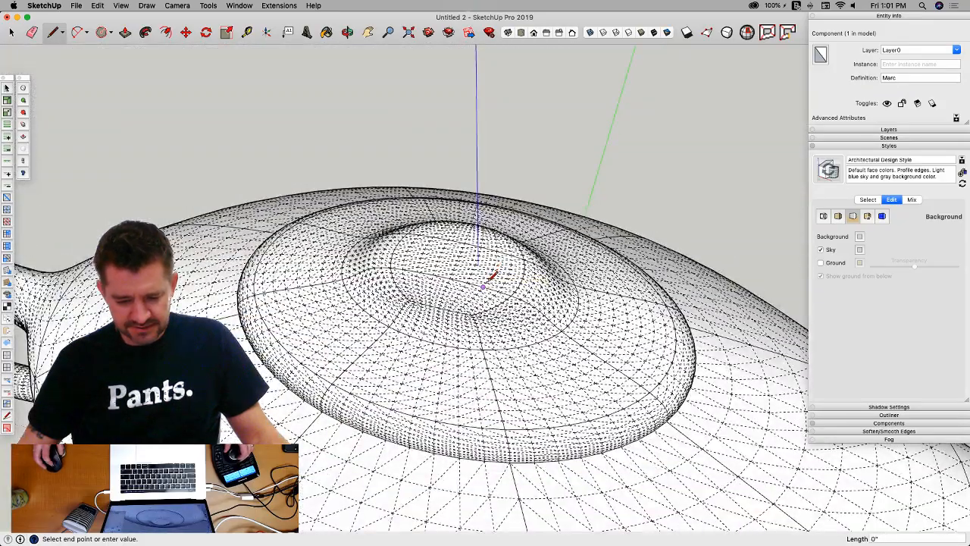
{"action": "scroll", "coordinate": [491, 275], "scroll_direction": "up", "scroll_amount": 3}
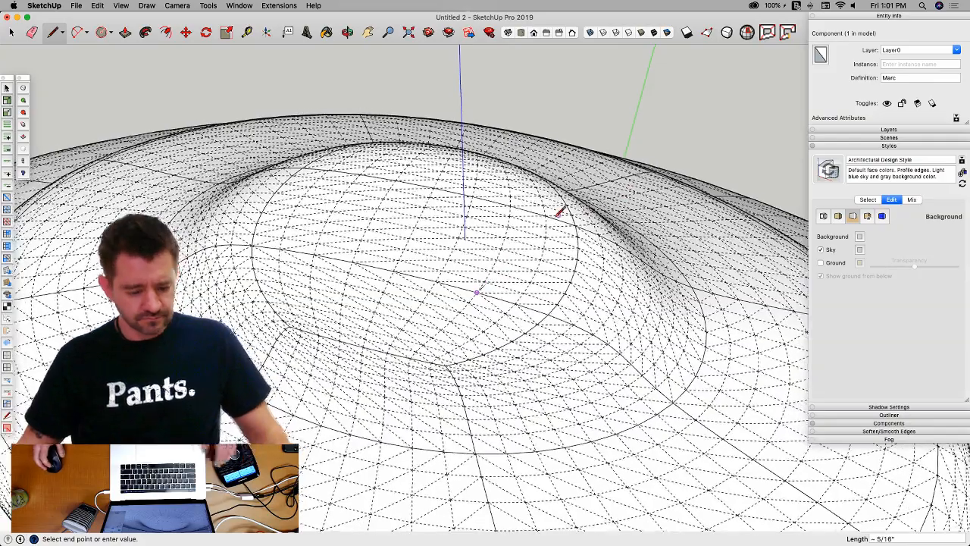
{"action": "key", "text": "Escape"}
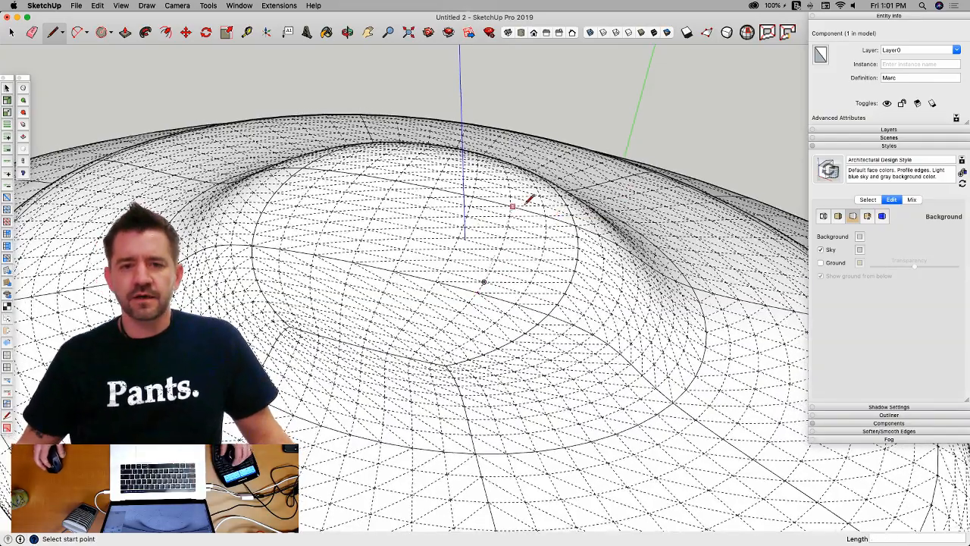
Step: Turn off the hidden geometry display so the whole teapot shows only its main edges
{"action": "scroll", "coordinate": [530, 198], "scroll_direction": "down", "scroll_amount": 5}
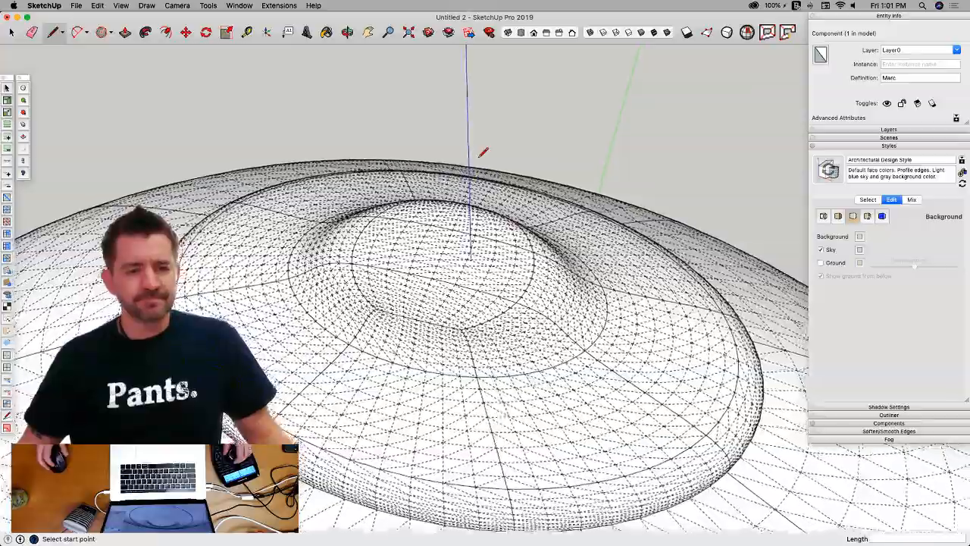
{"action": "scroll", "coordinate": [483, 152], "scroll_direction": "down", "scroll_amount": 6}
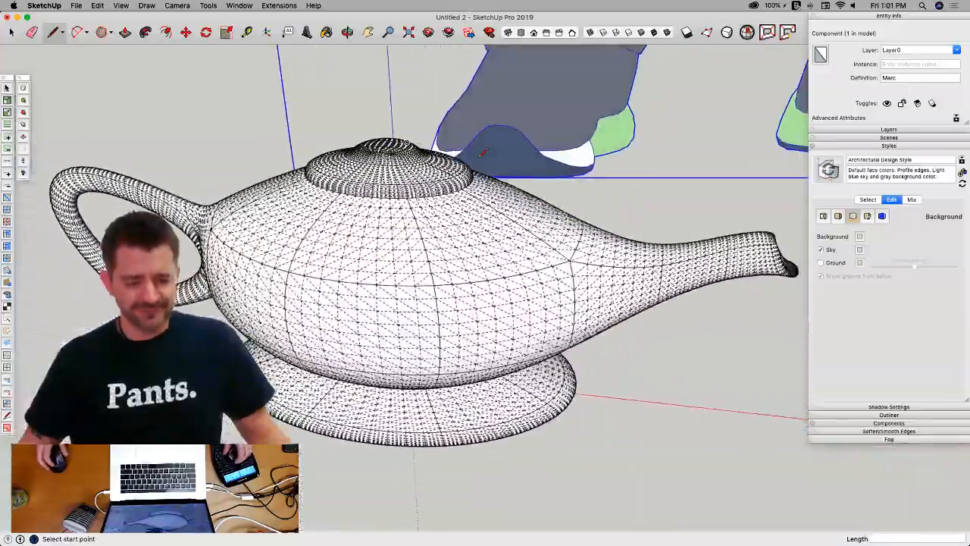
{"action": "middle_click_drag", "start_coordinate": [481, 151], "coordinate": [373, 173]}
{"action": "key", "text": "space"}
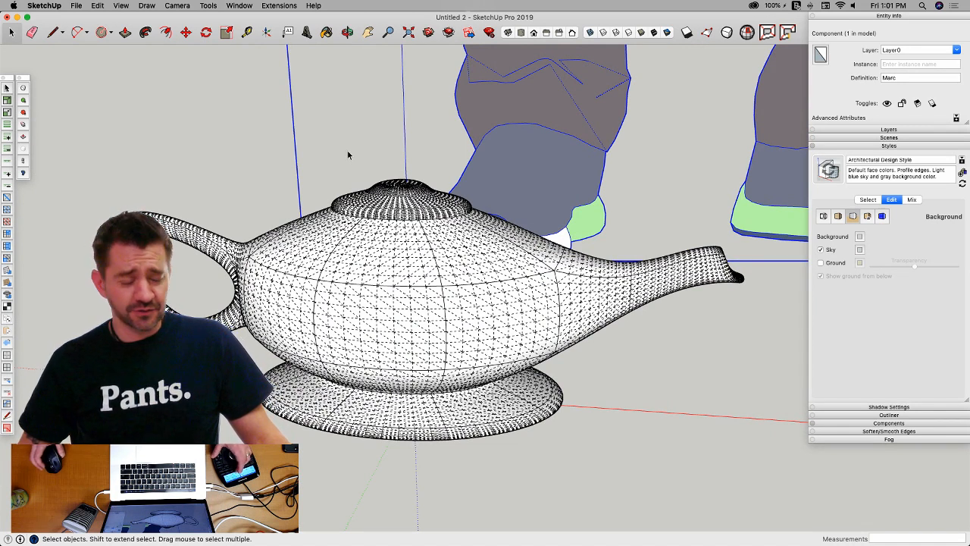
{"action": "key", "text": "alt+h"}
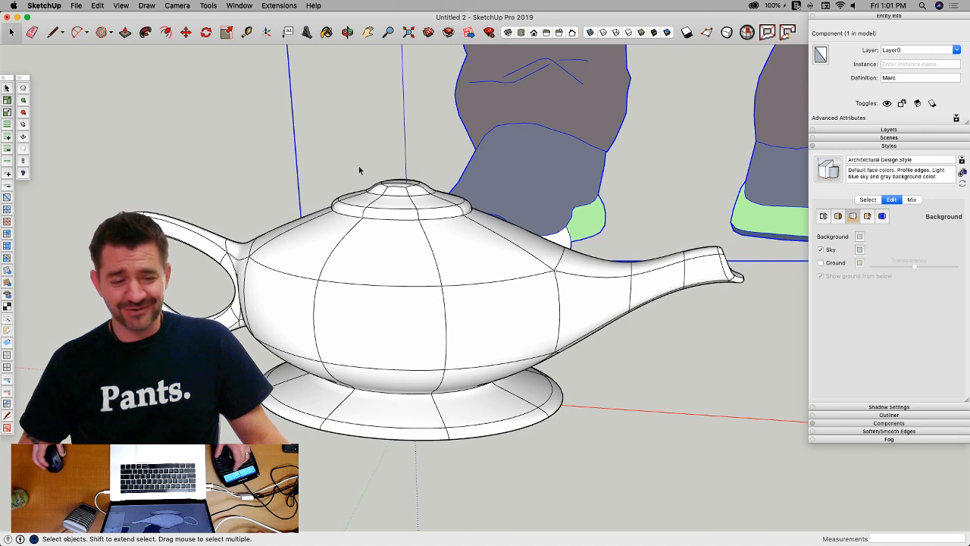
Step: Compare the teapot's size with the standing figure and select the teapot group to view its entity information
{"action": "middle_click_drag", "start_coordinate": [359, 166], "coordinate": [326, 311]}
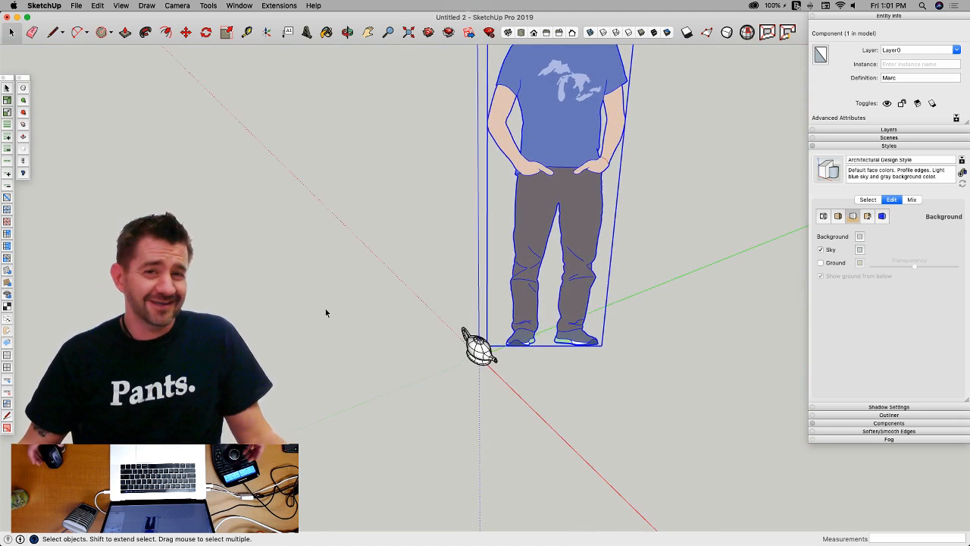
{"action": "middle_click_drag", "start_coordinate": [453, 241], "coordinate": [516, 298]}
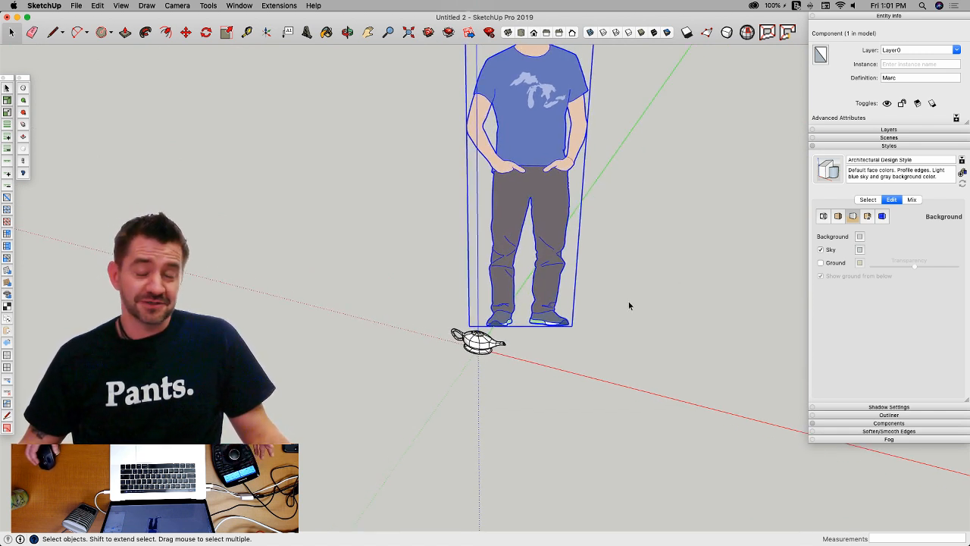
{"action": "middle_click_drag", "start_coordinate": [629, 305], "coordinate": [604, 309]}
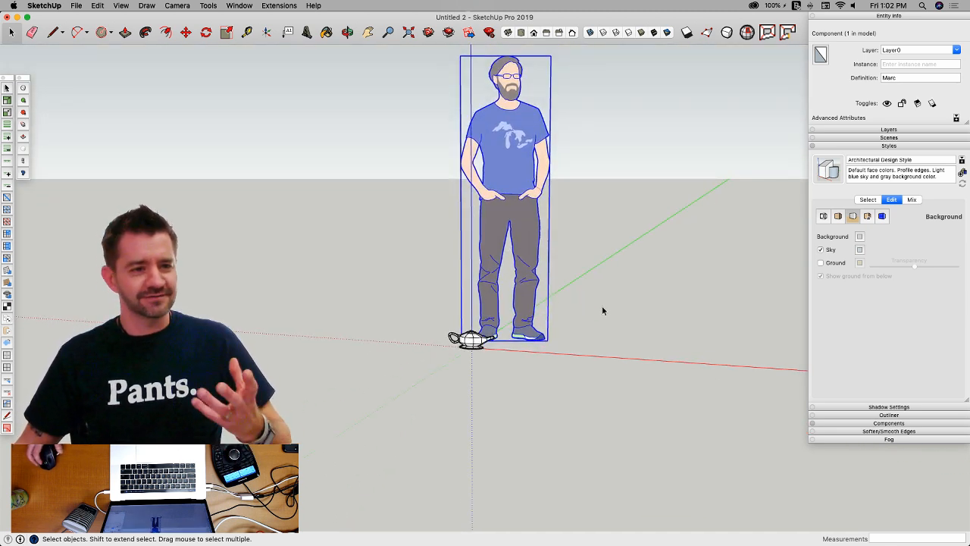
{"action": "scroll", "coordinate": [582, 308], "scroll_direction": "down", "scroll_amount": 2}
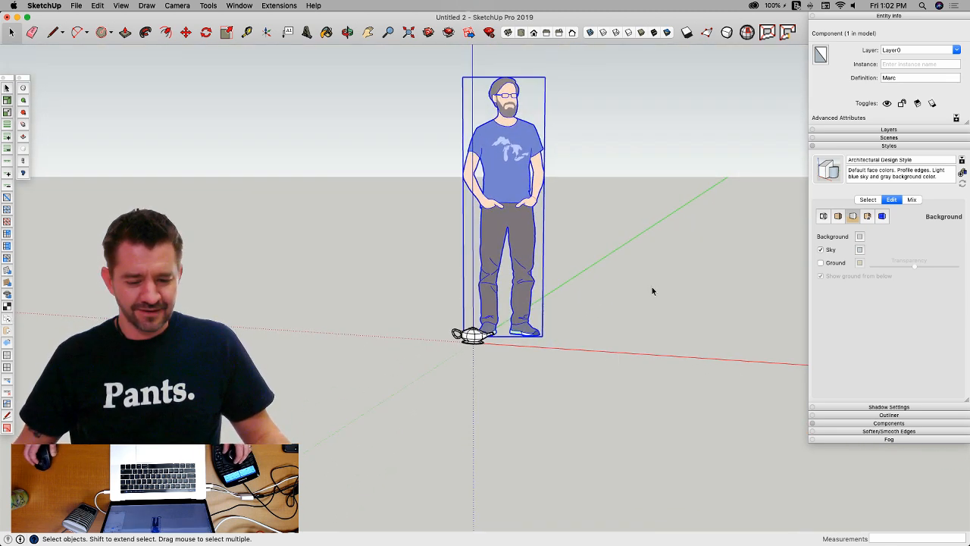
{"action": "scroll", "coordinate": [502, 347], "scroll_direction": "up", "scroll_amount": 5}
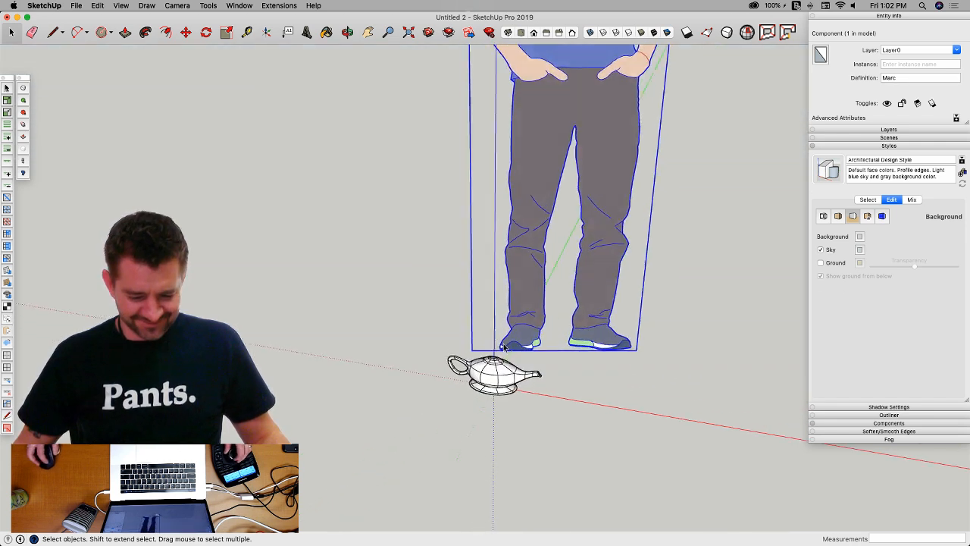
{"action": "left_click", "coordinate": [492, 371]}
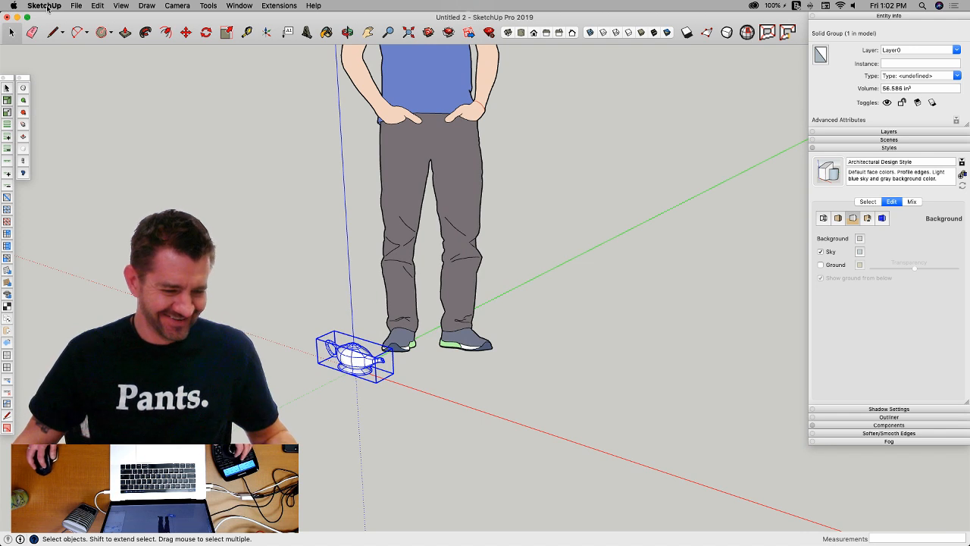
Step: Create a new model, leaving the finished teapot in its own file
{"action": "left_click", "coordinate": [76, 6]}
{"action": "left_click", "coordinate": [83, 18]}
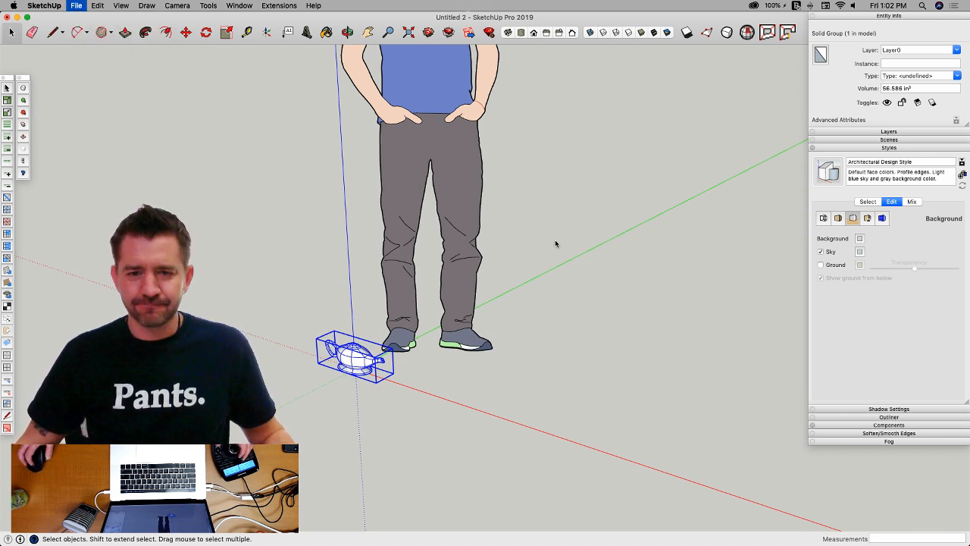
{"action": "scroll", "coordinate": [444, 226], "scroll_direction": "up", "scroll_amount": 3}
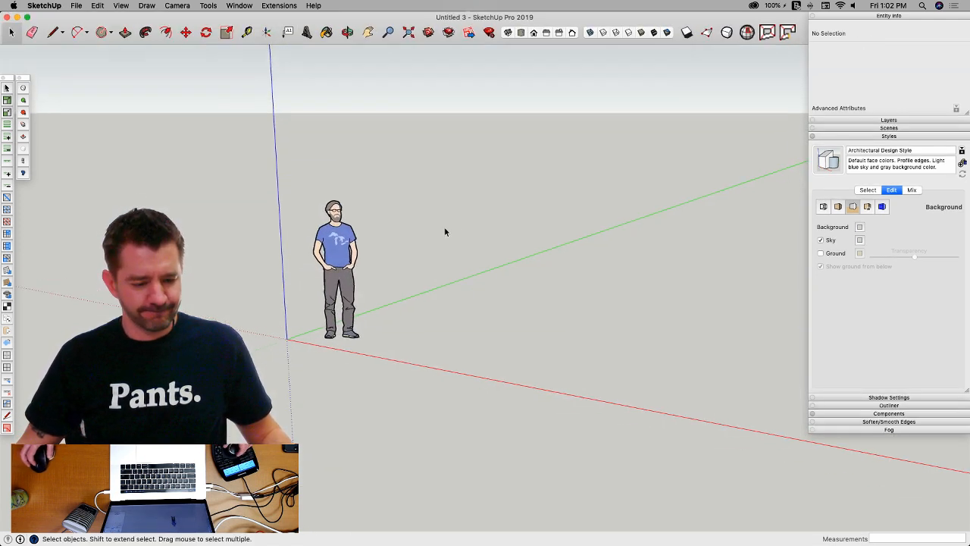
{"action": "middle_click_drag", "start_coordinate": [444, 226], "coordinate": [440, 222]}
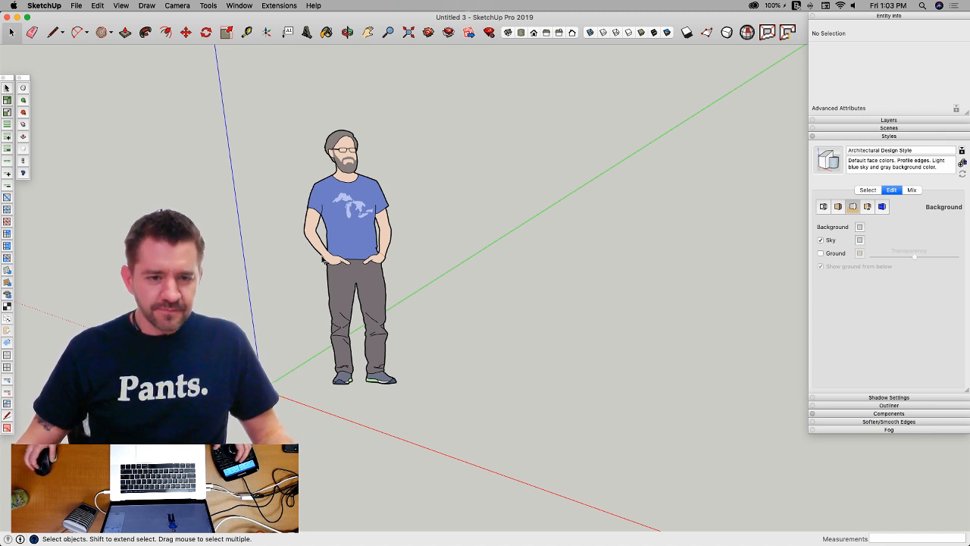
Step: Erase the default scale figure from the new model
{"action": "middle_click_drag", "start_coordinate": [425, 230], "coordinate": [425, 235]}
{"action": "scroll", "coordinate": [425, 232], "scroll_direction": "up", "scroll_amount": 3}
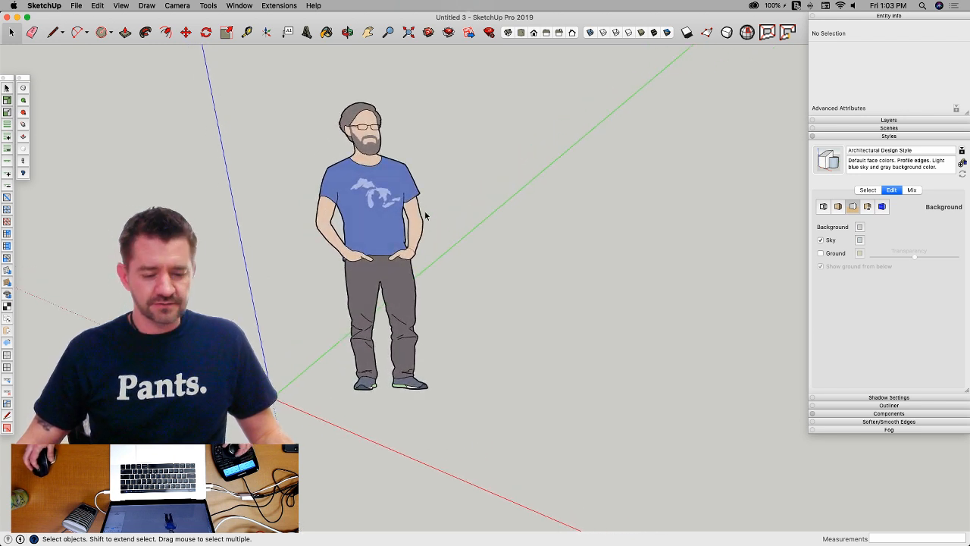
{"action": "key", "text": "e"}
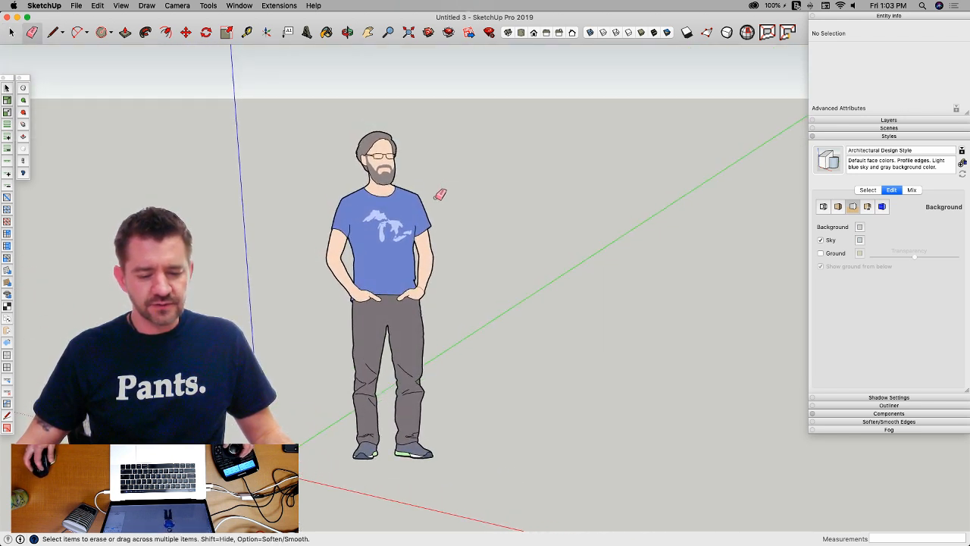
{"action": "left_click", "coordinate": [432, 200]}
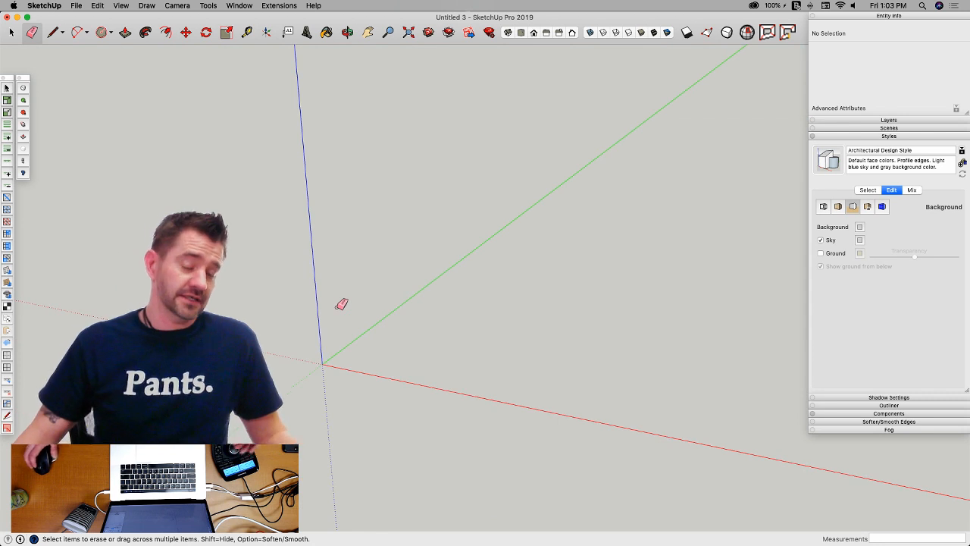
{"action": "key", "text": "space"}
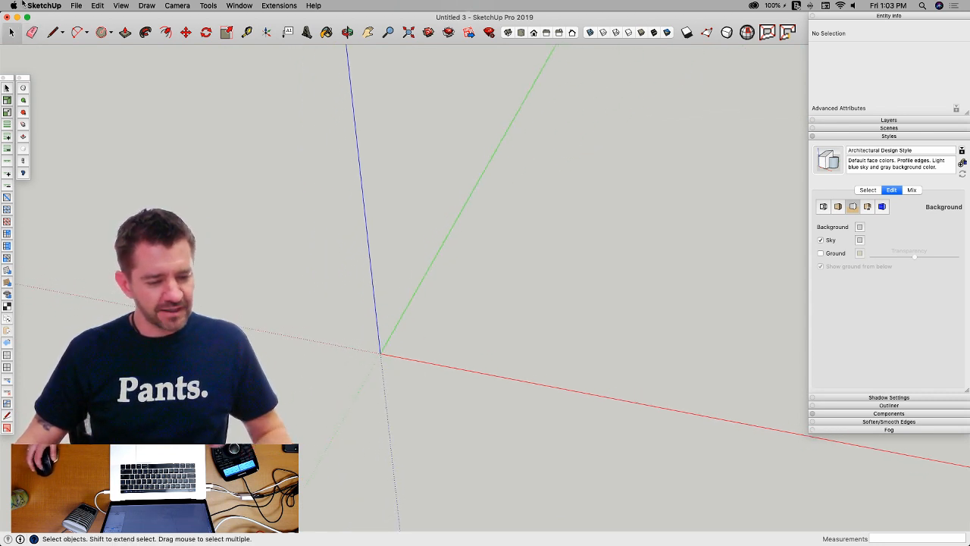
Step: Draw an 8-sided polygon centred on the origin with a vertex on the red axis and a radius of about 2' 10 1/2"
{"action": "left_click", "coordinate": [103, 35]}
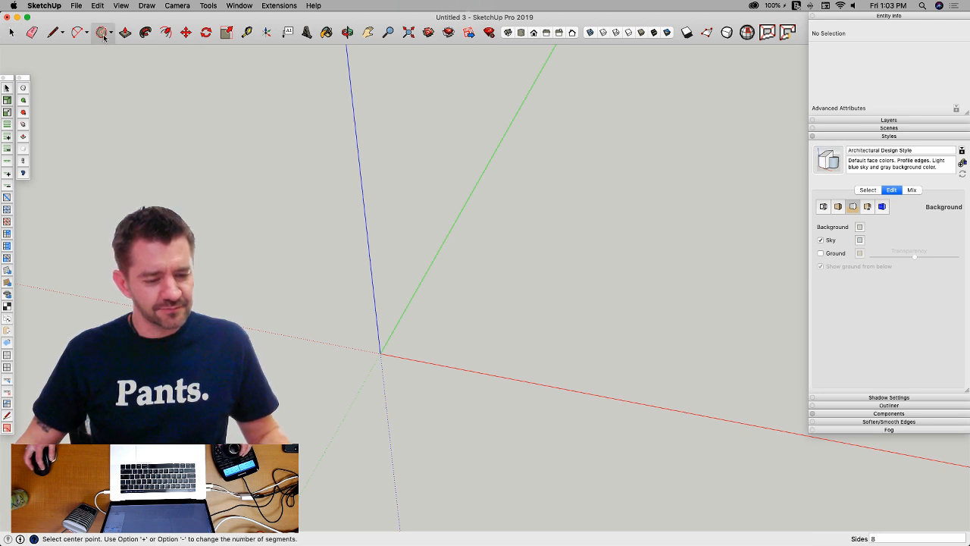
{"action": "left_click", "coordinate": [381, 353]}
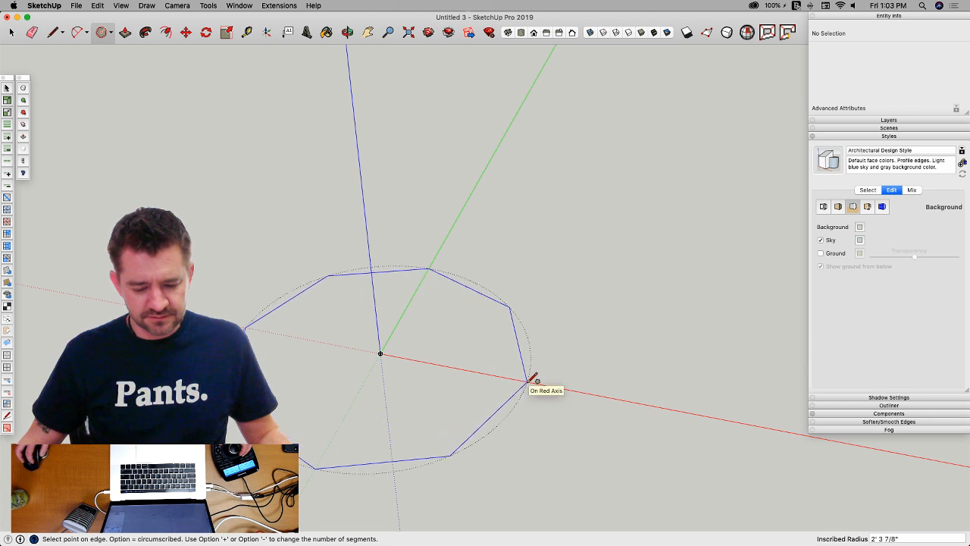
{"action": "left_click", "coordinate": [565, 388]}
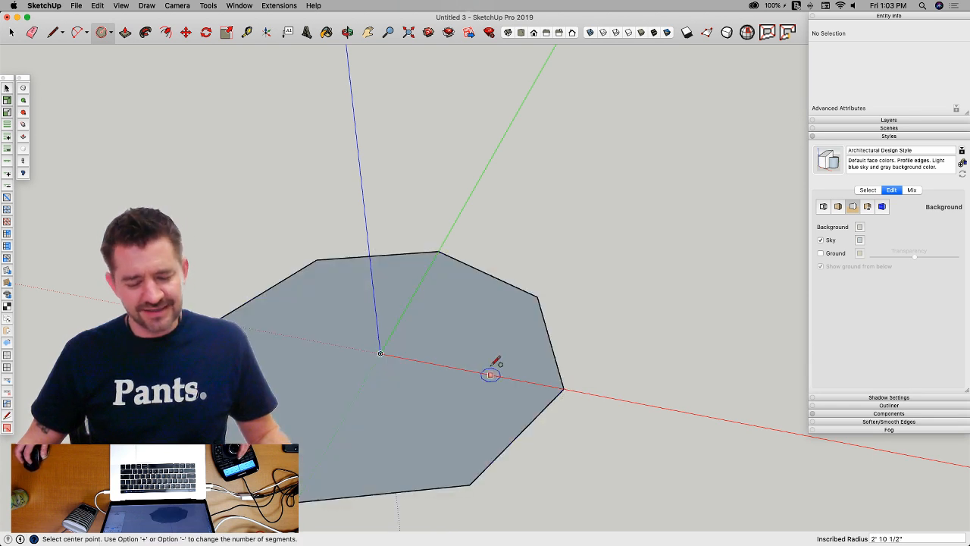
Step: Rotate the octagonal face 22.5° about the origin so a flat side crosses the red axis
{"action": "key", "text": "q"}
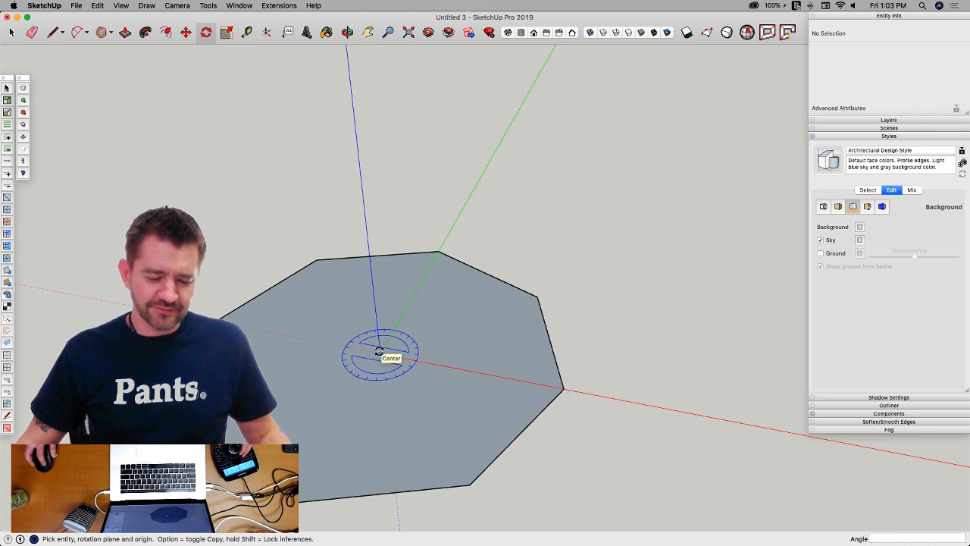
{"action": "key", "text": "space"}
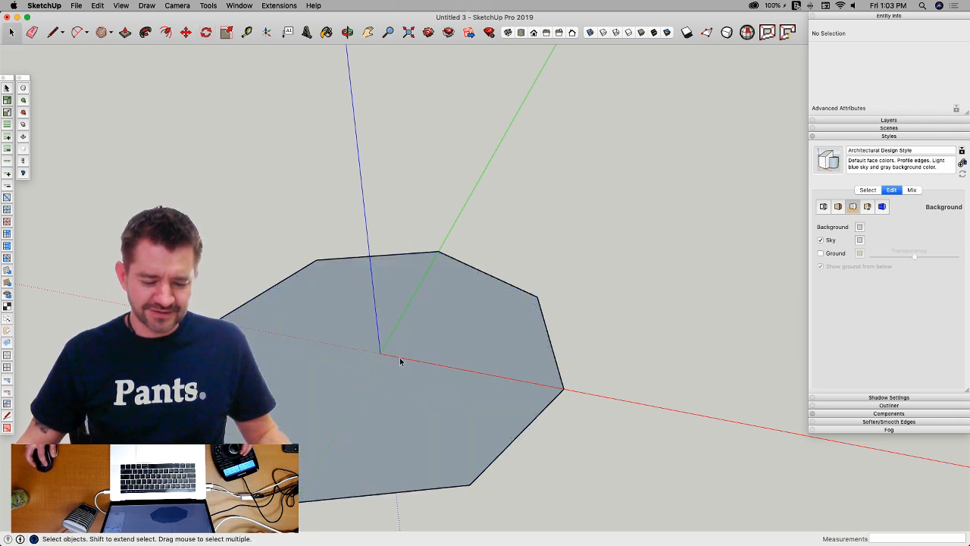
{"action": "left_click", "coordinate": [399, 357]}
{"action": "key", "text": "q"}
{"action": "left_click", "coordinate": [380, 353]}
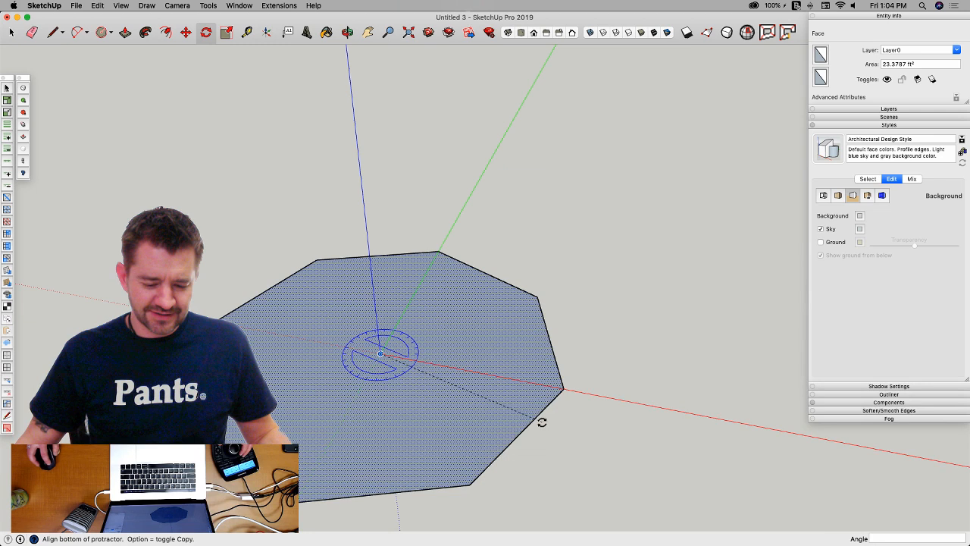
{"action": "left_click", "coordinate": [557, 390]}
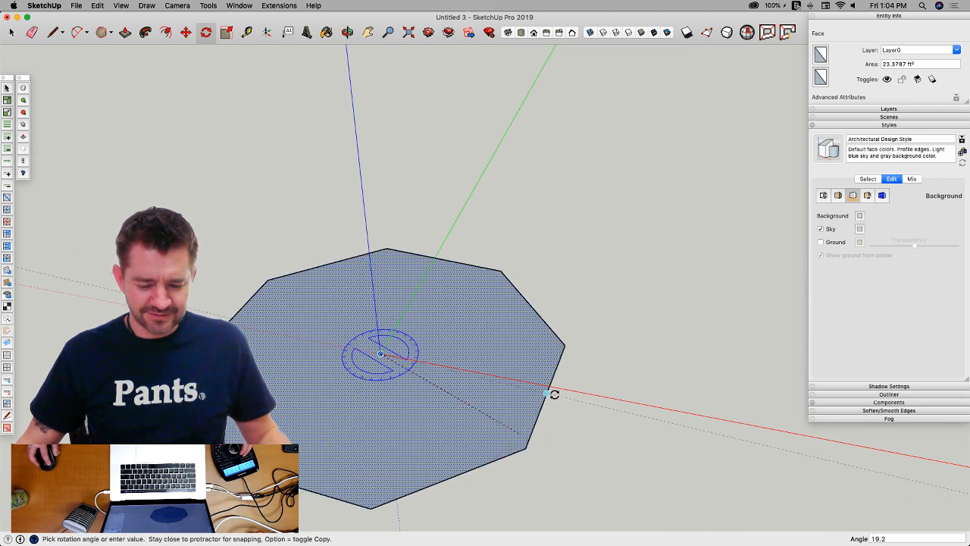
{"action": "type", "text": "22.5"}
{"action": "key", "text": "Return"}
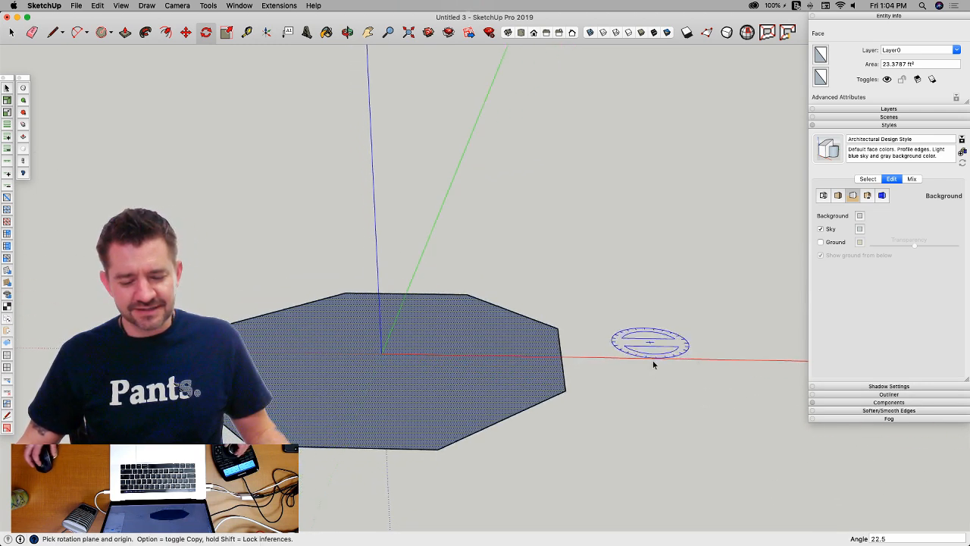
{"action": "key", "text": "space"}
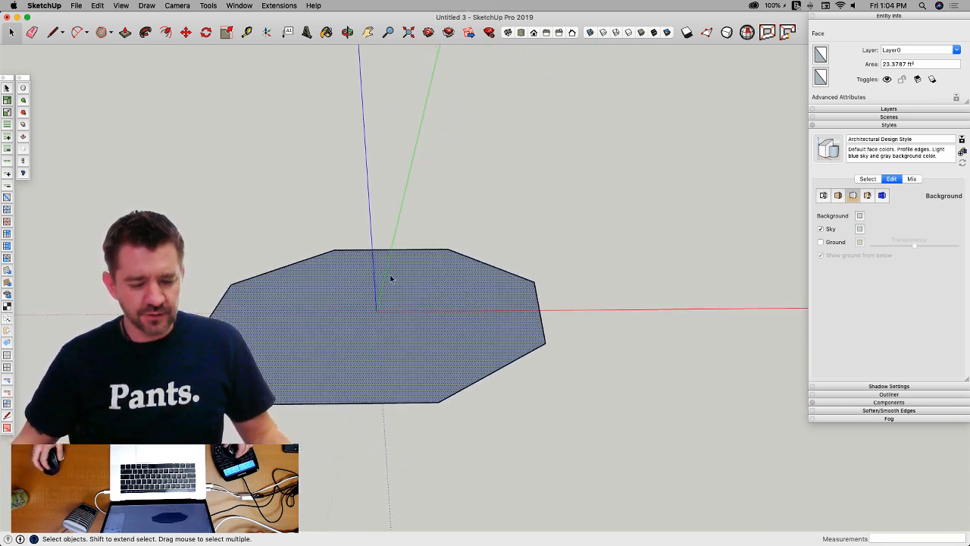
Step: Extrude the octagonal face upward by about 2 15/16" to form the brim
{"action": "key", "text": "p"}
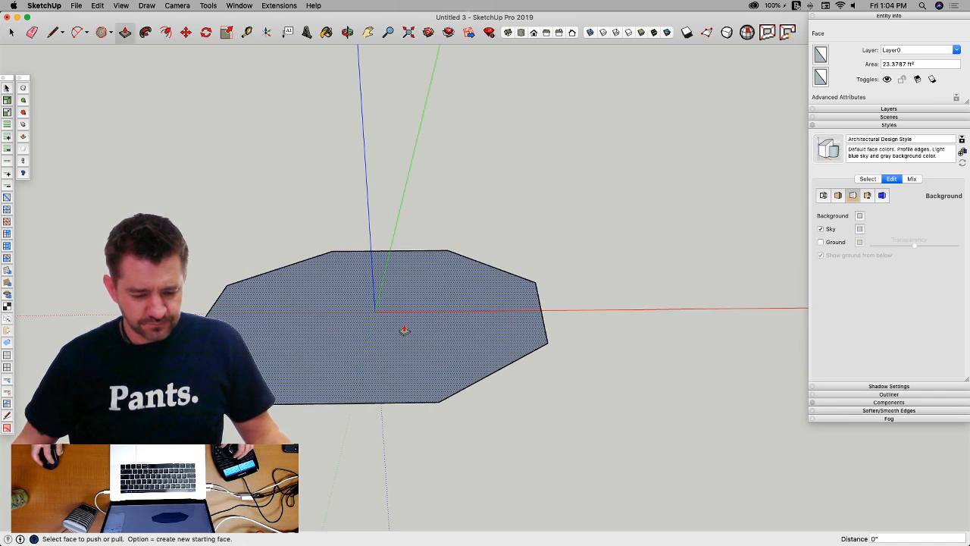
{"action": "left_click", "coordinate": [404, 329]}
{"action": "left_click", "coordinate": [400, 315]}
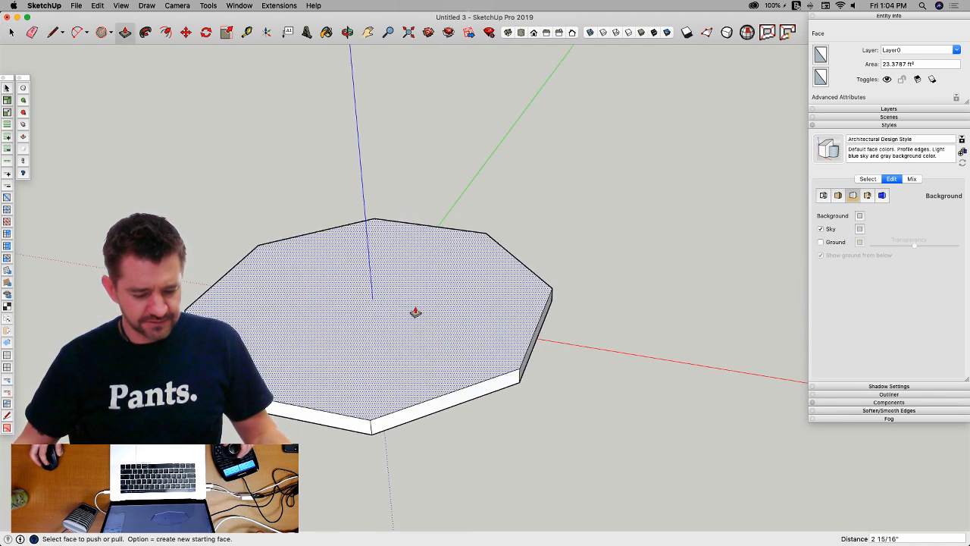
Step: Offset the brim's top outline inward and pull the inner octagon up about 1' 11 3/4" as the crown
{"action": "key", "text": "f"}
{"action": "left_click", "coordinate": [410, 224]}
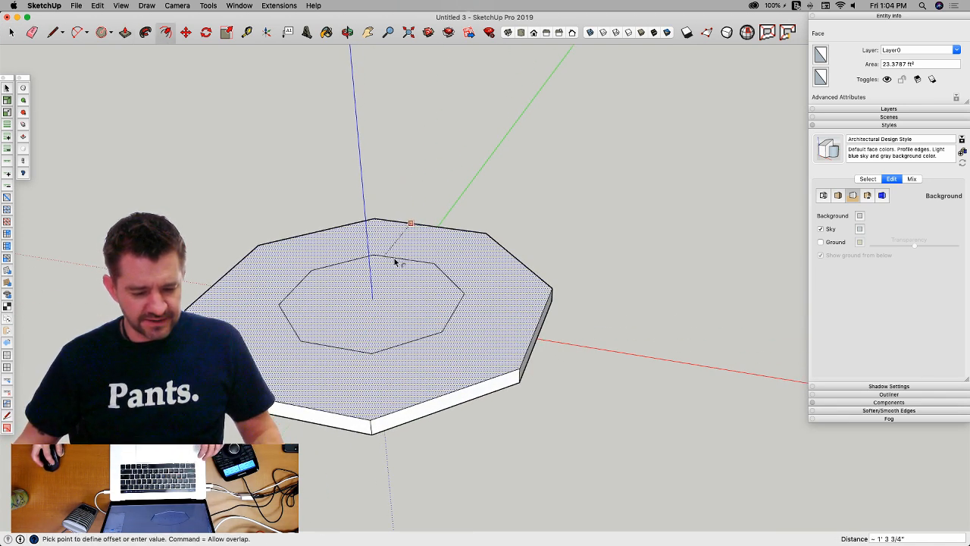
{"action": "left_click", "coordinate": [397, 252]}
{"action": "key", "text": "p"}
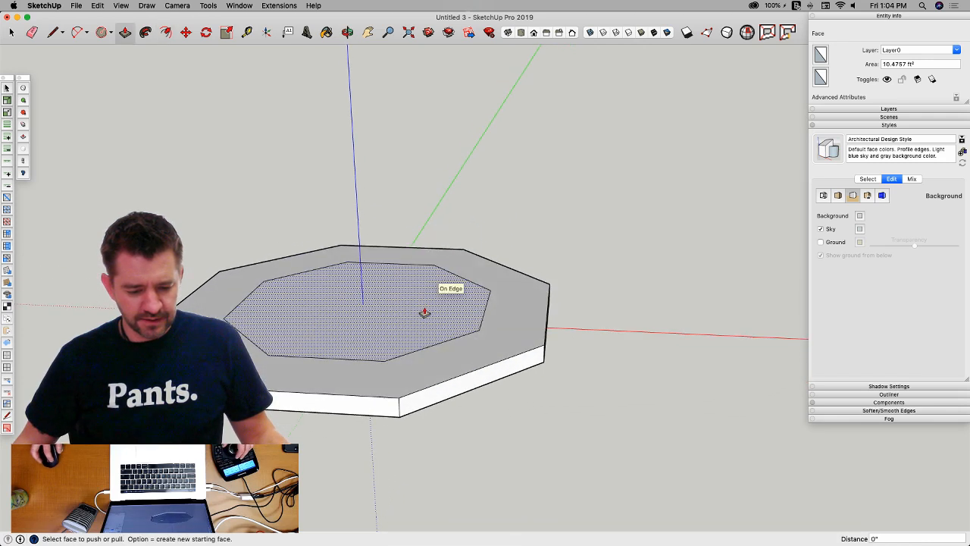
{"action": "left_click", "coordinate": [424, 312]}
{"action": "left_click", "coordinate": [420, 182]}
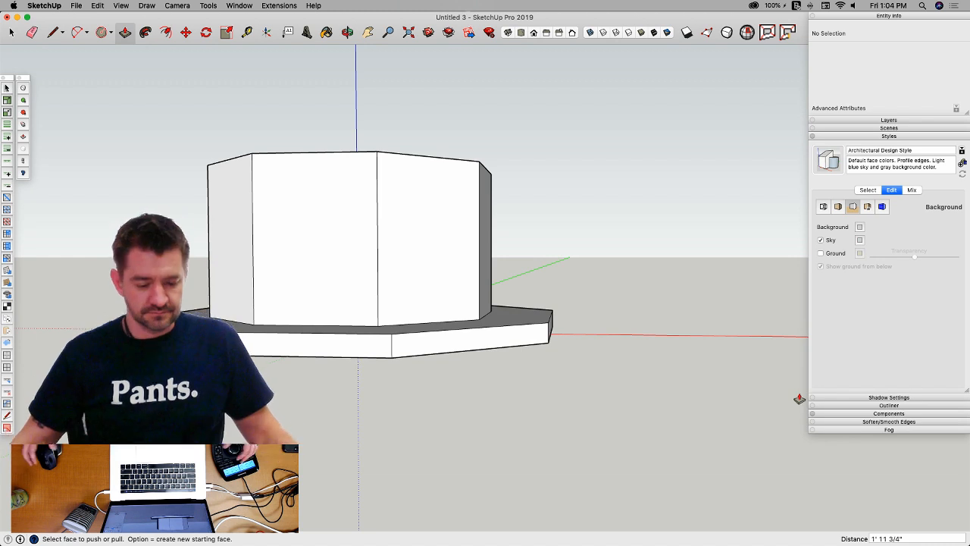
Step: Show the model in X-ray and offset the underside's outline inward by about 1' 2 9/16"
{"action": "middle_click_drag", "start_coordinate": [800, 398], "coordinate": [627, 350]}
{"action": "key", "text": "space"}
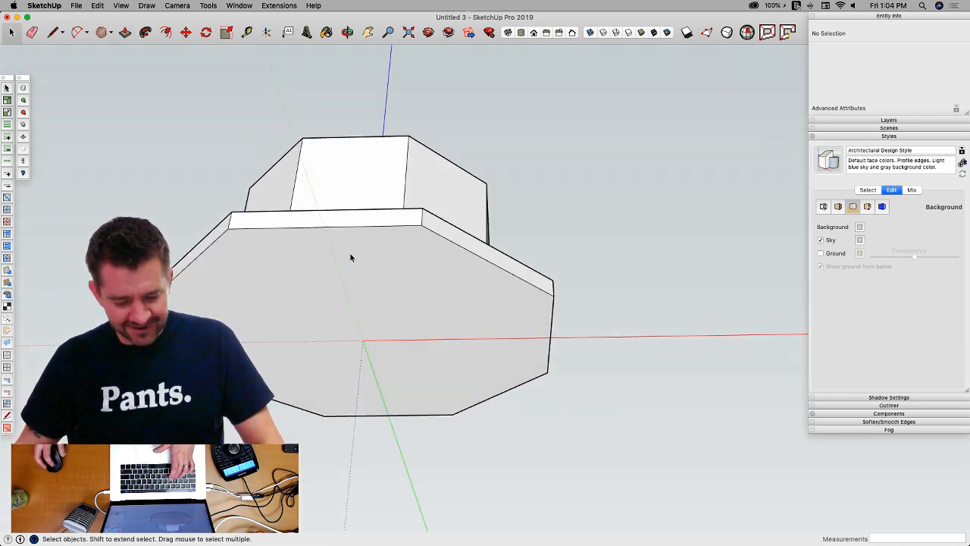
{"action": "key", "text": "f"}
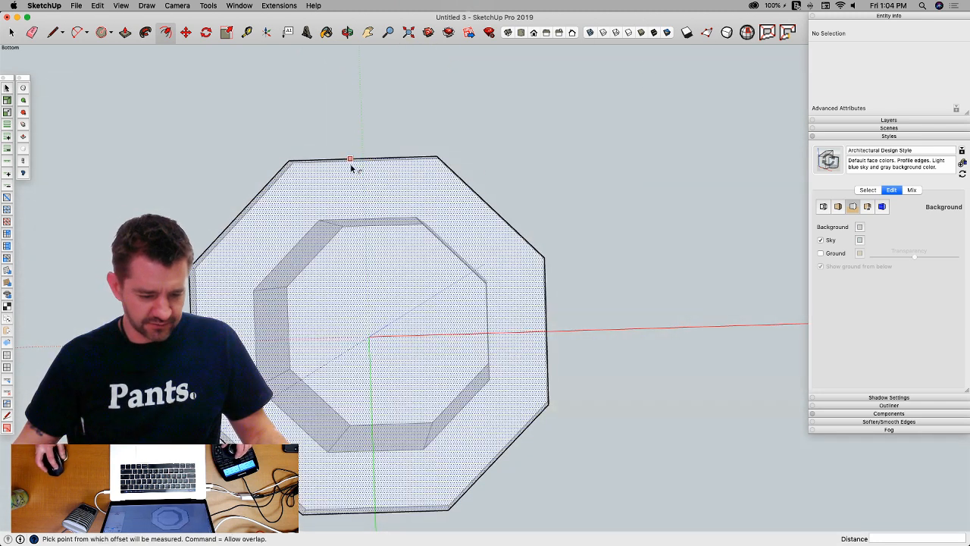
{"action": "left_click", "coordinate": [351, 160]}
{"action": "left_click", "coordinate": [355, 242]}
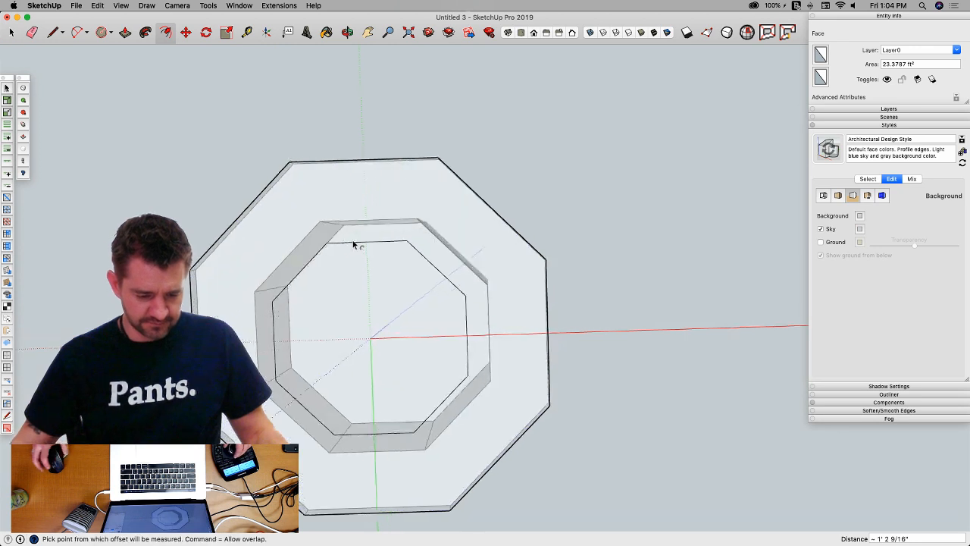
Step: Hollow the crown by pushing the underside's inner octagon up about 1' 11 11/16", and turn off X-ray display
{"action": "key", "text": "p"}
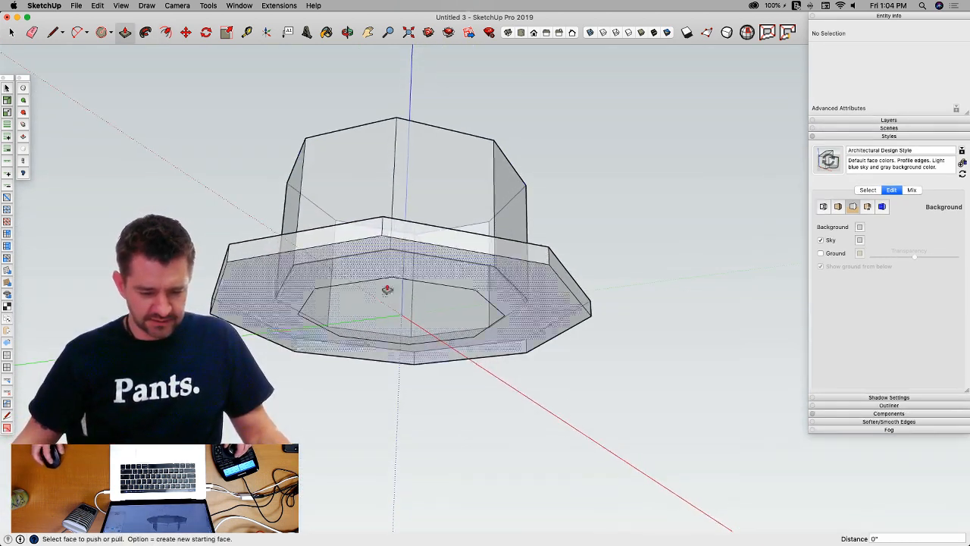
{"action": "left_click", "coordinate": [372, 318]}
{"action": "middle_click_drag", "start_coordinate": [372, 319], "coordinate": [376, 246]}
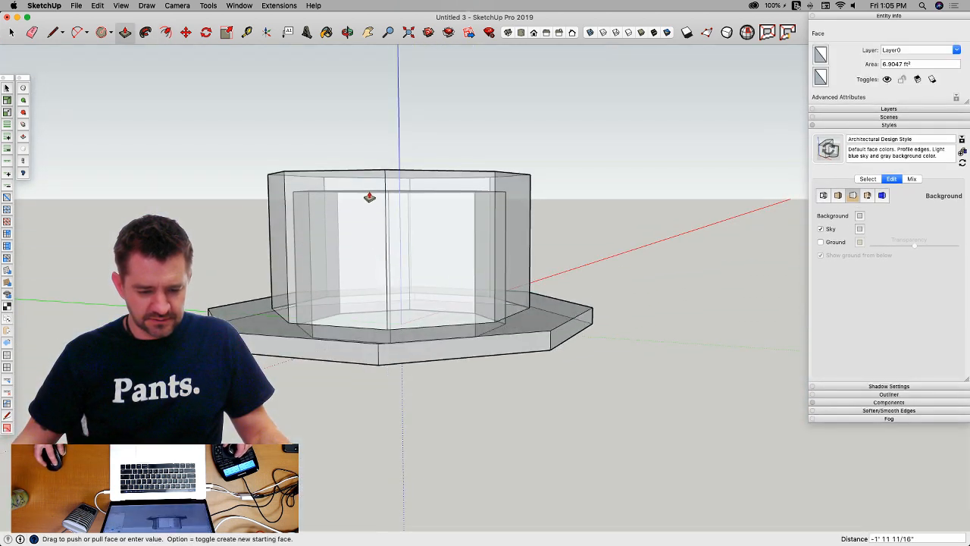
{"action": "left_click", "coordinate": [369, 197]}
{"action": "middle_click_drag", "start_coordinate": [671, 303], "coordinate": [503, 36]}
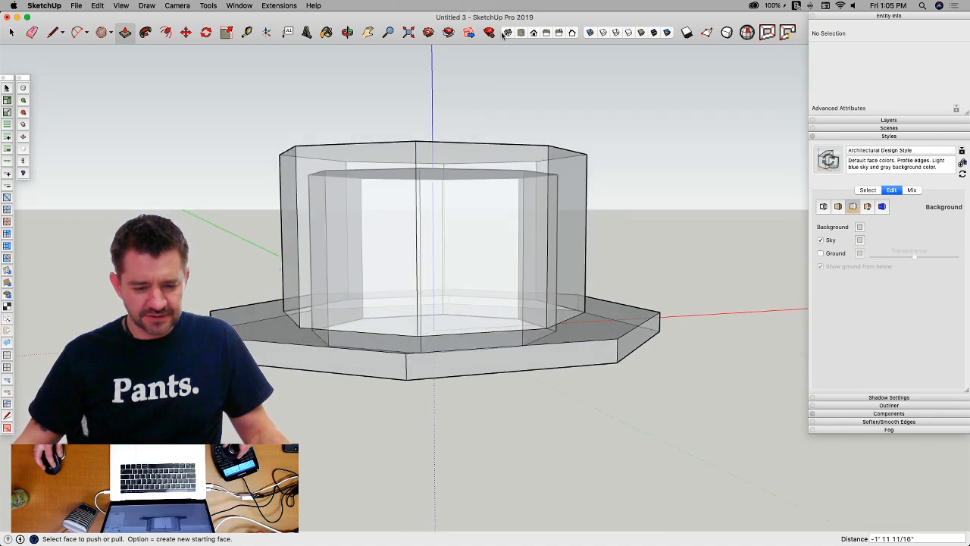
{"action": "left_click", "coordinate": [590, 34]}
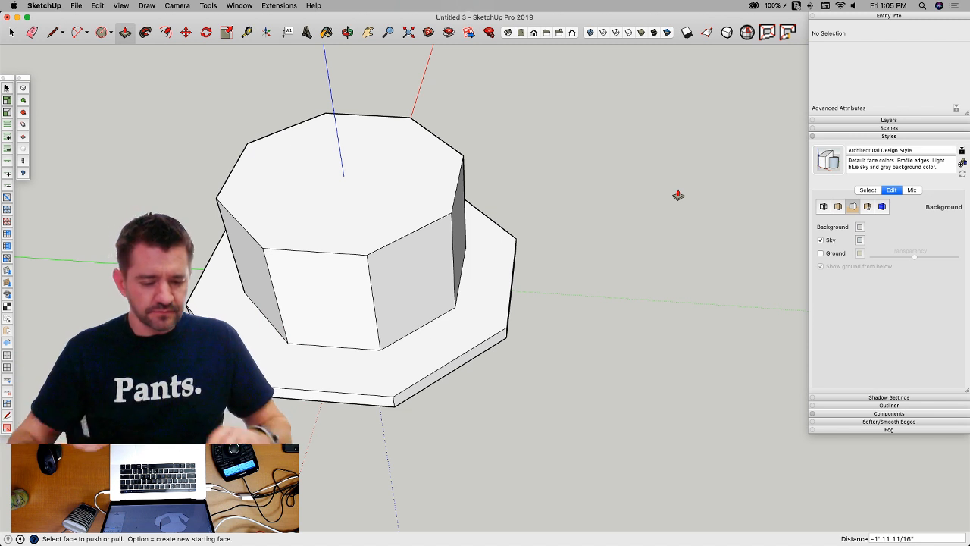
Step: Connect the crown's corners to the brim's corners with edges and group the whole hat geometry
{"action": "key", "text": "space"}
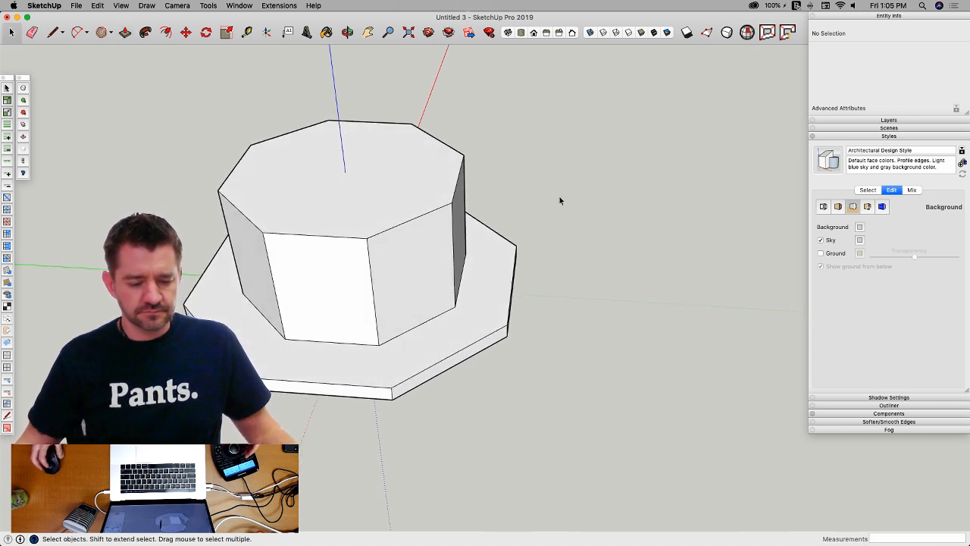
{"action": "left_click", "coordinate": [494, 271]}
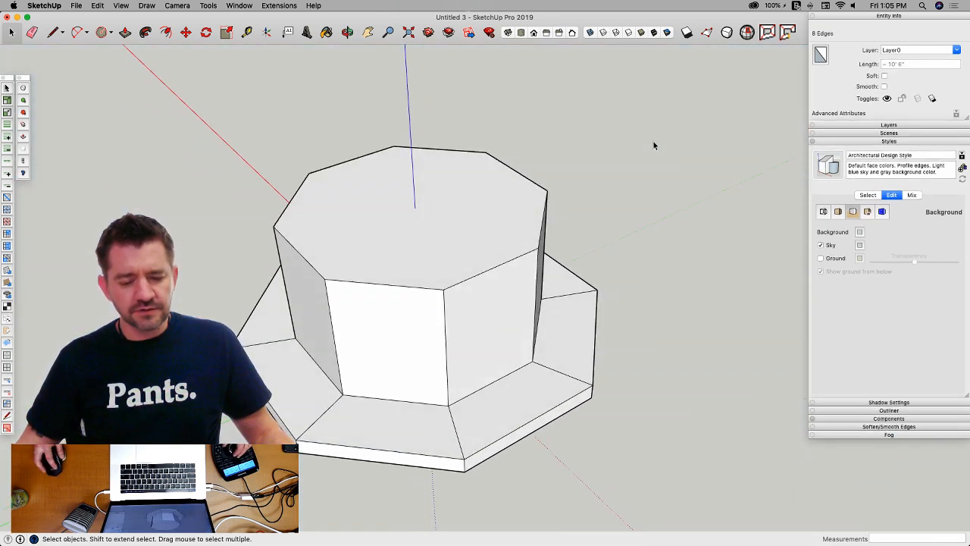
{"action": "triple_click", "coordinate": [491, 218]}
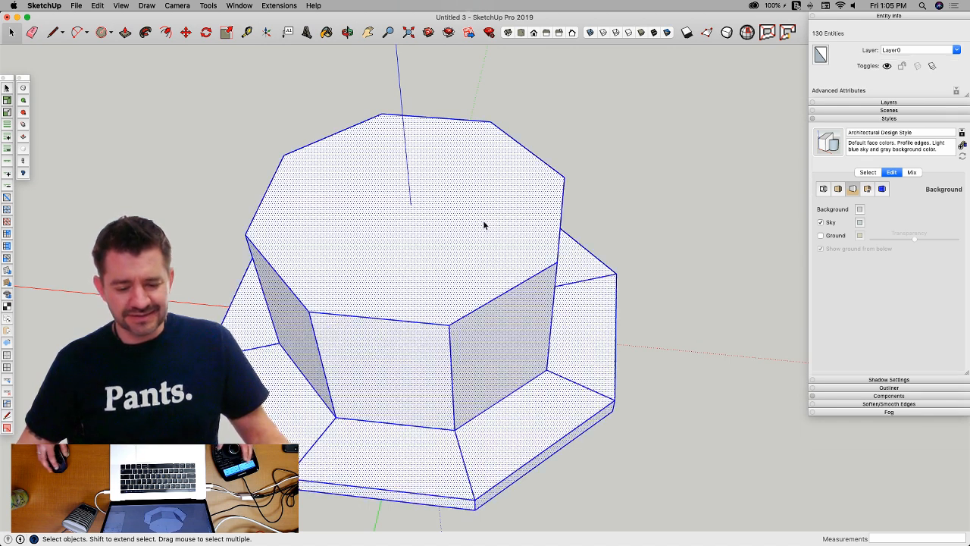
{"action": "right_click", "coordinate": [485, 220]}
{"action": "left_click", "coordinate": [516, 299]}
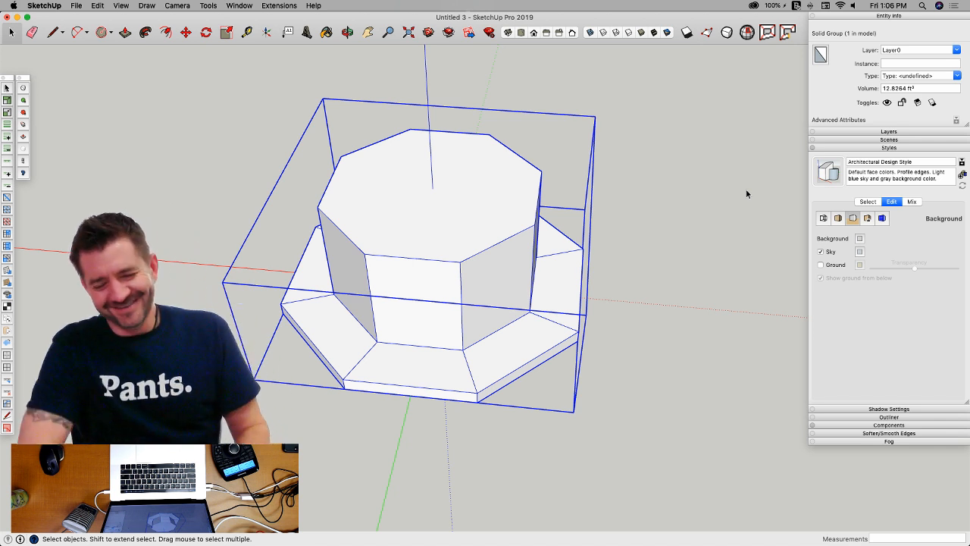
Step: Open the hat group for editing
{"action": "scroll", "coordinate": [682, 251], "scroll_direction": "down", "scroll_amount": 2}
{"action": "scroll", "coordinate": [621, 313], "scroll_direction": "up", "scroll_amount": 5}
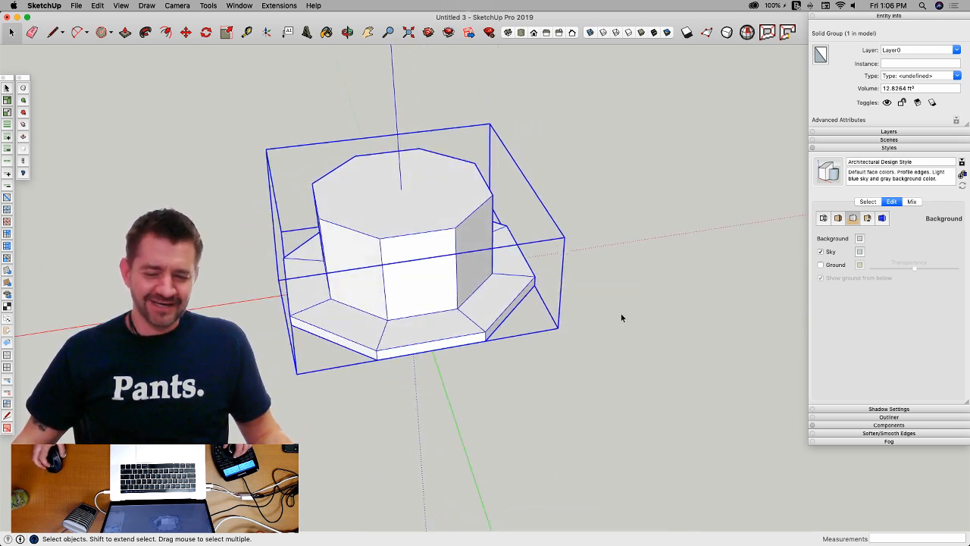
{"action": "scroll", "coordinate": [621, 317], "scroll_direction": "up", "scroll_amount": 3}
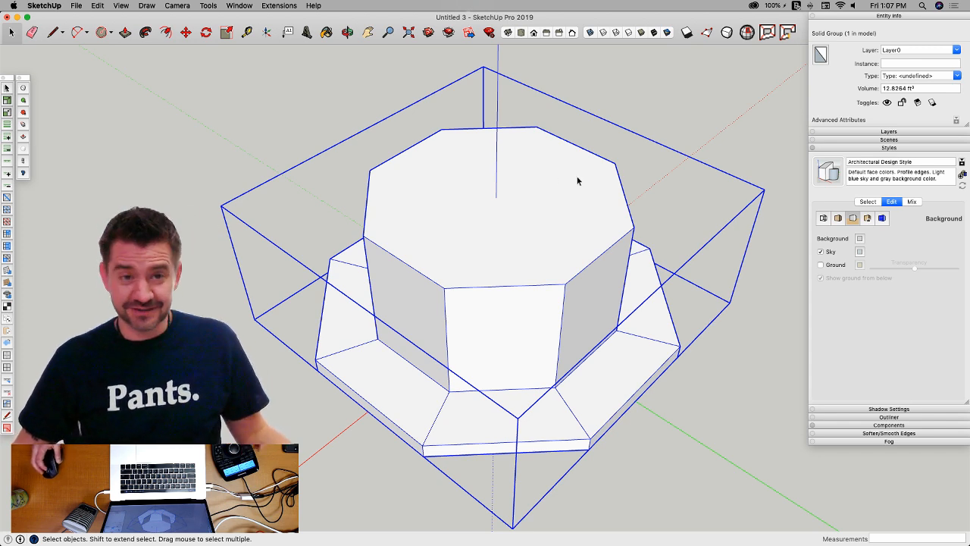
{"action": "double_click", "coordinate": [426, 220]}
{"action": "middle_click_drag", "start_coordinate": [482, 203], "coordinate": [520, 175]}
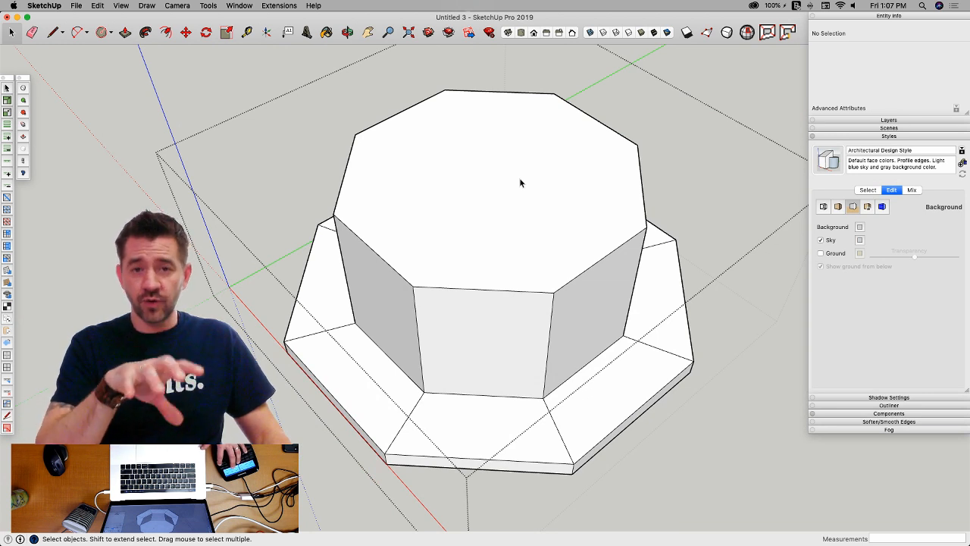
Step: Smoothly subdivide the hat to inspect it, and undo both the subdivision and the triangulation of the crown's top
{"action": "key", "text": "alt+s"}
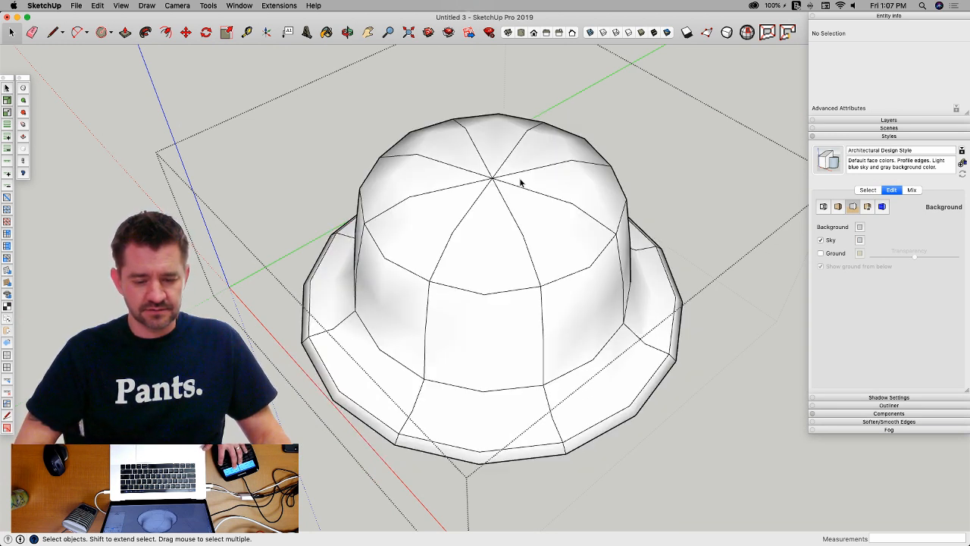
{"action": "mouse_move", "coordinate": [519, 182]}
{"action": "middle_mouse_down"}
{"action": "mouse_move", "coordinate": [507, 192]}
{"action": "mouse_move", "coordinate": [472, 177]}
{"action": "mouse_move", "coordinate": [457, 157]}
{"action": "mouse_move", "coordinate": [491, 176]}
{"action": "middle_mouse_up"}
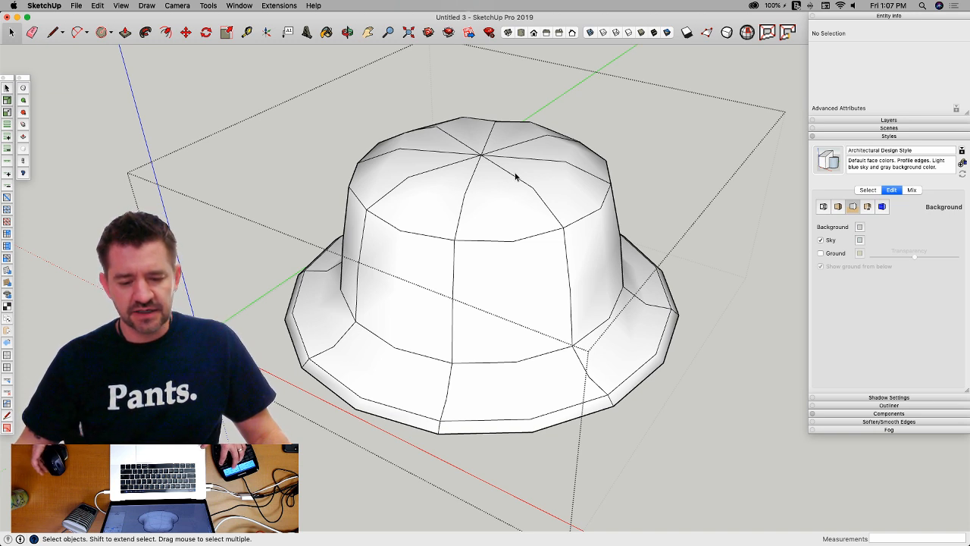
{"action": "key", "text": "super+z"}
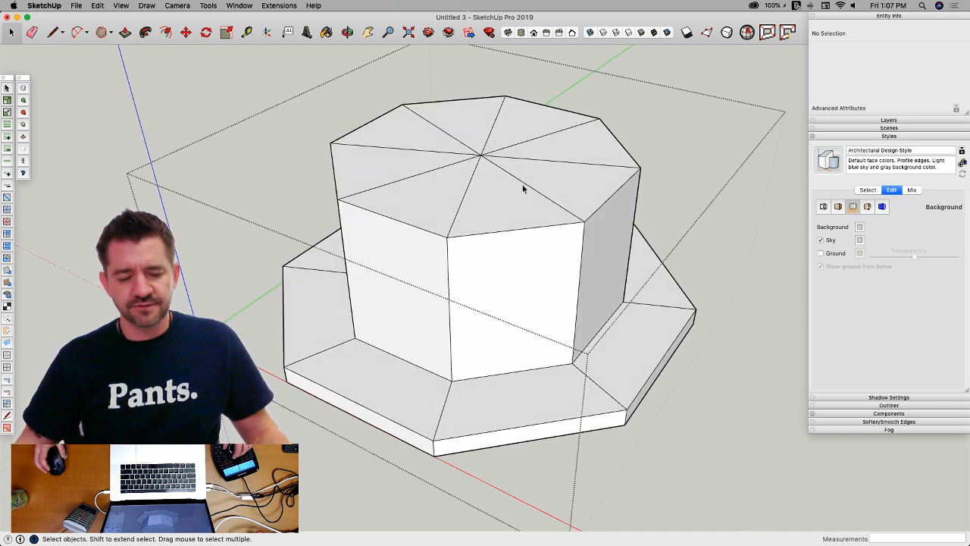
{"action": "middle_click_drag", "start_coordinate": [522, 188], "coordinate": [521, 206]}
{"action": "scroll", "coordinate": [522, 205], "scroll_direction": "up", "scroll_amount": 1}
{"action": "scroll", "coordinate": [521, 206], "scroll_direction": "down", "scroll_amount": 2}
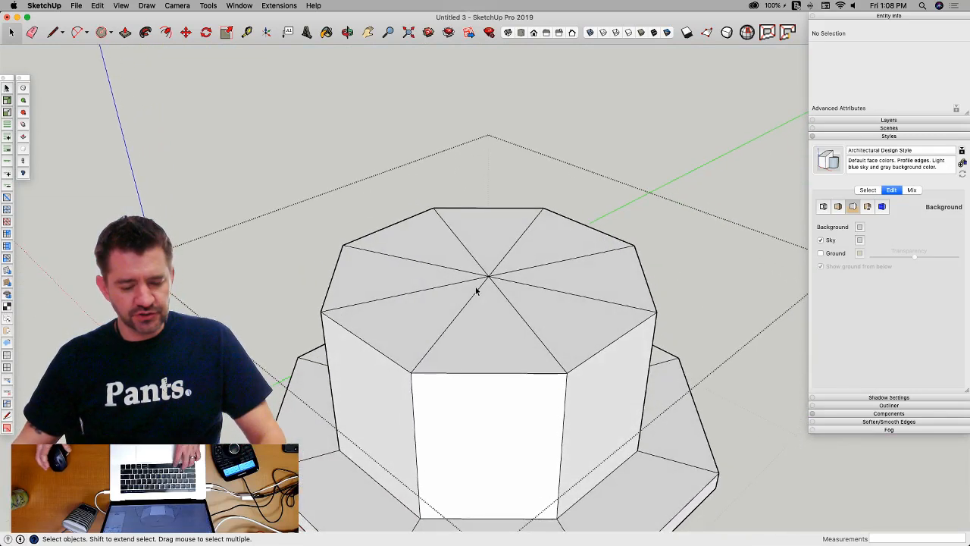
{"action": "key", "text": "super+z"}
{"action": "key", "text": "super+z"}
Step: Draw two parallel lines between opposite corners of the crown's top, splitting the octagon into three quads
{"action": "key", "text": "l"}
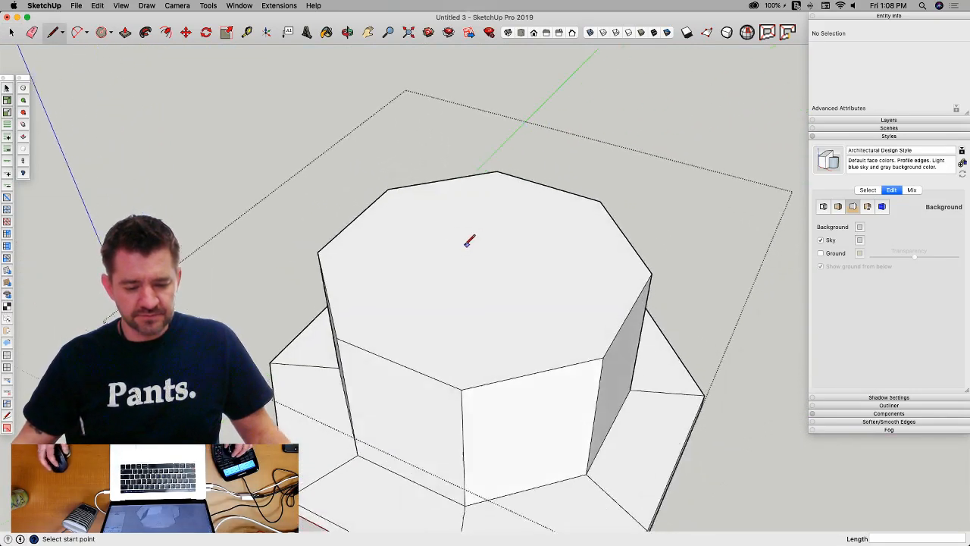
{"action": "left_click", "coordinate": [306, 291]}
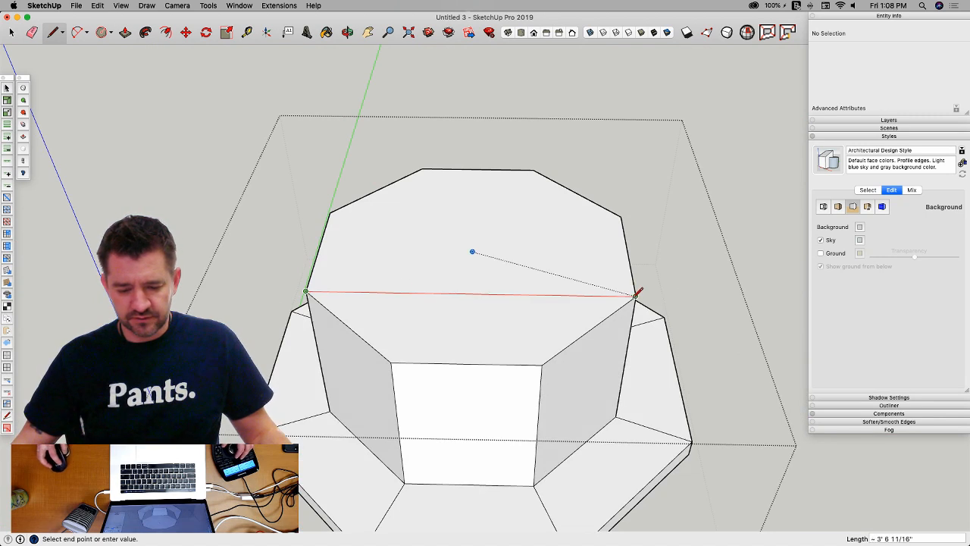
{"action": "left_click", "coordinate": [635, 296]}
{"action": "left_click", "coordinate": [620, 216]}
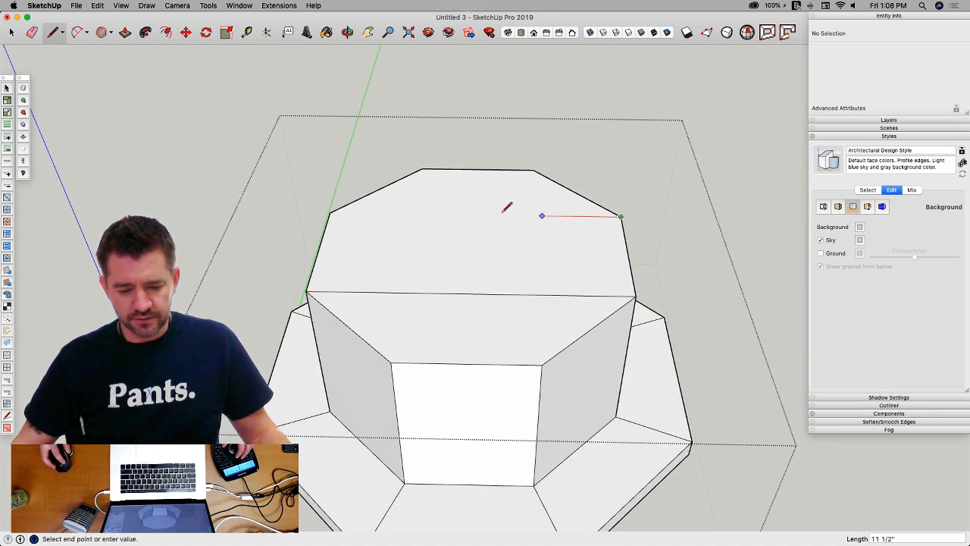
{"action": "left_click", "coordinate": [329, 212]}
{"action": "middle_click_drag", "start_coordinate": [331, 205], "coordinate": [861, 252]}
{"action": "key", "text": "space"}
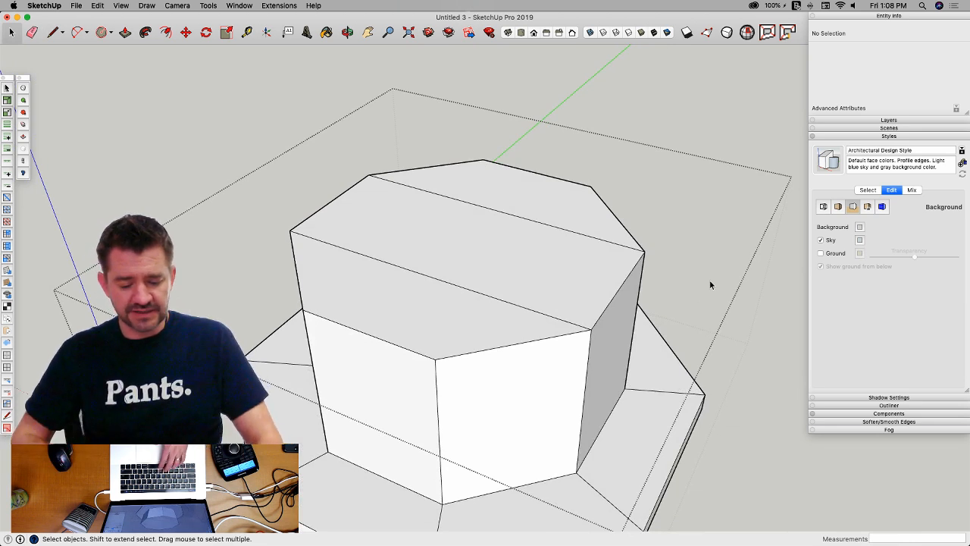
Step: Try smoothly subdividing the hat with its crown top split unevenly by a single line, and undo the subdivision
{"action": "key", "text": "y"}
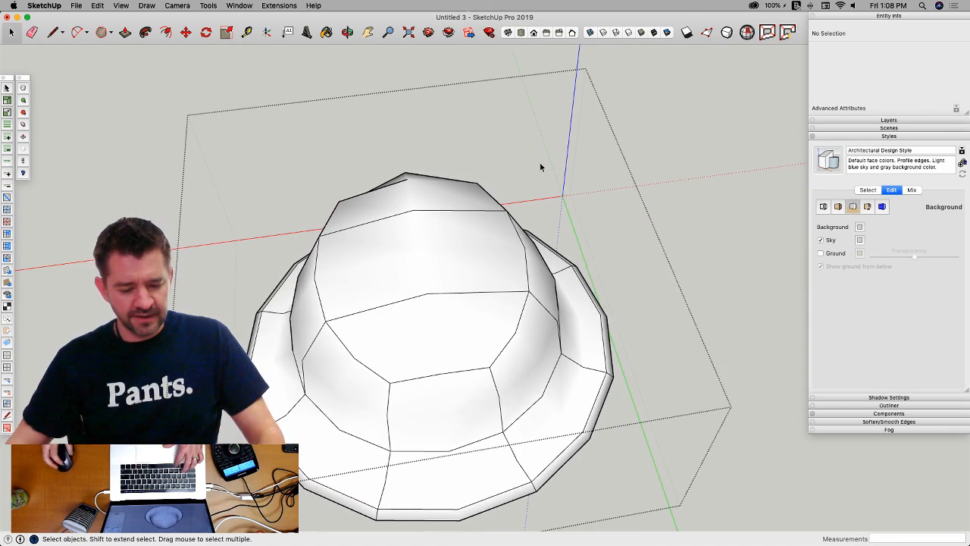
{"action": "key", "text": "super+z"}
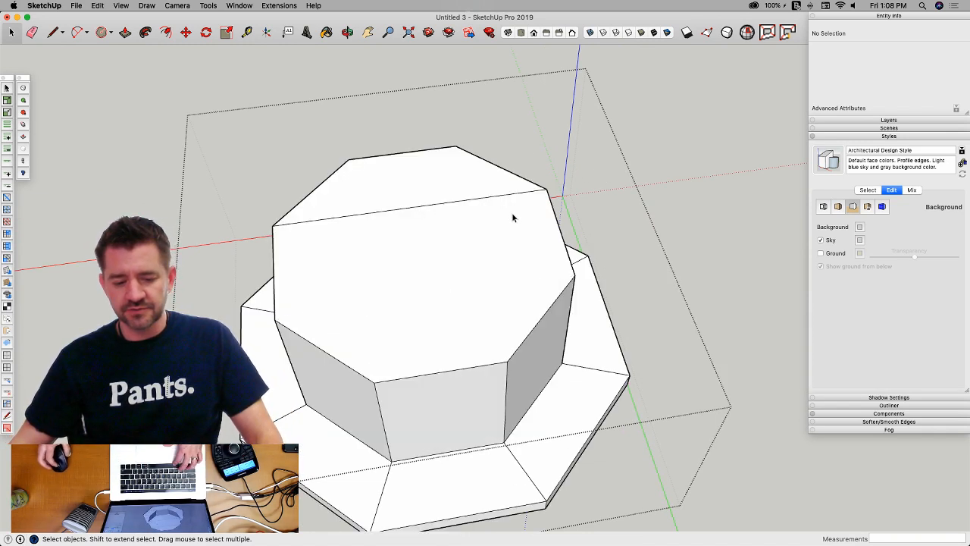
Step: Divide the crown's top into a three-by-three grid with two pairs of parallel lines, and try smoothly subdividing the hat
{"action": "key", "text": "super+z"}
{"action": "key", "text": "l"}
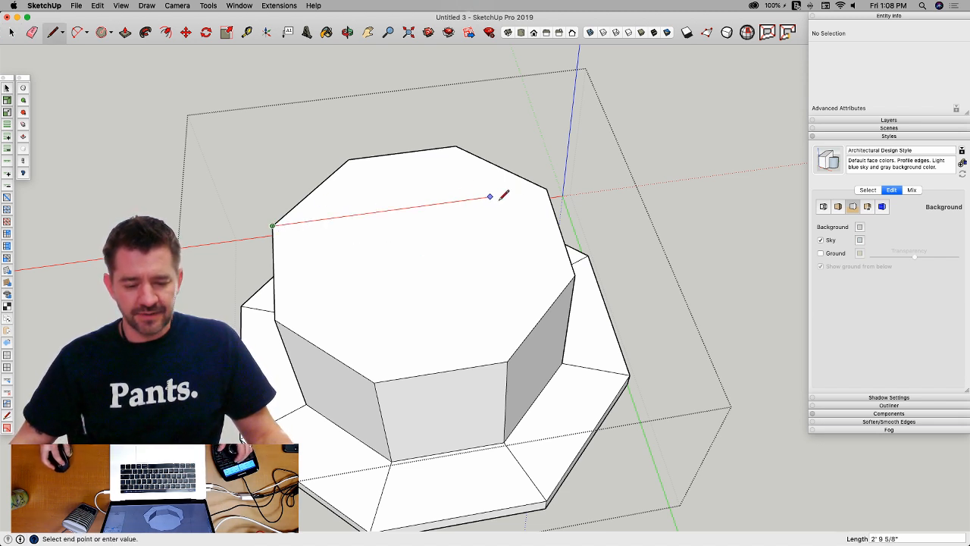
{"action": "left_click", "coordinate": [546, 189]}
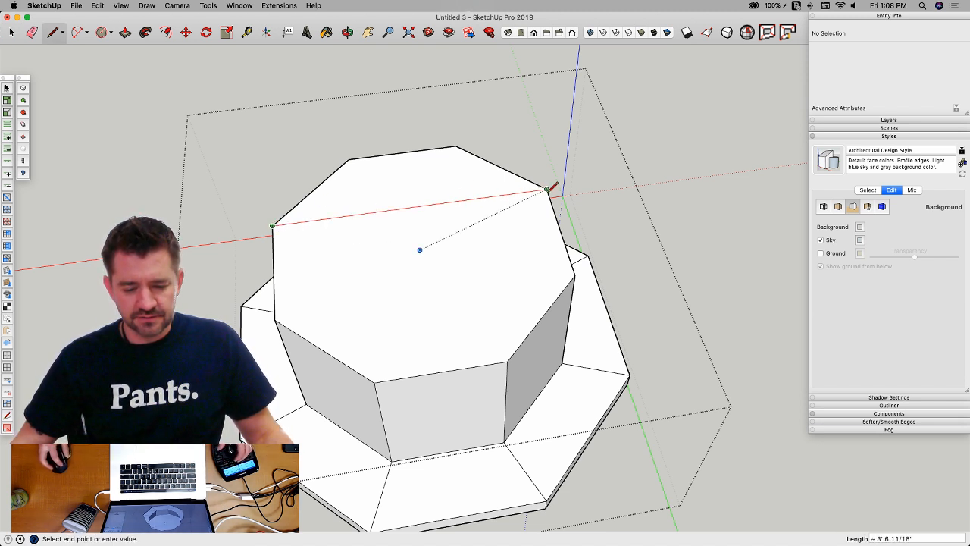
{"action": "left_click", "coordinate": [575, 274]}
{"action": "left_click", "coordinate": [275, 318]}
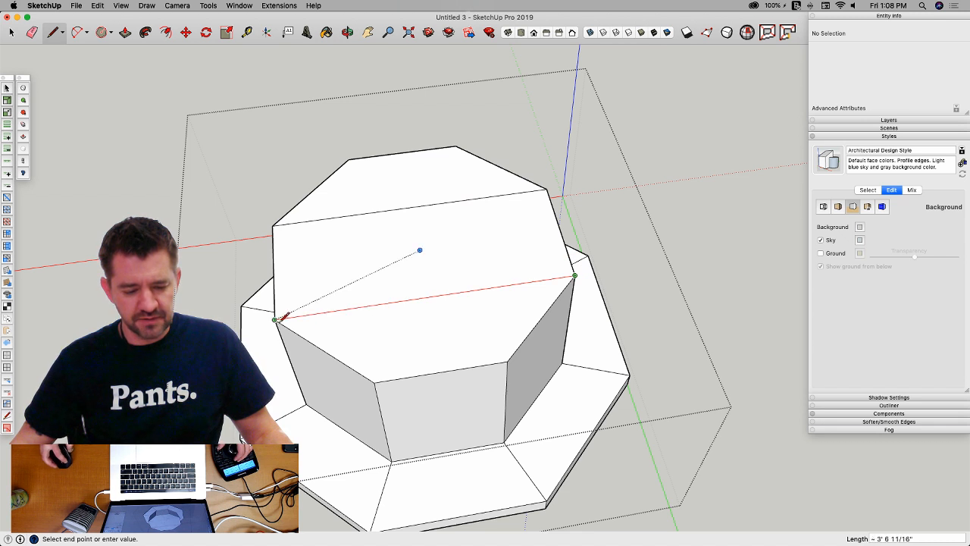
{"action": "left_click", "coordinate": [348, 159]}
{"action": "left_click", "coordinate": [374, 381]}
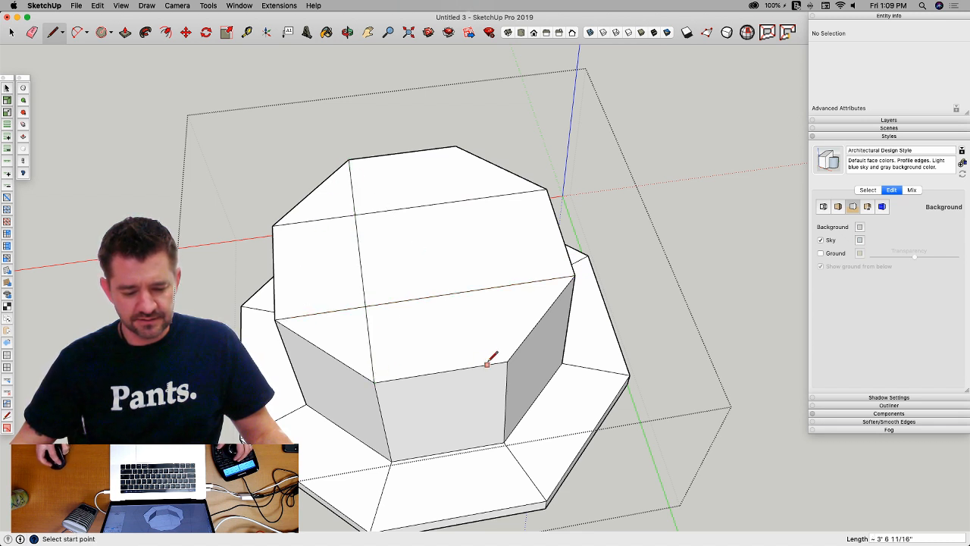
{"action": "left_click", "coordinate": [456, 145]}
{"action": "key", "text": "space"}
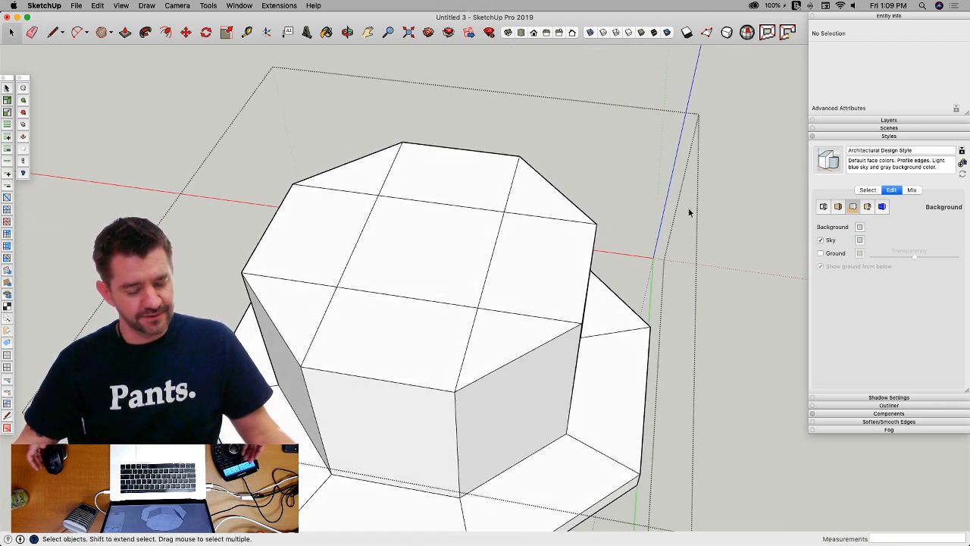
{"action": "key", "text": "y"}
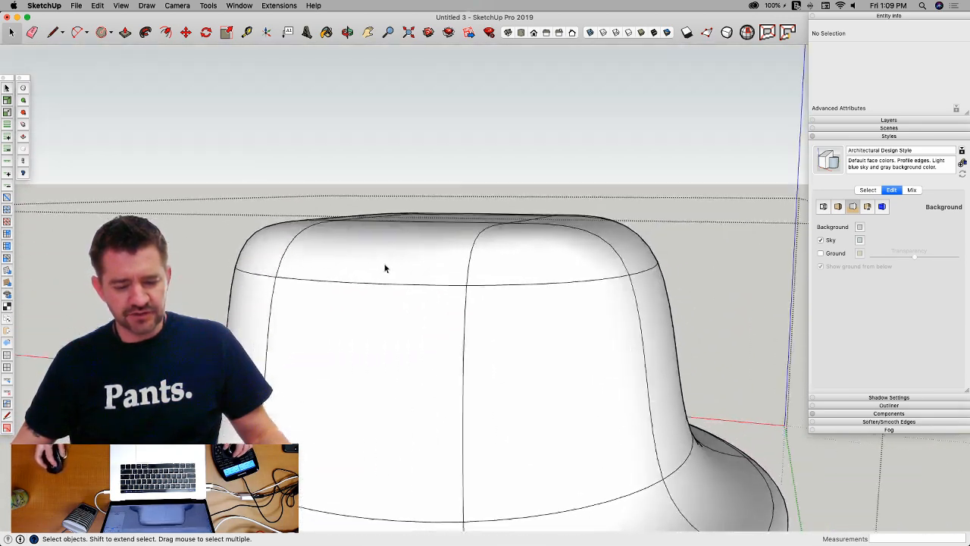
{"action": "key", "text": "h"}
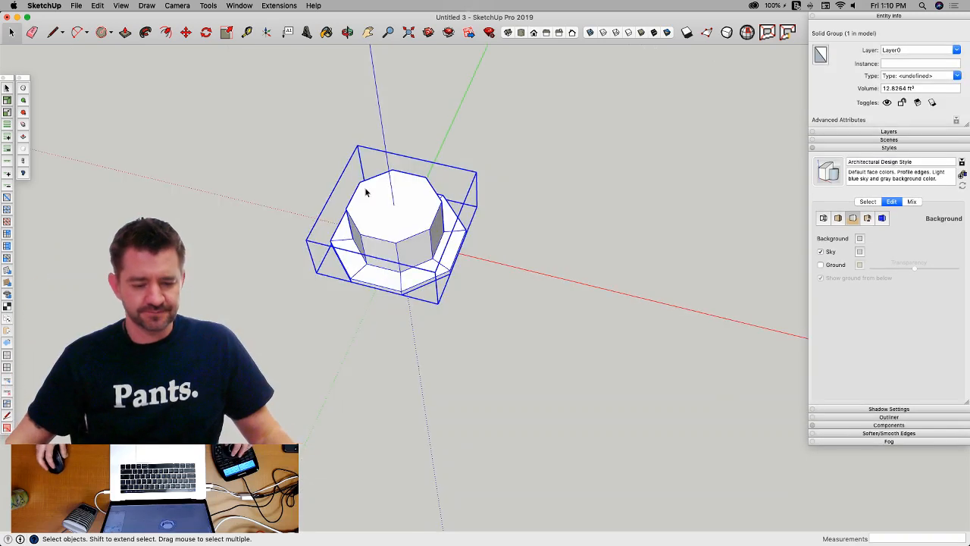
Step: Copy the hat about 9' 10" along the red axis, and copy that one about 19' 8" back to the original's other side
{"action": "key", "text": "m"}
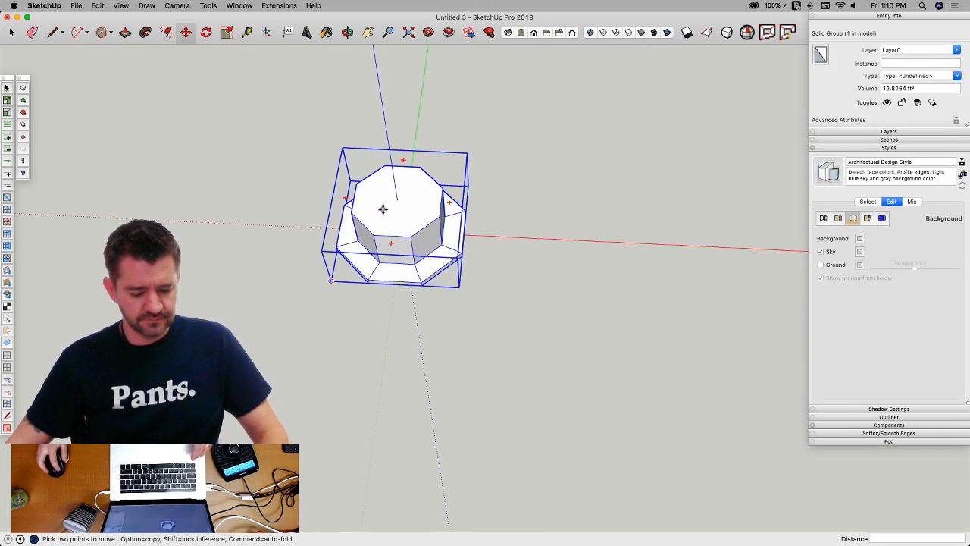
{"action": "left_click", "coordinate": [383, 209]}
{"action": "key", "text": "alt"}
{"action": "left_click", "coordinate": [628, 217]}
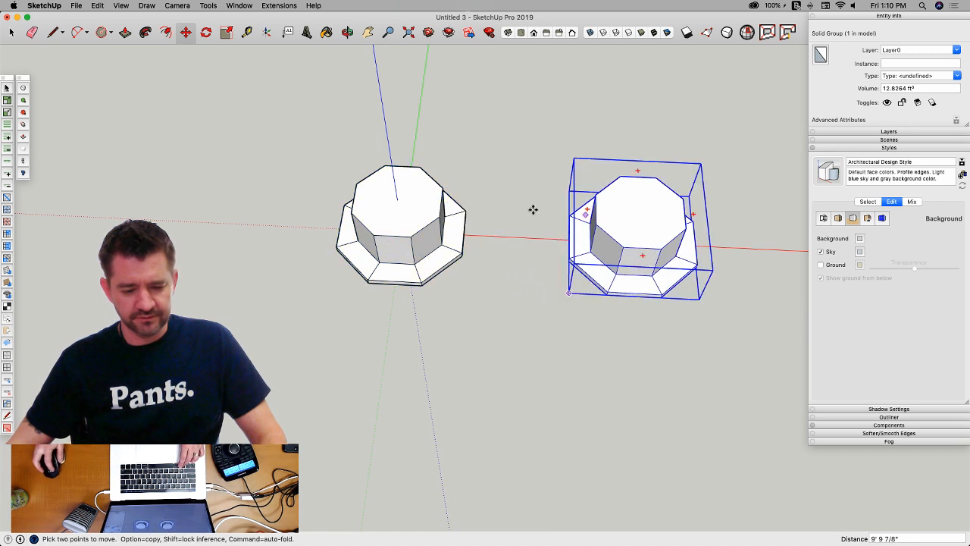
{"action": "left_click", "coordinate": [621, 221]}
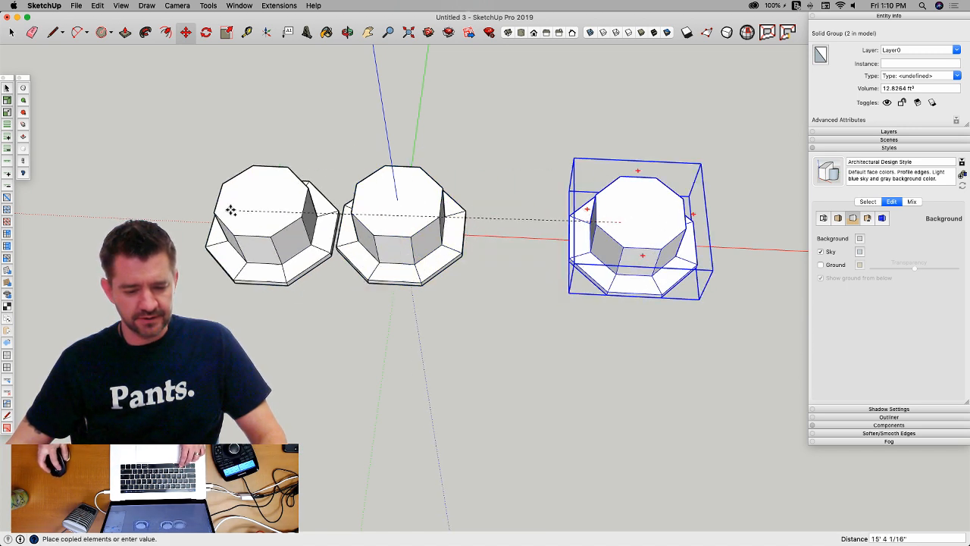
{"action": "left_click", "coordinate": [131, 198]}
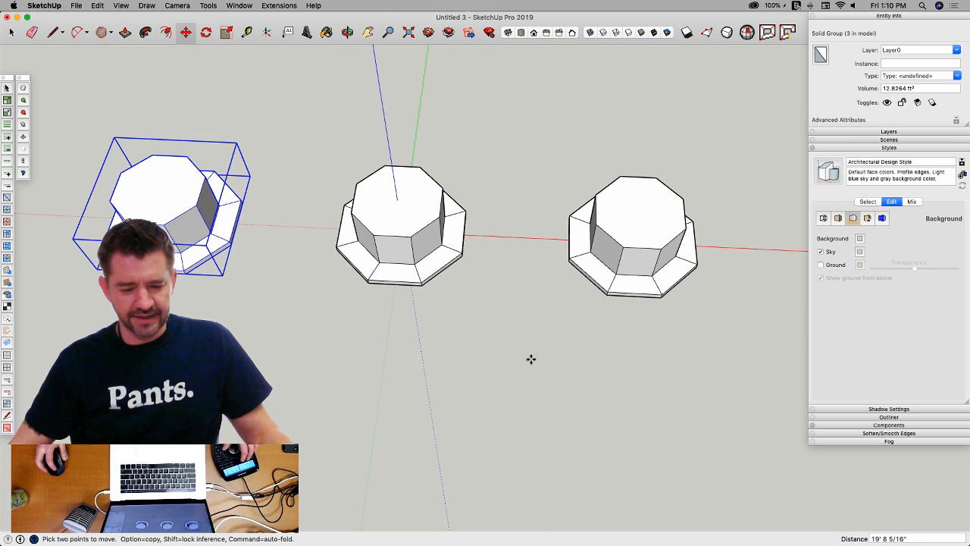
Step: Open the hat copy on the solid red axis side for editing
{"action": "middle_click_drag", "start_coordinate": [531, 359], "coordinate": [522, 292]}
{"action": "key", "text": "space"}
{"action": "left_click", "coordinate": [515, 303]}
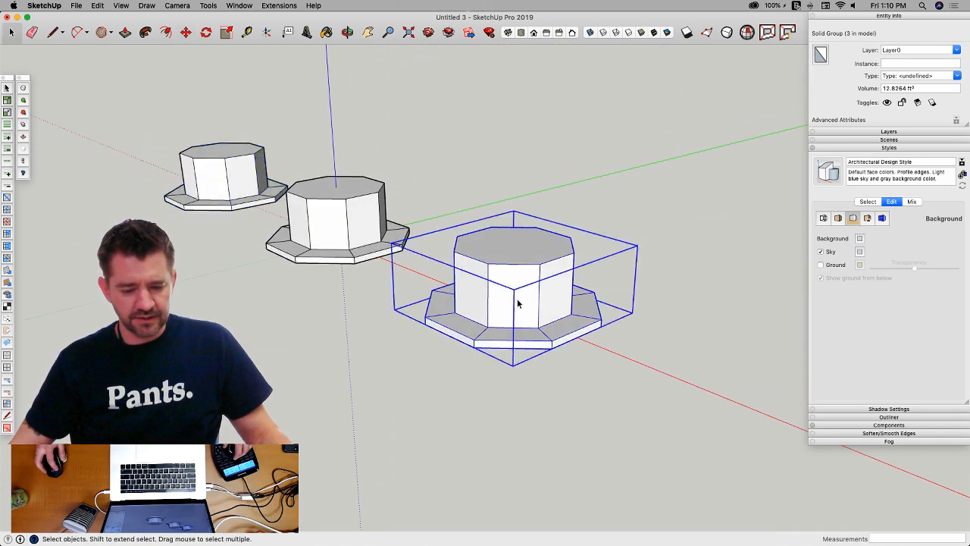
{"action": "double_click", "coordinate": [515, 303]}
{"action": "scroll", "coordinate": [611, 326], "scroll_direction": "up", "scroll_amount": 6}
{"action": "scroll", "coordinate": [542, 335], "scroll_direction": "down", "scroll_amount": 5}
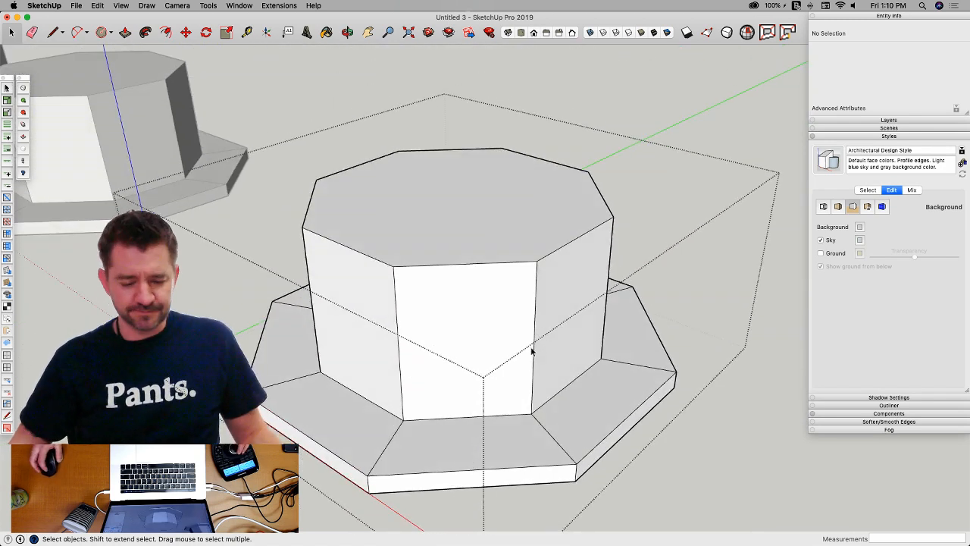
Step: Erase the radial edges across the top of the brim so that it becomes a single face
{"action": "middle_click_drag", "start_coordinate": [532, 351], "coordinate": [471, 416]}
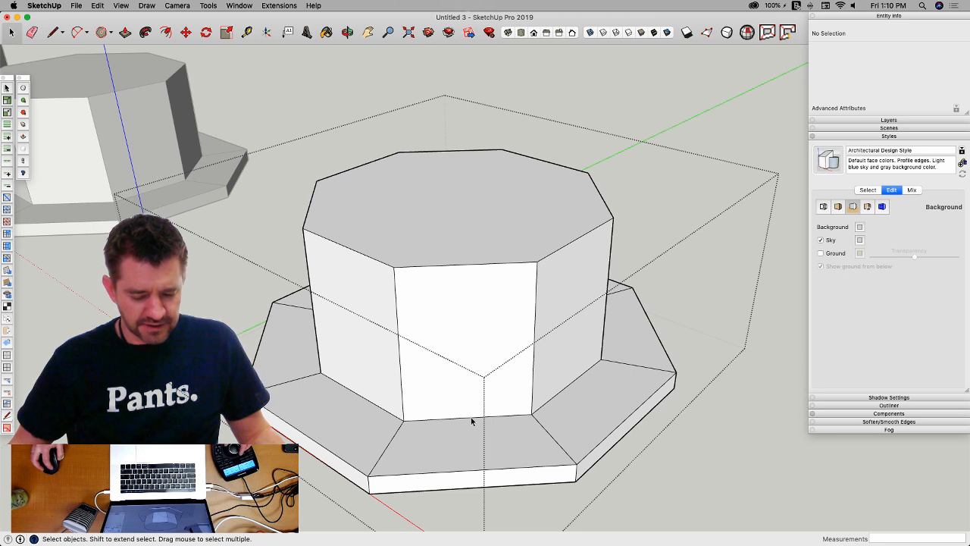
{"action": "mouse_move", "coordinate": [472, 421]}
{"action": "middle_mouse_down"}
{"action": "mouse_move", "coordinate": [474, 384]}
{"action": "mouse_move", "coordinate": [257, 341]}
{"action": "middle_mouse_up"}
{"action": "key", "text": "e"}
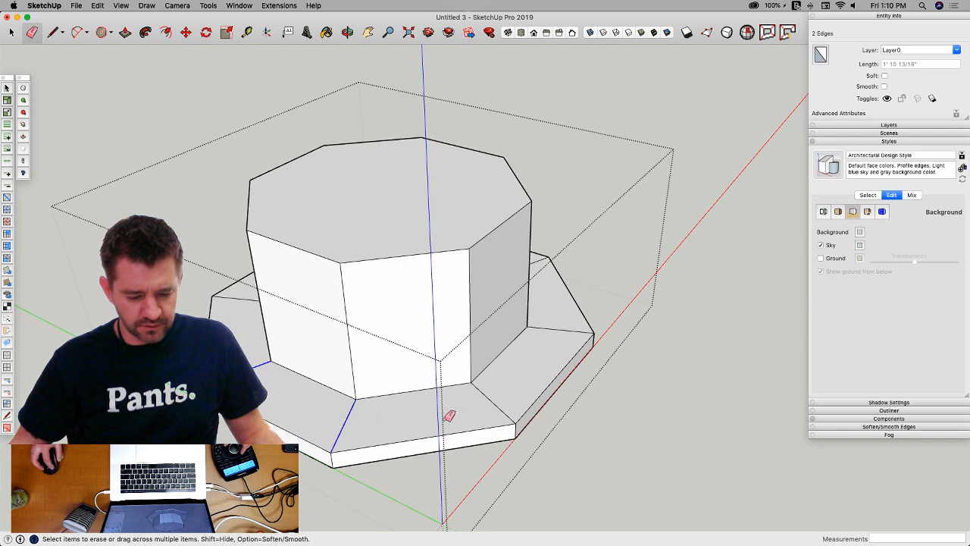
{"action": "middle_click_drag", "start_coordinate": [507, 390], "coordinate": [474, 411]}
{"action": "left_click_drag", "start_coordinate": [584, 357], "coordinate": [590, 304]}
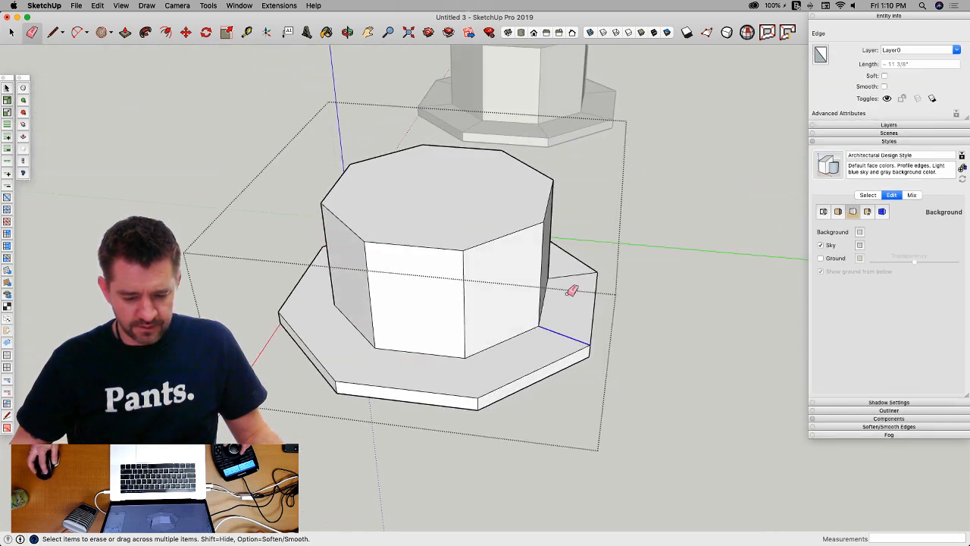
{"action": "mouse_move", "coordinate": [573, 271]}
{"action": "middle_mouse_down"}
{"action": "mouse_move", "coordinate": [563, 364]}
{"action": "mouse_move", "coordinate": [529, 404]}
{"action": "mouse_move", "coordinate": [536, 429]}
{"action": "middle_mouse_up"}
{"action": "key", "text": "space"}
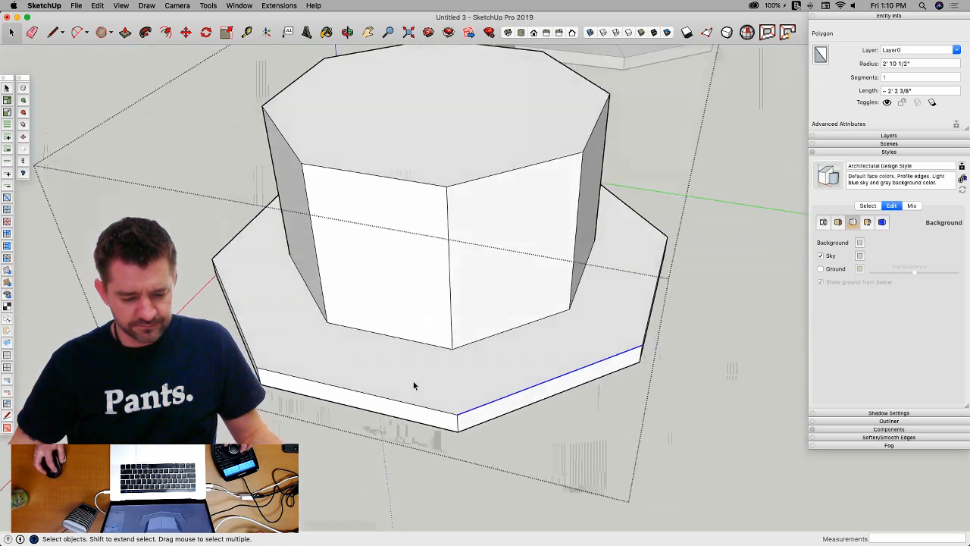
{"action": "double_click", "coordinate": [411, 393]}
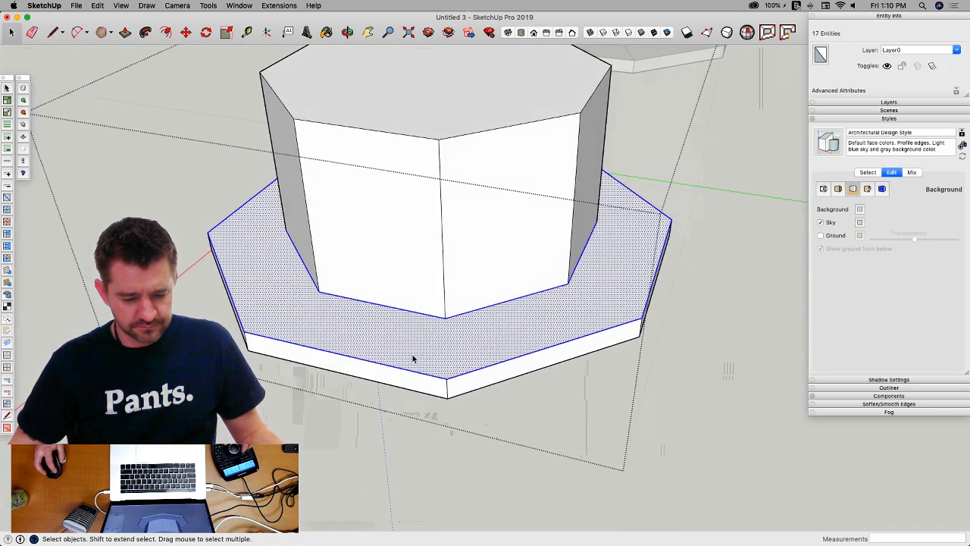
{"action": "left_click", "coordinate": [417, 335], "text": "shift"}
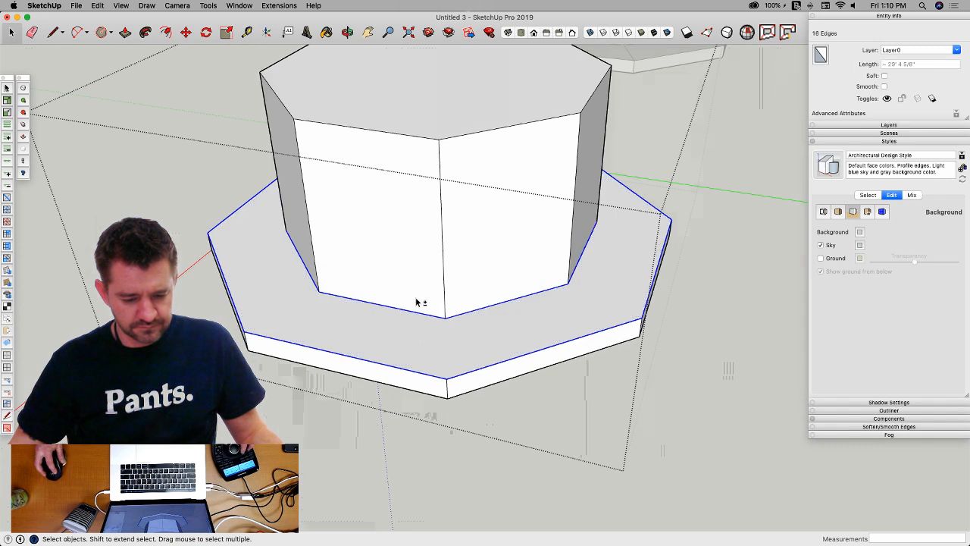
{"action": "triple_click", "coordinate": [411, 299], "text": "shift"}
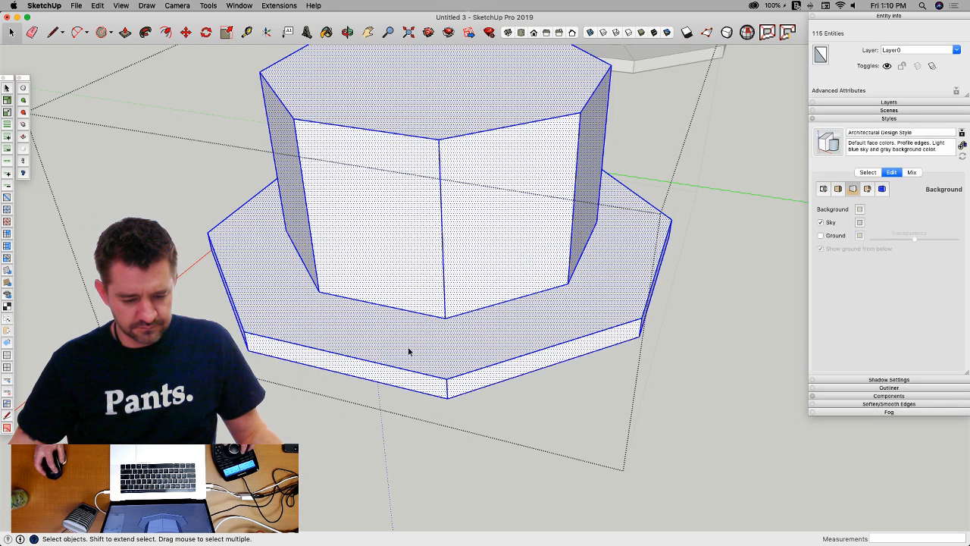
{"action": "left_click", "coordinate": [409, 351]}
Step: Offset the eight outer edges of the brim's top inward to form a narrow band around its rim
{"action": "left_click", "coordinate": [400, 369]}
{"action": "middle_click_drag", "start_coordinate": [481, 375], "coordinate": [595, 419]}
{"action": "left_click", "coordinate": [593, 412], "text": "shift"}
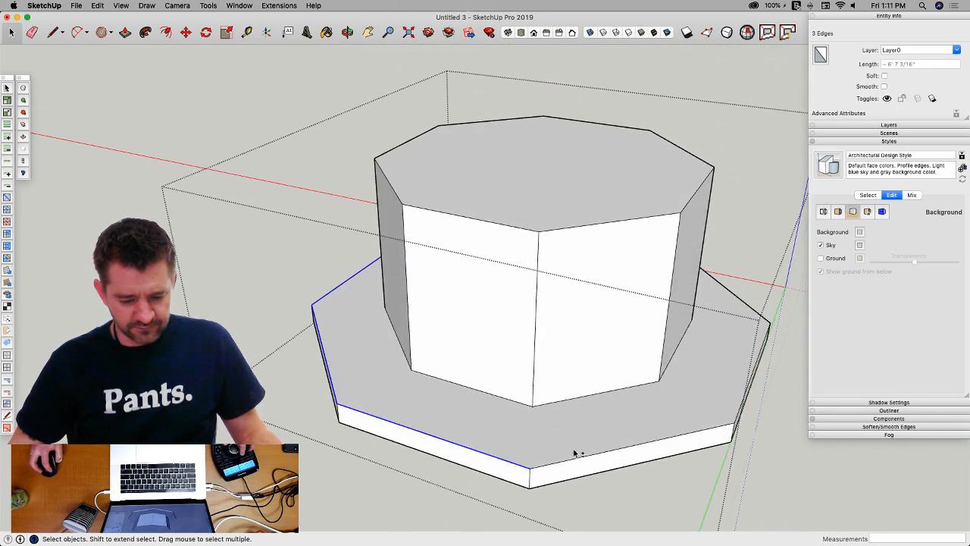
{"action": "left_click", "coordinate": [573, 457], "text": "shift"}
{"action": "left_click", "coordinate": [573, 458], "text": "shift"}
{"action": "left_click", "coordinate": [573, 460], "text": "shift"}
{"action": "middle_click_drag", "start_coordinate": [574, 460], "coordinate": [638, 435]}
{"action": "left_click", "coordinate": [581, 433], "text": "shift"}
{"action": "left_click", "coordinate": [583, 436], "text": "shift"}
{"action": "left_click", "coordinate": [569, 441], "text": "shift"}
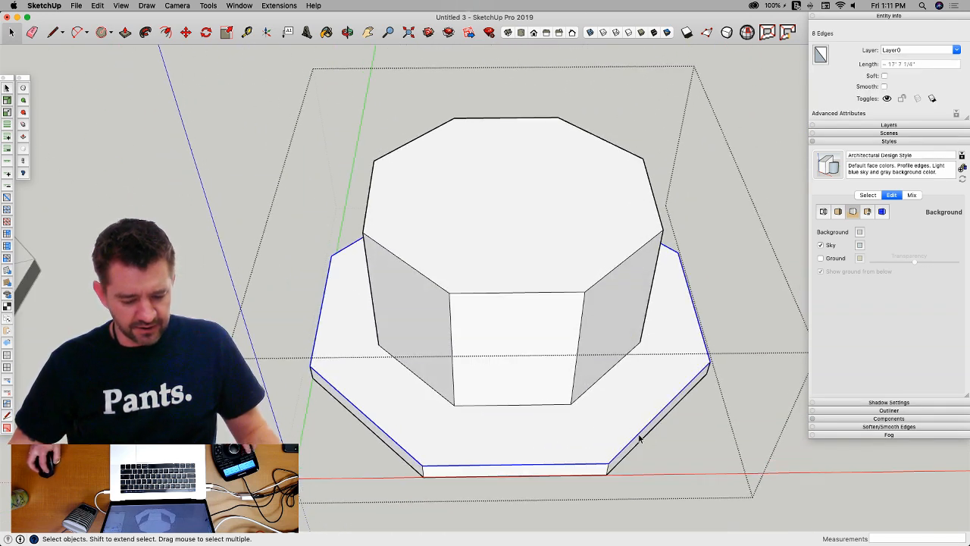
{"action": "left_click", "coordinate": [639, 438]}
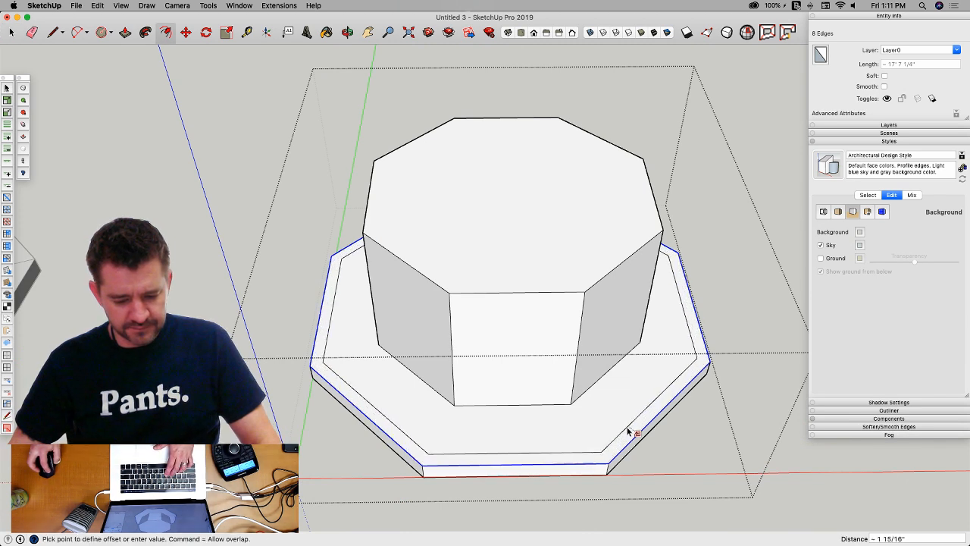
{"action": "left_click", "coordinate": [623, 433]}
Step: Pull the narrow band around the brim up by 4 inches to form a raised rim
{"action": "key", "text": "p"}
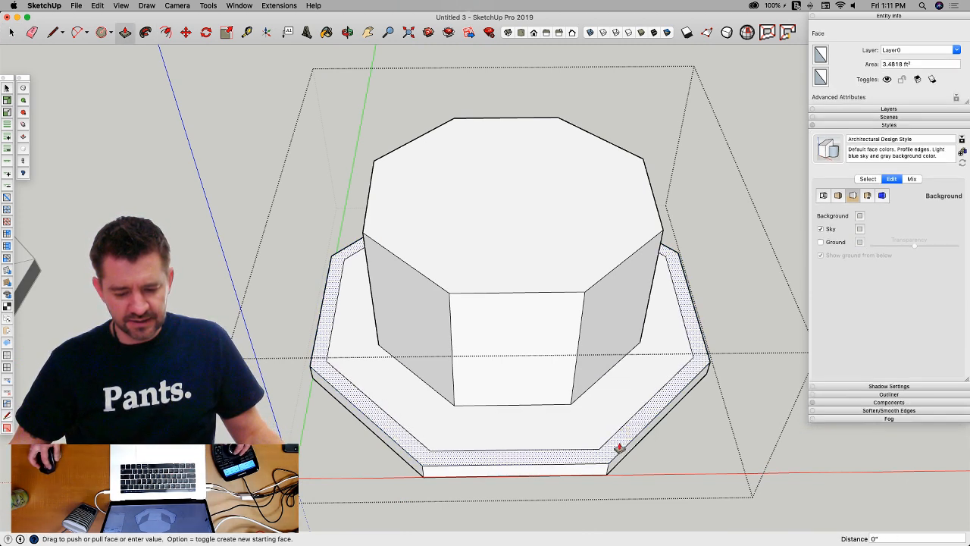
{"action": "left_click", "coordinate": [619, 443]}
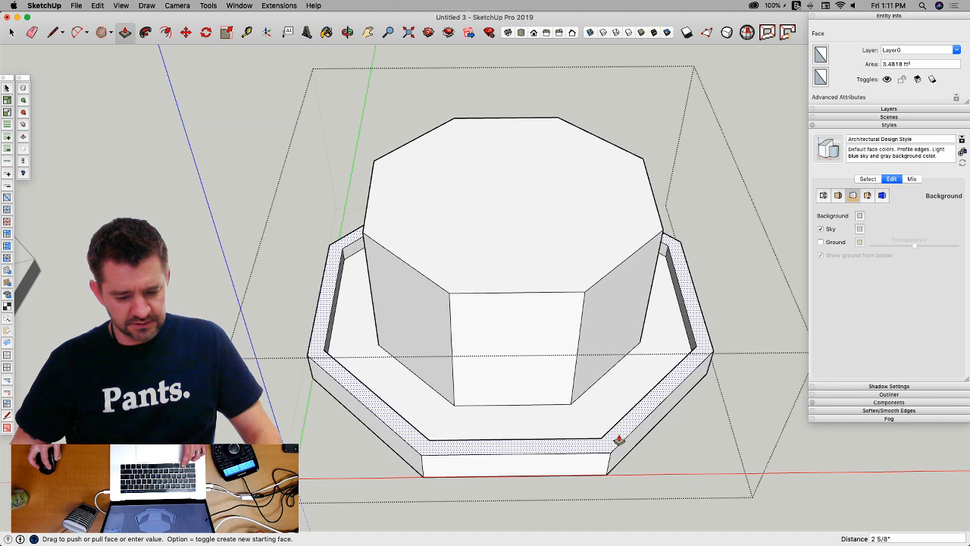
{"action": "type", "text": "4"}
{"action": "key", "text": "Return"}
Step: Connect the inner and outer corners of the recessed brim face and of the rim's top face, splitting both into quads
{"action": "middle_click_drag", "start_coordinate": [619, 439], "coordinate": [632, 364]}
{"action": "key", "text": "space"}
{"action": "left_click", "coordinate": [632, 364]}
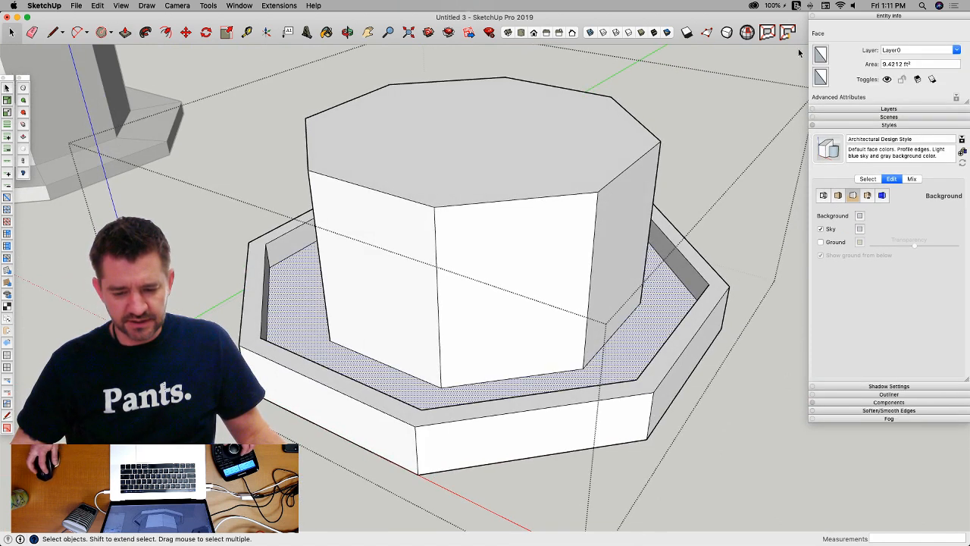
{"action": "left_click", "coordinate": [774, 35]}
{"action": "left_click", "coordinate": [679, 343]}
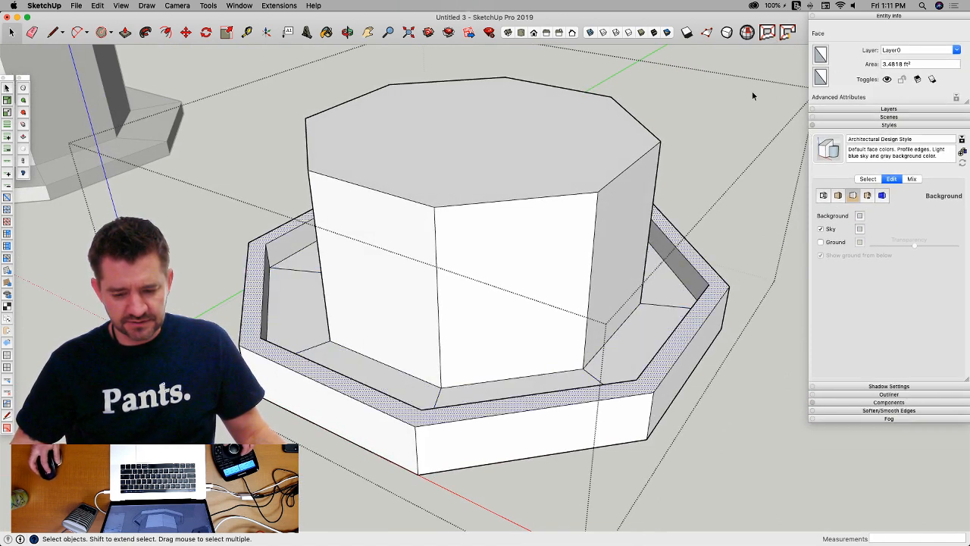
{"action": "left_click", "coordinate": [770, 28]}
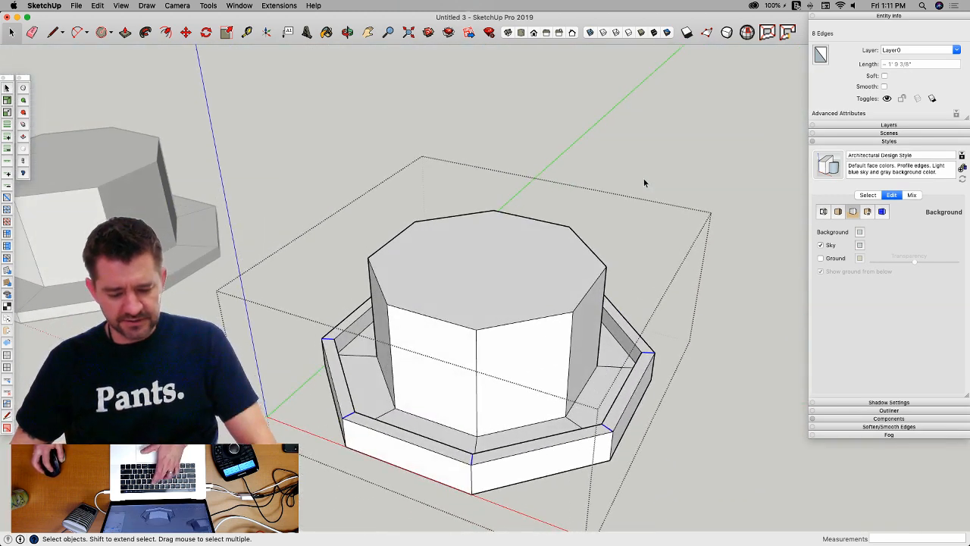
Step: Smoothly subdivide the rimmed hat to inspect its shape, and undo the subdivision
{"action": "key", "text": "y"}
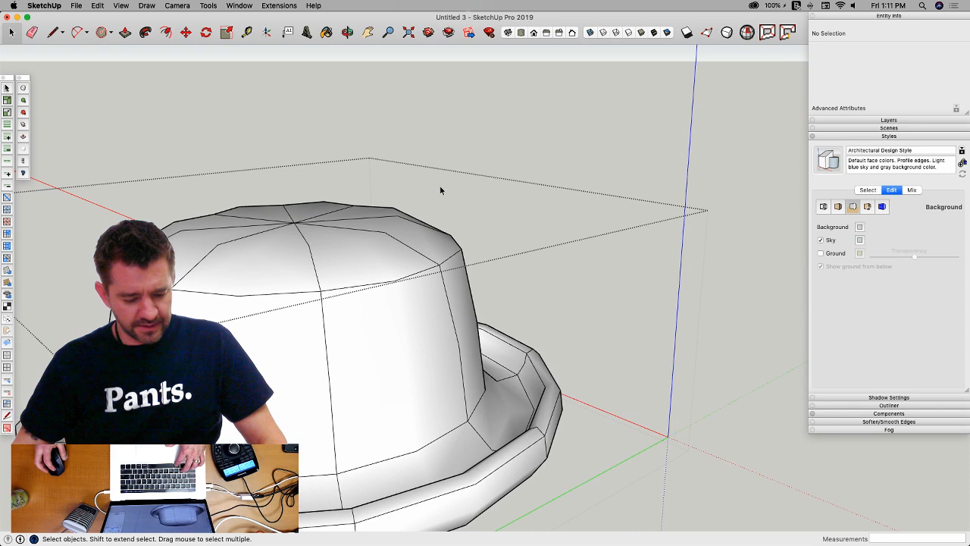
{"action": "key", "text": "super+z"}
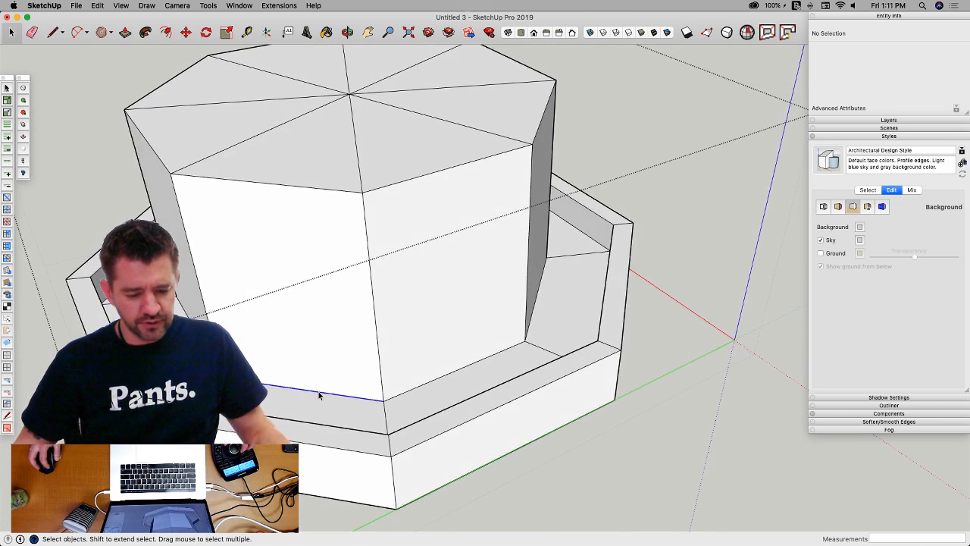
Step: Set the crease sharpness of the edge loop around the crown's base to 0.80, and inspect the hat with subdivision on and off
{"action": "left_click", "coordinate": [328, 394]}
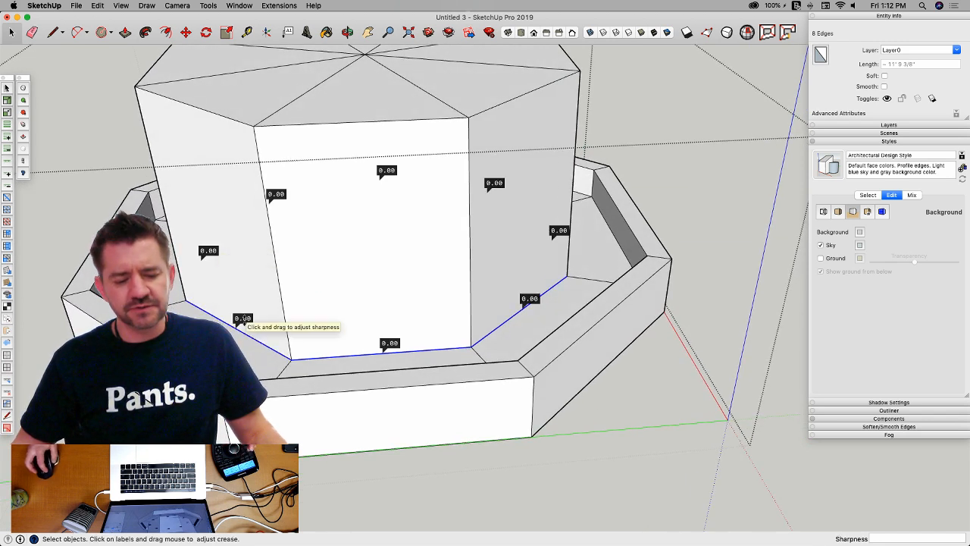
{"action": "left_click_drag", "start_coordinate": [243, 319], "coordinate": [243, 286]}
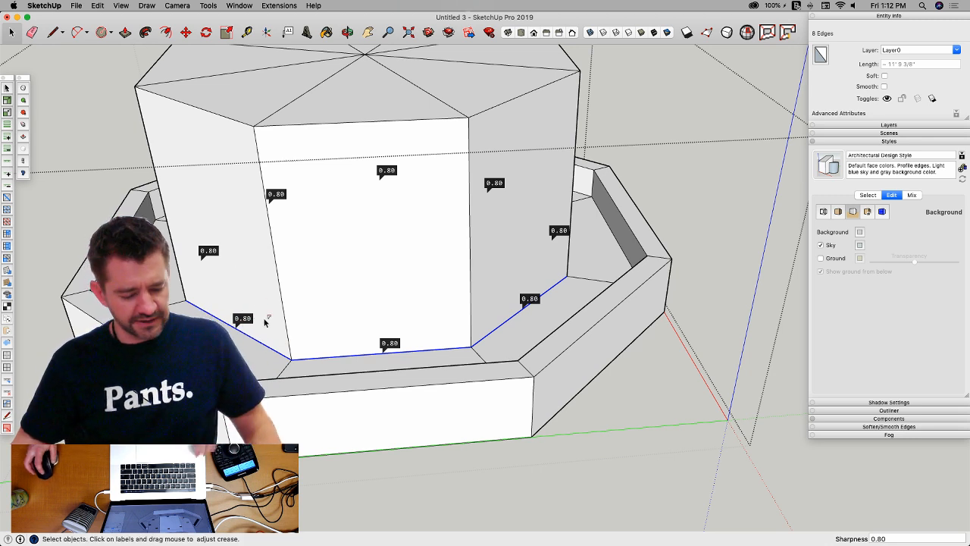
{"action": "key", "text": "Tab"}
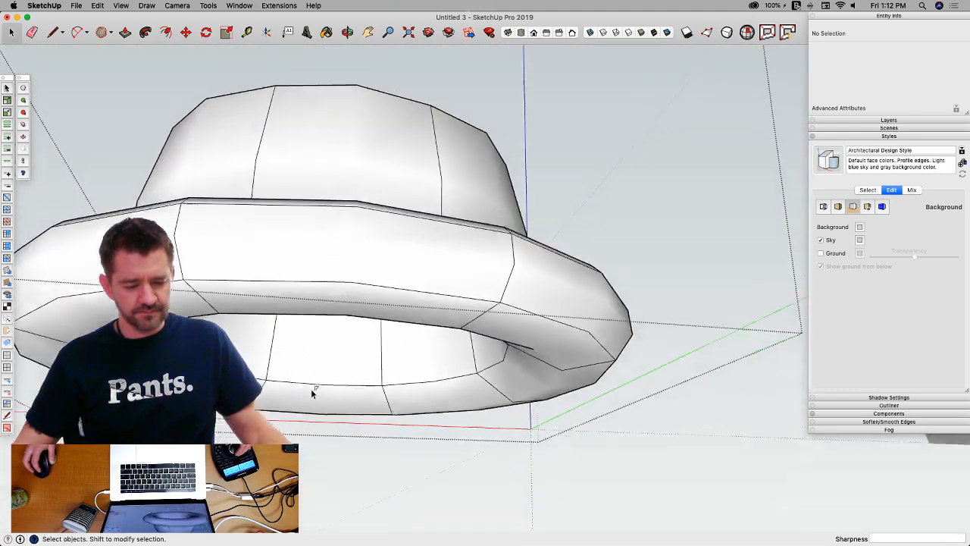
{"action": "key", "text": "space"}
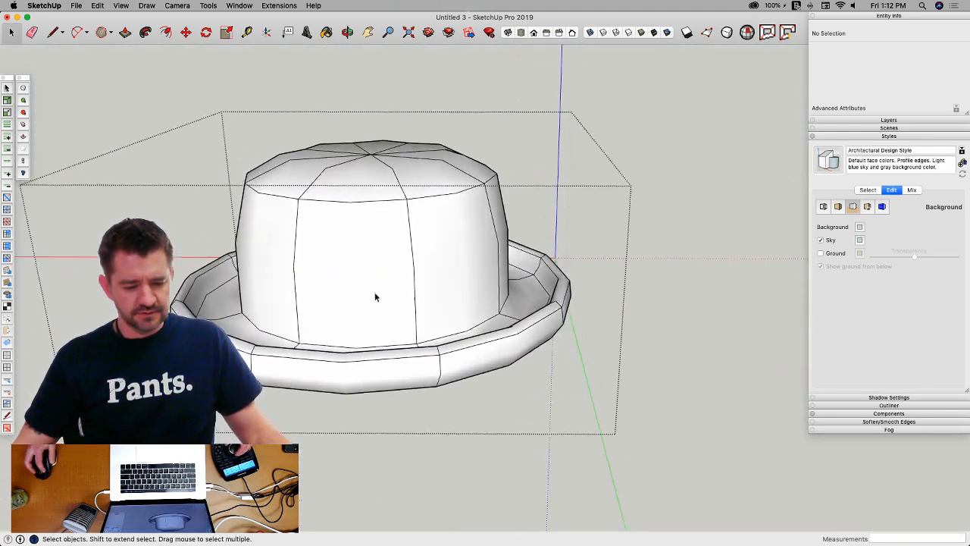
{"action": "key", "text": "d"}
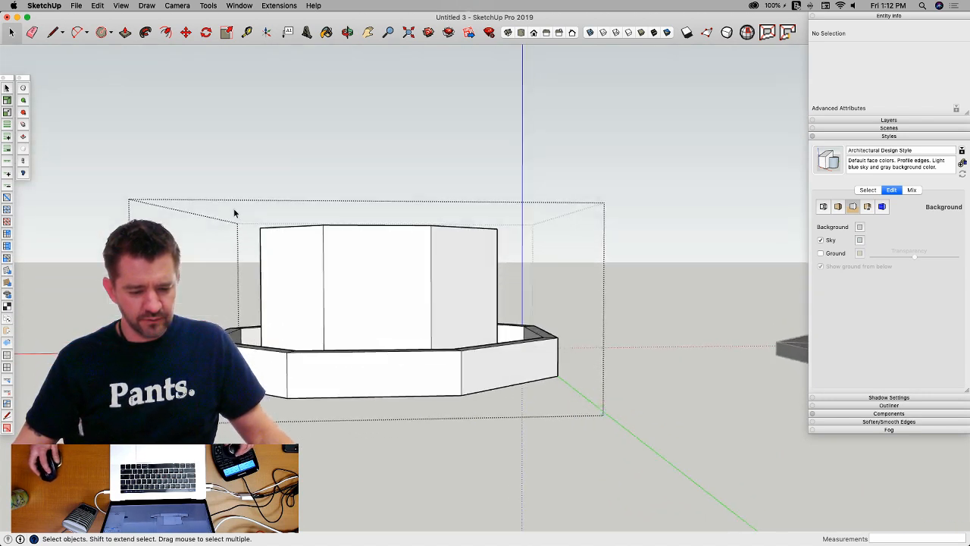
Step: Lower the vertices at the top of the crown by 4 3/4 inches
{"action": "left_click_drag", "start_coordinate": [222, 198], "coordinate": [558, 297]}
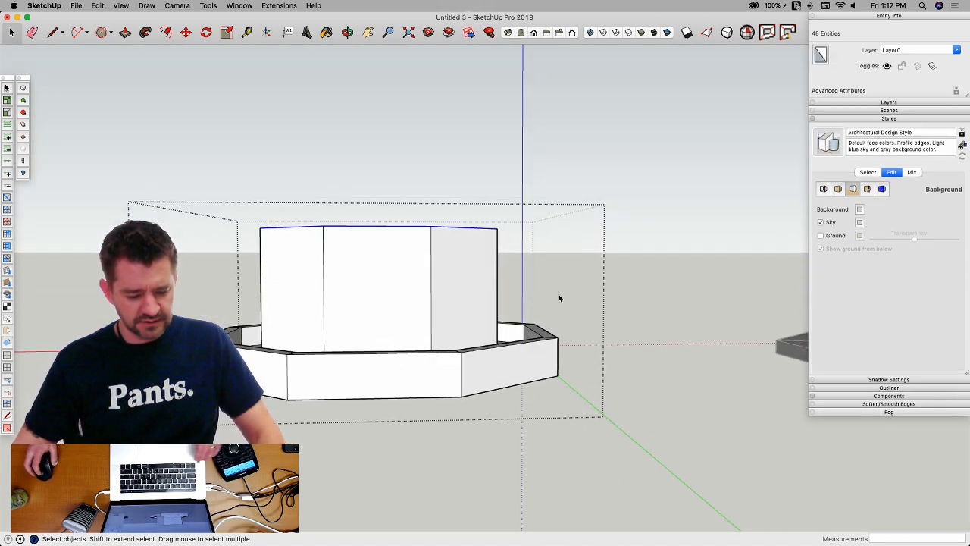
{"action": "key", "text": "v"}
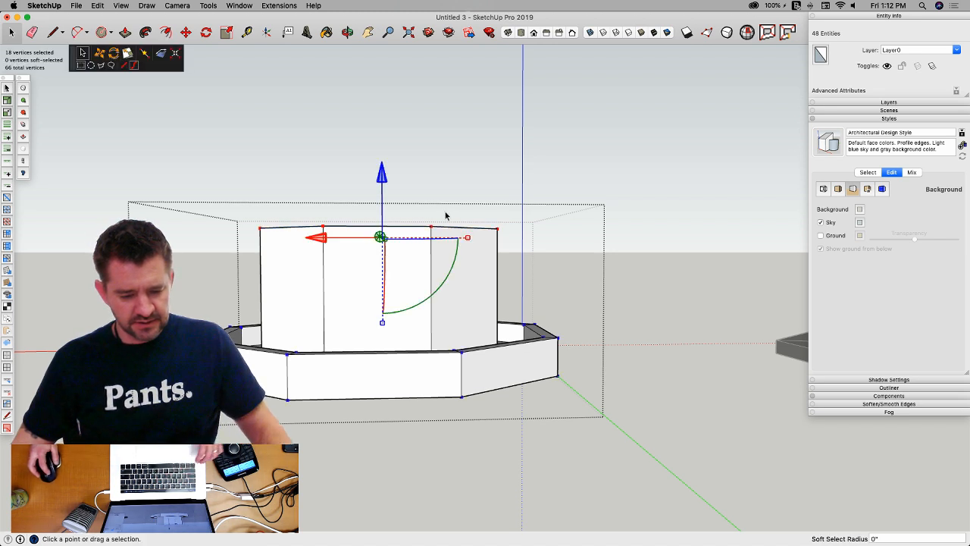
{"action": "left_click_drag", "start_coordinate": [383, 176], "coordinate": [548, 212]}
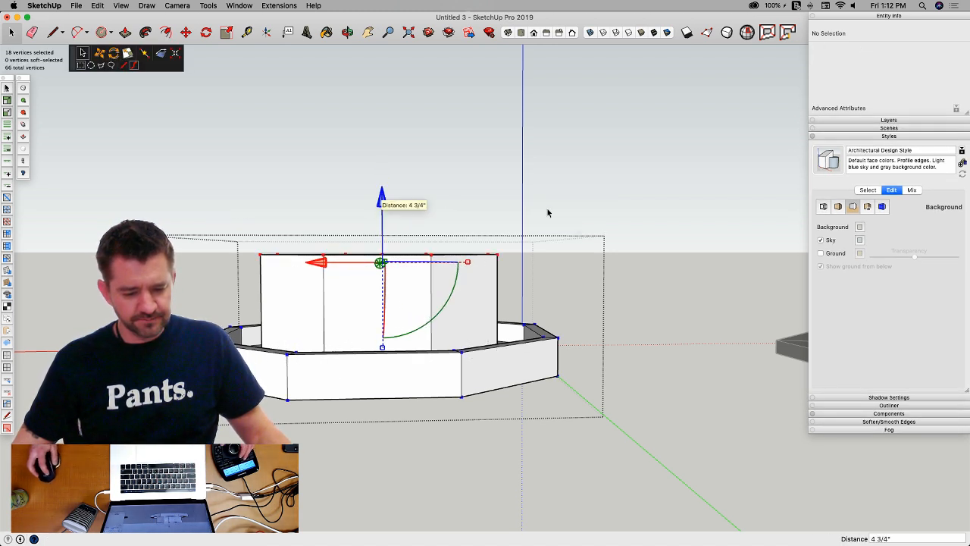
{"action": "left_click", "coordinate": [579, 217]}
Step: Raise the centre vertex of the crown's top by 4 1/4 inches plus a further 1 inch to form a shallow peak
{"action": "middle_click_drag", "start_coordinate": [579, 218], "coordinate": [376, 244]}
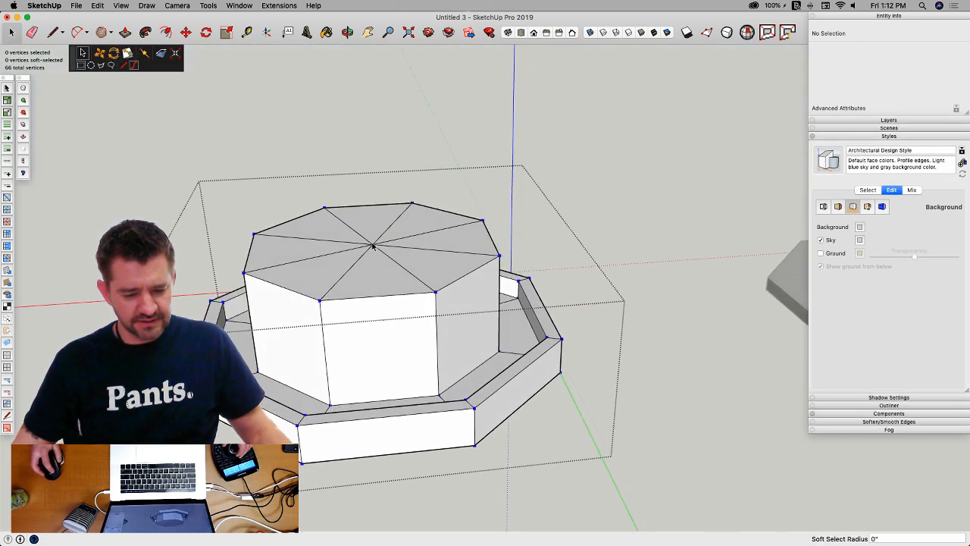
{"action": "left_click_drag", "start_coordinate": [368, 177], "coordinate": [368, 158]}
{"action": "middle_click_drag", "start_coordinate": [368, 158], "coordinate": [379, 182]}
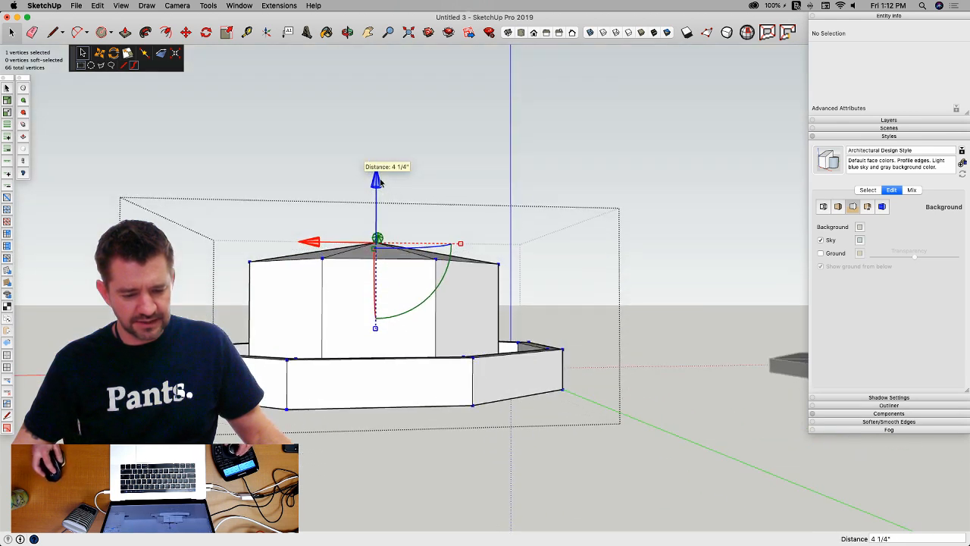
{"action": "left_click_drag", "start_coordinate": [379, 176], "coordinate": [379, 174]}
{"action": "middle_click_drag", "start_coordinate": [379, 174], "coordinate": [629, 239]}
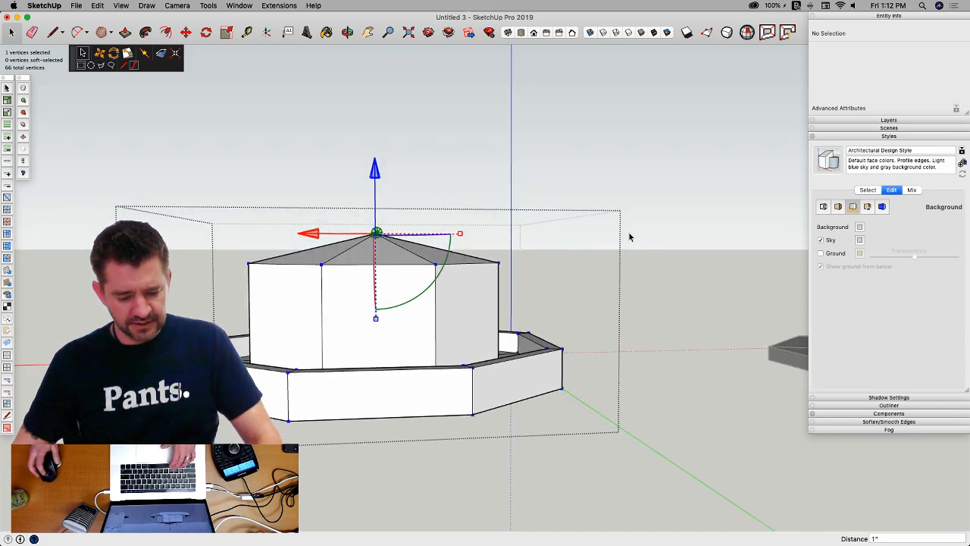
Step: Subdivide the hat to inspect its domed crown from several sides, dismiss the error report, and switch subdivision off
{"action": "key", "text": "super+shift+s"}
{"action": "middle_click_drag", "start_coordinate": [604, 334], "coordinate": [615, 342]}
{"action": "key", "text": "space"}
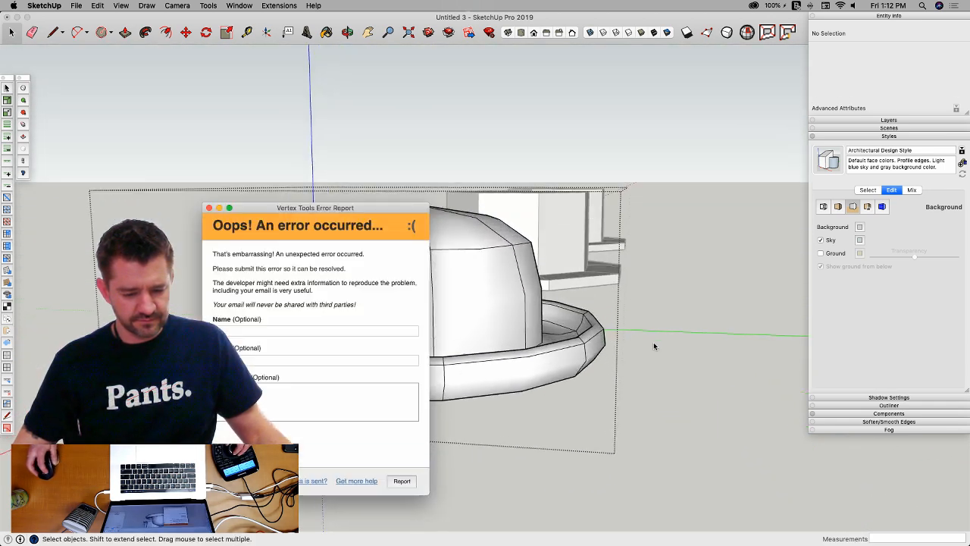
{"action": "left_click", "coordinate": [210, 208]}
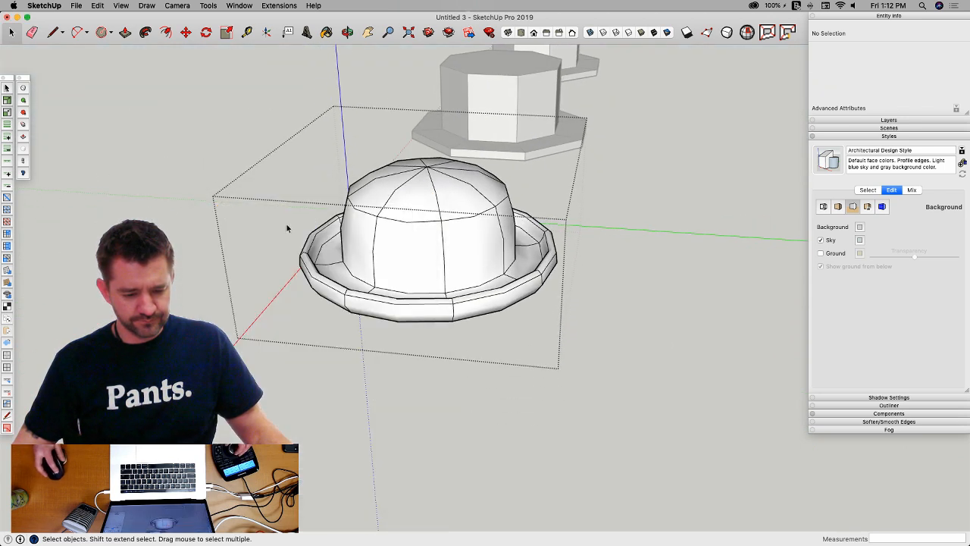
{"action": "middle_click_drag", "start_coordinate": [618, 300], "coordinate": [592, 301]}
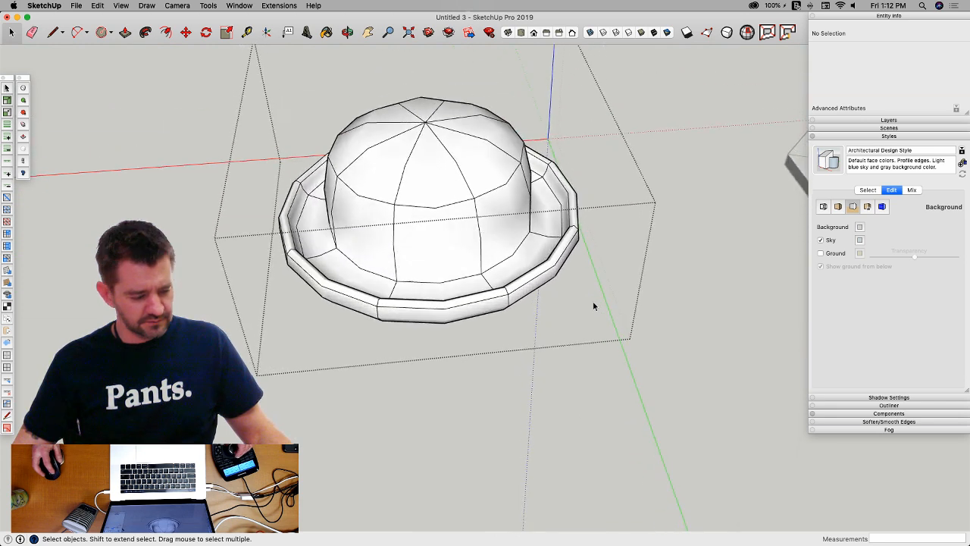
{"action": "left_click", "coordinate": [24, 101]}
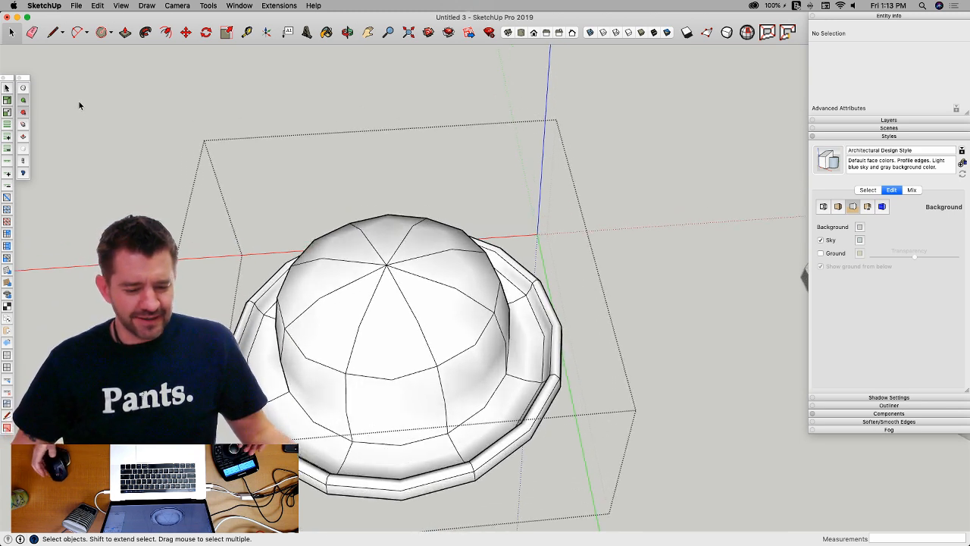
{"action": "left_click", "coordinate": [24, 90]}
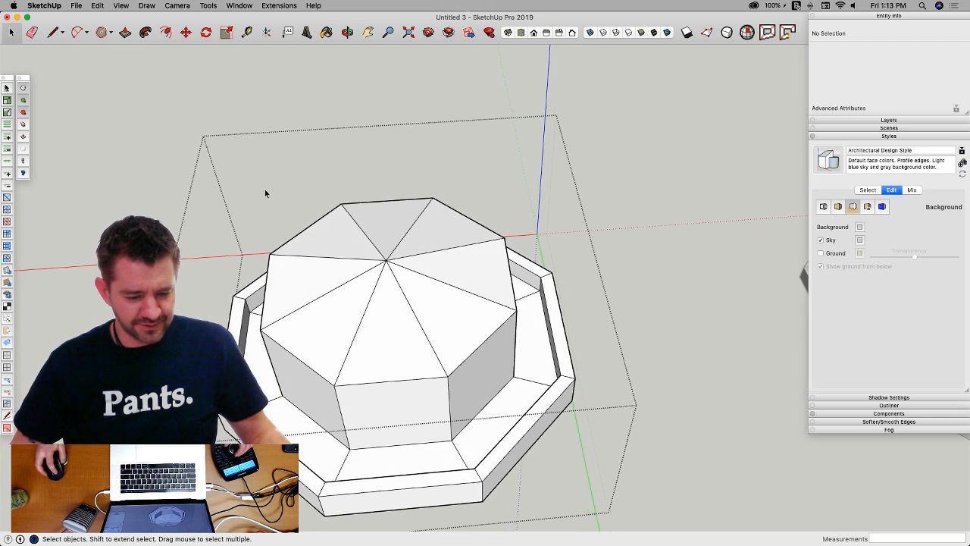
Step: Raise the two opposite rim segments facing along the green axis by 1 3/4 inches and pull them slightly inward
{"action": "left_click_drag", "start_coordinate": [272, 209], "coordinate": [397, 376]}
{"action": "middle_click_drag", "start_coordinate": [397, 376], "coordinate": [626, 215]}
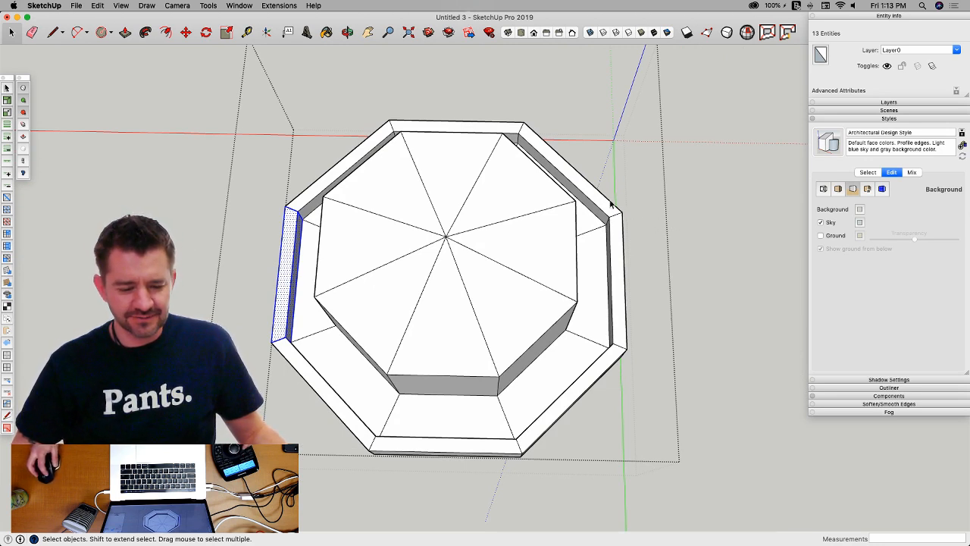
{"action": "middle_click_drag", "start_coordinate": [611, 203], "coordinate": [493, 200]}
{"action": "left_click_drag", "start_coordinate": [493, 200], "coordinate": [585, 415]}
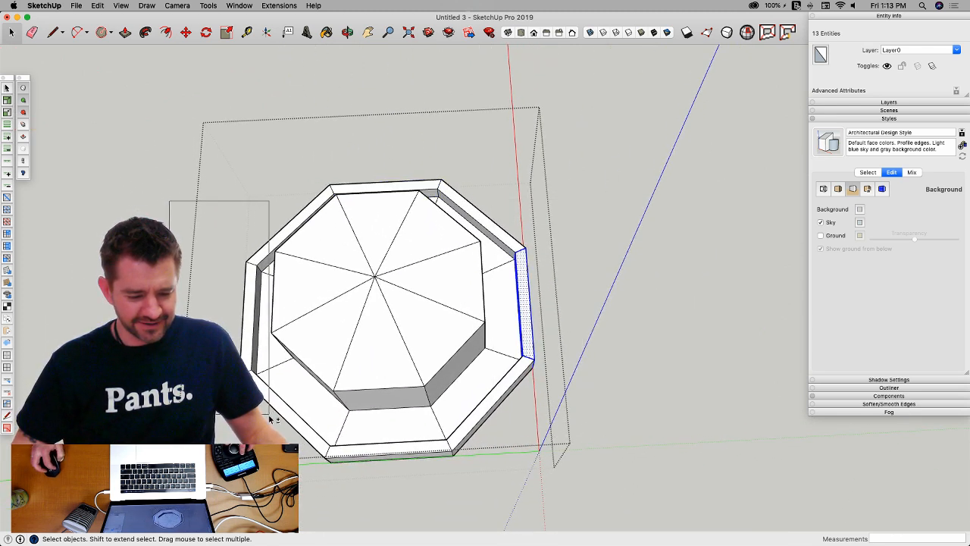
{"action": "left_click_drag", "start_coordinate": [271, 417], "coordinate": [272, 418], "text": "shift"}
{"action": "middle_click_drag", "start_coordinate": [272, 418], "coordinate": [199, 300]}
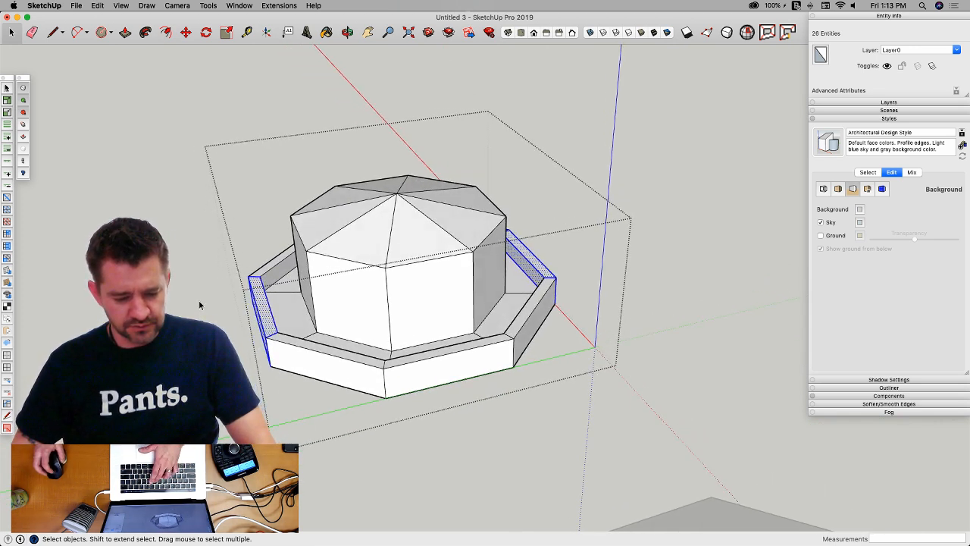
{"action": "left_click_drag", "start_coordinate": [198, 256], "coordinate": [297, 402]}
{"action": "middle_click_drag", "start_coordinate": [297, 402], "coordinate": [521, 203]}
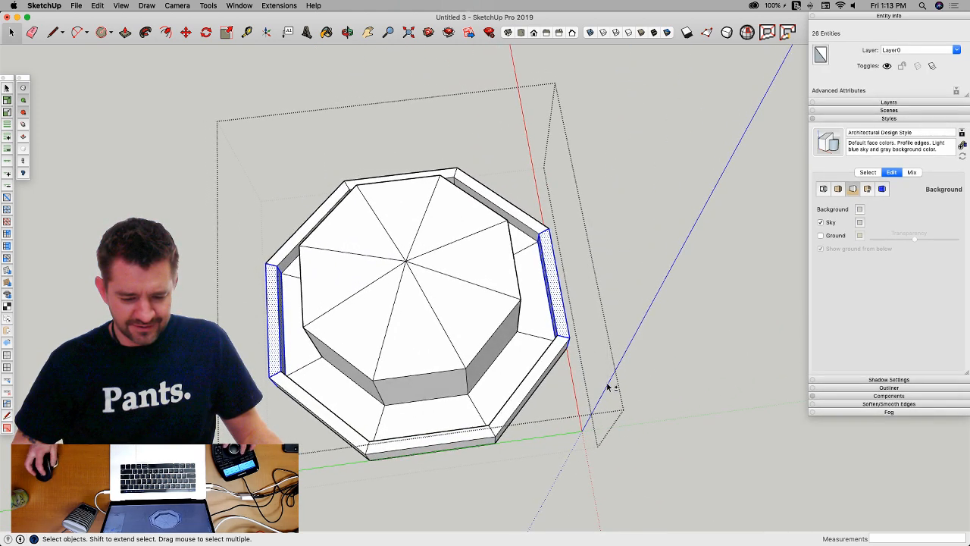
{"action": "middle_click_drag", "start_coordinate": [608, 387], "coordinate": [539, 362]}
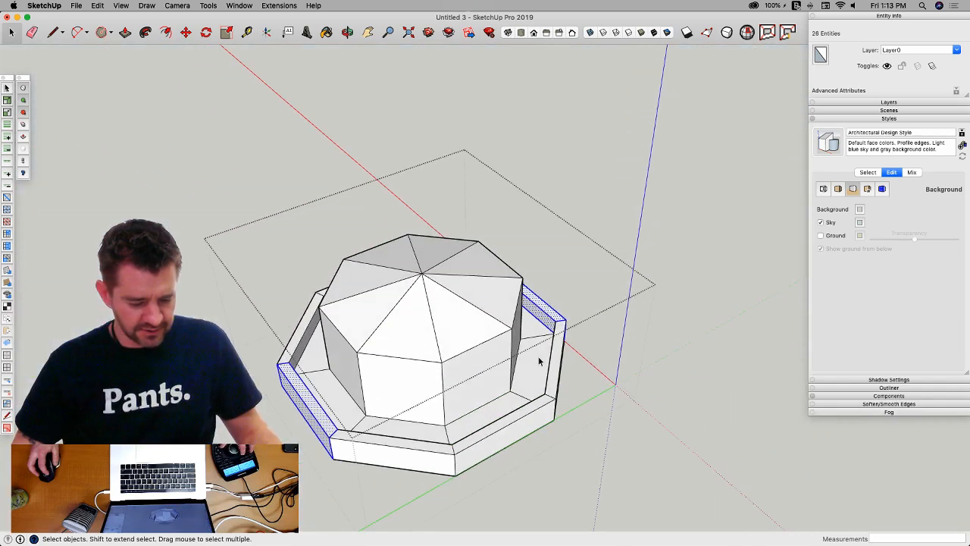
{"action": "key", "text": "v"}
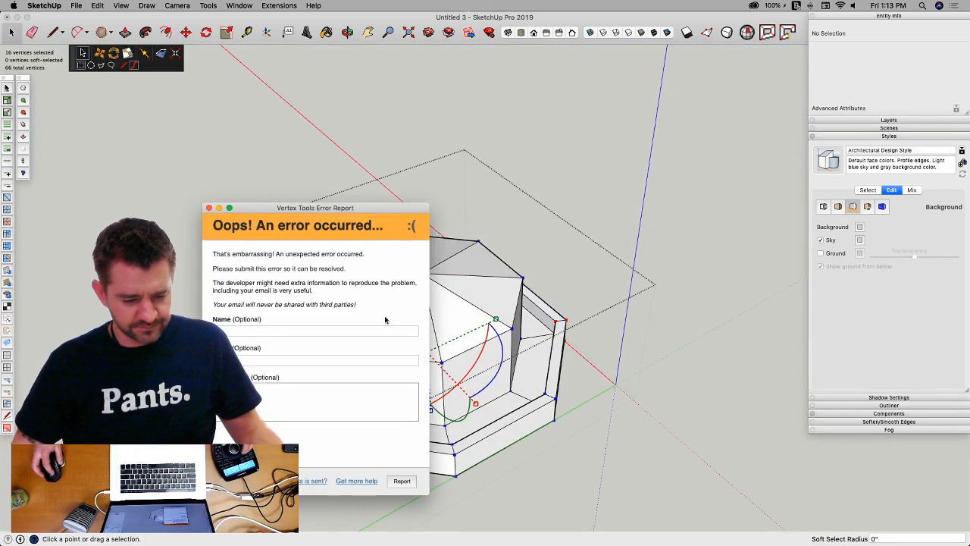
{"action": "middle_click_drag", "start_coordinate": [400, 357], "coordinate": [451, 271]}
{"action": "left_click_drag", "start_coordinate": [439, 281], "coordinate": [440, 275]}
{"action": "middle_click_drag", "start_coordinate": [440, 275], "coordinate": [444, 415]}
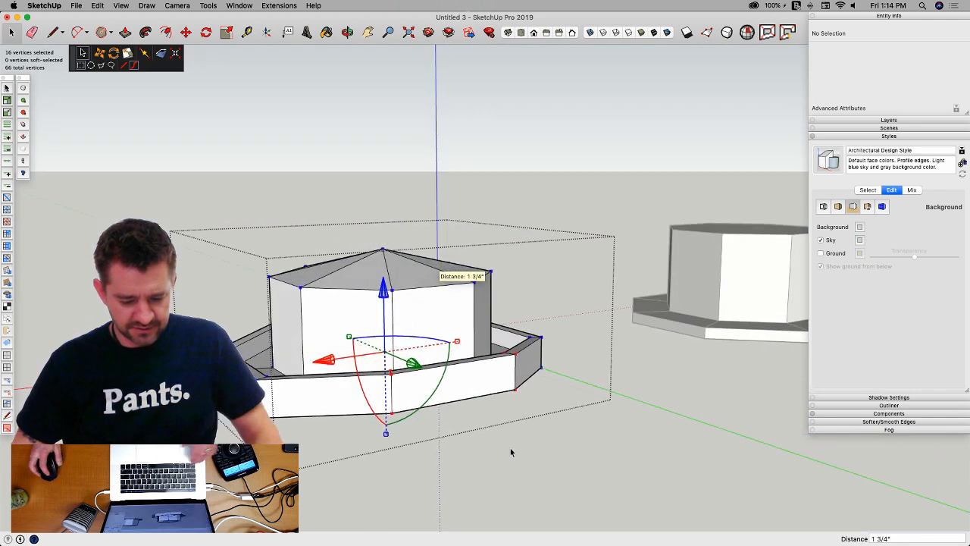
Step: Inspect the reshaped brim with subdivision on, increase the subdivision level, and switch subdivision off
{"action": "key", "text": "Escape"}
{"action": "key", "text": "space"}
{"action": "key", "text": "t"}
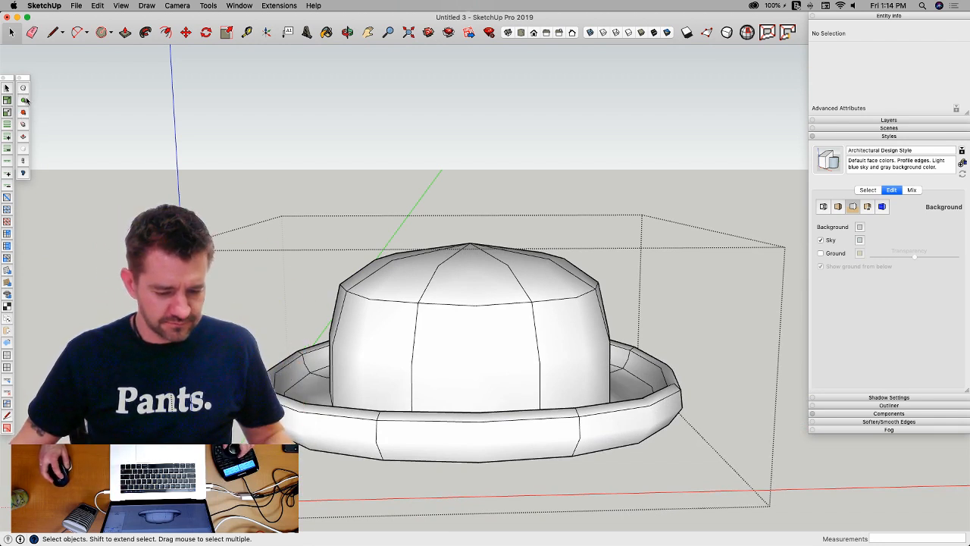
{"action": "left_click", "coordinate": [24, 101]}
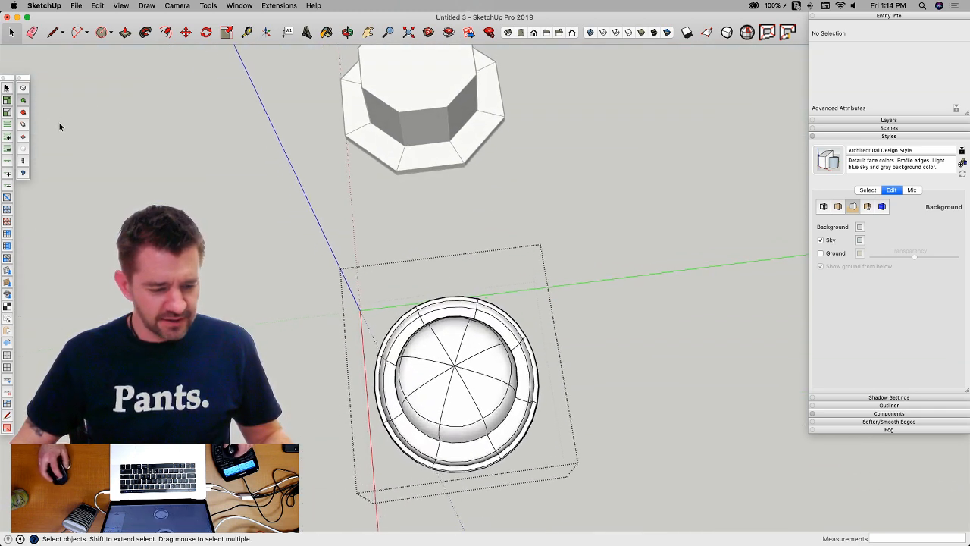
{"action": "left_click", "coordinate": [24, 89]}
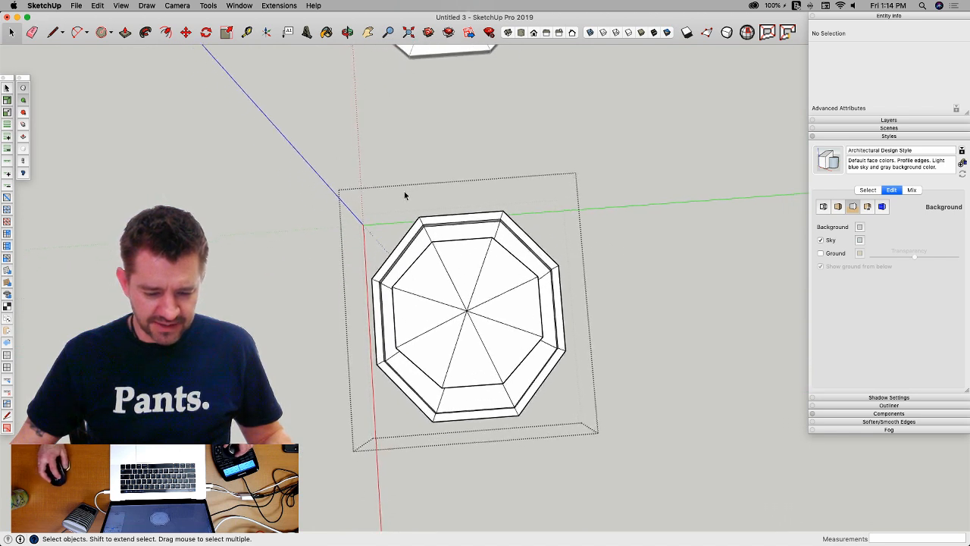
Step: Stretch the hat into an oval by scaling the opposite brim and crown segments outward along the red axis
{"action": "left_click_drag", "start_coordinate": [408, 182], "coordinate": [520, 260]}
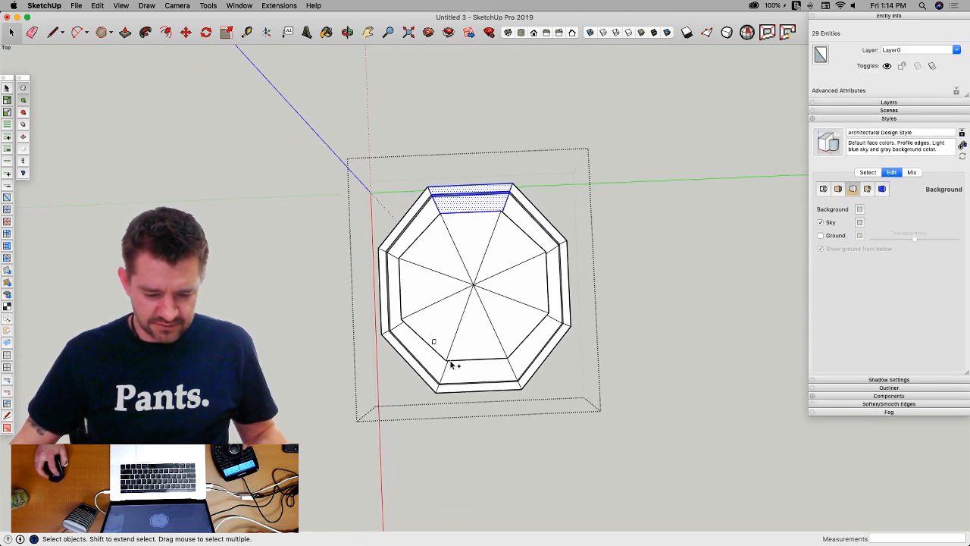
{"action": "left_click_drag", "start_coordinate": [535, 422], "coordinate": [536, 419], "text": "shift"}
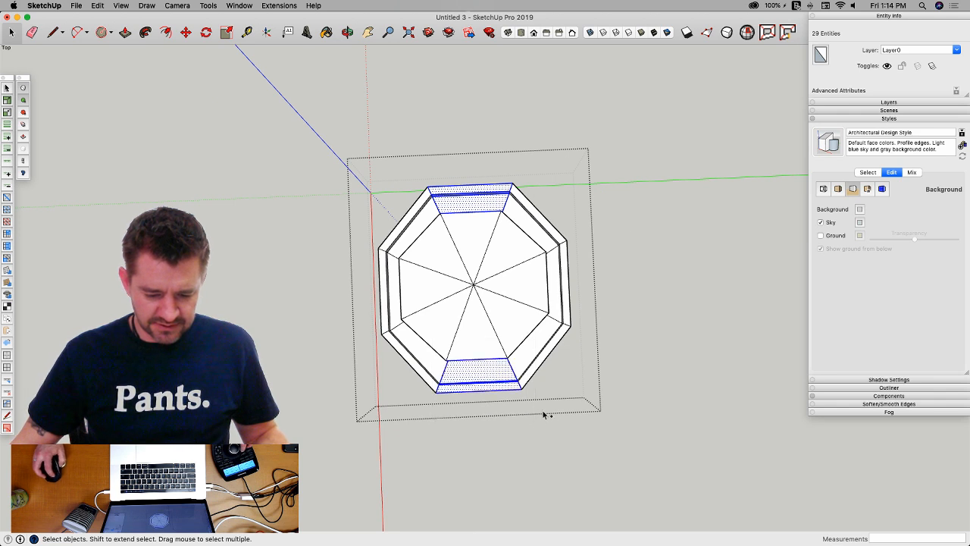
{"action": "left_click", "coordinate": [593, 35]}
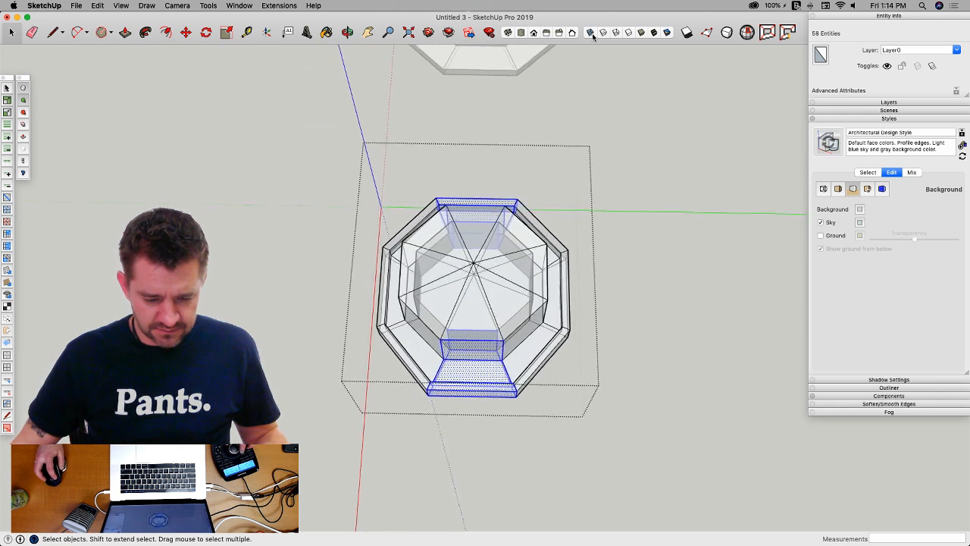
{"action": "left_click", "coordinate": [593, 35]}
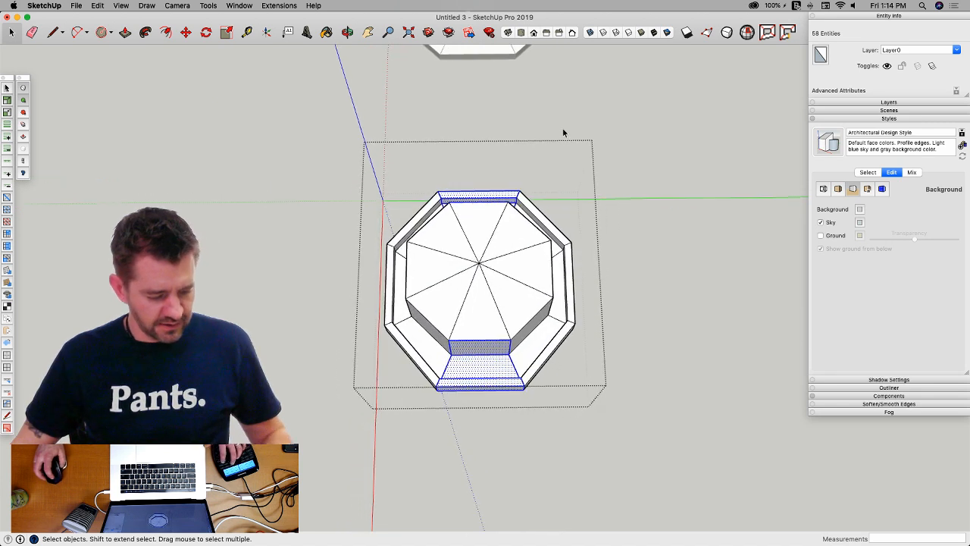
{"action": "key", "text": "v"}
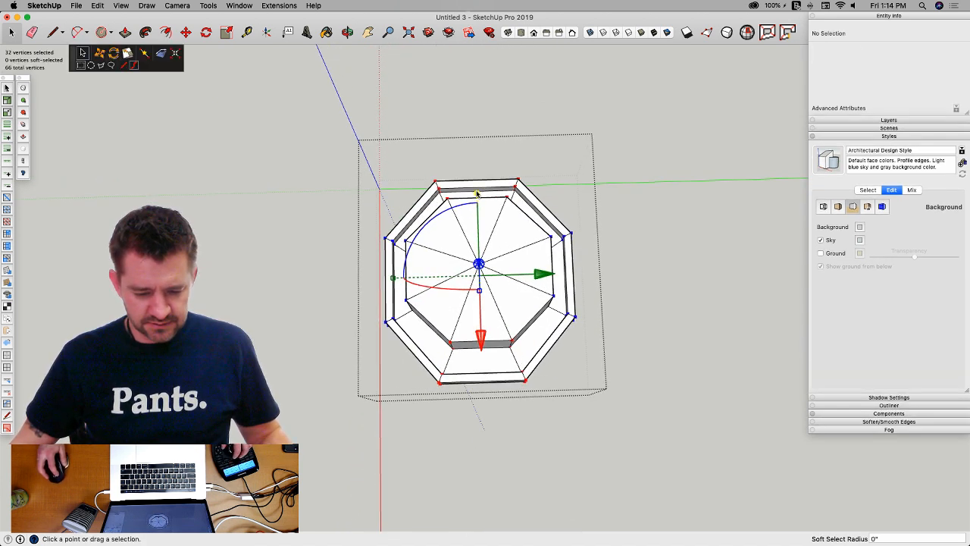
{"action": "left_click", "coordinate": [614, 266]}
Step: Inspect the oval hat from the front and from above with subdivision on, and switch subdivision off
{"action": "key", "text": "super+3"}
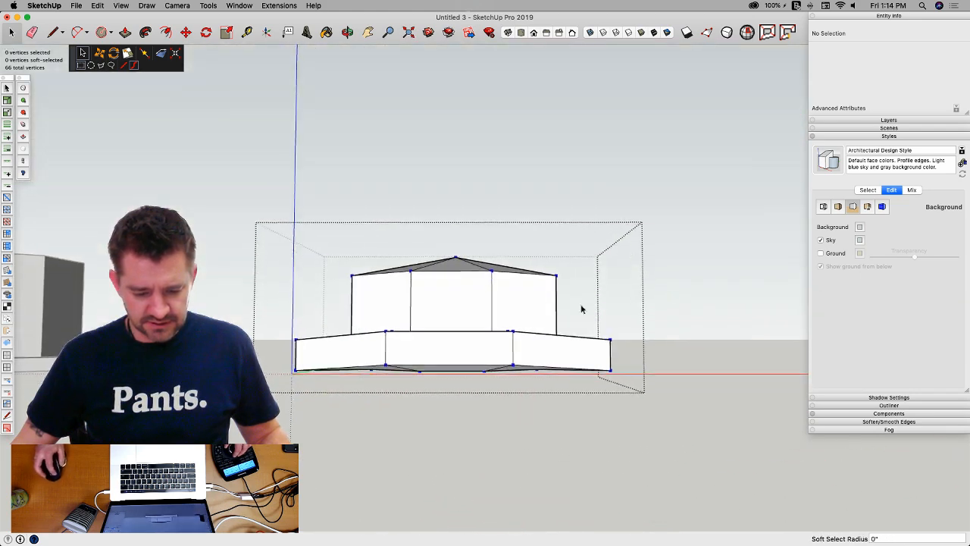
{"action": "key", "text": "s"}
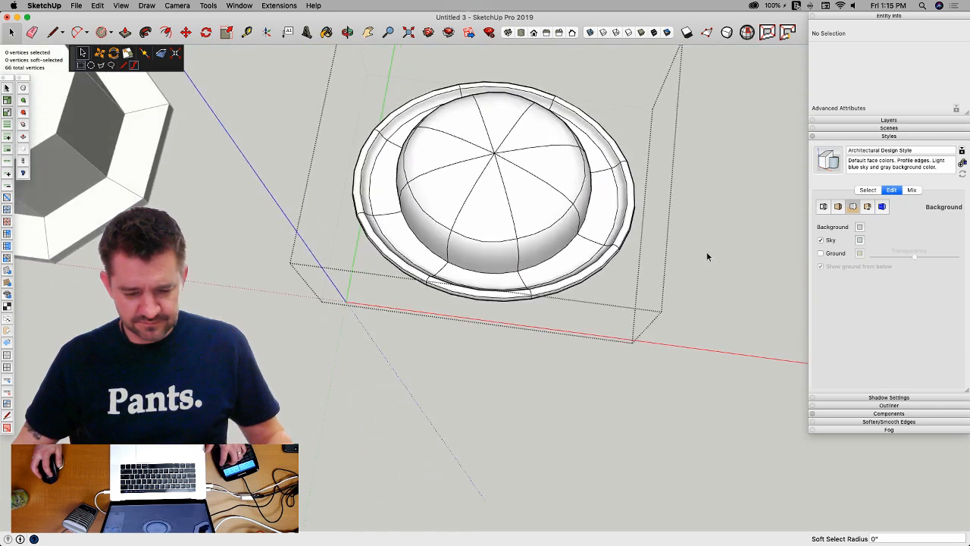
{"action": "key", "text": "Tab"}
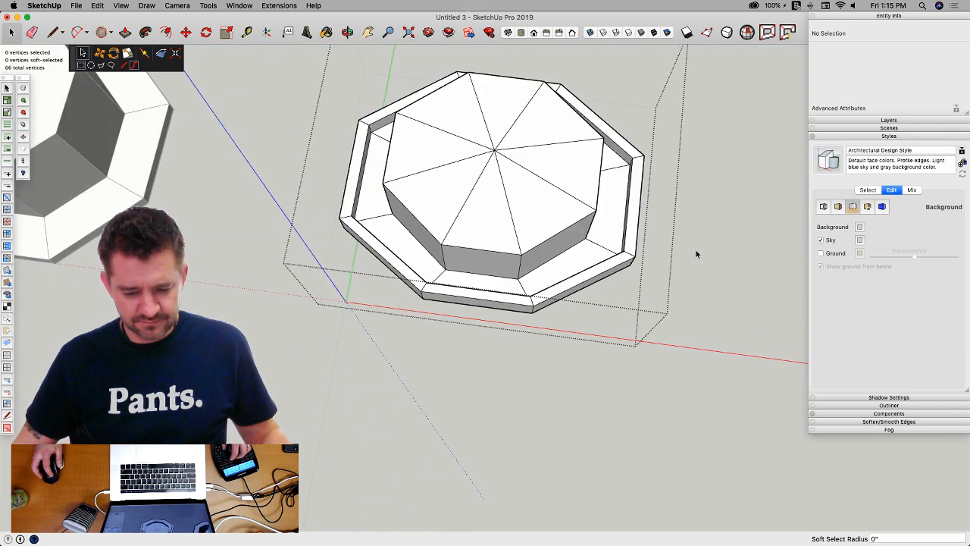
Step: Scale the two opposite rim segments at the ends of the red axis inward by a factor of 0.96
{"action": "key", "text": "space"}
{"action": "left_click_drag", "start_coordinate": [585, 262], "coordinate": [600, 295]}
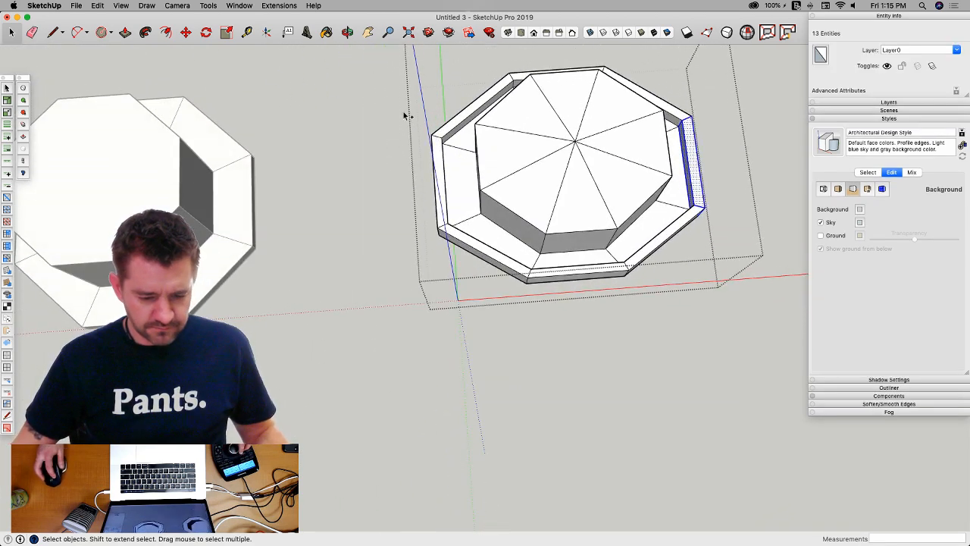
{"action": "left_click_drag", "start_coordinate": [403, 114], "coordinate": [461, 259], "text": "shift"}
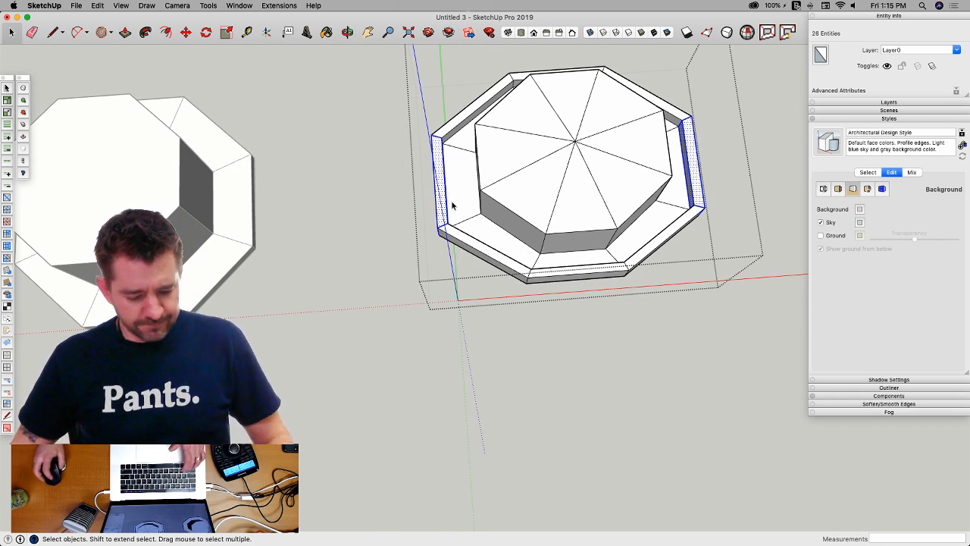
{"action": "key", "text": "v"}
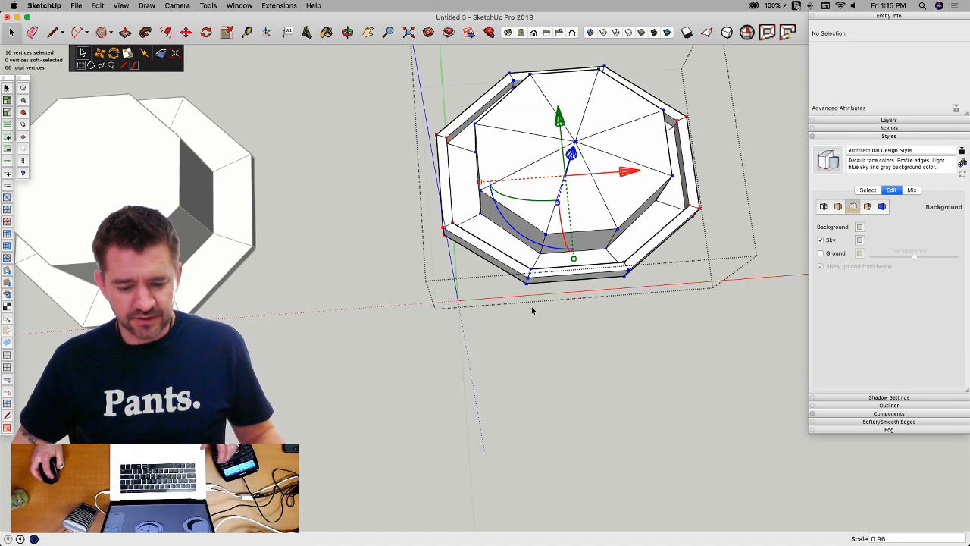
{"action": "left_click", "coordinate": [542, 347]}
{"action": "key", "text": "space"}
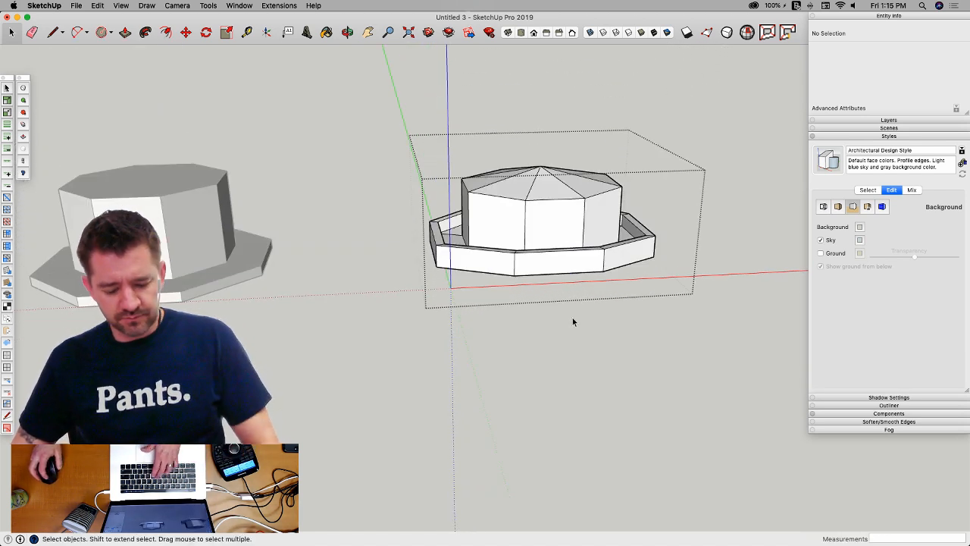
Step: Turn subdivision on for the oval hat and inspect the rolled brim up close
{"action": "key", "text": "s"}
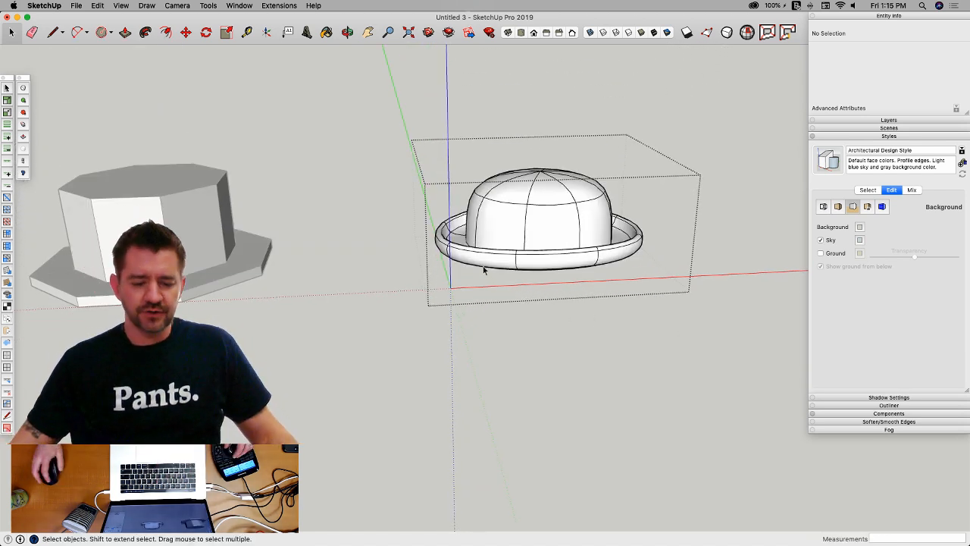
{"action": "middle_click_drag", "start_coordinate": [680, 330], "coordinate": [279, 208]}
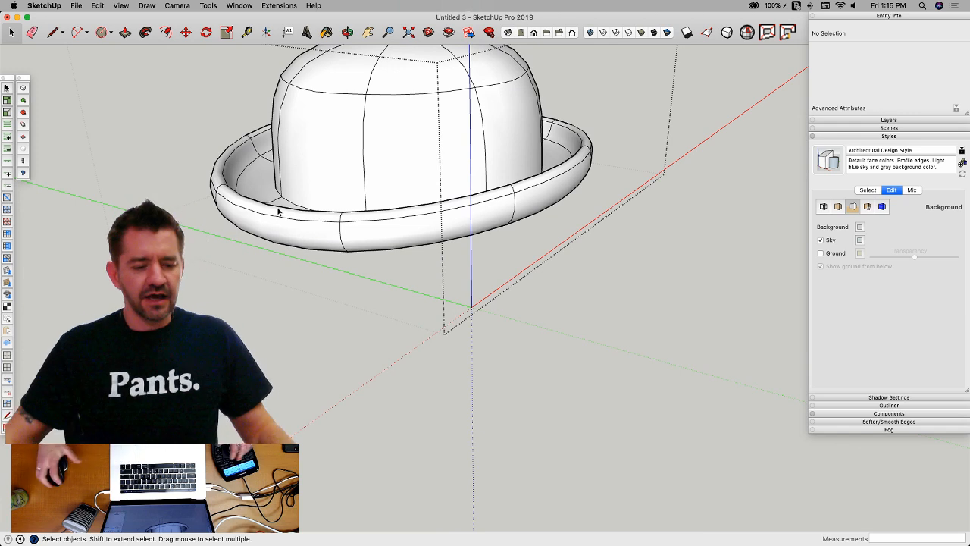
{"action": "middle_click_drag", "start_coordinate": [277, 211], "coordinate": [410, 174]}
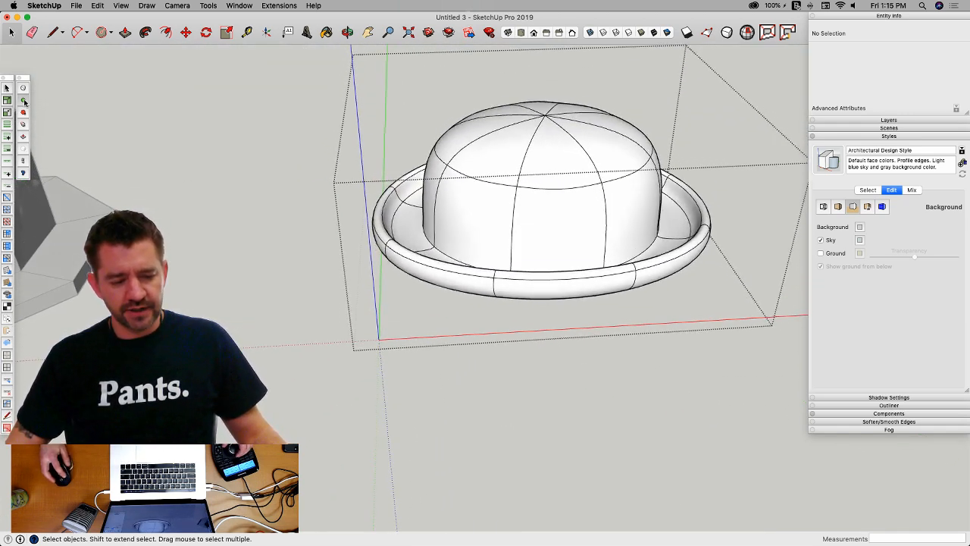
Step: Open the SUbD extension's preferences
{"action": "left_click", "coordinate": [283, 6]}
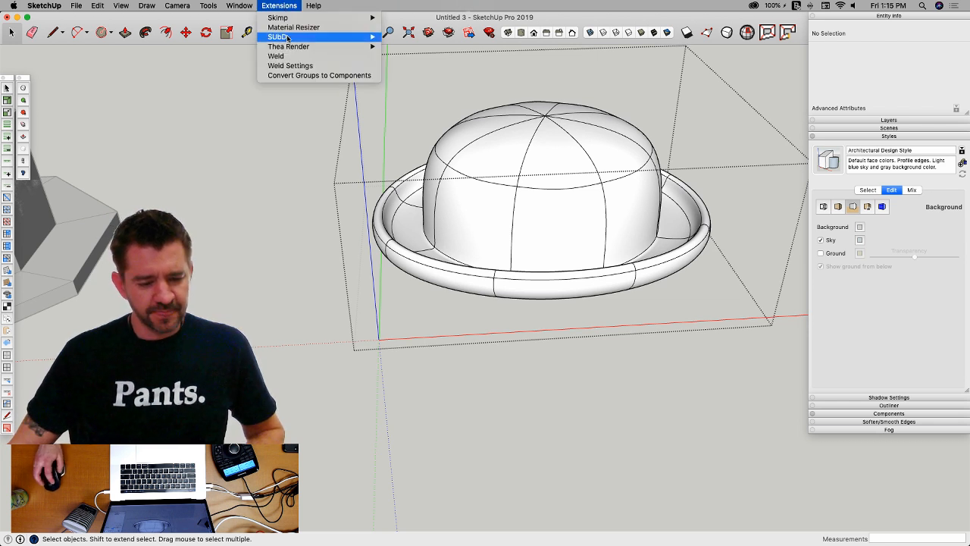
{"action": "mouse_move", "coordinate": [288, 40]}
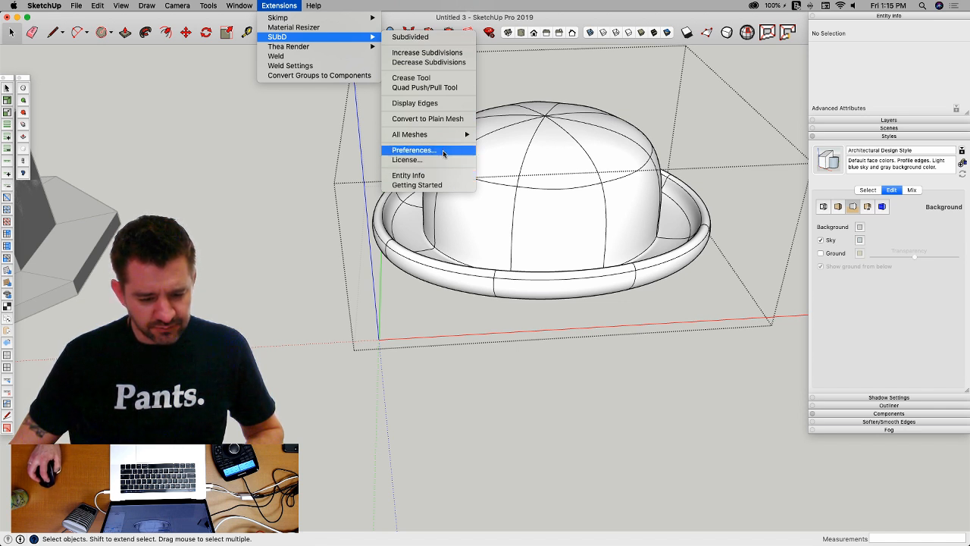
Step: Open the SUbD Entity Info window and place it beneath the collapsed tray panels
{"action": "left_click", "coordinate": [444, 176]}
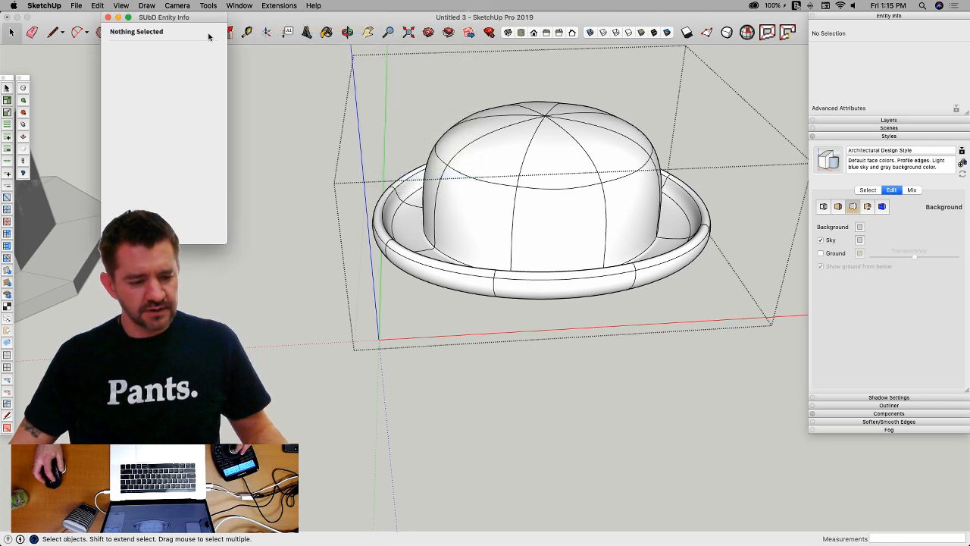
{"action": "left_click_drag", "start_coordinate": [194, 19], "coordinate": [277, 127]}
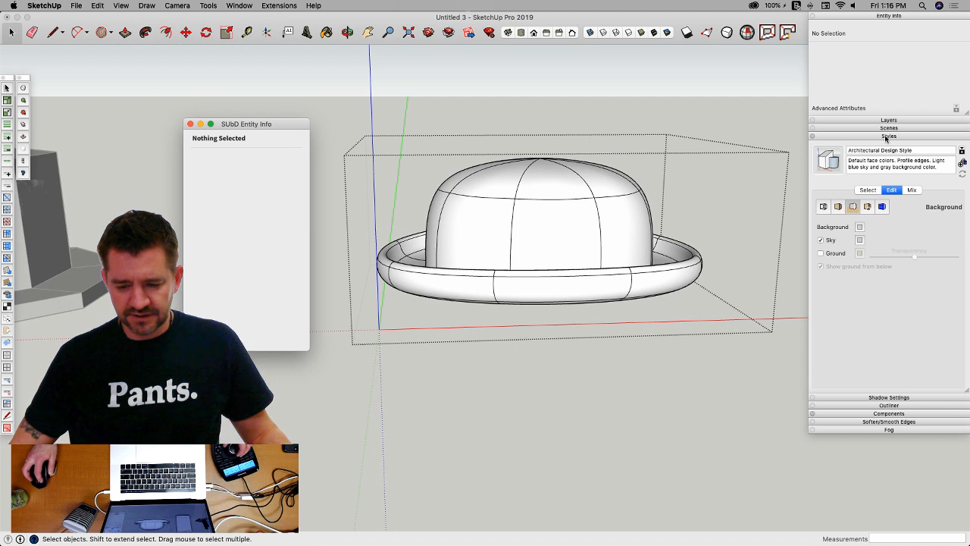
{"action": "left_click", "coordinate": [886, 136]}
{"action": "left_click", "coordinate": [897, 19]}
{"action": "left_click_drag", "start_coordinate": [273, 126], "coordinate": [932, 97]}
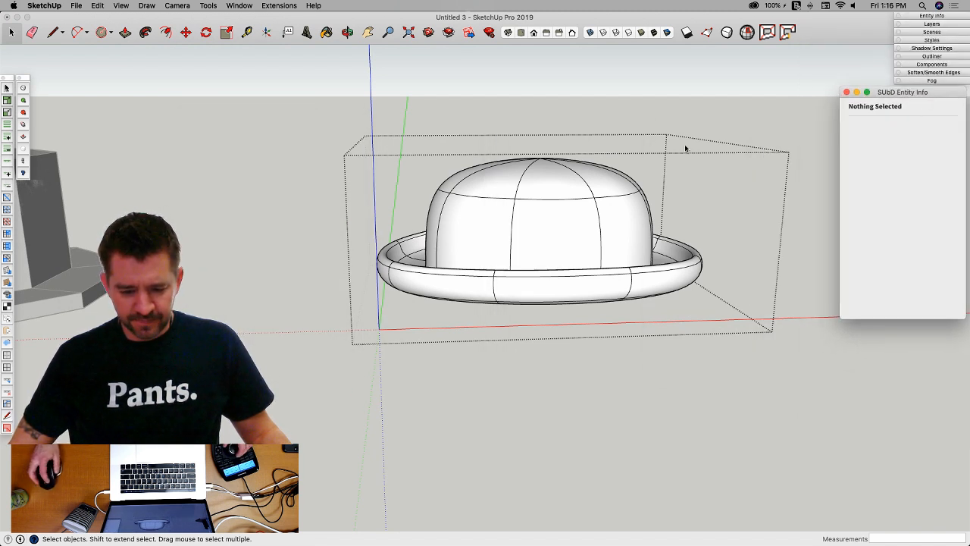
Step: Select the rounded bowler hat group and enlarge the SUbD Entity Info window to show all its subdivision options
{"action": "middle_click_drag", "start_coordinate": [435, 202], "coordinate": [735, 168]}
{"action": "left_click", "coordinate": [513, 220]}
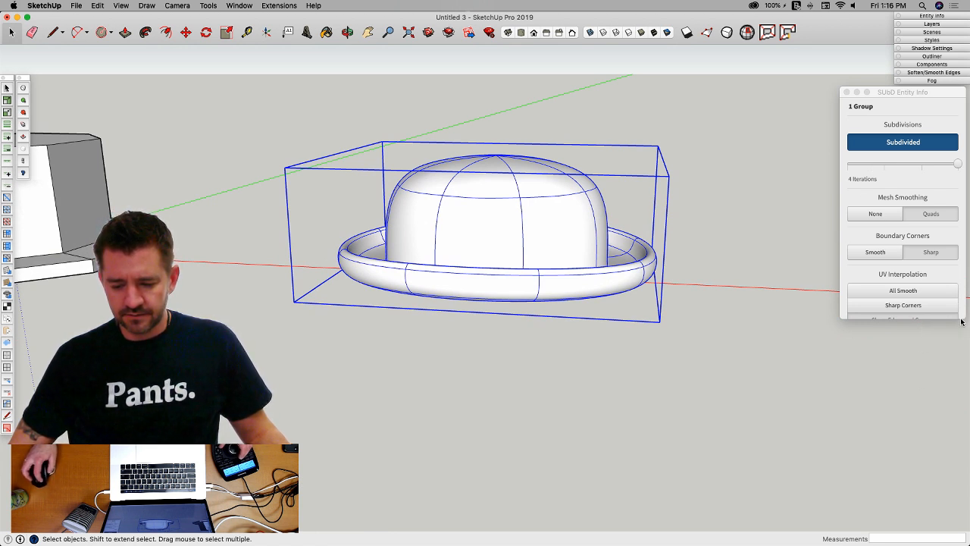
{"action": "left_click_drag", "start_coordinate": [961, 322], "coordinate": [950, 429]}
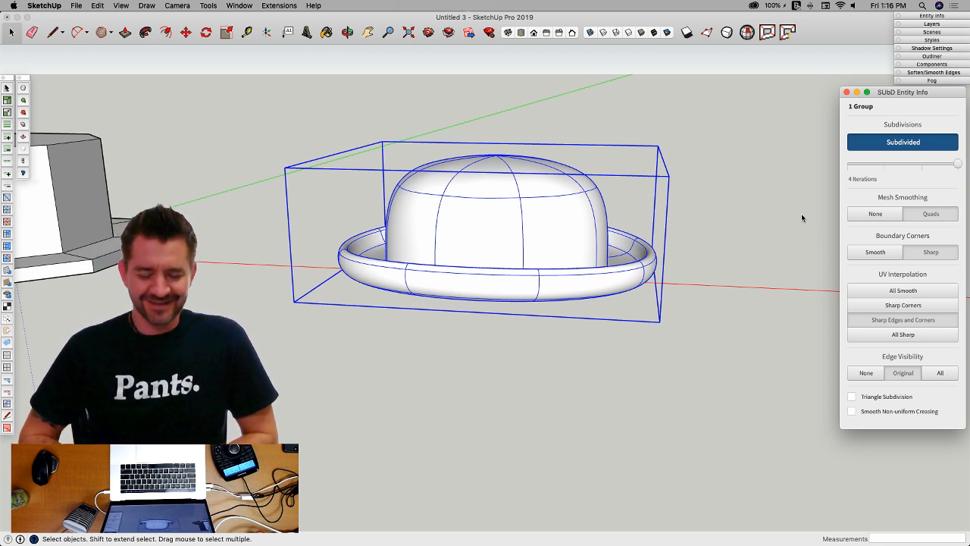
Step: Examine the subdivided bowler hat from several angles and compare it with the two faceted hats
{"action": "middle_click_drag", "start_coordinate": [623, 141], "coordinate": [732, 313]}
{"action": "left_click", "coordinate": [721, 307]}
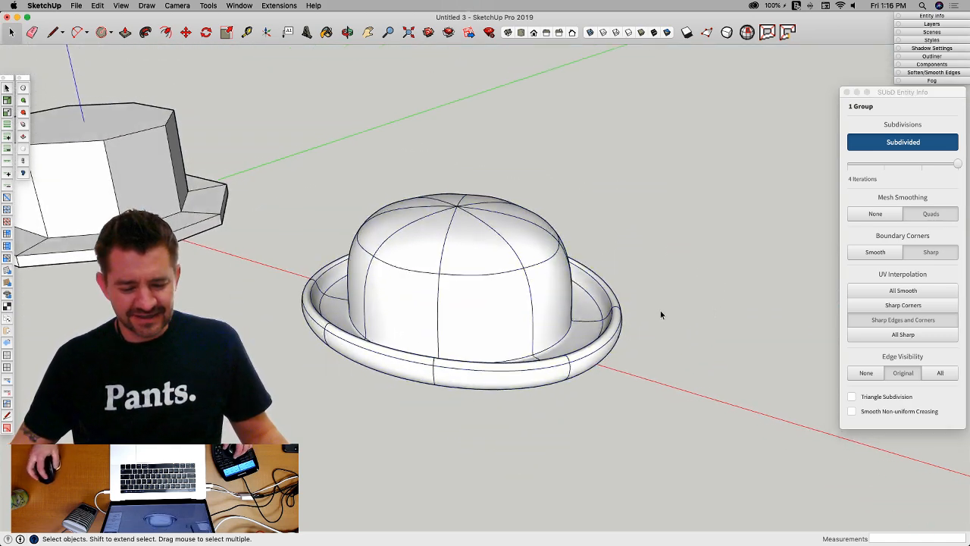
{"action": "middle_click_drag", "start_coordinate": [660, 310], "coordinate": [431, 275]}
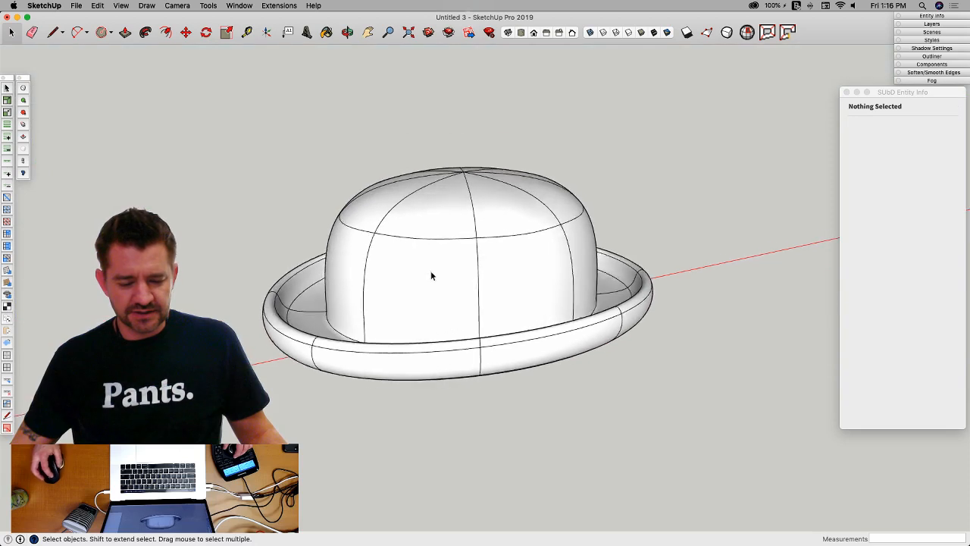
{"action": "left_click", "coordinate": [472, 242]}
{"action": "middle_click_drag", "start_coordinate": [472, 243], "coordinate": [458, 268]}
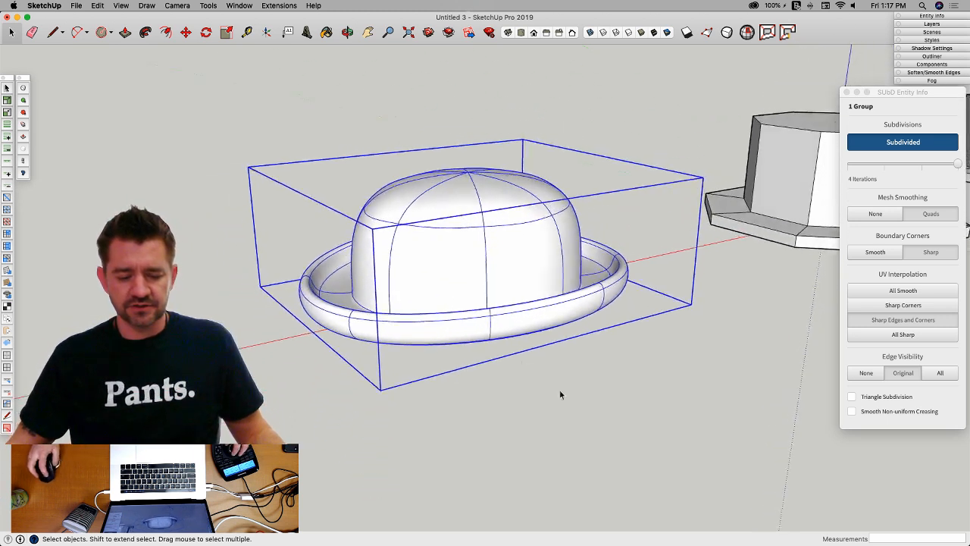
{"action": "left_click", "coordinate": [546, 354]}
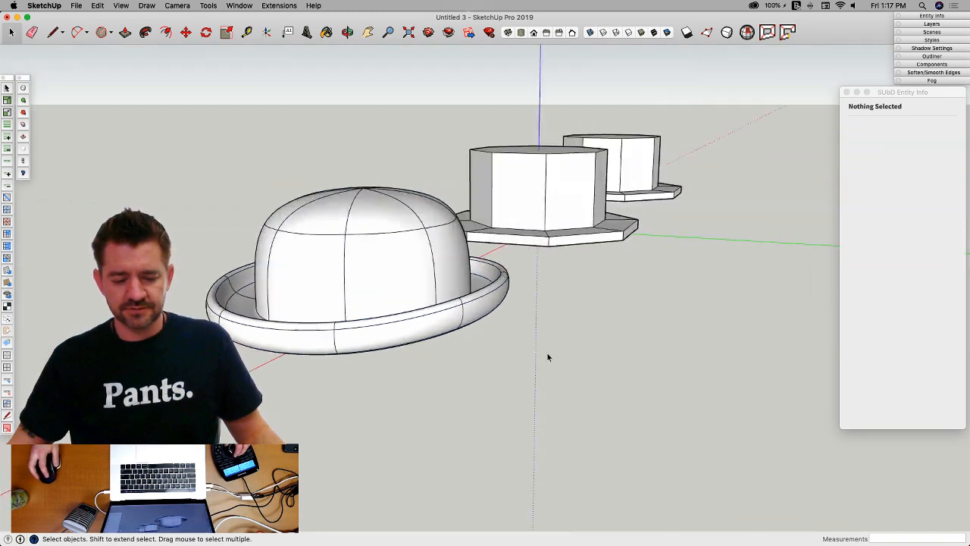
{"action": "left_click", "coordinate": [494, 276]}
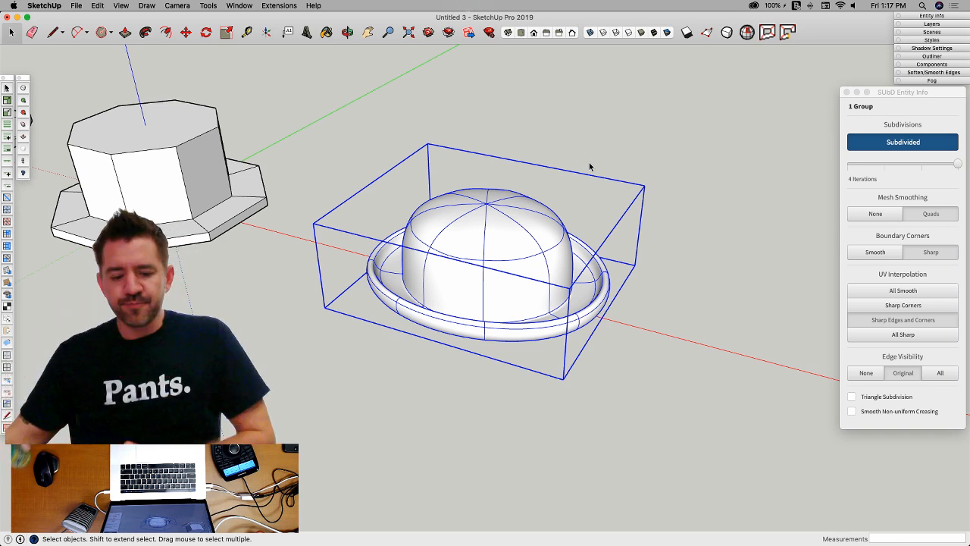
{"action": "scroll", "coordinate": [589, 162], "scroll_direction": "down", "scroll_amount": 5}
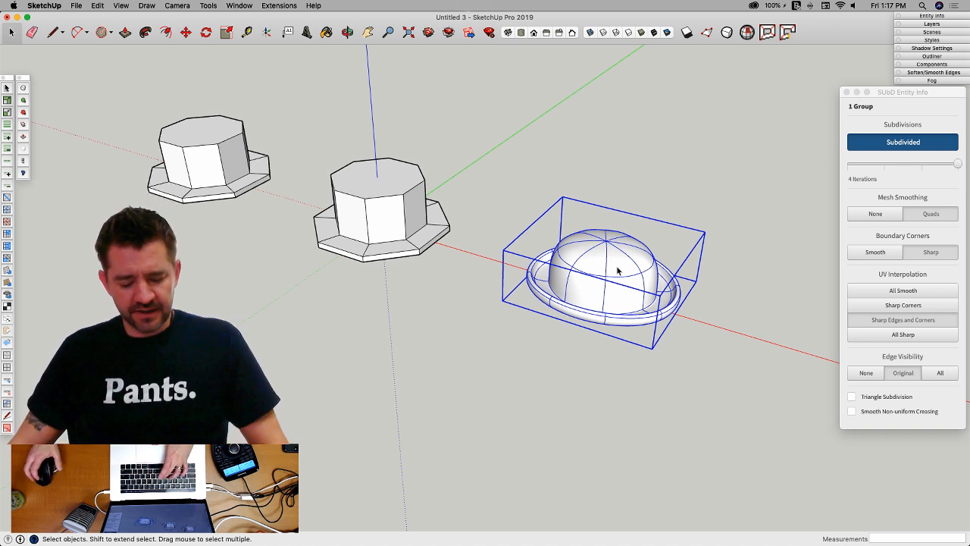
Step: Turn off subdivision on the bowler hat group and view its coarse mesh next to the two flat-topped hats
{"action": "key", "text": "y"}
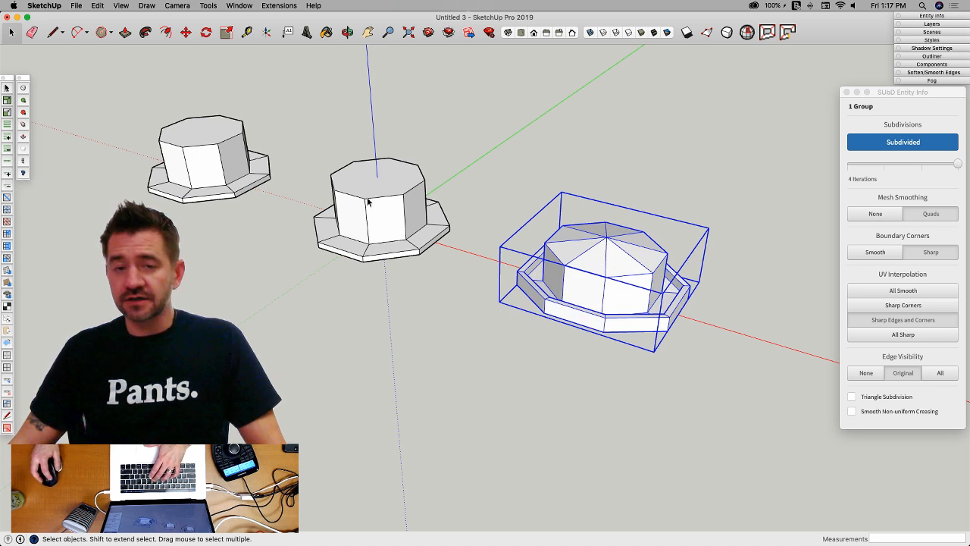
{"action": "middle_click_drag", "start_coordinate": [506, 233], "coordinate": [609, 333]}
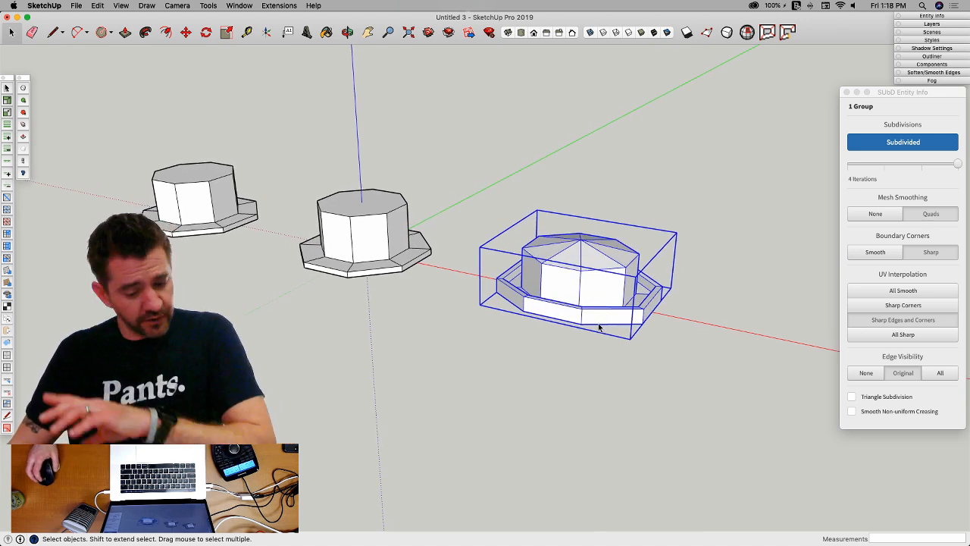
{"action": "mouse_move", "coordinate": [556, 223]}
{"action": "middle_mouse_down"}
{"action": "mouse_move", "coordinate": [644, 341]}
{"action": "mouse_move", "coordinate": [561, 338]}
{"action": "mouse_move", "coordinate": [596, 318]}
{"action": "mouse_move", "coordinate": [573, 305]}
{"action": "mouse_move", "coordinate": [576, 275]}
{"action": "mouse_move", "coordinate": [537, 303]}
{"action": "mouse_move", "coordinate": [612, 288]}
{"action": "mouse_move", "coordinate": [123, 111]}
{"action": "mouse_move", "coordinate": [682, 322]}
{"action": "mouse_move", "coordinate": [748, 241]}
{"action": "middle_mouse_up"}
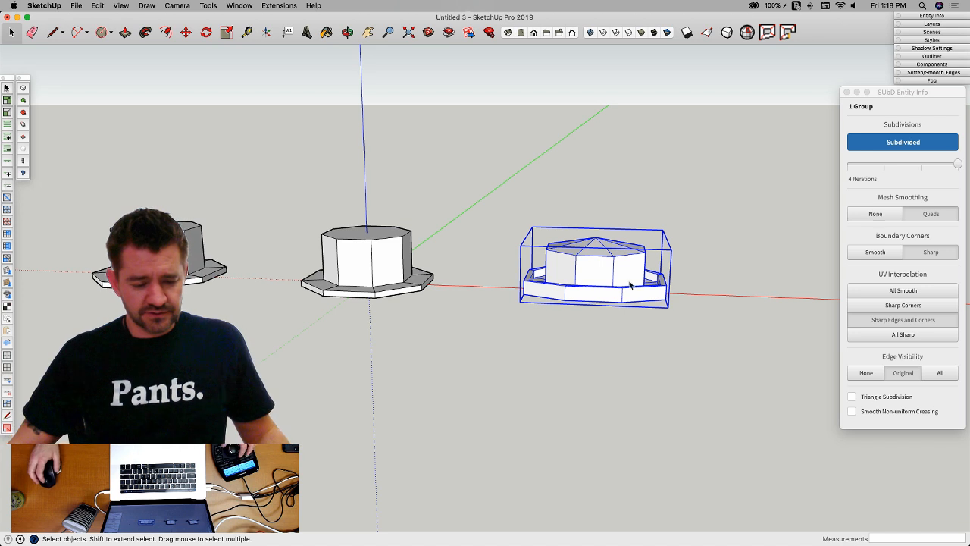
{"action": "mouse_move", "coordinate": [629, 282]}
{"action": "middle_mouse_down"}
{"action": "mouse_move", "coordinate": [358, 216]}
{"action": "mouse_move", "coordinate": [456, 218]}
{"action": "middle_mouse_up"}
{"action": "mouse_move", "coordinate": [463, 336]}
{"action": "middle_mouse_down"}
{"action": "mouse_move", "coordinate": [297, 181]}
{"action": "mouse_move", "coordinate": [391, 225]}
{"action": "middle_mouse_up"}
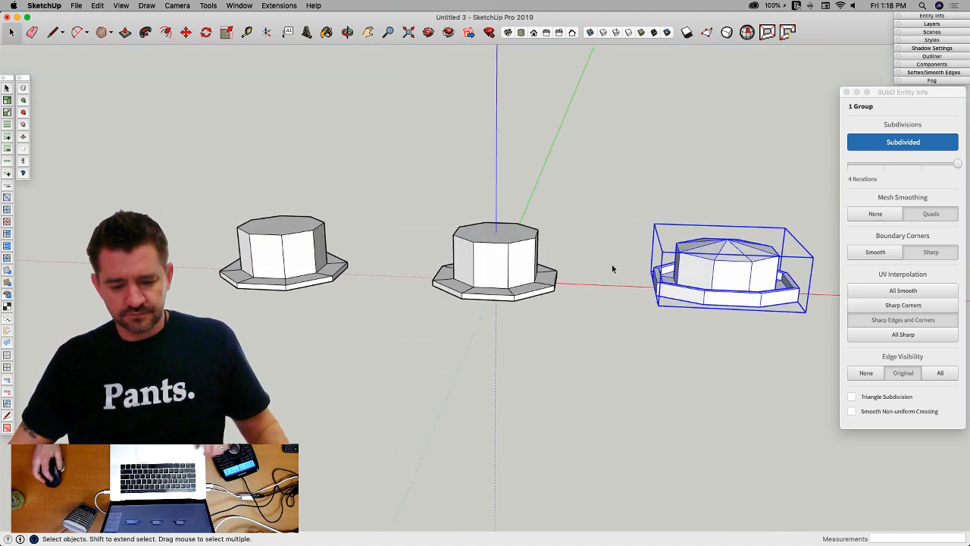
{"action": "middle_click_drag", "start_coordinate": [492, 183], "coordinate": [441, 210]}
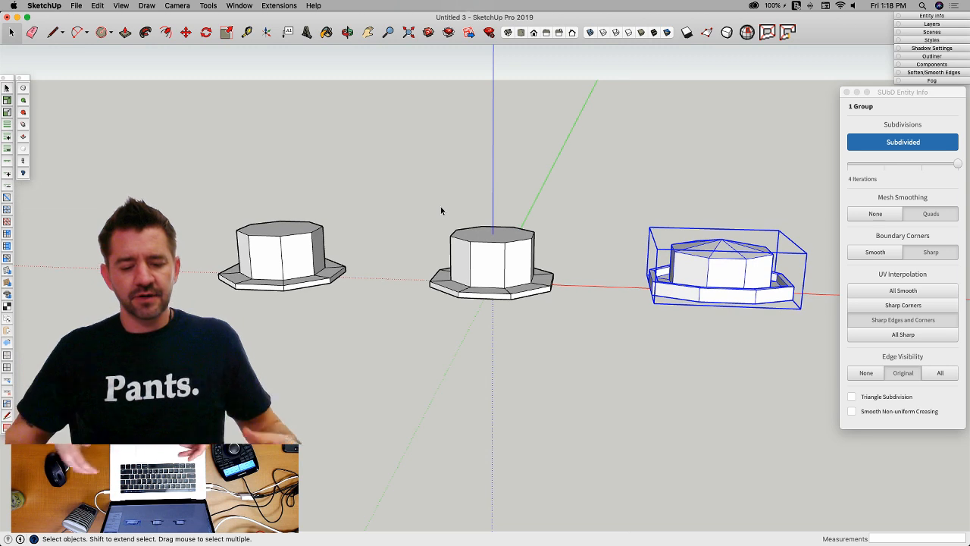
{"action": "mouse_move", "coordinate": [446, 204]}
{"action": "middle_mouse_down"}
{"action": "mouse_move", "coordinate": [547, 228]}
{"action": "mouse_move", "coordinate": [493, 174]}
{"action": "mouse_move", "coordinate": [415, 309]}
{"action": "mouse_move", "coordinate": [537, 286]}
{"action": "mouse_move", "coordinate": [548, 232]}
{"action": "mouse_move", "coordinate": [762, 299]}
{"action": "middle_mouse_up"}
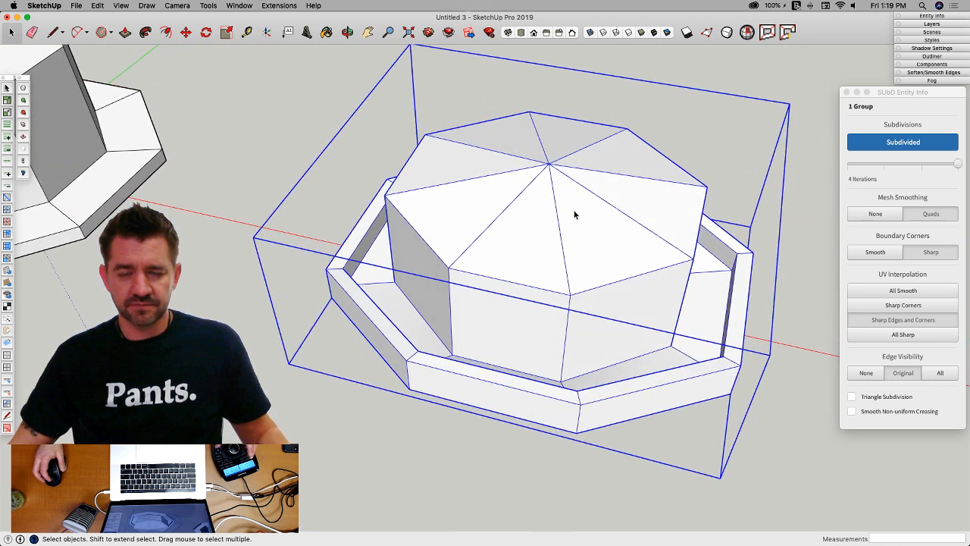
Step: Open the bowler hat group, select the triangular faces around the crown's apex, and toggle subdivision on and back off
{"action": "double_click", "coordinate": [572, 212]}
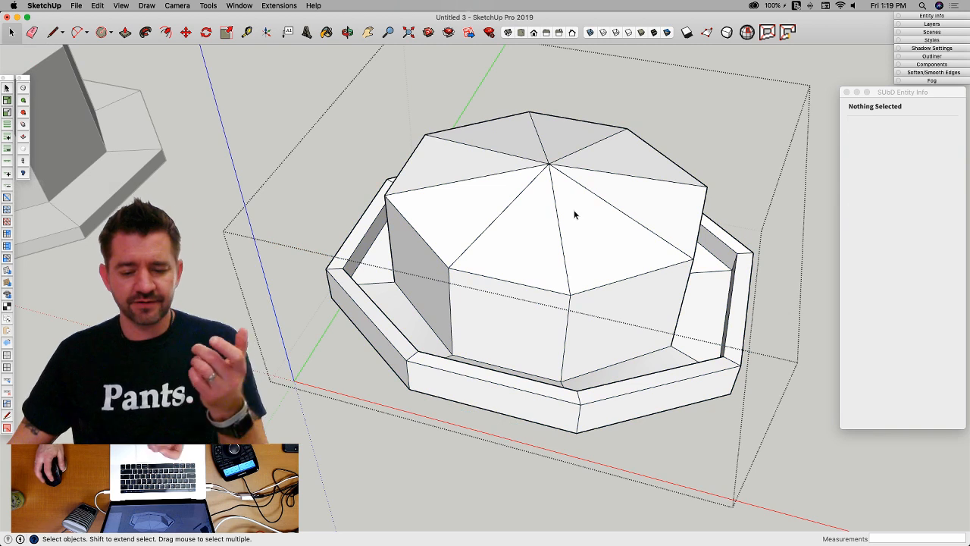
{"action": "left_click", "coordinate": [549, 176]}
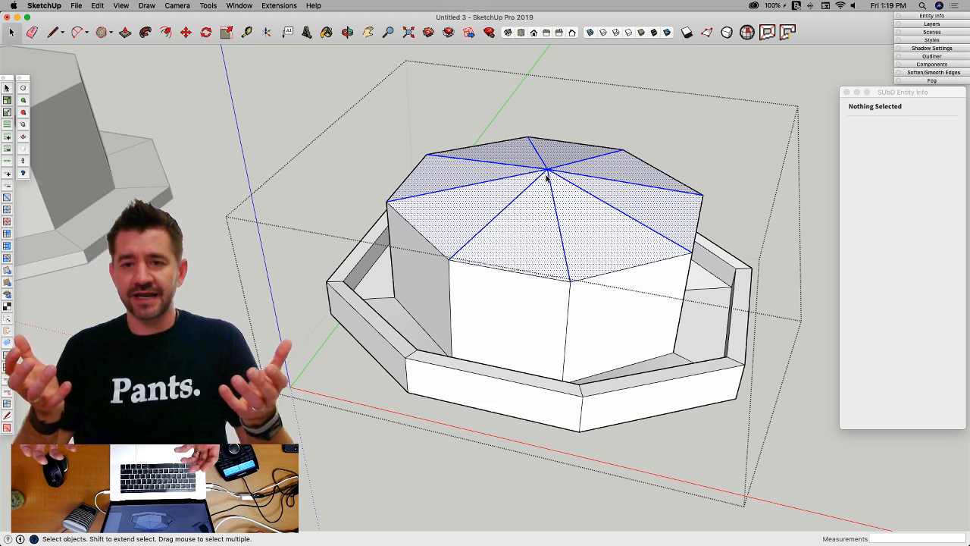
{"action": "key", "text": "s"}
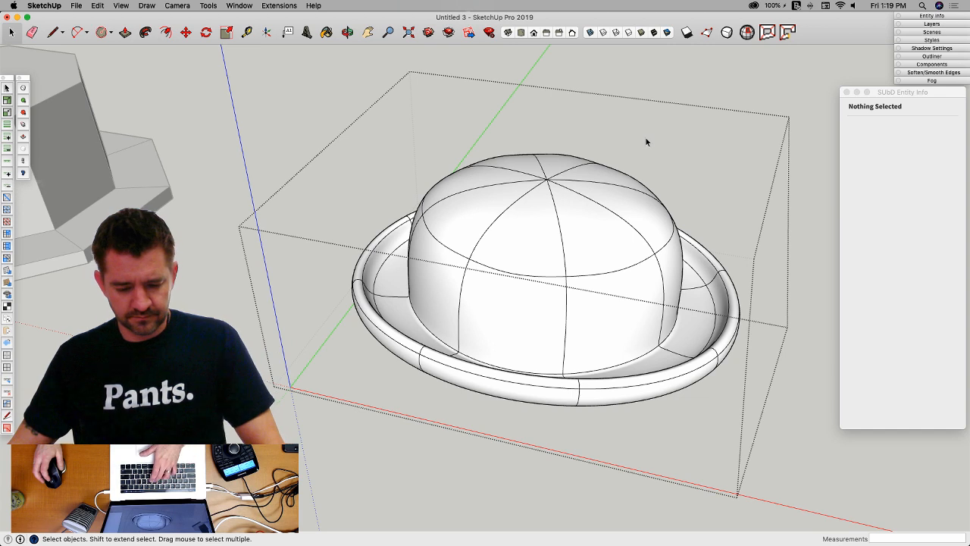
{"action": "key", "text": "s"}
Step: Reselect the bowler hat group from outside, preview it subdivided, and switch back to its coarse mesh
{"action": "middle_click_drag", "start_coordinate": [256, 100], "coordinate": [484, 212]}
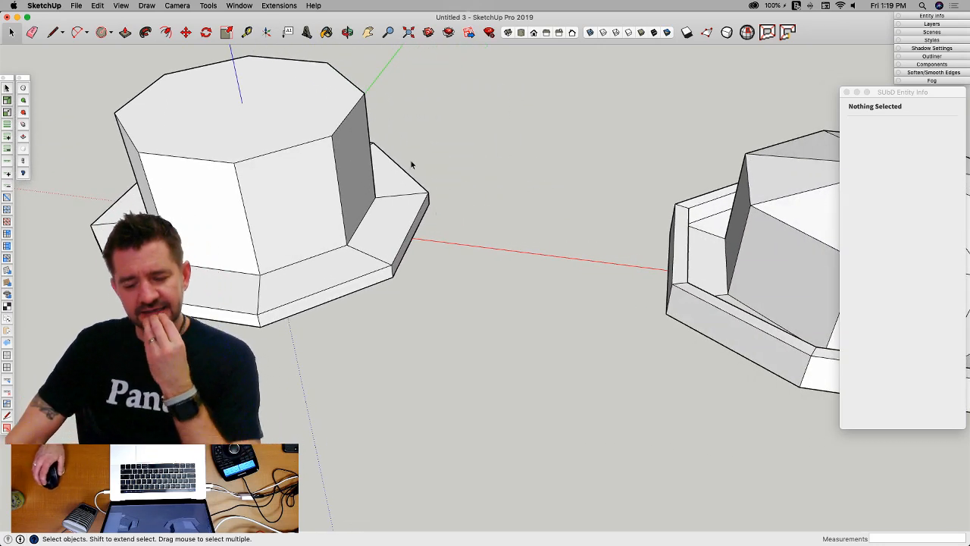
{"action": "middle_click_drag", "start_coordinate": [598, 203], "coordinate": [643, 215]}
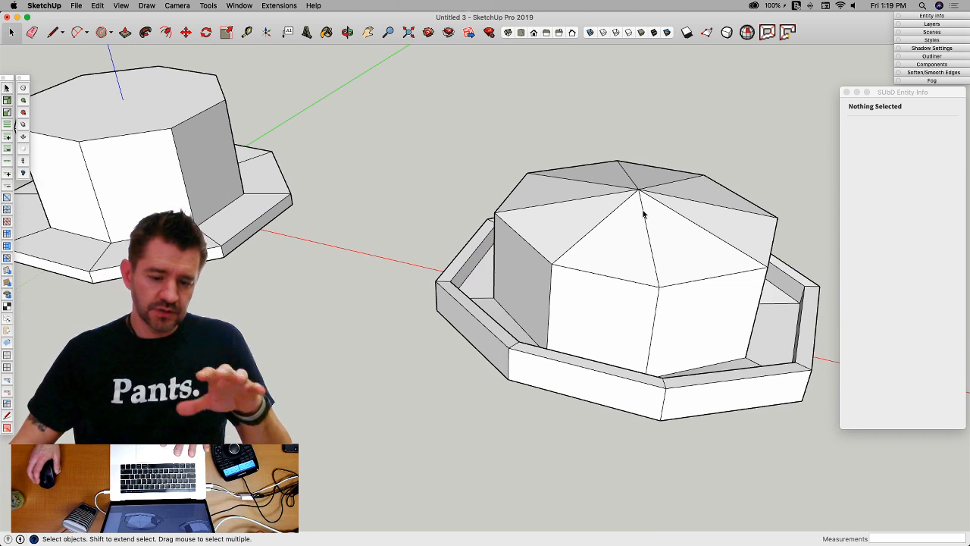
{"action": "mouse_move", "coordinate": [665, 235]}
{"action": "middle_mouse_down"}
{"action": "mouse_move", "coordinate": [656, 210]}
{"action": "mouse_move", "coordinate": [656, 234]}
{"action": "middle_mouse_up"}
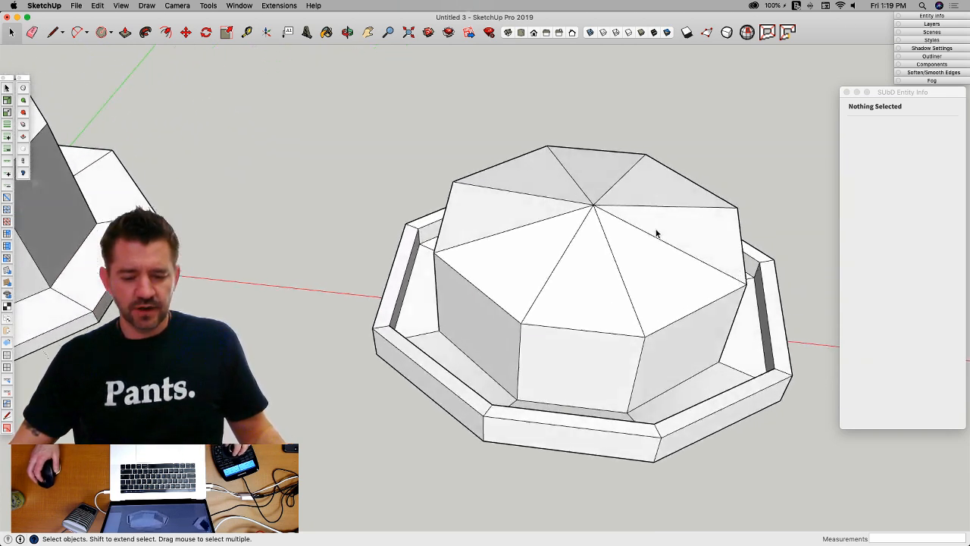
{"action": "scroll", "coordinate": [656, 233], "scroll_direction": "up", "scroll_amount": 2}
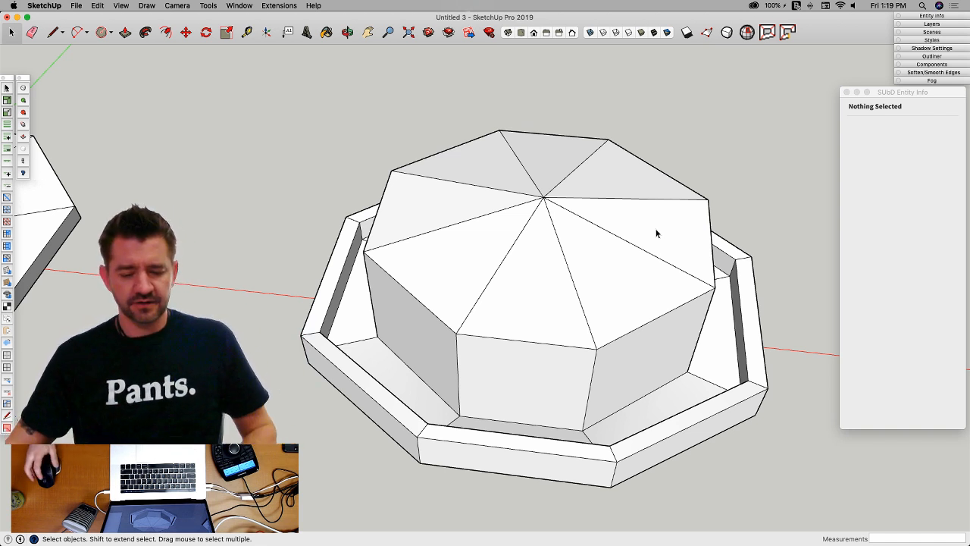
{"action": "left_click", "coordinate": [533, 206]}
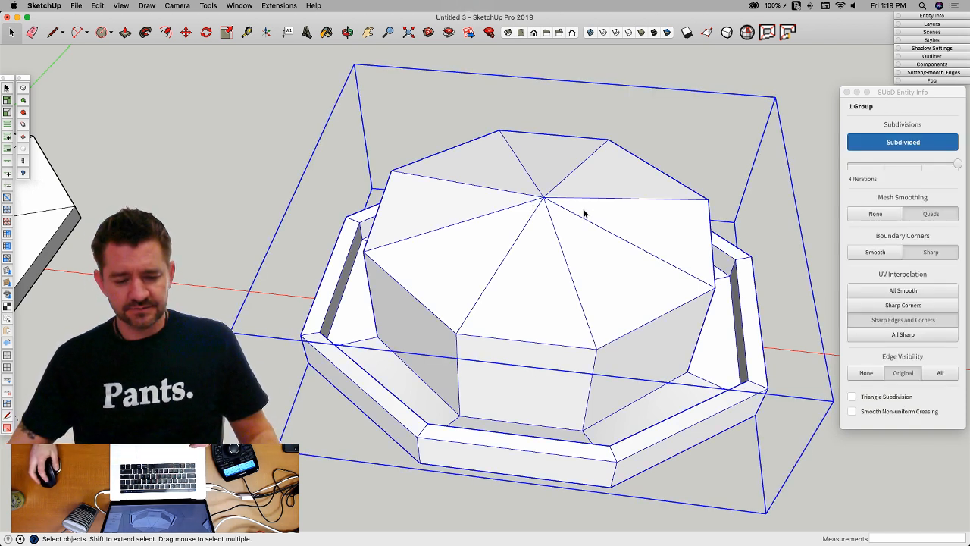
{"action": "key", "text": "s"}
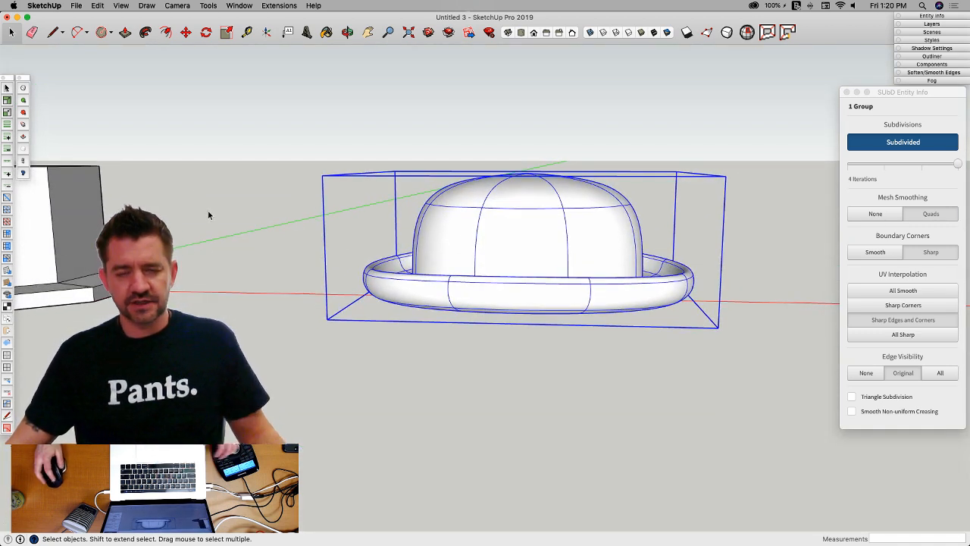
{"action": "key", "text": "s"}
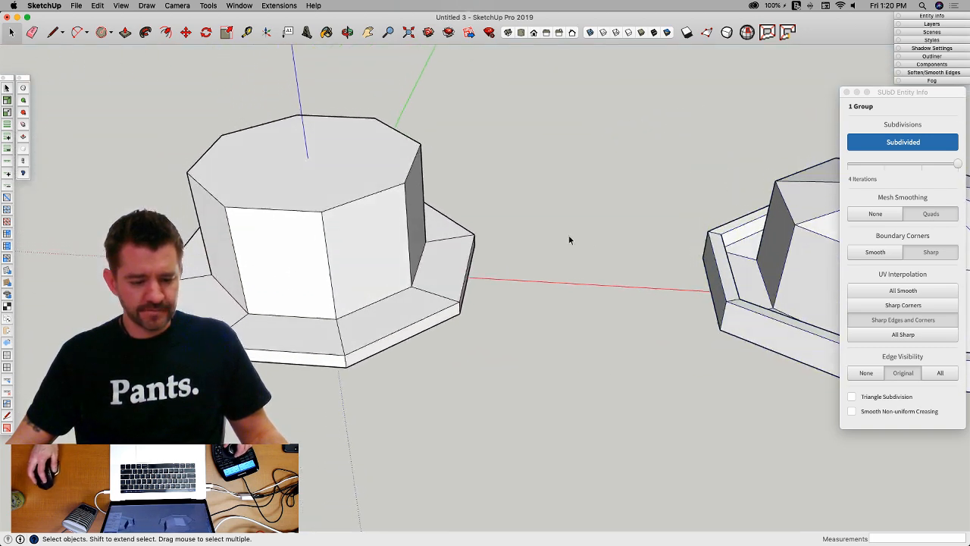
{"action": "left_click", "coordinate": [568, 237]}
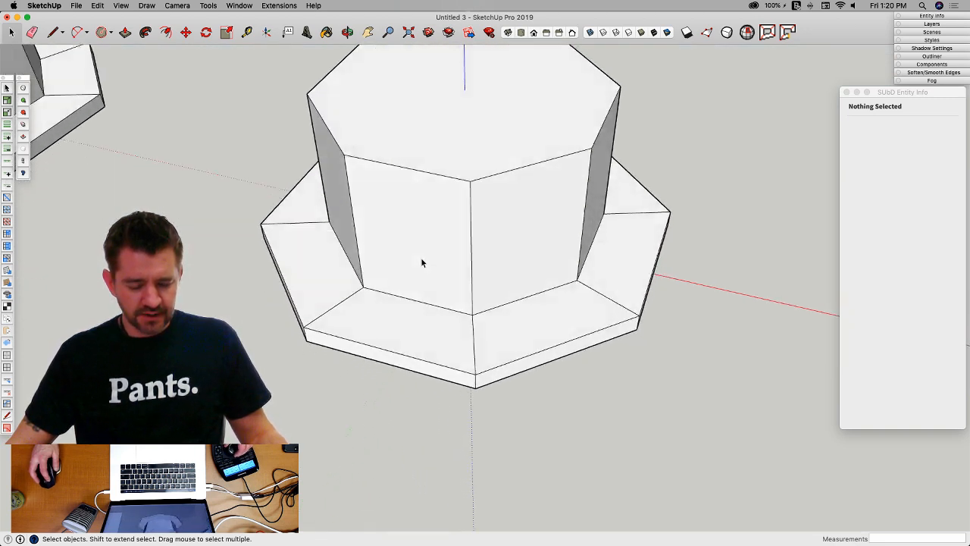
Step: Open the middle flat-topped hat group for editing and select the top geometry of its crown
{"action": "left_click", "coordinate": [422, 263]}
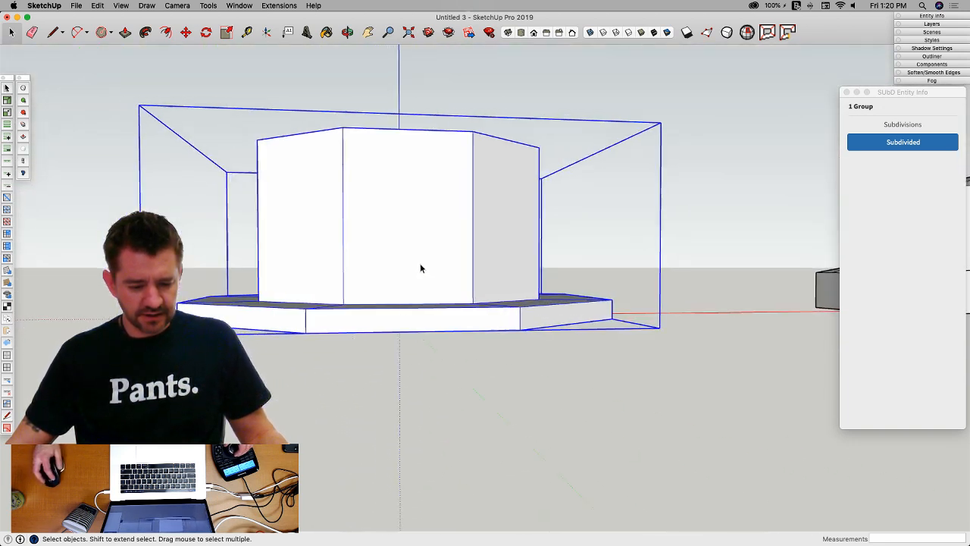
{"action": "double_click", "coordinate": [420, 264]}
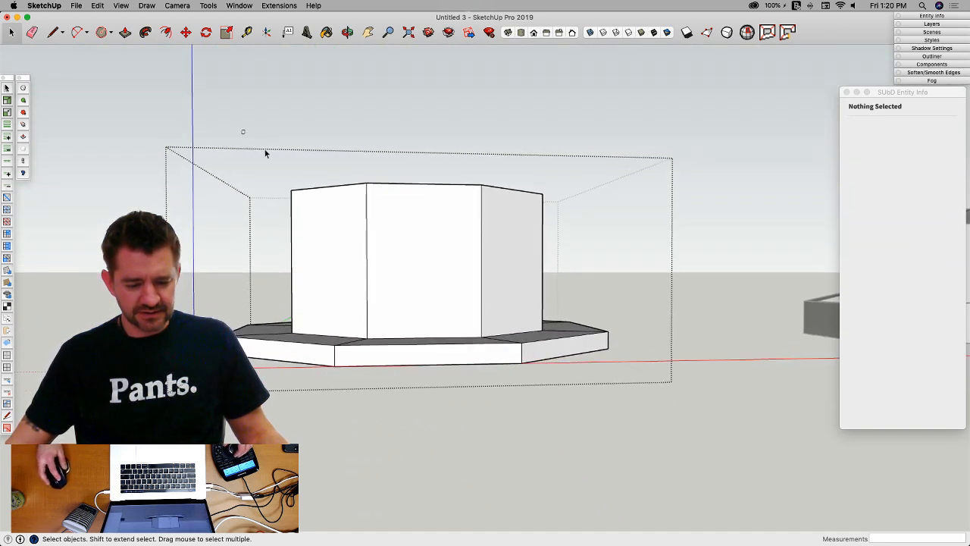
{"action": "left_click_drag", "start_coordinate": [241, 129], "coordinate": [591, 272]}
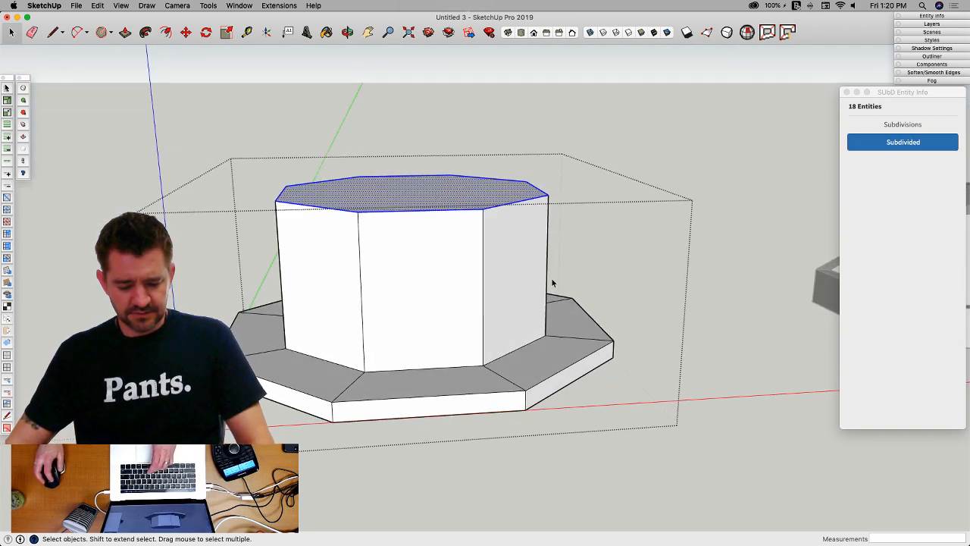
Step: Use vertex editing to raise the selected crown-top vertices vertically by about 1' 8 1/8"
{"action": "key", "text": "v"}
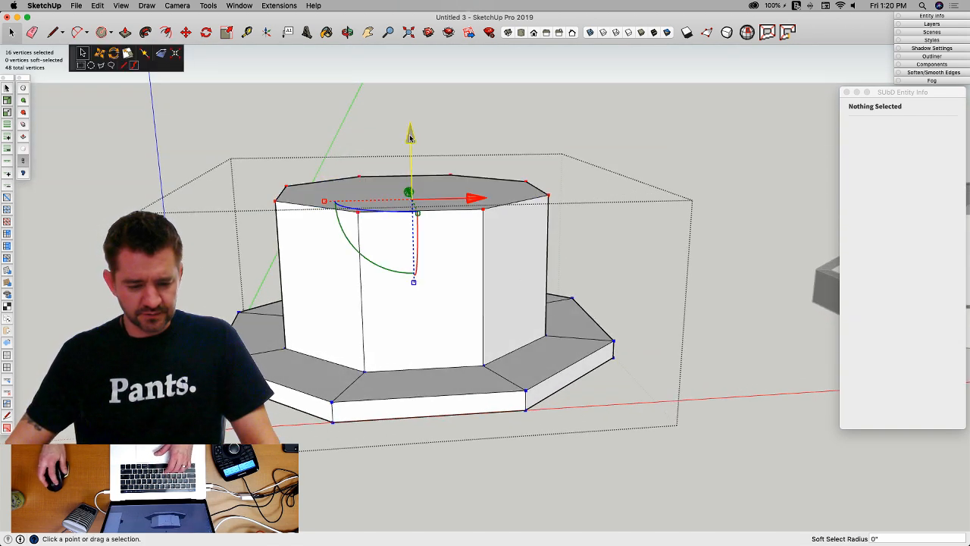
{"action": "left_click_drag", "start_coordinate": [410, 130], "coordinate": [407, 84]}
{"action": "middle_click_drag", "start_coordinate": [406, 88], "coordinate": [405, 101]}
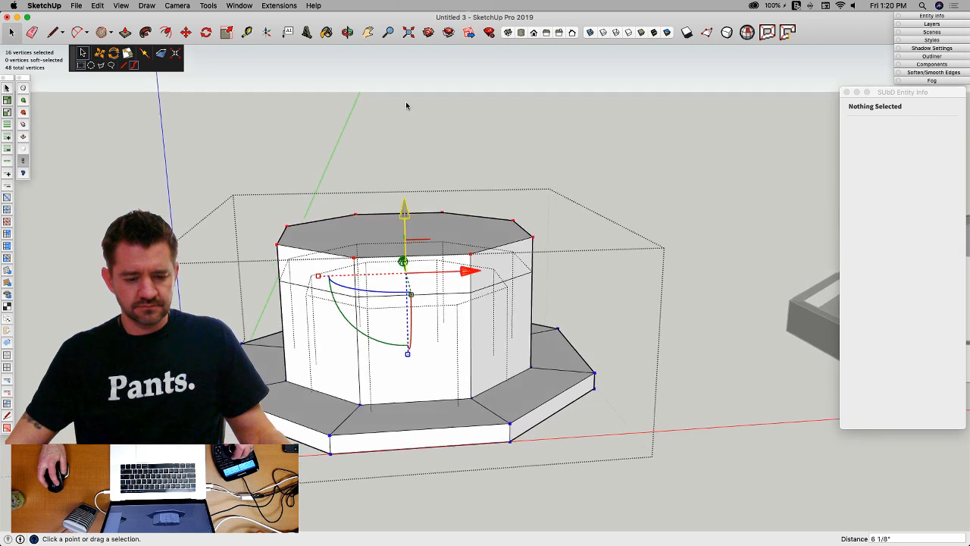
{"action": "left_click_drag", "start_coordinate": [406, 201], "coordinate": [389, 113]}
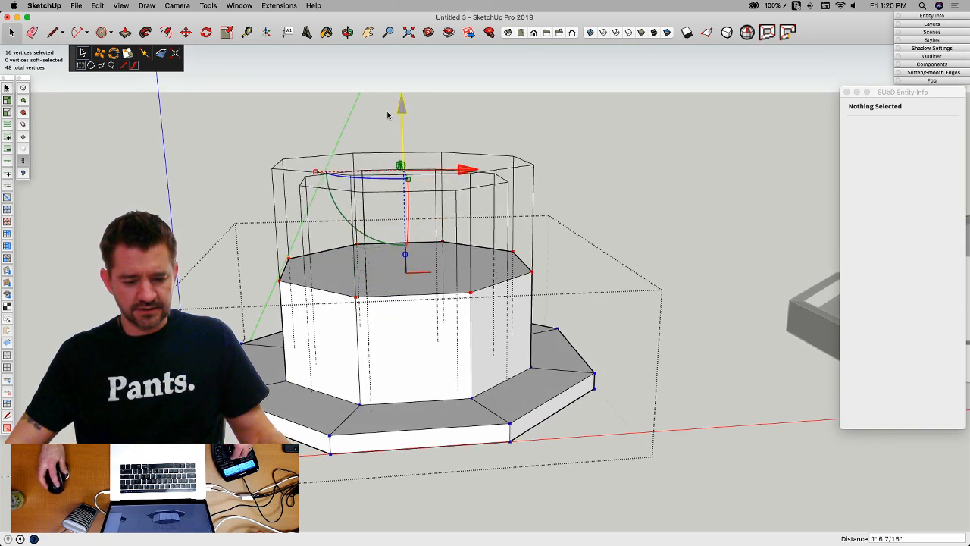
{"action": "middle_click_drag", "start_coordinate": [389, 113], "coordinate": [596, 215]}
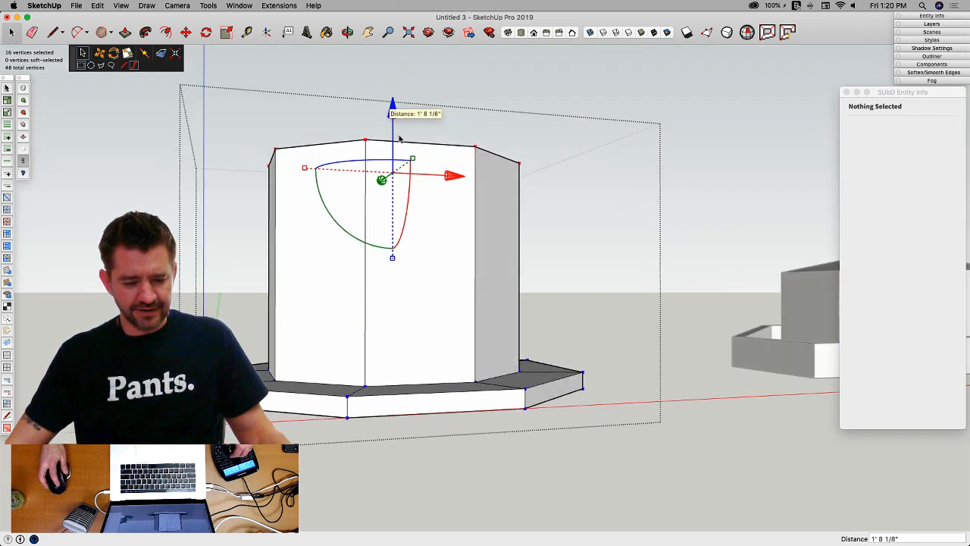
Step: Raise the selected crown-top vertices about 6 15/16" further, and scale them outward along both horizontal axes, by about 1.25 along the second
{"action": "left_click_drag", "start_coordinate": [413, 129], "coordinate": [412, 94]}
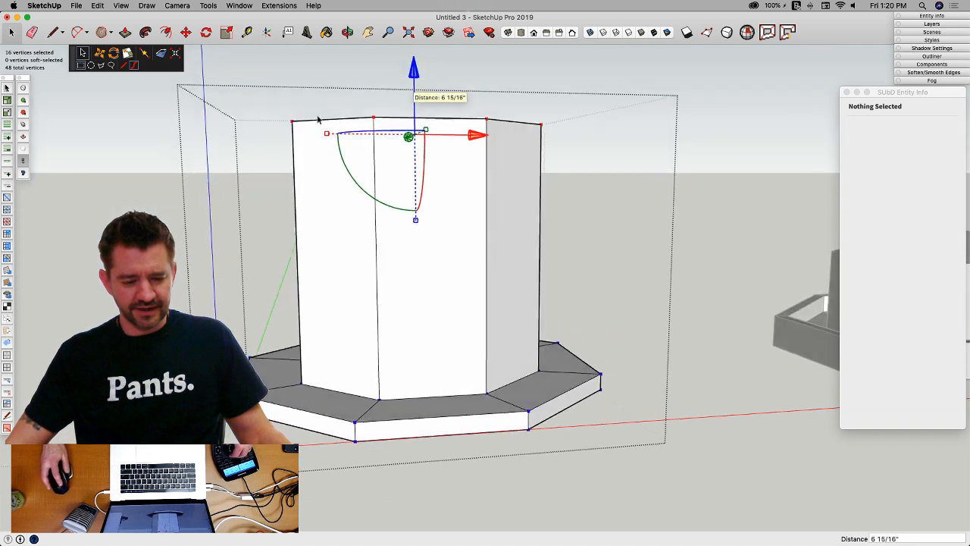
{"action": "left_click_drag", "start_coordinate": [251, 87], "coordinate": [622, 215]}
{"action": "middle_click_drag", "start_coordinate": [622, 218], "coordinate": [593, 294]}
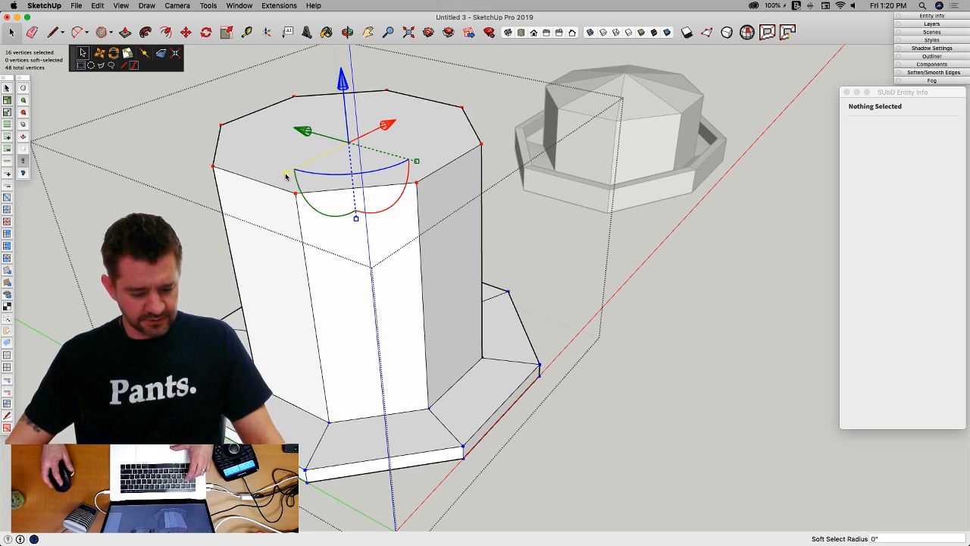
{"action": "left_click_drag", "start_coordinate": [285, 177], "coordinate": [255, 196]}
{"action": "left_click_drag", "start_coordinate": [419, 163], "coordinate": [440, 173]}
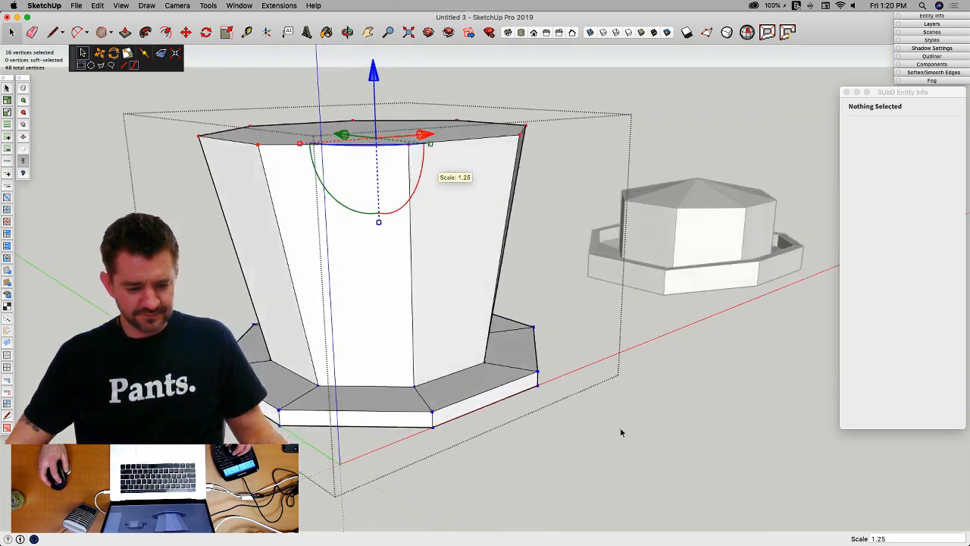
Step: Preview the flared hat subdivided, return it to its coarse mesh, and dismiss the error report
{"action": "key", "text": "y"}
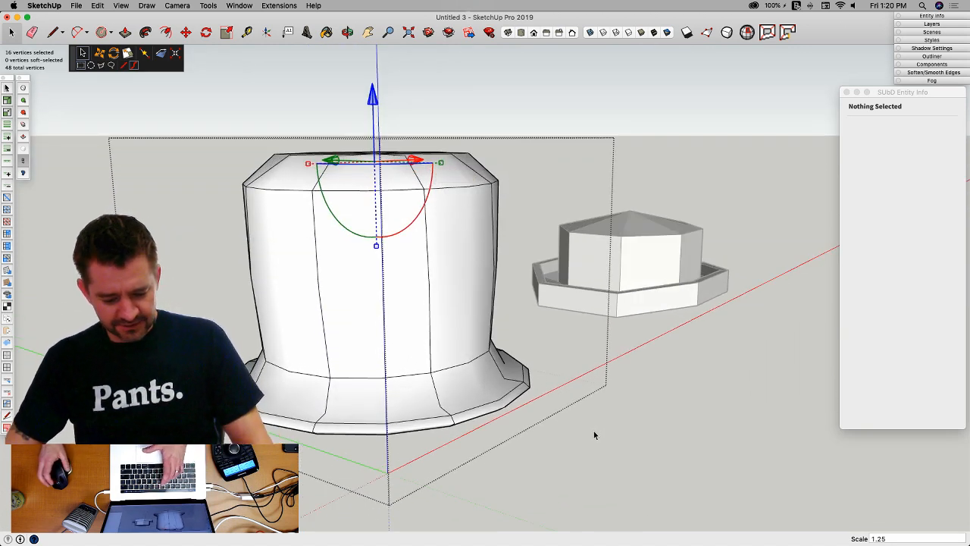
{"action": "key", "text": "y"}
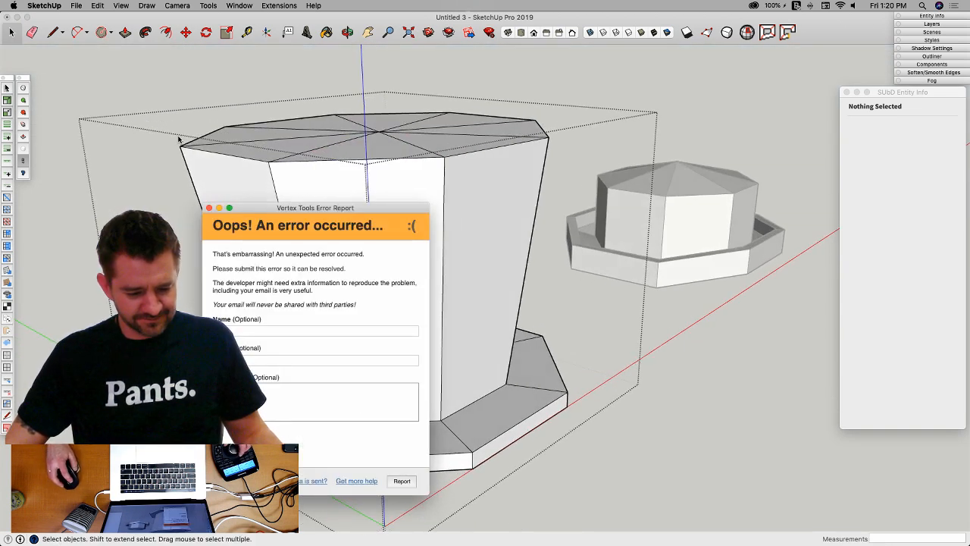
{"action": "left_click", "coordinate": [210, 208]}
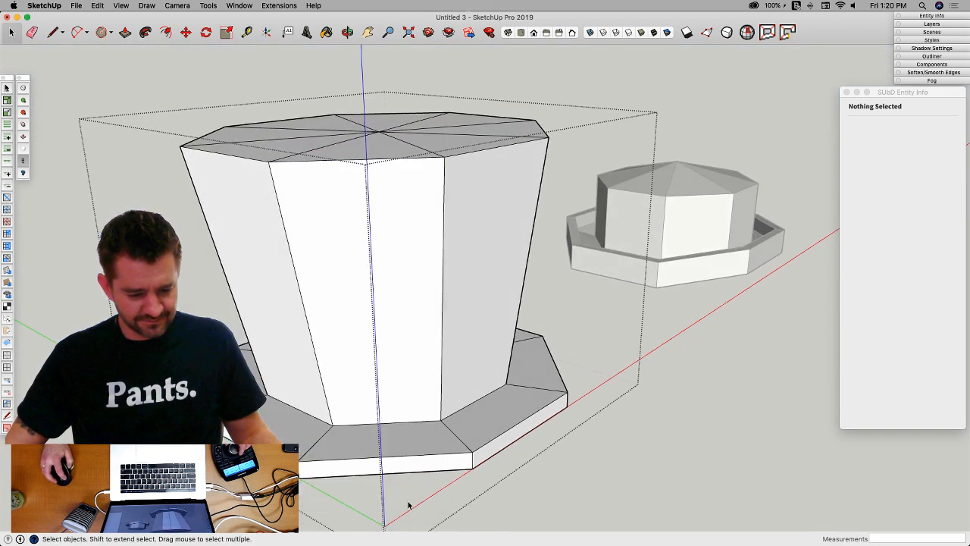
Step: Select the edge loop where the crown meets the brim and crease it to a sharpness of 0.90
{"action": "left_click", "coordinate": [390, 425]}
{"action": "left_click", "coordinate": [394, 421]}
{"action": "left_click", "coordinate": [394, 423]}
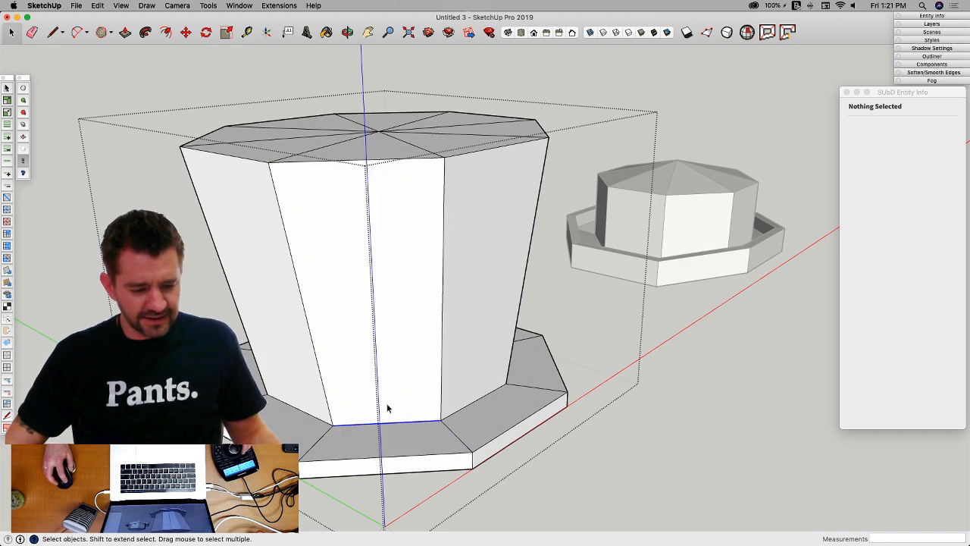
{"action": "left_click", "coordinate": [6, 162]}
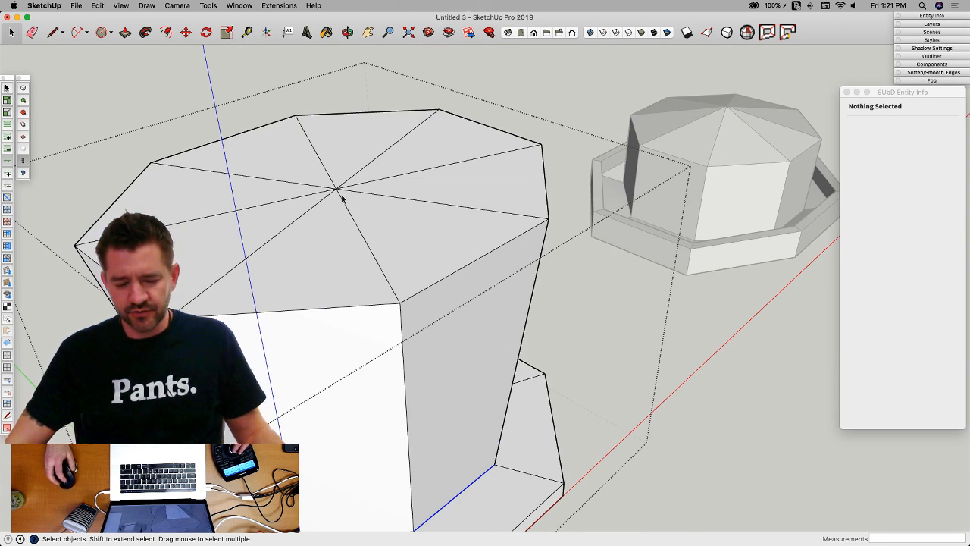
{"action": "scroll", "coordinate": [341, 198], "scroll_direction": "down", "scroll_amount": 1}
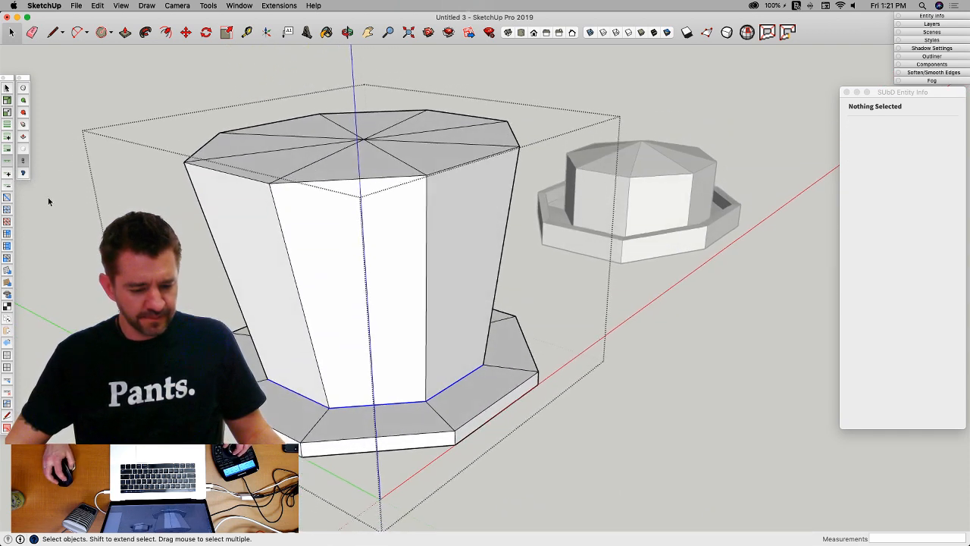
{"action": "left_click", "coordinate": [23, 126]}
{"action": "left_click_drag", "start_coordinate": [316, 317], "coordinate": [315, 271]}
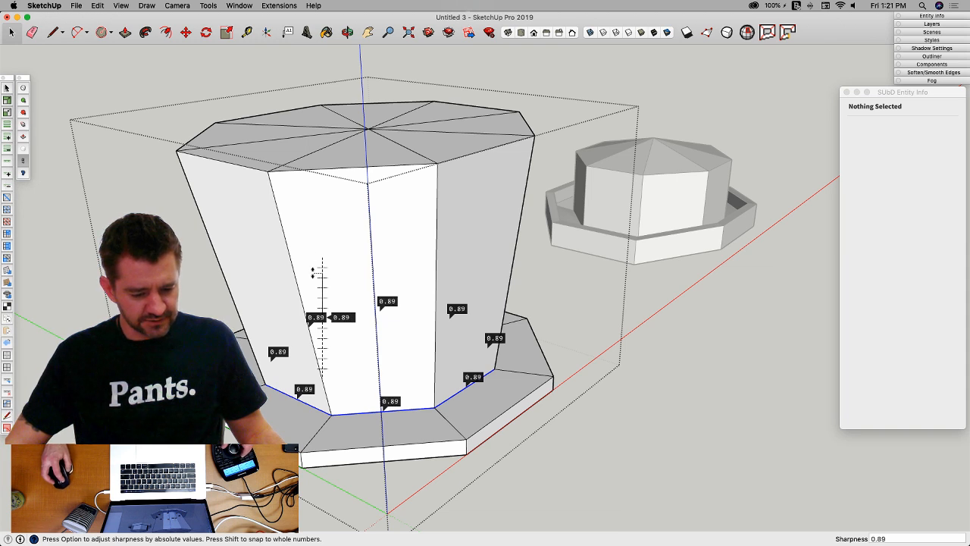
{"action": "left_click_drag", "start_coordinate": [312, 272], "coordinate": [311, 274]}
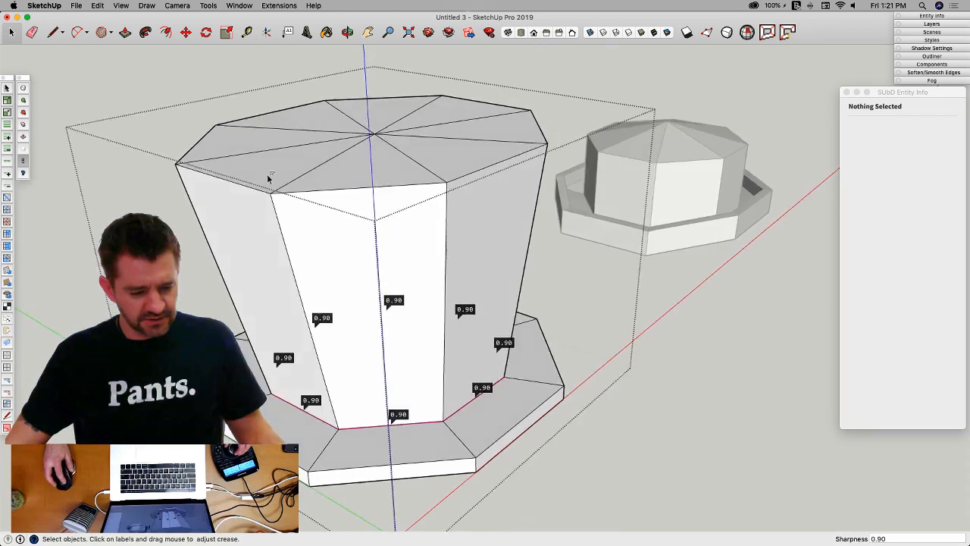
{"action": "key", "text": "space"}
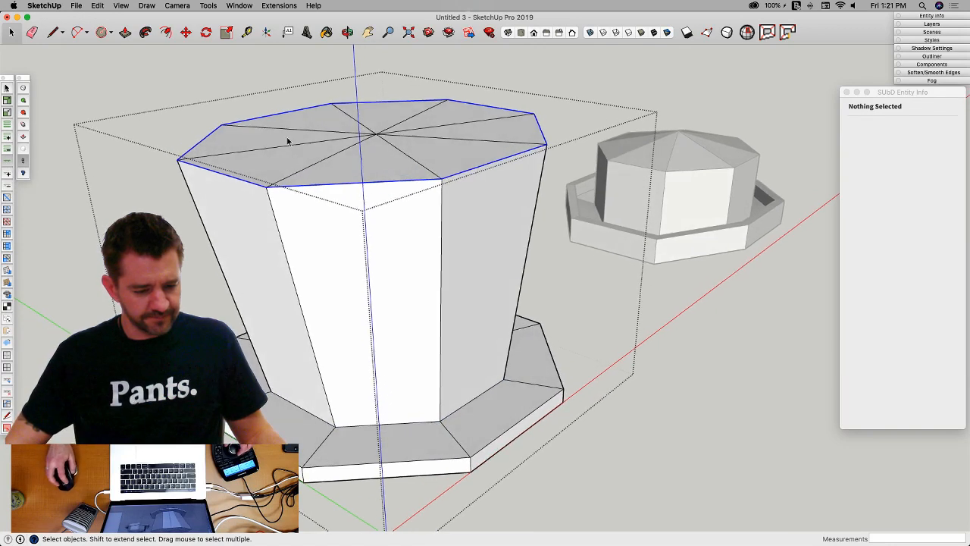
Step: Crease the edge loop around the crown's top rim to a sharpness of 0.90
{"action": "left_click", "coordinate": [24, 125]}
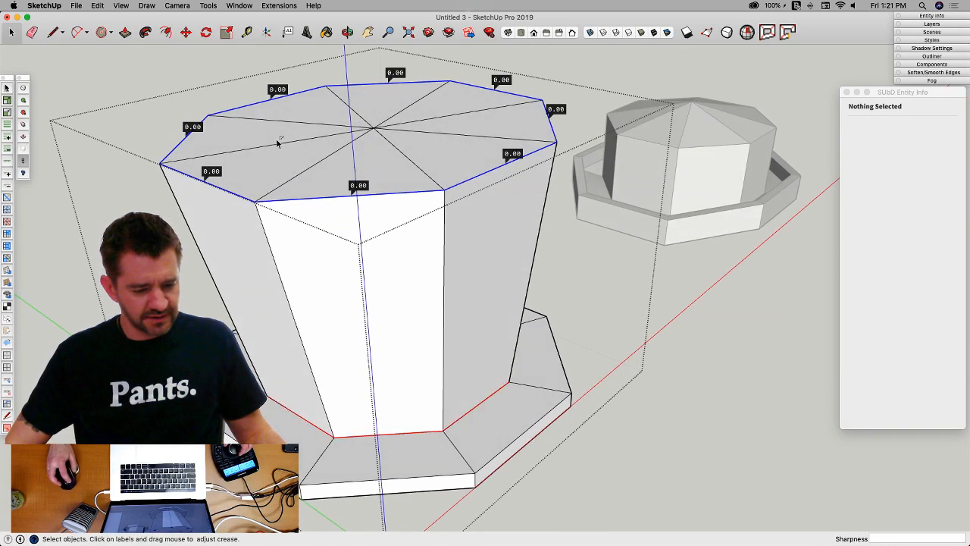
{"action": "left_click_drag", "start_coordinate": [216, 164], "coordinate": [214, 156]}
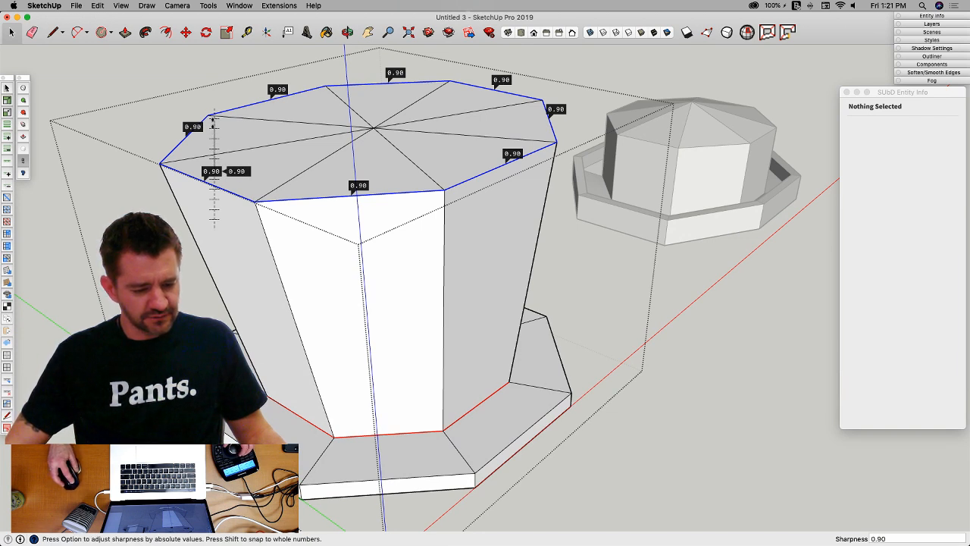
{"action": "left_click_drag", "start_coordinate": [213, 126], "coordinate": [214, 126]}
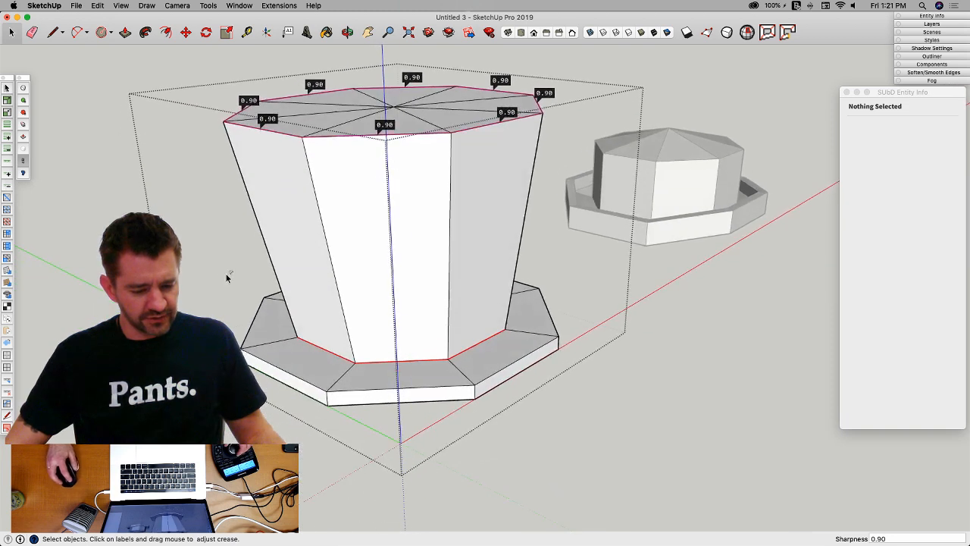
{"action": "key", "text": "space"}
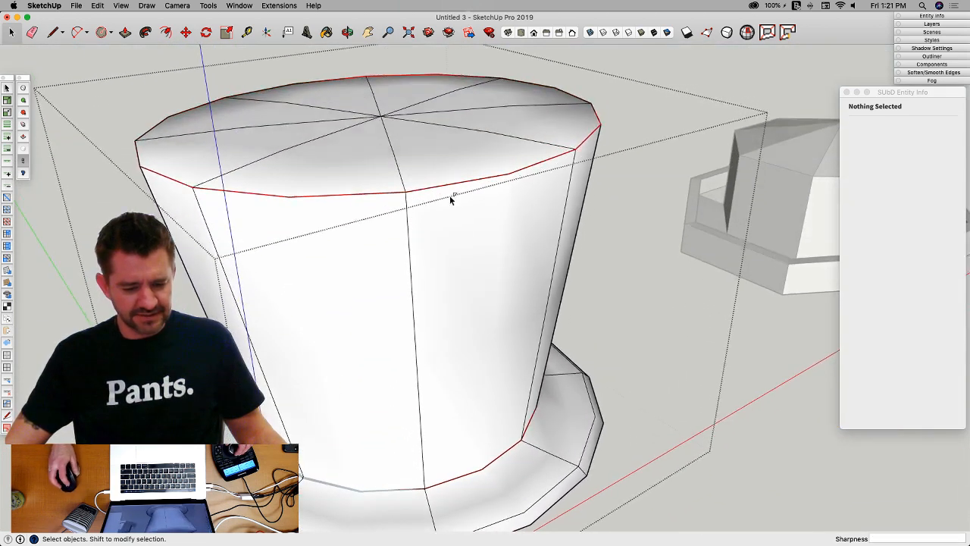
Step: Reselect the crown's top rim loop on the subdivided hat, adjust its crease sharpness, and clear the selection
{"action": "key", "text": "space"}
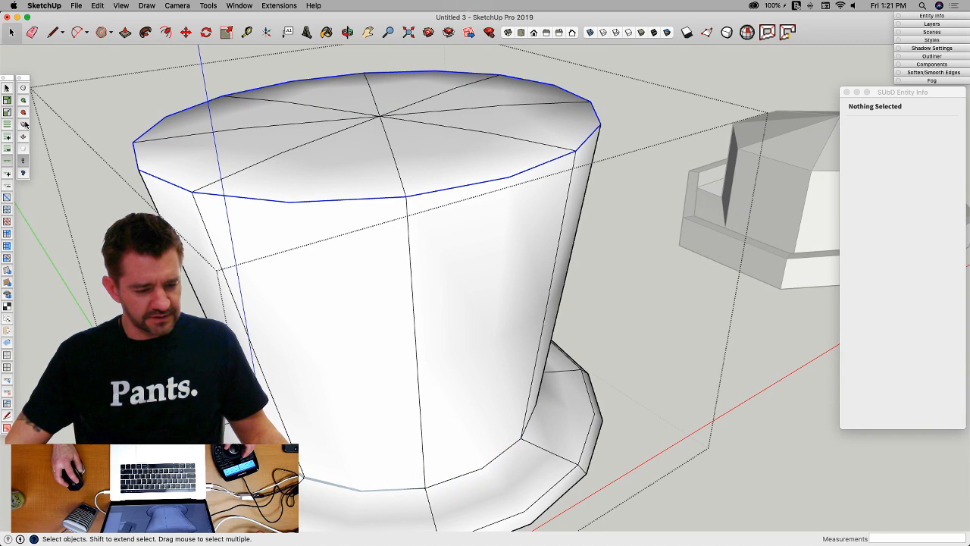
{"action": "left_click", "coordinate": [24, 123]}
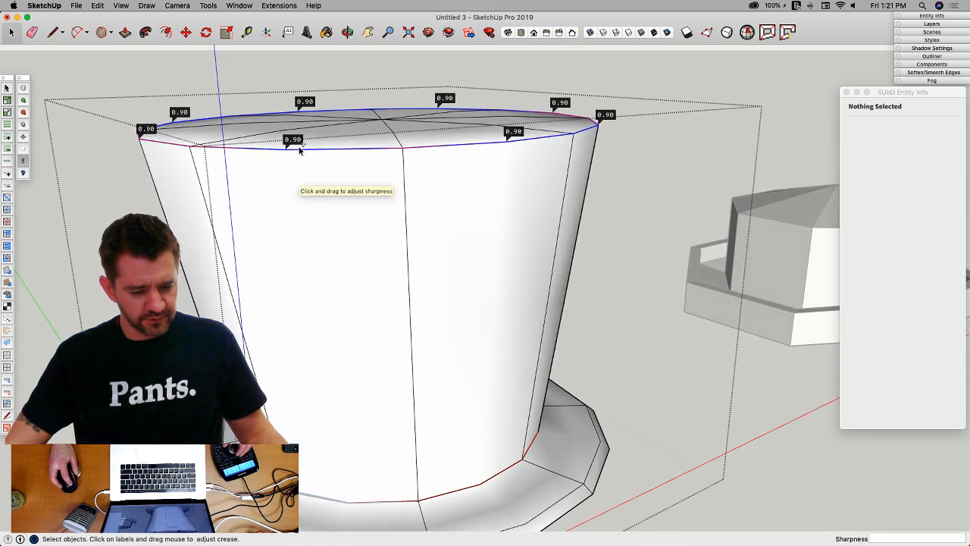
{"action": "mouse_move", "coordinate": [297, 144]}
{"action": "left_mouse_down"}
{"action": "mouse_move", "coordinate": [294, 186]}
{"action": "mouse_move", "coordinate": [294, 136]}
{"action": "mouse_move", "coordinate": [306, 142]}
{"action": "left_mouse_up"}
{"action": "key", "text": "space"}
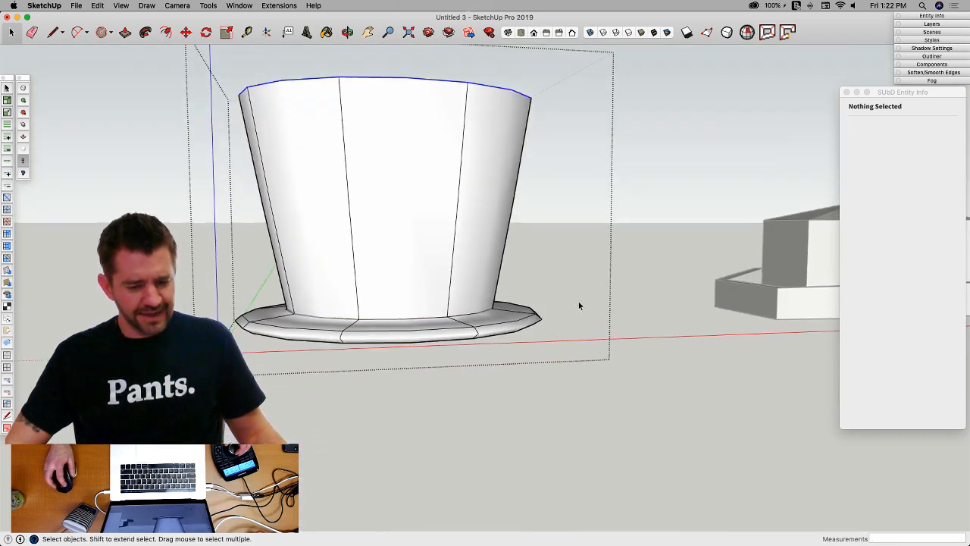
{"action": "left_click", "coordinate": [579, 301]}
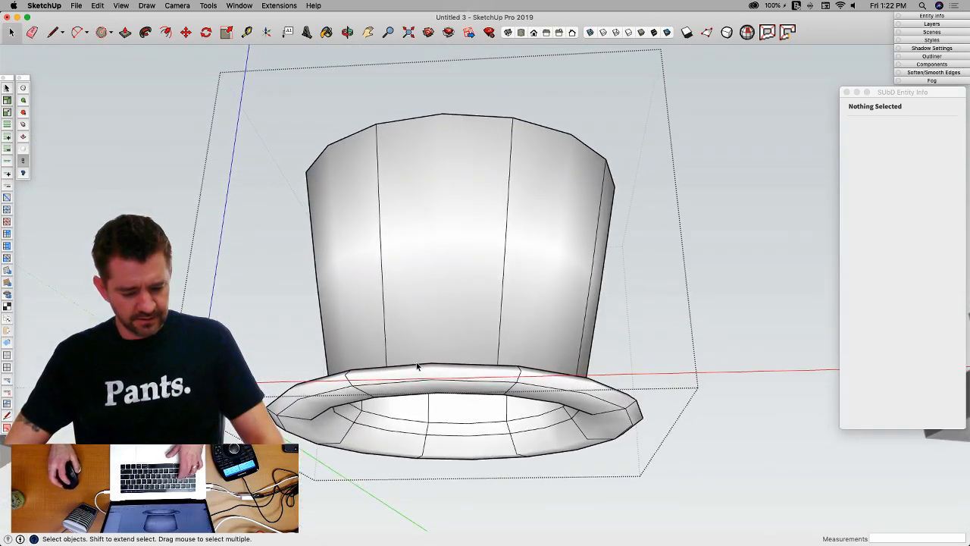
Step: Return to the coarse mesh, crease the edge loop around the opening under the brim to 0.92, and preview the subdivision
{"action": "key", "text": "s"}
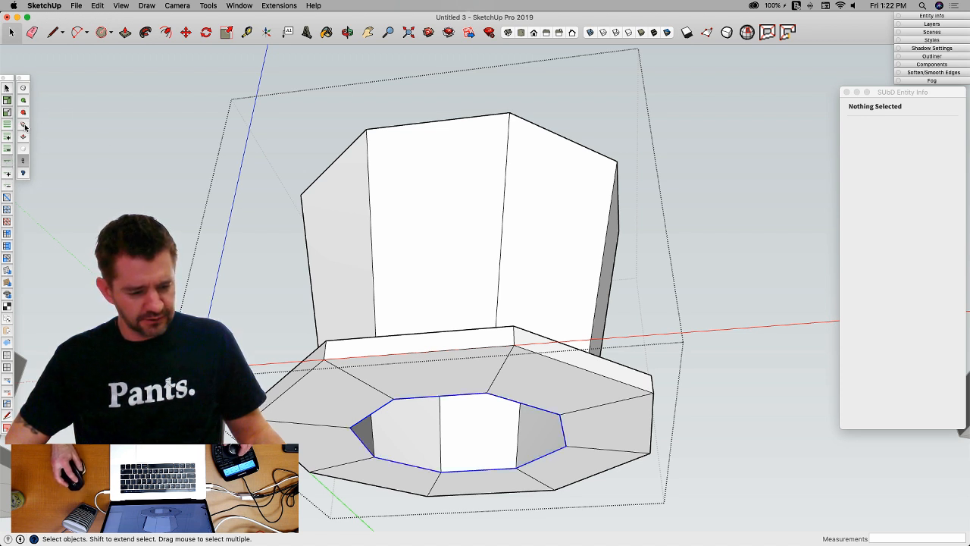
{"action": "left_click", "coordinate": [24, 126]}
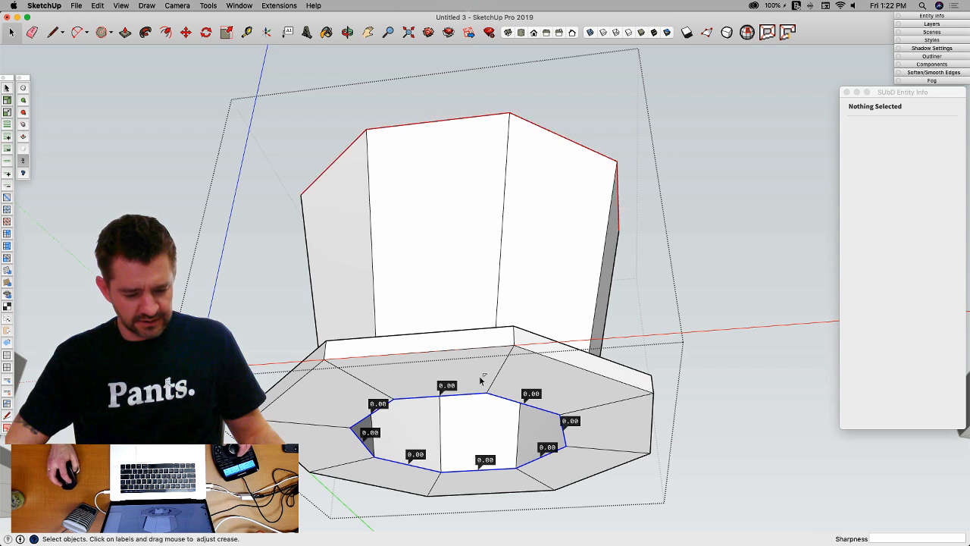
{"action": "left_click", "coordinate": [447, 385]}
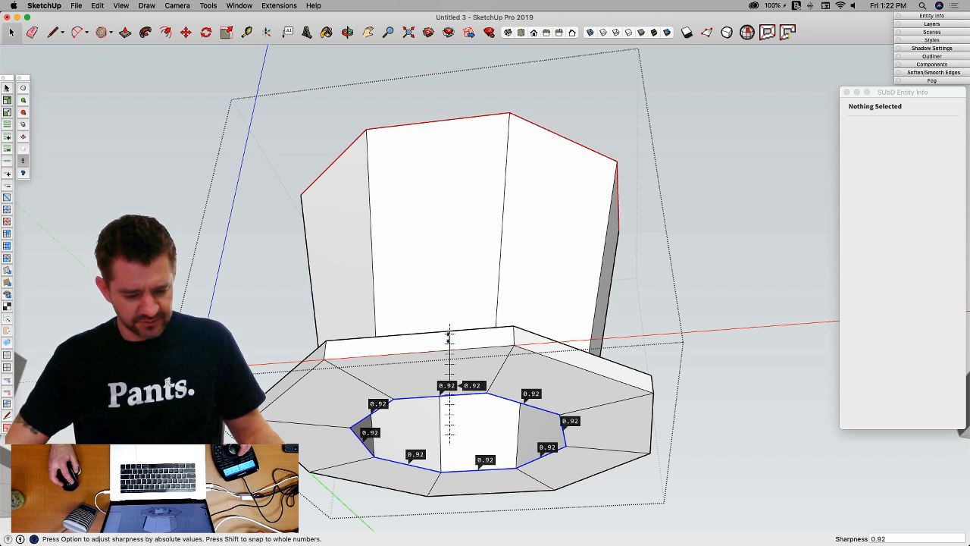
{"action": "left_click_drag", "start_coordinate": [448, 337], "coordinate": [448, 337]}
{"action": "key", "text": "space"}
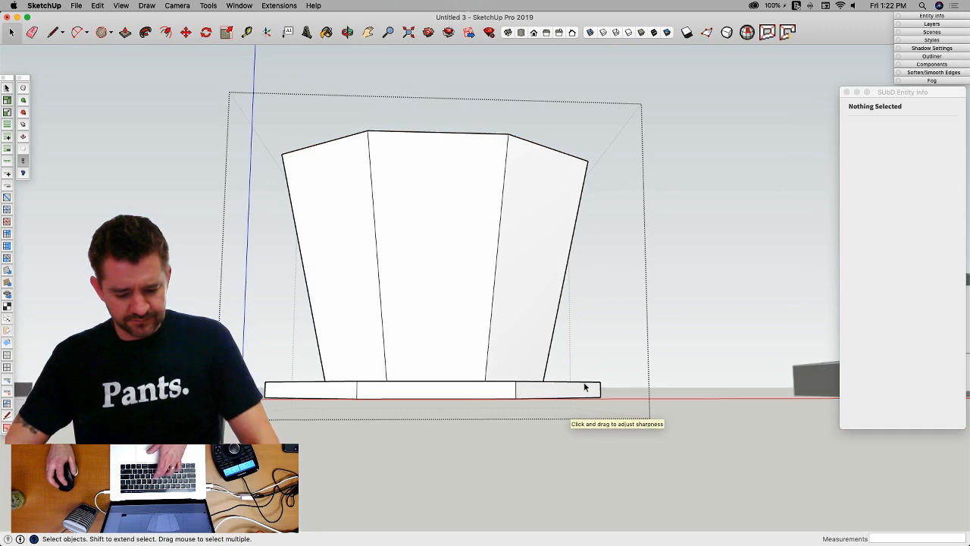
{"action": "key", "text": "s"}
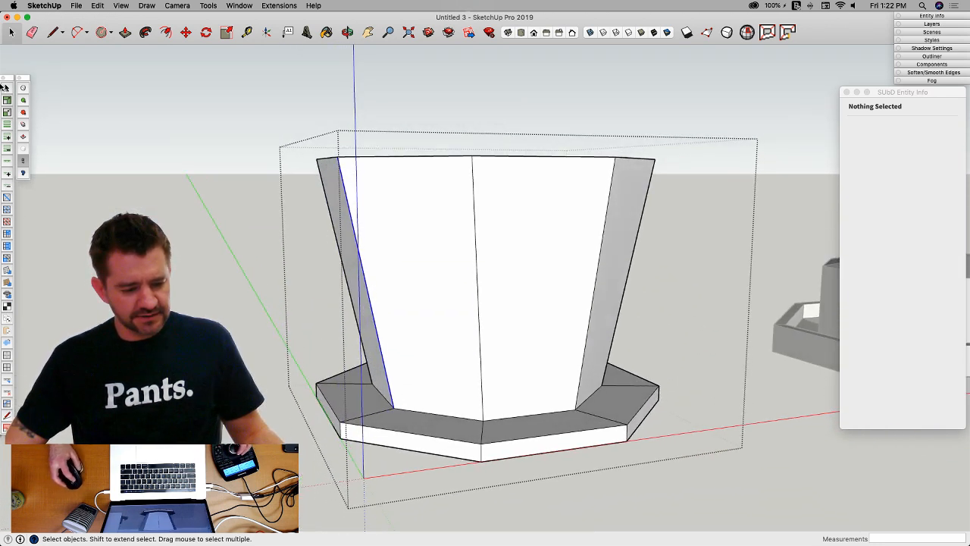
Step: Try connecting the ring of vertical crown edges with a single horizontal edge loop, and undo it
{"action": "left_click", "coordinate": [10, 125]}
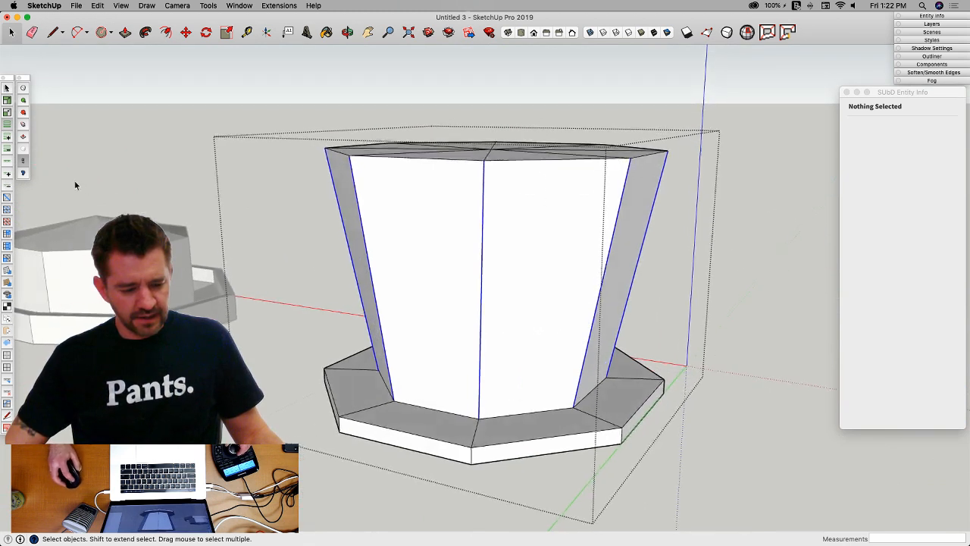
{"action": "left_click", "coordinate": [7, 383]}
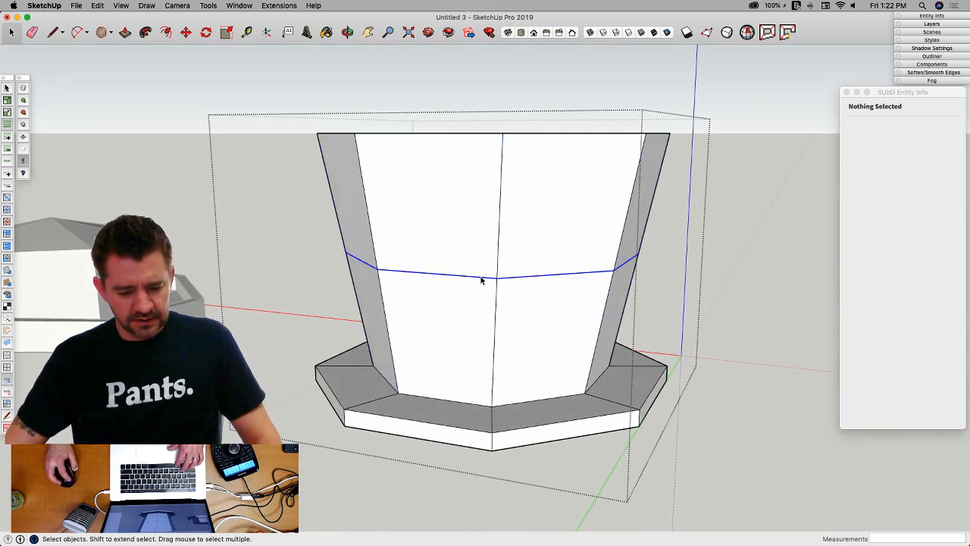
{"action": "key", "text": "super+z"}
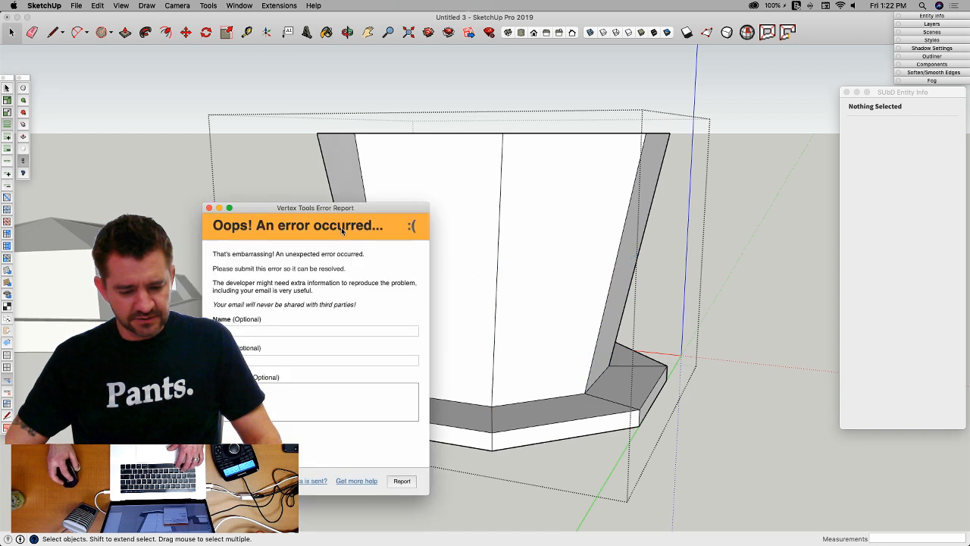
{"action": "left_click", "coordinate": [209, 207]}
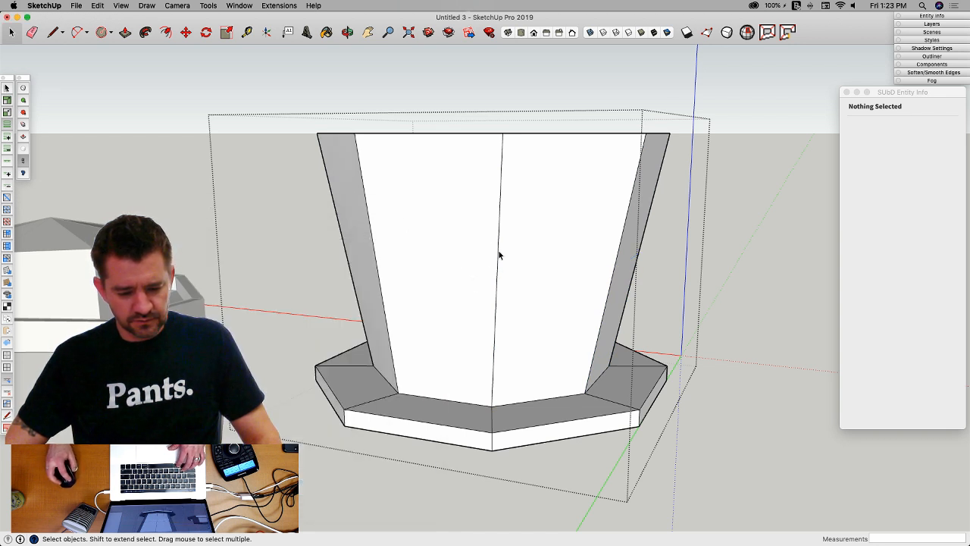
Step: Connect the ring of vertical crown edges with two horizontal edge loops, trying a pinch of 40 before applying 5
{"action": "left_click", "coordinate": [498, 255]}
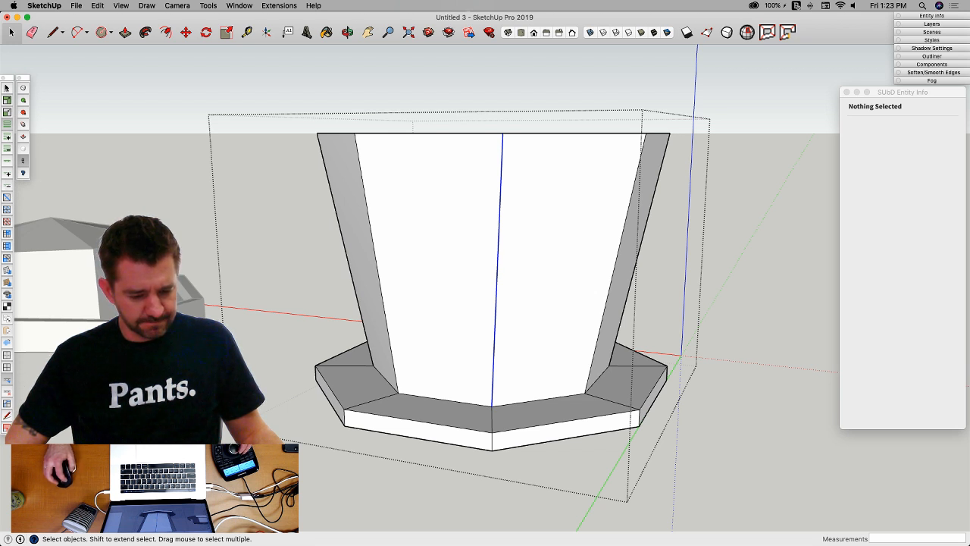
{"action": "left_click", "coordinate": [9, 127]}
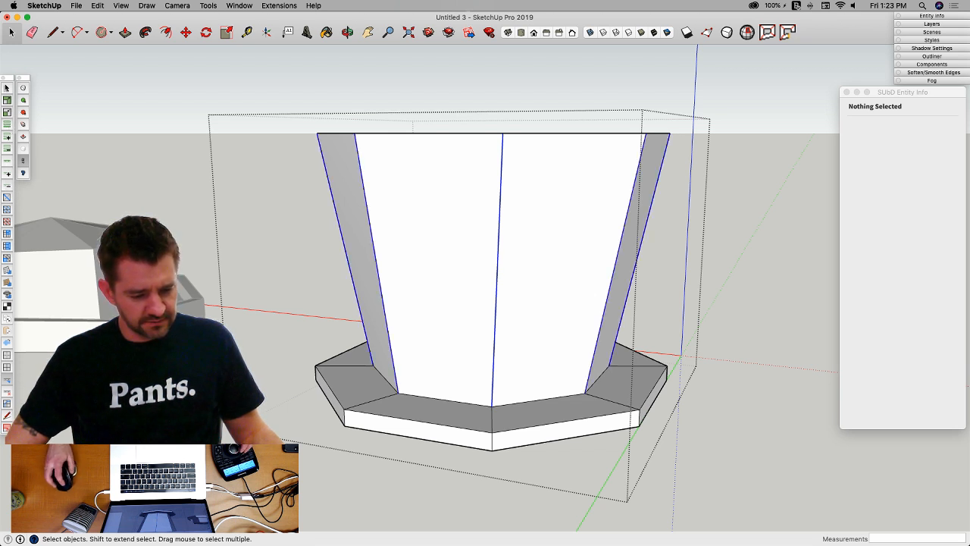
{"action": "left_click", "coordinate": [7, 405]}
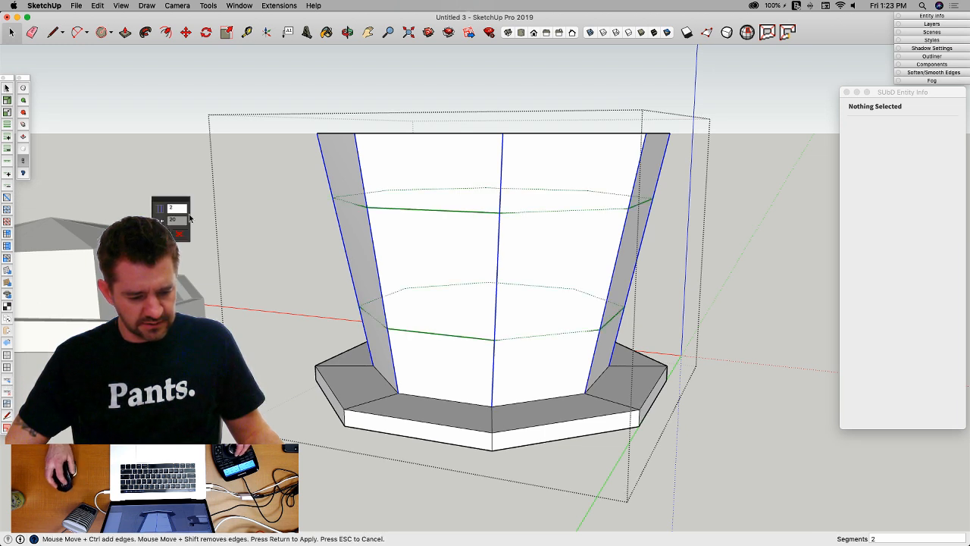
{"action": "middle_click_drag", "start_coordinate": [190, 218], "coordinate": [345, 304]}
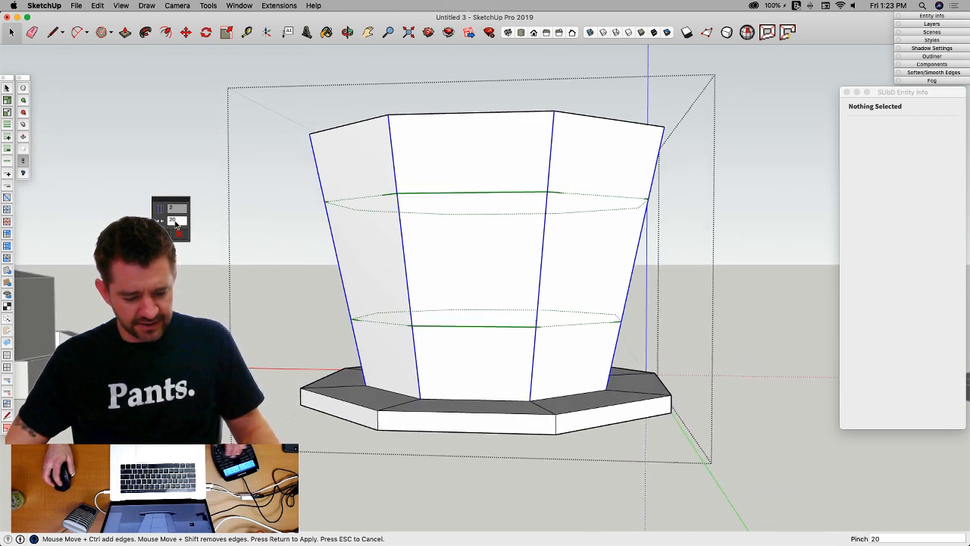
{"action": "type", "text": "40"}
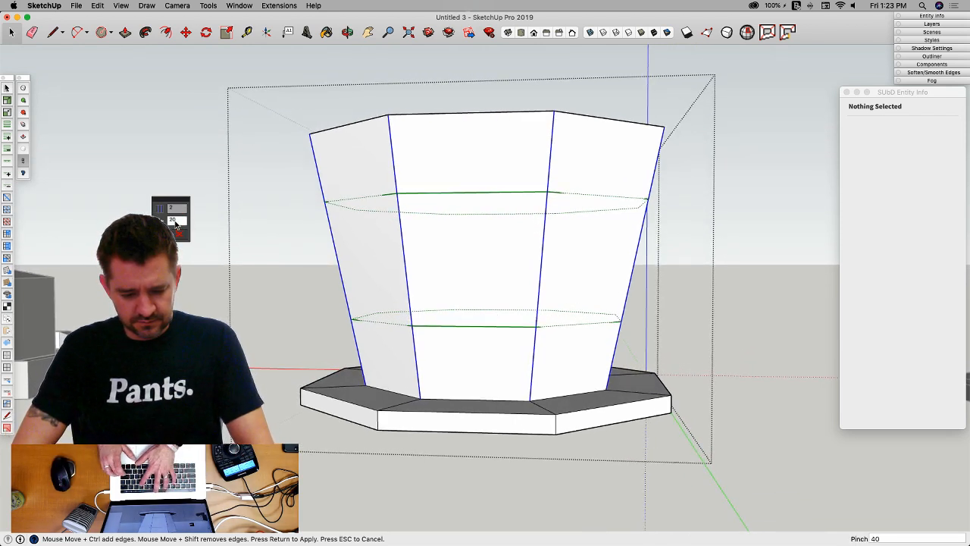
{"action": "key", "text": "Return"}
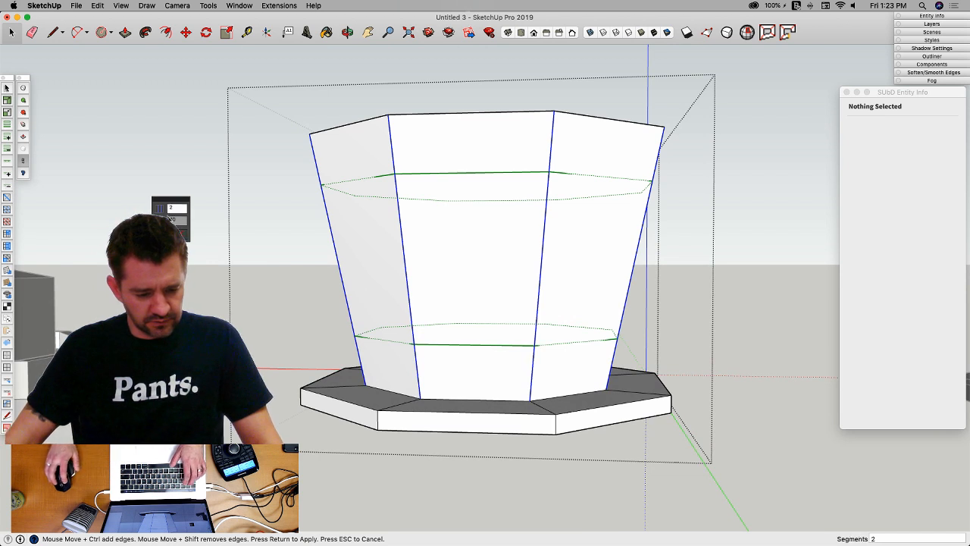
{"action": "left_click", "coordinate": [180, 222]}
{"action": "type", "text": "5"}
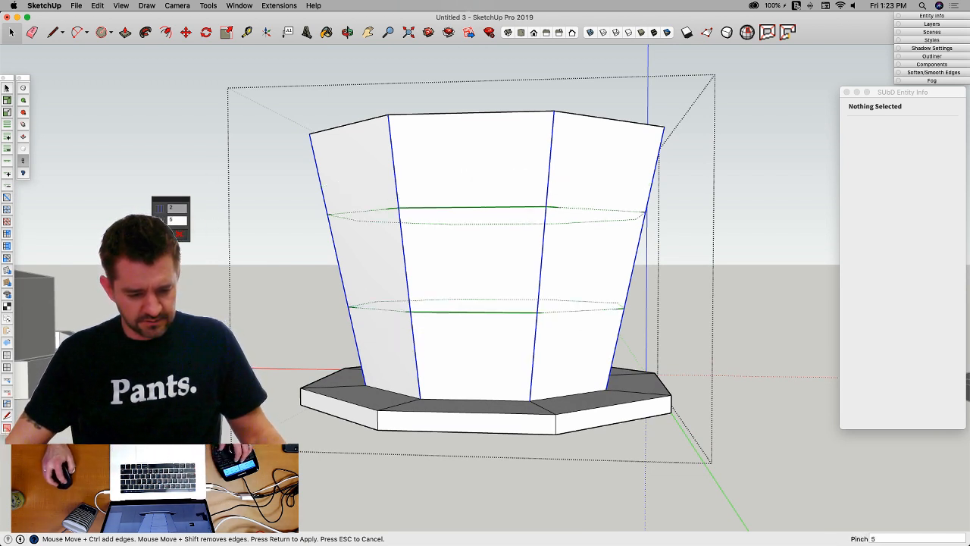
{"action": "middle_click_drag", "start_coordinate": [458, 321], "coordinate": [553, 316]}
{"action": "key", "text": "Return"}
Step: Remove the upper of the two new edge loops around the crown, keeping only the one near the brim
{"action": "middle_click_drag", "start_coordinate": [369, 284], "coordinate": [289, 188]}
{"action": "left_click_drag", "start_coordinate": [397, 225], "coordinate": [667, 257]}
{"action": "middle_click_drag", "start_coordinate": [645, 262], "coordinate": [476, 230]}
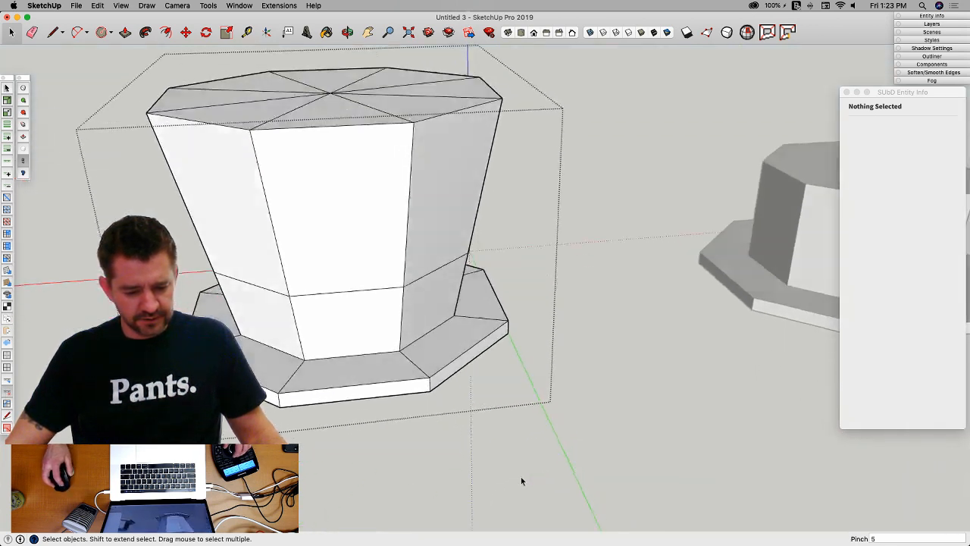
Step: Preview the subdivision around the crown's base and return to the coarse mesh
{"action": "scroll", "coordinate": [461, 441], "scroll_direction": "up", "scroll_amount": 6}
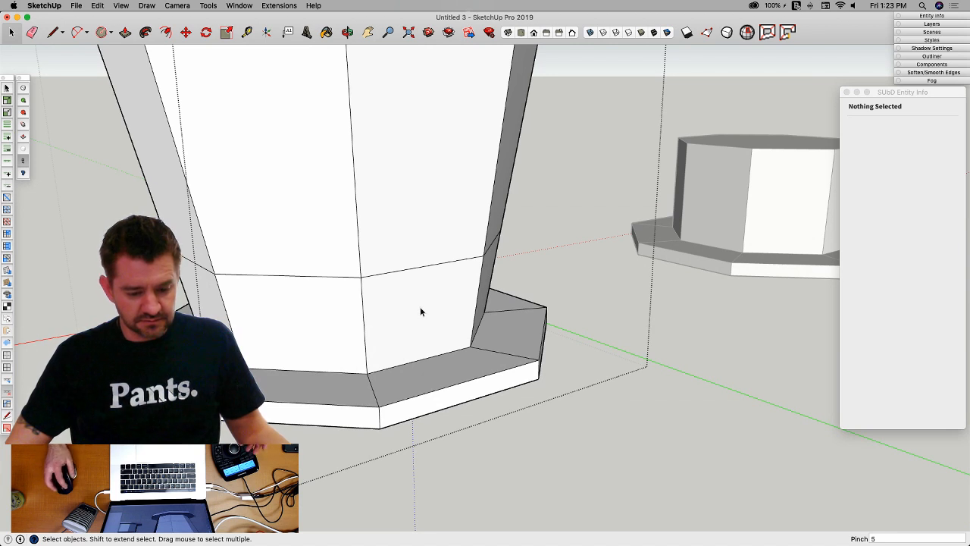
{"action": "mouse_move", "coordinate": [421, 311]}
{"action": "middle_mouse_down"}
{"action": "mouse_move", "coordinate": [409, 299]}
{"action": "mouse_move", "coordinate": [374, 303]}
{"action": "middle_mouse_up"}
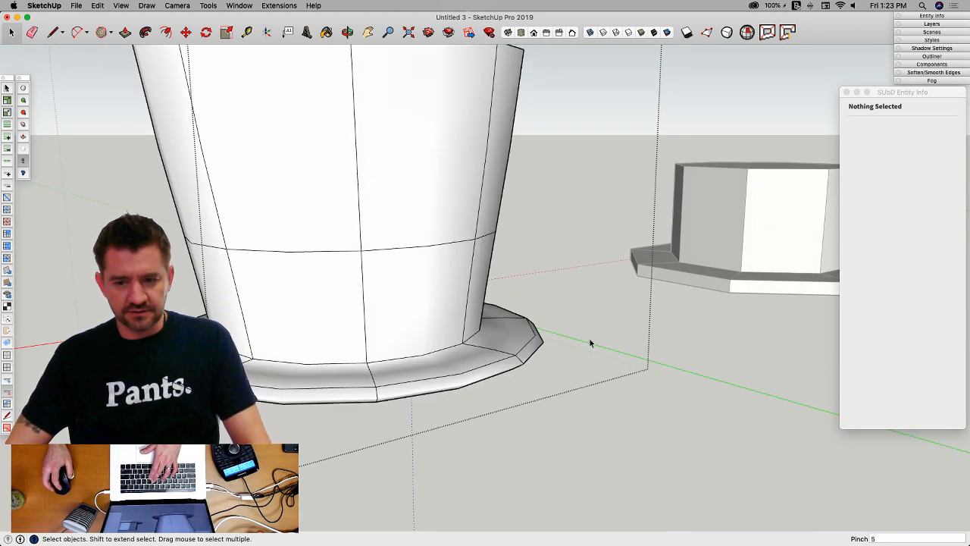
{"action": "key", "text": "super+z"}
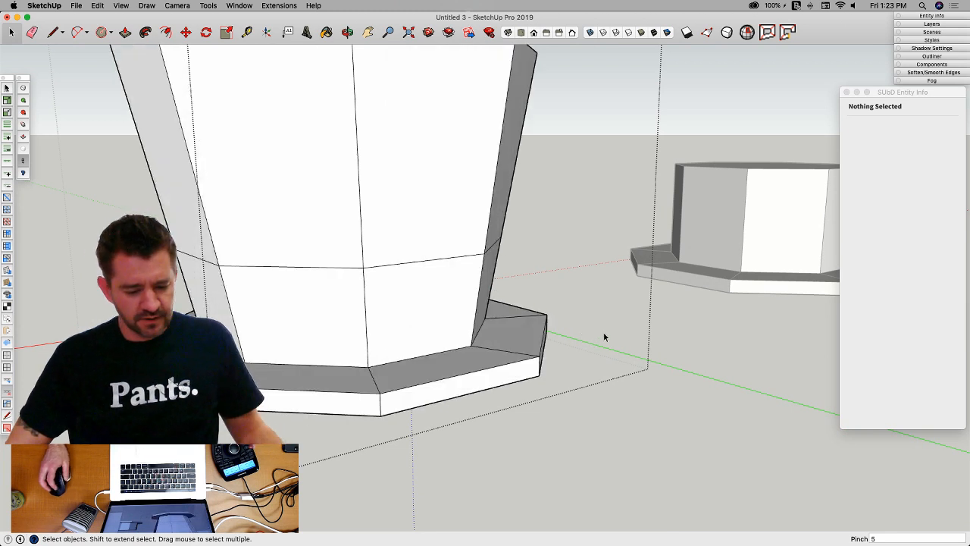
Step: Select every face in the band around the crown between the lower edge loop and the brim
{"action": "middle_click_drag", "start_coordinate": [604, 336], "coordinate": [412, 324]}
{"action": "left_click", "coordinate": [439, 321]}
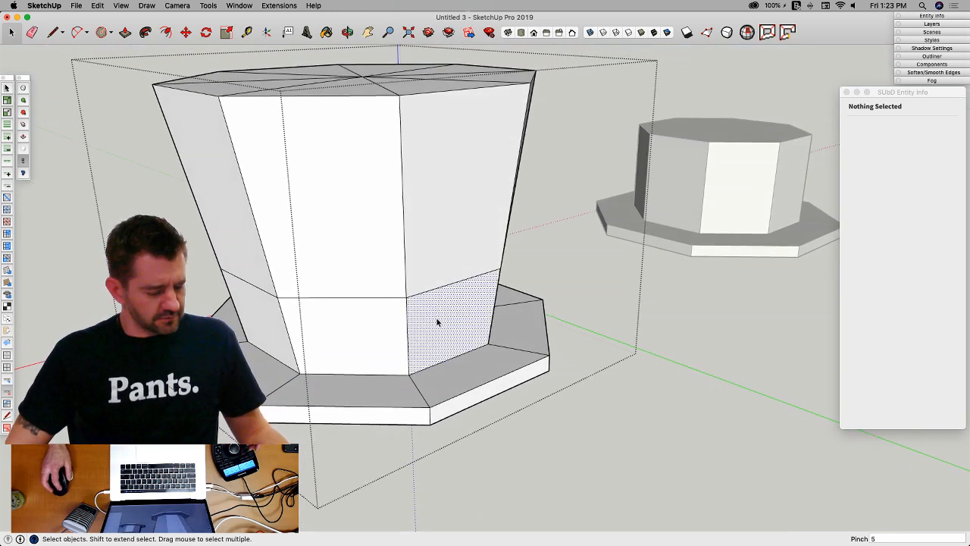
{"action": "left_click", "coordinate": [353, 322], "text": "shift"}
{"action": "middle_click_drag", "start_coordinate": [353, 323], "coordinate": [286, 356]}
{"action": "left_click", "coordinate": [312, 362], "text": "shift"}
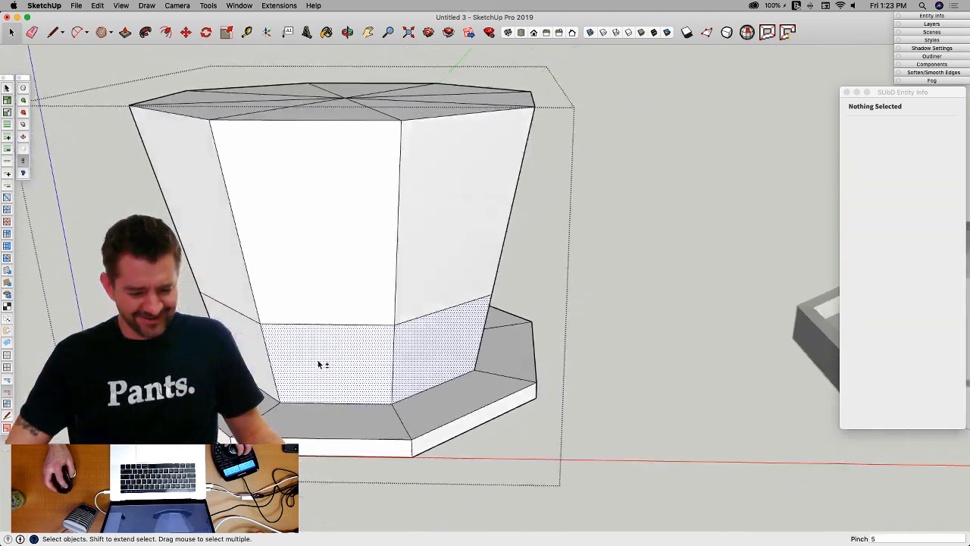
{"action": "left_click", "coordinate": [394, 359], "text": "shift"}
{"action": "left_click", "coordinate": [442, 338], "text": "shift"}
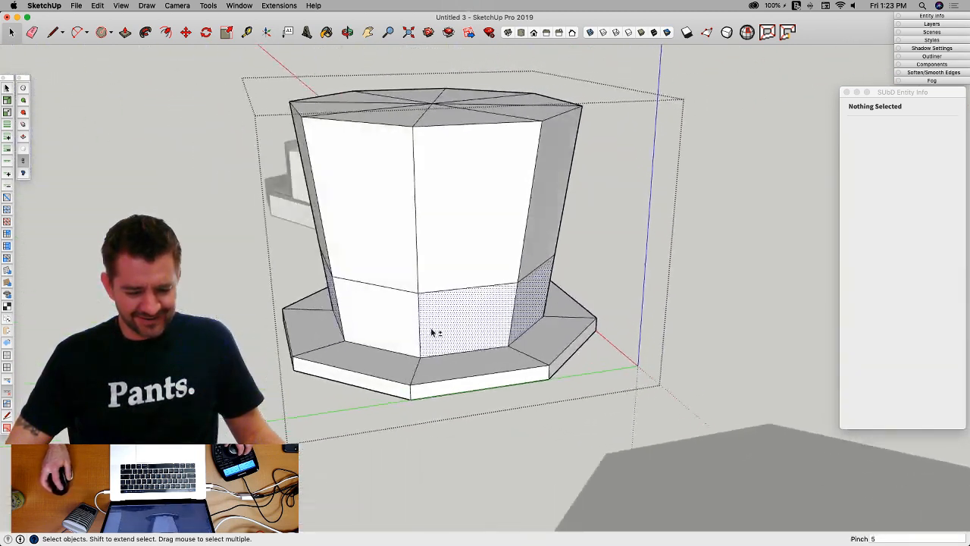
{"action": "left_click", "coordinate": [414, 327], "text": "shift"}
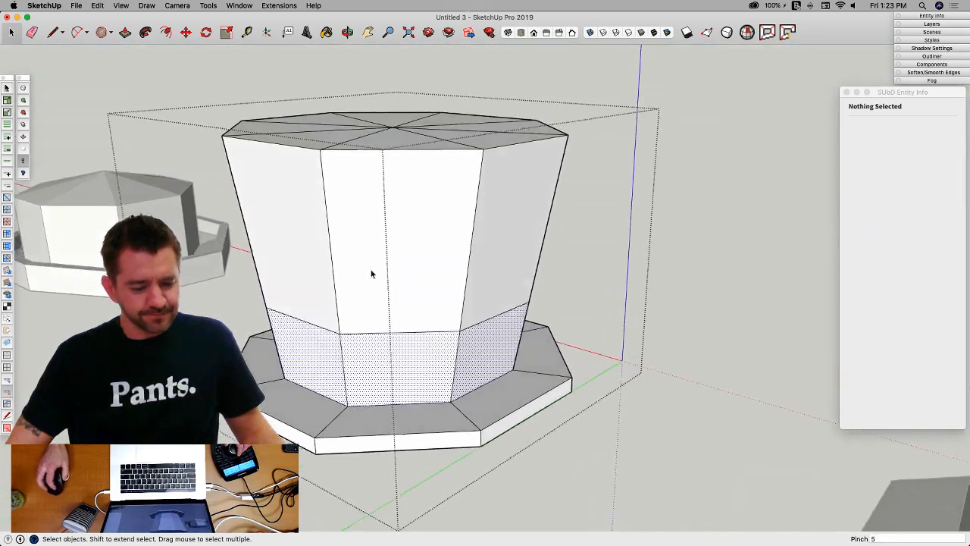
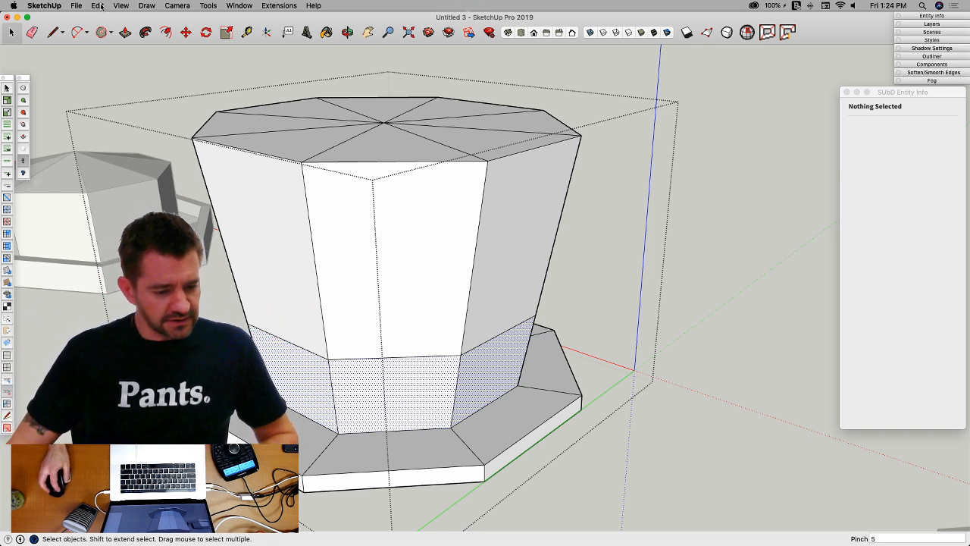
Step: Save the model to the Desktop as hats.skp
{"action": "left_click", "coordinate": [76, 5]}
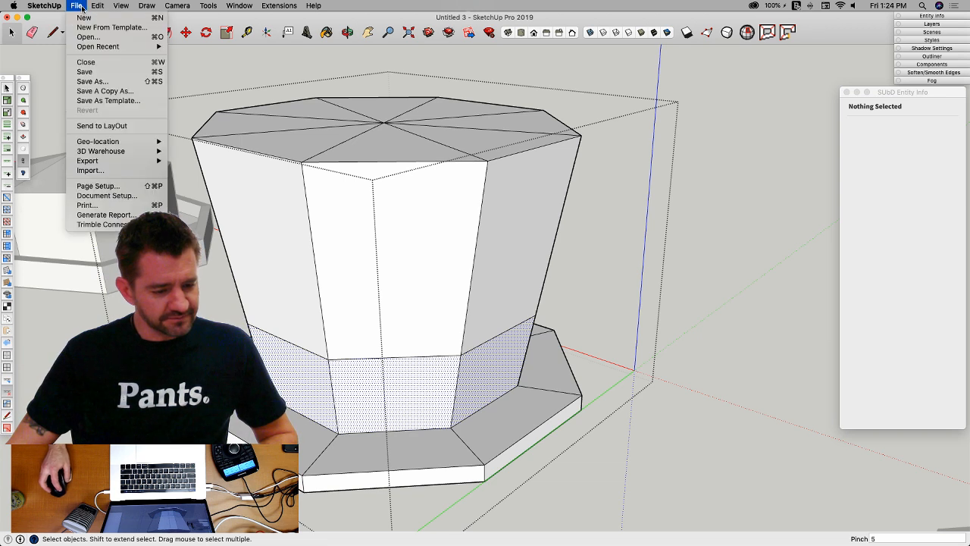
{"action": "left_click", "coordinate": [92, 74]}
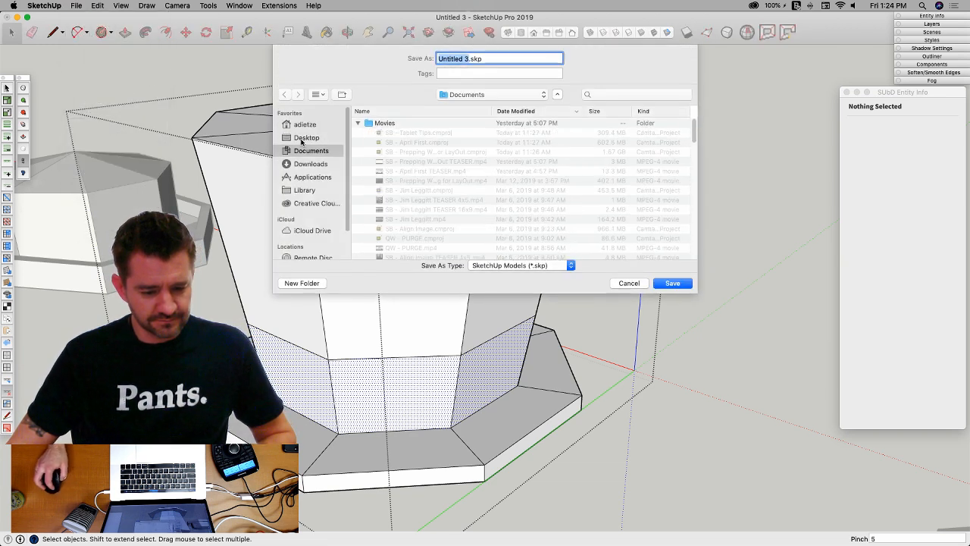
{"action": "left_click", "coordinate": [304, 140]}
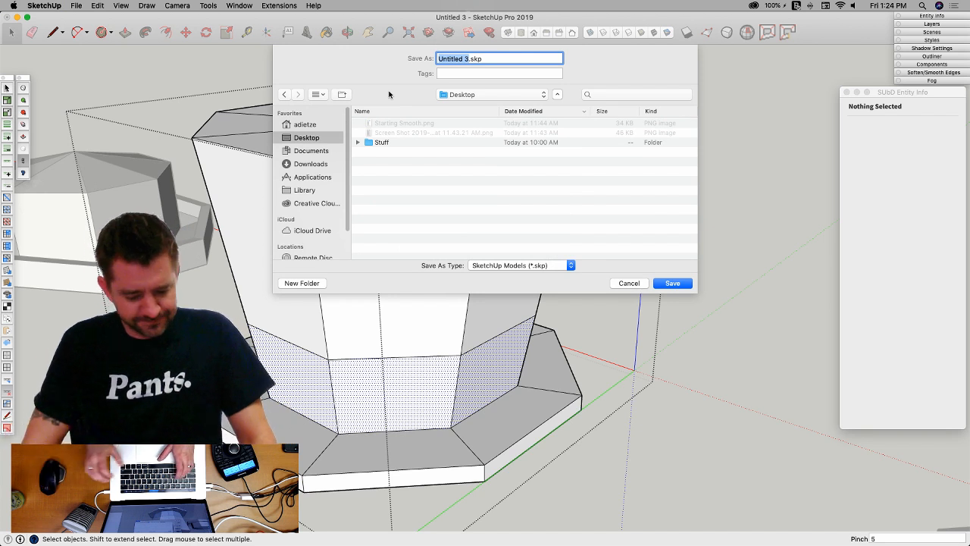
{"action": "type", "text": "Hat"}
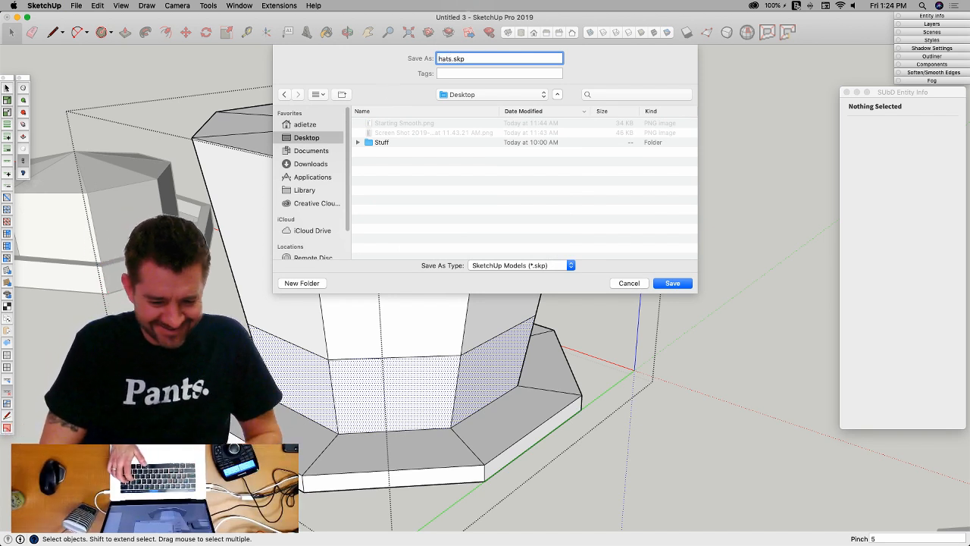
{"action": "key", "text": "Return"}
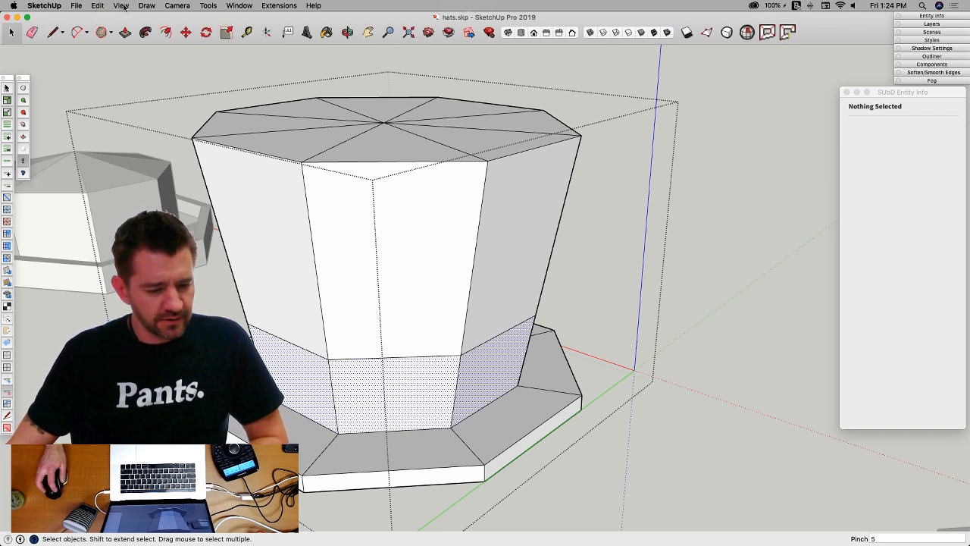
Step: Show the Fredo6_JointPushPull tool palette
{"action": "left_click", "coordinate": [121, 6]}
{"action": "mouse_move", "coordinate": [141, 44]}
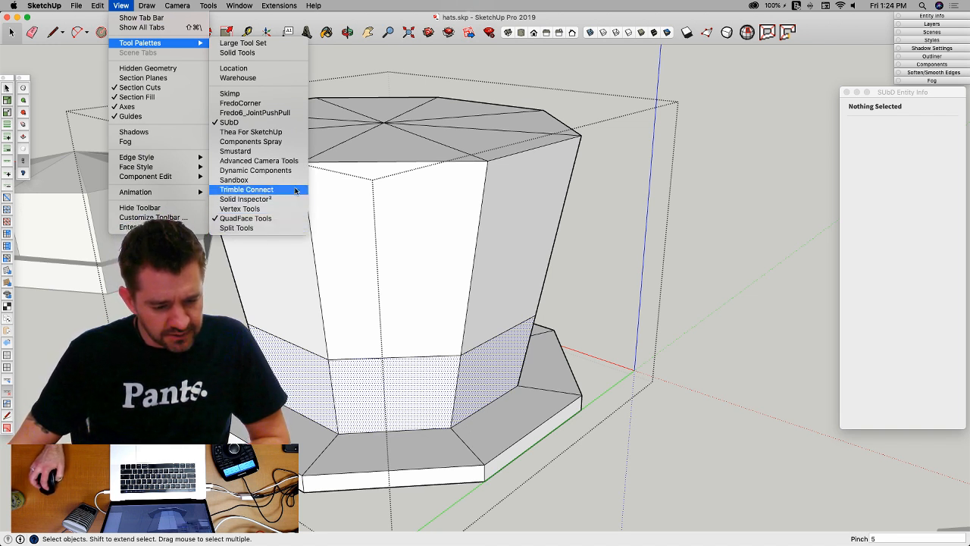
{"action": "left_click", "coordinate": [290, 122]}
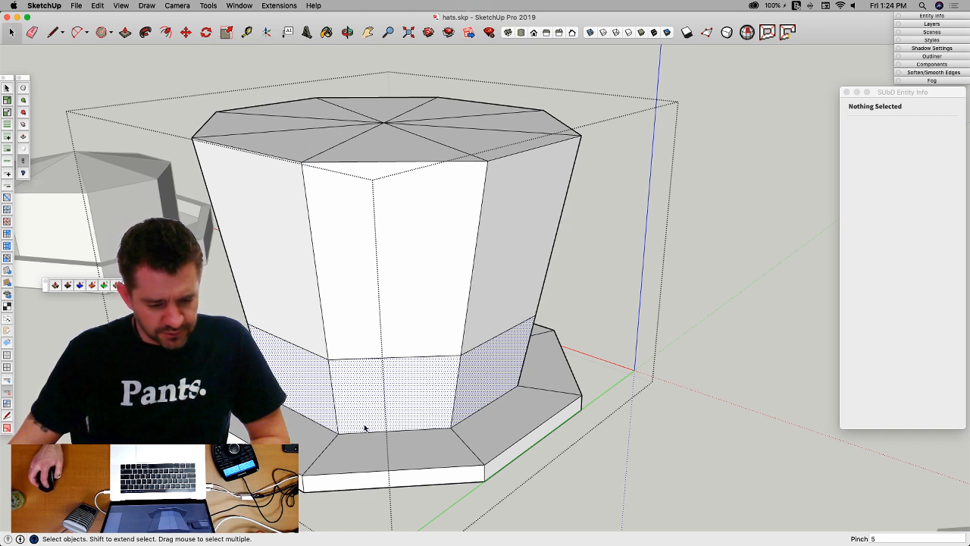
Step: Thicken the selected hatband faces outward by about 1 5/8" with Joint Push Pull, and dismiss the Vertex Tools error reports
{"action": "left_click_drag", "start_coordinate": [391, 414], "coordinate": [392, 418]}
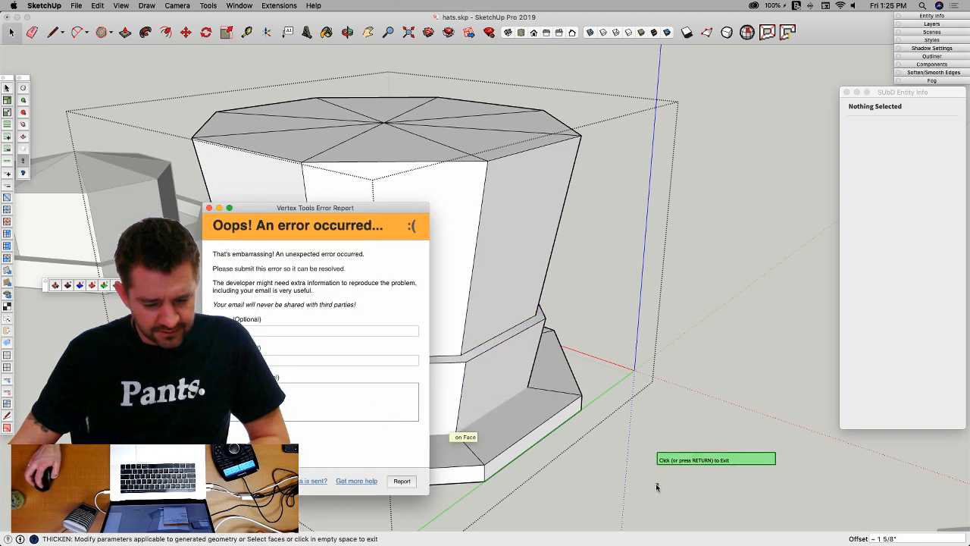
{"action": "left_click", "coordinate": [209, 208]}
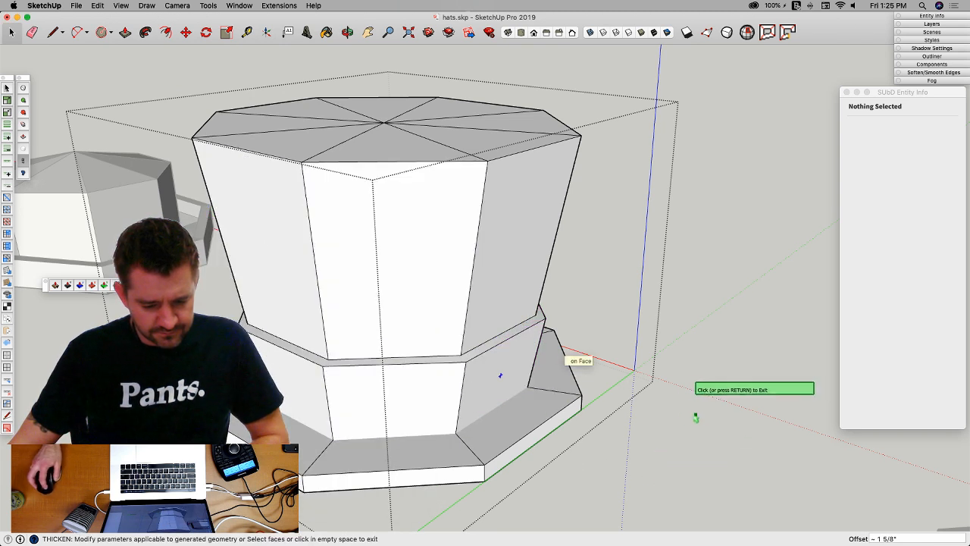
{"action": "left_click", "coordinate": [671, 412]}
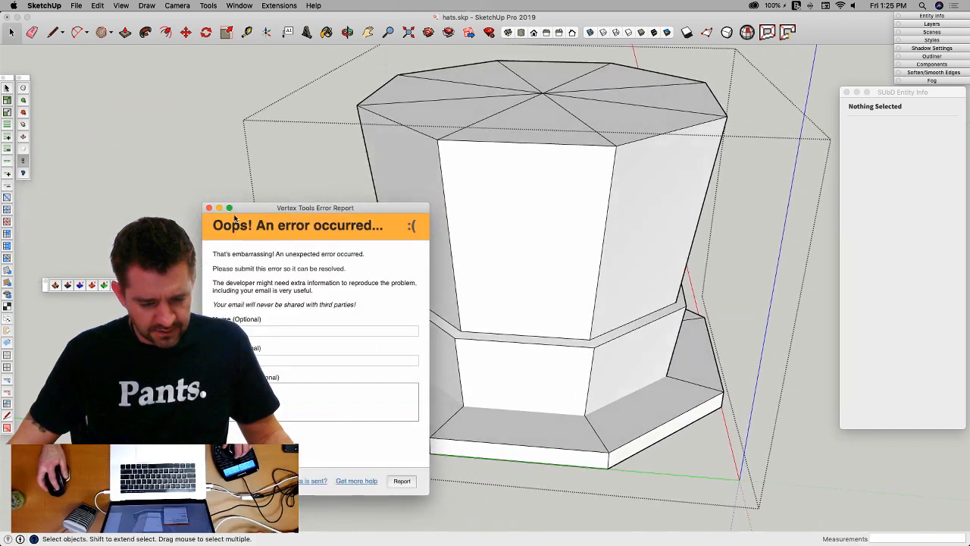
{"action": "left_click", "coordinate": [209, 208]}
Step: Select the hatband and brim geometry and intersect its faces with the selection
{"action": "scroll", "coordinate": [463, 348], "scroll_direction": "up", "scroll_amount": 10}
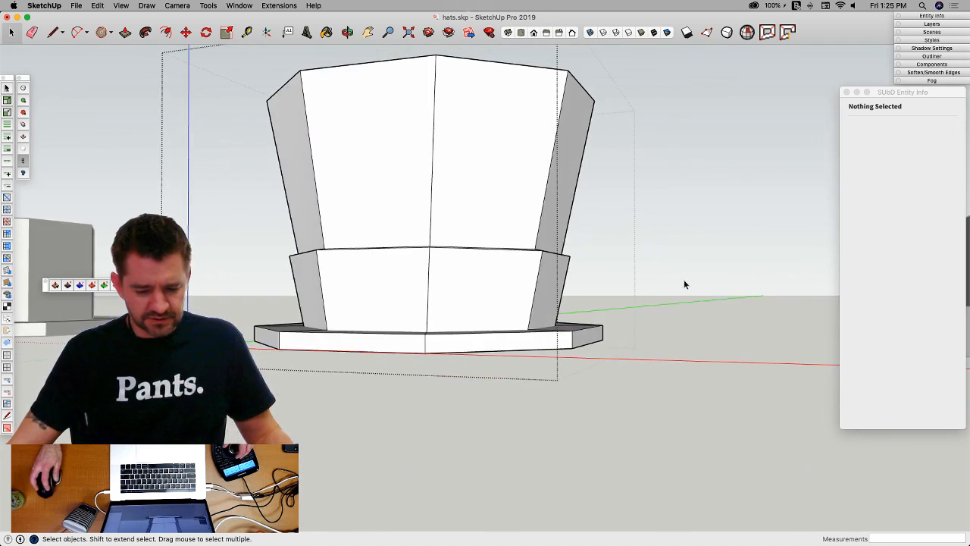
{"action": "left_click_drag", "start_coordinate": [189, 413], "coordinate": [189, 413]}
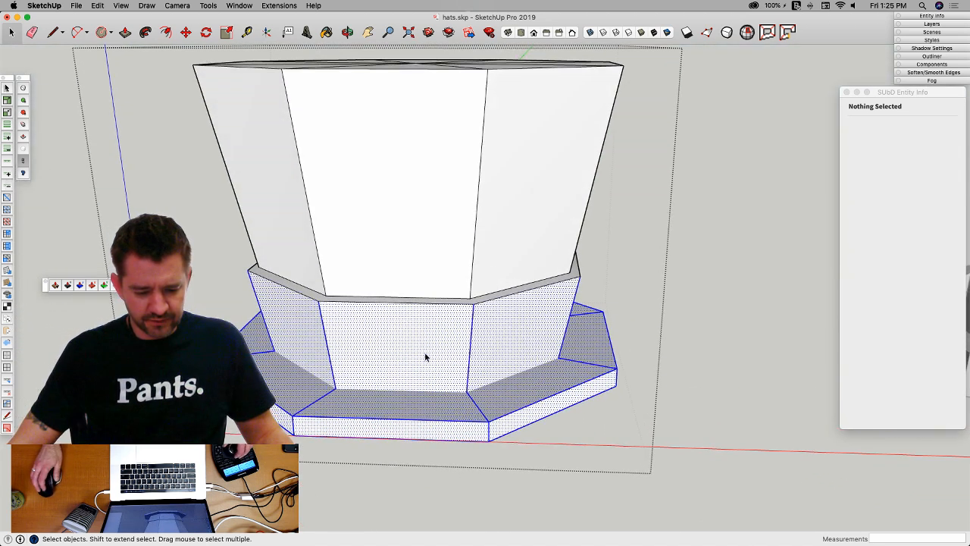
{"action": "right_click", "coordinate": [424, 352]}
{"action": "mouse_move", "coordinate": [470, 419]}
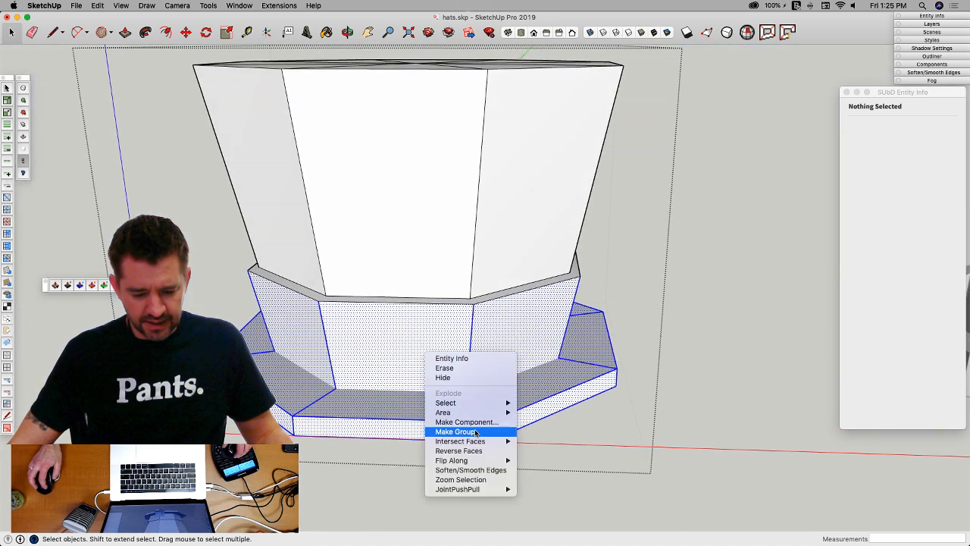
{"action": "mouse_move", "coordinate": [478, 442]}
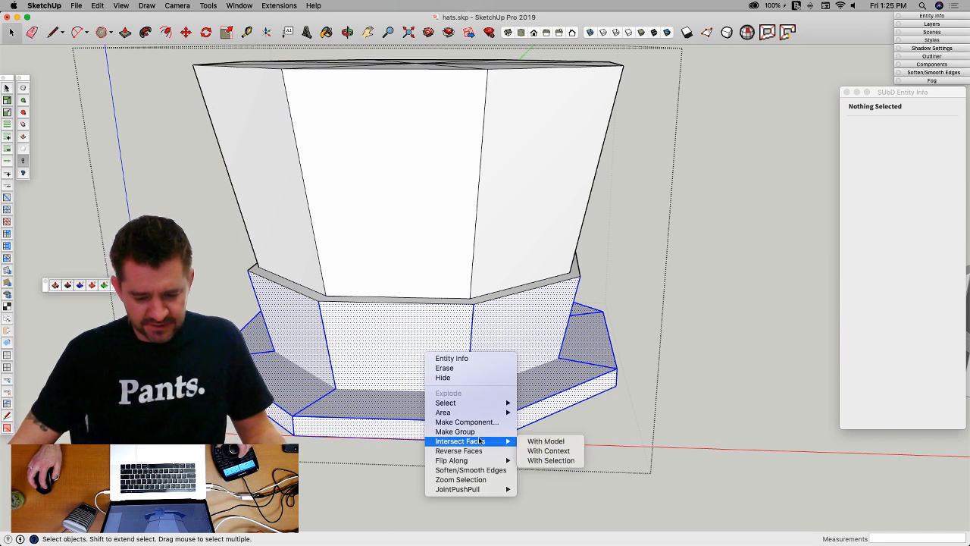
{"action": "left_click", "coordinate": [549, 460]}
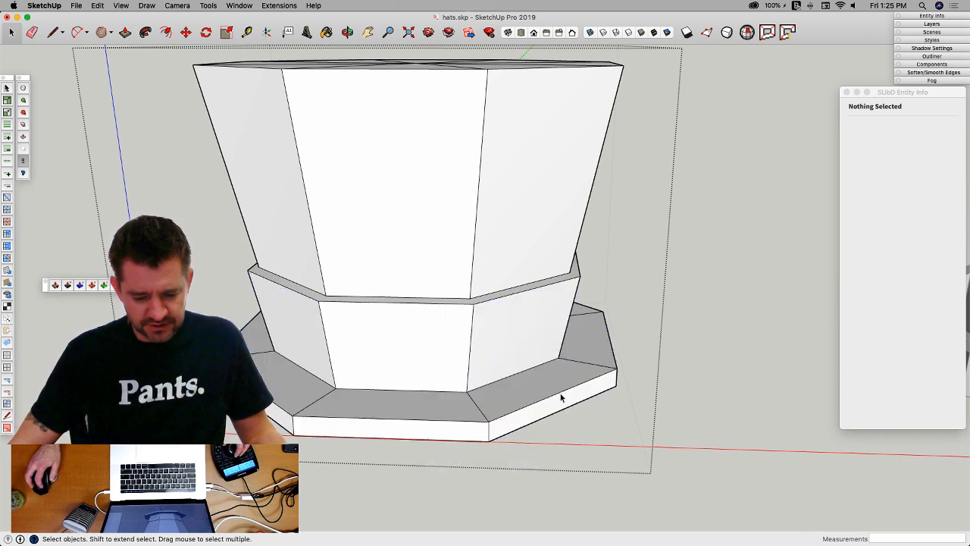
Step: Turn on X-ray display, inspect the hat with Solid Inspector², and fix its internal faces
{"action": "middle_click_drag", "start_coordinate": [563, 396], "coordinate": [320, 414]}
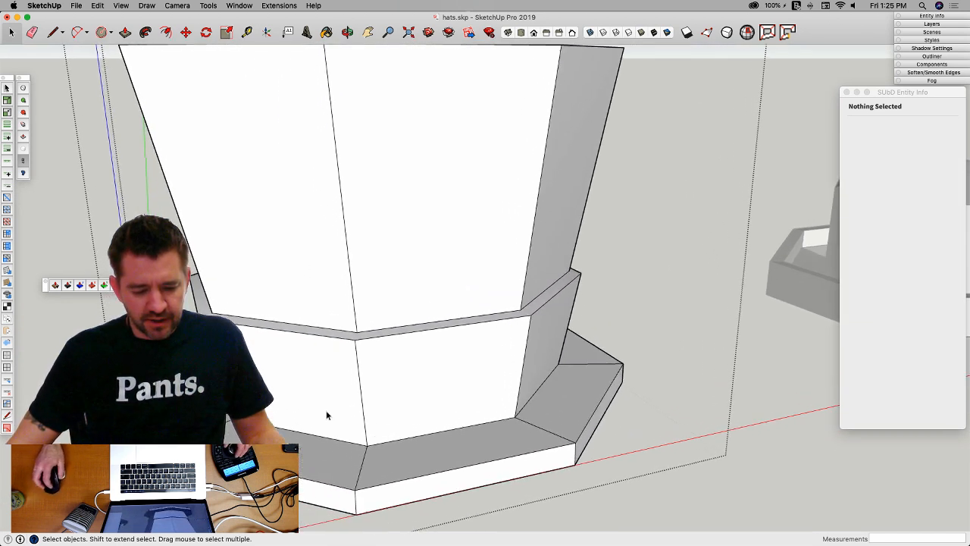
{"action": "left_click", "coordinate": [591, 32]}
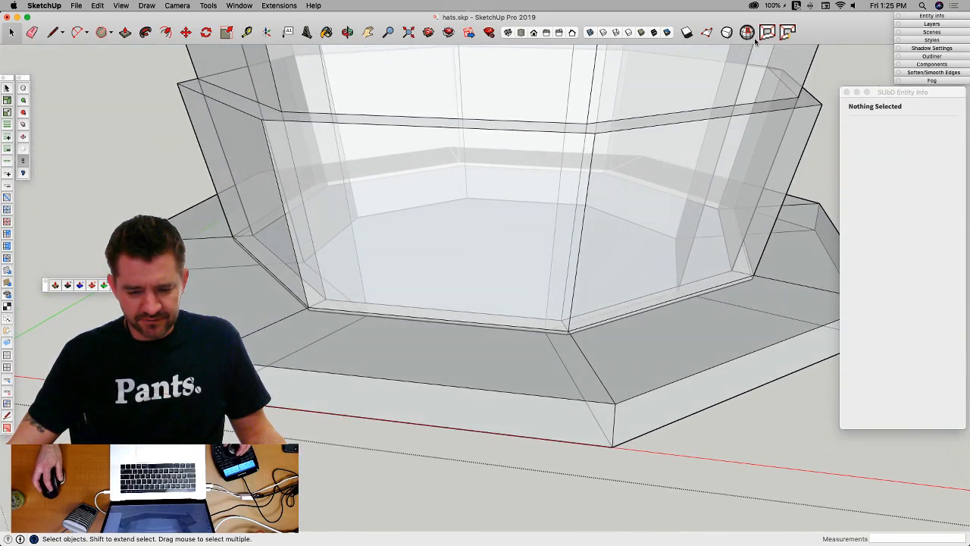
{"action": "left_click", "coordinate": [747, 33]}
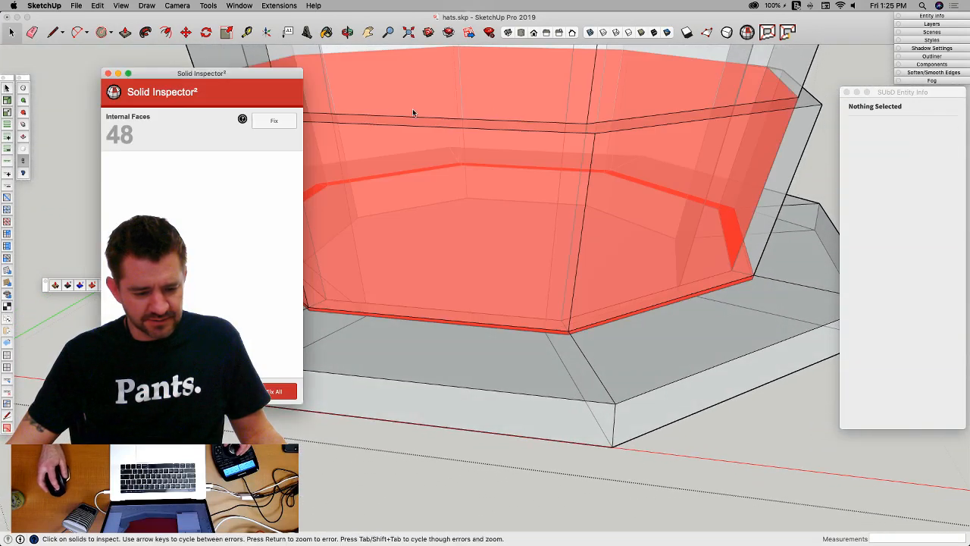
{"action": "left_click", "coordinate": [275, 123]}
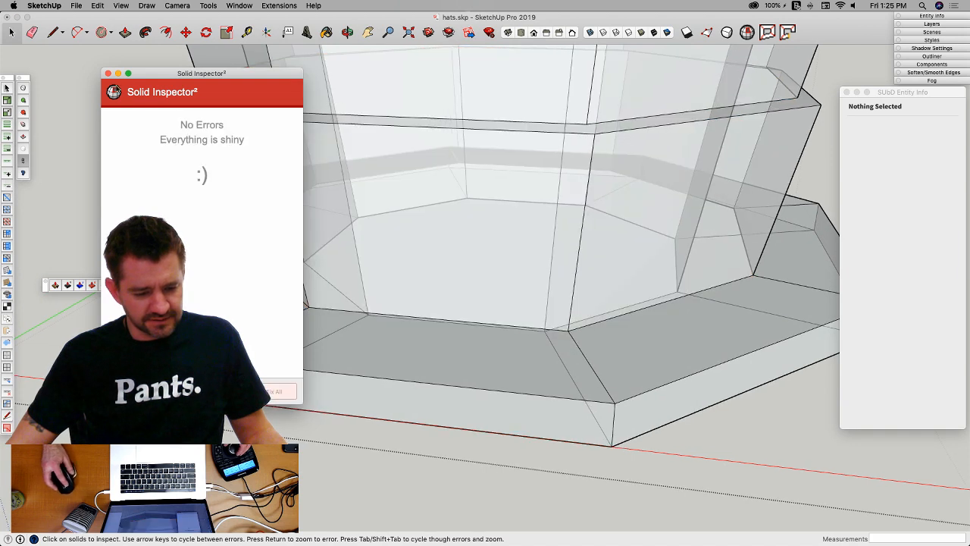
Step: Tidy the view by closing Solid Inspector², parking the Joint Push Pull palette below the other palettes, and turning off X-ray display
{"action": "left_click", "coordinate": [108, 73]}
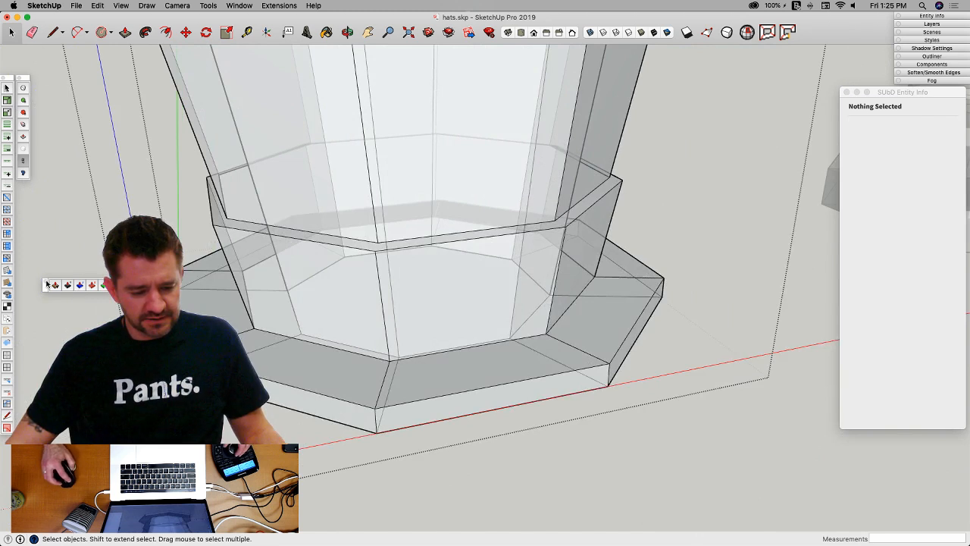
{"action": "left_click_drag", "start_coordinate": [3, 286], "coordinate": [21, 193]}
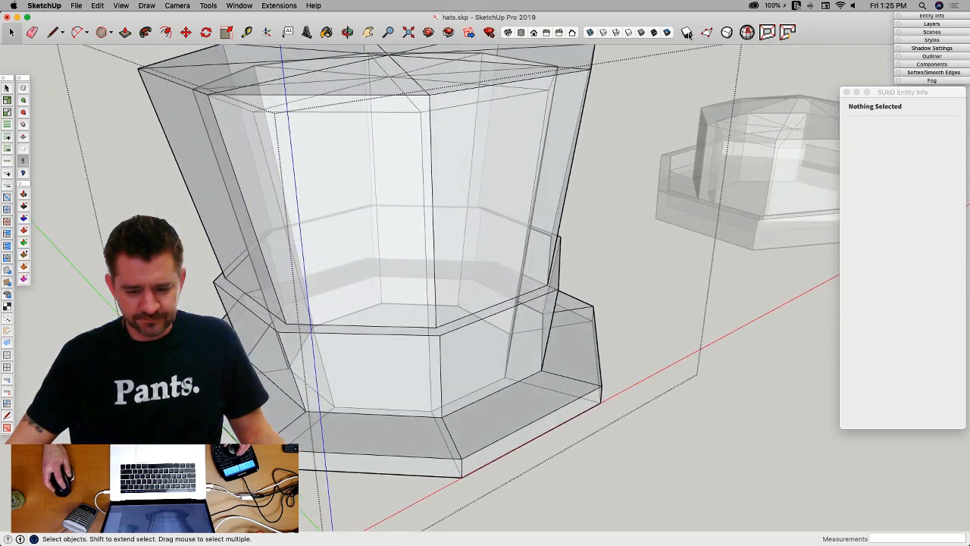
{"action": "left_click", "coordinate": [578, 32]}
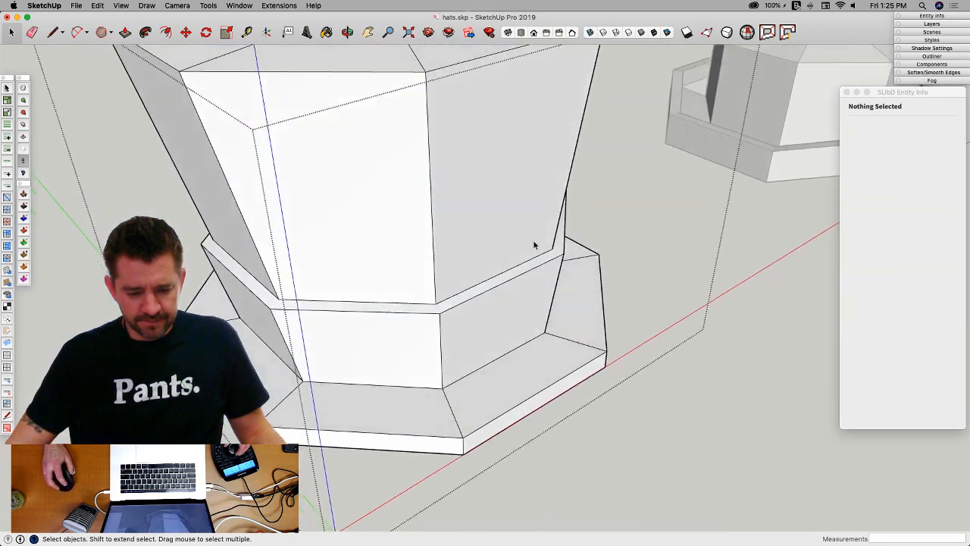
Step: Select the ring-shaped face on top of the hatband and try to divide it with TIG Split Donut
{"action": "left_click", "coordinate": [491, 302]}
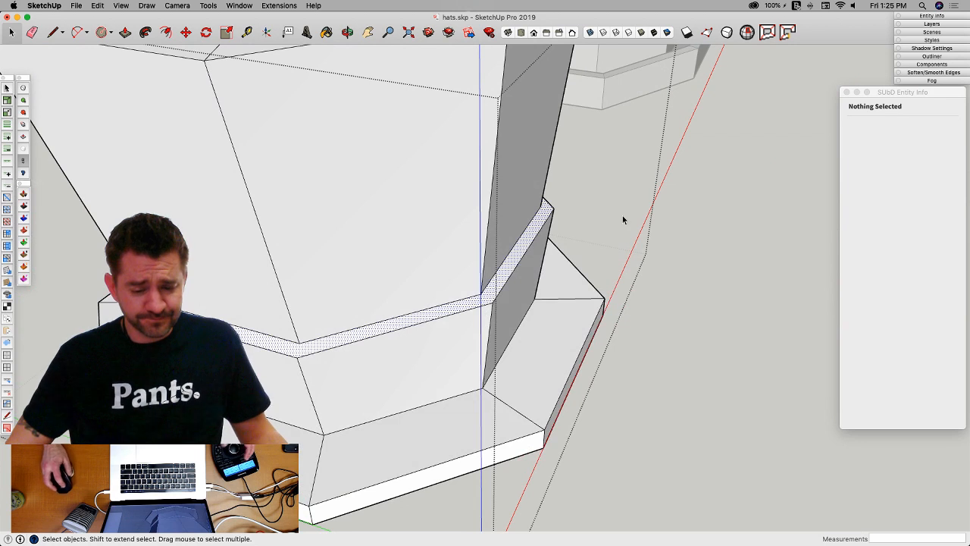
{"action": "left_click", "coordinate": [769, 33]}
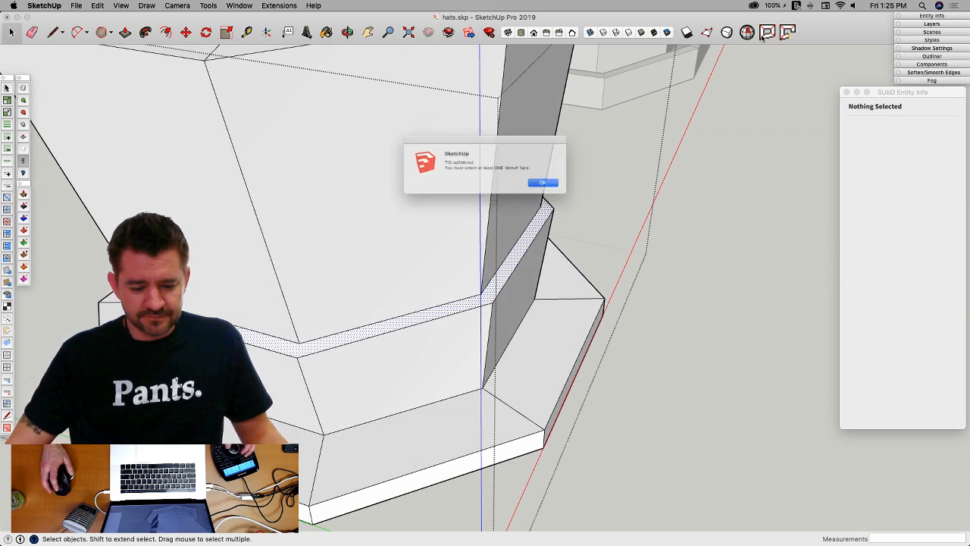
{"action": "left_click", "coordinate": [573, 190]}
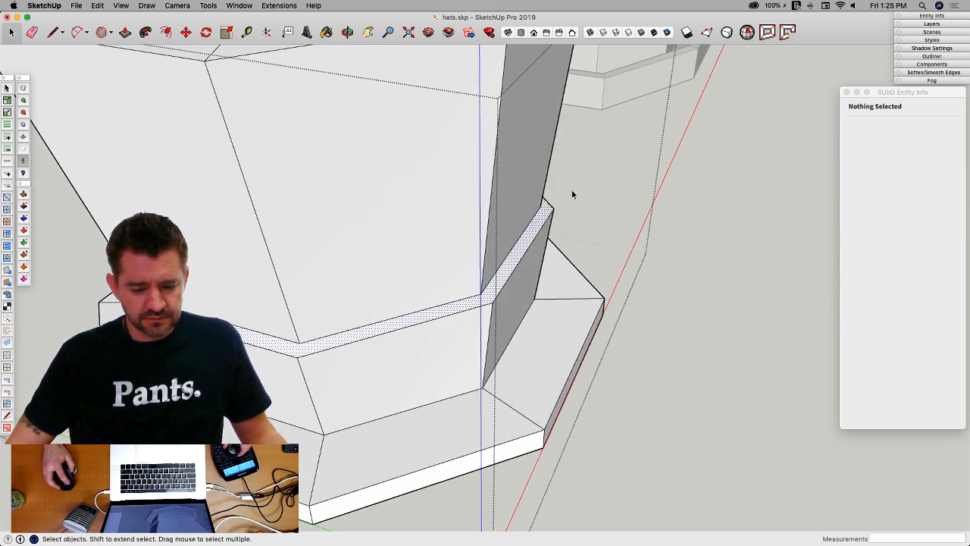
{"action": "left_click", "coordinate": [623, 206]}
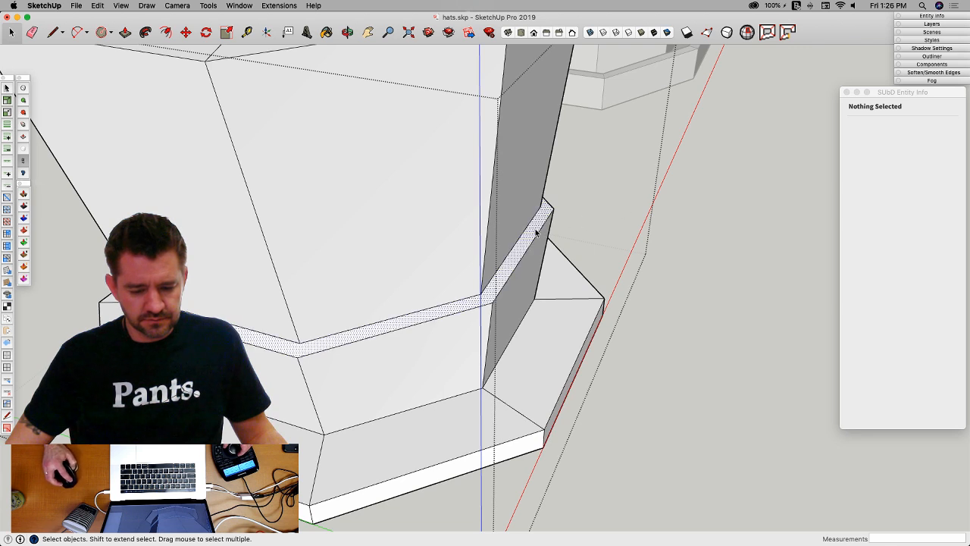
{"action": "left_click", "coordinate": [766, 33]}
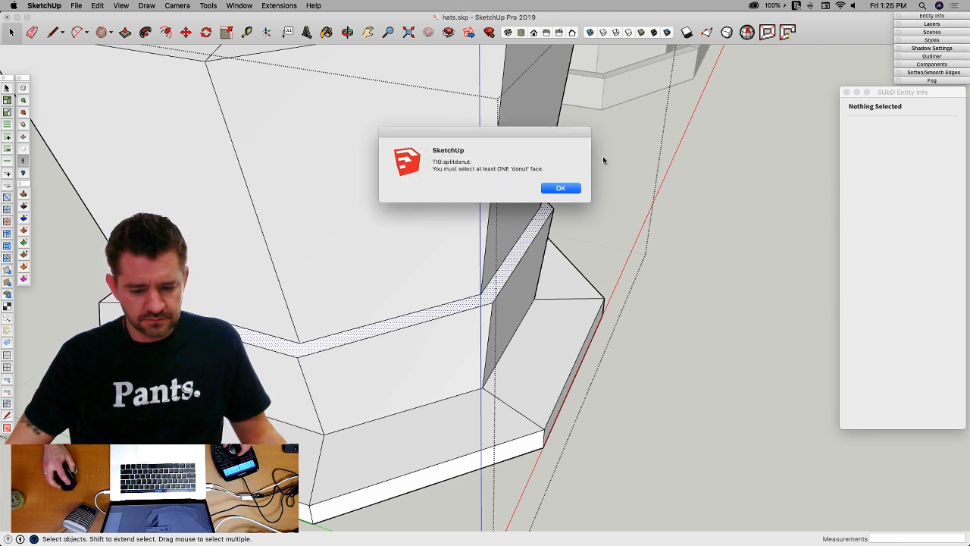
{"action": "left_click", "coordinate": [560, 188]}
{"action": "middle_click_drag", "start_coordinate": [559, 190], "coordinate": [639, 177]}
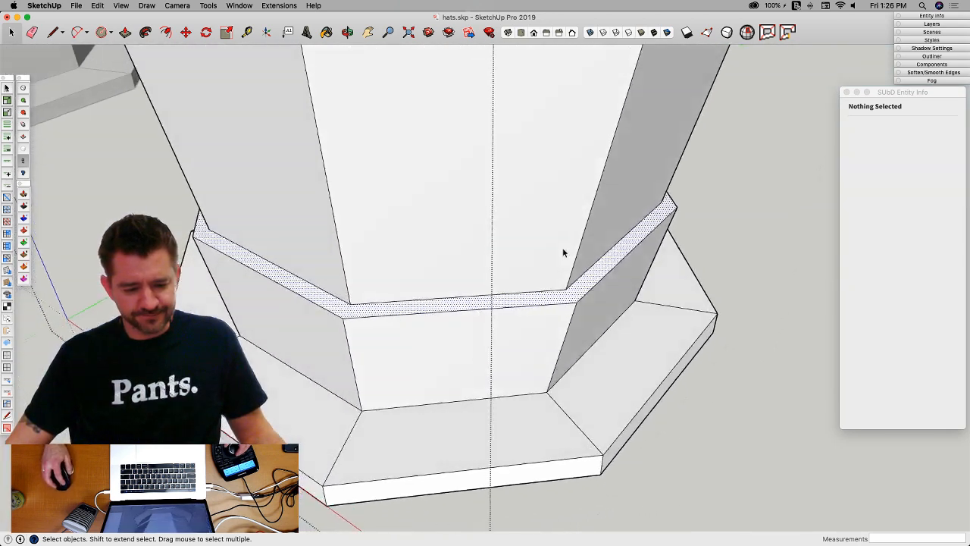
Step: Draw edges joining the inner and outer corners around the hatband's top ring face to split it into quads
{"action": "key", "text": "l"}
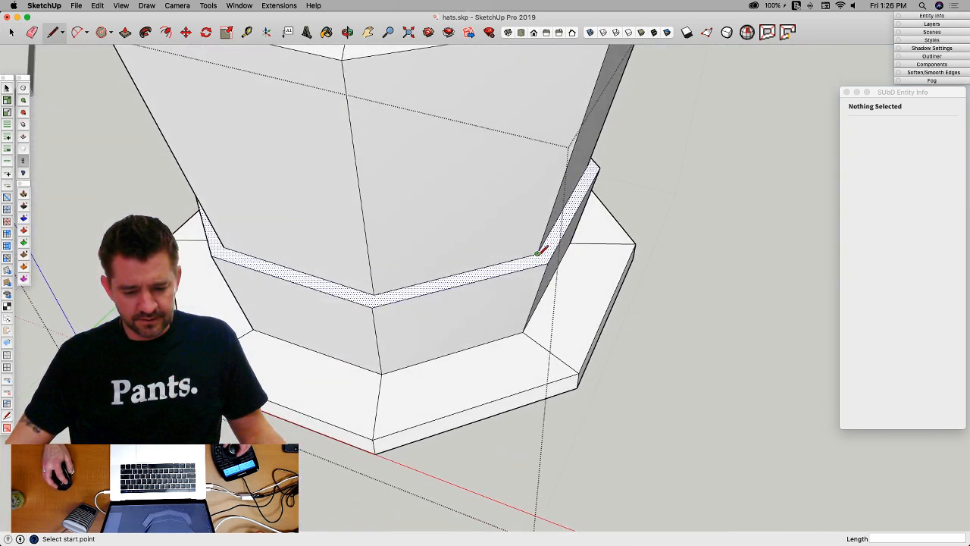
{"action": "left_click", "coordinate": [773, 31]}
{"action": "left_click", "coordinate": [560, 188]}
{"action": "key", "text": "l"}
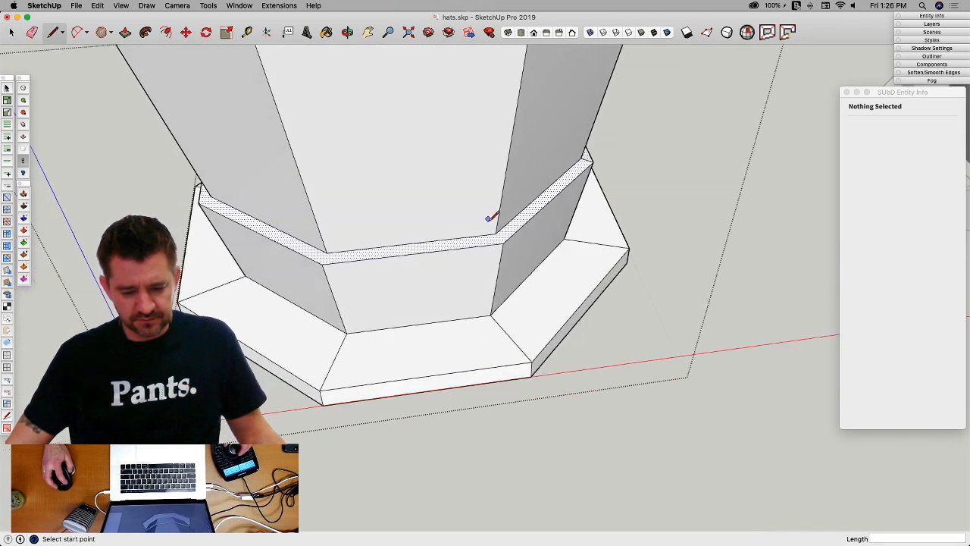
{"action": "key", "text": "Escape"}
{"action": "middle_click_drag", "start_coordinate": [512, 237], "coordinate": [364, 341]}
{"action": "key", "text": "Escape"}
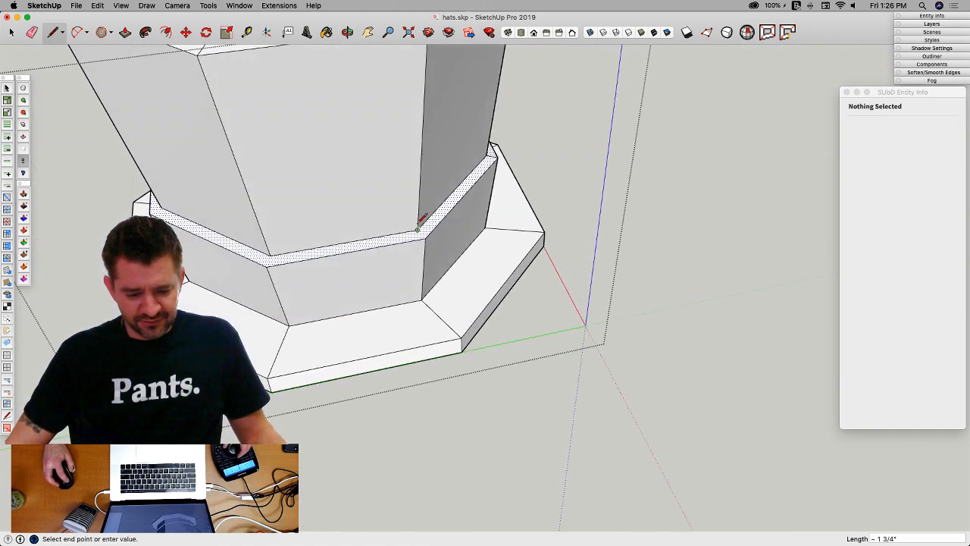
{"action": "key", "text": "Escape"}
{"action": "middle_click_drag", "start_coordinate": [426, 237], "coordinate": [402, 317]}
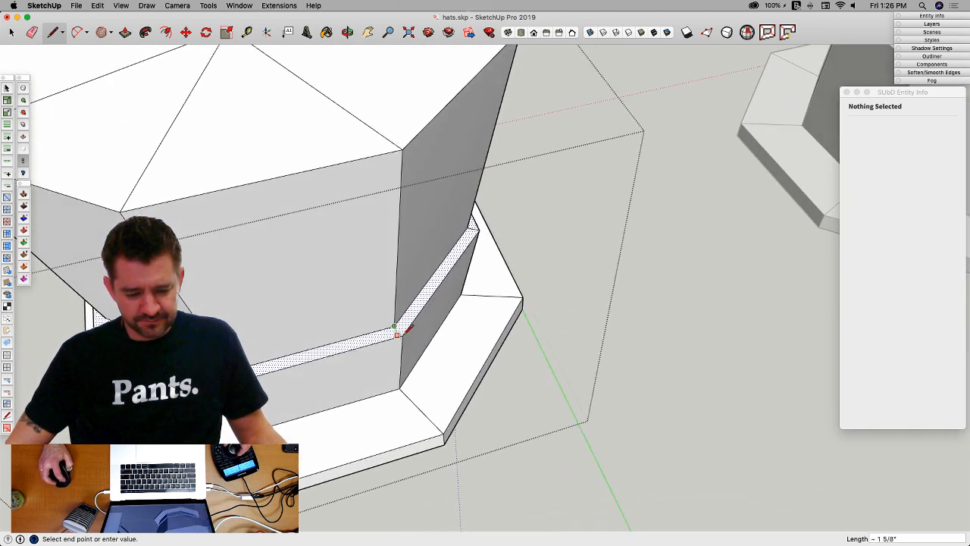
{"action": "key", "text": "Escape"}
{"action": "middle_click_drag", "start_coordinate": [402, 331], "coordinate": [393, 274]}
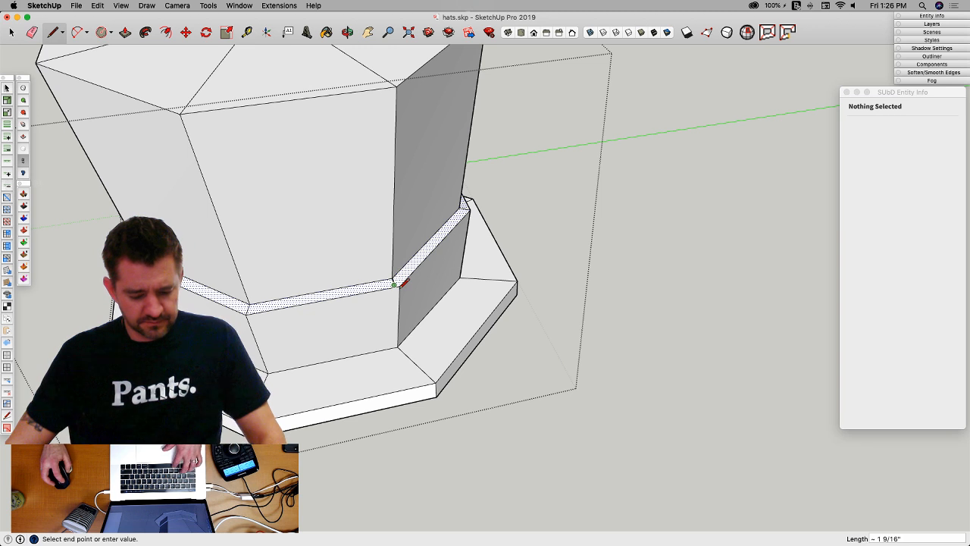
{"action": "left_click", "coordinate": [395, 285]}
{"action": "left_click", "coordinate": [209, 208]}
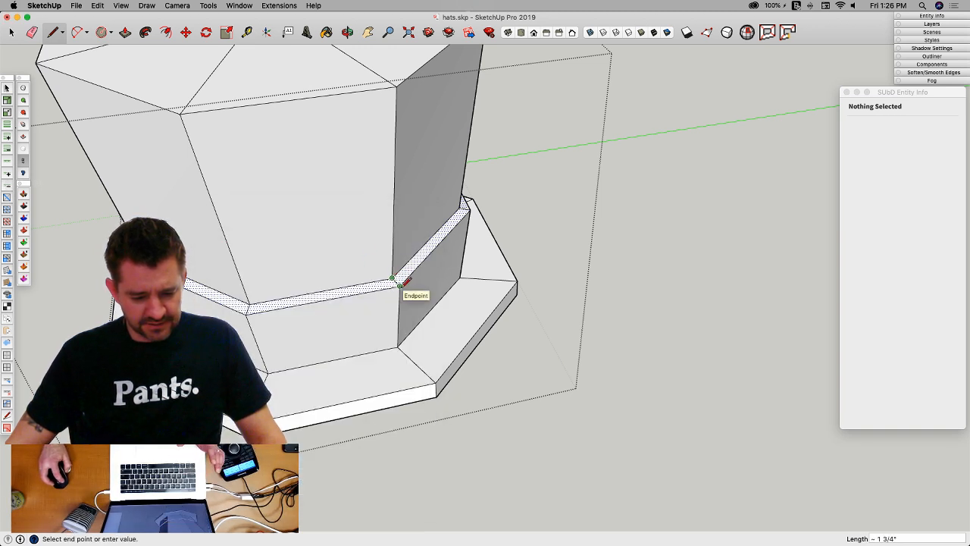
{"action": "key", "text": "space"}
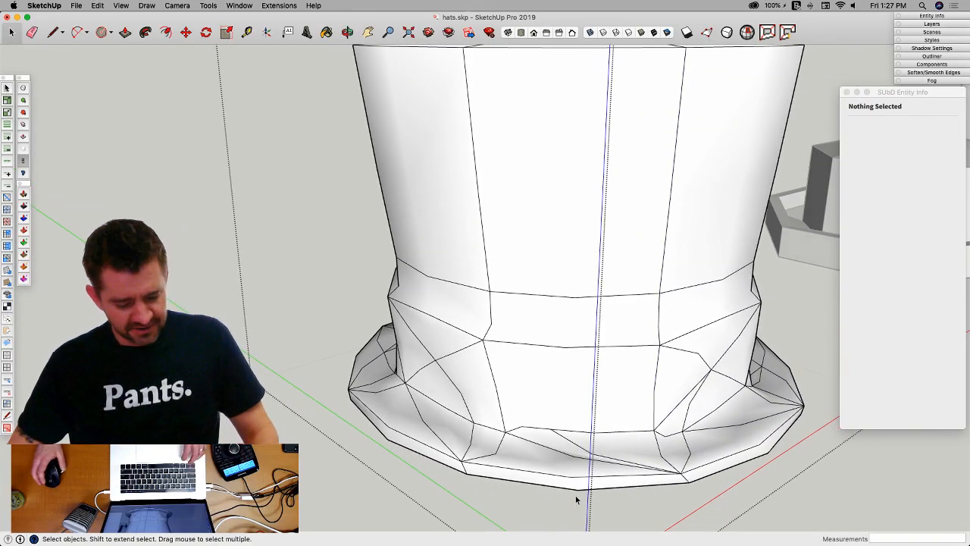
Step: Undo the hat's subdivision and the triangulated edges, dismissing the Vertex Tools error reports
{"action": "key", "text": "super+z"}
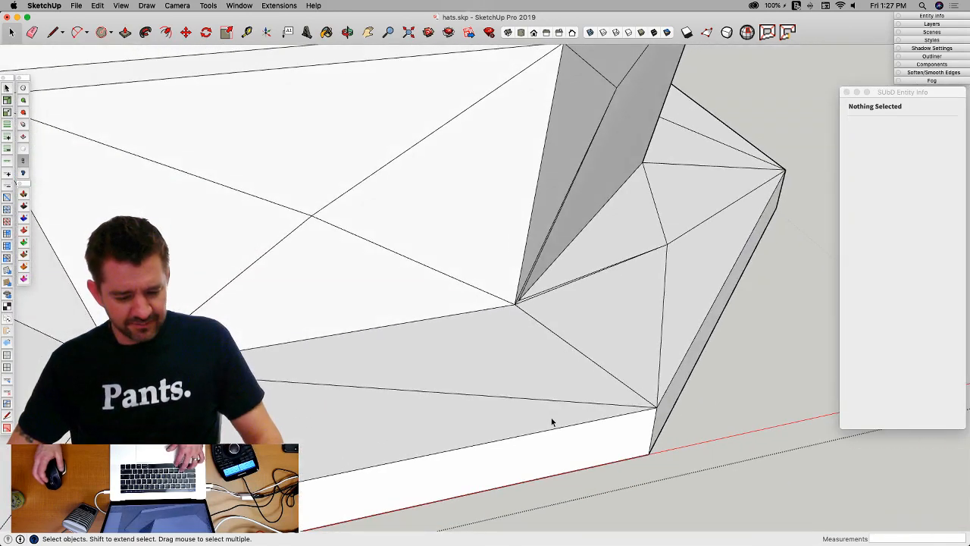
{"action": "key", "text": "super+z"}
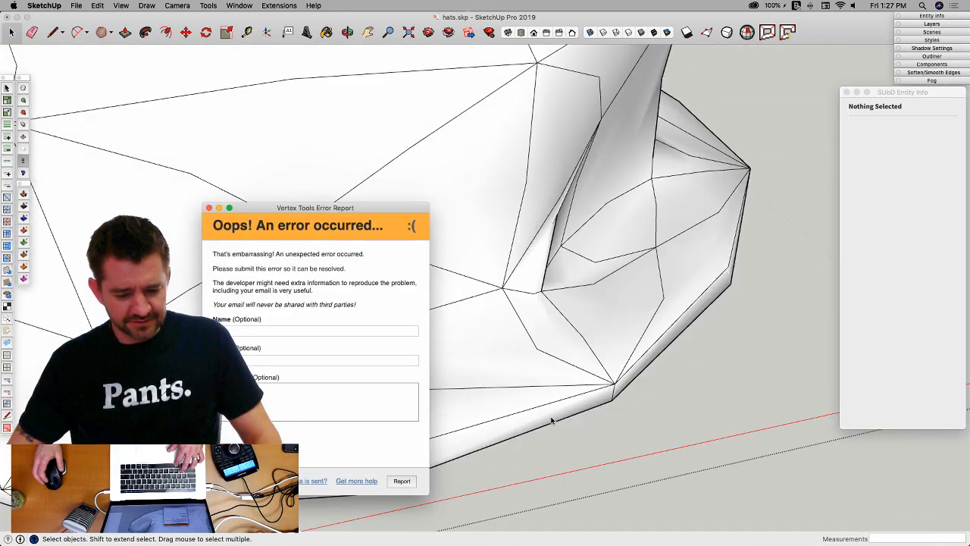
{"action": "left_click", "coordinate": [207, 208]}
{"action": "key", "text": "super+z"}
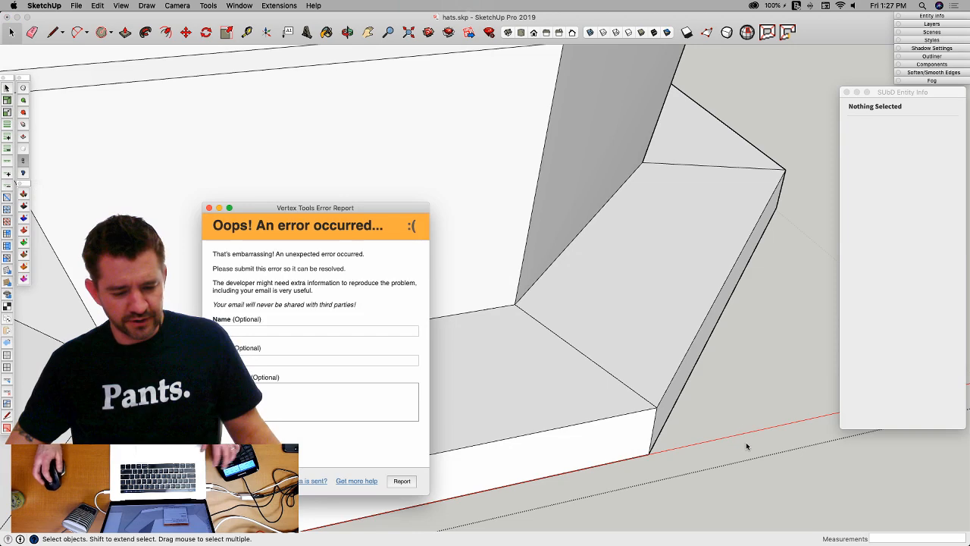
{"action": "left_click", "coordinate": [208, 207]}
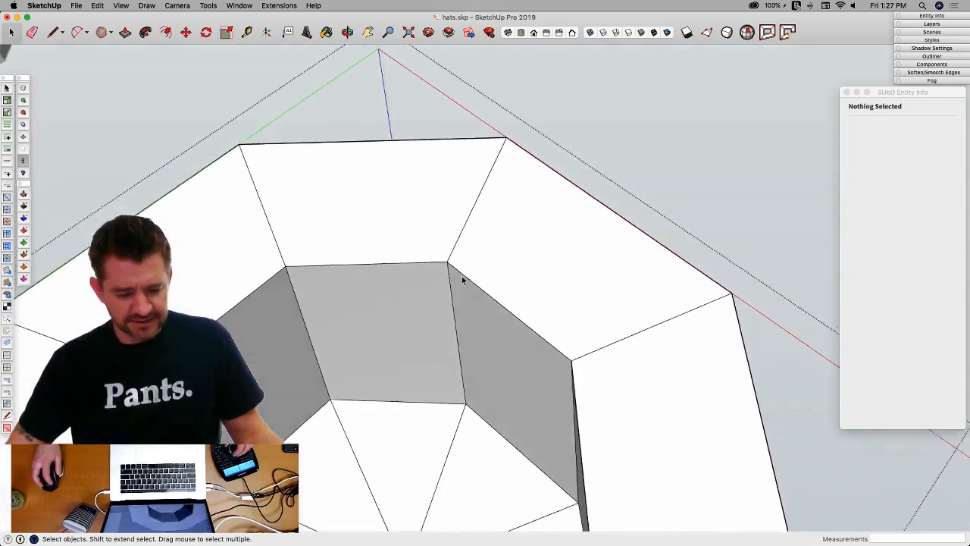
Step: Select all eight faces on the underside of the brim, hide them, and dismiss the Vertex Tools error report
{"action": "left_click", "coordinate": [621, 389]}
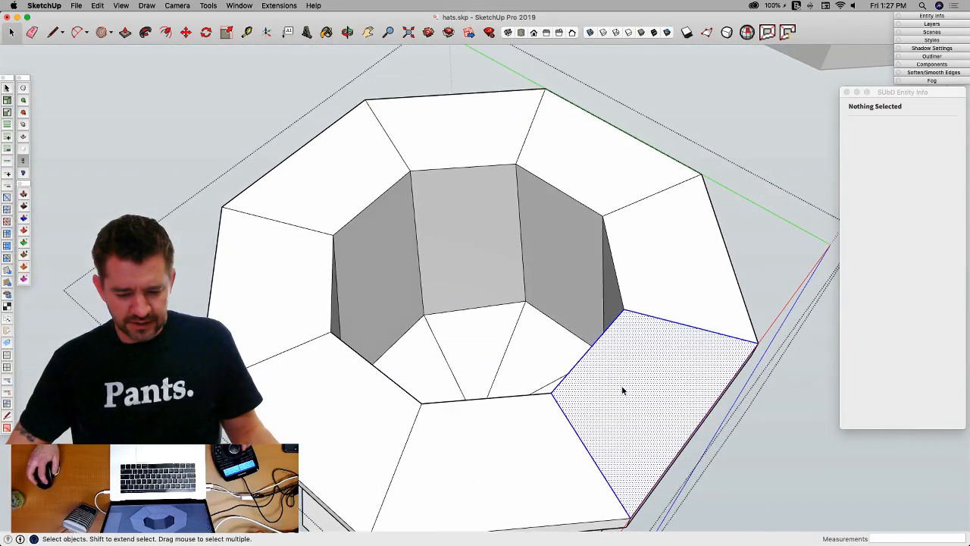
{"action": "left_click", "coordinate": [659, 267], "text": "shift"}
{"action": "left_click", "coordinate": [582, 149], "text": "shift"}
{"action": "left_click", "coordinate": [459, 143], "text": "shift"}
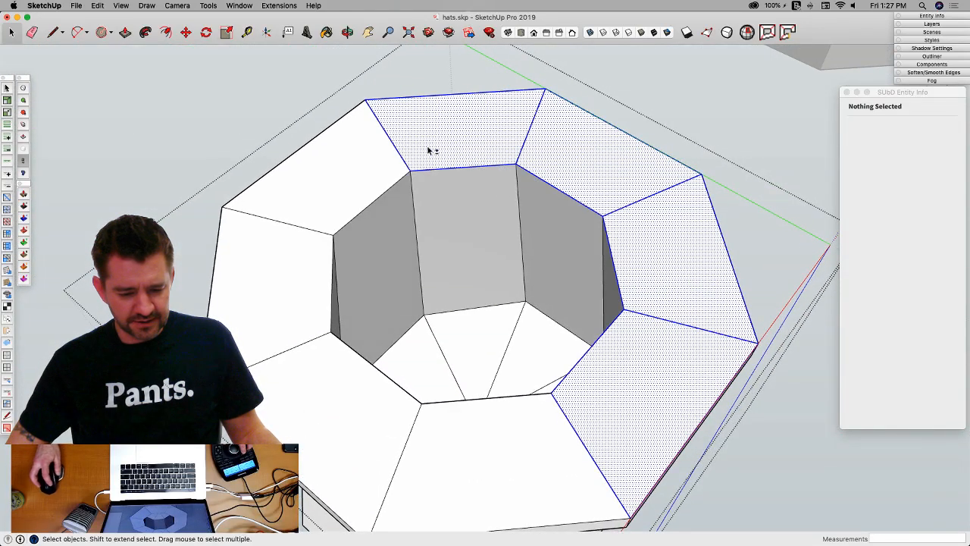
{"action": "left_click", "coordinate": [377, 162], "text": "shift"}
{"action": "left_click", "coordinate": [282, 281], "text": "shift"}
{"action": "left_click", "coordinate": [328, 386], "text": "shift"}
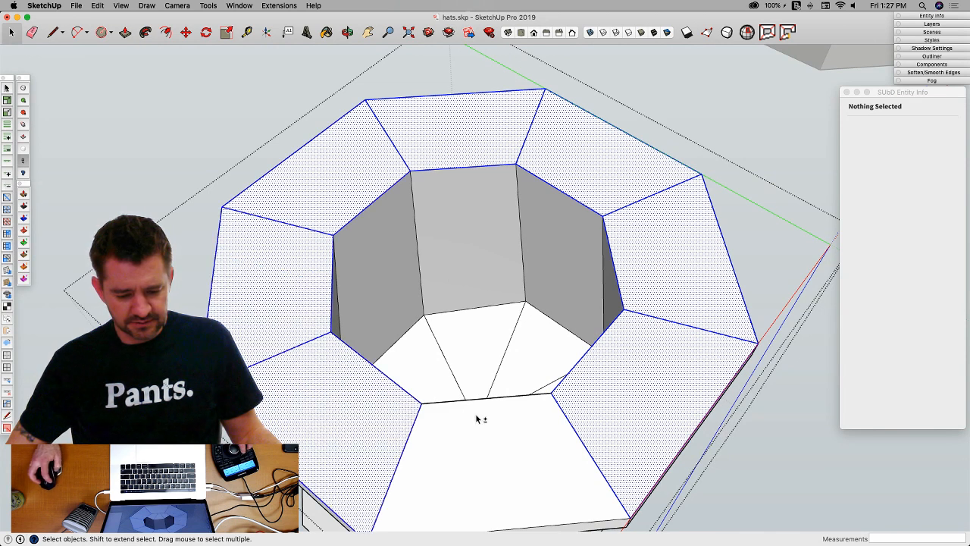
{"action": "left_click", "coordinate": [480, 415], "text": "shift"}
{"action": "right_click", "coordinate": [480, 415]}
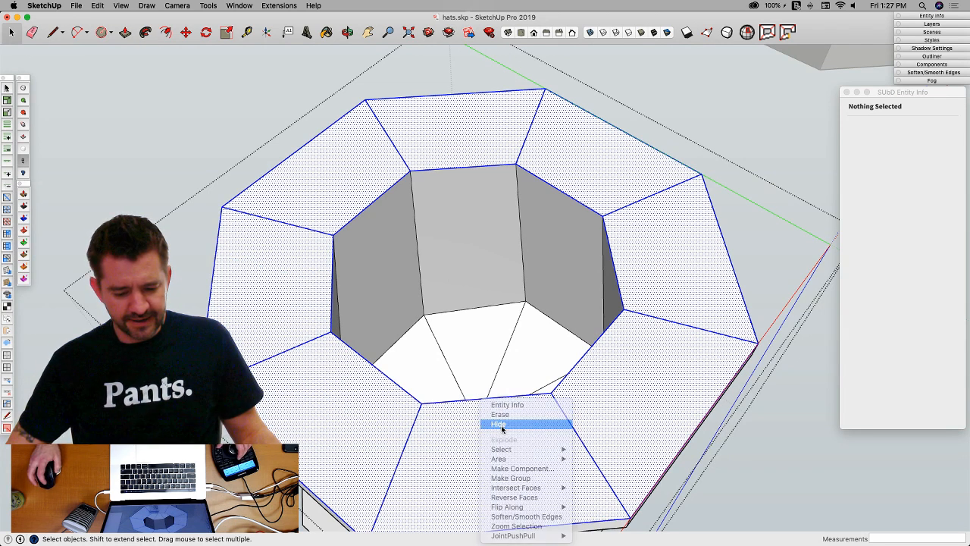
{"action": "left_click", "coordinate": [499, 424]}
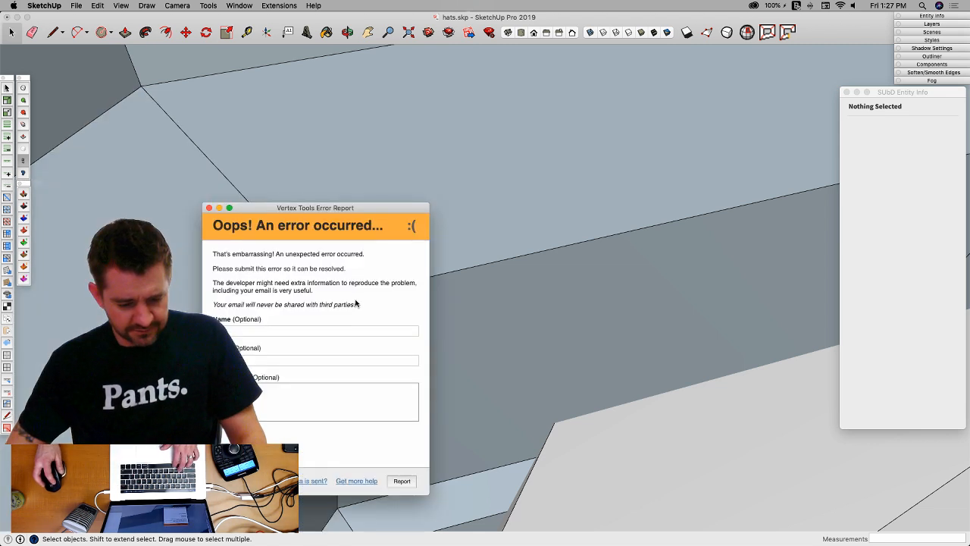
{"action": "left_click", "coordinate": [208, 208]}
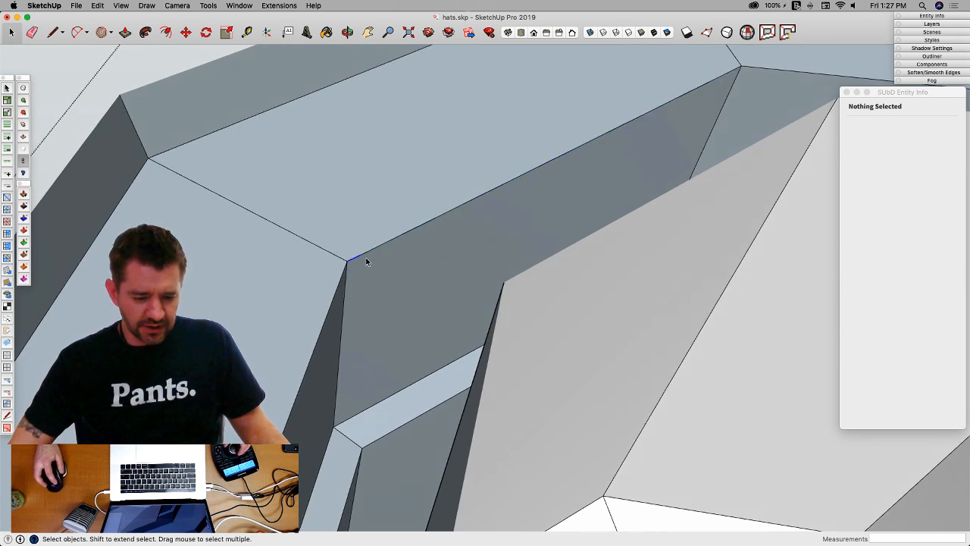
Step: Erase the edge where one brim segment meets the hatband, and redraw it as a single straight edge between the two corners
{"action": "left_click", "coordinate": [369, 252]}
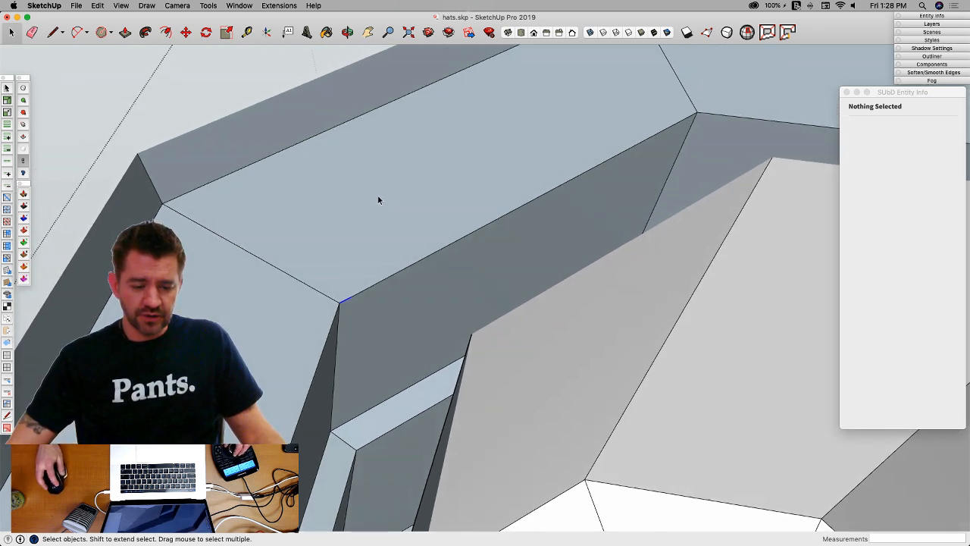
{"action": "left_click", "coordinate": [395, 254]}
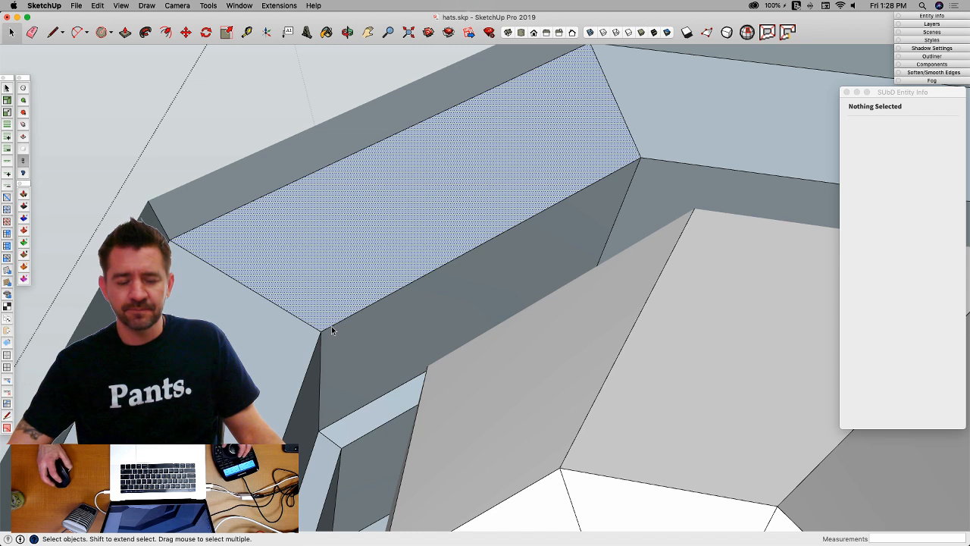
{"action": "key", "text": "e"}
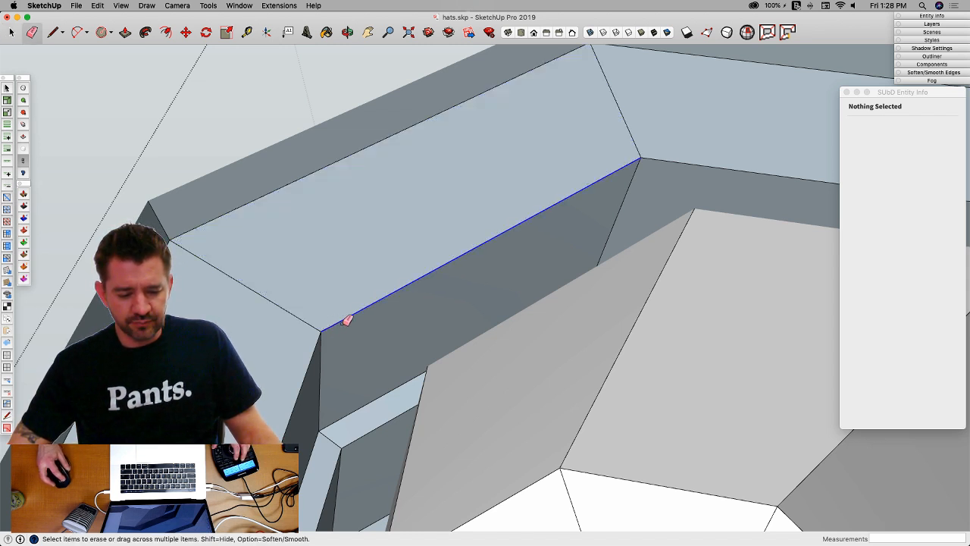
{"action": "left_click", "coordinate": [347, 320]}
{"action": "key", "text": "l"}
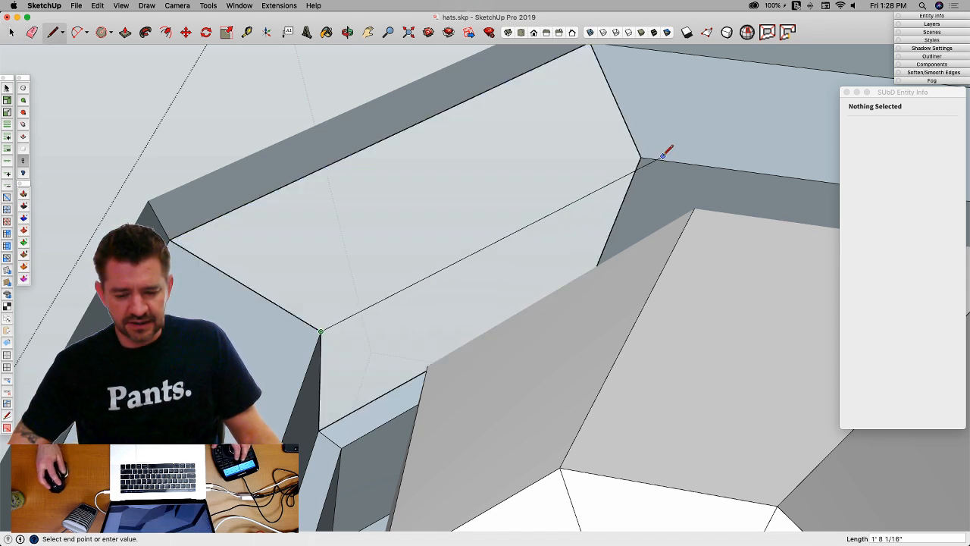
{"action": "left_click", "coordinate": [642, 156]}
{"action": "middle_click_drag", "start_coordinate": [688, 144], "coordinate": [541, 219]}
{"action": "key", "text": "space"}
{"action": "left_click", "coordinate": [541, 219]}
{"action": "key", "text": "Delete"}
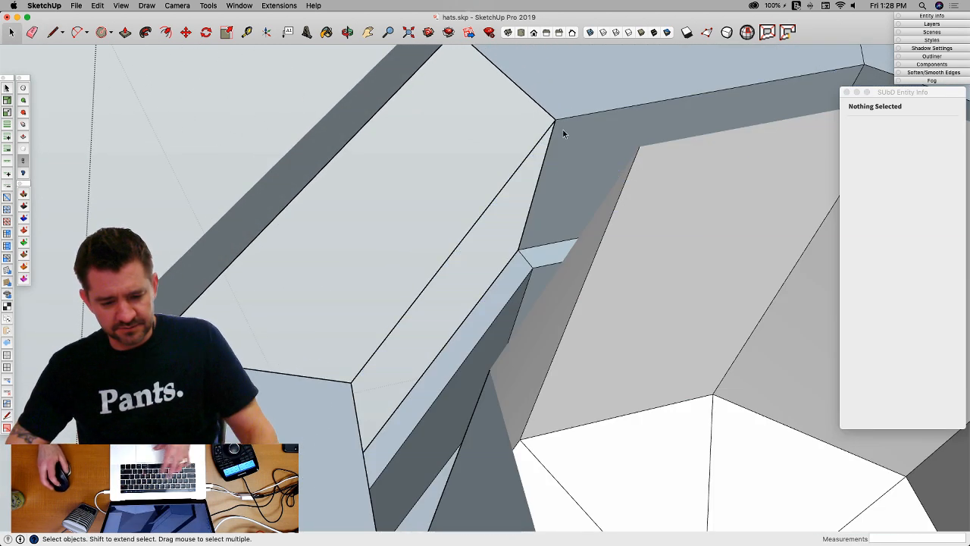
Step: Erase the stray edge running down from the corner where the brim meets the hatband
{"action": "scroll", "coordinate": [563, 125], "scroll_direction": "up", "scroll_amount": 6}
{"action": "scroll", "coordinate": [528, 138], "scroll_direction": "up", "scroll_amount": 3}
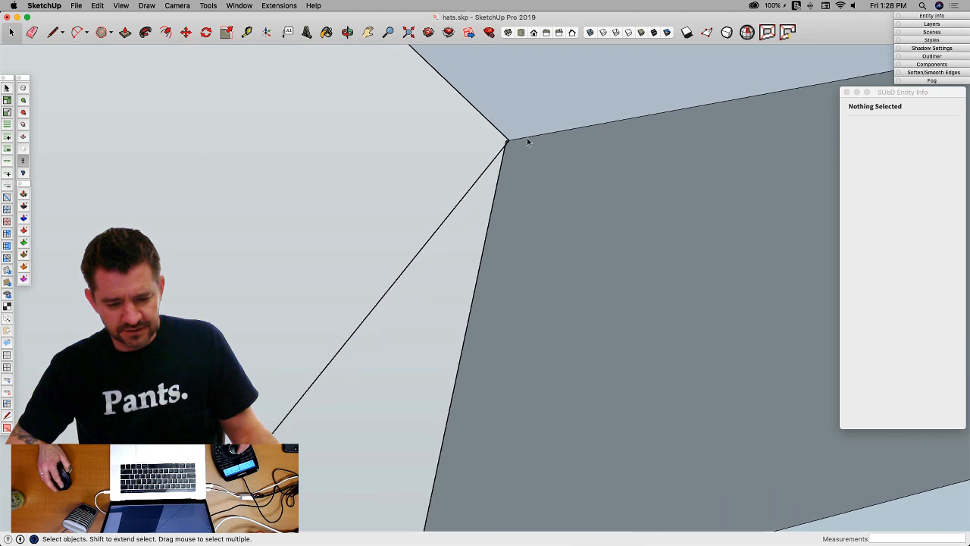
{"action": "scroll", "coordinate": [508, 141], "scroll_direction": "up", "scroll_amount": 10}
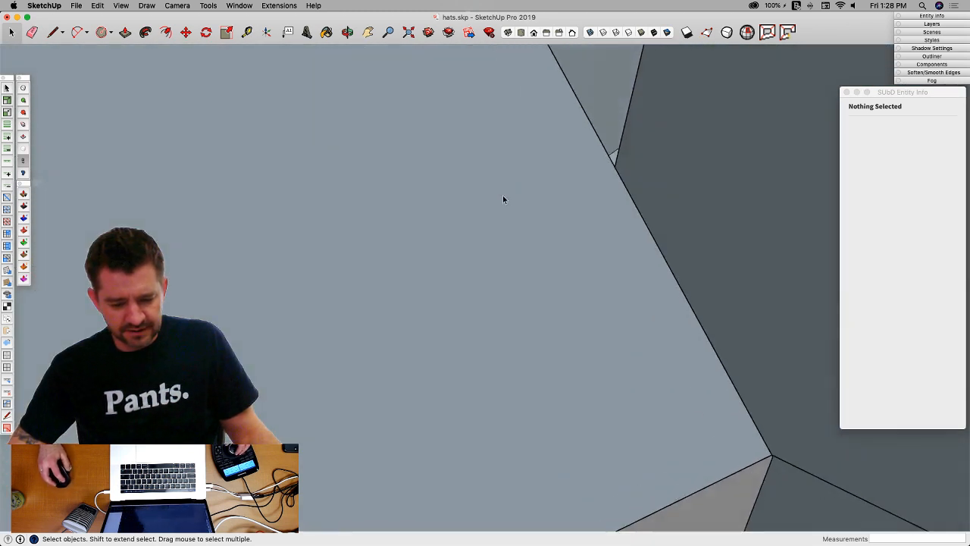
{"action": "key", "text": "e"}
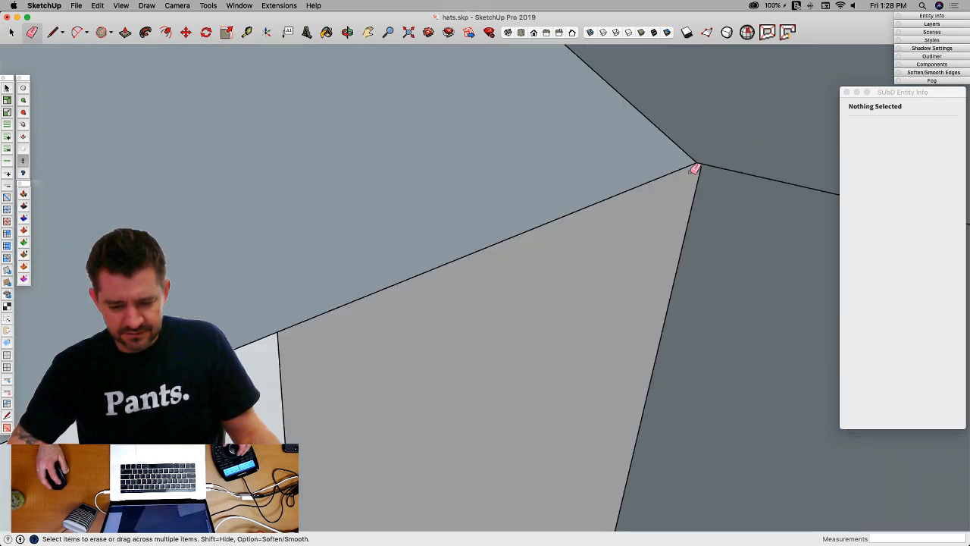
{"action": "left_click", "coordinate": [702, 168]}
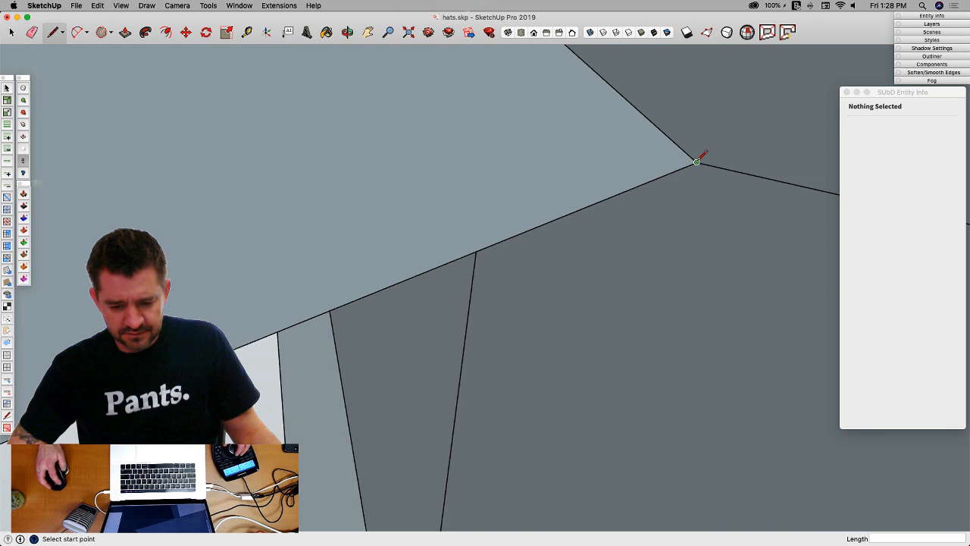
Step: Redraw the hatband's corner edge between the brim and the band's top corner, plus the adjoining radial brim edge
{"action": "left_click", "coordinate": [696, 162]}
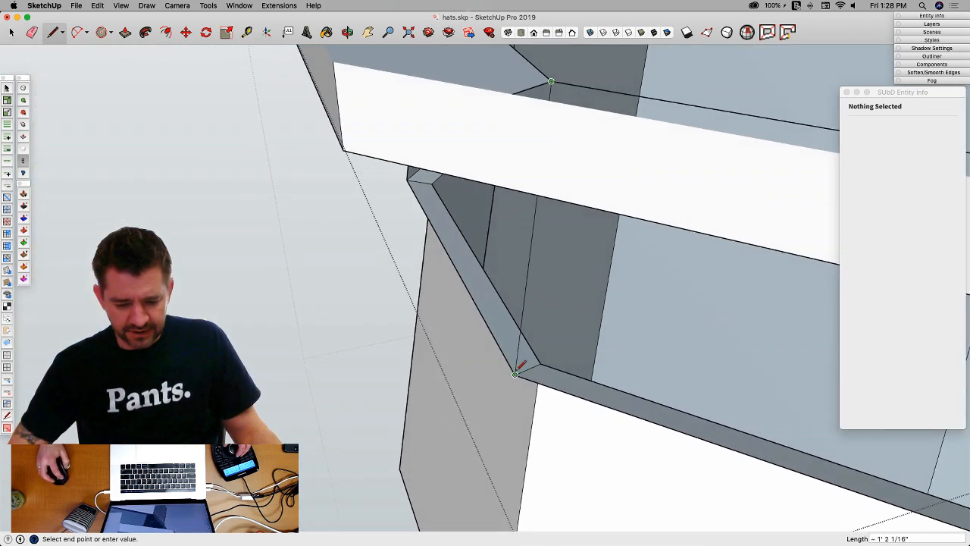
{"action": "left_click", "coordinate": [516, 373]}
{"action": "middle_click_drag", "start_coordinate": [522, 347], "coordinate": [257, 178]}
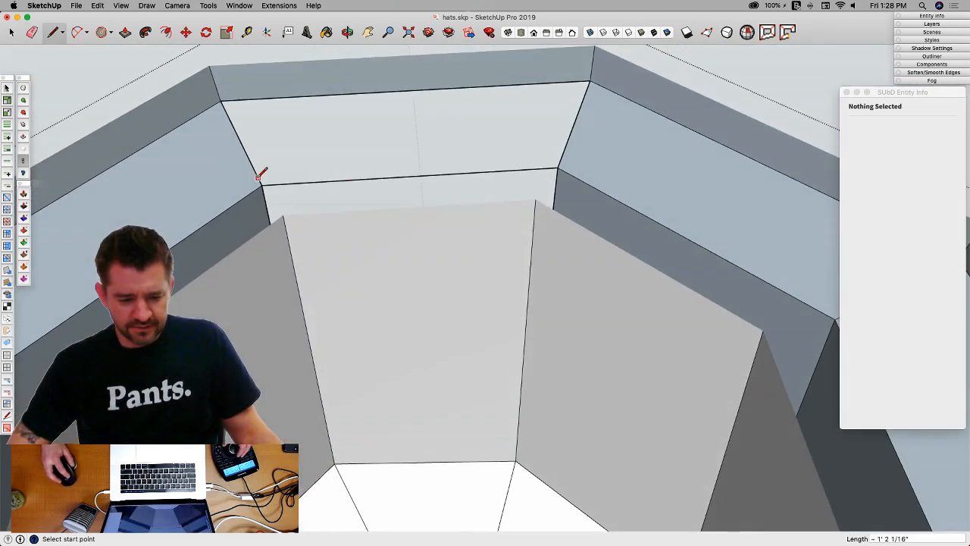
{"action": "left_click", "coordinate": [220, 100]}
{"action": "middle_click_drag", "start_coordinate": [715, 177], "coordinate": [547, 177]}
Step: Replace the next inner brim edge at the hatband with one straight edge between corners, and delete the face covering the opening
{"action": "key", "text": "e"}
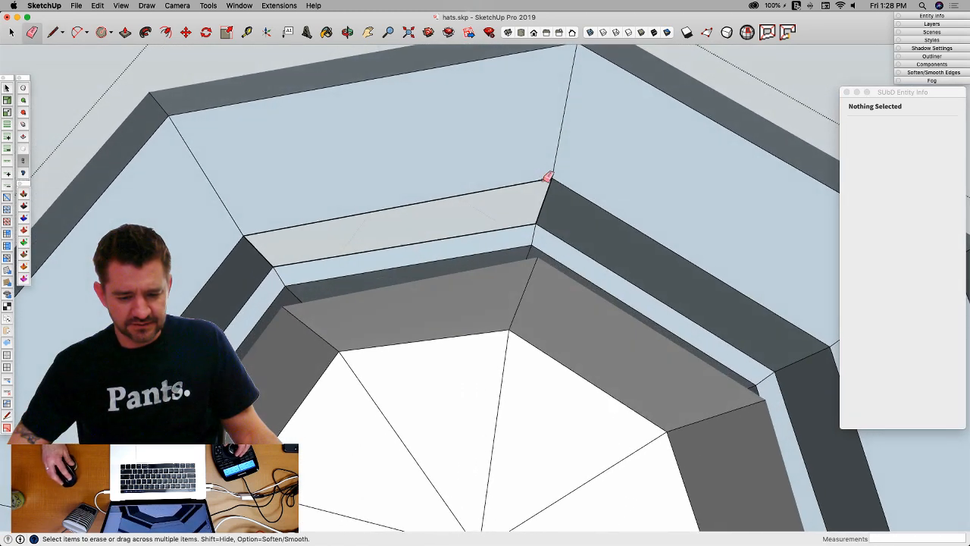
{"action": "left_click", "coordinate": [547, 177]}
{"action": "key", "text": "l"}
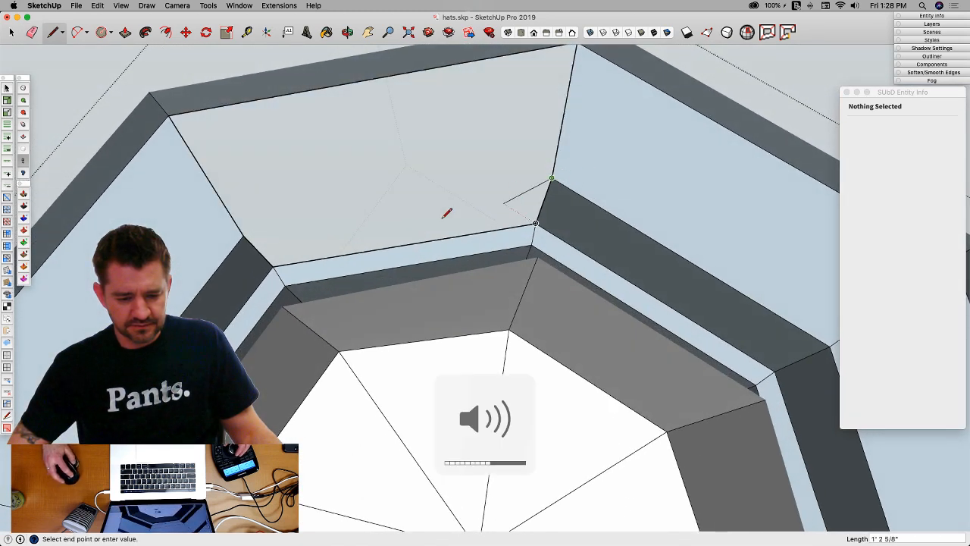
{"action": "left_click", "coordinate": [243, 235]}
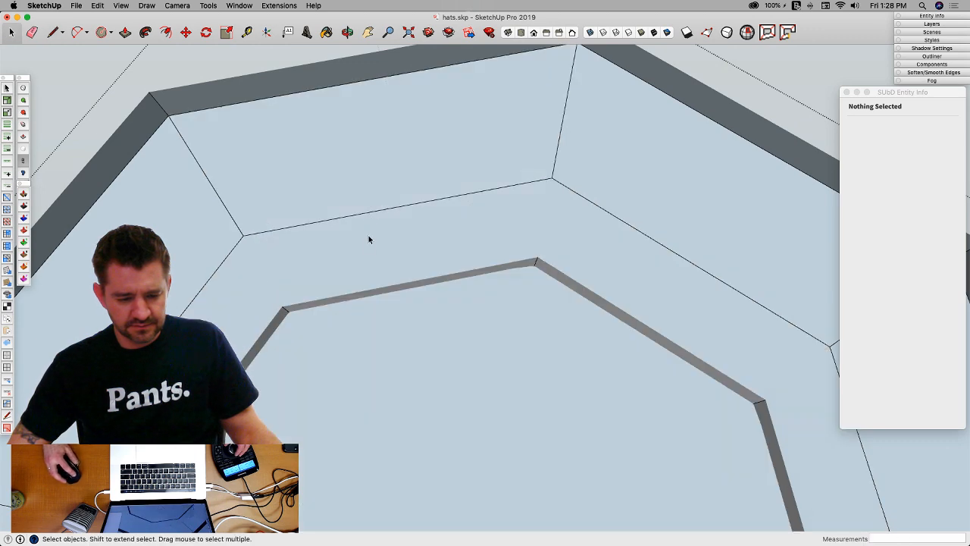
{"action": "left_click", "coordinate": [369, 239]}
{"action": "key", "text": "Delete"}
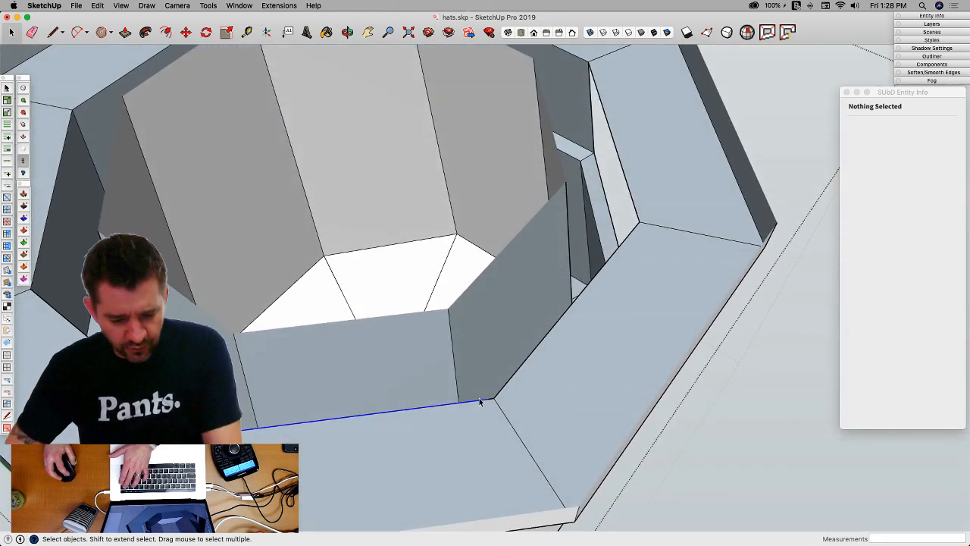
Step: Delete another inner brim edge, redraw it as a single edge from corner to corner, and clear the face capping the opening
{"action": "key", "text": "Delete"}
{"action": "key", "text": "super+z"}
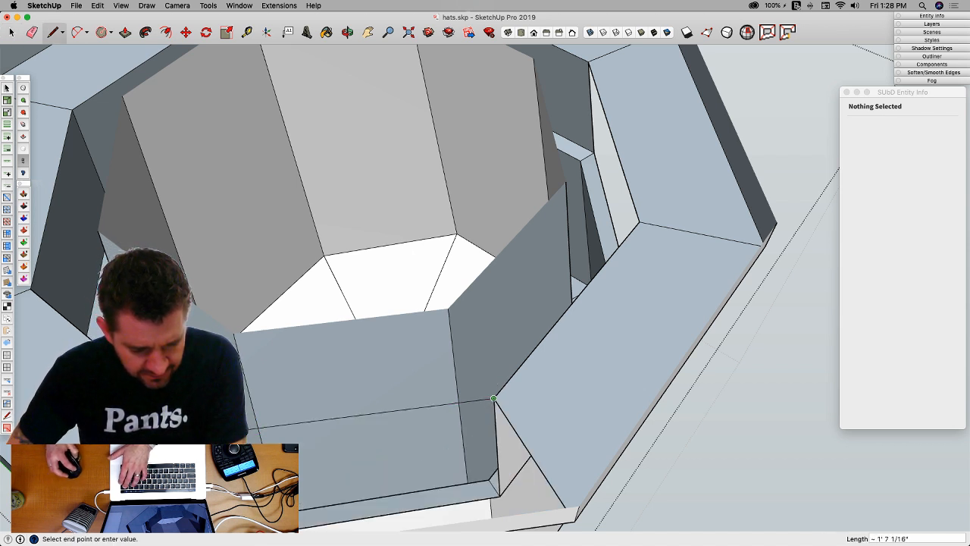
{"action": "left_click", "coordinate": [493, 398]}
{"action": "middle_click_drag", "start_coordinate": [259, 406], "coordinate": [399, 416]}
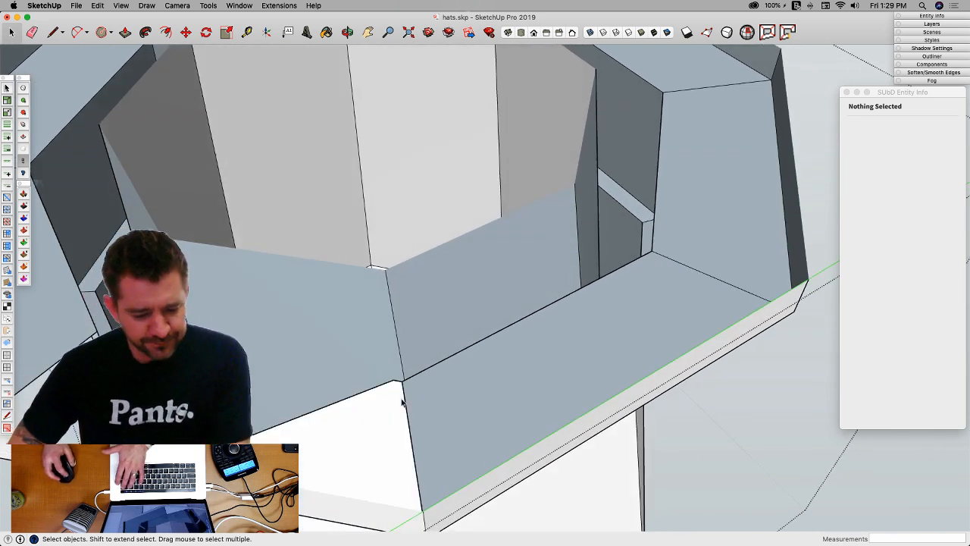
{"action": "key", "text": "l"}
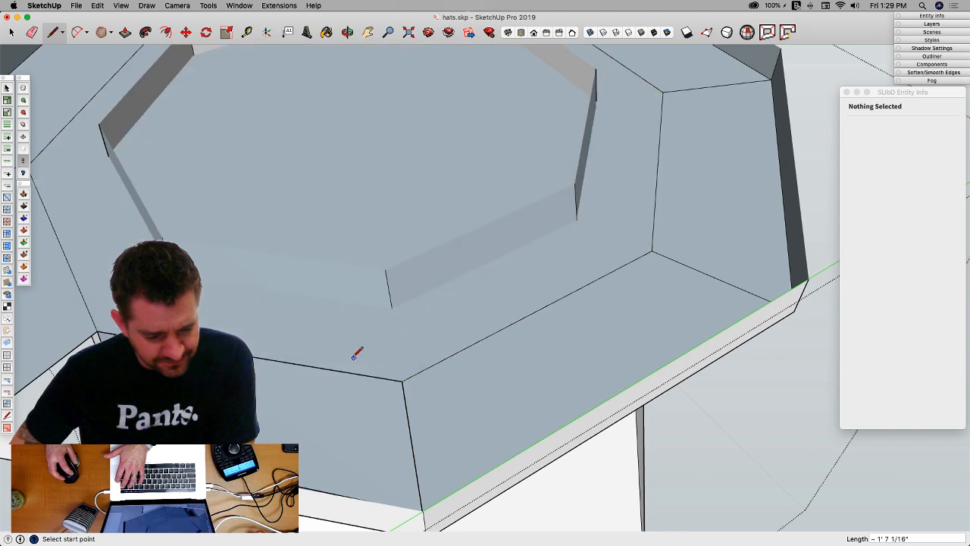
{"action": "key", "text": "space"}
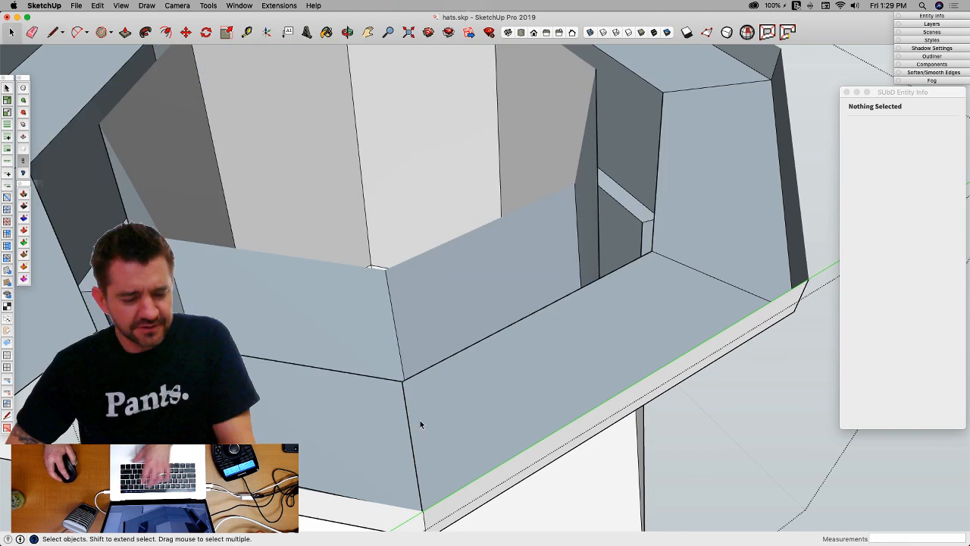
Step: Erase the following inner brim edge, redraw it straight between its corners, and remove the face filling the hat opening
{"action": "mouse_move", "coordinate": [420, 419]}
{"action": "middle_mouse_down"}
{"action": "mouse_move", "coordinate": [639, 417]}
{"action": "mouse_move", "coordinate": [552, 389]}
{"action": "mouse_move", "coordinate": [406, 401]}
{"action": "mouse_move", "coordinate": [404, 369]}
{"action": "mouse_move", "coordinate": [301, 342]}
{"action": "mouse_move", "coordinate": [295, 348]}
{"action": "mouse_move", "coordinate": [394, 377]}
{"action": "middle_mouse_up"}
{"action": "key", "text": "e"}
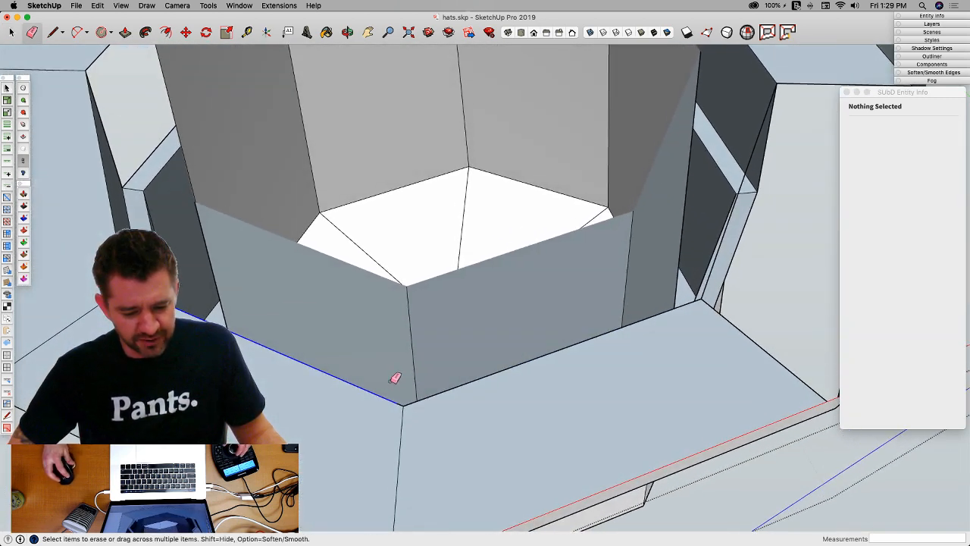
{"action": "left_click", "coordinate": [404, 399]}
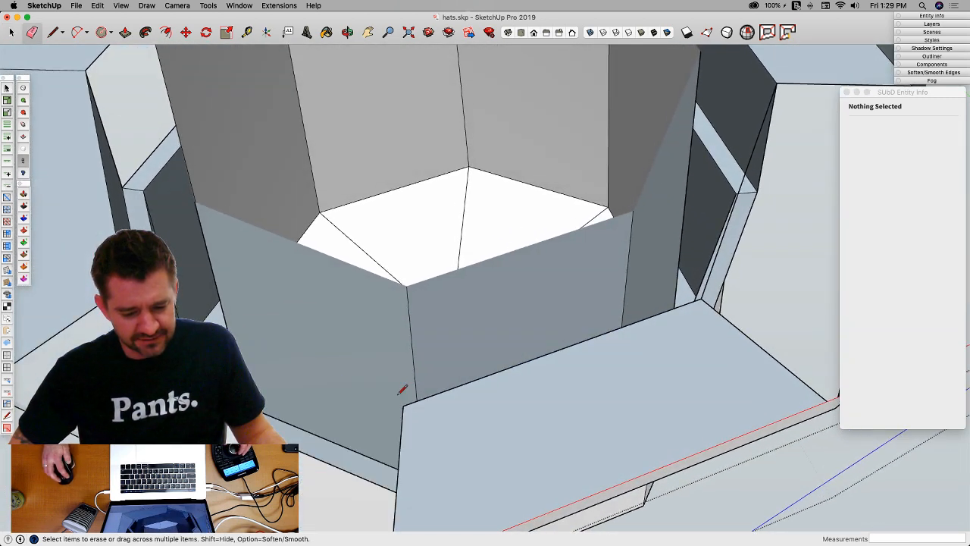
{"action": "key", "text": "l"}
{"action": "left_click", "coordinate": [404, 405]}
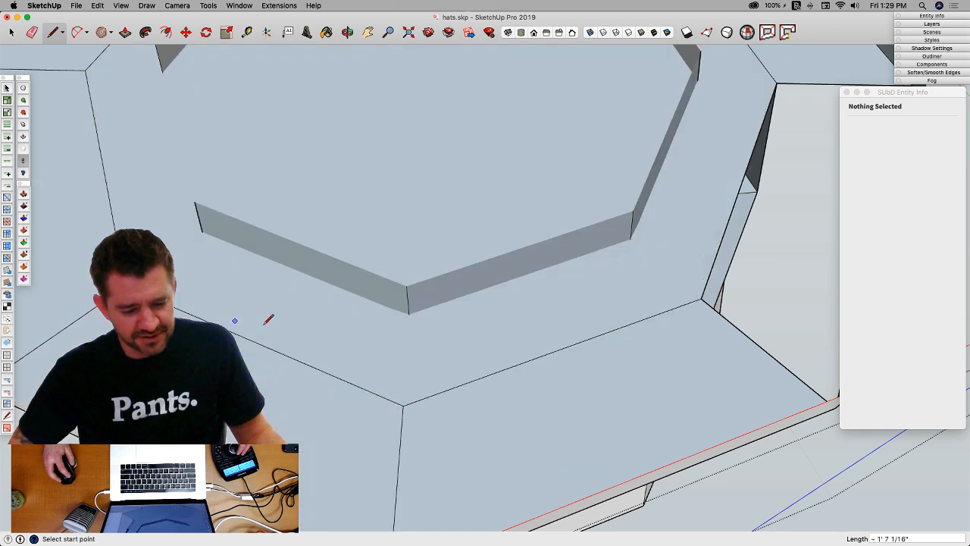
{"action": "key", "text": "space"}
{"action": "left_click", "coordinate": [287, 301]}
{"action": "key", "text": "Delete"}
Step: From outside the hat, erase the bottom edge of a missing hatband side and redraw it between the two brim corners
{"action": "middle_click_drag", "start_coordinate": [287, 301], "coordinate": [332, 399]}
{"action": "left_click", "coordinate": [202, 258]}
{"action": "left_click", "coordinate": [126, 213]}
{"action": "scroll", "coordinate": [127, 214], "scroll_direction": "down", "scroll_amount": 5}
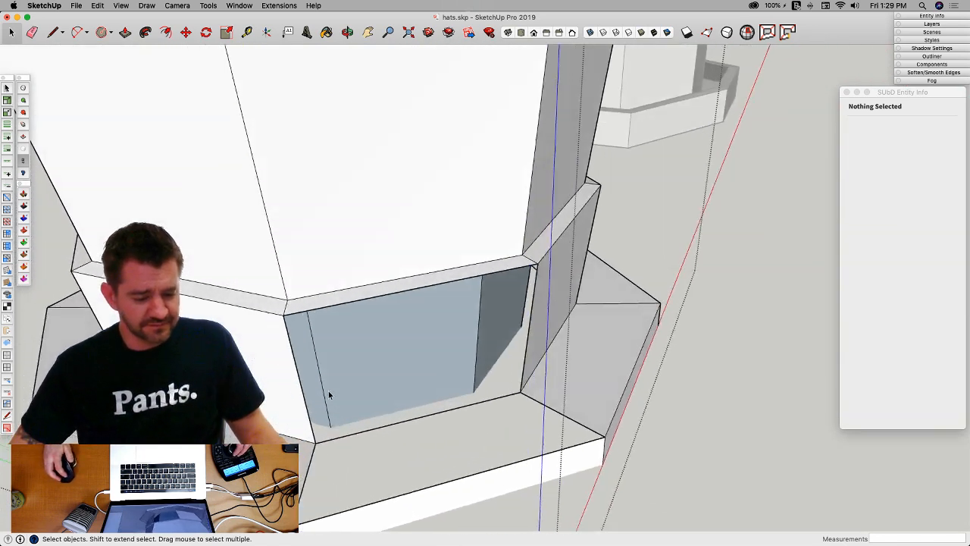
{"action": "key", "text": "l"}
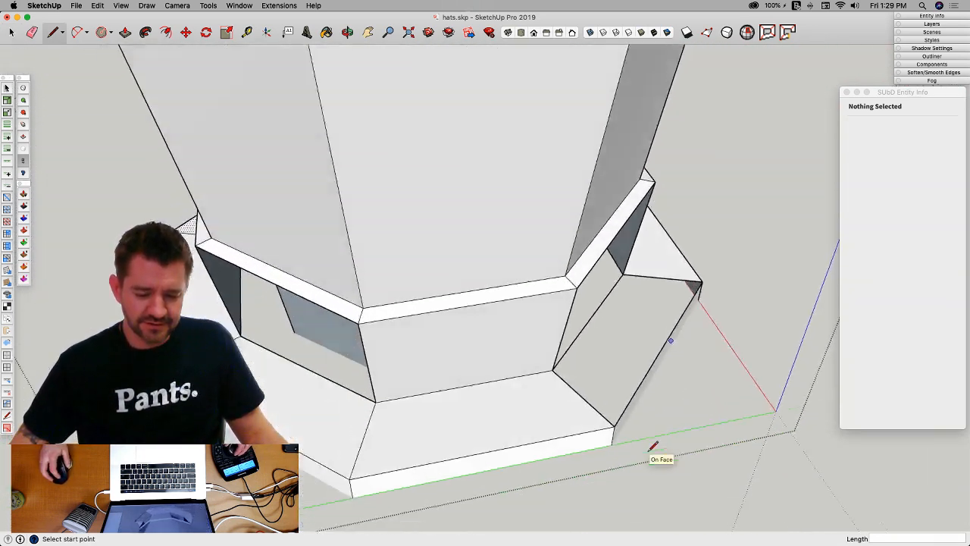
{"action": "mouse_move", "coordinate": [654, 446]}
{"action": "middle_mouse_down"}
{"action": "mouse_move", "coordinate": [567, 279]}
{"action": "mouse_move", "coordinate": [475, 355]}
{"action": "mouse_move", "coordinate": [452, 327]}
{"action": "mouse_move", "coordinate": [445, 341]}
{"action": "middle_mouse_up"}
{"action": "key", "text": "e"}
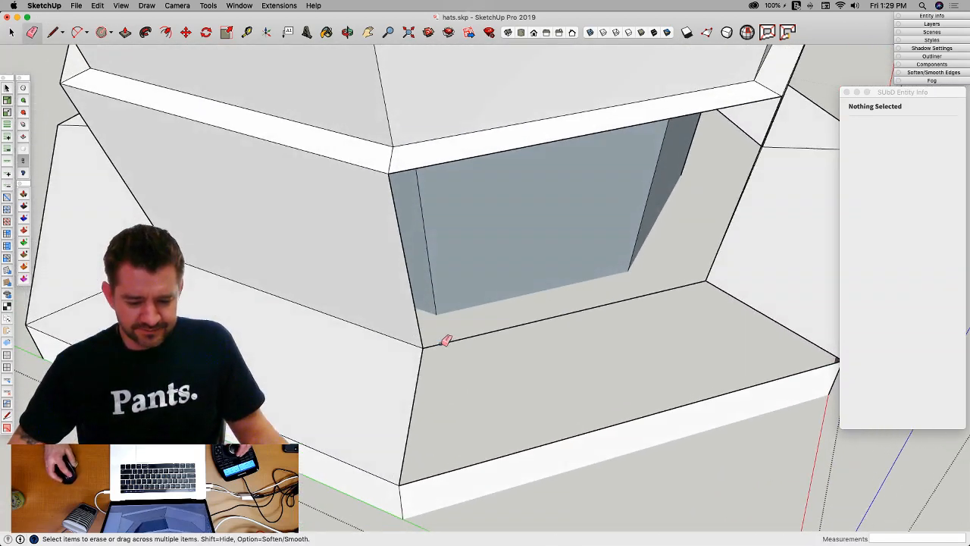
{"action": "key", "text": "l"}
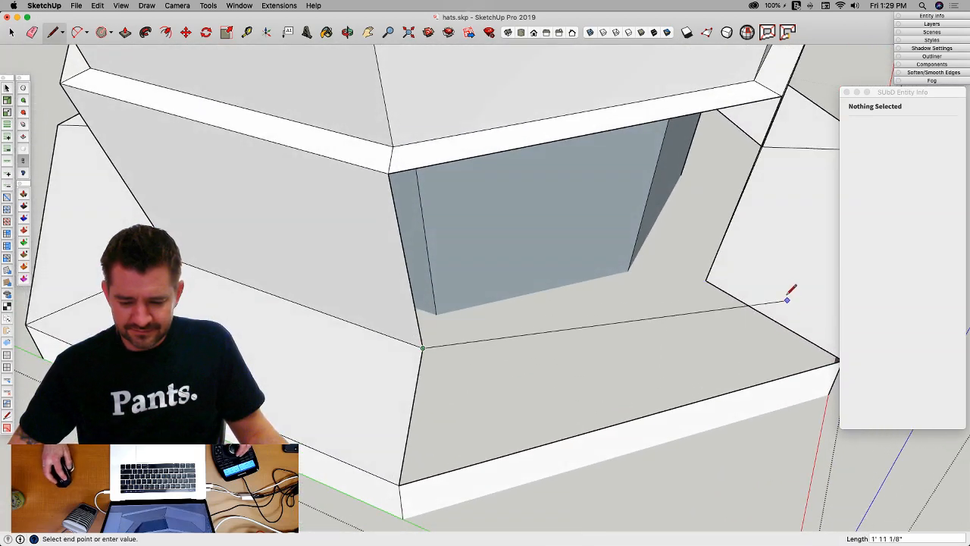
{"action": "left_click", "coordinate": [706, 281]}
Step: Erase the outer top edge of the open brim segment and redraw it between its two corners
{"action": "middle_click_drag", "start_coordinate": [705, 282], "coordinate": [595, 301]}
{"action": "key", "text": "space"}
{"action": "left_click", "coordinate": [661, 293]}
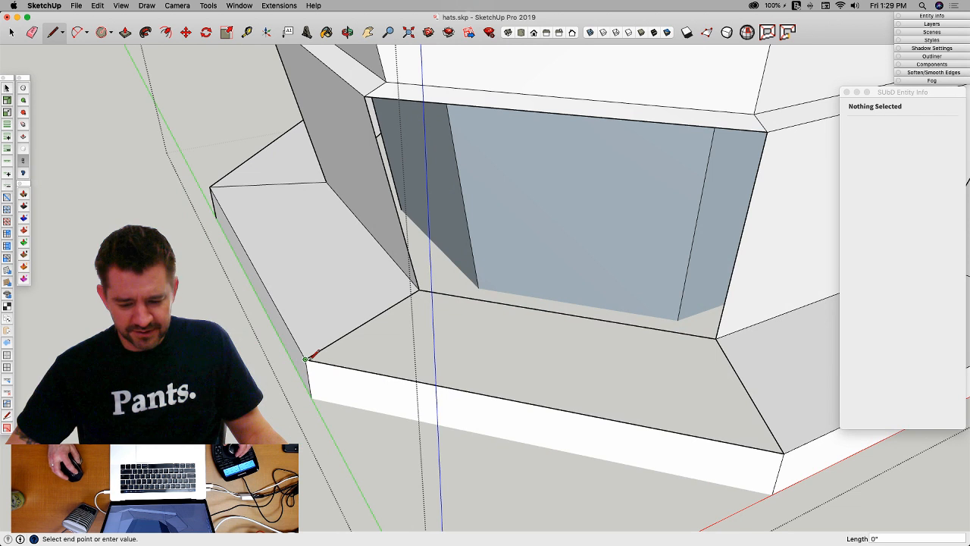
{"action": "key", "text": "e"}
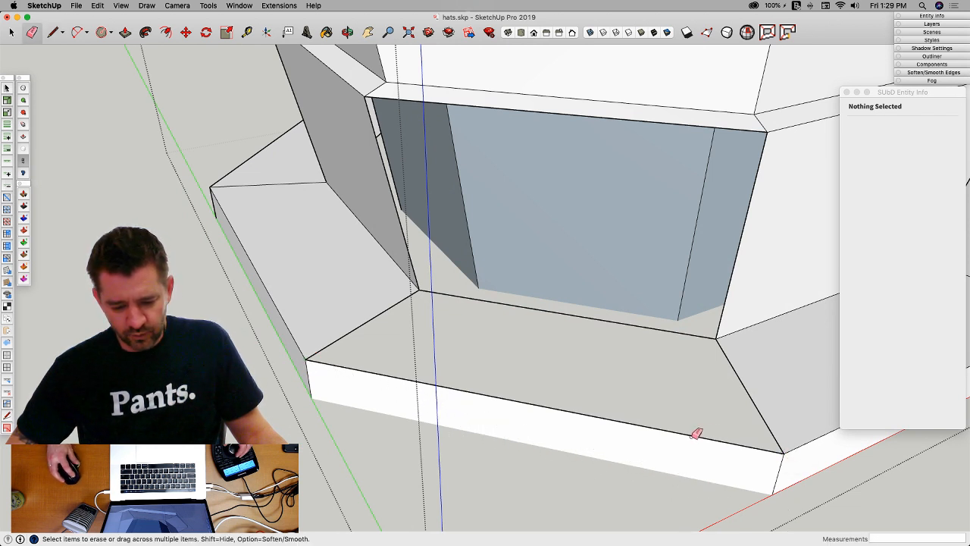
{"action": "left_click", "coordinate": [698, 434]}
{"action": "key", "text": "l"}
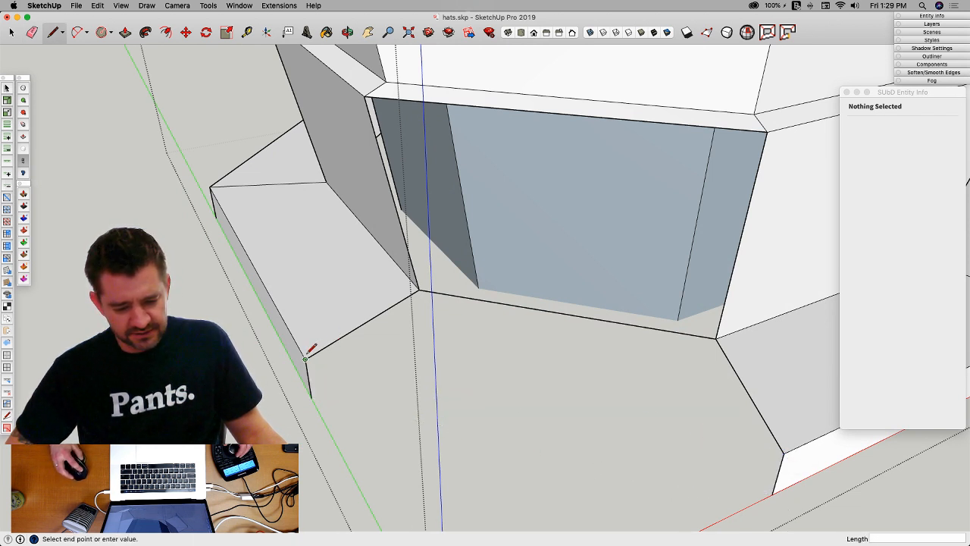
{"action": "left_click", "coordinate": [790, 444]}
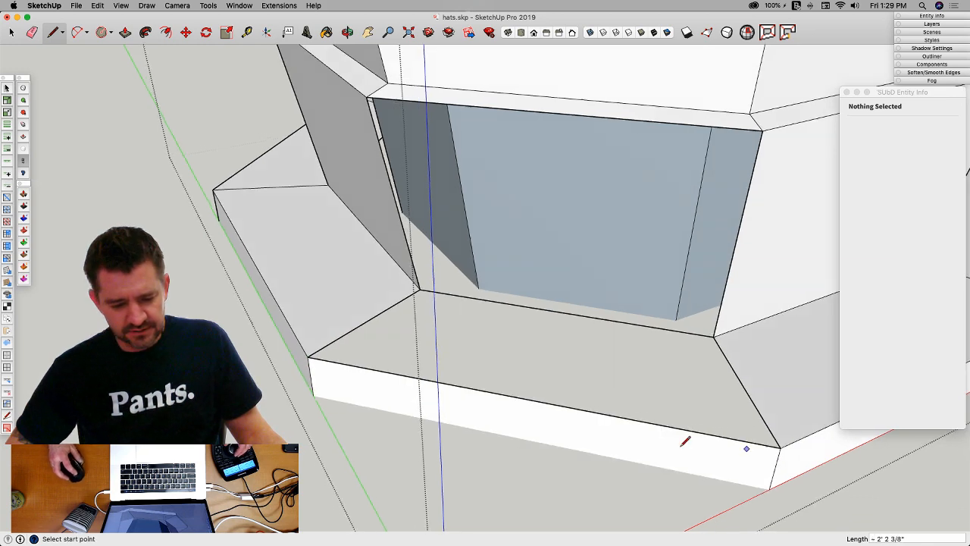
{"action": "middle_click_drag", "start_coordinate": [684, 441], "coordinate": [555, 354]}
{"action": "scroll", "coordinate": [435, 319], "scroll_direction": "down", "scroll_amount": 6}
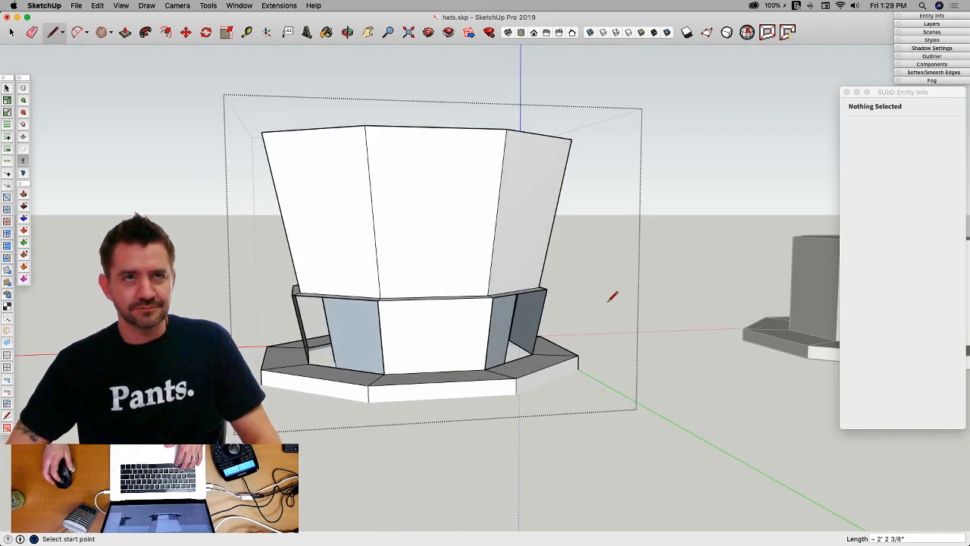
{"action": "key", "text": "space"}
{"action": "middle_click_drag", "start_coordinate": [626, 297], "coordinate": [173, 78]}
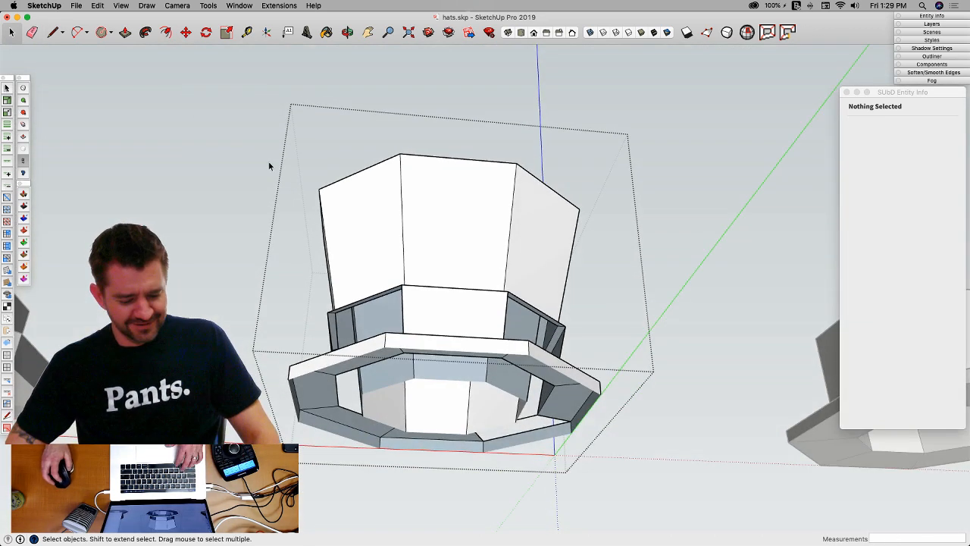
Step: Undo the edge repairs on the hatband and brim back to the closed hat, dismissing the Vertex Tools error reports
{"action": "key", "text": "super+z"}
{"action": "key", "text": "super+z"}
{"action": "key", "text": "super+z"}
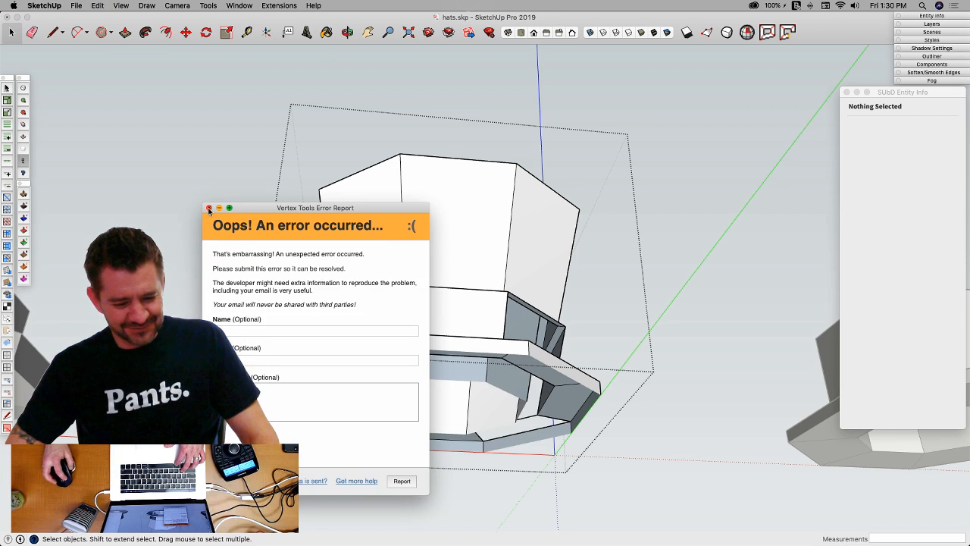
{"action": "key", "text": "super+z"}
{"action": "key", "text": "super+z"}
{"action": "key", "text": "super+z"}
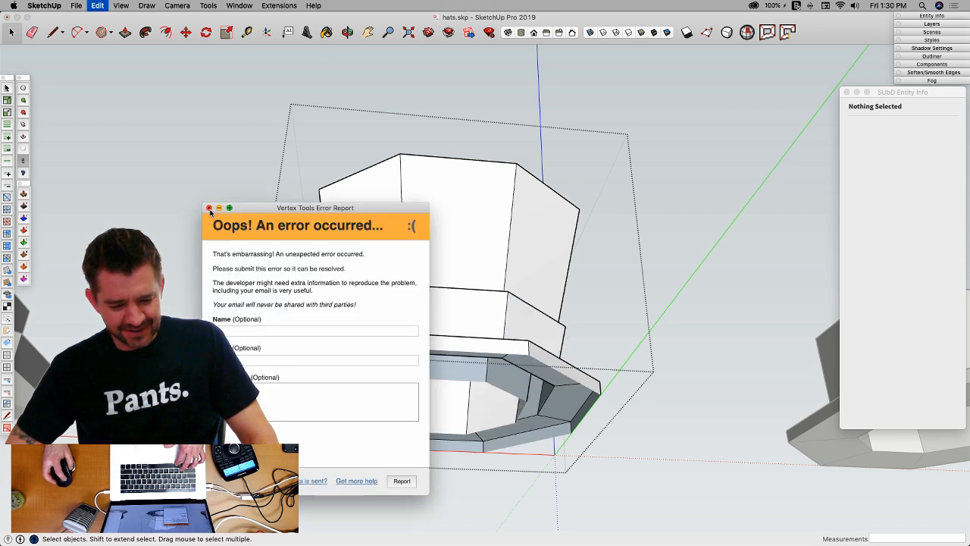
{"action": "left_click", "coordinate": [210, 210]}
{"action": "key", "text": "super+z"}
{"action": "key", "text": "super+z"}
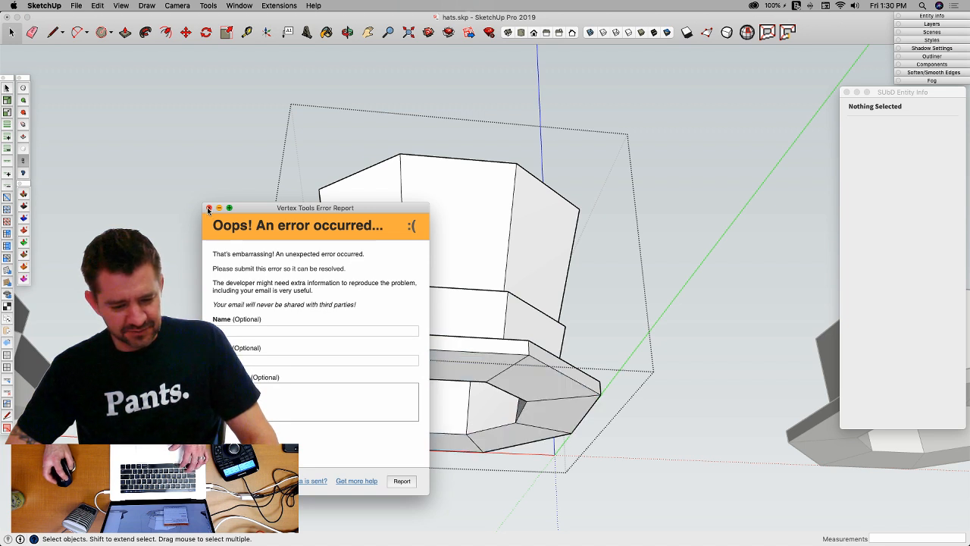
{"action": "left_click", "coordinate": [209, 210]}
{"action": "middle_click_drag", "start_coordinate": [209, 210], "coordinate": [459, 232]}
Step: Open the hat group and delete the crown and hatband, keeping only the brim
{"action": "left_click_drag", "start_coordinate": [222, 355], "coordinate": [210, 365]}
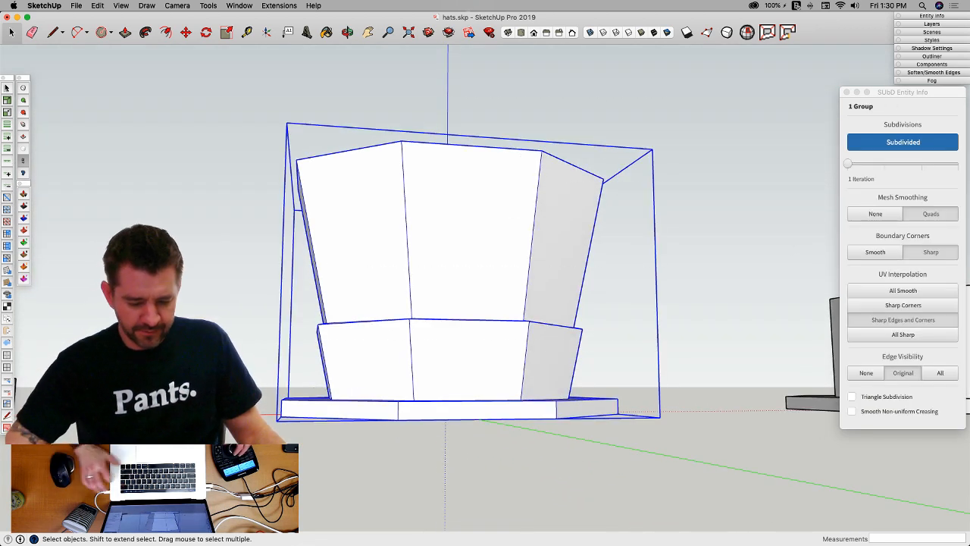
{"action": "middle_click_drag", "start_coordinate": [394, 340], "coordinate": [385, 353]}
{"action": "double_click", "coordinate": [445, 351]}
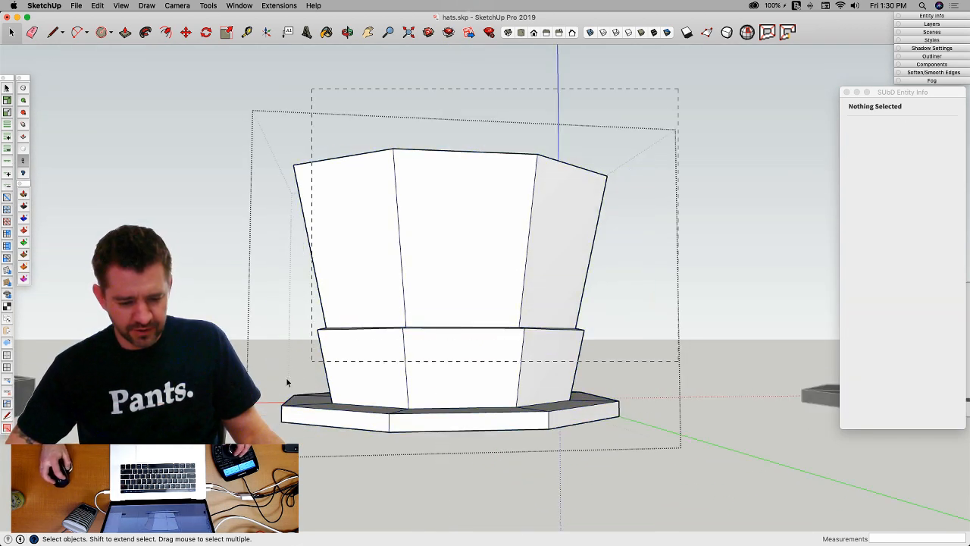
{"action": "left_click_drag", "start_coordinate": [277, 365], "coordinate": [278, 364]}
{"action": "key", "text": "Delete"}
Step: Cap the brim's lower inner opening by drawing a diagonal between opposite corners, and erase the diagonal
{"action": "mouse_move", "coordinate": [277, 363]}
{"action": "middle_mouse_down"}
{"action": "mouse_move", "coordinate": [427, 391]}
{"action": "mouse_move", "coordinate": [395, 311]}
{"action": "middle_mouse_up"}
{"action": "key", "text": "l"}
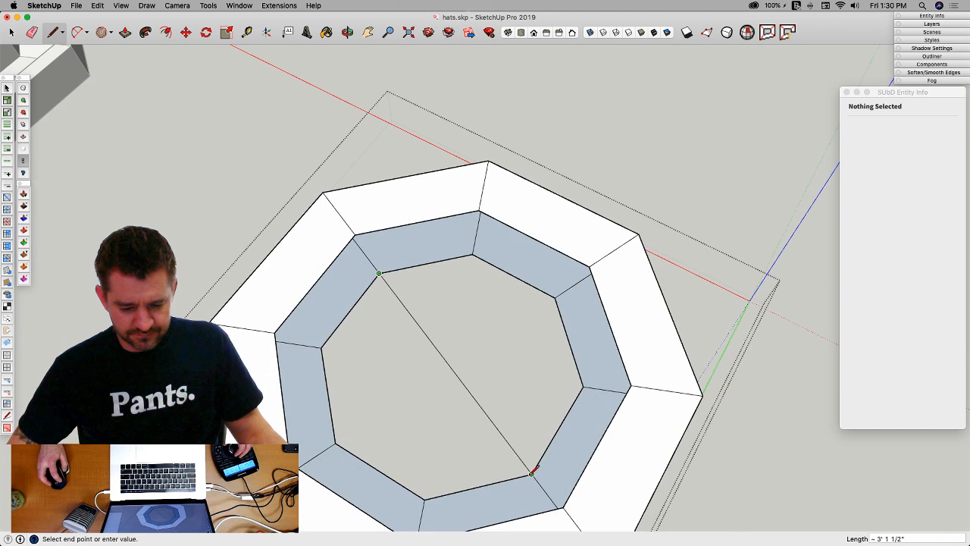
{"action": "left_click", "coordinate": [532, 473]}
{"action": "key", "text": "e"}
{"action": "left_click", "coordinate": [496, 423]}
Step: Cap the brim's upper inner opening with a corner-to-corner diagonal and erase that diagonal to leave a single octagonal face
{"action": "key", "text": "l"}
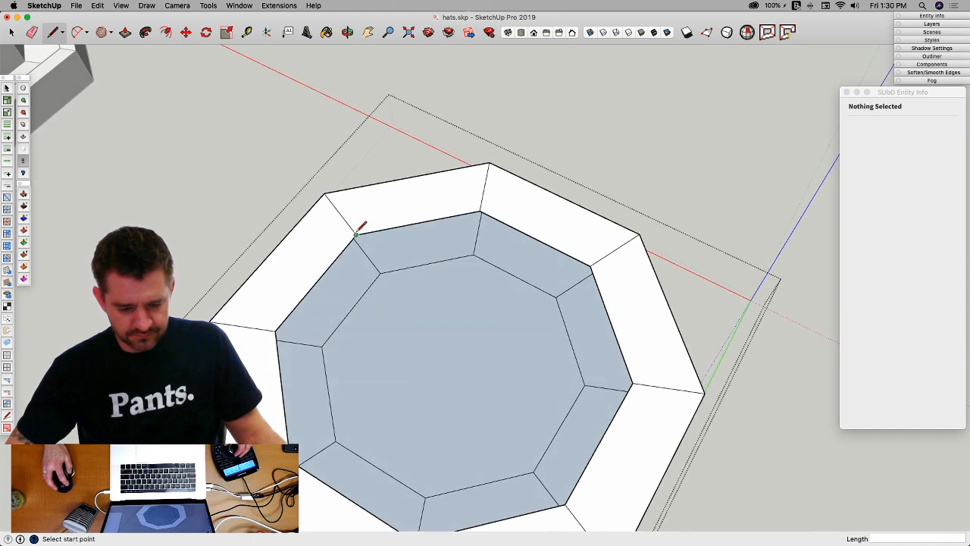
{"action": "left_click", "coordinate": [361, 220]}
{"action": "mouse_move", "coordinate": [480, 370]}
{"action": "middle_mouse_down"}
{"action": "mouse_move", "coordinate": [580, 421]}
{"action": "mouse_move", "coordinate": [504, 336]}
{"action": "middle_mouse_up"}
{"action": "left_click", "coordinate": [565, 447]}
{"action": "key", "text": "p"}
{"action": "key", "text": "e"}
{"action": "left_click", "coordinate": [505, 326]}
Step: Push/Pull the octagonal face inside the brim upward about 1' 1 15/16" to raise a new hatband
{"action": "key", "text": "p"}
{"action": "left_click", "coordinate": [491, 327]}
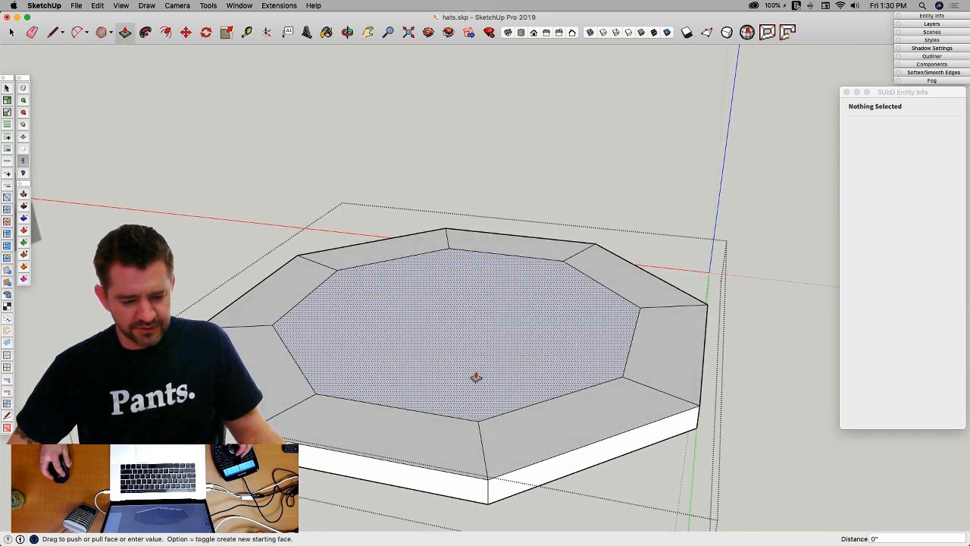
{"action": "left_click", "coordinate": [460, 268]}
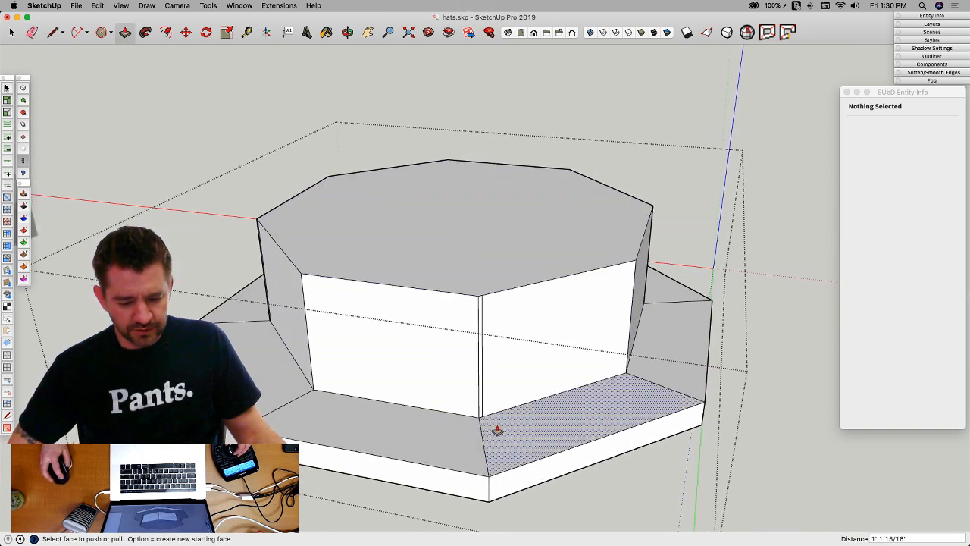
Step: Erase the doubled edges at both corners of one hatband side and redraw its base edge between the brim corners
{"action": "middle_click_drag", "start_coordinate": [496, 429], "coordinate": [437, 381]}
{"action": "scroll", "coordinate": [438, 390], "scroll_direction": "up", "scroll_amount": 4}
{"action": "key", "text": "e"}
{"action": "left_click", "coordinate": [440, 406]}
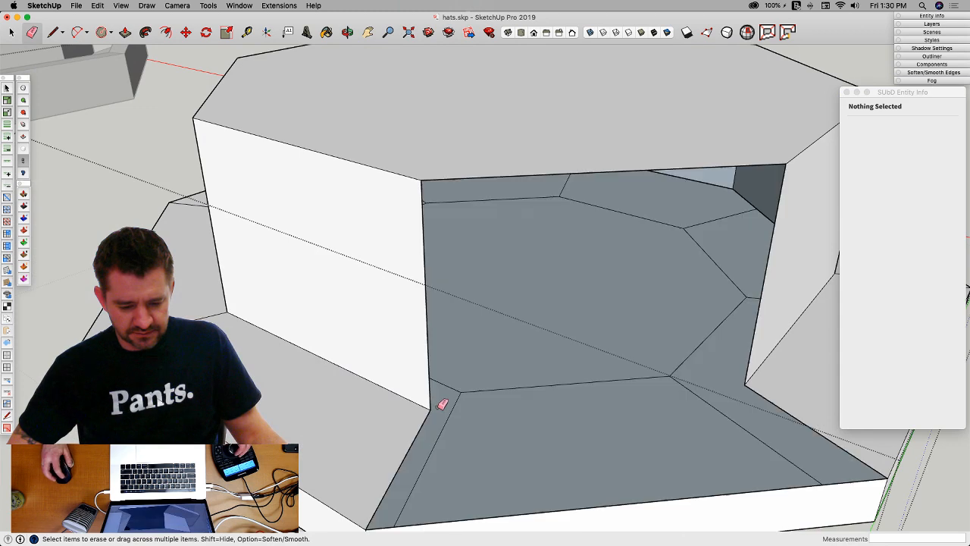
{"action": "left_click", "coordinate": [750, 376]}
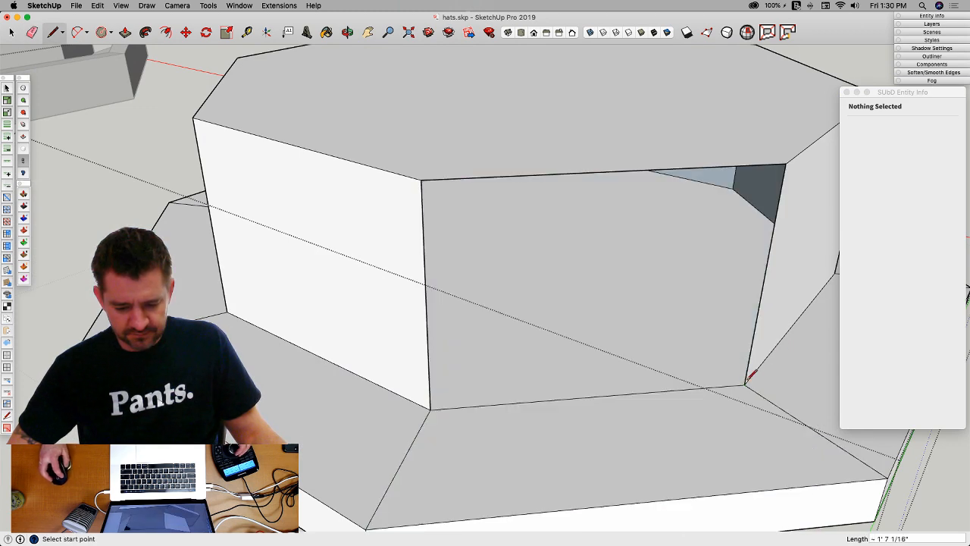
{"action": "middle_click_drag", "start_coordinate": [752, 375], "coordinate": [667, 322]}
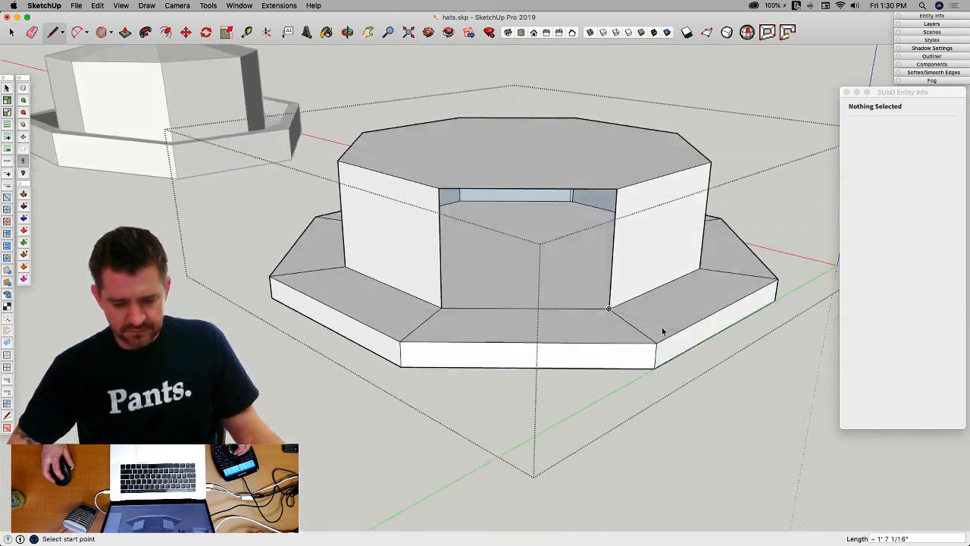
Step: Redraw the top edge of the open hatband side between its two upper corners
{"action": "key", "text": "space"}
{"action": "key", "text": "l"}
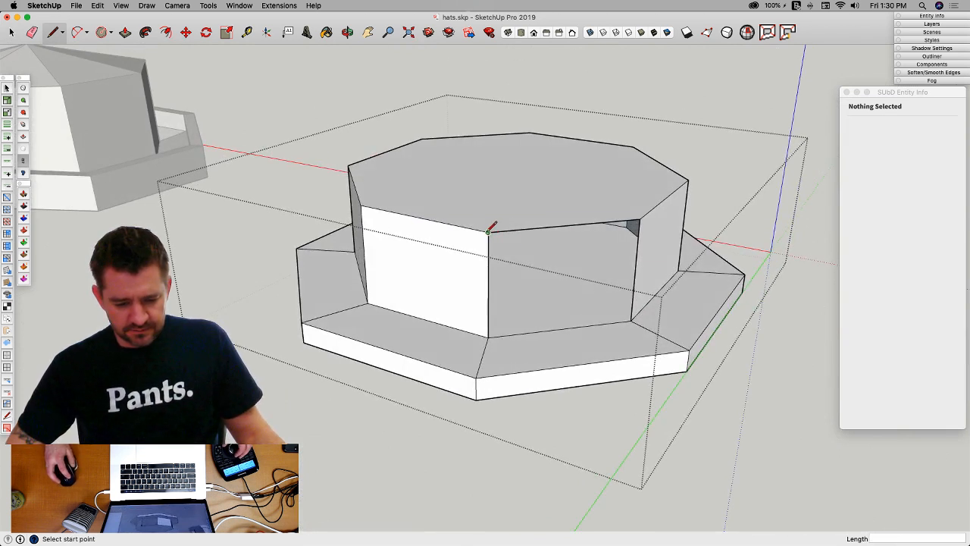
{"action": "left_click", "coordinate": [504, 228]}
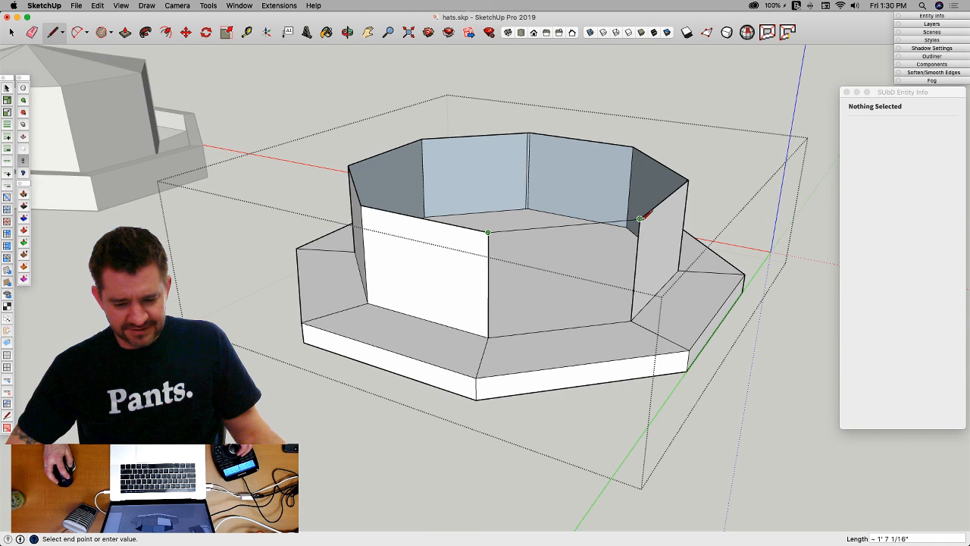
{"action": "left_click", "coordinate": [641, 218]}
Step: Erase the doubled edges on a second hatband side and redraw its base and top edges between the corners
{"action": "key", "text": "e"}
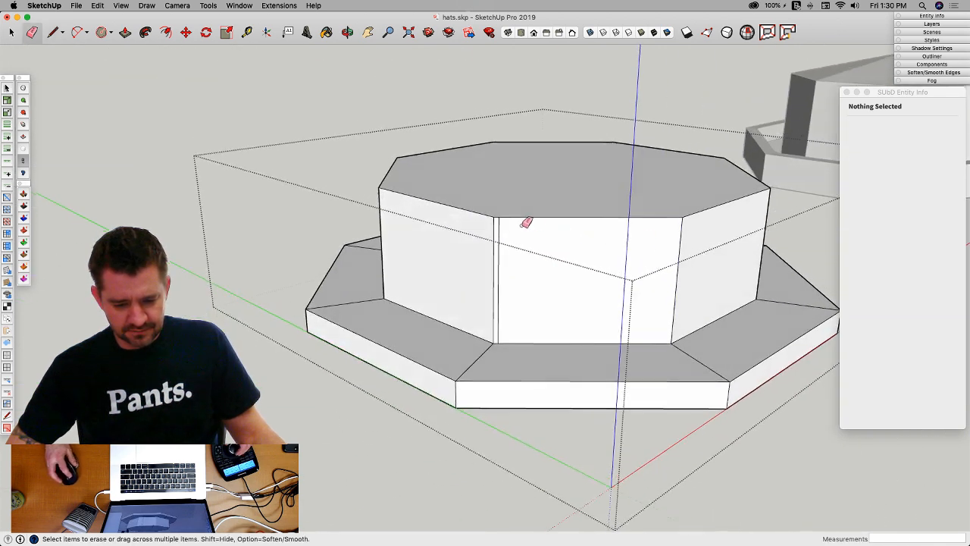
{"action": "left_click", "coordinate": [503, 219]}
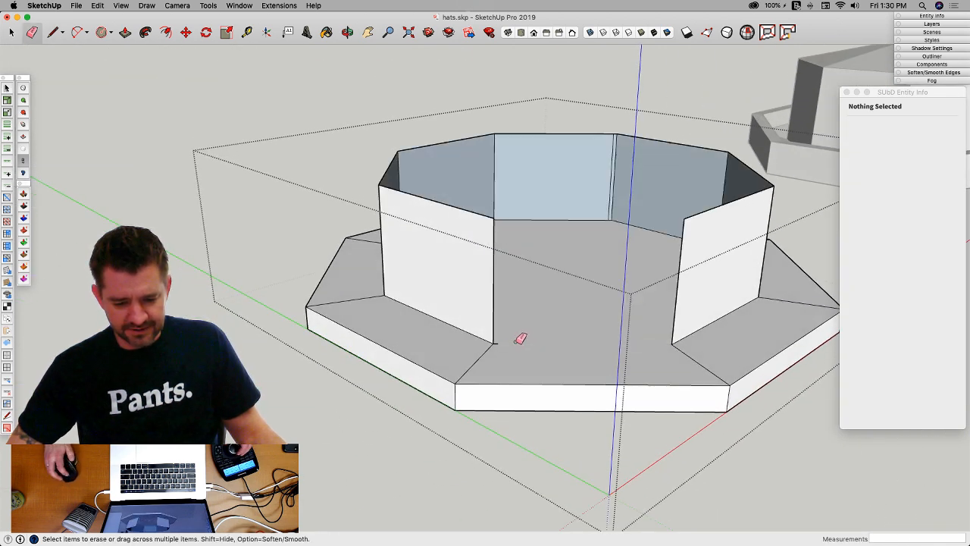
{"action": "key", "text": "l"}
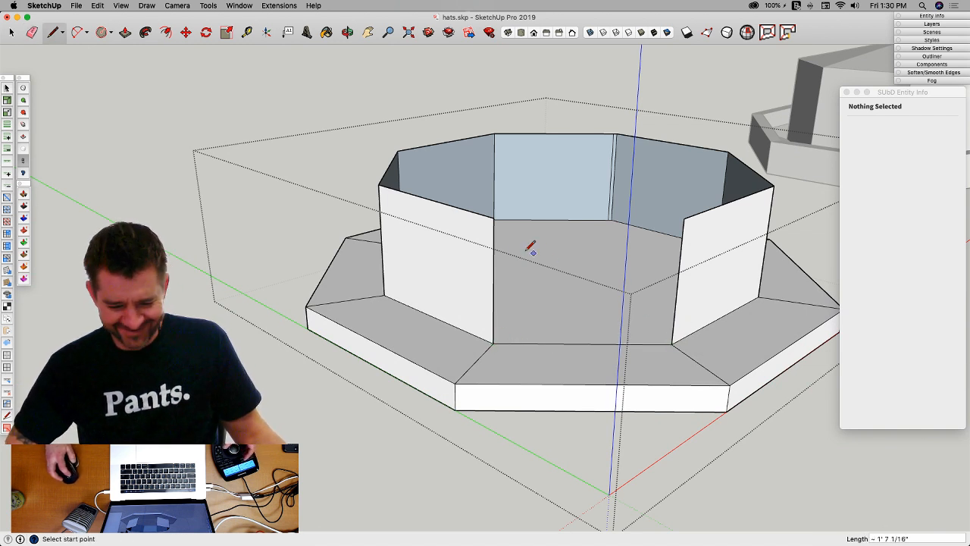
{"action": "left_click", "coordinate": [684, 218]}
Step: Erase and redraw the top edge of the second hatband side between its upper corners, and erase the neighbouring side's doubled edges
{"action": "key", "text": "e"}
{"action": "mouse_move", "coordinate": [768, 197]}
{"action": "middle_mouse_down"}
{"action": "mouse_move", "coordinate": [632, 204]}
{"action": "mouse_move", "coordinate": [625, 176]}
{"action": "middle_mouse_up"}
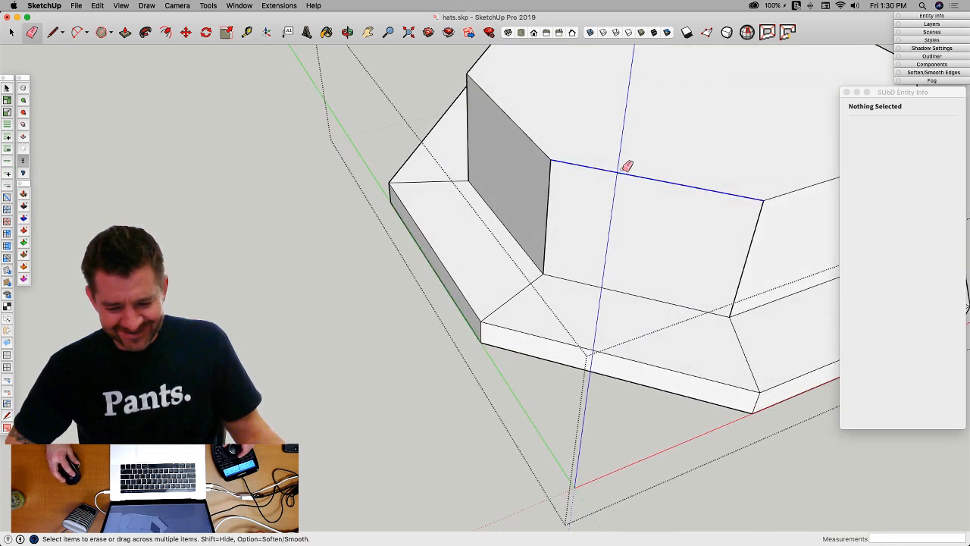
{"action": "left_click", "coordinate": [626, 166]}
{"action": "key", "text": "l"}
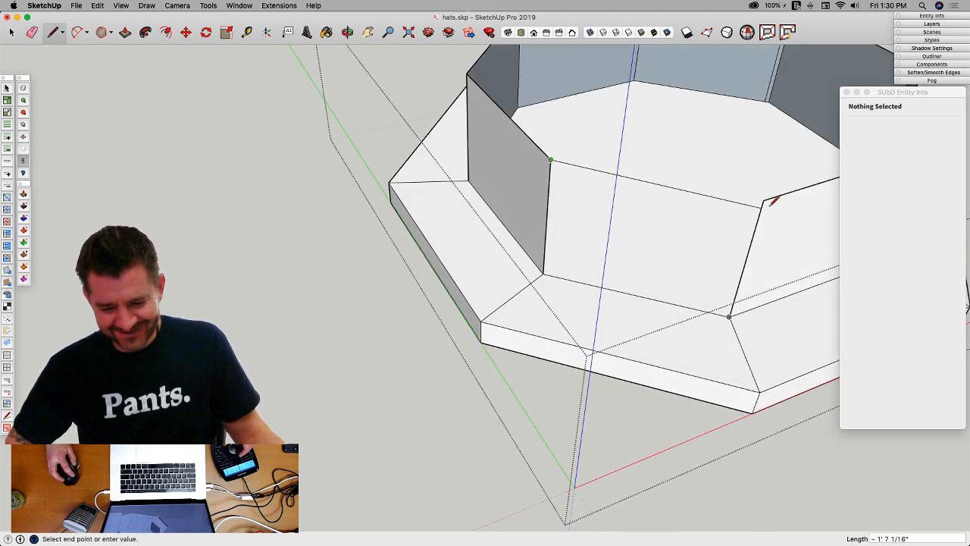
{"action": "left_click", "coordinate": [763, 198]}
{"action": "middle_click_drag", "start_coordinate": [764, 199], "coordinate": [647, 375]}
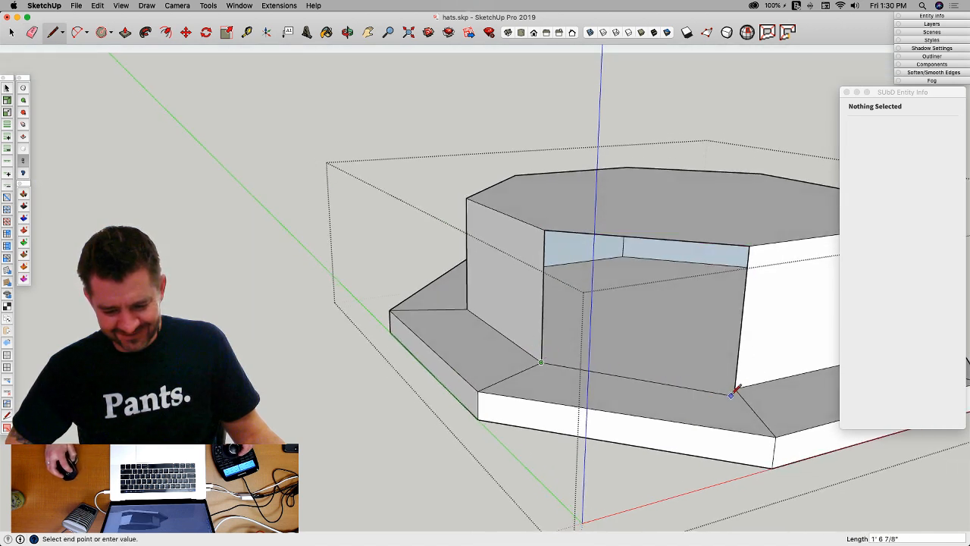
{"action": "key", "text": "e"}
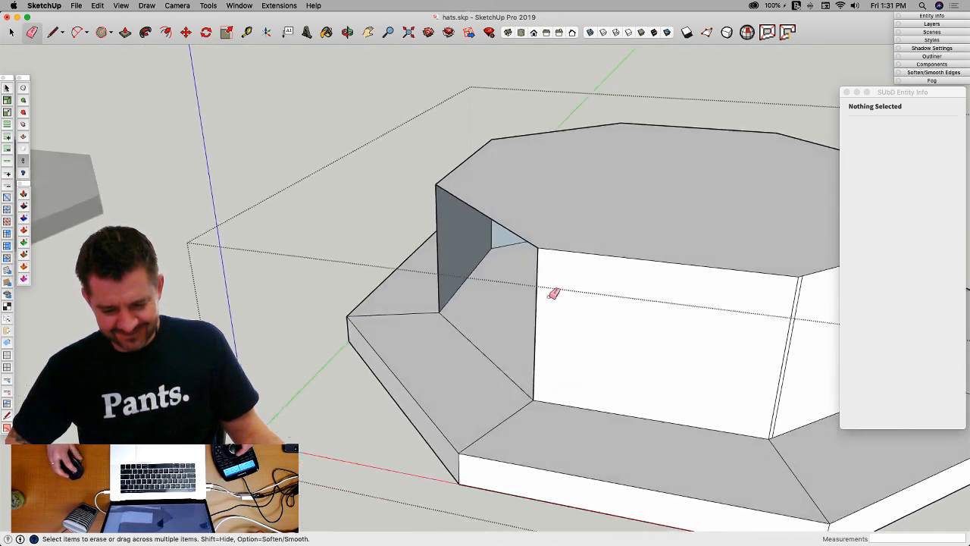
Step: Leave the hat group and delete the partly repaired hat standing between the other two
{"action": "key", "text": "space"}
{"action": "left_click", "coordinate": [416, 202]}
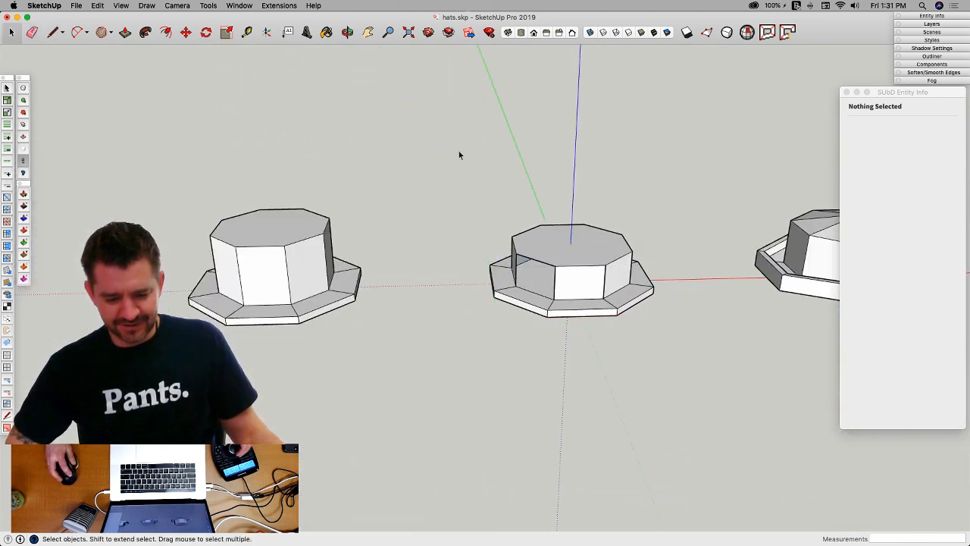
{"action": "mouse_move", "coordinate": [415, 135]}
{"action": "left_mouse_down"}
{"action": "mouse_move", "coordinate": [771, 513]}
{"action": "mouse_move", "coordinate": [526, 321]}
{"action": "left_mouse_up"}
{"action": "key", "text": "Delete"}
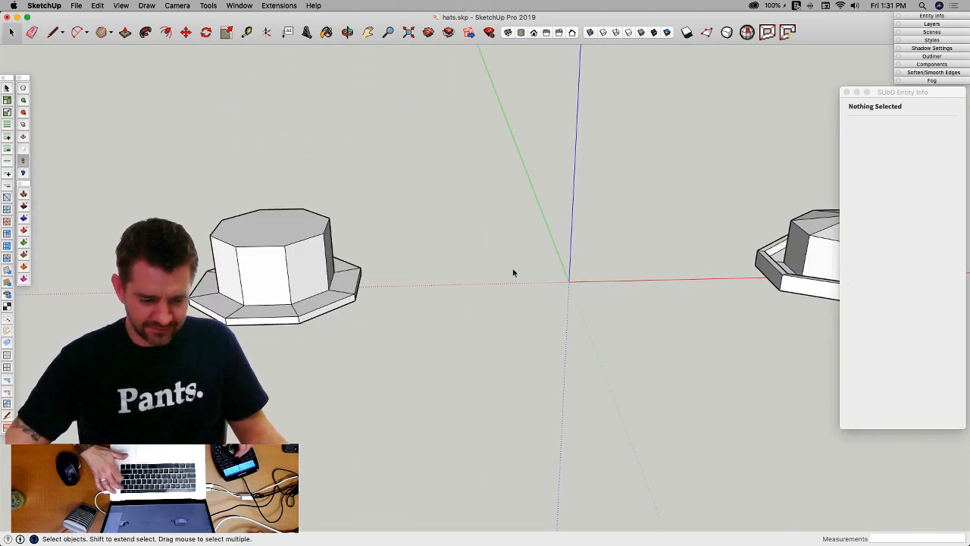
Step: Copy the remaining flat-brimmed octagonal hat along the red axis to the empty spot beside the origin
{"action": "left_click", "coordinate": [326, 269]}
{"action": "key", "text": "m"}
{"action": "key", "text": "alt"}
{"action": "left_click", "coordinate": [336, 364]}
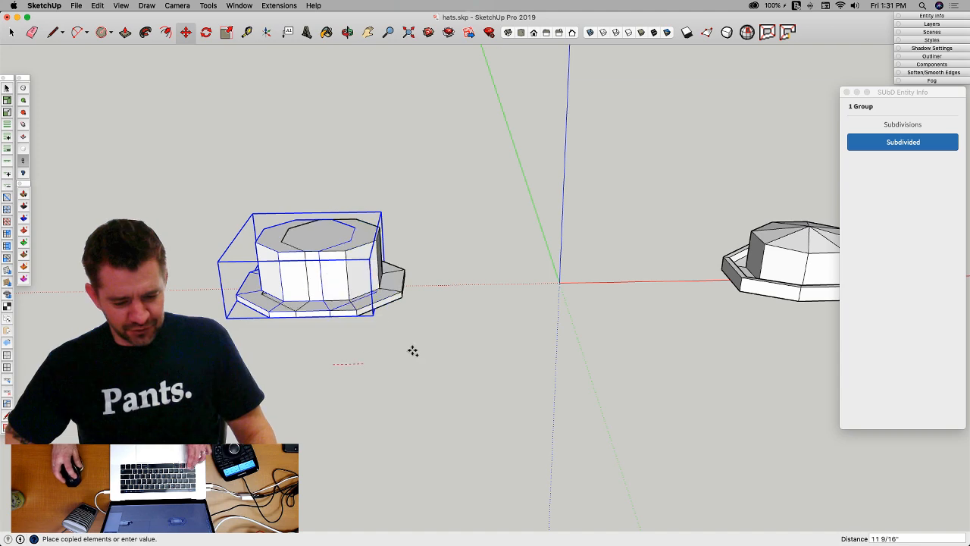
{"action": "left_click", "coordinate": [626, 359]}
{"action": "key", "text": "space"}
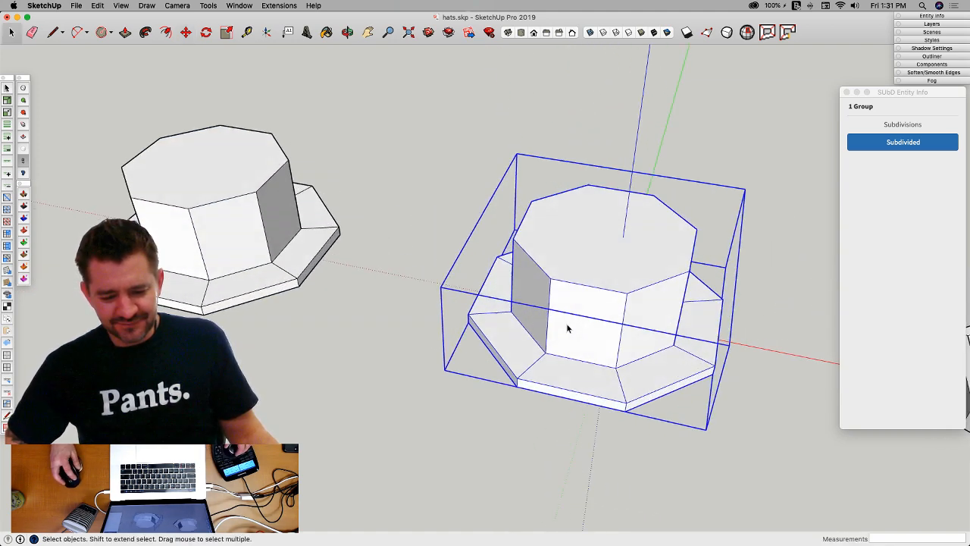
Step: Open the copied hat for editing and Push/Pull its top face down about 1' 2 3/16" to hatband height
{"action": "double_click", "coordinate": [566, 324]}
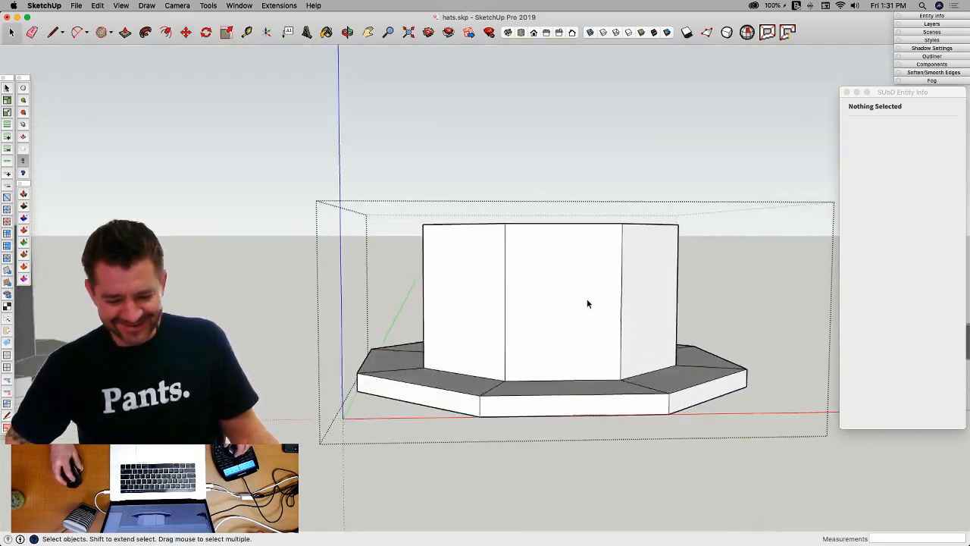
{"action": "middle_click_drag", "start_coordinate": [586, 304], "coordinate": [565, 342]}
{"action": "key", "text": "p"}
{"action": "left_click", "coordinate": [565, 342]}
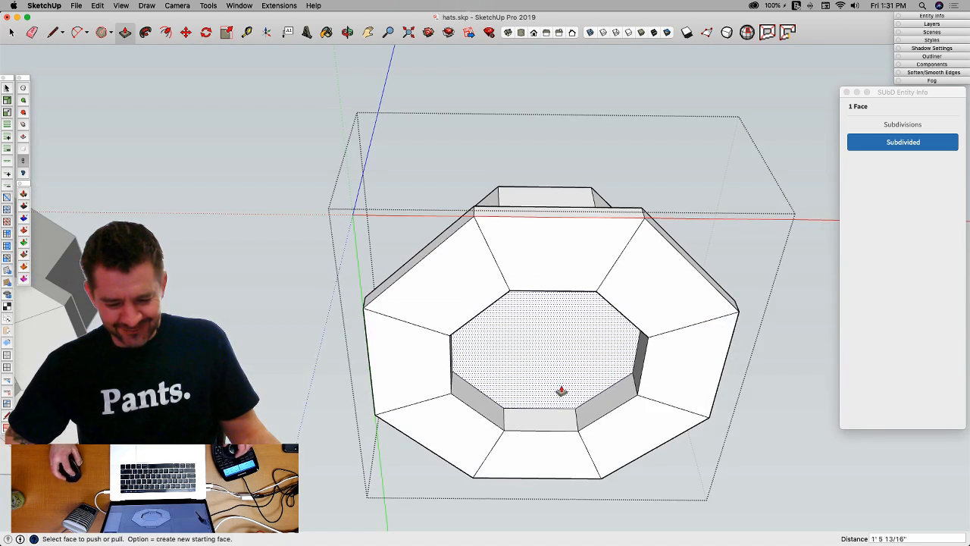
{"action": "middle_click_drag", "start_coordinate": [560, 391], "coordinate": [576, 284]}
{"action": "left_click", "coordinate": [575, 284]}
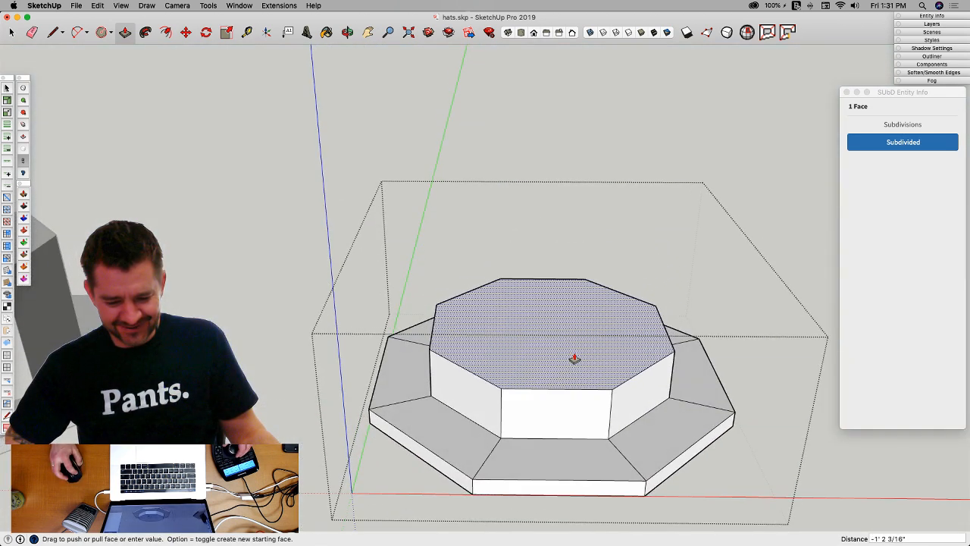
{"action": "left_click", "coordinate": [575, 358]}
Step: Offset the hatband's top face inward about 1 3/8" and Push/Pull the inner face up to form a tall crown
{"action": "key", "text": "f"}
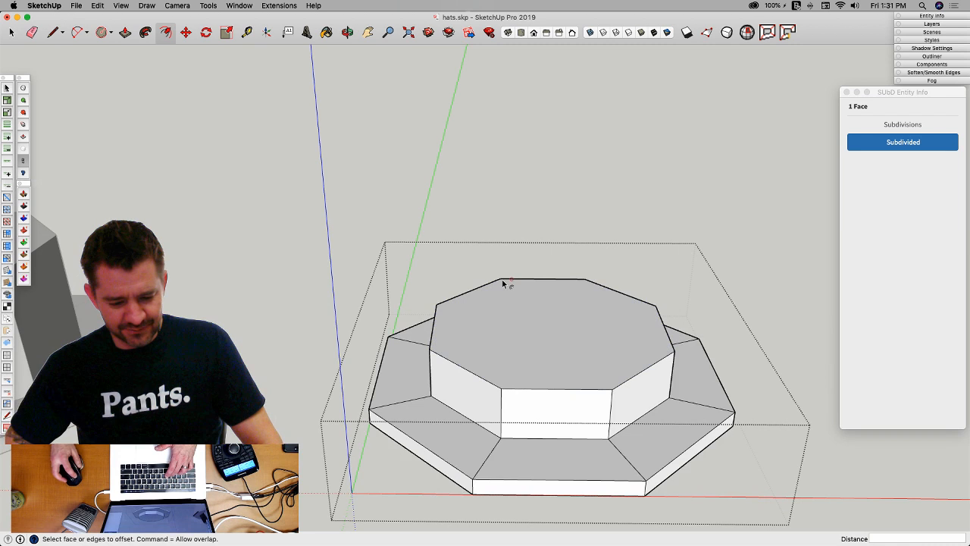
{"action": "left_click", "coordinate": [522, 293]}
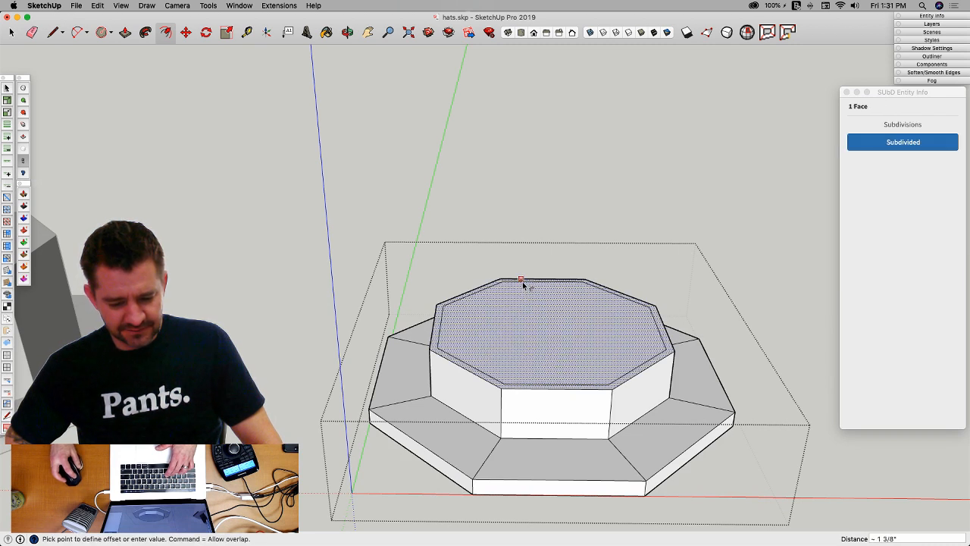
{"action": "left_click", "coordinate": [523, 283]}
{"action": "key", "text": "p"}
{"action": "left_click", "coordinate": [526, 341]}
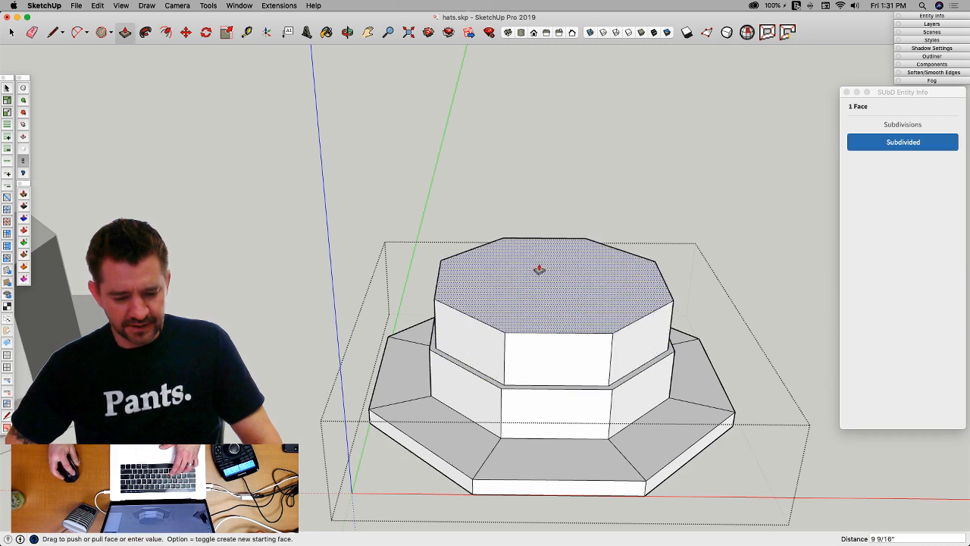
{"action": "left_click", "coordinate": [548, 186]}
Step: Push/Pull the inner octagonal face on the hat's underside up into the crown to hollow out the hat
{"action": "middle_click_drag", "start_coordinate": [548, 186], "coordinate": [574, 297]}
{"action": "left_click", "coordinate": [570, 293]}
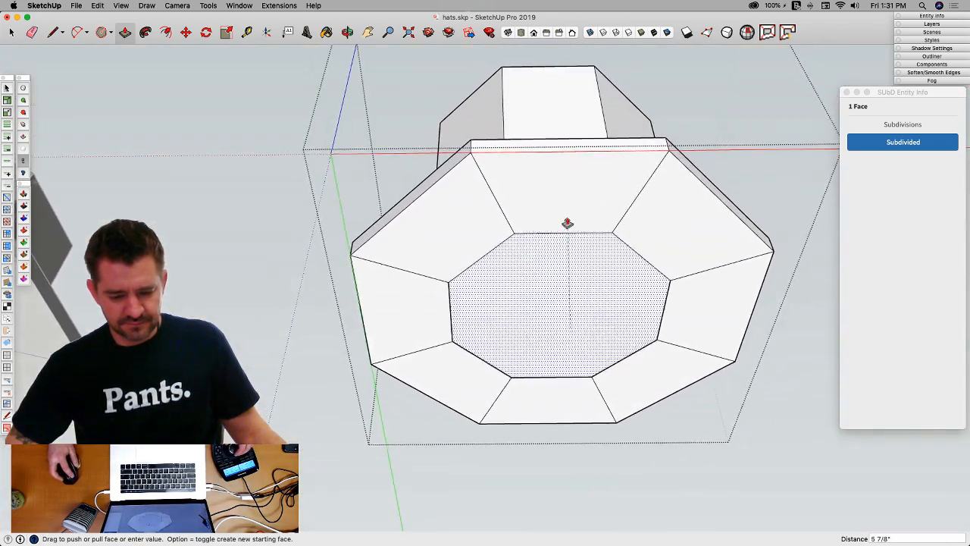
{"action": "key", "text": "super+3"}
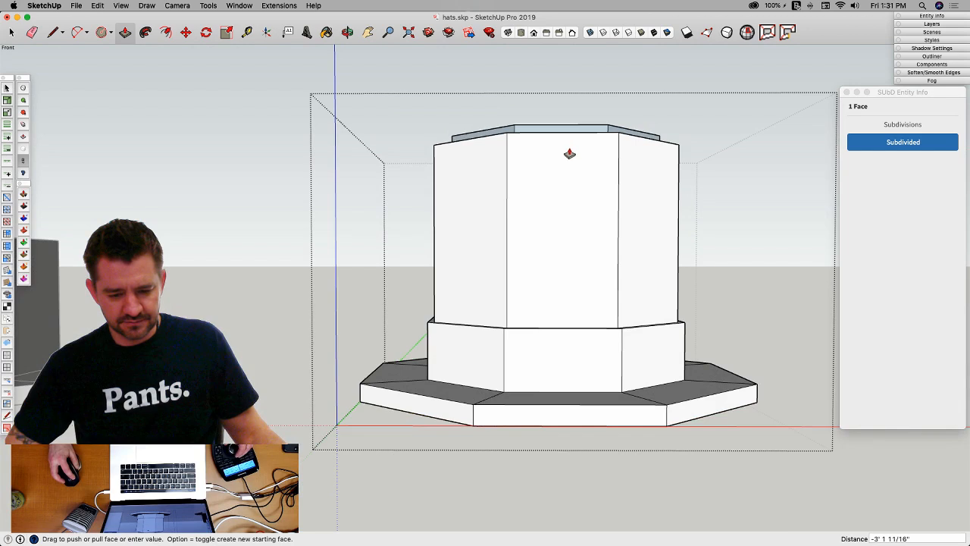
{"action": "middle_click_drag", "start_coordinate": [568, 173], "coordinate": [669, 219]}
{"action": "key", "text": "space"}
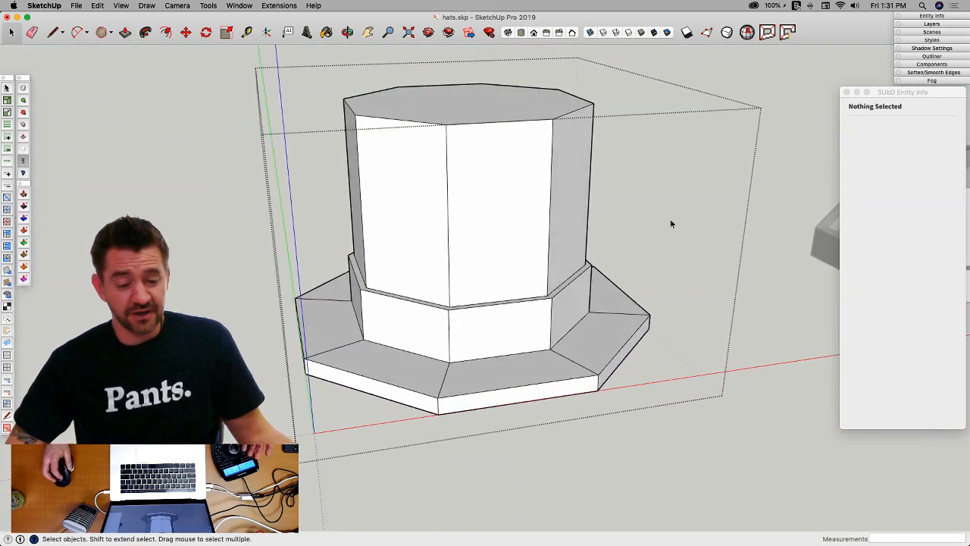
Step: Toggle subdivision on and off for the hat, undo it, and dismiss the Vertex Tools error report
{"action": "middle_click_drag", "start_coordinate": [634, 191], "coordinate": [561, 166]}
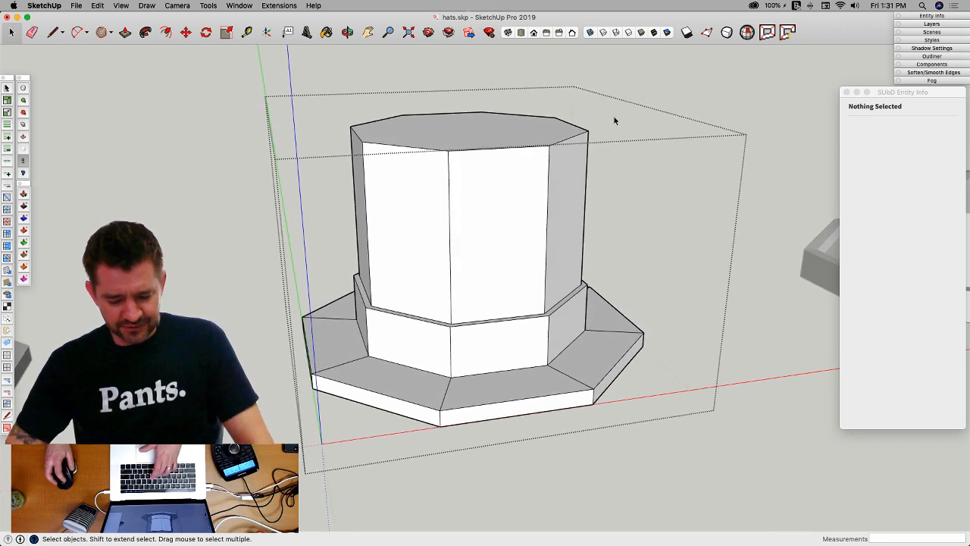
{"action": "key", "text": "d"}
{"action": "key", "text": "d"}
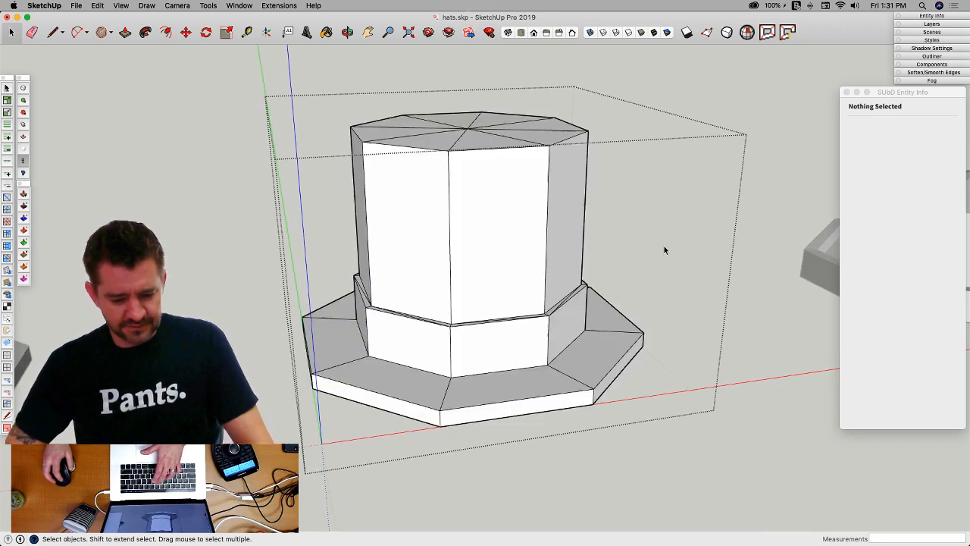
{"action": "key", "text": "super+z"}
{"action": "key", "text": "super+z"}
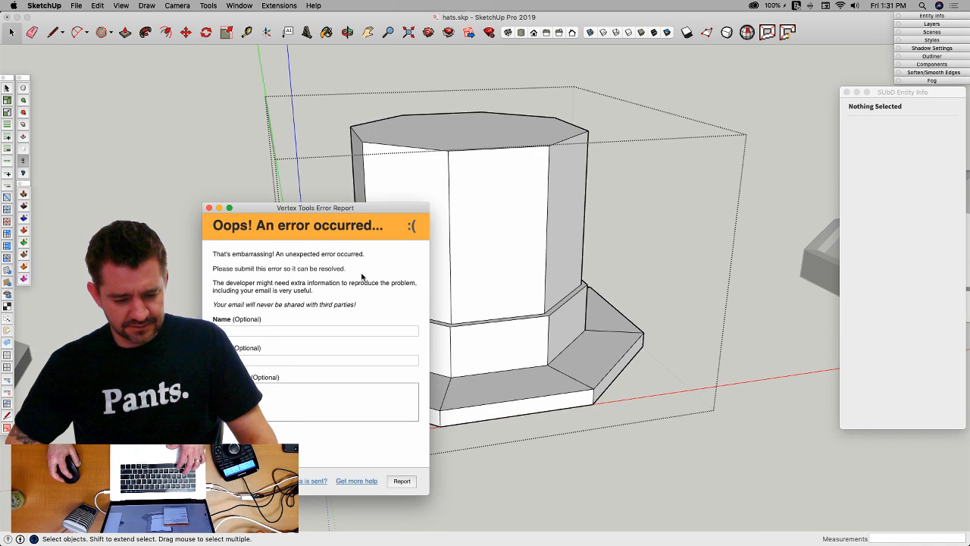
{"action": "left_click", "coordinate": [209, 208]}
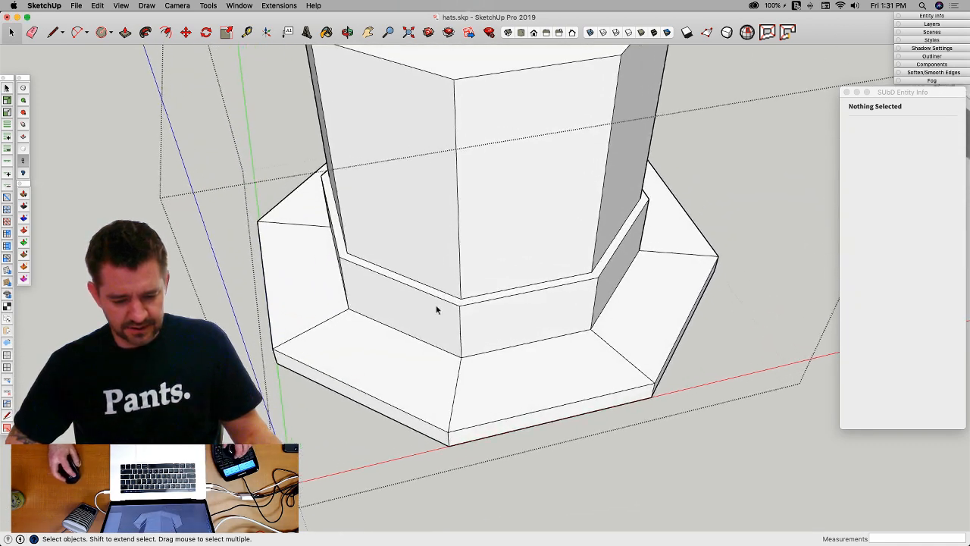
Step: Select the edge loops around the crown top, hatband ledge, hatband base and inner opening, and crease them to sharpness 0.85
{"action": "left_click", "coordinate": [454, 301]}
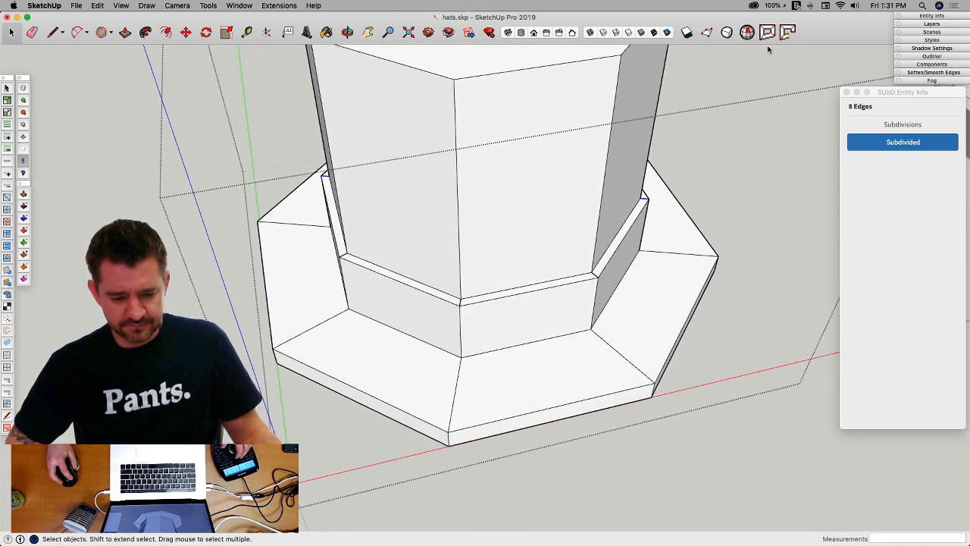
{"action": "left_click", "coordinate": [718, 194]}
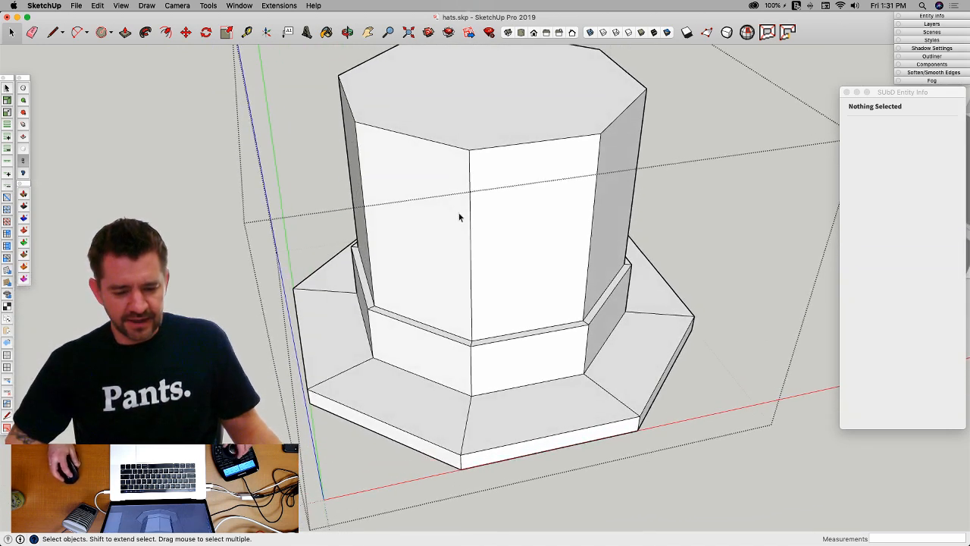
{"action": "double_click", "coordinate": [447, 131]}
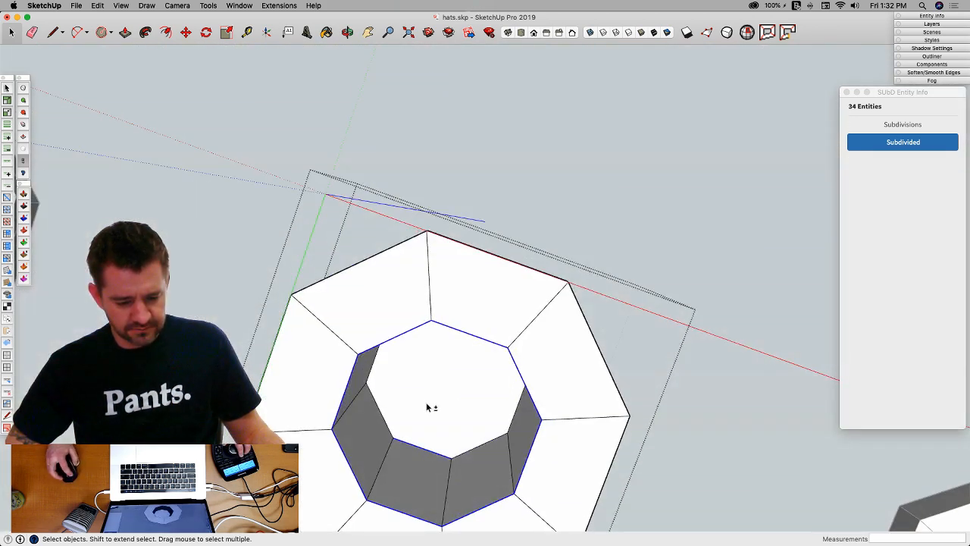
{"action": "left_click", "coordinate": [426, 408], "text": "shift"}
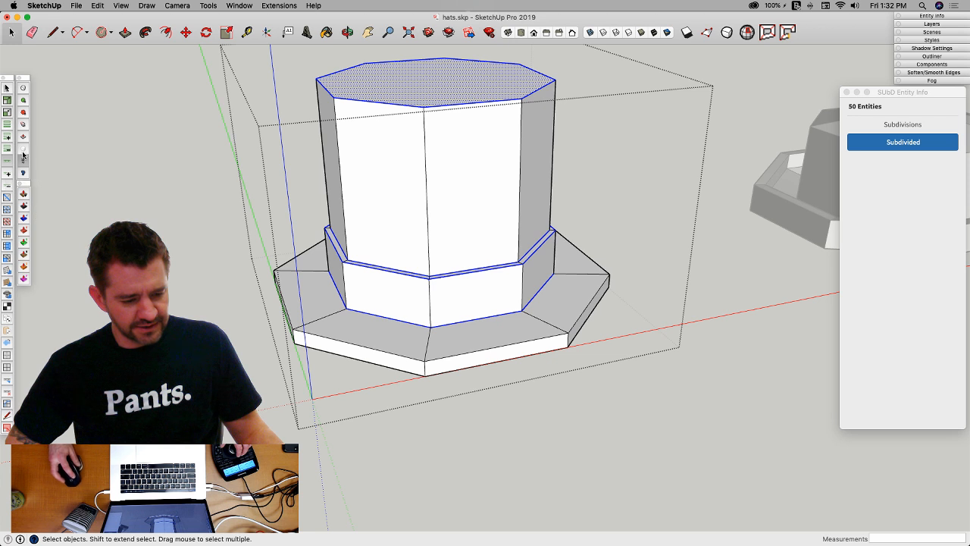
{"action": "left_click", "coordinate": [23, 127]}
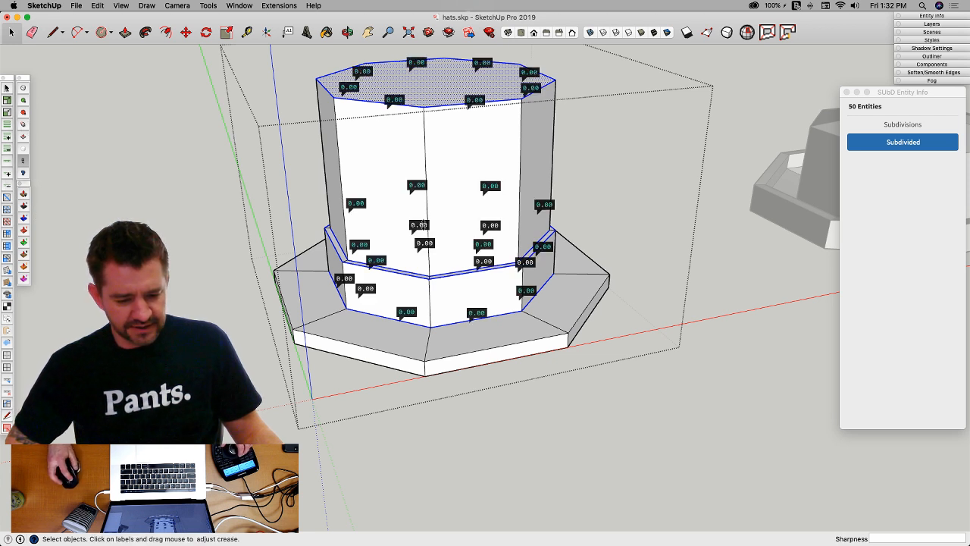
{"action": "left_click_drag", "start_coordinate": [419, 224], "coordinate": [422, 198]}
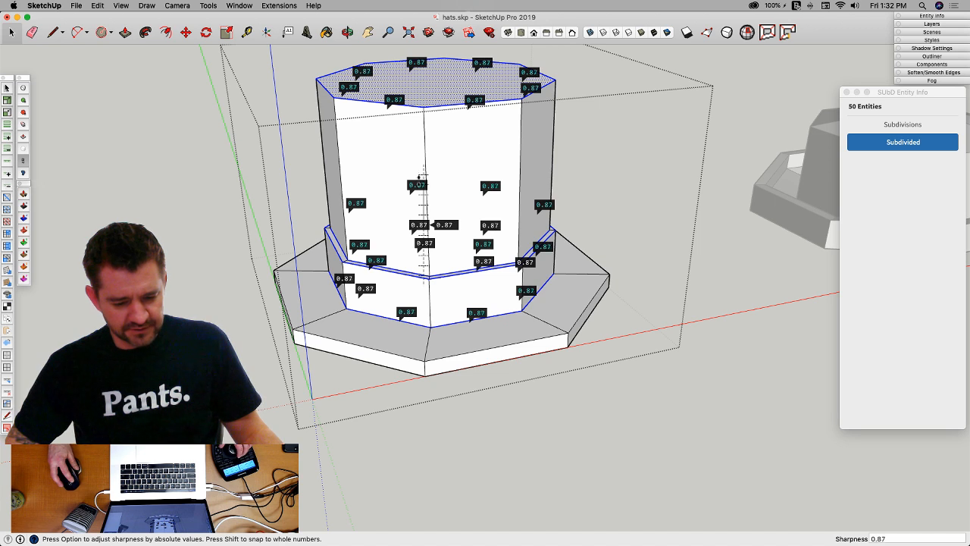
{"action": "left_click_drag", "start_coordinate": [419, 182], "coordinate": [419, 183]}
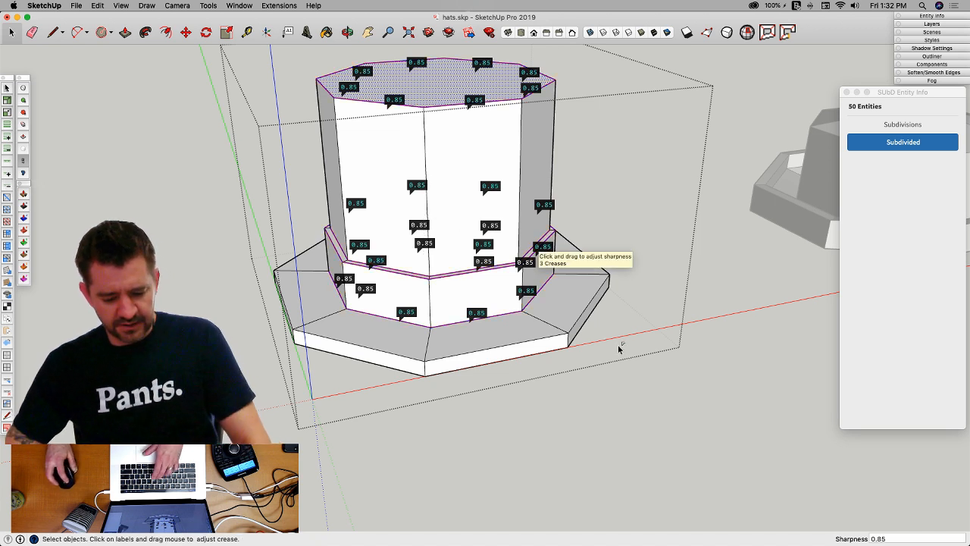
Step: Subdivide the hat and raise the crease sharpness of the edge loop where the crown meets the hatband to 1.00
{"action": "key", "text": "d"}
{"action": "key", "text": "space"}
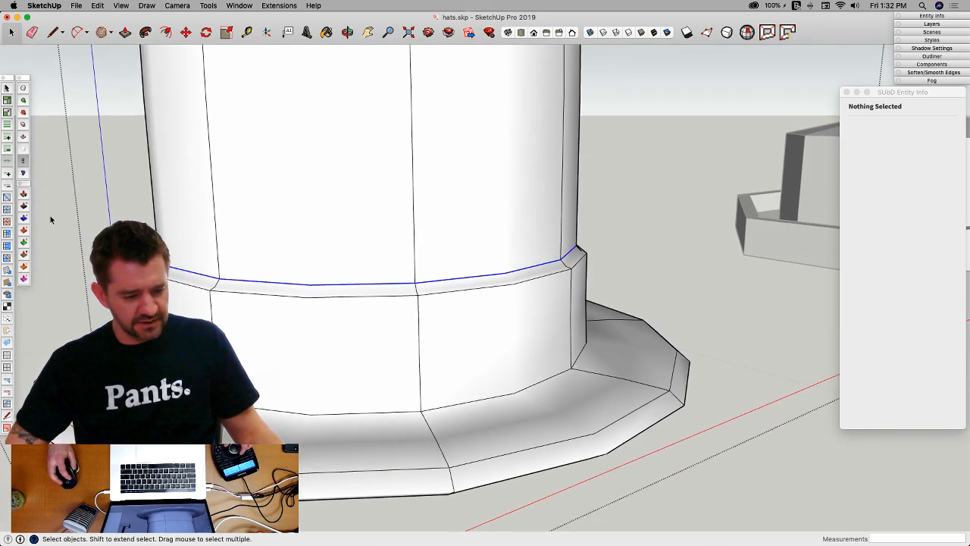
{"action": "left_click", "coordinate": [23, 126]}
{"action": "left_click_drag", "start_coordinate": [293, 211], "coordinate": [303, 136]}
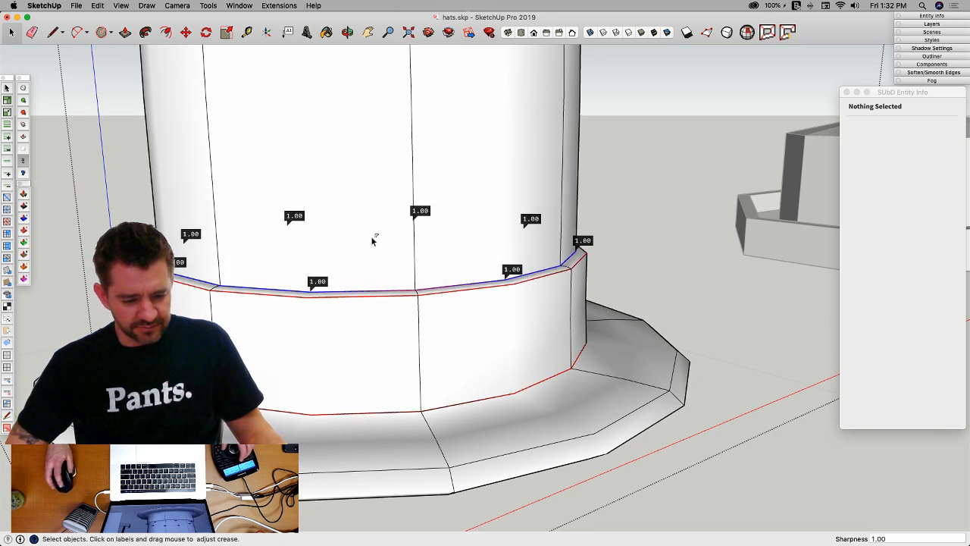
Step: Scale the vertices of the hat's crown top outward horizontally to flare the crown, dismissing the Vertex Tools error report
{"action": "key", "text": "space"}
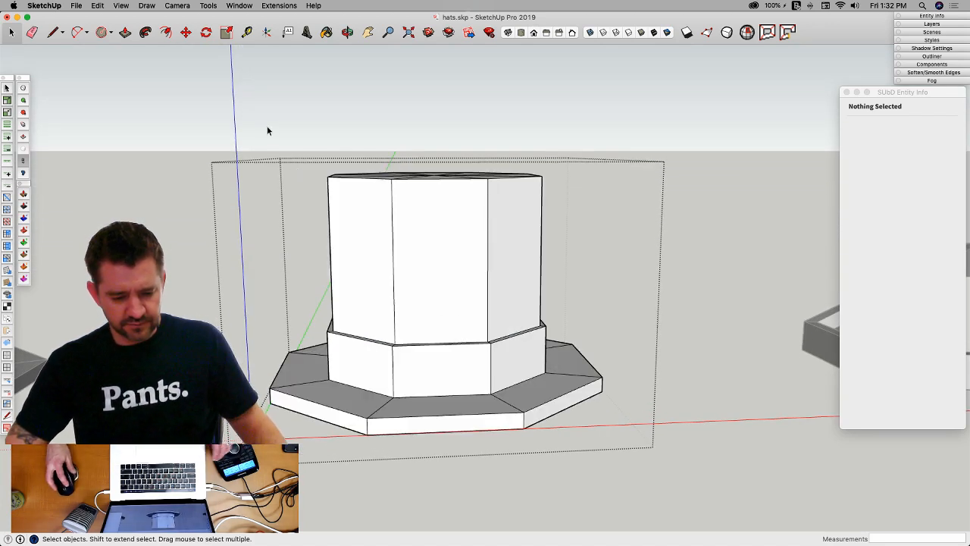
{"action": "left_click_drag", "start_coordinate": [266, 126], "coordinate": [585, 304]}
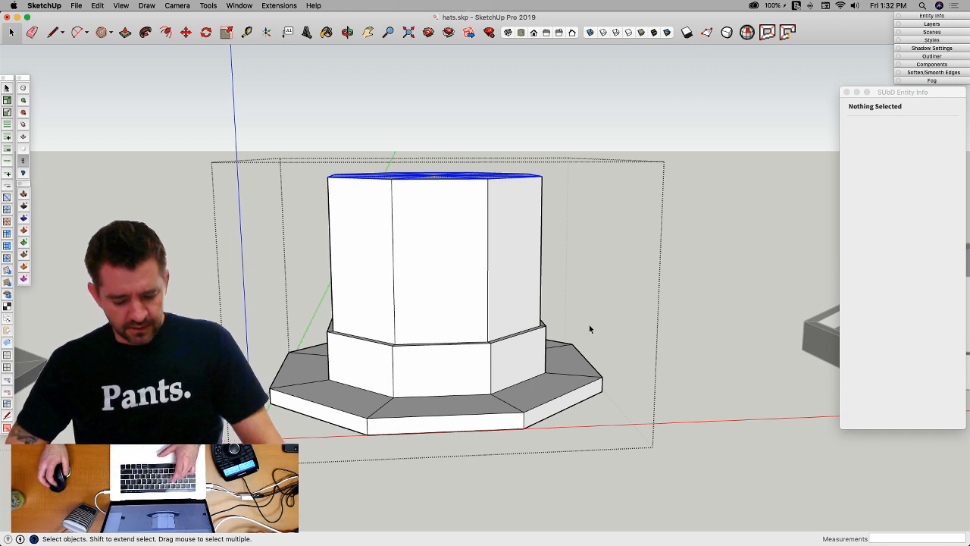
{"action": "key", "text": "v"}
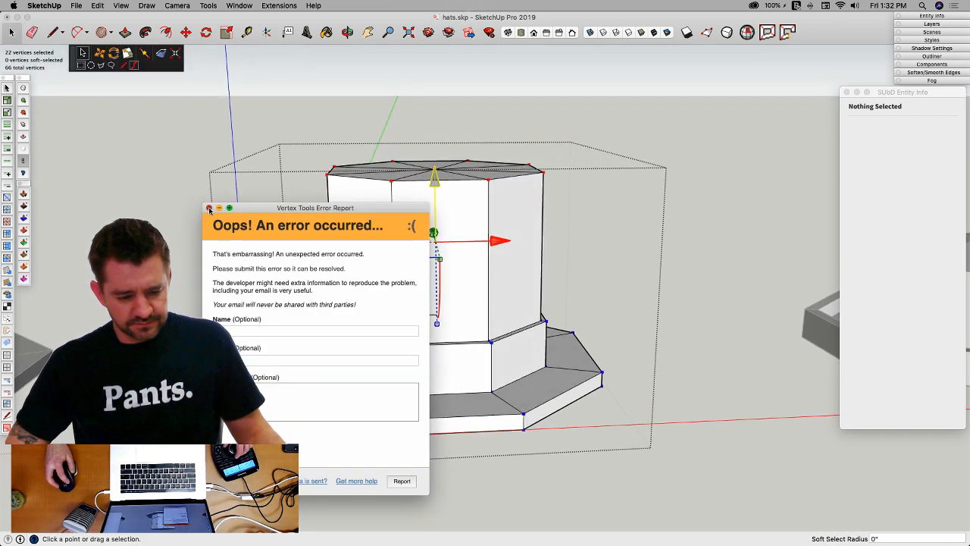
{"action": "left_click", "coordinate": [209, 210]}
{"action": "middle_click_drag", "start_coordinate": [425, 288], "coordinate": [442, 279]}
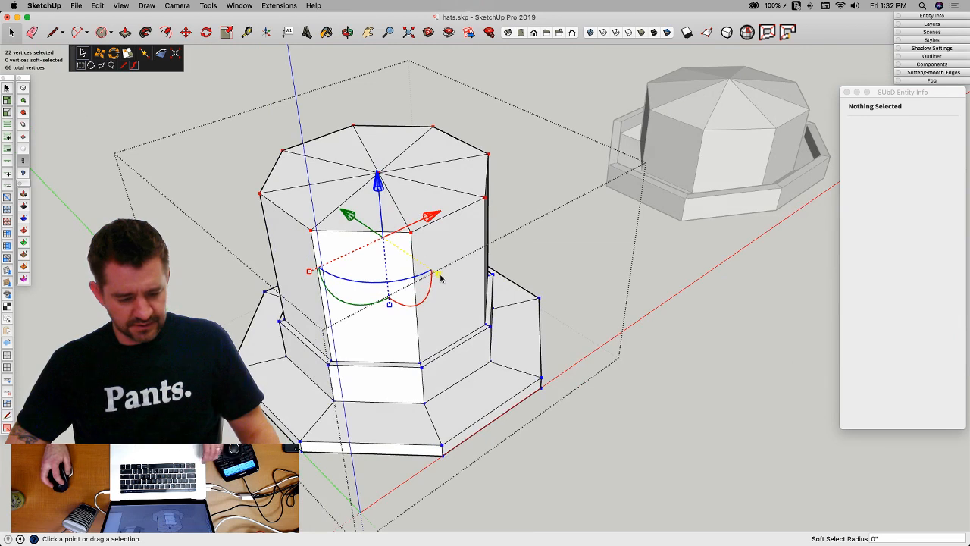
{"action": "left_click_drag", "start_coordinate": [441, 278], "coordinate": [453, 287]}
{"action": "left_click_drag", "start_coordinate": [311, 274], "coordinate": [303, 281]}
{"action": "middle_click_drag", "start_coordinate": [303, 281], "coordinate": [616, 374]}
{"action": "key", "text": "space"}
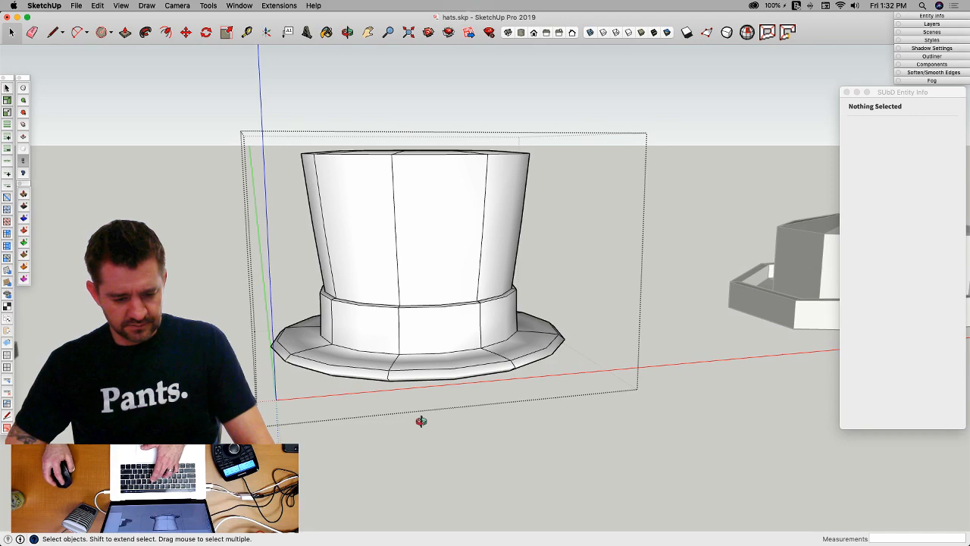
Step: Raise the top hat's subdivision by one level, return it to the unsubdivided mesh, and select the neighbouring low-crowned hat
{"action": "middle_click_drag", "start_coordinate": [421, 421], "coordinate": [410, 438]}
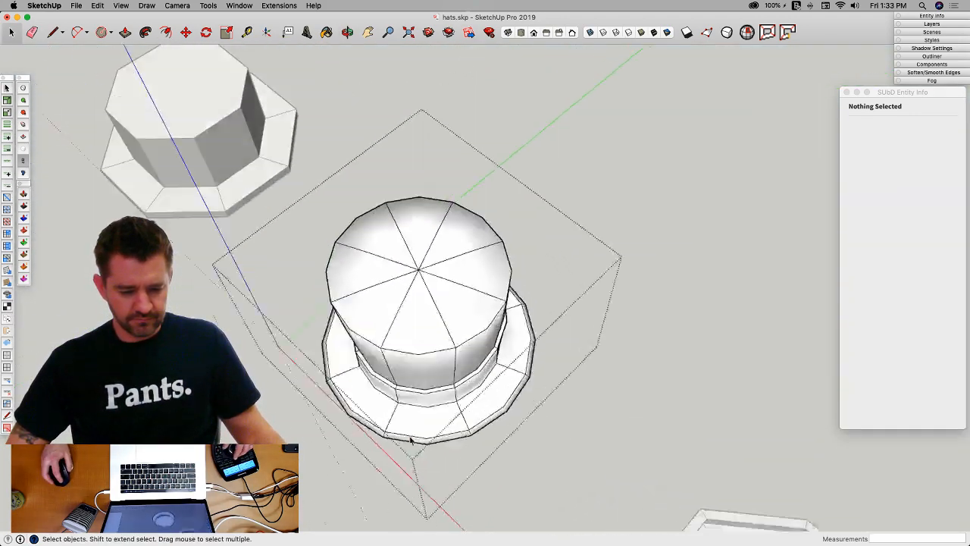
{"action": "key", "text": "super+3"}
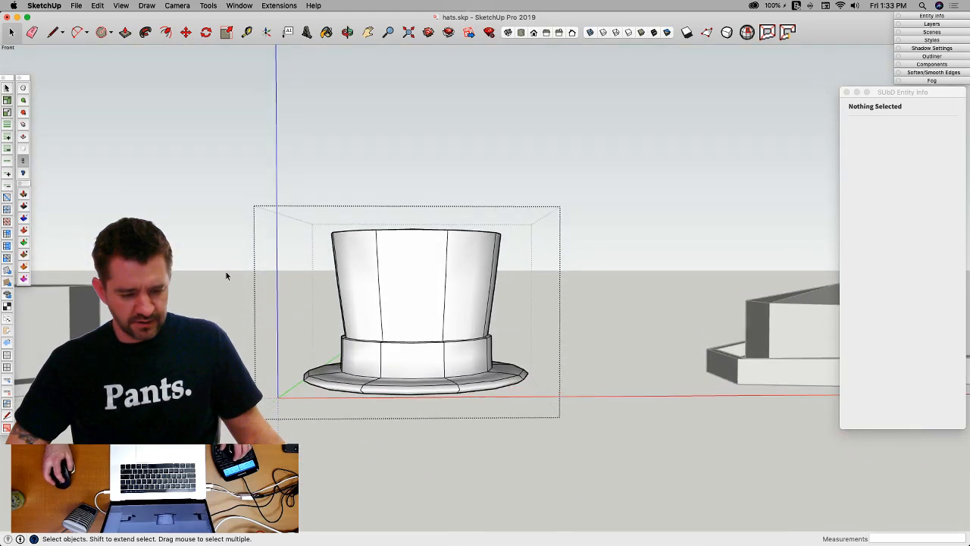
{"action": "middle_click_drag", "start_coordinate": [226, 276], "coordinate": [42, 84]}
{"action": "middle_click_drag", "start_coordinate": [26, 121], "coordinate": [23, 101]}
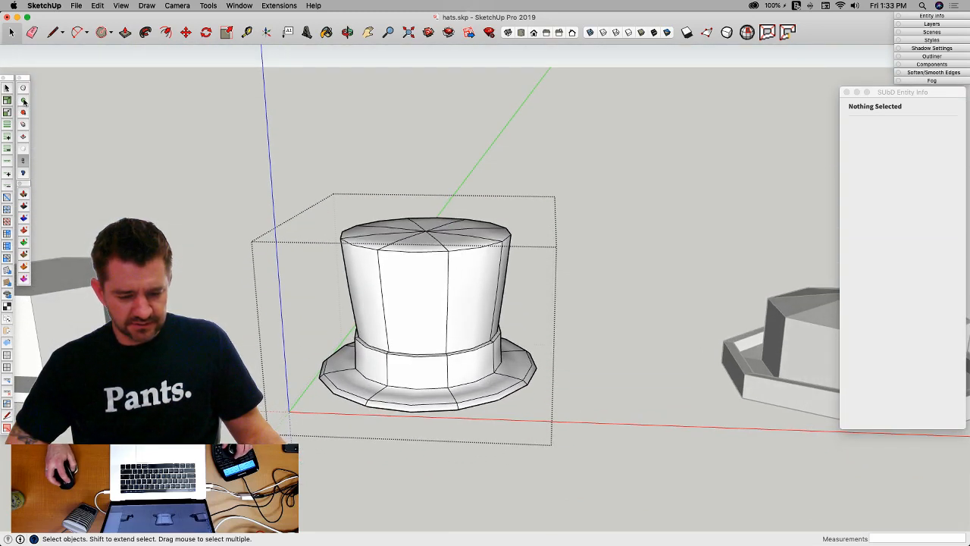
{"action": "left_click", "coordinate": [24, 102]}
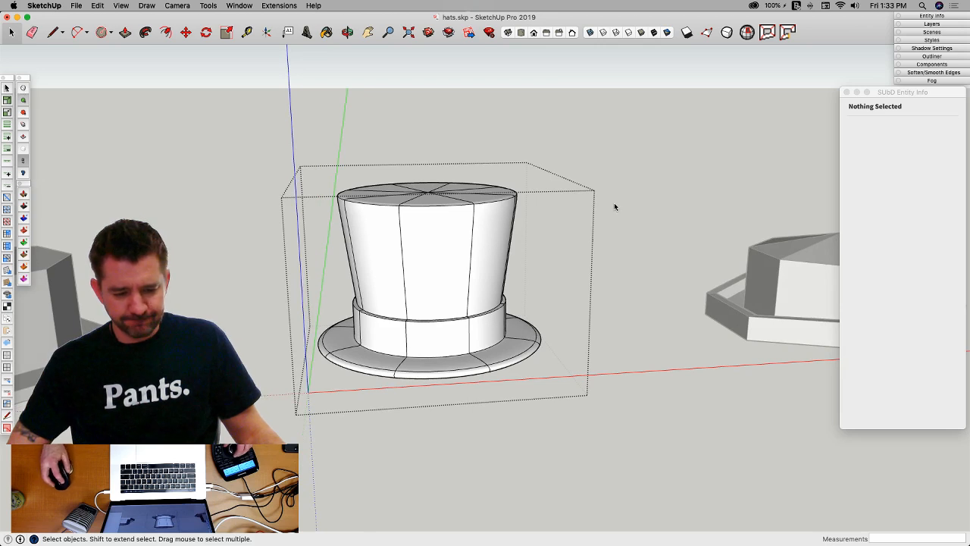
{"action": "key", "text": "super+z"}
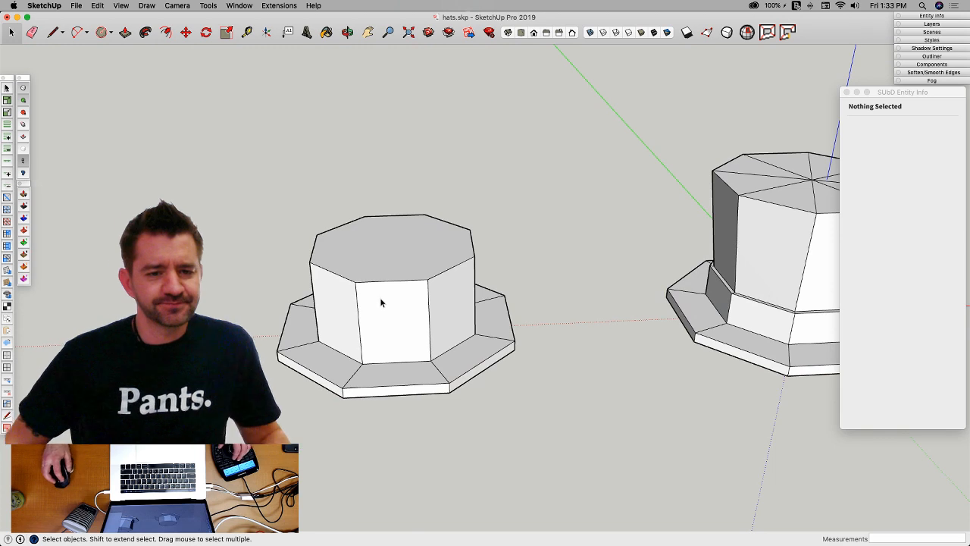
{"action": "left_click", "coordinate": [379, 300]}
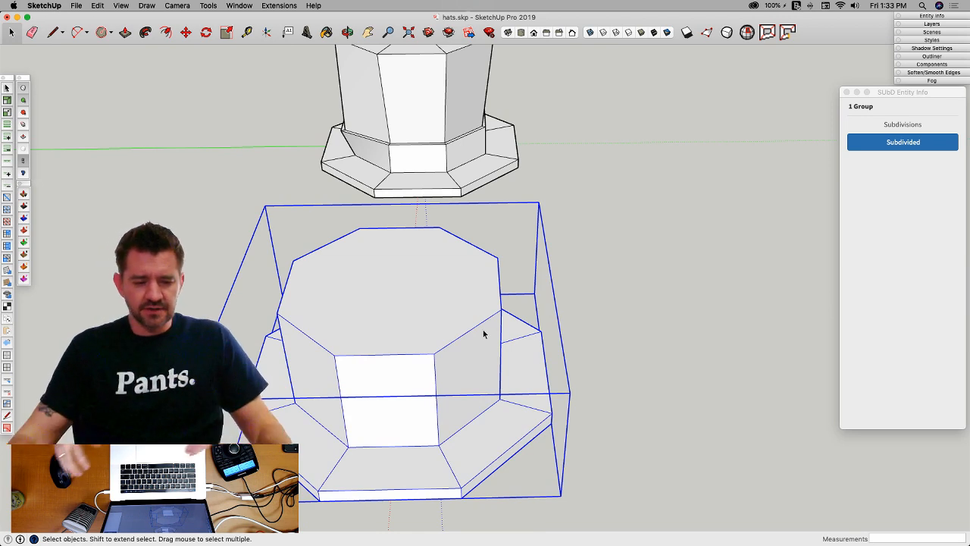
Step: Open the top hat and move the four misaligned vertices on the hatband's upper ledge about 11/16" along the green axis
{"action": "middle_click_drag", "start_coordinate": [396, 264], "coordinate": [364, 291]}
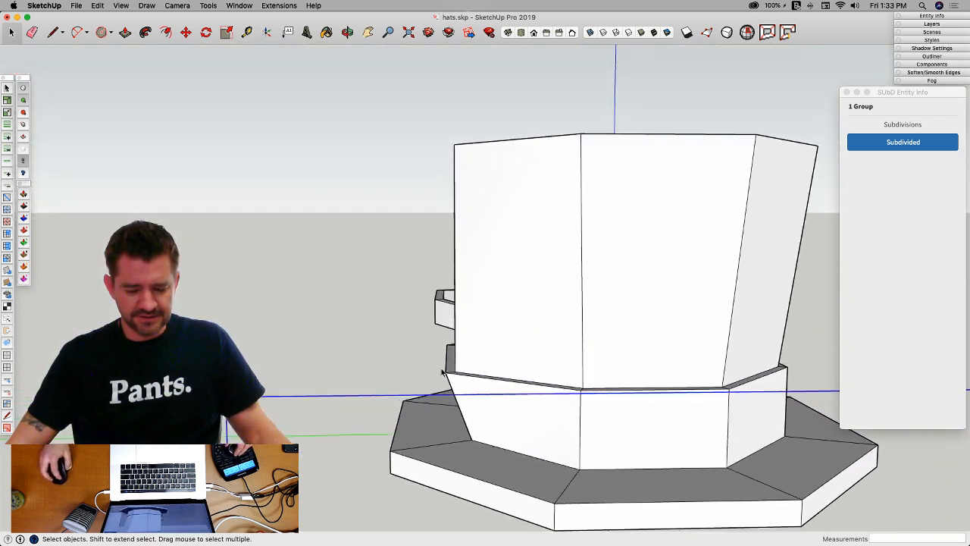
{"action": "double_click", "coordinate": [467, 342]}
{"action": "middle_click_drag", "start_coordinate": [468, 350], "coordinate": [460, 275]}
{"action": "middle_click_drag", "start_coordinate": [531, 349], "coordinate": [571, 321]}
{"action": "key", "text": "v"}
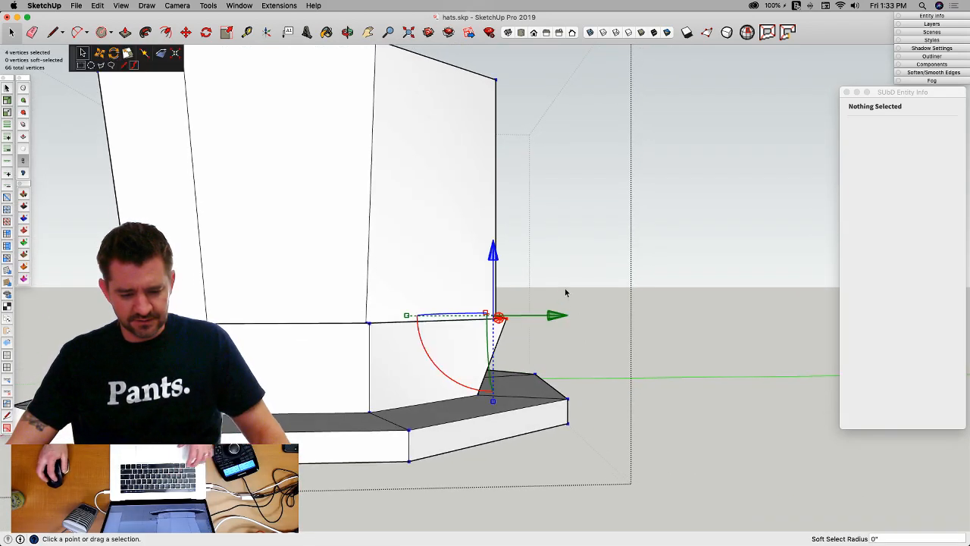
{"action": "left_click_drag", "start_coordinate": [556, 316], "coordinate": [546, 316]}
{"action": "left_click", "coordinate": [534, 316]}
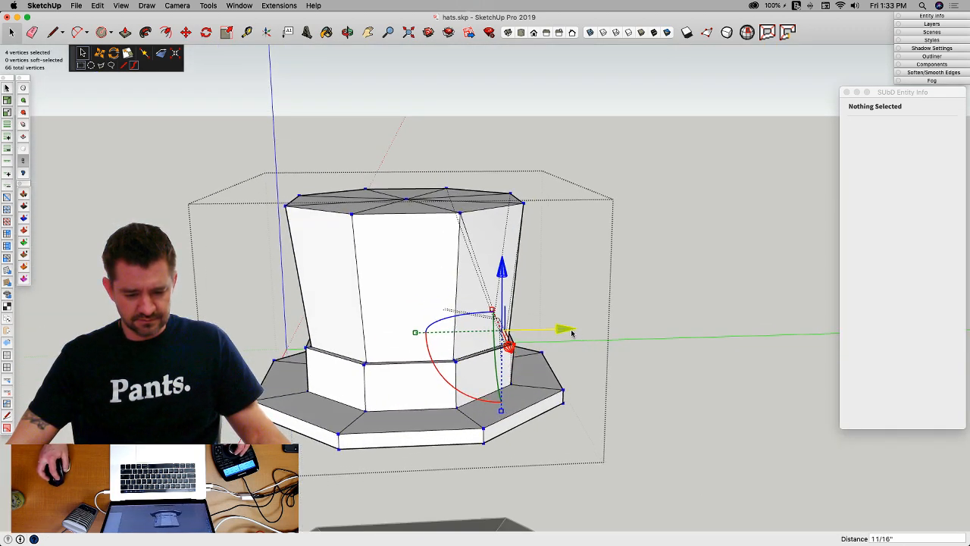
{"action": "left_click", "coordinate": [672, 340]}
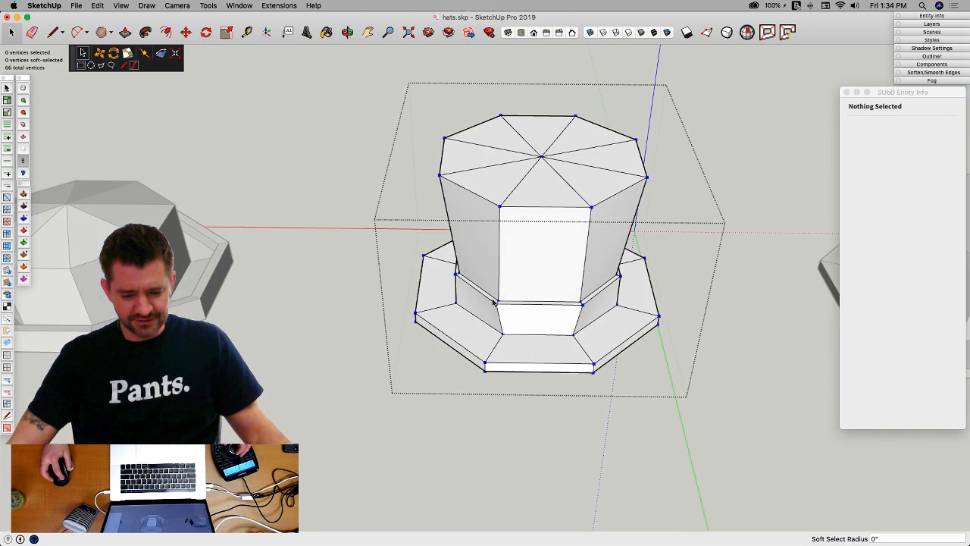
Step: Scale the same four hatband ledge vertices narrower along the red axis, preview the subdivision on and off, and close the hat group
{"action": "left_click", "coordinate": [571, 304]}
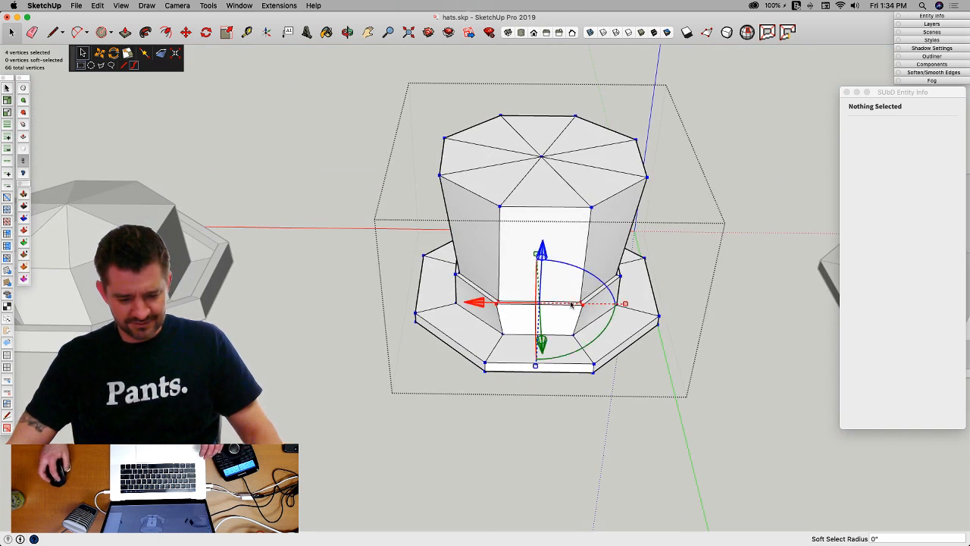
{"action": "left_click_drag", "start_coordinate": [626, 305], "coordinate": [615, 306]}
{"action": "left_click", "coordinate": [680, 354]}
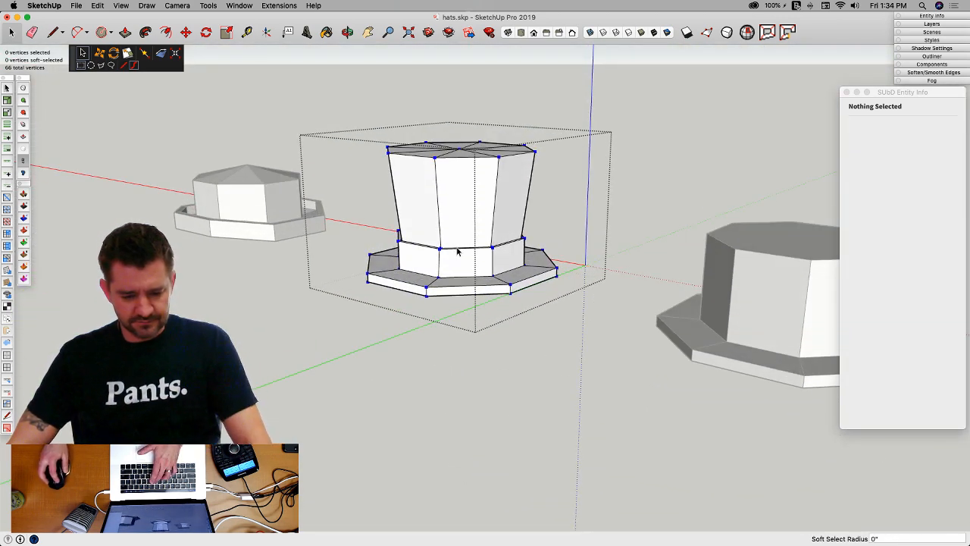
{"action": "key", "text": "s"}
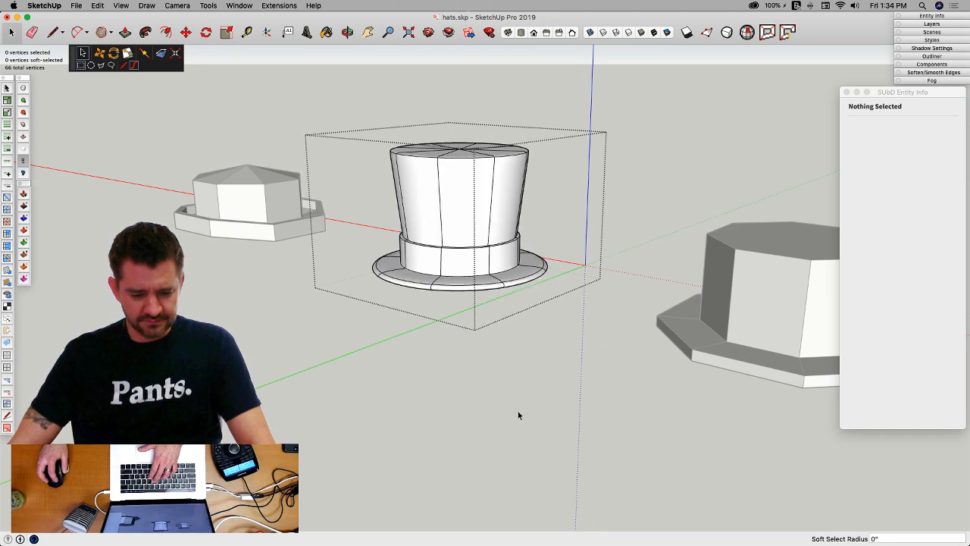
{"action": "key", "text": "s"}
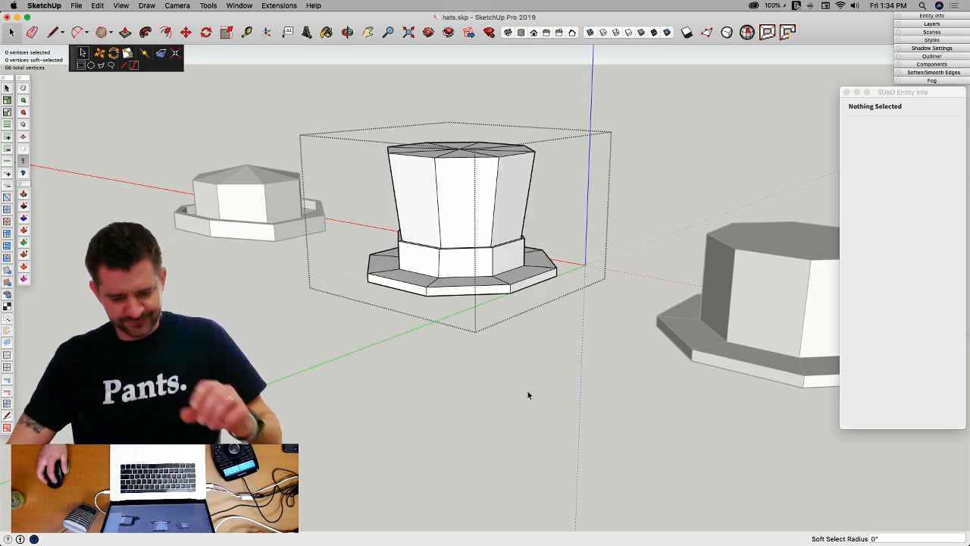
{"action": "key", "text": "space"}
{"action": "left_click", "coordinate": [484, 389]}
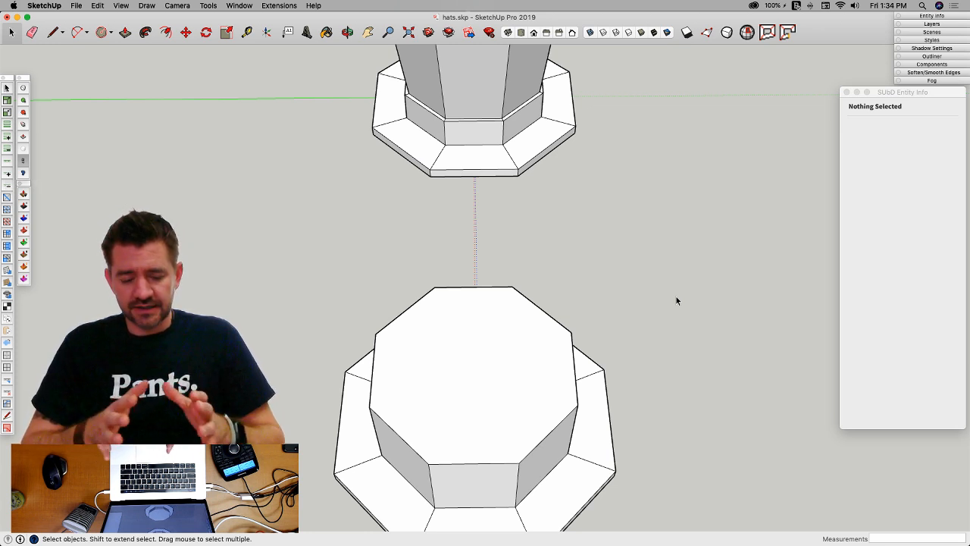
Step: Erase all the radial edges across the top of the neighbouring low-crowned hat's brim, leaving one continuous brim face
{"action": "middle_click_drag", "start_coordinate": [676, 299], "coordinate": [470, 413]}
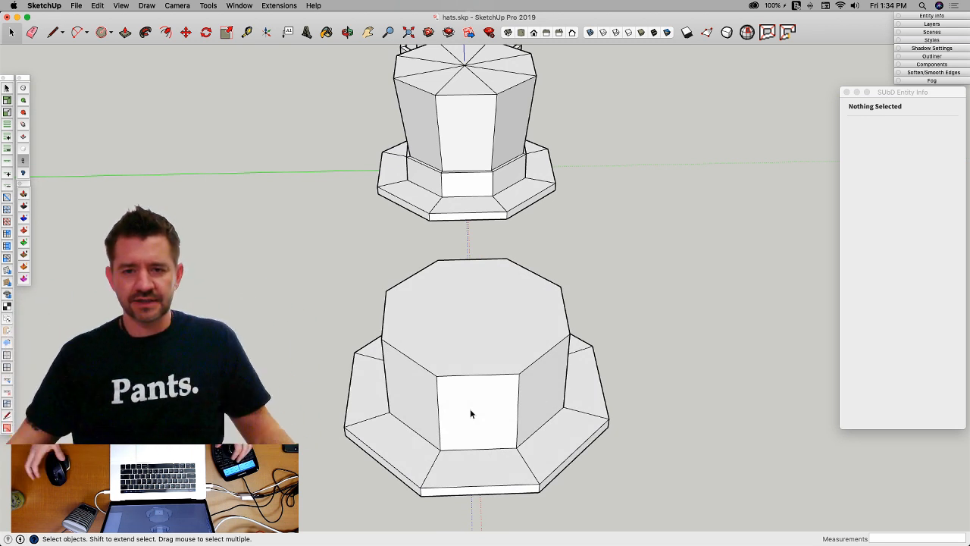
{"action": "middle_click_drag", "start_coordinate": [391, 464], "coordinate": [382, 412]}
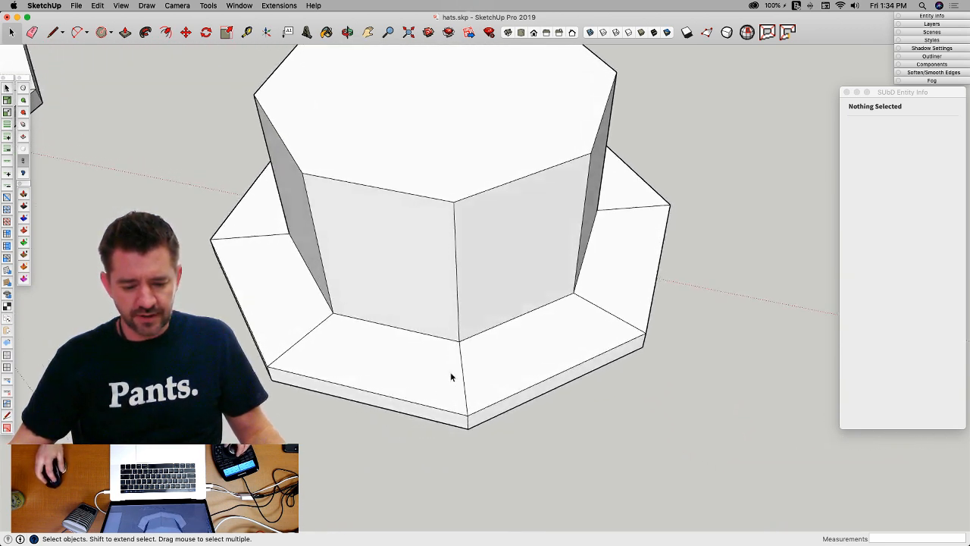
{"action": "key", "text": "e"}
{"action": "left_click", "coordinate": [491, 371]}
{"action": "key", "text": "super+z"}
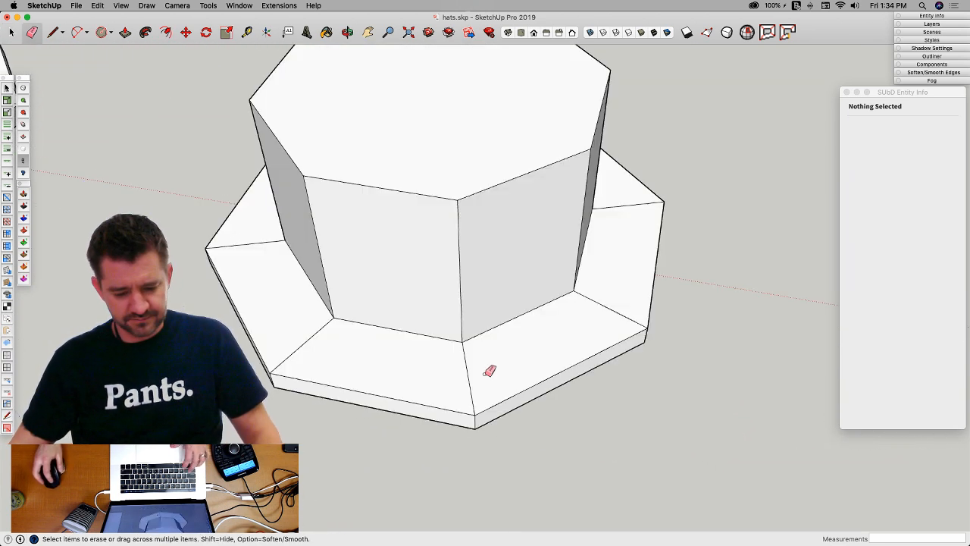
{"action": "left_click", "coordinate": [481, 371]}
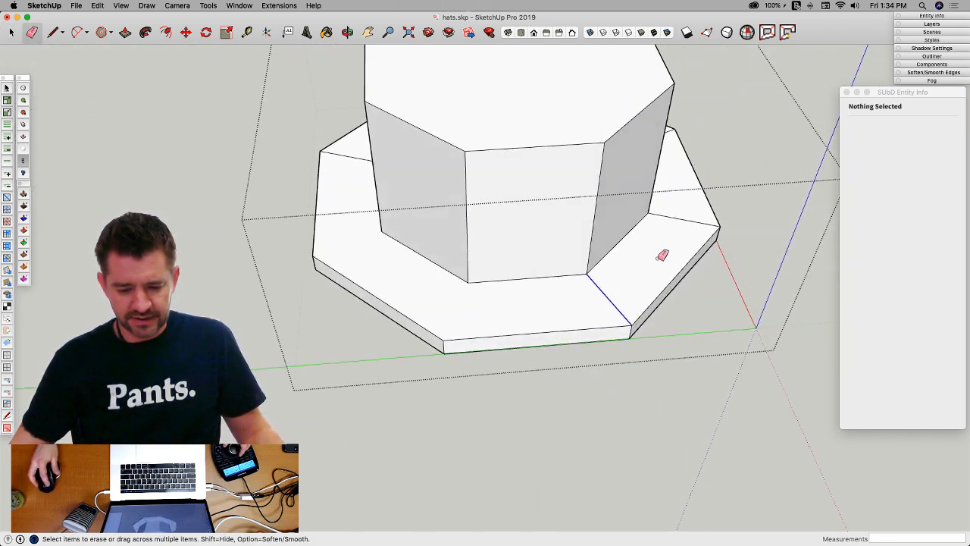
{"action": "left_click_drag", "start_coordinate": [657, 259], "coordinate": [696, 210]}
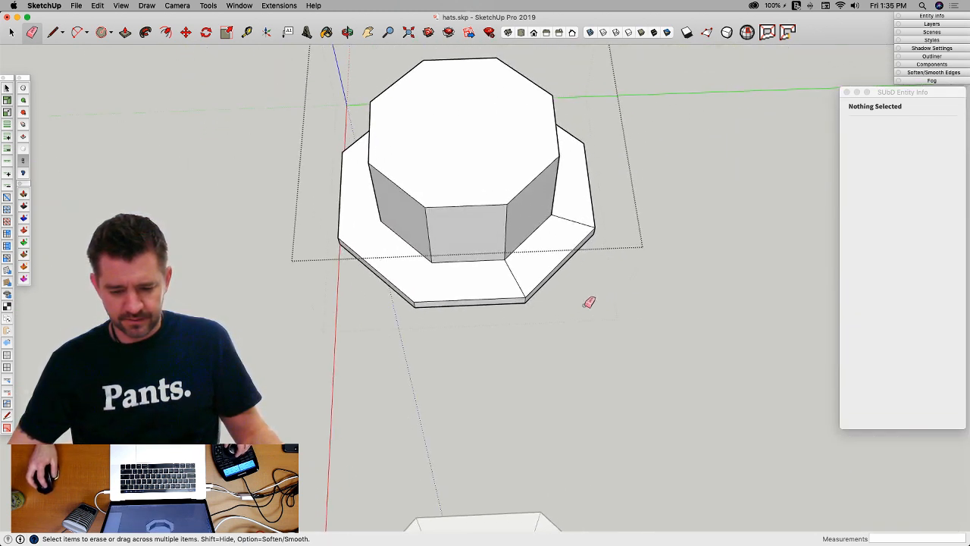
{"action": "left_click_drag", "start_coordinate": [567, 219], "coordinate": [516, 279]}
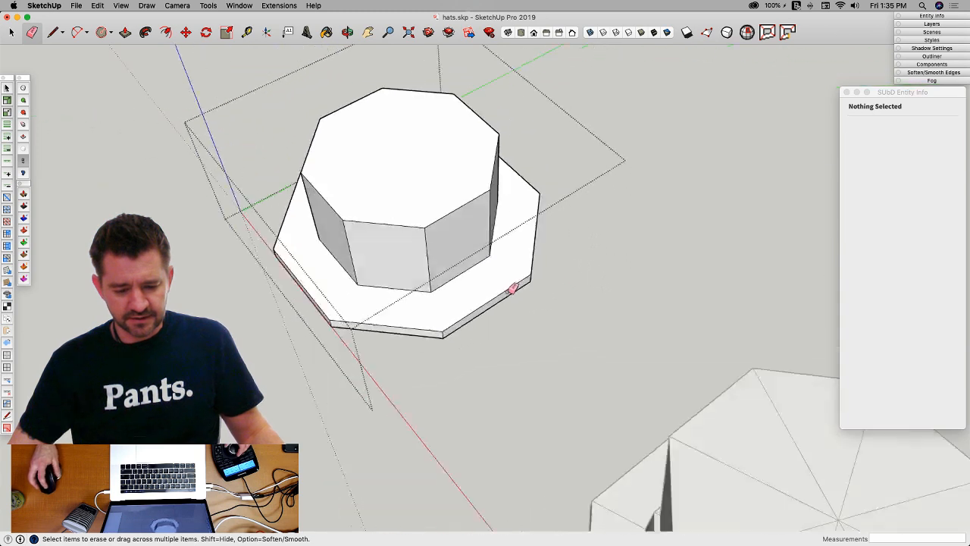
Step: Select the eight outer top edges of the brim and offset them inward by about 1 7/8"
{"action": "key", "text": "space"}
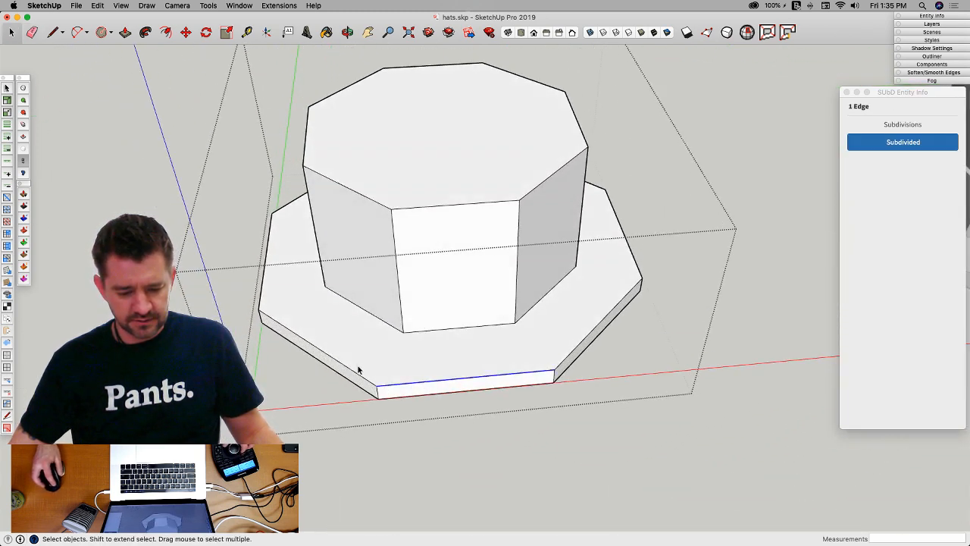
{"action": "left_click", "coordinate": [270, 262], "text": "shift"}
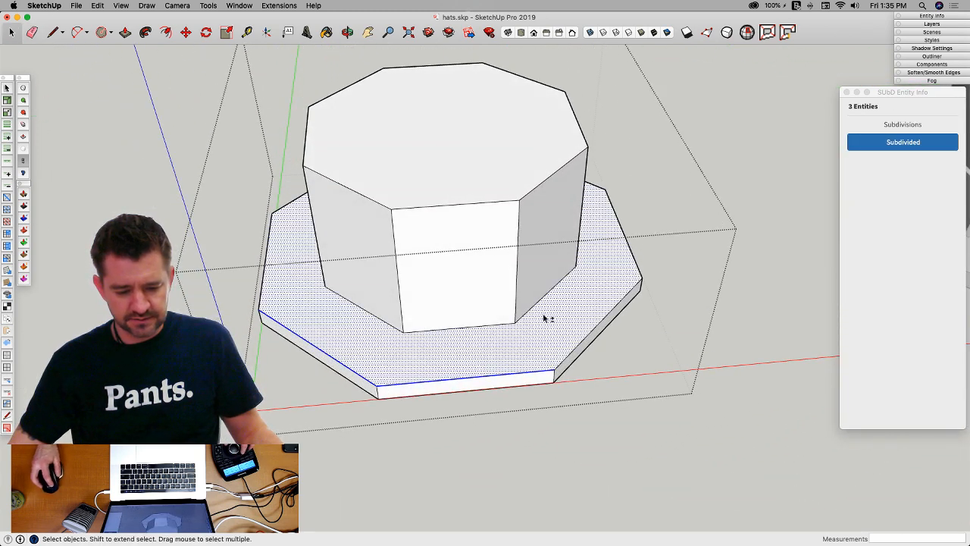
{"action": "double_click", "coordinate": [586, 335], "text": "shift"}
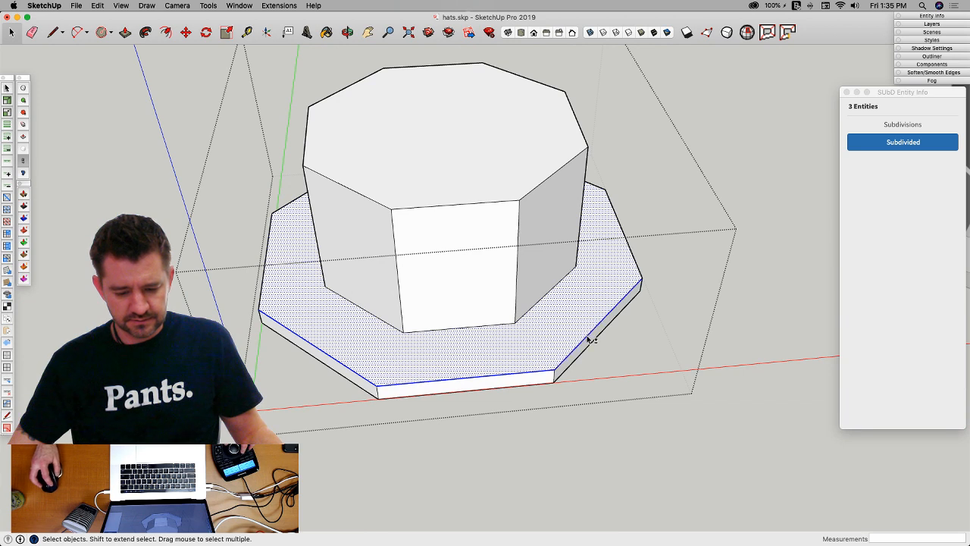
{"action": "left_click", "coordinate": [627, 240], "text": "shift"}
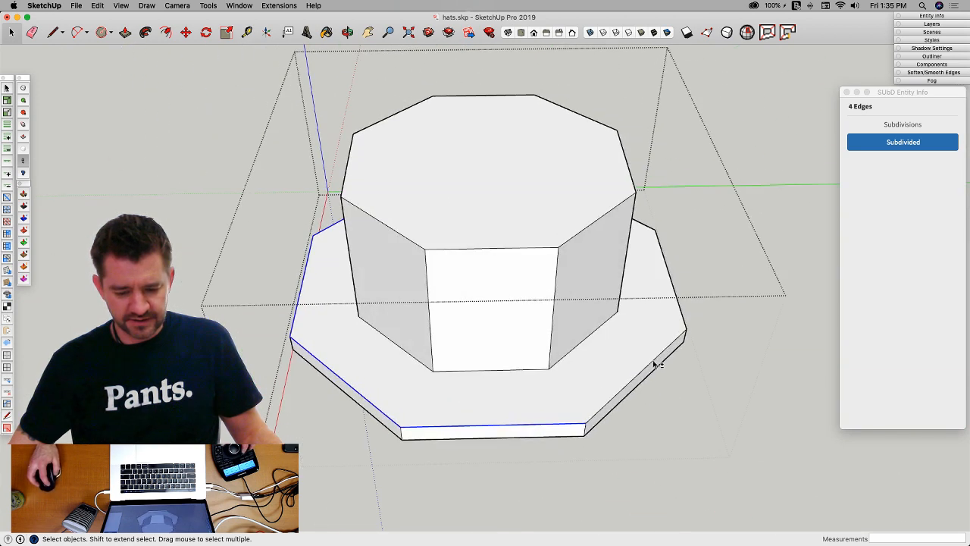
{"action": "left_click", "coordinate": [651, 363], "text": "shift"}
{"action": "left_click", "coordinate": [644, 369], "text": "shift"}
{"action": "middle_click_drag", "start_coordinate": [645, 369], "coordinate": [580, 401]}
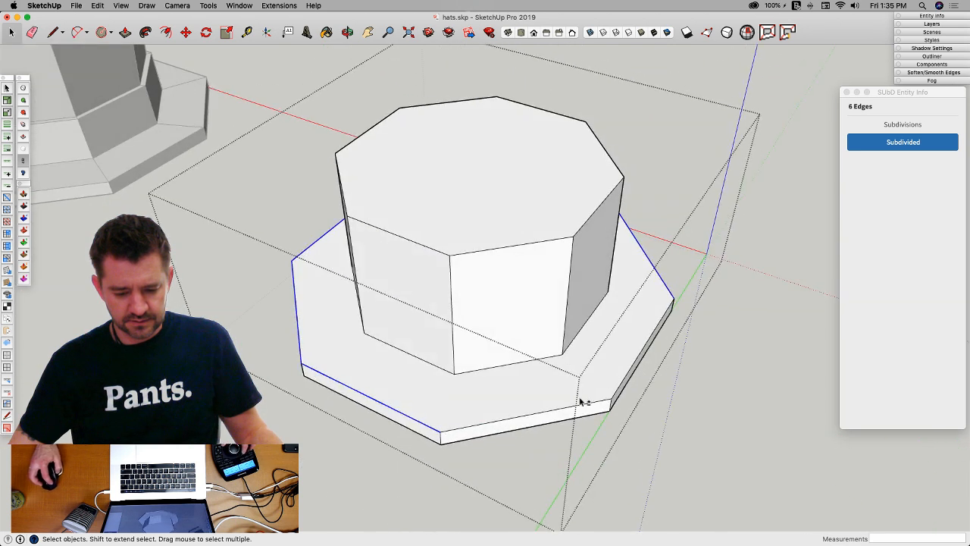
{"action": "key", "text": "f"}
{"action": "left_click", "coordinate": [621, 386]}
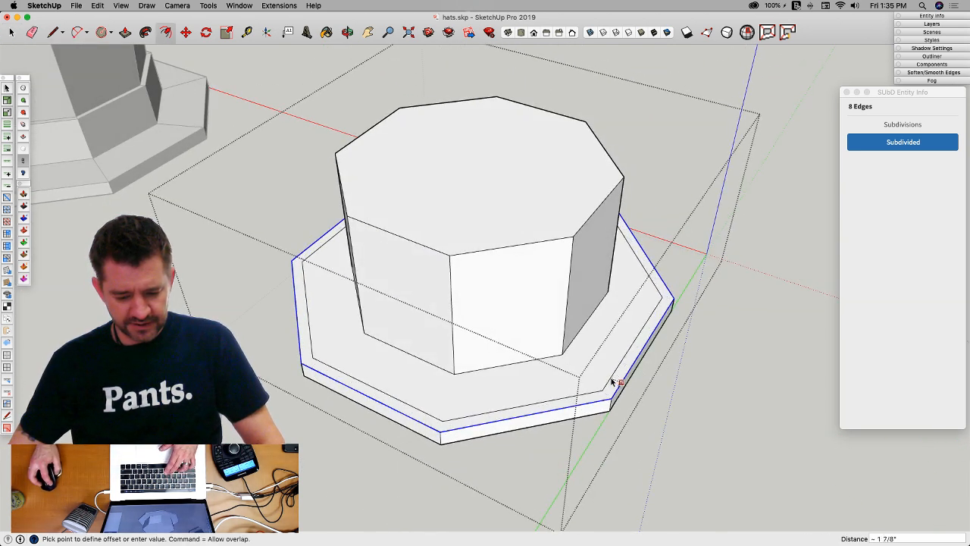
{"action": "key", "text": "space"}
Step: Push/Pull the narrow outer ring of the brim up about 3 9/16" as a raised rim, and select the recessed brim face
{"action": "key", "text": "p"}
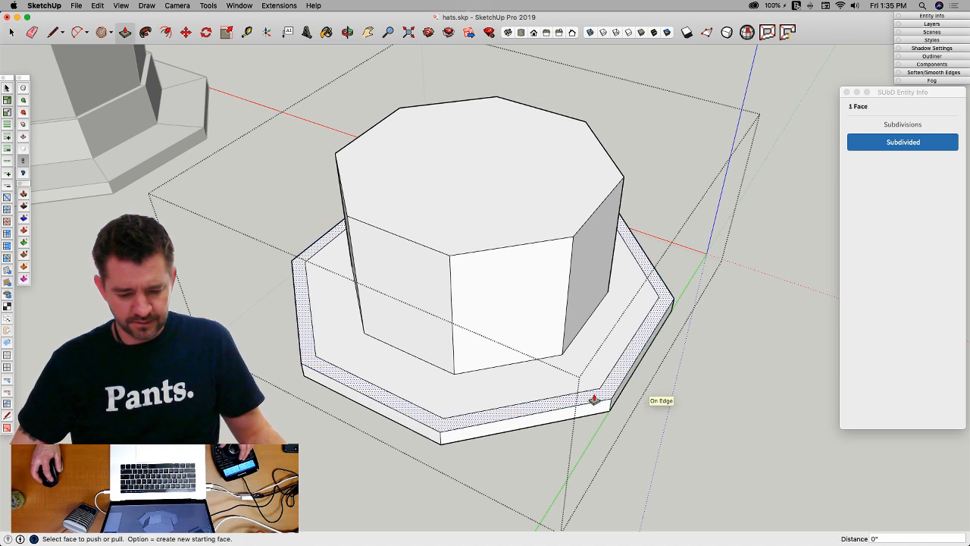
{"action": "left_click", "coordinate": [303, 257]}
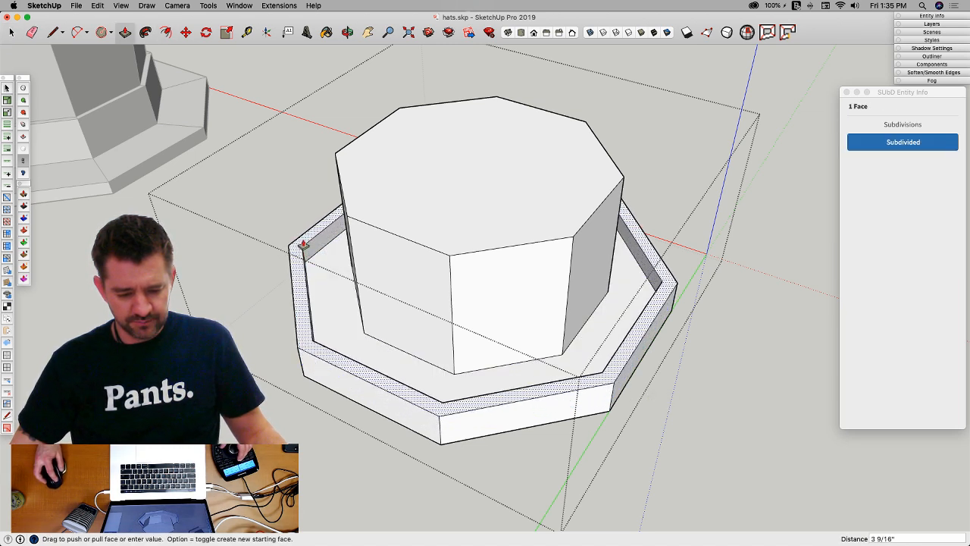
{"action": "left_click", "coordinate": [303, 246]}
{"action": "key", "text": "space"}
{"action": "left_click", "coordinate": [419, 359]}
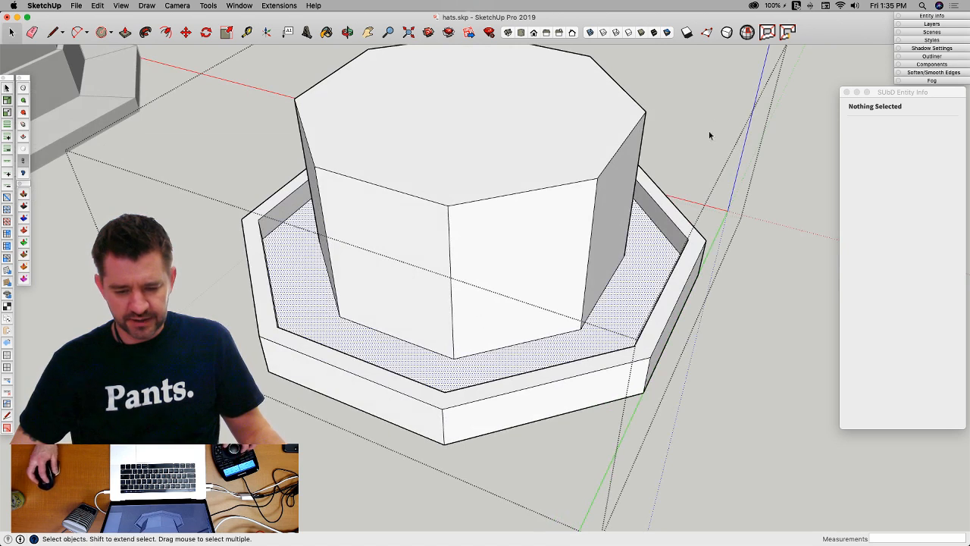
Step: Split the recessed brim face and the rim's top face into quads with radial edges, and preview the hat's subdivision on and off
{"action": "left_click", "coordinate": [771, 32]}
{"action": "left_click", "coordinate": [652, 345]}
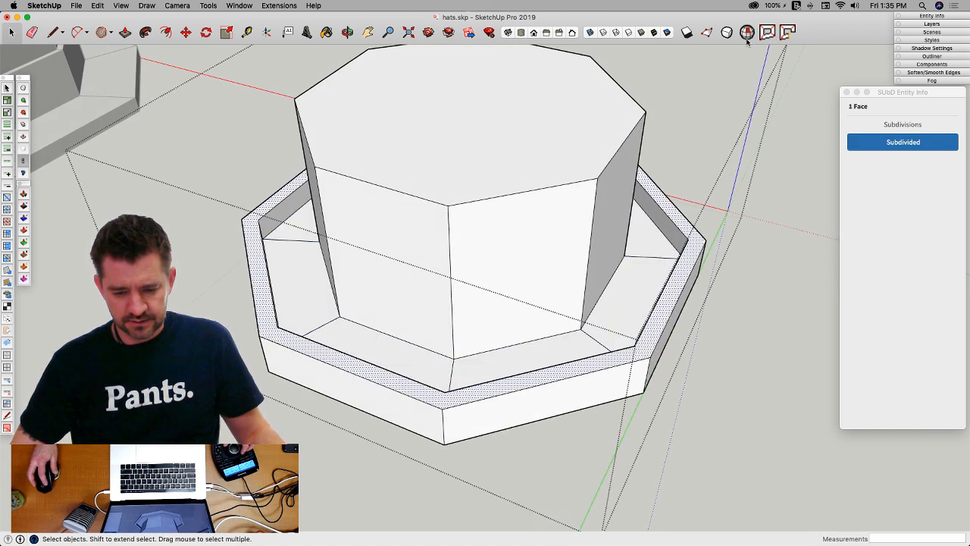
{"action": "left_click", "coordinate": [769, 31]}
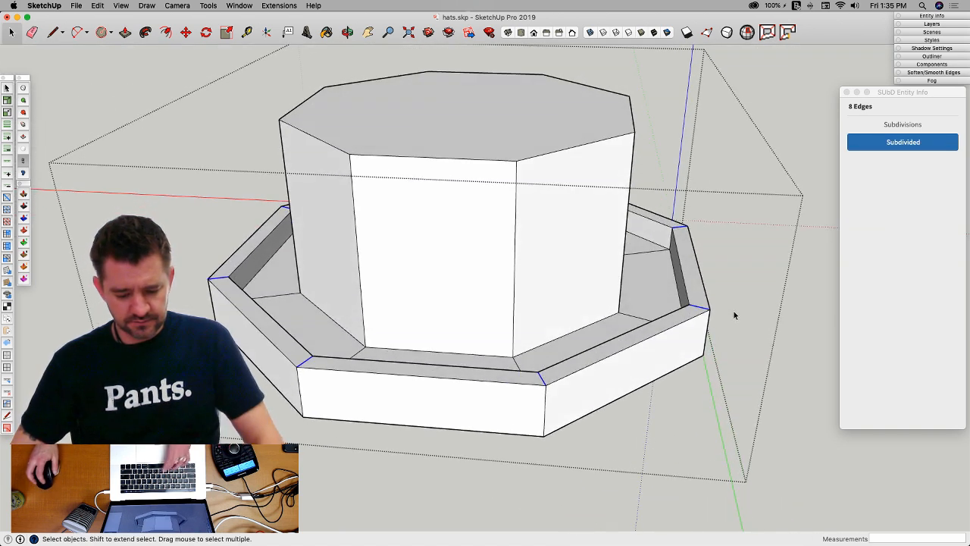
{"action": "key", "text": "y"}
{"action": "key", "text": "y"}
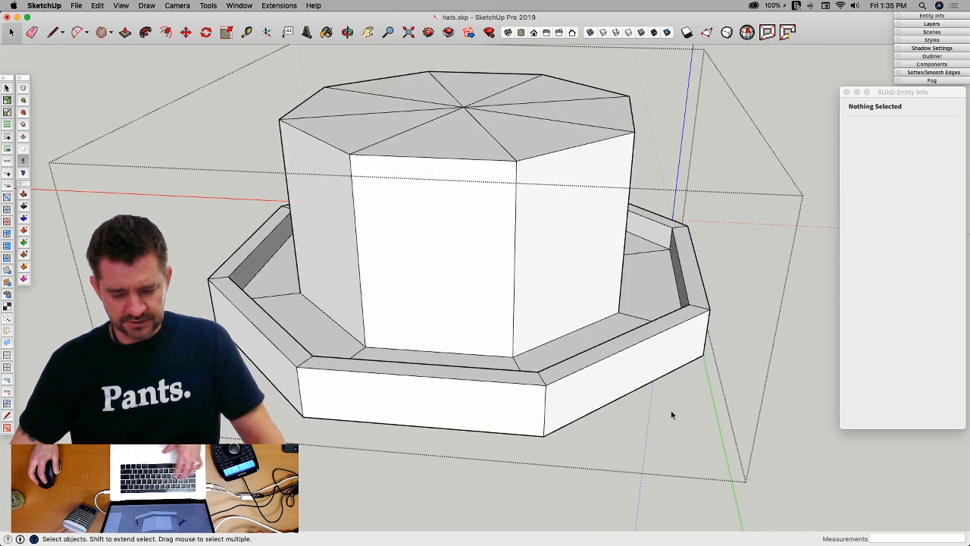
Step: Erase the radial edges on the crown's top face and draw two parallel lines between opposite corners, forming a central strip
{"action": "key", "text": "e"}
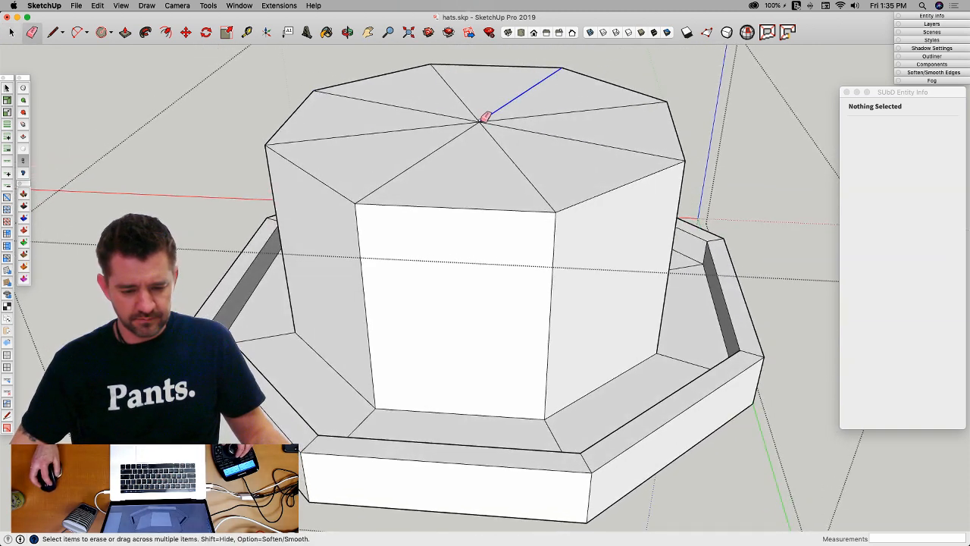
{"action": "left_click_drag", "start_coordinate": [485, 117], "coordinate": [557, 135]}
{"action": "key", "text": "l"}
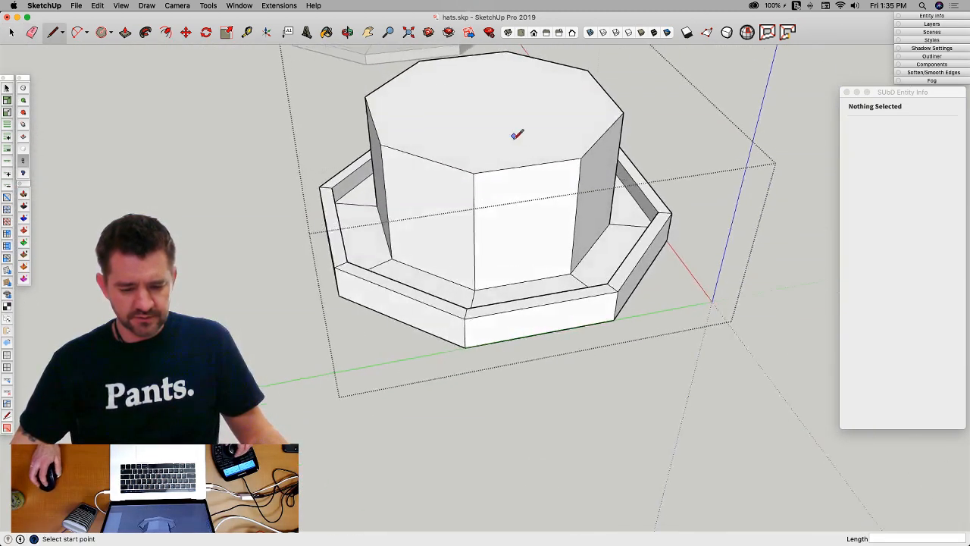
{"action": "key", "text": "space"}
{"action": "left_click", "coordinate": [511, 195]}
{"action": "left_click", "coordinate": [512, 197]}
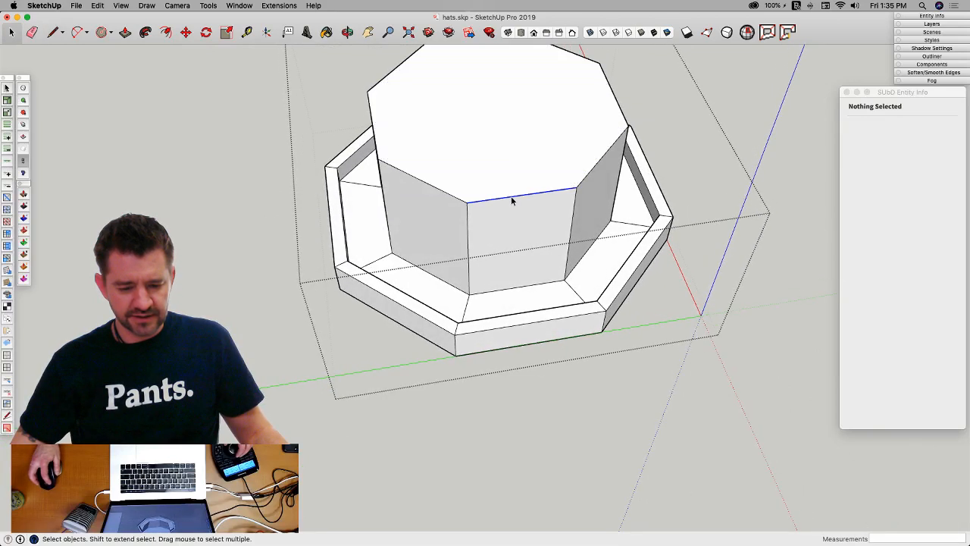
{"action": "key", "text": "l"}
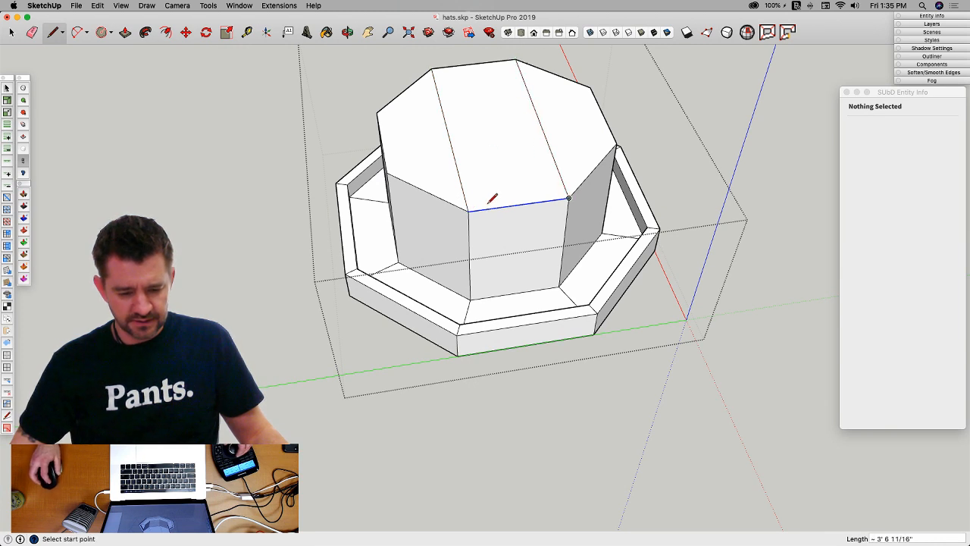
{"action": "key", "text": "space"}
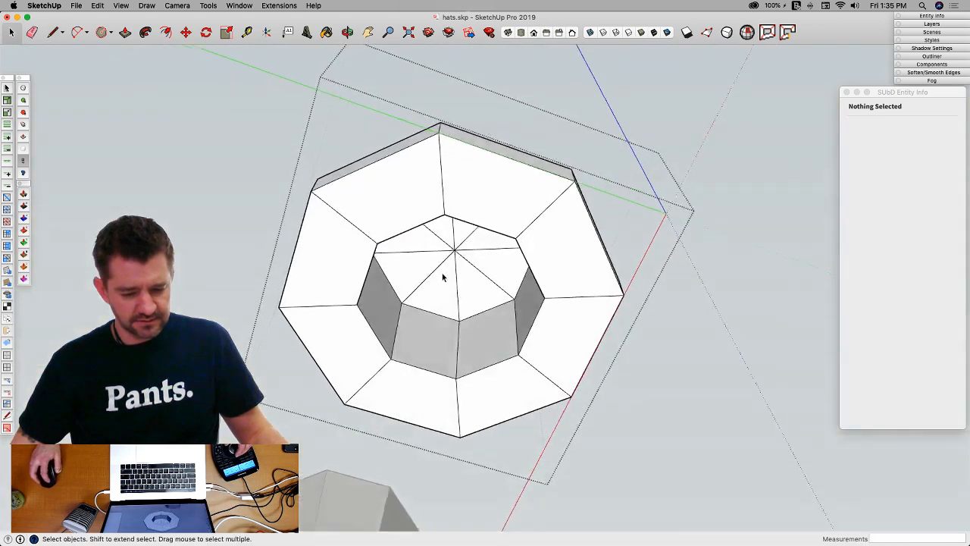
Step: Erase the radial edges on the ceiling face inside the crown and draw two parallel lines across it matching the outside strip
{"action": "key", "text": "e"}
{"action": "left_click_drag", "start_coordinate": [457, 249], "coordinate": [444, 250]}
{"action": "key", "text": "l"}
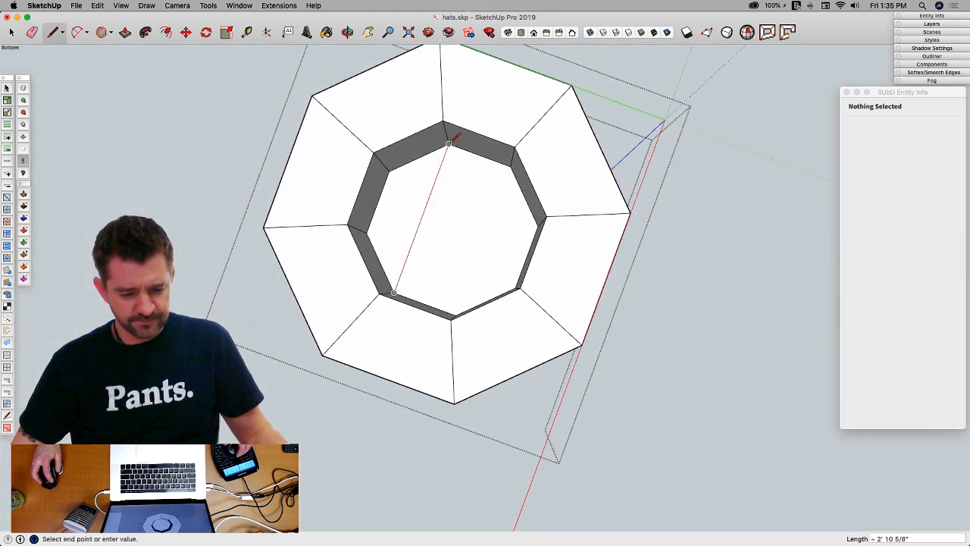
{"action": "left_click", "coordinate": [511, 163]}
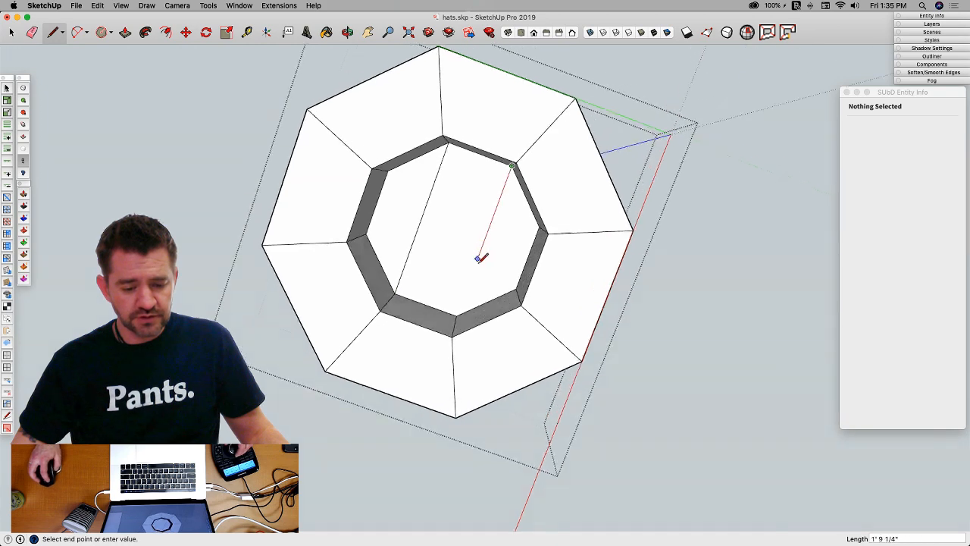
{"action": "left_click", "coordinate": [457, 312]}
{"action": "middle_click_drag", "start_coordinate": [457, 312], "coordinate": [720, 279]}
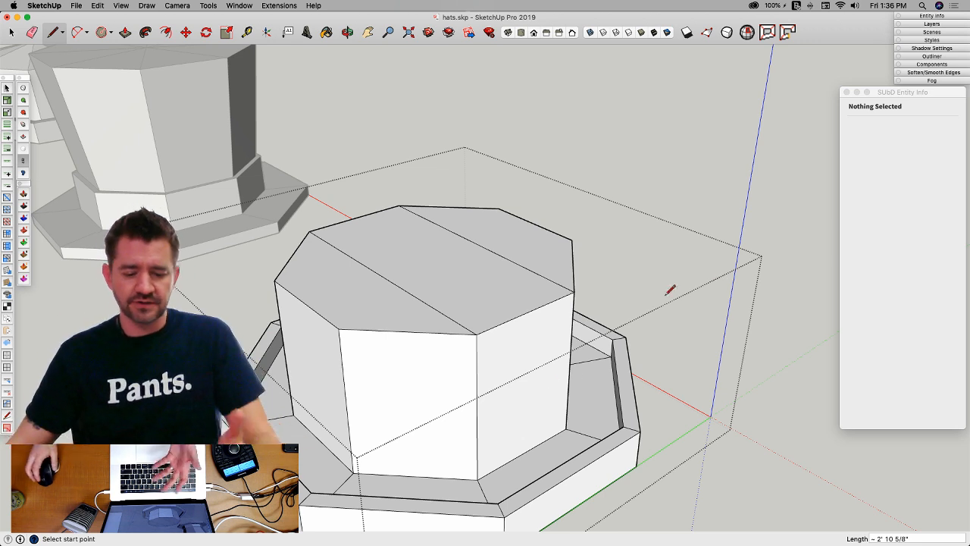
Step: Select the ring of edges crossing the crown's central strip, insert an edge loop around the whole hat, and close the group
{"action": "middle_click_drag", "start_coordinate": [439, 336], "coordinate": [529, 290]}
{"action": "key", "text": "space"}
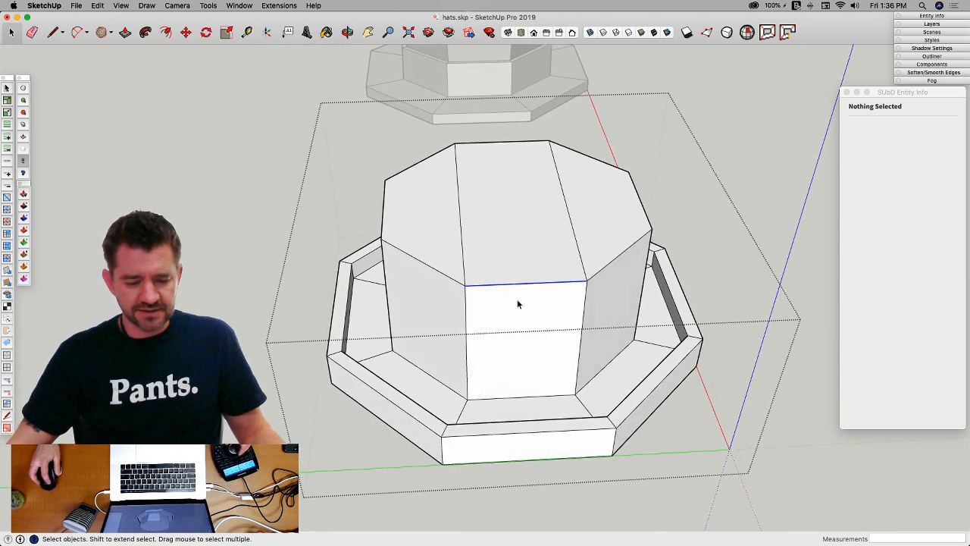
{"action": "left_click", "coordinate": [9, 126]}
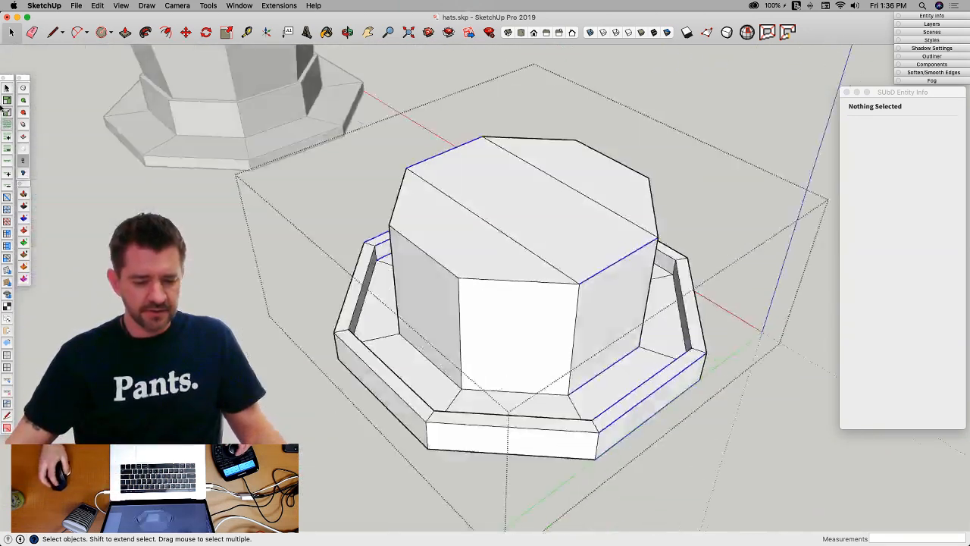
{"action": "left_click", "coordinate": [12, 378]}
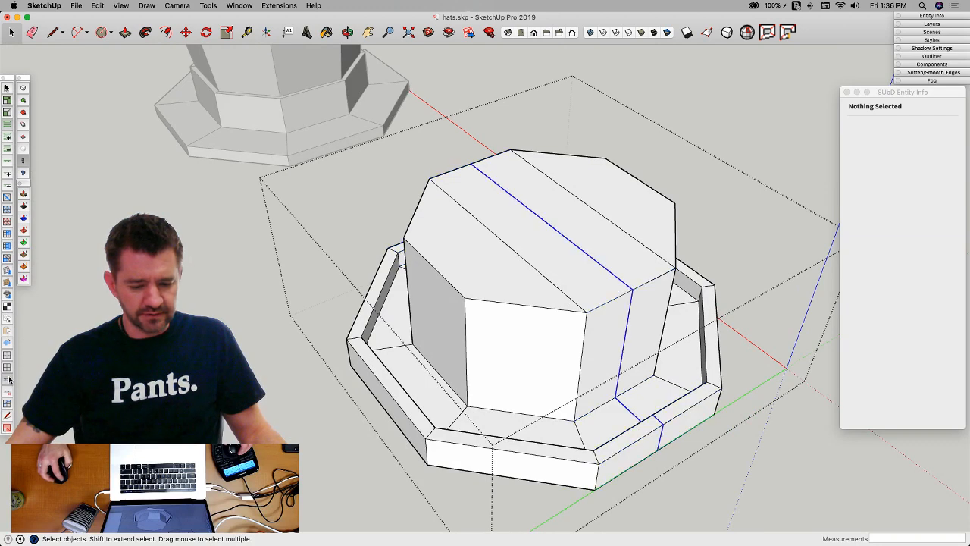
{"action": "left_click", "coordinate": [166, 212]}
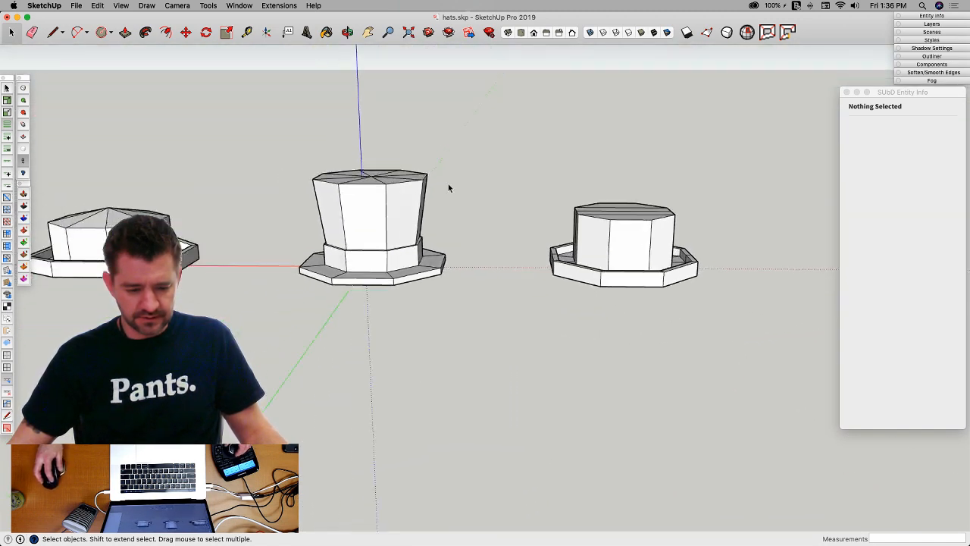
Step: Select the other two hat groups and move them together about 15' 9 5/16" along the red axis, away from this hat
{"action": "left_click_drag", "start_coordinate": [525, 113], "coordinate": [486, 172]}
{"action": "left_click_drag", "start_coordinate": [74, 355], "coordinate": [74, 355]}
{"action": "key", "text": "m"}
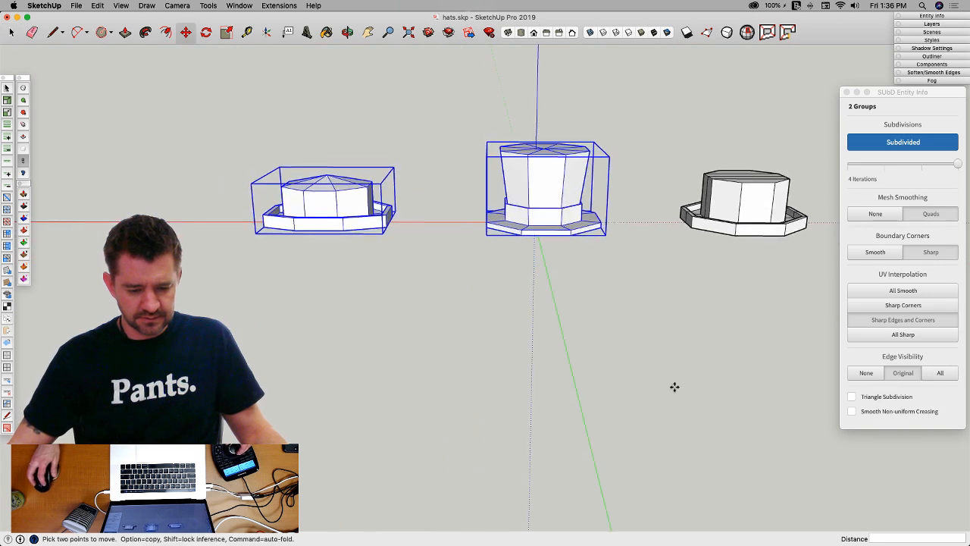
{"action": "left_click", "coordinate": [708, 369]}
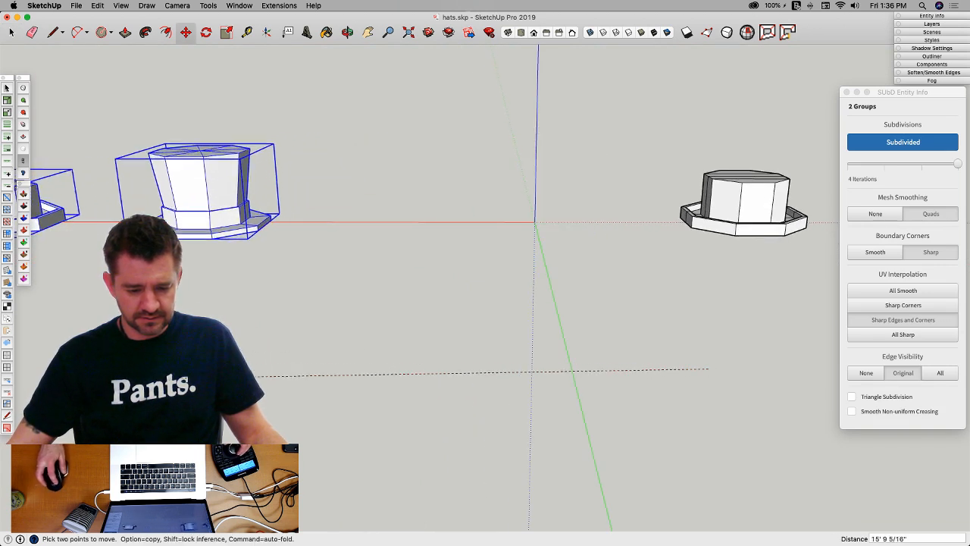
{"action": "key", "text": "space"}
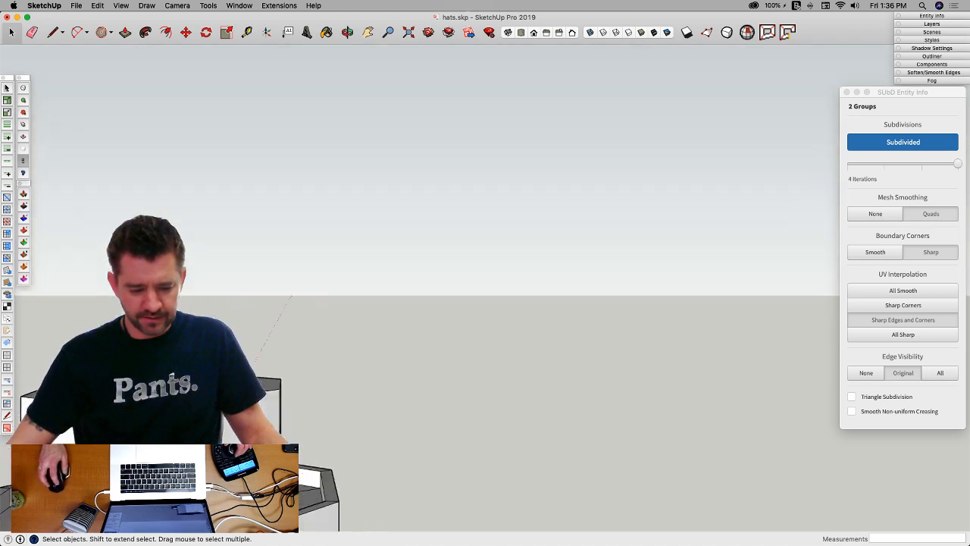
Step: Open the low-crowned hat group and lower the vertices of the crown's centre line by 3 13/16" with Vertex Tools
{"action": "left_click", "coordinate": [228, 340]}
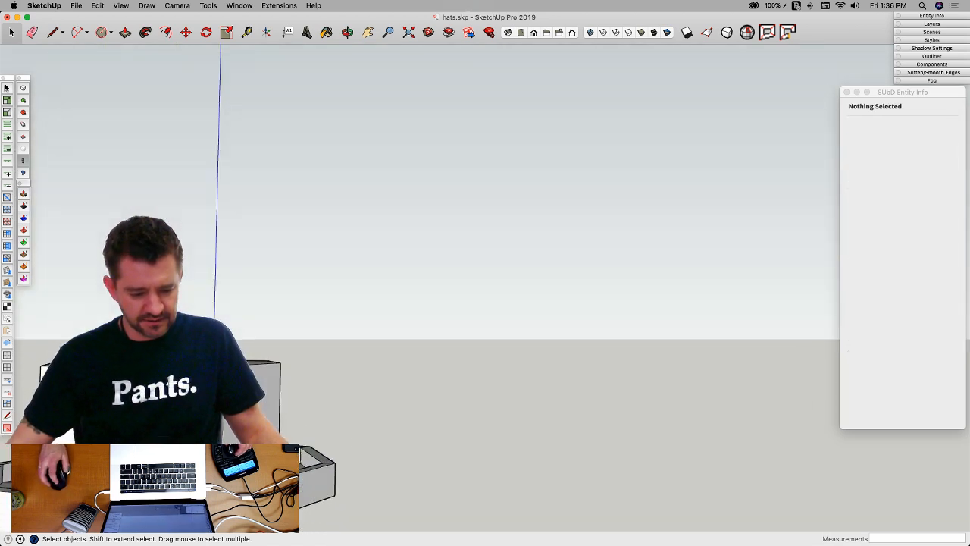
{"action": "double_click", "coordinate": [244, 341]}
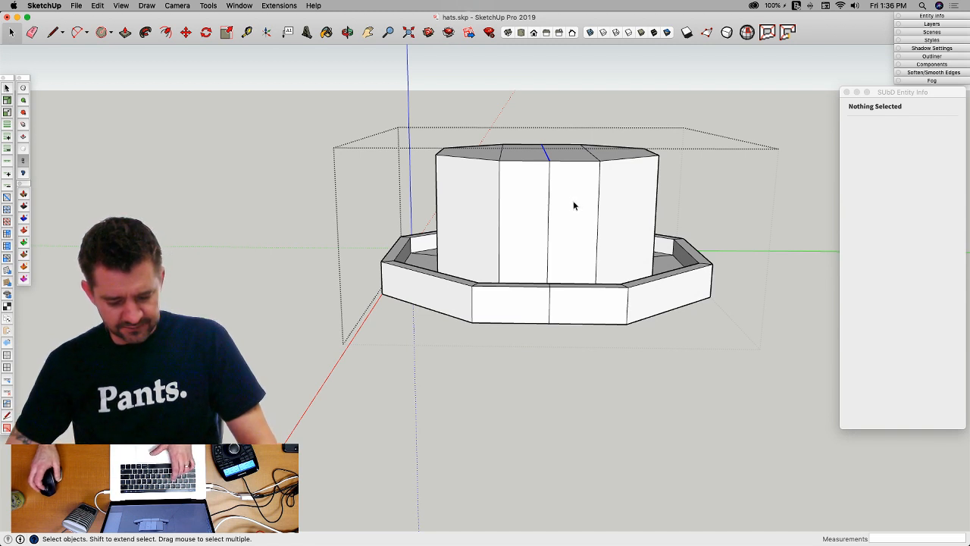
{"action": "key", "text": "v"}
{"action": "left_click_drag", "start_coordinate": [546, 95], "coordinate": [548, 114]}
{"action": "middle_click_drag", "start_coordinate": [491, 118], "coordinate": [482, 121]}
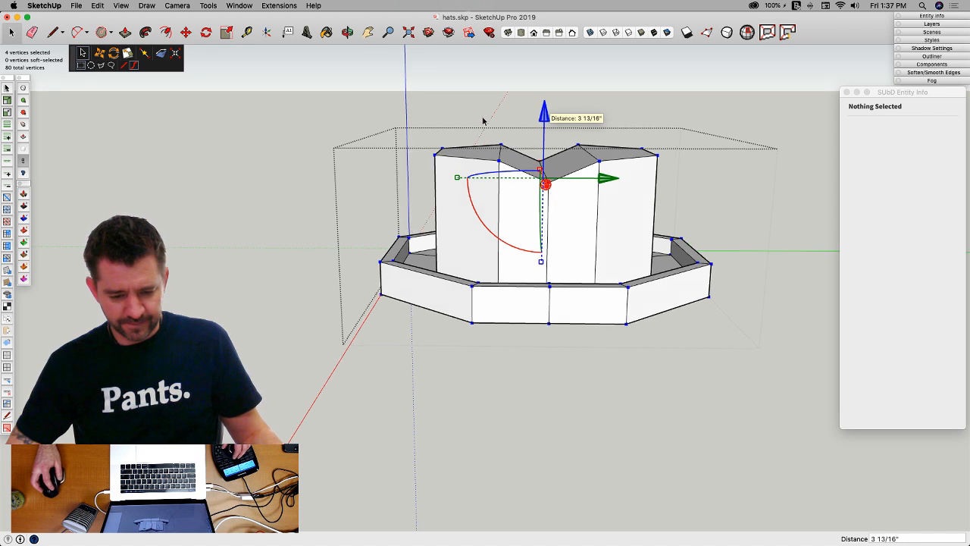
{"action": "key", "text": "ctrl+z"}
{"action": "key", "text": "space"}
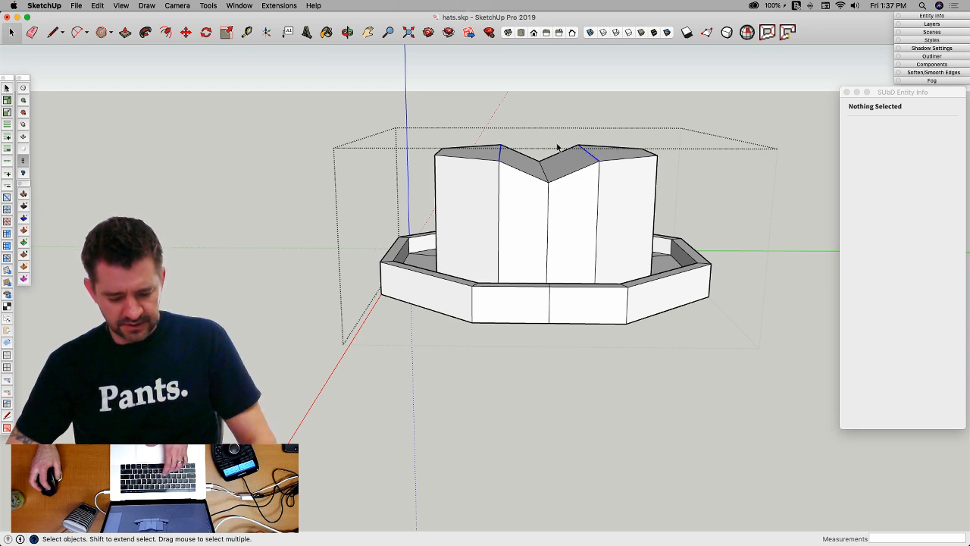
Step: Raise the vertices of the two edges flanking the crown's centre crease by 4 5/16" with Vertex Tools
{"action": "key", "text": "v"}
{"action": "left_click", "coordinate": [544, 92]}
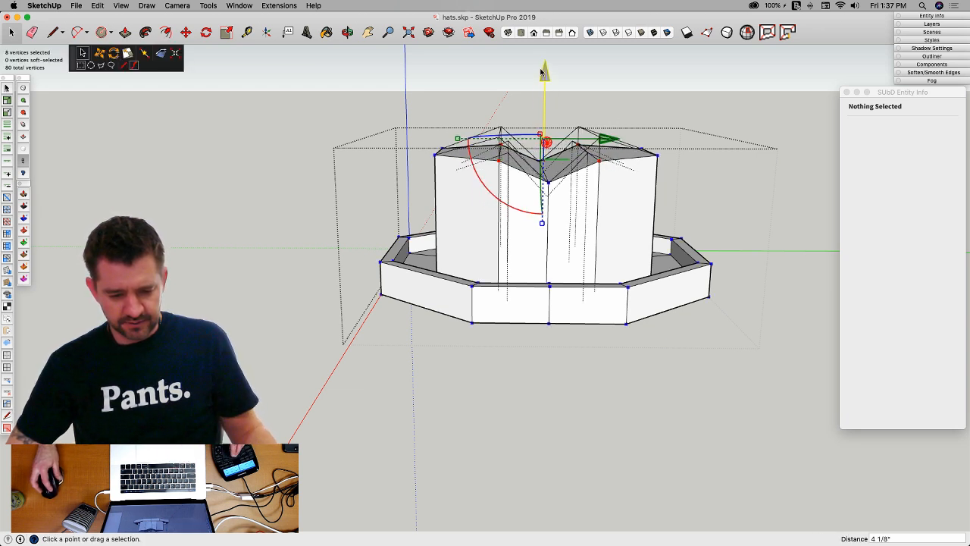
{"action": "middle_click_drag", "start_coordinate": [543, 92], "coordinate": [714, 199]}
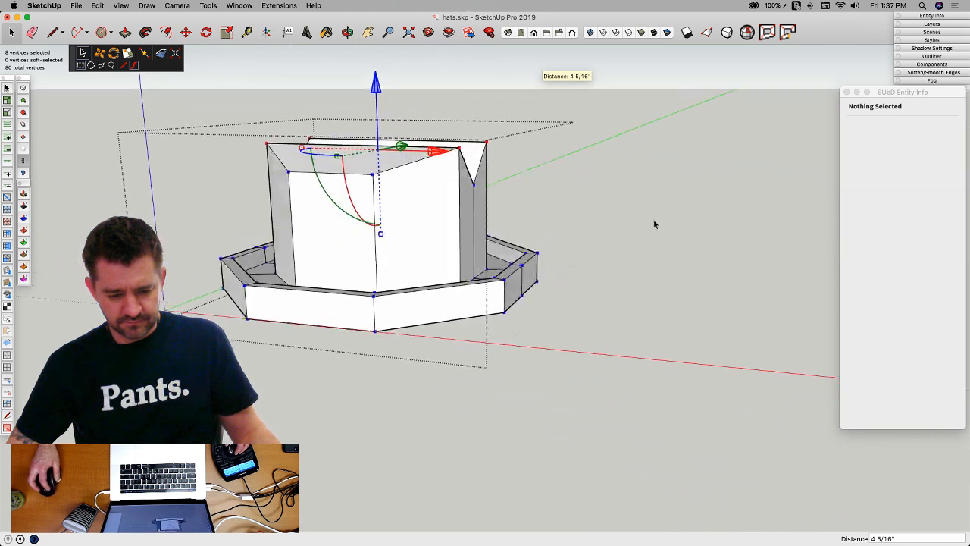
Step: Preview the creased hat's subdivision and dismiss the Vertex Tools error report
{"action": "key", "text": "u"}
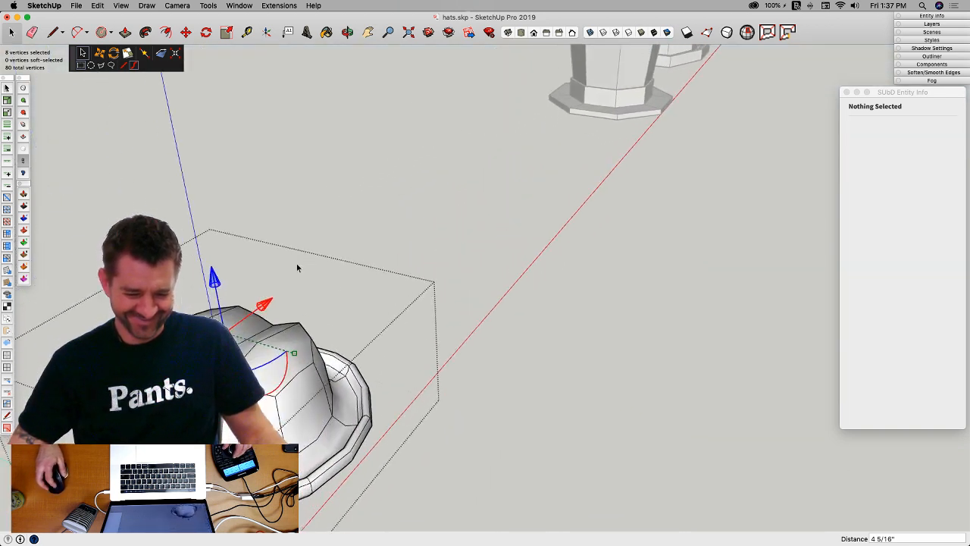
{"action": "left_click", "coordinate": [400, 189]}
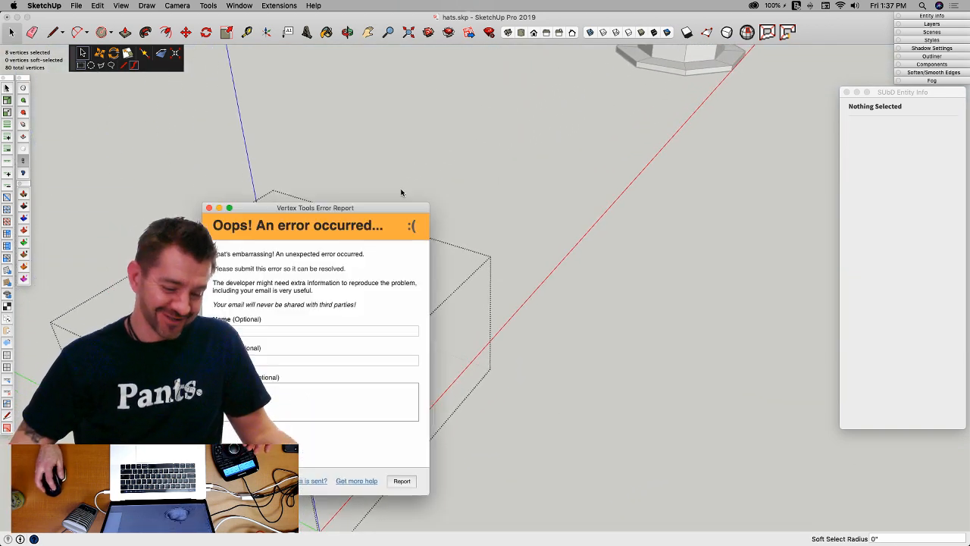
{"action": "left_click", "coordinate": [207, 207]}
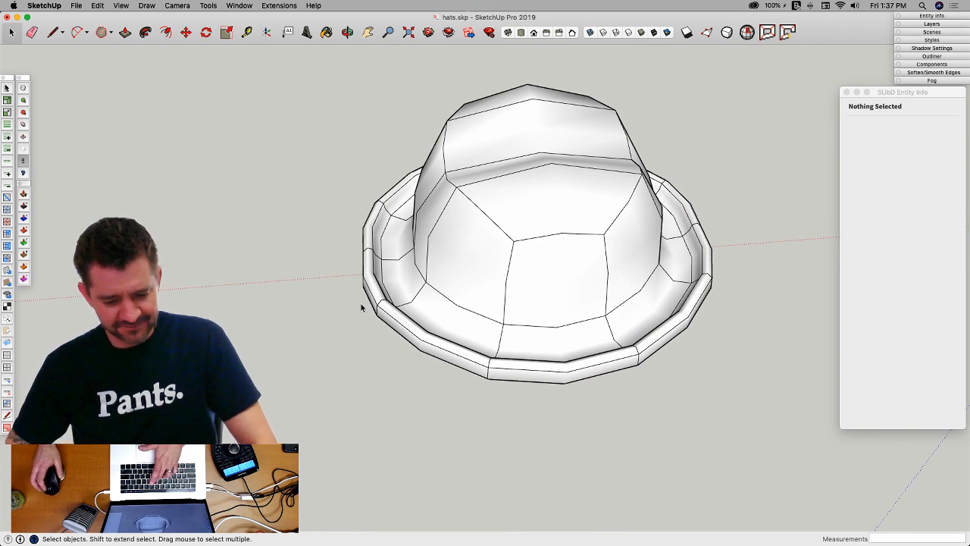
Step: Reopen the hat, select the six rim-top vertices at one crease end of the brim, and move them outward along red and down 3 3/4"
{"action": "left_click", "coordinate": [499, 263]}
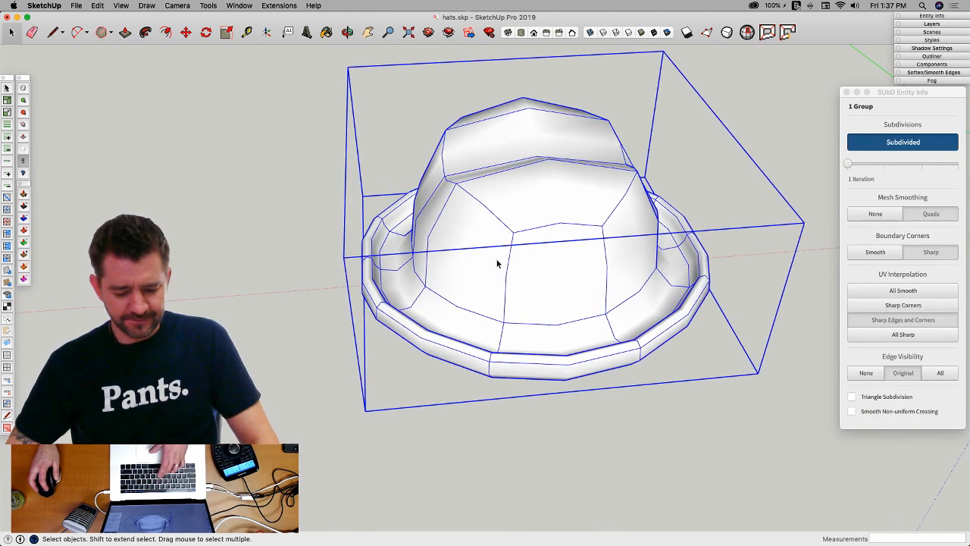
{"action": "double_click", "coordinate": [496, 263]}
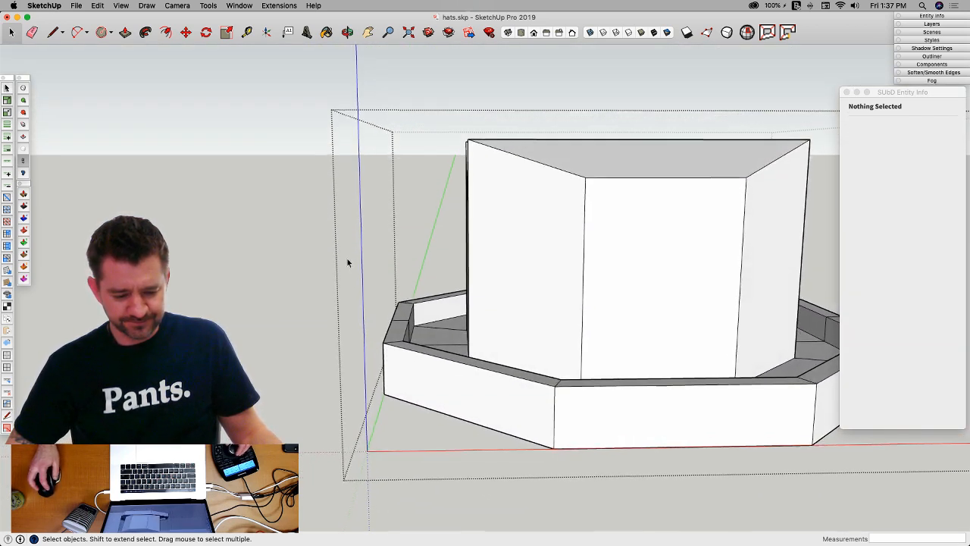
{"action": "left_click_drag", "start_coordinate": [346, 261], "coordinate": [425, 359]}
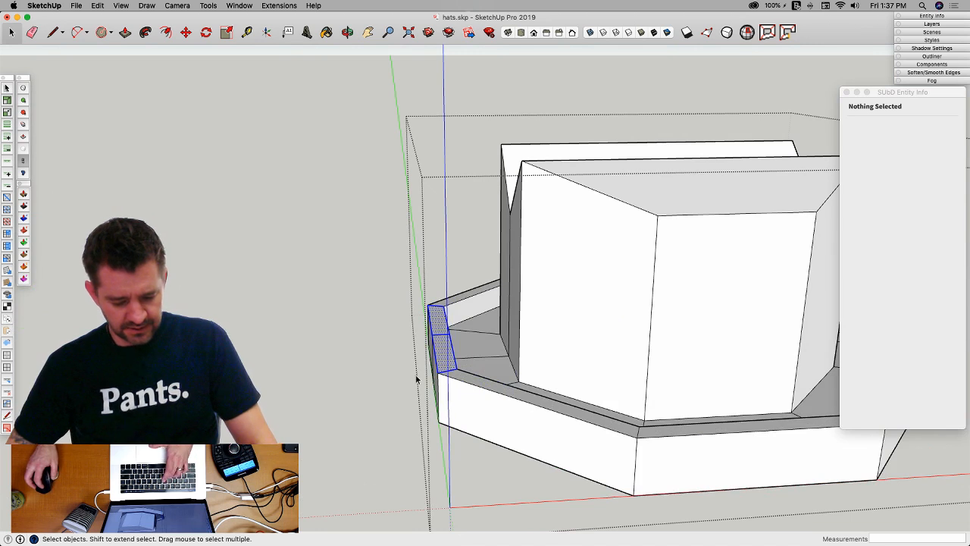
{"action": "key", "text": "v"}
{"action": "left_click_drag", "start_coordinate": [497, 338], "coordinate": [436, 341]}
{"action": "left_click_drag", "start_coordinate": [390, 282], "coordinate": [377, 306]}
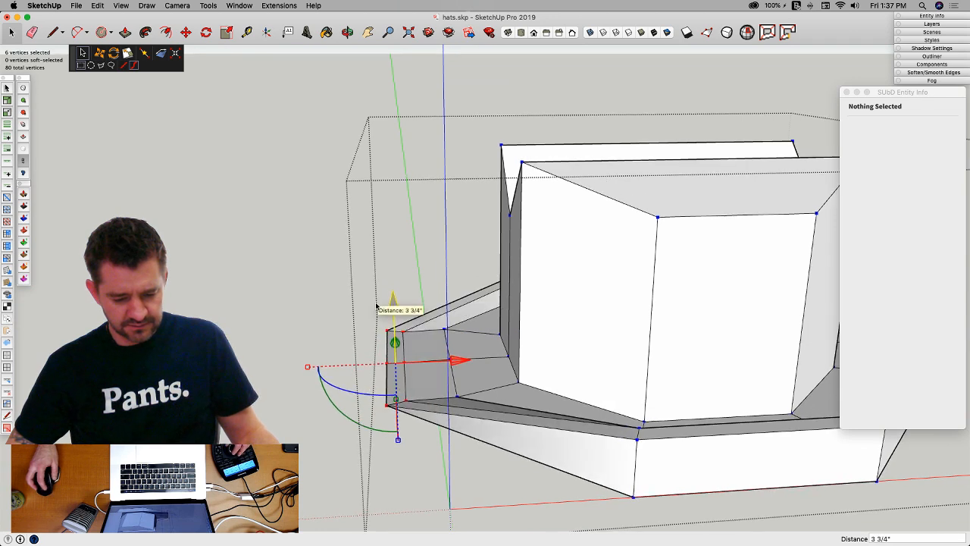
Step: Move the same six brim vertices 2 9/16" further outward along the red axis, and dismiss the Vertex Tools error report
{"action": "middle_click_drag", "start_coordinate": [377, 306], "coordinate": [375, 245]}
{"action": "mouse_move", "coordinate": [437, 292]}
{"action": "left_mouse_down"}
{"action": "mouse_move", "coordinate": [413, 289]}
{"action": "mouse_move", "coordinate": [422, 298]}
{"action": "left_mouse_up"}
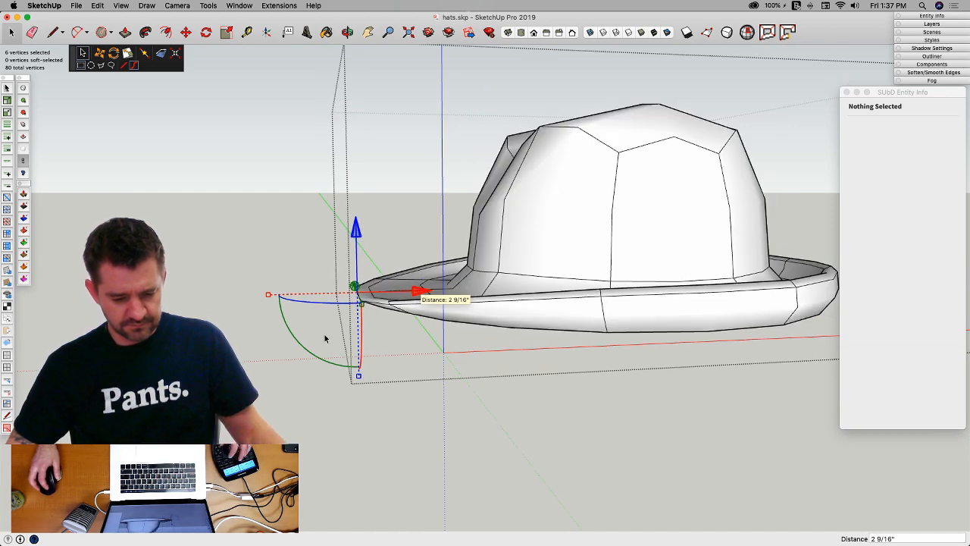
{"action": "middle_click_drag", "start_coordinate": [325, 338], "coordinate": [285, 383]}
{"action": "key", "text": "space"}
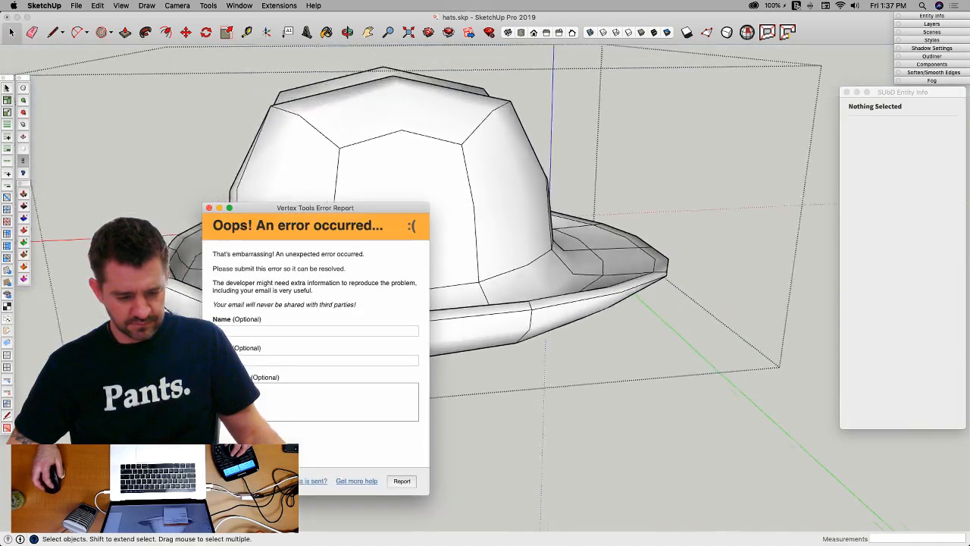
{"action": "left_click", "coordinate": [210, 209]}
Step: Turn off the subdivision preview to show the hat's low-poly control mesh from the side
{"action": "middle_click_drag", "start_coordinate": [209, 234], "coordinate": [207, 260]}
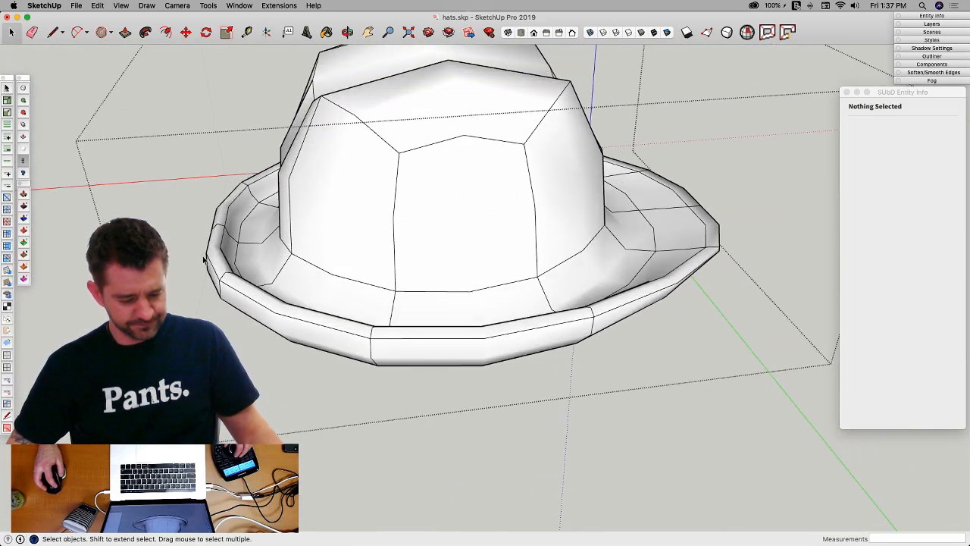
{"action": "key", "text": "s"}
{"action": "middle_click_drag", "start_coordinate": [184, 155], "coordinate": [167, 225]}
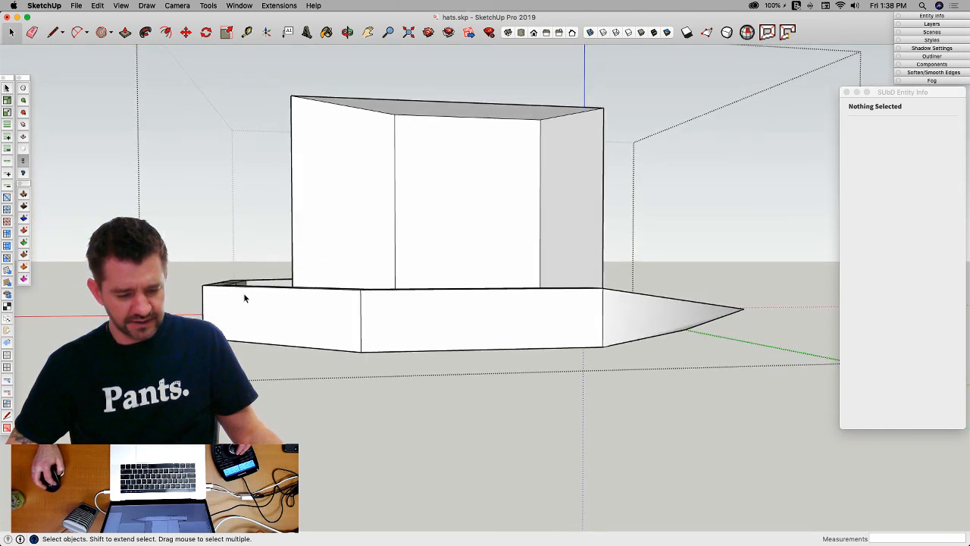
Step: Raise the six rim-top vertices at the brim's upturned end 2" and move them 1 7/8" outward along the red axis
{"action": "middle_click_drag", "start_coordinate": [249, 295], "coordinate": [213, 263]}
{"action": "scroll", "coordinate": [213, 263], "scroll_direction": "up", "scroll_amount": 2}
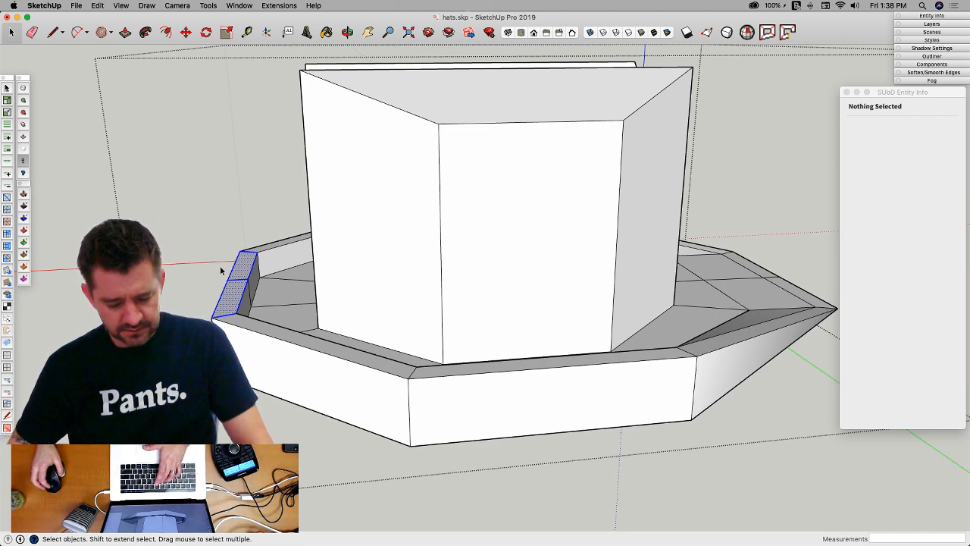
{"action": "key", "text": "v"}
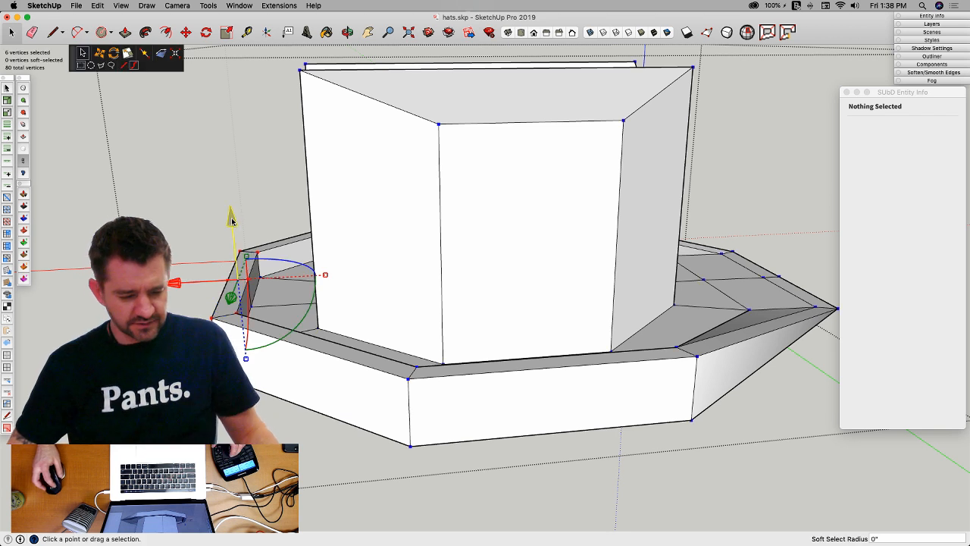
{"action": "left_click_drag", "start_coordinate": [231, 216], "coordinate": [225, 205]}
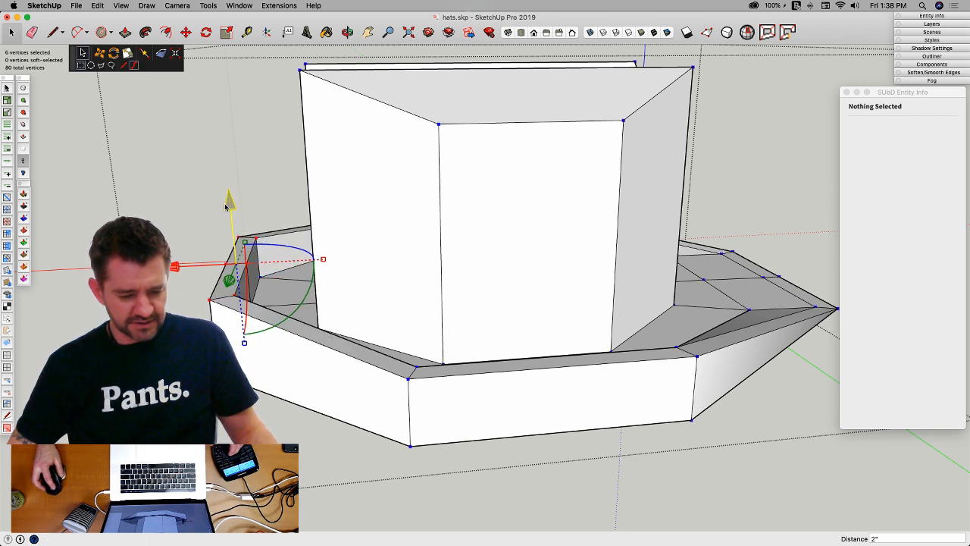
{"action": "left_click_drag", "start_coordinate": [172, 269], "coordinate": [156, 268]}
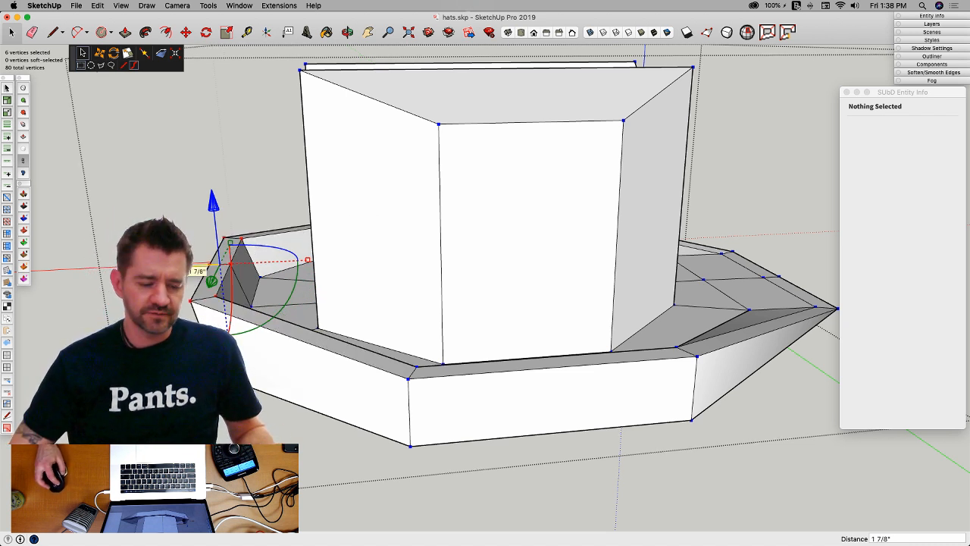
Step: Shift the same six vertices along the red axis 1' 1 3/4" inward, 1' 6 5/8" outward and 1 7/16" back inward, and deselect them
{"action": "left_click_drag", "start_coordinate": [156, 269], "coordinate": [271, 279]}
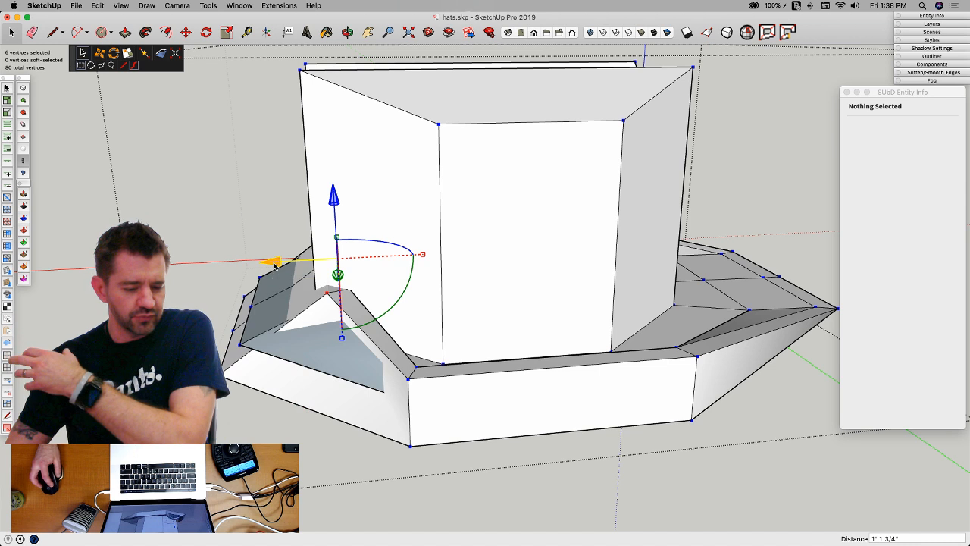
{"action": "left_click_drag", "start_coordinate": [275, 264], "coordinate": [109, 267]}
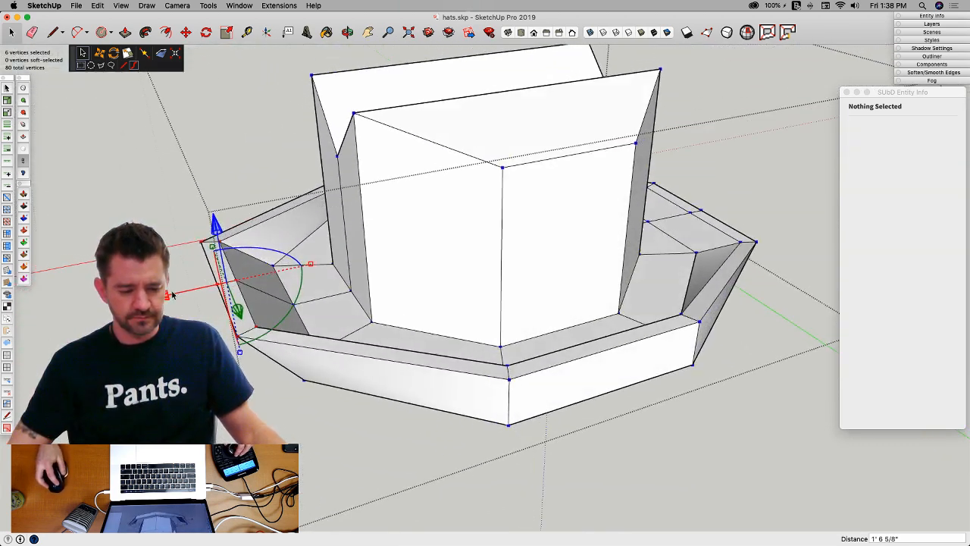
{"action": "left_click_drag", "start_coordinate": [166, 295], "coordinate": [174, 294]}
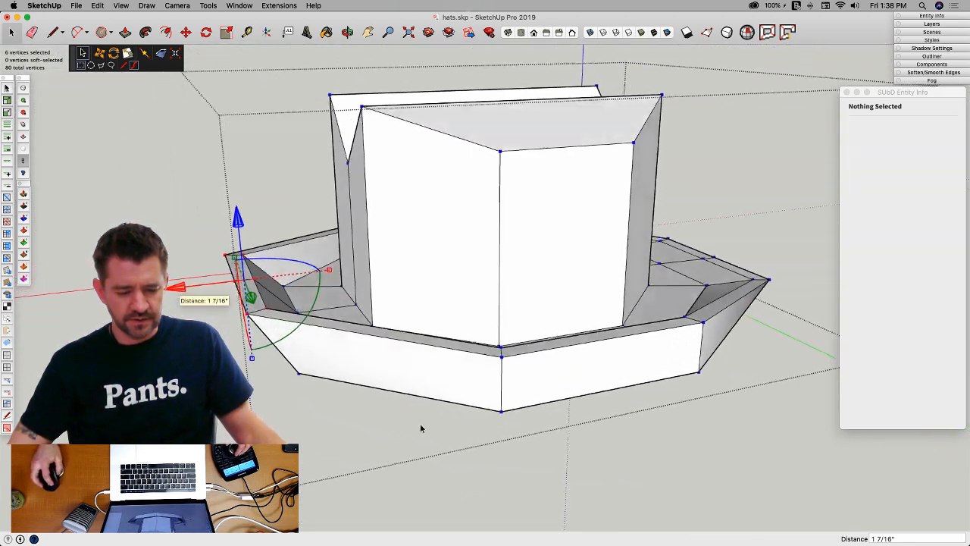
{"action": "left_click", "coordinate": [689, 414]}
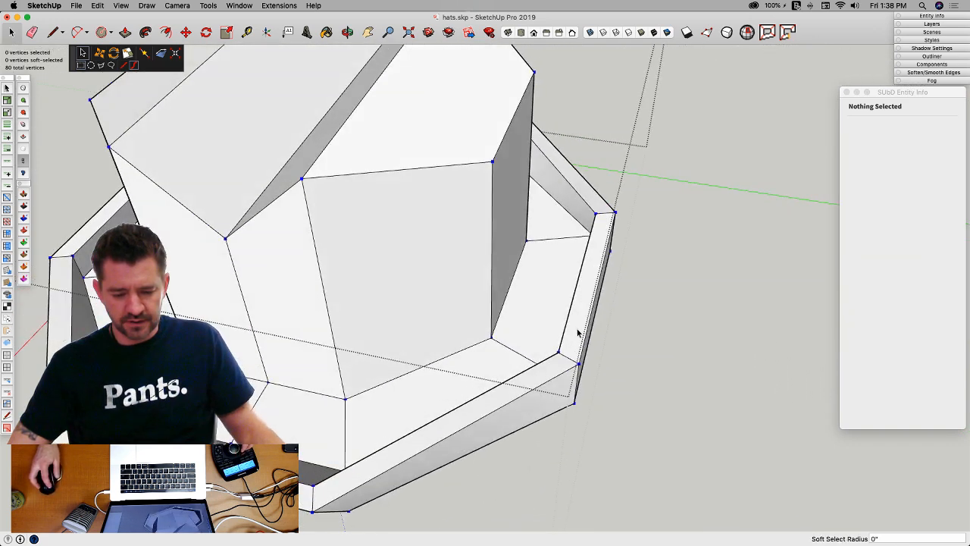
{"action": "key", "text": "space"}
{"action": "double_click", "coordinate": [578, 332]}
{"action": "left_click", "coordinate": [695, 344]}
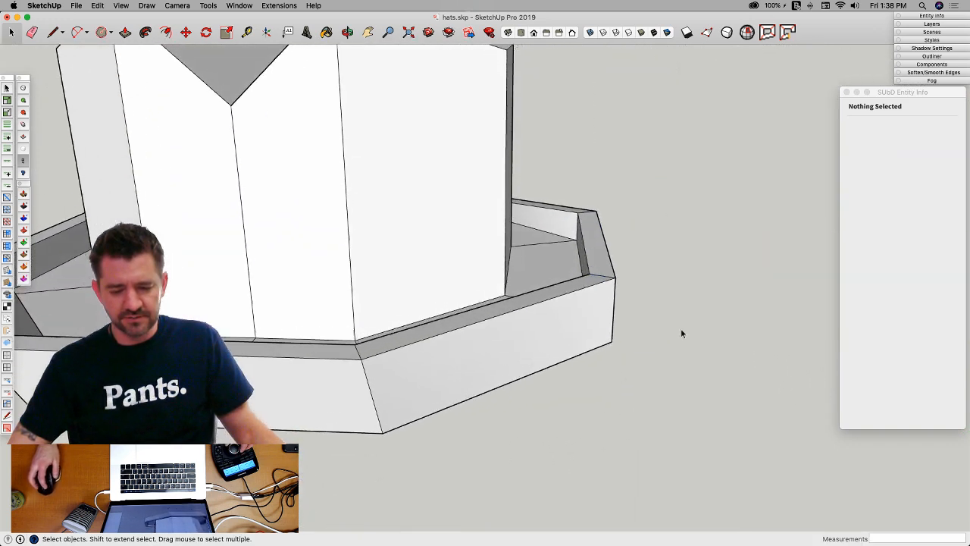
{"action": "key", "text": "v"}
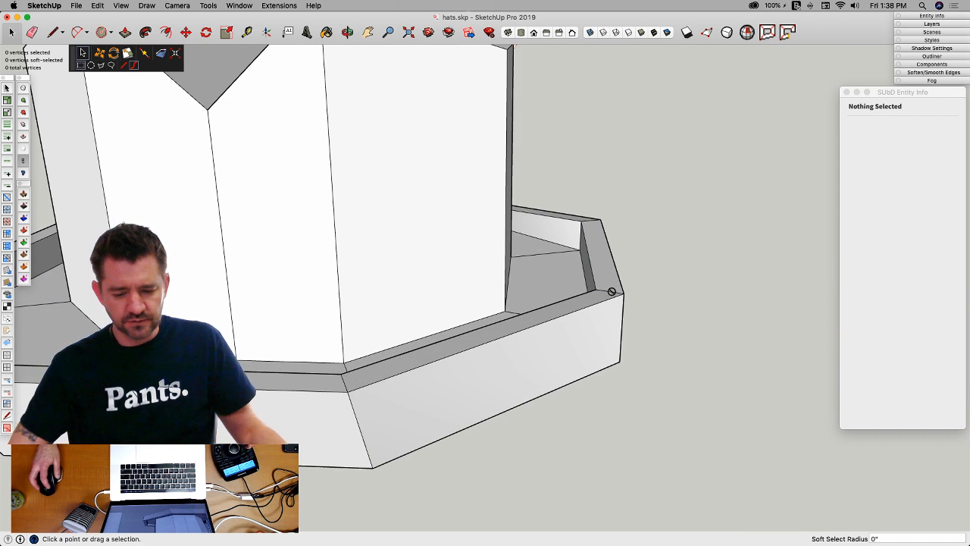
{"action": "key", "text": "space"}
{"action": "double_click", "coordinate": [558, 268]}
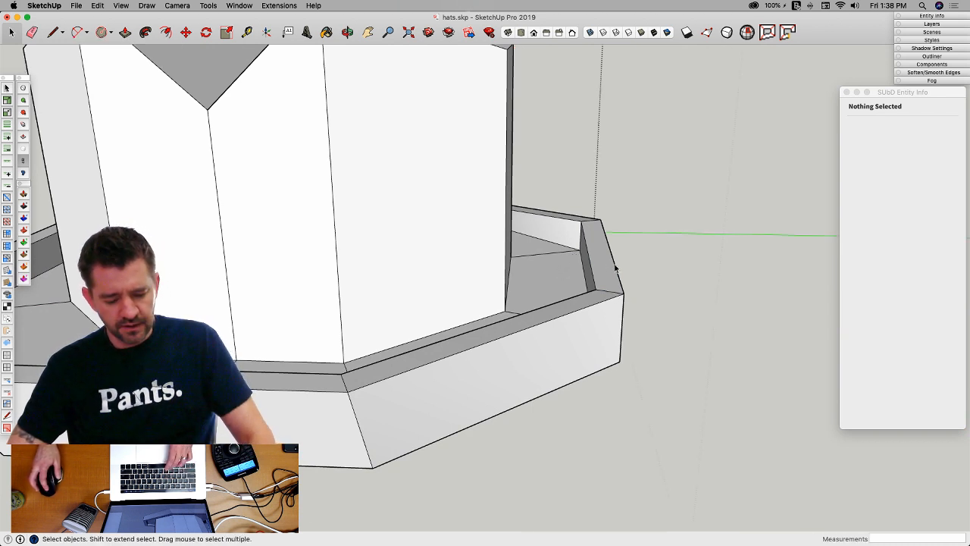
{"action": "key", "text": "v"}
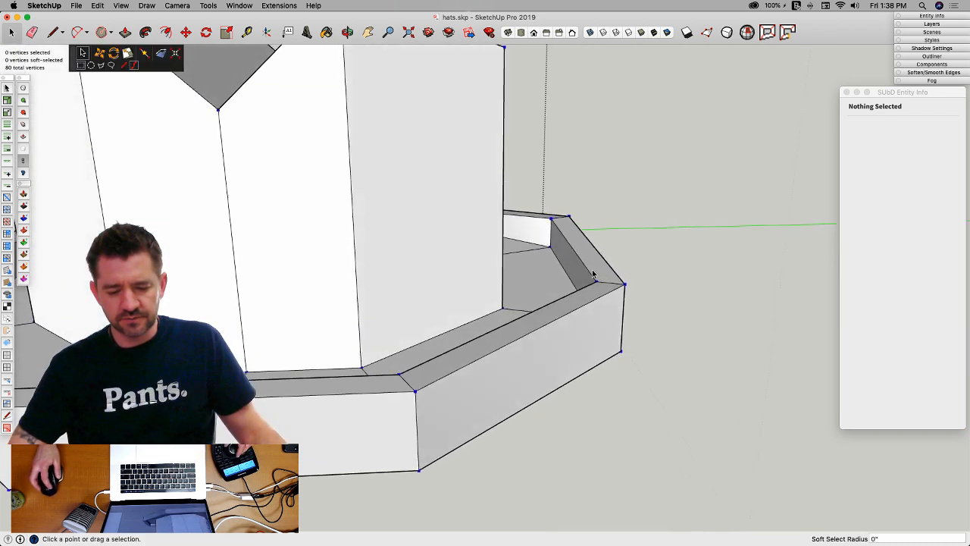
{"action": "left_click_drag", "start_coordinate": [585, 263], "coordinate": [623, 288]}
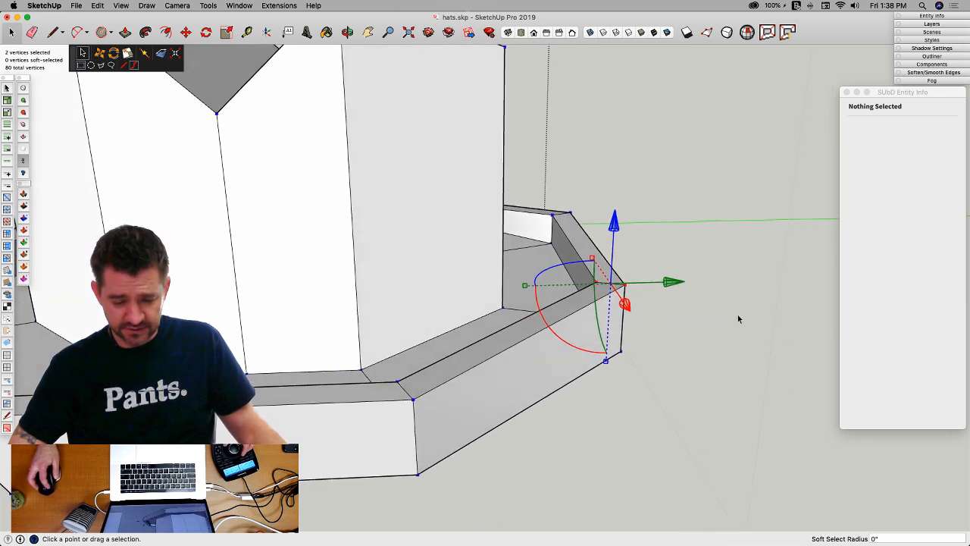
{"action": "left_click", "coordinate": [676, 343]}
{"action": "key", "text": "space"}
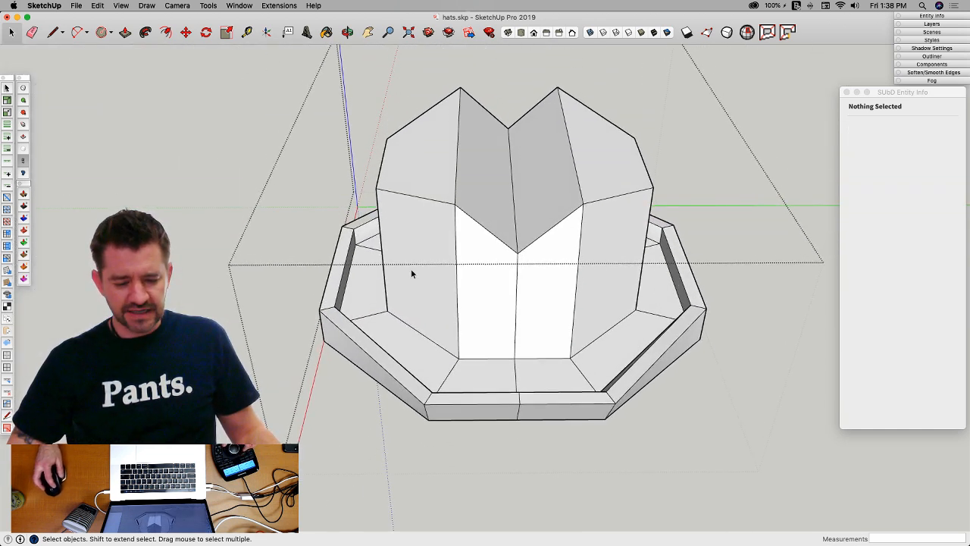
Step: Select the rim-top faces on the brim's two long sides and raise their eight vertices 2 13/16" along the blue axis
{"action": "left_click", "coordinate": [690, 279]}
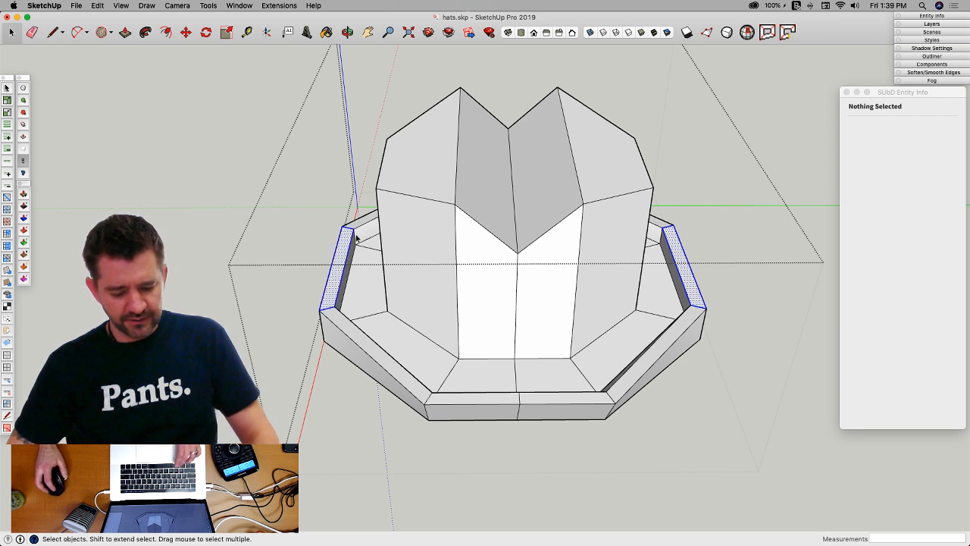
{"action": "key", "text": "v"}
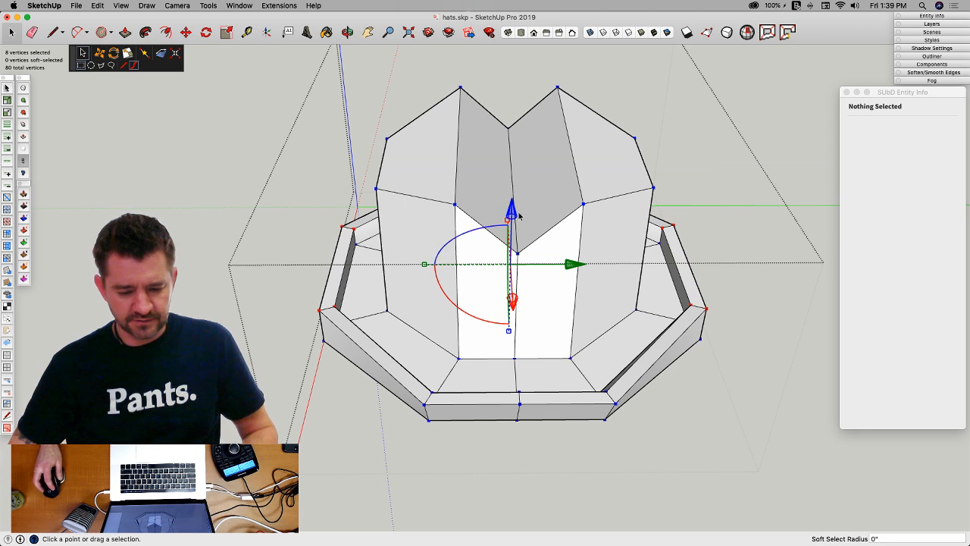
{"action": "left_click_drag", "start_coordinate": [512, 215], "coordinate": [510, 204]}
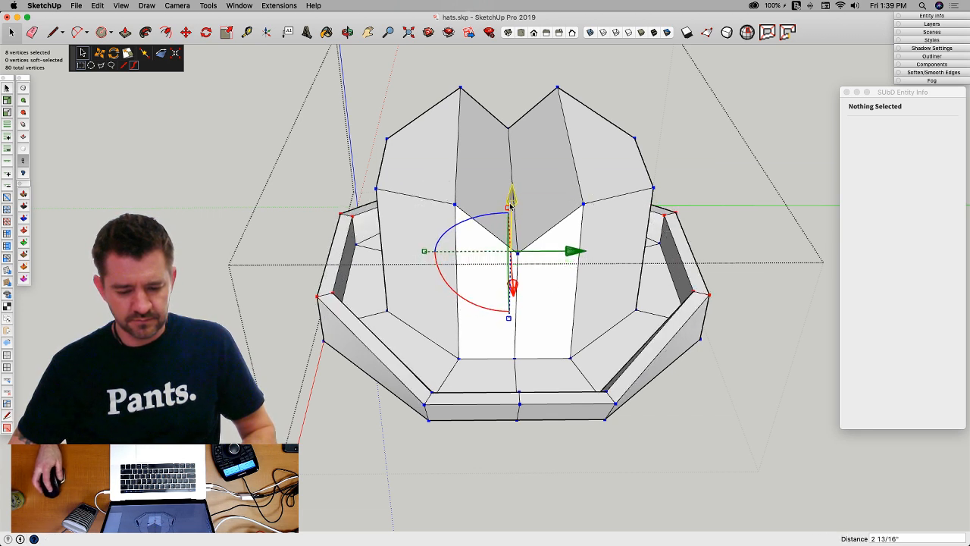
Step: Select the sixteen vertices of the brim's two long sides and scale them to 0.88 along the green axis
{"action": "middle_click_drag", "start_coordinate": [743, 345], "coordinate": [290, 204]}
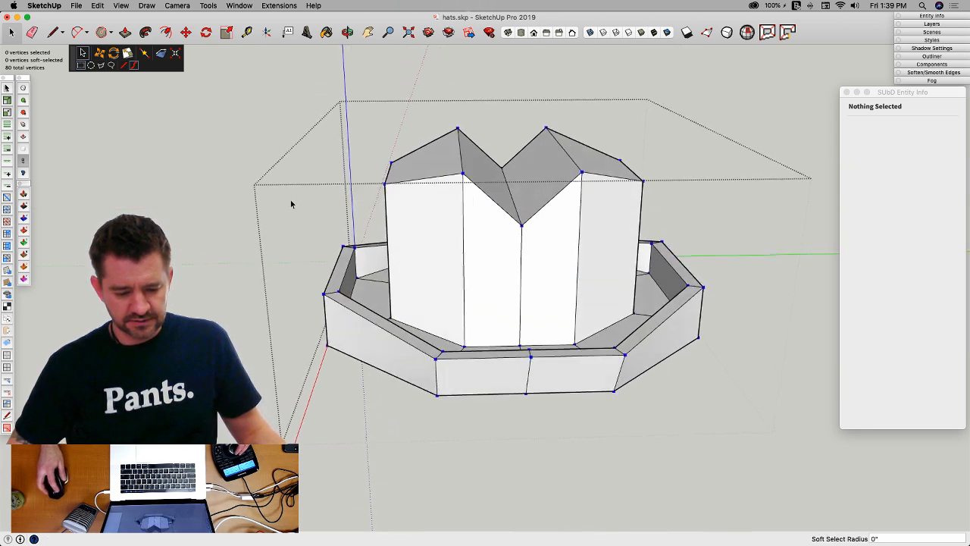
{"action": "left_click_drag", "start_coordinate": [290, 227], "coordinate": [364, 375]}
{"action": "middle_click_drag", "start_coordinate": [364, 374], "coordinate": [633, 250]}
{"action": "left_click_drag", "start_coordinate": [689, 369], "coordinate": [690, 368], "text": "shift"}
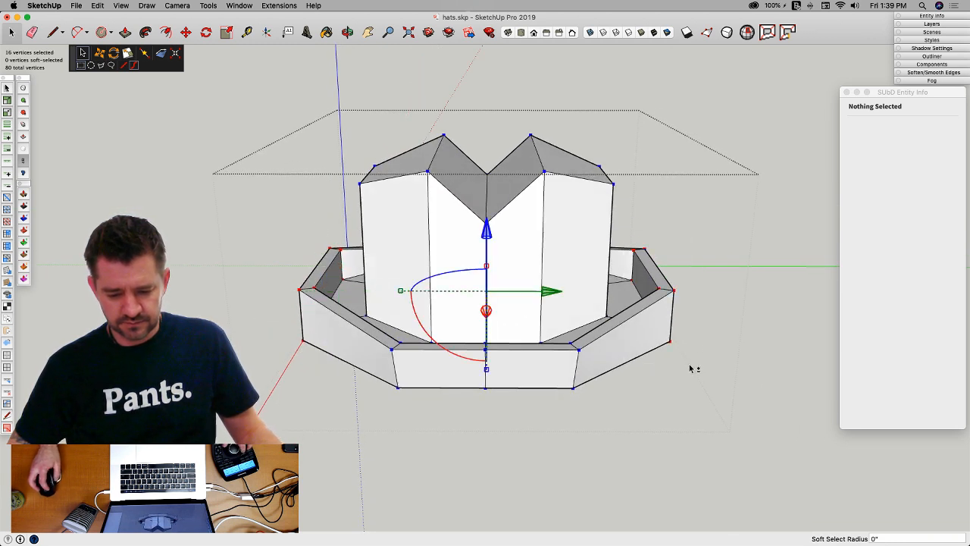
{"action": "left_click_drag", "start_coordinate": [400, 292], "coordinate": [407, 288]}
{"action": "middle_click_drag", "start_coordinate": [407, 288], "coordinate": [534, 453]}
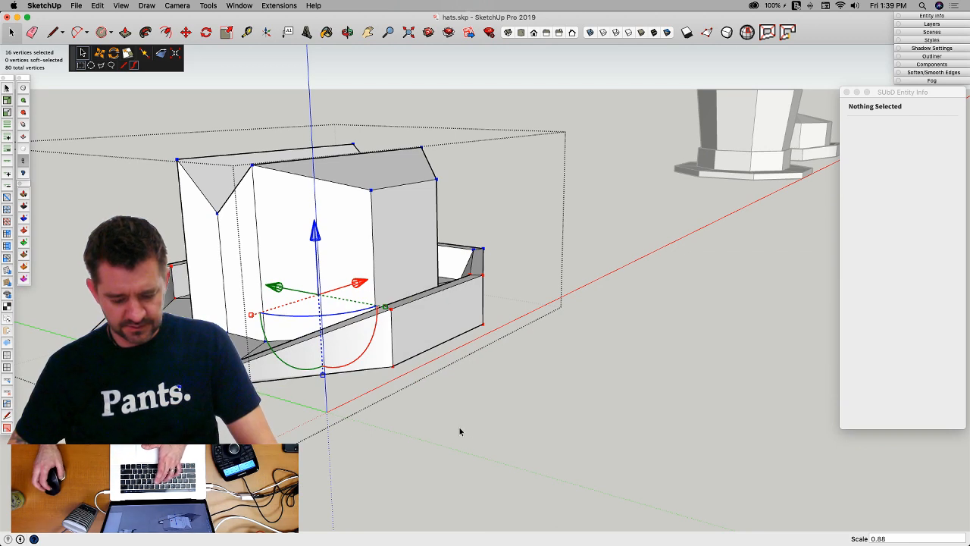
Step: Preview the hat's subdivision with the reshaped brim sides, leave the group, and dismiss the Vertex Tools error report
{"action": "key", "text": "y"}
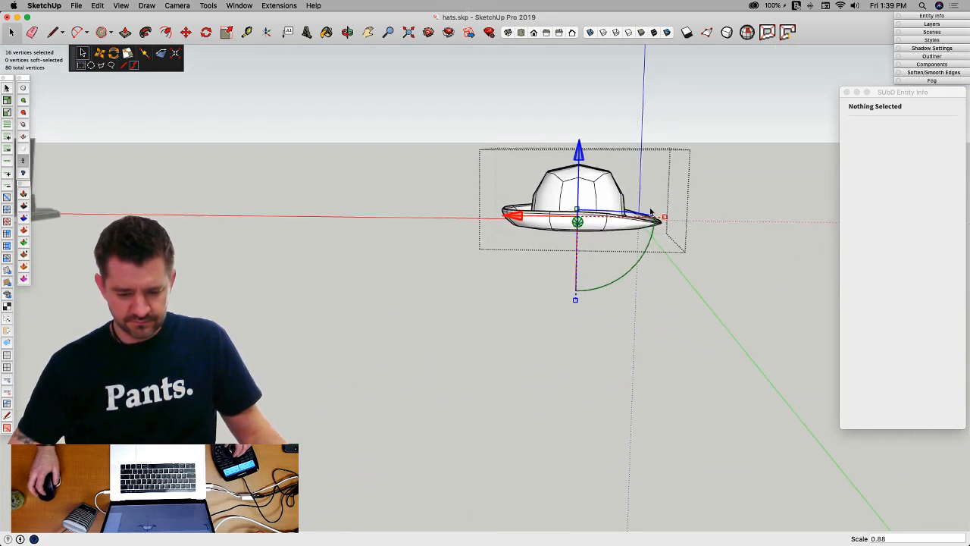
{"action": "scroll", "coordinate": [621, 206], "scroll_direction": "up", "scroll_amount": 4}
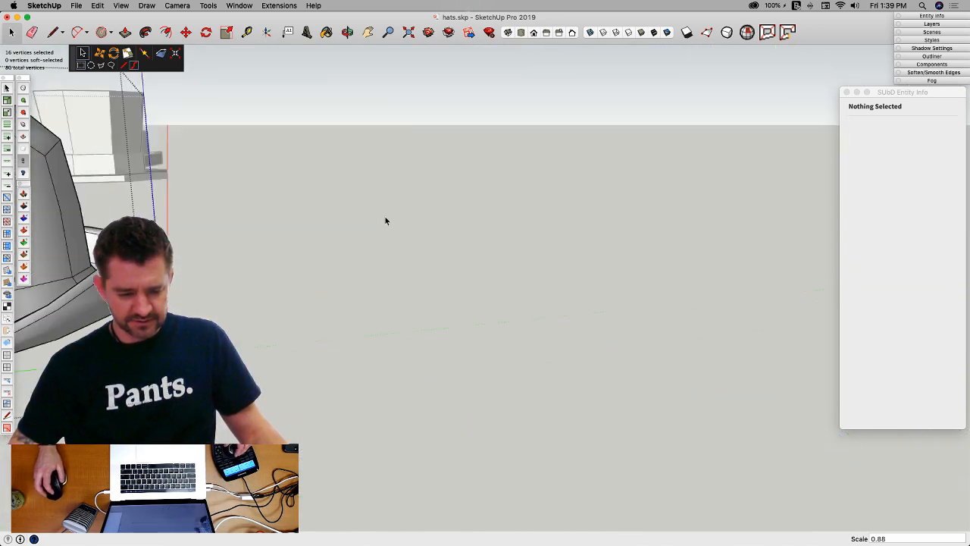
{"action": "double_click", "coordinate": [530, 185]}
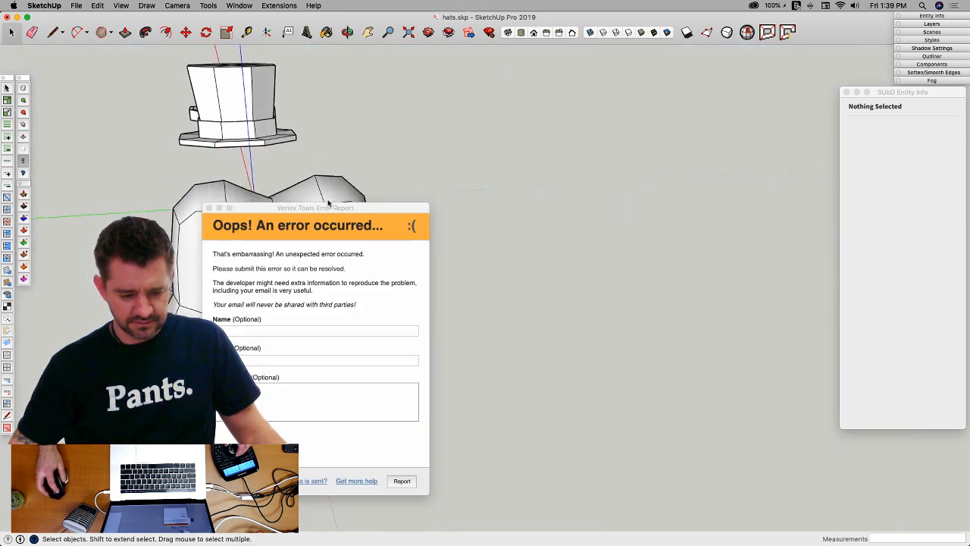
{"action": "left_click", "coordinate": [209, 207]}
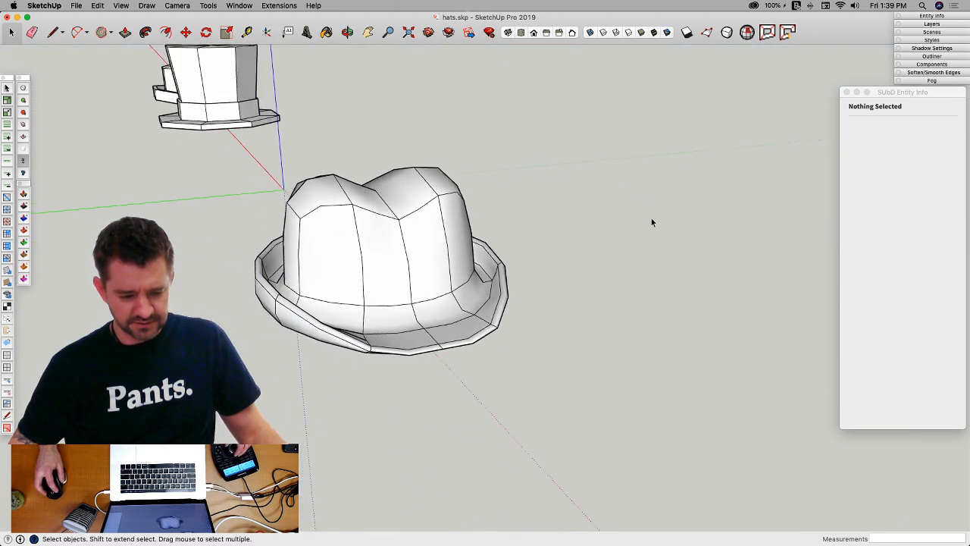
Step: Turn off the hat's subdivision to return to its low-poly control mesh, and deselect the hat
{"action": "left_click", "coordinate": [380, 240]}
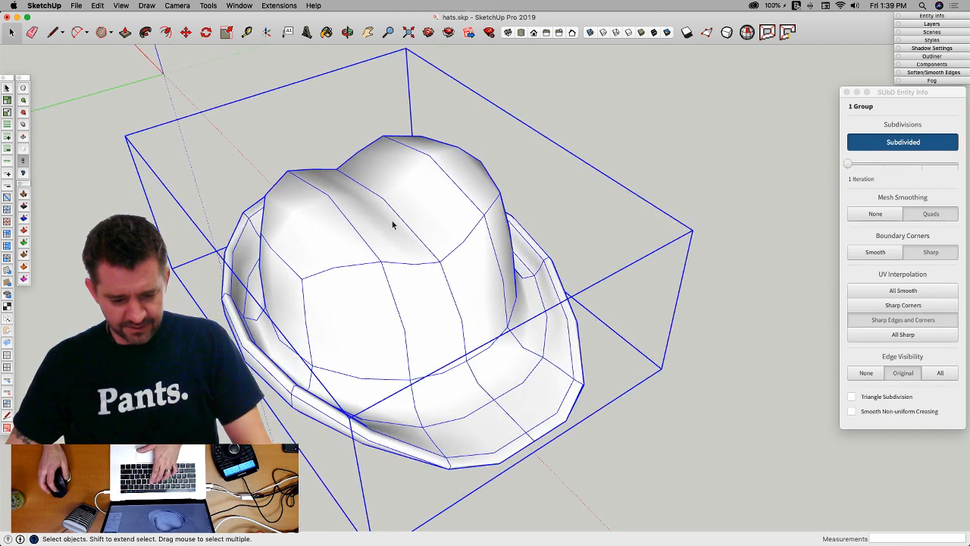
{"action": "key", "text": "y"}
{"action": "left_click", "coordinate": [644, 161]}
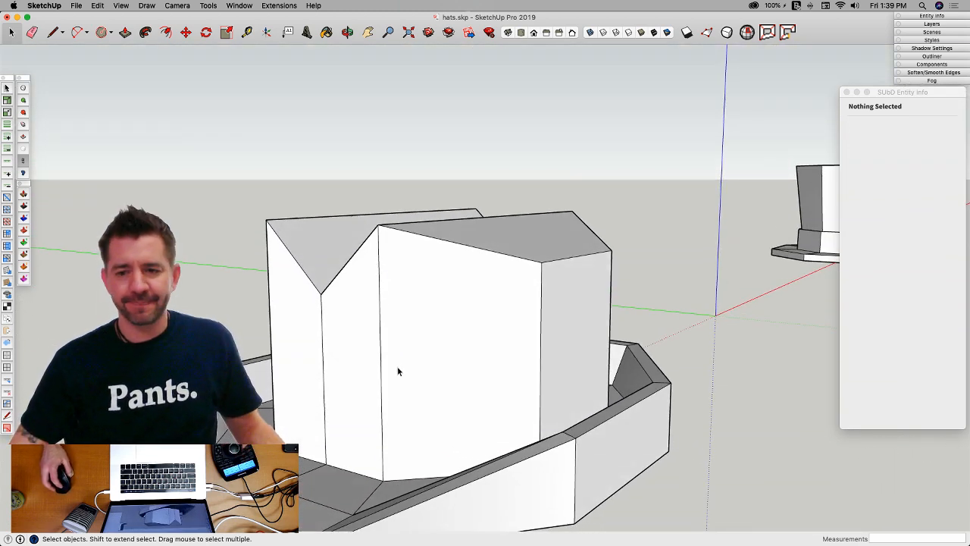
Step: Open the hat, select the edge loop around the crown's base, and copy it about 1' 3 9/16" up the crown walls
{"action": "double_click", "coordinate": [363, 476]}
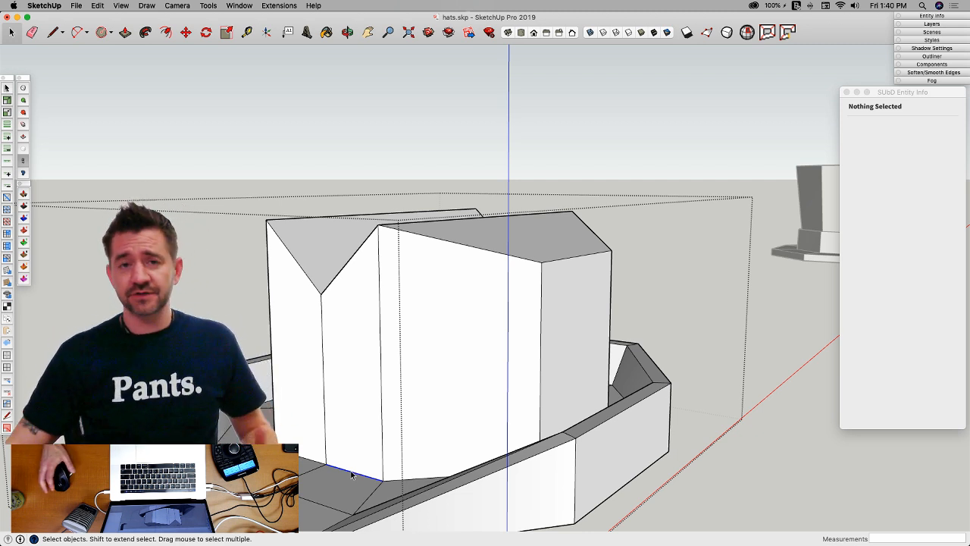
{"action": "scroll", "coordinate": [426, 364], "scroll_direction": "down", "scroll_amount": 6}
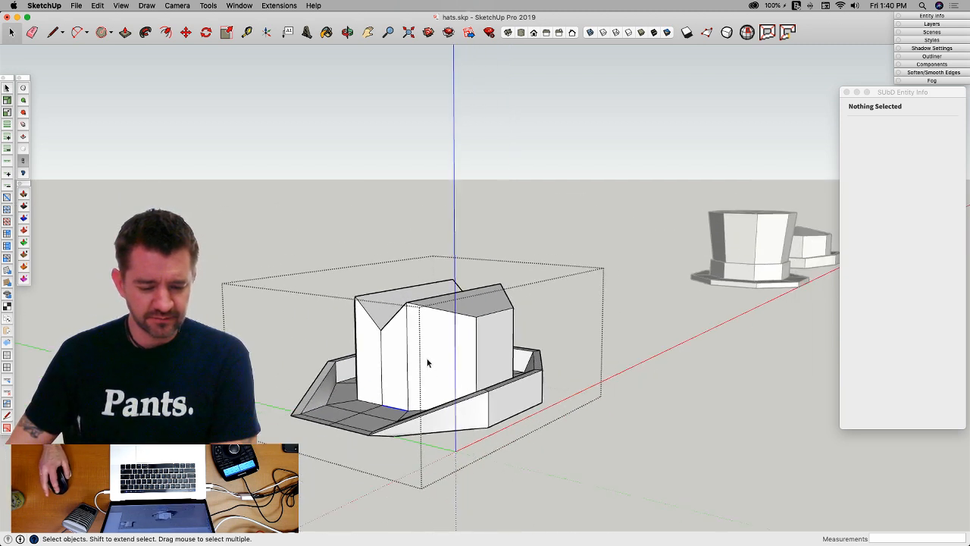
{"action": "scroll", "coordinate": [426, 364], "scroll_direction": "up", "scroll_amount": 6}
{"action": "mouse_move", "coordinate": [428, 365]}
{"action": "middle_mouse_down"}
{"action": "mouse_move", "coordinate": [353, 357]}
{"action": "mouse_move", "coordinate": [427, 357]}
{"action": "mouse_move", "coordinate": [342, 376]}
{"action": "middle_mouse_up"}
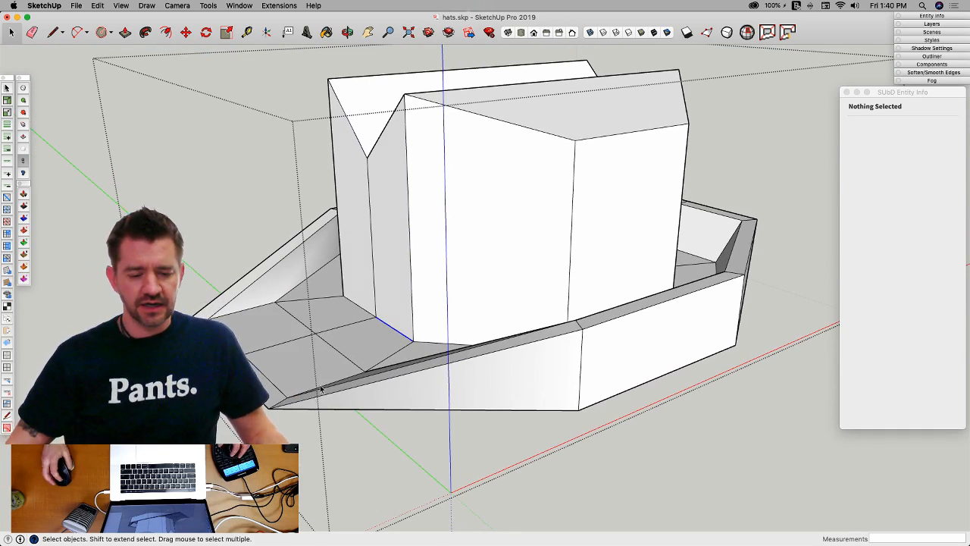
{"action": "middle_click_drag", "start_coordinate": [321, 388], "coordinate": [388, 363]}
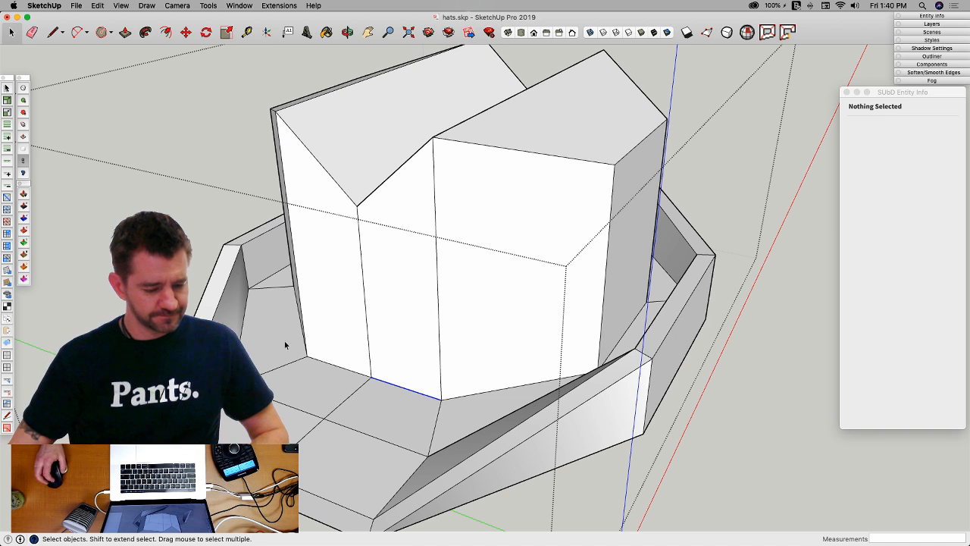
{"action": "left_click", "coordinate": [8, 162]}
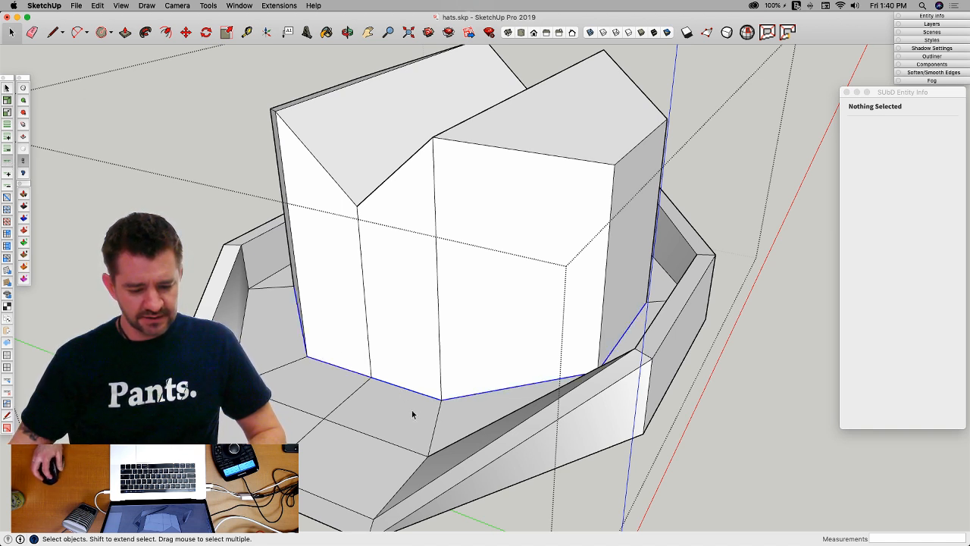
{"action": "key", "text": "m"}
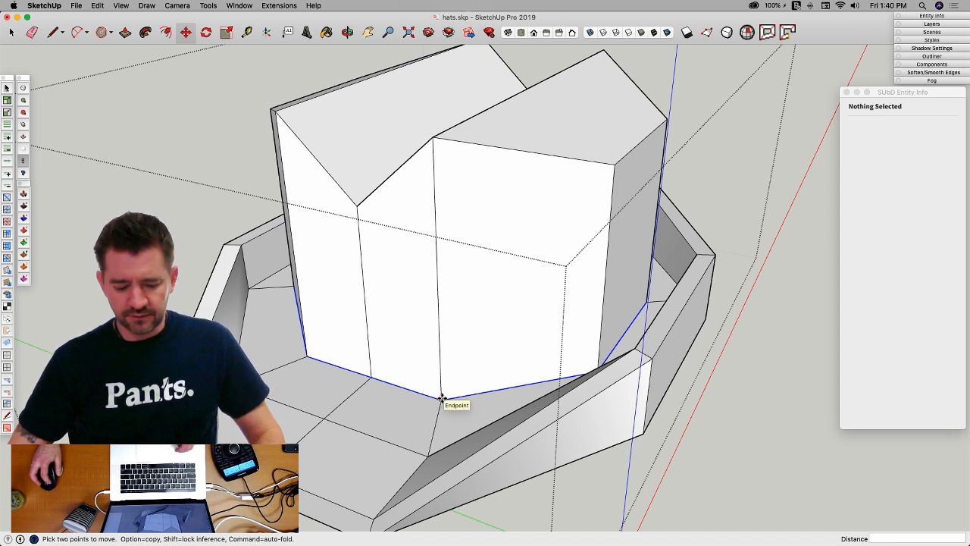
{"action": "left_click", "coordinate": [442, 398]}
{"action": "key", "text": "alt"}
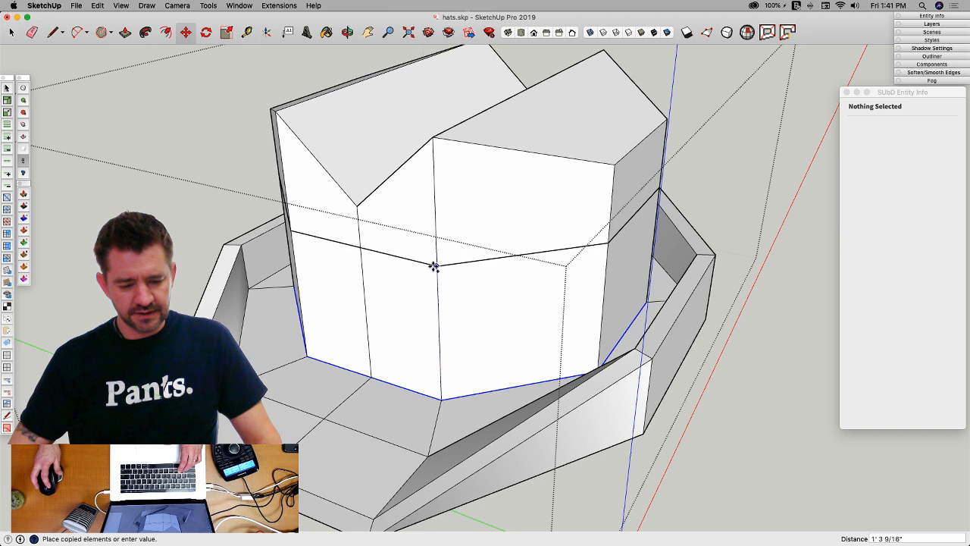
{"action": "left_click", "coordinate": [434, 268]}
{"action": "key", "text": "space"}
Step: Scale the two end vertices of the crown's central crease edge to 0.78 along the red axis
{"action": "key", "text": "super+5"}
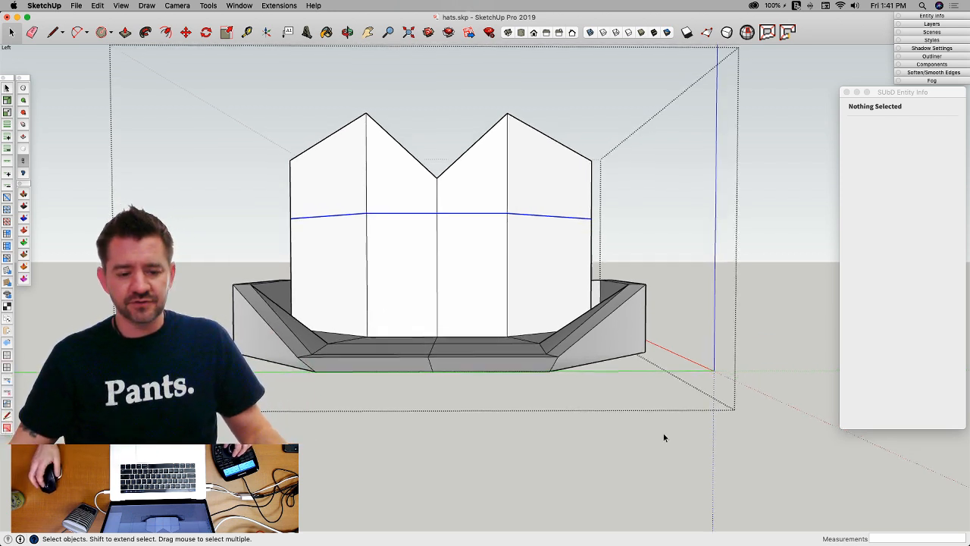
{"action": "middle_click_drag", "start_coordinate": [663, 437], "coordinate": [460, 311]}
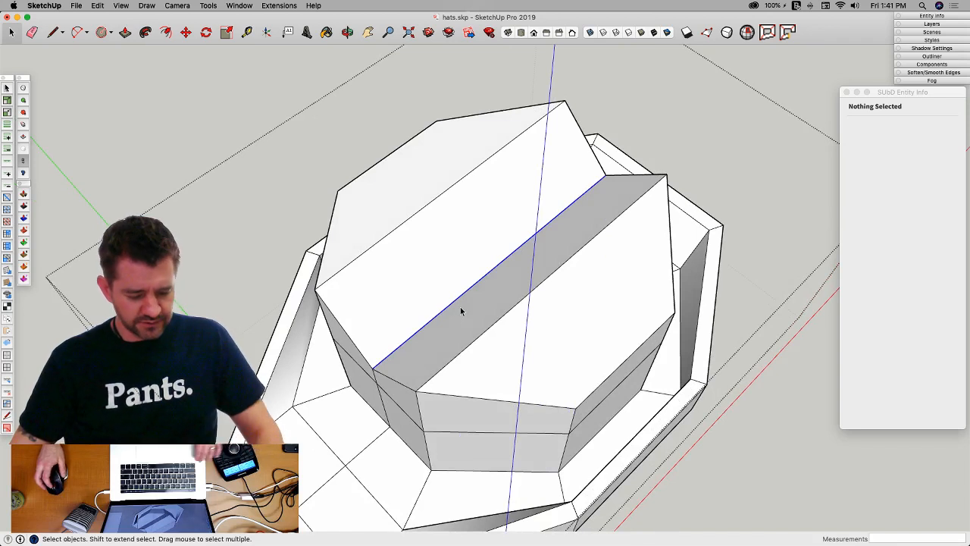
{"action": "key", "text": "v"}
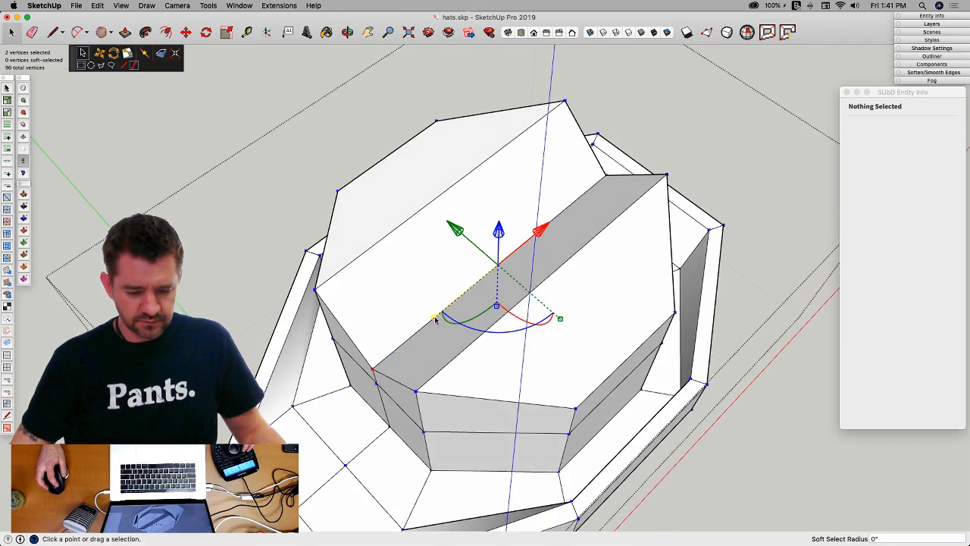
{"action": "left_click_drag", "start_coordinate": [436, 319], "coordinate": [420, 342]}
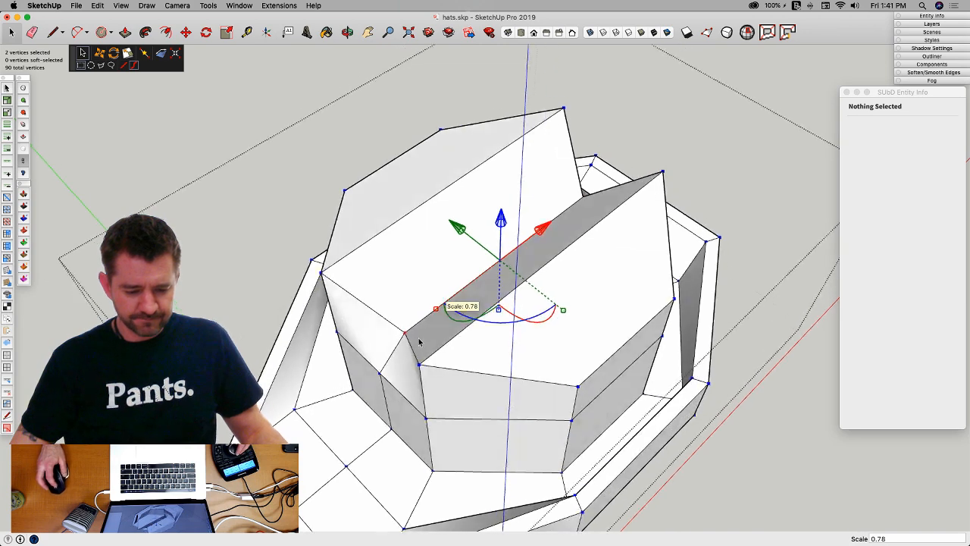
Step: Select seven vertices at the ends of the crown's two top ridges and scale them to 0.84 along the red axis
{"action": "middle_click_drag", "start_coordinate": [419, 342], "coordinate": [295, 201]}
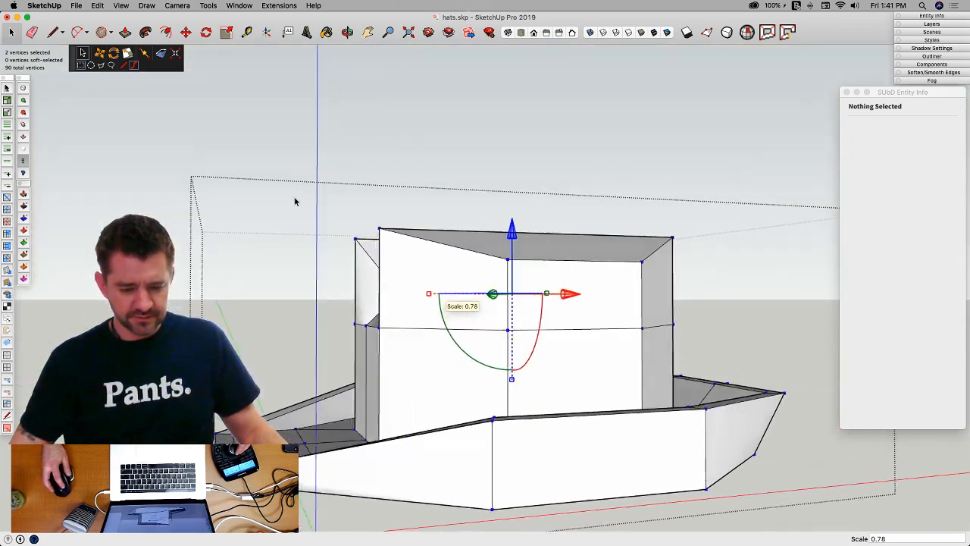
{"action": "left_click_drag", "start_coordinate": [310, 221], "coordinate": [712, 273]}
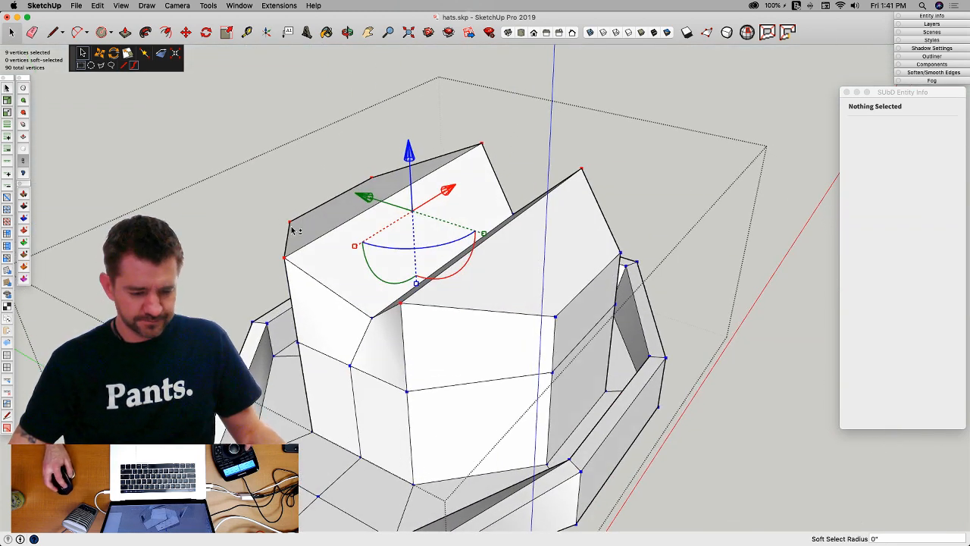
{"action": "left_click", "coordinate": [372, 178], "text": "shift"}
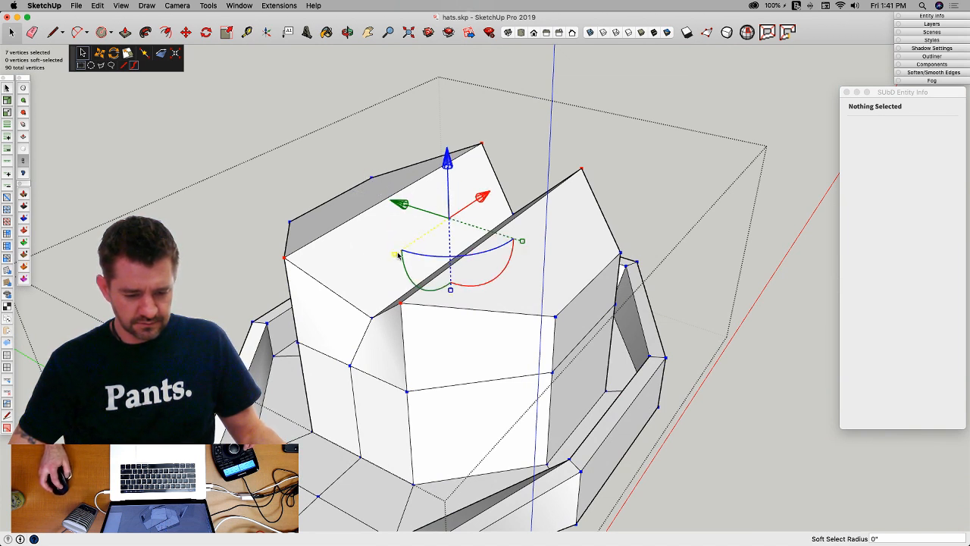
{"action": "left_click_drag", "start_coordinate": [394, 256], "coordinate": [404, 250]}
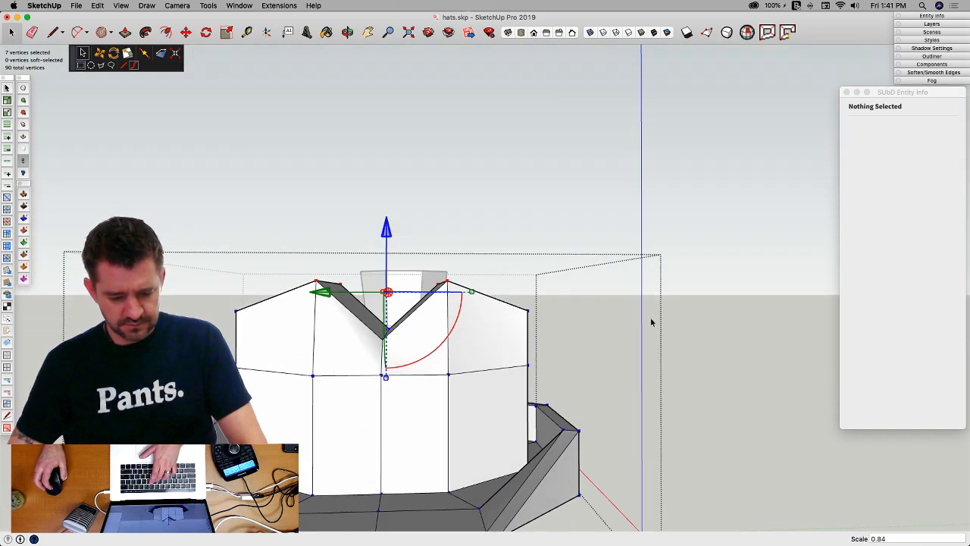
Step: Preview the hat's subdivision, return to the low-poly mesh, and leave vertex editing by dismissing the Vertex Tools error report
{"action": "key", "text": "t"}
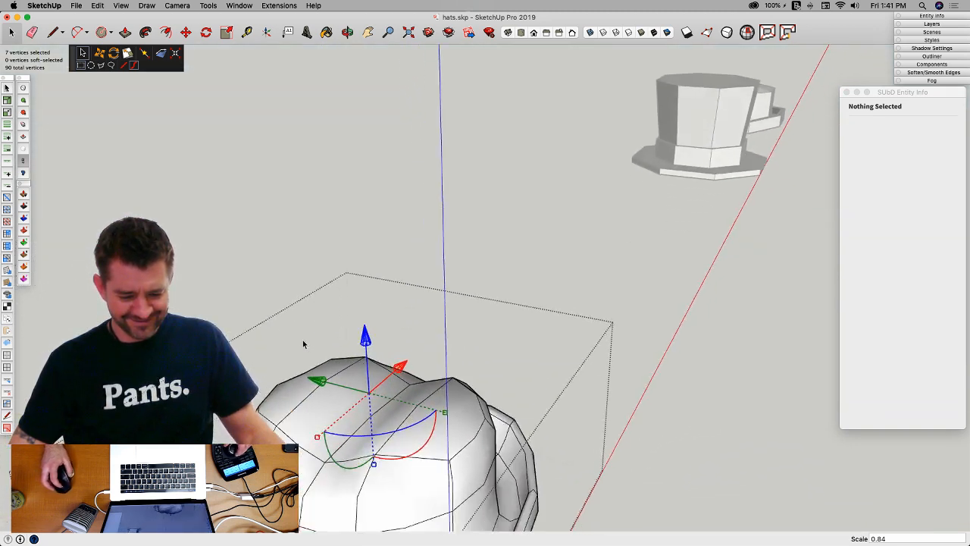
{"action": "key", "text": "t"}
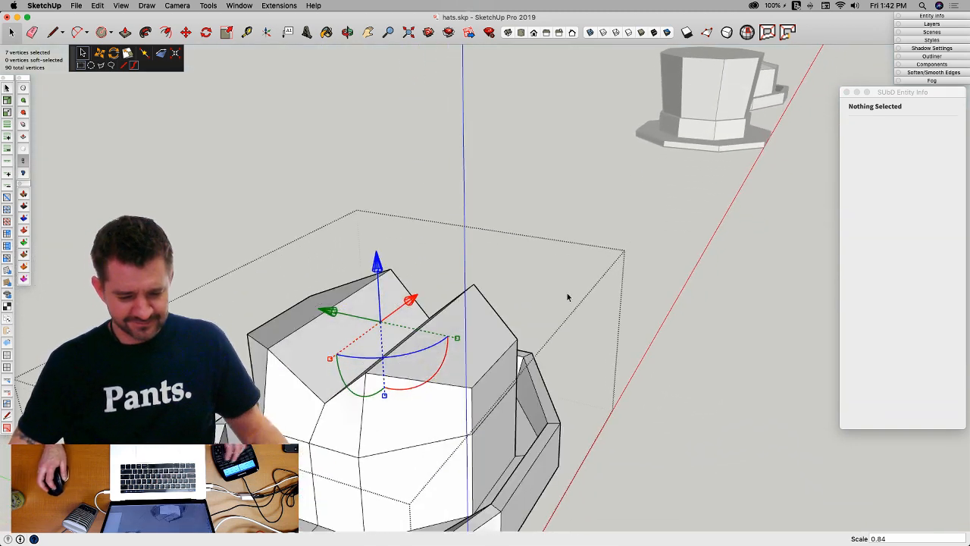
{"action": "left_click", "coordinate": [600, 293]}
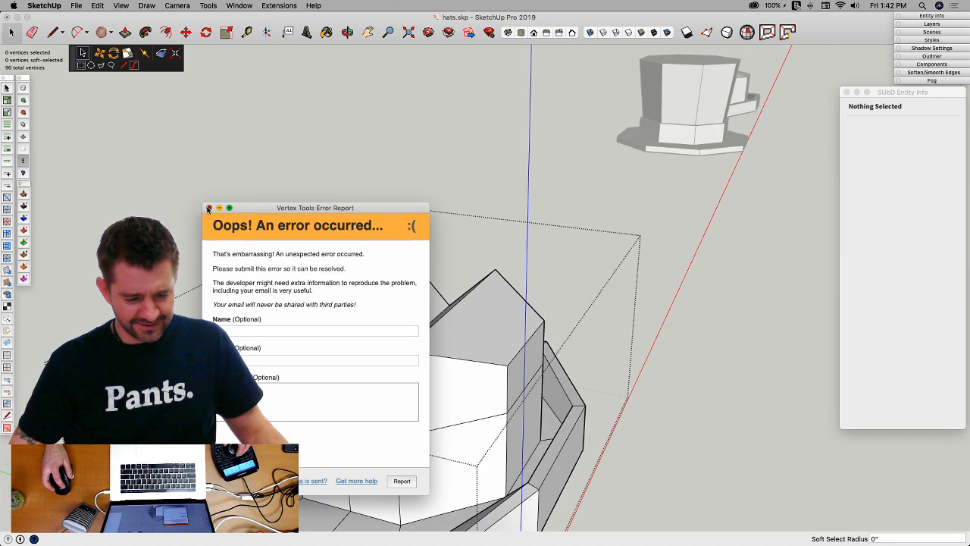
{"action": "left_click", "coordinate": [208, 207]}
{"action": "key", "text": "space"}
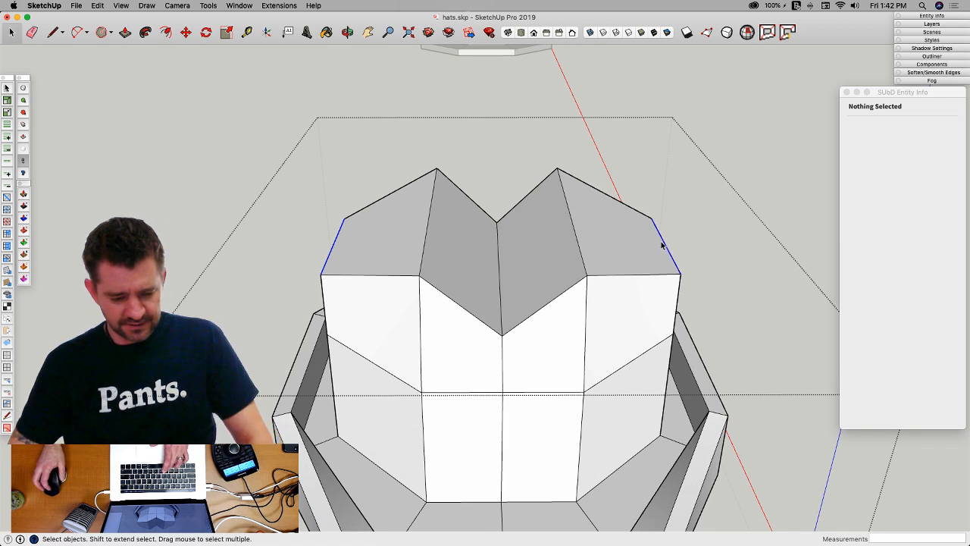
Step: Try to scale the four outer vertices of the crown's upper side edges to 0.61 along the green axis, and undo it
{"action": "key", "text": "v"}
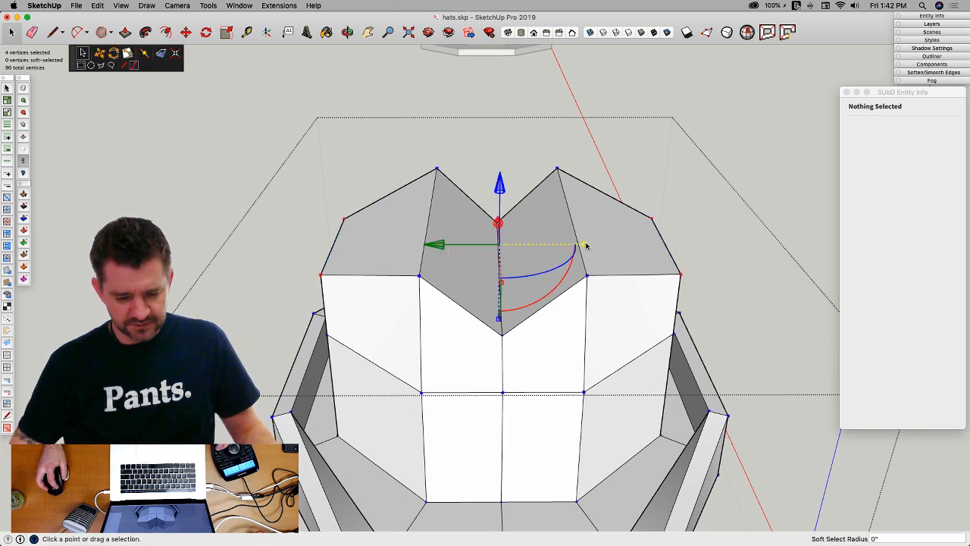
{"action": "left_click_drag", "start_coordinate": [586, 246], "coordinate": [552, 245]}
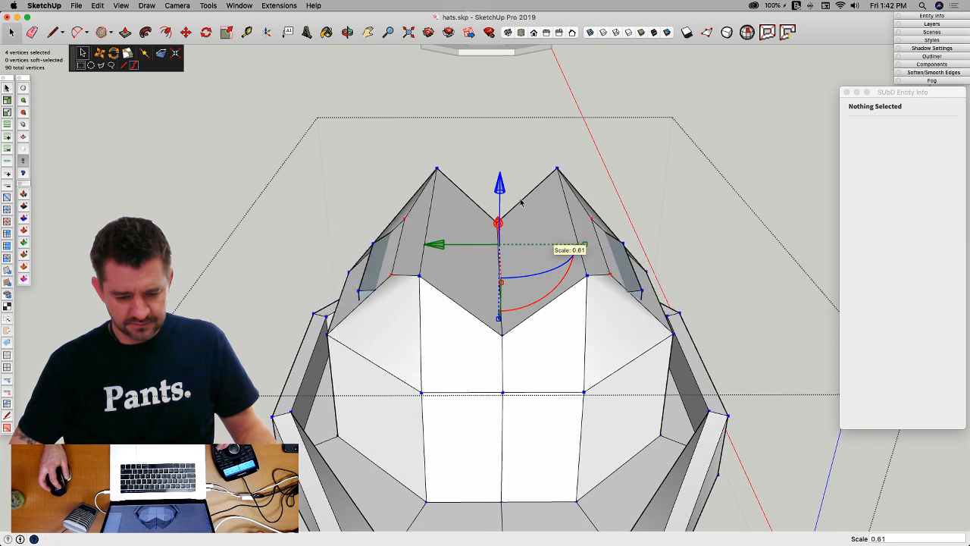
{"action": "key", "text": "super+z"}
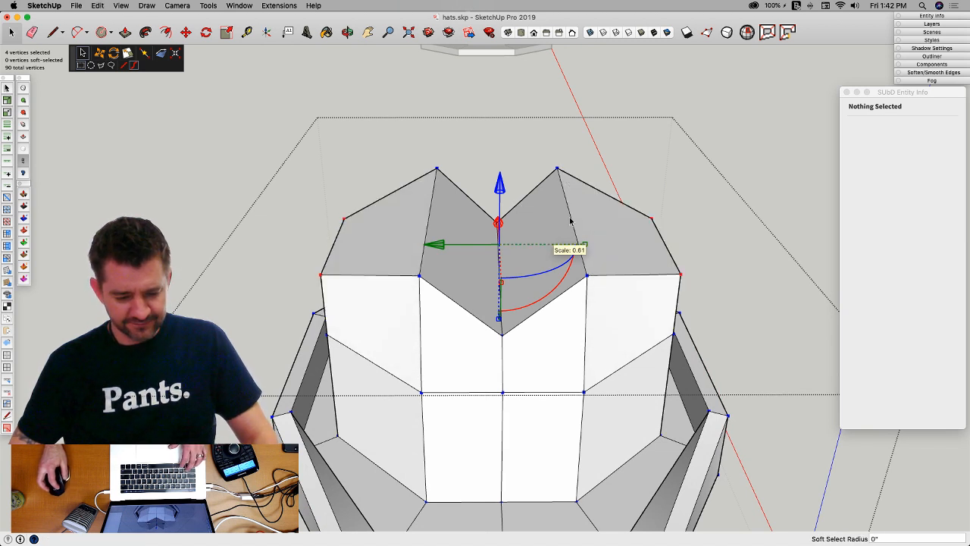
Step: In X-ray view, scale the eight outer and inner vertices of the crown's upper side edges inward along green, and lower them 3 1/16"
{"action": "left_click", "coordinate": [590, 32]}
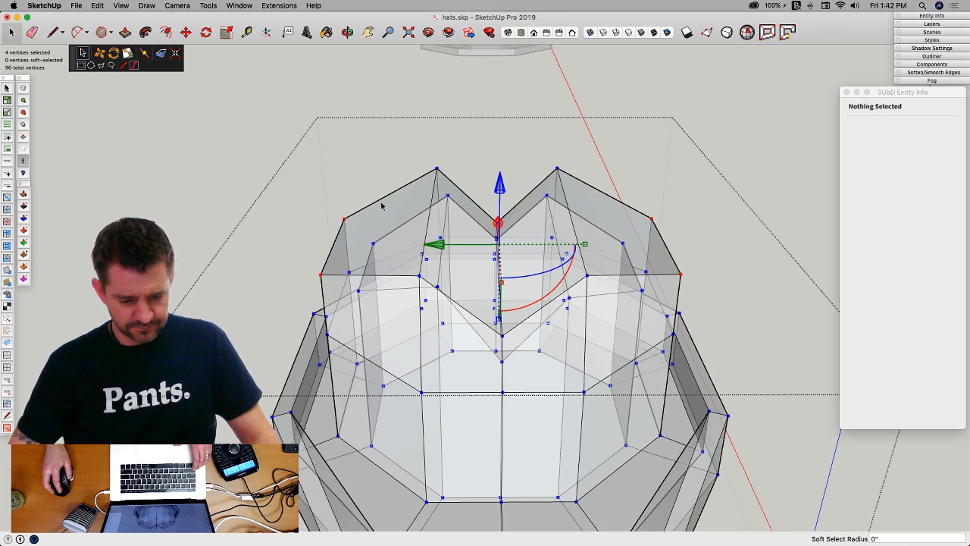
{"action": "middle_click_drag", "start_coordinate": [381, 206], "coordinate": [402, 87]}
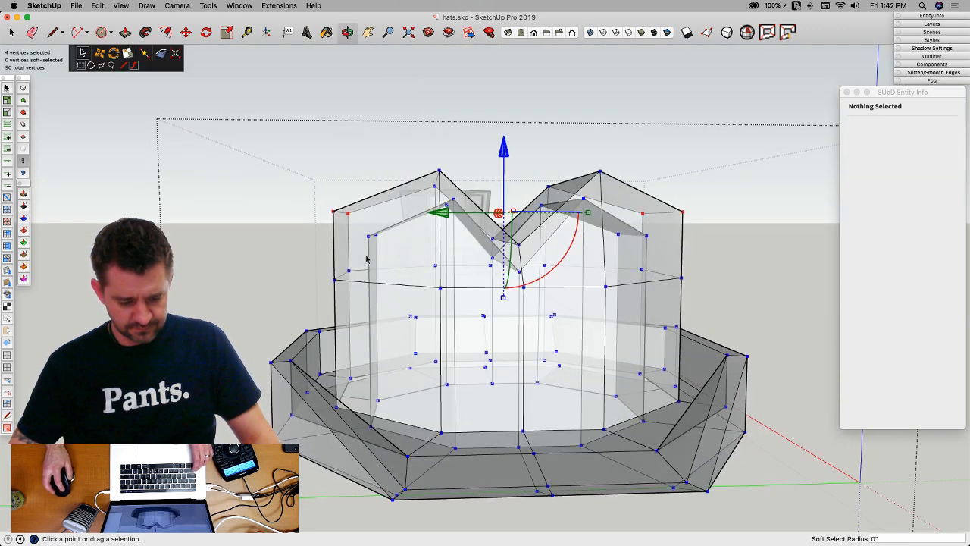
{"action": "left_click_drag", "start_coordinate": [383, 248], "coordinate": [384, 249], "text": "shift"}
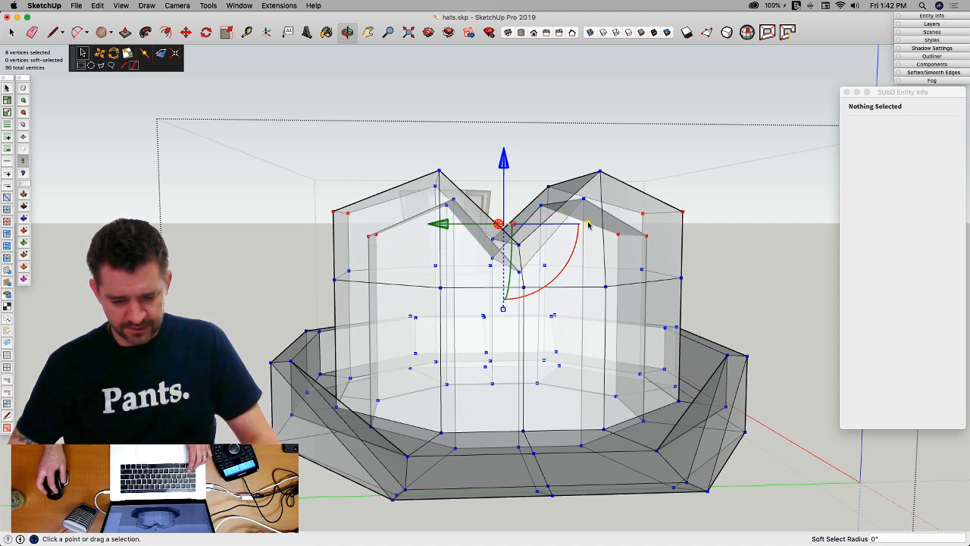
{"action": "left_click_drag", "start_coordinate": [588, 225], "coordinate": [565, 225]}
{"action": "left_click_drag", "start_coordinate": [502, 163], "coordinate": [501, 186]}
Step: Turn off X-ray and leave vertex editing on the low-poly hat, dismissing the Vertex Tools error report
{"action": "middle_click_drag", "start_coordinate": [599, 205], "coordinate": [647, 320]}
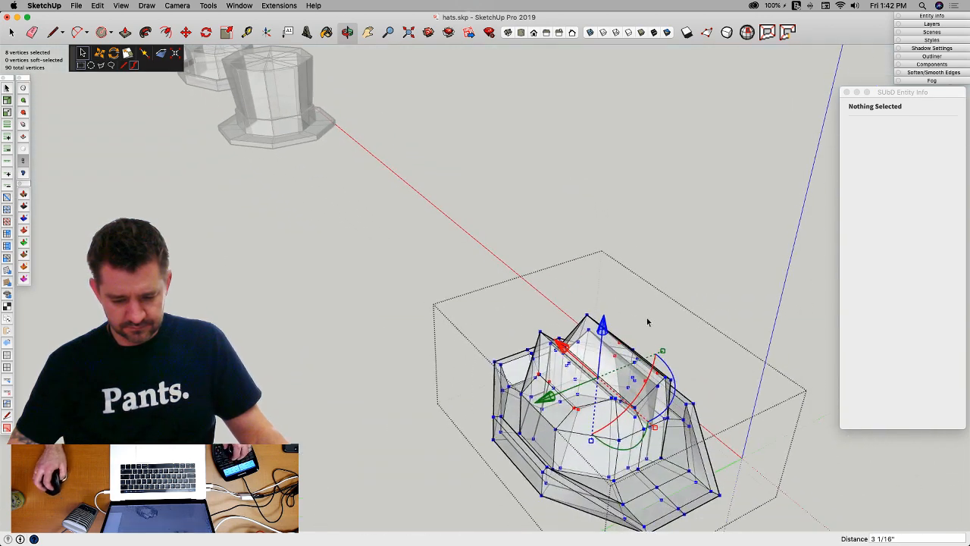
{"action": "left_click", "coordinate": [588, 33]}
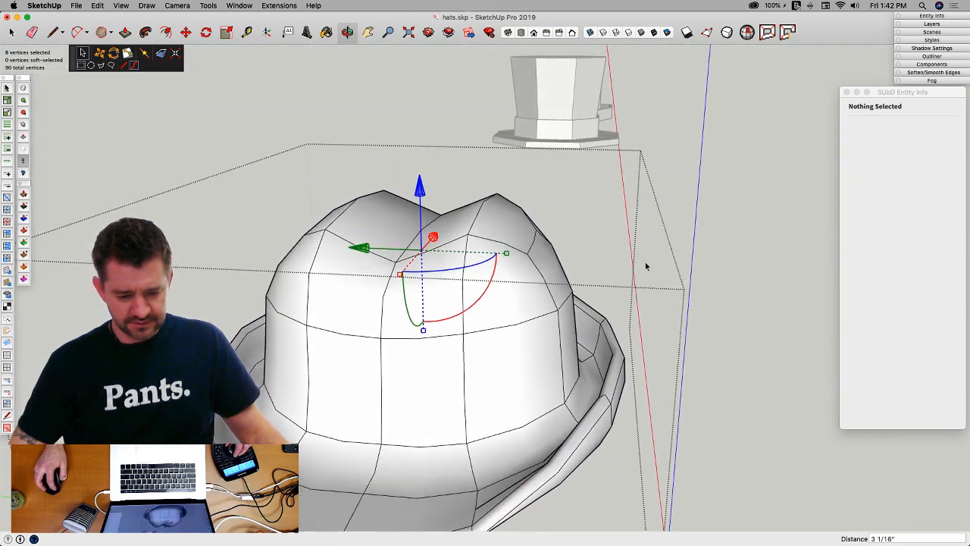
{"action": "key", "text": "space"}
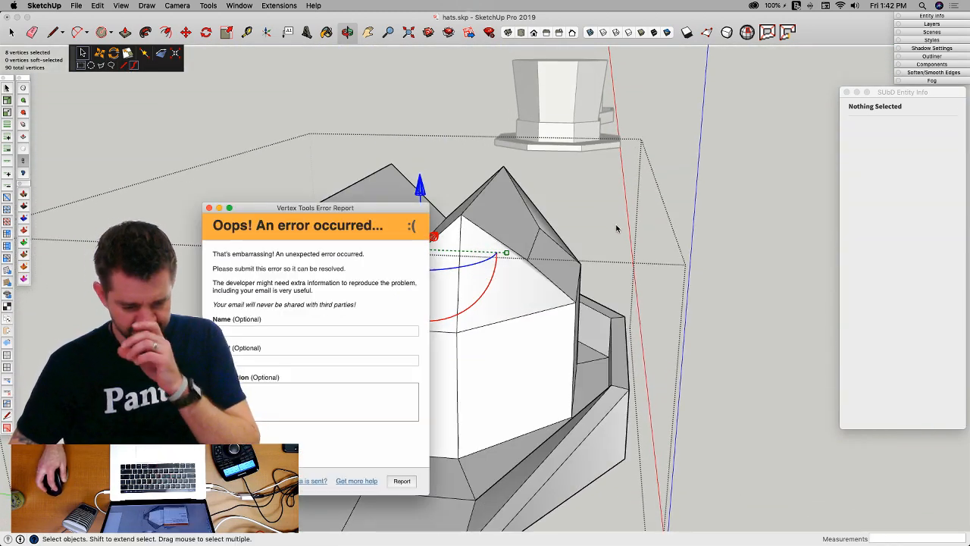
{"action": "left_click", "coordinate": [209, 208]}
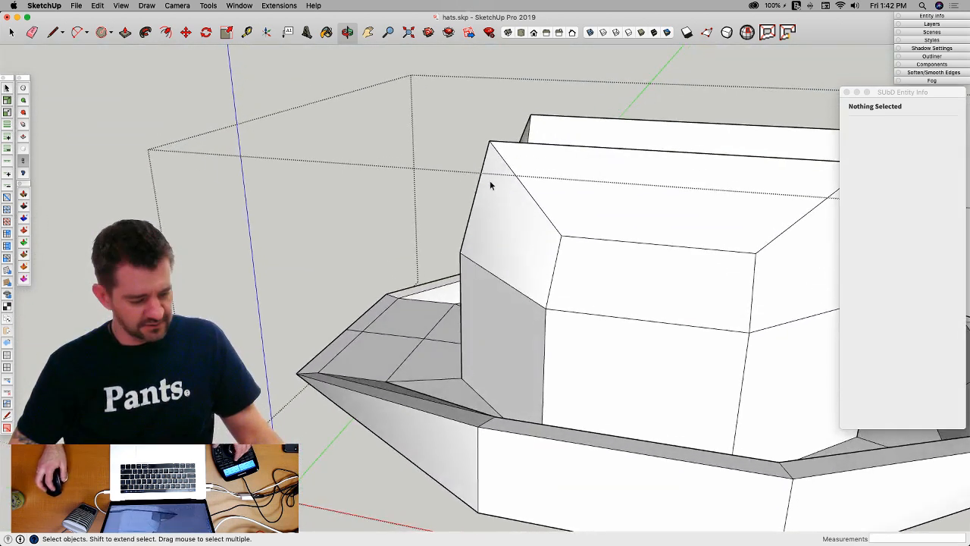
Step: Show hidden geometry and flip the internal diagonal of the triangulated quad at the crown's upper corner
{"action": "key", "text": "alt+h"}
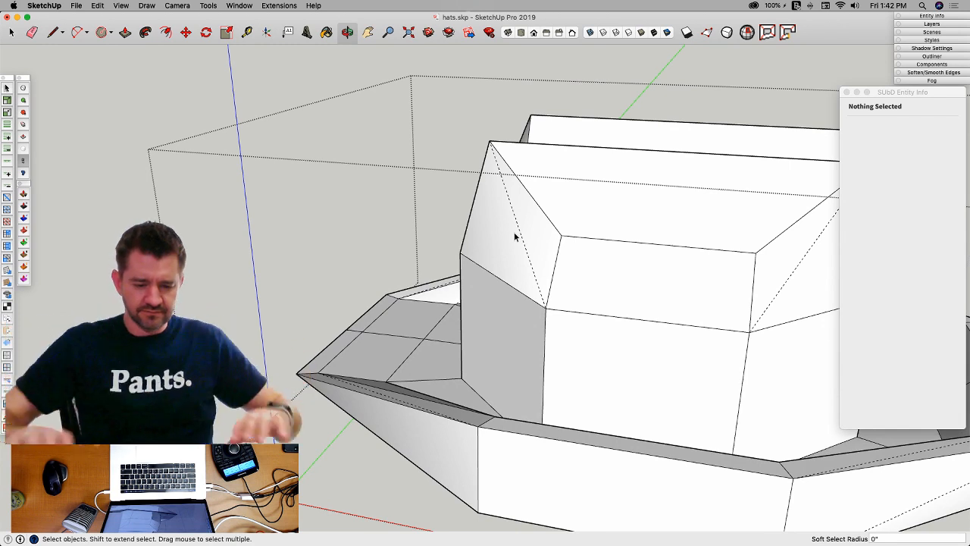
{"action": "left_click", "coordinate": [8, 199]}
{"action": "left_click", "coordinate": [472, 220]}
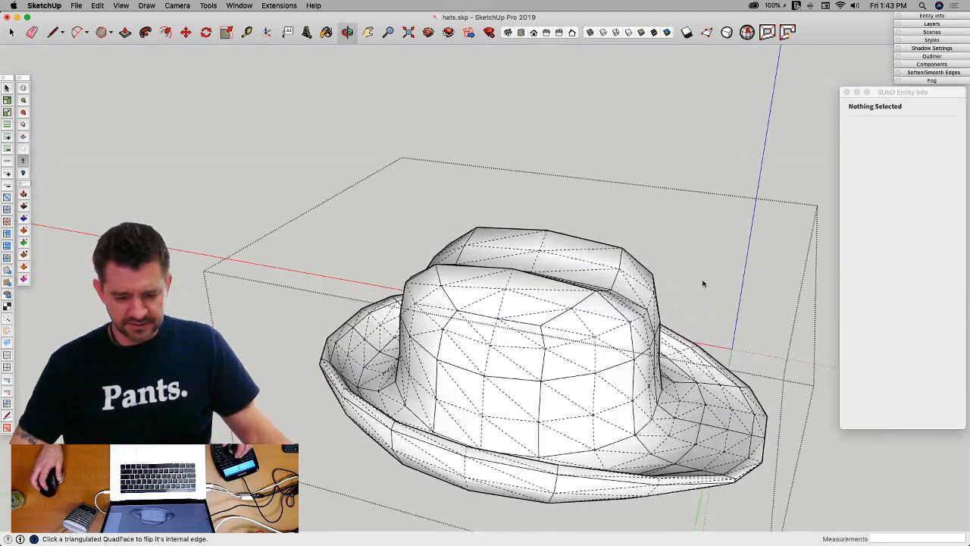
{"action": "key", "text": "space"}
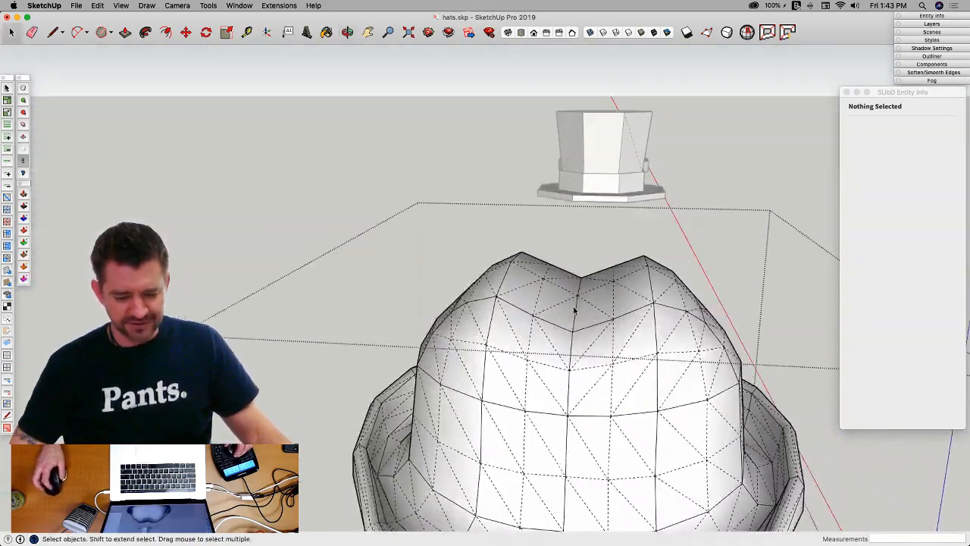
Step: On the hat's low-poly mesh, raise the crown's central crease edge 3 1/4" along the blue axis
{"action": "key", "text": "x"}
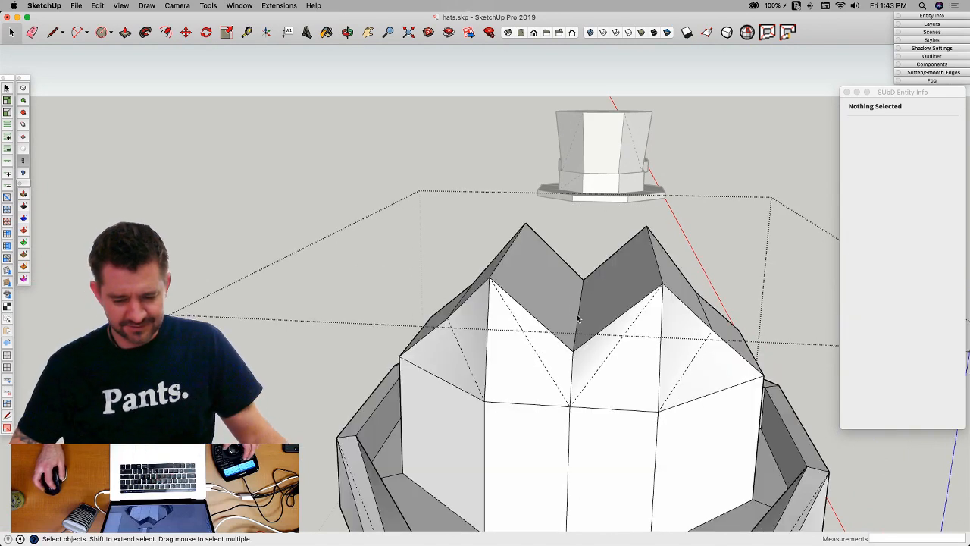
{"action": "key", "text": "m"}
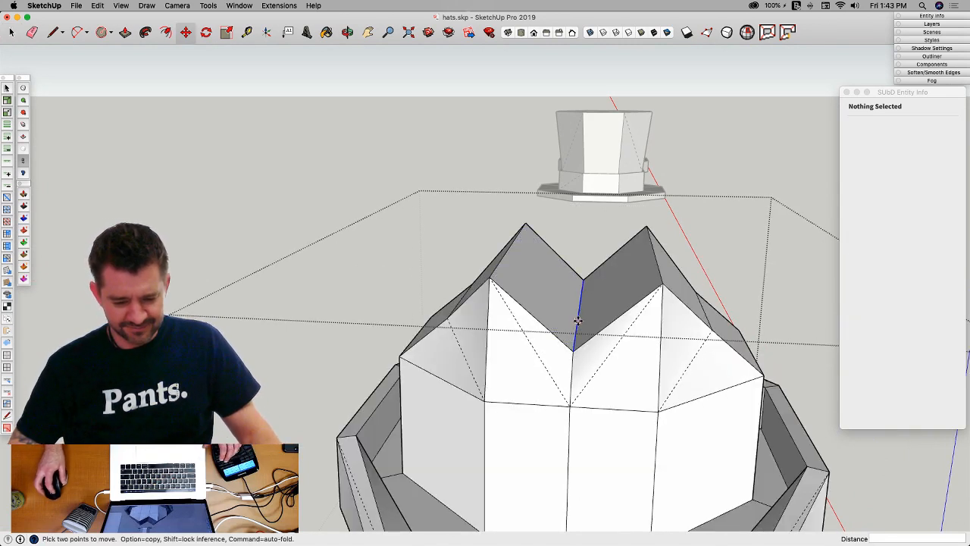
{"action": "key", "text": "v"}
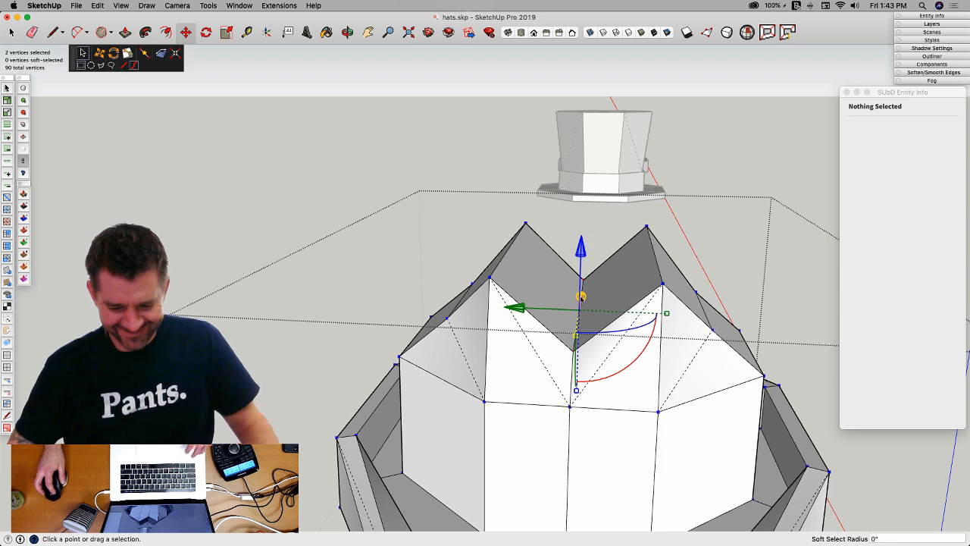
{"action": "left_click_drag", "start_coordinate": [581, 255], "coordinate": [588, 246]}
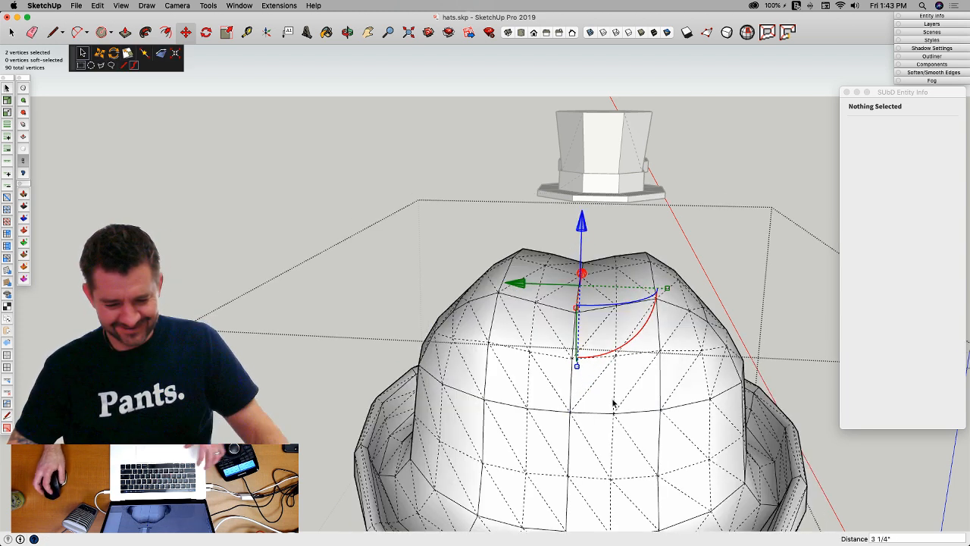
Step: Inspect the subdivided hat, leave vertex editing by dismissing the Vertex Tools error report, and turn off hidden geometry
{"action": "mouse_move", "coordinate": [611, 396]}
{"action": "middle_mouse_down"}
{"action": "mouse_move", "coordinate": [560, 343]}
{"action": "mouse_move", "coordinate": [597, 402]}
{"action": "mouse_move", "coordinate": [603, 377]}
{"action": "mouse_move", "coordinate": [607, 414]}
{"action": "middle_mouse_up"}
{"action": "scroll", "coordinate": [602, 379], "scroll_direction": "down", "scroll_amount": 3}
{"action": "scroll", "coordinate": [603, 376], "scroll_direction": "up", "scroll_amount": 2}
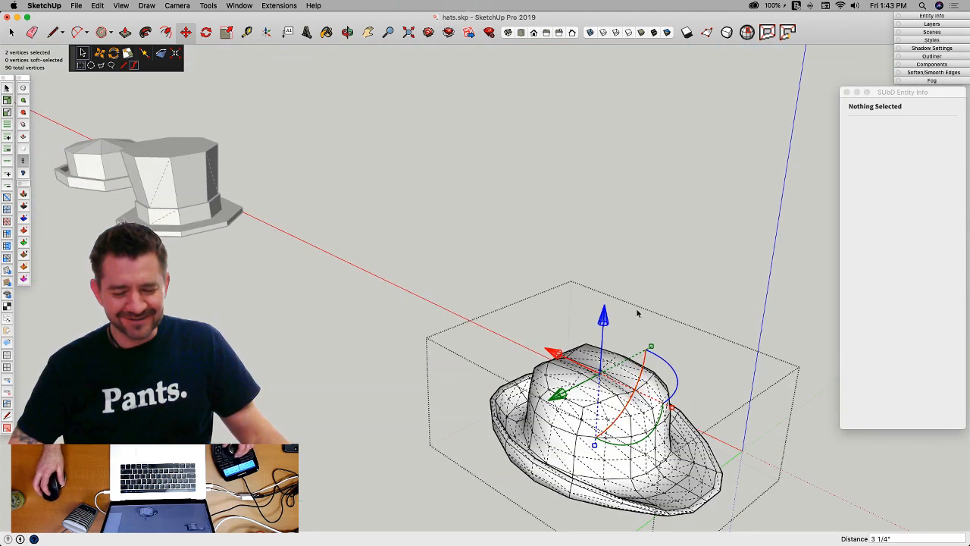
{"action": "scroll", "coordinate": [692, 306], "scroll_direction": "up", "scroll_amount": 4}
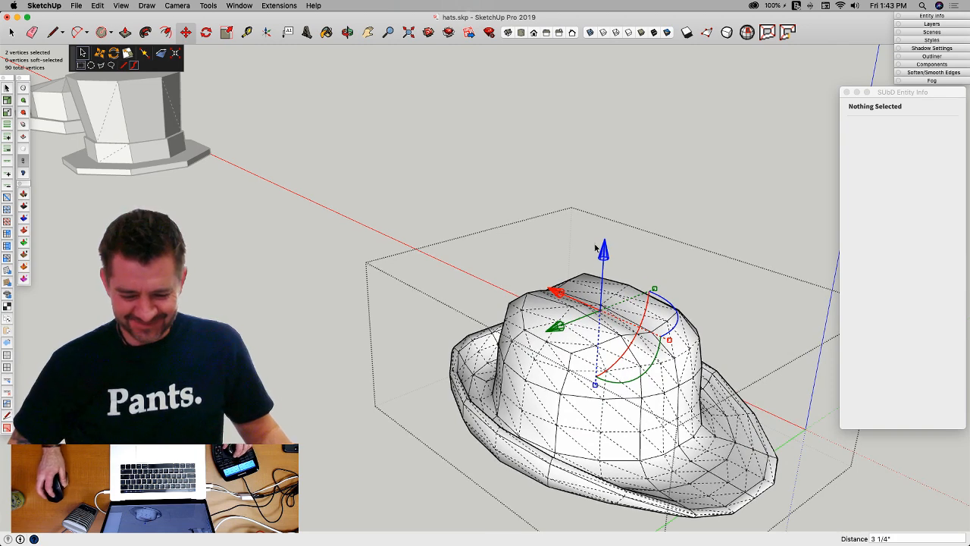
{"action": "middle_click_drag", "start_coordinate": [460, 233], "coordinate": [368, 279]}
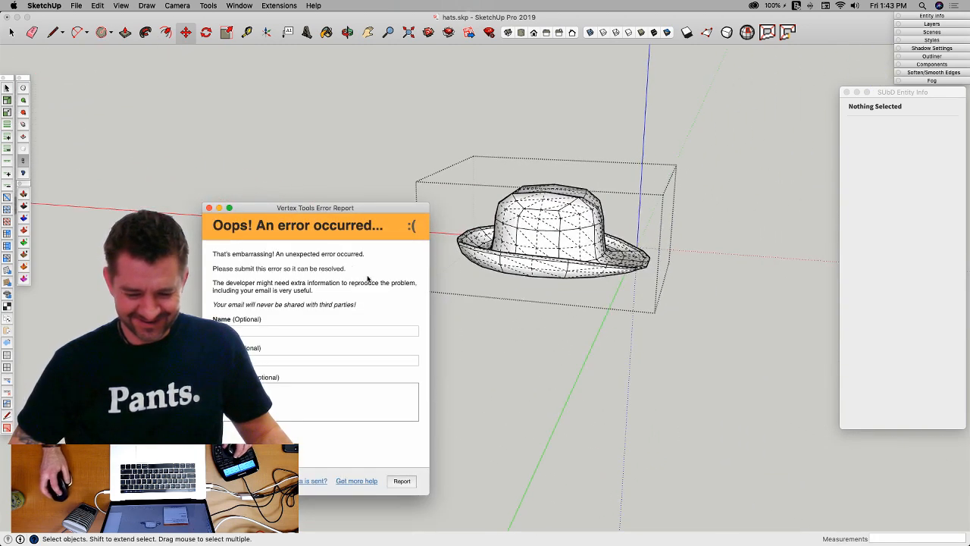
{"action": "left_click", "coordinate": [210, 208]}
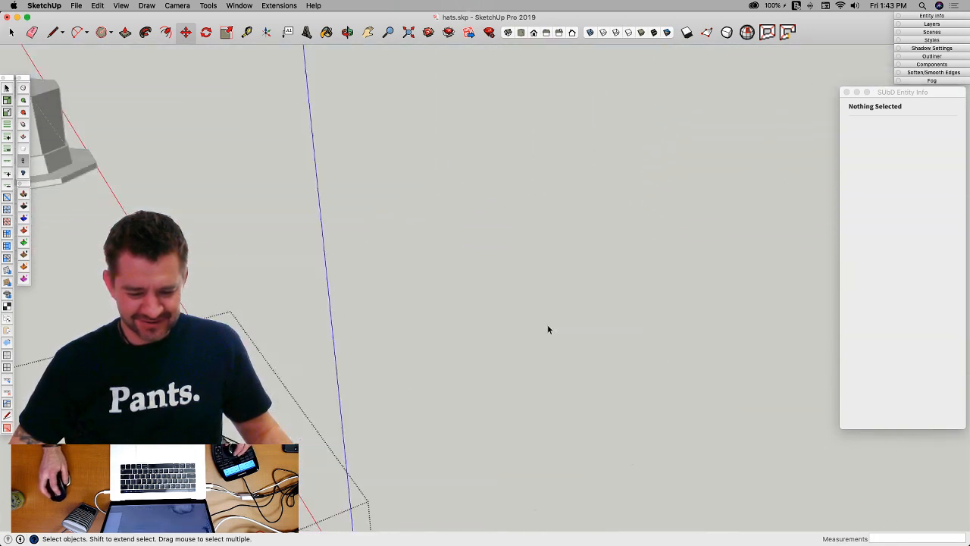
{"action": "middle_click_drag", "start_coordinate": [549, 329], "coordinate": [403, 334]}
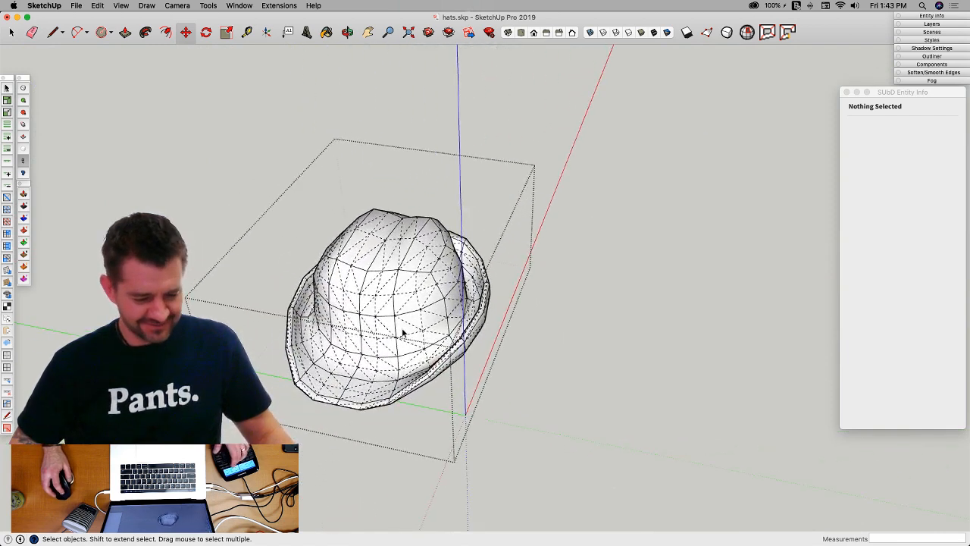
{"action": "key", "text": "alt+h"}
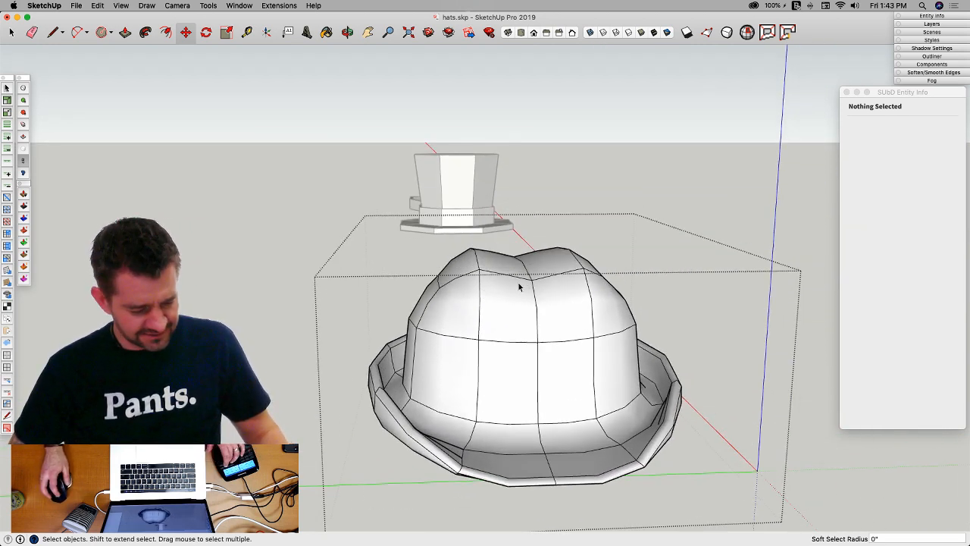
Step: On the low-poly mesh, scale the crown's two raised ridge edges to 0.81 along the green axis and 0.71 along the red axis
{"action": "key", "text": "shift+s"}
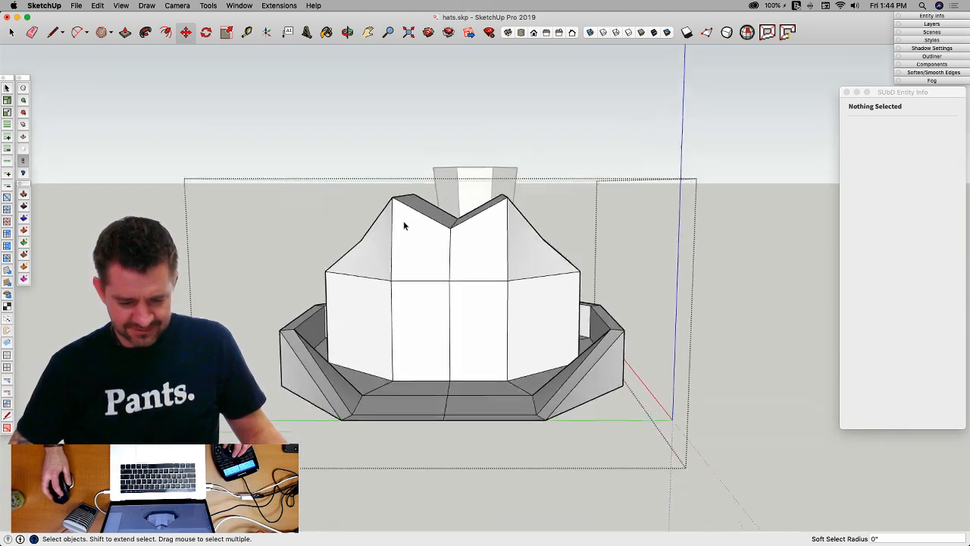
{"action": "left_click_drag", "start_coordinate": [390, 166], "coordinate": [604, 207]}
{"action": "double_click", "coordinate": [530, 314]}
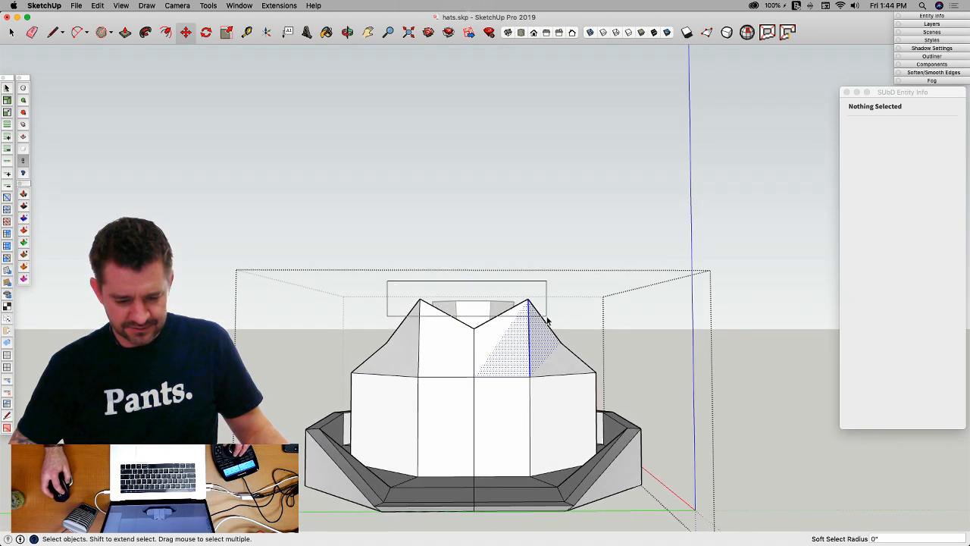
{"action": "left_click_drag", "start_coordinate": [547, 316], "coordinate": [547, 316]}
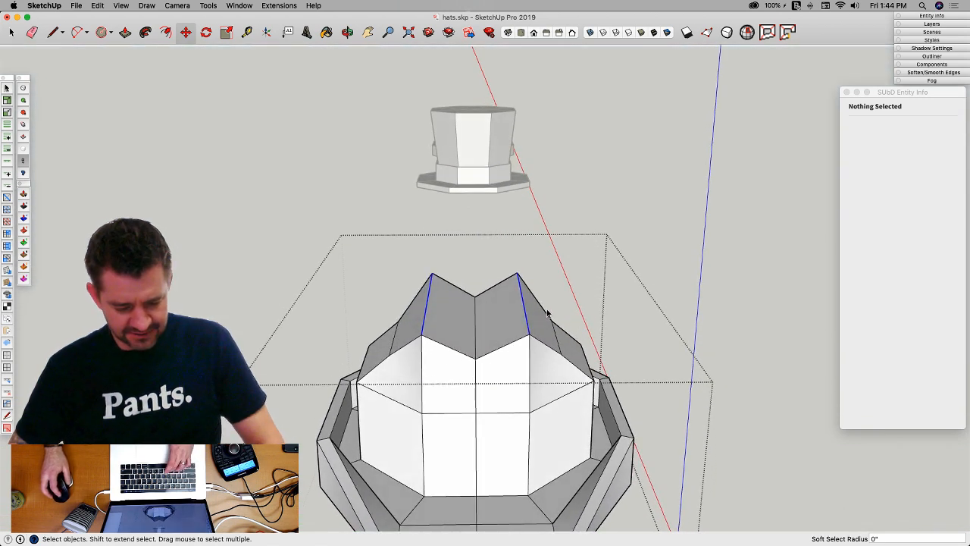
{"action": "key", "text": "v"}
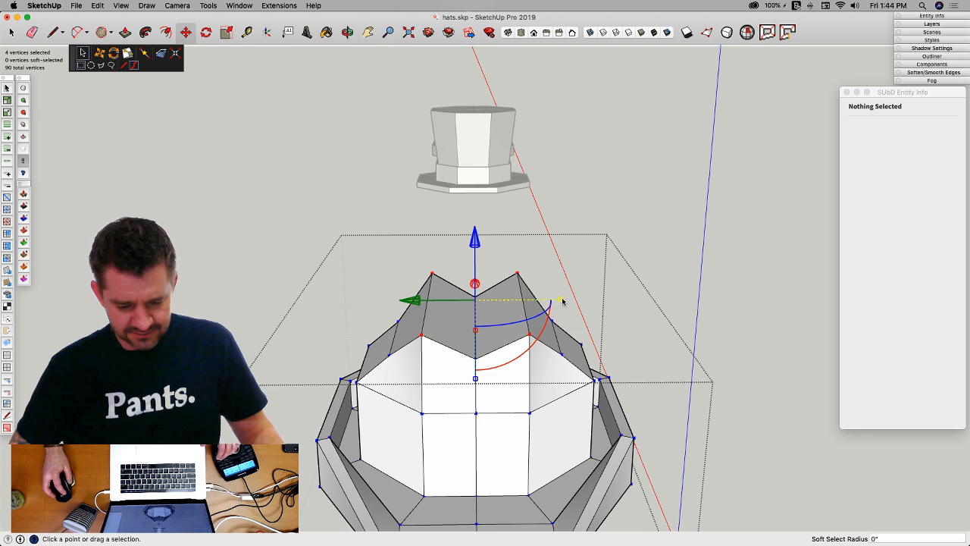
{"action": "left_click_drag", "start_coordinate": [562, 301], "coordinate": [546, 301]}
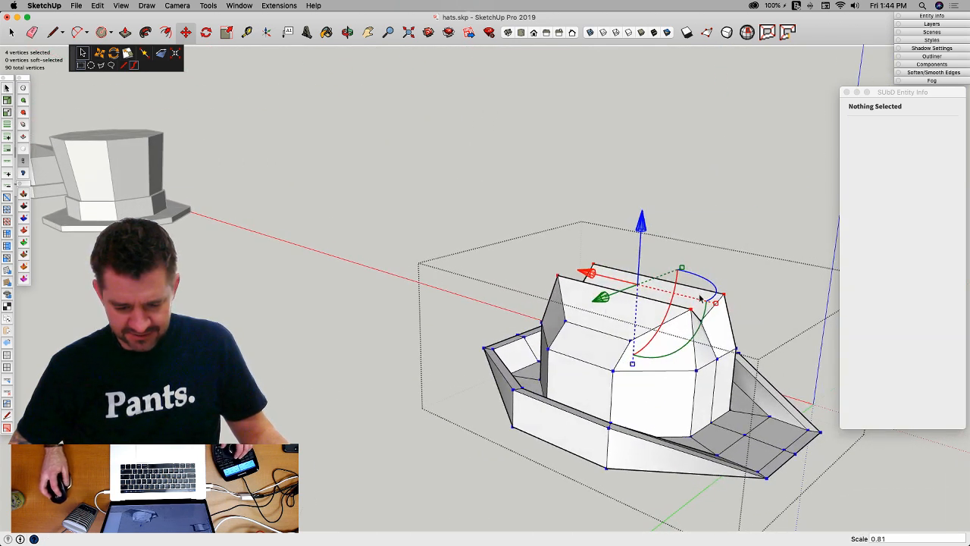
{"action": "left_click_drag", "start_coordinate": [715, 304], "coordinate": [692, 303]}
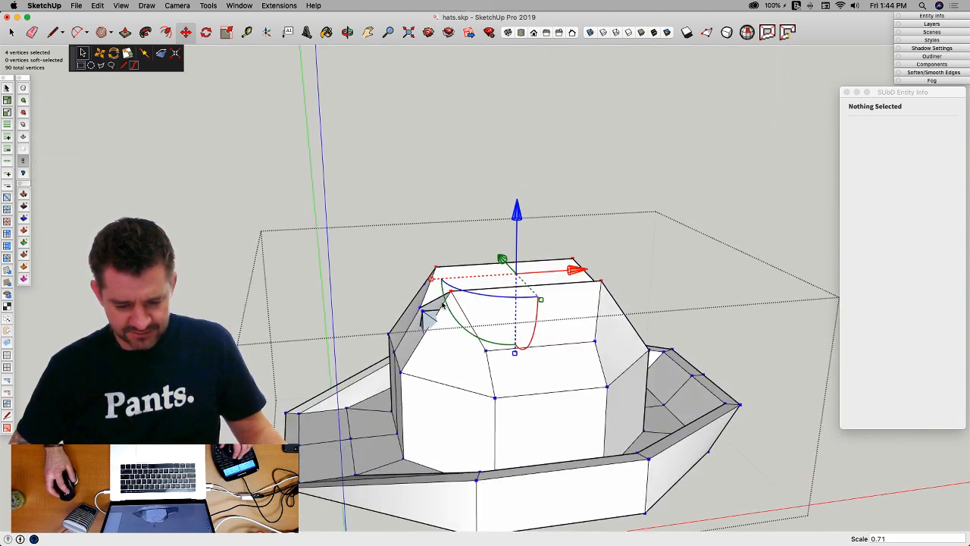
Step: Move the end vertex of the crown's central crease 5 13/16" inward along the red axis
{"action": "left_click", "coordinate": [423, 314]}
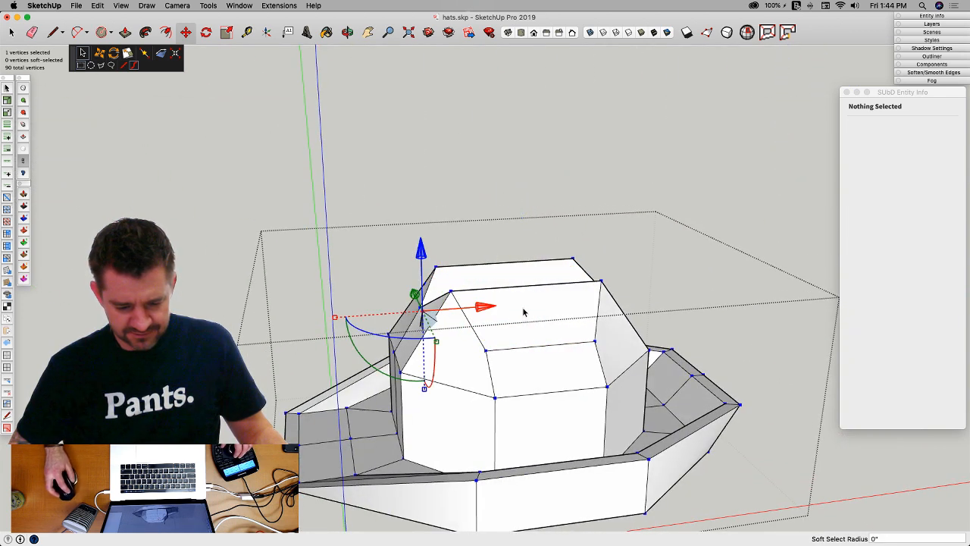
{"action": "left_click_drag", "start_coordinate": [485, 308], "coordinate": [520, 305]}
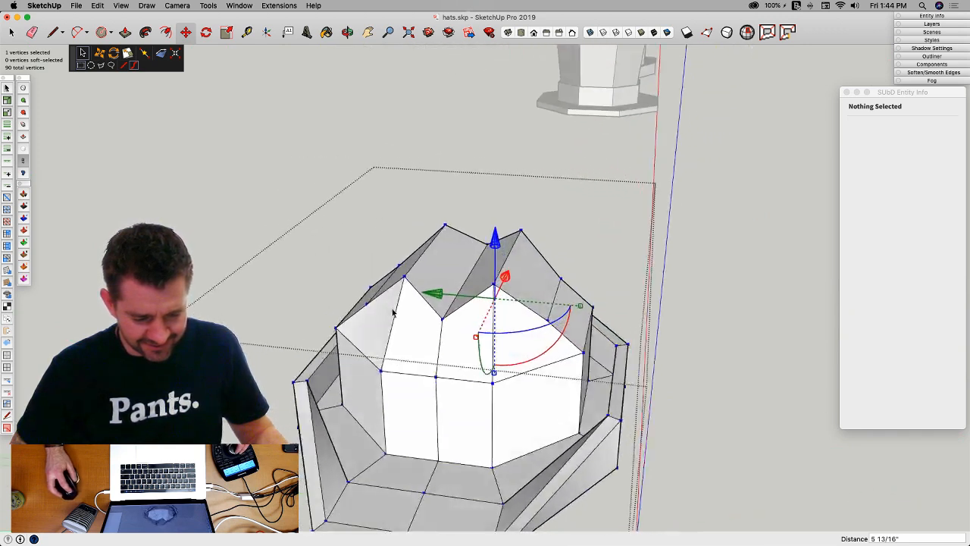
Step: Move the selected peak vertex at the end of the creased crown 2 3/4" along the red axis
{"action": "left_click_drag", "start_coordinate": [416, 298], "coordinate": [415, 302]}
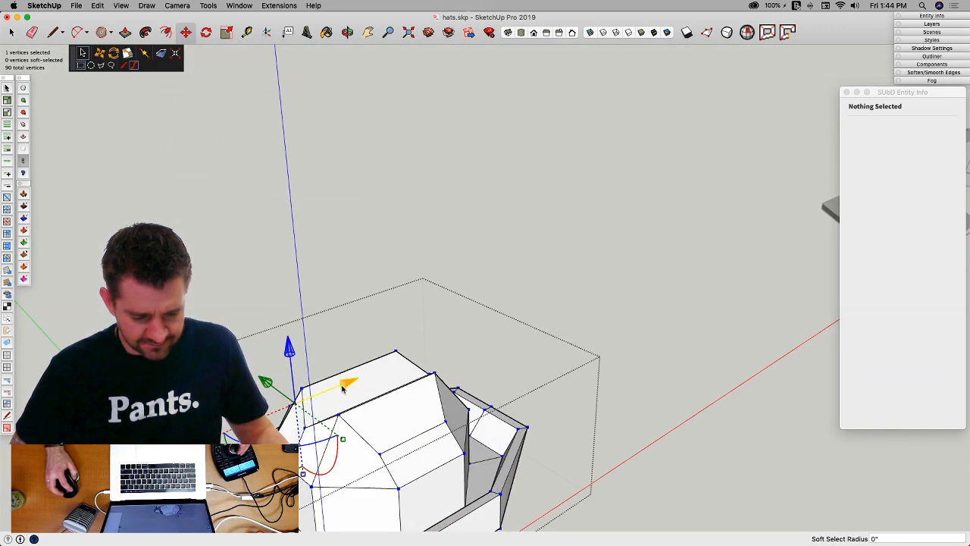
{"action": "left_click_drag", "start_coordinate": [341, 388], "coordinate": [359, 381]}
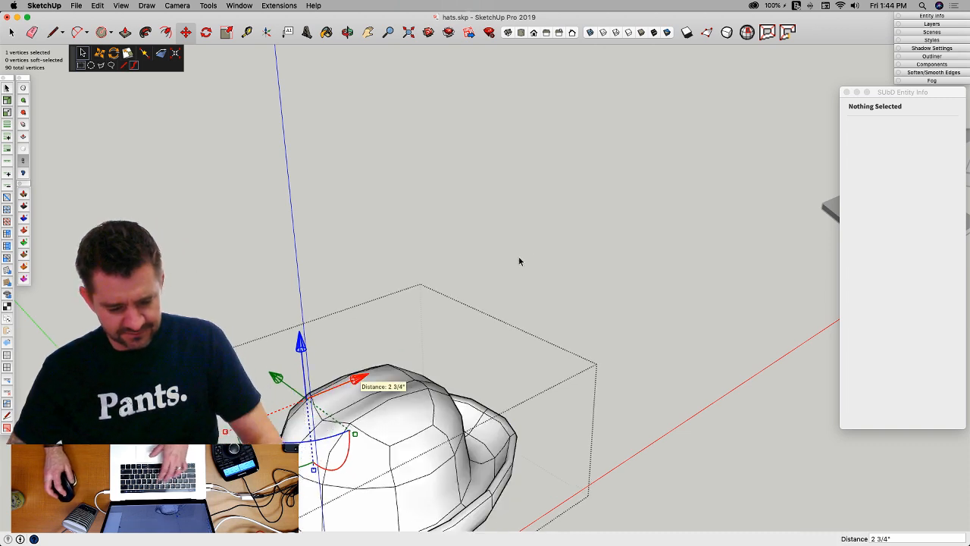
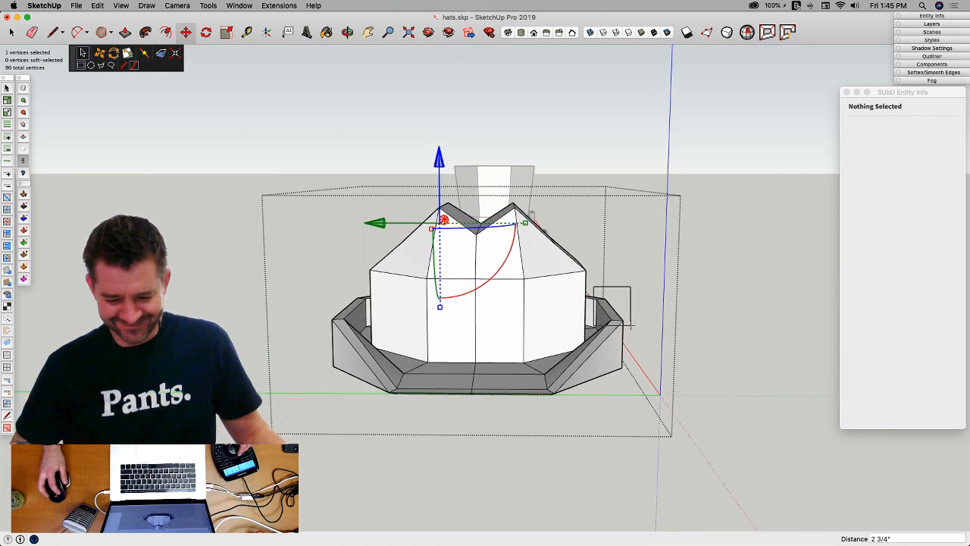
Step: Try to box-select the raised brim vertices at one side of the hat, dismissing the Vertex Tools error reports
{"action": "left_click_drag", "start_coordinate": [593, 287], "coordinate": [631, 326]}
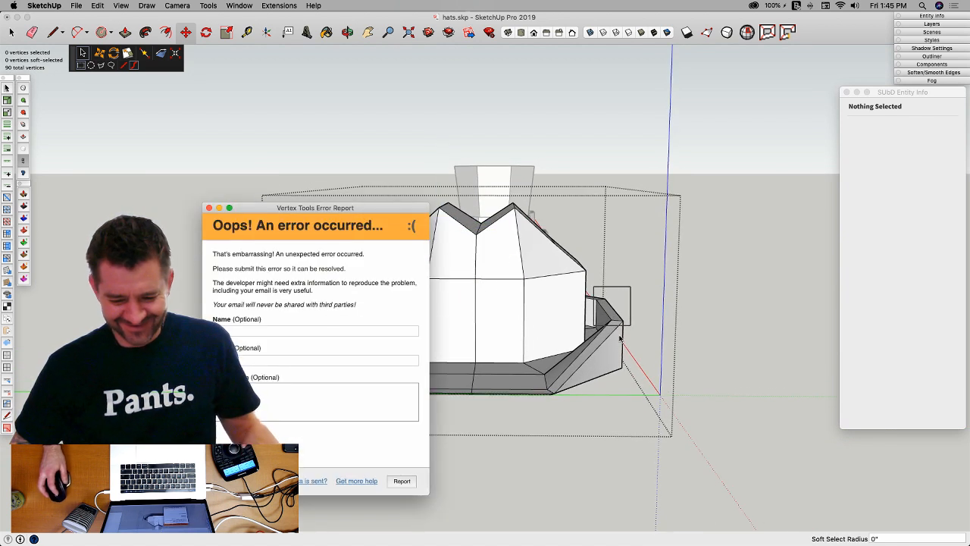
{"action": "left_click", "coordinate": [209, 208]}
{"action": "left_click", "coordinate": [597, 278]}
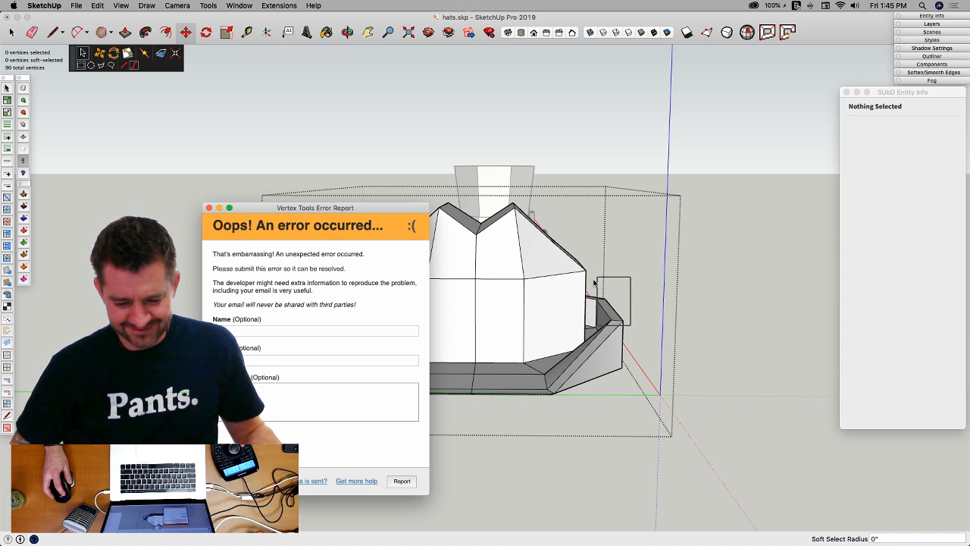
{"action": "left_click", "coordinate": [594, 273]}
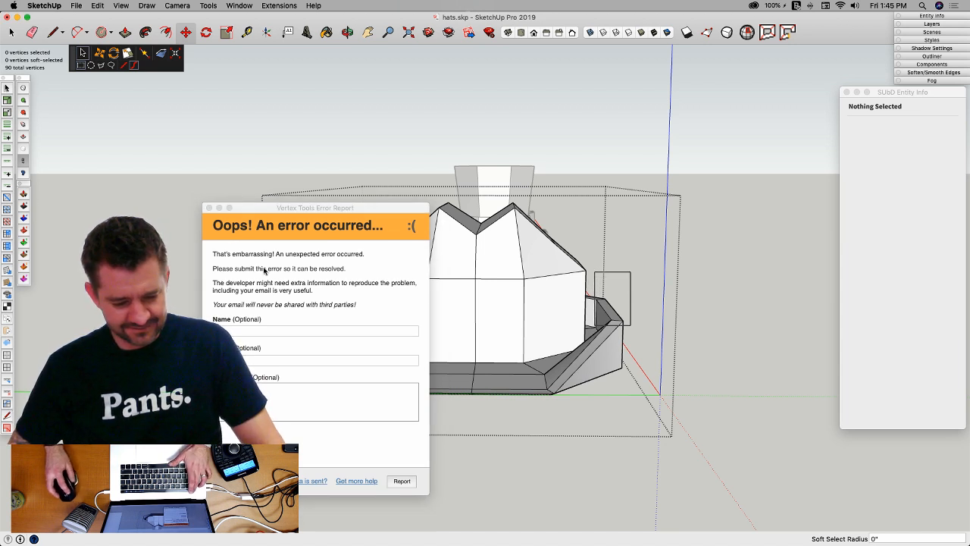
{"action": "left_click", "coordinate": [209, 207]}
{"action": "left_click", "coordinate": [675, 332]}
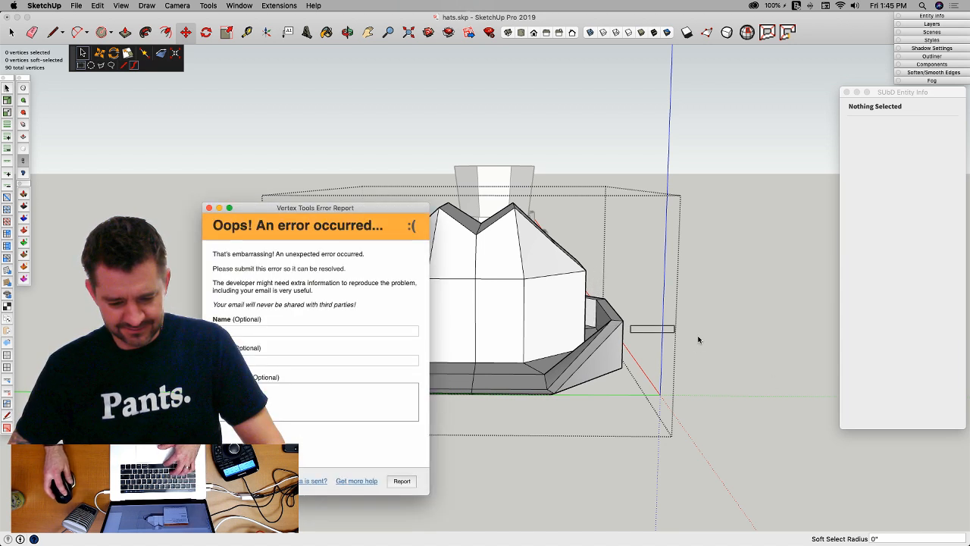
{"action": "left_click", "coordinate": [209, 208]}
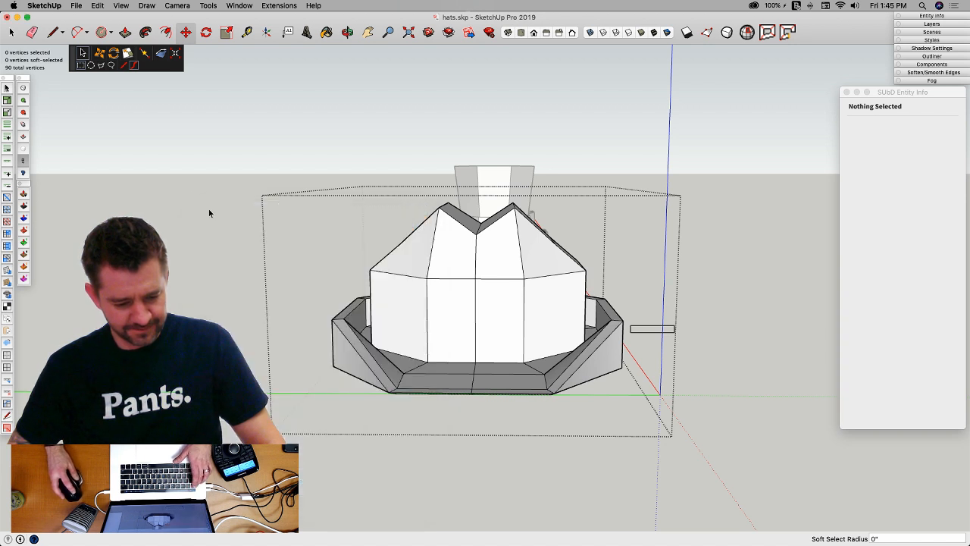
Step: Select the top rim faces on both sides of the brim and scale their vertices along the green axis
{"action": "key", "text": "space"}
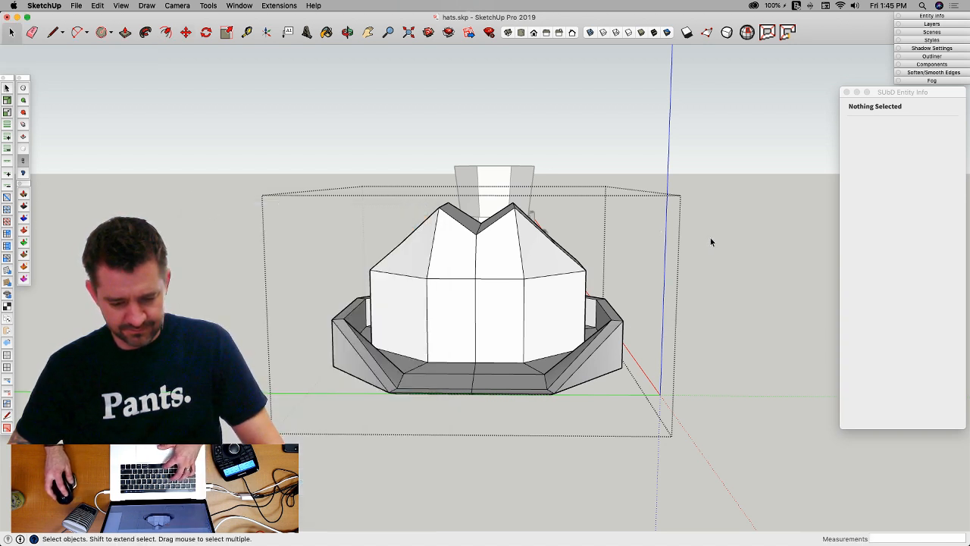
{"action": "left_click", "coordinate": [709, 239]}
{"action": "double_click", "coordinate": [563, 299]}
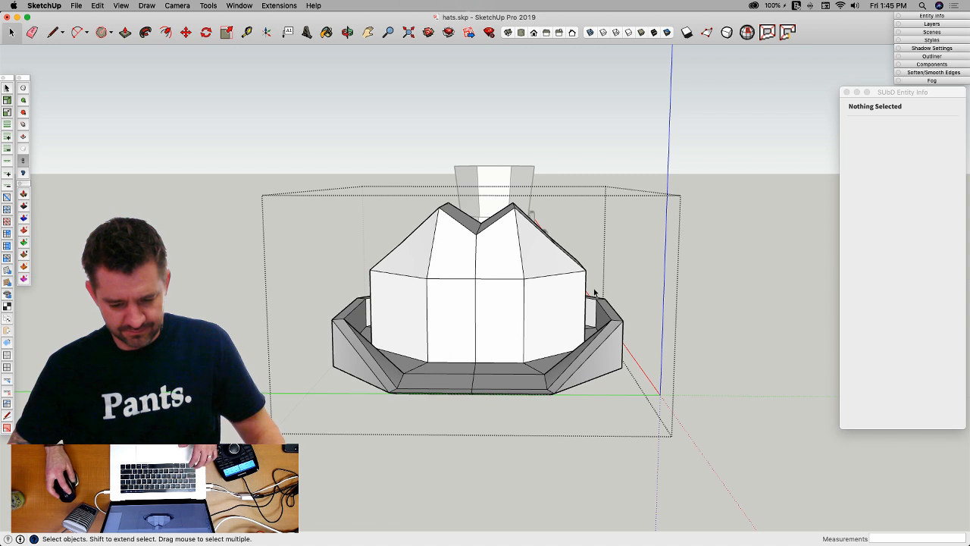
{"action": "left_click", "coordinate": [347, 310], "text": "shift"}
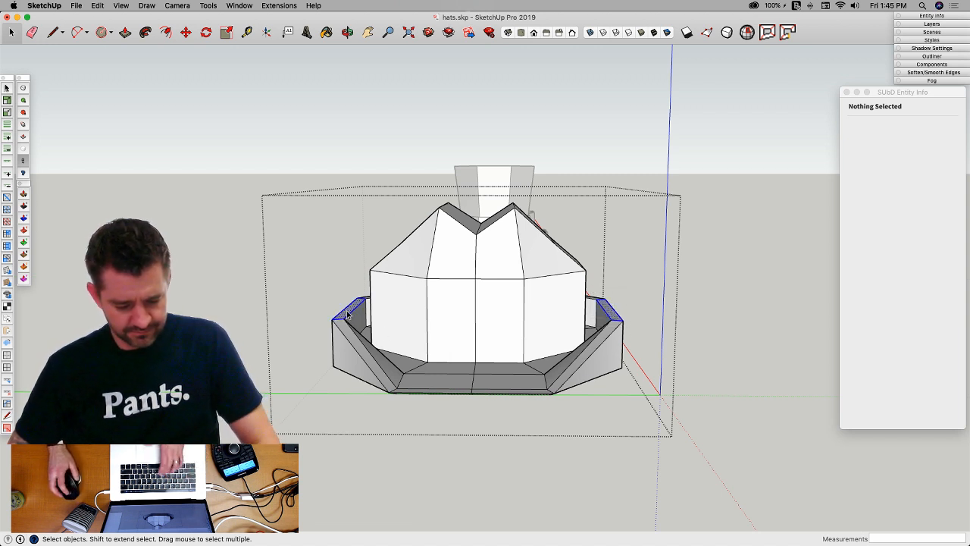
{"action": "key", "text": "v"}
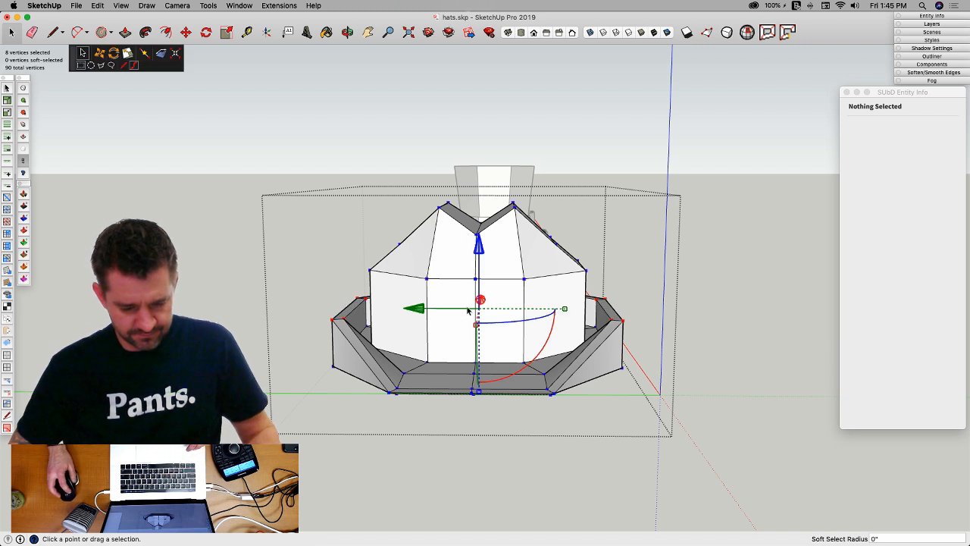
{"action": "left_click_drag", "start_coordinate": [564, 311], "coordinate": [575, 337]}
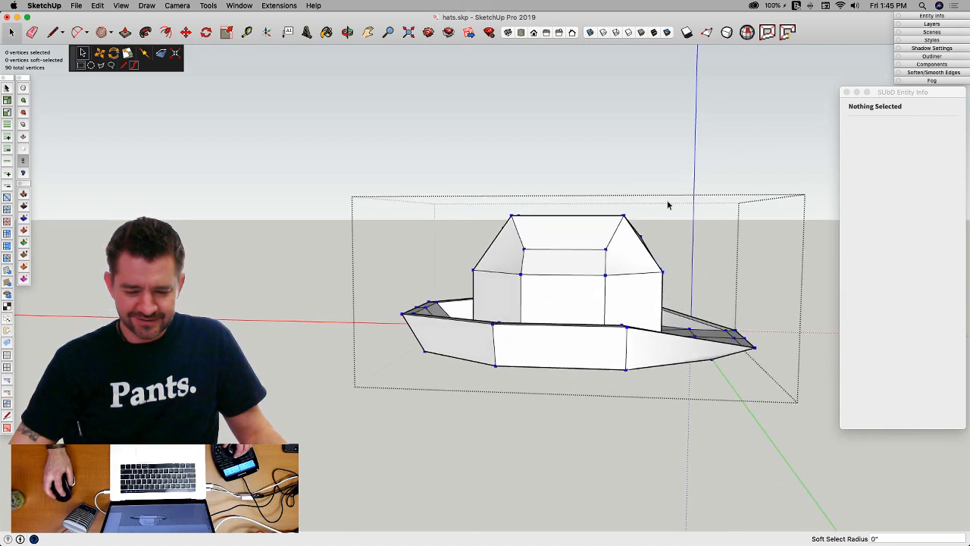
Step: Lower the crown vertices at the end facing the flatter brim slightly along the blue axis, and show the hat subdivided
{"action": "left_click_drag", "start_coordinate": [573, 180], "coordinate": [698, 294]}
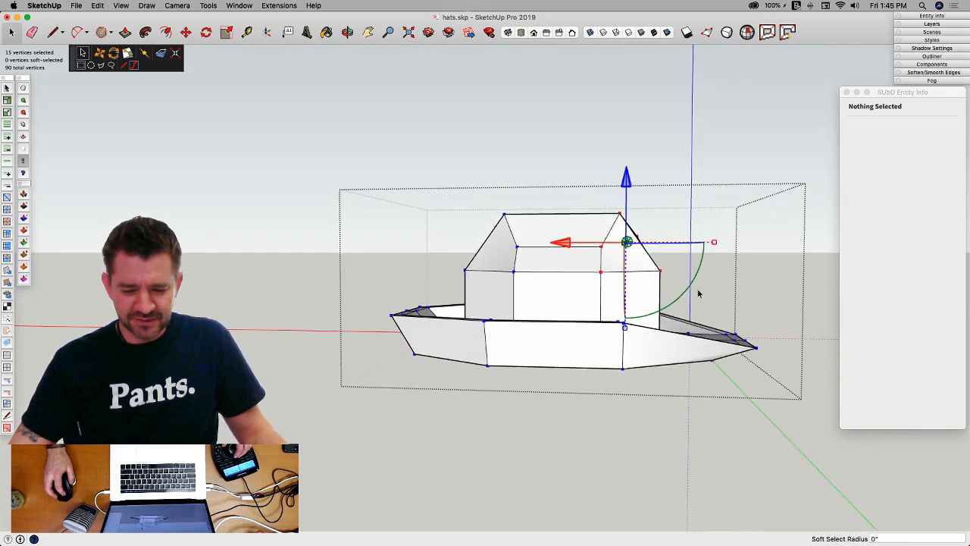
{"action": "left_click_drag", "start_coordinate": [629, 184], "coordinate": [630, 194]}
{"action": "left_click", "coordinate": [706, 159]}
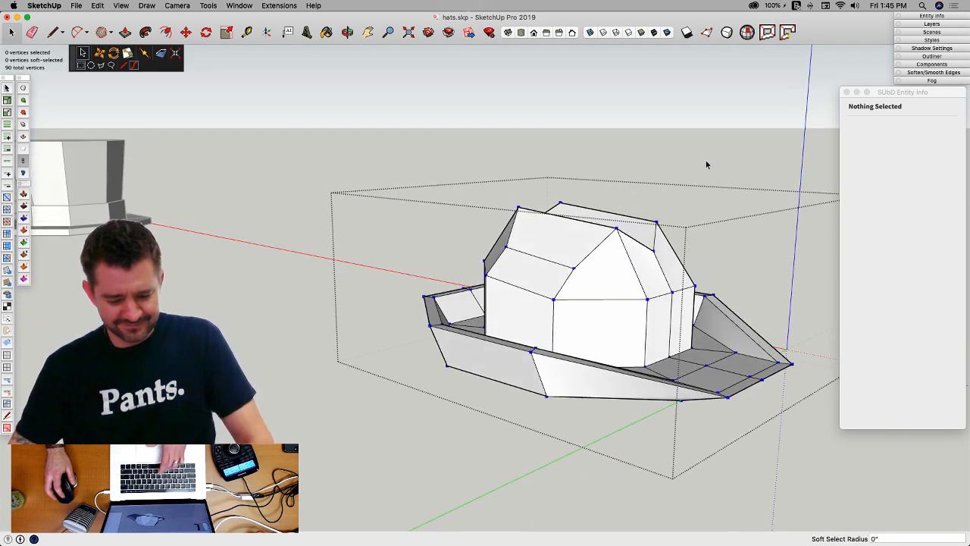
{"action": "key", "text": "t"}
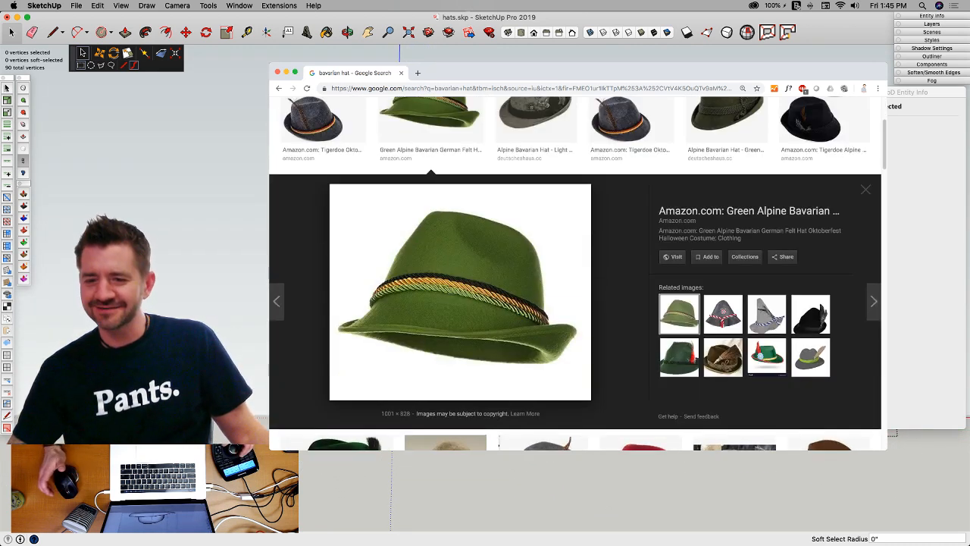
Step: Open the Tigerdoe Oktoberfest hat picture in the browser's image search and compare it with the subdivided hat in SketchUp
{"action": "left_click", "coordinate": [324, 121]}
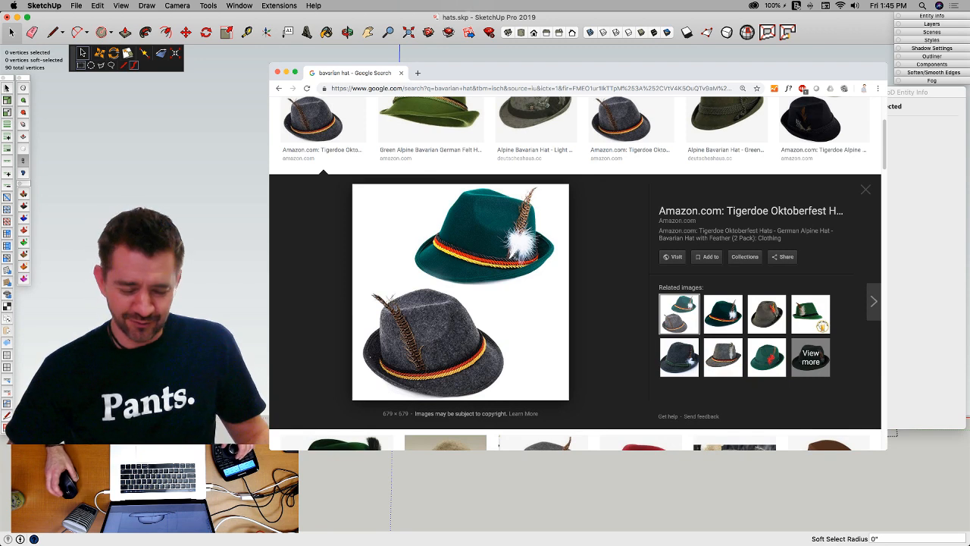
{"action": "left_click", "coordinate": [554, 413]}
{"action": "middle_click_drag", "start_coordinate": [554, 413], "coordinate": [559, 260]}
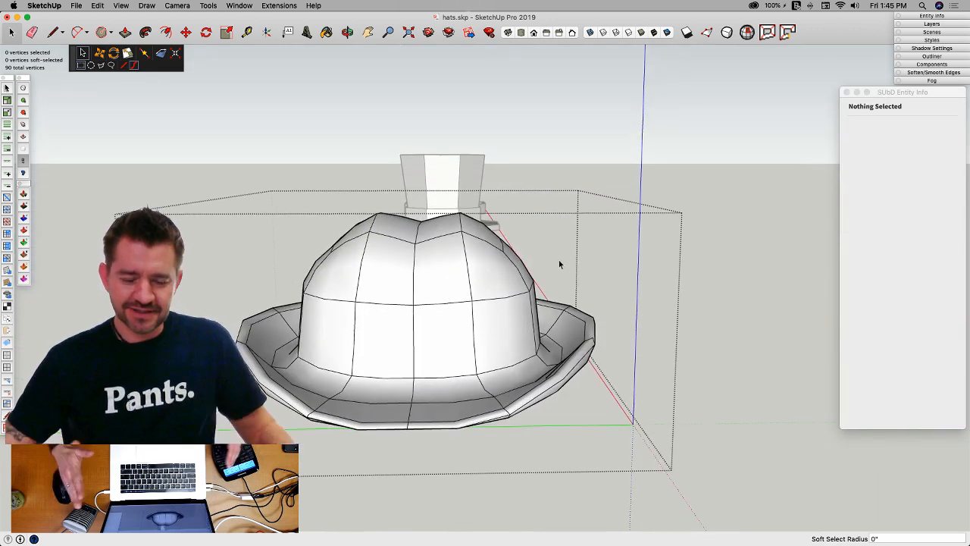
{"action": "key", "text": "super+Tab"}
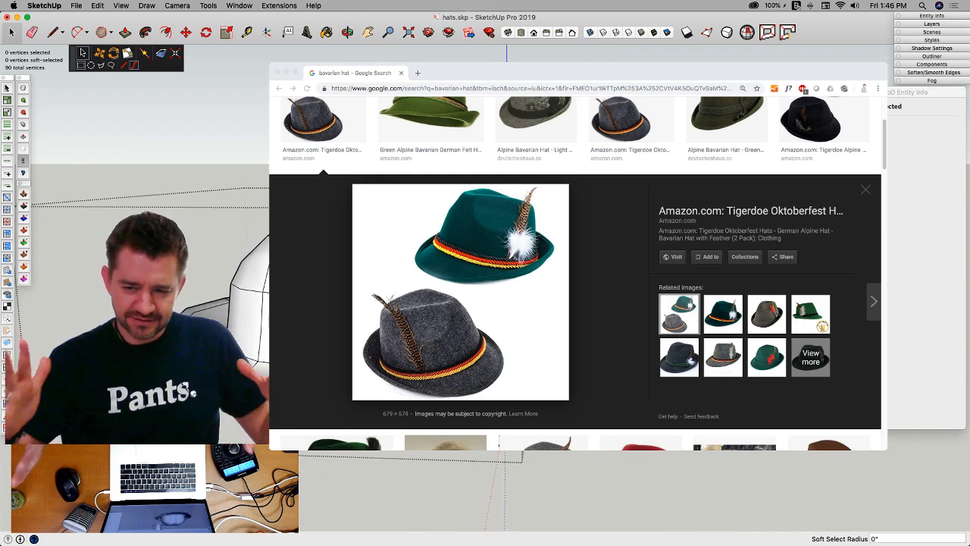
{"action": "key", "text": "super+Tab"}
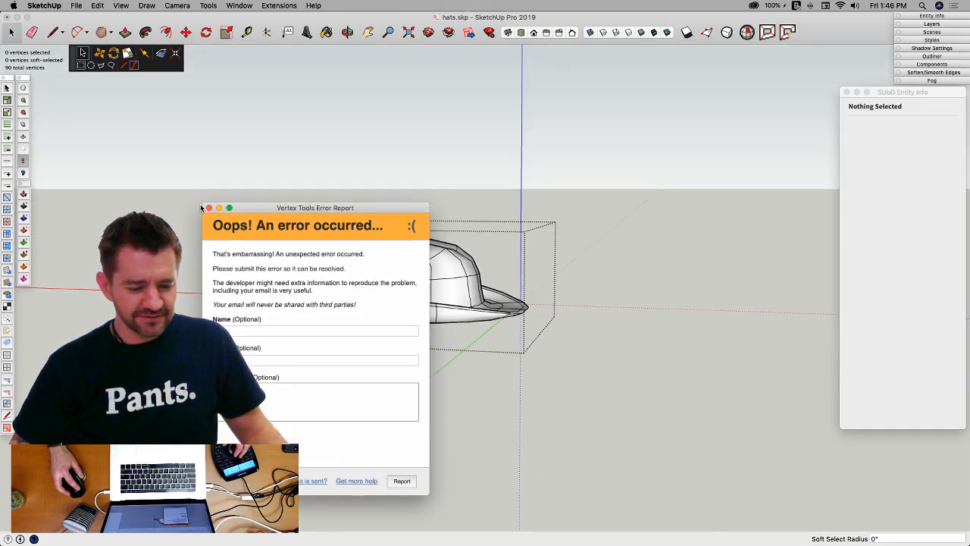
Step: Dismiss the Vertex Tools error report and leave vertex editing and the hat group
{"action": "left_click", "coordinate": [209, 207]}
{"action": "key", "text": "space"}
{"action": "left_click", "coordinate": [373, 386]}
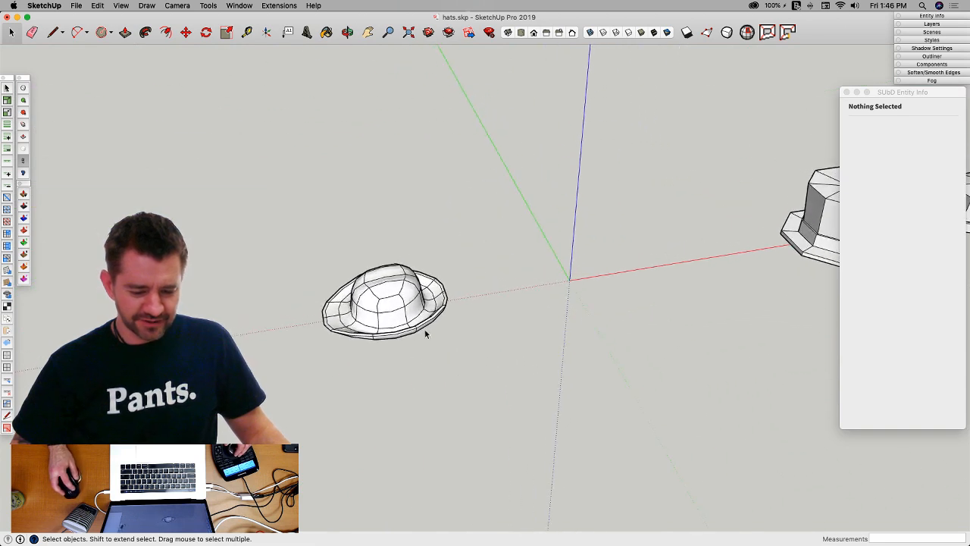
Step: Move the top hat and bowler hat groups together about 16' 7" along the red axis towards the creased hat
{"action": "left_click_drag", "start_coordinate": [449, 120], "coordinate": [766, 329]}
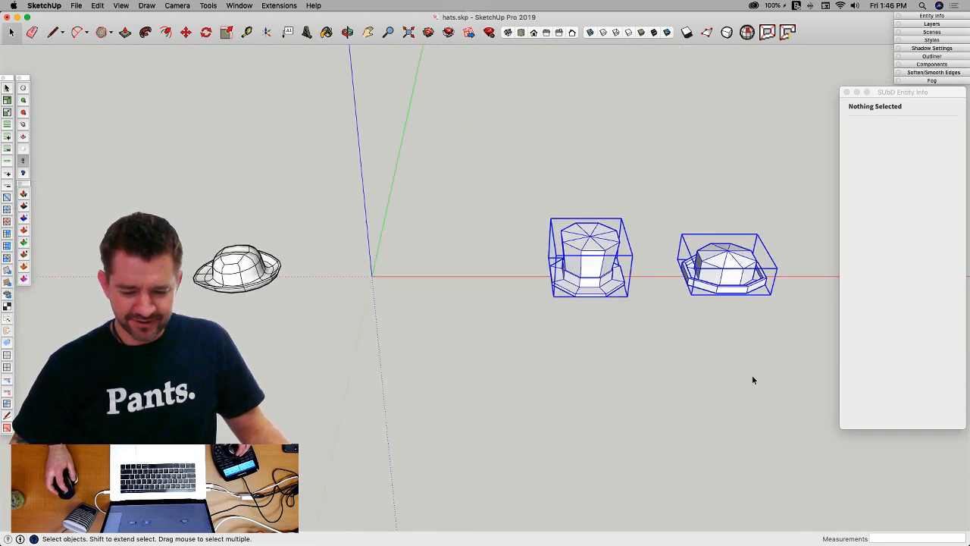
{"action": "key", "text": "m"}
{"action": "left_click", "coordinate": [742, 382]}
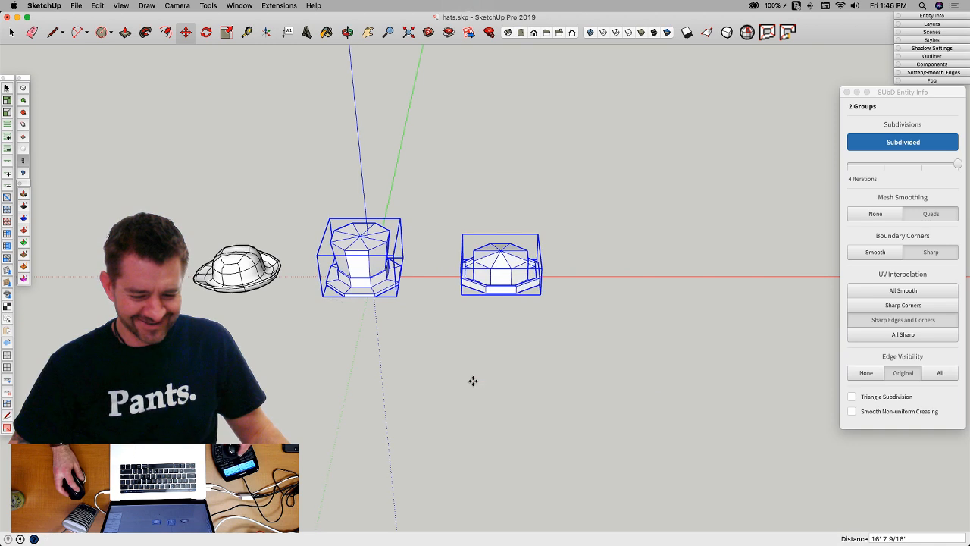
{"action": "left_click", "coordinate": [531, 421]}
{"action": "key", "text": "space"}
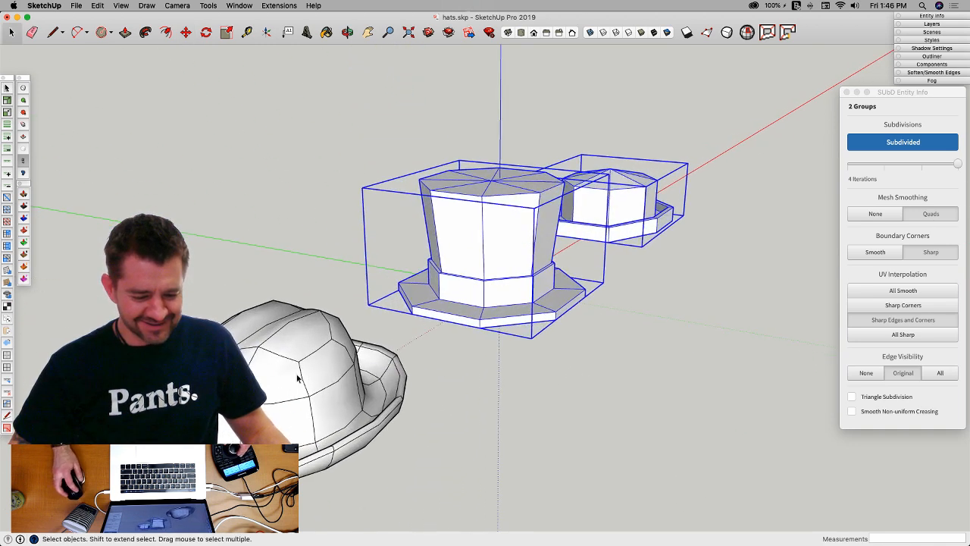
Step: Raise the creased hat's subdivision level to 3 iterations
{"action": "left_click", "coordinate": [357, 334]}
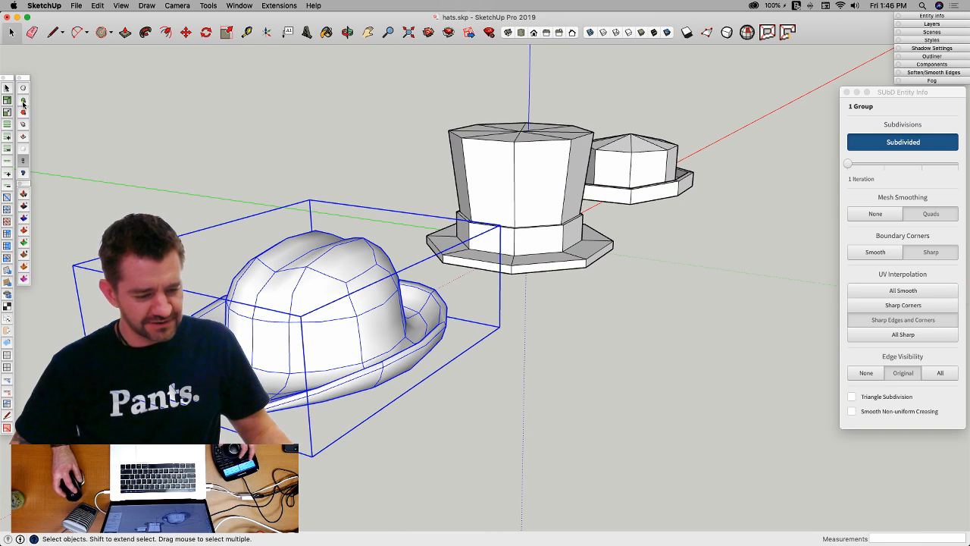
{"action": "left_click", "coordinate": [24, 101]}
{"action": "left_click", "coordinate": [23, 101]}
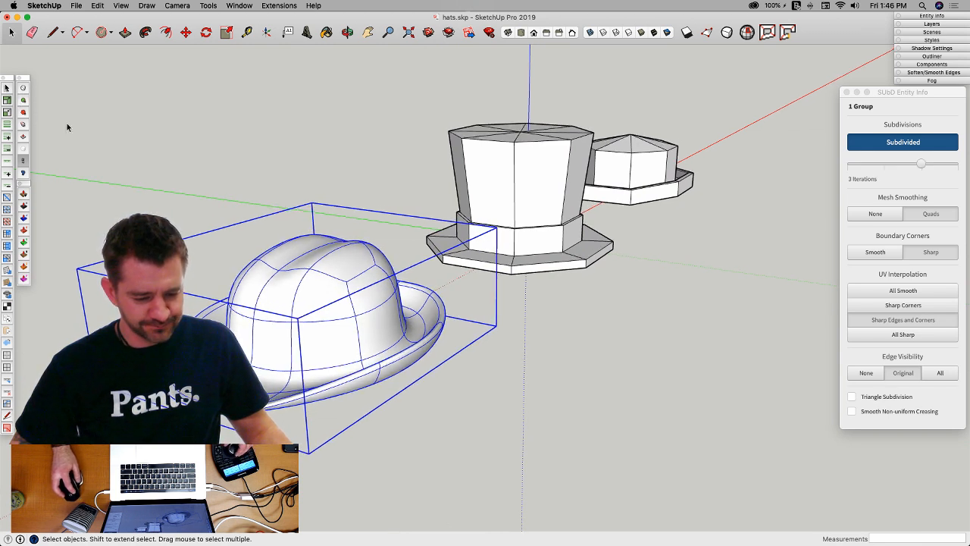
Step: Turn on subdivision for the top hat and for the bowler hat
{"action": "left_click", "coordinate": [517, 220]}
{"action": "left_click", "coordinate": [23, 88]}
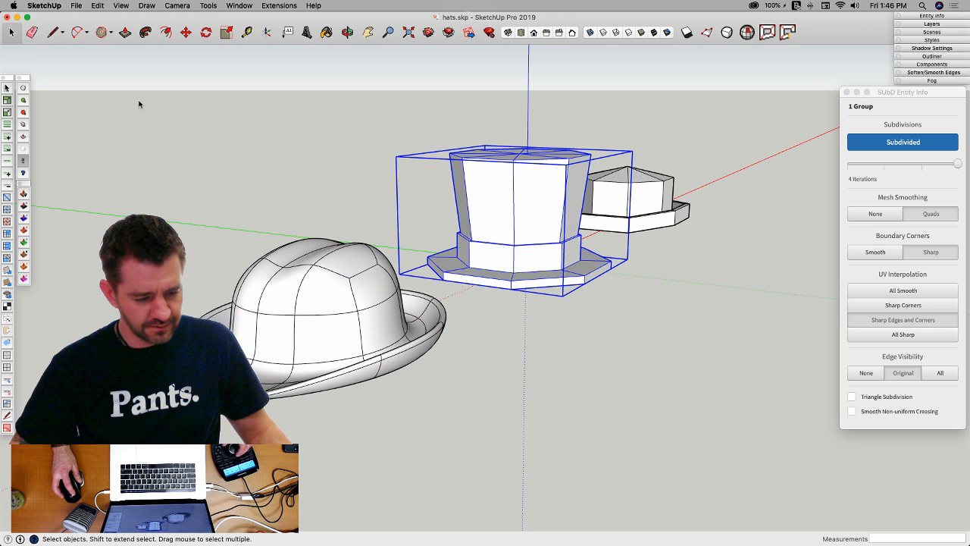
{"action": "left_click", "coordinate": [656, 213]}
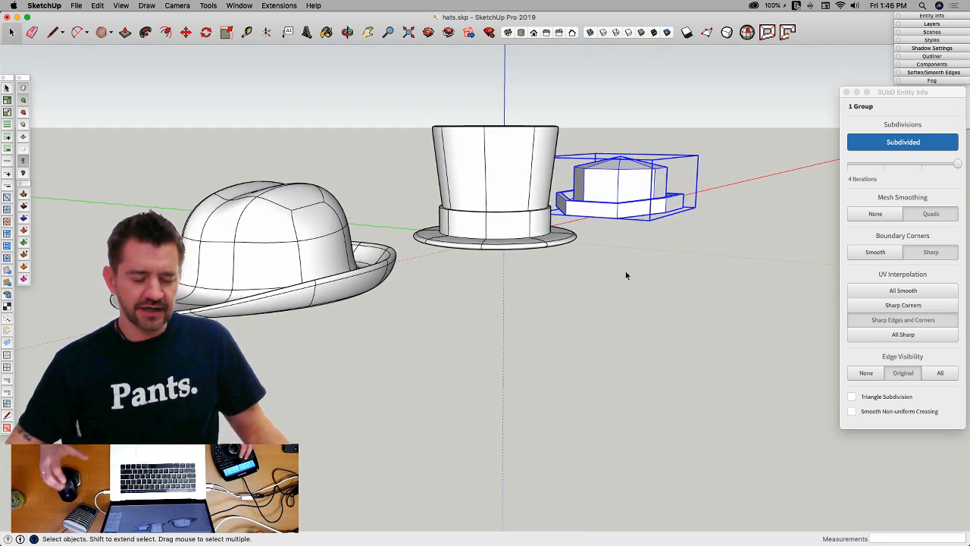
{"action": "middle_click_drag", "start_coordinate": [625, 275], "coordinate": [599, 134]}
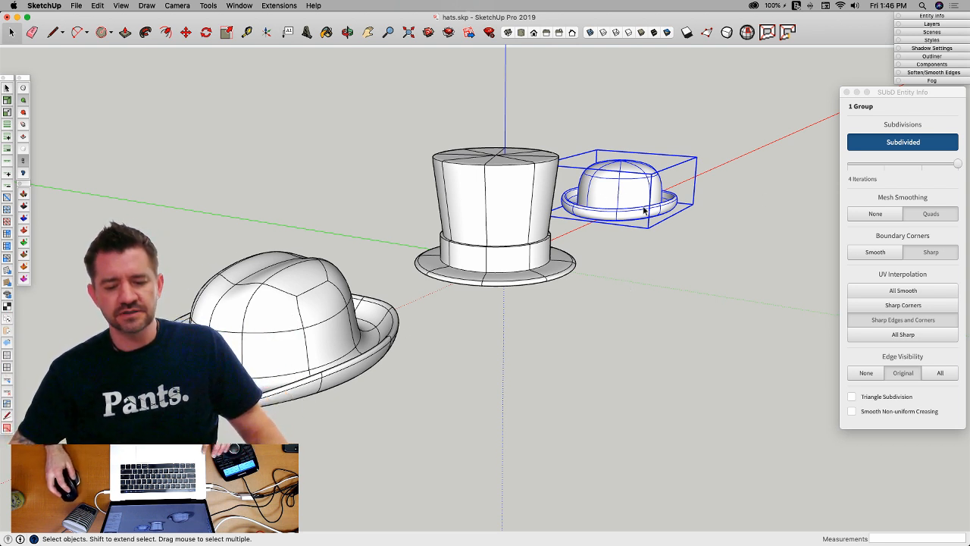
{"action": "middle_click_drag", "start_coordinate": [660, 281], "coordinate": [104, 152]}
Step: Clear the selection and hide the mesh edges so all three hats display as smooth surfaces
{"action": "left_click", "coordinate": [676, 322]}
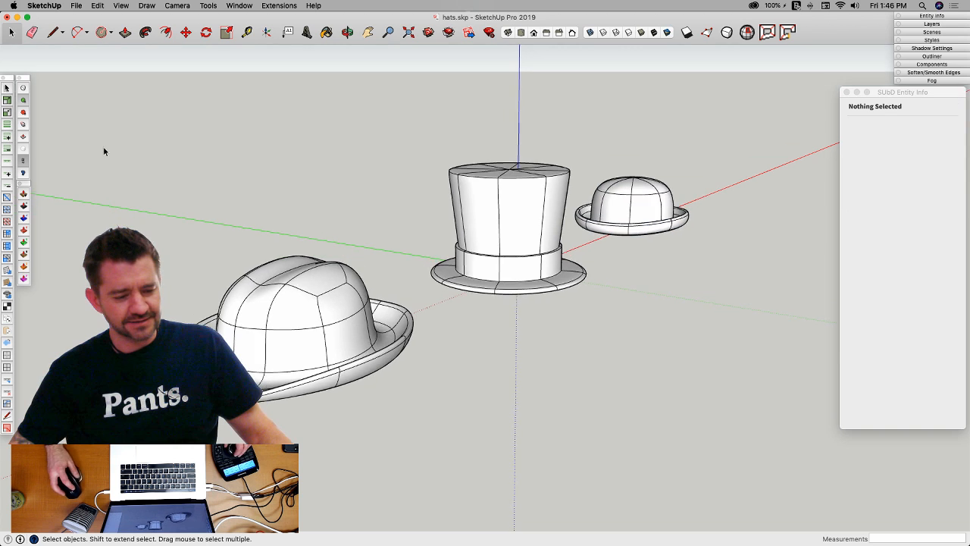
{"action": "left_click", "coordinate": [24, 148]}
{"action": "middle_click_drag", "start_coordinate": [538, 390], "coordinate": [538, 390]}
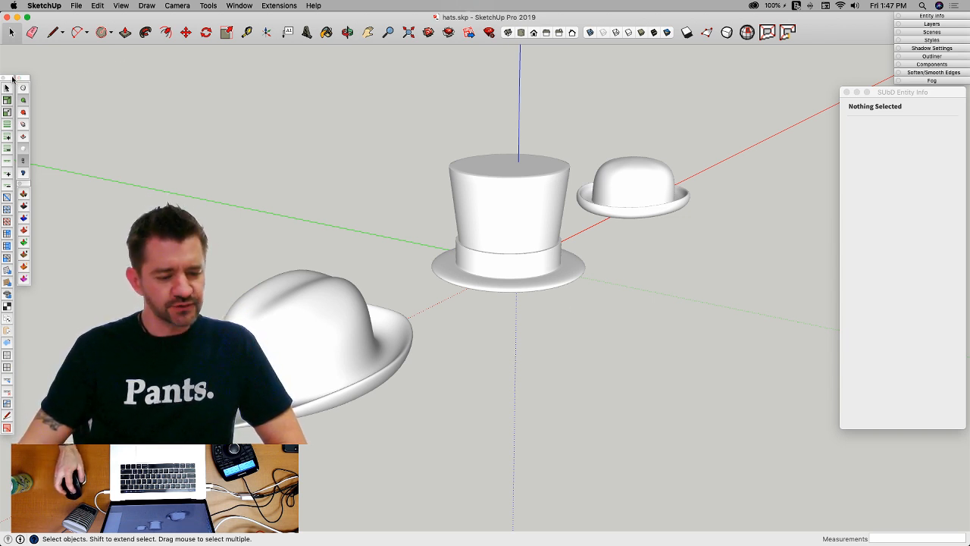
Step: Bring the quad modelling tools, including the Flip Triangulation Tool, into the open for review and return them to their place
{"action": "left_click_drag", "start_coordinate": [11, 77], "coordinate": [118, 71]}
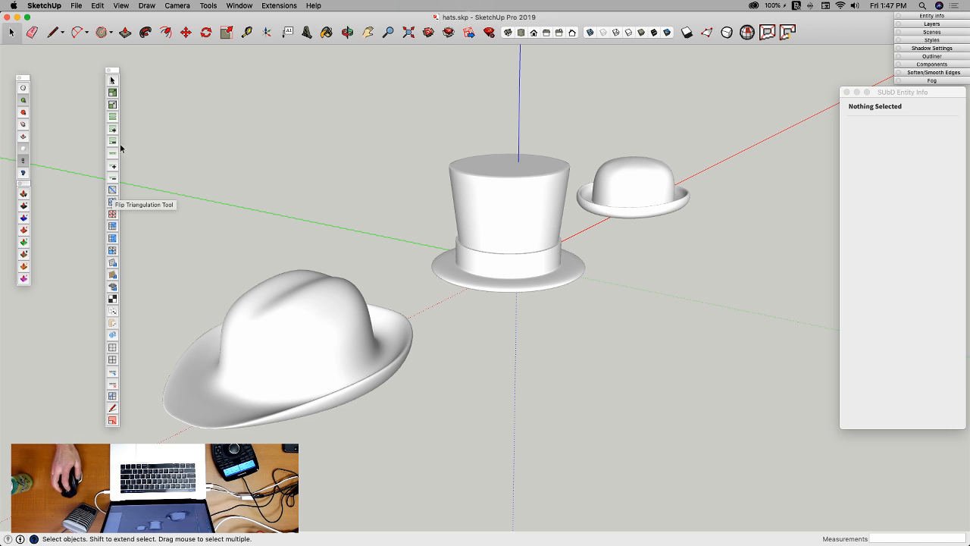
{"action": "left_click_drag", "start_coordinate": [116, 71], "coordinate": [11, 76]}
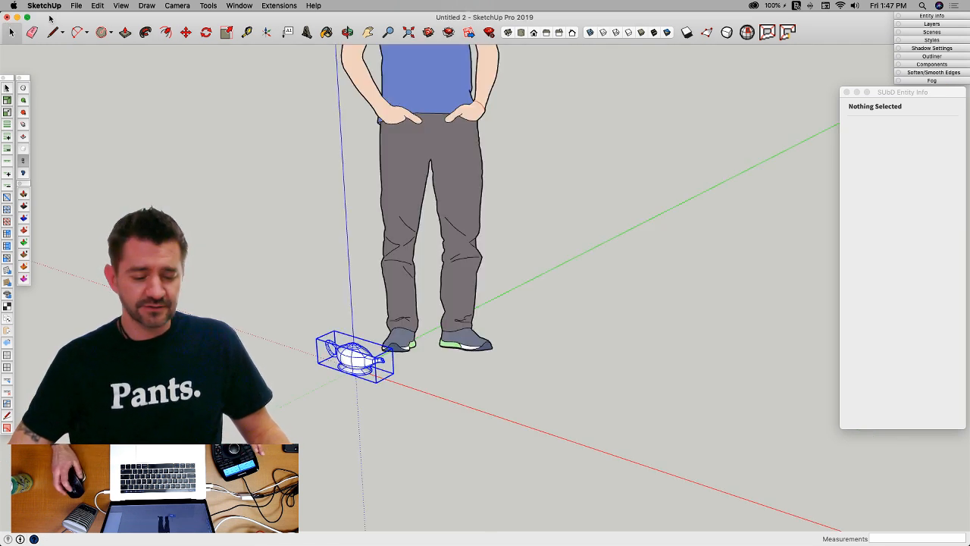
Step: Start a new SketchUp model containing only the default scale figure
{"action": "left_click", "coordinate": [78, 6]}
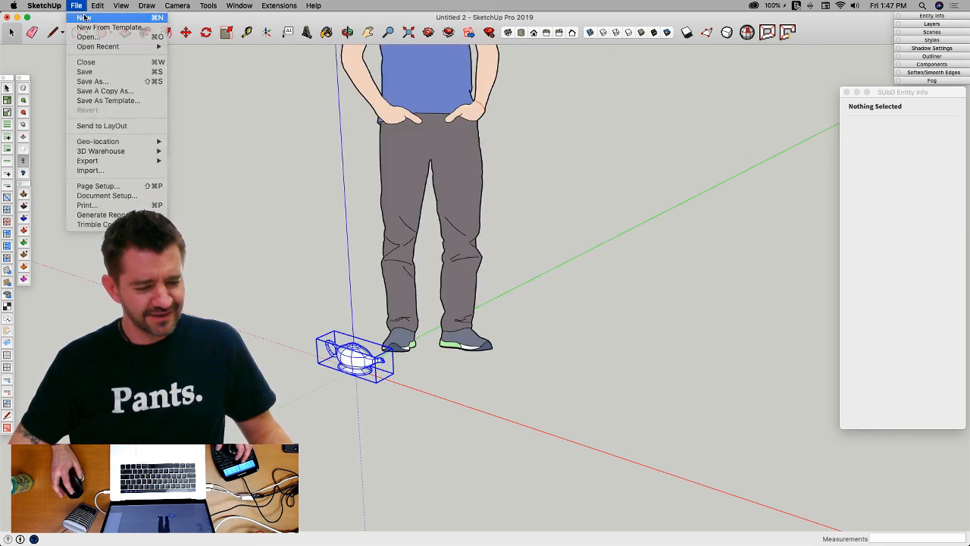
{"action": "left_click", "coordinate": [133, 30]}
{"action": "middle_click_drag", "start_coordinate": [475, 317], "coordinate": [398, 187]}
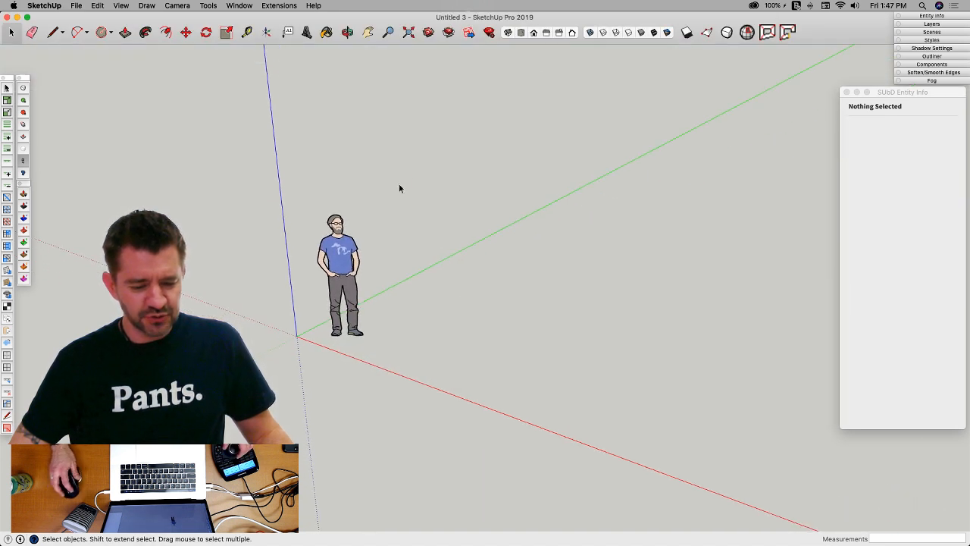
Step: Delete the default scale figure from the new model
{"action": "key", "text": "e"}
{"action": "left_click", "coordinate": [359, 241]}
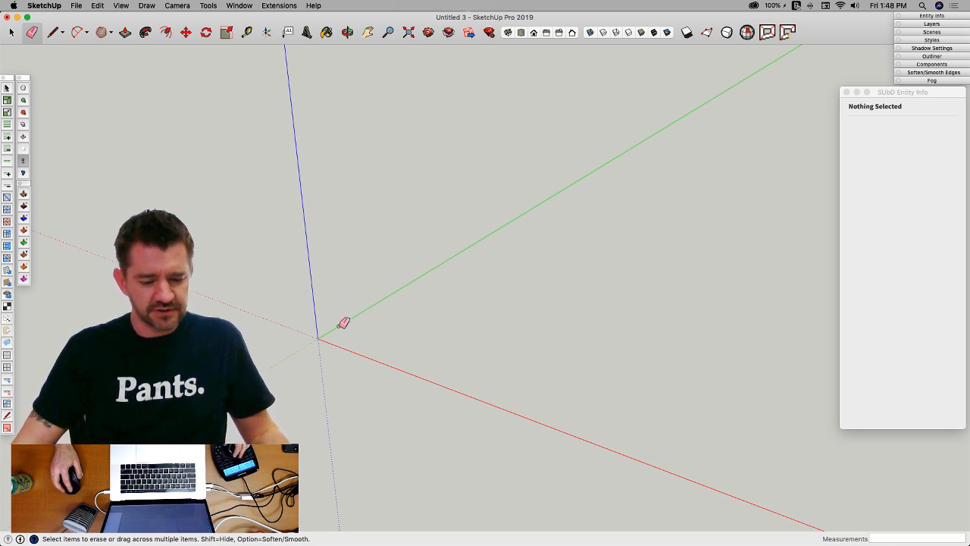
{"action": "key", "text": "space"}
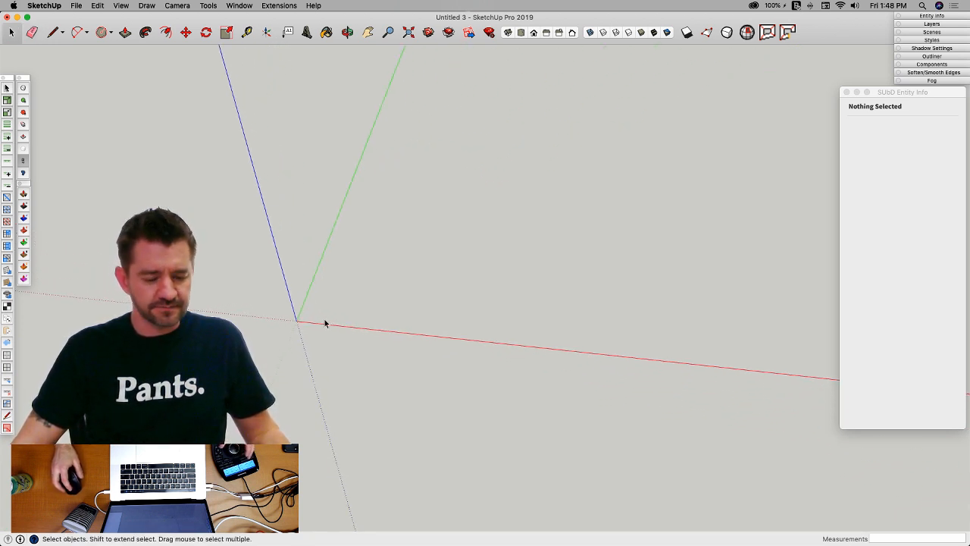
{"action": "key", "text": "r"}
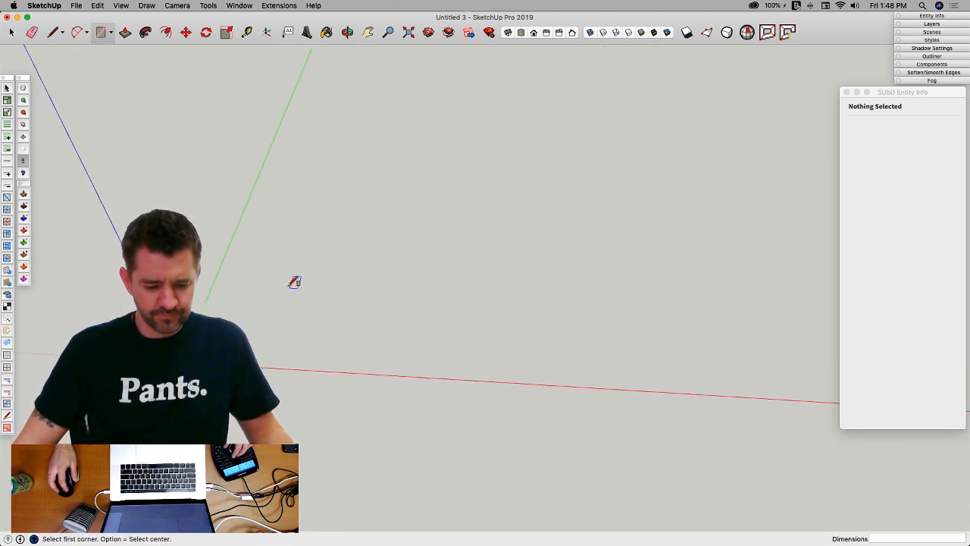
{"action": "left_click", "coordinate": [226, 294]}
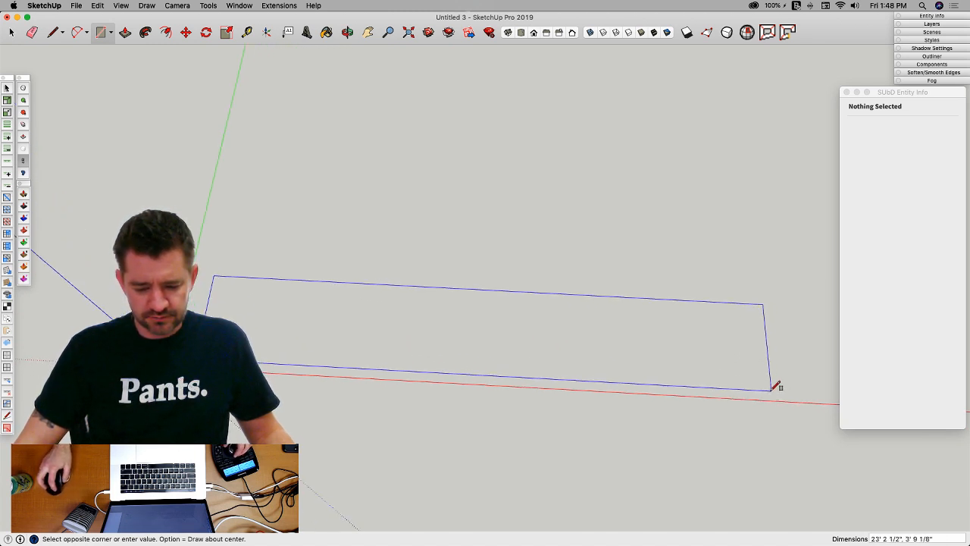
{"action": "left_click", "coordinate": [769, 395]}
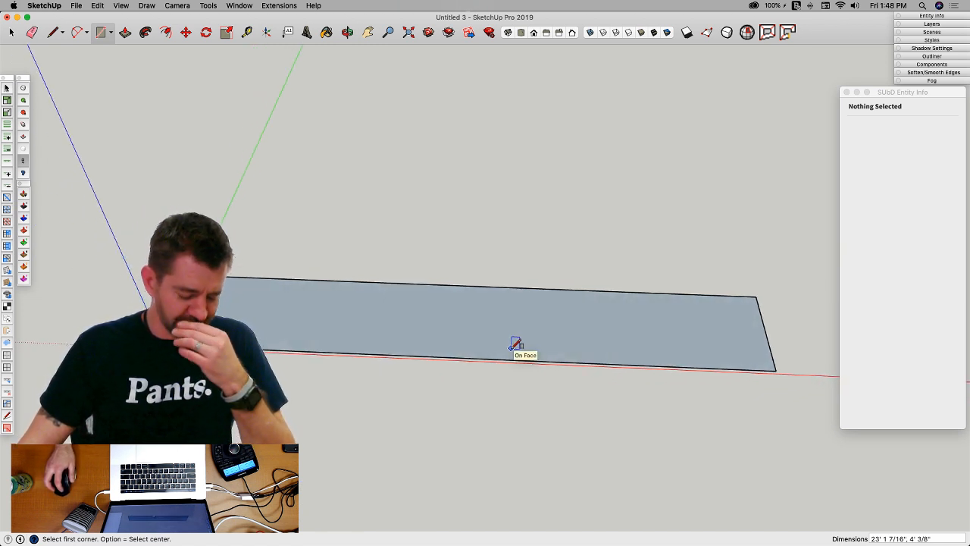
{"action": "key", "text": "super+z"}
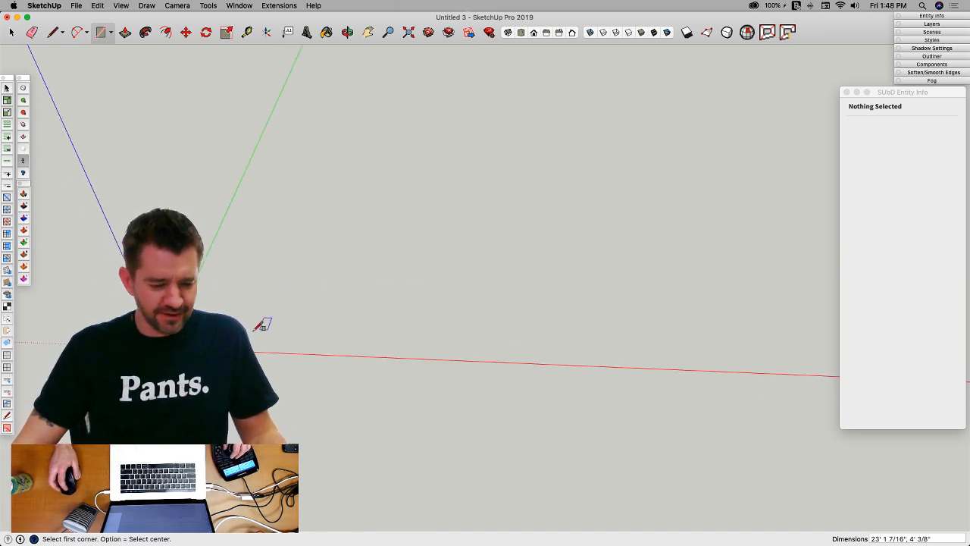
Step: Draw a rectangle about 3' 3 1/2" by 3' 6 5/8" near the origin and pull it up into a shallow slab
{"action": "left_click", "coordinate": [241, 343]}
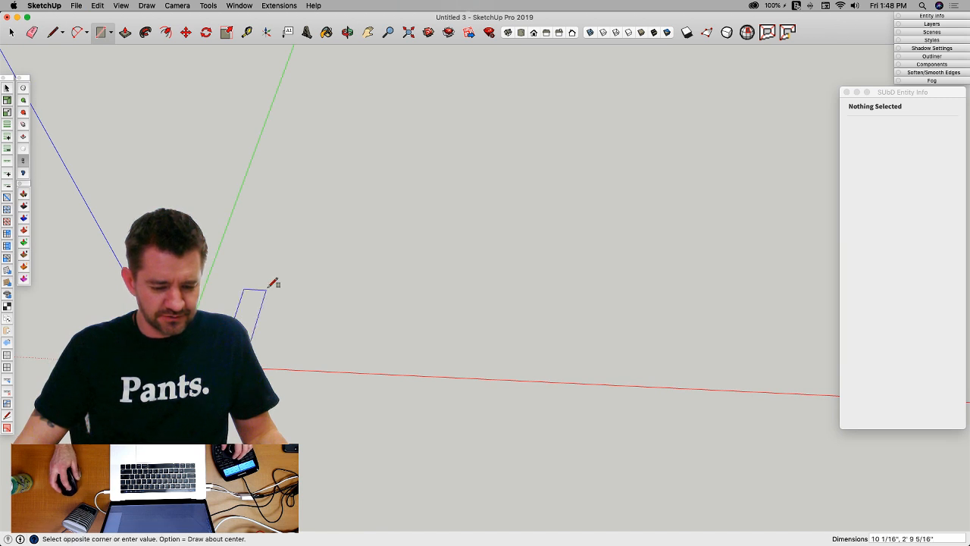
{"action": "left_click", "coordinate": [339, 278]}
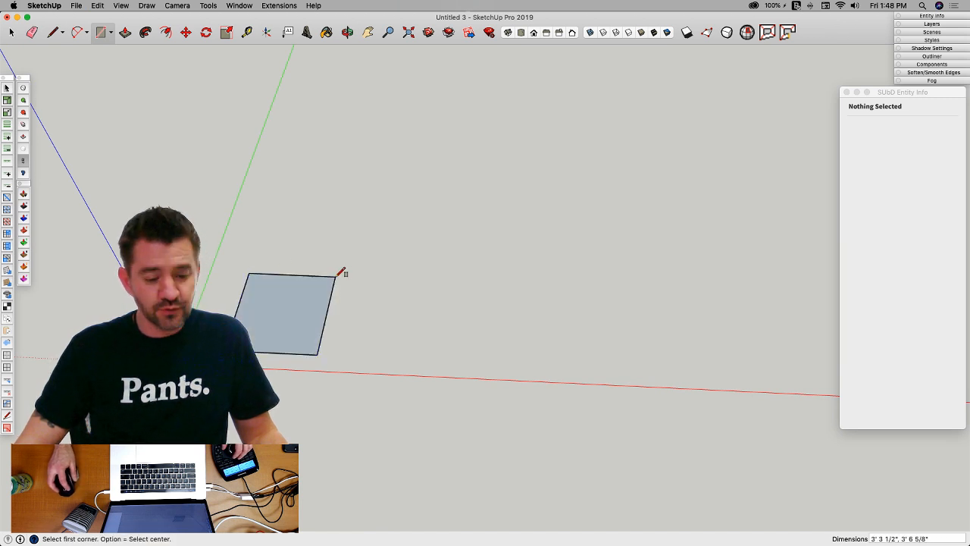
{"action": "key", "text": "p"}
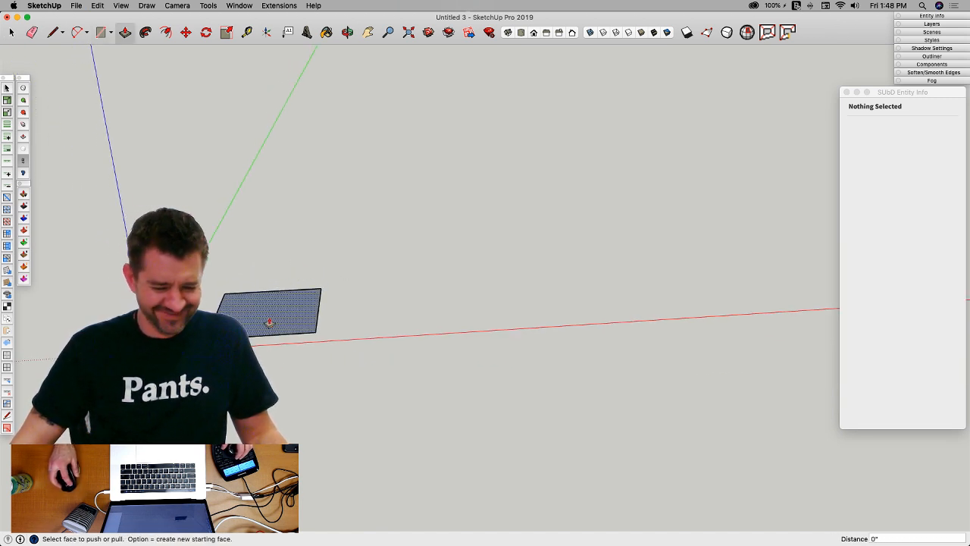
{"action": "left_click_drag", "start_coordinate": [269, 322], "coordinate": [266, 288]}
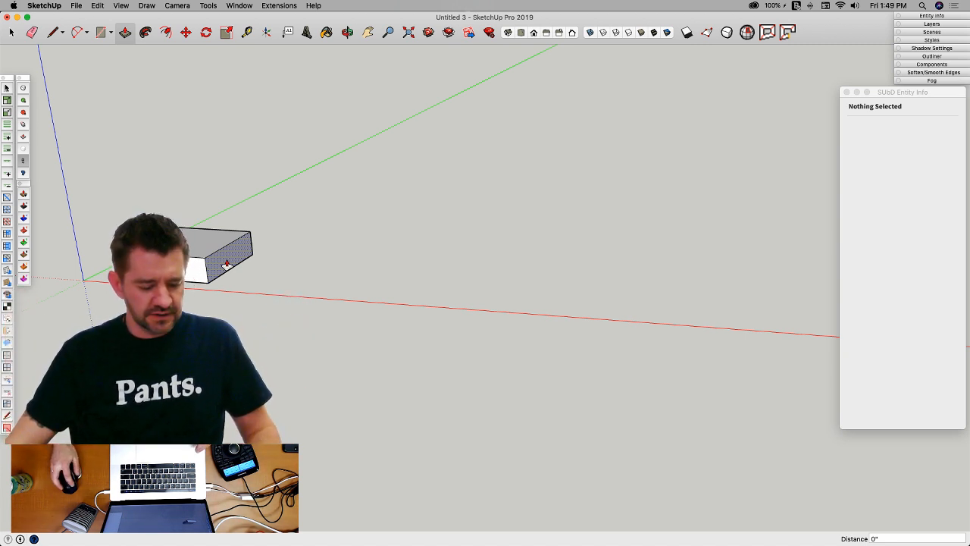
Step: Extrude the slab's end face along the red axis into one section about 15' 7" long followed by five short sections
{"action": "left_click_drag", "start_coordinate": [227, 264], "coordinate": [626, 294]}
{"action": "middle_click_drag", "start_coordinate": [627, 294], "coordinate": [559, 283]}
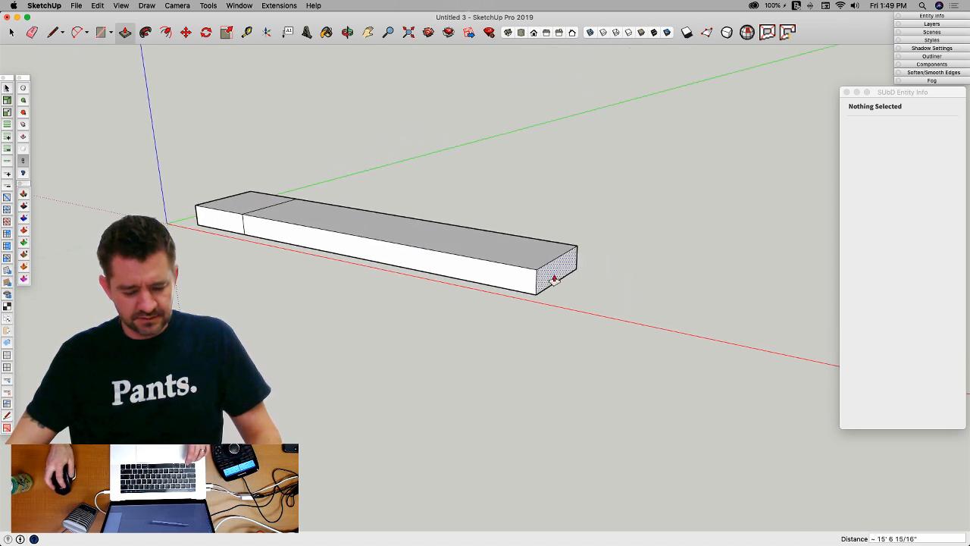
{"action": "left_click_drag", "start_coordinate": [554, 280], "coordinate": [673, 300]}
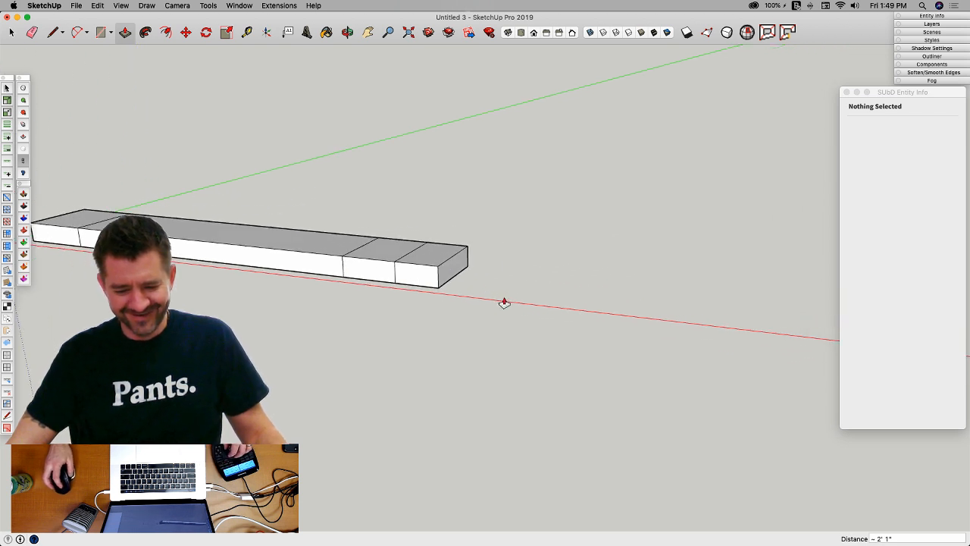
{"action": "left_click_drag", "start_coordinate": [455, 277], "coordinate": [659, 314]}
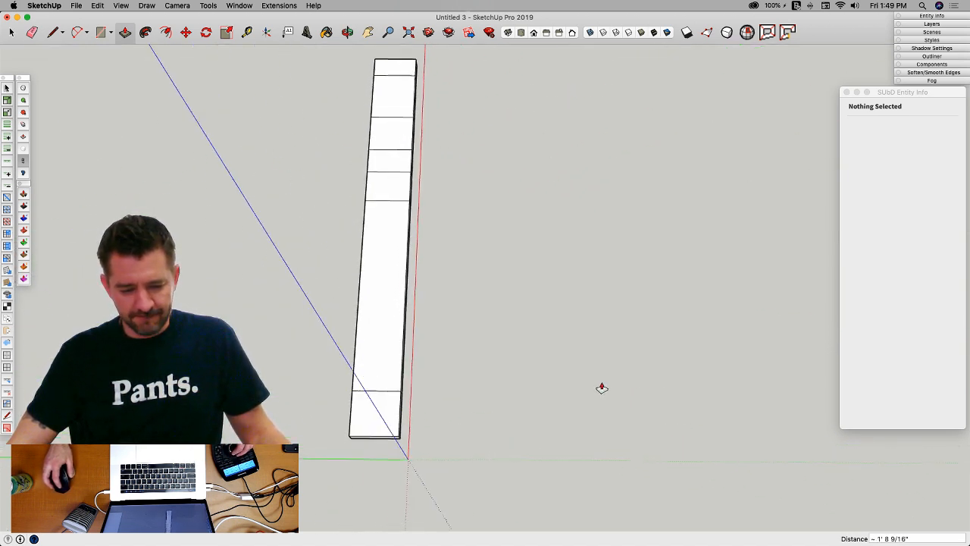
{"action": "key", "text": "space"}
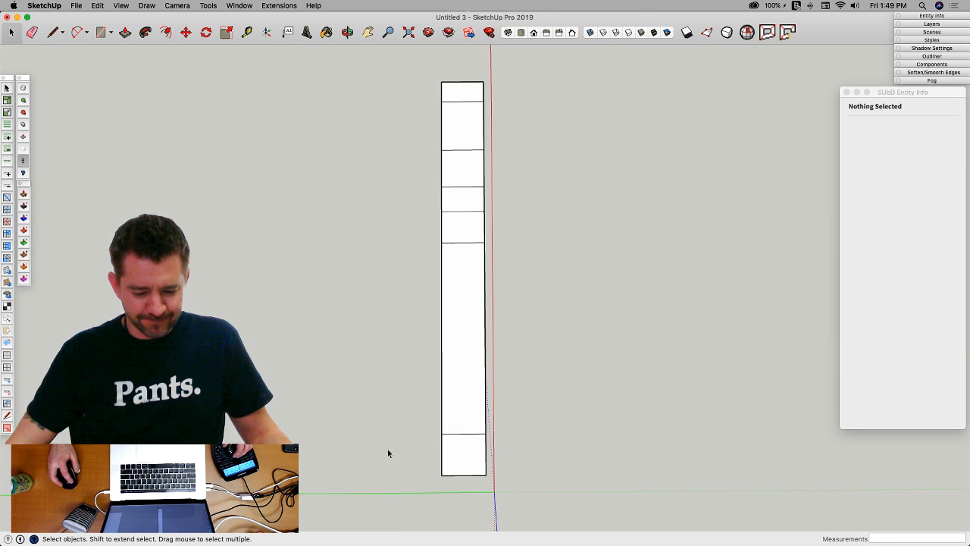
Step: In vertex editing, scale the width of the handle's end vertices to about 0.53 and the two neck rows to about 0.39
{"action": "left_click_drag", "start_coordinate": [412, 463], "coordinate": [520, 497]}
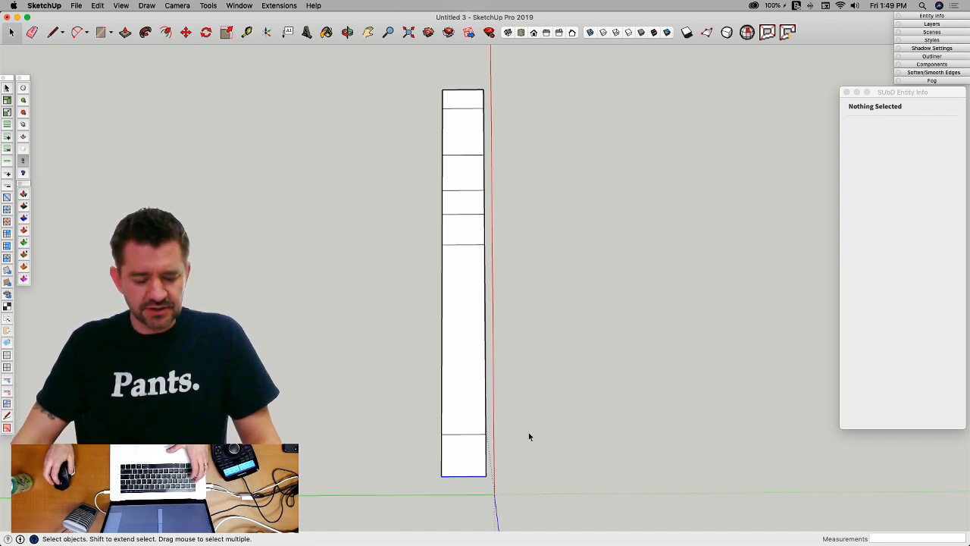
{"action": "key", "text": "v"}
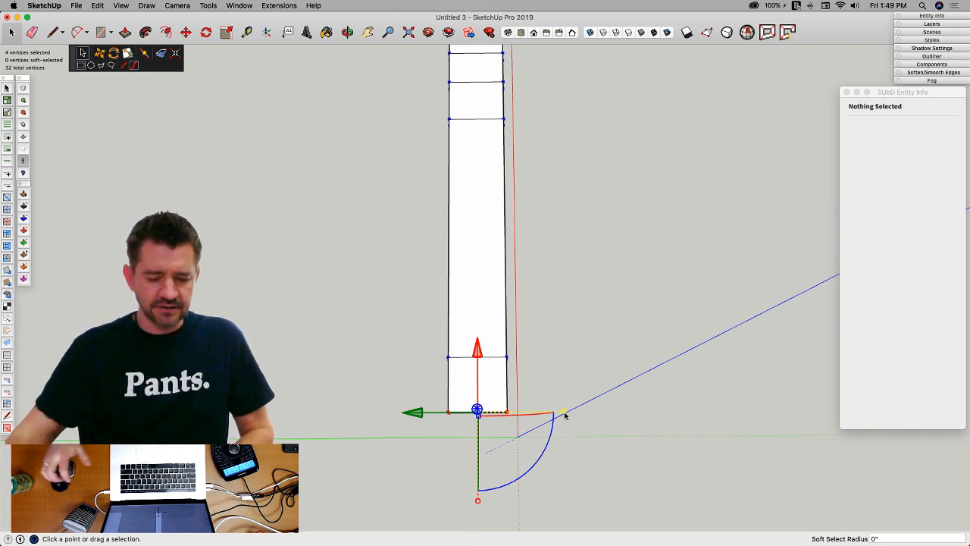
{"action": "left_click_drag", "start_coordinate": [563, 413], "coordinate": [623, 464]}
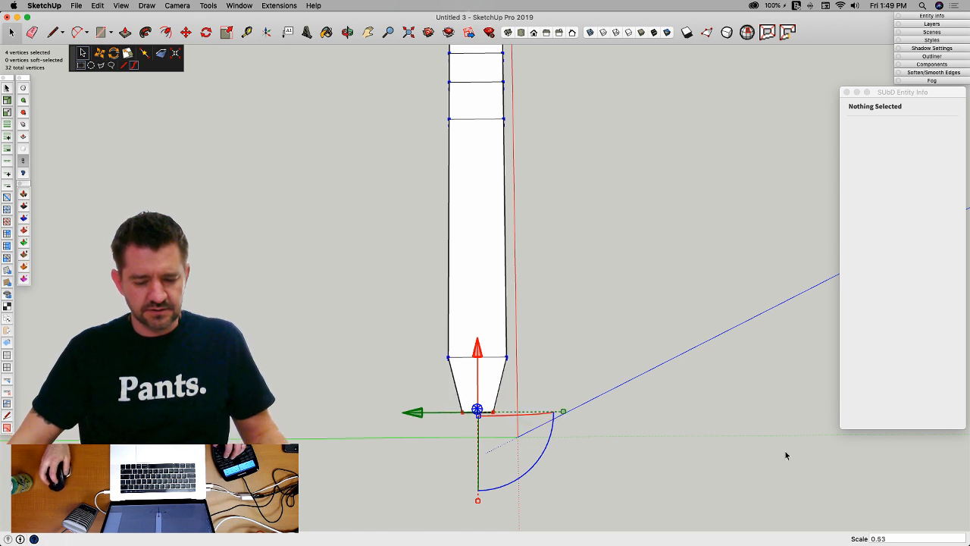
{"action": "middle_click_drag", "start_coordinate": [786, 454], "coordinate": [418, 273]}
{"action": "left_click_drag", "start_coordinate": [412, 254], "coordinate": [506, 314]}
{"action": "left_click_drag", "start_coordinate": [535, 277], "coordinate": [480, 278]}
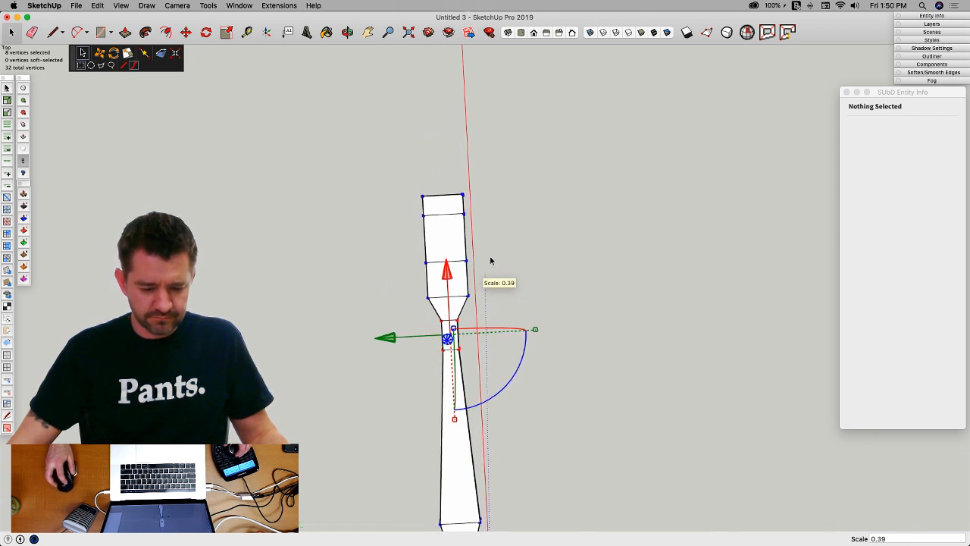
Step: Shape the spoon bowl's outline by widening its inner vertex rows, the one nearest the tip to 1.50, and narrowing the tip to 0.71
{"action": "left_click_drag", "start_coordinate": [391, 237], "coordinate": [627, 261]}
{"action": "left_click_drag", "start_coordinate": [382, 282], "coordinate": [580, 294]}
{"action": "left_click_drag", "start_coordinate": [403, 199], "coordinate": [572, 215]}
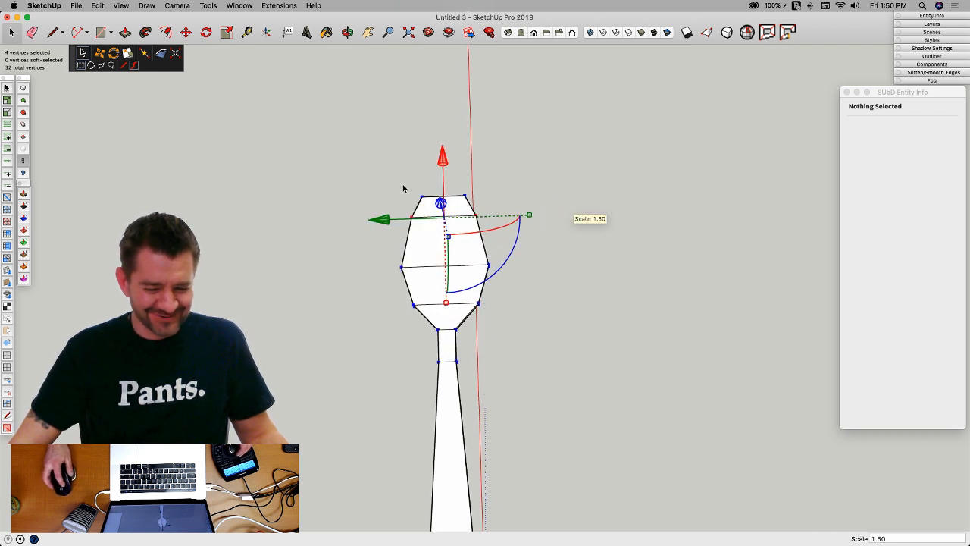
{"action": "left_click_drag", "start_coordinate": [403, 184], "coordinate": [623, 382]}
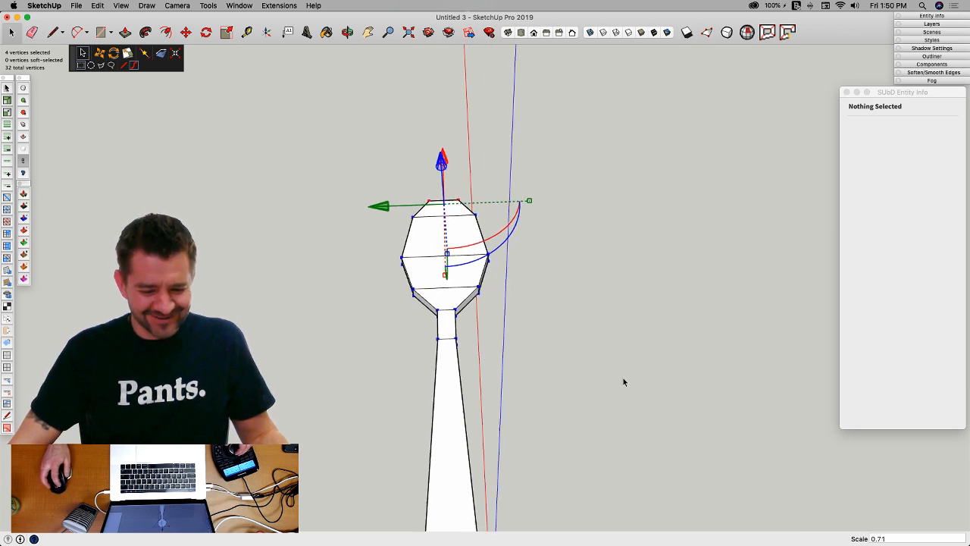
{"action": "middle_click_drag", "start_coordinate": [623, 382], "coordinate": [506, 402]}
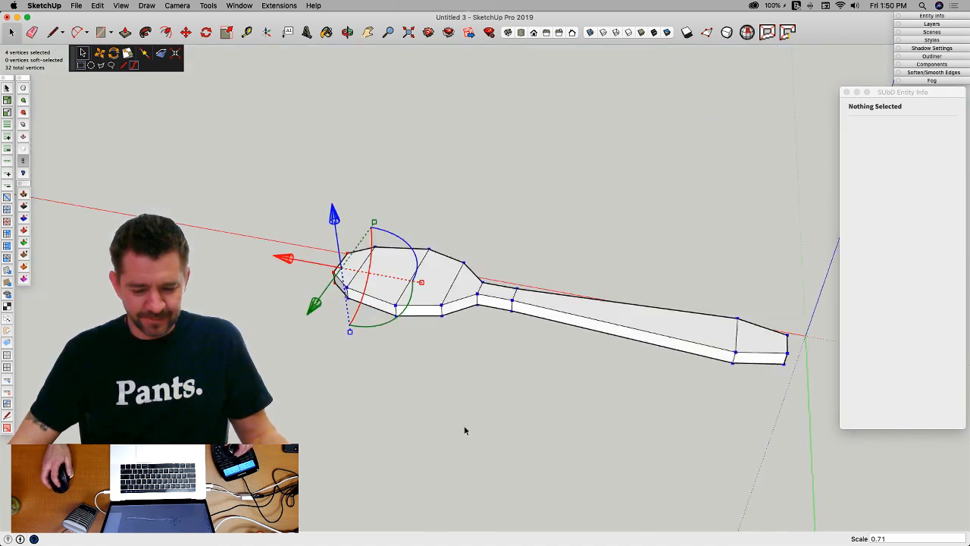
{"action": "key", "text": "space"}
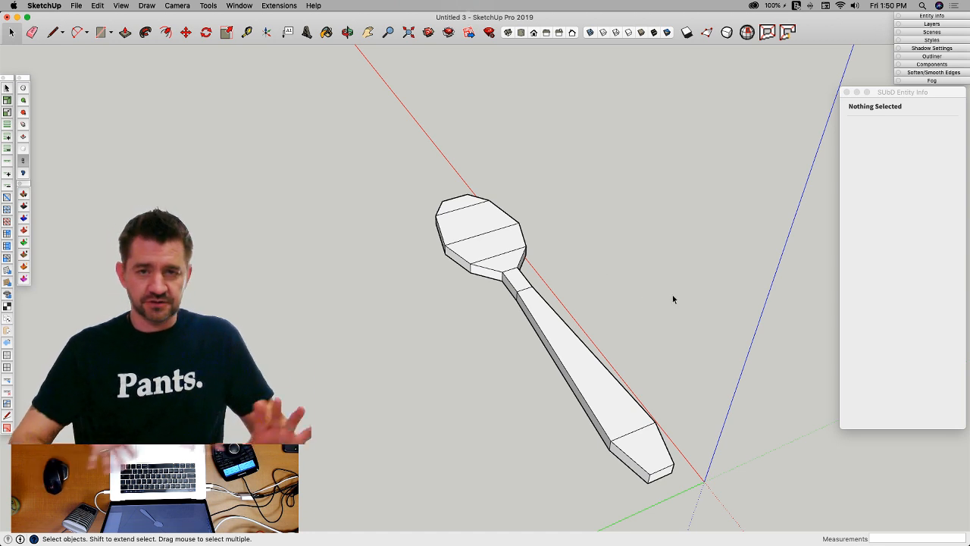
Step: Raise the vertex row near the handle's end by about 6 13/16" and the handle-side neck row by about 1' 6 7/8"
{"action": "middle_click_drag", "start_coordinate": [606, 267], "coordinate": [485, 353]}
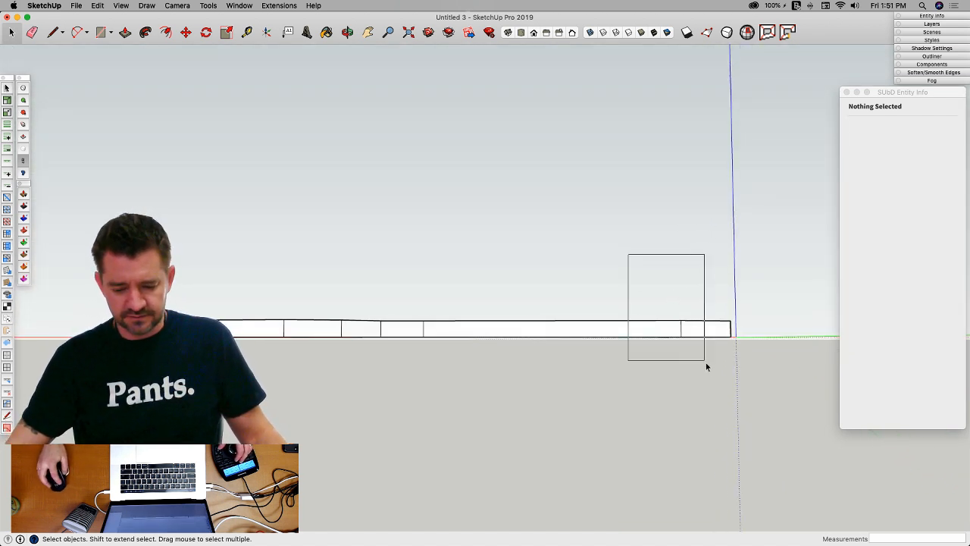
{"action": "key", "text": "v"}
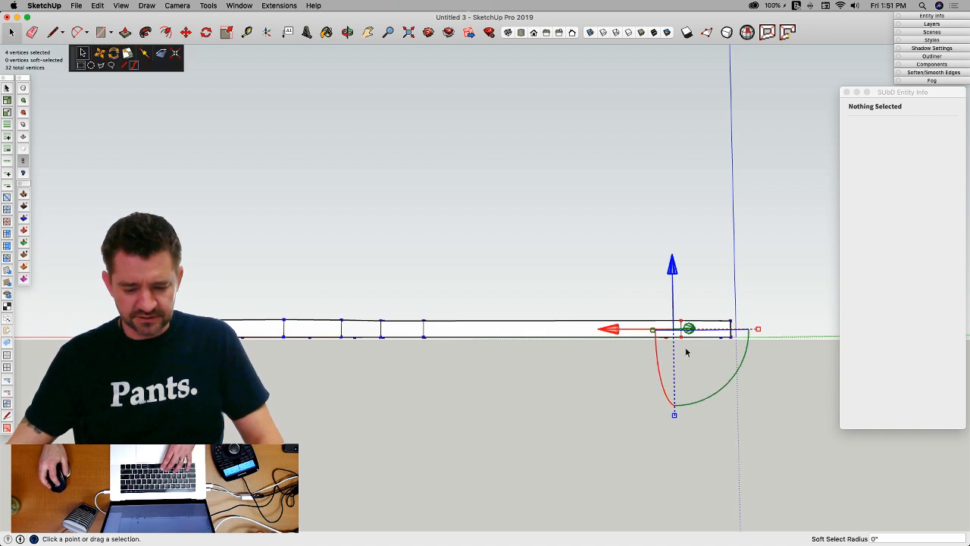
{"action": "left_click_drag", "start_coordinate": [673, 271], "coordinate": [461, 337]}
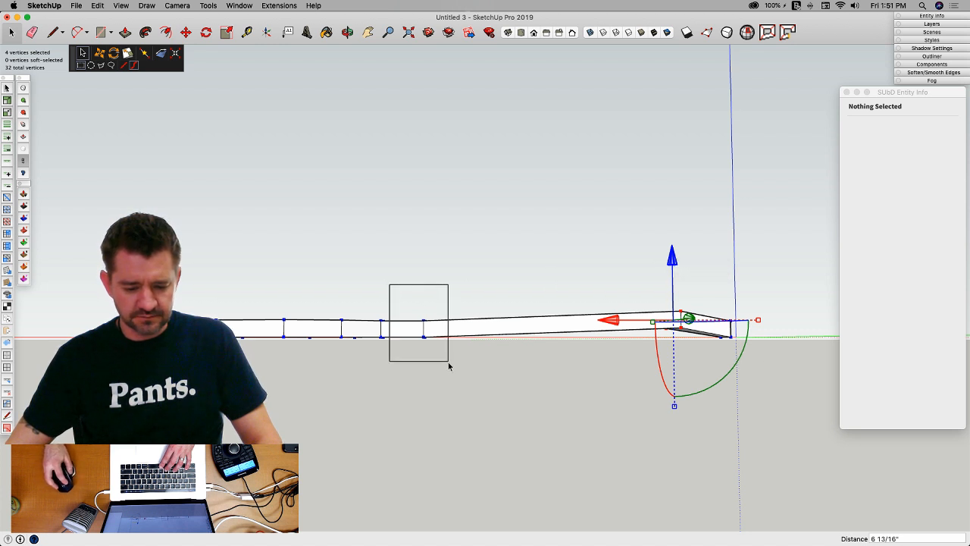
{"action": "left_click_drag", "start_coordinate": [449, 366], "coordinate": [447, 364]}
{"action": "left_click_drag", "start_coordinate": [425, 264], "coordinate": [425, 241]}
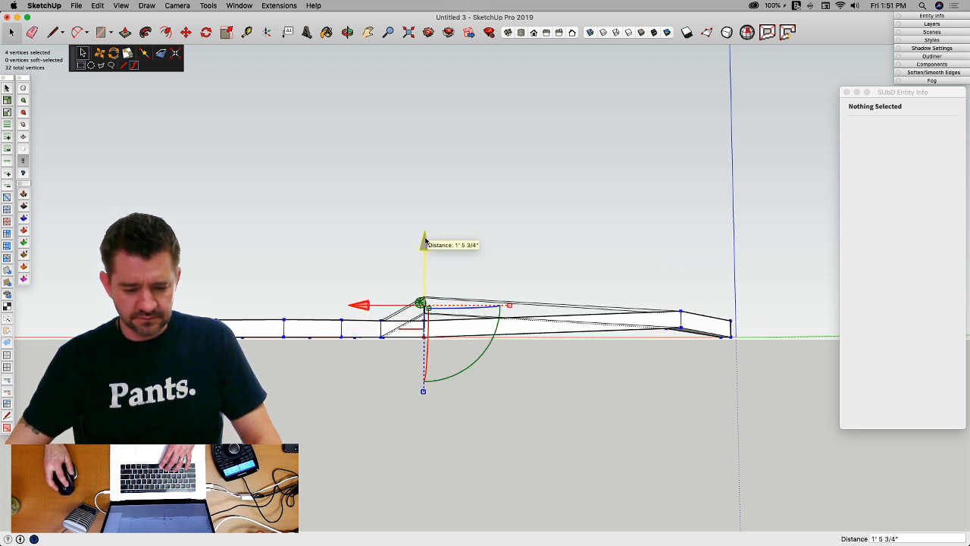
{"action": "middle_click_drag", "start_coordinate": [314, 430], "coordinate": [363, 435]}
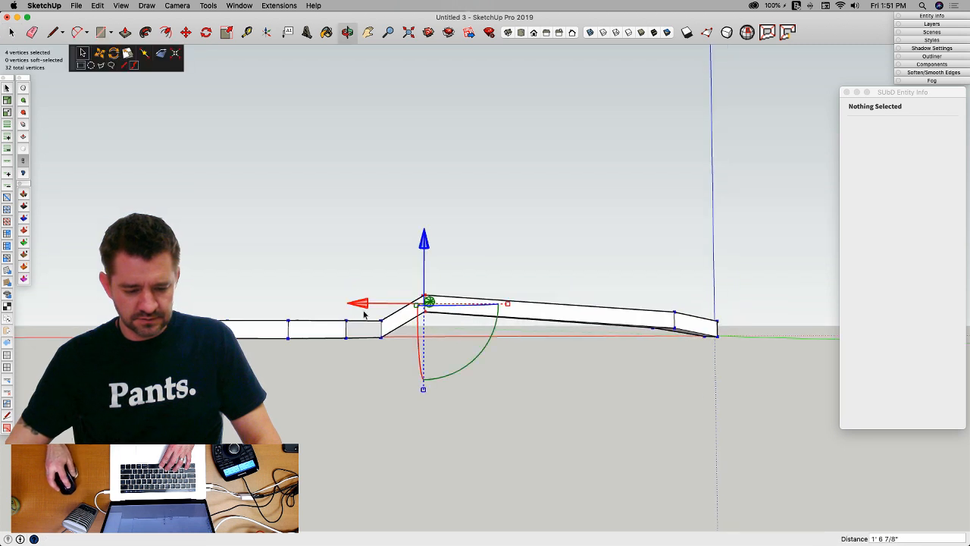
{"action": "left_click_drag", "start_coordinate": [364, 306], "coordinate": [393, 345]}
{"action": "key", "text": "Escape"}
{"action": "key", "text": "Escape"}
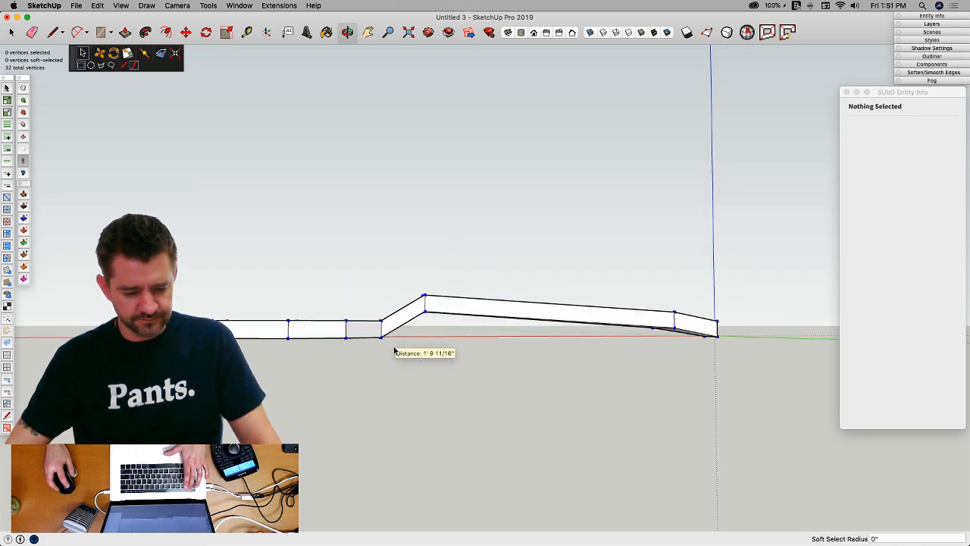
Step: Raise the neck's bowl-side vertex row by about 1' 1 5/16" and all the bowl vertices by about 5 1/2"
{"action": "left_click_drag", "start_coordinate": [363, 310], "coordinate": [390, 348]}
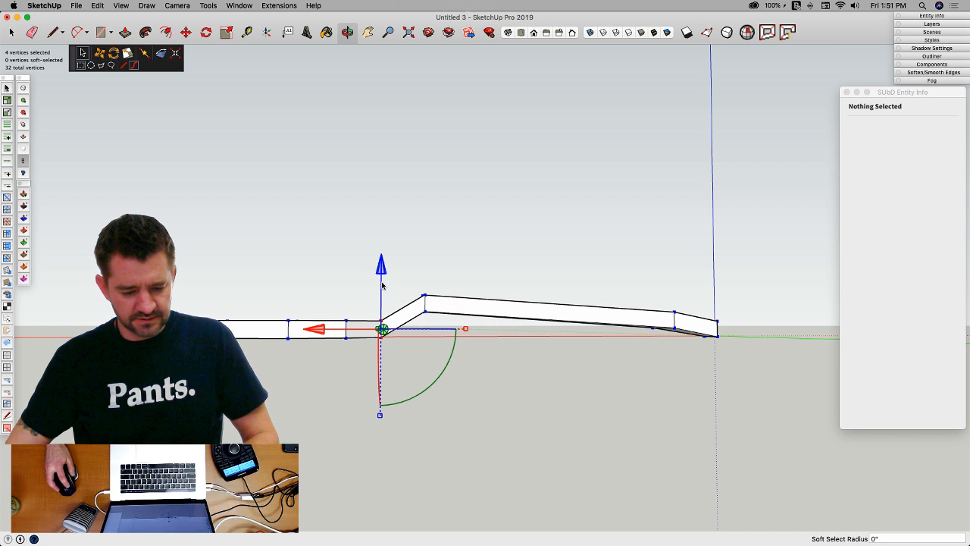
{"action": "left_click_drag", "start_coordinate": [383, 275], "coordinate": [381, 262]}
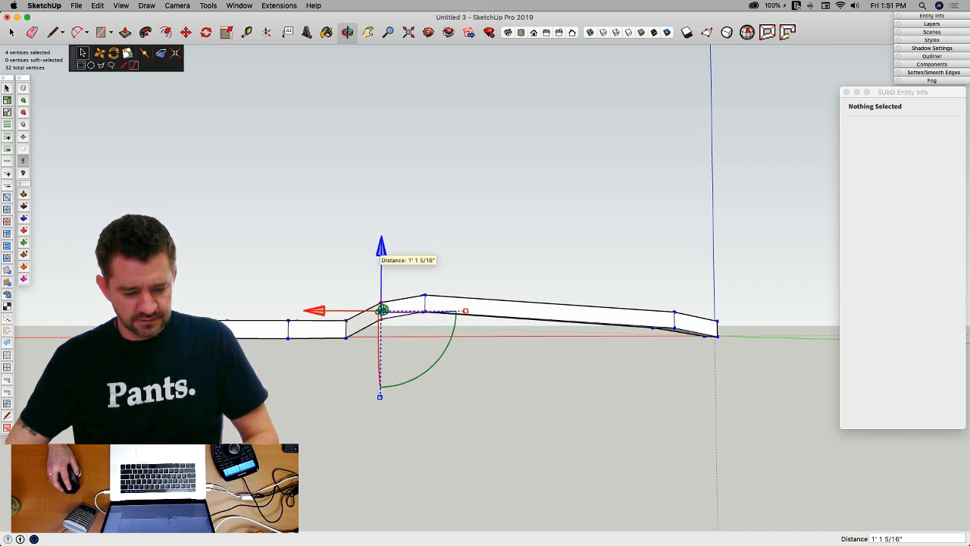
{"action": "middle_click_drag", "start_coordinate": [381, 252], "coordinate": [375, 252]}
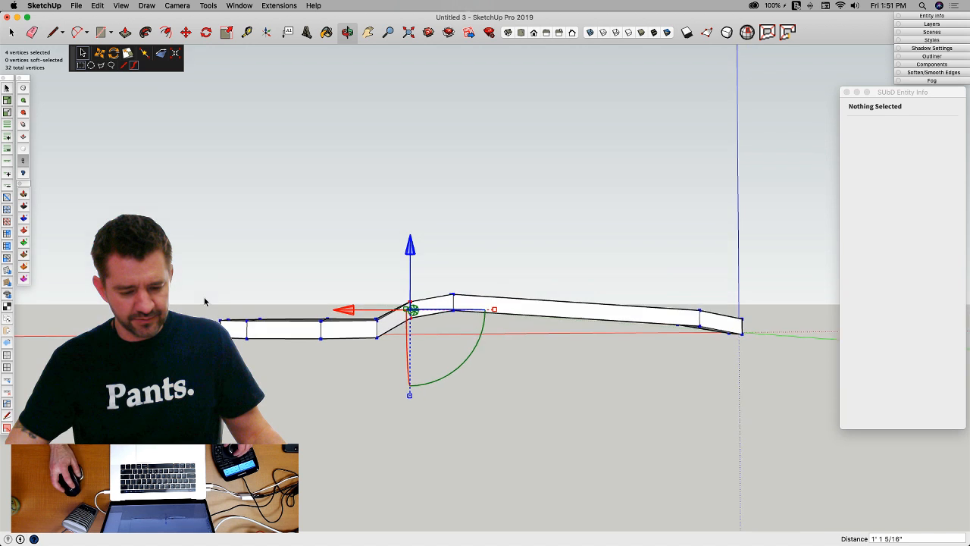
{"action": "left_click_drag", "start_coordinate": [204, 298], "coordinate": [361, 388]}
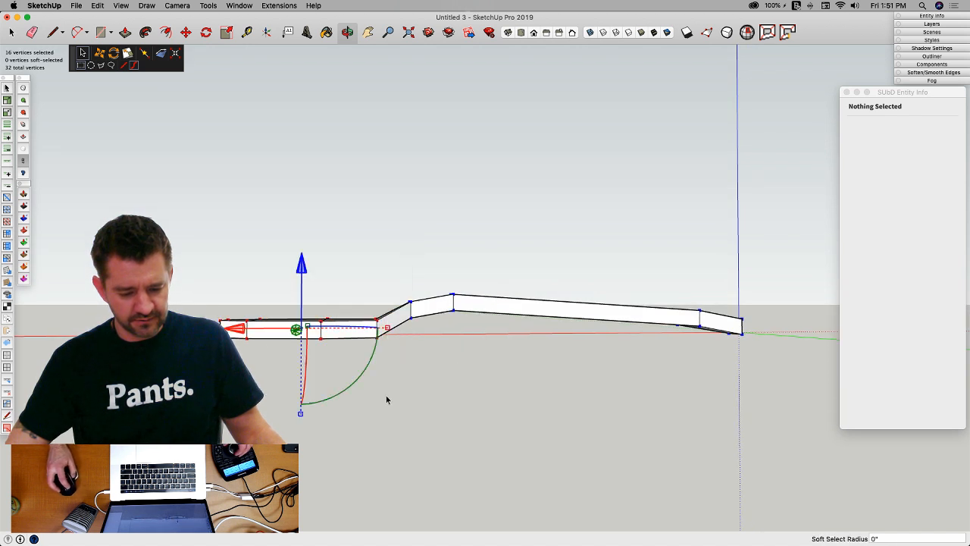
{"action": "left_click_drag", "start_coordinate": [304, 270], "coordinate": [304, 262]}
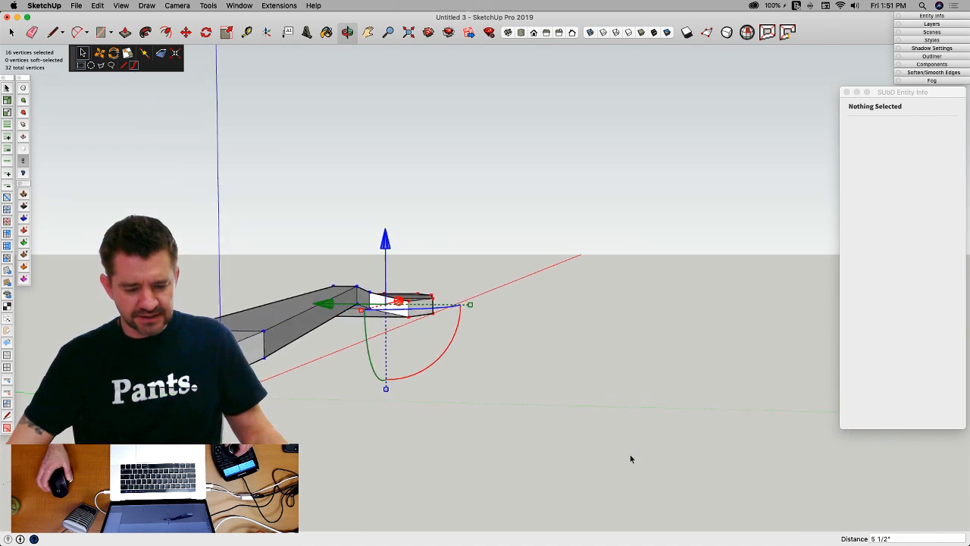
Step: Exit vertex editing, group the entire spoon and turn the group into a SUbD subdivision mesh with 1 iteration
{"action": "key", "text": "space"}
{"action": "triple_click", "coordinate": [513, 405]}
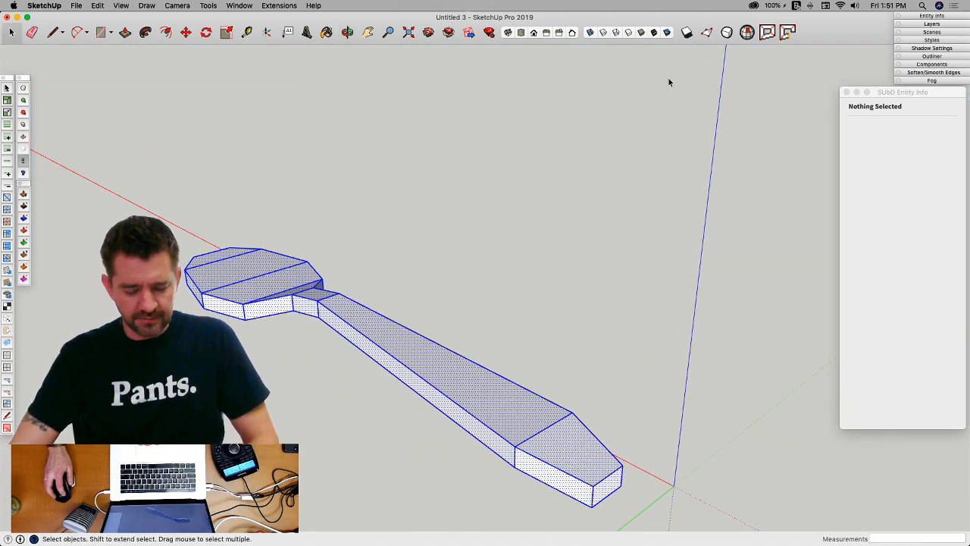
{"action": "right_click", "coordinate": [266, 283]}
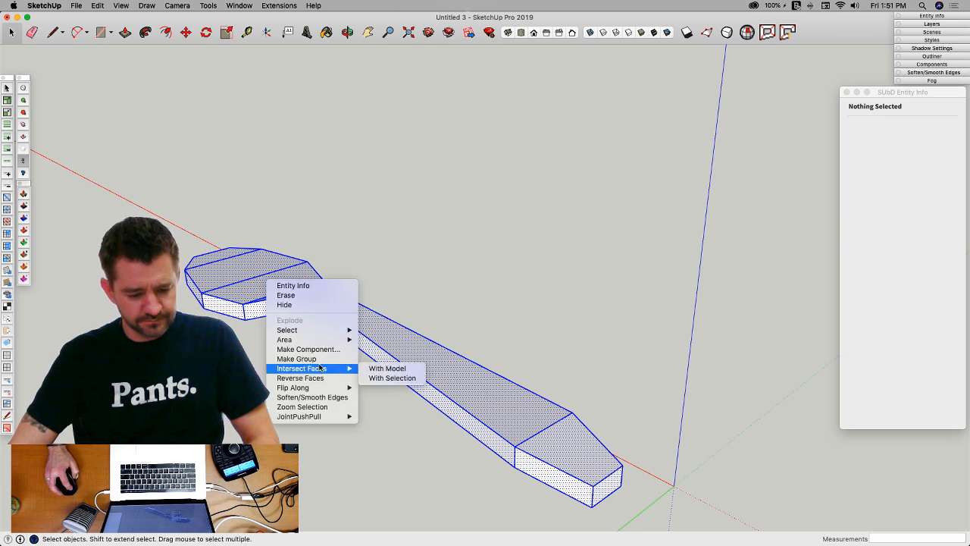
{"action": "left_click", "coordinate": [296, 358]}
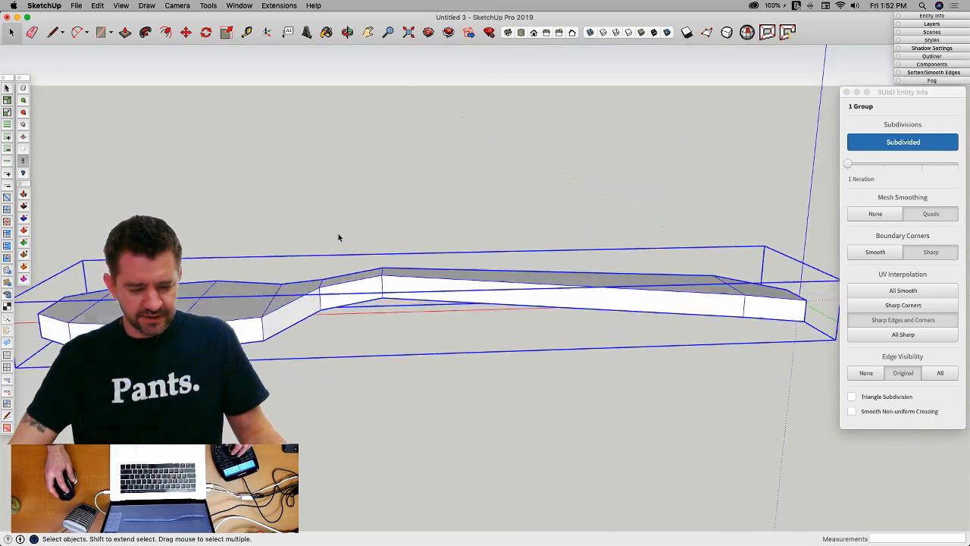
{"action": "left_click", "coordinate": [338, 235]}
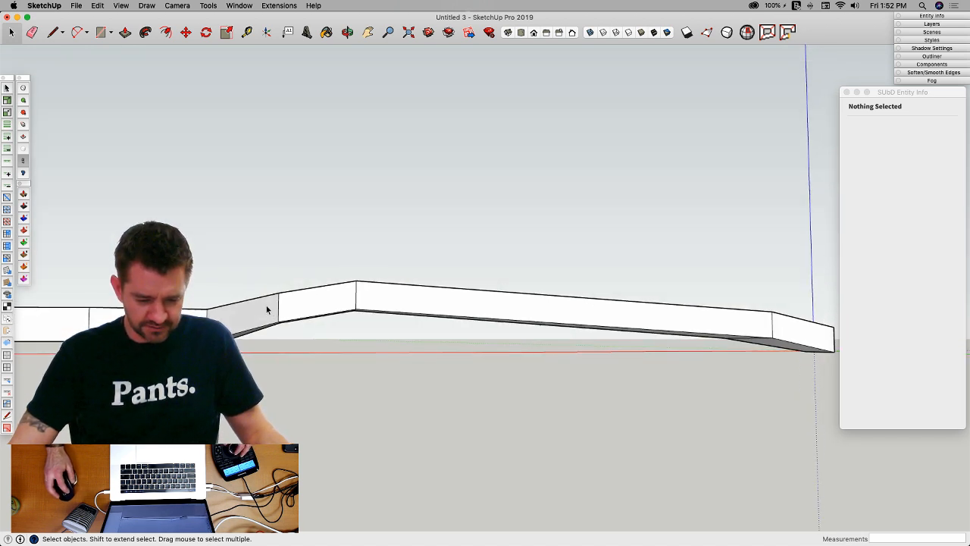
Step: In the group's vertex editing, raise the neck's four underside vertices by about 5 5/8" and the handle end's two by about 5 1/2"
{"action": "left_click_drag", "start_coordinate": [371, 341], "coordinate": [374, 343]}
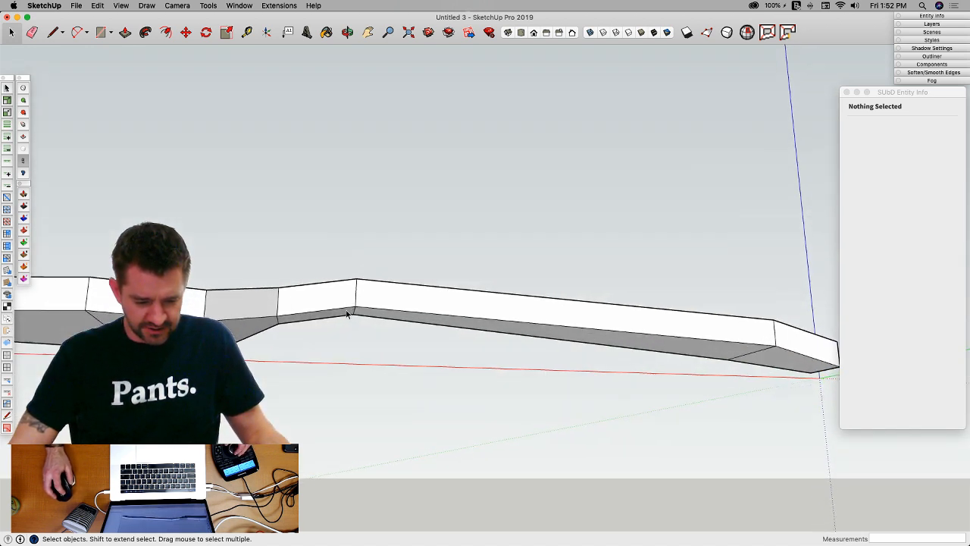
{"action": "left_click_drag", "start_coordinate": [266, 307], "coordinate": [395, 361]}
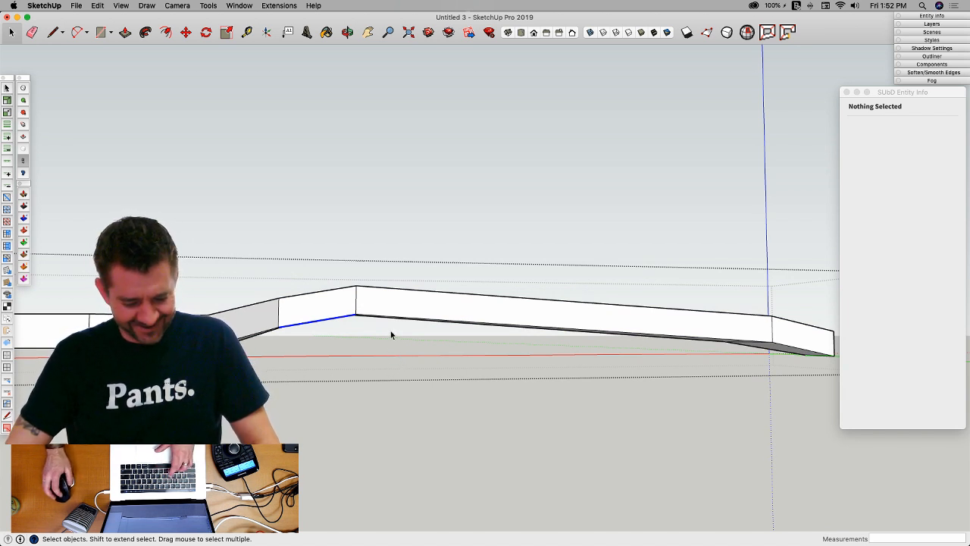
{"action": "key", "text": "v"}
{"action": "left_click_drag", "start_coordinate": [321, 262], "coordinate": [322, 251]}
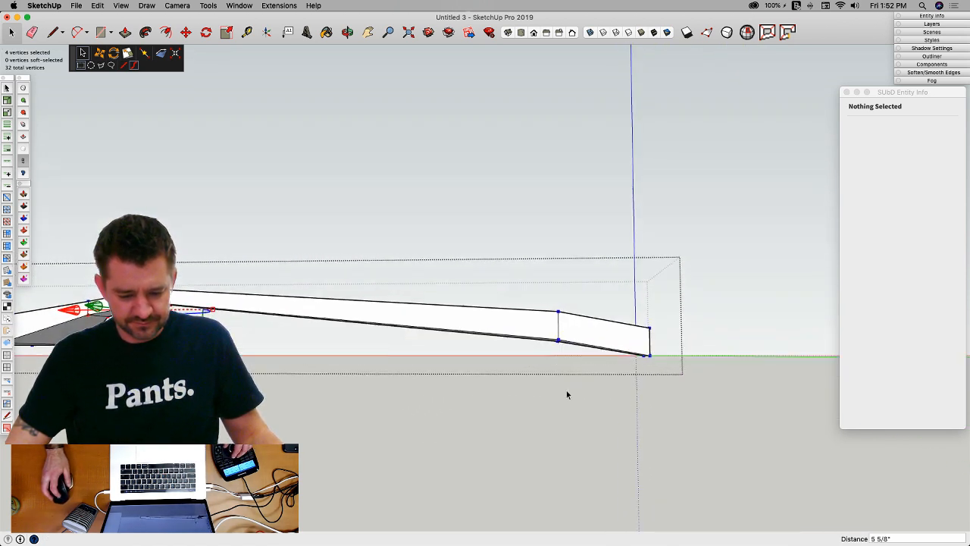
{"action": "left_click_drag", "start_coordinate": [585, 346], "coordinate": [647, 383]}
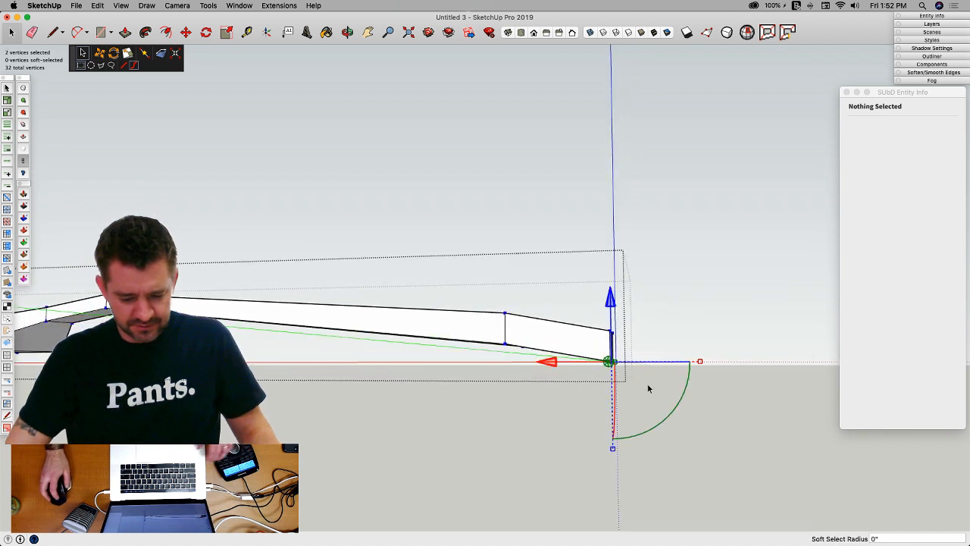
{"action": "left_click_drag", "start_coordinate": [610, 297], "coordinate": [612, 287]}
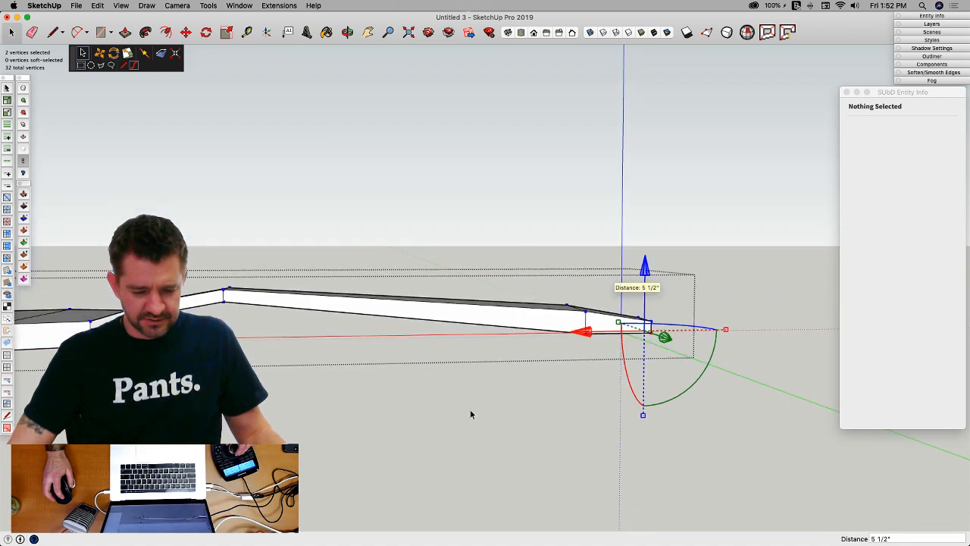
Step: Preview the spoon's subdivided shape, dismissing the Vertex Tools error report, and return to the low-poly mesh
{"action": "middle_click_drag", "start_coordinate": [470, 414], "coordinate": [340, 360]}
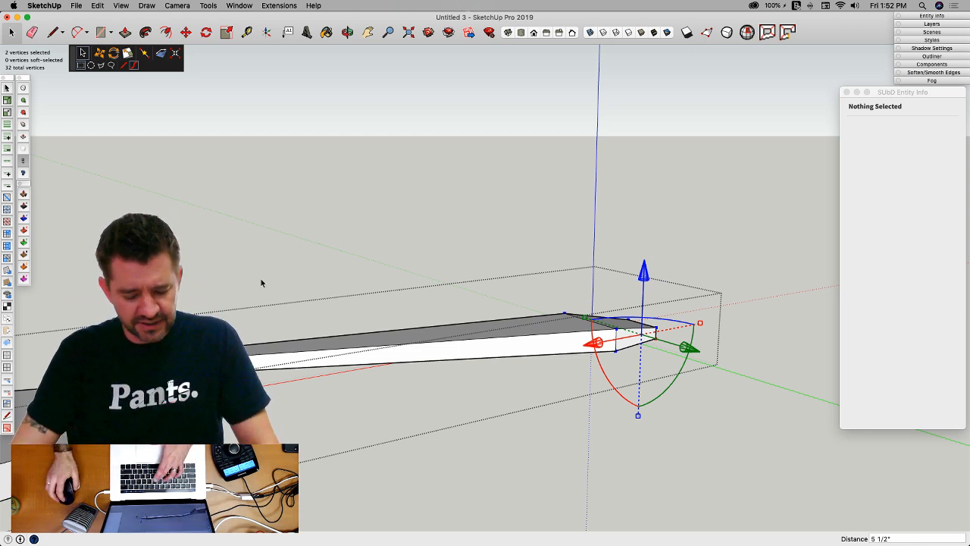
{"action": "key", "text": "o"}
{"action": "left_click_drag", "start_coordinate": [357, 347], "coordinate": [250, 394]}
{"action": "key", "text": "v"}
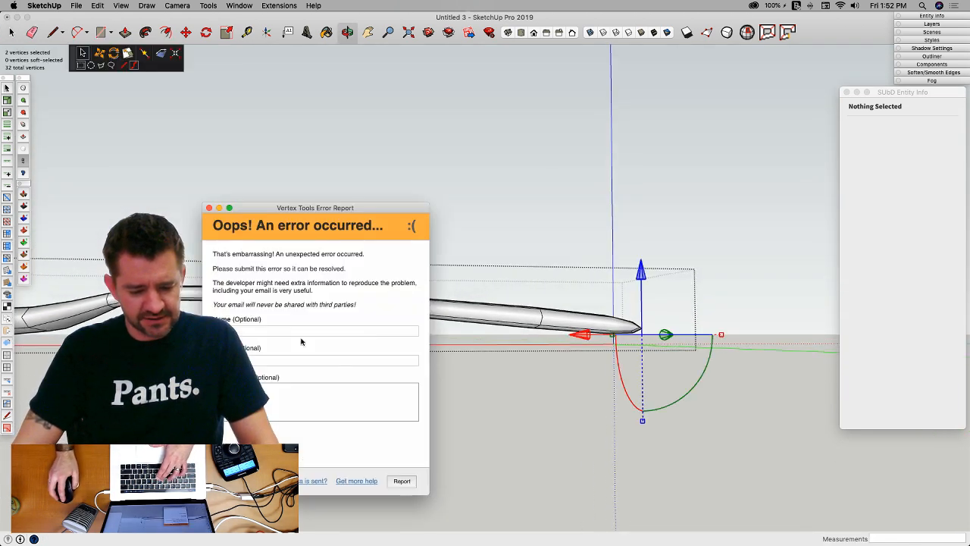
{"action": "left_click", "coordinate": [209, 207]}
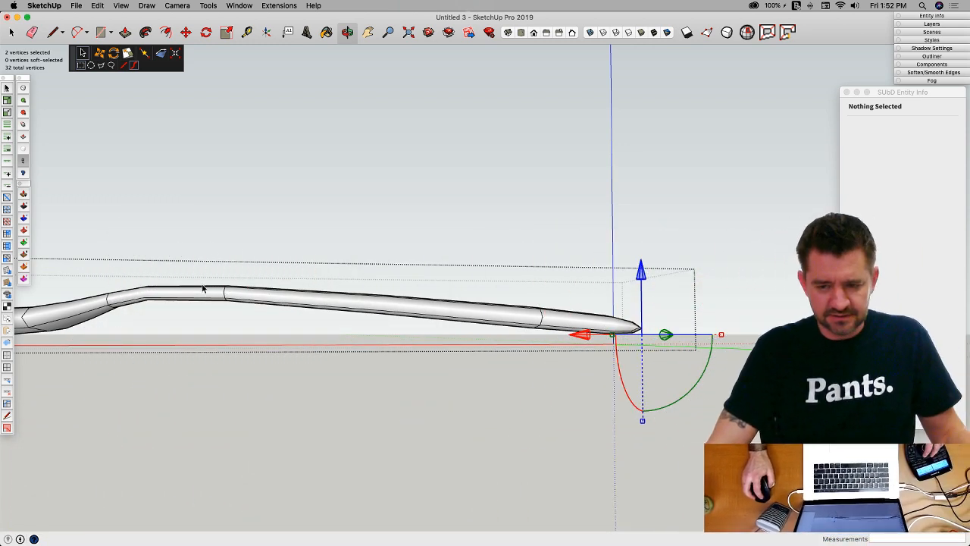
{"action": "middle_click_drag", "start_coordinate": [206, 288], "coordinate": [274, 368]}
{"action": "key", "text": "t"}
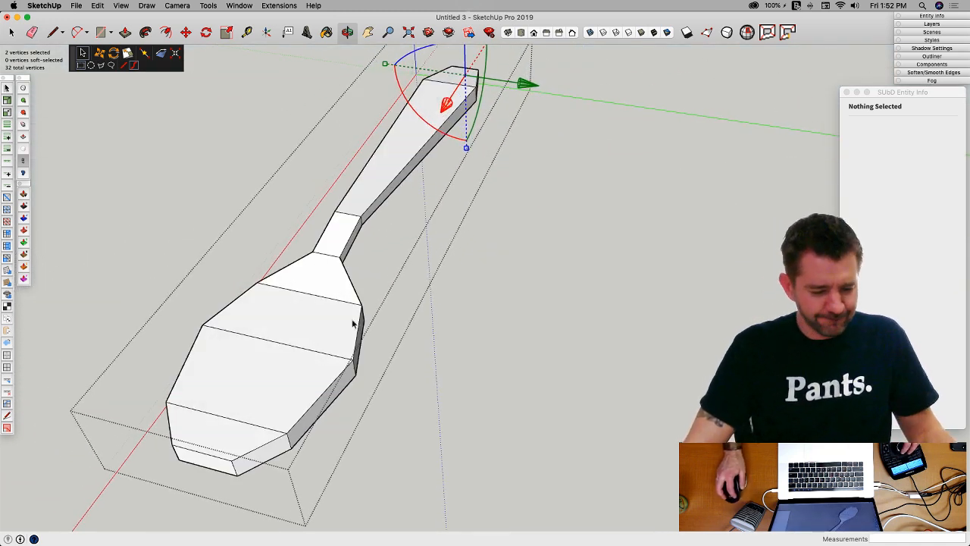
Step: Try to select the bowl's upper vertices, dismiss the error report and exit vertex editing
{"action": "middle_click_drag", "start_coordinate": [352, 324], "coordinate": [91, 210]}
{"action": "left_click_drag", "start_coordinate": [91, 211], "coordinate": [338, 261]}
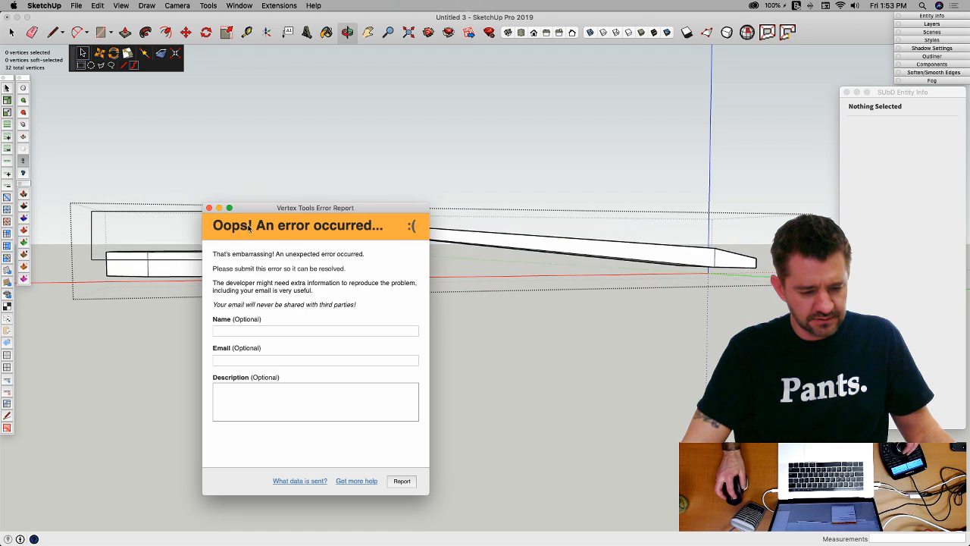
{"action": "left_click", "coordinate": [210, 208]}
{"action": "key", "text": "space"}
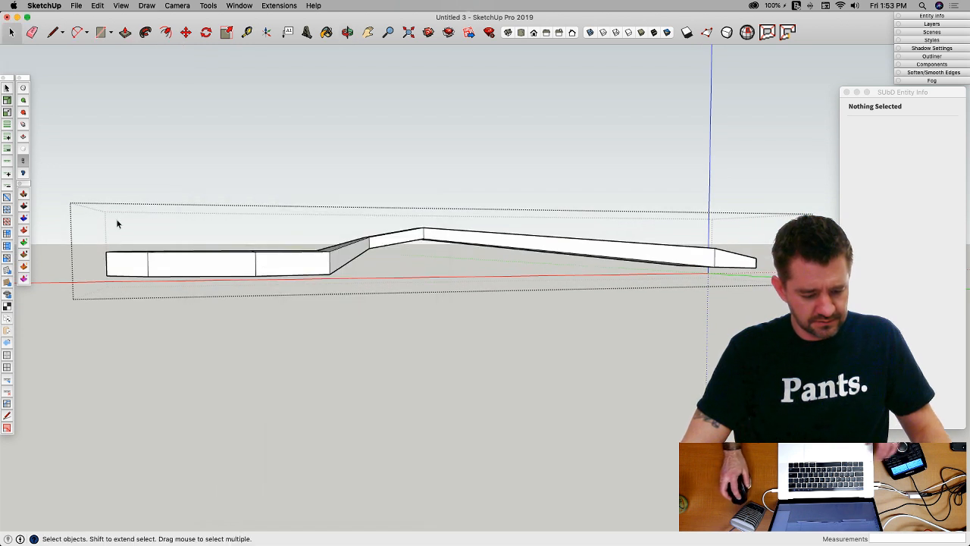
Step: Restart vertex editing, raise the bowl's eight upper vertices by about 5 3/16" and lower its eight underside vertices by about 9"
{"action": "key", "text": "v"}
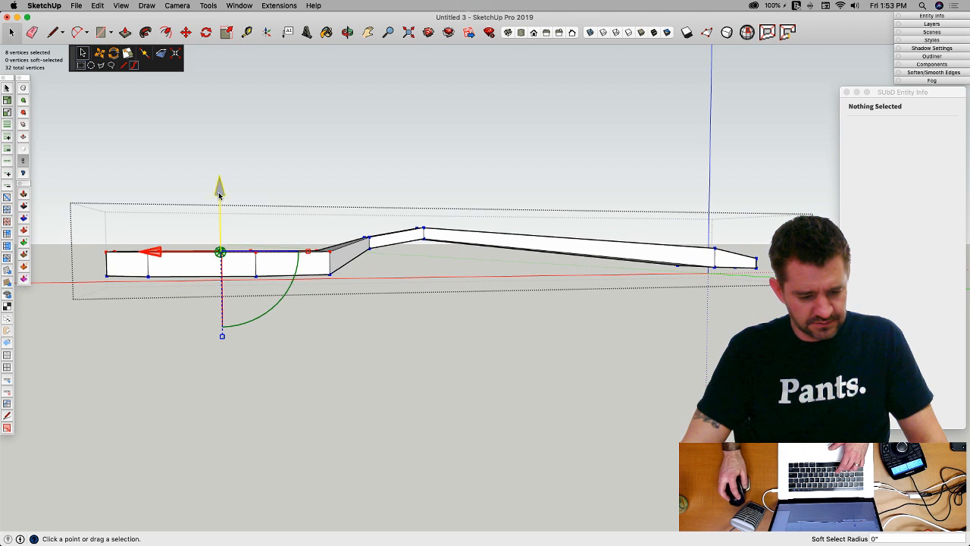
{"action": "left_click_drag", "start_coordinate": [218, 185], "coordinate": [218, 186]}
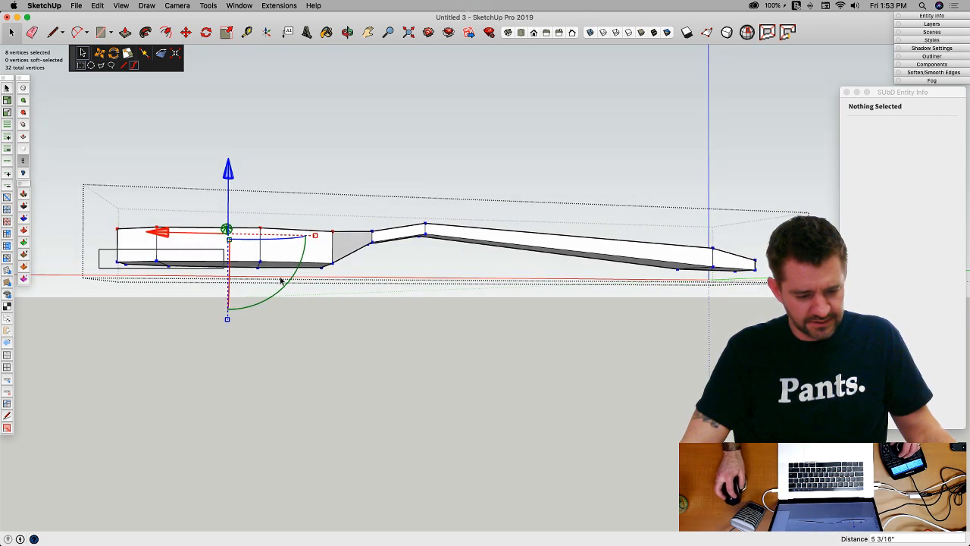
{"action": "left_click_drag", "start_coordinate": [344, 294], "coordinate": [345, 294]}
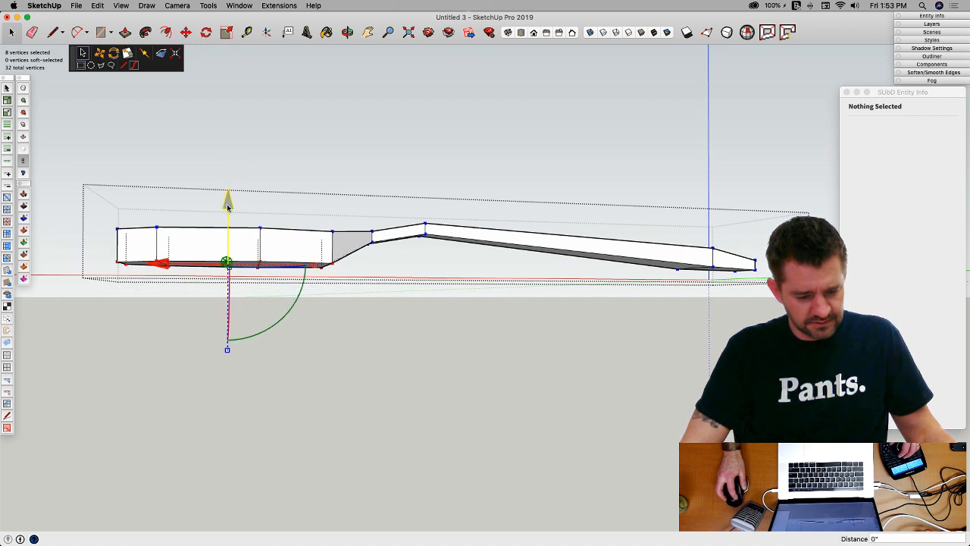
{"action": "left_click_drag", "start_coordinate": [227, 206], "coordinate": [228, 221]}
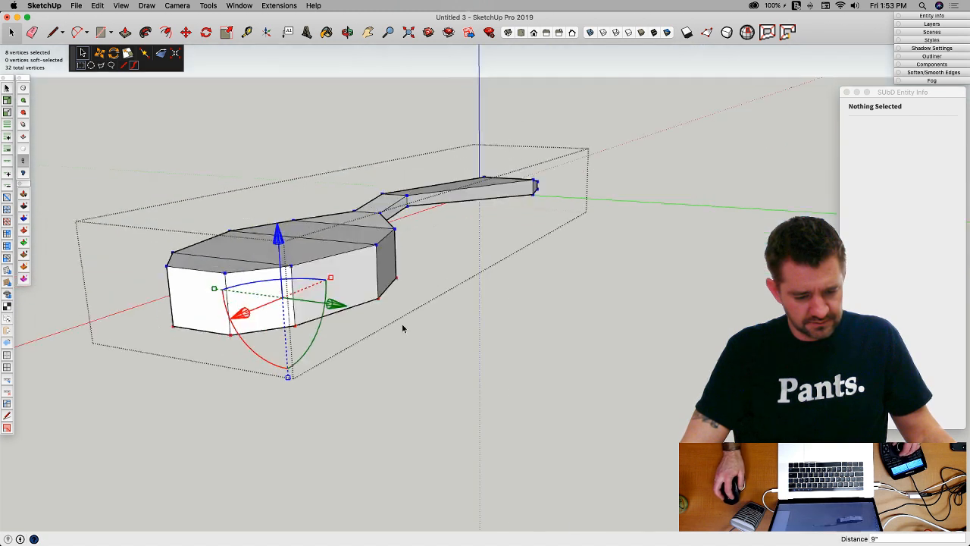
Step: Check the deepened bowl in its subdivided form, restore the low-poly display and clear the vertex selection
{"action": "key", "text": "y"}
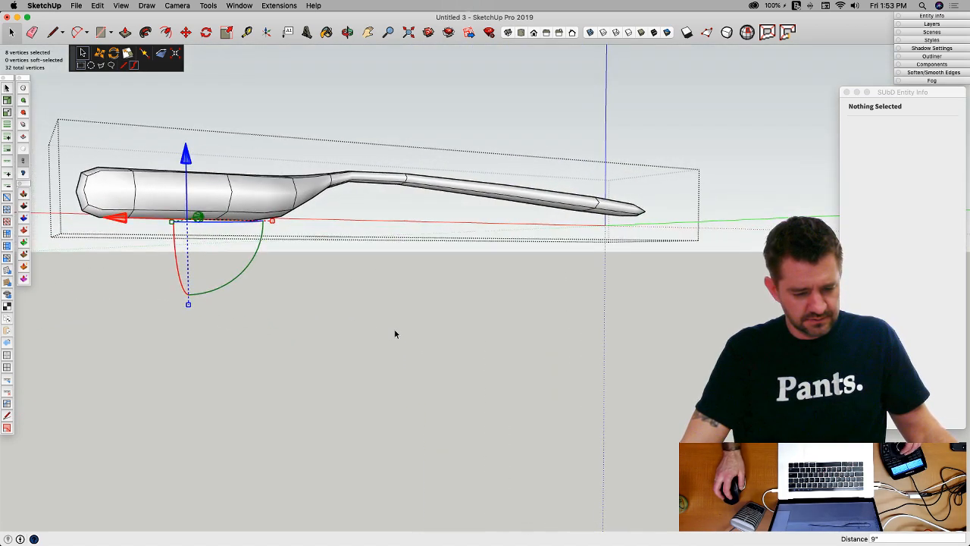
{"action": "key", "text": "y"}
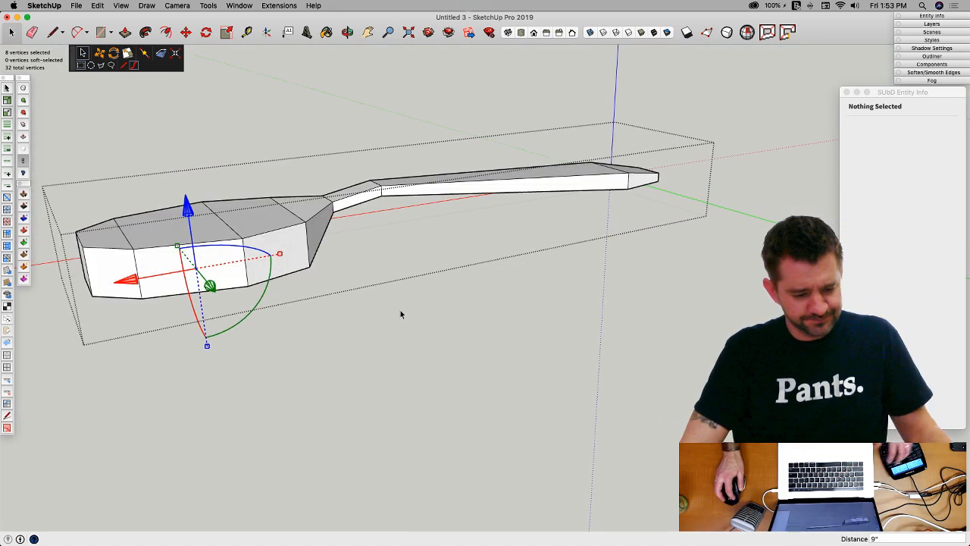
{"action": "left_click", "coordinate": [400, 311]}
{"action": "left_click", "coordinate": [209, 208]}
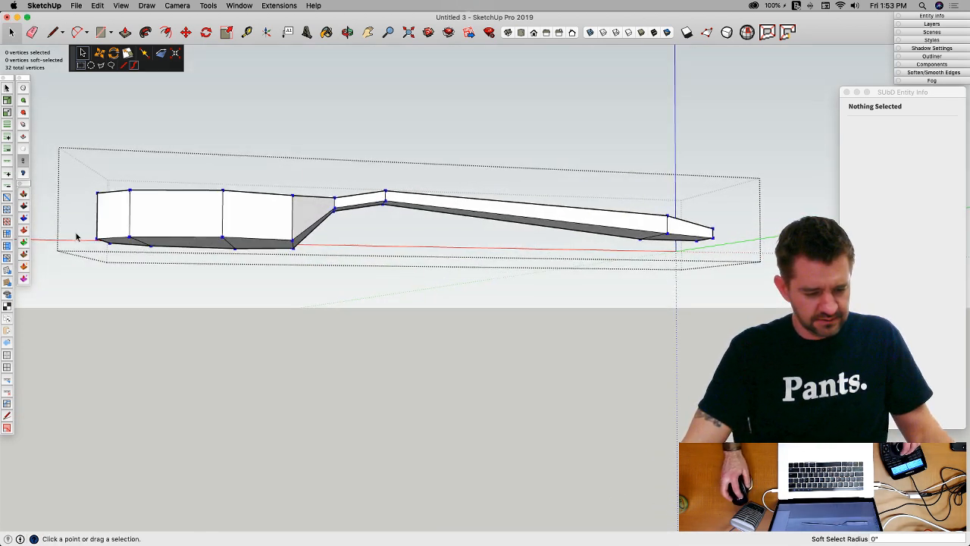
Step: Scale the bowl's eight underside vertices to about 0.59, check the result with the smoothing toggled, and dismiss the error report
{"action": "left_click_drag", "start_coordinate": [79, 228], "coordinate": [333, 291]}
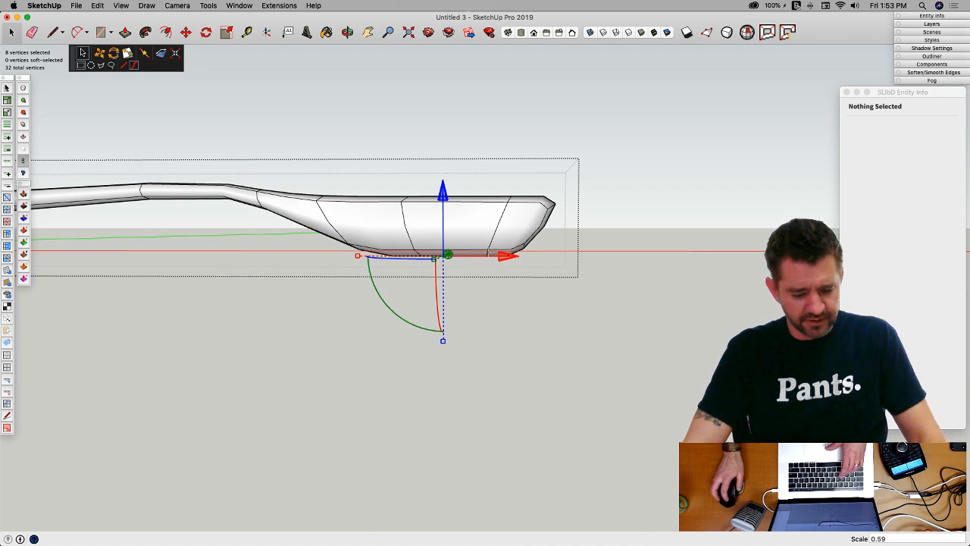
{"action": "key", "text": "t"}
{"action": "left_click", "coordinate": [571, 276]}
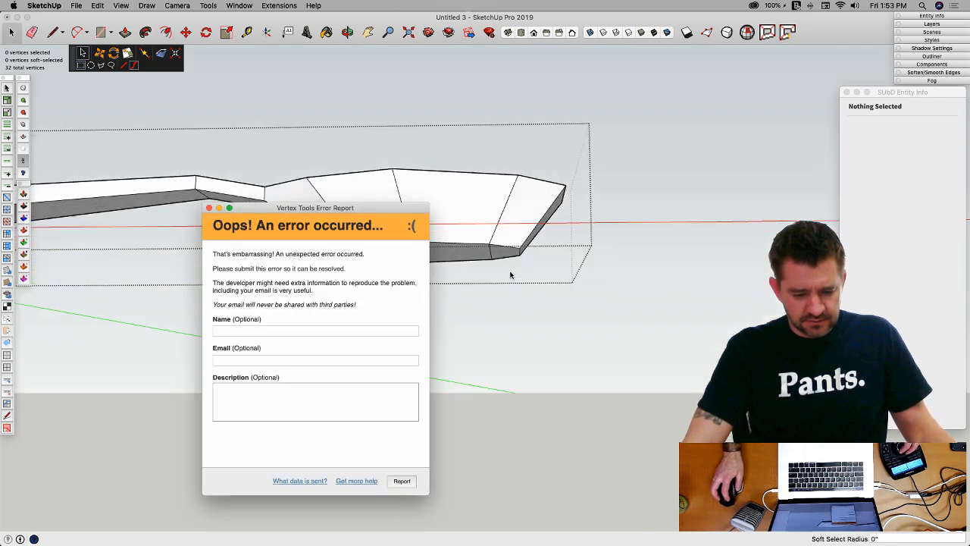
{"action": "left_click", "coordinate": [209, 209]}
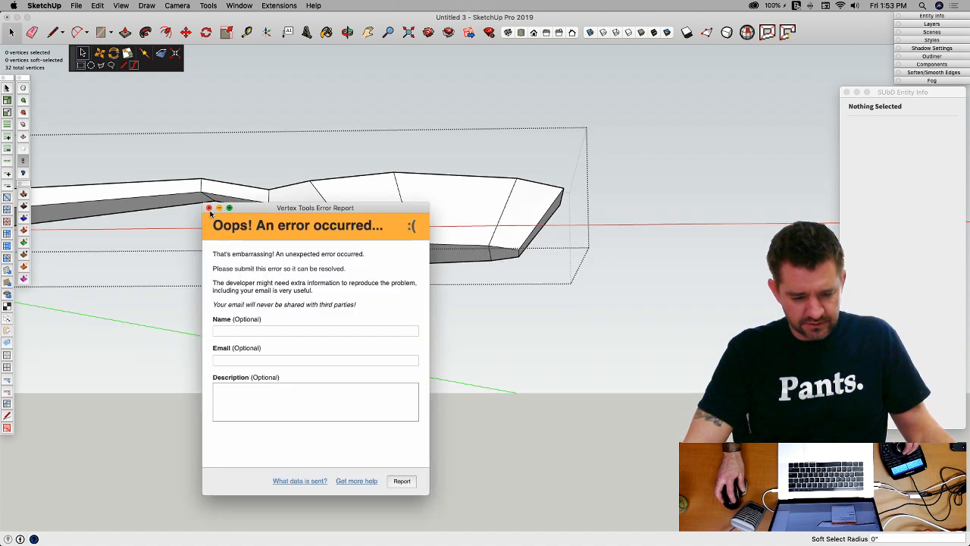
{"action": "left_click", "coordinate": [209, 208]}
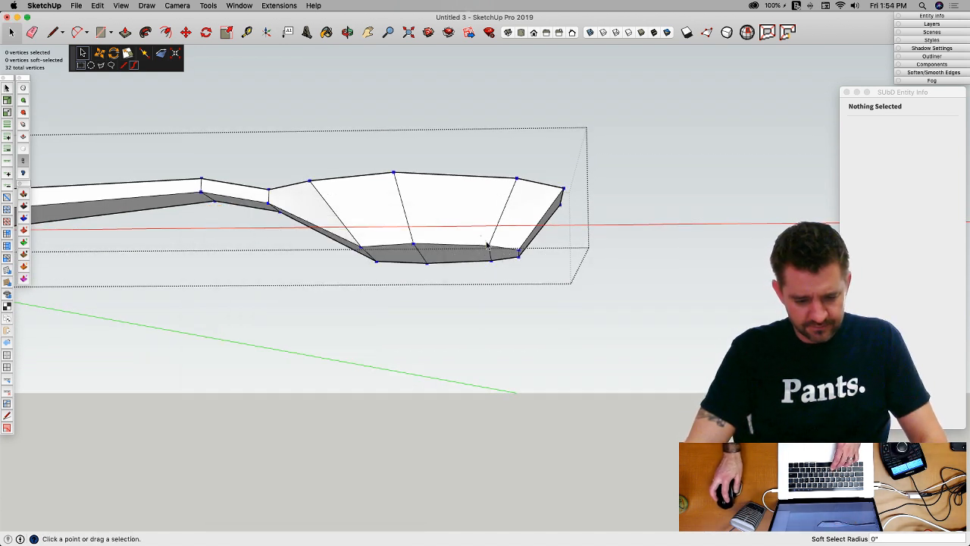
Step: Move the two tip-side rows of the bowl's underside vertices about 1' 7 1/16" toward the handle and close the group
{"action": "left_click_drag", "start_coordinate": [526, 277], "coordinate": [523, 255]}
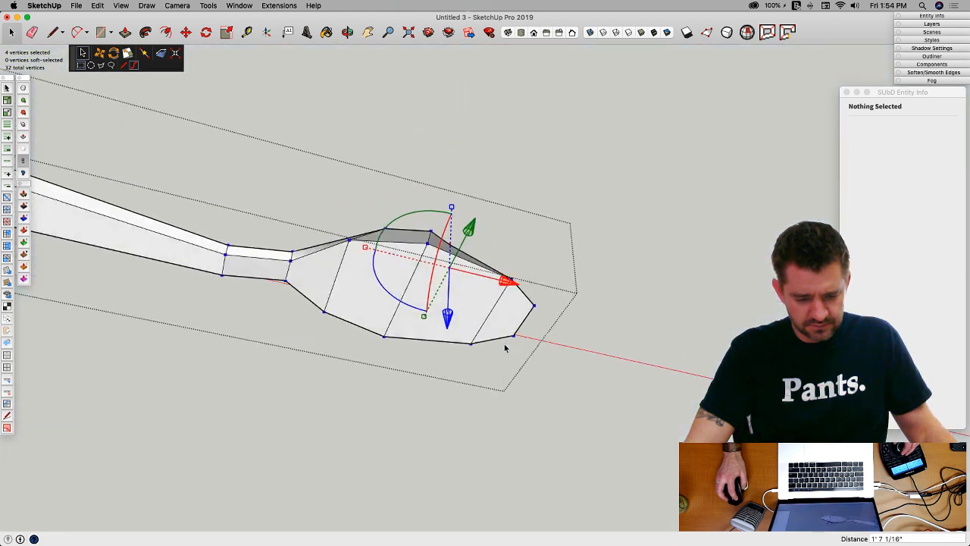
{"action": "key", "text": "space"}
{"action": "left_click", "coordinate": [582, 349]}
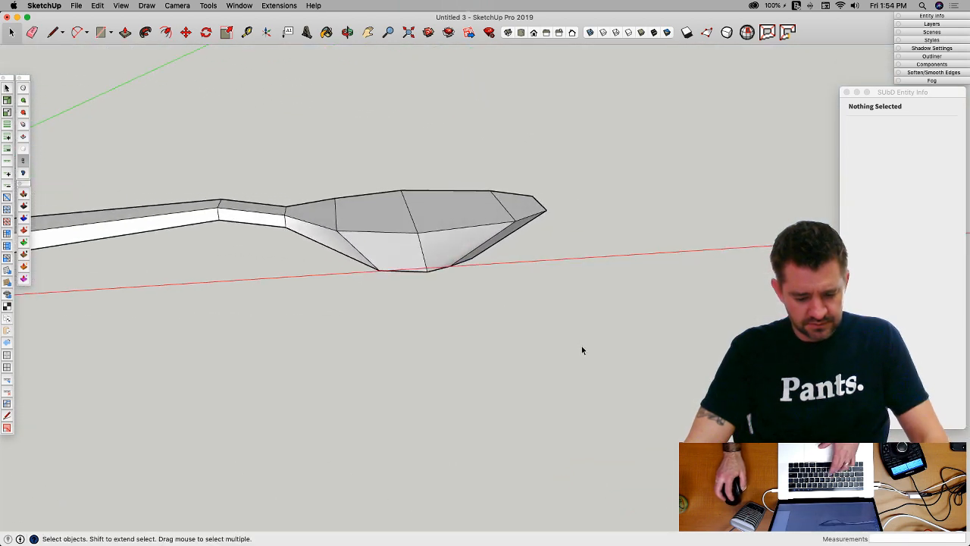
Step: Preview the whole spoon subdivided, return it to the low-poly form and reopen the group for editing
{"action": "left_click", "coordinate": [490, 245]}
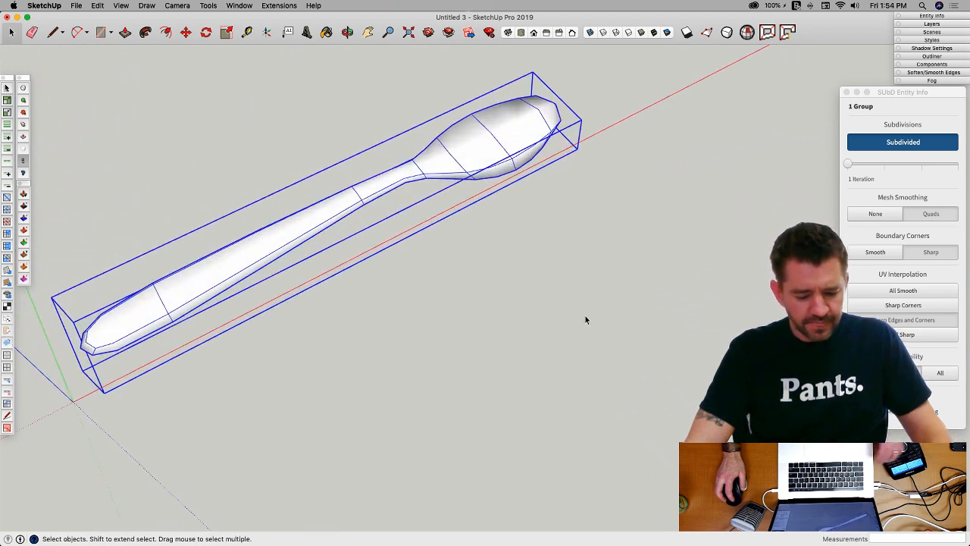
{"action": "key", "text": "s"}
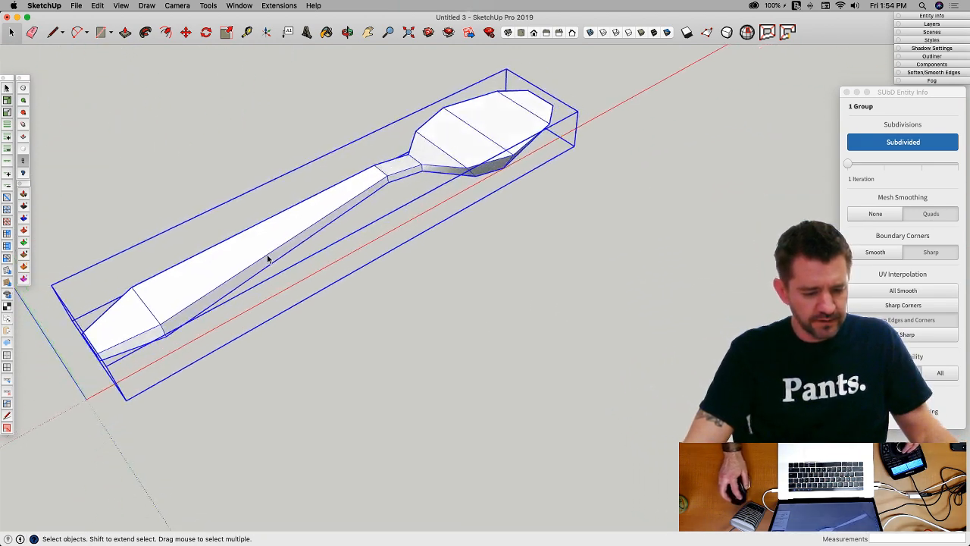
{"action": "double_click", "coordinate": [263, 259]}
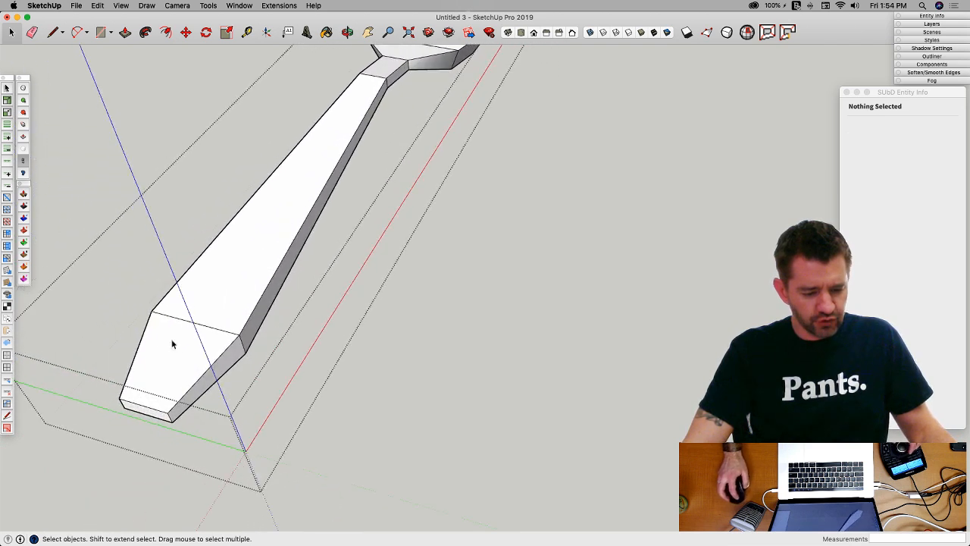
{"action": "left_click", "coordinate": [157, 355]}
{"action": "left_click", "coordinate": [217, 293], "text": "shift"}
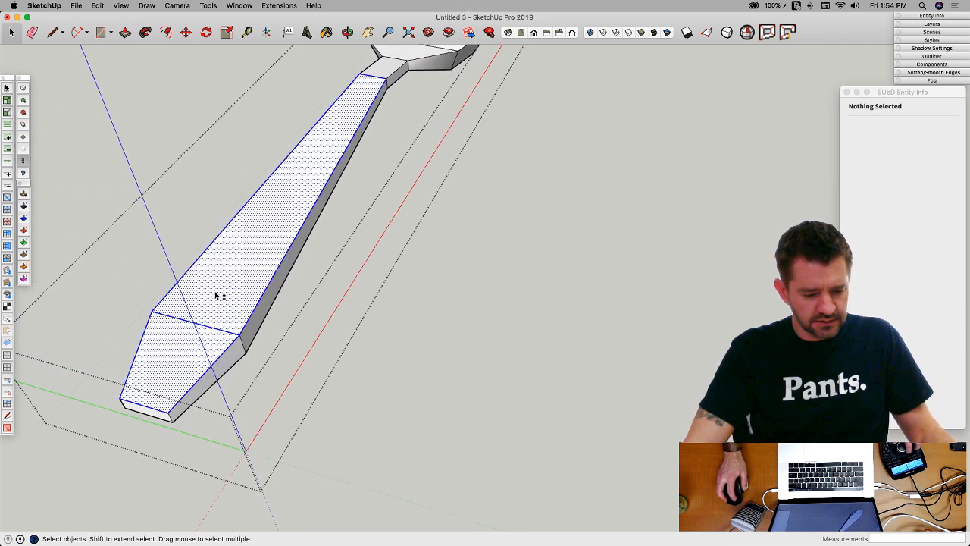
{"action": "left_click", "coordinate": [380, 228], "text": "shift"}
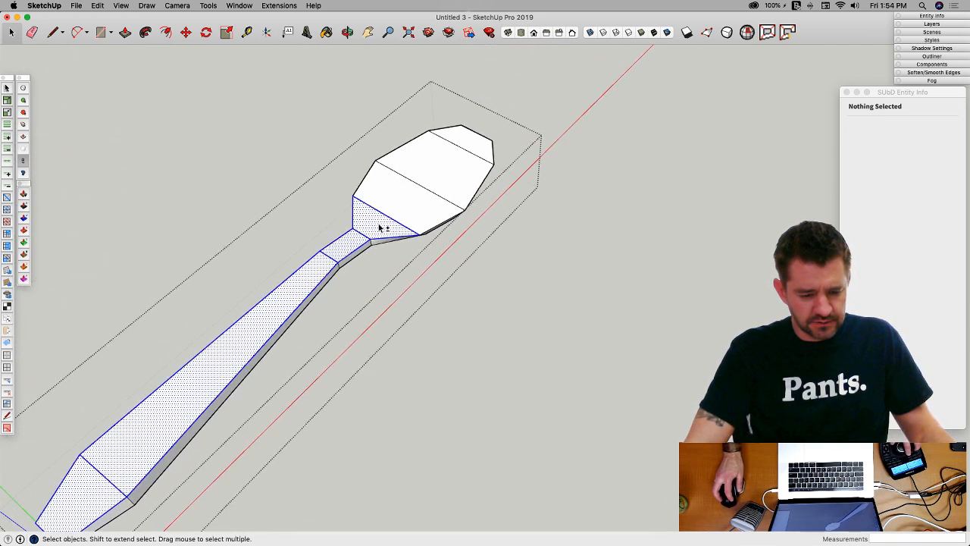
{"action": "left_click", "coordinate": [438, 173], "text": "shift"}
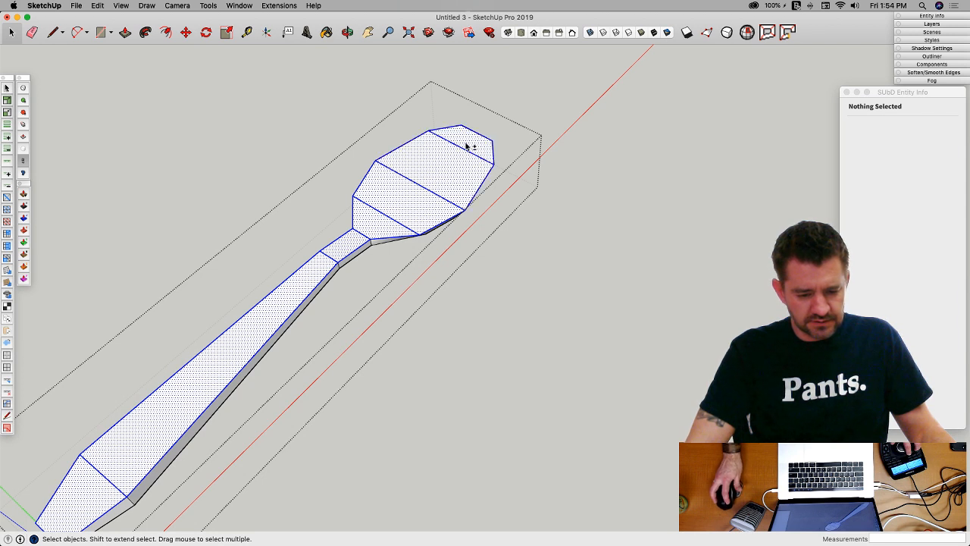
{"action": "left_click", "coordinate": [488, 218]}
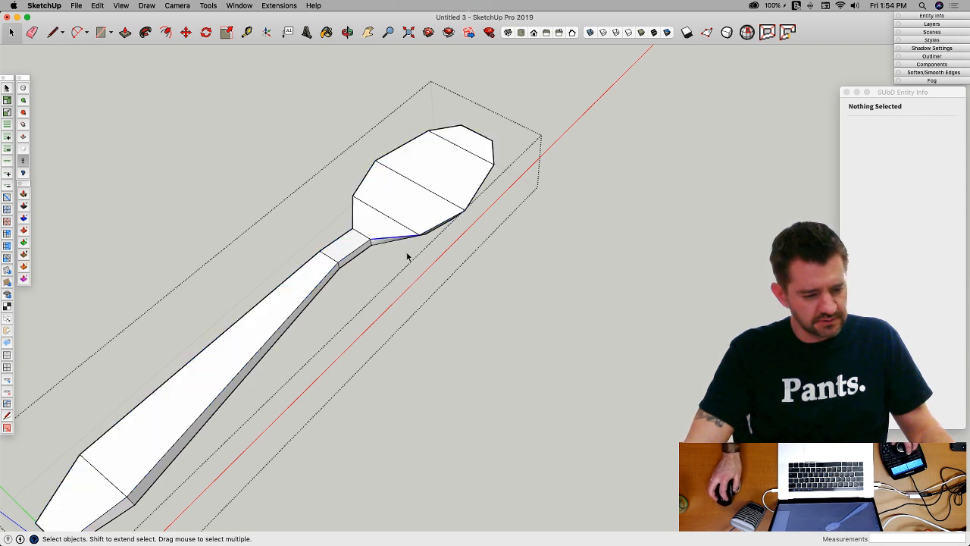
Step: Select the full loop of outline edges around the spoon's top surface, along both sides and the handle end
{"action": "left_click", "coordinate": [7, 165]}
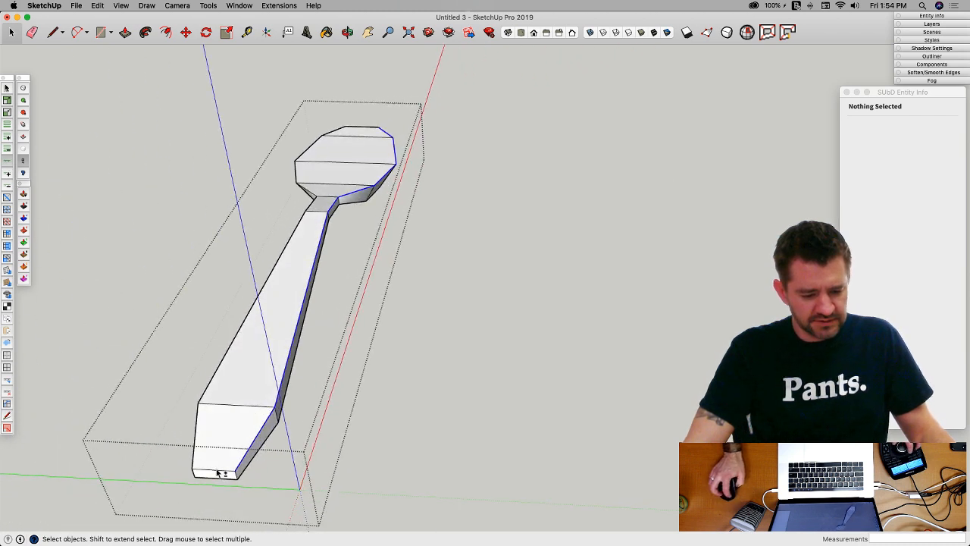
{"action": "left_click", "coordinate": [205, 456], "text": "shift"}
{"action": "left_click", "coordinate": [203, 450], "text": "shift"}
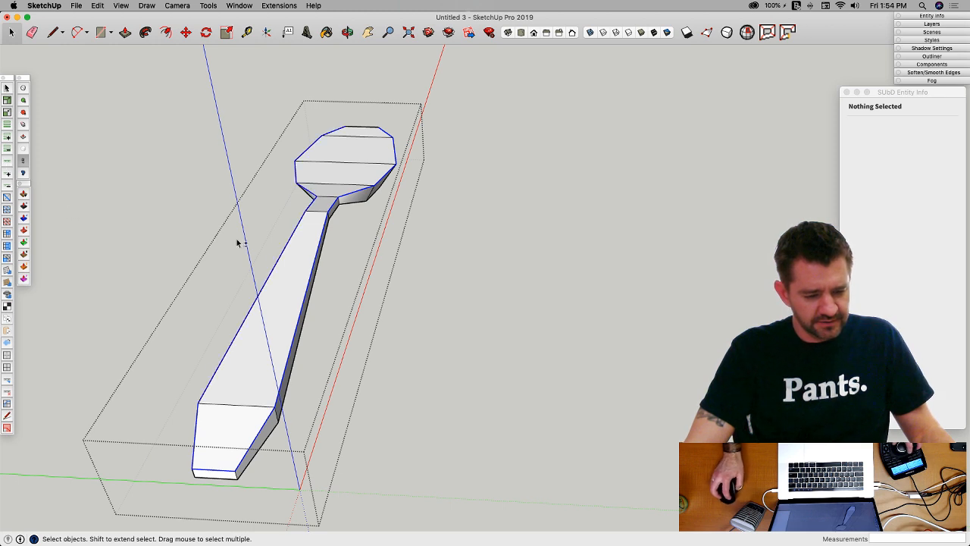
{"action": "middle_click_drag", "start_coordinate": [238, 243], "coordinate": [351, 114]}
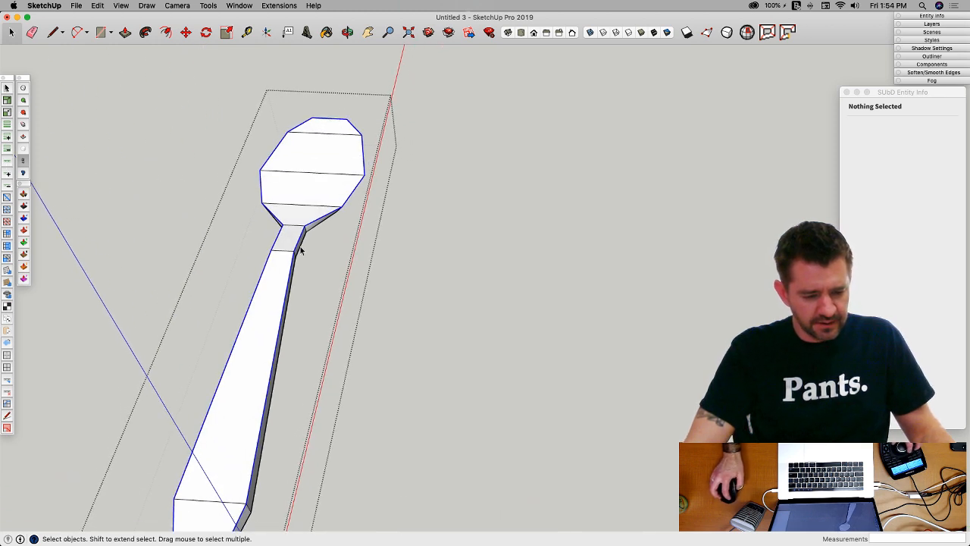
{"action": "mouse_move", "coordinate": [300, 250]}
{"action": "middle_mouse_down"}
{"action": "mouse_move", "coordinate": [366, 134]}
{"action": "mouse_move", "coordinate": [59, 142]}
{"action": "mouse_move", "coordinate": [65, 155]}
{"action": "middle_mouse_up"}
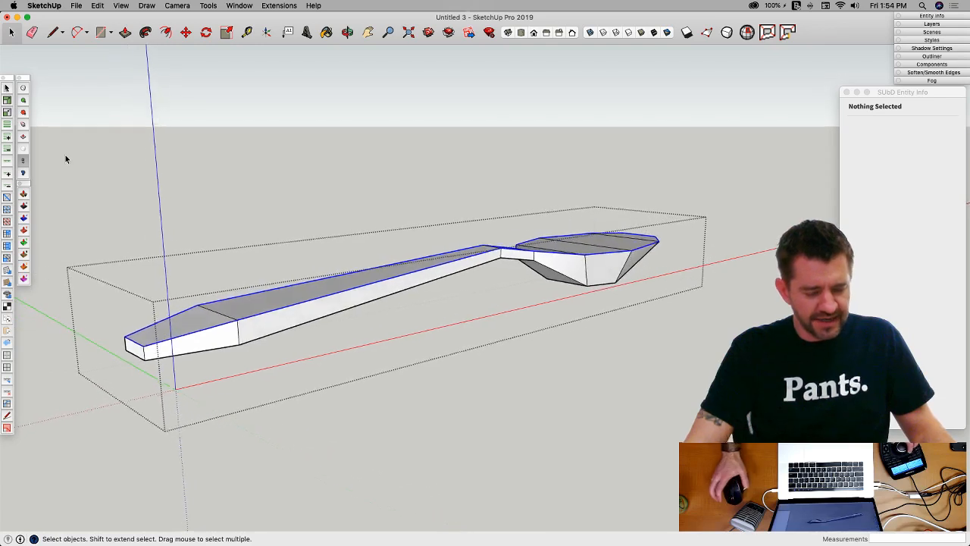
Step: Crease the selected top outline edges to a sharpness of 0.70 and show the spoon in its subdivided form
{"action": "left_click", "coordinate": [24, 129]}
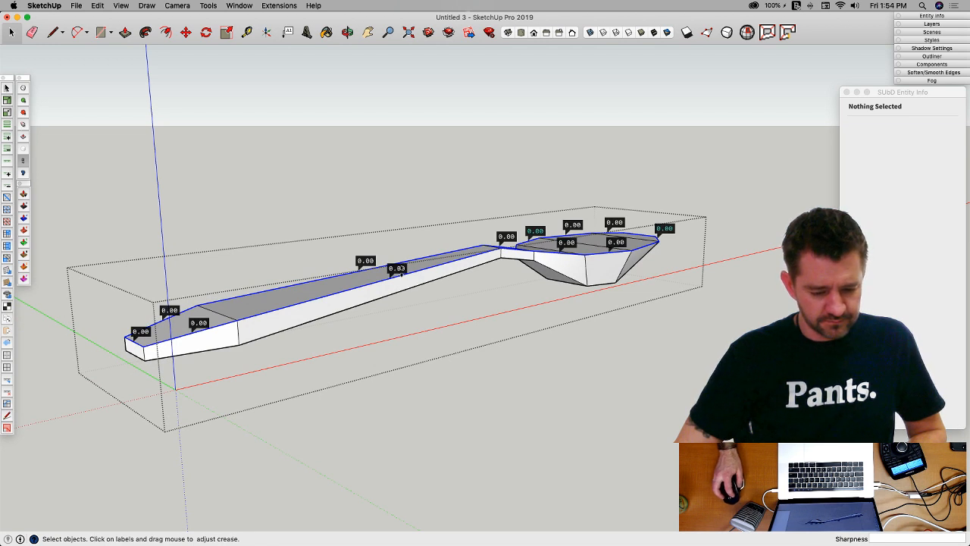
{"action": "left_click_drag", "start_coordinate": [397, 268], "coordinate": [401, 262]}
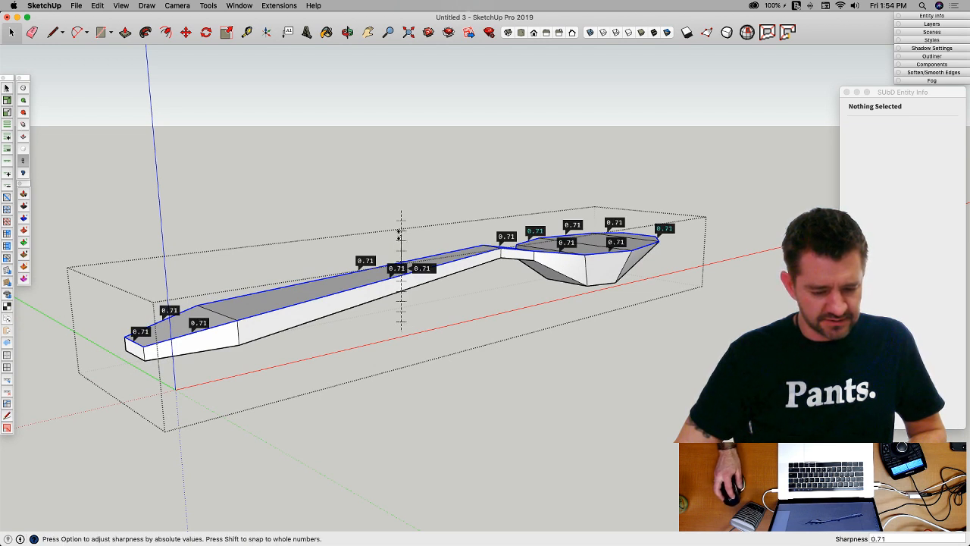
{"action": "left_click_drag", "start_coordinate": [397, 236], "coordinate": [398, 236]}
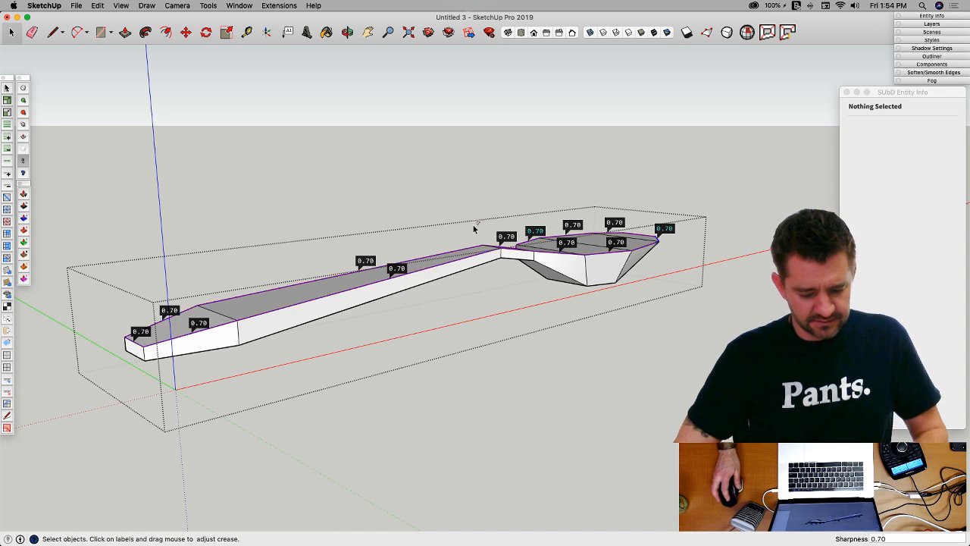
{"action": "key", "text": "Tab"}
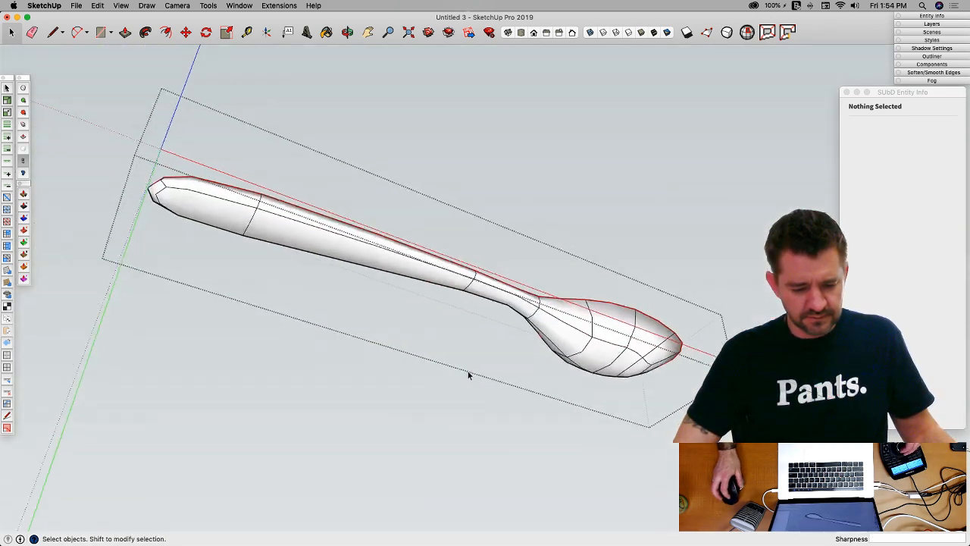
Step: Select the handle's underside outline edges up to the bowl, crease them to a sharpness of 0.71, and clear the selection
{"action": "key", "text": "space"}
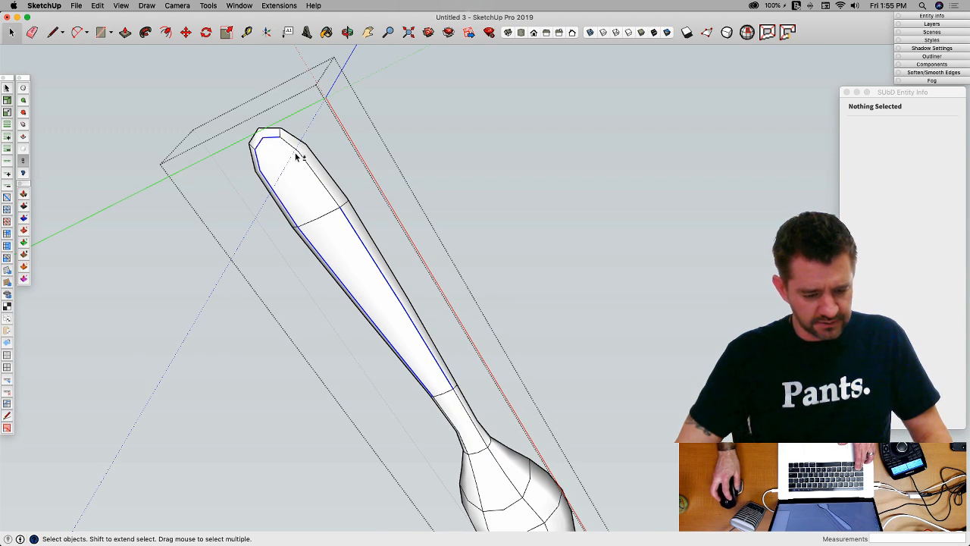
{"action": "scroll", "coordinate": [294, 156], "scroll_direction": "down", "scroll_amount": 3}
{"action": "scroll", "coordinate": [444, 402], "scroll_direction": "up", "scroll_amount": 5}
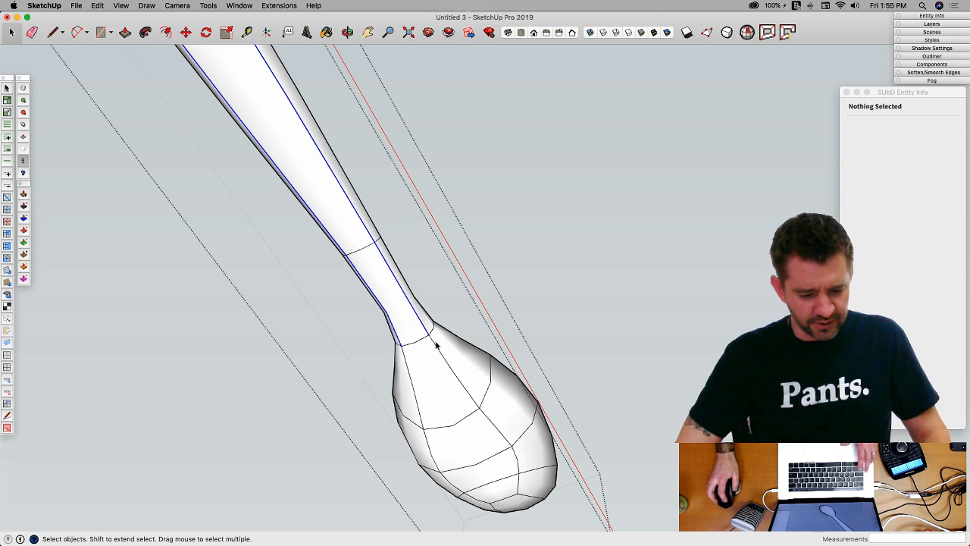
{"action": "mouse_move", "coordinate": [382, 304]}
{"action": "middle_mouse_down"}
{"action": "mouse_move", "coordinate": [440, 290]}
{"action": "mouse_move", "coordinate": [273, 254]}
{"action": "middle_mouse_up"}
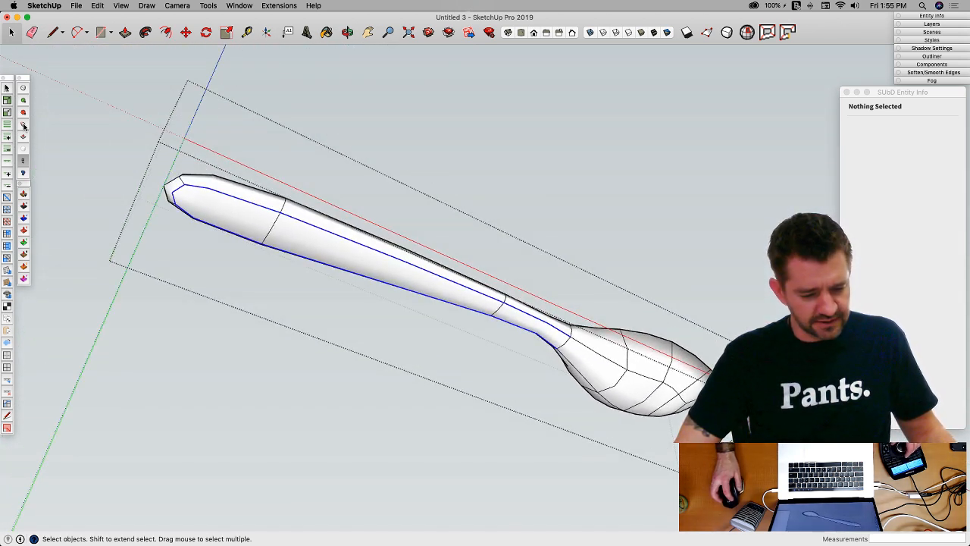
{"action": "left_click", "coordinate": [23, 126]}
{"action": "left_click_drag", "start_coordinate": [415, 250], "coordinate": [410, 219]}
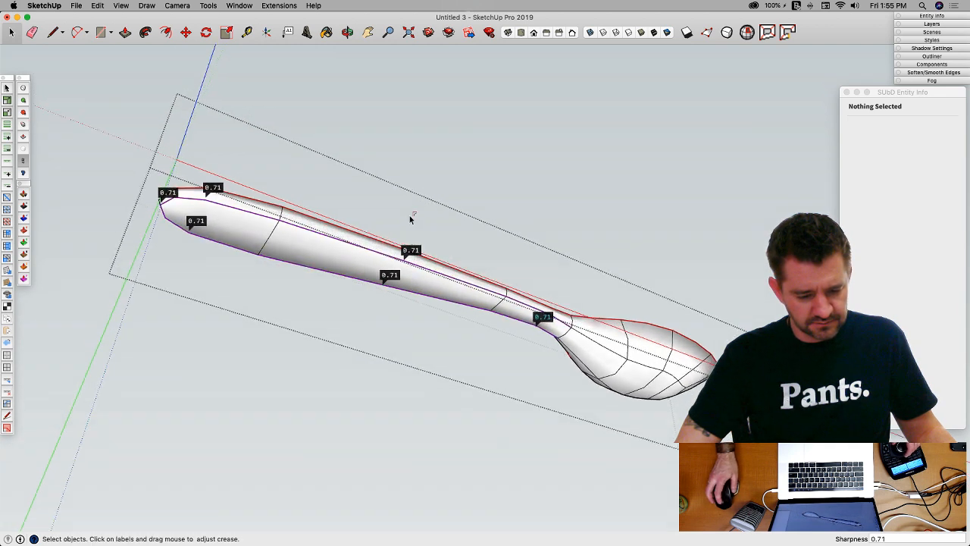
{"action": "left_click", "coordinate": [424, 378]}
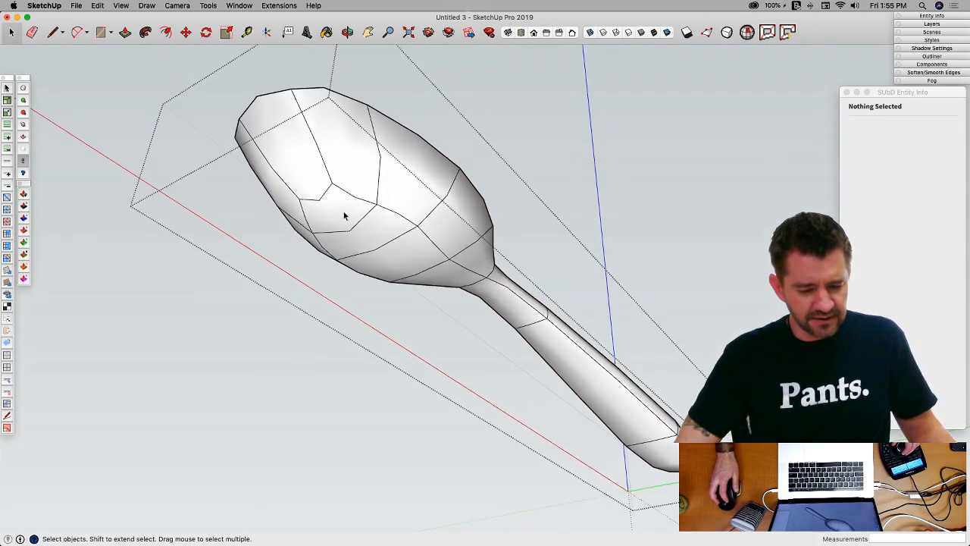
Step: Examine the triangulated quads on the low-poly bowl's underside with the edge-flipping tool, then view the spoon subdivided from the side
{"action": "key", "text": "y"}
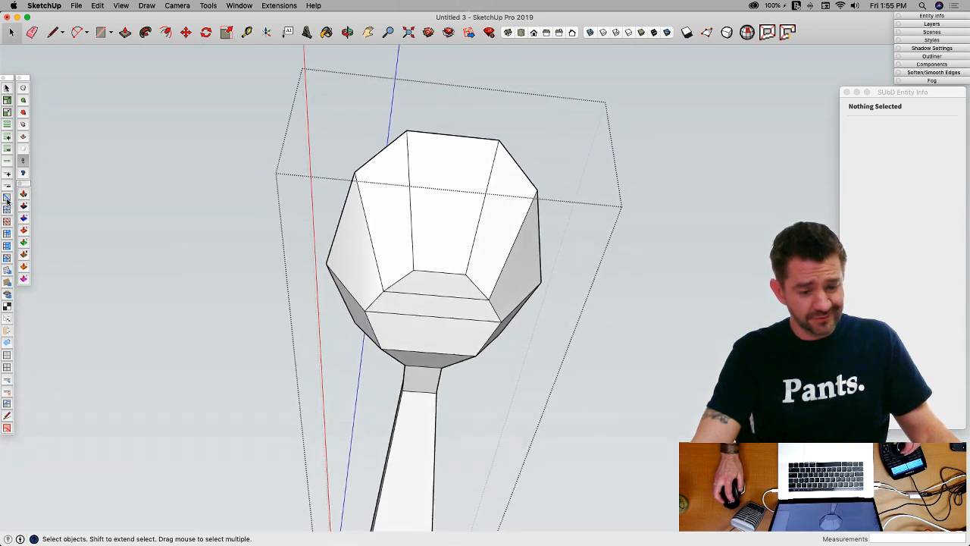
{"action": "left_click", "coordinate": [6, 199]}
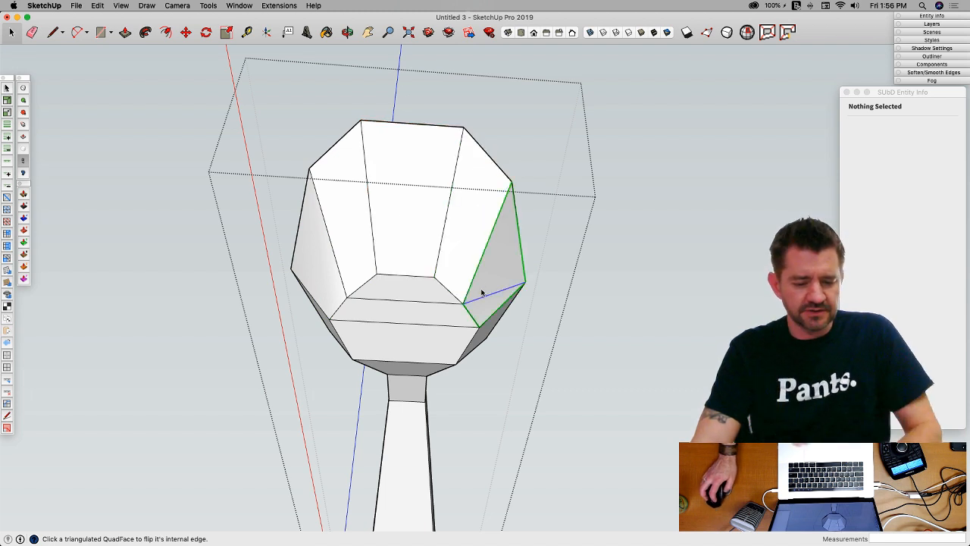
{"action": "middle_click_drag", "start_coordinate": [463, 254], "coordinate": [351, 334]}
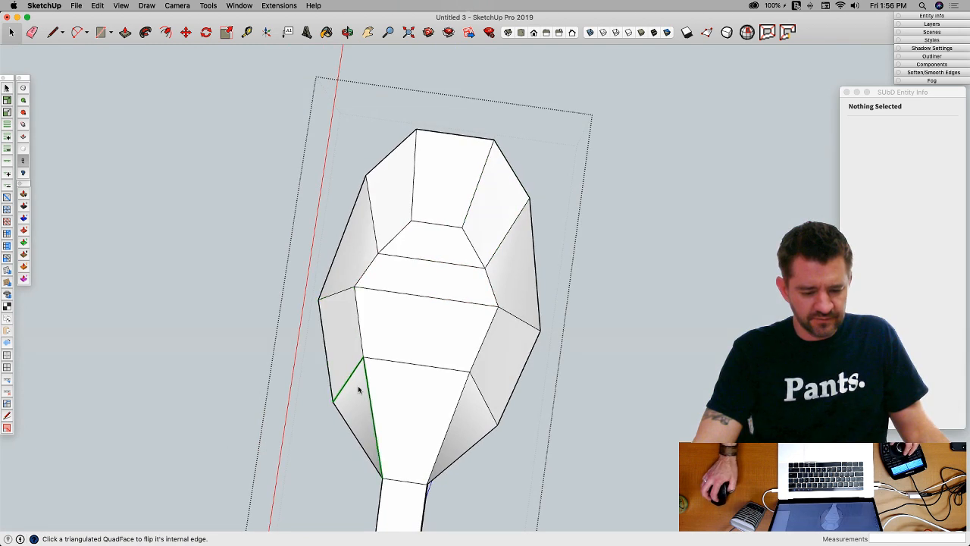
{"action": "mouse_move", "coordinate": [359, 390]}
{"action": "middle_mouse_down"}
{"action": "mouse_move", "coordinate": [411, 427]}
{"action": "mouse_move", "coordinate": [511, 448]}
{"action": "mouse_move", "coordinate": [526, 362]}
{"action": "mouse_move", "coordinate": [483, 368]}
{"action": "mouse_move", "coordinate": [498, 331]}
{"action": "mouse_move", "coordinate": [346, 385]}
{"action": "middle_mouse_up"}
{"action": "middle_click_drag", "start_coordinate": [483, 375], "coordinate": [340, 300]}
{"action": "key", "text": "y"}
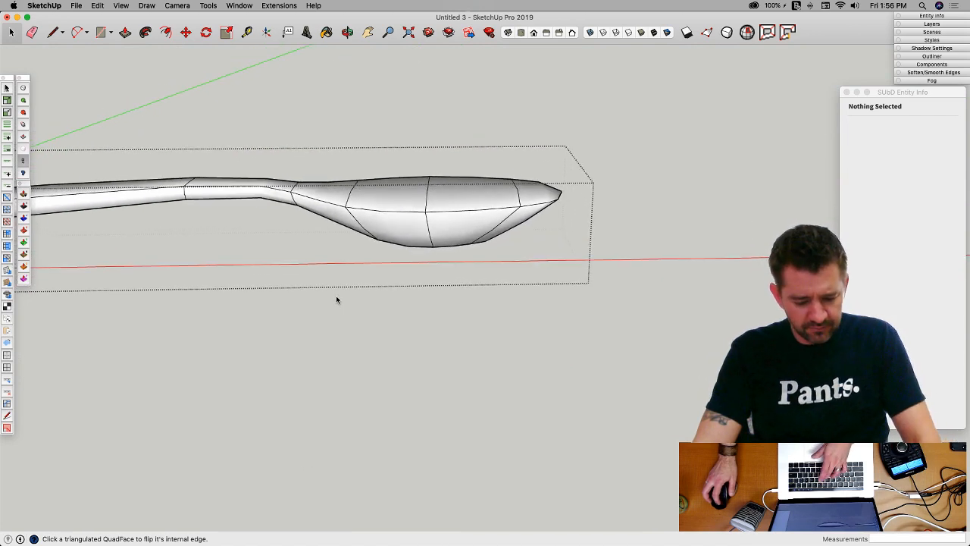
Step: In the low-poly form, raise the neck's four bend vertices about 11 7/8" and shift them about 10 5/16" toward the handle end
{"action": "key", "text": "y"}
{"action": "left_click_drag", "start_coordinate": [210, 156], "coordinate": [261, 210]}
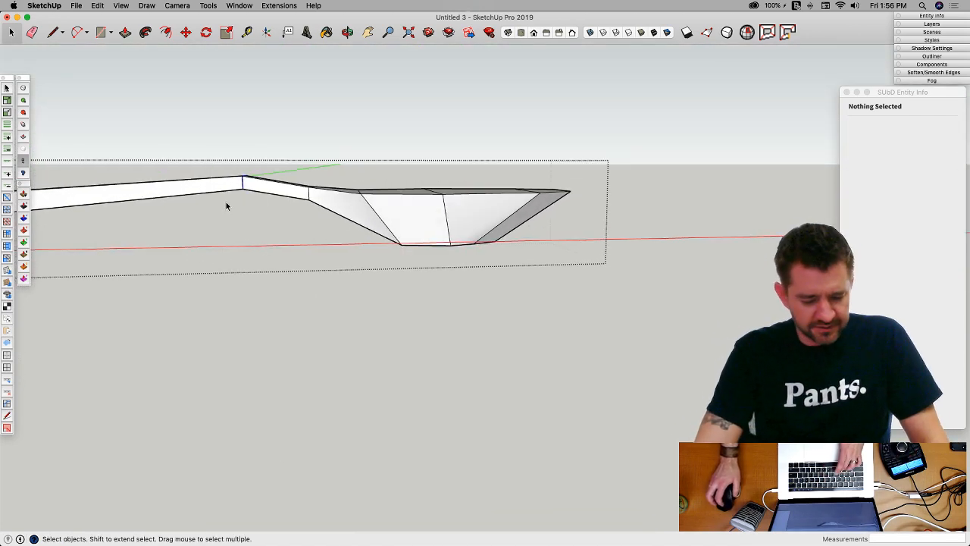
{"action": "key", "text": "v"}
{"action": "left_click_drag", "start_coordinate": [243, 117], "coordinate": [242, 92]}
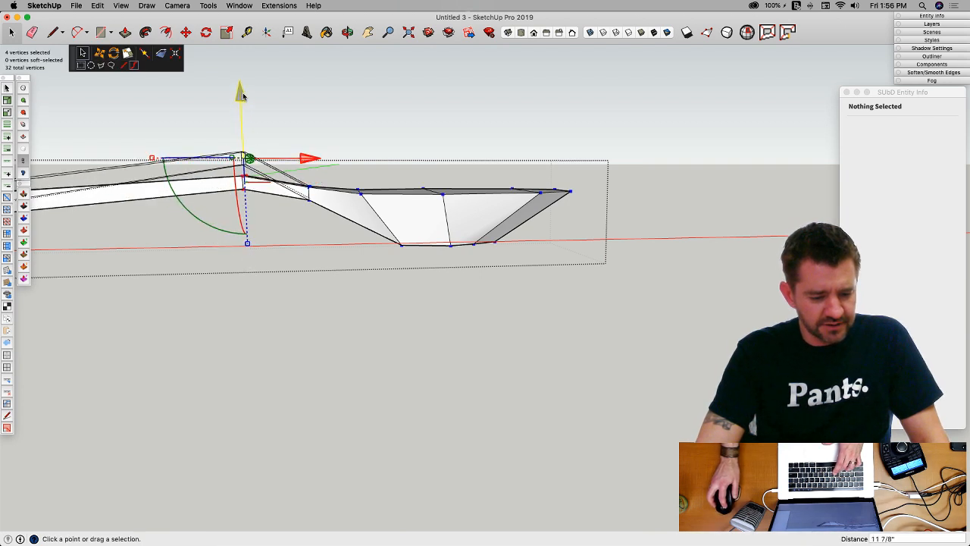
{"action": "left_click_drag", "start_coordinate": [308, 160], "coordinate": [286, 162]}
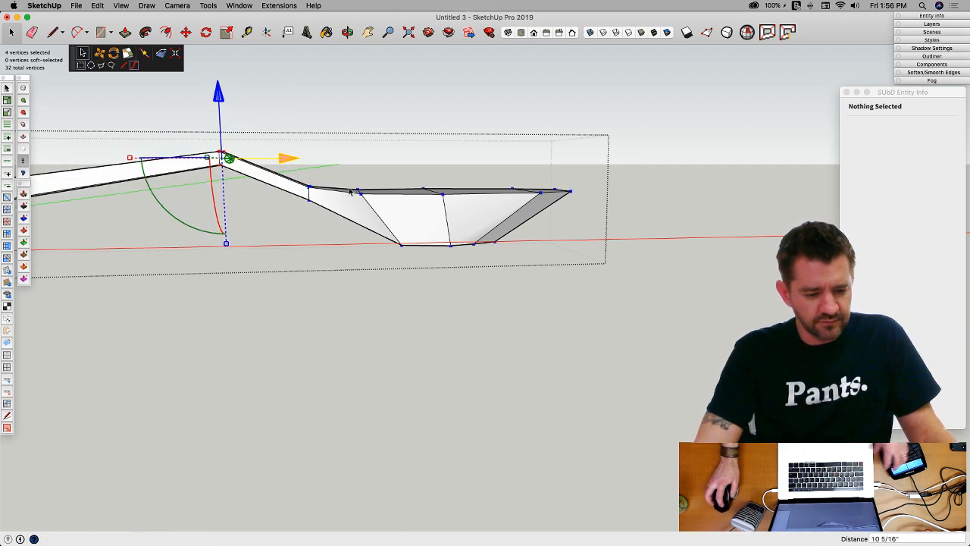
Step: Preview the raised neck subdivided, restore the low-poly form, and leave vertex editing with nothing selected
{"action": "key", "text": "y"}
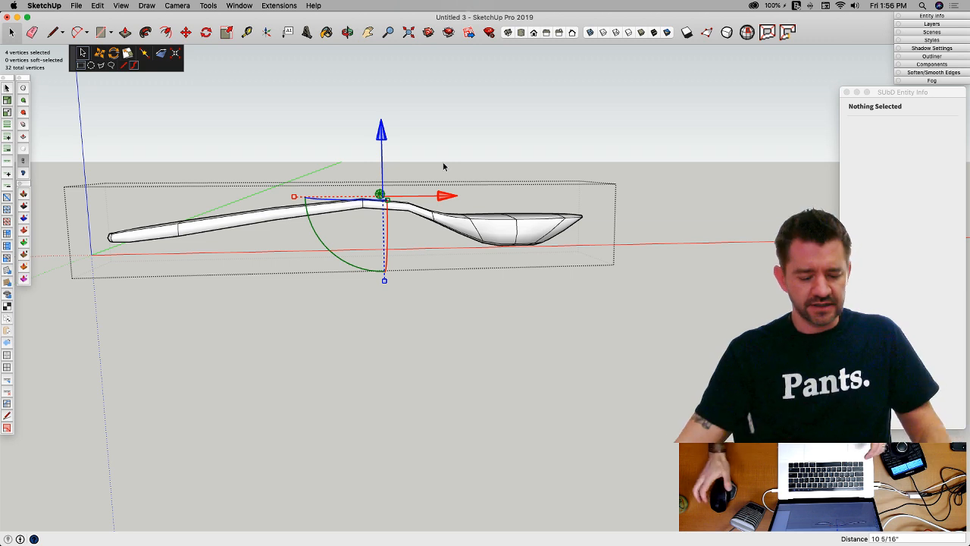
{"action": "key", "text": "t"}
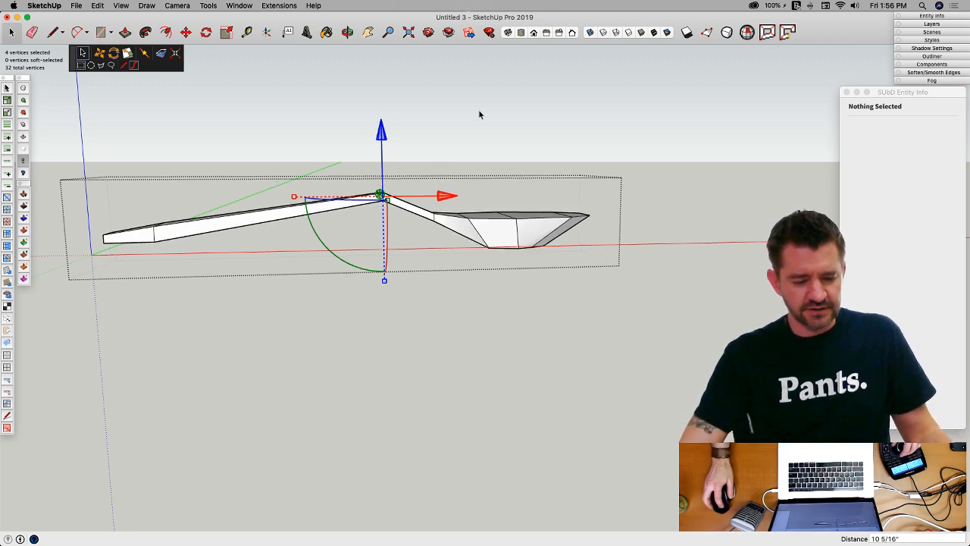
{"action": "left_click", "coordinate": [209, 211]}
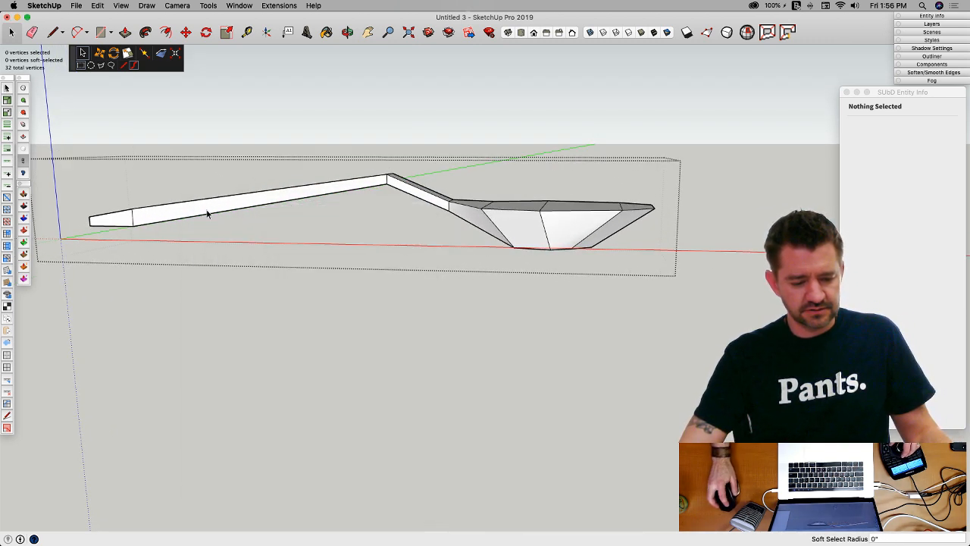
{"action": "key", "text": "space"}
{"action": "middle_click_drag", "start_coordinate": [362, 317], "coordinate": [428, 155]}
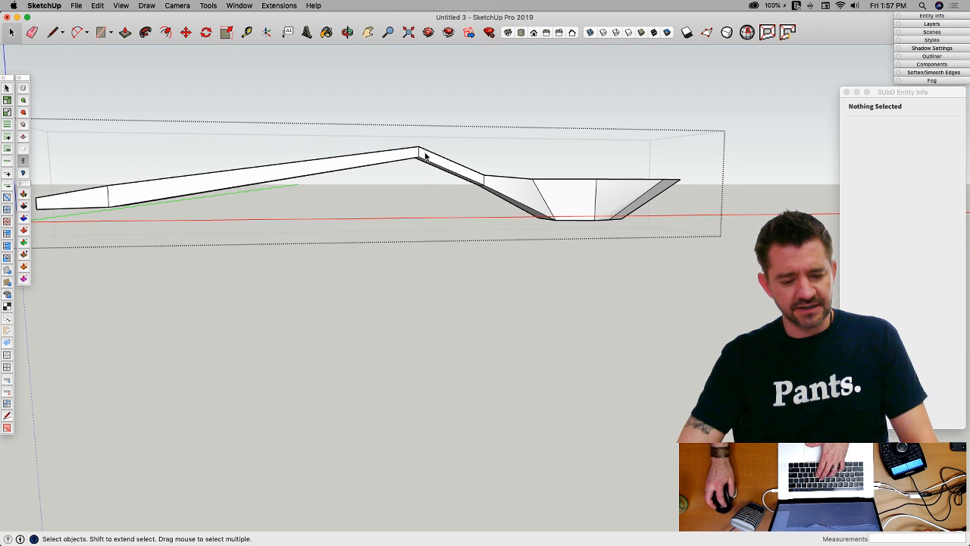
Step: Subdivide the spoon with an increased number of iterations, check the smoother bowl, and return to the low-poly form
{"action": "key", "text": "s"}
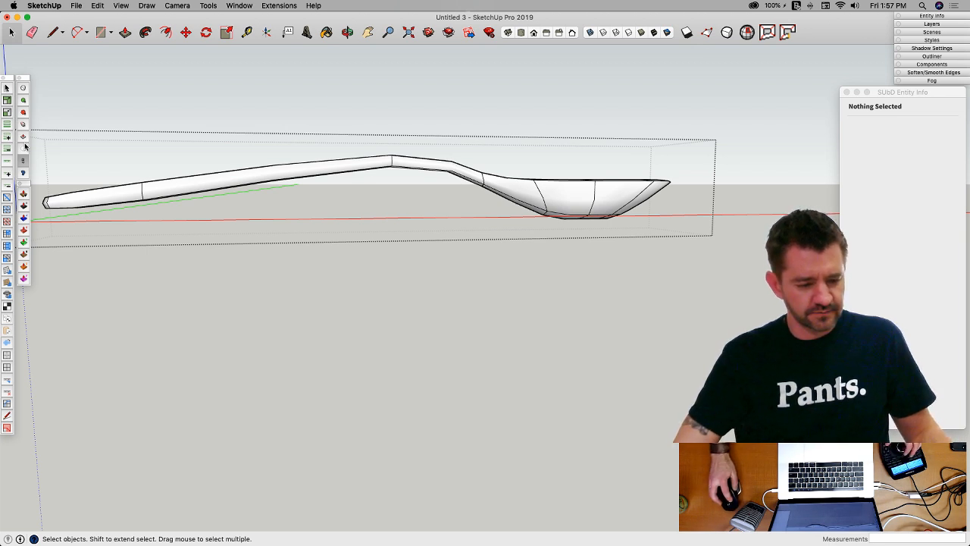
{"action": "left_click", "coordinate": [22, 101]}
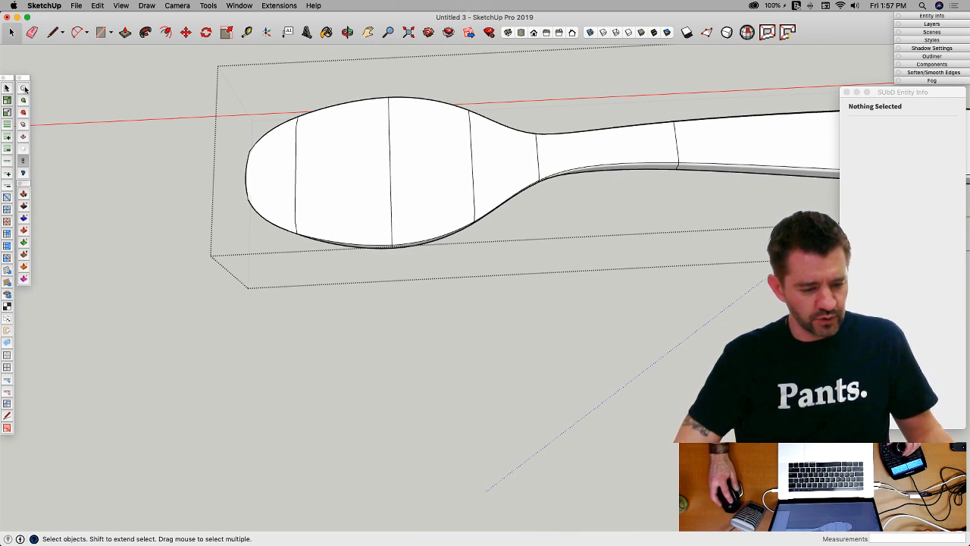
{"action": "left_click", "coordinate": [24, 89]}
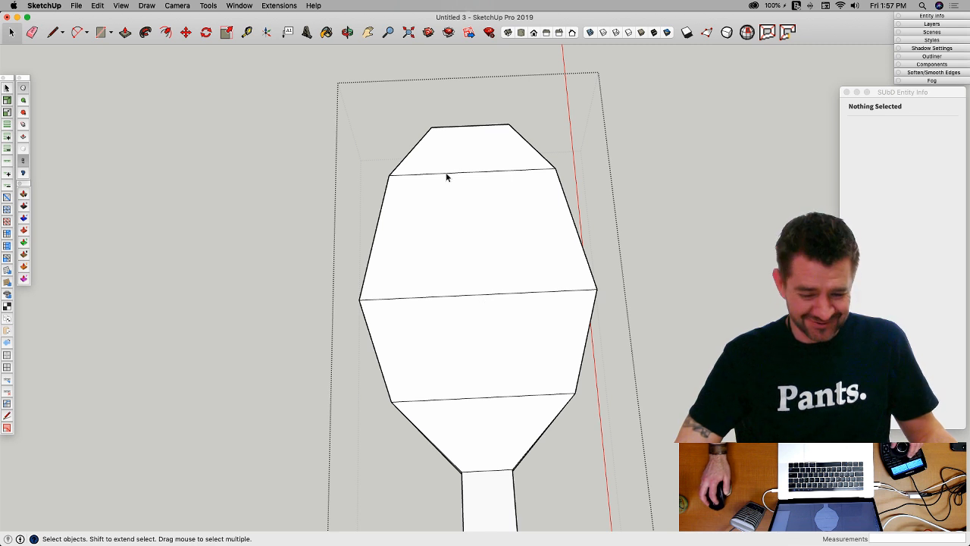
Step: Draw two inset edge runs across the bowl's top from tip to neck, starting 14" in from the rim on the middle cross edge
{"action": "key", "text": "l"}
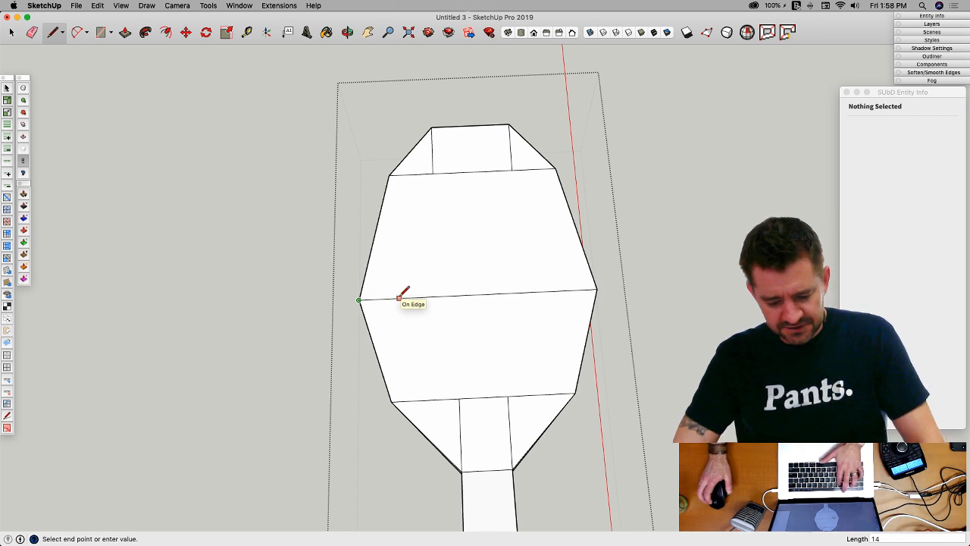
{"action": "type", "text": "14"}
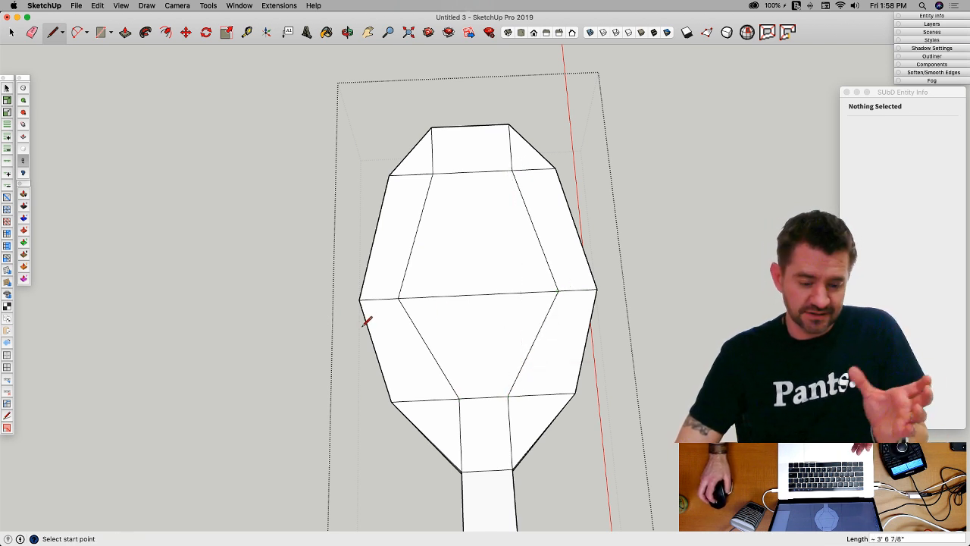
{"action": "mouse_move", "coordinate": [424, 336]}
{"action": "middle_mouse_down"}
{"action": "mouse_move", "coordinate": [470, 284]}
{"action": "mouse_move", "coordinate": [470, 340]}
{"action": "mouse_move", "coordinate": [518, 288]}
{"action": "mouse_move", "coordinate": [504, 307]}
{"action": "mouse_move", "coordinate": [516, 301]}
{"action": "mouse_move", "coordinate": [487, 281]}
{"action": "mouse_move", "coordinate": [490, 319]}
{"action": "middle_mouse_up"}
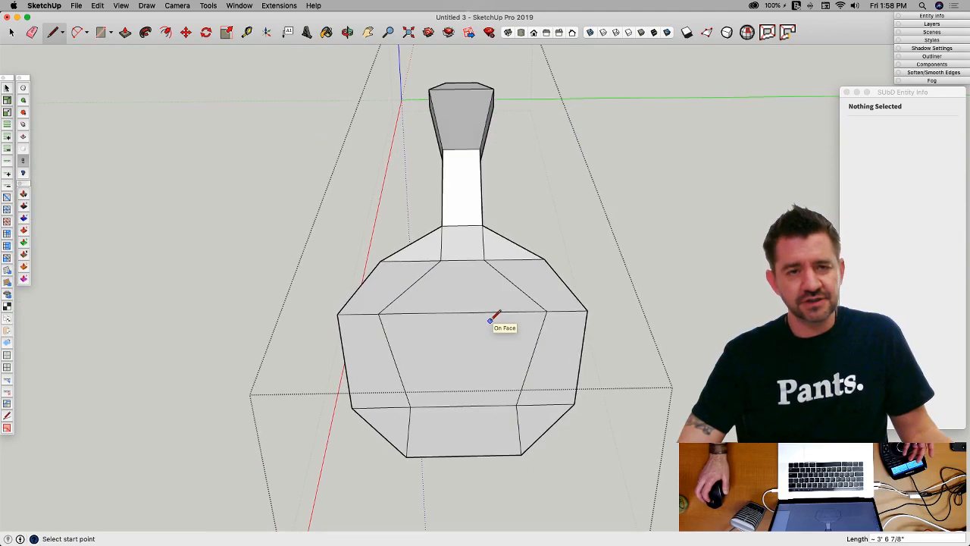
Step: Lower the four vertices of the bowl's handle-side inner face by about 9 11/16", and then by a further 2 1/4"
{"action": "left_click", "coordinate": [452, 293]}
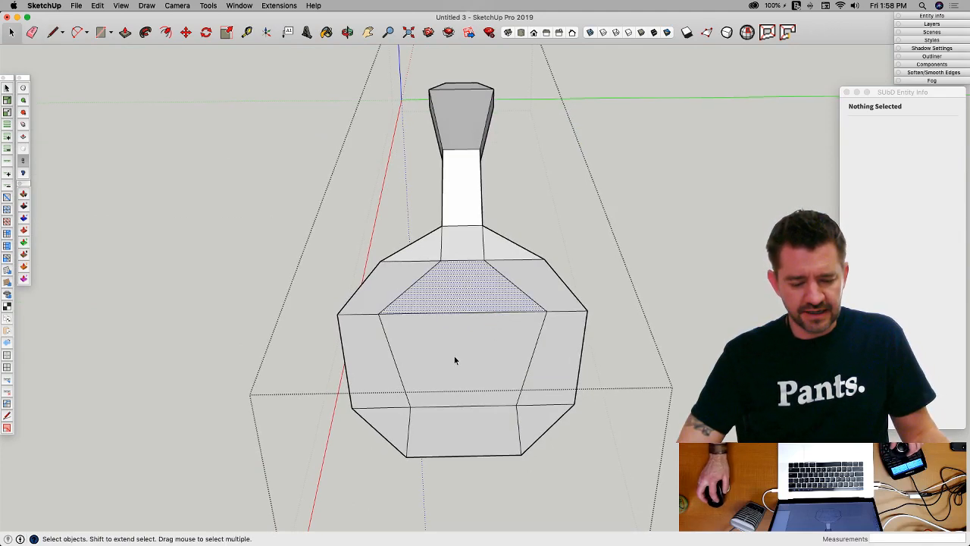
{"action": "middle_click_drag", "start_coordinate": [454, 358], "coordinate": [573, 288]}
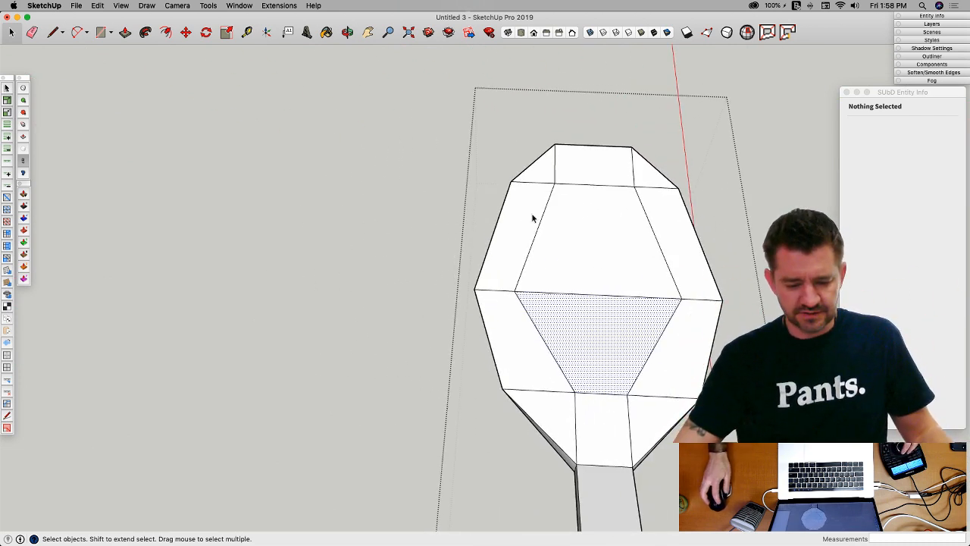
{"action": "middle_click_drag", "start_coordinate": [533, 219], "coordinate": [477, 294]}
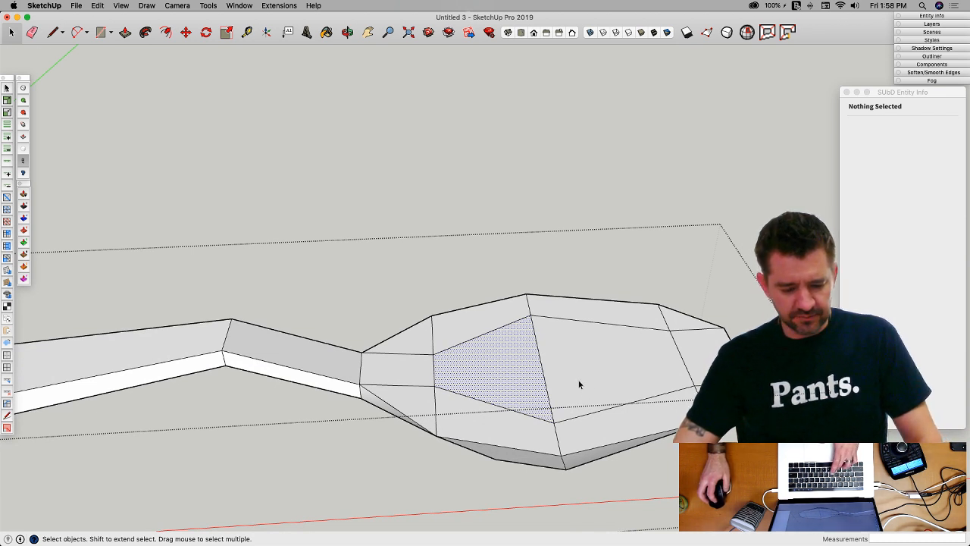
{"action": "key", "text": "v"}
{"action": "left_click_drag", "start_coordinate": [492, 320], "coordinate": [493, 347]}
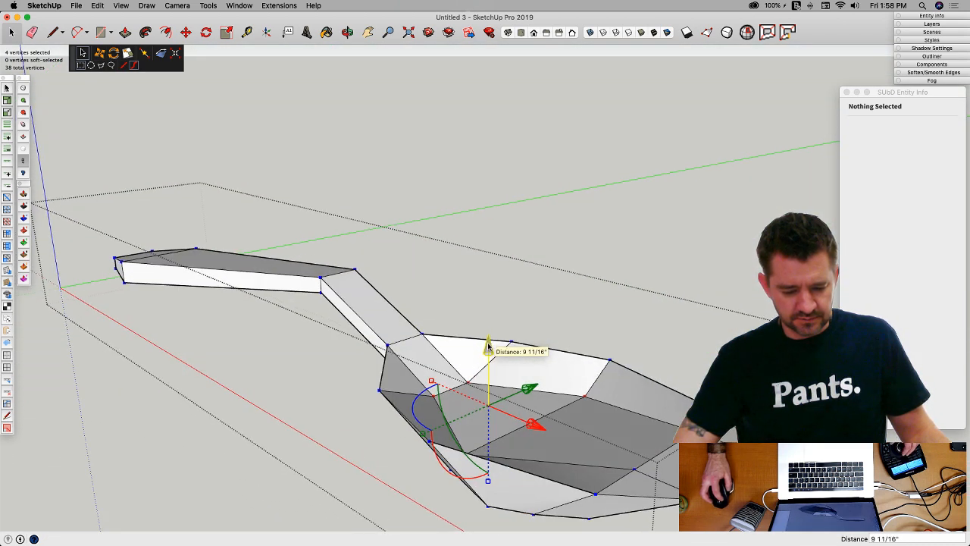
{"action": "left_click_drag", "start_coordinate": [488, 347], "coordinate": [489, 352]}
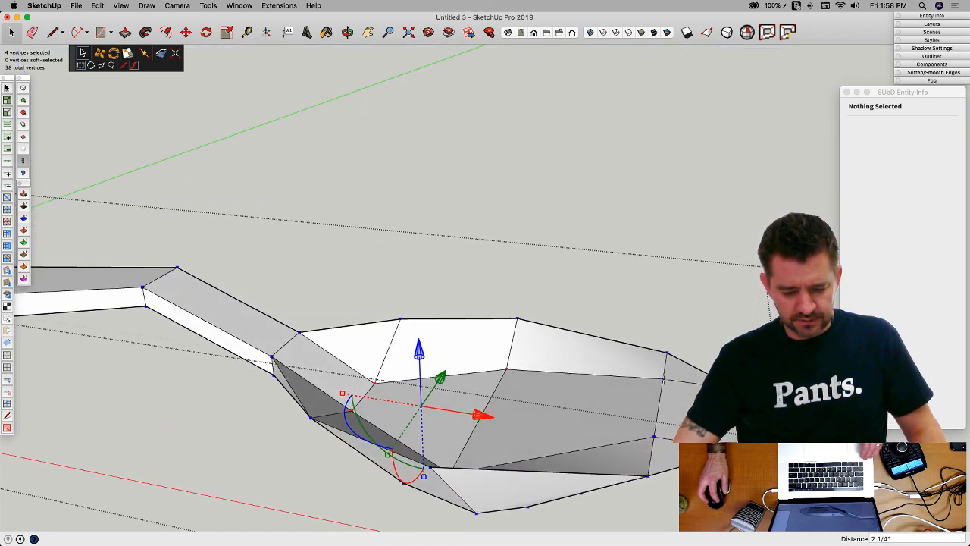
Step: Lower the bowl's two tip-side inner vertices about 3 11/16", shift them about 1' 2 1/2" toward the handle, and lower them a further 9 3/16"
{"action": "left_click", "coordinate": [653, 438]}
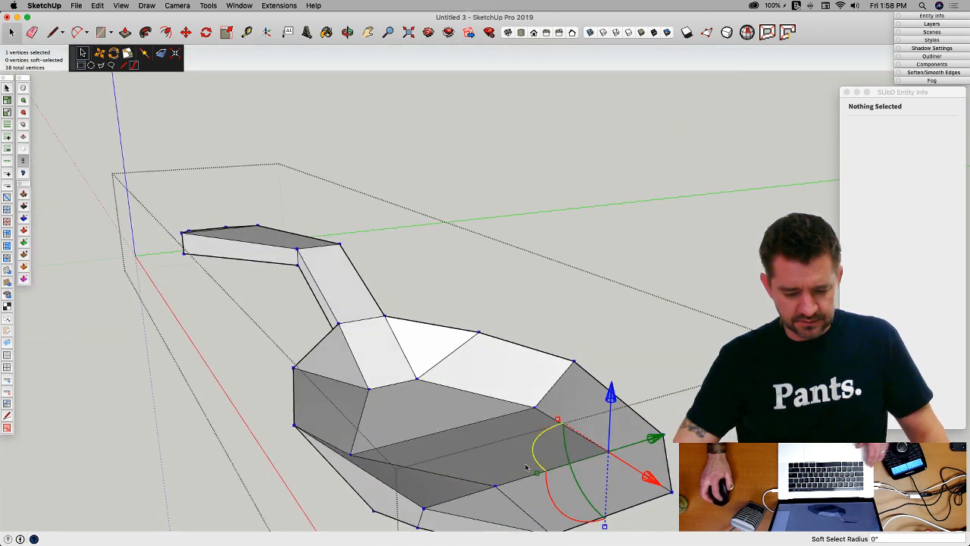
{"action": "left_click", "coordinate": [499, 481], "text": "shift"}
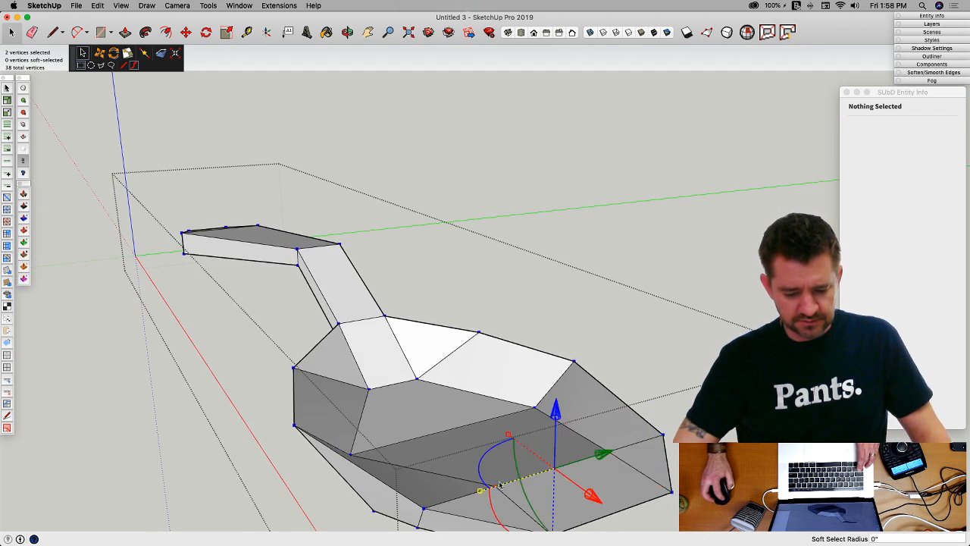
{"action": "left_click_drag", "start_coordinate": [558, 410], "coordinate": [559, 425]}
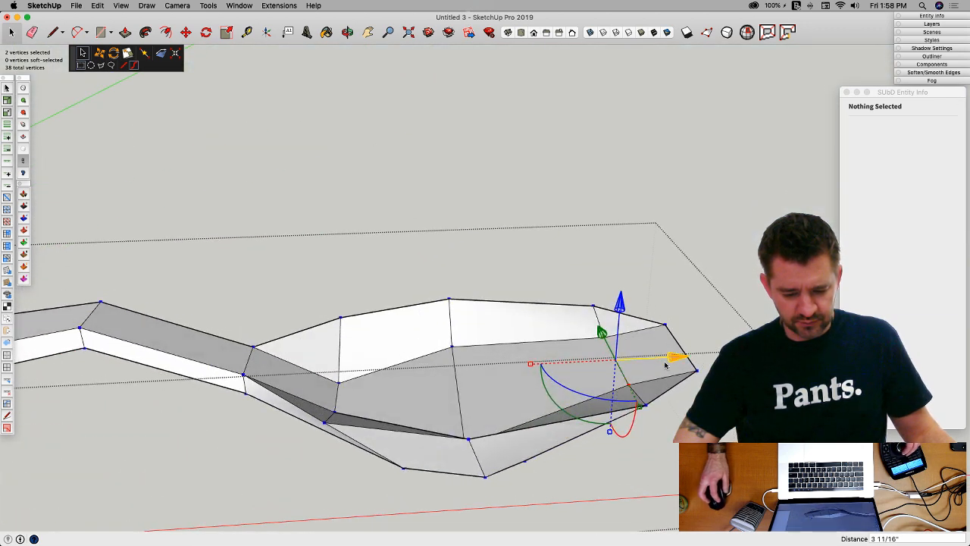
{"action": "left_click_drag", "start_coordinate": [626, 371], "coordinate": [596, 364]}
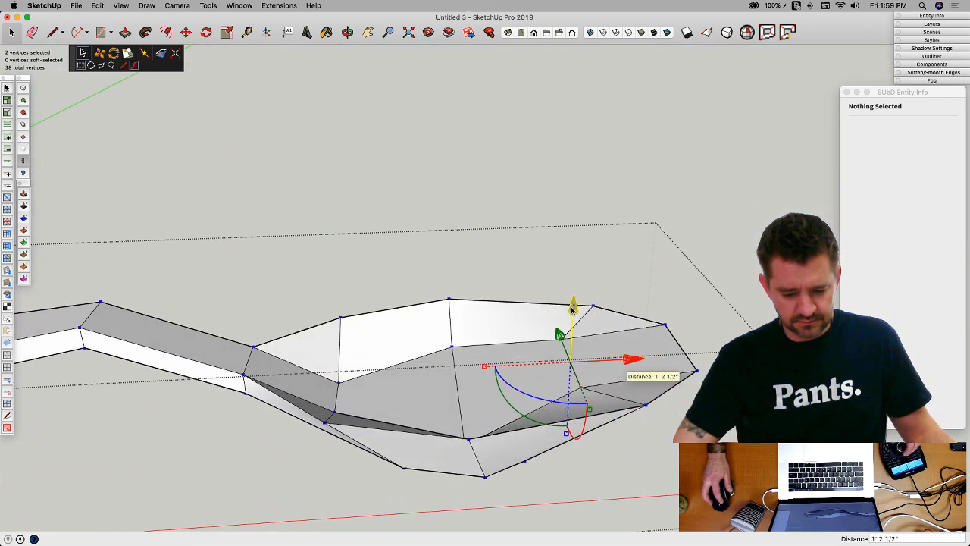
{"action": "left_click_drag", "start_coordinate": [573, 325], "coordinate": [568, 341]}
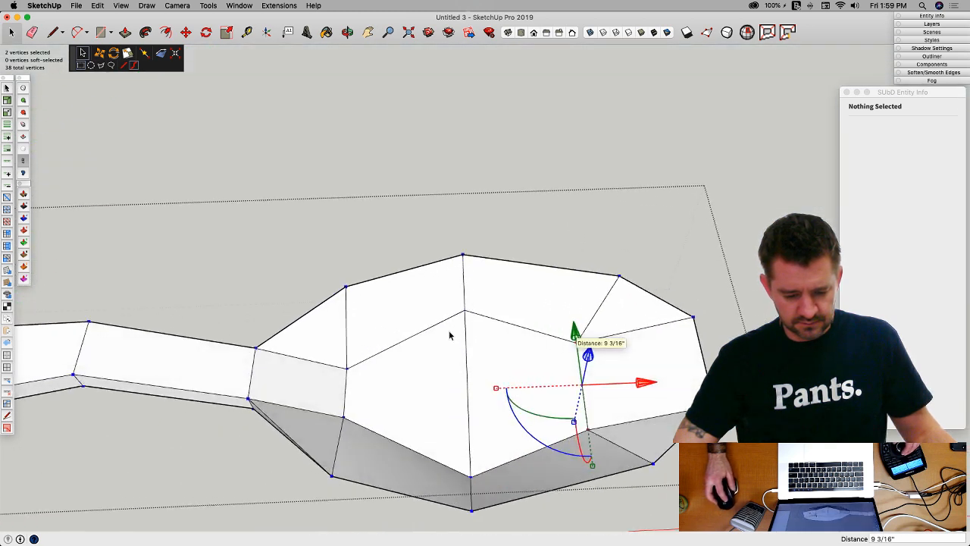
Step: Scale the bowl's middle inner cross edge to about 0.82 across its width, and lower its two vertices by about 5 7/16"
{"action": "key", "text": "space"}
{"action": "left_click", "coordinate": [470, 356]}
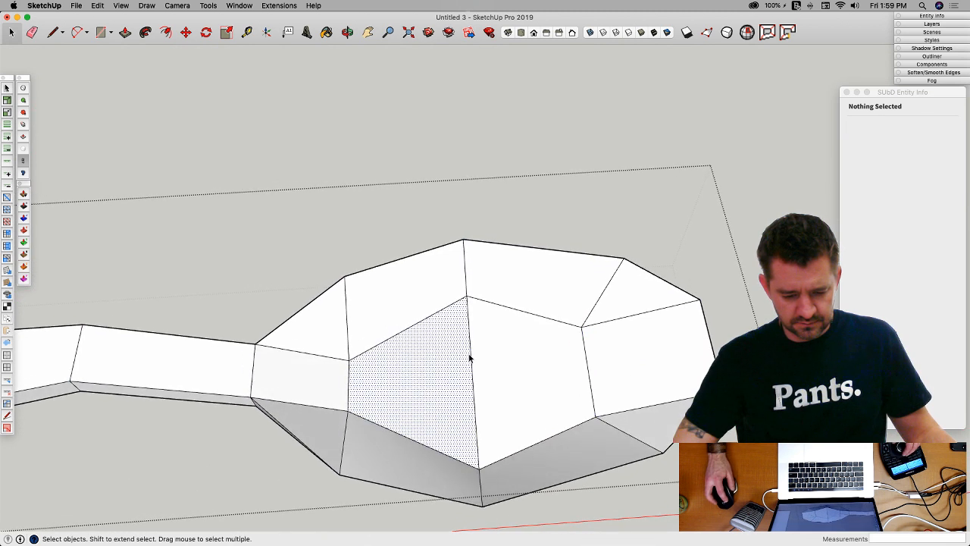
{"action": "left_click", "coordinate": [471, 358]}
{"action": "key", "text": "v"}
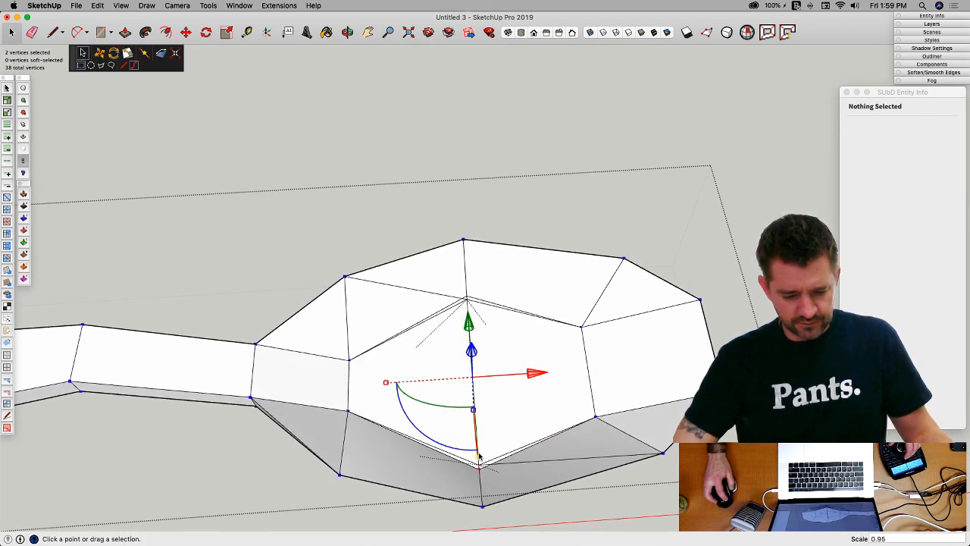
{"action": "left_click_drag", "start_coordinate": [479, 457], "coordinate": [477, 445]}
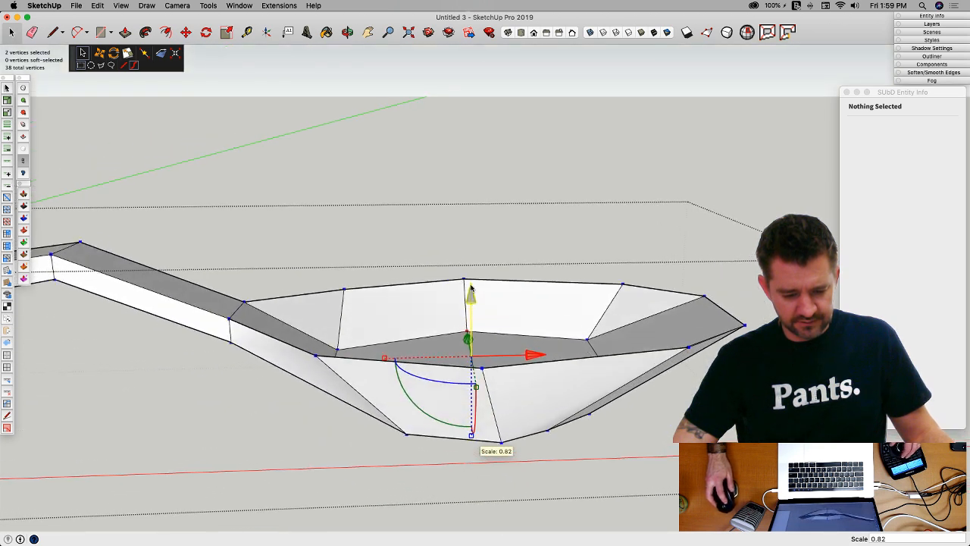
{"action": "left_click_drag", "start_coordinate": [472, 294], "coordinate": [473, 314]}
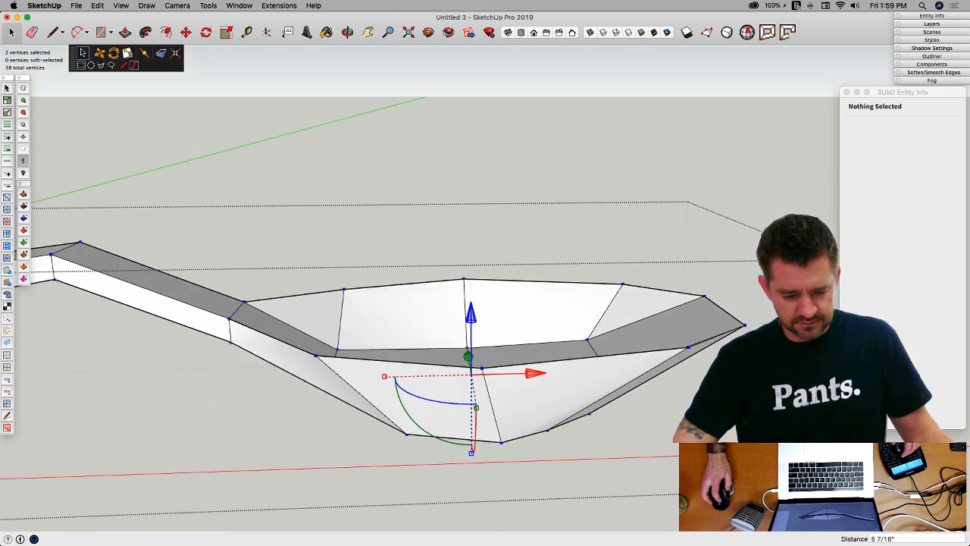
Step: Preview the deepened bowl subdivided, clear the vertex selection and dismiss the error report
{"action": "key", "text": "t"}
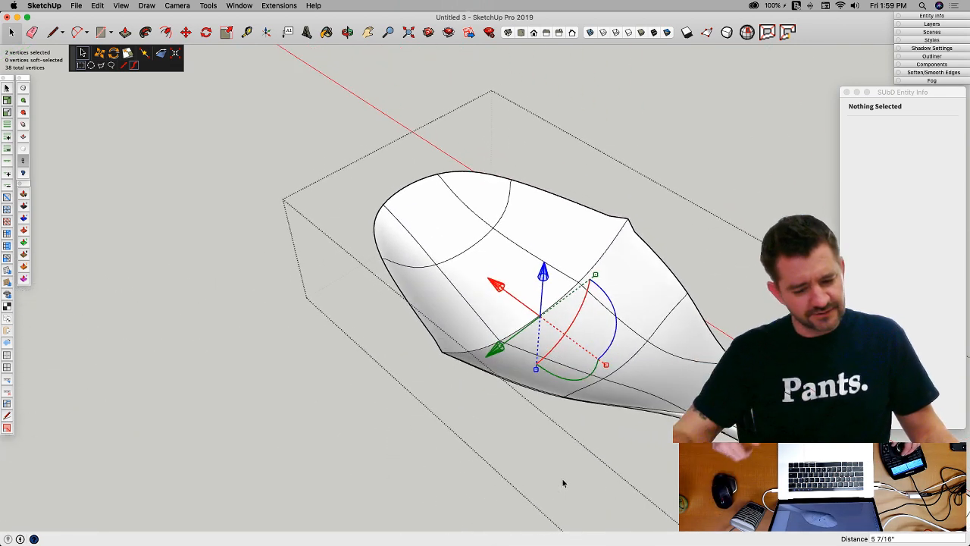
{"action": "left_click", "coordinate": [506, 450]}
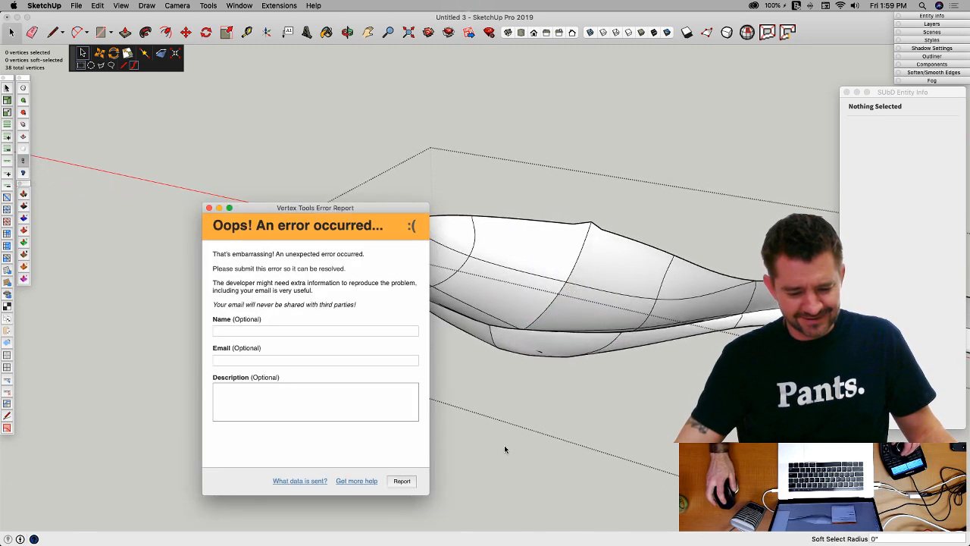
{"action": "left_click", "coordinate": [208, 208]}
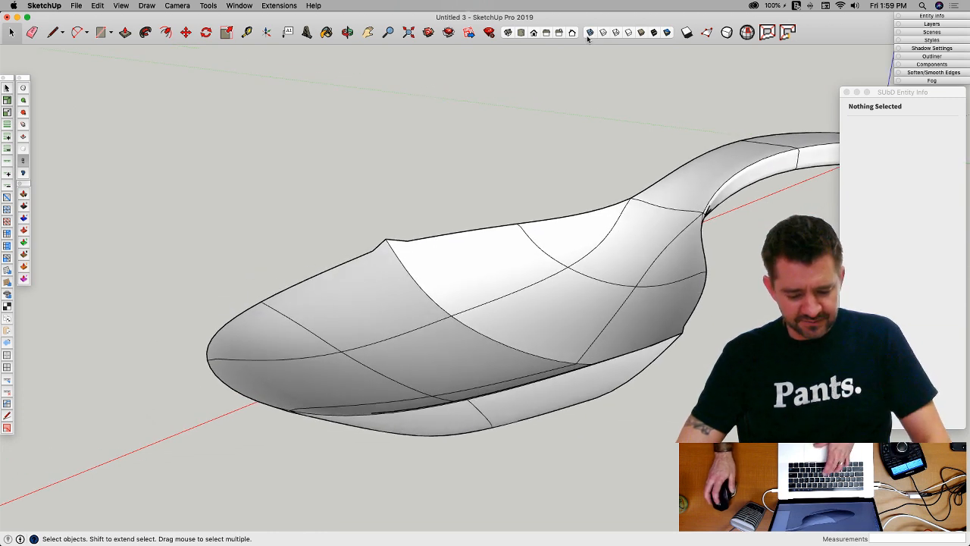
Step: Restore the spoon's low-poly form and open its group for editing
{"action": "left_click", "coordinate": [565, 246]}
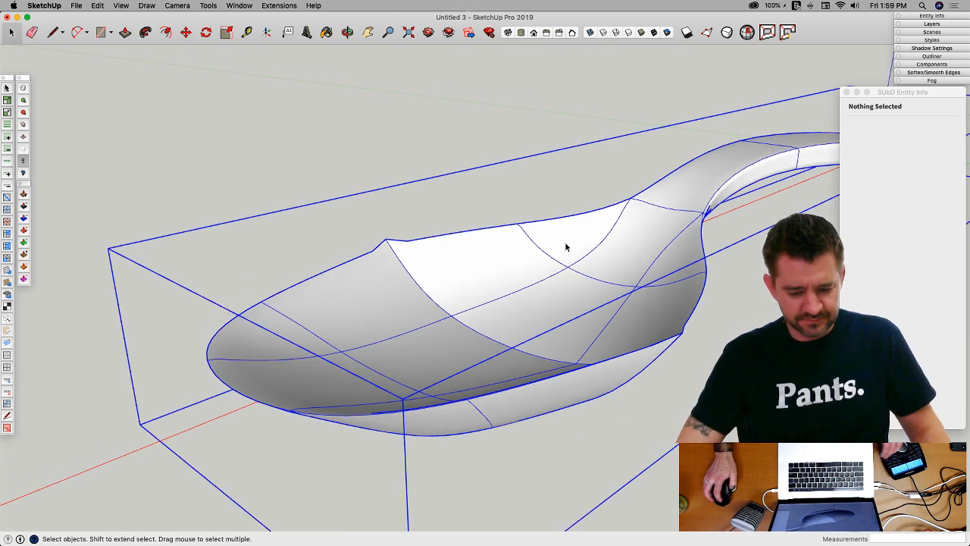
{"action": "key", "text": "y"}
{"action": "double_click", "coordinate": [565, 246]}
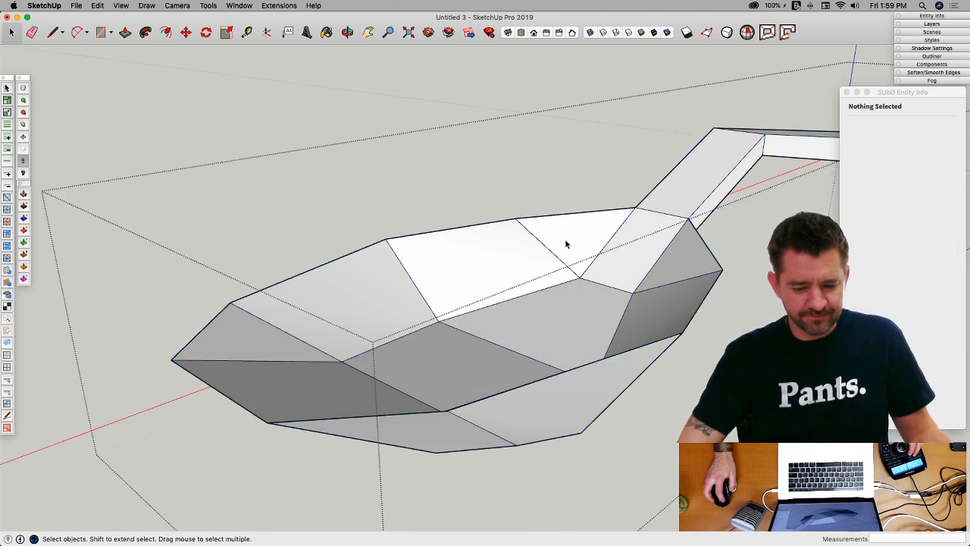
Step: Examine the bowl's inner and bottom faces from several angles, in both X-ray and opaque display, for overlaps between the two layers
{"action": "left_click", "coordinate": [591, 32]}
{"action": "middle_click_drag", "start_coordinate": [574, 71], "coordinate": [396, 219]}
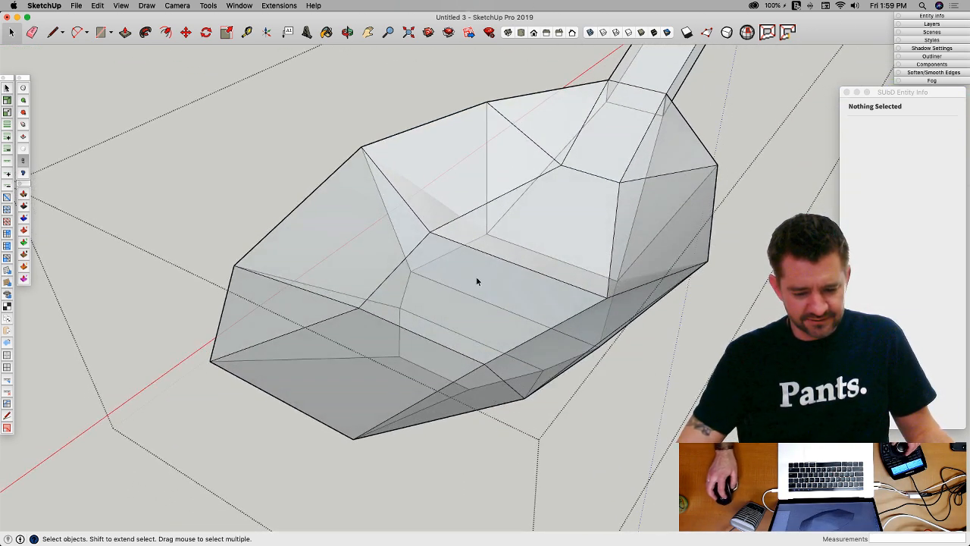
{"action": "middle_click_drag", "start_coordinate": [621, 304], "coordinate": [588, 57]}
{"action": "scroll", "coordinate": [671, 277], "scroll_direction": "up", "scroll_amount": 5}
{"action": "left_click", "coordinate": [591, 32]}
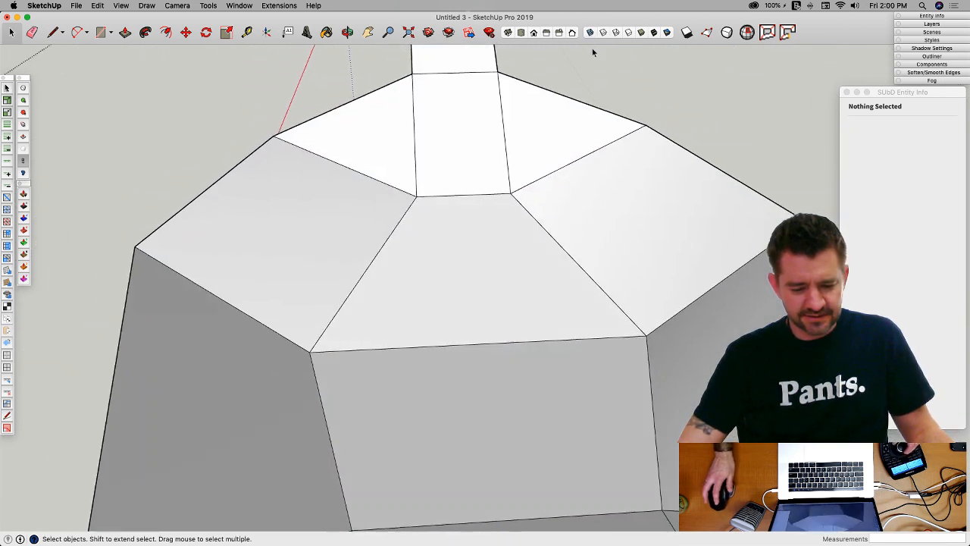
{"action": "scroll", "coordinate": [594, 100], "scroll_direction": "up", "scroll_amount": 3}
{"action": "scroll", "coordinate": [593, 101], "scroll_direction": "down", "scroll_amount": 6}
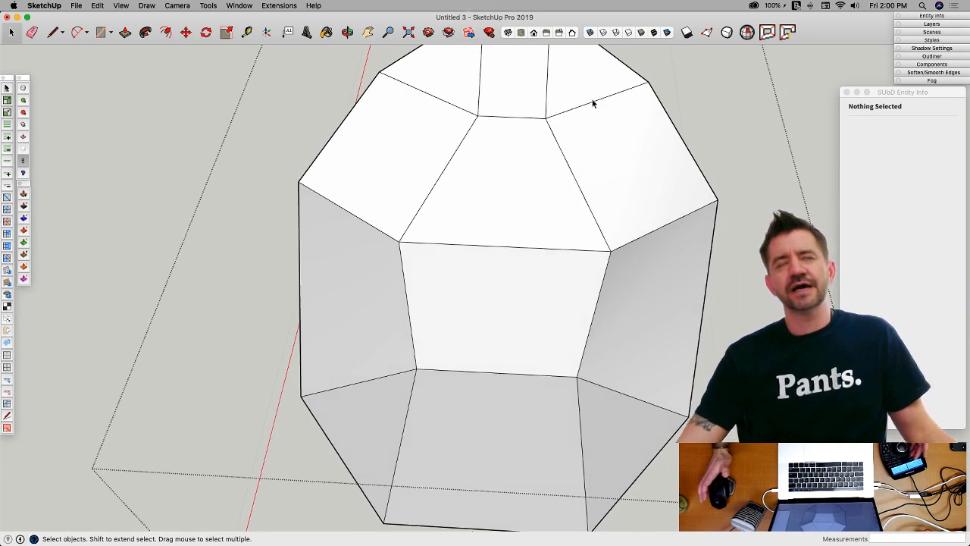
{"action": "scroll", "coordinate": [597, 136], "scroll_direction": "up", "scroll_amount": 6}
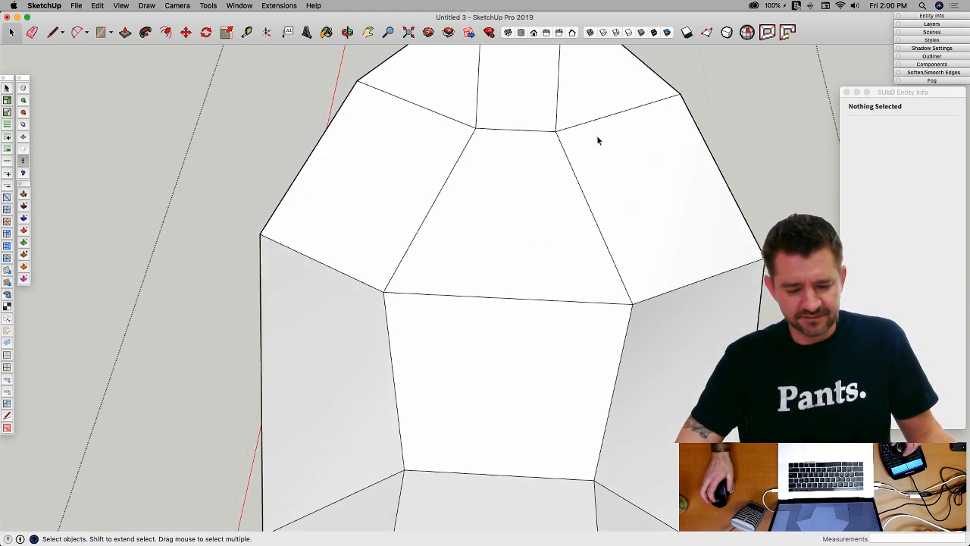
{"action": "scroll", "coordinate": [596, 136], "scroll_direction": "up", "scroll_amount": 8}
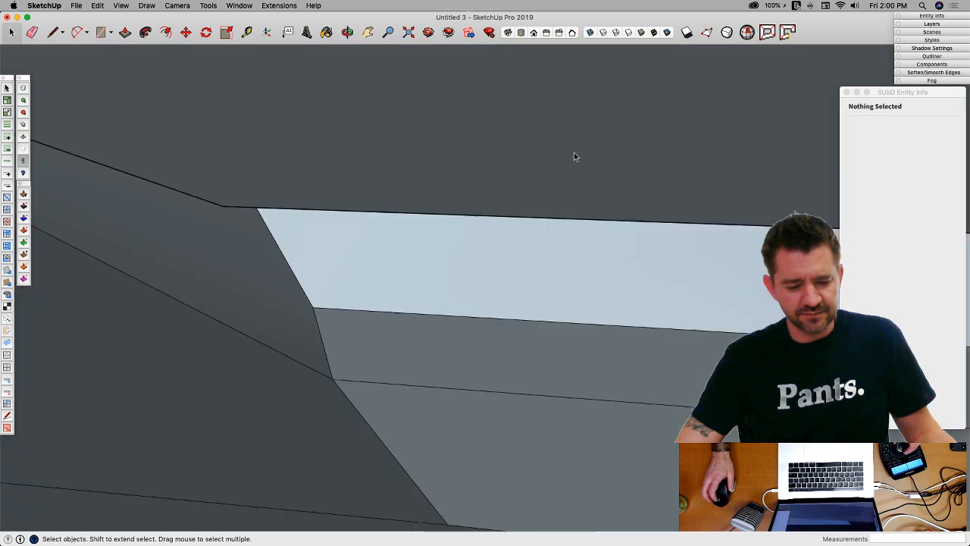
{"action": "left_click", "coordinate": [520, 309]}
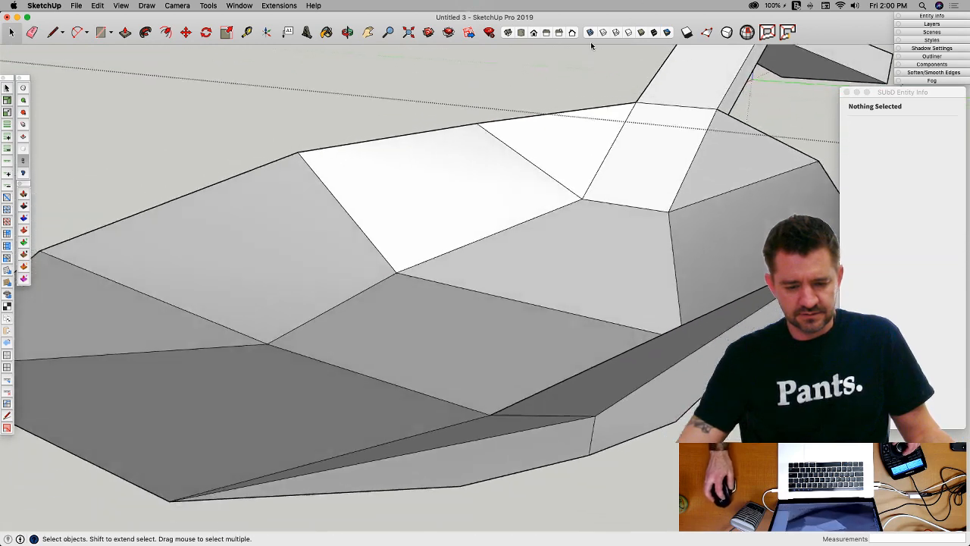
{"action": "left_click", "coordinate": [590, 33]}
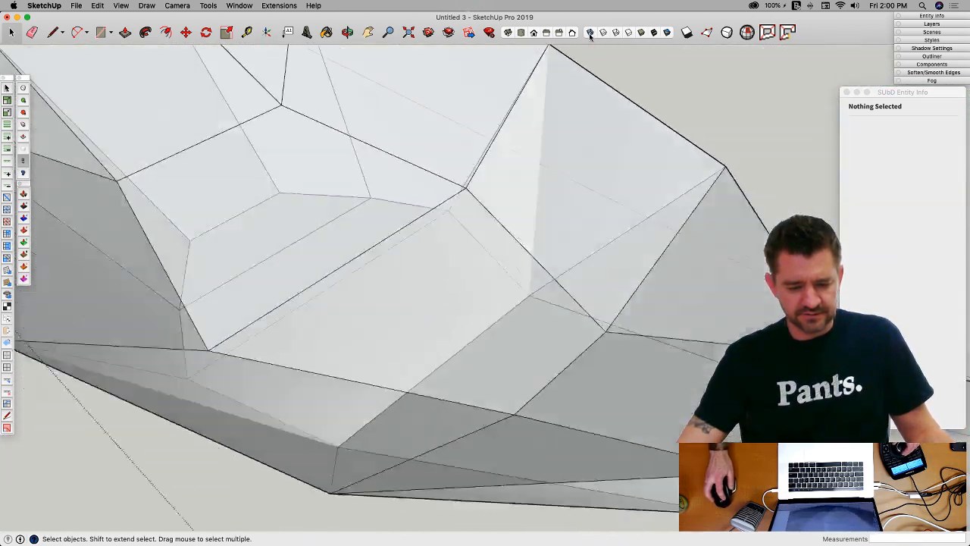
{"action": "left_click", "coordinate": [590, 33]}
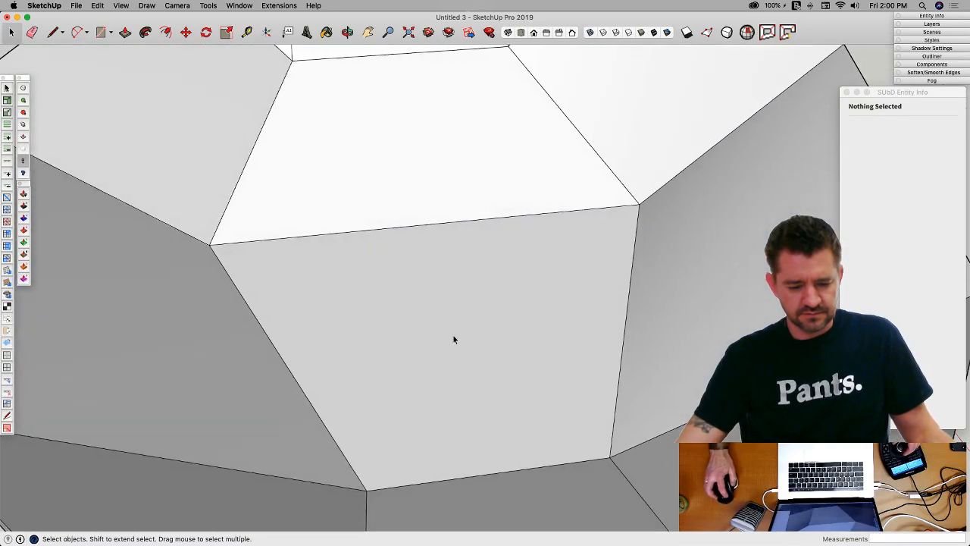
Step: Remove the handle-side inner floor face of the bowl to inspect the cavity beneath it, and restore the face
{"action": "left_click", "coordinate": [453, 334]}
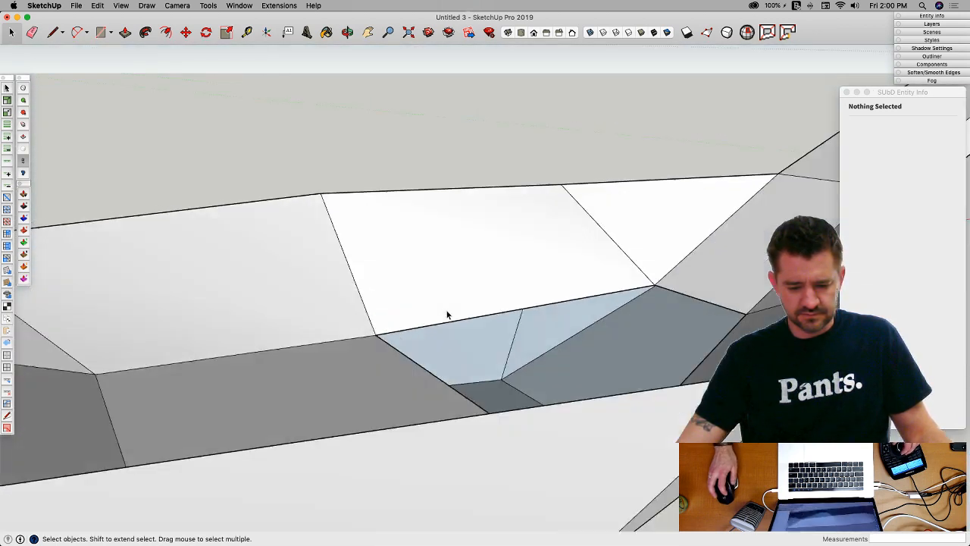
{"action": "key", "text": "l"}
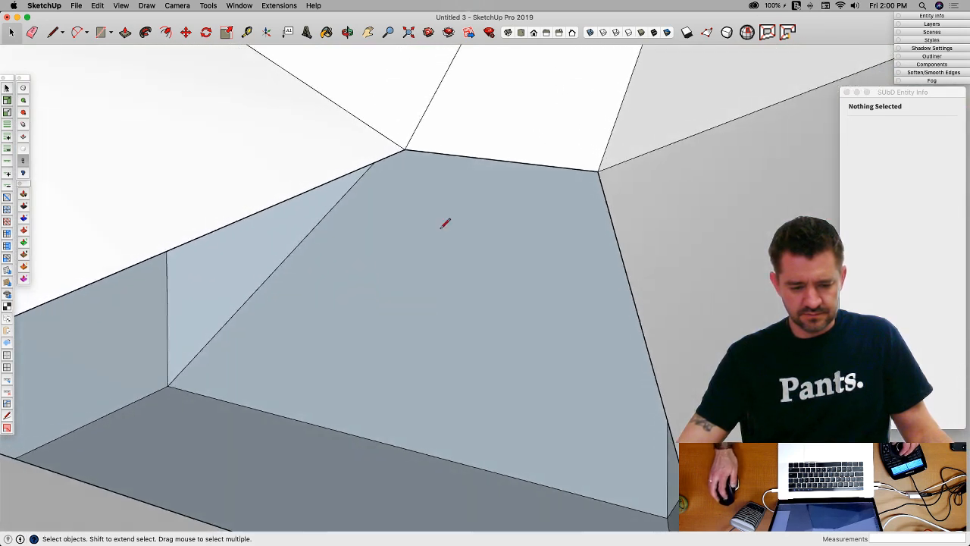
{"action": "left_click", "coordinate": [595, 179]}
{"action": "key", "text": "space"}
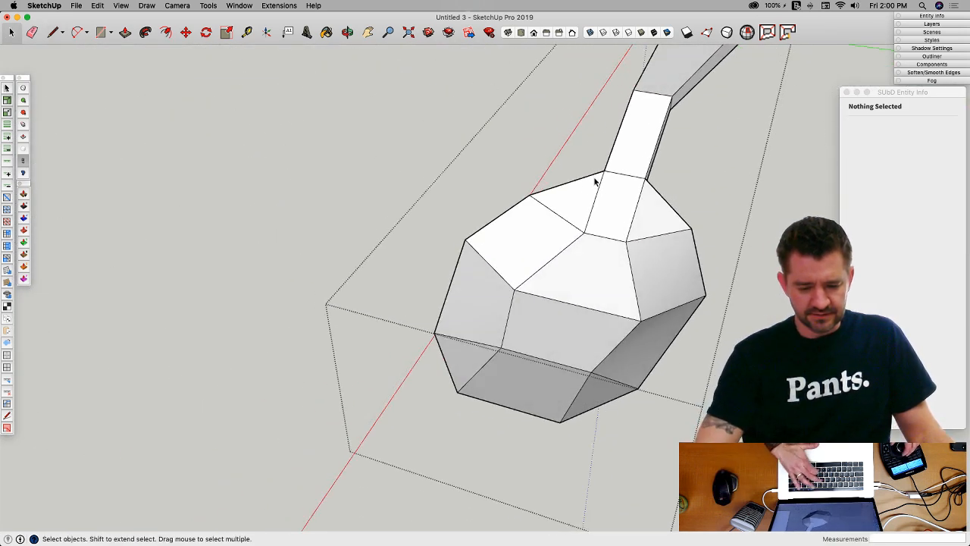
Step: Preview the spoon's underside subdivided and return to the low-poly form
{"action": "key", "text": "y"}
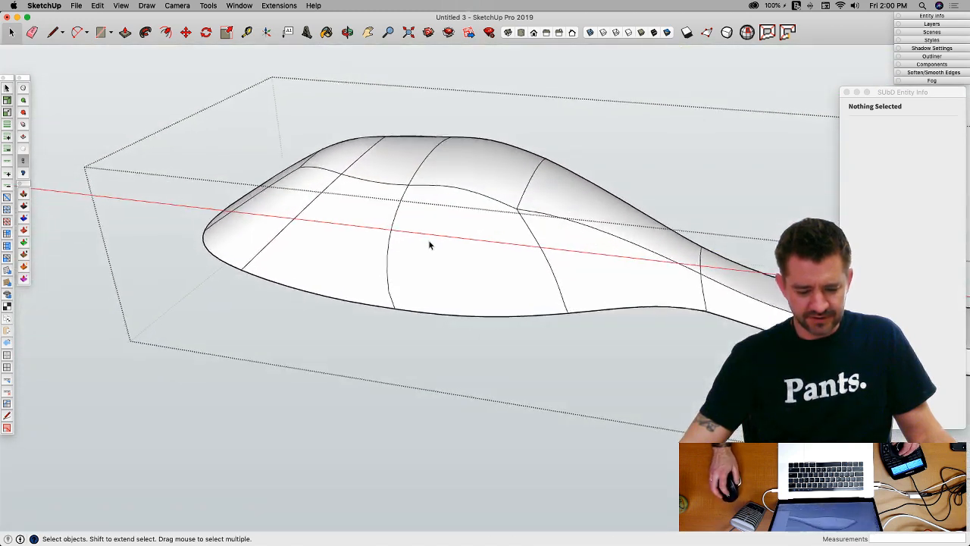
{"action": "key", "text": "t"}
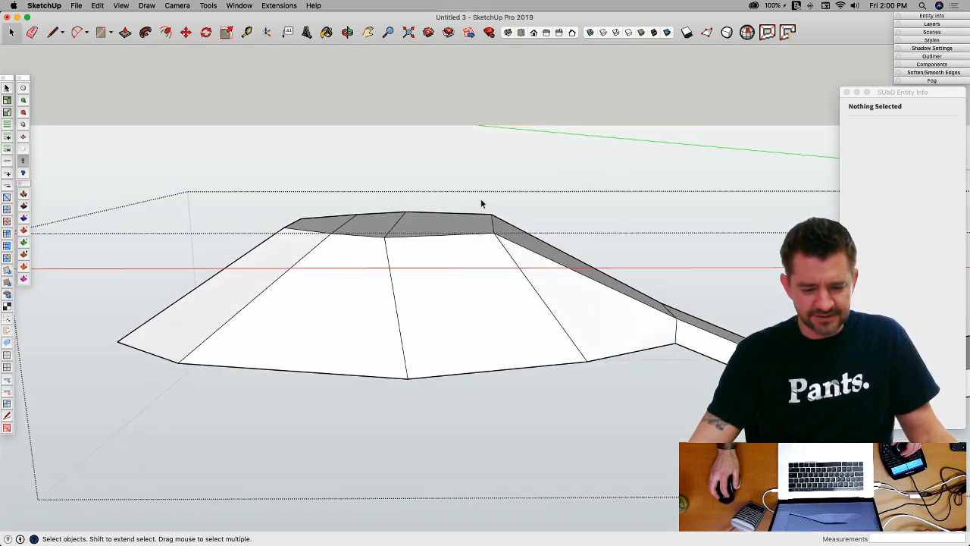
Step: Raise the two handle-side vertices of the bowl's underside, and shift them about 3 5/8" along the spoon's length
{"action": "left_click_drag", "start_coordinate": [480, 200], "coordinate": [511, 244]}
{"action": "key", "text": "v"}
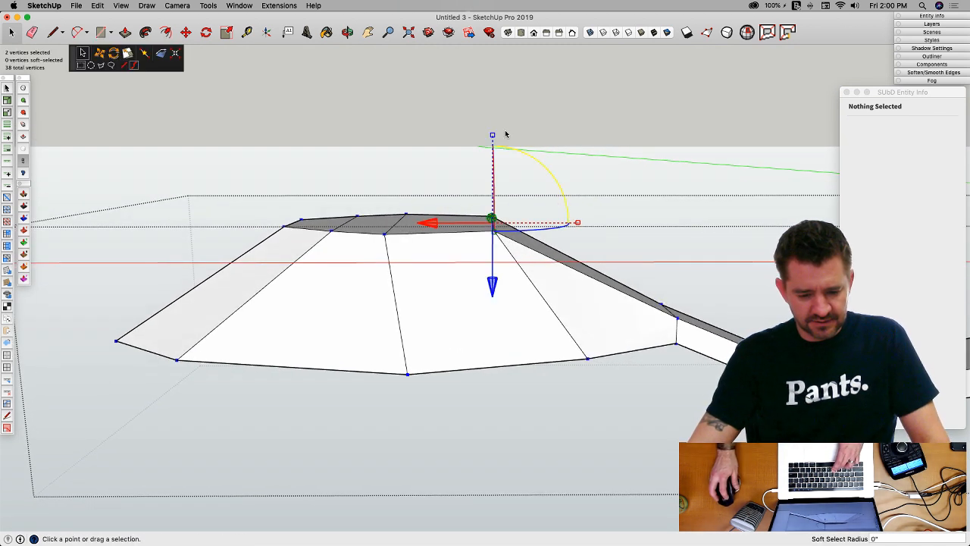
{"action": "left_click_drag", "start_coordinate": [492, 286], "coordinate": [493, 244]}
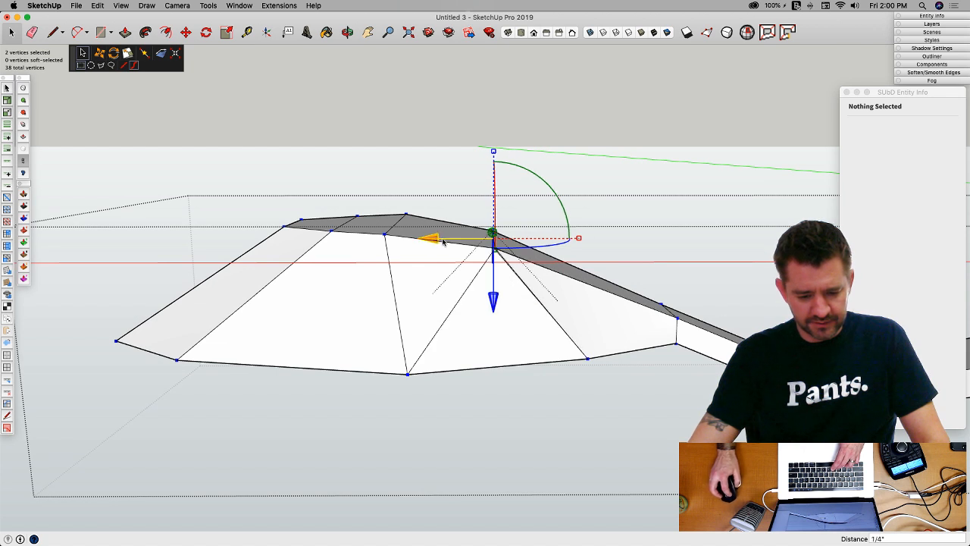
{"action": "left_click_drag", "start_coordinate": [431, 240], "coordinate": [443, 242]}
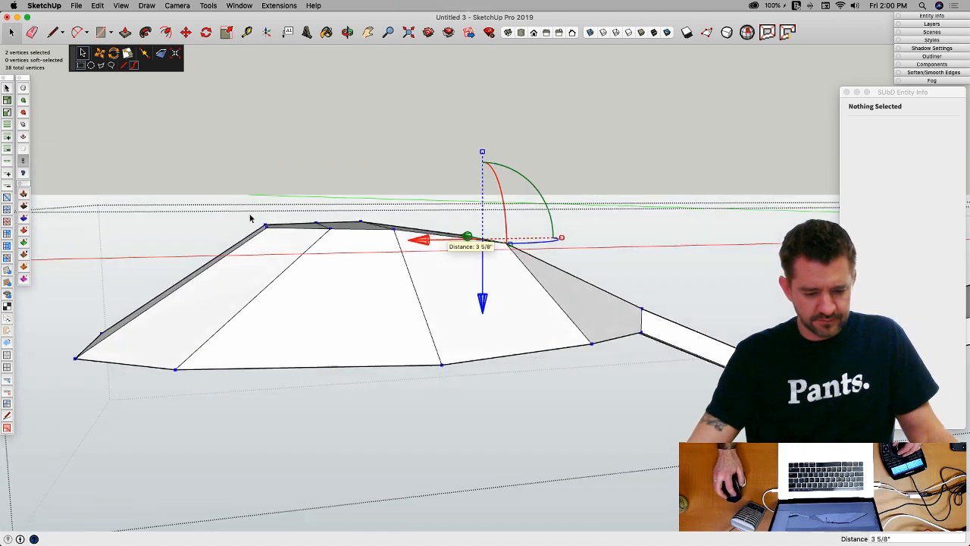
Step: Shift the two tip-side vertices of the bowl's underside toward the tip, and raise them by about 5 3/4"
{"action": "left_click_drag", "start_coordinate": [258, 211], "coordinate": [293, 232]}
{"action": "left_click_drag", "start_coordinate": [202, 225], "coordinate": [176, 224]}
{"action": "left_click_drag", "start_coordinate": [240, 283], "coordinate": [242, 318]}
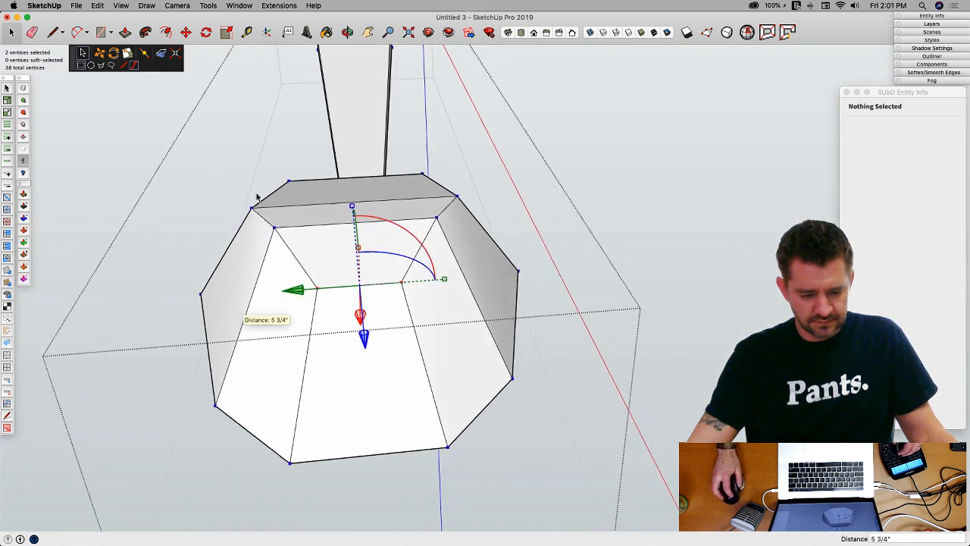
Step: Scale the two middle vertices of the bowl's underside toward each other across the spoon's width by about 0.82
{"action": "mouse_move", "coordinate": [247, 205]}
{"action": "left_mouse_down"}
{"action": "mouse_move", "coordinate": [462, 211]}
{"action": "mouse_move", "coordinate": [251, 207]}
{"action": "left_mouse_up"}
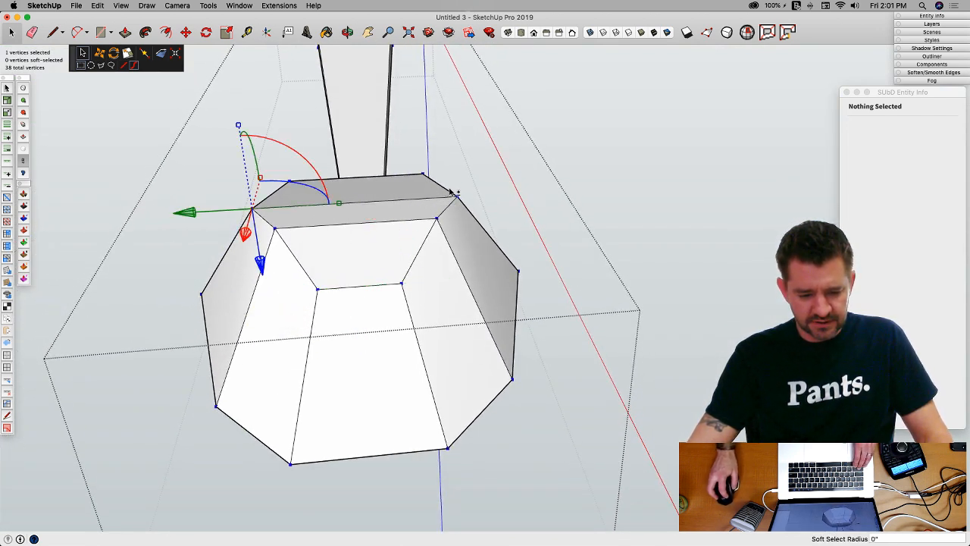
{"action": "left_click", "coordinate": [454, 195], "text": "shift"}
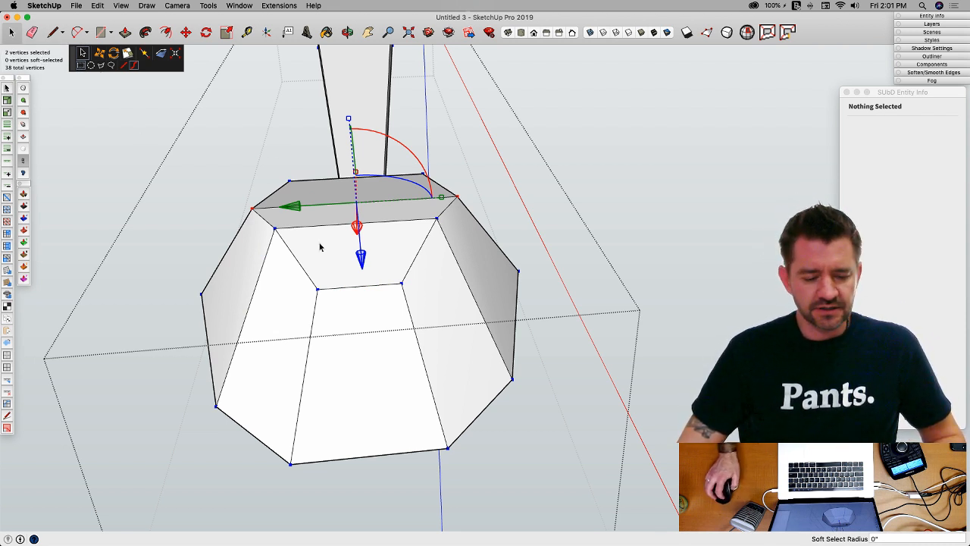
{"action": "left_click_drag", "start_coordinate": [295, 220], "coordinate": [416, 282]}
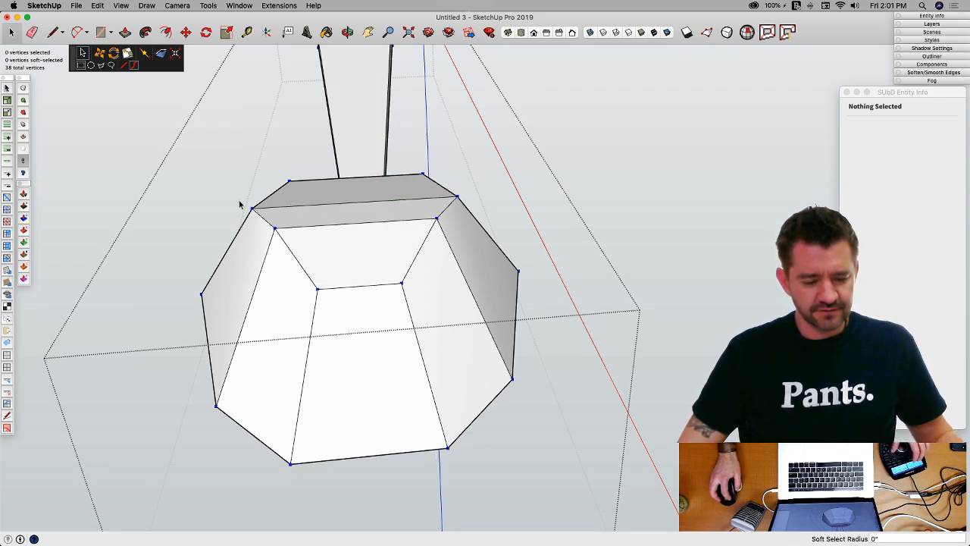
{"action": "left_click_drag", "start_coordinate": [238, 200], "coordinate": [388, 350]}
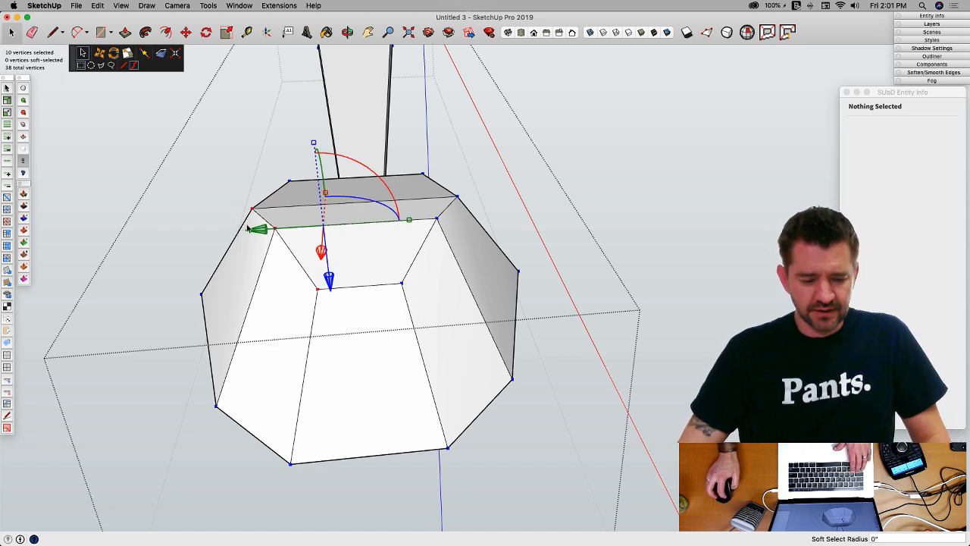
{"action": "left_click", "coordinate": [252, 207]}
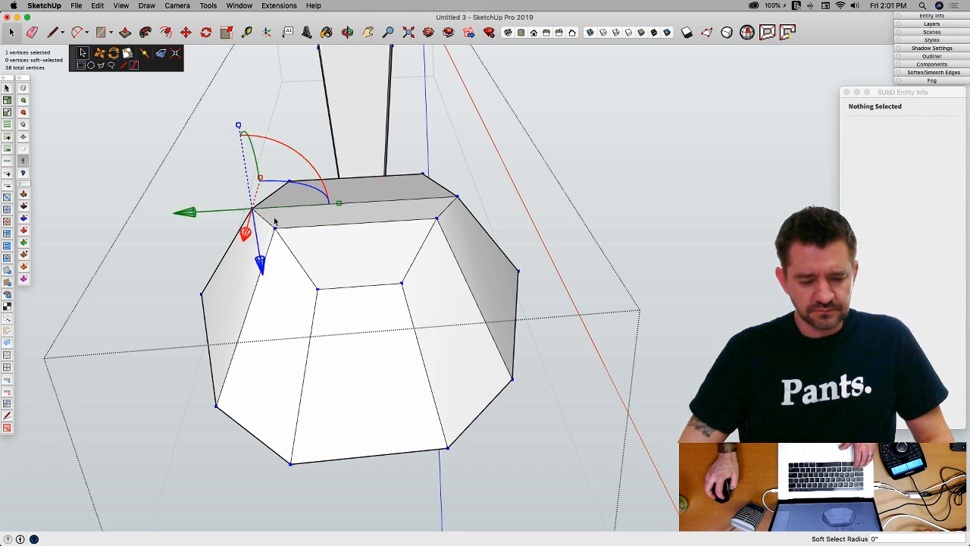
{"action": "left_click", "coordinate": [457, 197], "text": "shift"}
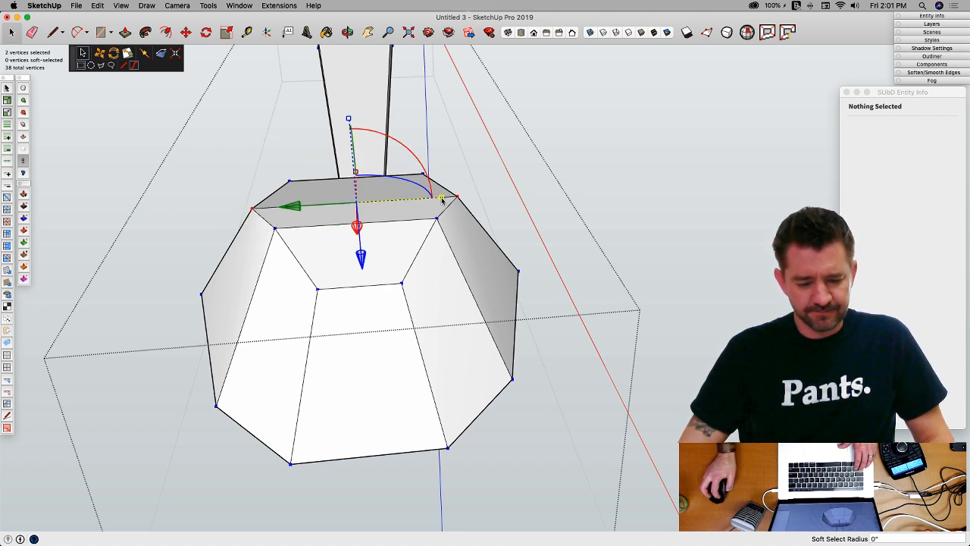
{"action": "left_click_drag", "start_coordinate": [442, 199], "coordinate": [427, 200]}
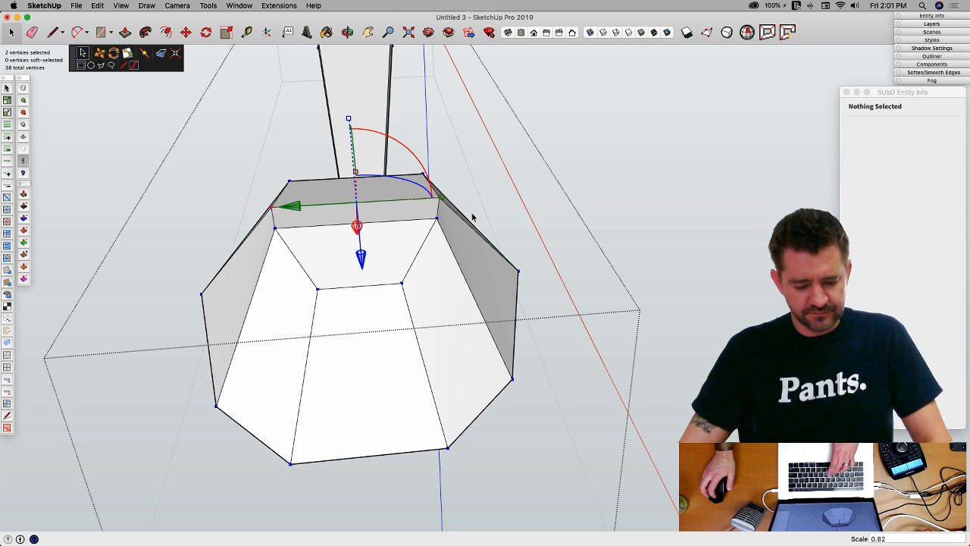
Step: Turn on the spoon's subdivision, dismiss the Vertex Tools error report, and compare the smooth shape with the low-poly form
{"action": "key", "text": "y"}
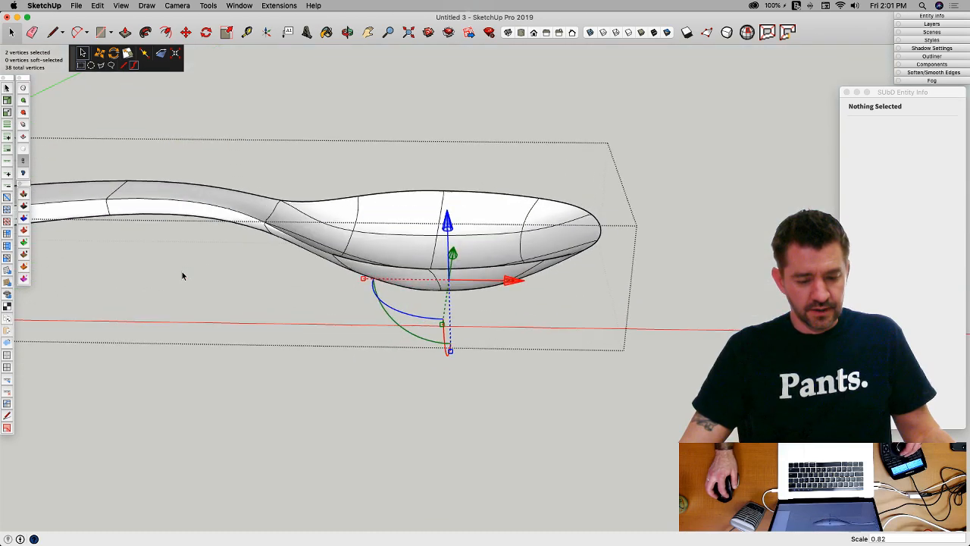
{"action": "left_click", "coordinate": [182, 271]}
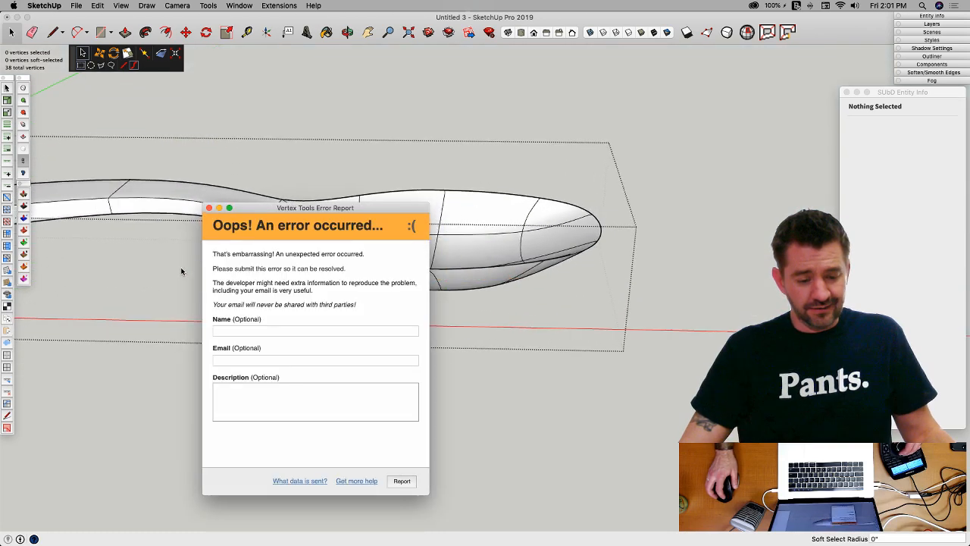
{"action": "left_click", "coordinate": [209, 208]}
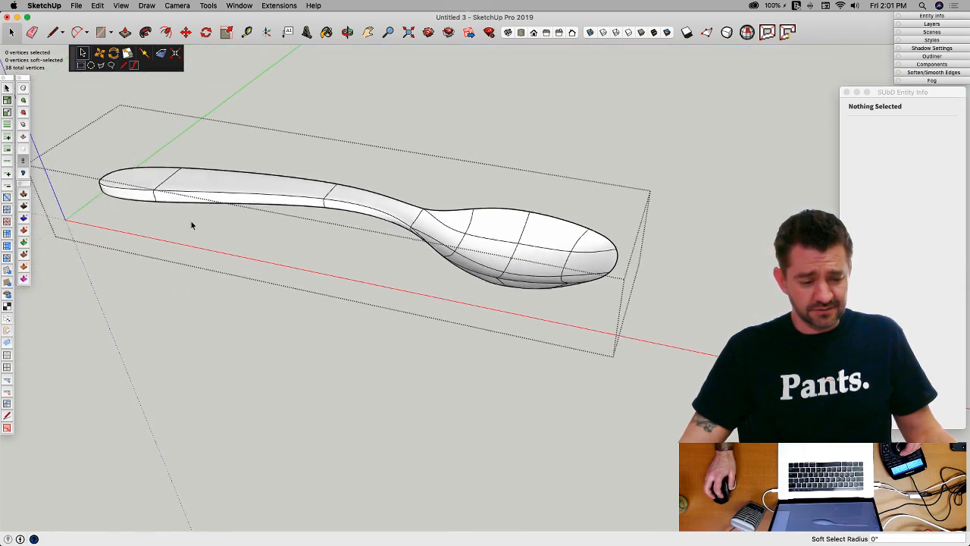
{"action": "left_click", "coordinate": [24, 89]}
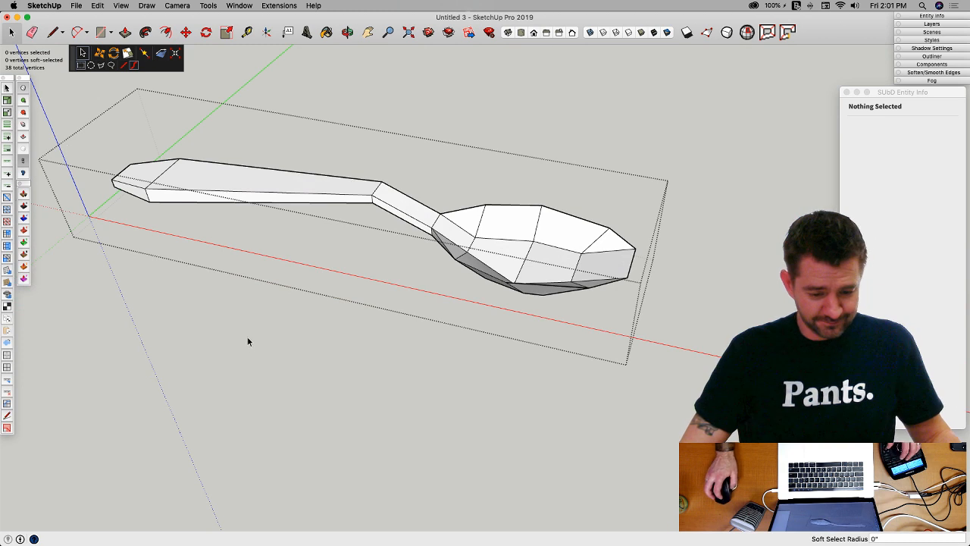
{"action": "left_click", "coordinate": [24, 89]}
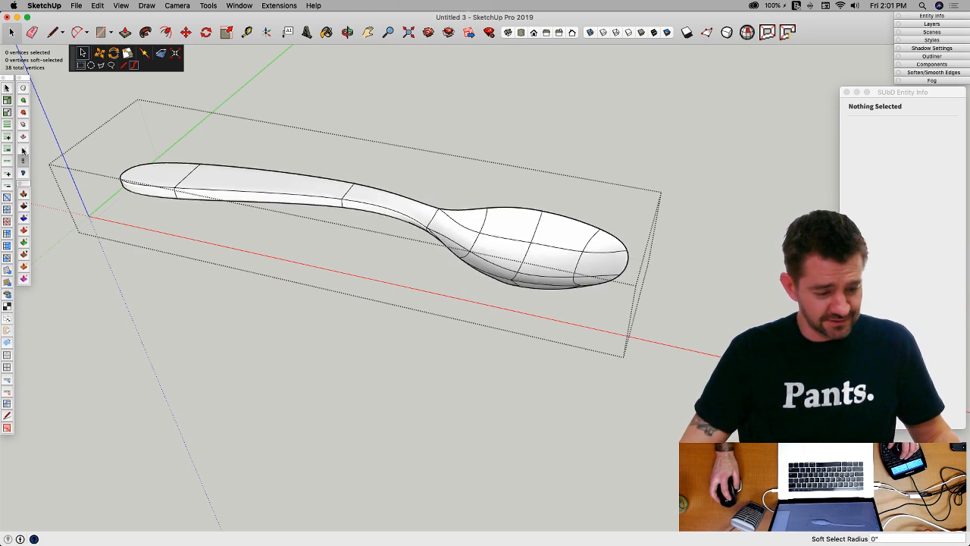
Step: Hide the control mesh lines on the subdivided spoon, and leave vertex editing and the spoon group
{"action": "left_click", "coordinate": [23, 151]}
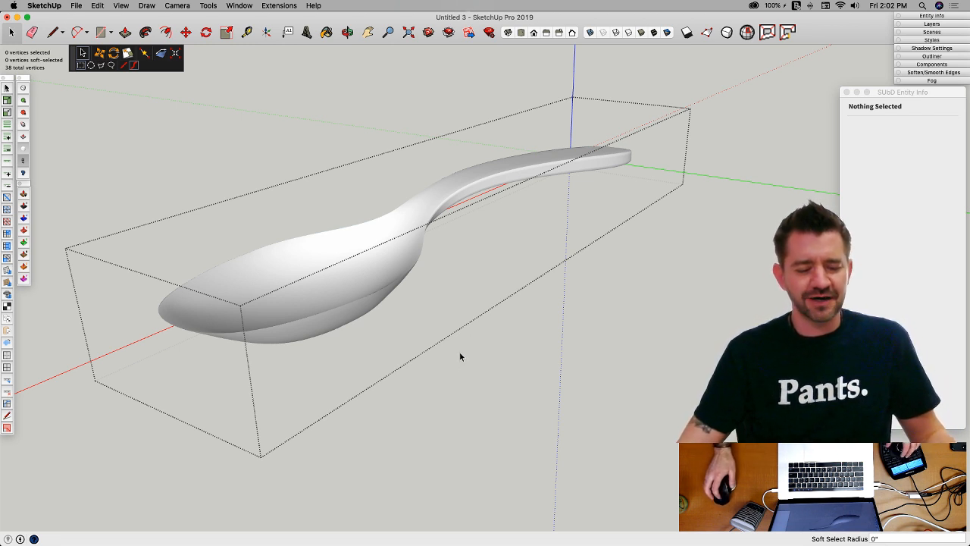
{"action": "middle_click_drag", "start_coordinate": [459, 351], "coordinate": [460, 356]}
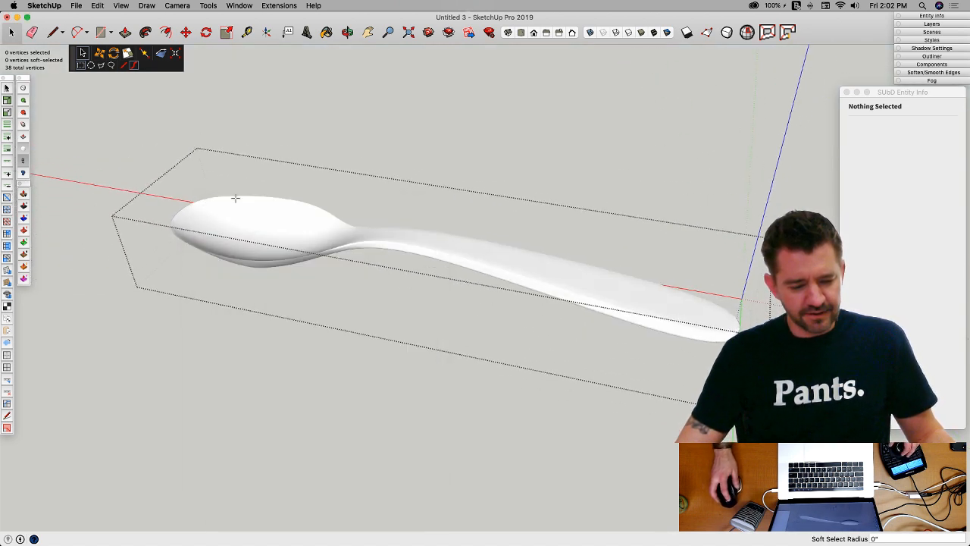
{"action": "left_click", "coordinate": [209, 208]}
{"action": "left_click", "coordinate": [371, 114]}
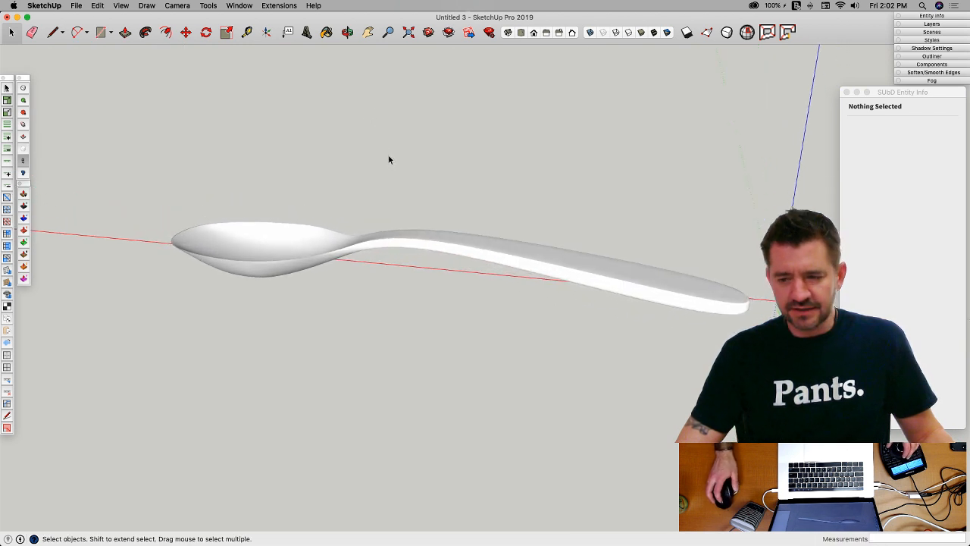
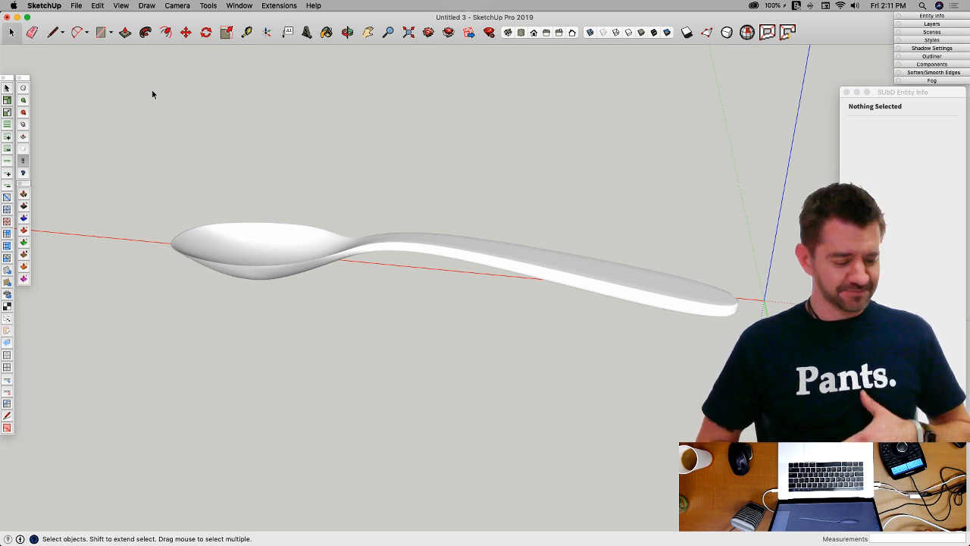
Step: Display the control mesh lines on the subdivided spoon again, and select the spoon group
{"action": "mouse_move", "coordinate": [2, 38]}
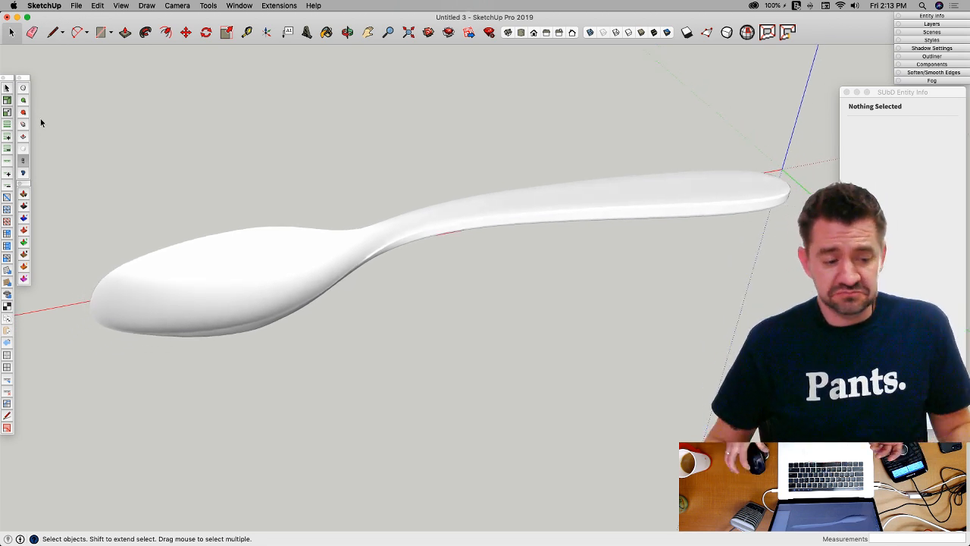
{"action": "left_click", "coordinate": [23, 149]}
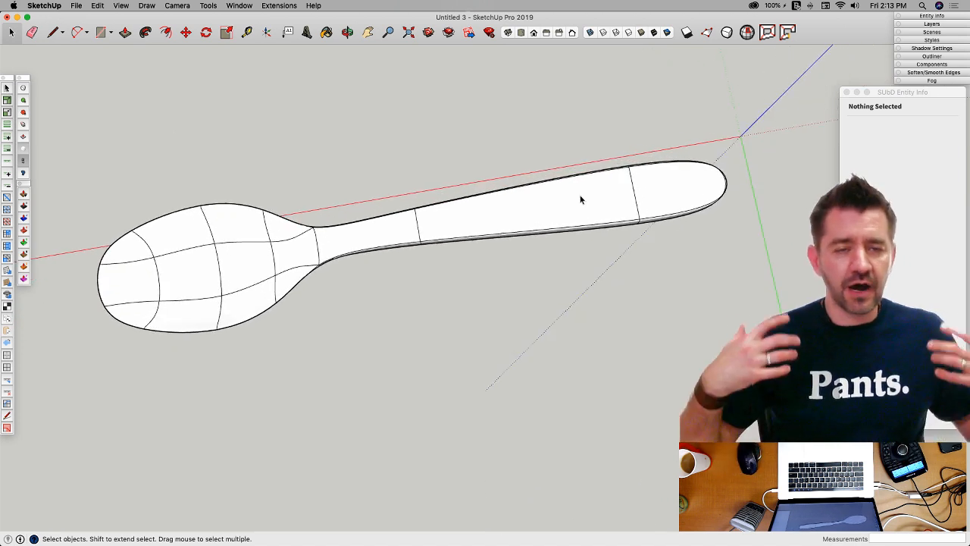
{"action": "scroll", "coordinate": [652, 150], "scroll_direction": "down", "scroll_amount": 5}
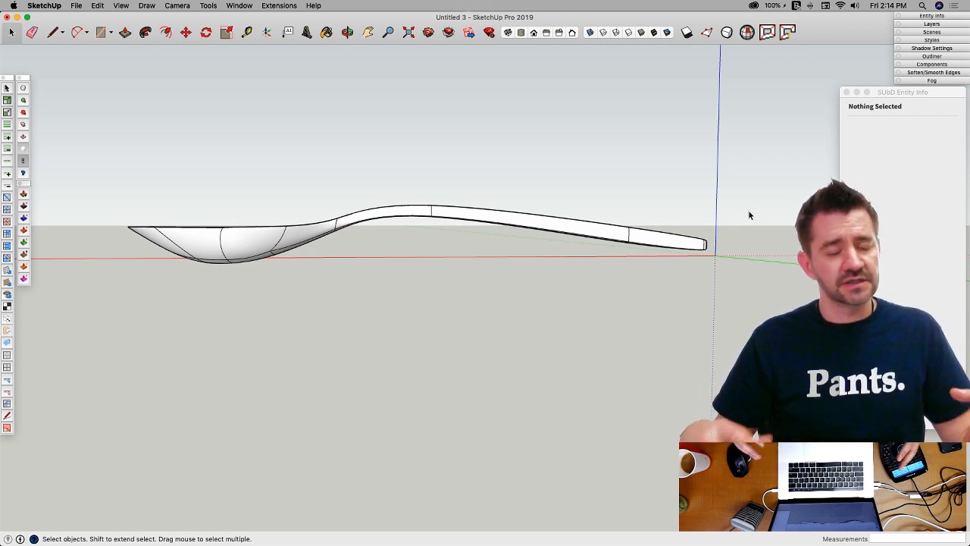
{"action": "left_click", "coordinate": [545, 230]}
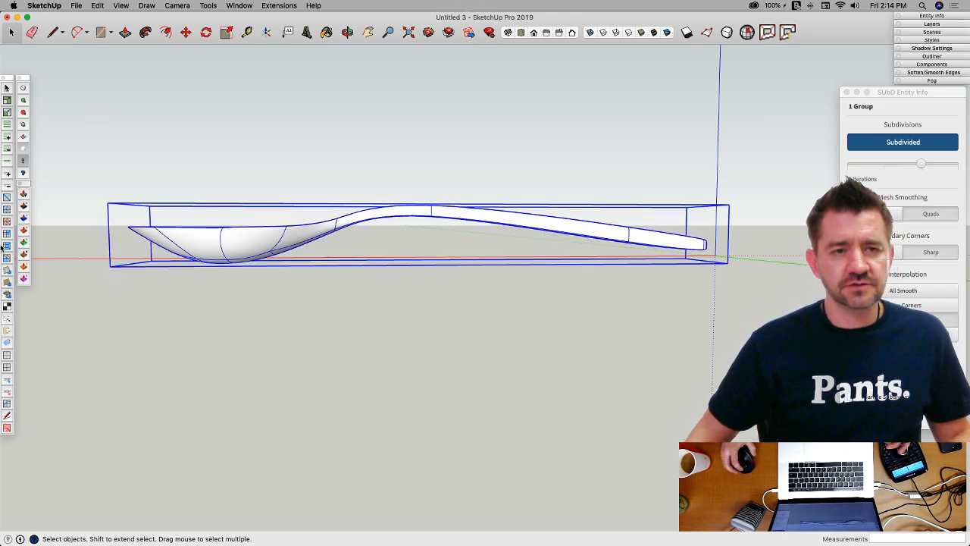
{"action": "mouse_move", "coordinate": [2, 246]}
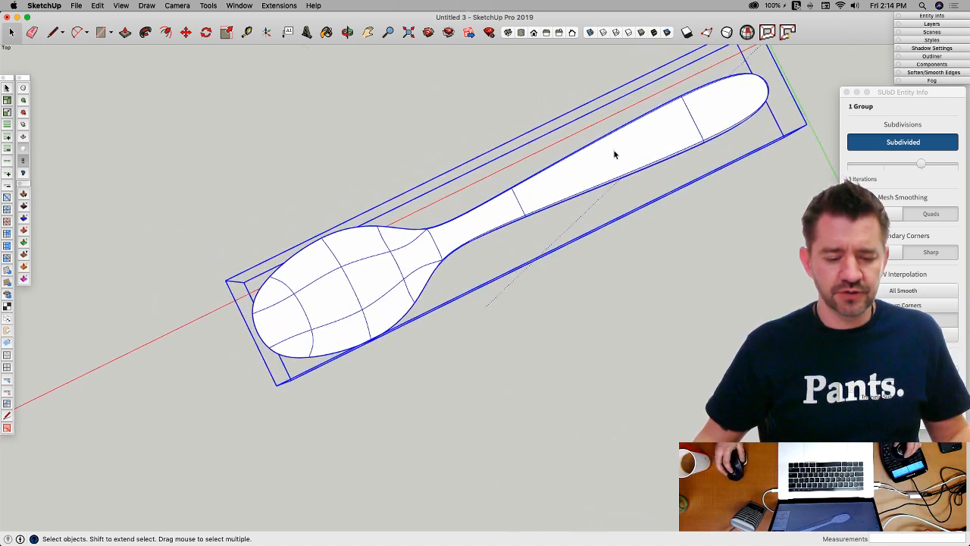
Step: Compare the edge and face counts of the spoon's low-poly and subdivided forms in the Model Info statistics
{"action": "key", "text": "shift+s"}
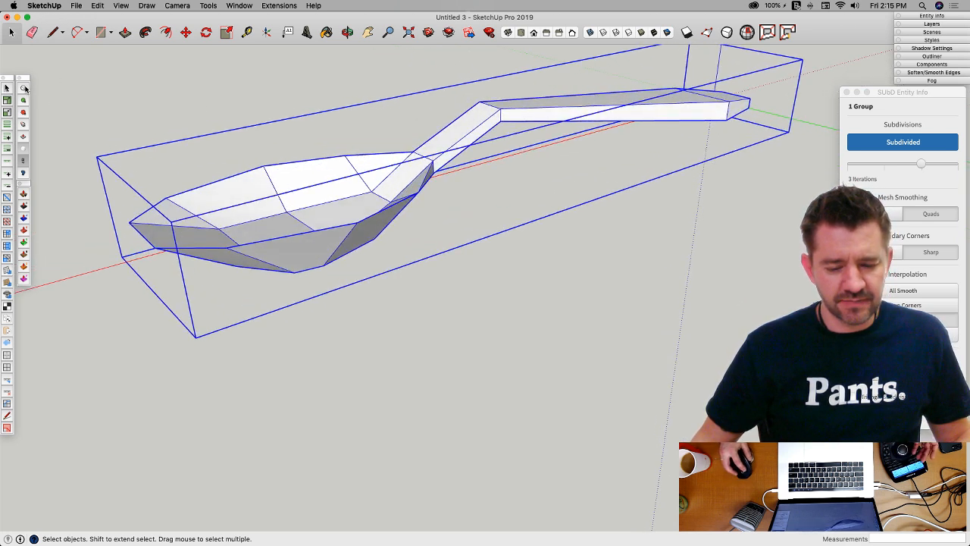
{"action": "left_click", "coordinate": [241, 6]}
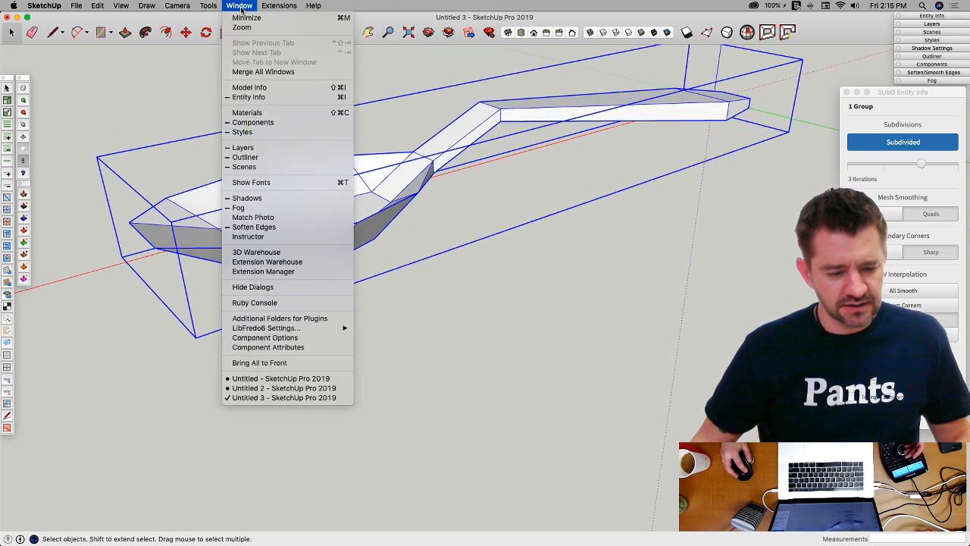
{"action": "left_click", "coordinate": [246, 87]}
{"action": "left_click_drag", "start_coordinate": [788, 182], "coordinate": [573, 244]}
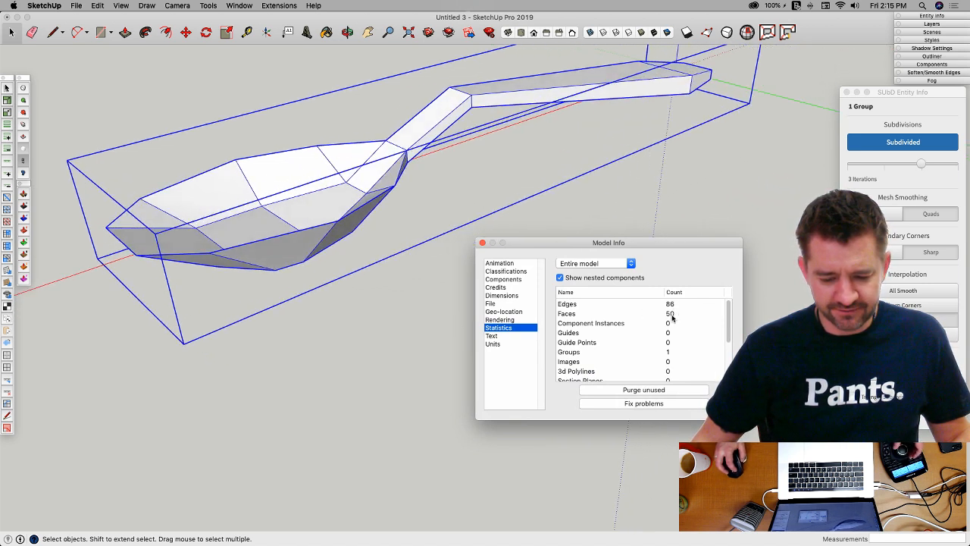
{"action": "left_click", "coordinate": [25, 89]}
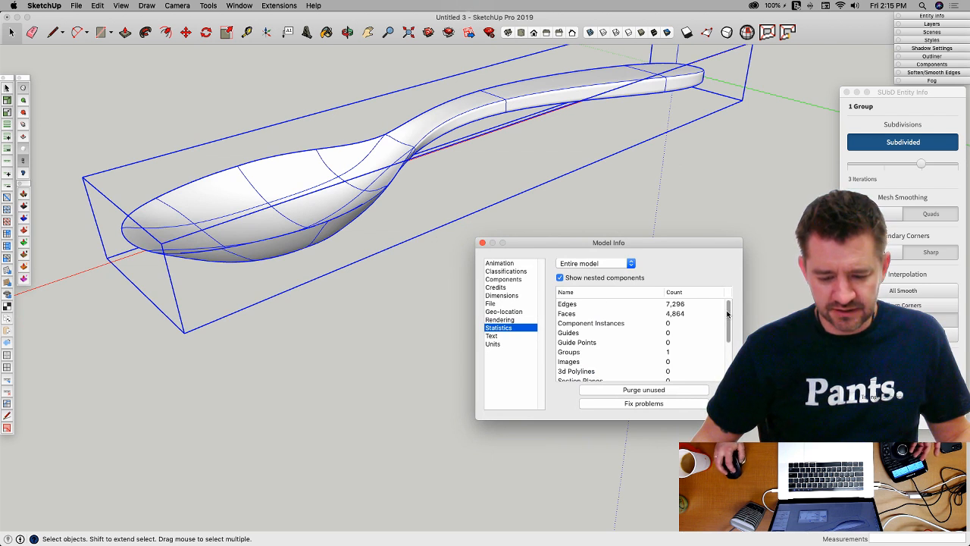
Step: Raise the spoon's subdivision to 4 iterations, and check the result from the side
{"action": "left_click", "coordinate": [920, 166]}
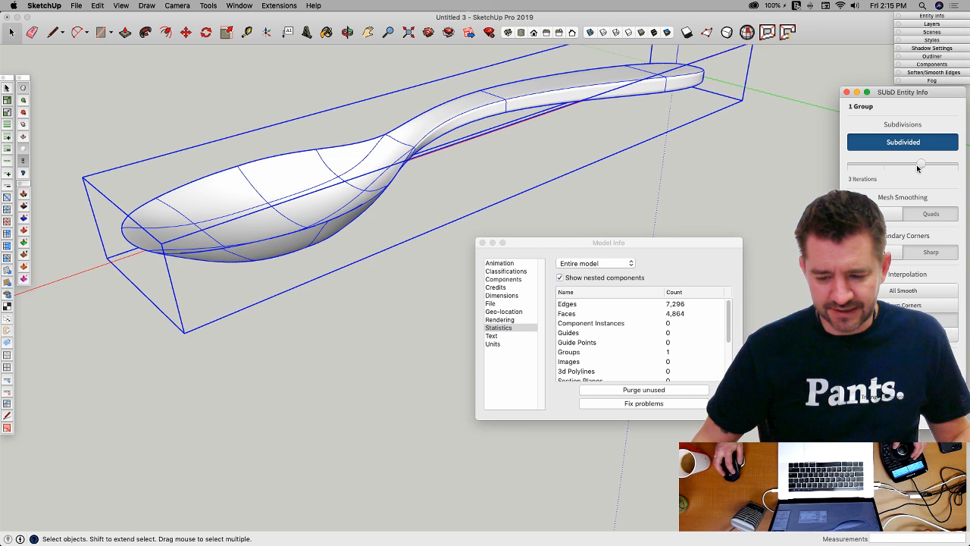
{"action": "left_click_drag", "start_coordinate": [919, 165], "coordinate": [957, 164]}
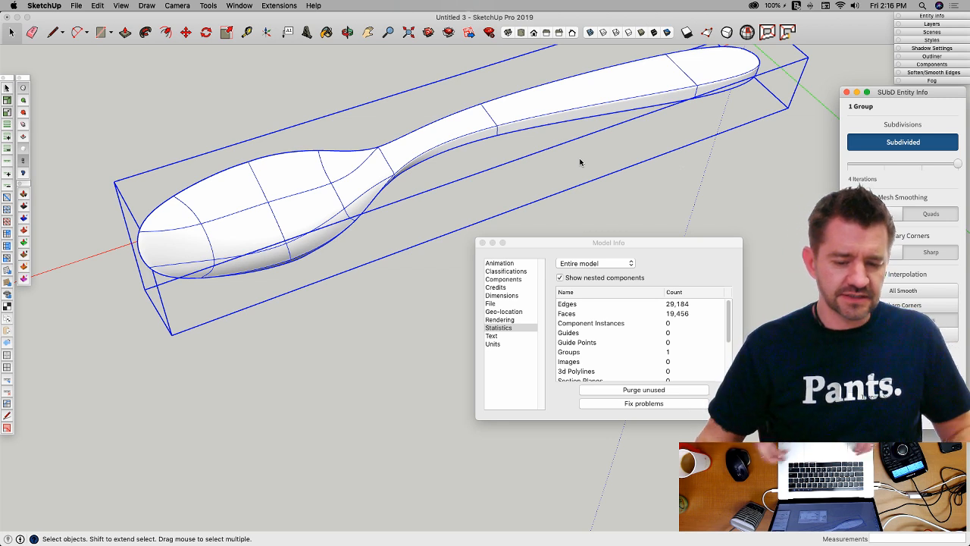
{"action": "middle_click_drag", "start_coordinate": [579, 162], "coordinate": [406, 132]}
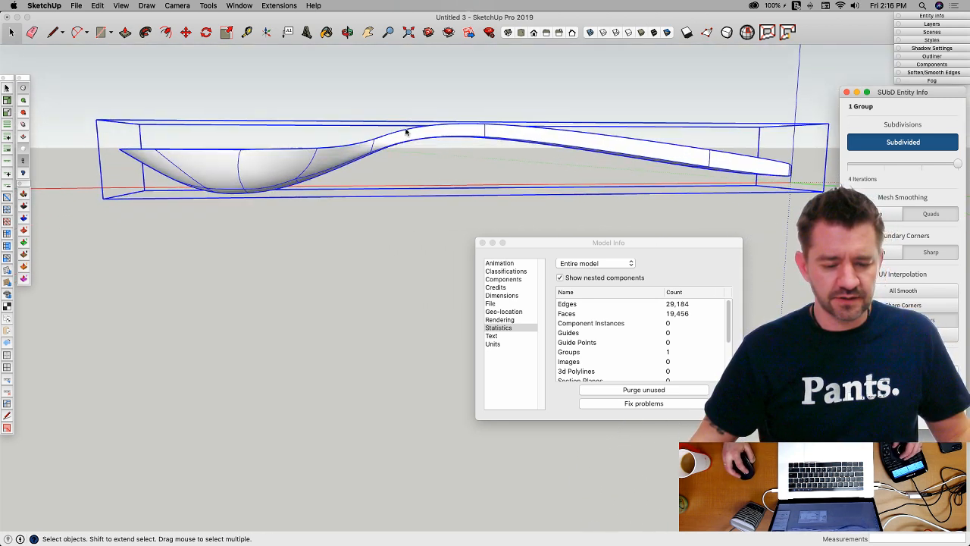
{"action": "left_click", "coordinate": [470, 136]}
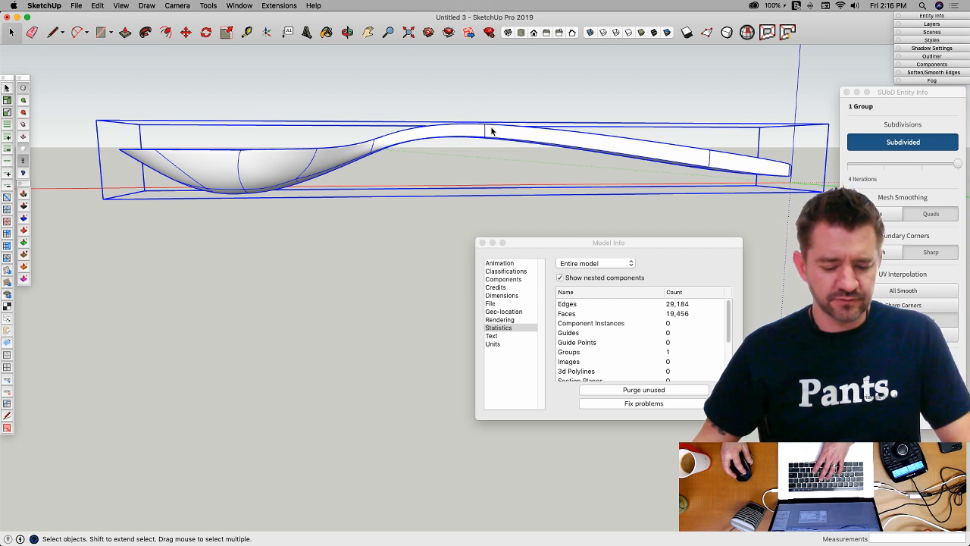
Step: Undo the spoon's subdivision to return to its low-poly form, and open the spoon group for editing
{"action": "key", "text": "super+z"}
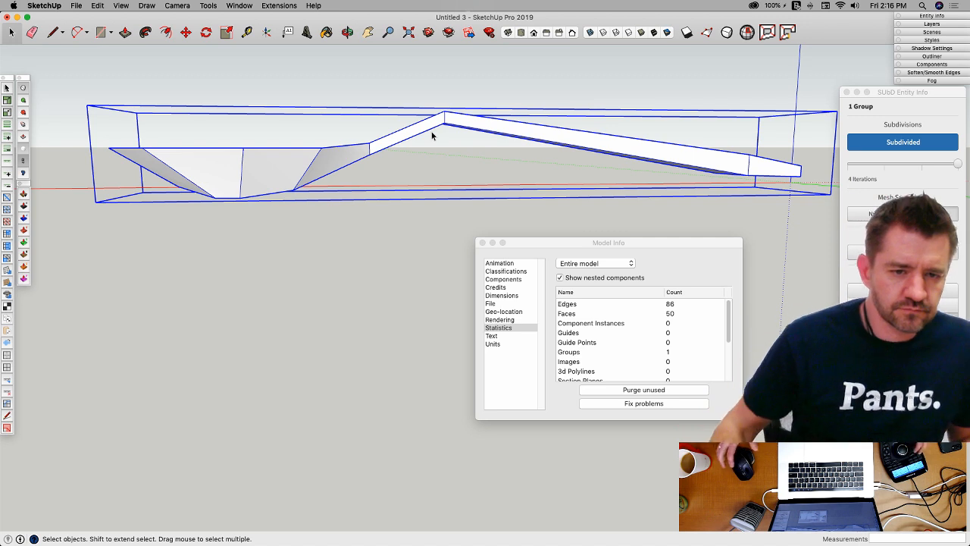
{"action": "middle_click_drag", "start_coordinate": [432, 135], "coordinate": [368, 119]}
{"action": "scroll", "coordinate": [365, 117], "scroll_direction": "up", "scroll_amount": 3}
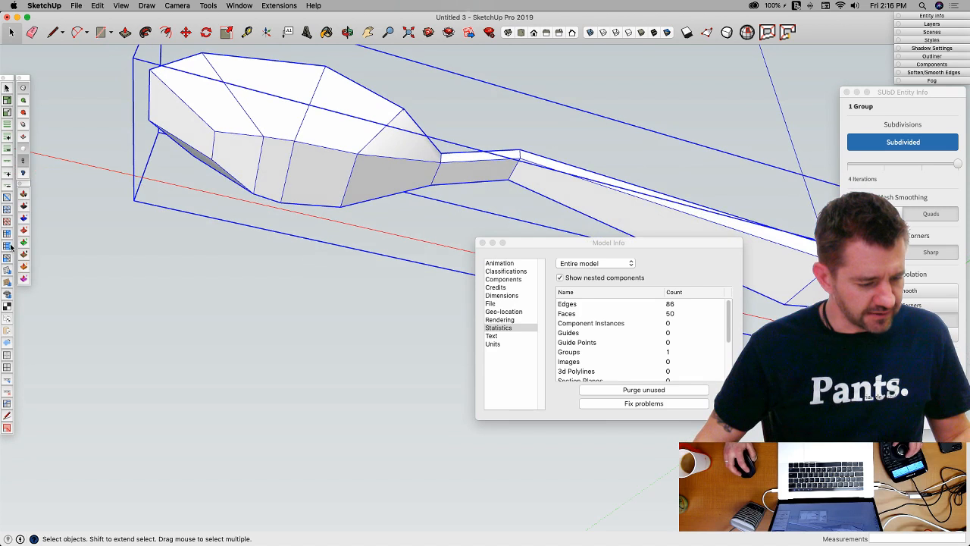
{"action": "left_click", "coordinate": [7, 199]}
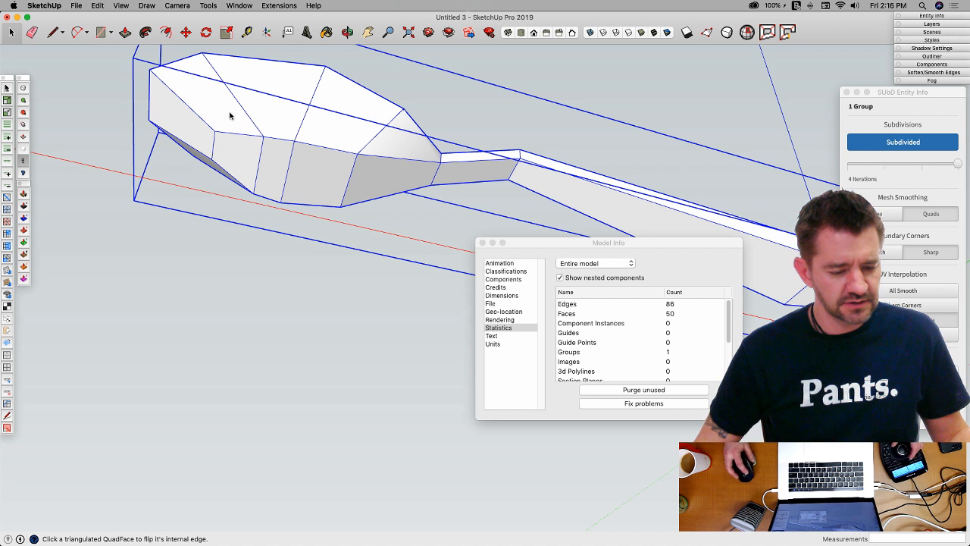
{"action": "key", "text": "space"}
{"action": "double_click", "coordinate": [185, 138]}
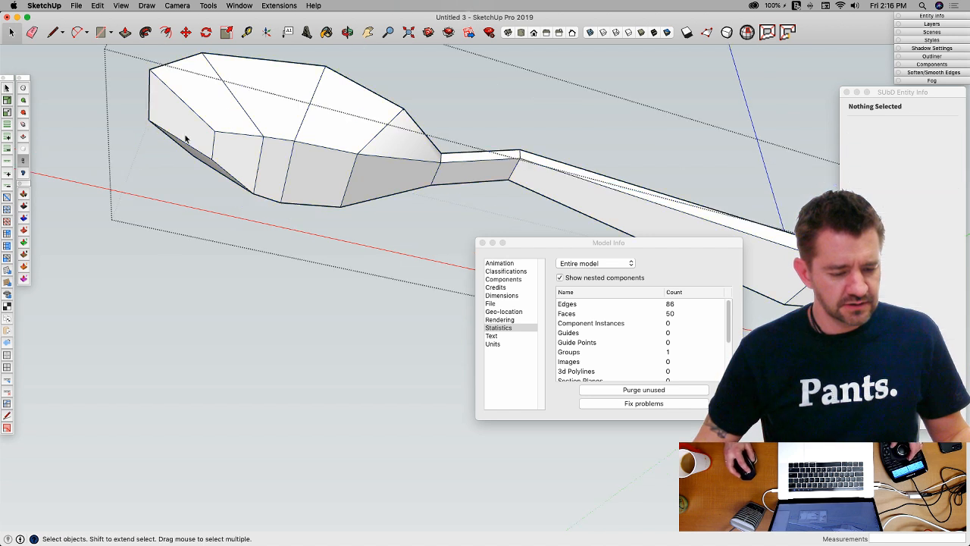
Step: Try the tool that flips the internal edge of triangulated quads on the faces of the spoon's bowl
{"action": "left_click", "coordinate": [6, 198]}
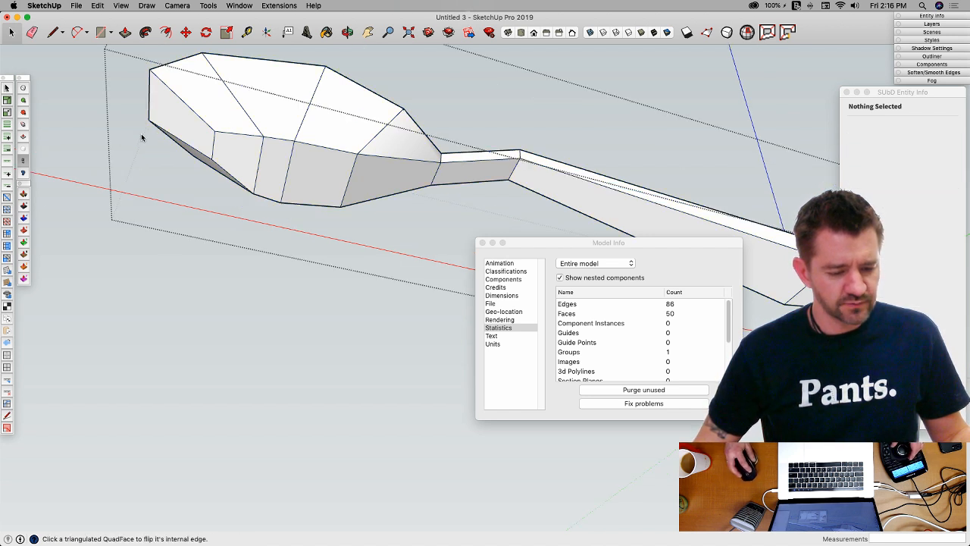
{"action": "left_click", "coordinate": [281, 106]}
{"action": "middle_click_drag", "start_coordinate": [357, 167], "coordinate": [254, 89]}
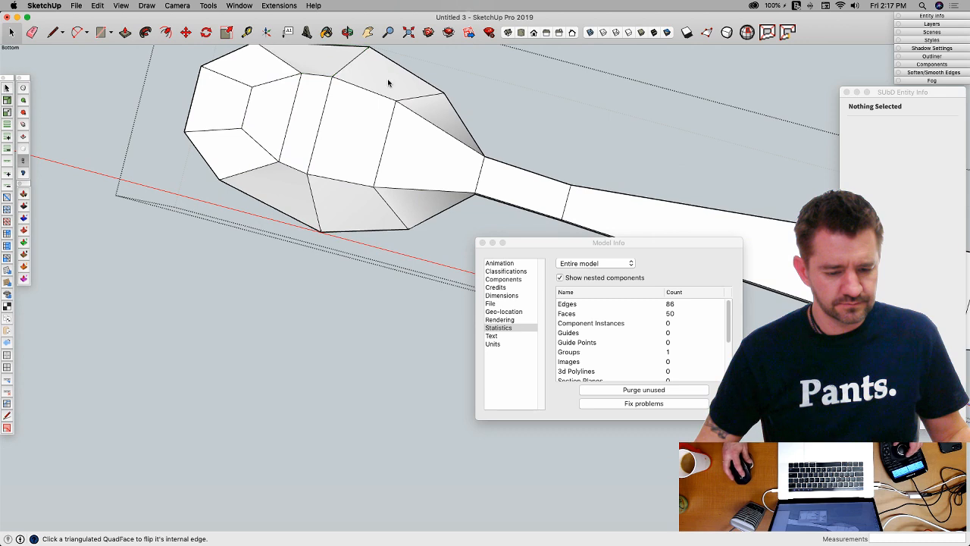
{"action": "middle_click_drag", "start_coordinate": [328, 75], "coordinate": [348, 227]}
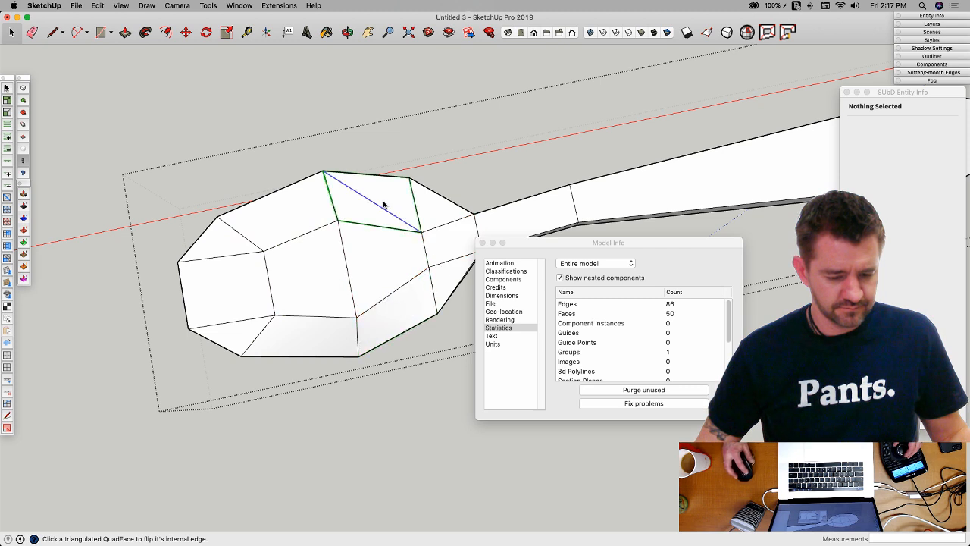
{"action": "key", "text": "space"}
{"action": "middle_click_drag", "start_coordinate": [433, 275], "coordinate": [372, 325]}
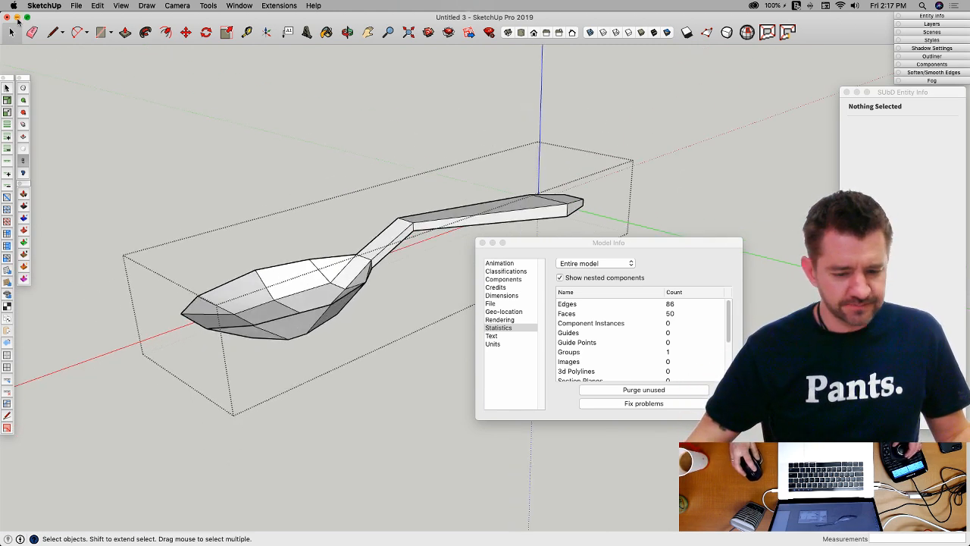
Step: Start a new model, close the Model Info window, and erase the default human figure
{"action": "left_click", "coordinate": [76, 5]}
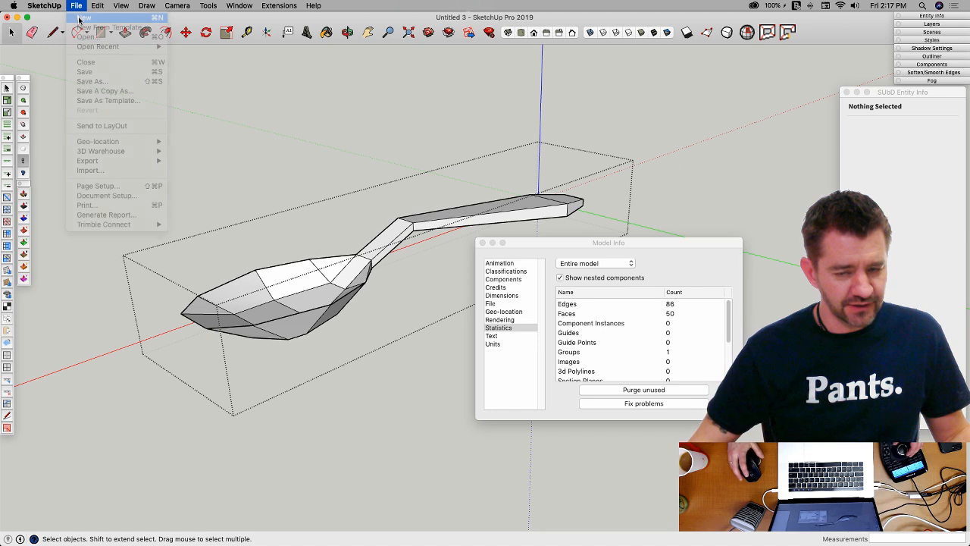
{"action": "left_click", "coordinate": [81, 20]}
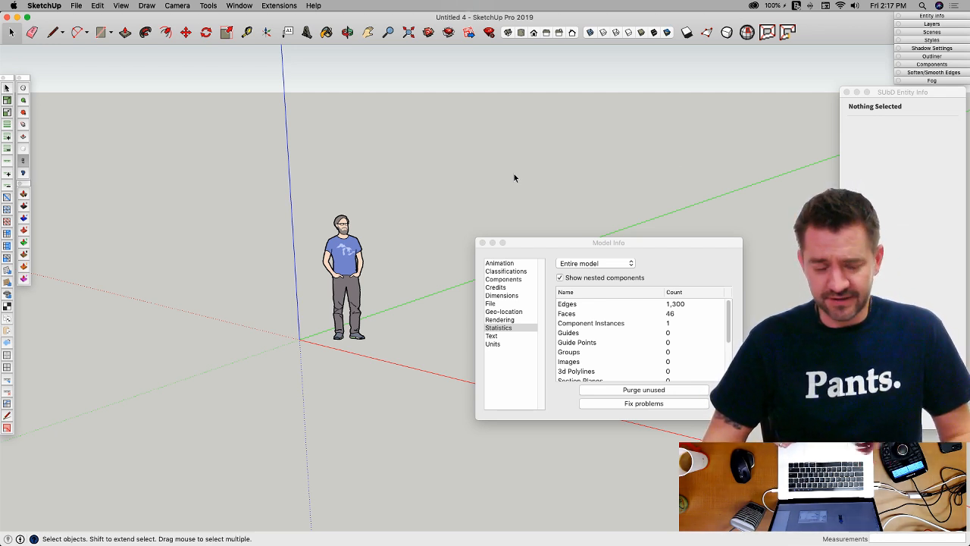
{"action": "left_click", "coordinate": [482, 243]}
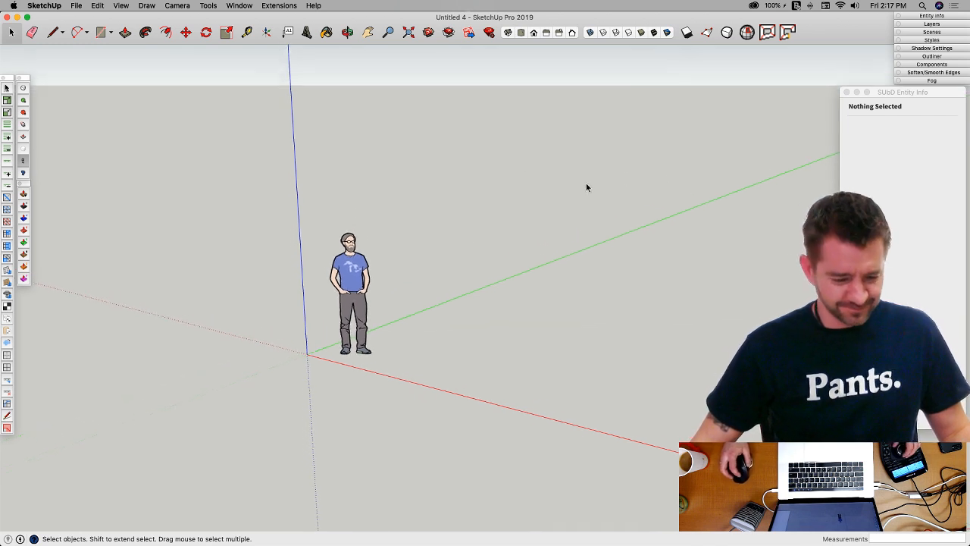
{"action": "key", "text": "e"}
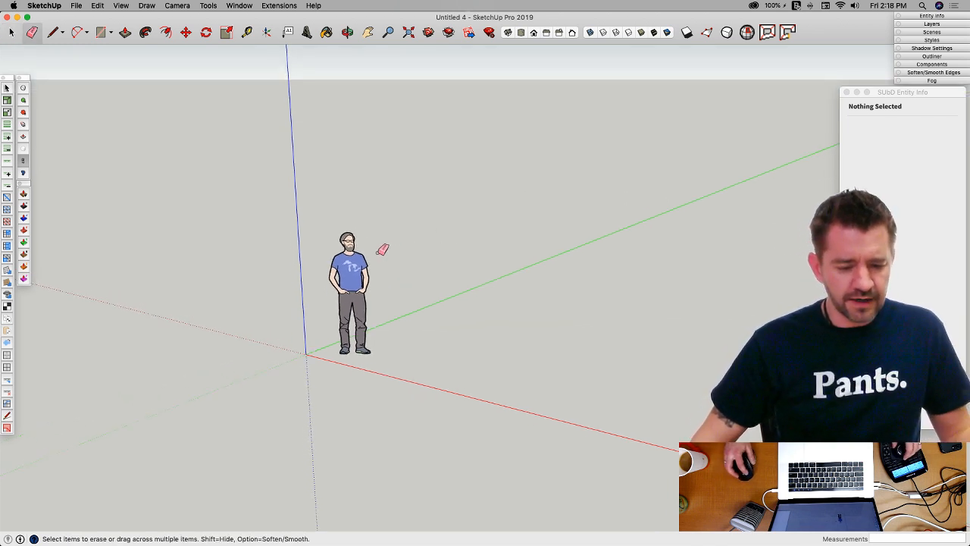
{"action": "left_click", "coordinate": [369, 254]}
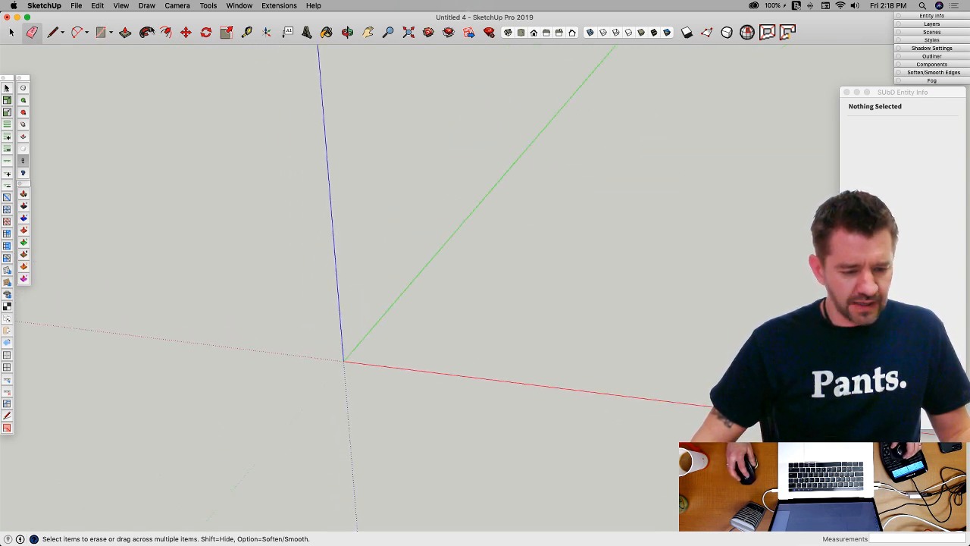
Step: Draw an octagon centred on the origin along the red axis, with an inscribed radius of about 4' 9 3/8"
{"action": "left_click", "coordinate": [101, 34]}
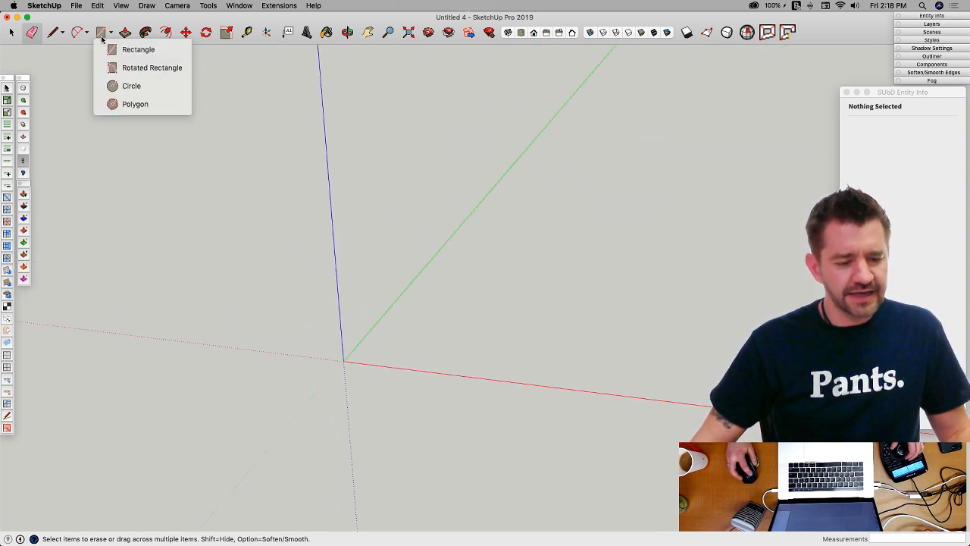
{"action": "left_click", "coordinate": [124, 104]}
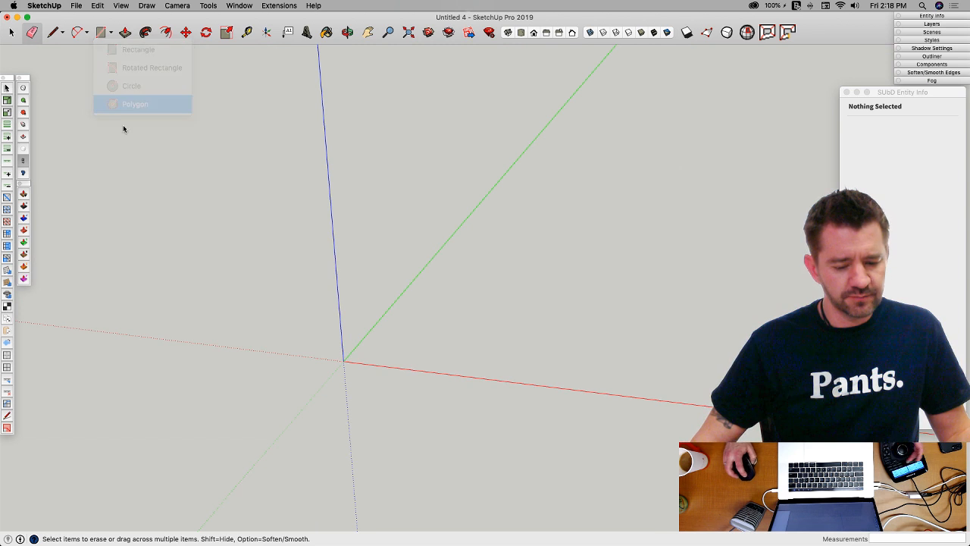
{"action": "left_click", "coordinate": [345, 361]}
{"action": "left_click", "coordinate": [476, 374]}
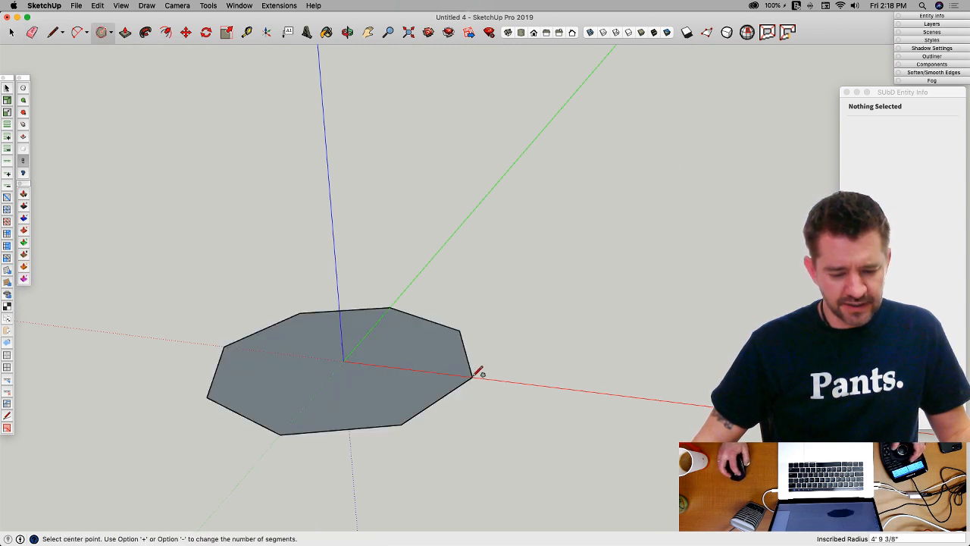
Step: Rotate the octagon face 22.5 degrees about the origin so that its edges line up with the axes
{"action": "key", "text": "space"}
{"action": "left_click", "coordinate": [400, 362]}
{"action": "key", "text": "q"}
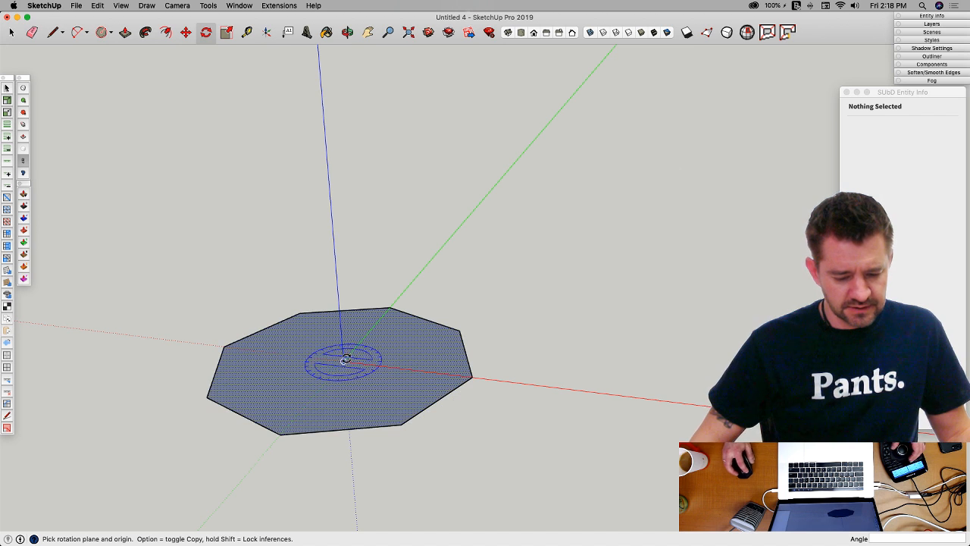
{"action": "left_click", "coordinate": [345, 359]}
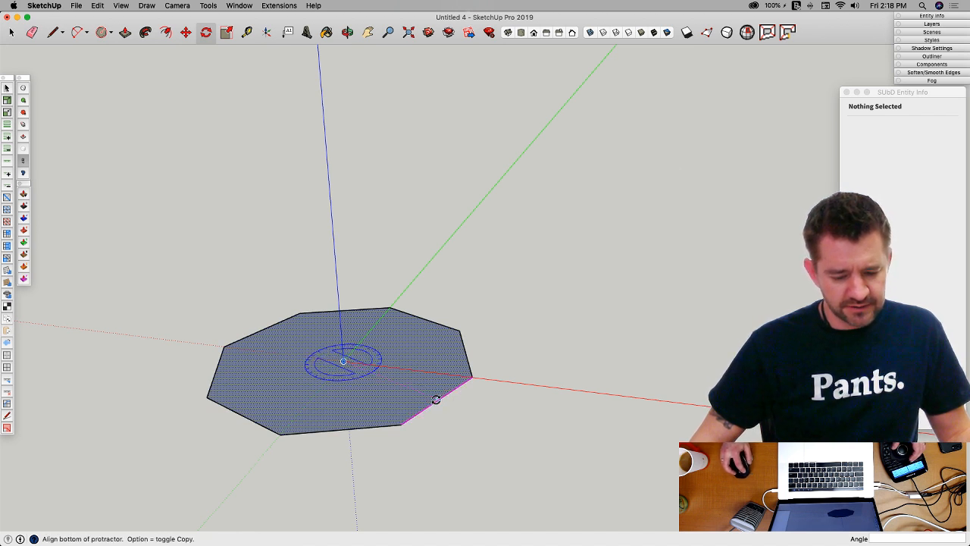
{"action": "left_click", "coordinate": [436, 400]}
{"action": "left_click", "coordinate": [476, 377]}
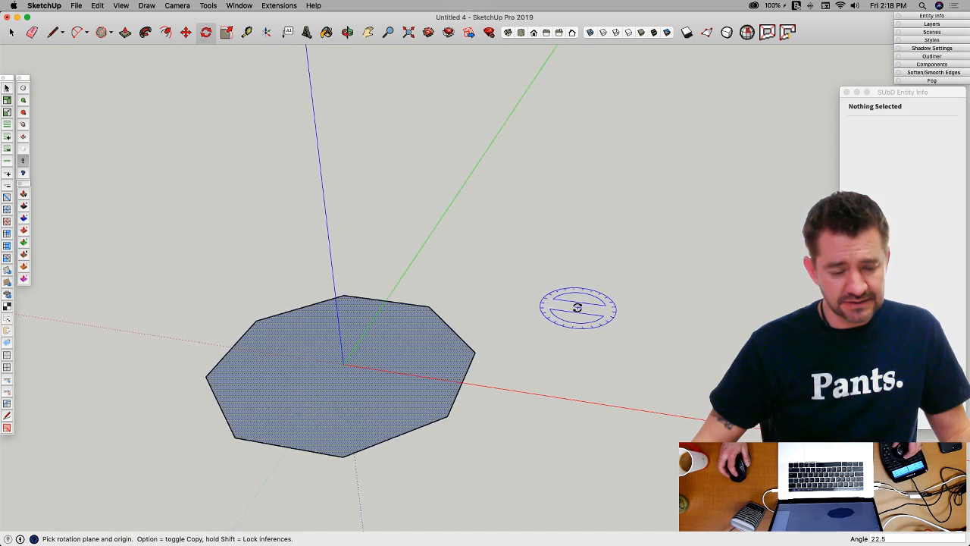
{"action": "key", "text": "space"}
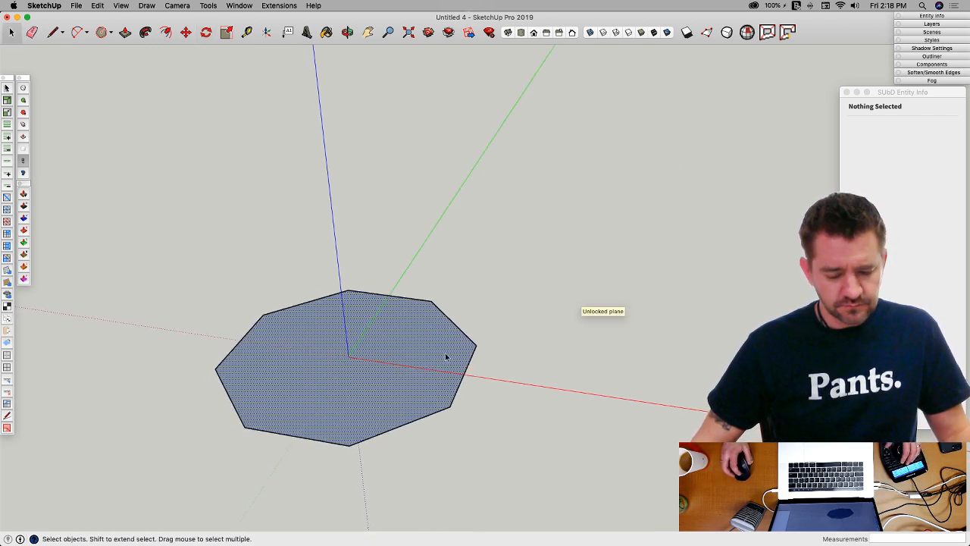
Step: Extrude the octagon upward about 2' 10 5/16", and display the mesh edges of the prism
{"action": "middle_click_drag", "start_coordinate": [433, 325], "coordinate": [411, 350]}
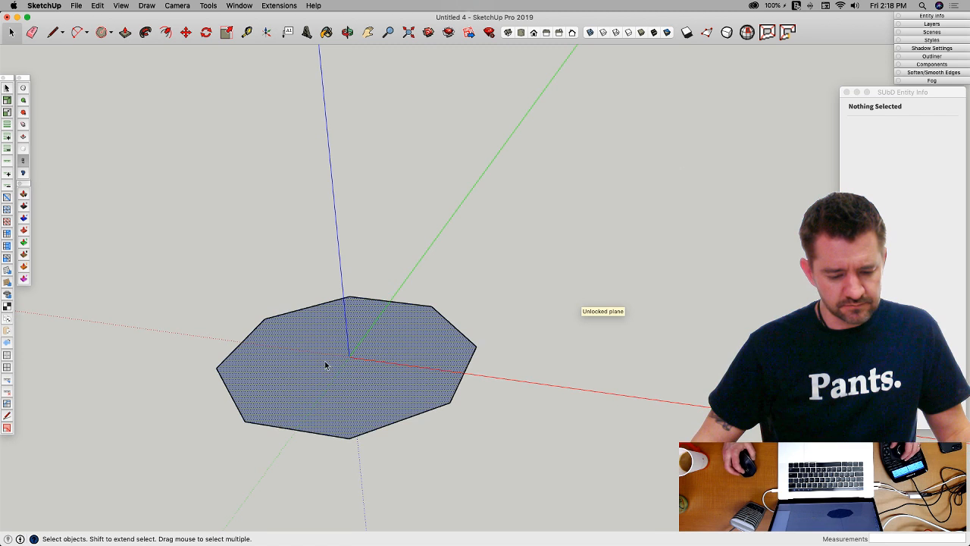
{"action": "middle_click_drag", "start_coordinate": [326, 366], "coordinate": [370, 323]}
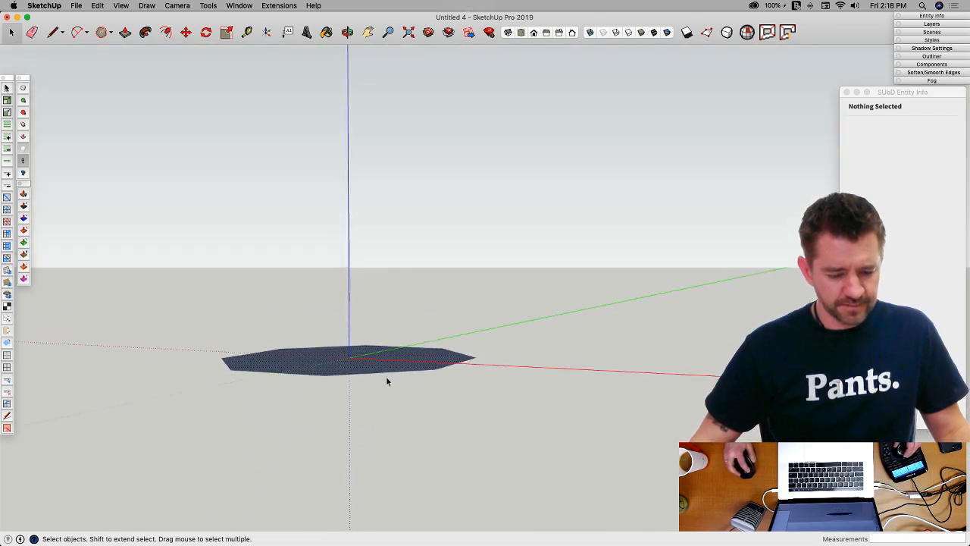
{"action": "middle_click_drag", "start_coordinate": [386, 381], "coordinate": [370, 367]}
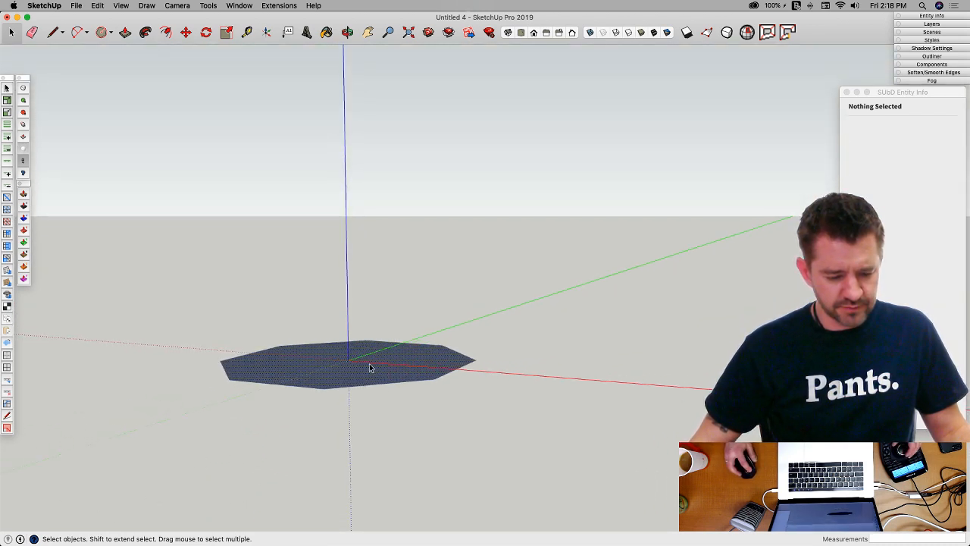
{"action": "key", "text": "p"}
{"action": "left_click", "coordinate": [344, 362]}
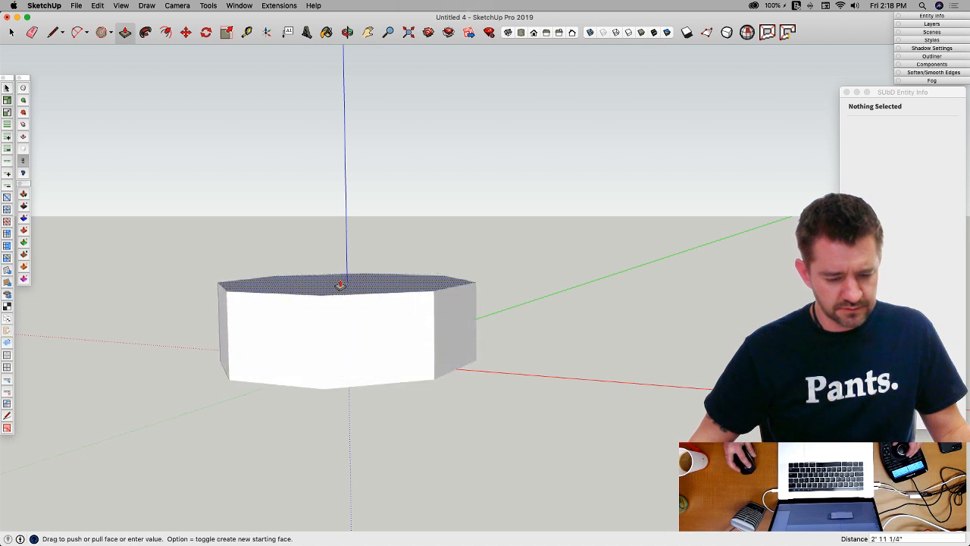
{"action": "left_click", "coordinate": [339, 287]}
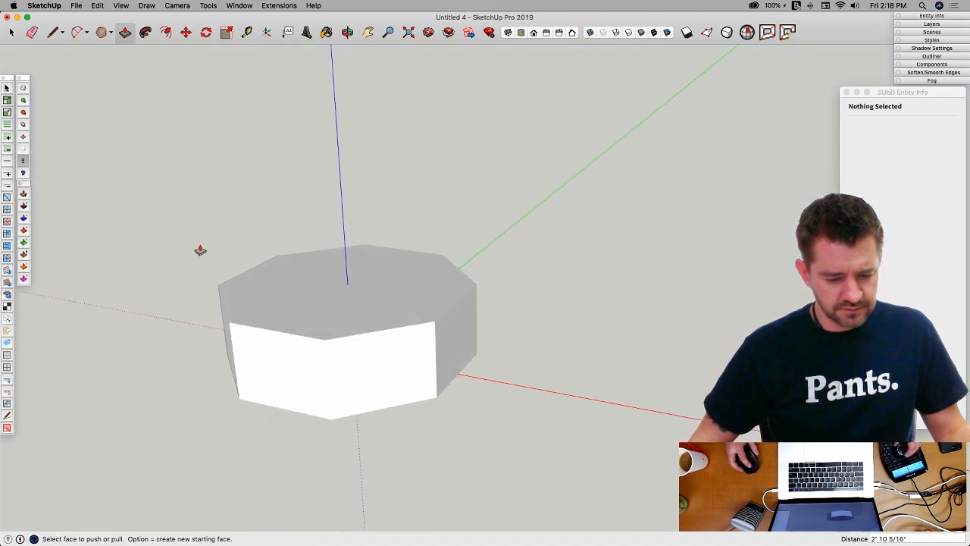
{"action": "left_click", "coordinate": [24, 150]}
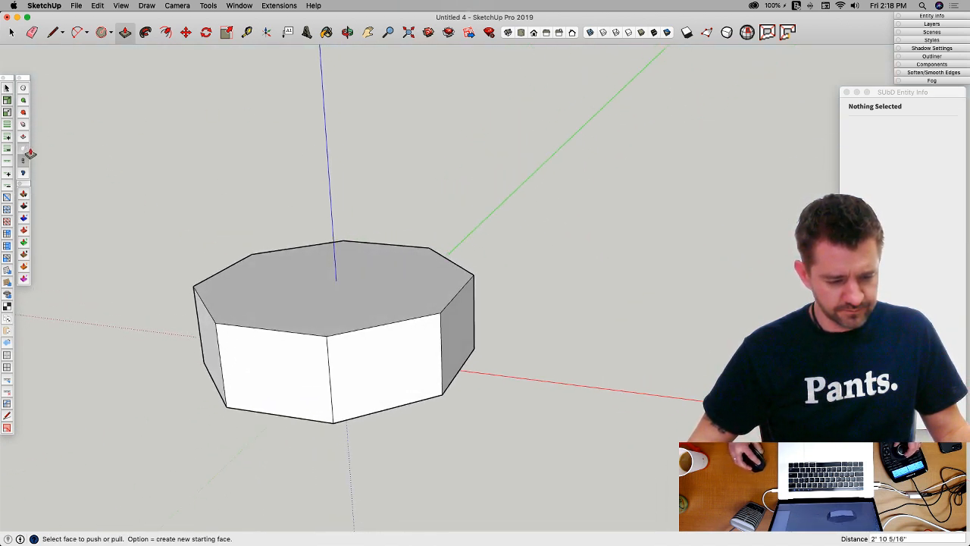
Step: Push/Pull the prism's top face upward three more times, creating a new starting face for each stacked section
{"action": "left_click", "coordinate": [362, 288]}
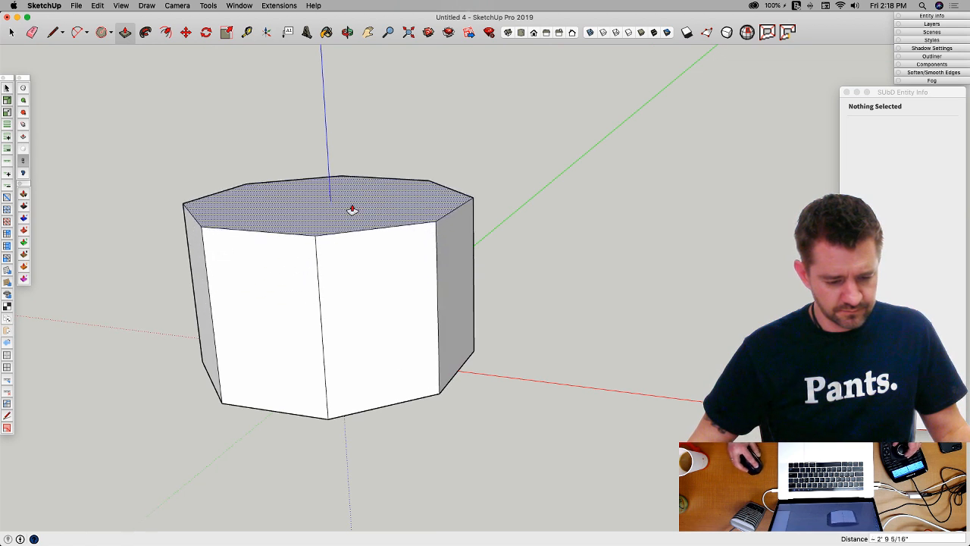
{"action": "key", "text": "alt"}
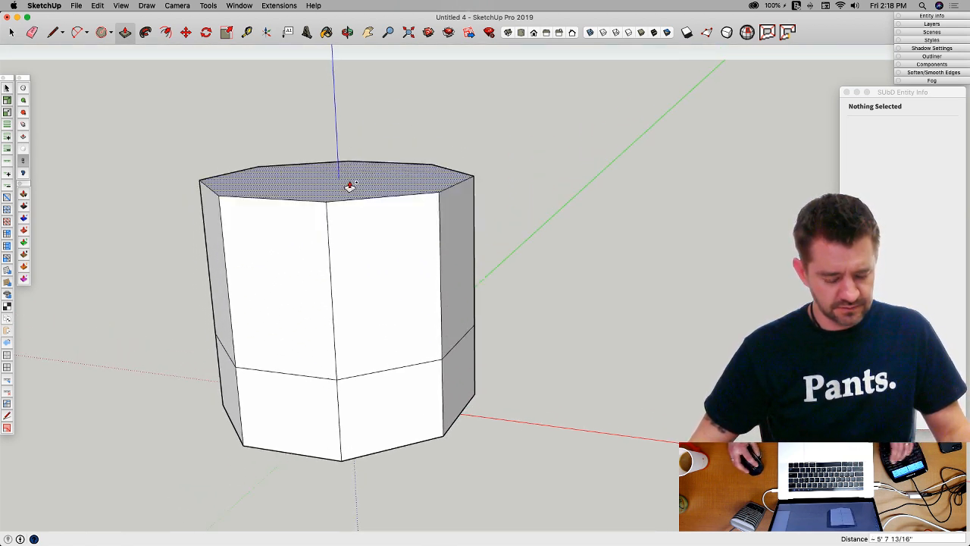
{"action": "left_click", "coordinate": [349, 186]}
{"action": "left_click", "coordinate": [340, 169]}
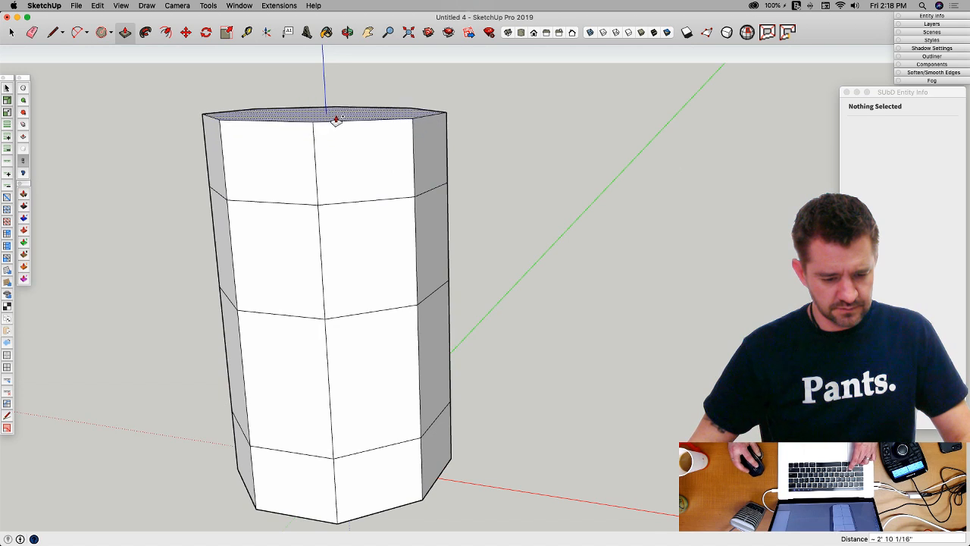
{"action": "left_click", "coordinate": [335, 113]}
Step: Divide the prism's top and bottom octagons into quads with two parallel lines across each, joining opposite vertices
{"action": "mouse_move", "coordinate": [638, 347]}
{"action": "middle_mouse_down"}
{"action": "mouse_move", "coordinate": [658, 342]}
{"action": "mouse_move", "coordinate": [589, 308]}
{"action": "mouse_move", "coordinate": [409, 151]}
{"action": "middle_mouse_up"}
{"action": "key", "text": "l"}
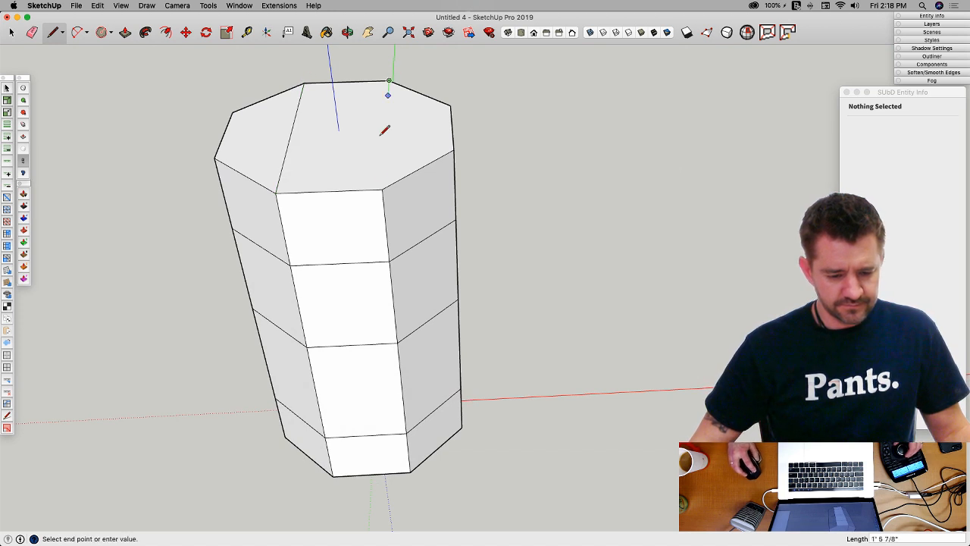
{"action": "left_click", "coordinate": [384, 182]}
{"action": "middle_click_drag", "start_coordinate": [384, 182], "coordinate": [350, 257]}
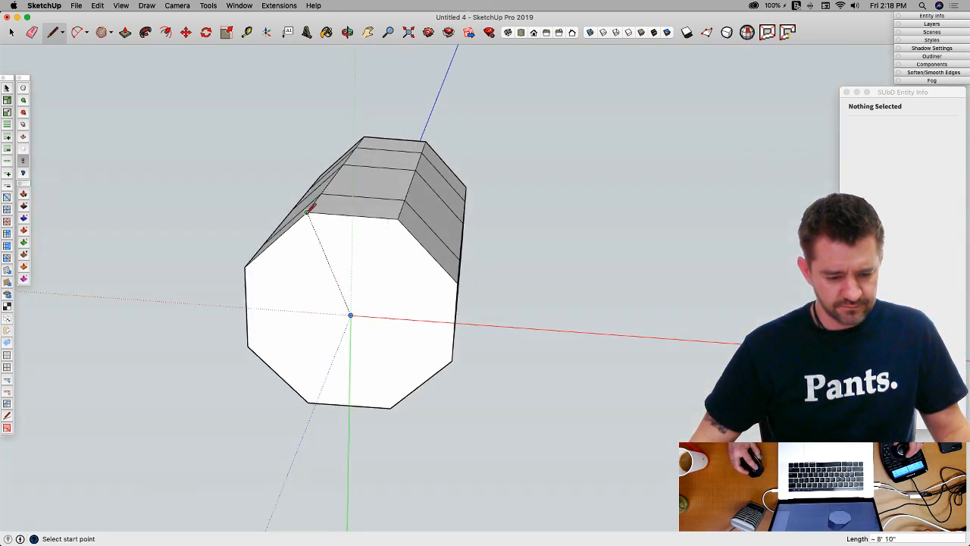
{"action": "left_click", "coordinate": [306, 212]}
{"action": "left_click", "coordinate": [309, 399]}
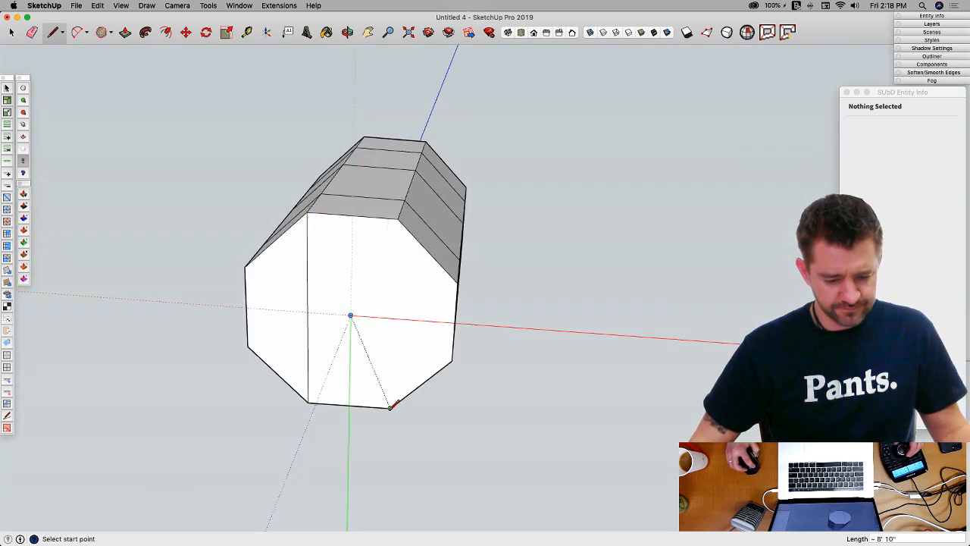
{"action": "left_click", "coordinate": [398, 219]}
{"action": "key", "text": "space"}
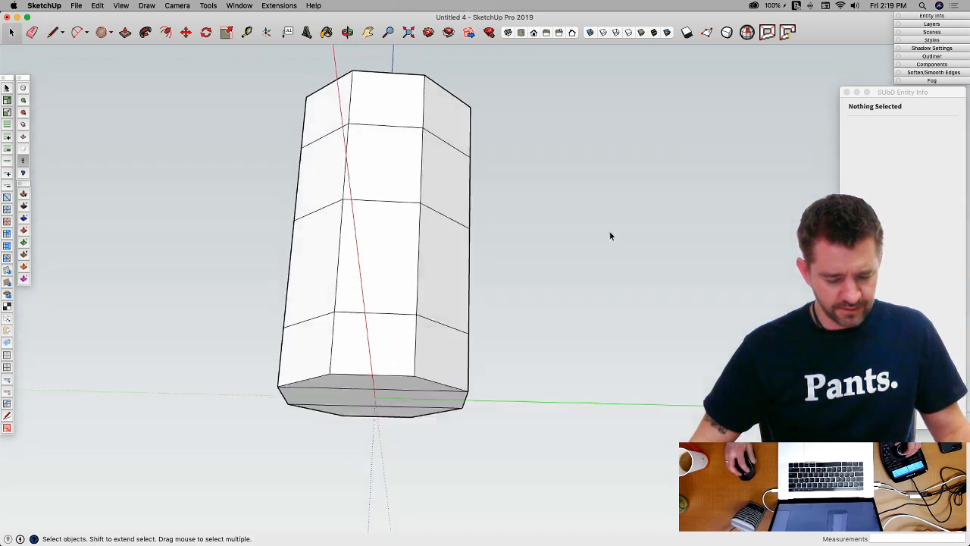
Step: Scale the vertices of the prism's lower two sections inward with vertex editing to narrow the lower half
{"action": "middle_click_drag", "start_coordinate": [510, 213], "coordinate": [305, 209]}
{"action": "left_click_drag", "start_coordinate": [304, 209], "coordinate": [532, 421]}
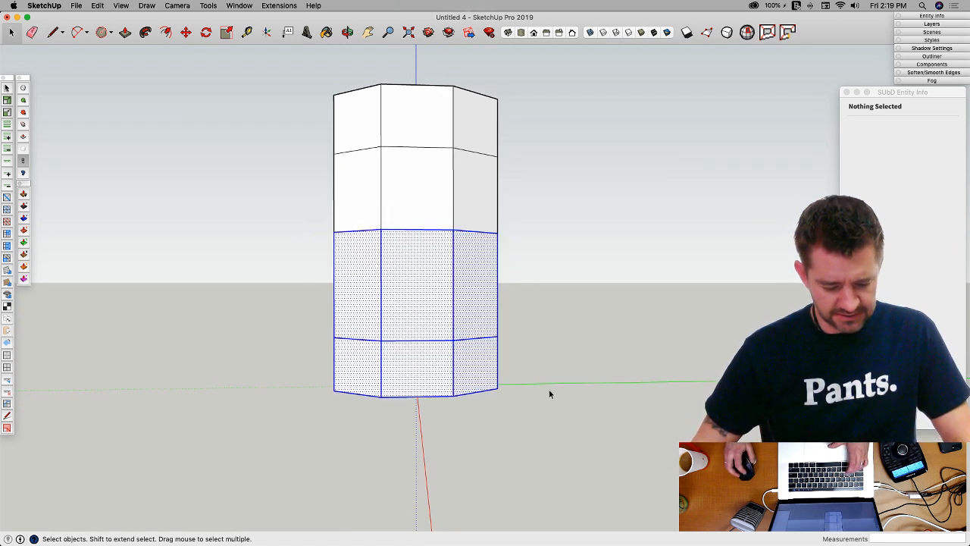
{"action": "key", "text": "v"}
{"action": "left_click_drag", "start_coordinate": [330, 313], "coordinate": [353, 313]}
{"action": "left_click", "coordinate": [557, 343]}
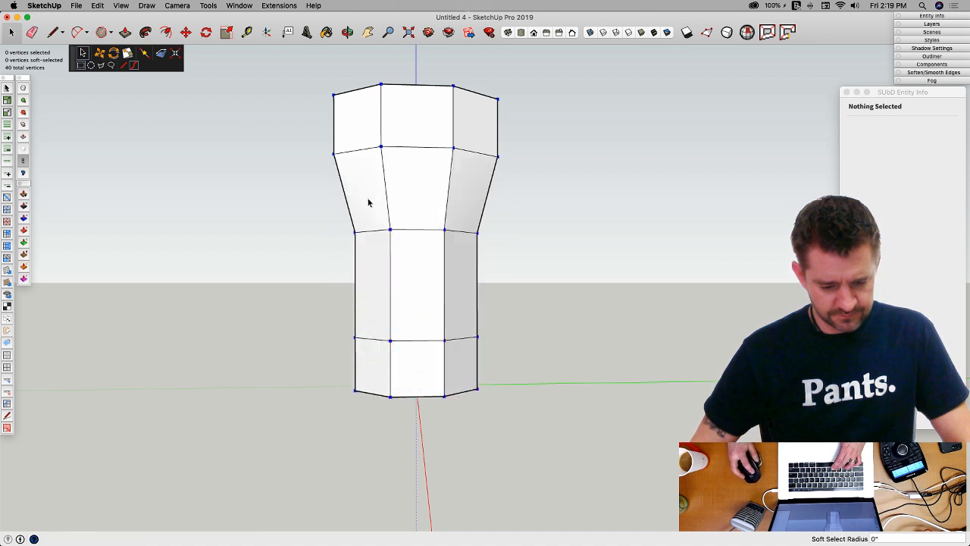
Step: Scale the middle ring of eight vertices inward to 0.79 along the green axis with vertex editing
{"action": "left_click_drag", "start_coordinate": [326, 199], "coordinate": [359, 237]}
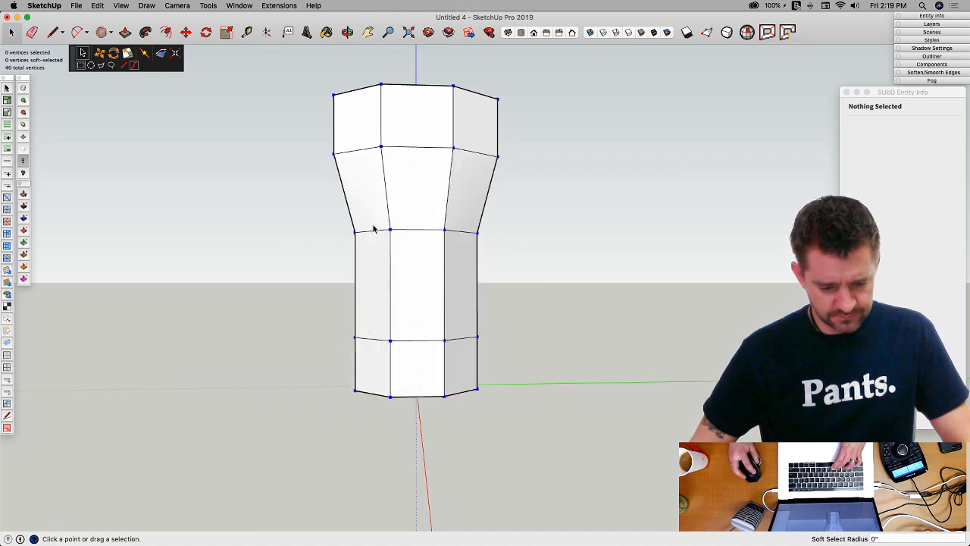
{"action": "left_click_drag", "start_coordinate": [303, 195], "coordinate": [433, 249]}
{"action": "left_click_drag", "start_coordinate": [327, 235], "coordinate": [601, 228]}
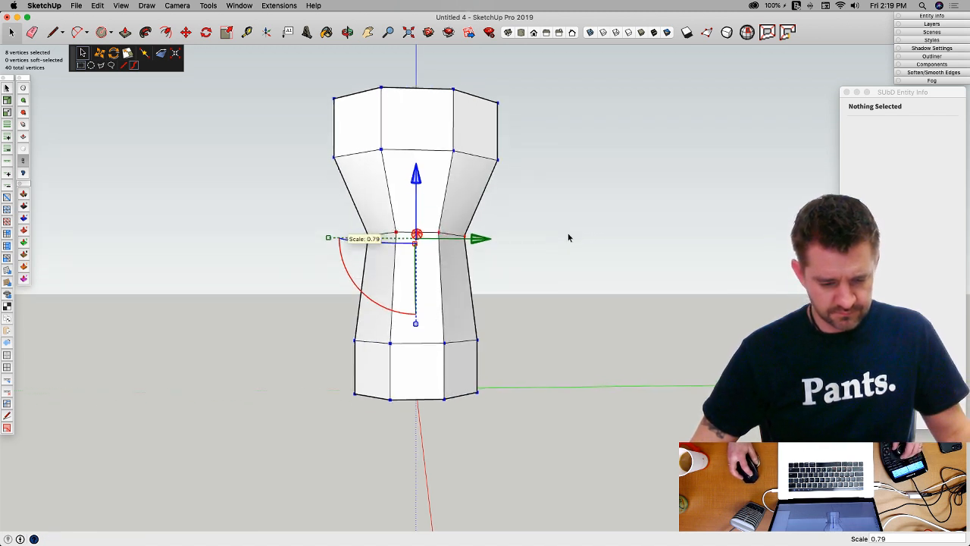
{"action": "key", "text": "space"}
Step: Scale the 16 vertices of the top section inward to 0.57 along the green axis
{"action": "middle_click_drag", "start_coordinate": [568, 232], "coordinate": [493, 212]}
{"action": "left_click_drag", "start_coordinate": [277, 110], "coordinate": [592, 266]}
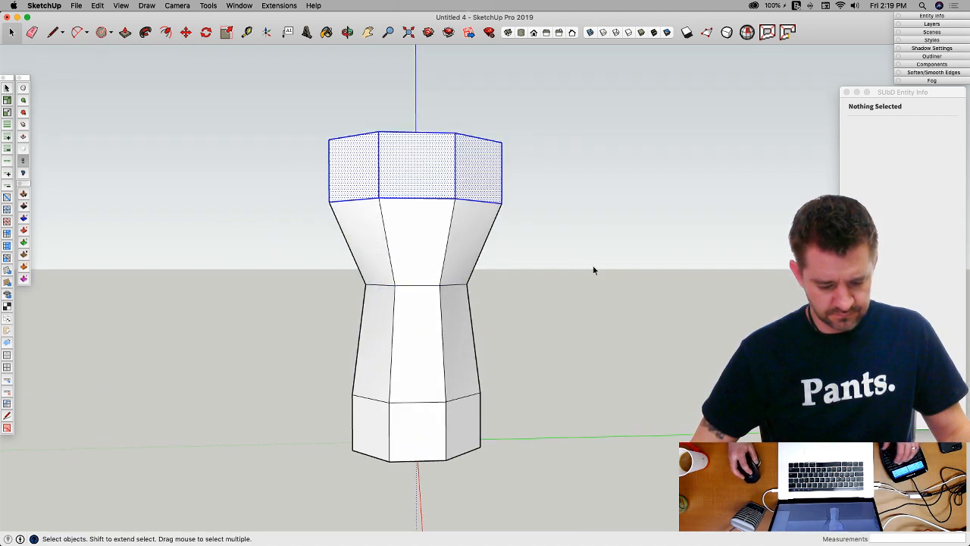
{"action": "key", "text": "v"}
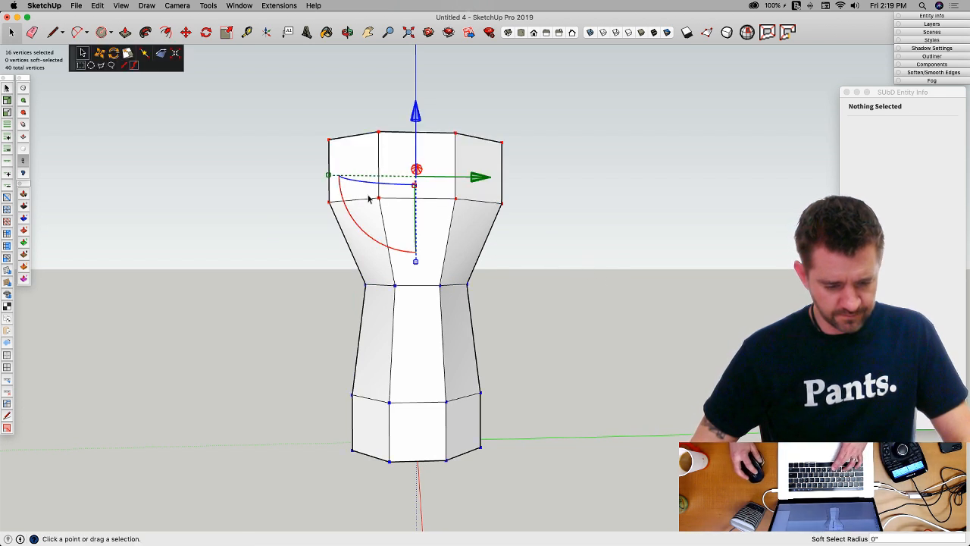
{"action": "left_click_drag", "start_coordinate": [329, 178], "coordinate": [366, 184]}
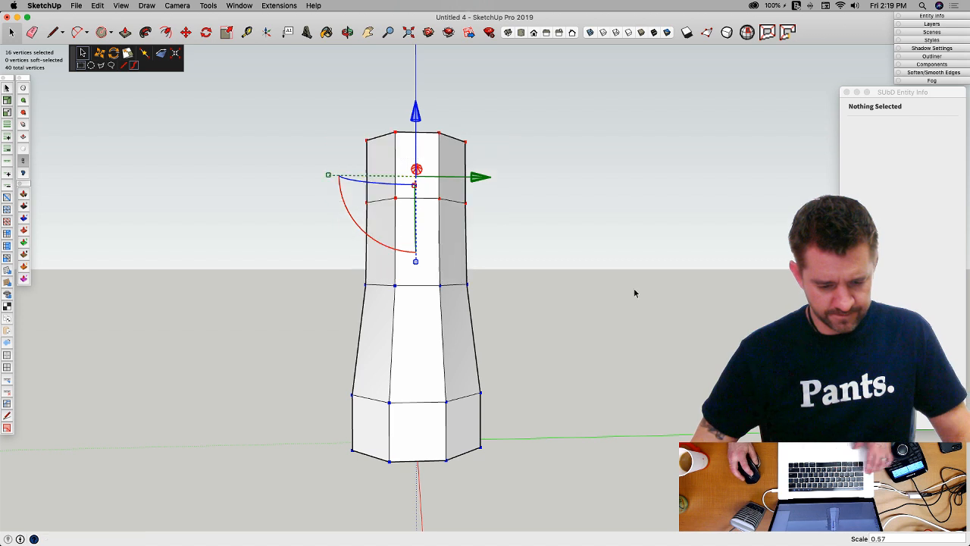
Step: Scale the lower three vertex rings to 0.96 along the red axis, and the middle ring alone to 0.79
{"action": "middle_click_drag", "start_coordinate": [600, 275], "coordinate": [621, 300]}
{"action": "key", "text": "super+3"}
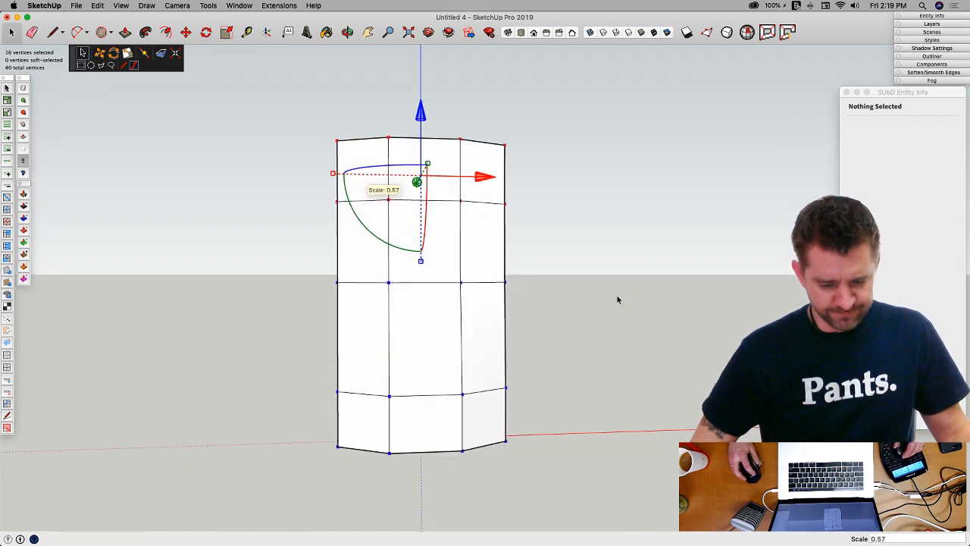
{"action": "left_click", "coordinate": [626, 316]}
{"action": "middle_click_drag", "start_coordinate": [378, 333], "coordinate": [285, 354]}
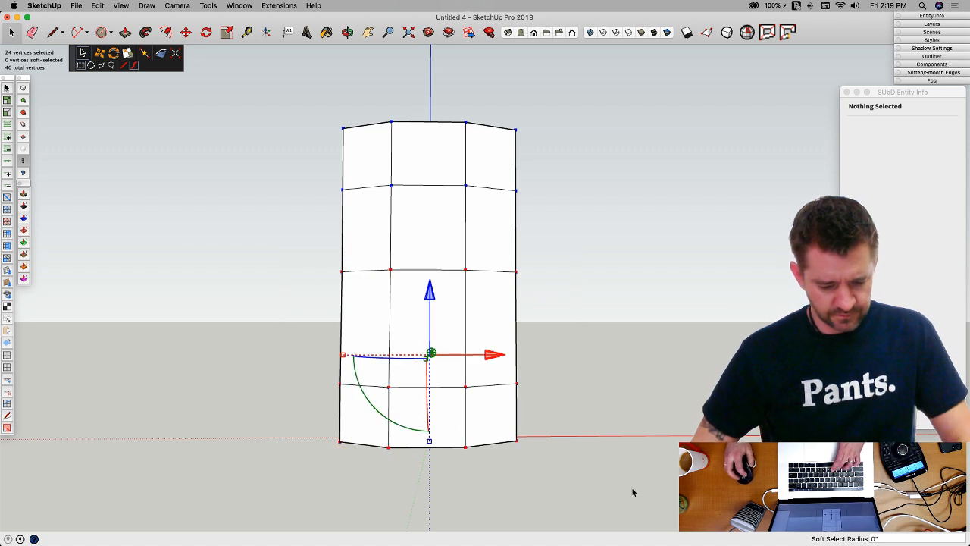
{"action": "left_click_drag", "start_coordinate": [281, 238], "coordinate": [569, 465]}
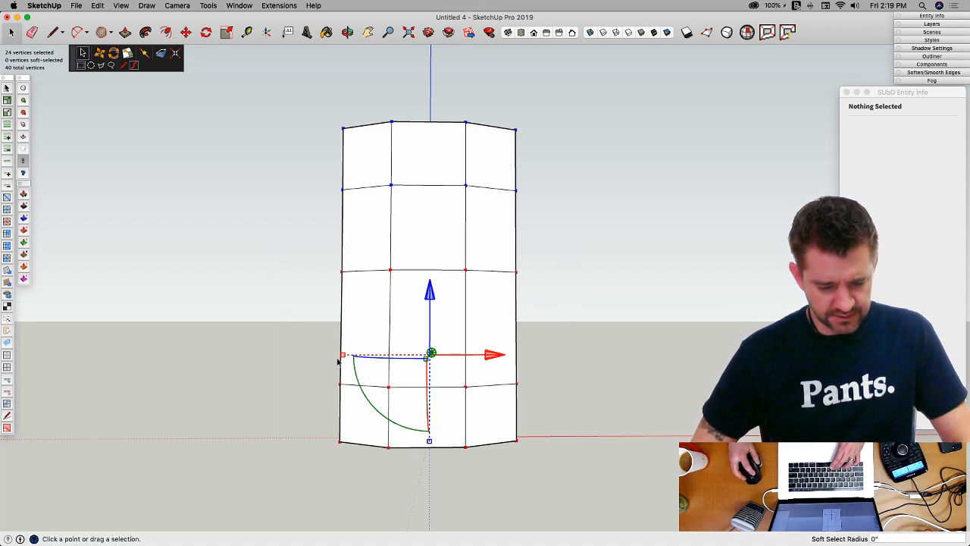
{"action": "left_click_drag", "start_coordinate": [345, 357], "coordinate": [349, 357]}
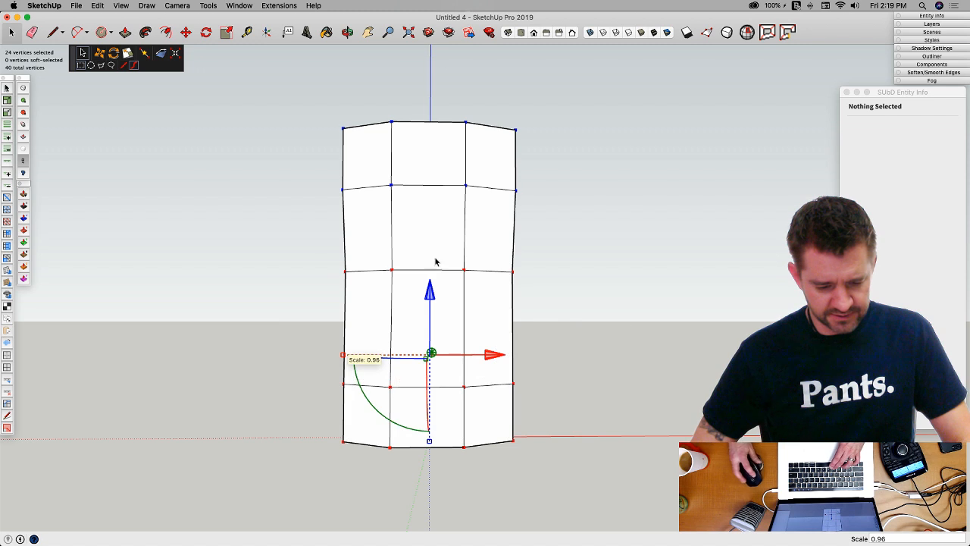
{"action": "left_click_drag", "start_coordinate": [498, 313], "coordinate": [547, 318]}
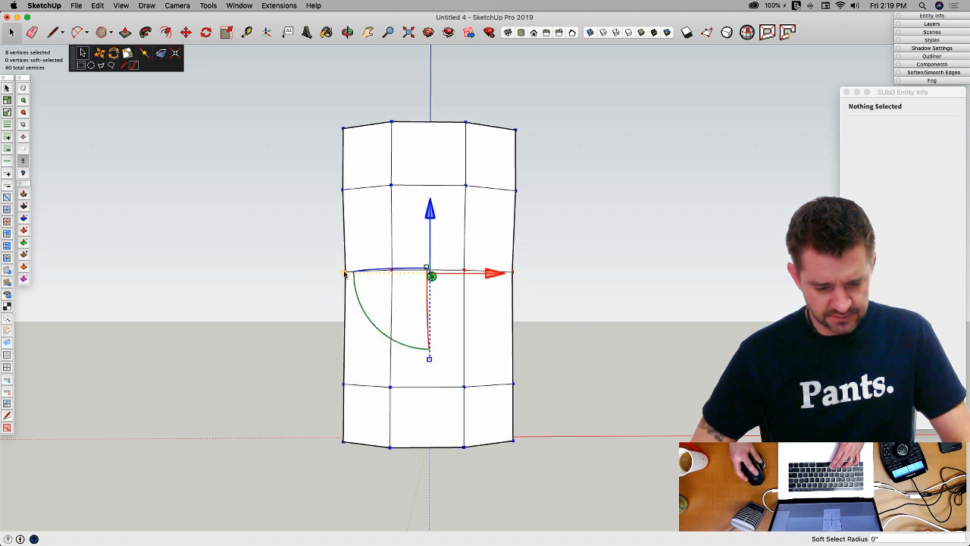
{"action": "left_click_drag", "start_coordinate": [345, 275], "coordinate": [378, 280]}
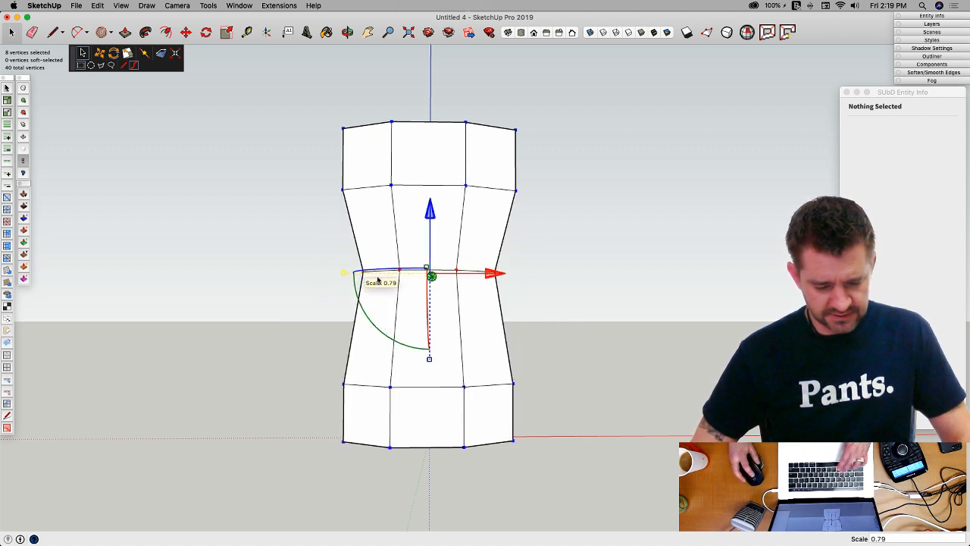
Step: Along the green axis, move two vertices of the ring below the top outward 4 3/16" and the adjacent top-rim vertices inward 4 1/16"
{"action": "middle_click_drag", "start_coordinate": [582, 283], "coordinate": [472, 198]}
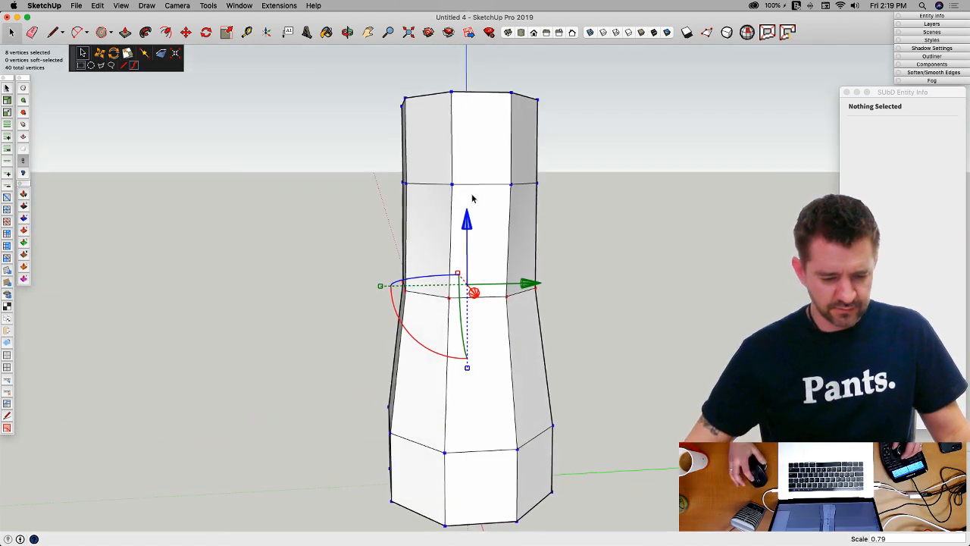
{"action": "left_click_drag", "start_coordinate": [386, 169], "coordinate": [455, 185]}
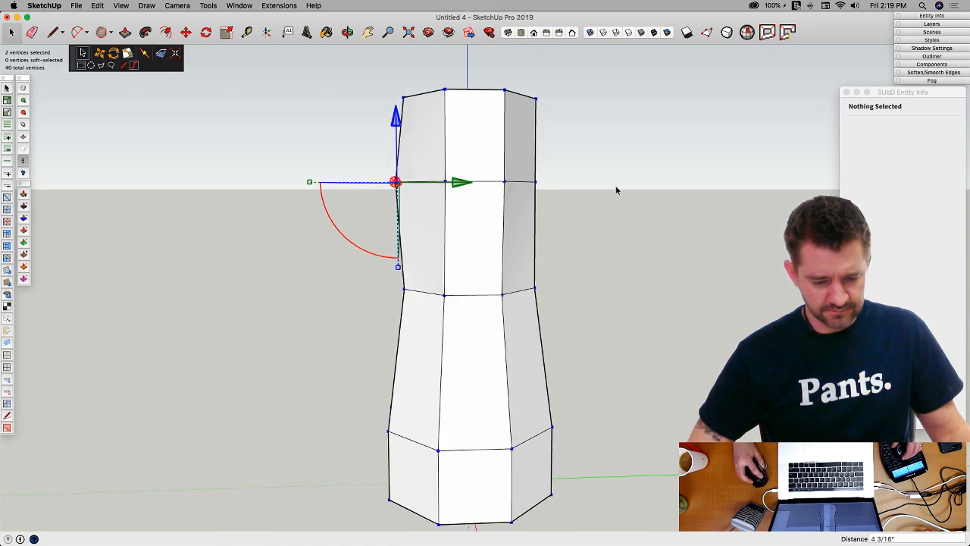
{"action": "left_click", "coordinate": [626, 182]}
{"action": "middle_click_drag", "start_coordinate": [457, 118], "coordinate": [384, 93]}
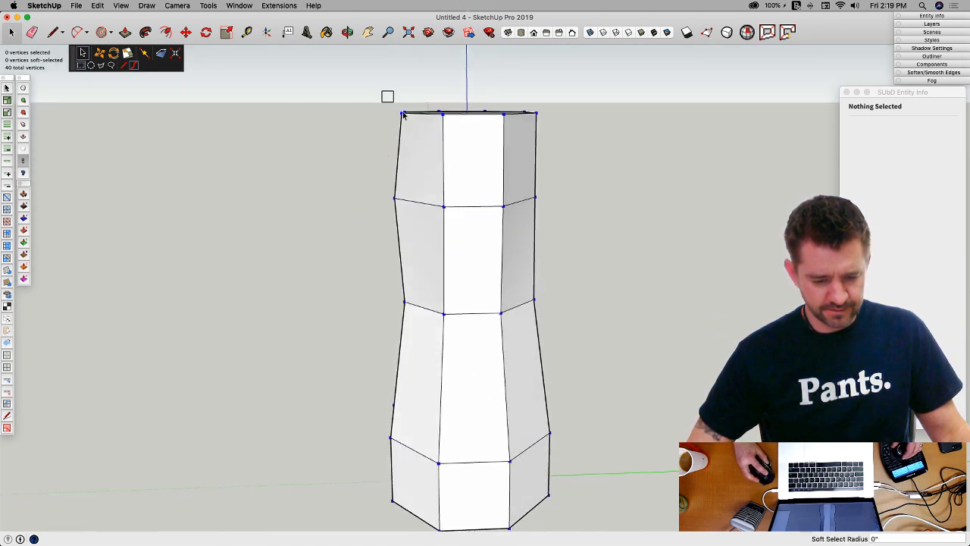
{"action": "left_click_drag", "start_coordinate": [453, 141], "coordinate": [454, 141]}
{"action": "left_click_drag", "start_coordinate": [487, 114], "coordinate": [495, 114]}
Step: Push/Pull all three top faces upward 2' 7 7/16" to add another section
{"action": "key", "text": "p"}
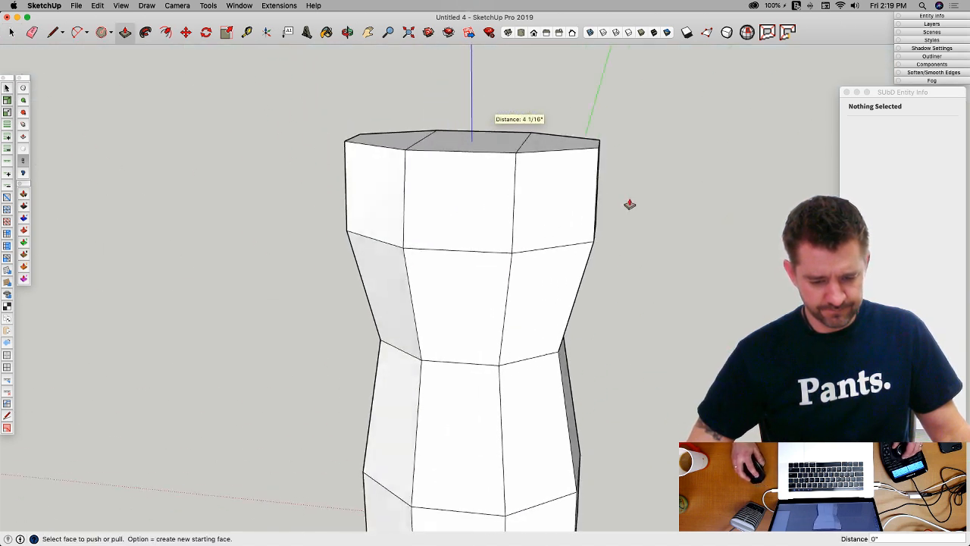
{"action": "left_click", "coordinate": [534, 149]}
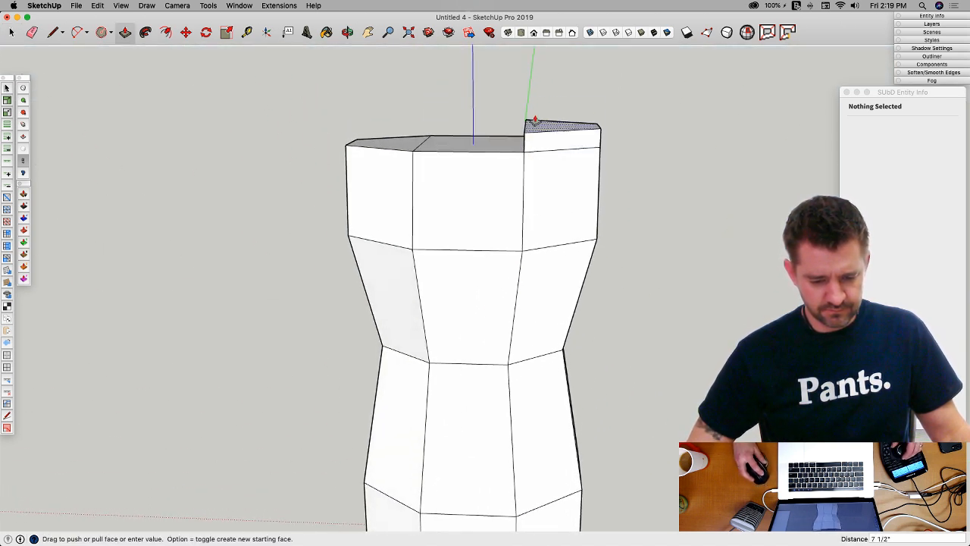
{"action": "left_click", "coordinate": [535, 70]}
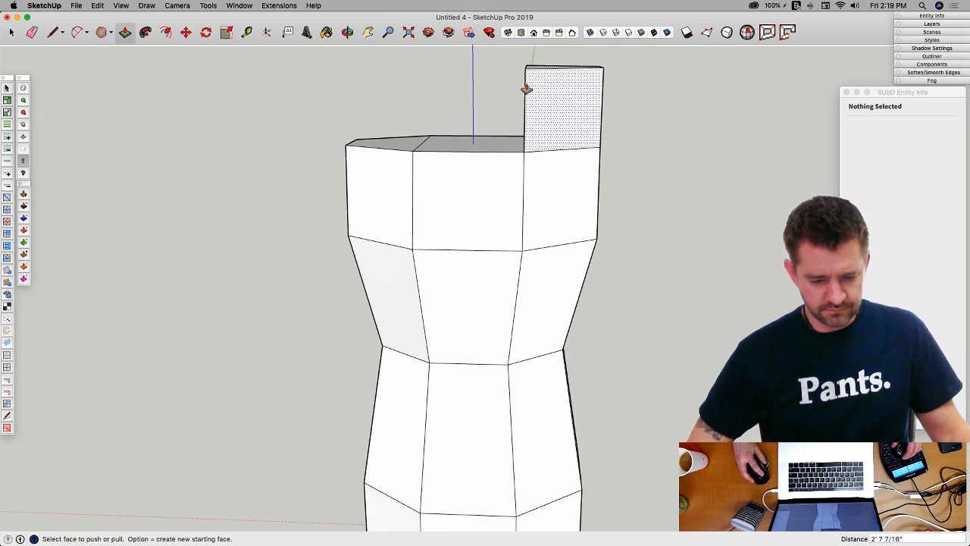
{"action": "double_click", "coordinate": [497, 148]}
{"action": "double_click", "coordinate": [394, 144]}
{"action": "middle_click_drag", "start_coordinate": [394, 144], "coordinate": [491, 192]}
Step: Draw the missing edges with the Line tool to close the edge loop between the new top section and the one below
{"action": "key", "text": "space"}
{"action": "key", "text": "l"}
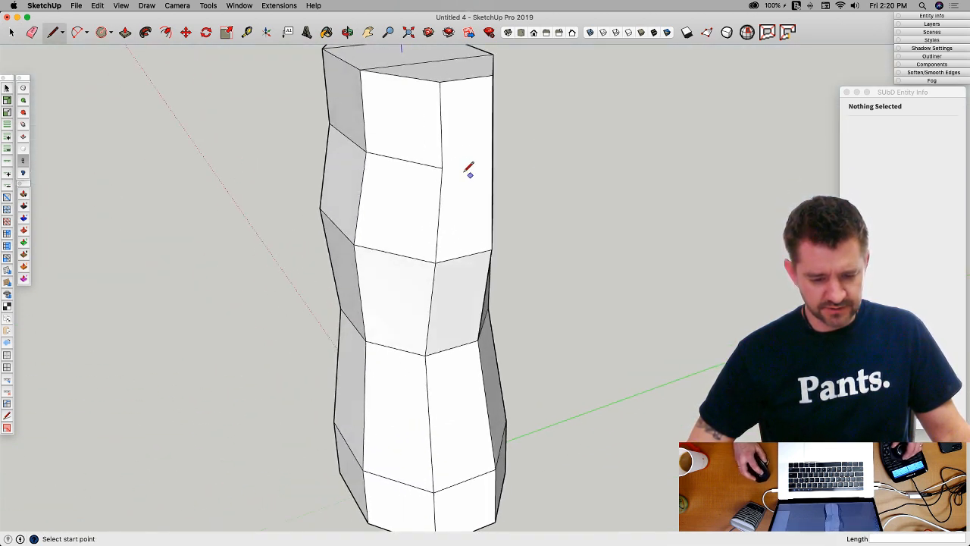
{"action": "left_click", "coordinate": [442, 166]}
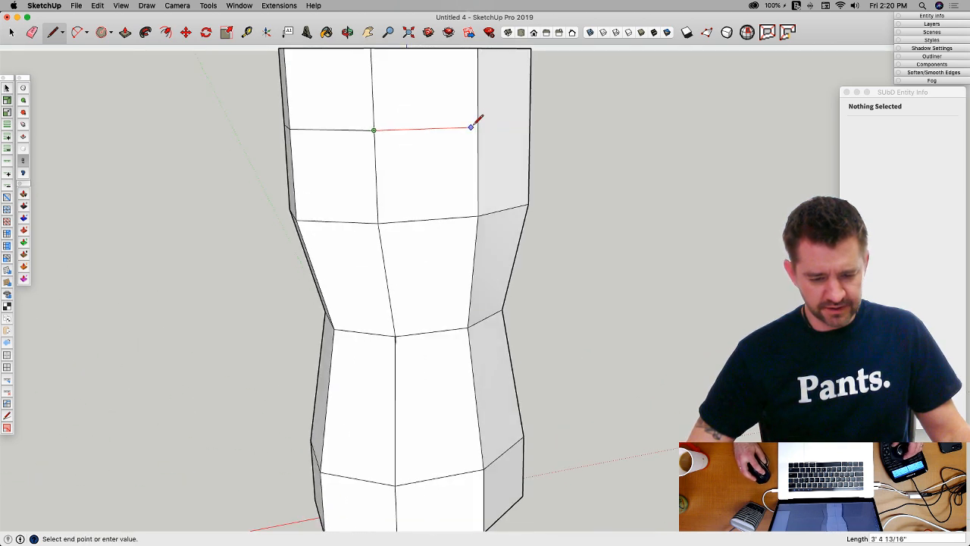
{"action": "left_click", "coordinate": [478, 126]}
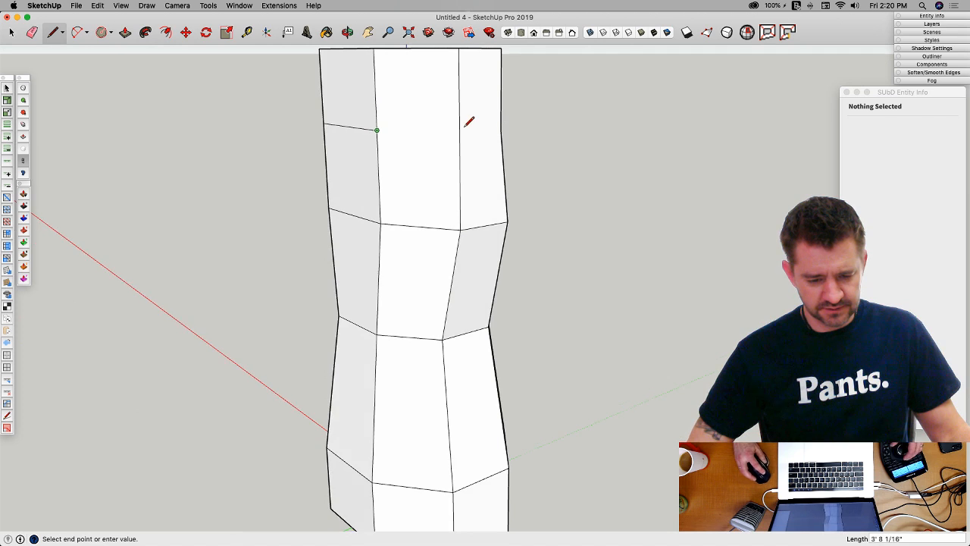
{"action": "left_click", "coordinate": [459, 133]}
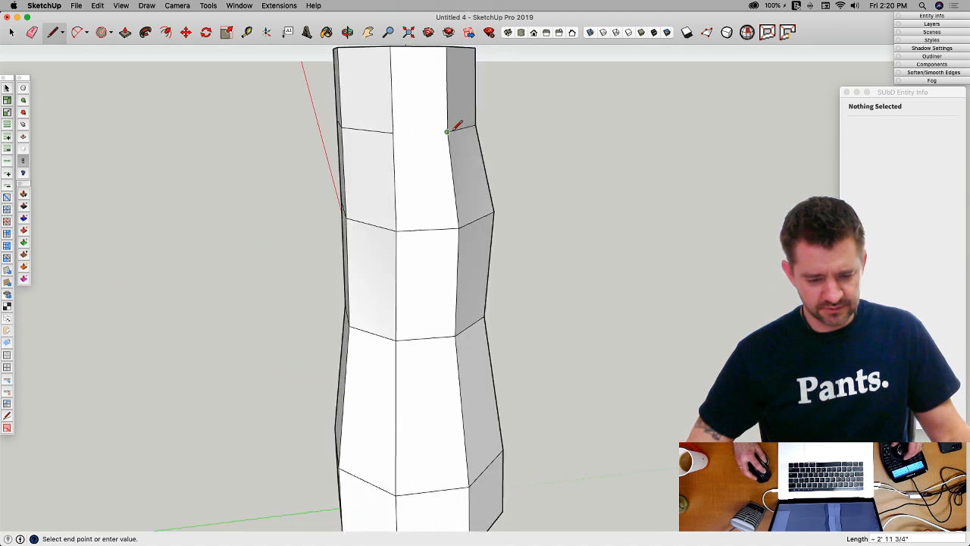
{"action": "key", "text": "space"}
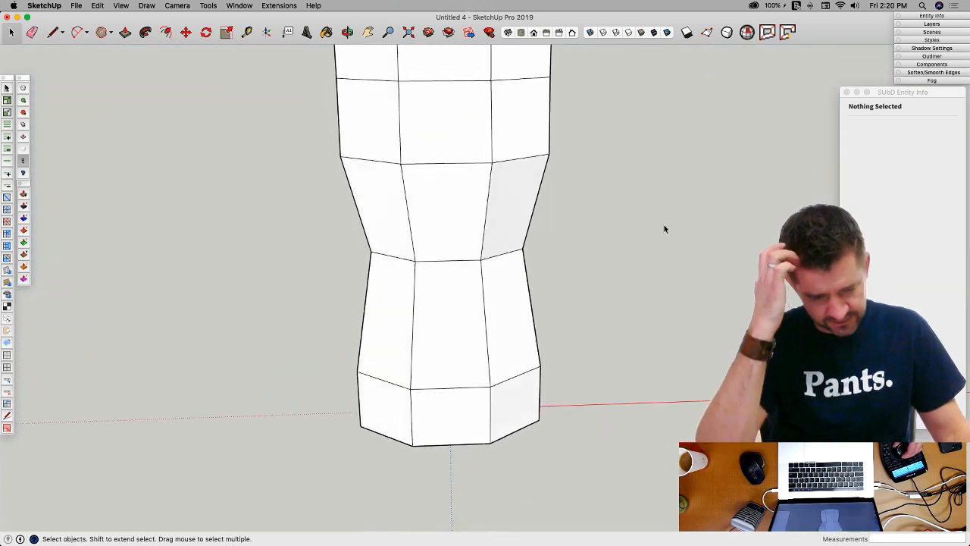
Step: Group the whole mesh and fix its internal faces with Solid Inspector²
{"action": "triple_click", "coordinate": [528, 210]}
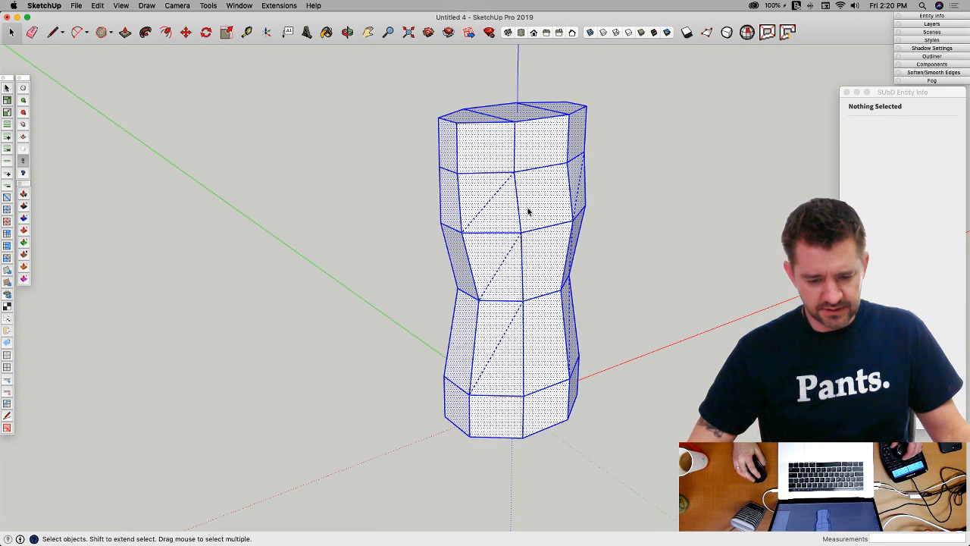
{"action": "right_click", "coordinate": [528, 210]}
{"action": "left_click", "coordinate": [570, 286]}
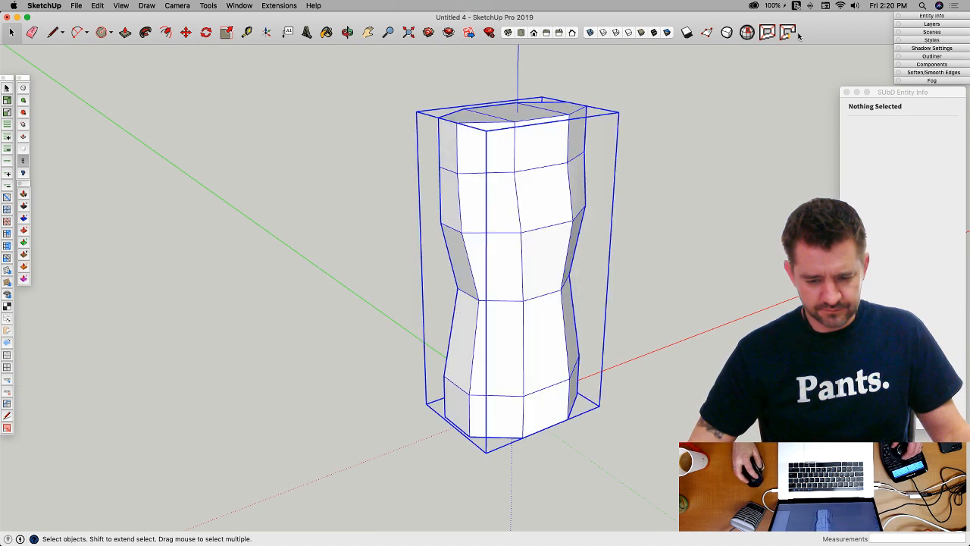
{"action": "left_click", "coordinate": [747, 32]}
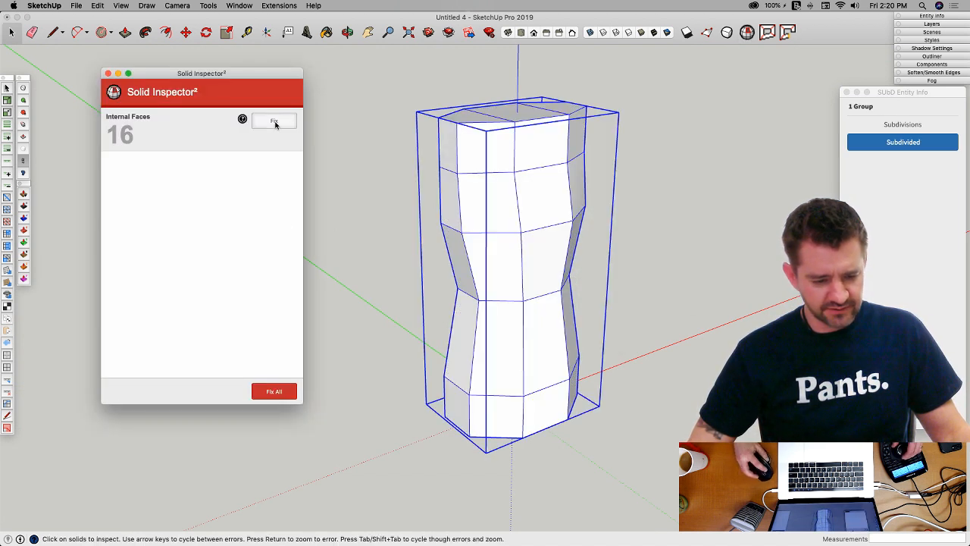
{"action": "left_click", "coordinate": [274, 121]}
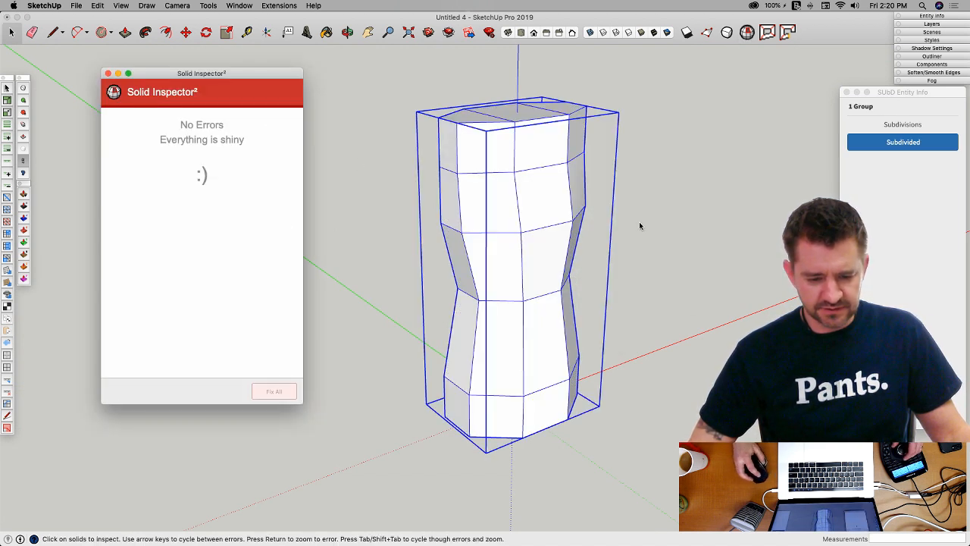
{"action": "left_click", "coordinate": [107, 73]}
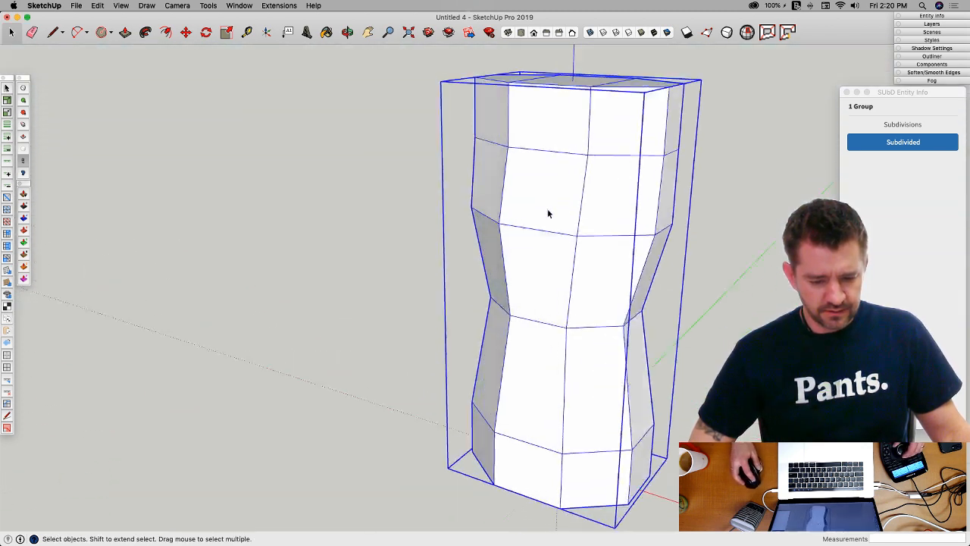
Step: Inside the group, move the two vertices at the base of the top section's side face inward 7 11/16" along the green axis
{"action": "middle_click_drag", "start_coordinate": [548, 215], "coordinate": [437, 208]}
{"action": "left_click", "coordinate": [437, 206]}
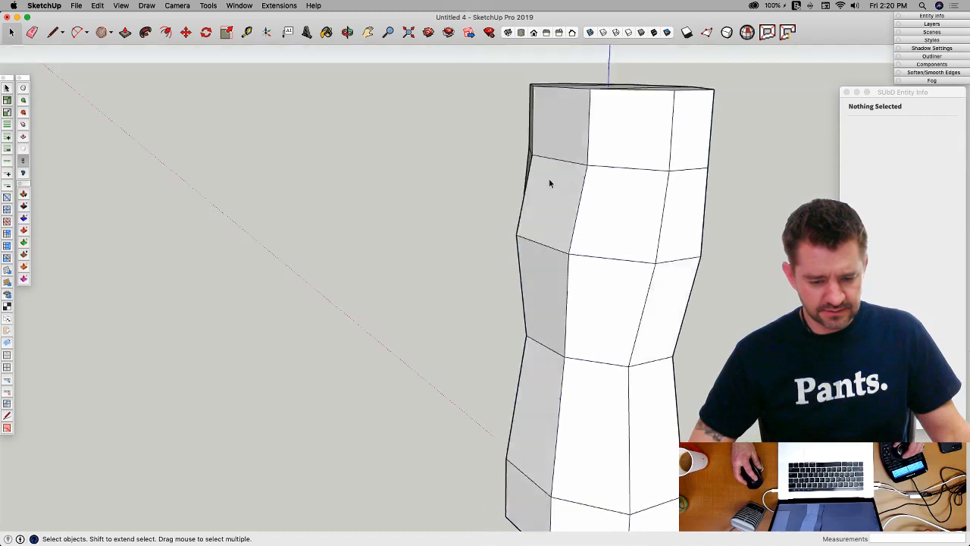
{"action": "mouse_move", "coordinate": [550, 182]}
{"action": "middle_mouse_down"}
{"action": "mouse_move", "coordinate": [548, 158]}
{"action": "mouse_move", "coordinate": [472, 166]}
{"action": "mouse_move", "coordinate": [480, 165]}
{"action": "mouse_move", "coordinate": [349, 98]}
{"action": "mouse_move", "coordinate": [392, 112]}
{"action": "middle_mouse_up"}
{"action": "left_click", "coordinate": [541, 163]}
{"action": "double_click", "coordinate": [548, 156]}
{"action": "triple_click", "coordinate": [535, 171]}
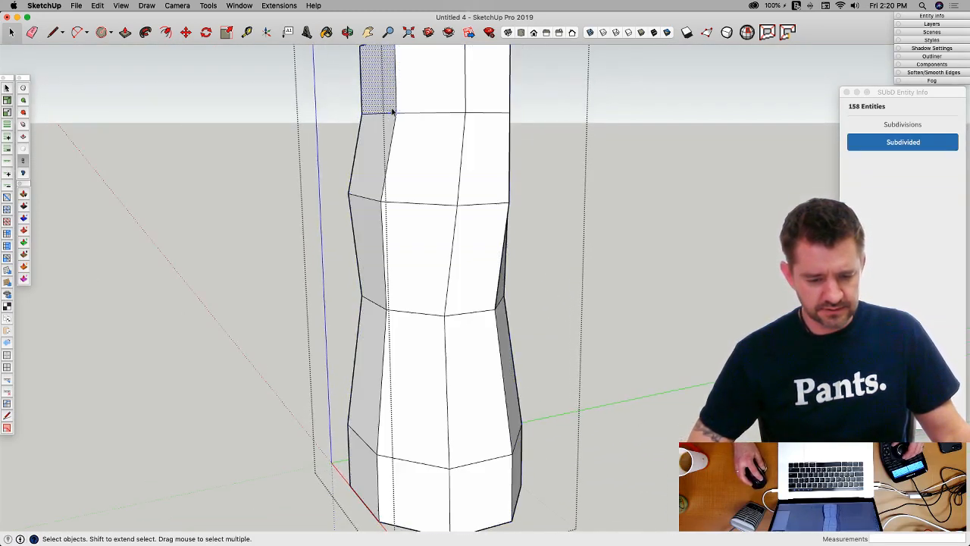
{"action": "key", "text": "v"}
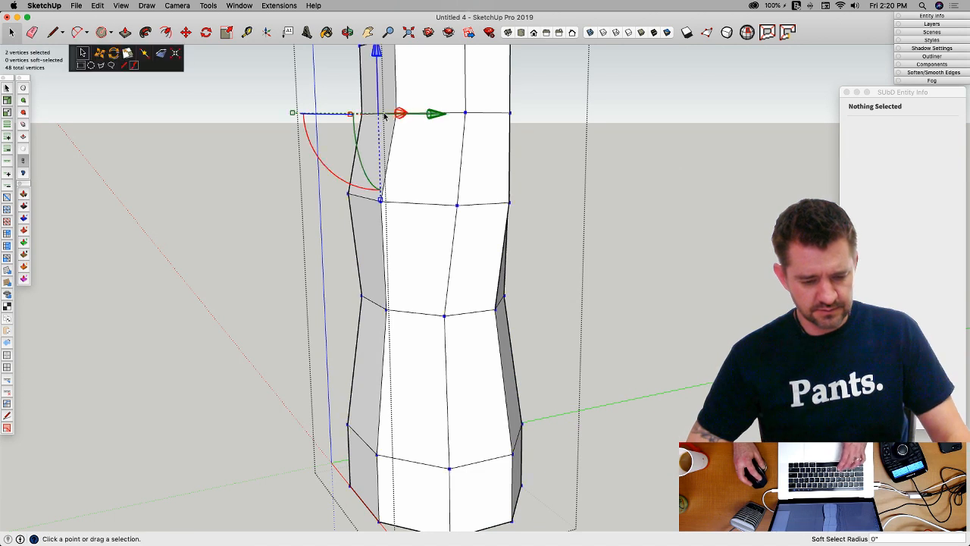
{"action": "middle_click_drag", "start_coordinate": [440, 129], "coordinate": [436, 115]}
{"action": "left_click_drag", "start_coordinate": [436, 115], "coordinate": [559, 146]}
{"action": "middle_click_drag", "start_coordinate": [558, 146], "coordinate": [350, 97]}
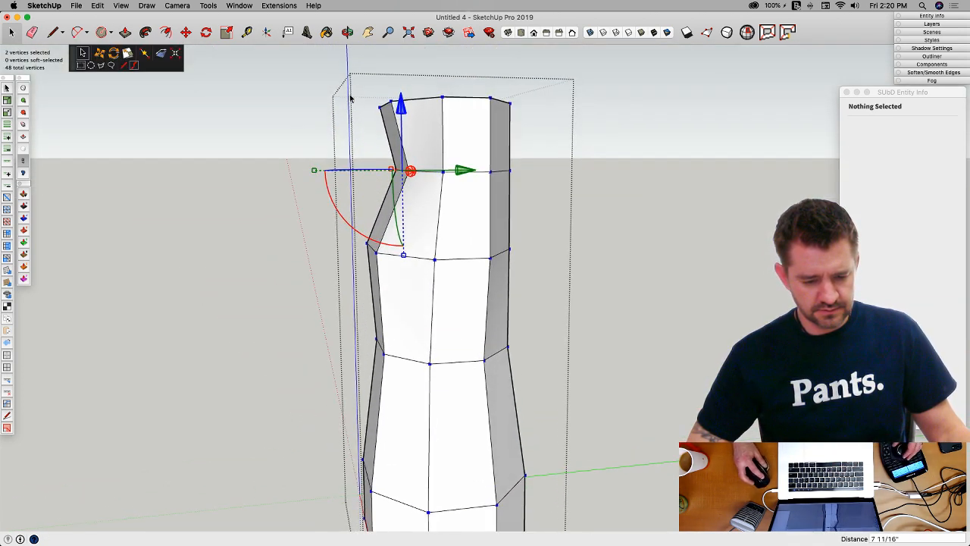
Step: Move one top-rim vertex above the indented side inward 5 15/16" along the green axis
{"action": "left_click_drag", "start_coordinate": [404, 123], "coordinate": [409, 120]}
{"action": "middle_click_drag", "start_coordinate": [427, 128], "coordinate": [416, 142]}
{"action": "left_click_drag", "start_coordinate": [461, 99], "coordinate": [476, 101]}
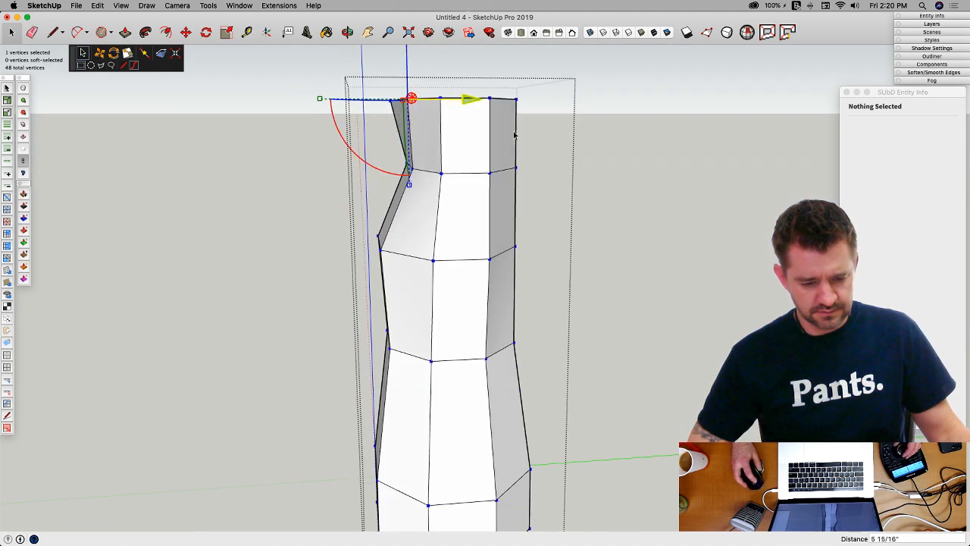
Step: Move the two top-rim vertices on the side opposite the indentation slightly inward along the green axis
{"action": "middle_click_drag", "start_coordinate": [478, 101], "coordinate": [626, 225]}
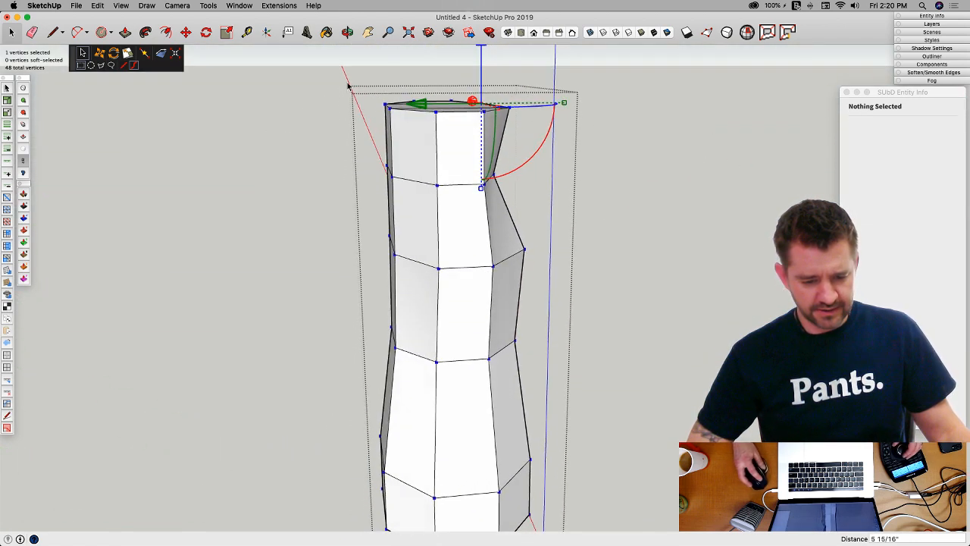
{"action": "left_click_drag", "start_coordinate": [399, 125], "coordinate": [399, 127]}
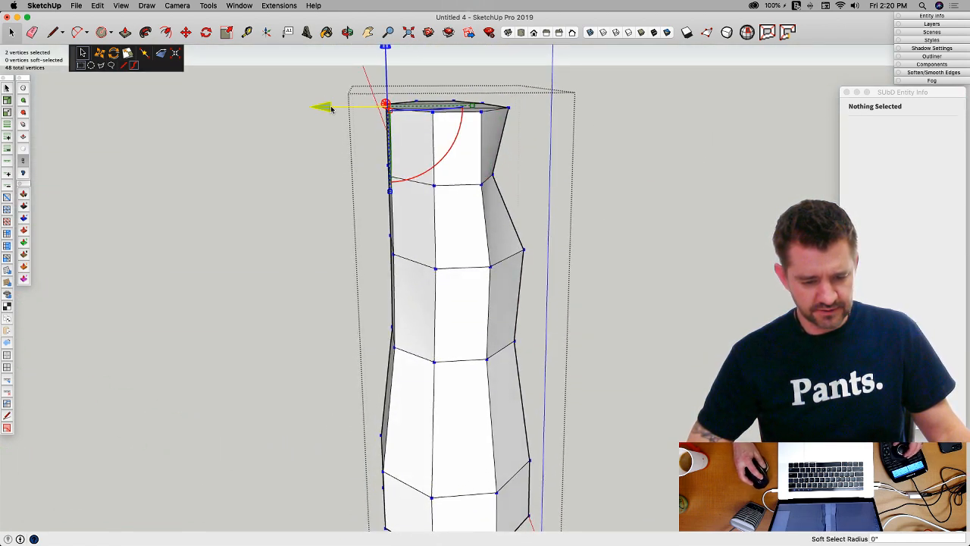
{"action": "left_click_drag", "start_coordinate": [331, 109], "coordinate": [342, 110]}
{"action": "left_click", "coordinate": [601, 164]}
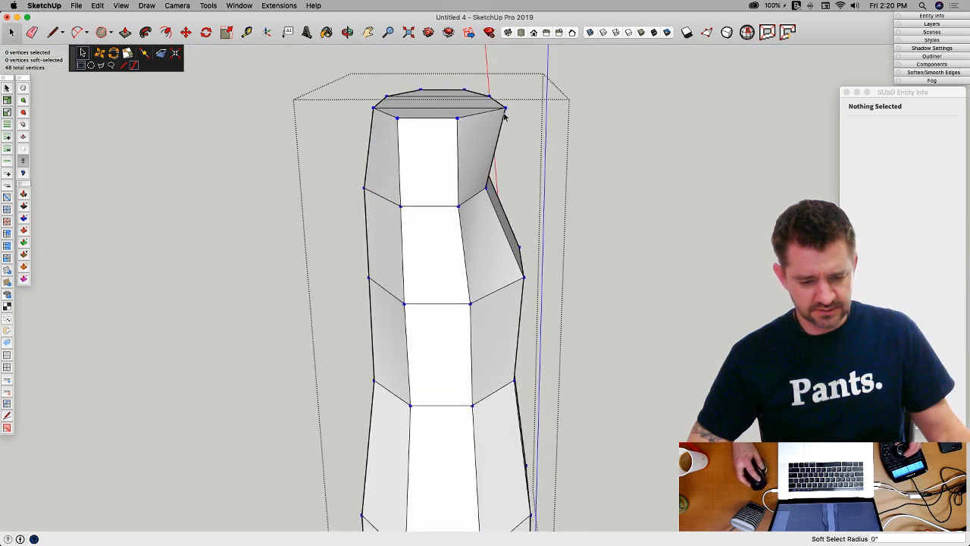
Step: Move one top-rim vertex on the indented side inward 9 1/8" along the green axis and the next one by 1 3/4"
{"action": "left_click_drag", "start_coordinate": [504, 85], "coordinate": [535, 123]}
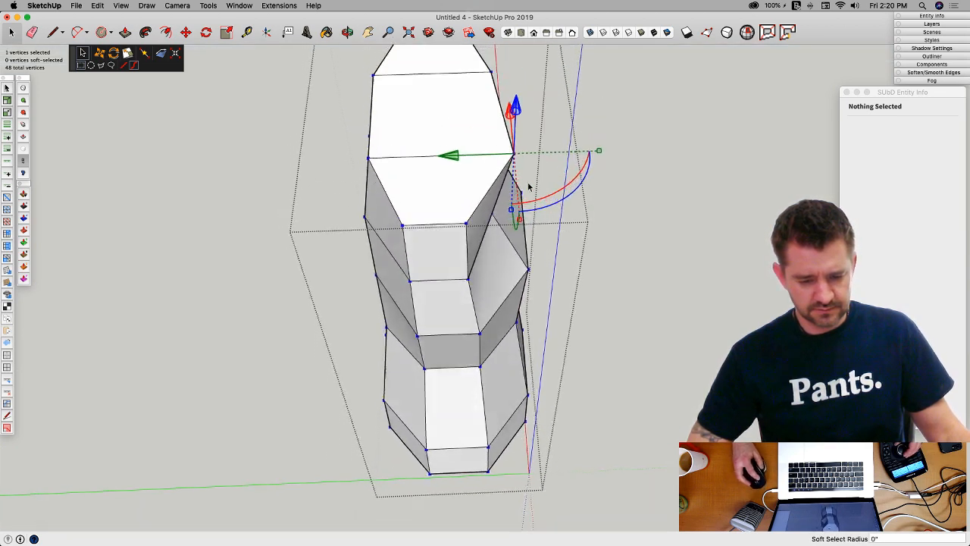
{"action": "left_click_drag", "start_coordinate": [452, 215], "coordinate": [444, 167]}
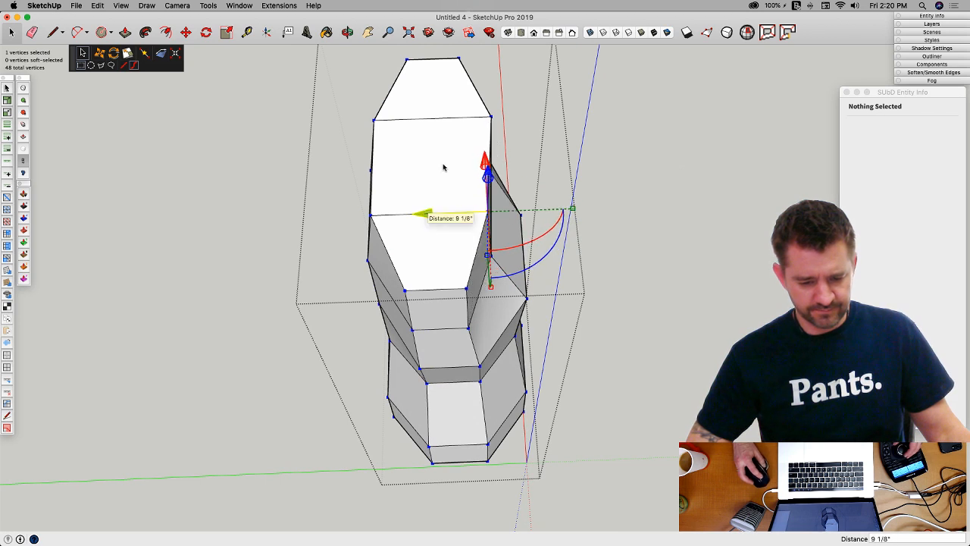
{"action": "left_click", "coordinate": [489, 116]}
{"action": "left_click_drag", "start_coordinate": [428, 122], "coordinate": [426, 121]}
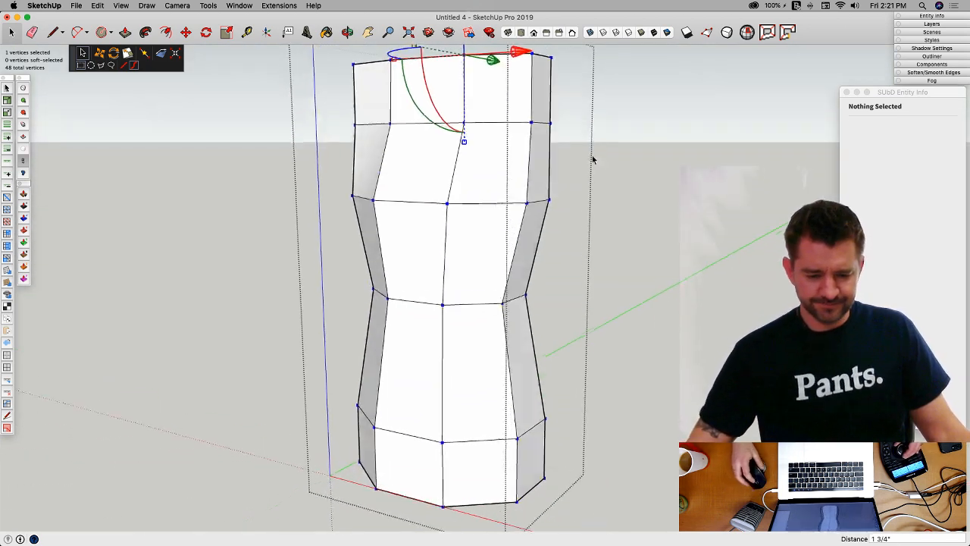
Step: Extrude the upper side face of the palm outward in three successive segments to form a thumb
{"action": "key", "text": "p"}
{"action": "left_click_drag", "start_coordinate": [528, 201], "coordinate": [592, 203]}
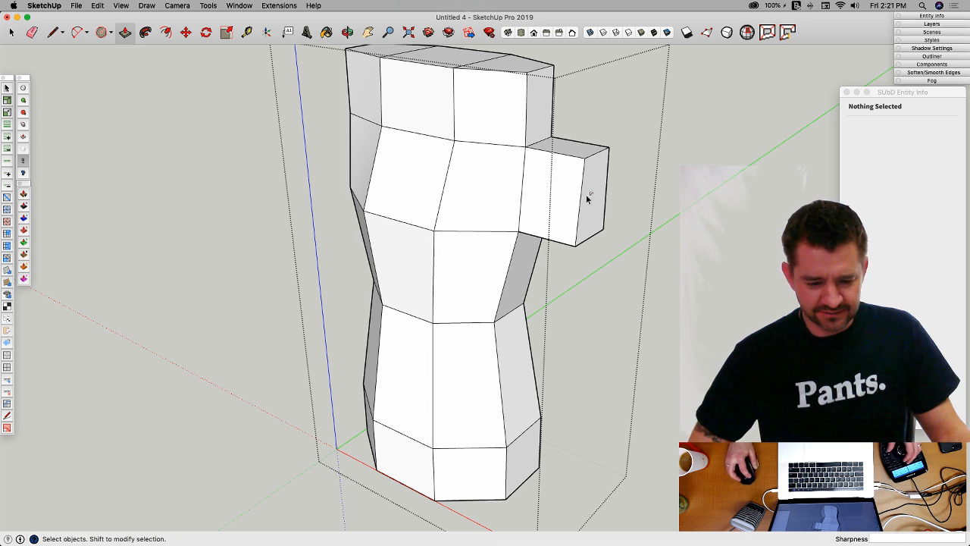
{"action": "left_click_drag", "start_coordinate": [598, 201], "coordinate": [701, 229]}
{"action": "key", "text": "shift+super+a"}
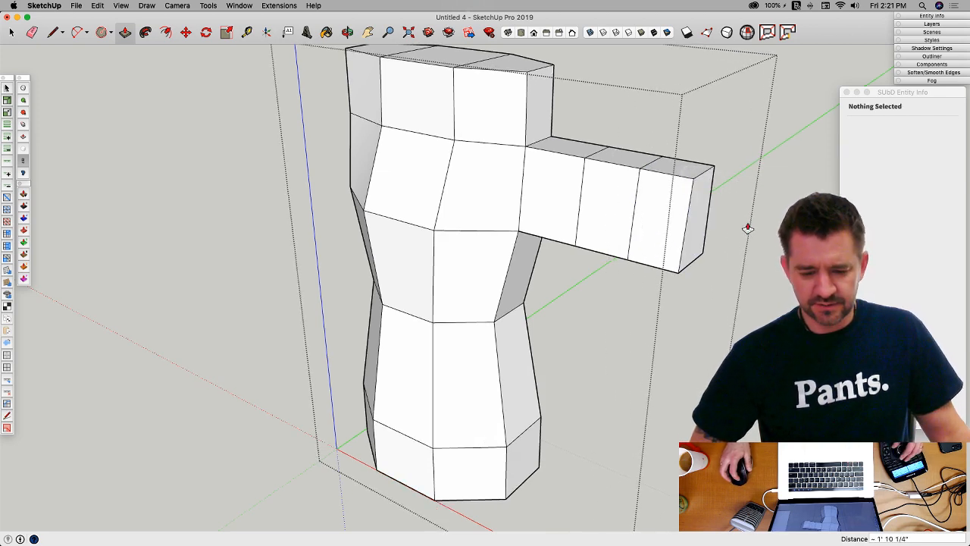
Step: Scale the vertices of the thumb's two outer segments vertically to 0.82
{"action": "key", "text": "space"}
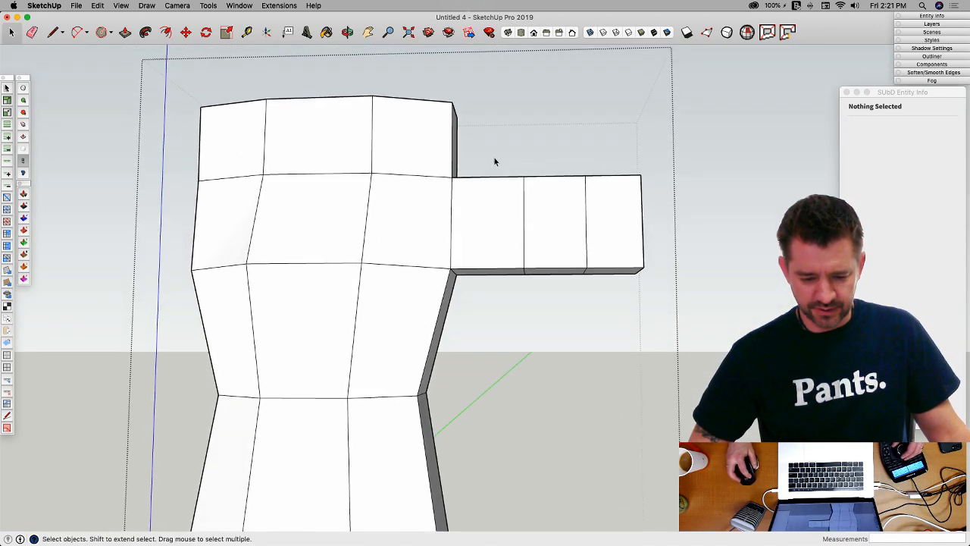
{"action": "left_click_drag", "start_coordinate": [545, 309], "coordinate": [544, 309]}
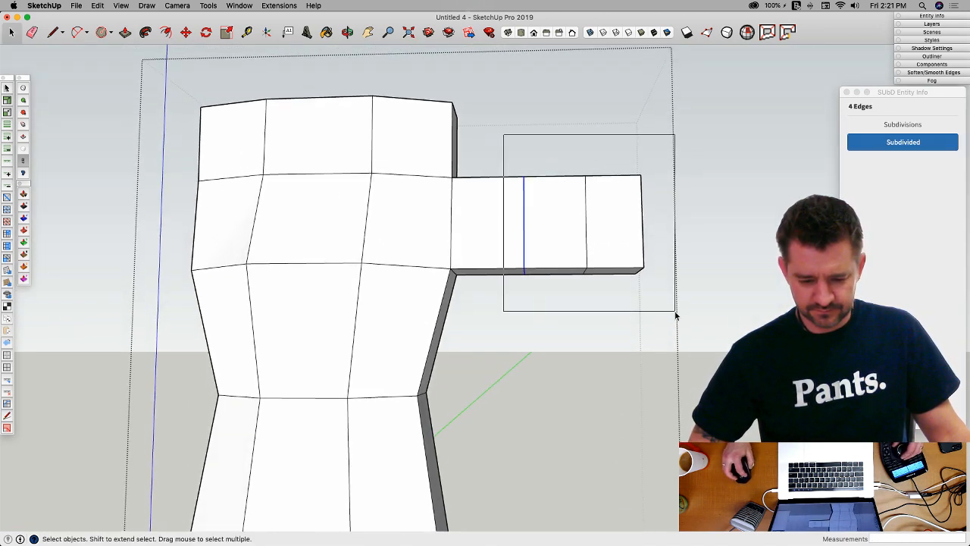
{"action": "left_click_drag", "start_coordinate": [675, 313], "coordinate": [675, 310]}
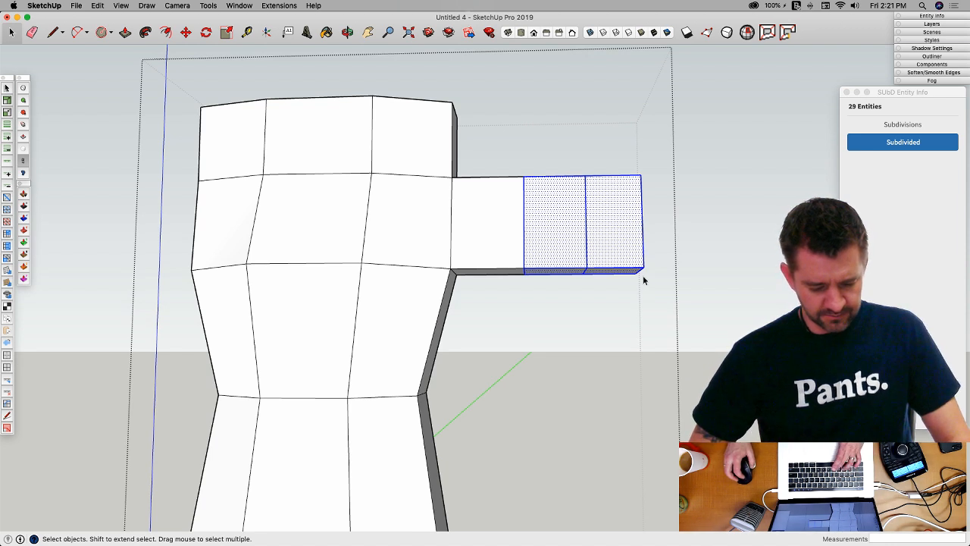
{"action": "key", "text": "v"}
{"action": "left_click_drag", "start_coordinate": [582, 313], "coordinate": [579, 299]}
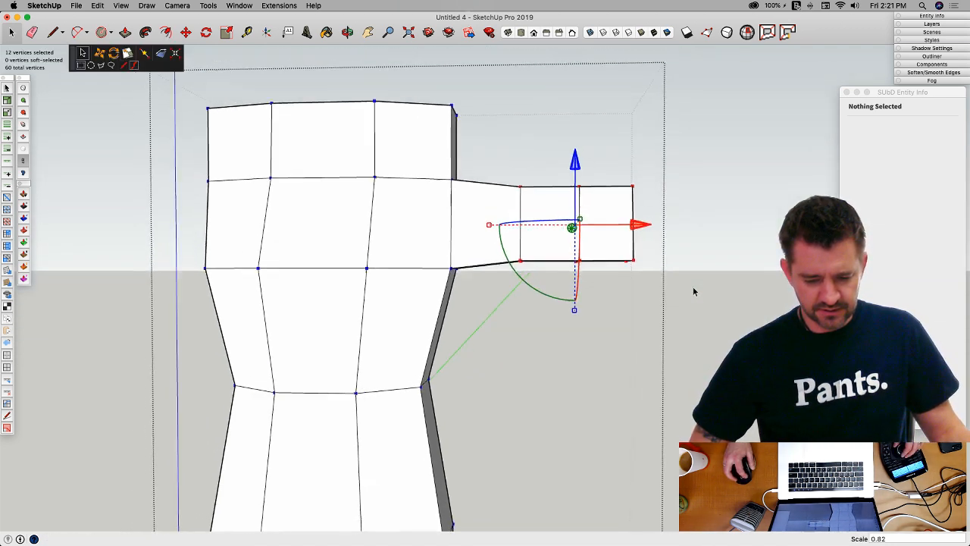
{"action": "left_click", "coordinate": [678, 274]}
Step: Rotate the thumb's outer segments so they angle upward, raise them, and shift them slightly toward the palm
{"action": "left_click_drag", "start_coordinate": [486, 219], "coordinate": [510, 254]}
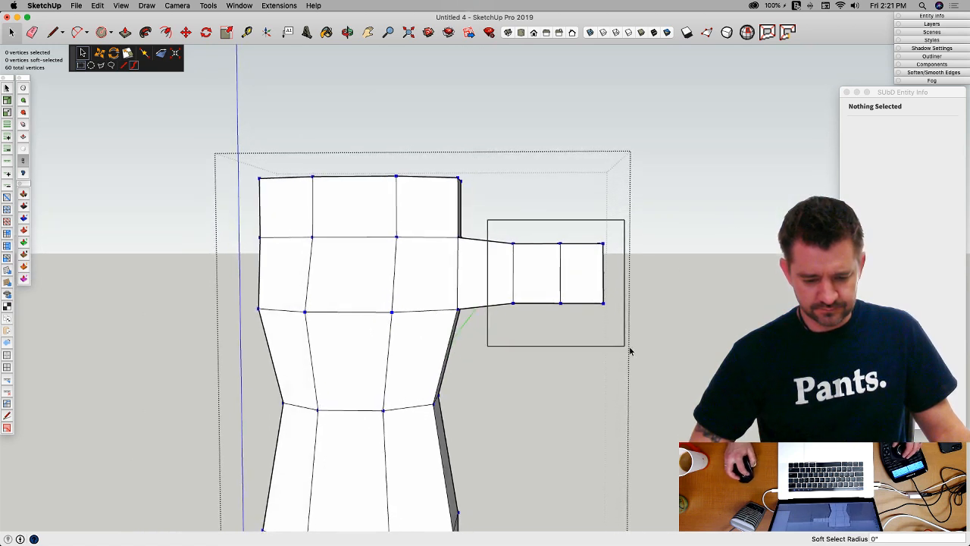
{"action": "left_click_drag", "start_coordinate": [630, 351], "coordinate": [629, 351]}
{"action": "left_click_drag", "start_coordinate": [500, 328], "coordinate": [533, 338]}
{"action": "left_click_drag", "start_coordinate": [553, 199], "coordinate": [537, 172]}
{"action": "left_click_drag", "start_coordinate": [631, 233], "coordinate": [622, 233]}
{"action": "left_click", "coordinate": [651, 280]}
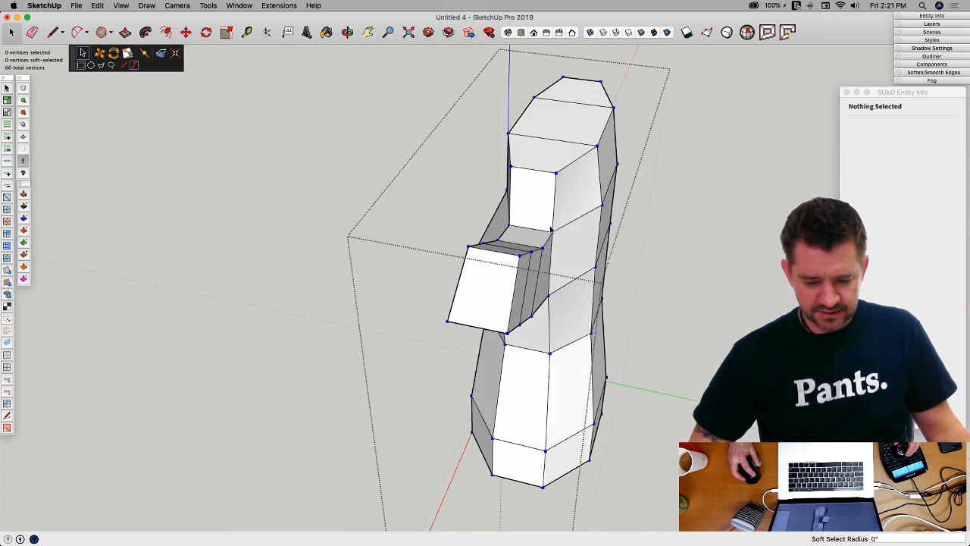
Step: Move the two vertices at the thumb's base outward 5 1/8" along the green axis
{"action": "left_click_drag", "start_coordinate": [563, 297], "coordinate": [570, 318]}
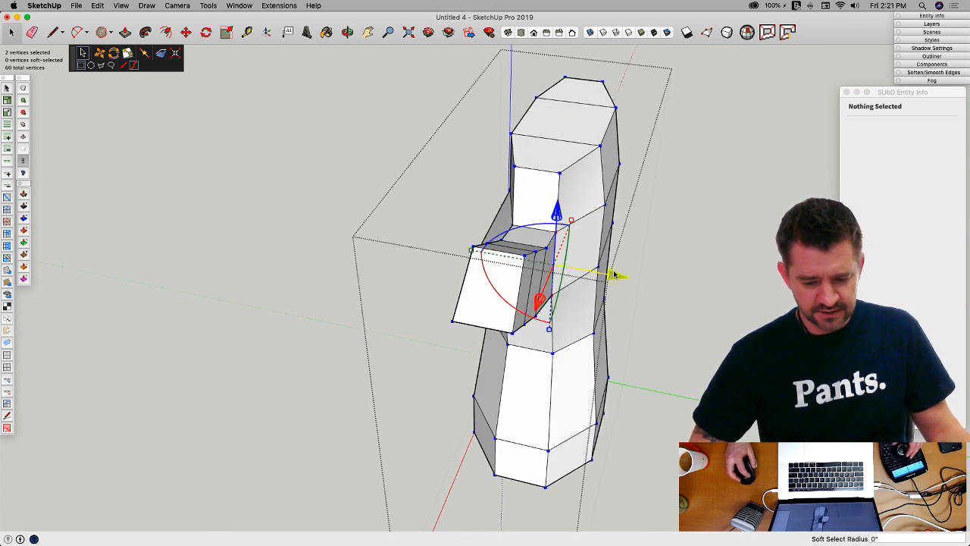
{"action": "left_click_drag", "start_coordinate": [616, 276], "coordinate": [627, 279]}
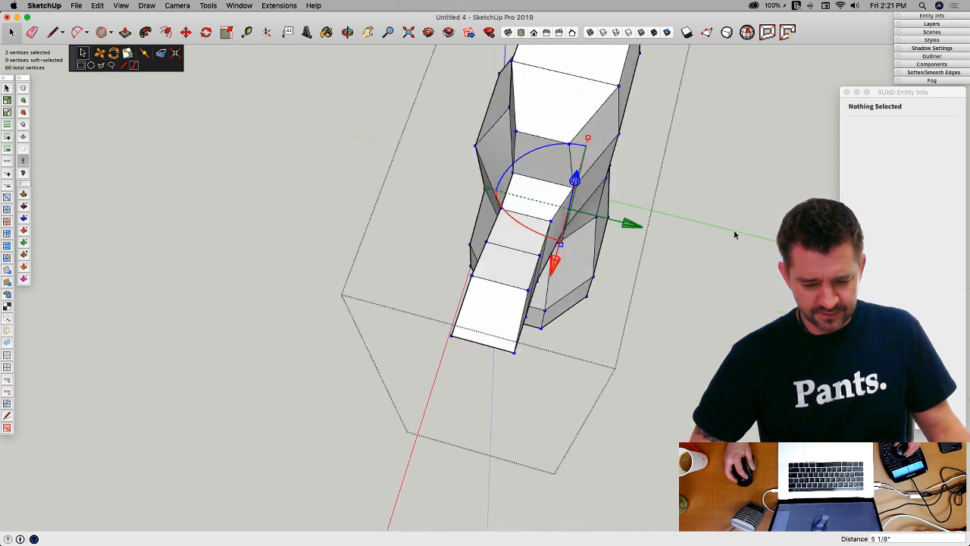
{"action": "left_click", "coordinate": [732, 230]}
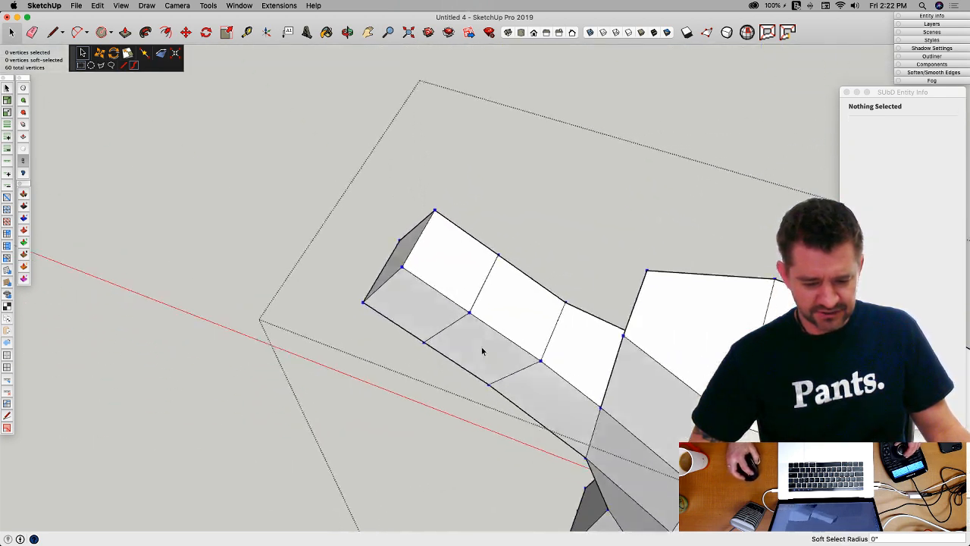
Step: Move two side vertices of the thumb's first segment outward 3 3/8" along the green axis and shift the tip's side vertices inward
{"action": "left_click_drag", "start_coordinate": [529, 374], "coordinate": [528, 374]}
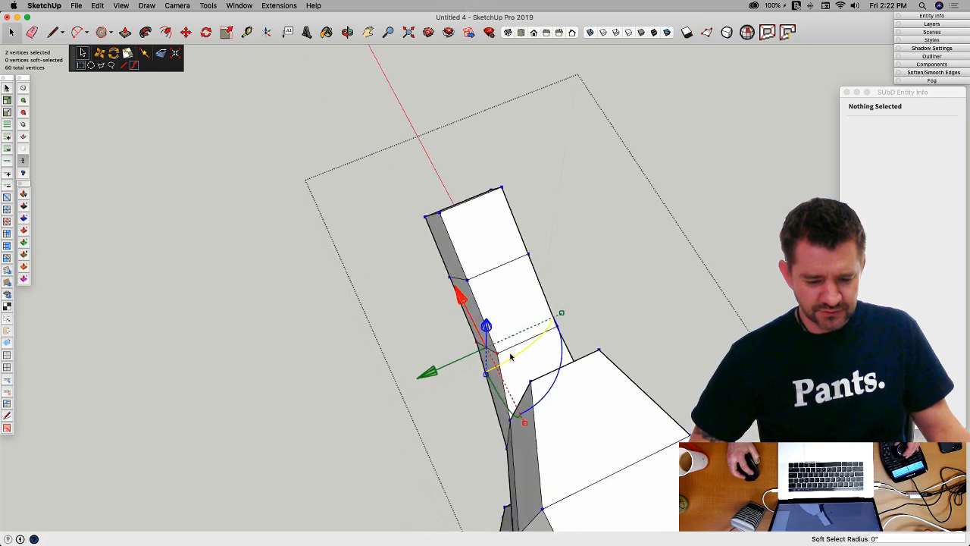
{"action": "left_click_drag", "start_coordinate": [421, 363], "coordinate": [410, 366]}
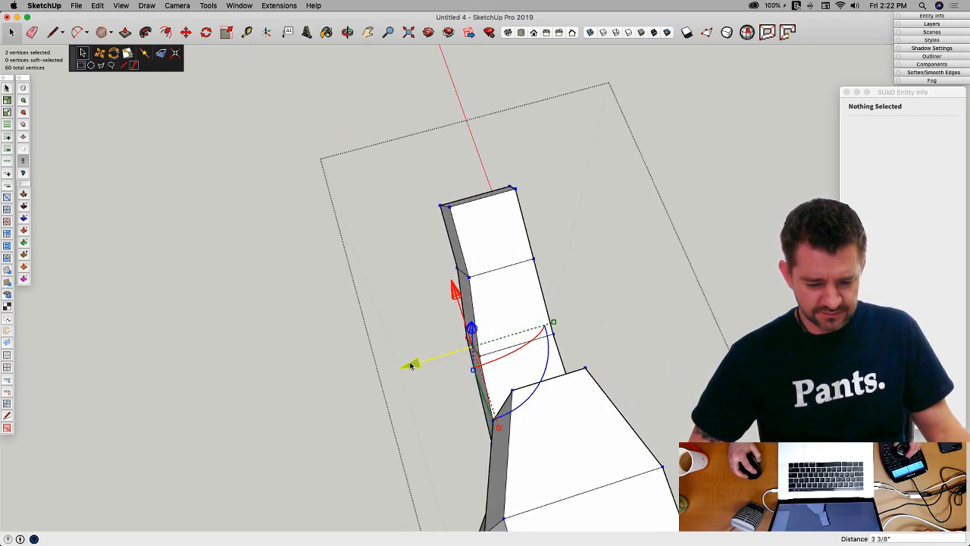
{"action": "left_click_drag", "start_coordinate": [447, 189], "coordinate": [478, 221]}
{"action": "left_click_drag", "start_coordinate": [410, 214], "coordinate": [432, 215]}
{"action": "left_click", "coordinate": [683, 309]}
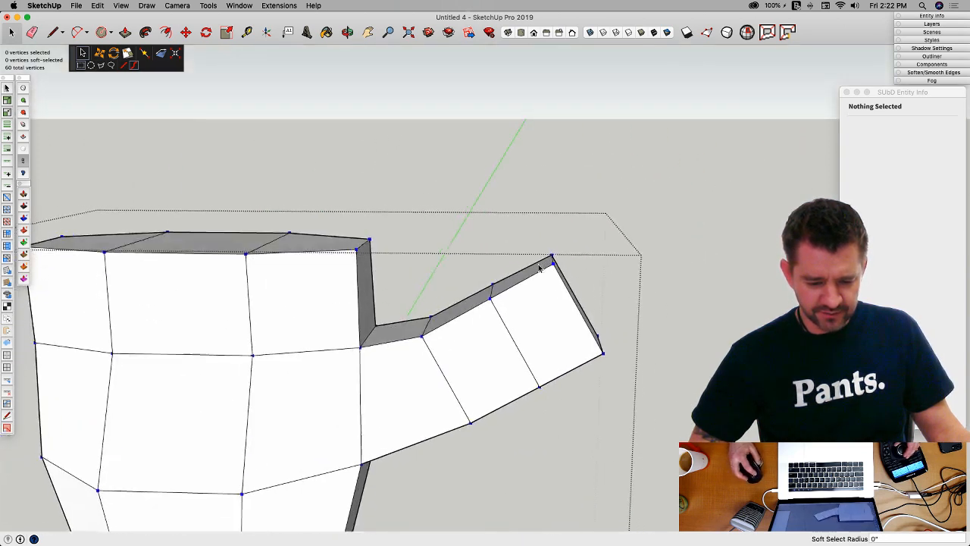
Step: Taper the thumb tip by moving its lower vertices up 4 15/16" and inward 3 1/4", and lowering its upper vertices slightly
{"action": "left_click_drag", "start_coordinate": [657, 365], "coordinate": [658, 366]}
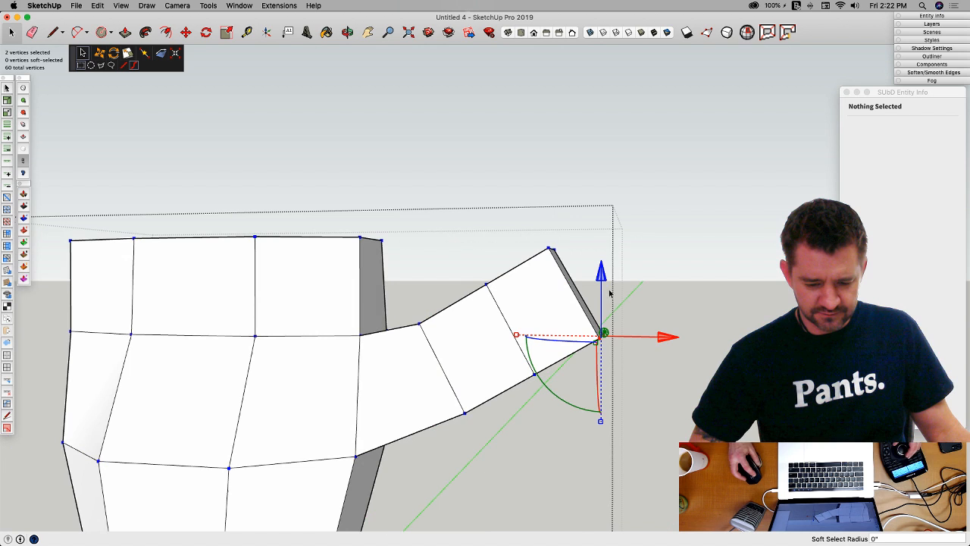
{"action": "left_click_drag", "start_coordinate": [604, 280], "coordinate": [602, 265]}
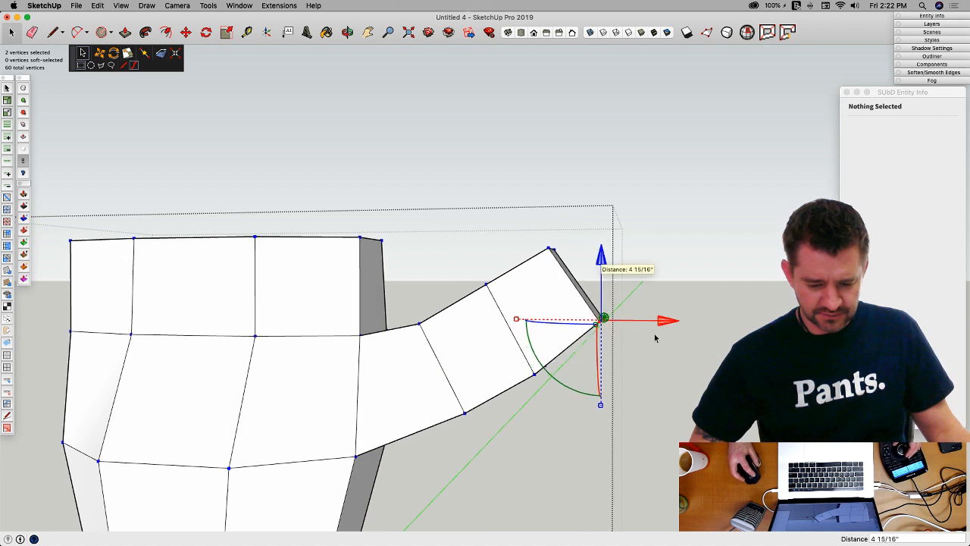
{"action": "left_click_drag", "start_coordinate": [662, 327], "coordinate": [651, 328]}
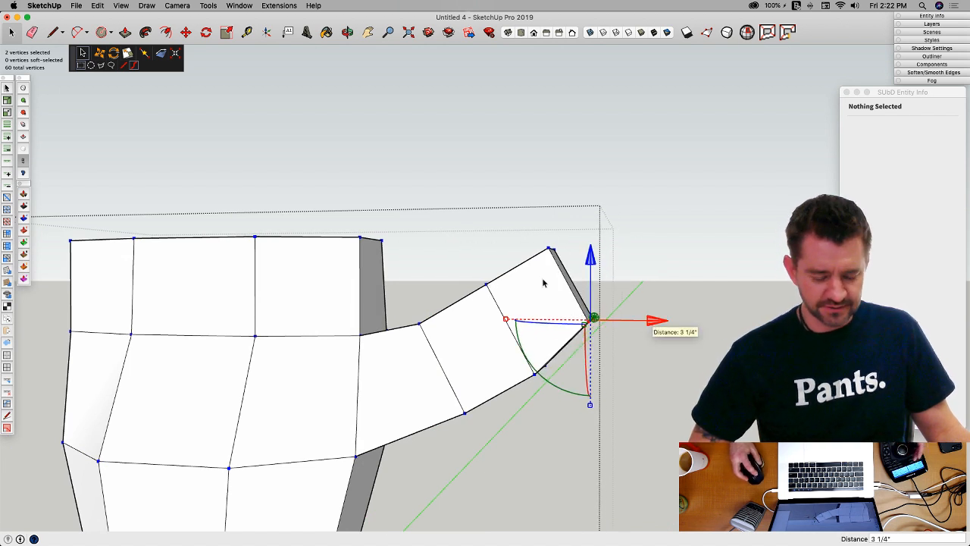
{"action": "left_click", "coordinate": [551, 249]}
{"action": "left_click_drag", "start_coordinate": [560, 188], "coordinate": [560, 197]}
{"action": "left_click", "coordinate": [688, 277]}
Step: Lower the vertices under the thumb's base along the blue axis and move one palm side vertex slightly inward along the green axis
{"action": "middle_click_drag", "start_coordinate": [688, 277], "coordinate": [692, 307]}
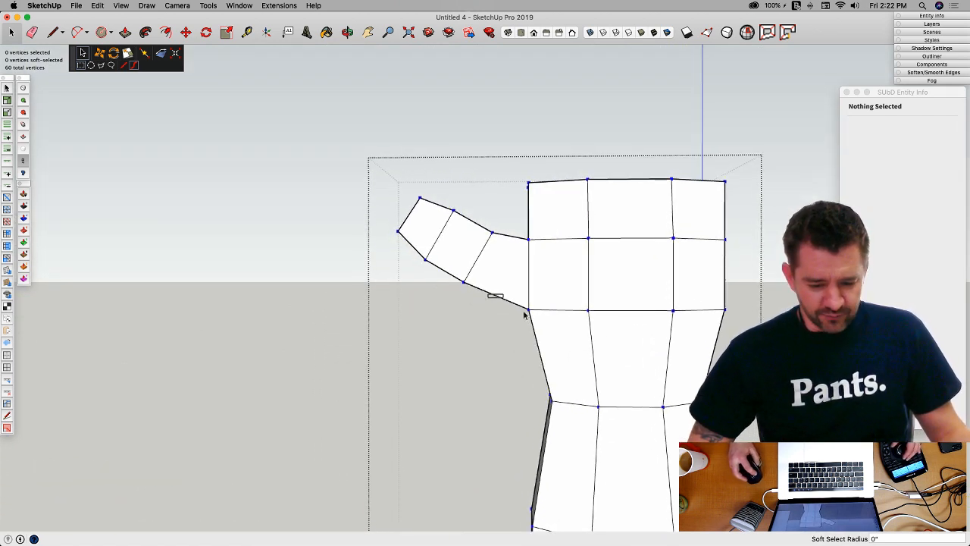
{"action": "left_click_drag", "start_coordinate": [528, 244], "coordinate": [528, 275]}
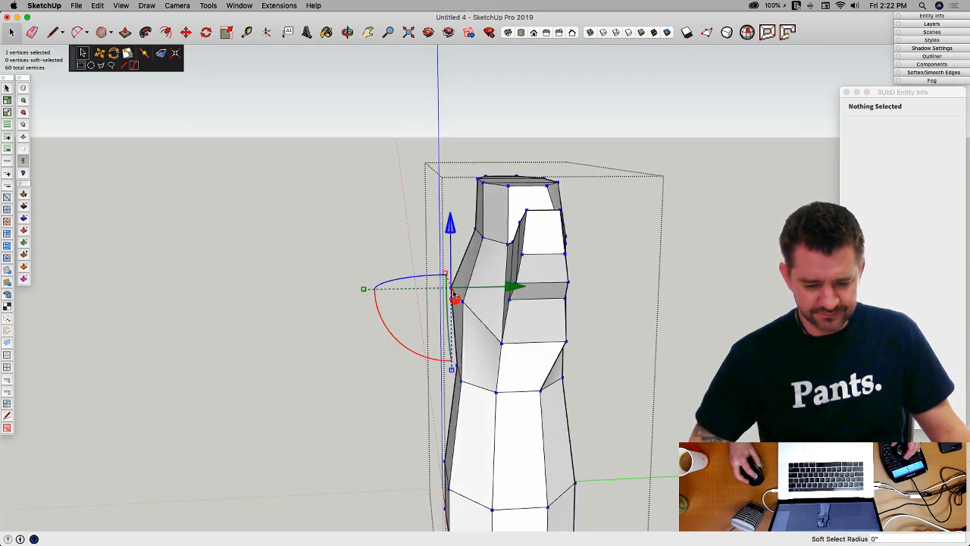
{"action": "left_click_drag", "start_coordinate": [520, 288], "coordinate": [527, 288]}
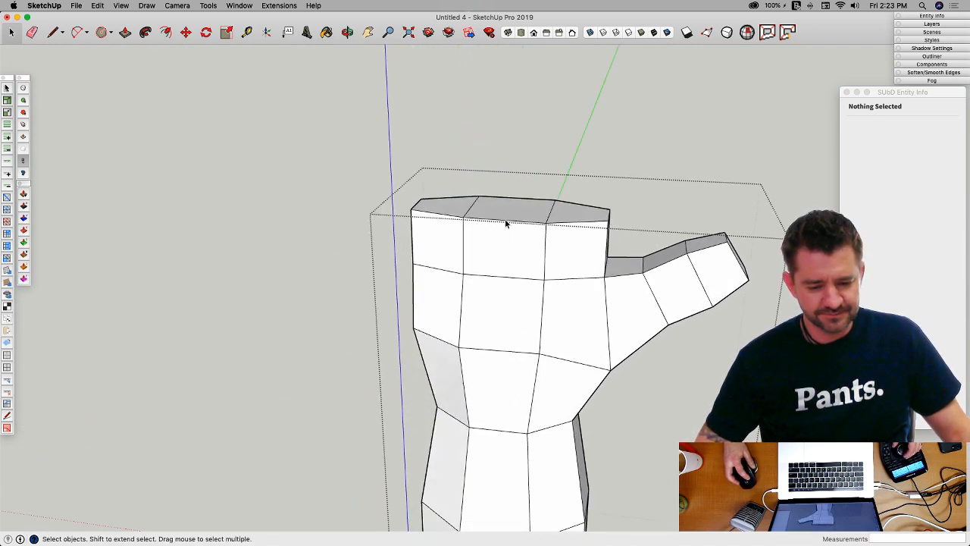
Step: Select the ring of edges running around the palm's middle column and insert an edge loop through it
{"action": "left_click", "coordinate": [505, 221]}
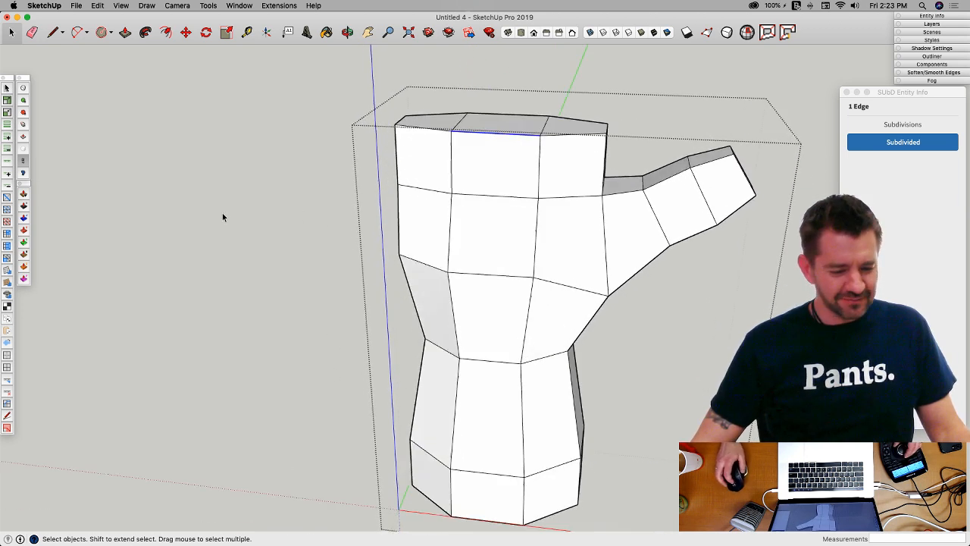
{"action": "left_click", "coordinate": [7, 127]}
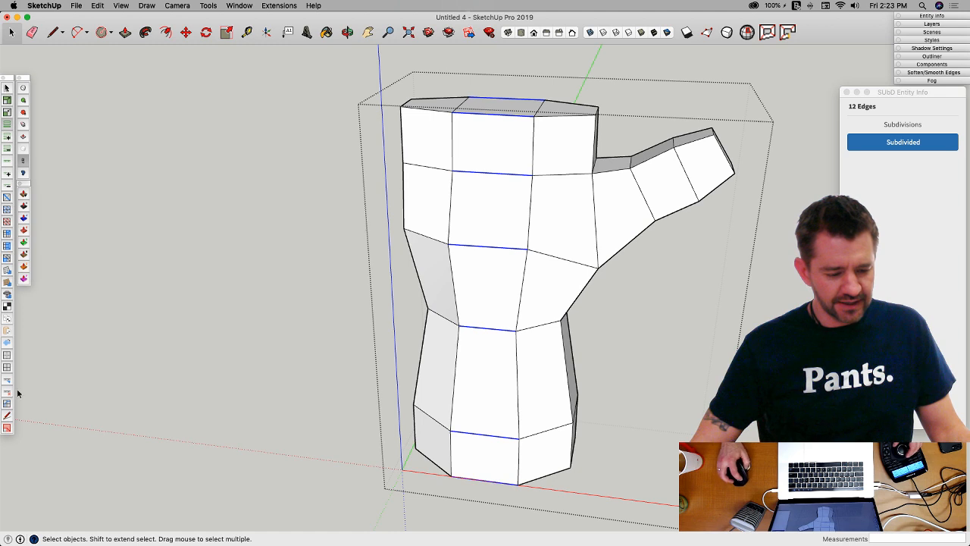
{"action": "left_click", "coordinate": [198, 256]}
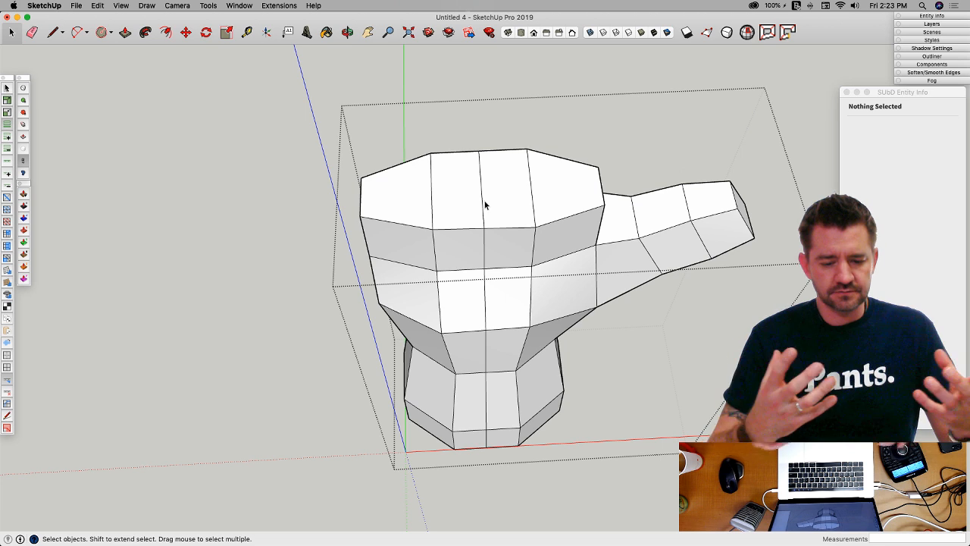
Step: Scale the two top edges flanking the new centre loop outward along the red axis to even out the four finger faces
{"action": "middle_click_drag", "start_coordinate": [443, 148], "coordinate": [415, 192]}
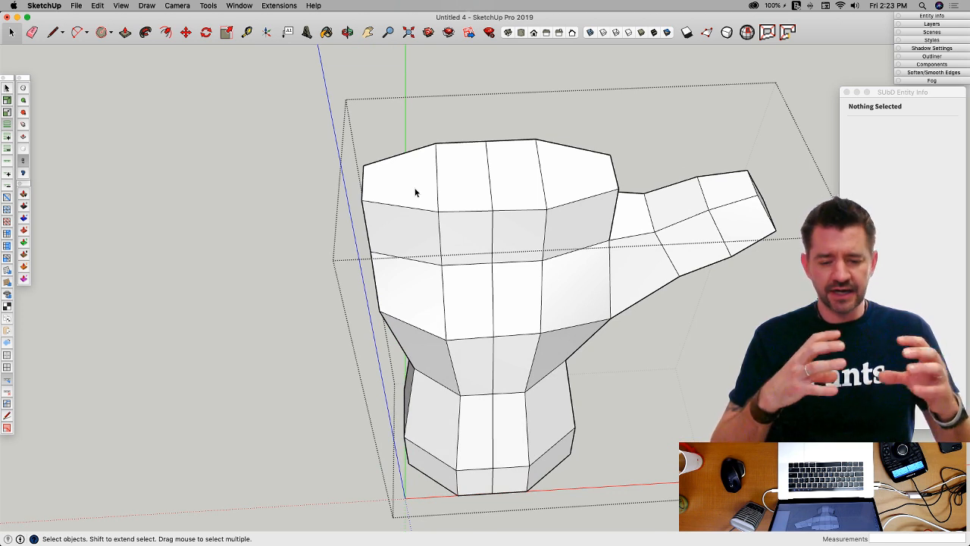
{"action": "middle_click_drag", "start_coordinate": [402, 172], "coordinate": [422, 184]}
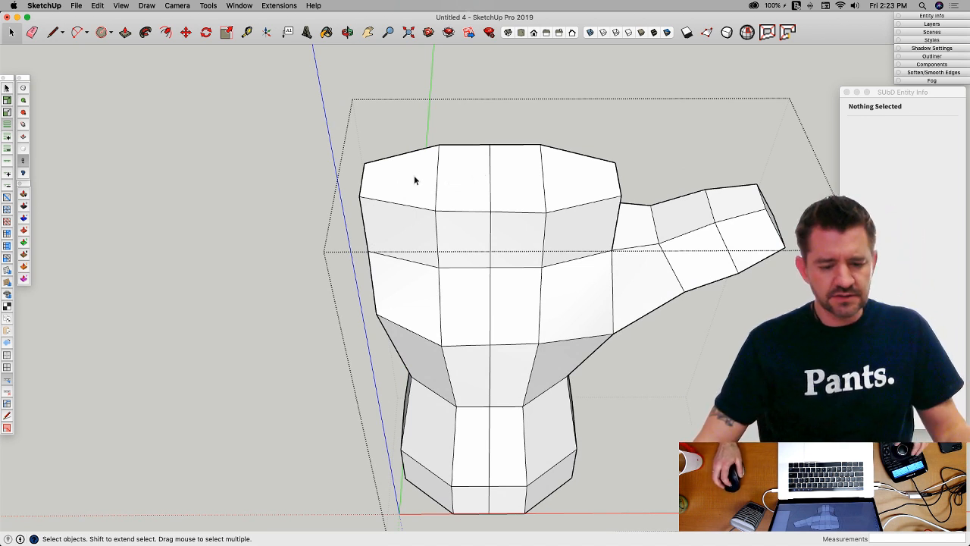
{"action": "left_click", "coordinate": [438, 182]}
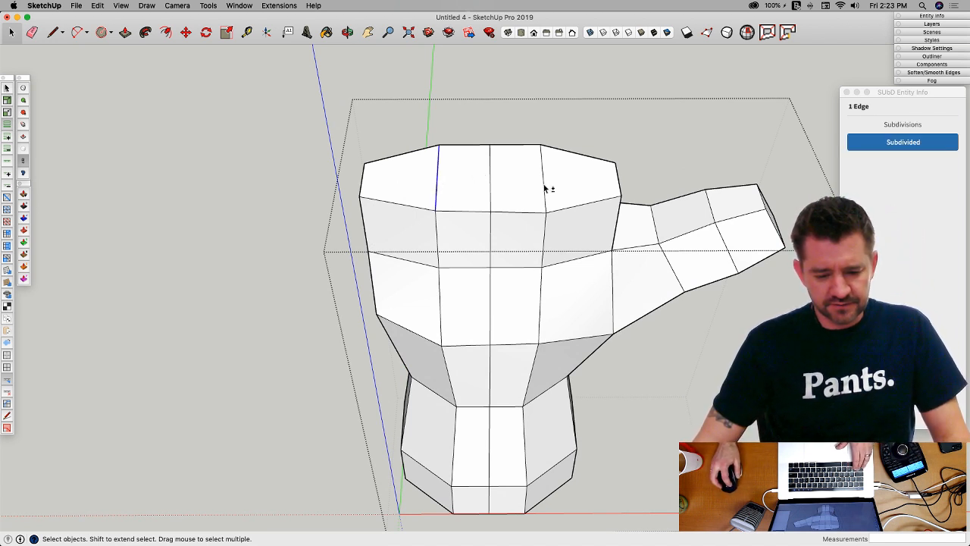
{"action": "key", "text": "v"}
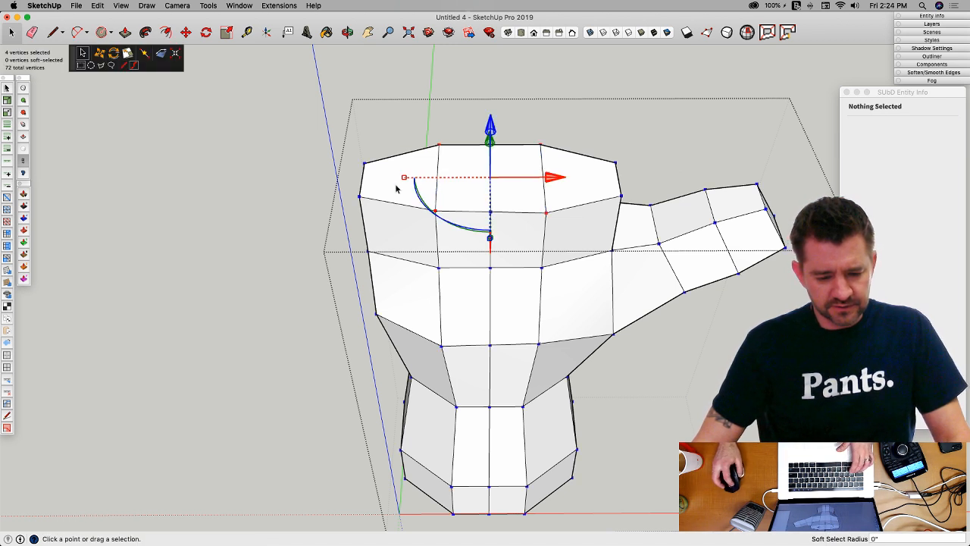
{"action": "left_click_drag", "start_coordinate": [404, 179], "coordinate": [384, 184]}
{"action": "left_click", "coordinate": [697, 99]}
Step: Try extruding the top face nearest the thumb upward 3' 2 3/4" as a finger
{"action": "middle_click_drag", "start_coordinate": [697, 99], "coordinate": [423, 193]}
{"action": "key", "text": "p"}
{"action": "left_click_drag", "start_coordinate": [612, 194], "coordinate": [591, 101]}
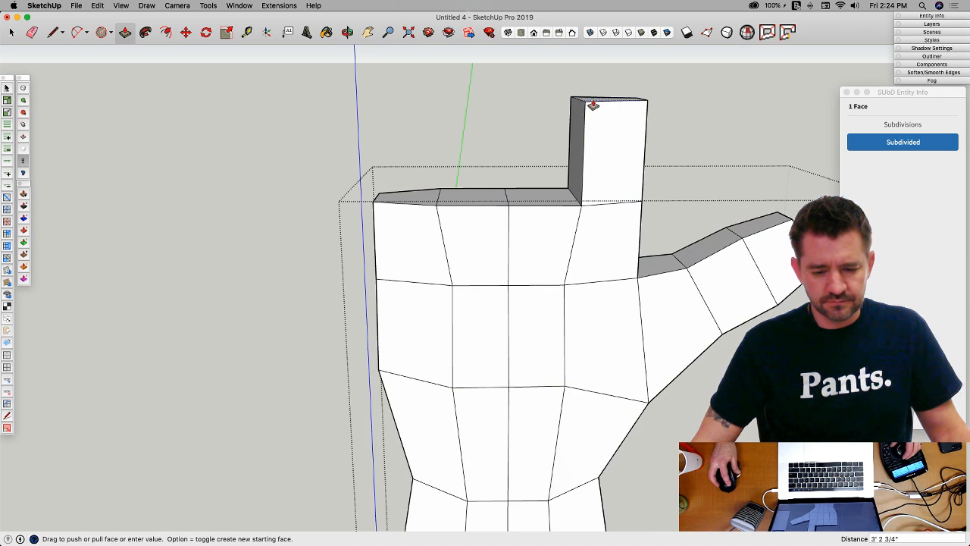
{"action": "middle_click_drag", "start_coordinate": [591, 101], "coordinate": [558, 99]}
{"action": "key", "text": "space"}
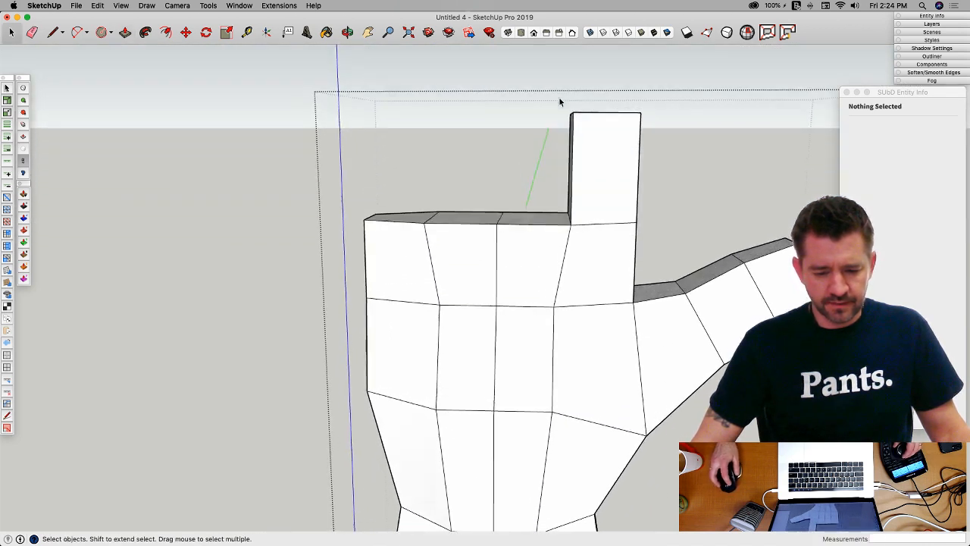
Step: Try moving the finger's four top vertices 11 7/16" along the red axis, and undo both that move and the finger extrusion
{"action": "left_click_drag", "start_coordinate": [559, 97], "coordinate": [678, 158]}
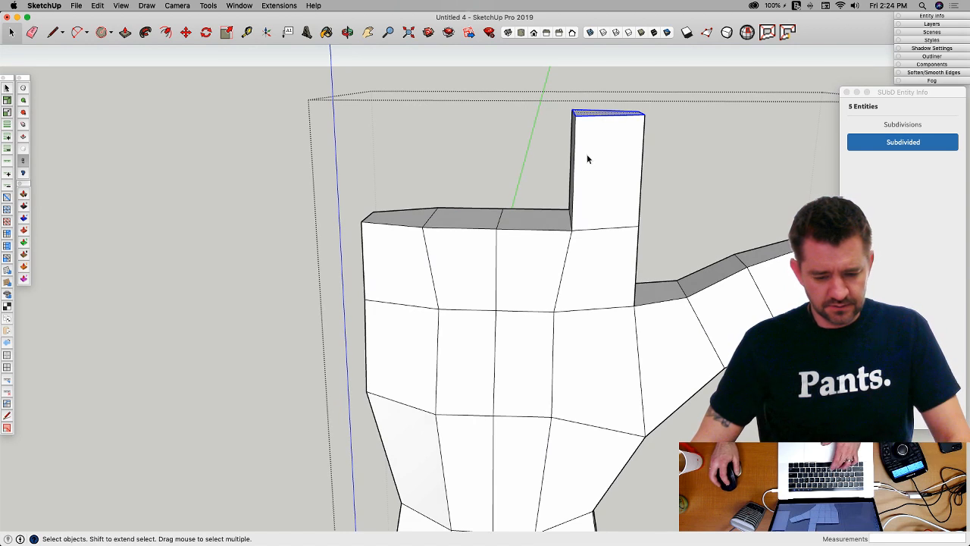
{"action": "key", "text": "v"}
{"action": "left_click_drag", "start_coordinate": [673, 113], "coordinate": [726, 114]}
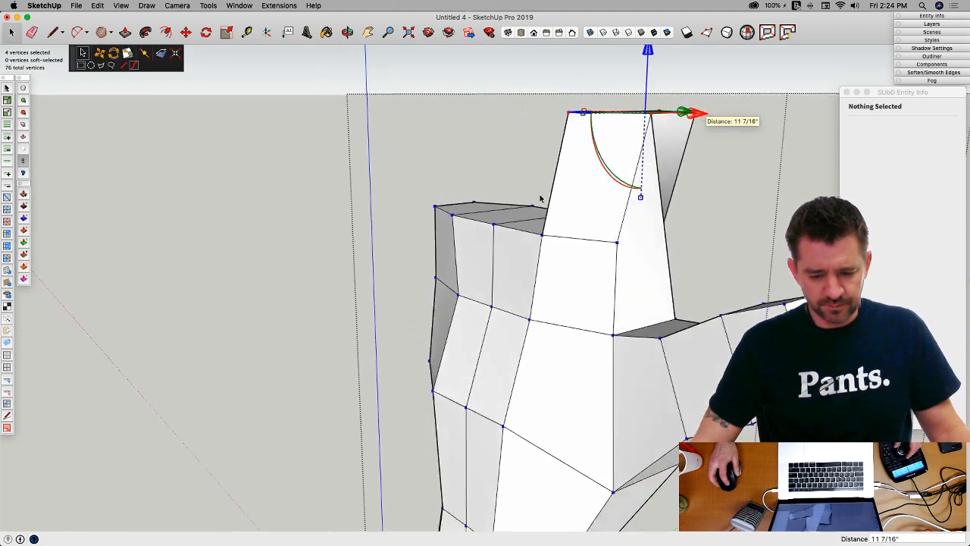
{"action": "key", "text": "super+z"}
{"action": "key", "text": "super+z"}
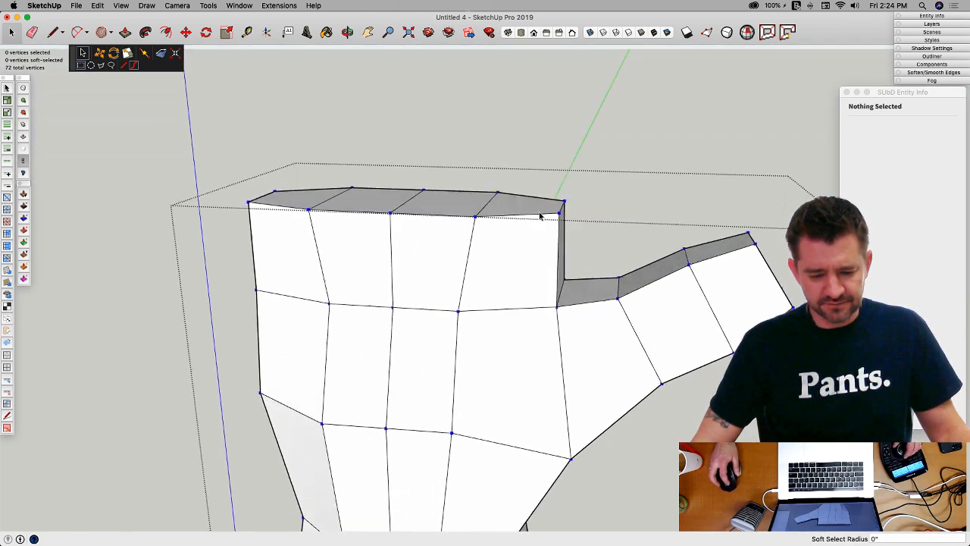
{"action": "key", "text": "p"}
{"action": "left_click_drag", "start_coordinate": [531, 209], "coordinate": [531, 126]}
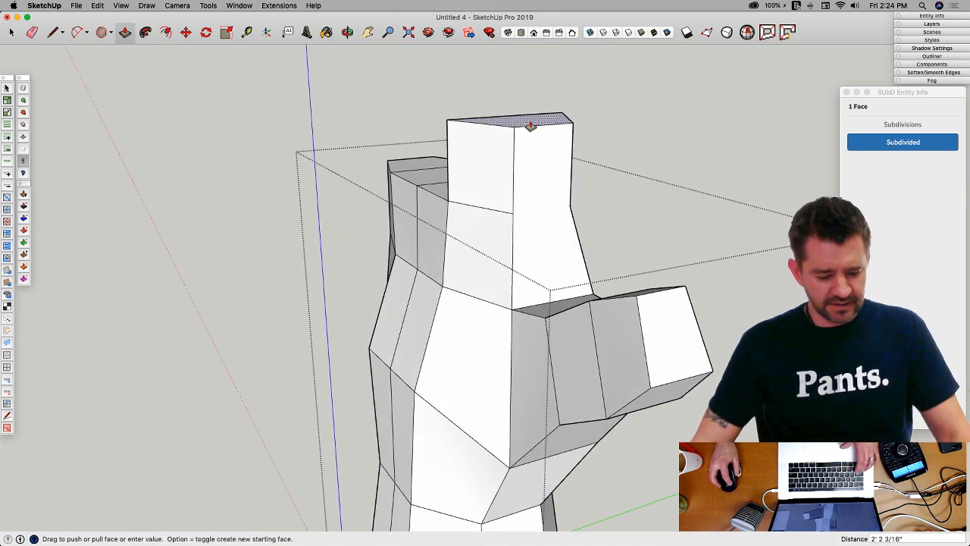
{"action": "key", "text": "Escape"}
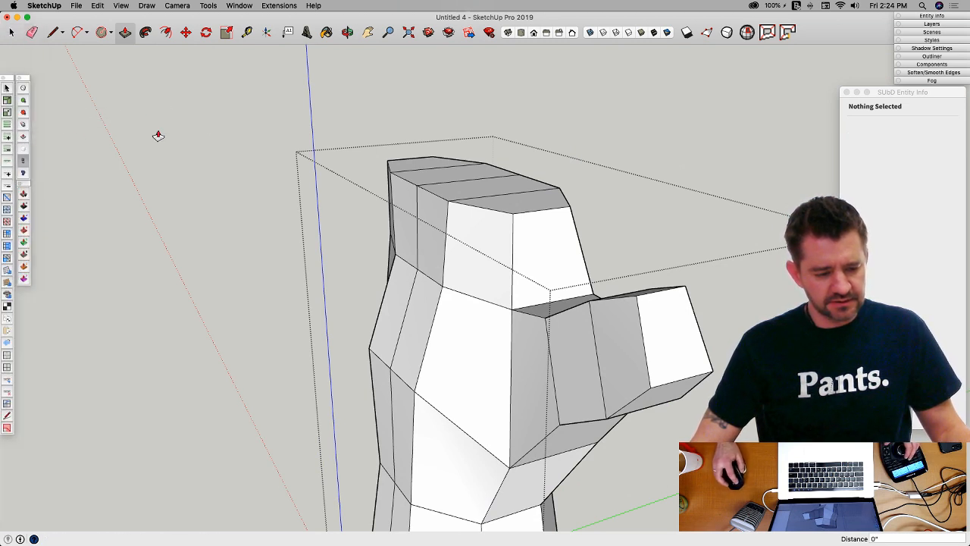
Step: Extrude the top face nearest the thumb upward about 2' 4 3/4" and shift its four top vertices 8 1/2" toward the thumb along the red axis
{"action": "middle_click_drag", "start_coordinate": [207, 122], "coordinate": [484, 194]}
{"action": "left_click", "coordinate": [489, 199]}
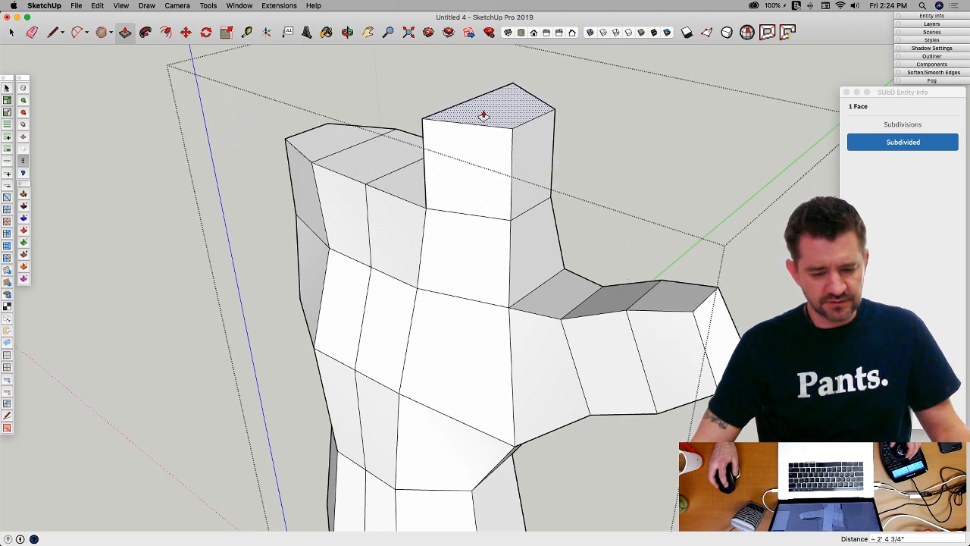
{"action": "left_click", "coordinate": [484, 113]}
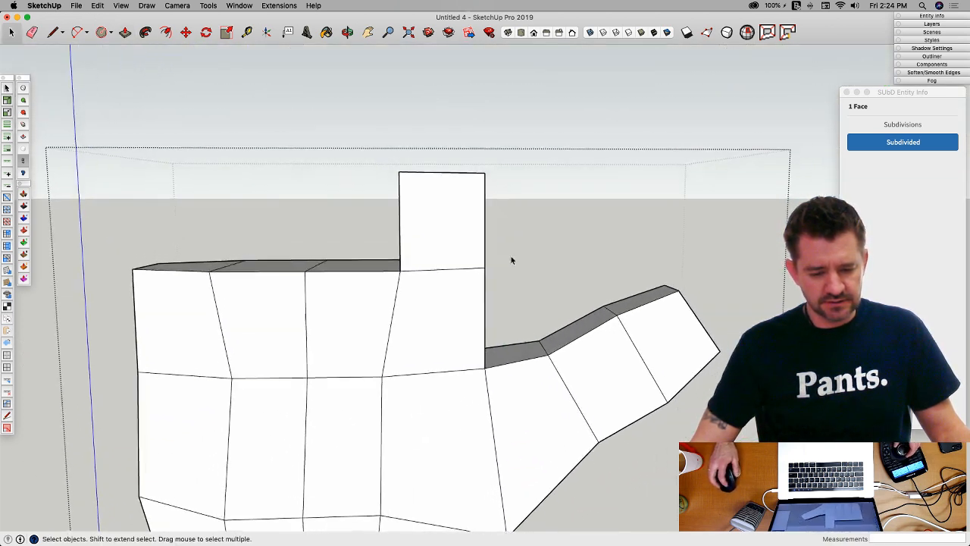
{"action": "key", "text": "space"}
{"action": "left_click_drag", "start_coordinate": [374, 165], "coordinate": [508, 238]}
{"action": "key", "text": "v"}
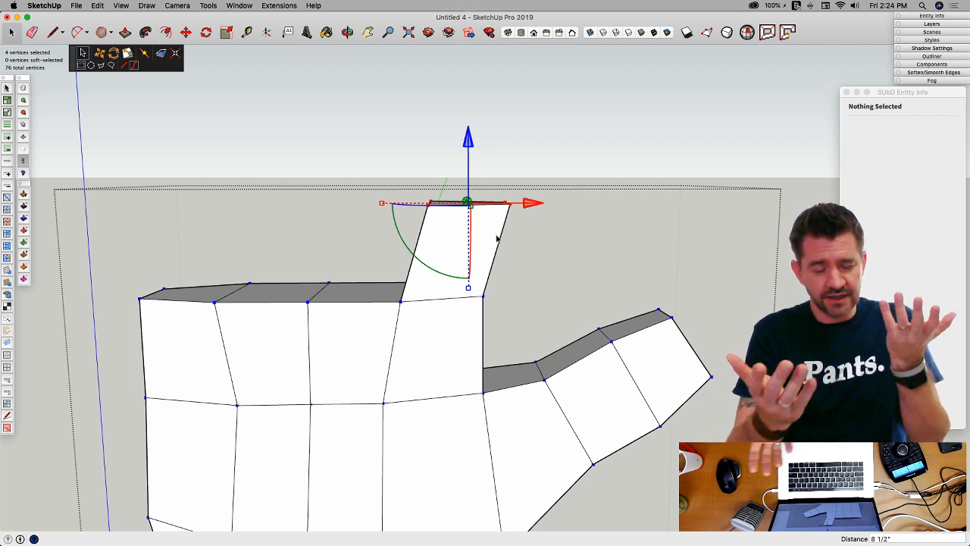
Step: Try extruding the top face farthest from the thumb upward about 2' 1 1/4" as the little finger
{"action": "middle_click_drag", "start_coordinate": [301, 283], "coordinate": [223, 288]}
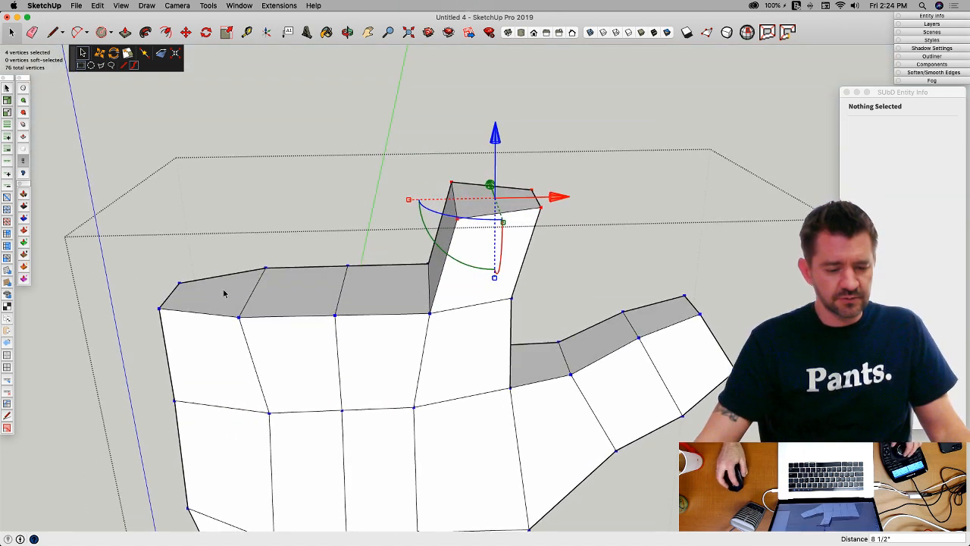
{"action": "left_click", "coordinate": [224, 295]}
{"action": "key", "text": "space"}
{"action": "left_click", "coordinate": [214, 295]}
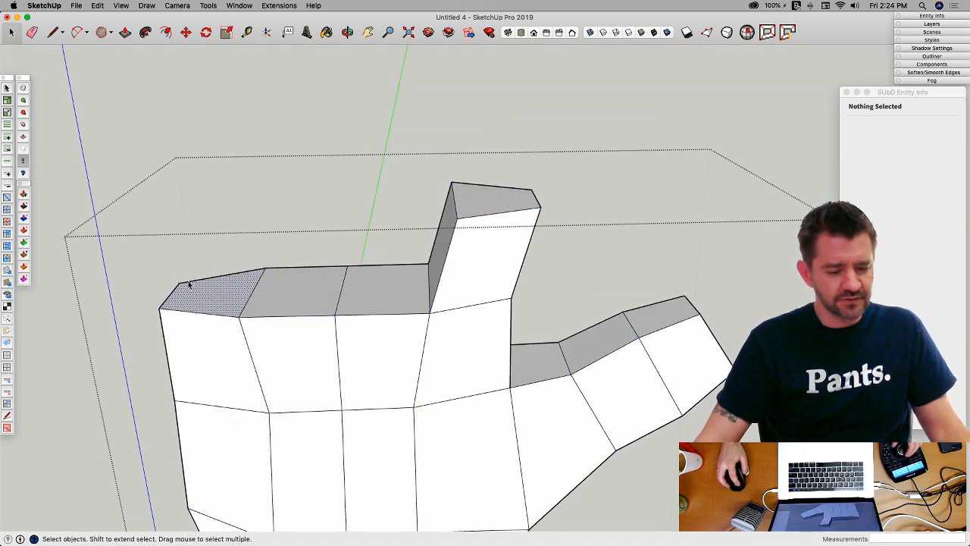
{"action": "left_click", "coordinate": [22, 145]}
{"action": "left_click", "coordinate": [225, 306]}
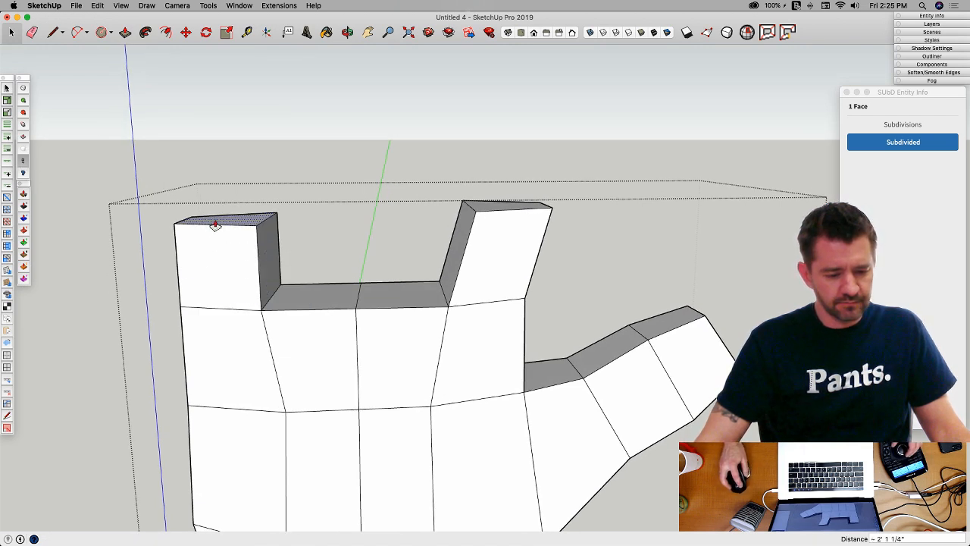
Step: Extrude the top face farthest from the thumb upward about 2' 2 1/4" to form the little finger
{"action": "key", "text": "space"}
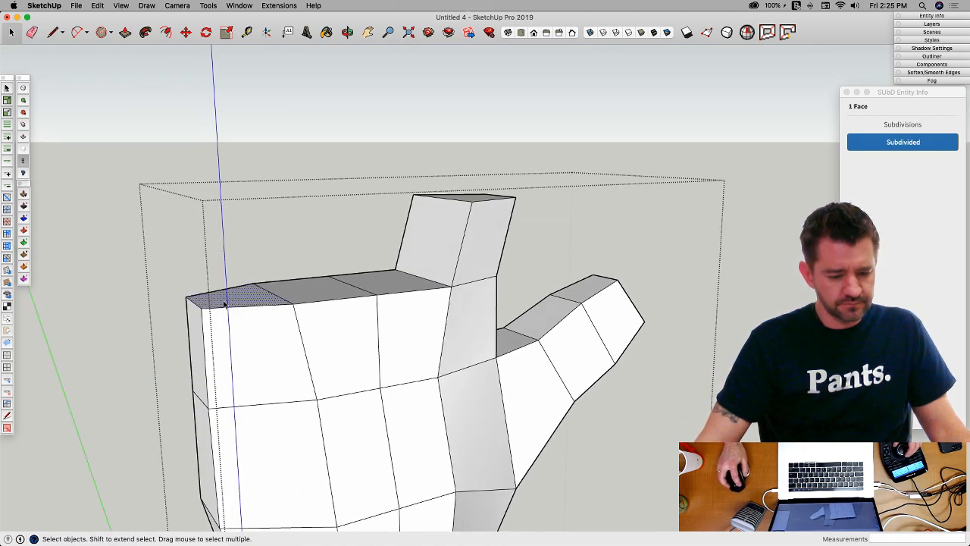
{"action": "key", "text": "m"}
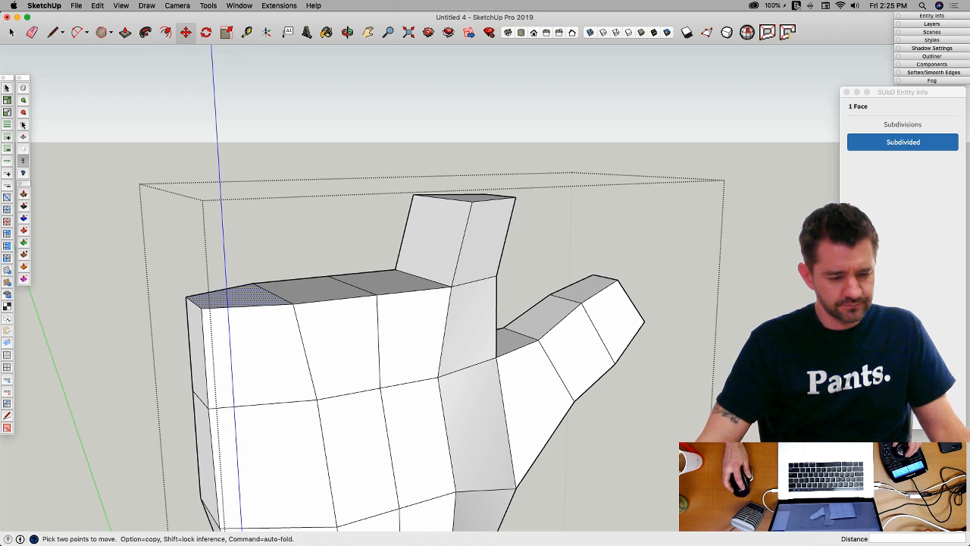
{"action": "key", "text": "space"}
{"action": "key", "text": "m"}
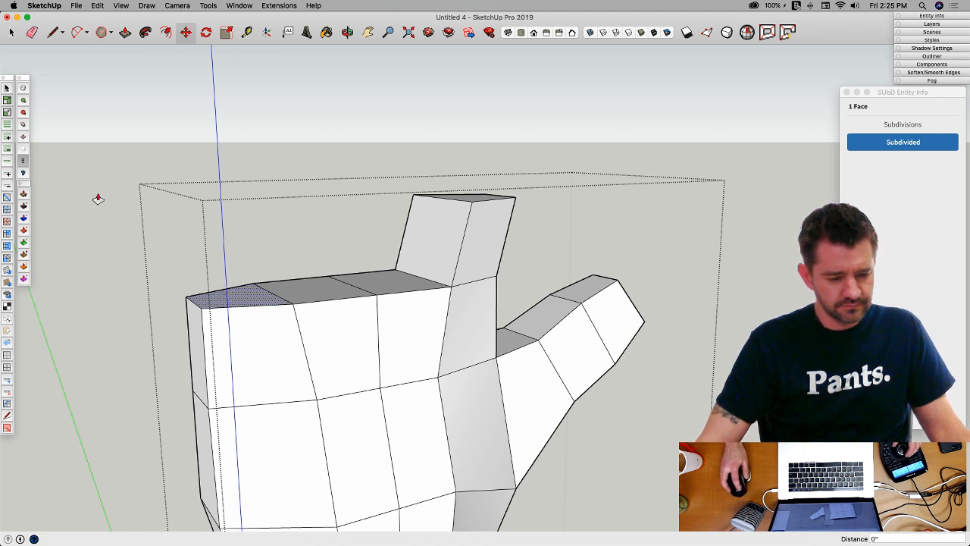
{"action": "left_click", "coordinate": [217, 300]}
{"action": "scroll", "coordinate": [205, 216], "scroll_direction": "up", "scroll_amount": 2}
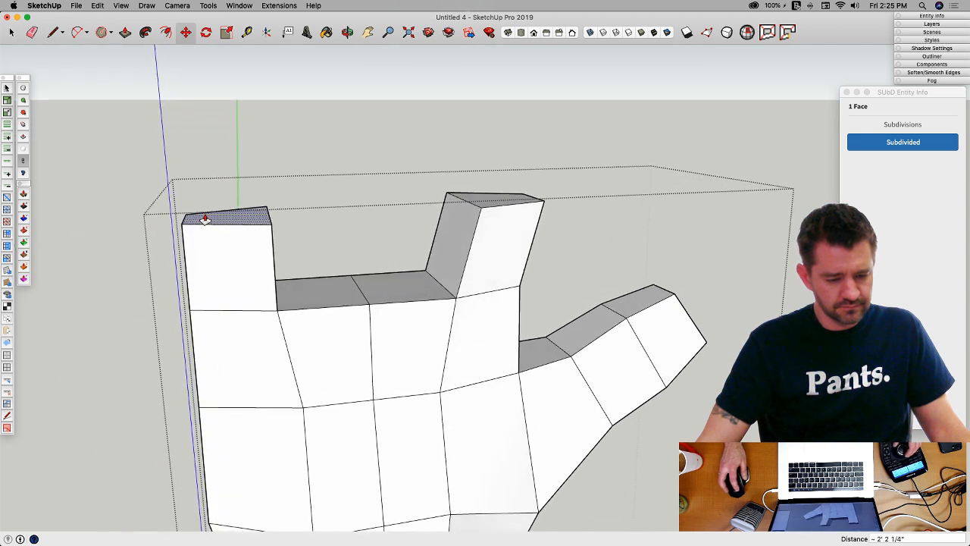
Step: Move the little finger's four top vertices 6 5/8" outward along the red axis, away from the other fingers
{"action": "key", "text": "space"}
{"action": "left_click_drag", "start_coordinate": [169, 185], "coordinate": [306, 255]}
{"action": "key", "text": "v"}
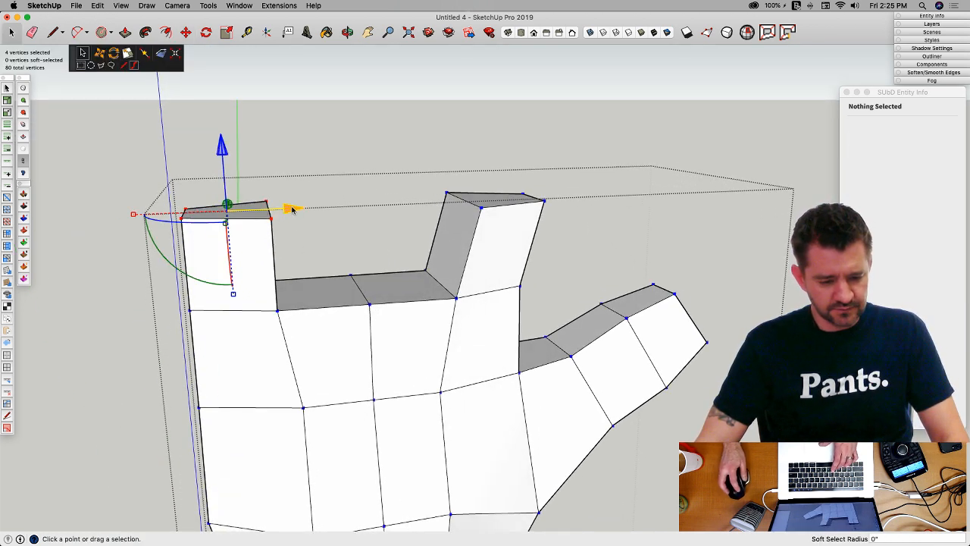
{"action": "left_click_drag", "start_coordinate": [293, 210], "coordinate": [273, 219]}
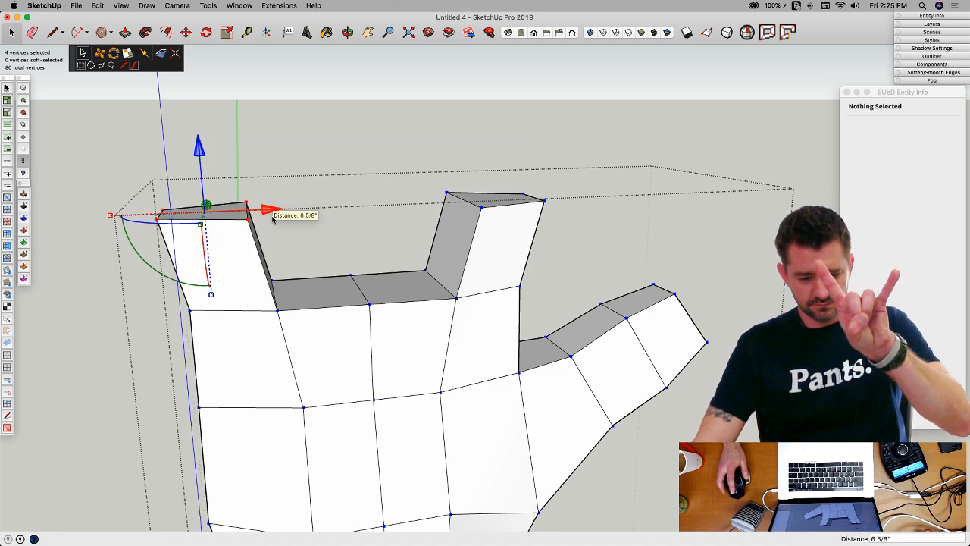
Step: Extrude the top face beside the little finger upward about 3' 2 1/16" as the ring finger
{"action": "middle_click_drag", "start_coordinate": [294, 175], "coordinate": [303, 292]}
{"action": "left_click", "coordinate": [362, 178]}
{"action": "left_click", "coordinate": [24, 134]}
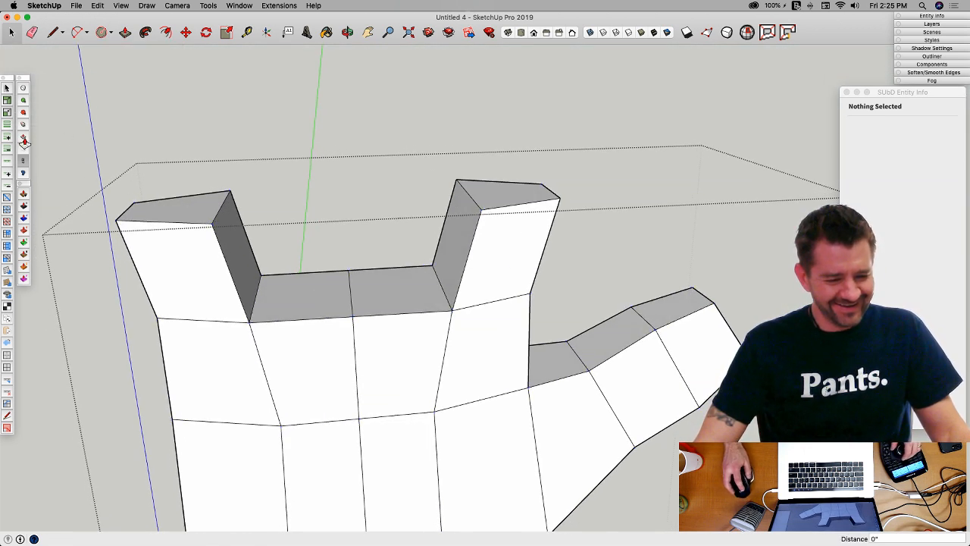
{"action": "left_click", "coordinate": [292, 303]}
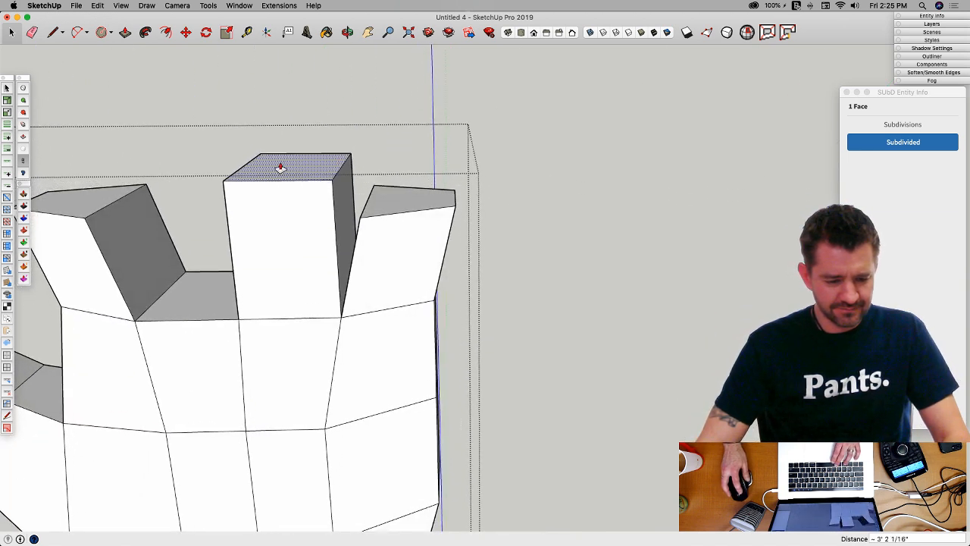
{"action": "left_click", "coordinate": [279, 171]}
Step: Move the ring finger's four top vertices 2 1/8" along the red axis toward the little finger
{"action": "key", "text": "space"}
{"action": "left_click", "coordinate": [278, 176]}
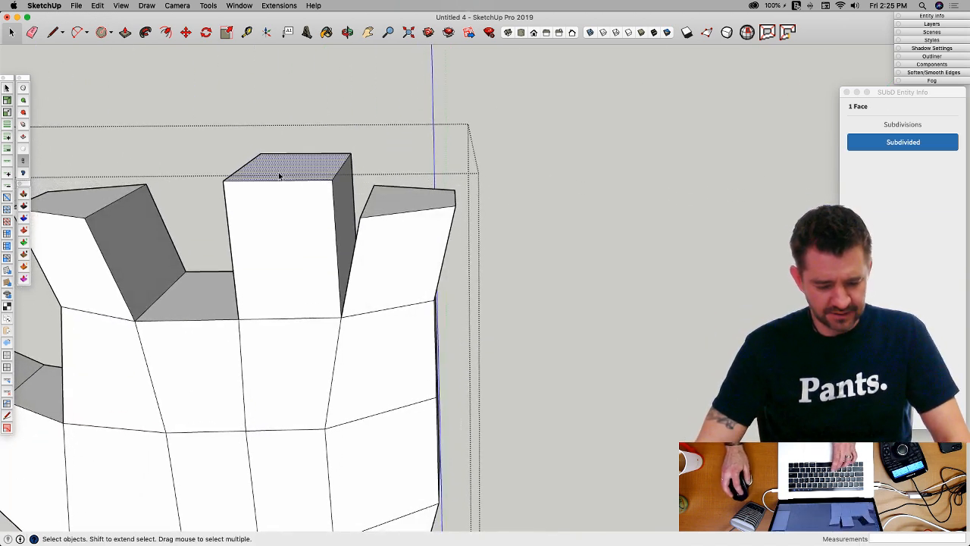
{"action": "key", "text": "v"}
{"action": "left_click_drag", "start_coordinate": [229, 167], "coordinate": [237, 167]}
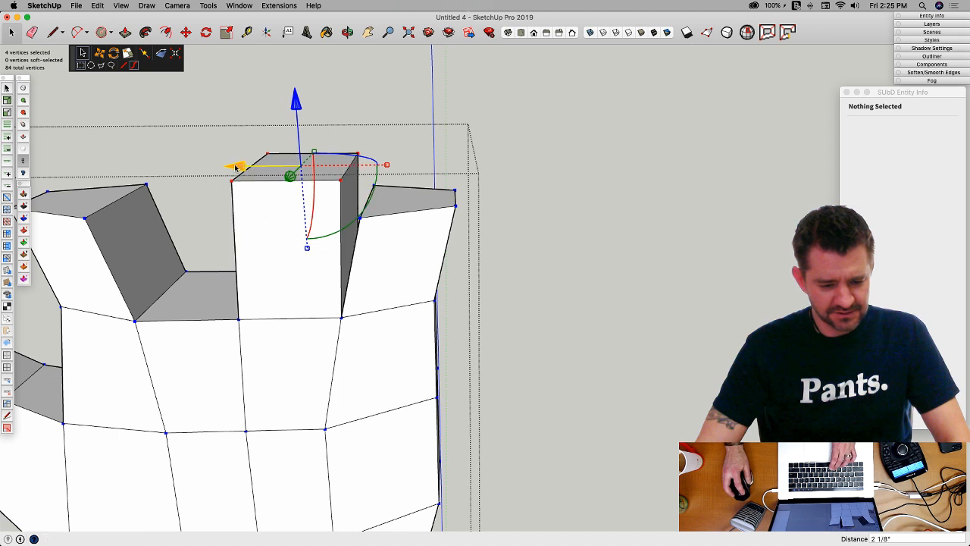
Step: Try extruding the remaining top face between the ring and index fingers upward
{"action": "middle_click_drag", "start_coordinate": [89, 154], "coordinate": [92, 162]}
{"action": "key", "text": "space"}
{"action": "middle_click_drag", "start_coordinate": [207, 261], "coordinate": [42, 144]}
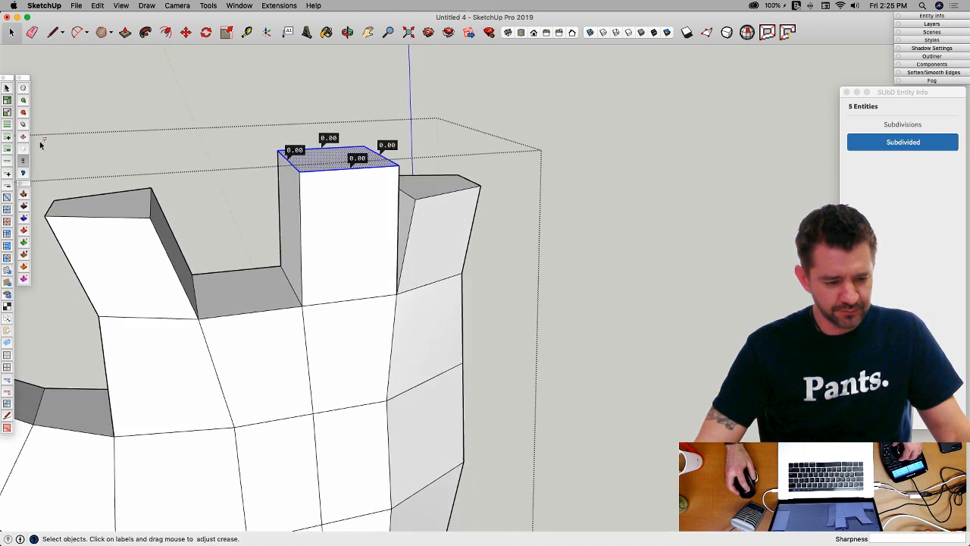
{"action": "left_click", "coordinate": [24, 137]}
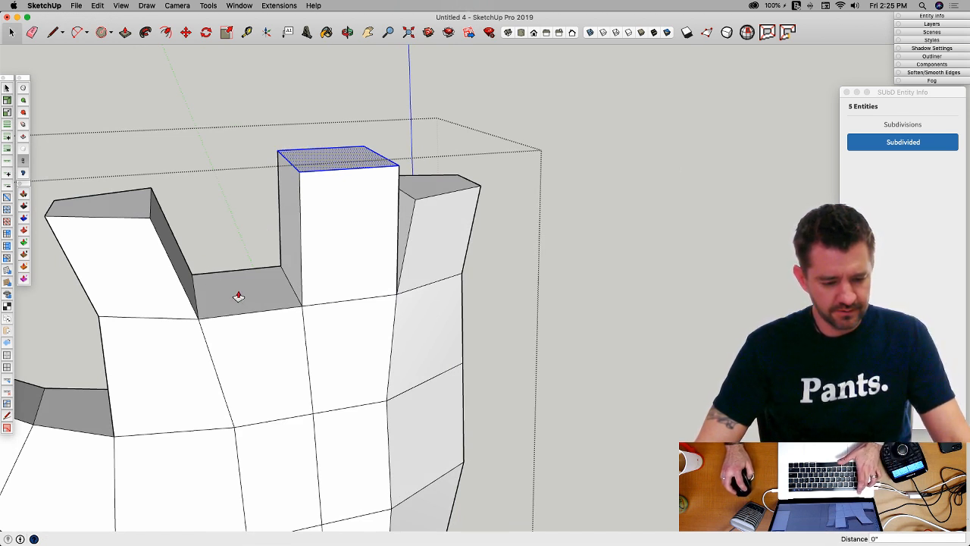
{"action": "left_click", "coordinate": [238, 296]}
{"action": "left_click", "coordinate": [251, 232]}
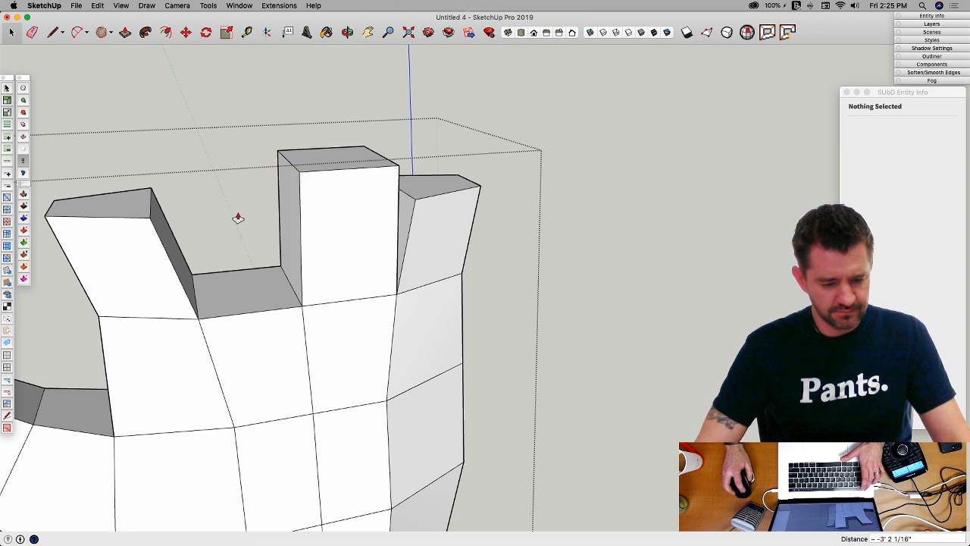
Step: Select only the remaining top face between the ring and index fingers and extrude it upward about 2' 10 11/16" as the middle finger
{"action": "key", "text": "space"}
{"action": "left_click", "coordinate": [243, 311]}
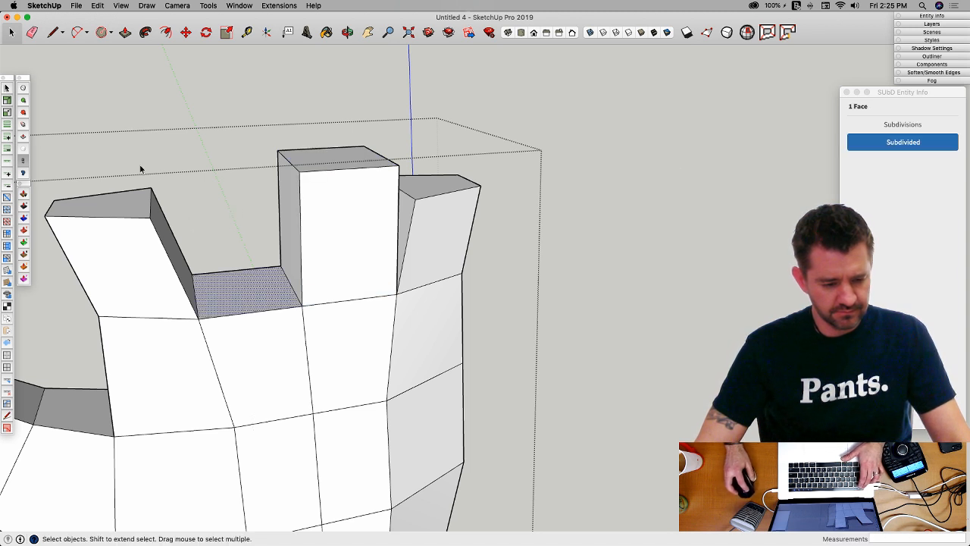
{"action": "left_click", "coordinate": [23, 137]}
{"action": "left_click_drag", "start_coordinate": [231, 304], "coordinate": [222, 182]}
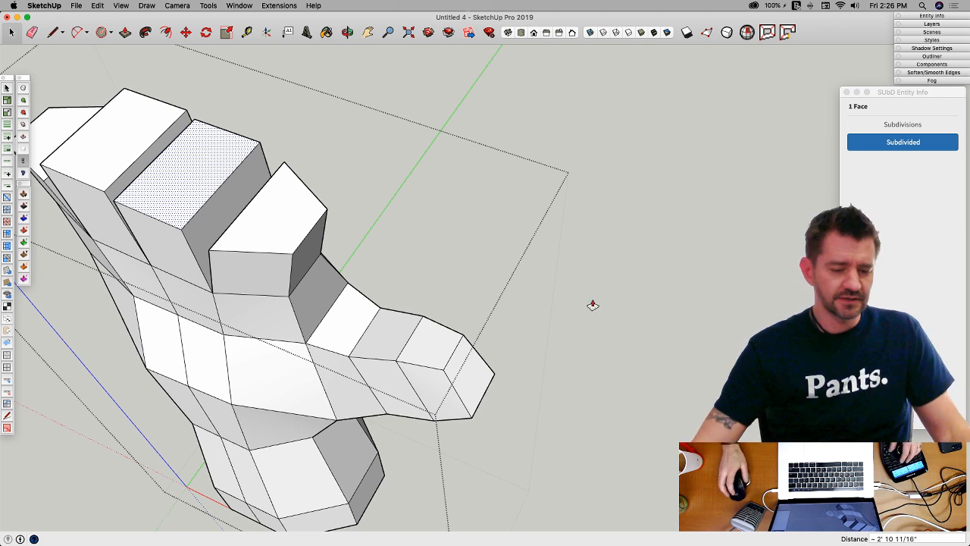
Step: Save the model to the Desktop as Hands.skp
{"action": "mouse_move", "coordinate": [592, 306]}
{"action": "middle_mouse_down"}
{"action": "mouse_move", "coordinate": [507, 338]}
{"action": "mouse_move", "coordinate": [593, 333]}
{"action": "mouse_move", "coordinate": [567, 336]}
{"action": "middle_mouse_up"}
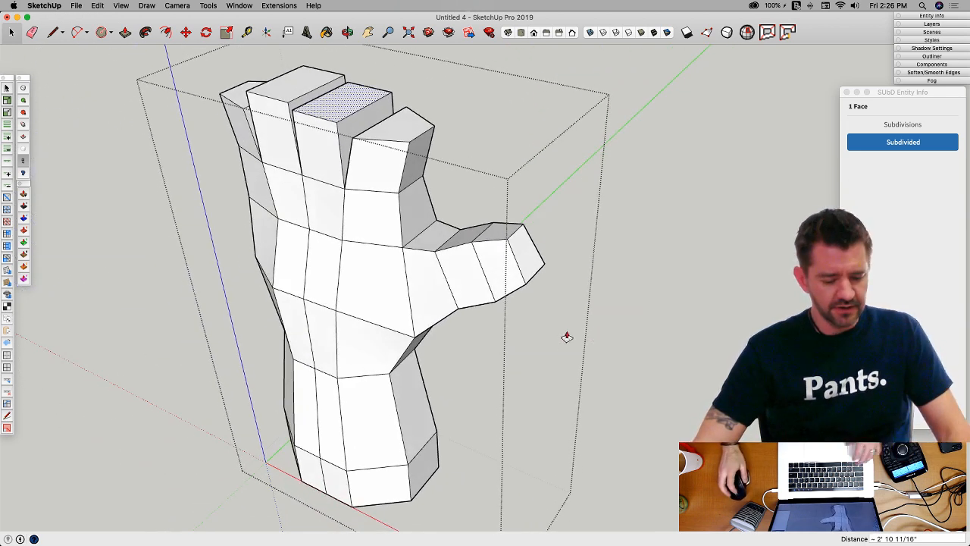
{"action": "key", "text": "super+s"}
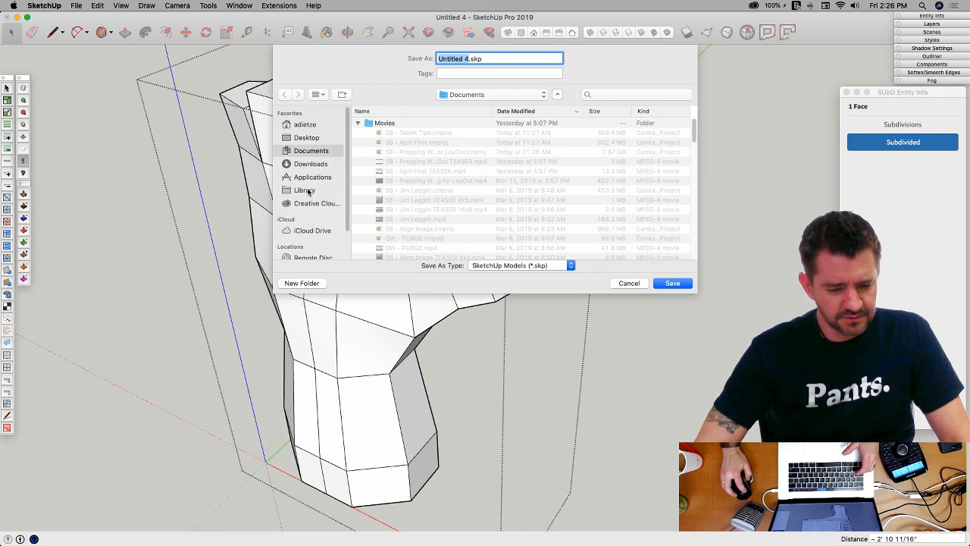
{"action": "left_click", "coordinate": [306, 137]}
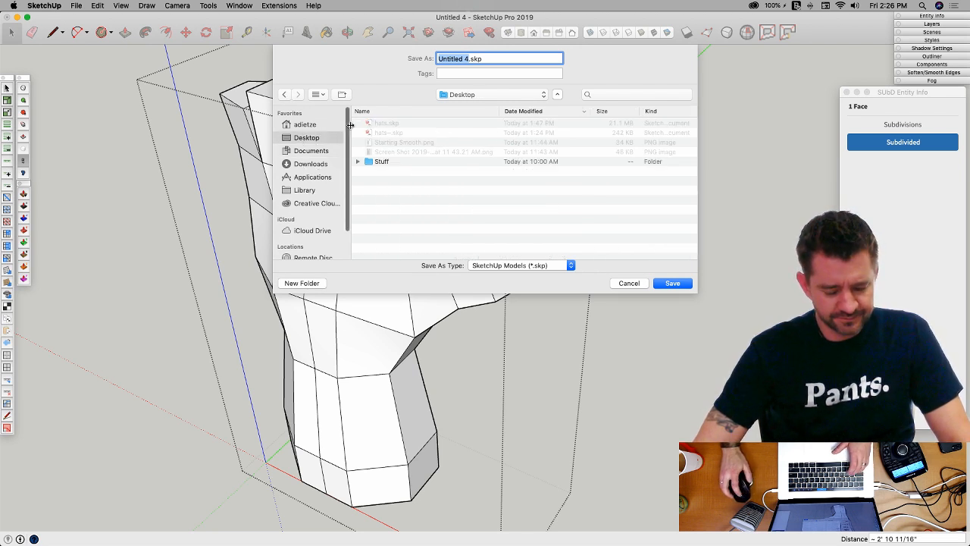
{"action": "type", "text": "Hands"}
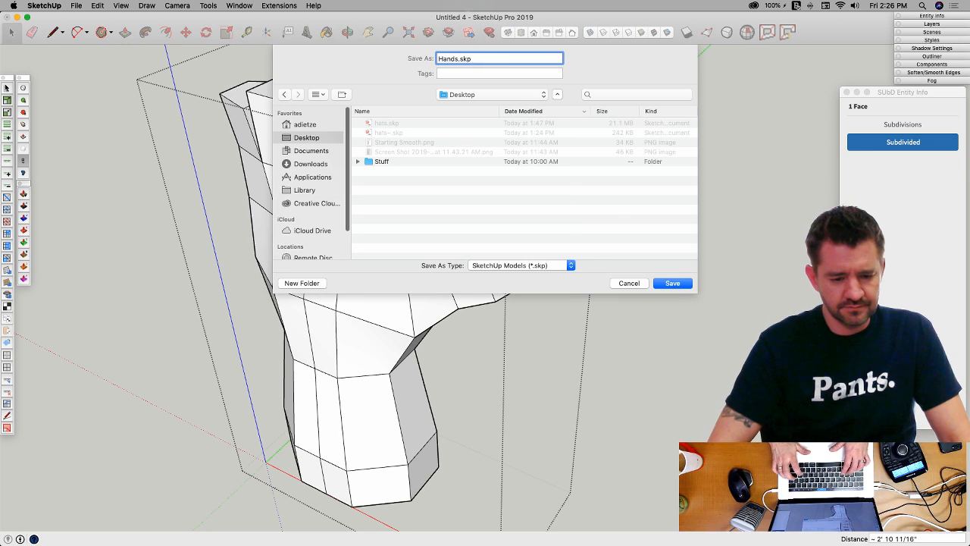
{"action": "key", "text": "Return"}
Step: Lower the smoothed hand by one subdivision level and switch it back to the low-poly mesh
{"action": "middle_click_drag", "start_coordinate": [350, 130], "coordinate": [570, 205]}
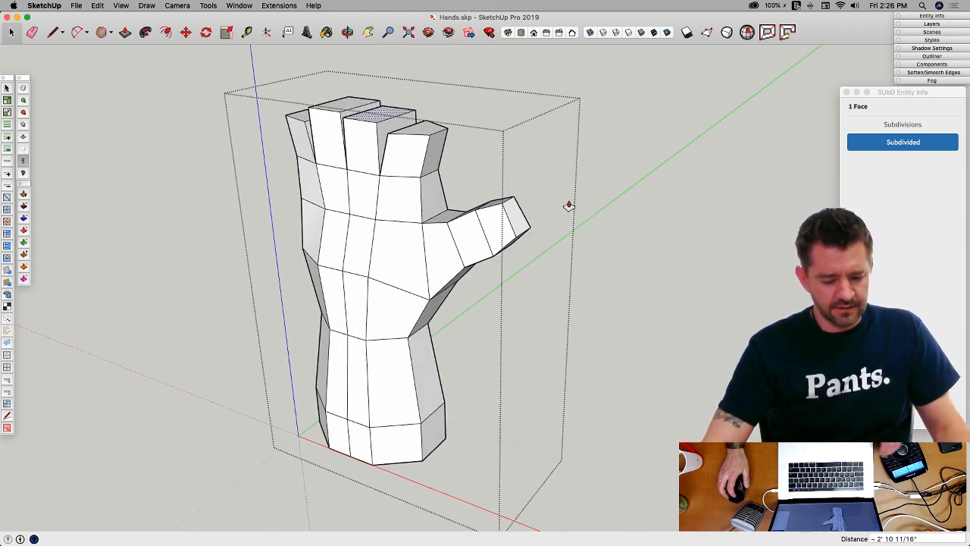
{"action": "key", "text": "Escape"}
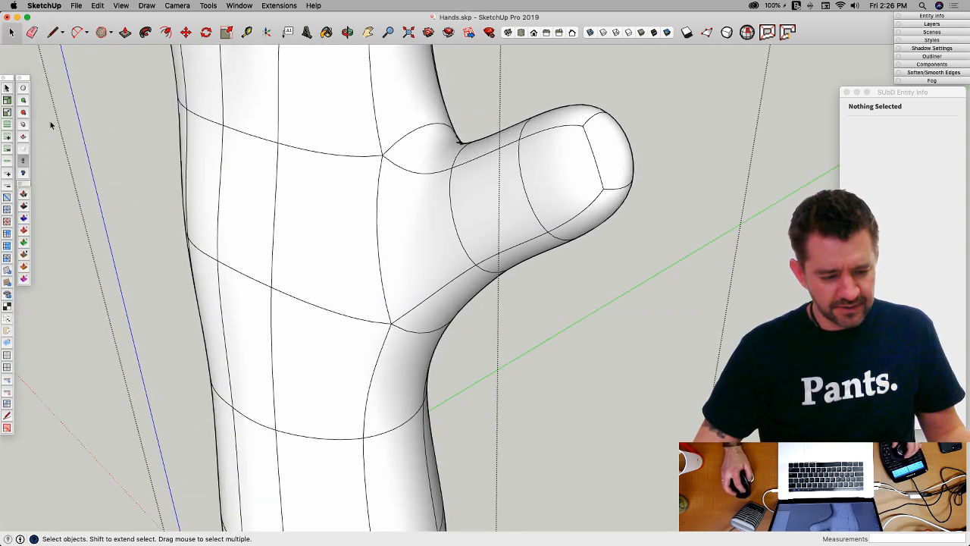
{"action": "left_click", "coordinate": [23, 112]}
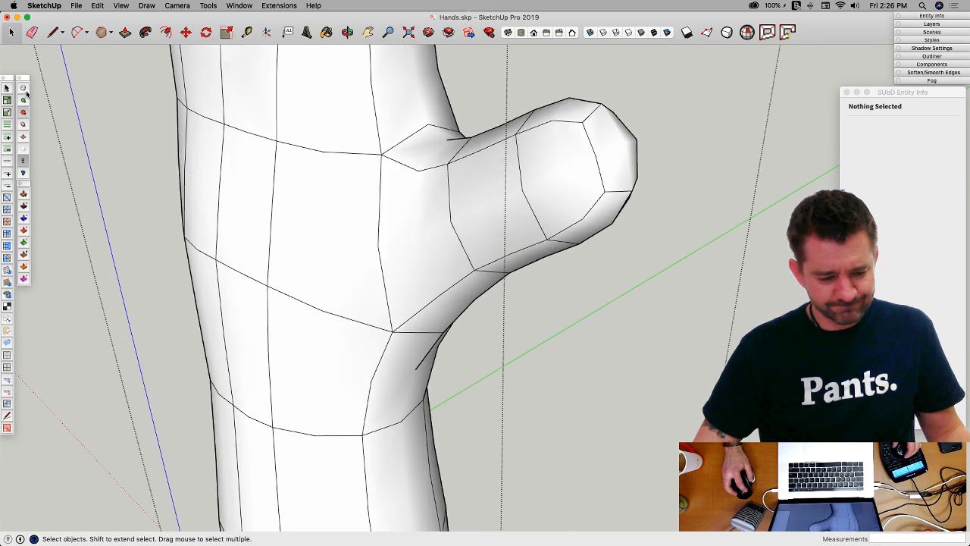
{"action": "left_click", "coordinate": [24, 89]}
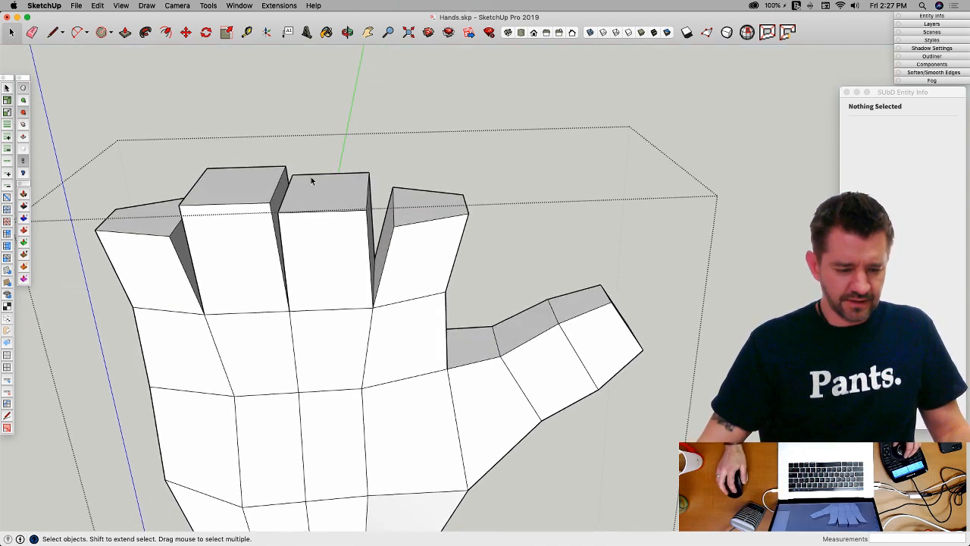
Step: Raise the middle finger's four top vertices 9 3/4" along the blue axis
{"action": "left_click", "coordinate": [320, 194]}
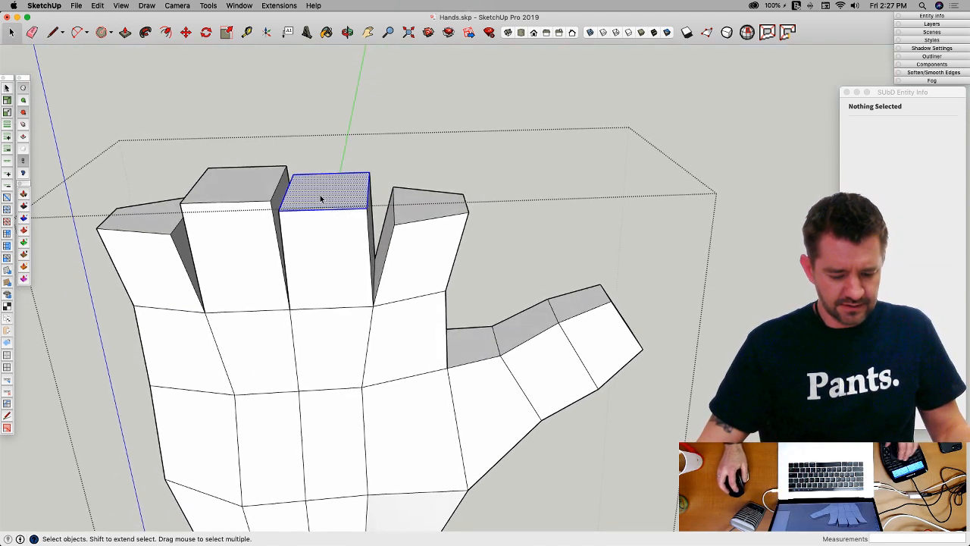
{"action": "key", "text": "v"}
{"action": "left_click_drag", "start_coordinate": [323, 132], "coordinate": [321, 103]}
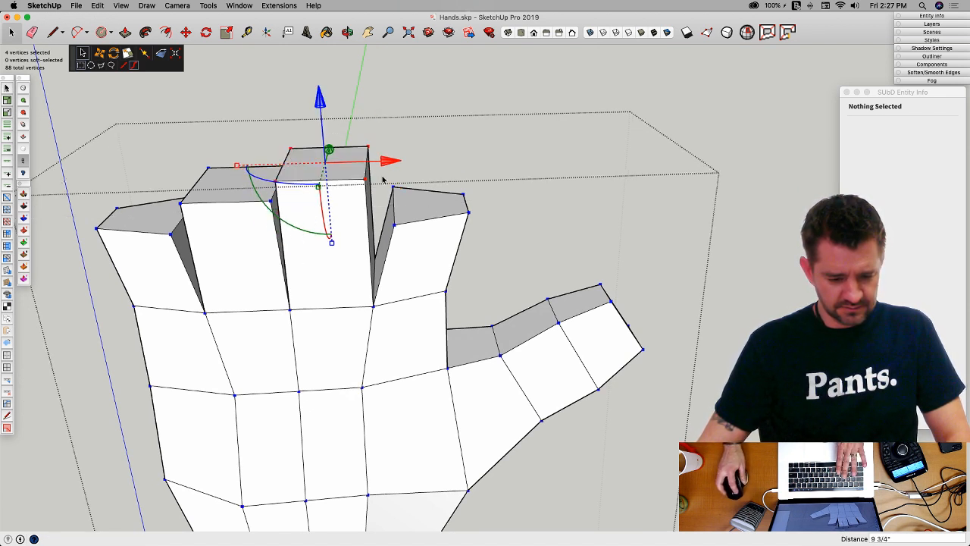
Step: Raise the index finger's four top vertices along the blue axis and shift them slightly toward the middle finger
{"action": "left_click_drag", "start_coordinate": [381, 177], "coordinate": [488, 245]}
{"action": "left_click_drag", "start_coordinate": [429, 140], "coordinate": [428, 119]}
{"action": "left_click_drag", "start_coordinate": [484, 180], "coordinate": [476, 180]}
Step: Lower the little finger's four top vertices 3 7/8" along the blue axis
{"action": "middle_click_drag", "start_coordinate": [127, 218], "coordinate": [154, 204]}
{"action": "left_click_drag", "start_coordinate": [152, 189], "coordinate": [269, 231]}
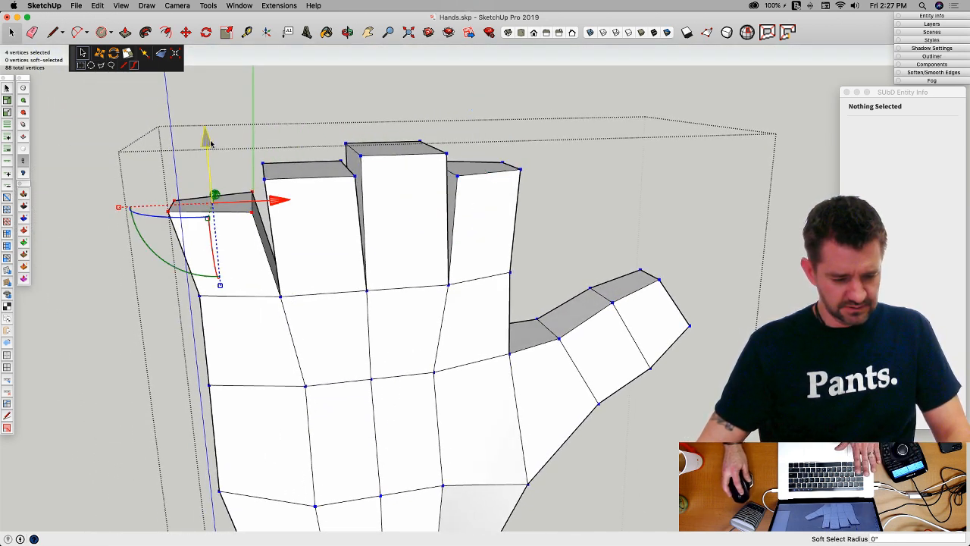
{"action": "left_click_drag", "start_coordinate": [209, 142], "coordinate": [212, 155]}
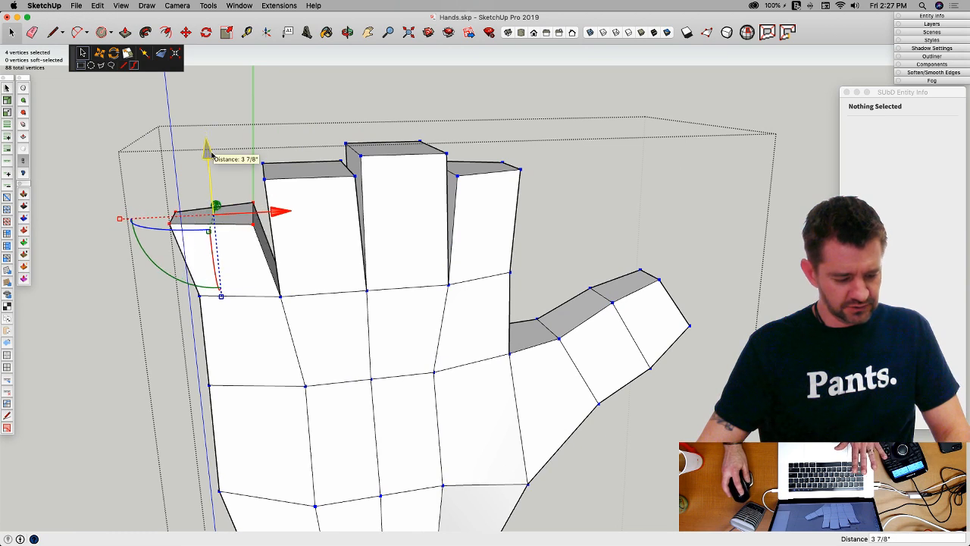
Step: Lower the two vertex pairs at the little finger's base along the blue axis, moving the outer pair by 11 5/8"
{"action": "left_click_drag", "start_coordinate": [256, 253], "coordinate": [292, 299]}
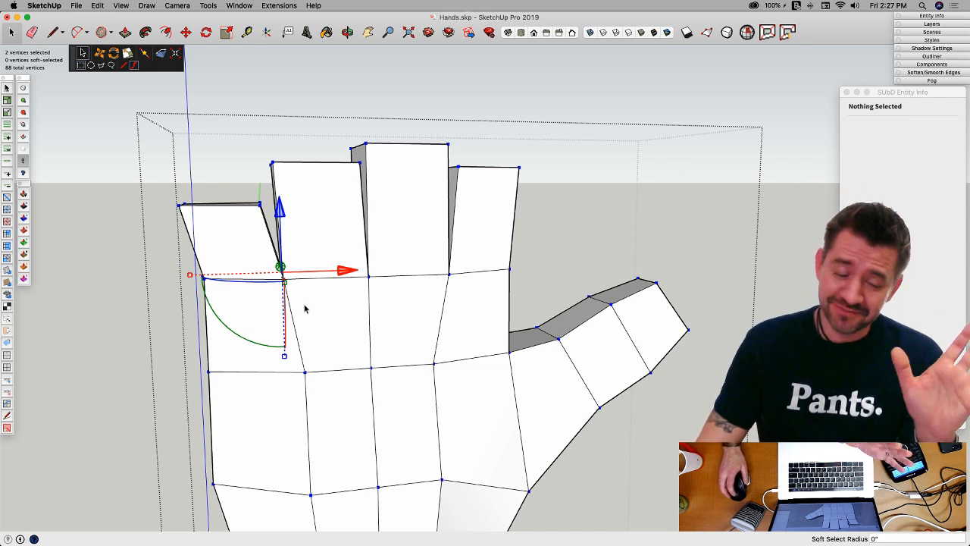
{"action": "left_click_drag", "start_coordinate": [282, 217], "coordinate": [295, 229]}
{"action": "left_click_drag", "start_coordinate": [172, 256], "coordinate": [229, 304]}
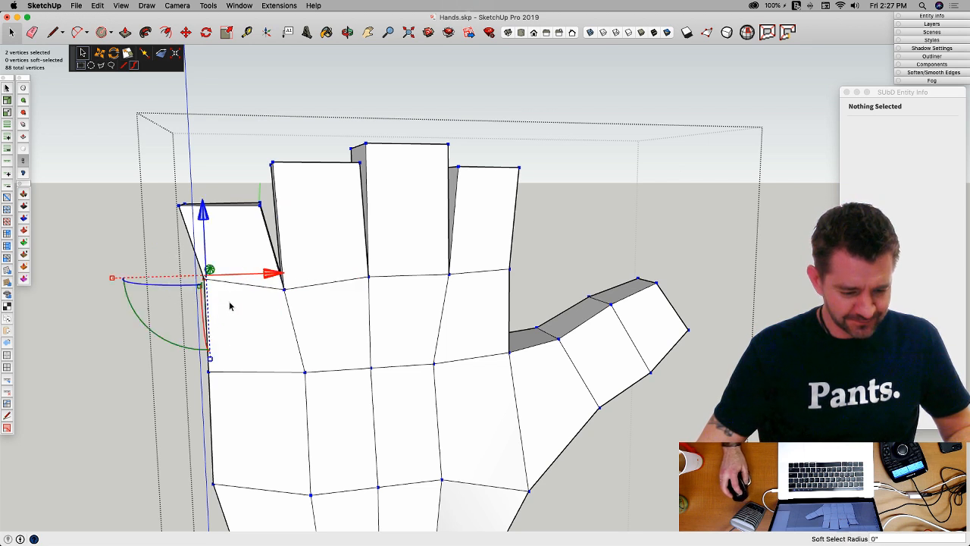
{"action": "left_click_drag", "start_coordinate": [202, 217], "coordinate": [202, 254]}
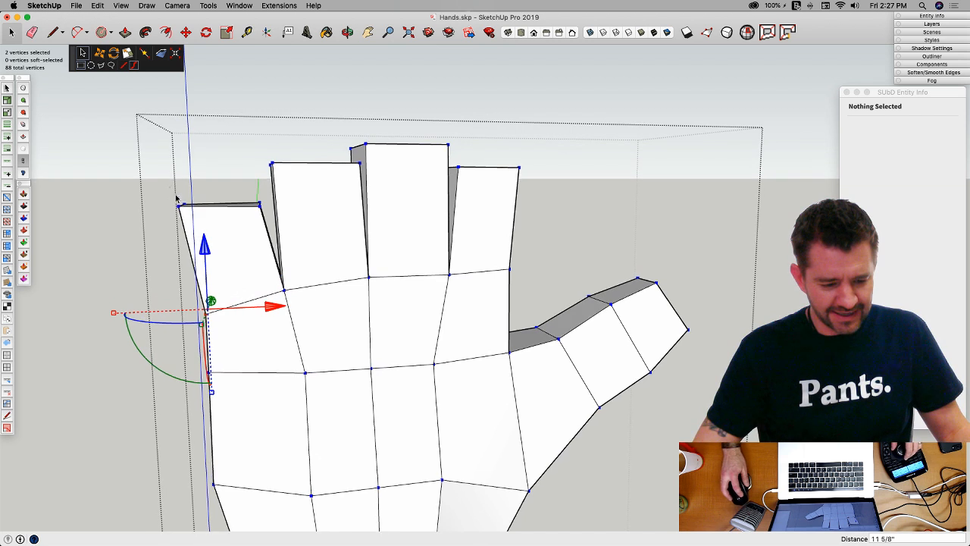
Step: Shift the little finger's outer tip vertices inward and down, and nudge its outer base vertices inward along the red axis
{"action": "left_click_drag", "start_coordinate": [169, 185], "coordinate": [199, 229]}
{"action": "left_click_drag", "start_coordinate": [187, 184], "coordinate": [266, 221]}
{"action": "left_click_drag", "start_coordinate": [177, 311], "coordinate": [235, 345]}
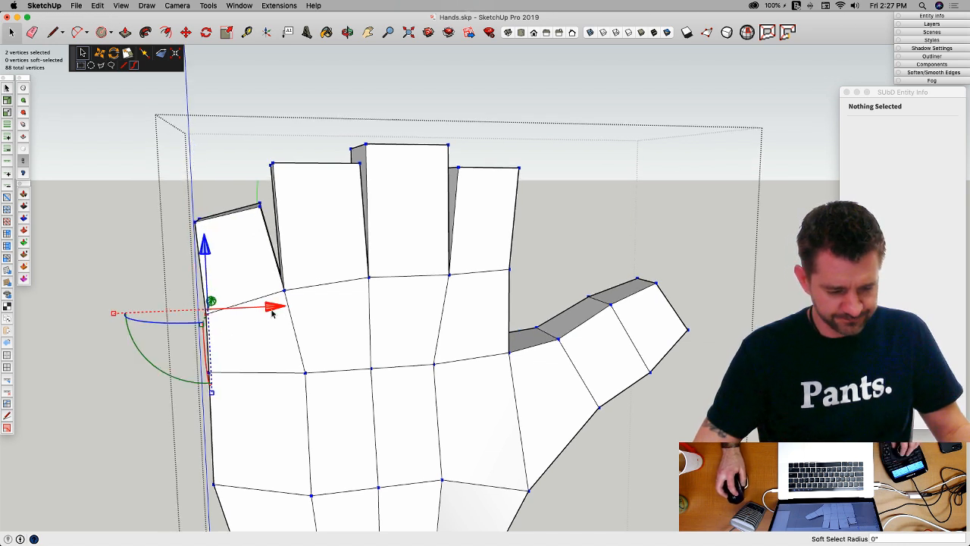
{"action": "middle_click_drag", "start_coordinate": [212, 331], "coordinate": [211, 282]}
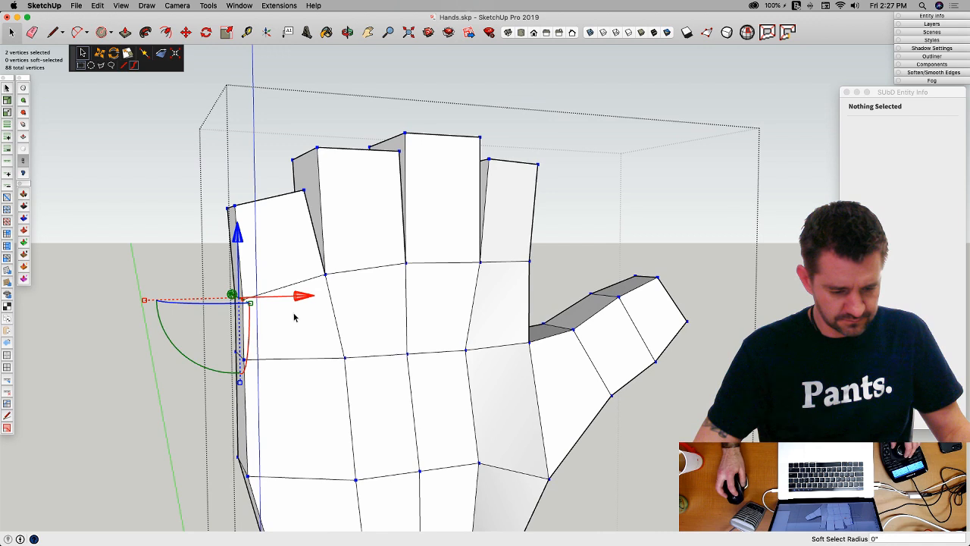
{"action": "left_click_drag", "start_coordinate": [303, 296], "coordinate": [309, 296]}
Step: Scale the 16 tip vertices of all four fingers to 0.76 along the green axis and raise them 6 7/16" along the blue axis
{"action": "middle_click_drag", "start_coordinate": [175, 283], "coordinate": [244, 323]}
{"action": "left_click_drag", "start_coordinate": [286, 110], "coordinate": [518, 231]}
{"action": "middle_click_drag", "start_coordinate": [518, 232], "coordinate": [521, 141]}
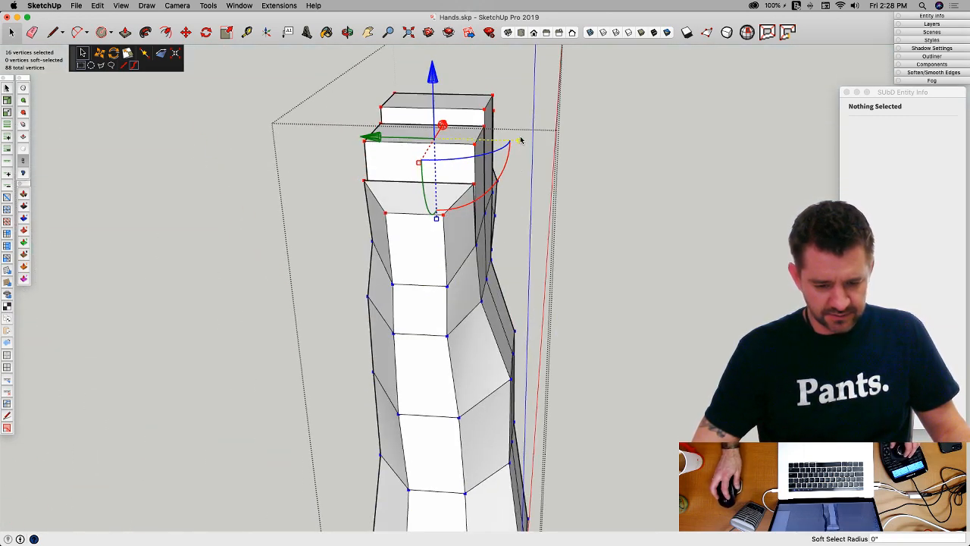
{"action": "left_click_drag", "start_coordinate": [521, 141], "coordinate": [499, 143]}
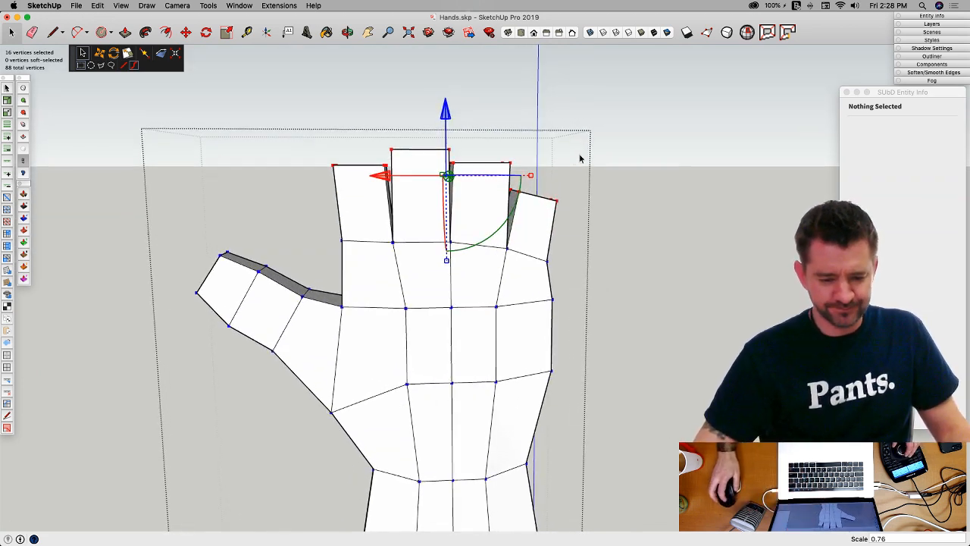
{"action": "left_click_drag", "start_coordinate": [445, 116], "coordinate": [445, 101]}
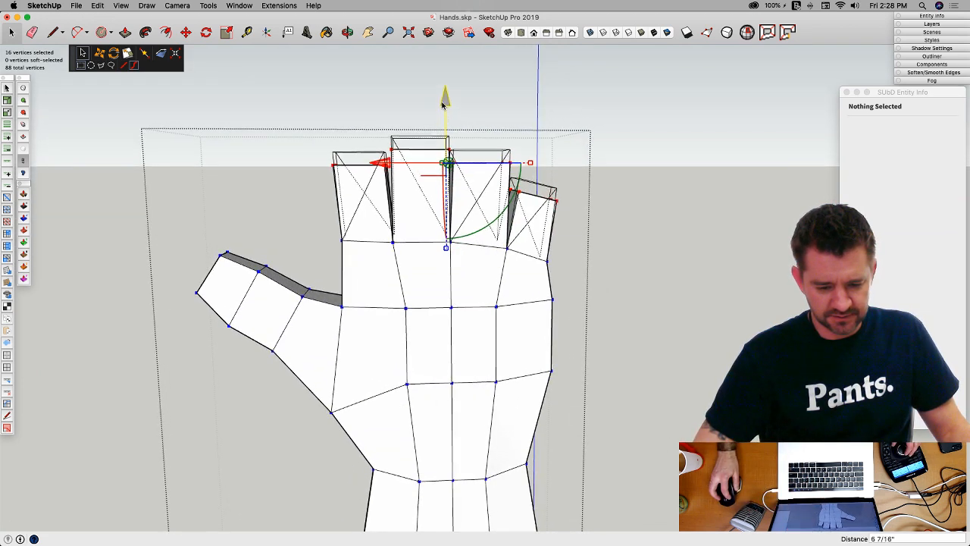
{"action": "left_click", "coordinate": [595, 172]}
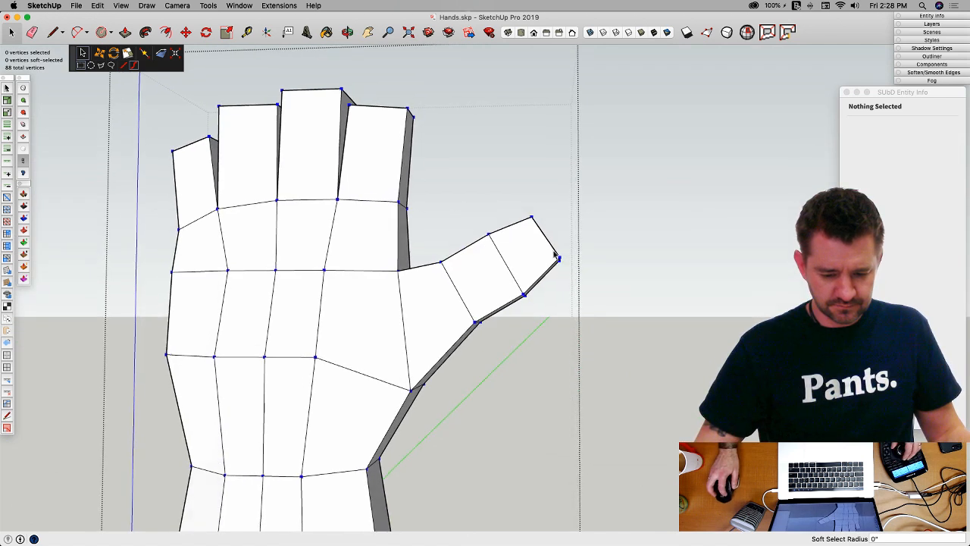
Step: Clear the thumb-tip vertex selection, leave vertex editing and activate the Crease tool for the hand mesh
{"action": "left_click_drag", "start_coordinate": [550, 245], "coordinate": [609, 261]}
{"action": "left_click", "coordinate": [612, 191]}
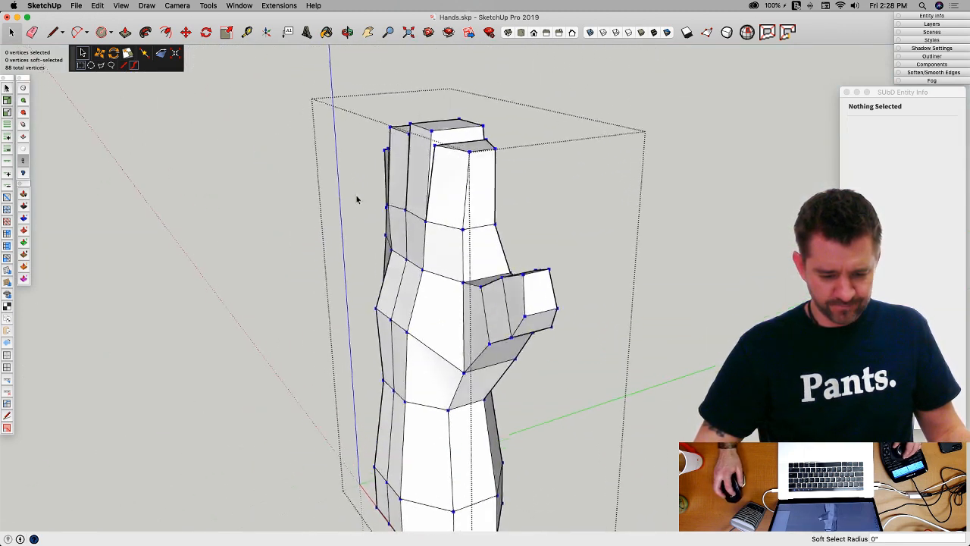
{"action": "left_click", "coordinate": [22, 125]}
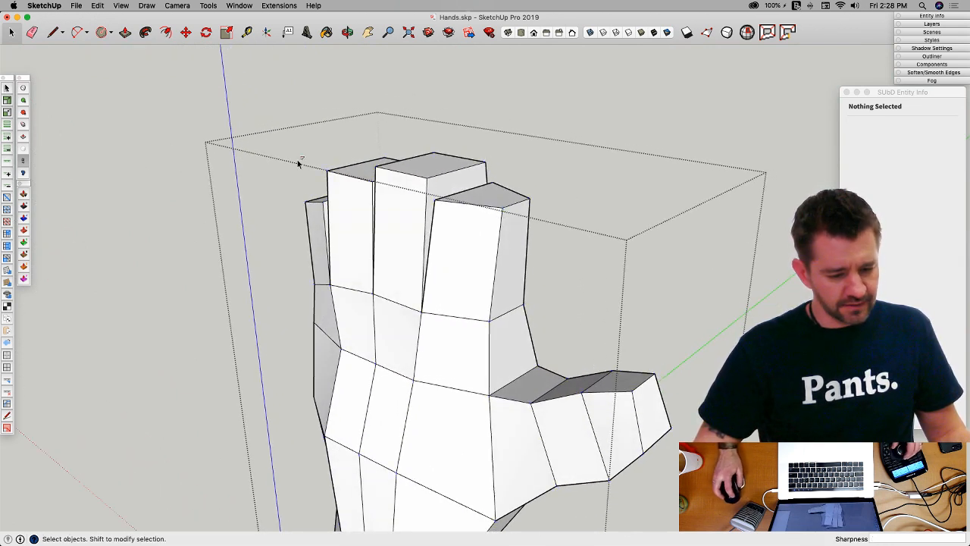
Step: Extrude the index finger's top face into two more segments, about 3' 1/16" and 2' 6 11/16" long
{"action": "left_click", "coordinate": [489, 204]}
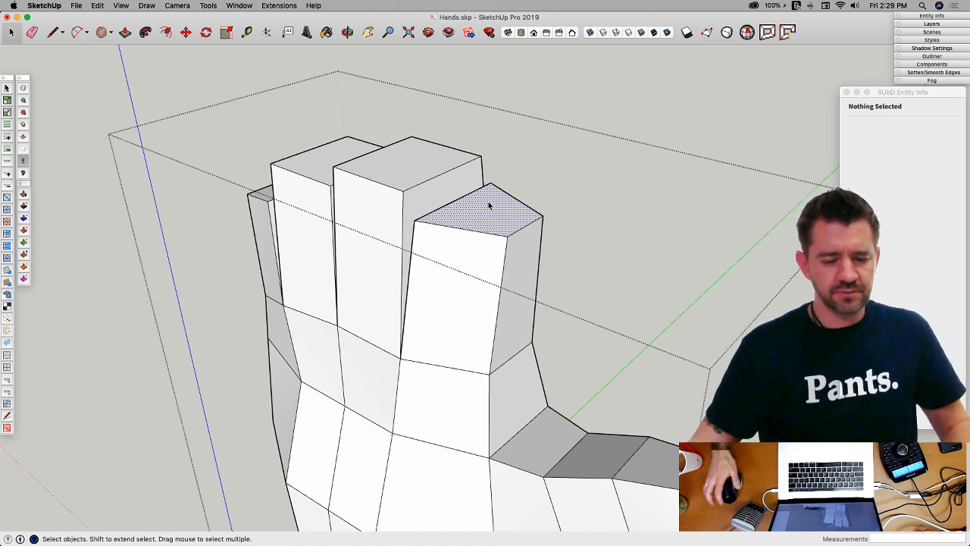
{"action": "left_click", "coordinate": [10, 139]}
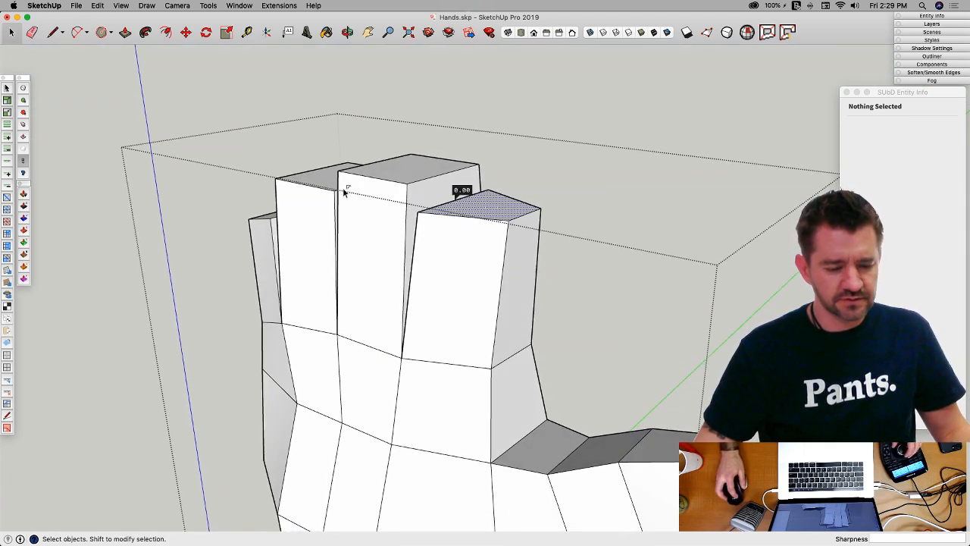
{"action": "left_click", "coordinate": [24, 139]}
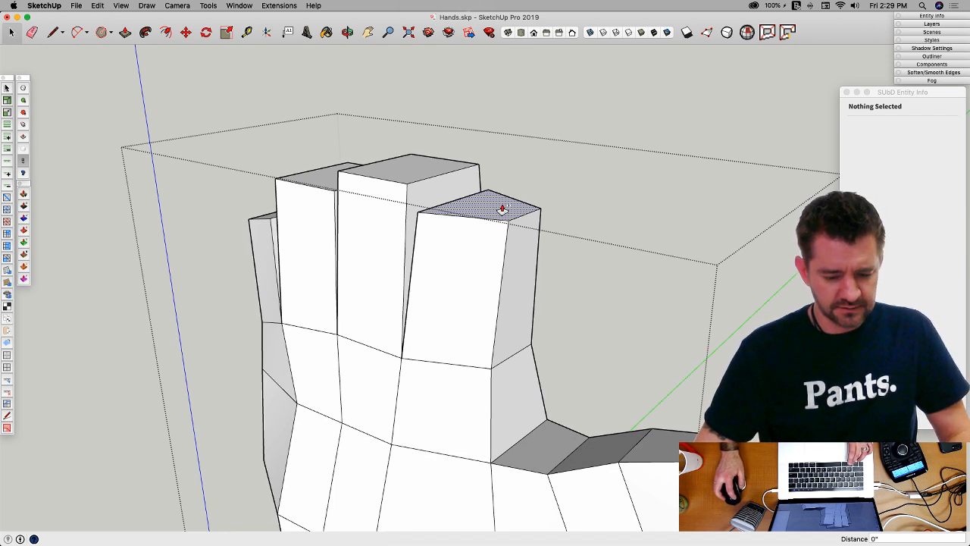
{"action": "left_click_drag", "start_coordinate": [502, 208], "coordinate": [503, 78]}
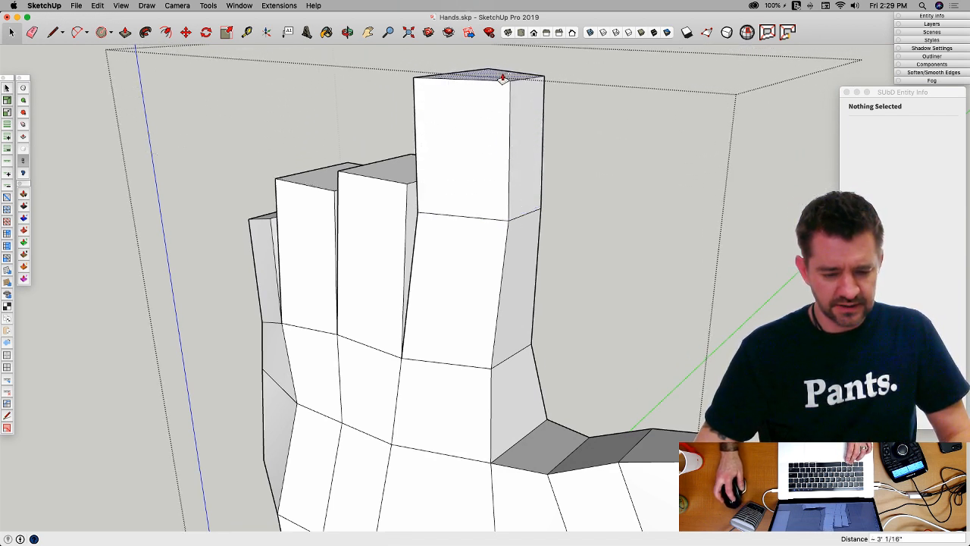
{"action": "mouse_move", "coordinate": [503, 78]}
{"action": "middle_mouse_down"}
{"action": "mouse_move", "coordinate": [504, 91]}
{"action": "mouse_move", "coordinate": [490, 67]}
{"action": "mouse_move", "coordinate": [491, 75]}
{"action": "middle_mouse_up"}
{"action": "left_click_drag", "start_coordinate": [490, 75], "coordinate": [487, 95]}
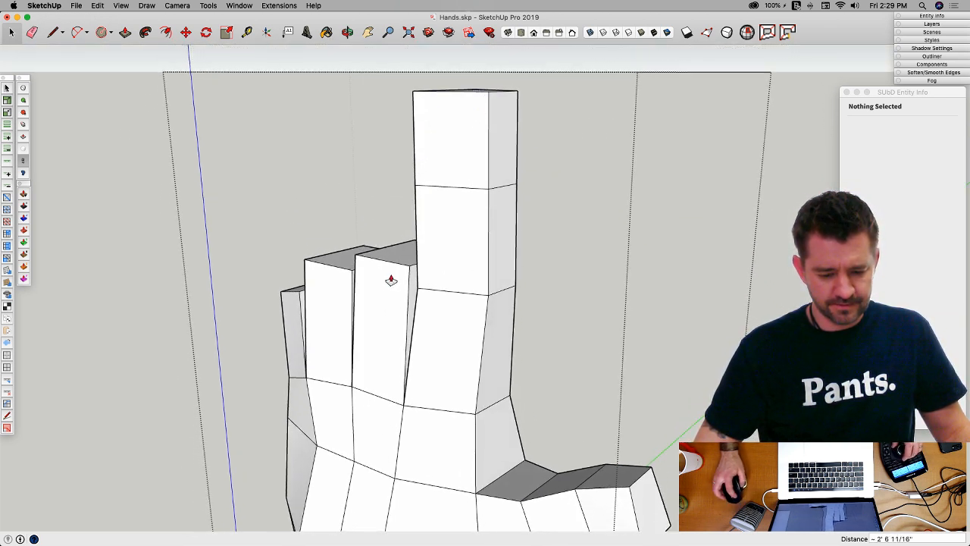
{"action": "left_click_drag", "start_coordinate": [399, 253], "coordinate": [395, 228]}
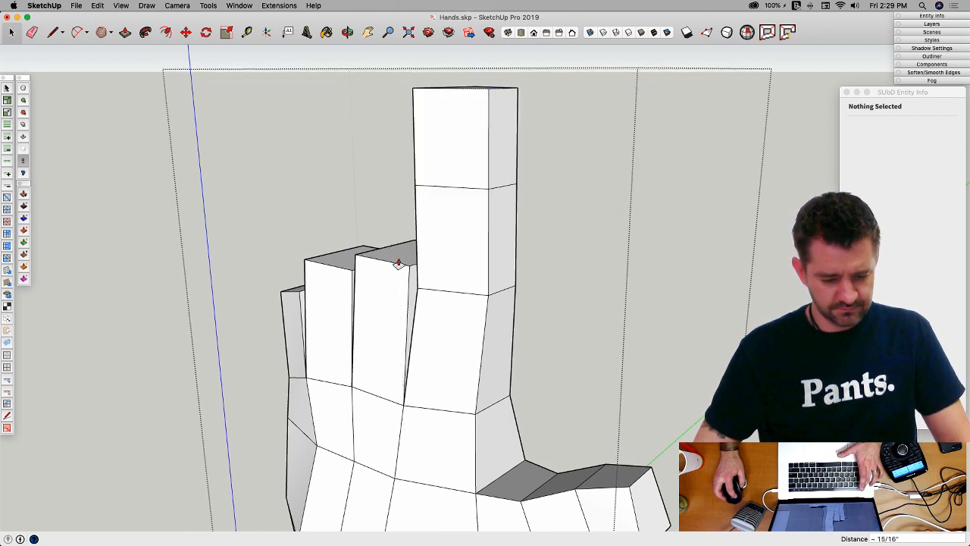
Step: Extrude the middle finger's top face into two more segments, the outer one about 2' 9 15/16" long
{"action": "key", "text": "space"}
{"action": "left_click", "coordinate": [402, 255]}
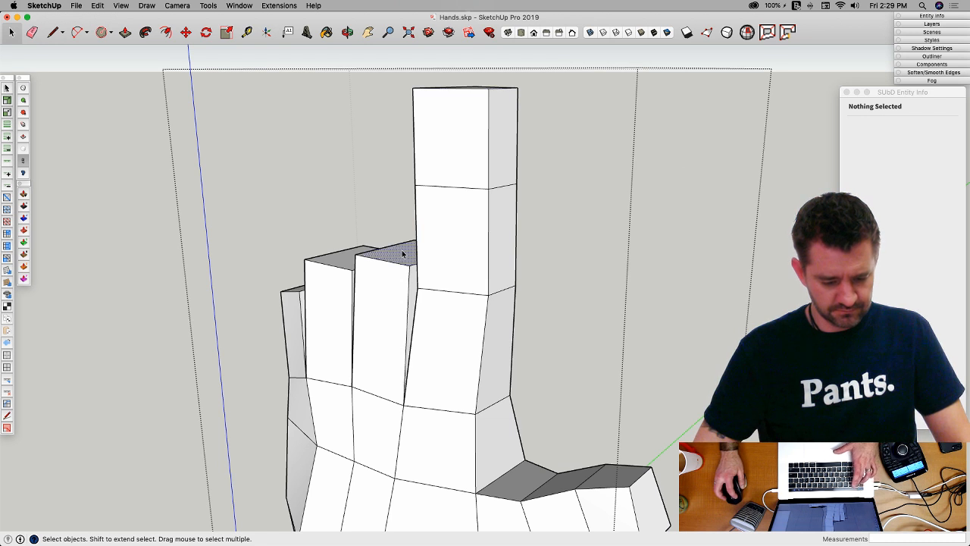
{"action": "key", "text": "p"}
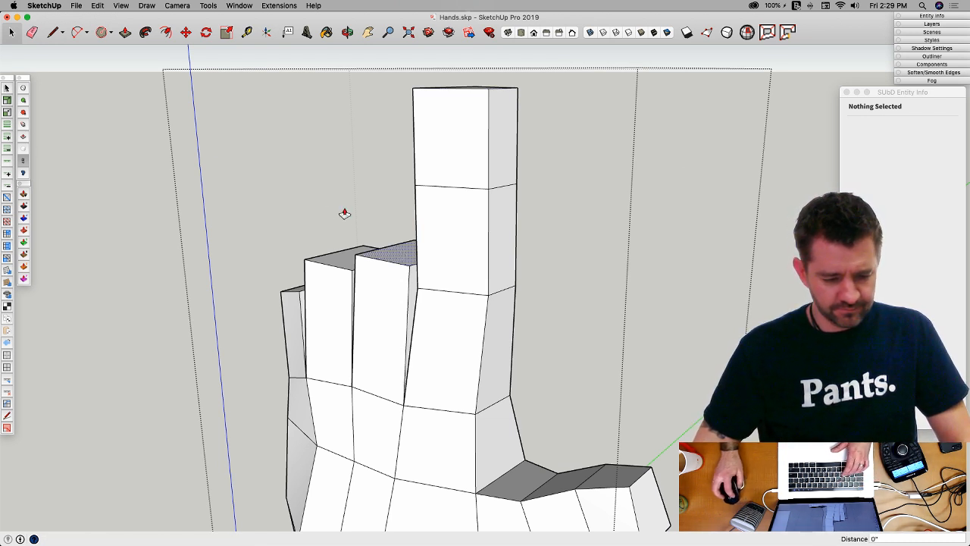
{"action": "left_click_drag", "start_coordinate": [399, 256], "coordinate": [372, 56]}
{"action": "scroll", "coordinate": [340, 263], "scroll_direction": "up", "scroll_amount": 3}
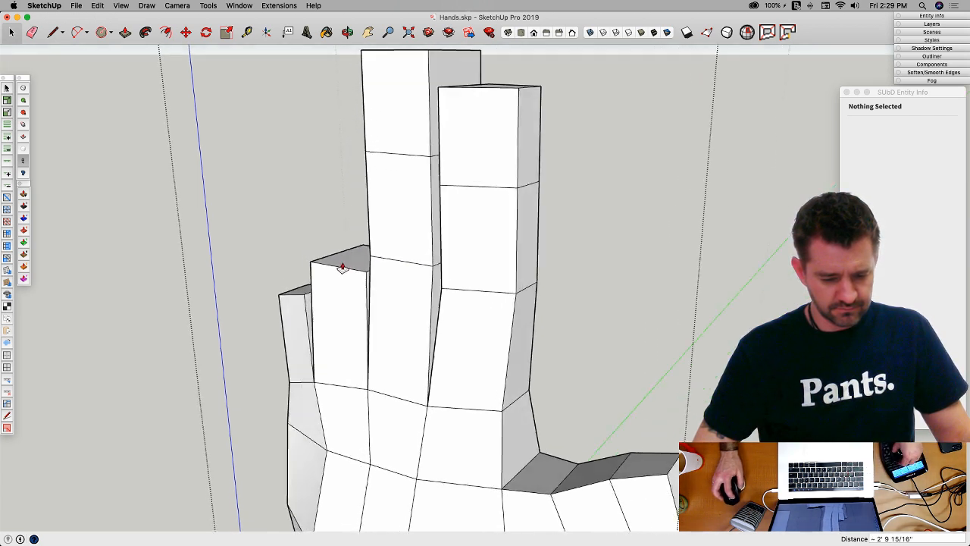
Step: Extrude the ring finger's top face into two more segments, the outer one about 2' 10 1/16" long
{"action": "key", "text": "space"}
{"action": "left_click", "coordinate": [349, 259]}
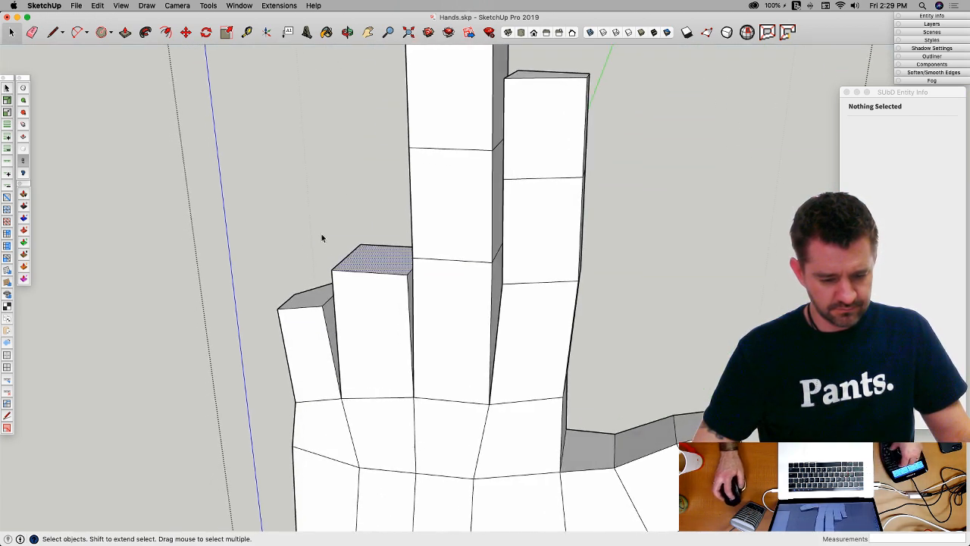
{"action": "left_click", "coordinate": [22, 138]}
{"action": "left_click_drag", "start_coordinate": [392, 261], "coordinate": [385, 85]}
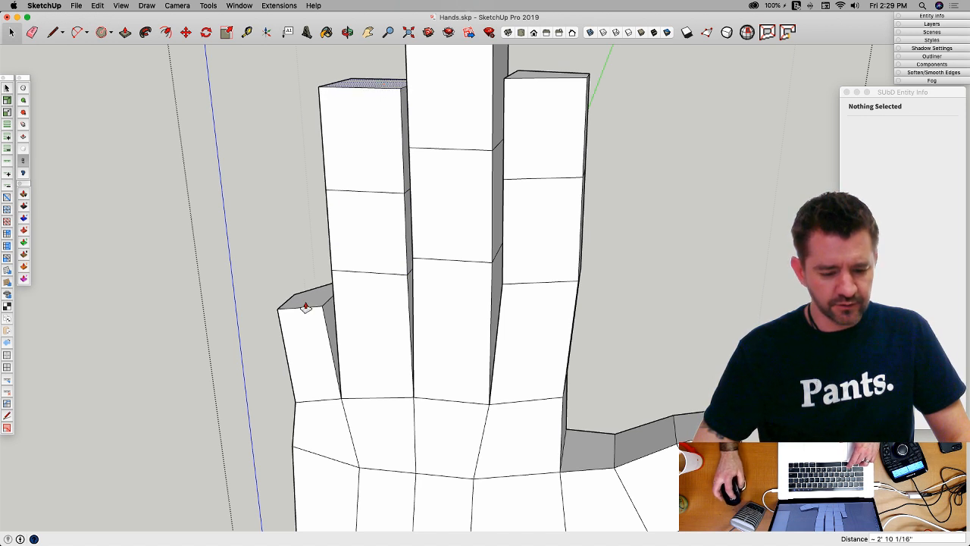
{"action": "key", "text": "space"}
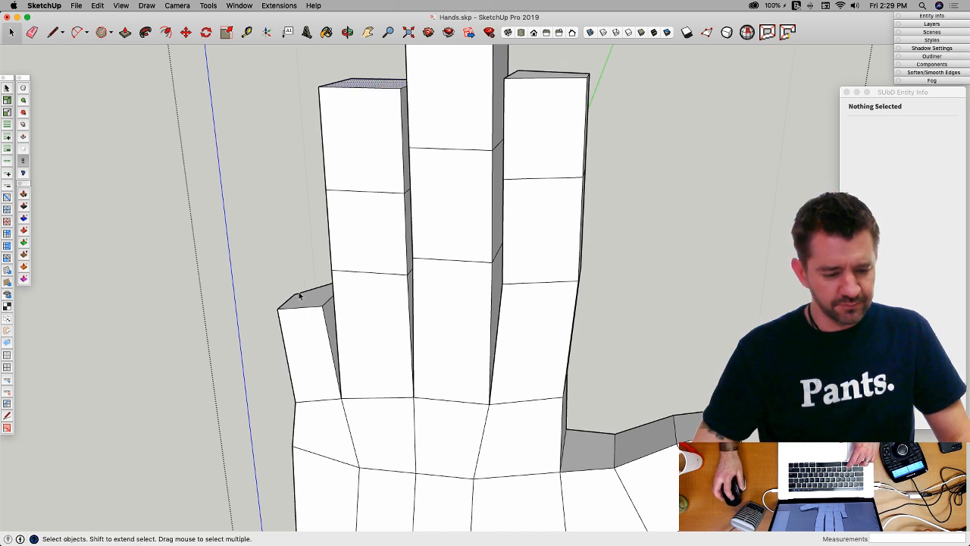
{"action": "left_click", "coordinate": [23, 137]}
{"action": "left_click", "coordinate": [310, 307]}
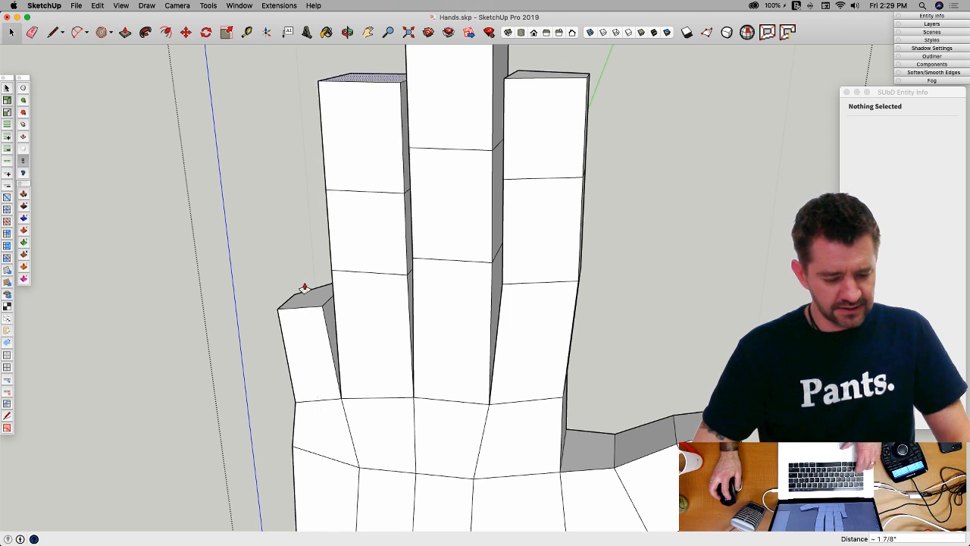
{"action": "key", "text": "Escape"}
Step: Extrude the little finger's top face into two more segments along its outward slant
{"action": "key", "text": "space"}
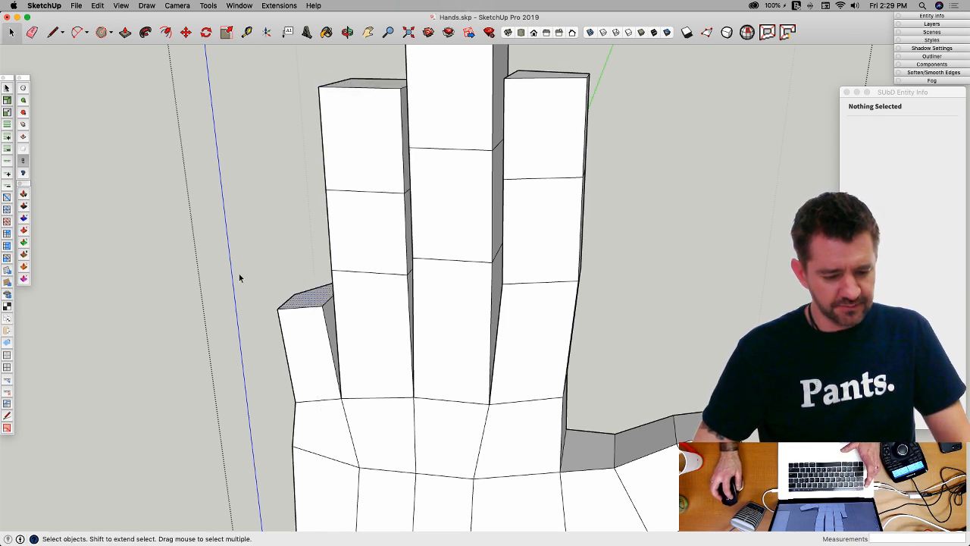
{"action": "left_click", "coordinate": [23, 138]}
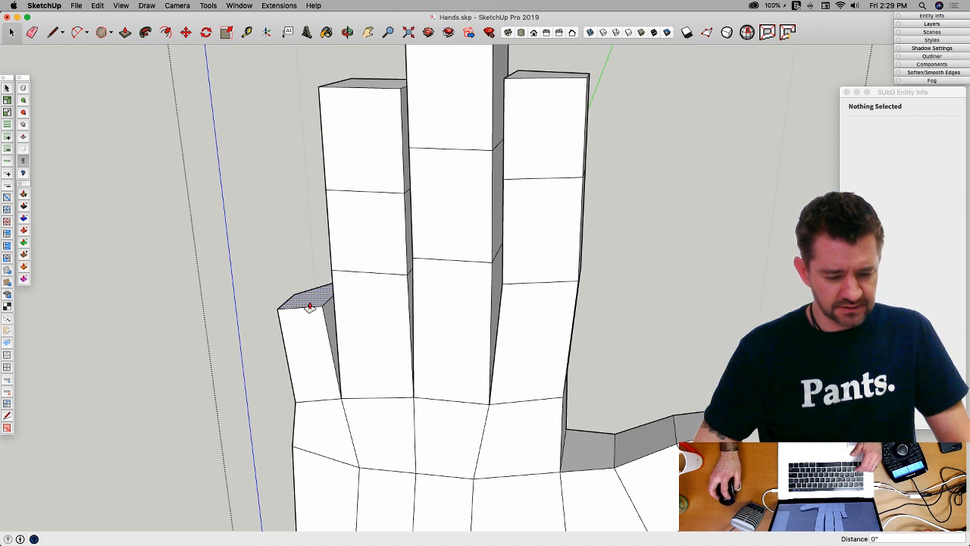
{"action": "left_click", "coordinate": [310, 307]}
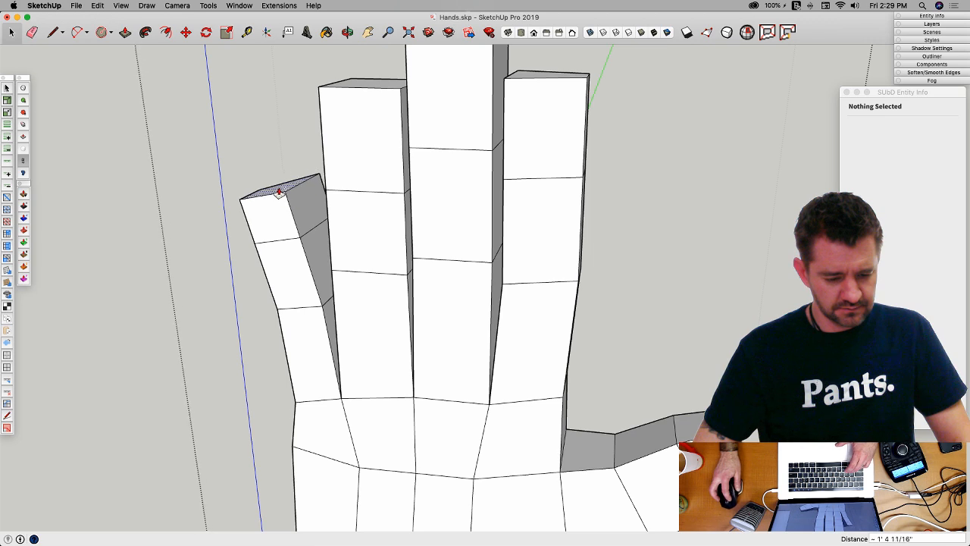
{"action": "left_click", "coordinate": [271, 173]}
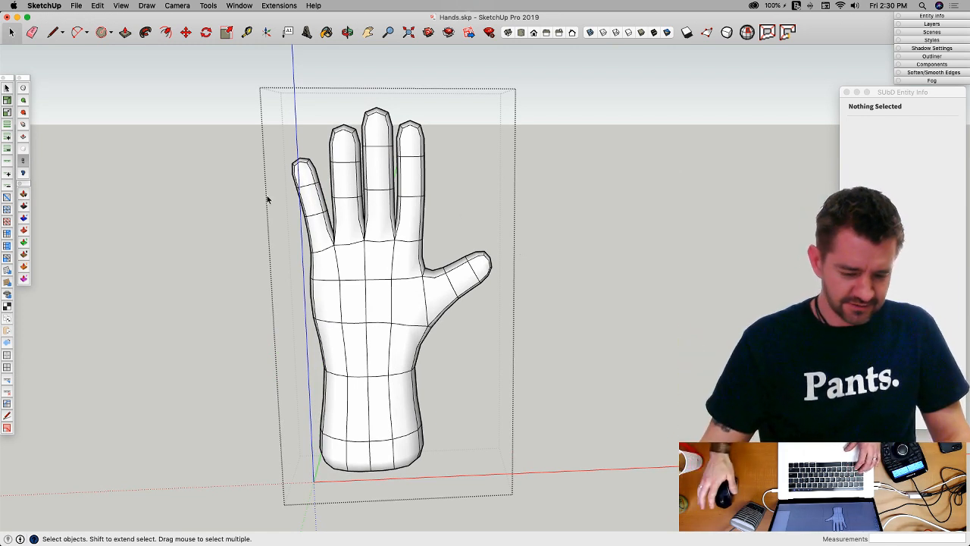
Step: Turn off the subdivision preview and lower the vertices of the little finger's two outer segments by about 7"
{"action": "scroll", "coordinate": [278, 146], "scroll_direction": "up", "scroll_amount": 4}
{"action": "key", "text": "t"}
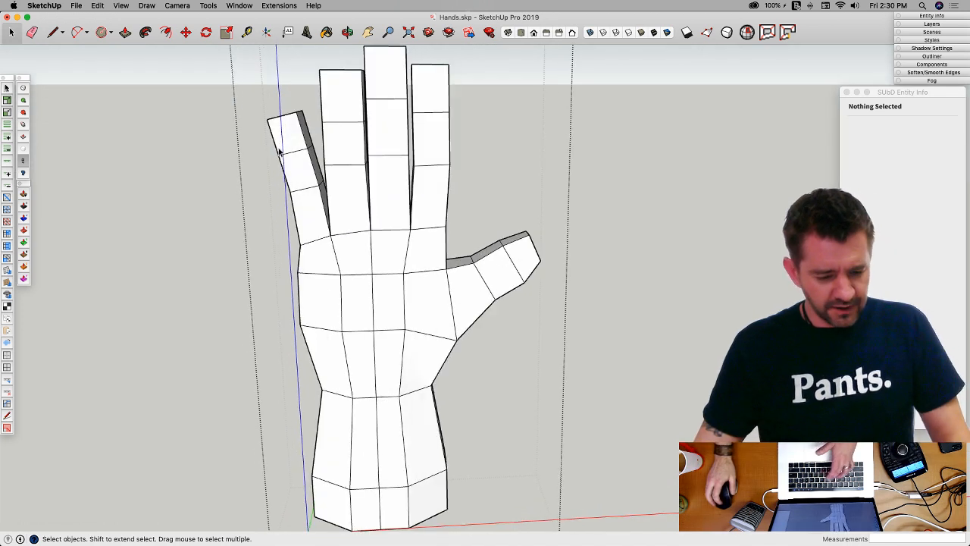
{"action": "scroll", "coordinate": [279, 140], "scroll_direction": "up", "scroll_amount": 3}
{"action": "left_click_drag", "start_coordinate": [244, 108], "coordinate": [273, 157]}
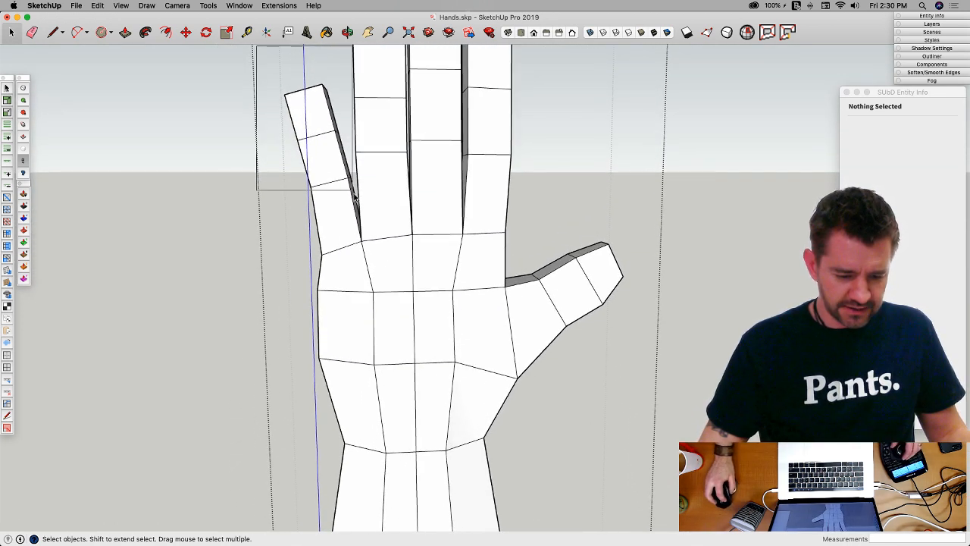
{"action": "left_click_drag", "start_coordinate": [354, 197], "coordinate": [353, 196]}
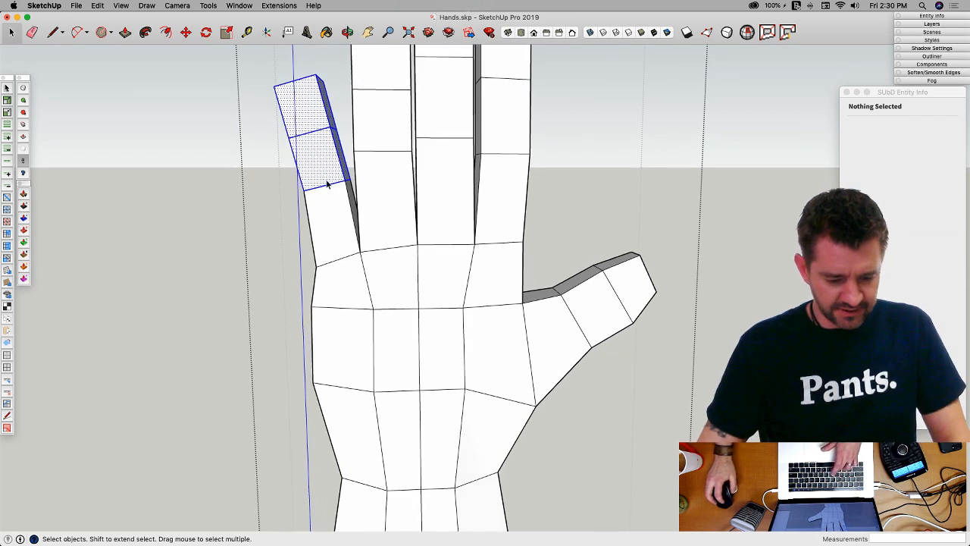
{"action": "key", "text": "v"}
{"action": "left_click_drag", "start_coordinate": [310, 70], "coordinate": [311, 84]}
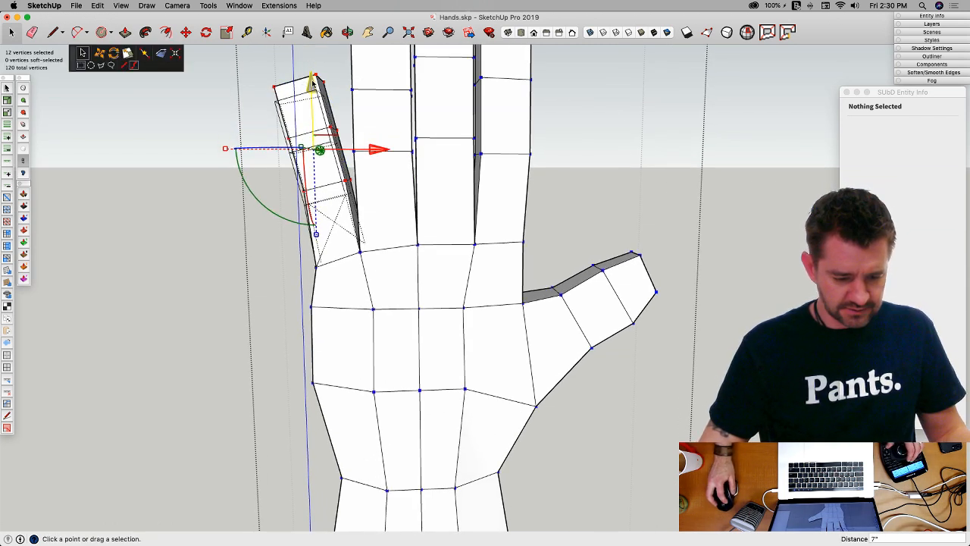
Step: Rotate the little finger's outer segments 15° upright, shift them 7 13/16" toward the ring finger and tilt them back about 3.9°
{"action": "left_click", "coordinate": [241, 179]}
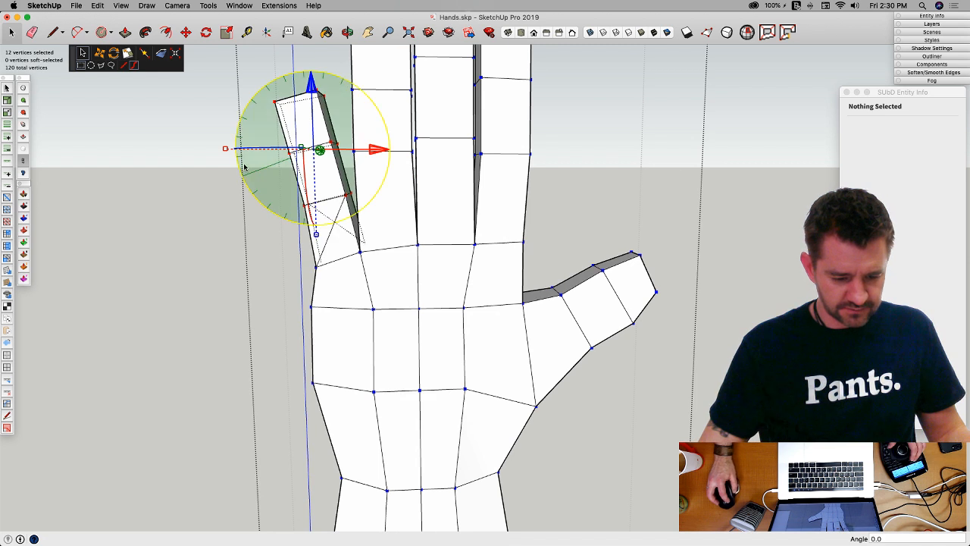
{"action": "left_click_drag", "start_coordinate": [244, 167], "coordinate": [345, 179]}
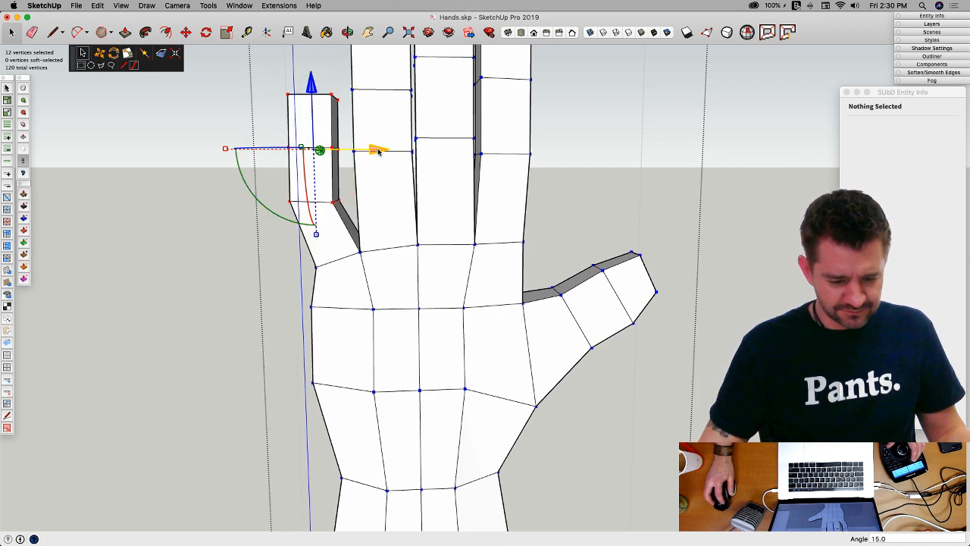
{"action": "left_click_drag", "start_coordinate": [378, 151], "coordinate": [394, 147]}
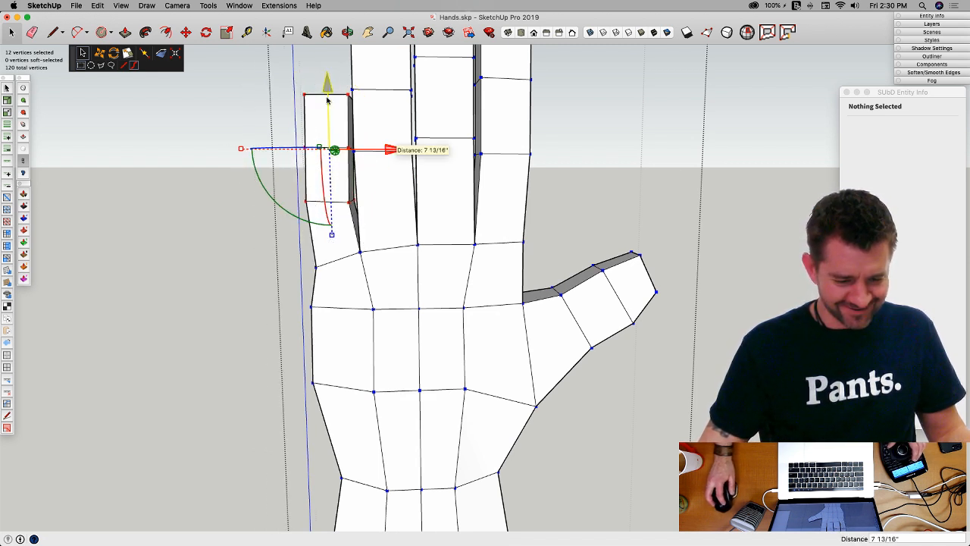
{"action": "left_click", "coordinate": [255, 164]}
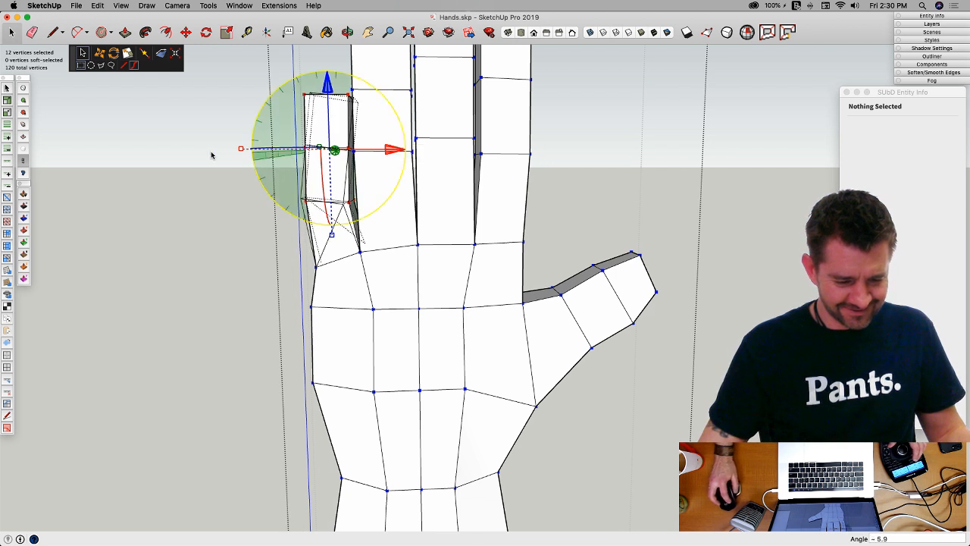
{"action": "left_click", "coordinate": [174, 185]}
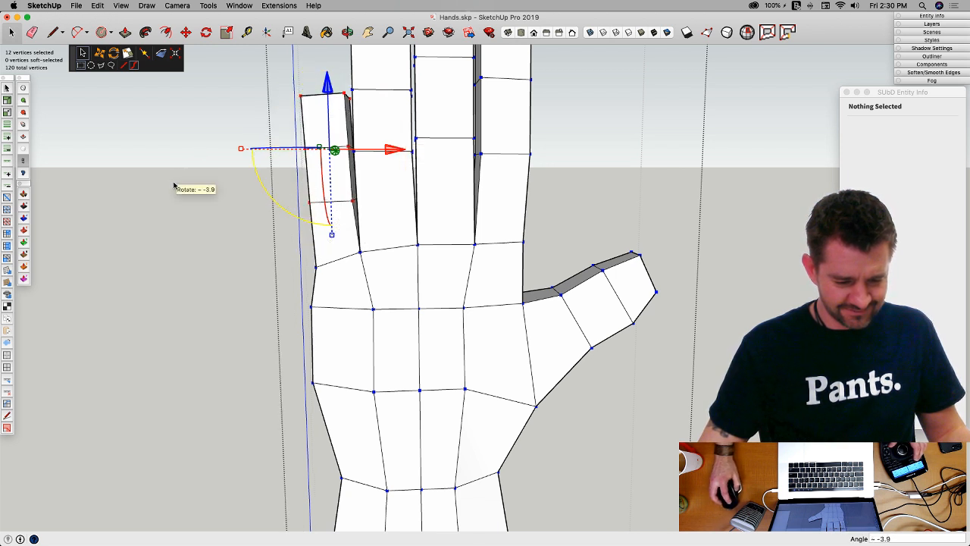
Step: Move the five vertices across the finger bases about 2 7/8" along the green axis and adjust a single vertex at the finger bases
{"action": "left_click", "coordinate": [693, 184]}
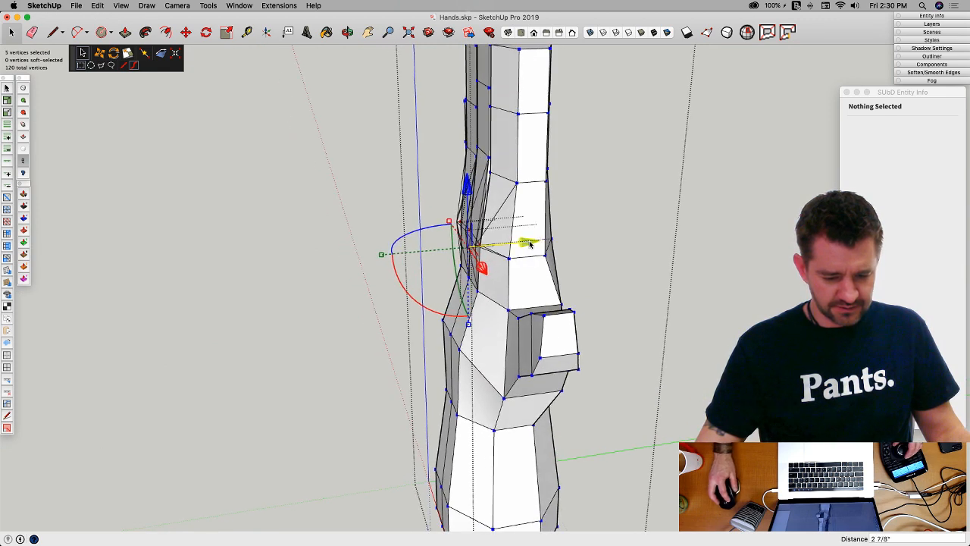
{"action": "left_click", "coordinate": [693, 264]}
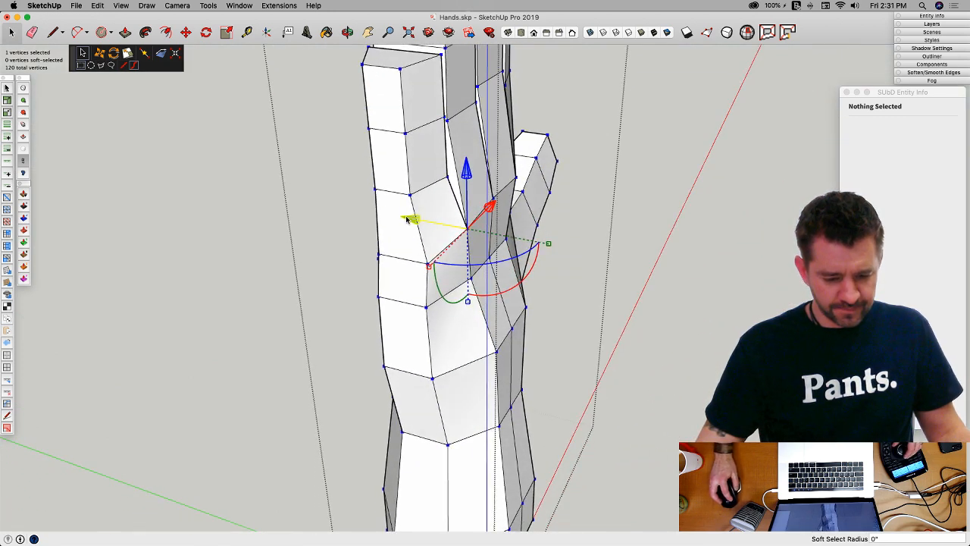
{"action": "left_click_drag", "start_coordinate": [407, 220], "coordinate": [413, 221]}
{"action": "left_click", "coordinate": [779, 246]}
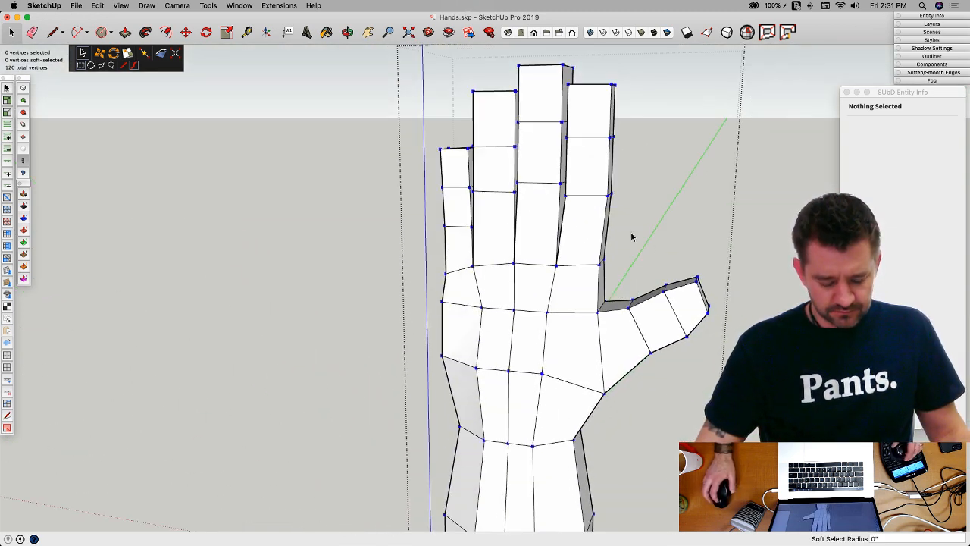
Step: Select the edges across one side of the wrist in the control mesh and move their three vertices about 10 3/4" along the green axis
{"action": "key", "text": "y"}
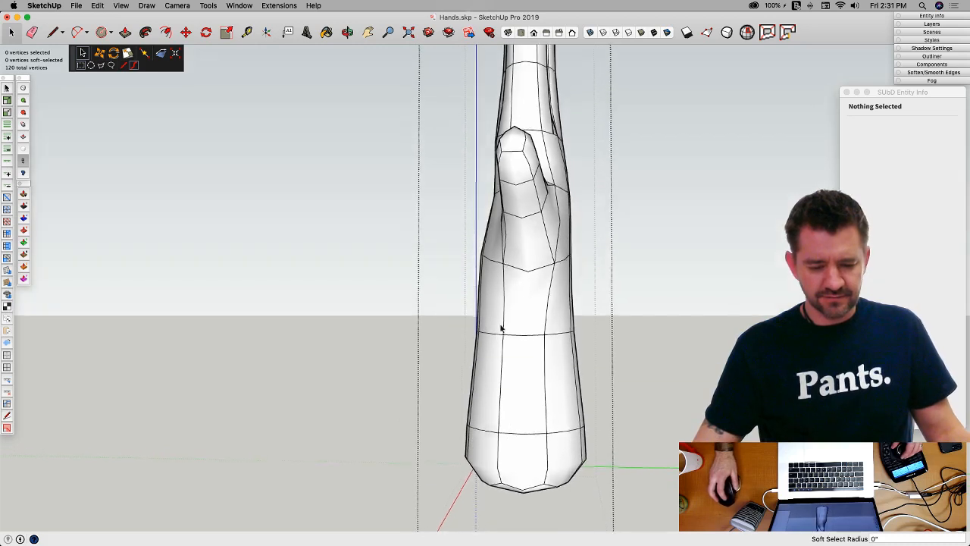
{"action": "key", "text": "space"}
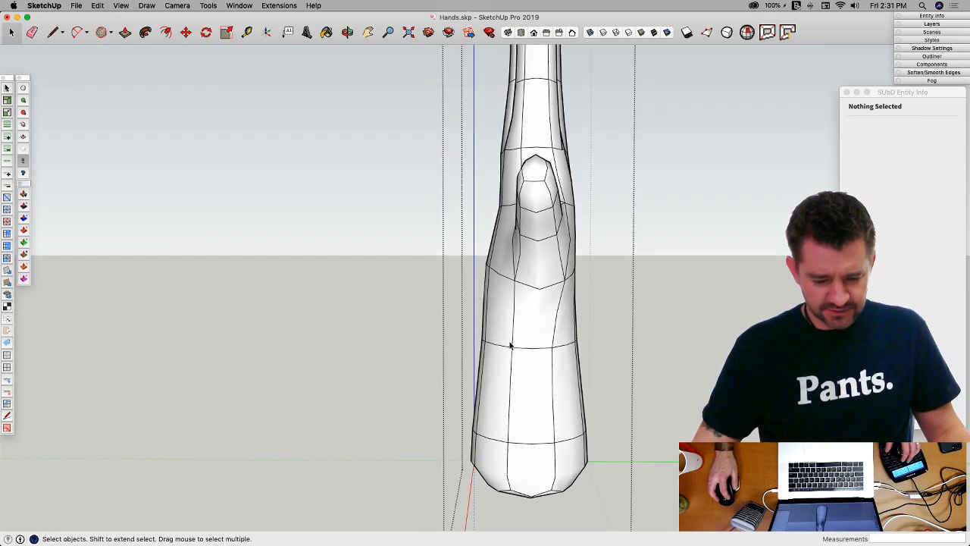
{"action": "key", "text": "s"}
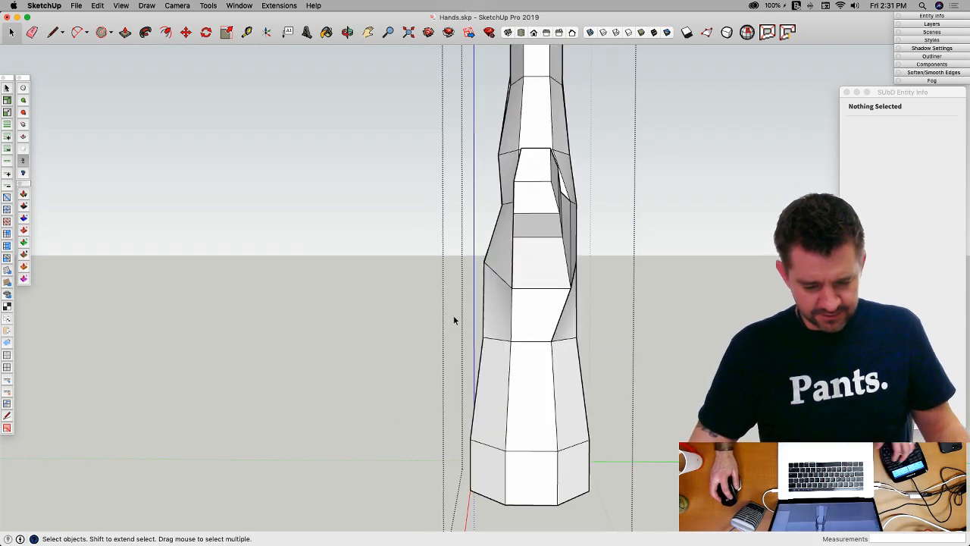
{"action": "left_click_drag", "start_coordinate": [453, 316], "coordinate": [512, 359]}
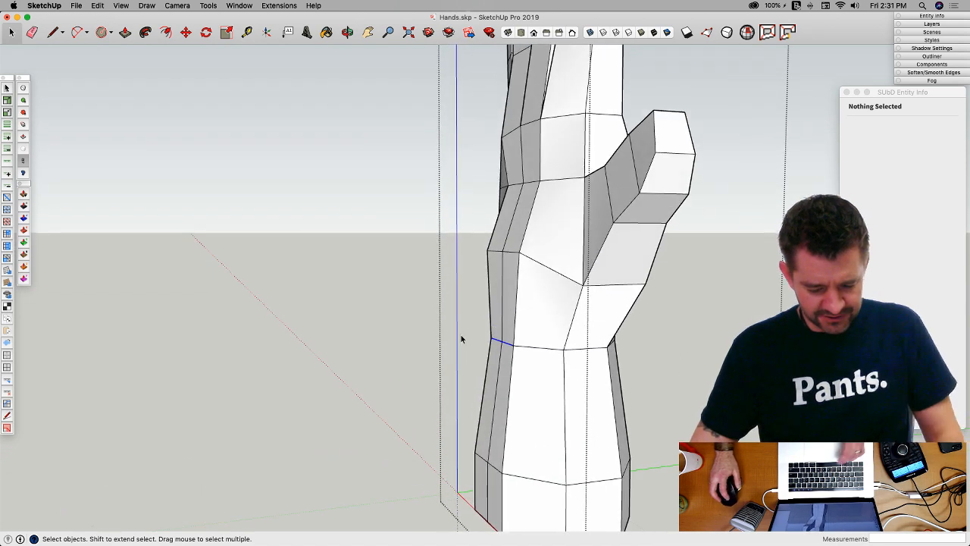
{"action": "key", "text": "v"}
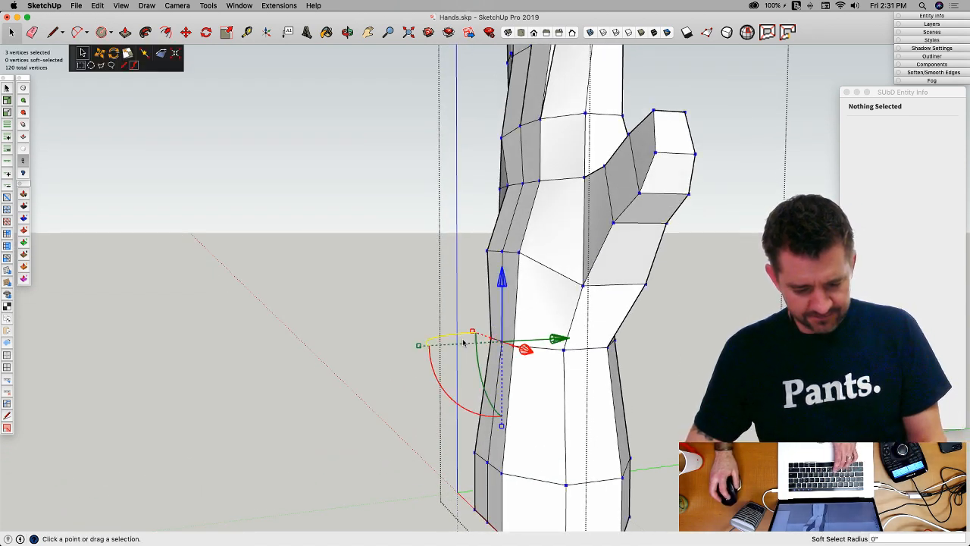
{"action": "left_click_drag", "start_coordinate": [566, 343], "coordinate": [667, 375]}
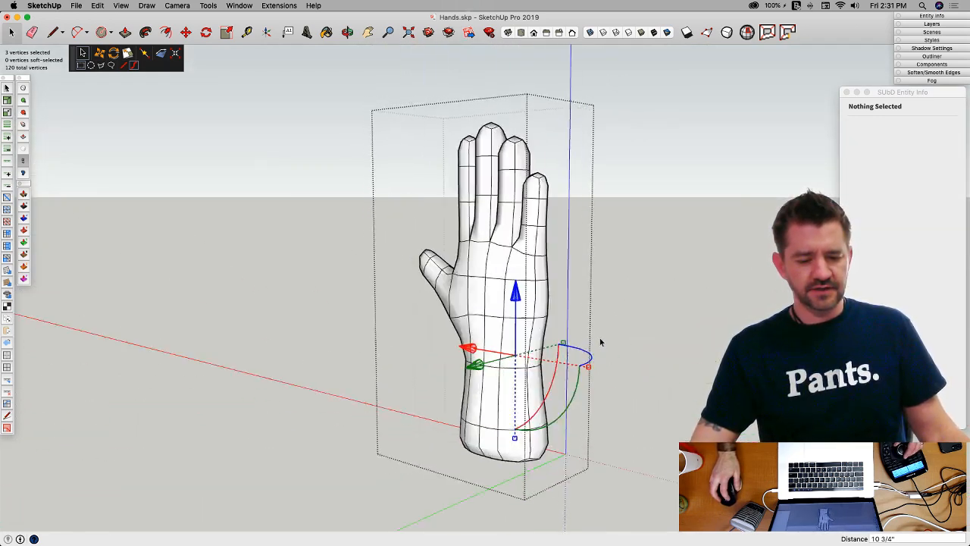
Step: Try to select the vertices of the index finger's two outer segments, closing the Vertex Tools error reports, and leave the hand group
{"action": "left_click", "coordinate": [632, 305]}
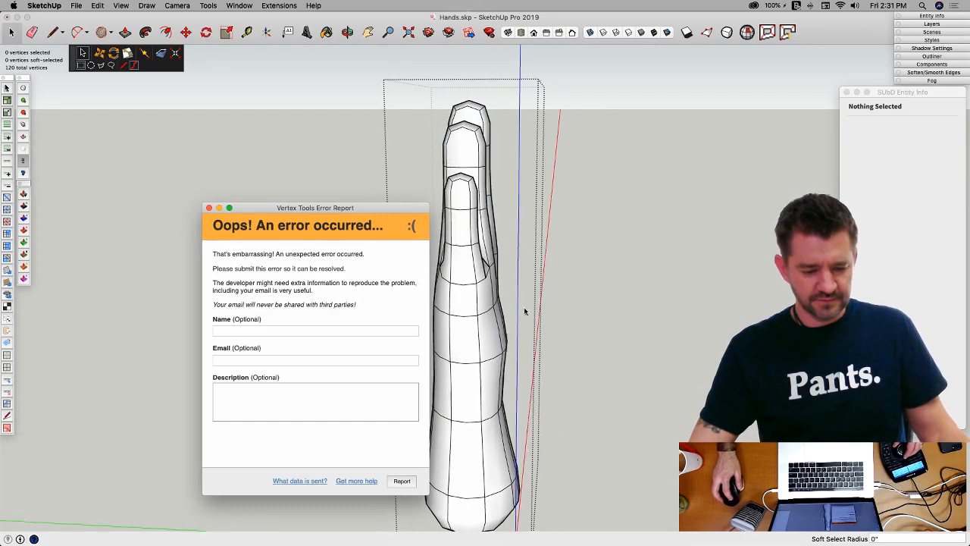
{"action": "left_click", "coordinate": [209, 208]}
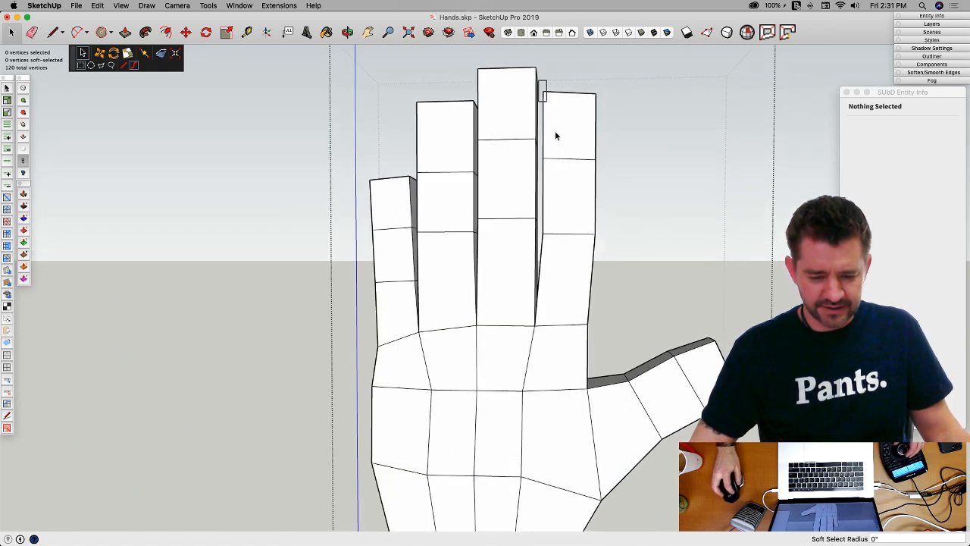
{"action": "left_click_drag", "start_coordinate": [612, 245], "coordinate": [613, 247]}
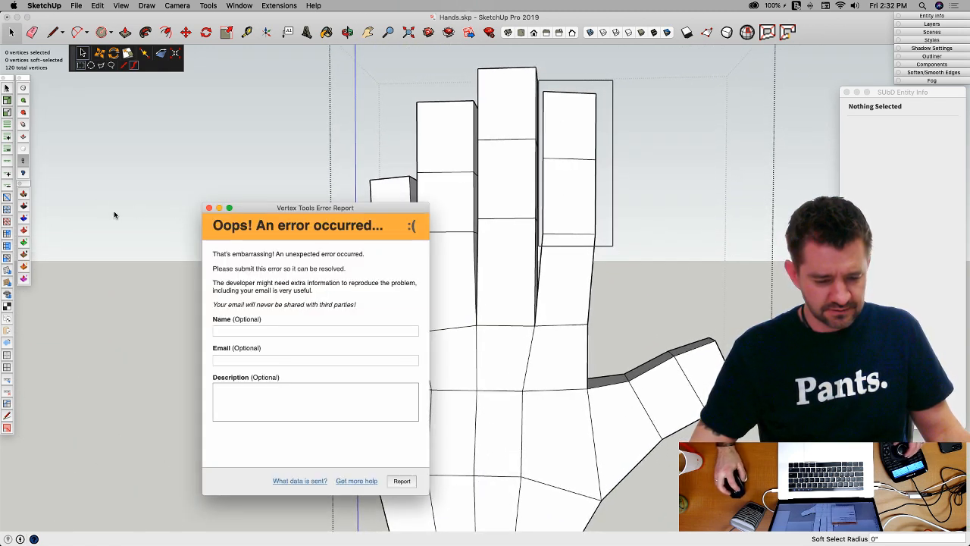
{"action": "left_click", "coordinate": [209, 209]}
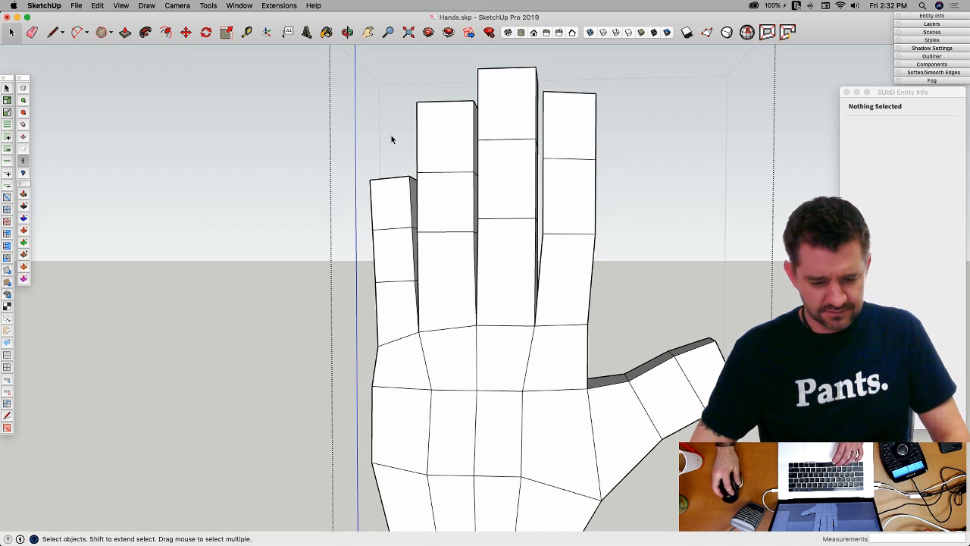
{"action": "left_click", "coordinate": [175, 139]}
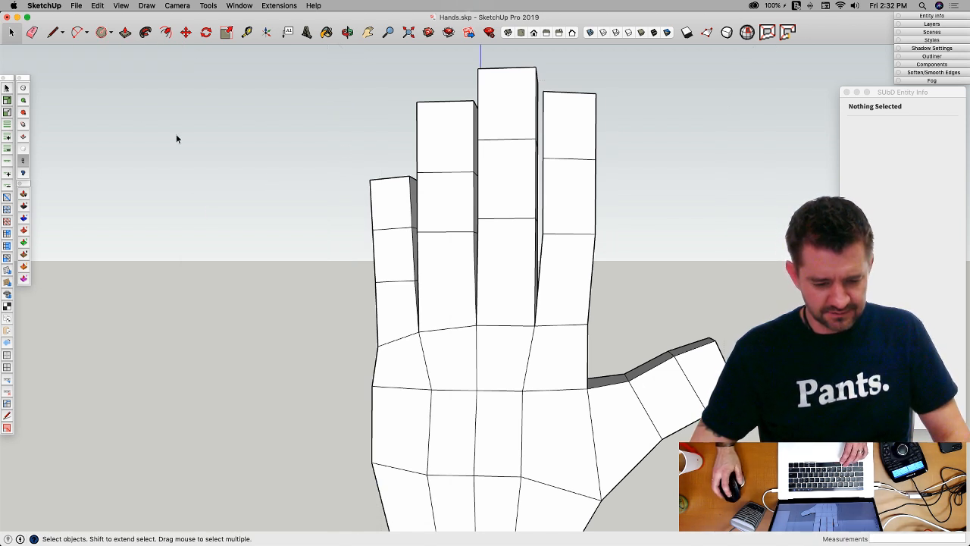
Step: Reopen the hand group, select the vertices of the index finger's two outer segments and rotate them about 38.5° toward the palm
{"action": "double_click", "coordinate": [549, 206]}
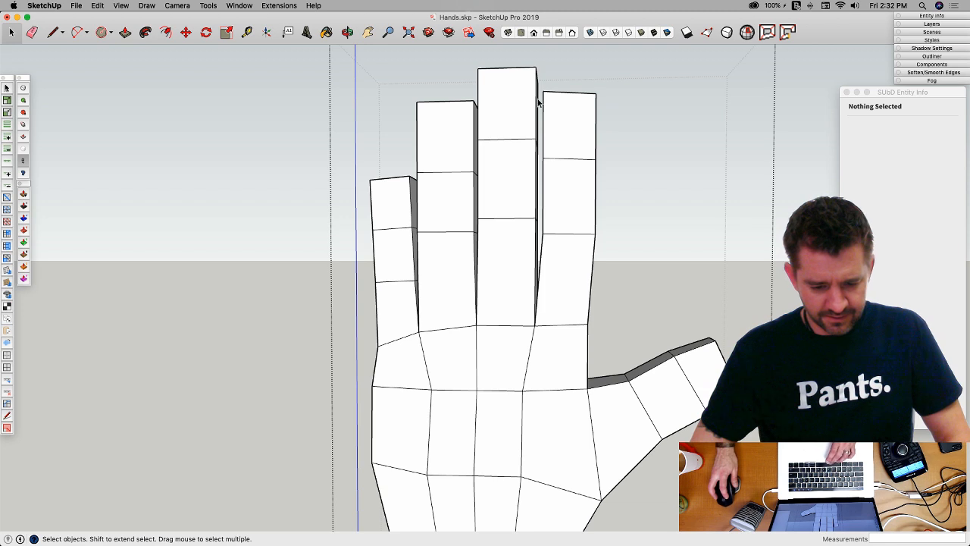
{"action": "left_click_drag", "start_coordinate": [613, 239], "coordinate": [616, 244]}
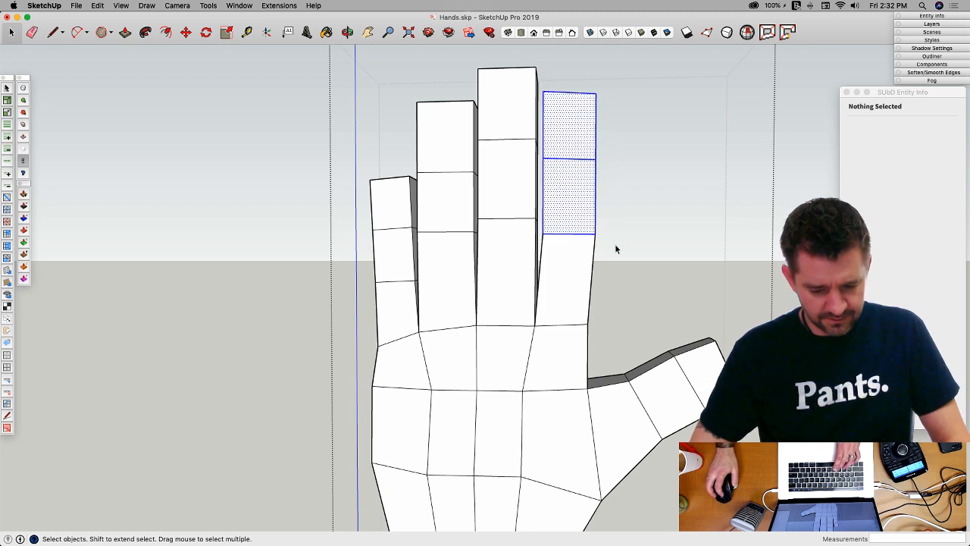
{"action": "key", "text": "v"}
{"action": "middle_click_drag", "start_coordinate": [615, 234], "coordinate": [445, 178]}
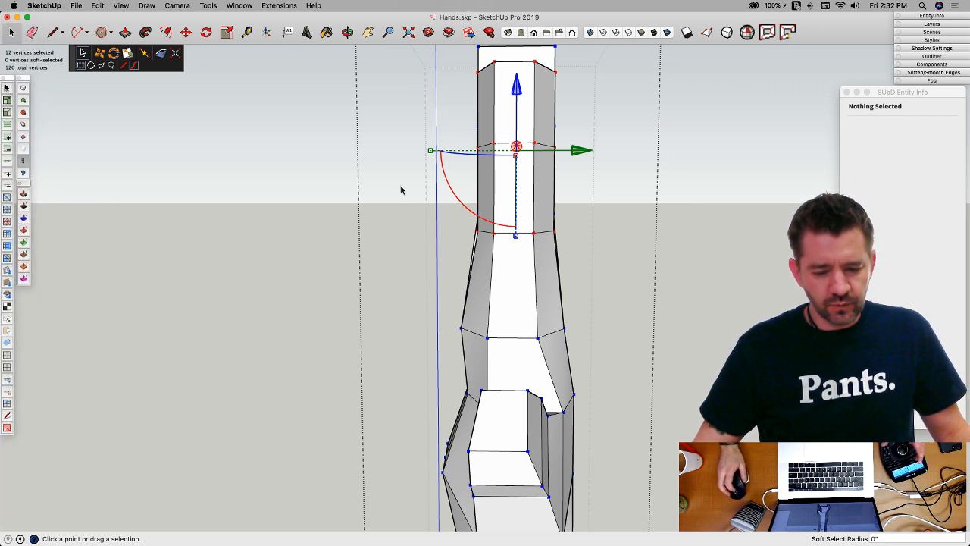
{"action": "mouse_move", "coordinate": [477, 151]}
{"action": "middle_mouse_down"}
{"action": "mouse_move", "coordinate": [563, 146]}
{"action": "mouse_move", "coordinate": [531, 159]}
{"action": "middle_mouse_up"}
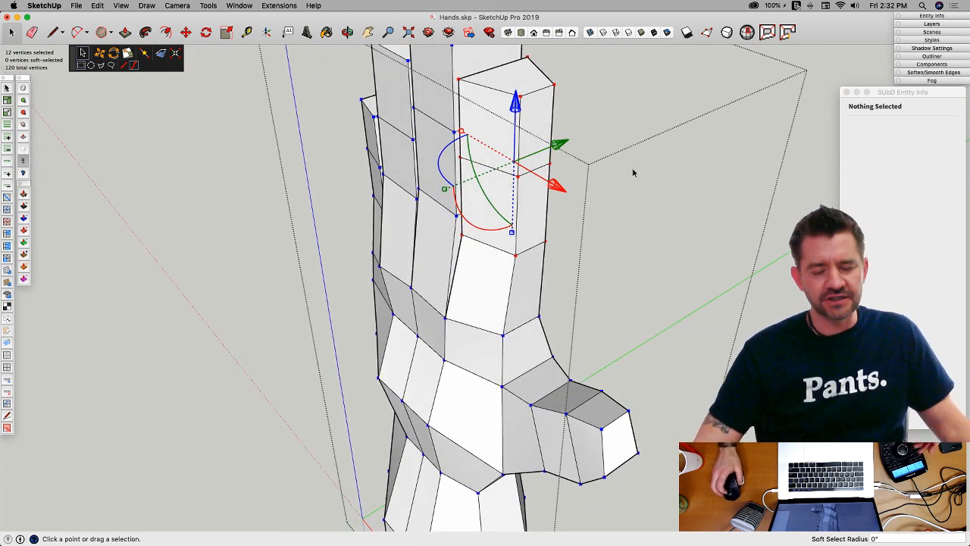
{"action": "mouse_move", "coordinate": [626, 170]}
{"action": "middle_mouse_down"}
{"action": "mouse_move", "coordinate": [493, 130]}
{"action": "mouse_move", "coordinate": [536, 135]}
{"action": "middle_mouse_up"}
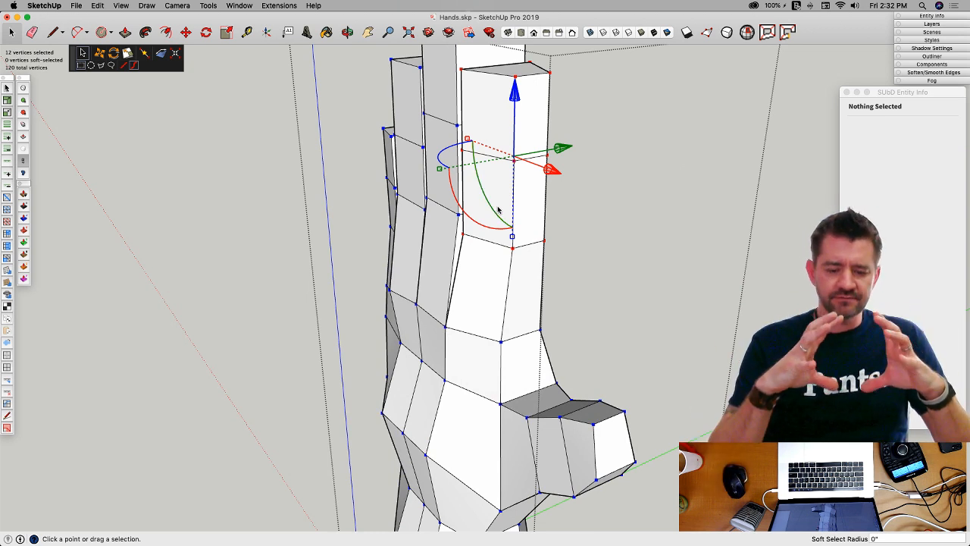
{"action": "middle_click_drag", "start_coordinate": [498, 210], "coordinate": [449, 190]}
{"action": "left_click", "coordinate": [449, 189]}
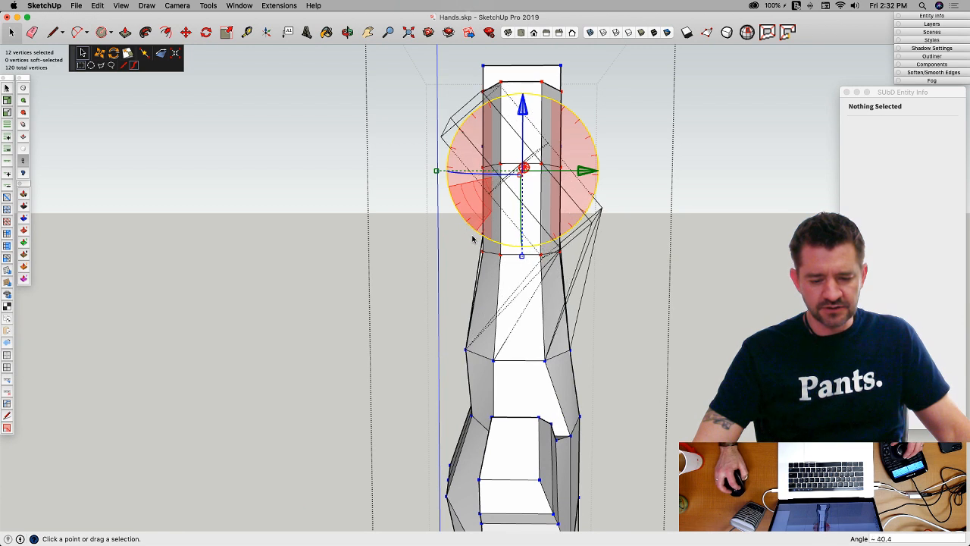
{"action": "left_click", "coordinate": [541, 273]}
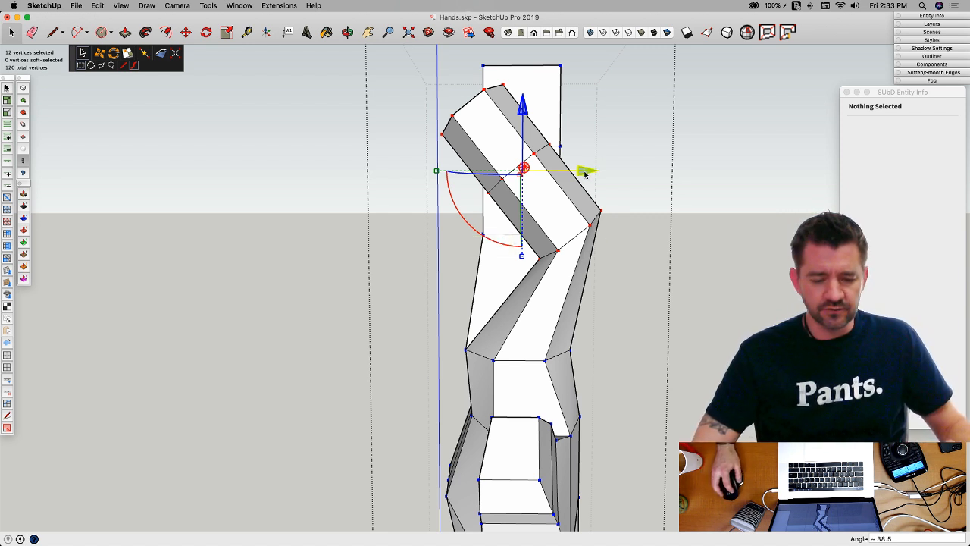
Step: Shift the index finger's outer segments about 2' 9/16" along the green axis toward the palm and lower them about 4 13/16"
{"action": "left_click_drag", "start_coordinate": [585, 175], "coordinate": [528, 170]}
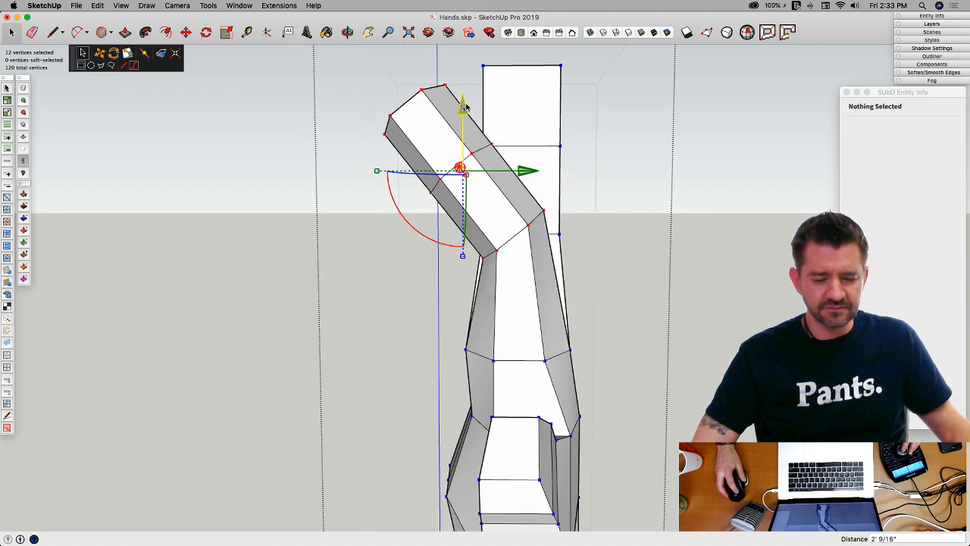
{"action": "left_click_drag", "start_coordinate": [464, 107], "coordinate": [464, 119]}
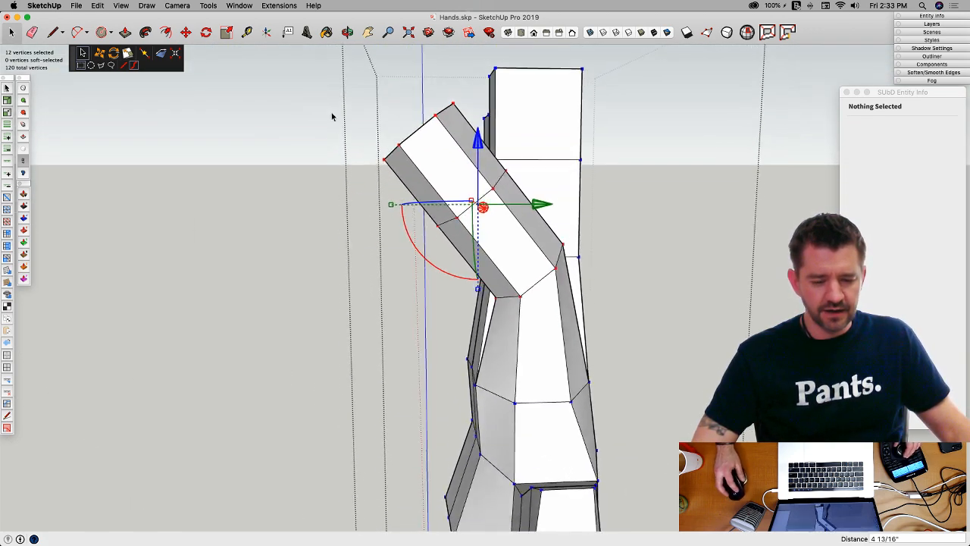
Step: Clear the vertex selection and select only the eight vertices of the index finger's tip segment
{"action": "left_click_drag", "start_coordinate": [320, 92], "coordinate": [427, 108]}
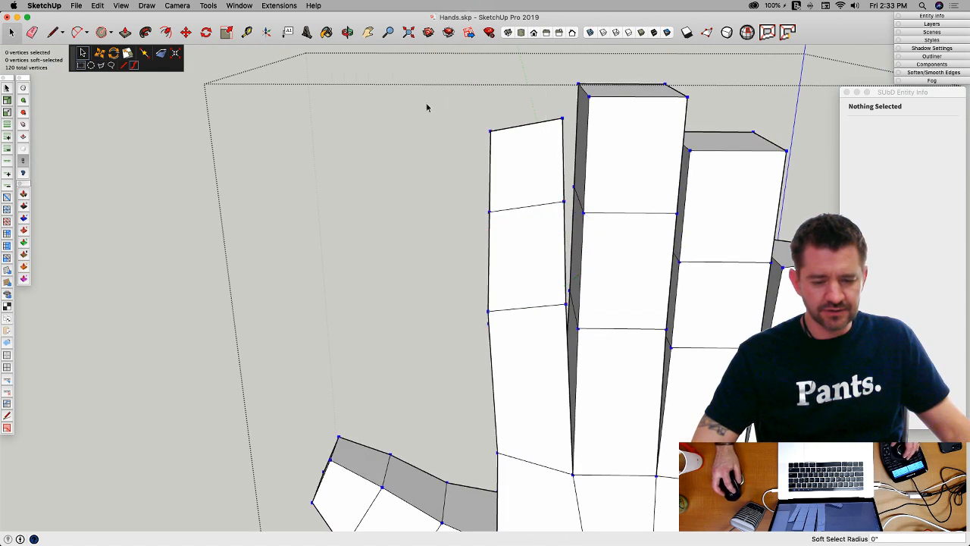
{"action": "left_click_drag", "start_coordinate": [569, 236], "coordinate": [568, 234]}
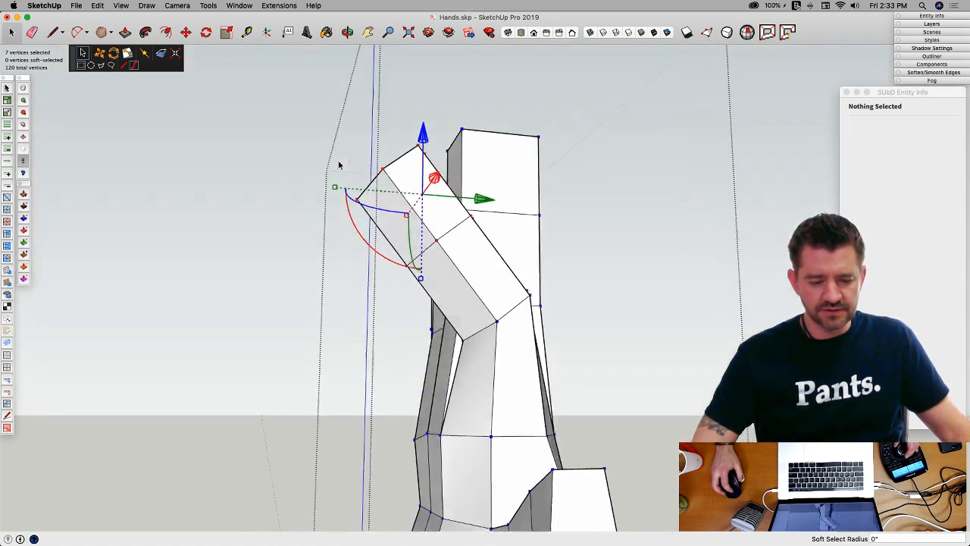
{"action": "middle_click_drag", "start_coordinate": [339, 164], "coordinate": [395, 280]}
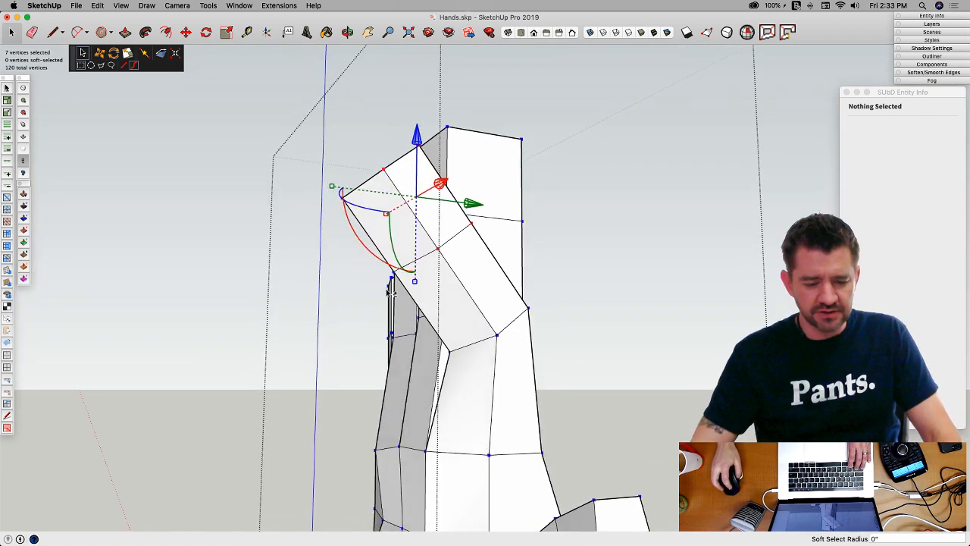
{"action": "middle_click_drag", "start_coordinate": [321, 271], "coordinate": [296, 268]}
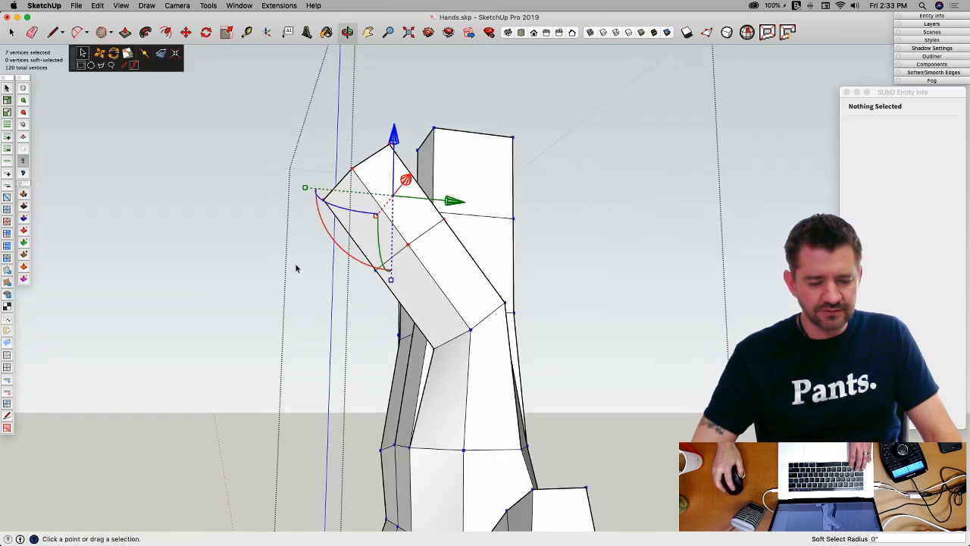
{"action": "left_click", "coordinate": [386, 289], "text": "shift"}
Step: In the right view, rotate the index fingertip segment further toward the palm, shift it along the green axis and lower it about 7 1/8"
{"action": "middle_click_drag", "start_coordinate": [483, 203], "coordinate": [395, 222]}
{"action": "key", "text": "super+4"}
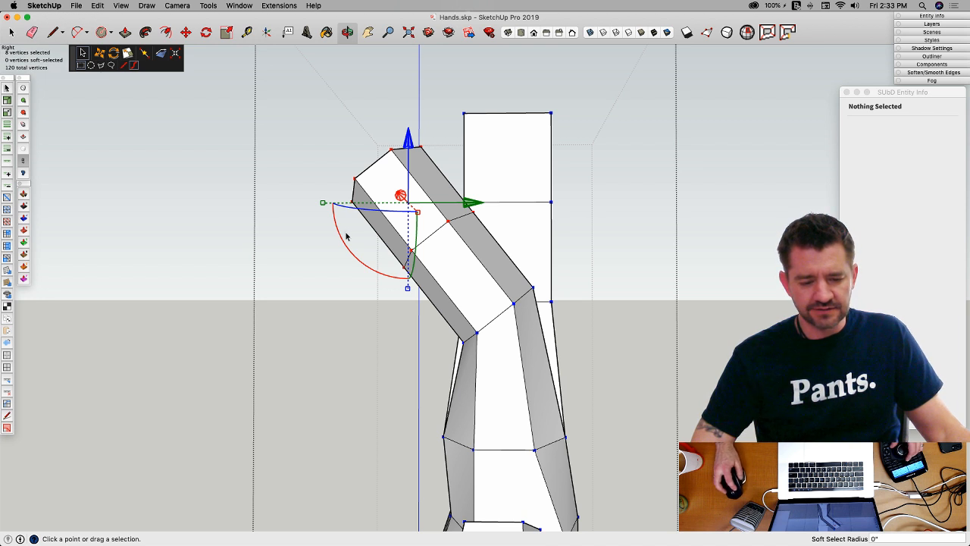
{"action": "left_click_drag", "start_coordinate": [343, 245], "coordinate": [362, 319]}
{"action": "left_click_drag", "start_coordinate": [477, 205], "coordinate": [453, 205]}
{"action": "left_click_drag", "start_coordinate": [384, 148], "coordinate": [385, 168]}
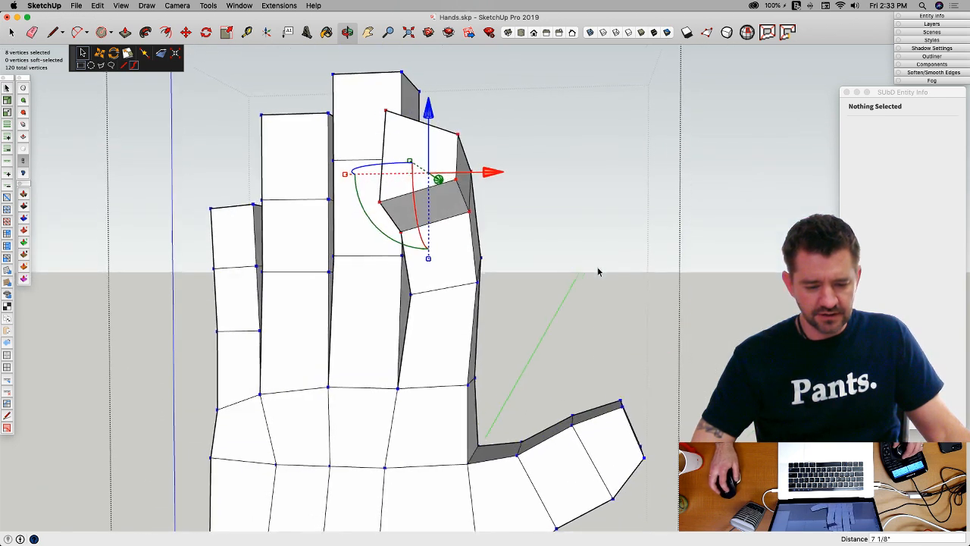
Step: Turn on the subdivision preview at a higher subdivision level and clear the vertex selection, closing the error report
{"action": "key", "text": "y"}
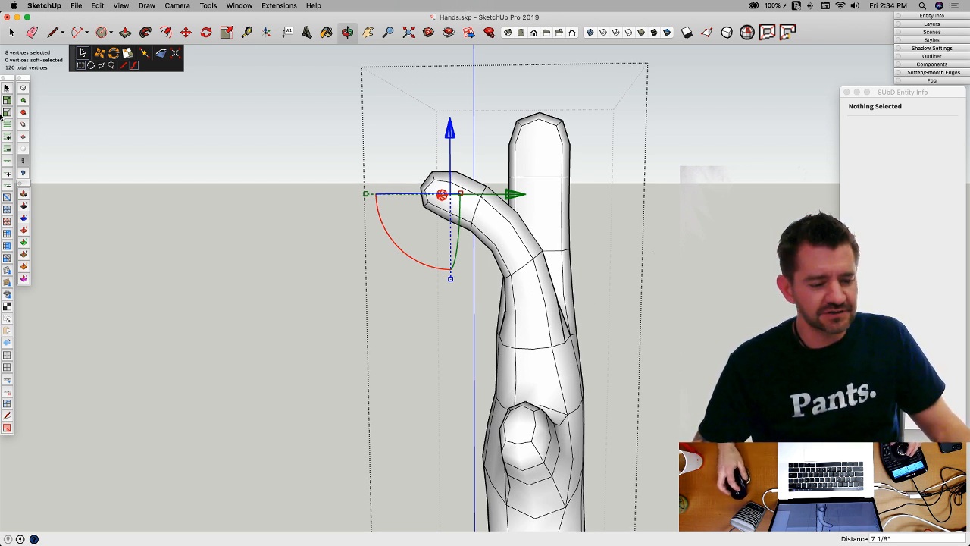
{"action": "left_click", "coordinate": [24, 101]}
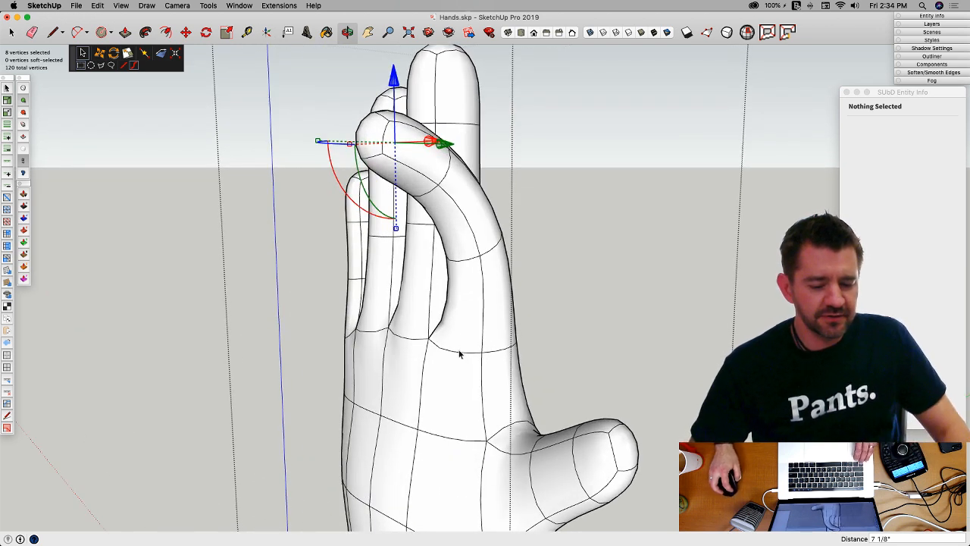
{"action": "left_click", "coordinate": [459, 353]}
{"action": "left_click", "coordinate": [208, 208]}
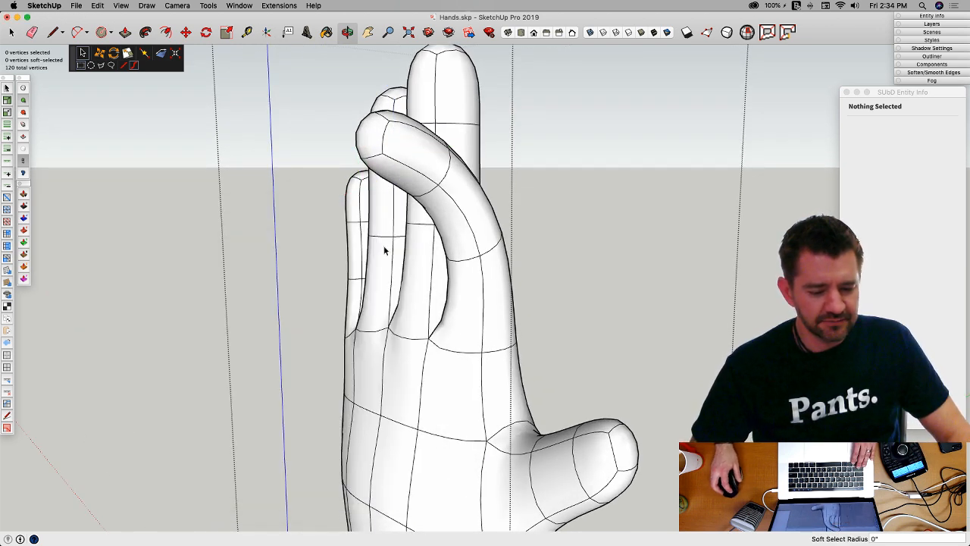
Step: Select the three edges across the palm side of the index finger's joints and set their crease sharpness to 1.00
{"action": "key", "text": "space"}
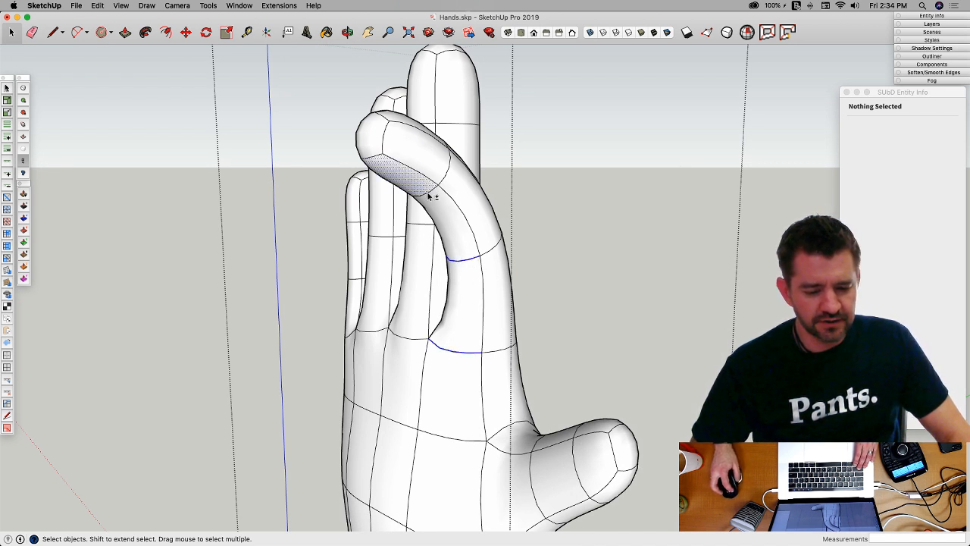
{"action": "left_click", "coordinate": [23, 125]}
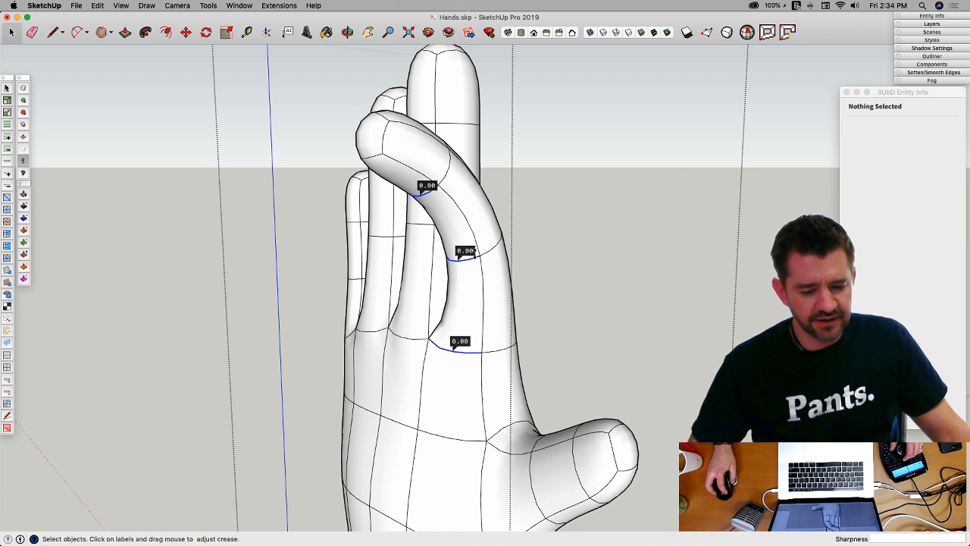
{"action": "left_click_drag", "start_coordinate": [475, 253], "coordinate": [476, 180]}
{"action": "left_click_drag", "start_coordinate": [481, 145], "coordinate": [480, 144]}
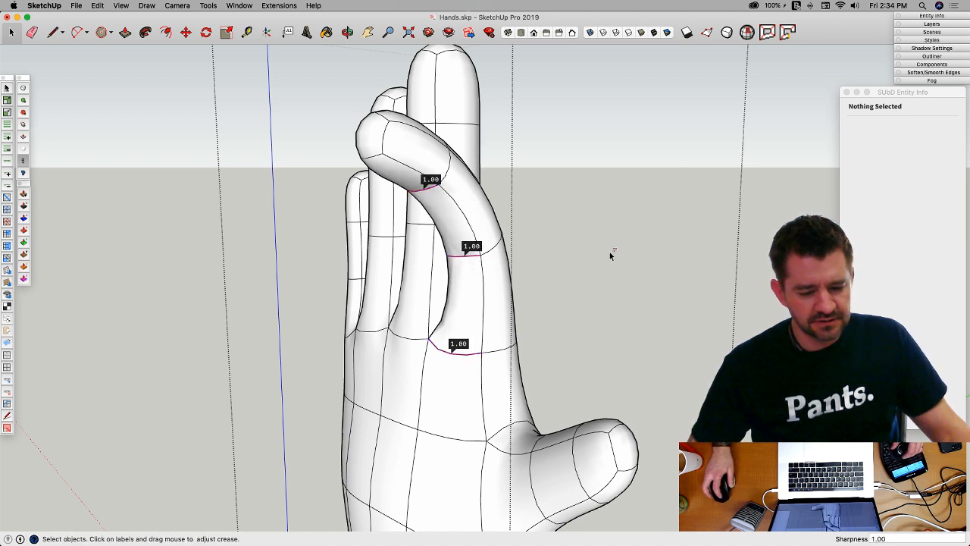
Step: Select the three edges across the back of the index finger's joints and set their crease sharpness to 1.00
{"action": "key", "text": "space"}
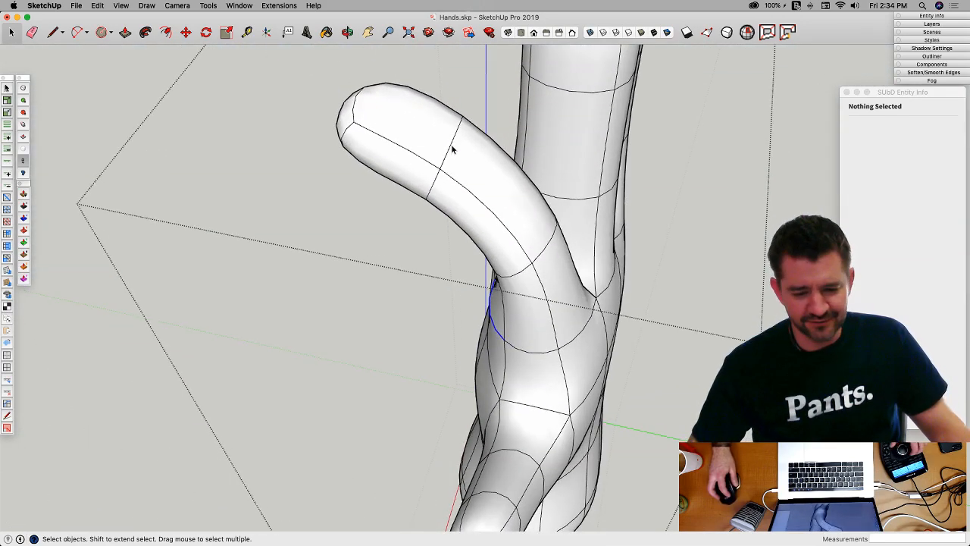
{"action": "left_click", "coordinate": [452, 145]}
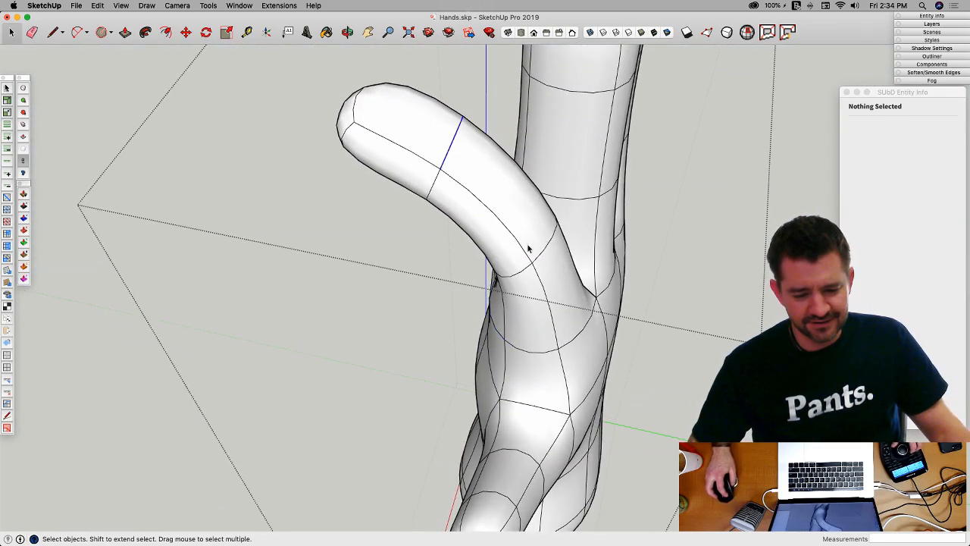
{"action": "left_click", "coordinate": [541, 253], "text": "shift"}
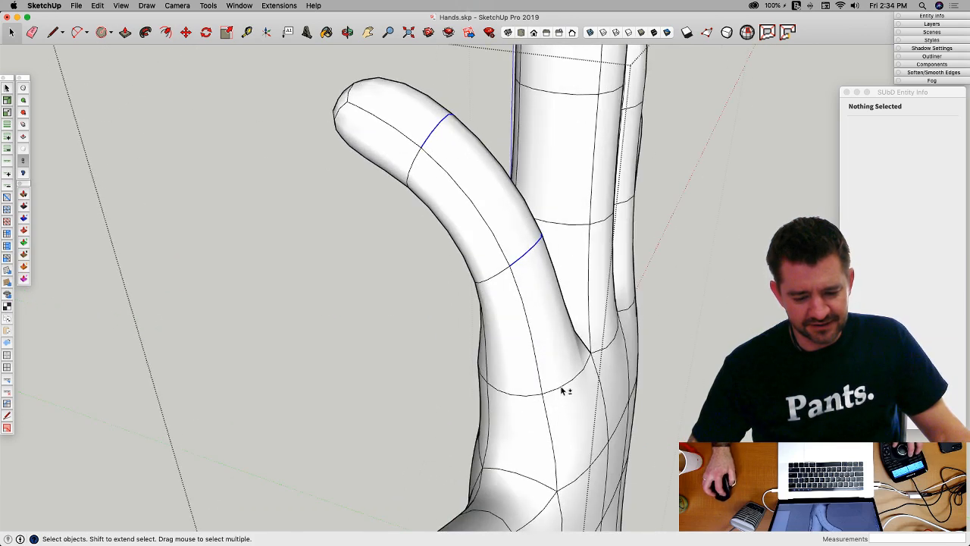
{"action": "left_click", "coordinate": [563, 390], "text": "shift"}
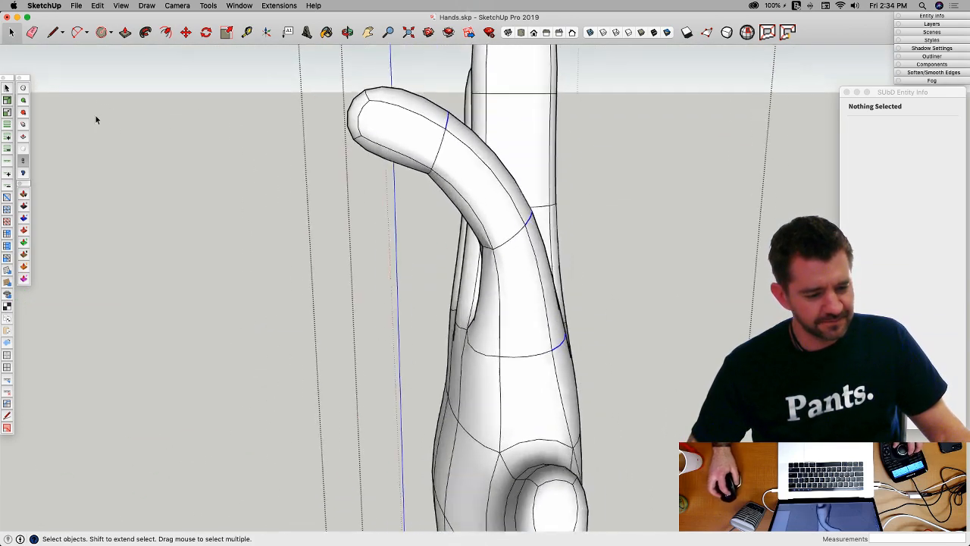
{"action": "left_click", "coordinate": [23, 124]}
{"action": "left_click_drag", "start_coordinate": [453, 101], "coordinate": [447, 44]}
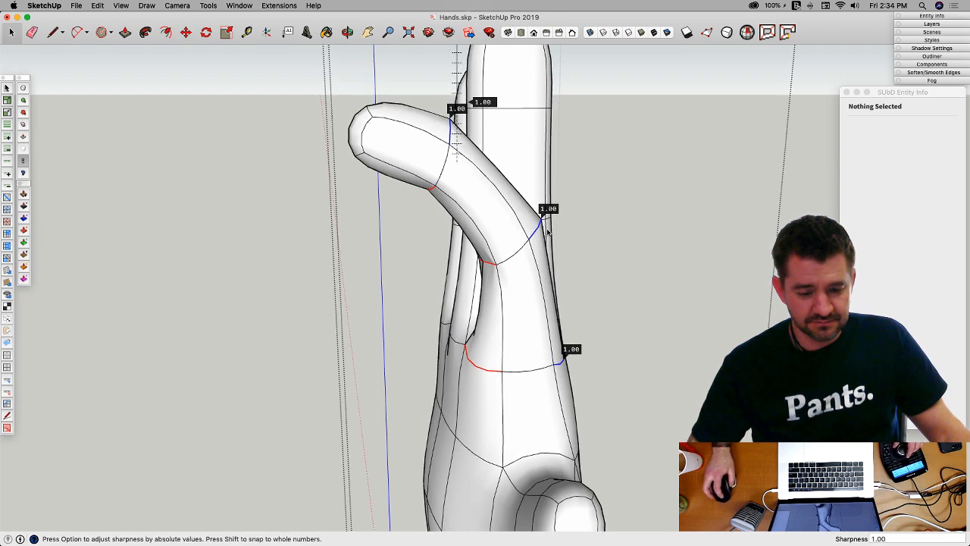
{"action": "left_click", "coordinate": [633, 248]}
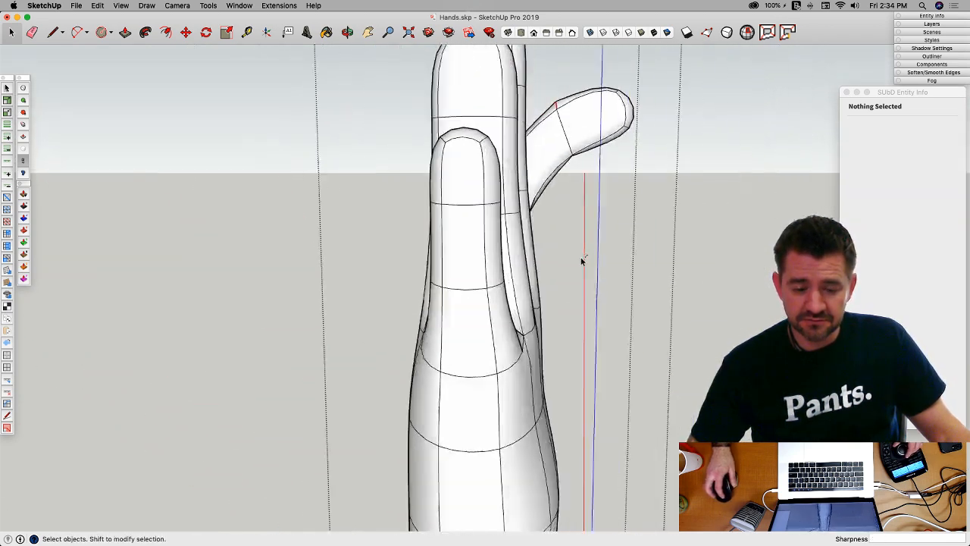
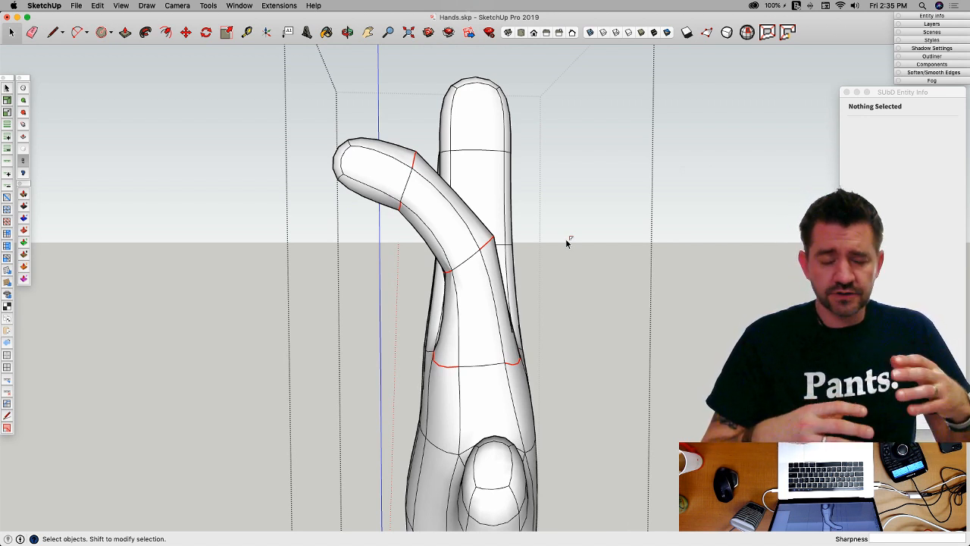
Step: Leave the Crease tool and turn off the subdivision preview to expose the control mesh at the wrist's base
{"action": "key", "text": "space"}
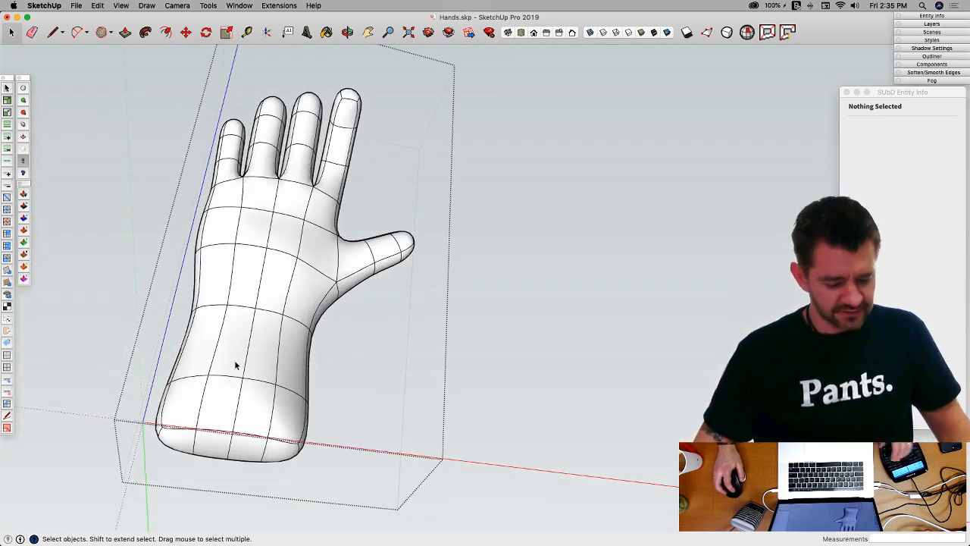
{"action": "key", "text": "u"}
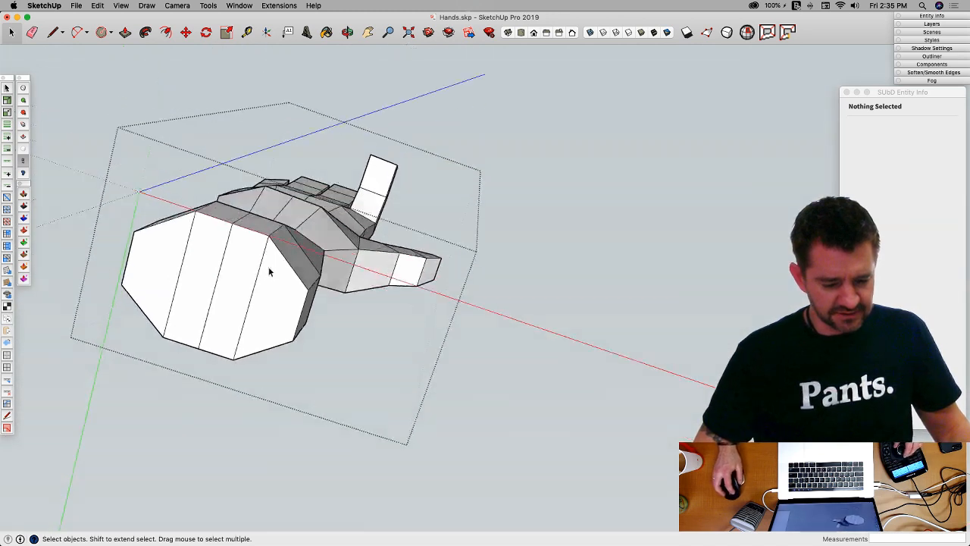
Step: Set the crease sharpness of the edges around the wrist's open base to 1.00 and turn the subdivision preview back on
{"action": "left_click", "coordinate": [311, 354]}
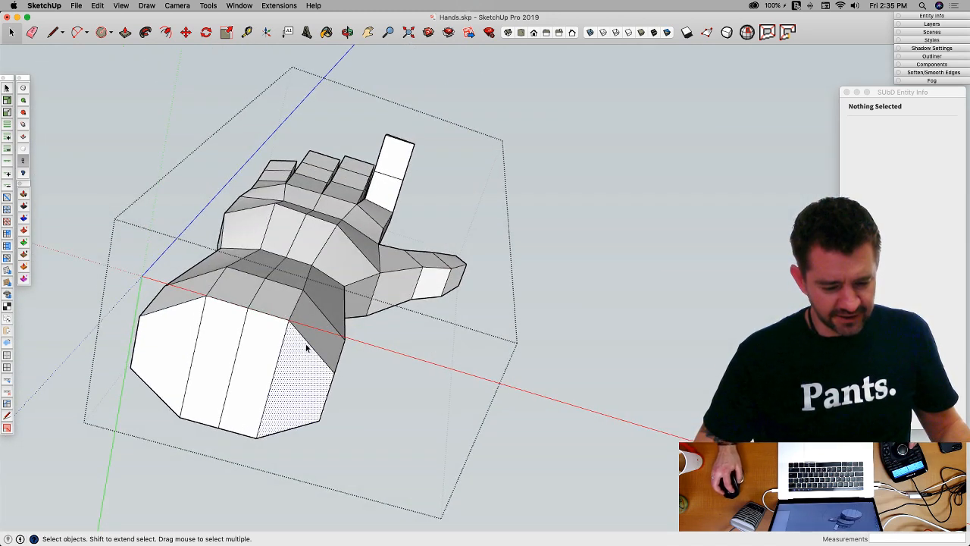
{"action": "left_click", "coordinate": [307, 345]}
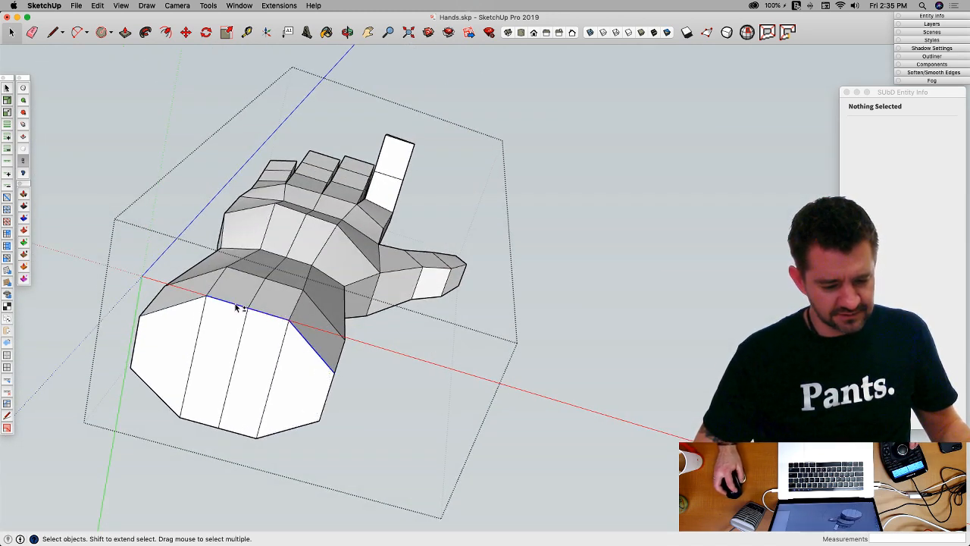
{"action": "left_click", "coordinate": [163, 324], "text": "shift"}
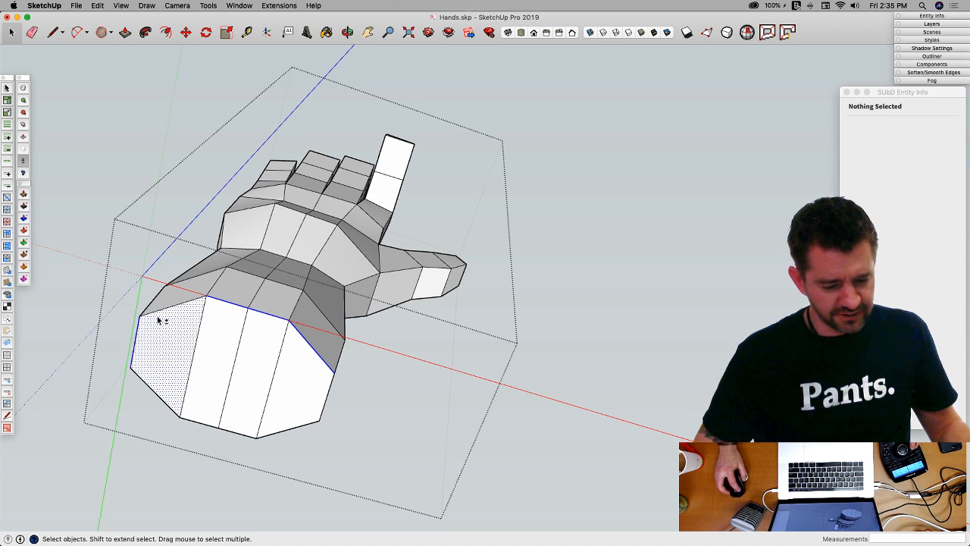
{"action": "left_click", "coordinate": [168, 348], "text": "shift"}
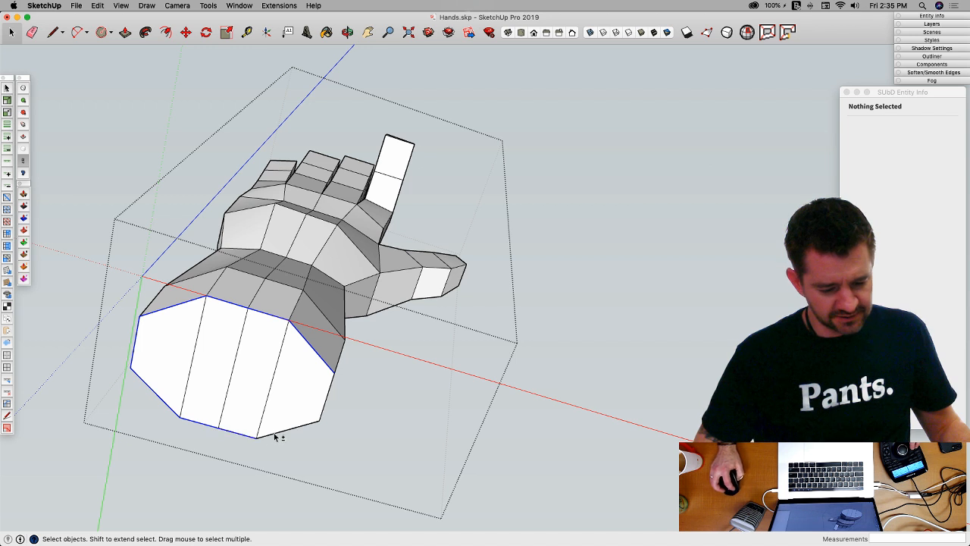
{"action": "left_click", "coordinate": [23, 136]}
{"action": "left_click_drag", "start_coordinate": [279, 304], "coordinate": [270, 89]}
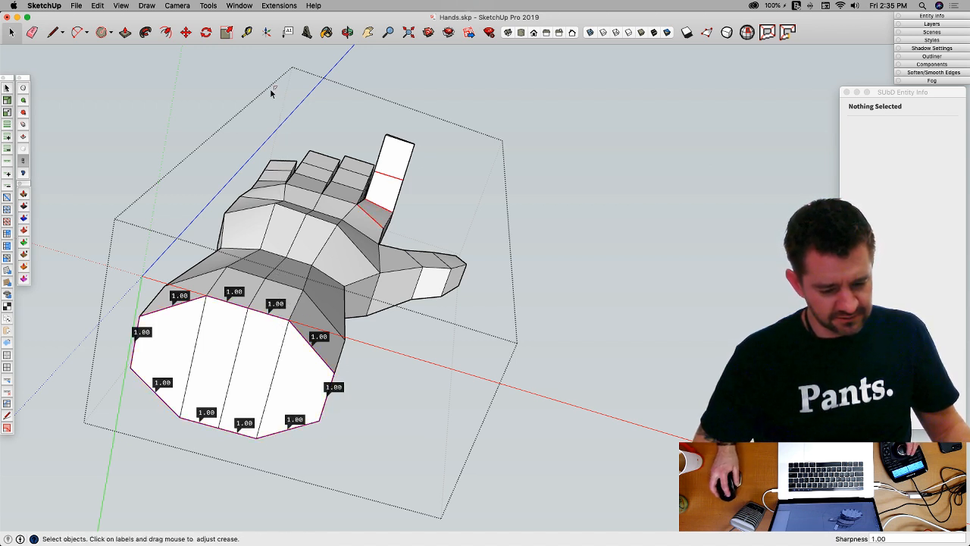
{"action": "key", "text": "space"}
{"action": "key", "text": "u"}
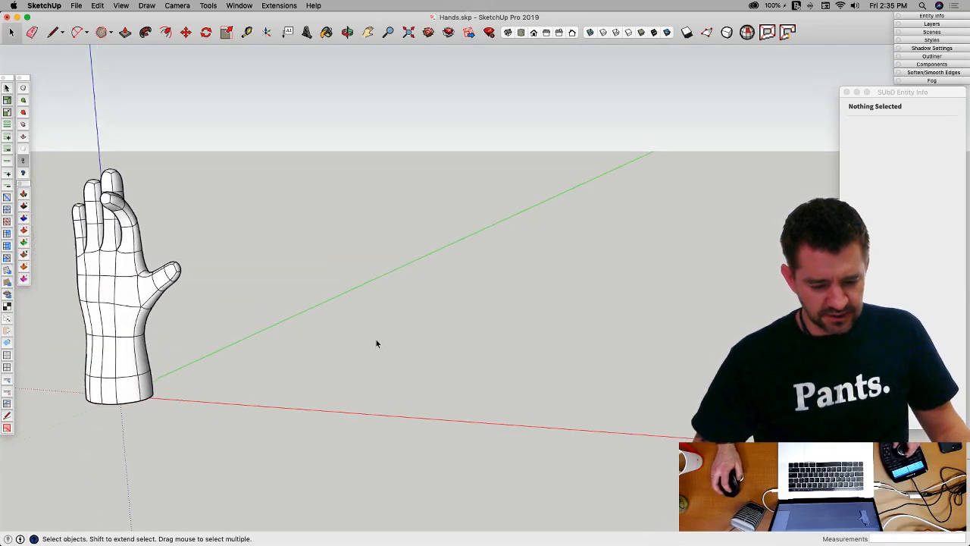
Step: Draw a rectangle across the red axis beside the hand and extrude it into a box about 10' 9" tall
{"action": "key", "text": "r"}
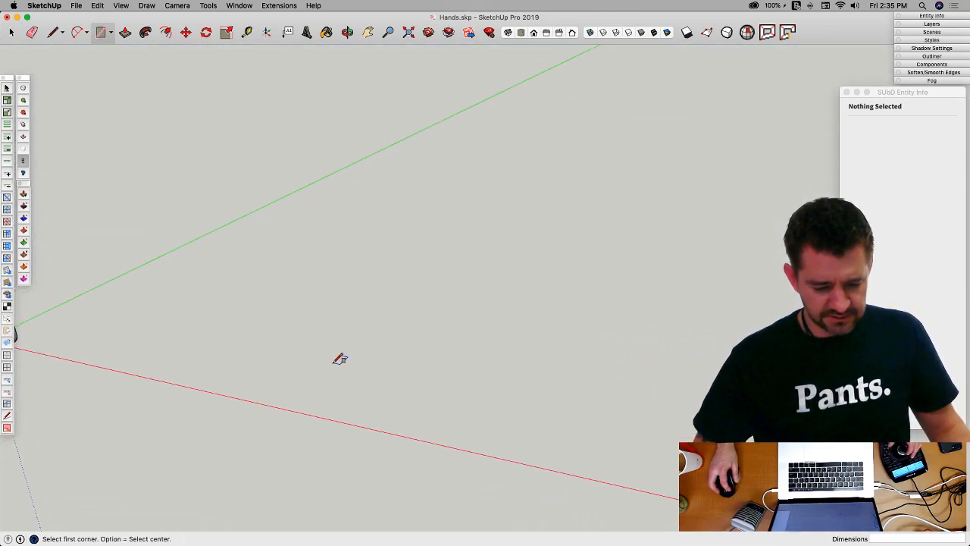
{"action": "left_click", "coordinate": [332, 364]}
{"action": "left_click", "coordinate": [359, 449]}
{"action": "key", "text": "p"}
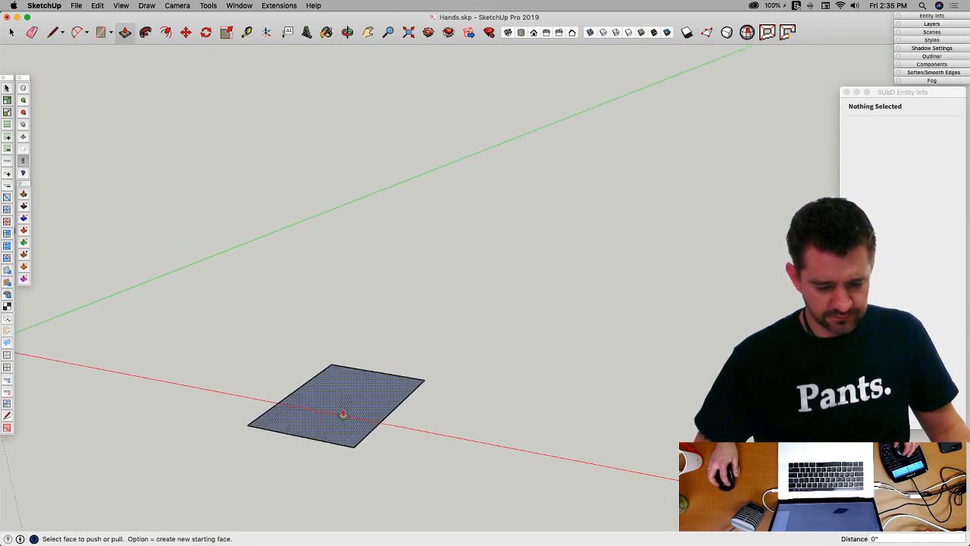
{"action": "left_click_drag", "start_coordinate": [340, 411], "coordinate": [331, 329]}
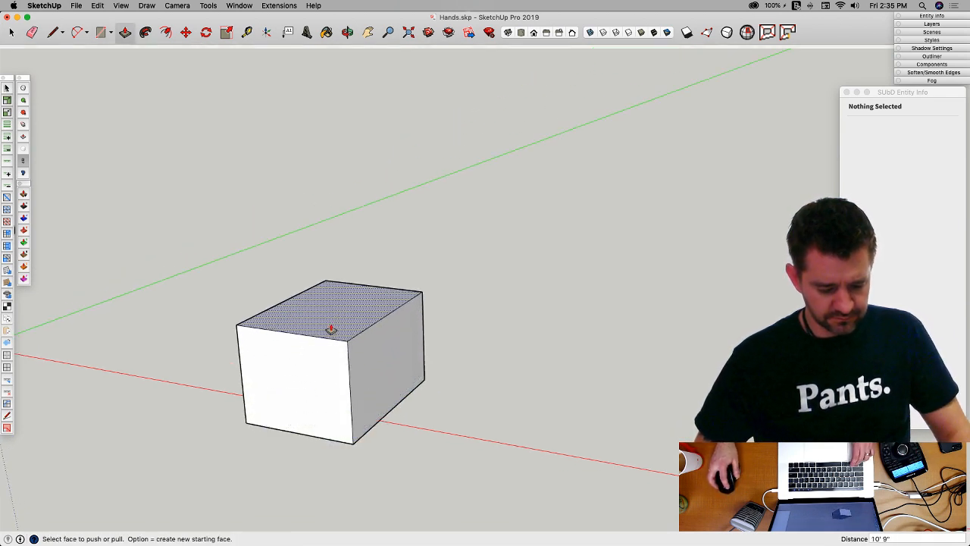
{"action": "left_click", "coordinate": [332, 329]}
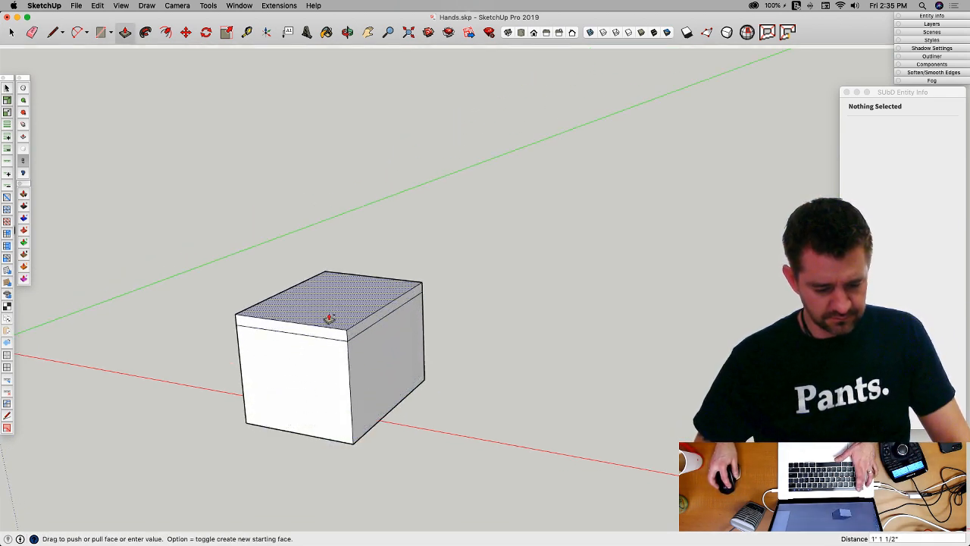
{"action": "key", "text": "Escape"}
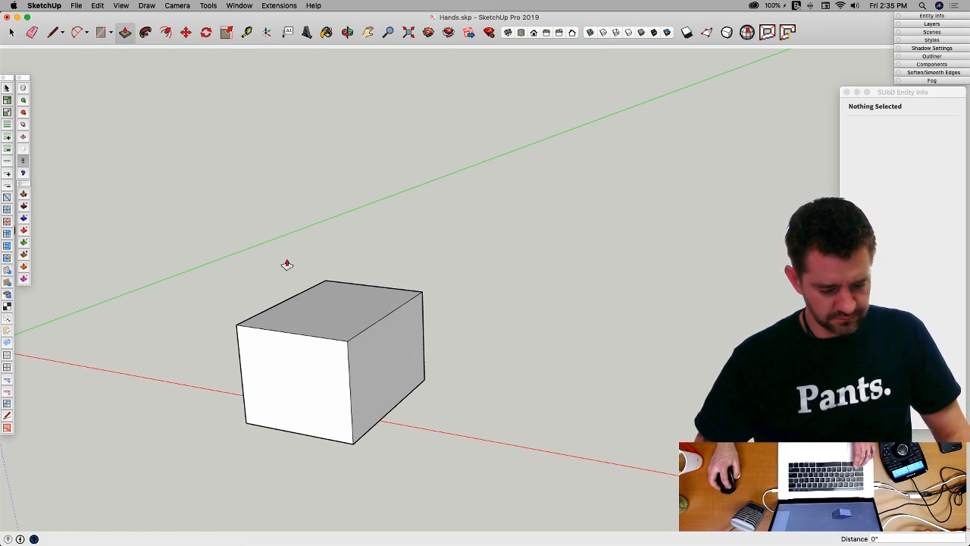
Step: Raise the box's top about 2' and stack four new sections on it, alternating thin joint bands with tall segments
{"action": "left_click_drag", "start_coordinate": [308, 319], "coordinate": [308, 300]}
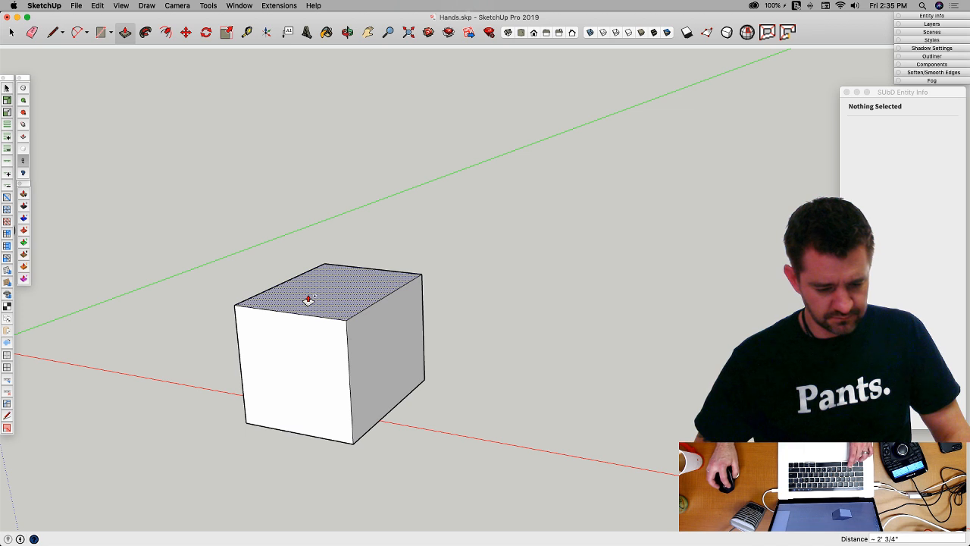
{"action": "left_click_drag", "start_coordinate": [306, 290], "coordinate": [288, 65], "text": "alt"}
{"action": "key", "text": "space"}
Step: Draw a second rectangle beside the banded block and extrude it into a box about 14' 5" tall
{"action": "middle_click_drag", "start_coordinate": [479, 303], "coordinate": [333, 400]}
{"action": "key", "text": "r"}
{"action": "left_click", "coordinate": [284, 438]}
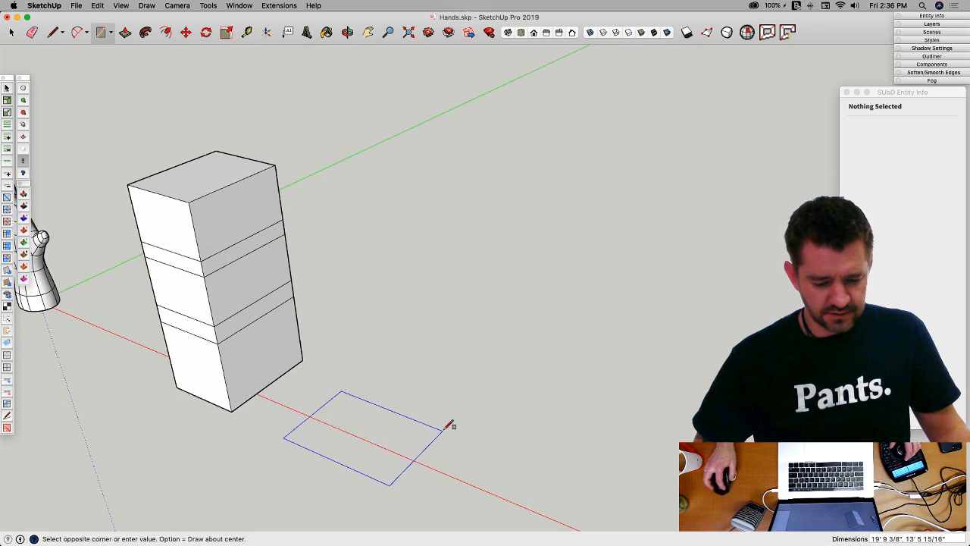
{"action": "left_click", "coordinate": [426, 403]}
{"action": "middle_click_drag", "start_coordinate": [426, 403], "coordinate": [335, 411]}
{"action": "key", "text": "p"}
{"action": "left_click_drag", "start_coordinate": [335, 411], "coordinate": [316, 330]}
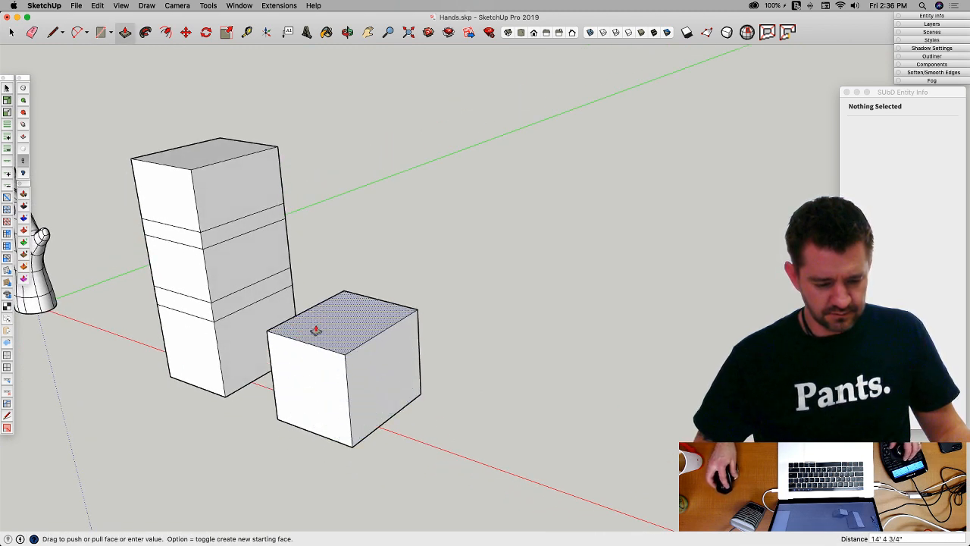
{"action": "left_click", "coordinate": [316, 330]}
Step: Extrude two more tall sections from the second box's top, with single edge loops and no joint bands between them
{"action": "left_click", "coordinate": [23, 124]}
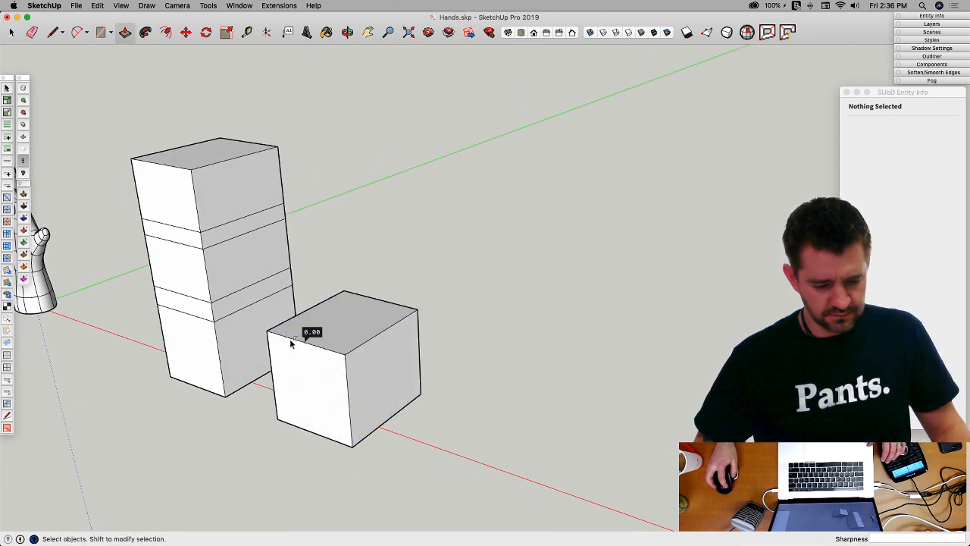
{"action": "left_click", "coordinate": [22, 139]}
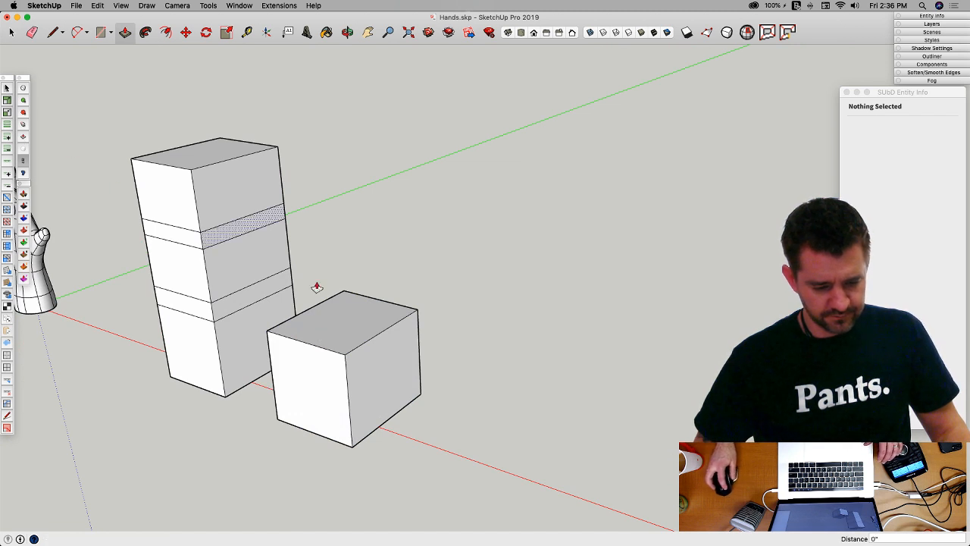
{"action": "left_click", "coordinate": [352, 327]}
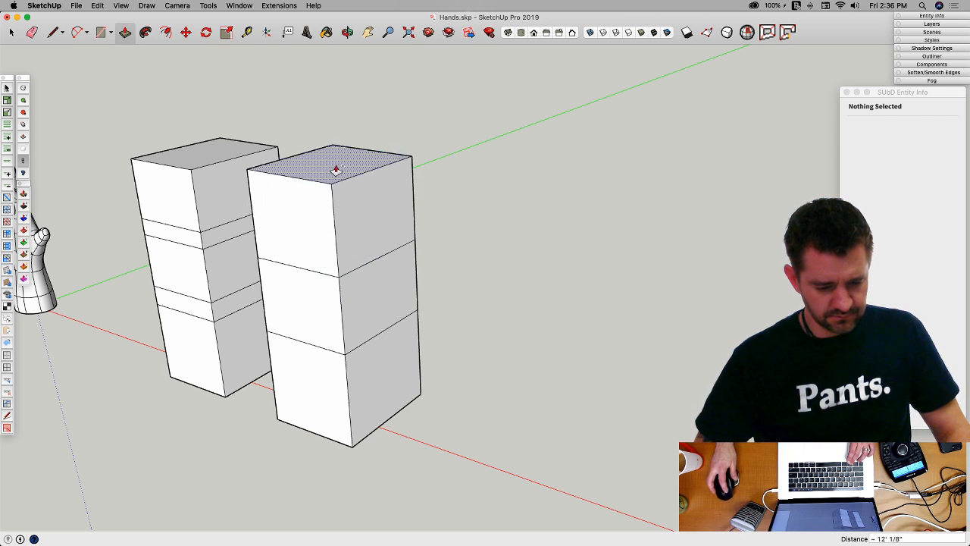
{"action": "left_click", "coordinate": [336, 157]}
{"action": "key", "text": "space"}
Step: Select the vertices of the second block's upper two sections and rotate them to bend the block at its lower joint
{"action": "middle_click_drag", "start_coordinate": [466, 252], "coordinate": [402, 85]}
{"action": "left_click_drag", "start_coordinate": [402, 85], "coordinate": [576, 236]}
{"action": "scroll", "coordinate": [576, 236], "scroll_direction": "up", "scroll_amount": 3}
{"action": "middle_click_drag", "start_coordinate": [469, 194], "coordinate": [333, 108]}
{"action": "left_click_drag", "start_coordinate": [332, 90], "coordinate": [518, 323]}
{"action": "key", "text": "v"}
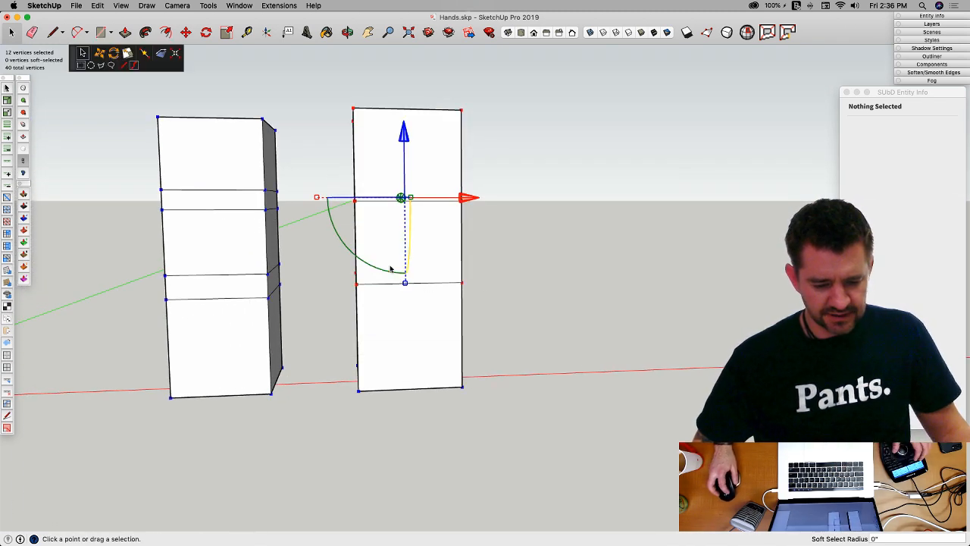
{"action": "left_click_drag", "start_coordinate": [350, 249], "coordinate": [344, 216]}
Step: Rotate the second block's top section vertices about 27 degrees further, shift them along the red axis, and clear the selection
{"action": "key", "text": "space"}
{"action": "left_click_drag", "start_coordinate": [344, 61], "coordinate": [530, 239]}
{"action": "key", "text": "v"}
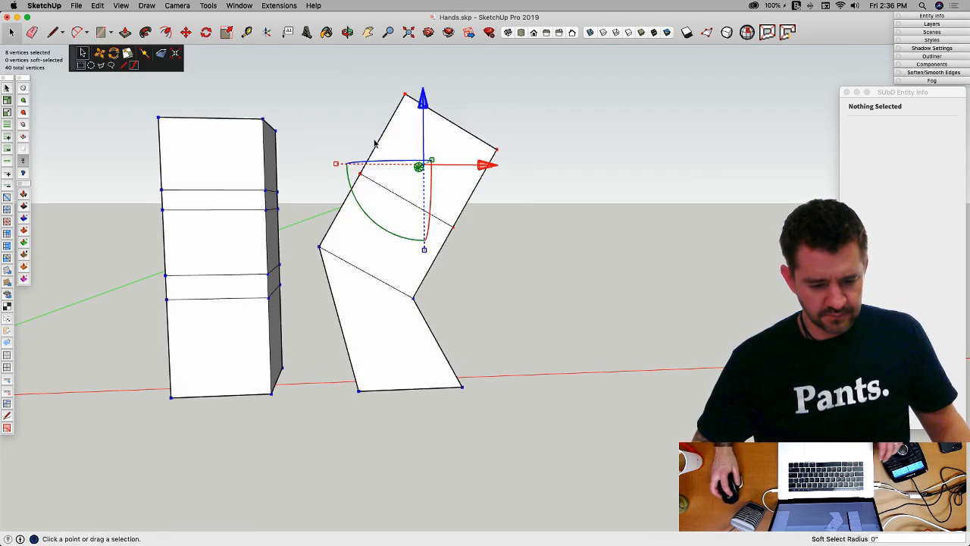
{"action": "left_click_drag", "start_coordinate": [350, 189], "coordinate": [371, 190]}
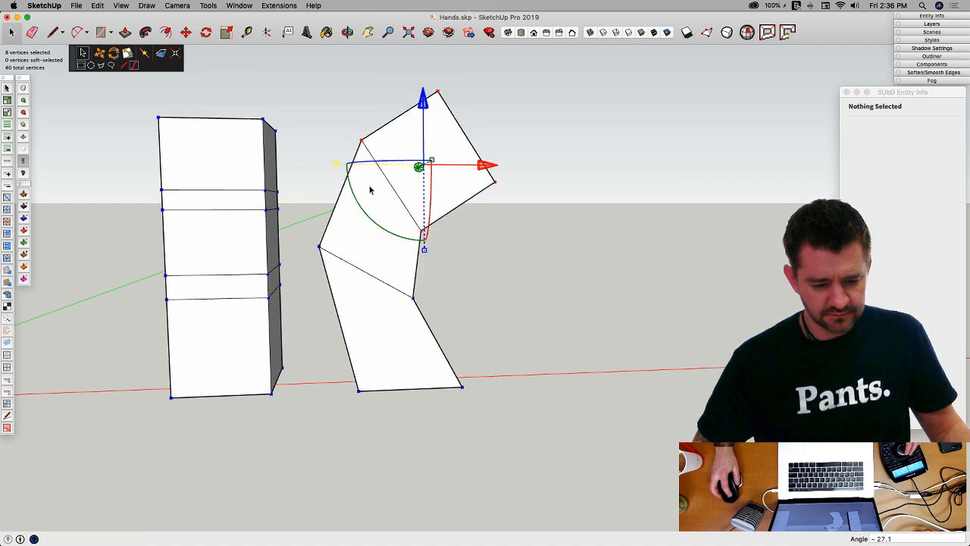
{"action": "left_click_drag", "start_coordinate": [483, 167], "coordinate": [515, 166]}
{"action": "left_click", "coordinate": [513, 328]}
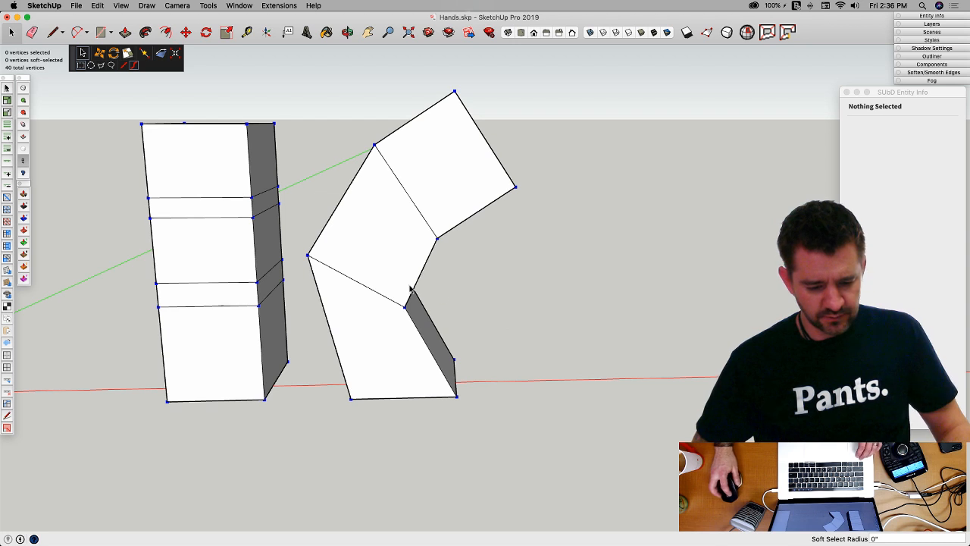
Step: Group the bent single-loop block, subdivide it and raise the subdivision to 3 iterations, then clear the selection
{"action": "key", "text": "space"}
{"action": "triple_click", "coordinate": [401, 282]}
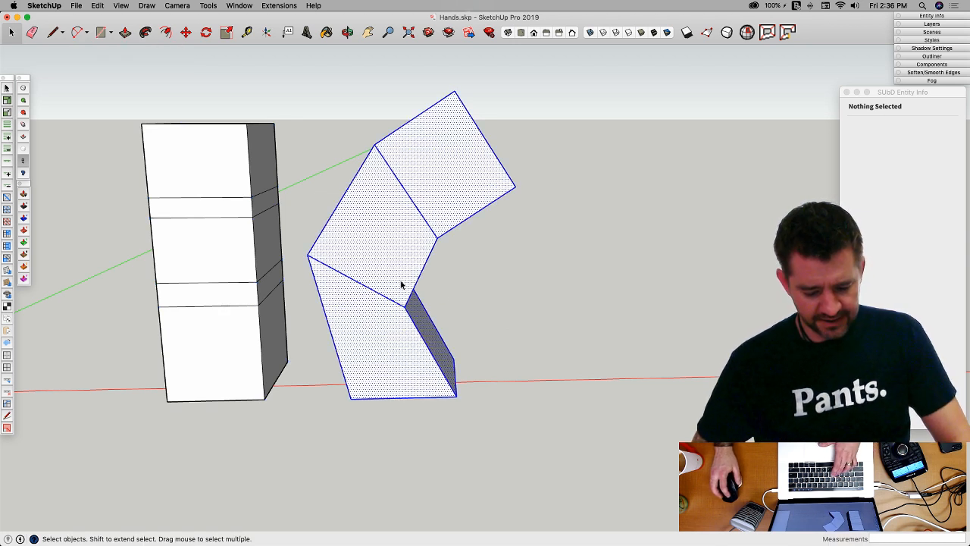
{"action": "right_click", "coordinate": [402, 284]}
{"action": "left_click", "coordinate": [433, 358]}
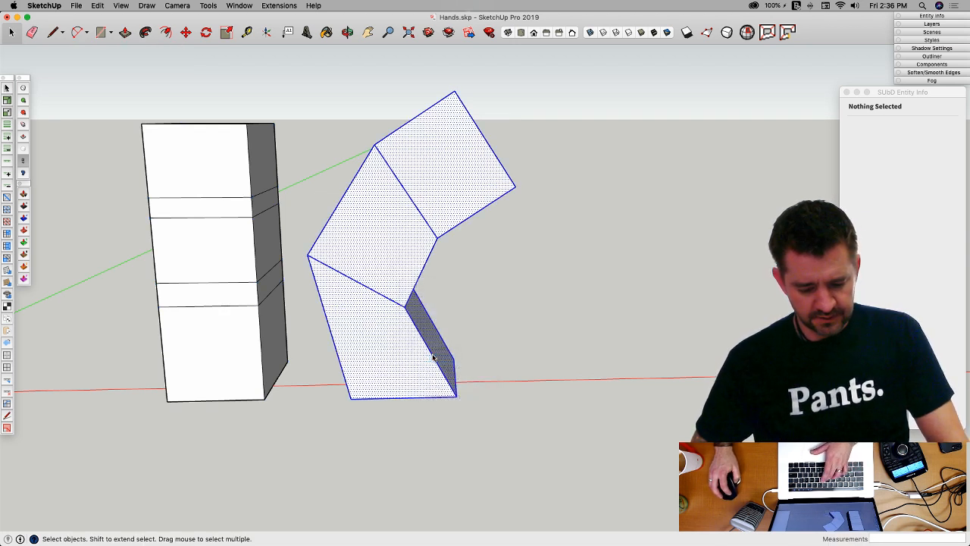
{"action": "key", "text": "y"}
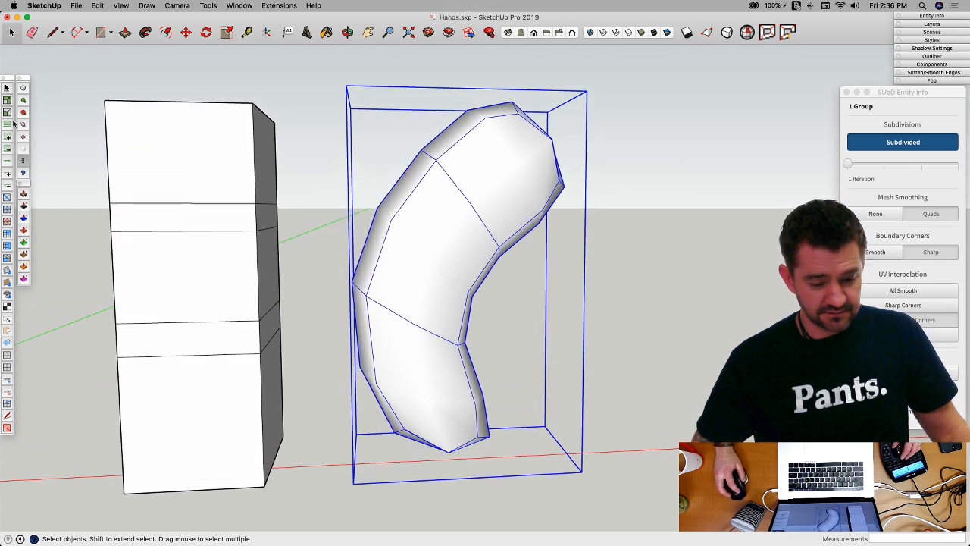
{"action": "left_click", "coordinate": [24, 99]}
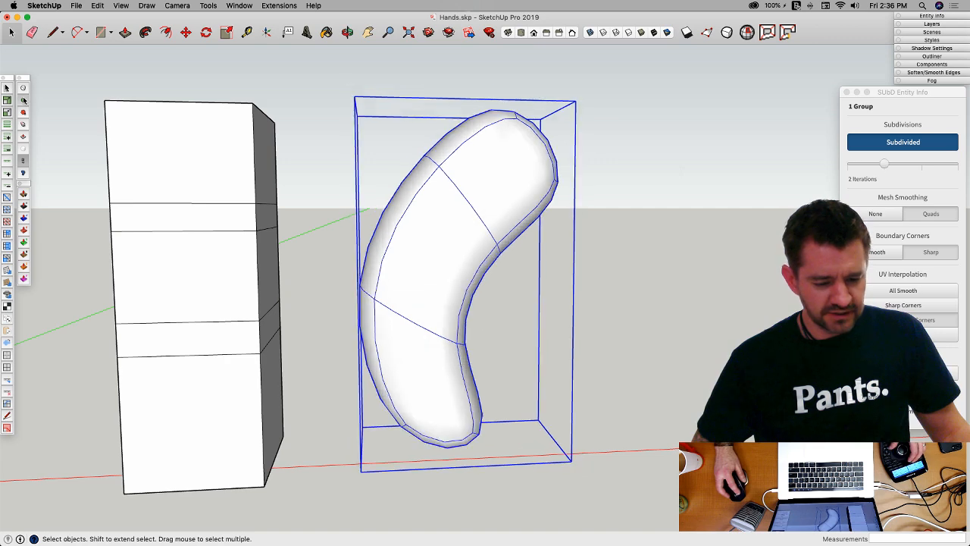
{"action": "left_click", "coordinate": [23, 99]}
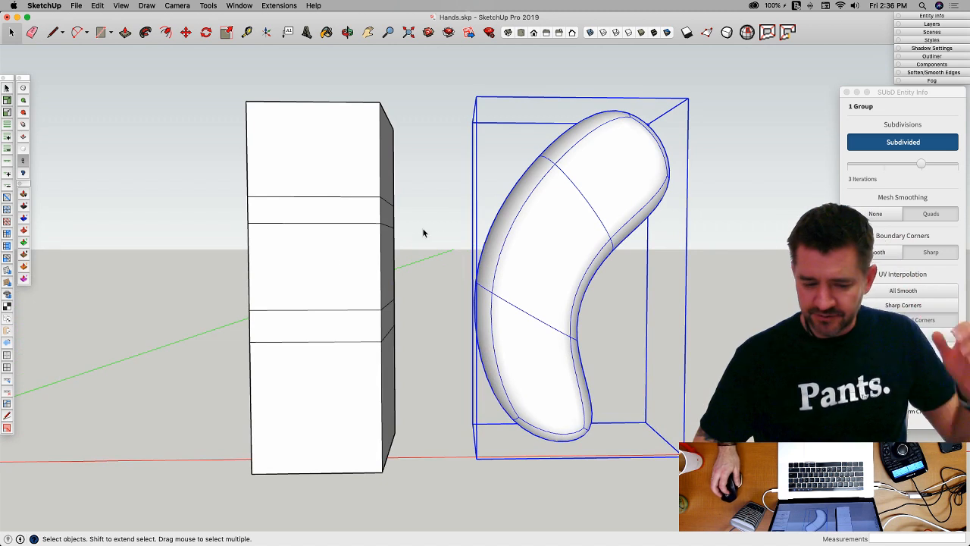
{"action": "left_click", "coordinate": [425, 229]}
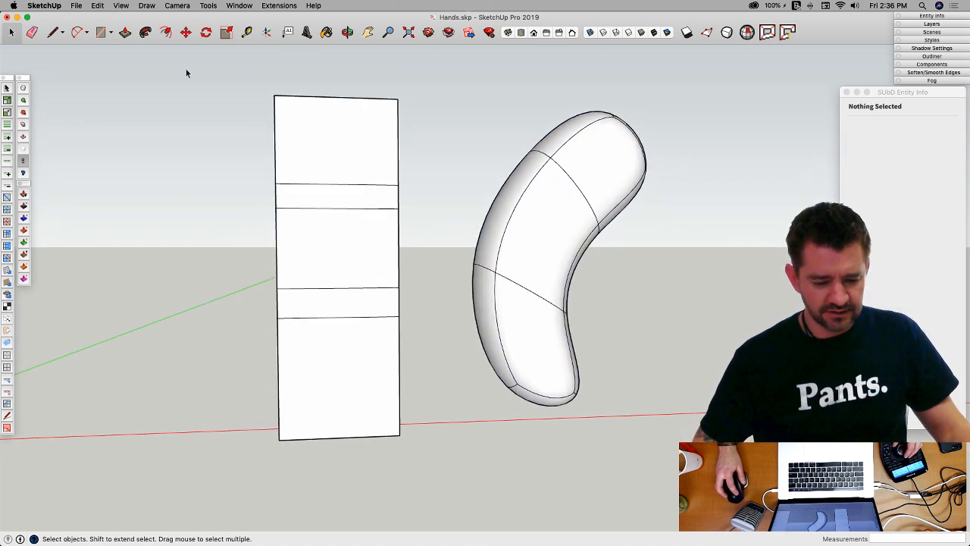
Step: Select the banded block's vertices above its bottom section and rotate them about 9 degrees to start bending the lower joint
{"action": "left_click_drag", "start_coordinate": [187, 73], "coordinate": [440, 338]}
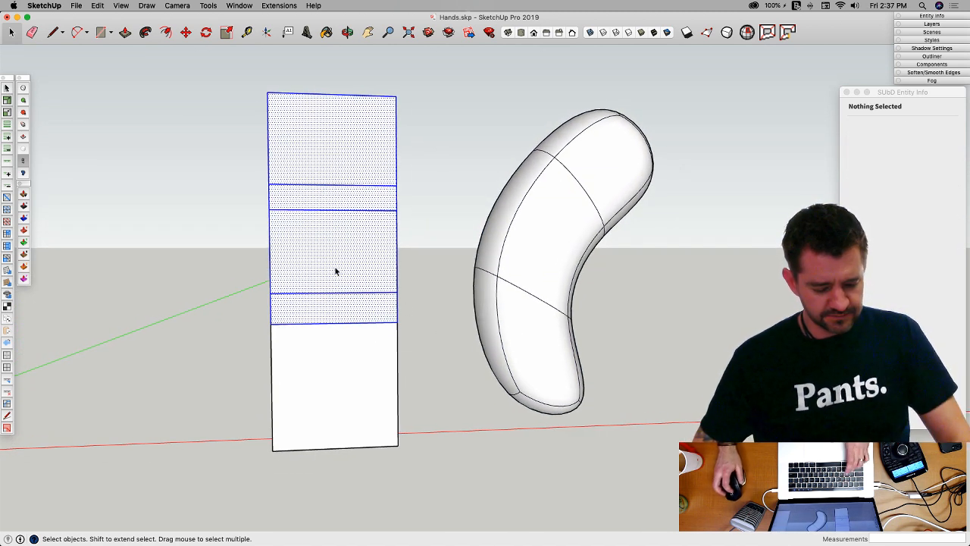
{"action": "key", "text": "v"}
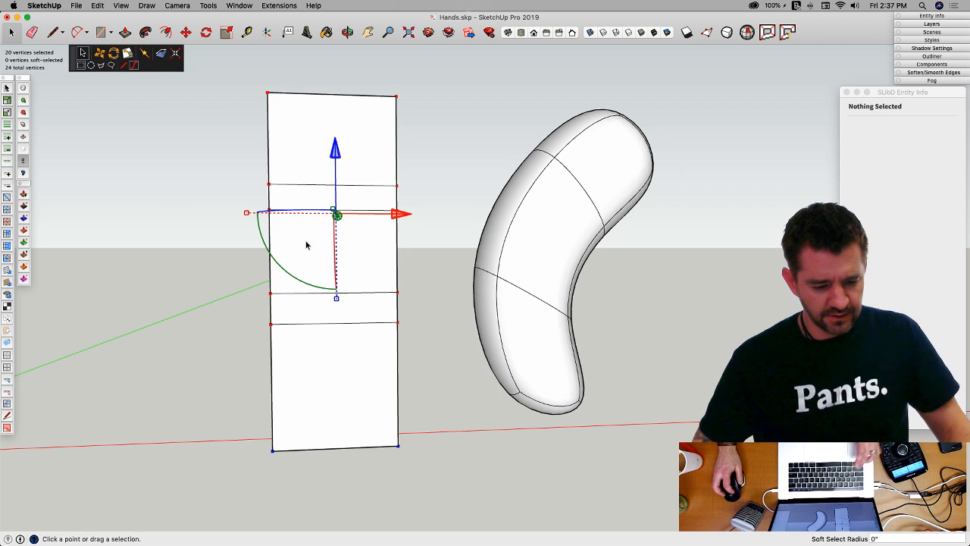
{"action": "left_click", "coordinate": [249, 242]}
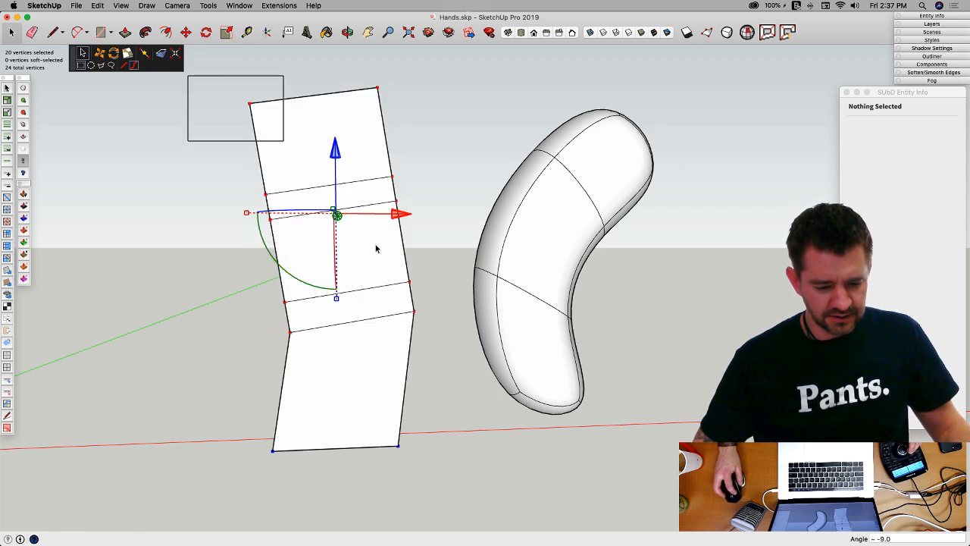
Step: Deselect the lower band's bottom vertices, rotate the remaining upper vertices about 12 degrees and shift them about 1' 10" along the red axis
{"action": "left_click_drag", "start_coordinate": [376, 248], "coordinate": [432, 310]}
{"action": "middle_click_drag", "start_coordinate": [431, 310], "coordinate": [447, 328]}
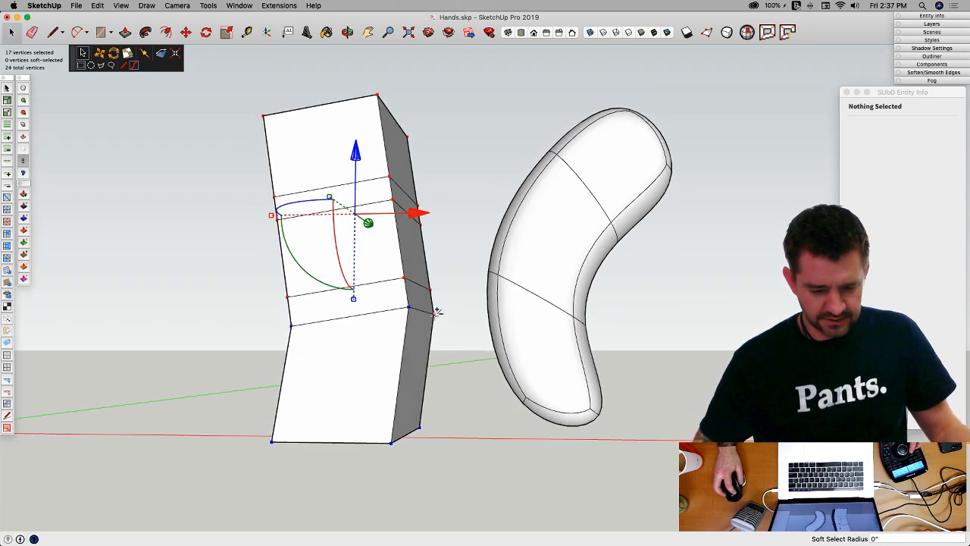
{"action": "middle_click_drag", "start_coordinate": [448, 374], "coordinate": [483, 244]}
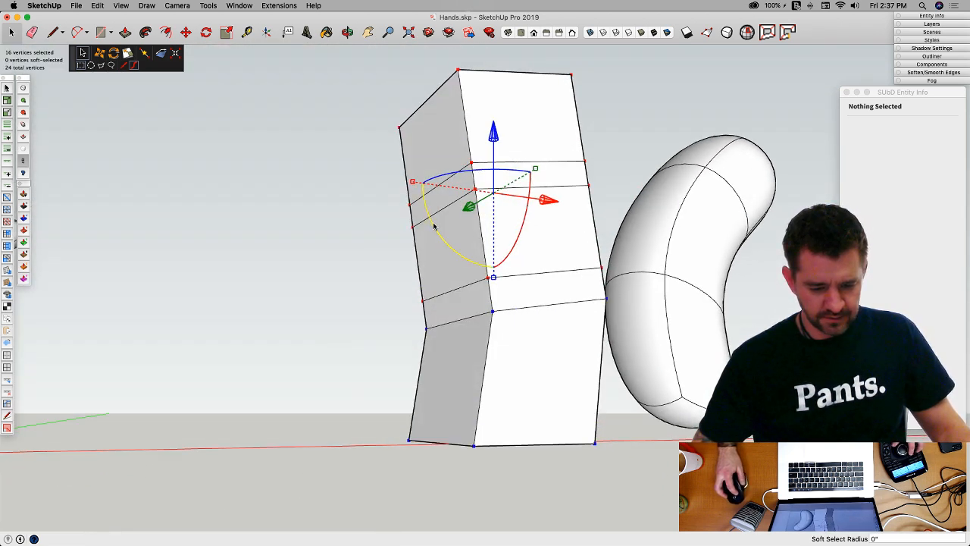
{"action": "left_click_drag", "start_coordinate": [433, 226], "coordinate": [431, 245]}
{"action": "key", "text": "super+3"}
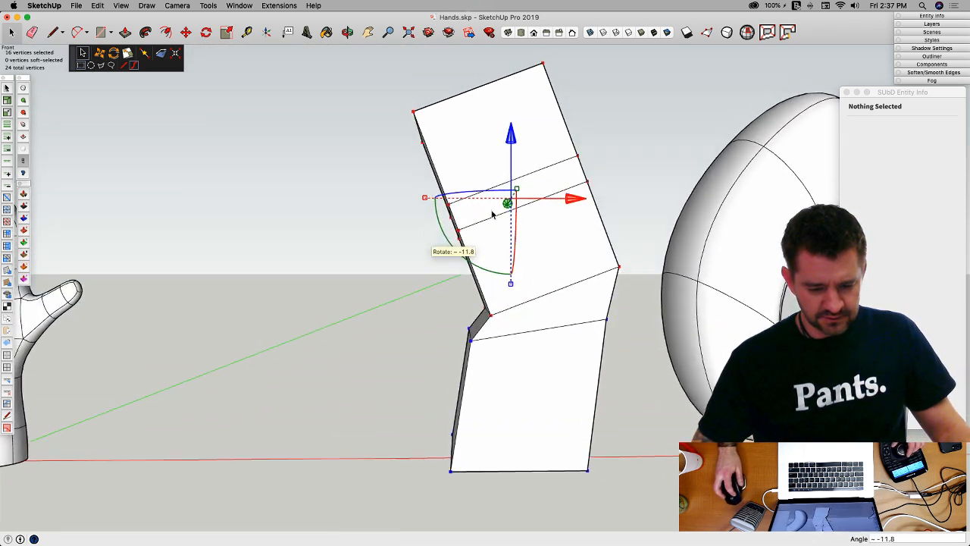
{"action": "left_click_drag", "start_coordinate": [574, 201], "coordinate": [557, 203]}
Step: Rotate the banded block's upper band and top section vertices further into the bend, shift them along the red axis, and clear the selection
{"action": "middle_click_drag", "start_coordinate": [583, 301], "coordinate": [580, 270]}
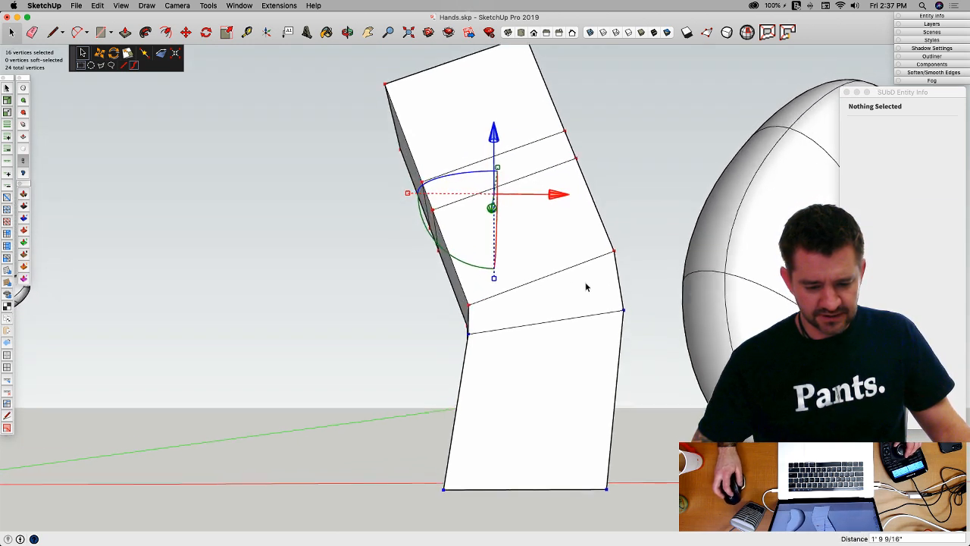
{"action": "left_click", "coordinate": [592, 155]}
{"action": "left_click_drag", "start_coordinate": [347, 92], "coordinate": [592, 260]}
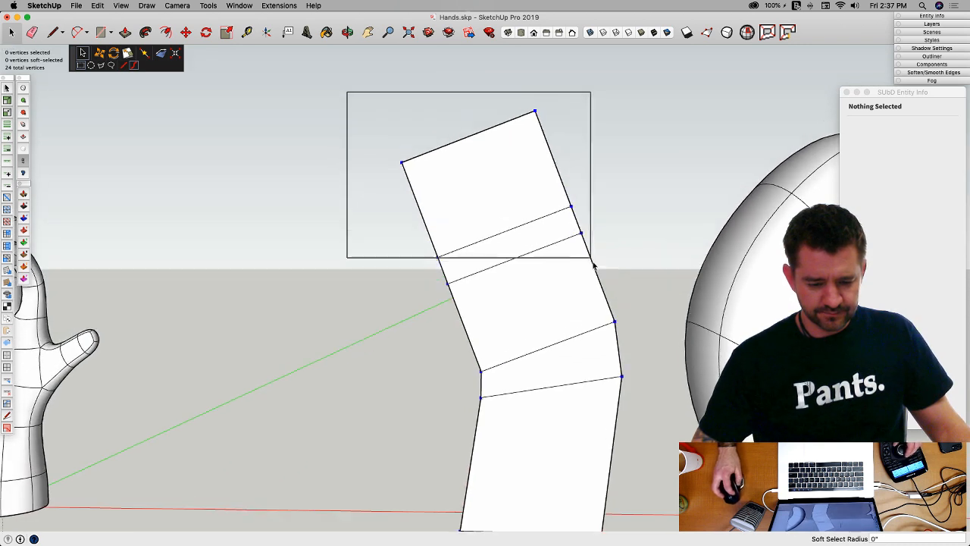
{"action": "left_click_drag", "start_coordinate": [593, 303], "coordinate": [594, 304]}
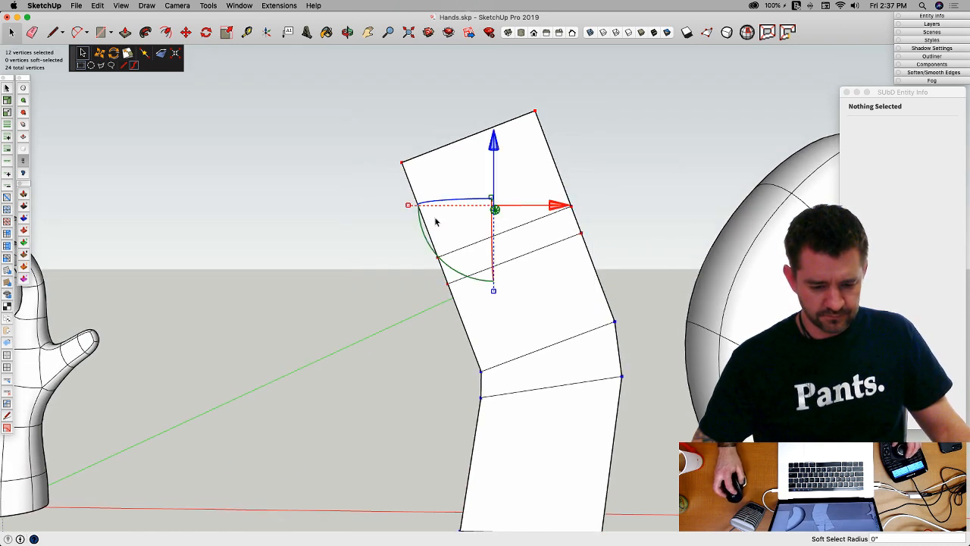
{"action": "left_click_drag", "start_coordinate": [424, 232], "coordinate": [424, 330]}
{"action": "left_click_drag", "start_coordinate": [553, 211], "coordinate": [482, 210]}
{"action": "left_click", "coordinate": [344, 402]}
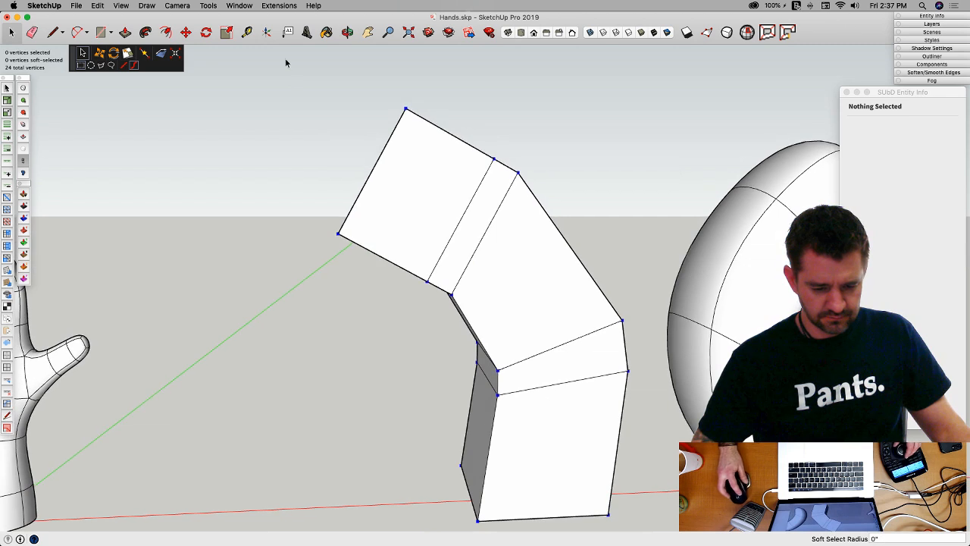
Step: Rotate only the eight vertices above the upper band by 15 degrees, lower them about 1' 1 7/16" and shift them about 5 1/2" along the red axis
{"action": "left_click_drag", "start_coordinate": [286, 59], "coordinate": [490, 289]}
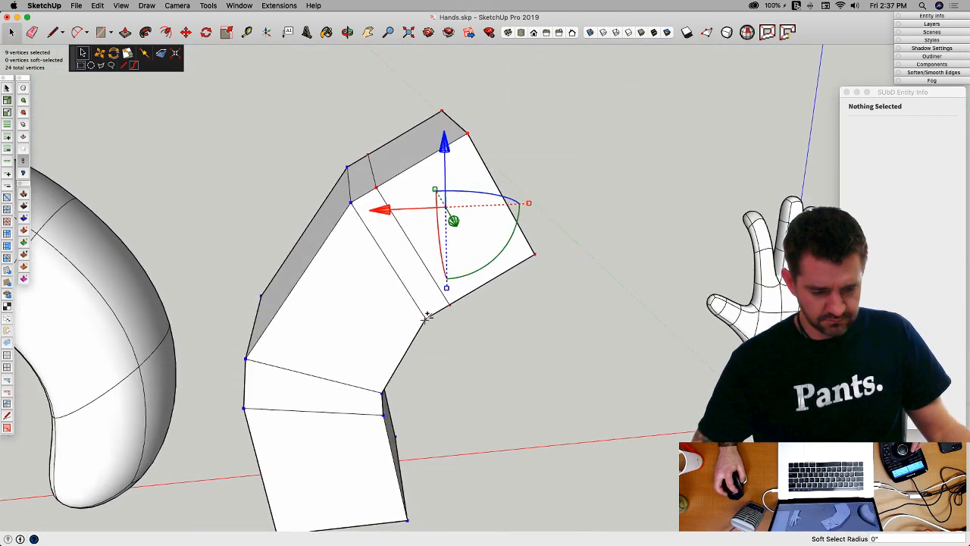
{"action": "left_click", "coordinate": [425, 319], "text": "shift"}
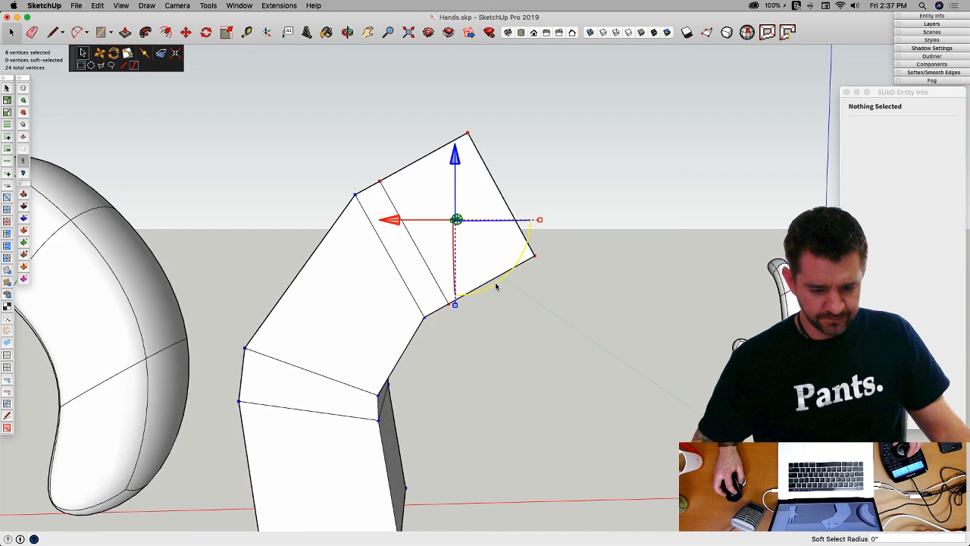
{"action": "left_click_drag", "start_coordinate": [497, 286], "coordinate": [480, 243]}
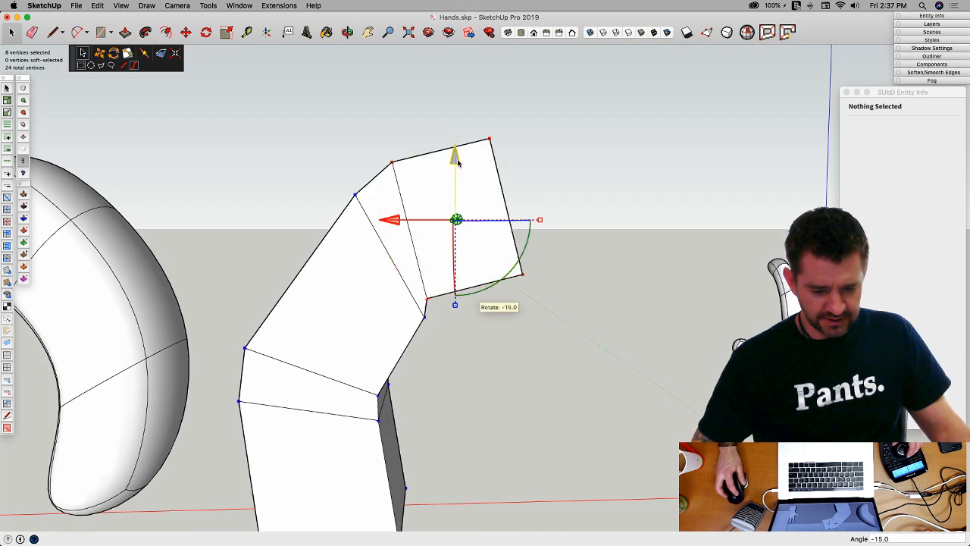
{"action": "left_click_drag", "start_coordinate": [458, 161], "coordinate": [458, 173]}
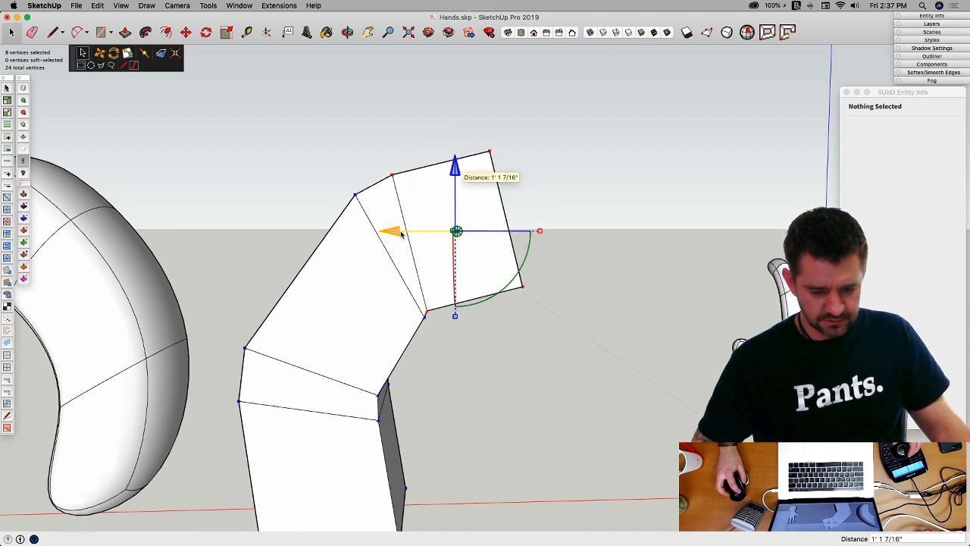
{"action": "left_click_drag", "start_coordinate": [402, 234], "coordinate": [390, 251]}
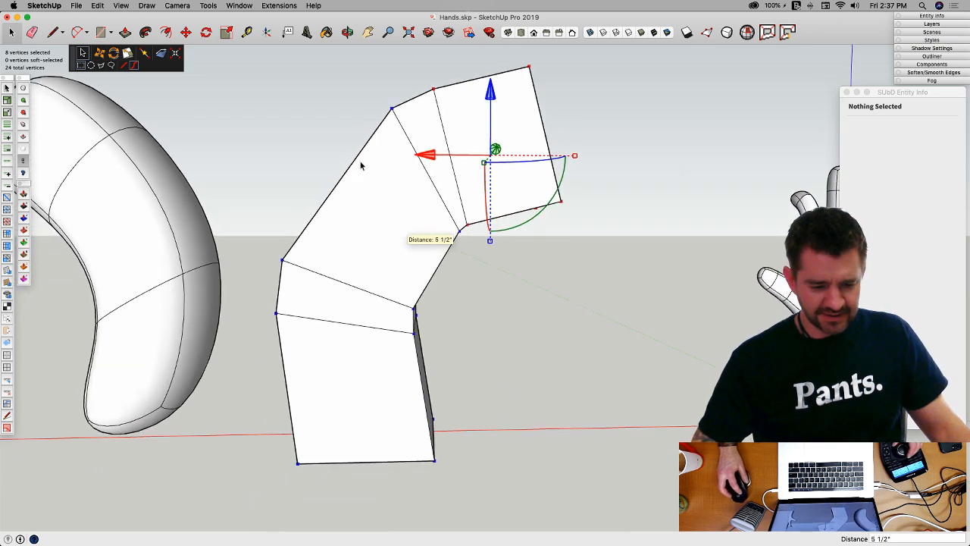
Step: Select the whole bent banded block, make it a group and subdivide it
{"action": "key", "text": "space"}
{"action": "left_click", "coordinate": [372, 248]}
{"action": "double_click", "coordinate": [372, 248]}
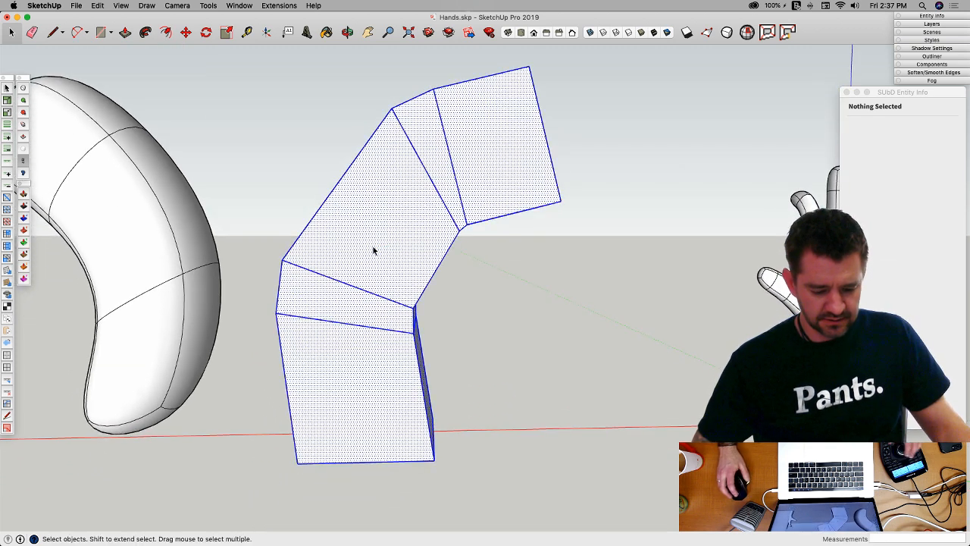
{"action": "right_click", "coordinate": [373, 249]}
{"action": "left_click", "coordinate": [411, 324]}
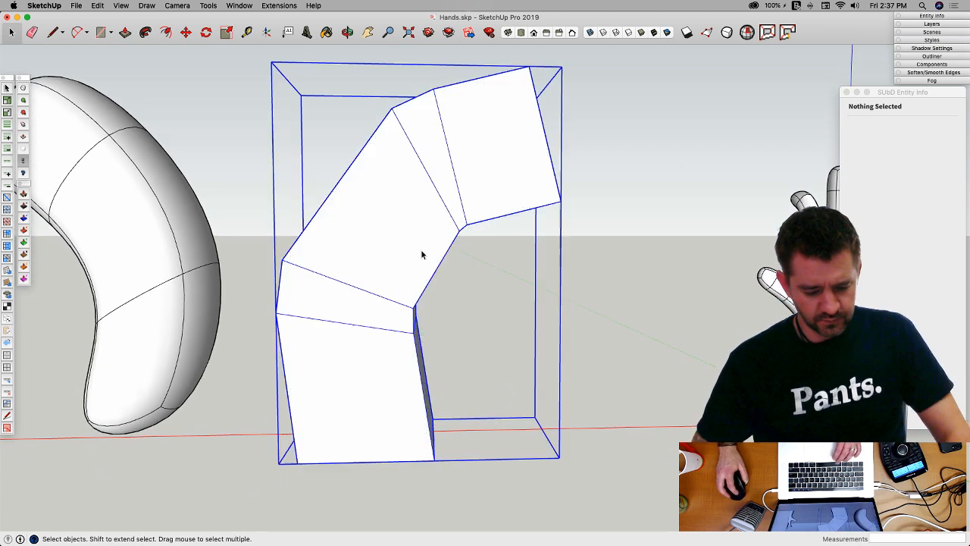
{"action": "key", "text": "y"}
{"action": "middle_click_drag", "start_coordinate": [420, 235], "coordinate": [345, 355]}
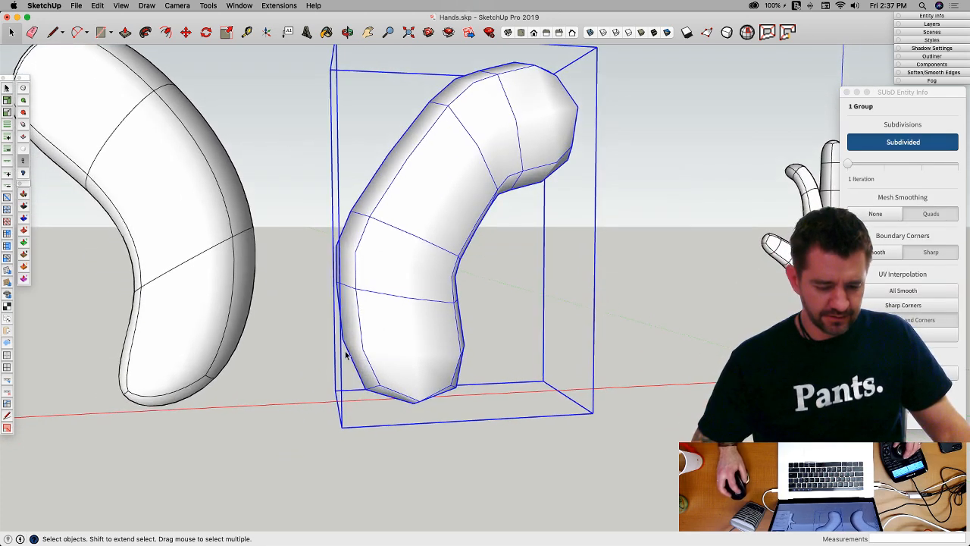
Step: Delete the bottom and top end faces inside the banded block's group and restore its subdivided display to compare the bend with the single-loop block
{"action": "double_click", "coordinate": [403, 350]}
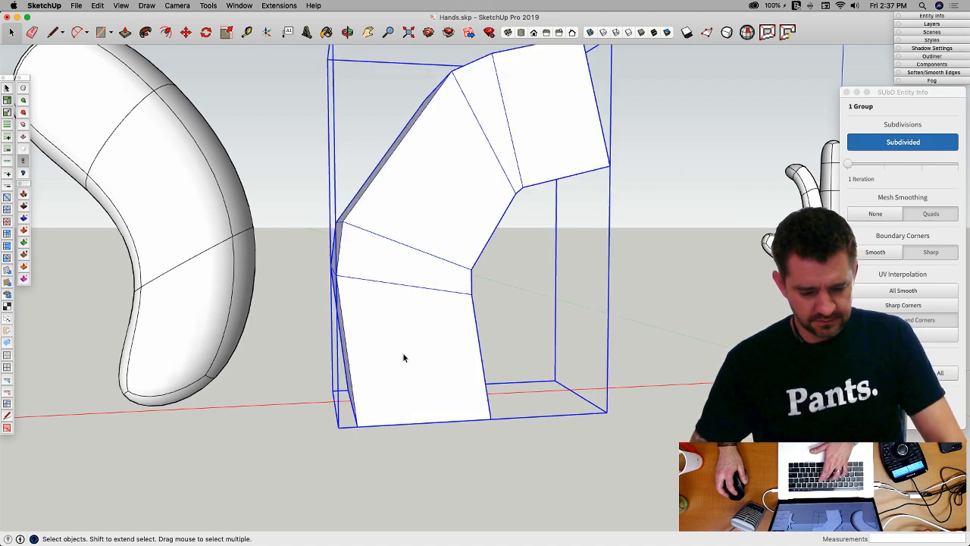
{"action": "mouse_move", "coordinate": [403, 372]}
{"action": "middle_mouse_down"}
{"action": "mouse_move", "coordinate": [417, 409]}
{"action": "mouse_move", "coordinate": [400, 402]}
{"action": "mouse_move", "coordinate": [542, 210]}
{"action": "mouse_move", "coordinate": [520, 178]}
{"action": "middle_mouse_up"}
{"action": "left_click", "coordinate": [401, 402]}
{"action": "left_click", "coordinate": [520, 178]}
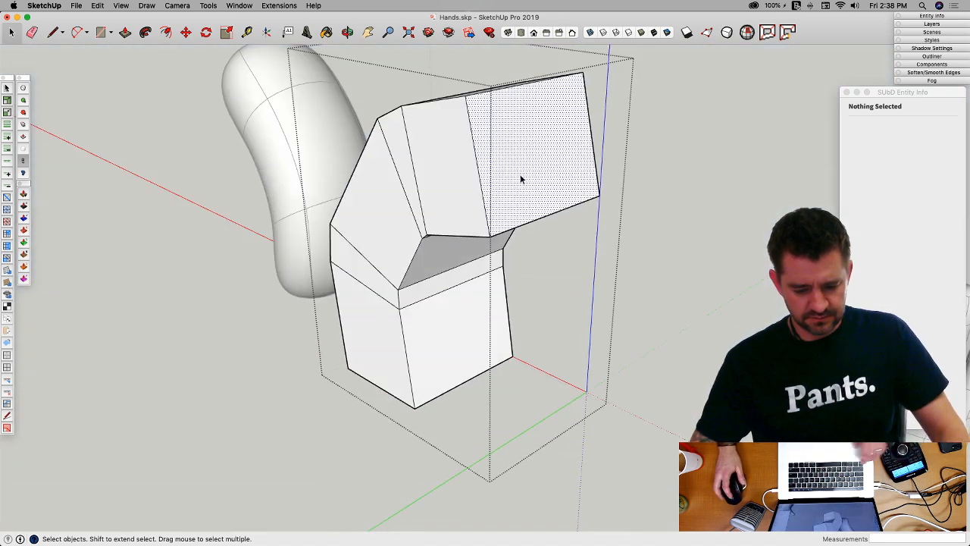
{"action": "key", "text": "Delete"}
{"action": "key", "text": "t"}
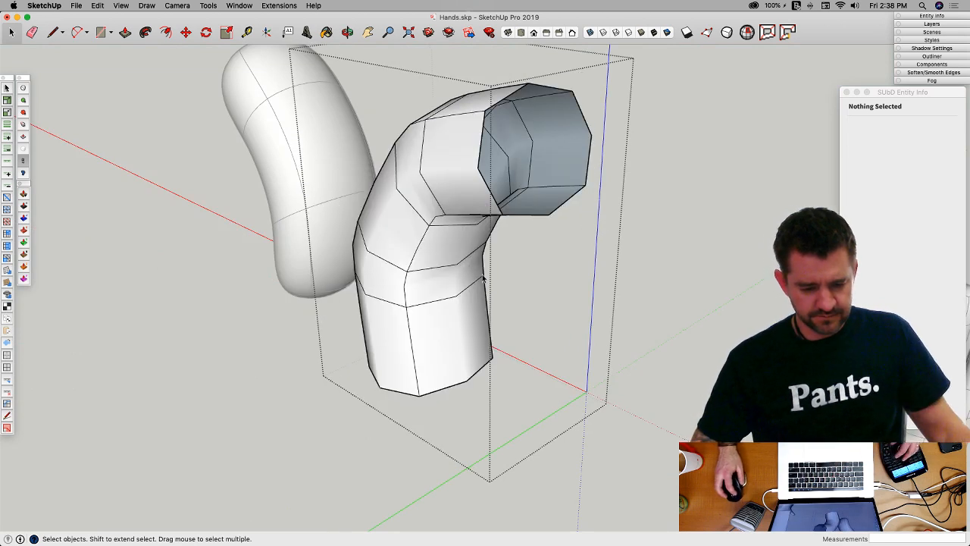
{"action": "middle_click_drag", "start_coordinate": [483, 278], "coordinate": [424, 204]}
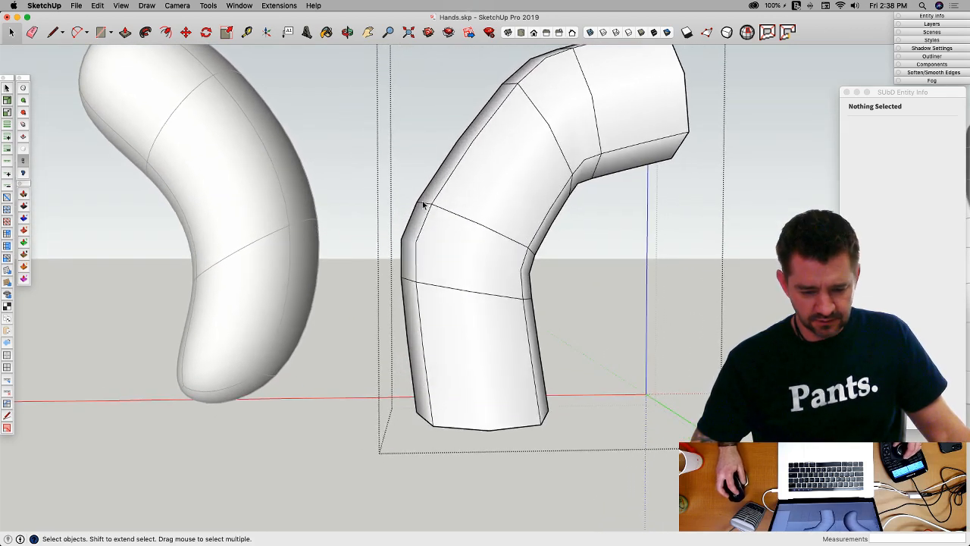
{"action": "scroll", "coordinate": [486, 228], "scroll_direction": "down", "scroll_amount": 5}
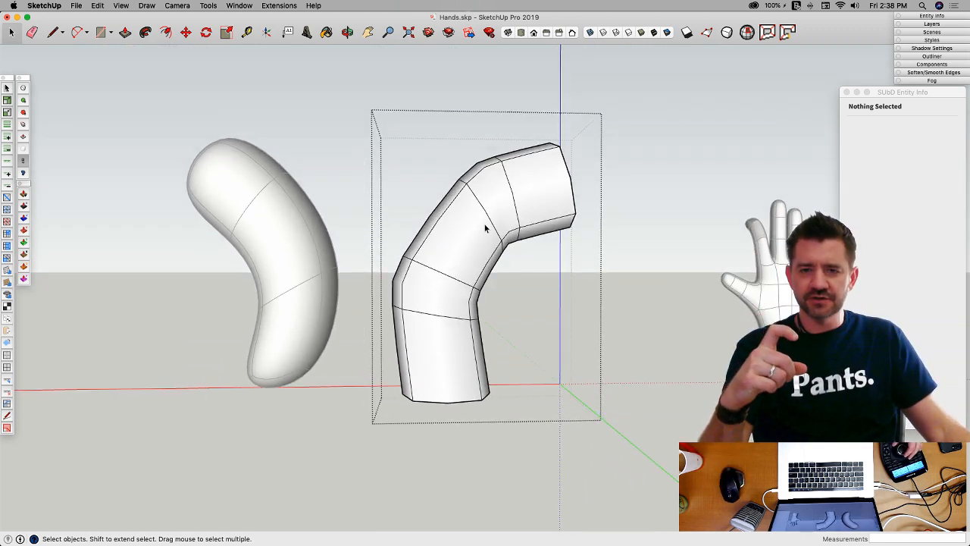
{"action": "middle_click_drag", "start_coordinate": [485, 227], "coordinate": [594, 273]}
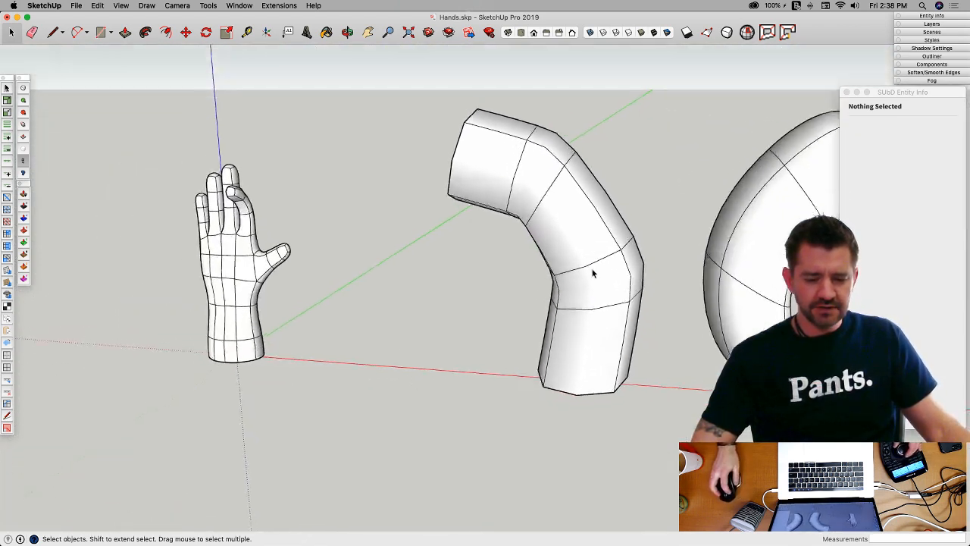
{"action": "left_click", "coordinate": [594, 274]}
{"action": "key", "text": "Delete"}
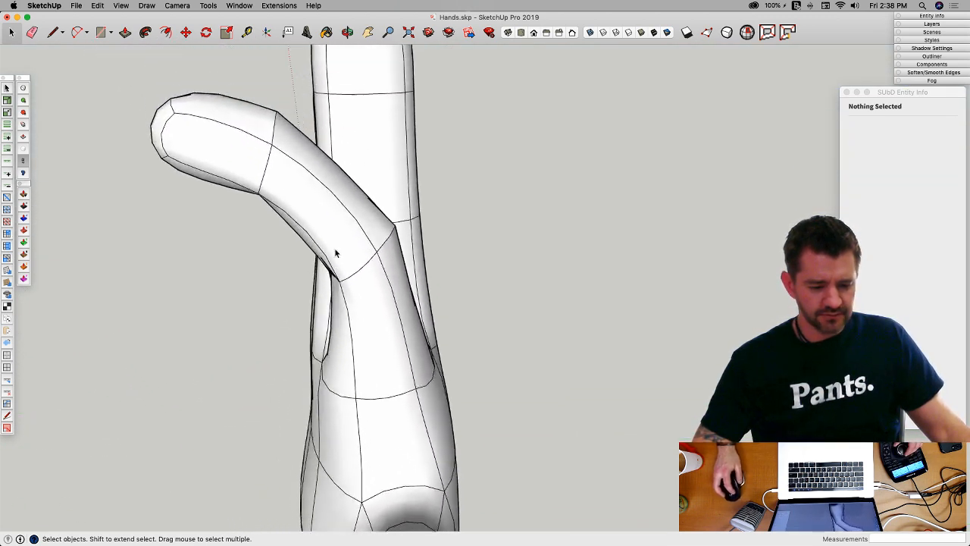
Step: Open the hand group, select the creased edges at the bent finger's two joints and remove their crease
{"action": "left_click", "coordinate": [367, 260]}
{"action": "double_click", "coordinate": [367, 256]}
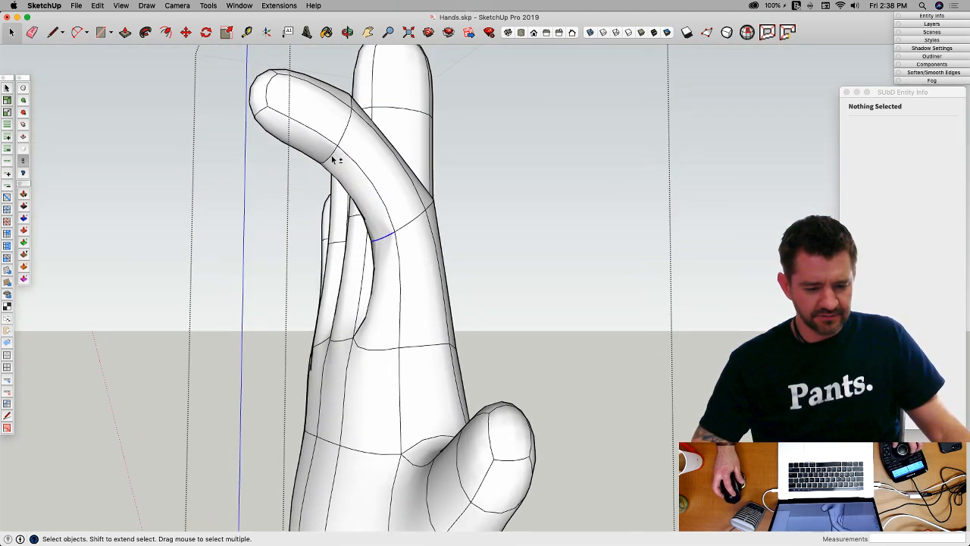
{"action": "left_click", "coordinate": [331, 156], "text": "shift"}
{"action": "left_click", "coordinate": [333, 119], "text": "shift"}
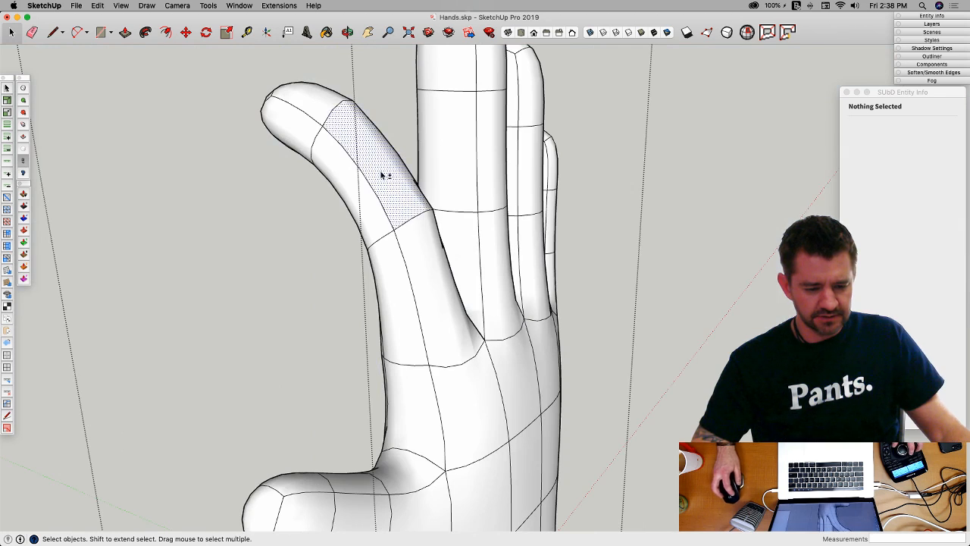
{"action": "left_click", "coordinate": [395, 225], "text": "shift"}
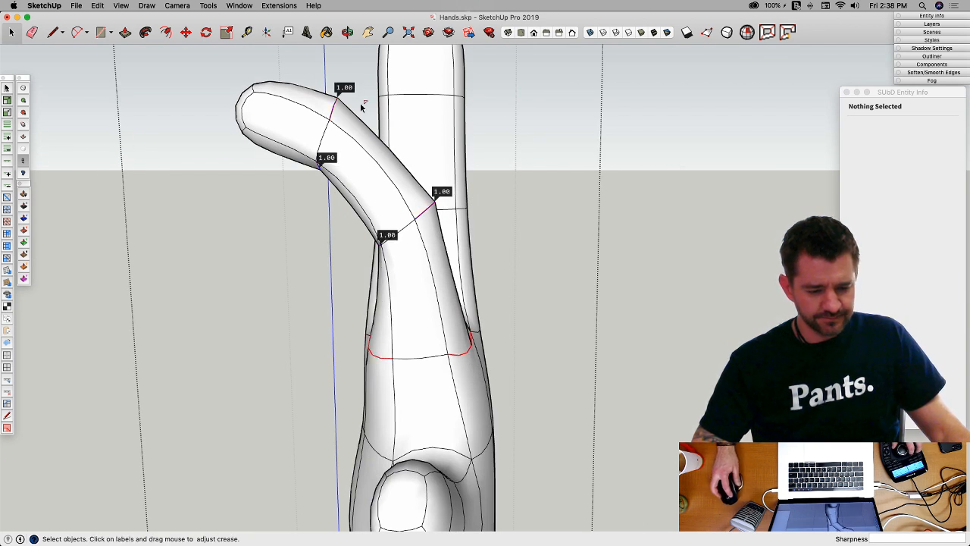
{"action": "left_click_drag", "start_coordinate": [345, 87], "coordinate": [378, 357]}
{"action": "key", "text": "space"}
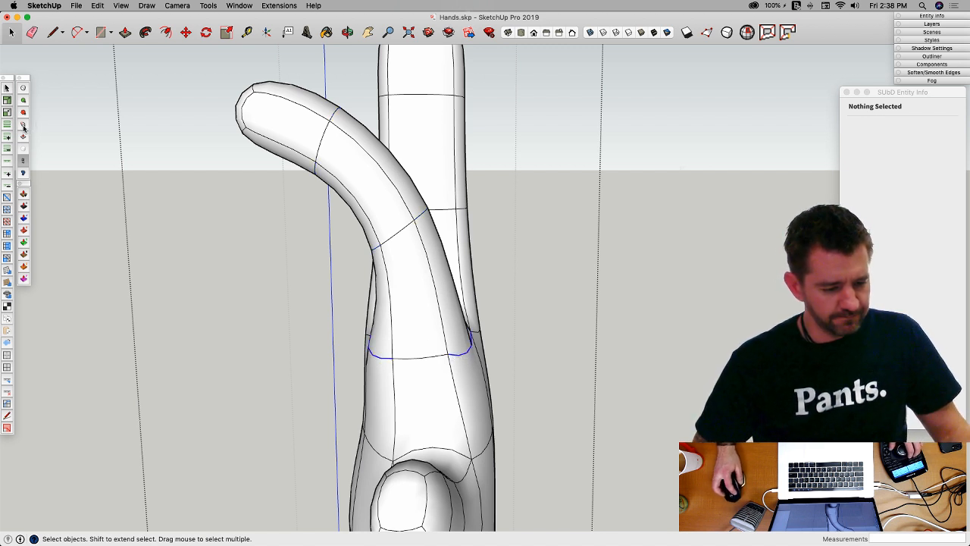
Step: Reduce the crease of the edges around the bent finger's base to 0 and clear the selection
{"action": "left_click_drag", "start_coordinate": [477, 345], "coordinate": [479, 346]}
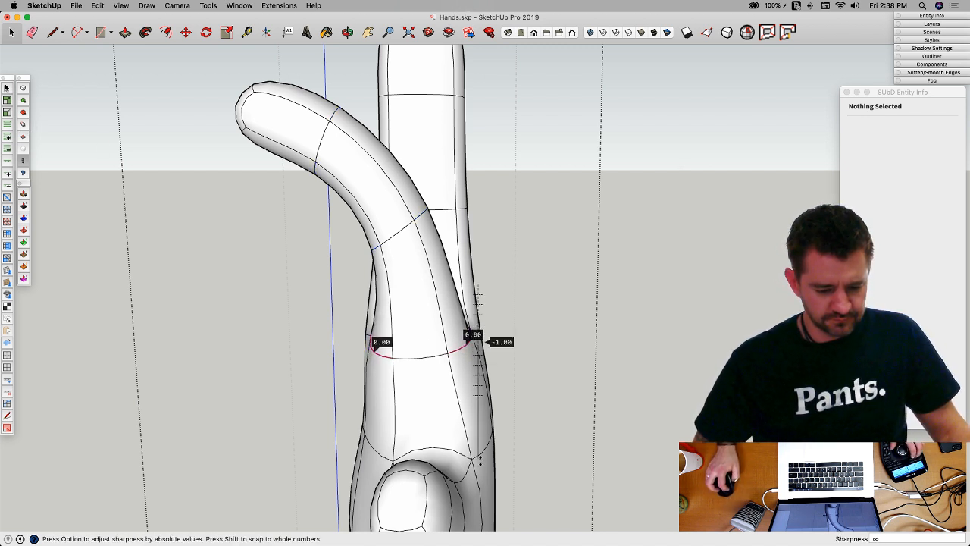
{"action": "left_click_drag", "start_coordinate": [580, 287], "coordinate": [580, 285]}
{"action": "left_click", "coordinate": [578, 284]}
{"action": "key", "text": "space"}
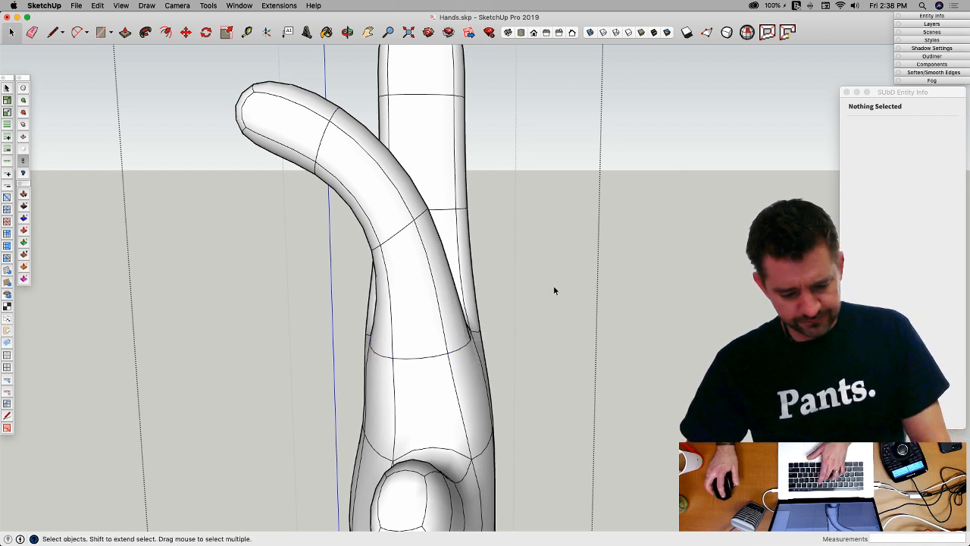
Step: In the unsubdivided view, insert two edge loops with a pinch of 70 across the bent finger's middle segment
{"action": "key", "text": "t"}
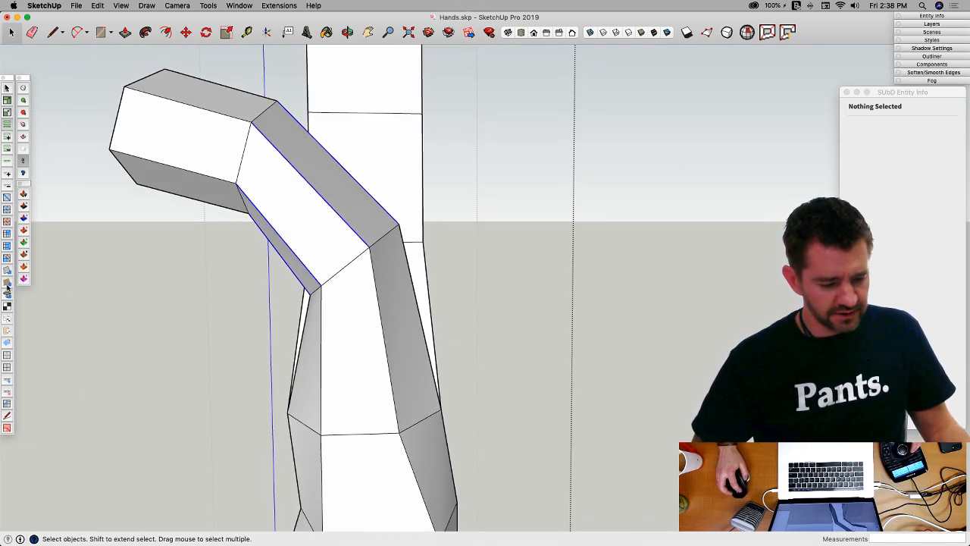
{"action": "left_click", "coordinate": [7, 407]}
{"action": "middle_click_drag", "start_coordinate": [173, 256], "coordinate": [180, 225]}
{"action": "type", "text": "8"}
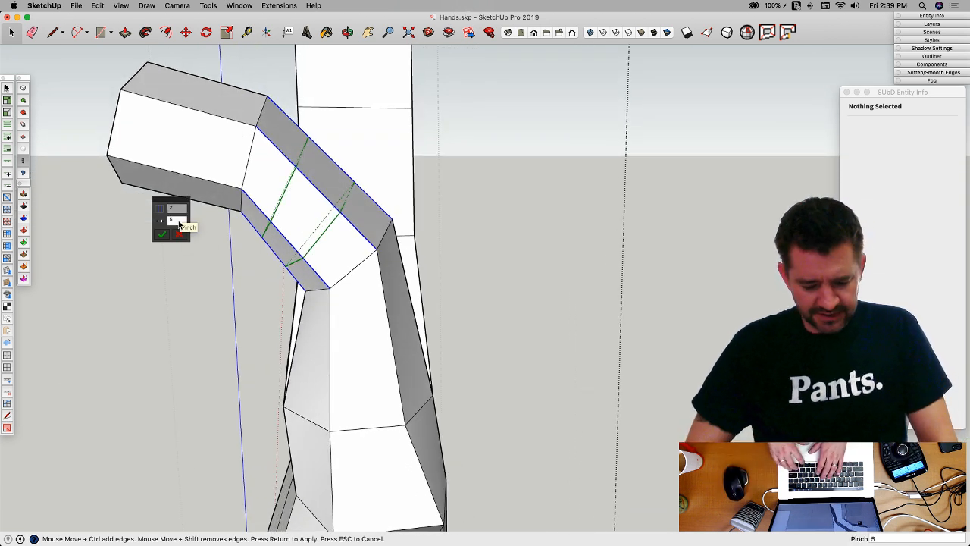
{"action": "type", "text": "0"}
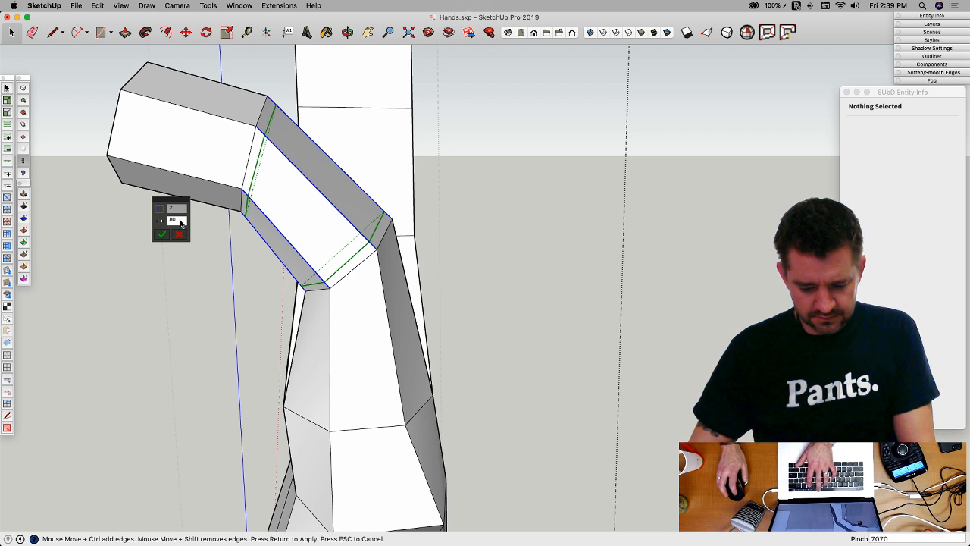
{"action": "key", "text": "Return"}
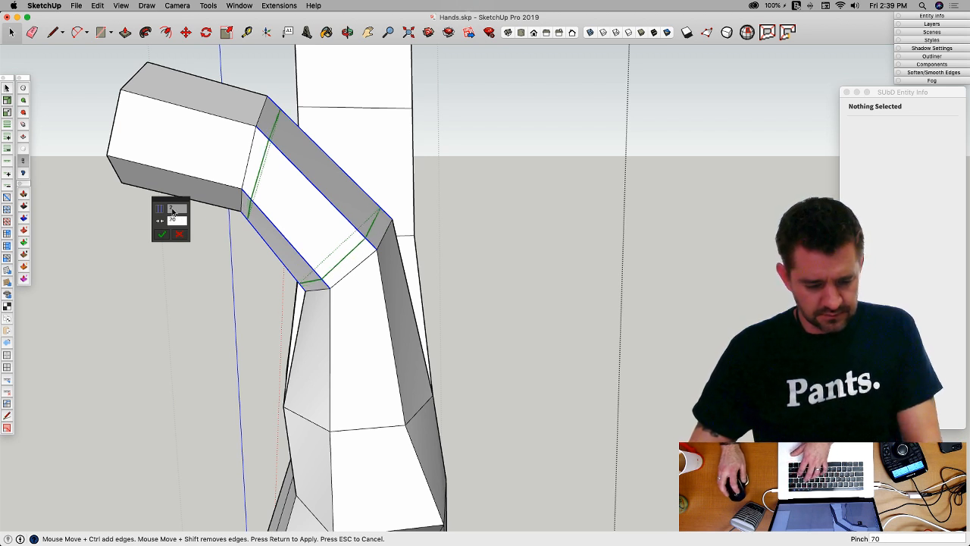
{"action": "key", "text": "Return"}
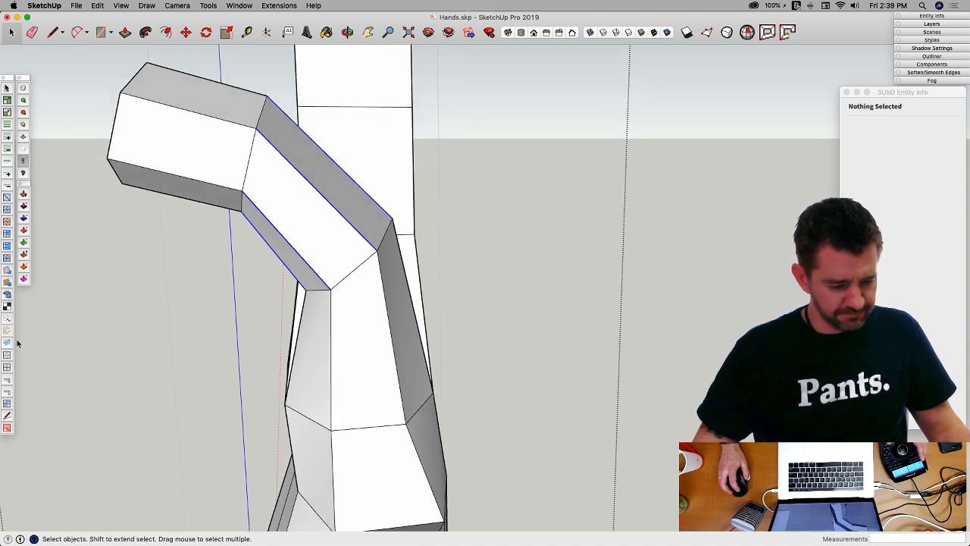
{"action": "left_click", "coordinate": [7, 404]}
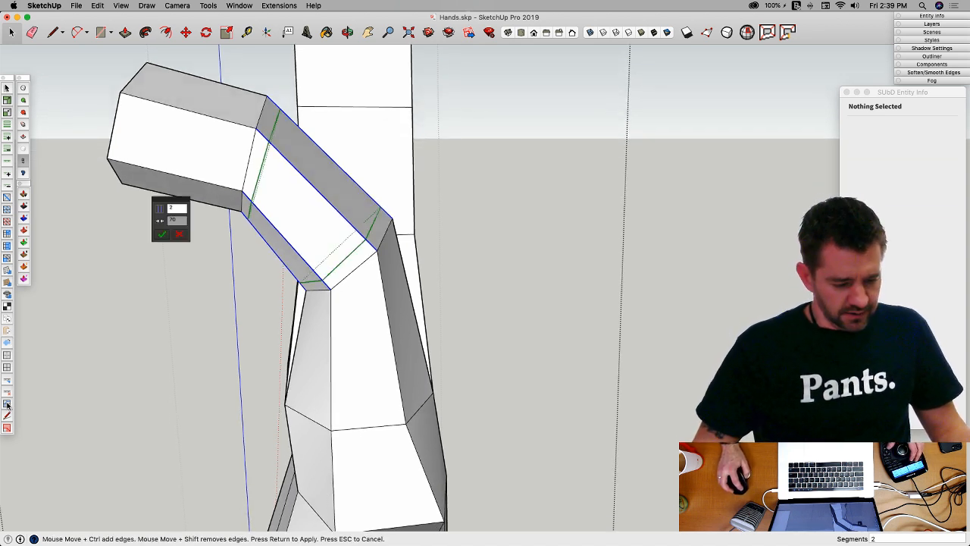
{"action": "left_click", "coordinate": [164, 235]}
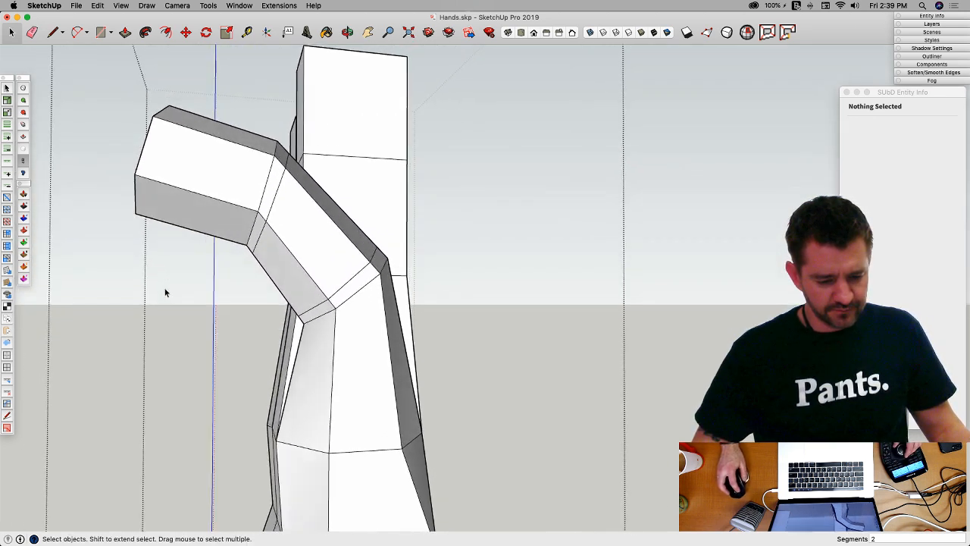
Step: Turn the hand's subdivided display back on and inspect the bent finger's joints
{"action": "middle_click_drag", "start_coordinate": [165, 292], "coordinate": [229, 317]}
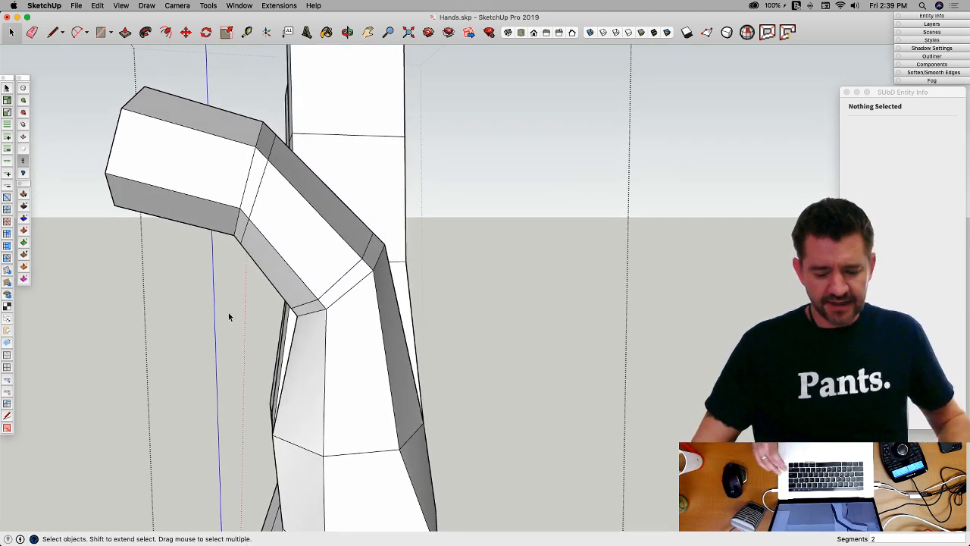
{"action": "key", "text": "super+shift+s"}
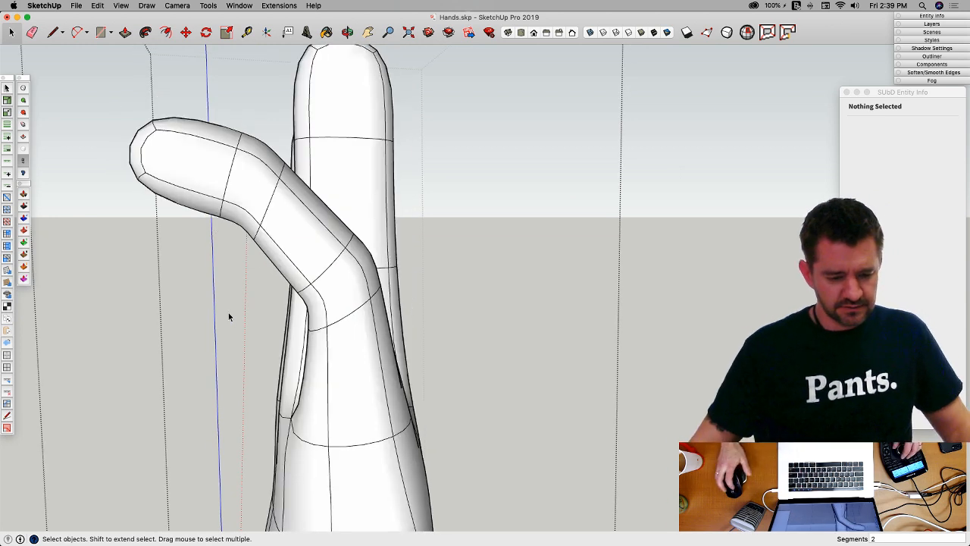
{"action": "middle_click_drag", "start_coordinate": [228, 312], "coordinate": [325, 255]}
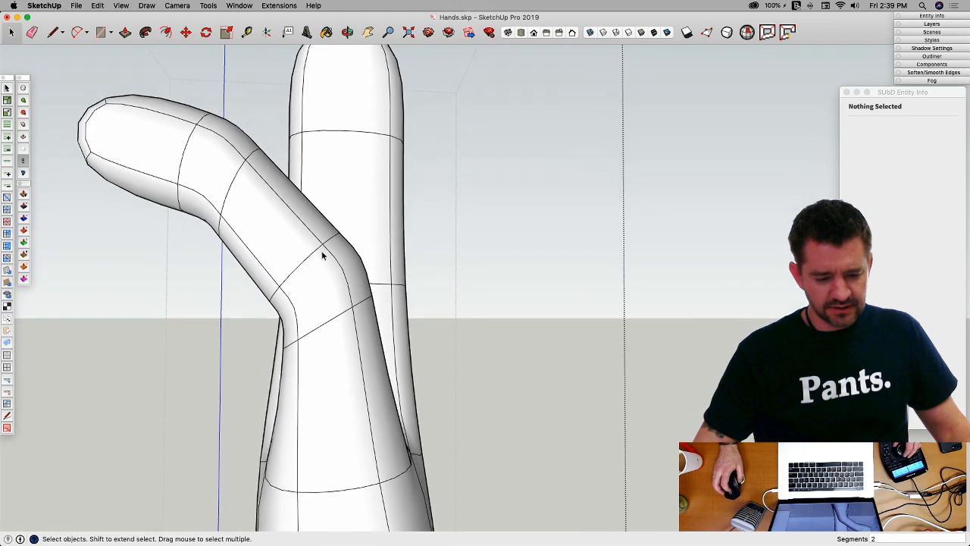
Step: In the unsubdivided view, select the bent finger's end vertices with Vertex Tools and shift them about 7 3/8" along the green axis
{"action": "middle_click_drag", "start_coordinate": [307, 207], "coordinate": [161, 241]}
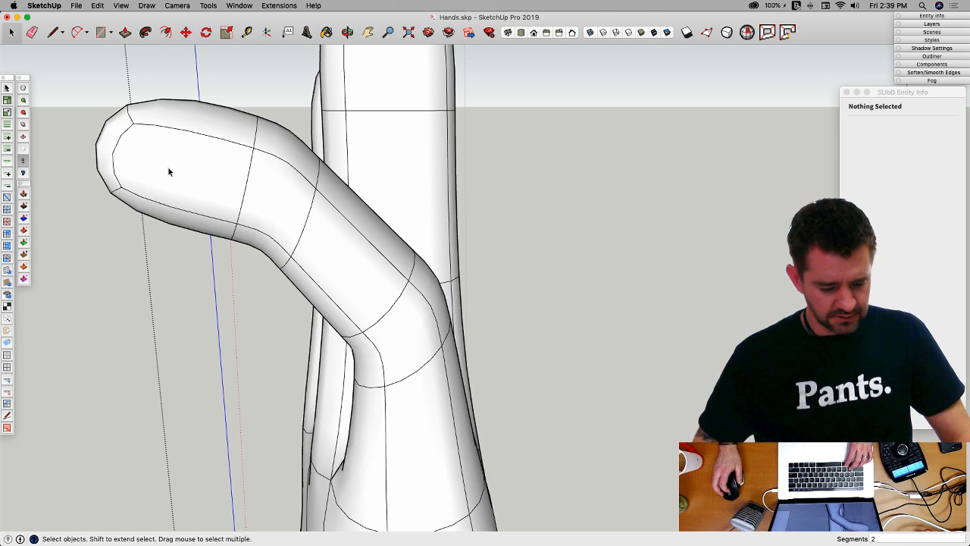
{"action": "key", "text": "t"}
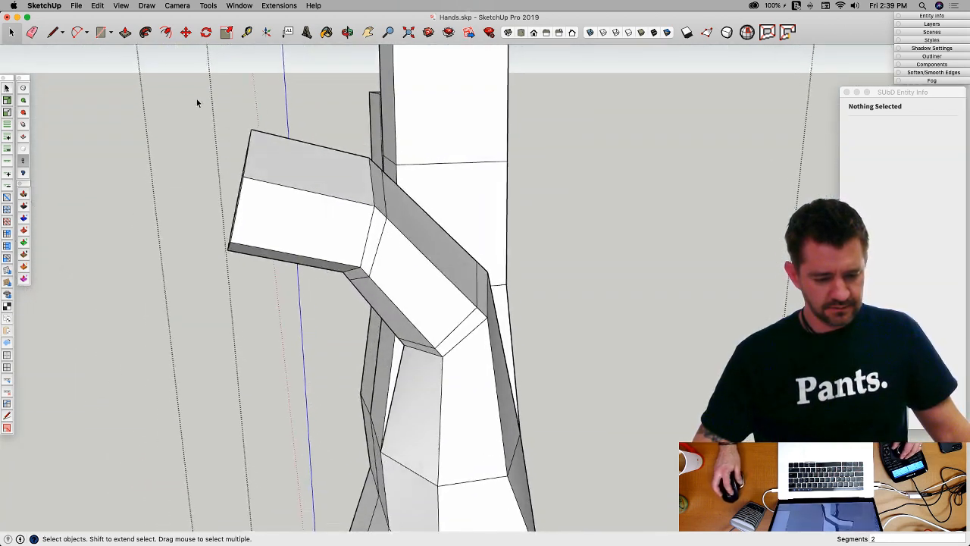
{"action": "left_click_drag", "start_coordinate": [197, 98], "coordinate": [275, 313]}
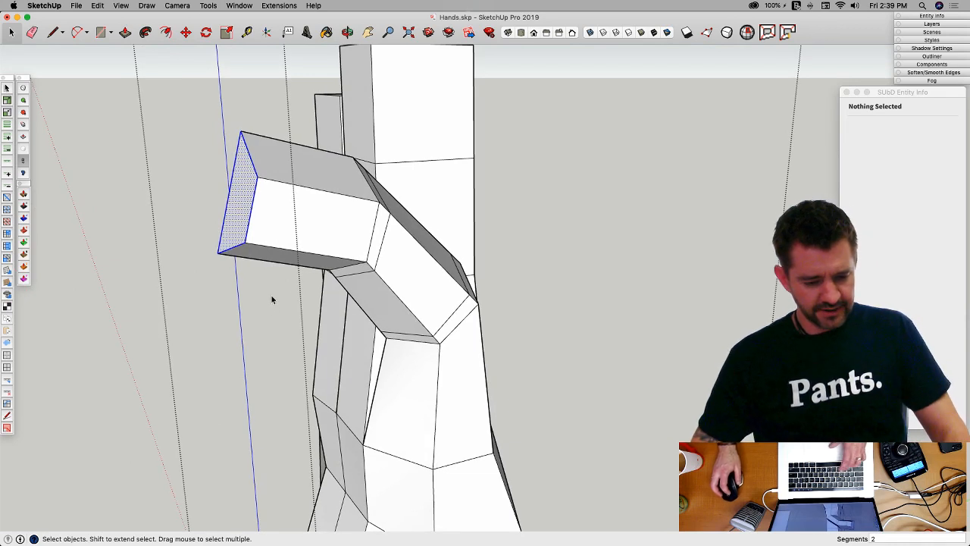
{"action": "key", "text": "v"}
{"action": "left_click_drag", "start_coordinate": [304, 198], "coordinate": [279, 195]}
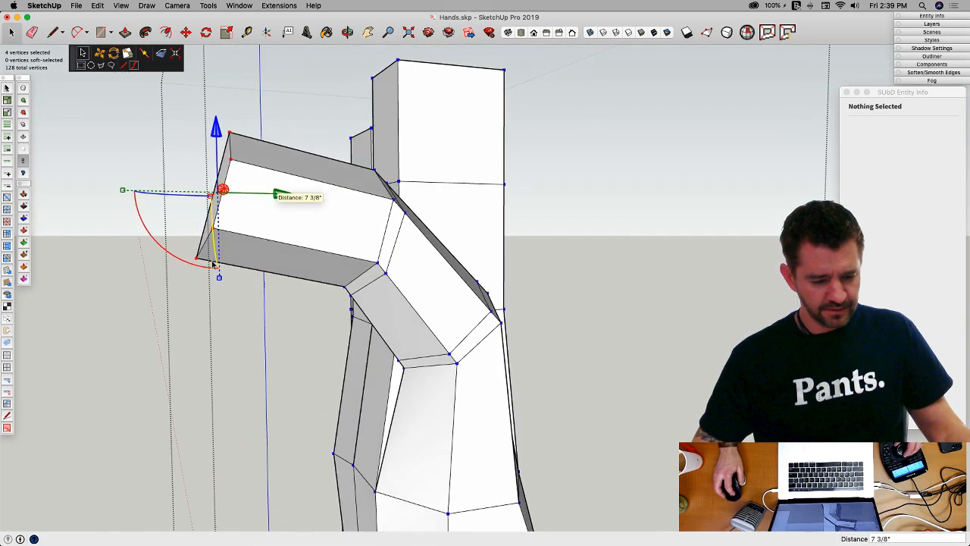
Step: Raise the fingertip end's two lower vertices about 6 1/8" and lower one of its upper vertices about 4 7/16"
{"action": "left_click", "coordinate": [174, 217]}
{"action": "left_click_drag", "start_coordinate": [226, 263], "coordinate": [226, 264]}
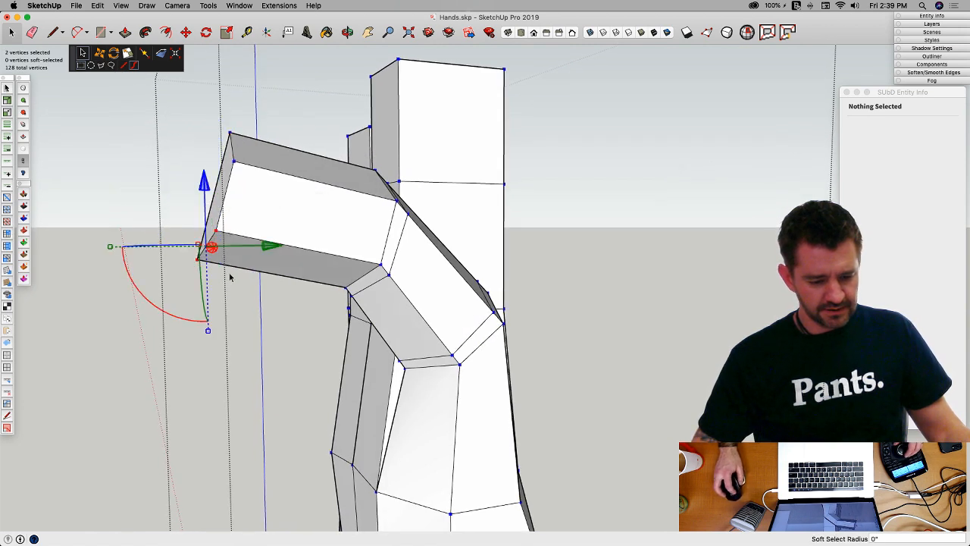
{"action": "left_click_drag", "start_coordinate": [203, 187], "coordinate": [203, 159]}
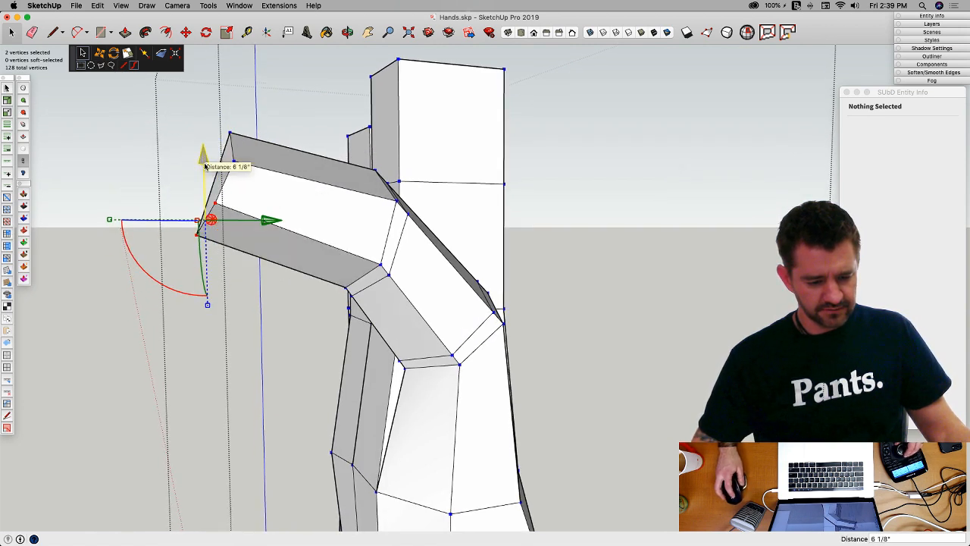
{"action": "left_click_drag", "start_coordinate": [201, 123], "coordinate": [232, 156]}
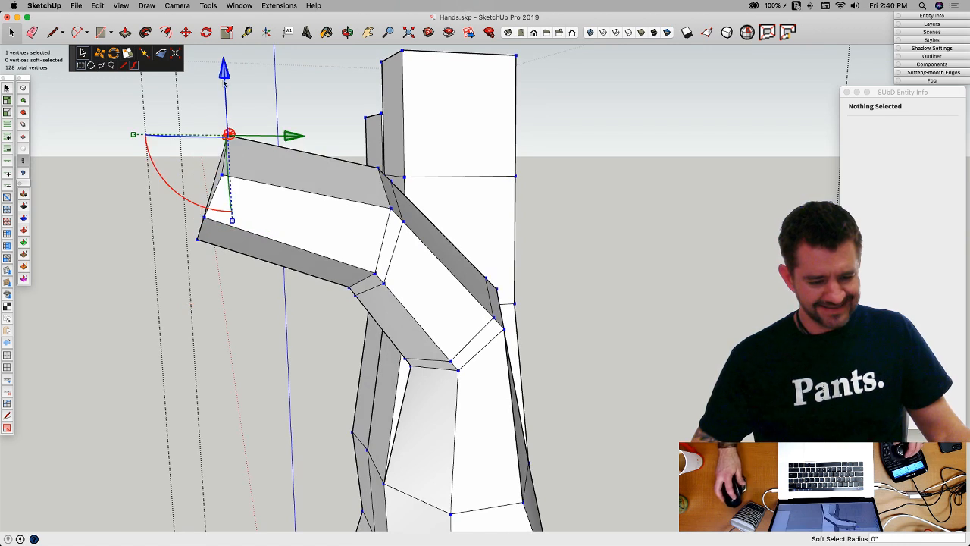
{"action": "left_click_drag", "start_coordinate": [226, 85], "coordinate": [226, 105]}
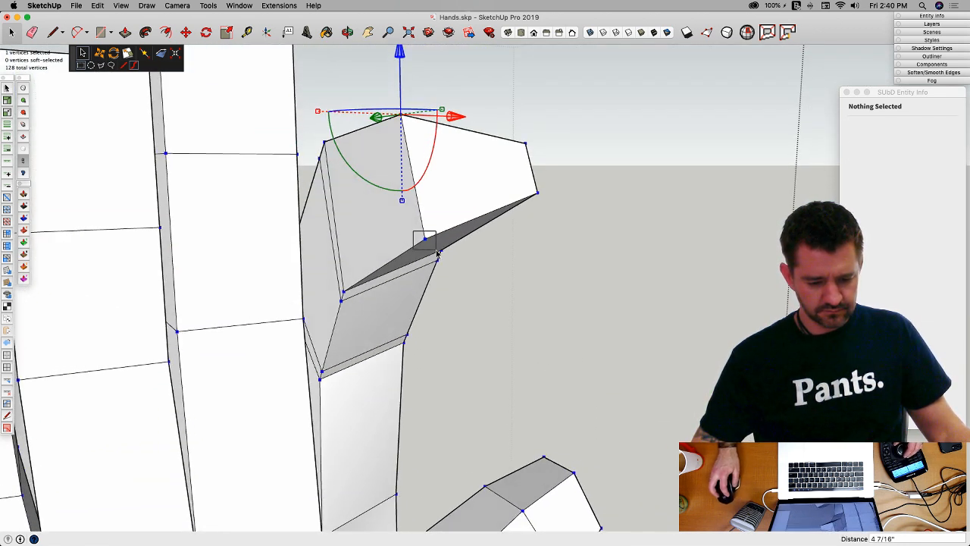
Step: Raise the other upper vertex of the fingertip end and shift two of the end's vertices along the red axis to narrow the tip
{"action": "left_click", "coordinate": [430, 241]}
{"action": "left_click_drag", "start_coordinate": [426, 179], "coordinate": [426, 145]}
{"action": "left_click", "coordinate": [534, 168]}
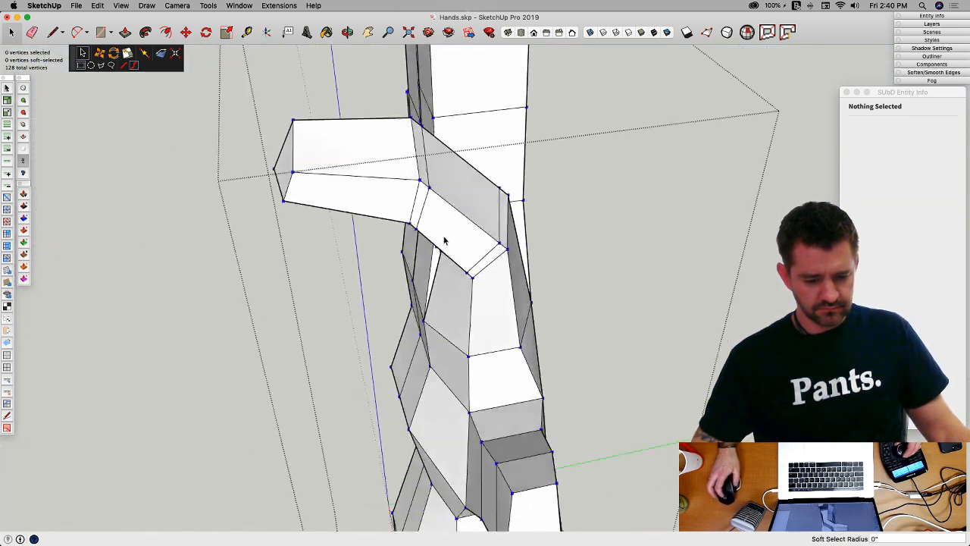
{"action": "left_click_drag", "start_coordinate": [283, 137], "coordinate": [339, 190]}
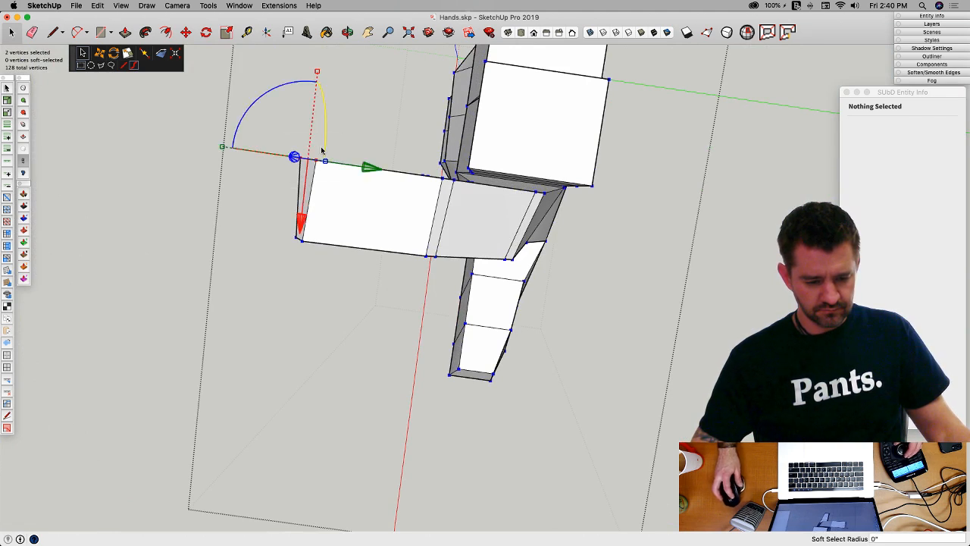
{"action": "left_click_drag", "start_coordinate": [299, 227], "coordinate": [292, 371]}
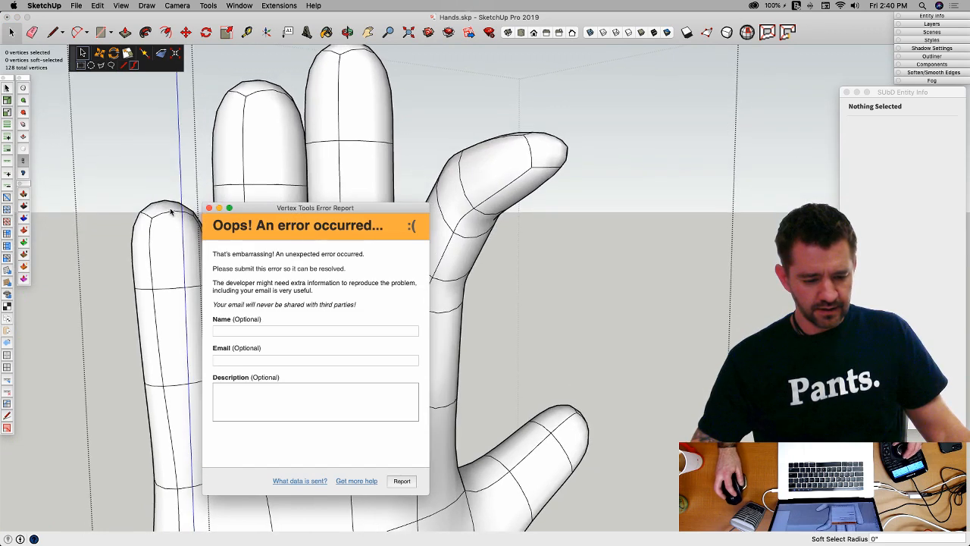
Step: Dismiss the Vertex Tools error reports and return the hand to its unsubdivided view
{"action": "left_click", "coordinate": [209, 208]}
{"action": "middle_click_drag", "start_coordinate": [537, 252], "coordinate": [532, 218]}
{"action": "key", "text": "u"}
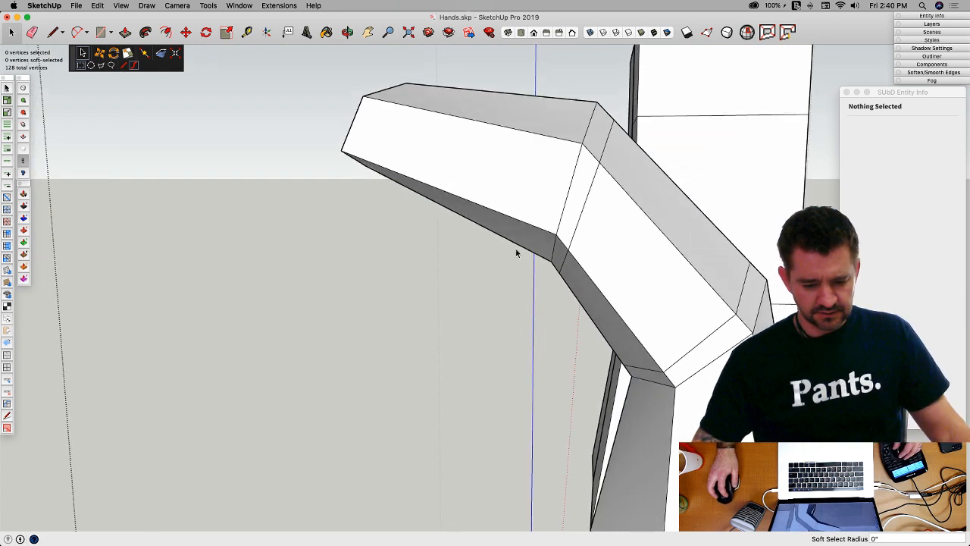
{"action": "middle_click_drag", "start_coordinate": [516, 251], "coordinate": [529, 328]}
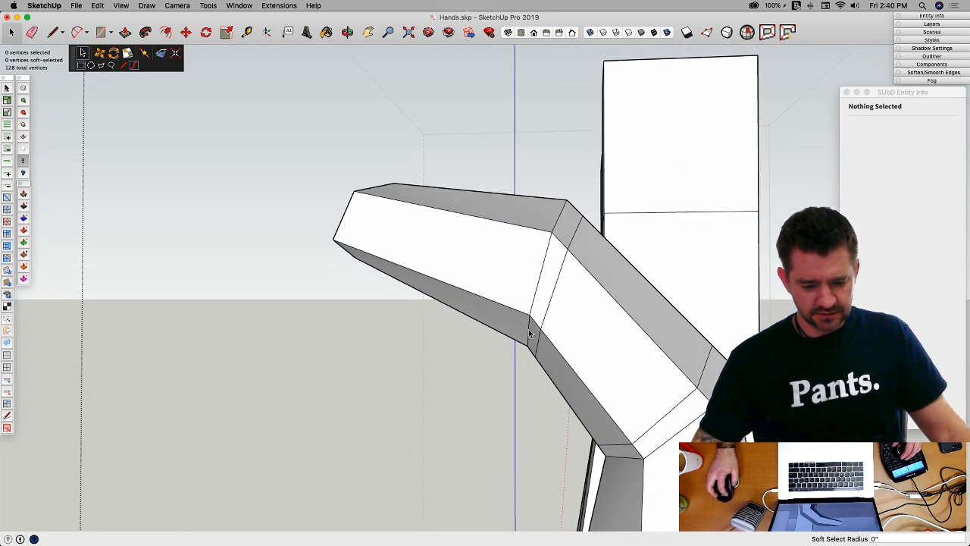
{"action": "left_click", "coordinate": [220, 209]}
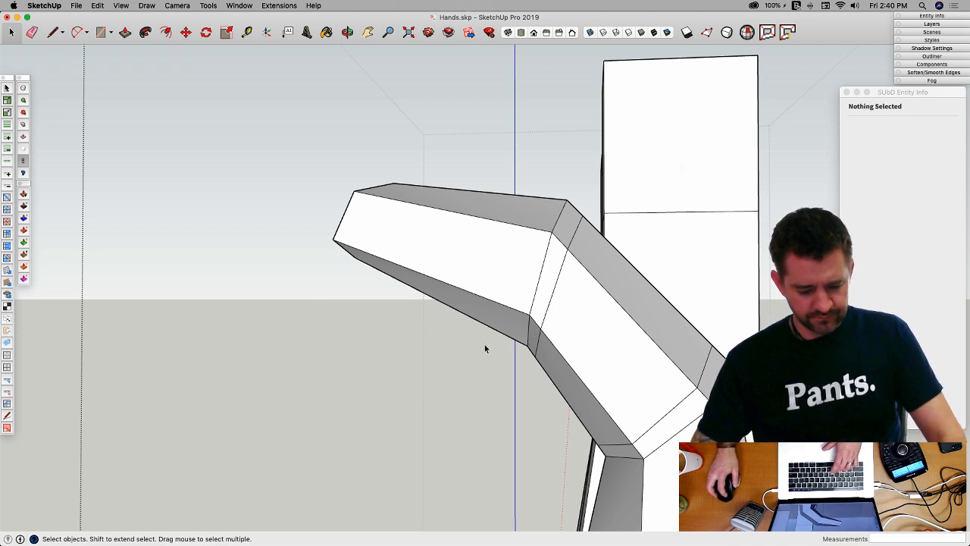
Step: With Vertex Tools, raise the underside vertices of the bent finger's upper joint by about 5 1/2" and 4 11/16"
{"action": "key", "text": "v"}
{"action": "middle_click_drag", "start_coordinate": [524, 350], "coordinate": [348, 269]}
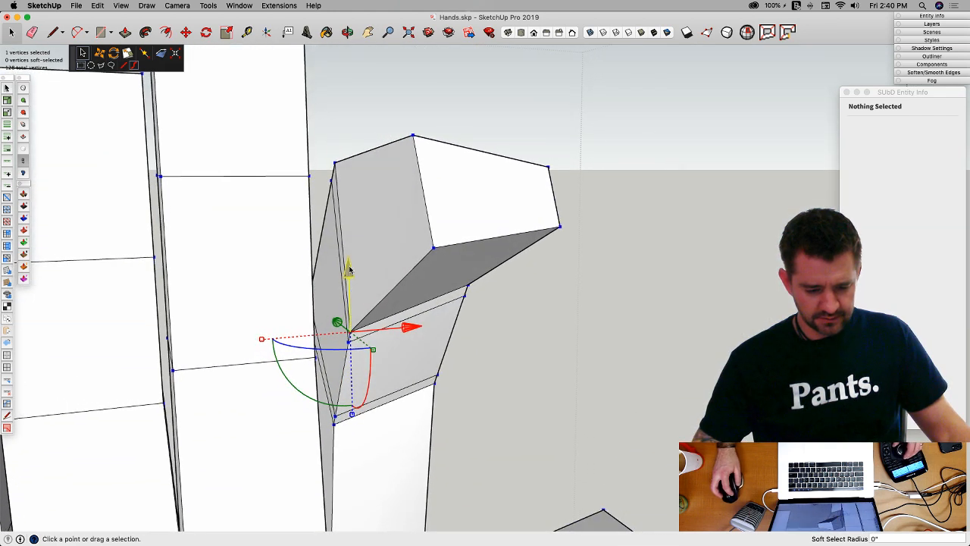
{"action": "left_click_drag", "start_coordinate": [348, 267], "coordinate": [347, 239]}
{"action": "middle_click_drag", "start_coordinate": [371, 324], "coordinate": [363, 281]}
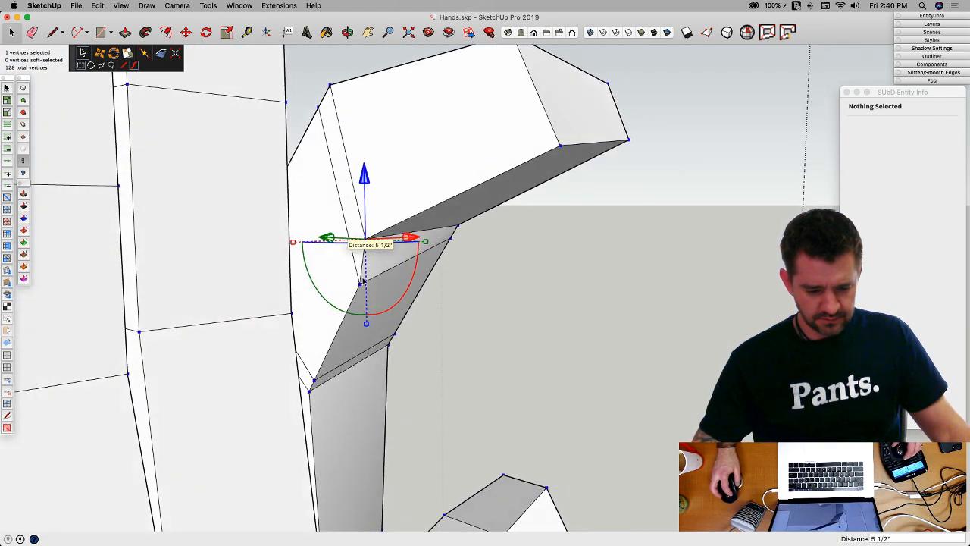
{"action": "left_click", "coordinate": [361, 282], "text": "shift"}
{"action": "left_click_drag", "start_coordinate": [331, 281], "coordinate": [342, 198]}
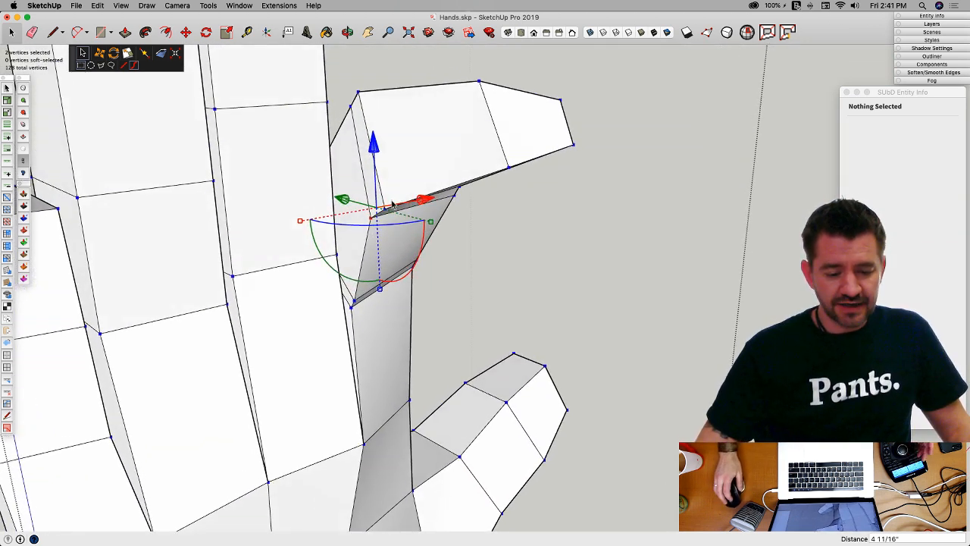
Step: Try aligning the vertex gizmo to the view, and set its alignment to World
{"action": "right_click", "coordinate": [393, 204]}
{"action": "mouse_move", "coordinate": [416, 222]}
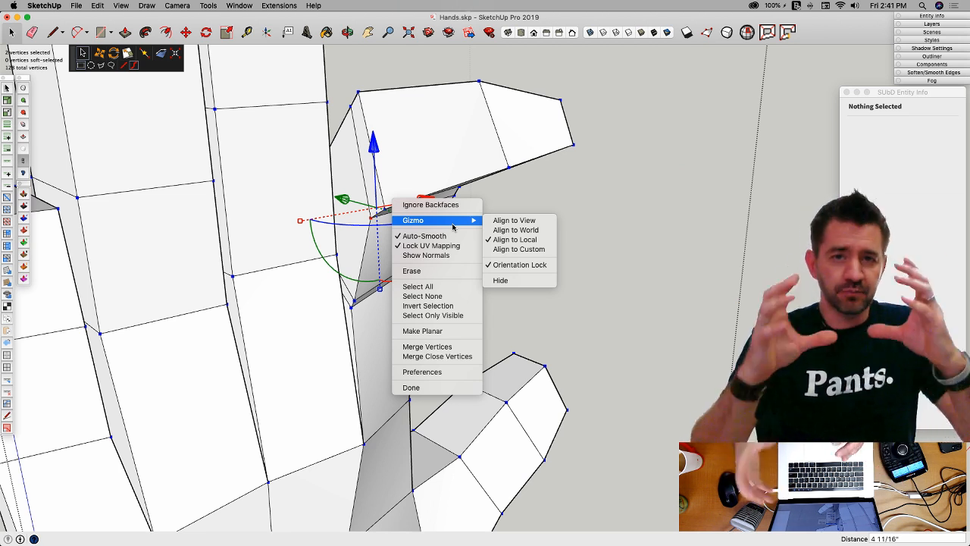
{"action": "left_click", "coordinate": [504, 221]}
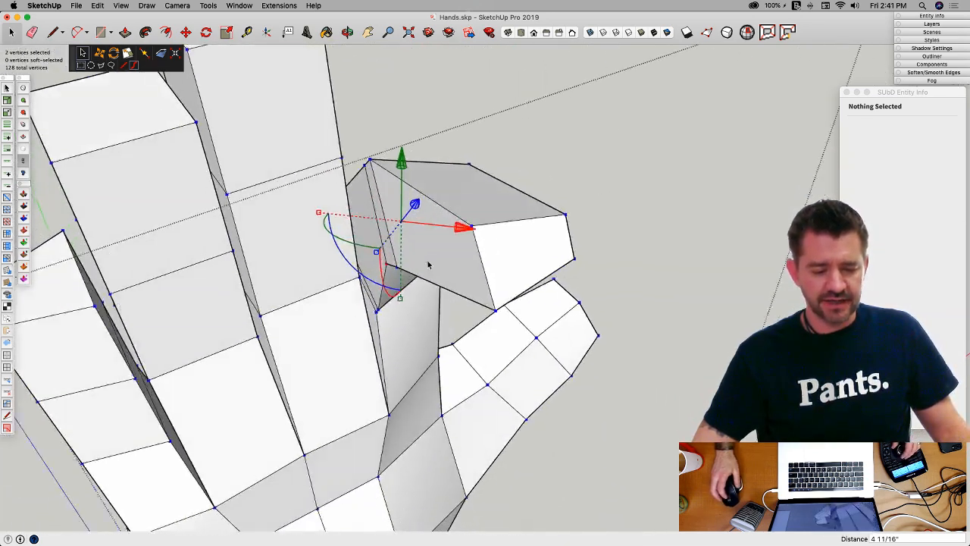
{"action": "right_click", "coordinate": [434, 251]}
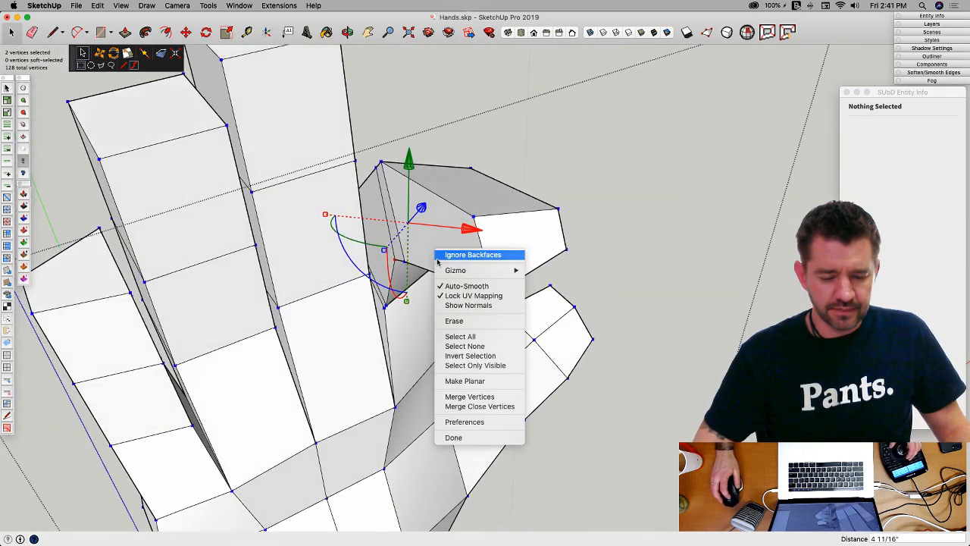
{"action": "mouse_move", "coordinate": [453, 274]}
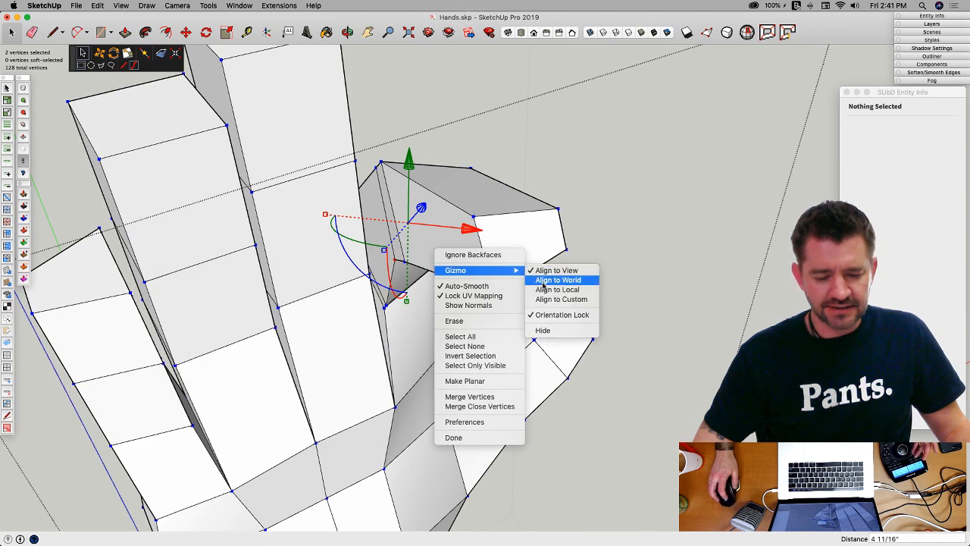
{"action": "left_click", "coordinate": [543, 280]}
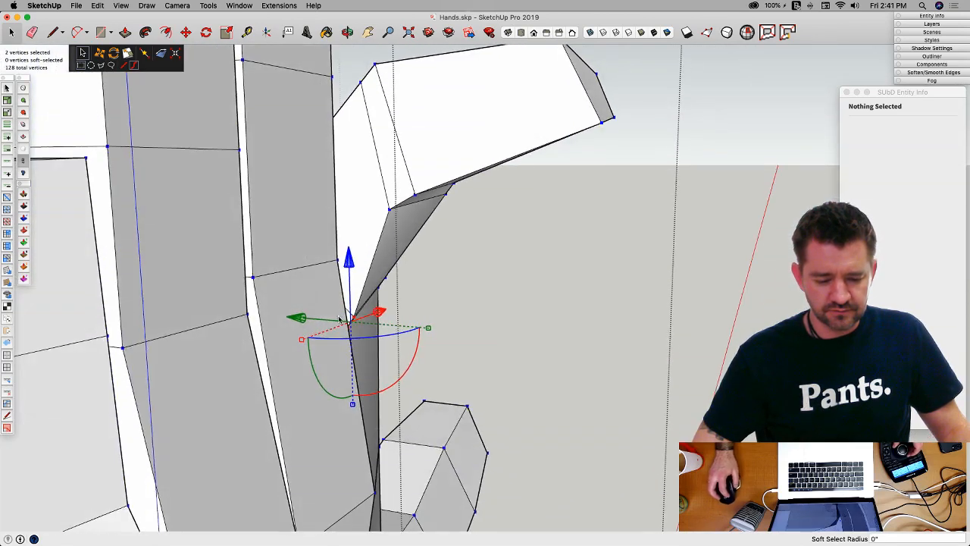
Step: Move two underside vertices of the bent finger's lower joint about 2 1/4" and 1 5/16" along the green axis and 2 11/16" upward
{"action": "left_click_drag", "start_coordinate": [291, 318], "coordinate": [289, 317]}
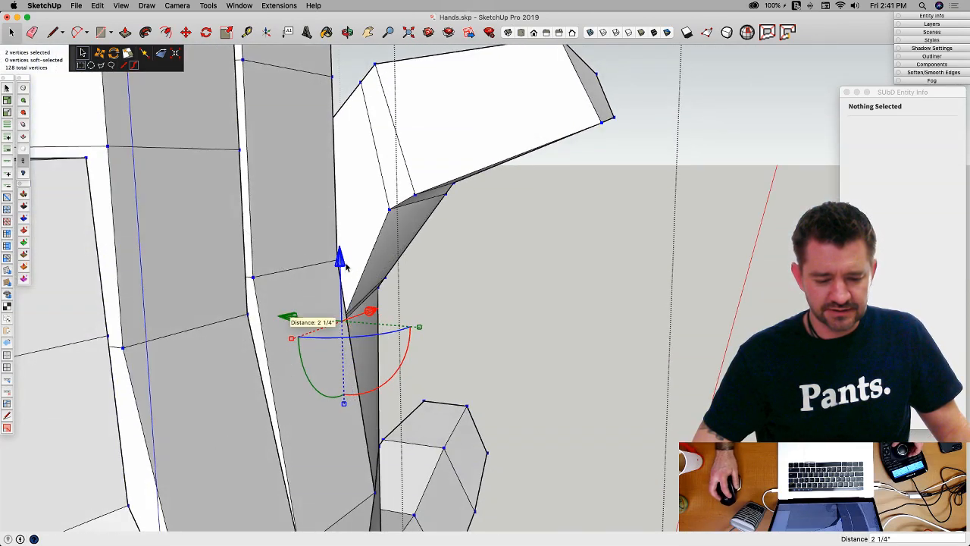
{"action": "left_click_drag", "start_coordinate": [342, 262], "coordinate": [341, 252]}
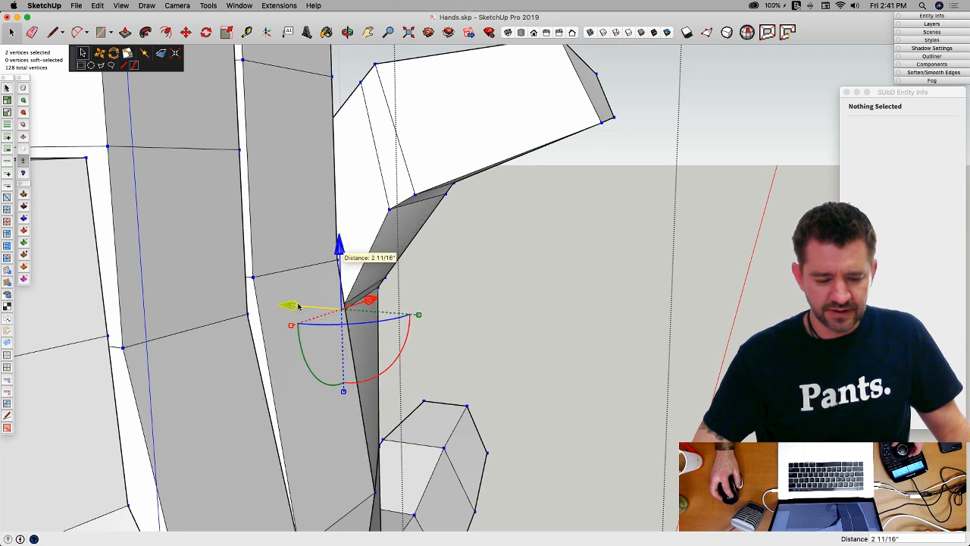
{"action": "left_click_drag", "start_coordinate": [298, 306], "coordinate": [288, 305]}
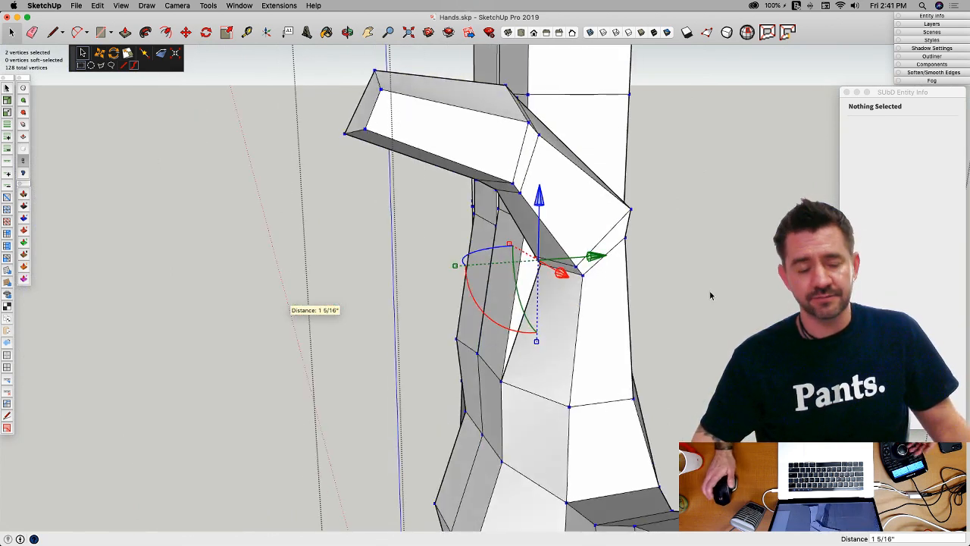
Step: Turn the hand's subdivided display back on, leave vertex editing and dismiss the error report
{"action": "key", "text": "s"}
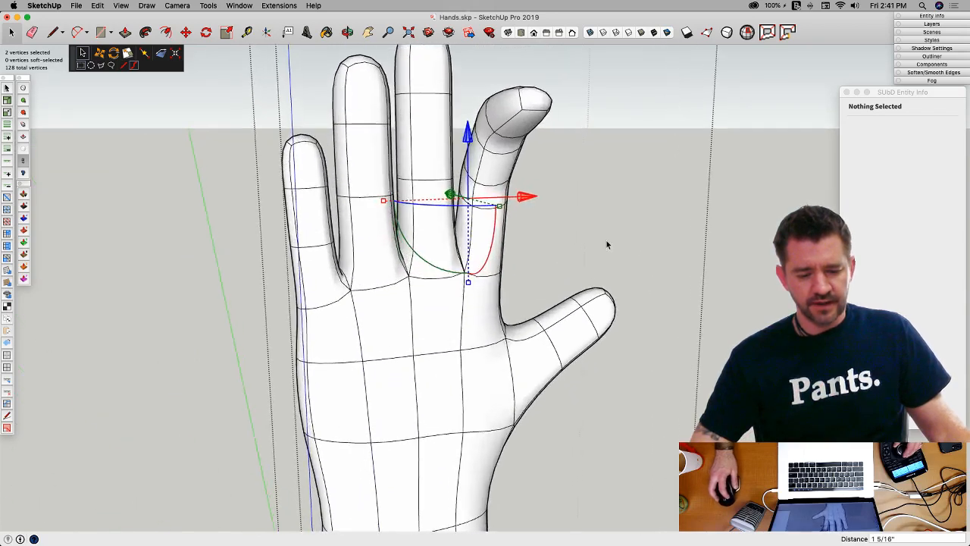
{"action": "key", "text": "space"}
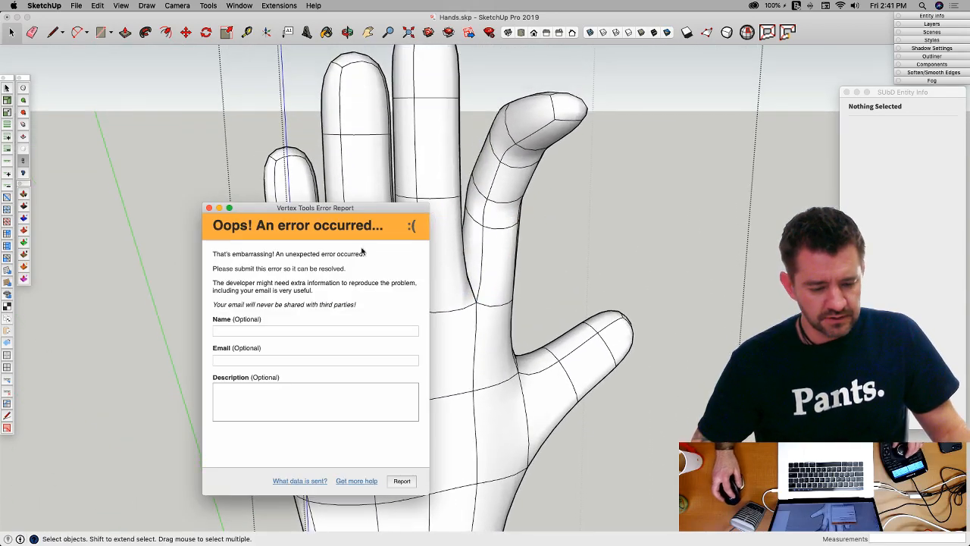
{"action": "left_click", "coordinate": [208, 208]}
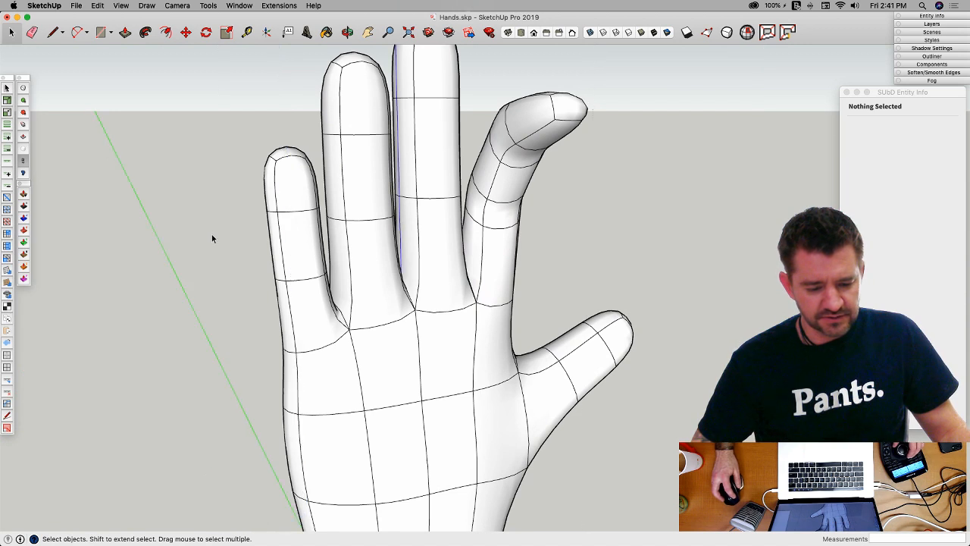
Step: In the unsubdivided hand group, insert two edge loops with a pinch of 70 across the middle segments of the three straight fingers
{"action": "double_click", "coordinate": [497, 257]}
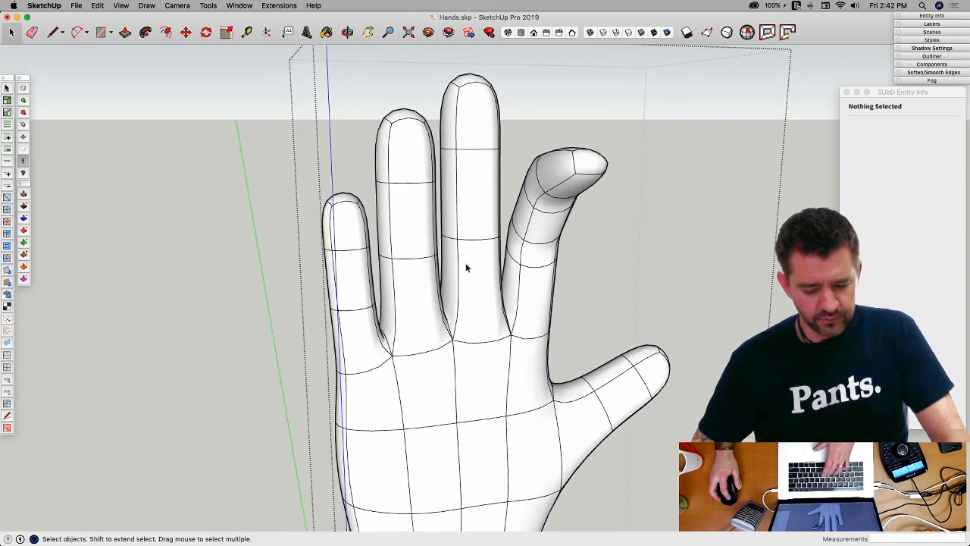
{"action": "key", "text": "d"}
{"action": "left_click", "coordinate": [451, 202]}
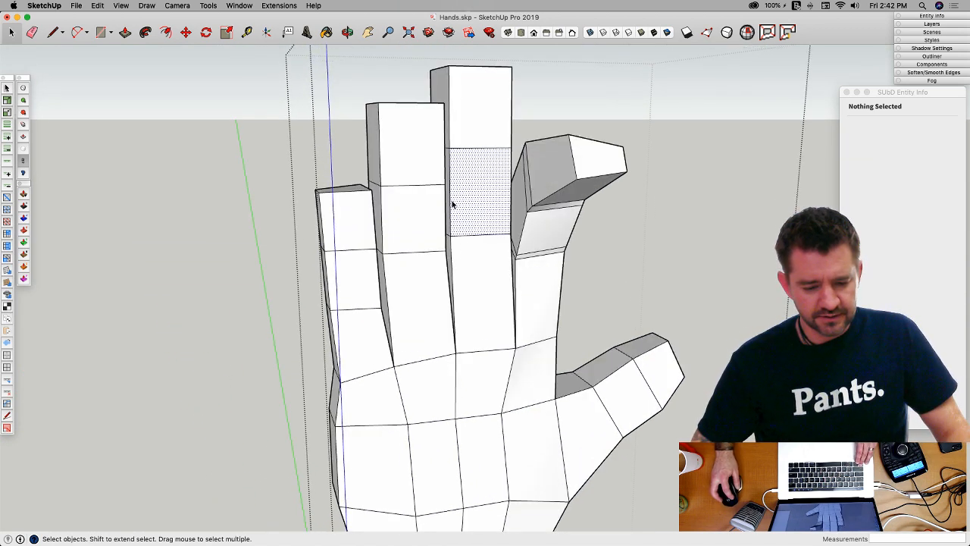
{"action": "left_click", "coordinate": [451, 205]}
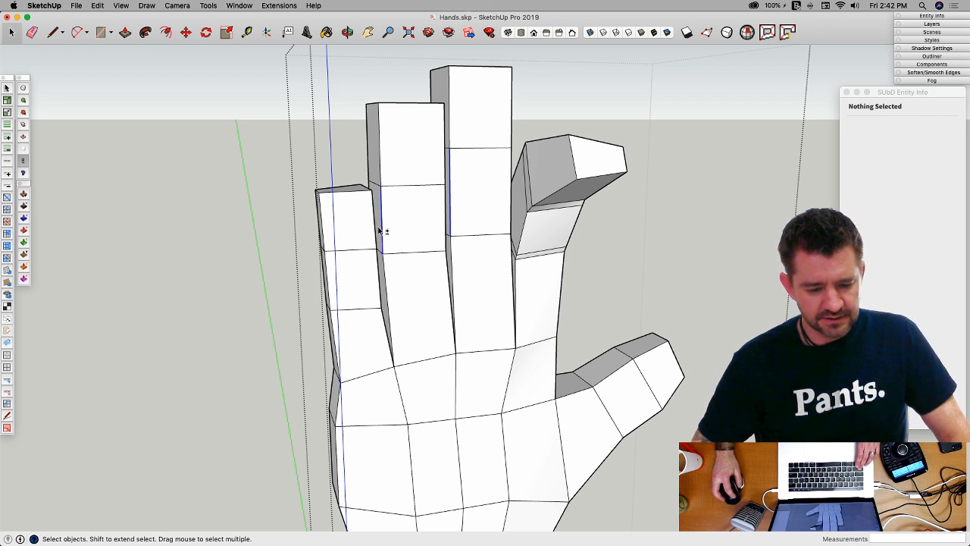
{"action": "left_click", "coordinate": [331, 285], "text": "shift"}
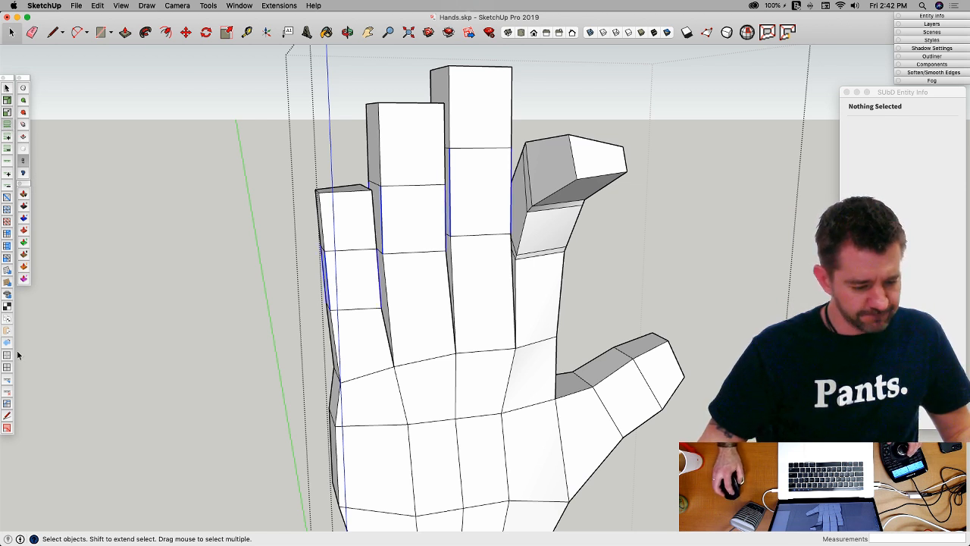
{"action": "left_click", "coordinate": [7, 407]}
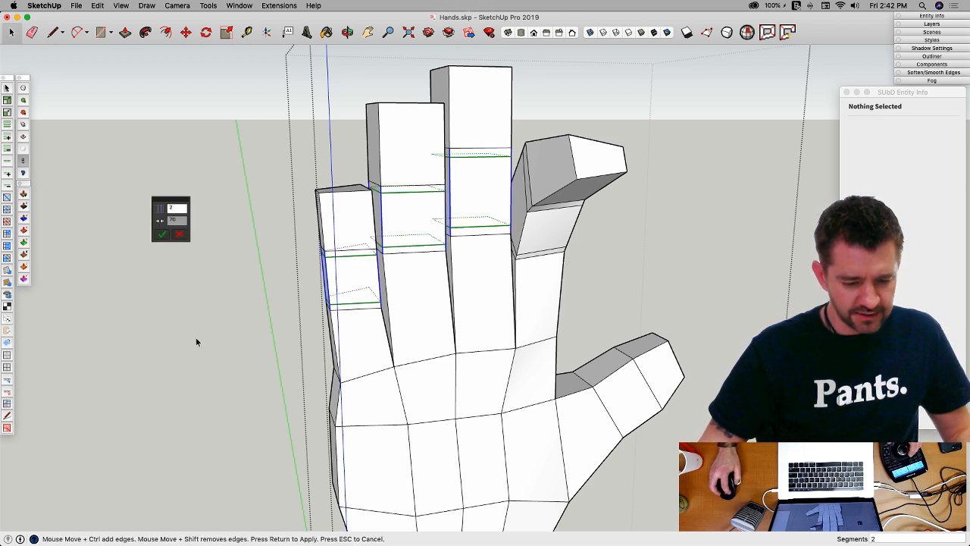
{"action": "left_click", "coordinate": [165, 238]}
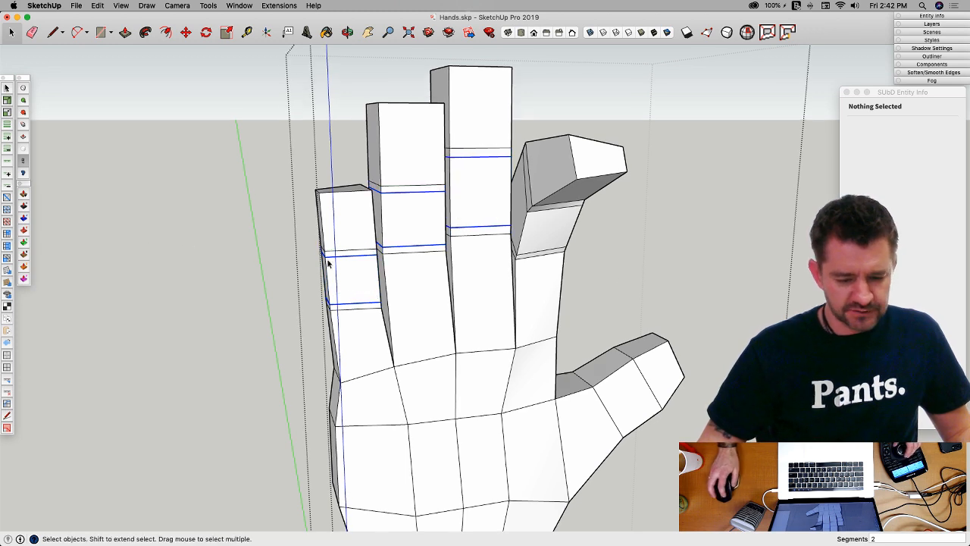
{"action": "middle_click_drag", "start_coordinate": [606, 216], "coordinate": [190, 21]}
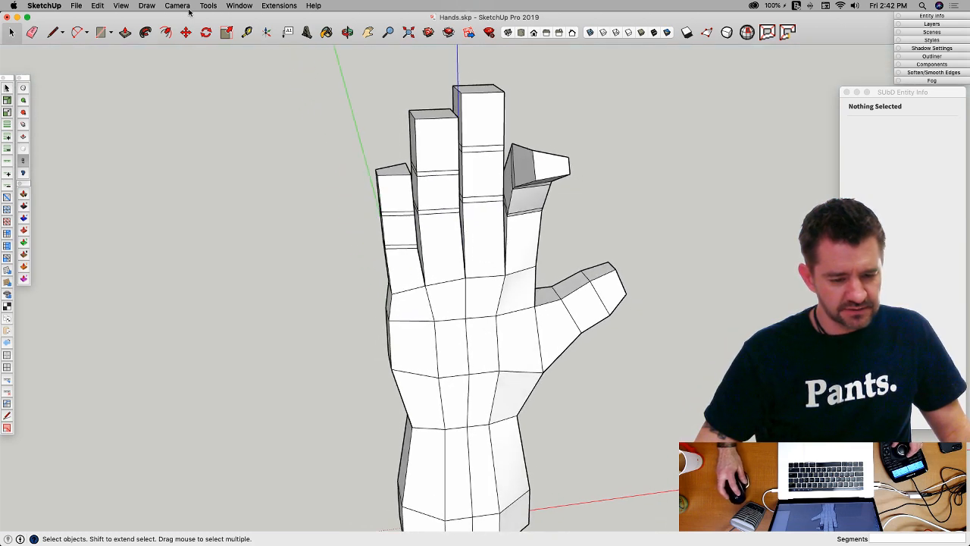
Step: Save the hand model under its existing file name
{"action": "left_click", "coordinate": [77, 5]}
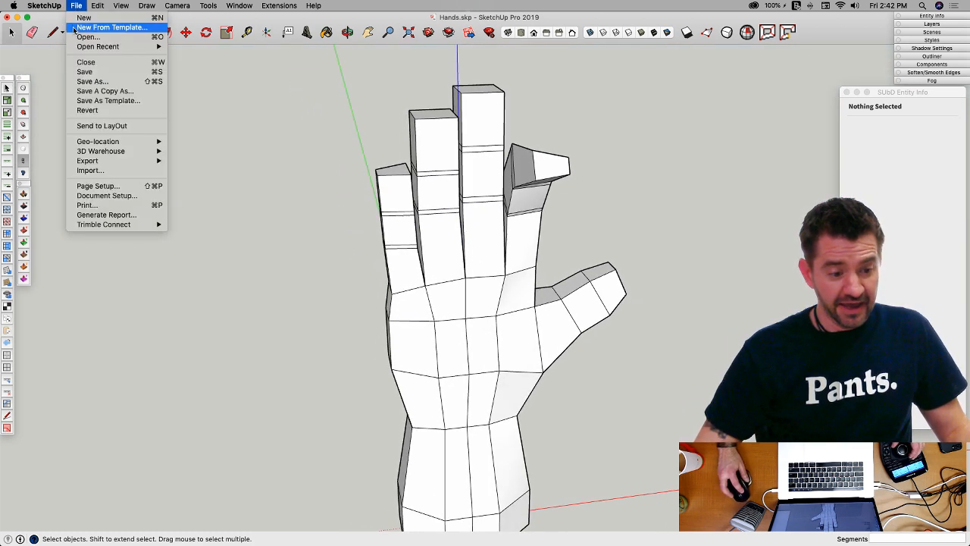
{"action": "left_click", "coordinate": [84, 72]}
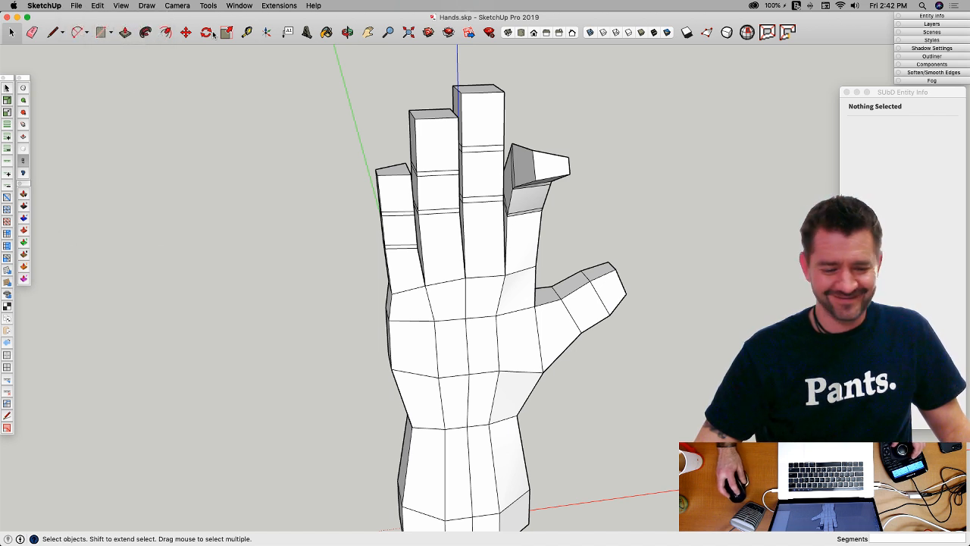
{"action": "middle_click_drag", "start_coordinate": [219, 10], "coordinate": [226, 18]}
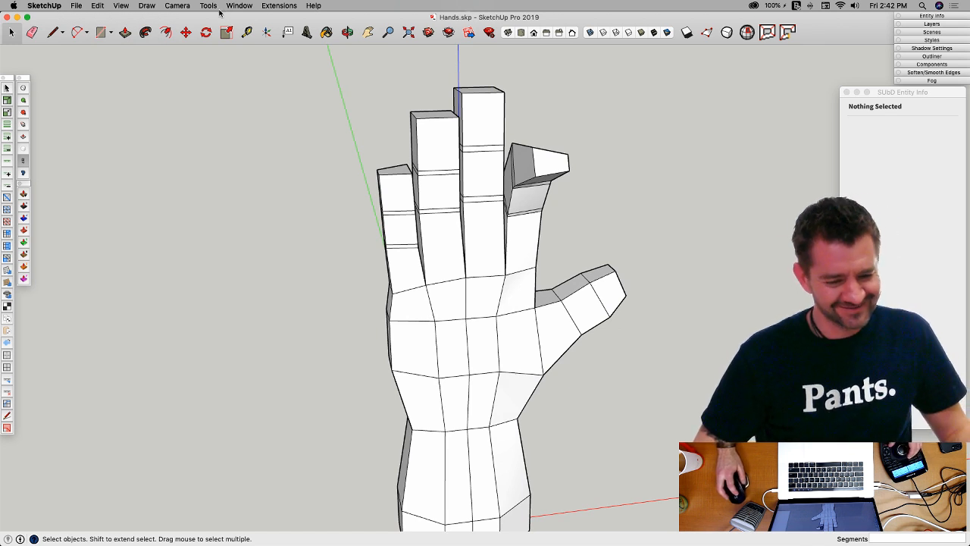
Step: Place a vertical section plane named Section 1, with symbol 1, cutting lengthwise through the hand at the middle finger
{"action": "left_click", "coordinate": [208, 6]}
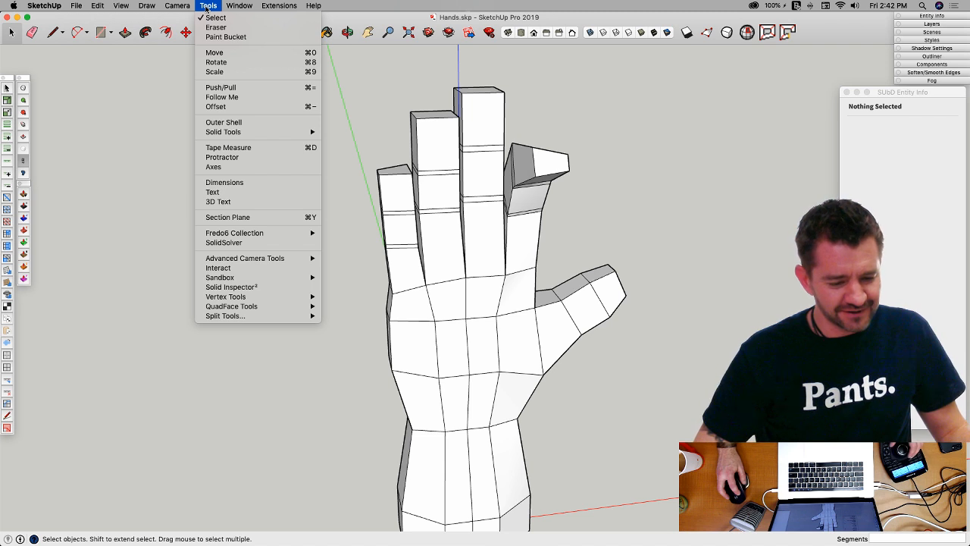
{"action": "left_click", "coordinate": [239, 219]}
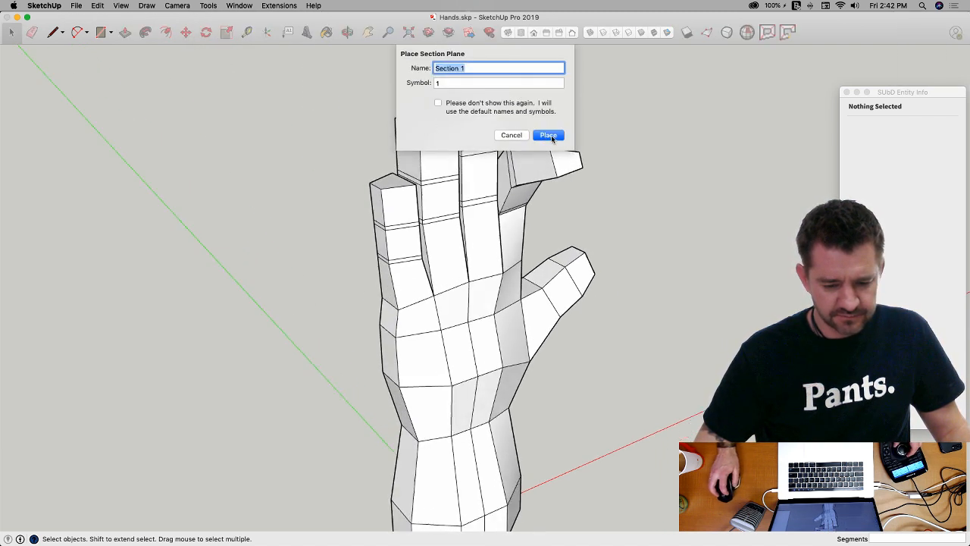
{"action": "left_click", "coordinate": [551, 136]}
{"action": "left_click", "coordinate": [443, 132]}
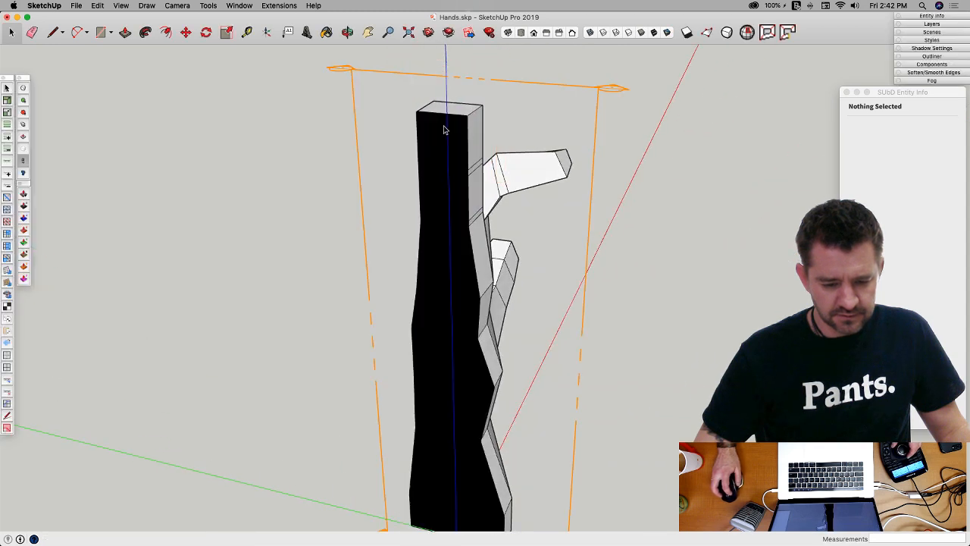
Step: Move the section plane about 1/2" so its cut clears the side of the middle finger, and hide the plane
{"action": "middle_click_drag", "start_coordinate": [443, 131], "coordinate": [512, 432]}
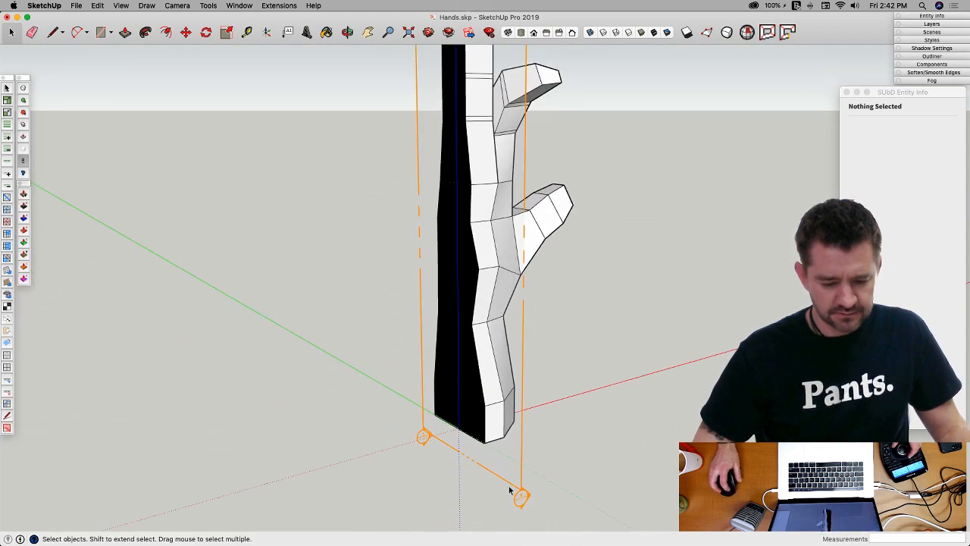
{"action": "key", "text": "m"}
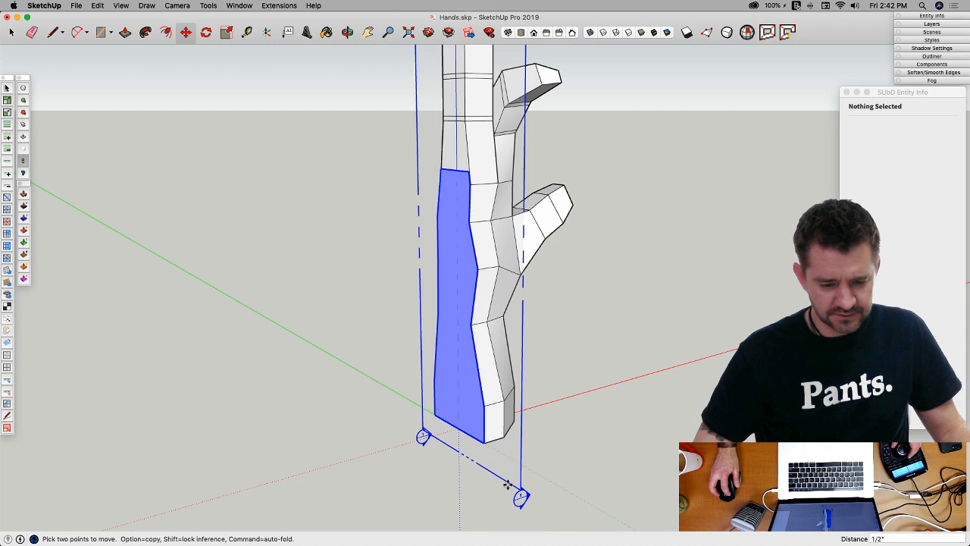
{"action": "left_click", "coordinate": [508, 484]}
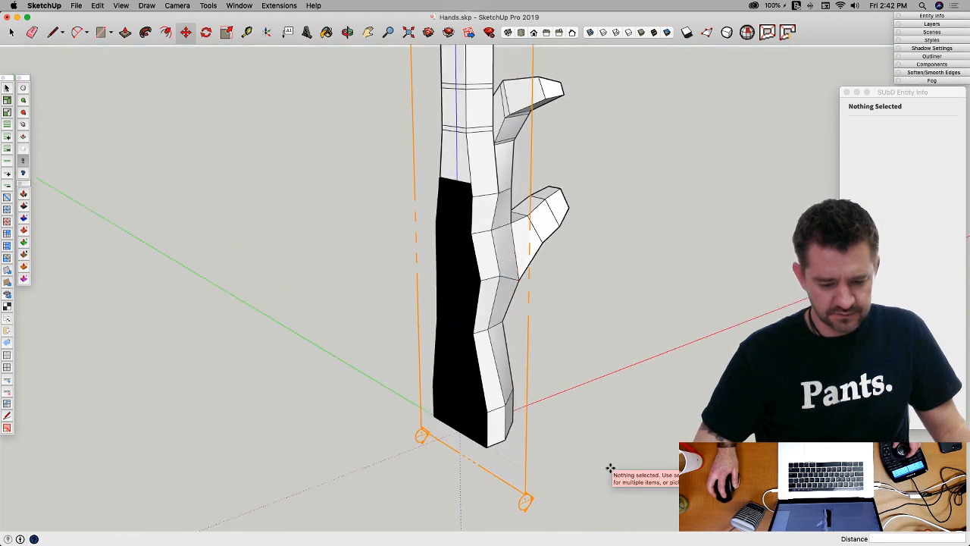
{"action": "key", "text": "space"}
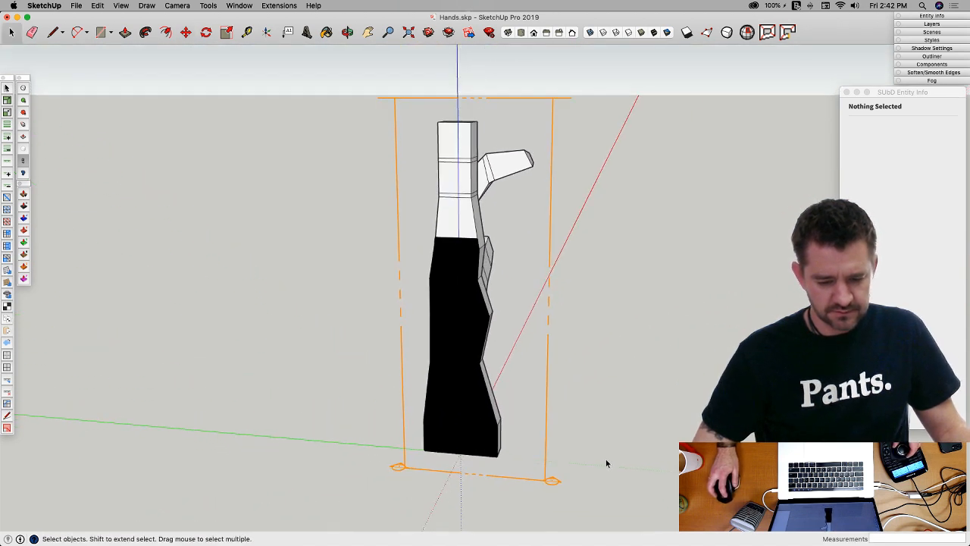
{"action": "middle_click_drag", "start_coordinate": [614, 271], "coordinate": [565, 293]}
{"action": "right_click", "coordinate": [565, 292]}
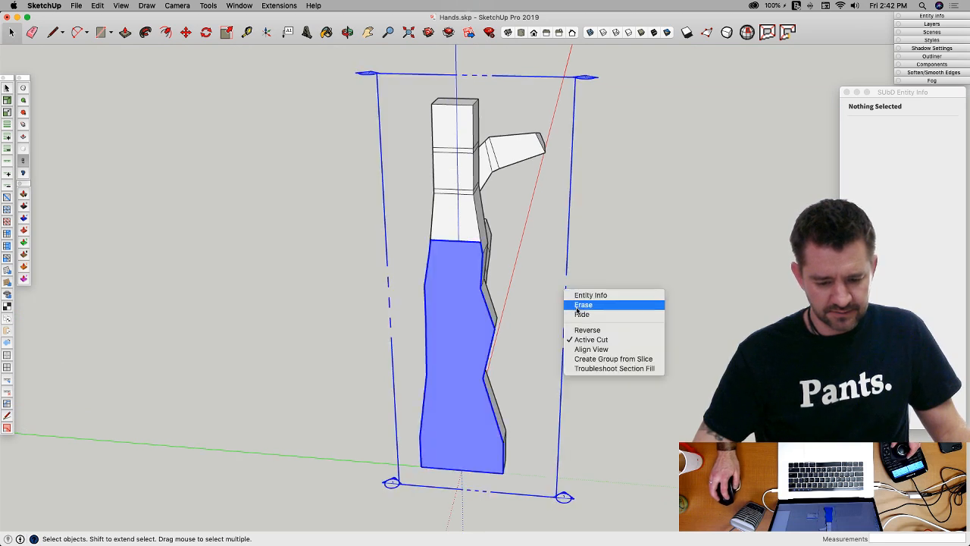
{"action": "left_click", "coordinate": [582, 314]}
Step: With Vertex Tools, rotate the whole middle finger 15° about the red axis and shift it about 3 7/8" along the green axis
{"action": "middle_click_drag", "start_coordinate": [590, 216], "coordinate": [394, 51]}
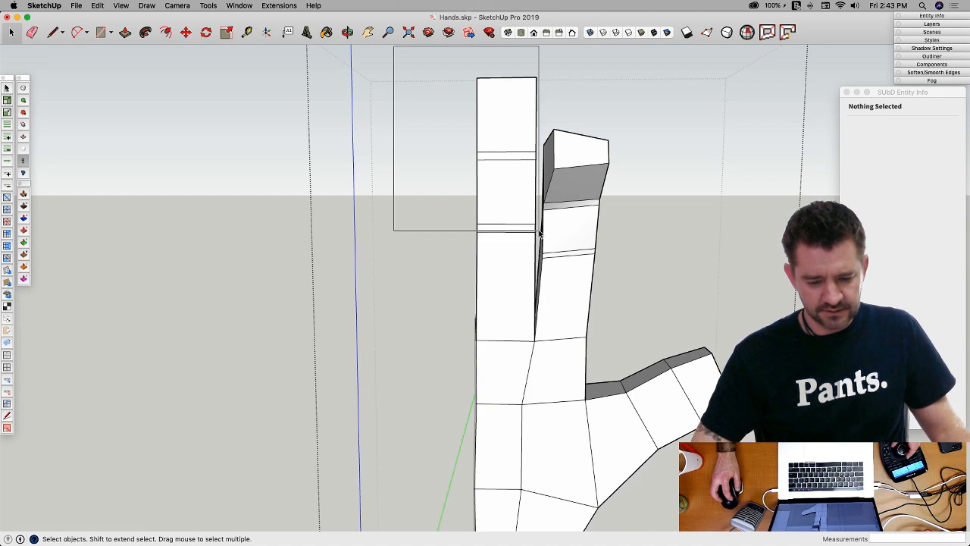
{"action": "left_click_drag", "start_coordinate": [536, 247], "coordinate": [538, 253]}
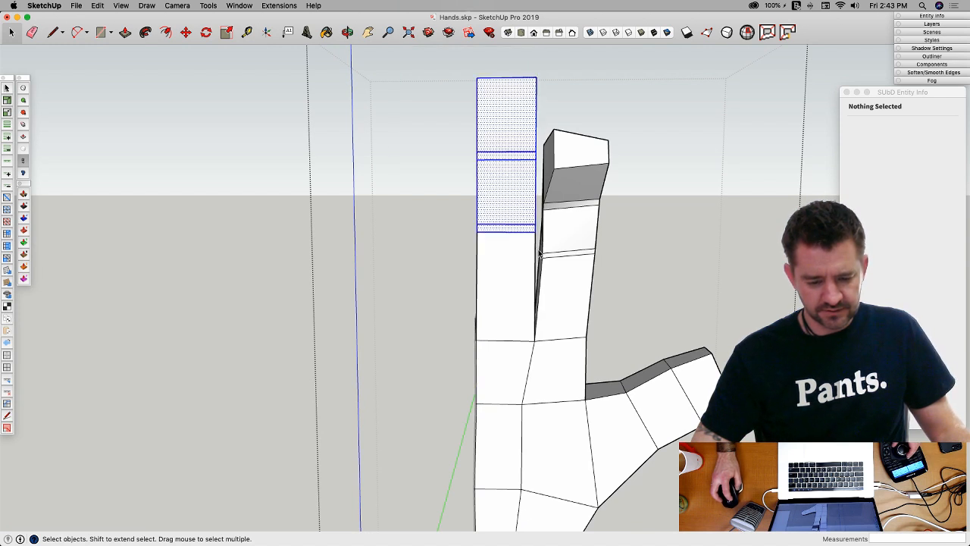
{"action": "mouse_move", "coordinate": [538, 252]}
{"action": "middle_mouse_down"}
{"action": "mouse_move", "coordinate": [528, 292]}
{"action": "mouse_move", "coordinate": [523, 261]}
{"action": "mouse_move", "coordinate": [532, 246]}
{"action": "middle_mouse_up"}
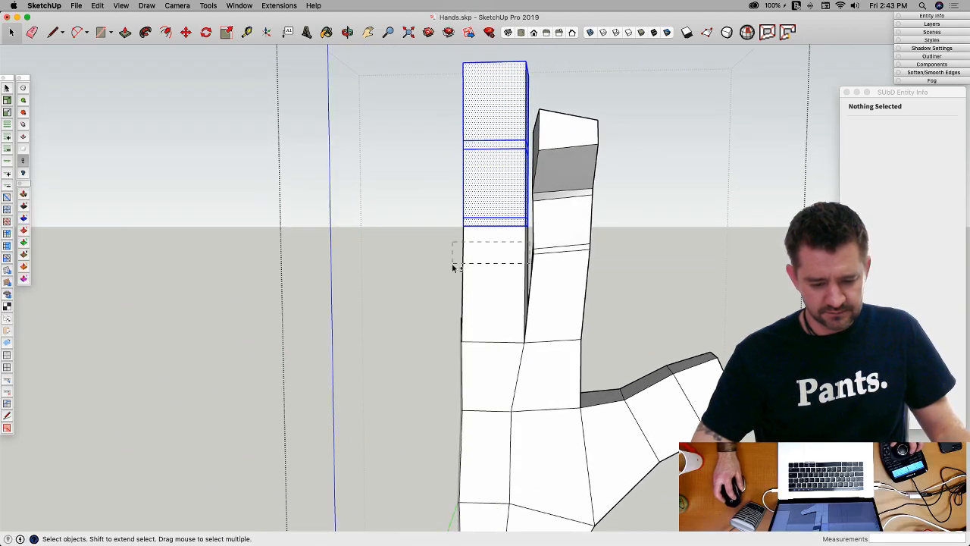
{"action": "left_click_drag", "start_coordinate": [453, 267], "coordinate": [452, 266]}
{"action": "middle_click_drag", "start_coordinate": [470, 271], "coordinate": [575, 315]}
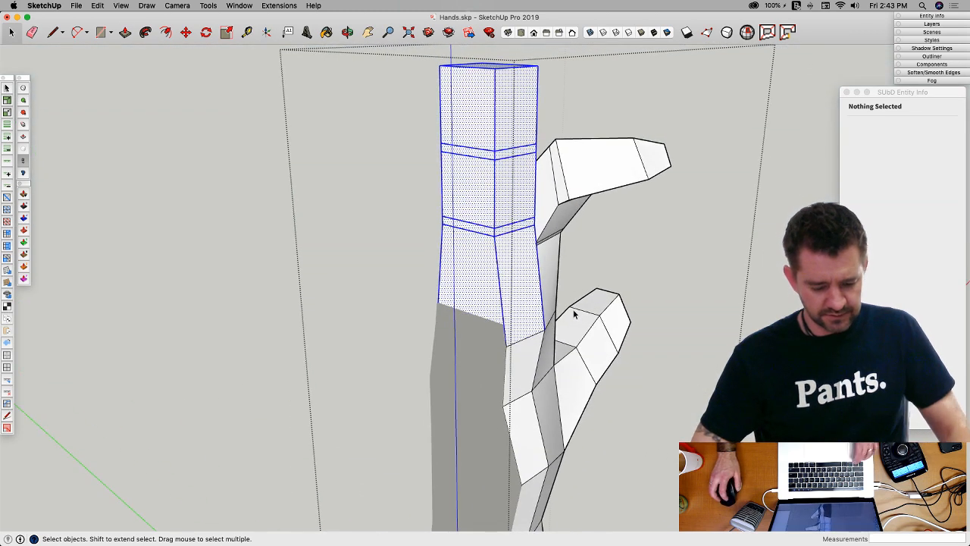
{"action": "key", "text": "v"}
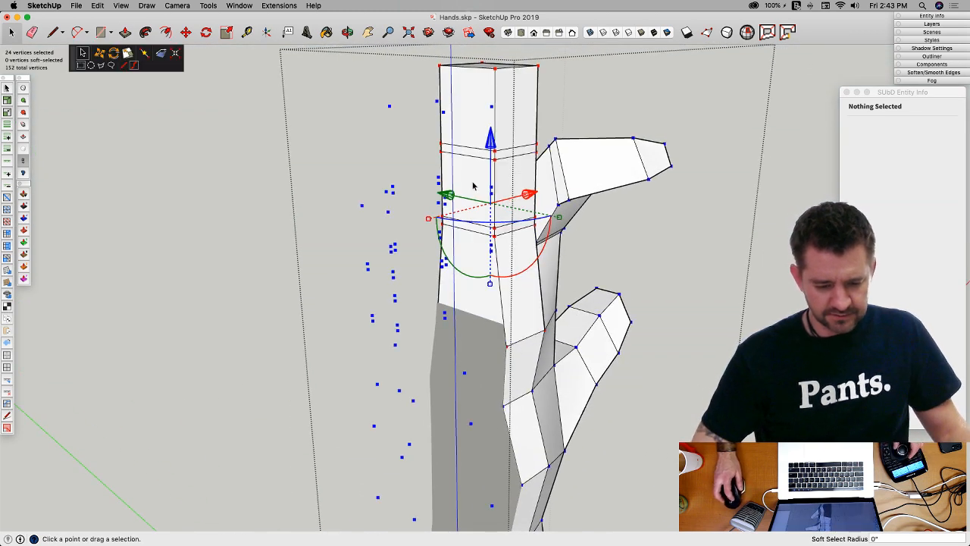
{"action": "middle_click_drag", "start_coordinate": [500, 237], "coordinate": [557, 228]}
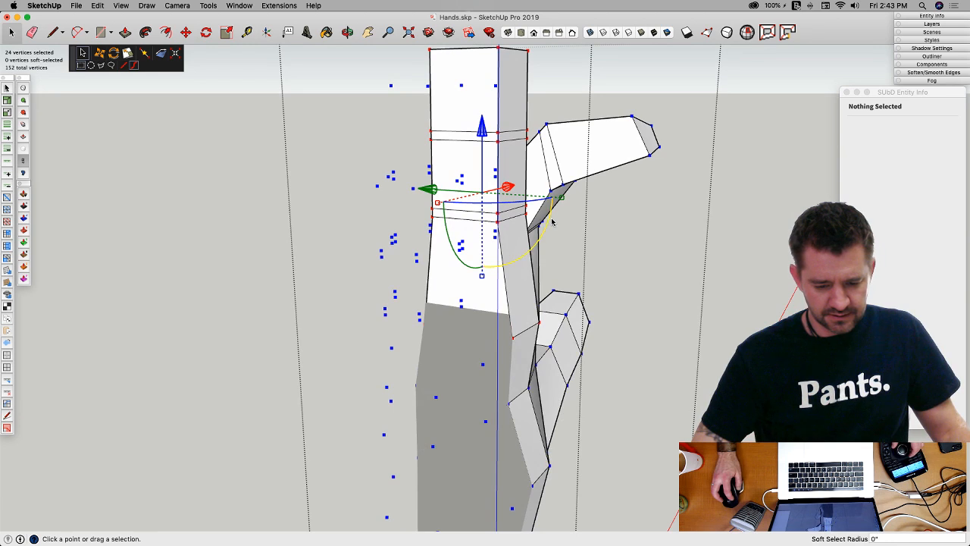
{"action": "left_click_drag", "start_coordinate": [551, 221], "coordinate": [554, 251]}
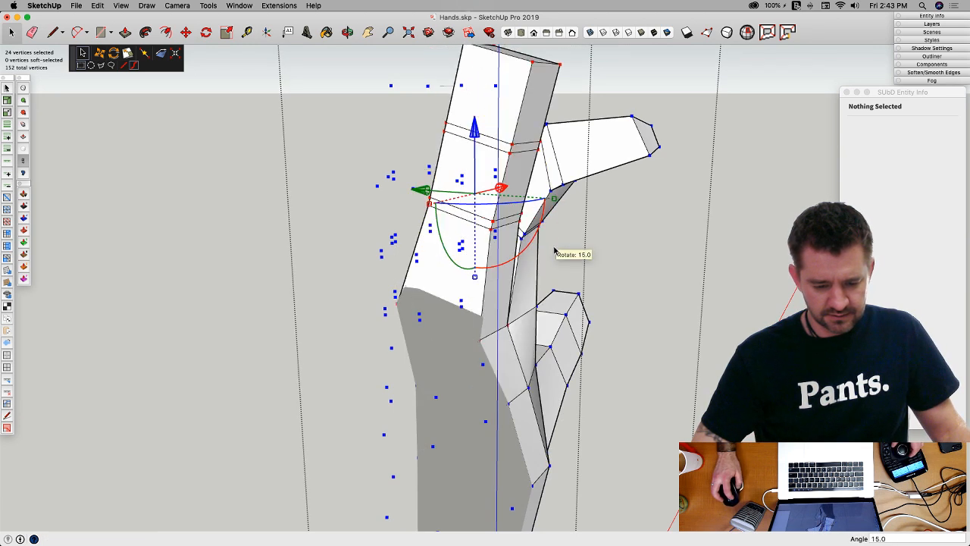
{"action": "left_click_drag", "start_coordinate": [421, 192], "coordinate": [438, 208]}
Step: Adjust the position of the two back vertices at the middle finger's base and leave vertex editing
{"action": "middle_click_drag", "start_coordinate": [437, 209], "coordinate": [601, 276]}
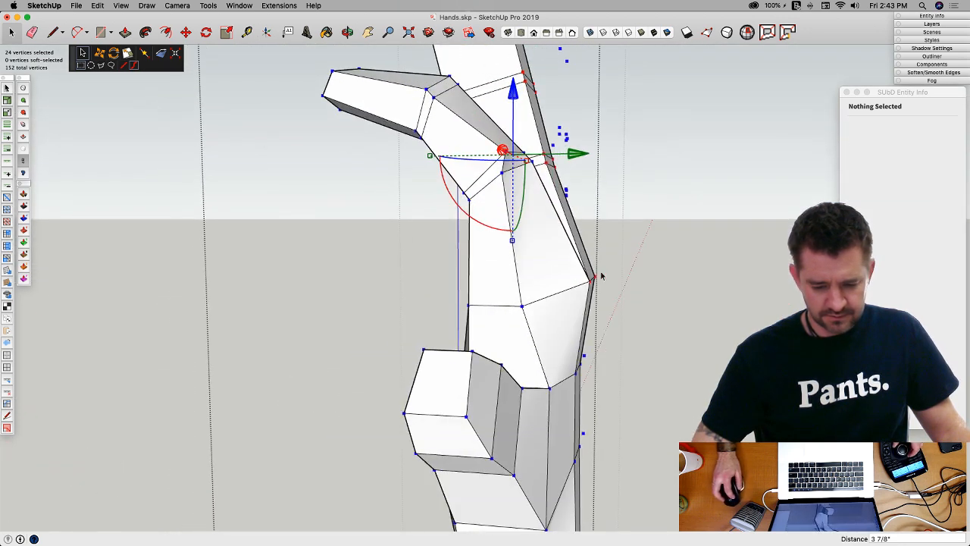
{"action": "left_click", "coordinate": [611, 303]}
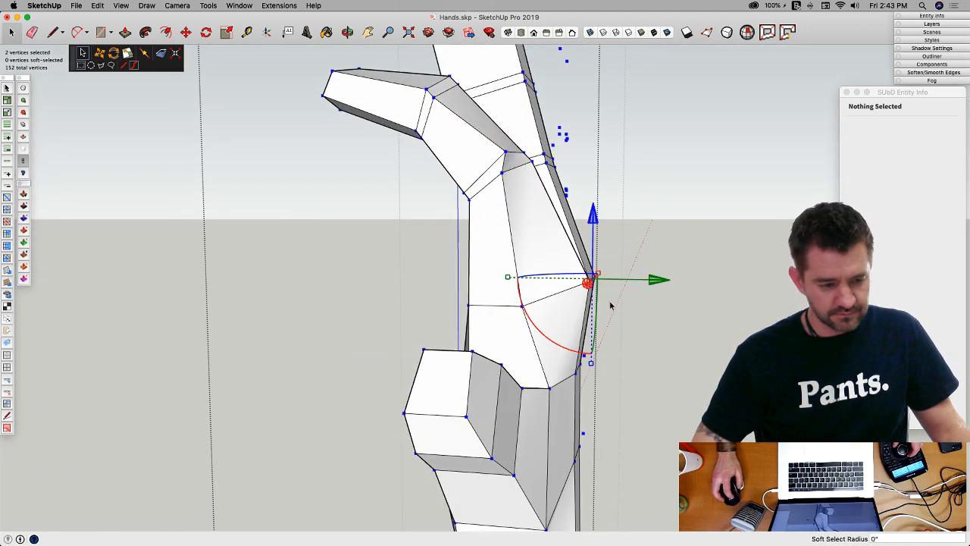
{"action": "middle_click_drag", "start_coordinate": [611, 303], "coordinate": [643, 279]}
{"action": "left_click_drag", "start_coordinate": [643, 281], "coordinate": [683, 368]}
{"action": "middle_click_drag", "start_coordinate": [682, 367], "coordinate": [553, 82]}
{"action": "left_click", "coordinate": [674, 242]}
{"action": "key", "text": "space"}
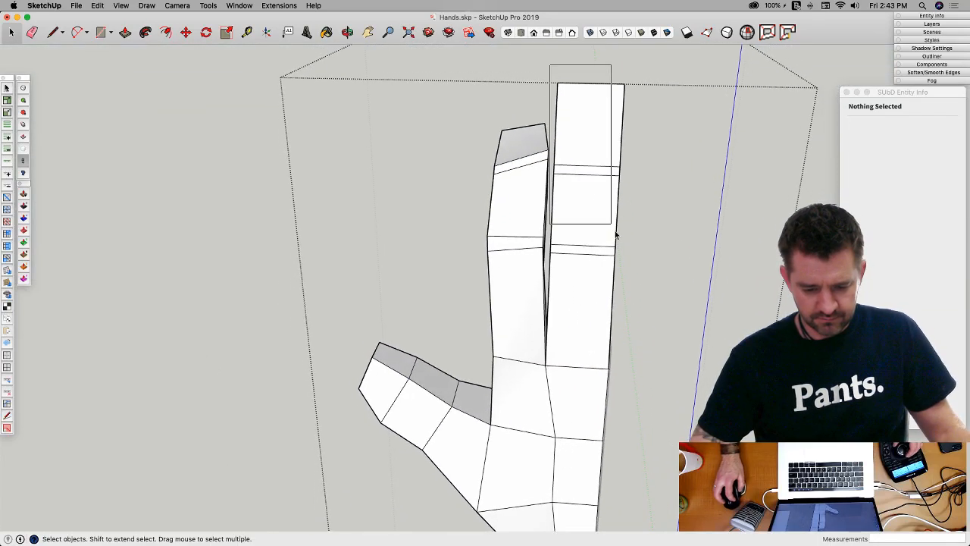
Step: Rotate the middle finger's two upper segments about 19.3° about the red axis, and shift them along green and about 1 3/4" along blue
{"action": "middle_click_drag", "start_coordinate": [616, 236], "coordinate": [625, 252]}
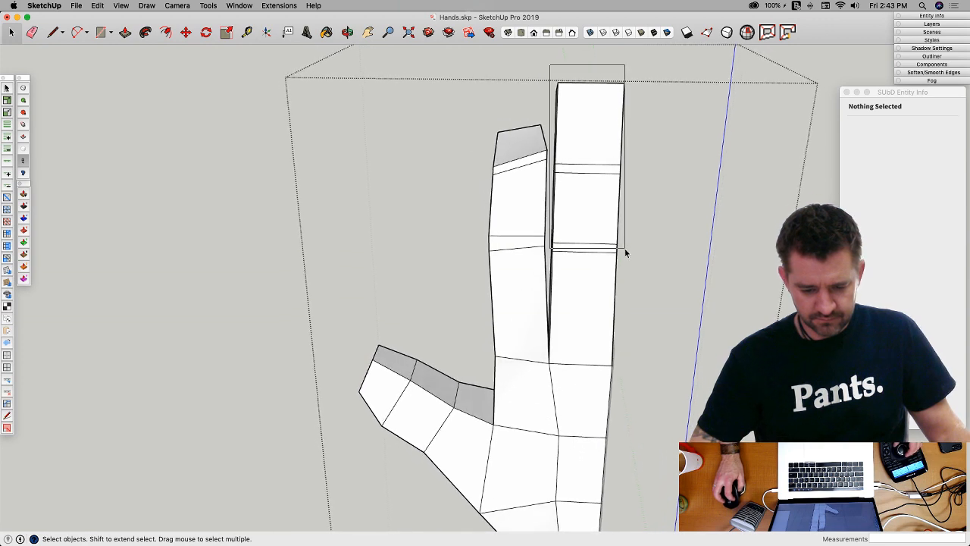
{"action": "left_click_drag", "start_coordinate": [625, 252], "coordinate": [625, 252]}
{"action": "middle_click_drag", "start_coordinate": [623, 249], "coordinate": [645, 269]}
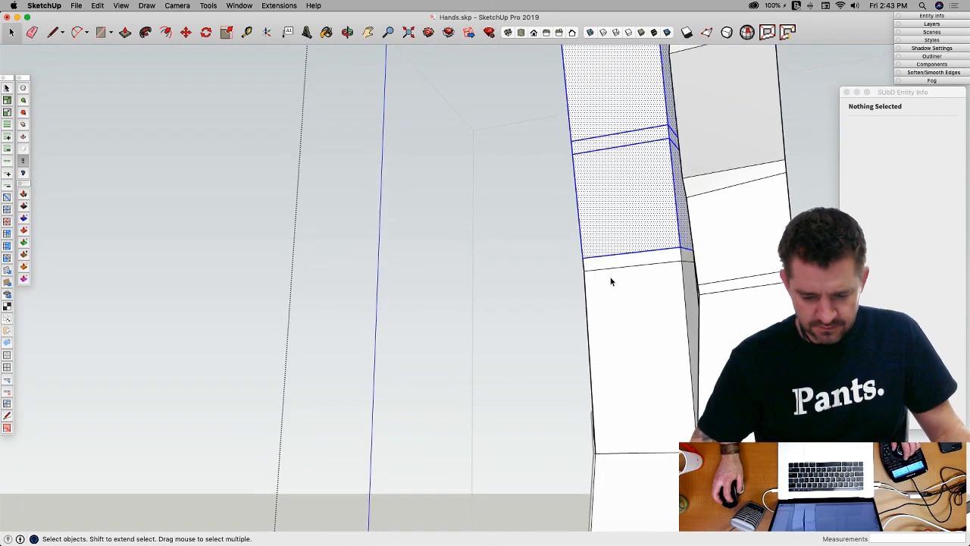
{"action": "key", "text": "v"}
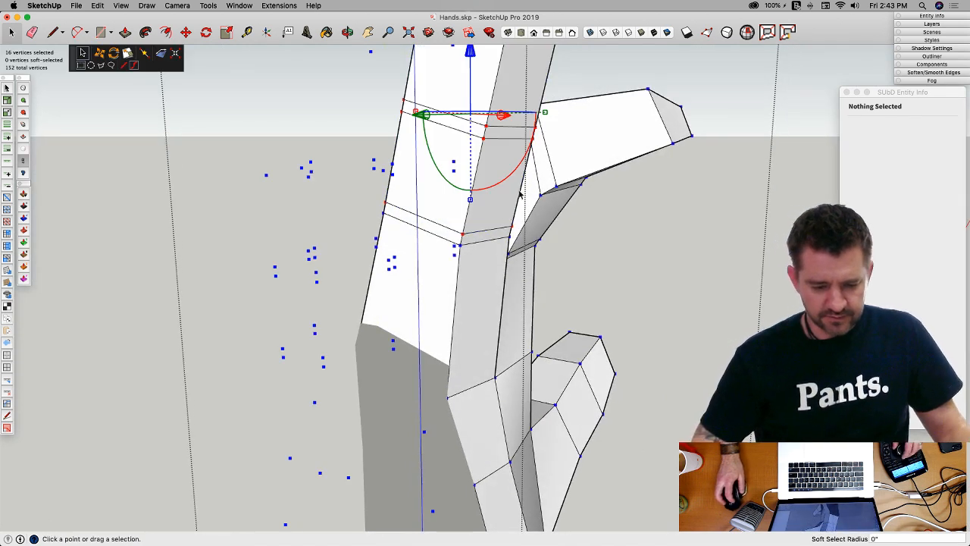
{"action": "middle_click_drag", "start_coordinate": [593, 274], "coordinate": [551, 177]}
{"action": "left_click_drag", "start_coordinate": [557, 159], "coordinate": [500, 151]}
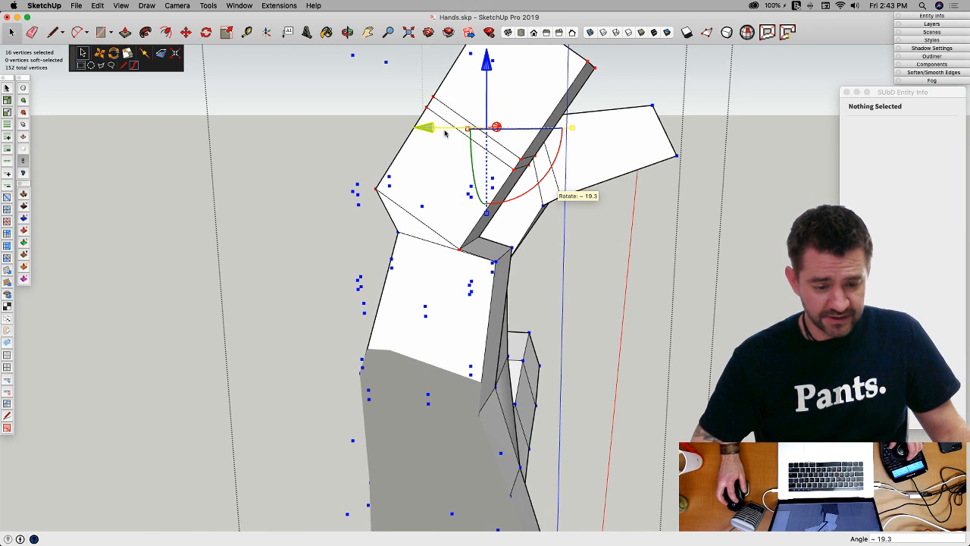
{"action": "left_click_drag", "start_coordinate": [441, 132], "coordinate": [479, 137]}
{"action": "left_click_drag", "start_coordinate": [525, 63], "coordinate": [522, 69]}
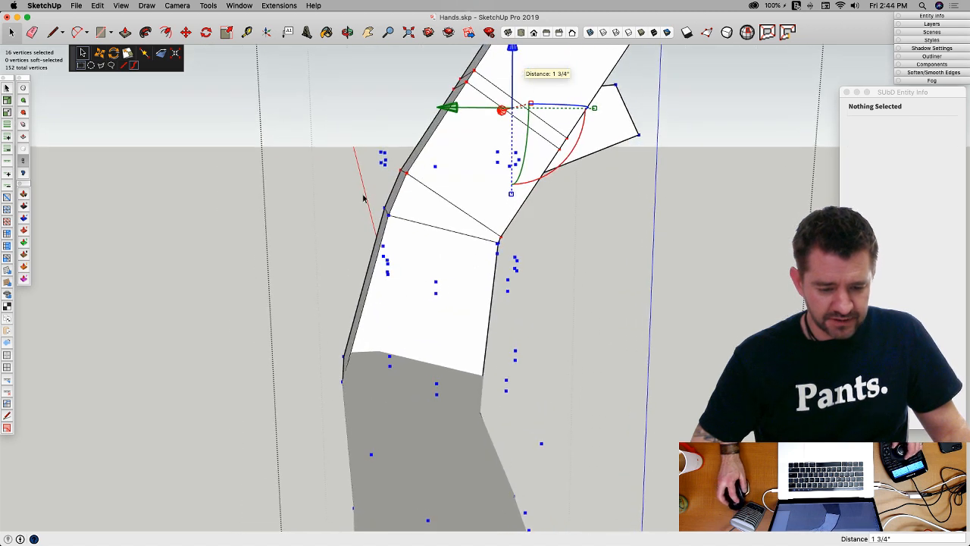
Step: Move the two back vertices of the middle finger's lower joint about 4 1/4" upward and 1 11/16" along green, and leave vertex editing
{"action": "left_click_drag", "start_coordinate": [363, 193], "coordinate": [397, 224]}
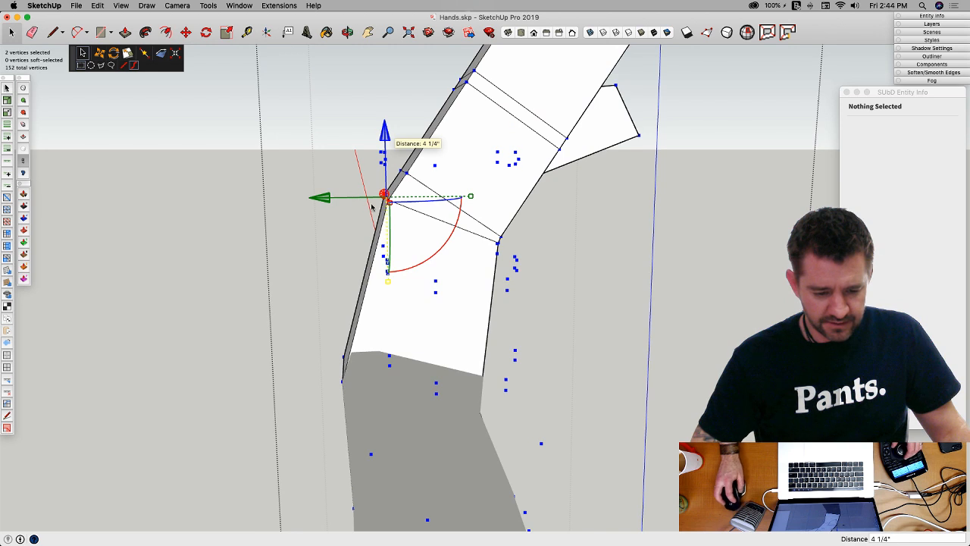
{"action": "left_click_drag", "start_coordinate": [336, 197], "coordinate": [356, 182]}
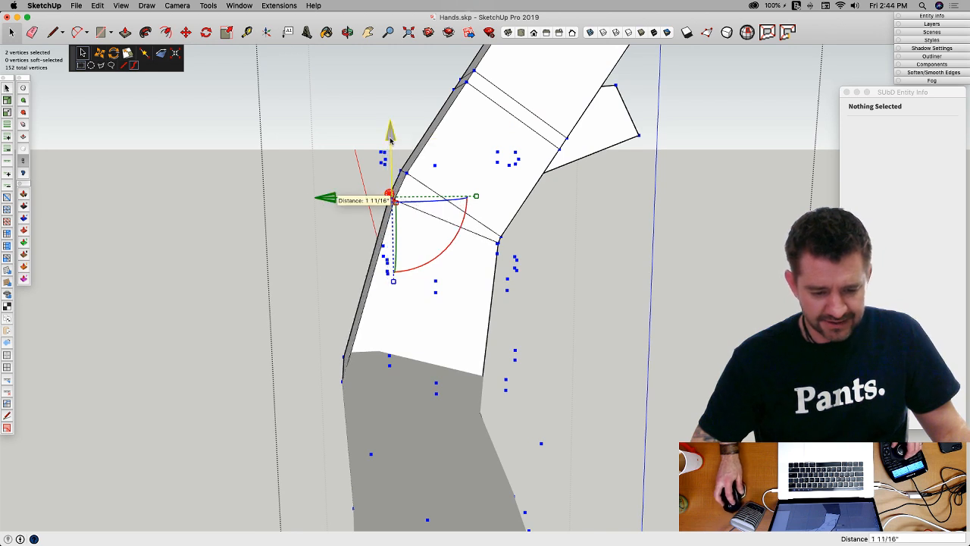
{"action": "left_click_drag", "start_coordinate": [391, 138], "coordinate": [391, 137]}
{"action": "middle_click_drag", "start_coordinate": [394, 196], "coordinate": [354, 68]}
{"action": "left_click", "coordinate": [356, 72]}
{"action": "scroll", "coordinate": [358, 72], "scroll_direction": "down", "scroll_amount": 3}
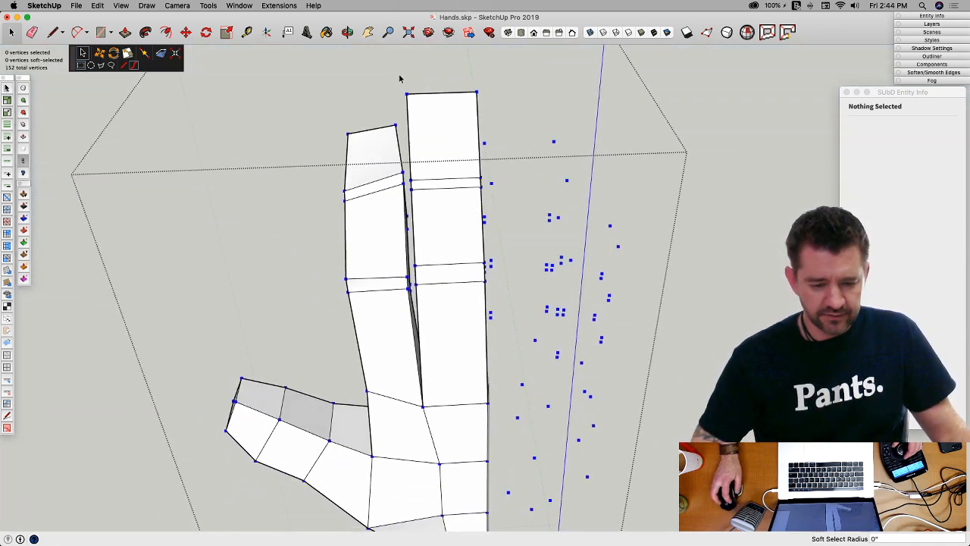
{"action": "left_click_drag", "start_coordinate": [476, 191], "coordinate": [399, 76]}
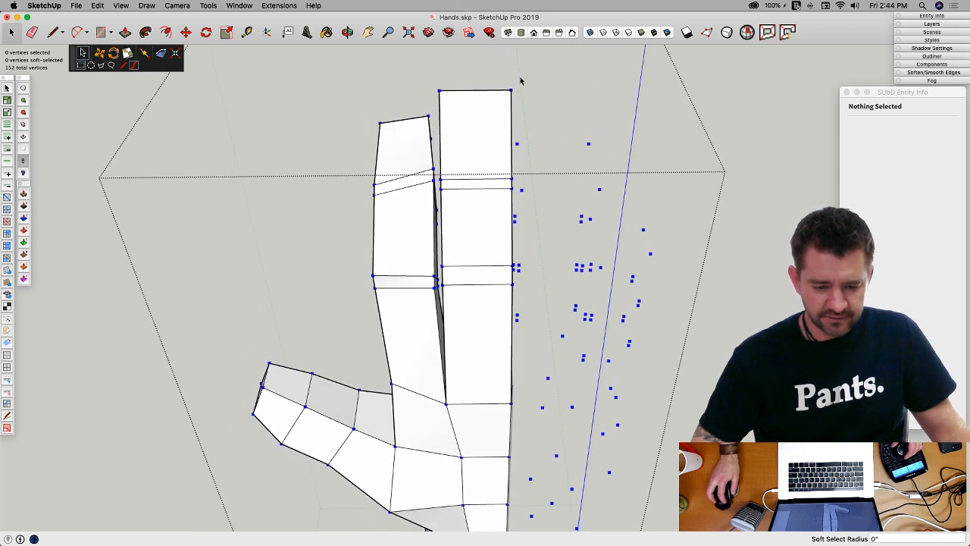
{"action": "key", "text": "space"}
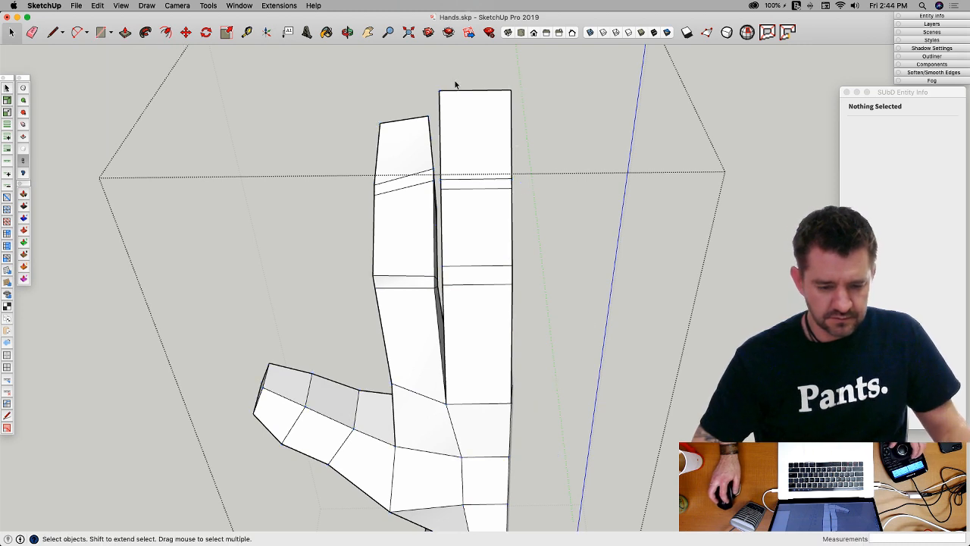
Step: With Vertex Tools, rotate the middle finger's fingertip segment together with its joint band about 26.2° towards the palm around the red axis
{"action": "left_click_drag", "start_coordinate": [520, 194], "coordinate": [524, 193]}
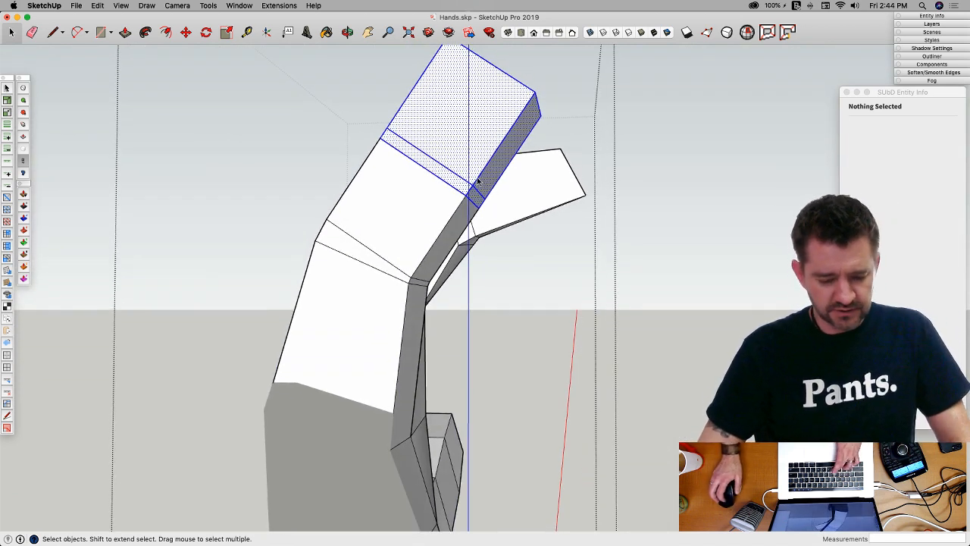
{"action": "key", "text": "v"}
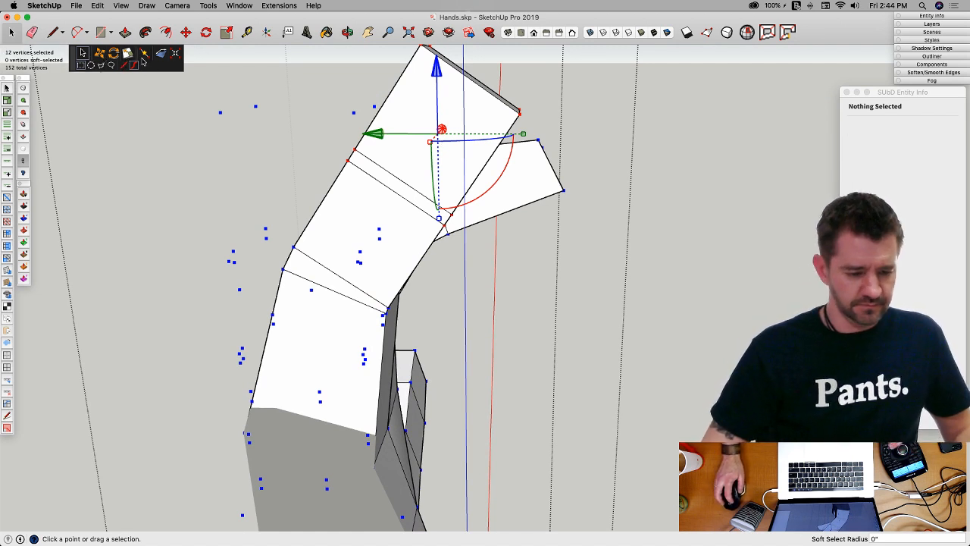
{"action": "left_click", "coordinate": [113, 55]}
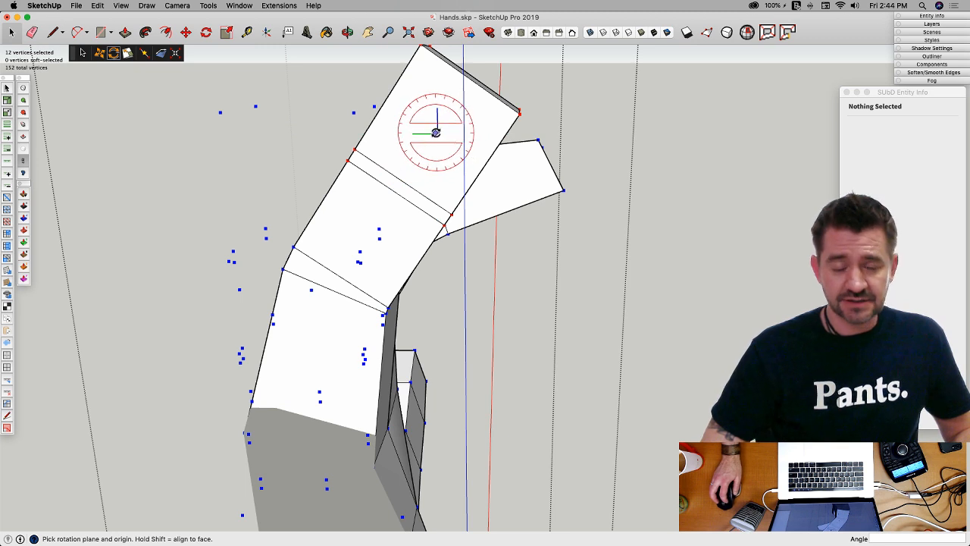
{"action": "key", "text": "super+5"}
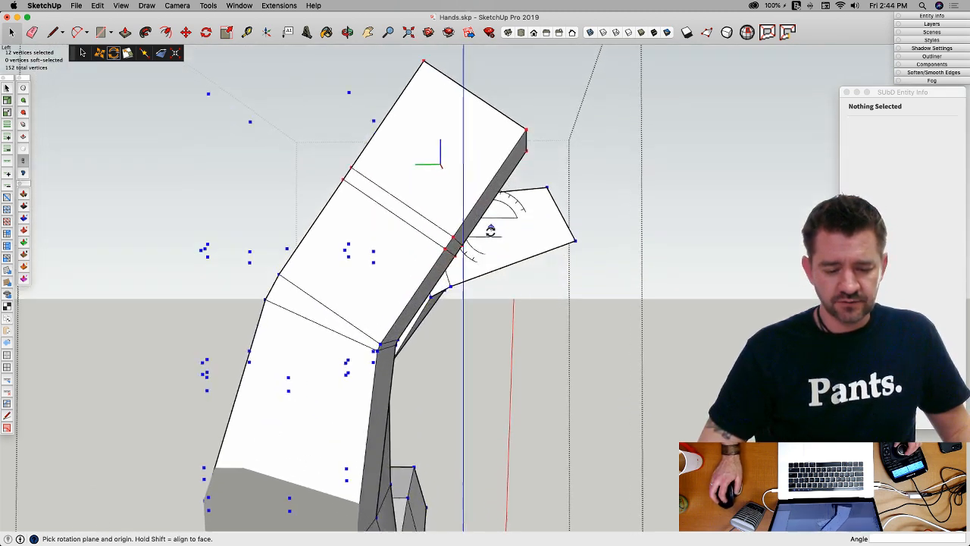
{"action": "scroll", "coordinate": [490, 230], "scroll_direction": "up", "scroll_amount": 2}
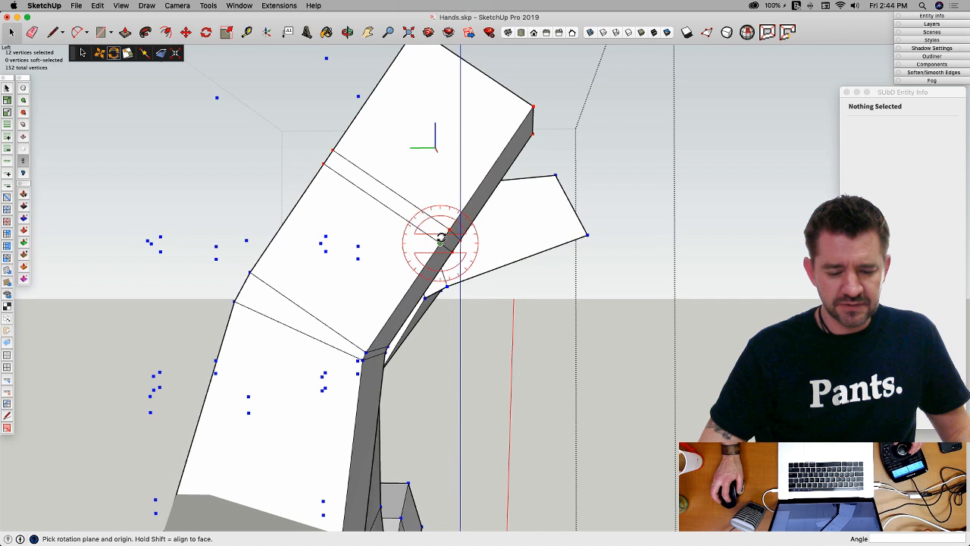
{"action": "scroll", "coordinate": [441, 237], "scroll_direction": "up", "scroll_amount": 3}
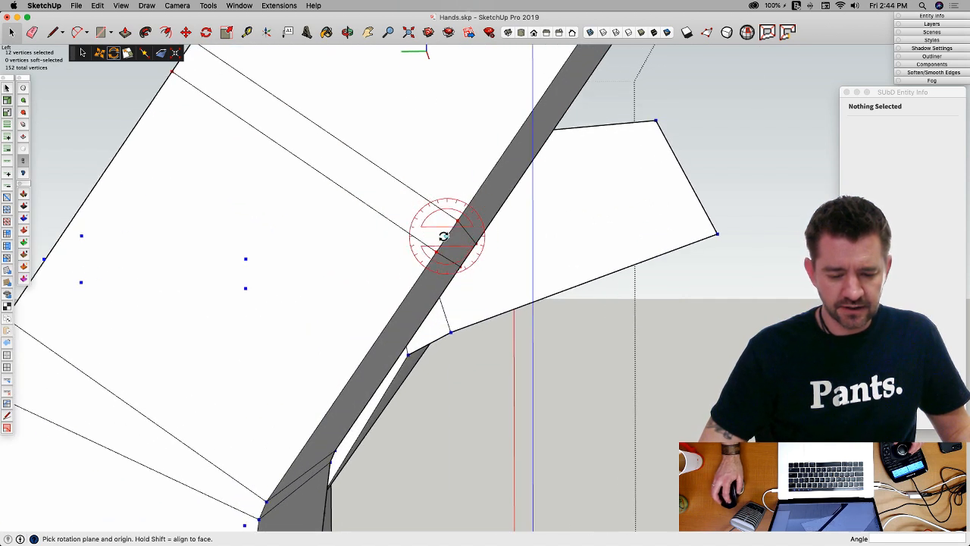
{"action": "scroll", "coordinate": [294, 141], "scroll_direction": "down", "scroll_amount": 5}
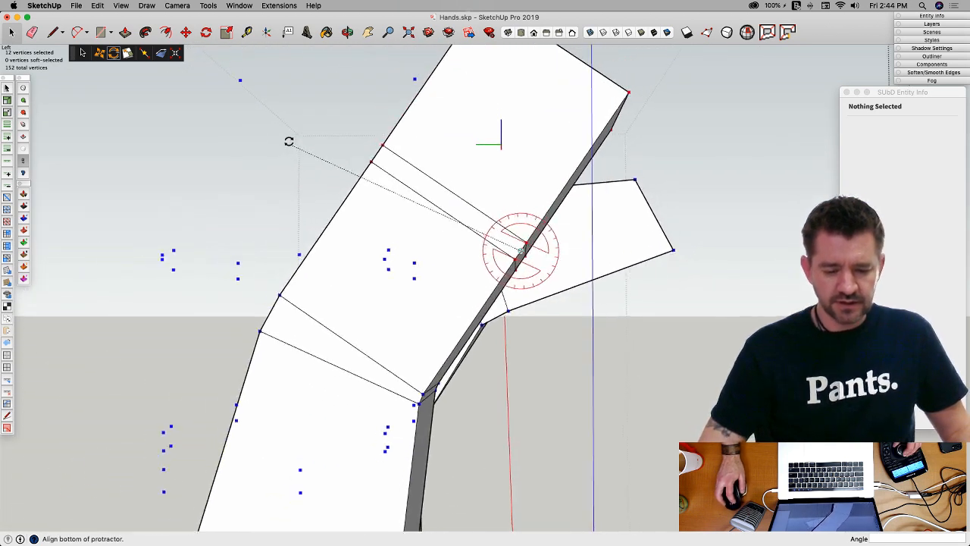
{"action": "left_click", "coordinate": [305, 138]}
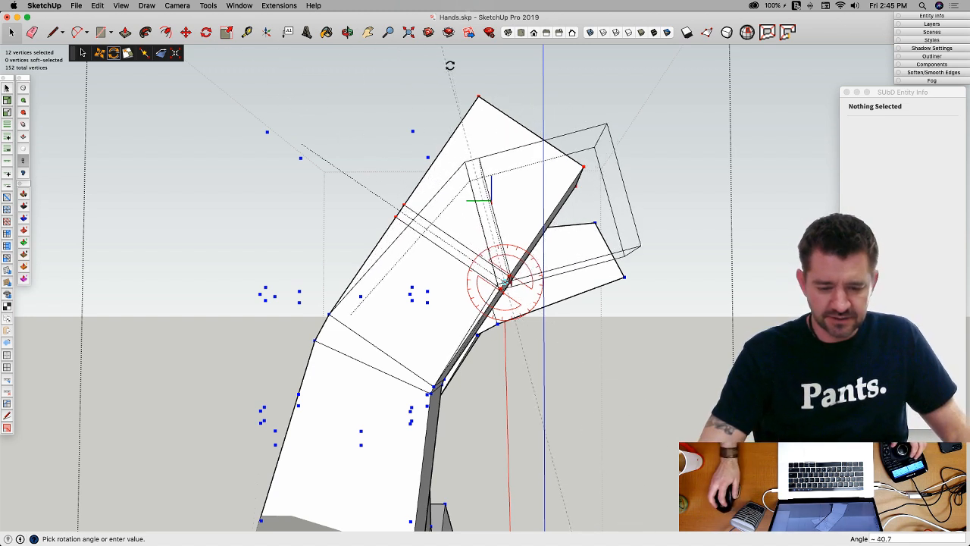
{"action": "left_click", "coordinate": [391, 71]}
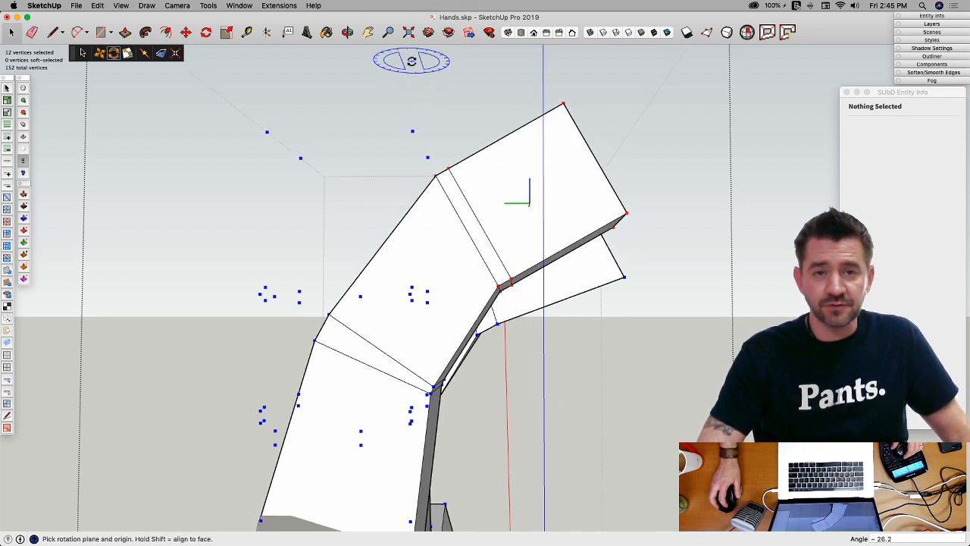
{"action": "key", "text": "space"}
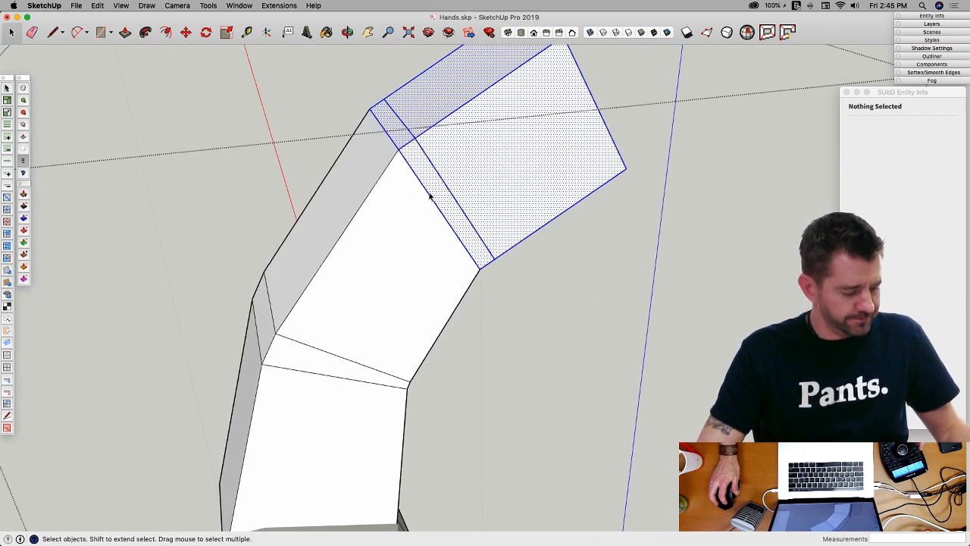
Step: Rotate only the middle finger's end segment, without its joint band, further towards the palm about the red axis
{"action": "key", "text": "e"}
{"action": "key", "text": "space"}
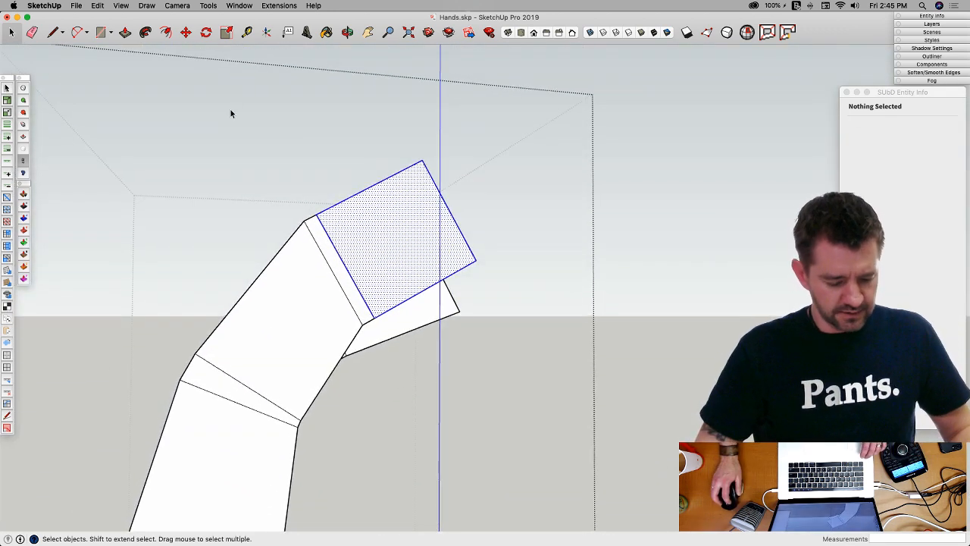
{"action": "key", "text": "v"}
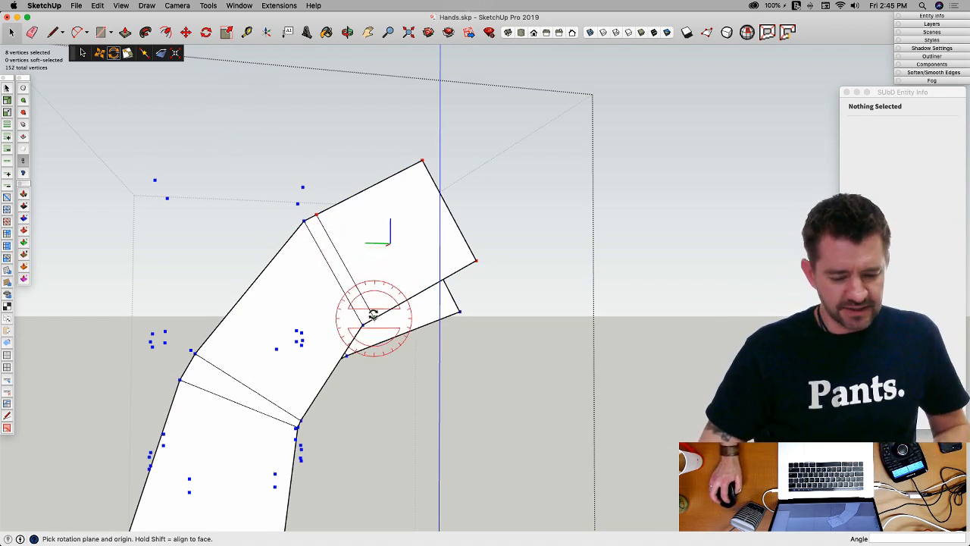
{"action": "left_click", "coordinate": [298, 137]}
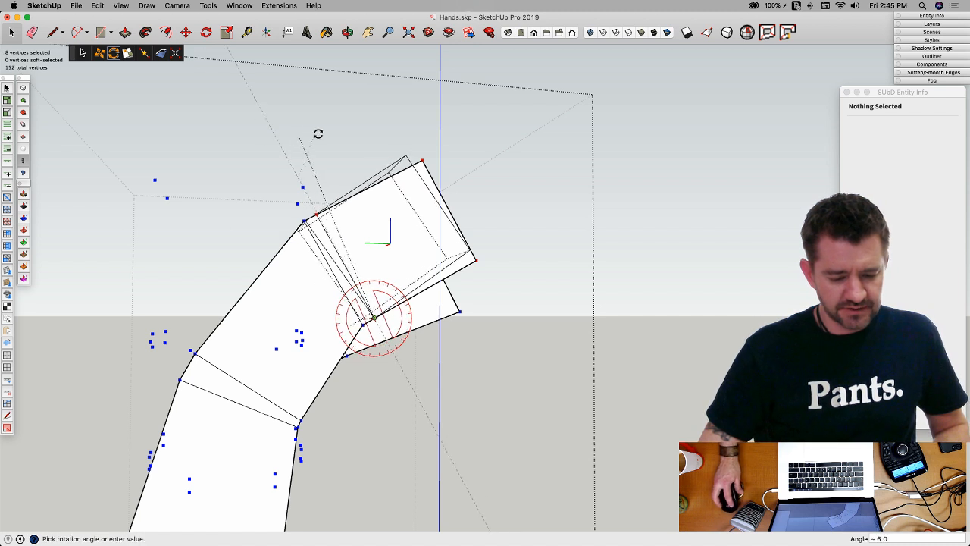
{"action": "left_click", "coordinate": [362, 140]}
{"action": "key", "text": "space"}
Step: Move the two back vertices between the middle finger's upper joint band and fingertip about 8 1/4" along green and 1 13/16" upward
{"action": "middle_click_drag", "start_coordinate": [357, 184], "coordinate": [344, 115]}
{"action": "left_click_drag", "start_coordinate": [364, 153], "coordinate": [363, 152]}
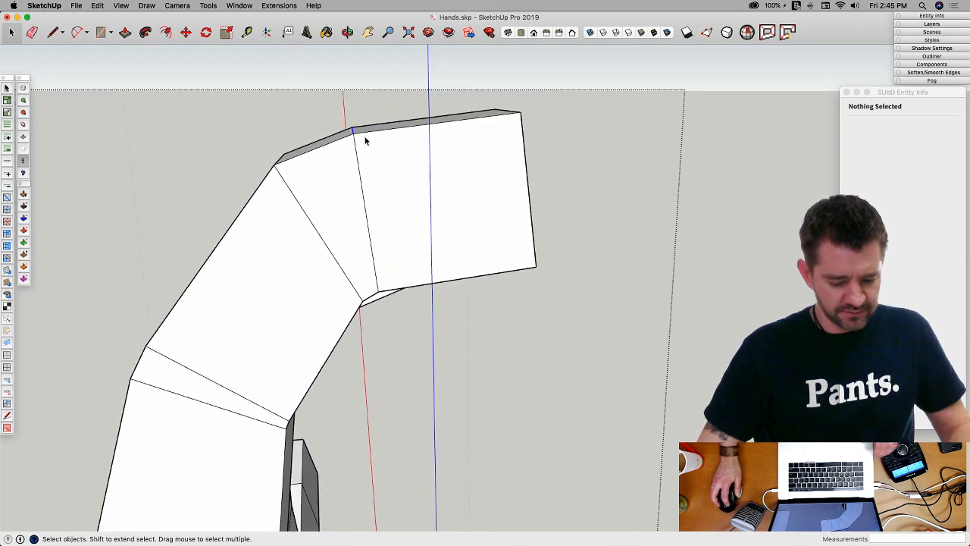
{"action": "key", "text": "v"}
{"action": "left_click", "coordinate": [82, 53]}
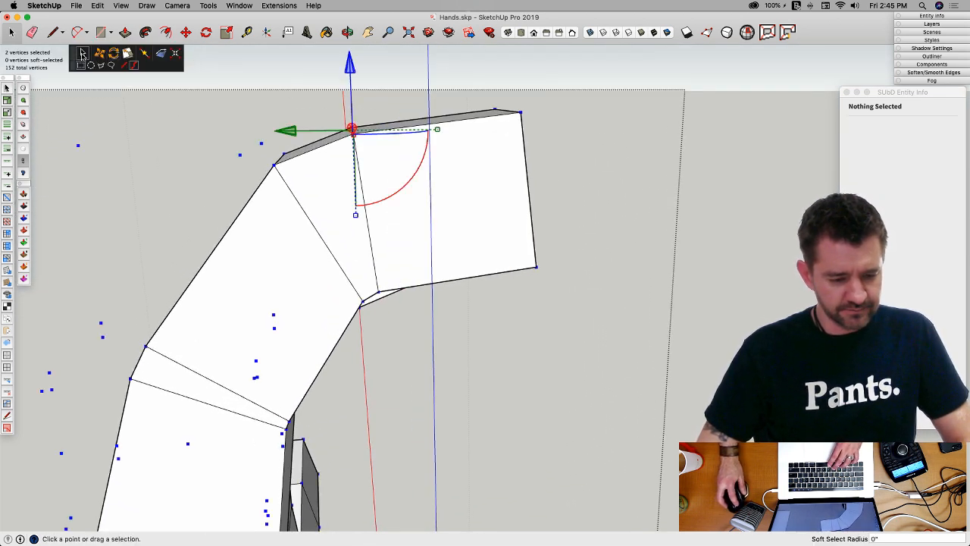
{"action": "left_click_drag", "start_coordinate": [293, 132], "coordinate": [249, 134]}
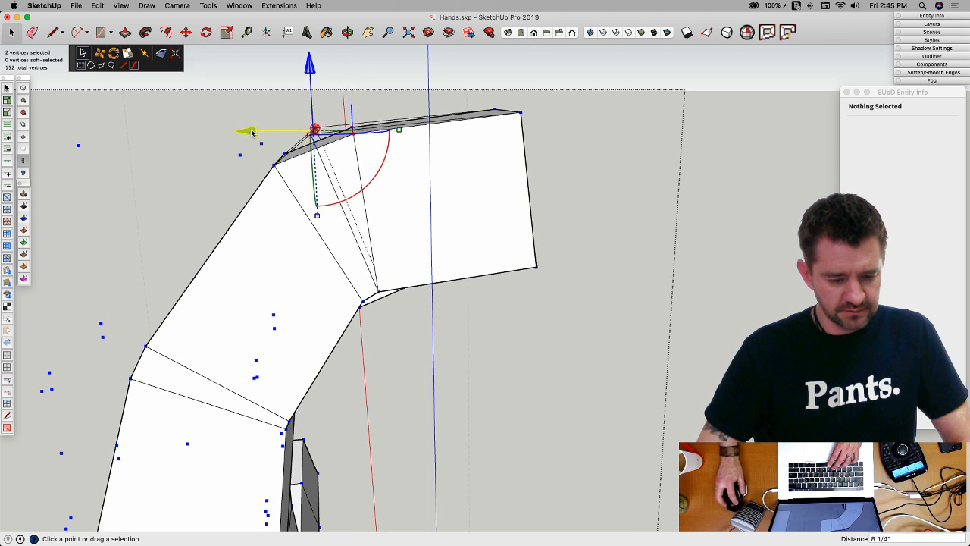
{"action": "left_click_drag", "start_coordinate": [311, 81], "coordinate": [311, 76]}
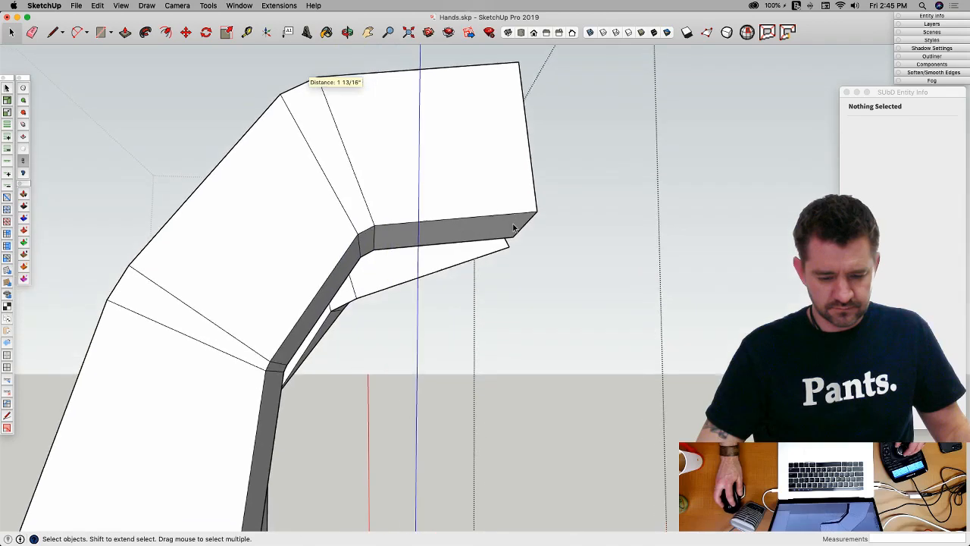
Step: Raise the lower edge of the middle finger's end face about 11 7/16" to taper the fingertip, and leave vertex editing
{"action": "left_click", "coordinate": [520, 225]}
{"action": "key", "text": "v"}
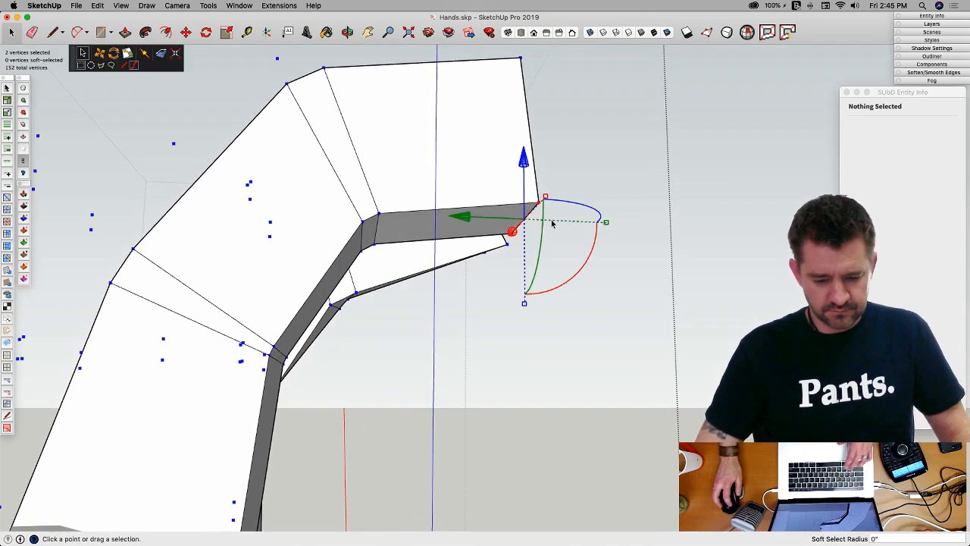
{"action": "left_click_drag", "start_coordinate": [523, 161], "coordinate": [612, 243]}
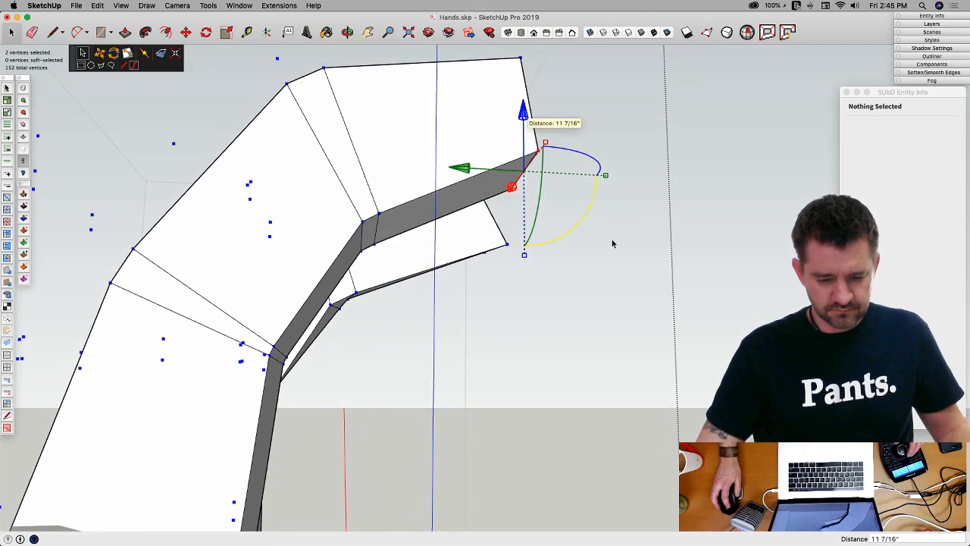
{"action": "key", "text": "space"}
Step: Scale the middle finger's end face to about 0.79 along the red axis, and leave vertex editing
{"action": "left_click", "coordinate": [576, 157]}
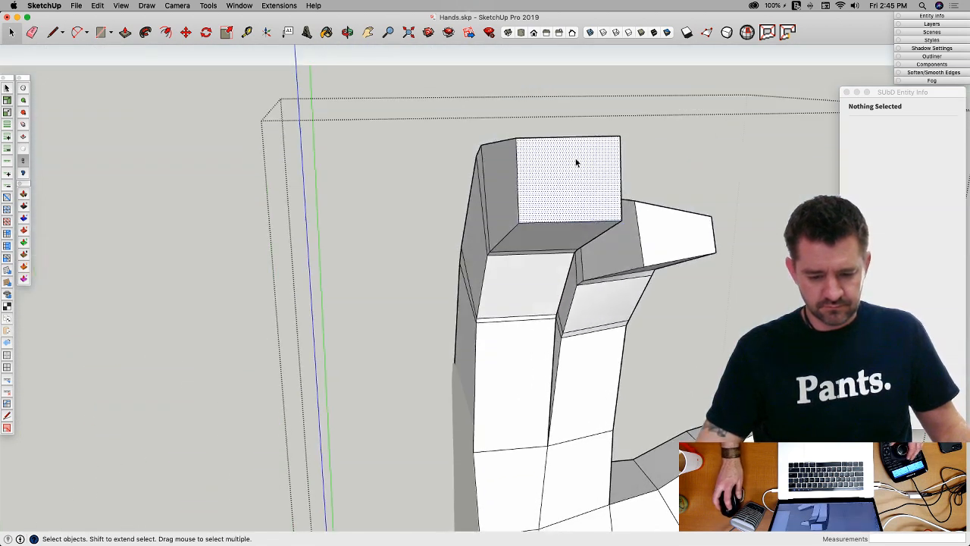
{"action": "key", "text": "v"}
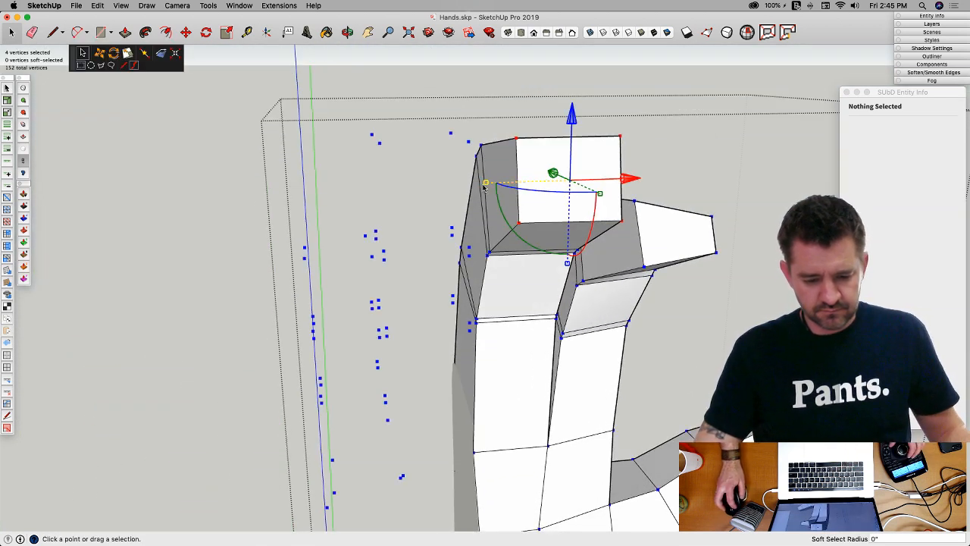
{"action": "left_click", "coordinate": [486, 184]}
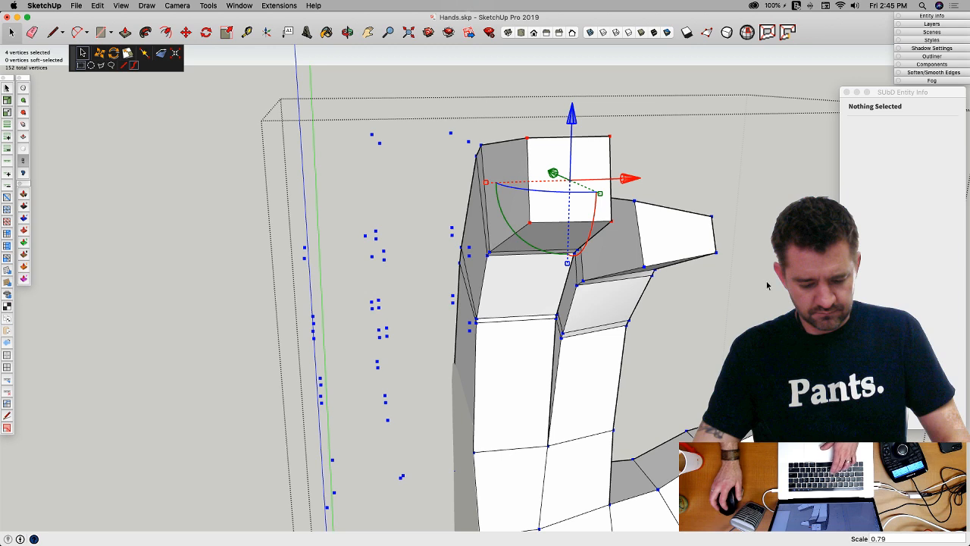
{"action": "key", "text": "space"}
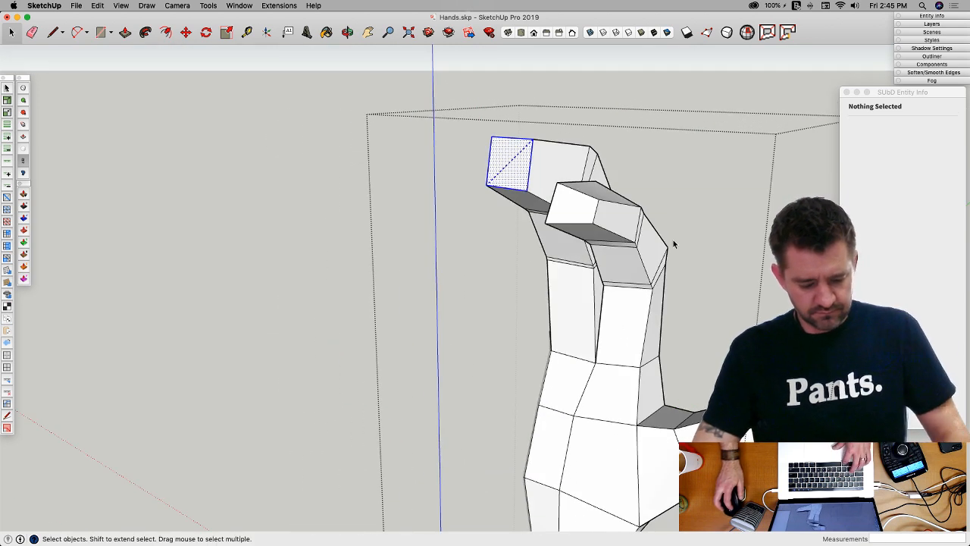
Step: Preview the hand as a smooth subdivided mesh to check the bent fingers, and return to the low-poly cage
{"action": "middle_click_drag", "start_coordinate": [673, 239], "coordinate": [686, 241]}
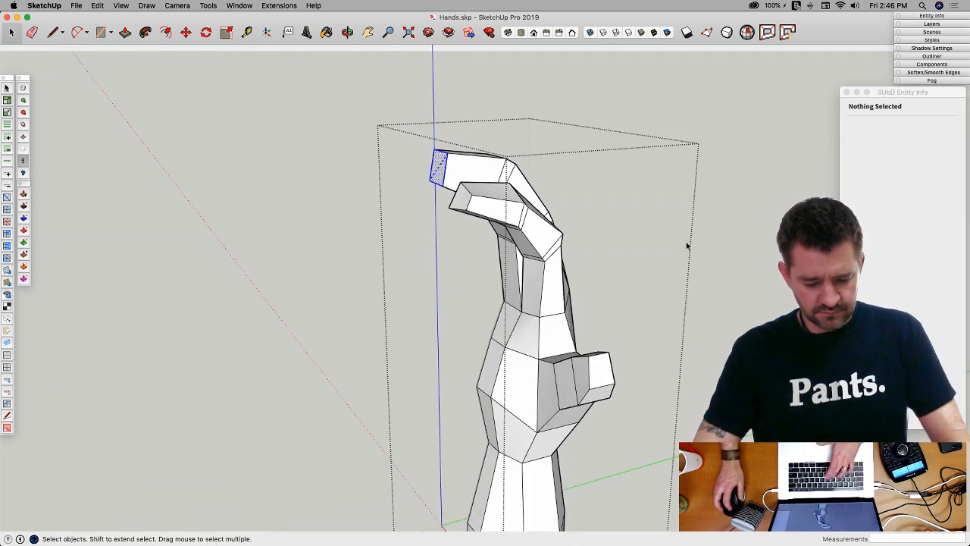
{"action": "key", "text": "y"}
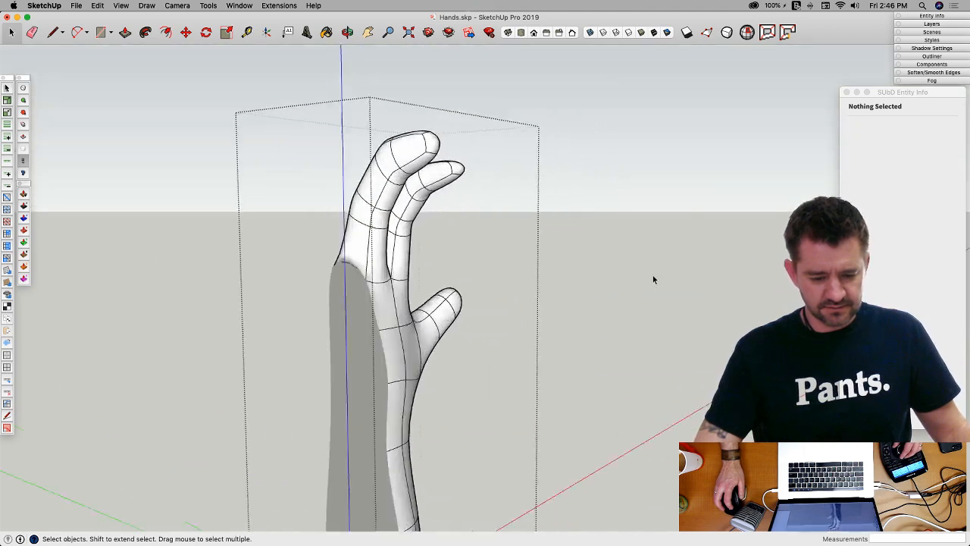
{"action": "middle_click_drag", "start_coordinate": [652, 275], "coordinate": [532, 282]}
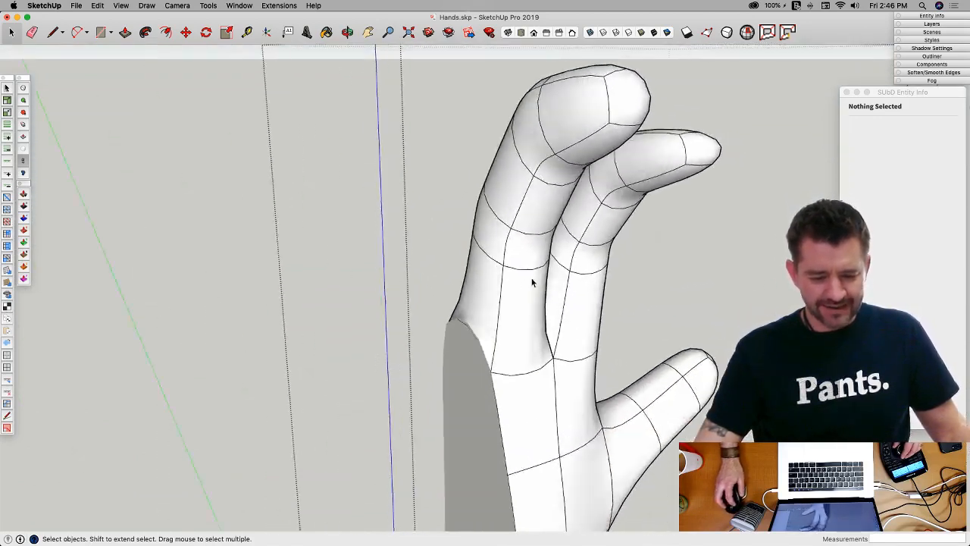
{"action": "key", "text": "s"}
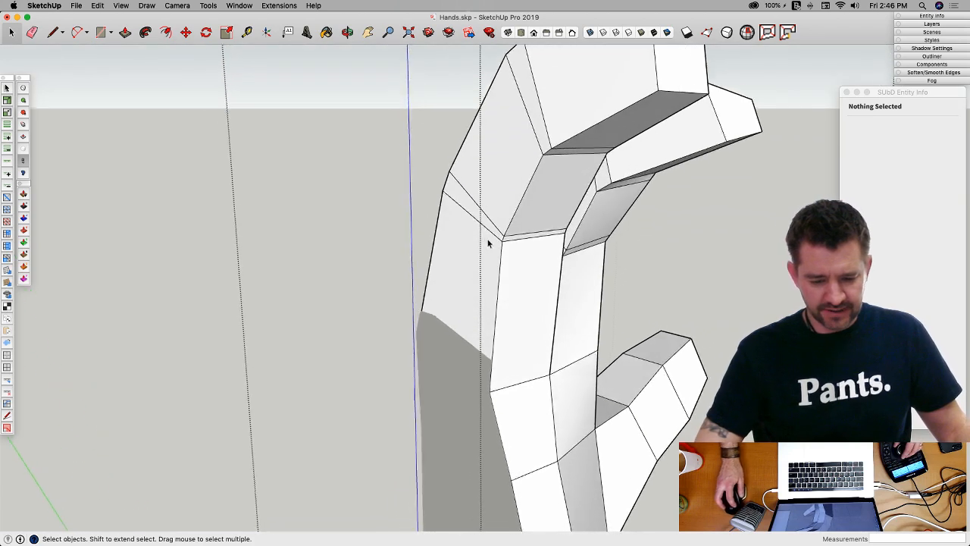
Step: Move the palm-side faces of the middle finger's two joint bands together about 4 15/16" along the green axis
{"action": "middle_click_drag", "start_coordinate": [488, 243], "coordinate": [520, 231]}
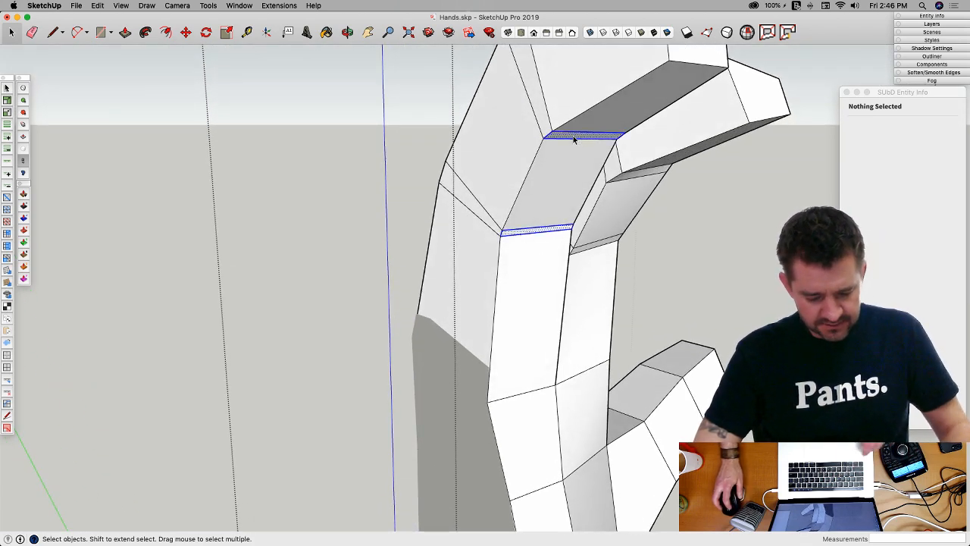
{"action": "key", "text": "v"}
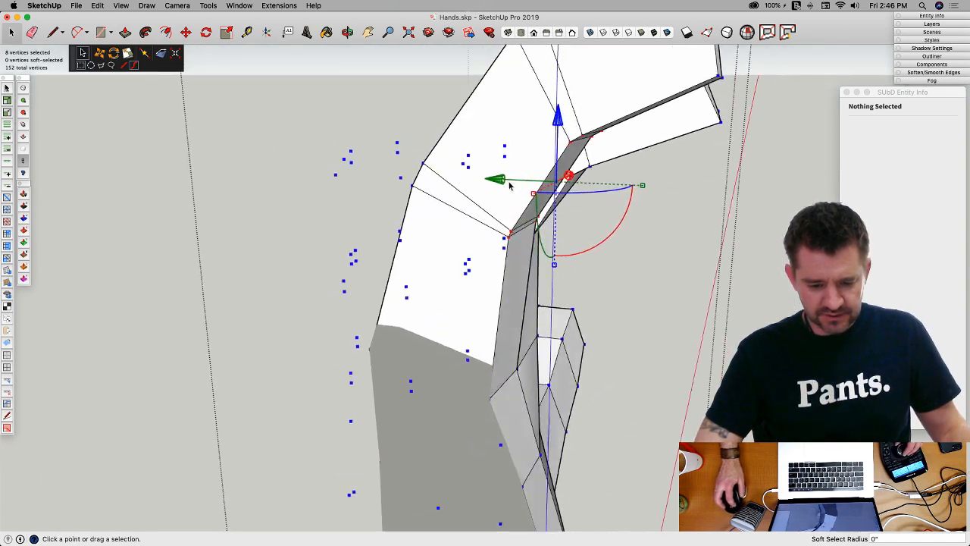
{"action": "left_click_drag", "start_coordinate": [510, 185], "coordinate": [493, 184]}
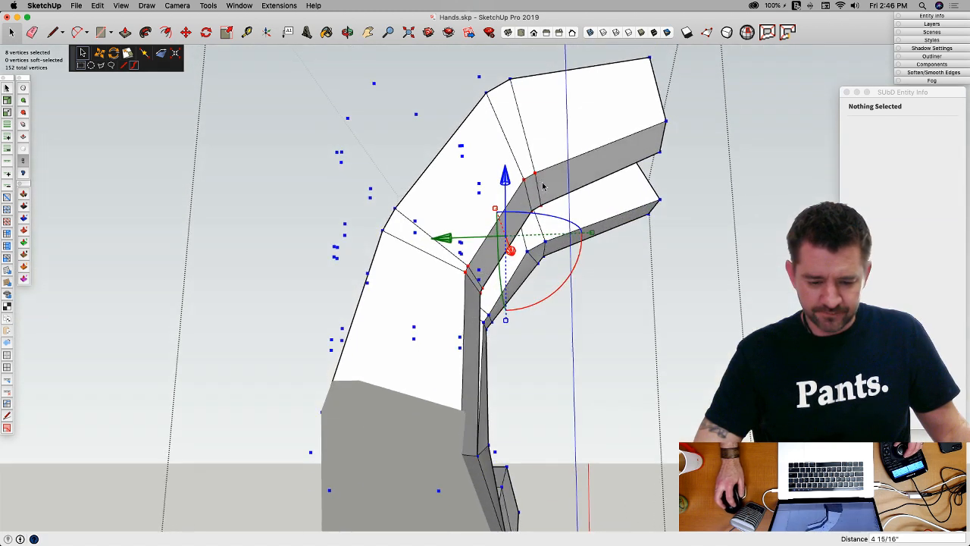
Step: Raise the upper joint's four palm-side vertices about 2 15/16", shift them slightly along green, raise them another 1 7/16", and clear the selection
{"action": "left_click", "coordinate": [522, 175]}
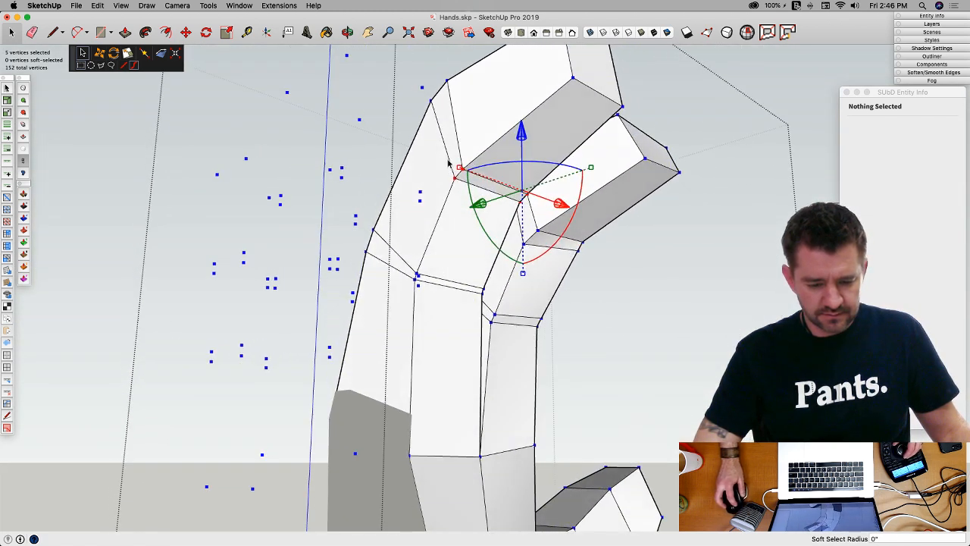
{"action": "left_click", "coordinate": [654, 308]}
{"action": "left_click_drag", "start_coordinate": [397, 175], "coordinate": [471, 222]}
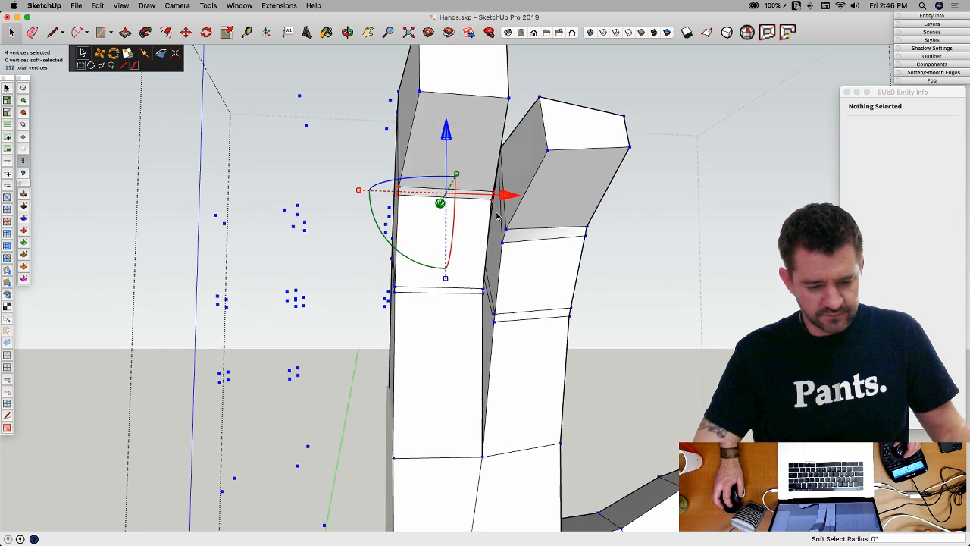
{"action": "left_click_drag", "start_coordinate": [534, 142], "coordinate": [533, 130]}
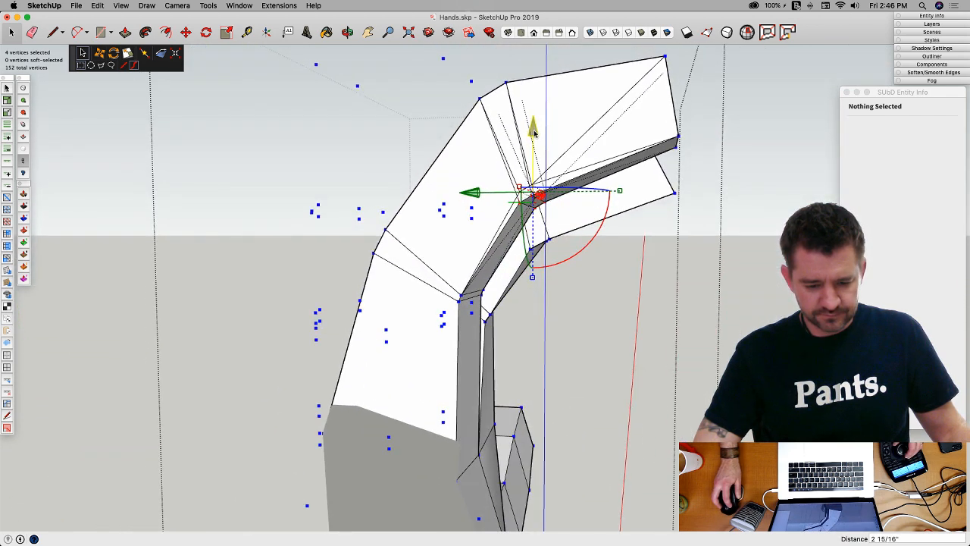
{"action": "left_click_drag", "start_coordinate": [470, 196], "coordinate": [476, 194]}
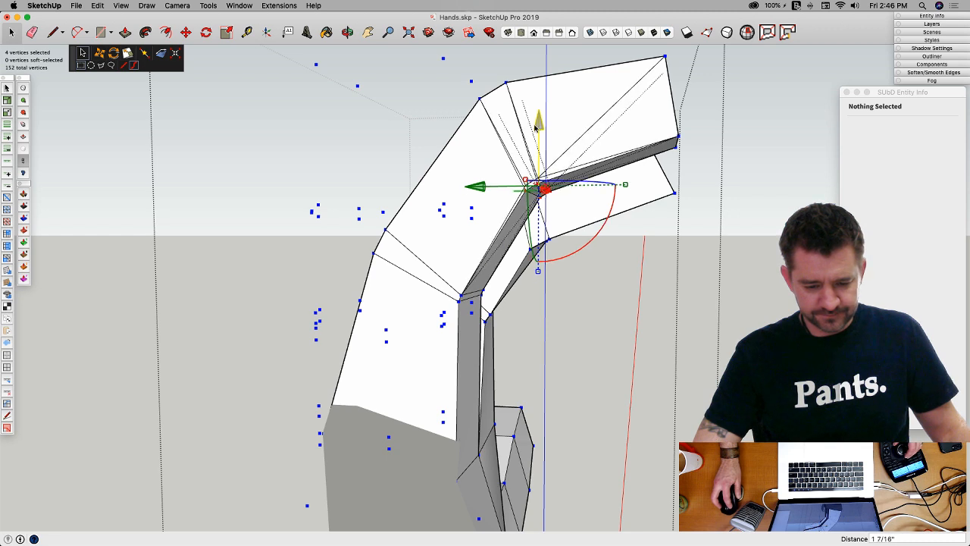
{"action": "left_click", "coordinate": [602, 286]}
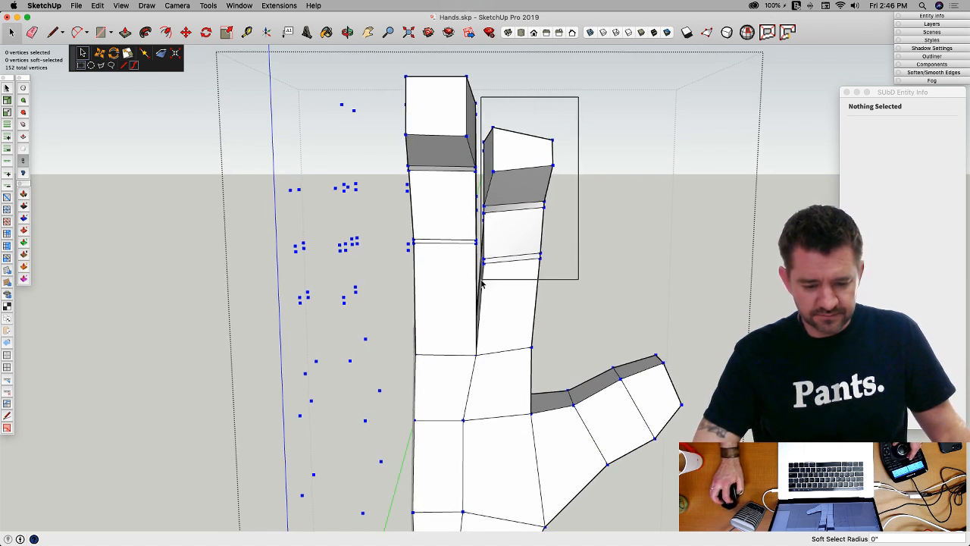
Step: Preview the hand as a smooth subdivided mesh to check the bent fingers, and dismiss the Vertex Tools error report
{"action": "left_click_drag", "start_coordinate": [481, 282], "coordinate": [594, 199]}
{"action": "left_click", "coordinate": [667, 280]}
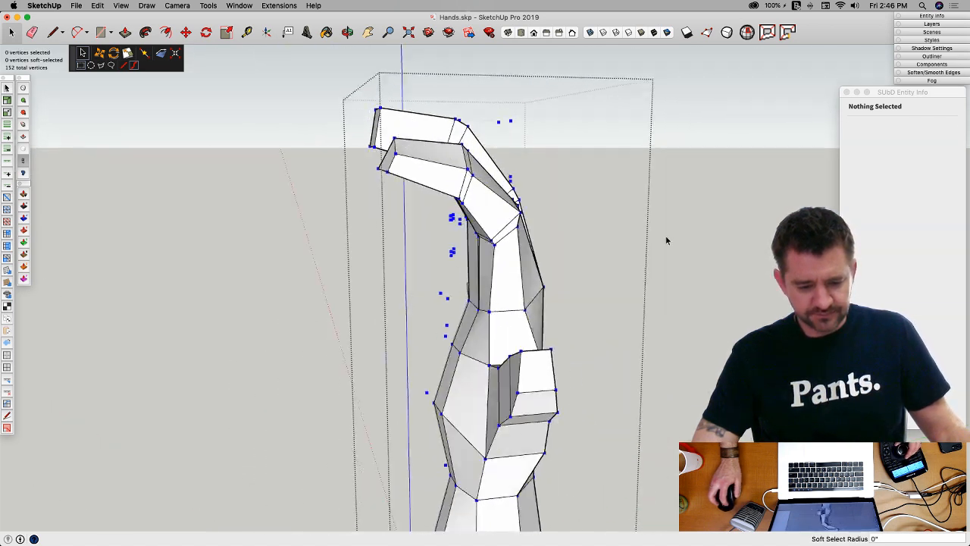
{"action": "key", "text": "ctrl+shift+s"}
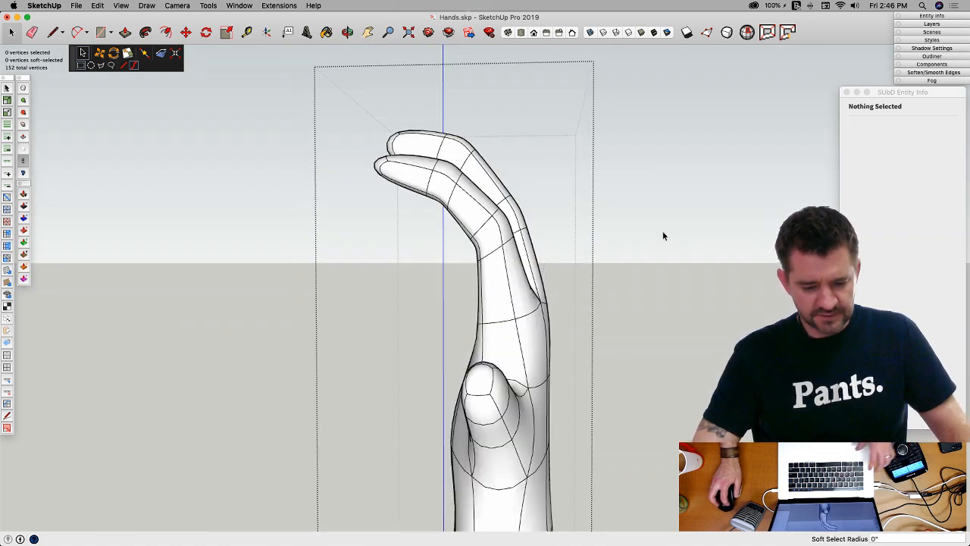
{"action": "middle_click_drag", "start_coordinate": [665, 240], "coordinate": [645, 234]}
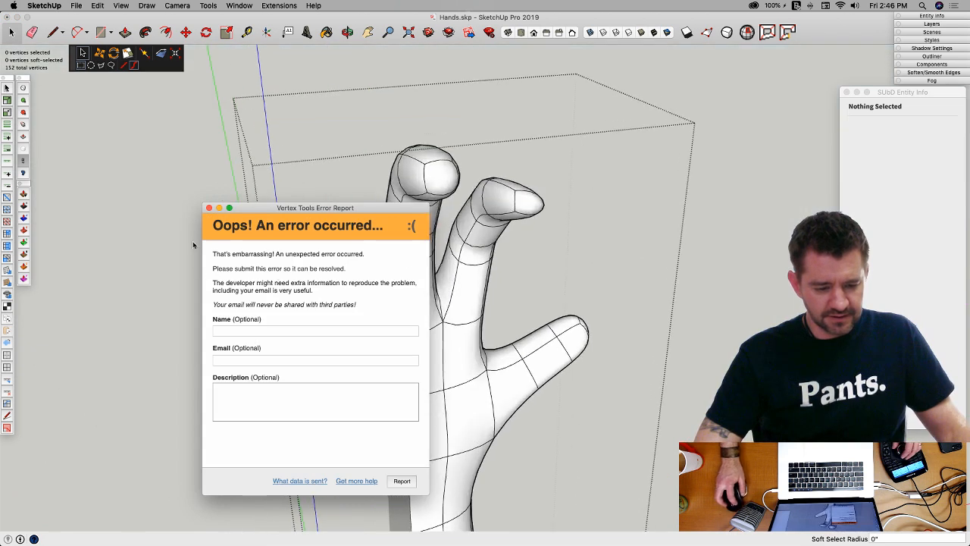
{"action": "left_click", "coordinate": [209, 208]}
Step: Move the SUbD Entity Info panel aside, show the Outliner, and unhide the Section 1 section plane
{"action": "middle_click_drag", "start_coordinate": [209, 212], "coordinate": [879, 96]}
{"action": "left_click_drag", "start_coordinate": [879, 95], "coordinate": [785, 73]}
{"action": "left_click", "coordinate": [930, 56]}
{"action": "left_click", "coordinate": [895, 103]}
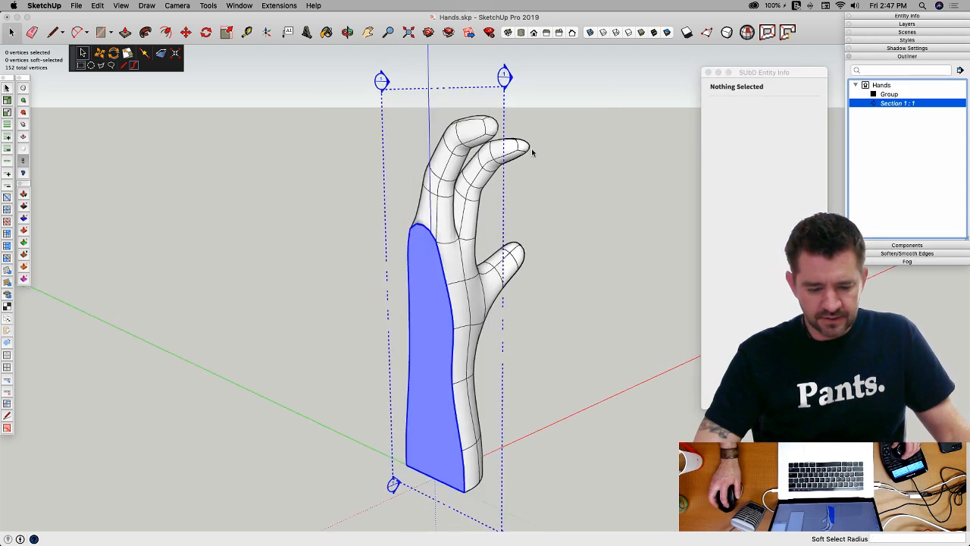
{"action": "middle_click_drag", "start_coordinate": [531, 152], "coordinate": [529, 444]}
{"action": "key", "text": "m"}
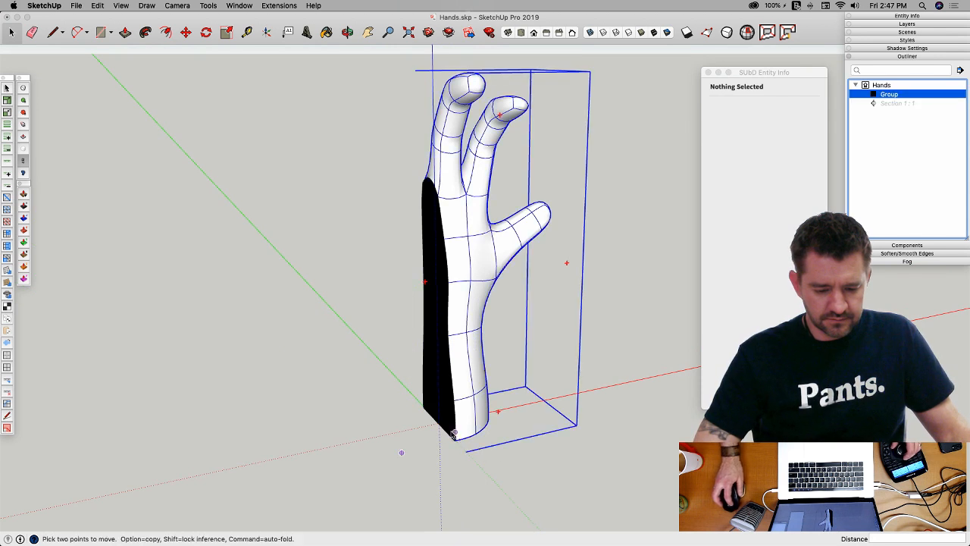
{"action": "left_click", "coordinate": [896, 105]}
{"action": "right_click", "coordinate": [896, 105]}
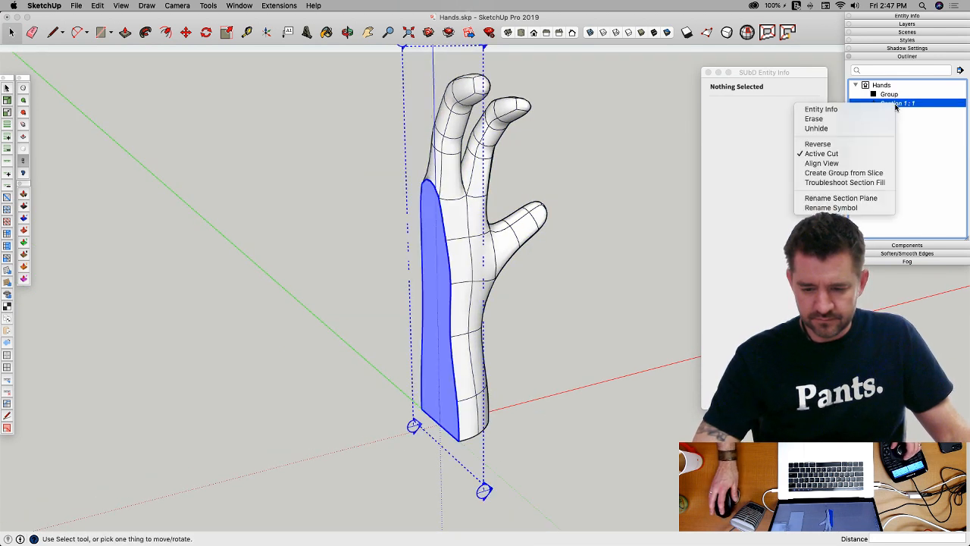
{"action": "left_click", "coordinate": [839, 131]}
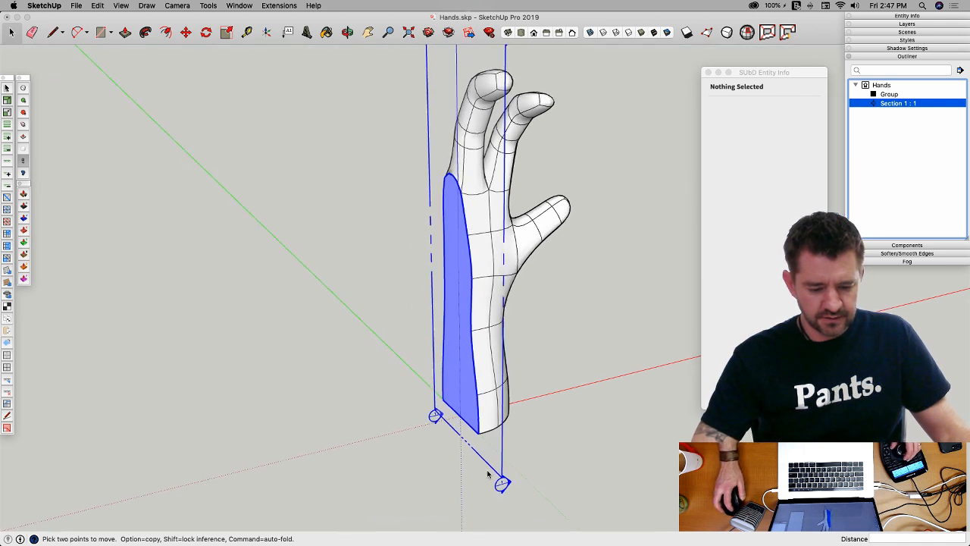
Step: Move the section plane about 2' 5 5/16" along the red axis to uncover the ring finger
{"action": "left_click", "coordinate": [493, 466]}
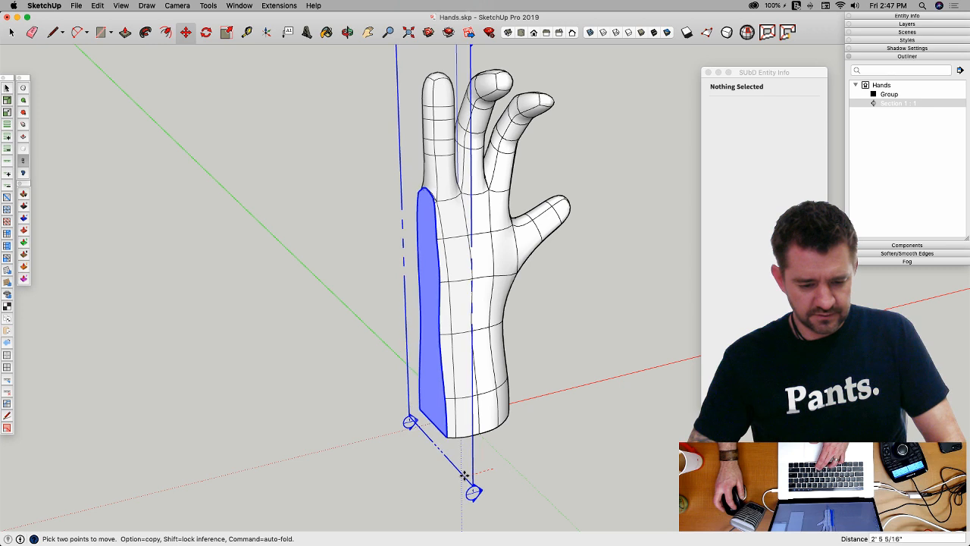
{"action": "left_click", "coordinate": [465, 475]}
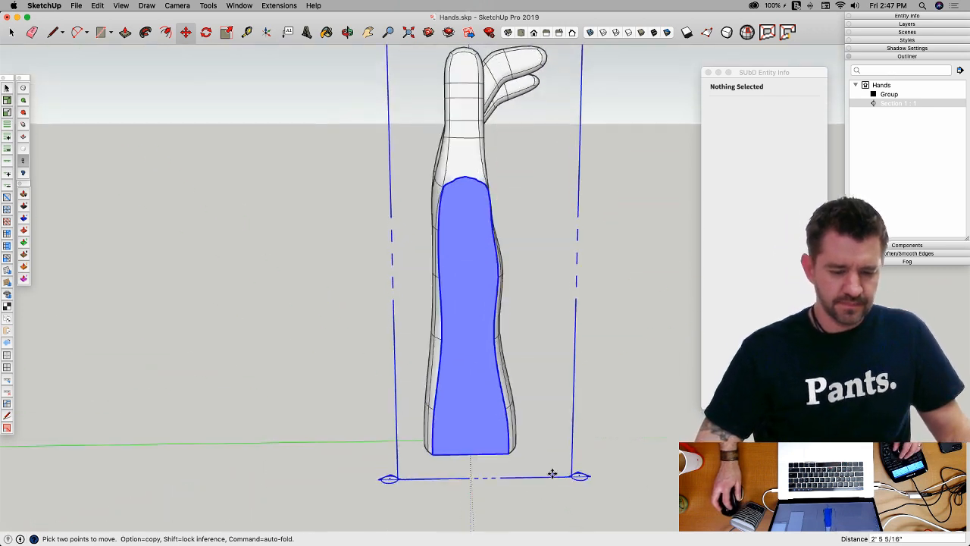
{"action": "left_click", "coordinate": [595, 455]}
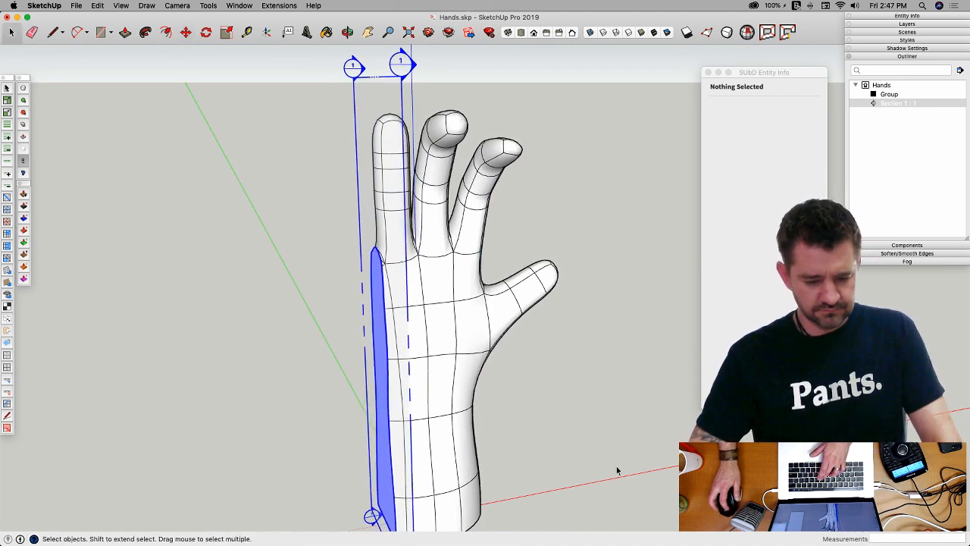
Step: Return the hand to its low-poly cage and shift the section plane slightly further out, clear of the ring finger
{"action": "left_click", "coordinate": [474, 403]}
{"action": "key", "text": "y"}
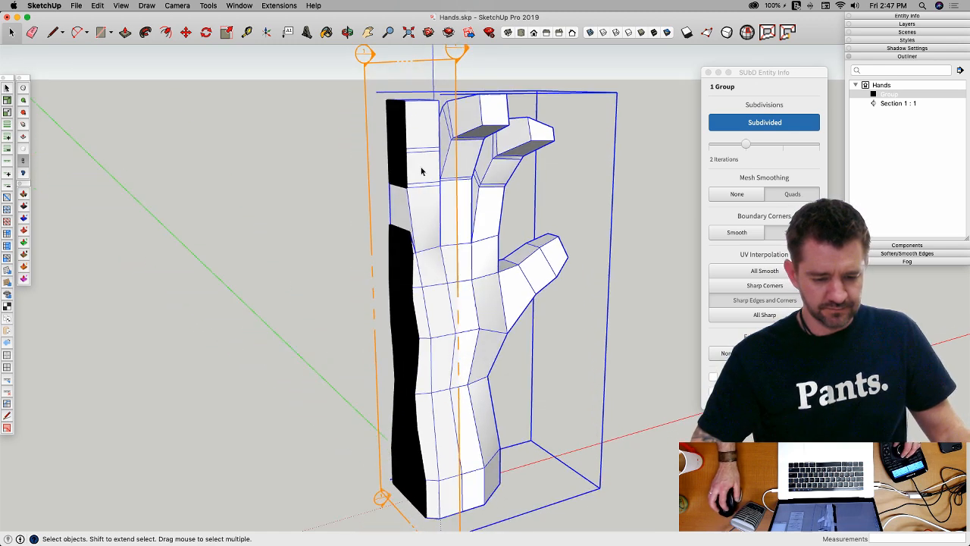
{"action": "key", "text": "m"}
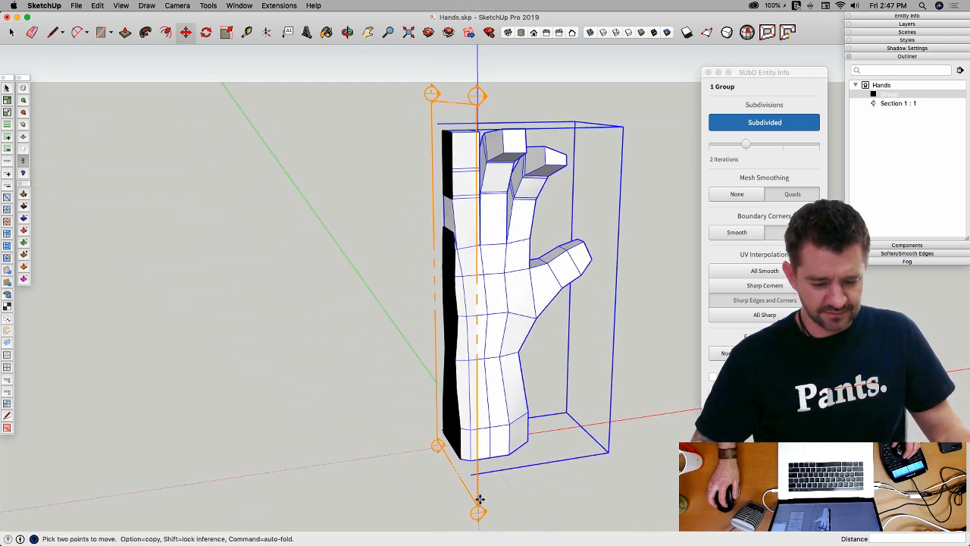
{"action": "left_click", "coordinate": [477, 501]}
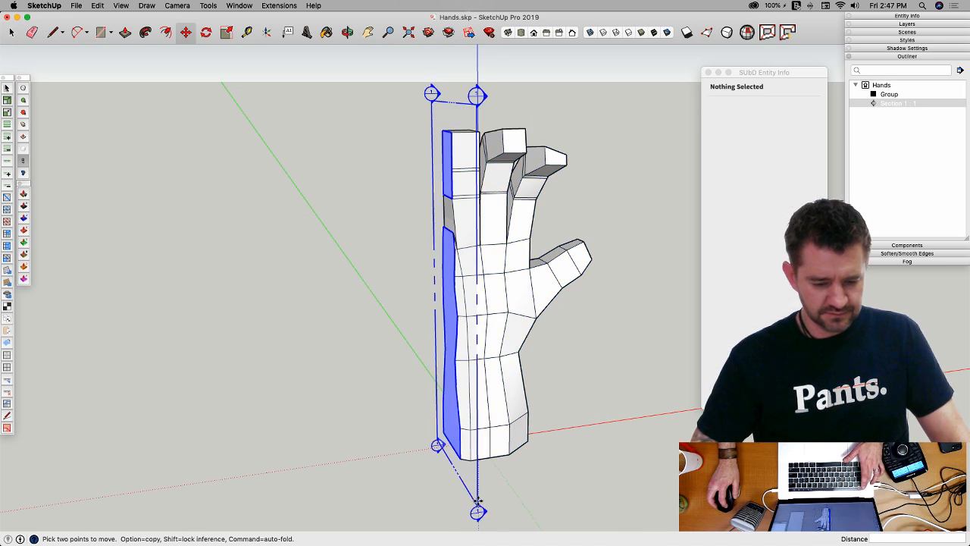
{"action": "left_click", "coordinate": [499, 493]}
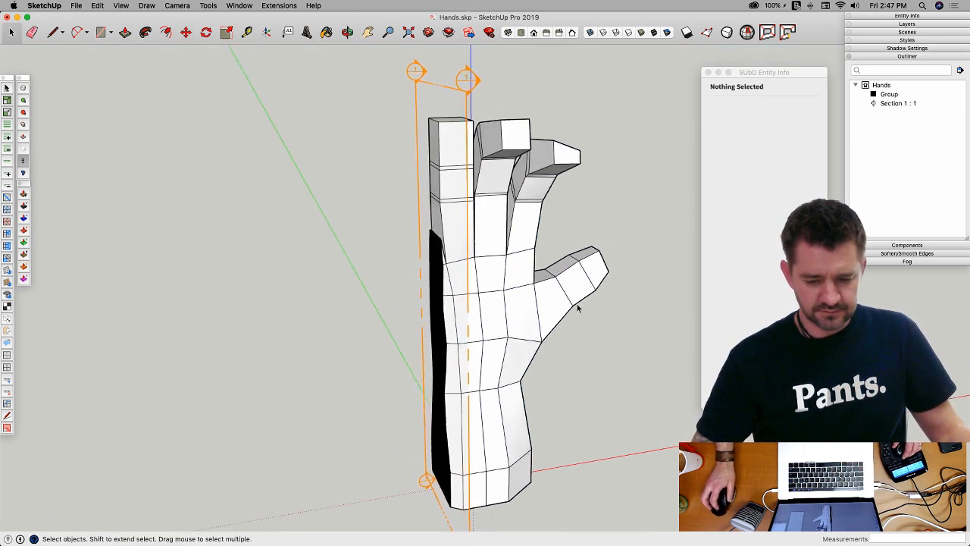
Step: Hide the section plane while keeping its cut active
{"action": "left_click", "coordinate": [493, 128]}
{"action": "right_click", "coordinate": [492, 127]}
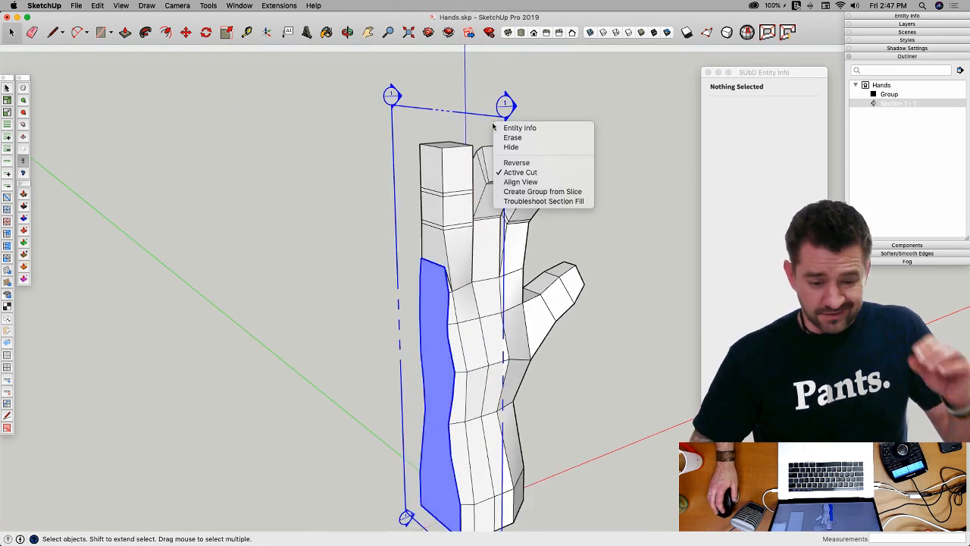
{"action": "left_click", "coordinate": [531, 147]}
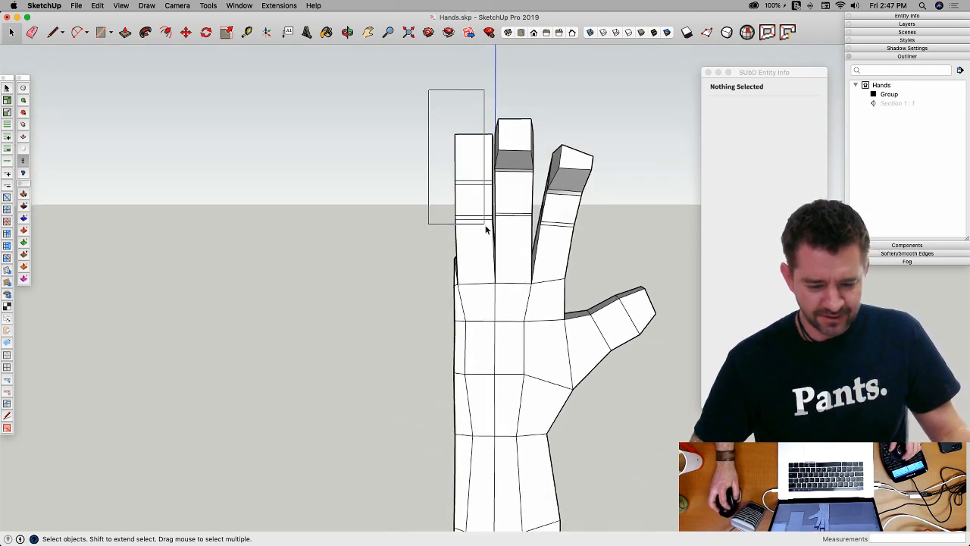
Step: Open the hand group, rotate the whole ring finger's vertices forward about the red axis, and shift them about 1' 3" along green
{"action": "left_click_drag", "start_coordinate": [491, 241], "coordinate": [506, 271]}
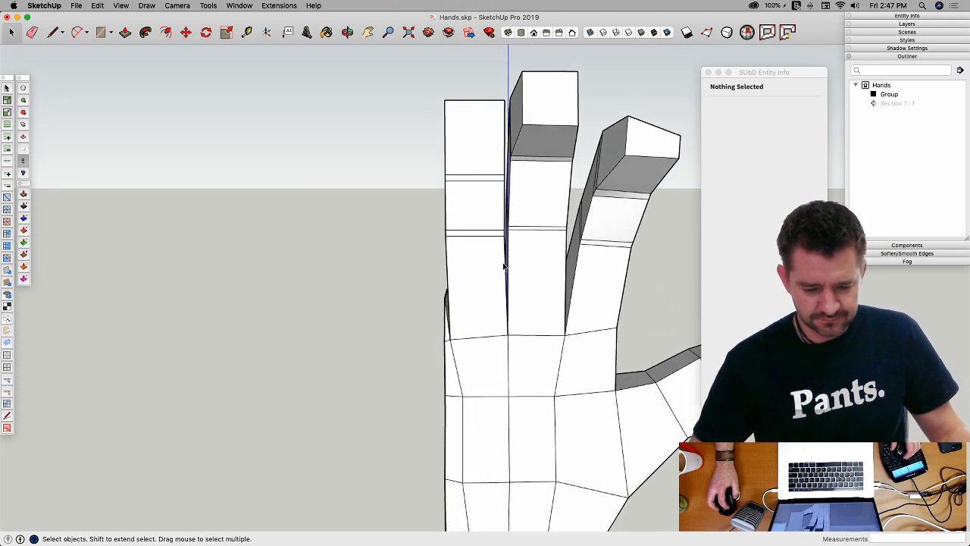
{"action": "double_click", "coordinate": [483, 199]}
{"action": "left_click_drag", "start_coordinate": [479, 242], "coordinate": [506, 278]}
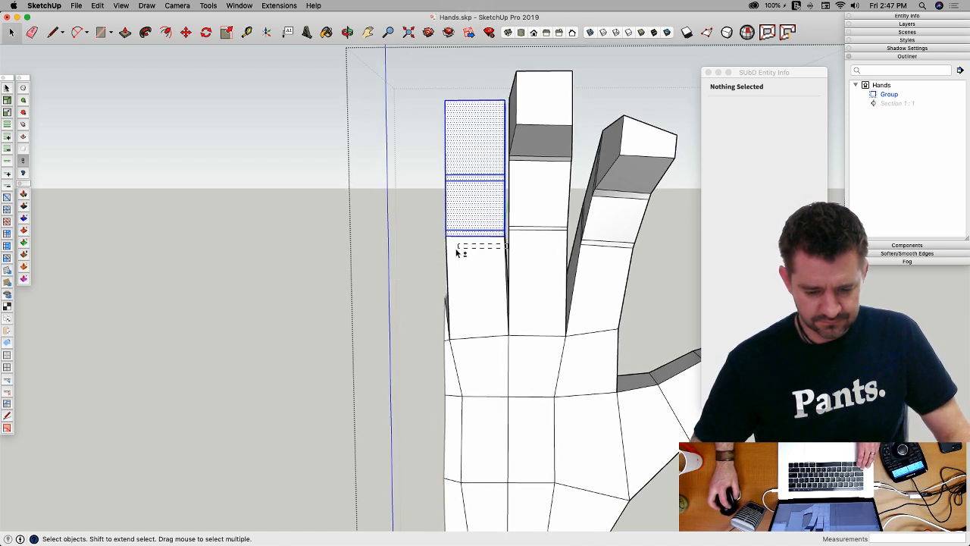
{"action": "left_click_drag", "start_coordinate": [444, 254], "coordinate": [444, 254], "text": "shift"}
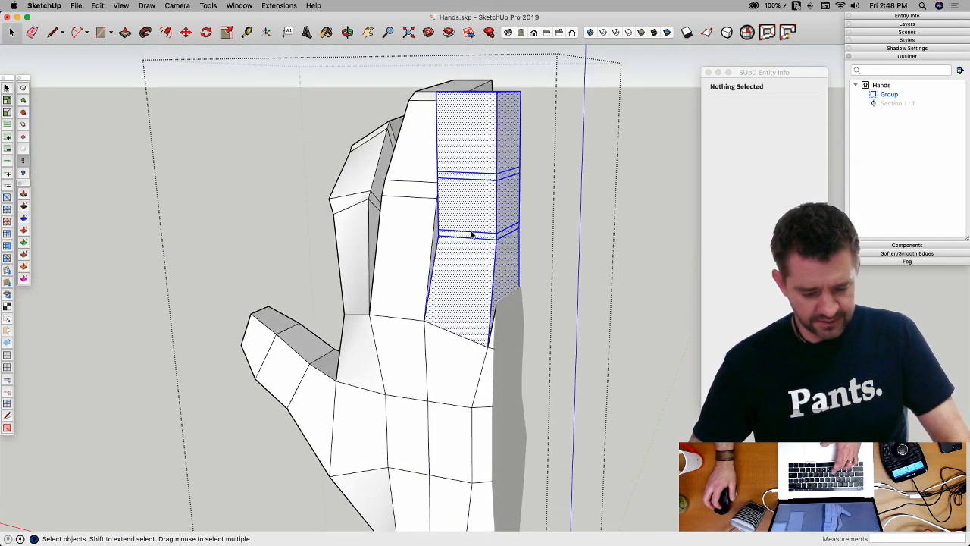
{"action": "key", "text": "v"}
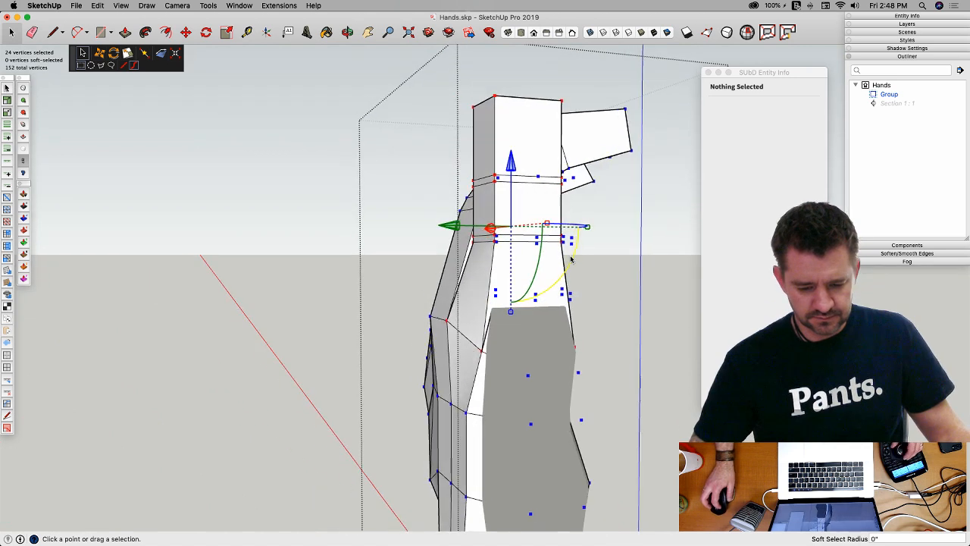
{"action": "left_click_drag", "start_coordinate": [572, 262], "coordinate": [513, 260]}
{"action": "left_click_drag", "start_coordinate": [441, 231], "coordinate": [474, 234]}
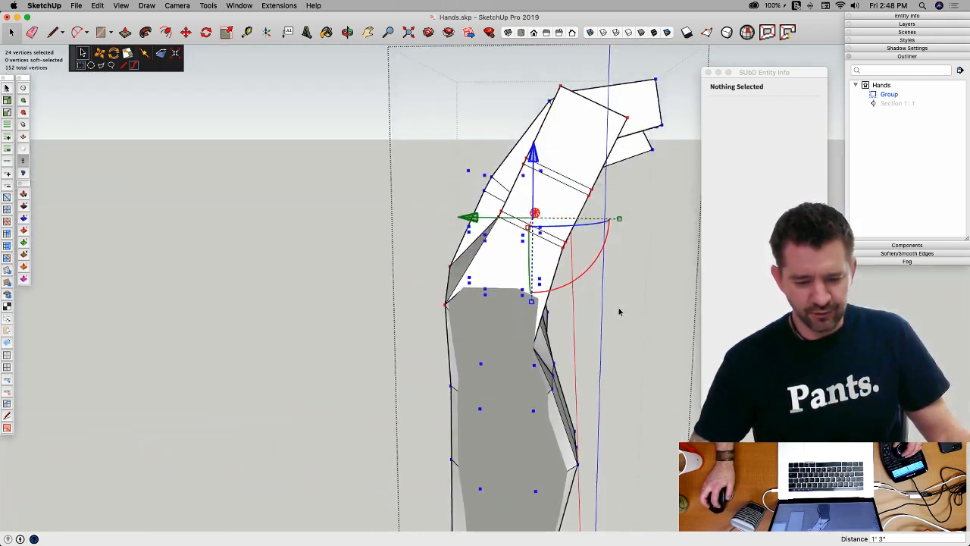
{"action": "left_click", "coordinate": [585, 305]}
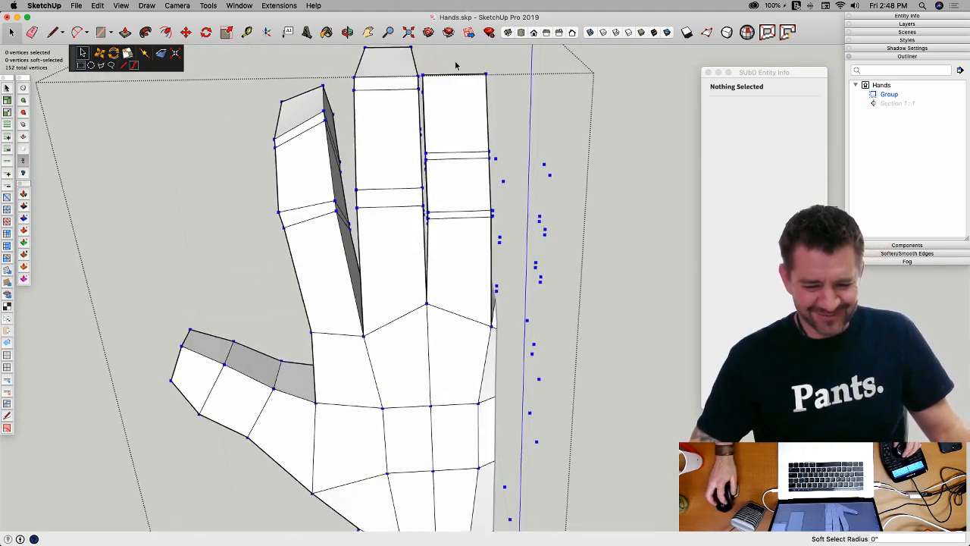
Step: Rotate the ring finger's section above the lower joint band about 17.2° around the red axis and shift it about 9 3/8" along green
{"action": "left_click_drag", "start_coordinate": [417, 61], "coordinate": [538, 128]}
{"action": "left_click", "coordinate": [659, 132]}
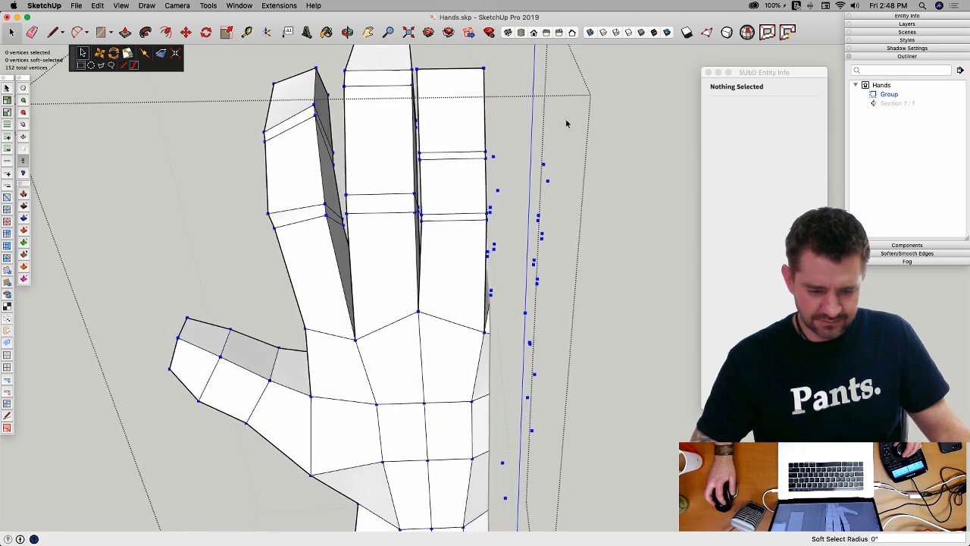
{"action": "key", "text": "space"}
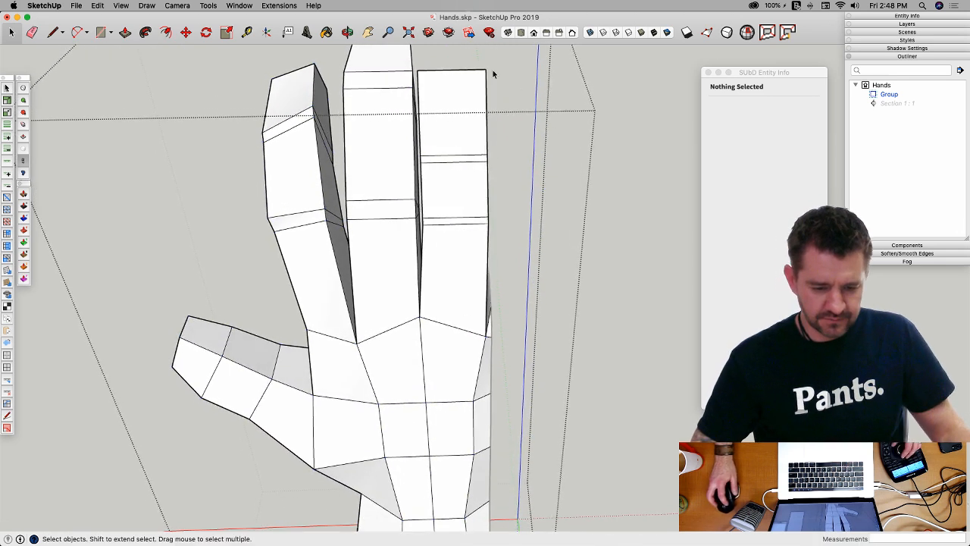
{"action": "left_click_drag", "start_coordinate": [509, 56], "coordinate": [473, 154]}
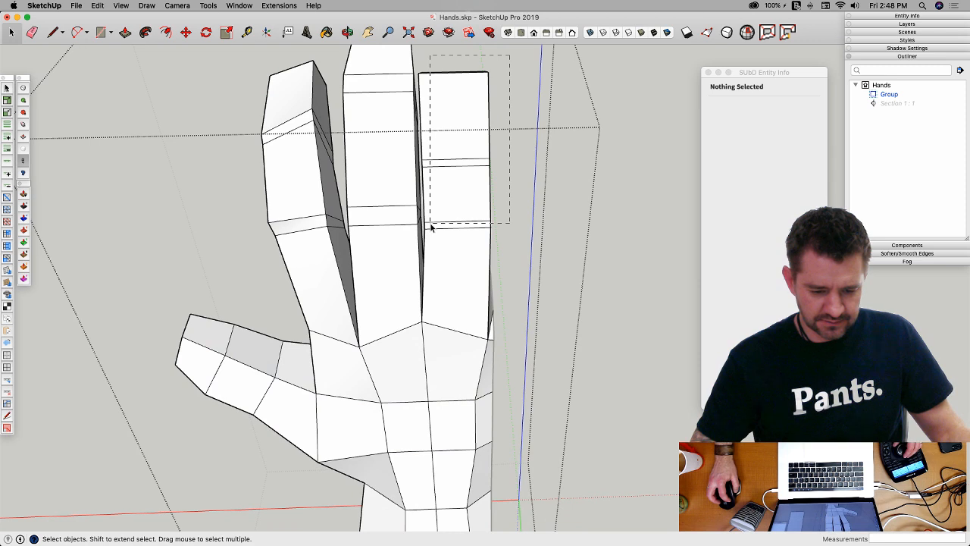
{"action": "left_click_drag", "start_coordinate": [431, 226], "coordinate": [432, 225]}
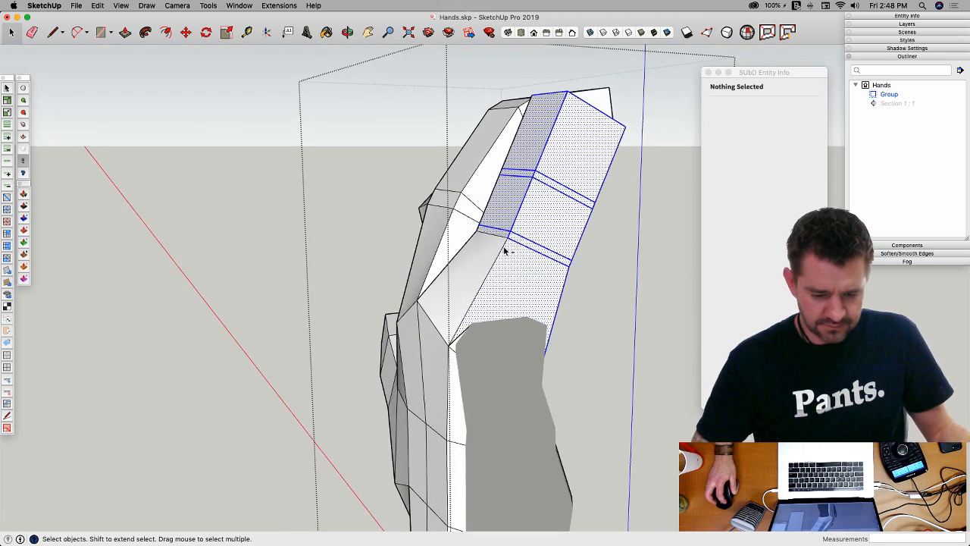
{"action": "left_click", "coordinate": [509, 250], "text": "shift"}
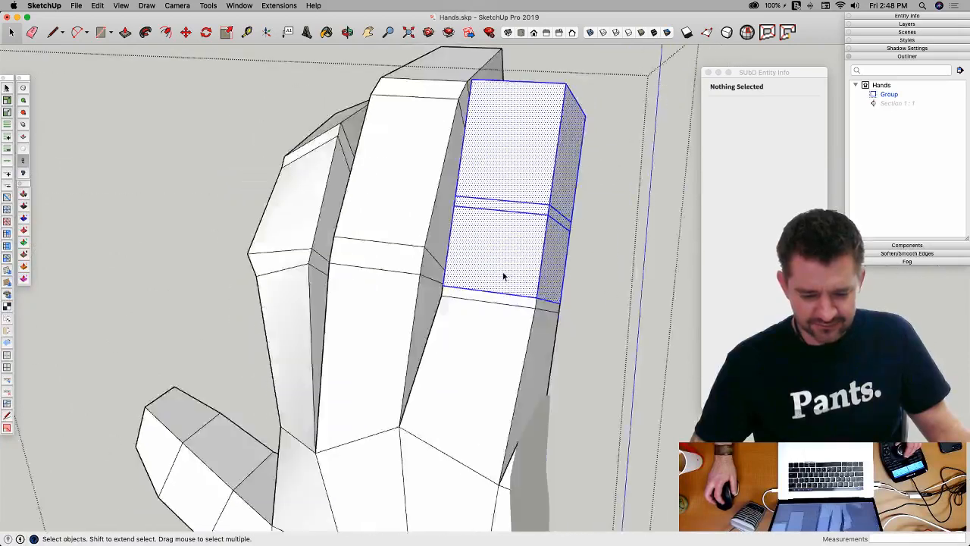
{"action": "key", "text": "v"}
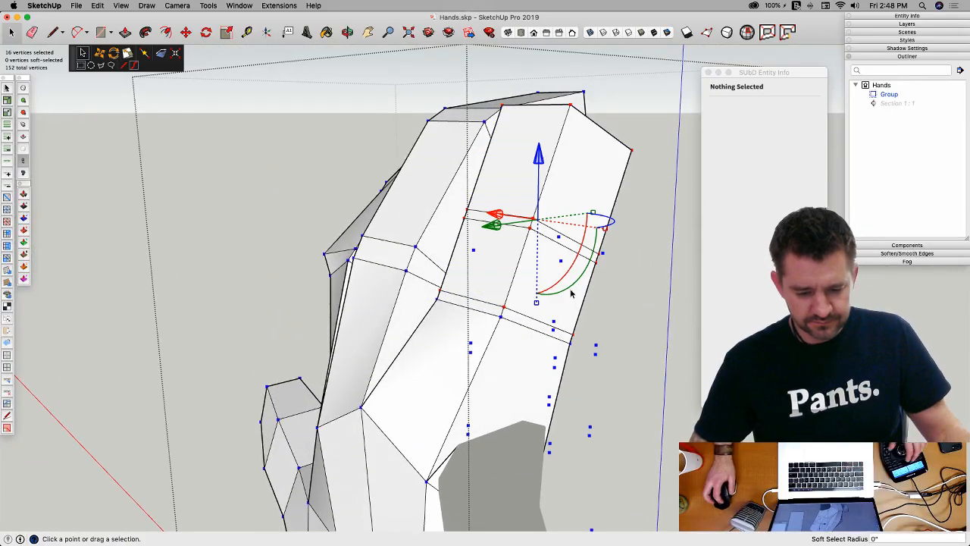
{"action": "left_click_drag", "start_coordinate": [643, 255], "coordinate": [626, 273]}
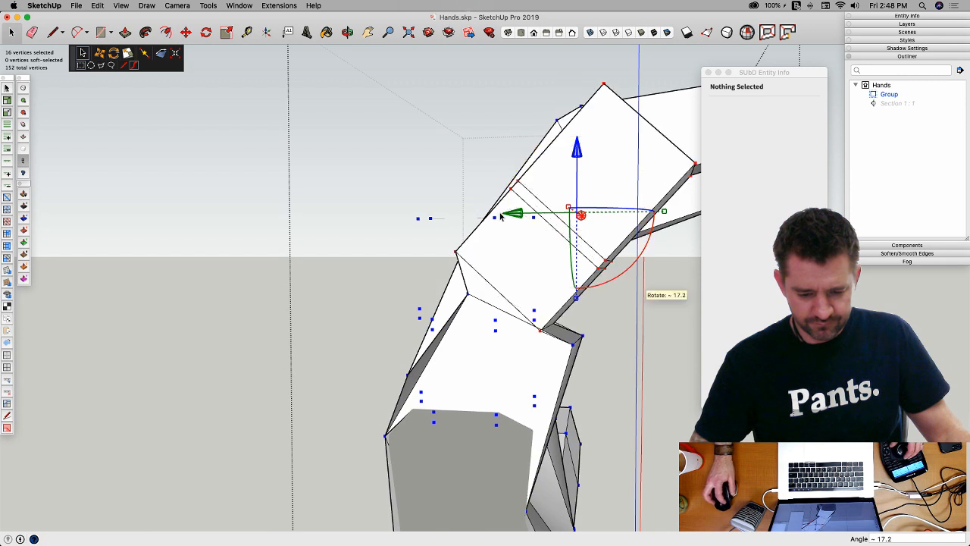
{"action": "left_click_drag", "start_coordinate": [515, 217], "coordinate": [545, 231]}
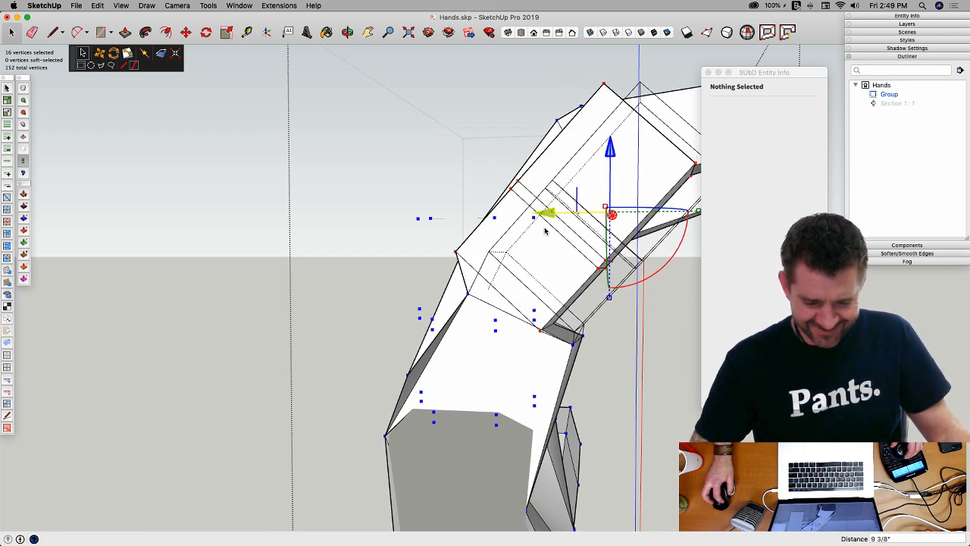
Step: Move the bent ring finger section about 1 3/4" along the blue axis, nudge the lower joint's back-side vertices, and leave vertex editing
{"action": "middle_click_drag", "start_coordinate": [544, 232], "coordinate": [473, 164]}
{"action": "left_click_drag", "start_coordinate": [460, 146], "coordinate": [461, 153]}
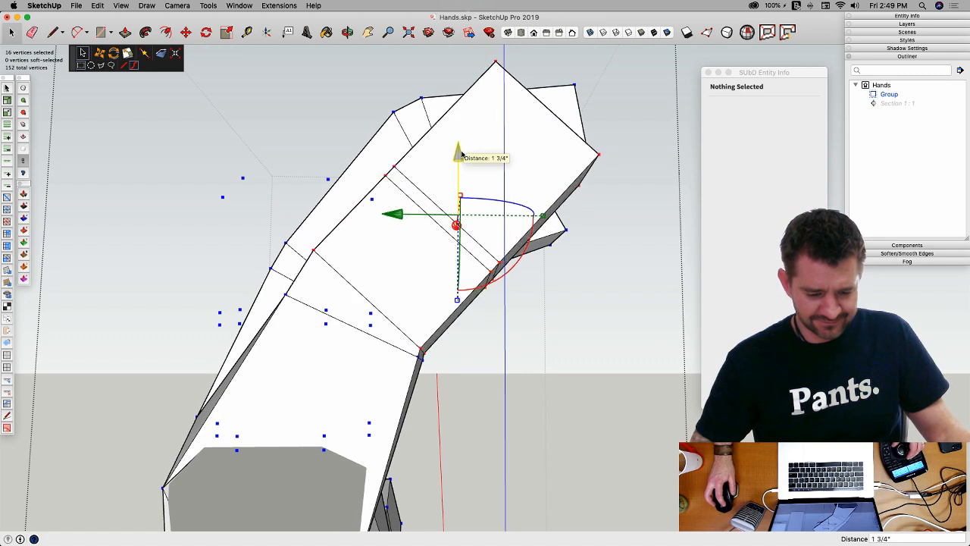
{"action": "middle_click_drag", "start_coordinate": [461, 154], "coordinate": [316, 250]}
{"action": "left_click", "coordinate": [330, 332]}
{"action": "left_click_drag", "start_coordinate": [316, 250], "coordinate": [308, 237]}
{"action": "left_click_drag", "start_coordinate": [256, 287], "coordinate": [263, 285]}
{"action": "middle_click_drag", "start_coordinate": [494, 393], "coordinate": [544, 151]}
{"action": "left_click", "coordinate": [476, 233]}
{"action": "key", "text": "space"}
Step: Rotate the ring finger's end section above the upper joint band about 17.4° around red, and shift it about 8 1/8" along green and 1 1/4" along blue
{"action": "left_click_drag", "start_coordinate": [544, 150], "coordinate": [392, 243]}
{"action": "left_click", "coordinate": [457, 307], "text": "shift"}
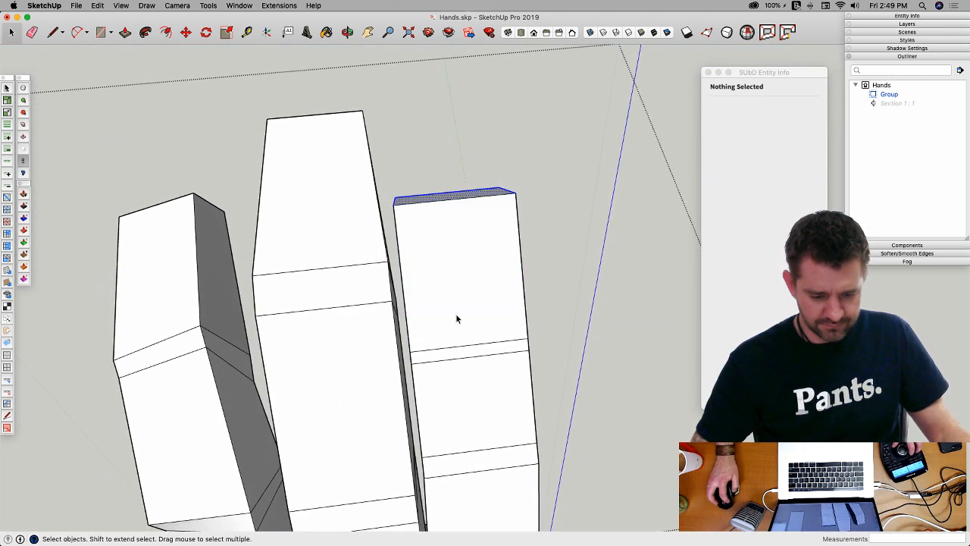
{"action": "left_click", "coordinate": [457, 319], "text": "shift"}
{"action": "left_click", "coordinate": [470, 322], "text": "shift"}
{"action": "left_click", "coordinate": [471, 322], "text": "shift"}
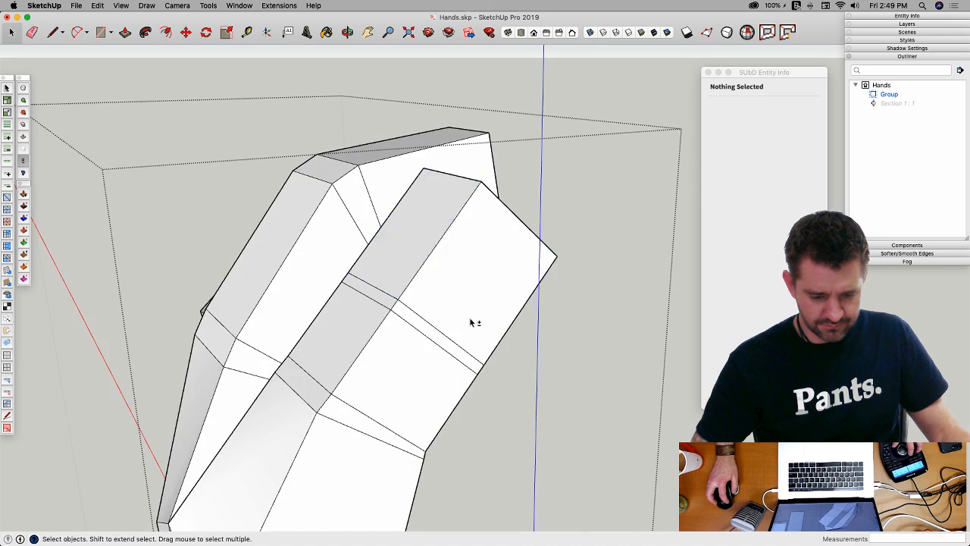
{"action": "left_click", "coordinate": [471, 322], "text": "shift"}
{"action": "left_click", "coordinate": [418, 274], "text": "shift"}
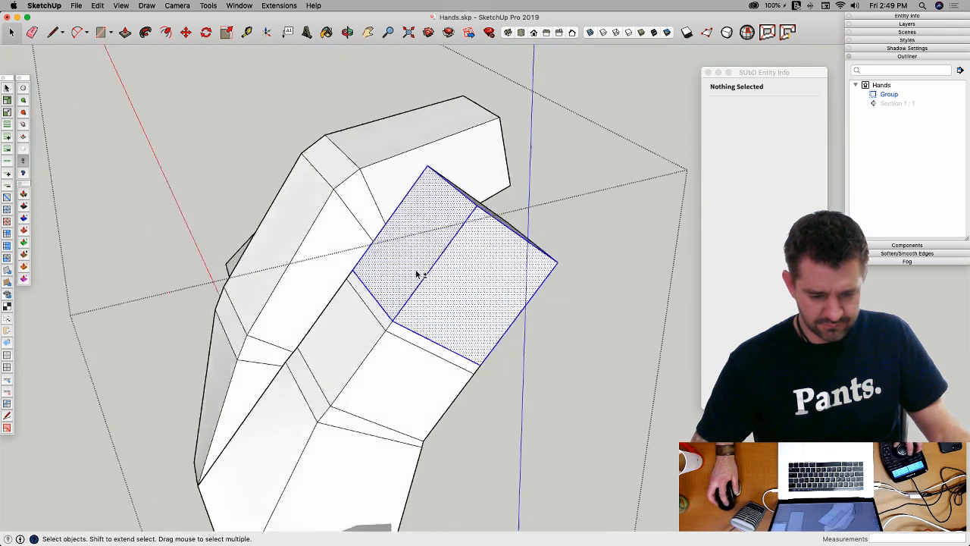
{"action": "left_click", "coordinate": [457, 320], "text": "shift"}
{"action": "left_click", "coordinate": [468, 302], "text": "shift"}
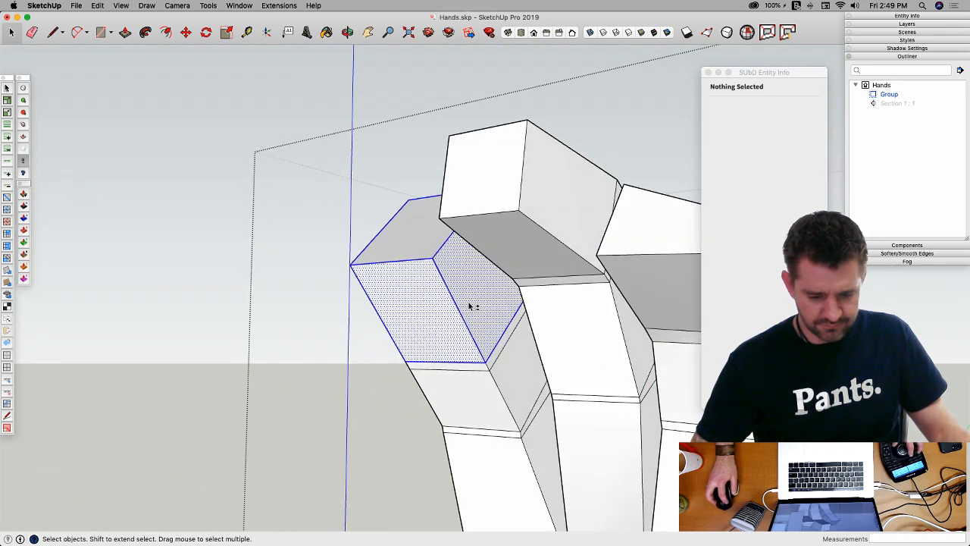
{"action": "left_click", "coordinate": [406, 252], "text": "shift"}
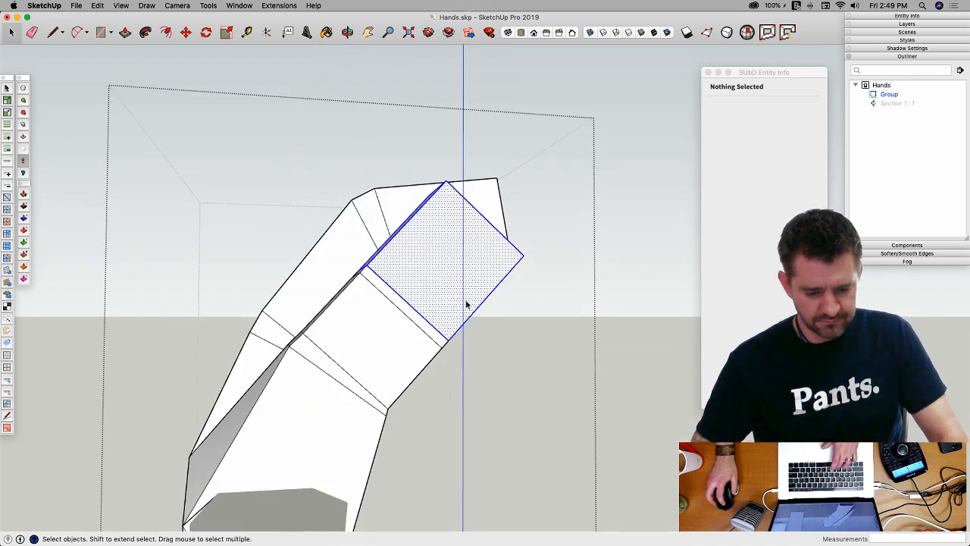
{"action": "key", "text": "v"}
{"action": "left_click_drag", "start_coordinate": [503, 306], "coordinate": [495, 336]}
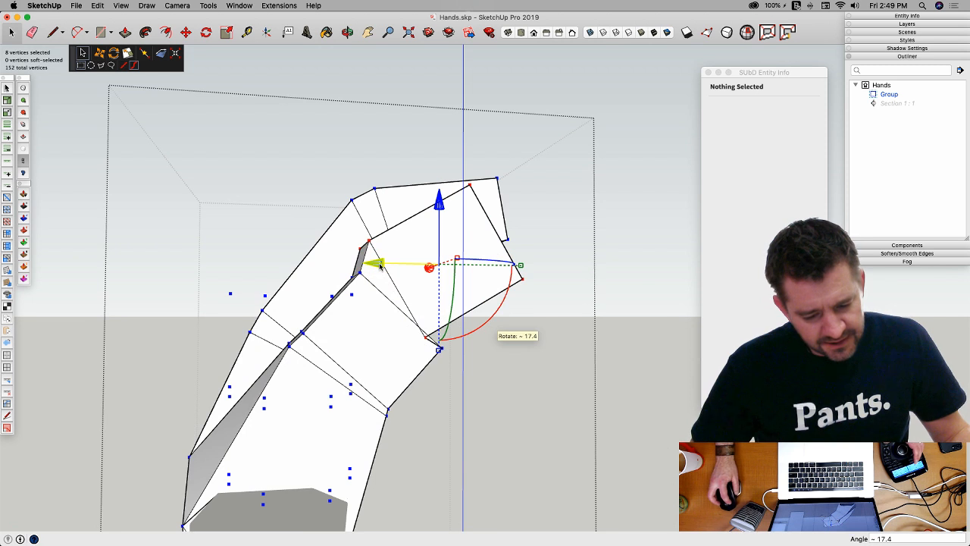
{"action": "left_click_drag", "start_coordinate": [381, 264], "coordinate": [405, 275]}
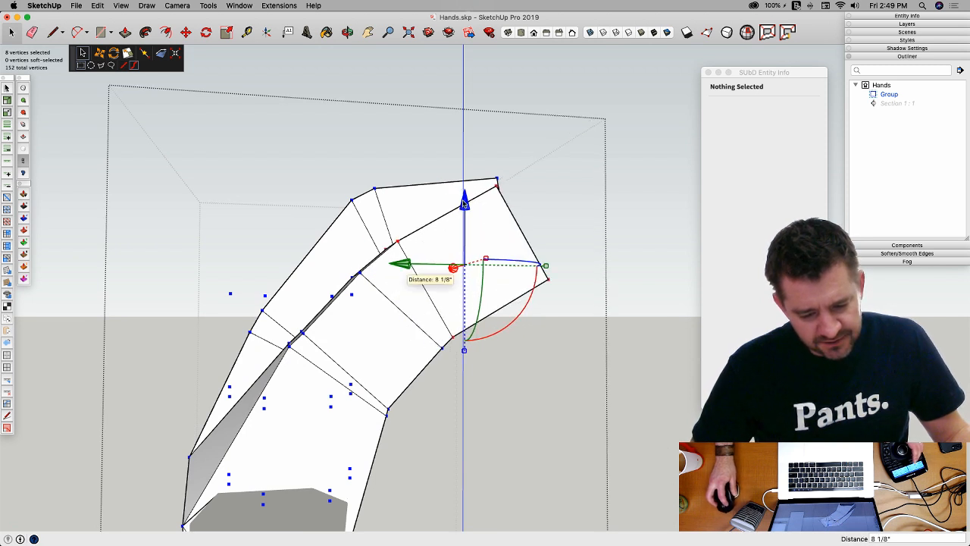
{"action": "left_click_drag", "start_coordinate": [465, 203], "coordinate": [466, 206]}
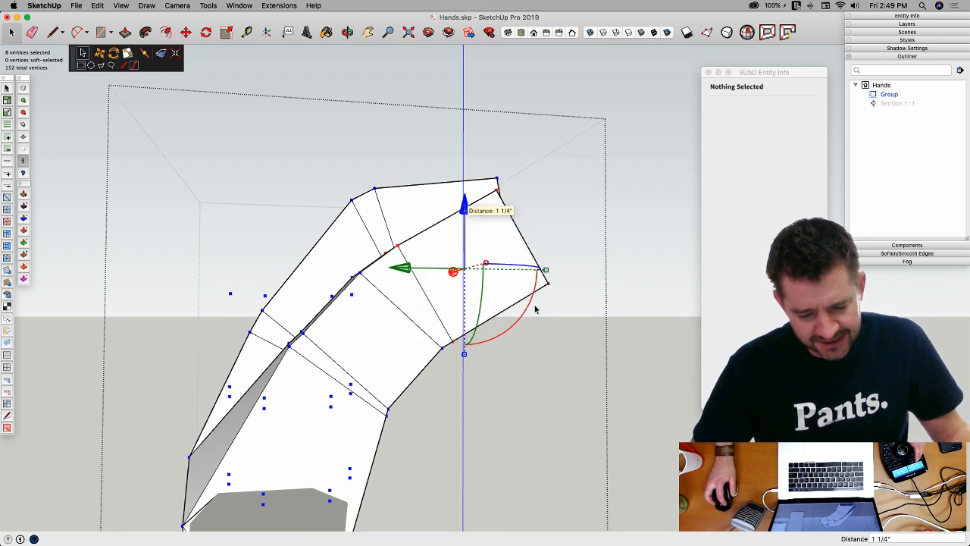
Step: Rotate the ring finger's end section further forward around red, and move it about 3 15/16" down along blue and 8 5/16" along green
{"action": "left_click_drag", "start_coordinate": [529, 307], "coordinate": [514, 336]}
{"action": "left_click_drag", "start_coordinate": [466, 213], "coordinate": [465, 228]}
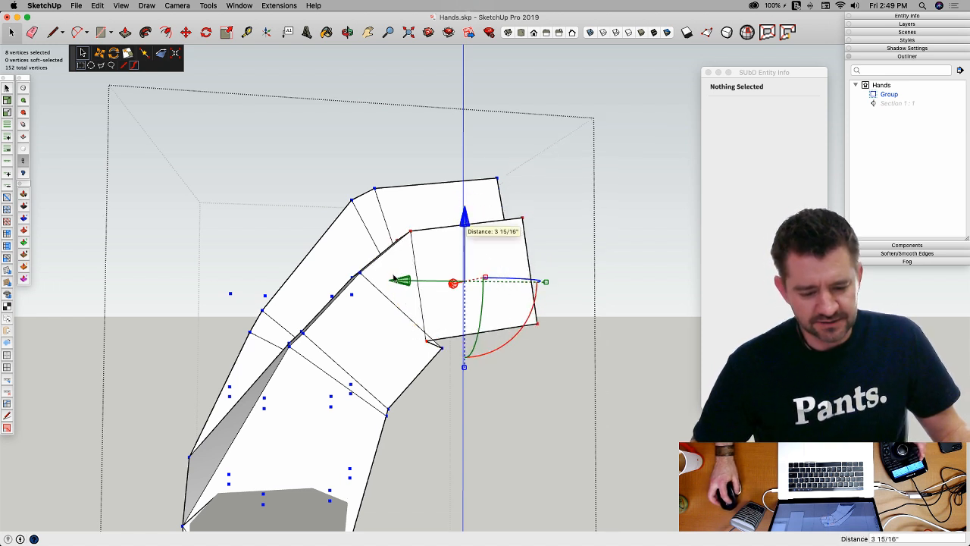
{"action": "left_click_drag", "start_coordinate": [406, 286], "coordinate": [434, 289]}
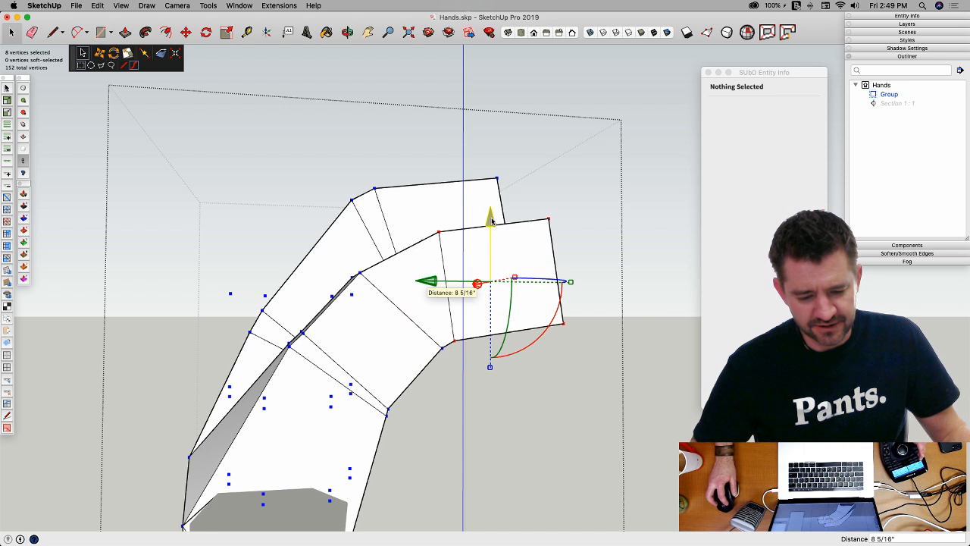
{"action": "left_click_drag", "start_coordinate": [491, 219], "coordinate": [491, 223]}
{"action": "left_click_drag", "start_coordinate": [438, 288], "coordinate": [433, 288]}
Step: Select the upper joint band's back-side vertices and shift them about 9 1/8" along the green axis and 7 3/8" up along blue, with slight adjustments
{"action": "left_click_drag", "start_coordinate": [340, 268], "coordinate": [367, 285]}
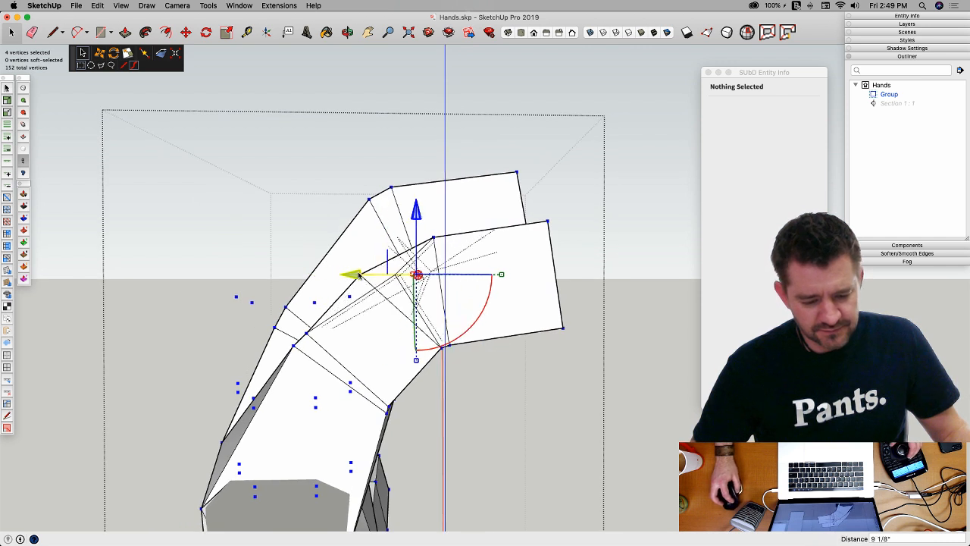
{"action": "left_click_drag", "start_coordinate": [423, 212], "coordinate": [421, 191]}
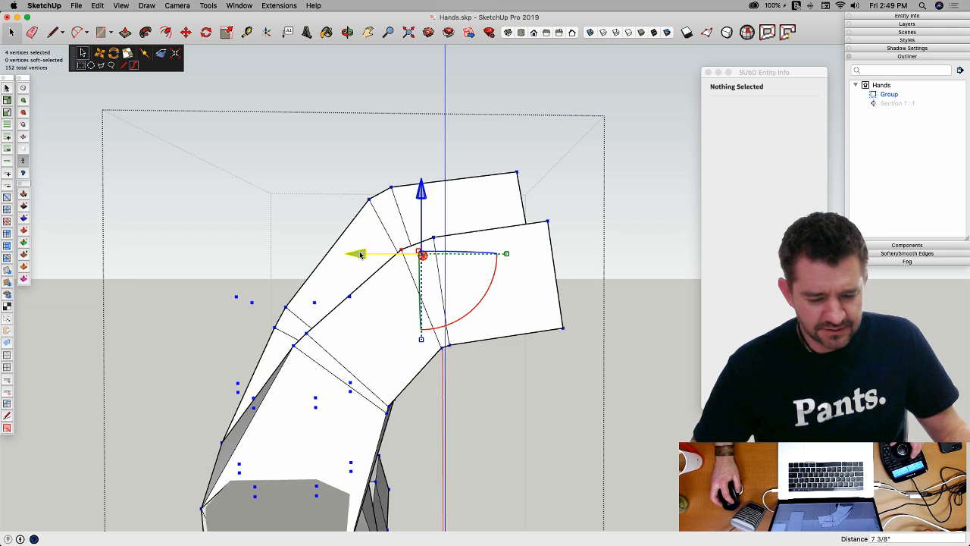
{"action": "left_click_drag", "start_coordinate": [361, 255], "coordinate": [363, 255]}
{"action": "left_click_drag", "start_coordinate": [424, 198], "coordinate": [425, 195]}
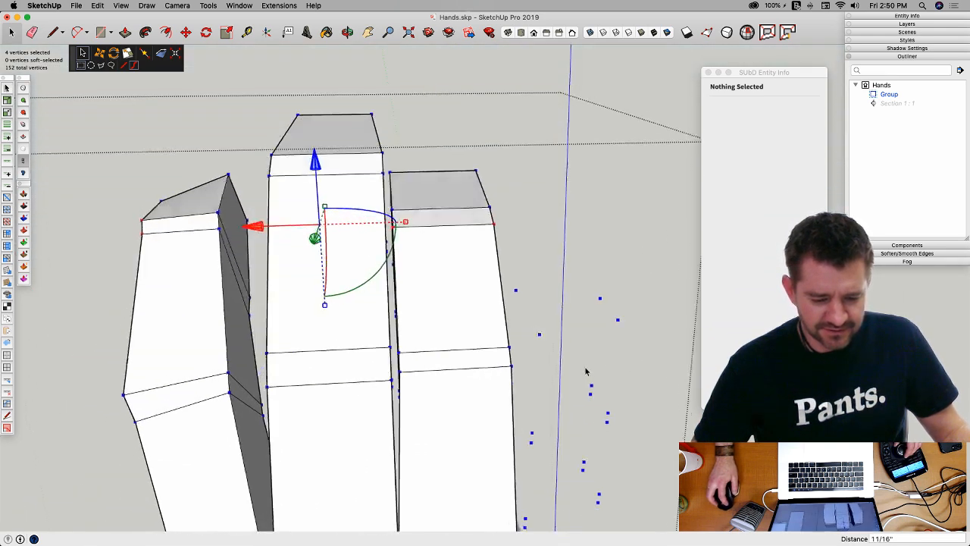
Step: Raise the ring fingertip's lower vertices about 1' 2 3/16" along the blue axis, and shift fingertip vertices about 2 1/8" along green
{"action": "middle_click_drag", "start_coordinate": [586, 372], "coordinate": [399, 191]}
{"action": "left_click", "coordinate": [450, 249]}
{"action": "left_click_drag", "start_coordinate": [411, 174], "coordinate": [414, 157]}
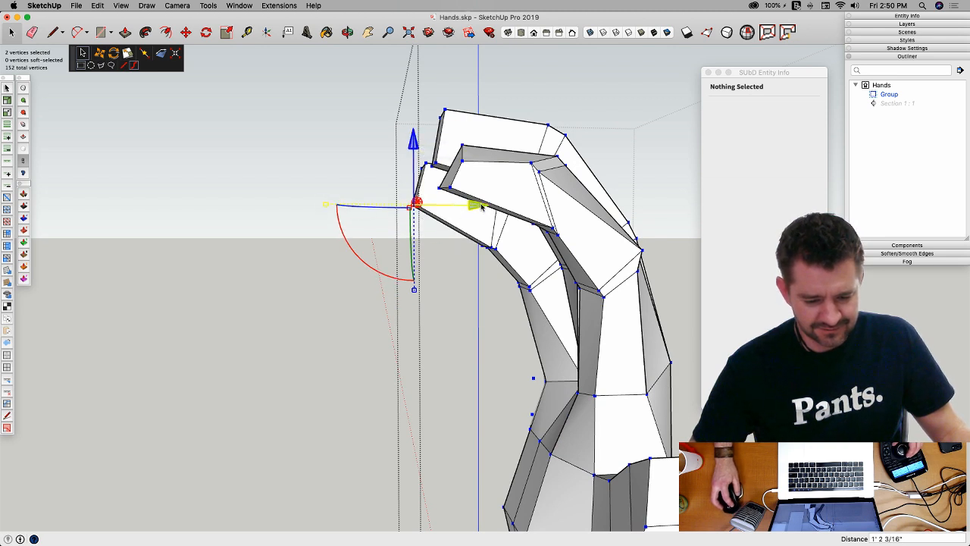
{"action": "middle_click_drag", "start_coordinate": [489, 208], "coordinate": [532, 189]}
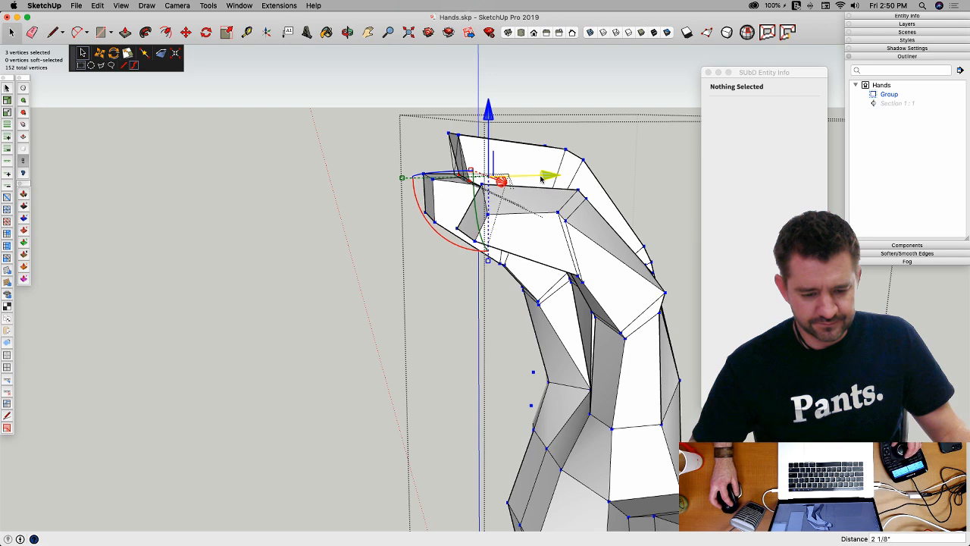
{"action": "middle_click_drag", "start_coordinate": [532, 188], "coordinate": [465, 177]}
Step: Select the ring finger's end face and scale its vertices to about 0.71 across the finger's width
{"action": "key", "text": "space"}
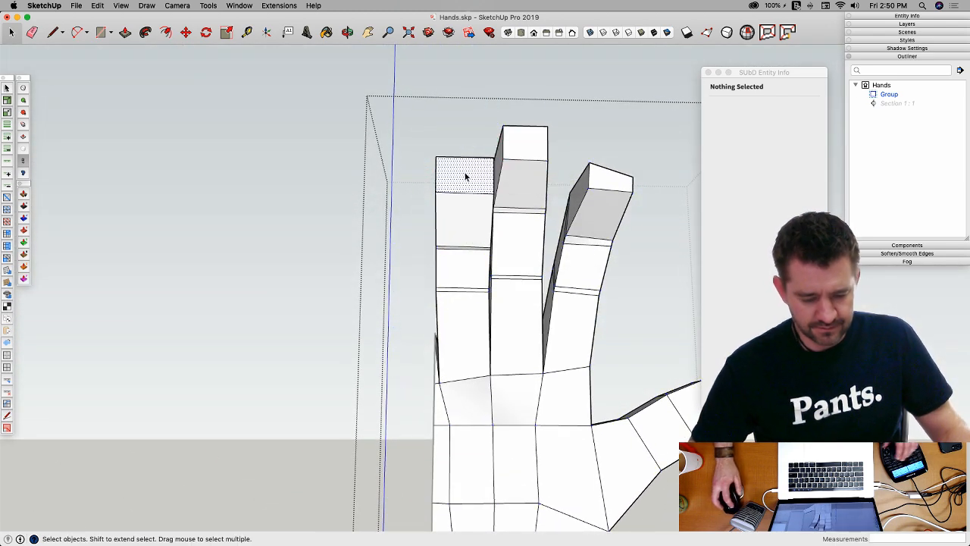
{"action": "key", "text": "v"}
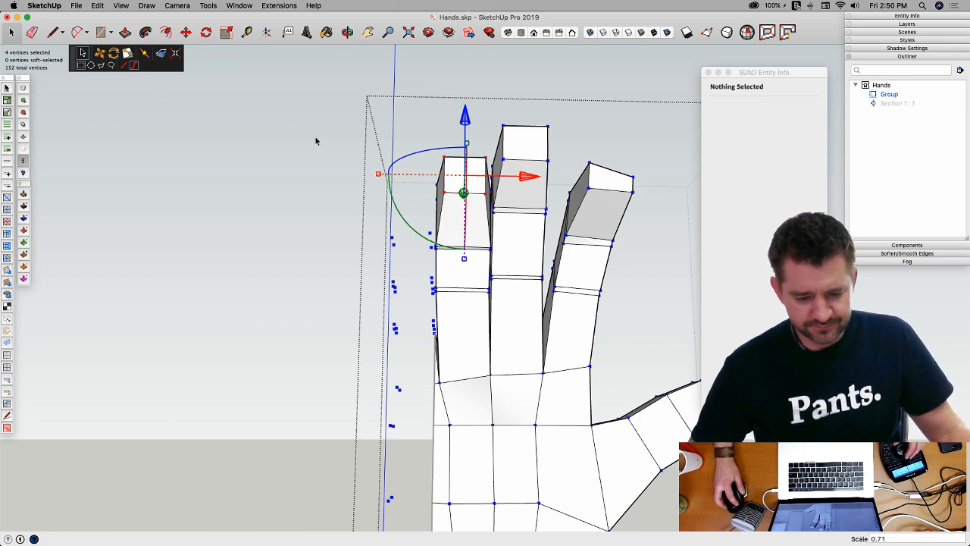
{"action": "middle_click_drag", "start_coordinate": [316, 141], "coordinate": [576, 129]}
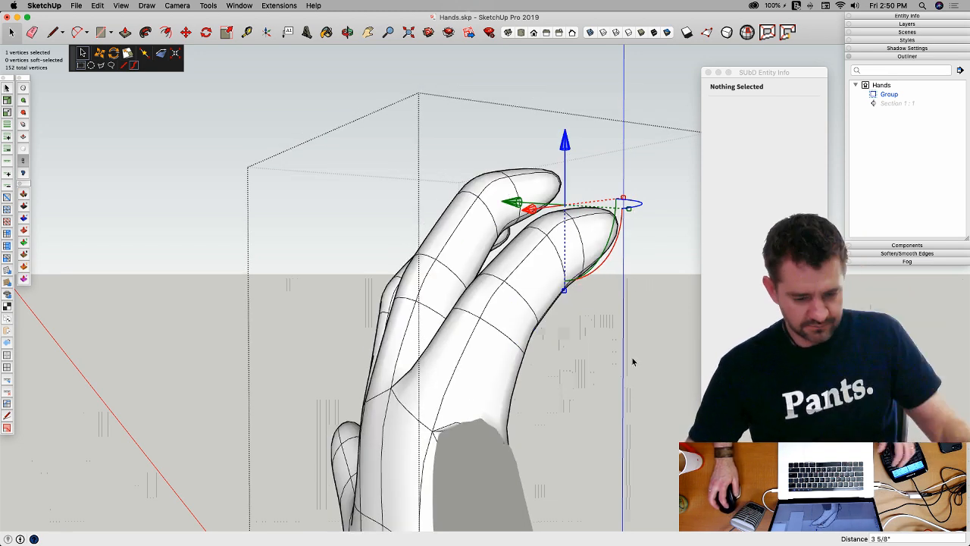
Step: Try to select the back-side vertices of the ring finger's lower joint band, and close the Vertex Tools error reports
{"action": "middle_click_drag", "start_coordinate": [633, 362], "coordinate": [526, 329]}
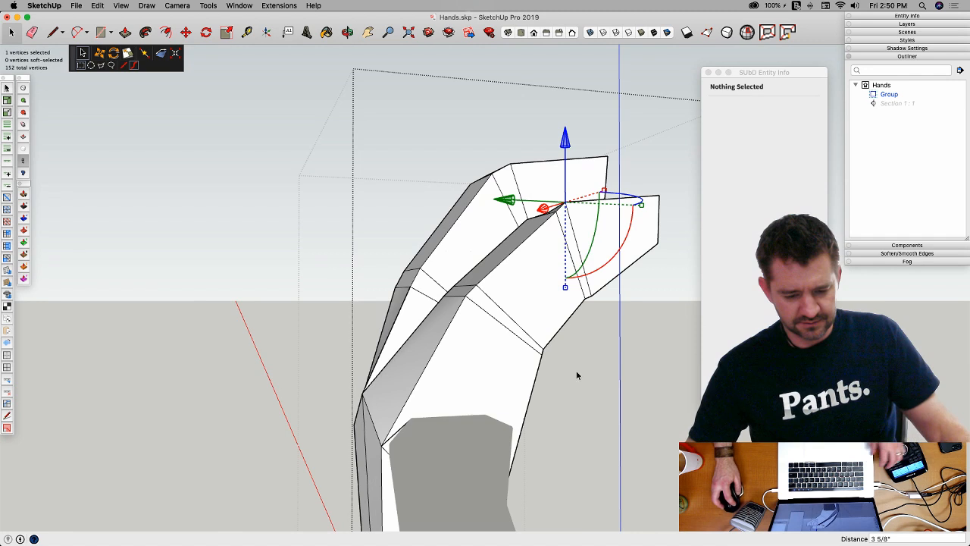
{"action": "middle_click_drag", "start_coordinate": [576, 376], "coordinate": [467, 298]}
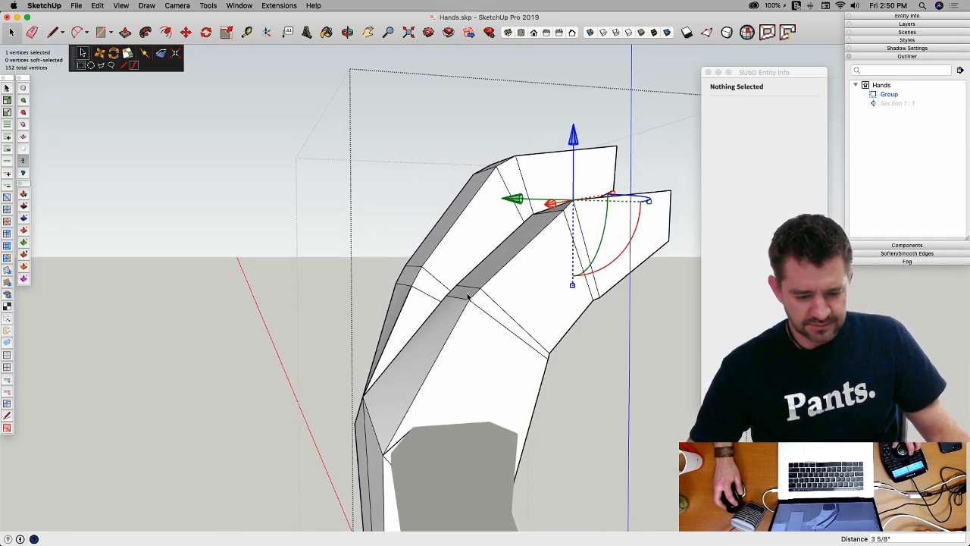
{"action": "left_click", "coordinate": [468, 296]}
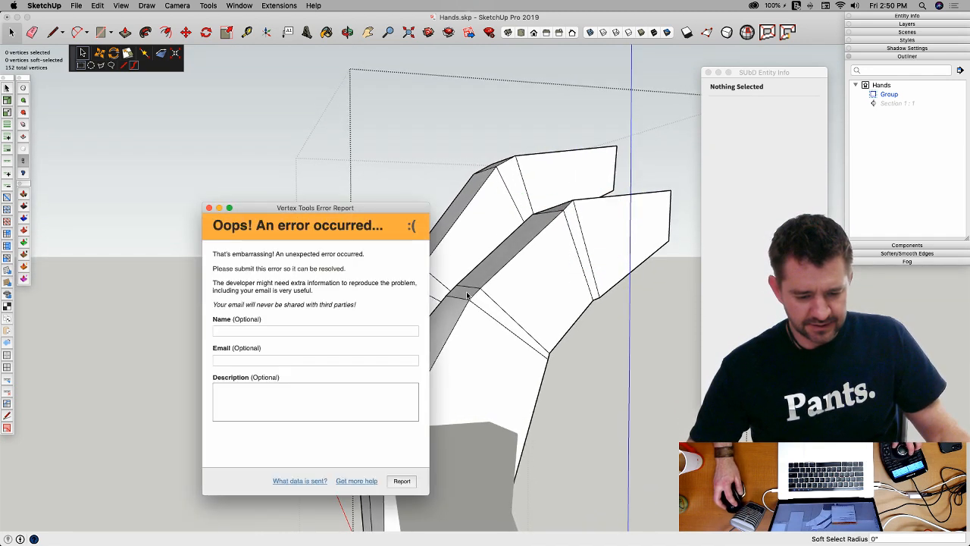
{"action": "left_click", "coordinate": [209, 208]}
{"action": "middle_click_drag", "start_coordinate": [210, 210], "coordinate": [471, 301]}
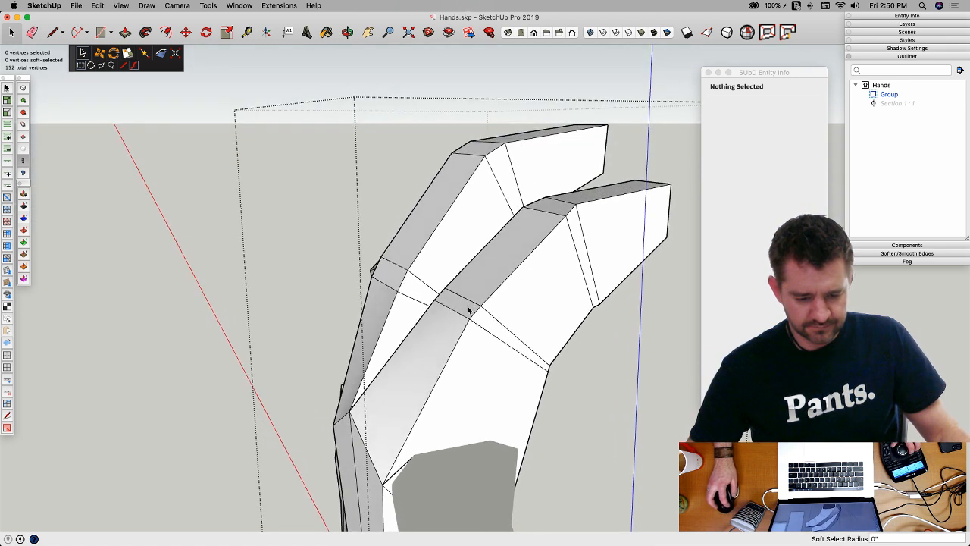
{"action": "left_click", "coordinate": [468, 310]}
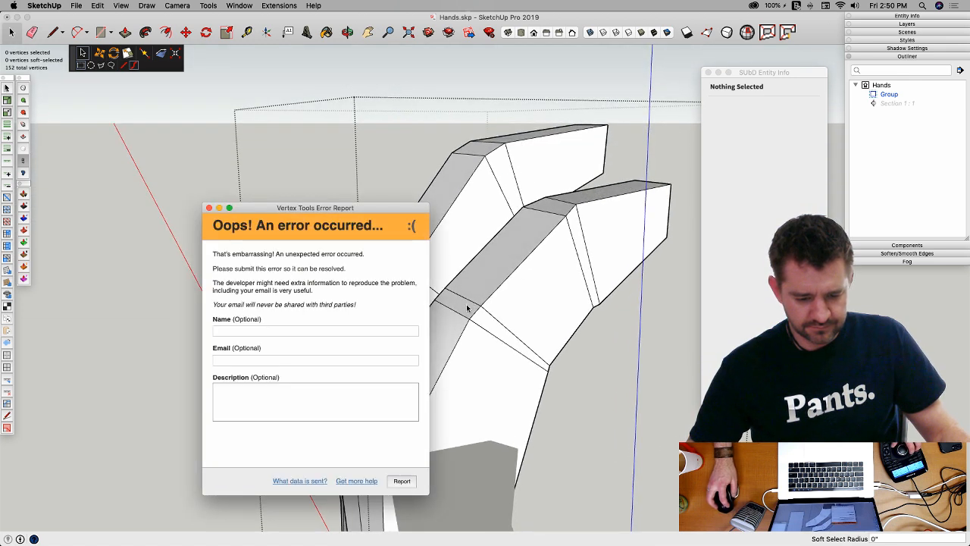
{"action": "left_click", "coordinate": [210, 207]}
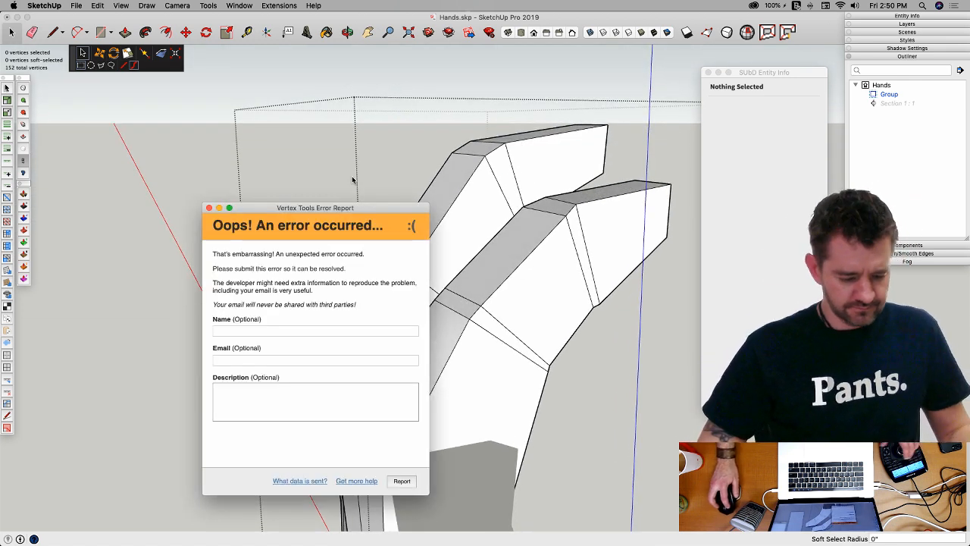
{"action": "left_click", "coordinate": [210, 208]}
Step: Select the back-side faces of the ring finger's two joint bands, lower their vertices about 9 3/4" along blue, and nudge them along green
{"action": "key", "text": "space"}
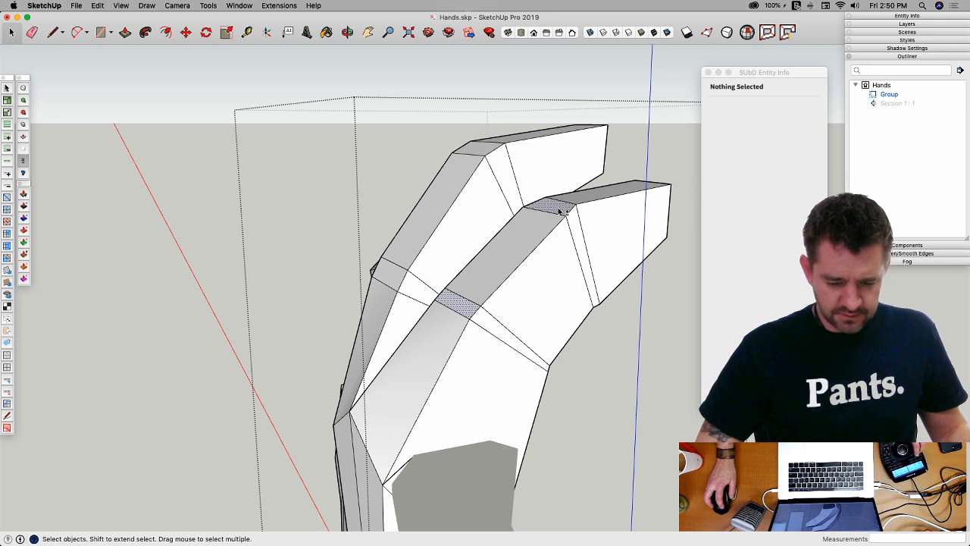
{"action": "key", "text": "v"}
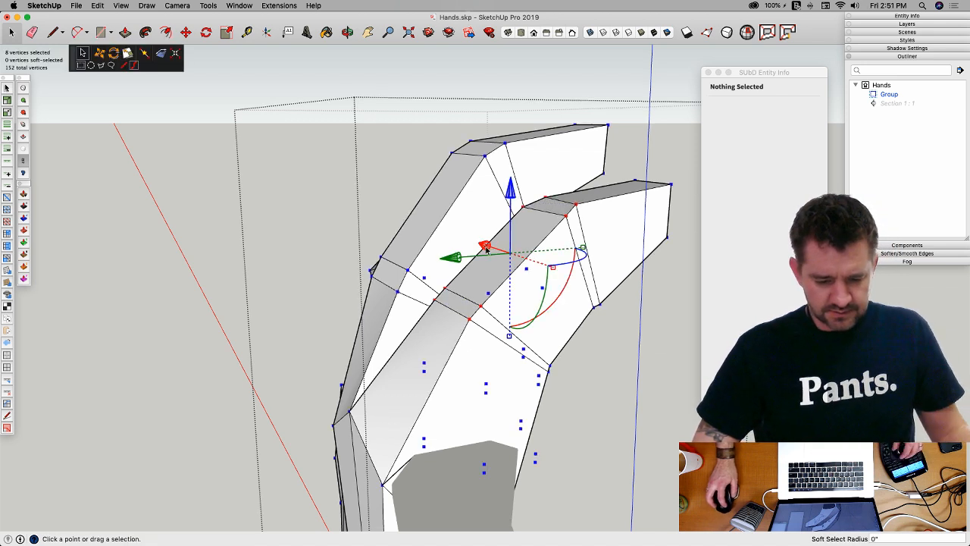
{"action": "middle_click_drag", "start_coordinate": [487, 249], "coordinate": [519, 204]}
{"action": "left_click_drag", "start_coordinate": [519, 203], "coordinate": [523, 228]}
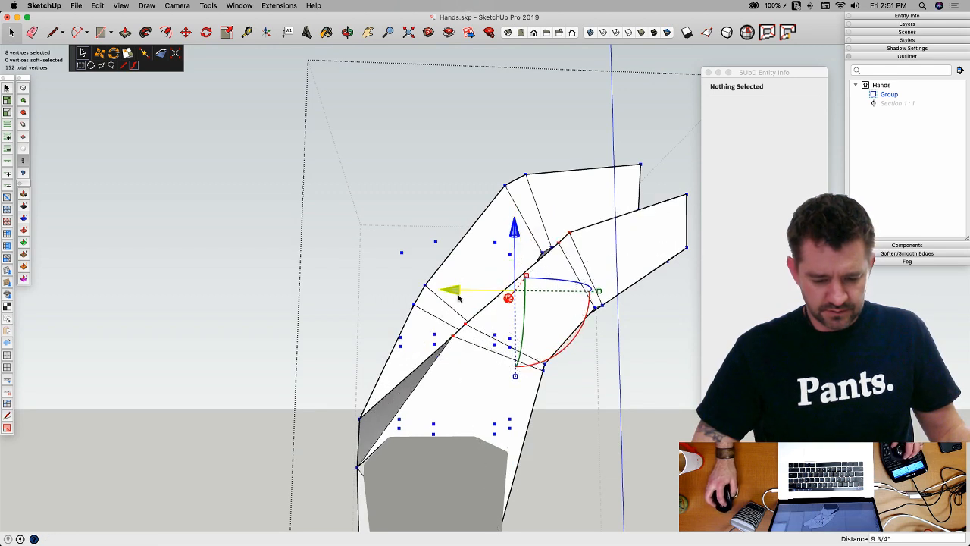
{"action": "left_click_drag", "start_coordinate": [457, 294], "coordinate": [461, 293]}
{"action": "middle_click_drag", "start_coordinate": [461, 292], "coordinate": [327, 184]}
{"action": "key", "text": "space"}
Step: Select the ring finger's end face, tilt its vertices around the red axis, and move them about 1' 3 5/16" down along blue
{"action": "left_click_drag", "start_coordinate": [364, 243], "coordinate": [357, 269]}
{"action": "middle_click_drag", "start_coordinate": [357, 268], "coordinate": [360, 269]}
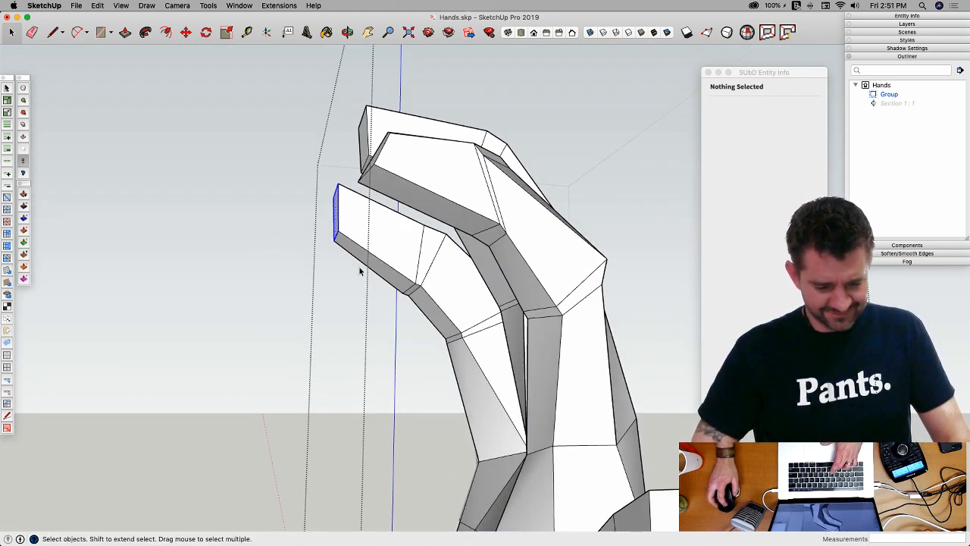
{"action": "key", "text": "v"}
{"action": "left_click_drag", "start_coordinate": [276, 260], "coordinate": [285, 283]}
{"action": "left_click_drag", "start_coordinate": [338, 153], "coordinate": [338, 192]}
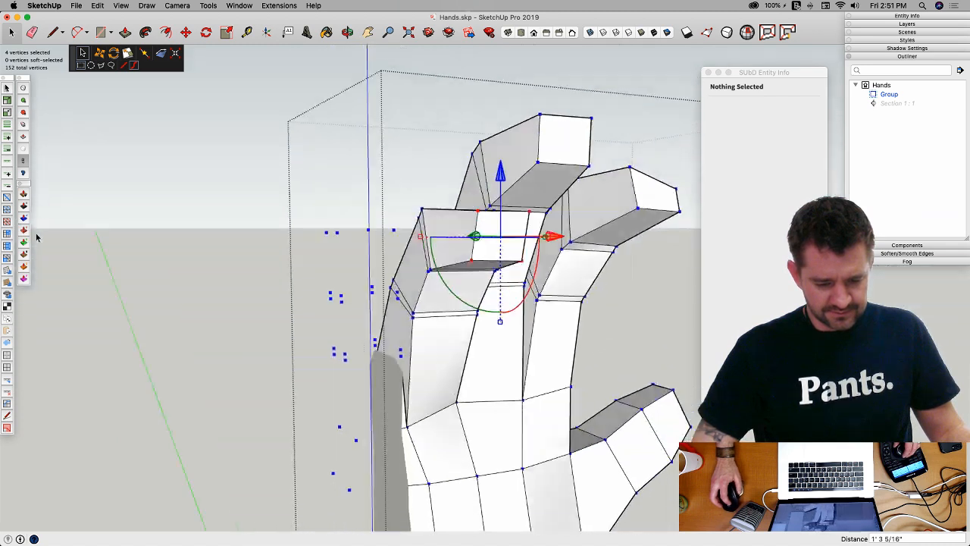
Step: Turn on the hand's subdivided display and leave vertex editing
{"action": "key", "text": "t"}
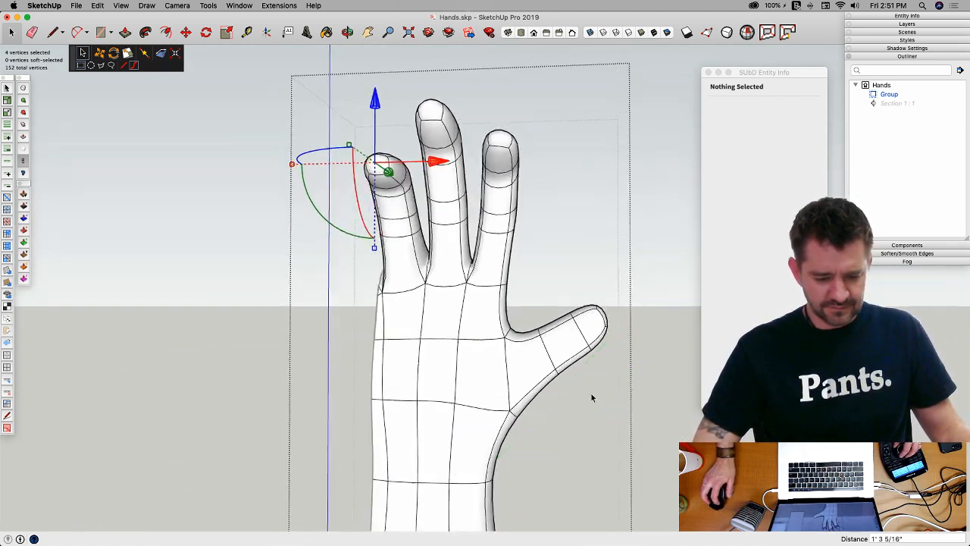
{"action": "key", "text": "space"}
{"action": "left_click", "coordinate": [209, 209]}
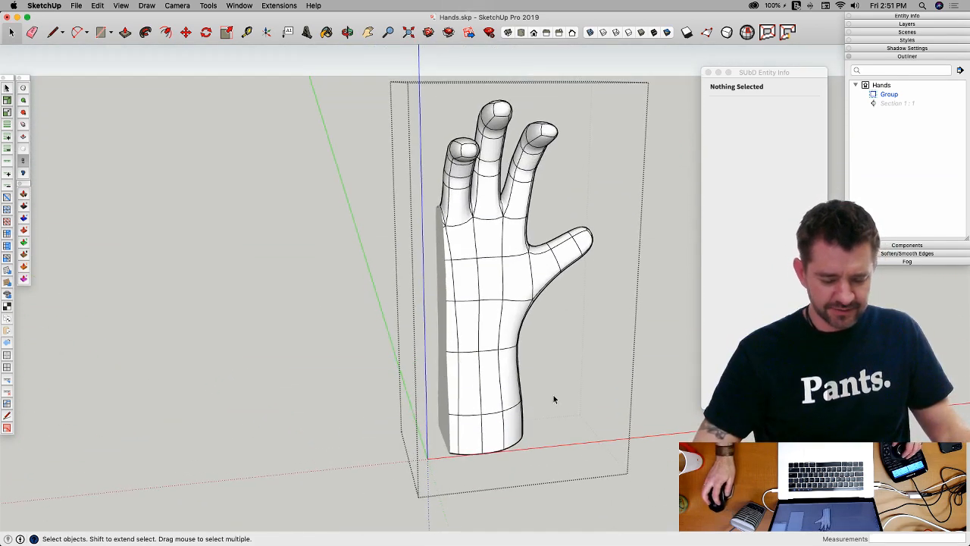
Step: Reverse the hidden section plane's cut direction and select the hand group
{"action": "left_click", "coordinate": [905, 103]}
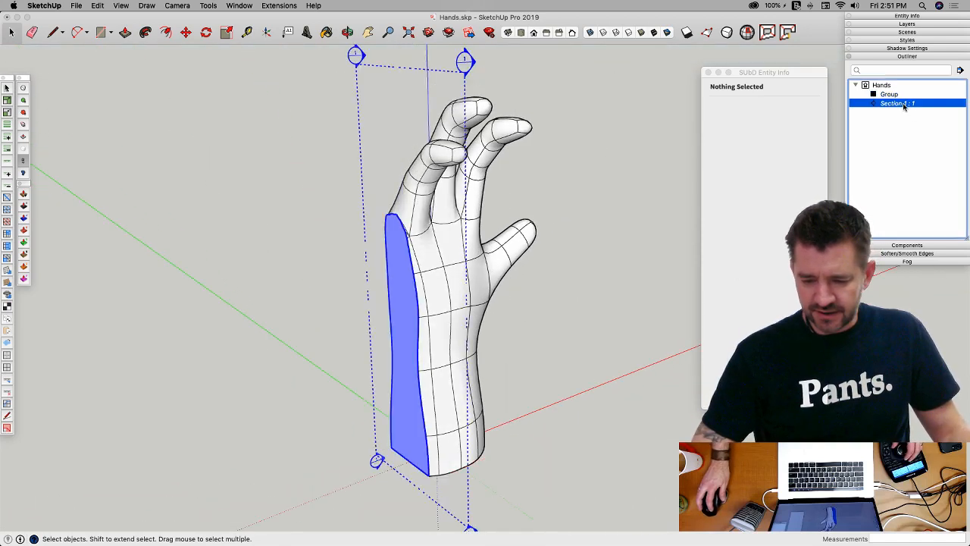
{"action": "right_click", "coordinate": [903, 105]}
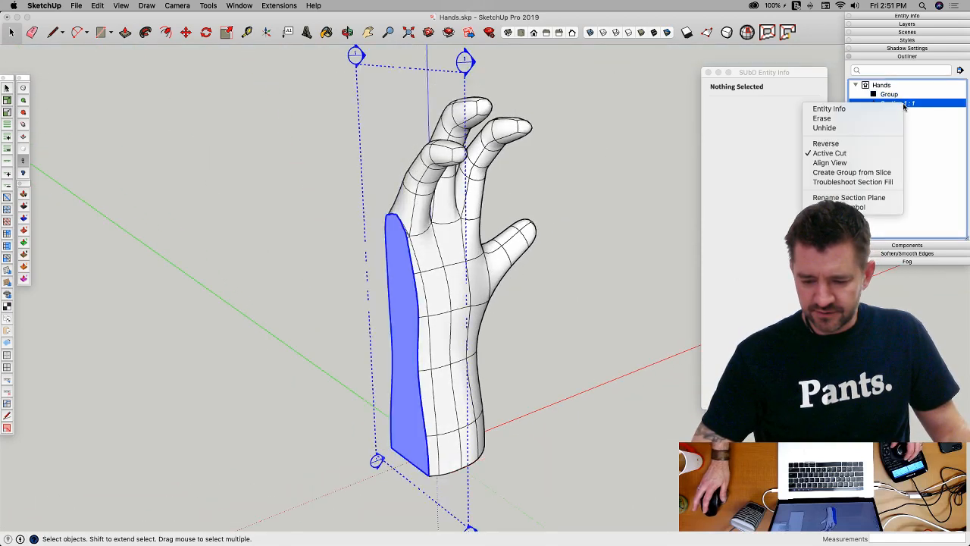
{"action": "left_click", "coordinate": [899, 144]}
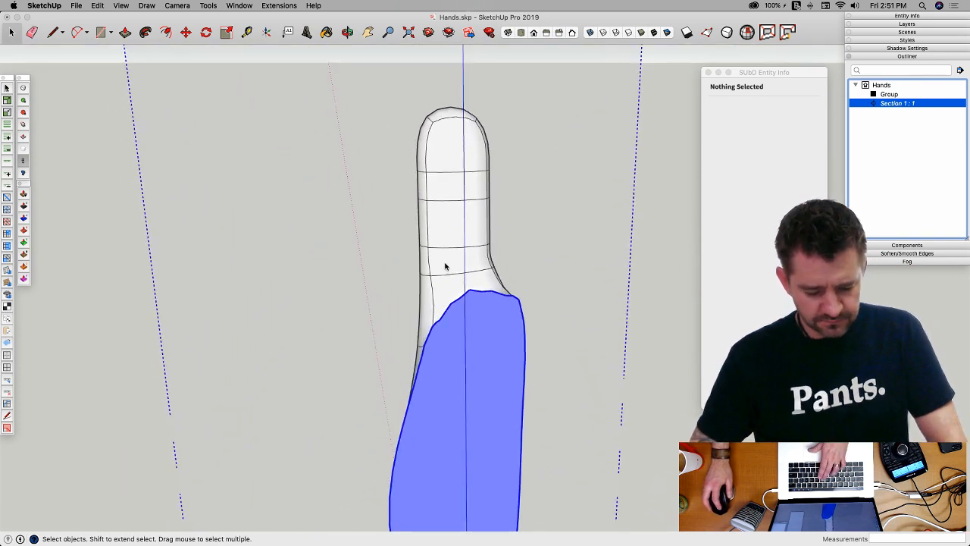
{"action": "left_click", "coordinate": [478, 250]}
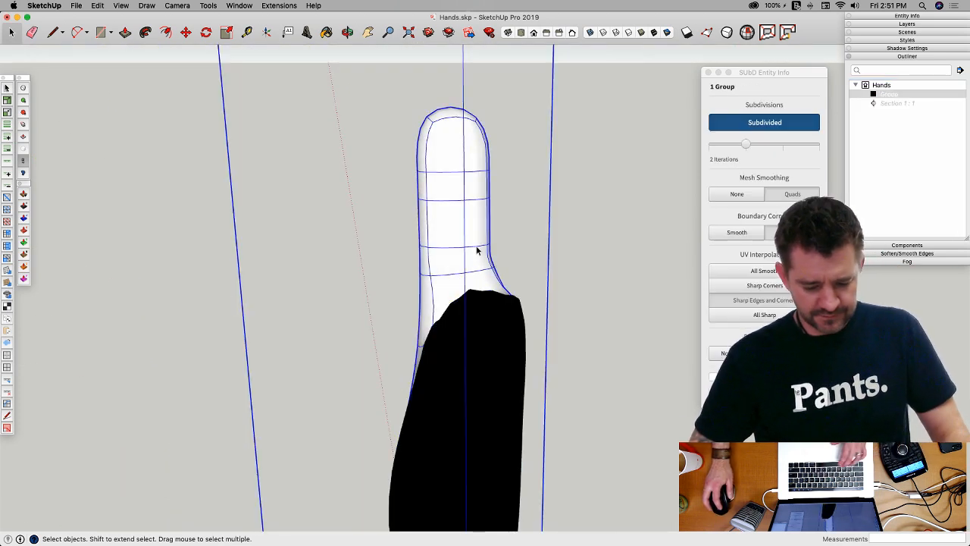
Step: Turn off the hand's subdivided display and select the little finger's faces, leaving out the face just below its lowest segment
{"action": "key", "text": "y"}
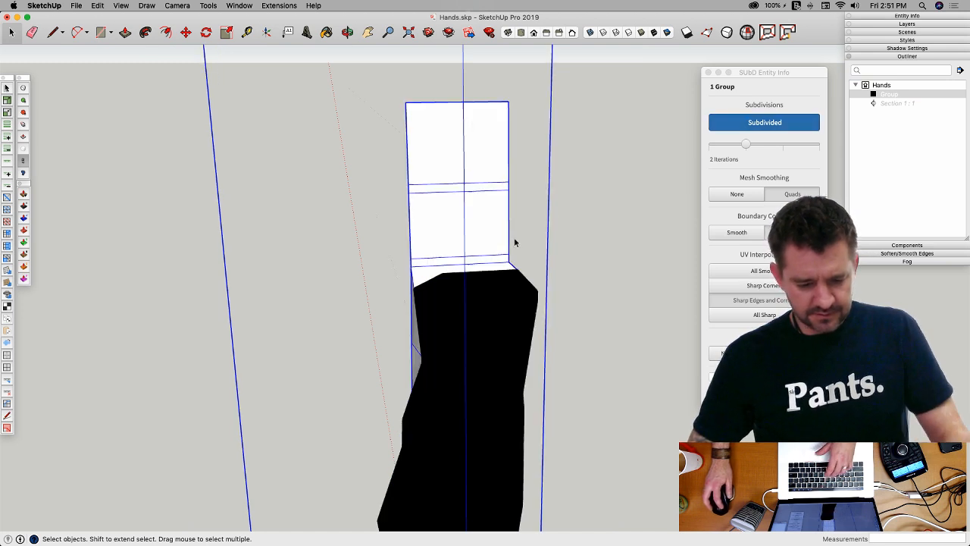
{"action": "left_click", "coordinate": [561, 239]}
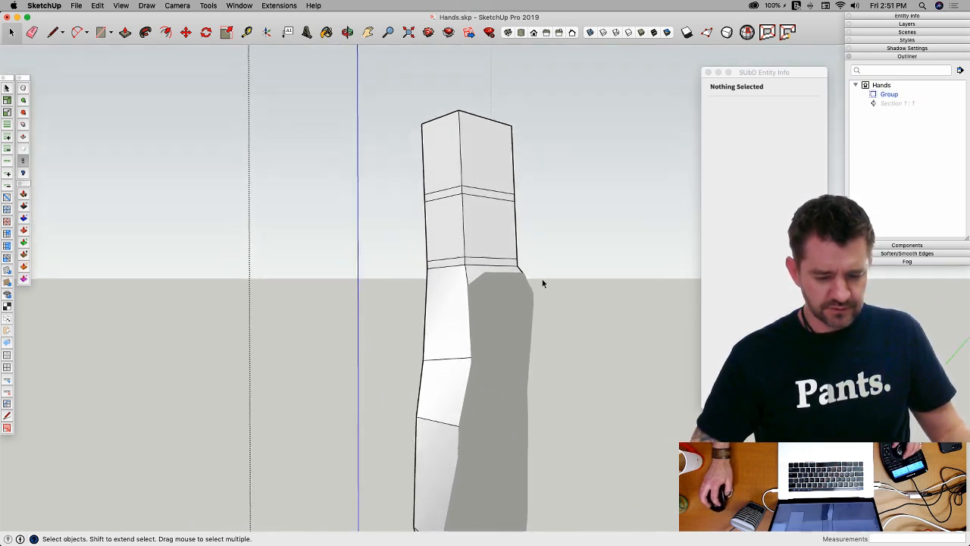
{"action": "left_click_drag", "start_coordinate": [369, 316], "coordinate": [371, 308]}
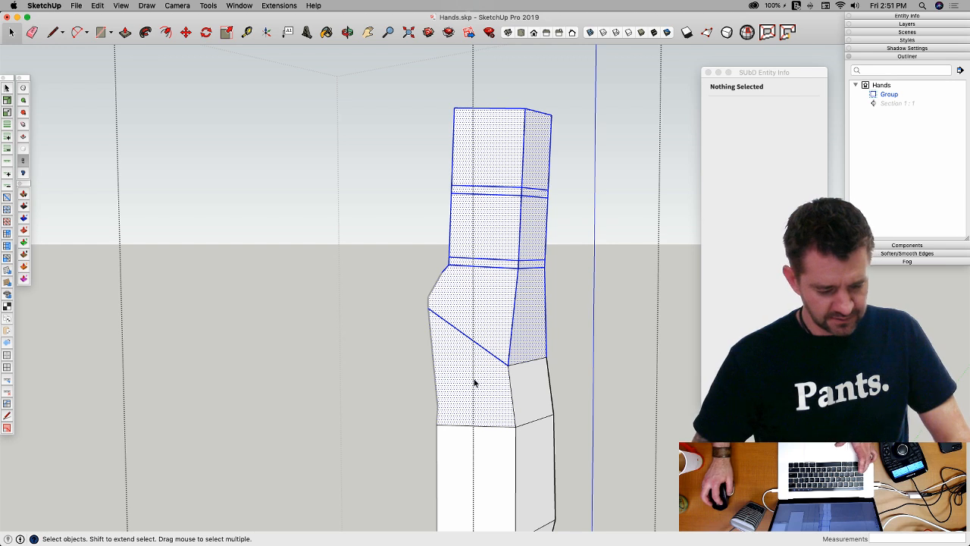
{"action": "left_click", "coordinate": [477, 384], "text": "shift"}
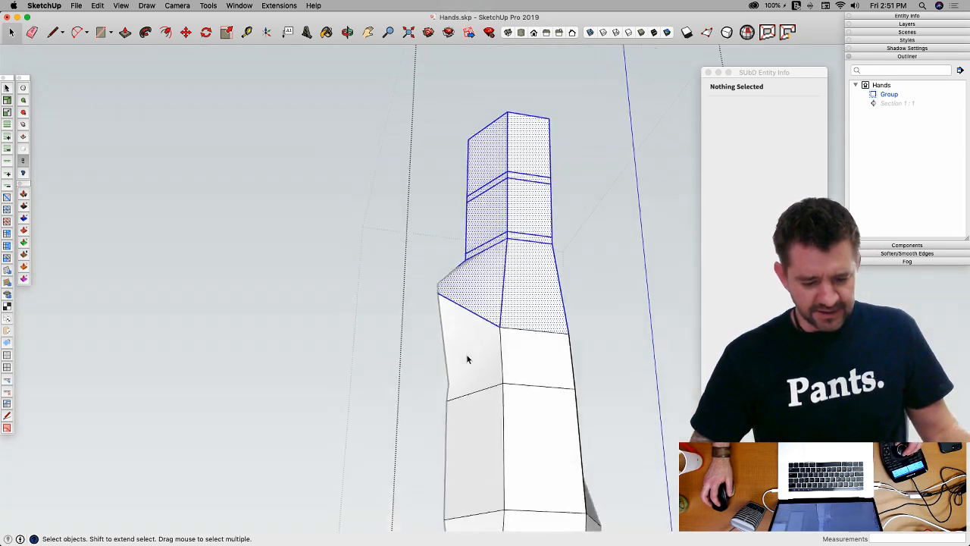
Step: Rotate the whole little finger's vertices about 17.9° around the red axis and shift them about 9 5/16" along green
{"action": "key", "text": "v"}
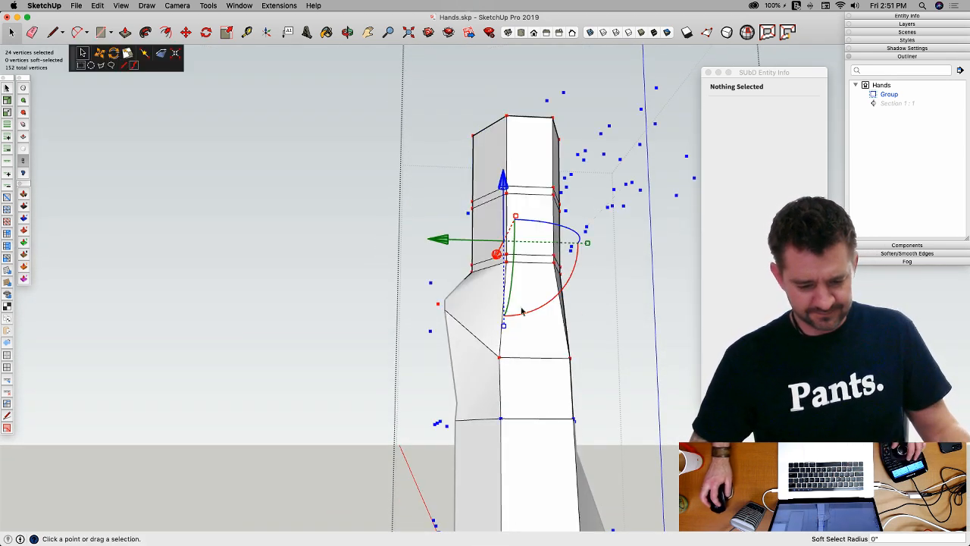
{"action": "left_click_drag", "start_coordinate": [576, 278], "coordinate": [568, 302]}
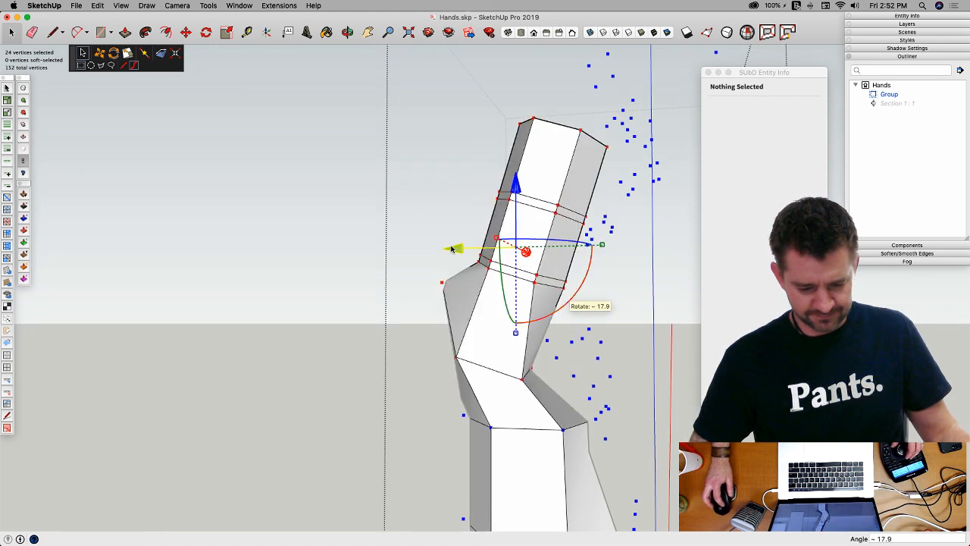
{"action": "left_click_drag", "start_coordinate": [451, 249], "coordinate": [374, 322]}
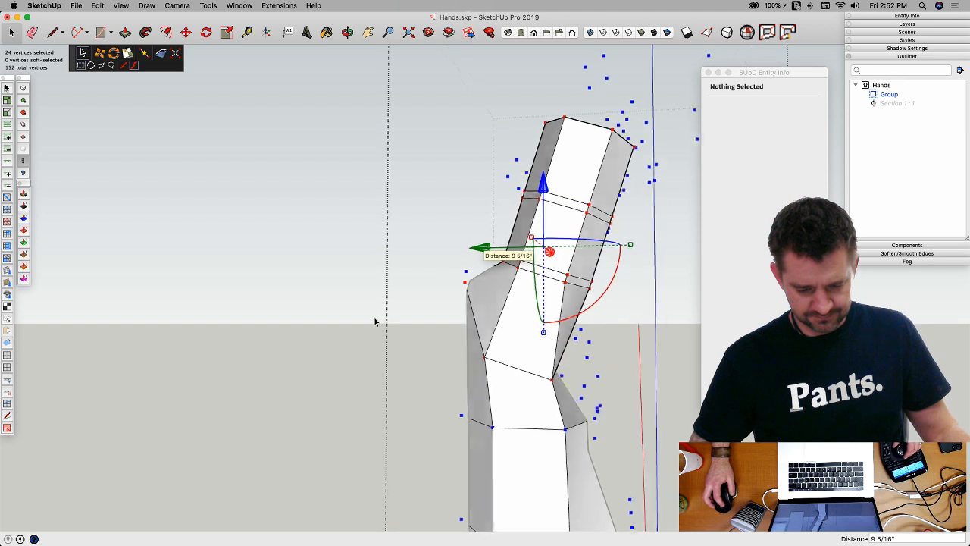
{"action": "left_click", "coordinate": [634, 361]}
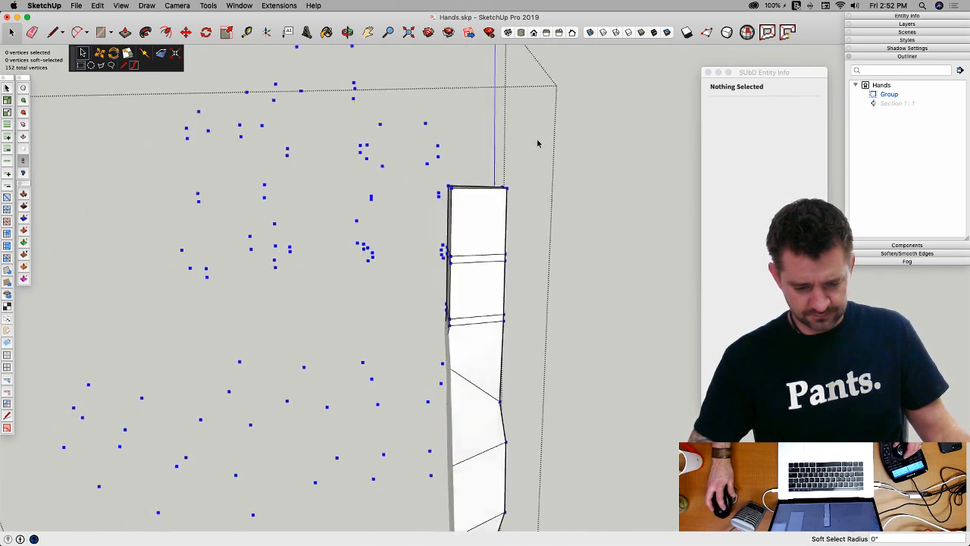
Step: Select the little finger's faces from its lower joint band up to the tip
{"action": "left_click_drag", "start_coordinate": [540, 151], "coordinate": [459, 265]}
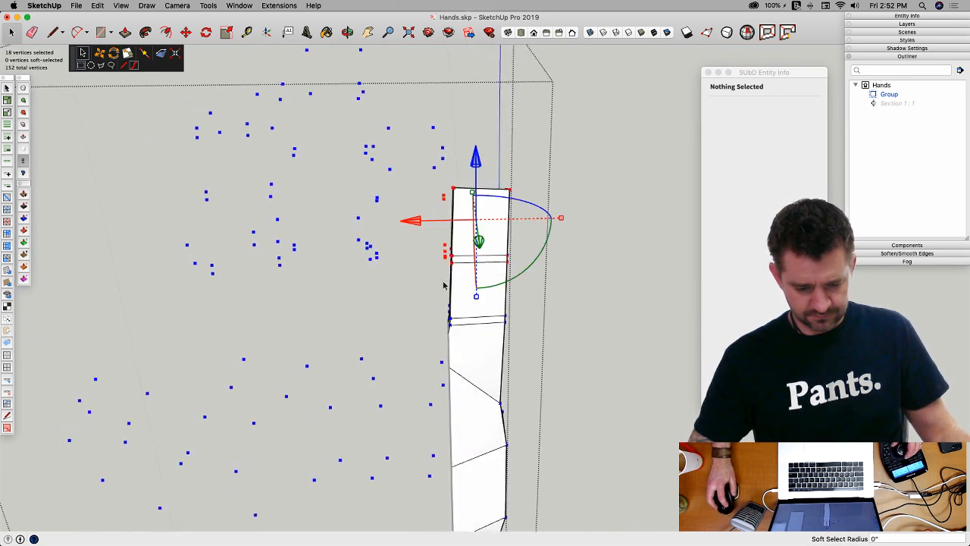
{"action": "left_click", "coordinate": [574, 282]}
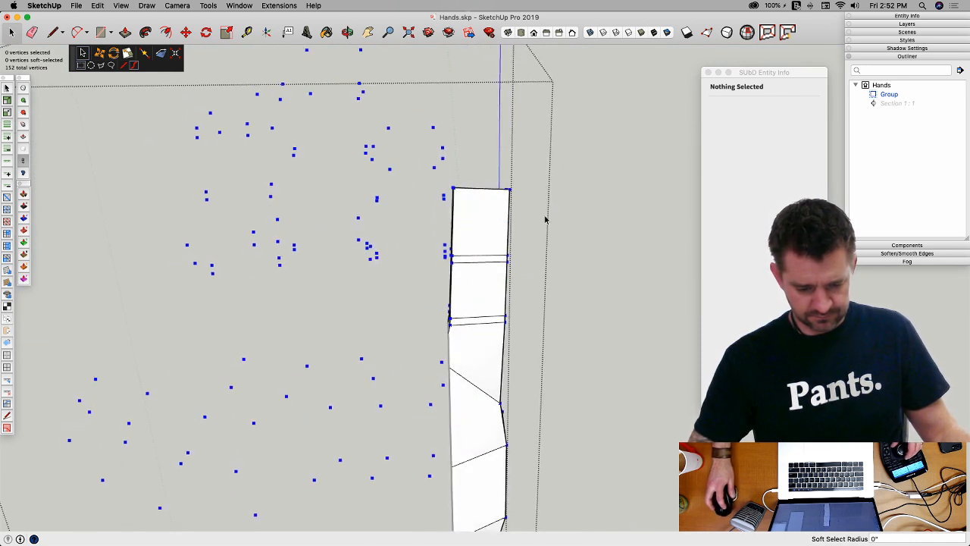
{"action": "key", "text": "space"}
{"action": "left_click_drag", "start_coordinate": [432, 288], "coordinate": [432, 289]}
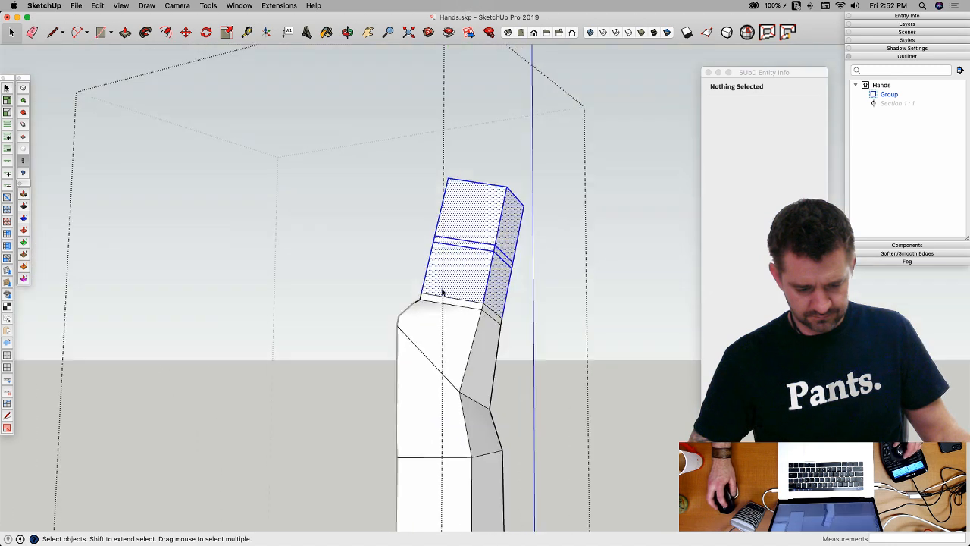
Step: Bend the two outer segments' vertices around the red axis, moving them about 10 7/8" along green and 1 1/8" along blue
{"action": "key", "text": "v"}
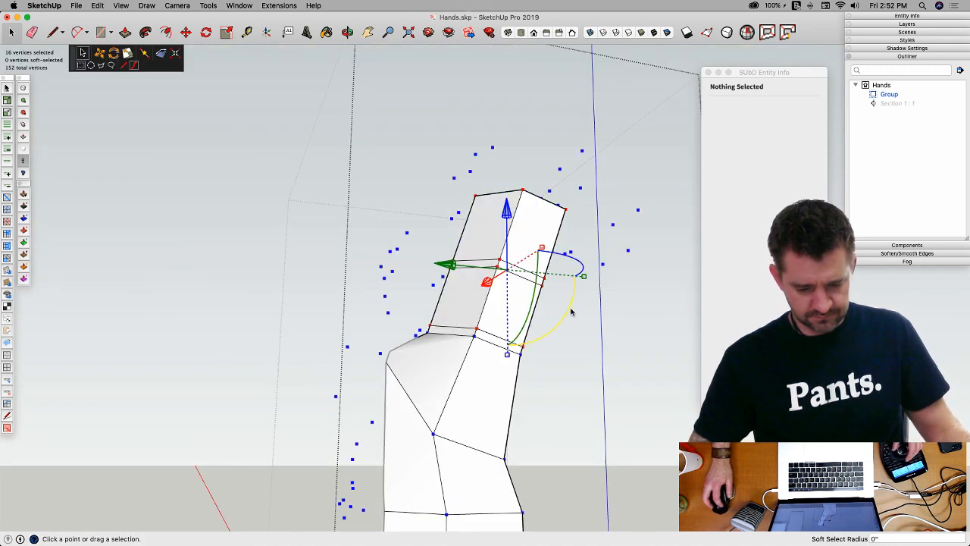
{"action": "left_click_drag", "start_coordinate": [590, 298], "coordinate": [592, 328]}
{"action": "left_click_drag", "start_coordinate": [463, 273], "coordinate": [490, 275]}
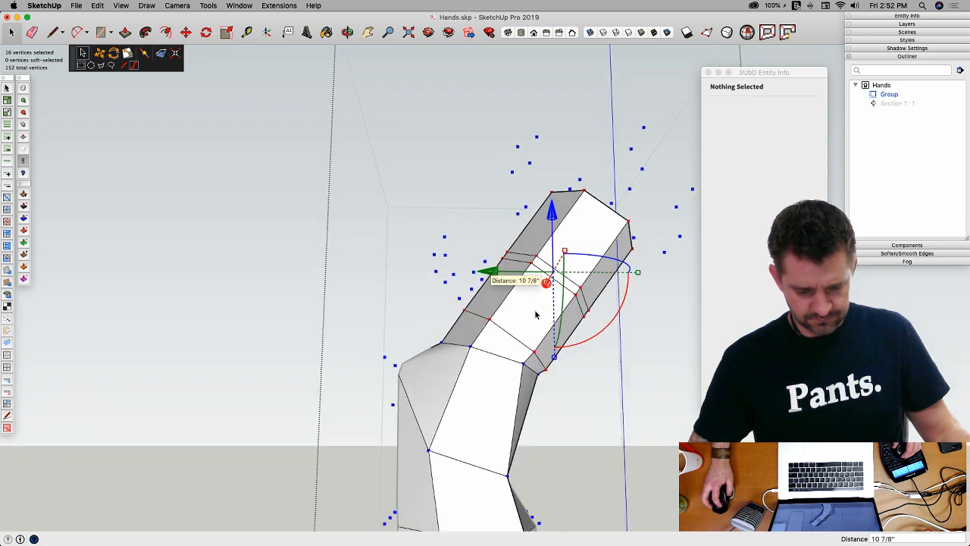
{"action": "left_click_drag", "start_coordinate": [555, 217], "coordinate": [483, 276]}
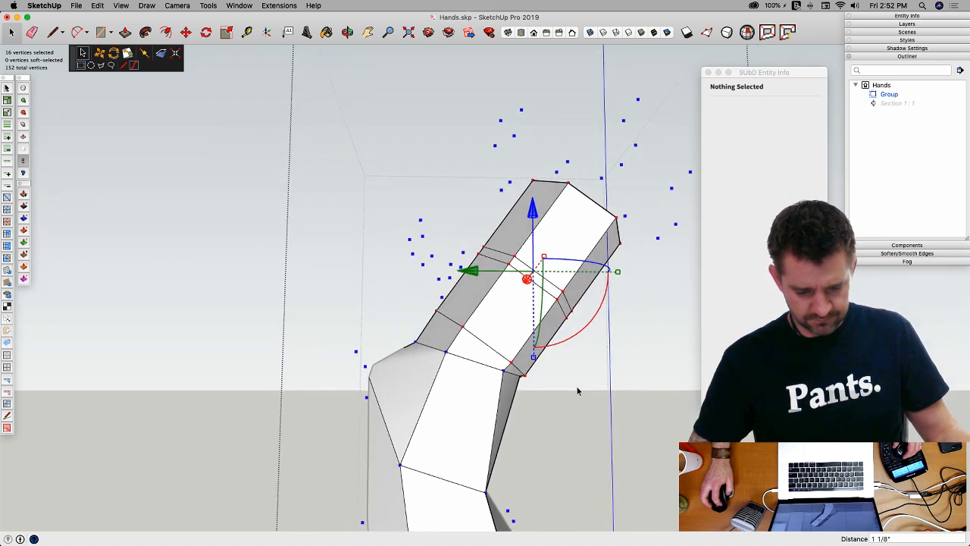
{"action": "left_click", "coordinate": [580, 372]}
Step: Select the little finger's end segment, rotate its vertices about 26.6° around red, and move them about 9 1/8" along green
{"action": "key", "text": "space"}
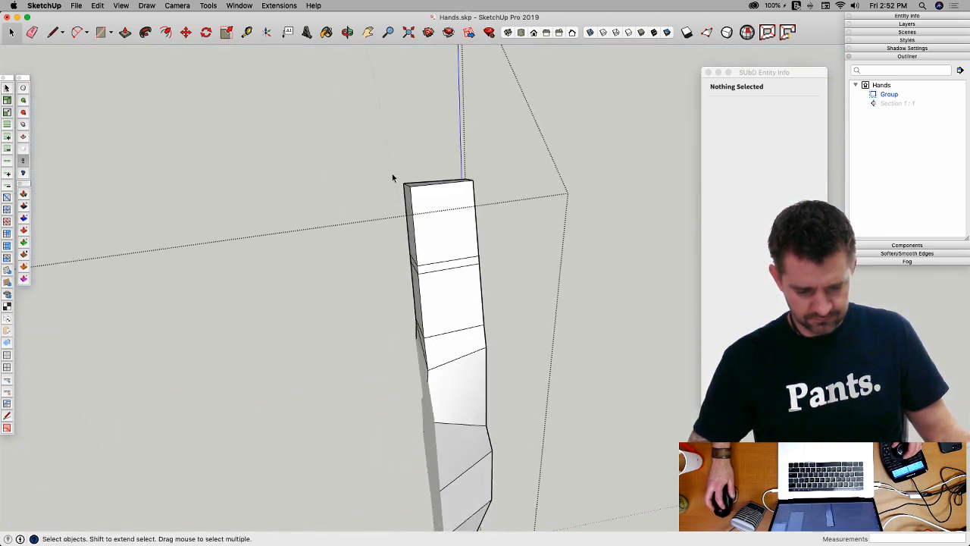
{"action": "left_click_drag", "start_coordinate": [371, 158], "coordinate": [508, 266]}
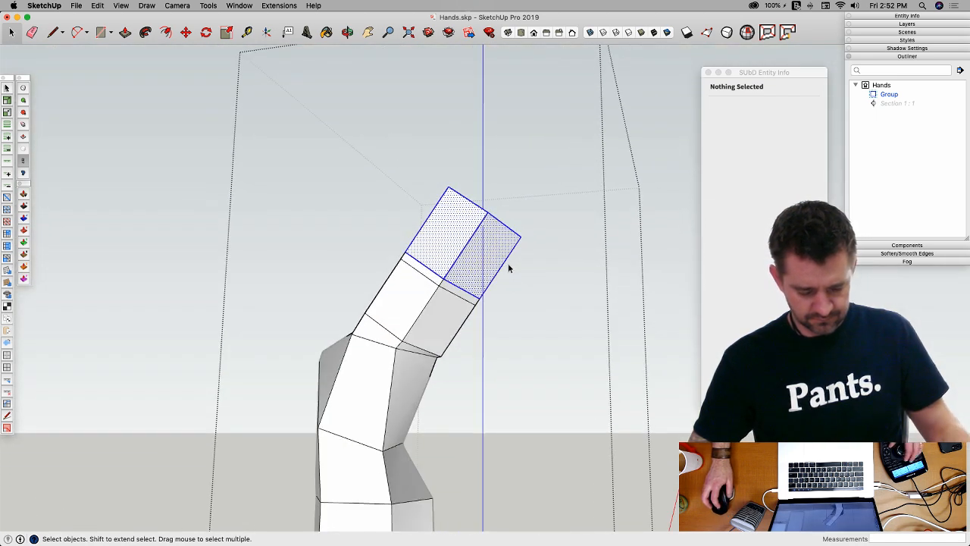
{"action": "key", "text": "v"}
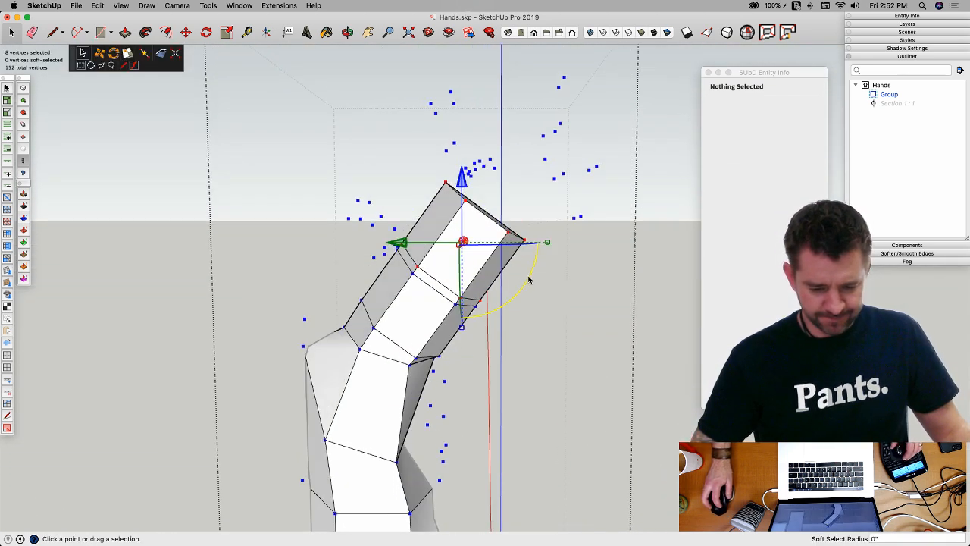
{"action": "left_click_drag", "start_coordinate": [533, 277], "coordinate": [521, 313]}
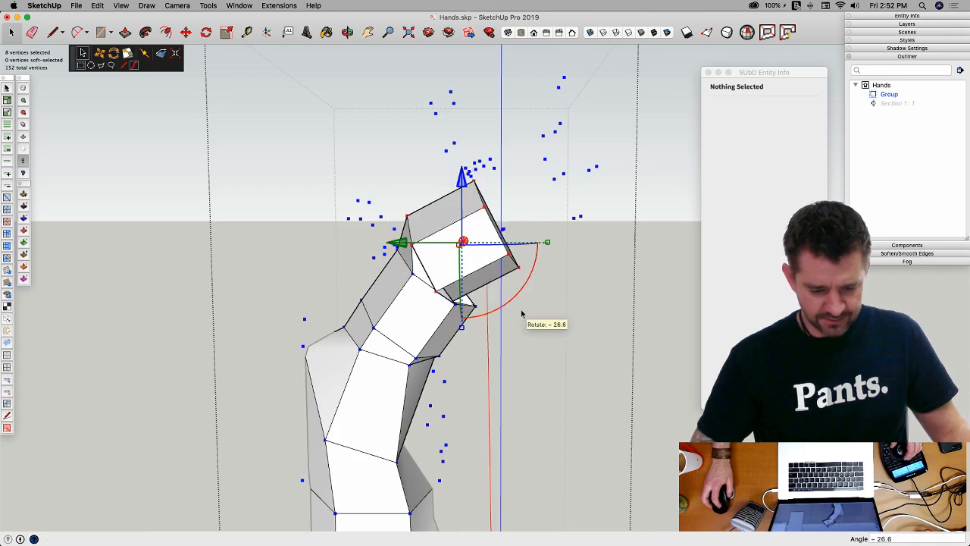
{"action": "left_click_drag", "start_coordinate": [407, 243], "coordinate": [432, 246]}
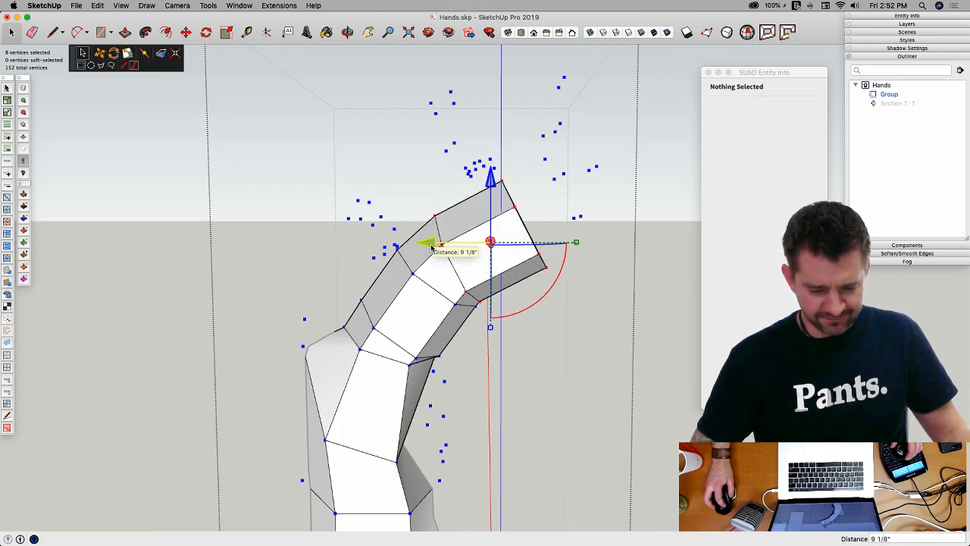
{"action": "left_click", "coordinate": [582, 356]}
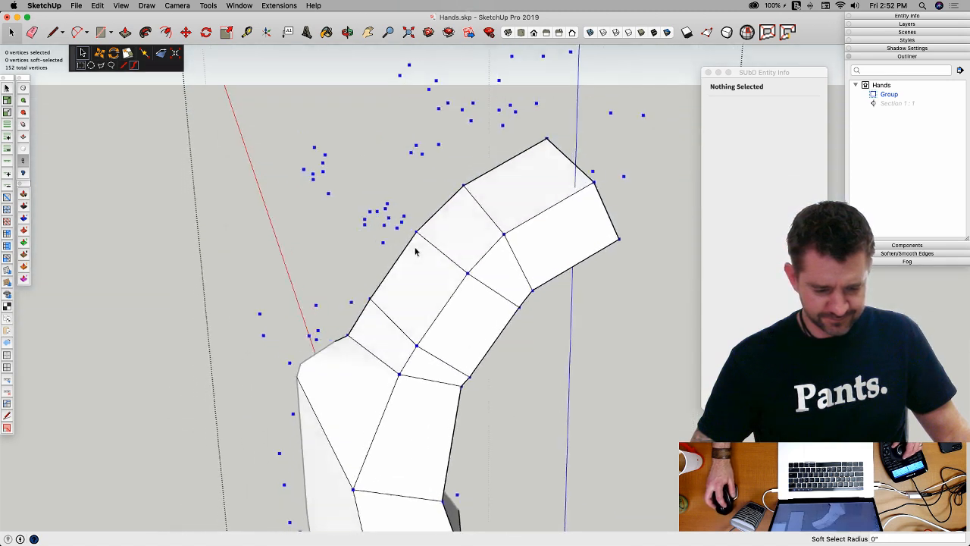
Step: Reshape the back of the upper joint band, shifting each vertex pair along green and blue, the outer pair about 3 13/16" and 2 1/16"
{"action": "middle_click_drag", "start_coordinate": [421, 231], "coordinate": [429, 218]}
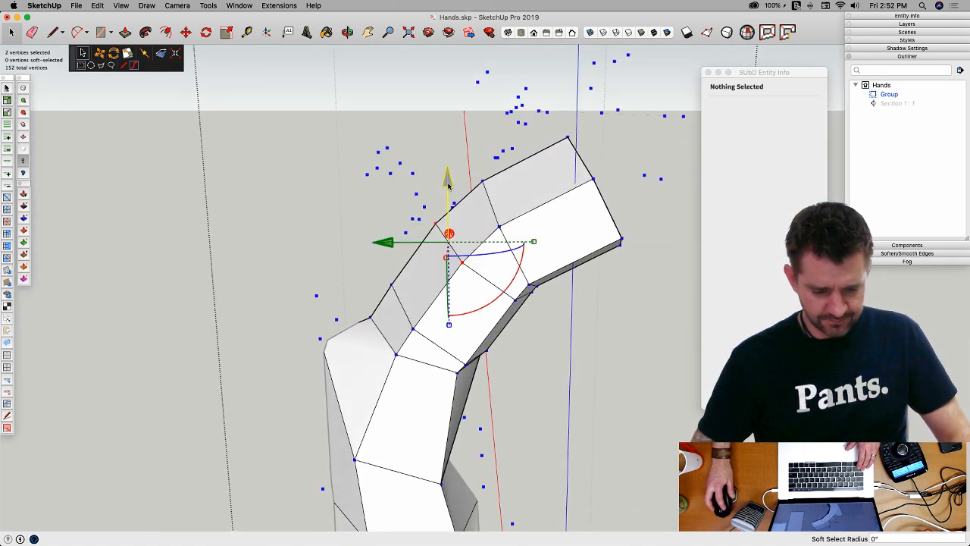
{"action": "left_click_drag", "start_coordinate": [448, 185], "coordinate": [442, 211]}
{"action": "left_click_drag", "start_coordinate": [388, 231], "coordinate": [402, 226]}
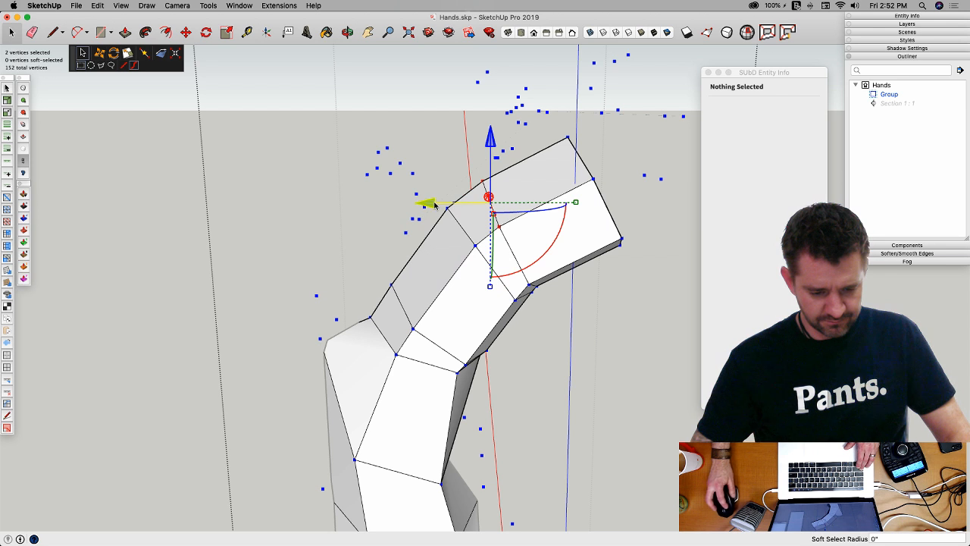
{"action": "left_click_drag", "start_coordinate": [427, 206], "coordinate": [415, 204]}
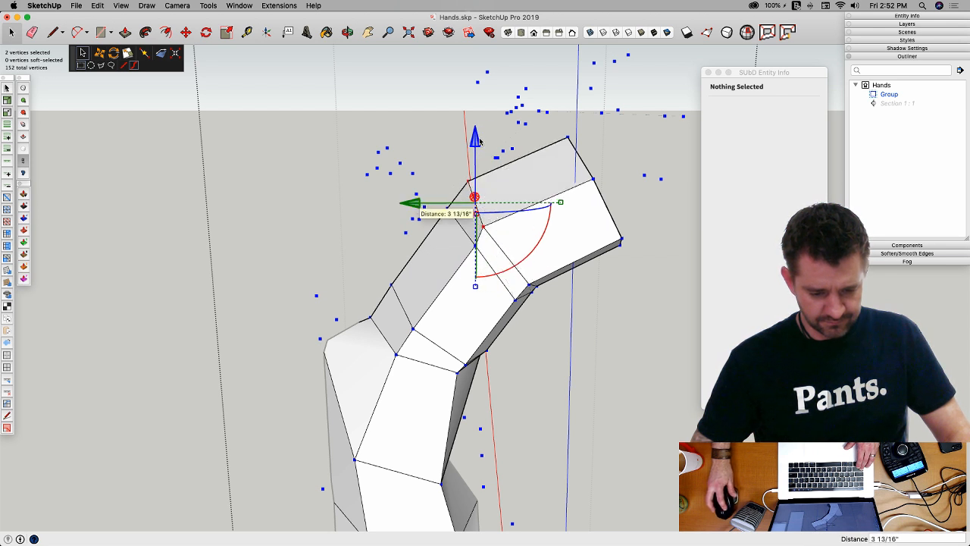
{"action": "left_click_drag", "start_coordinate": [479, 141], "coordinate": [479, 152]}
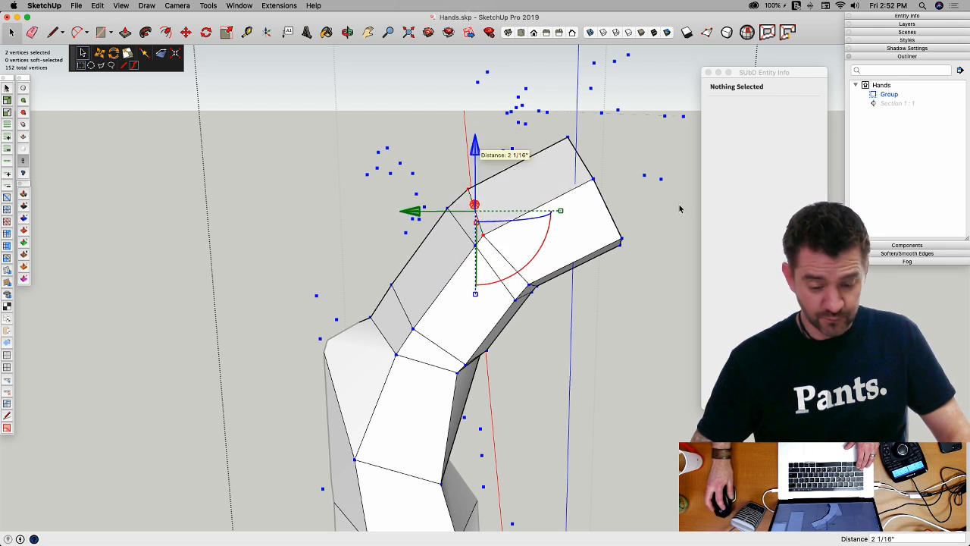
Step: Flatten the fingertip on the side facing the section by raising its lower corner vertex and lowering its upper one about 5 3/4" along blue
{"action": "middle_click_drag", "start_coordinate": [635, 316], "coordinate": [446, 307]}
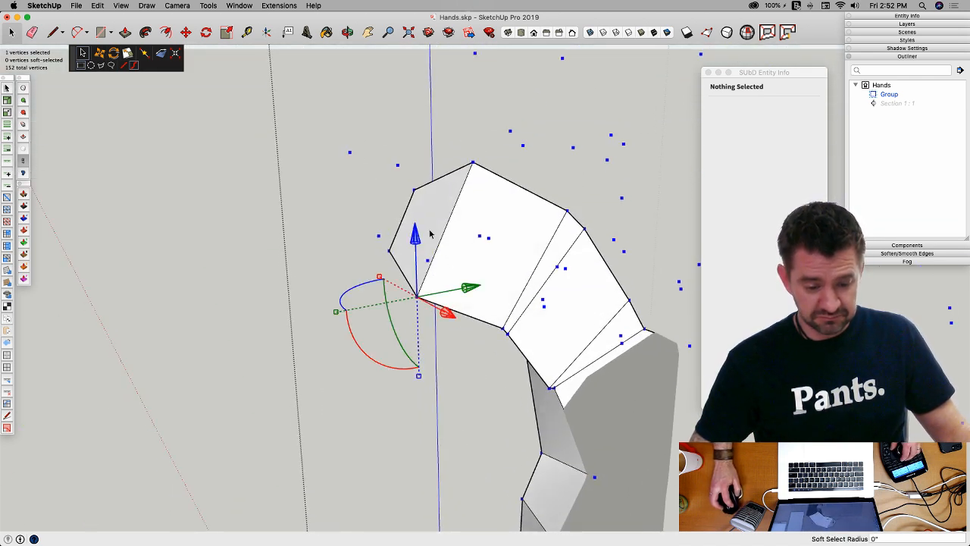
{"action": "left_click_drag", "start_coordinate": [418, 235], "coordinate": [467, 152]}
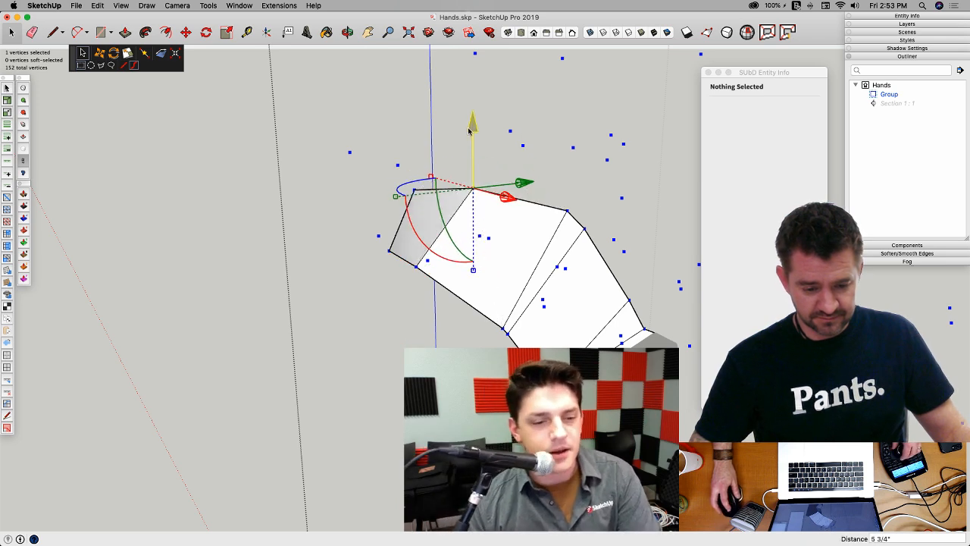
{"action": "middle_click_drag", "start_coordinate": [470, 129], "coordinate": [373, 303]}
{"action": "left_click", "coordinate": [373, 303]}
{"action": "middle_click_drag", "start_coordinate": [475, 177], "coordinate": [458, 232]}
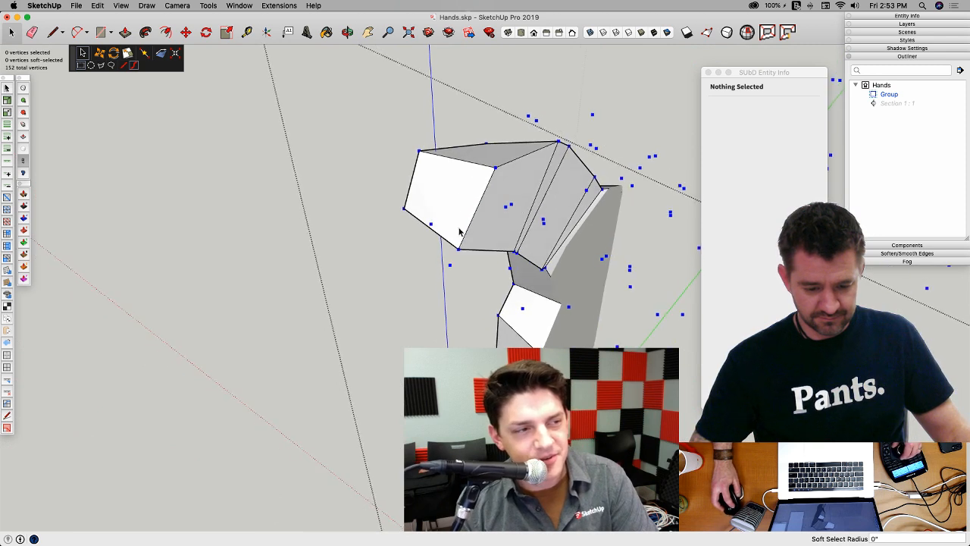
Step: Select the two side vertices of the little finger's end face and move them about 4 3/4" inward along red
{"action": "key", "text": "space"}
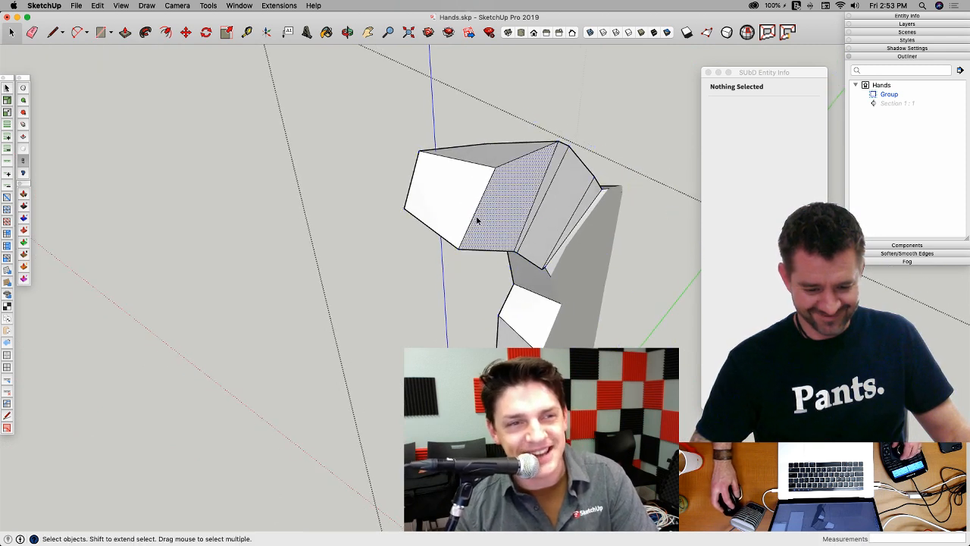
{"action": "left_click", "coordinate": [474, 219]}
{"action": "key", "text": "v"}
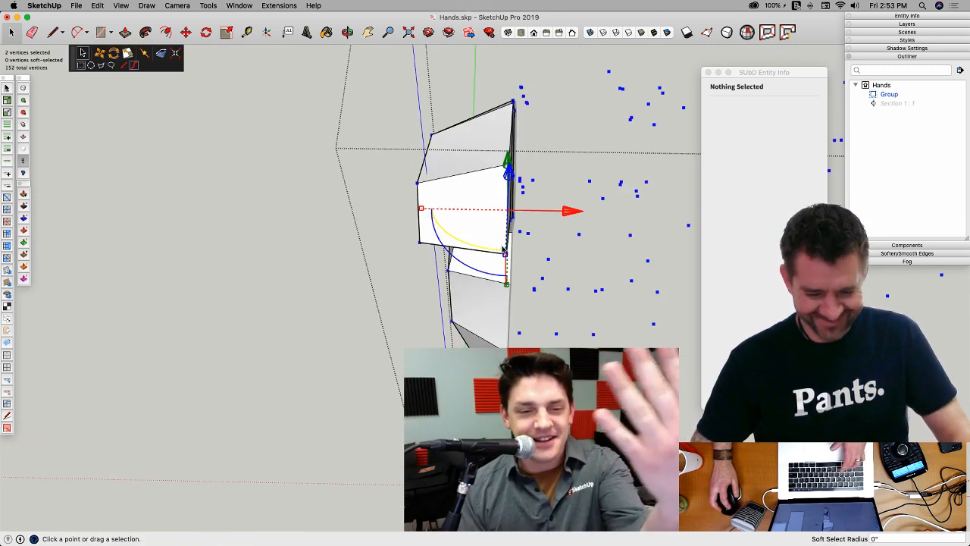
{"action": "left_click_drag", "start_coordinate": [570, 213], "coordinate": [549, 213]}
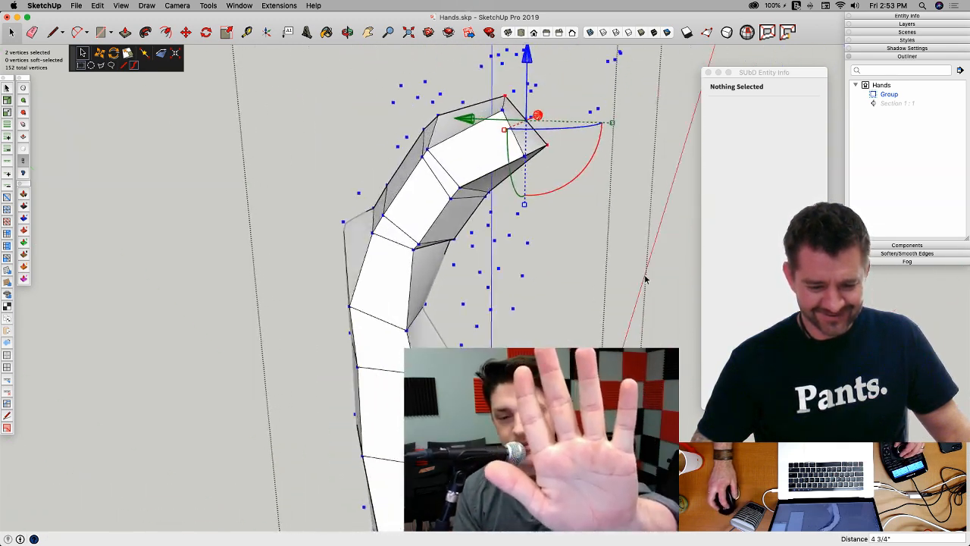
{"action": "left_click", "coordinate": [631, 271]}
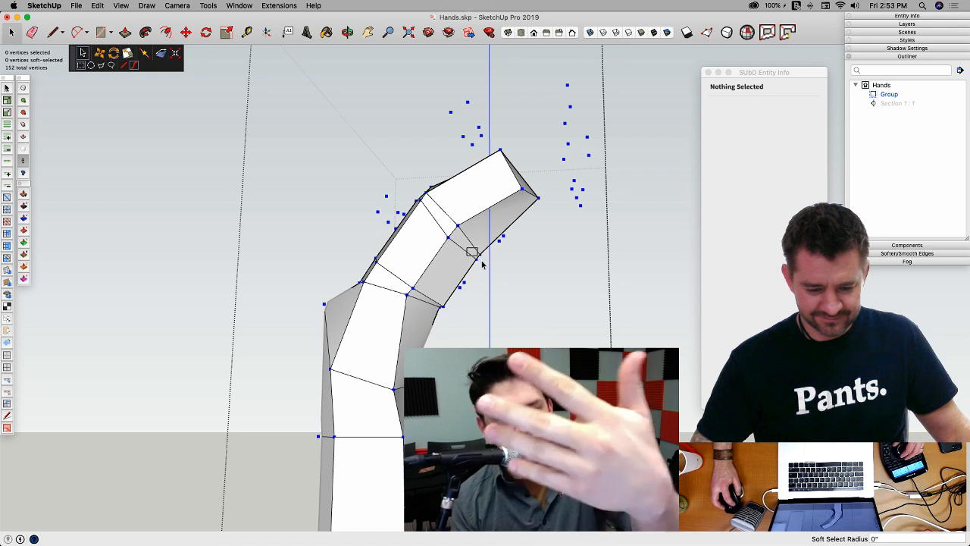
Step: Adjust the palm-side vertices of both joint bands, raising the upper ones along blue and the lower corner vertex about 5/8"
{"action": "left_click", "coordinate": [472, 253]}
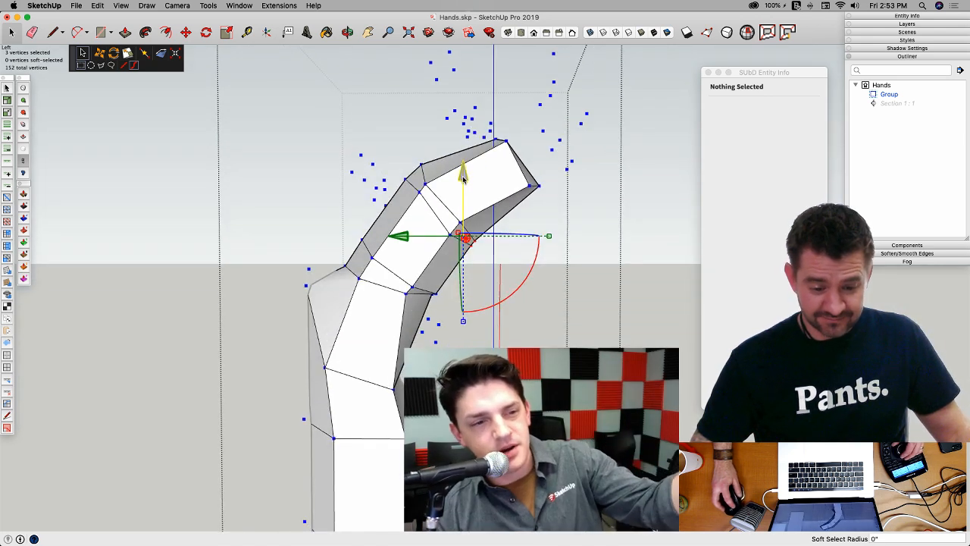
{"action": "left_click_drag", "start_coordinate": [464, 176], "coordinate": [453, 168]}
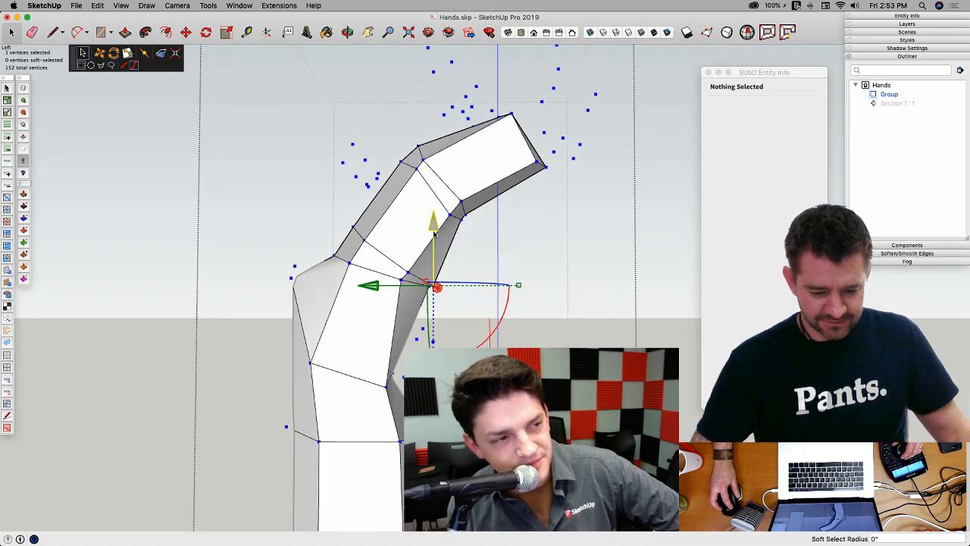
{"action": "left_click_drag", "start_coordinate": [434, 235], "coordinate": [433, 230]}
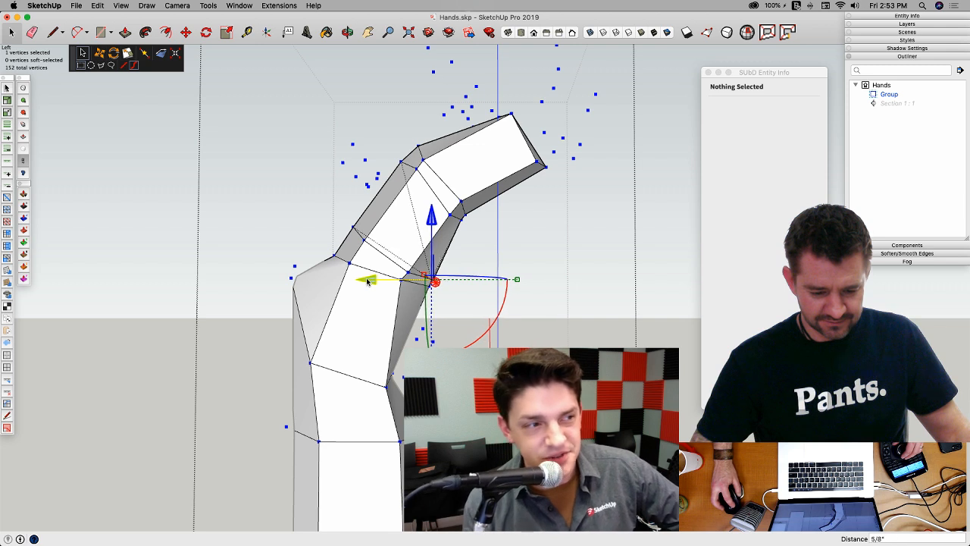
{"action": "left_click", "coordinate": [467, 298]}
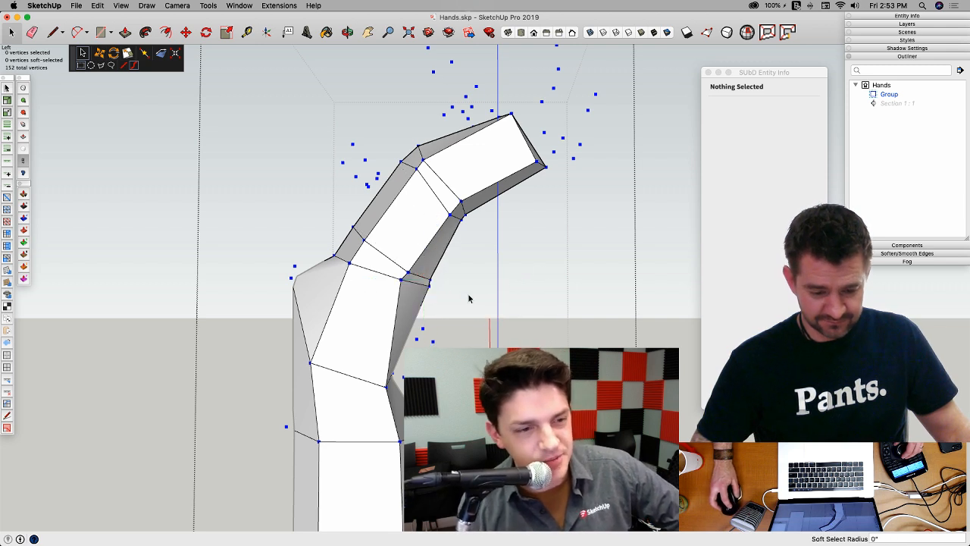
Step: Move the palm-side vertex pair of the lower joint band about 2 15/16" along green, and adjust the upper band's side pair along red
{"action": "left_click", "coordinate": [428, 285]}
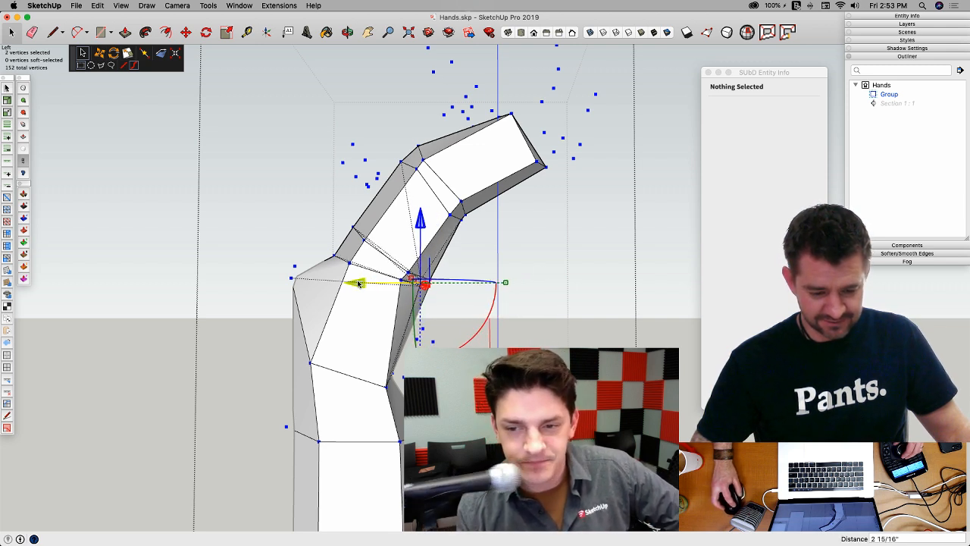
{"action": "middle_click_drag", "start_coordinate": [357, 281], "coordinate": [493, 280]}
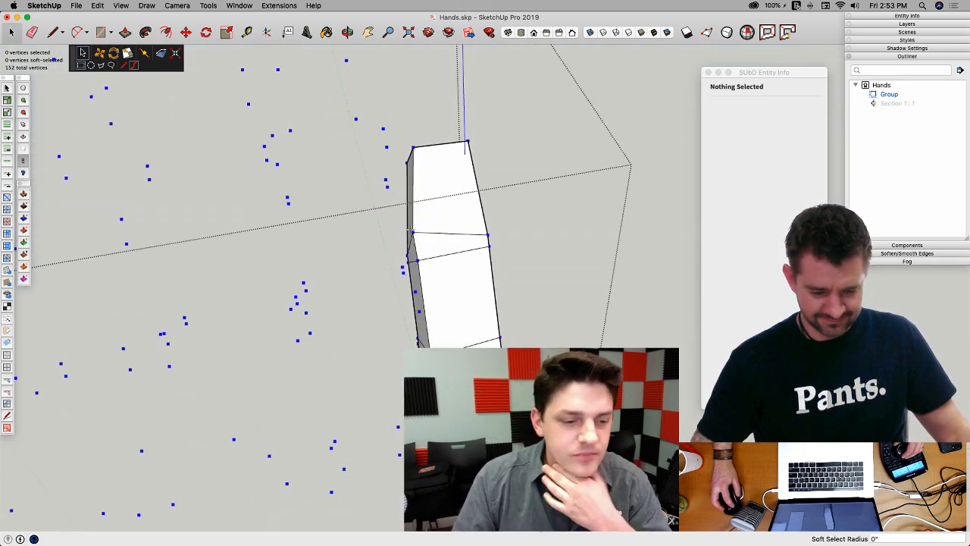
{"action": "left_click", "coordinate": [430, 264]}
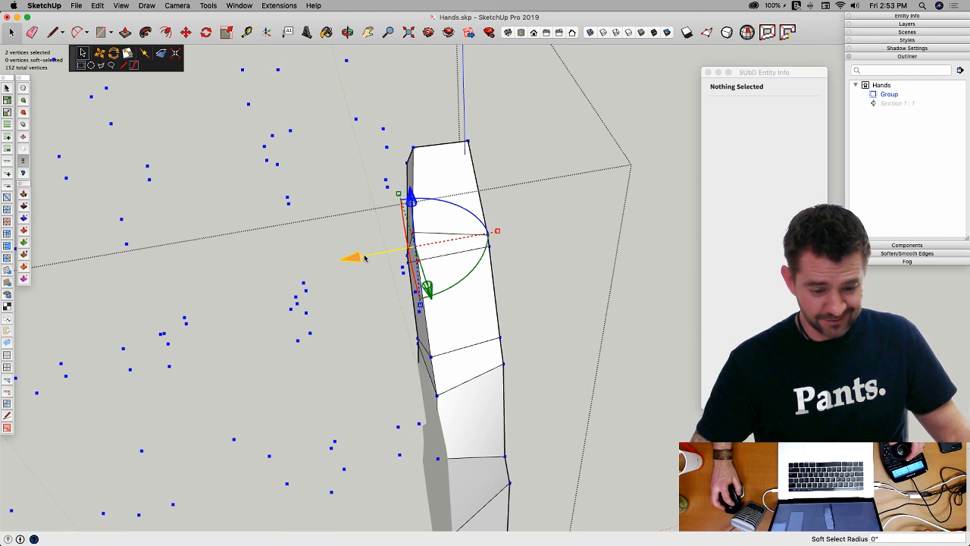
Step: Erase the section plane that cuts through the hand
{"action": "middle_click_drag", "start_coordinate": [388, 273], "coordinate": [582, 399]}
{"action": "middle_click_drag", "start_coordinate": [533, 334], "coordinate": [786, 168]}
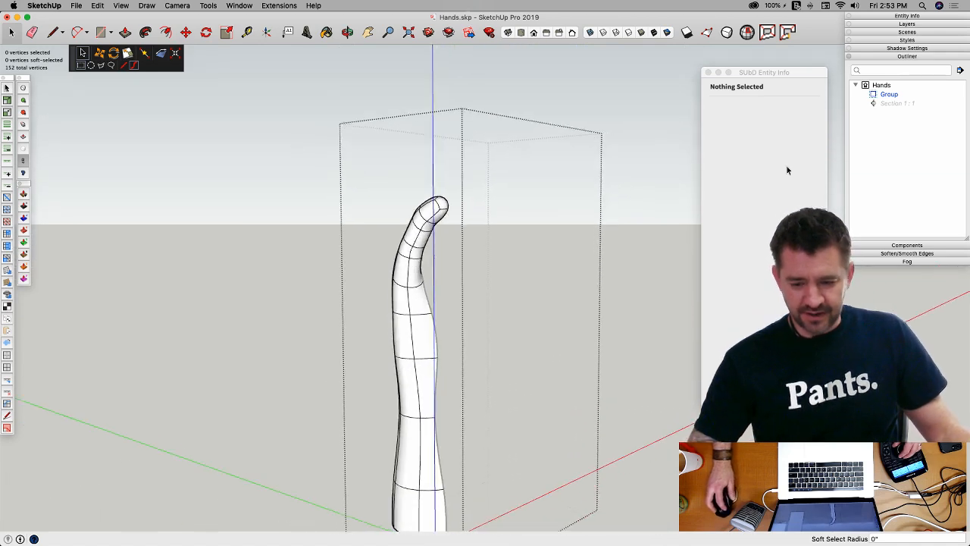
{"action": "right_click", "coordinate": [889, 104]}
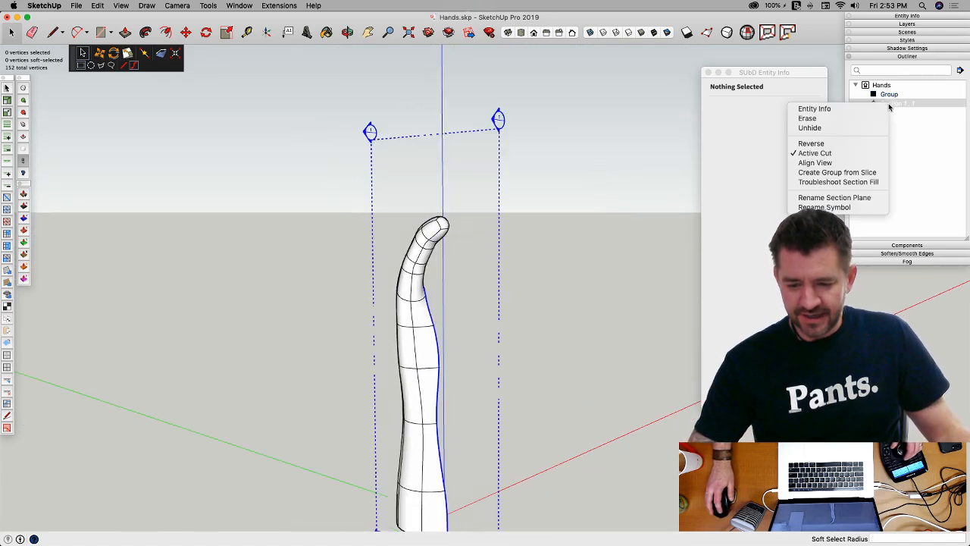
{"action": "left_click", "coordinate": [816, 120]}
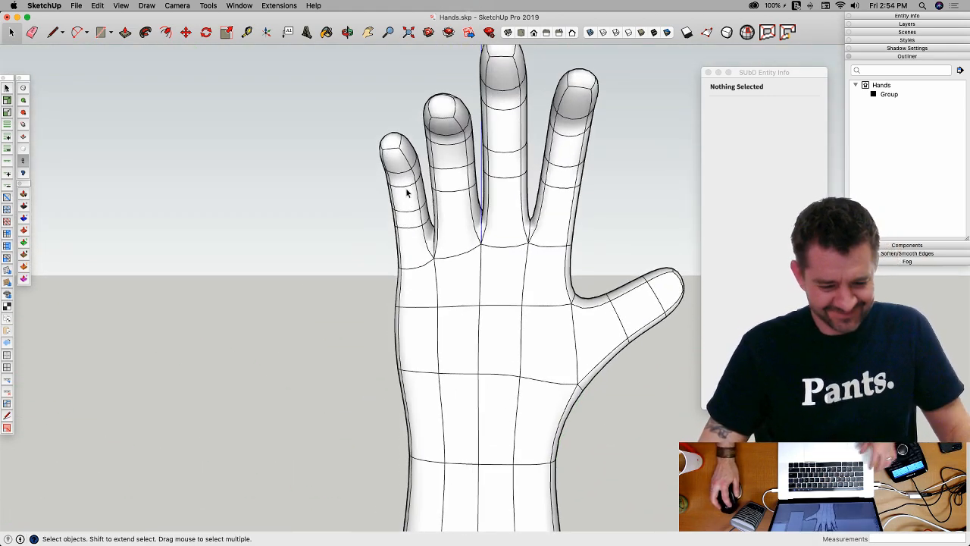
Step: Open the hand group as its unsubdivided mesh and select all of the little finger's vertices with Vertex Tools
{"action": "left_click", "coordinate": [405, 193]}
{"action": "key", "text": "u"}
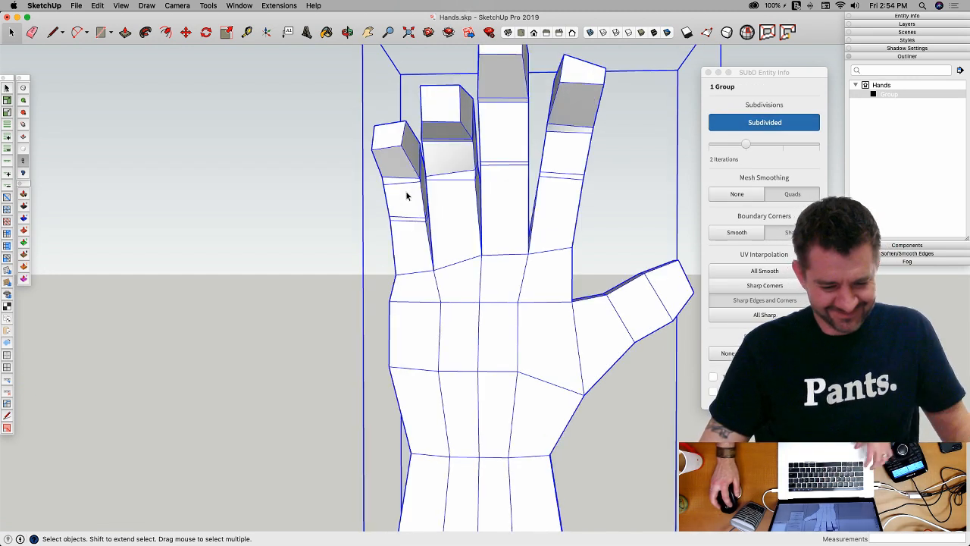
{"action": "double_click", "coordinate": [407, 196]}
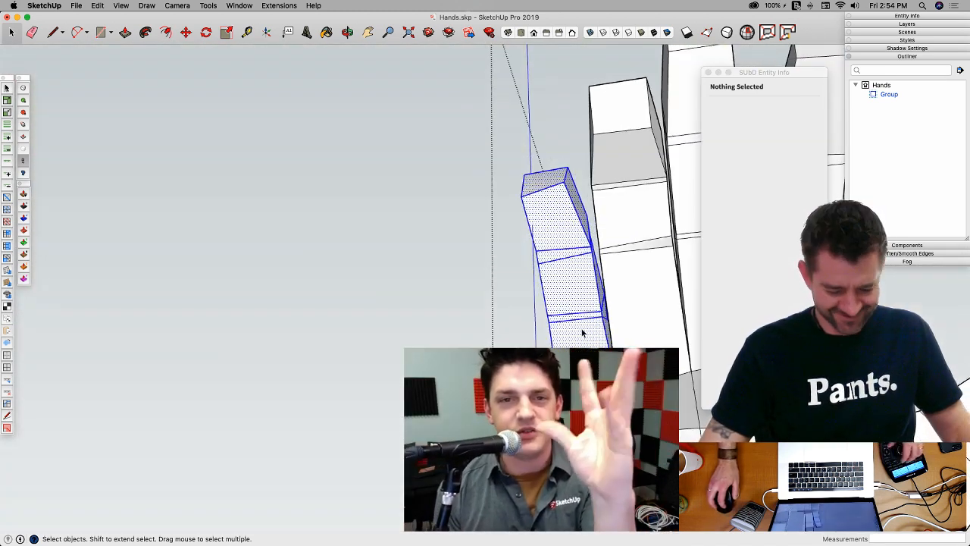
{"action": "key", "text": "v"}
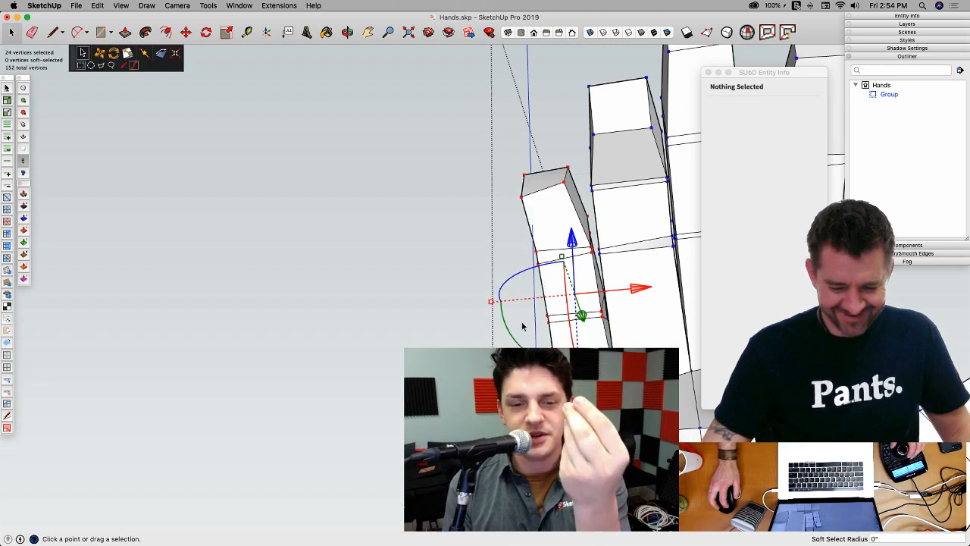
Step: Rotate the little finger's selected vertices outward by about 18 degrees and reposition them so the finger spreads away from the ring finger
{"action": "left_click_drag", "start_coordinate": [501, 315], "coordinate": [505, 345]}
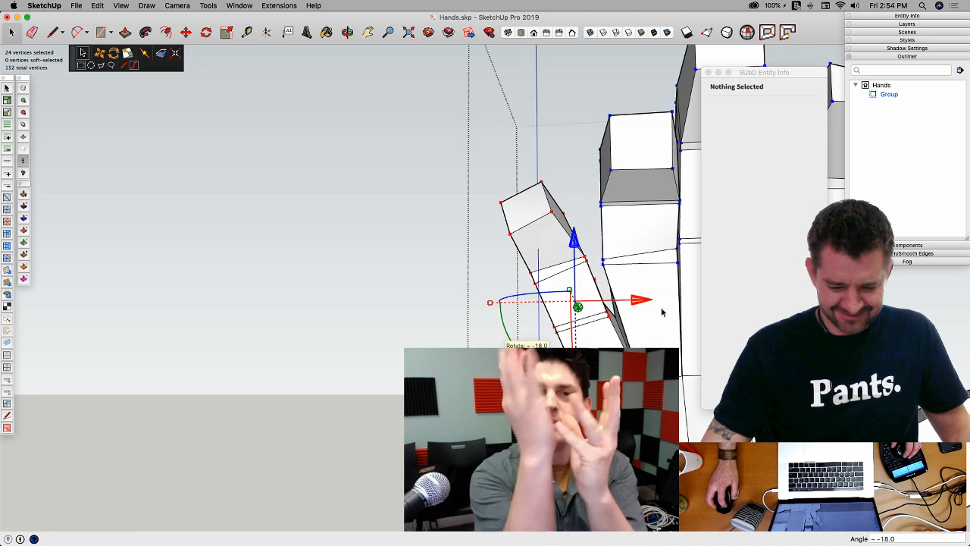
{"action": "left_click_drag", "start_coordinate": [640, 300], "coordinate": [555, 305]}
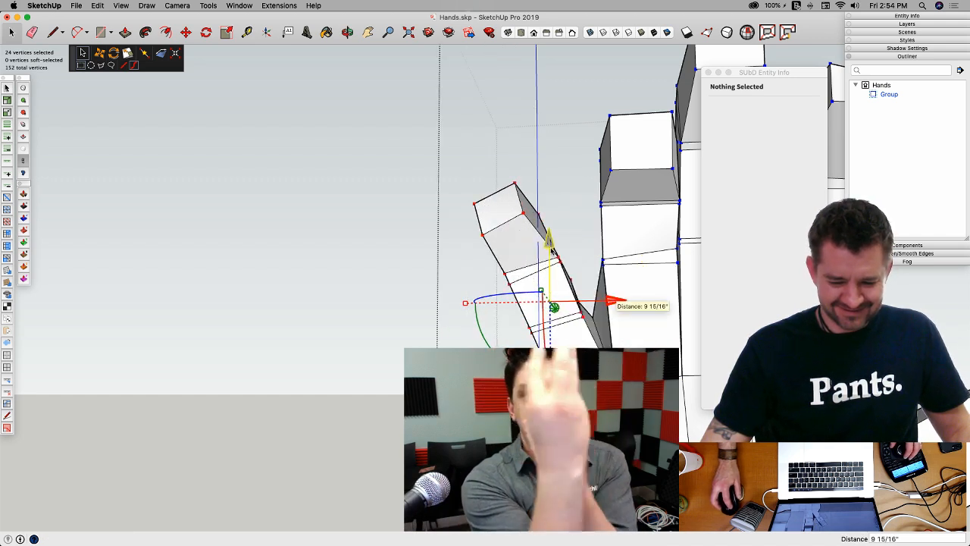
{"action": "left_click_drag", "start_coordinate": [551, 247], "coordinate": [551, 226]}
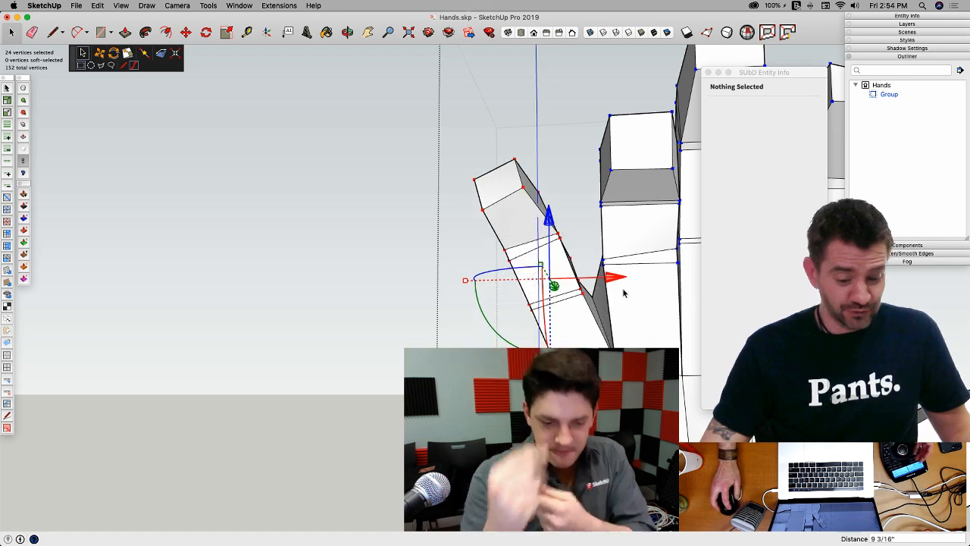
{"action": "left_click_drag", "start_coordinate": [610, 278], "coordinate": [603, 280]}
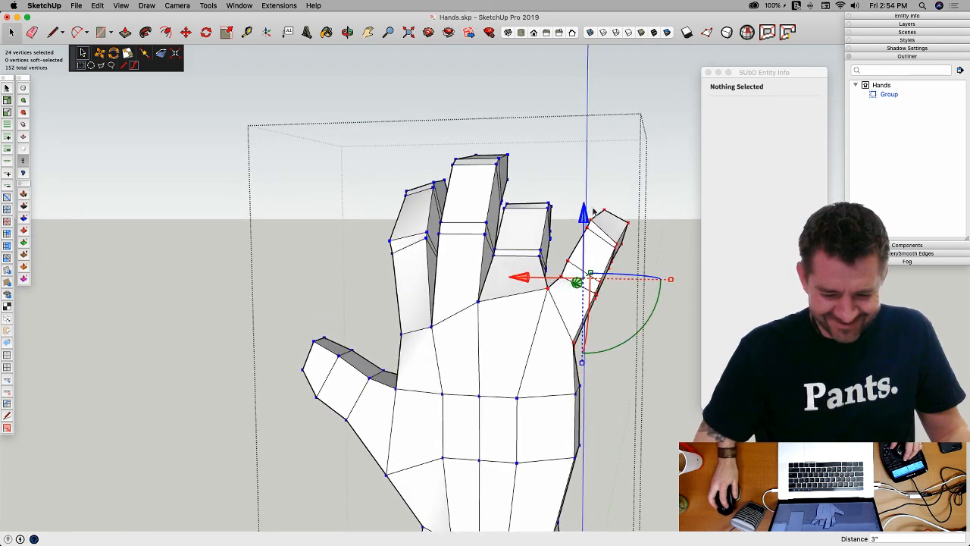
{"action": "left_click_drag", "start_coordinate": [585, 227], "coordinate": [584, 230]}
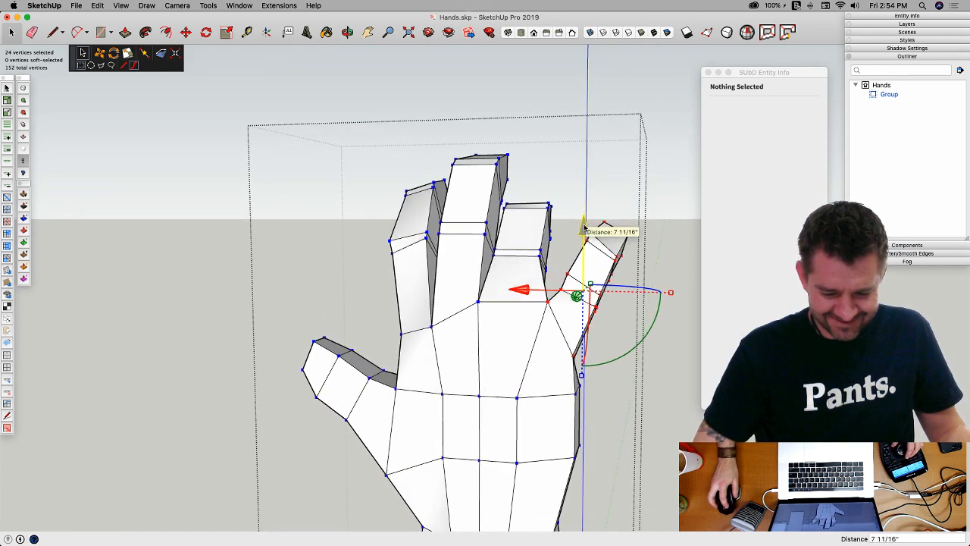
{"action": "left_click", "coordinate": [688, 363]}
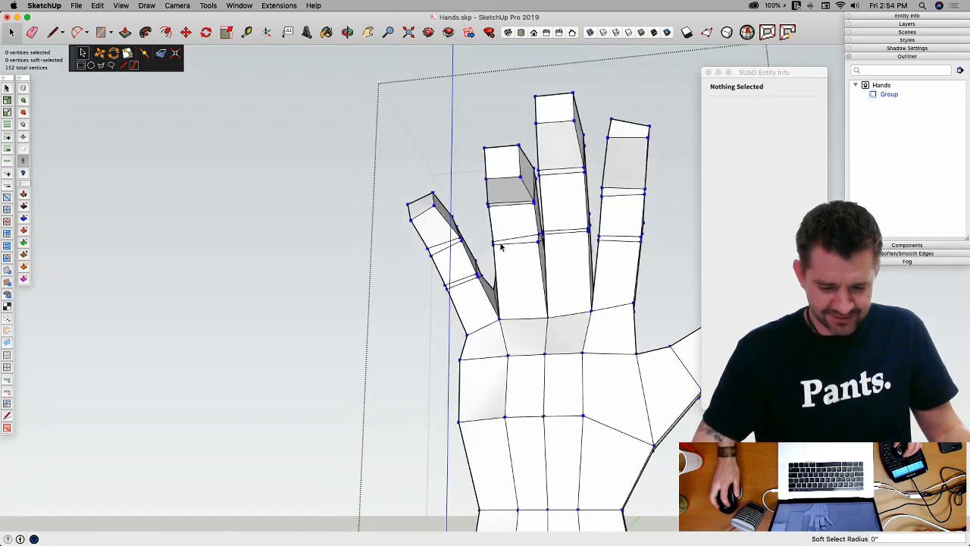
Step: Select the ring finger's upper joints, rotate them by about 7.7 degrees toward the middle finger, and shift them sideways toward the little finger
{"action": "key", "text": "space"}
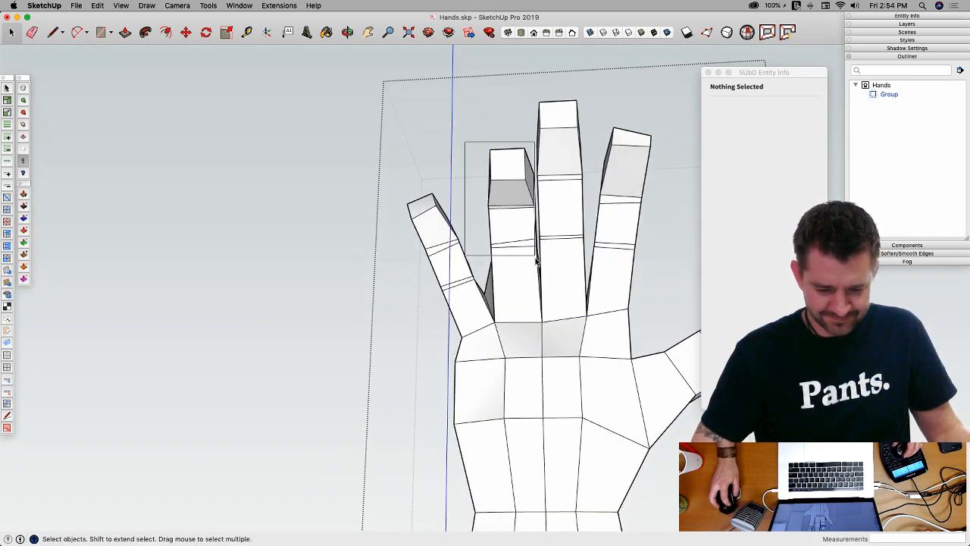
{"action": "left_click_drag", "start_coordinate": [536, 262], "coordinate": [545, 273]}
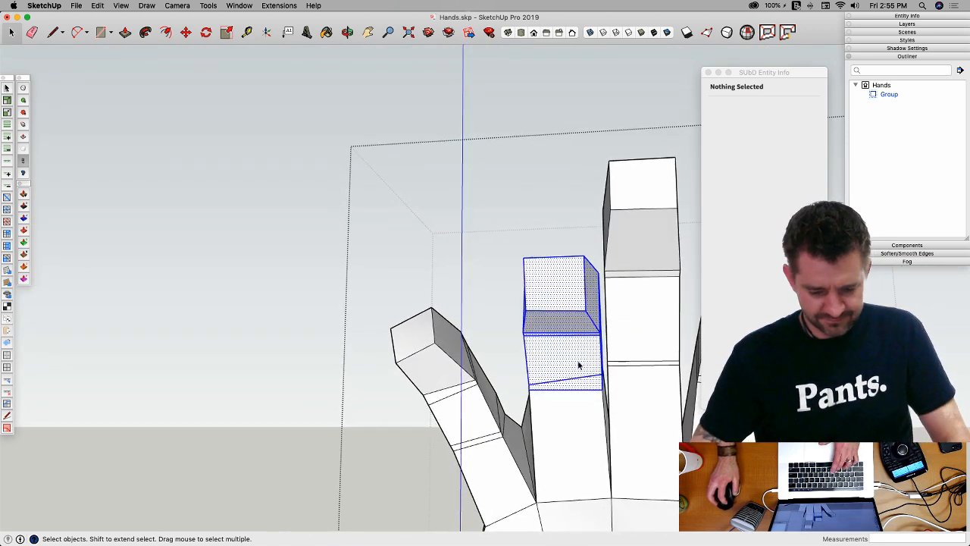
{"action": "key", "text": "v"}
{"action": "left_click_drag", "start_coordinate": [623, 333], "coordinate": [609, 337]}
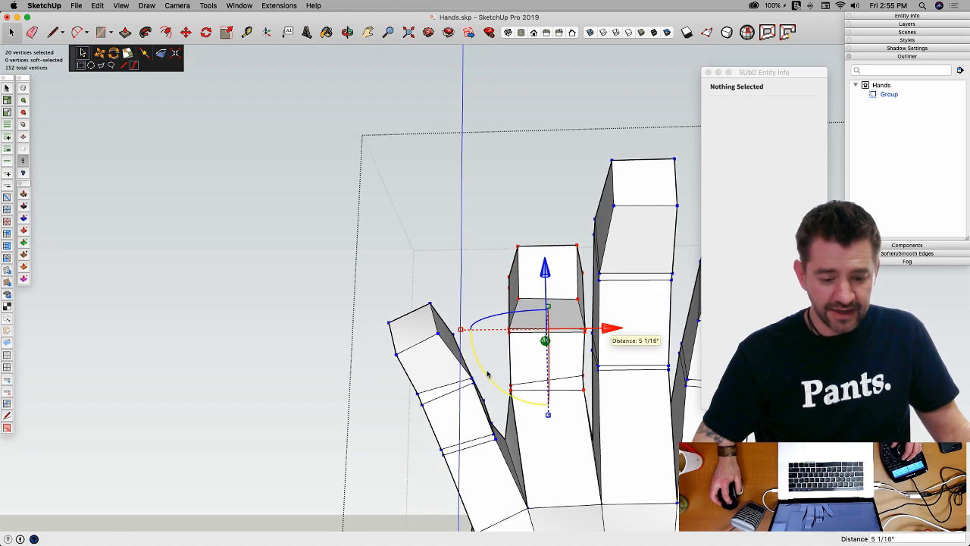
{"action": "left_click_drag", "start_coordinate": [487, 375], "coordinate": [532, 368]}
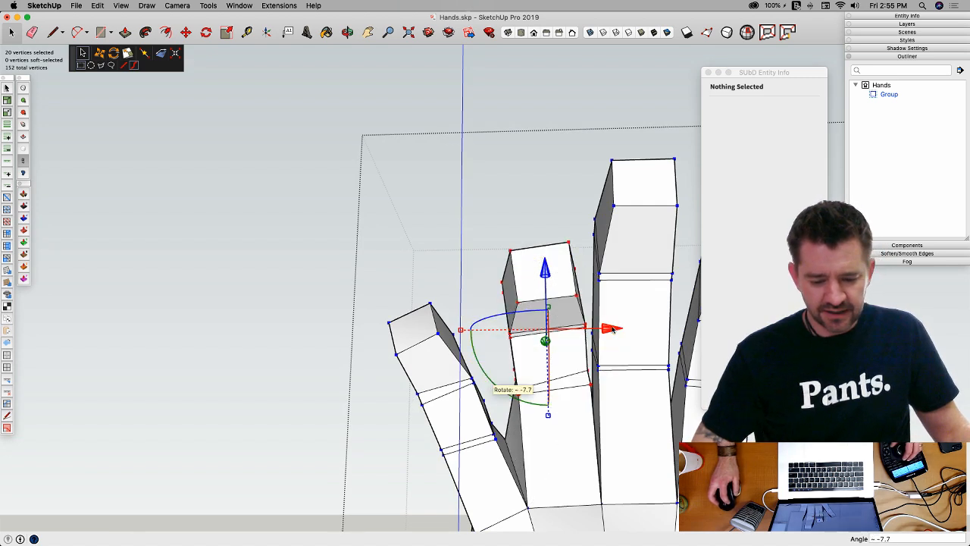
{"action": "left_click_drag", "start_coordinate": [612, 328], "coordinate": [598, 329]}
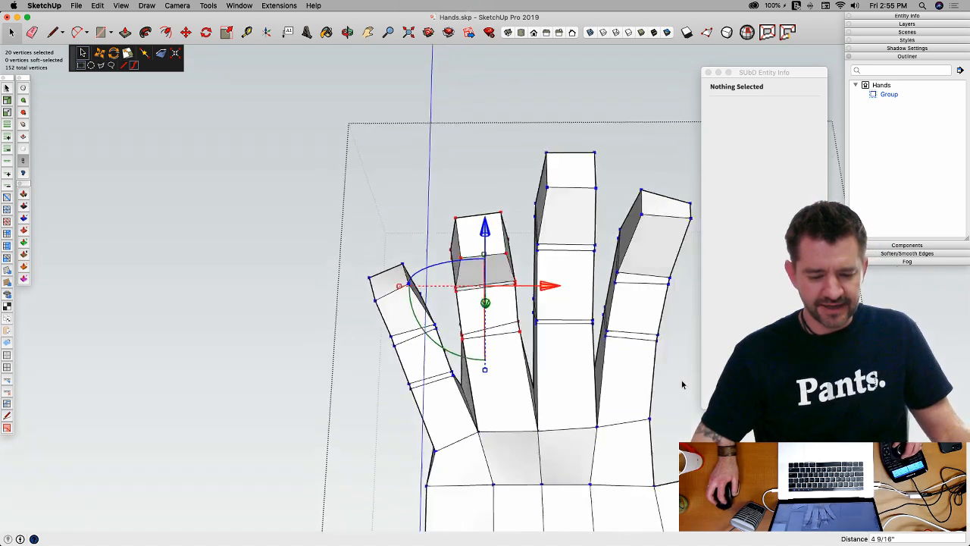
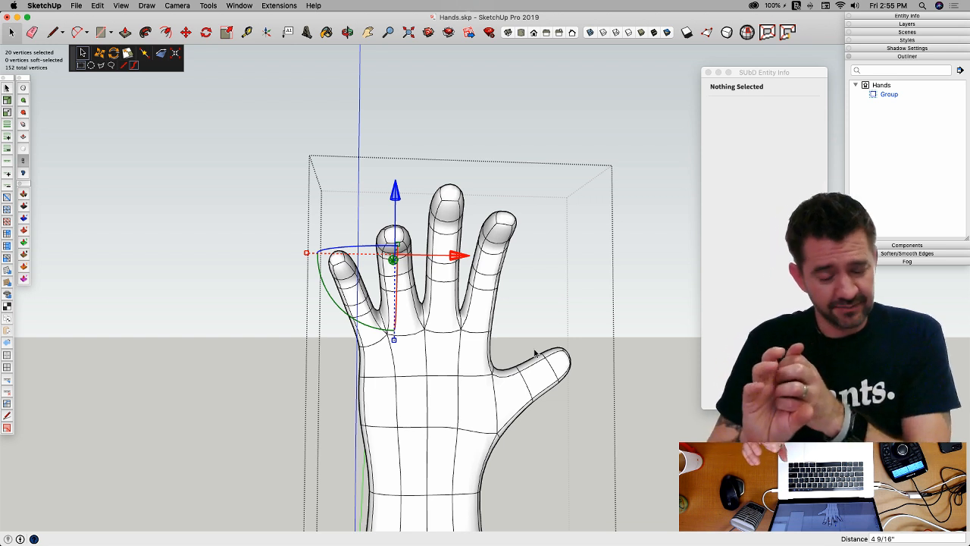
Step: Dismiss the error report, curl the ring finger's tip section toward the palm, and realign its vertices with the rest of the finger
{"action": "middle_click_drag", "start_coordinate": [535, 353], "coordinate": [508, 287]}
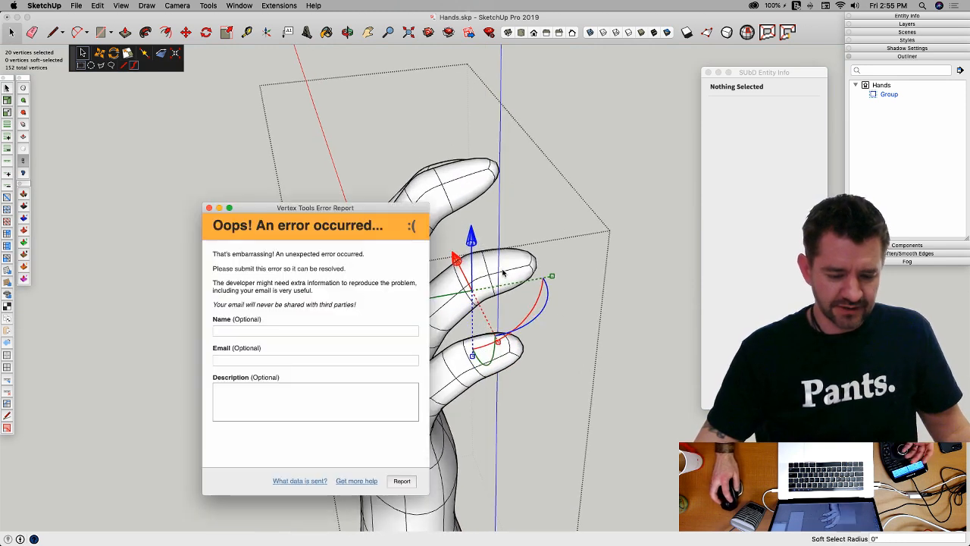
{"action": "key", "text": "Escape"}
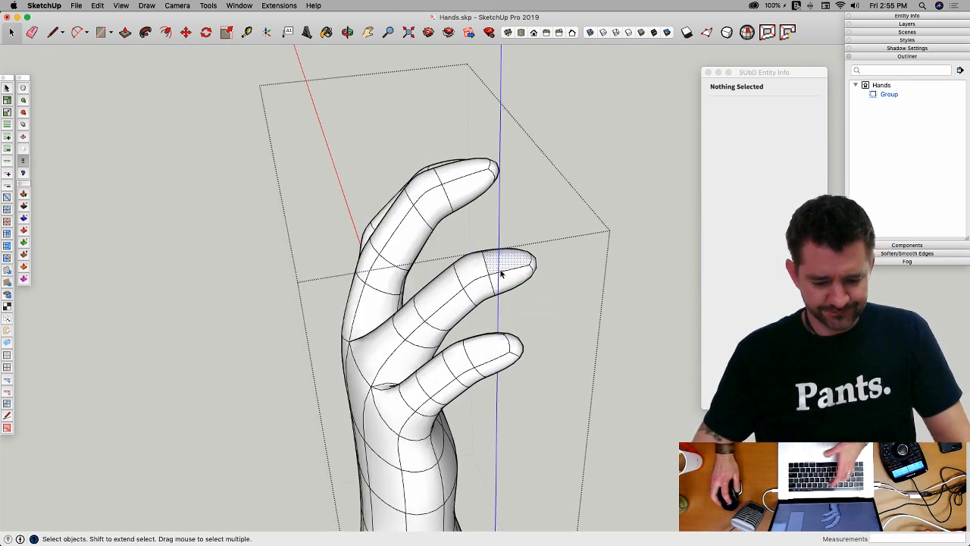
{"action": "middle_click_drag", "start_coordinate": [500, 274], "coordinate": [367, 187]}
{"action": "middle_click_drag", "start_coordinate": [448, 296], "coordinate": [500, 341]}
{"action": "key", "text": "v"}
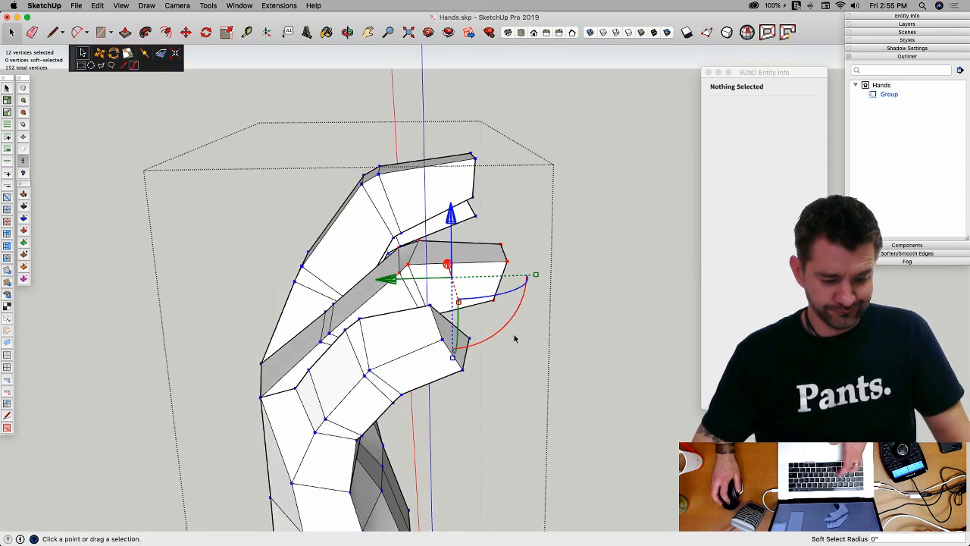
{"action": "left_click_drag", "start_coordinate": [523, 303], "coordinate": [524, 333]}
{"action": "left_click_drag", "start_coordinate": [458, 216], "coordinate": [489, 379]}
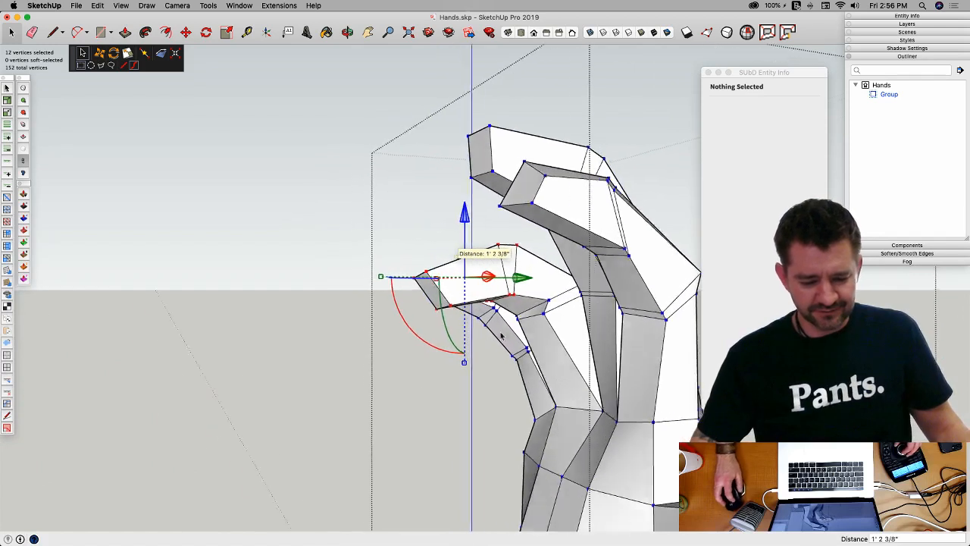
{"action": "left_click_drag", "start_coordinate": [529, 281], "coordinate": [535, 292]}
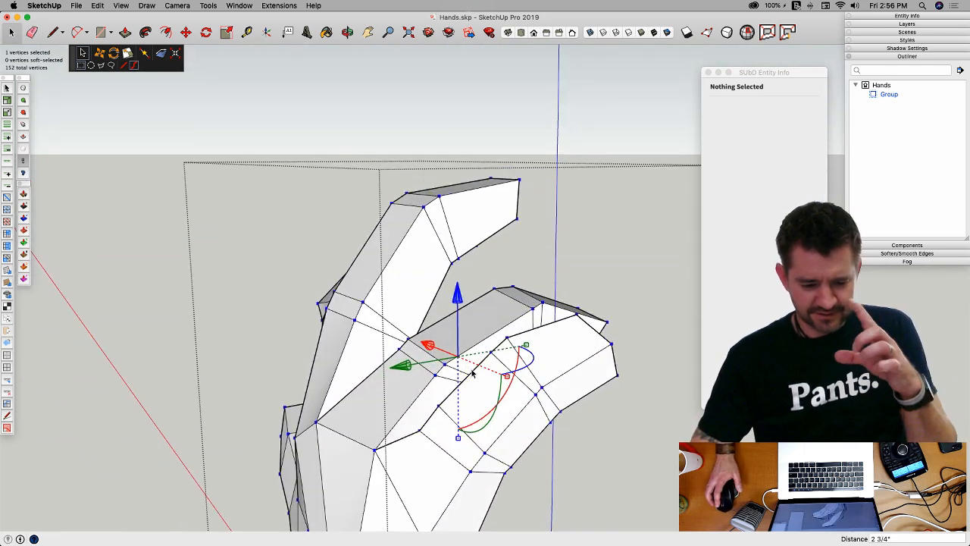
{"action": "left_click", "coordinate": [527, 224]}
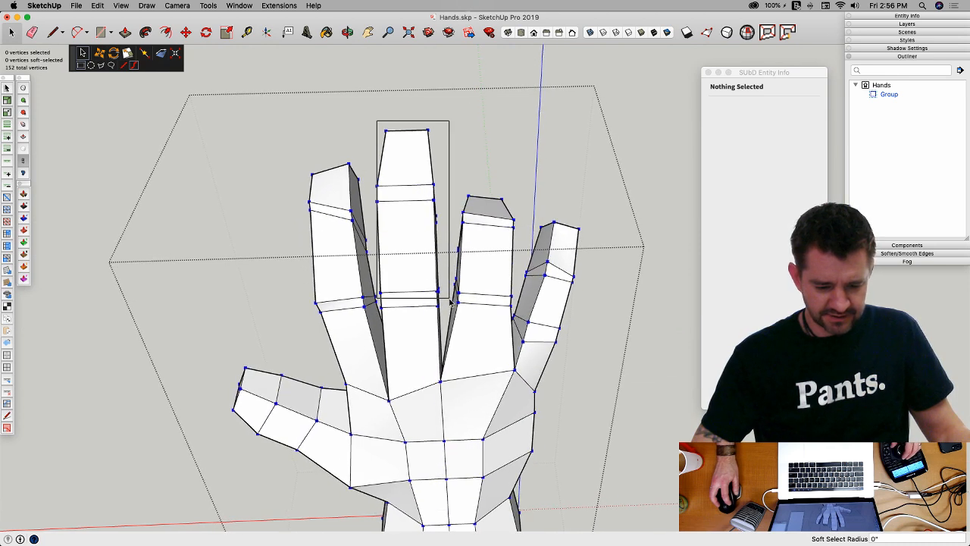
Step: Curl the middle finger's upper joints toward the palm, reposition them, and show the hand with smooth subdivision
{"action": "left_click", "coordinate": [444, 298]}
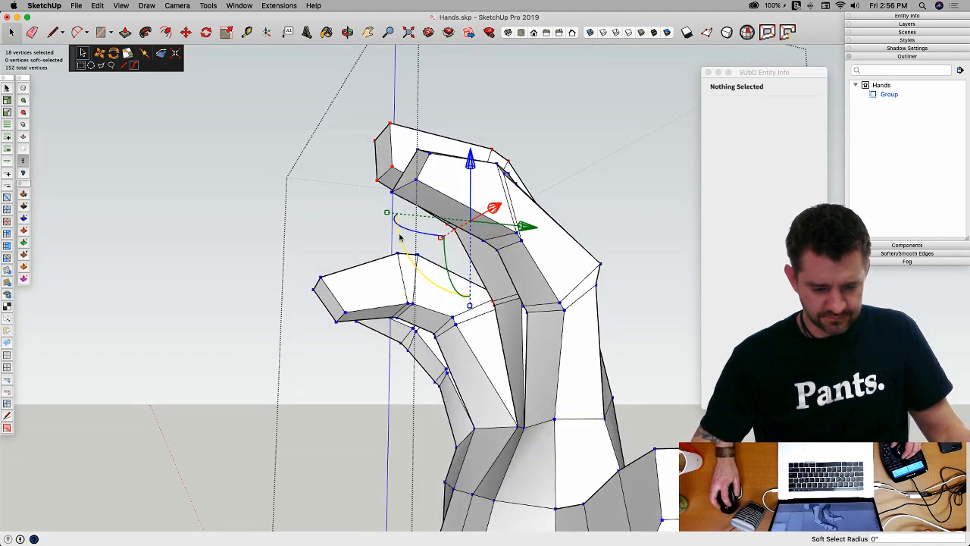
{"action": "left_click_drag", "start_coordinate": [400, 237], "coordinate": [446, 220]}
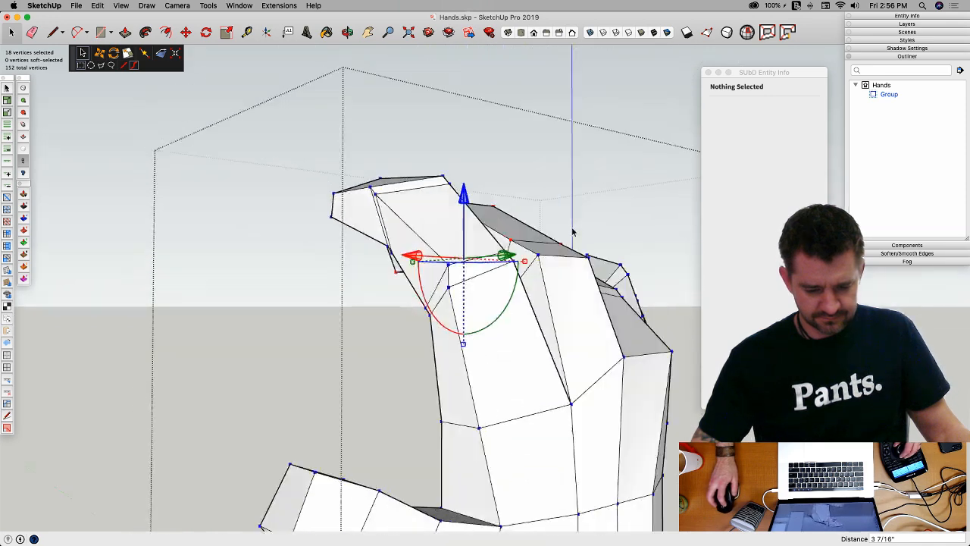
{"action": "key", "text": "y"}
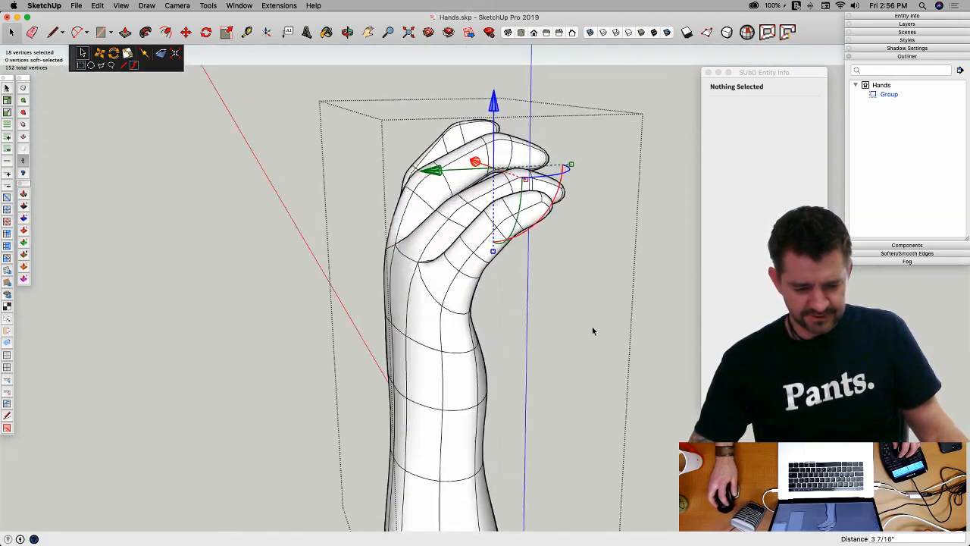
{"action": "left_click", "coordinate": [593, 329]}
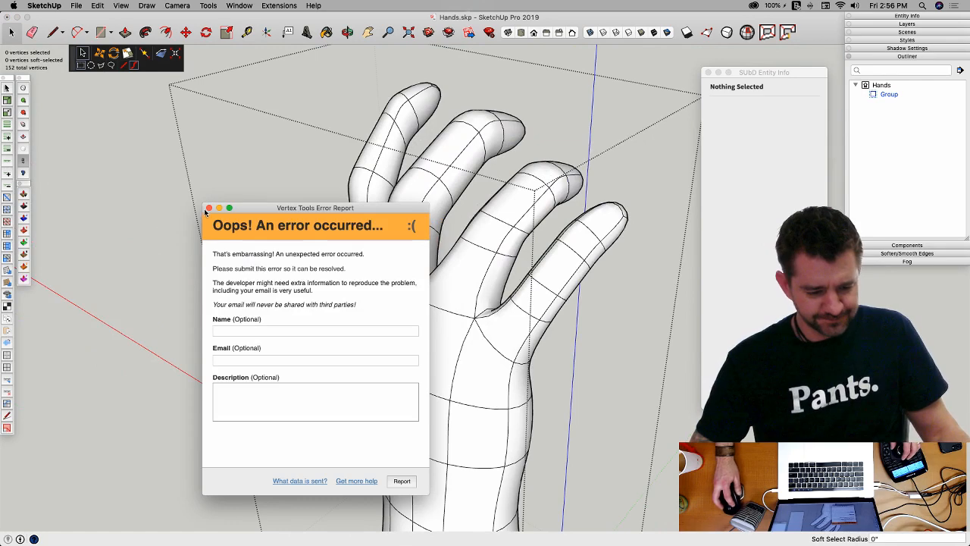
Step: Close the error report, return to the coarse mesh, curl the little finger's upper joints toward the palm, and lower and realign them
{"action": "left_click", "coordinate": [208, 207]}
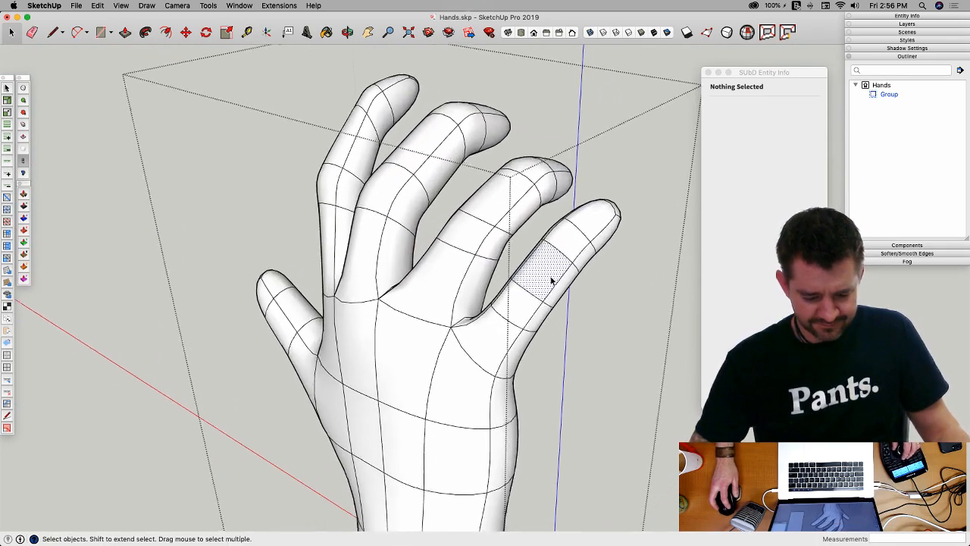
{"action": "key", "text": "t"}
{"action": "middle_click_drag", "start_coordinate": [611, 283], "coordinate": [530, 118]}
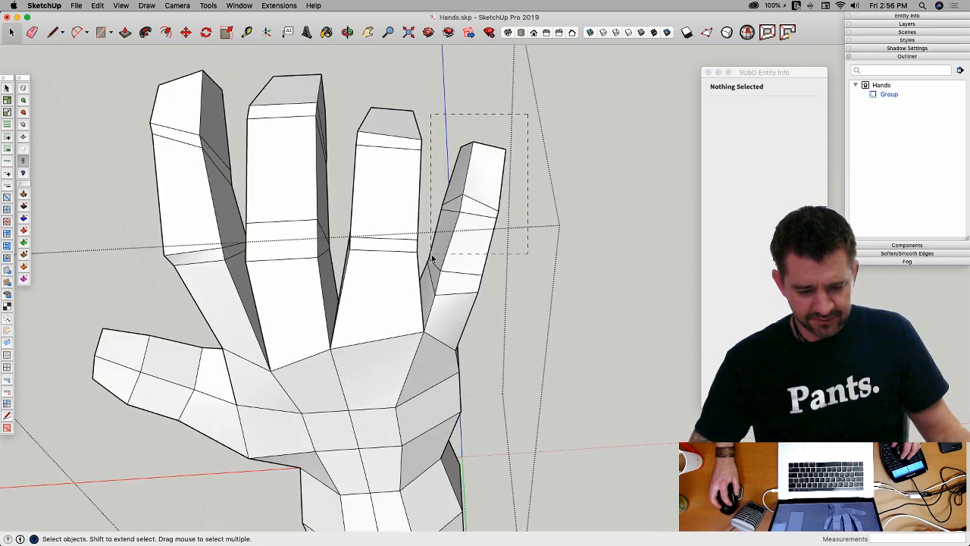
{"action": "middle_click_drag", "start_coordinate": [436, 257], "coordinate": [483, 307]}
{"action": "key", "text": "v"}
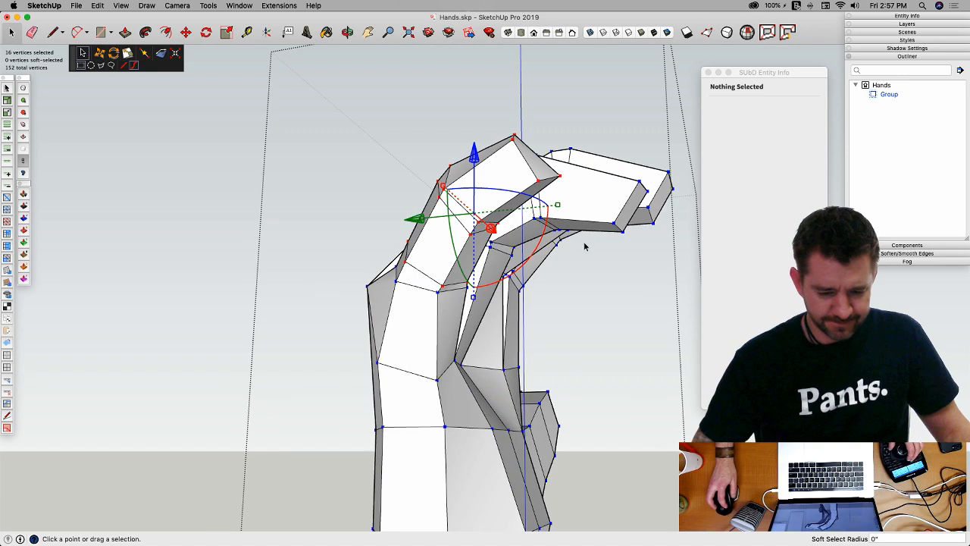
{"action": "middle_click_drag", "start_coordinate": [584, 246], "coordinate": [568, 261]}
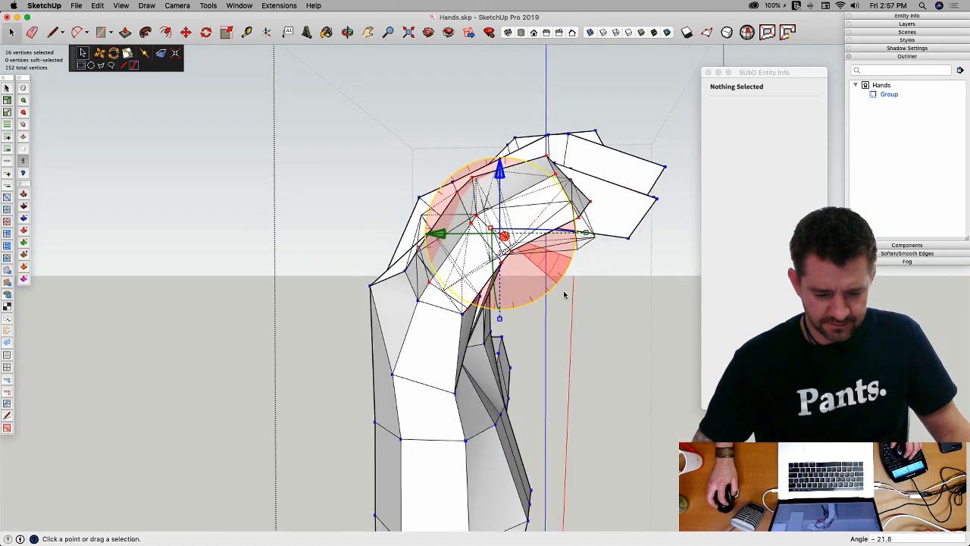
{"action": "left_click_drag", "start_coordinate": [563, 294], "coordinate": [557, 279]}
{"action": "left_click_drag", "start_coordinate": [505, 184], "coordinate": [506, 199]}
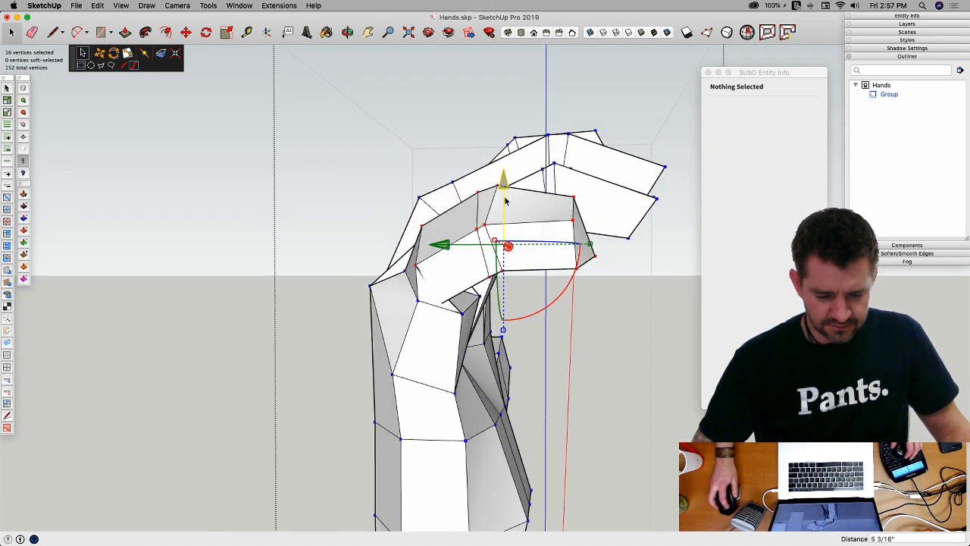
{"action": "left_click_drag", "start_coordinate": [460, 247], "coordinate": [473, 249]}
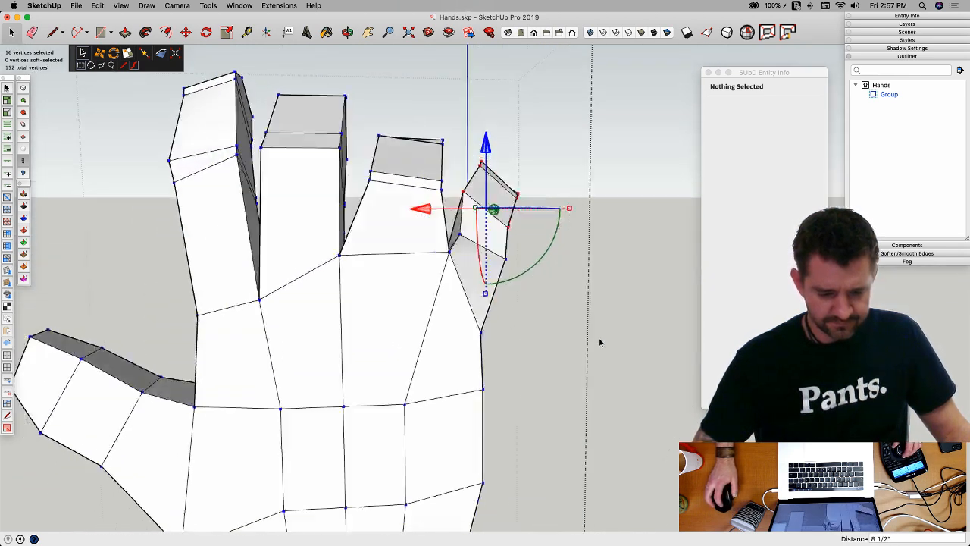
Step: Preview the smoothed hand, dismiss the error report, switch back to the coarse control mesh, and reopen the hand group for editing
{"action": "key", "text": "s"}
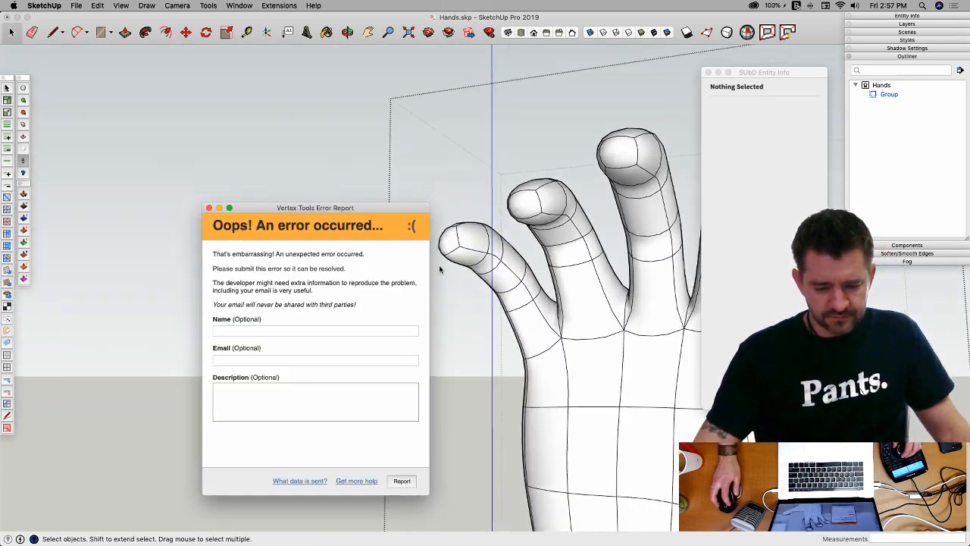
{"action": "left_click", "coordinate": [210, 208]}
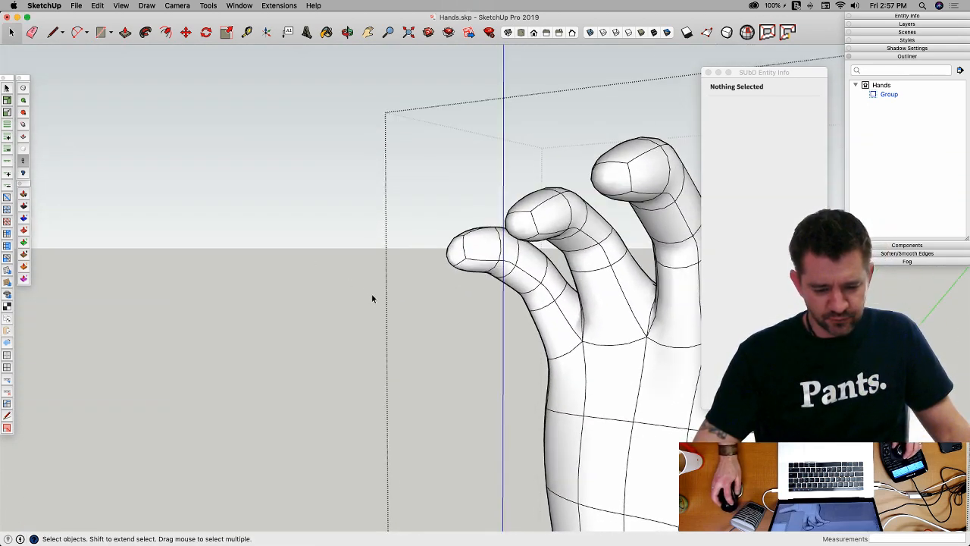
{"action": "left_click", "coordinate": [516, 270]}
{"action": "key", "text": "s"}
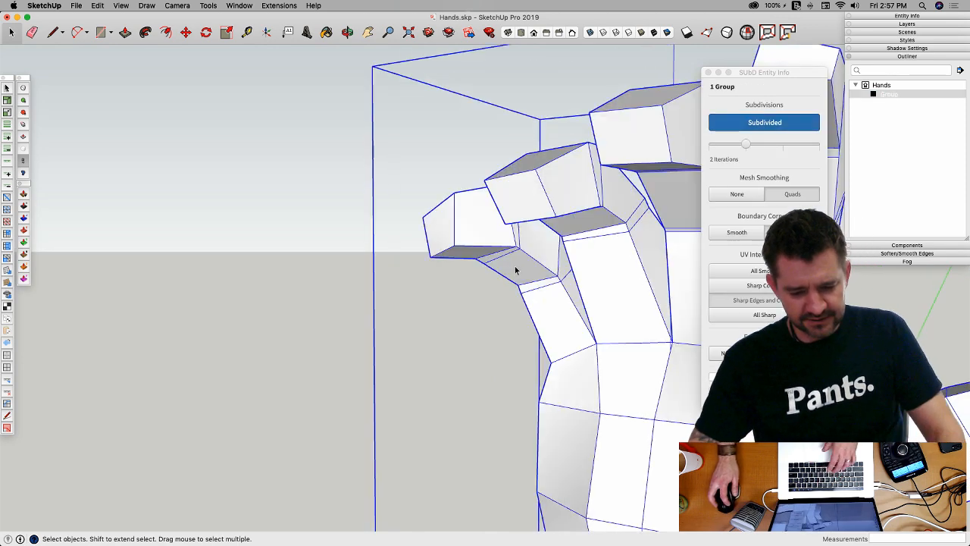
{"action": "double_click", "coordinate": [516, 271]}
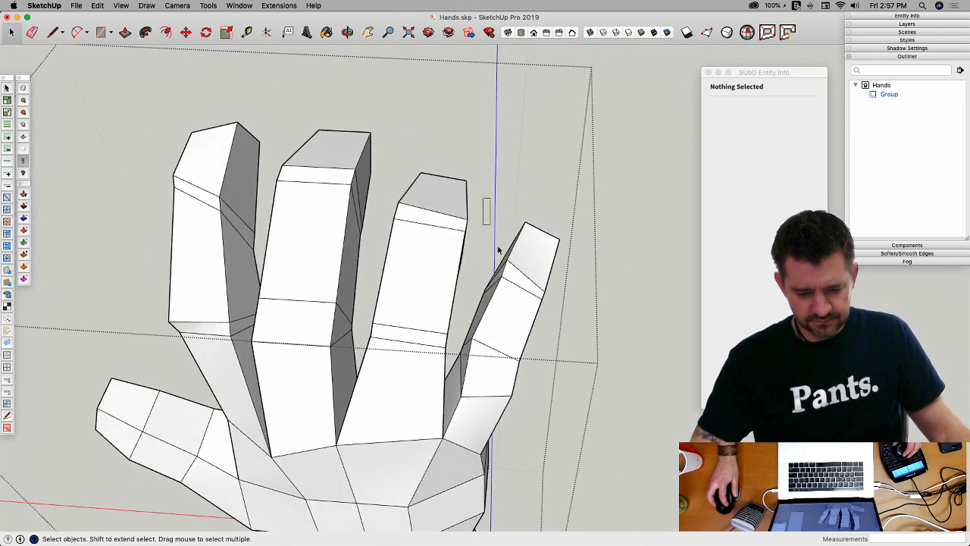
Step: Rotate the little finger's two outer sections toward the palm and shift them down to line up with the finger's base
{"action": "left_click_drag", "start_coordinate": [555, 340], "coordinate": [572, 335]}
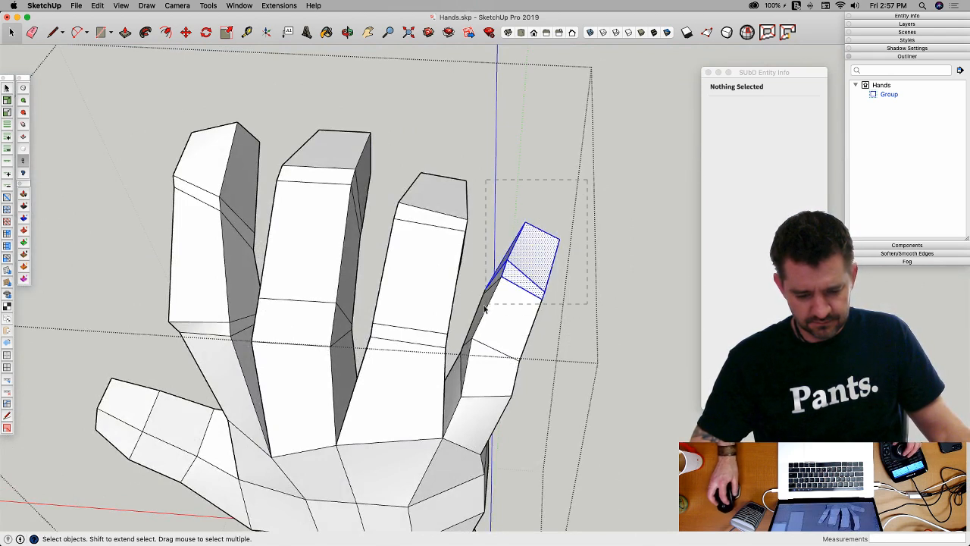
{"action": "left_click_drag", "start_coordinate": [469, 323], "coordinate": [470, 322]}
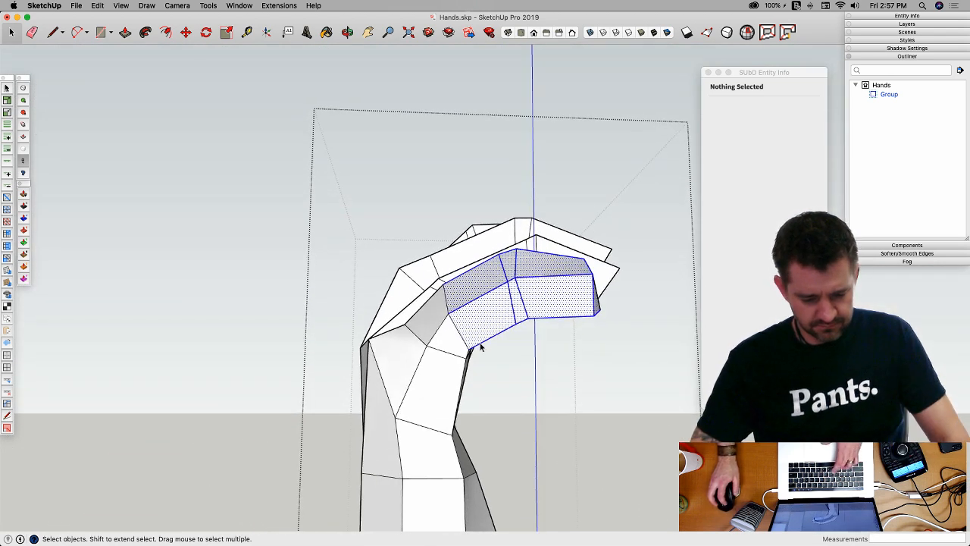
{"action": "key", "text": "v"}
{"action": "left_click_drag", "start_coordinate": [580, 352], "coordinate": [559, 387]}
{"action": "left_click_drag", "start_coordinate": [521, 254], "coordinate": [540, 377]}
{"action": "left_click_drag", "start_coordinate": [460, 341], "coordinate": [479, 341]}
{"action": "left_click_drag", "start_coordinate": [544, 279], "coordinate": [543, 267]}
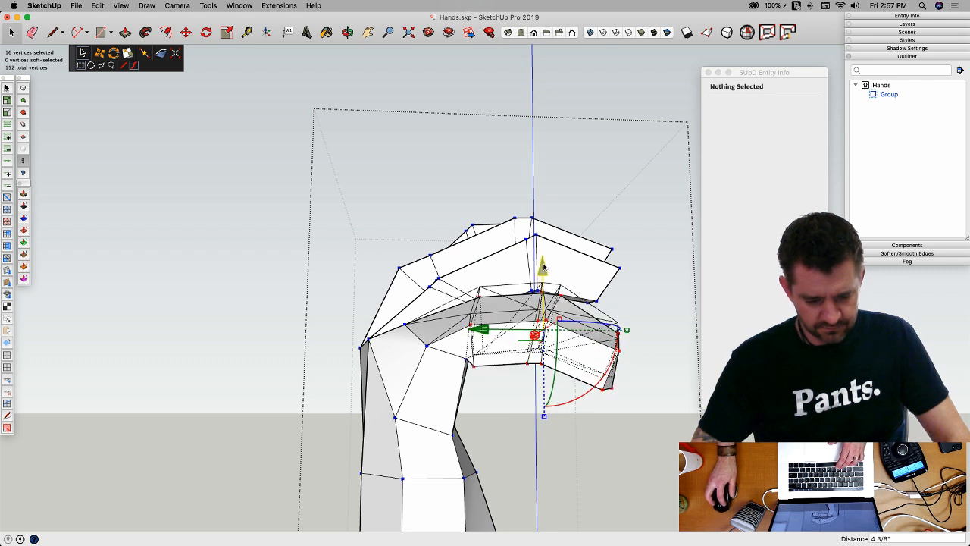
Step: Move the little finger's two upper knuckle vertices forward along the green axis to even out the bend, and leave vertex editing
{"action": "middle_click_drag", "start_coordinate": [490, 410], "coordinate": [407, 335]}
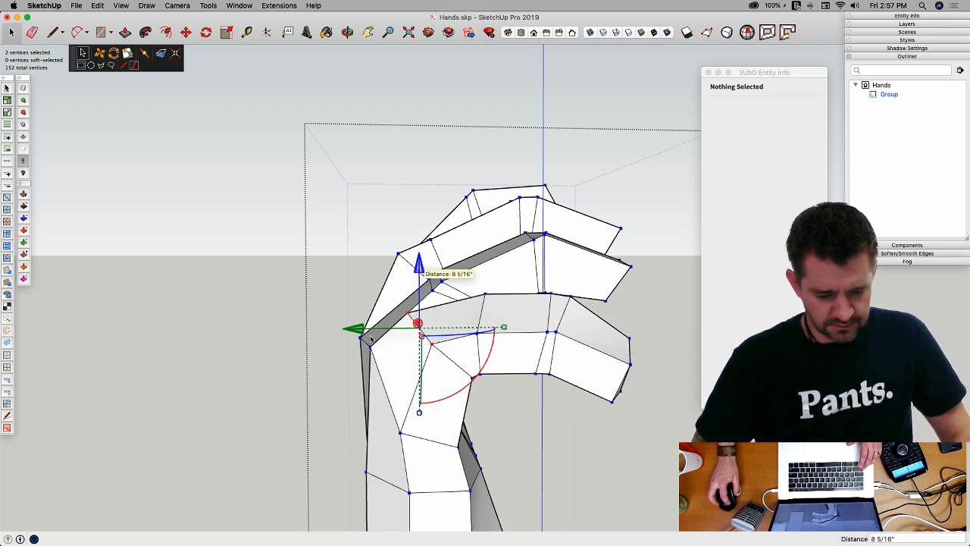
{"action": "left_click_drag", "start_coordinate": [360, 331], "coordinate": [389, 326]}
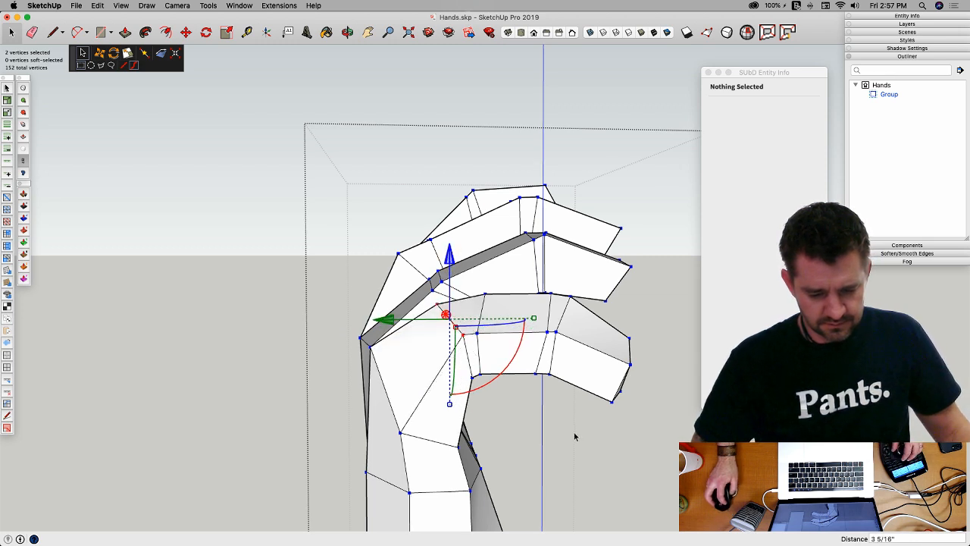
{"action": "left_click", "coordinate": [562, 397]}
{"action": "key", "text": "space"}
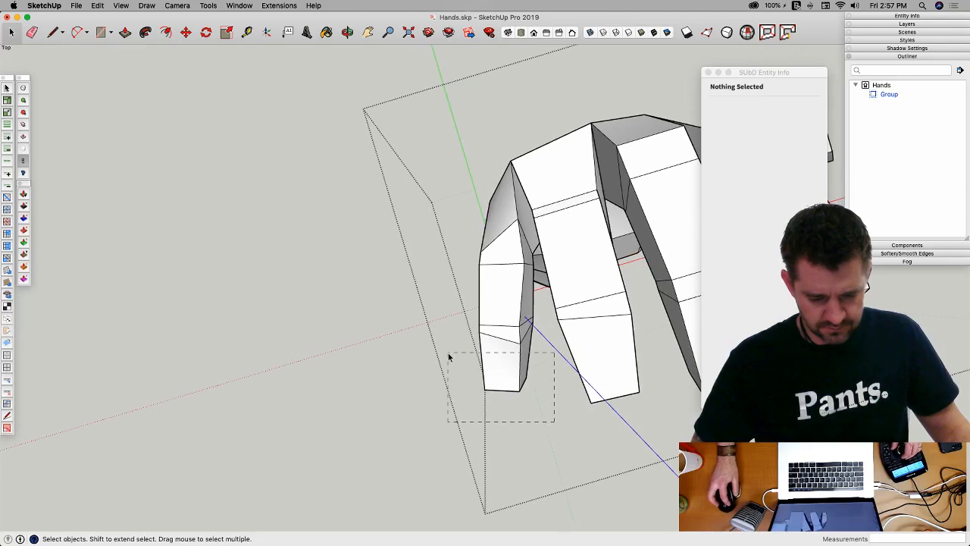
Step: Rotate the little finger's tip section further toward the palm and lower it about 10 1/2"
{"action": "left_click_drag", "start_coordinate": [448, 352], "coordinate": [448, 353]}
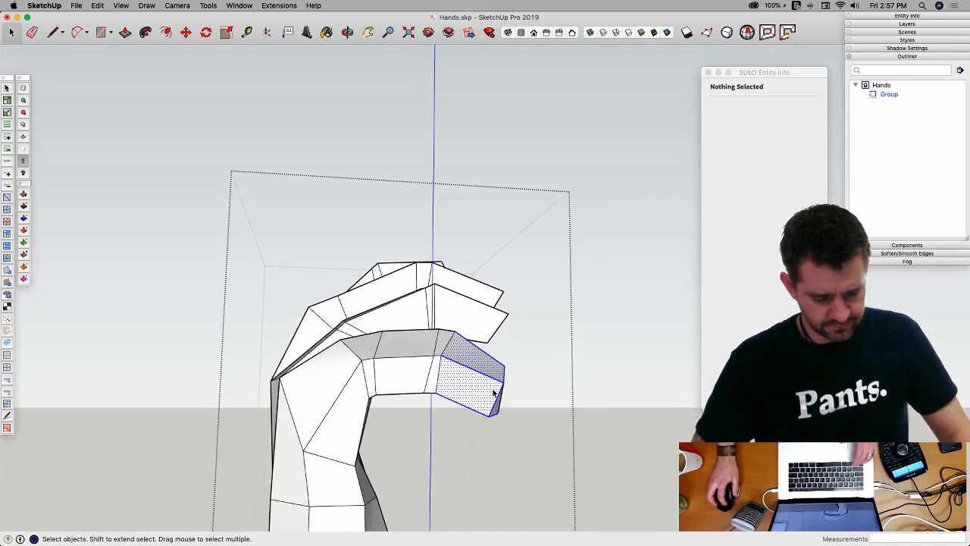
{"action": "key", "text": "v"}
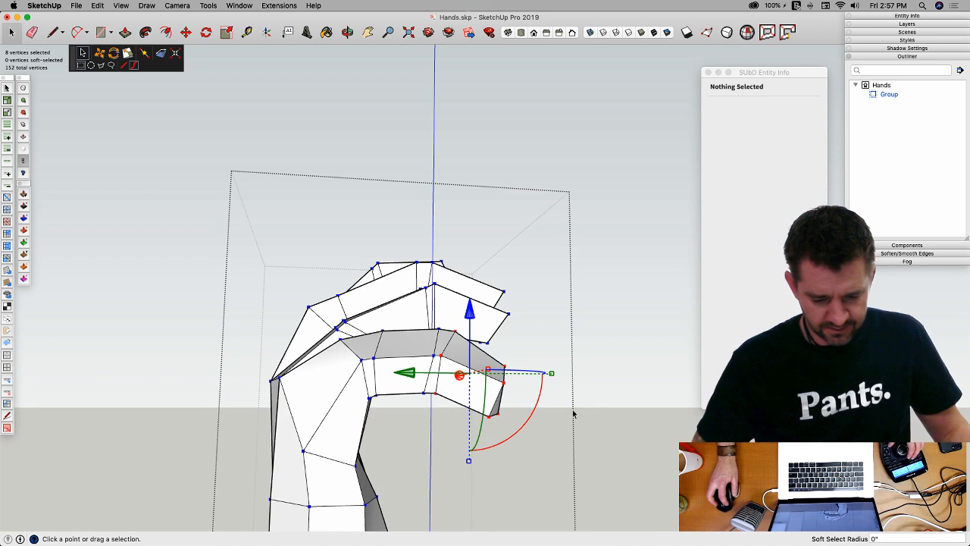
{"action": "left_click_drag", "start_coordinate": [541, 400], "coordinate": [520, 433]}
{"action": "left_click_drag", "start_coordinate": [468, 309], "coordinate": [465, 335]}
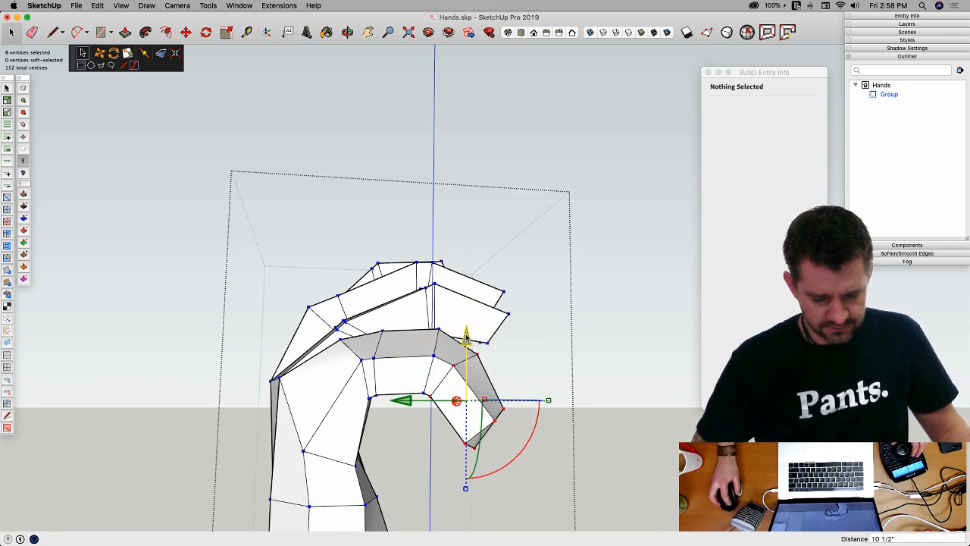
{"action": "left_click", "coordinate": [579, 386]}
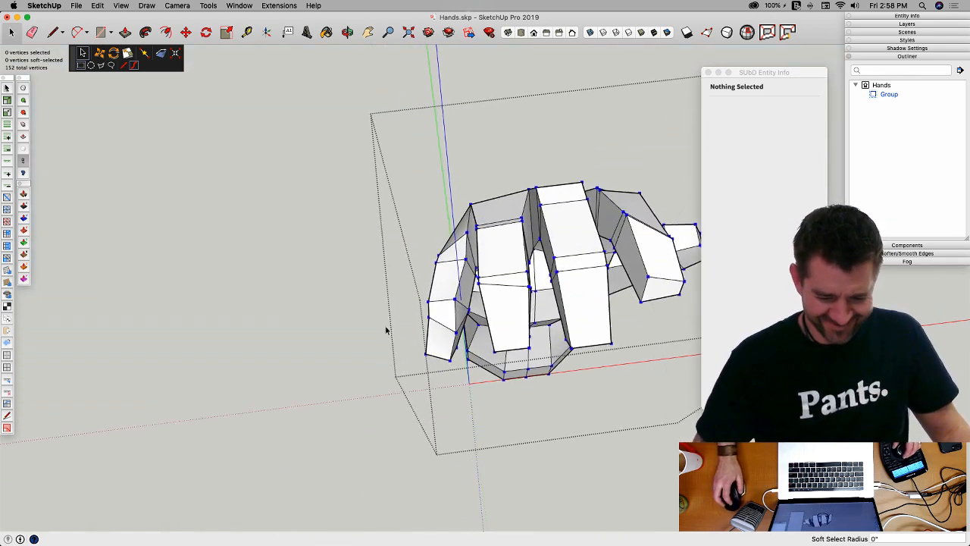
Step: Move the little fingertip's four end vertices about 9 5/16" along the red axis toward the ring finger, and preview the hand smoothed
{"action": "left_click_drag", "start_coordinate": [385, 330], "coordinate": [448, 379]}
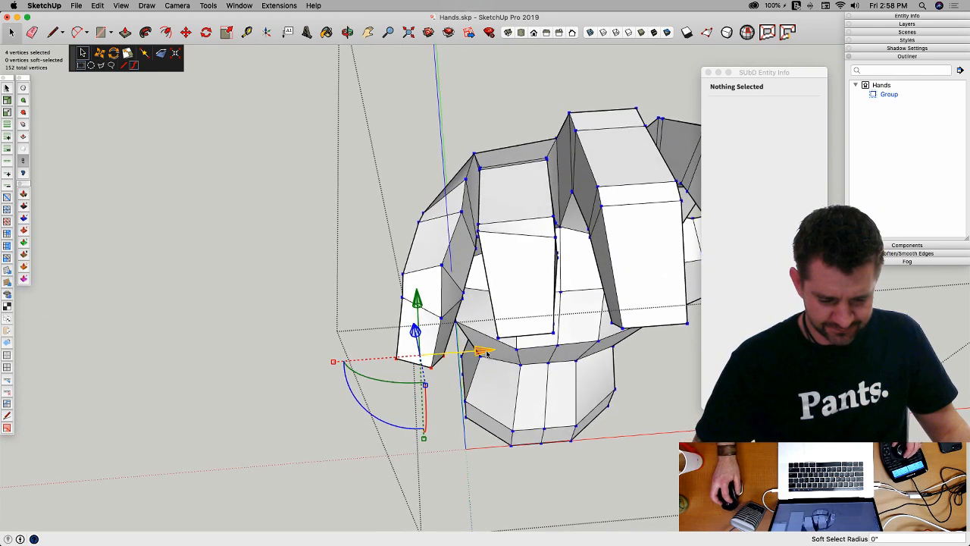
{"action": "left_click_drag", "start_coordinate": [508, 354], "coordinate": [510, 354]}
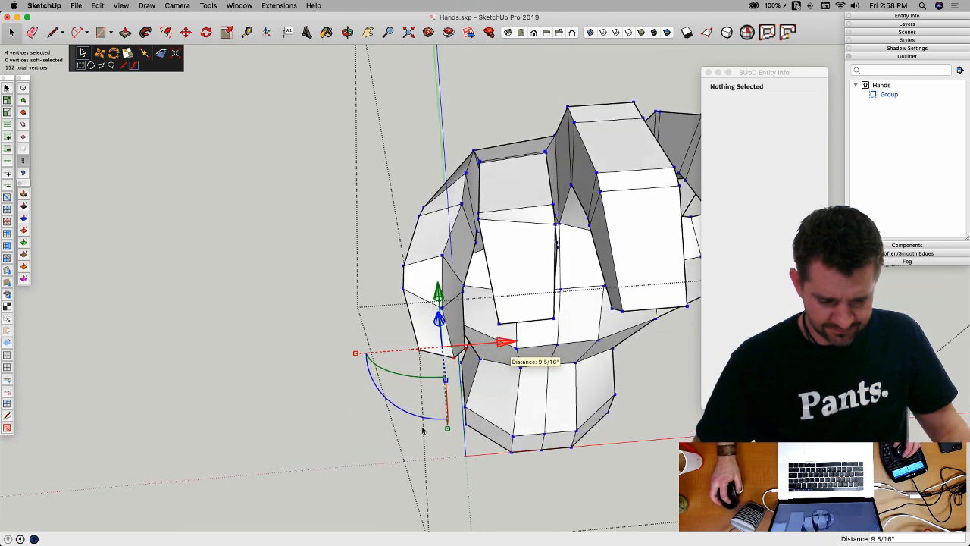
{"action": "key", "text": "super+5"}
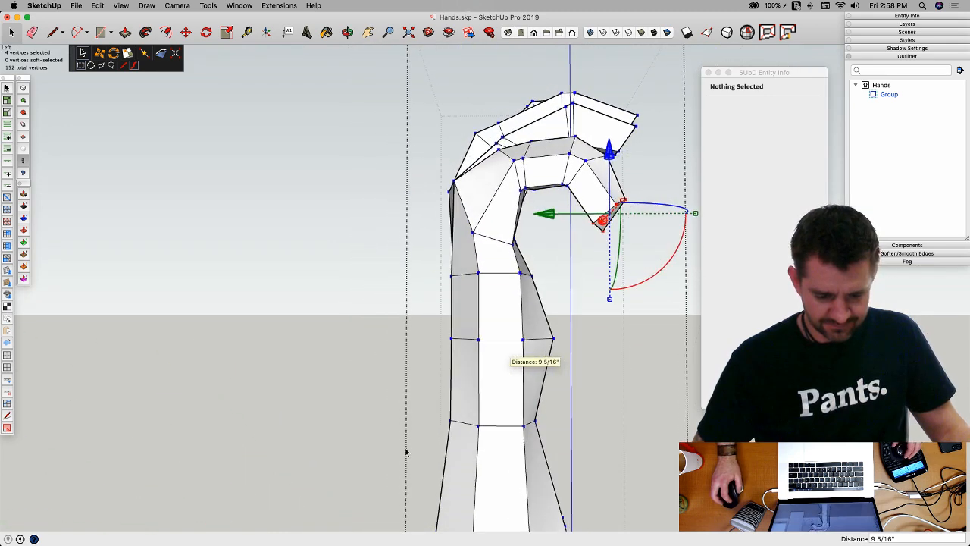
{"action": "key", "text": "t"}
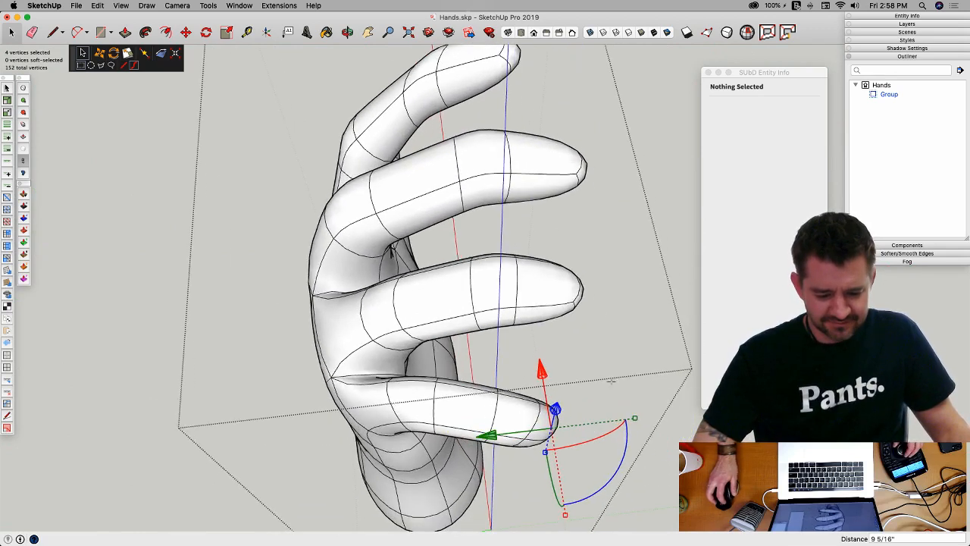
Step: Return to the coarse mesh, close the error report, and leave vertex editing
{"action": "key", "text": "t"}
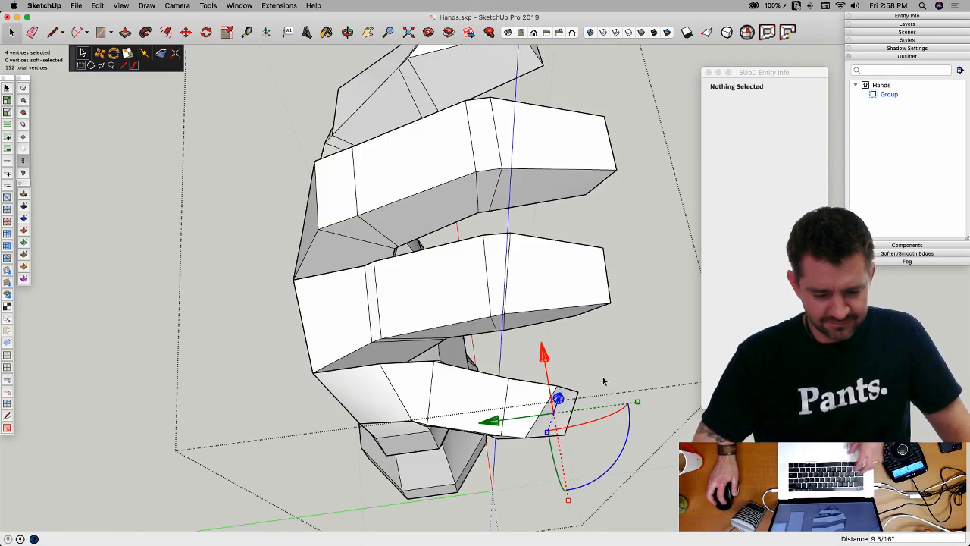
{"action": "left_click", "coordinate": [562, 346]}
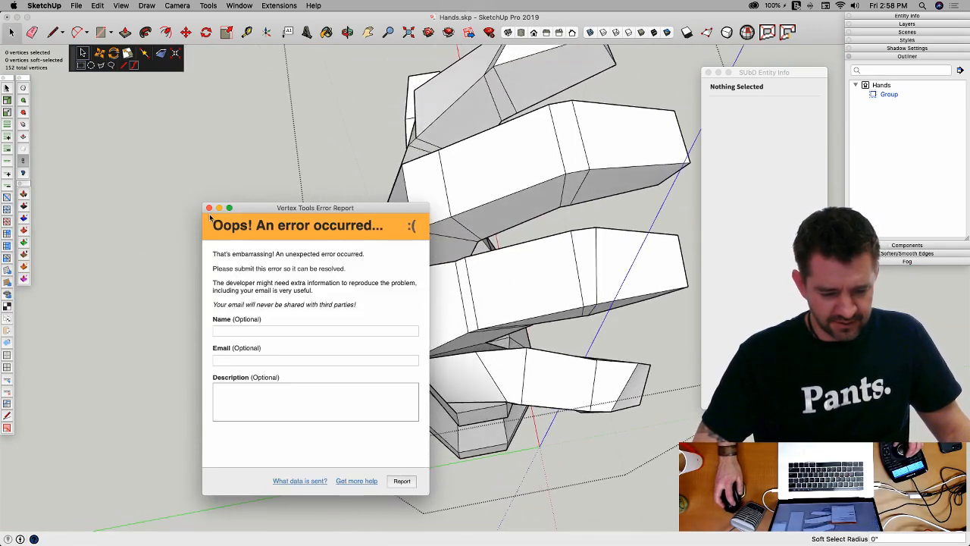
{"action": "left_click", "coordinate": [209, 208]}
{"action": "left_click_drag", "start_coordinate": [627, 411], "coordinate": [641, 410]}
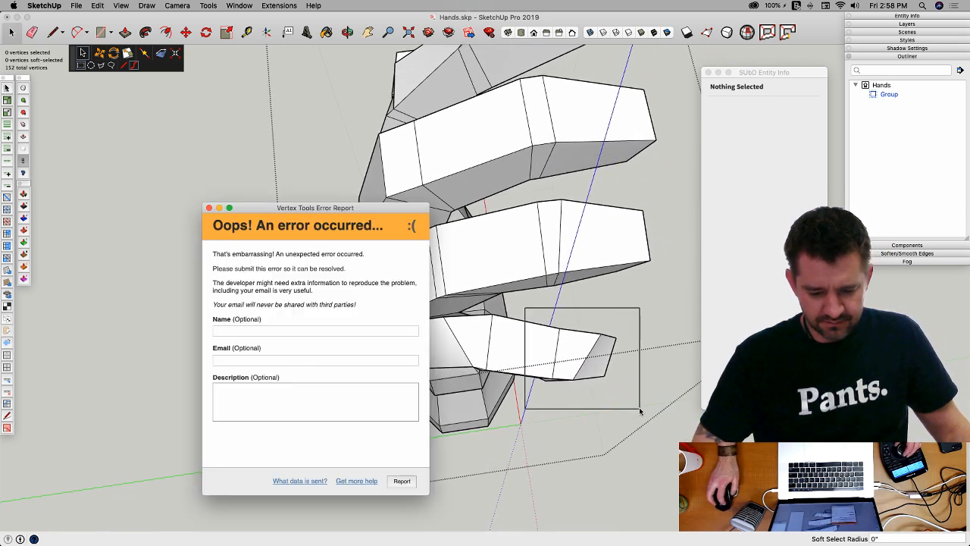
{"action": "key", "text": "Escape"}
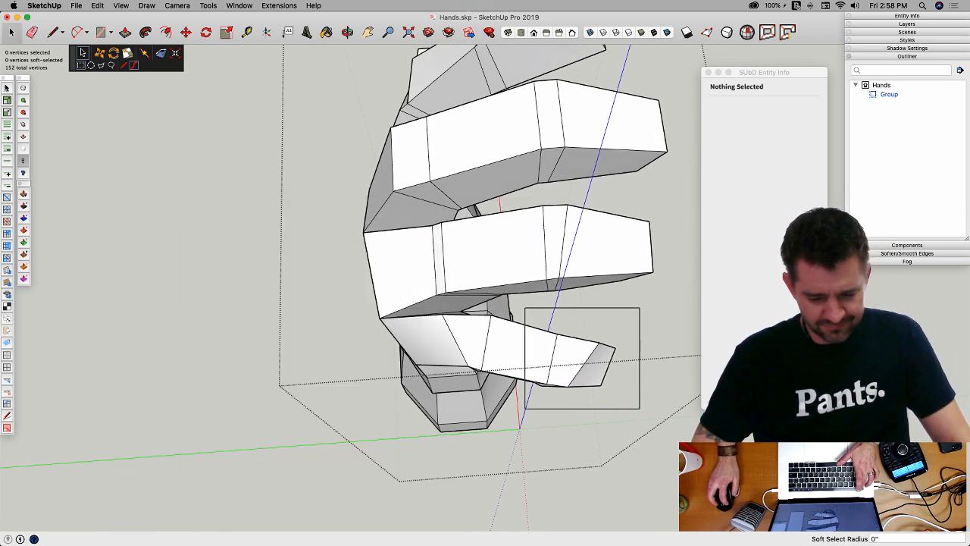
{"action": "key", "text": "space"}
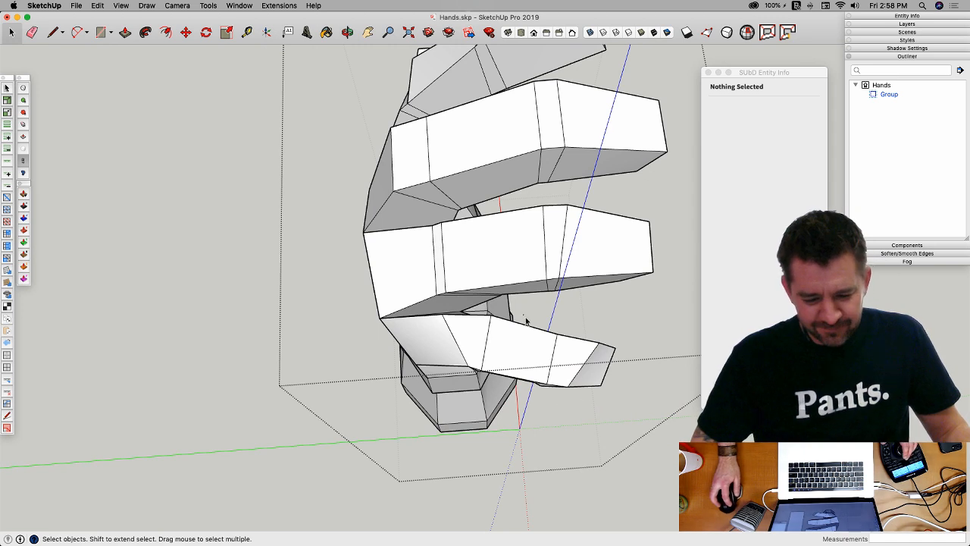
Step: Move the little finger's outer section vertices about 5 7/8" along the red axis toward the ring finger, and show the hand smoothed
{"action": "left_click_drag", "start_coordinate": [638, 424], "coordinate": [632, 419]}
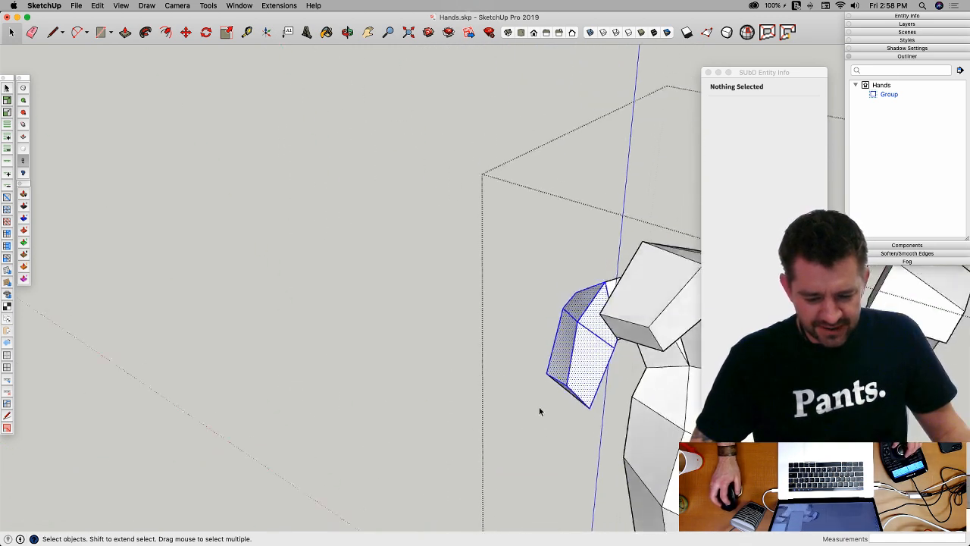
{"action": "key", "text": "v"}
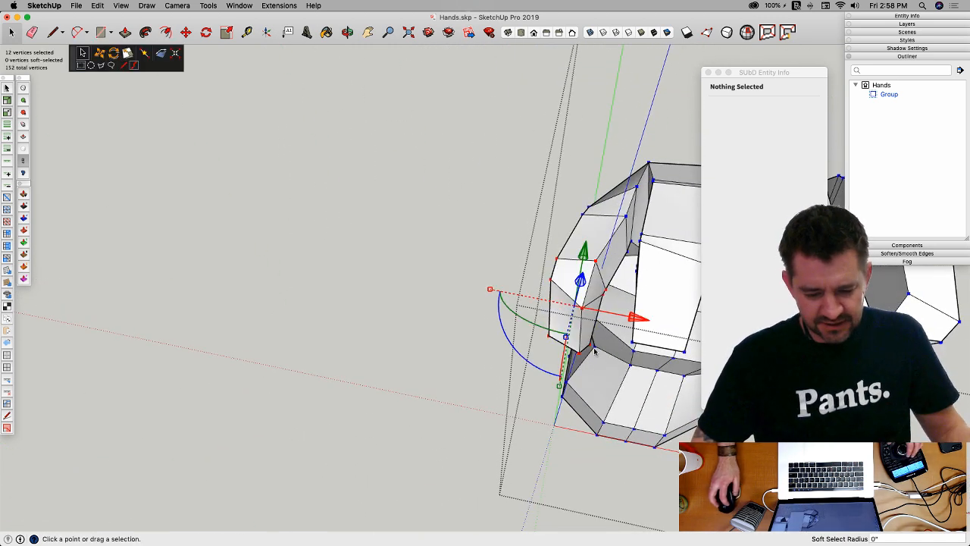
{"action": "left_click_drag", "start_coordinate": [645, 321], "coordinate": [657, 324]}
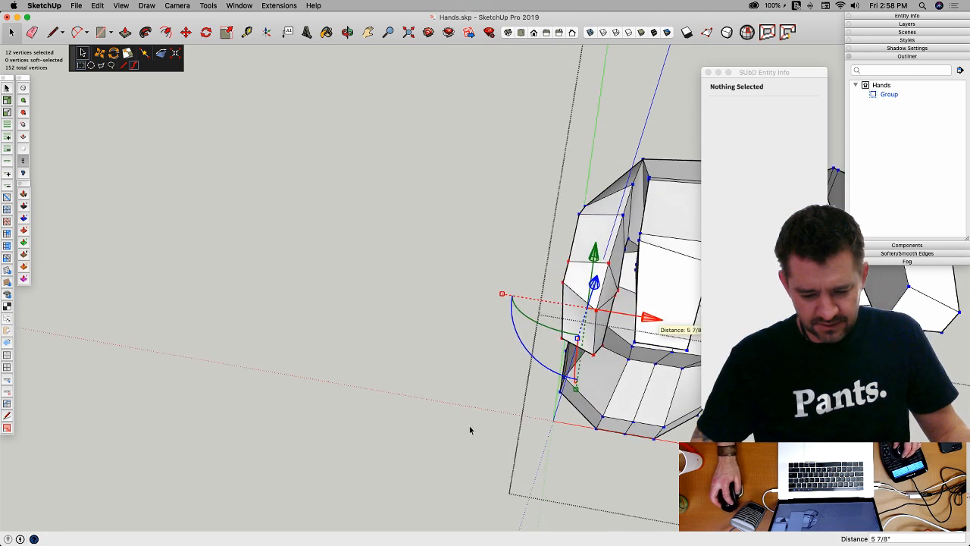
{"action": "left_click", "coordinate": [463, 385]}
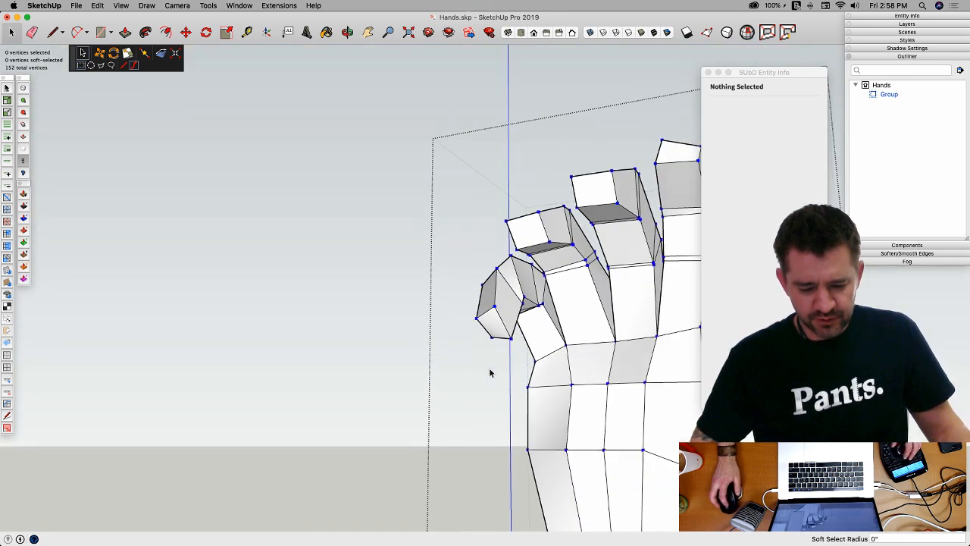
{"action": "key", "text": "y"}
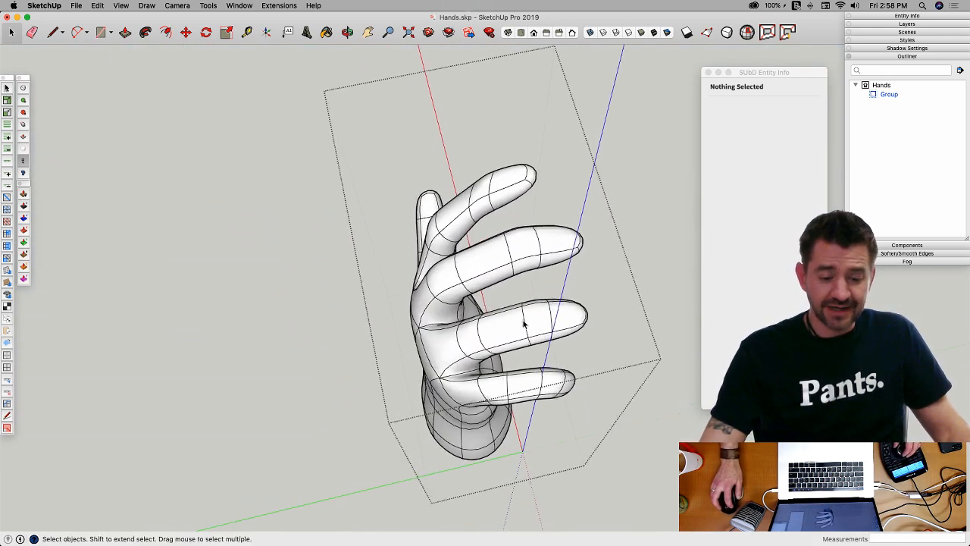
Step: Switch to the coarse mesh and move the vertices of the middle fingertip's end face to adjust the finger's curl
{"action": "left_click", "coordinate": [522, 326]}
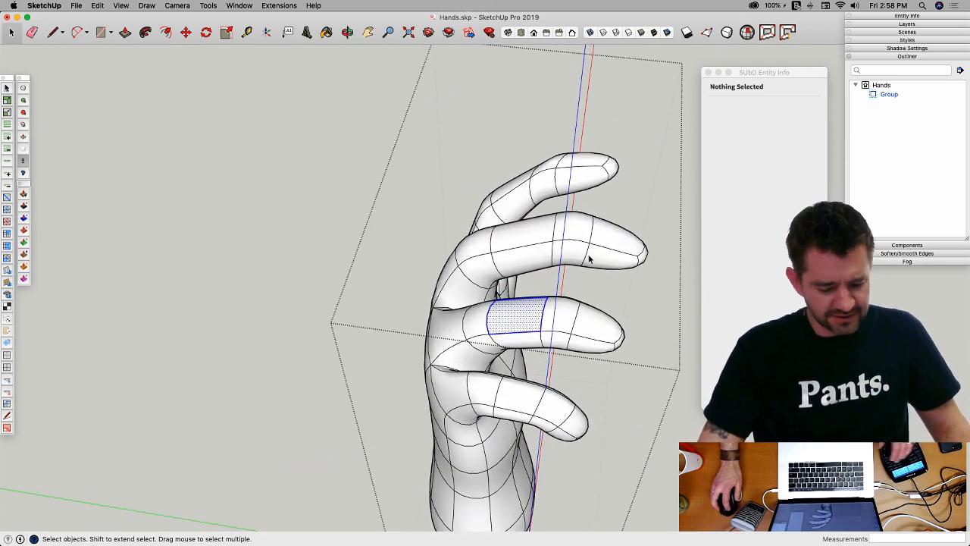
{"action": "key", "text": "t"}
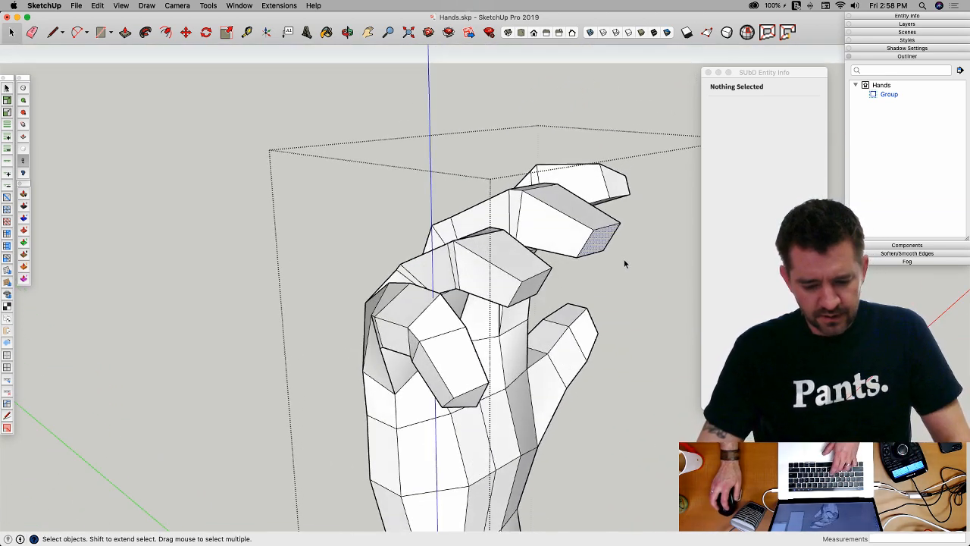
{"action": "key", "text": "v"}
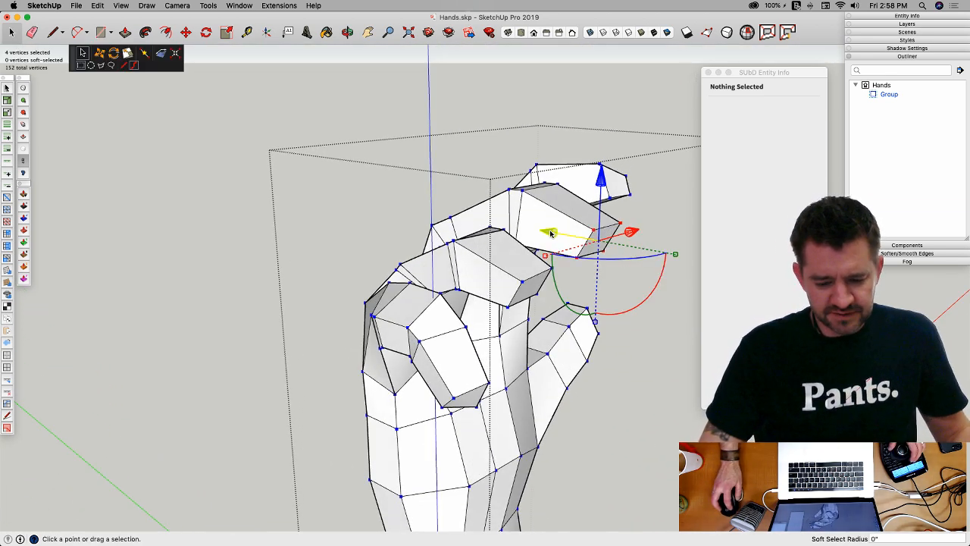
{"action": "left_click_drag", "start_coordinate": [567, 241], "coordinate": [603, 117]}
{"action": "middle_click_drag", "start_coordinate": [602, 118], "coordinate": [599, 407]}
Step: Show the hand smoothed and set the crease sharpness of the edges running across the base of the fingers to 1.00
{"action": "key", "text": "space"}
{"action": "key", "text": "y"}
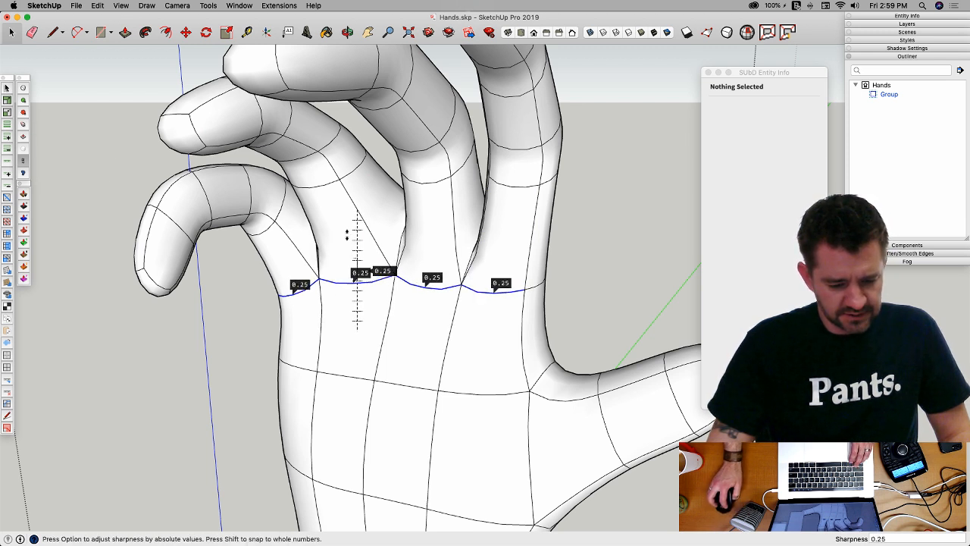
{"action": "left_click_drag", "start_coordinate": [347, 234], "coordinate": [335, 200]}
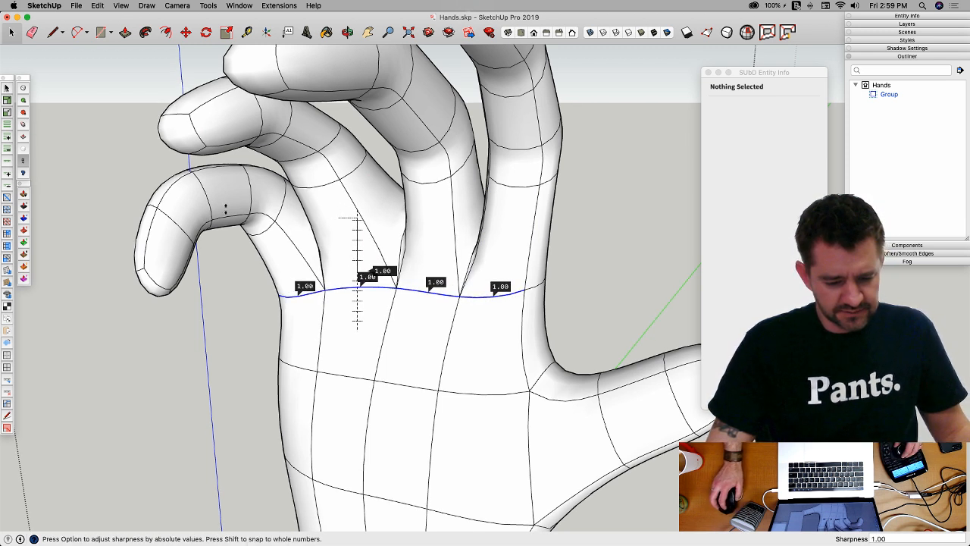
{"action": "left_click_drag", "start_coordinate": [226, 210], "coordinate": [227, 212]}
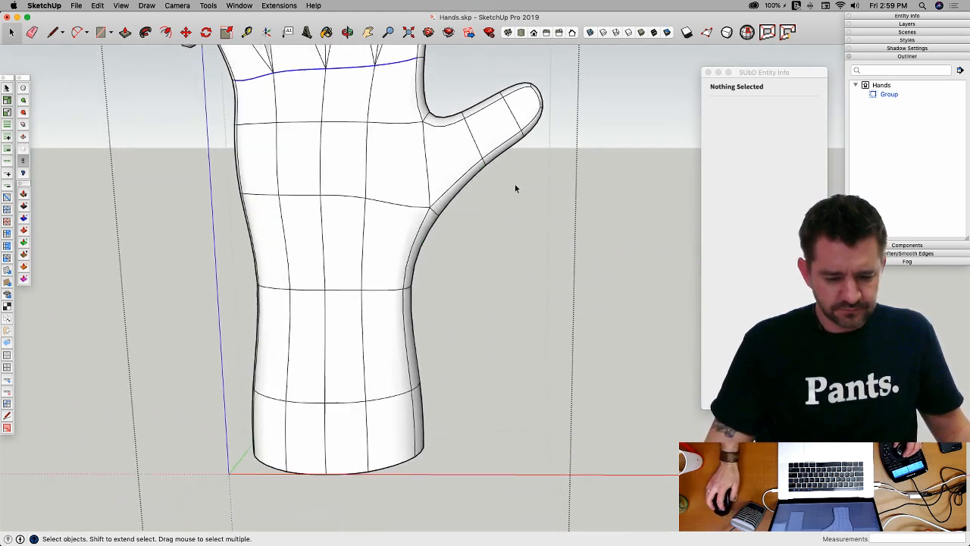
Step: Return to the coarse mesh and lower all the thumb's vertices about 1' 1 5/8" along the blue axis
{"action": "key", "text": "d"}
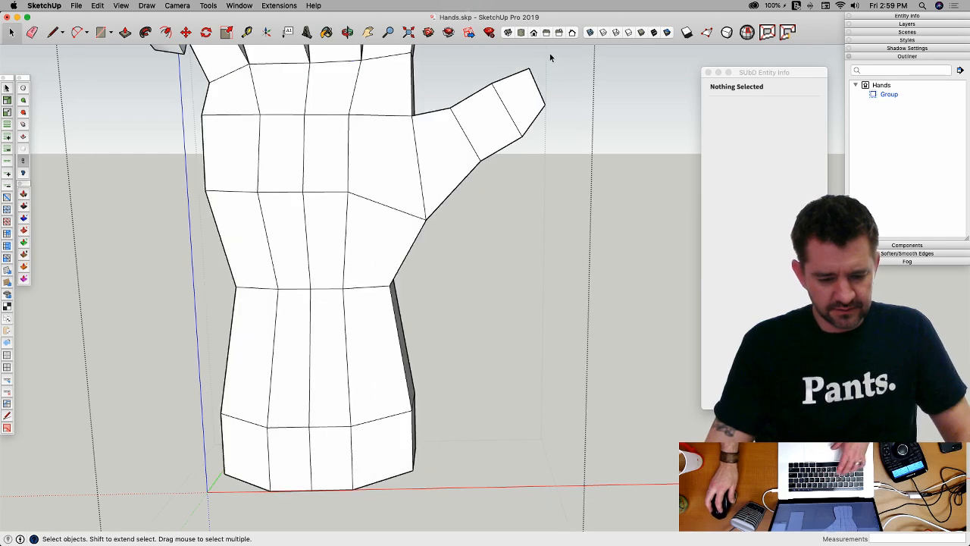
{"action": "left_click_drag", "start_coordinate": [550, 57], "coordinate": [443, 206]}
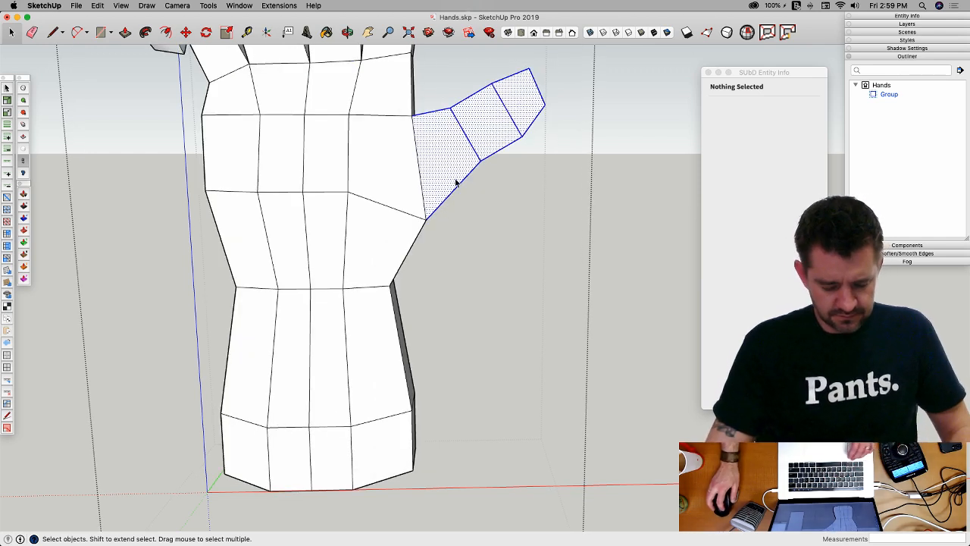
{"action": "key", "text": "v"}
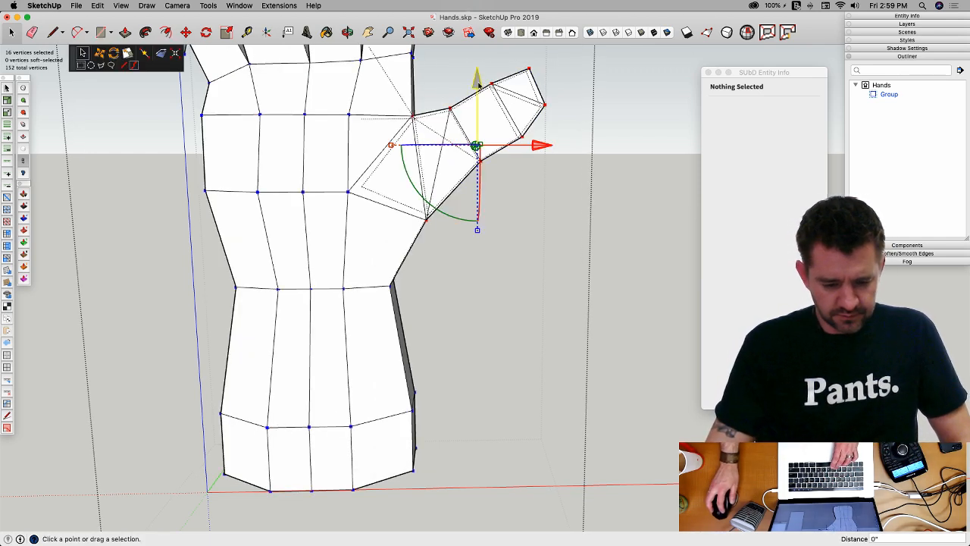
{"action": "left_click_drag", "start_coordinate": [478, 85], "coordinate": [478, 109]}
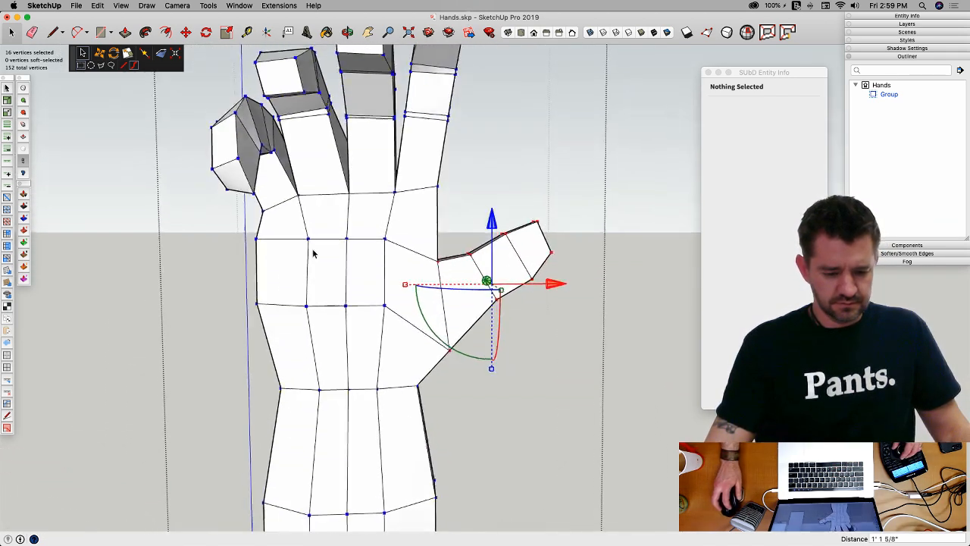
Step: Lower the vertex row across the upper palm and the ring finger's base edge on the back of the hand along the blue axis
{"action": "left_click_drag", "start_coordinate": [231, 219], "coordinate": [354, 263]}
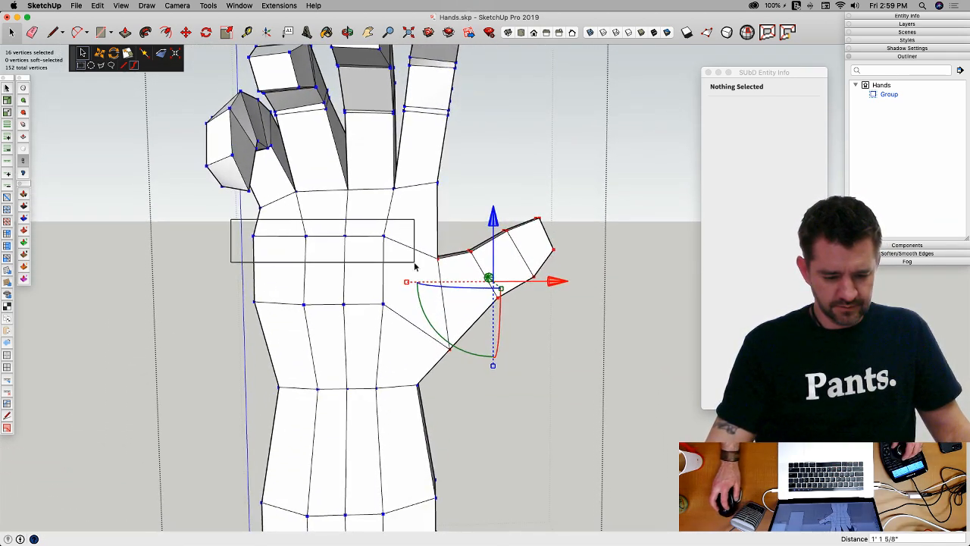
{"action": "left_click_drag", "start_coordinate": [323, 172], "coordinate": [322, 207]}
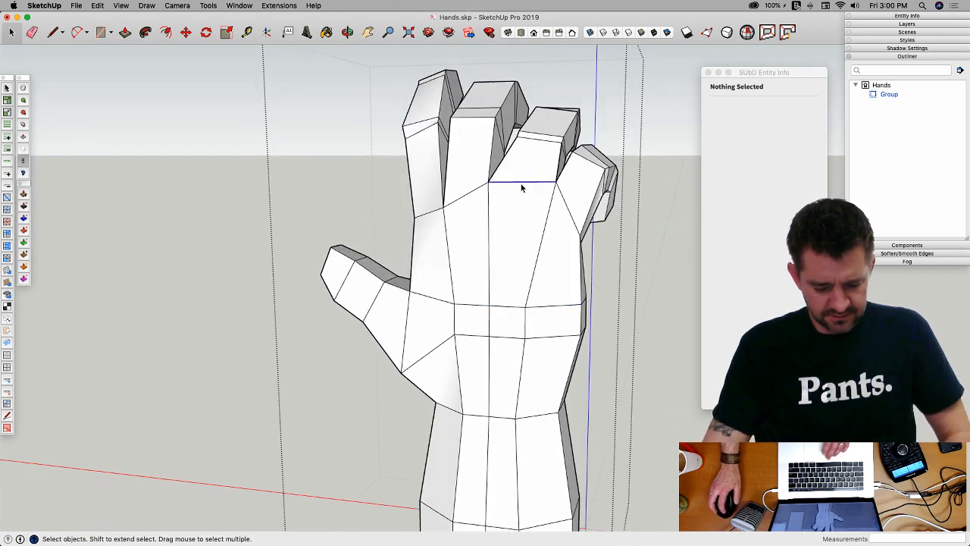
{"action": "key", "text": "v"}
{"action": "left_click_drag", "start_coordinate": [523, 115], "coordinate": [523, 133]}
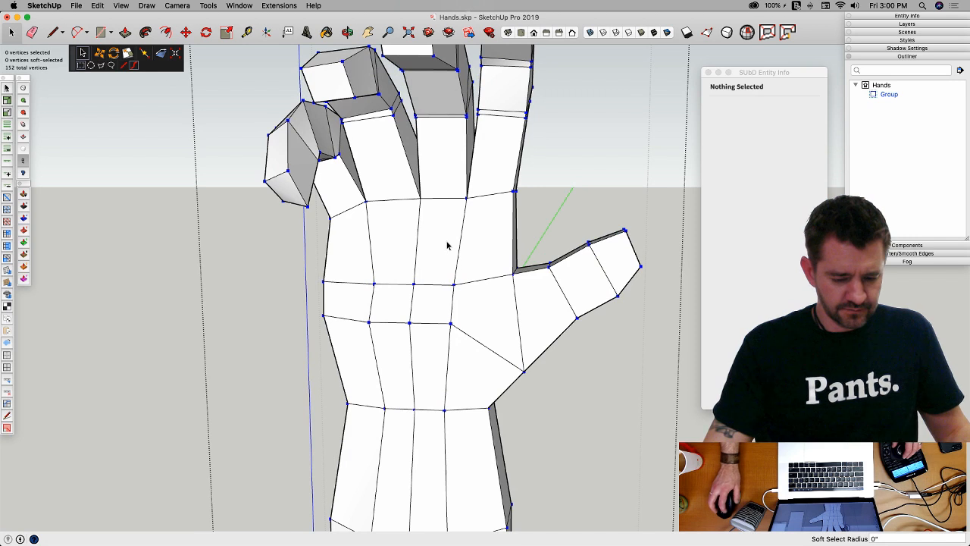
Step: Insert an edge loop across the palm below the fingers and push its palm-side vertices inward along the green axis
{"action": "key", "text": "space"}
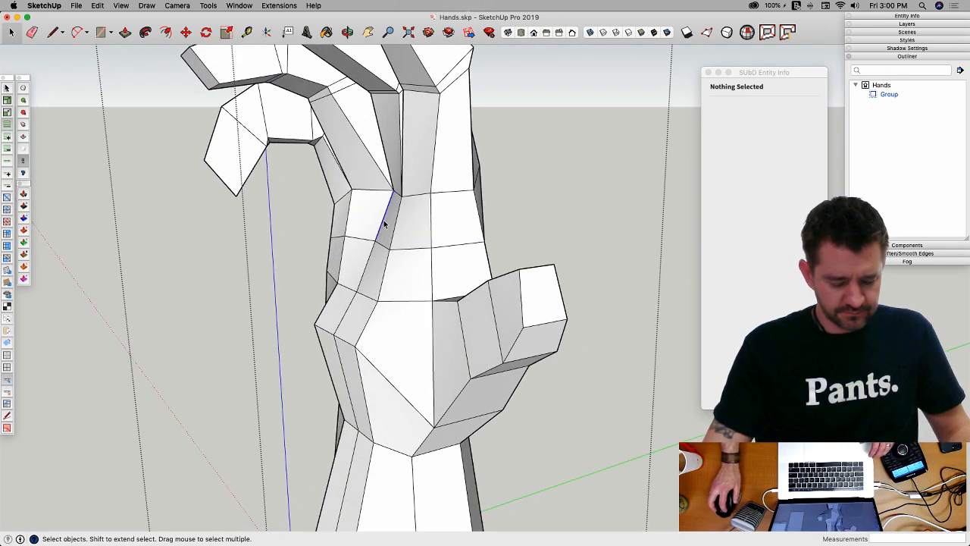
{"action": "key", "text": "v"}
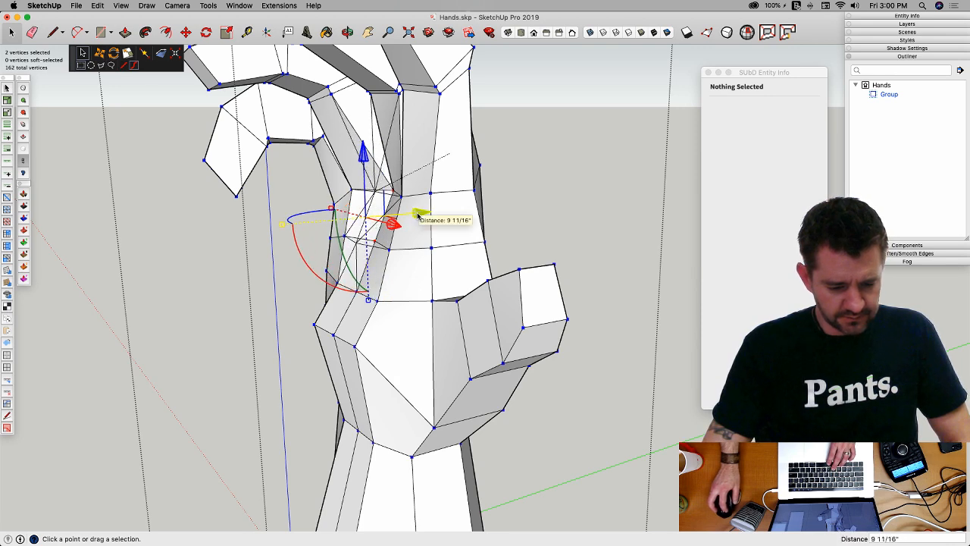
{"action": "middle_click_drag", "start_coordinate": [266, 275], "coordinate": [376, 167]}
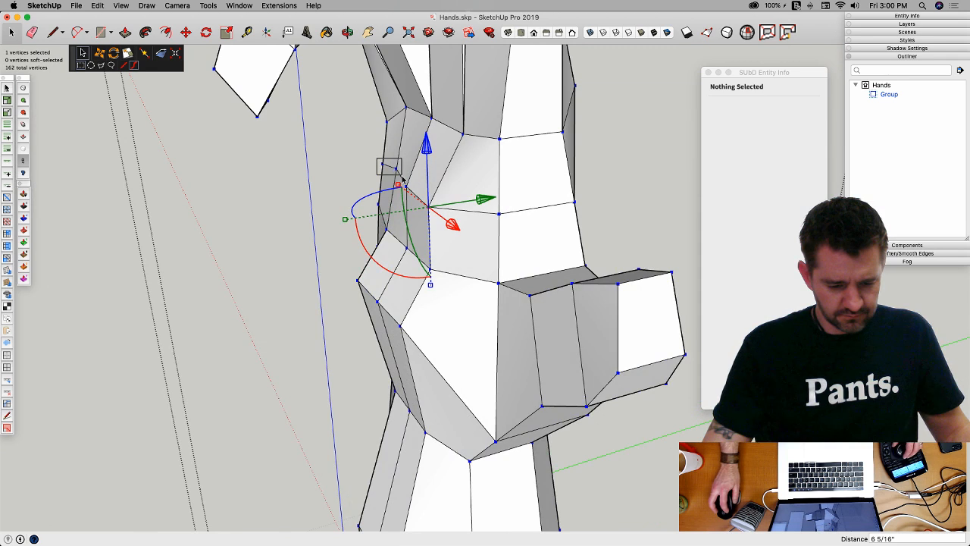
{"action": "middle_click_drag", "start_coordinate": [426, 171], "coordinate": [408, 195]}
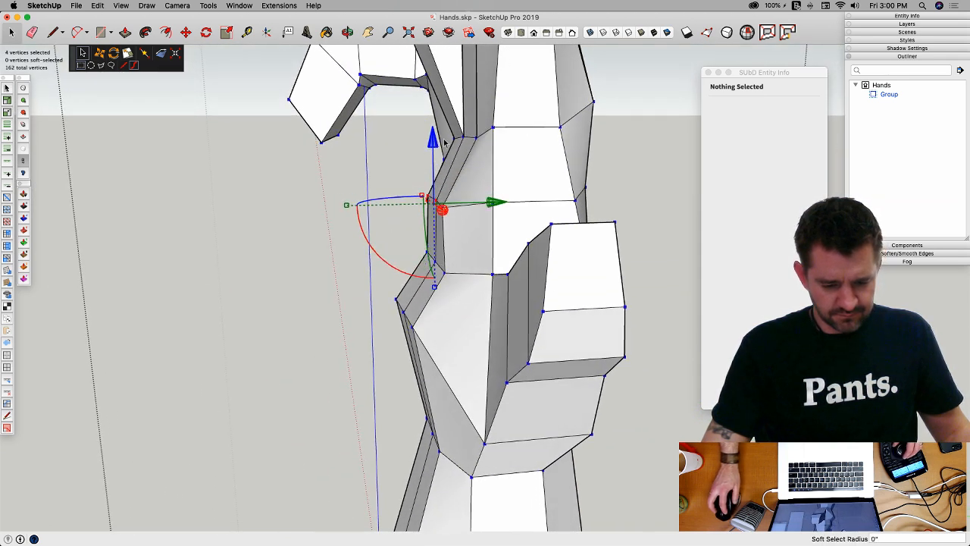
Step: Raise the new loop's four palm-side vertices about 11 15/16" along the blue axis and show the hand smoothed
{"action": "middle_click_drag", "start_coordinate": [440, 121], "coordinate": [569, 298]}
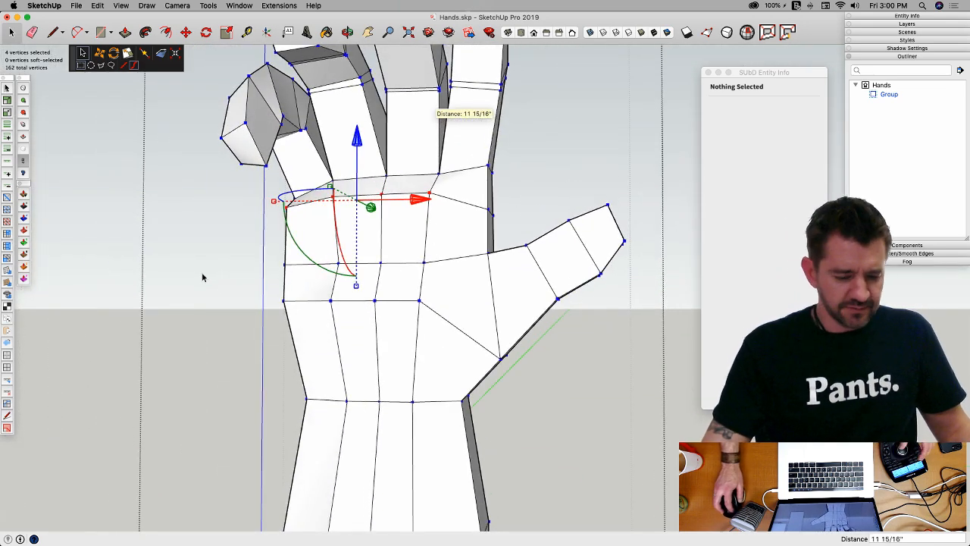
{"action": "middle_click_drag", "start_coordinate": [203, 277], "coordinate": [572, 302]}
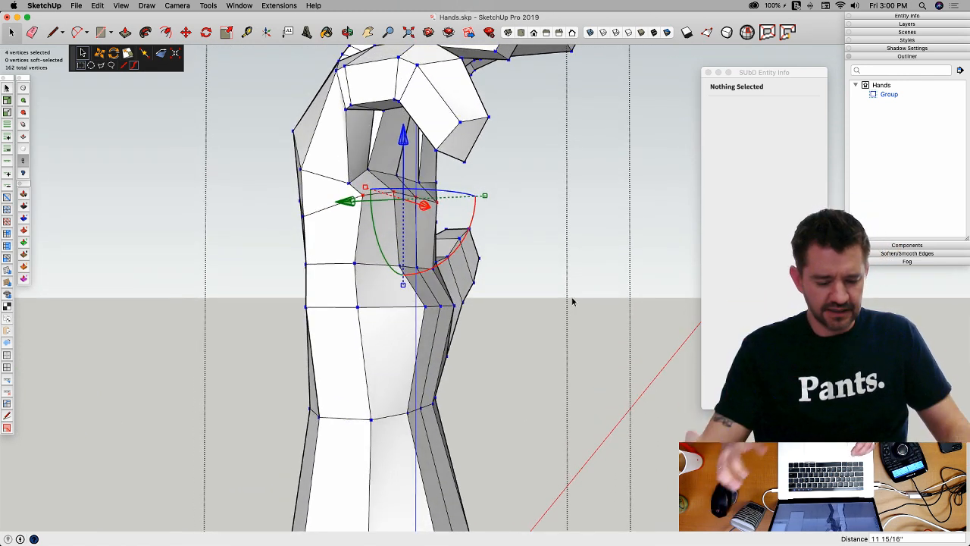
{"action": "key", "text": "y"}
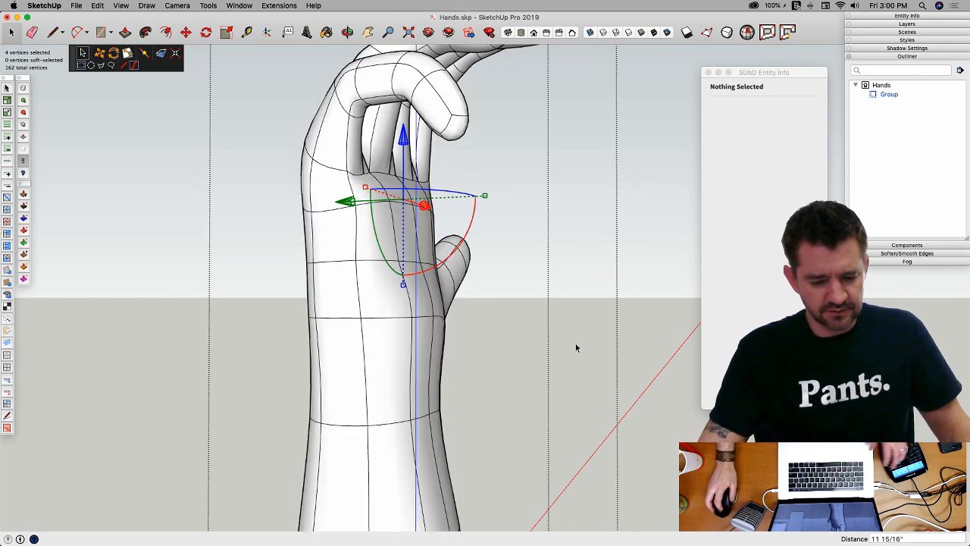
Step: Dismiss the error report and set the crease sharpness of the web edge between the thumb and index finger to 1.00
{"action": "middle_click_drag", "start_coordinate": [543, 312], "coordinate": [423, 283]}
{"action": "left_click", "coordinate": [405, 272]}
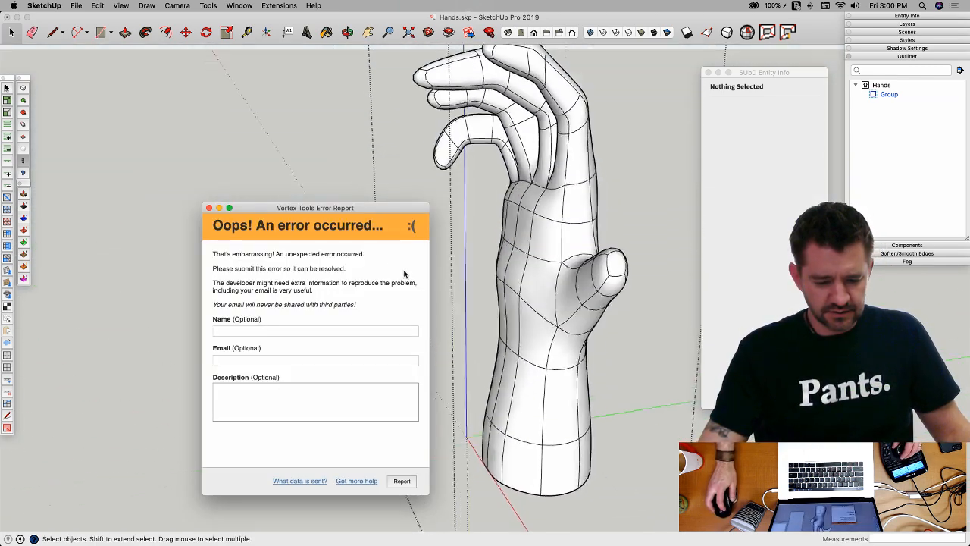
{"action": "left_click", "coordinate": [209, 208]}
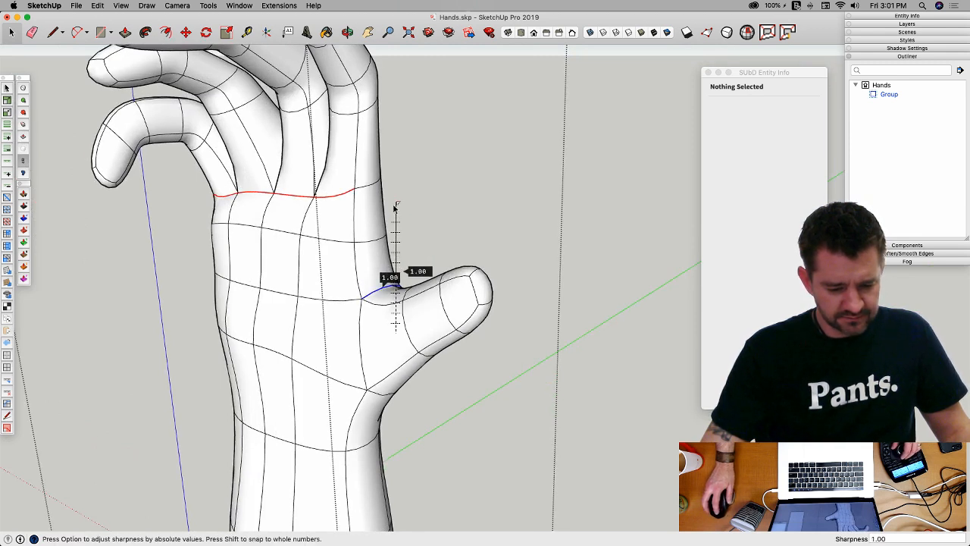
{"action": "key", "text": "space"}
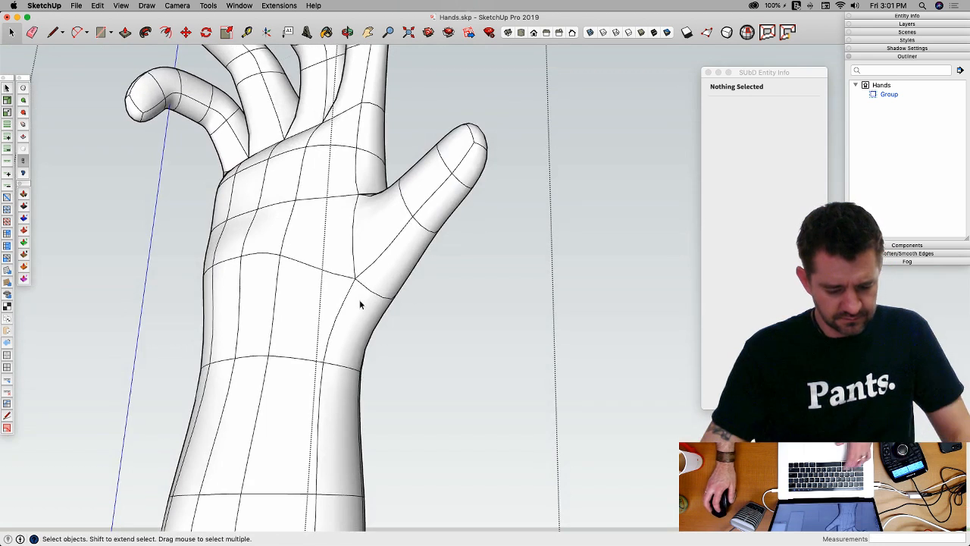
Step: Return to the coarse mesh and lower the two outer thumb-base vertices about 11 11/16" along the blue axis
{"action": "key", "text": "u"}
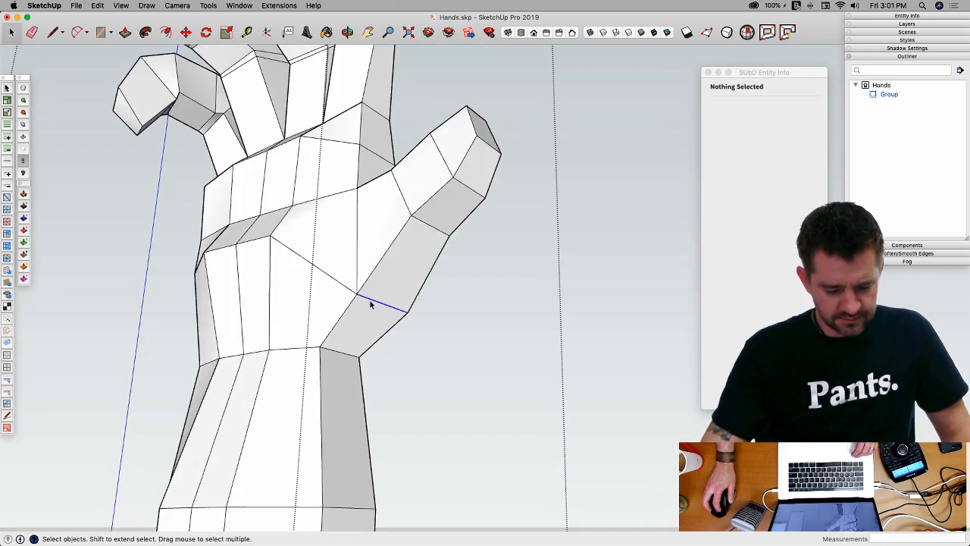
{"action": "key", "text": "v"}
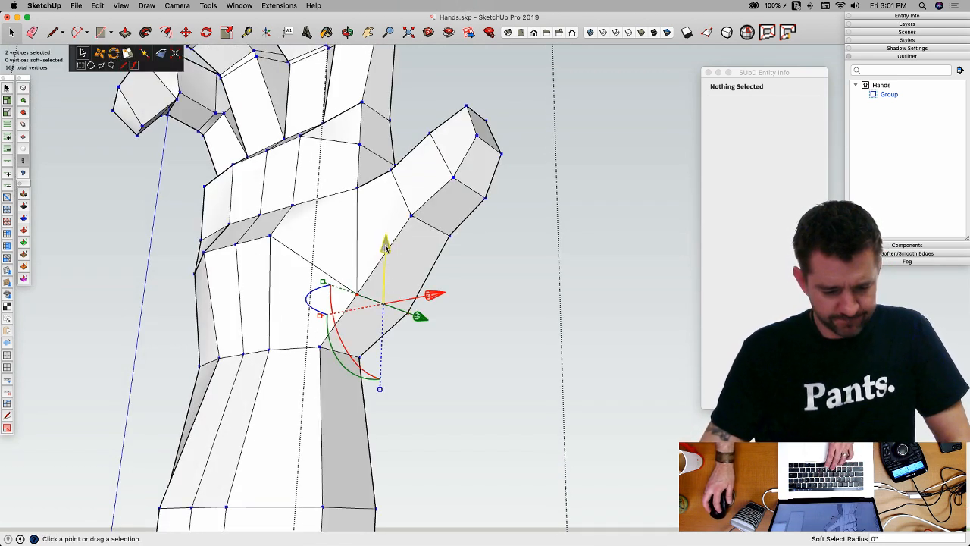
{"action": "left_click_drag", "start_coordinate": [385, 246], "coordinate": [484, 276]}
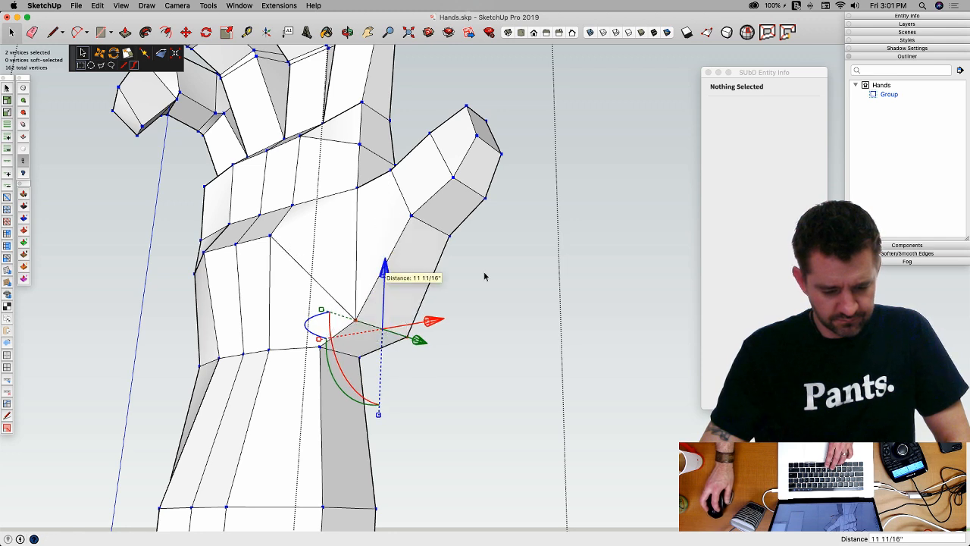
{"action": "left_click", "coordinate": [484, 274]}
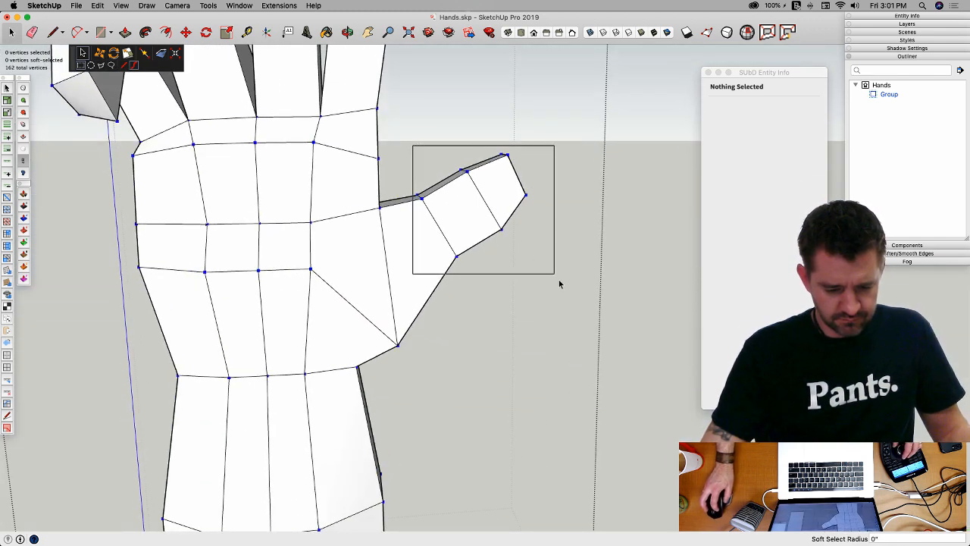
Step: Rotate the thumb's outer vertices about the blue axis and move them about 1' 5 9/16" along the green axis toward the palm
{"action": "left_click_drag", "start_coordinate": [558, 283], "coordinate": [561, 284]}
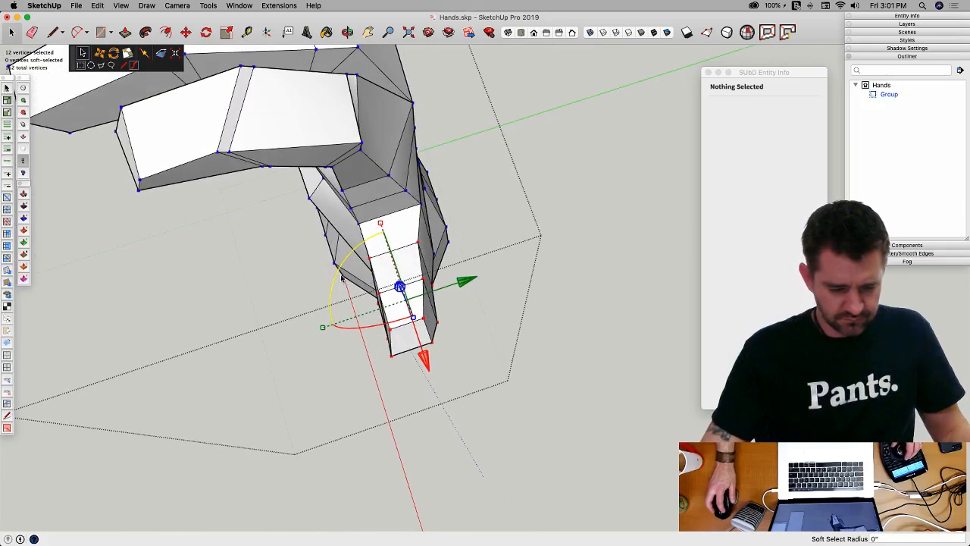
{"action": "left_click_drag", "start_coordinate": [342, 272], "coordinate": [354, 237]}
{"action": "left_click_drag", "start_coordinate": [468, 280], "coordinate": [431, 294]}
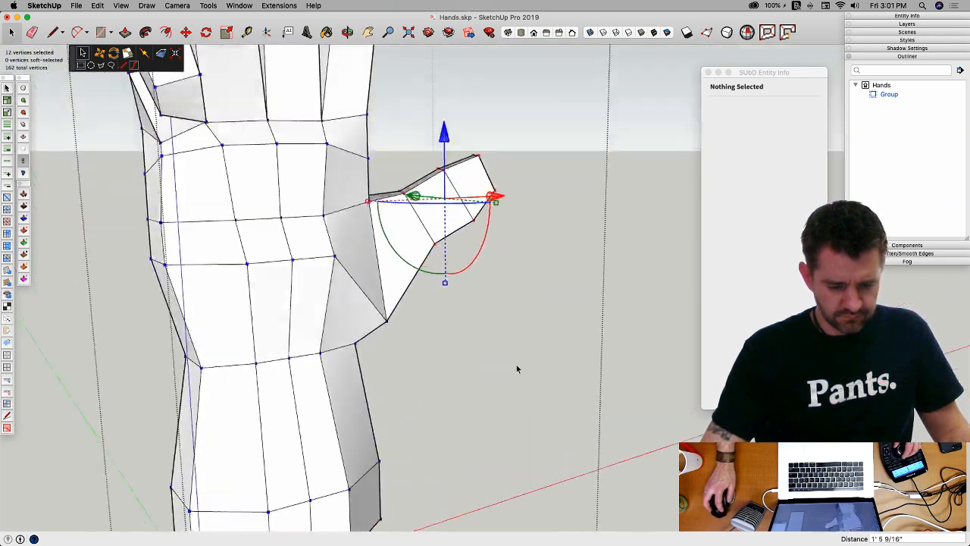
{"action": "left_click", "coordinate": [514, 364]}
{"action": "scroll", "coordinate": [514, 368], "scroll_direction": "down", "scroll_amount": 3}
{"action": "middle_click_drag", "start_coordinate": [511, 368], "coordinate": [450, 196]}
{"action": "middle_click_drag", "start_coordinate": [380, 208], "coordinate": [433, 237]}
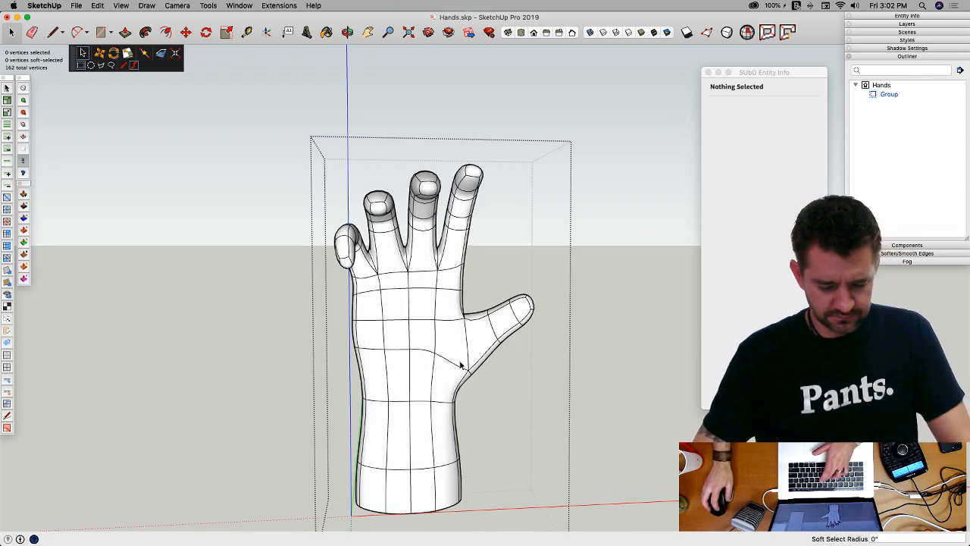
Step: Return to the coarse mesh, dismissing the error report, and move the thumb's outer section vertices outward along the red axis and up along the blue axis
{"action": "key", "text": "u"}
{"action": "mouse_move", "coordinate": [544, 334]}
{"action": "left_mouse_down"}
{"action": "mouse_move", "coordinate": [540, 317]}
{"action": "mouse_move", "coordinate": [512, 336]}
{"action": "mouse_move", "coordinate": [576, 370]}
{"action": "left_mouse_up"}
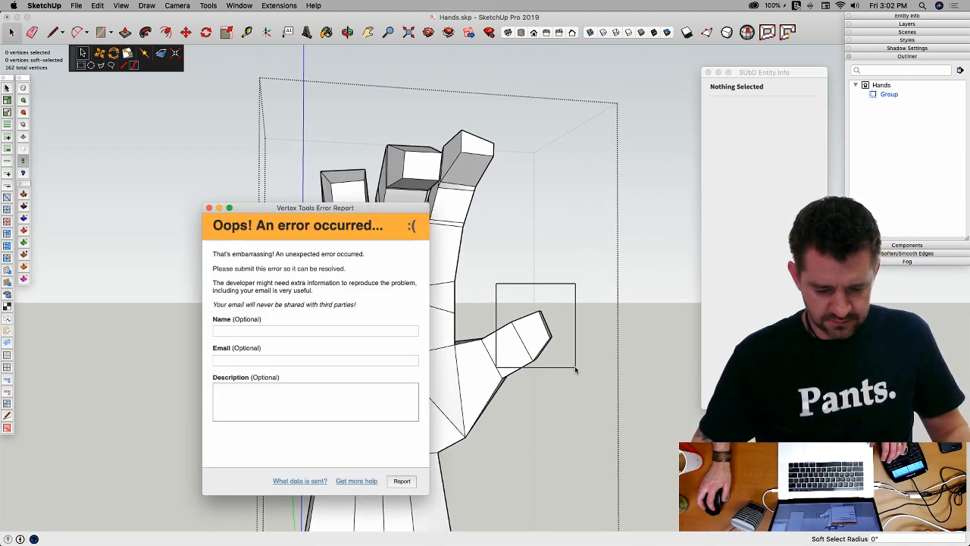
{"action": "left_click", "coordinate": [209, 207]}
{"action": "key", "text": "space"}
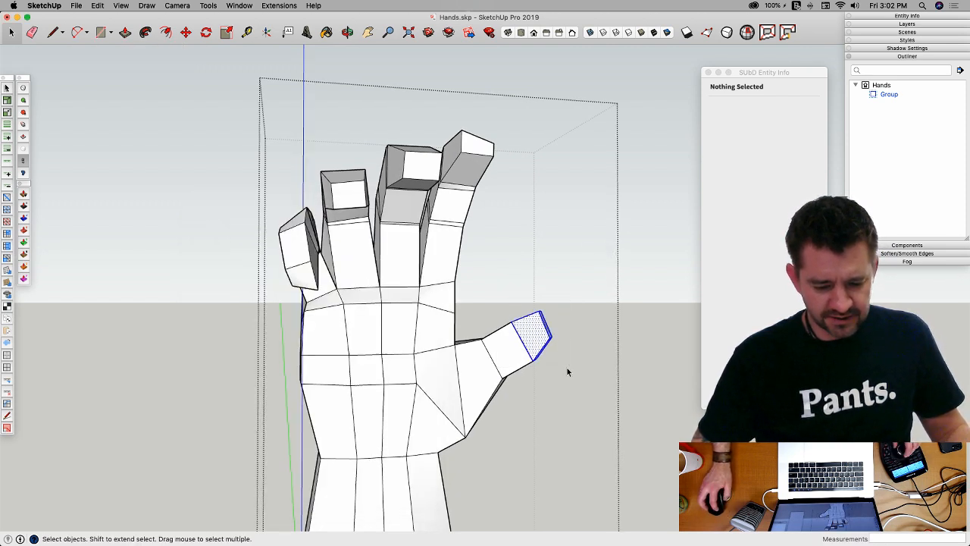
{"action": "middle_click_drag", "start_coordinate": [567, 371], "coordinate": [517, 328]}
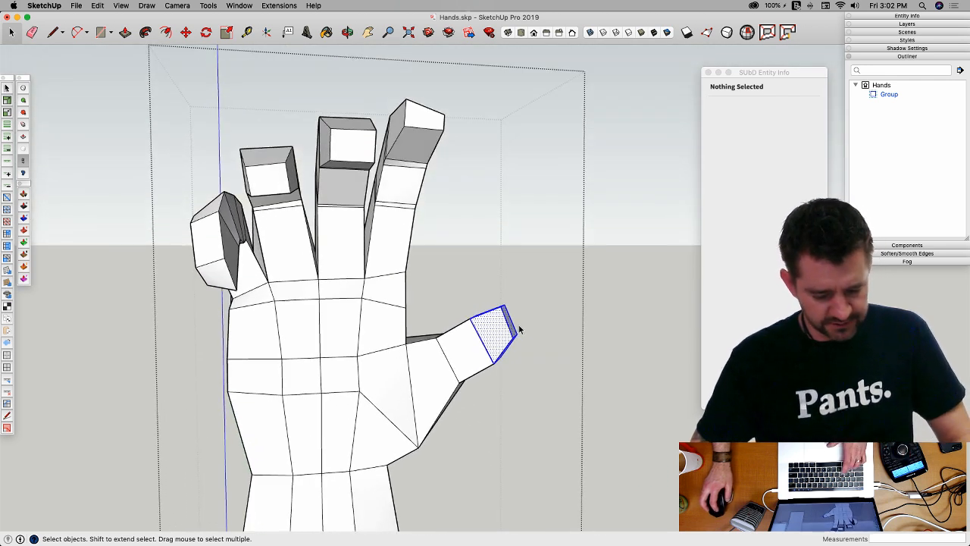
{"action": "key", "text": "v"}
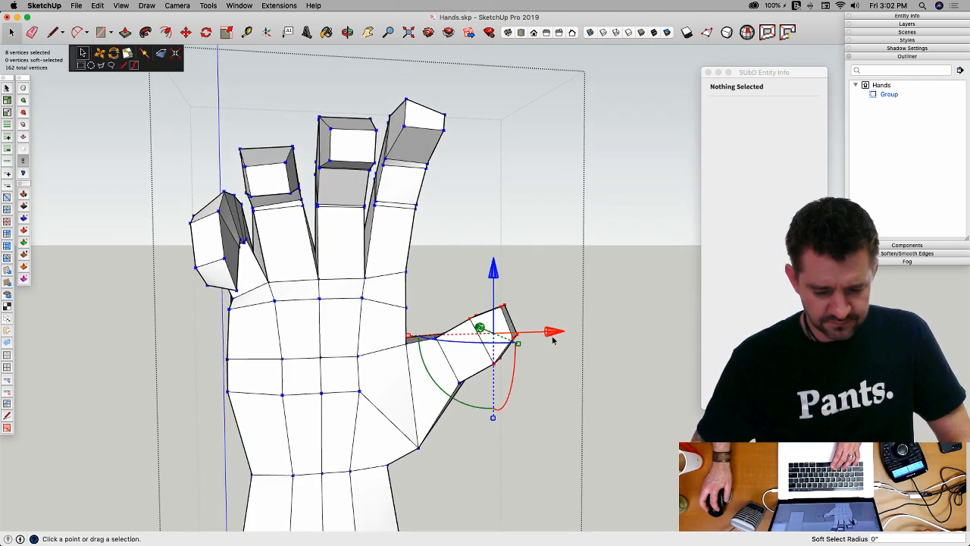
{"action": "left_click_drag", "start_coordinate": [553, 341], "coordinate": [566, 332]}
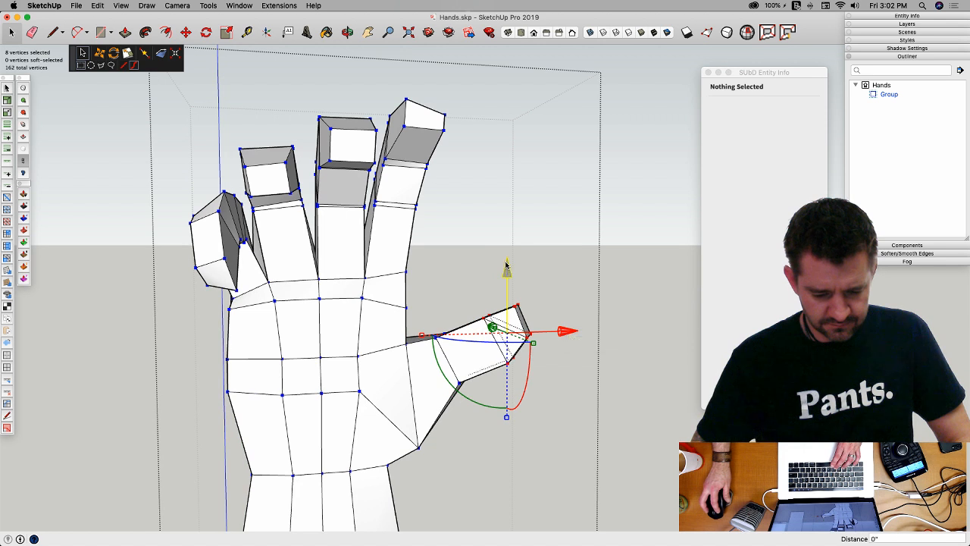
{"action": "left_click_drag", "start_coordinate": [506, 265], "coordinate": [507, 258]}
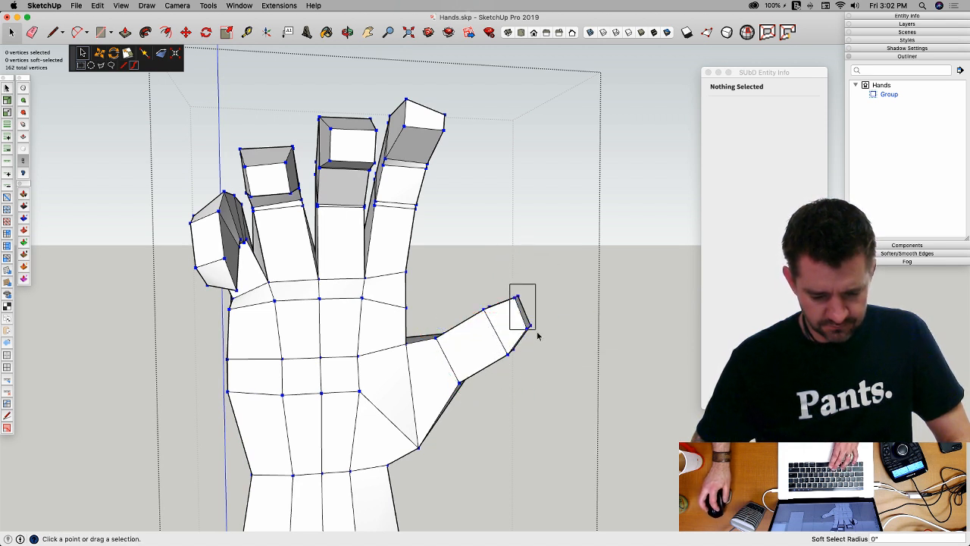
Step: Move the thumb's four end-face vertices outward along the red axis and raise them about 11 3/8" along the blue axis
{"action": "left_click_drag", "start_coordinate": [578, 309], "coordinate": [596, 310]}
{"action": "left_click_drag", "start_coordinate": [542, 252], "coordinate": [521, 237]}
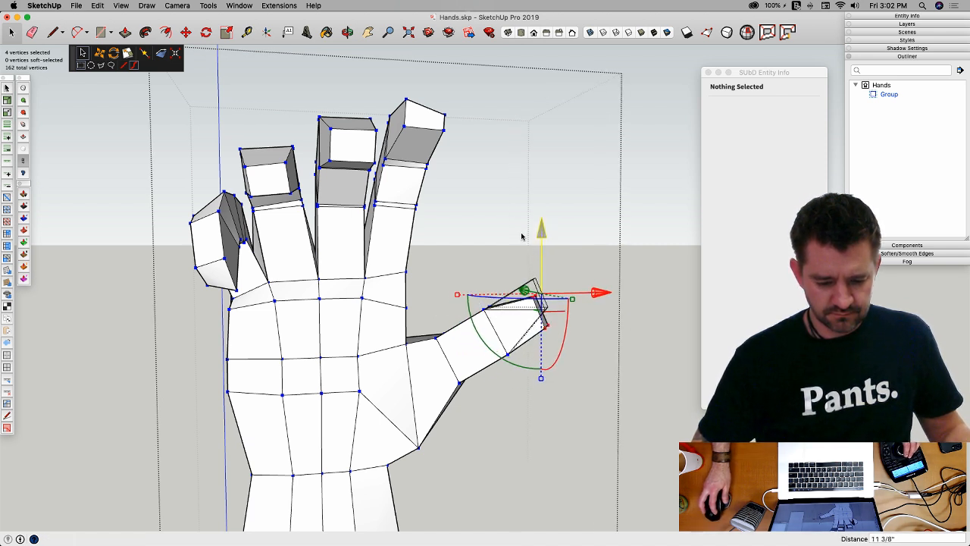
{"action": "left_click_drag", "start_coordinate": [596, 298], "coordinate": [589, 297]}
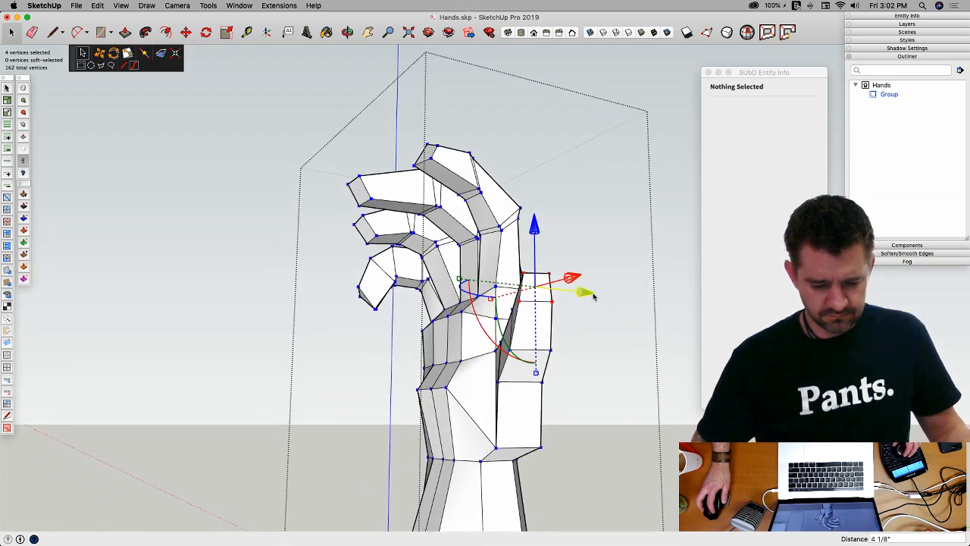
Step: Shift the thumb's end face about 6 15/16" along the green axis toward the palm side, then show the hand smoothed outside its group
{"action": "left_click_drag", "start_coordinate": [590, 294], "coordinate": [579, 294]}
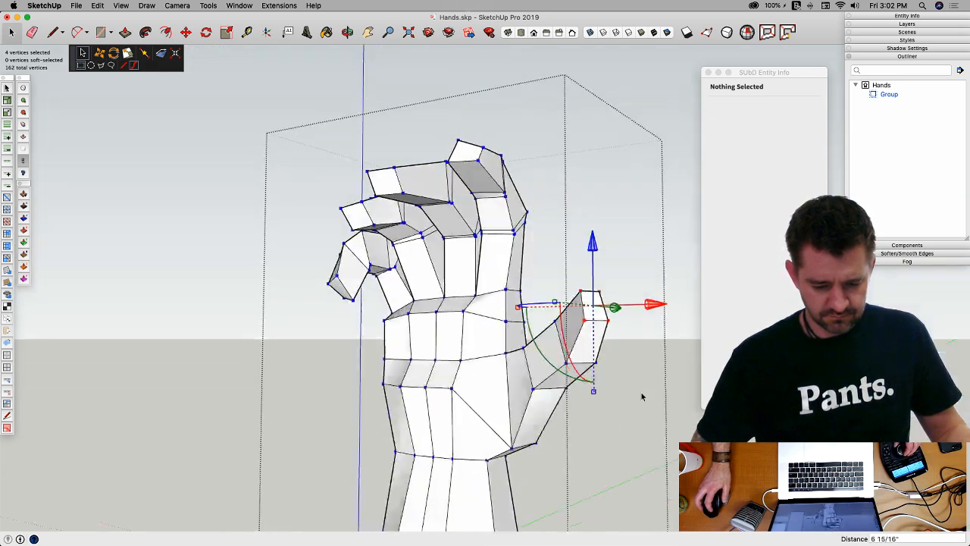
{"action": "key", "text": "d"}
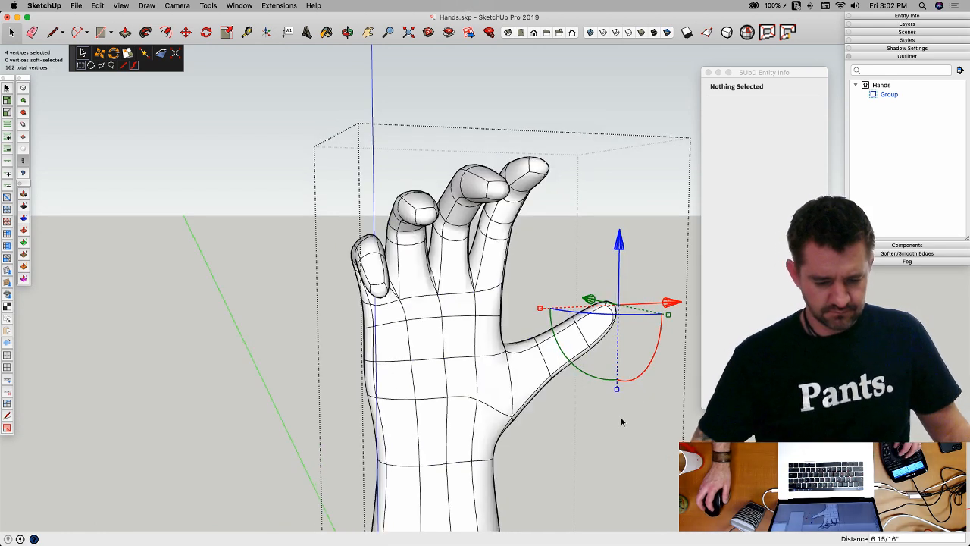
{"action": "key", "text": "space"}
{"action": "left_click", "coordinate": [583, 430]}
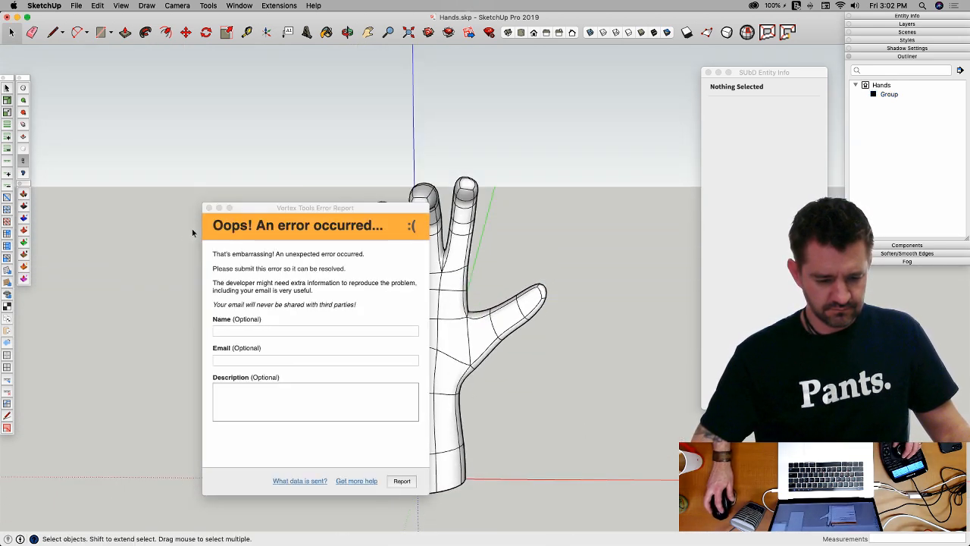
{"action": "left_click", "coordinate": [209, 207]}
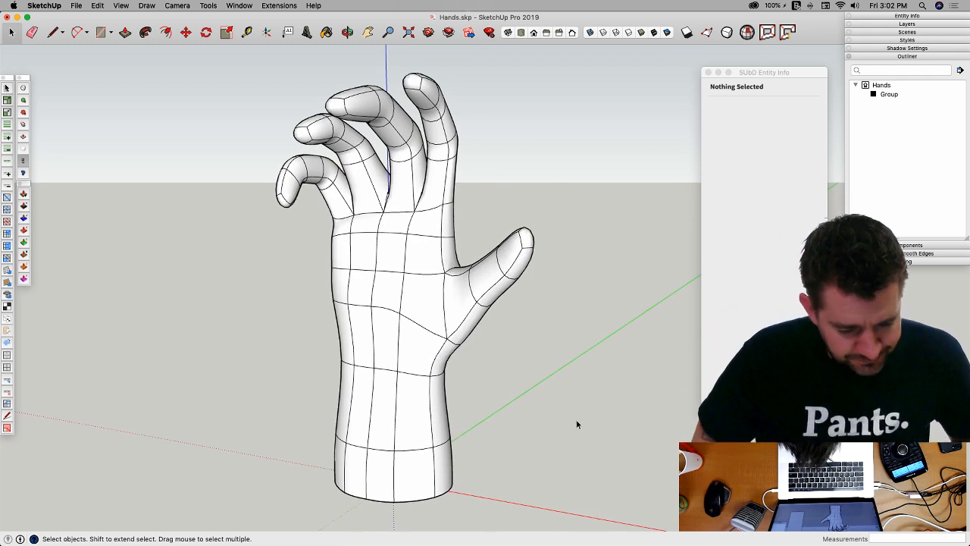
Step: Open the group for editing and move the palm edge at the thumb's base about 1' 3/16" along the green axis toward the palm side
{"action": "middle_click_drag", "start_coordinate": [576, 417], "coordinate": [445, 324]}
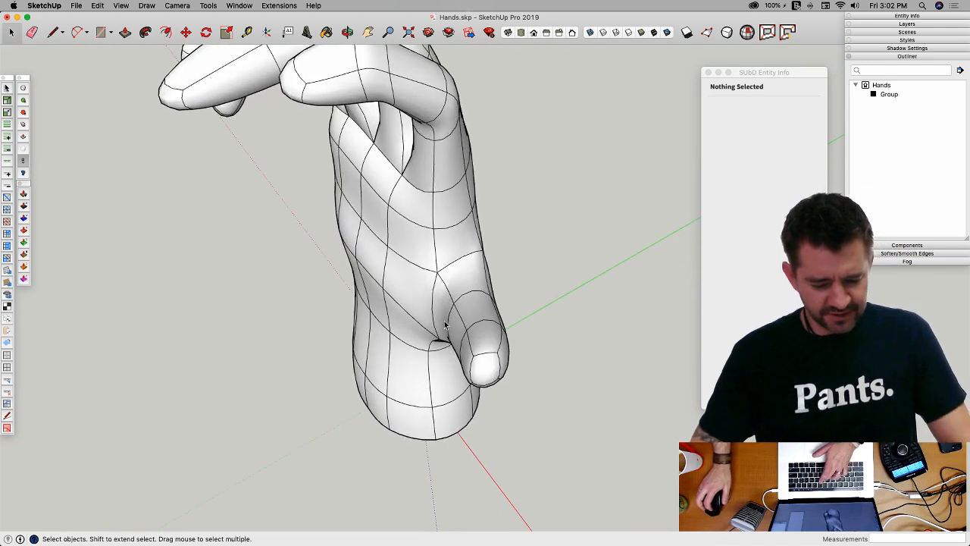
{"action": "double_click", "coordinate": [429, 311]}
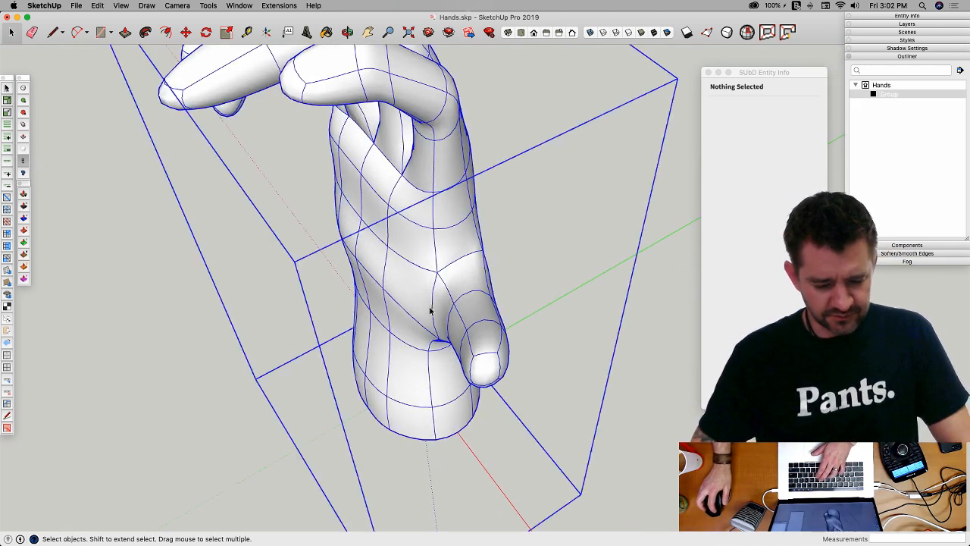
{"action": "middle_click_drag", "start_coordinate": [441, 314], "coordinate": [434, 328]}
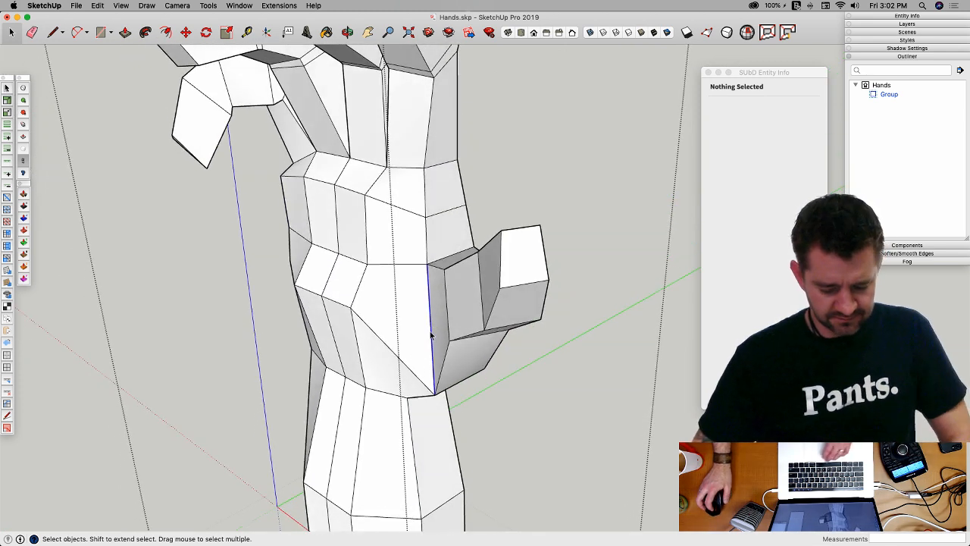
{"action": "key", "text": "v"}
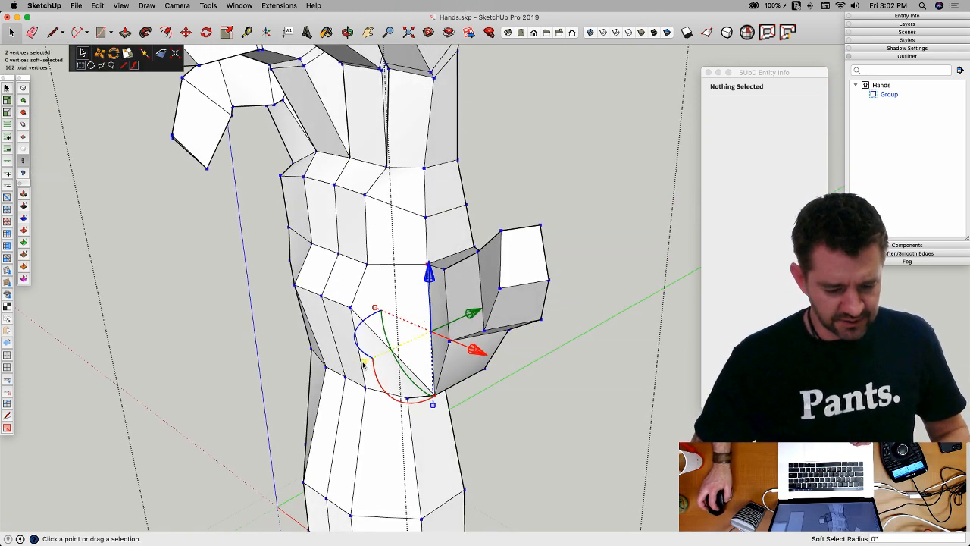
{"action": "left_click_drag", "start_coordinate": [470, 322], "coordinate": [447, 322]}
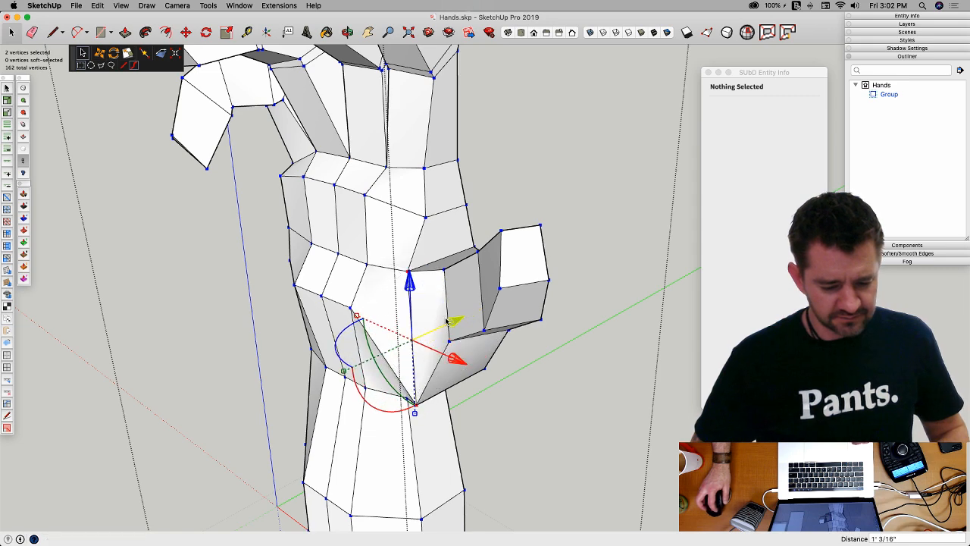
Step: Raise the single lower vertex where the thumb meets the palm about 2 7/8" along the blue axis
{"action": "middle_click_drag", "start_coordinate": [522, 400], "coordinate": [479, 302]}
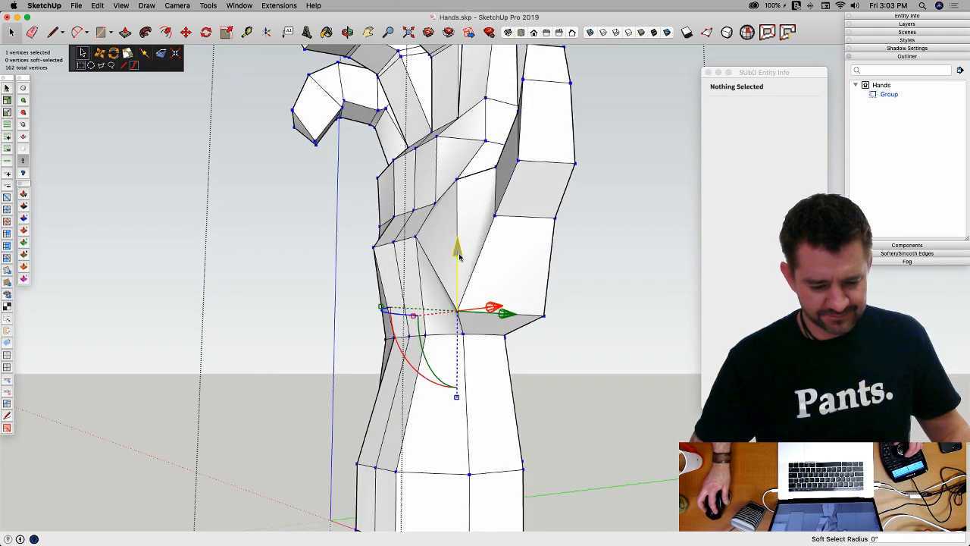
{"action": "left_click_drag", "start_coordinate": [458, 256], "coordinate": [456, 242]}
{"action": "middle_click_drag", "start_coordinate": [513, 301], "coordinate": [20, 193]}
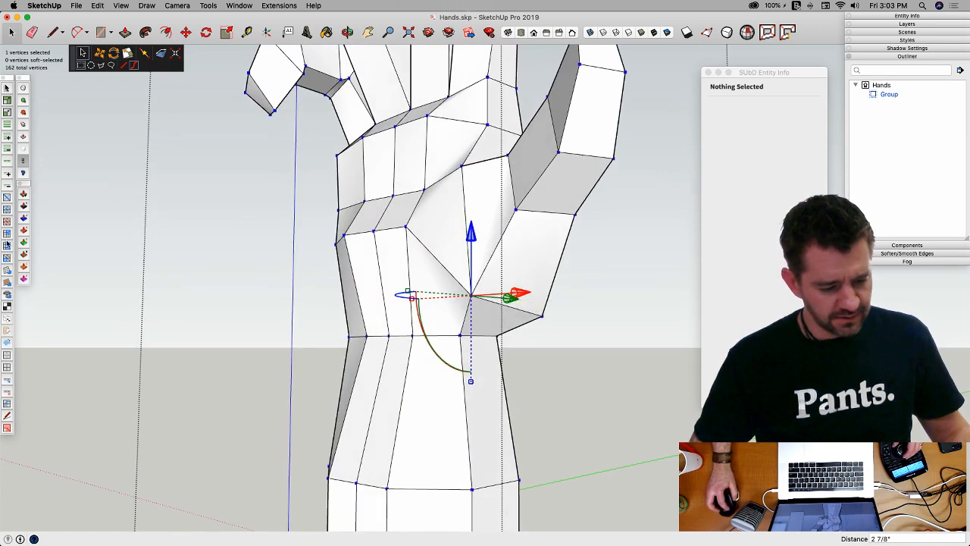
Step: Flip the internal edge of the triangulated quad at the thumb's base on the palm side, then show the hand smoothed
{"action": "left_click", "coordinate": [7, 199]}
{"action": "middle_click_drag", "start_coordinate": [452, 317], "coordinate": [489, 232]}
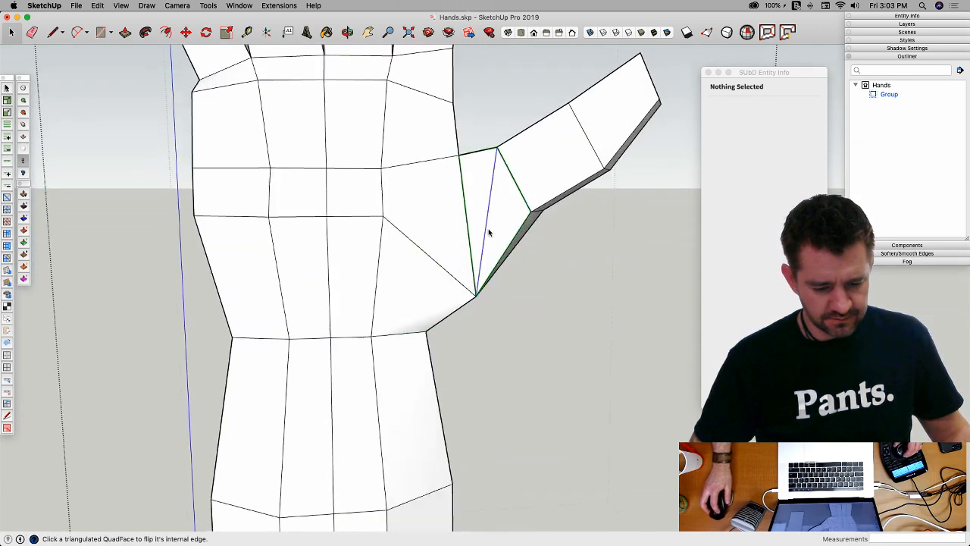
{"action": "middle_click_drag", "start_coordinate": [435, 195], "coordinate": [549, 325]}
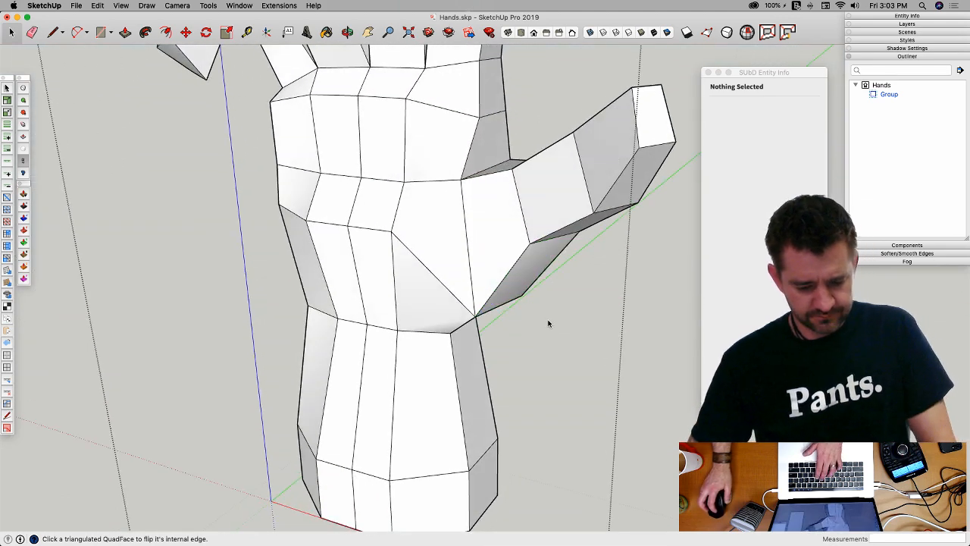
{"action": "key", "text": "t"}
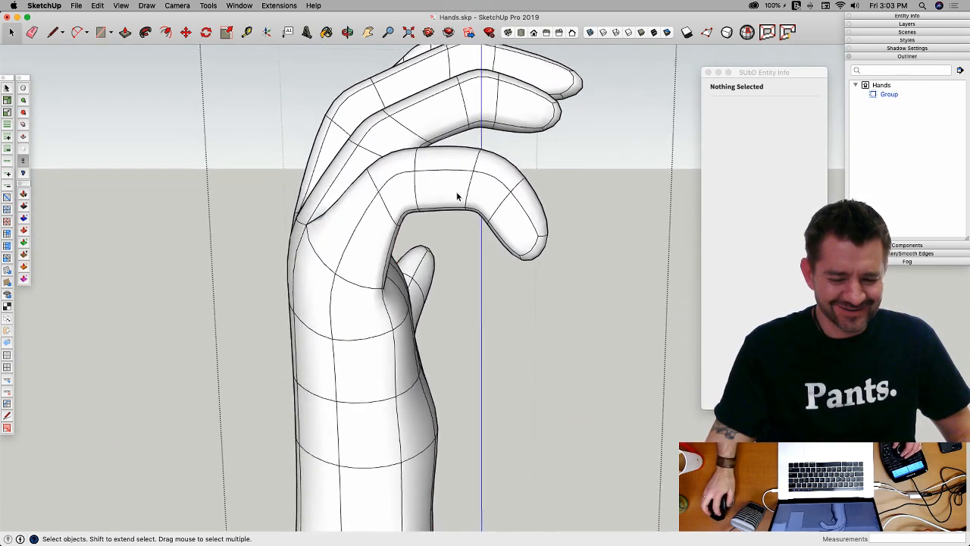
Step: Return to the coarse mesh and shift the little finger's outer segment vertices about 6 5/16" along the green axis toward the knuckle
{"action": "double_click", "coordinate": [452, 191]}
{"action": "left_click", "coordinate": [456, 194]}
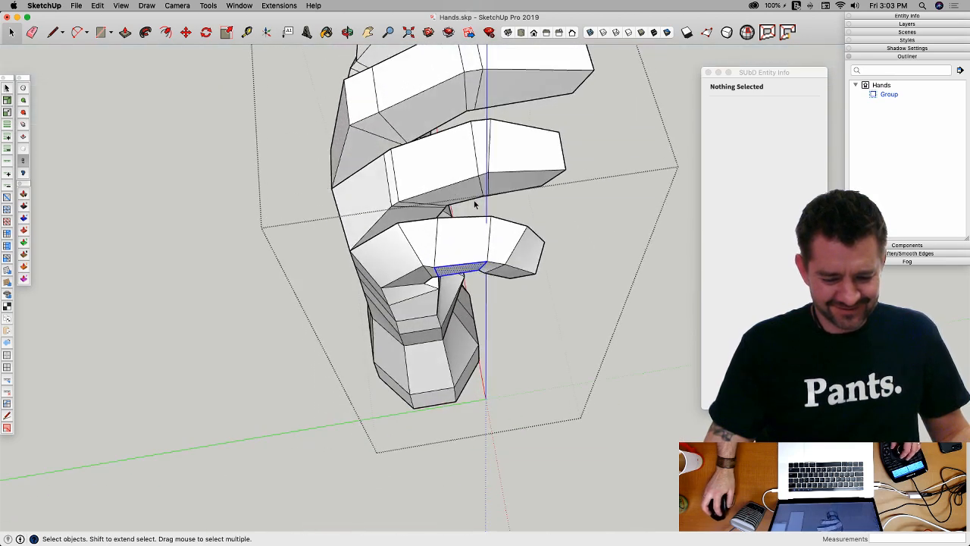
{"action": "left_click_drag", "start_coordinate": [577, 315], "coordinate": [575, 312]}
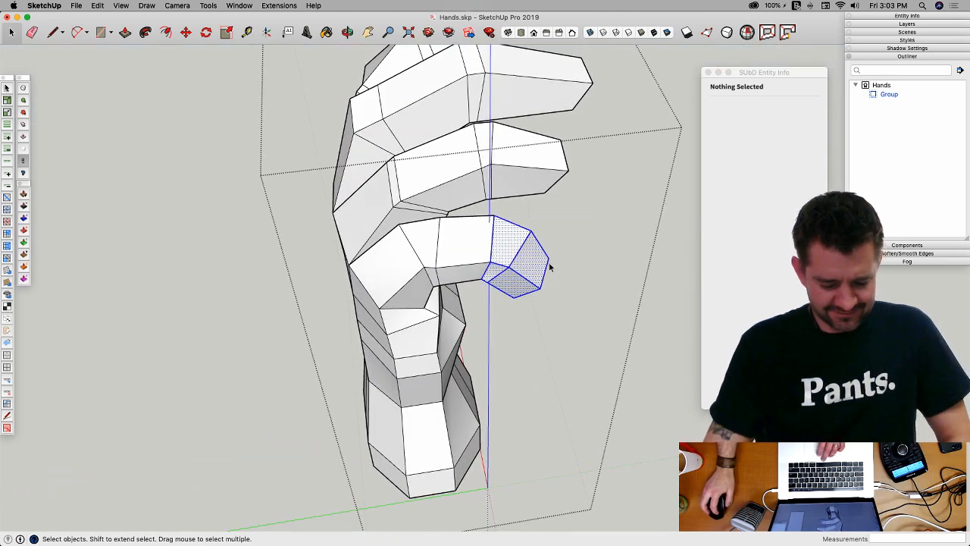
{"action": "key", "text": "v"}
{"action": "left_click_drag", "start_coordinate": [454, 267], "coordinate": [470, 281]}
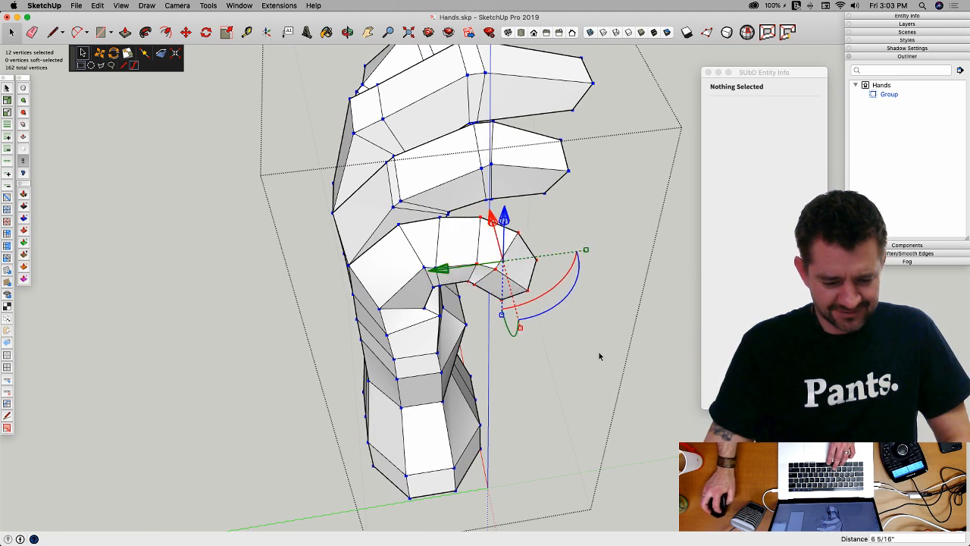
Step: Raise the little fingertip's four end-face vertices about 10 7/8" along the blue axis and nudge them along the green axis toward the knuckle
{"action": "middle_click_drag", "start_coordinate": [523, 286], "coordinate": [527, 322]}
{"action": "key", "text": "space"}
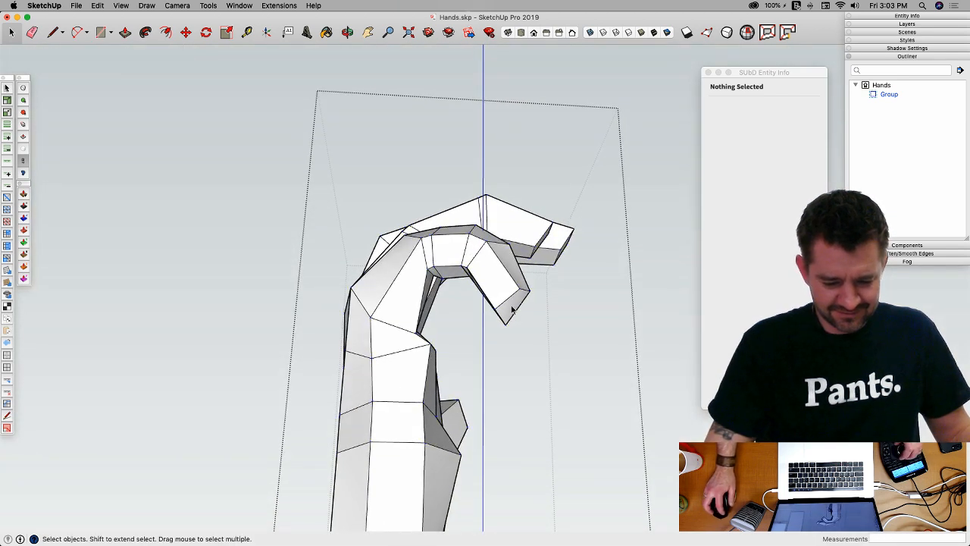
{"action": "left_click", "coordinate": [512, 306]}
{"action": "key", "text": "v"}
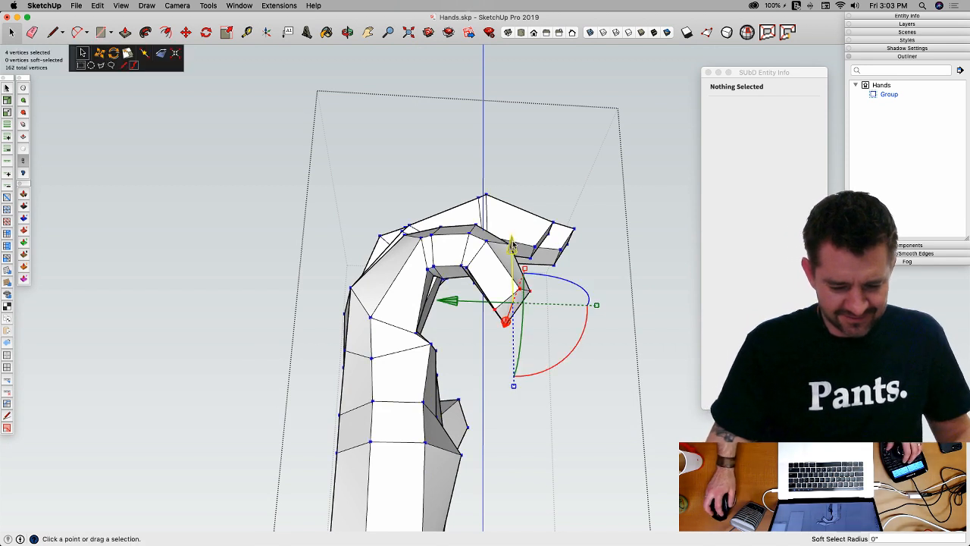
{"action": "left_click_drag", "start_coordinate": [511, 244], "coordinate": [512, 224]}
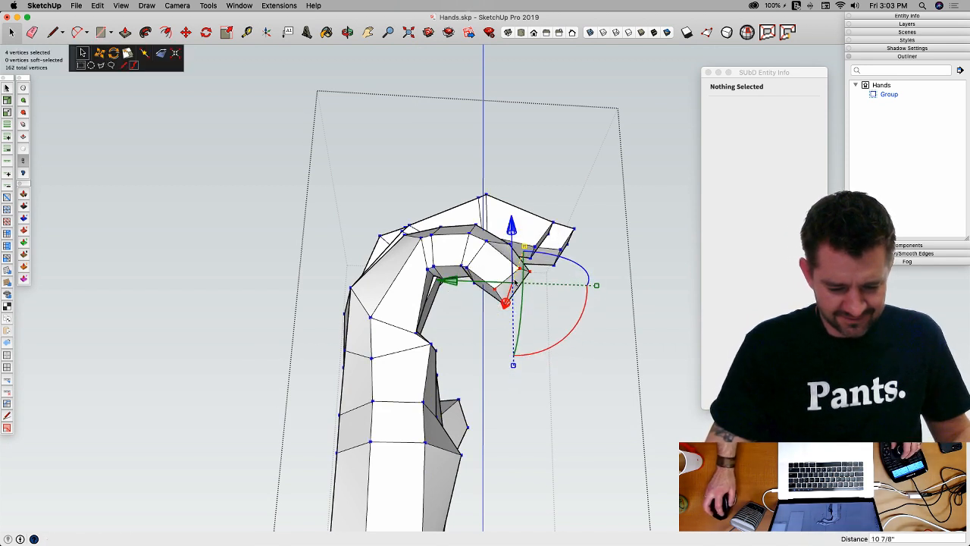
{"action": "middle_click_drag", "start_coordinate": [557, 229], "coordinate": [555, 253]}
{"action": "left_click_drag", "start_coordinate": [450, 286], "coordinate": [443, 286]}
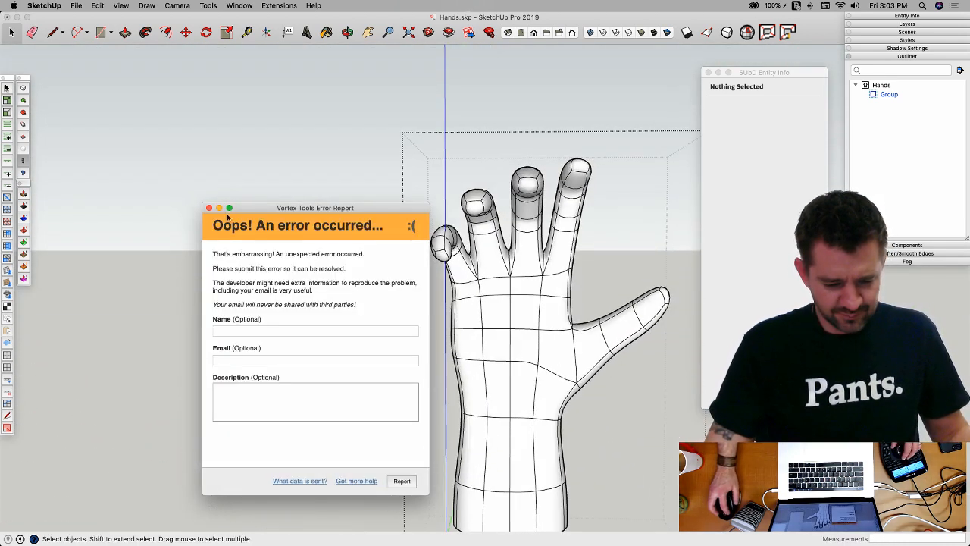
Step: Dismiss the Vertex Tools error report and display the smoothed hand without its mesh lines
{"action": "left_click", "coordinate": [210, 207]}
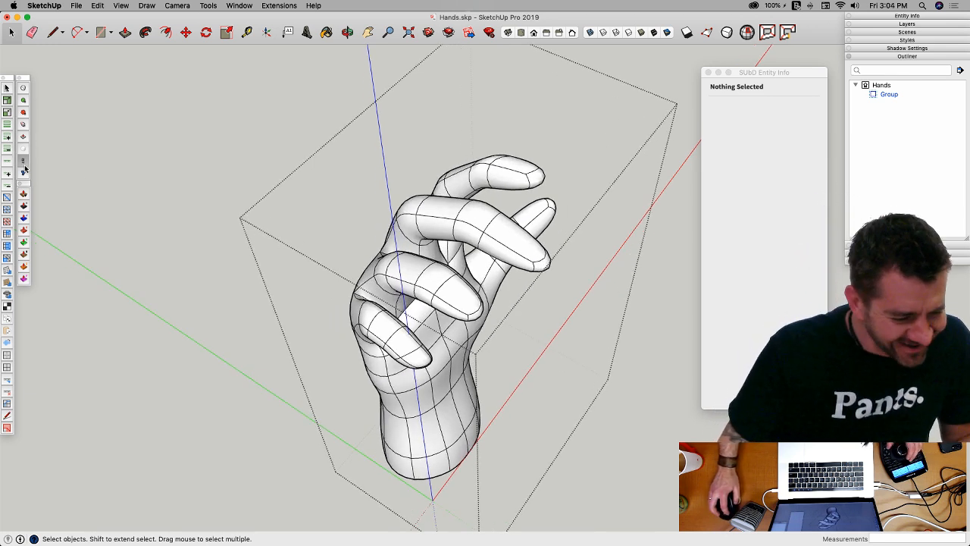
{"action": "left_click", "coordinate": [22, 150]}
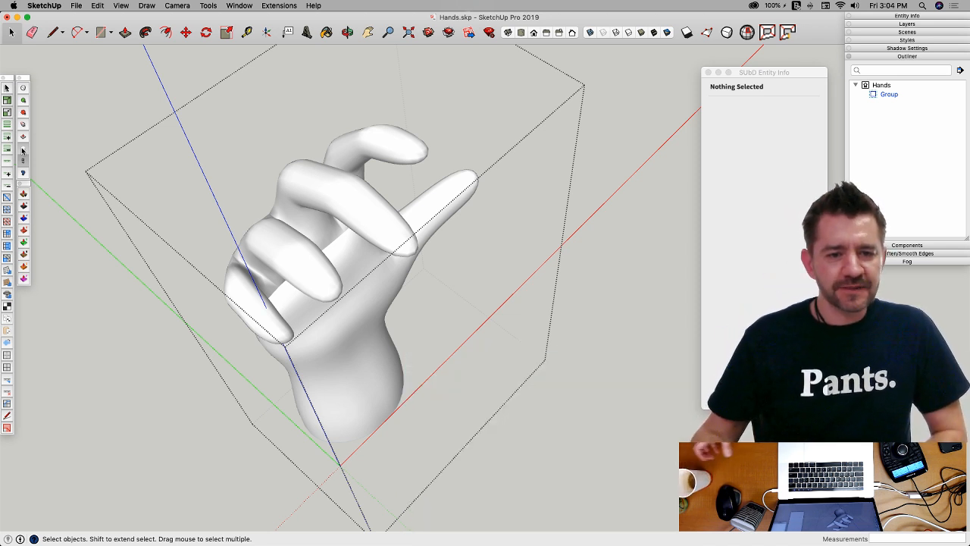
{"action": "mouse_move", "coordinate": [4, 331]}
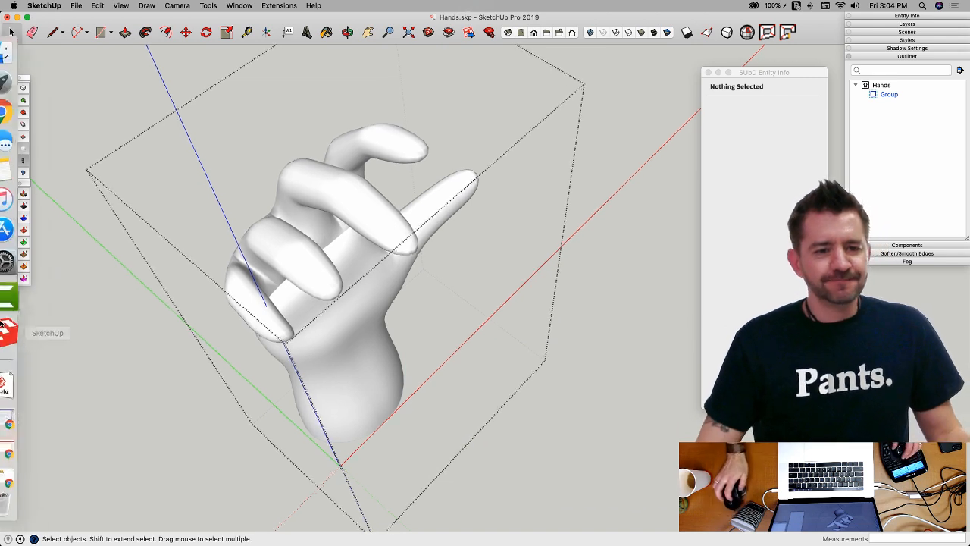
{"action": "middle_click_drag", "start_coordinate": [292, 228], "coordinate": [254, 231]}
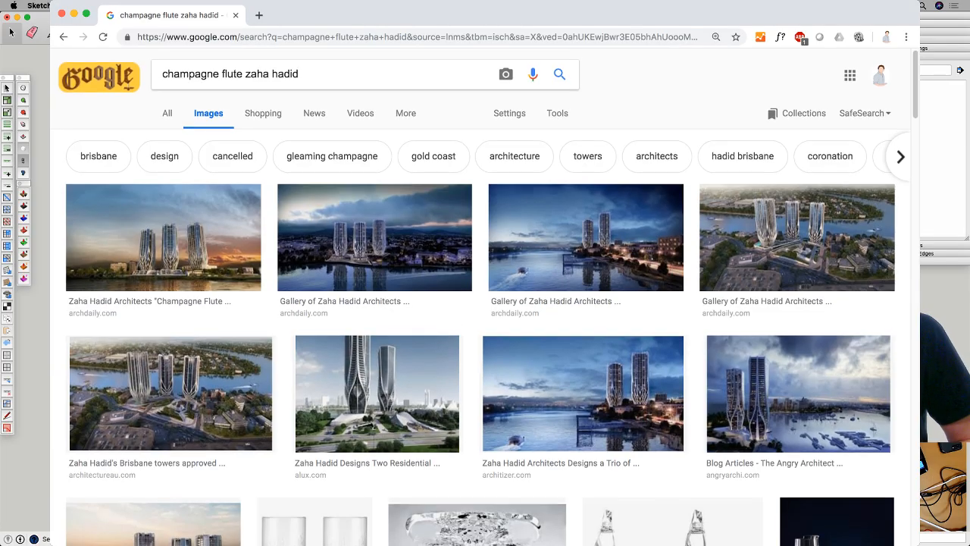
Step: Examine the champagne flute tower images by Zaha Hadid in the browser, enlarging the two residential towers, and switch back to SketchUp
{"action": "scroll", "coordinate": [345, 303], "scroll_direction": "down", "scroll_amount": 2}
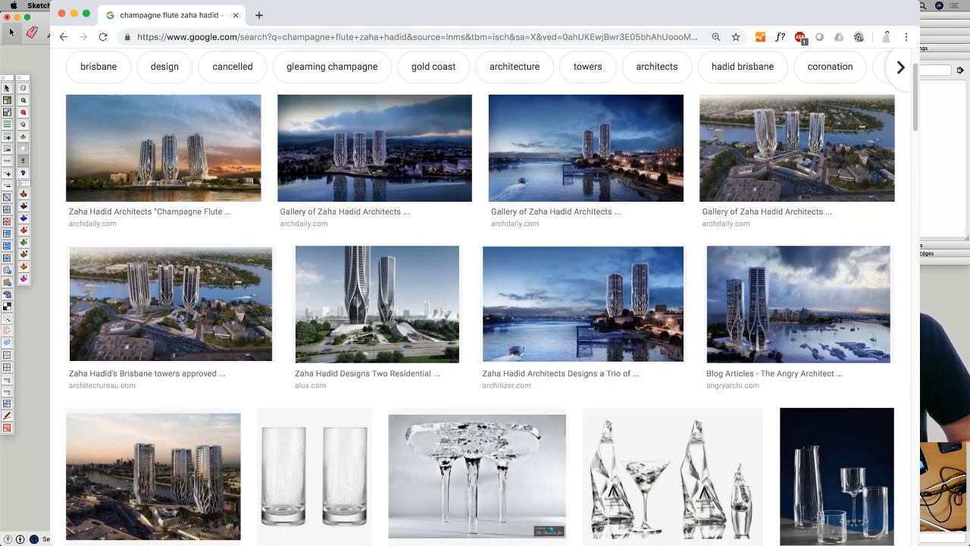
{"action": "scroll", "coordinate": [377, 303], "scroll_direction": "down", "scroll_amount": 2}
{"action": "left_click", "coordinate": [376, 299]}
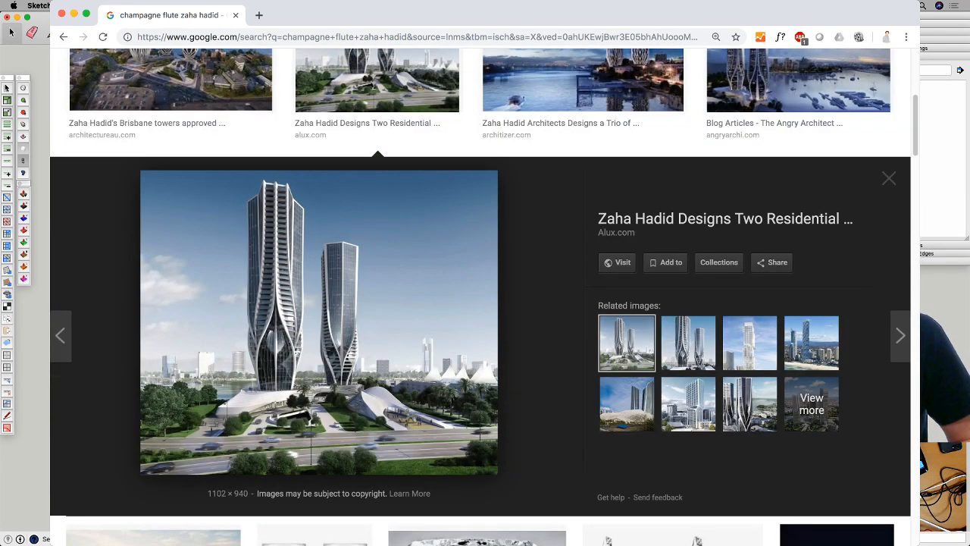
{"action": "key", "text": "super+Tab"}
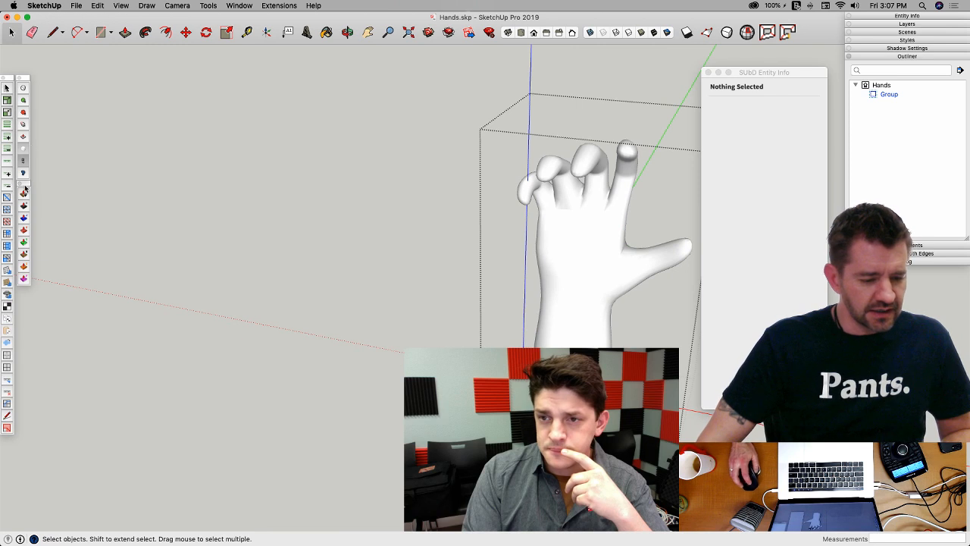
Step: Show the mesh lines again, draw a rectangle on the ground beside the hand and pull it up about 8' 8 13/16"
{"action": "left_click", "coordinate": [27, 124]}
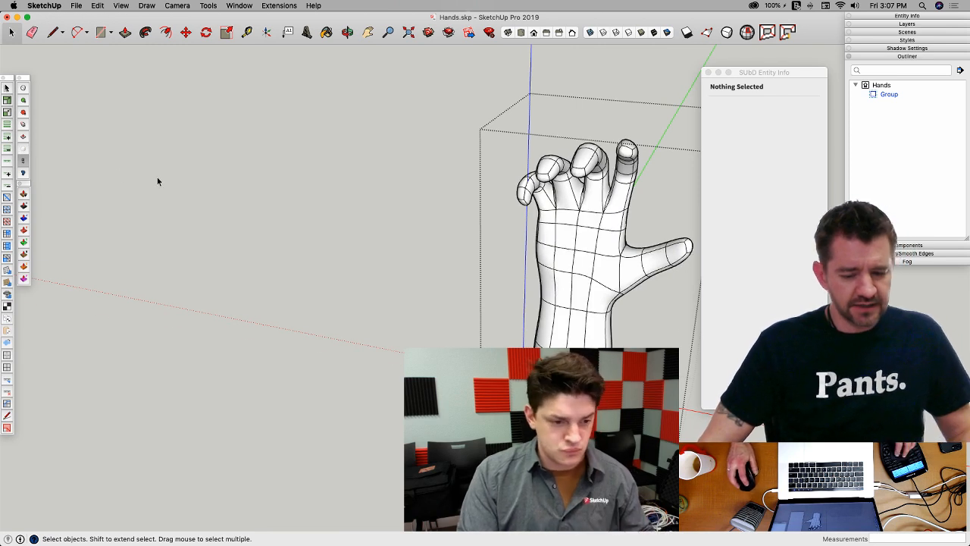
{"action": "key", "text": "r"}
{"action": "left_click", "coordinate": [164, 366]}
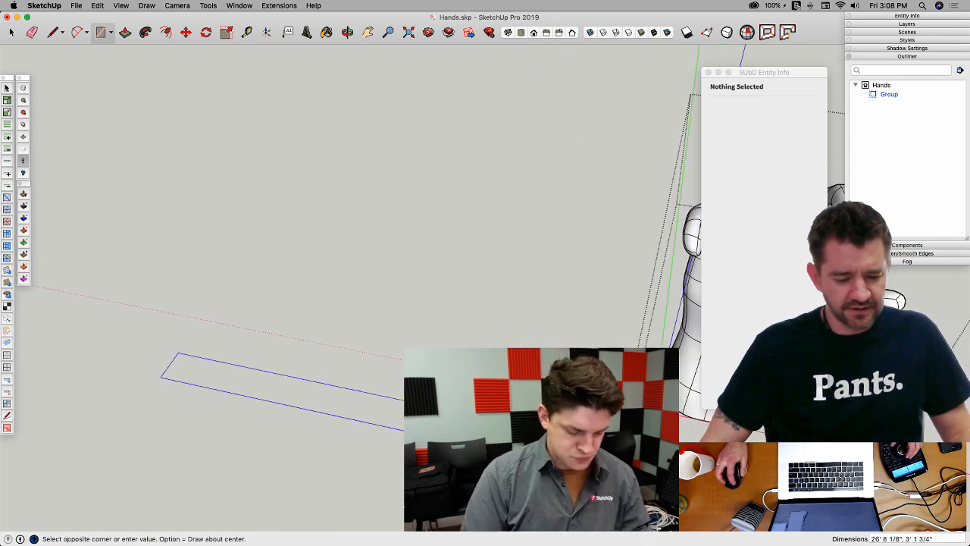
{"action": "left_click", "coordinate": [422, 283]}
{"action": "key", "text": "p"}
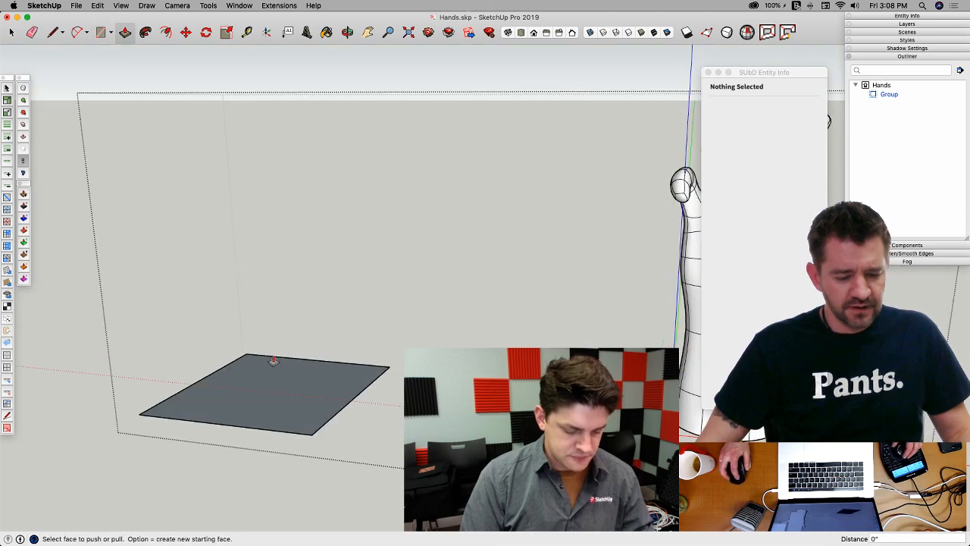
{"action": "left_click", "coordinate": [265, 416]}
{"action": "left_click", "coordinate": [266, 320]}
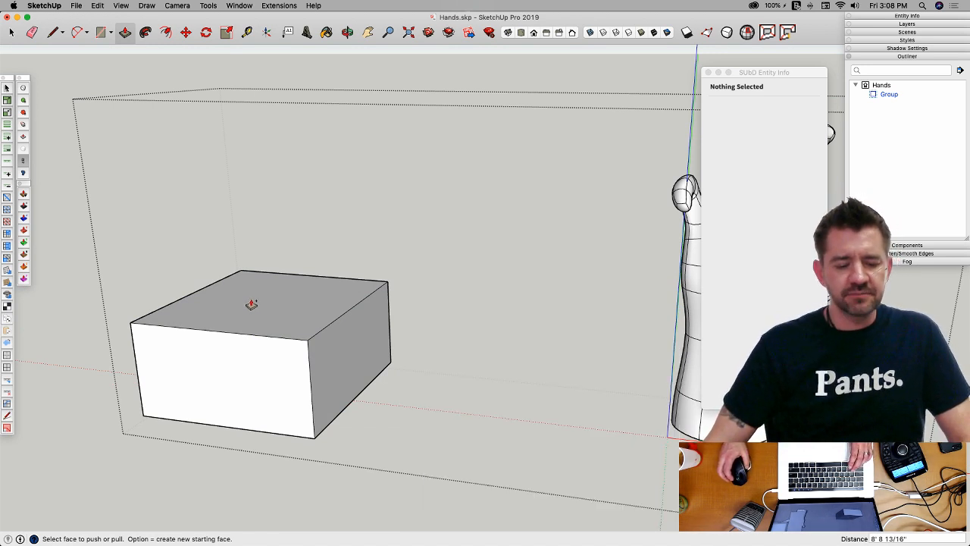
Step: Push/Pull a second block about 7' 5/8" high on top of the box and extend its front face about 8' 4 1/4" outward
{"action": "left_click", "coordinate": [261, 310]}
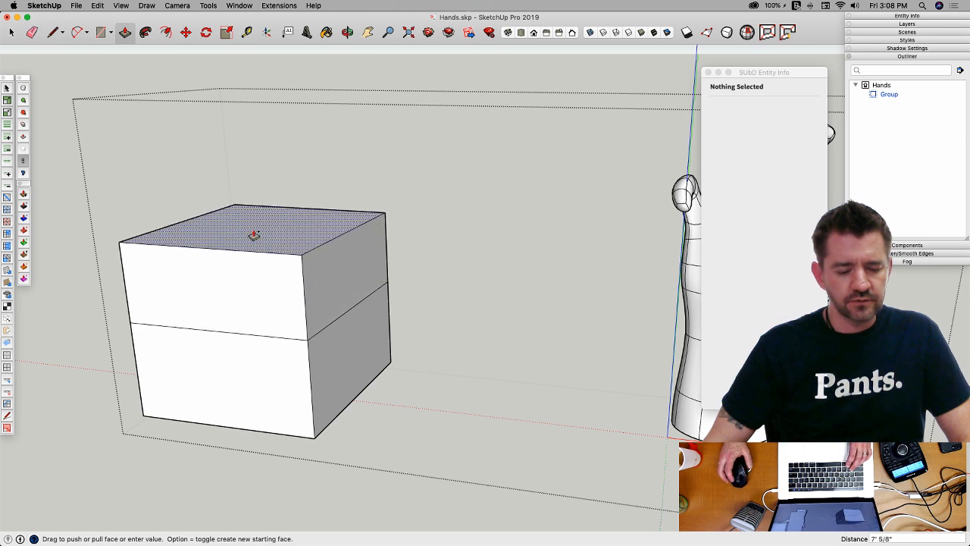
{"action": "left_click", "coordinate": [254, 234]}
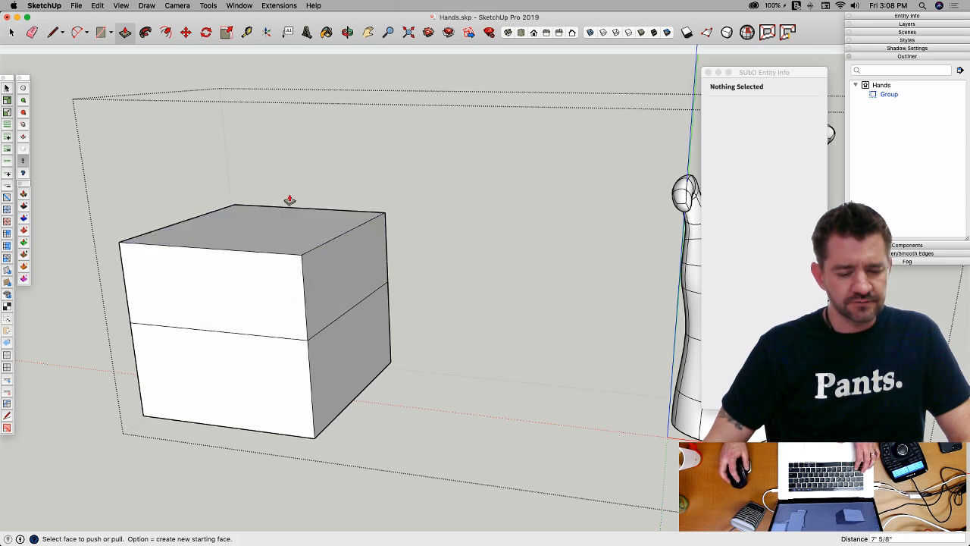
{"action": "left_click", "coordinate": [216, 298]}
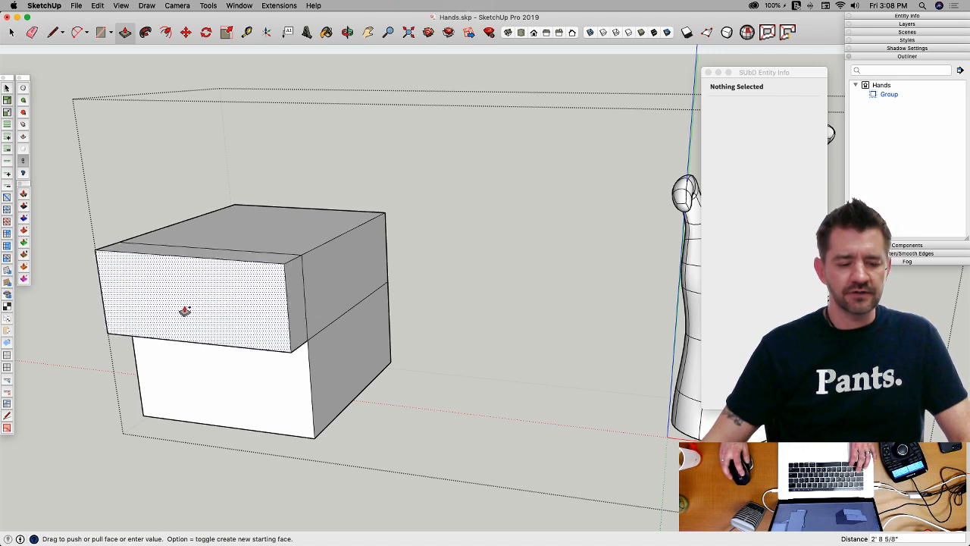
{"action": "left_click", "coordinate": [147, 328]}
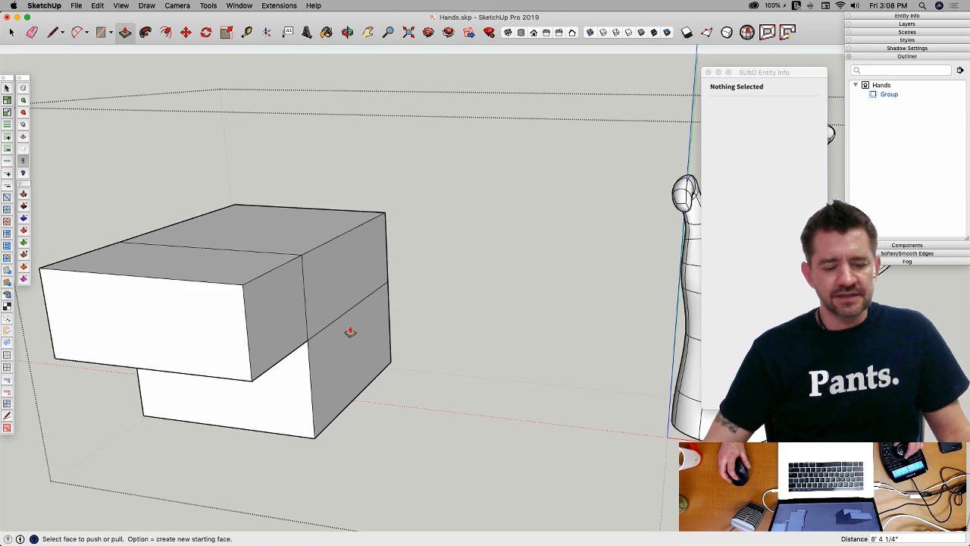
Step: Leave the group to view the overhanging block from outside, and reopen the group for editing
{"action": "middle_click_drag", "start_coordinate": [348, 332], "coordinate": [382, 270]}
{"action": "key", "text": "space"}
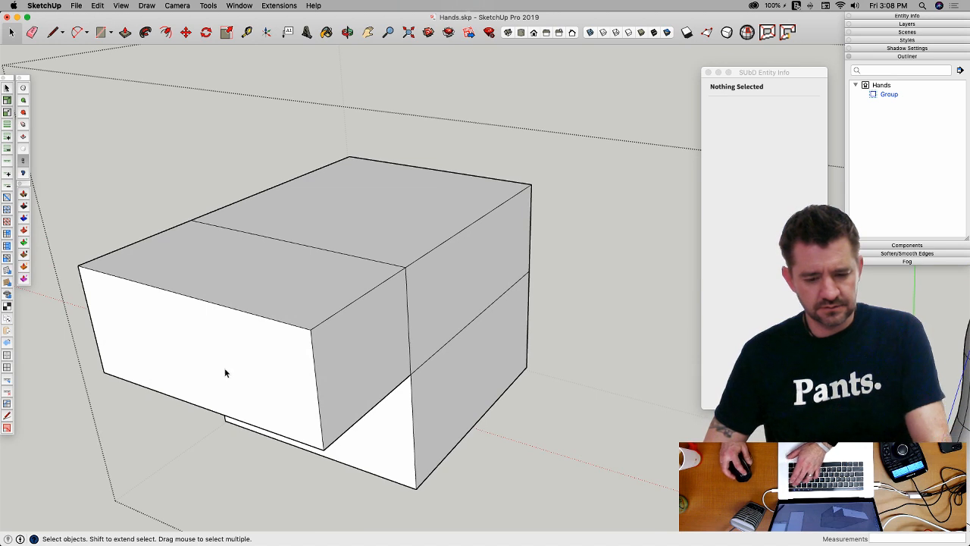
{"action": "left_click", "coordinate": [382, 416]}
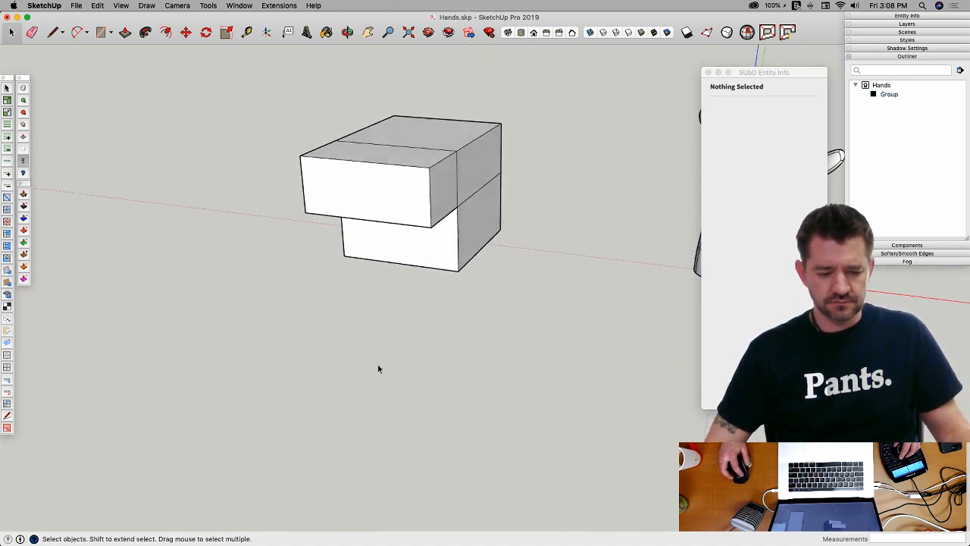
{"action": "double_click", "coordinate": [385, 224]}
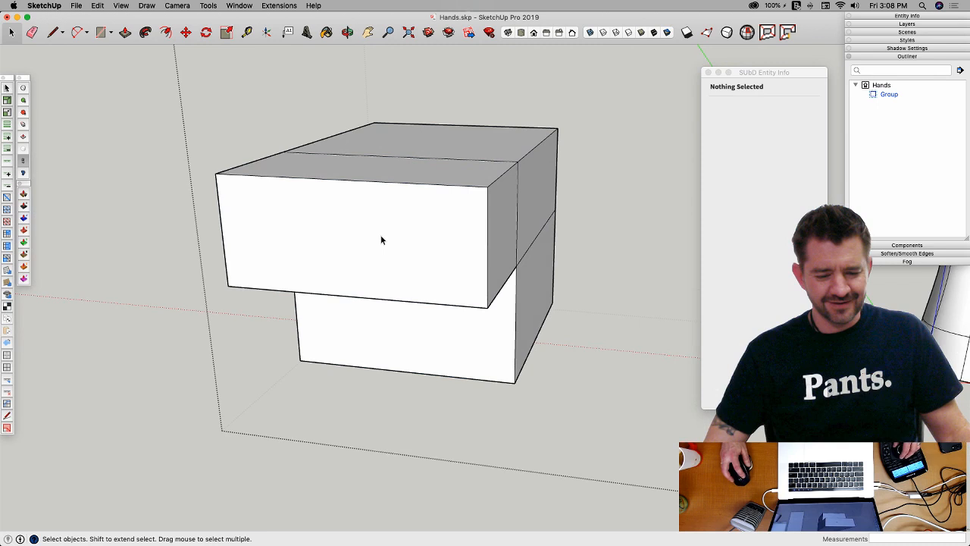
Step: Undo the overhanging blocks and the ground rectangle drawn inside the hand's group, ending outside the group
{"action": "left_click_drag", "start_coordinate": [240, 119], "coordinate": [644, 411]}
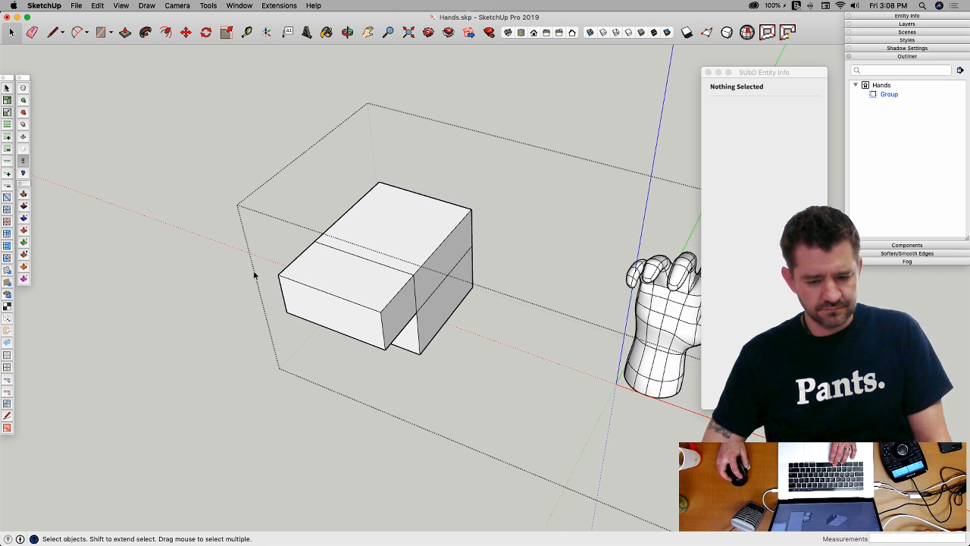
{"action": "key", "text": "super+z"}
{"action": "key", "text": "super+z"}
{"action": "key", "text": "super+z"}
{"action": "key", "text": "super+z"}
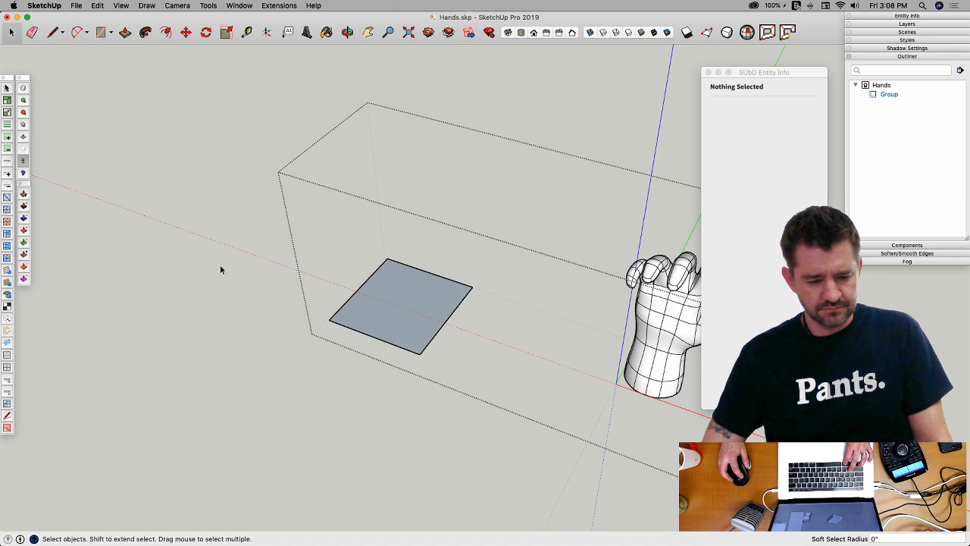
{"action": "key", "text": "super+z"}
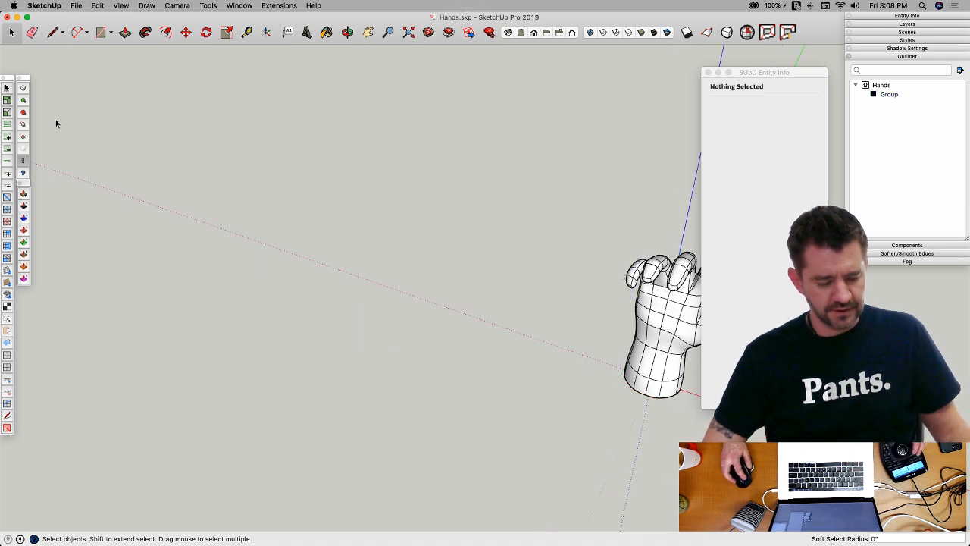
Step: Draw a rectangle on the ground beside the hand, outside its group, and pull it up into a box
{"action": "key", "text": "r"}
{"action": "left_click", "coordinate": [205, 317]}
{"action": "left_click", "coordinate": [416, 260]}
{"action": "key", "text": "p"}
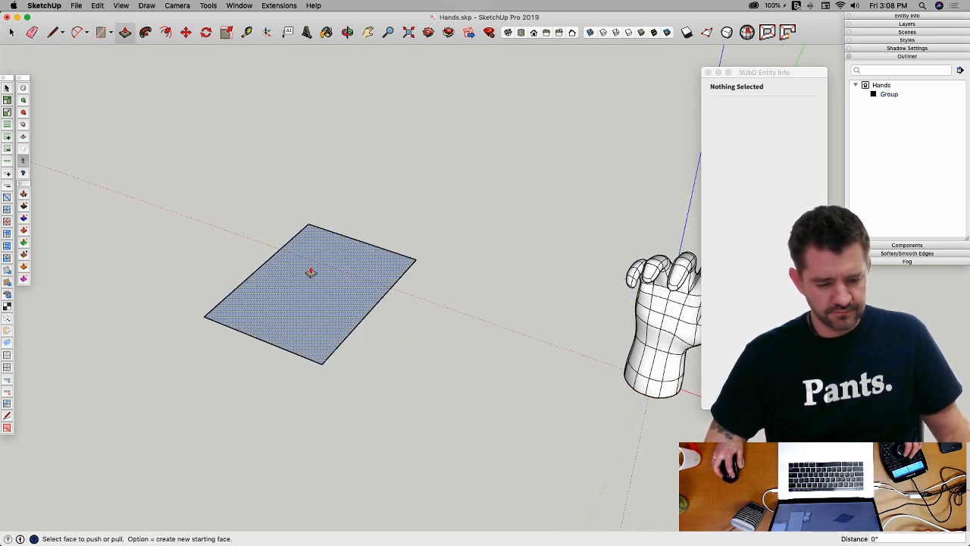
{"action": "left_click", "coordinate": [306, 288]}
{"action": "left_click", "coordinate": [295, 225]}
Step: Push/Pull a second block on top of the box and extend its front face about 12' 2 3/4" outward
{"action": "key", "text": "alt"}
{"action": "left_click", "coordinate": [295, 224]}
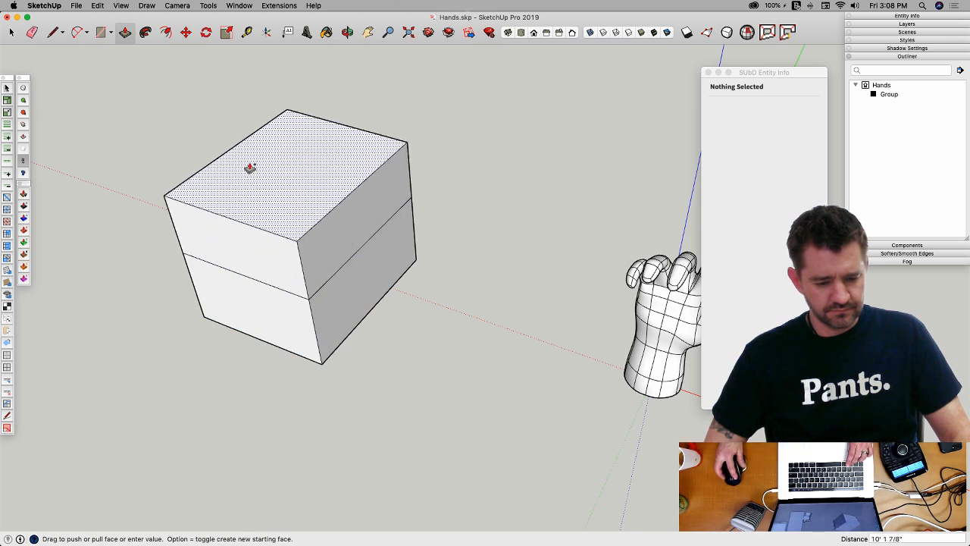
{"action": "left_click", "coordinate": [249, 176]}
{"action": "left_click", "coordinate": [245, 227]}
{"action": "left_click", "coordinate": [164, 270]}
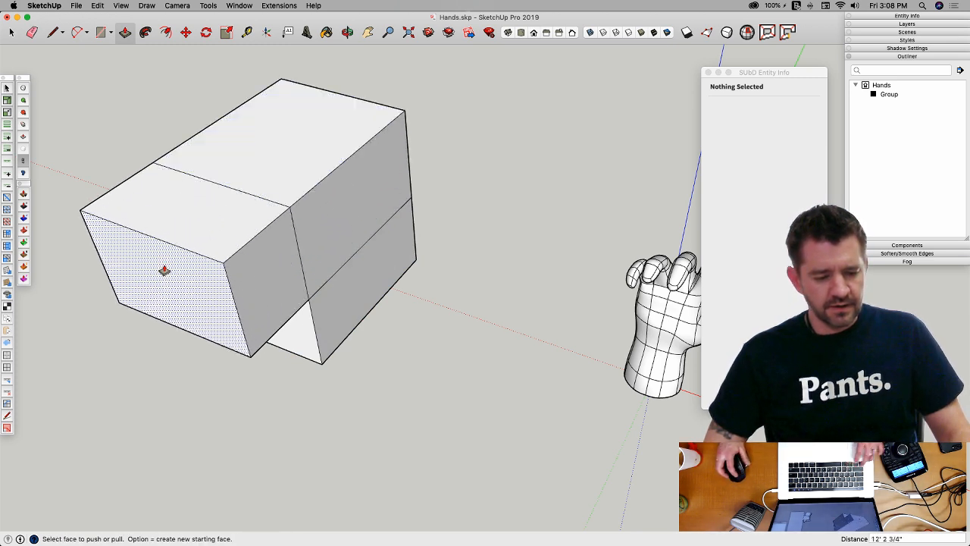
Step: Delete the front face of the overhang and make the whole connected form a group
{"action": "key", "text": "space"}
{"action": "left_click", "coordinate": [263, 293]}
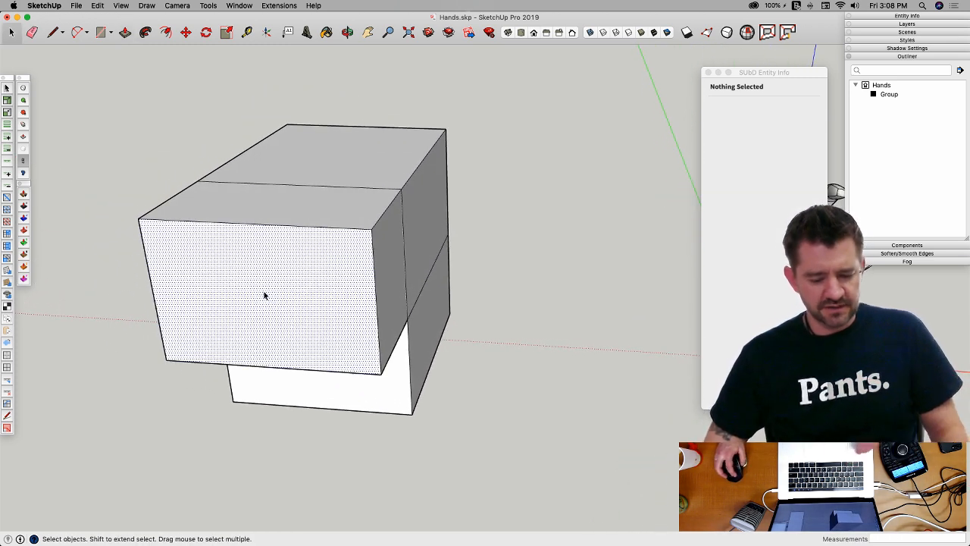
{"action": "key", "text": "Delete"}
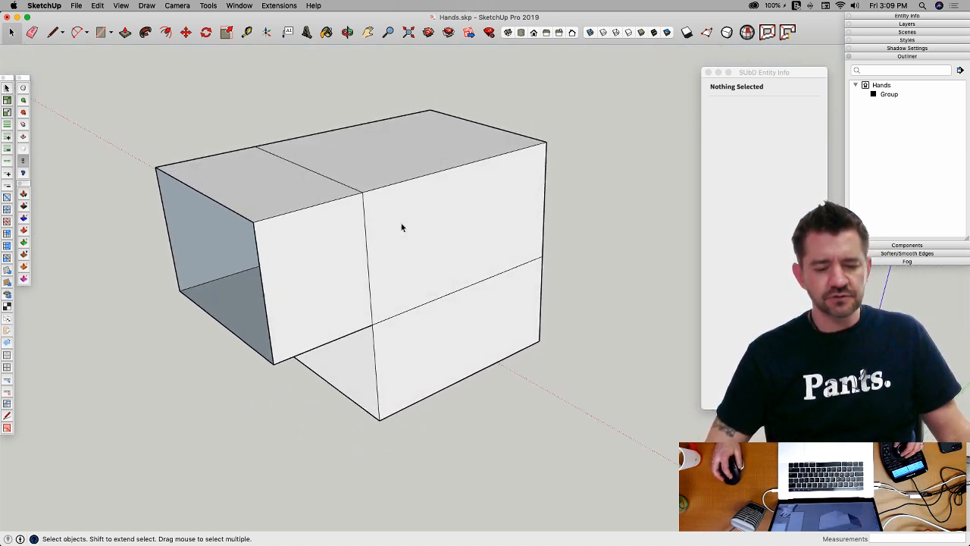
{"action": "triple_click", "coordinate": [464, 230]}
{"action": "right_click", "coordinate": [464, 230]}
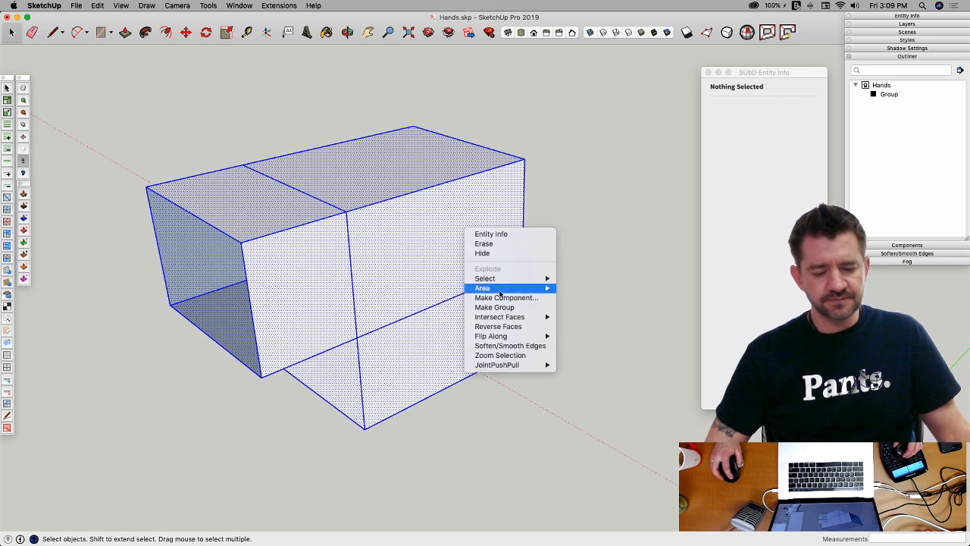
{"action": "left_click", "coordinate": [494, 307]}
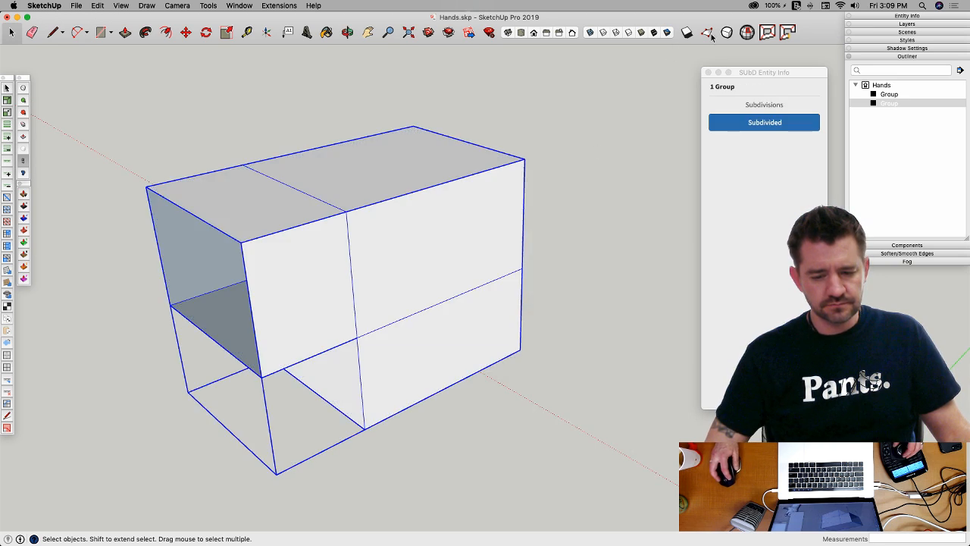
Step: Subdivide the open-fronted group, inspect its rounded shape and switch the subdivision off again
{"action": "left_click", "coordinate": [726, 32]}
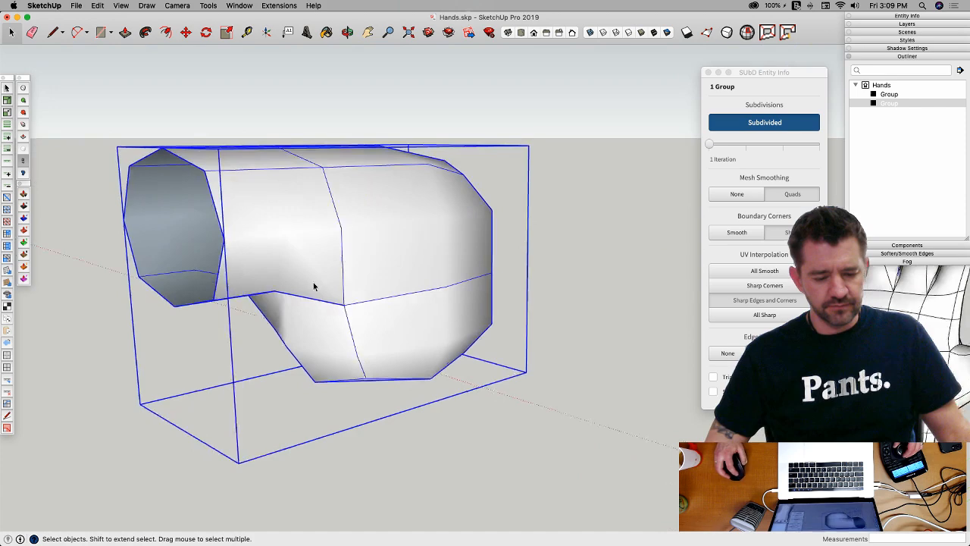
{"action": "middle_click_drag", "start_coordinate": [405, 274], "coordinate": [264, 204]}
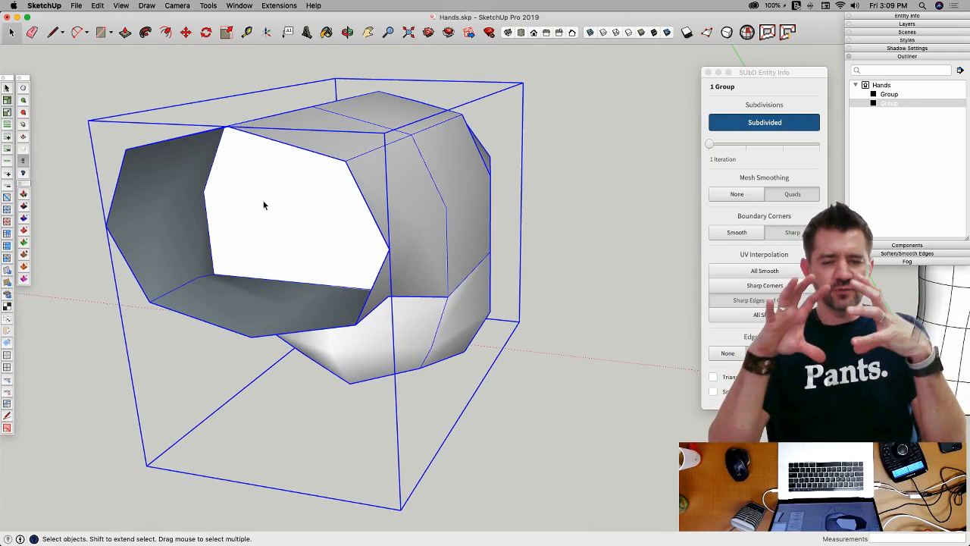
{"action": "key", "text": "s"}
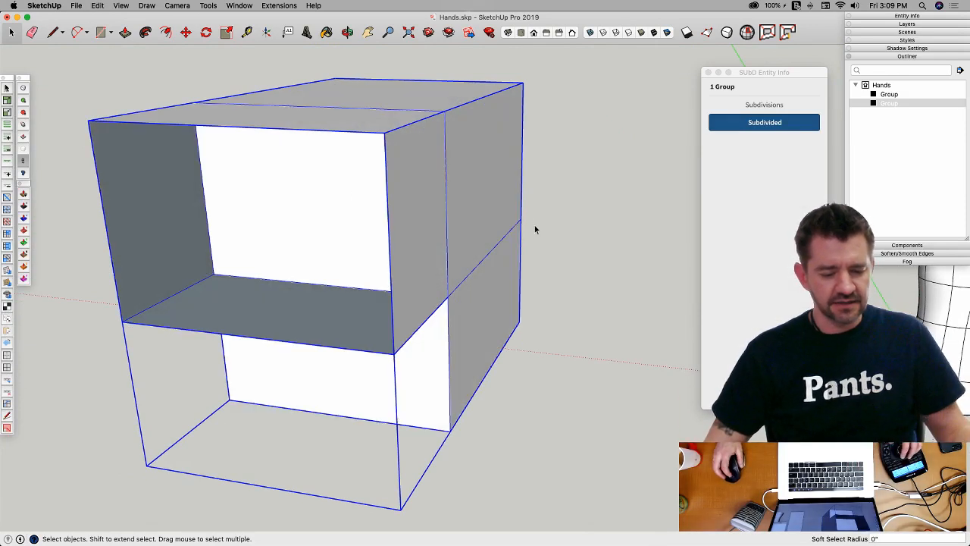
{"action": "middle_click_drag", "start_coordinate": [535, 227], "coordinate": [339, 208]}
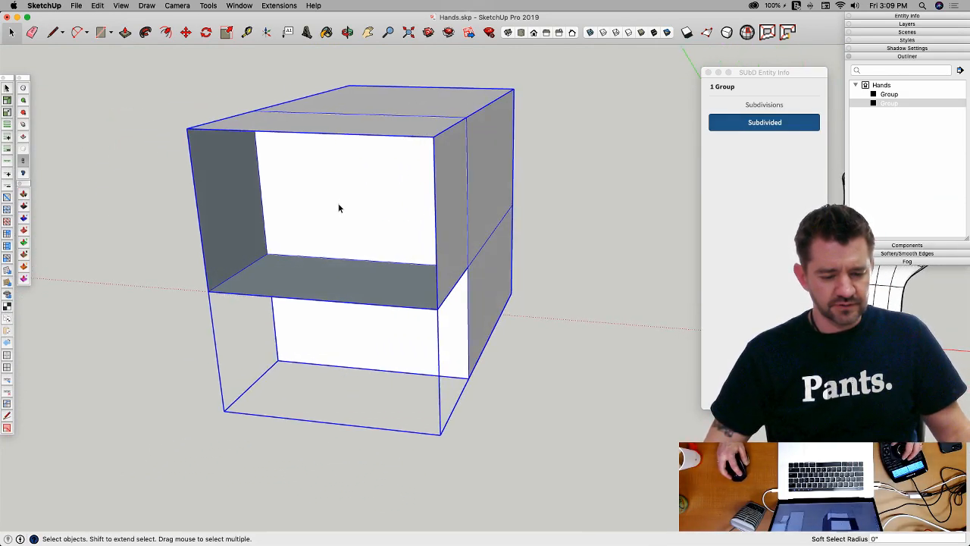
Step: Open the group, delete the internal face behind the overhang's opening, and try the subdivision before undoing it
{"action": "double_click", "coordinate": [338, 210]}
{"action": "key", "text": "super+a"}
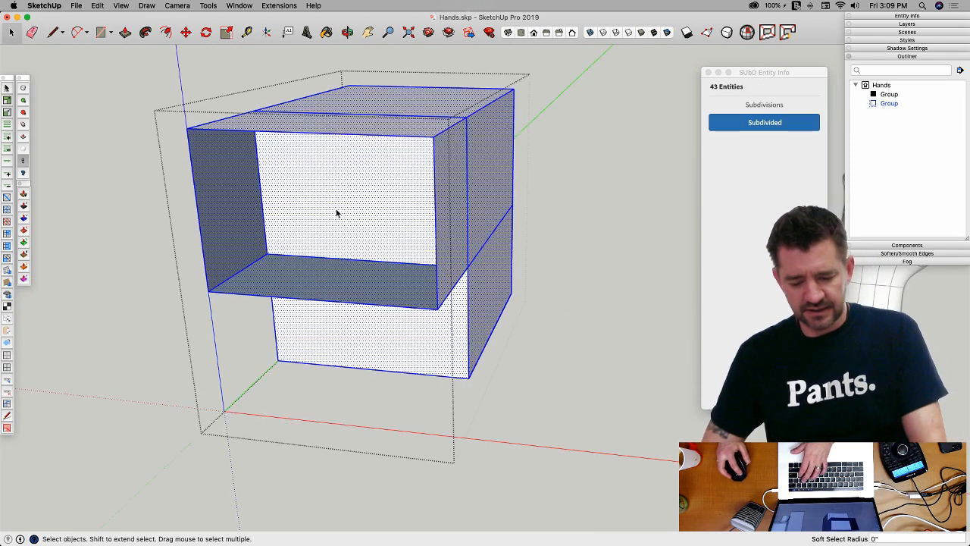
{"action": "key", "text": "super+shift+a"}
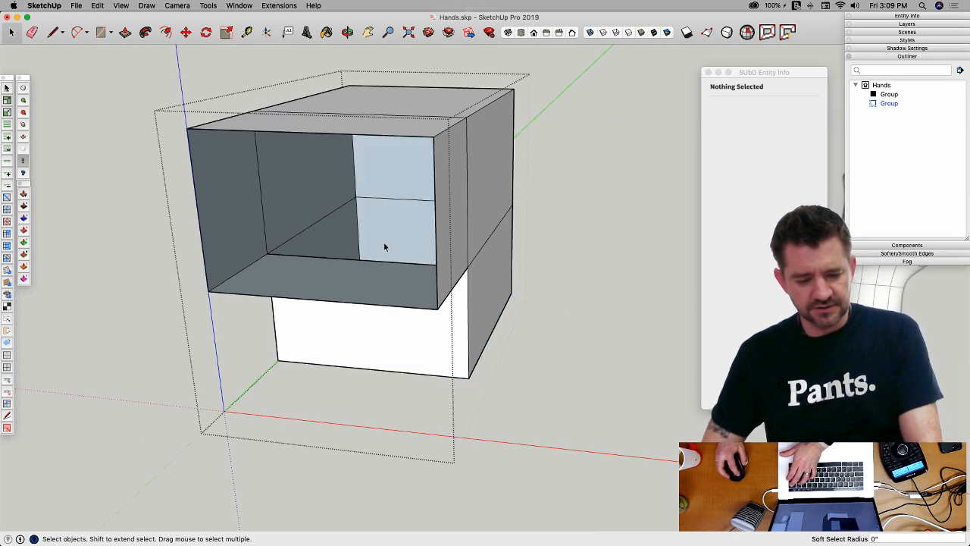
{"action": "left_click", "coordinate": [729, 35]}
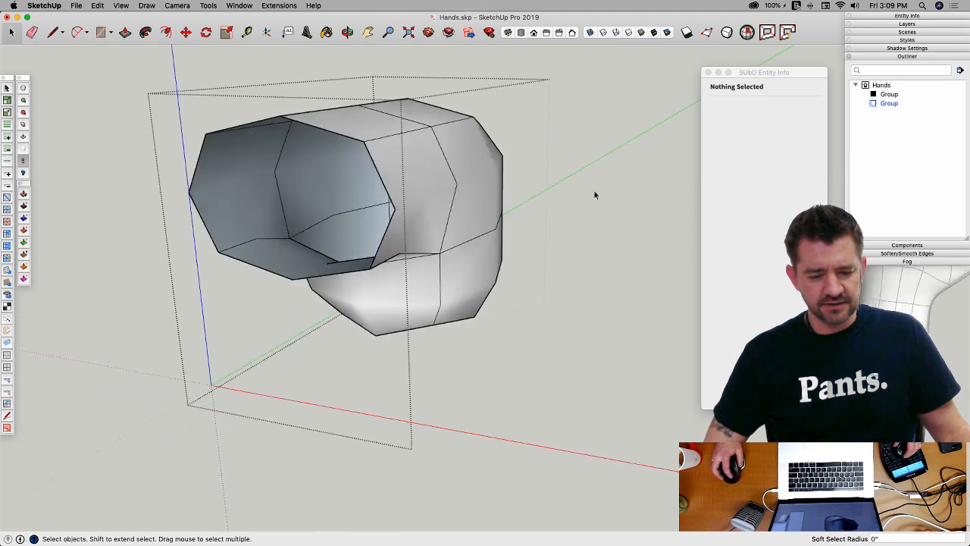
{"action": "middle_click_drag", "start_coordinate": [596, 195], "coordinate": [399, 296]}
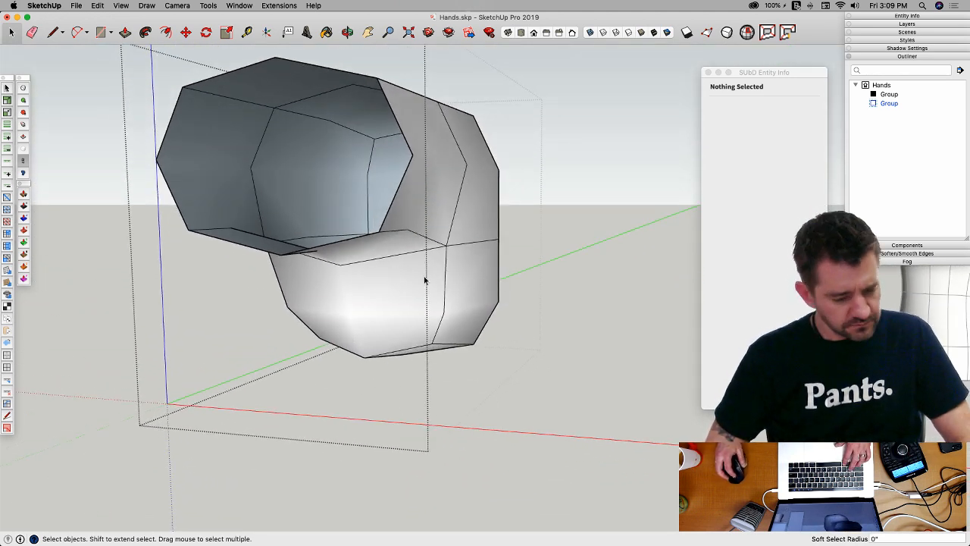
{"action": "key", "text": "super+z"}
{"action": "middle_click_drag", "start_coordinate": [506, 237], "coordinate": [277, 288]}
{"action": "key", "text": "r"}
{"action": "left_click", "coordinate": [227, 285]}
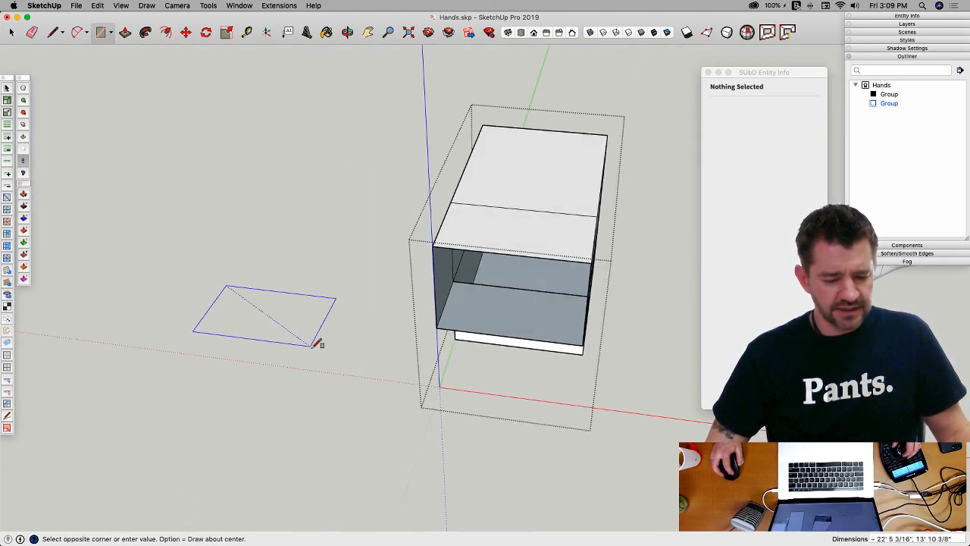
{"action": "key", "text": "Escape"}
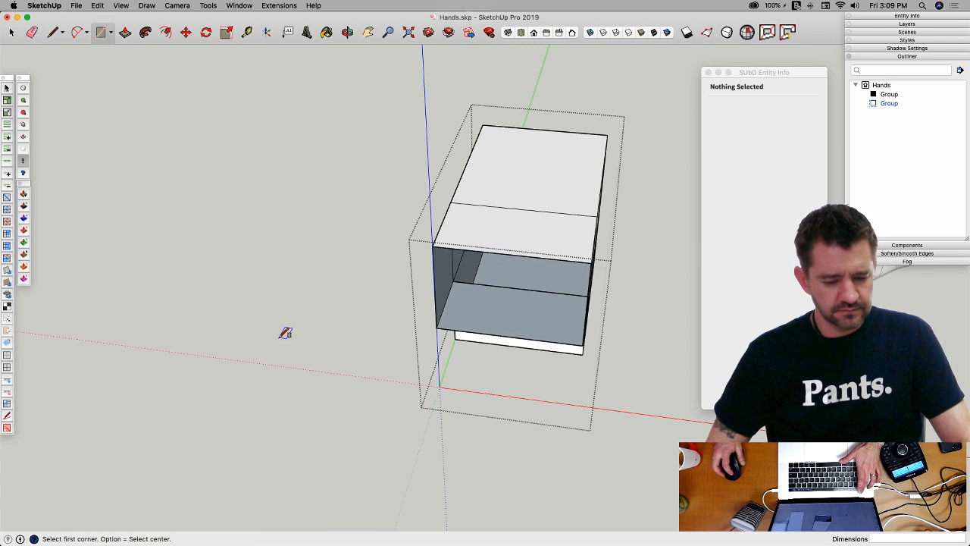
Step: Leave the group and draw a ground rectangle of about 34' 10" by 31' 4" beside it
{"action": "key", "text": "space"}
{"action": "left_click", "coordinate": [271, 338]}
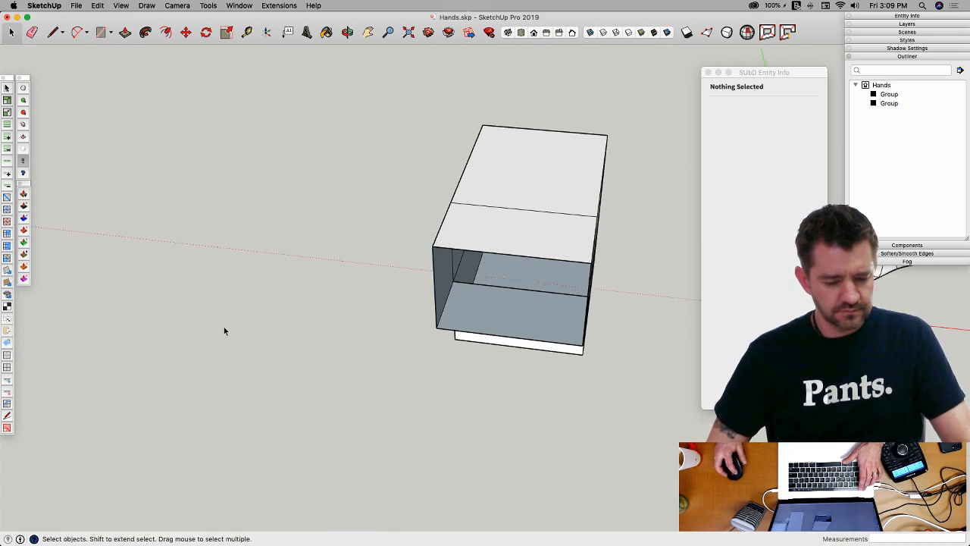
{"action": "key", "text": "r"}
{"action": "left_click", "coordinate": [162, 241]}
{"action": "left_click", "coordinate": [258, 362]}
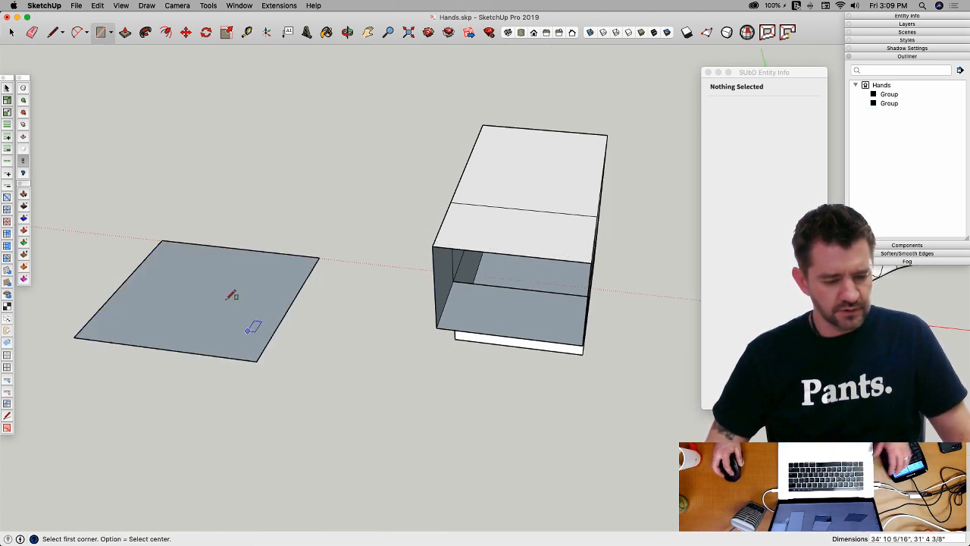
Step: With the SUbD Push/Pull tool, pull the new rectangle up about 20' and stack a second block about 15' high on it
{"action": "key", "text": "space"}
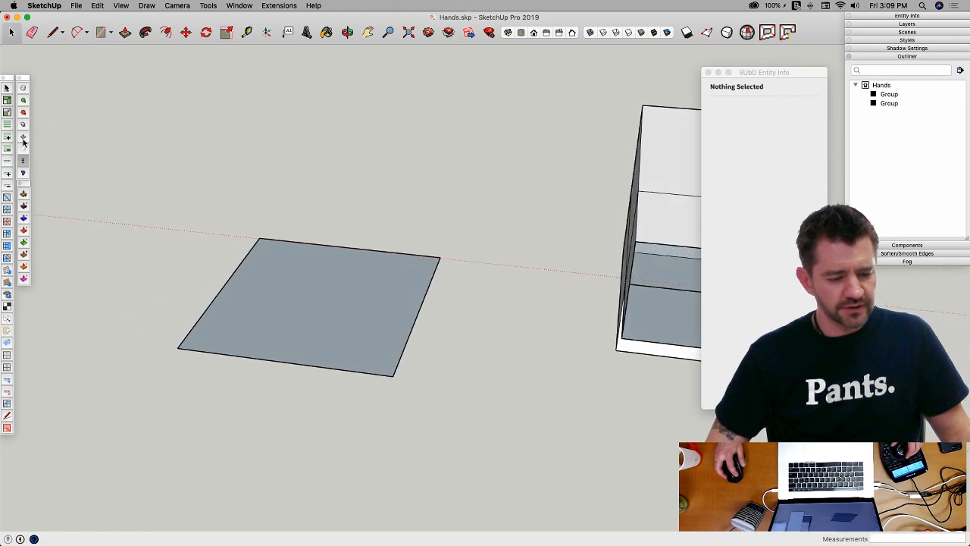
{"action": "left_click", "coordinate": [22, 139]}
{"action": "left_click", "coordinate": [341, 336]}
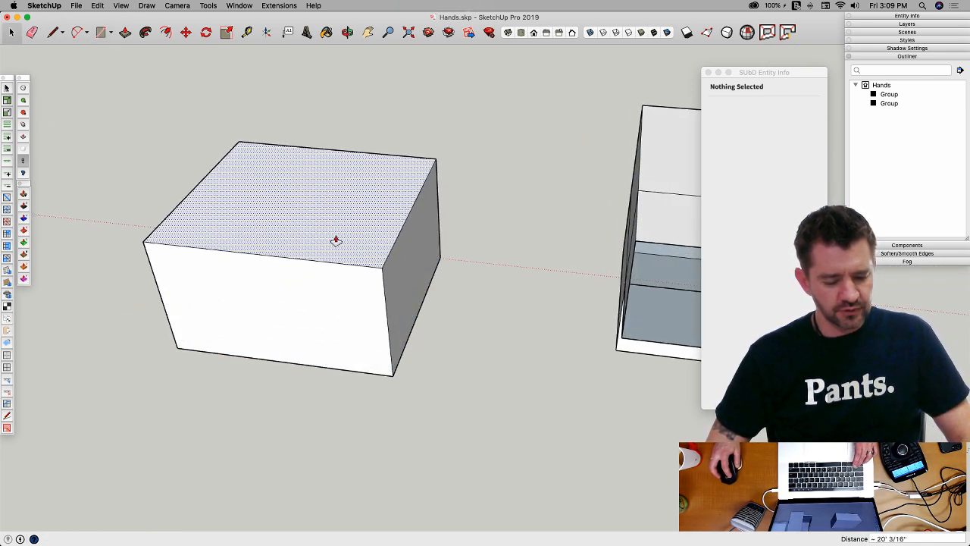
{"action": "left_click", "coordinate": [334, 236]}
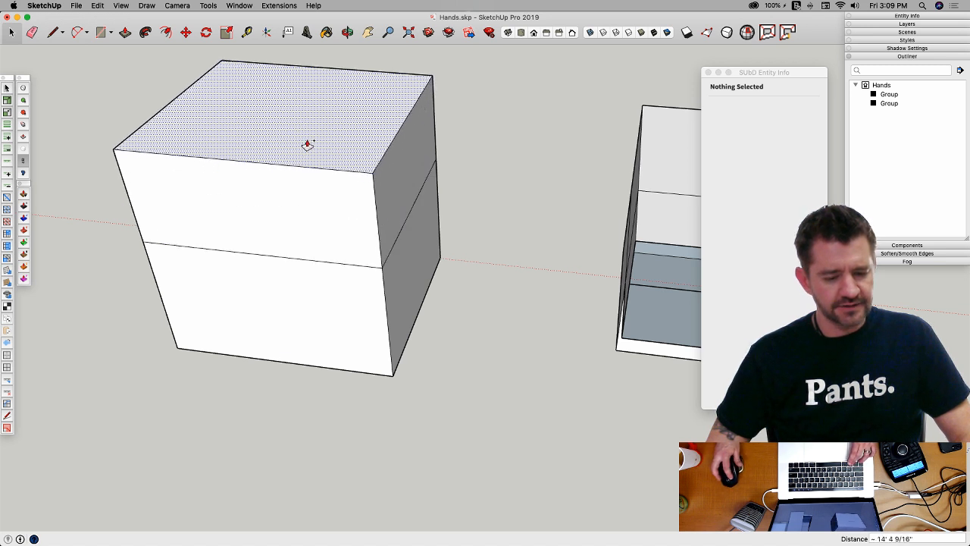
{"action": "left_click", "coordinate": [307, 137]}
Step: Extend the upper block's front face outward into an overhang and delete that end face
{"action": "left_click", "coordinate": [304, 213]}
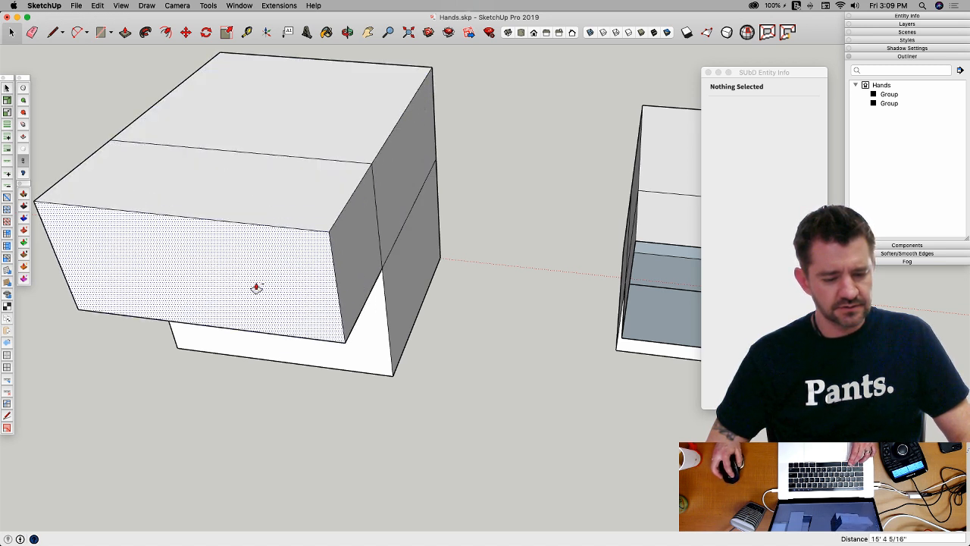
{"action": "left_click", "coordinate": [247, 298]}
{"action": "key", "text": "space"}
{"action": "left_click", "coordinate": [251, 298]}
{"action": "key", "text": "Delete"}
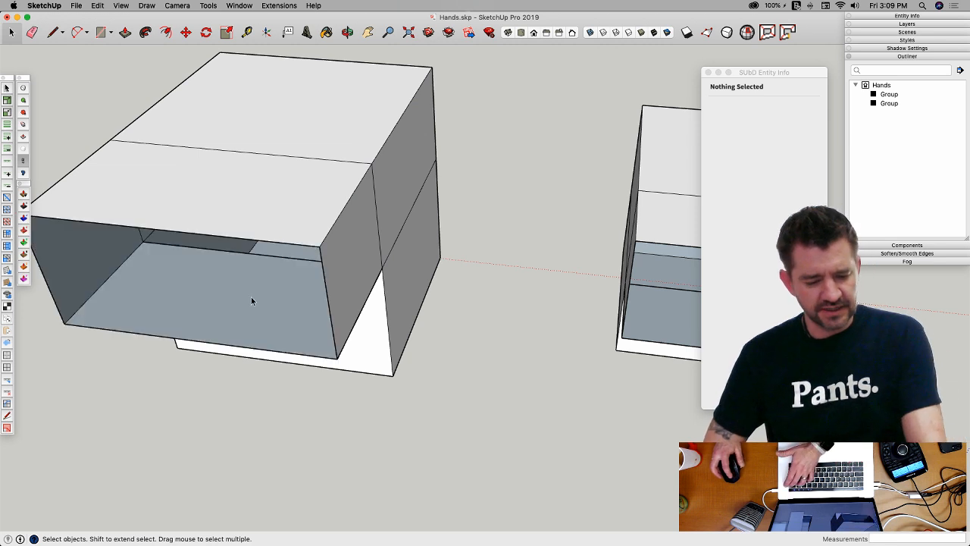
Step: Group the whole second overhanging form and subdivide it
{"action": "middle_click_drag", "start_coordinate": [254, 271], "coordinate": [334, 308]}
{"action": "triple_click", "coordinate": [342, 263]}
{"action": "left_click", "coordinate": [346, 336]}
{"action": "triple_click", "coordinate": [346, 263]}
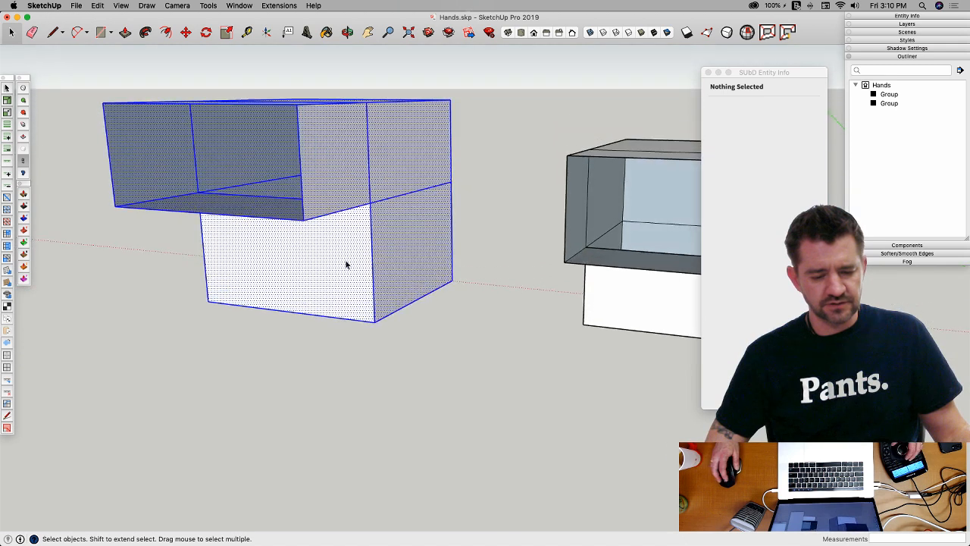
{"action": "right_click", "coordinate": [346, 261]}
{"action": "left_click", "coordinate": [376, 338]}
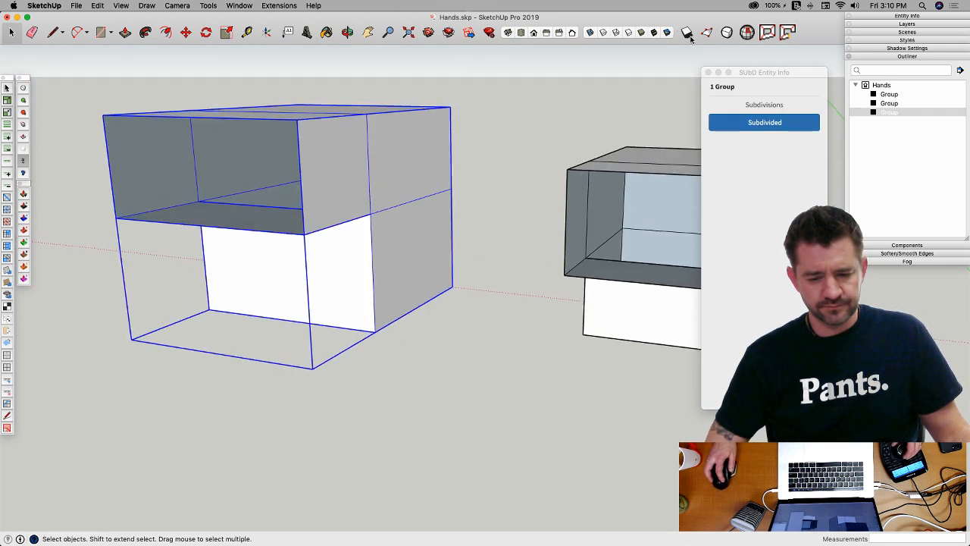
{"action": "left_click", "coordinate": [747, 32]}
{"action": "middle_click_drag", "start_coordinate": [379, 243], "coordinate": [355, 324]}
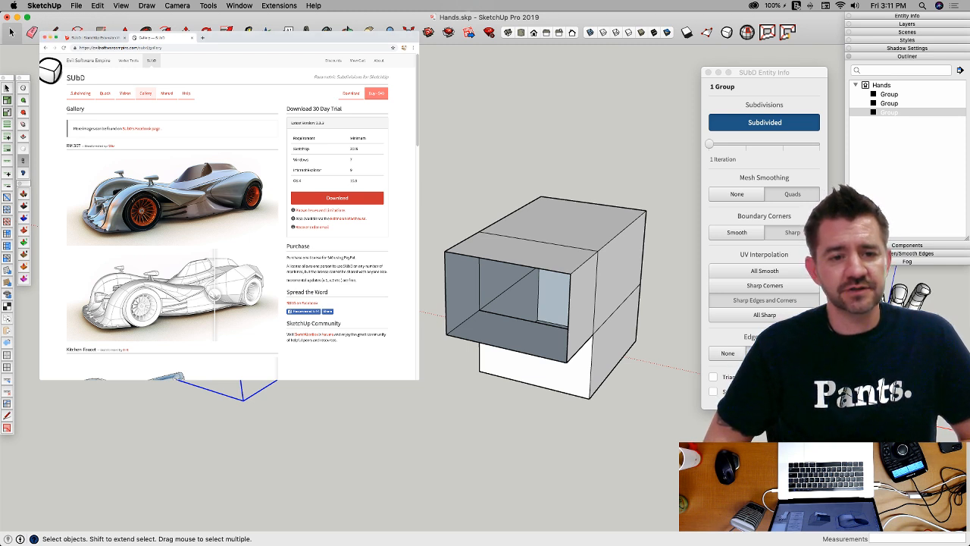
Step: Browse the example models in the SUbD gallery in the browser
{"action": "scroll", "coordinate": [228, 217], "scroll_direction": "down", "scroll_amount": 2}
{"action": "scroll", "coordinate": [227, 216], "scroll_direction": "down", "scroll_amount": 5}
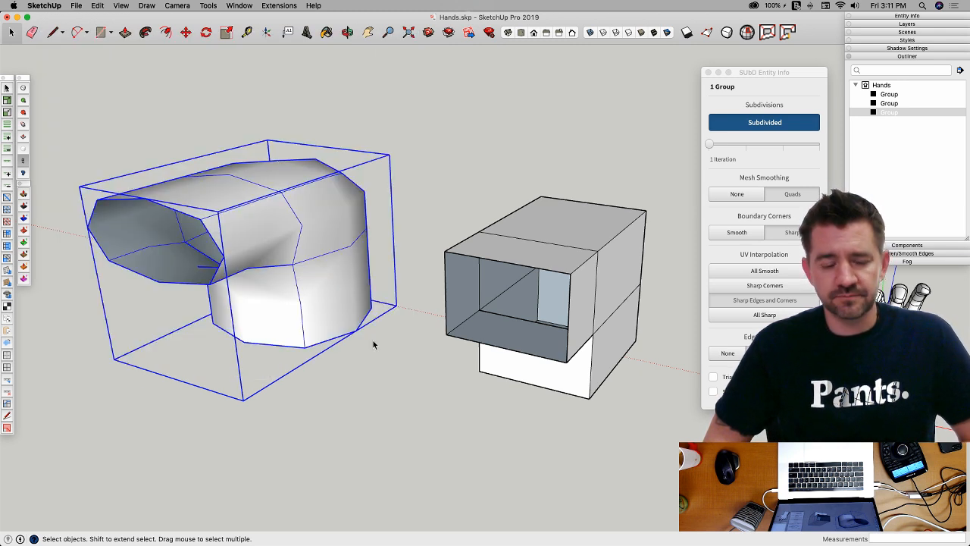
Step: Switch back to SketchUp and delete both overhanging block groups
{"action": "scroll", "coordinate": [372, 342], "scroll_direction": "down", "scroll_amount": 5}
{"action": "middle_click_drag", "start_coordinate": [331, 332], "coordinate": [232, 191]}
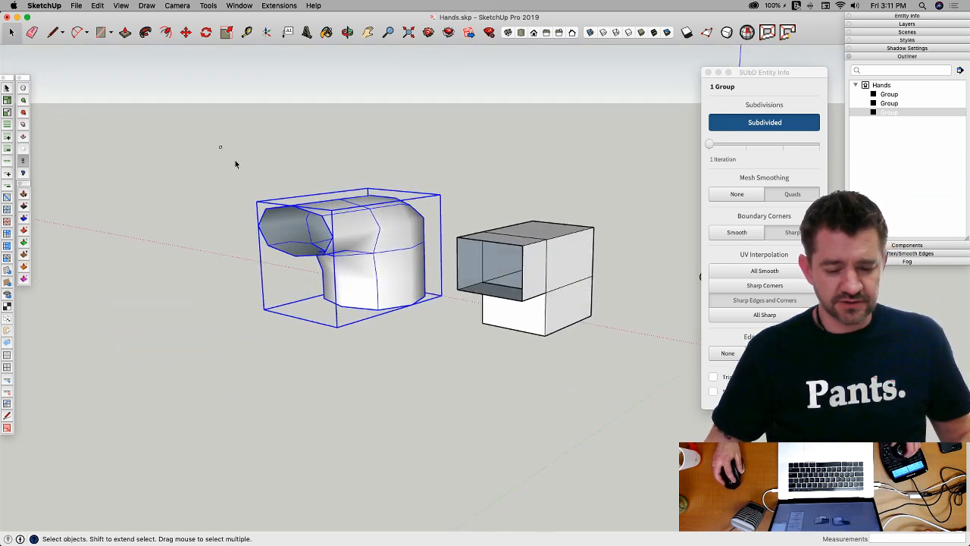
{"action": "left_click_drag", "start_coordinate": [219, 145], "coordinate": [616, 396]}
{"action": "key", "text": "Delete"}
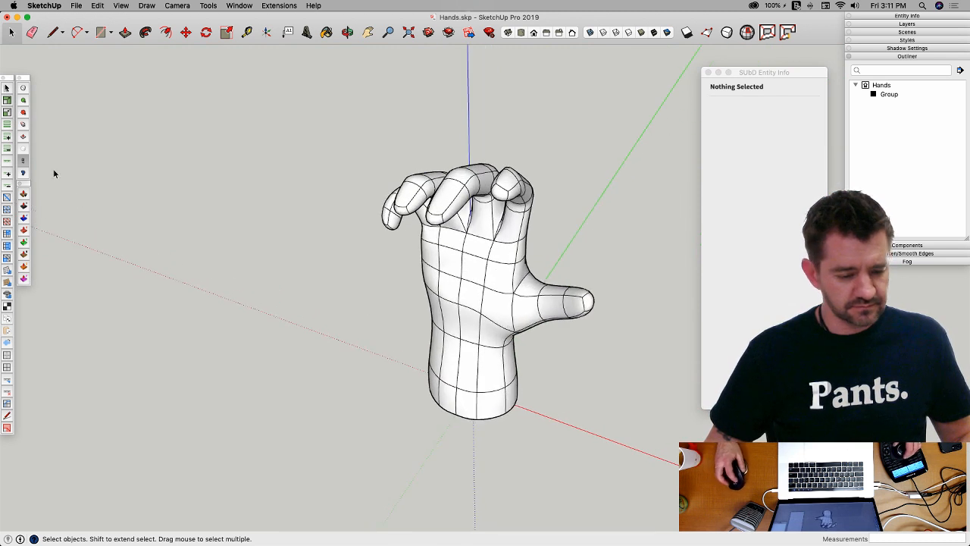
Step: Hide the mesh lines on the hand model and select its group
{"action": "left_click", "coordinate": [25, 150]}
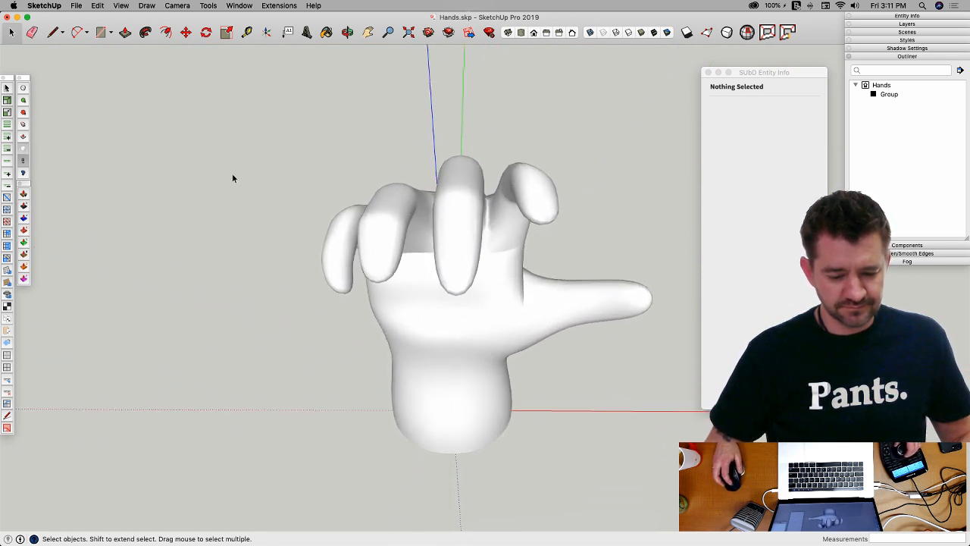
{"action": "left_click", "coordinate": [465, 299]}
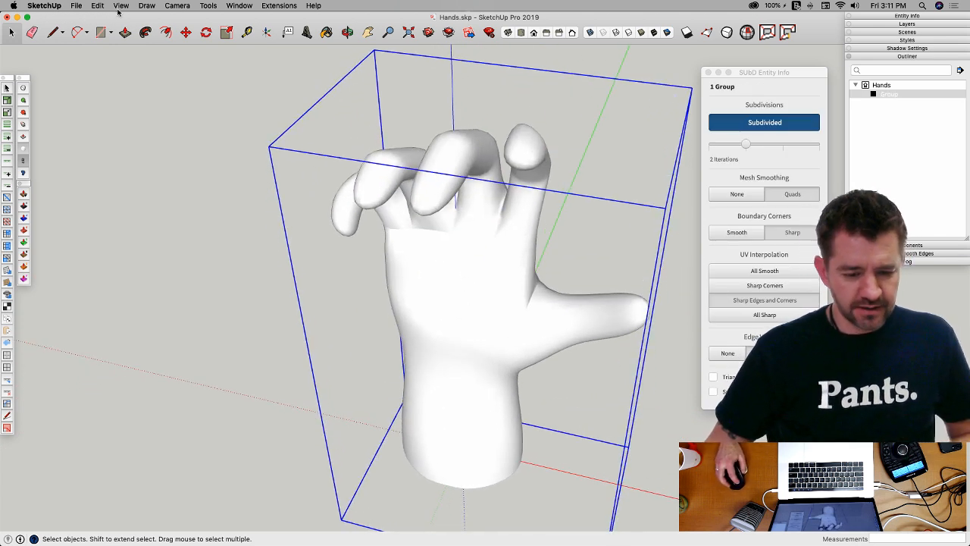
Step: Switch to the Untitled penguin model, turn off its subdivision and show the mesh lines of its two halves
{"action": "left_click", "coordinate": [239, 5]}
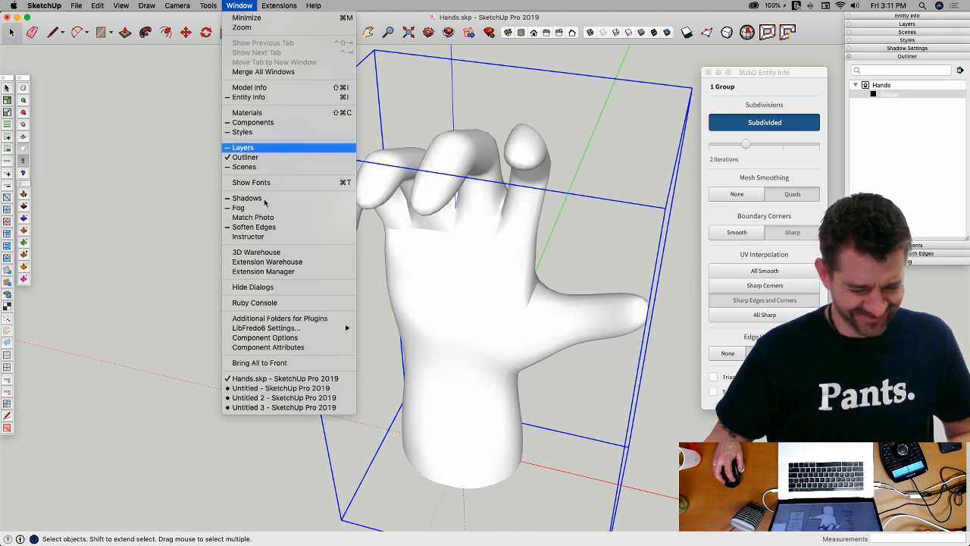
{"action": "left_click", "coordinate": [291, 388]}
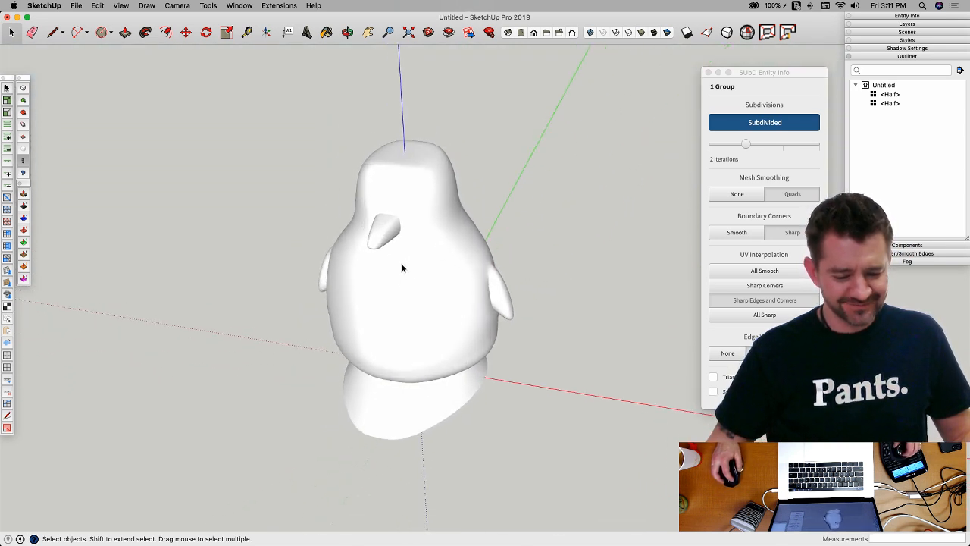
{"action": "left_click", "coordinate": [402, 265]}
{"action": "key", "text": "shift+s"}
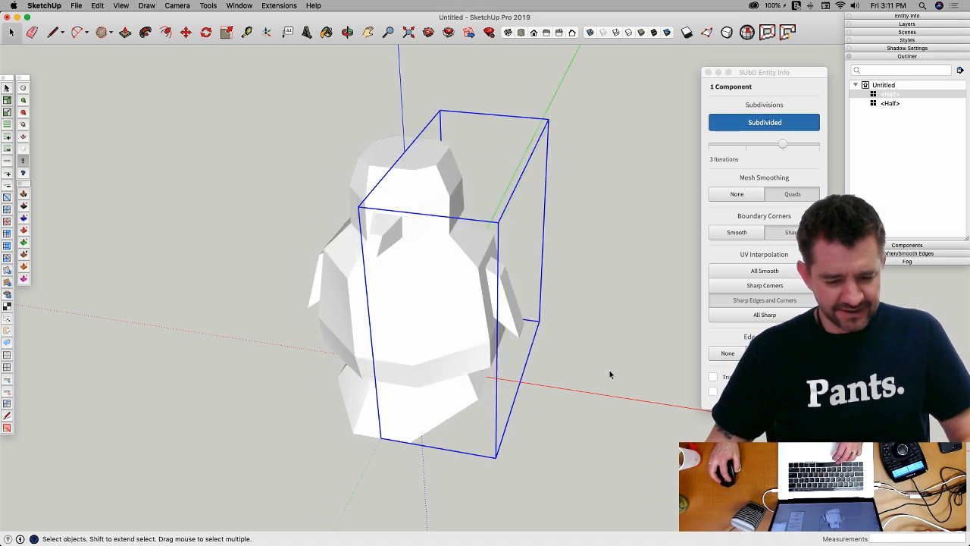
{"action": "left_click", "coordinate": [238, 240]}
{"action": "left_click", "coordinate": [504, 347]}
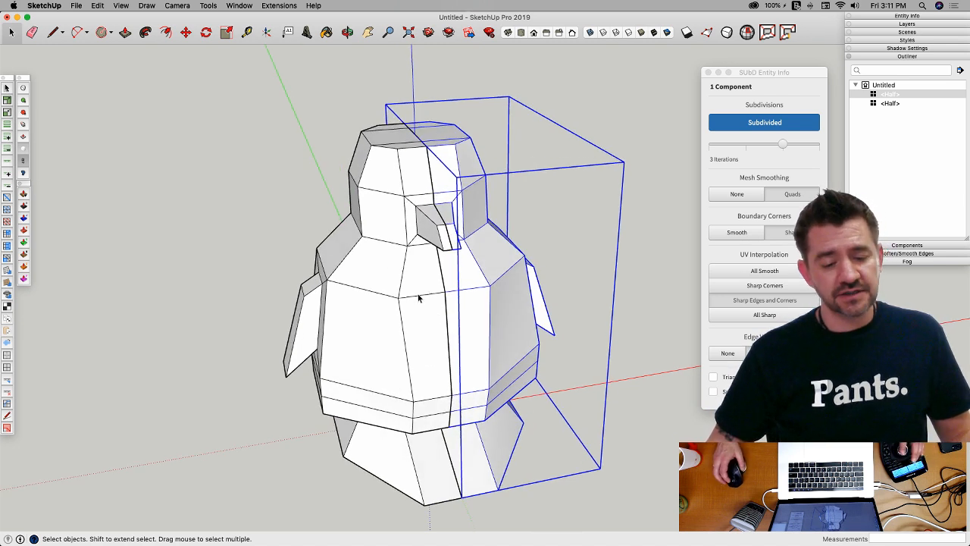
{"action": "left_click", "coordinate": [406, 317]}
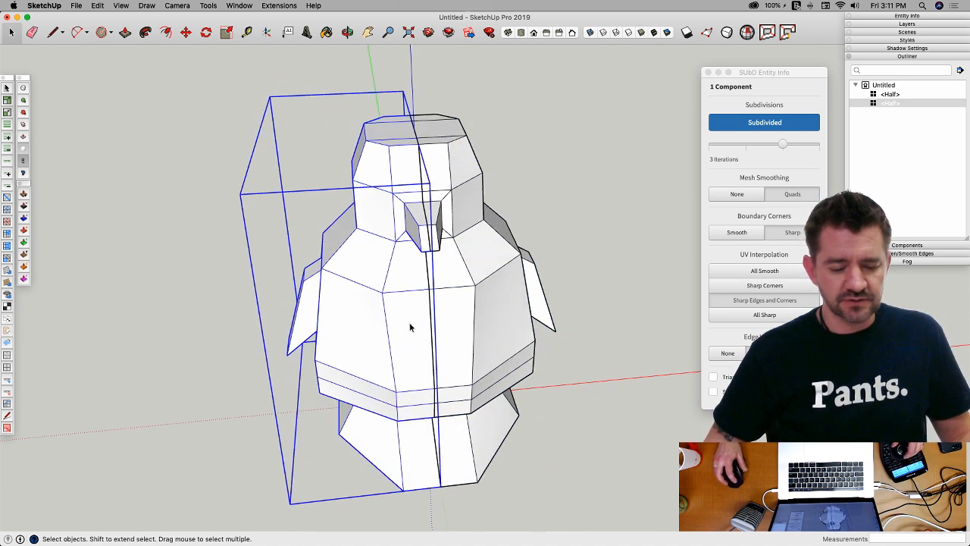
{"action": "key", "text": "m"}
{"action": "left_click", "coordinate": [407, 307]}
{"action": "key", "text": "Escape"}
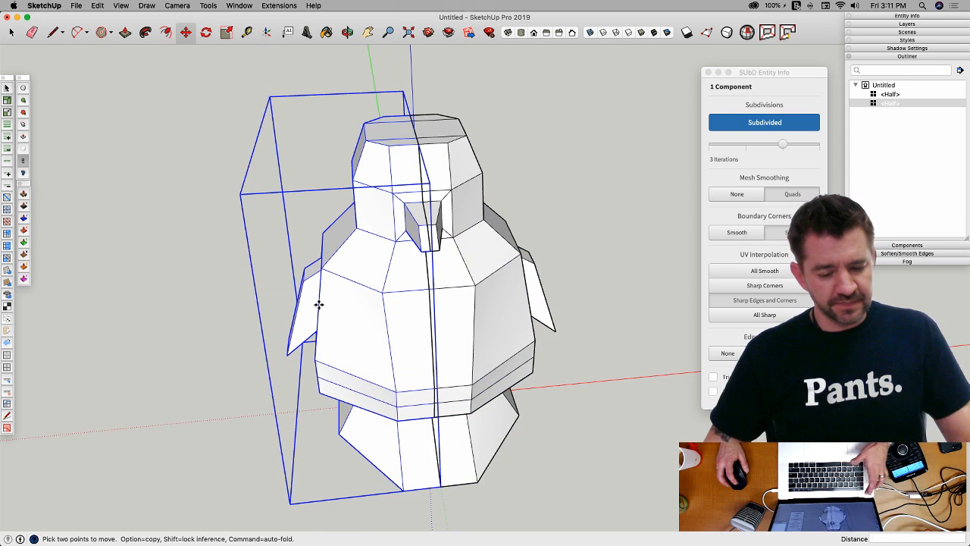
{"action": "key", "text": "space"}
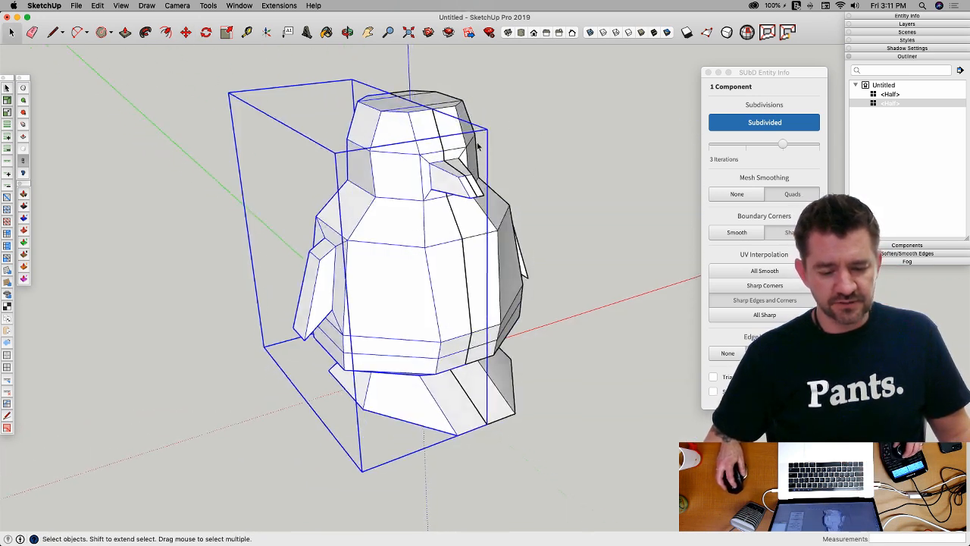
Step: Explode both penguin half components and combine their geometry into a single group
{"action": "left_click", "coordinate": [550, 164]}
{"action": "left_click", "coordinate": [397, 213]}
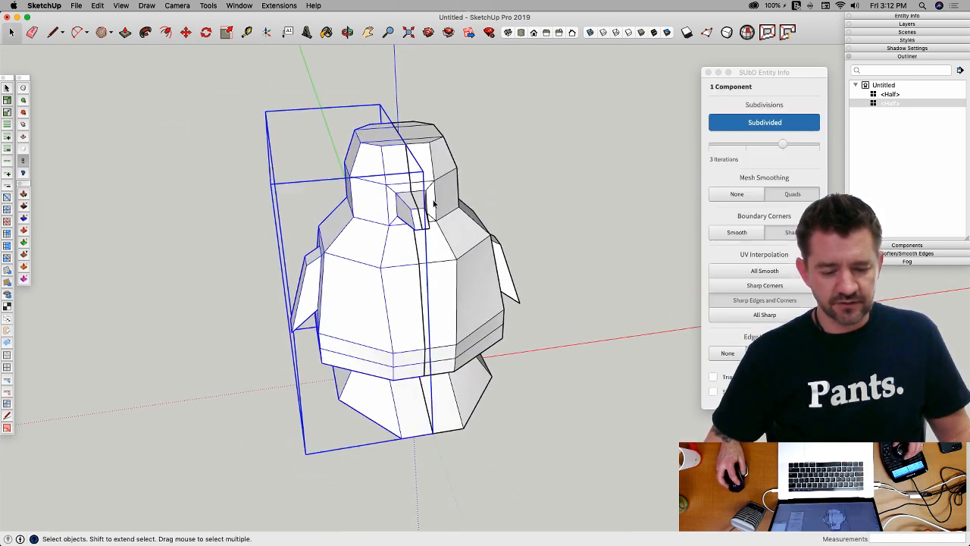
{"action": "left_click", "coordinate": [437, 199]}
{"action": "left_click", "coordinate": [391, 261], "text": "shift"}
{"action": "right_click", "coordinate": [392, 259]}
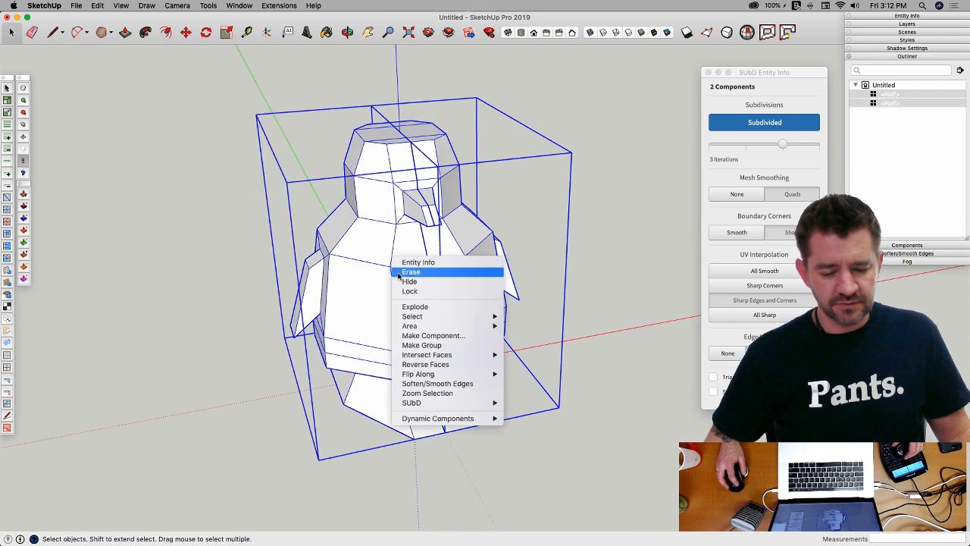
{"action": "left_click", "coordinate": [416, 306]}
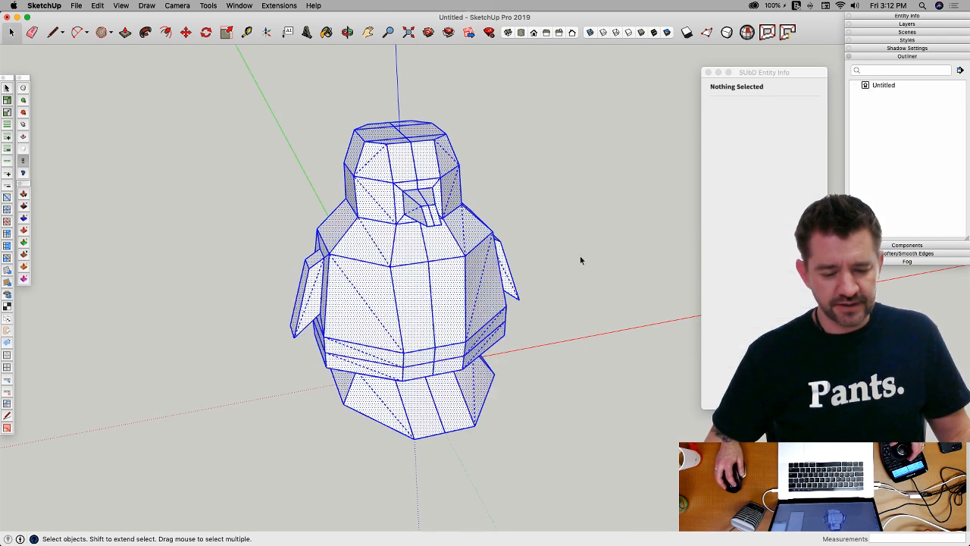
{"action": "right_click", "coordinate": [440, 271]}
{"action": "left_click", "coordinate": [477, 340]}
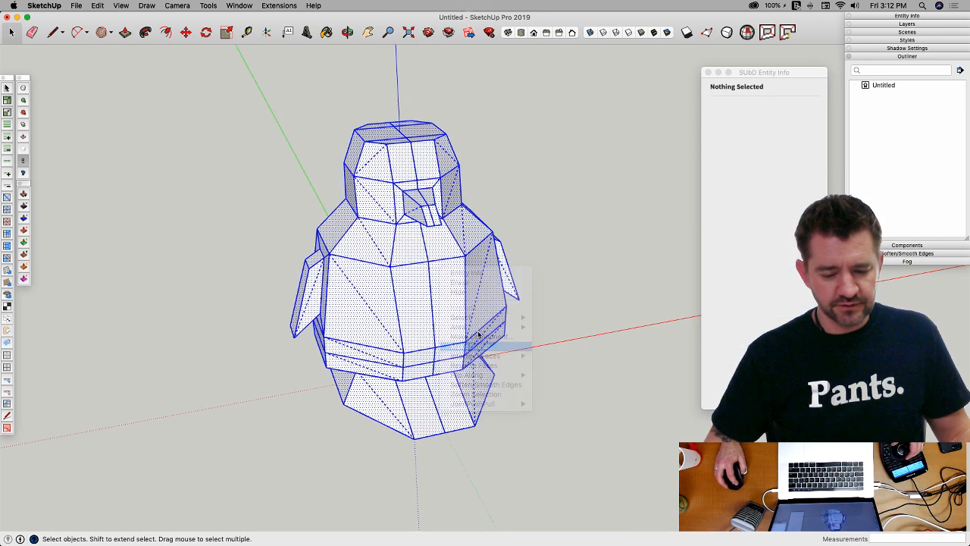
Step: Inside the penguin group, move the middle front point of the feet's base about 1' 4 13/16" inward along the green axis
{"action": "scroll", "coordinate": [435, 240], "scroll_direction": "up", "scroll_amount": 3}
{"action": "double_click", "coordinate": [431, 263]}
{"action": "scroll", "coordinate": [447, 243], "scroll_direction": "up", "scroll_amount": 5}
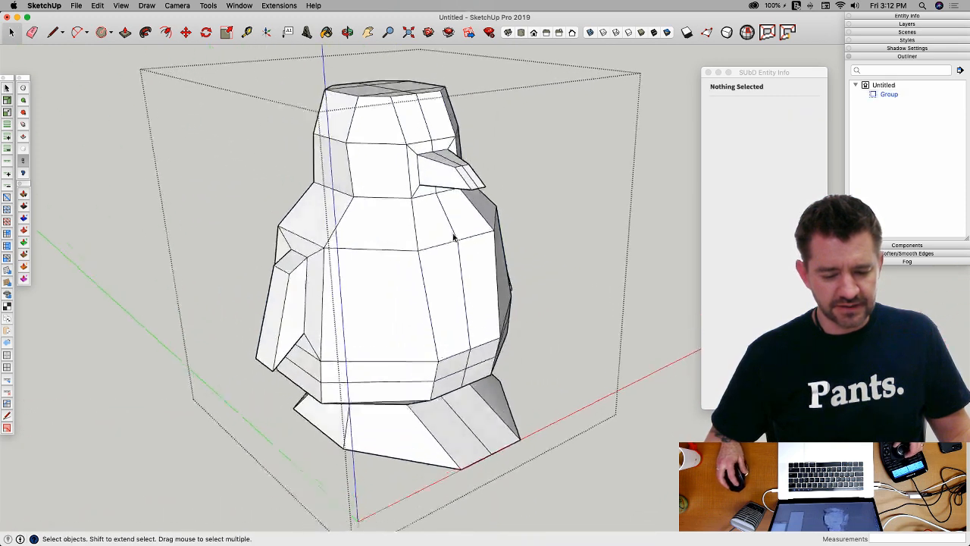
{"action": "key", "text": "e"}
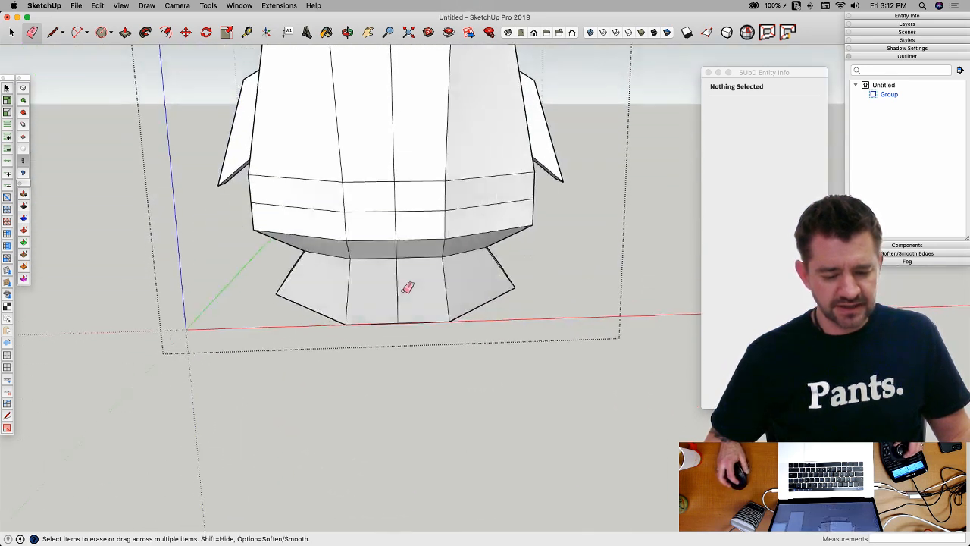
{"action": "key", "text": "space"}
{"action": "key", "text": "m"}
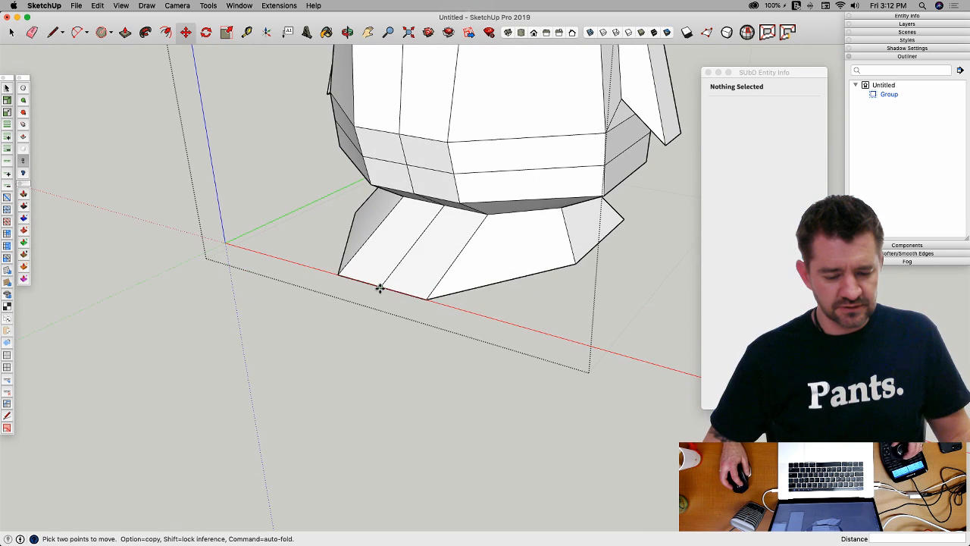
{"action": "left_click", "coordinate": [388, 287]}
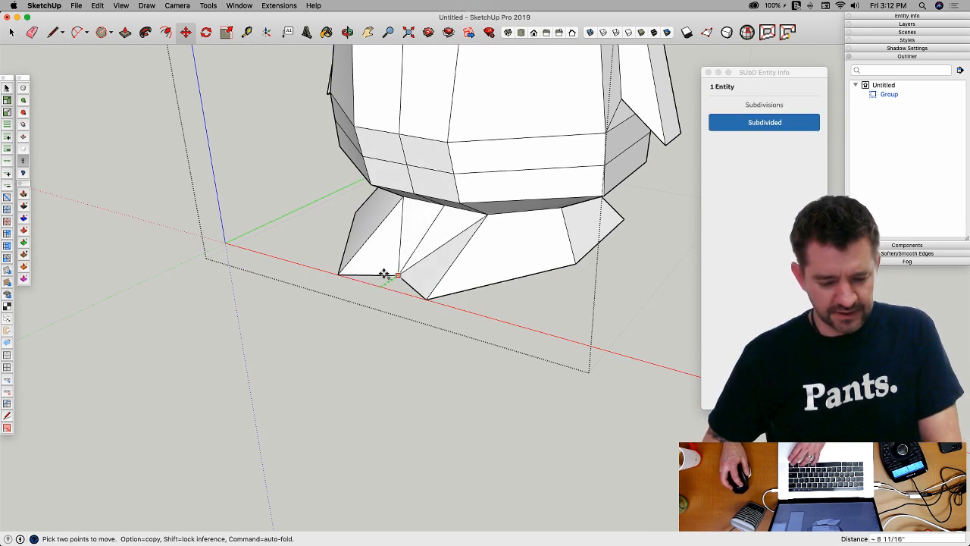
{"action": "key", "text": "Left"}
{"action": "left_click", "coordinate": [403, 261]}
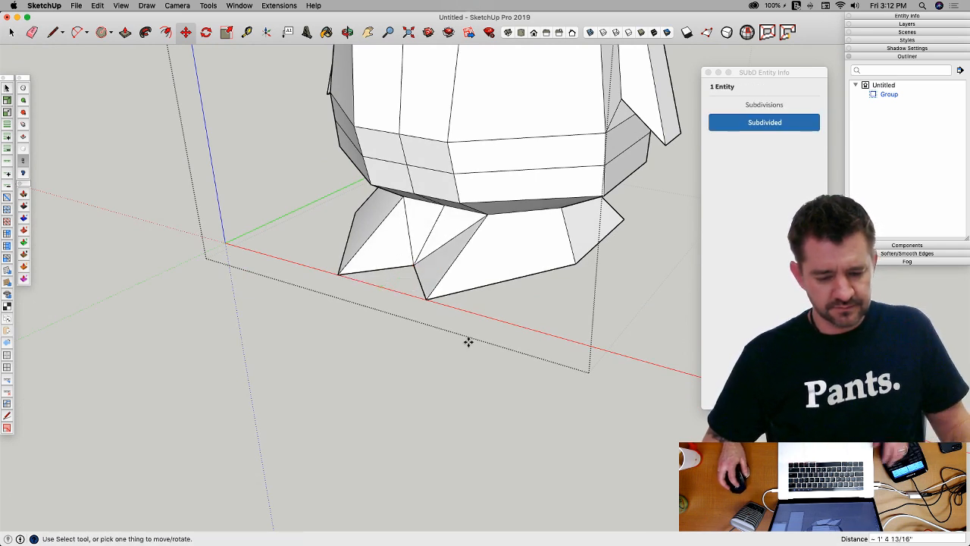
Step: Erase the vertical centre edges on the penguin's front, subdivide the group and raise its subdivision level by one
{"action": "key", "text": "e"}
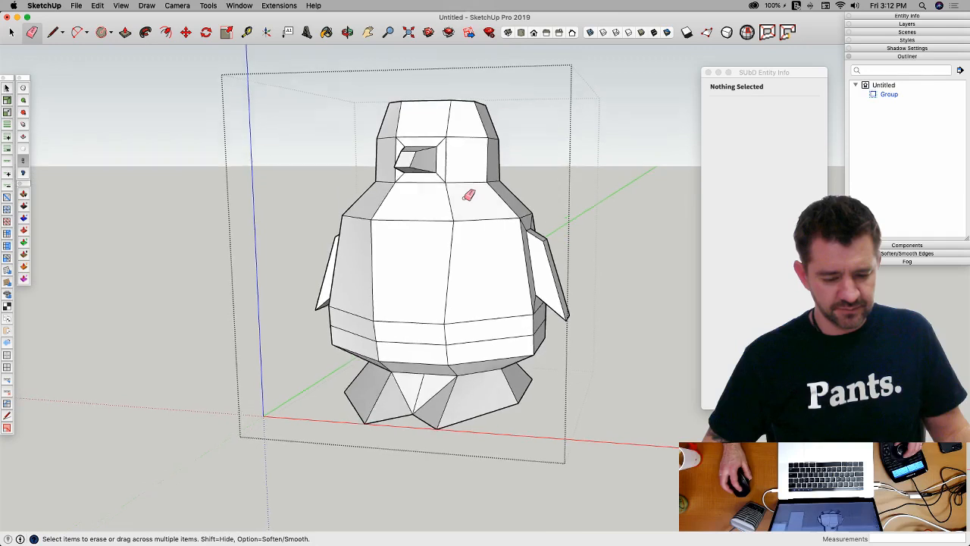
{"action": "key", "text": "y"}
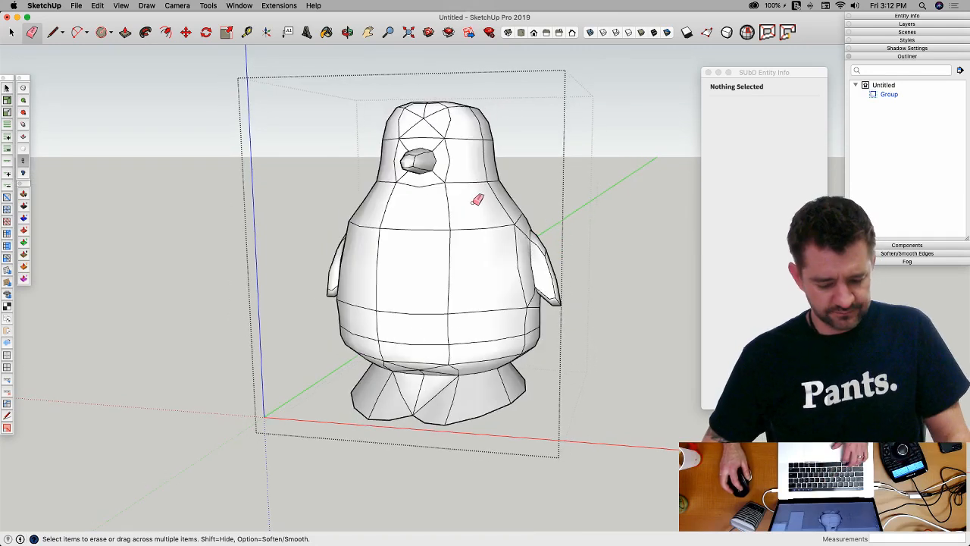
{"action": "key", "text": "y"}
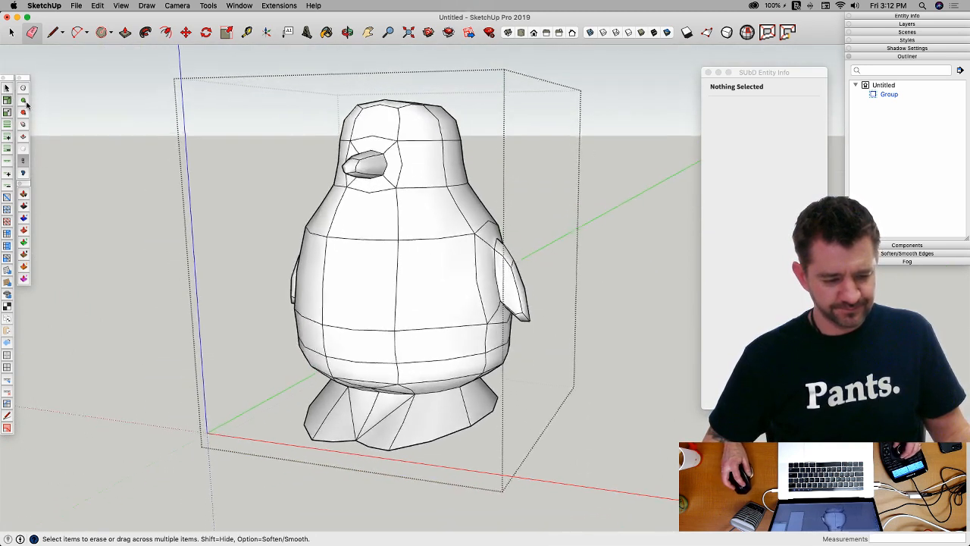
{"action": "left_click", "coordinate": [24, 101]}
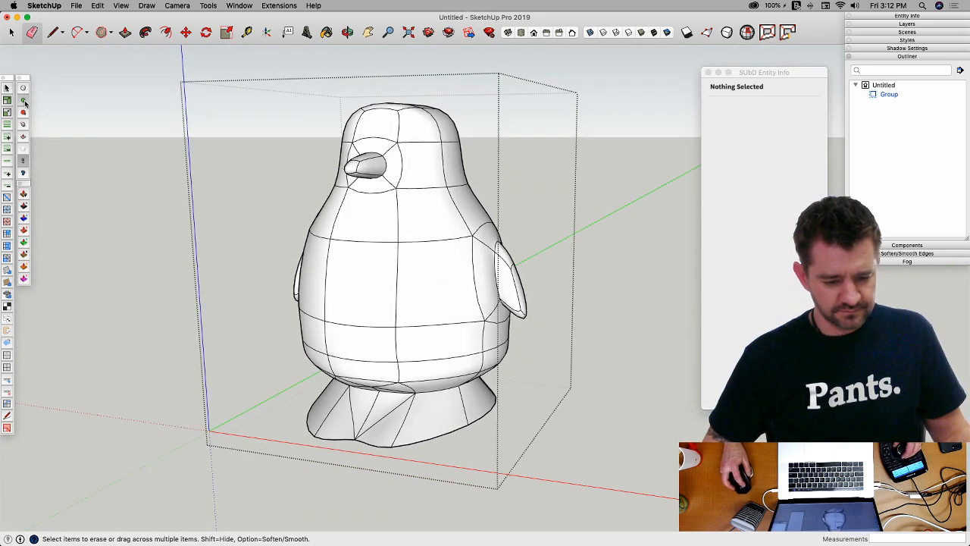
Step: Hide the penguin's mesh lines to inspect the smooth surface, restore them and close the group
{"action": "left_click", "coordinate": [23, 149]}
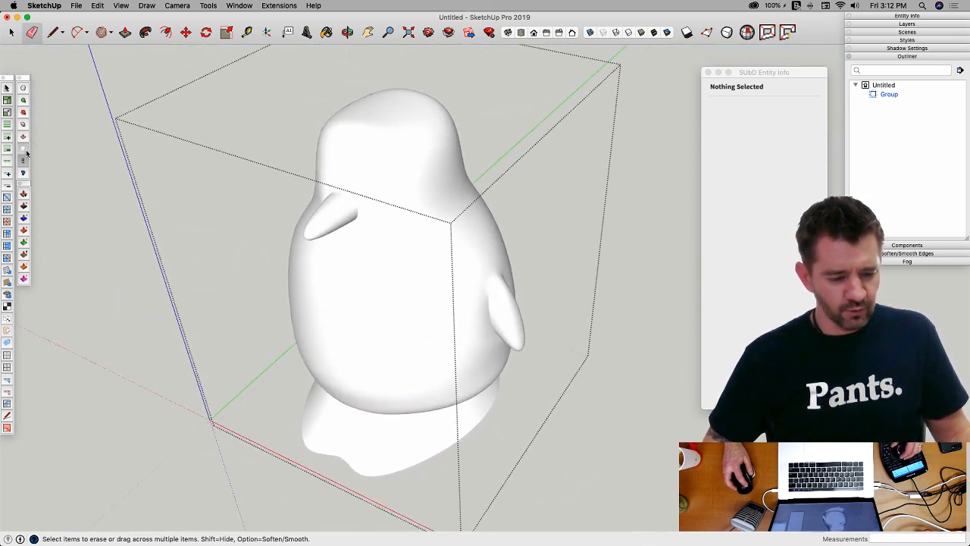
{"action": "left_click", "coordinate": [23, 149]}
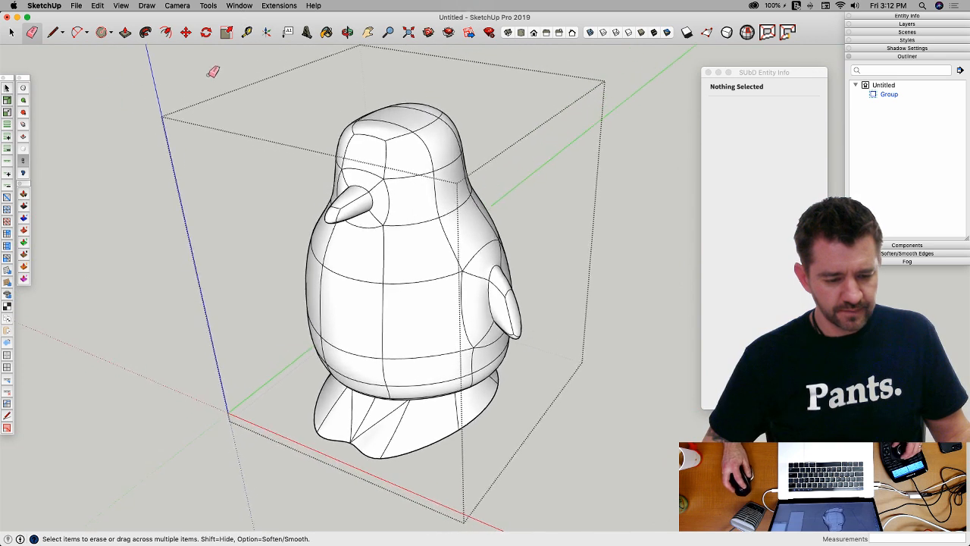
{"action": "key", "text": "space"}
Step: Switch to the Untitled 2 oil lamp model, turn its subdivision off to inspect the control mesh, and turn it back on
{"action": "left_click", "coordinate": [239, 6]}
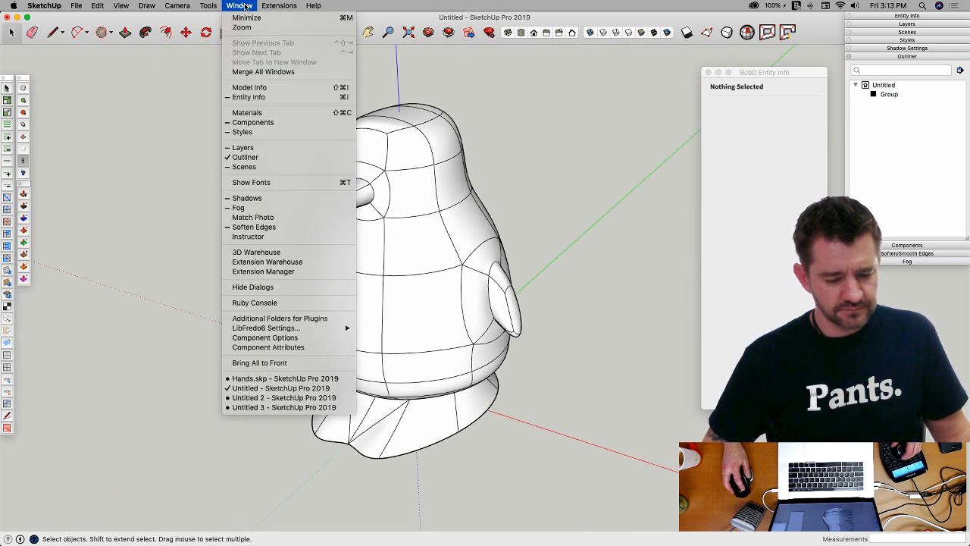
{"action": "left_click", "coordinate": [284, 397]}
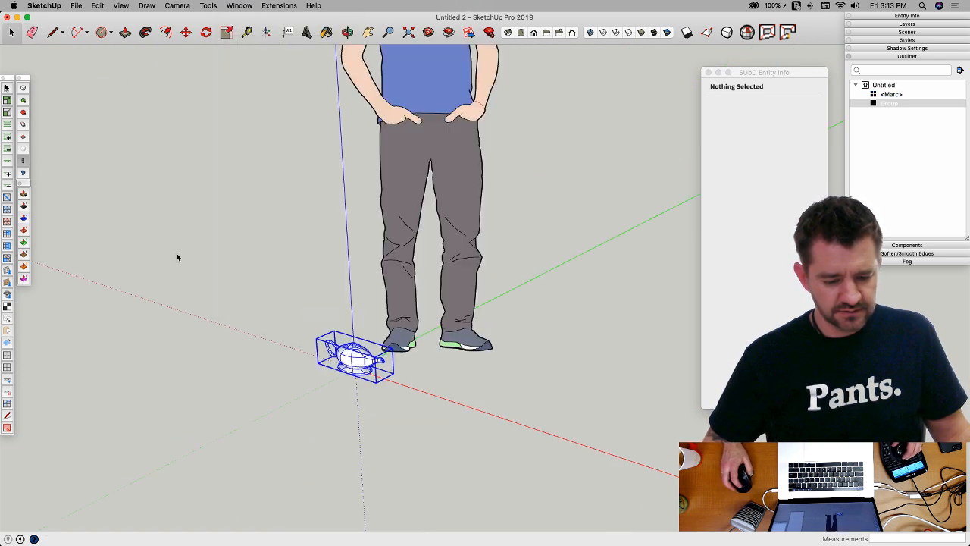
{"action": "scroll", "coordinate": [252, 256], "scroll_direction": "up", "scroll_amount": 8}
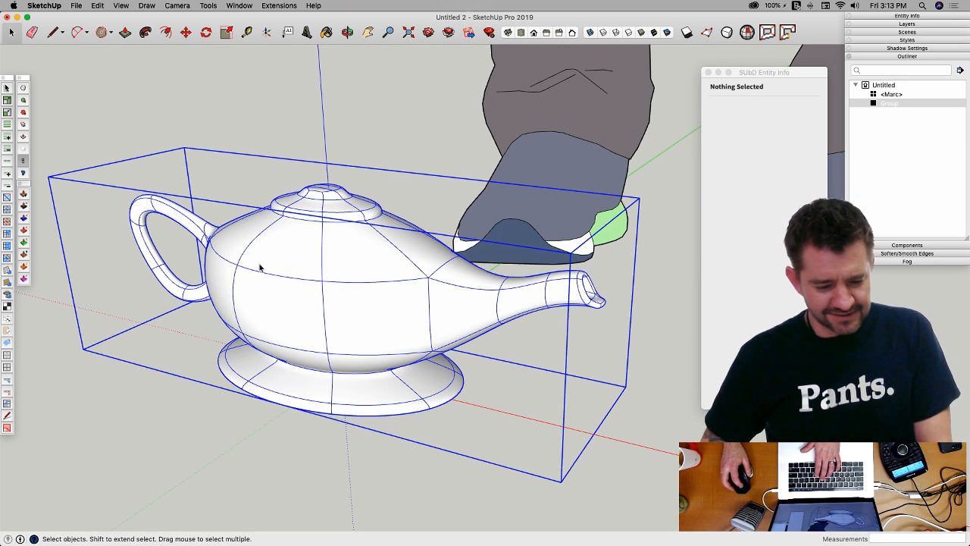
{"action": "left_click", "coordinate": [321, 306]}
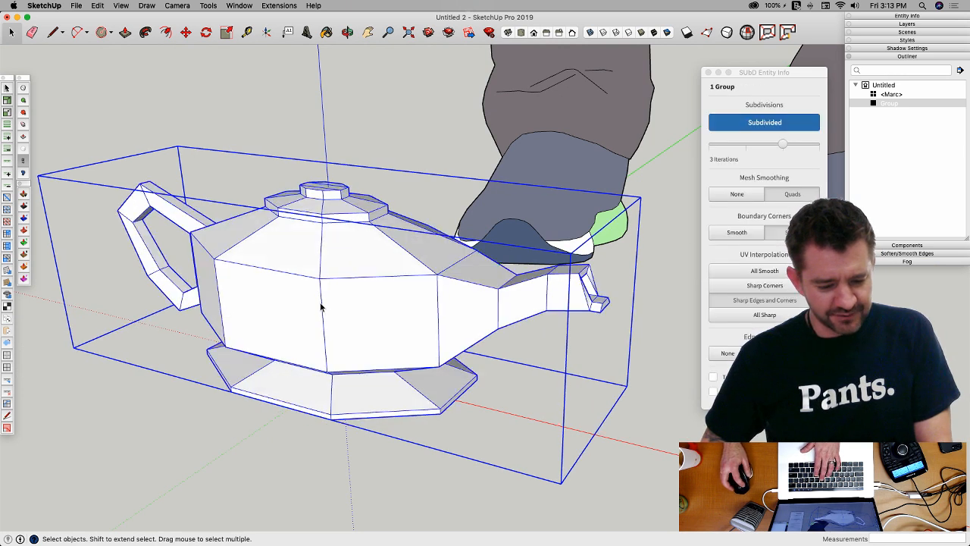
{"action": "left_click", "coordinate": [635, 381]}
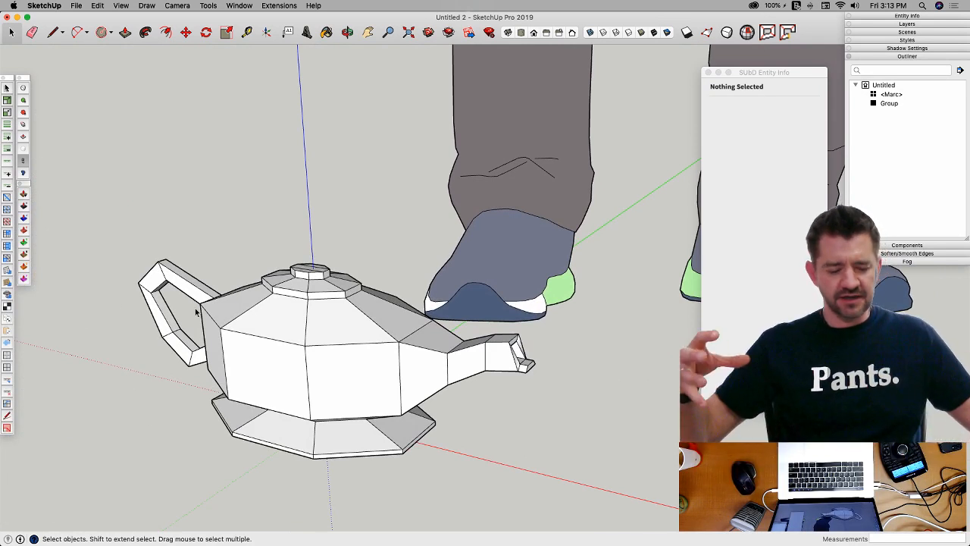
{"action": "left_click", "coordinate": [244, 315]}
{"action": "key", "text": "ctrl+shift+s"}
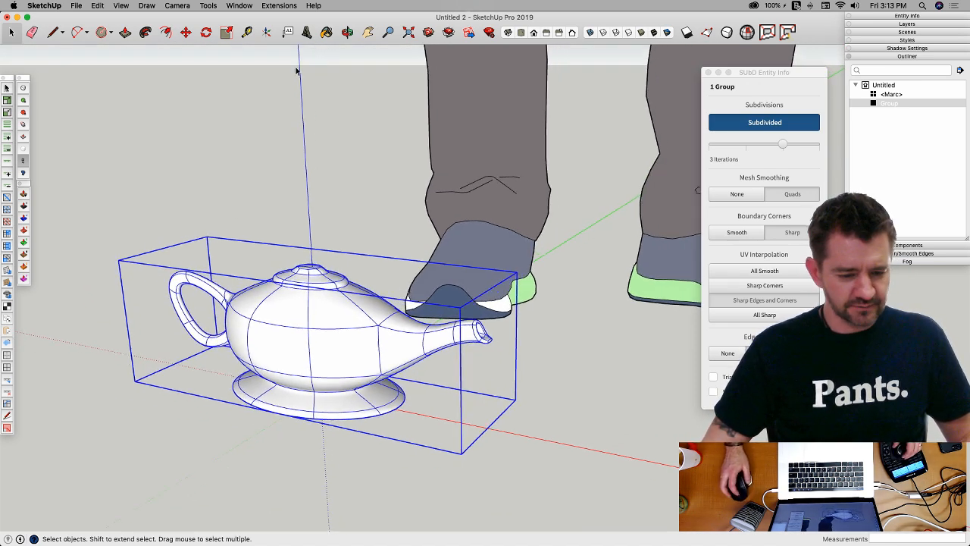
Step: Switch to the Untitled 3 spoon model, subdivide the blocky spoon and hide its mesh lines
{"action": "left_click", "coordinate": [240, 6]}
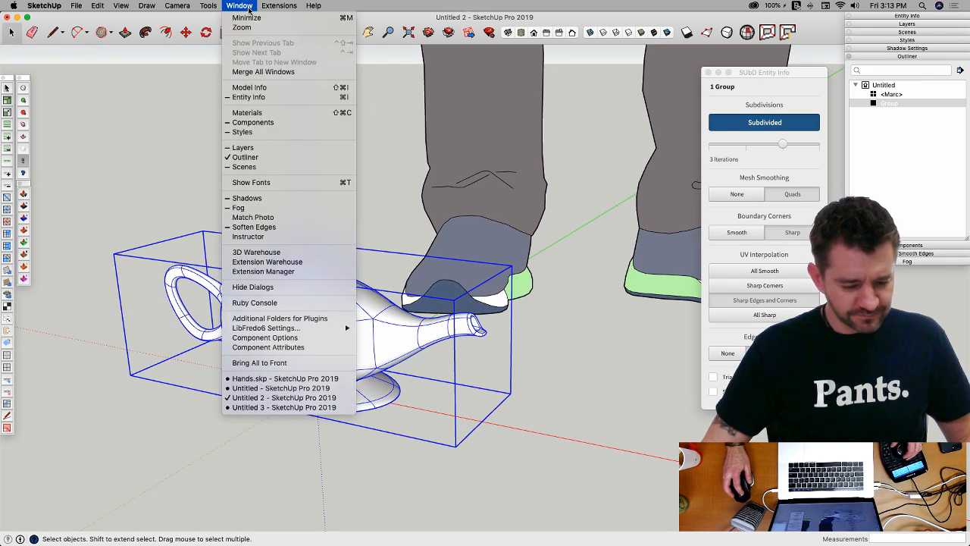
{"action": "left_click", "coordinate": [267, 408]}
{"action": "middle_click_drag", "start_coordinate": [500, 353], "coordinate": [450, 283]}
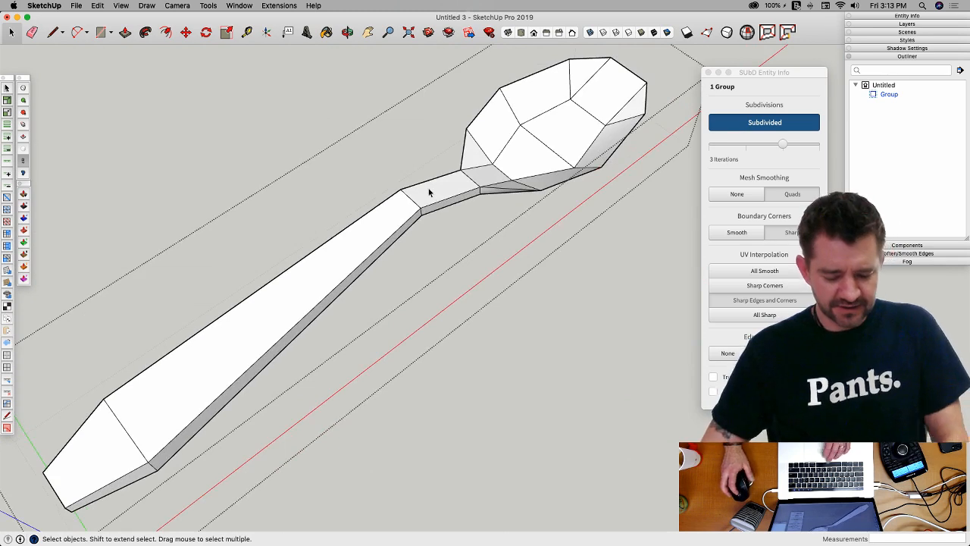
{"action": "key", "text": "s"}
{"action": "left_click", "coordinate": [450, 191]}
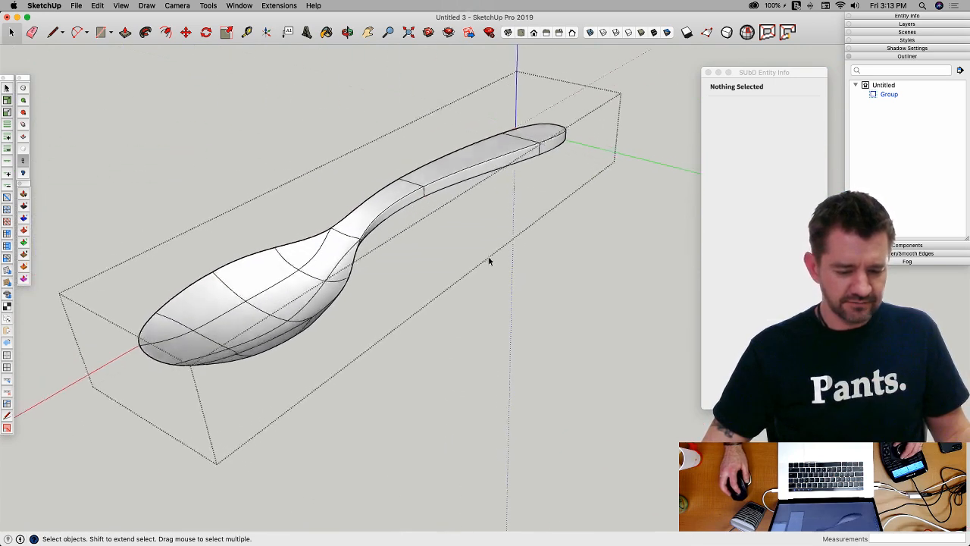
{"action": "left_click", "coordinate": [24, 150]}
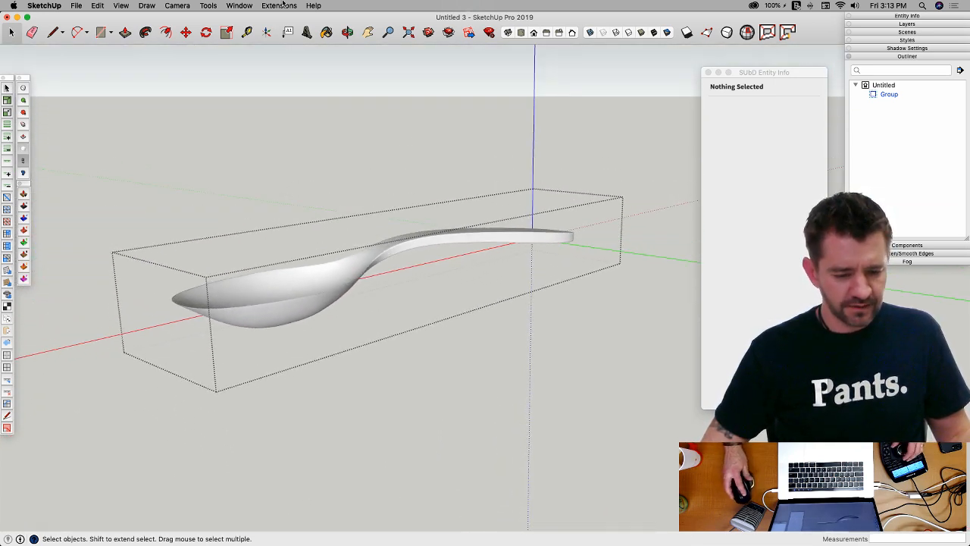
Step: Open the recently used file hats.skp
{"action": "left_click", "coordinate": [241, 6]}
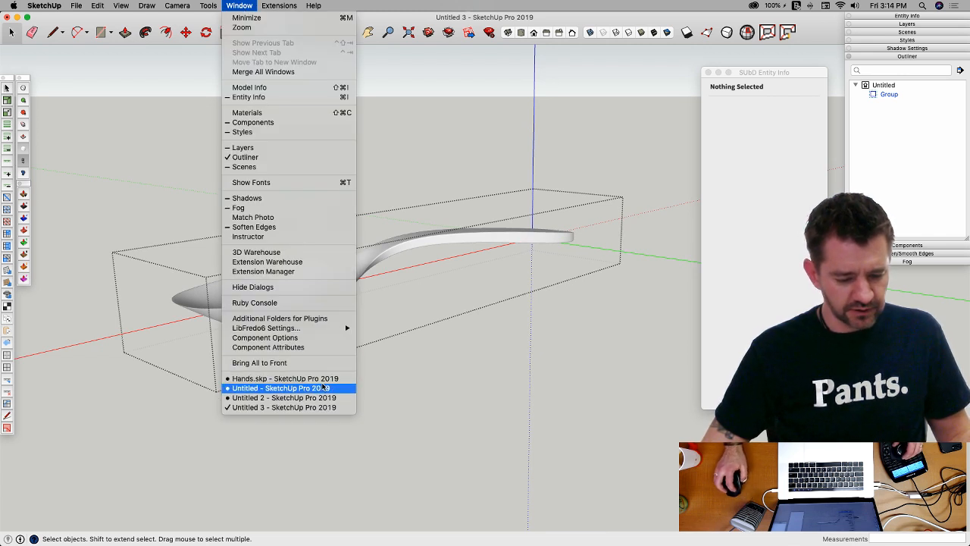
{"action": "mouse_move", "coordinate": [77, 6]}
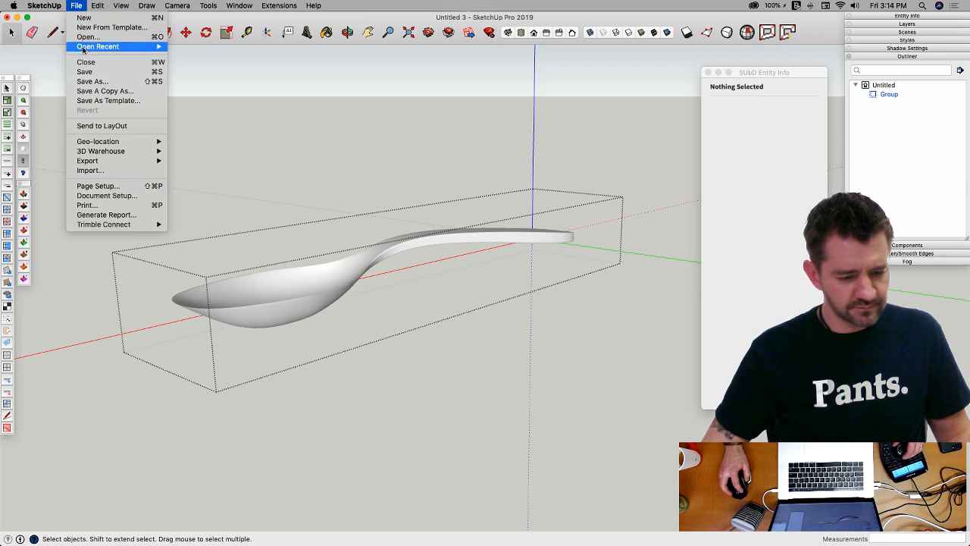
{"action": "mouse_move", "coordinate": [94, 47]}
{"action": "left_click", "coordinate": [214, 63]}
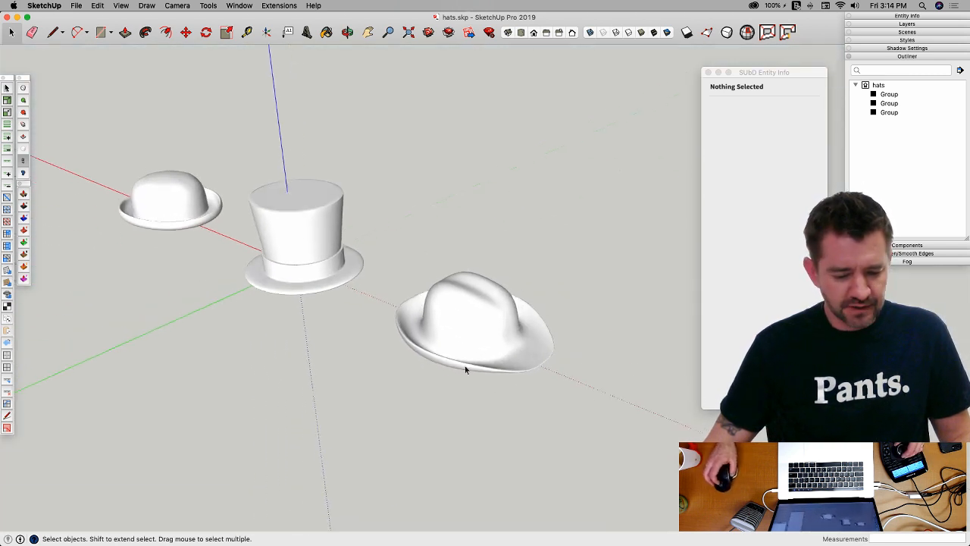
Step: Switch to the Hands.skp model to view the hand, and return to hats.skp
{"action": "left_click", "coordinate": [239, 5]}
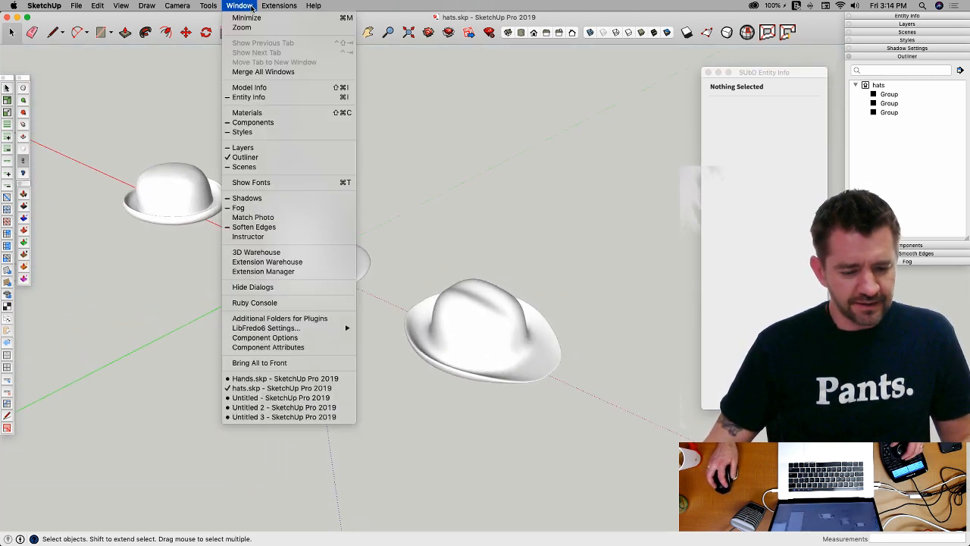
{"action": "left_click", "coordinate": [293, 379]}
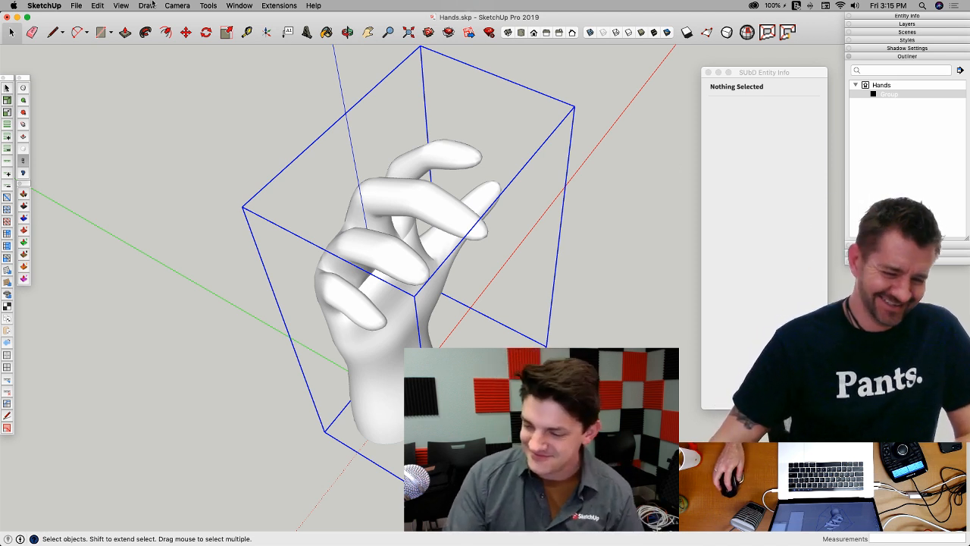
{"action": "left_click", "coordinate": [239, 6]}
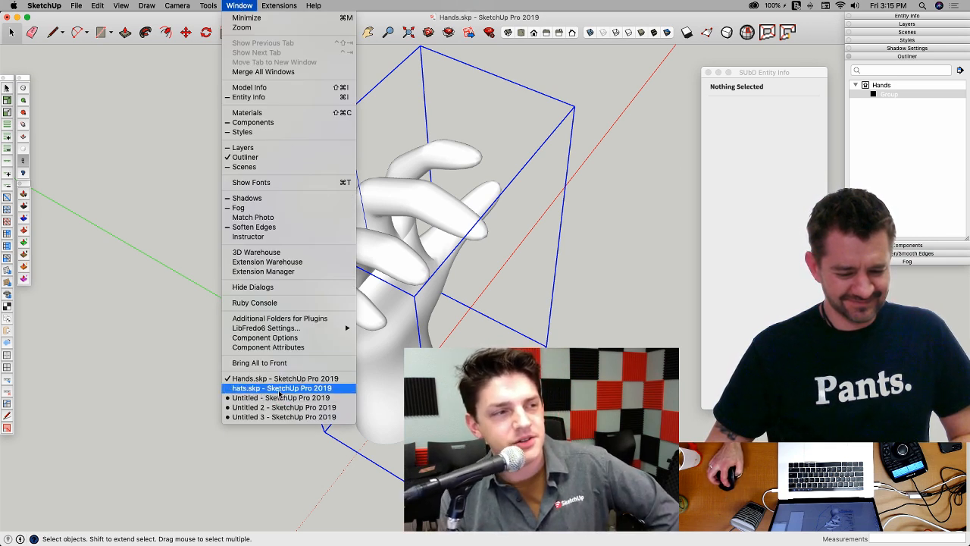
{"action": "left_click", "coordinate": [295, 303]}
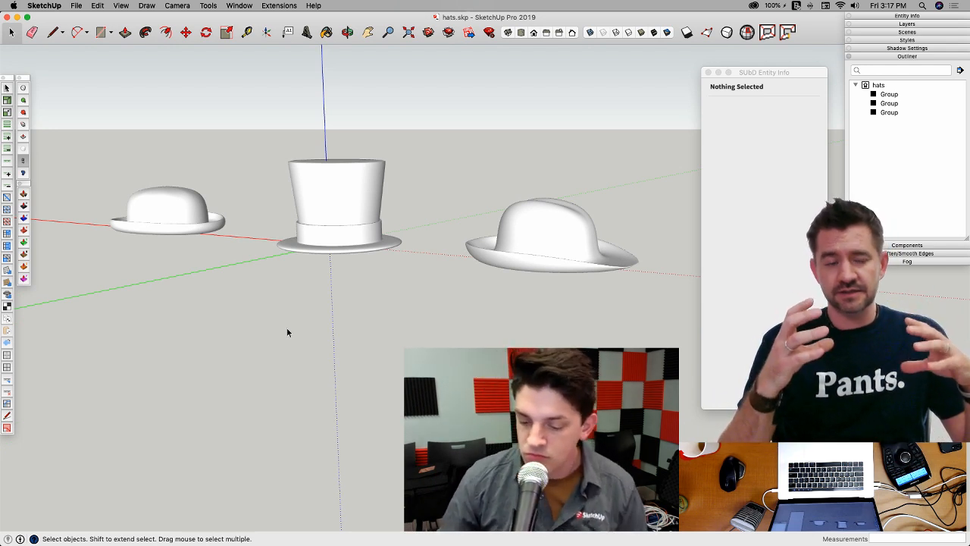
Step: Select the top hat, turn off its subdivision and show the model's edges
{"action": "middle_click_drag", "start_coordinate": [287, 332], "coordinate": [316, 302]}
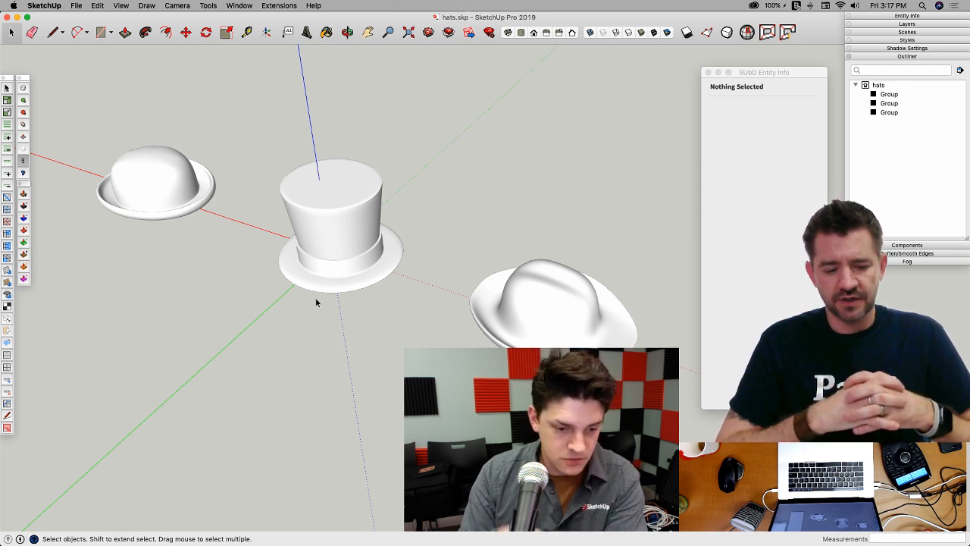
{"action": "scroll", "coordinate": [316, 302], "scroll_direction": "up", "scroll_amount": 5}
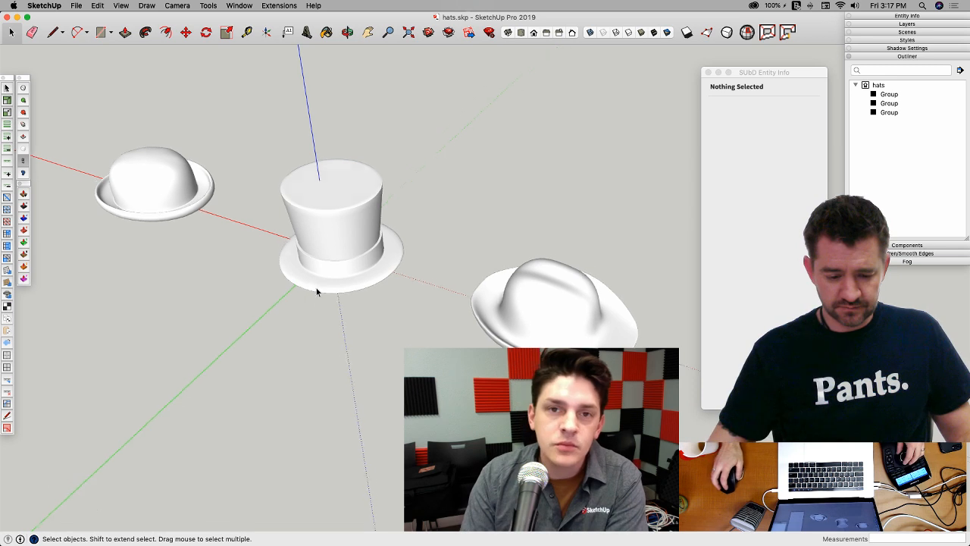
{"action": "left_click", "coordinate": [445, 303]}
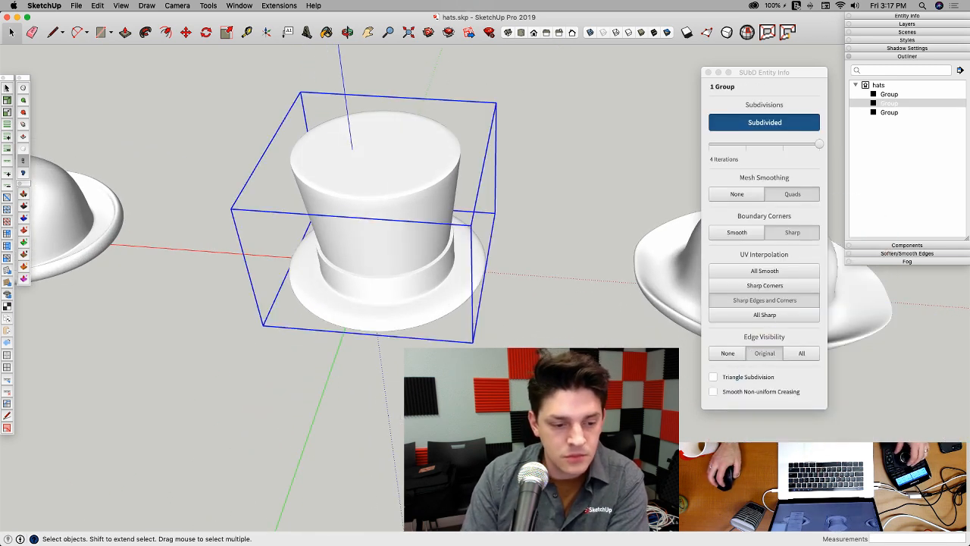
{"action": "key", "text": "q"}
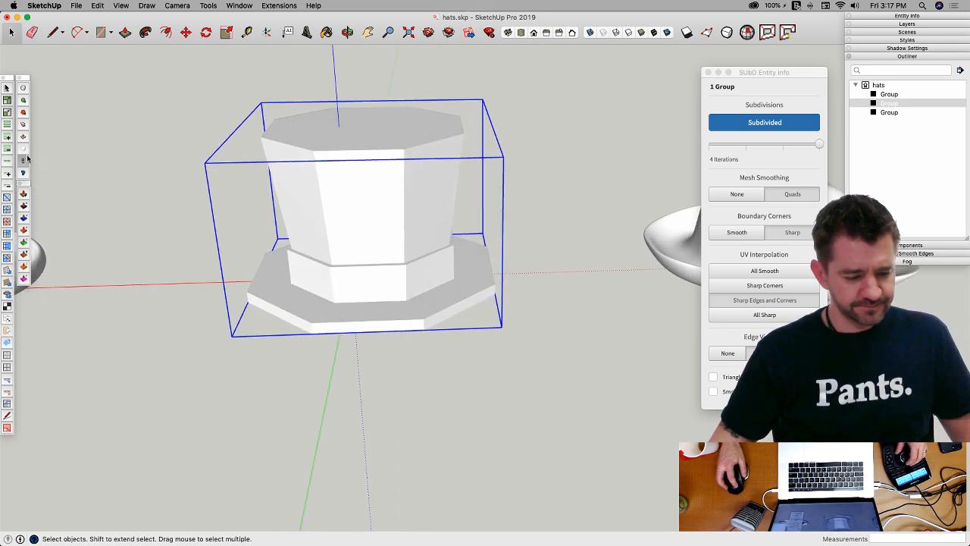
{"action": "left_click", "coordinate": [19, 148]}
Step: Measure across the brim of the top hat's unsubdivided control mesh with the Line tool
{"action": "key", "text": "l"}
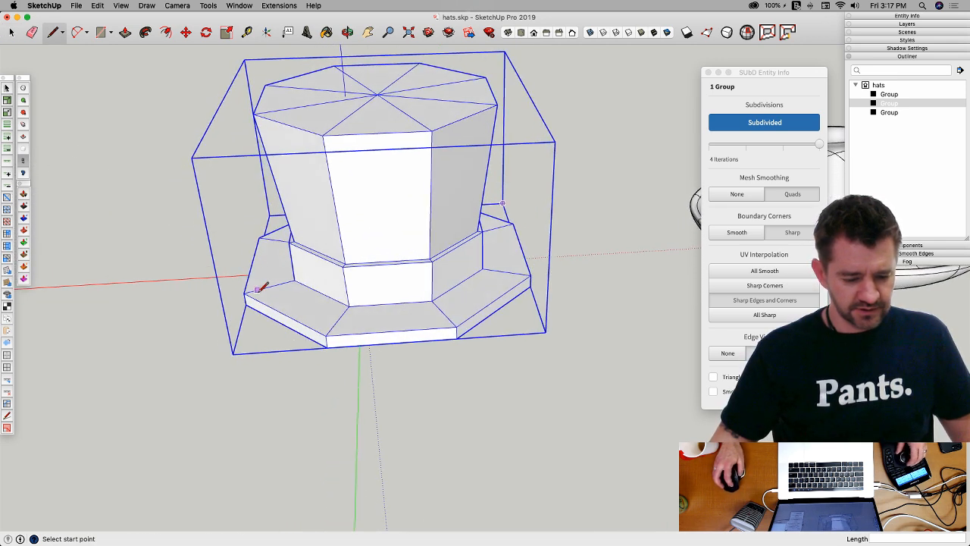
{"action": "left_click", "coordinate": [244, 292]}
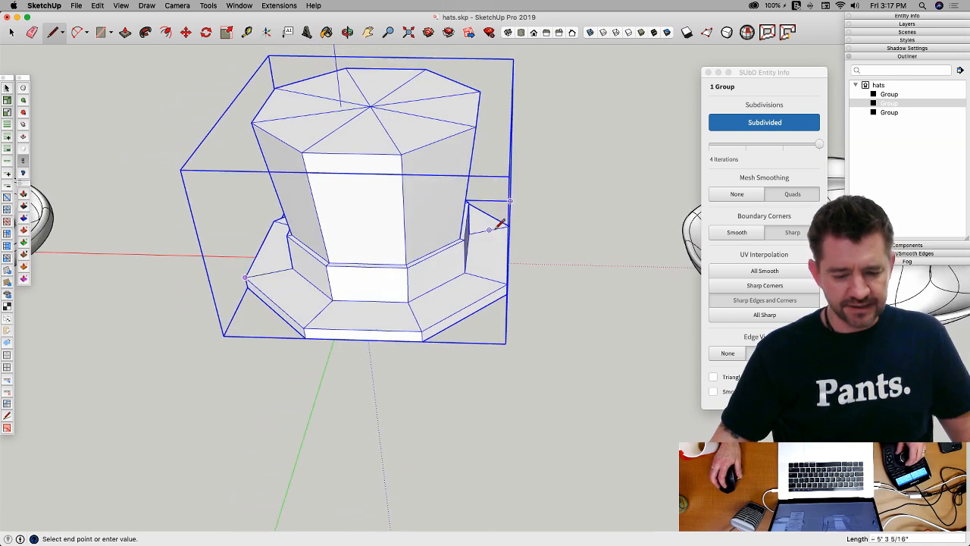
{"action": "key", "text": "space"}
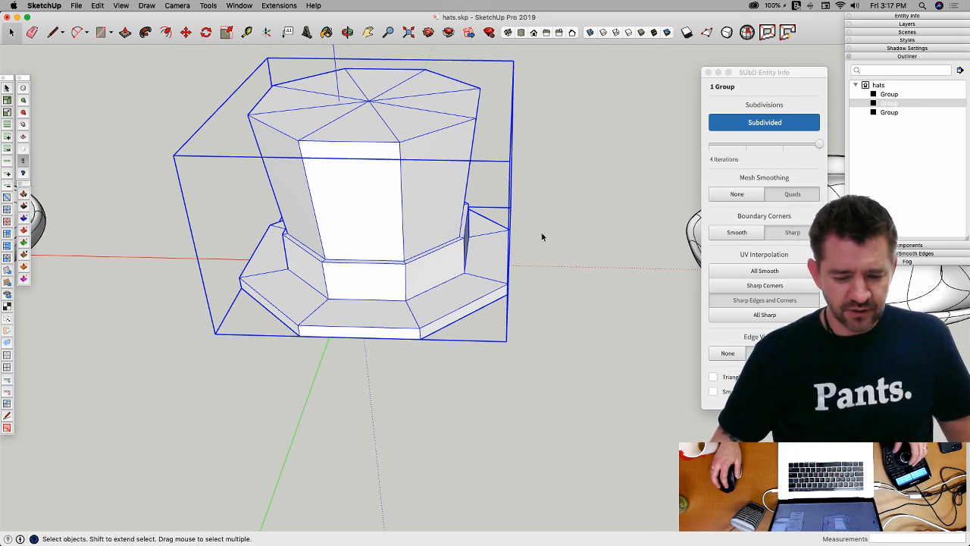
Step: Turn the top hat's subdivision back on and measure across its smooth brim with the Line tool
{"action": "key", "text": "shift+s"}
{"action": "key", "text": "l"}
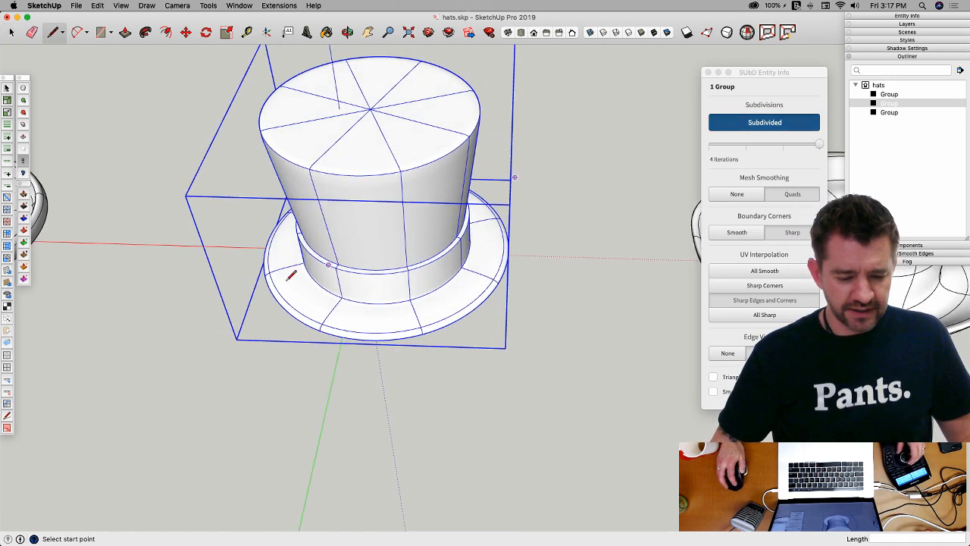
{"action": "left_click", "coordinate": [266, 274]}
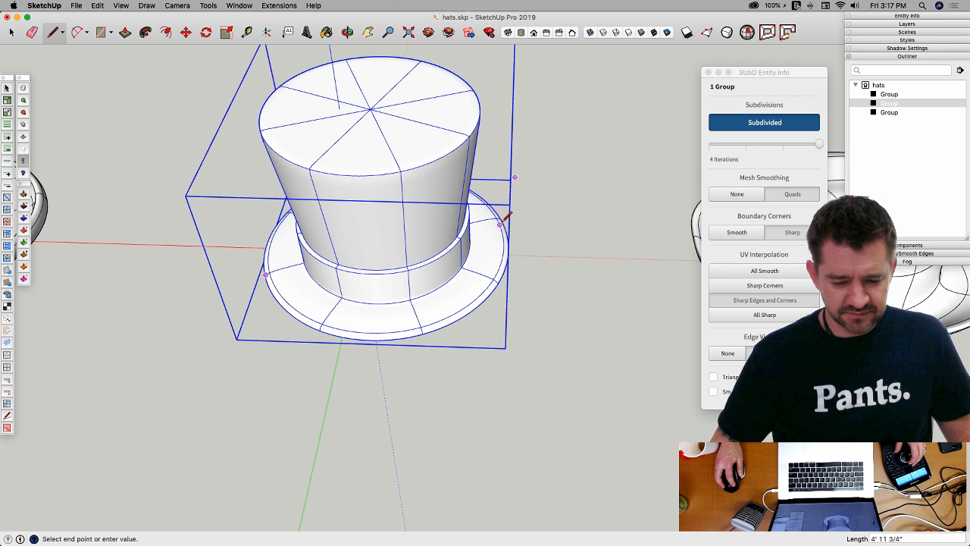
{"action": "scroll", "coordinate": [501, 217], "scroll_direction": "up", "scroll_amount": 3}
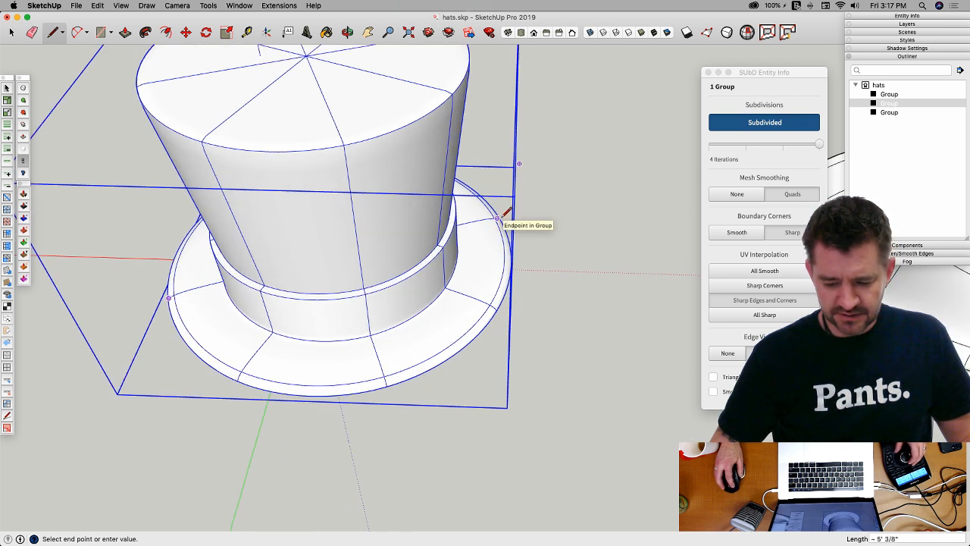
{"action": "scroll", "coordinate": [505, 220], "scroll_direction": "down", "scroll_amount": 6}
{"action": "key", "text": "space"}
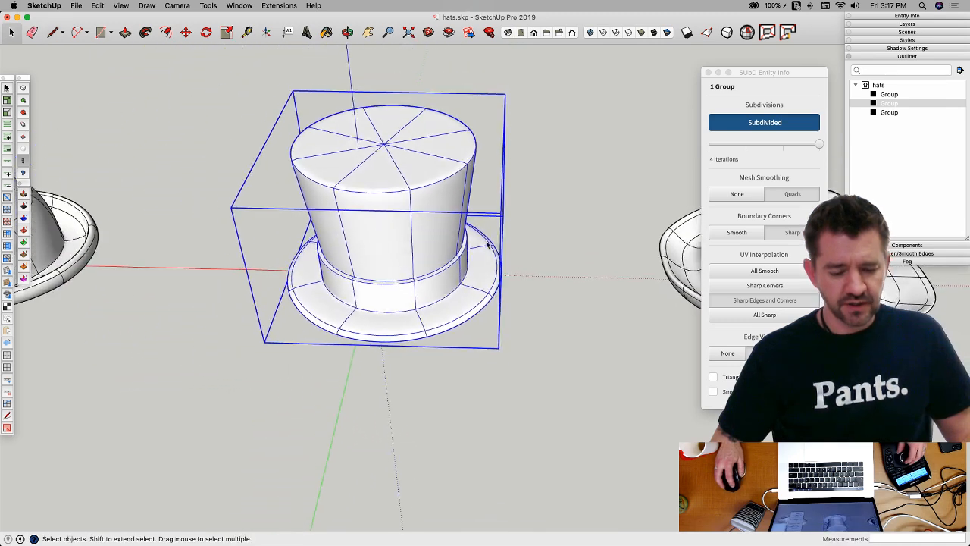
Step: Select the bowler hat, turn off its subdivision and open its group for editing
{"action": "scroll", "coordinate": [502, 241], "scroll_direction": "up", "scroll_amount": 1}
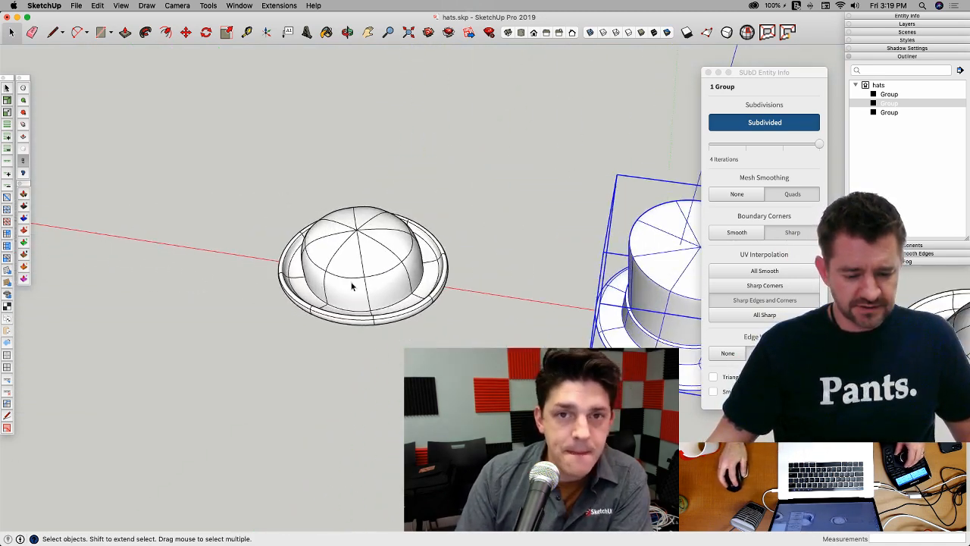
{"action": "left_click", "coordinate": [354, 285]}
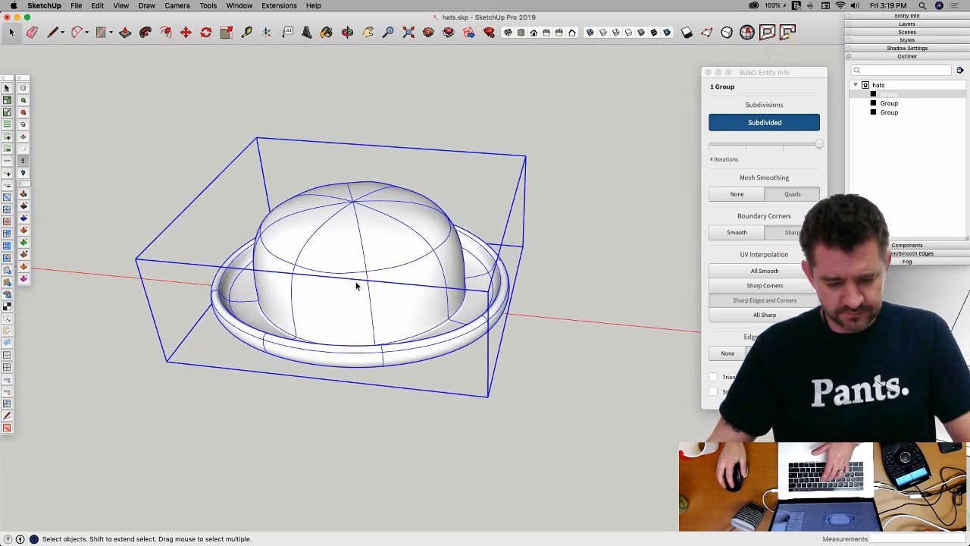
{"action": "key", "text": "ctrl+t"}
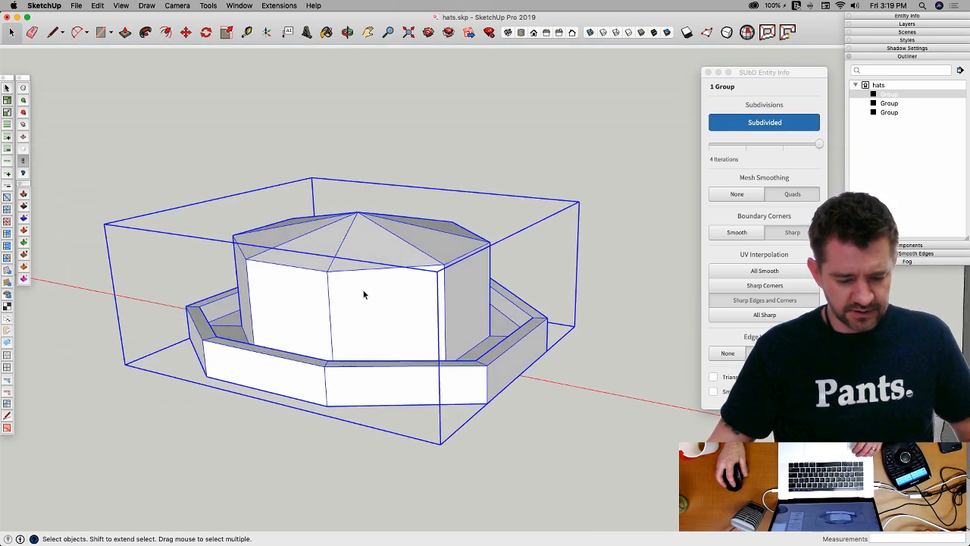
{"action": "double_click", "coordinate": [359, 302]}
{"action": "key", "text": "b"}
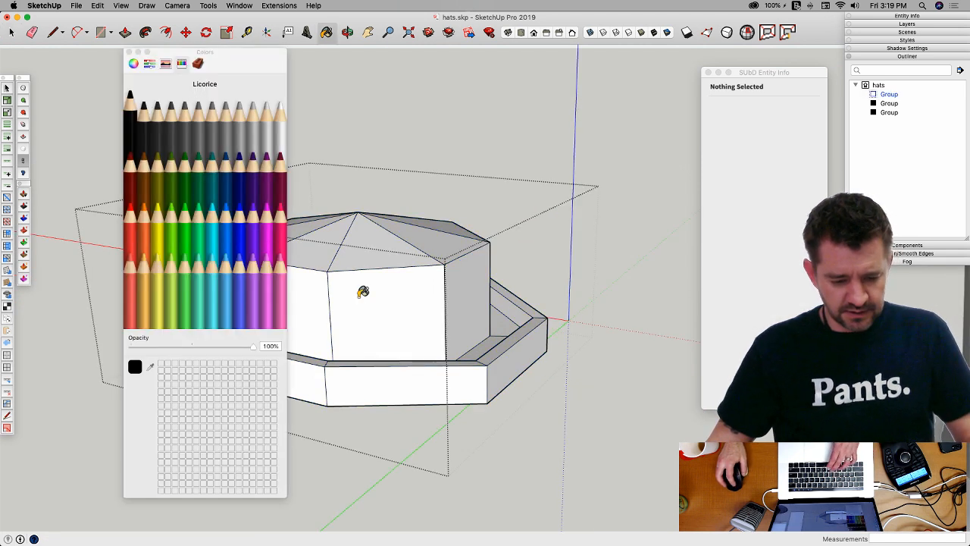
{"action": "left_click", "coordinate": [198, 63]}
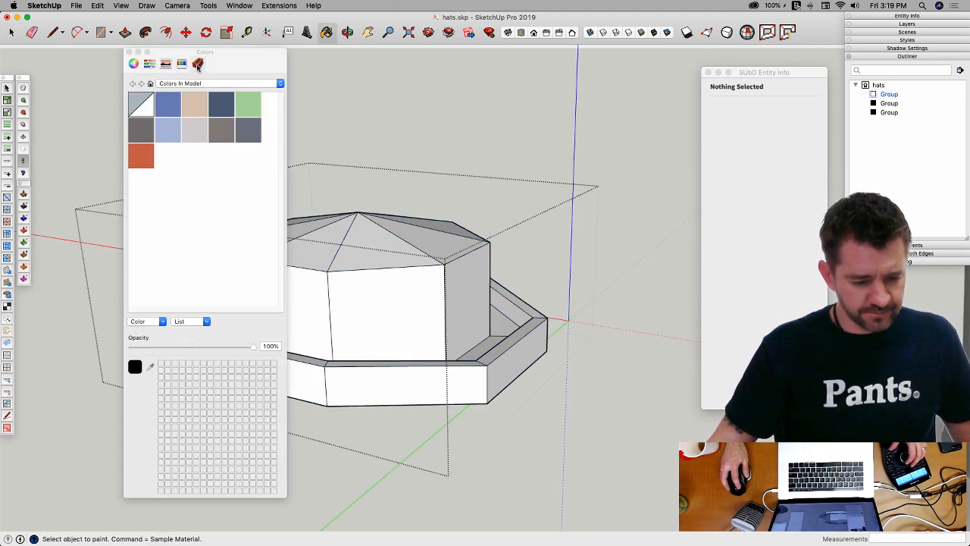
{"action": "left_click", "coordinate": [129, 52]}
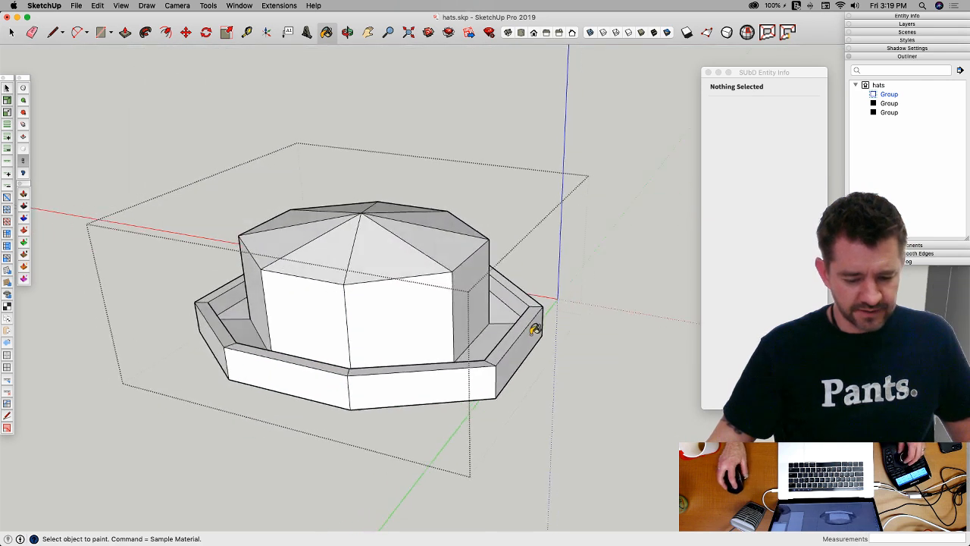
{"action": "key", "text": "space"}
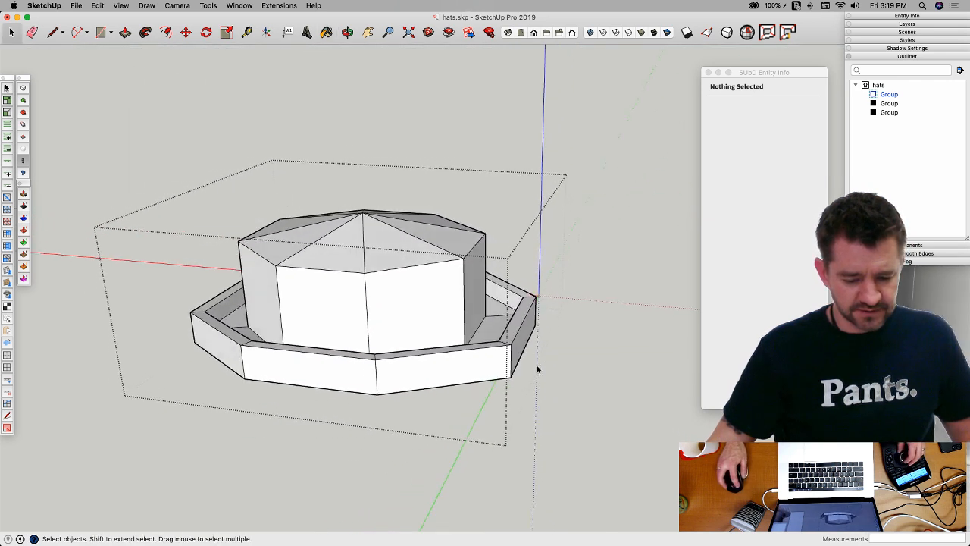
Step: Select all of the bowler hat's geometry and scale it down uniformly to about 0.44
{"action": "triple_click", "coordinate": [405, 301]}
{"action": "key", "text": "s"}
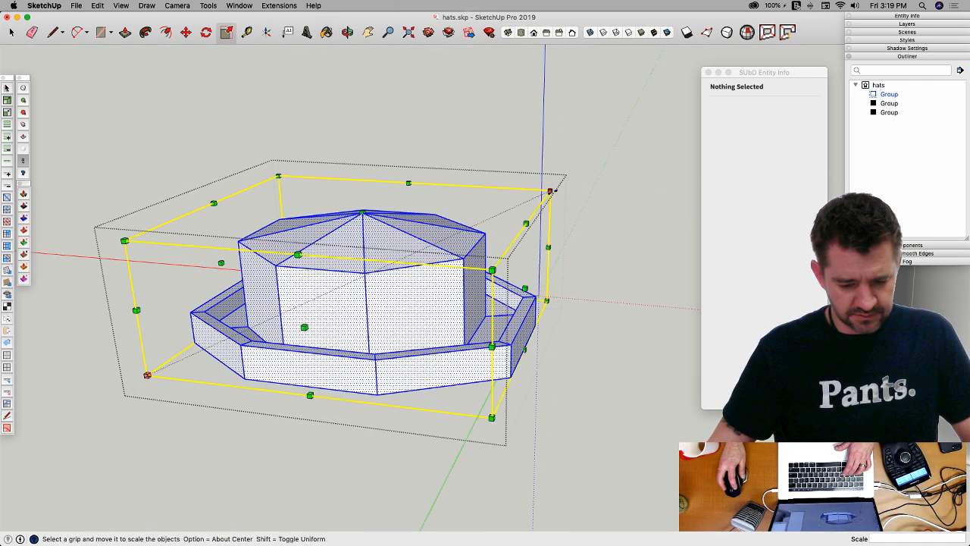
{"action": "left_click_drag", "start_coordinate": [549, 191], "coordinate": [336, 270]}
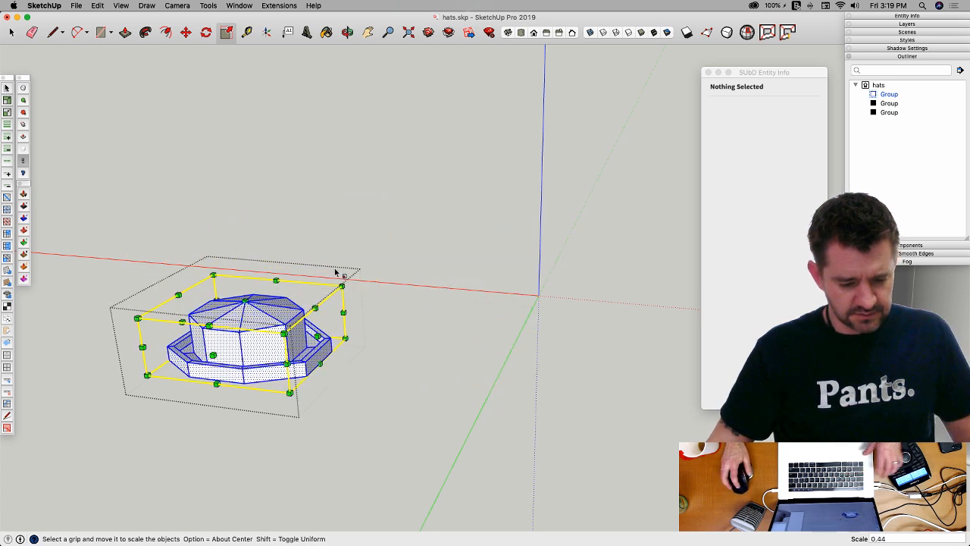
{"action": "key", "text": "space"}
Step: Paint all faces of the bowler hat with a tan brick material from the Brick, Cladding and Siding collection
{"action": "scroll", "coordinate": [266, 342], "scroll_direction": "up", "scroll_amount": 6}
{"action": "key", "text": "b"}
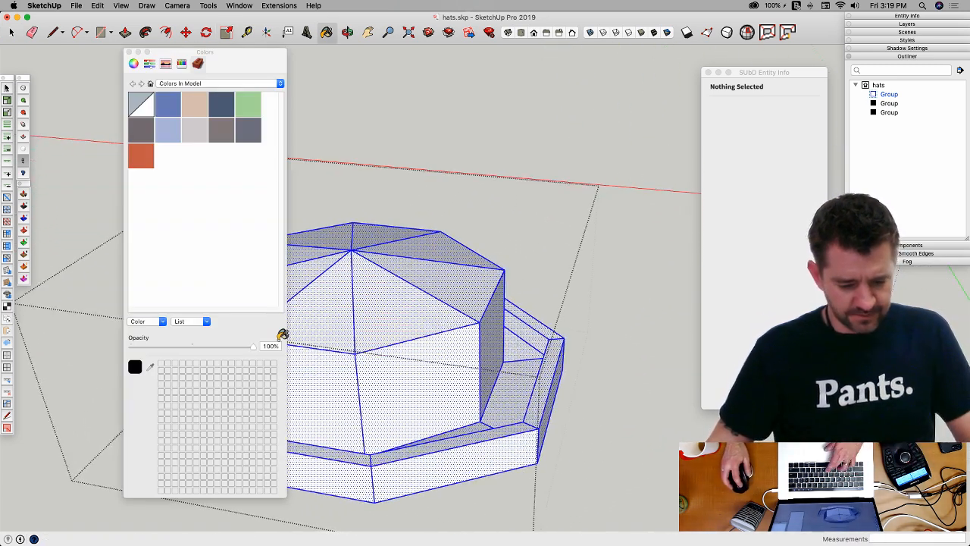
{"action": "left_click", "coordinate": [182, 84]}
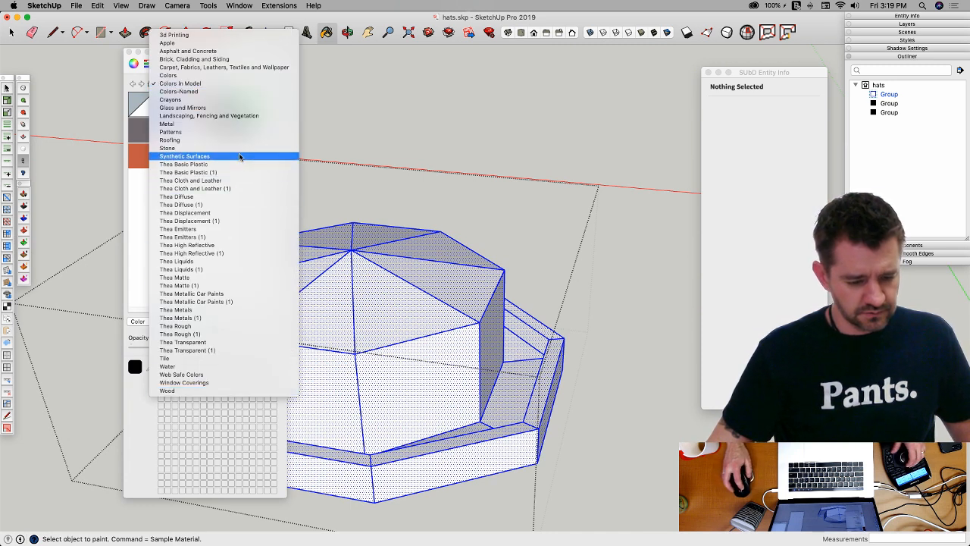
{"action": "left_click", "coordinate": [235, 63]}
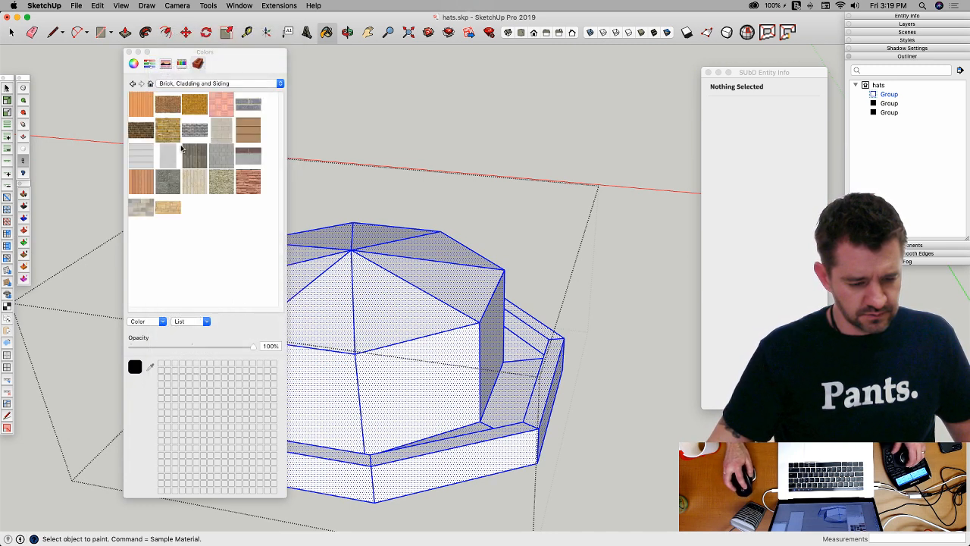
{"action": "left_click", "coordinate": [168, 129]}
{"action": "left_click", "coordinate": [402, 284]}
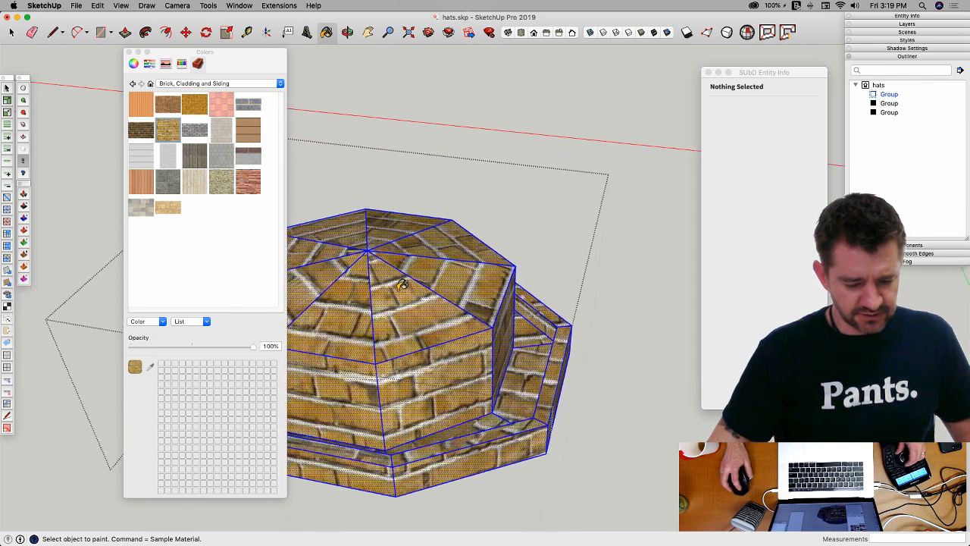
{"action": "key", "text": "space"}
{"action": "left_click", "coordinate": [129, 55]}
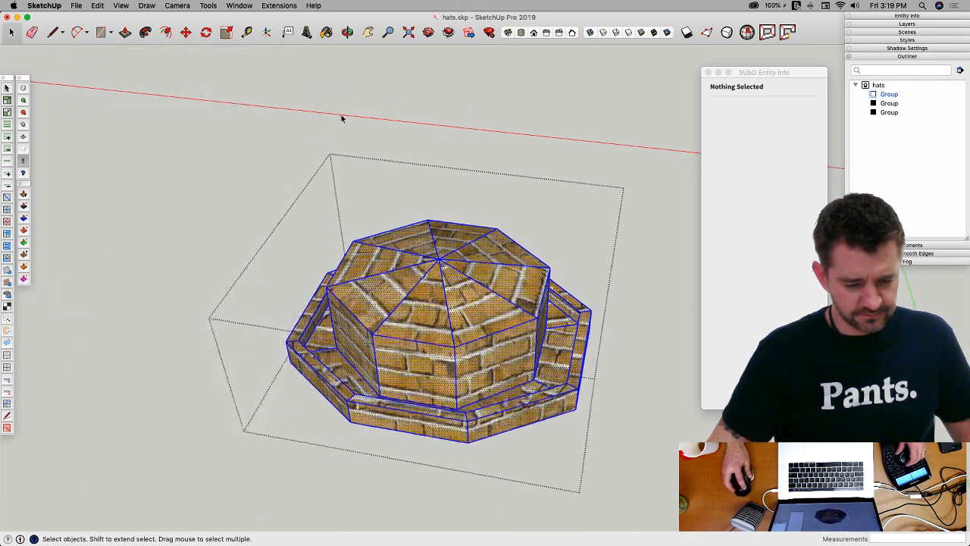
Step: Close the bowler hat's group, select it and turn its subdivision on
{"action": "left_click", "coordinate": [453, 256]}
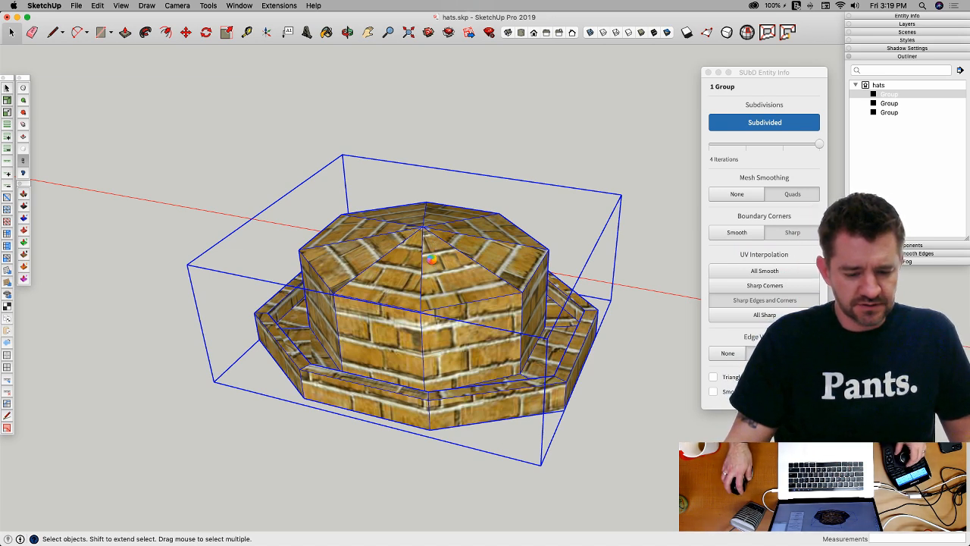
{"action": "mouse_move", "coordinate": [431, 259]}
{"action": "middle_mouse_down"}
{"action": "mouse_move", "coordinate": [432, 277]}
{"action": "mouse_move", "coordinate": [434, 263]}
{"action": "middle_mouse_up"}
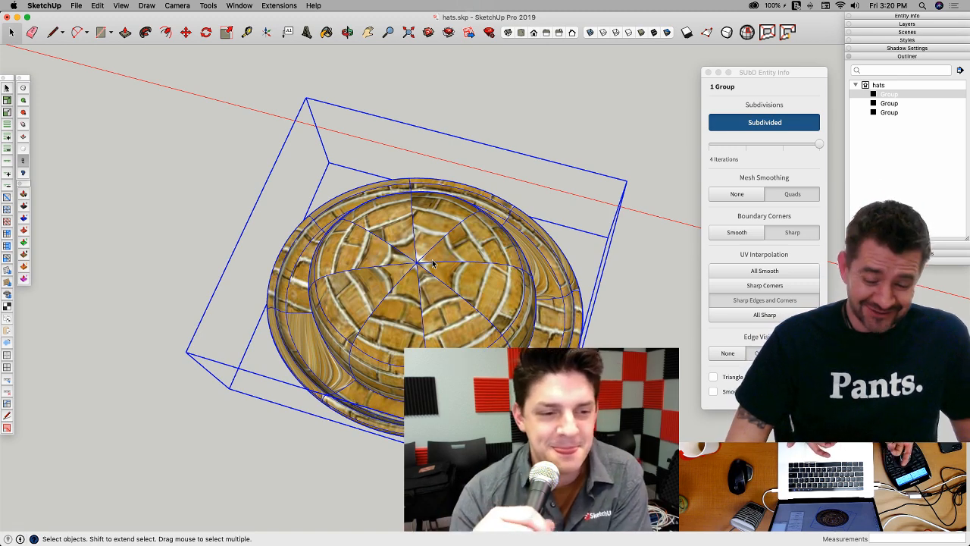
{"action": "mouse_move", "coordinate": [434, 263]}
{"action": "middle_mouse_down"}
{"action": "mouse_move", "coordinate": [356, 269]}
{"action": "mouse_move", "coordinate": [331, 239]}
{"action": "mouse_move", "coordinate": [341, 151]}
{"action": "mouse_move", "coordinate": [346, 219]}
{"action": "middle_mouse_up"}
Step: Inspect the brick texture on the smooth bowler hat with its hidden mesh lines shown, and return it to the unsubdivided control mesh
{"action": "scroll", "coordinate": [328, 269], "scroll_direction": "up", "scroll_amount": 5}
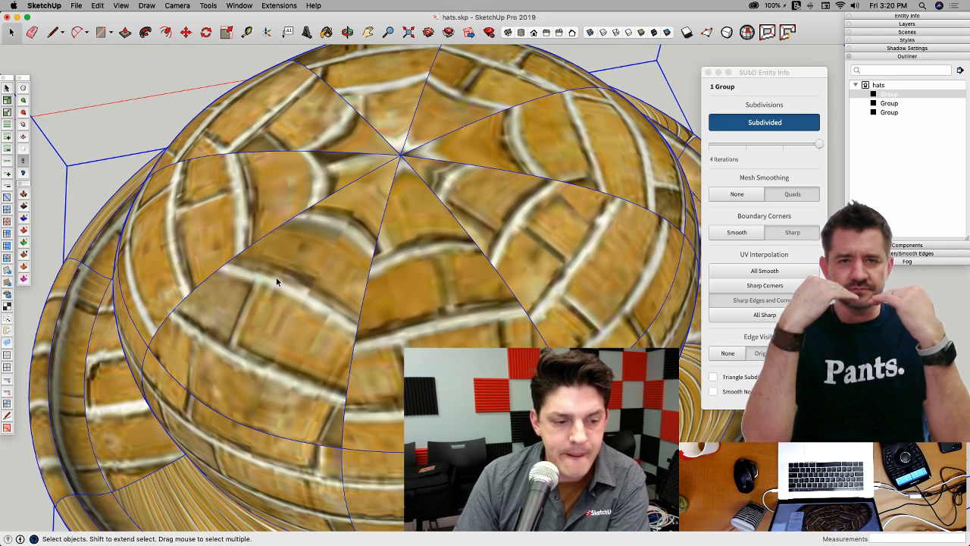
{"action": "scroll", "coordinate": [276, 276], "scroll_direction": "down", "scroll_amount": 5}
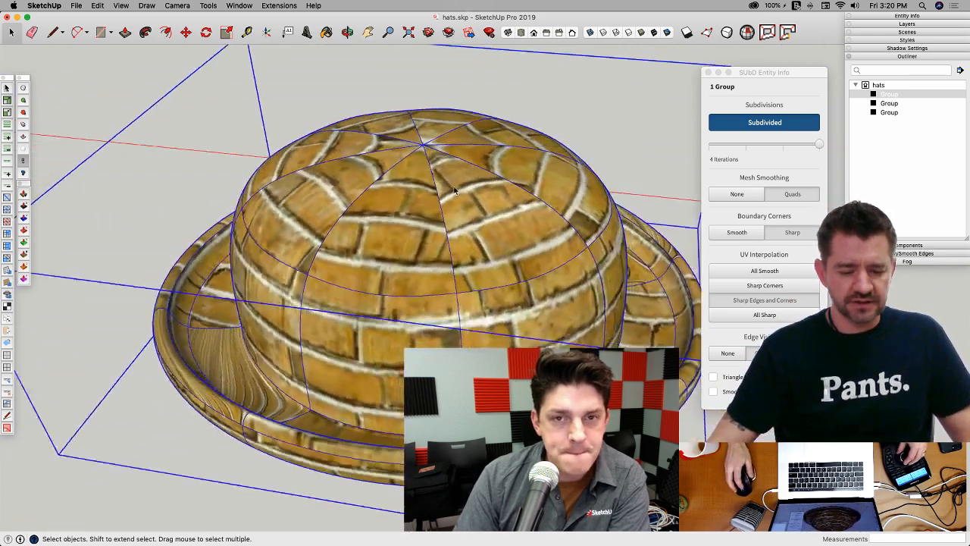
{"action": "scroll", "coordinate": [459, 190], "scroll_direction": "up", "scroll_amount": 2}
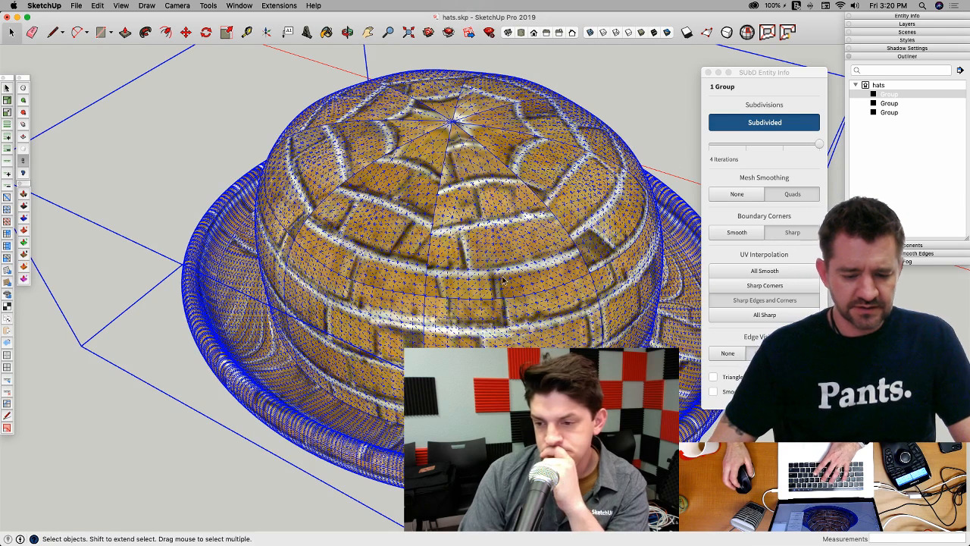
{"action": "key", "text": "super+z"}
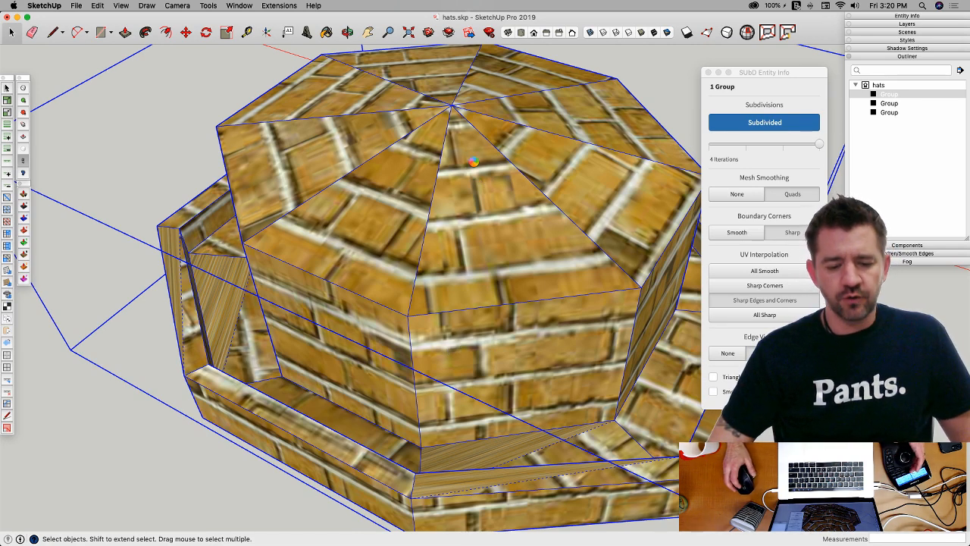
Step: Open the subdivided bowler hat's group for editing and turn off the hidden mesh lines
{"action": "scroll", "coordinate": [485, 182], "scroll_direction": "up", "scroll_amount": 8}
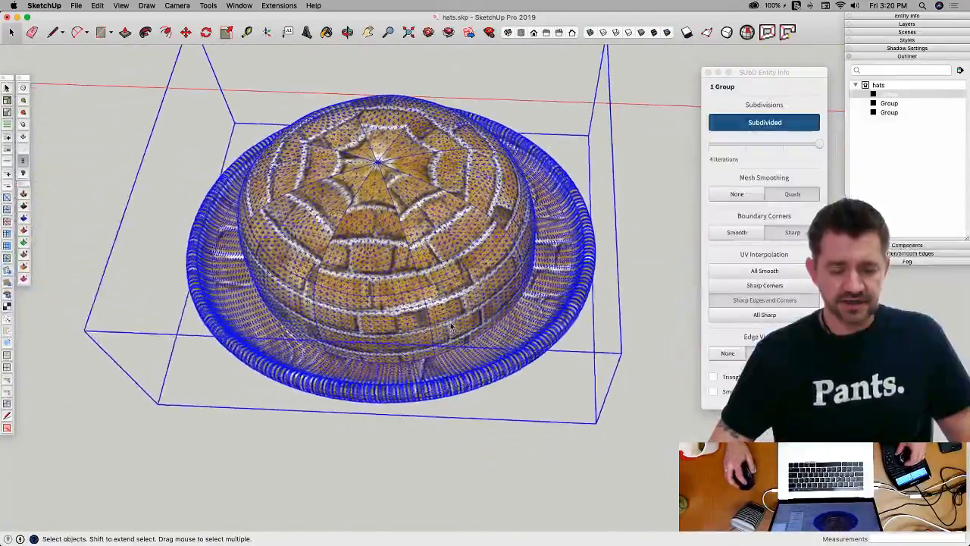
{"action": "left_click", "coordinate": [436, 438]}
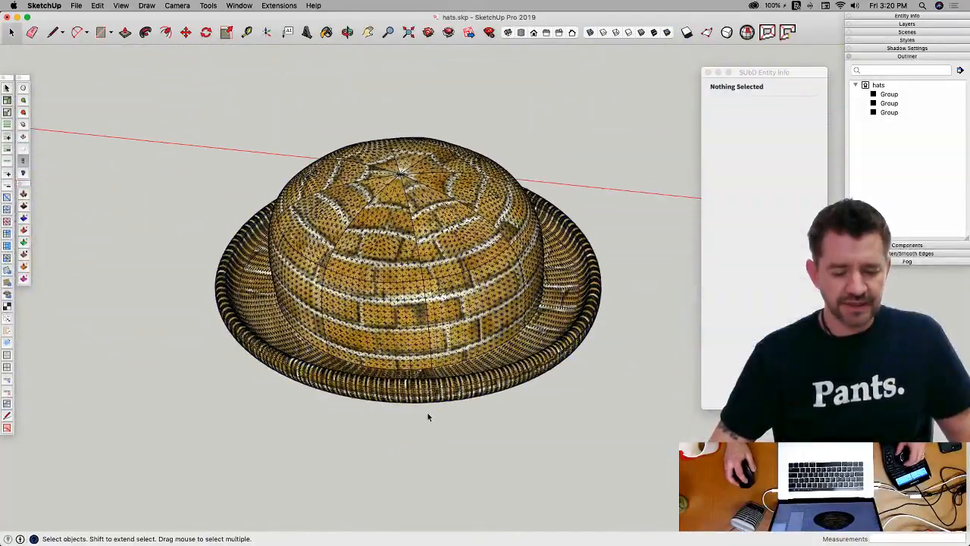
{"action": "left_click", "coordinate": [447, 350]}
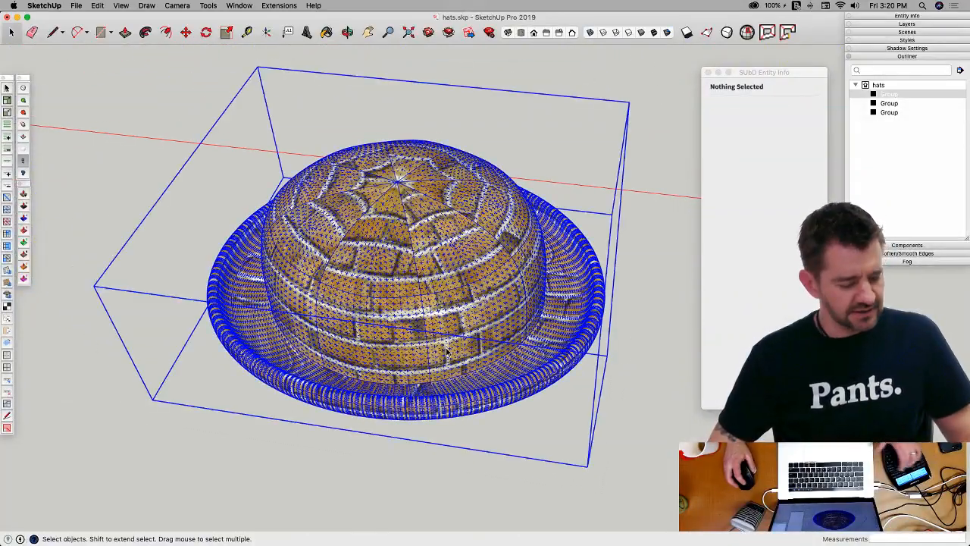
{"action": "double_click", "coordinate": [446, 351]}
{"action": "key", "text": "alt+h"}
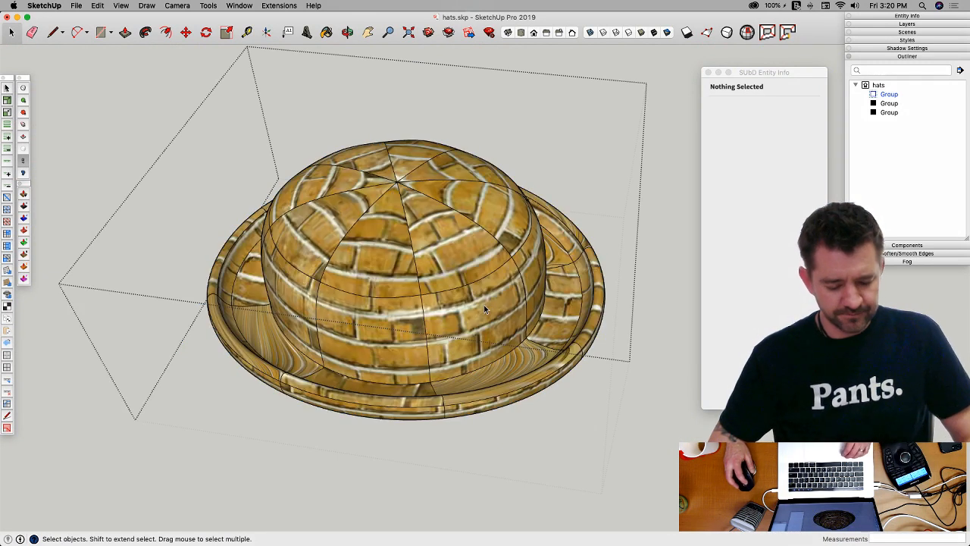
Step: Select all of the smooth bowler hat's geometry and repaint it directly with the tan brick material
{"action": "left_click", "coordinate": [485, 308]}
{"action": "double_click", "coordinate": [480, 310]}
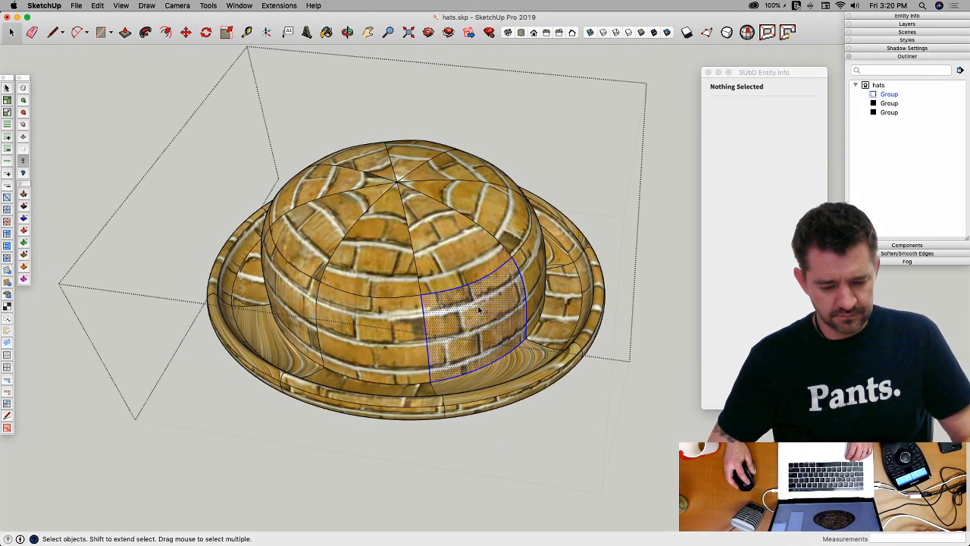
{"action": "key", "text": "super+a"}
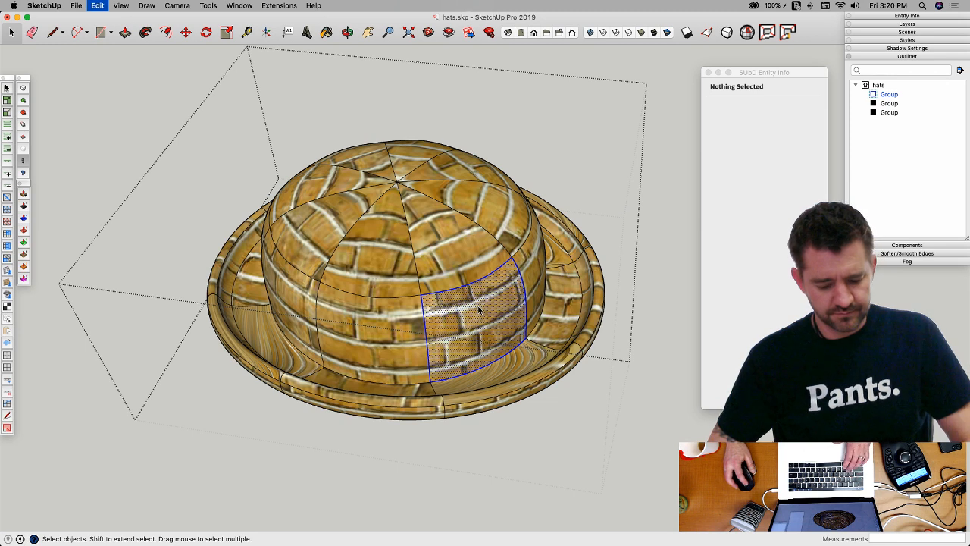
{"action": "key", "text": "b"}
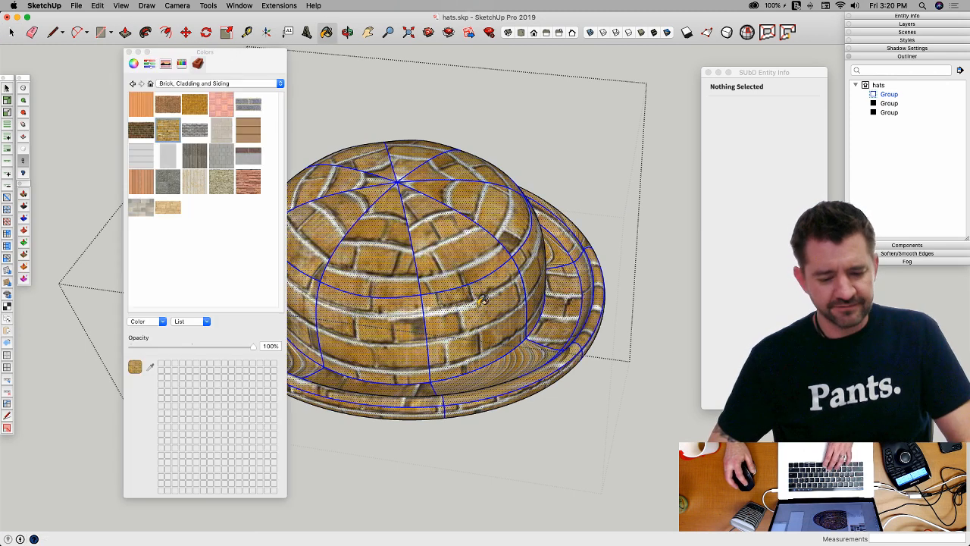
{"action": "left_click", "coordinate": [447, 250]}
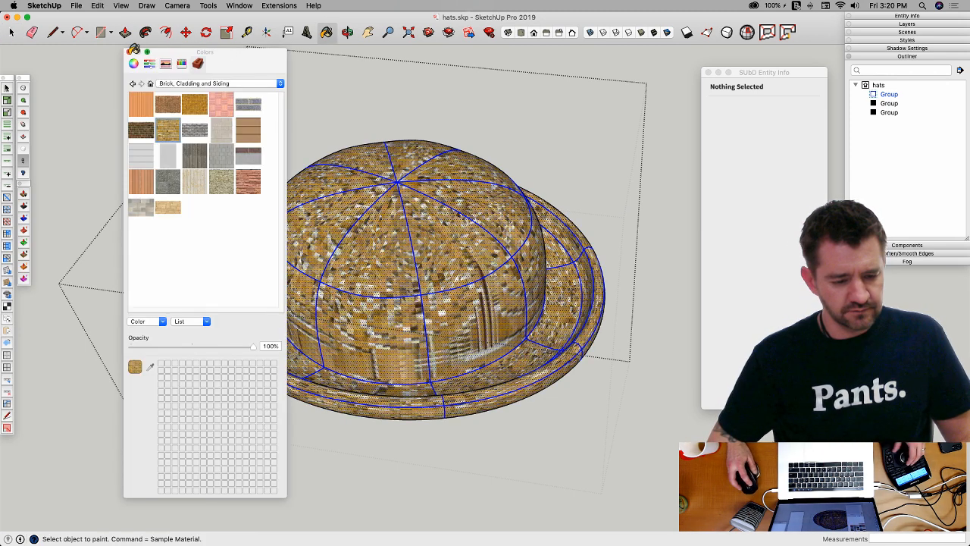
{"action": "left_click", "coordinate": [129, 51]}
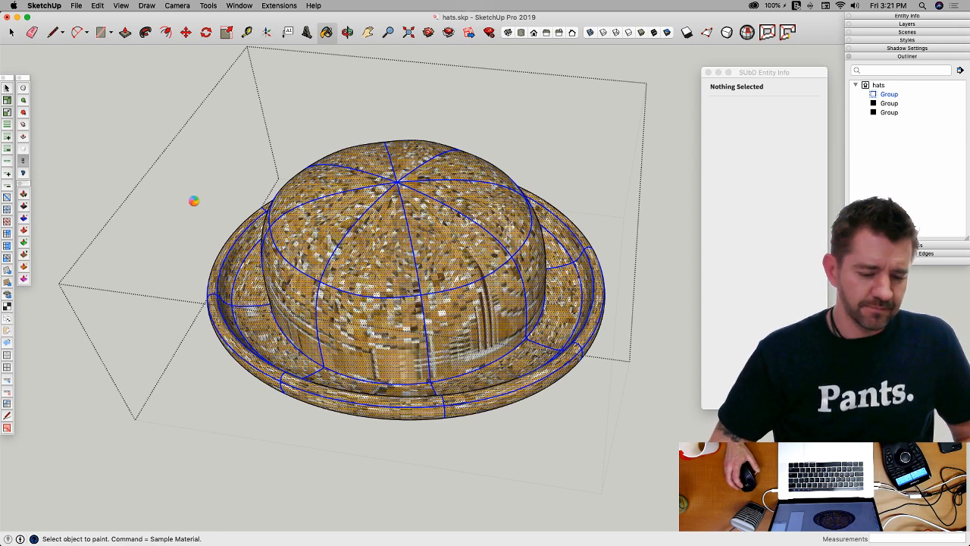
{"action": "key", "text": "space"}
{"action": "middle_click_drag", "start_coordinate": [205, 202], "coordinate": [80, 219]}
{"action": "key", "text": "r"}
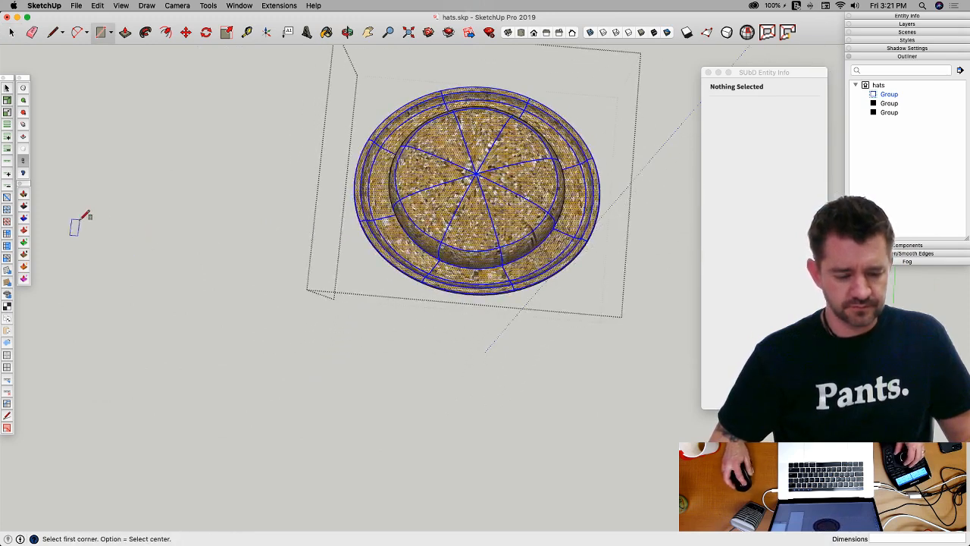
{"action": "left_click", "coordinate": [79, 221]}
{"action": "left_click", "coordinate": [233, 396]}
{"action": "key", "text": "space"}
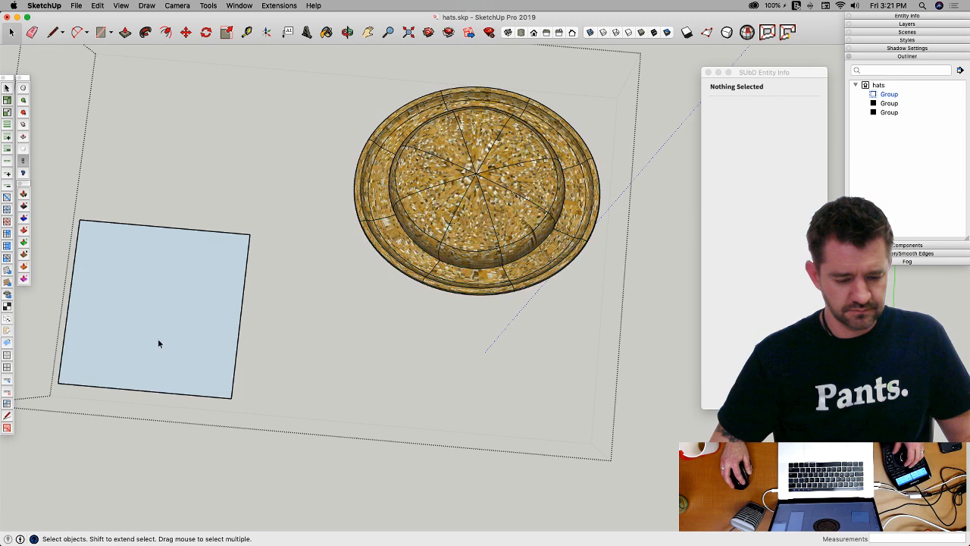
{"action": "middle_click_drag", "start_coordinate": [158, 339], "coordinate": [298, 281]}
{"action": "key", "text": "super+z"}
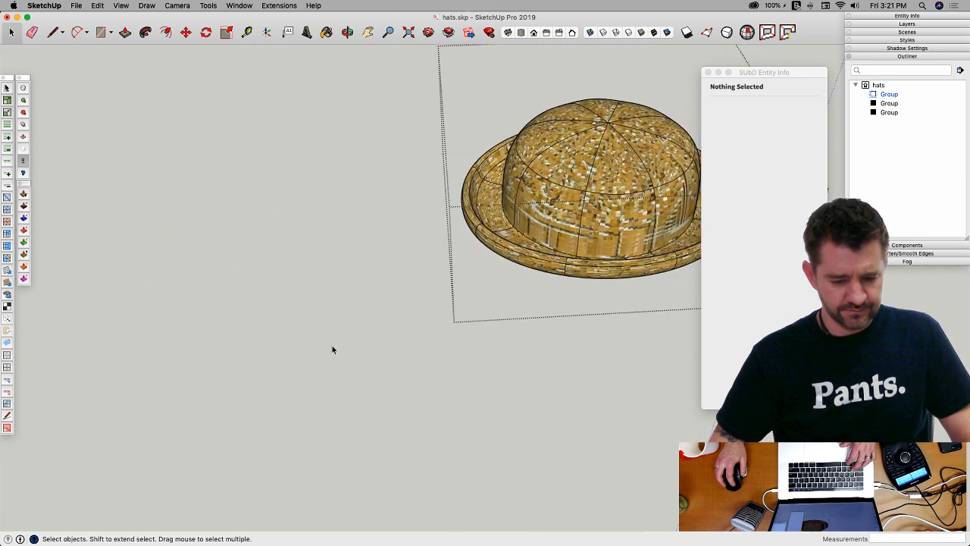
Step: Outside the hat's group, draw a rectangle about 1' 5 7/16" by 1' 4 7/8" beside the bowler hat and reverse its face
{"action": "left_click", "coordinate": [259, 326]}
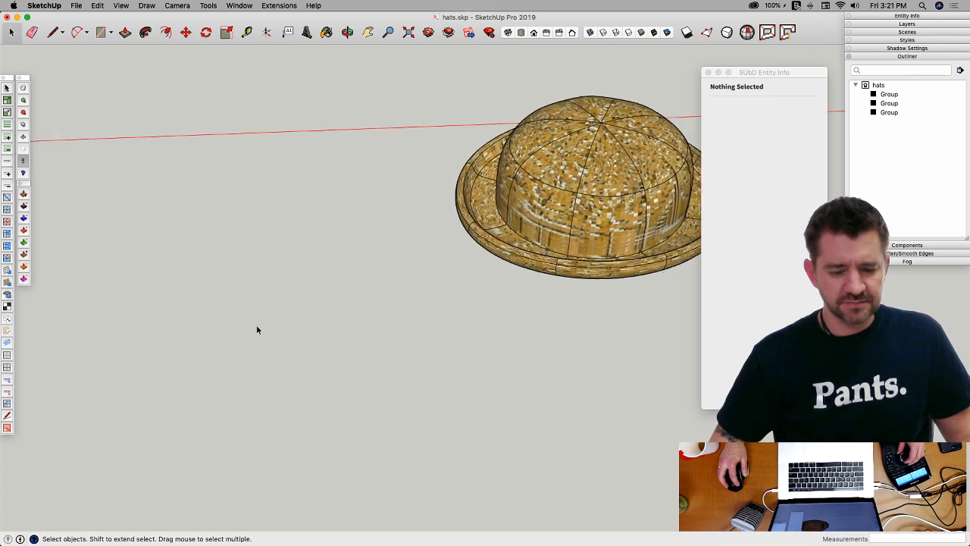
{"action": "key", "text": "r"}
{"action": "left_click", "coordinate": [162, 225]}
{"action": "left_click", "coordinate": [317, 357]}
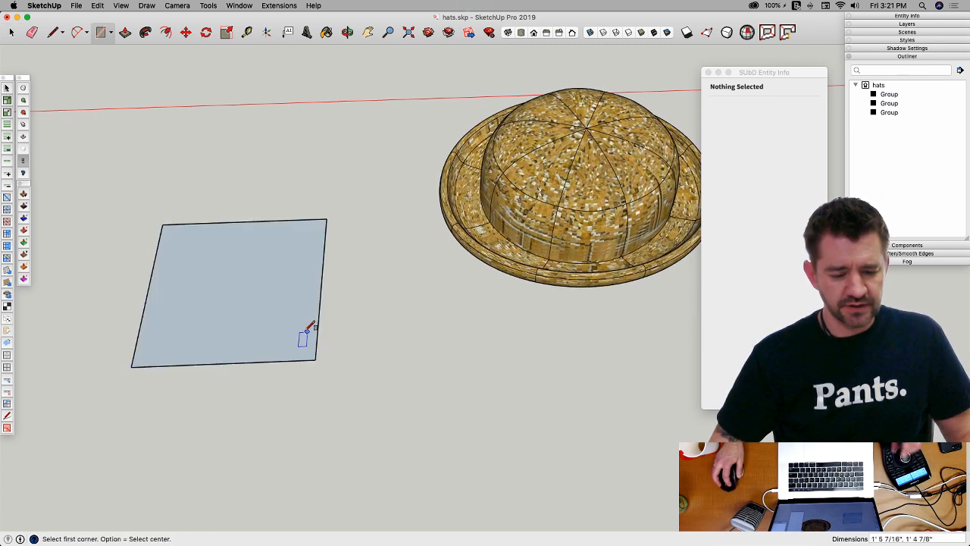
{"action": "key", "text": "space"}
{"action": "left_click", "coordinate": [226, 313]}
{"action": "right_click", "coordinate": [227, 312]}
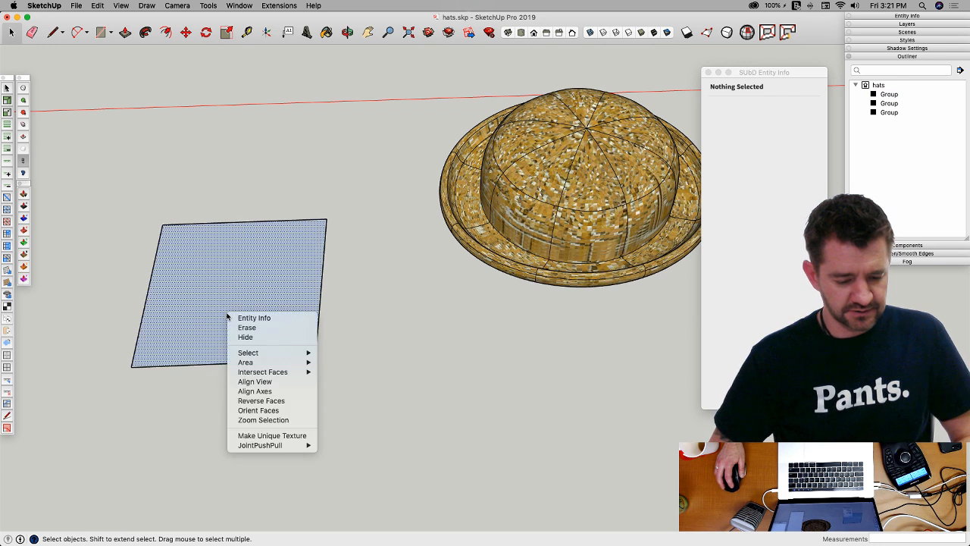
{"action": "left_click", "coordinate": [260, 401]}
Step: Paint the rectangle with the tan brick material and set its texture to Projected
{"action": "key", "text": "b"}
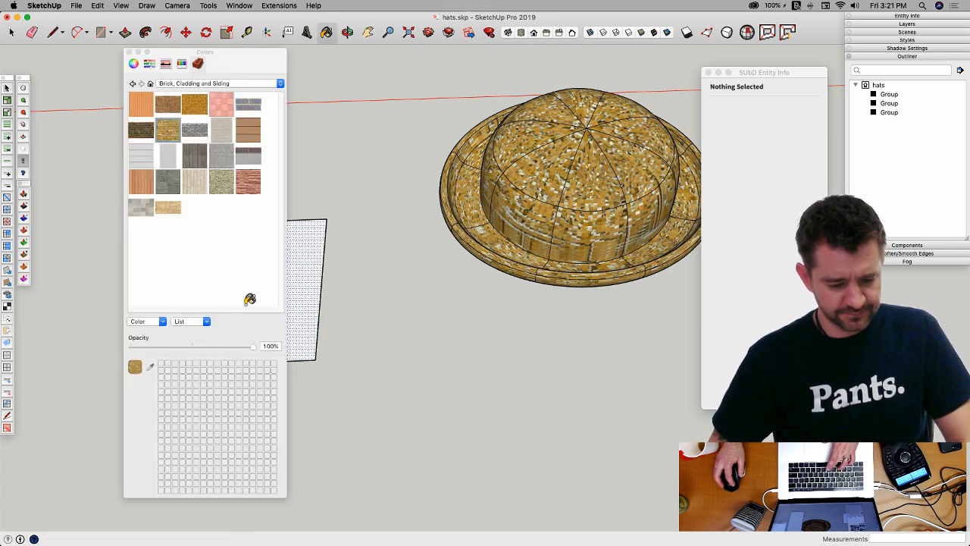
{"action": "left_click", "coordinate": [307, 272]}
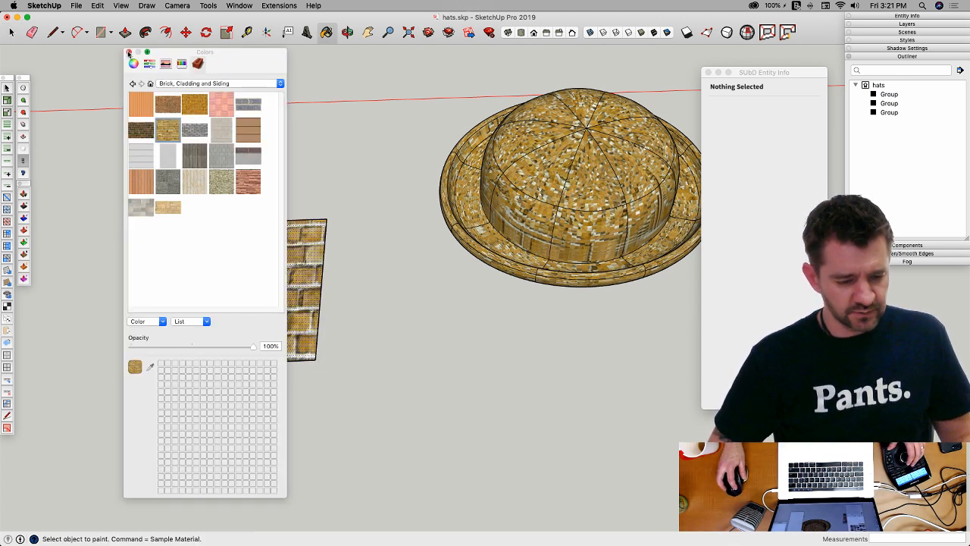
{"action": "left_click", "coordinate": [129, 52]}
{"action": "key", "text": "space"}
{"action": "right_click", "coordinate": [241, 282]}
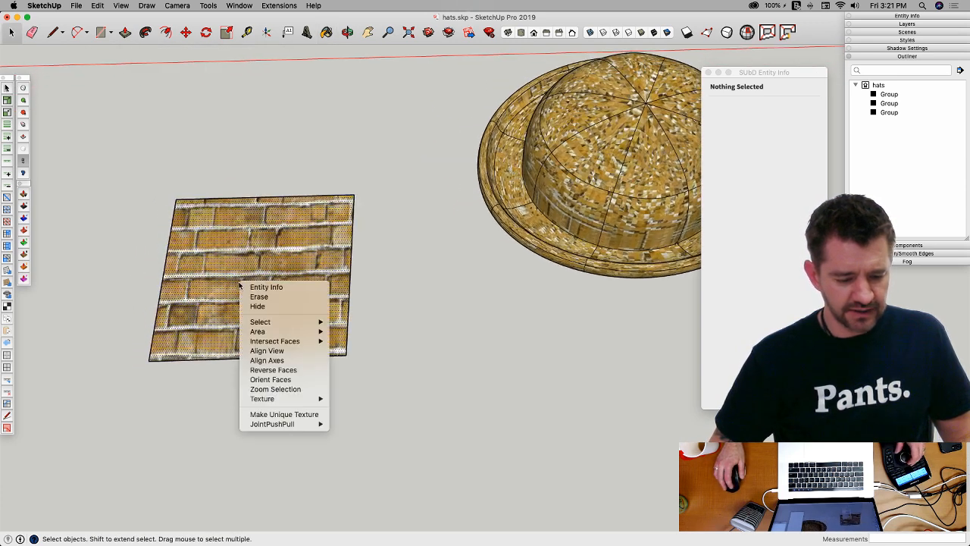
{"action": "mouse_move", "coordinate": [293, 399]}
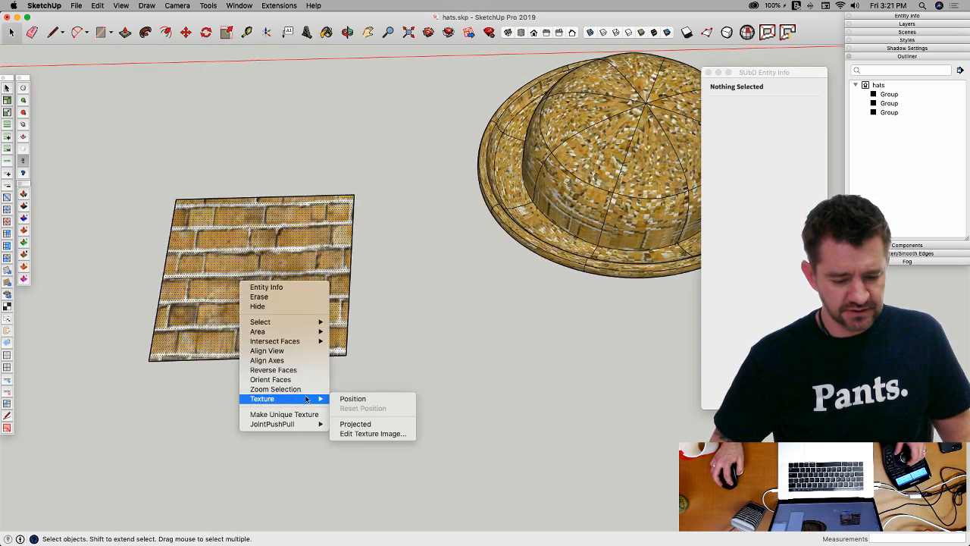
{"action": "left_click", "coordinate": [360, 423]}
Step: Open the bowler hat's group, select all its geometry and paint it with the projected brick texture sampled from the rectangle
{"action": "left_click", "coordinate": [512, 198]}
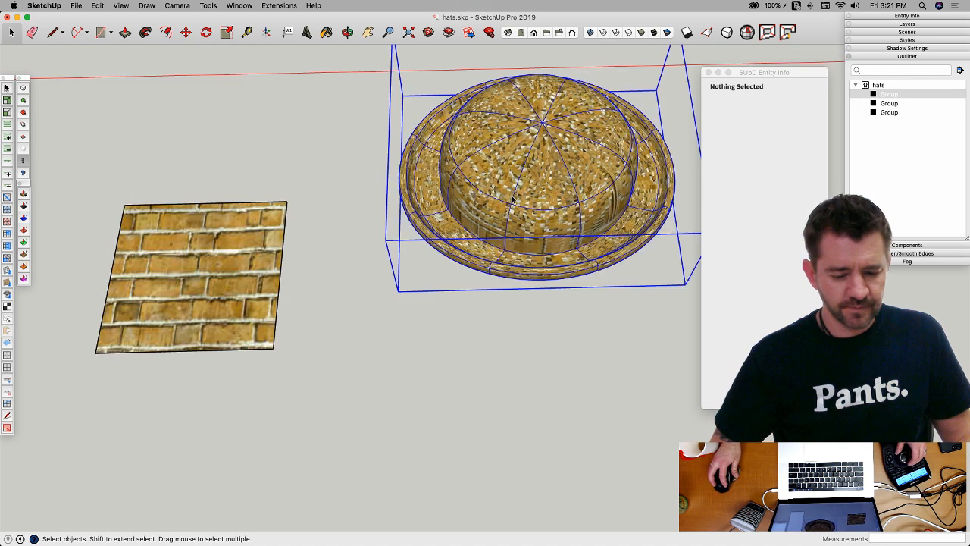
{"action": "double_click", "coordinate": [513, 199]}
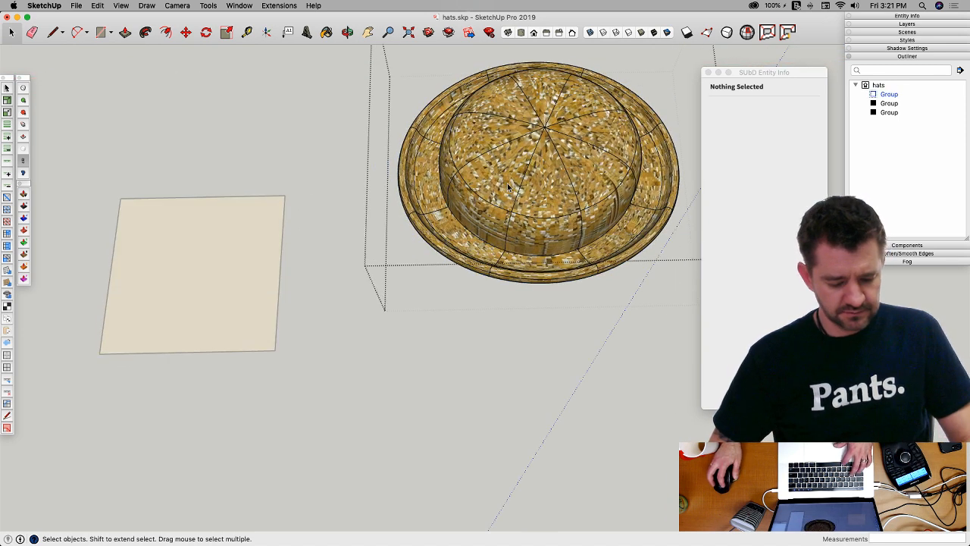
{"action": "key", "text": "super+a"}
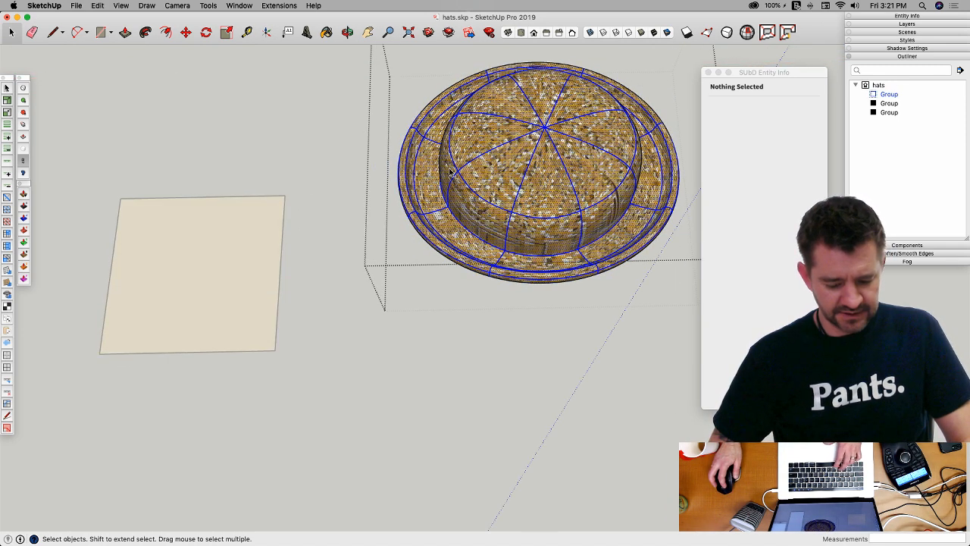
{"action": "key", "text": "b"}
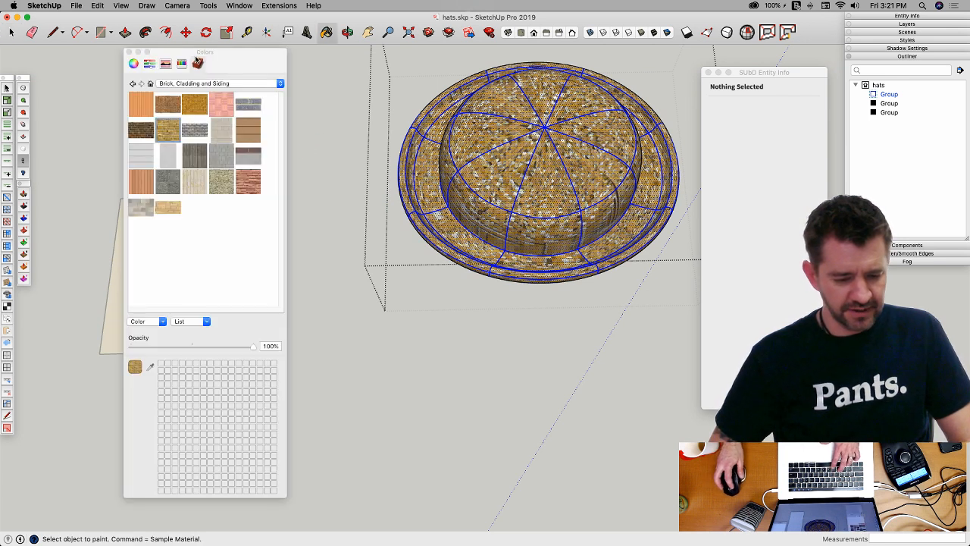
{"action": "mouse_move", "coordinate": [180, 73]}
{"action": "left_mouse_down"}
{"action": "mouse_move", "coordinate": [96, 171]}
{"action": "mouse_move", "coordinate": [46, 477]}
{"action": "left_mouse_up"}
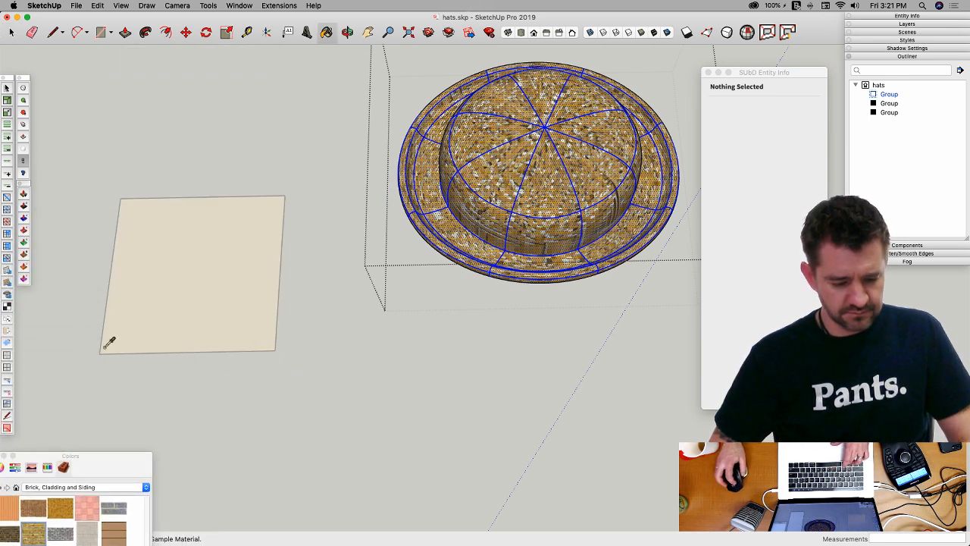
{"action": "left_click", "coordinate": [533, 169]}
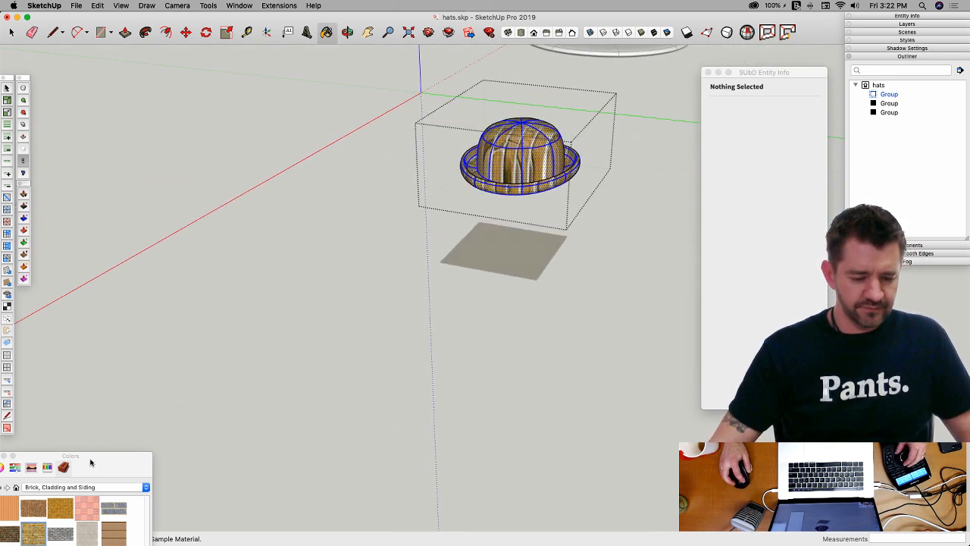
Step: Finish painting, close the bowler hat's group and turn off the display of edges
{"action": "left_click_drag", "start_coordinate": [90, 459], "coordinate": [346, 277]}
{"action": "left_click", "coordinate": [252, 272]}
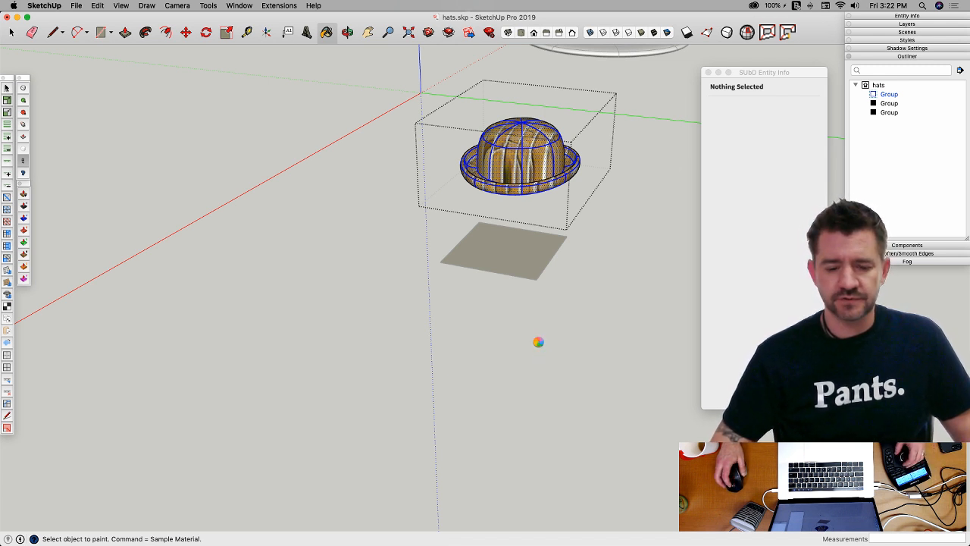
{"action": "key", "text": "space"}
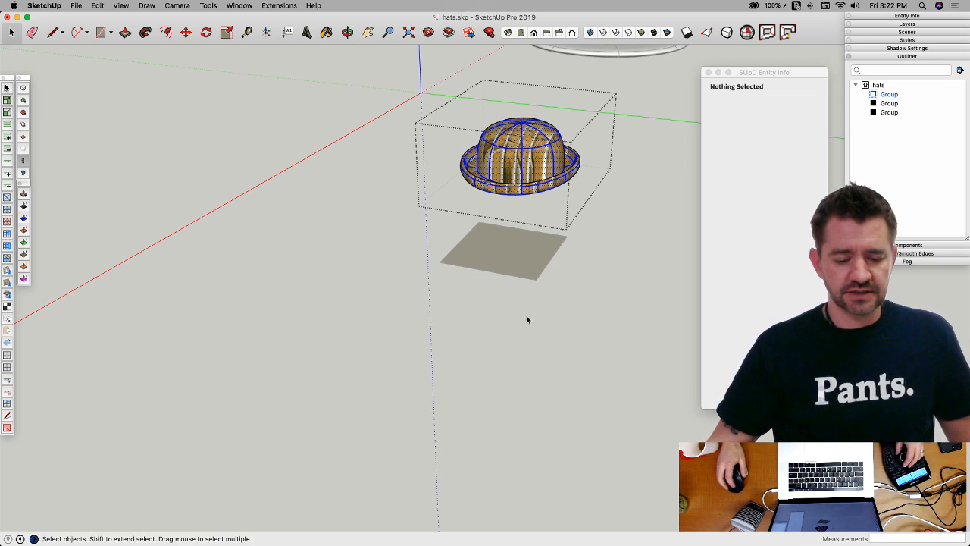
{"action": "middle_click_drag", "start_coordinate": [526, 318], "coordinate": [489, 285]}
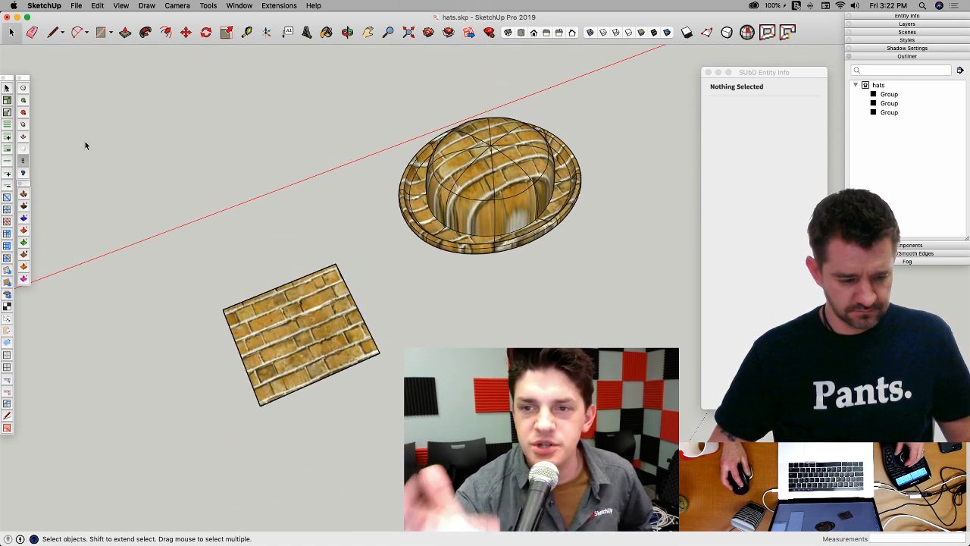
{"action": "left_click", "coordinate": [24, 149]}
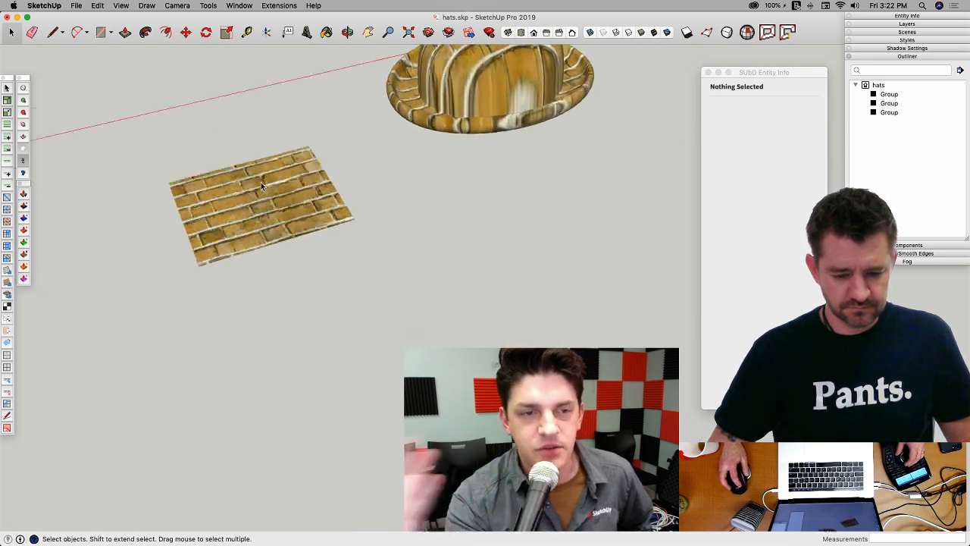
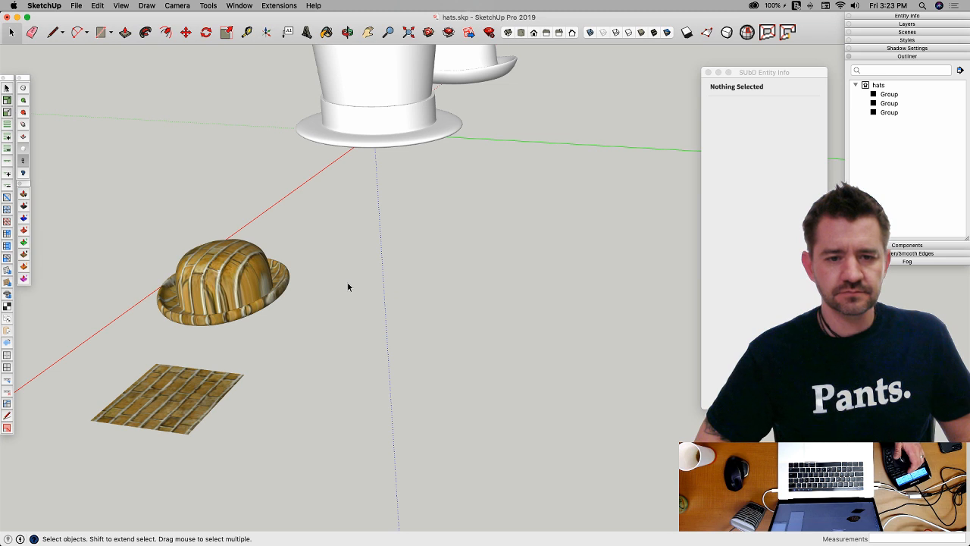
Step: Select the top hat's group and examine its subdivided shape
{"action": "key", "text": "Page_Down"}
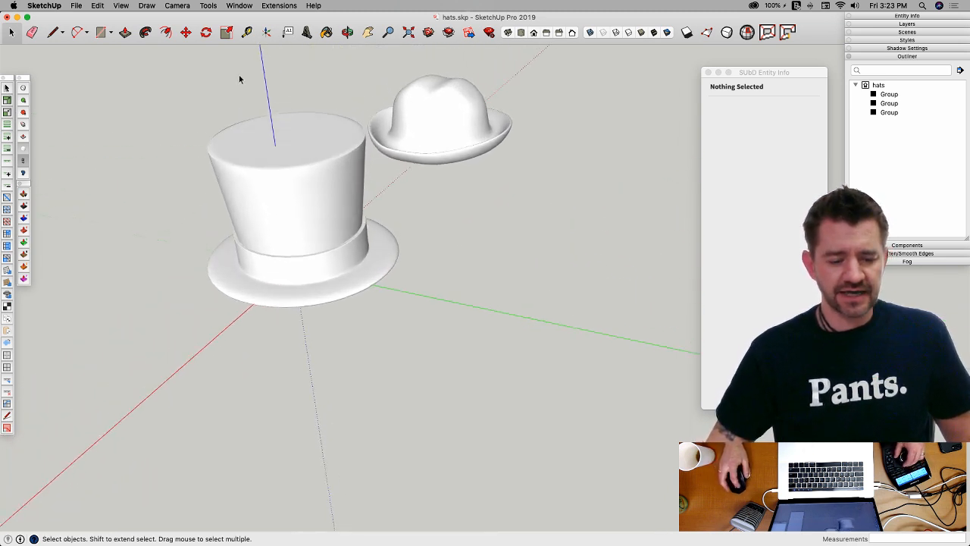
{"action": "left_click", "coordinate": [281, 191]}
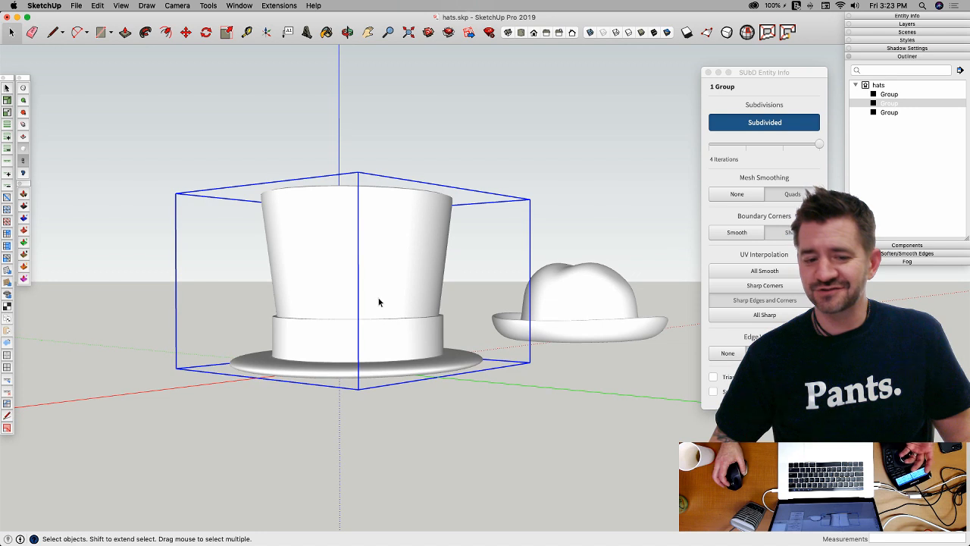
{"action": "key", "text": "Page_Down"}
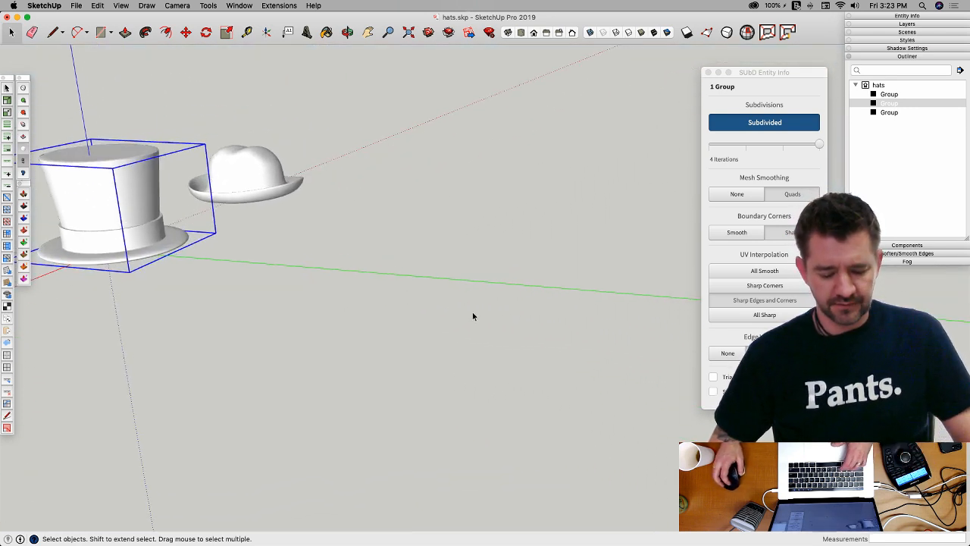
Step: Draw a circle on the ground beside the hats
{"action": "key", "text": "c"}
{"action": "left_click", "coordinate": [487, 304]}
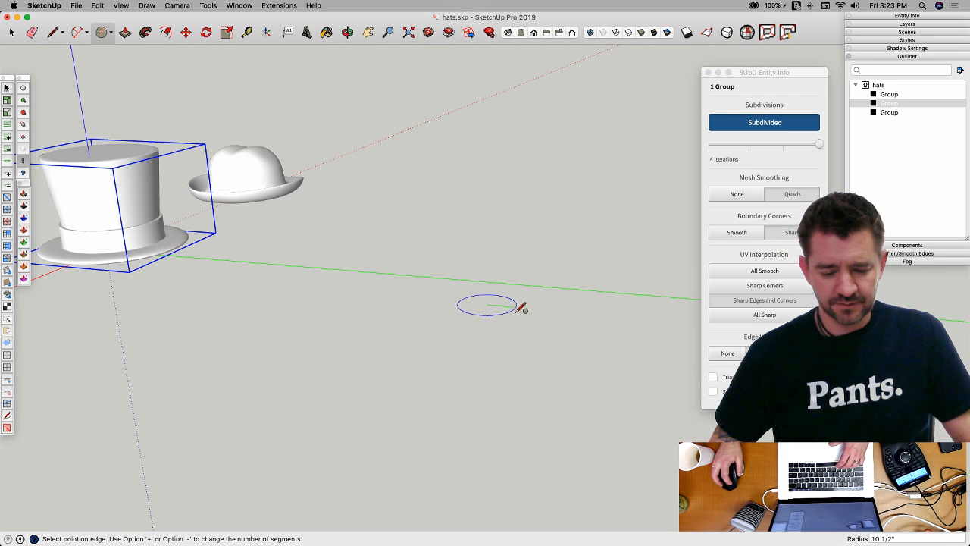
{"action": "left_click", "coordinate": [584, 310]}
Step: Draw an upright rectangular face standing on the circle, spanning from its center to its edge
{"action": "key", "text": "l"}
{"action": "left_click", "coordinate": [487, 304]}
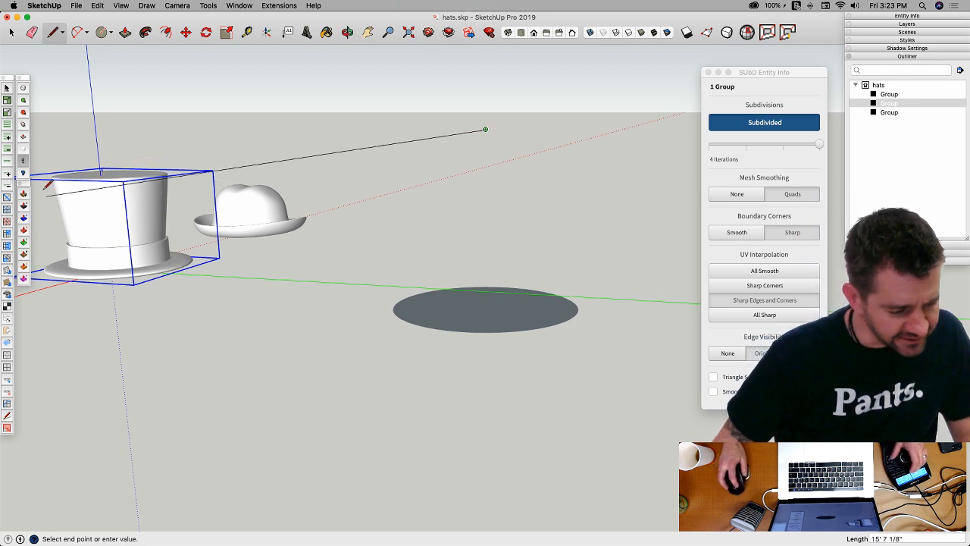
{"action": "left_click", "coordinate": [584, 130]}
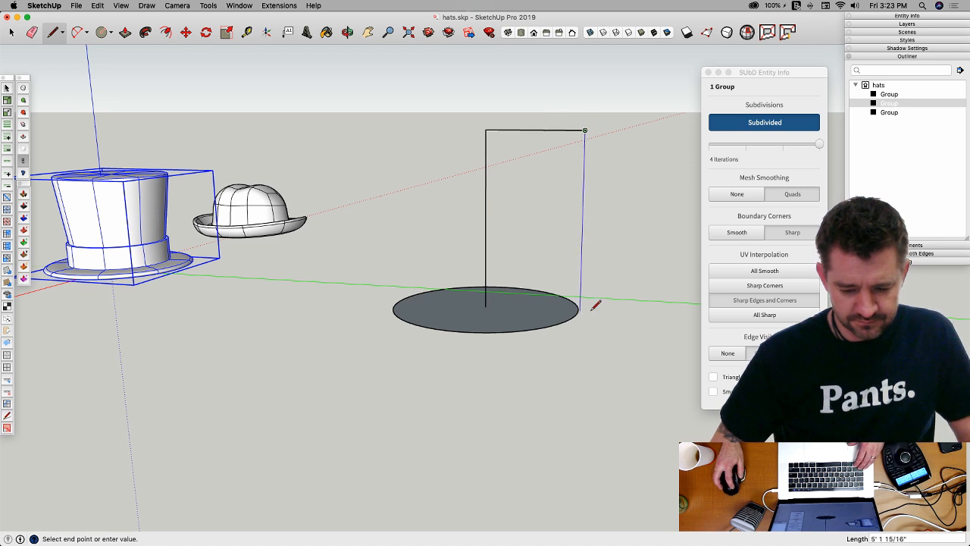
{"action": "left_click", "coordinate": [485, 305]}
Step: Draw the brim's upper line and the outward-slanting crown side on the upright face
{"action": "scroll", "coordinate": [553, 295], "scroll_direction": "up", "scroll_amount": 3}
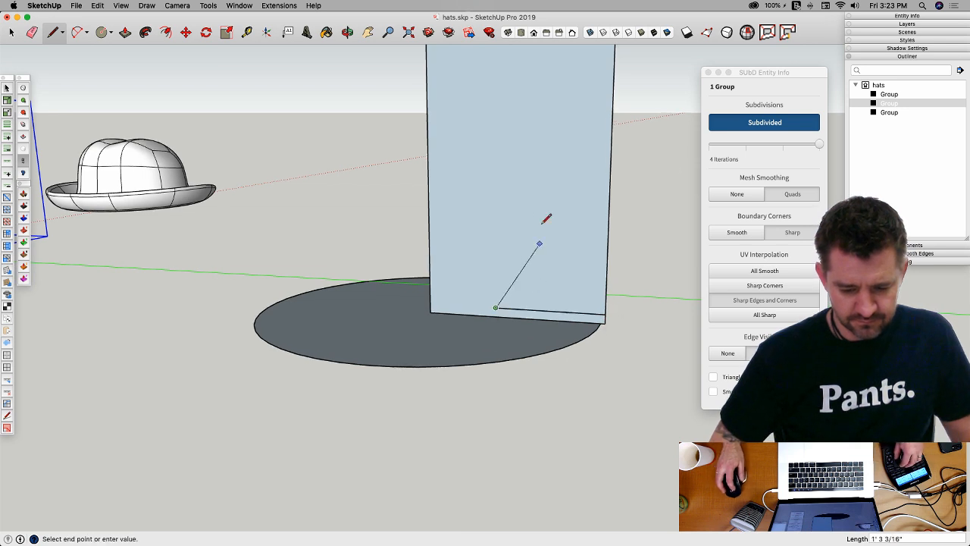
{"action": "scroll", "coordinate": [546, 217], "scroll_direction": "down", "scroll_amount": 3}
{"action": "left_click", "coordinate": [541, 108]}
Step: Outline a hat band about 15/16" wide along the lower part of the crown's slanted side, down to the brim
{"action": "scroll", "coordinate": [493, 347], "scroll_direction": "up", "scroll_amount": 4}
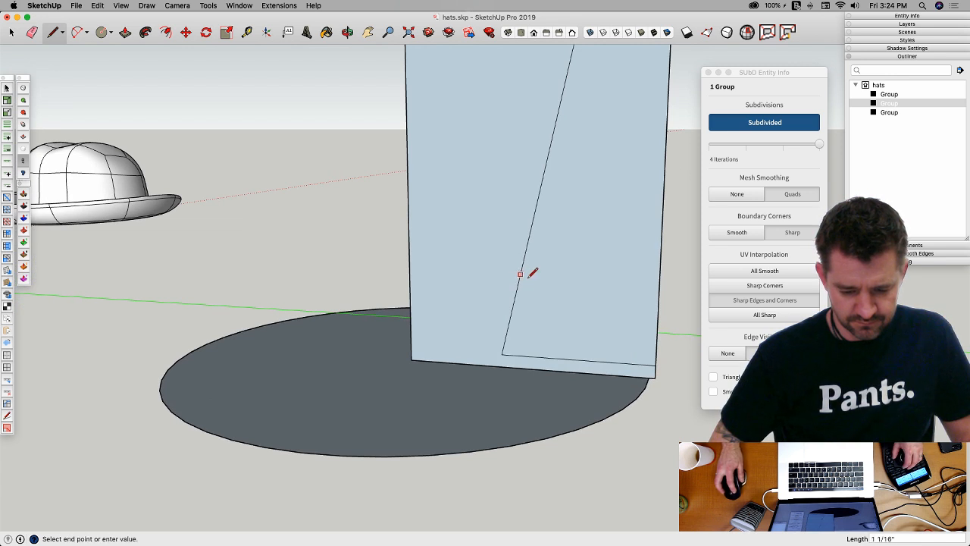
{"action": "scroll", "coordinate": [529, 277], "scroll_direction": "up", "scroll_amount": 2}
{"action": "scroll", "coordinate": [529, 262], "scroll_direction": "up", "scroll_amount": 2}
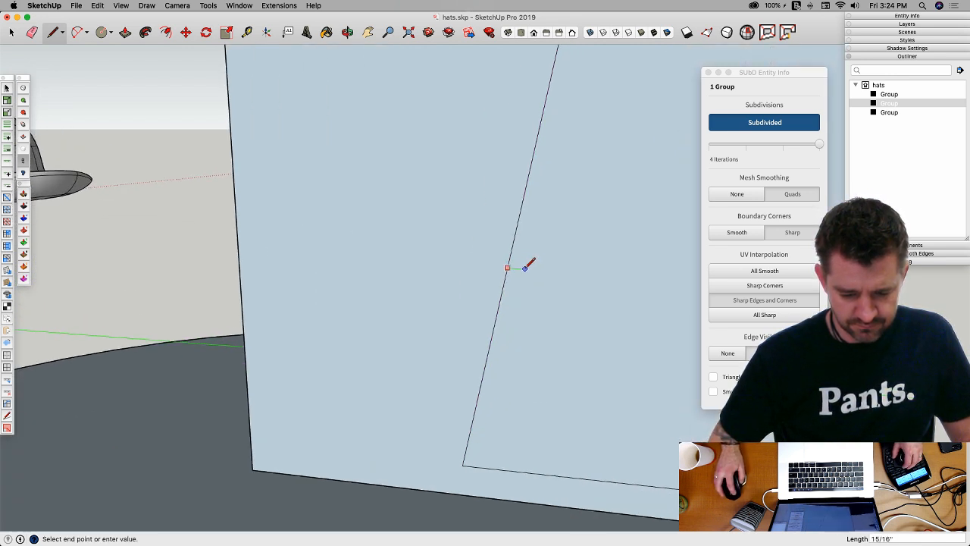
{"action": "left_click", "coordinate": [525, 268]}
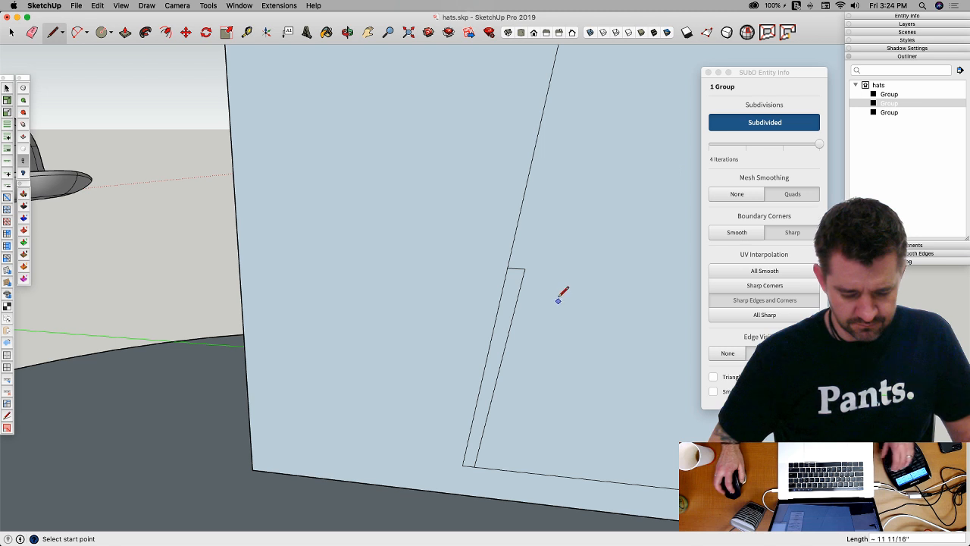
Step: Round the upper outer corner of the hat band and the outer end of the brim with arcs
{"action": "key", "text": "a"}
{"action": "scroll", "coordinate": [528, 267], "scroll_direction": "up", "scroll_amount": 2}
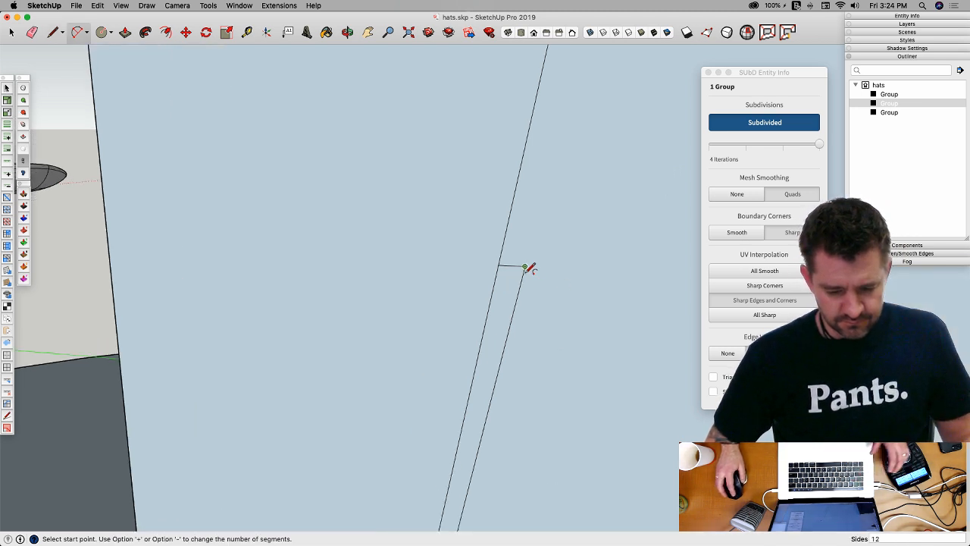
{"action": "scroll", "coordinate": [528, 269], "scroll_direction": "up", "scroll_amount": 1}
{"action": "left_click", "coordinate": [522, 266]}
{"action": "left_click", "coordinate": [521, 279]}
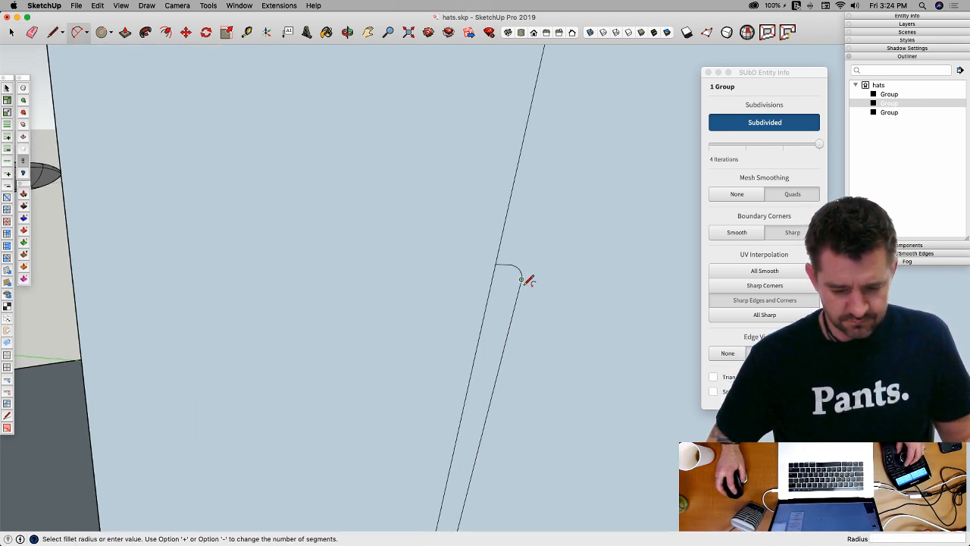
{"action": "scroll", "coordinate": [520, 279], "scroll_direction": "down", "scroll_amount": 5}
{"action": "left_click", "coordinate": [574, 261]}
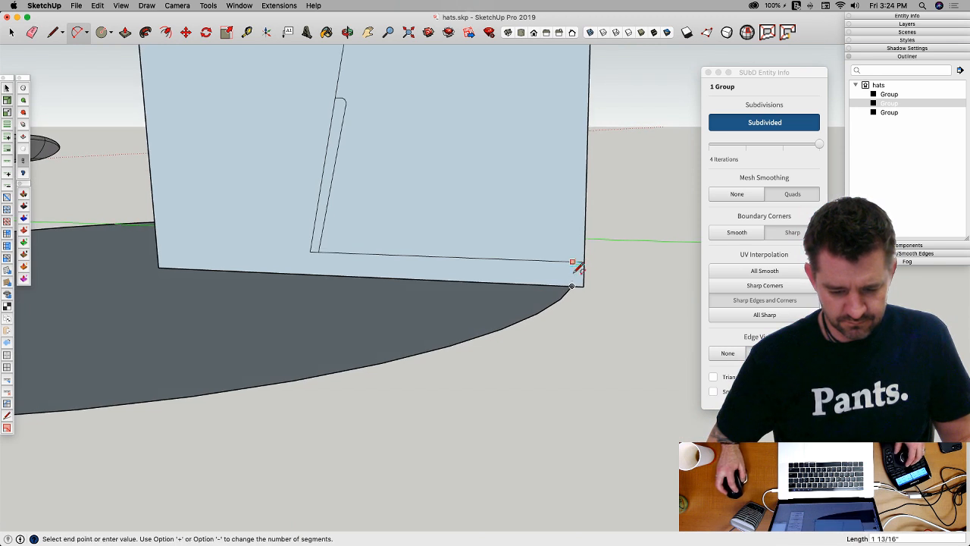
{"action": "left_click", "coordinate": [577, 281]}
Step: Erase the excess edges around the brim, band and crown so only the half-hat profile is left
{"action": "scroll", "coordinate": [584, 269], "scroll_direction": "up", "scroll_amount": 2}
{"action": "key", "text": "e"}
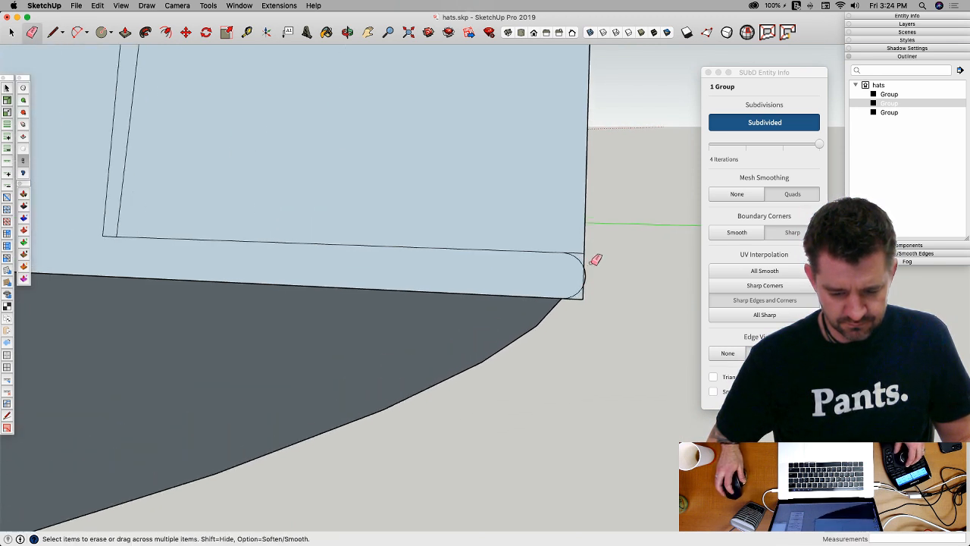
{"action": "scroll", "coordinate": [588, 270], "scroll_direction": "up", "scroll_amount": 2}
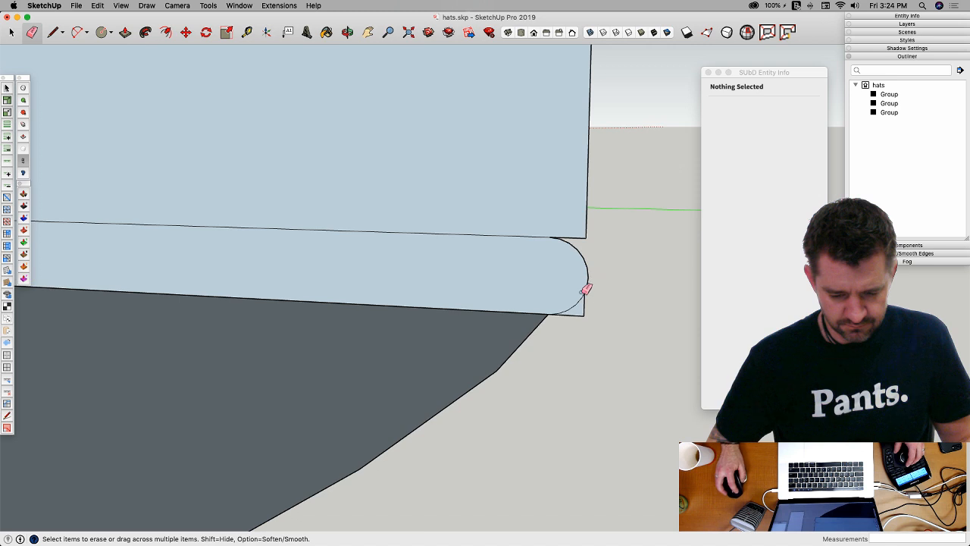
{"action": "scroll", "coordinate": [590, 238], "scroll_direction": "down", "scroll_amount": 3}
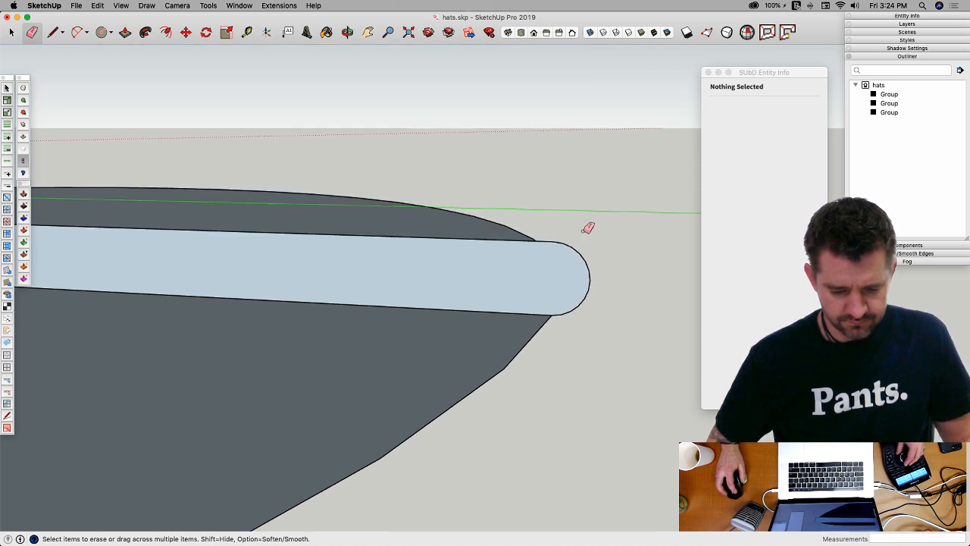
{"action": "middle_click_drag", "start_coordinate": [587, 225], "coordinate": [461, 357]}
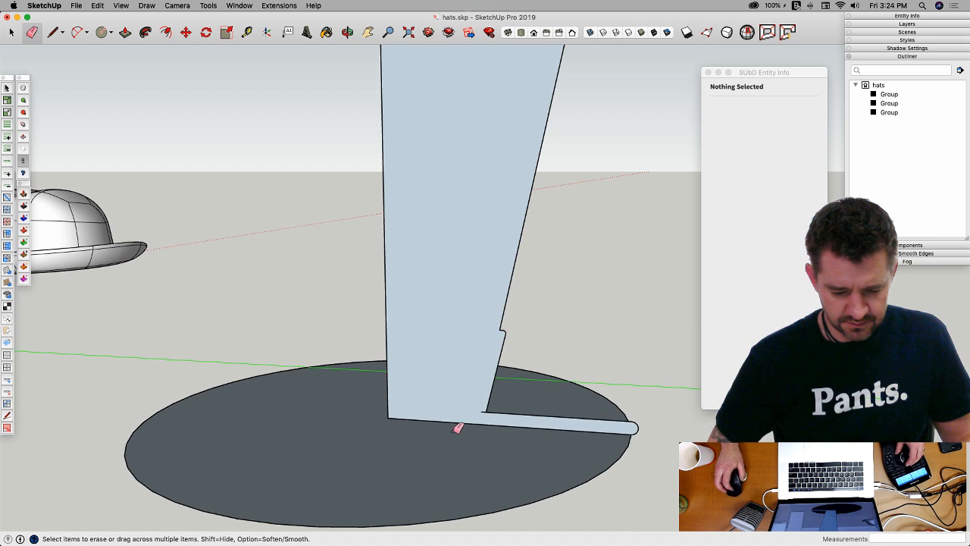
{"action": "scroll", "coordinate": [457, 428], "scroll_direction": "up", "scroll_amount": 2}
{"action": "middle_click_drag", "start_coordinate": [506, 367], "coordinate": [535, 237]}
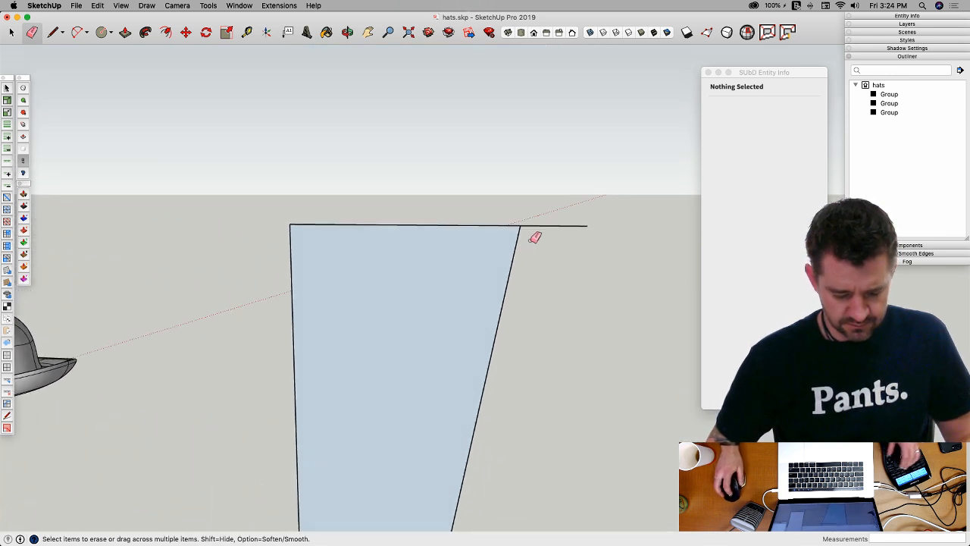
Step: Round the profile's upper outer corner with a small arc and erase the leftover edges beyond it
{"action": "key", "text": "a"}
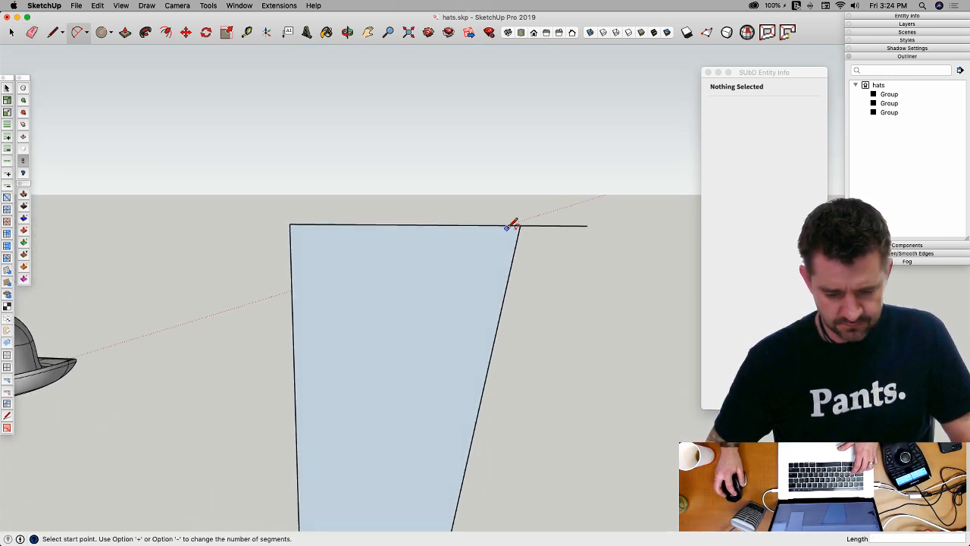
{"action": "left_click", "coordinate": [507, 227]}
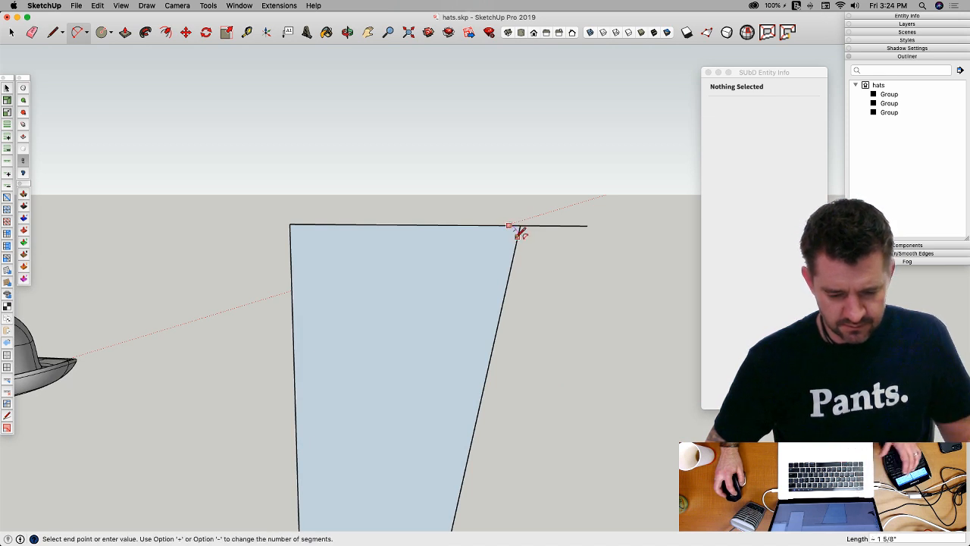
{"action": "left_click", "coordinate": [519, 228]}
{"action": "key", "text": "e"}
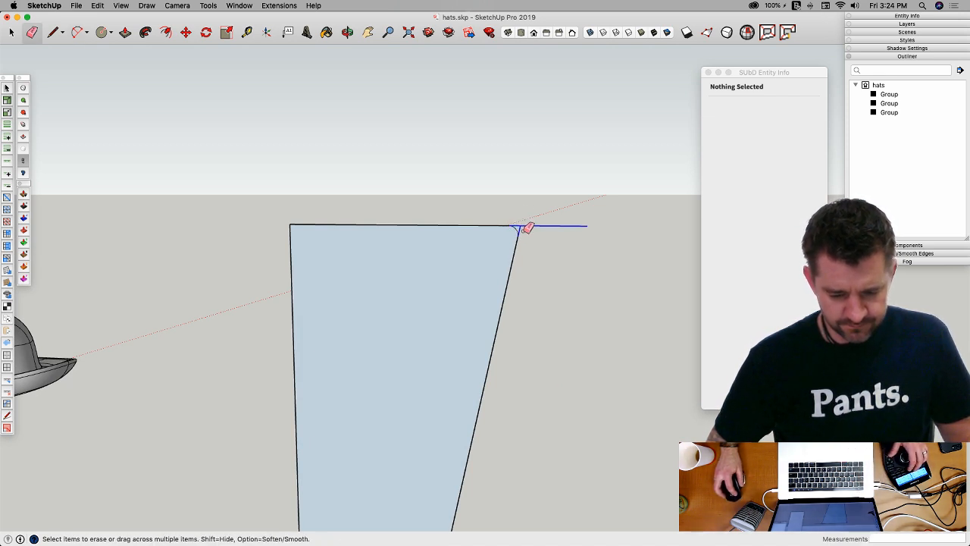
{"action": "left_click_drag", "start_coordinate": [523, 230], "coordinate": [528, 232]}
Step: Try to sweep the circular face along the hat profile with Follow Me, and undo it
{"action": "key", "text": "space"}
{"action": "left_click", "coordinate": [516, 274]}
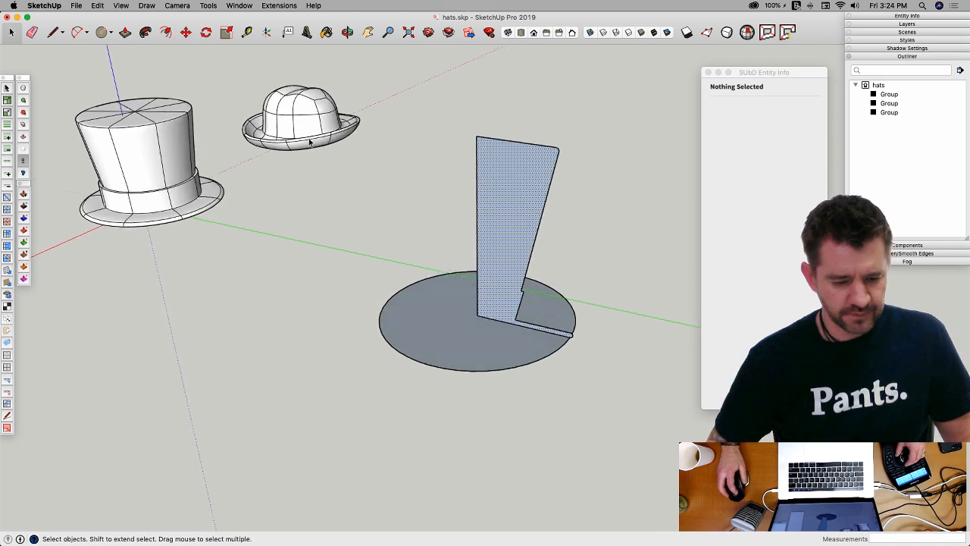
{"action": "left_click", "coordinate": [146, 32]}
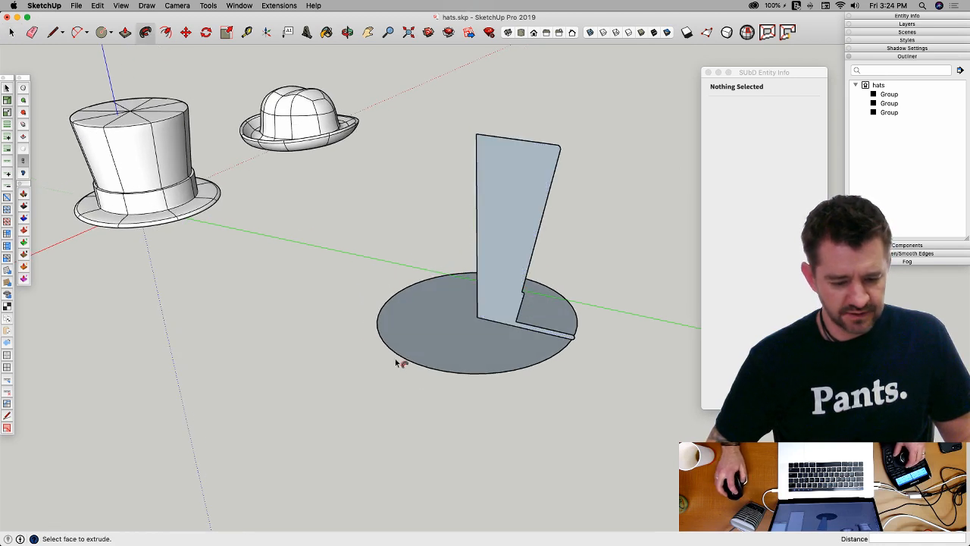
{"action": "left_click", "coordinate": [417, 365]}
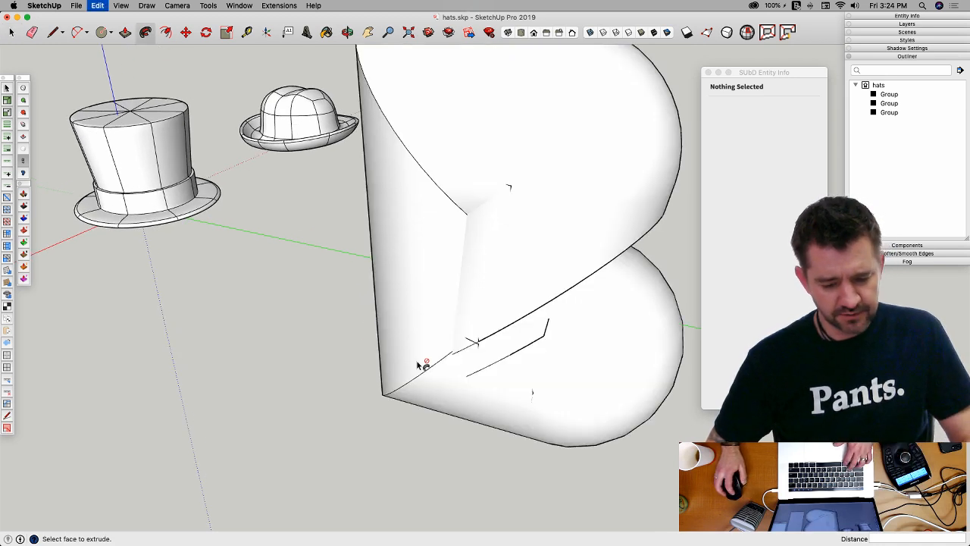
{"action": "key", "text": "super+z"}
Step: Sweep the hat profile around the circle's edge with Follow Me to form the full top hat
{"action": "key", "text": "space"}
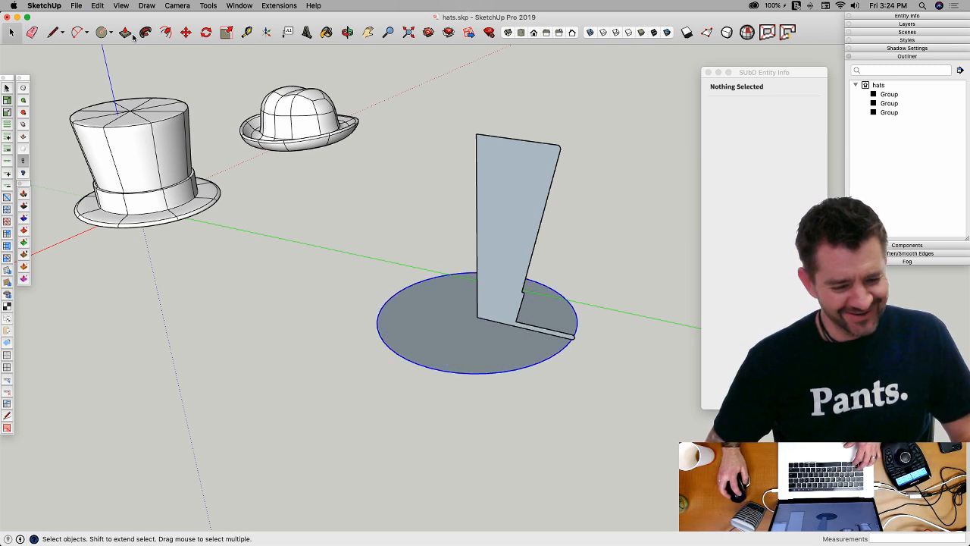
{"action": "left_click", "coordinate": [147, 32]}
{"action": "left_click", "coordinate": [541, 159]}
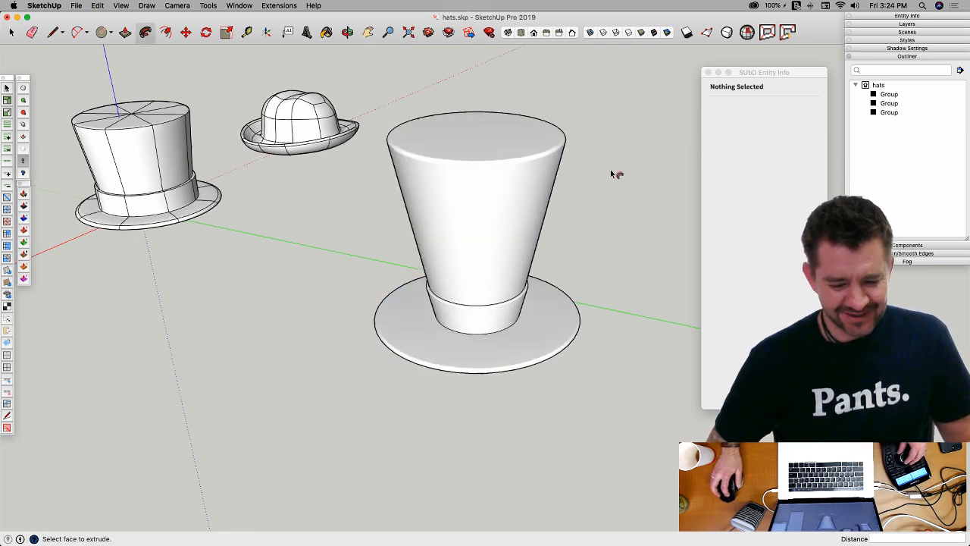
Step: Draw a line across the underside of the new hat's brim
{"action": "scroll", "coordinate": [584, 326], "scroll_direction": "up", "scroll_amount": 3}
{"action": "key", "text": "l"}
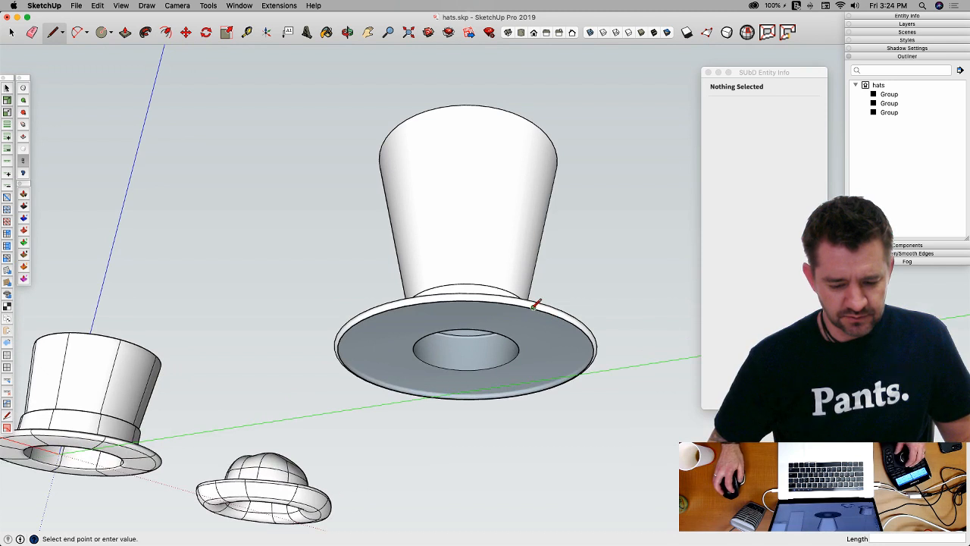
{"action": "key", "text": "Escape"}
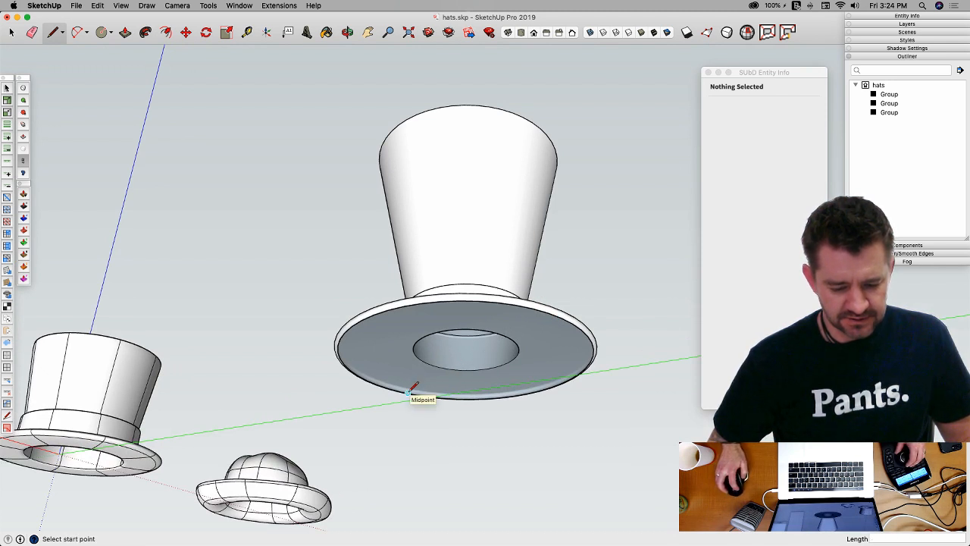
{"action": "left_click", "coordinate": [410, 391]}
{"action": "left_click", "coordinate": [421, 302]}
{"action": "key", "text": "e"}
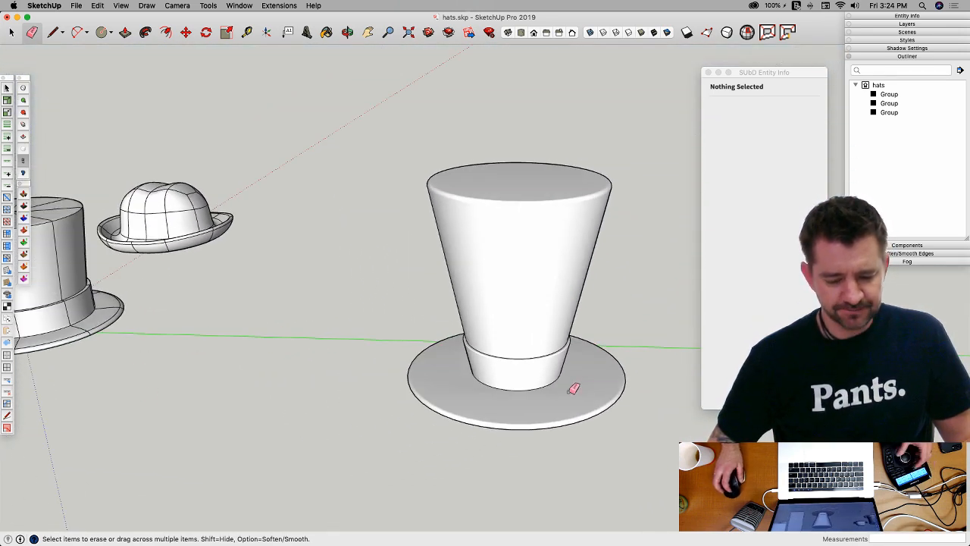
Step: Select the whole new hat and scale it to 0.86 along the green axis
{"action": "key", "text": "space"}
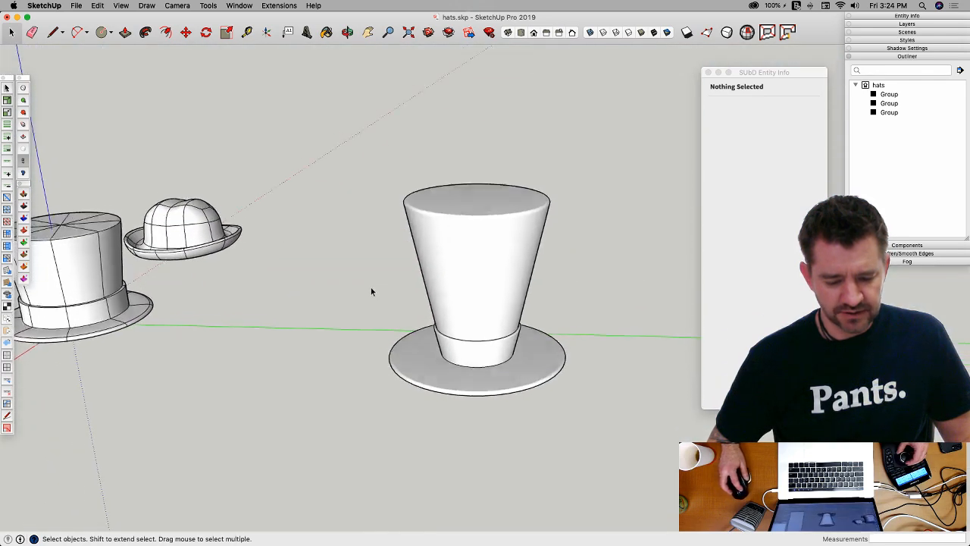
{"action": "left_click_drag", "start_coordinate": [363, 268], "coordinate": [621, 518]}
{"action": "key", "text": "s"}
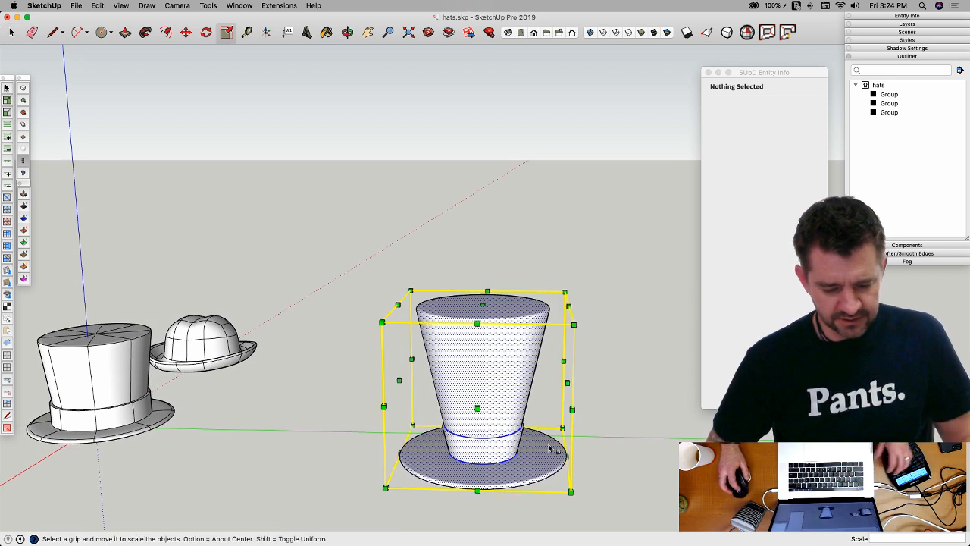
{"action": "left_click_drag", "start_coordinate": [403, 383], "coordinate": [423, 383]}
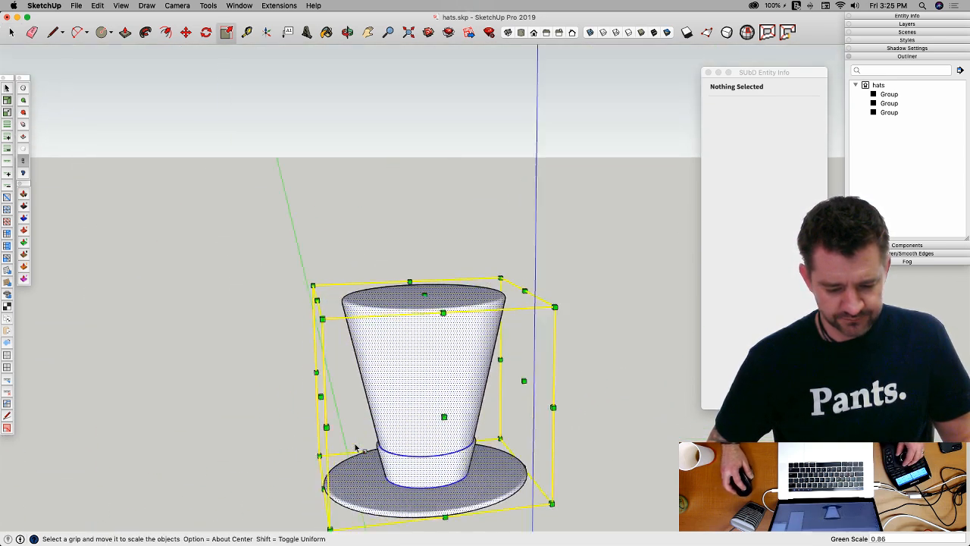
{"action": "key", "text": "space"}
{"action": "left_click", "coordinate": [328, 457]}
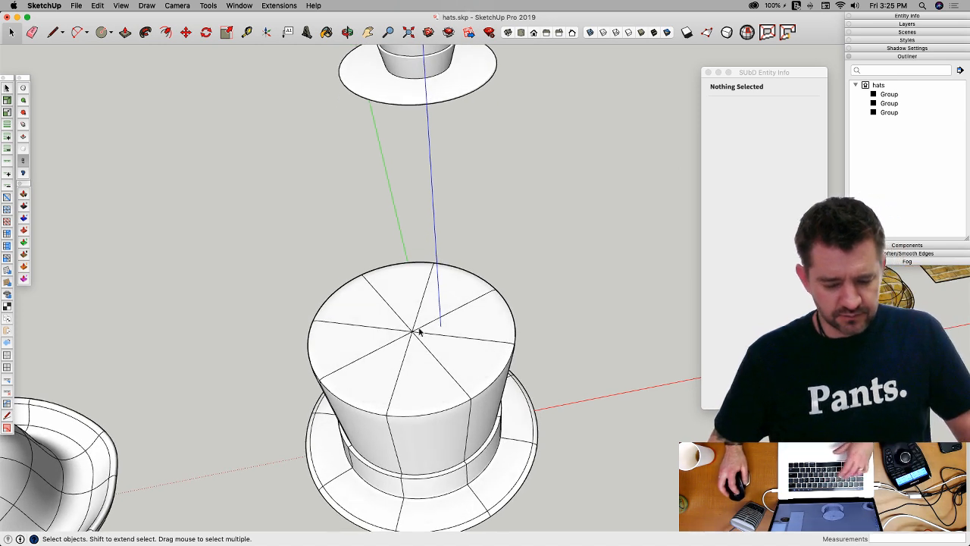
Step: Turn off subdivision on the original top hat's group to show its low-poly control mesh
{"action": "left_click", "coordinate": [426, 336]}
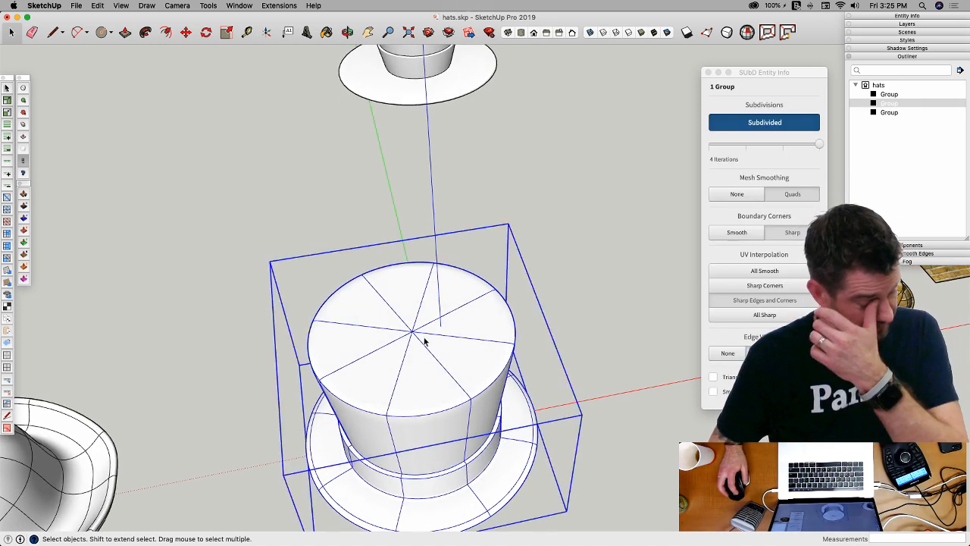
{"action": "key", "text": "s"}
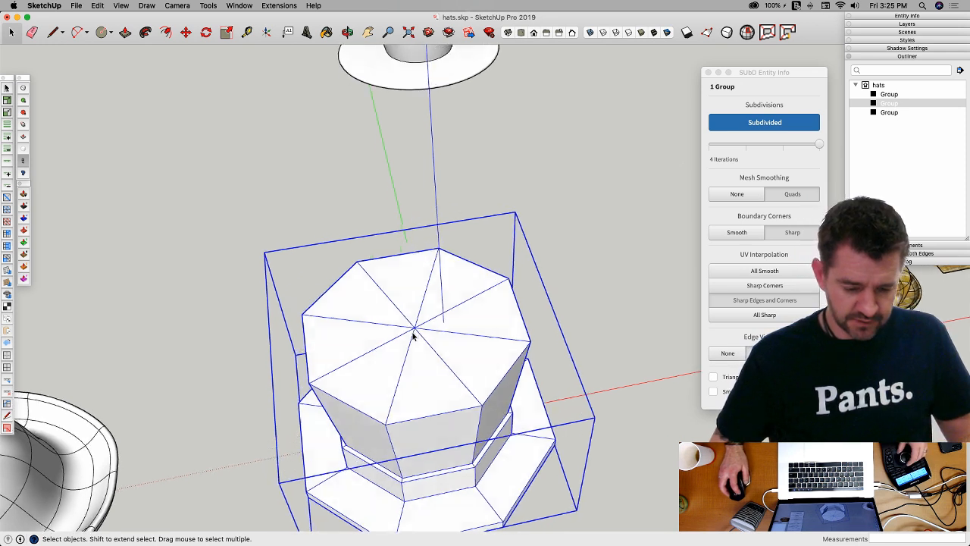
Step: Inside the original top hat's group, draw a line about 8 3/16" long between two neighbouring spokes on the crown top
{"action": "key", "text": "l"}
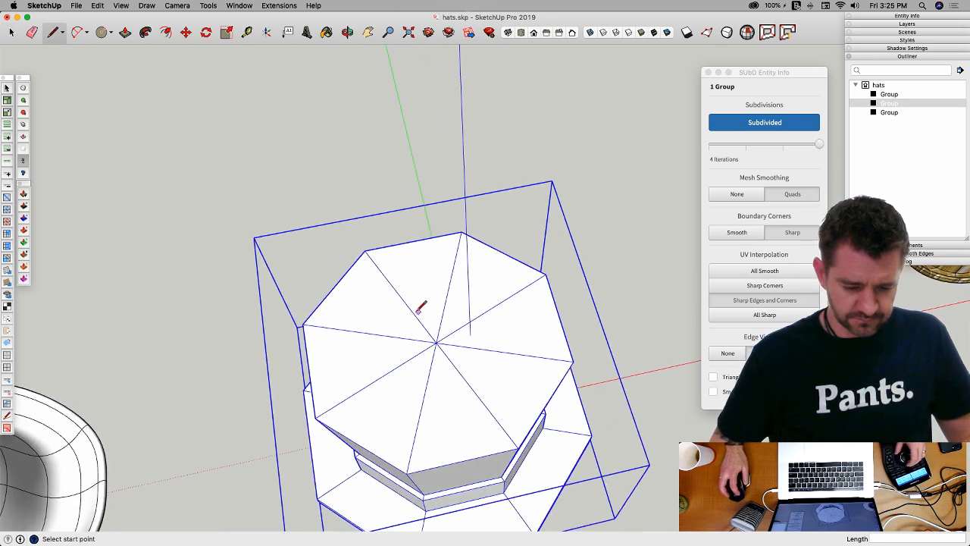
{"action": "key", "text": "space"}
{"action": "double_click", "coordinate": [406, 312]}
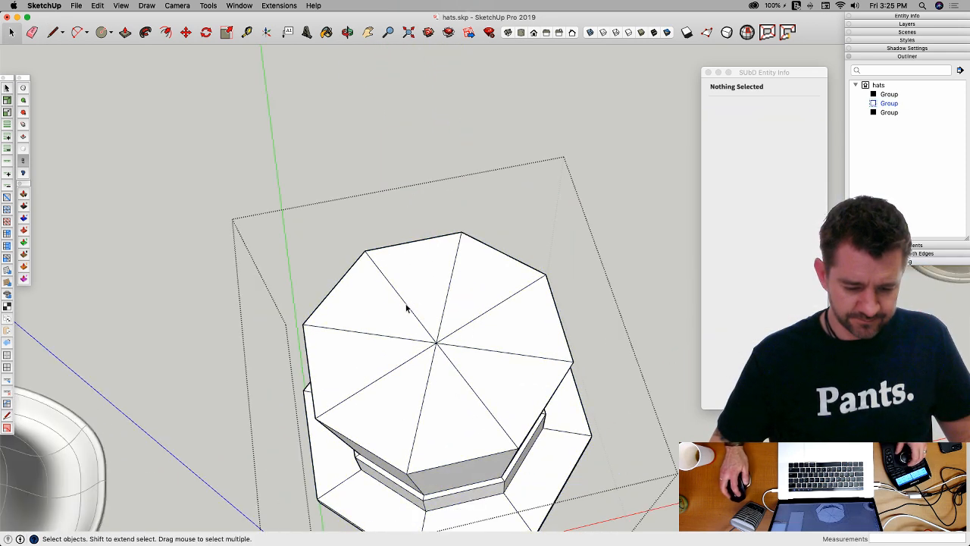
{"action": "key", "text": "l"}
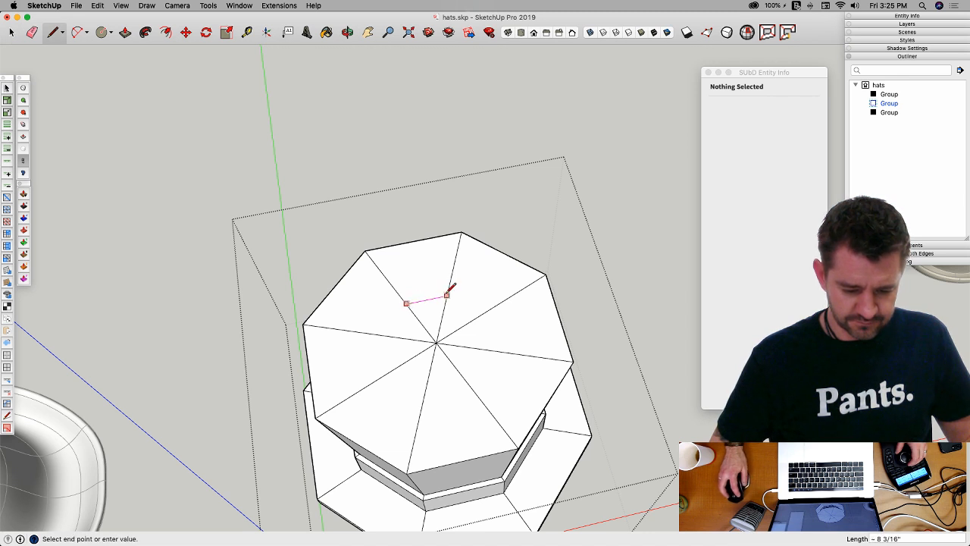
{"action": "left_click", "coordinate": [447, 295]}
{"action": "left_click", "coordinate": [447, 294]}
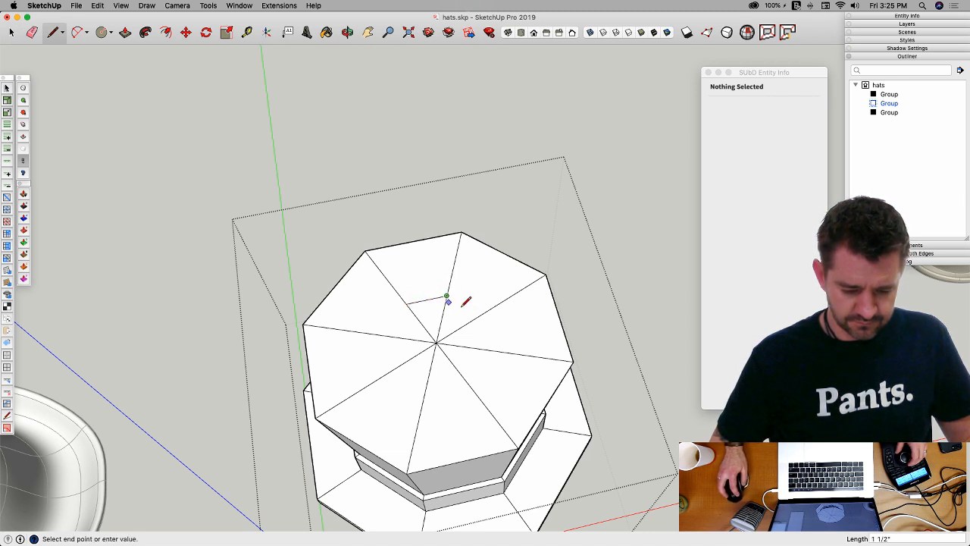
{"action": "key", "text": "Escape"}
{"action": "key", "text": "space"}
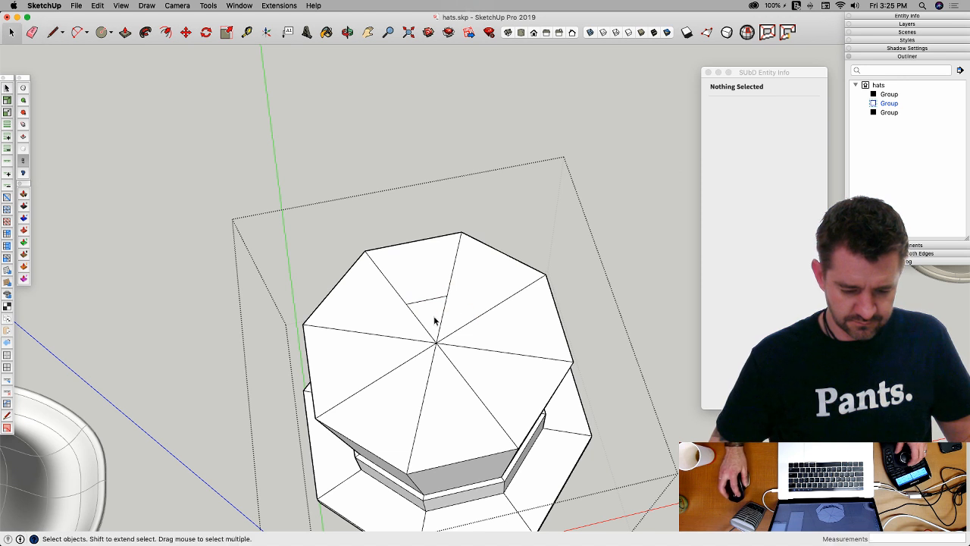
Step: Rotate-copy the small inner triangle about the crown's centre into the adjacent segment and draw a matching edge about 7 11/16" long across the next
{"action": "key", "text": "q"}
{"action": "left_click", "coordinate": [435, 342]}
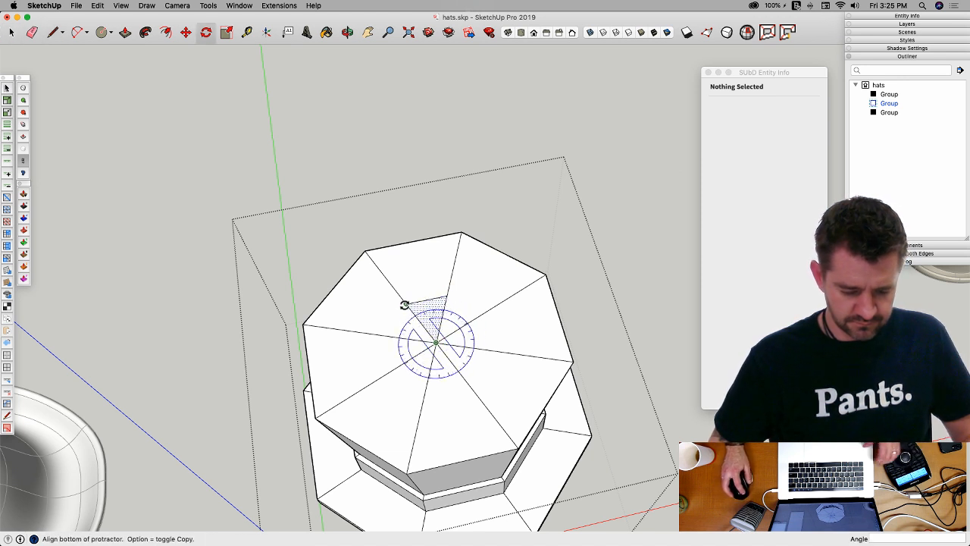
{"action": "left_click", "coordinate": [405, 304]}
{"action": "left_click", "coordinate": [448, 294]}
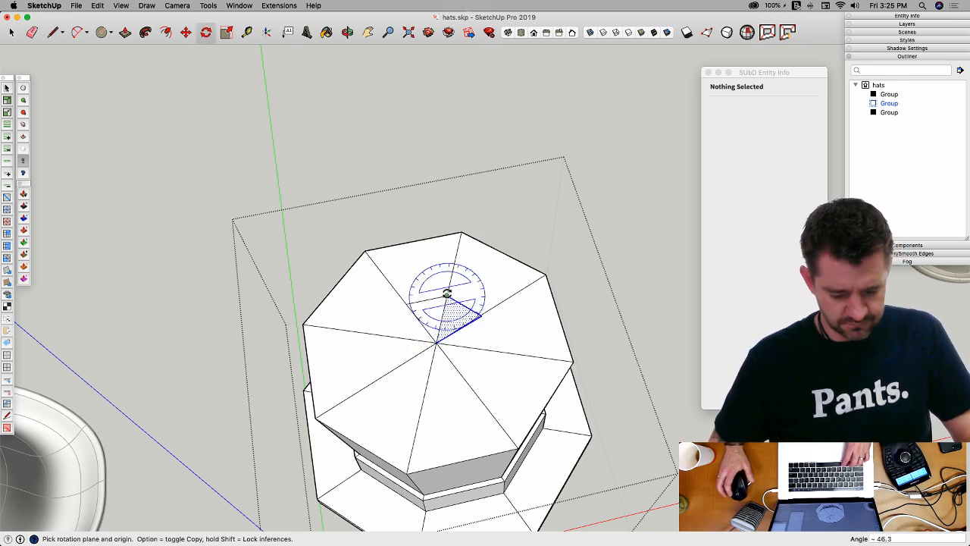
{"action": "scroll", "coordinate": [484, 311], "scroll_direction": "up", "scroll_amount": 6}
{"action": "key", "text": "e"}
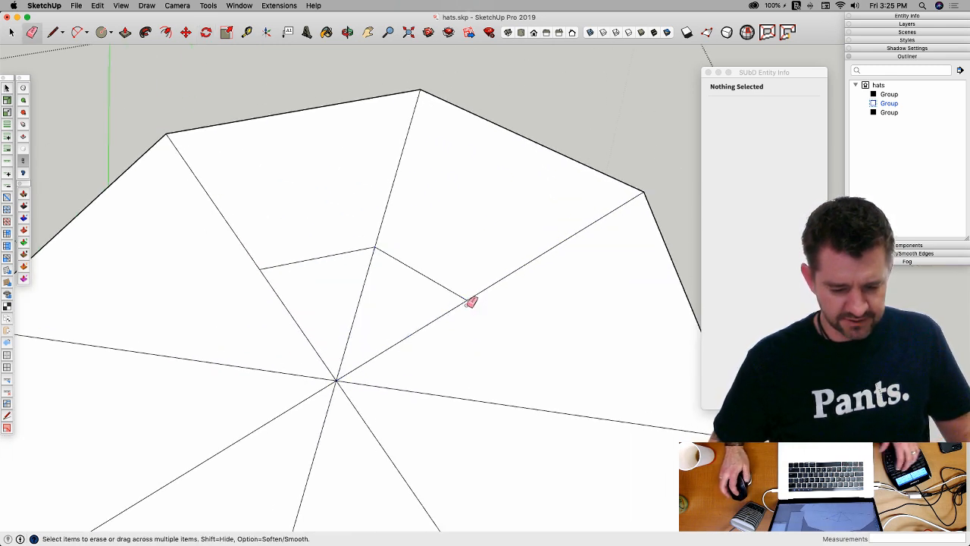
{"action": "key", "text": "l"}
{"action": "scroll", "coordinate": [462, 292], "scroll_direction": "down", "scroll_amount": 5}
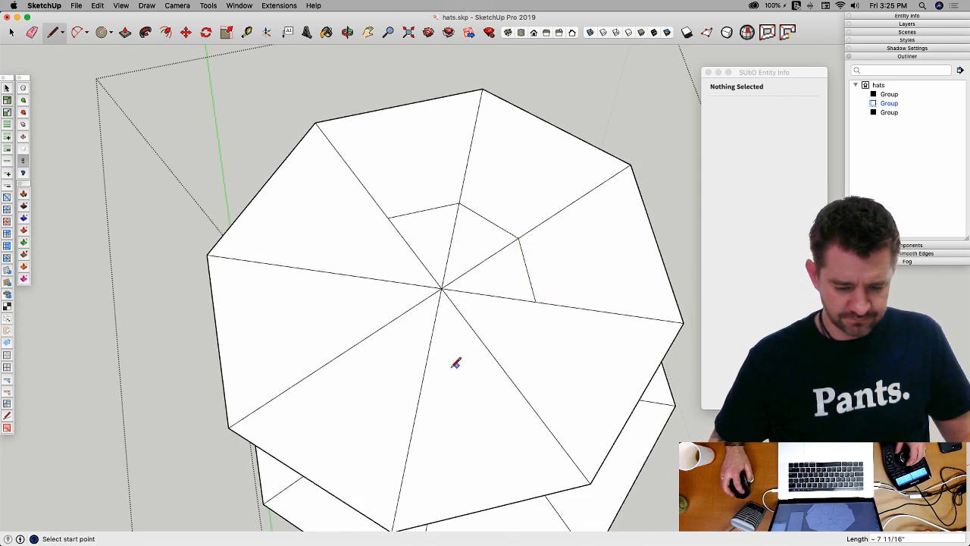
Step: Rotate-copy the first inner triangle to the opposite side of the crown's centre and connect it to the ring with a line
{"action": "key", "text": "space"}
{"action": "left_click", "coordinate": [432, 251]}
{"action": "key", "text": "q"}
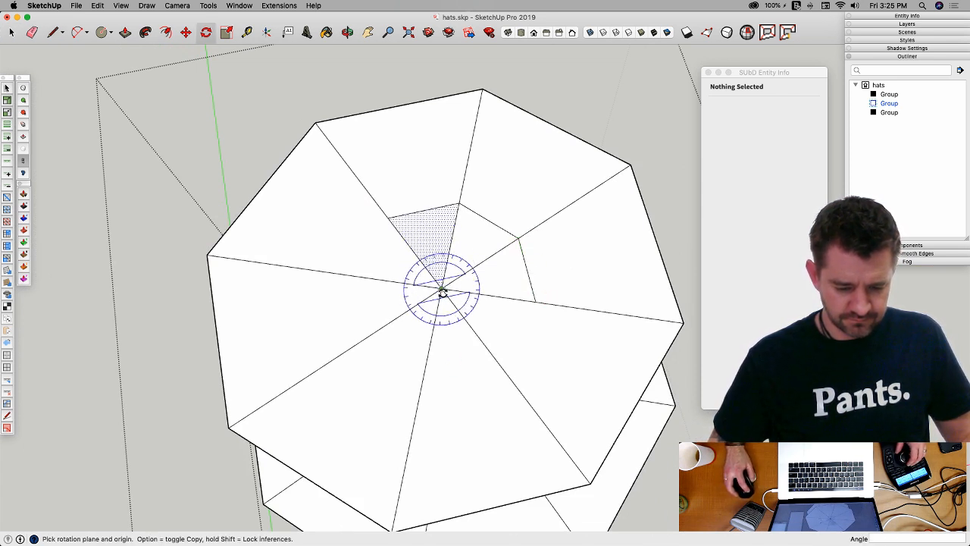
{"action": "left_click", "coordinate": [440, 284]}
{"action": "left_click", "coordinate": [407, 245]}
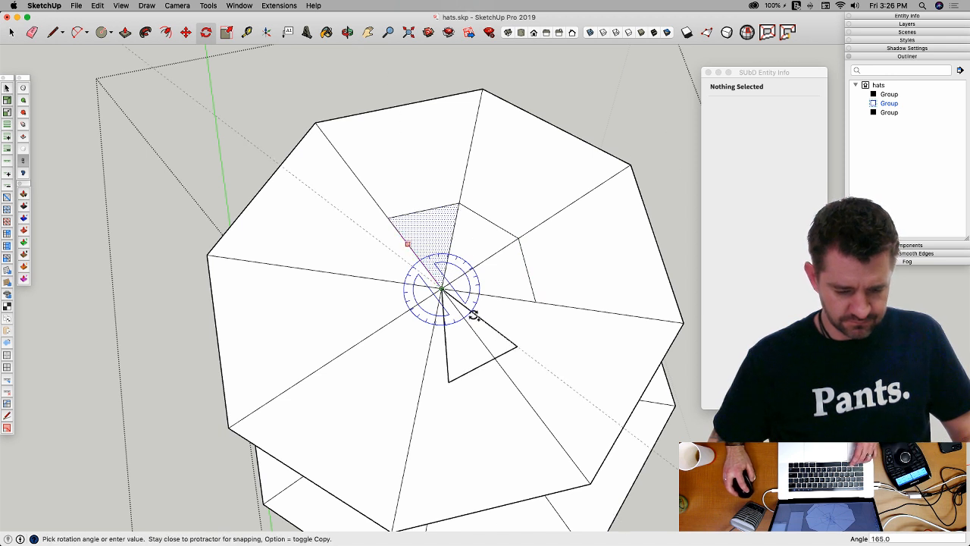
{"action": "left_click", "coordinate": [468, 324]}
{"action": "key", "text": "l"}
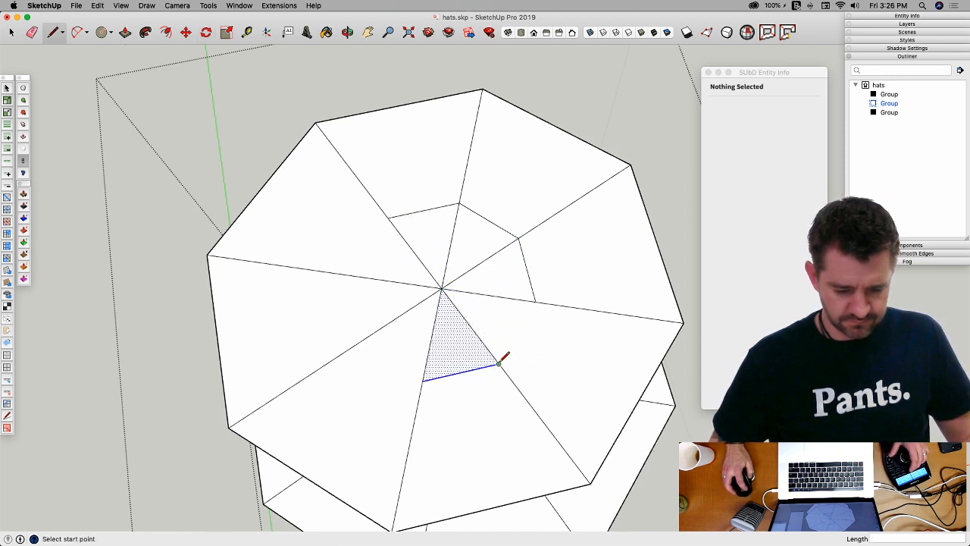
Step: Rotate-copy the third inner triangle 180 degrees about the crown's centre and draw the missing edges to close the octagonal ring
{"action": "key", "text": "space"}
{"action": "left_click", "coordinate": [507, 275]}
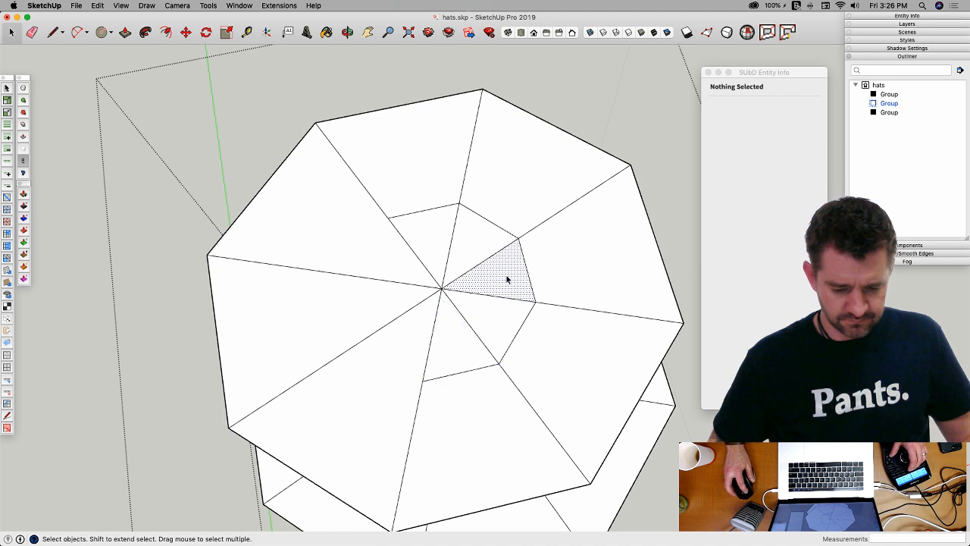
{"action": "key", "text": "q"}
{"action": "left_click", "coordinate": [442, 288]}
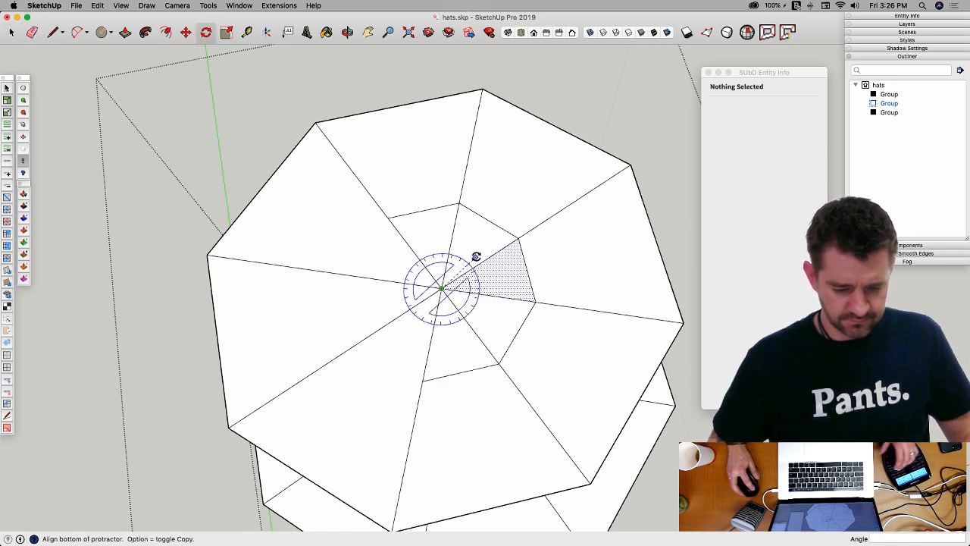
{"action": "left_click", "coordinate": [482, 263]}
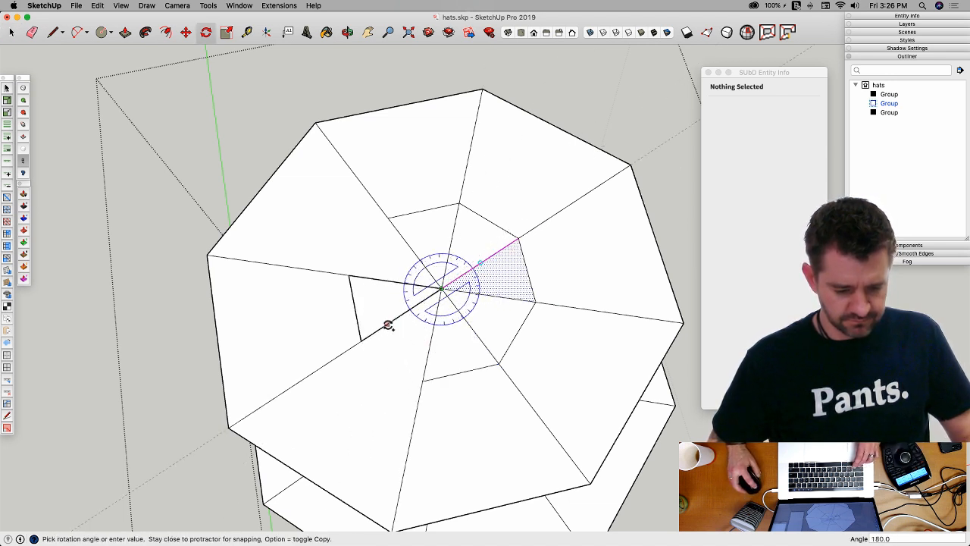
{"action": "left_click", "coordinate": [372, 294]}
{"action": "key", "text": "l"}
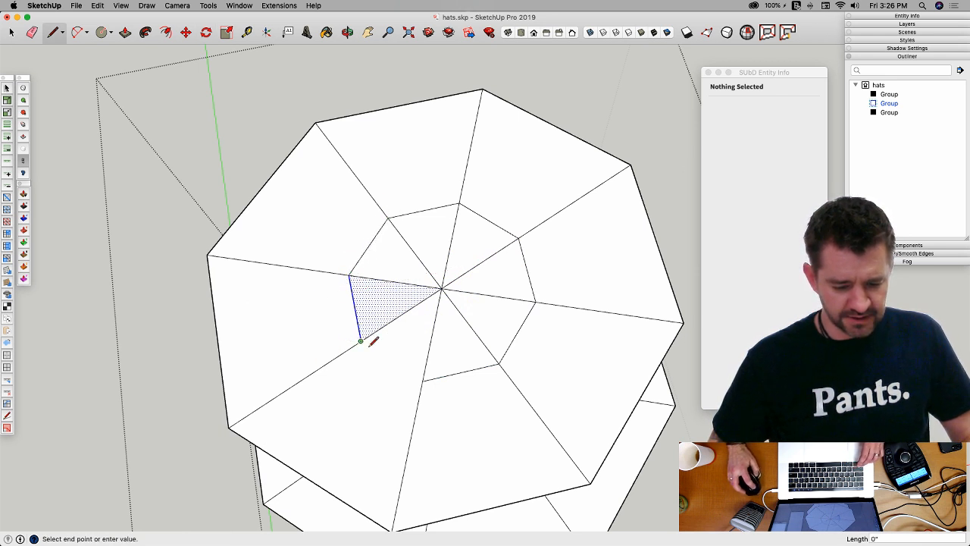
Step: Erase the spokes inside the crown's inner octagon and split it into three quads with two parallel lines, each about 1' 7 1/8" long
{"action": "key", "text": "e"}
{"action": "mouse_move", "coordinate": [454, 265]}
{"action": "left_mouse_down"}
{"action": "mouse_move", "coordinate": [444, 286]}
{"action": "mouse_move", "coordinate": [485, 269]}
{"action": "left_mouse_up"}
{"action": "key", "text": "l"}
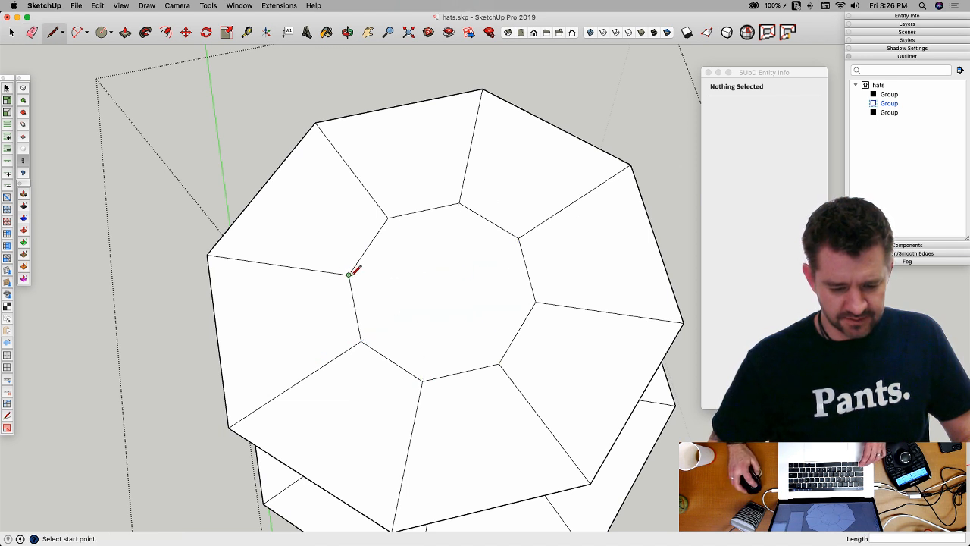
{"action": "left_click", "coordinate": [349, 274]}
{"action": "left_click", "coordinate": [518, 238]}
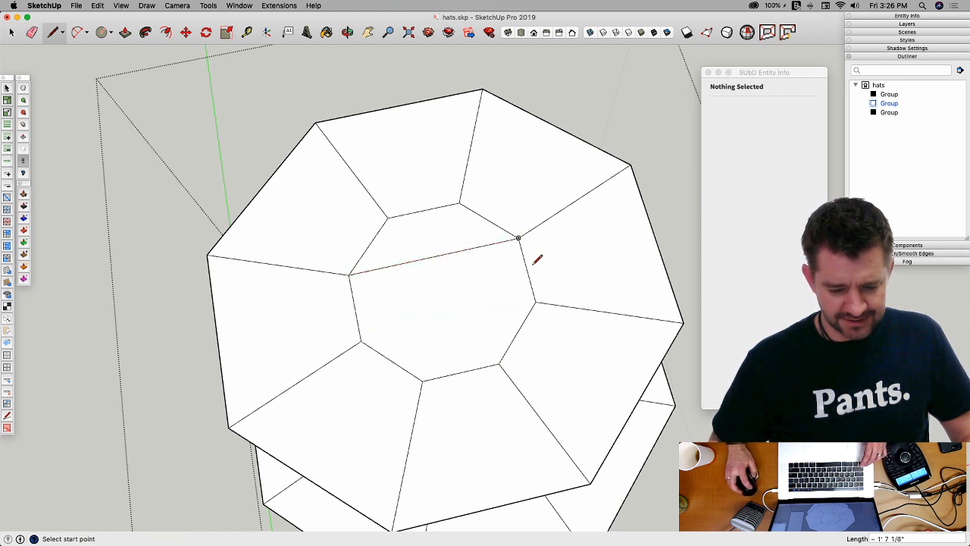
{"action": "left_click", "coordinate": [535, 301]}
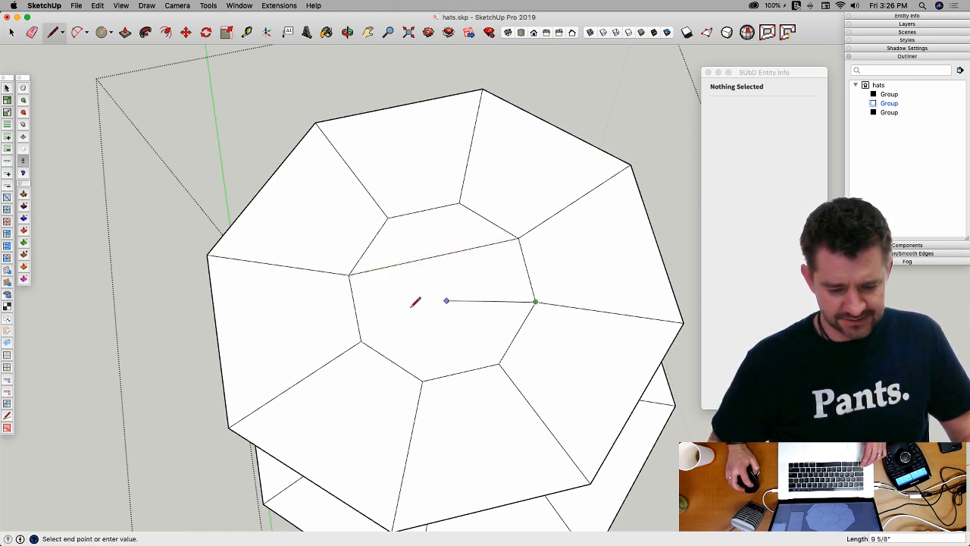
{"action": "left_click", "coordinate": [382, 334]}
{"action": "key", "text": "e"}
{"action": "key", "text": "l"}
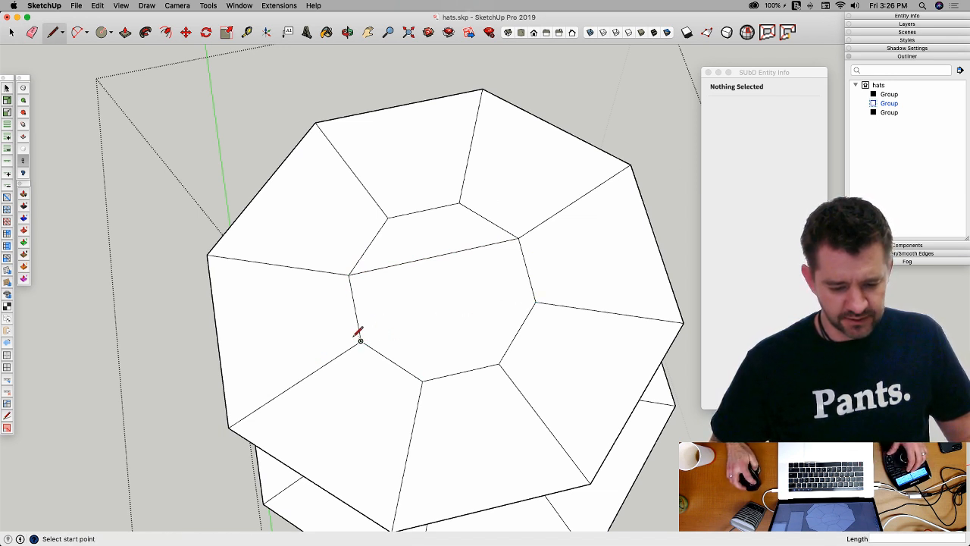
{"action": "left_click", "coordinate": [535, 301]}
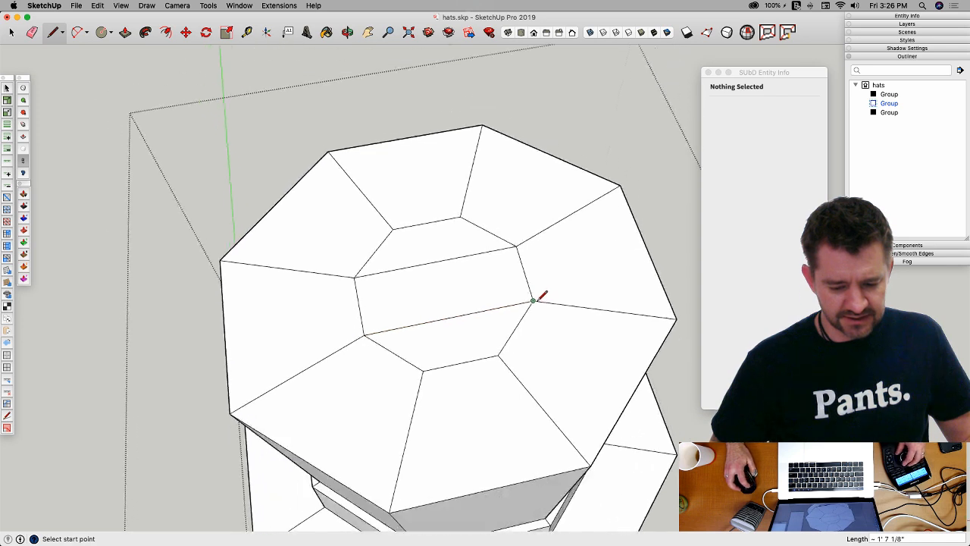
{"action": "key", "text": "space"}
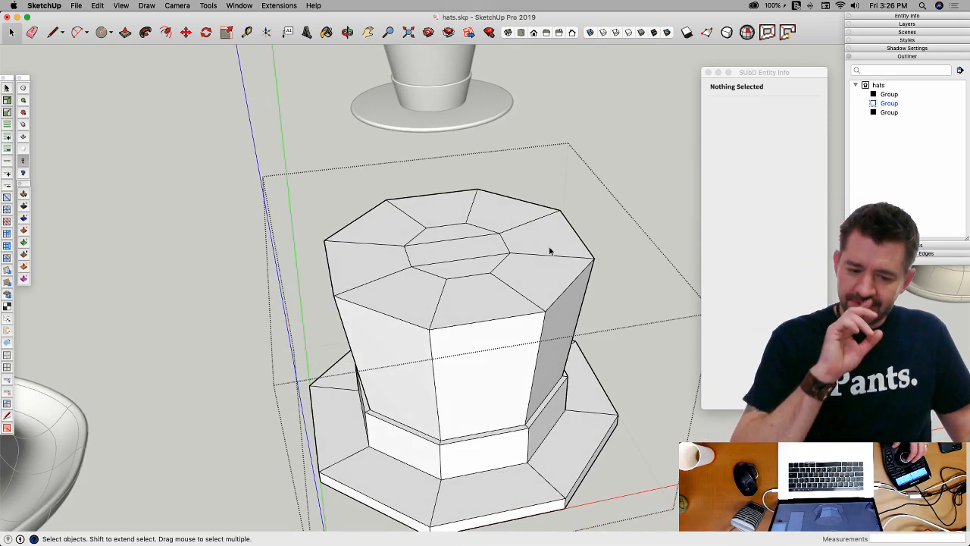
Step: Turn subdivision back on for the top hat and show the hidden edges of its subdivided mesh
{"action": "key", "text": "Tab"}
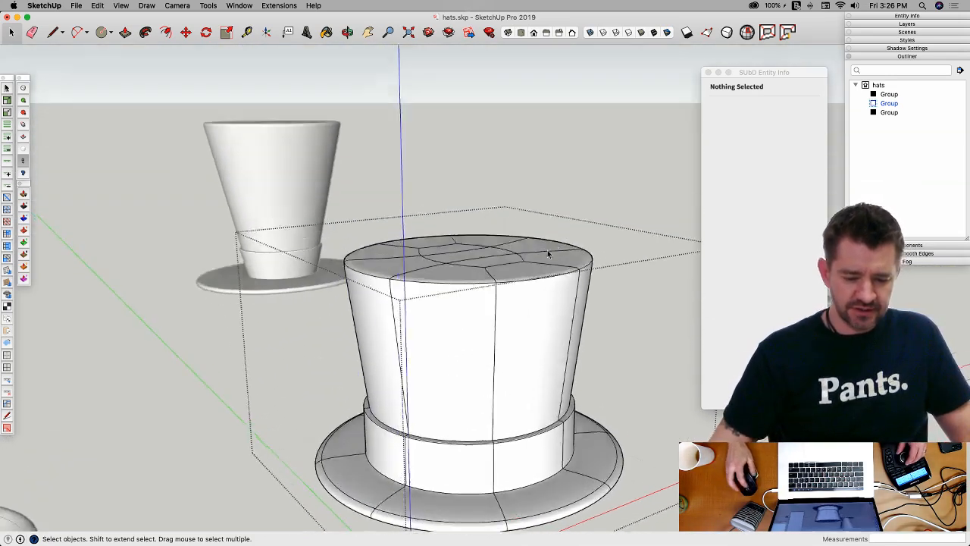
{"action": "left_click", "coordinate": [24, 144]}
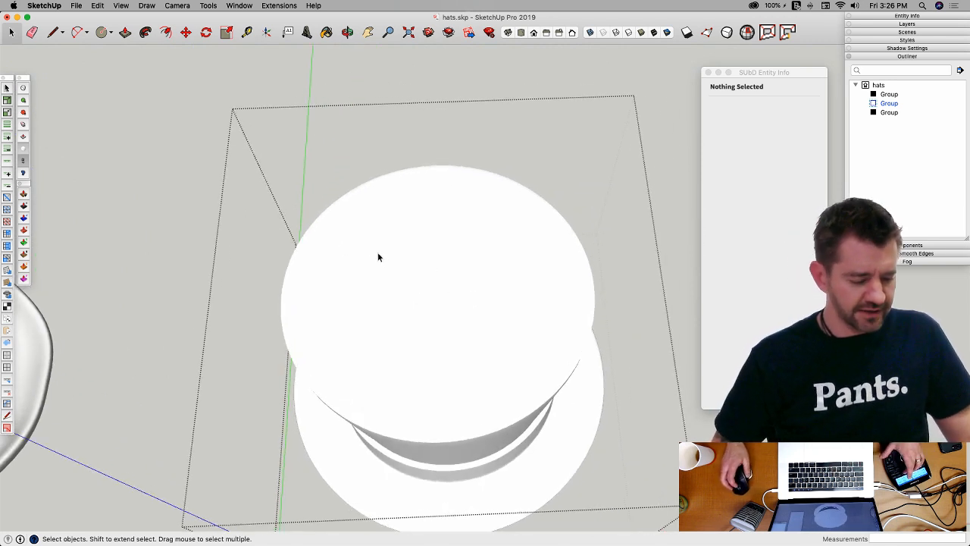
{"action": "left_click", "coordinate": [26, 148]}
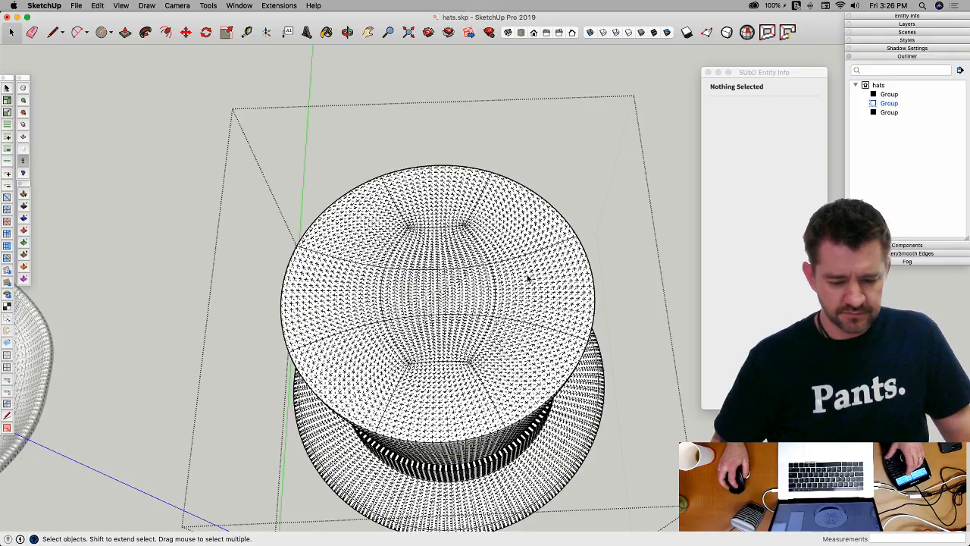
Step: Examine how the subdivided mesh flows across the hat's crown top, and view the whole hat beside the swept one
{"action": "scroll", "coordinate": [424, 239], "scroll_direction": "up", "scroll_amount": 10}
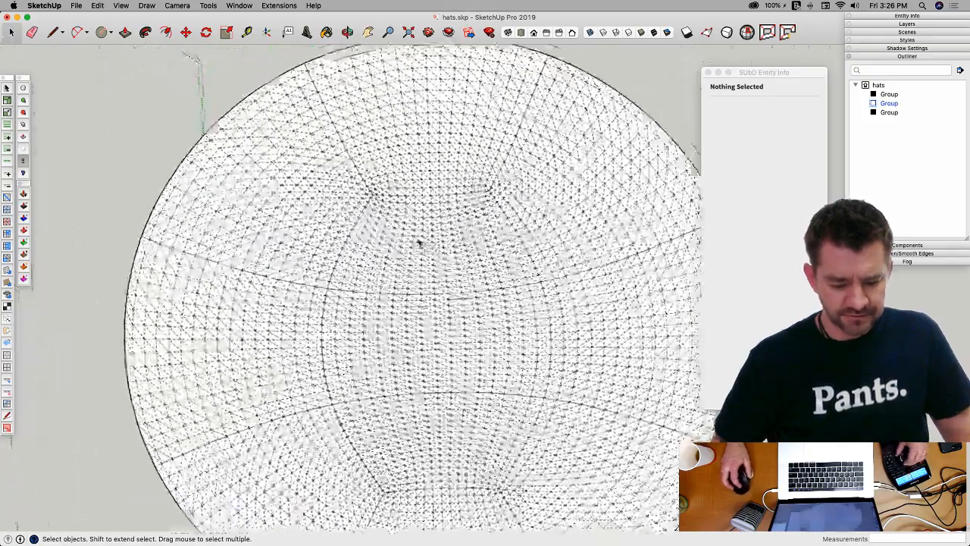
{"action": "scroll", "coordinate": [377, 178], "scroll_direction": "down", "scroll_amount": 10}
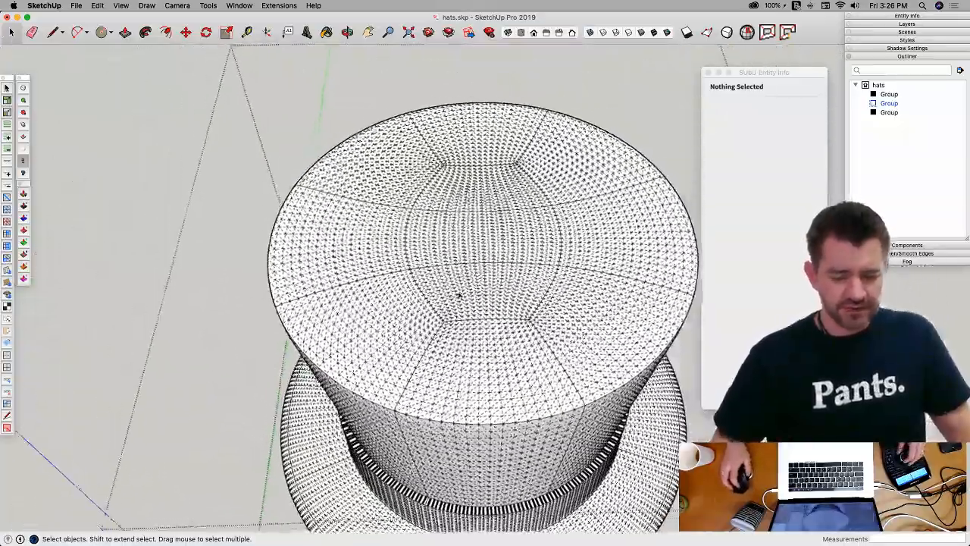
{"action": "middle_click_drag", "start_coordinate": [459, 296], "coordinate": [457, 216]}
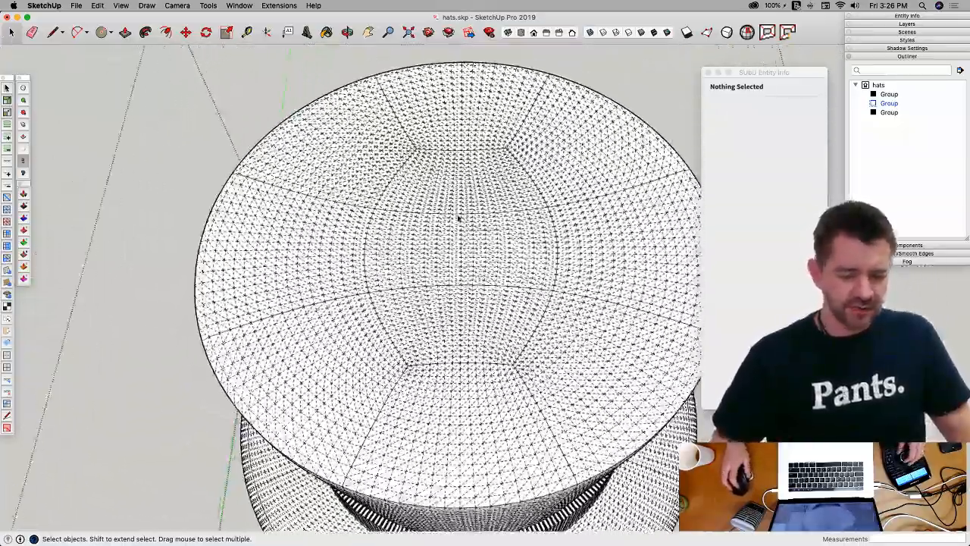
{"action": "scroll", "coordinate": [457, 220], "scroll_direction": "up", "scroll_amount": 3}
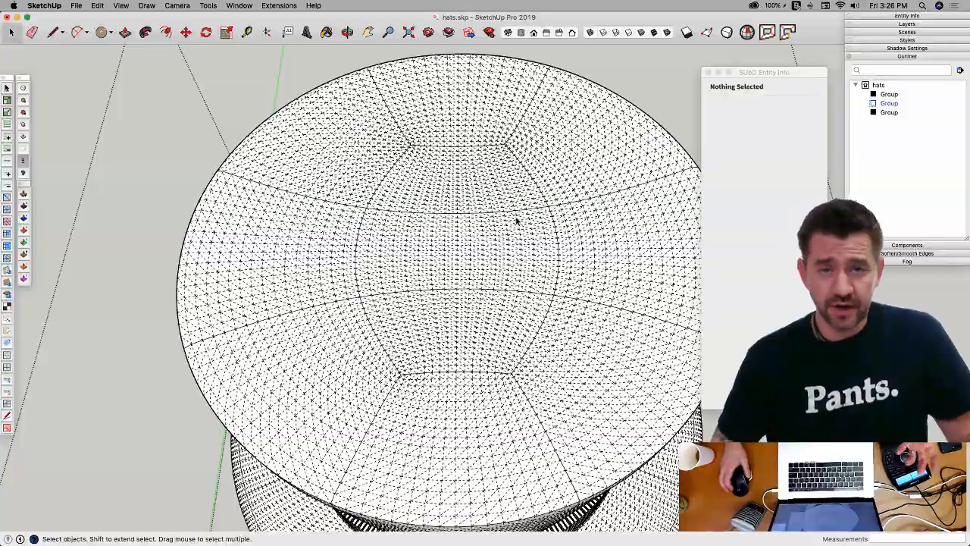
{"action": "scroll", "coordinate": [478, 229], "scroll_direction": "down", "scroll_amount": 5}
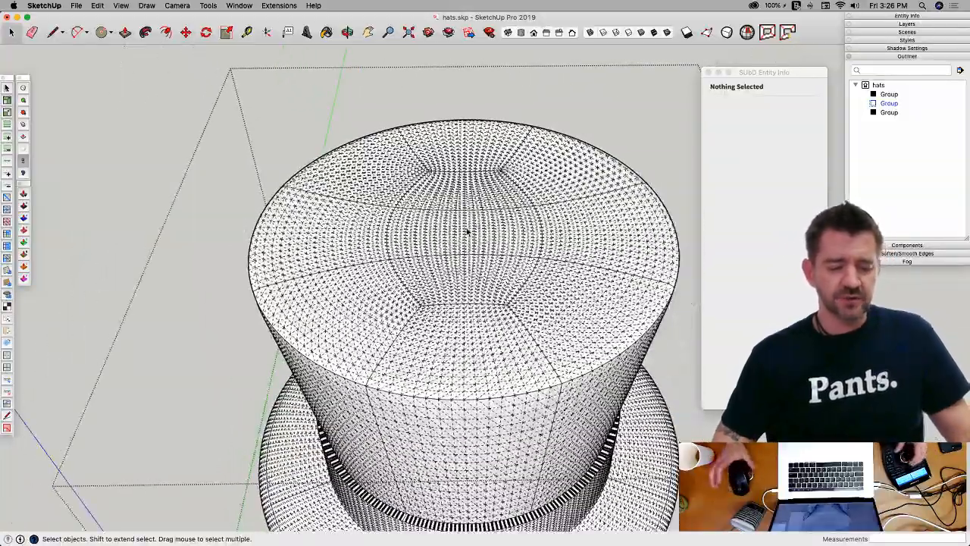
{"action": "scroll", "coordinate": [468, 231], "scroll_direction": "up", "scroll_amount": 2}
{"action": "middle_click_drag", "start_coordinate": [467, 231], "coordinate": [467, 231]}
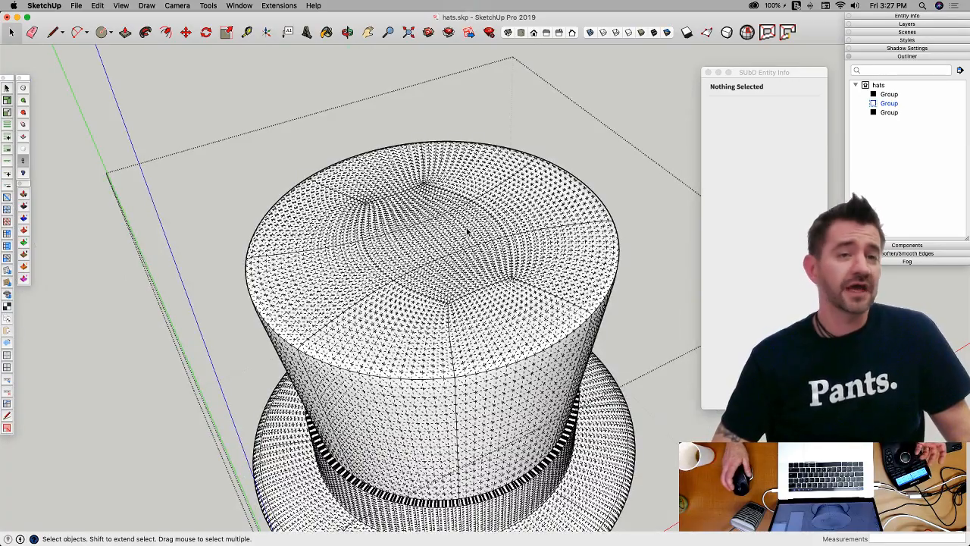
{"action": "middle_click_drag", "start_coordinate": [473, 257], "coordinate": [379, 314]}
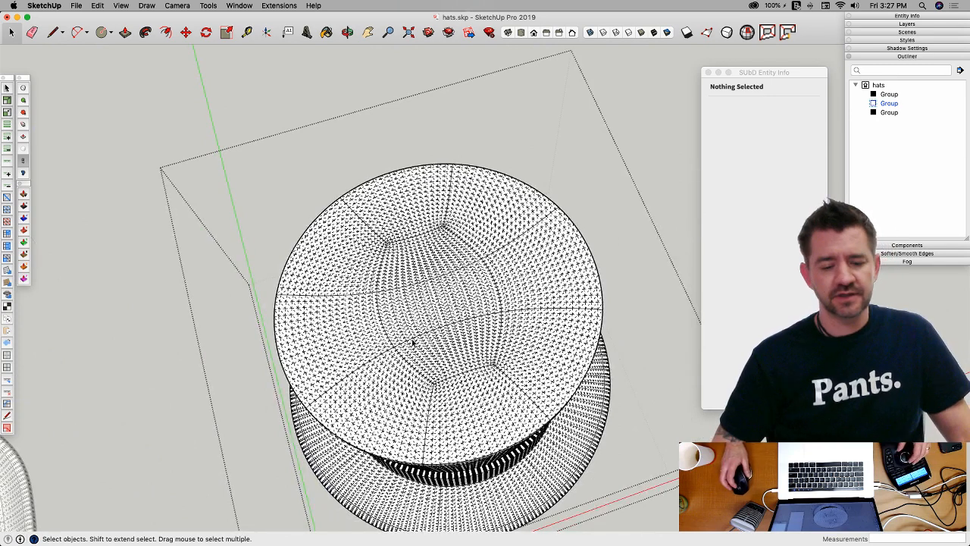
{"action": "middle_click_drag", "start_coordinate": [414, 343], "coordinate": [444, 167]}
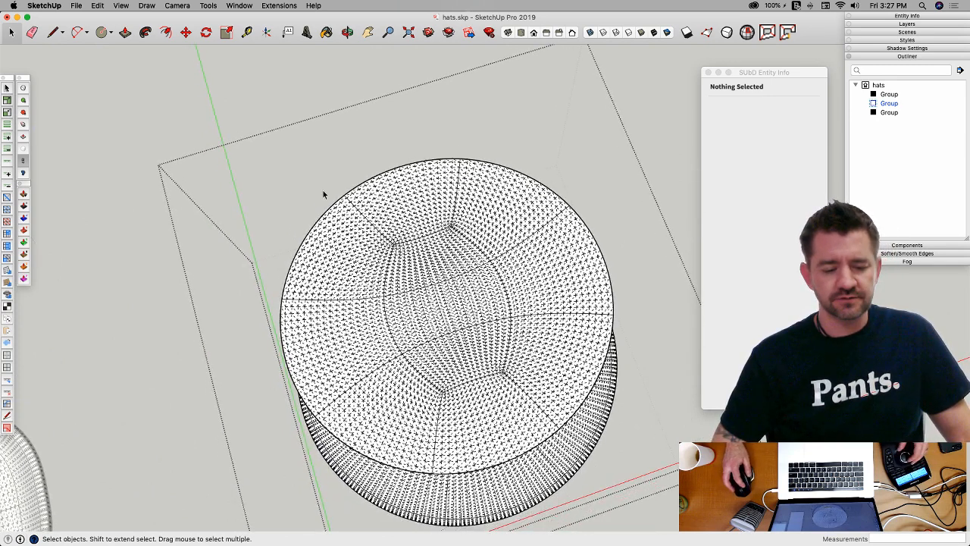
{"action": "middle_click_drag", "start_coordinate": [288, 314], "coordinate": [273, 264]}
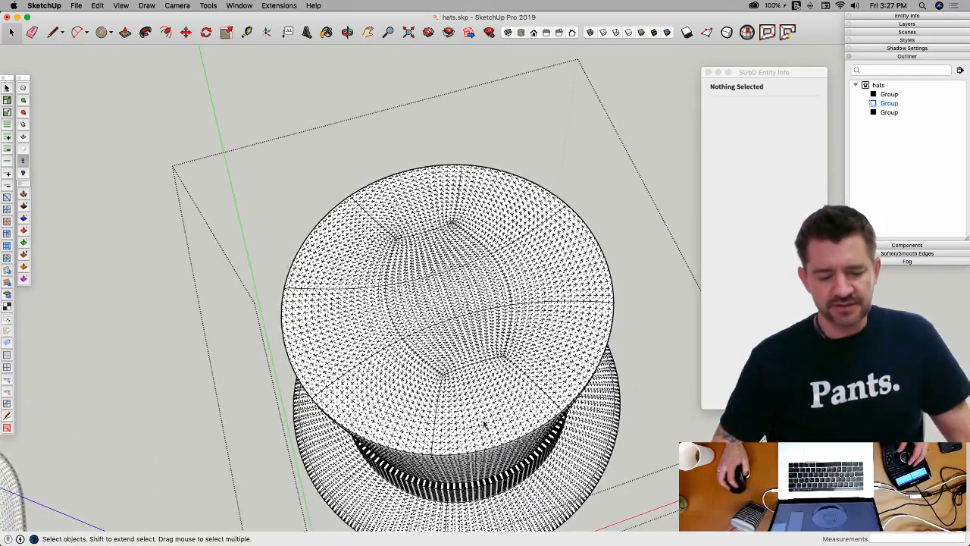
{"action": "middle_click_drag", "start_coordinate": [371, 421], "coordinate": [576, 302]}
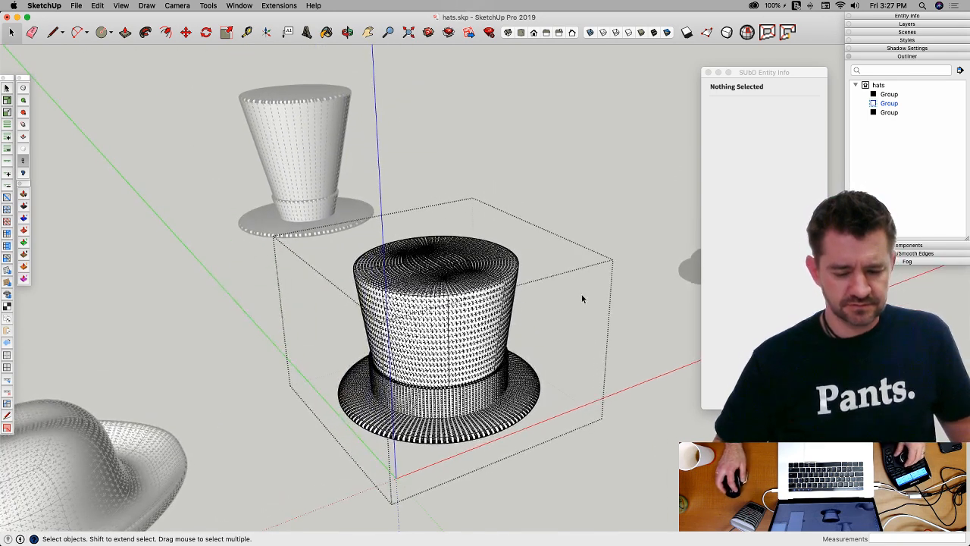
Step: Turn off the display of hidden edges and close the top hat group
{"action": "key", "text": "alt+h"}
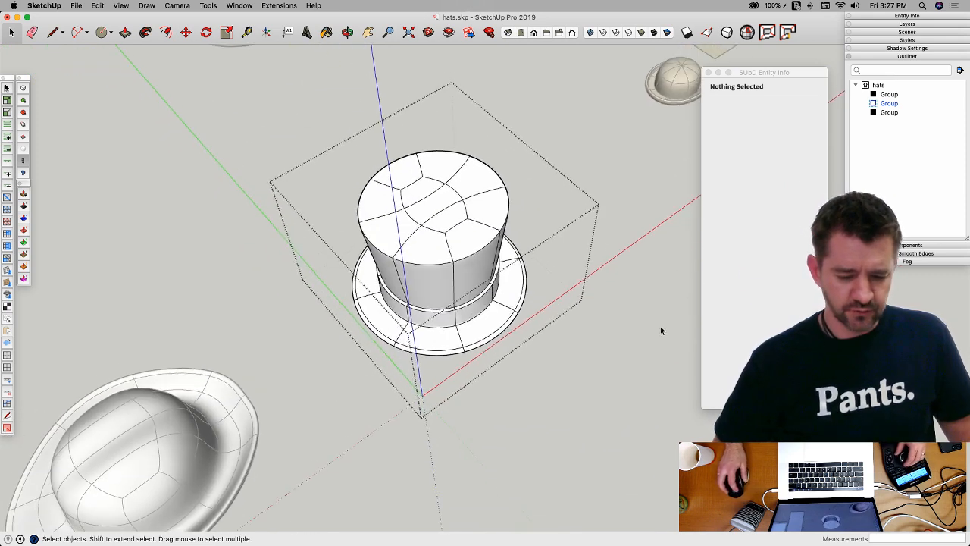
{"action": "left_click", "coordinate": [582, 332]}
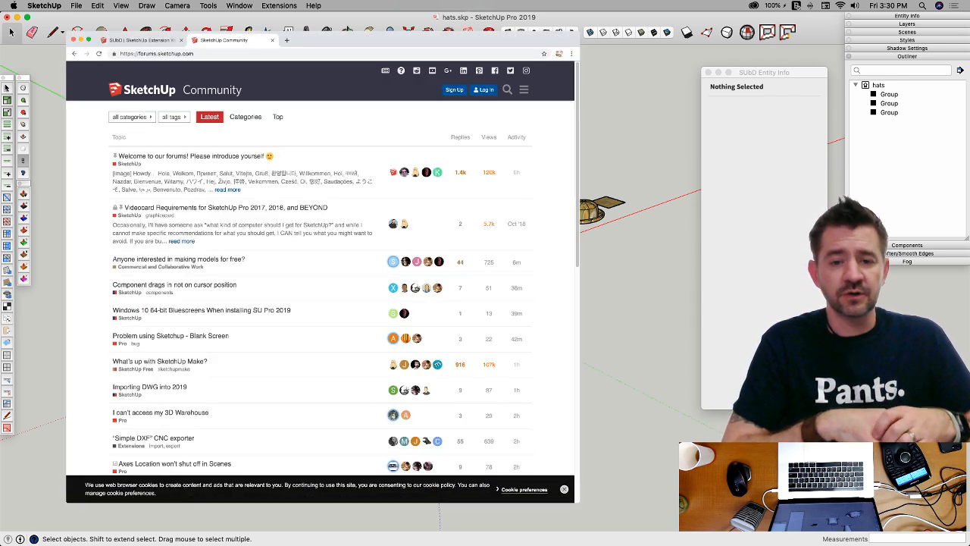
Step: In the browser's SketchUp Community forum, filter the topic list by the Developers category
{"action": "left_click", "coordinate": [130, 116]}
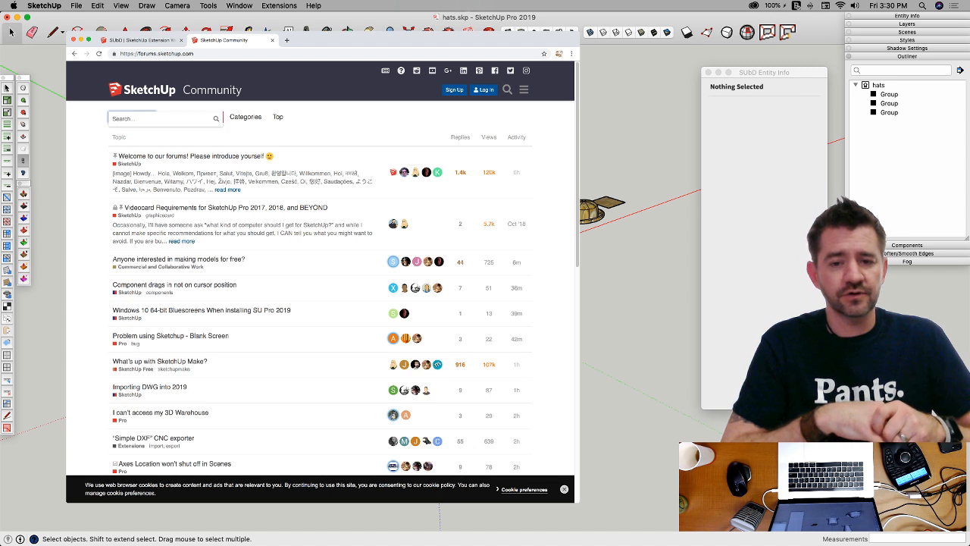
{"action": "scroll", "coordinate": [163, 227], "scroll_direction": "down", "scroll_amount": 2}
{"action": "scroll", "coordinate": [166, 227], "scroll_direction": "down", "scroll_amount": 3}
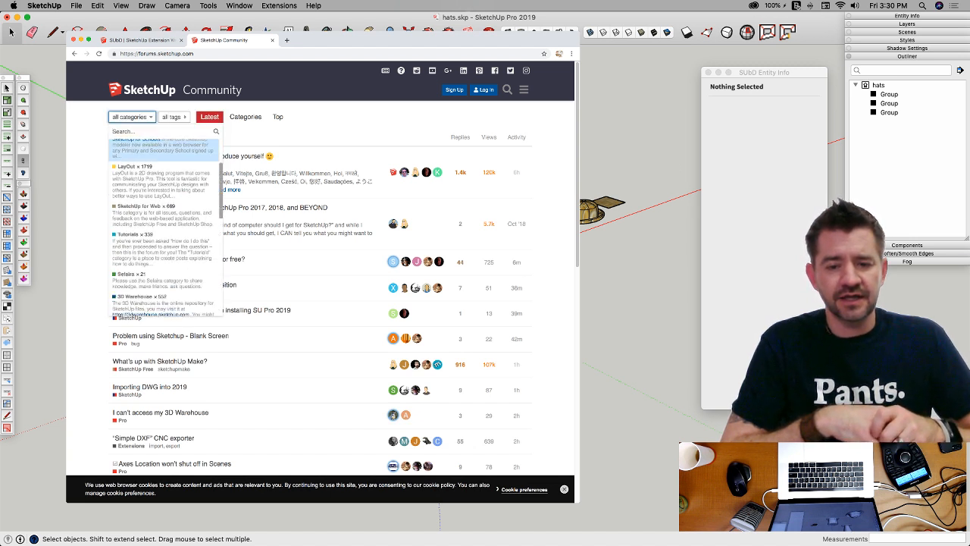
{"action": "key", "text": "Down"}
{"action": "key", "text": "Down"}
{"action": "key", "text": "Down"}
{"action": "key", "text": "Down"}
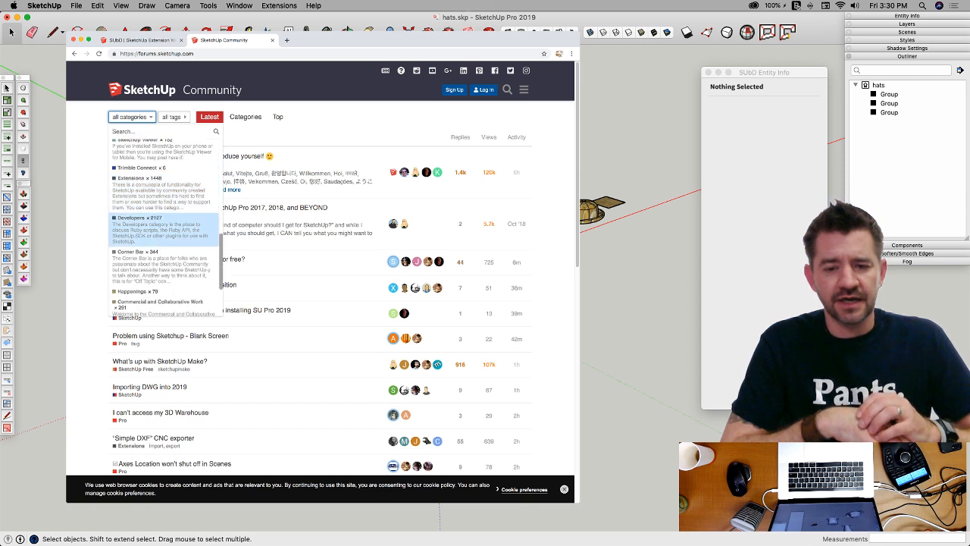
{"action": "key", "text": "Return"}
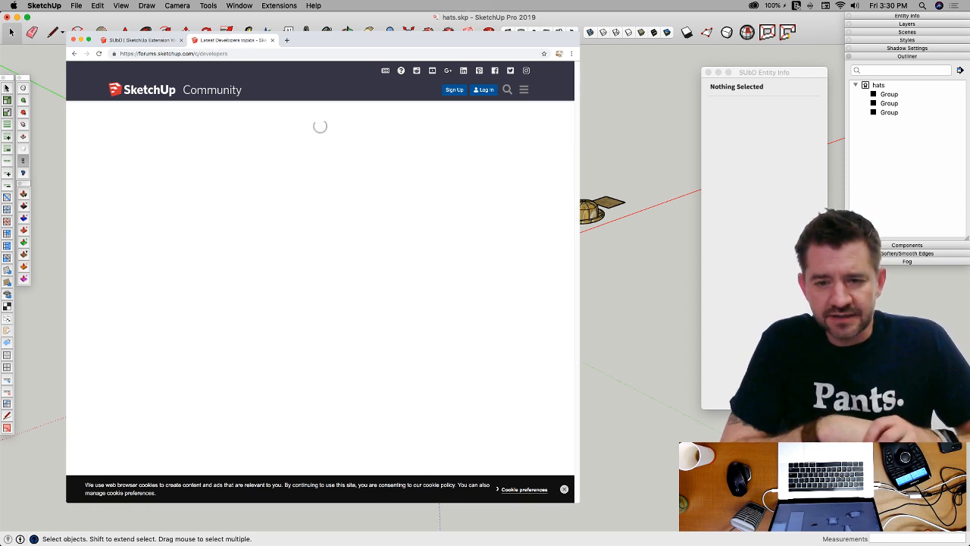
Step: Open the Ruby API subcategory of the Developers forum and look through its topics
{"action": "scroll", "coordinate": [320, 268], "scroll_direction": "down", "scroll_amount": 1}
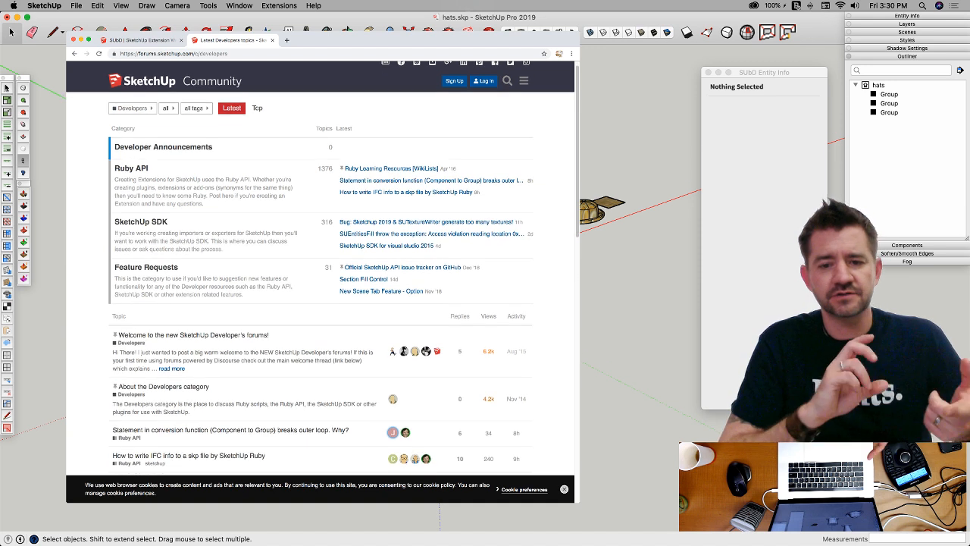
{"action": "scroll", "coordinate": [320, 268], "scroll_direction": "down", "scroll_amount": 2}
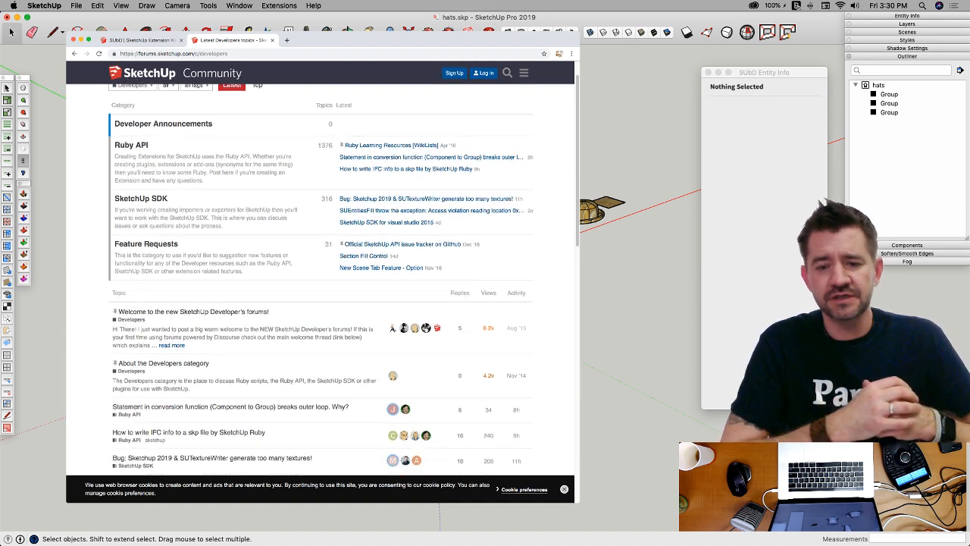
{"action": "left_click", "coordinate": [131, 145]}
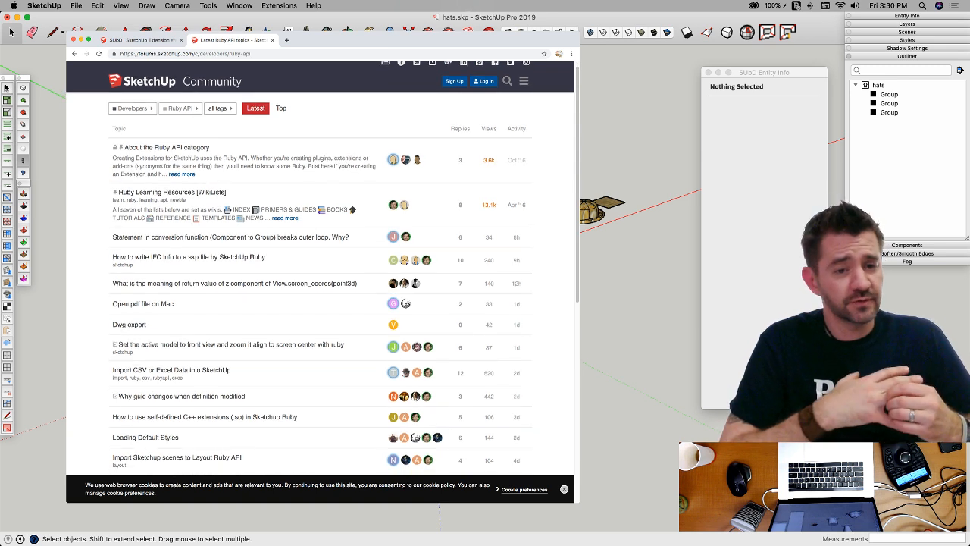
{"action": "scroll", "coordinate": [320, 268], "scroll_direction": "down", "scroll_amount": 2}
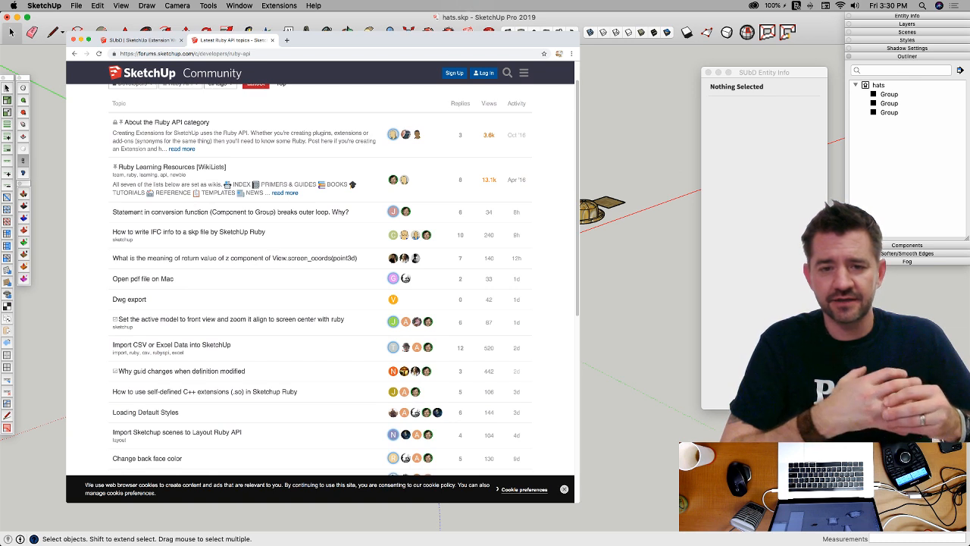
{"action": "scroll", "coordinate": [320, 277], "scroll_direction": "down", "scroll_amount": 2}
{"action": "scroll", "coordinate": [320, 280], "scroll_direction": "up", "scroll_amount": 3}
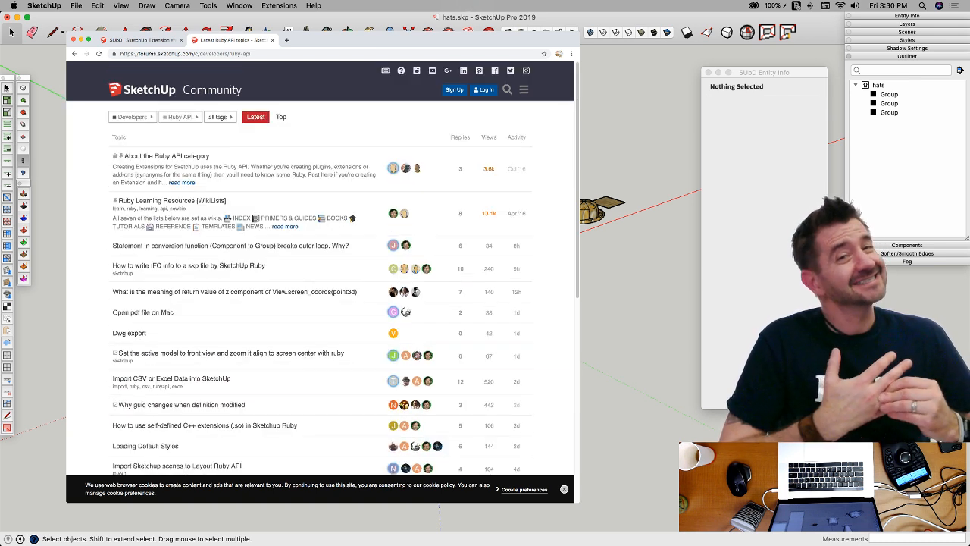